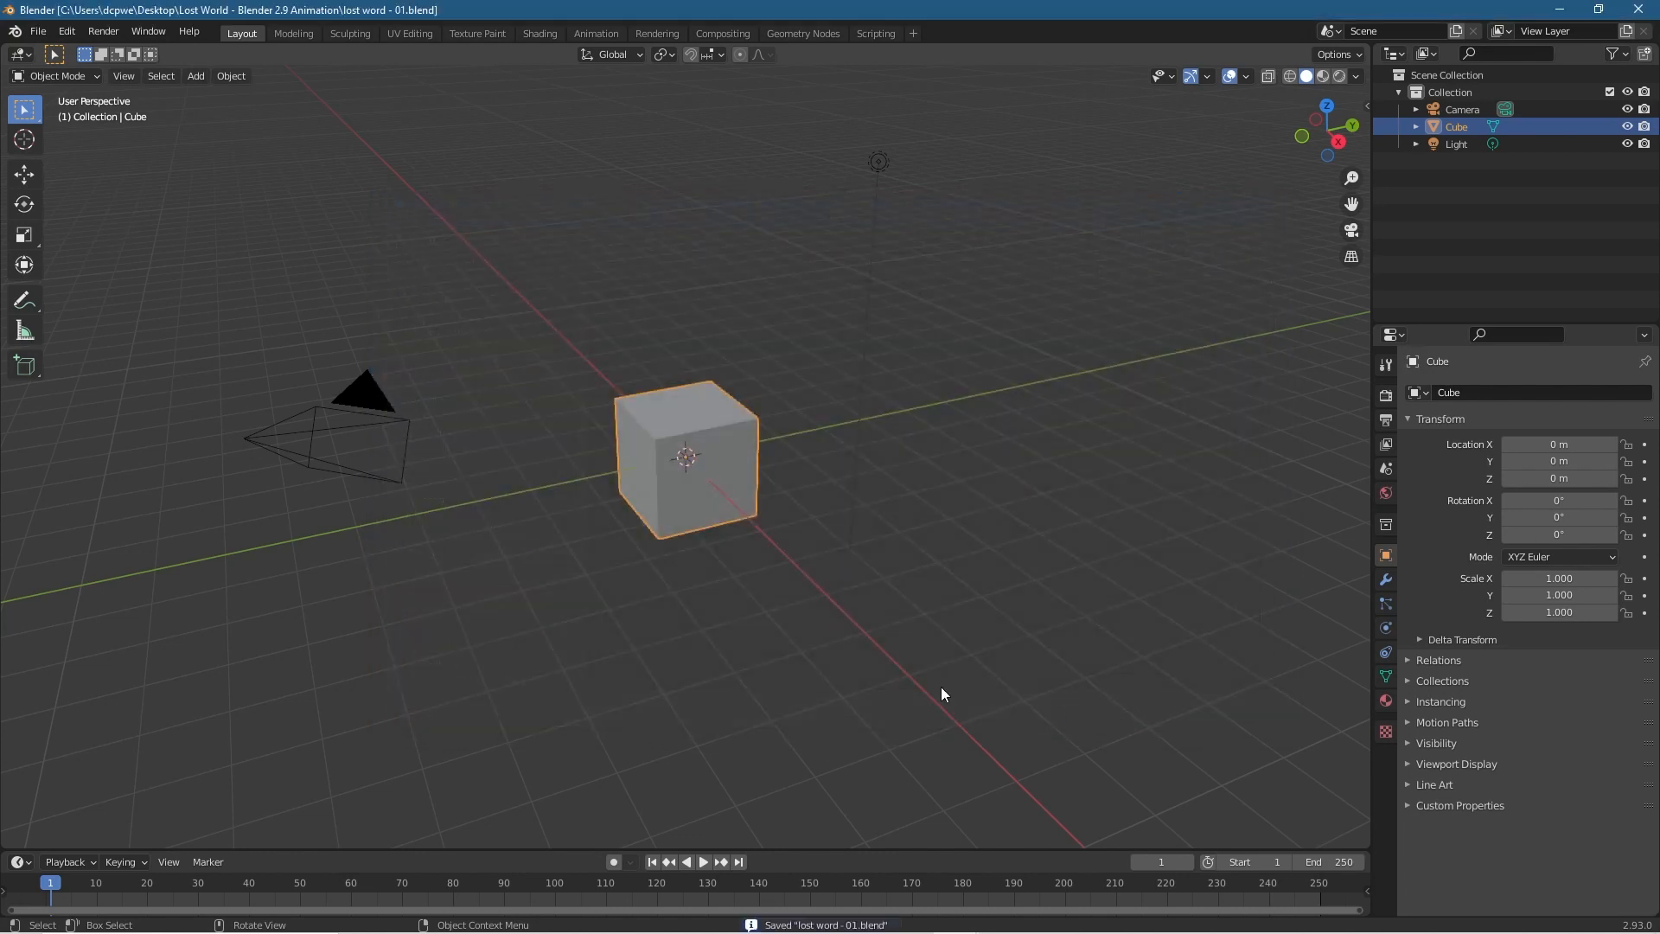
Turn on the Screencast Keys display for the viewport.
{"action": "left_click", "coordinate": [723, 420]}
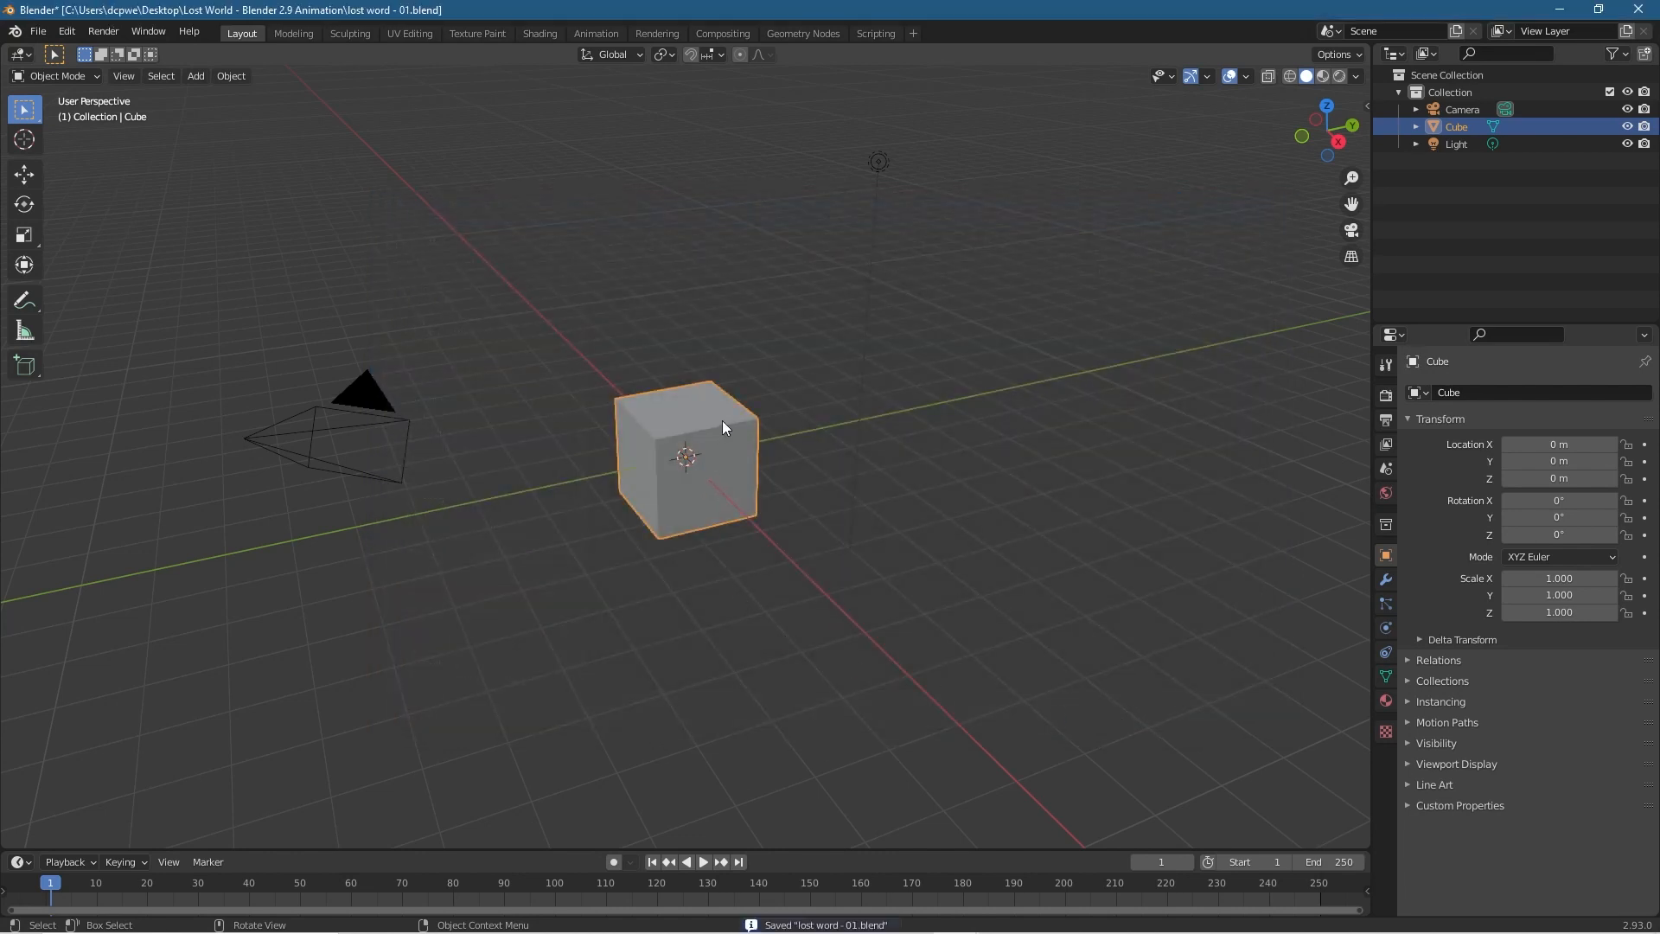
{"action": "key", "text": "n"}
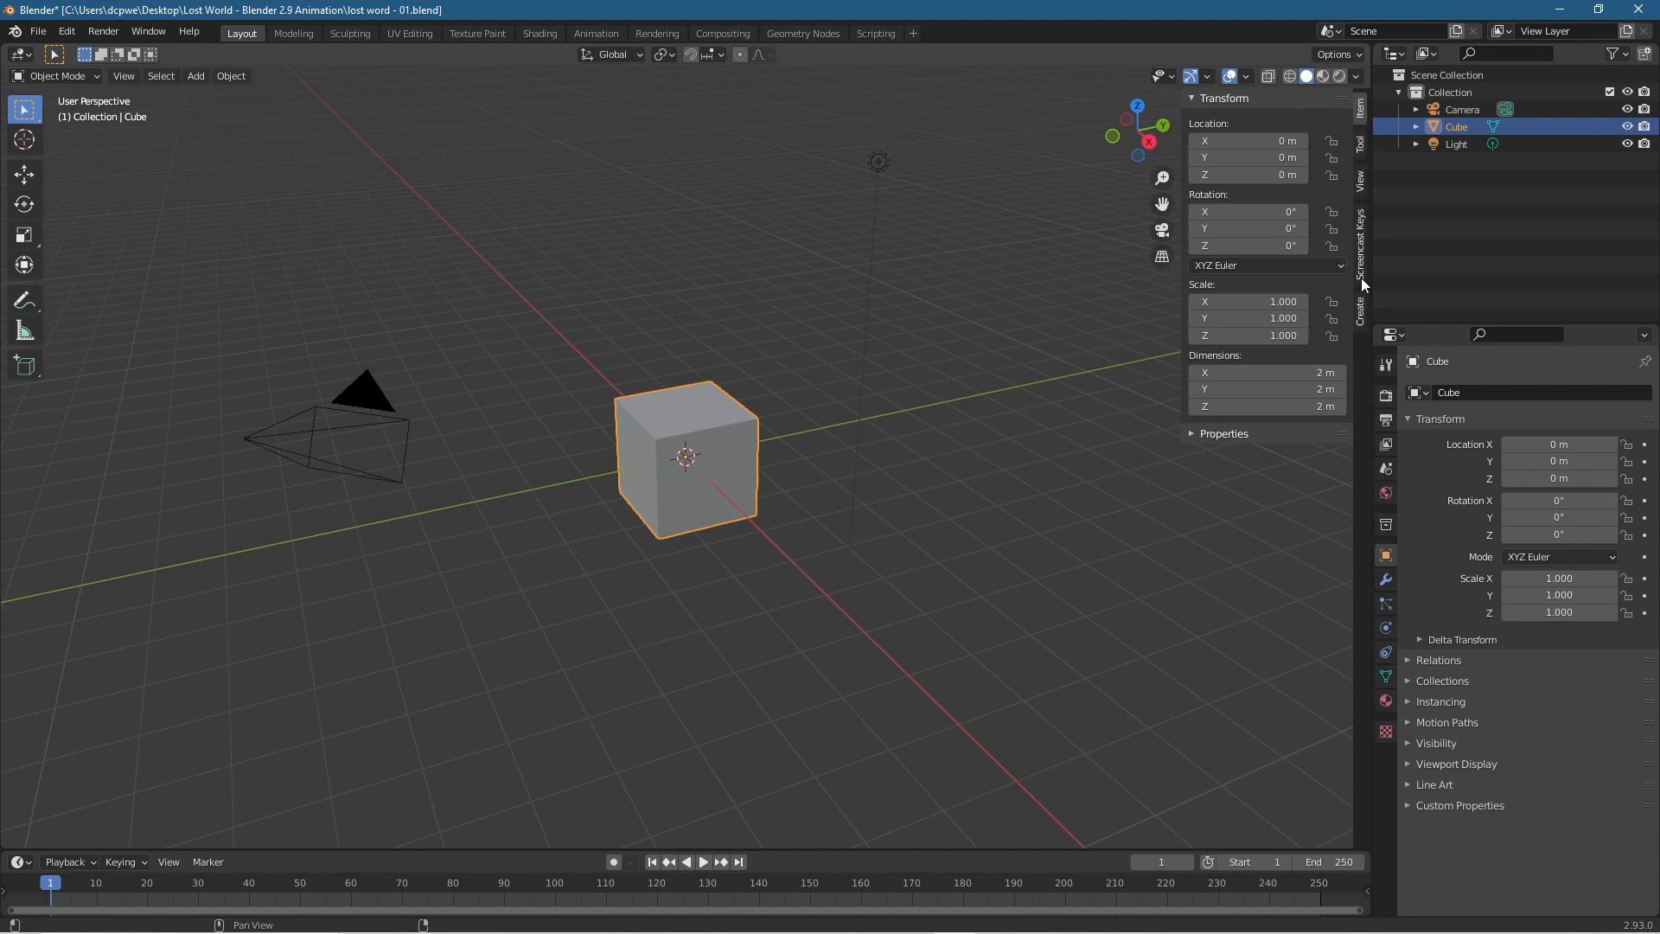
{"action": "left_click", "coordinate": [1362, 279]}
{"action": "left_click", "coordinate": [1205, 97]}
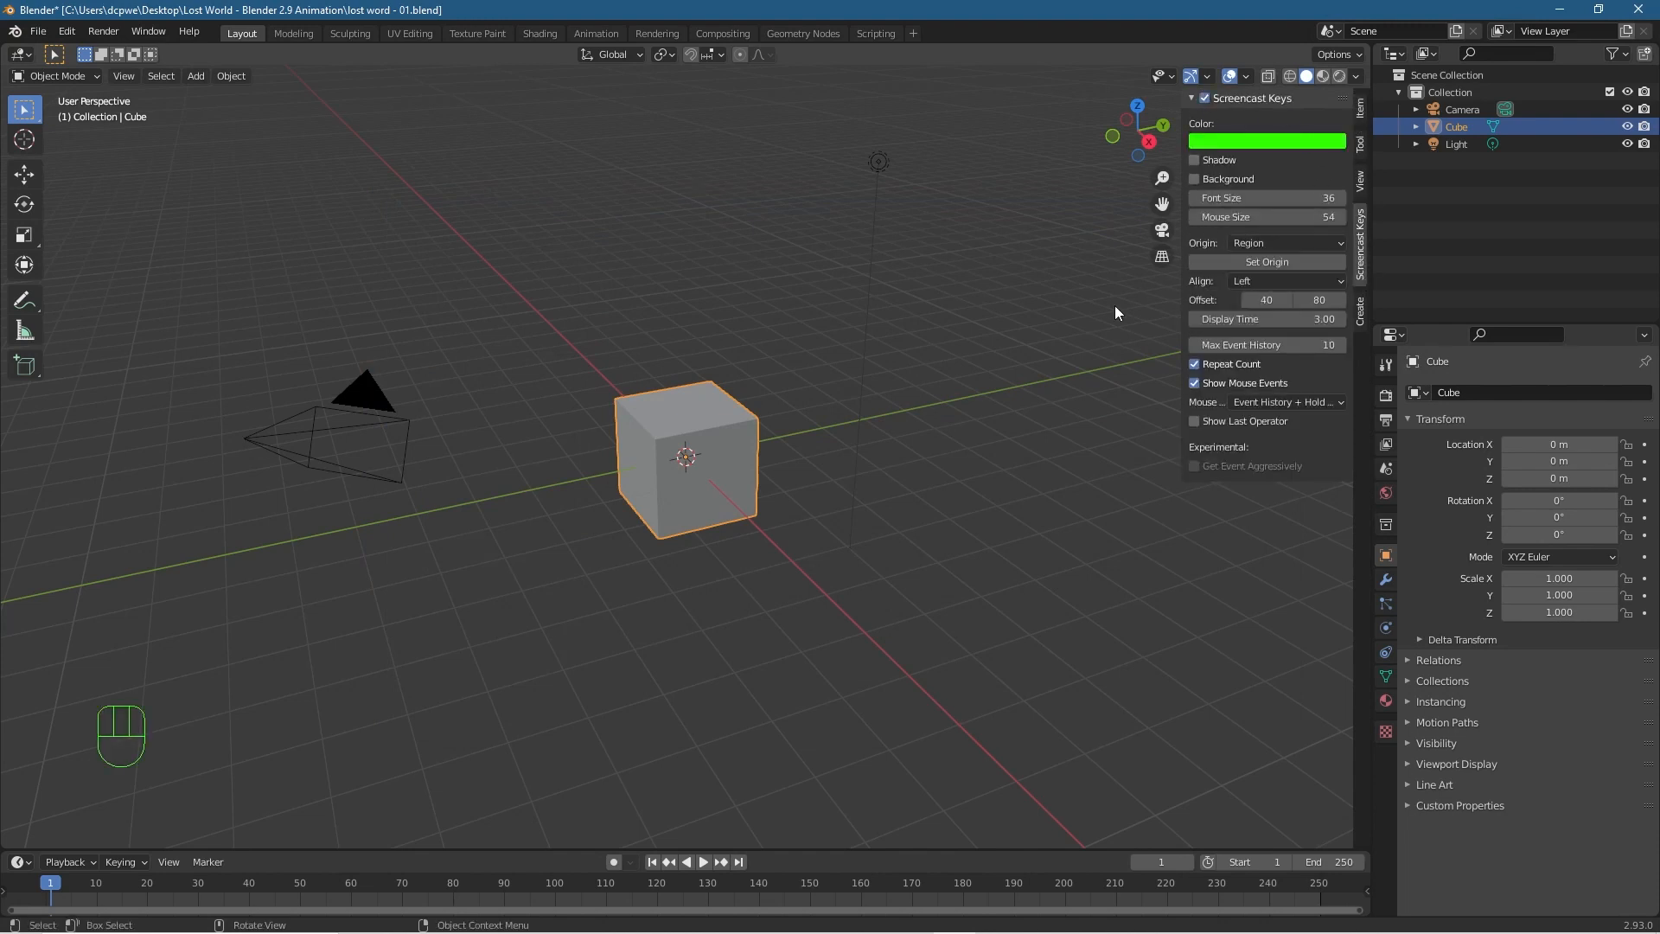
{"action": "key", "text": "n"}
Delete the default cube and the light from the scene, keeping the camera.
{"action": "middle_click_drag", "start_coordinate": [240, 680], "coordinate": [283, 668]}
{"action": "left_click", "coordinate": [703, 456]}
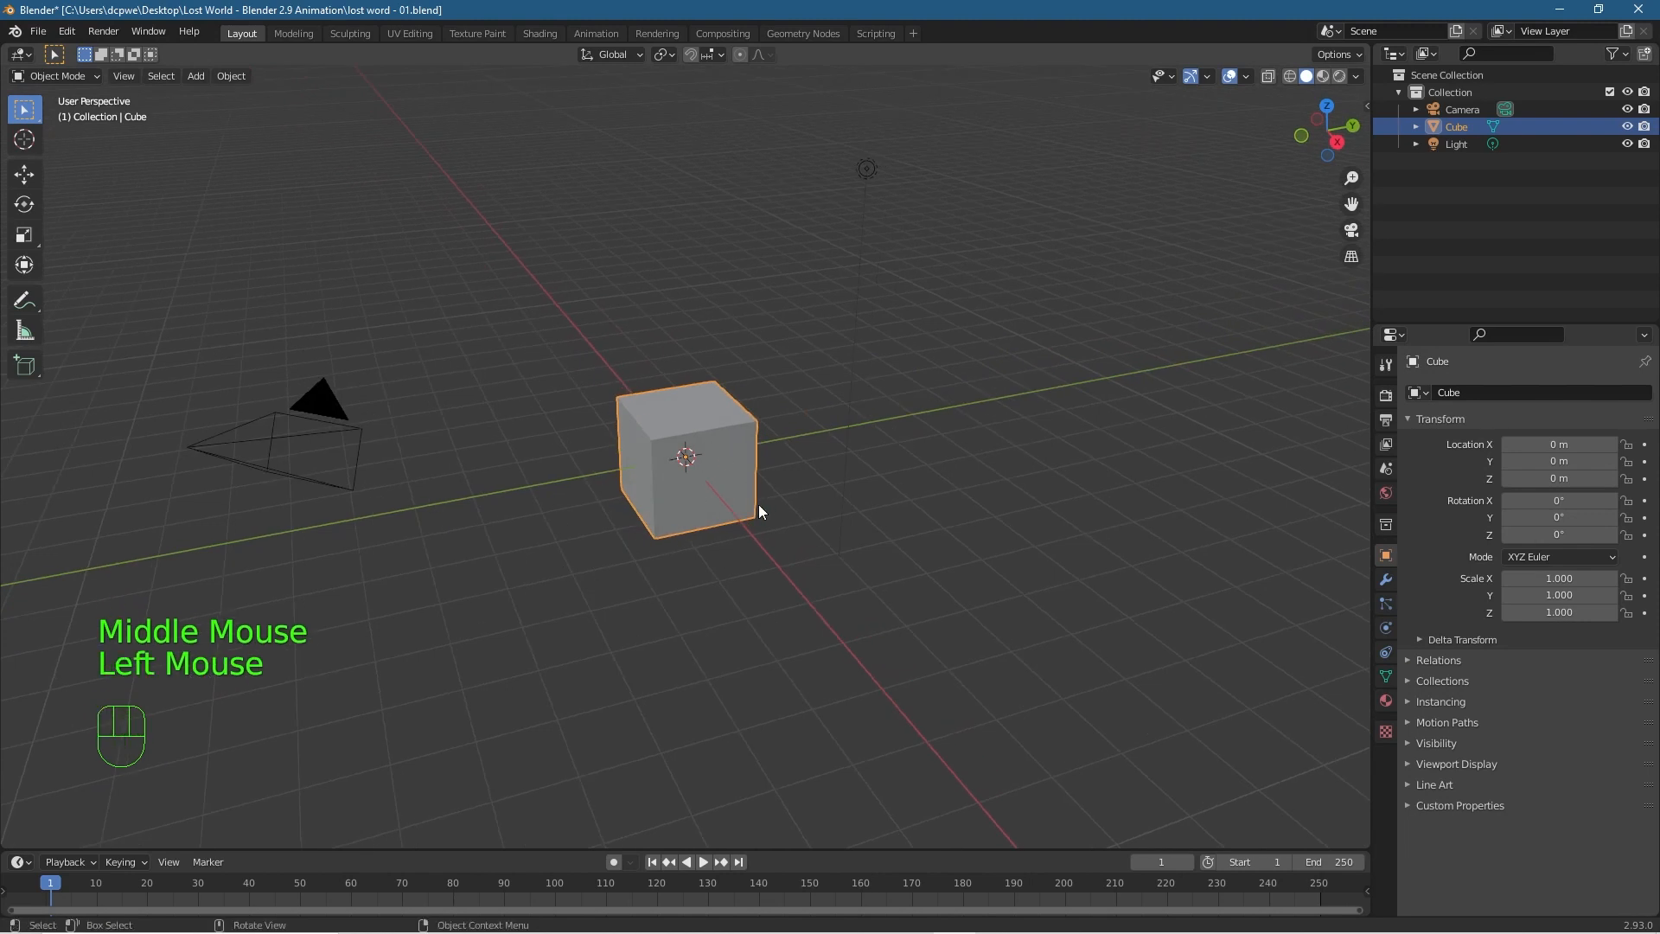
{"action": "key", "text": "Delete"}
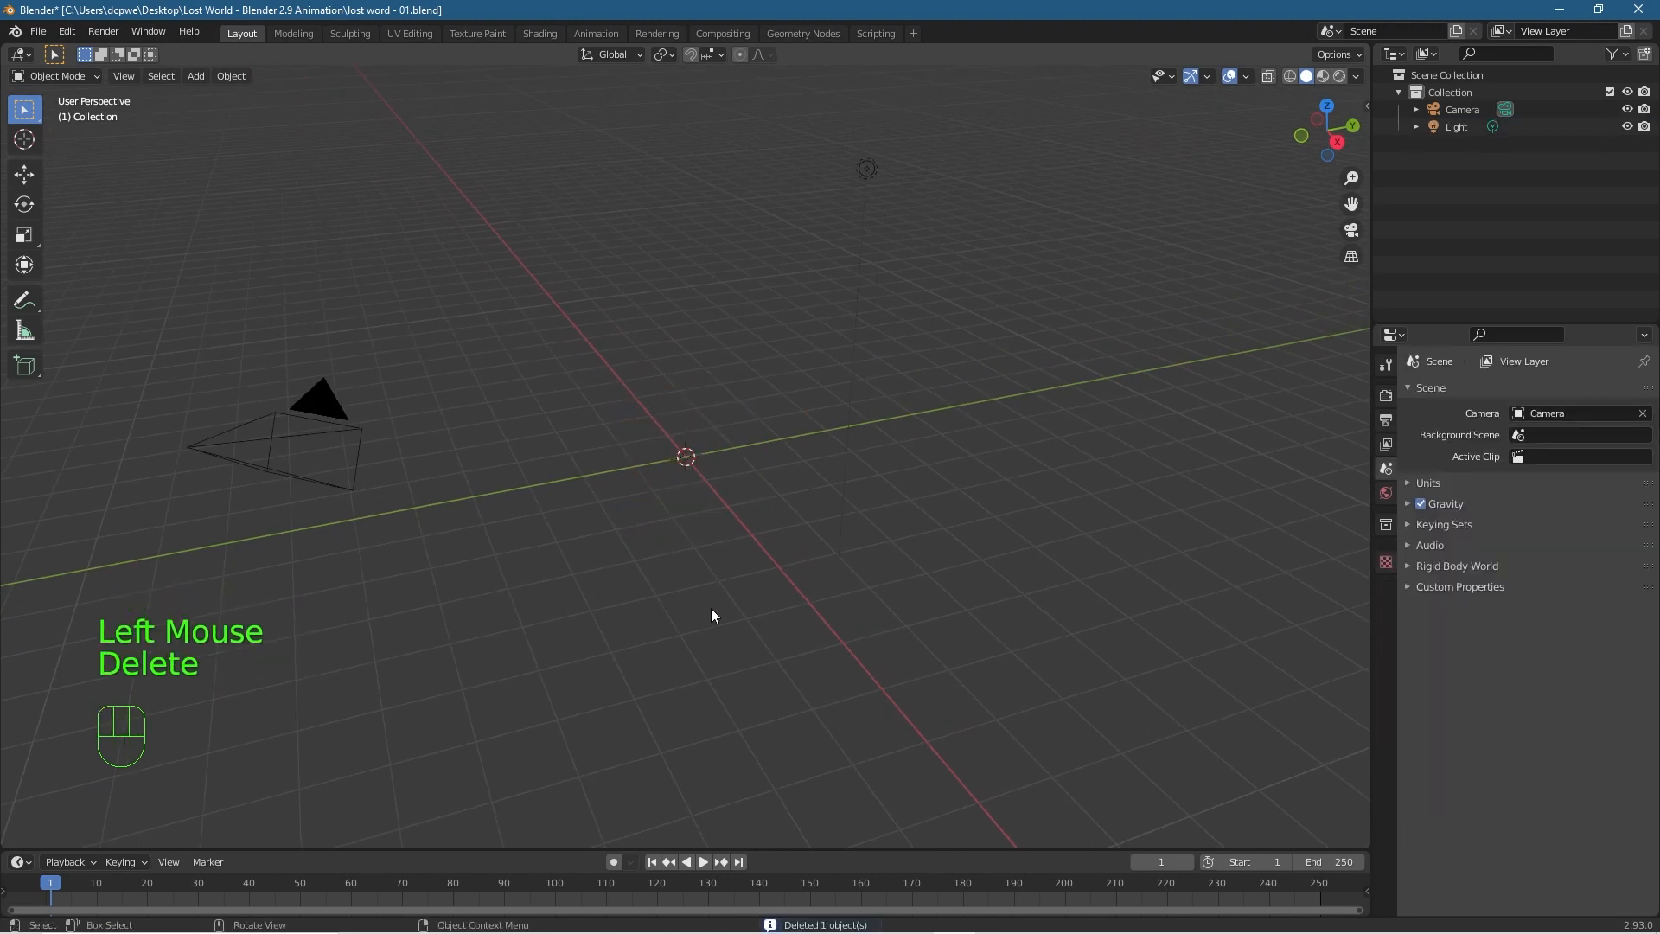
{"action": "middle_click_drag", "start_coordinate": [1046, 588], "coordinate": [926, 597]}
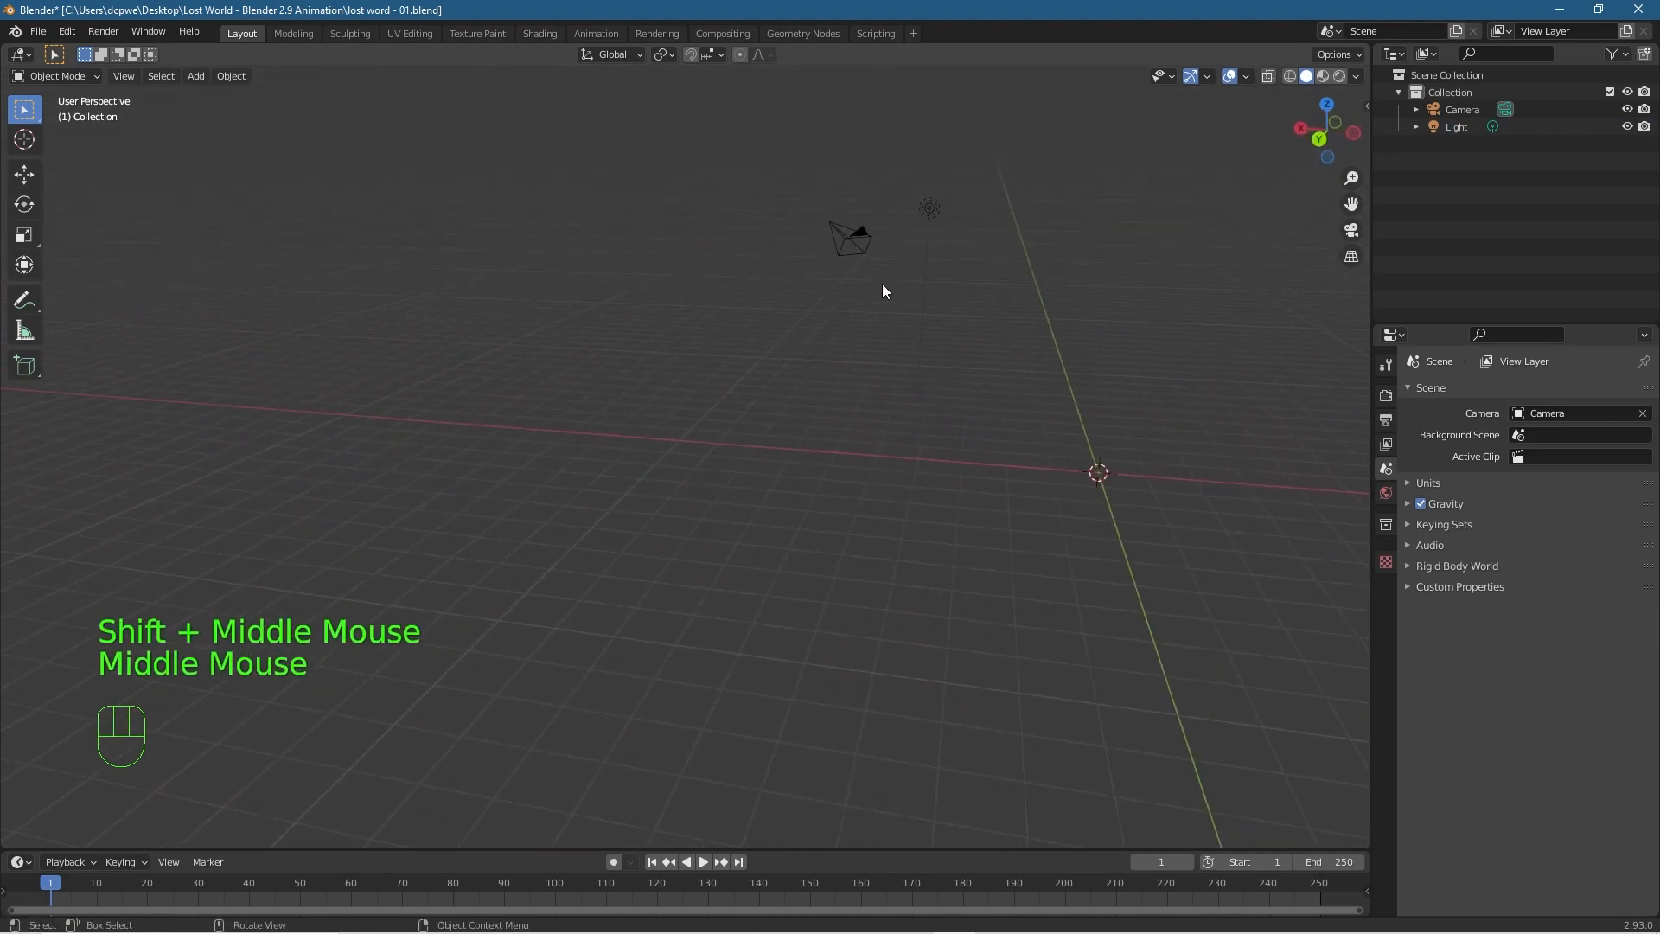
{"action": "middle_click_drag", "start_coordinate": [1138, 548], "coordinate": [791, 510], "text": "shift"}
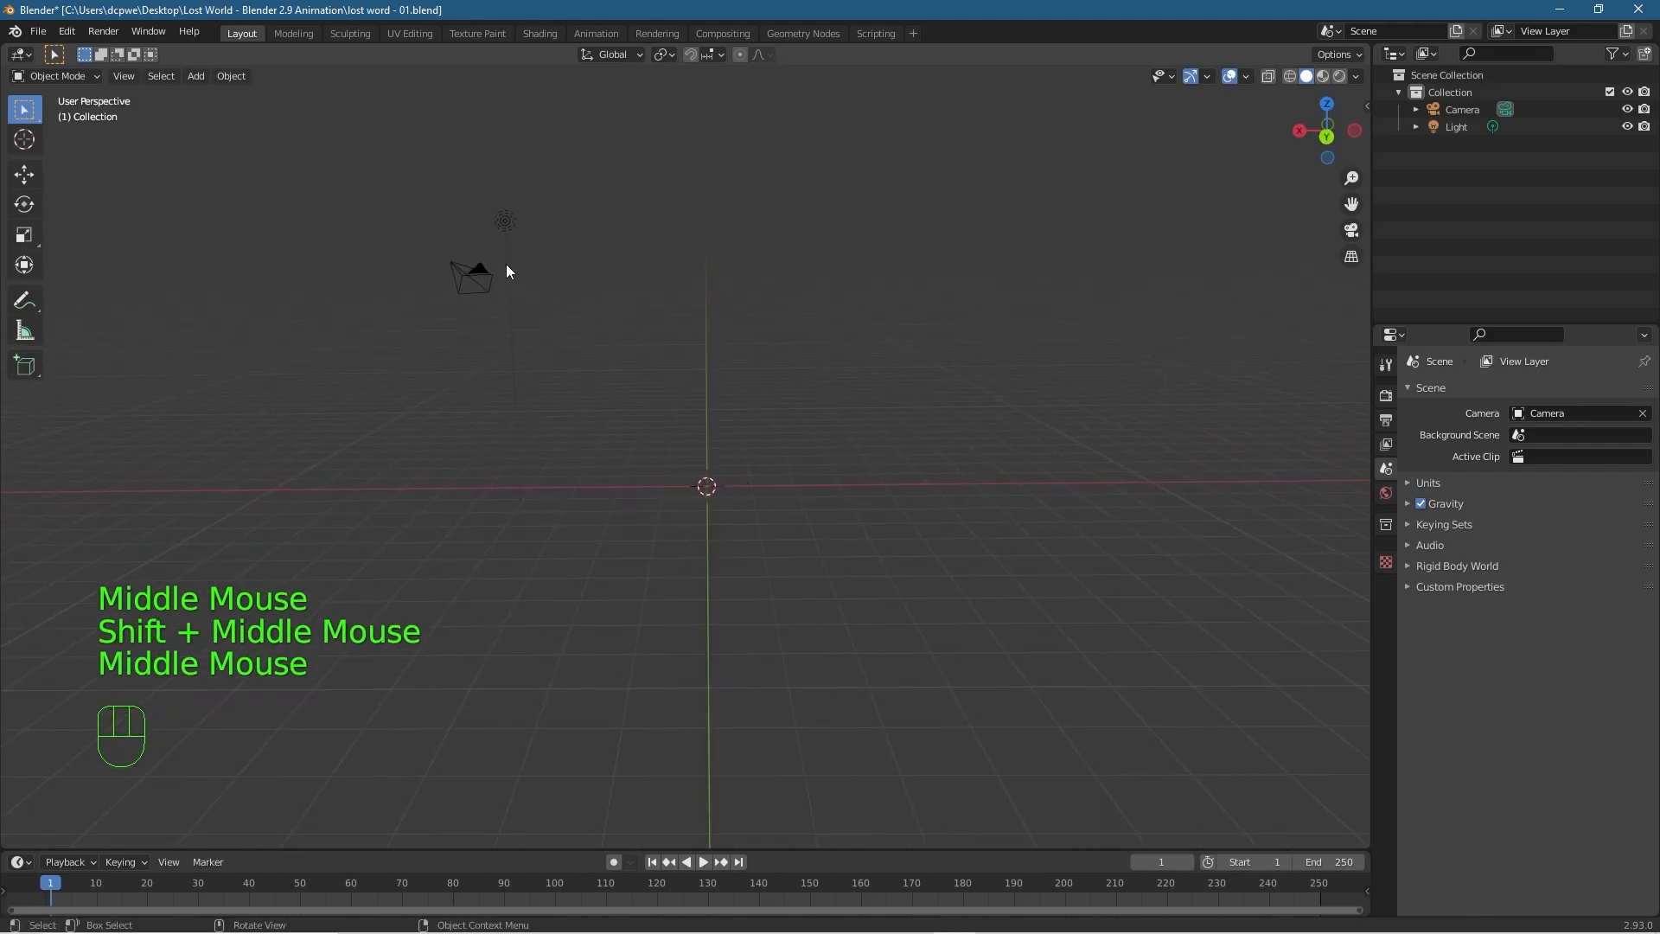
{"action": "left_click", "coordinate": [508, 220]}
{"action": "key", "text": "Delete"}
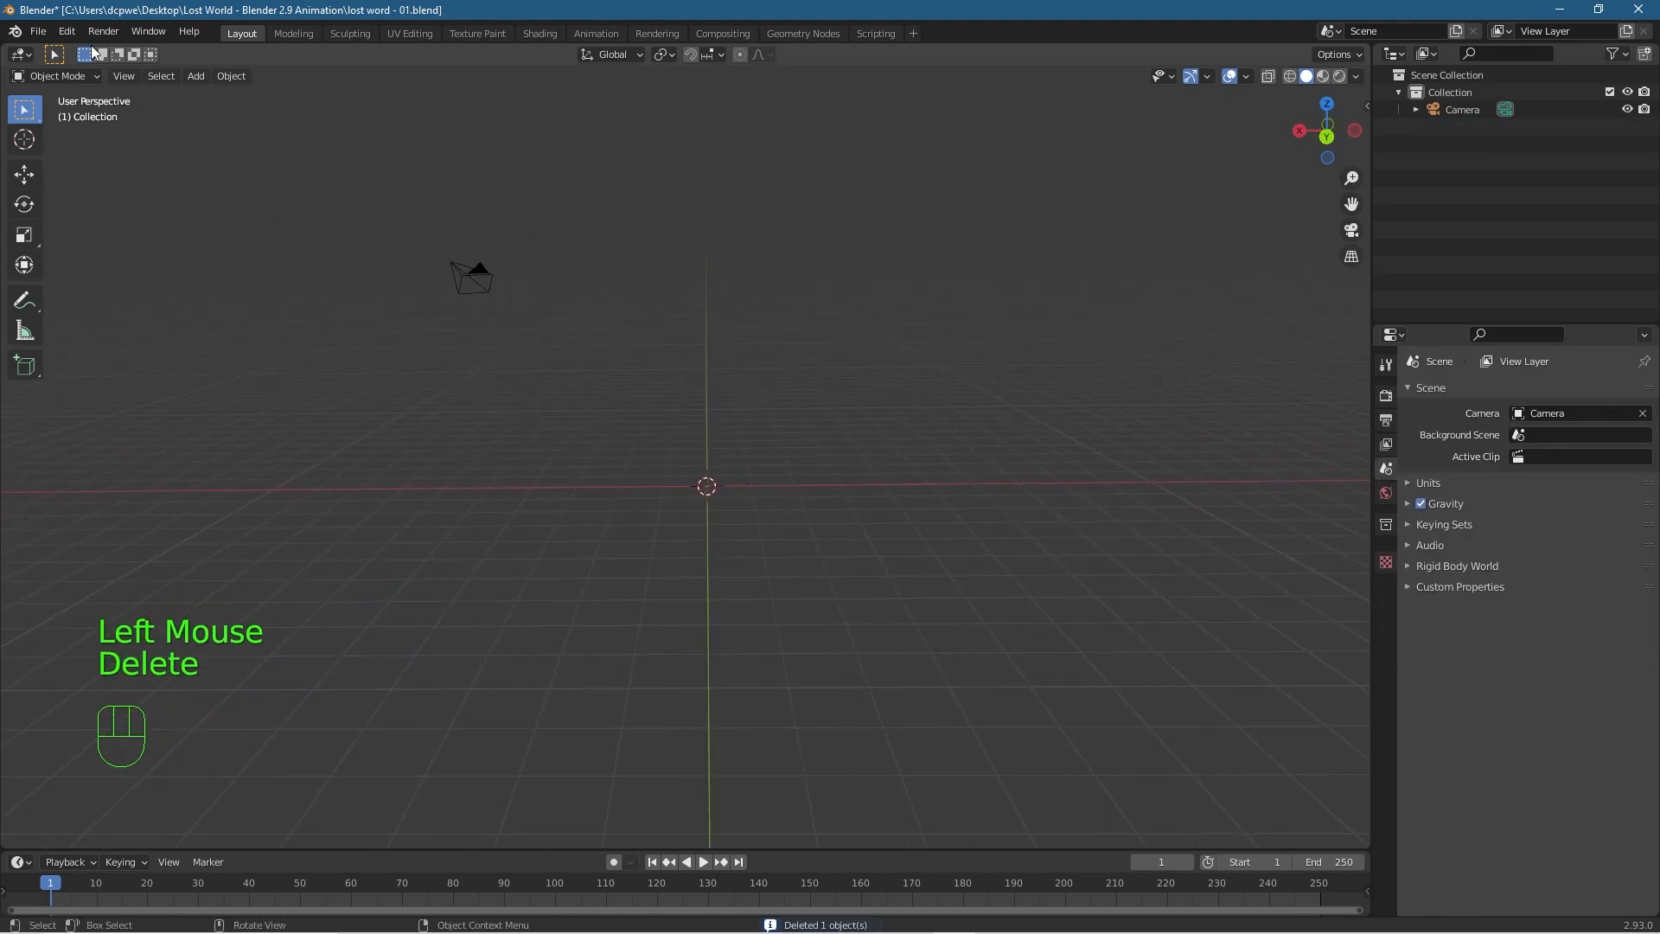
Find the A.N.T.Landscape add-on in the preferences with the search "land", make sure it is enabled, and save the file.
{"action": "left_click", "coordinate": [67, 31]}
{"action": "left_click", "coordinate": [114, 277]}
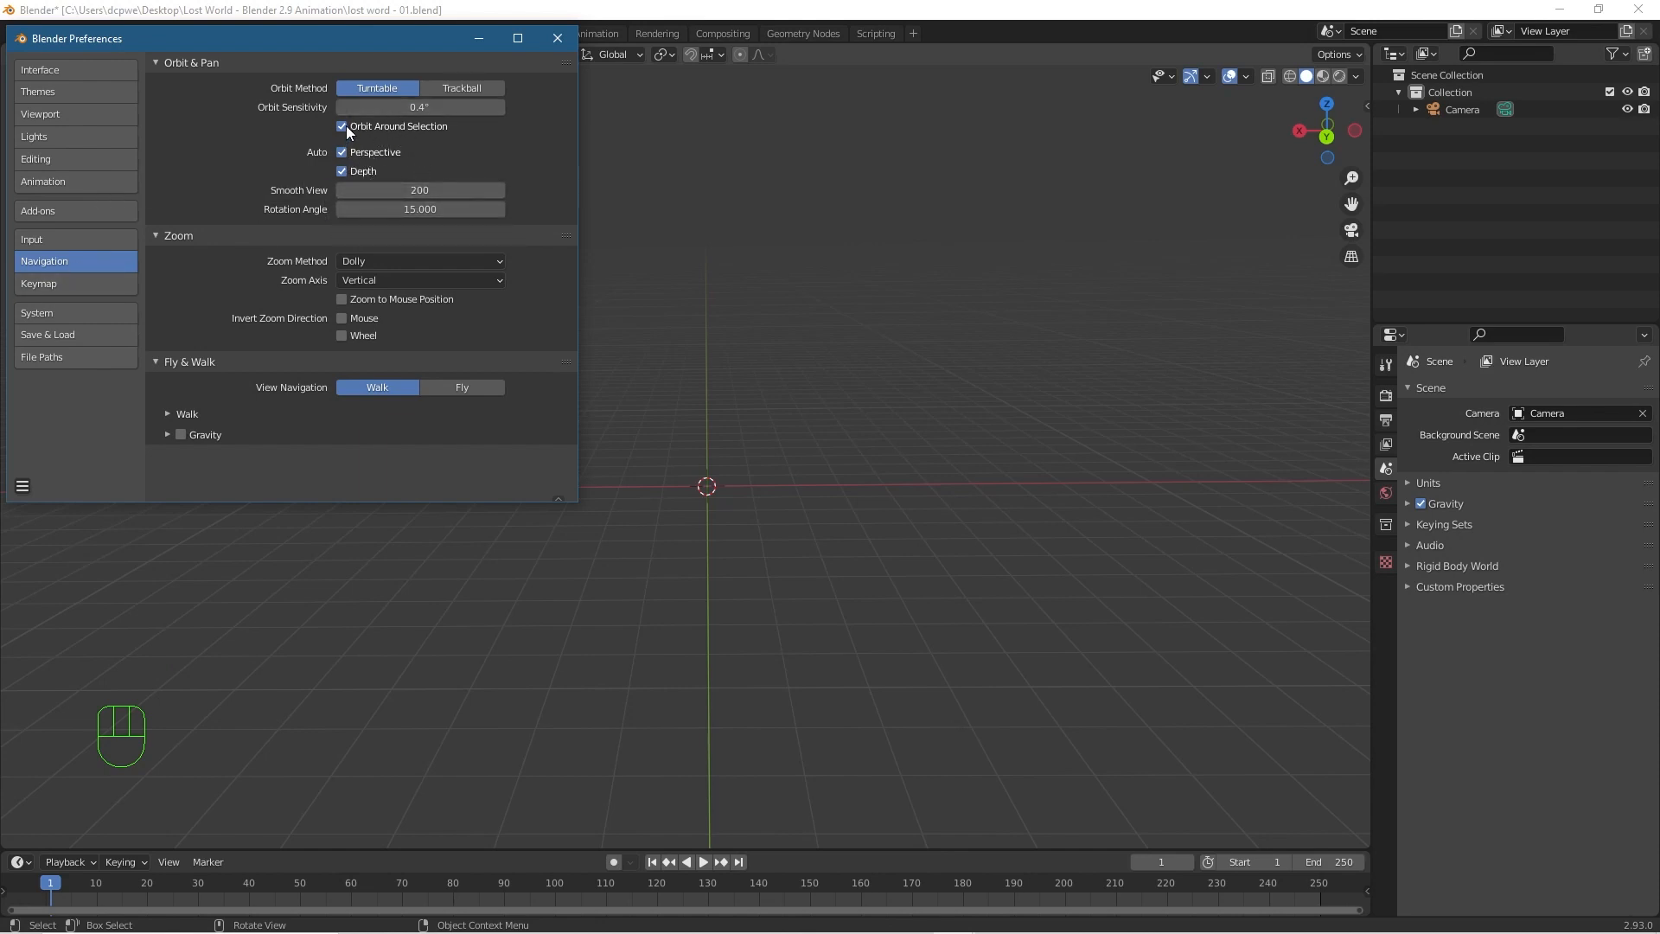
{"action": "left_click", "coordinate": [54, 213]}
{"action": "left_click", "coordinate": [457, 90]}
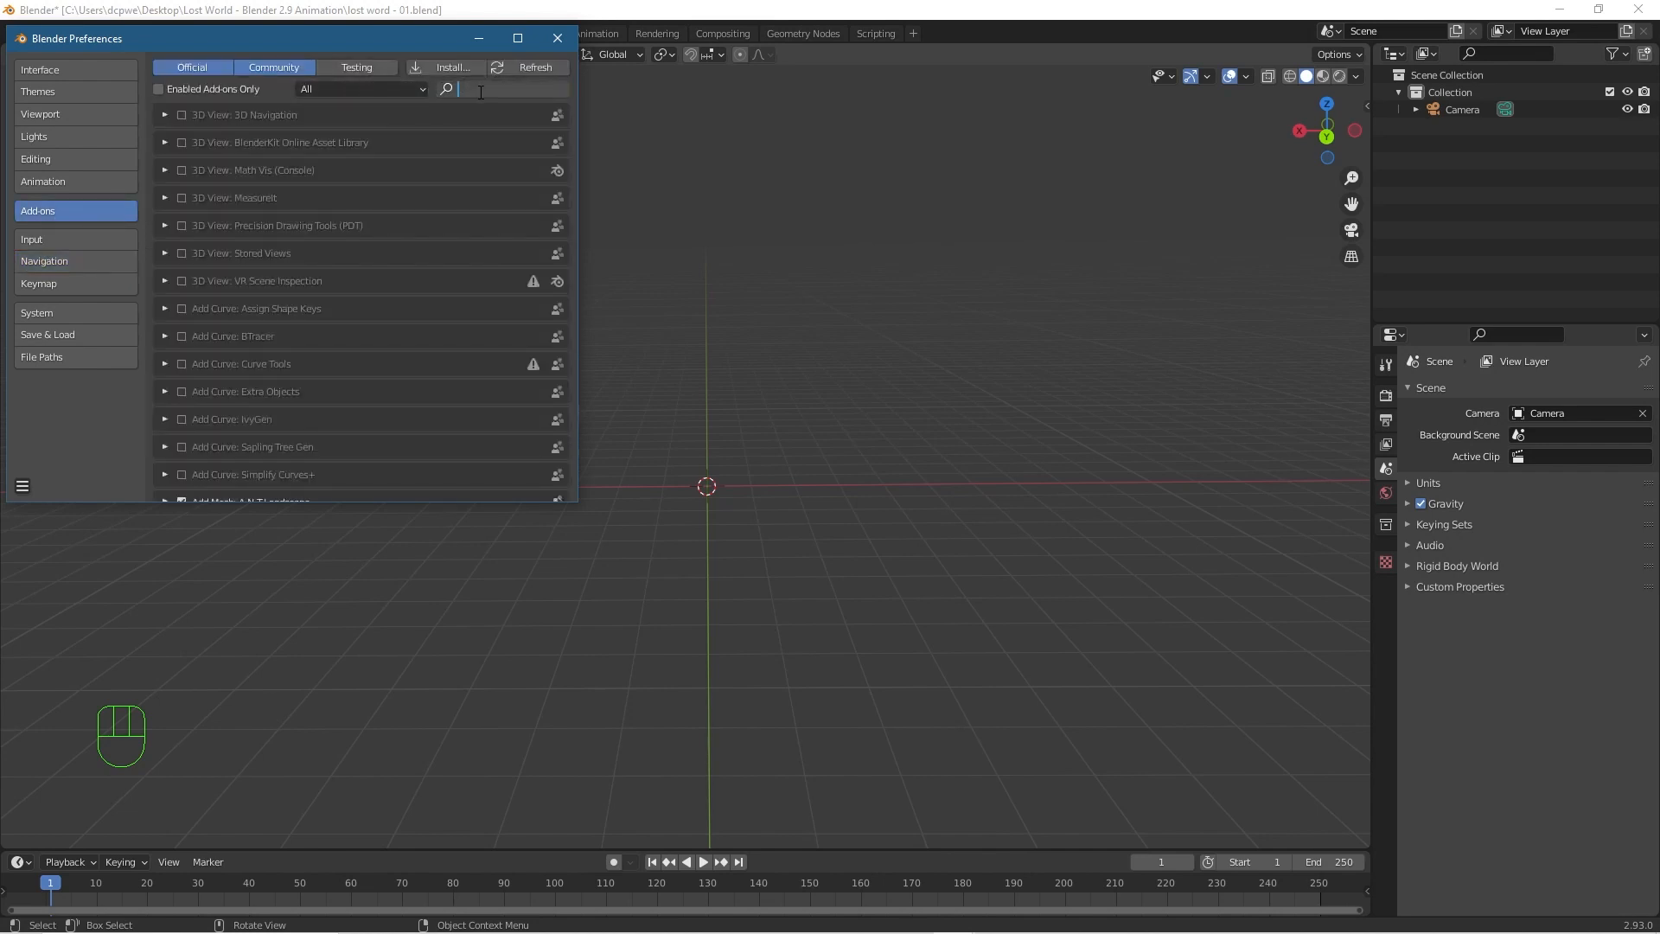
{"action": "type", "text": "land"}
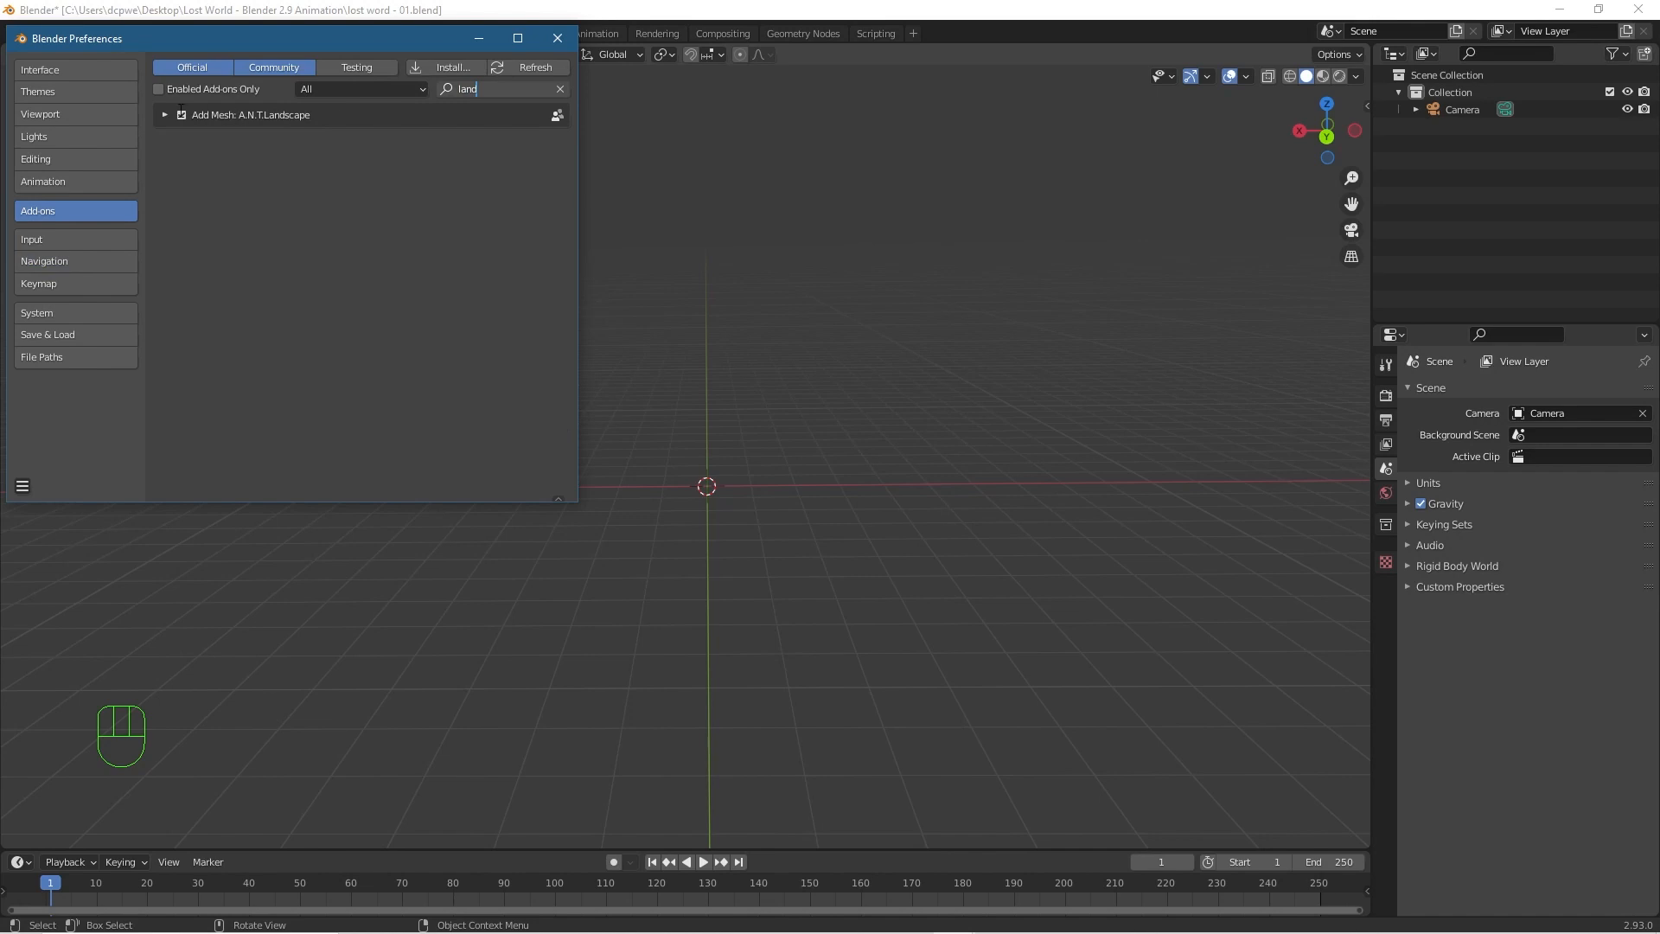
{"action": "left_click", "coordinate": [179, 114]}
{"action": "left_click", "coordinate": [179, 114]}
{"action": "left_click", "coordinate": [181, 113]}
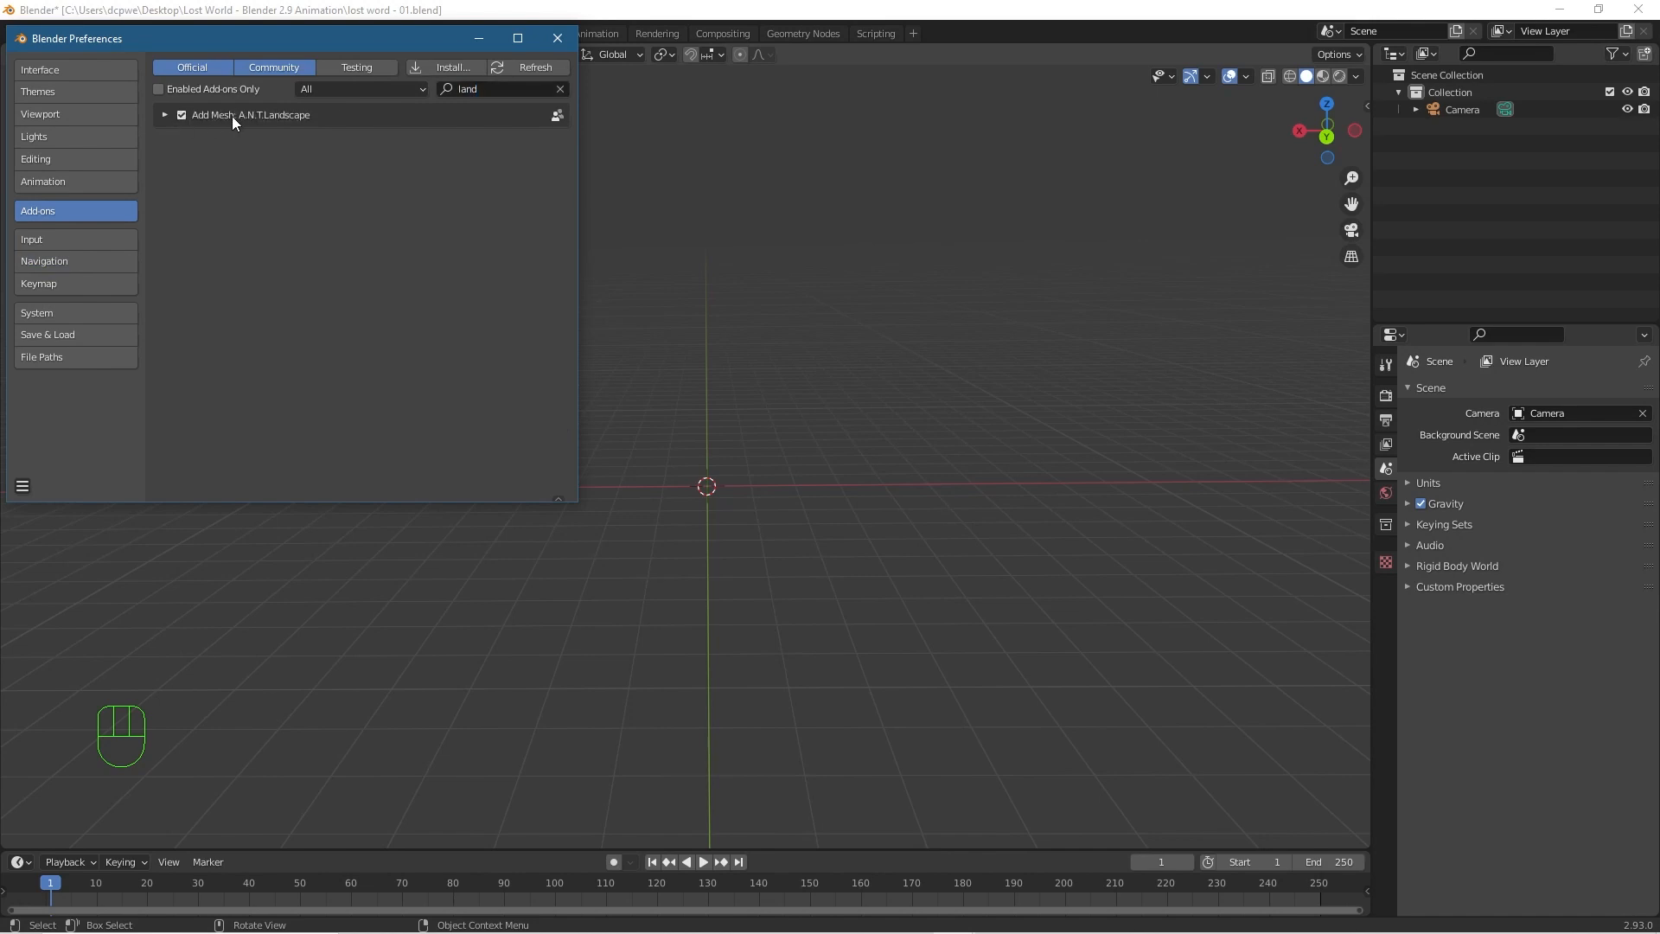
{"action": "left_click", "coordinate": [557, 38]}
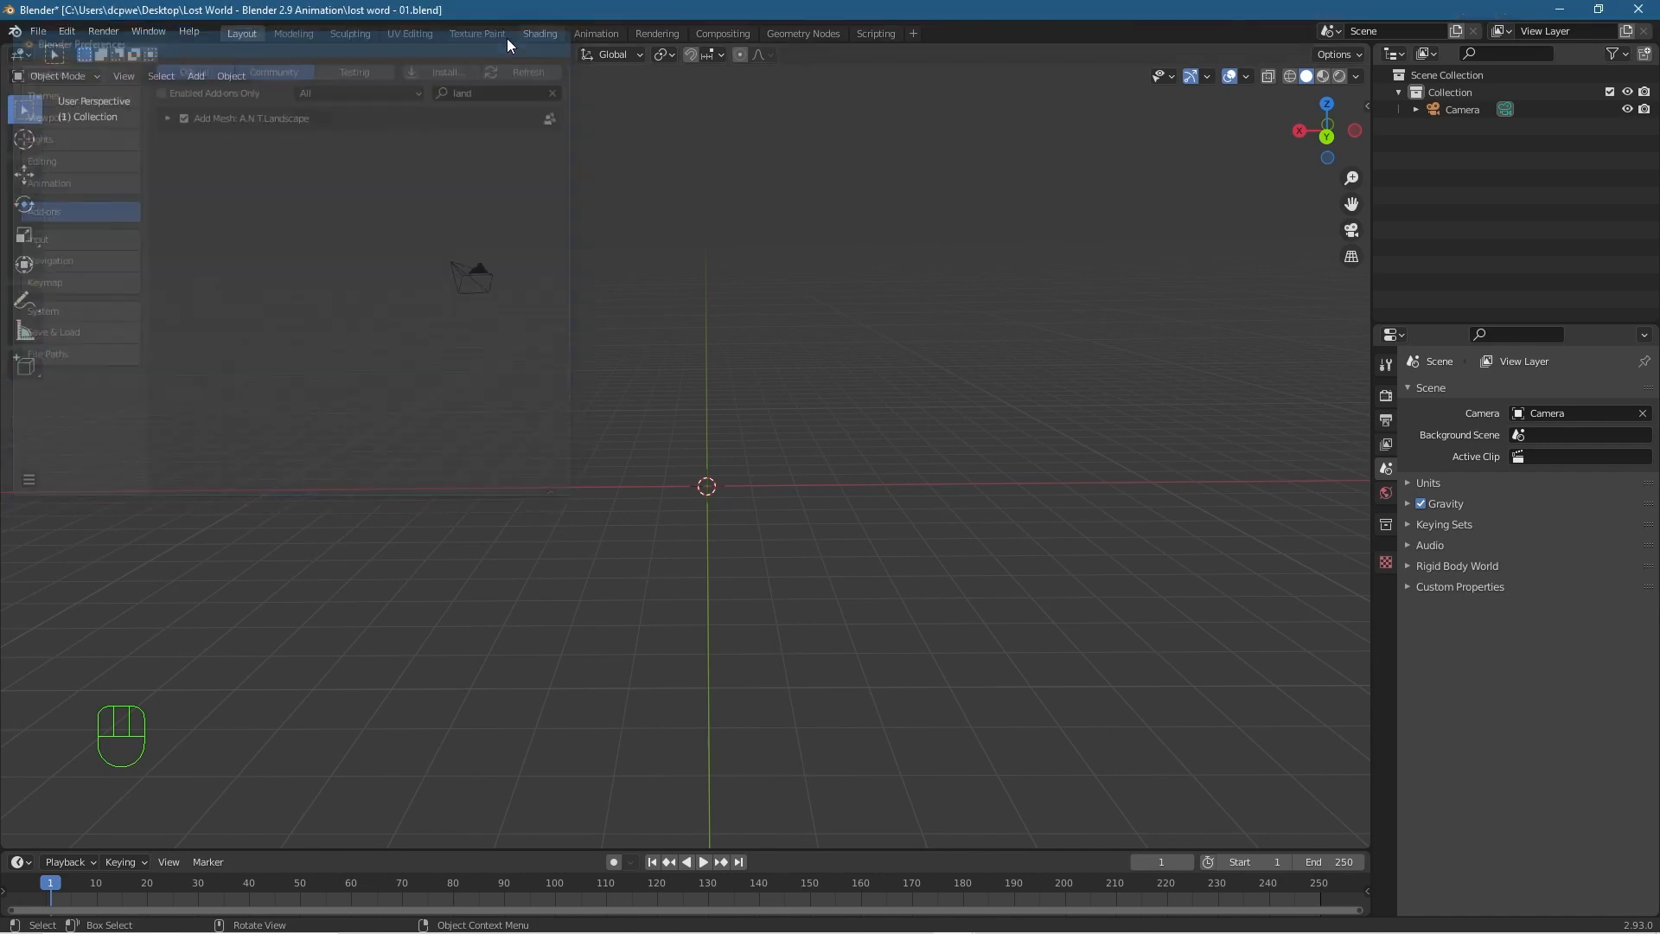
{"action": "left_click", "coordinate": [36, 32]}
{"action": "left_click", "coordinate": [71, 142]}
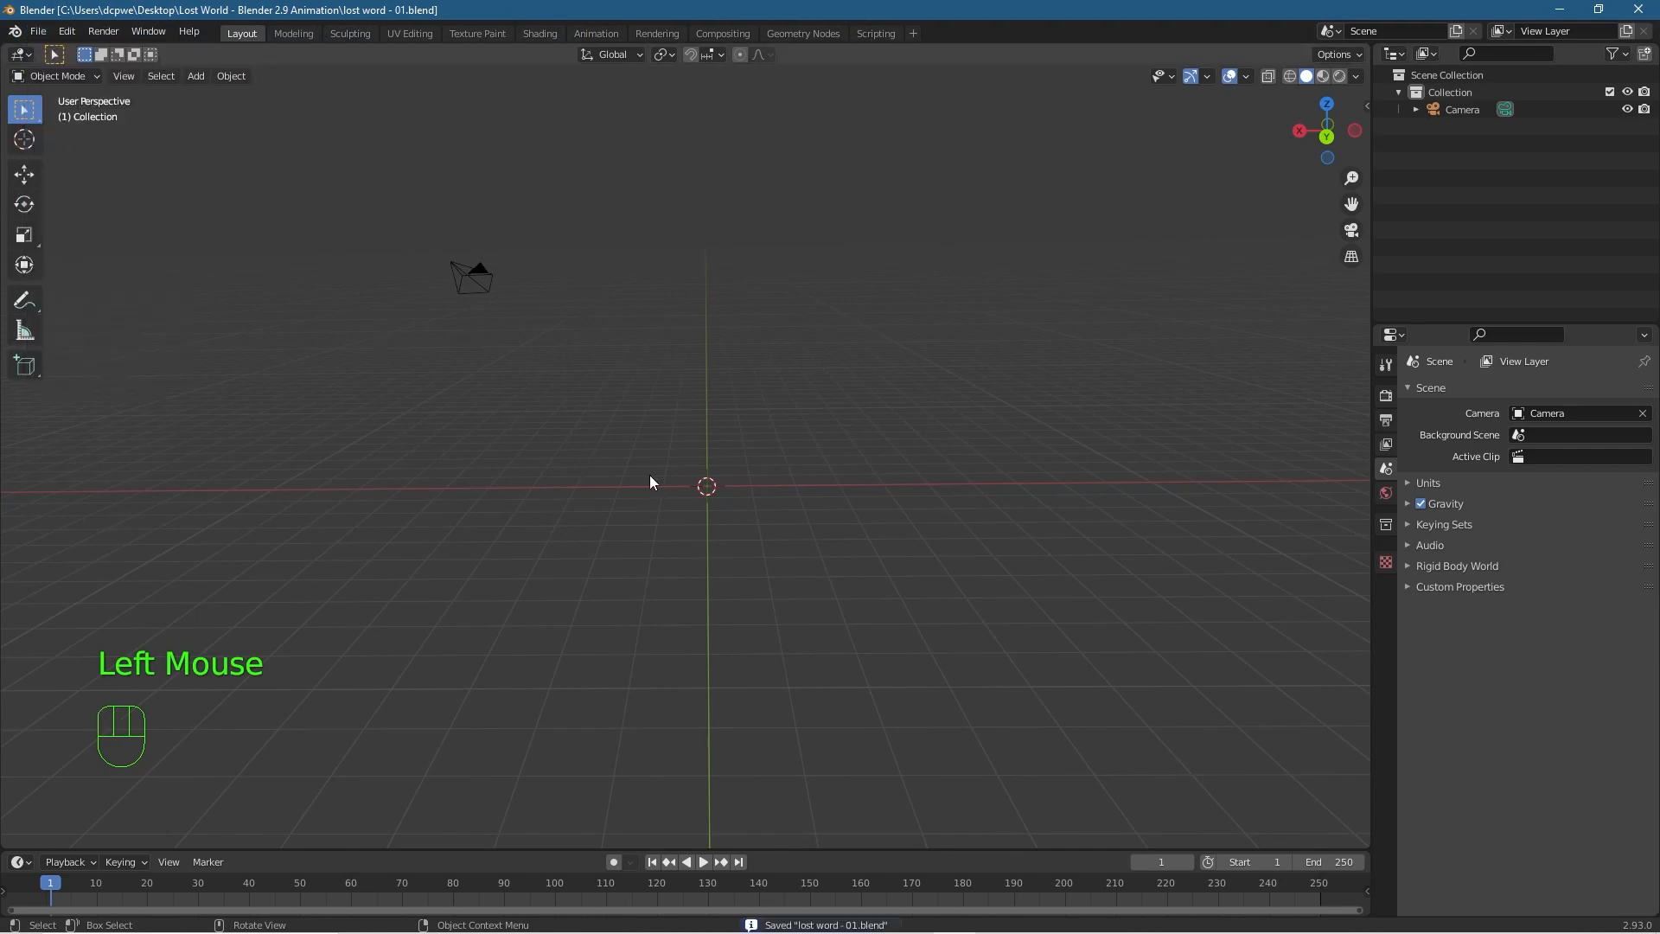
Add a Landscape mesh at the origin and apply the "large terrain" operator preset to it.
{"action": "key", "text": "shift+a"}
{"action": "mouse_move", "coordinate": [650, 475]}
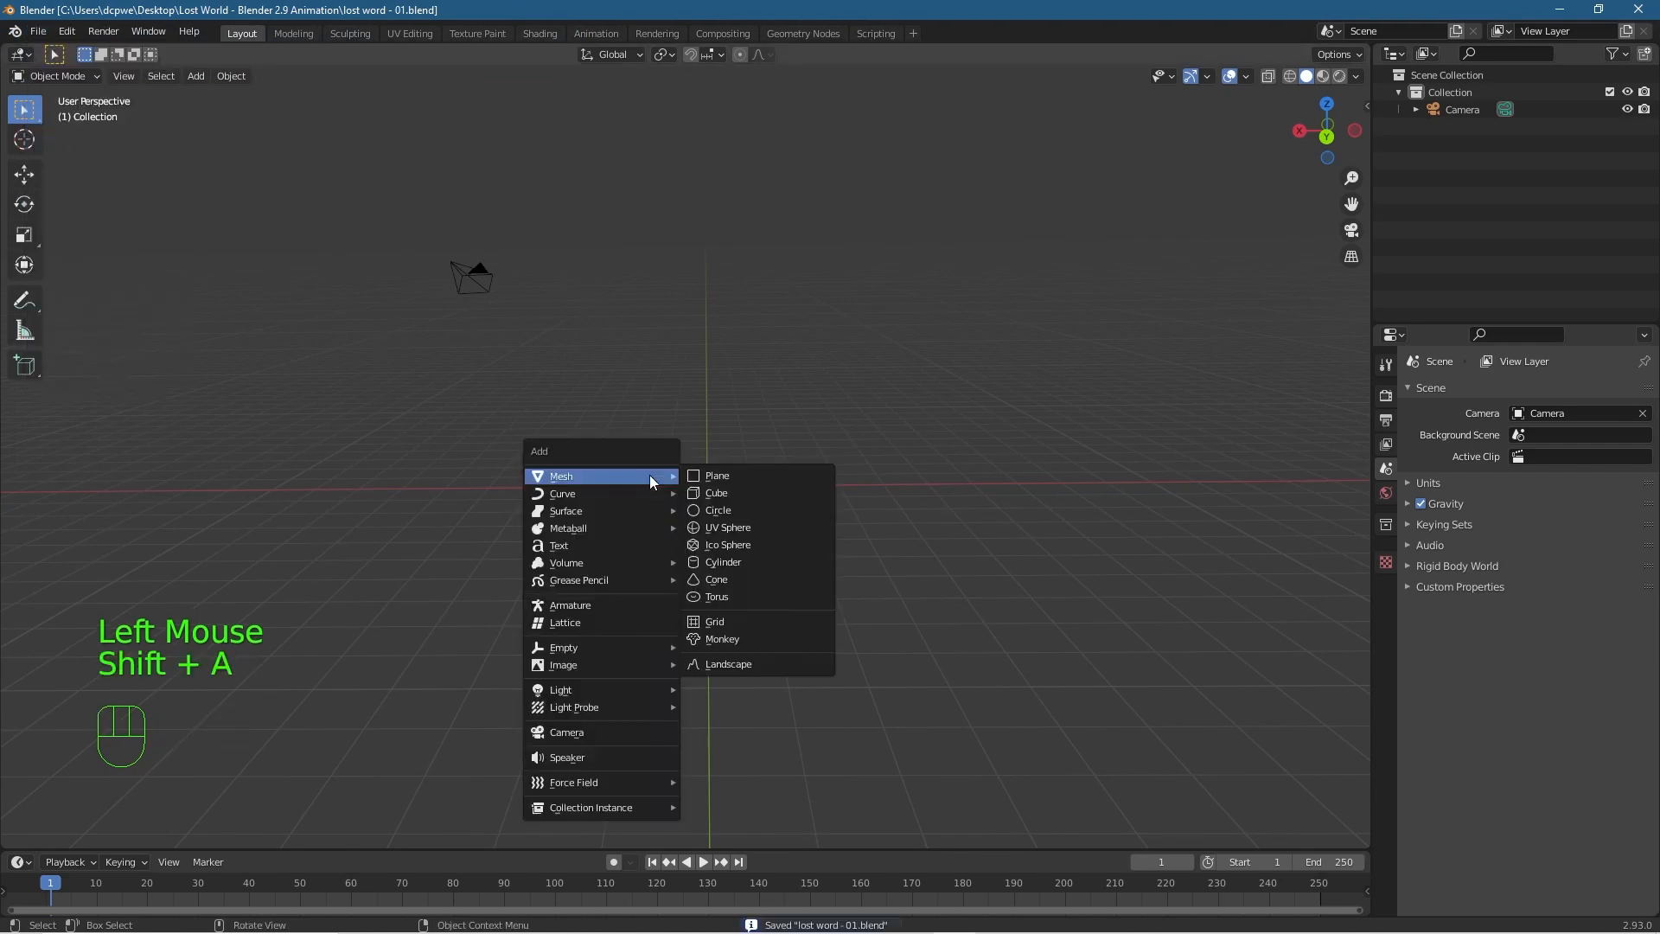
{"action": "left_click", "coordinate": [745, 671]}
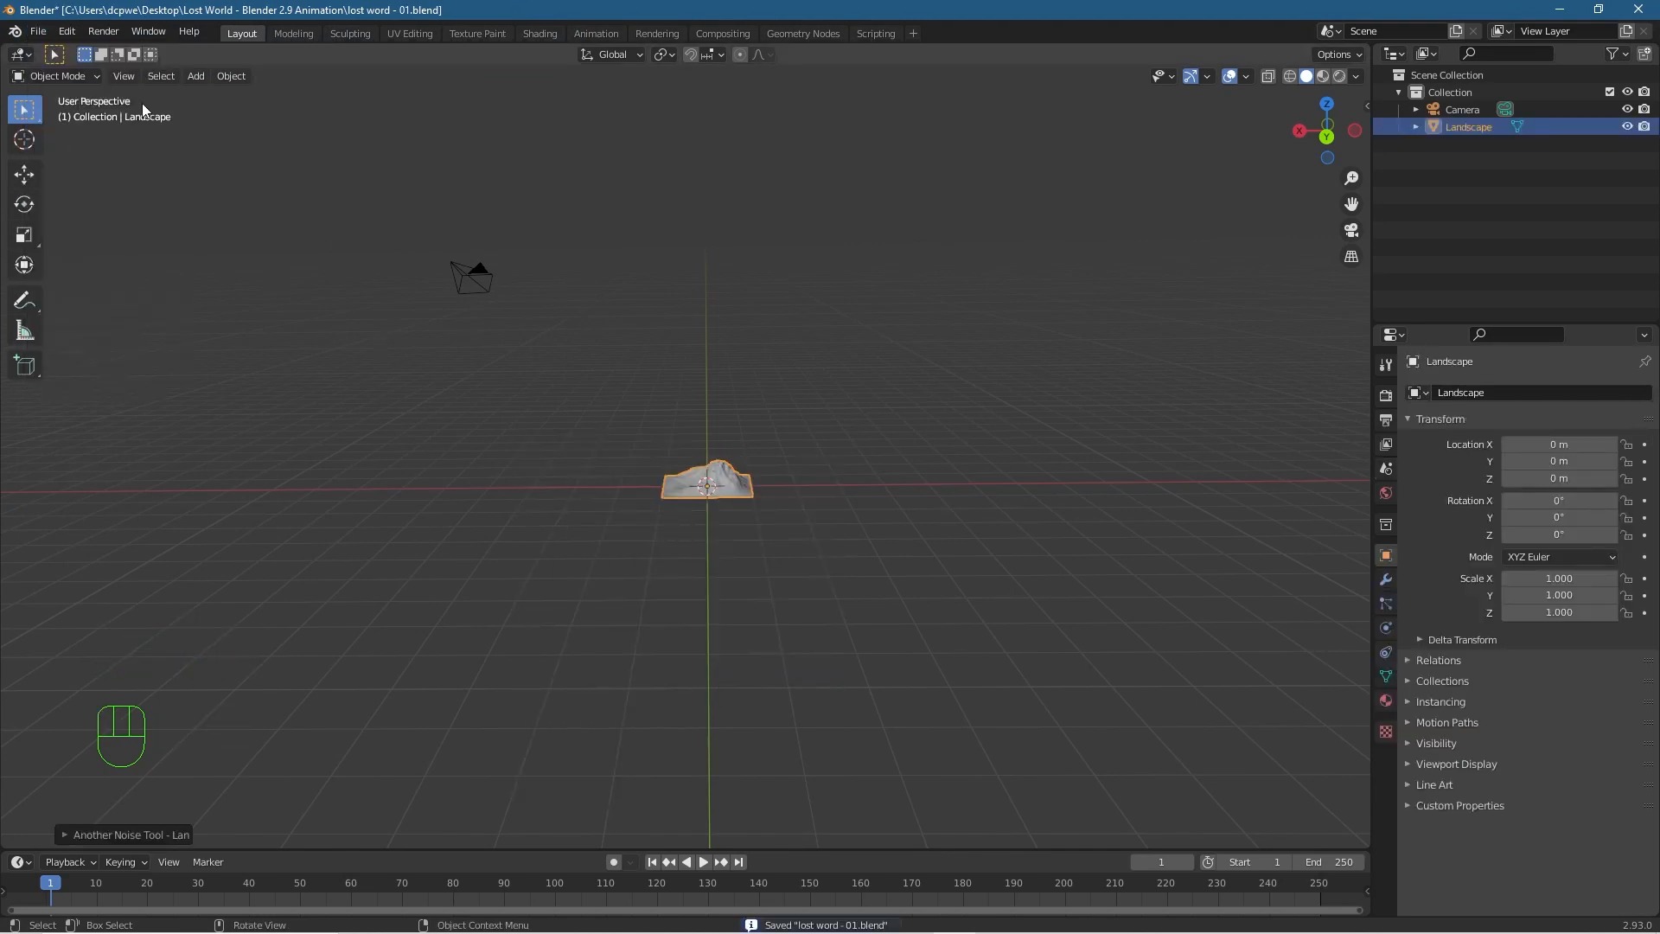
{"action": "left_click", "coordinate": [149, 836]}
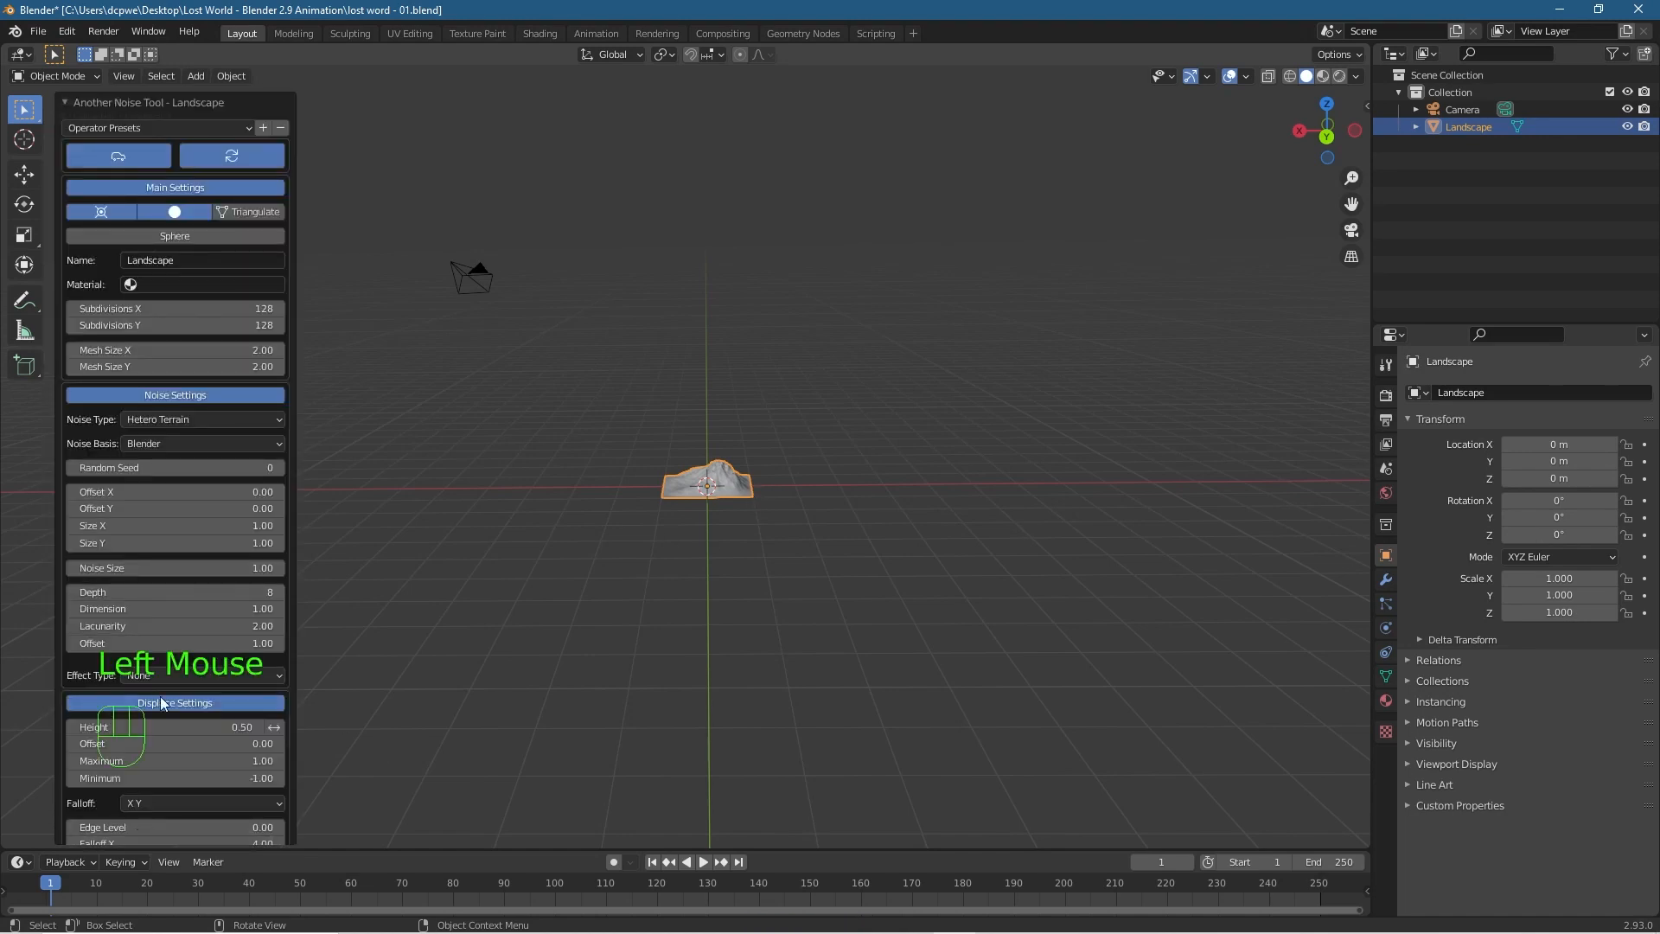
{"action": "left_click", "coordinate": [137, 127]}
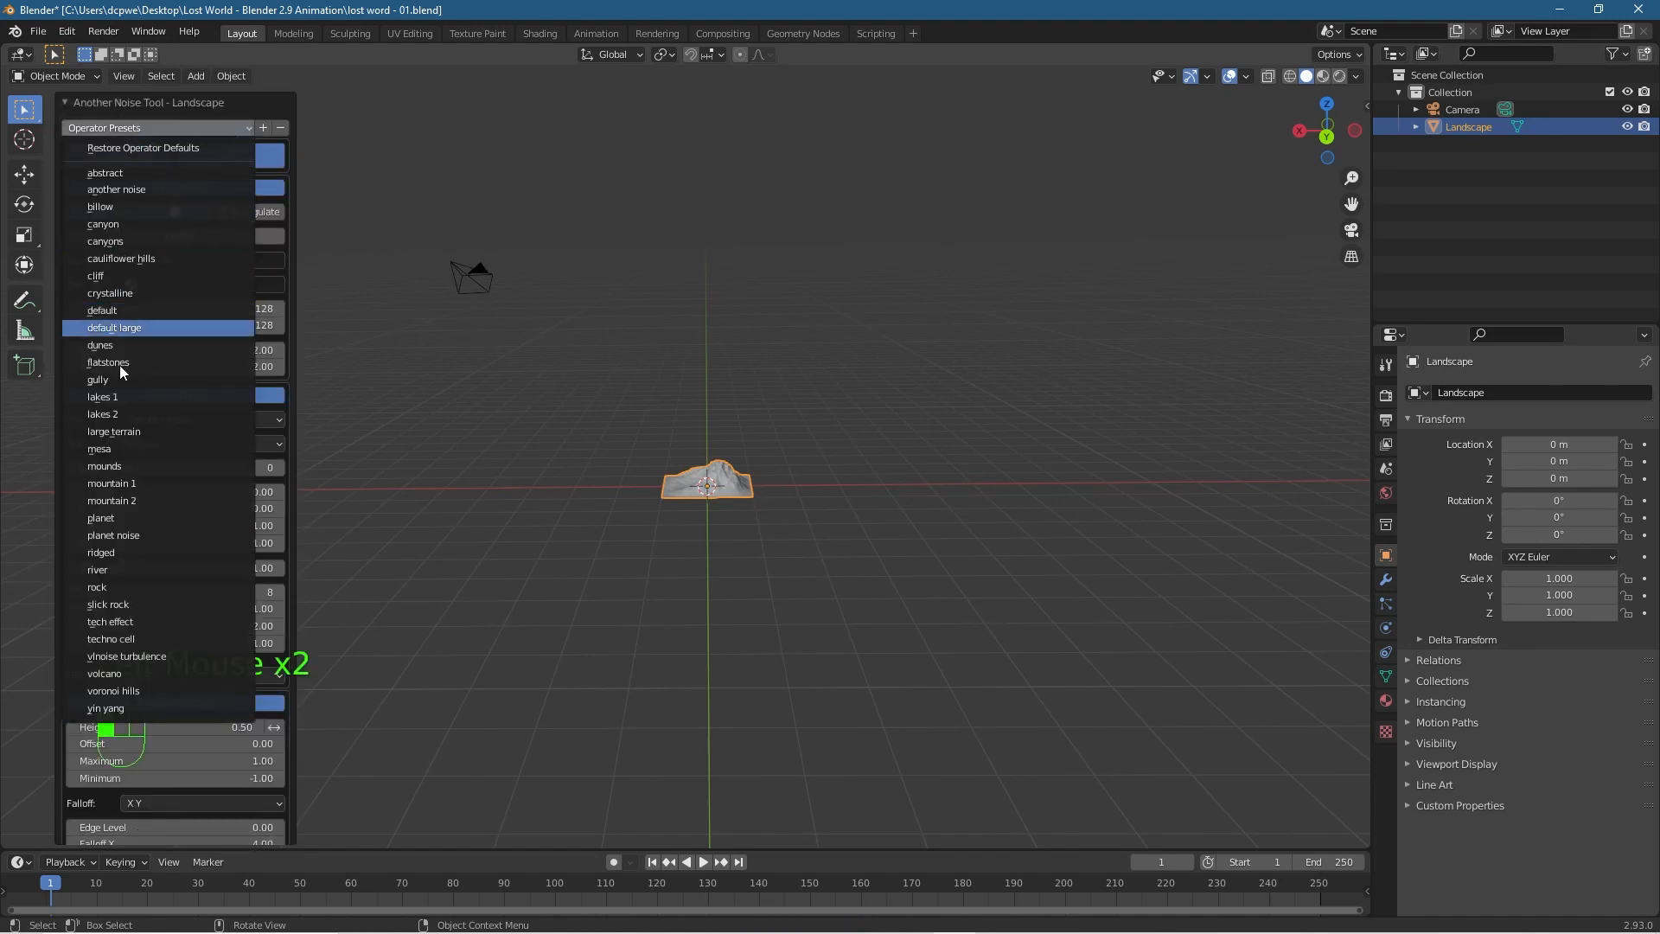
{"action": "left_click", "coordinate": [122, 431]}
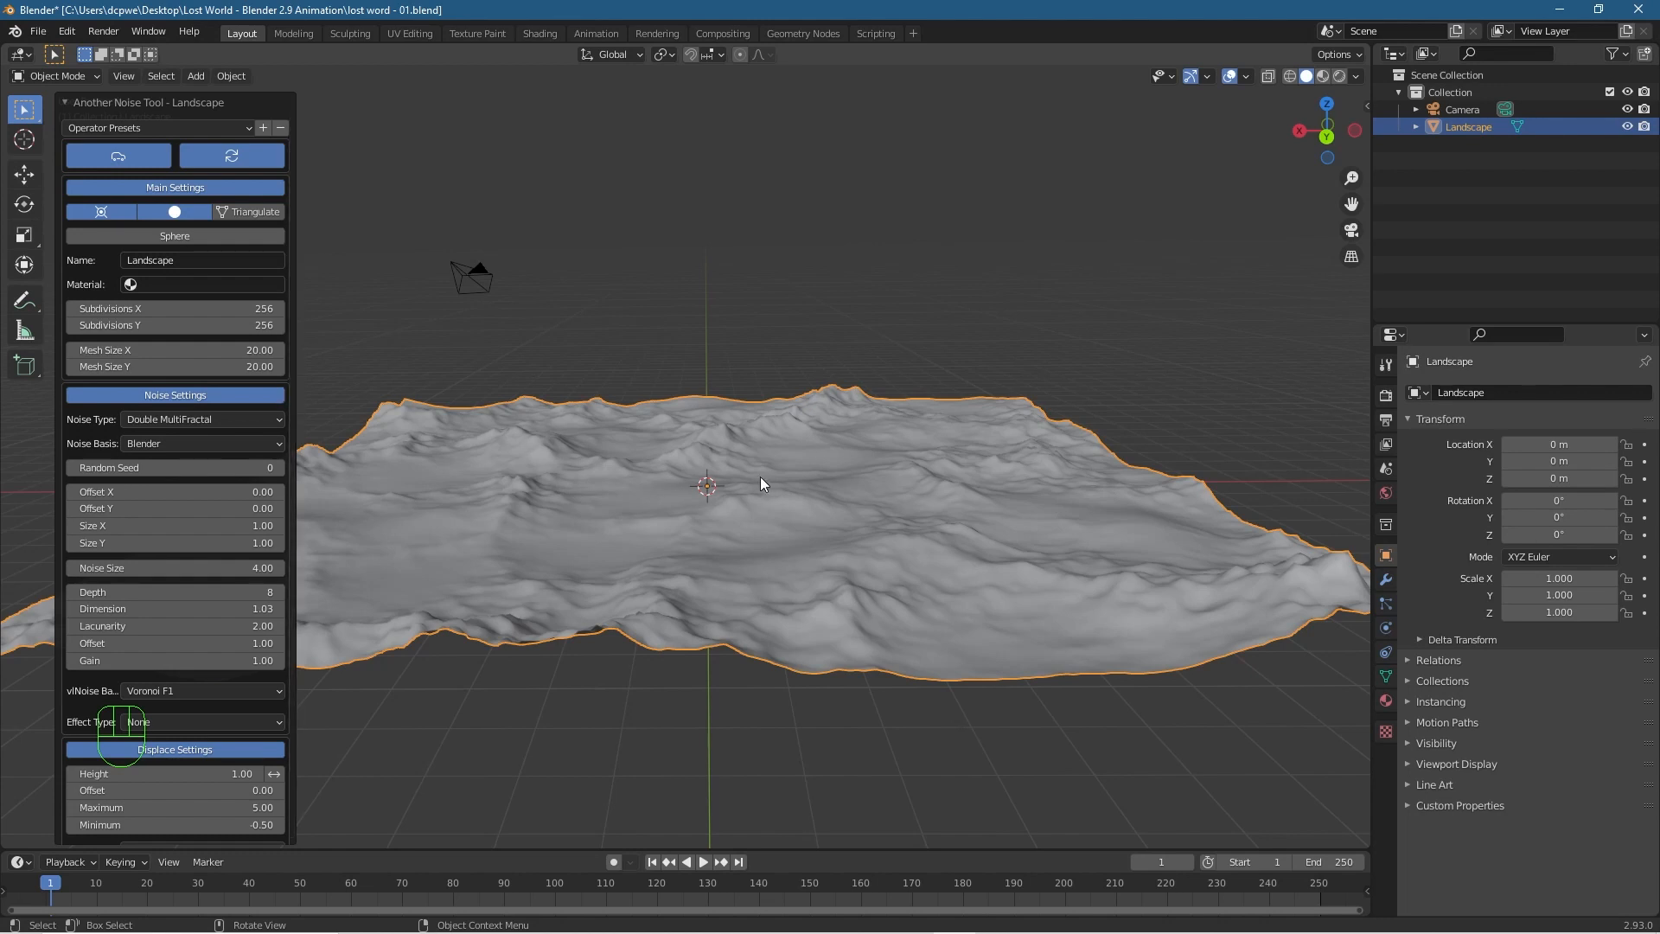
Set the landscape's Mesh Size Y to 40.
{"action": "left_click", "coordinate": [250, 367]}
{"action": "type", "text": "40"}
{"action": "key", "text": "Return"}
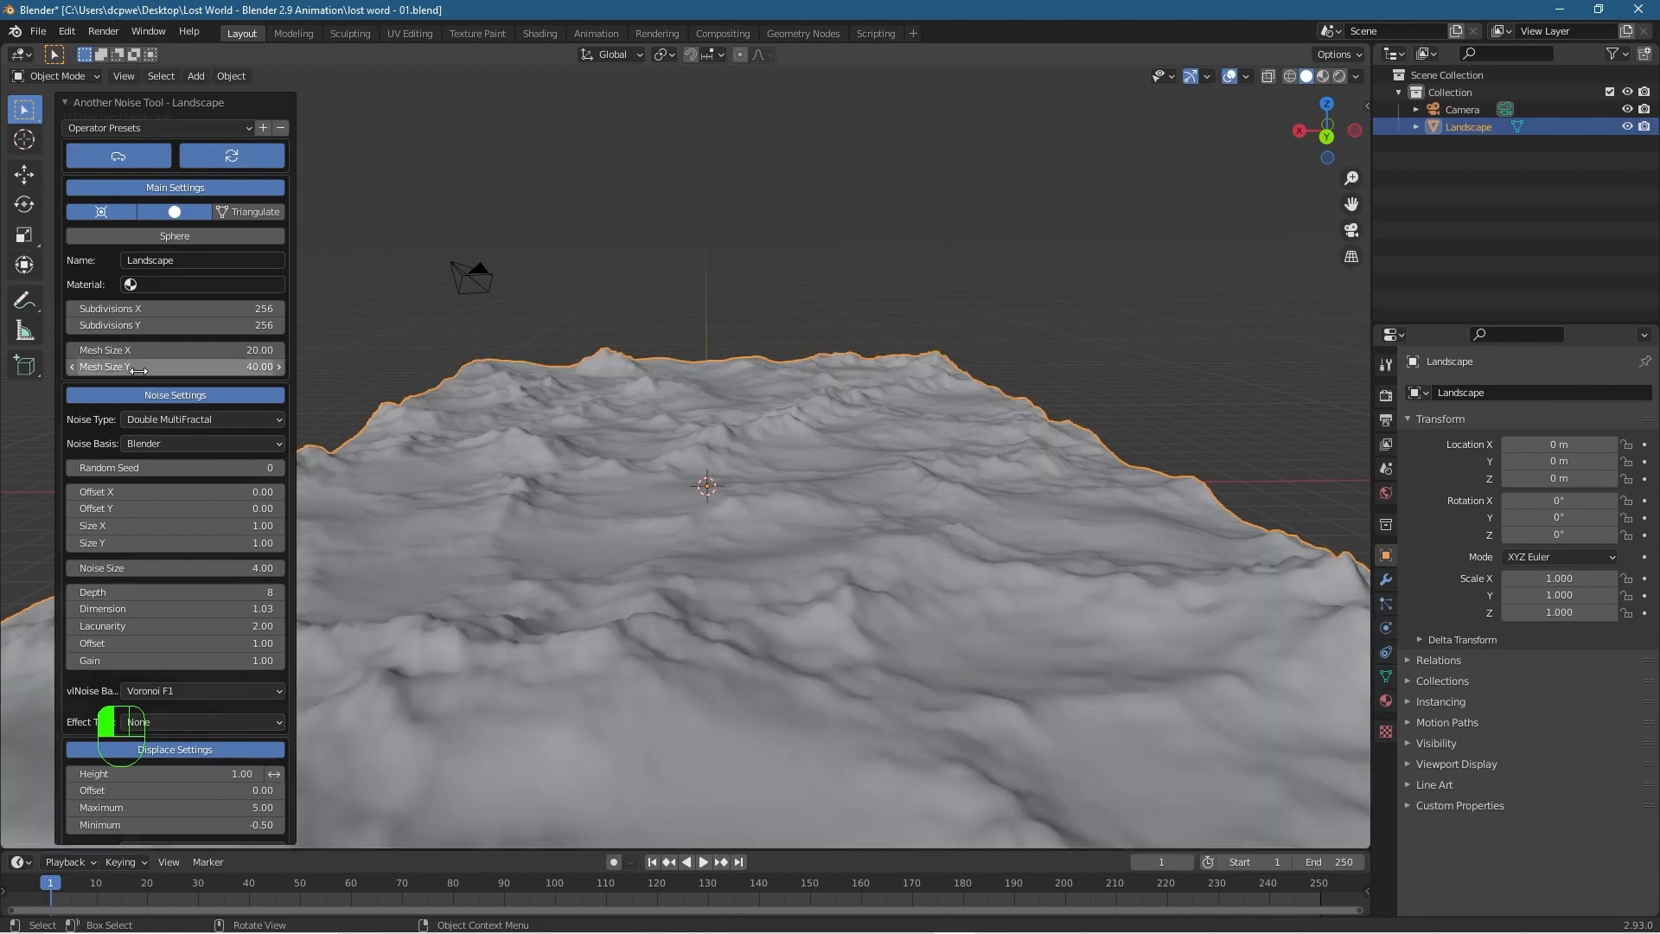
{"action": "scroll", "coordinate": [655, 588], "scroll_direction": "down", "scroll_amount": 4}
{"action": "scroll", "coordinate": [654, 588], "scroll_direction": "down", "scroll_amount": 1}
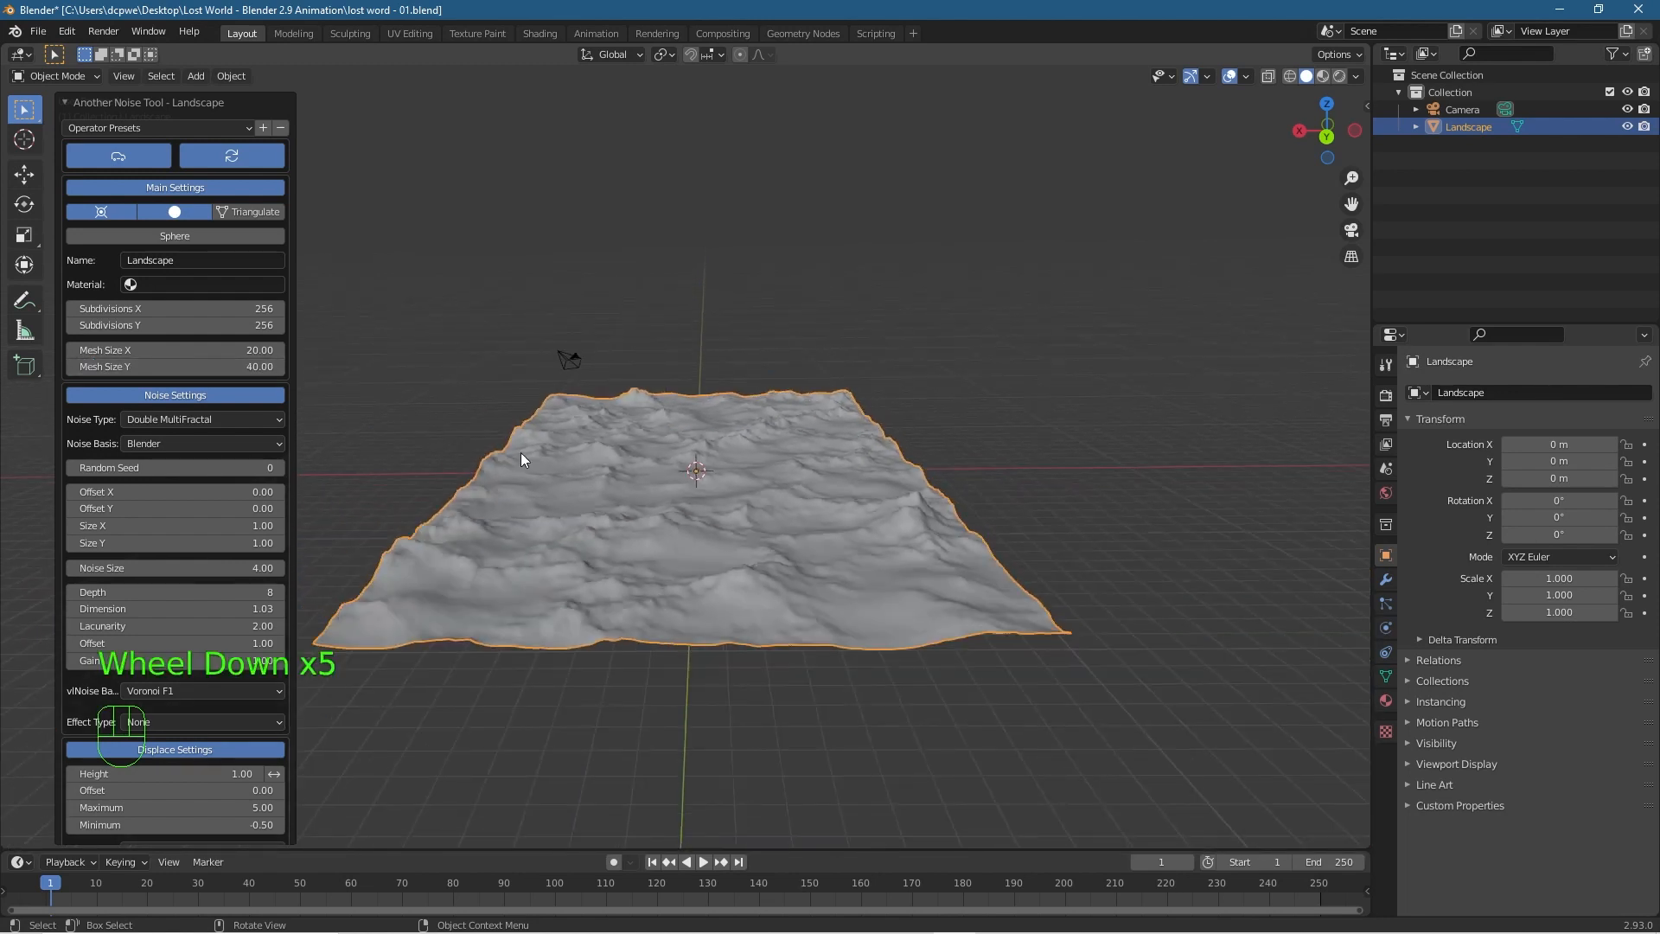
{"action": "scroll", "coordinate": [607, 510], "scroll_direction": "up", "scroll_amount": 3}
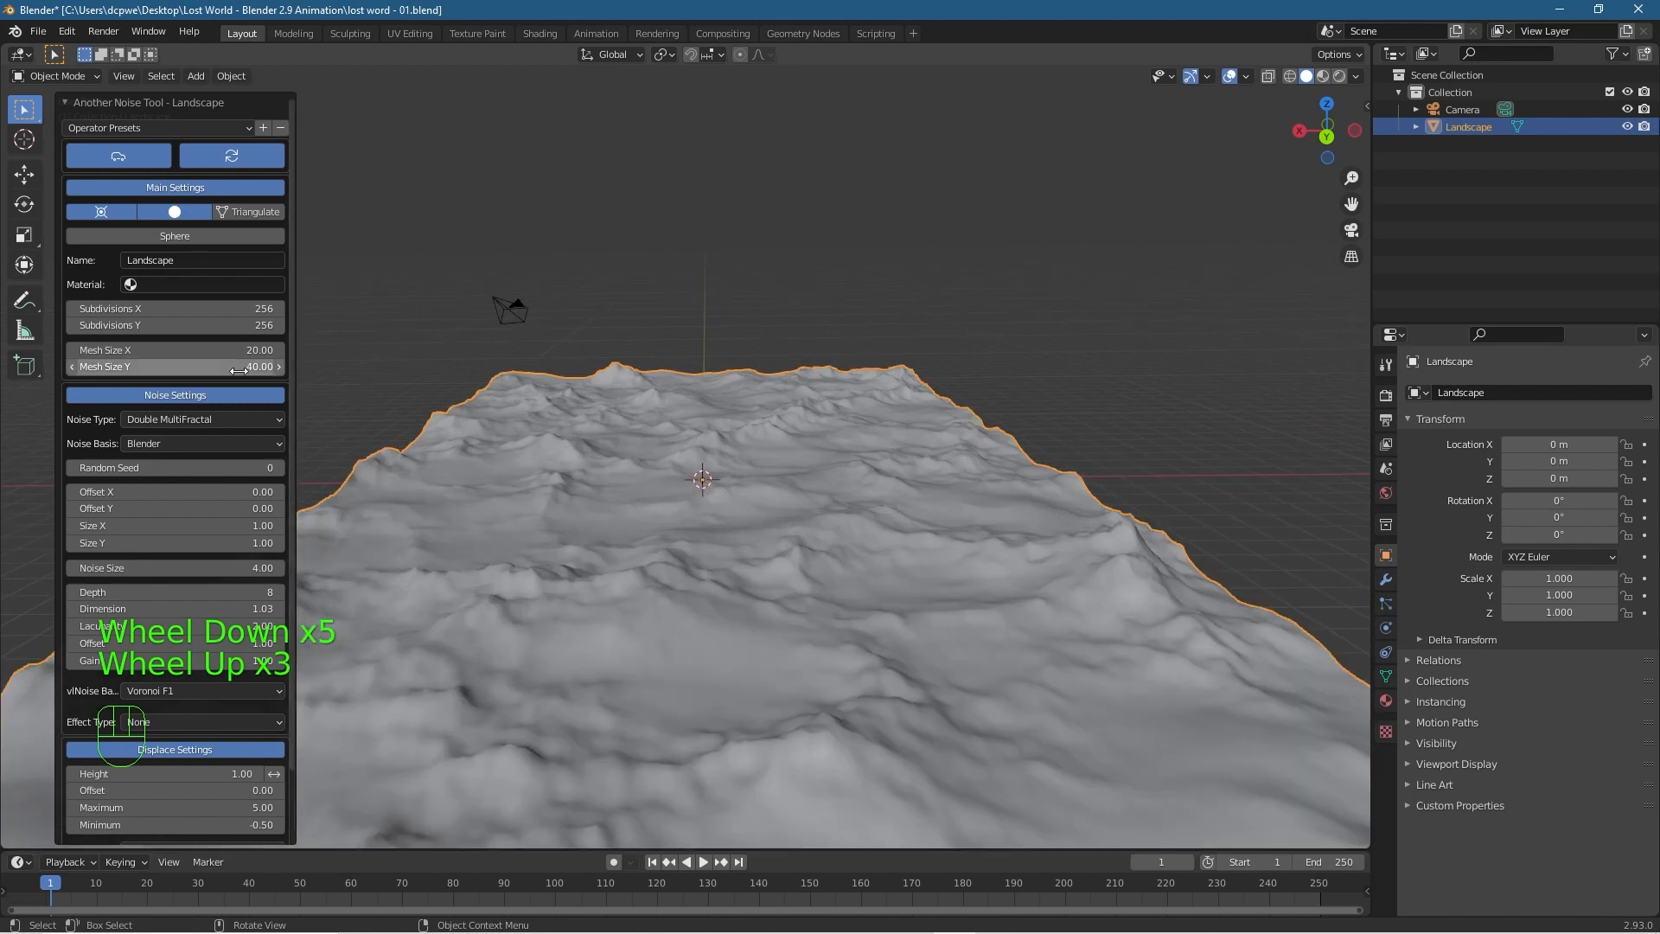
Set the landscape's Mesh Size Y to 80 and inspect the stretched terrain from a low viewpoint.
{"action": "left_click", "coordinate": [247, 367]}
{"action": "type", "text": "80"}
{"action": "left_click", "coordinate": [308, 374]}
{"action": "scroll", "coordinate": [645, 470], "scroll_direction": "down", "scroll_amount": 5}
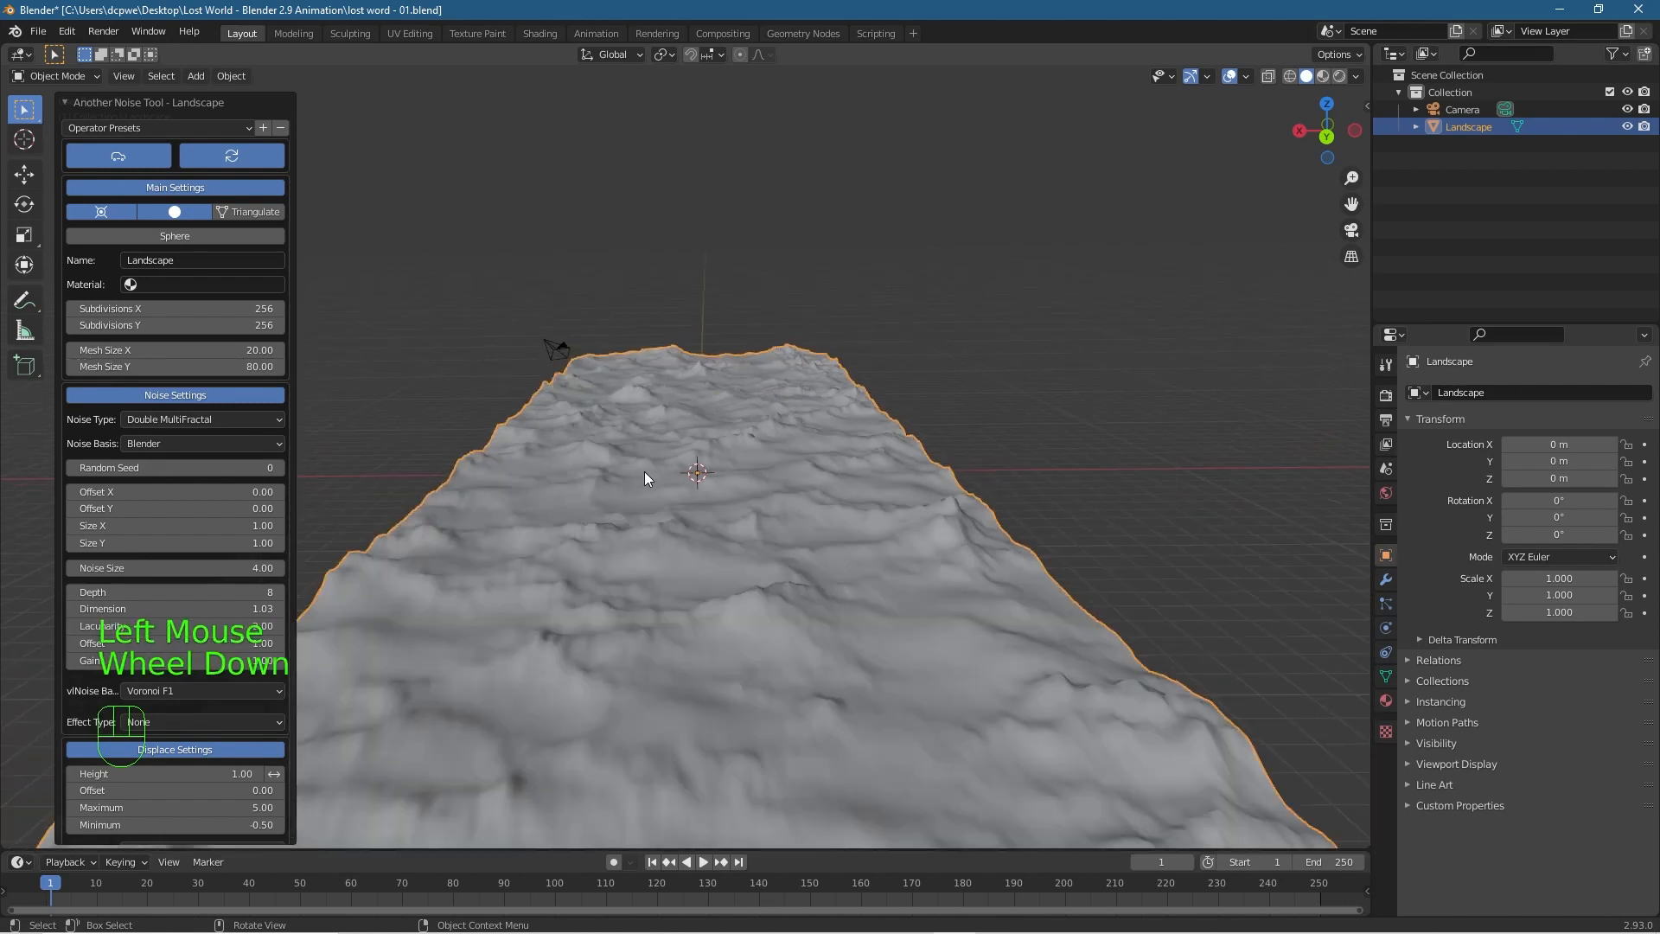
{"action": "scroll", "coordinate": [612, 505], "scroll_direction": "up", "scroll_amount": 1}
{"action": "mouse_move", "coordinate": [613, 505]}
{"action": "middle_mouse_down"}
{"action": "mouse_move", "coordinate": [765, 553]}
{"action": "mouse_move", "coordinate": [616, 551]}
{"action": "mouse_move", "coordinate": [616, 500]}
{"action": "middle_mouse_up"}
{"action": "scroll", "coordinate": [615, 515], "scroll_direction": "up", "scroll_amount": 2}
{"action": "scroll", "coordinate": [616, 510], "scroll_direction": "up", "scroll_amount": 1}
{"action": "scroll", "coordinate": [616, 500], "scroll_direction": "up", "scroll_amount": 1}
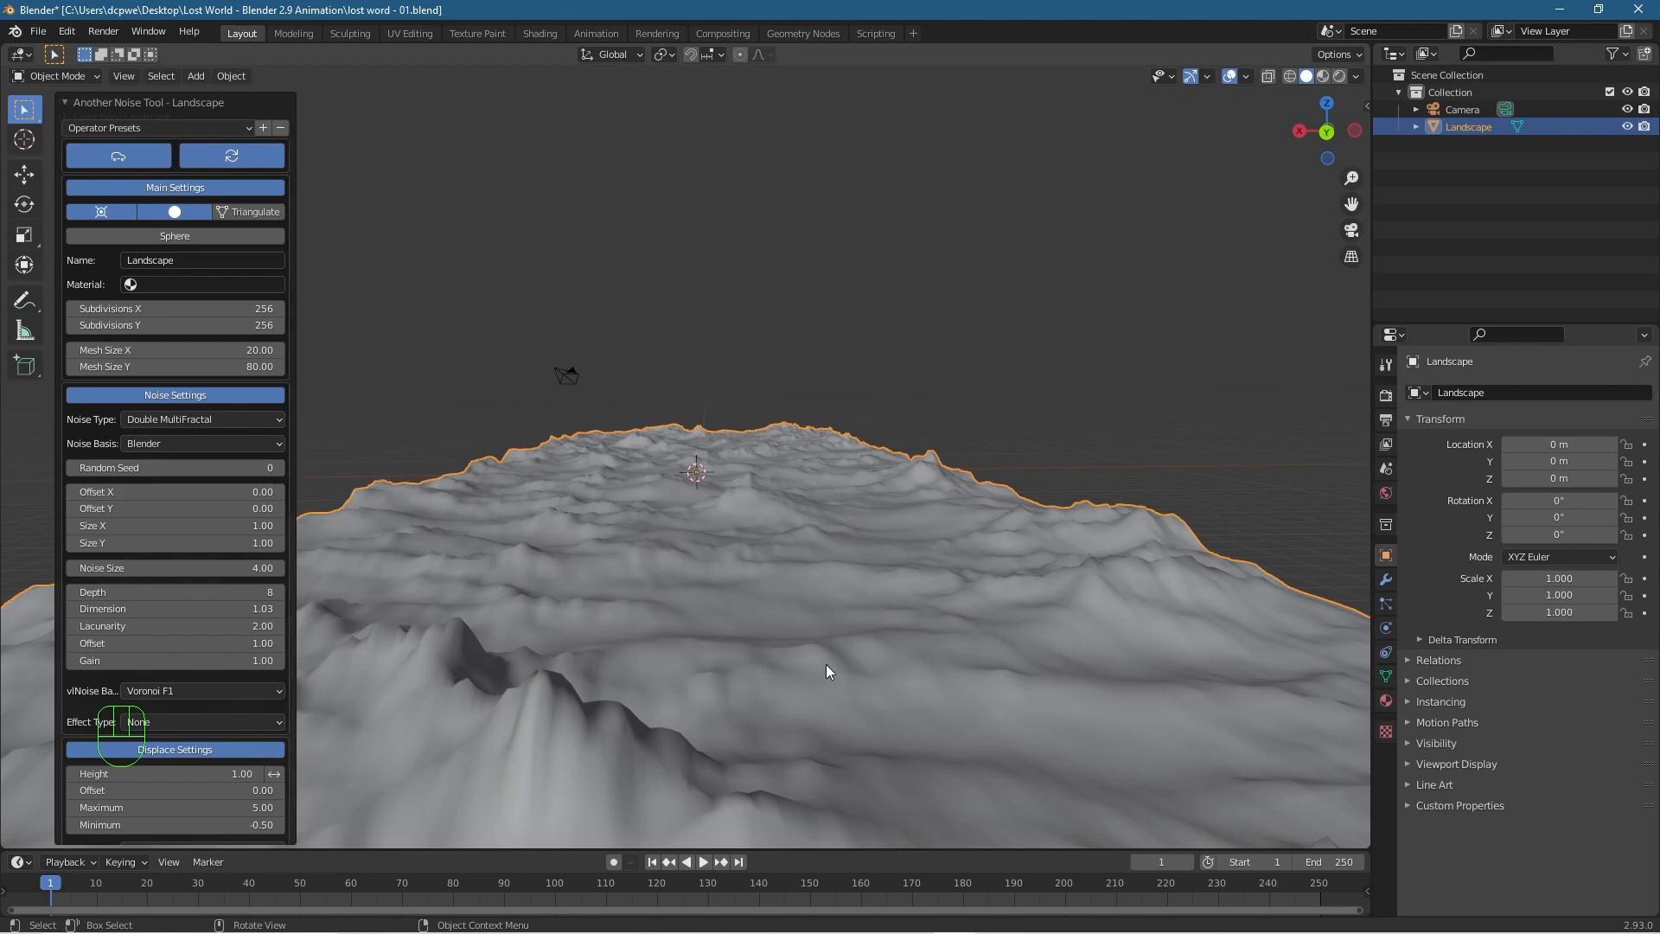
{"action": "middle_click_drag", "start_coordinate": [771, 640], "coordinate": [769, 637]}
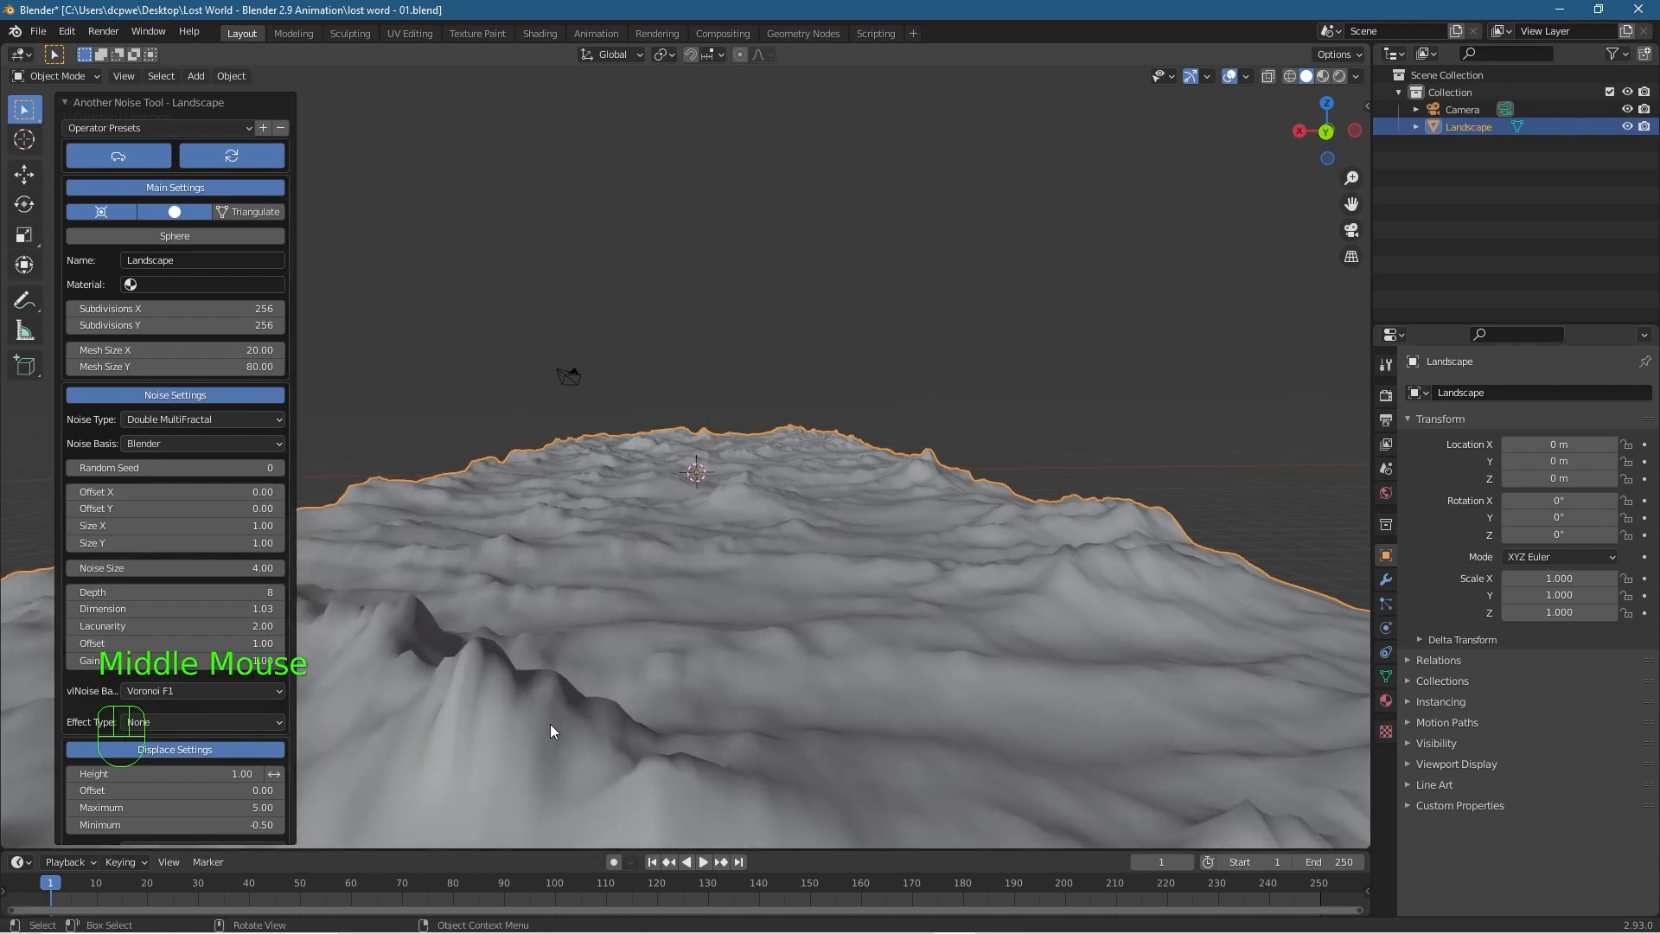
{"action": "left_click", "coordinate": [685, 560]}
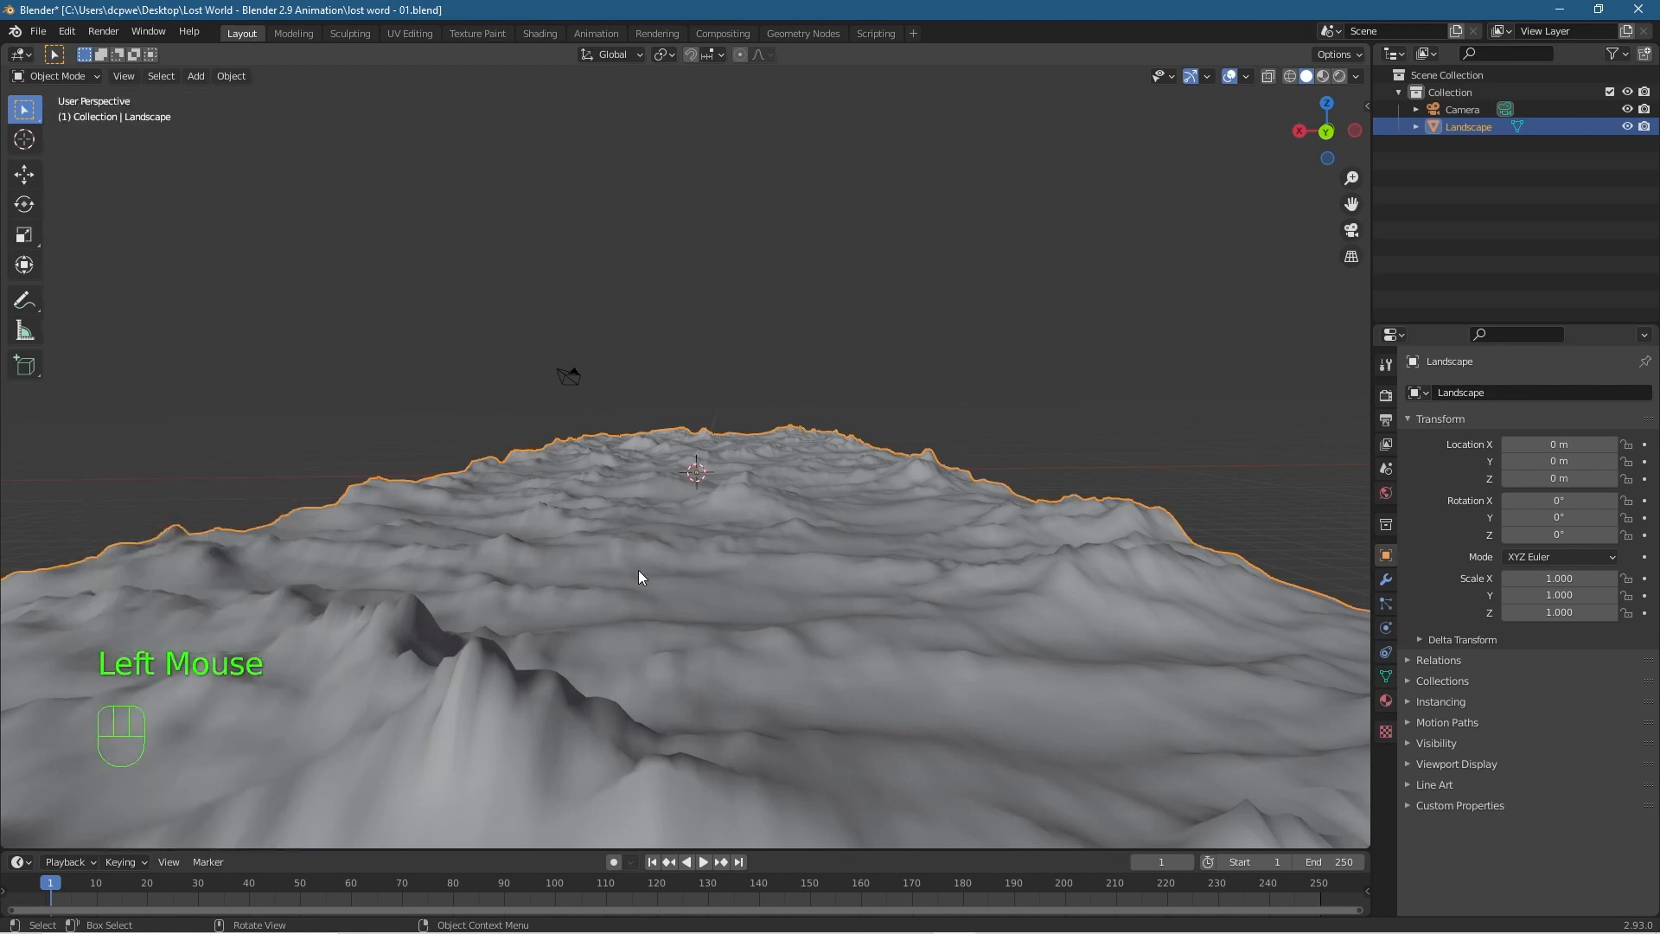
In the top orthographic view, move the landscape -40 m along Y with snapping so its far edge meets the X axis.
{"action": "key", "text": "KP_1"}
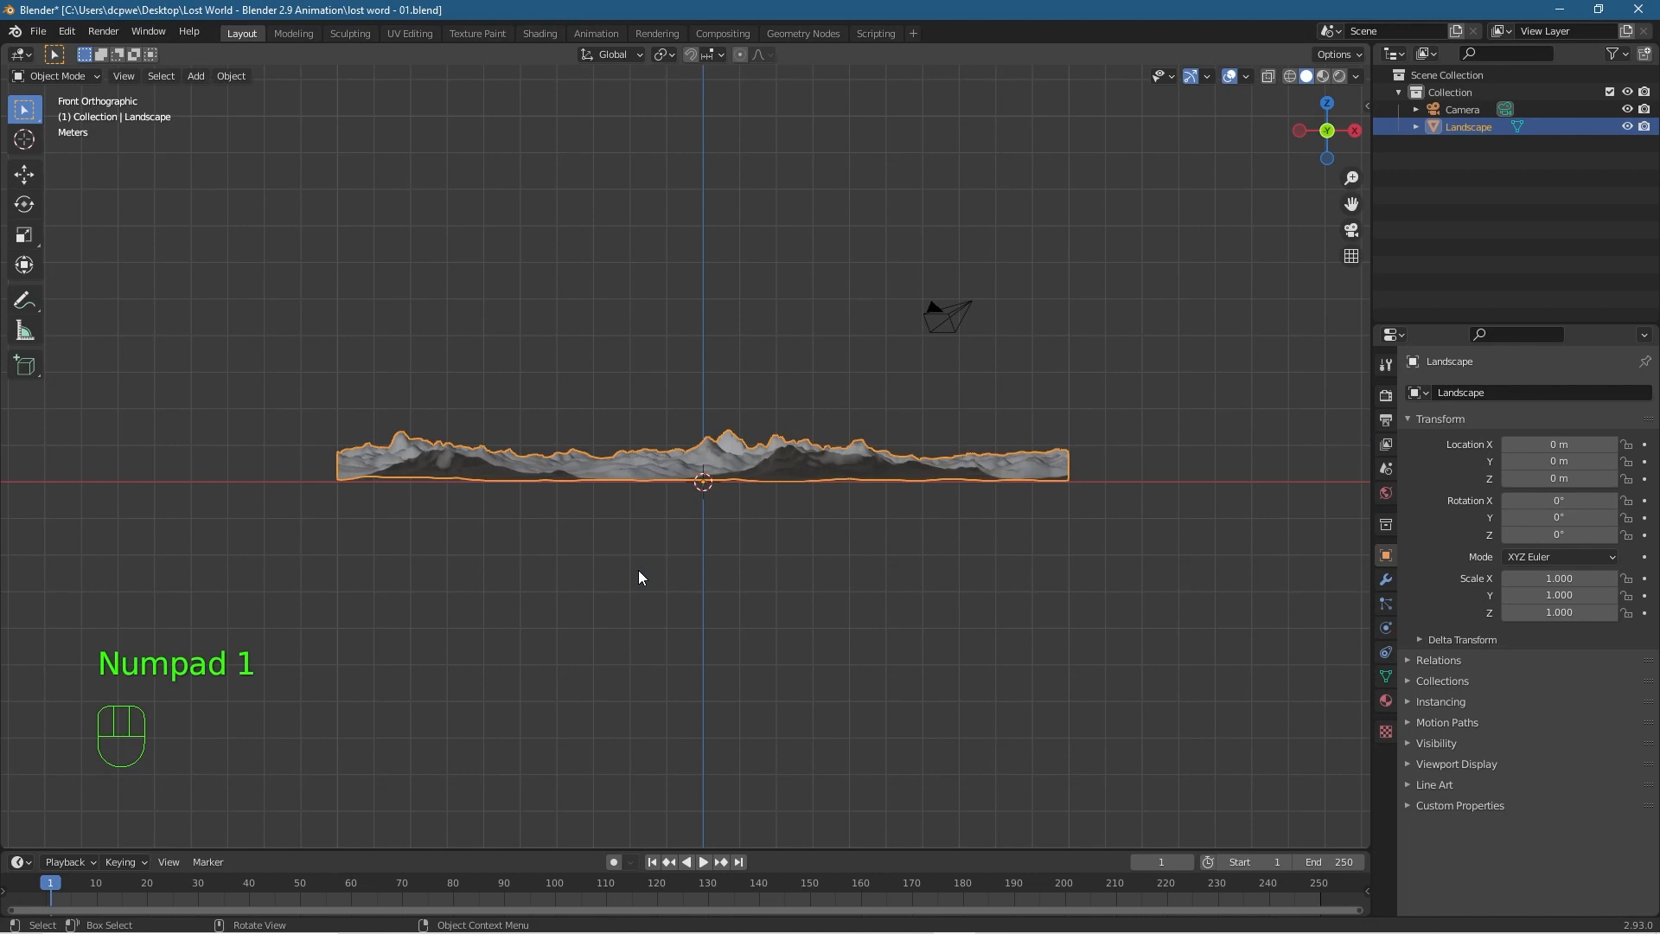
{"action": "key", "text": "KP_9"}
{"action": "key", "text": "KP_7"}
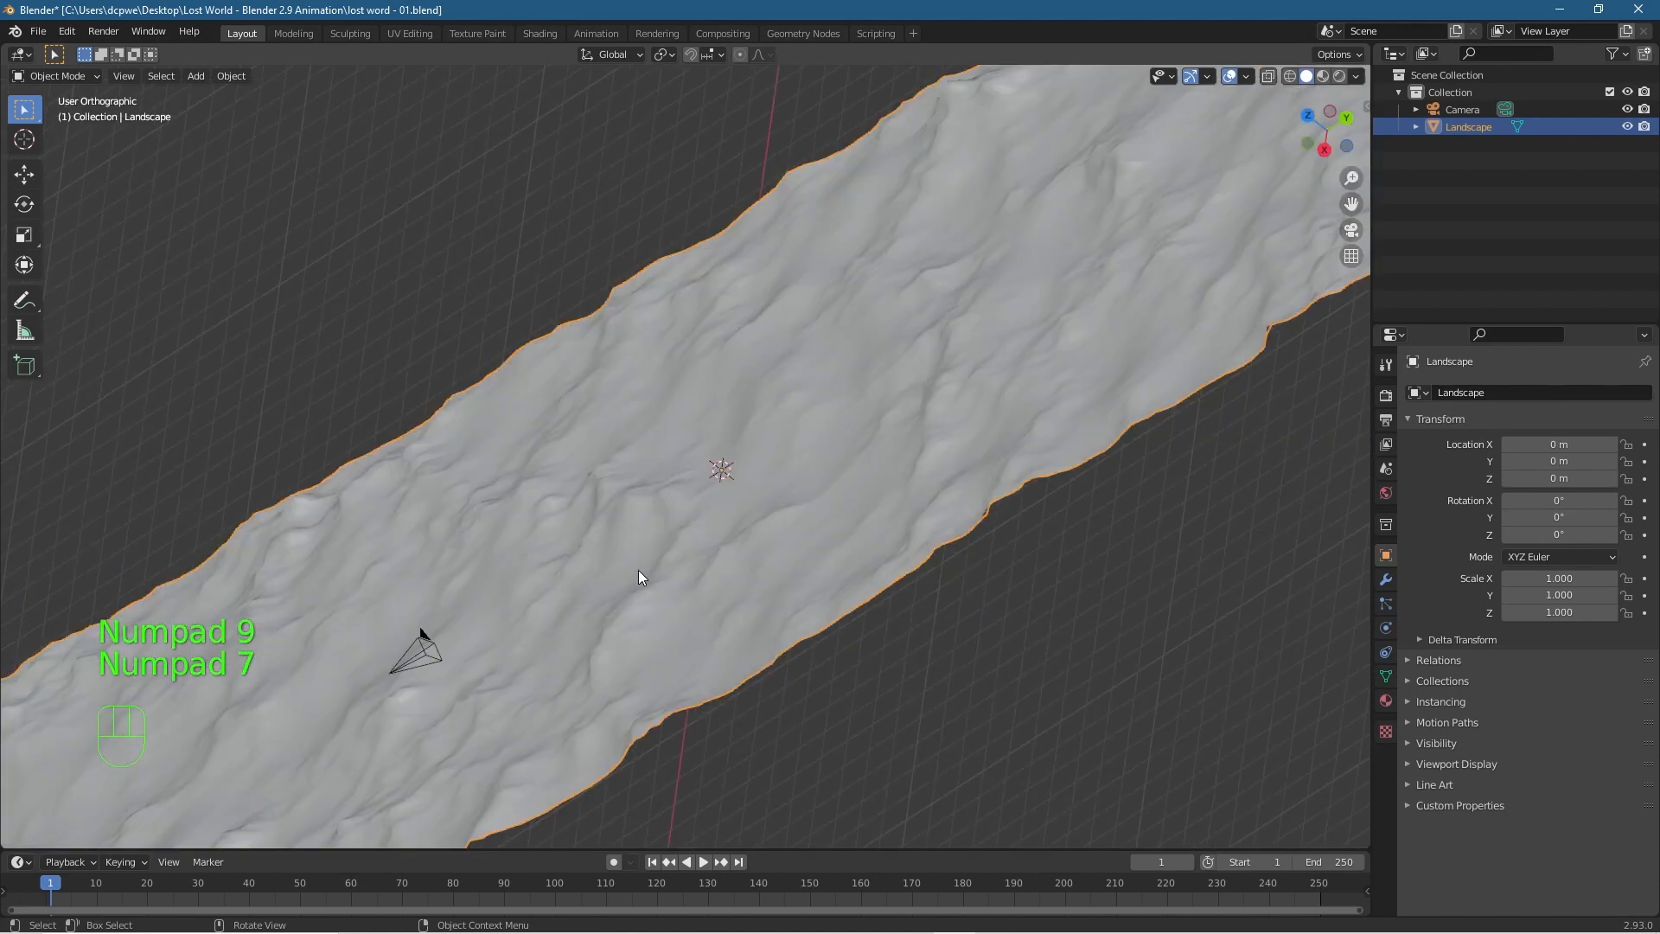
{"action": "scroll", "coordinate": [641, 568], "scroll_direction": "down", "scroll_amount": 3}
{"action": "scroll", "coordinate": [644, 568], "scroll_direction": "down", "scroll_amount": 4}
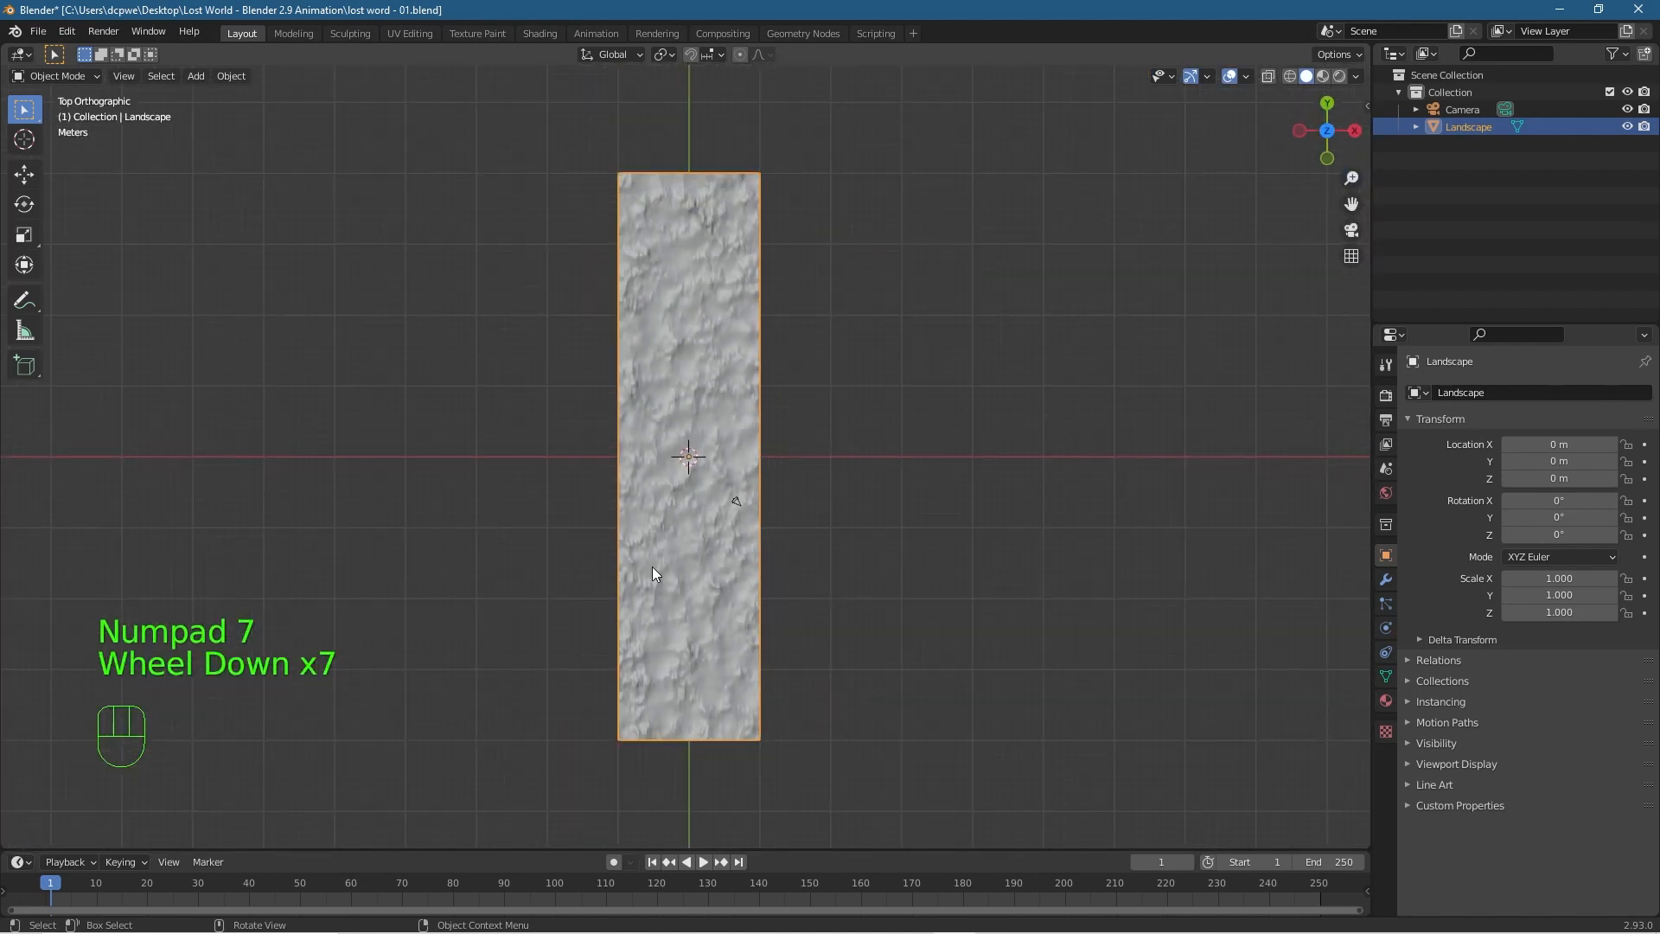
{"action": "left_click", "coordinate": [692, 294]}
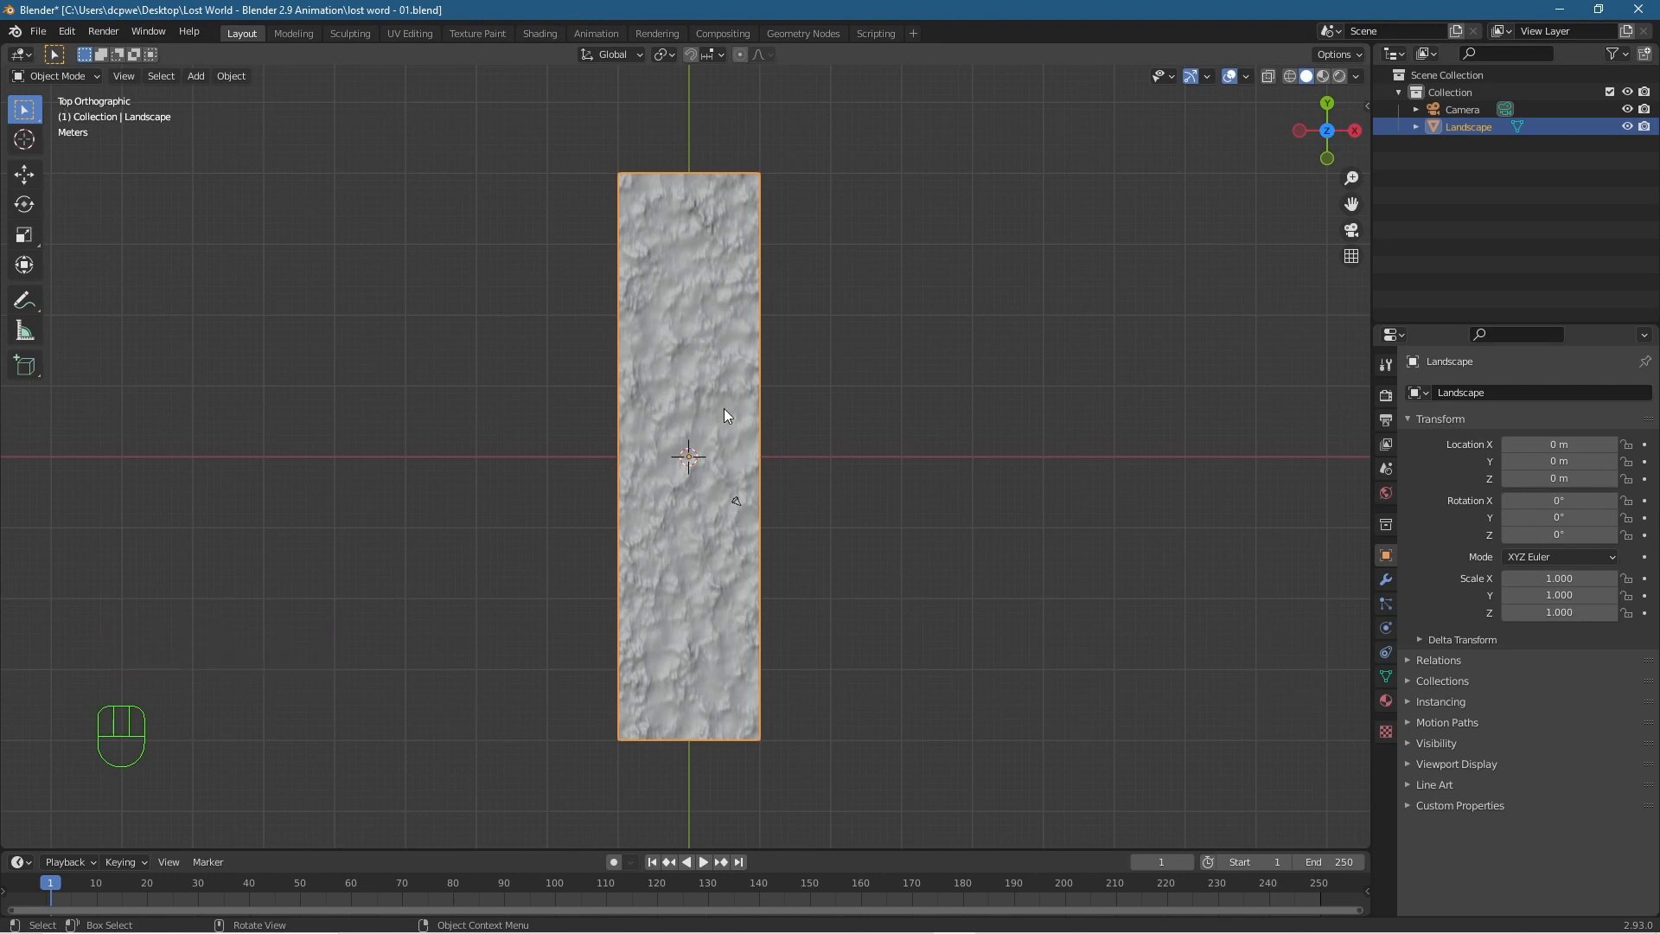
{"action": "left_click", "coordinate": [25, 173]}
{"action": "left_click", "coordinate": [119, 205]}
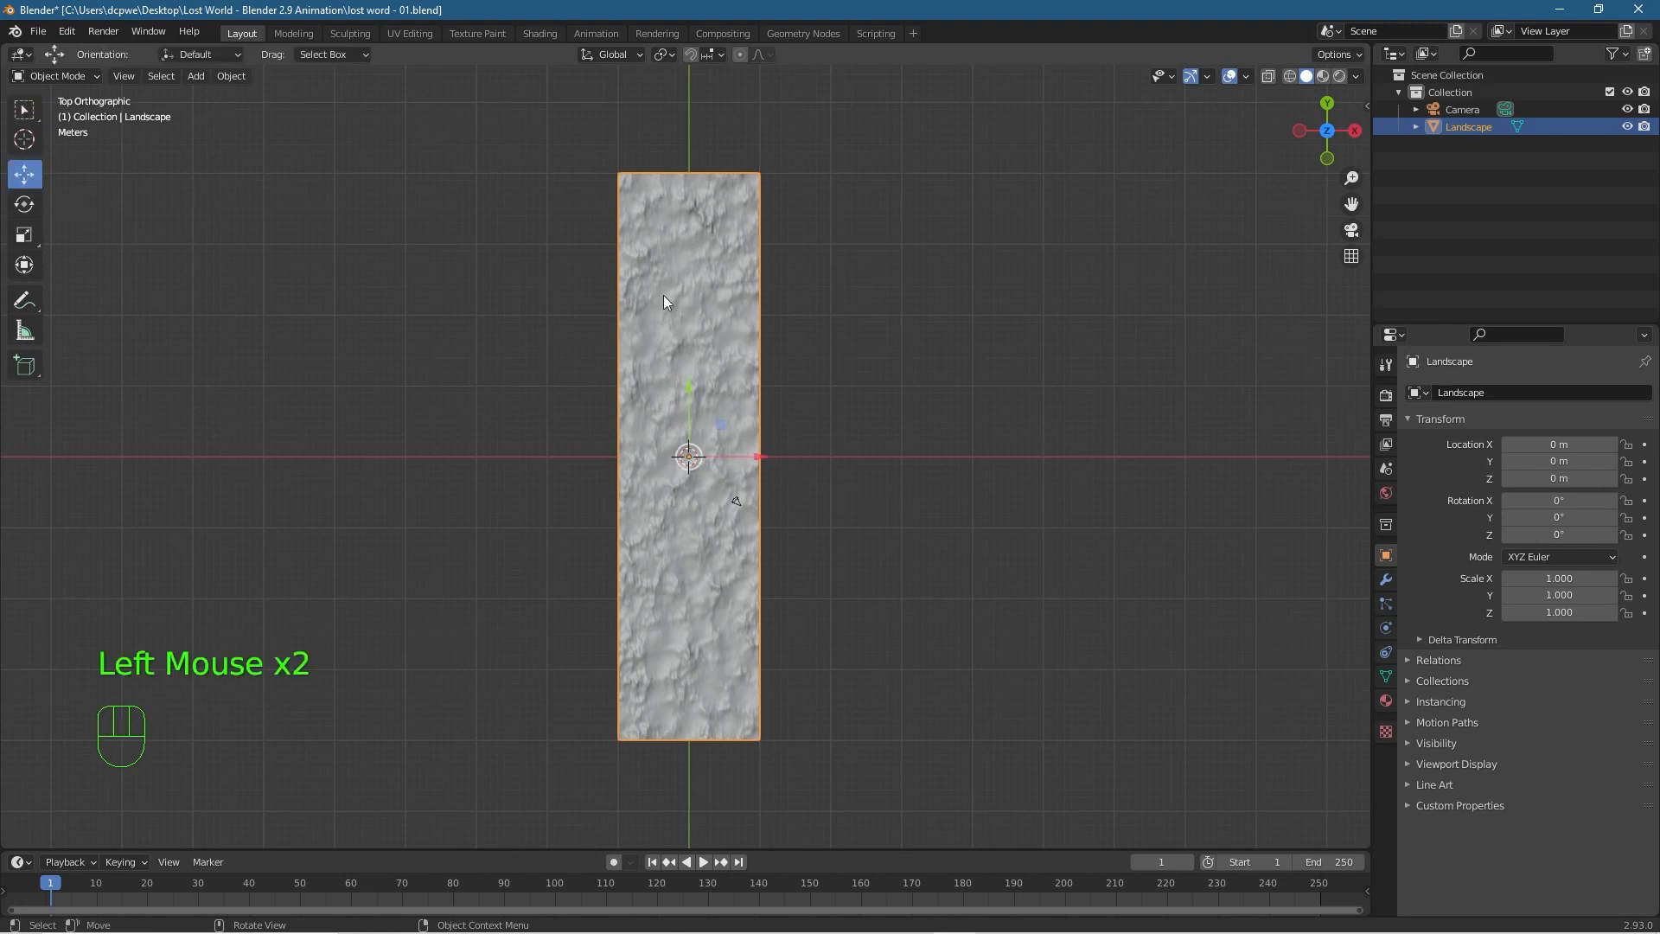
{"action": "key", "text": "ctrl"}
{"action": "left_click_drag", "start_coordinate": [689, 387], "coordinate": [693, 678], "text": "ctrl"}
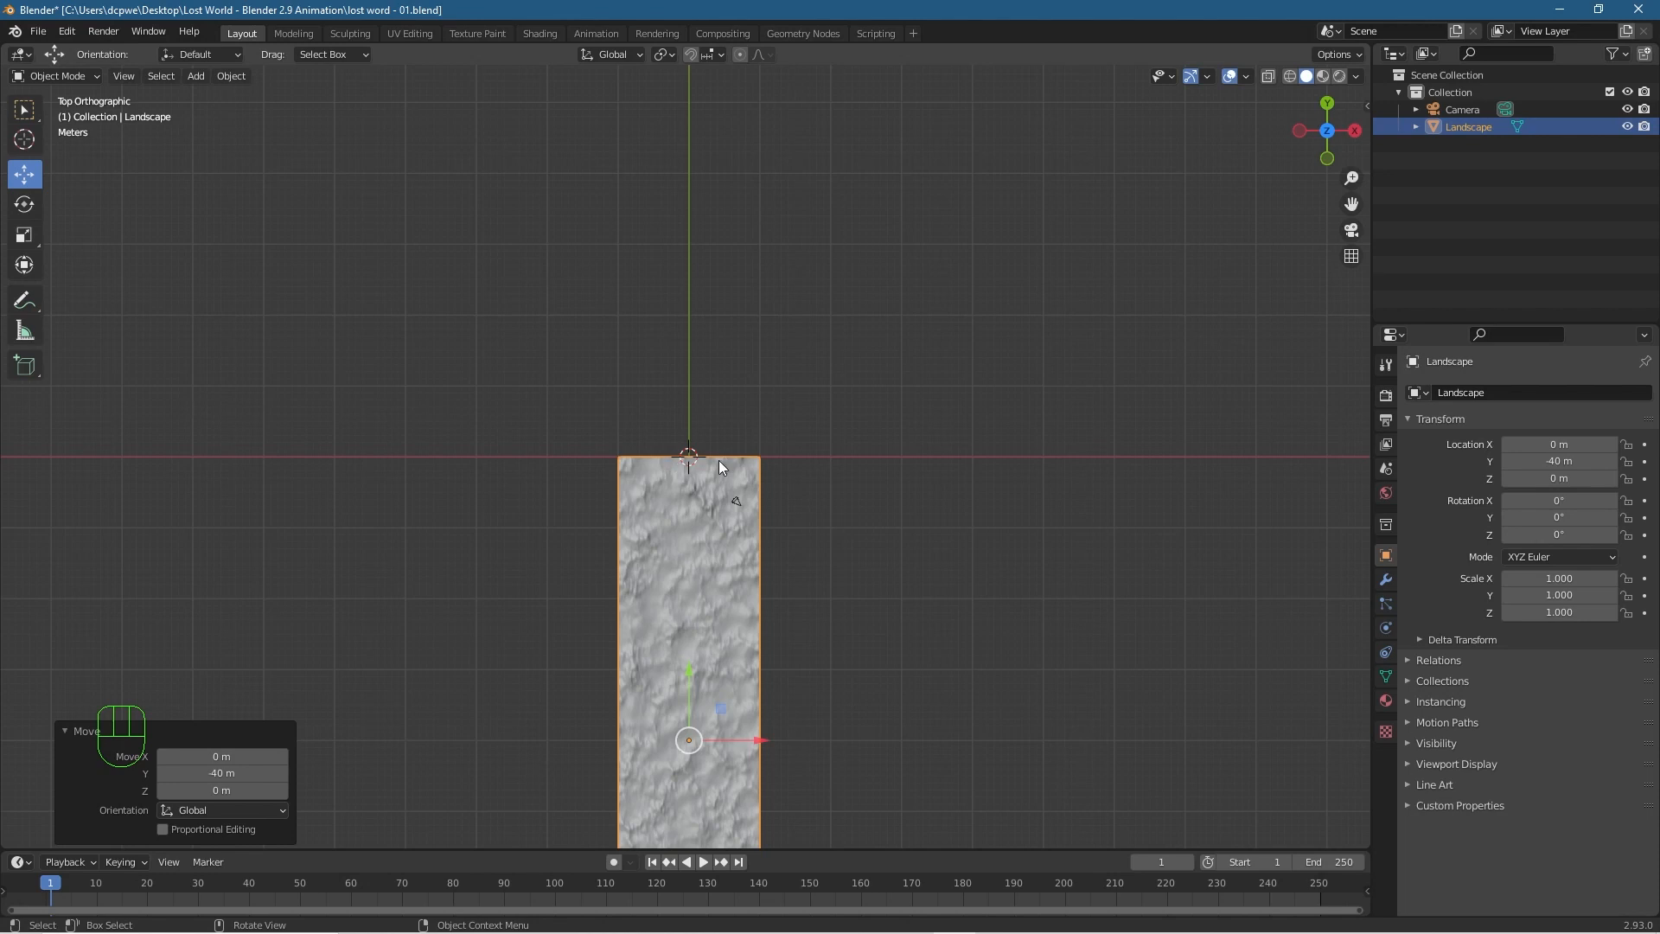
Duplicate the landscape and move the copy -70 m along Y with snapping so it overlaps the original's far end.
{"action": "scroll", "coordinate": [727, 643], "scroll_direction": "down", "scroll_amount": 3}
{"action": "middle_click_drag", "start_coordinate": [779, 586], "coordinate": [749, 465], "text": "shift"}
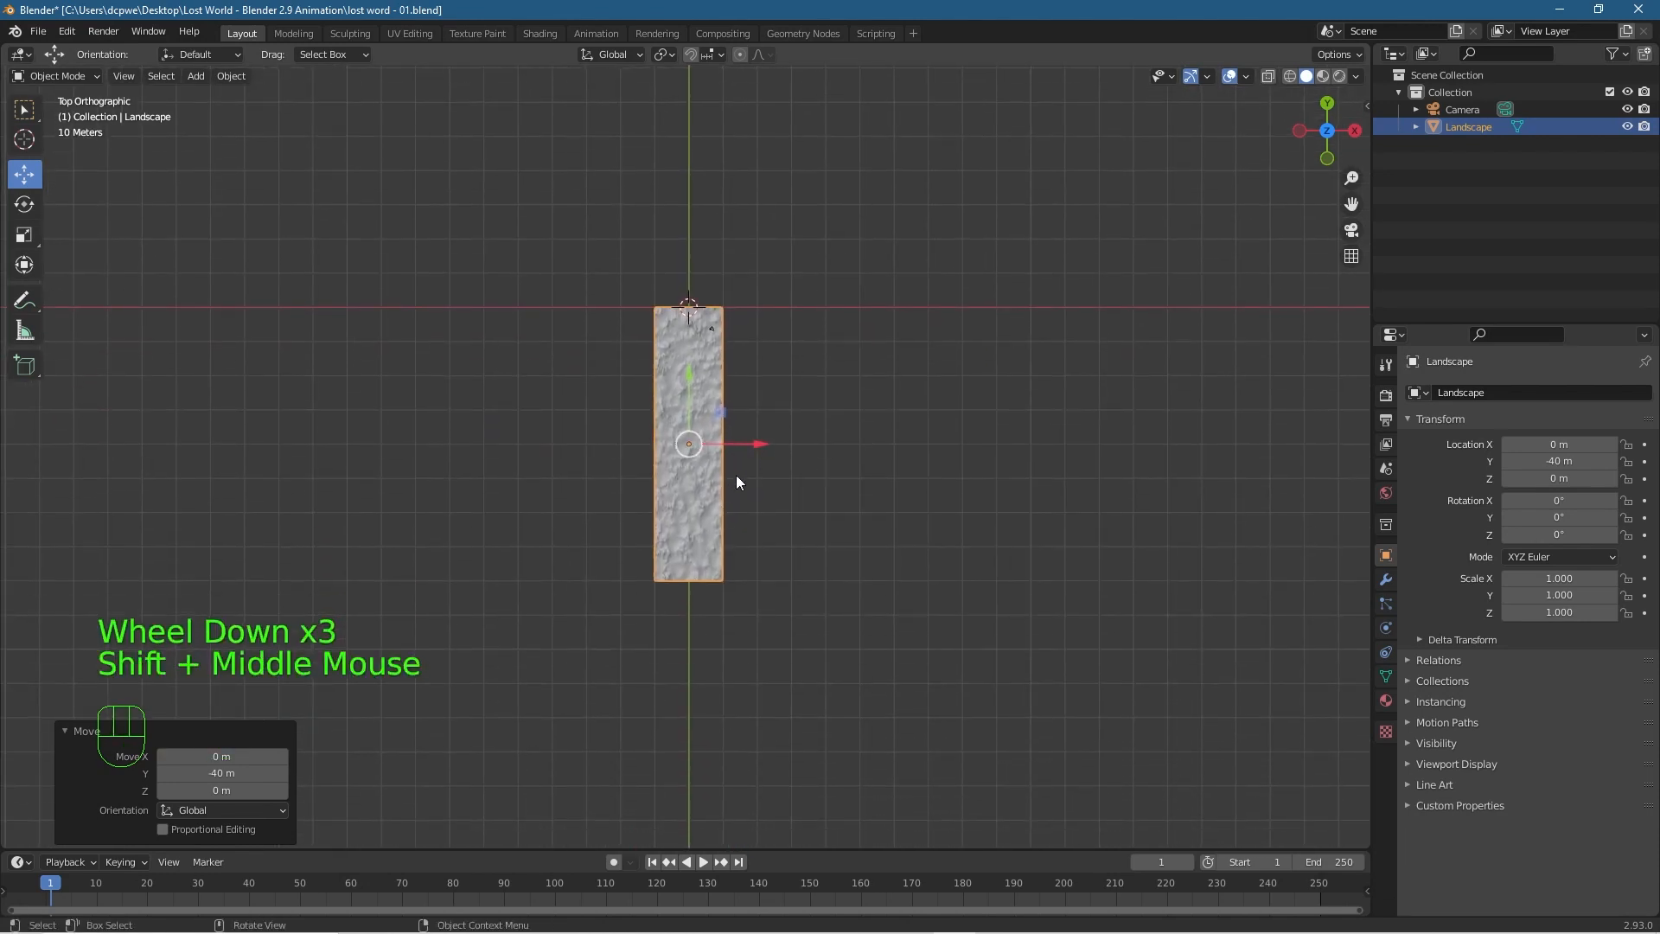
{"action": "left_click", "coordinate": [695, 506]}
{"action": "key", "text": "shift"}
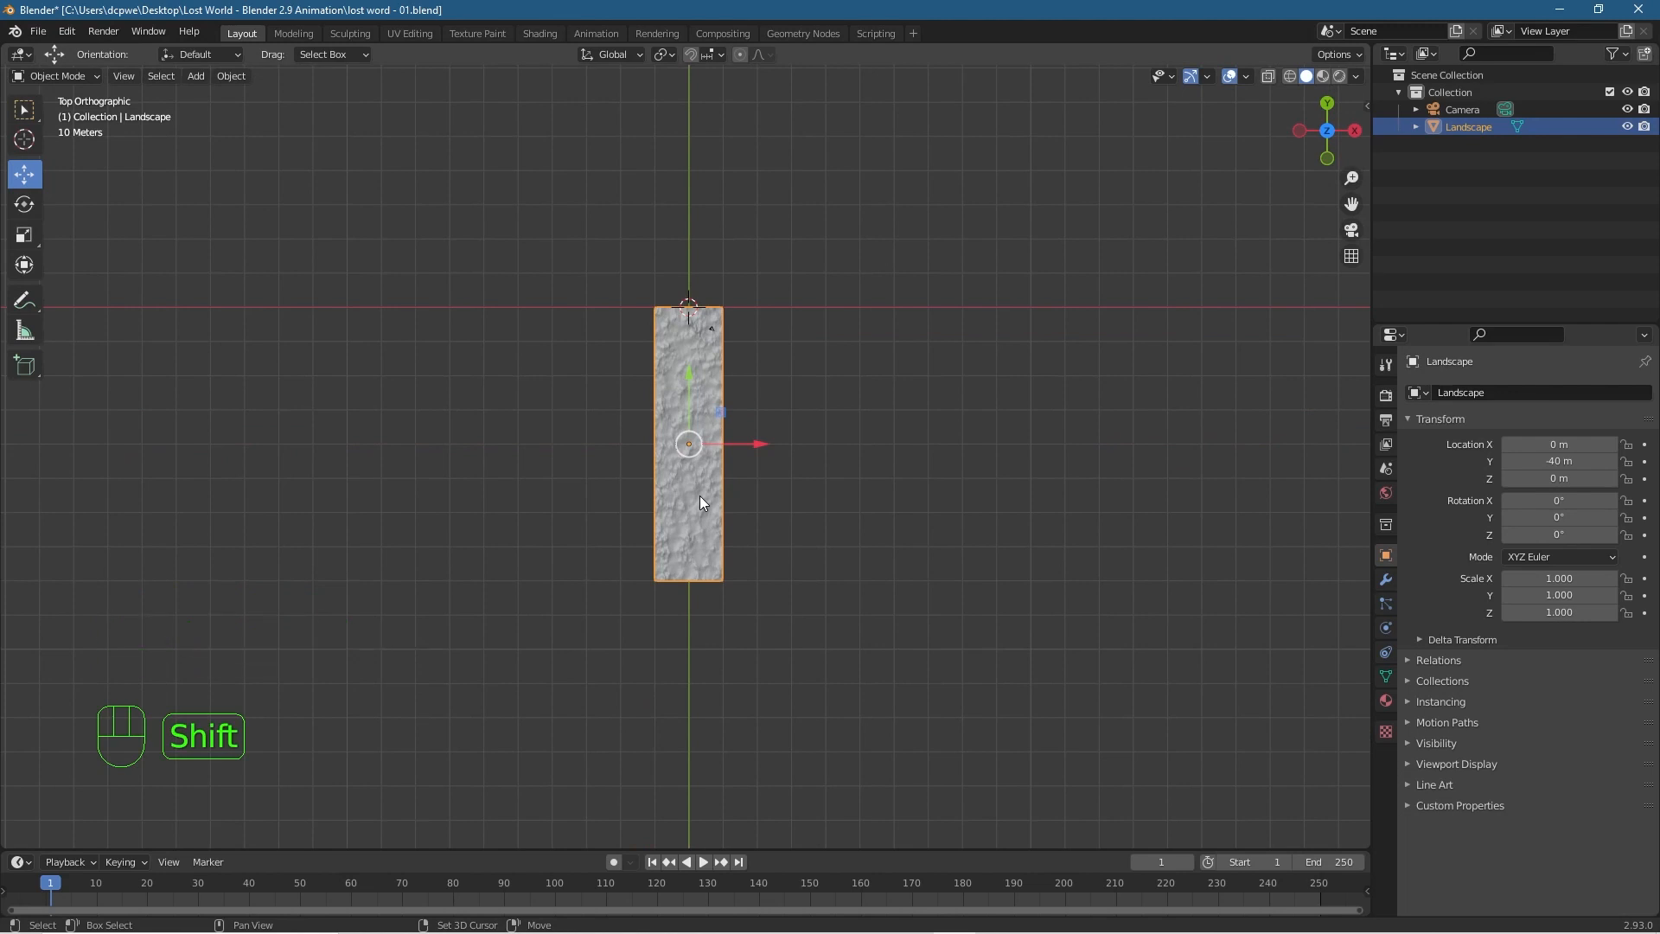
{"action": "key", "text": "shift+d"}
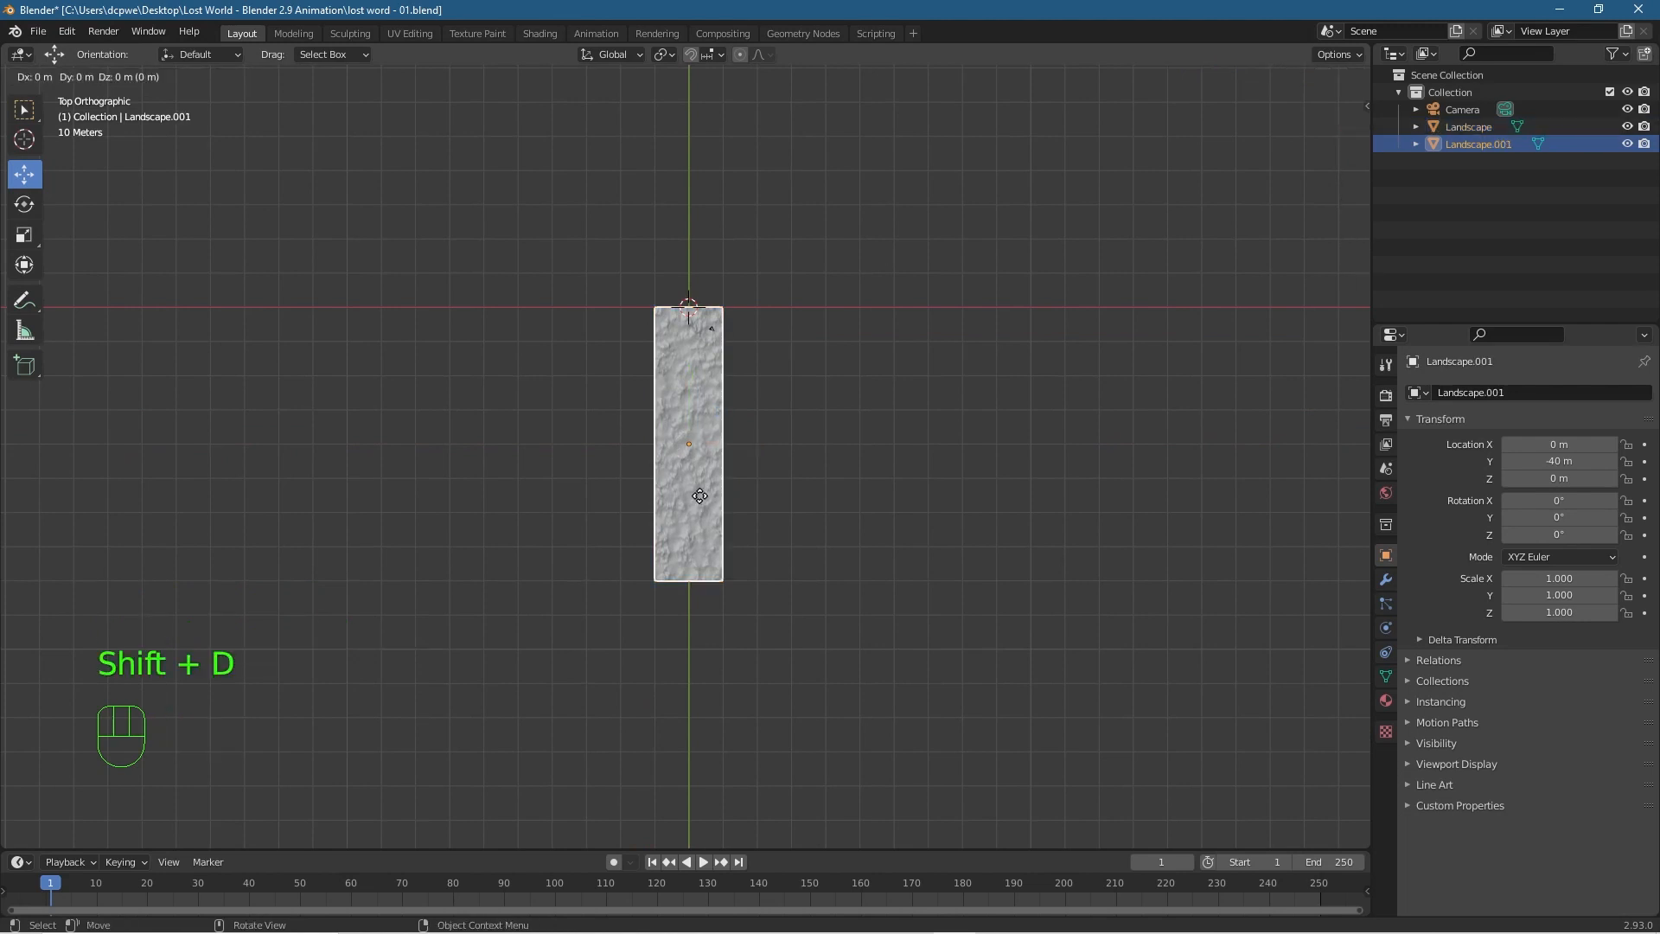
{"action": "left_click", "coordinate": [699, 495]}
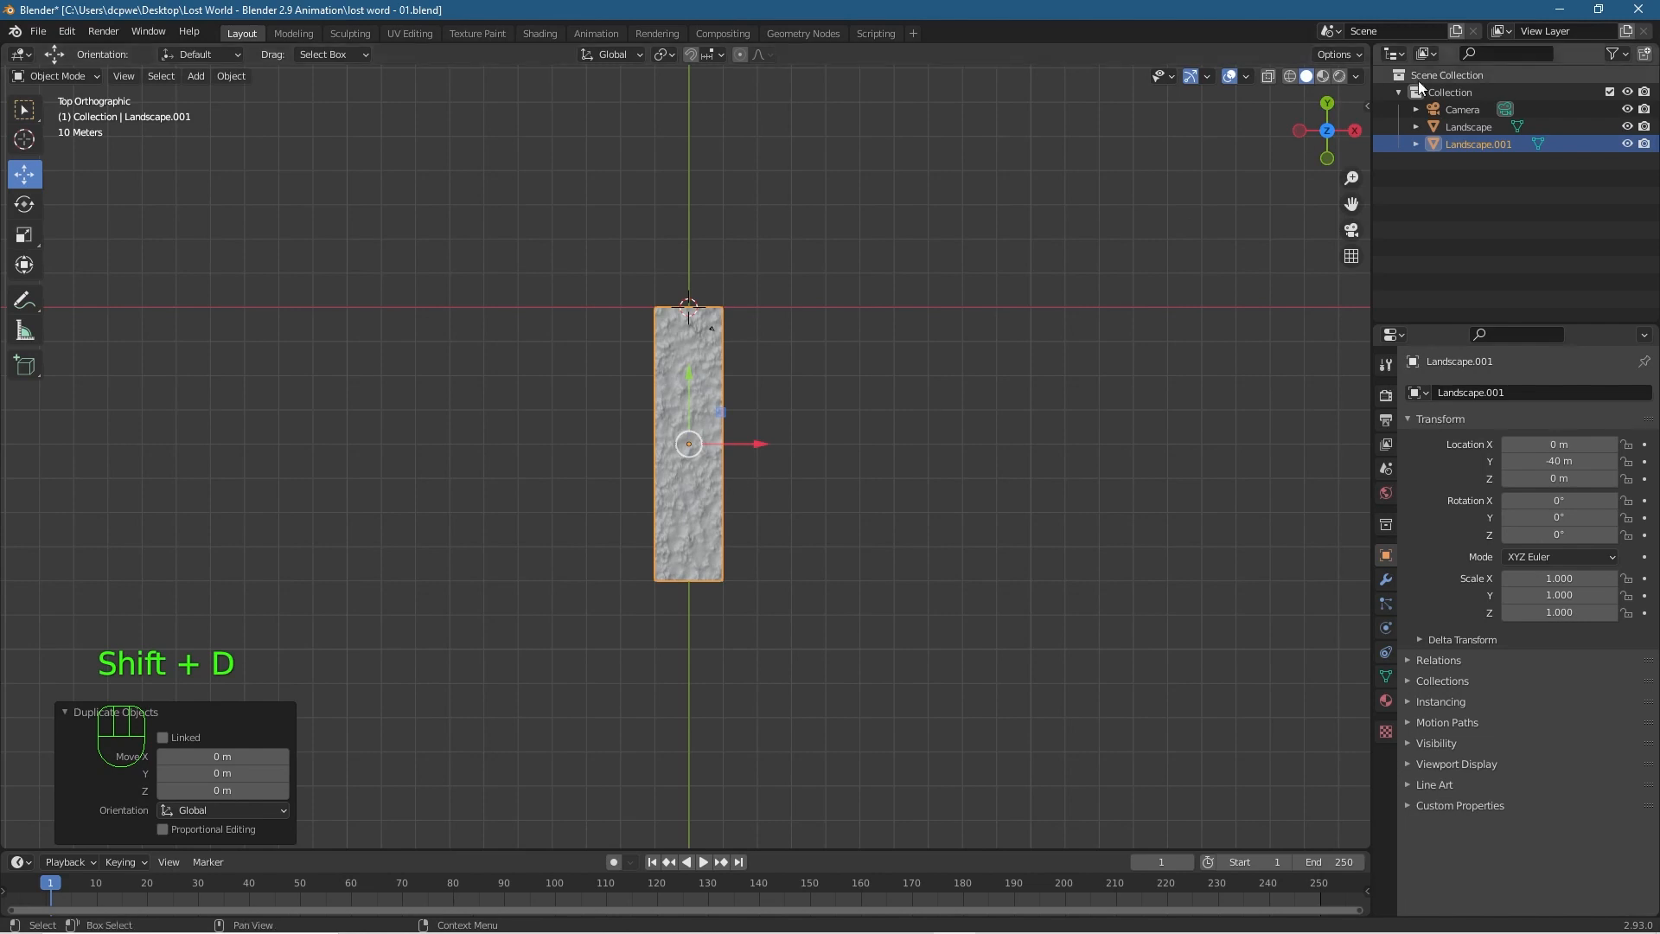
{"action": "left_click_drag", "start_coordinate": [690, 376], "coordinate": [697, 610], "text": "ctrl"}
{"action": "middle_click_drag", "start_coordinate": [544, 557], "coordinate": [697, 437]}
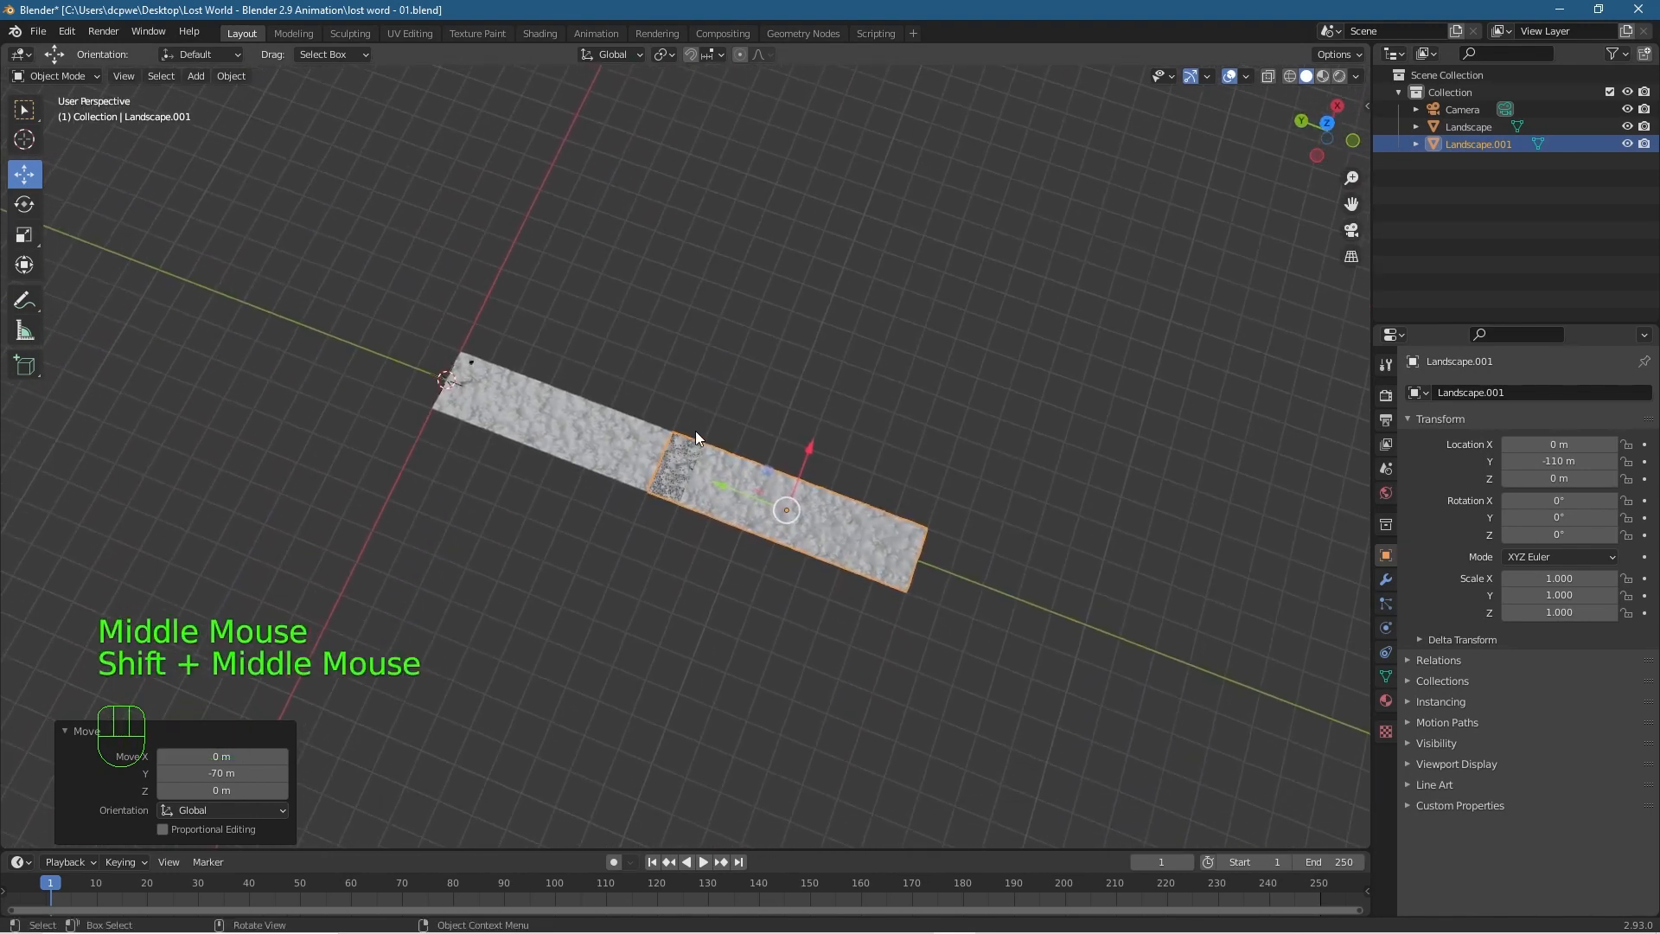
{"action": "scroll", "coordinate": [696, 431], "scroll_direction": "up", "scroll_amount": 7}
{"action": "middle_click_drag", "start_coordinate": [503, 439], "coordinate": [571, 473]}
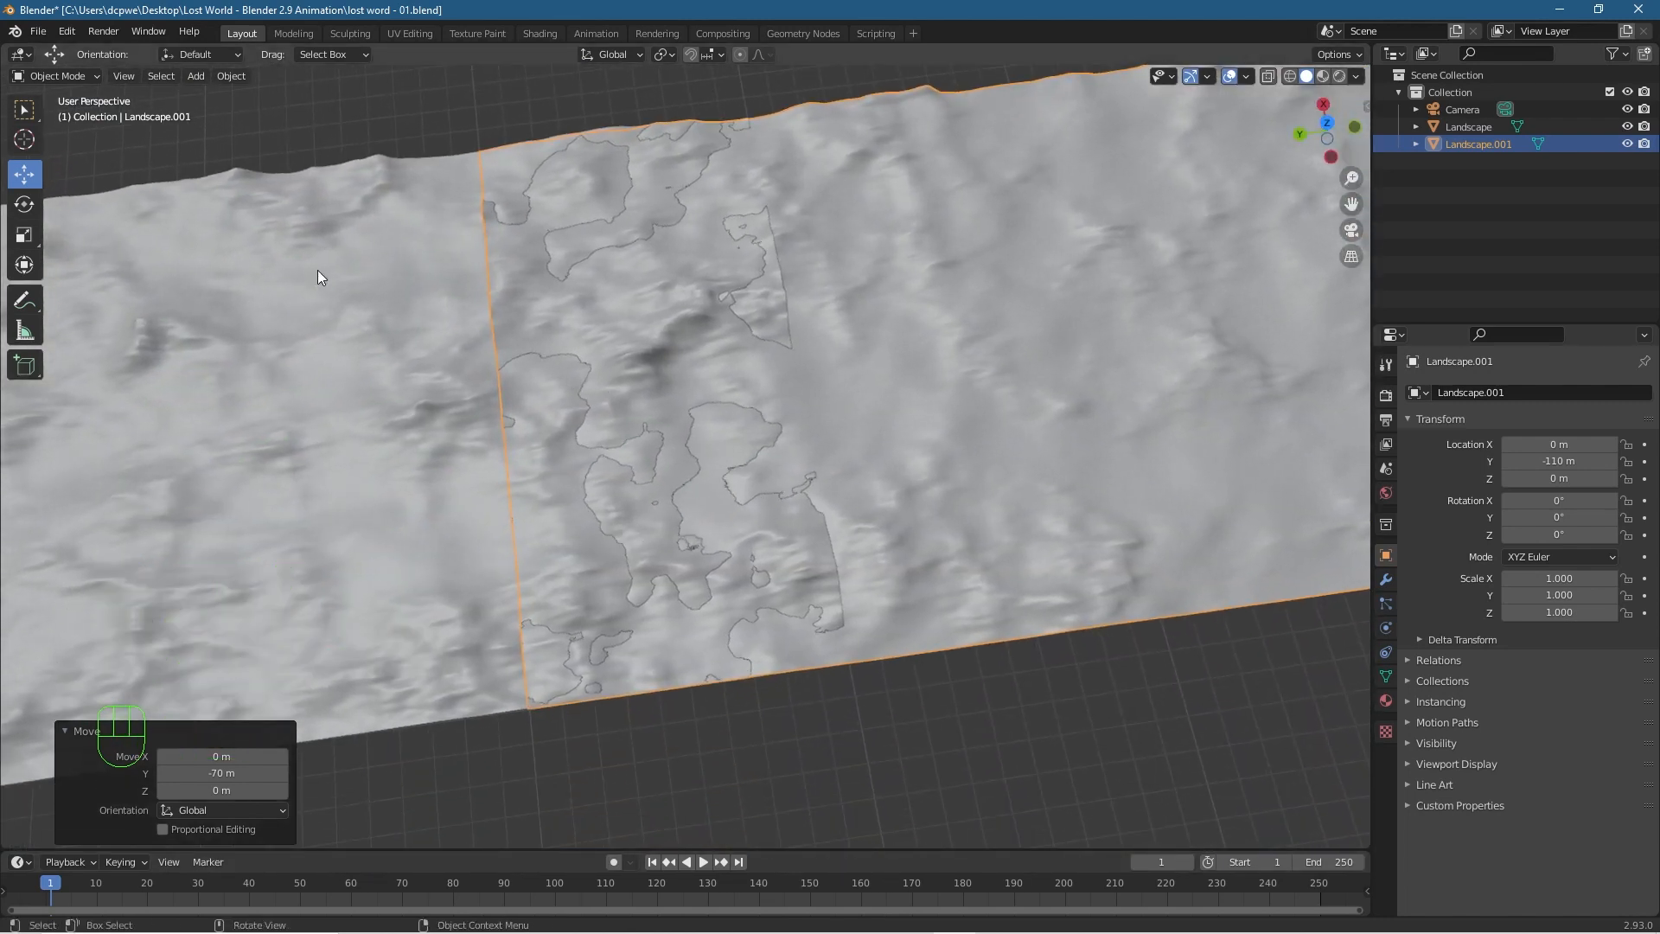
Disable Auto Depth in the navigation preferences, keeping Auto Perspective and Orbit Around Selection enabled.
{"action": "left_click", "coordinate": [24, 177]}
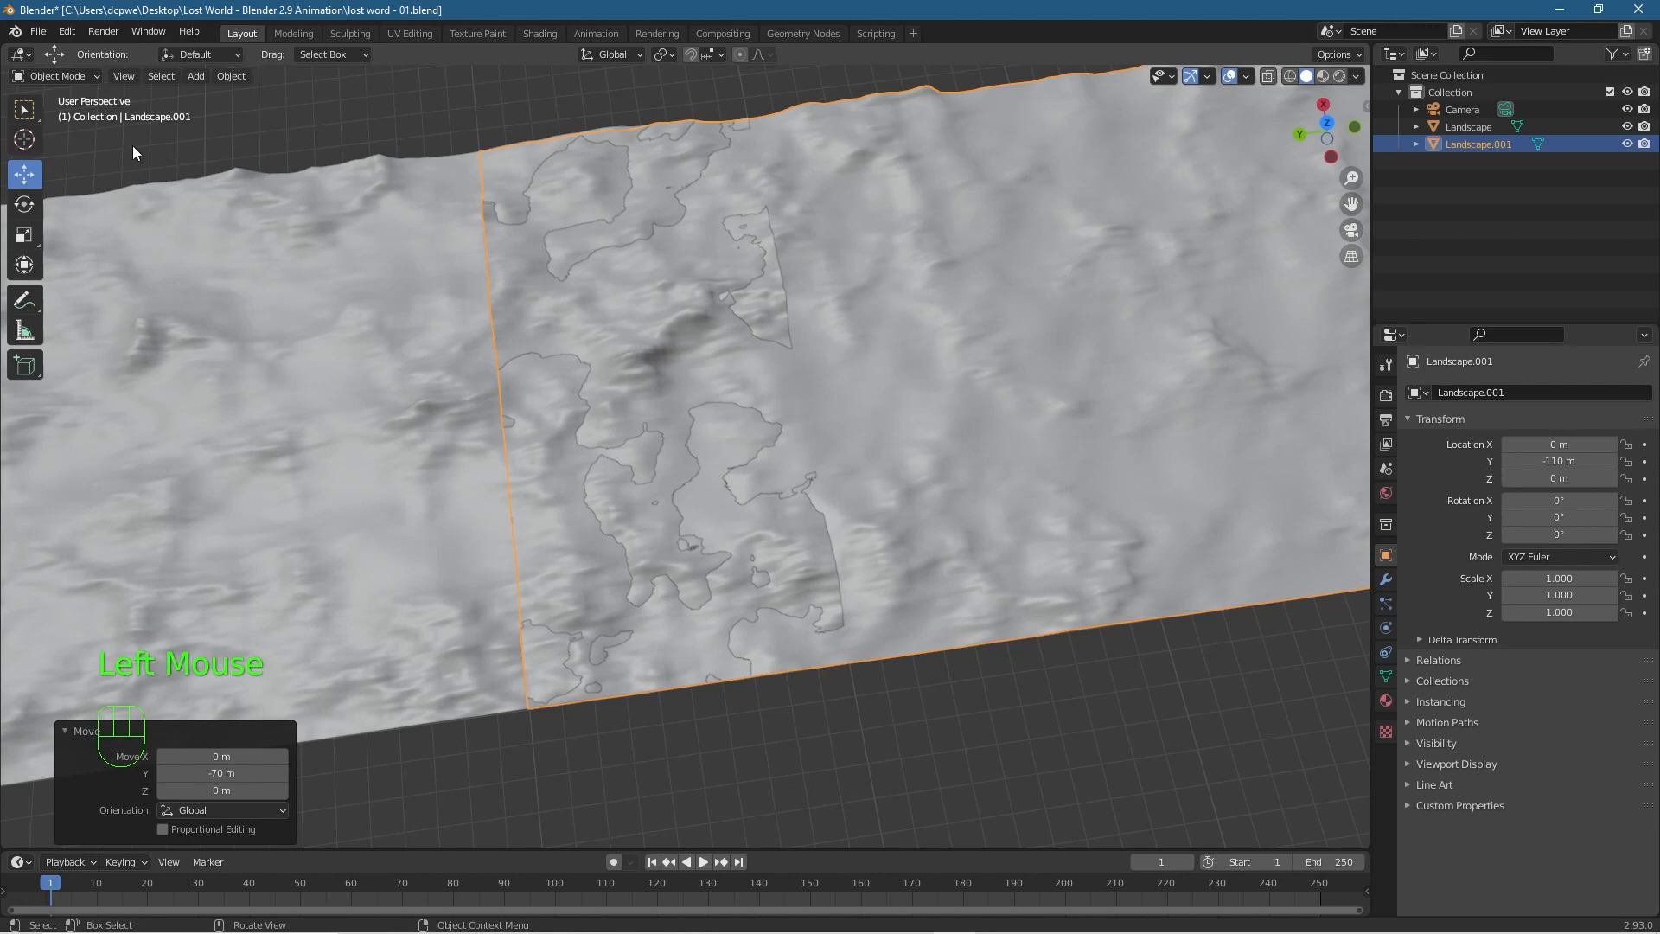
{"action": "left_click", "coordinate": [67, 31]}
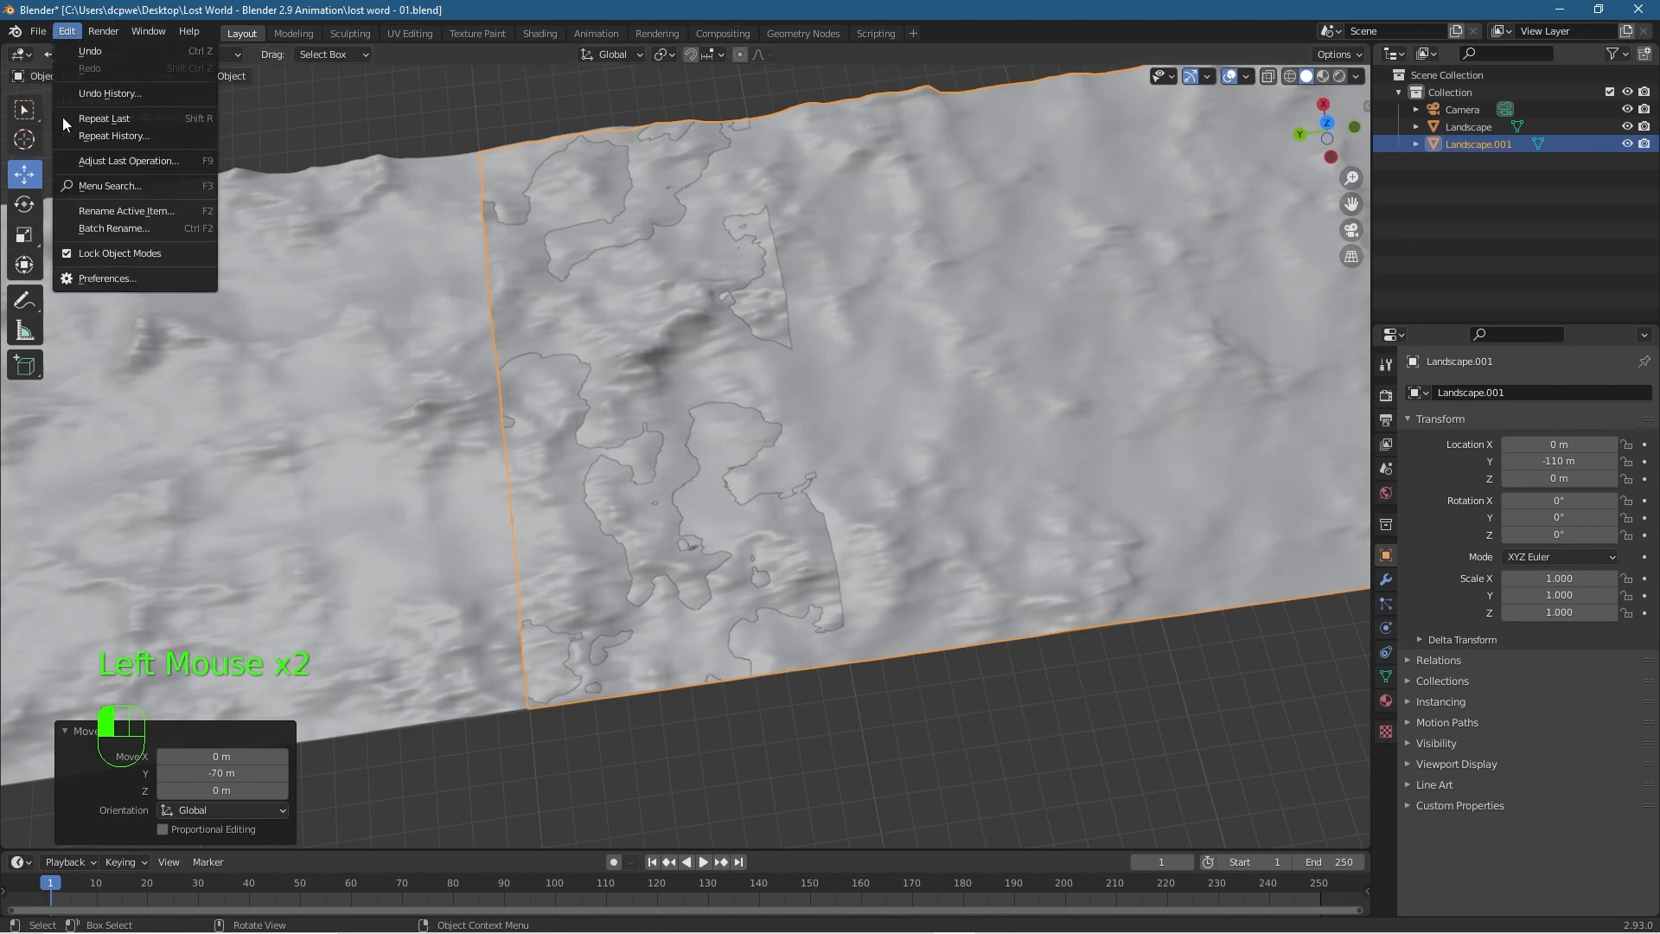
{"action": "left_click", "coordinate": [105, 276]}
{"action": "left_click", "coordinate": [54, 238]}
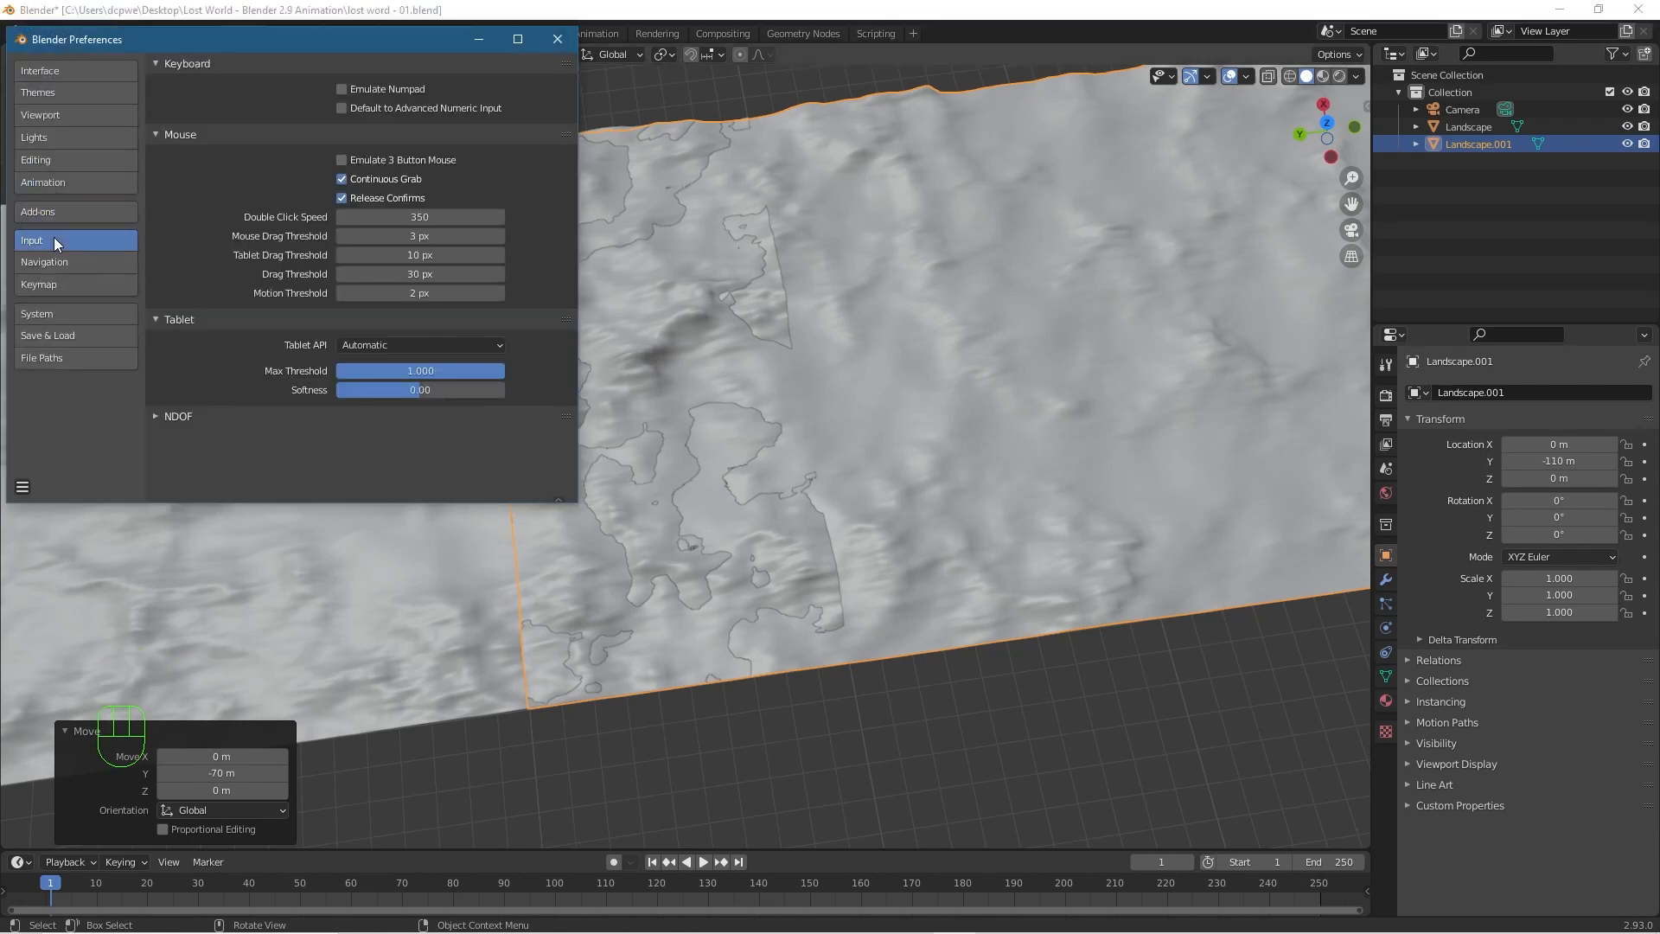
{"action": "left_click", "coordinate": [62, 267]}
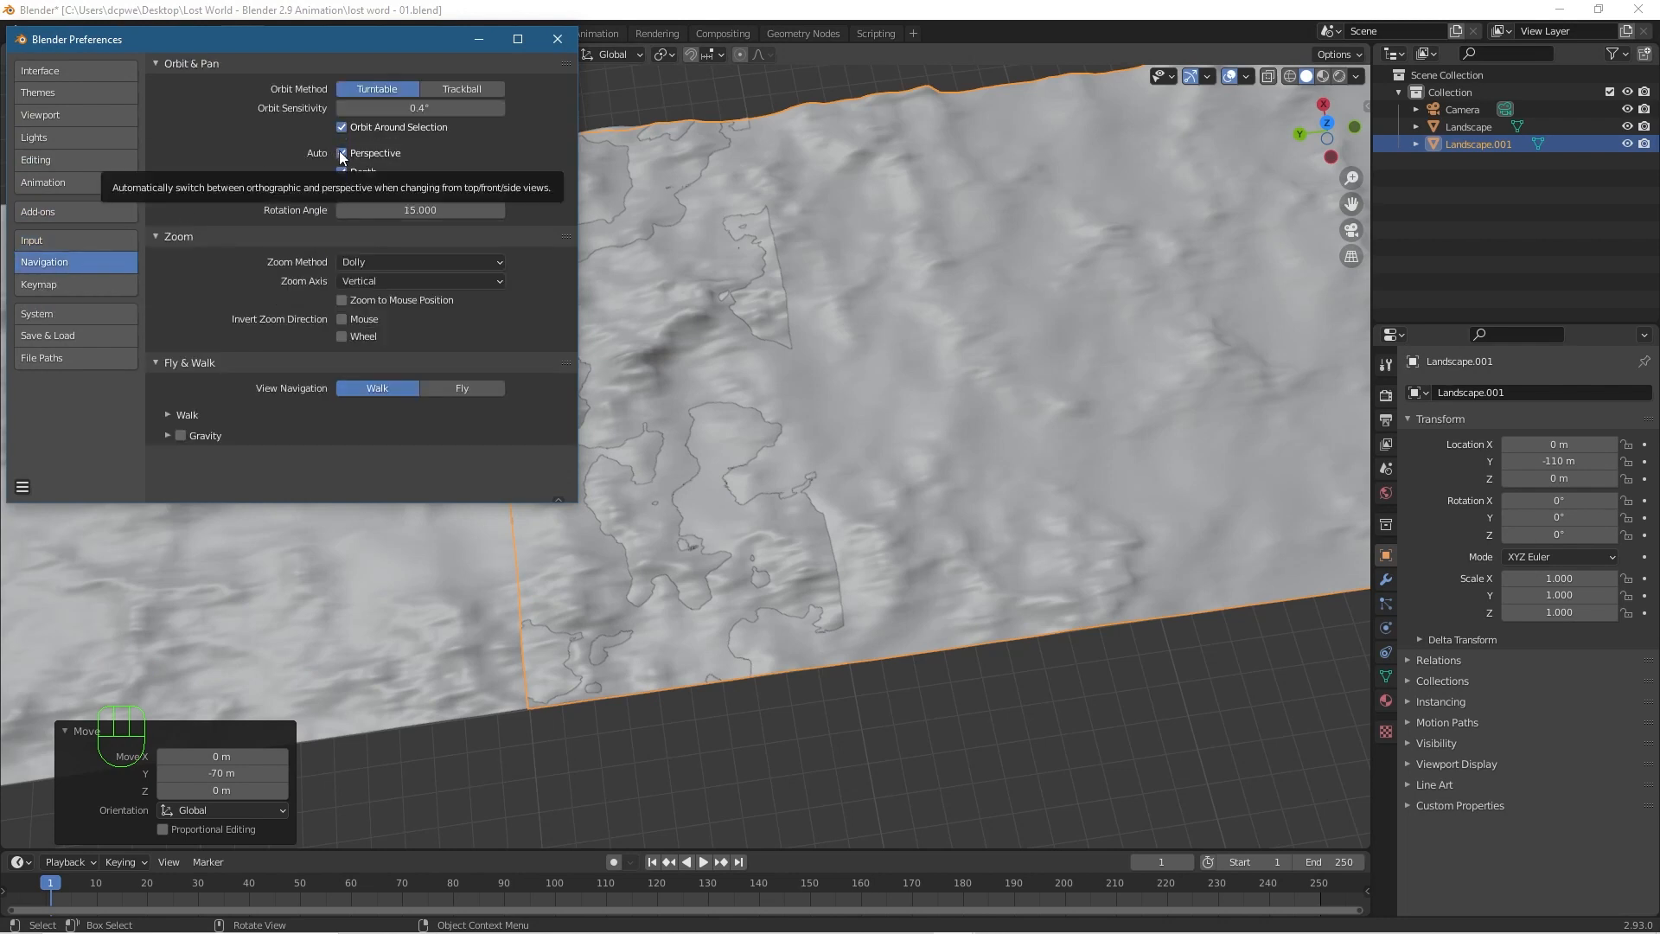
{"action": "left_click", "coordinate": [342, 173]}
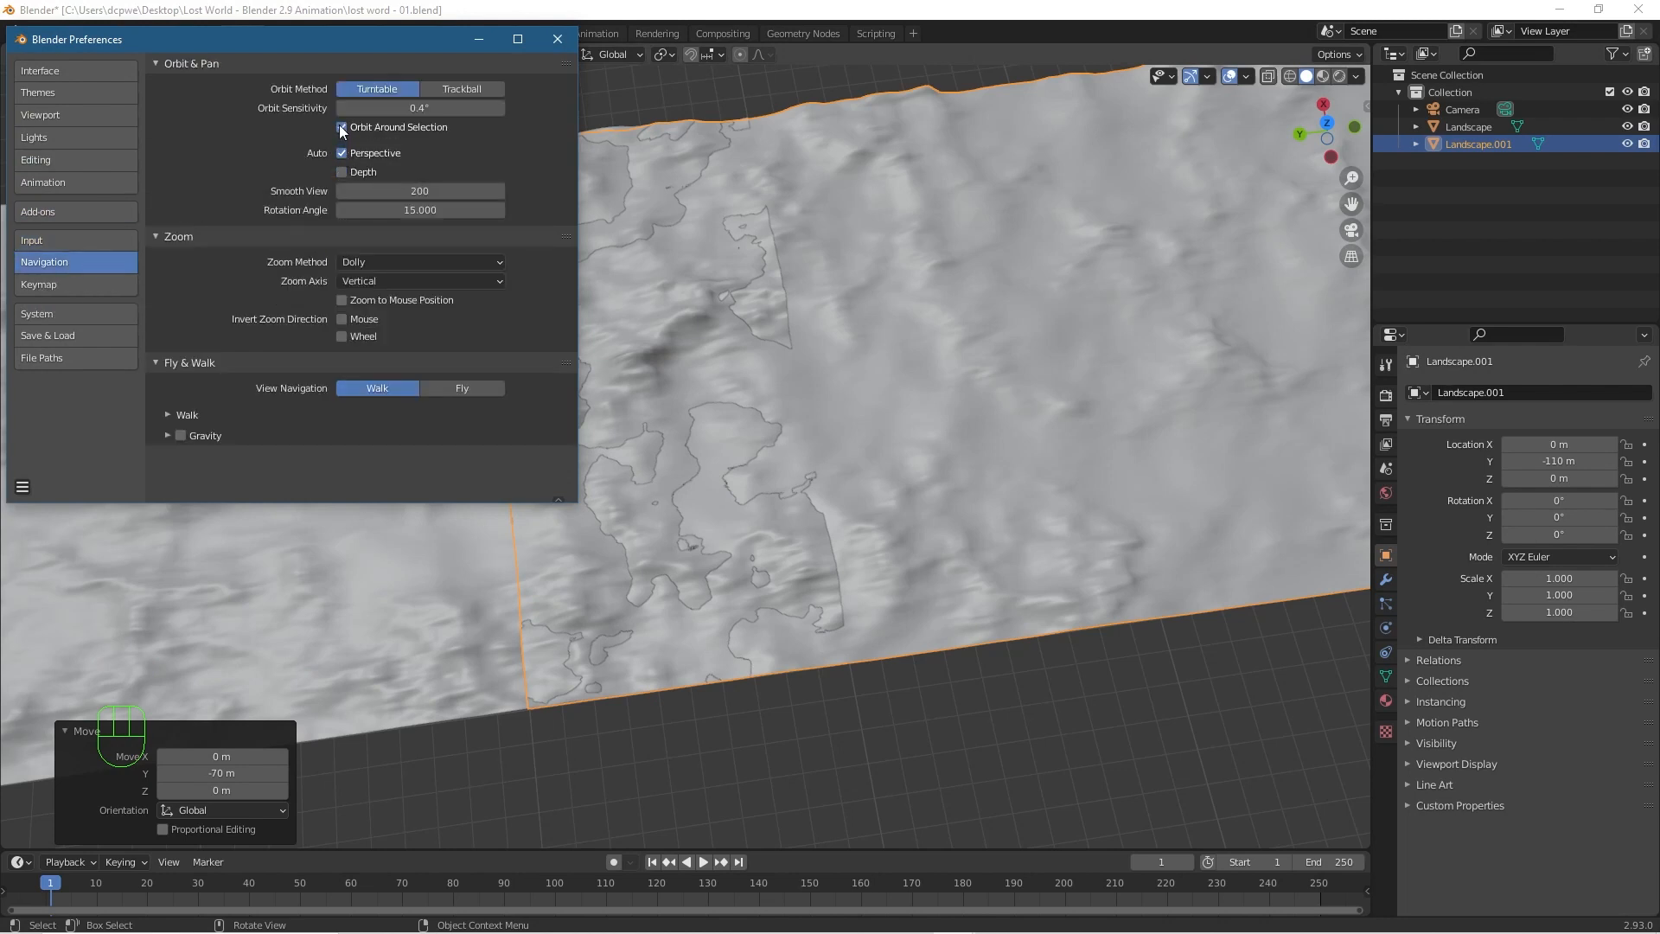
{"action": "left_click", "coordinate": [557, 39]}
Move the duplicate landscape about -7.09 m further along Y to narrow its overlap with the original.
{"action": "middle_click_drag", "start_coordinate": [1041, 408], "coordinate": [645, 469], "text": "shift"}
{"action": "scroll", "coordinate": [615, 481], "scroll_direction": "down", "scroll_amount": 2}
{"action": "scroll", "coordinate": [623, 490], "scroll_direction": "up", "scroll_amount": 2}
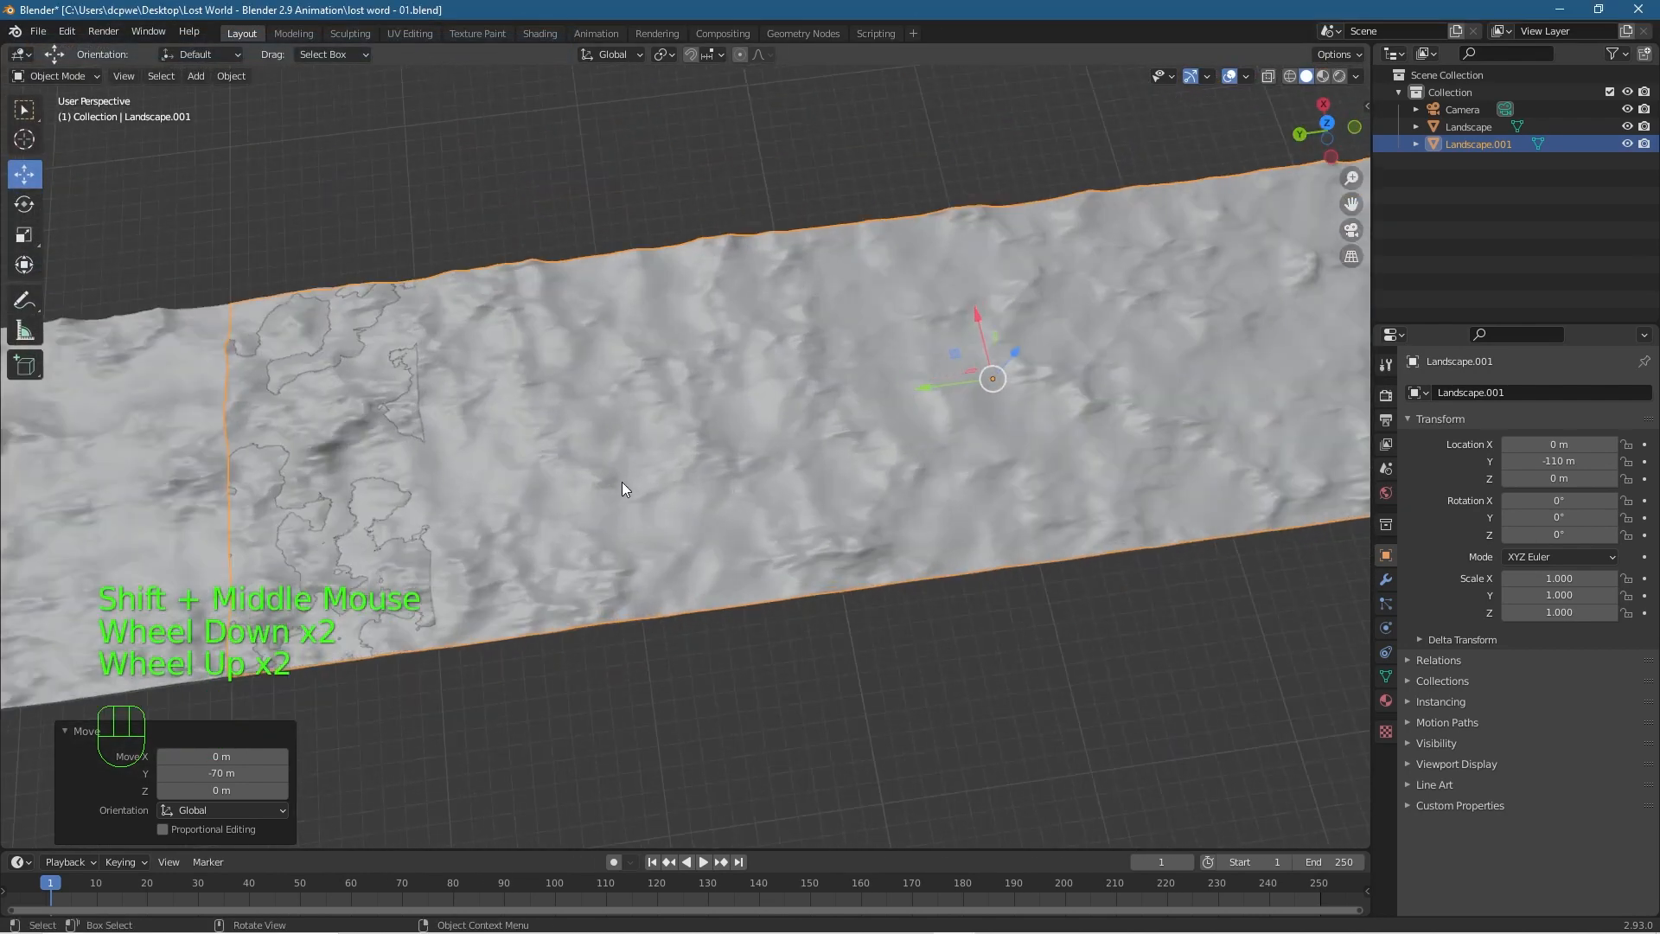
{"action": "left_click_drag", "start_coordinate": [925, 386], "coordinate": [1055, 358]}
Examine the overlap between the two landscapes up close, using wireframe and X-ray display before returning to solid shading.
{"action": "middle_click_drag", "start_coordinate": [361, 494], "coordinate": [678, 508]}
{"action": "scroll", "coordinate": [689, 434], "scroll_direction": "up", "scroll_amount": 4}
{"action": "middle_click_drag", "start_coordinate": [657, 430], "coordinate": [467, 339]}
{"action": "scroll", "coordinate": [604, 397], "scroll_direction": "up", "scroll_amount": 1}
{"action": "scroll", "coordinate": [642, 404], "scroll_direction": "down", "scroll_amount": 2}
{"action": "scroll", "coordinate": [641, 404], "scroll_direction": "down", "scroll_amount": 1}
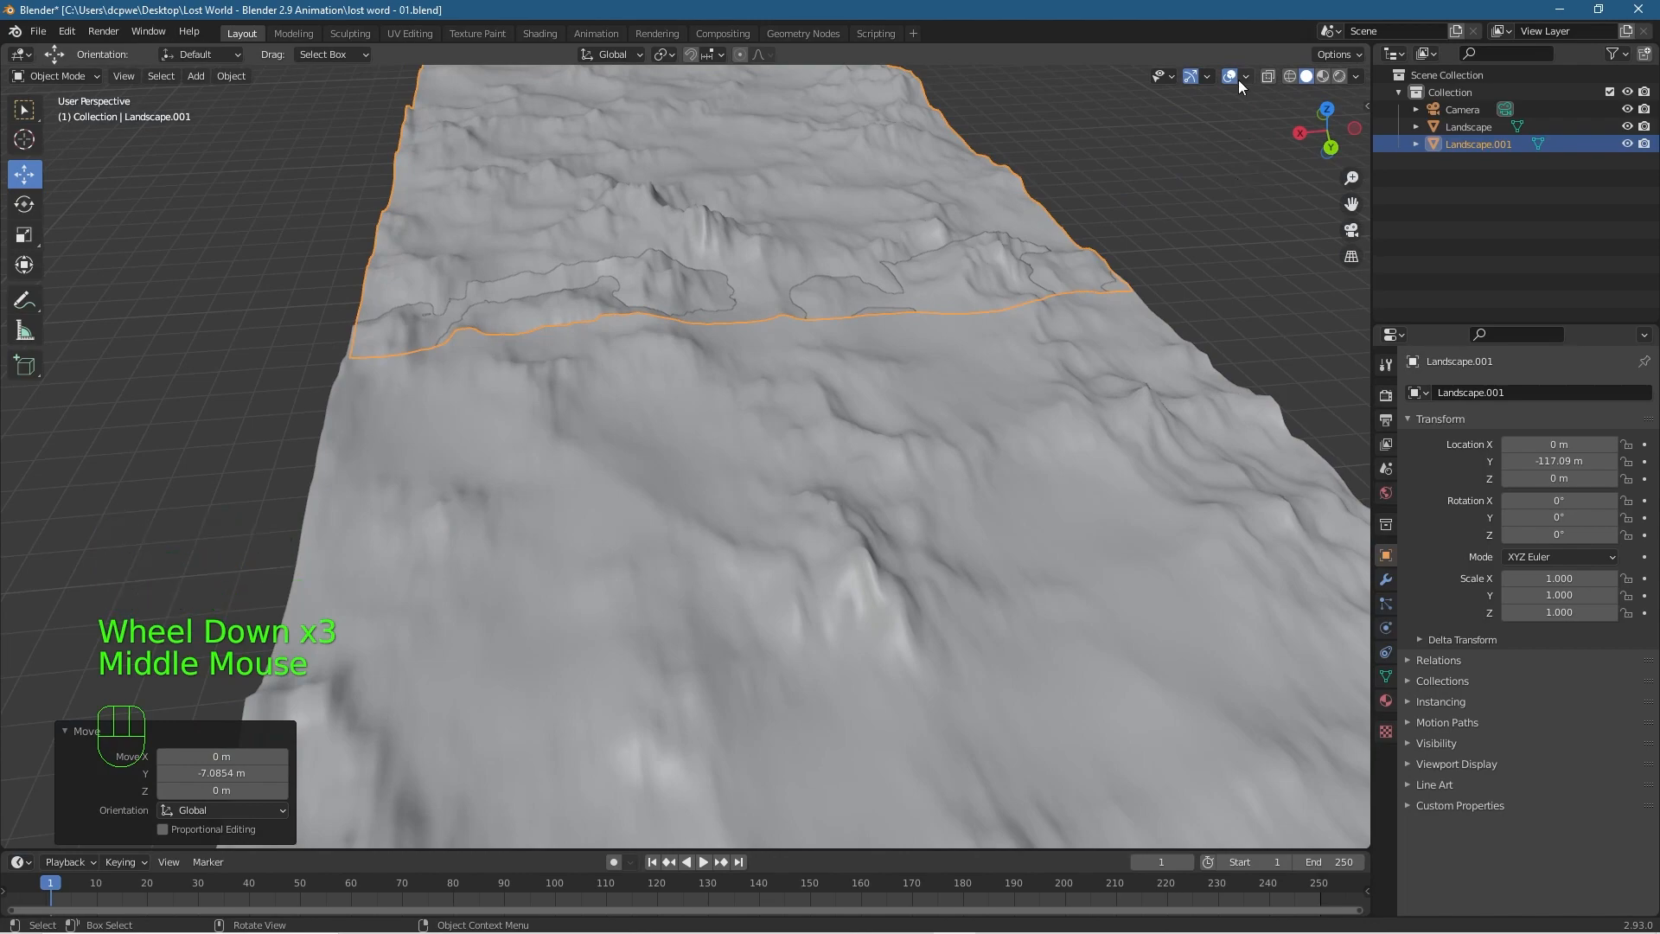
{"action": "left_click", "coordinate": [1290, 77]}
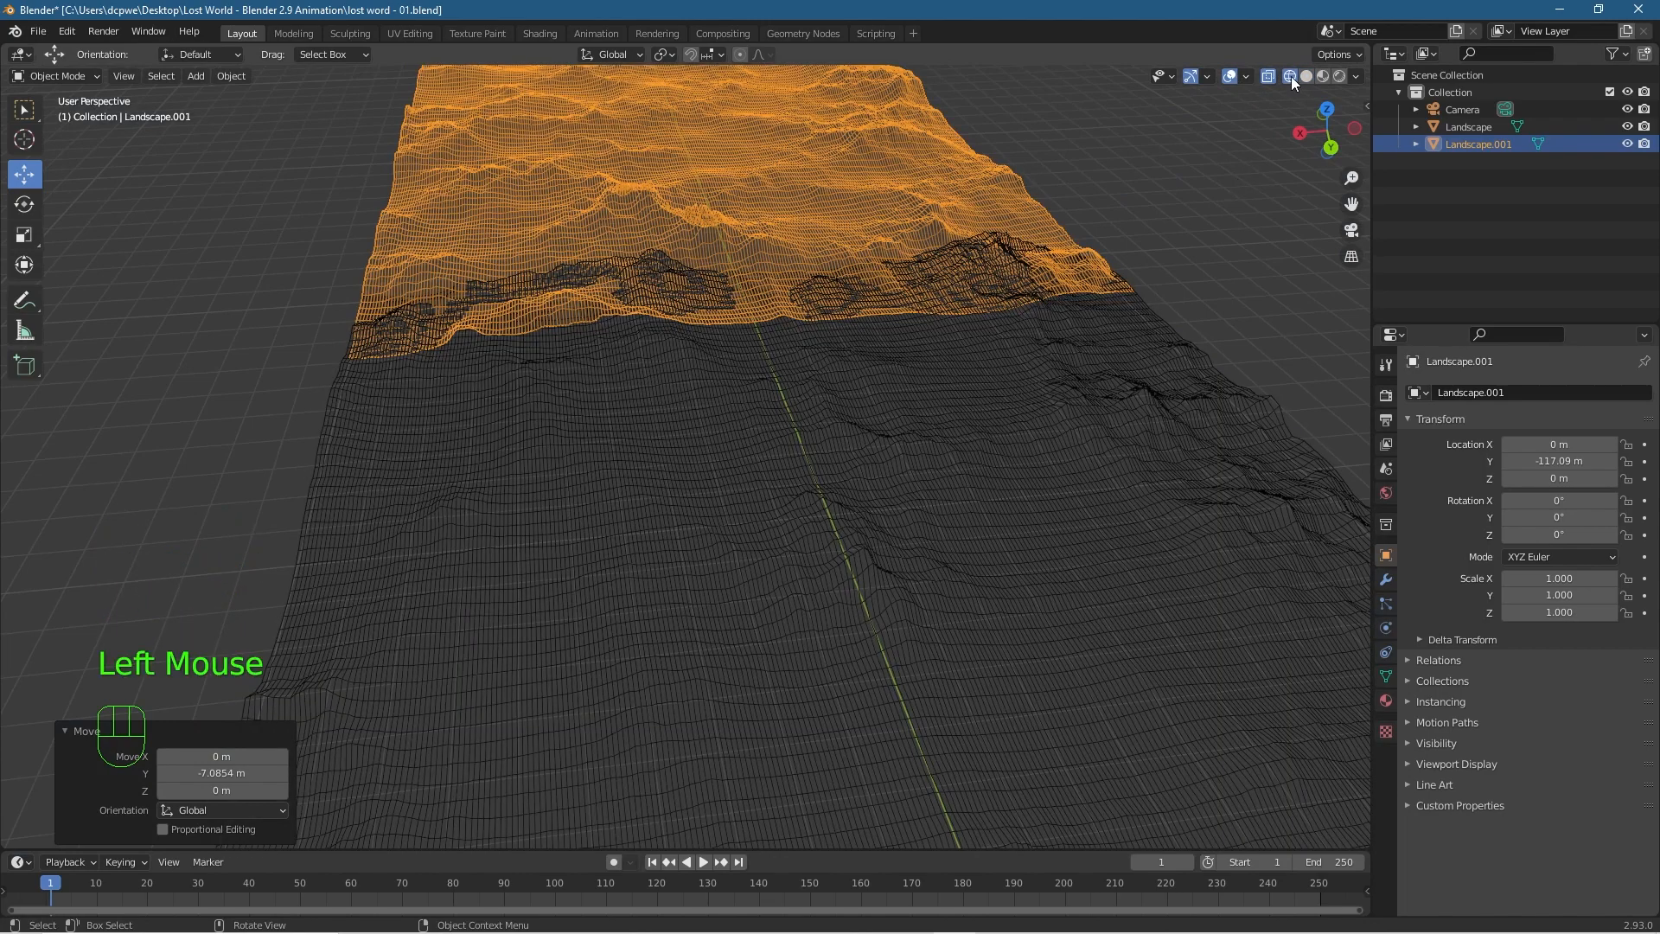
{"action": "middle_click_drag", "start_coordinate": [999, 251], "coordinate": [991, 248]}
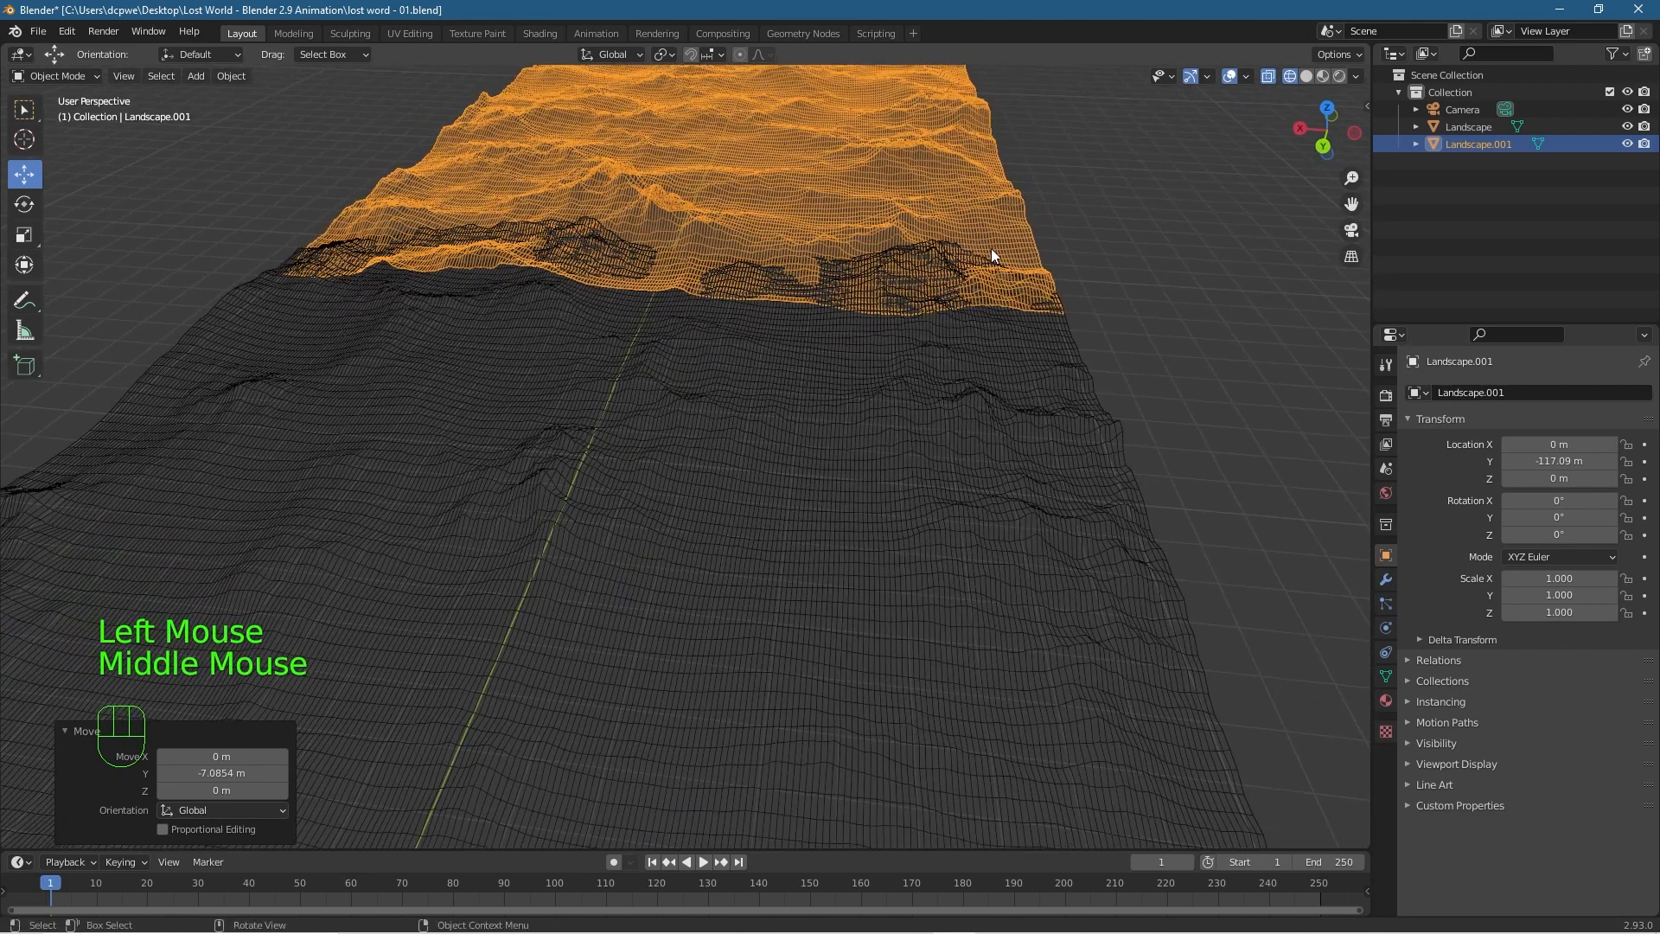
{"action": "left_click", "coordinate": [1306, 75]}
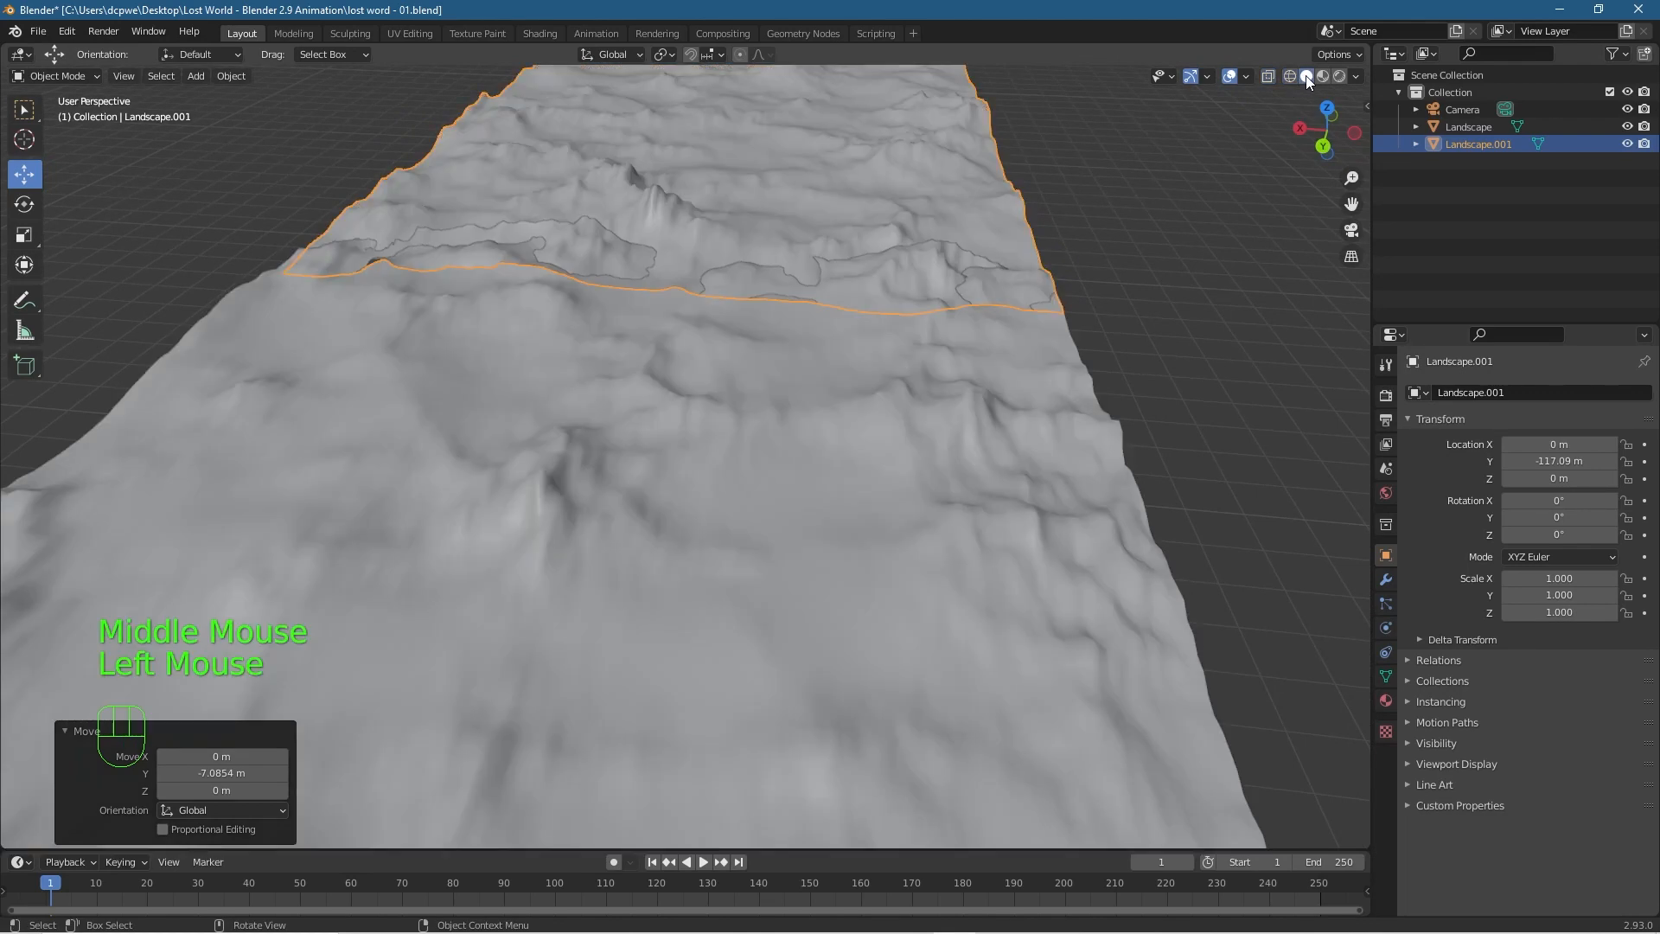
{"action": "left_click", "coordinate": [1269, 77]}
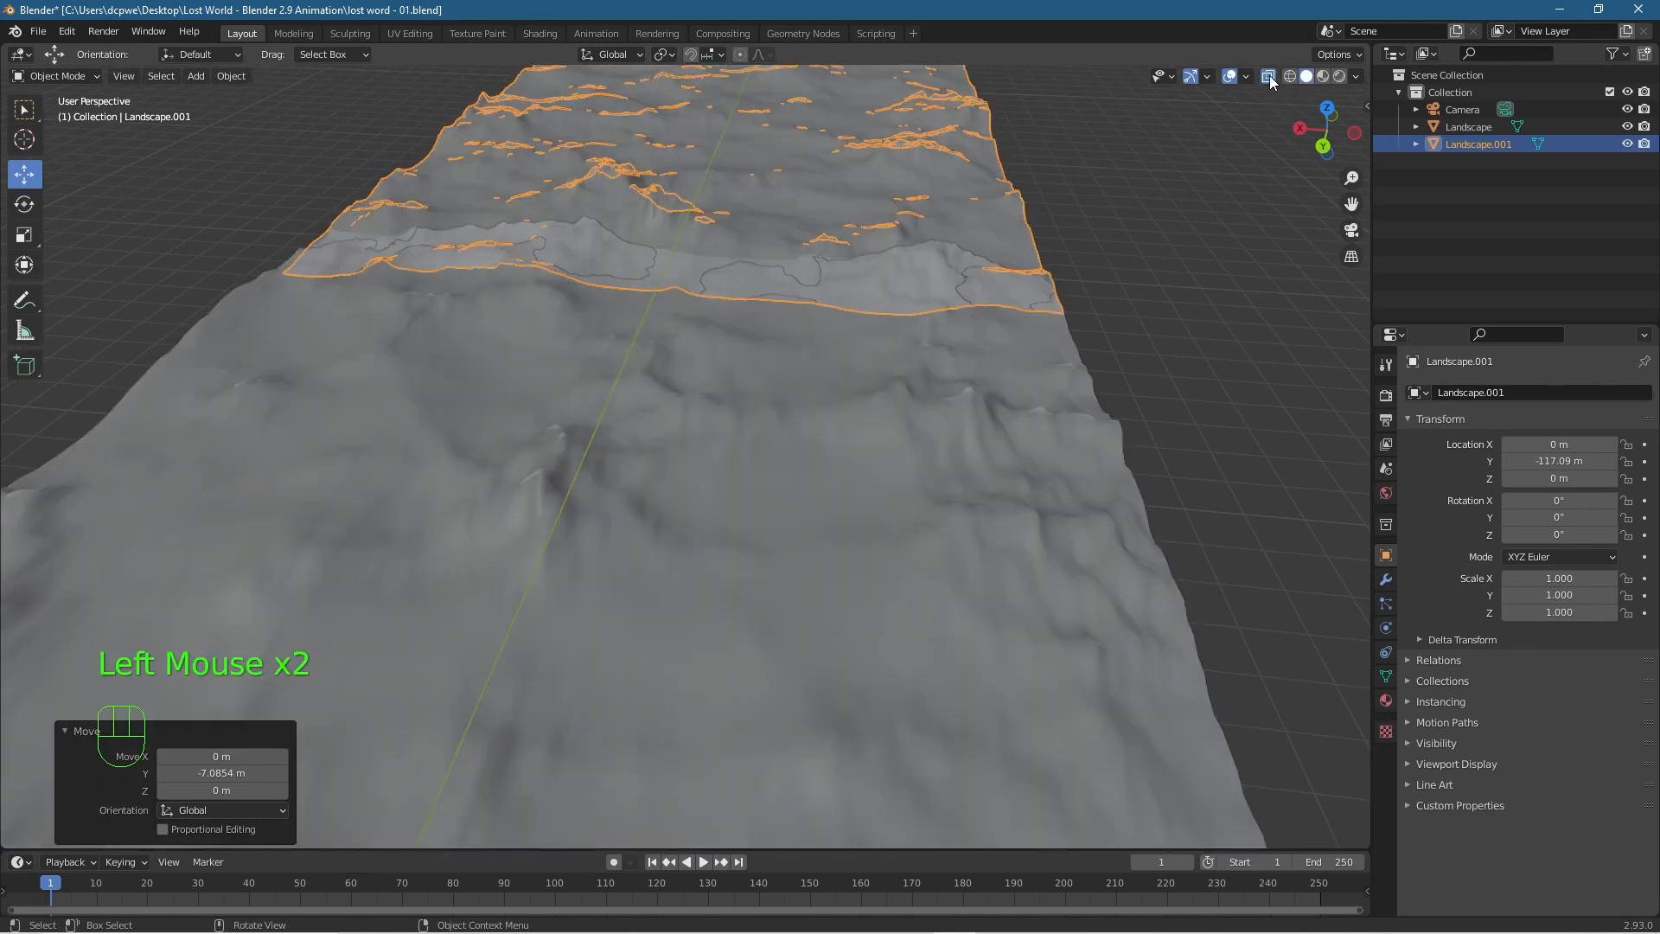
{"action": "left_click", "coordinate": [1270, 77]}
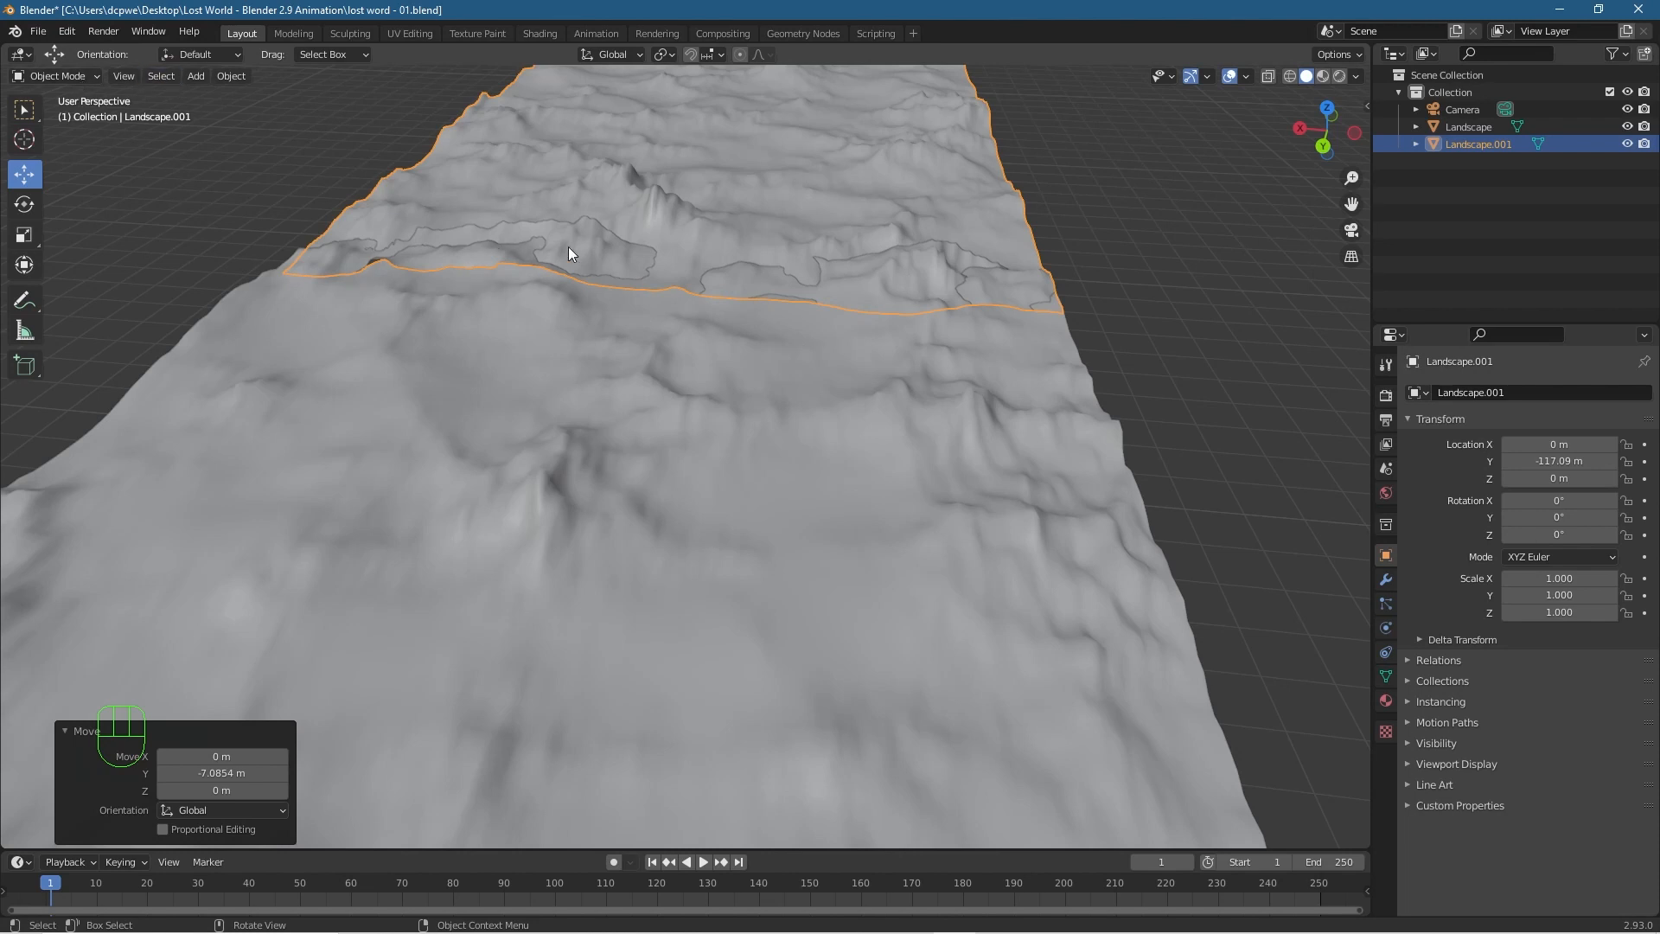
Enter Edit Mode on the duplicate landscape and deselect all of its vertices.
{"action": "left_click", "coordinate": [829, 155]}
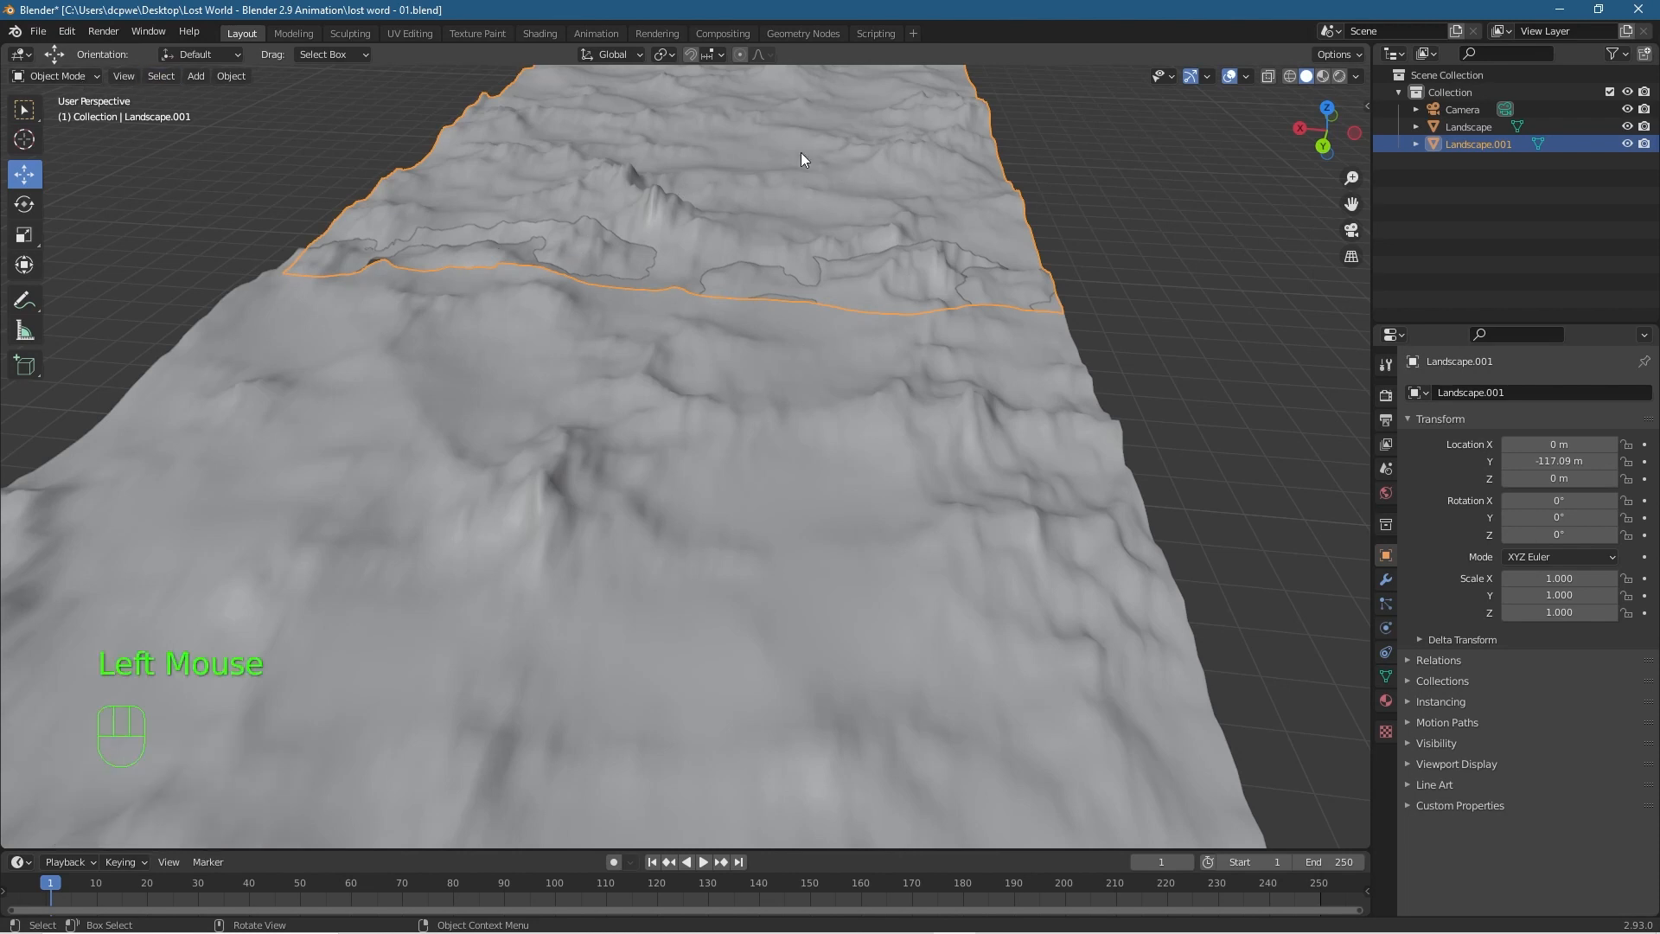
{"action": "left_click", "coordinate": [55, 78]}
{"action": "left_click", "coordinate": [54, 111]}
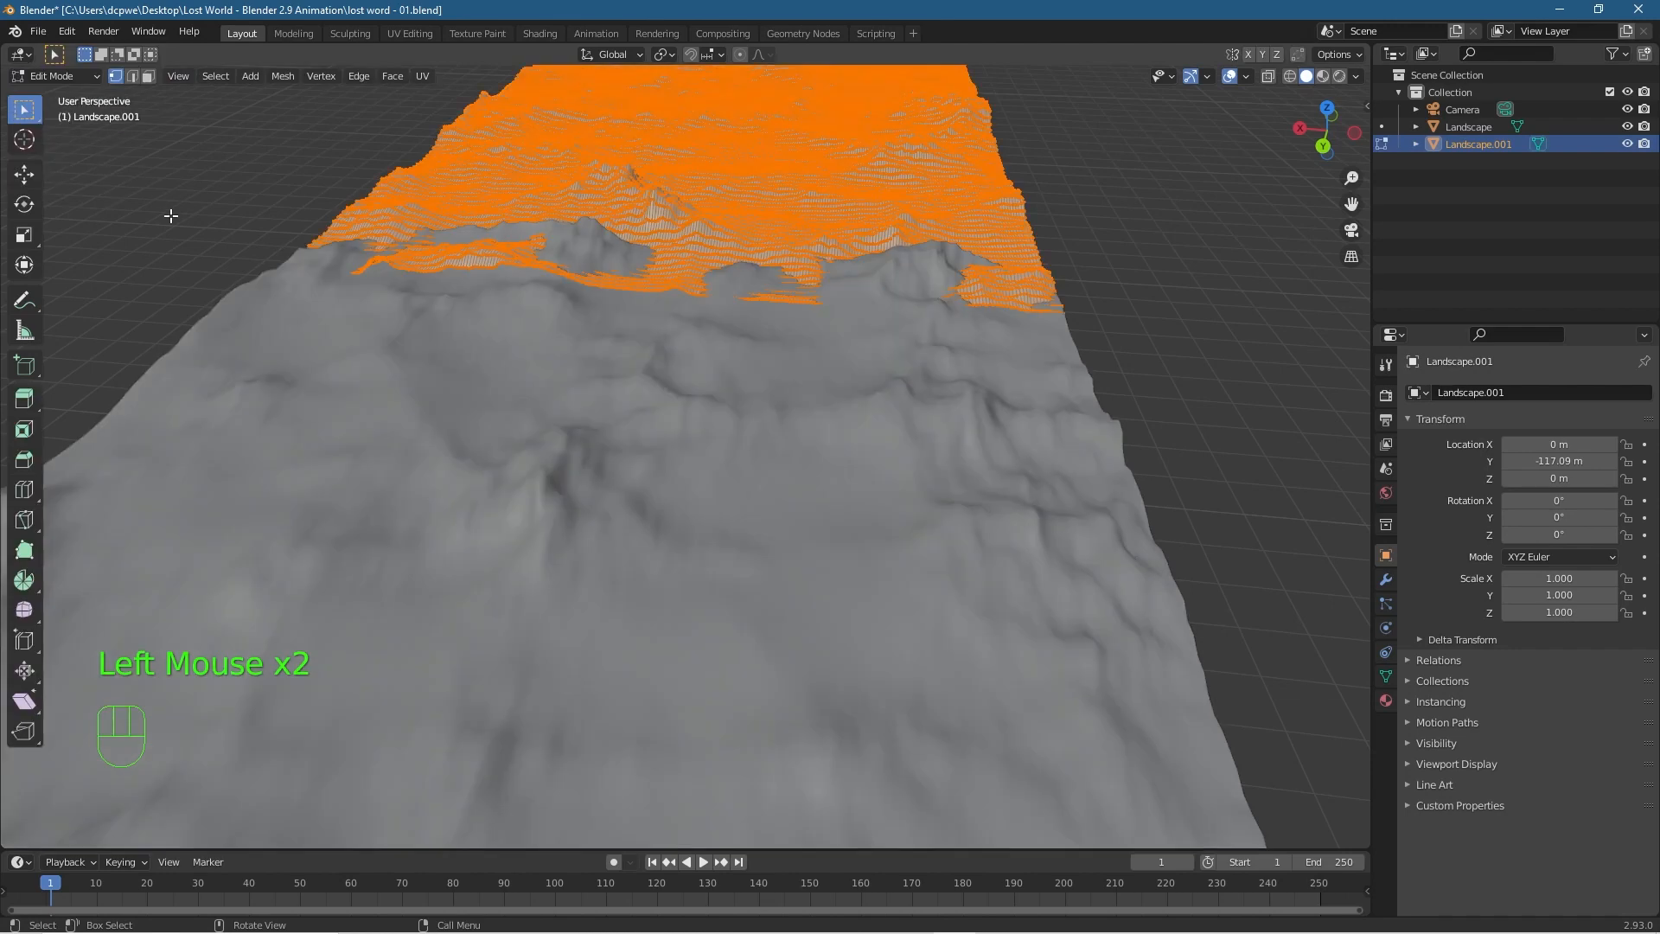
{"action": "middle_click_drag", "start_coordinate": [655, 316], "coordinate": [441, 459]}
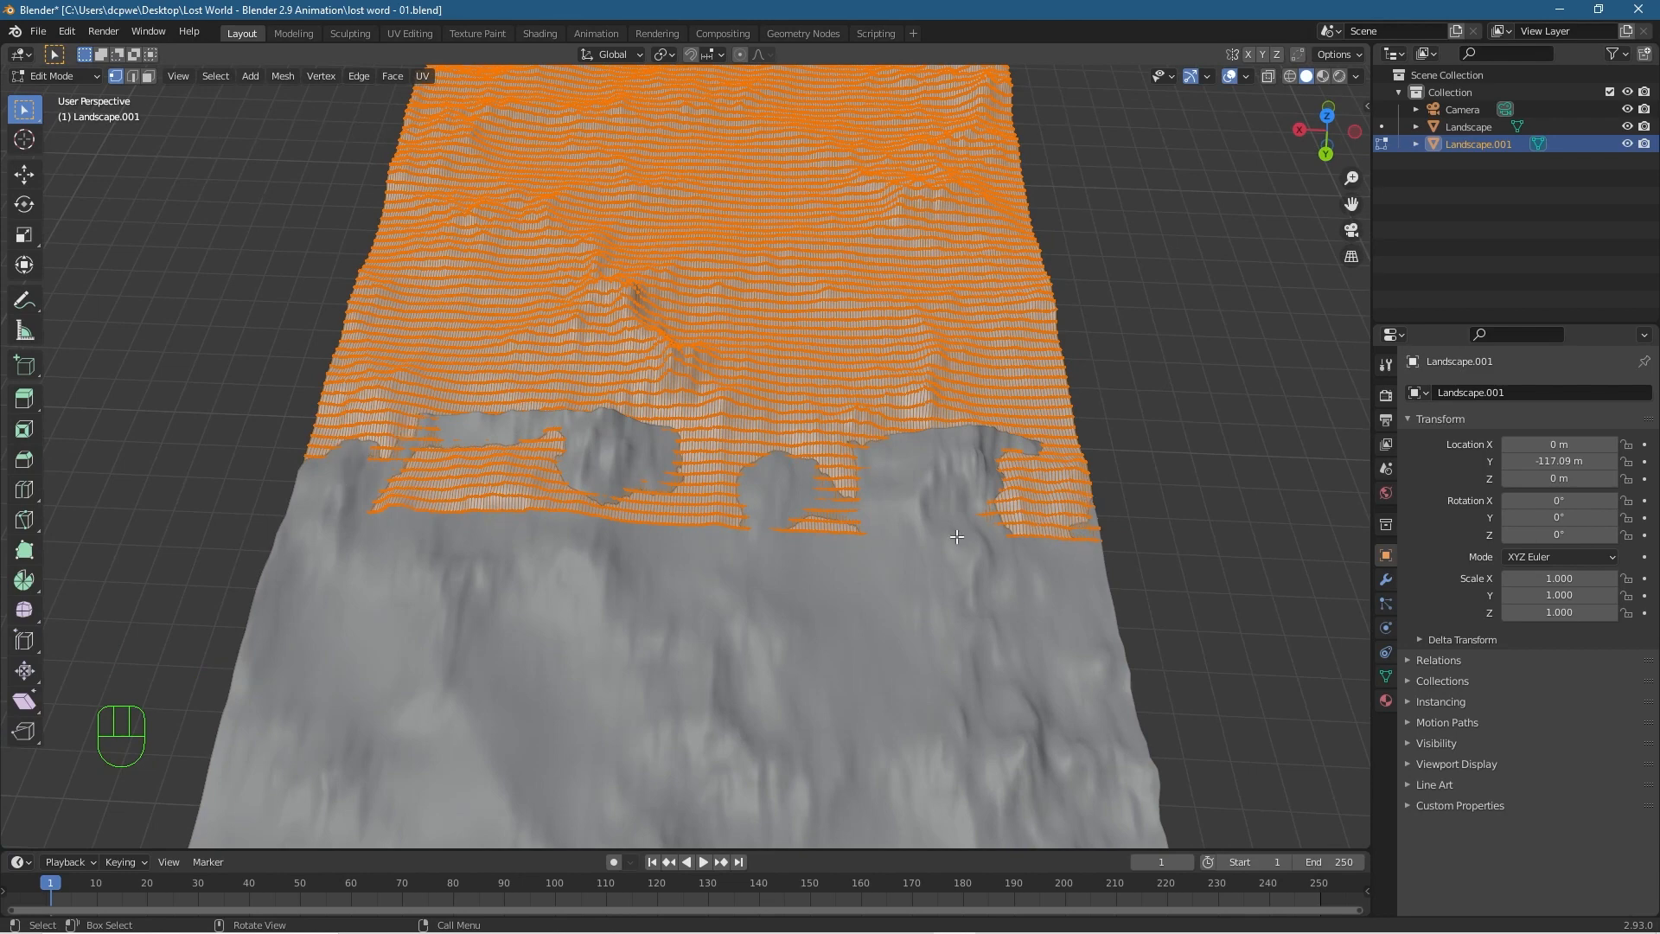
{"action": "left_click", "coordinate": [1136, 537]}
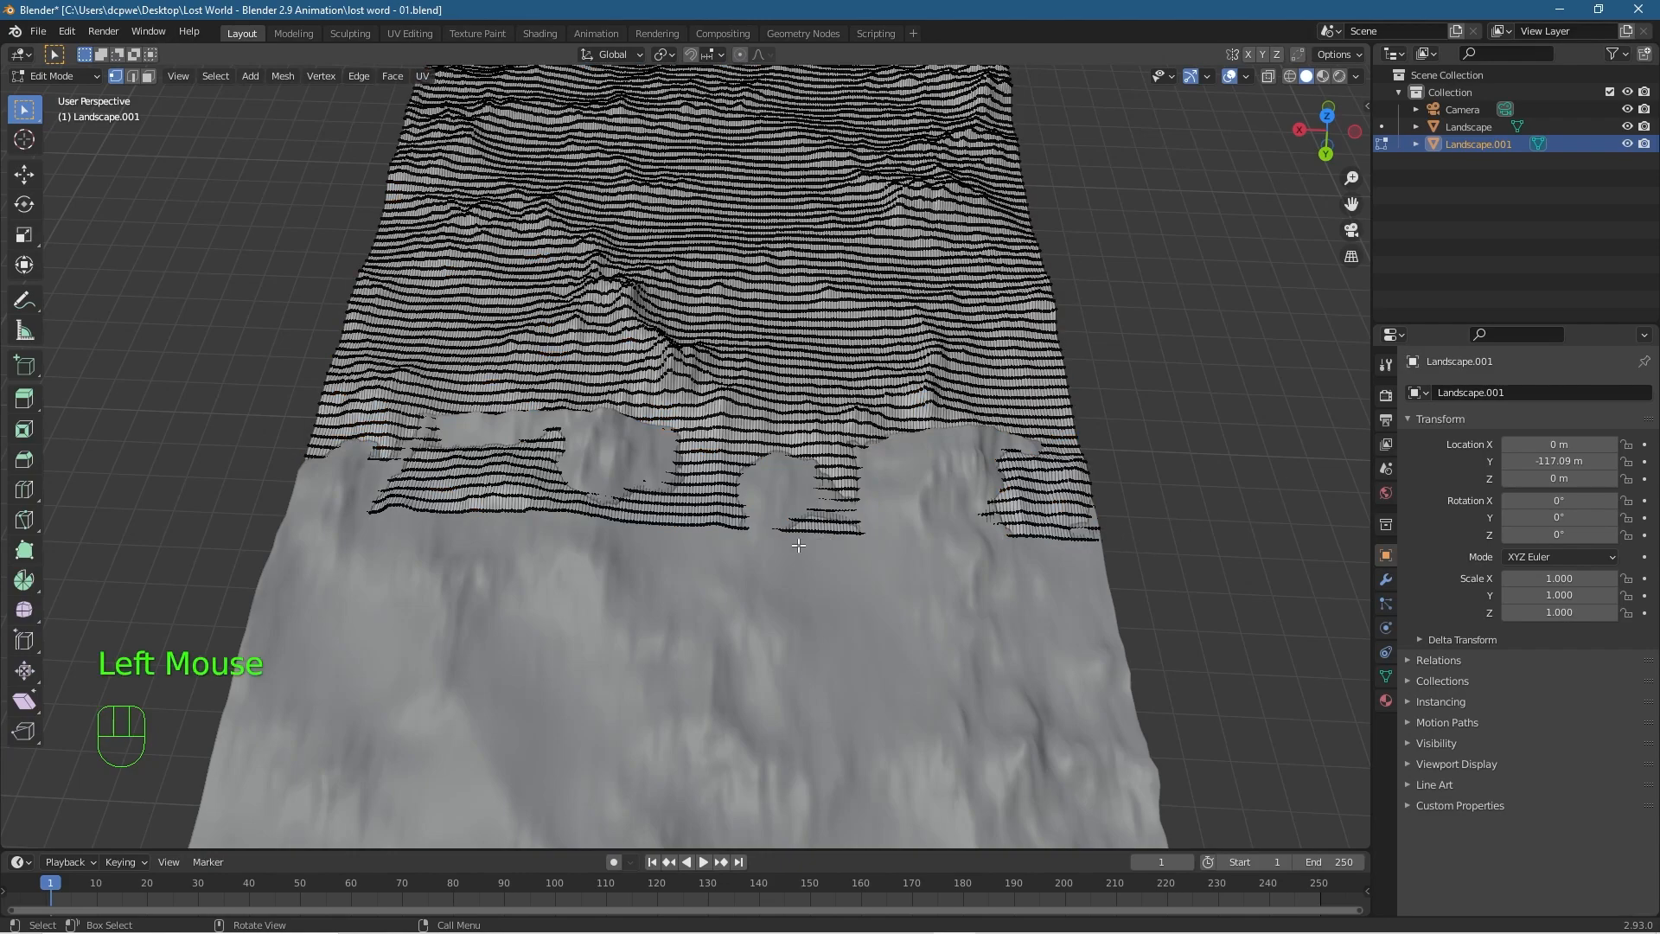
In top view, box-select the duplicate's first row of vertices at the seam and lower it about 0.76 m on Z.
{"action": "key", "text": "KP_7"}
{"action": "middle_click_drag", "start_coordinate": [464, 182], "coordinate": [453, 273], "text": "shift"}
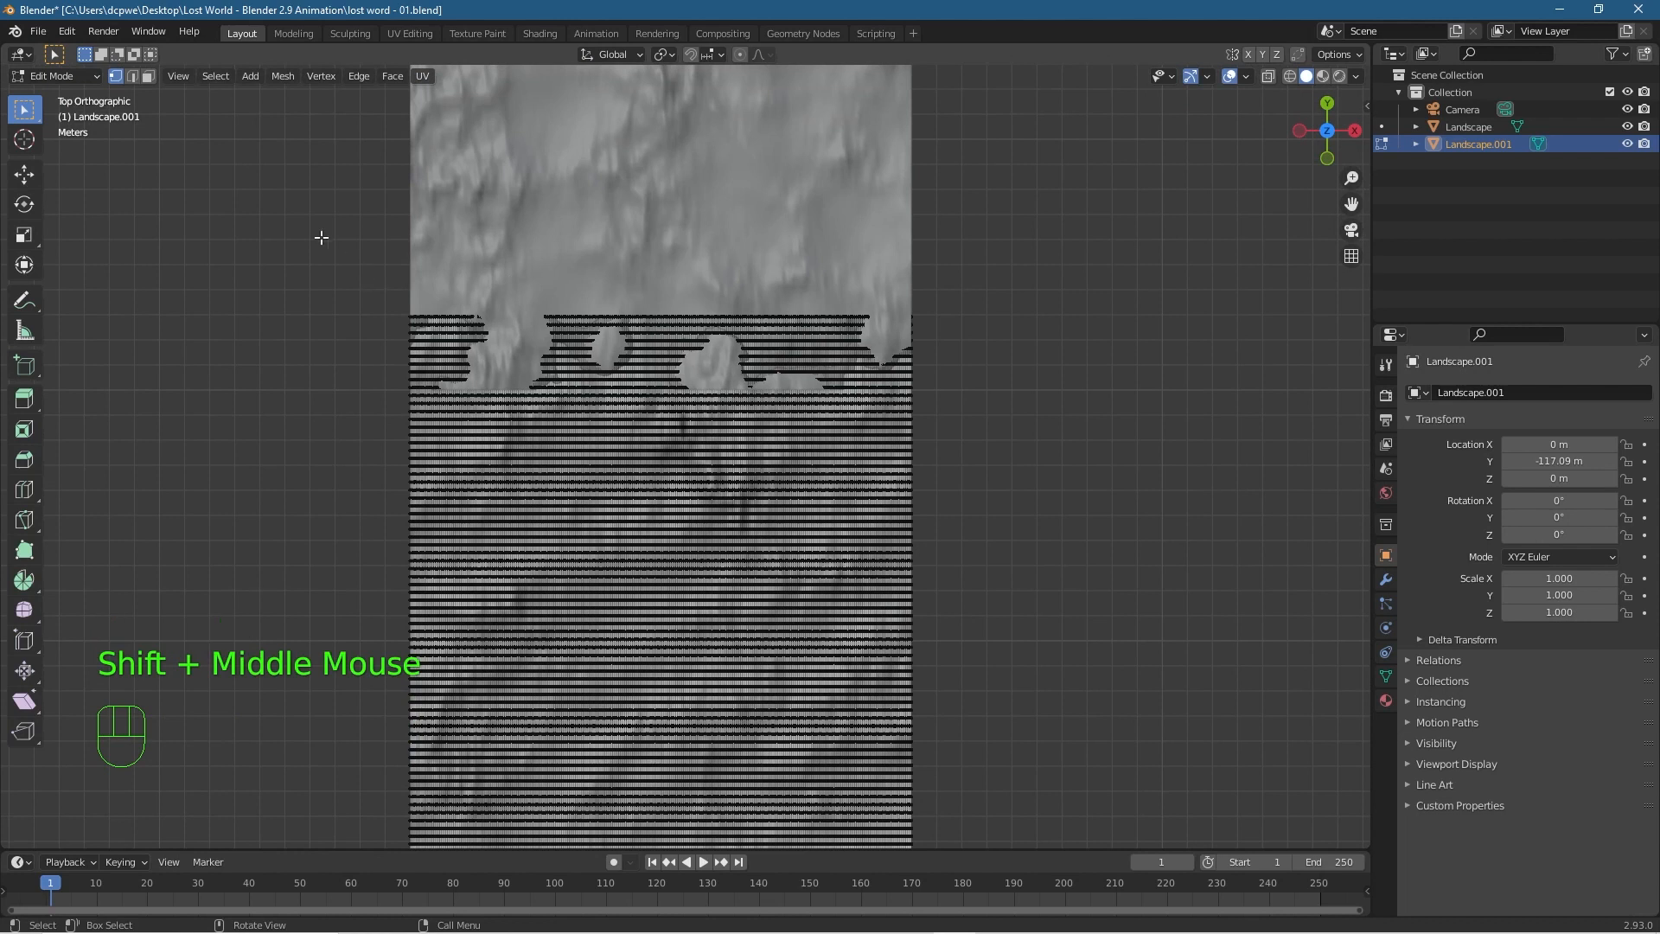
{"action": "left_click", "coordinate": [116, 77]}
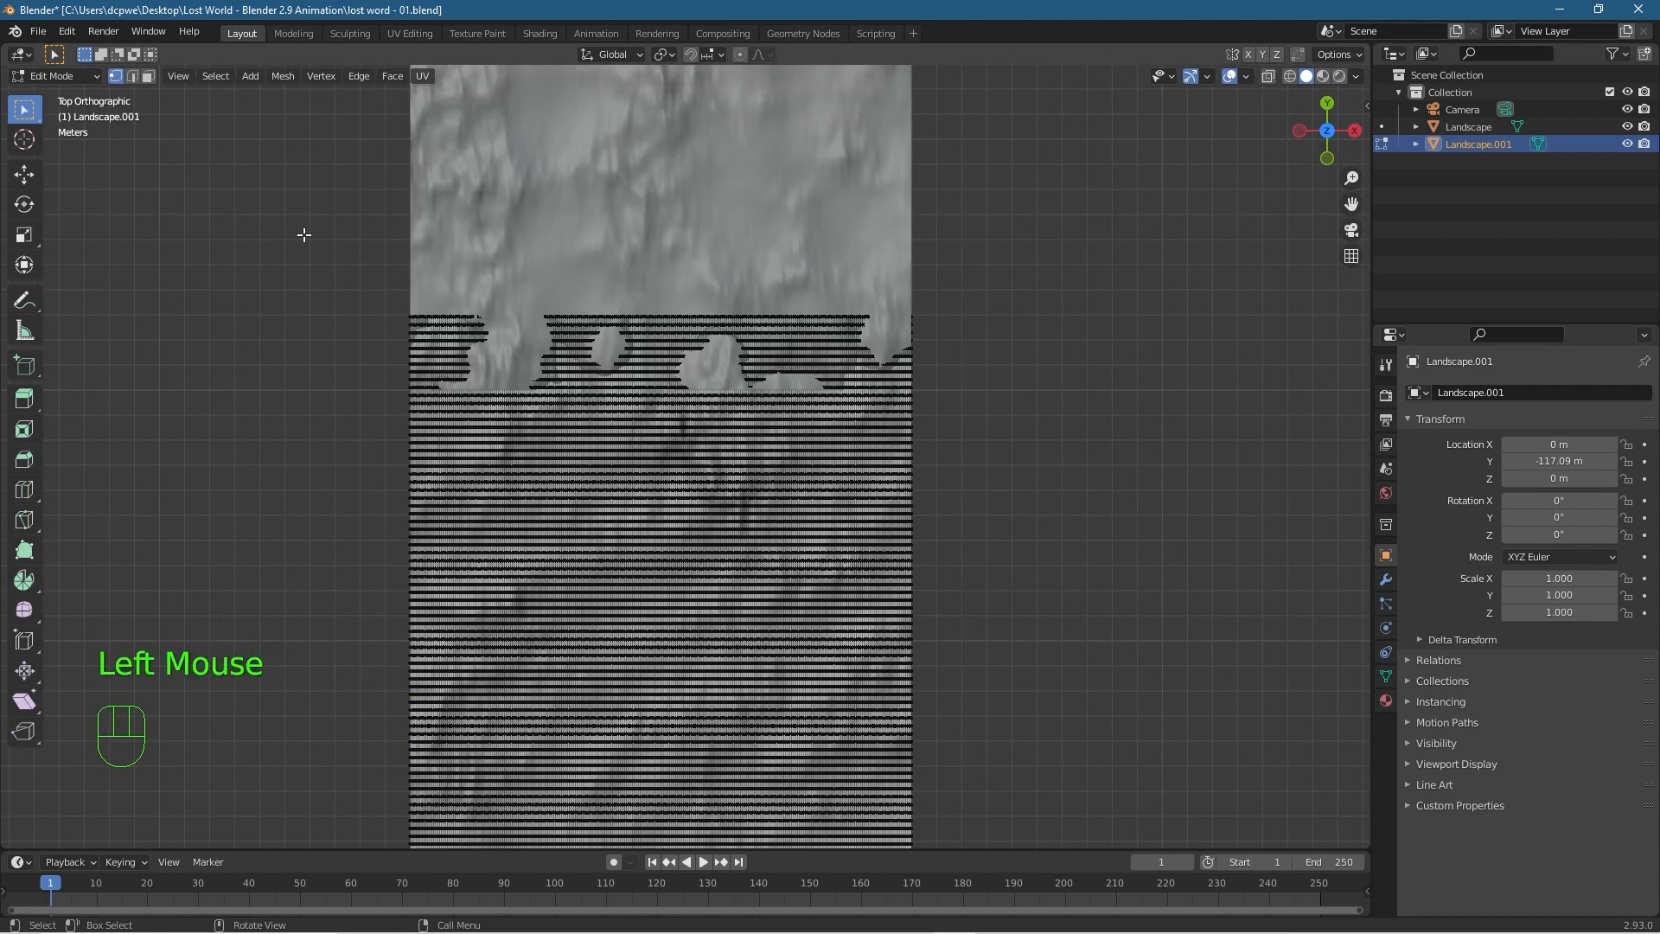
{"action": "left_click_drag", "start_coordinate": [379, 282], "coordinate": [917, 320]}
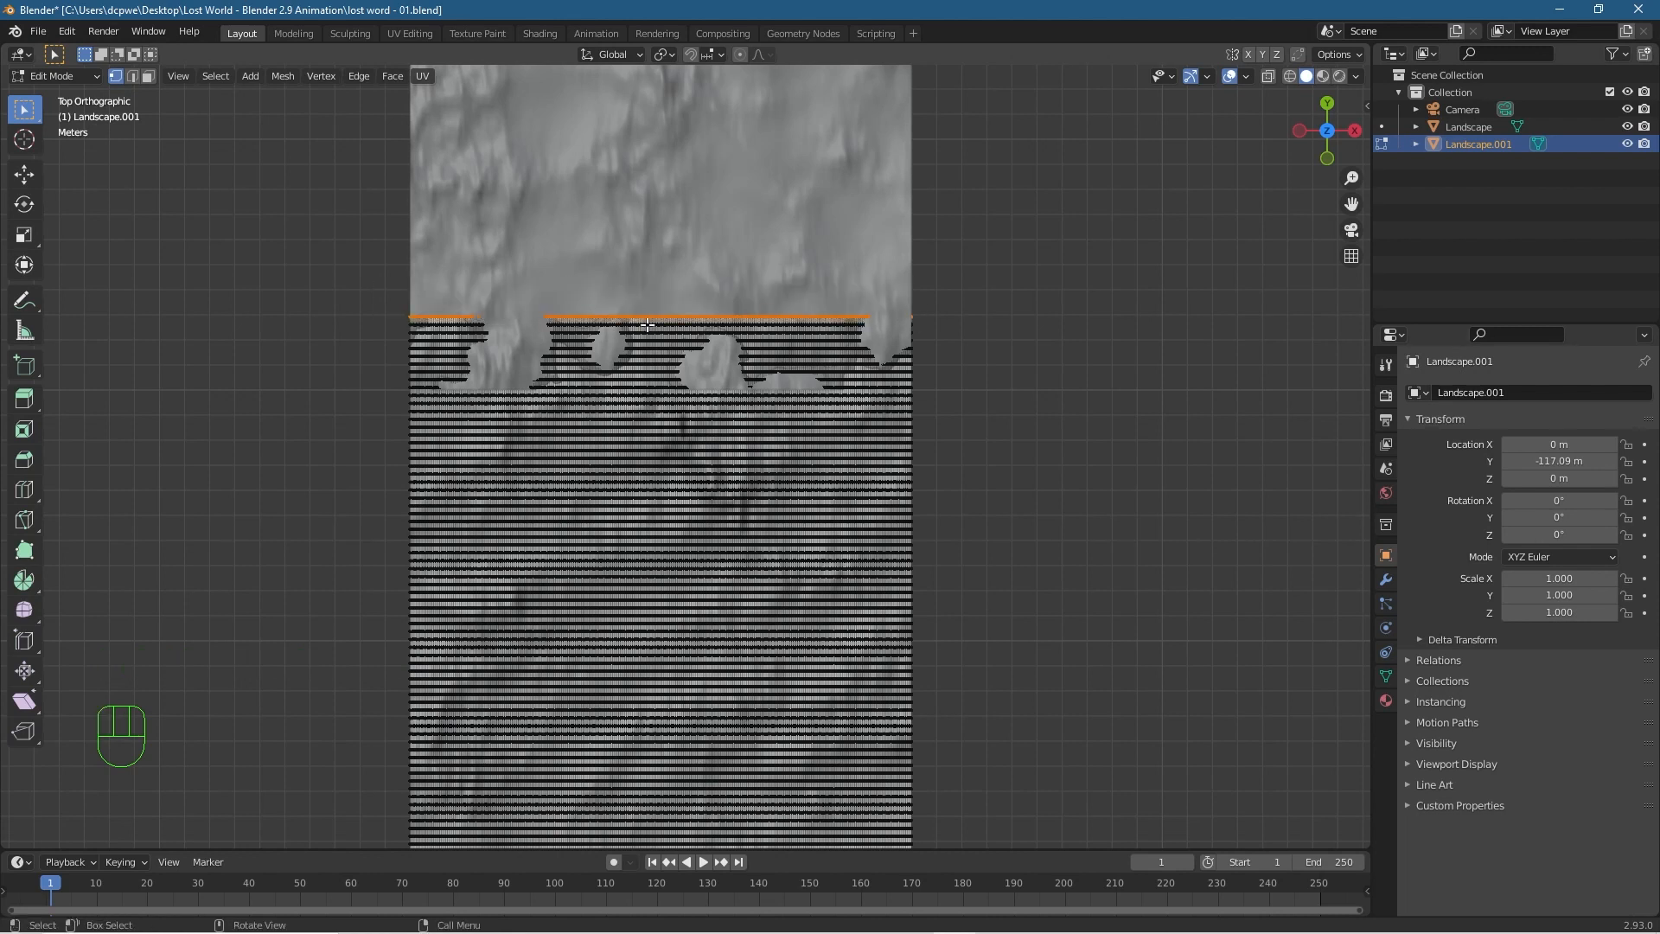
{"action": "middle_click_drag", "start_coordinate": [359, 335], "coordinate": [100, 197]}
{"action": "left_click", "coordinate": [23, 176]}
{"action": "left_click_drag", "start_coordinate": [687, 171], "coordinate": [683, 185]}
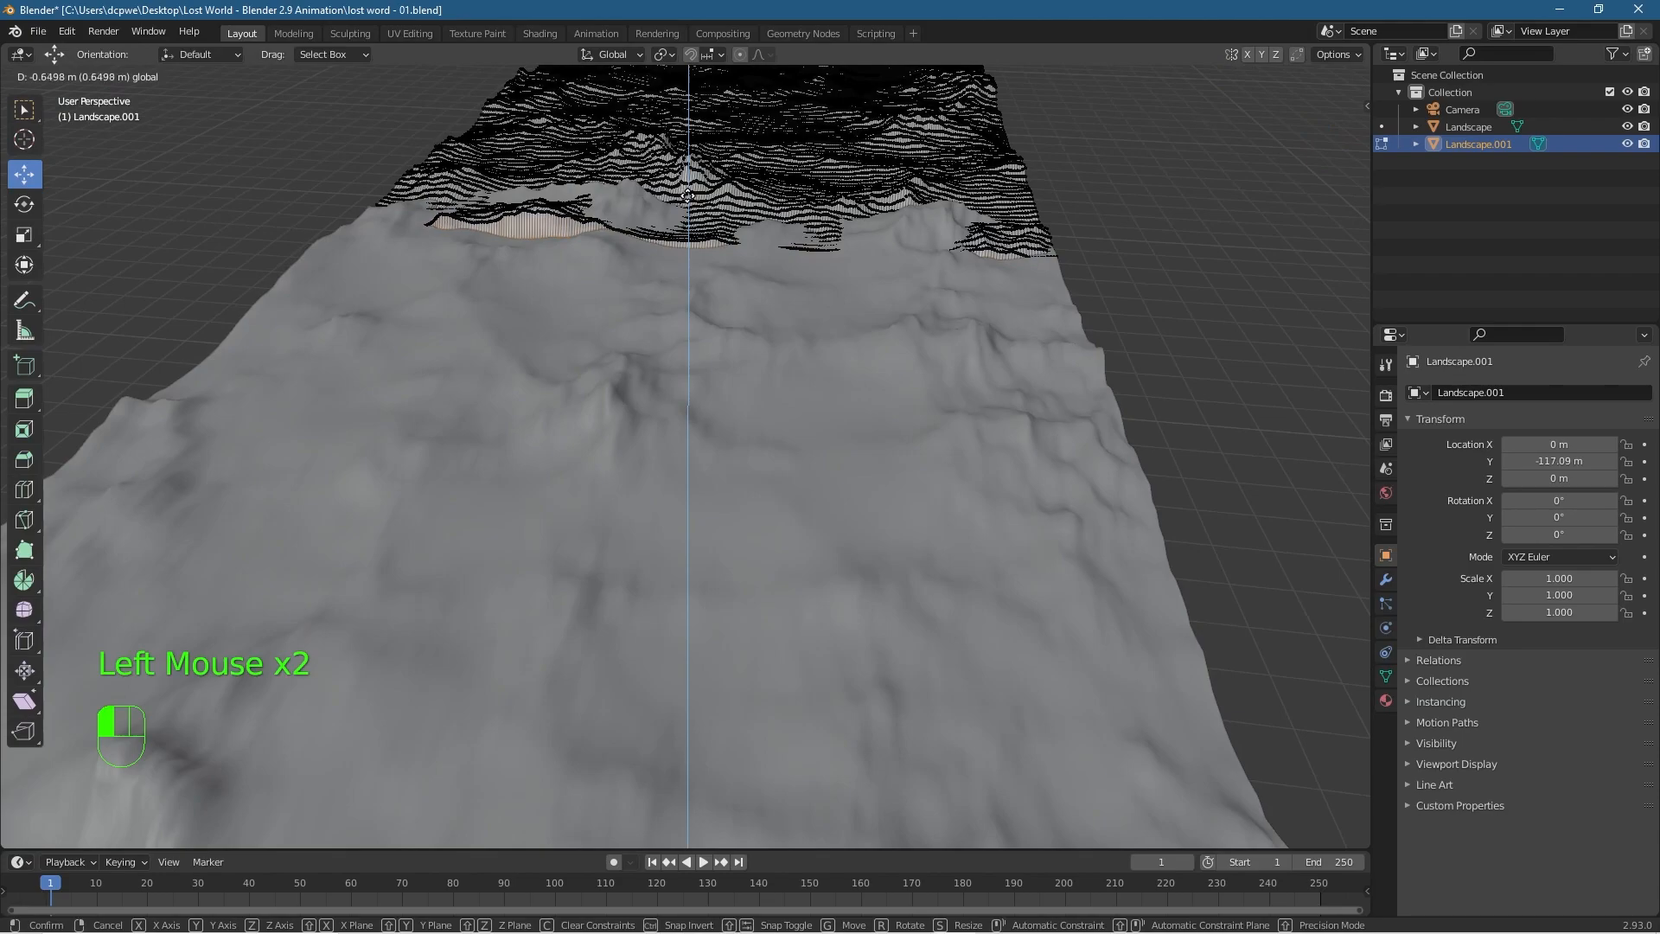
{"action": "left_click_drag", "start_coordinate": [689, 202], "coordinate": [689, 199]}
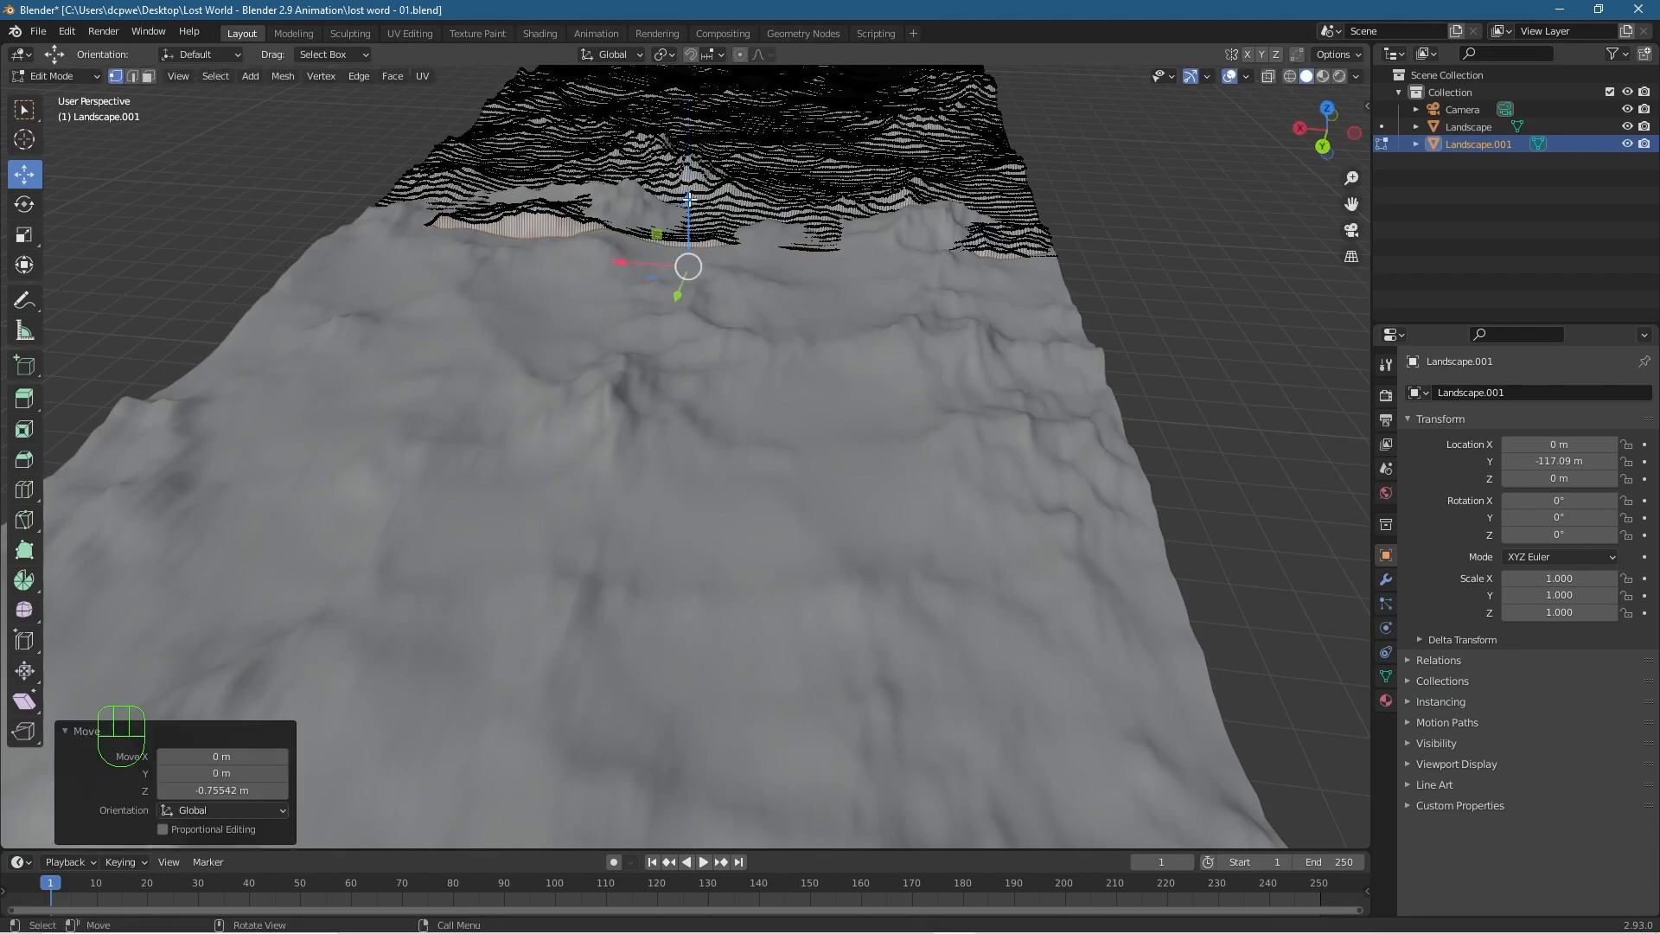
Box-select the duplicate's exposed edge vertices across the seam and lower them about 0.95 m on Z.
{"action": "middle_click_drag", "start_coordinate": [1117, 280], "coordinate": [1013, 333]}
{"action": "middle_click_drag", "start_coordinate": [662, 453], "coordinate": [412, 492]}
{"action": "left_click_drag", "start_coordinate": [253, 201], "coordinate": [987, 246]}
{"action": "middle_click_drag", "start_coordinate": [343, 244], "coordinate": [679, 173]}
{"action": "left_click_drag", "start_coordinate": [682, 170], "coordinate": [680, 184]}
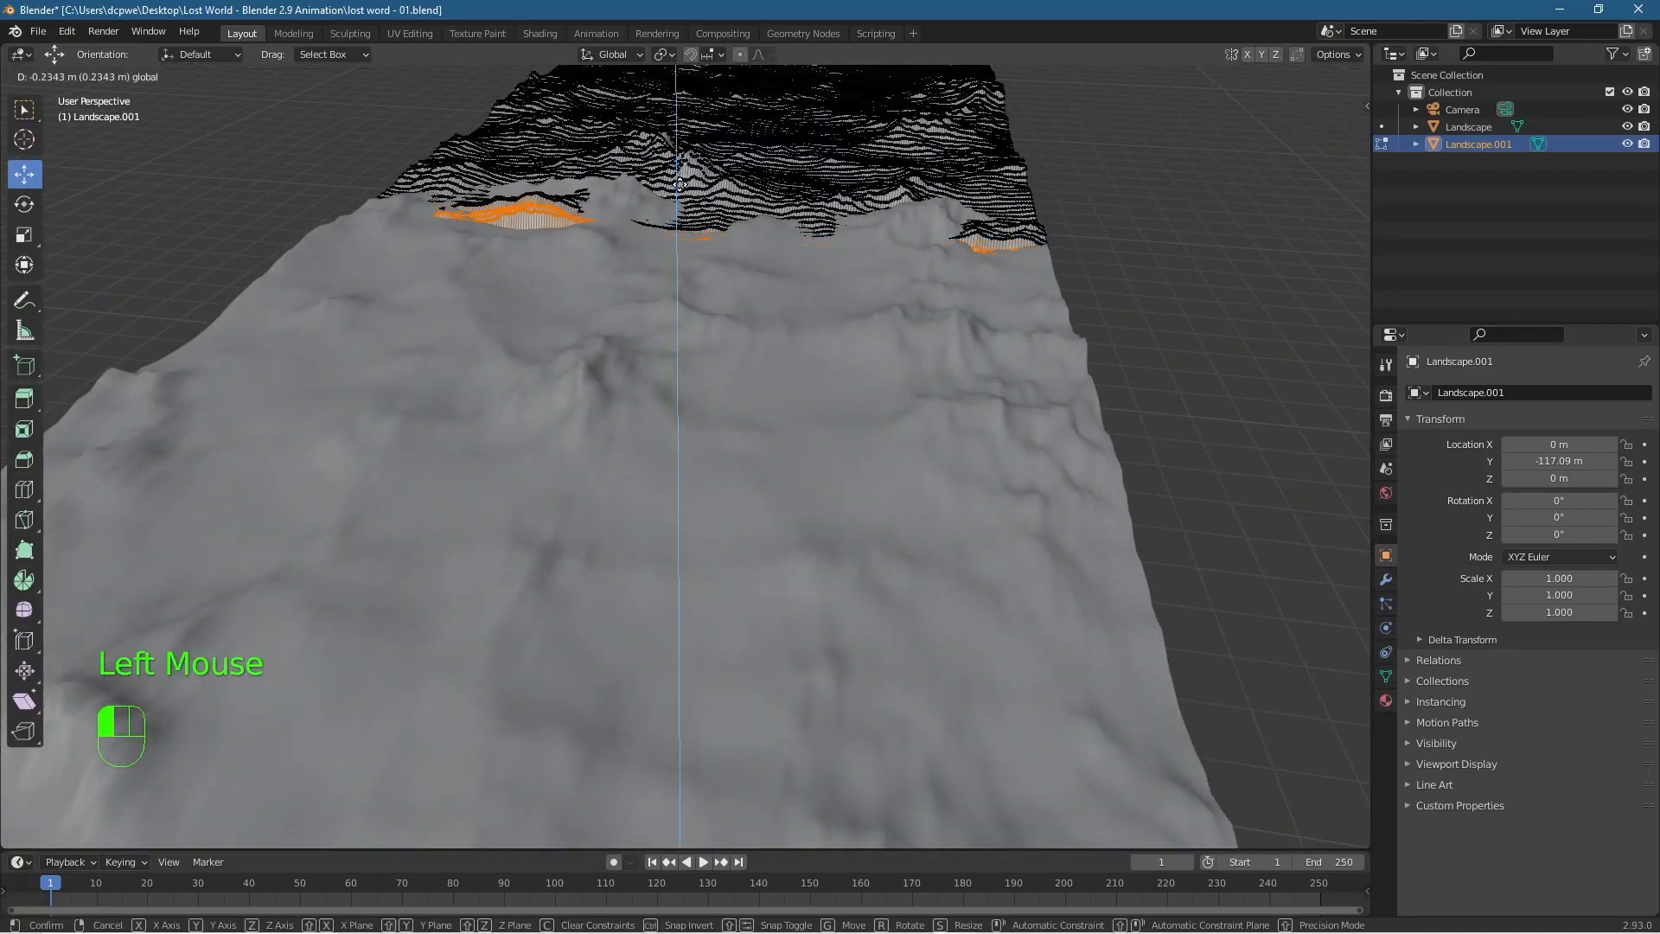
{"action": "left_click_drag", "start_coordinate": [679, 212], "coordinate": [678, 208]}
Box-select the duplicate's protruding vertices at the side corner of the seam and lower them about 0.49 m on Z.
{"action": "middle_click_drag", "start_coordinate": [678, 208], "coordinate": [950, 318]}
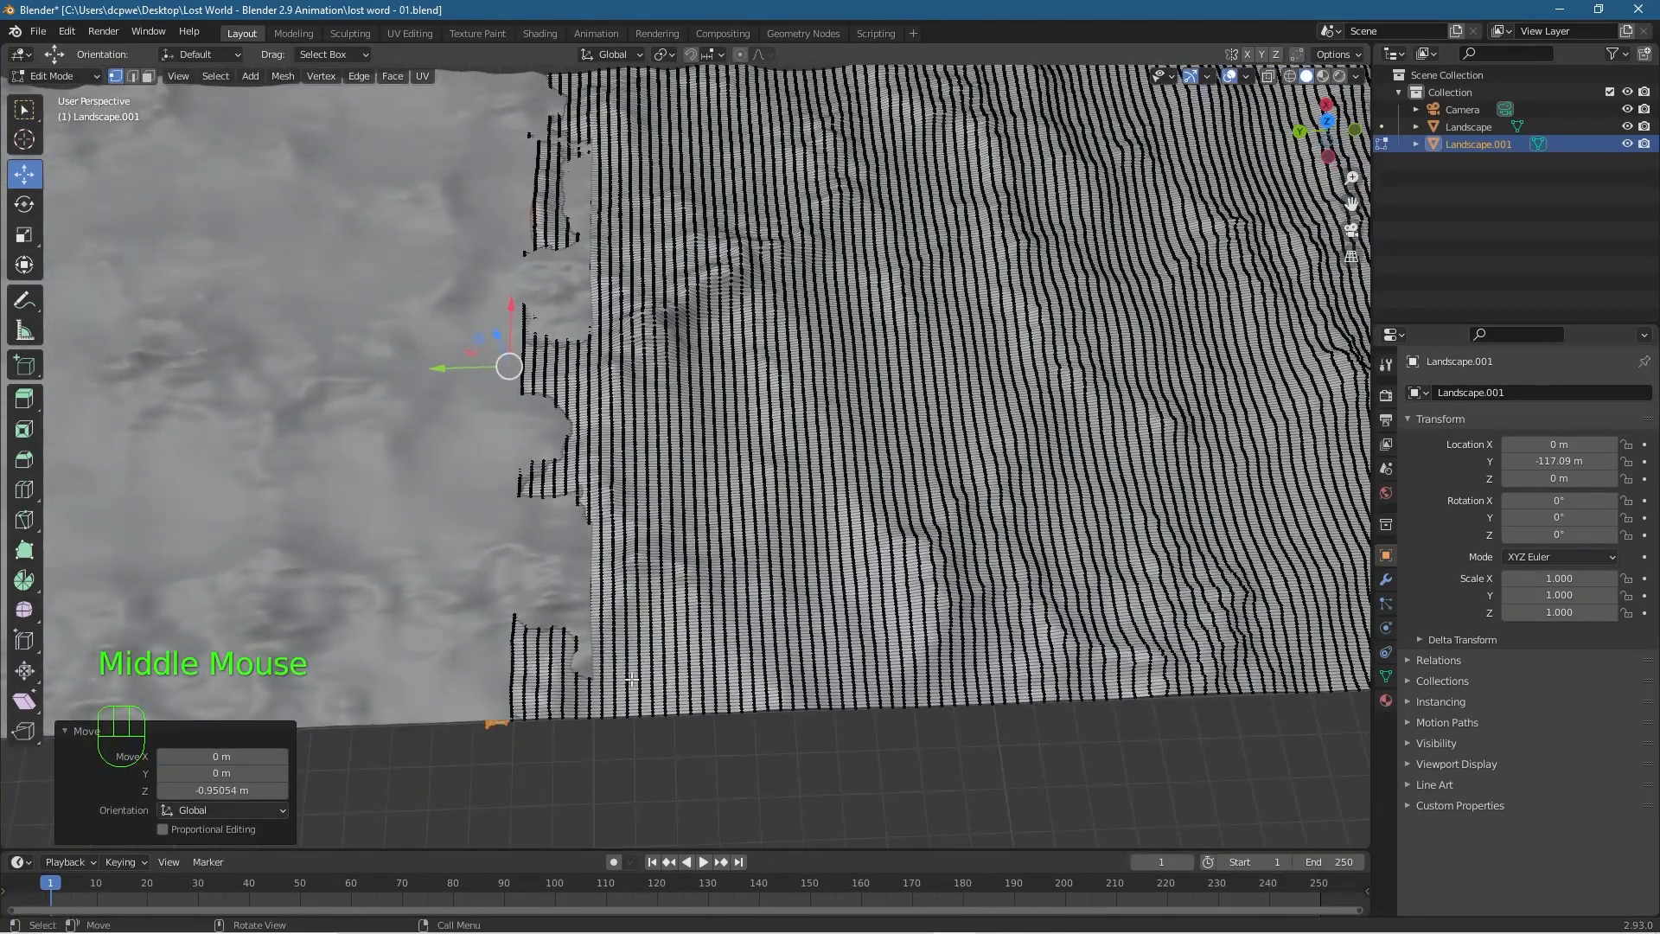
{"action": "left_click_drag", "start_coordinate": [491, 599], "coordinate": [557, 726]}
{"action": "middle_click_drag", "start_coordinate": [631, 741], "coordinate": [852, 620]}
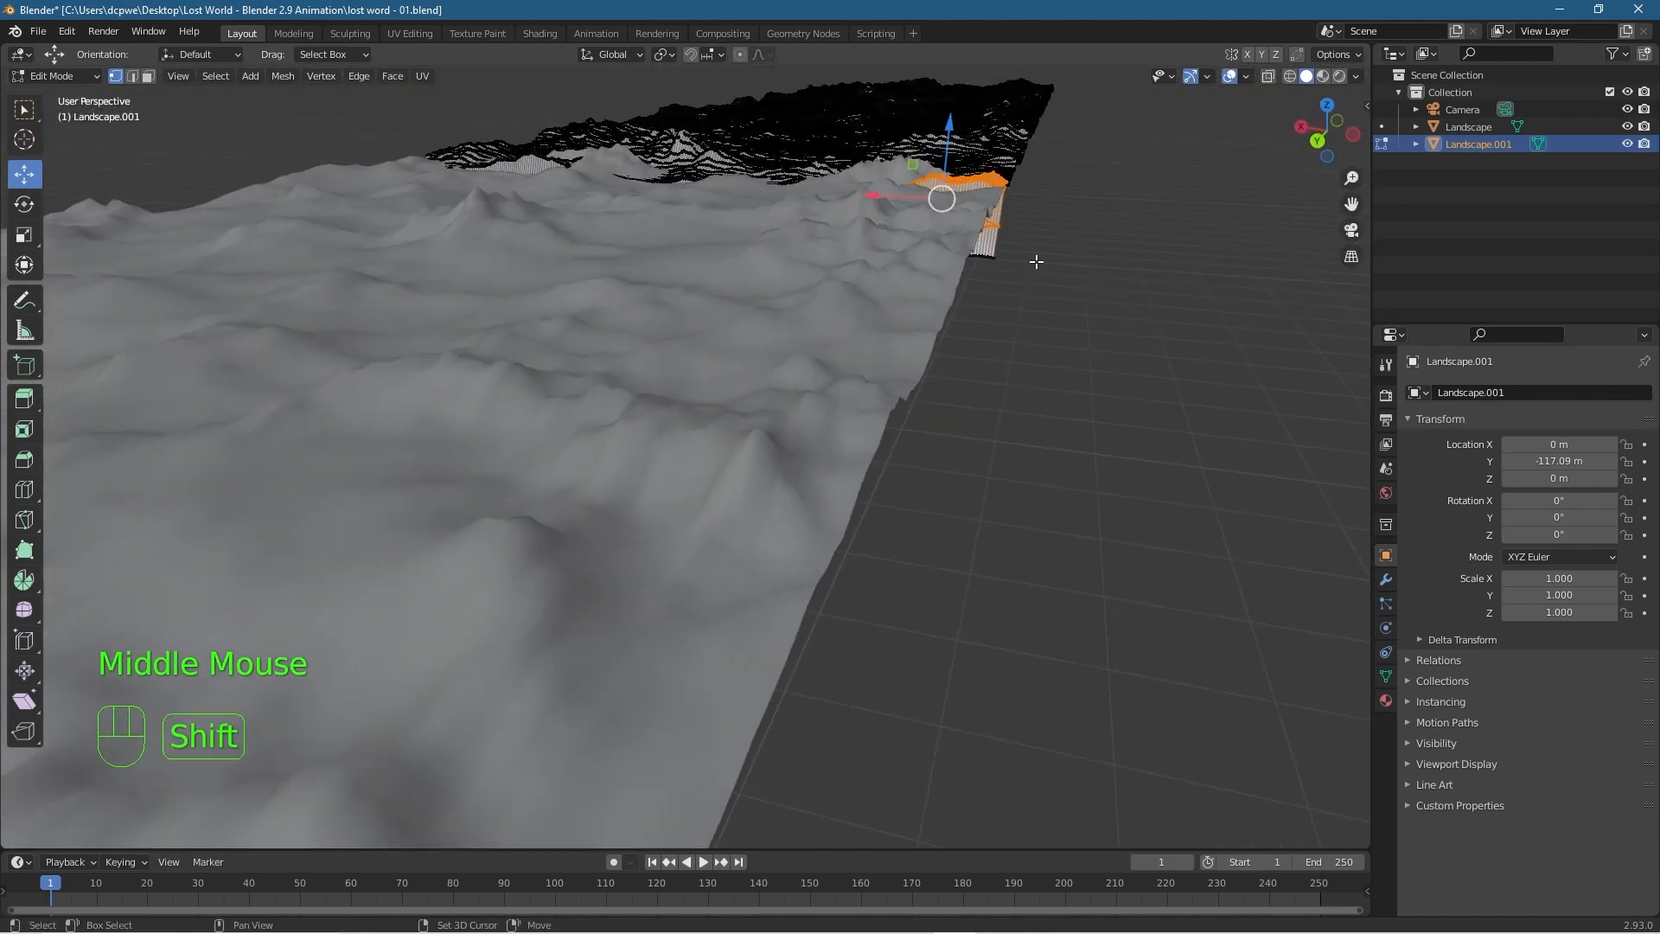
{"action": "middle_click_drag", "start_coordinate": [1035, 259], "coordinate": [973, 518], "text": "shift"}
{"action": "scroll", "coordinate": [973, 514], "scroll_direction": "up", "scroll_amount": 2}
{"action": "left_click_drag", "start_coordinate": [973, 511], "coordinate": [971, 541]}
Box-select the duplicate's overlapping rows across the full terrain width in top view and lower them about 0.76 m on Z.
{"action": "middle_click_drag", "start_coordinate": [657, 490], "coordinate": [806, 674], "text": "shift"}
{"action": "left_click_drag", "start_coordinate": [717, 664], "coordinate": [813, 731]}
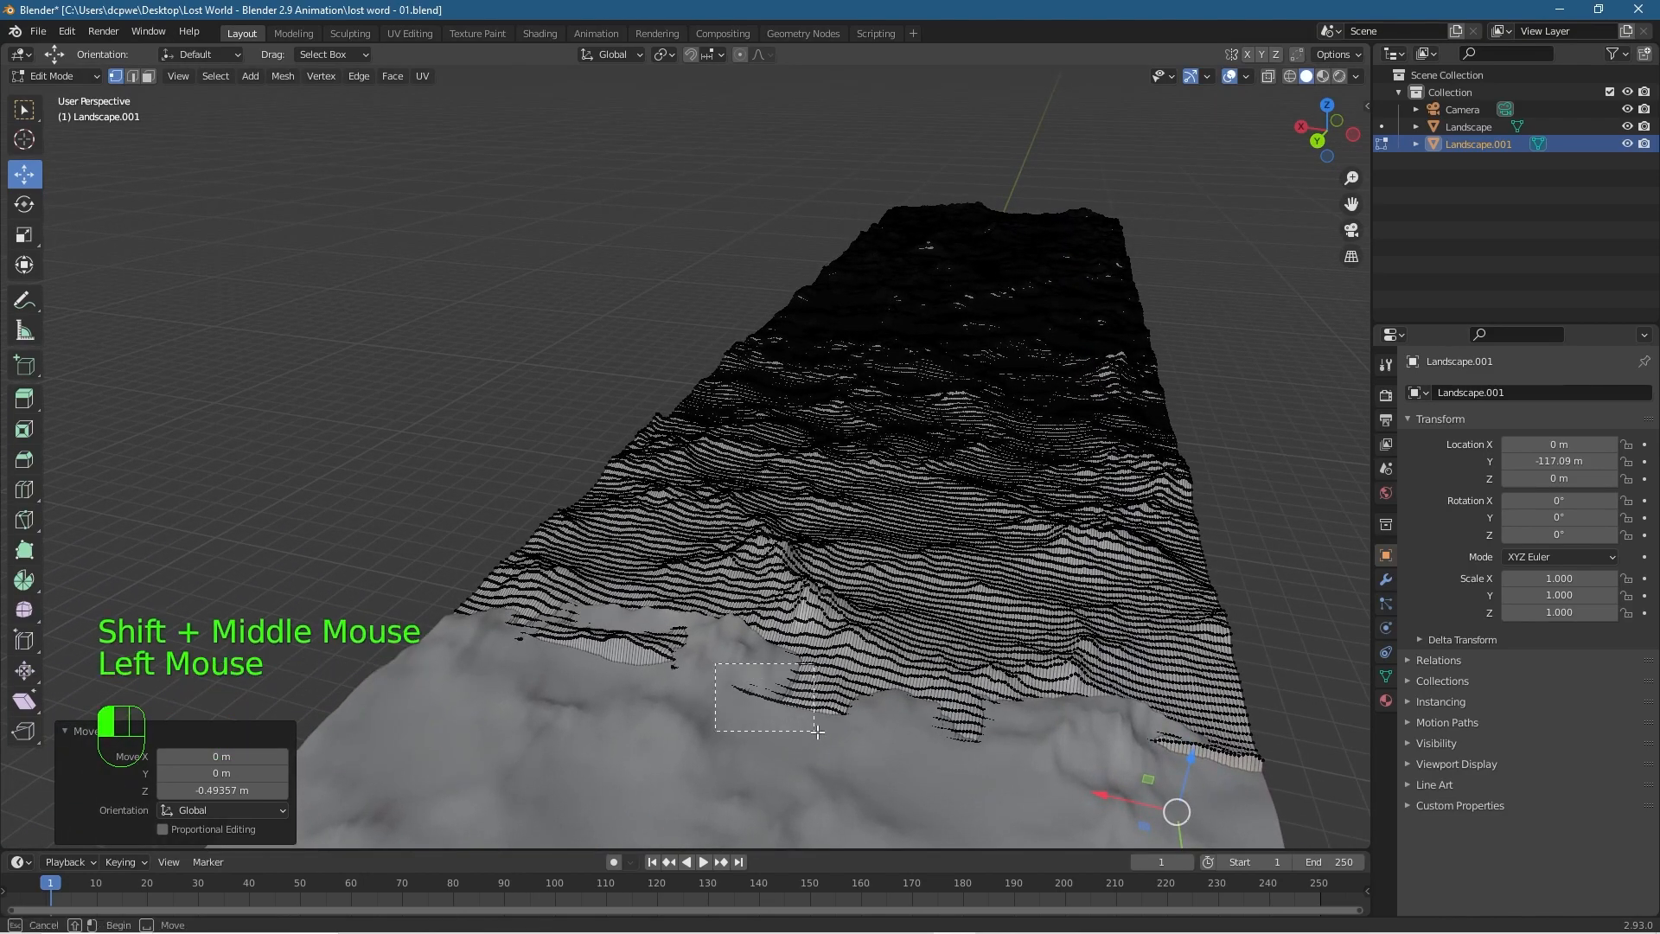
{"action": "left_click_drag", "start_coordinate": [748, 681], "coordinate": [748, 679]}
{"action": "key", "text": "KP_7"}
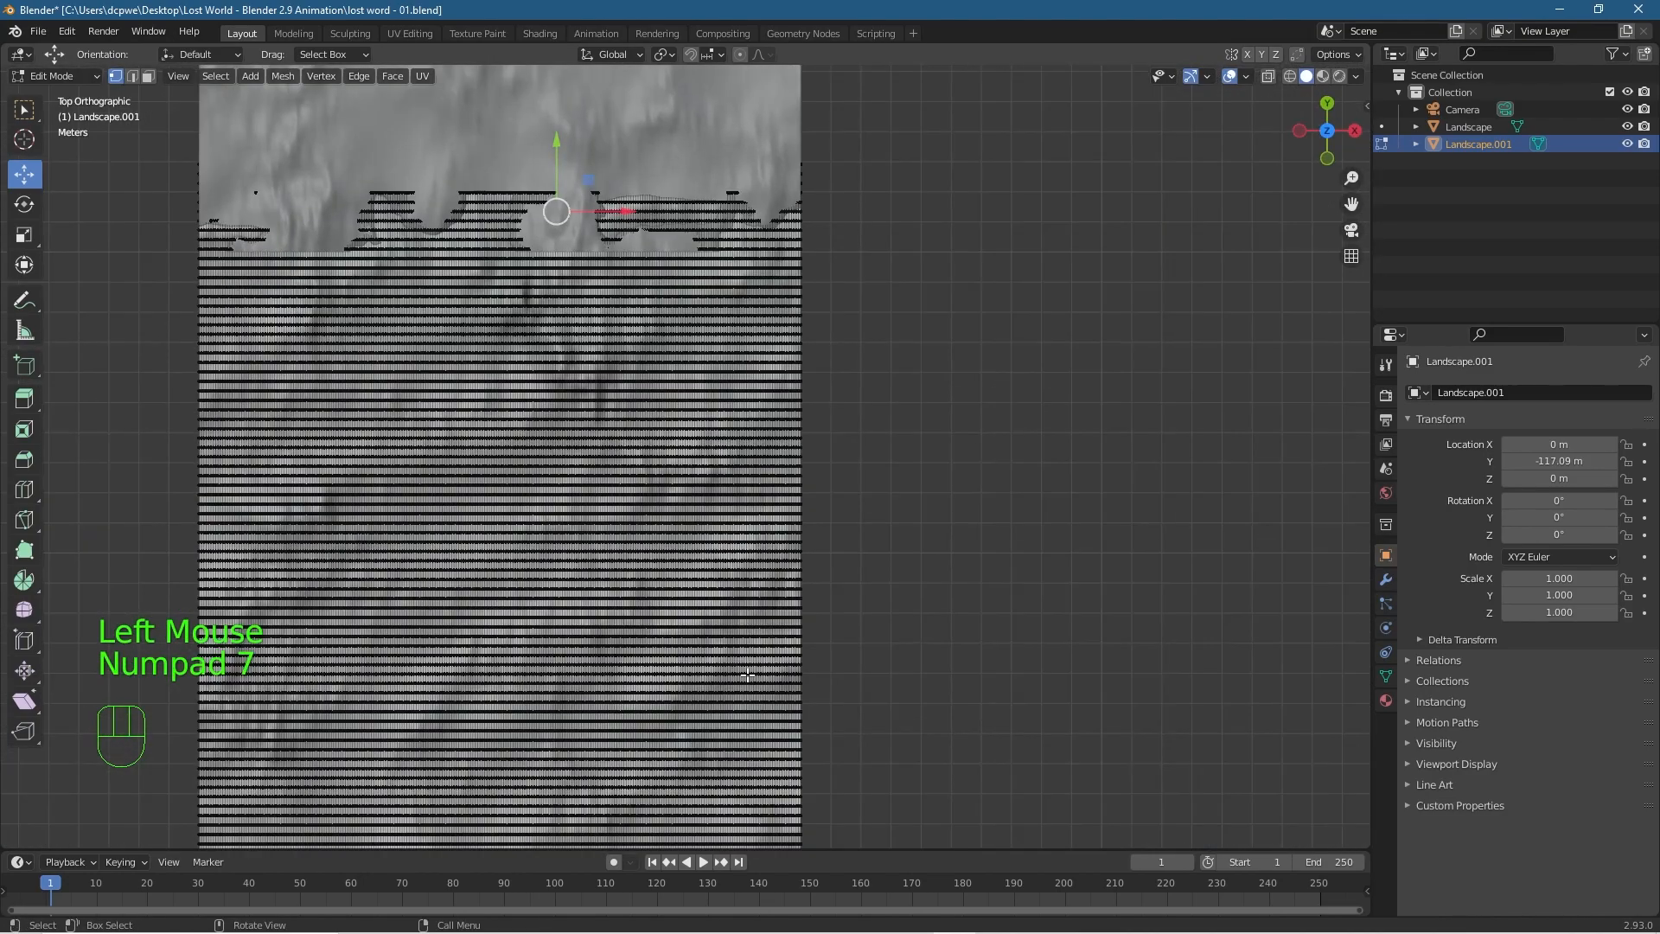
{"action": "middle_click_drag", "start_coordinate": [572, 241], "coordinate": [597, 397], "text": "shift"}
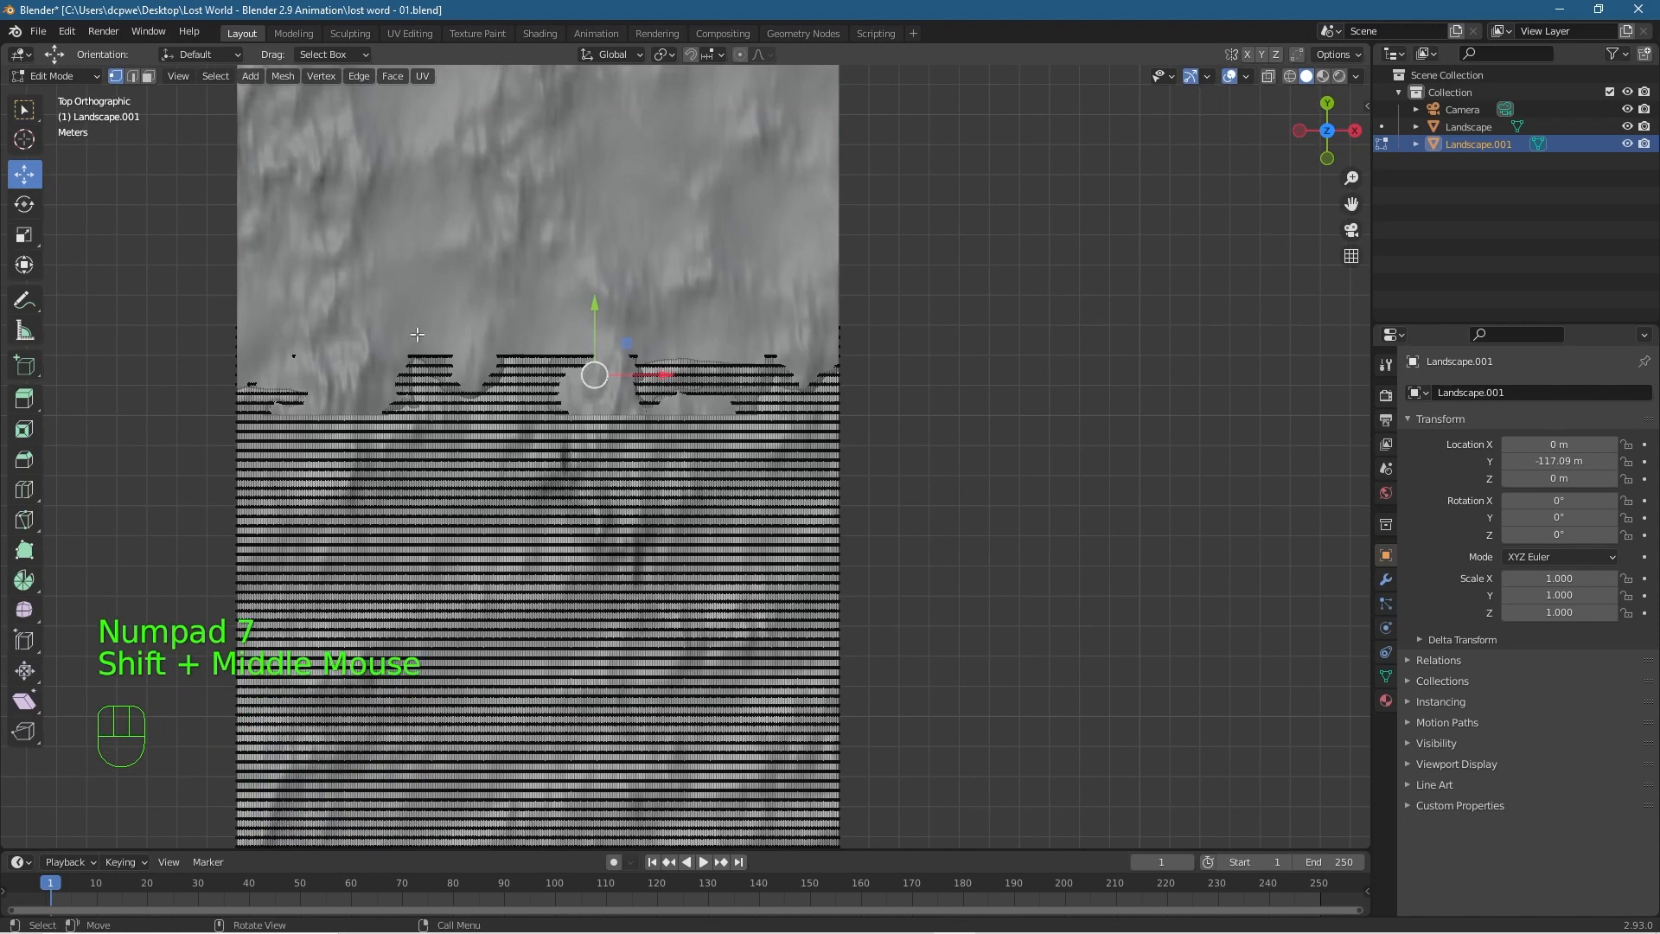
{"action": "left_click_drag", "start_coordinate": [379, 340], "coordinate": [862, 386]}
{"action": "left_click_drag", "start_coordinate": [276, 340], "coordinate": [396, 391]}
{"action": "left_click_drag", "start_coordinate": [216, 324], "coordinate": [859, 398]}
{"action": "middle_click_drag", "start_coordinate": [858, 398], "coordinate": [840, 267]}
{"action": "left_click_drag", "start_coordinate": [844, 513], "coordinate": [849, 540]}
Box-select the duplicate's last exposed vertices at the seam, lower them about 0.30 m on Z, and return to Object Mode.
{"action": "middle_click_drag", "start_coordinate": [1218, 513], "coordinate": [777, 565]}
{"action": "left_click_drag", "start_coordinate": [639, 396], "coordinate": [821, 407]}
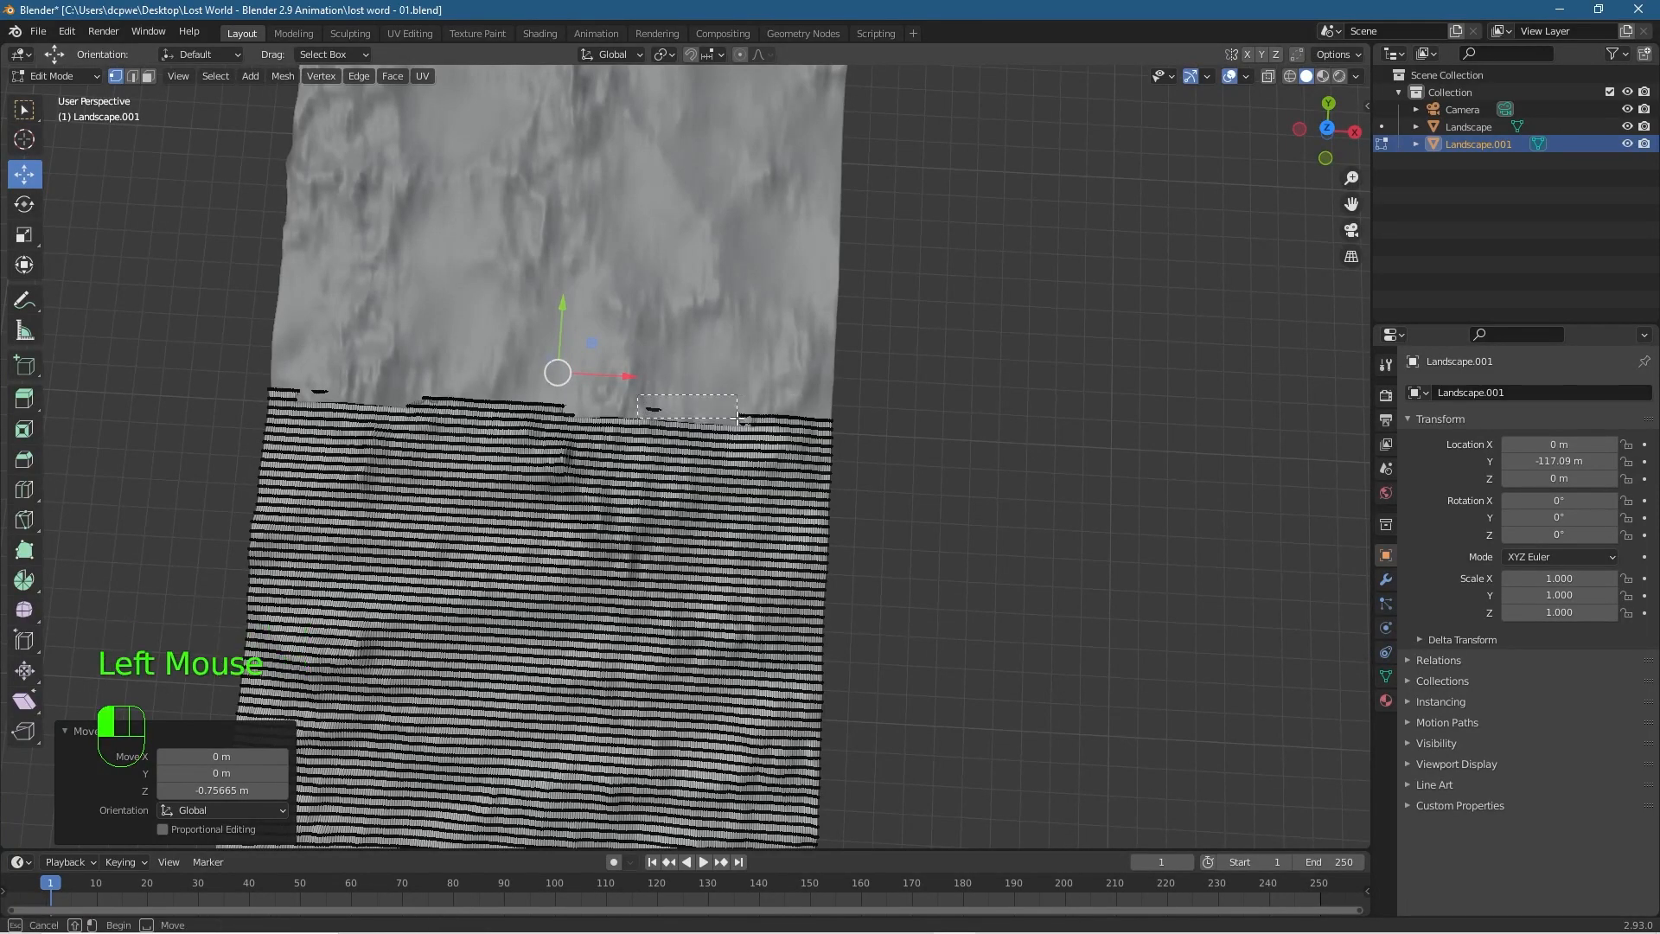
{"action": "left_click_drag", "start_coordinate": [716, 418], "coordinate": [716, 418]}
{"action": "middle_click_drag", "start_coordinate": [716, 418], "coordinate": [743, 475]}
{"action": "scroll", "coordinate": [743, 475], "scroll_direction": "up", "scroll_amount": 2}
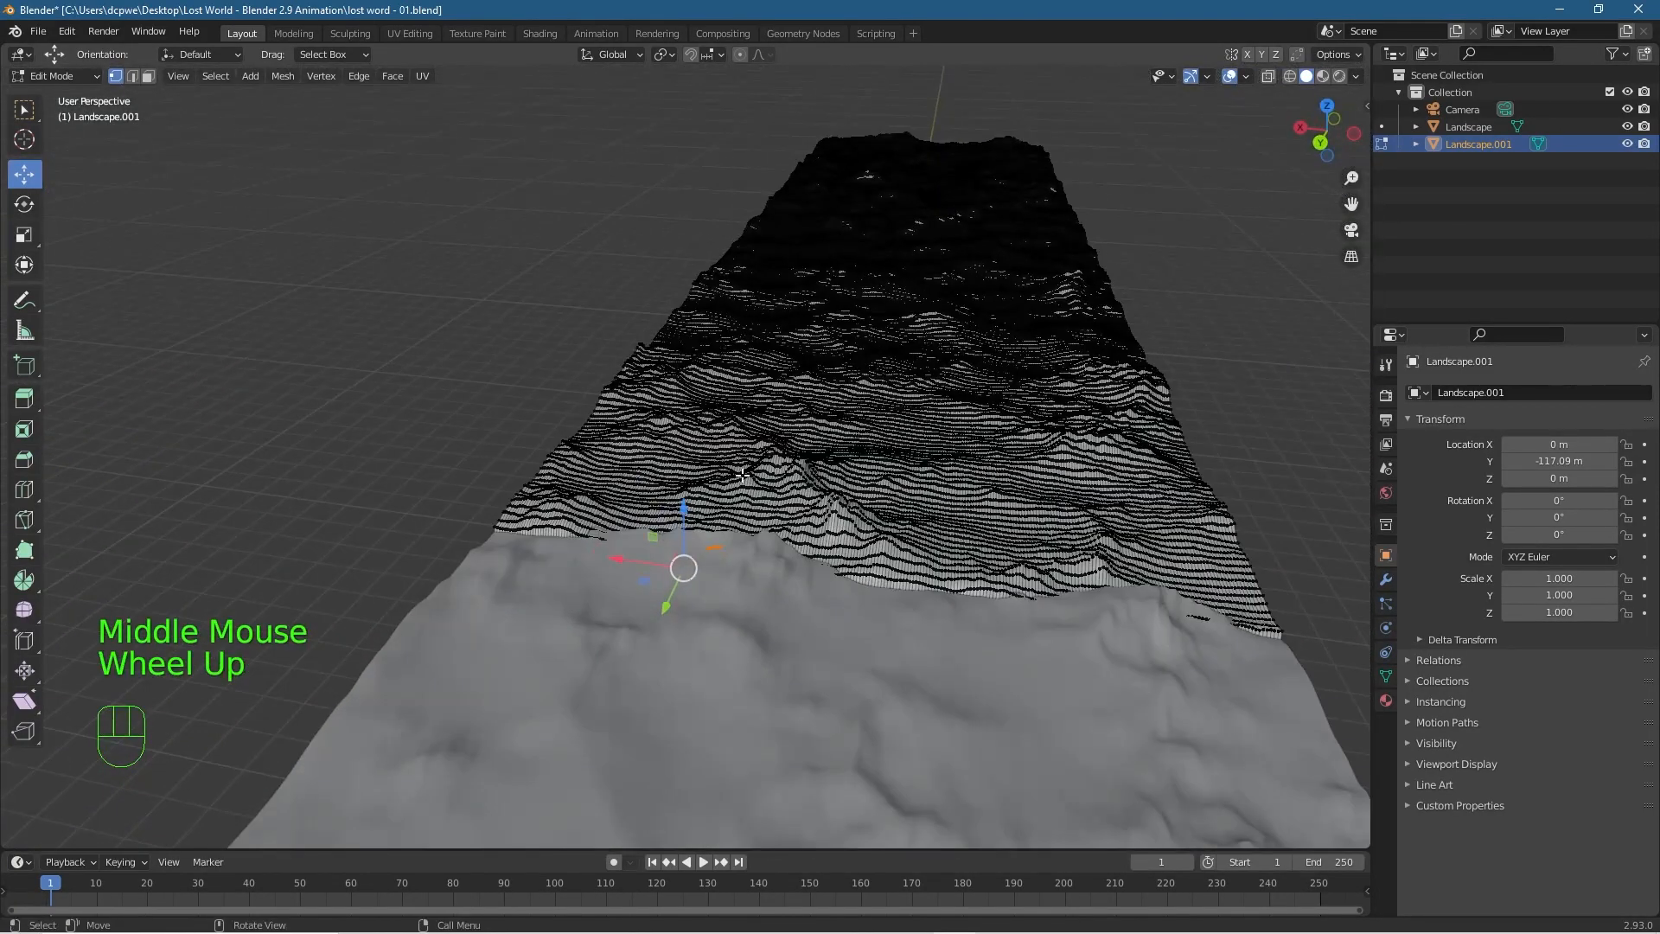
{"action": "left_click_drag", "start_coordinate": [676, 505], "coordinate": [680, 519]}
{"action": "middle_click_drag", "start_coordinate": [680, 519], "coordinate": [588, 545]}
{"action": "middle_click_drag", "start_coordinate": [866, 597], "coordinate": [657, 670]}
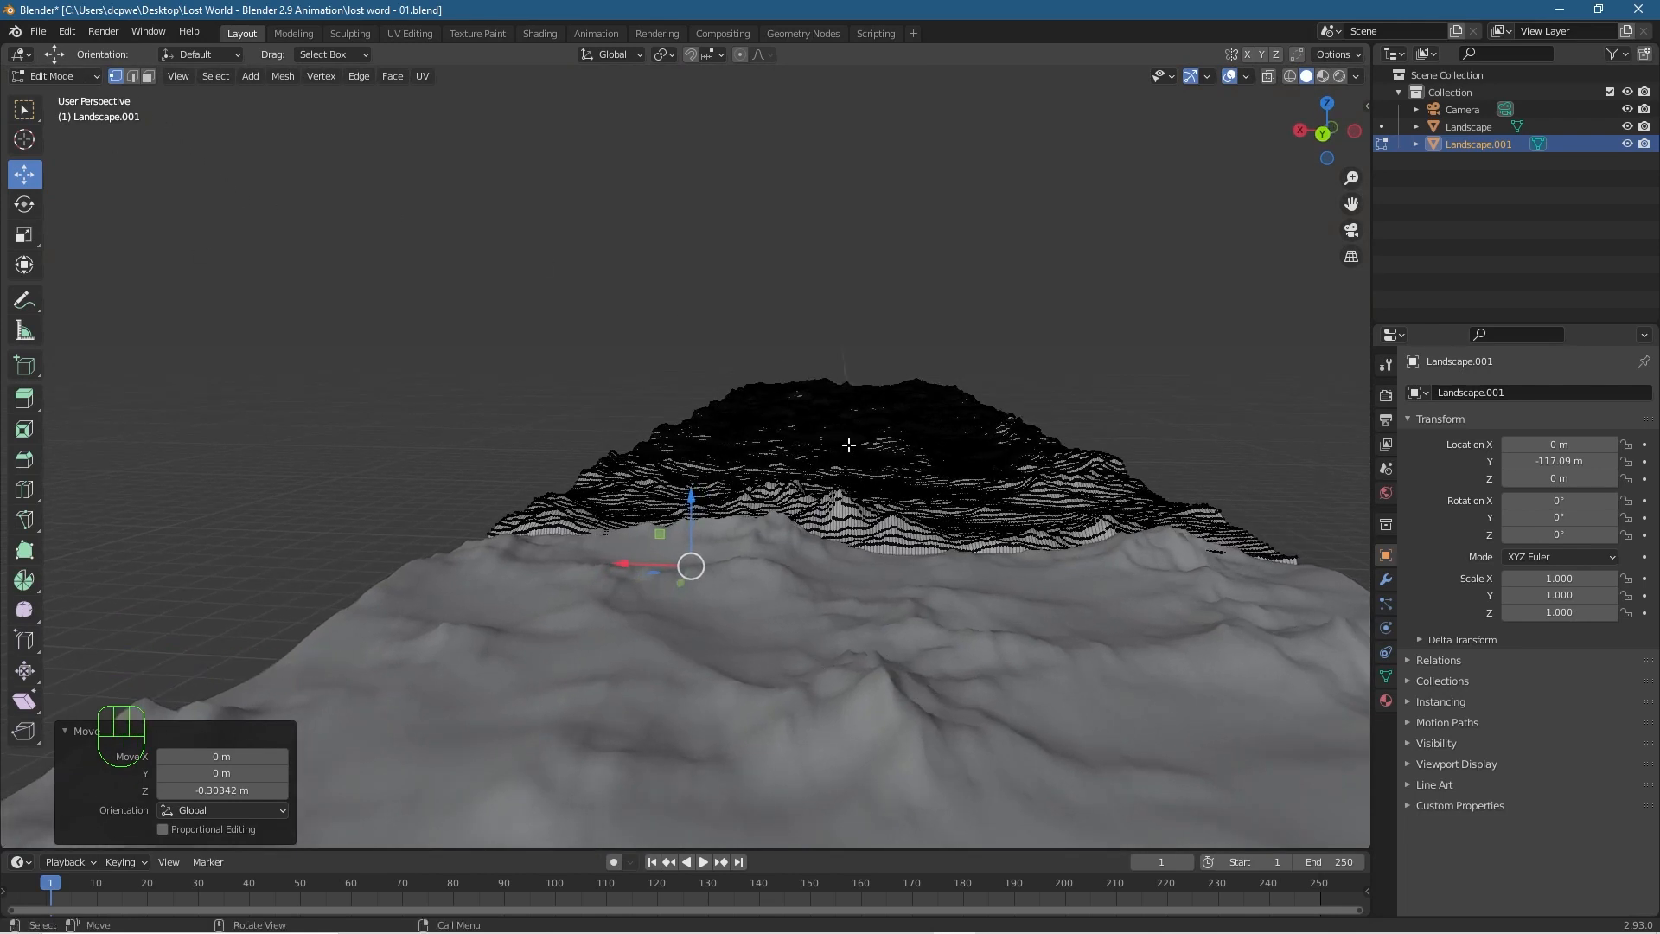
{"action": "left_click", "coordinate": [53, 76]}
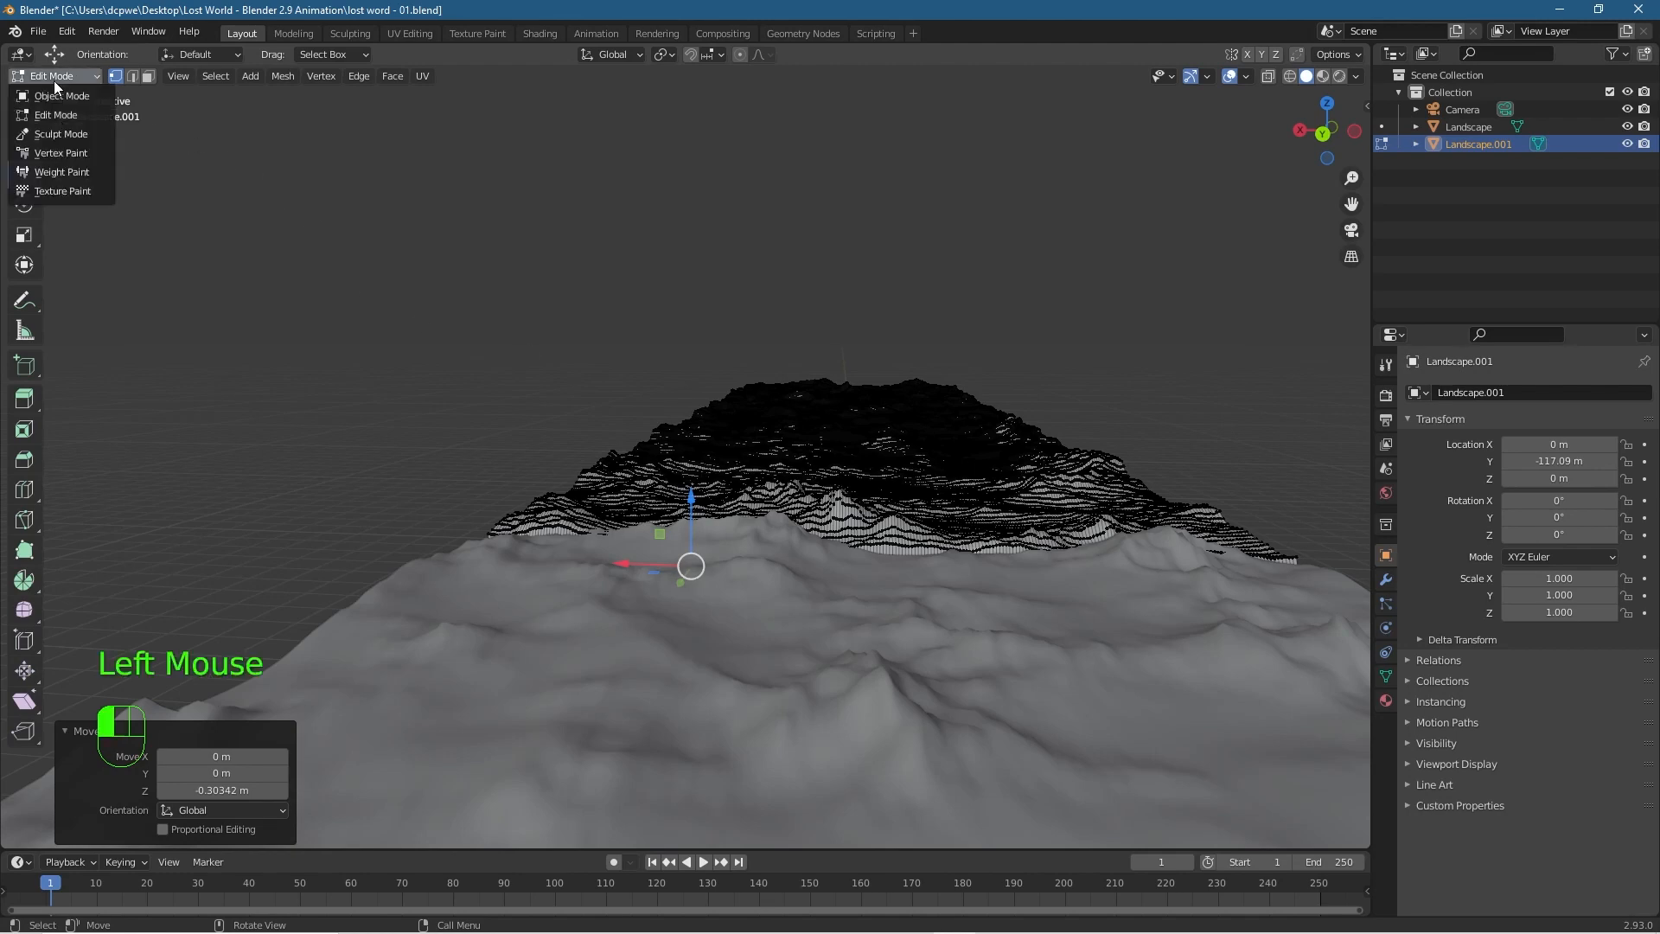
{"action": "left_click", "coordinate": [62, 96]}
Examine the blended seam between the original terrain and its duplicate from both directions and along the full strip.
{"action": "mouse_move", "coordinate": [772, 569]}
{"action": "middle_mouse_down"}
{"action": "mouse_move", "coordinate": [599, 581]}
{"action": "mouse_move", "coordinate": [661, 609]}
{"action": "mouse_move", "coordinate": [550, 640]}
{"action": "mouse_move", "coordinate": [392, 585]}
{"action": "mouse_move", "coordinate": [425, 606]}
{"action": "mouse_move", "coordinate": [433, 659]}
{"action": "mouse_move", "coordinate": [427, 678]}
{"action": "mouse_move", "coordinate": [385, 682]}
{"action": "mouse_move", "coordinate": [385, 664]}
{"action": "mouse_move", "coordinate": [715, 605]}
{"action": "mouse_move", "coordinate": [784, 571]}
{"action": "middle_mouse_up"}
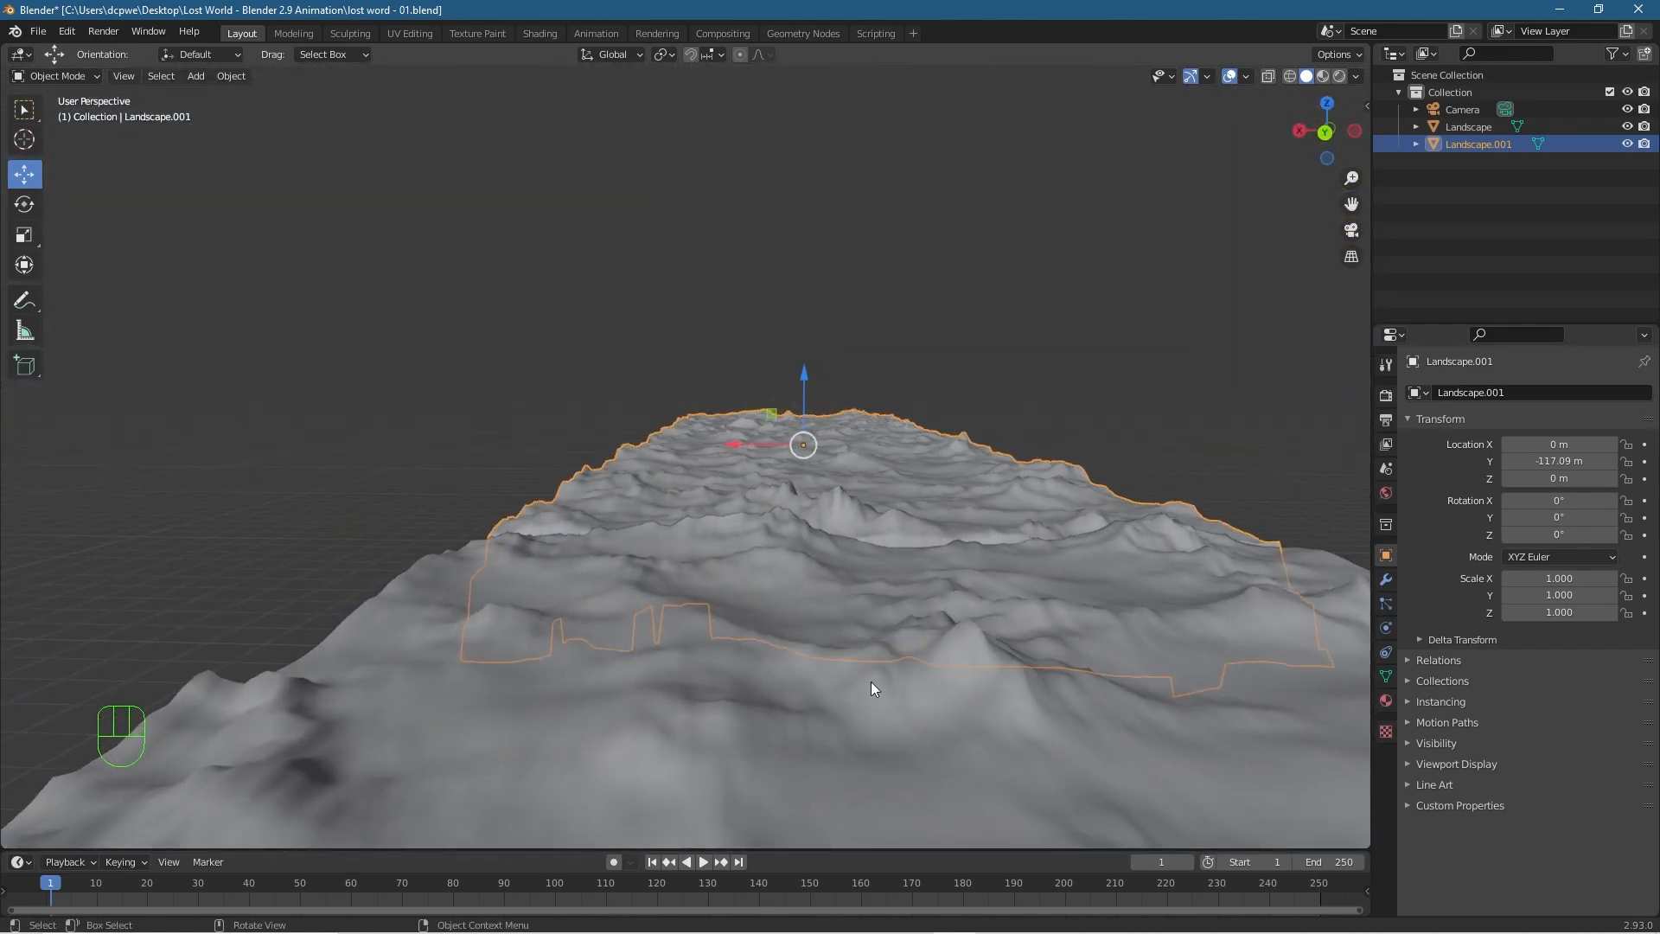
{"action": "middle_click_drag", "start_coordinate": [691, 609], "coordinate": [863, 465]}
{"action": "scroll", "coordinate": [706, 502], "scroll_direction": "up", "scroll_amount": 2}
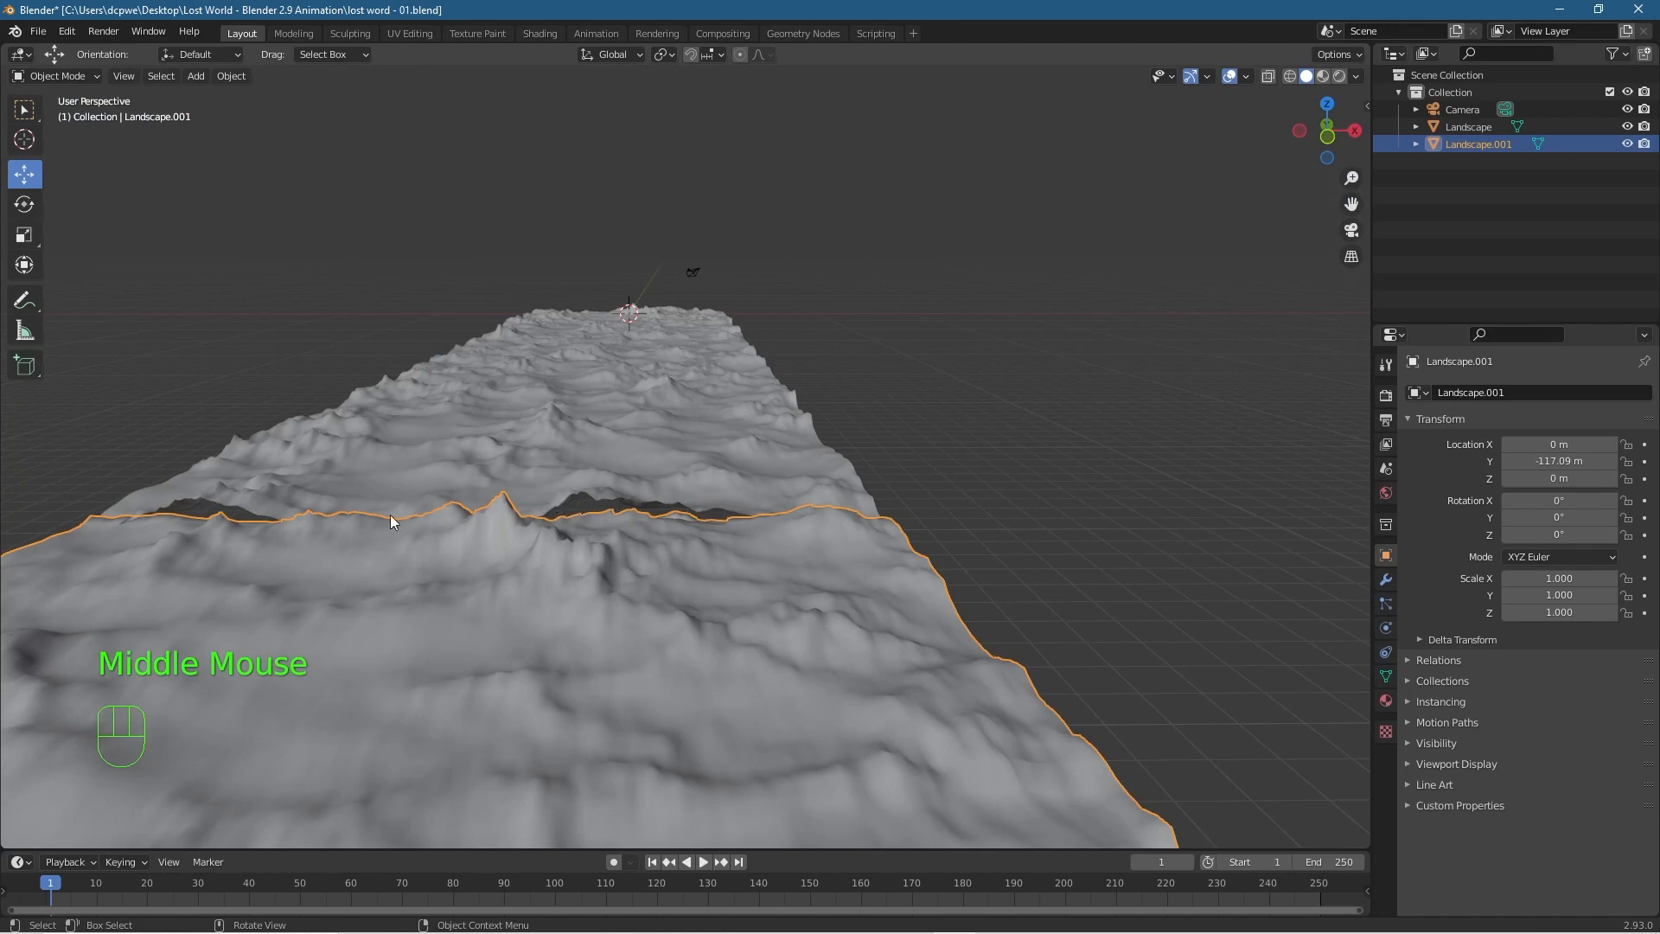
{"action": "middle_click_drag", "start_coordinate": [458, 509], "coordinate": [645, 836]}
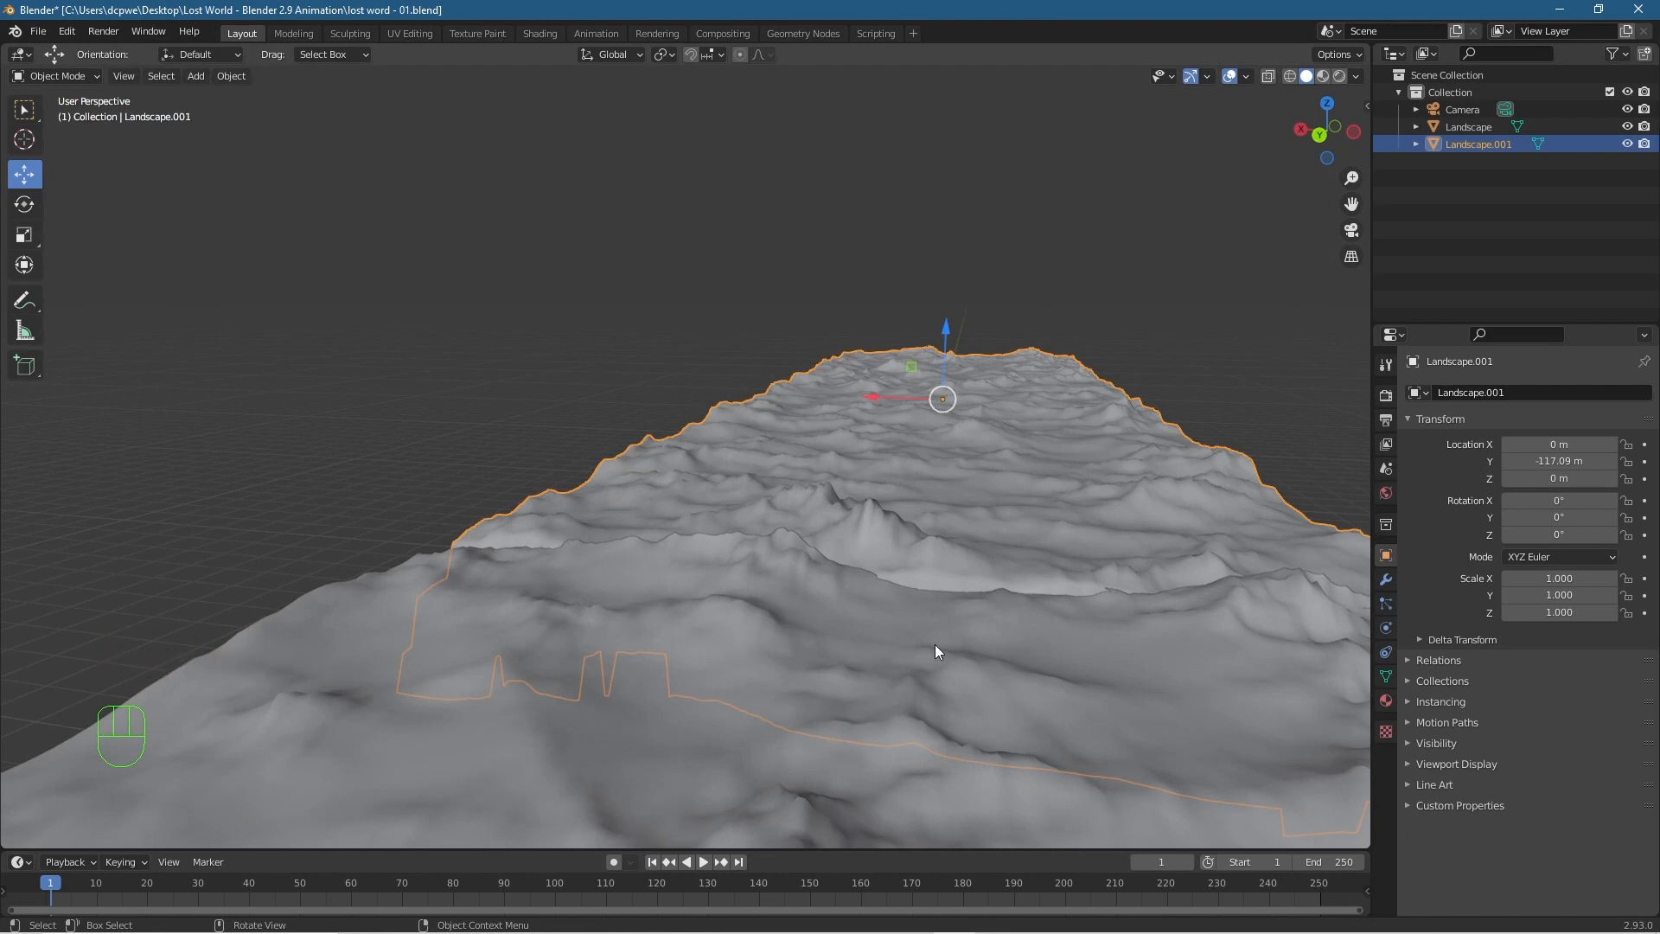
{"action": "middle_click_drag", "start_coordinate": [931, 704], "coordinate": [937, 657], "text": "shift"}
{"action": "scroll", "coordinate": [937, 656], "scroll_direction": "down", "scroll_amount": 3}
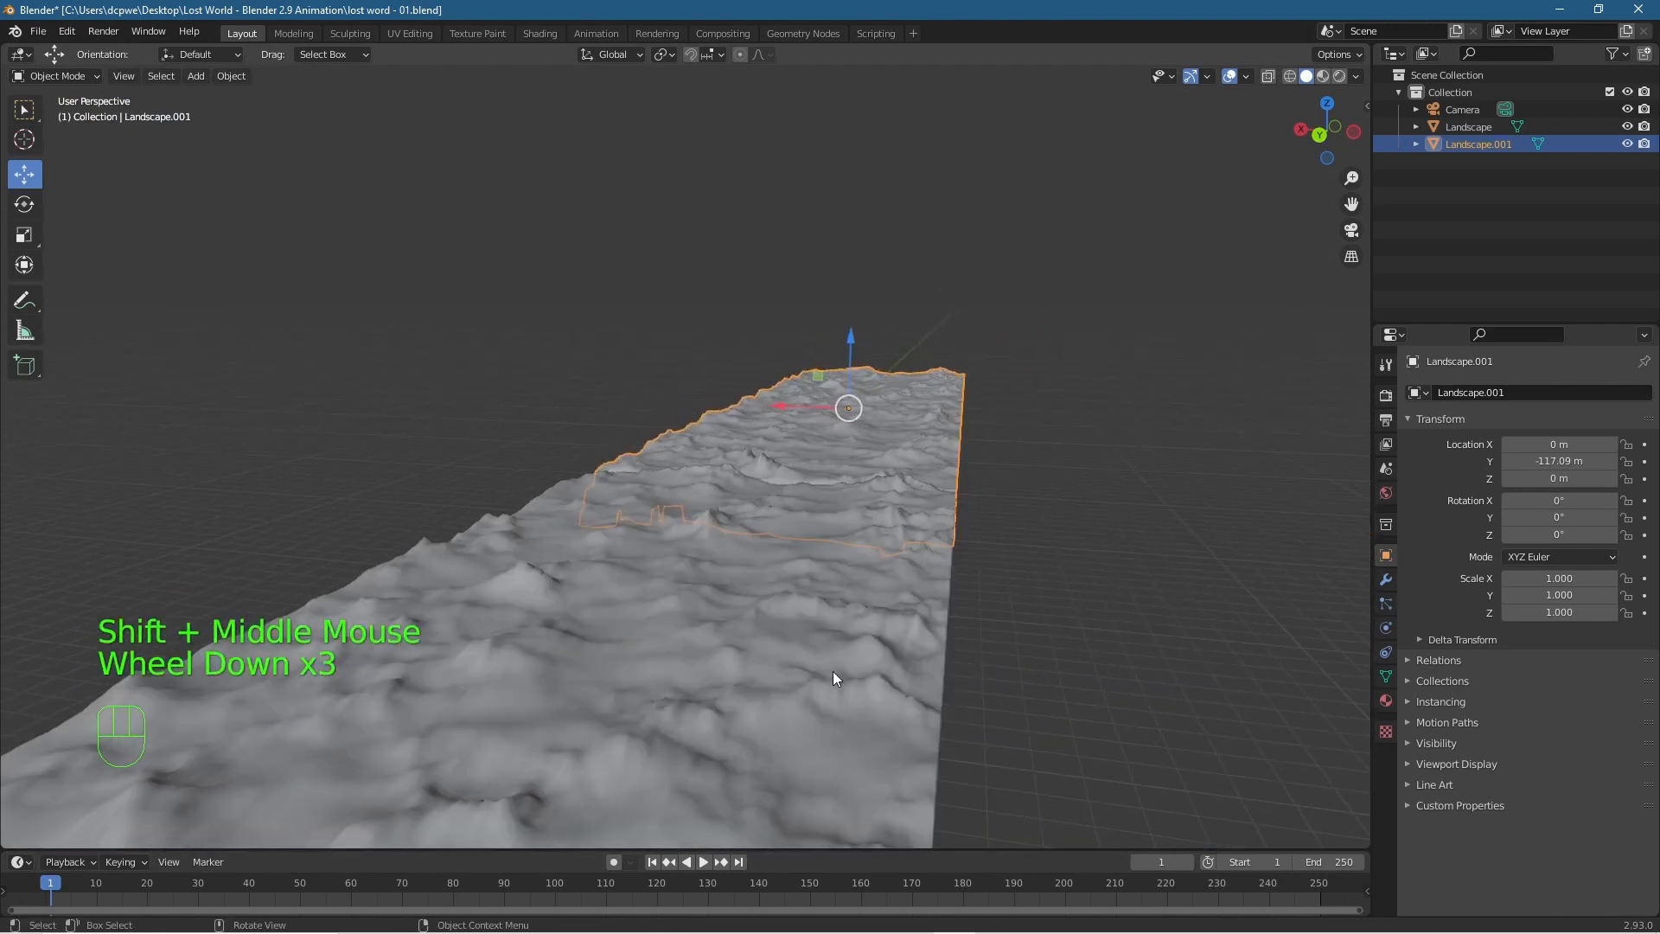
{"action": "scroll", "coordinate": [885, 652], "scroll_direction": "down", "scroll_amount": 1}
{"action": "middle_click_drag", "start_coordinate": [608, 727], "coordinate": [779, 683], "text": "shift"}
{"action": "middle_click_drag", "start_coordinate": [1014, 595], "coordinate": [691, 761]}
{"action": "scroll", "coordinate": [518, 666], "scroll_direction": "down", "scroll_amount": 2}
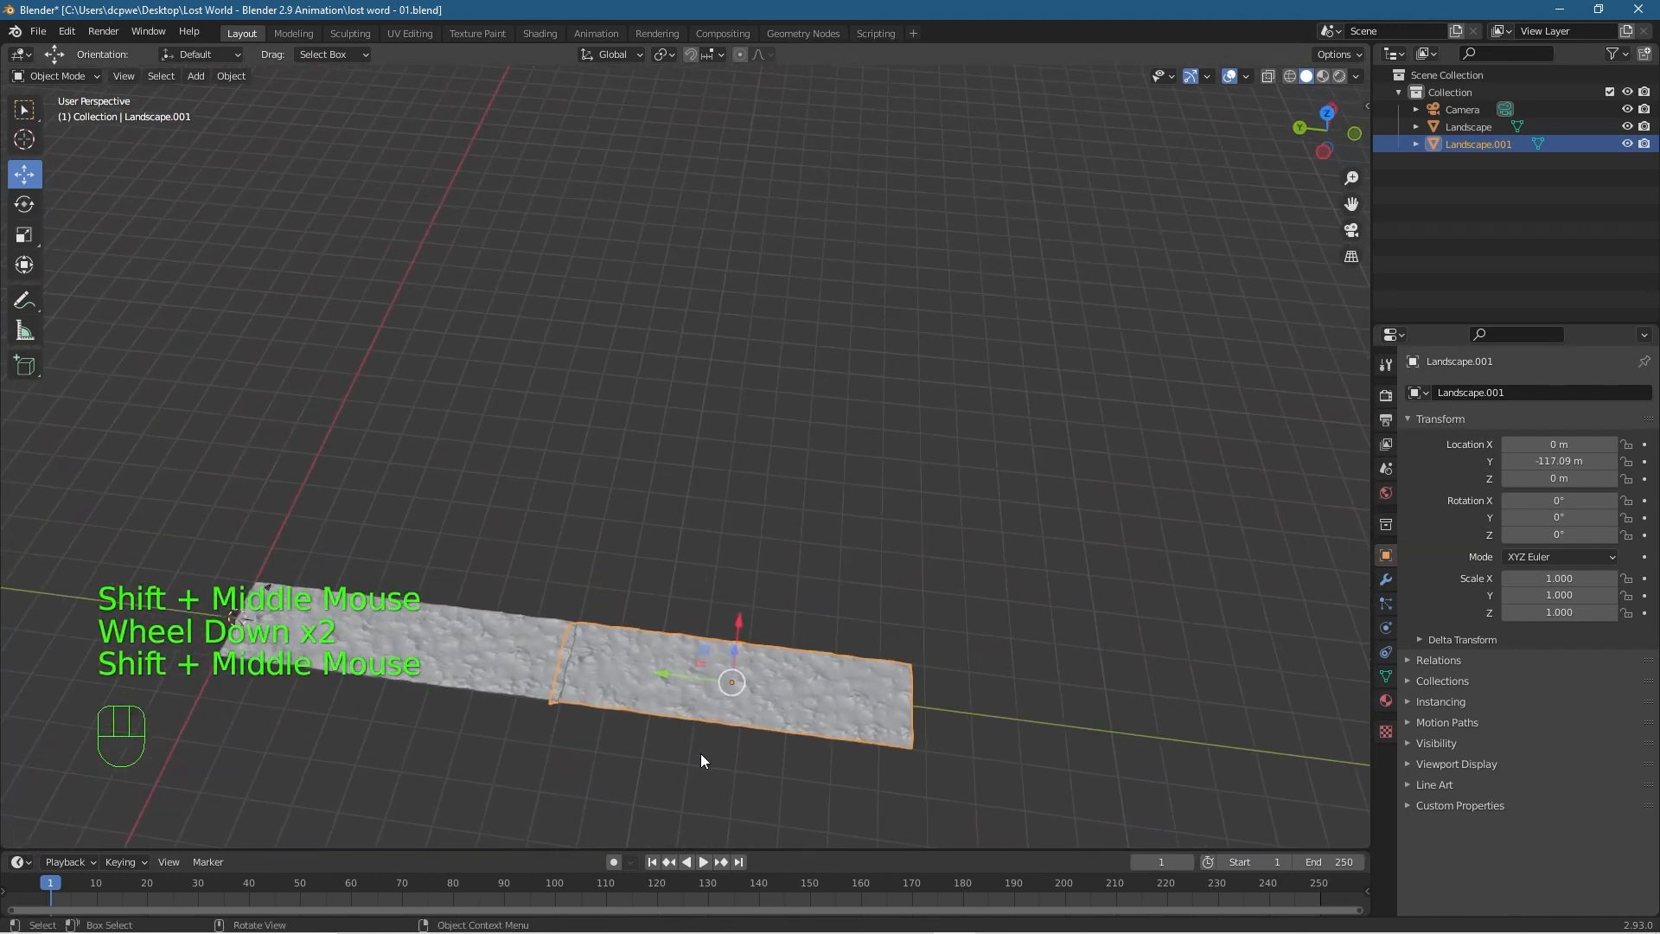
In top view, duplicate the second terrain strip and move the copy 70 m along negative Y to extend the landscape.
{"action": "key", "text": "KP_7"}
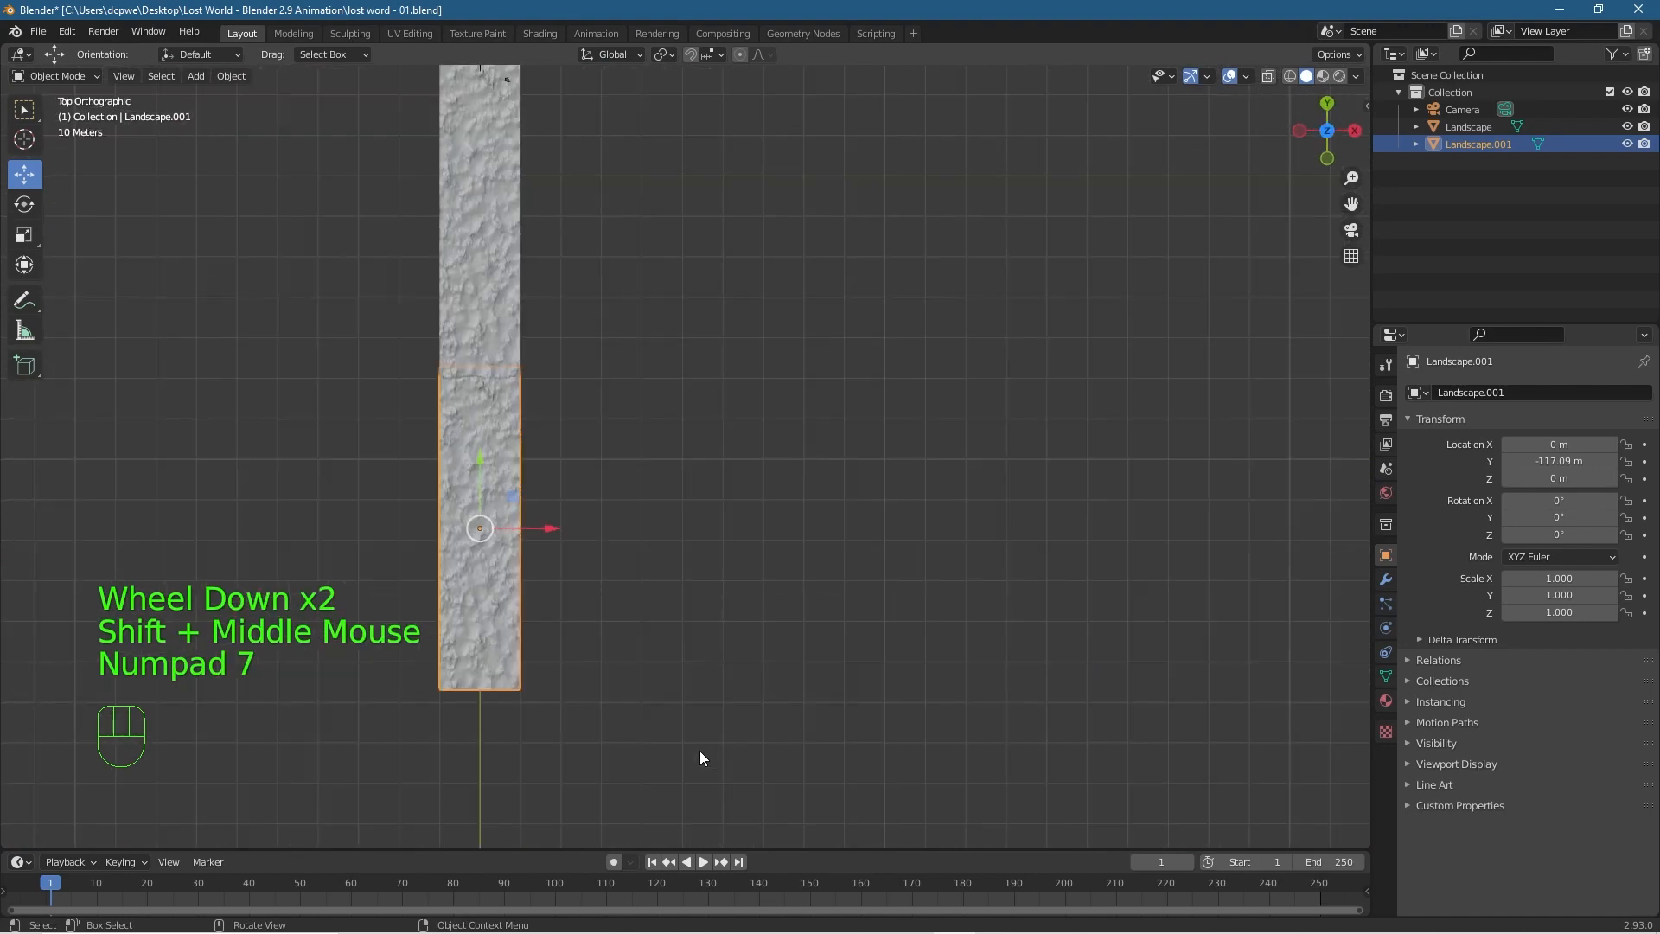
{"action": "left_click", "coordinate": [465, 474]}
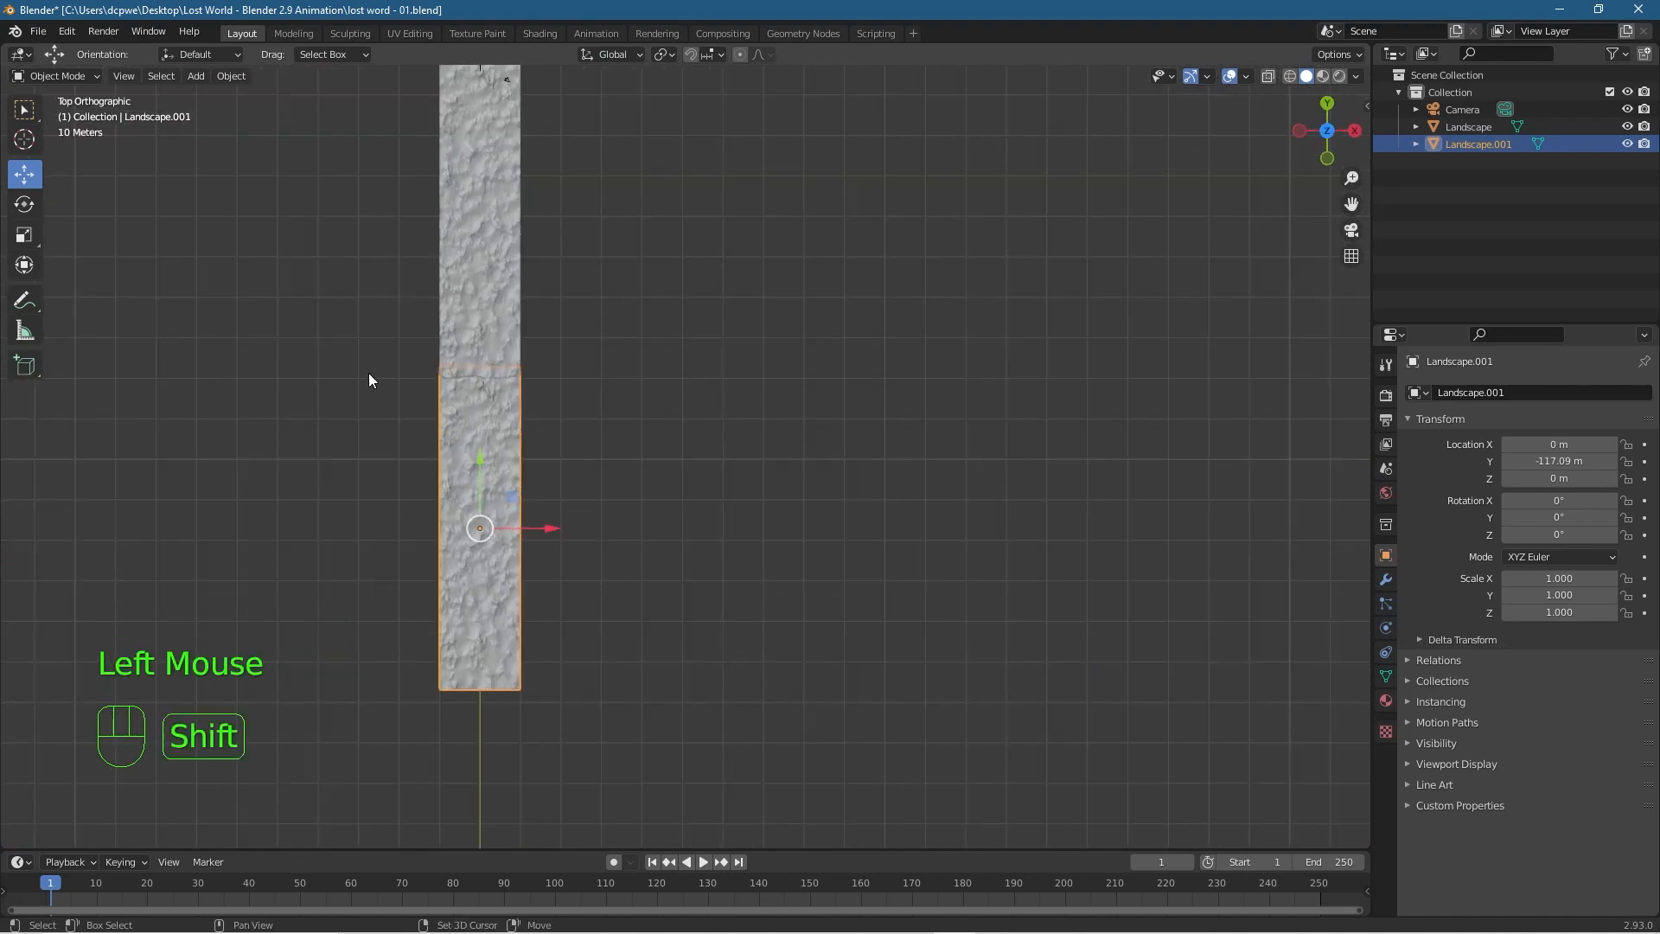
{"action": "key", "text": "shift+d"}
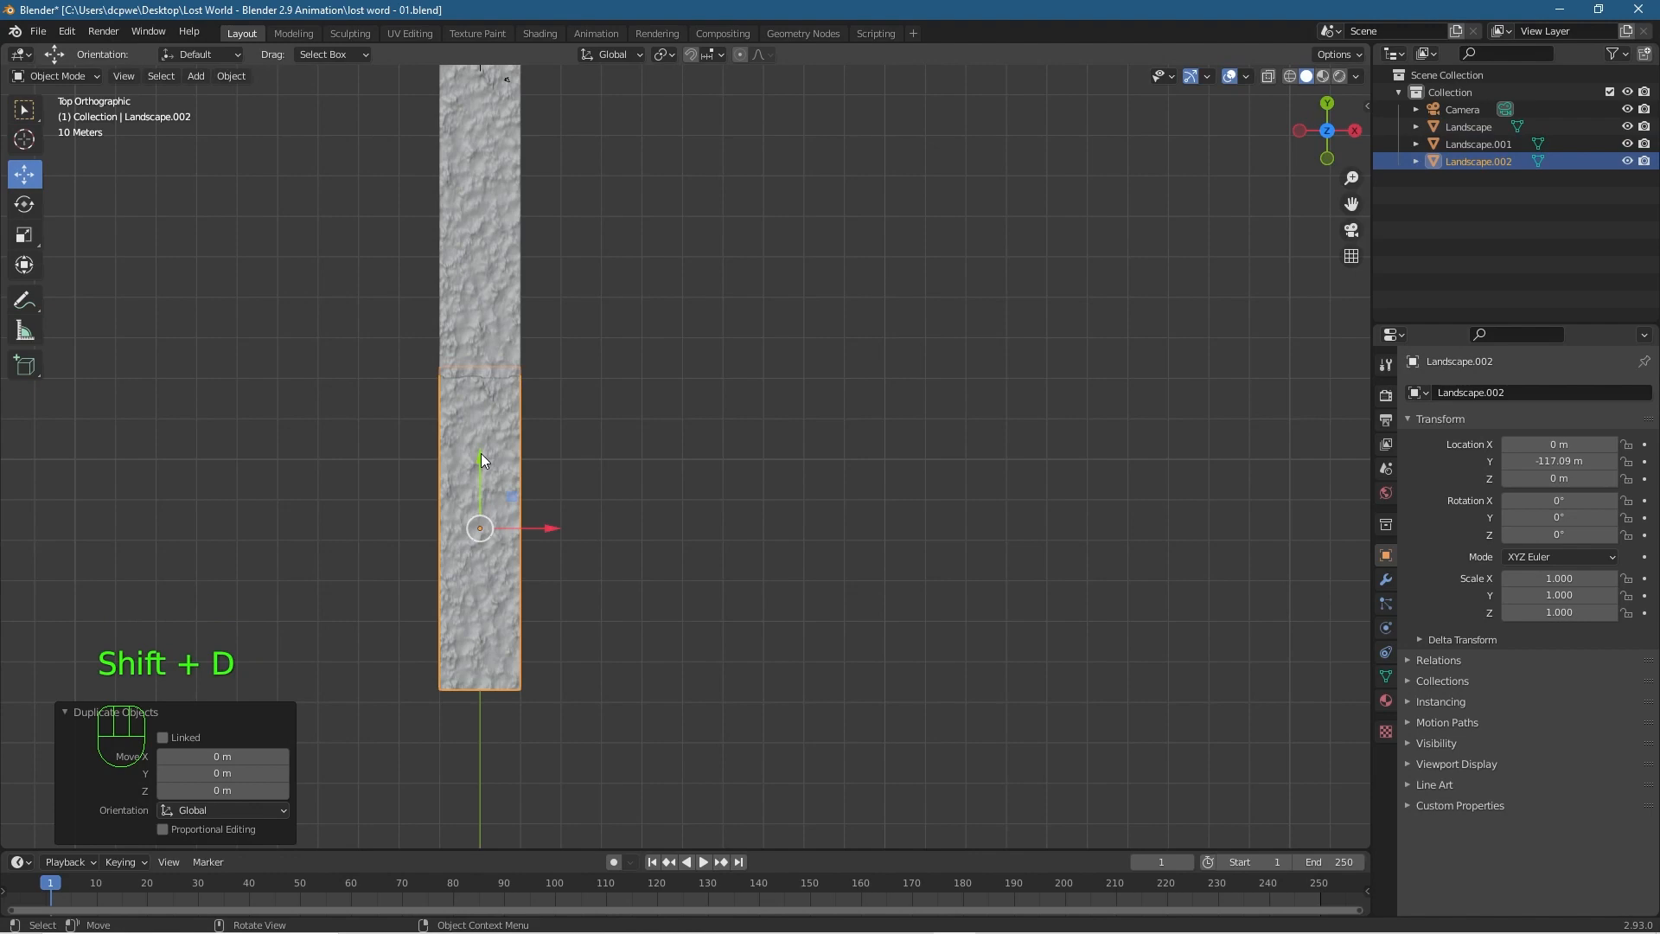
{"action": "left_click_drag", "start_coordinate": [480, 458], "coordinate": [485, 737], "text": "ctrl"}
{"action": "middle_click_drag", "start_coordinate": [484, 737], "coordinate": [662, 559]}
{"action": "left_click", "coordinate": [1036, 515]}
Examine the overlap between the second and third terrain strips up close and from a low angle.
{"action": "scroll", "coordinate": [1041, 501], "scroll_direction": "up", "scroll_amount": 2}
{"action": "scroll", "coordinate": [663, 559], "scroll_direction": "up", "scroll_amount": 3}
{"action": "middle_click_drag", "start_coordinate": [910, 615], "coordinate": [650, 542], "text": "shift"}
{"action": "scroll", "coordinate": [650, 541], "scroll_direction": "up", "scroll_amount": 2}
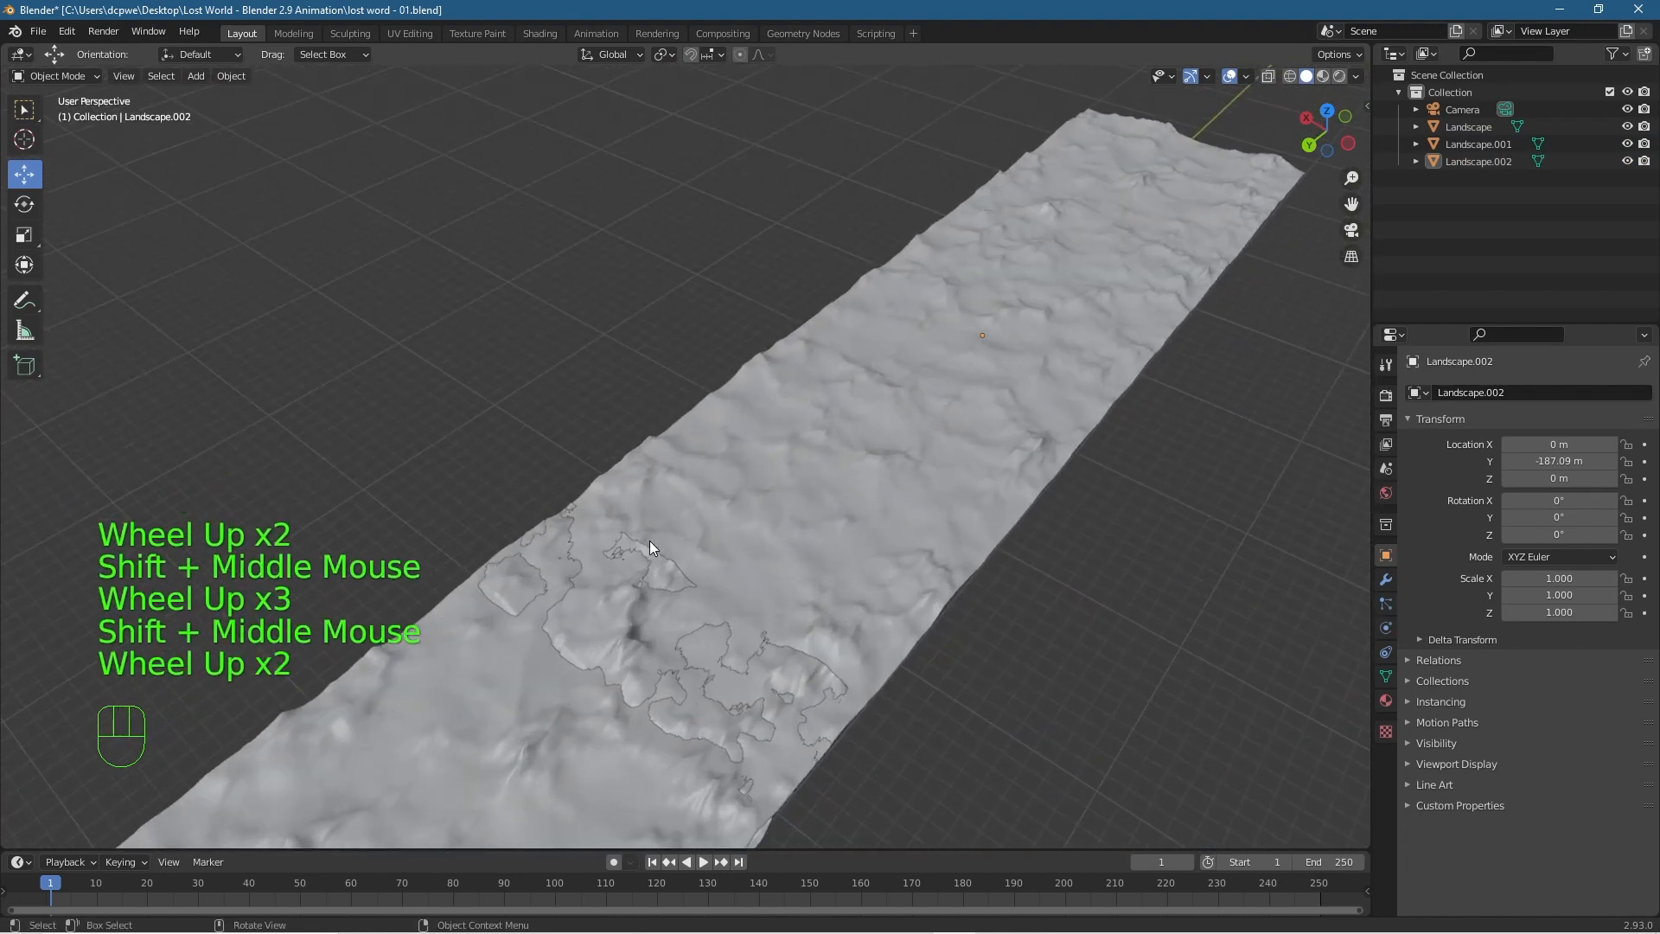
{"action": "scroll", "coordinate": [661, 563], "scroll_direction": "up", "scroll_amount": 3}
{"action": "scroll", "coordinate": [806, 610], "scroll_direction": "down", "scroll_amount": 2}
{"action": "middle_click_drag", "start_coordinate": [806, 611], "coordinate": [761, 563]}
{"action": "mouse_move", "coordinate": [715, 656]}
{"action": "middle_mouse_down"}
{"action": "mouse_move", "coordinate": [718, 673]}
{"action": "mouse_move", "coordinate": [672, 683]}
{"action": "mouse_move", "coordinate": [718, 672]}
{"action": "middle_mouse_up"}
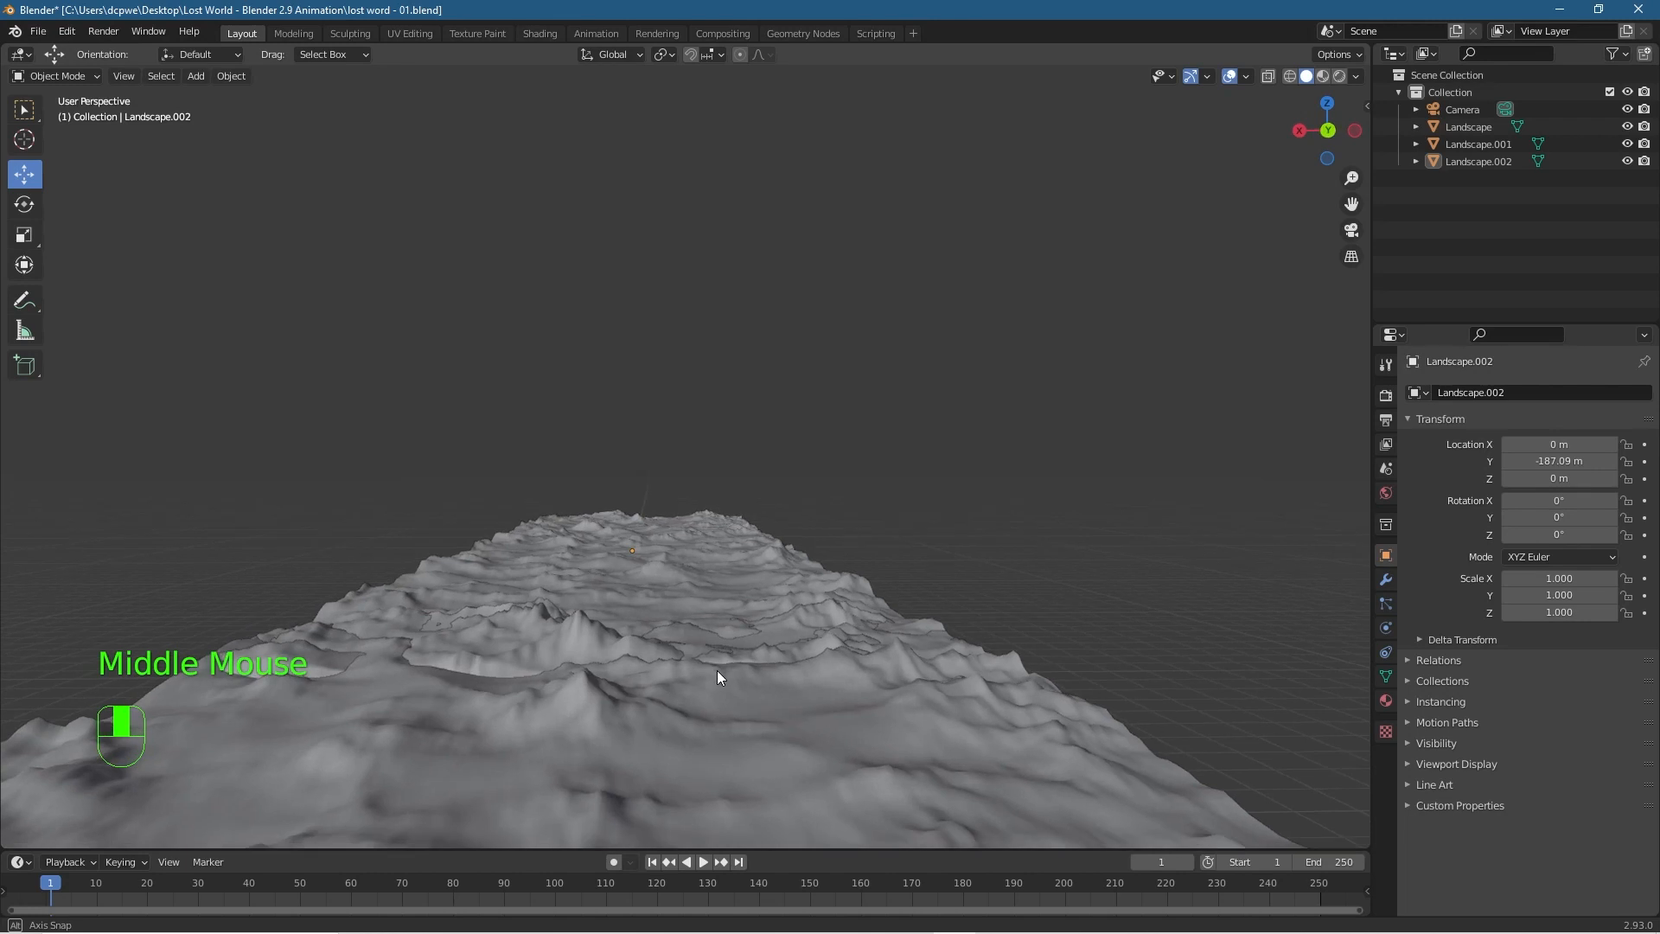
Frame a low, centred view along the terrain from its first edge and align the camera to that view.
{"action": "scroll", "coordinate": [814, 700], "scroll_direction": "down", "scroll_amount": 4}
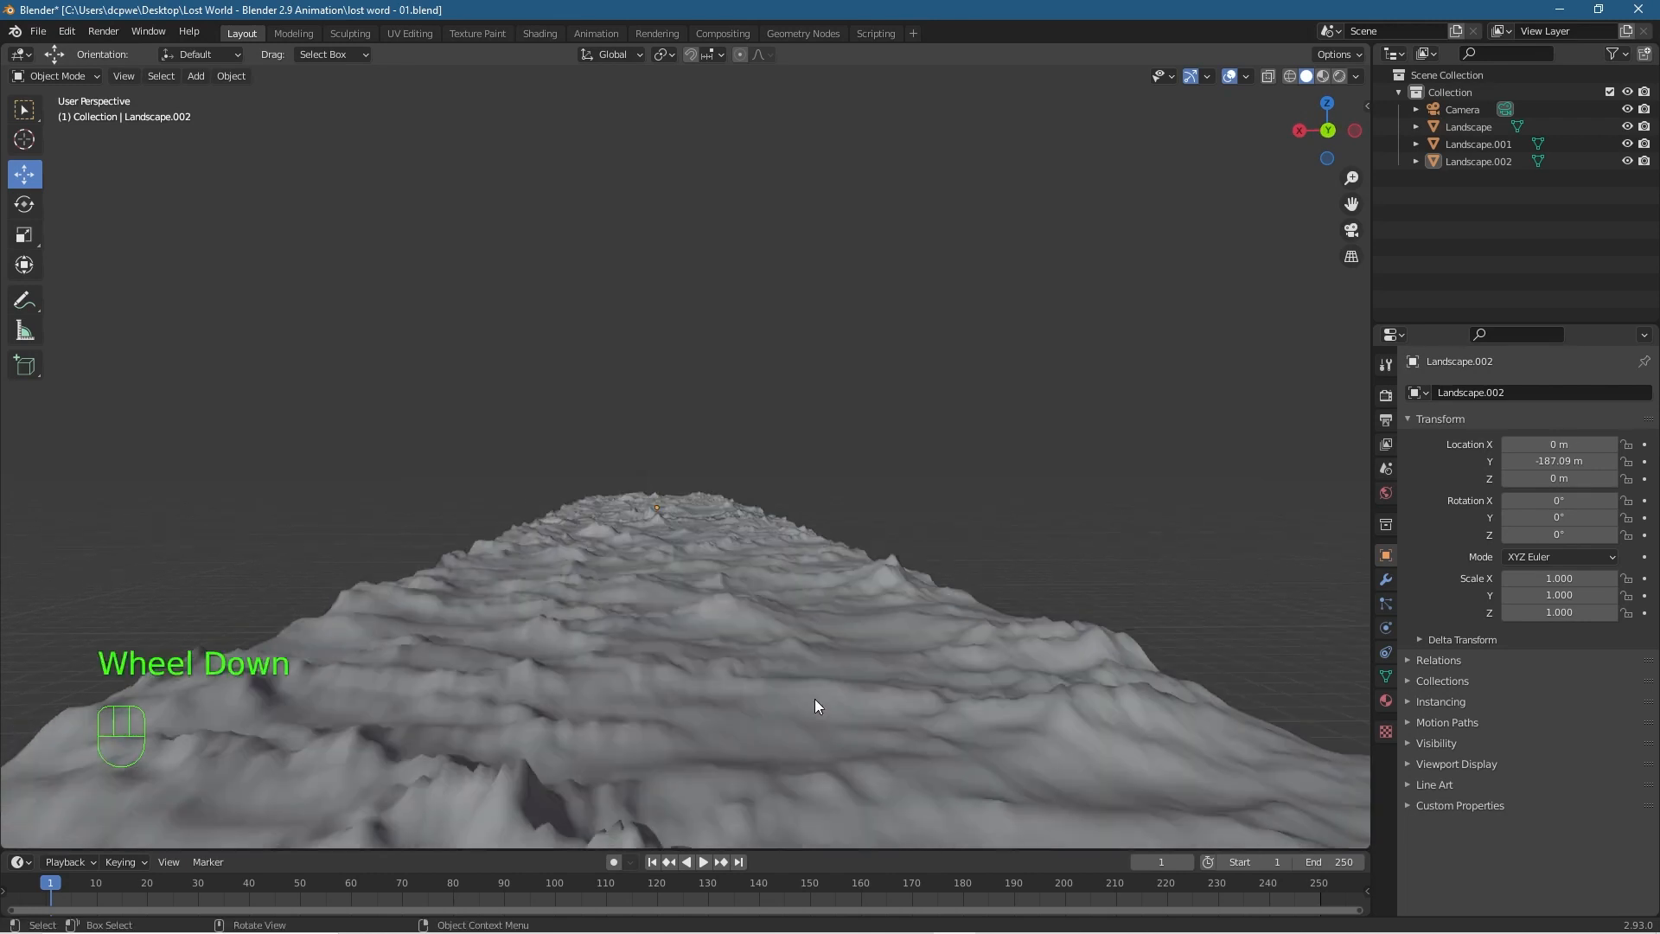
{"action": "scroll", "coordinate": [806, 702], "scroll_direction": "up", "scroll_amount": 4}
{"action": "scroll", "coordinate": [766, 716], "scroll_direction": "down", "scroll_amount": 1}
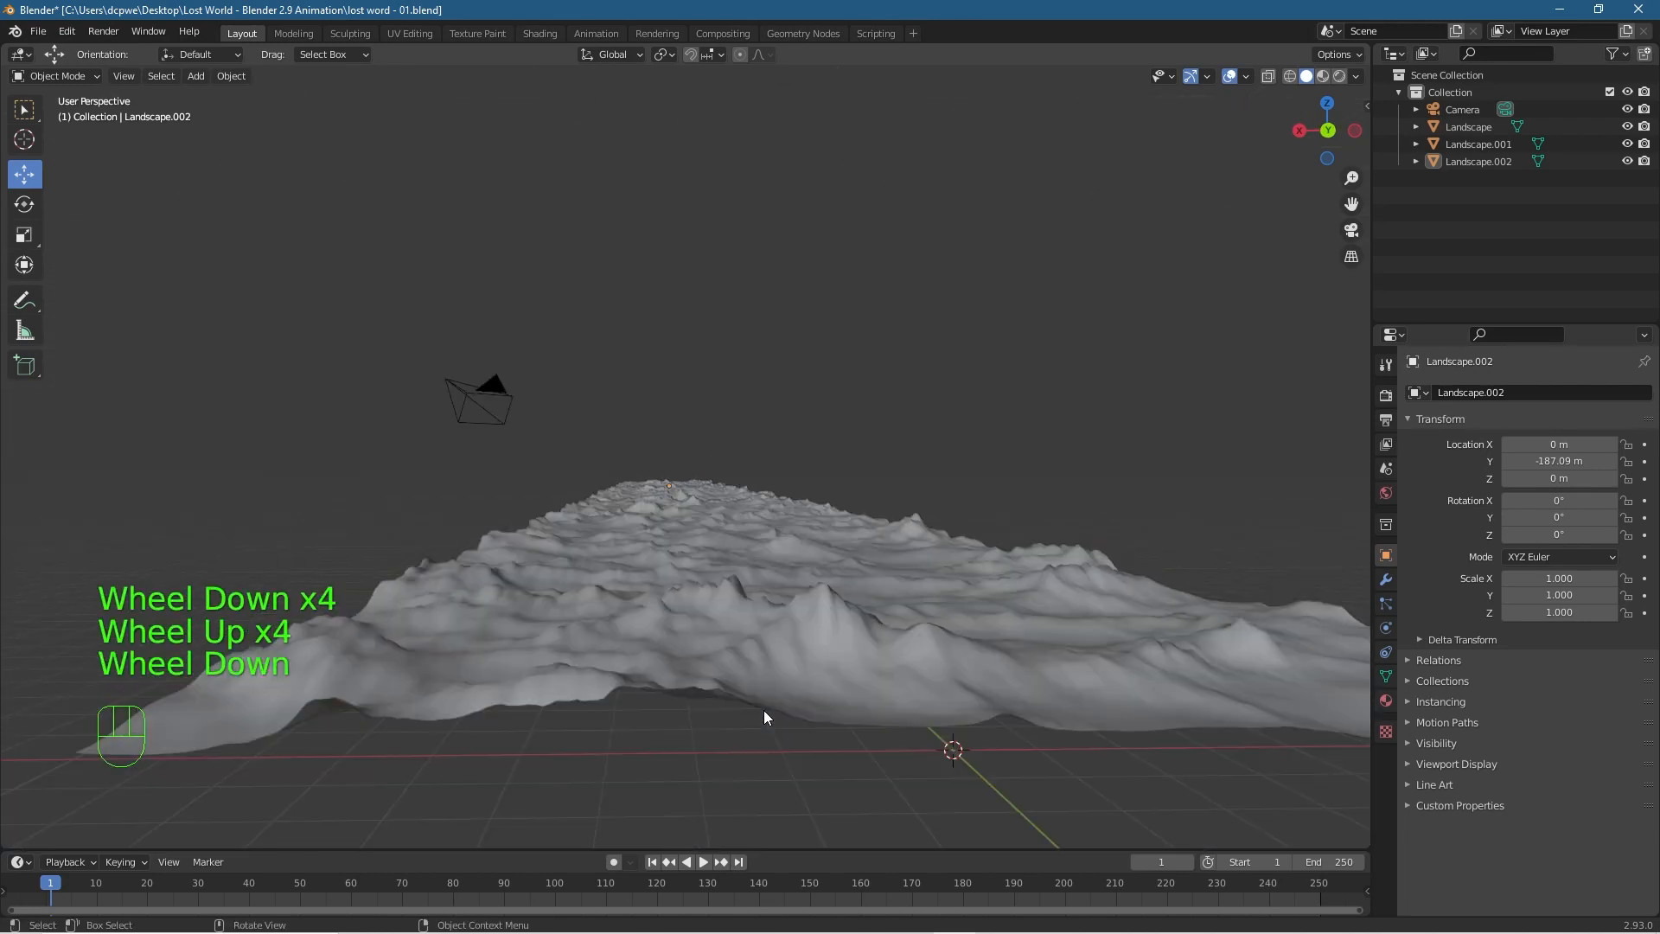
{"action": "middle_click_drag", "start_coordinate": [738, 690], "coordinate": [728, 687]}
{"action": "mouse_move", "coordinate": [543, 675]}
{"action": "middle_mouse_down", "text": "shift"}
{"action": "mouse_move", "coordinate": [611, 675]}
{"action": "mouse_move", "coordinate": [557, 689]}
{"action": "mouse_move", "coordinate": [563, 672]}
{"action": "middle_mouse_up", "text": "shift"}
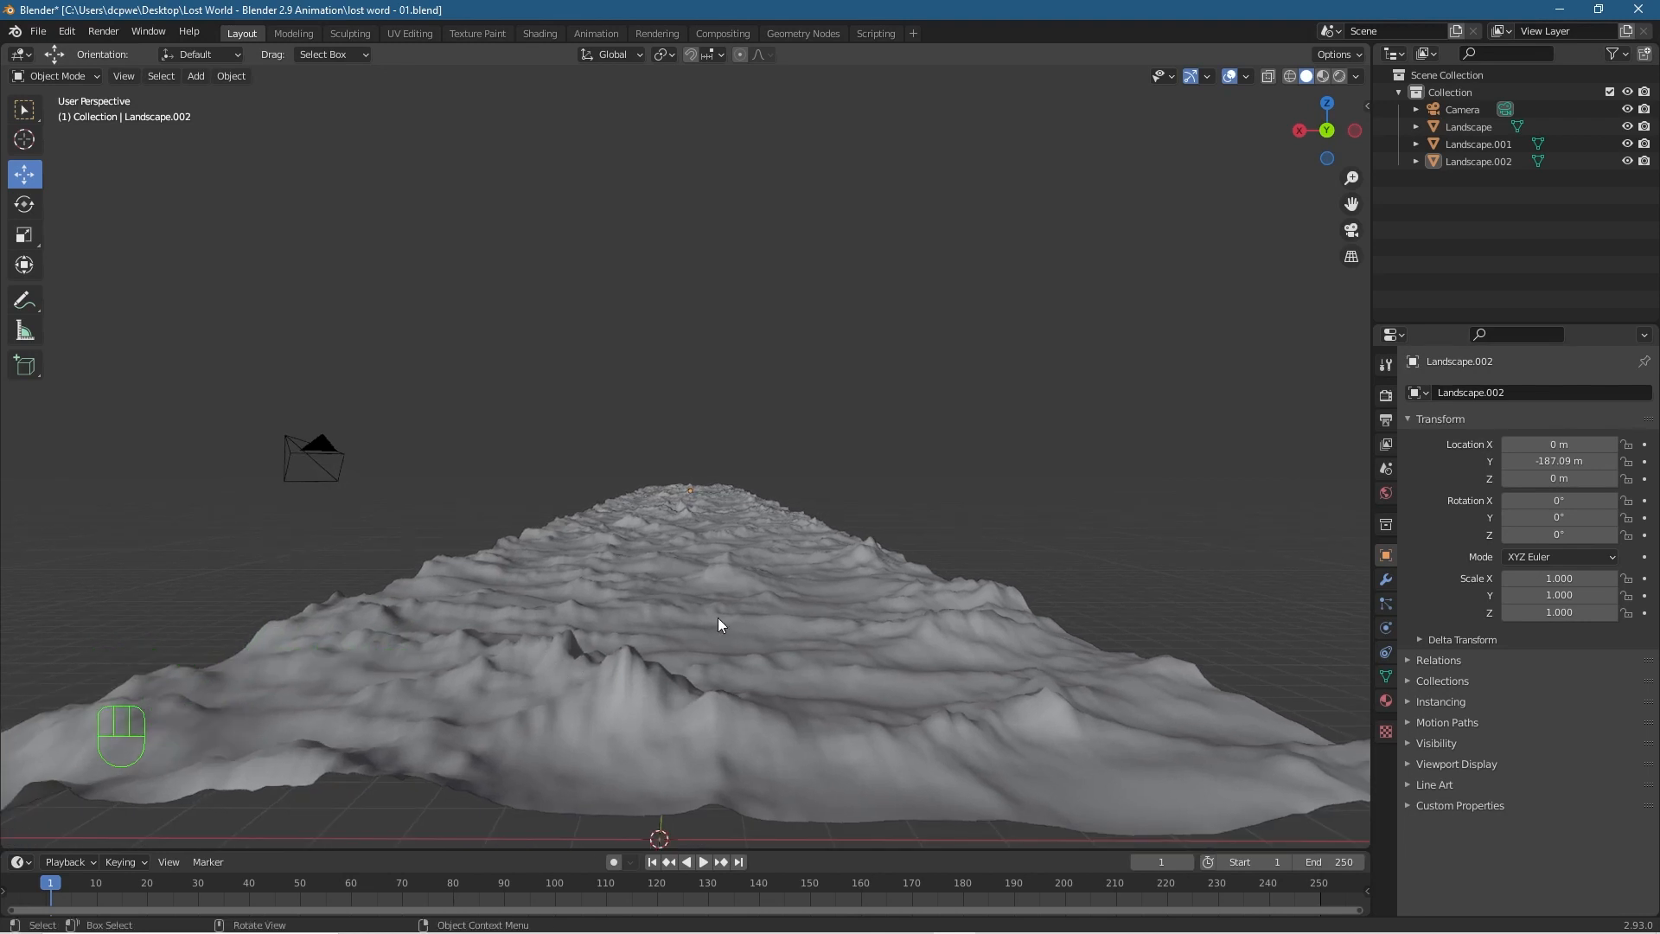
{"action": "key", "text": "ctrl+alt+KP_0"}
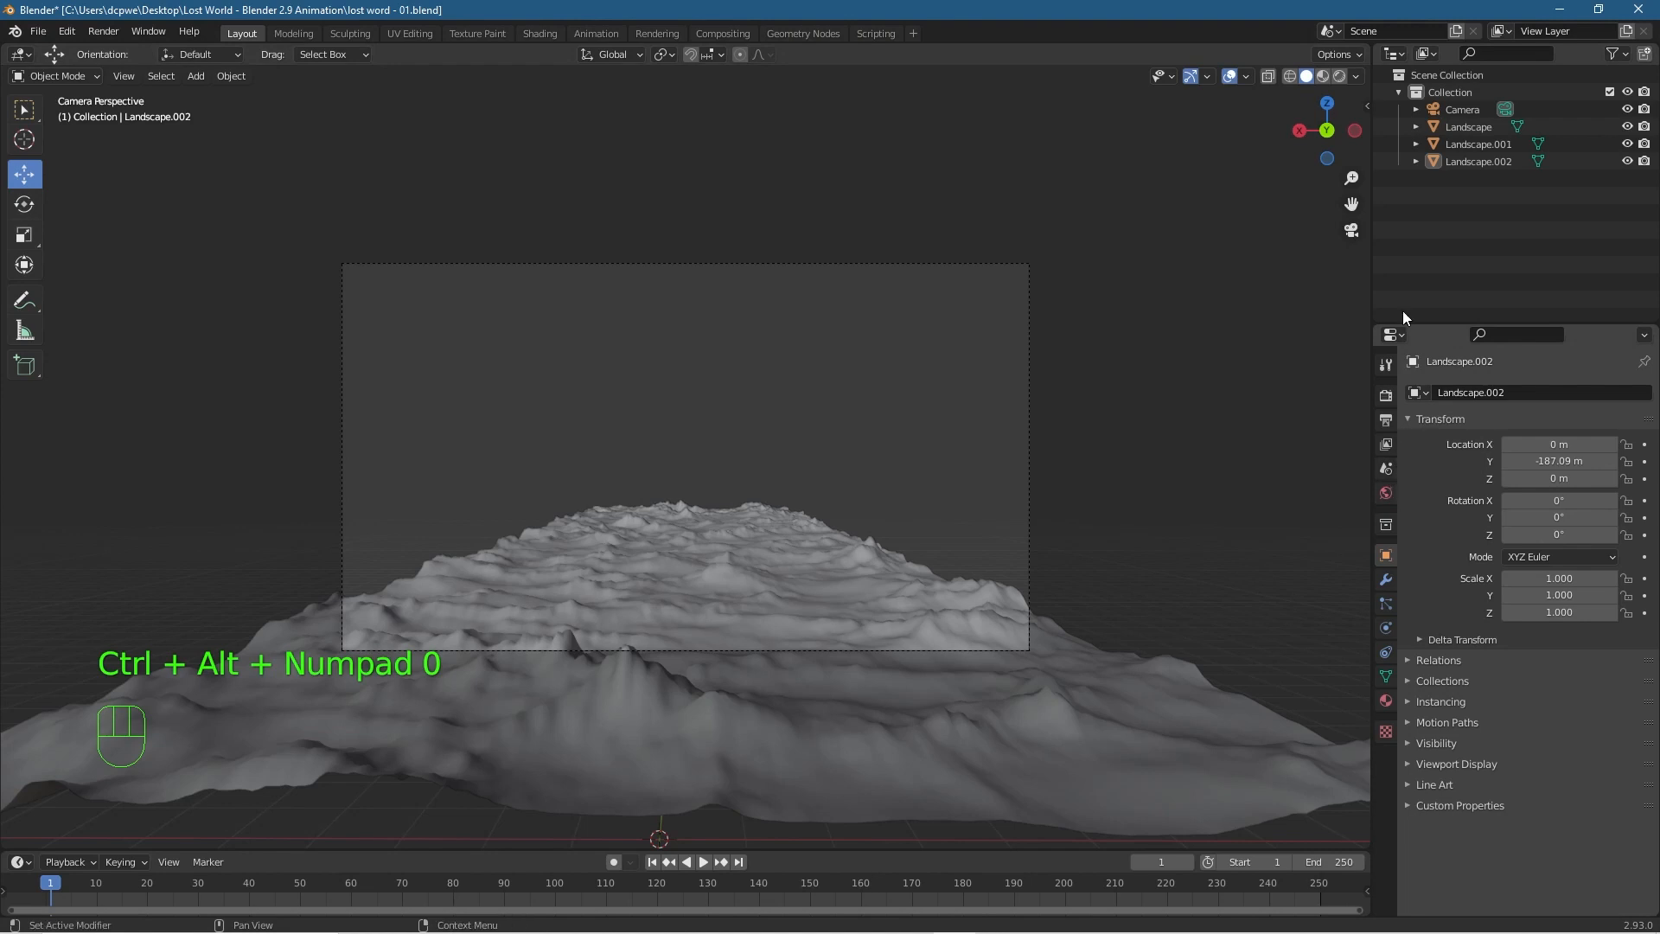
Select the camera and move it close to the terrain, at about Y 3.39 m and Z 1.41 m.
{"action": "left_click", "coordinate": [1387, 556]}
{"action": "left_click", "coordinate": [1554, 461]}
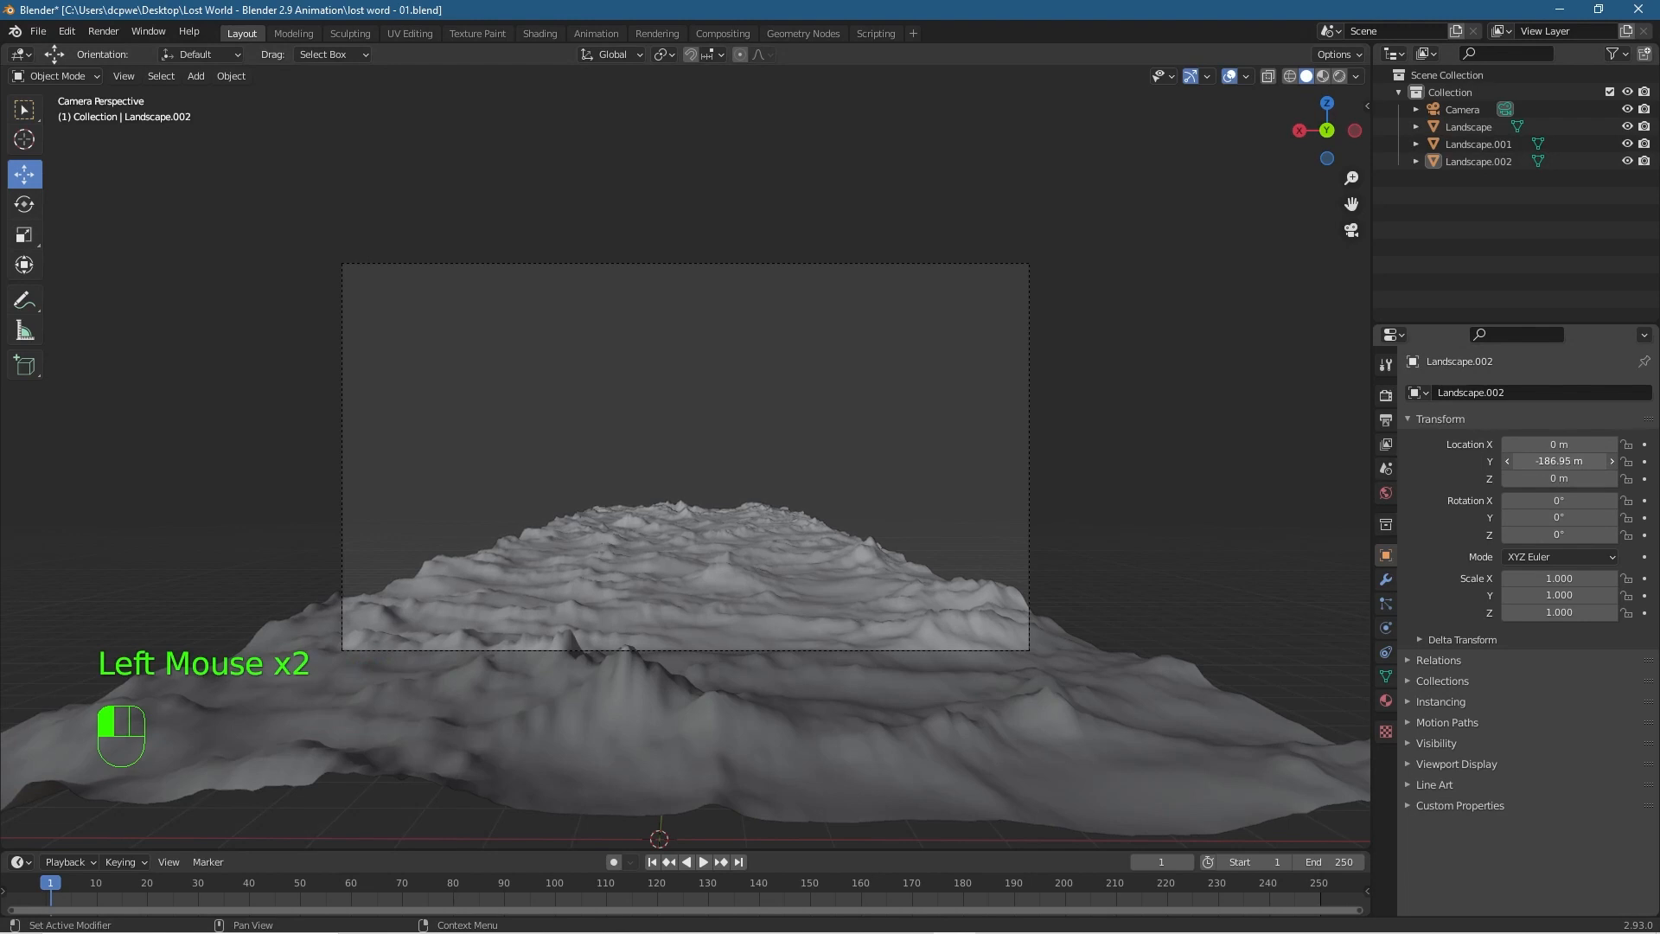
{"action": "left_click", "coordinate": [1463, 109]}
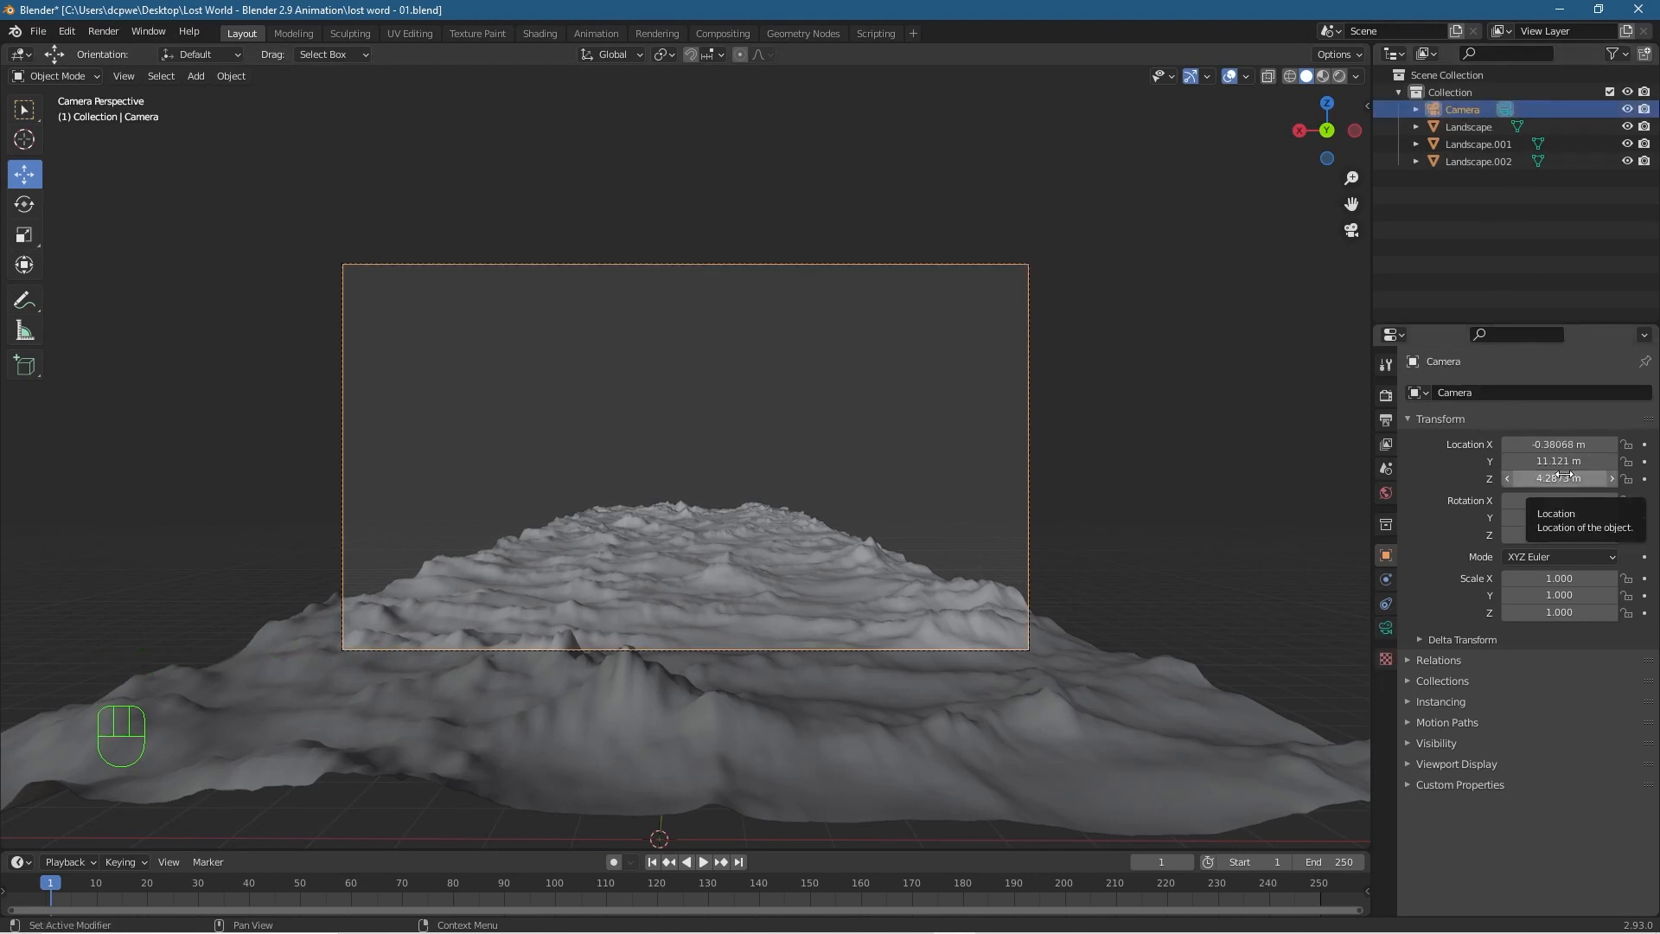
{"action": "mouse_move", "coordinate": [1561, 461]}
{"action": "left_mouse_down"}
{"action": "mouse_move", "coordinate": [1518, 461]}
{"action": "mouse_move", "coordinate": [1587, 478]}
{"action": "mouse_move", "coordinate": [1570, 479]}
{"action": "left_mouse_up"}
{"action": "left_click_drag", "start_coordinate": [1590, 461], "coordinate": [1143, 462]}
{"action": "mouse_move", "coordinate": [1561, 478]}
{"action": "left_mouse_down"}
{"action": "mouse_move", "coordinate": [1479, 478]}
{"action": "mouse_move", "coordinate": [1578, 507]}
{"action": "left_mouse_up"}
Level the camera by setting its rotation to 90° on X and 0° on Y.
{"action": "left_click", "coordinate": [1577, 507]}
{"action": "type", "text": "90"}
{"action": "key", "text": "Return"}
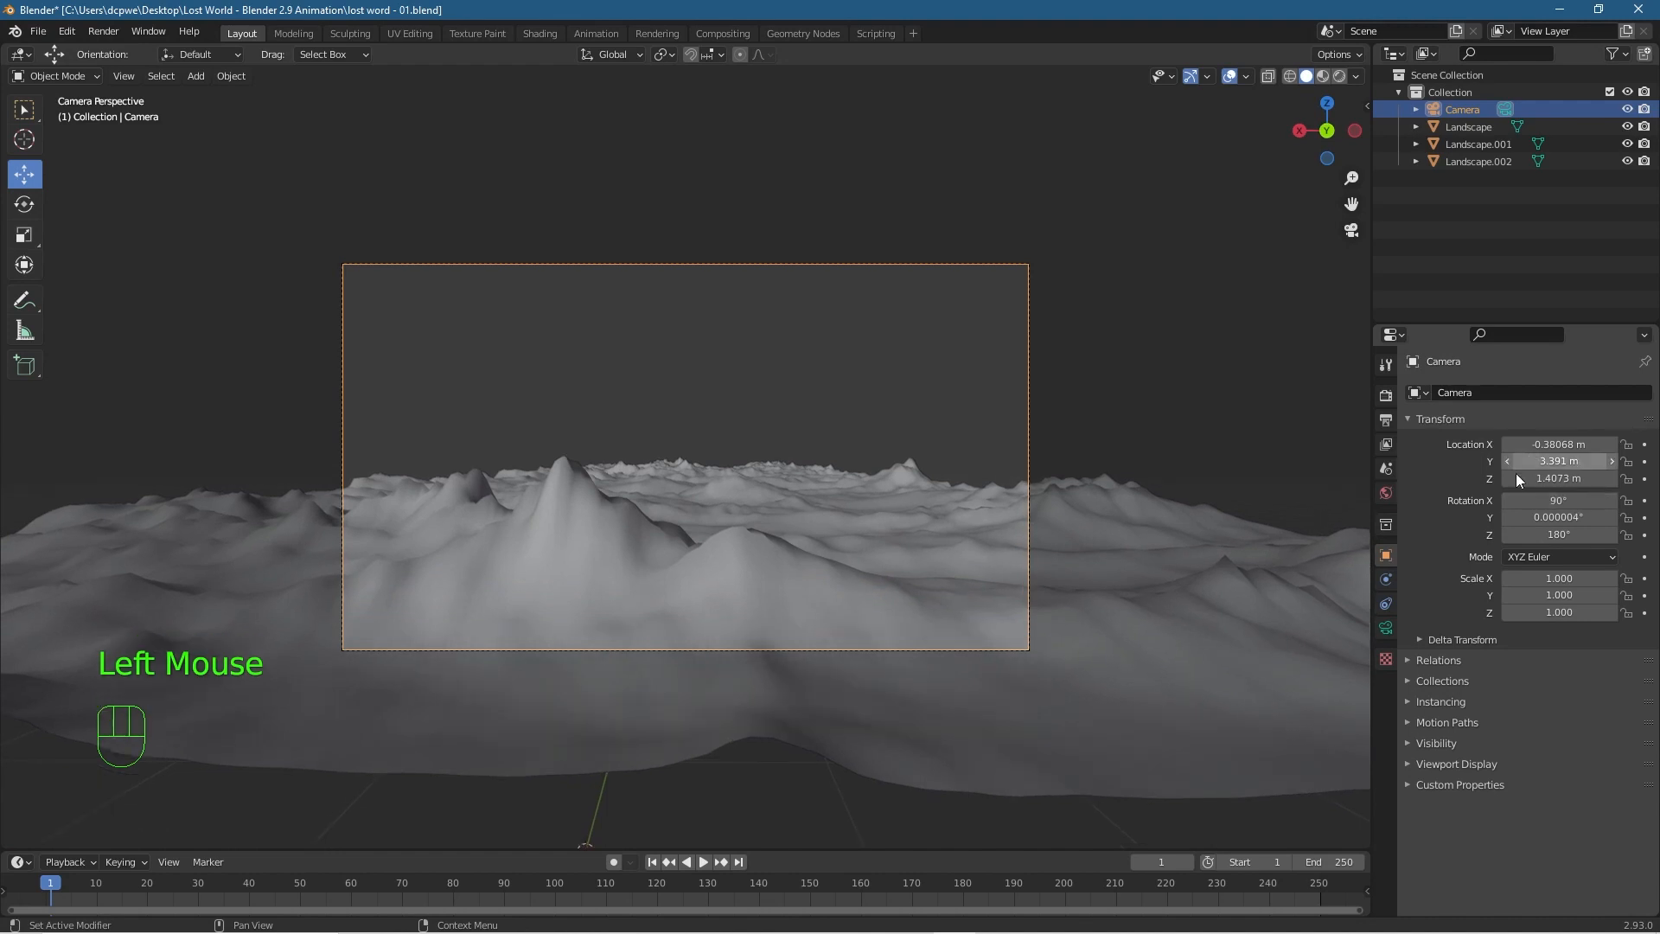
{"action": "left_click", "coordinate": [1568, 517]}
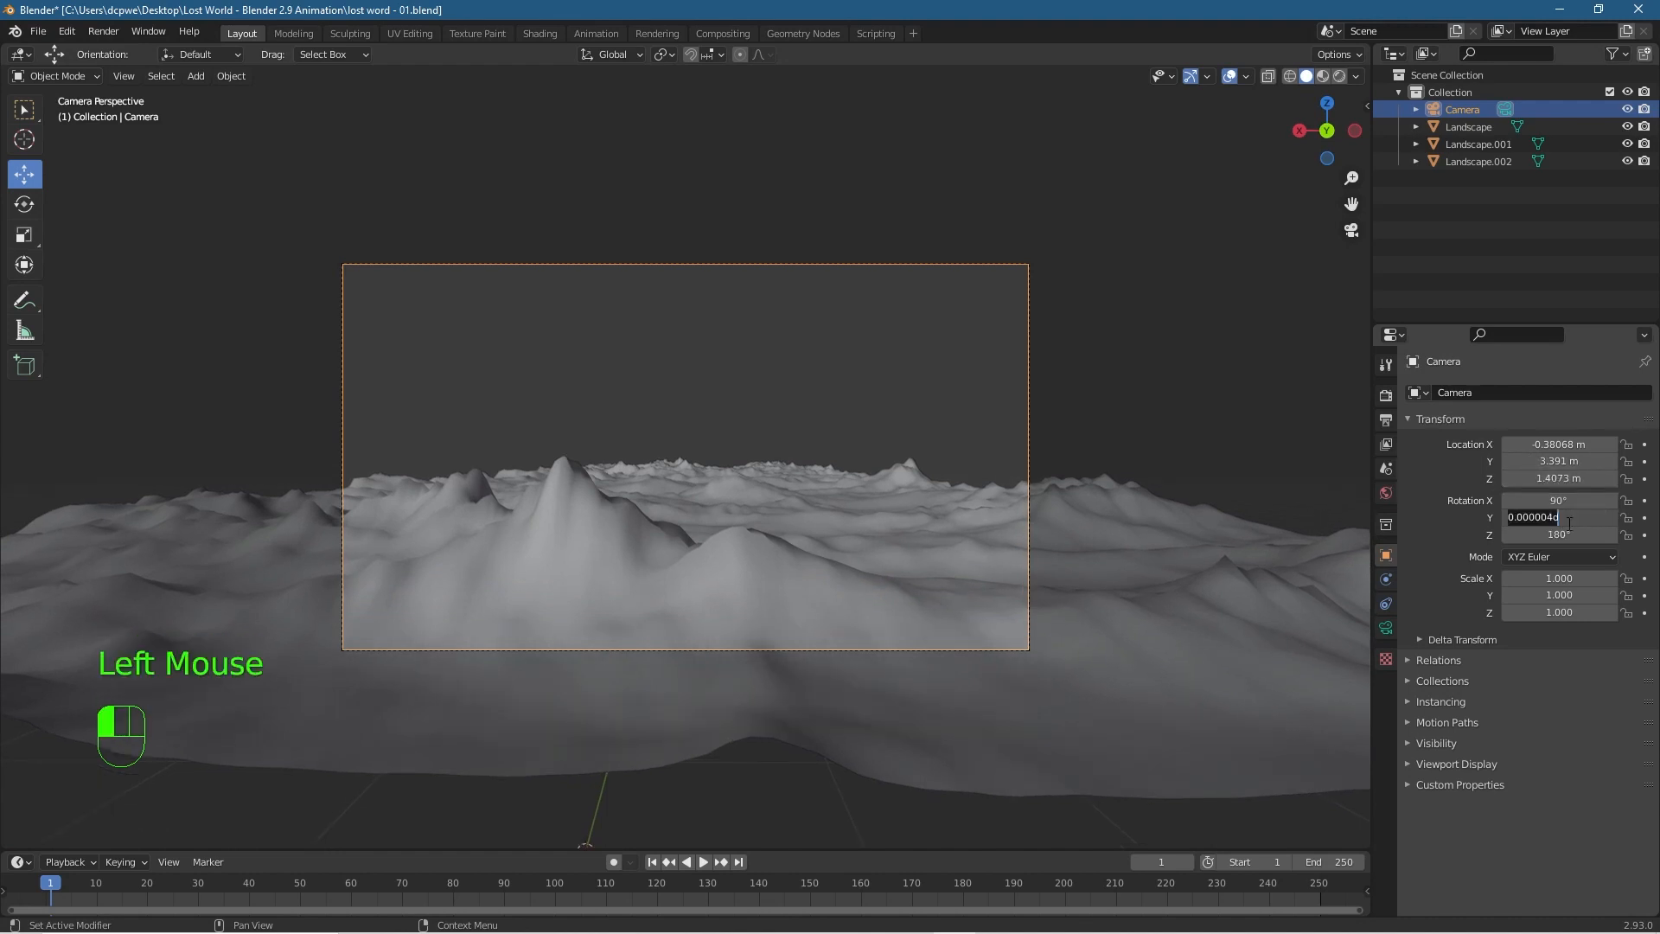
{"action": "type", "text": "0"}
{"action": "key", "text": "Return"}
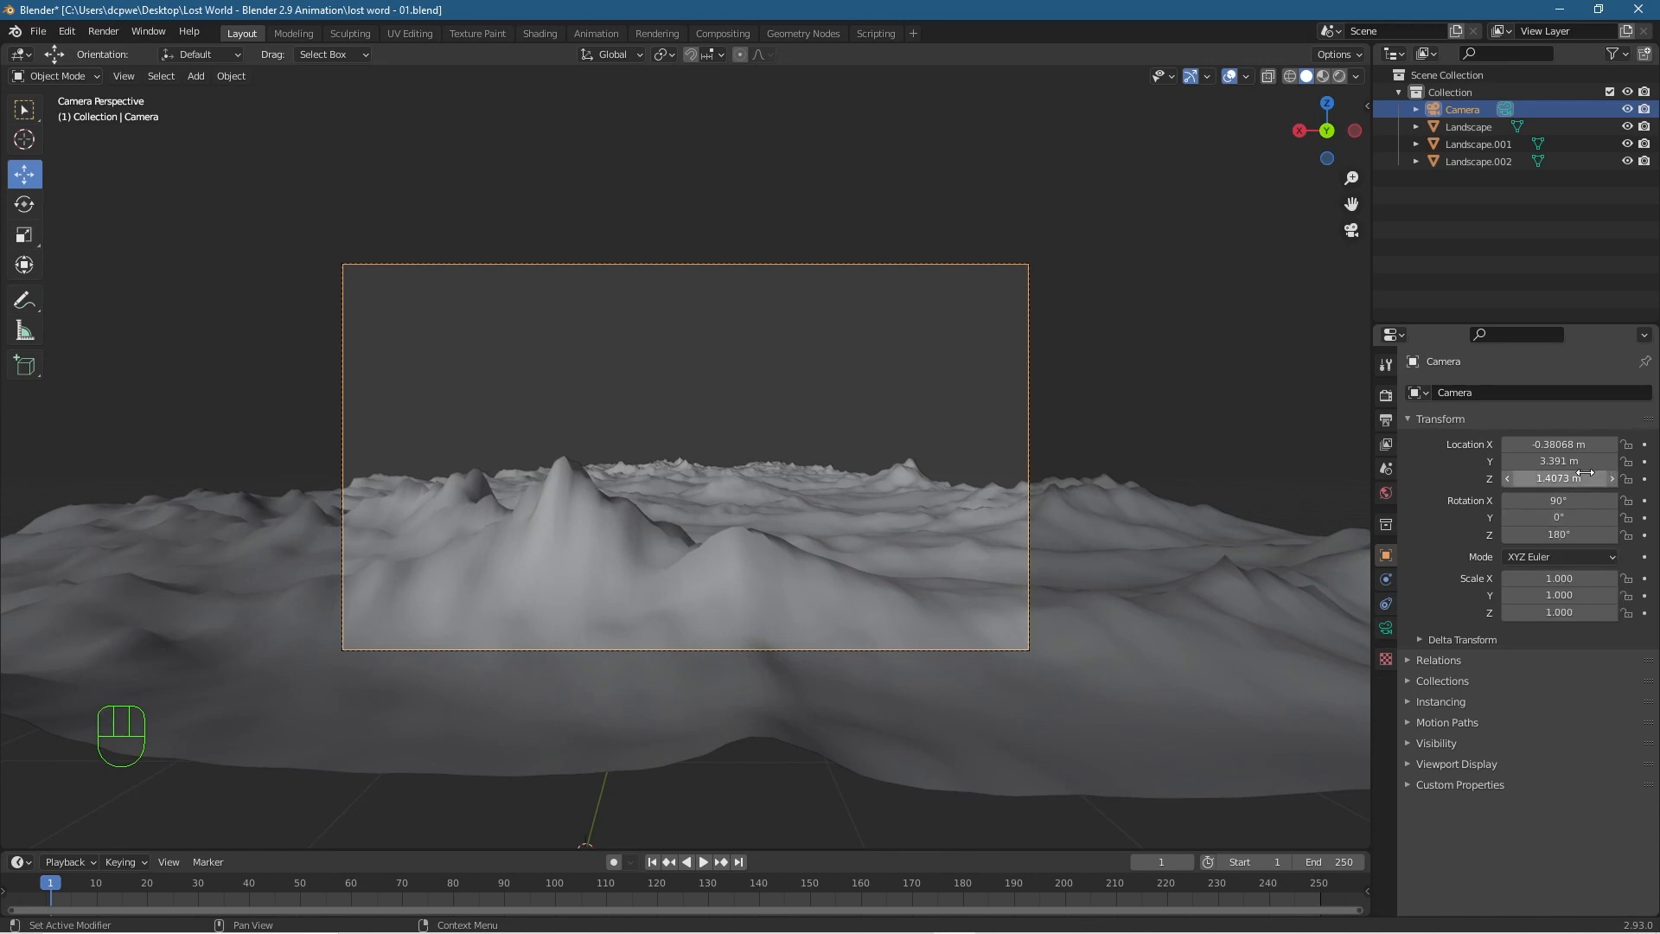
Lower the camera slightly to Z 1.3973 m and centre it at X 0 m.
{"action": "left_click_drag", "start_coordinate": [1564, 478], "coordinate": [1539, 478]}
{"action": "double_click", "coordinate": [1583, 446]}
{"action": "type", "text": "0"}
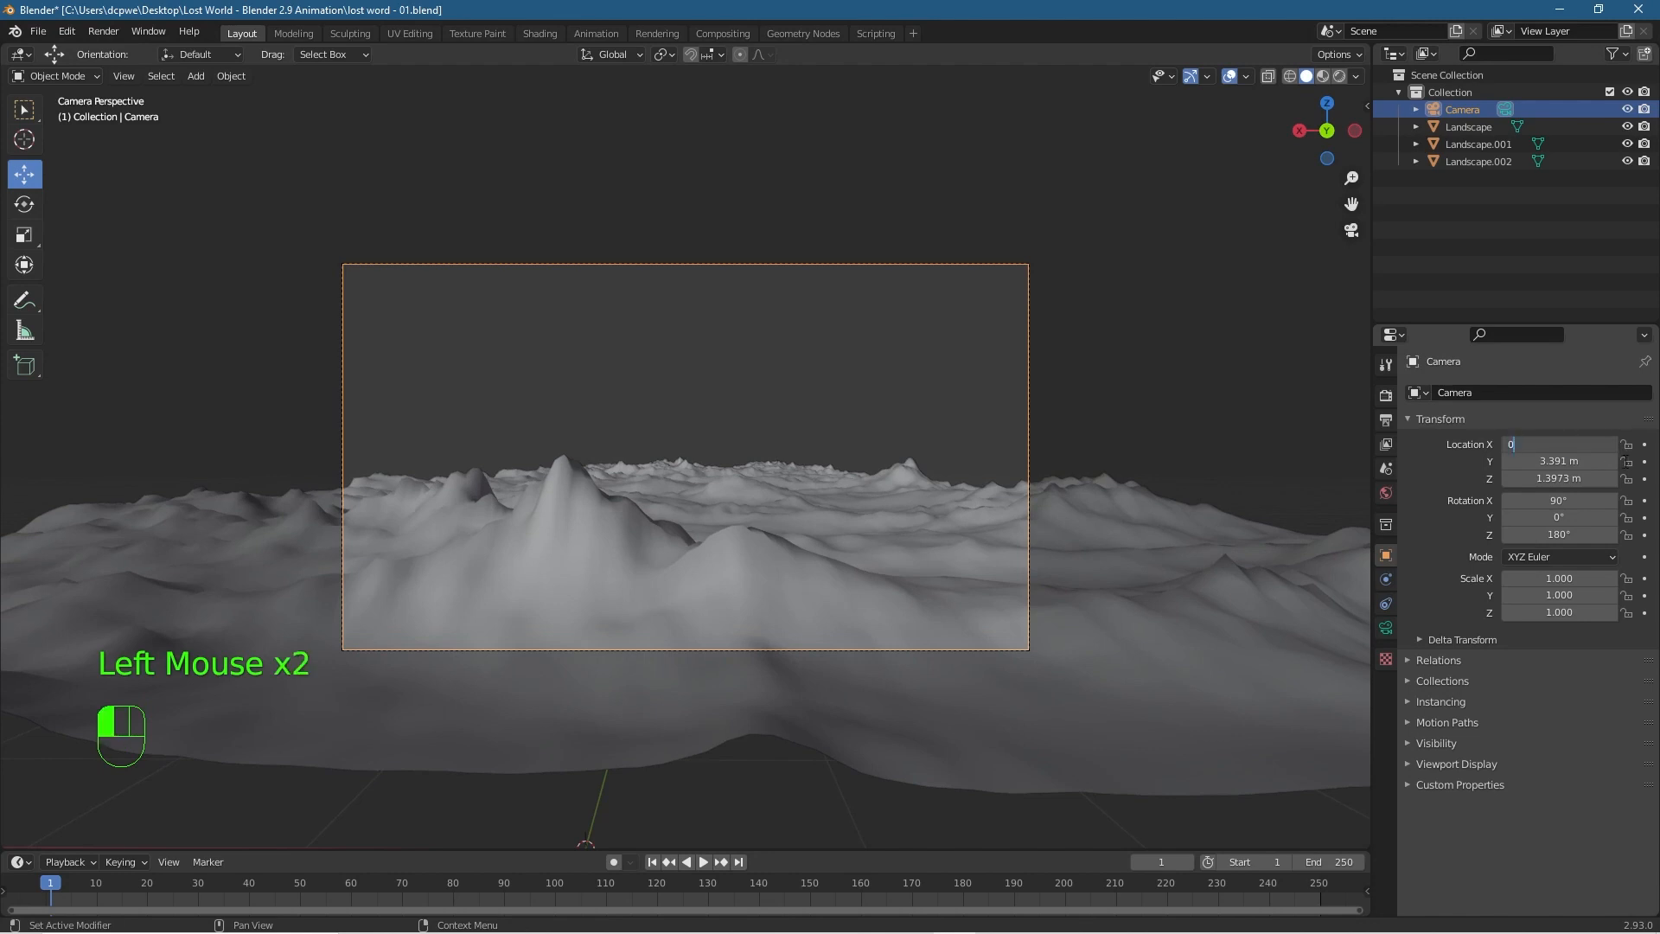
{"action": "key", "text": "Return"}
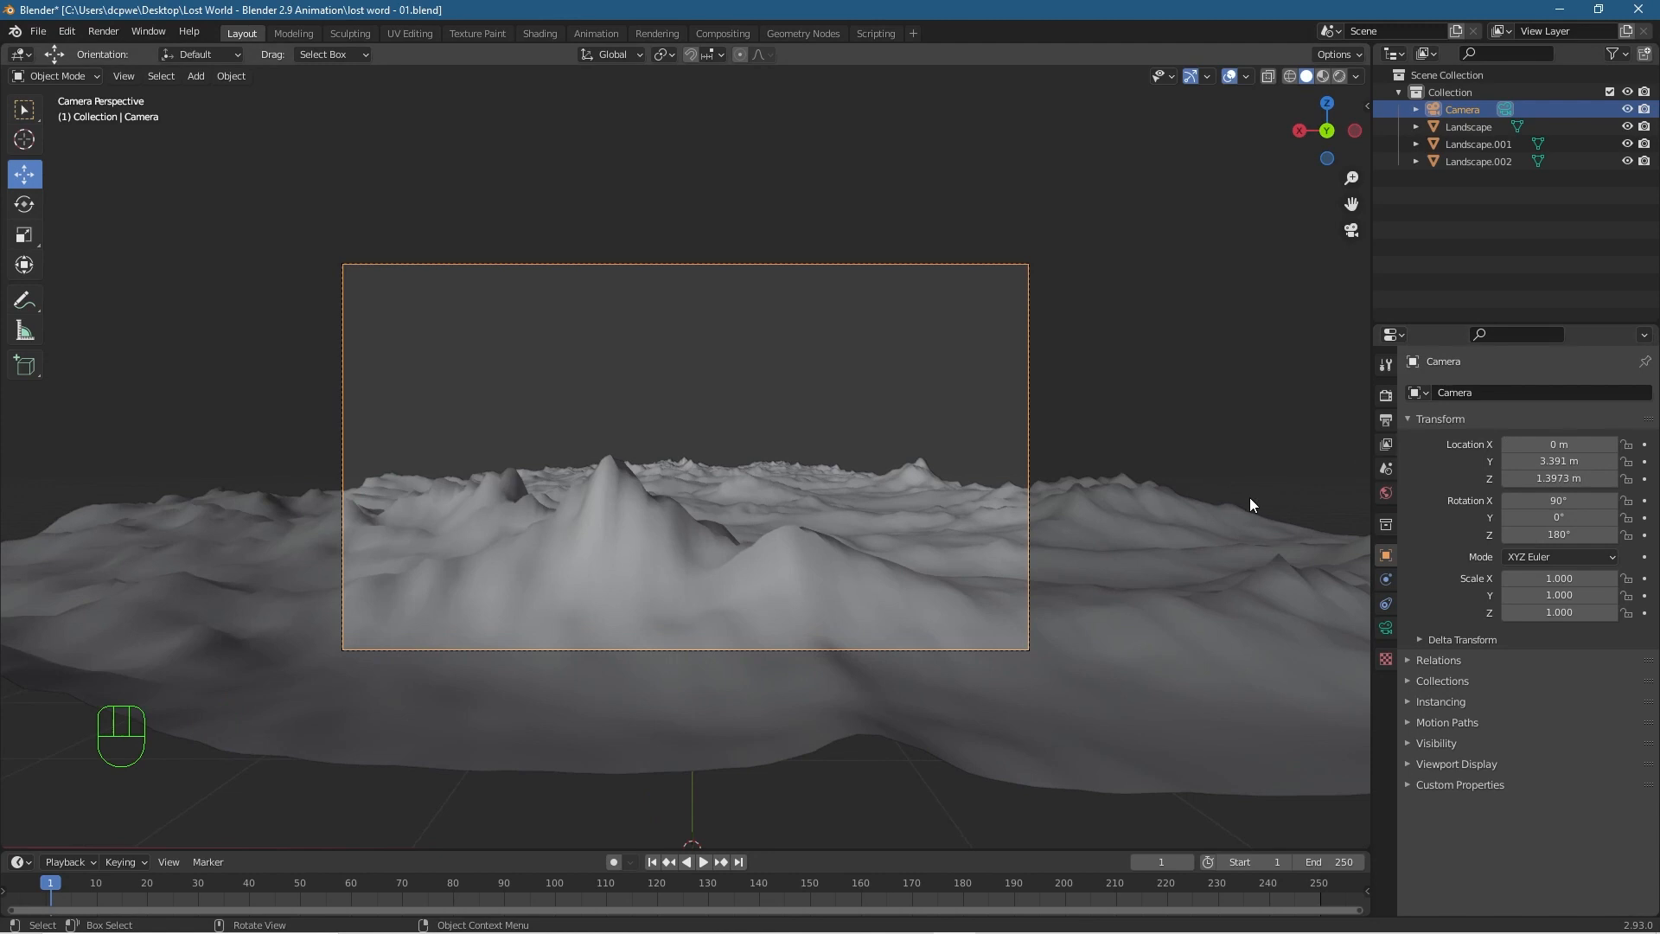
Widen the camera's lens by setting its focal length to 30 mm.
{"action": "left_click", "coordinate": [1466, 109]}
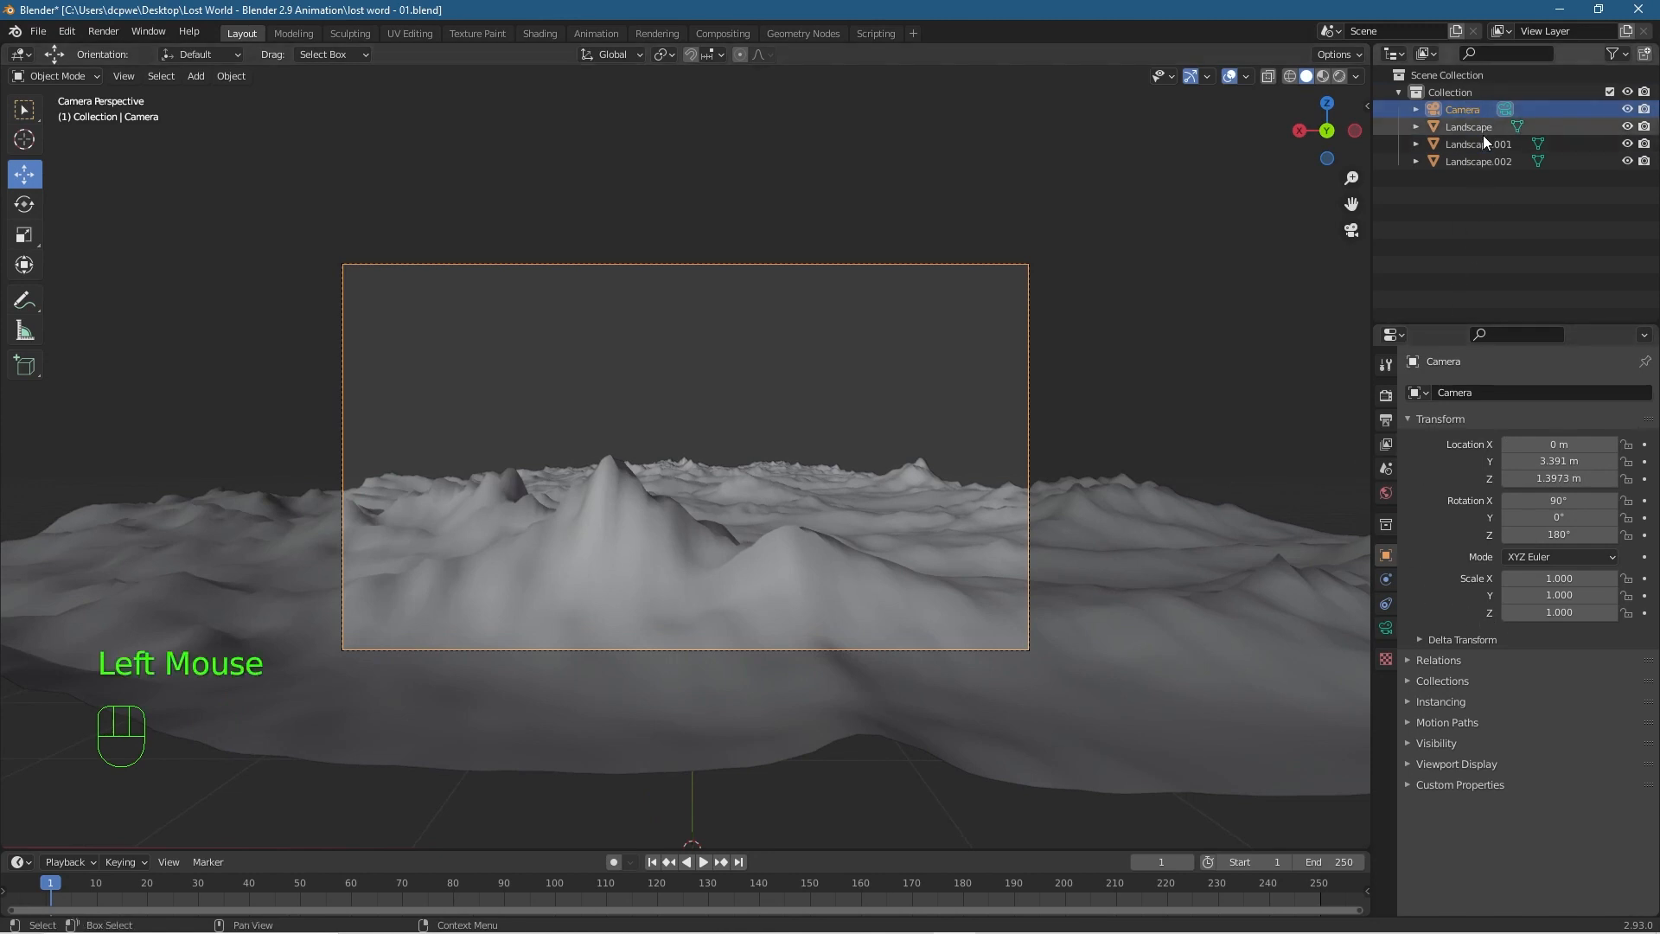
{"action": "left_click", "coordinate": [1387, 629]}
{"action": "left_click", "coordinate": [1568, 473]}
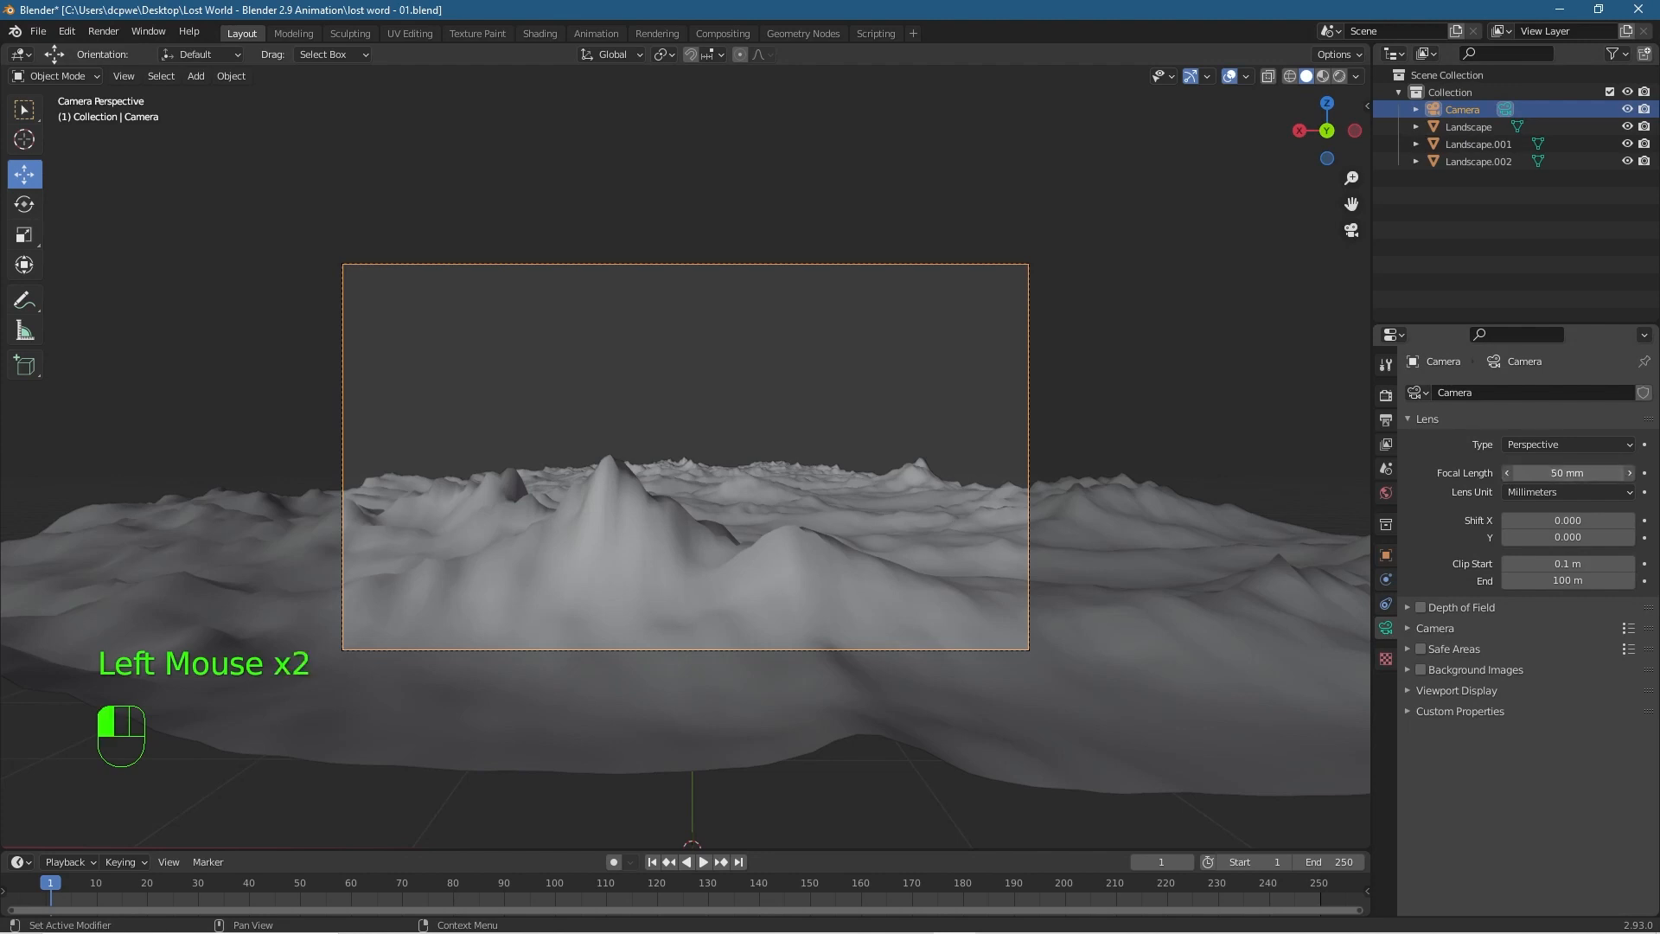
{"action": "mouse_move", "coordinate": [1567, 473]}
{"action": "left_mouse_down"}
{"action": "mouse_move", "coordinate": [1529, 473]}
{"action": "mouse_move", "coordinate": [1568, 474]}
{"action": "left_mouse_up"}
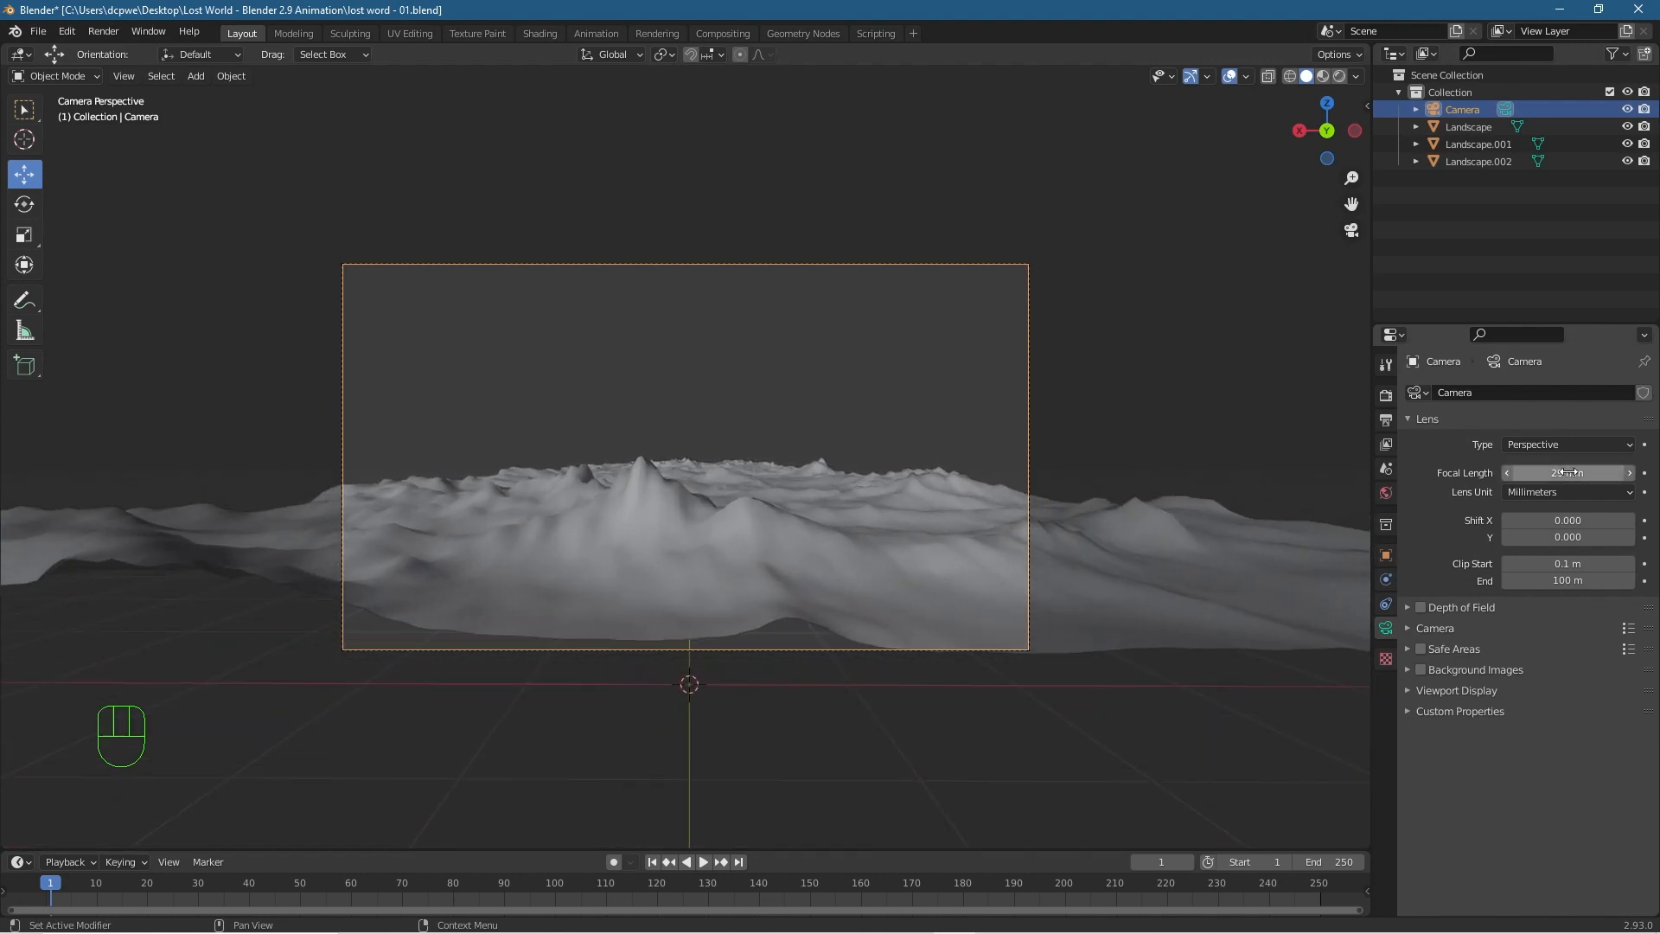
{"action": "left_click", "coordinate": [1630, 474]}
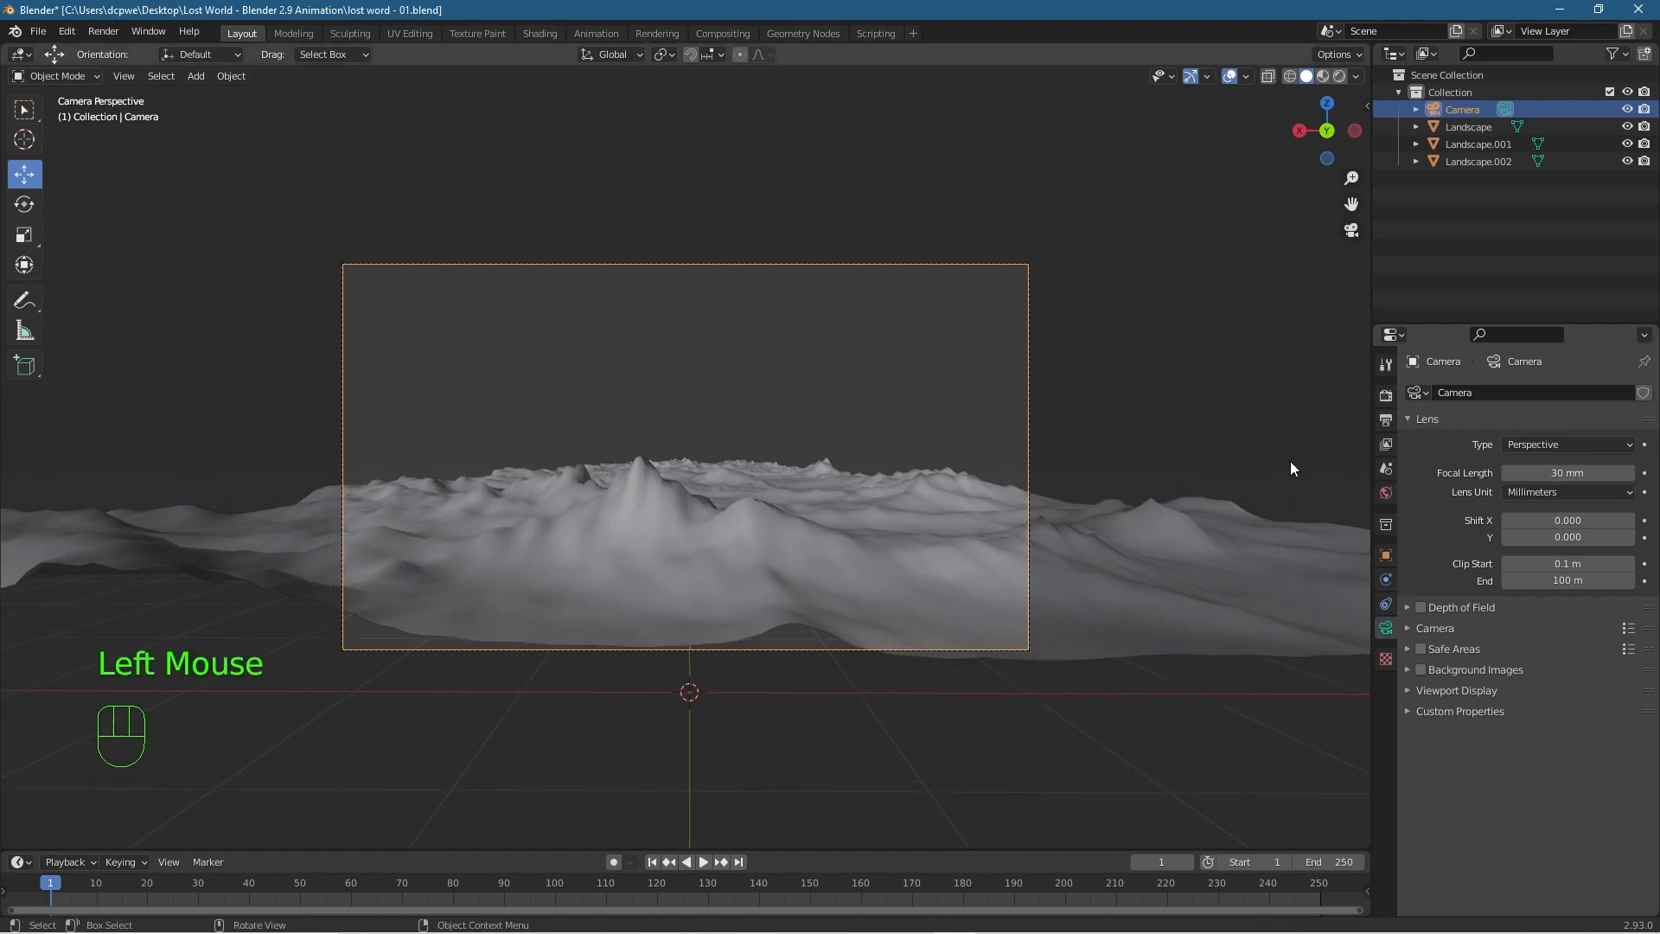
Move the camera forward and lower over the terrain, to Y 1.421 m and Z 1.1273 m.
{"action": "left_click", "coordinate": [1460, 109]}
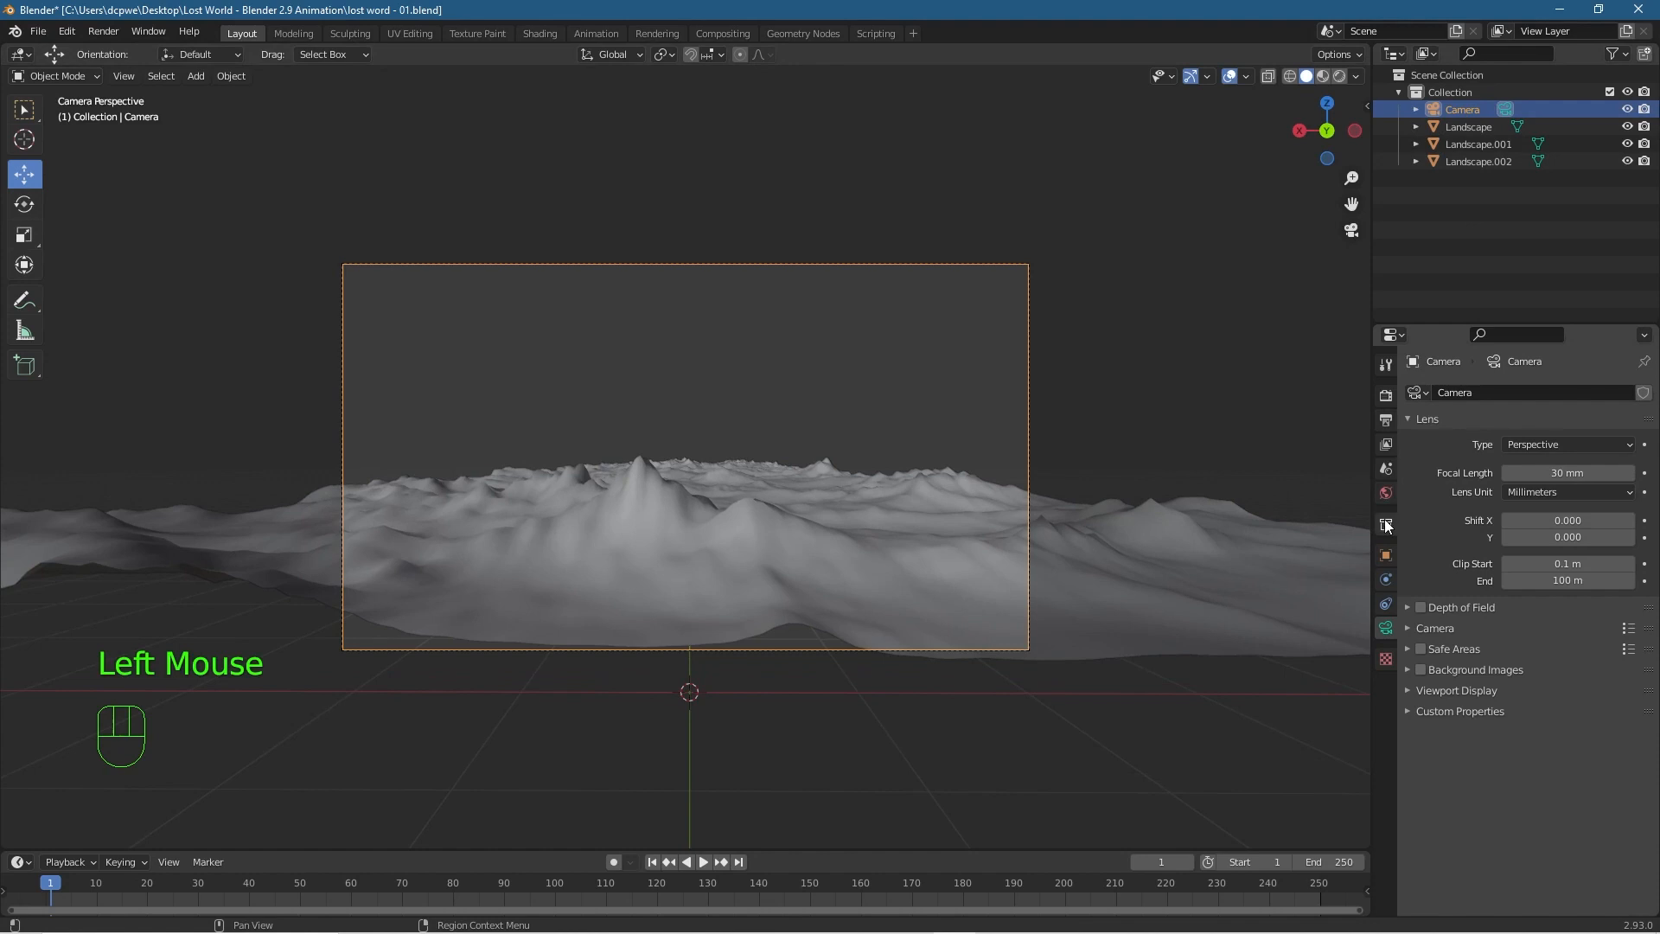
{"action": "left_click", "coordinate": [1385, 558]}
{"action": "left_click_drag", "start_coordinate": [1534, 478], "coordinate": [1467, 478]}
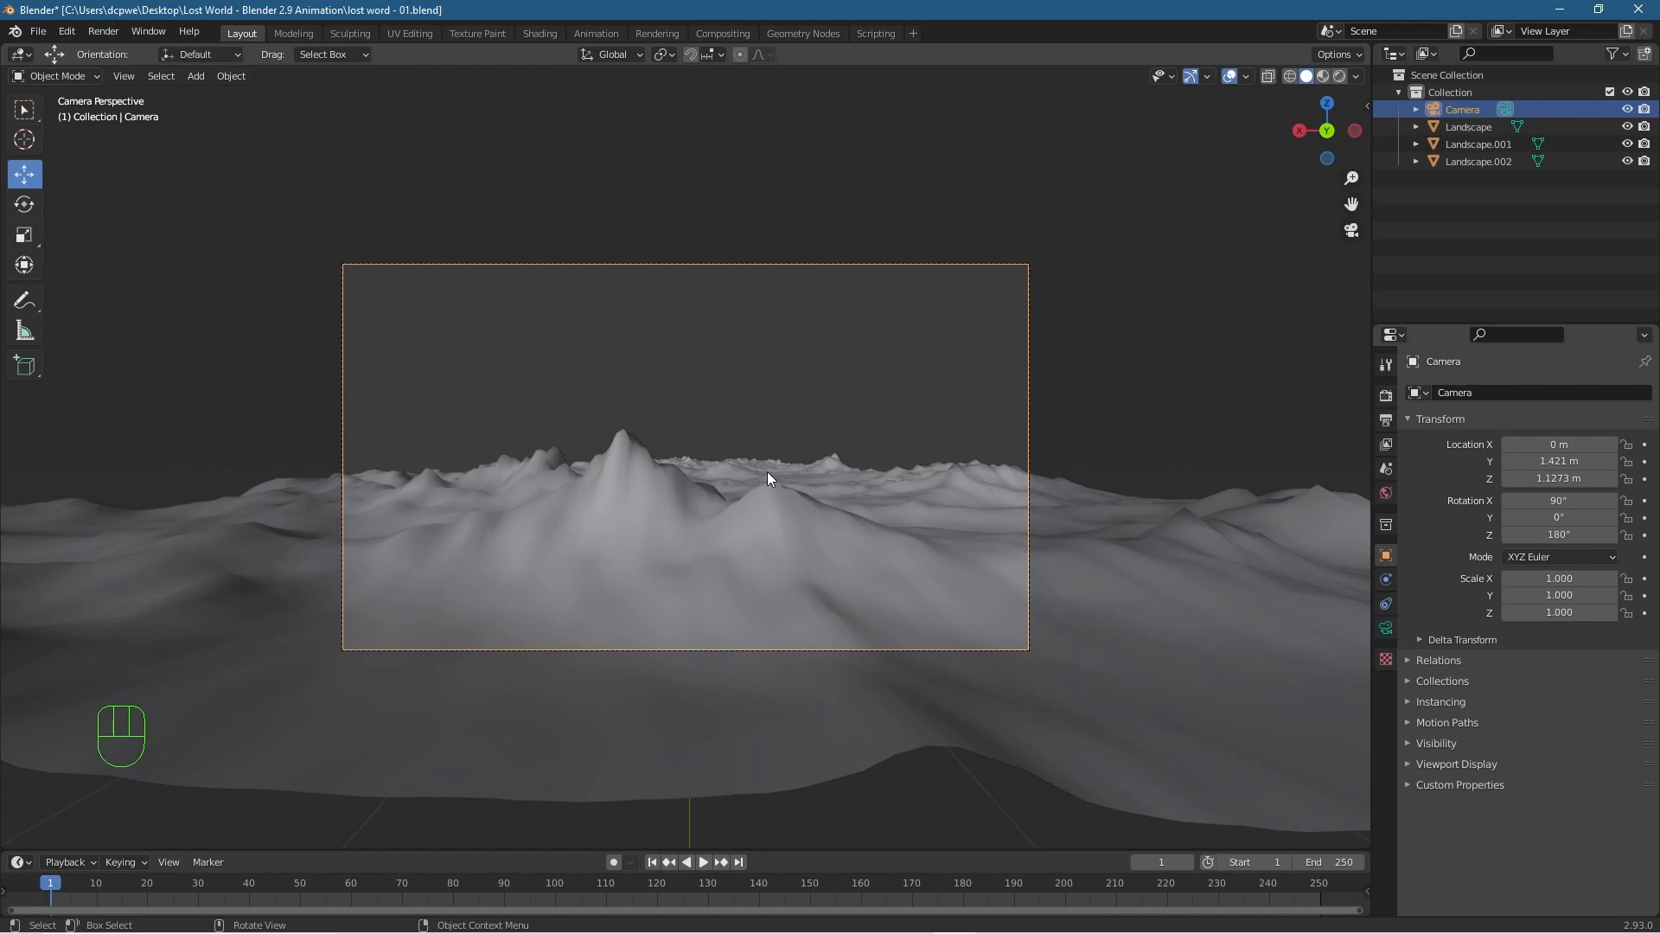
Save the current file, and save a new version of it in the same folder as "lost word - 02.blend".
{"action": "left_click", "coordinate": [38, 31]}
{"action": "left_click", "coordinate": [64, 149]}
{"action": "left_click", "coordinate": [39, 32]}
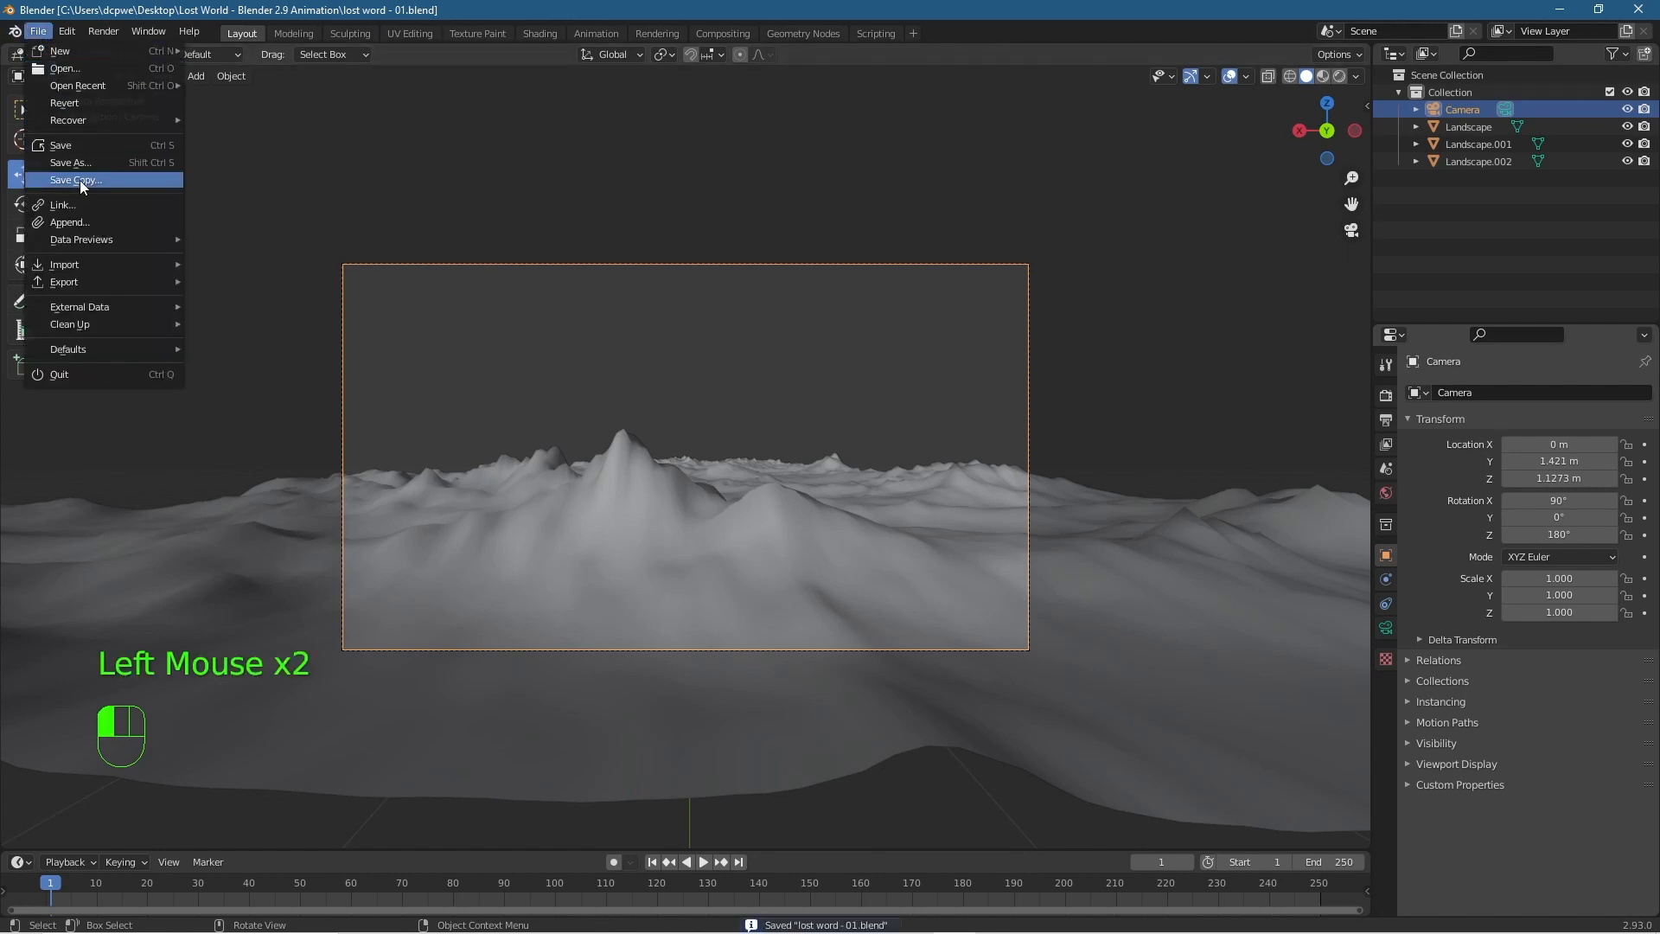
{"action": "left_click", "coordinate": [78, 167]}
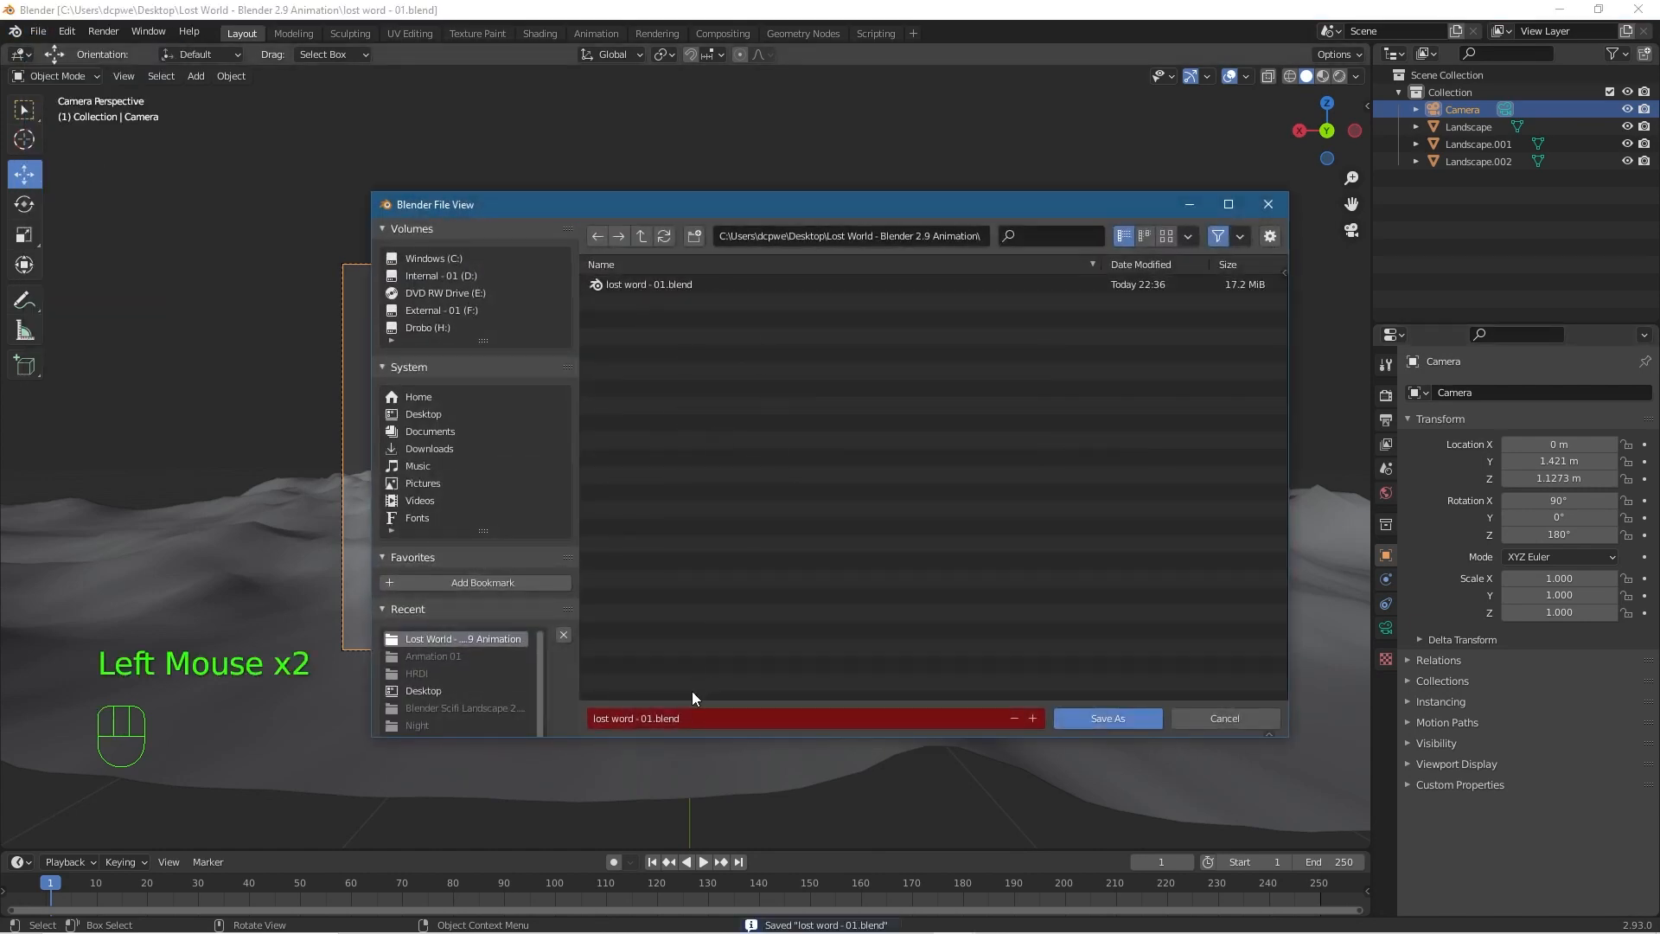
{"action": "left_click", "coordinate": [648, 720]}
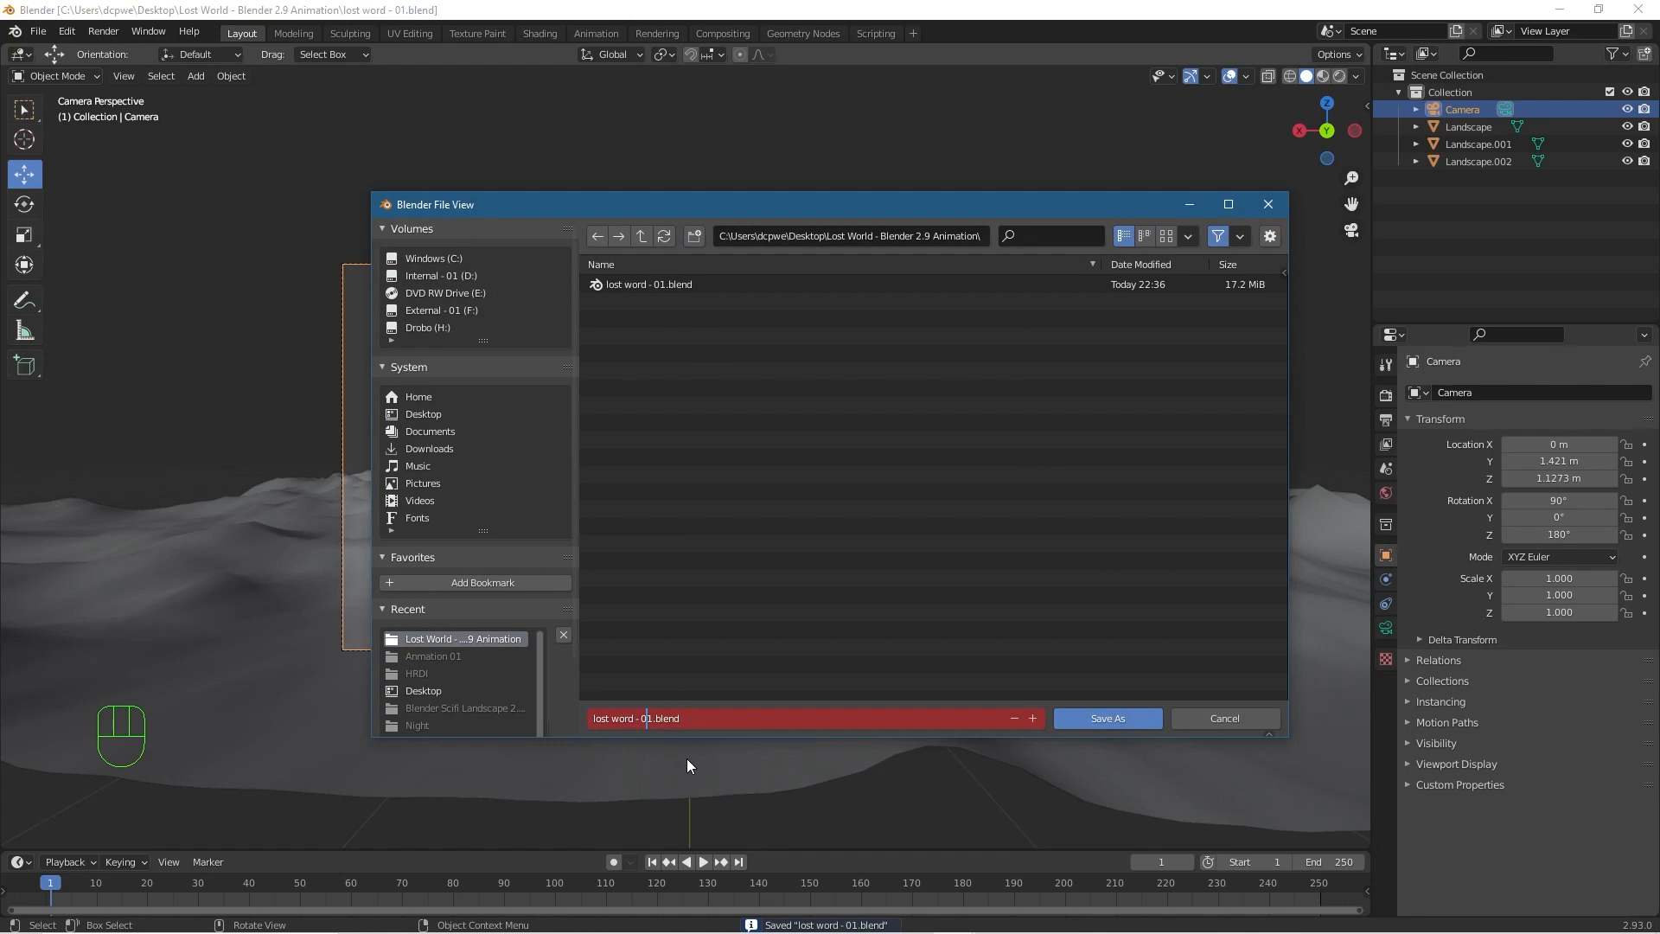
{"action": "key", "text": "Delete"}
{"action": "type", "text": "2"}
{"action": "key", "text": "Return"}
{"action": "left_click", "coordinate": [1108, 717]}
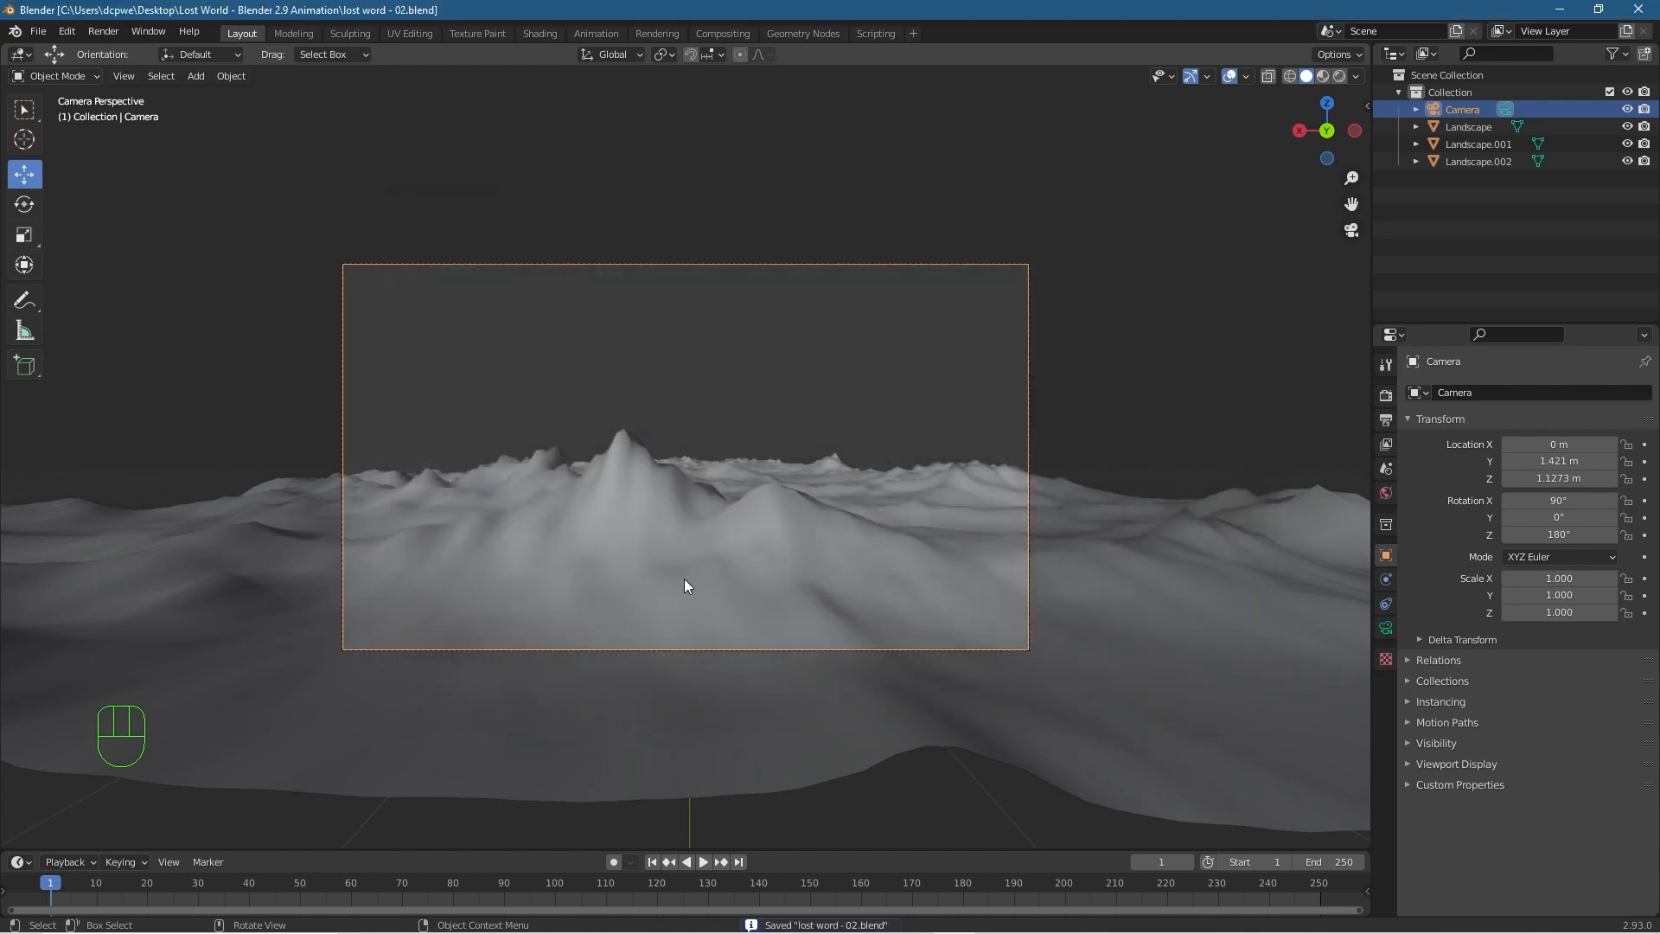
Add a mesh cylinder at the world origin, in front of the terrain strip.
{"action": "scroll", "coordinate": [701, 629], "scroll_direction": "down", "scroll_amount": 3}
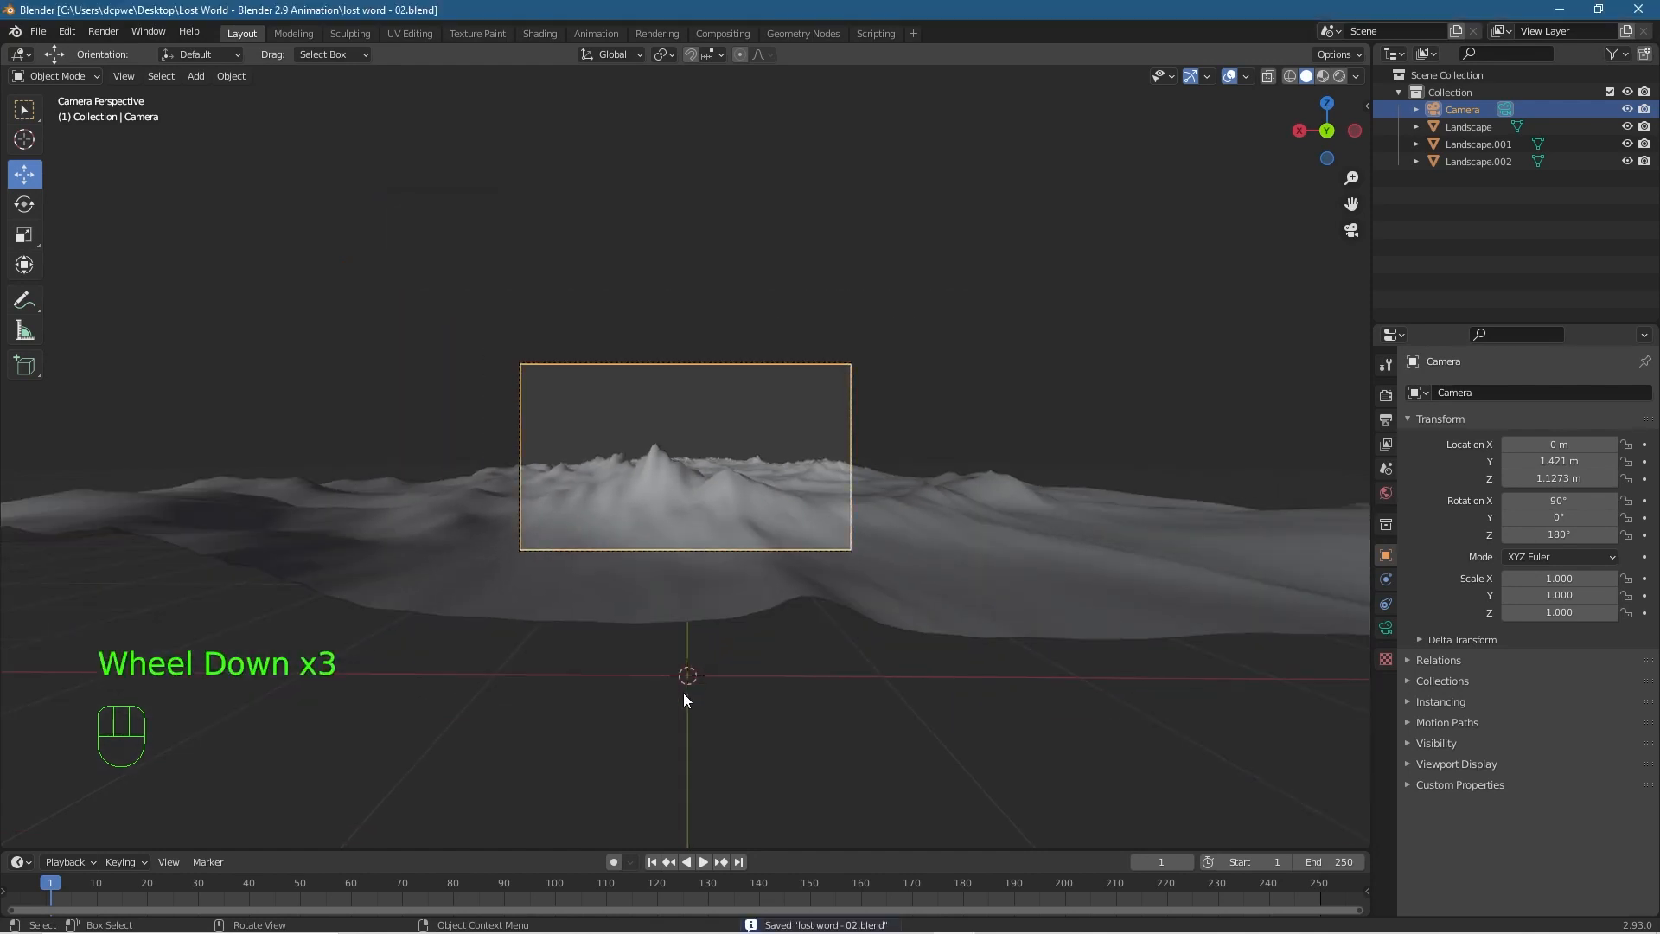
{"action": "scroll", "coordinate": [696, 662], "scroll_direction": "down", "scroll_amount": 1}
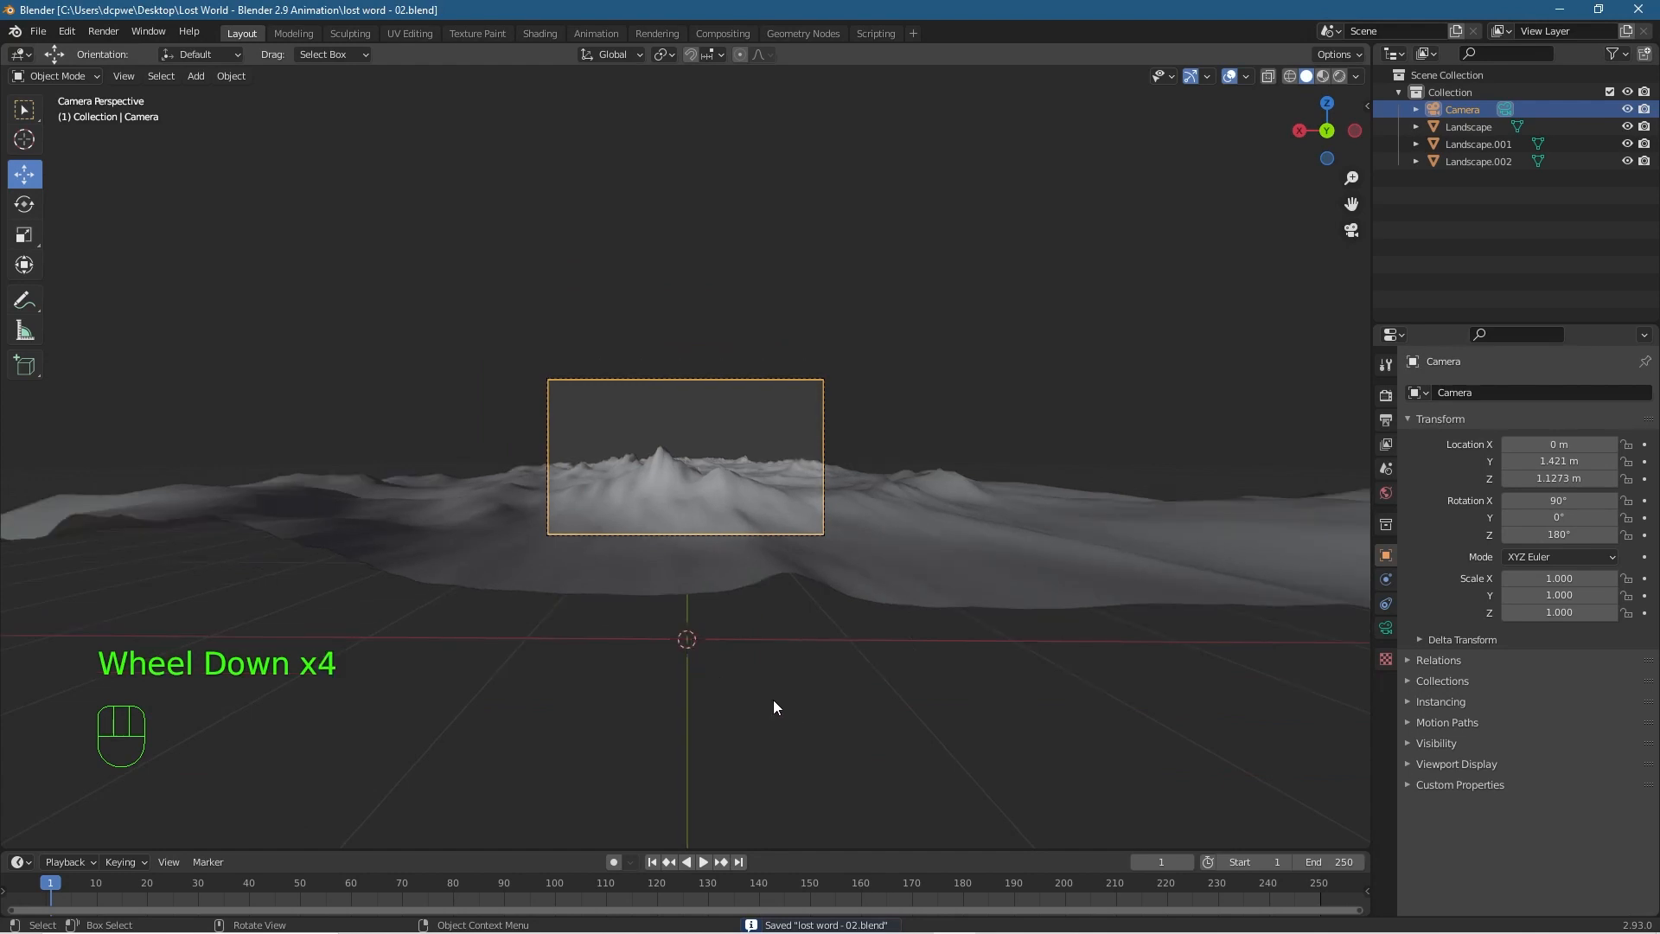
{"action": "key", "text": "shift+a"}
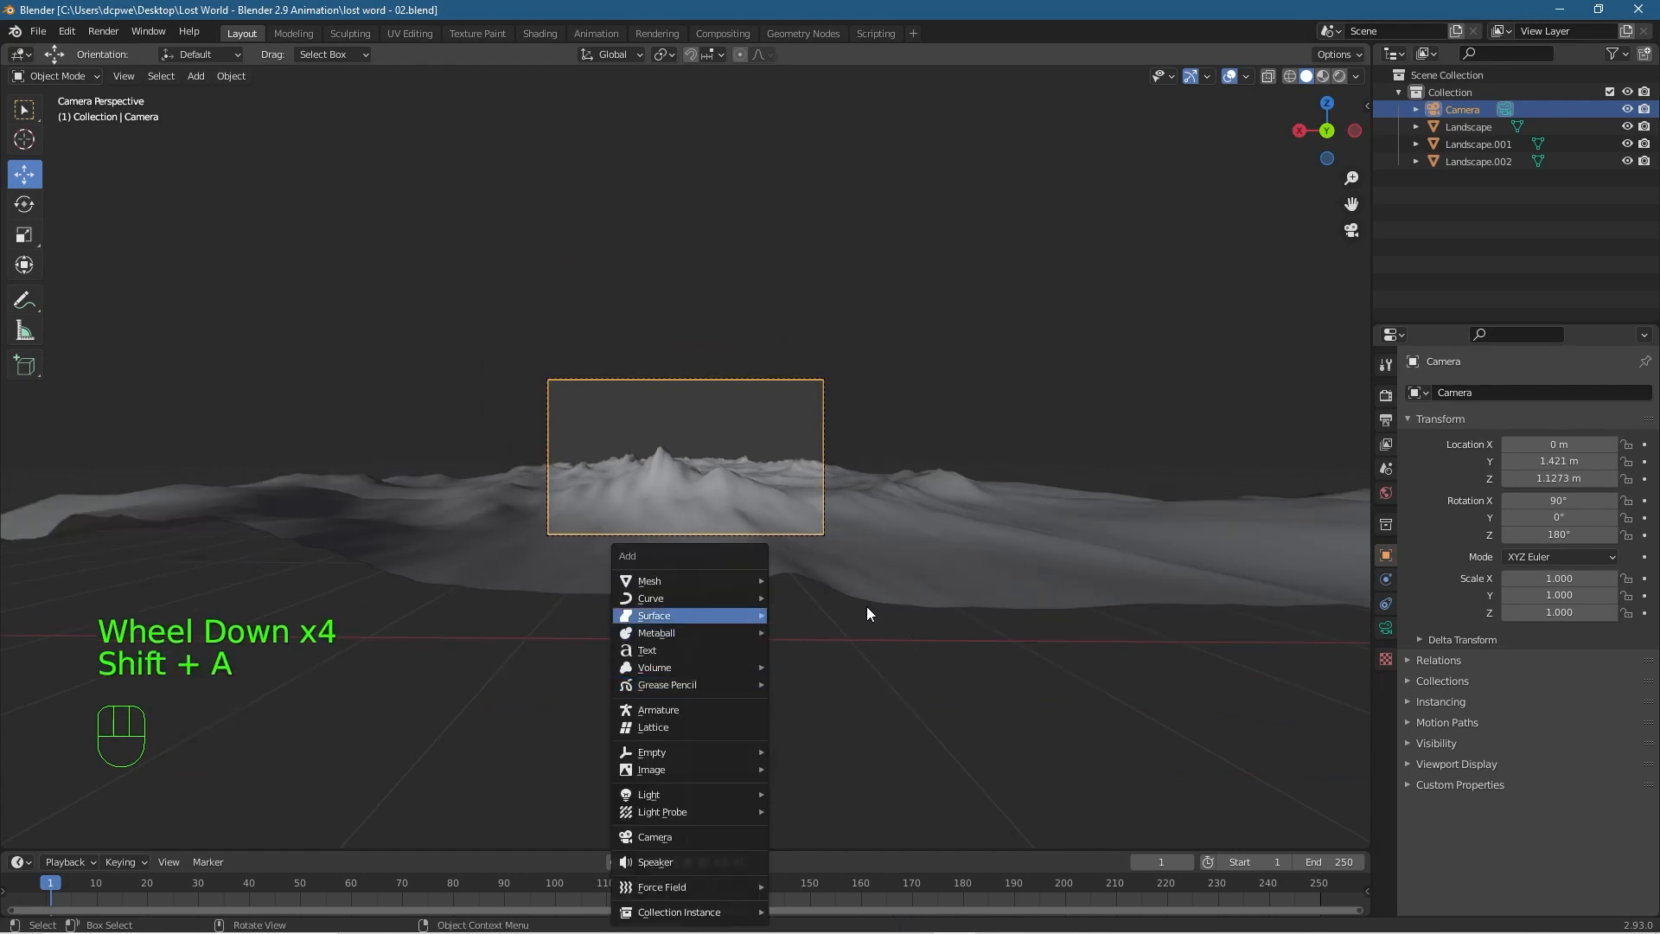
{"action": "scroll", "coordinate": [687, 676], "scroll_direction": "down", "scroll_amount": 2}
{"action": "middle_click_drag", "start_coordinate": [687, 677], "coordinate": [749, 592]}
{"action": "scroll", "coordinate": [672, 678], "scroll_direction": "down", "scroll_amount": 3}
{"action": "scroll", "coordinate": [749, 592], "scroll_direction": "up", "scroll_amount": 4}
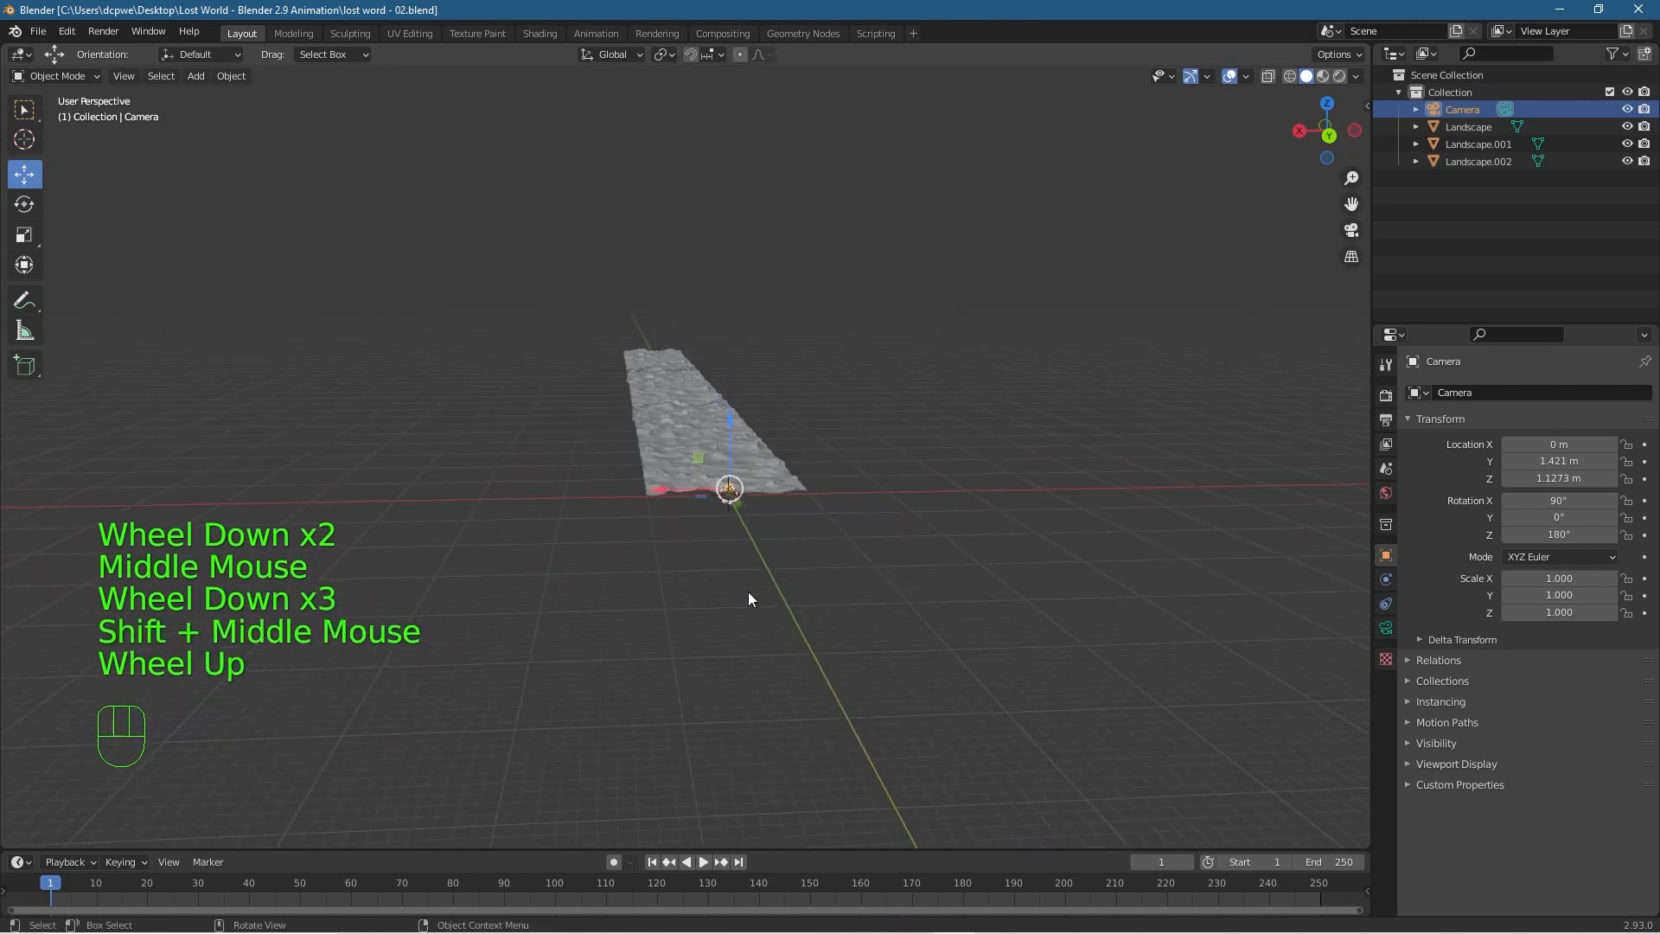
{"action": "scroll", "coordinate": [808, 636], "scroll_direction": "down", "scroll_amount": 1}
{"action": "middle_click_drag", "start_coordinate": [862, 638], "coordinate": [853, 626]}
{"action": "left_click", "coordinate": [709, 576]}
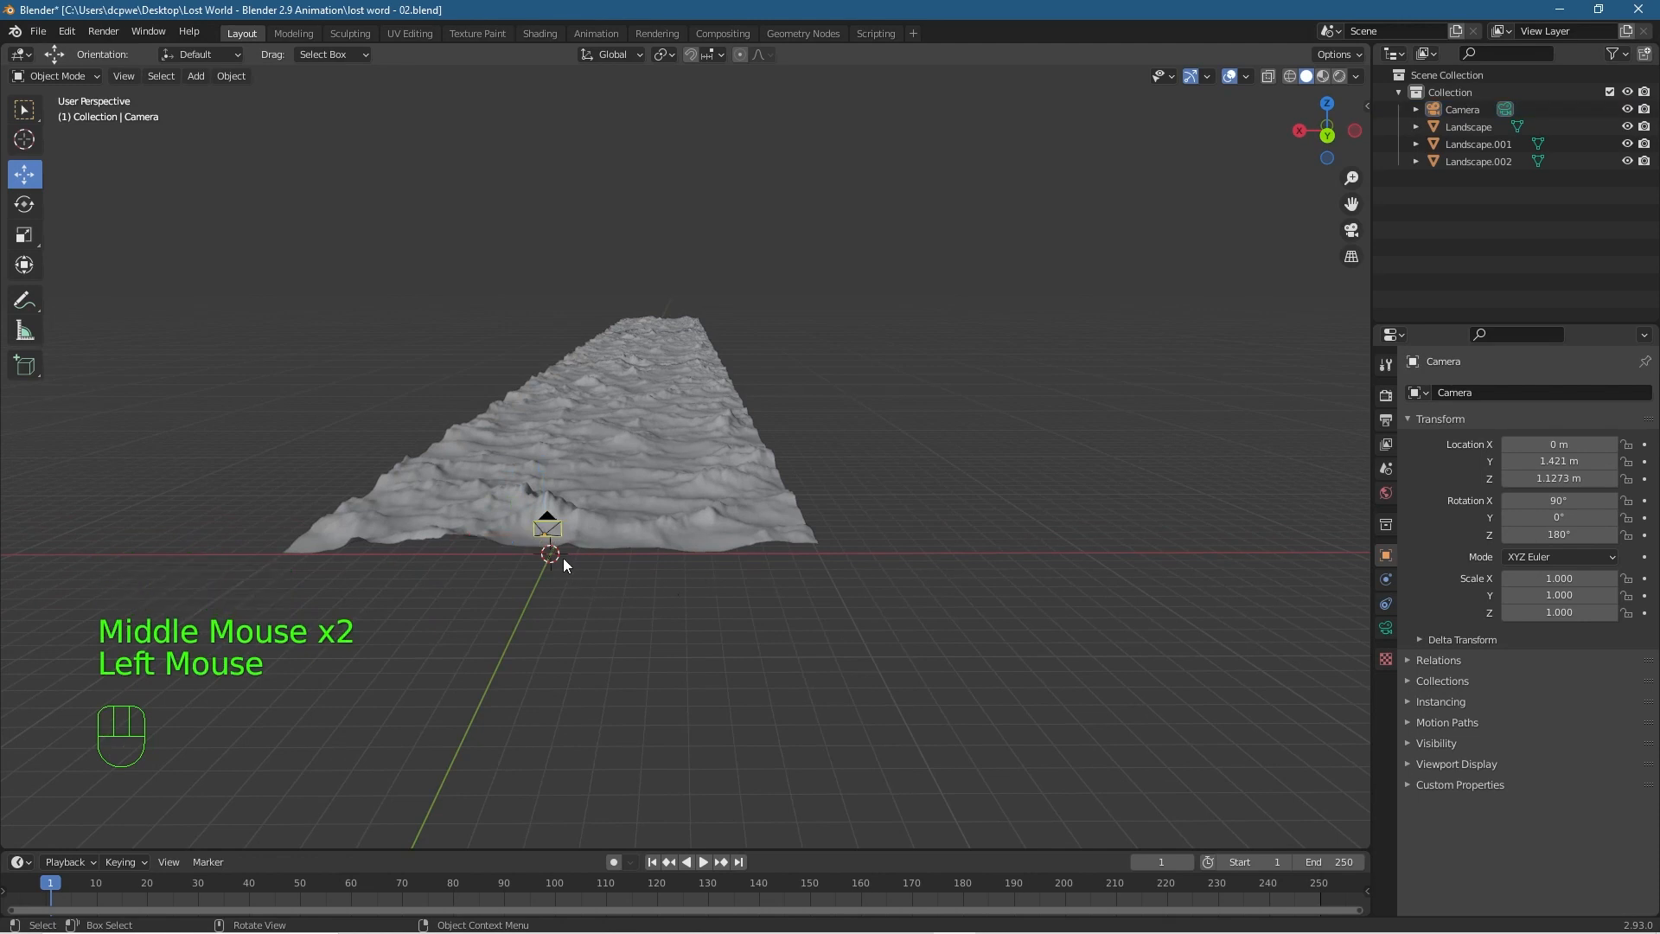
{"action": "key", "text": "shift+a"}
{"action": "mouse_move", "coordinate": [585, 588]}
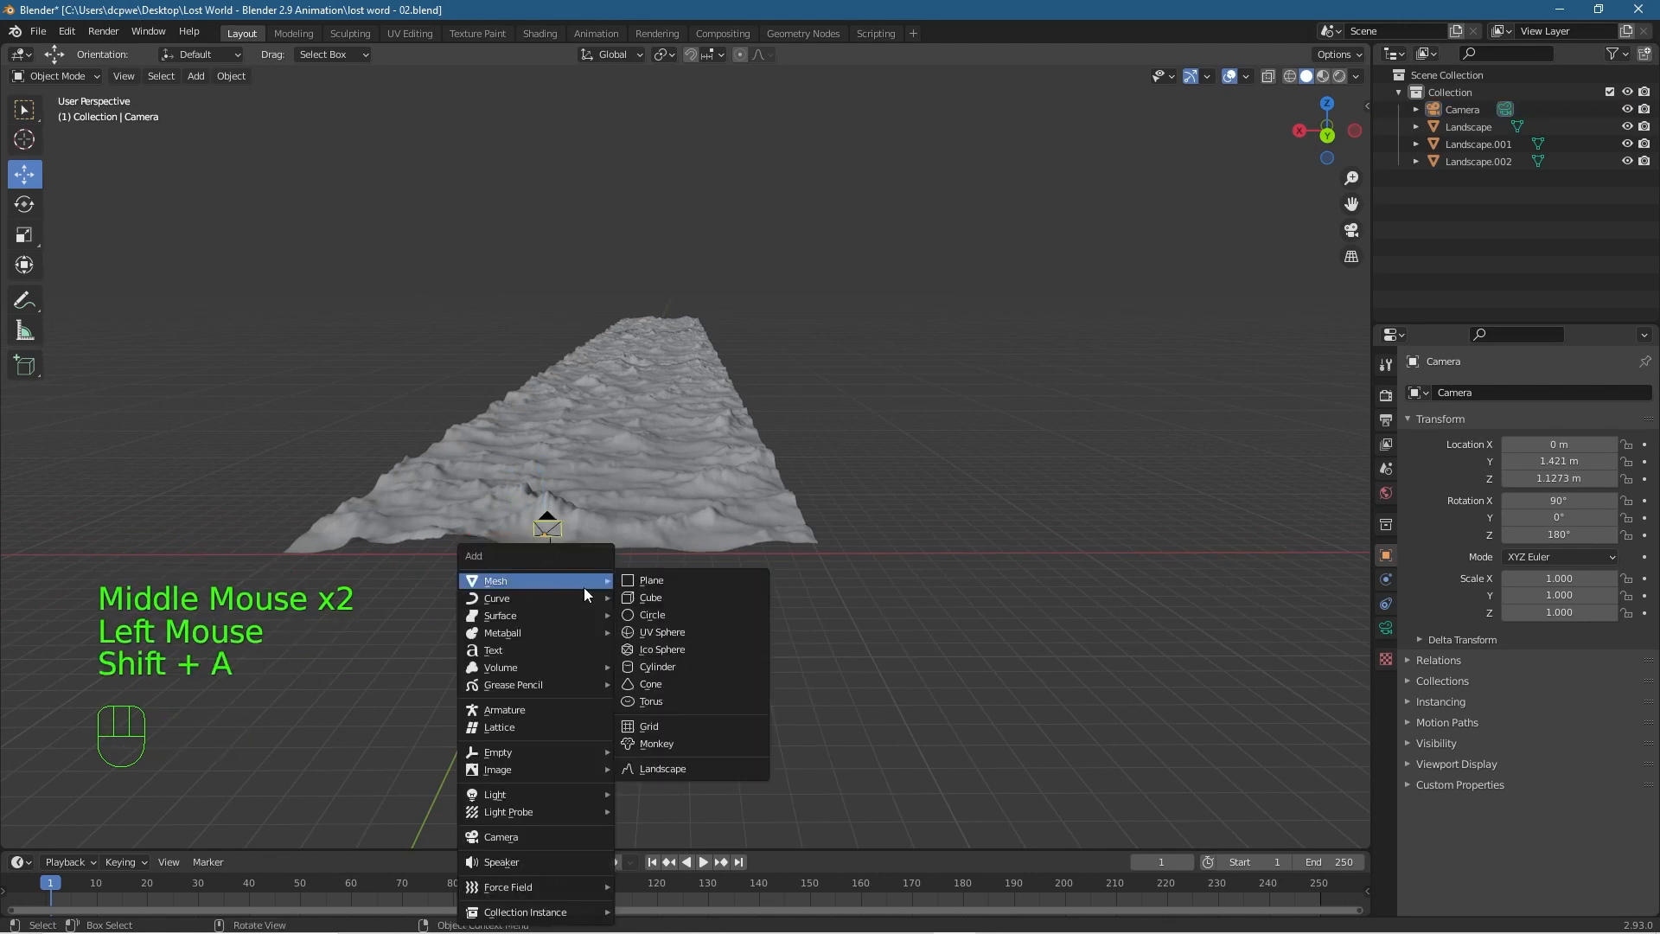
{"action": "left_click", "coordinate": [681, 666]}
Reduce the new cylinder to 12 vertices.
{"action": "scroll", "coordinate": [590, 575], "scroll_direction": "up", "scroll_amount": 1}
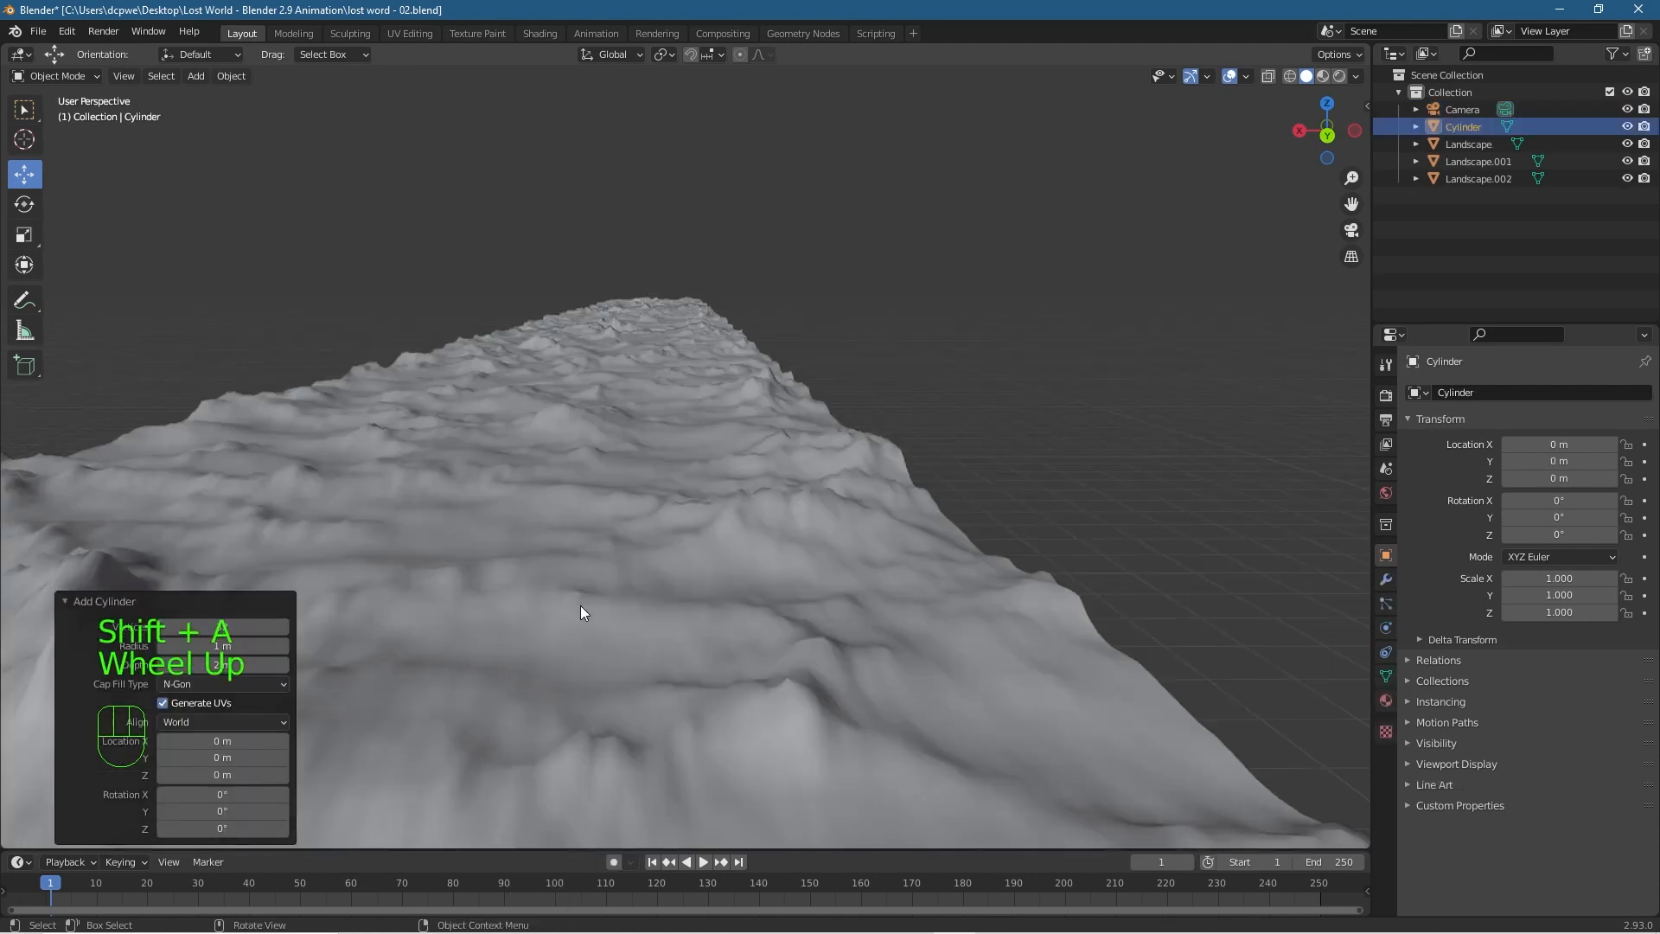
{"action": "scroll", "coordinate": [580, 605], "scroll_direction": "down", "scroll_amount": 1}
{"action": "middle_click_drag", "start_coordinate": [581, 605], "coordinate": [632, 602], "text": "shift"}
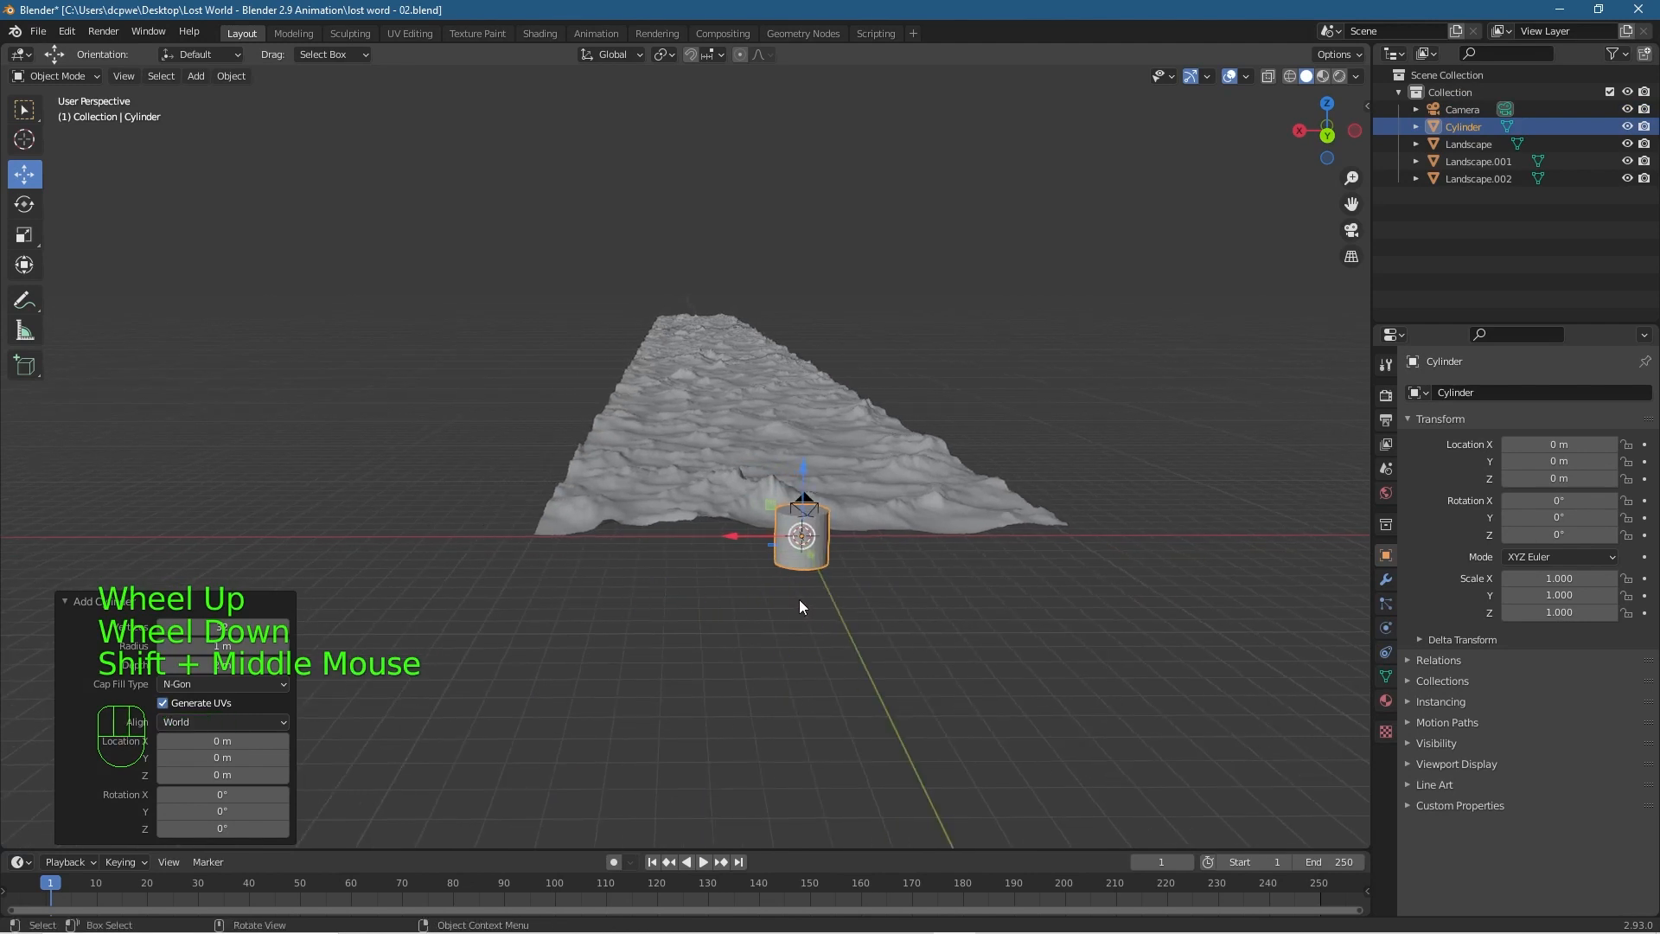
{"action": "mouse_move", "coordinate": [800, 602]}
{"action": "middle_mouse_down", "text": "ctrl"}
{"action": "mouse_move", "coordinate": [805, 572]}
{"action": "mouse_move", "coordinate": [825, 605]}
{"action": "mouse_move", "coordinate": [789, 585]}
{"action": "mouse_move", "coordinate": [798, 571]}
{"action": "middle_mouse_up", "text": "ctrl"}
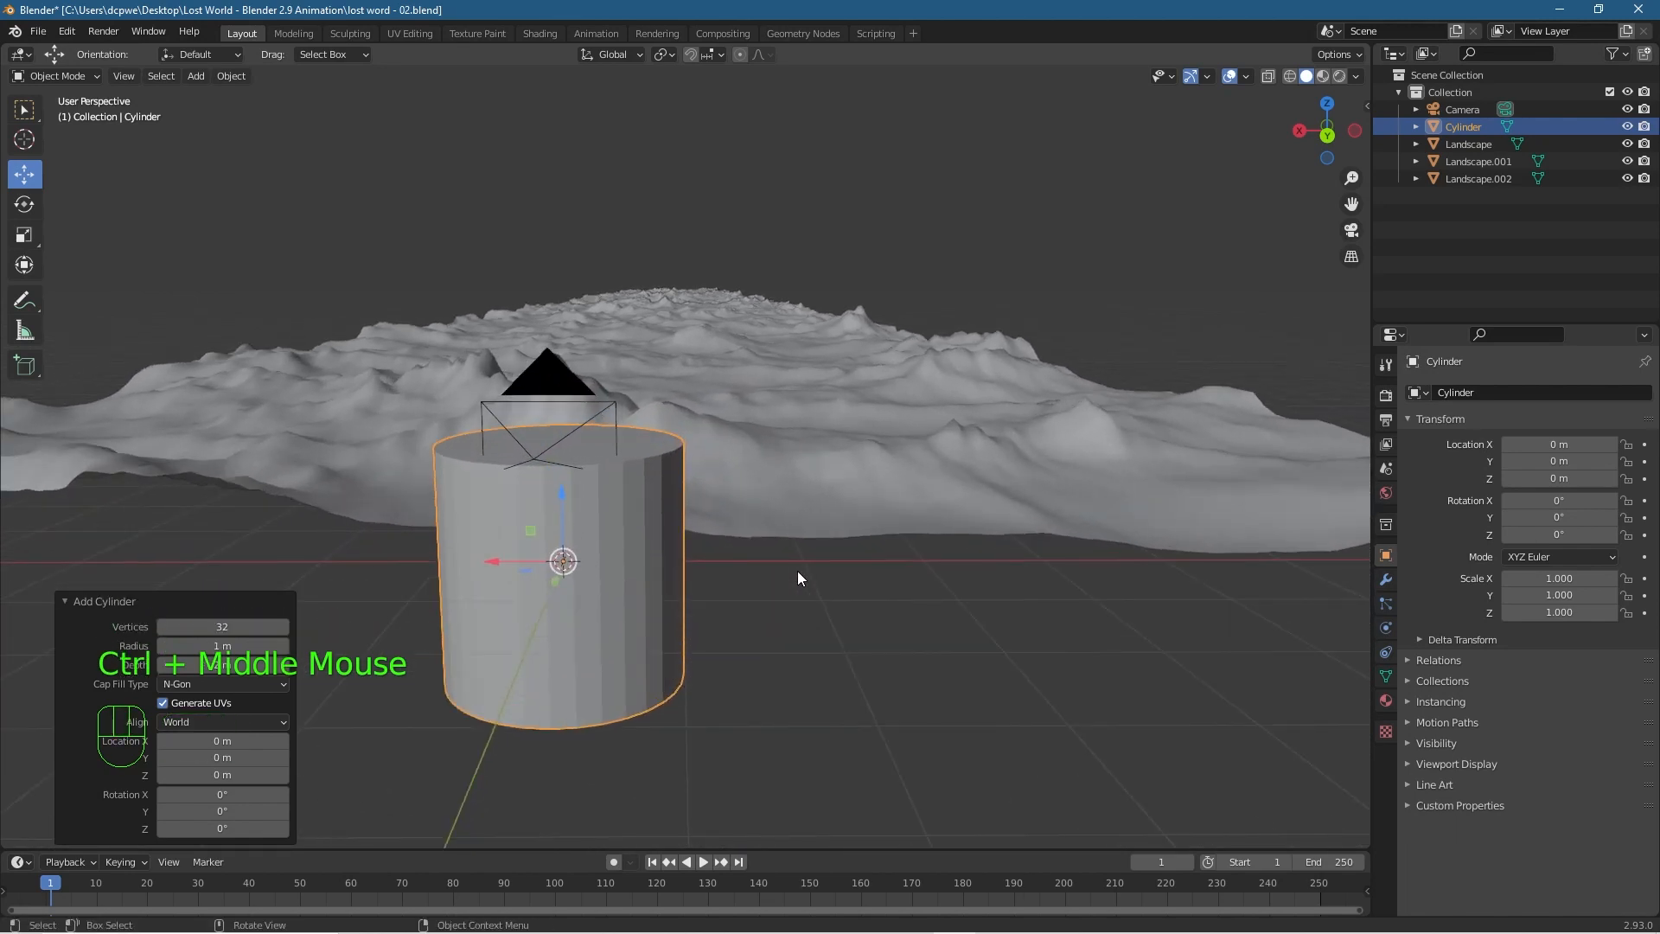
{"action": "scroll", "coordinate": [798, 578], "scroll_direction": "up", "scroll_amount": 1}
{"action": "scroll", "coordinate": [798, 577], "scroll_direction": "down", "scroll_amount": 2}
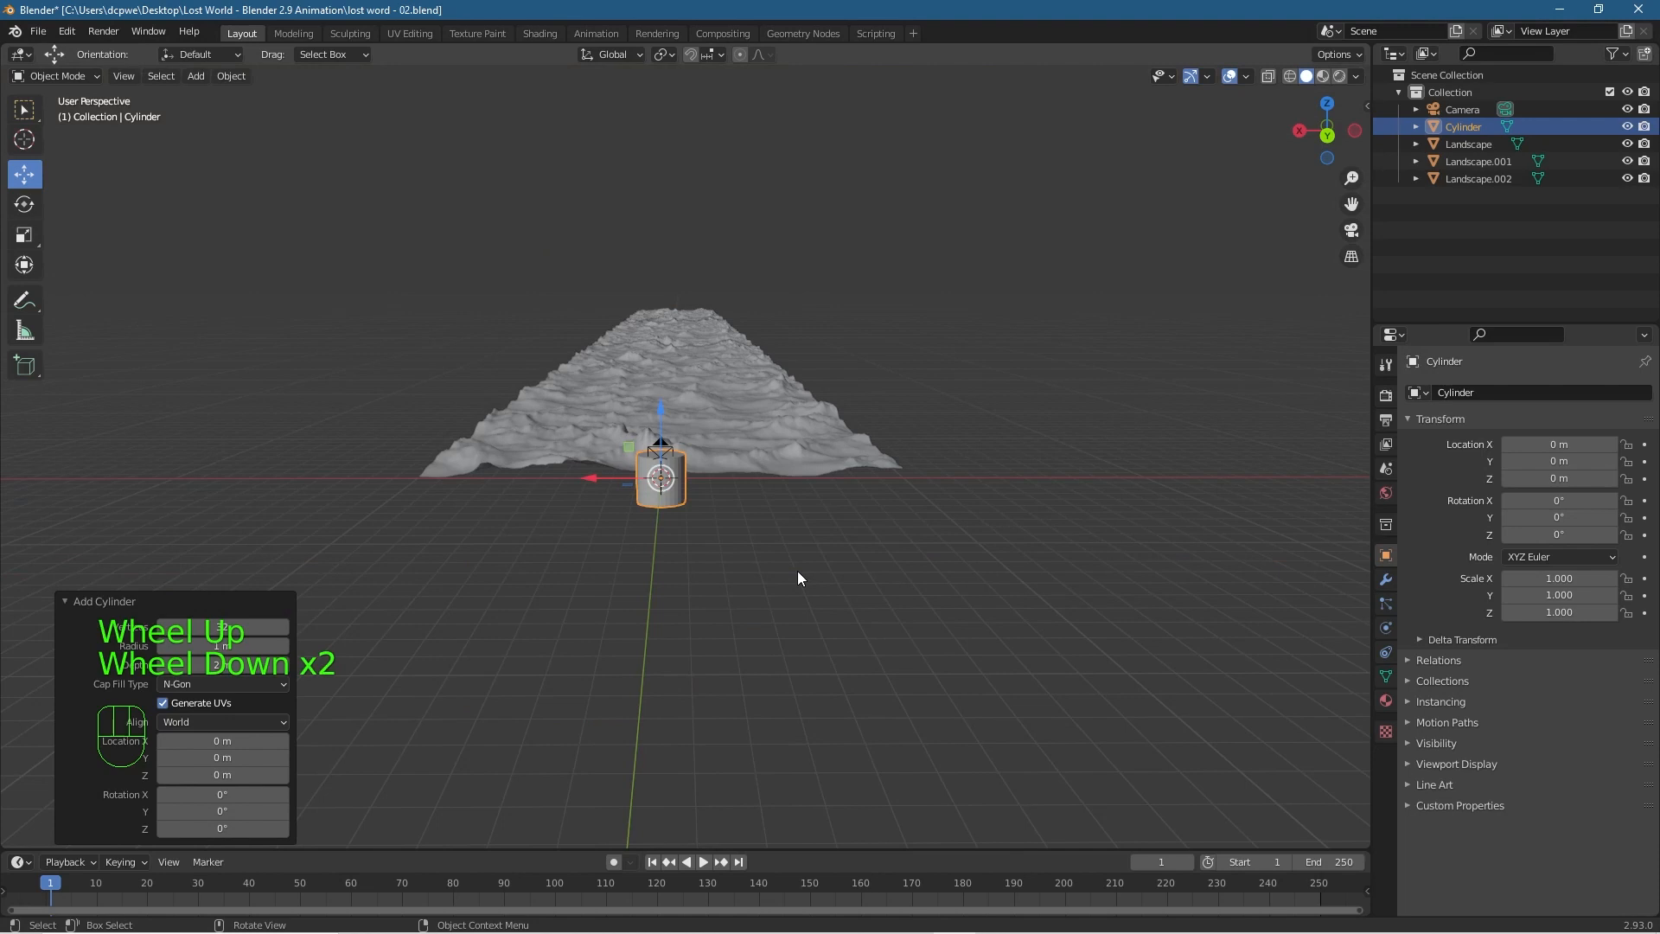
{"action": "scroll", "coordinate": [797, 577], "scroll_direction": "up", "scroll_amount": 1}
{"action": "scroll", "coordinate": [798, 578], "scroll_direction": "down", "scroll_amount": 1}
{"action": "scroll", "coordinate": [797, 577], "scroll_direction": "up", "scroll_amount": 1}
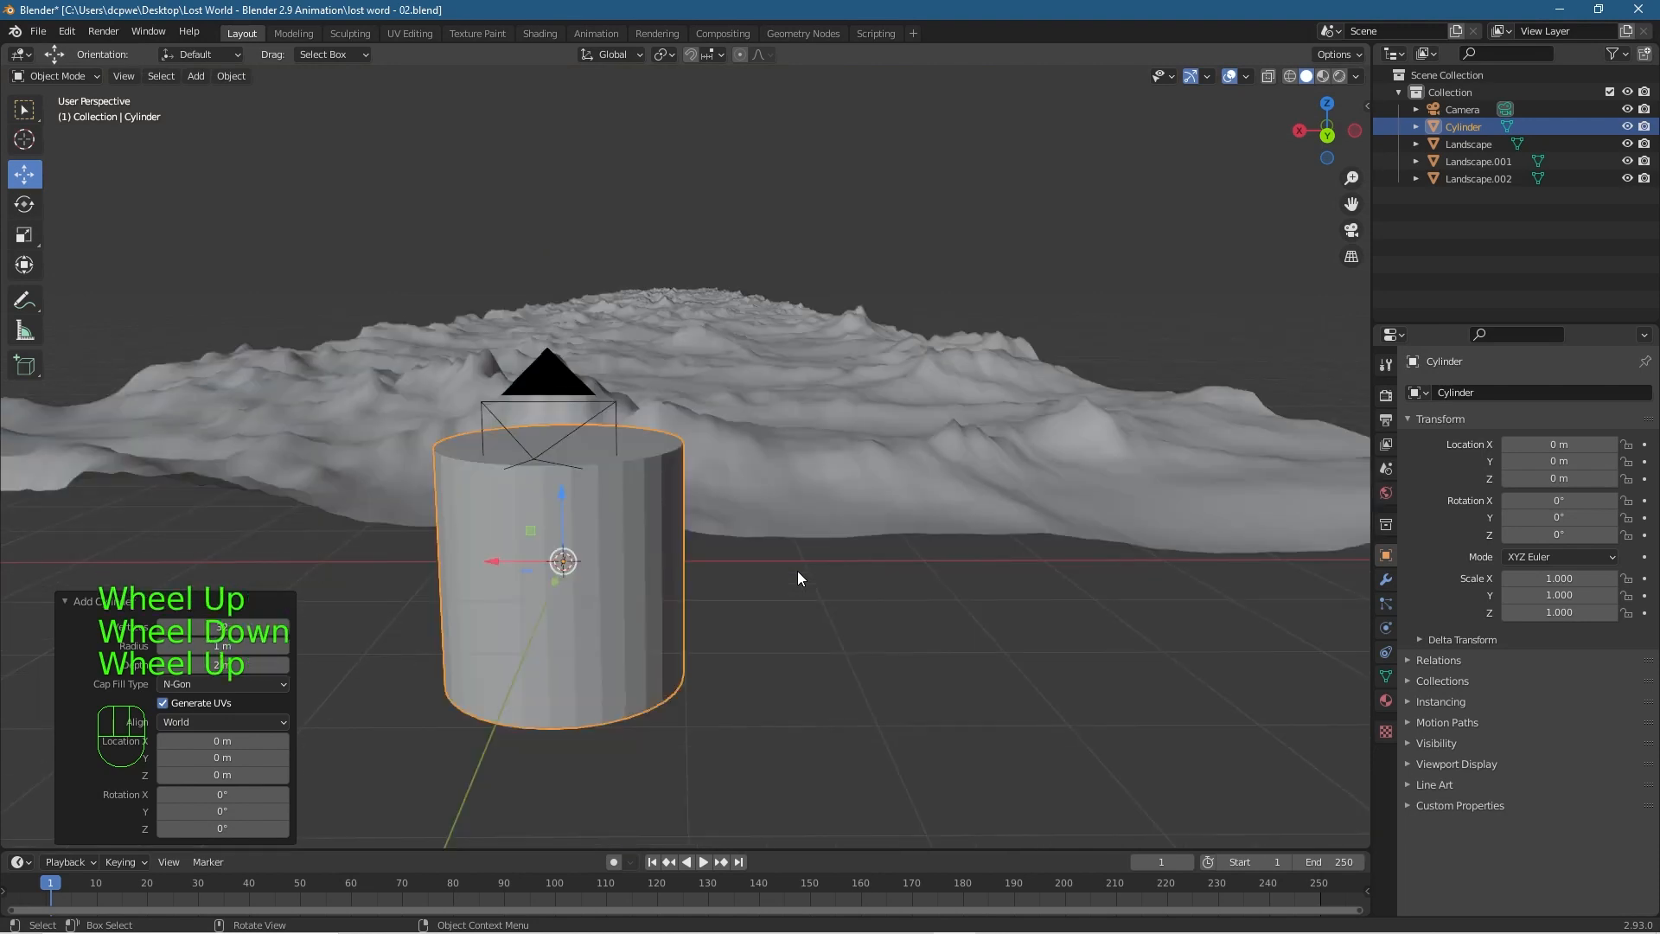
{"action": "middle_click_drag", "start_coordinate": [797, 572], "coordinate": [803, 573], "text": "ctrl"}
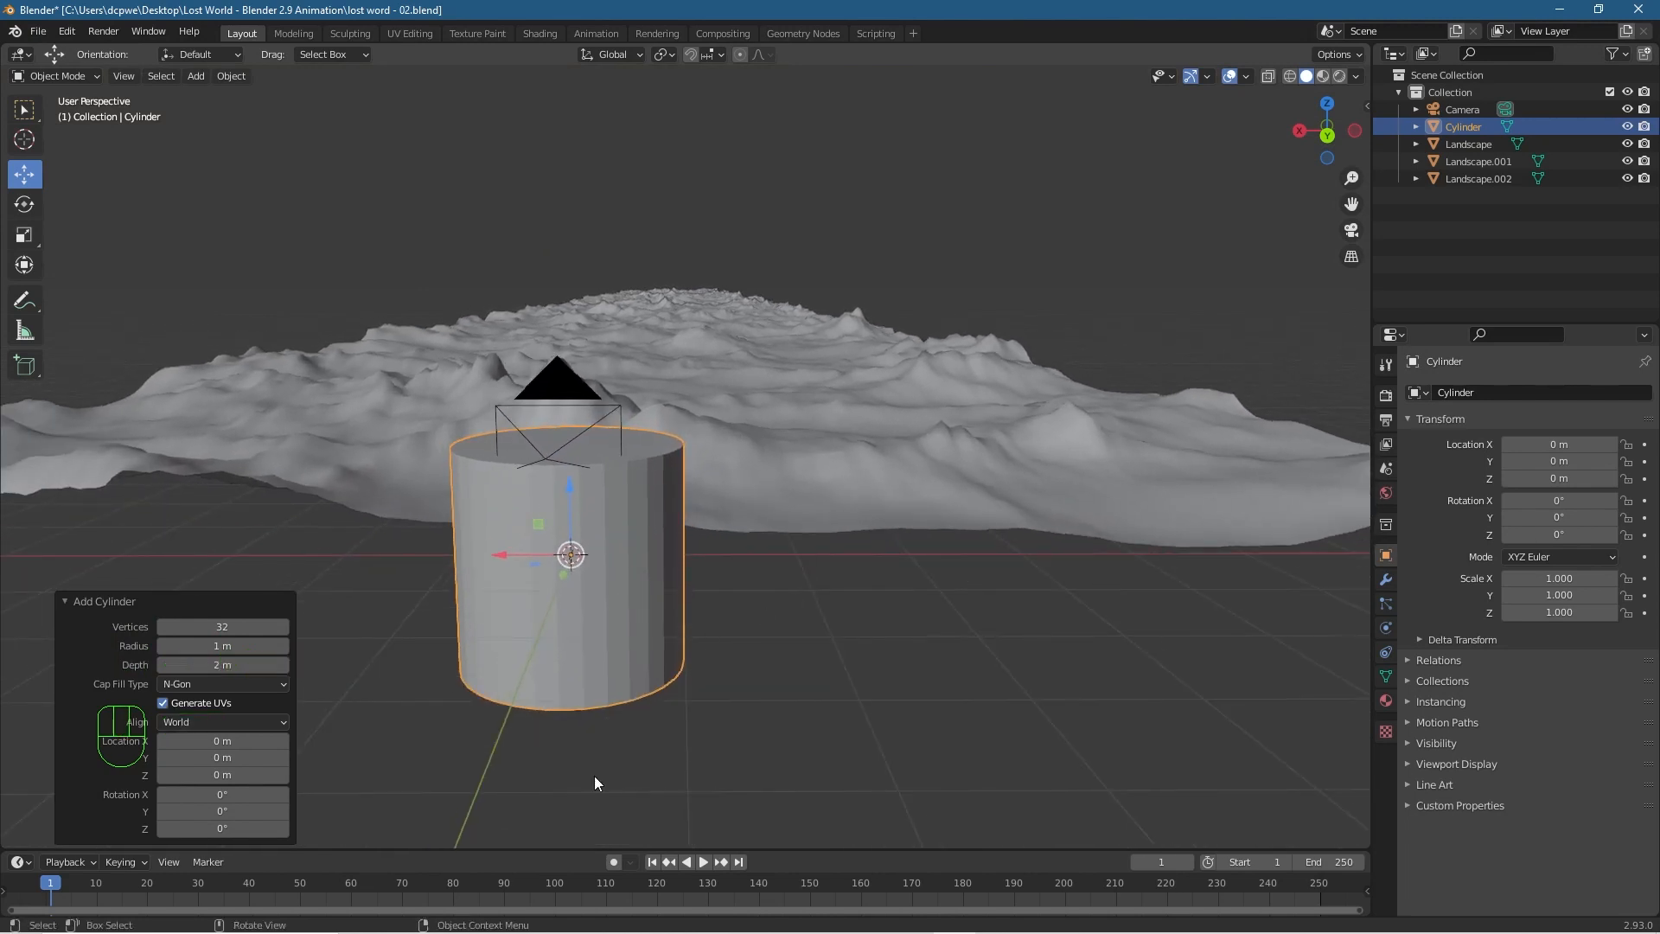
{"action": "left_click", "coordinate": [222, 626]}
{"action": "left_click_drag", "start_coordinate": [222, 626], "coordinate": [205, 626]}
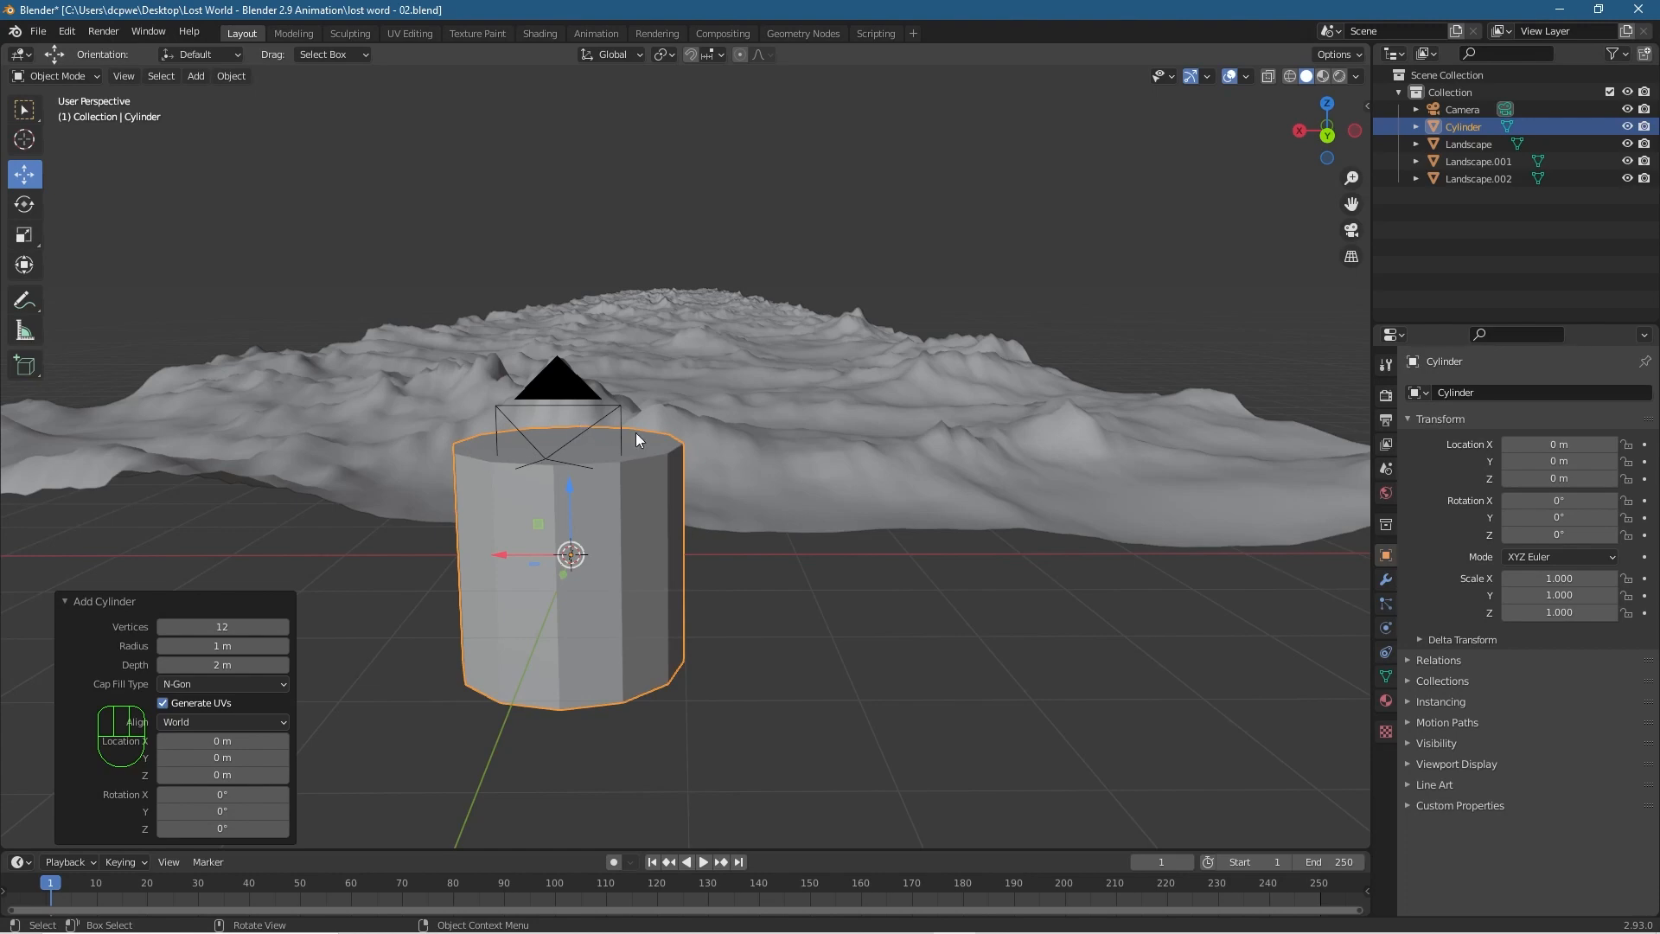
Rotate the cylinder 90° about the global X axis and flatten it to a Z scale of 0.400.
{"action": "middle_click_drag", "start_coordinate": [852, 660], "coordinate": [860, 577]}
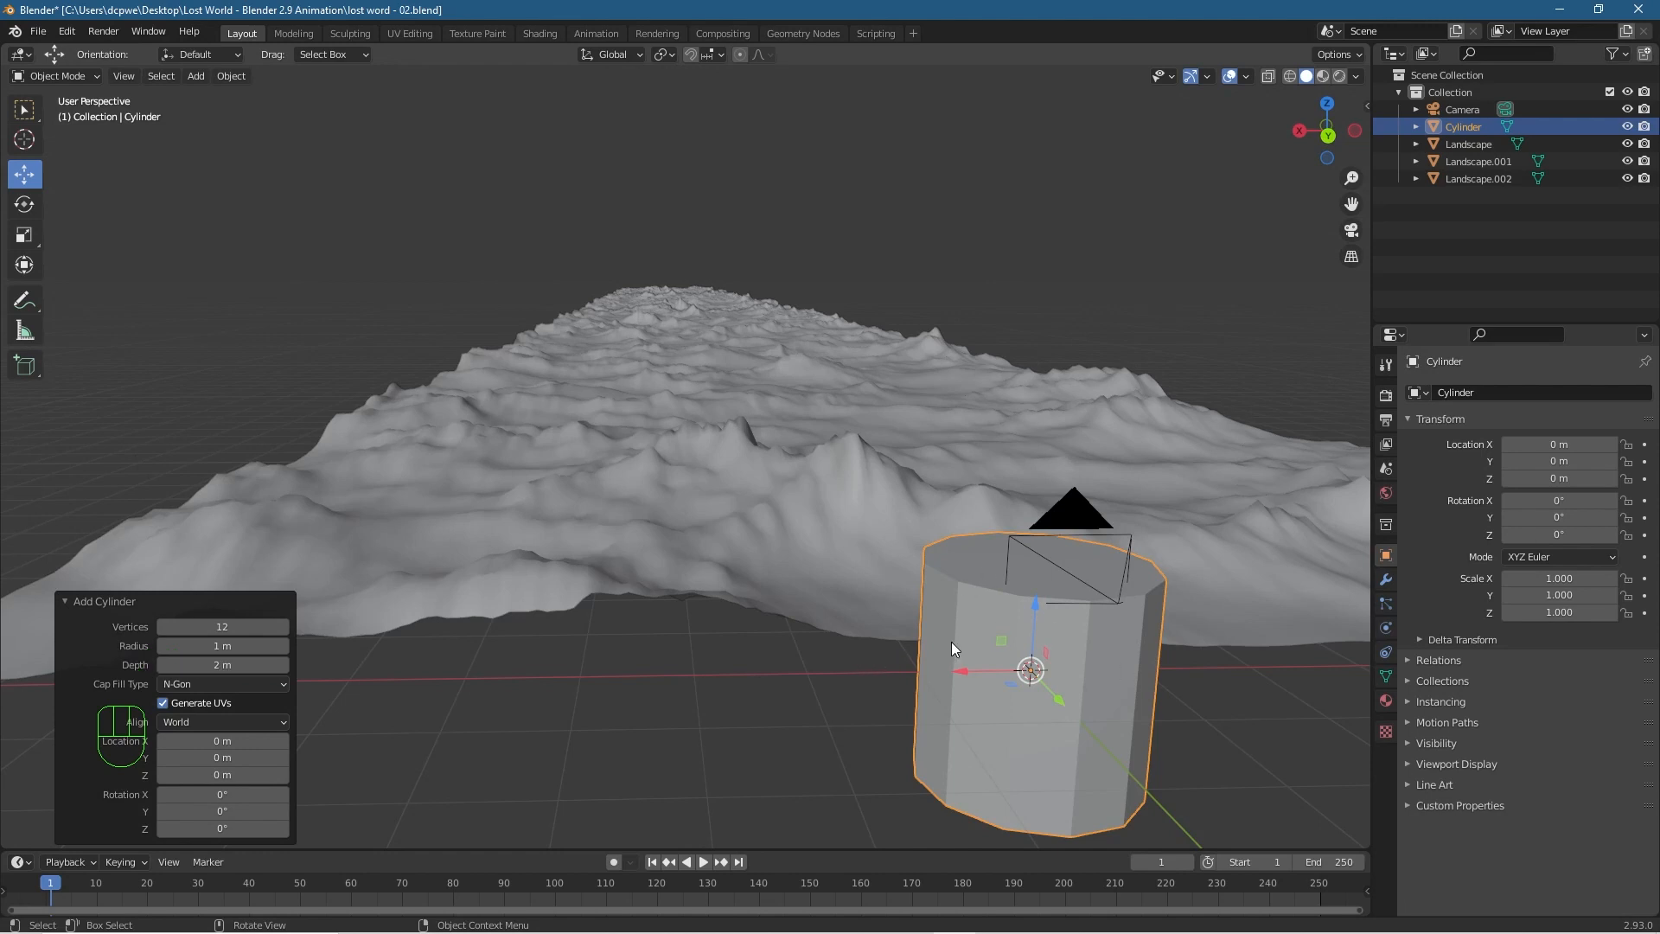
{"action": "key", "text": "r"}
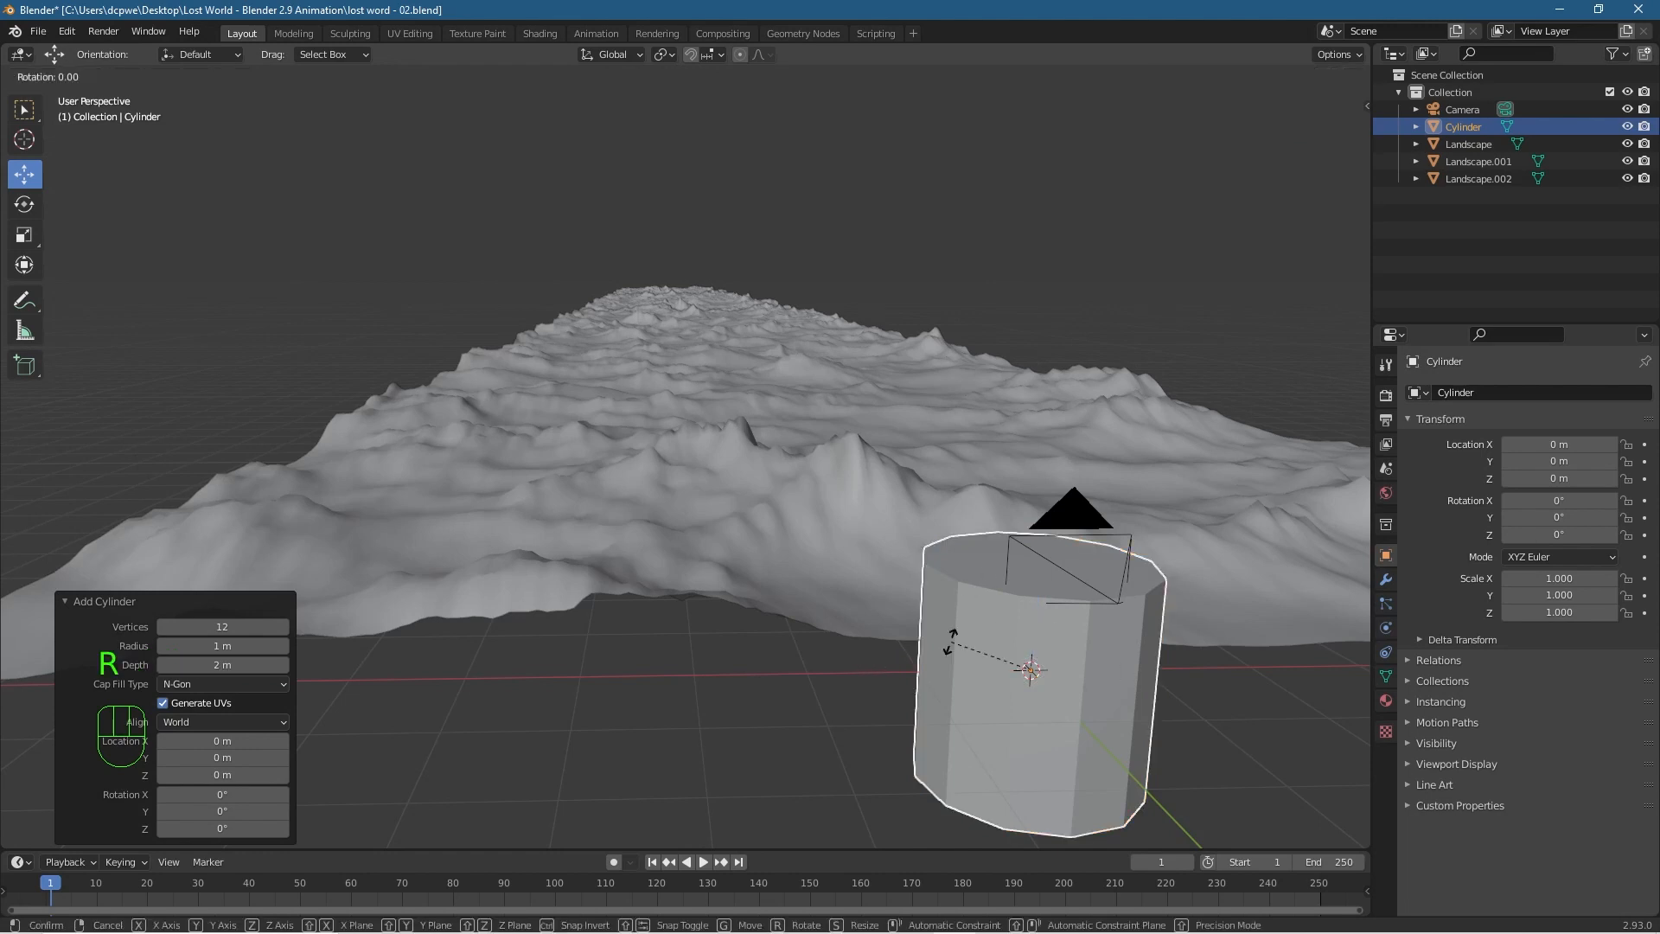
{"action": "type", "text": "x"}
{"action": "type", "text": "90"}
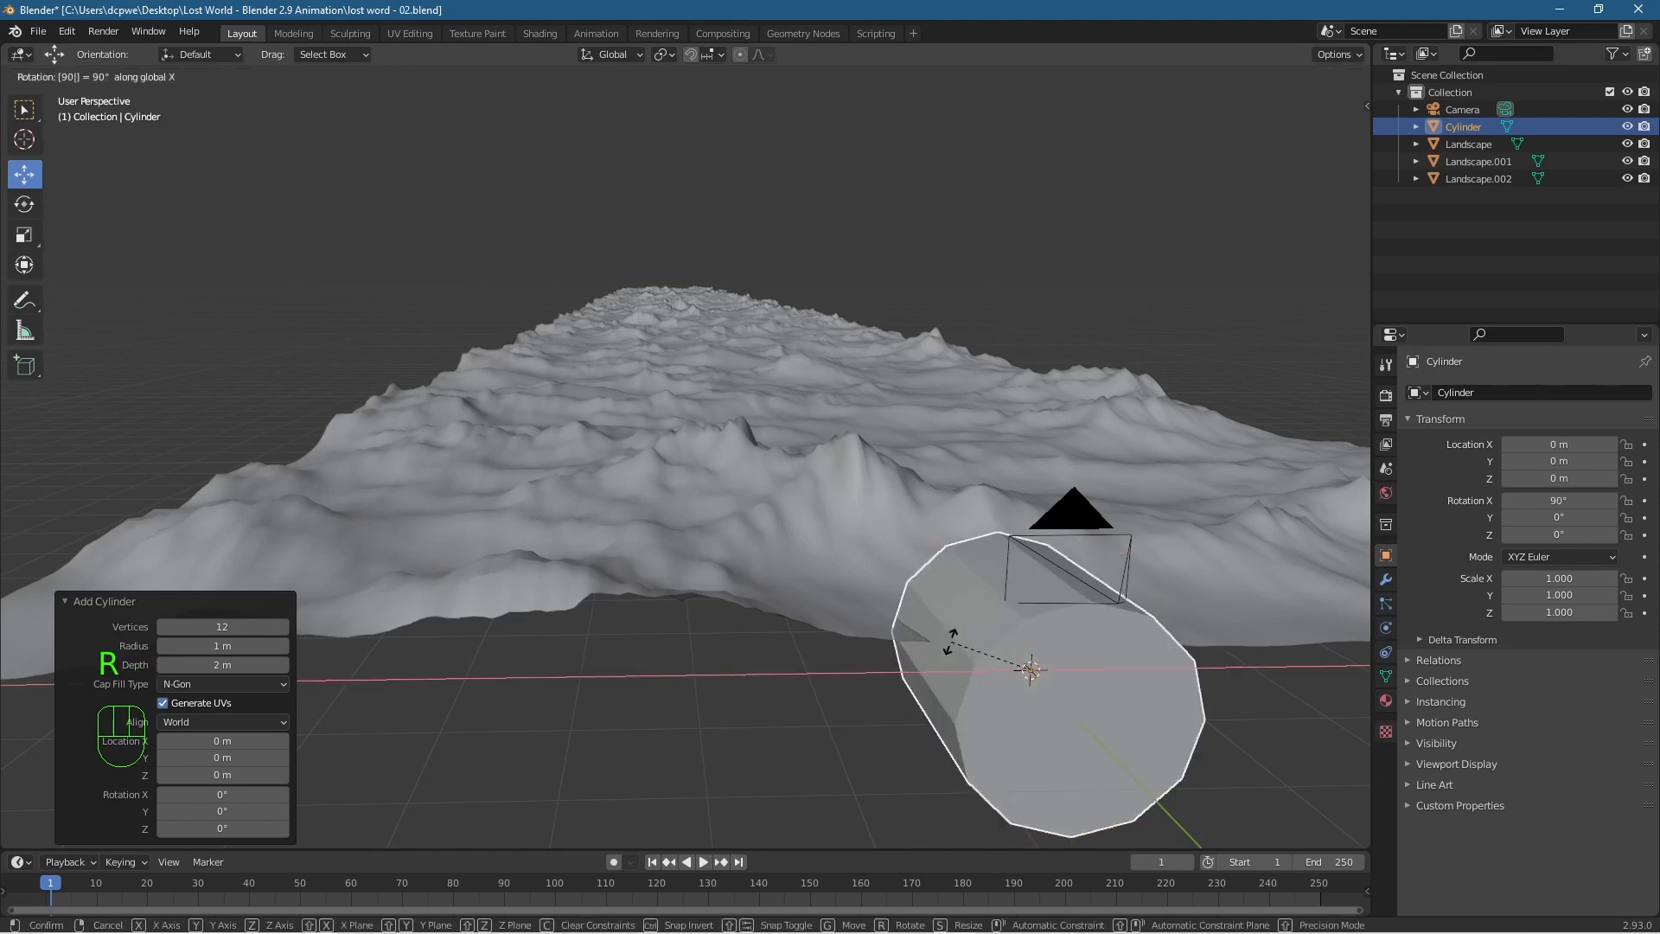
{"action": "key", "text": "Return"}
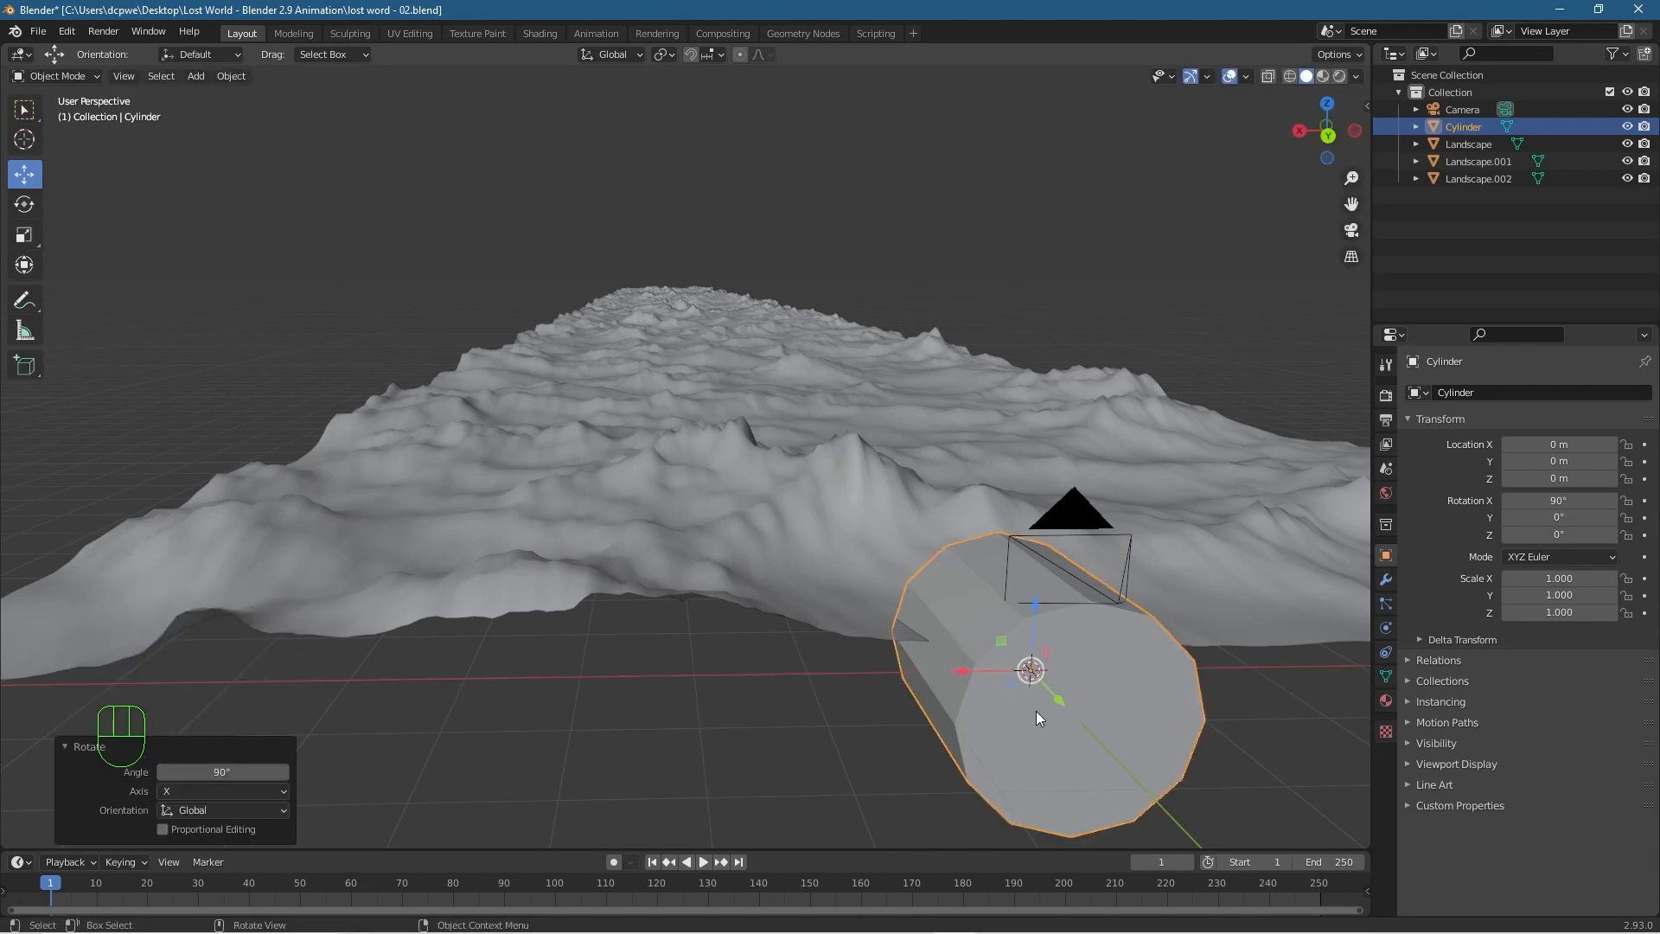
{"action": "left_click", "coordinate": [1422, 554]}
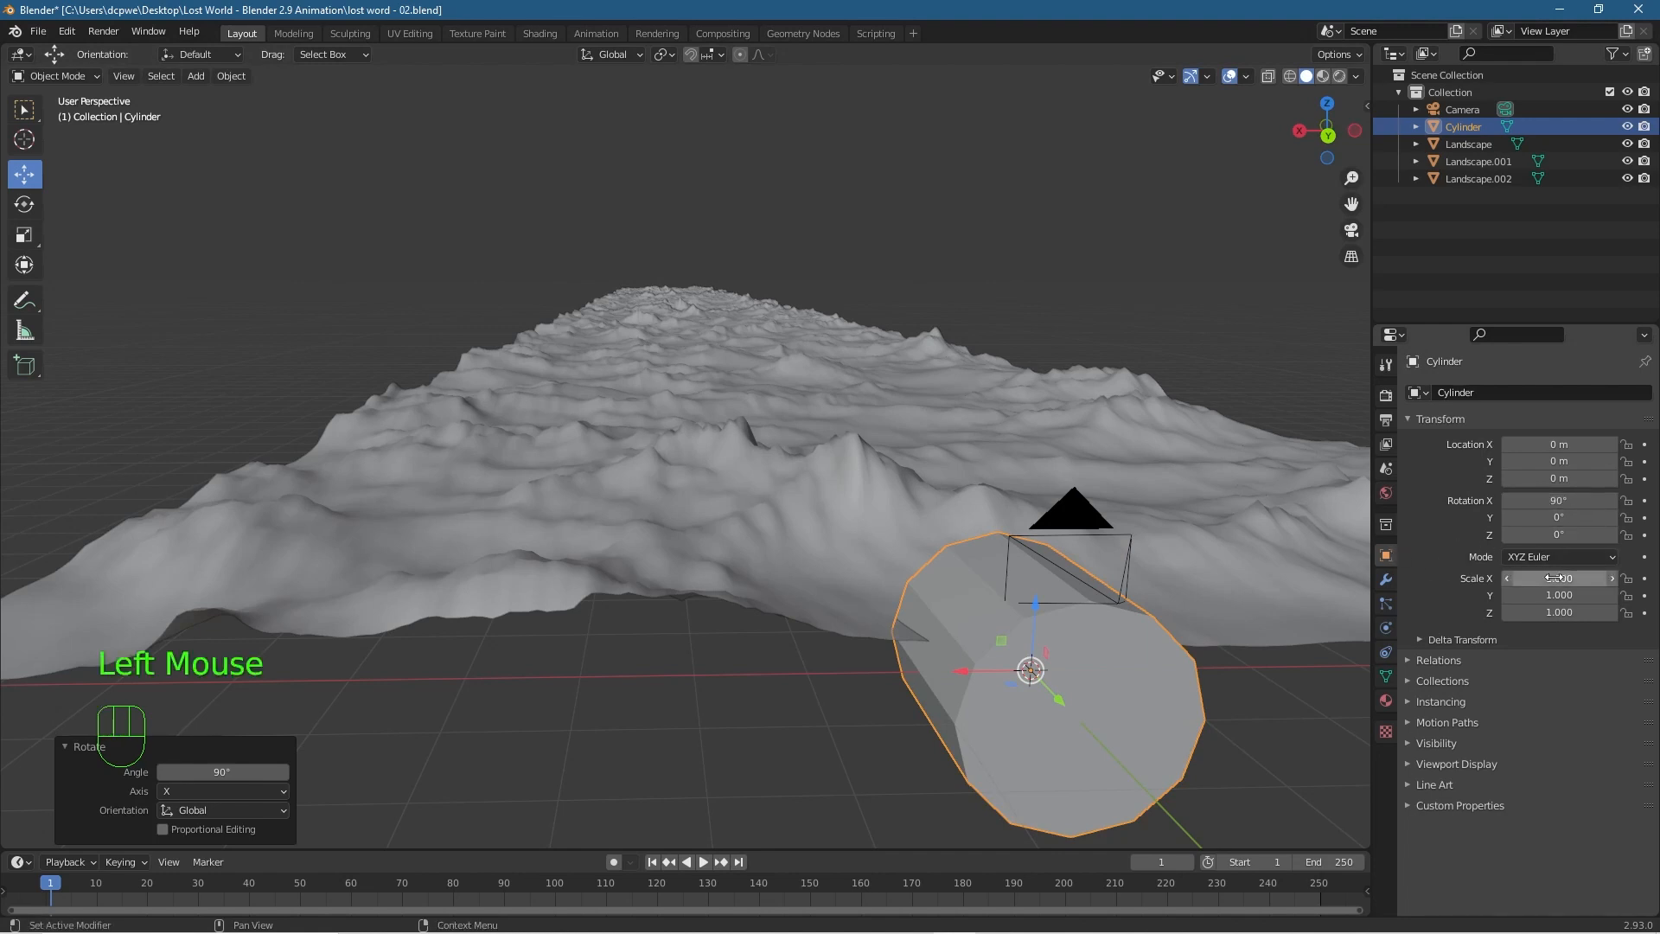
{"action": "left_click_drag", "start_coordinate": [1558, 620], "coordinate": [1487, 621]}
Check the Orbit & Pan and Zoom settings in the Navigation preferences, then close the preferences.
{"action": "middle_click_drag", "start_coordinate": [1088, 683], "coordinate": [813, 702]}
{"action": "scroll", "coordinate": [782, 685], "scroll_direction": "down", "scroll_amount": 2}
{"action": "scroll", "coordinate": [763, 675], "scroll_direction": "up", "scroll_amount": 2}
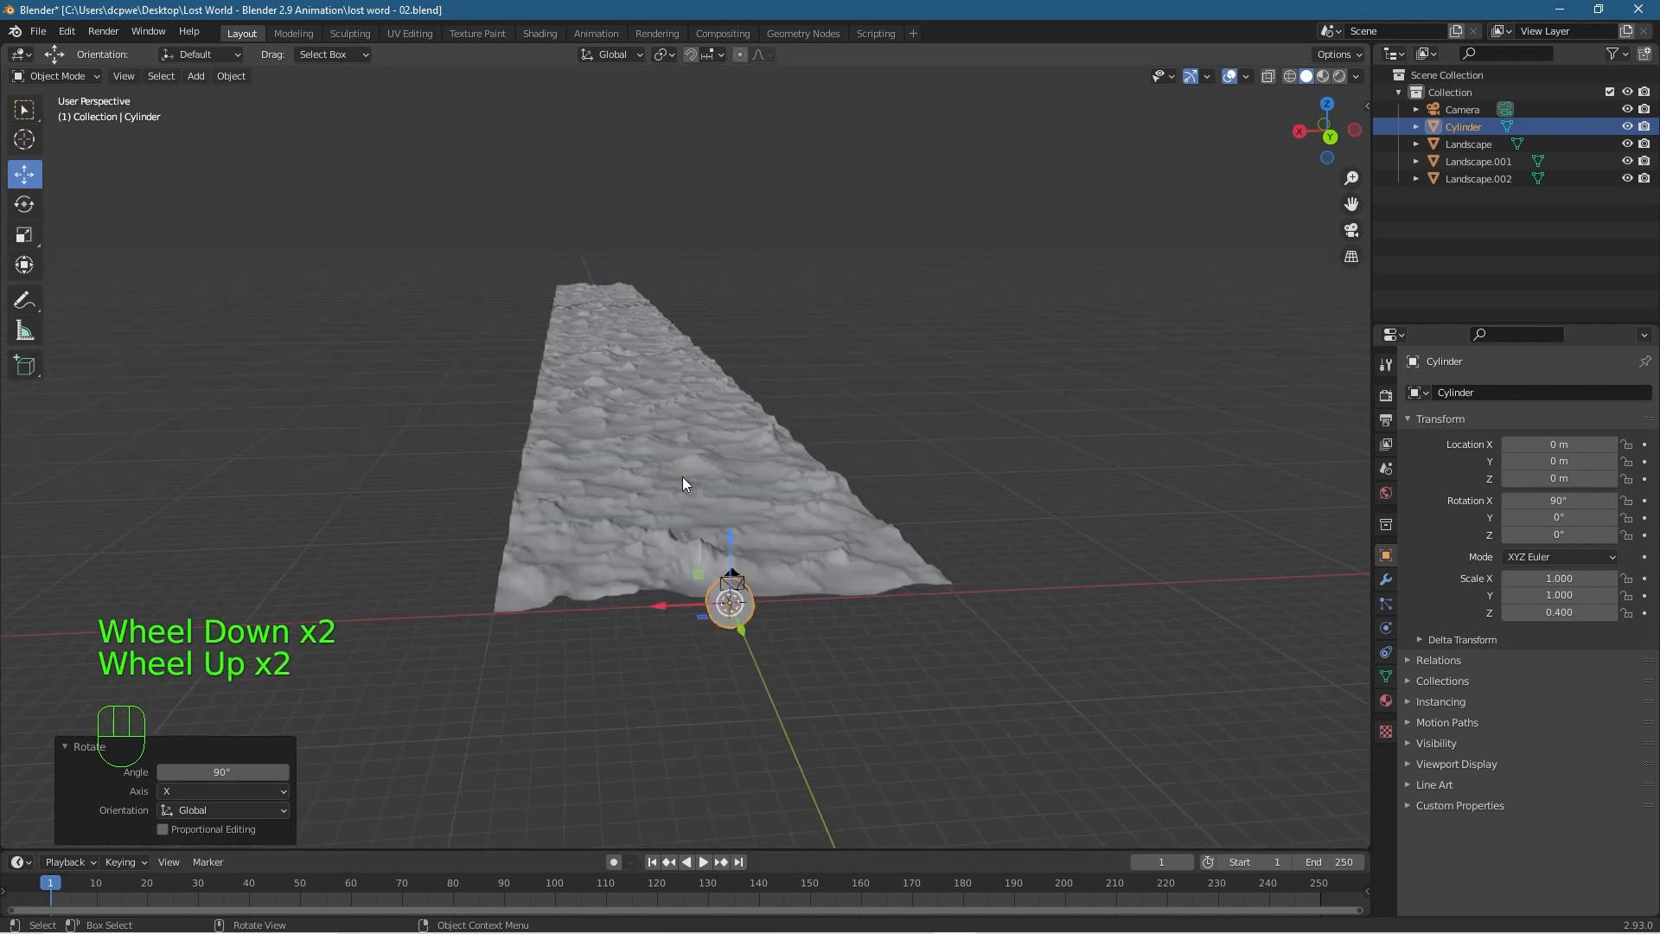
{"action": "left_click", "coordinate": [66, 32]}
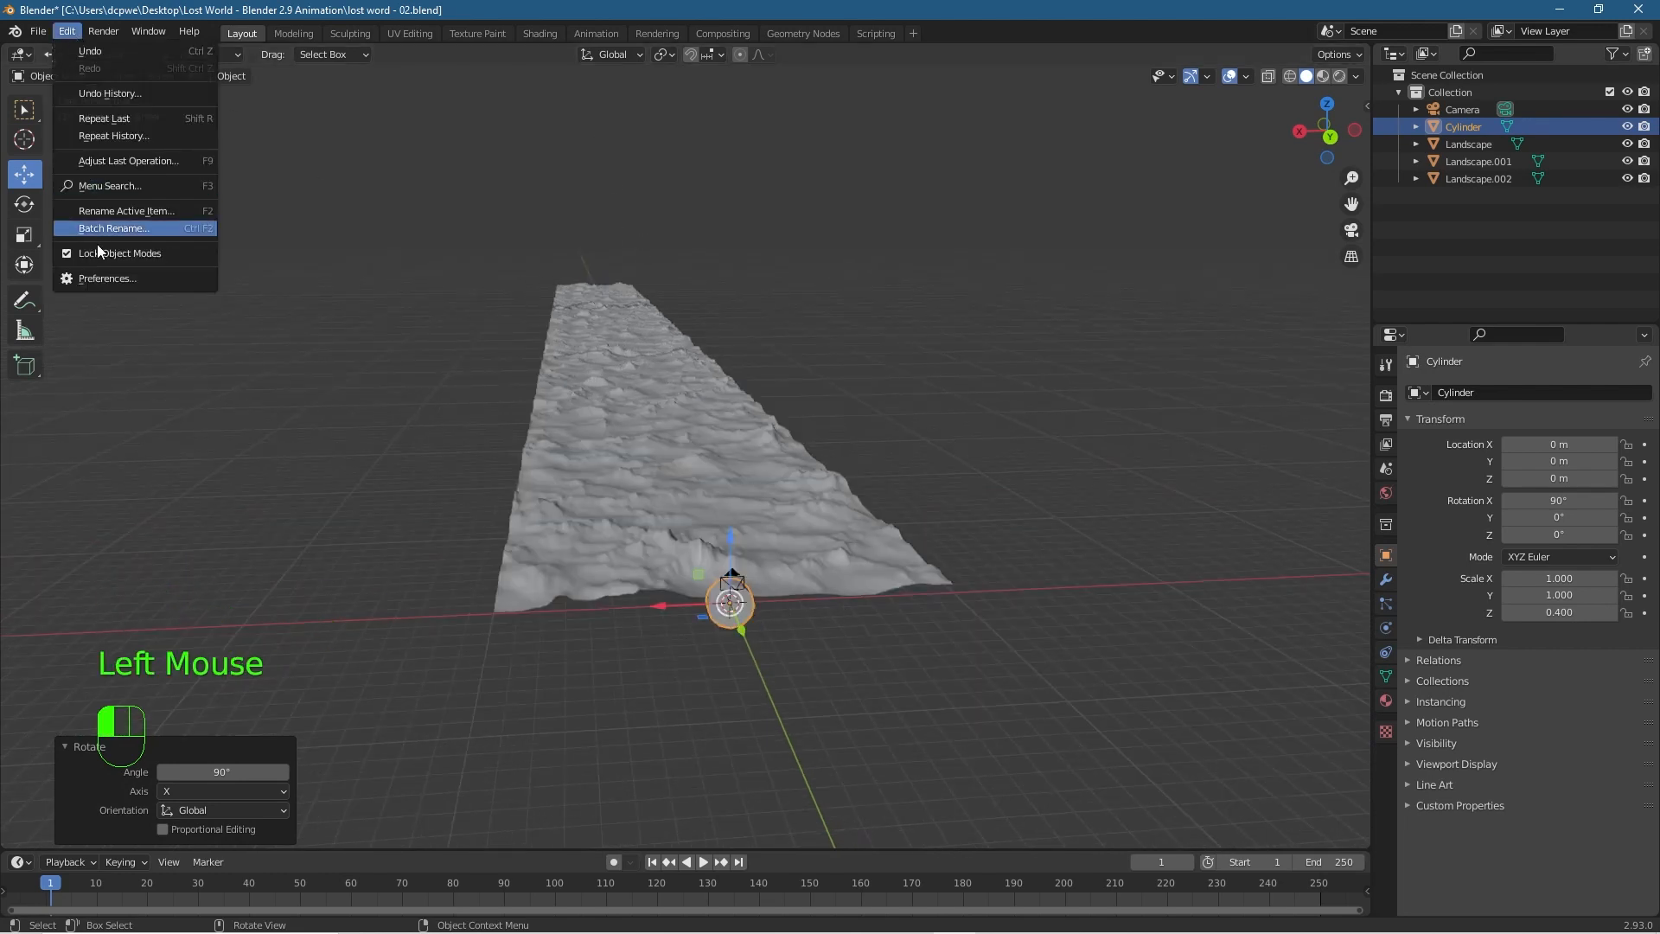
{"action": "left_click", "coordinate": [104, 278]}
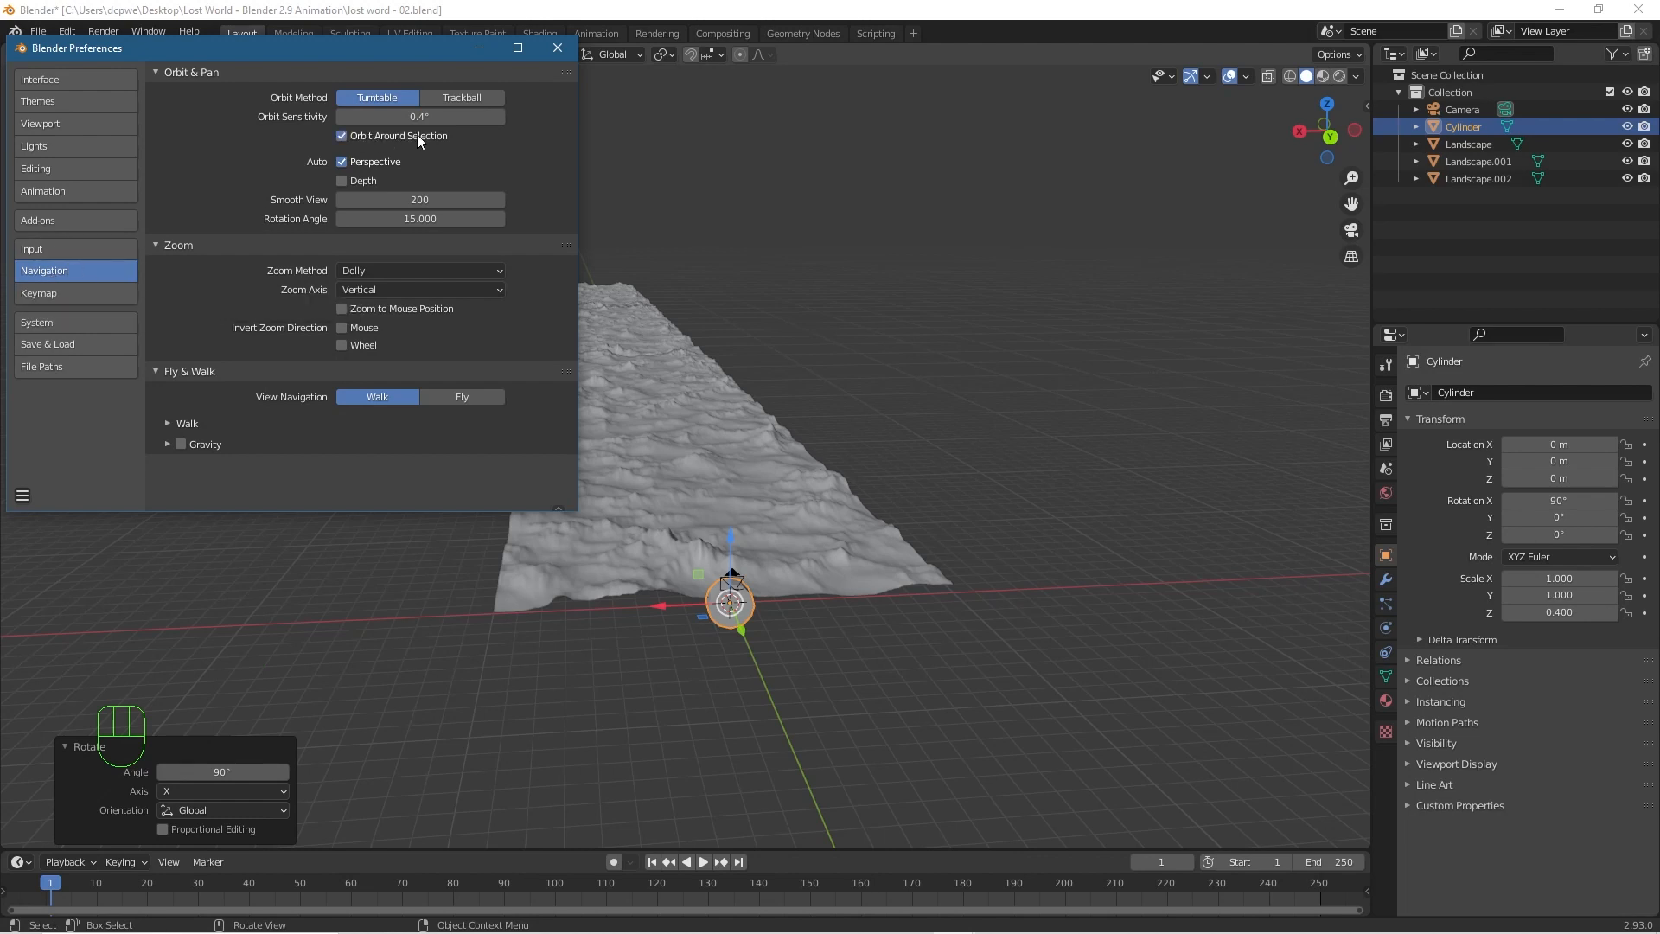
{"action": "left_click", "coordinate": [558, 48]}
Put the flattened cylinder in Edit Mode with face selection and nothing selected.
{"action": "scroll", "coordinate": [868, 636], "scroll_direction": "up", "scroll_amount": 5}
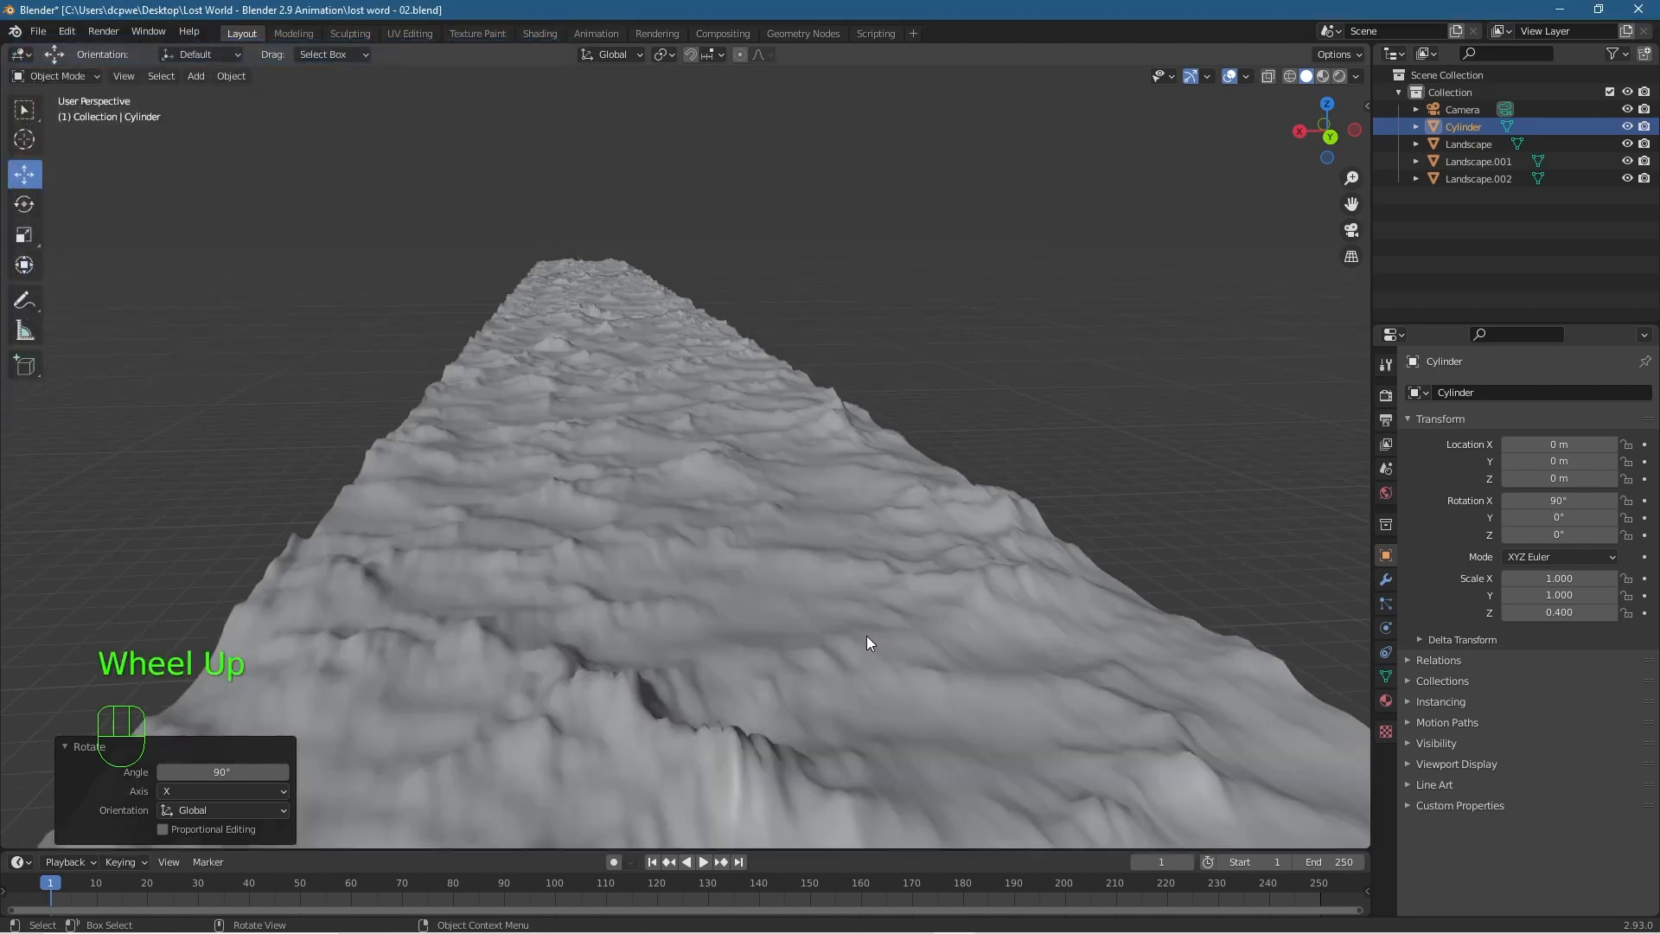
{"action": "scroll", "coordinate": [868, 642], "scroll_direction": "down", "scroll_amount": 5}
{"action": "left_click", "coordinate": [745, 640]}
{"action": "middle_click_drag", "start_coordinate": [746, 640], "coordinate": [78, 756], "text": "ctrl"}
{"action": "middle_click_drag", "start_coordinate": [977, 640], "coordinate": [941, 640], "text": "shift"}
{"action": "scroll", "coordinate": [771, 683], "scroll_direction": "up", "scroll_amount": 3}
{"action": "middle_click_drag", "start_coordinate": [825, 724], "coordinate": [828, 690], "text": "shift"}
{"action": "scroll", "coordinate": [828, 690], "scroll_direction": "down", "scroll_amount": 4}
{"action": "middle_click_drag", "start_coordinate": [779, 580], "coordinate": [776, 654], "text": "ctrl"}
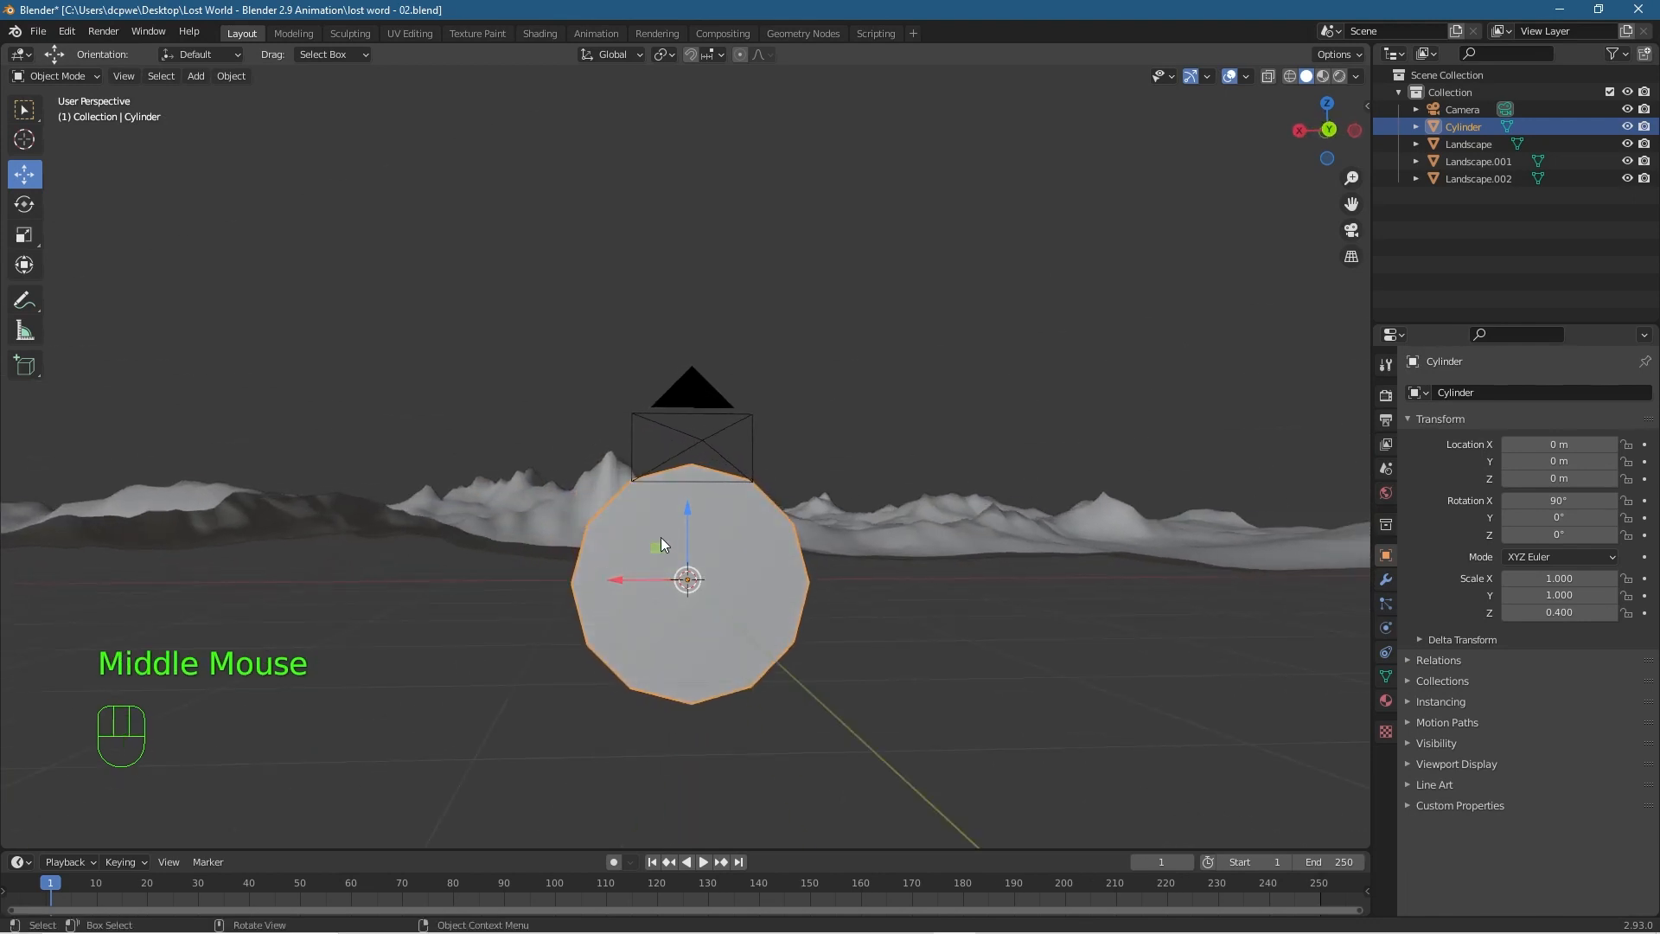
{"action": "left_click", "coordinate": [633, 526]}
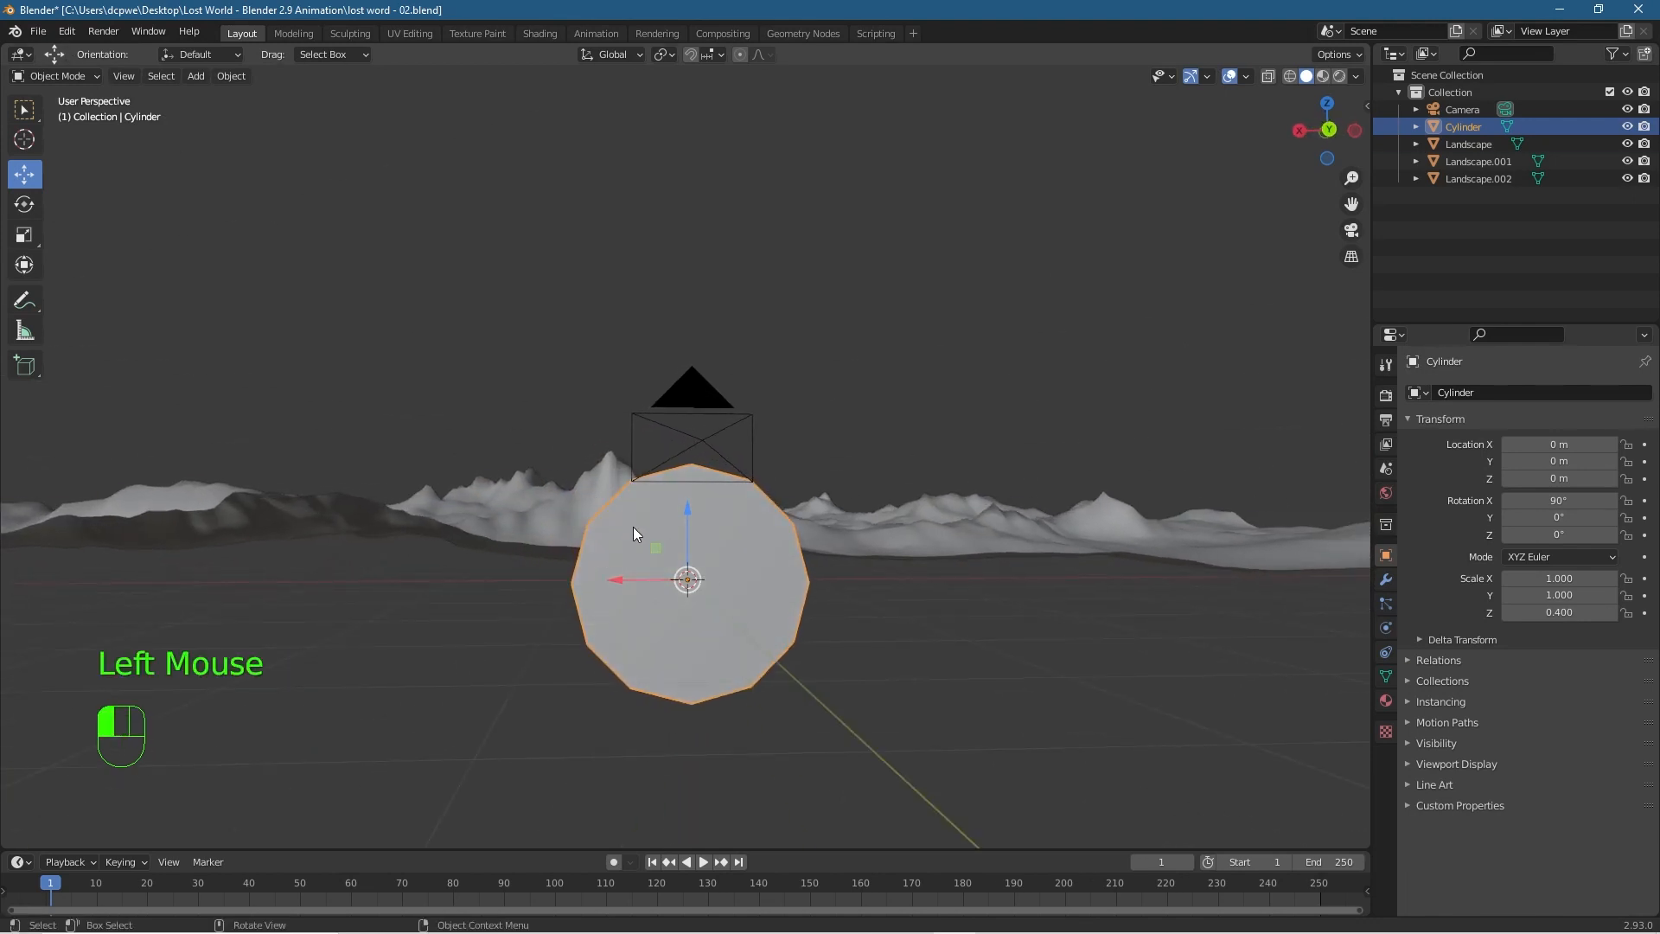
{"action": "left_click", "coordinate": [706, 658]}
{"action": "left_click", "coordinate": [69, 81]}
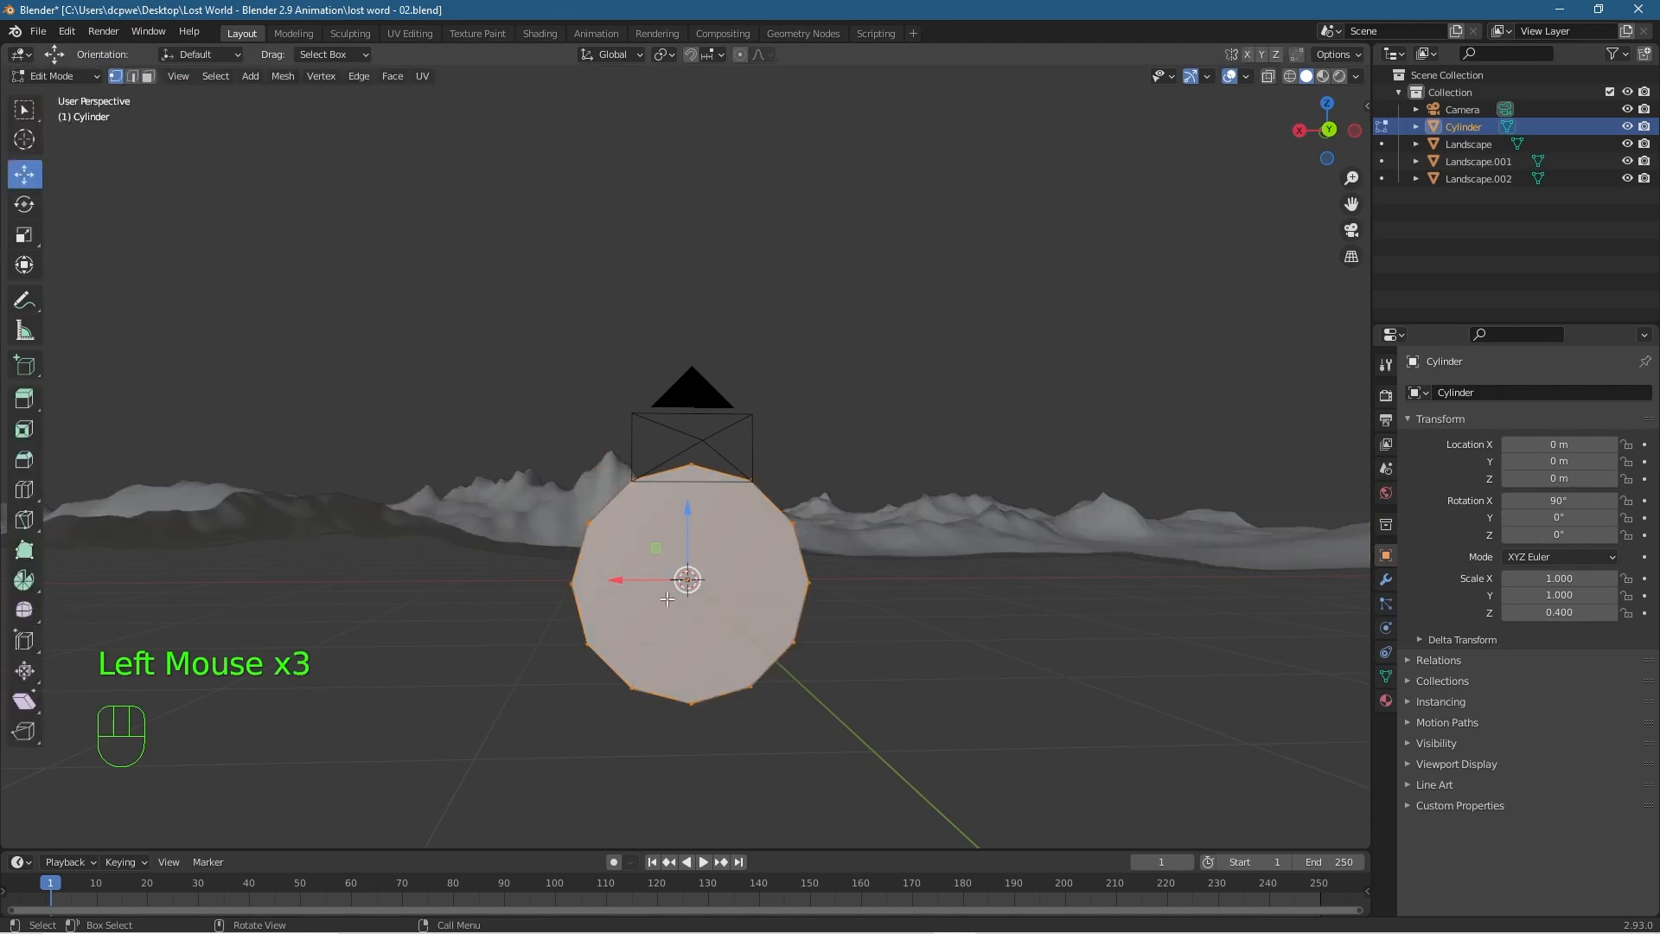
{"action": "left_click", "coordinate": [148, 77]}
{"action": "left_click", "coordinate": [480, 680]}
{"action": "left_click", "coordinate": [406, 560]}
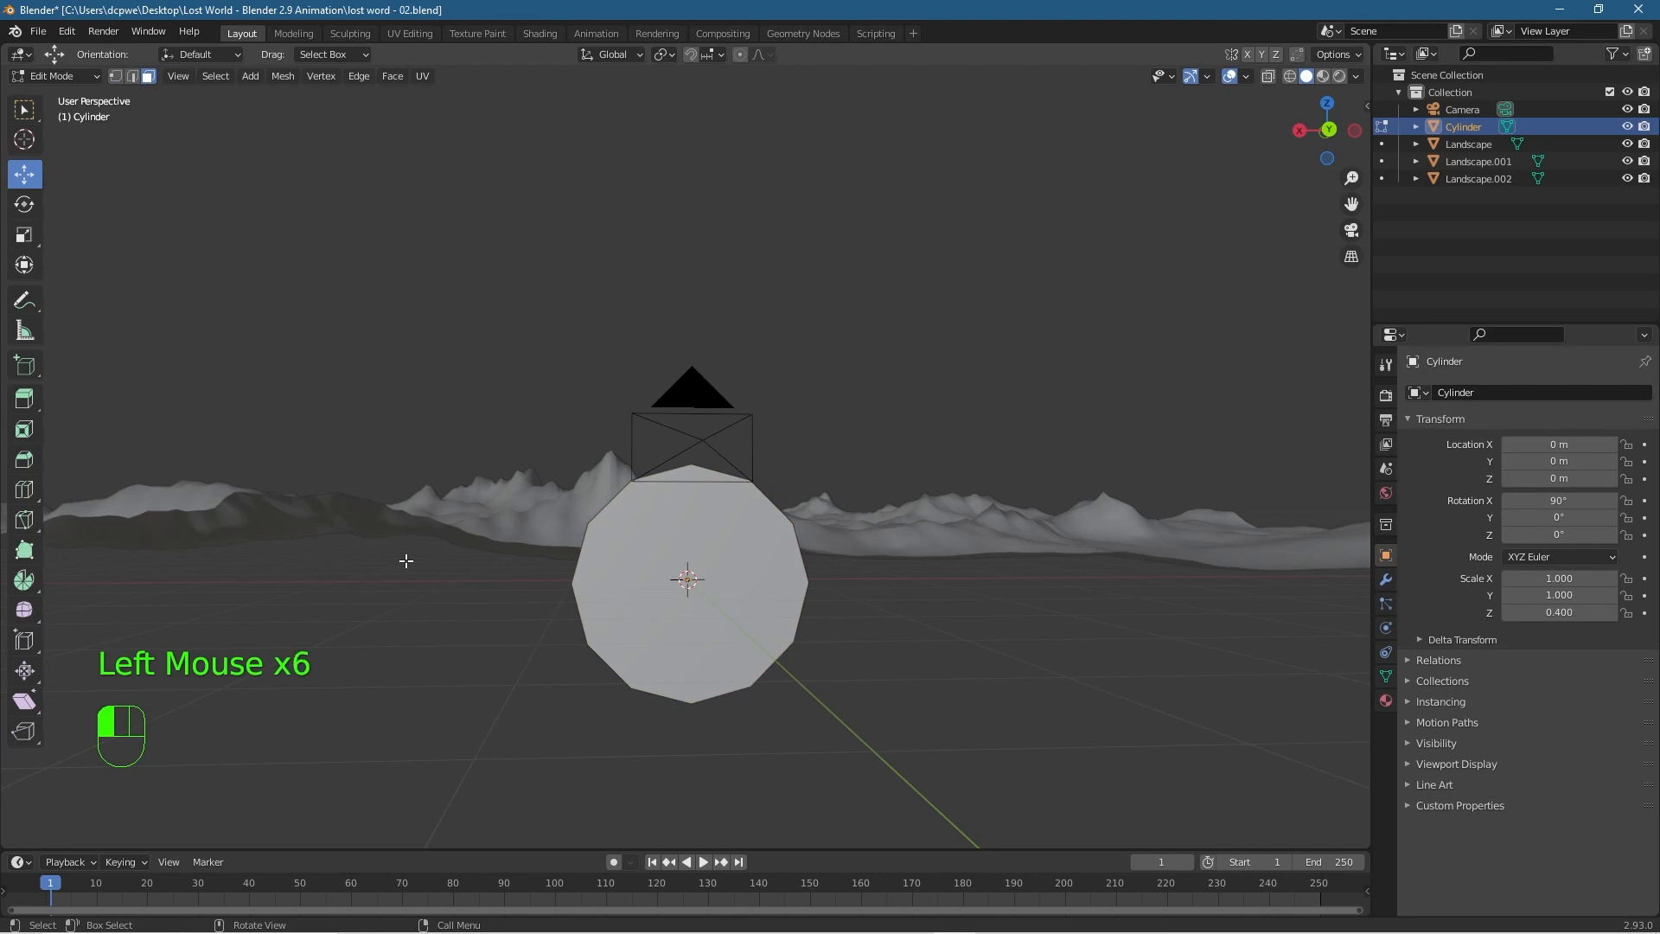
Delete the cylinder's front and back cap faces so that only the outer ring remains.
{"action": "left_click", "coordinate": [658, 556]}
{"action": "key", "text": "Delete"}
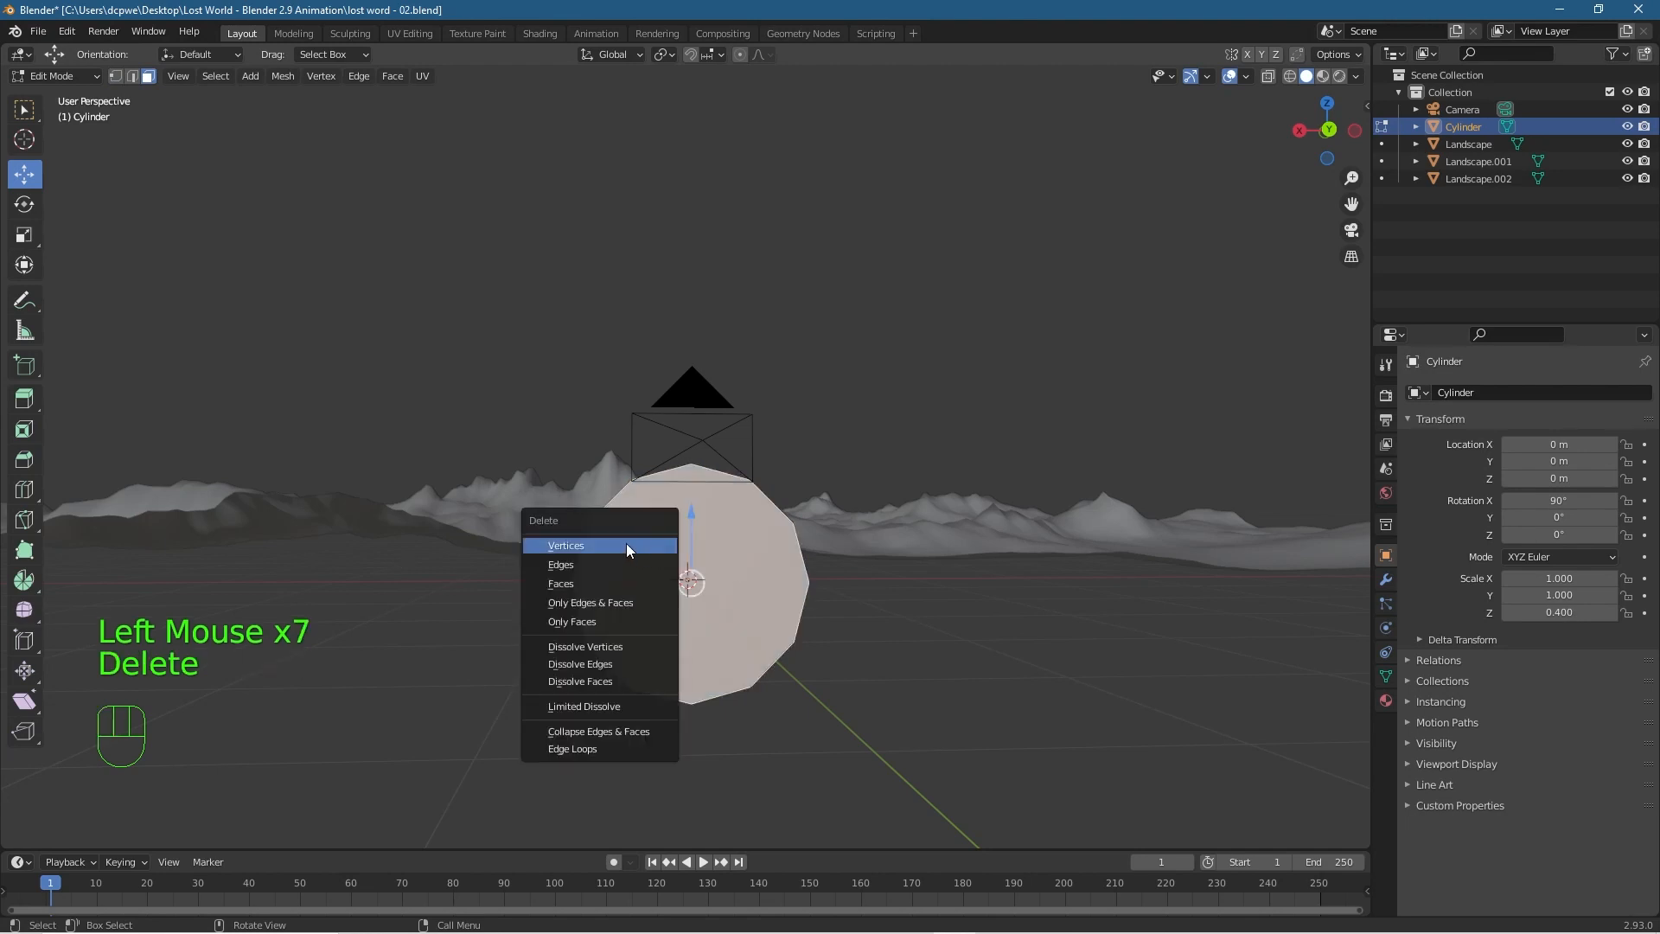
{"action": "left_click", "coordinate": [585, 581]}
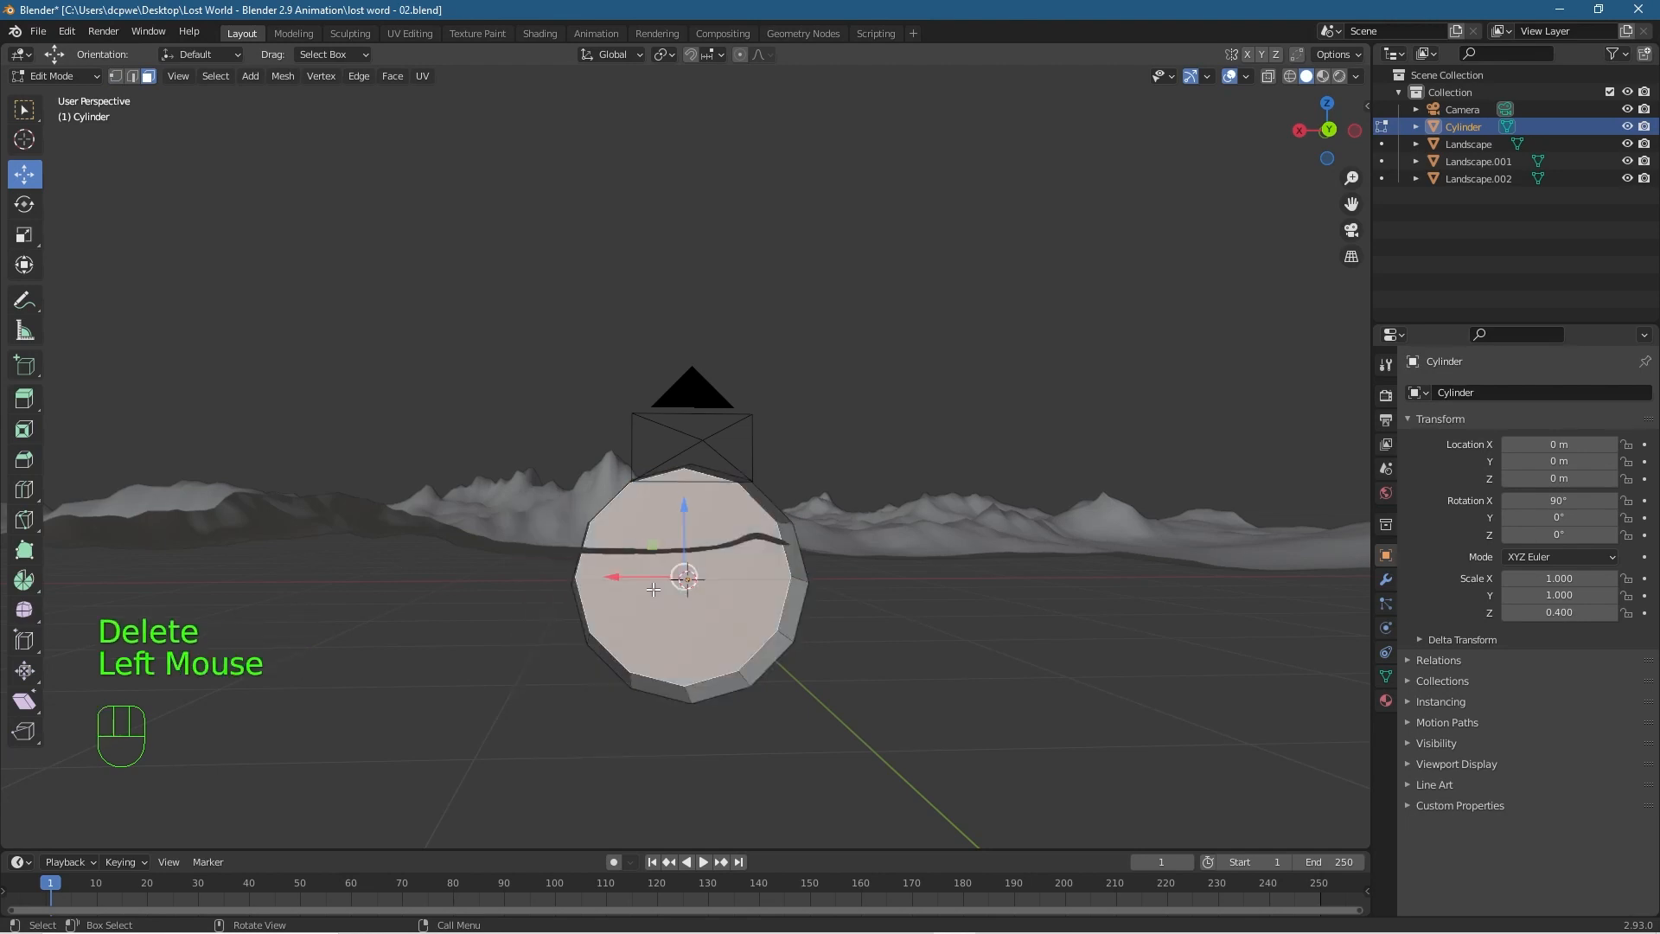
{"action": "left_click", "coordinate": [653, 589]}
{"action": "key", "text": "Delete"}
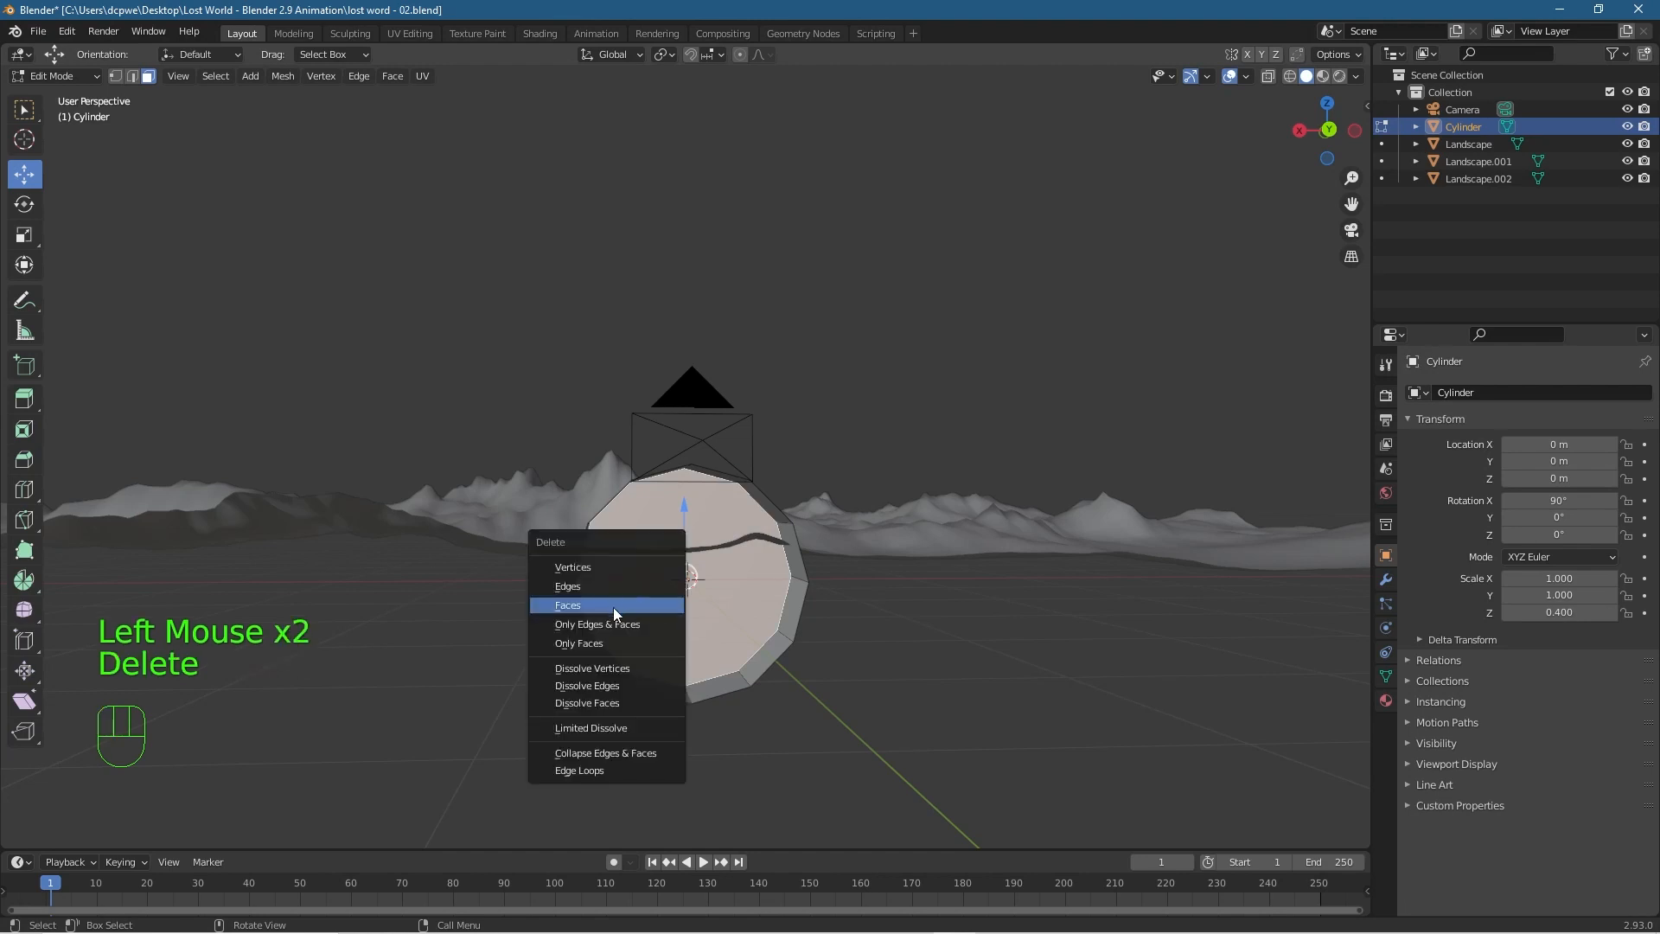
{"action": "left_click", "coordinate": [614, 606]}
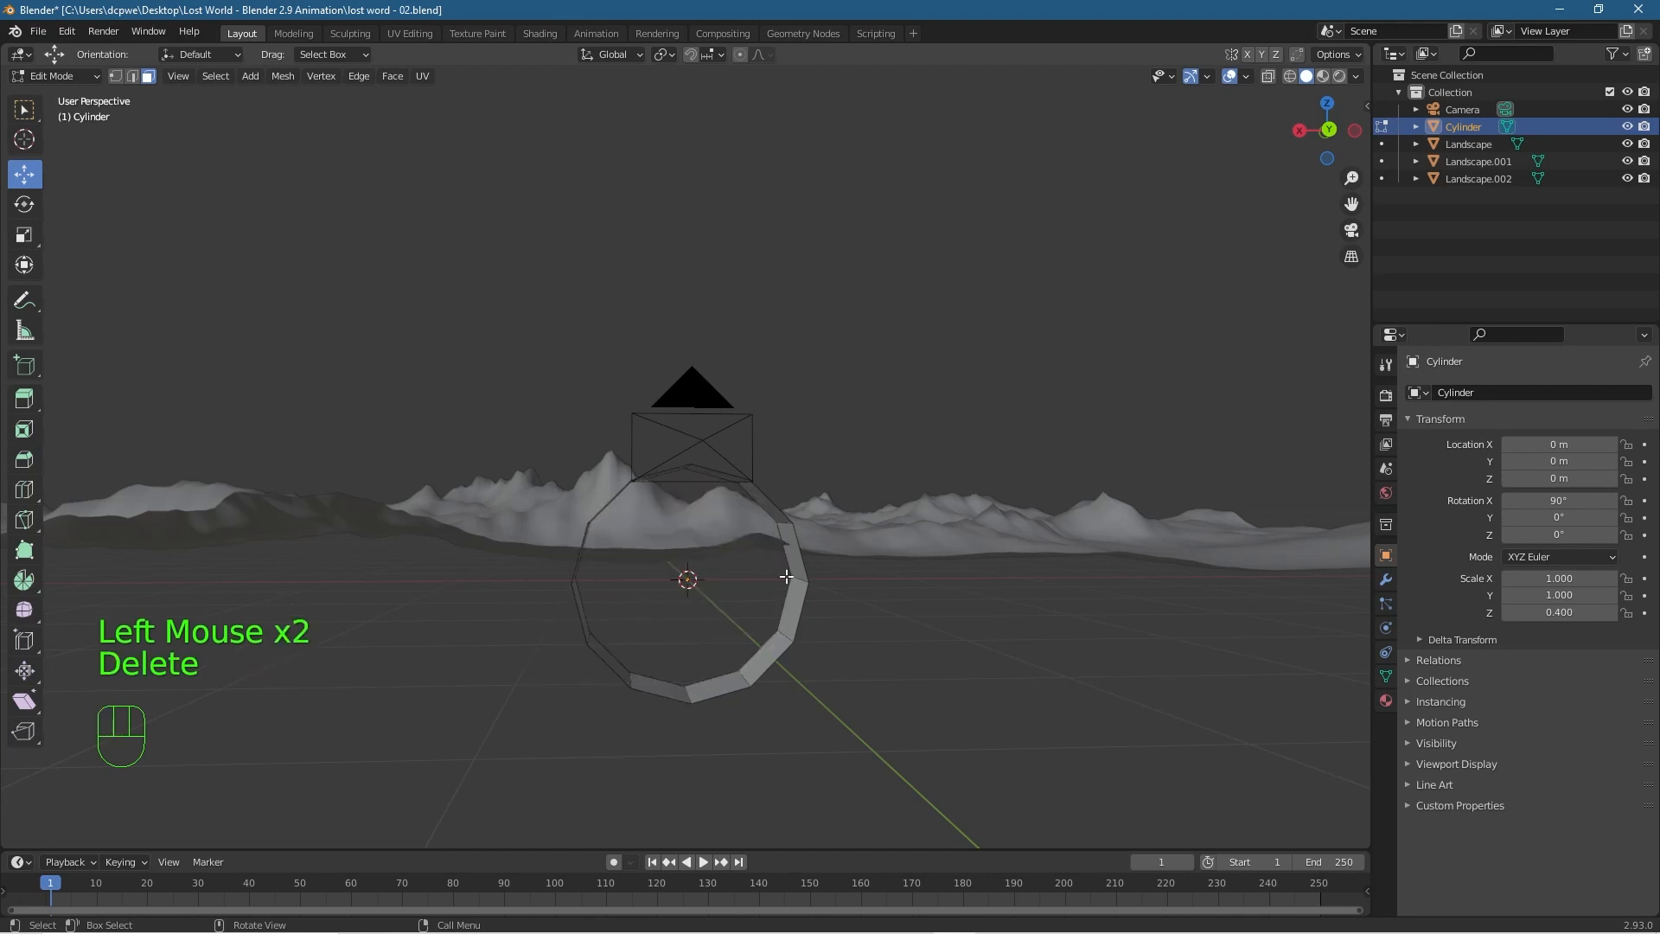
Return to Object Mode and add a Solidify modifier to the ring with a thickness of 0.12 m.
{"action": "left_click", "coordinate": [50, 76]}
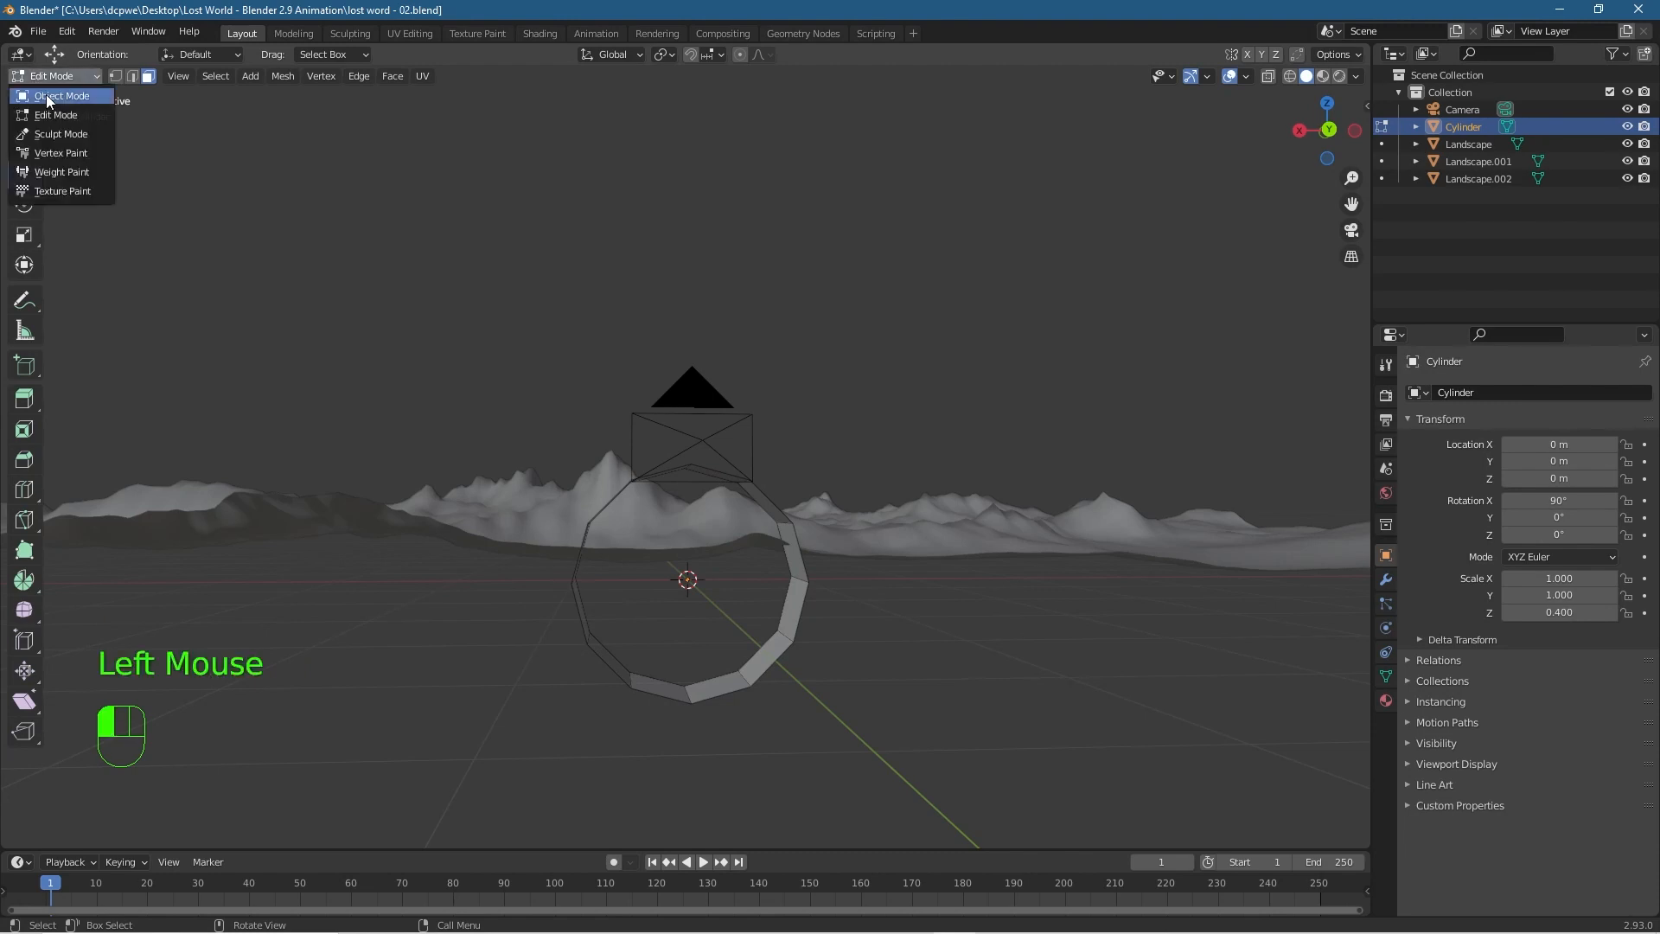
{"action": "left_click", "coordinate": [53, 96]}
{"action": "left_click", "coordinate": [788, 611]}
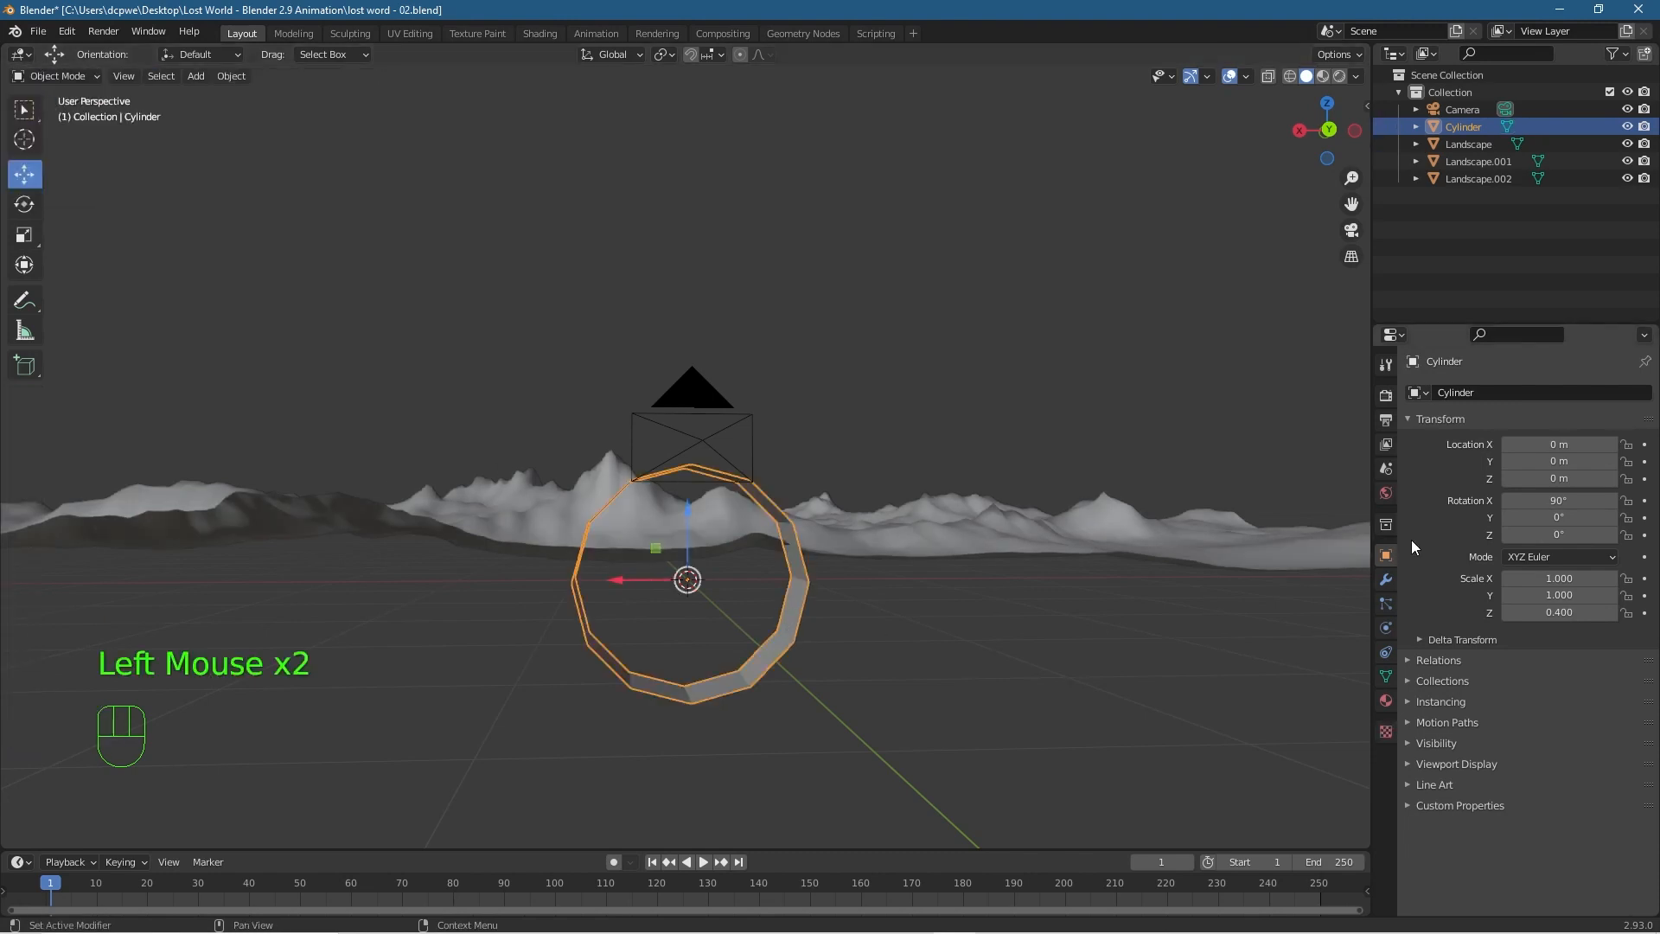
{"action": "left_click", "coordinate": [1386, 579]}
{"action": "left_click", "coordinate": [1499, 392]}
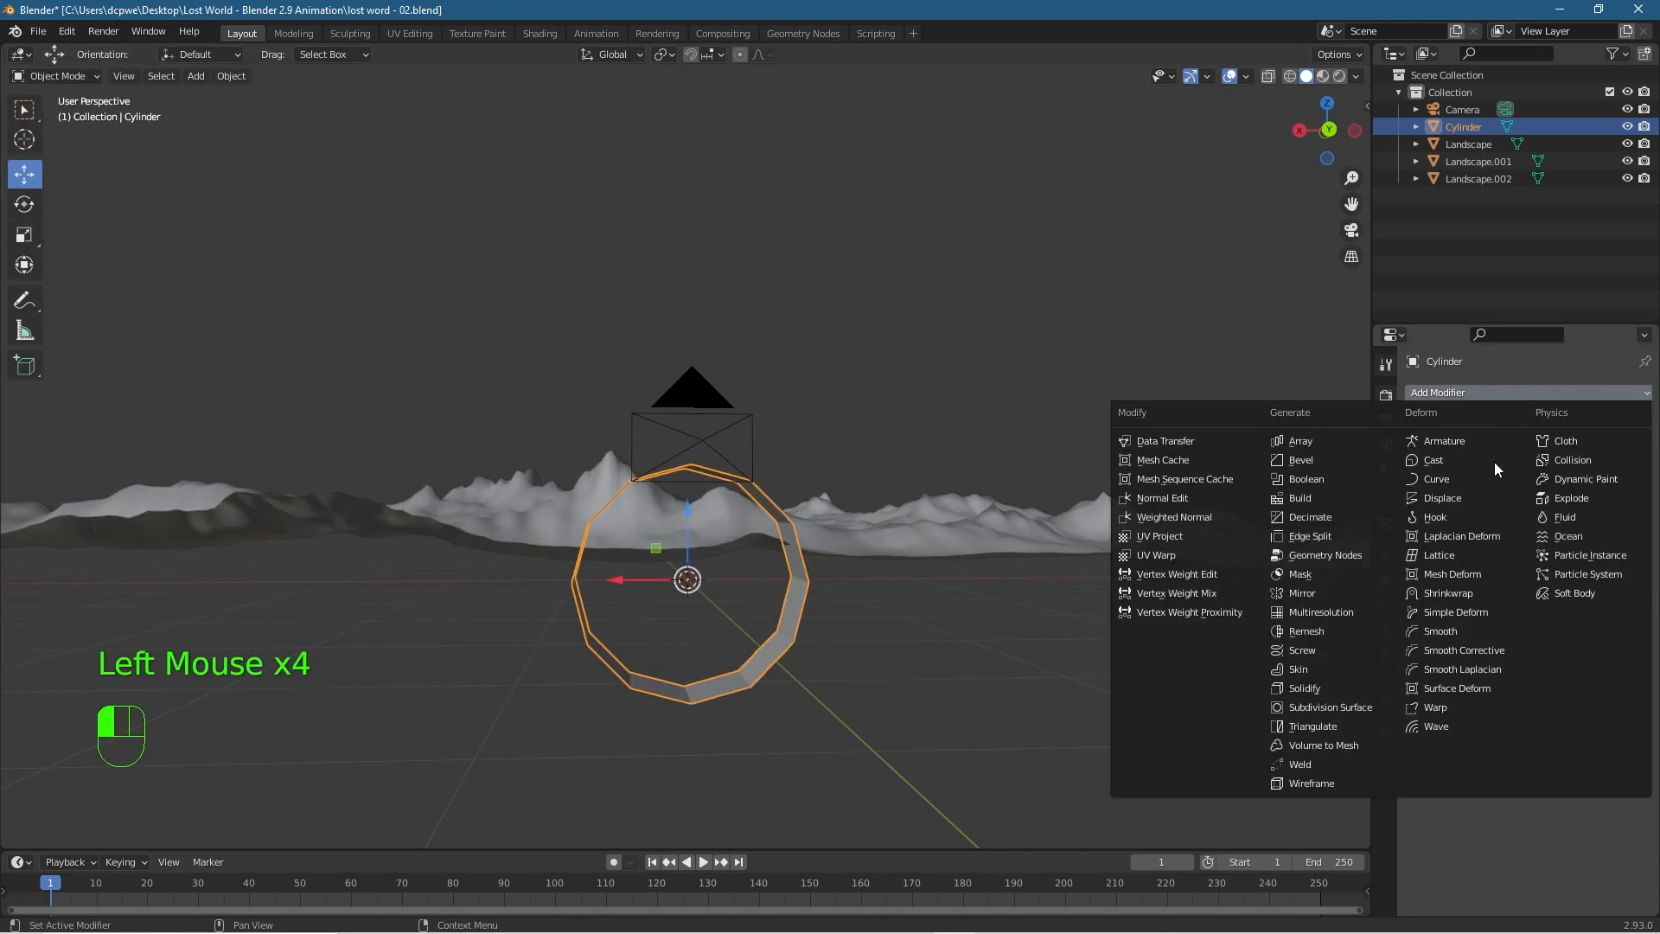
{"action": "left_click", "coordinate": [1304, 688]}
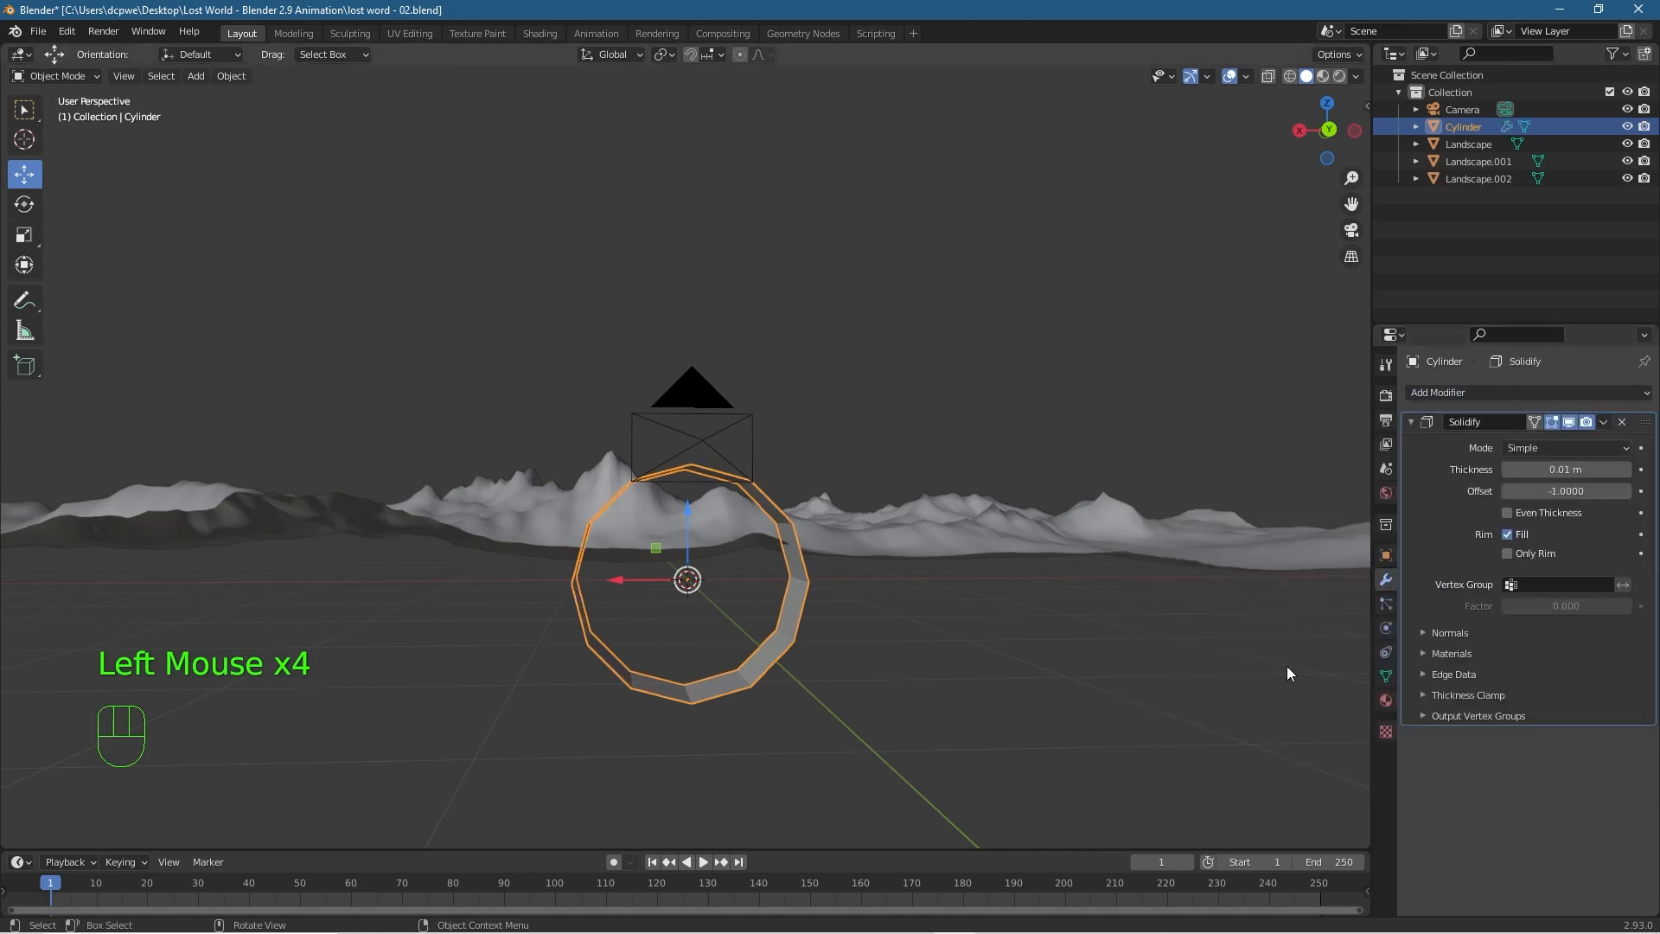
{"action": "left_click_drag", "start_coordinate": [1565, 468], "coordinate": [1604, 469]}
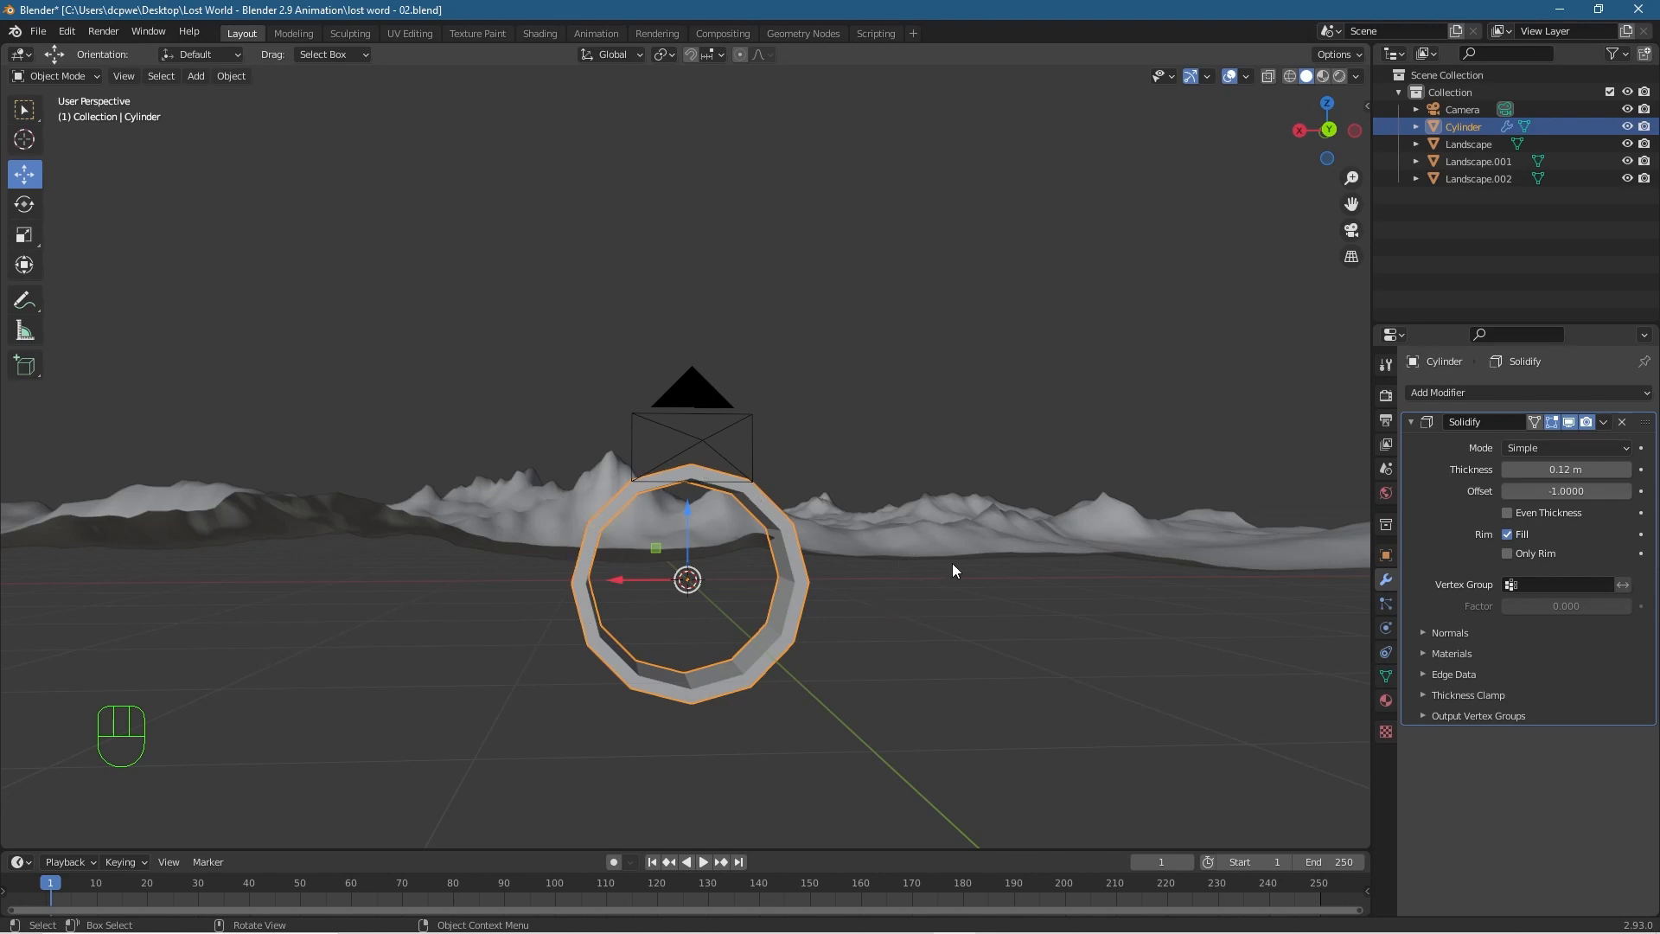
Scale the ring up uniformly to about 2.04 times its size.
{"action": "mouse_move", "coordinate": [916, 579]}
{"action": "middle_mouse_down"}
{"action": "mouse_move", "coordinate": [911, 617]}
{"action": "mouse_move", "coordinate": [912, 582]}
{"action": "middle_mouse_up"}
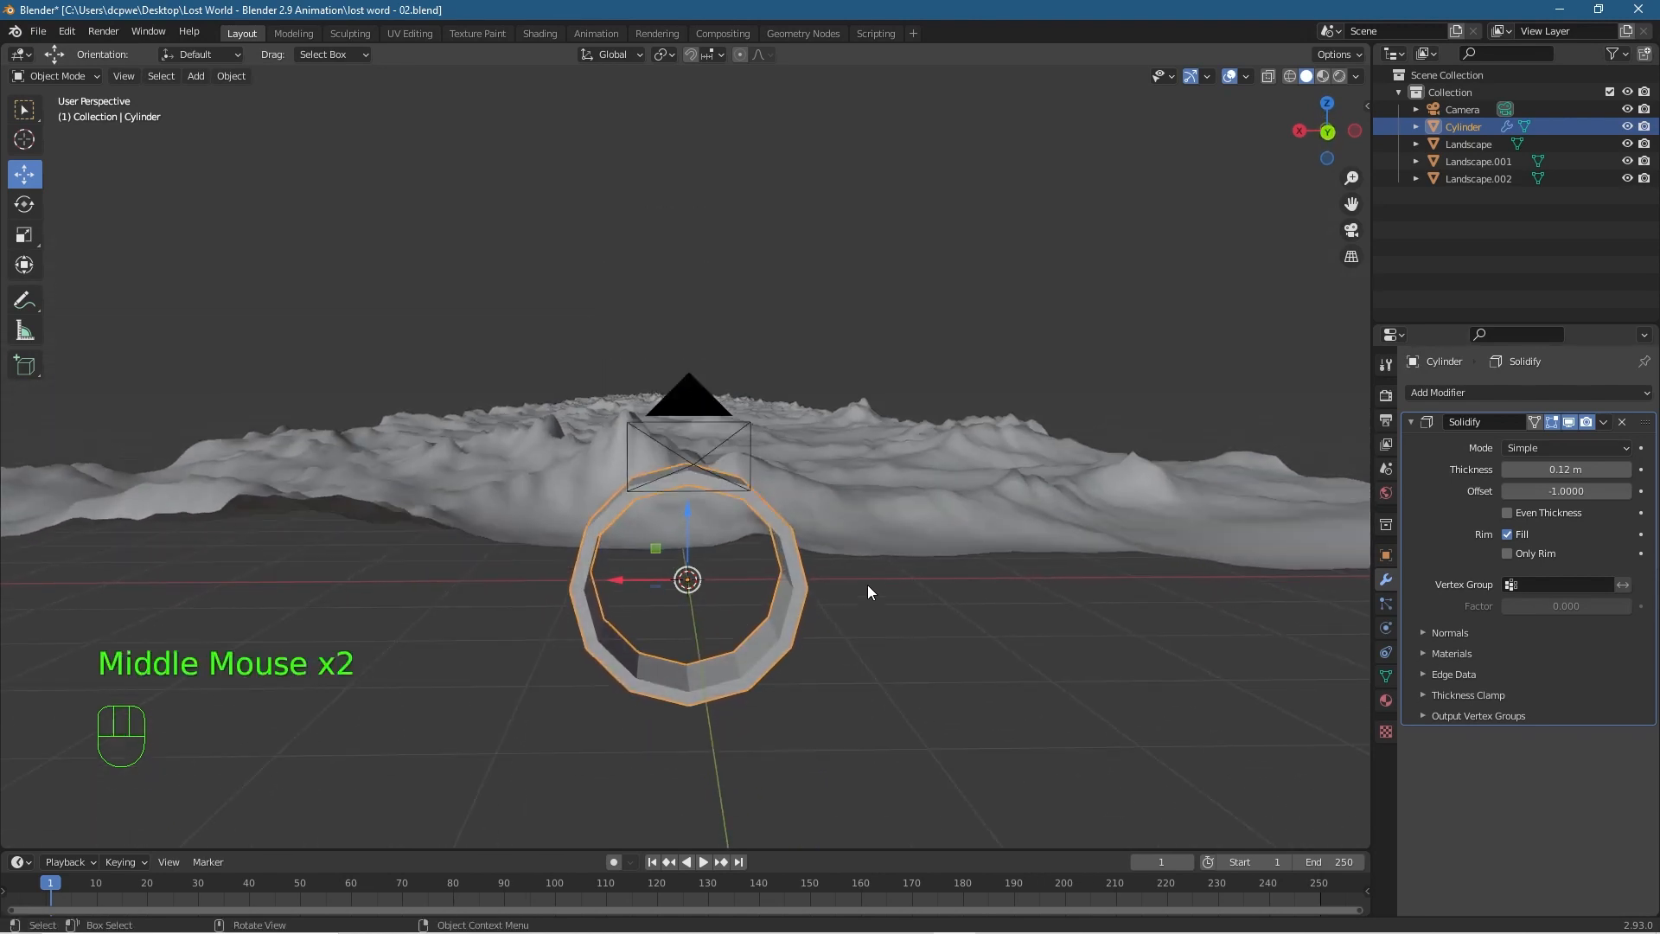
{"action": "key", "text": "s"}
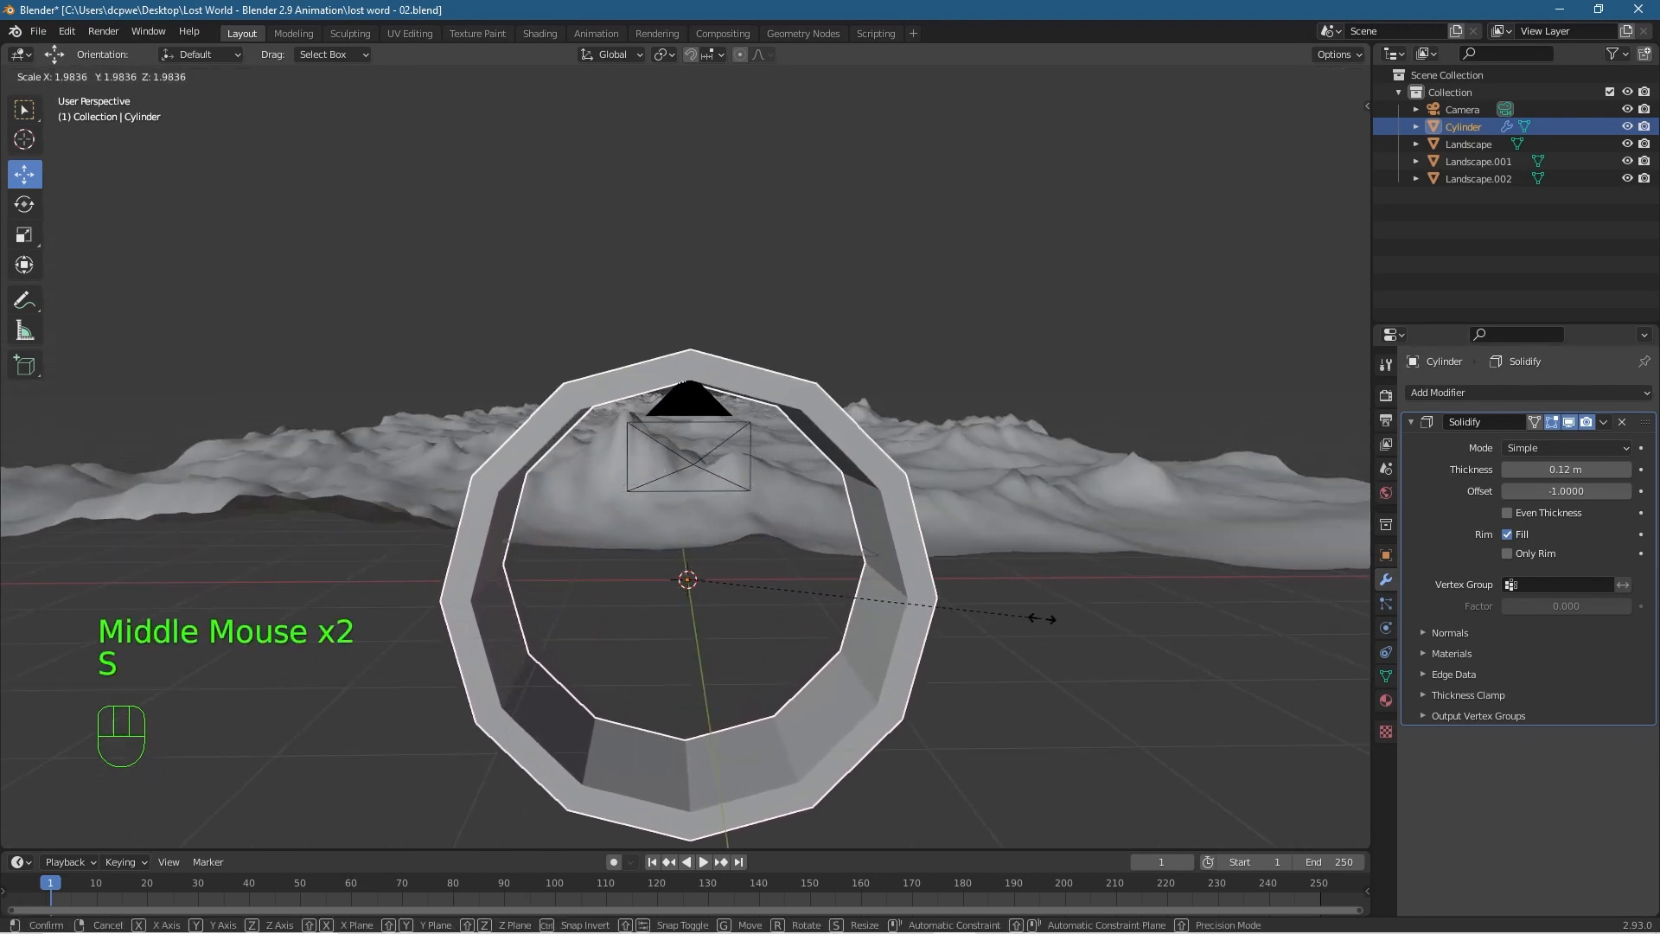
{"action": "left_click", "coordinate": [1056, 619]}
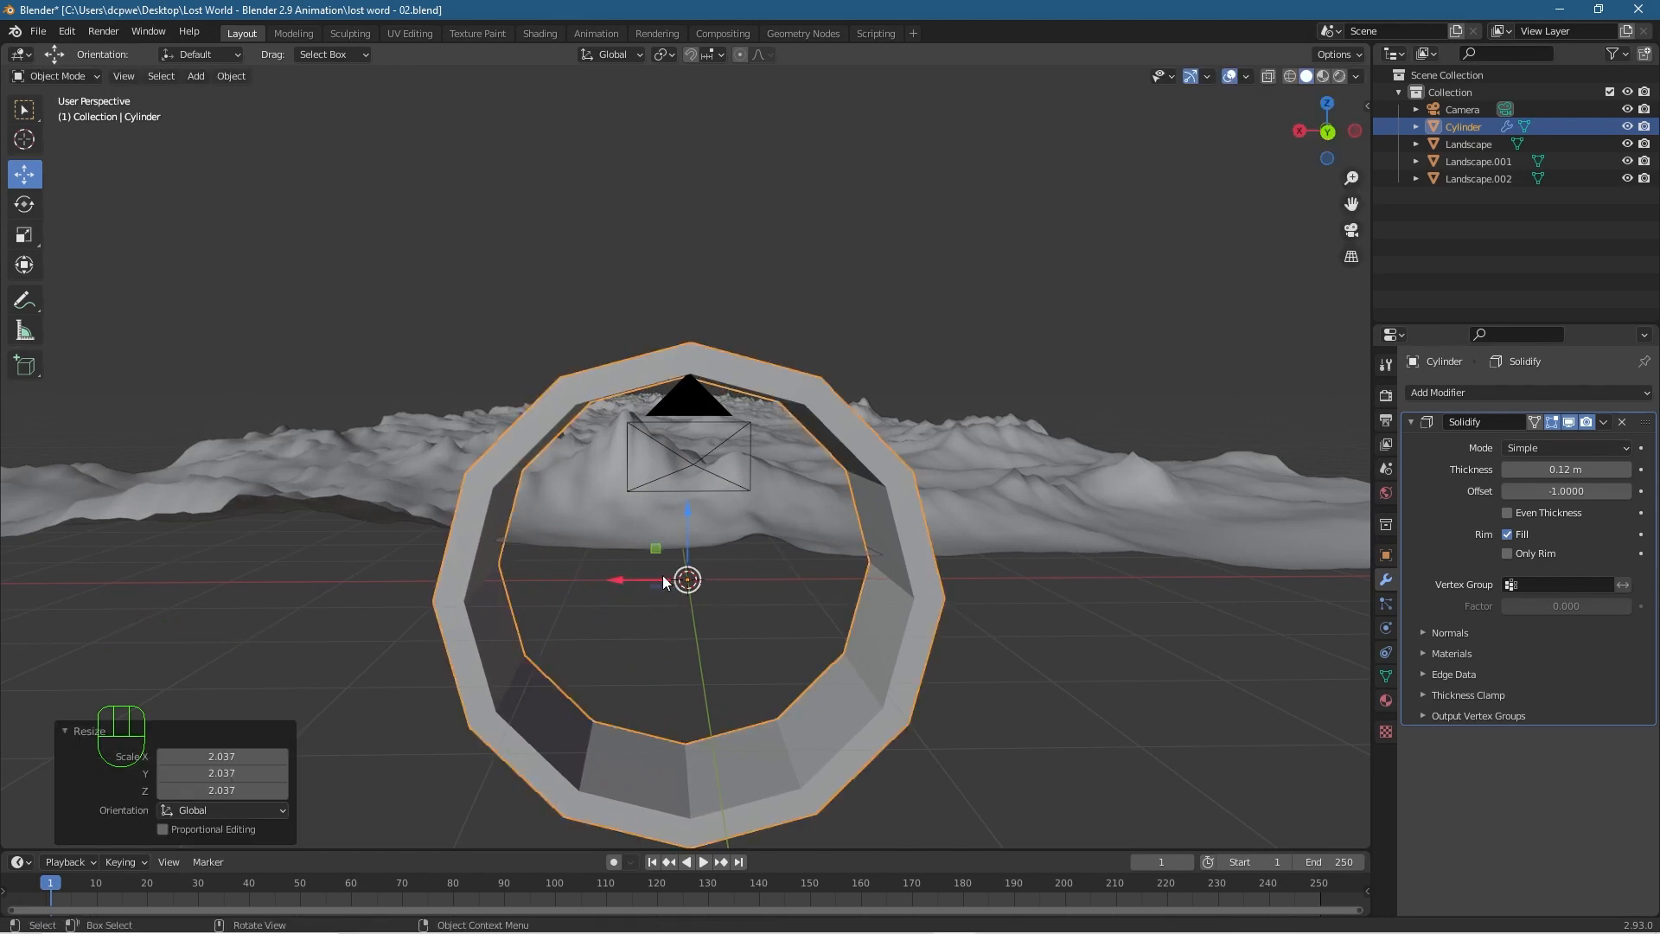
Move the ring about -31.4 m along the Y axis, away from the camera over the landscape.
{"action": "middle_click_drag", "start_coordinate": [345, 634], "coordinate": [524, 641]}
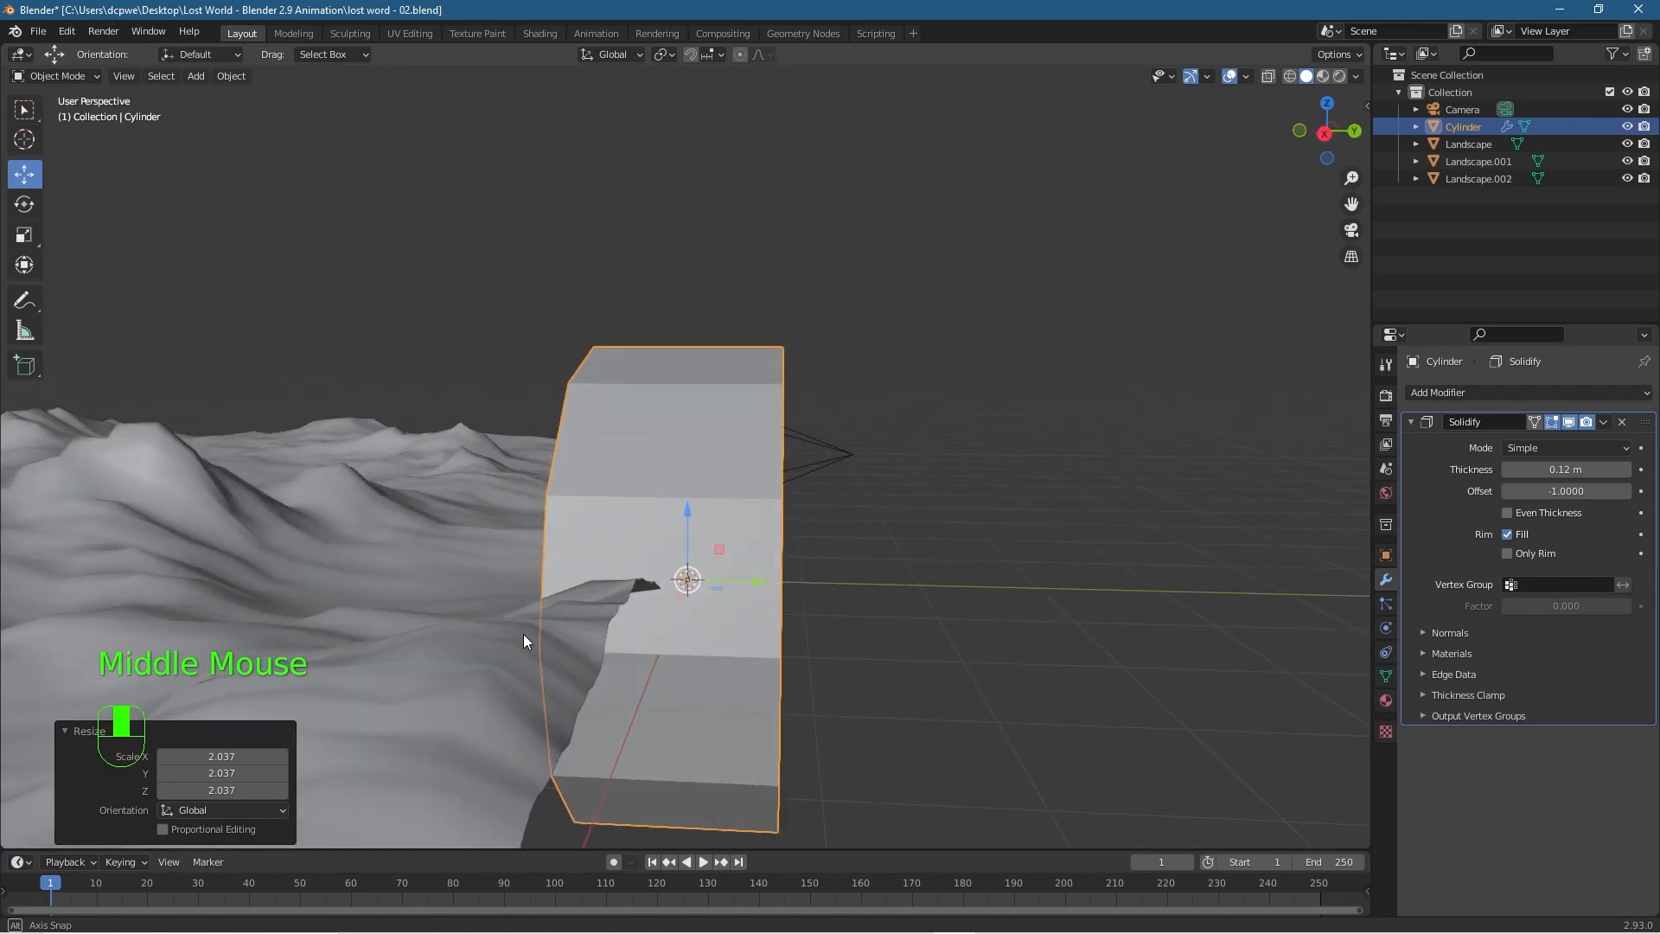
{"action": "scroll", "coordinate": [524, 641], "scroll_direction": "down", "scroll_amount": 2}
{"action": "middle_click_drag", "start_coordinate": [689, 560], "coordinate": [743, 554]}
{"action": "left_click_drag", "start_coordinate": [760, 467], "coordinate": [509, 466]}
{"action": "scroll", "coordinate": [366, 454], "scroll_direction": "up", "scroll_amount": 2}
{"action": "scroll", "coordinate": [303, 469], "scroll_direction": "down", "scroll_amount": 1}
{"action": "middle_click_drag", "start_coordinate": [246, 468], "coordinate": [438, 403], "text": "shift"}
{"action": "scroll", "coordinate": [609, 552], "scroll_direction": "up", "scroll_amount": 1}
{"action": "scroll", "coordinate": [604, 575], "scroll_direction": "down", "scroll_amount": 1}
Looking through the camera, raise the ring about 0.81 m along Z so that more of it stands above the terrain.
{"action": "key", "text": "KP_0"}
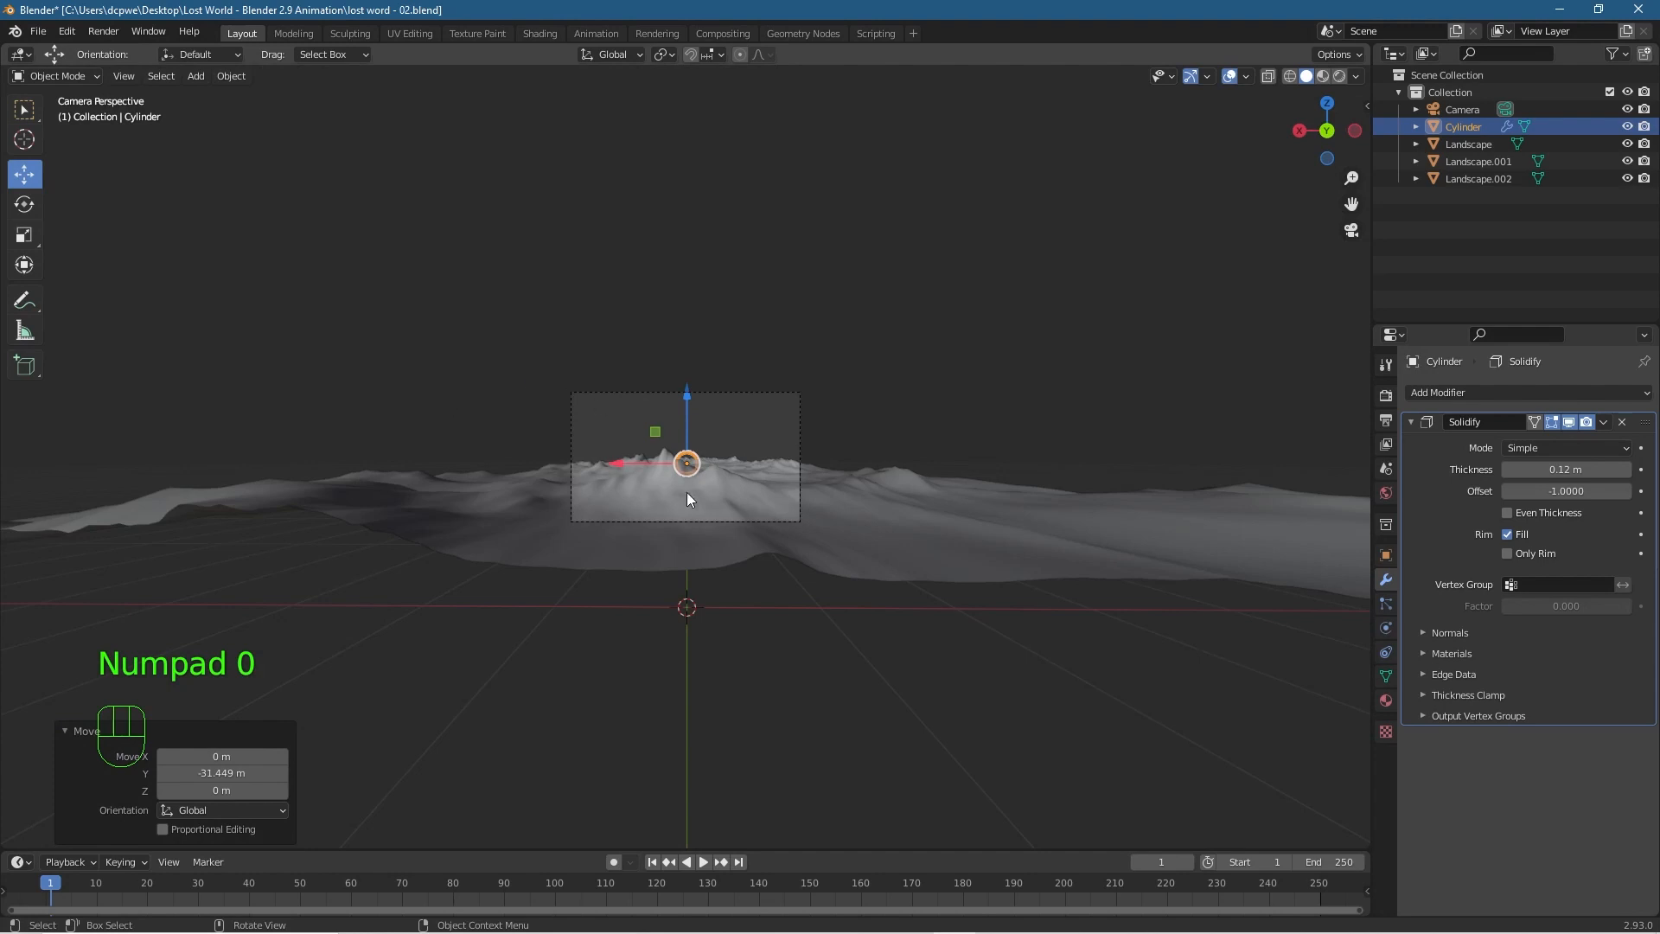
{"action": "scroll", "coordinate": [698, 491], "scroll_direction": "up", "scroll_amount": 12}
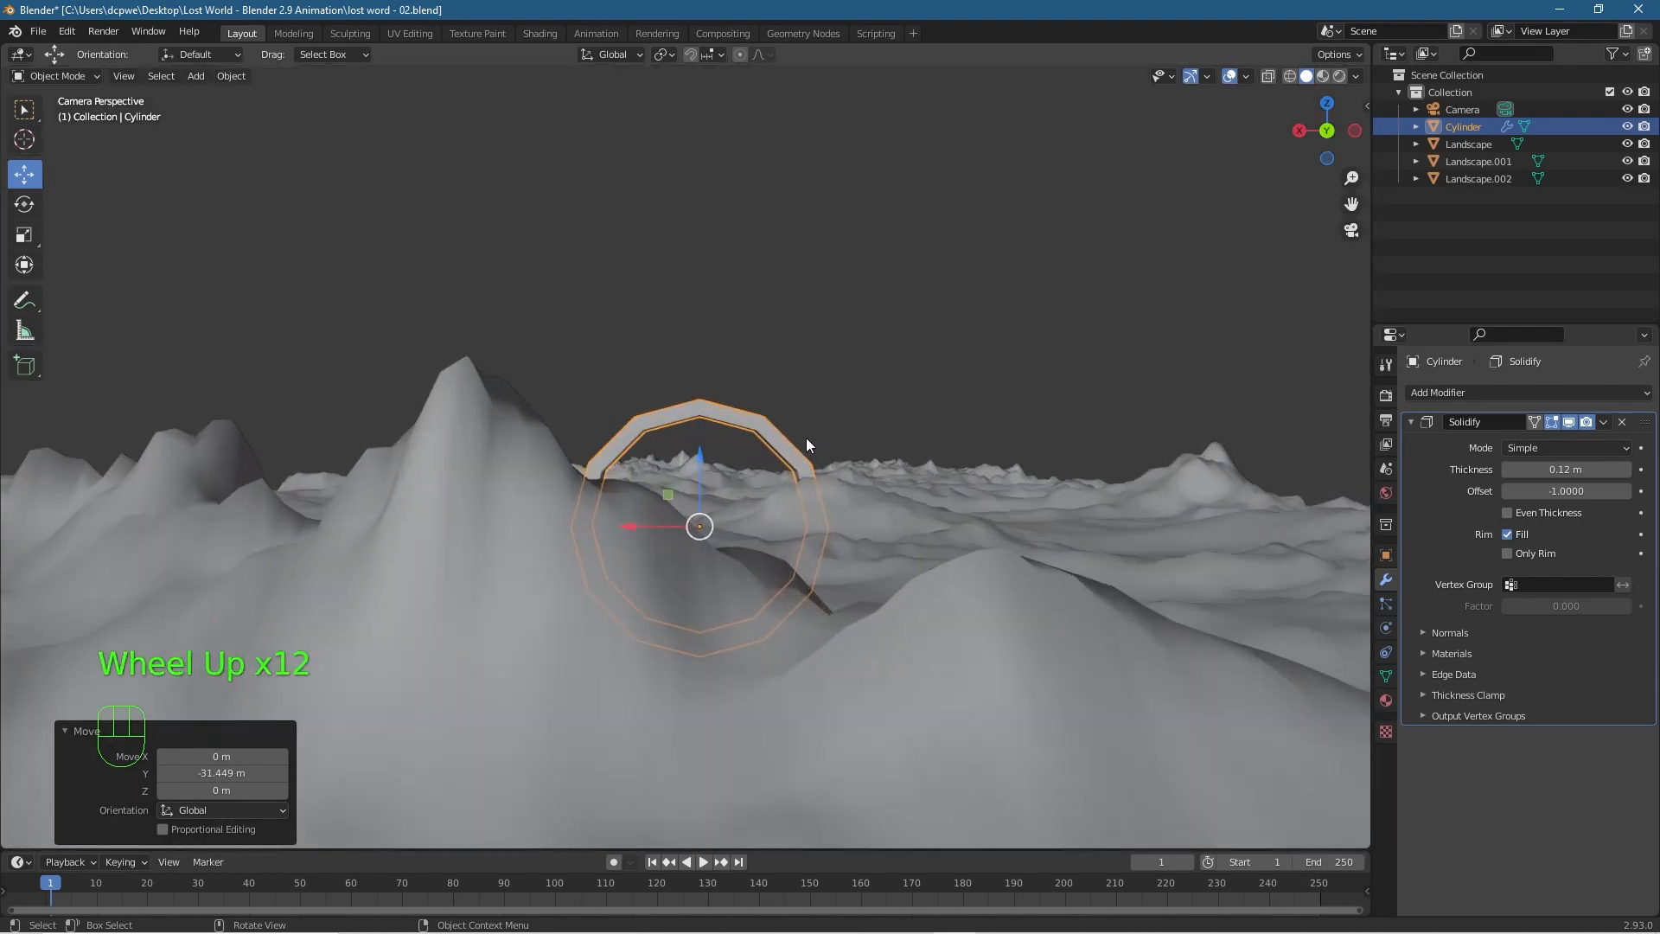
{"action": "left_click_drag", "start_coordinate": [697, 463], "coordinate": [705, 402]}
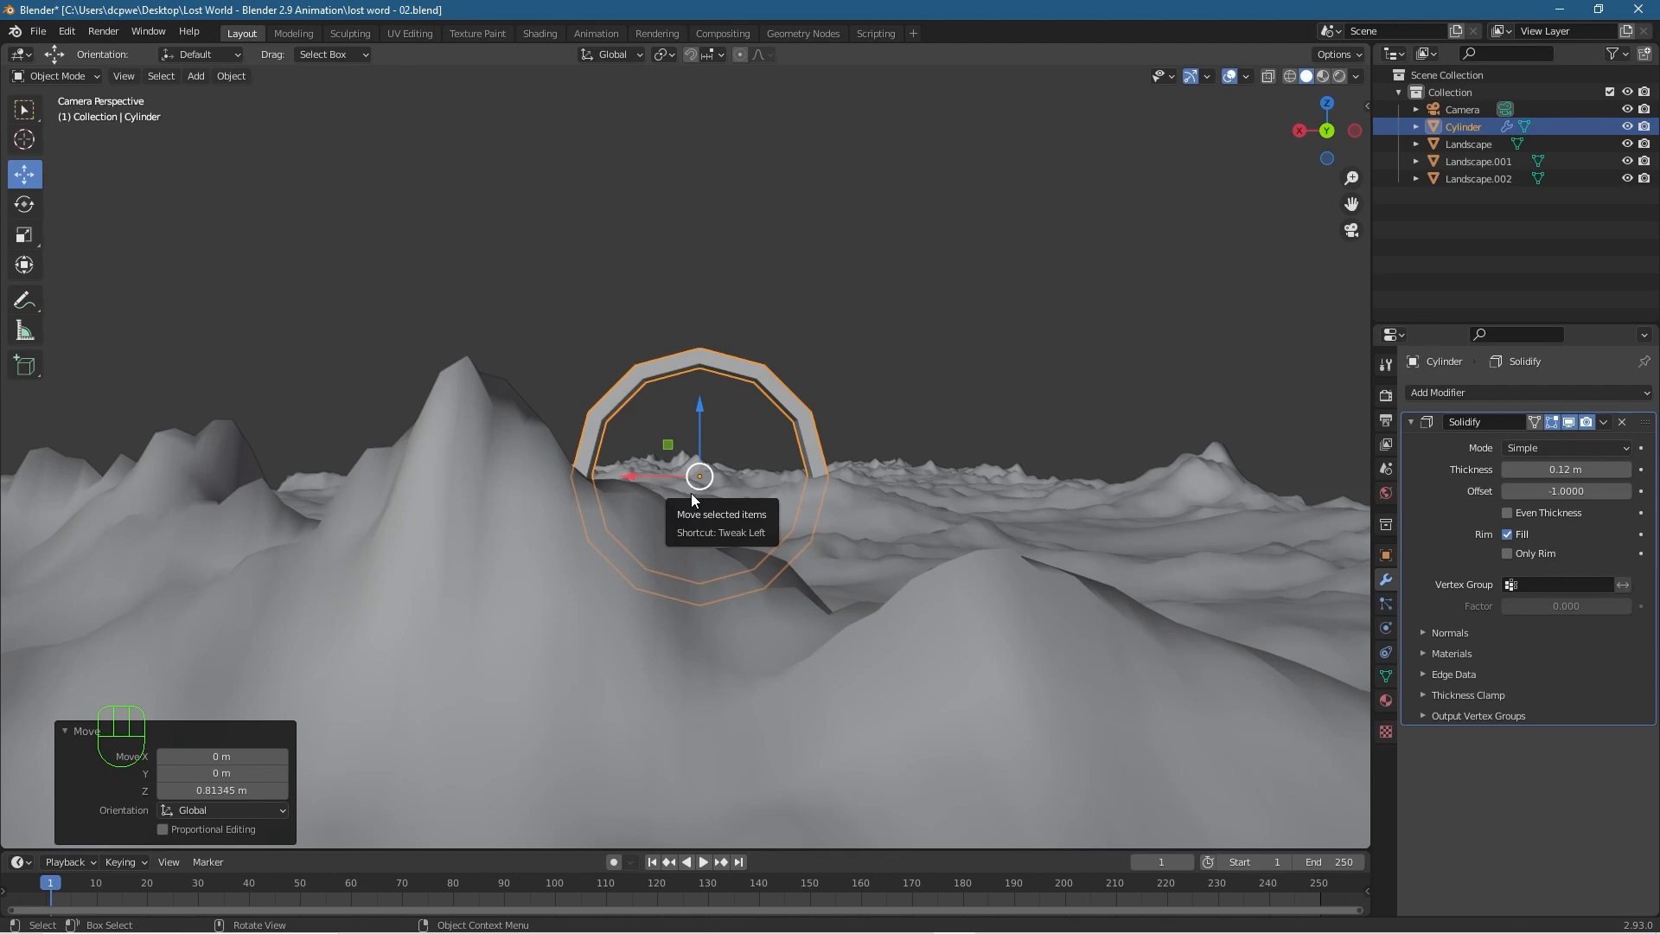
{"action": "key", "text": "KP_0"}
{"action": "key", "text": "KP_0"}
{"action": "scroll", "coordinate": [692, 494], "scroll_direction": "down", "scroll_amount": 4}
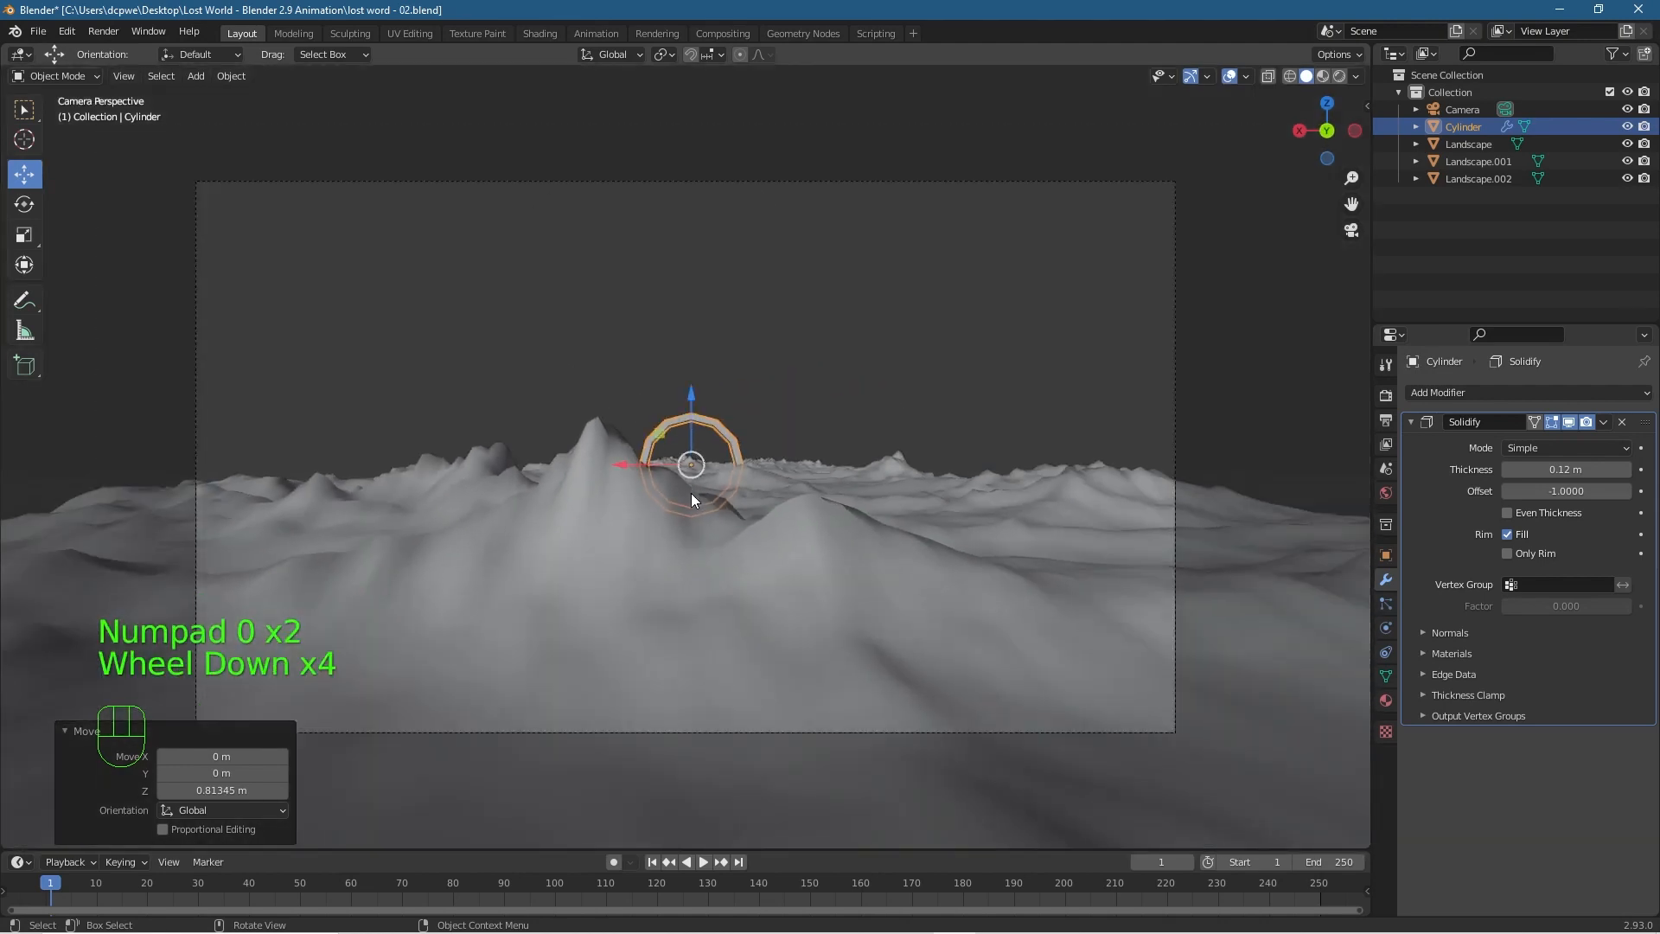
{"action": "scroll", "coordinate": [692, 495], "scroll_direction": "up", "scroll_amount": 1}
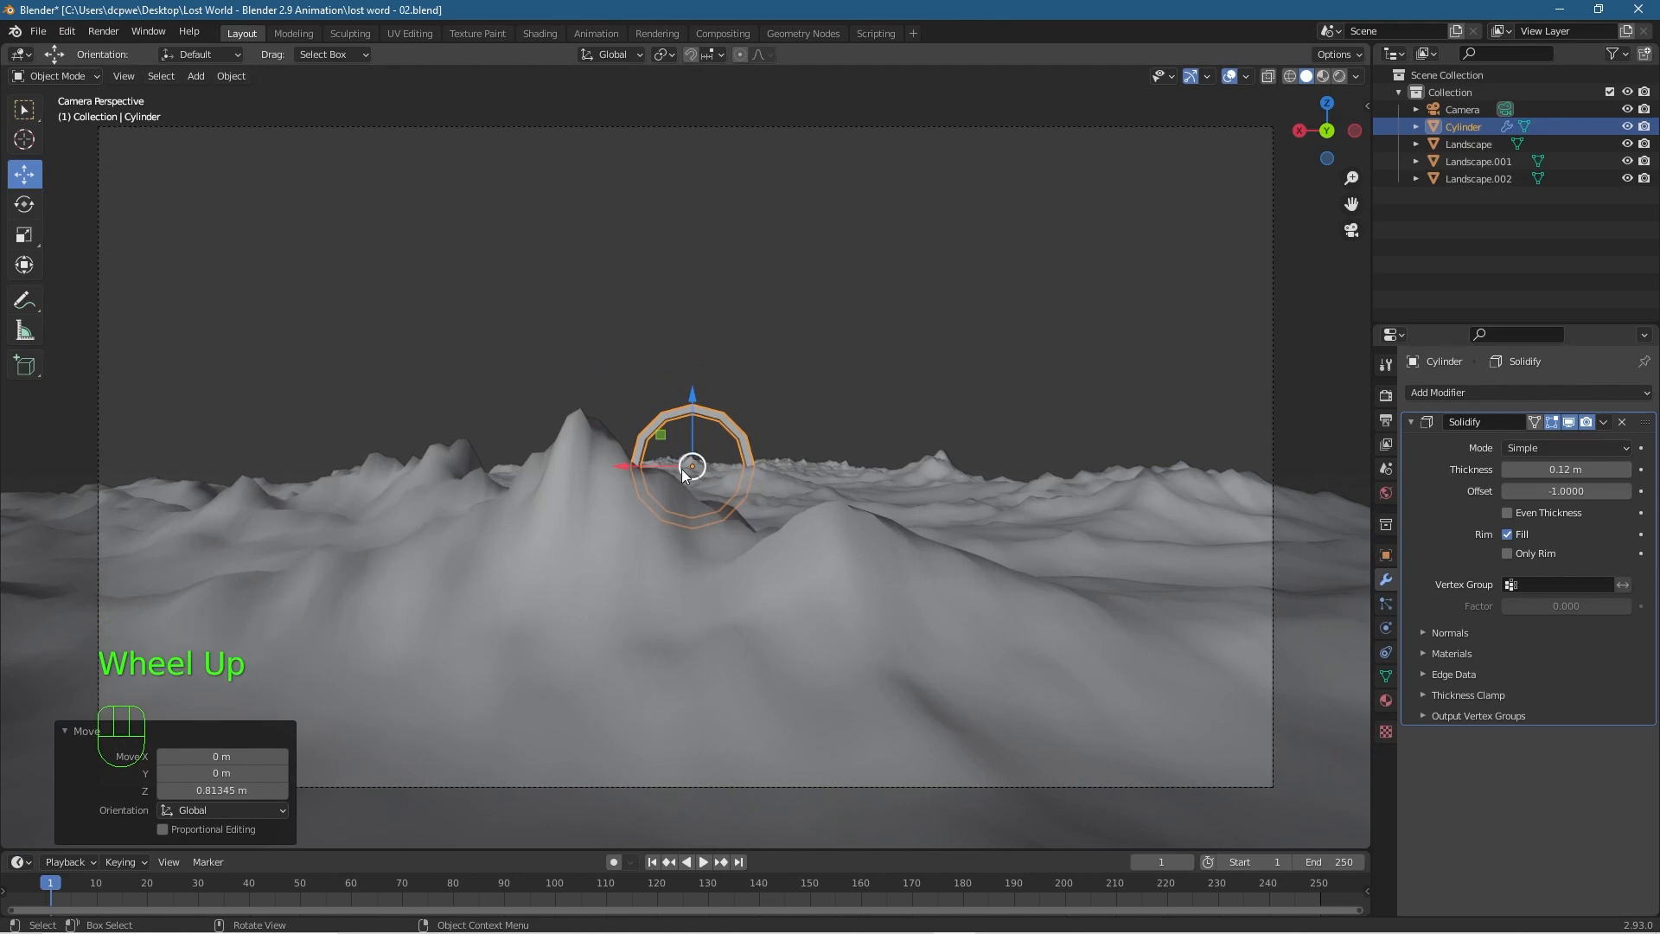
Move the ring a further -5.18 m or so along Y and return to the camera view.
{"action": "middle_click_drag", "start_coordinate": [557, 398], "coordinate": [596, 490]}
{"action": "left_click_drag", "start_coordinate": [687, 503], "coordinate": [688, 316]}
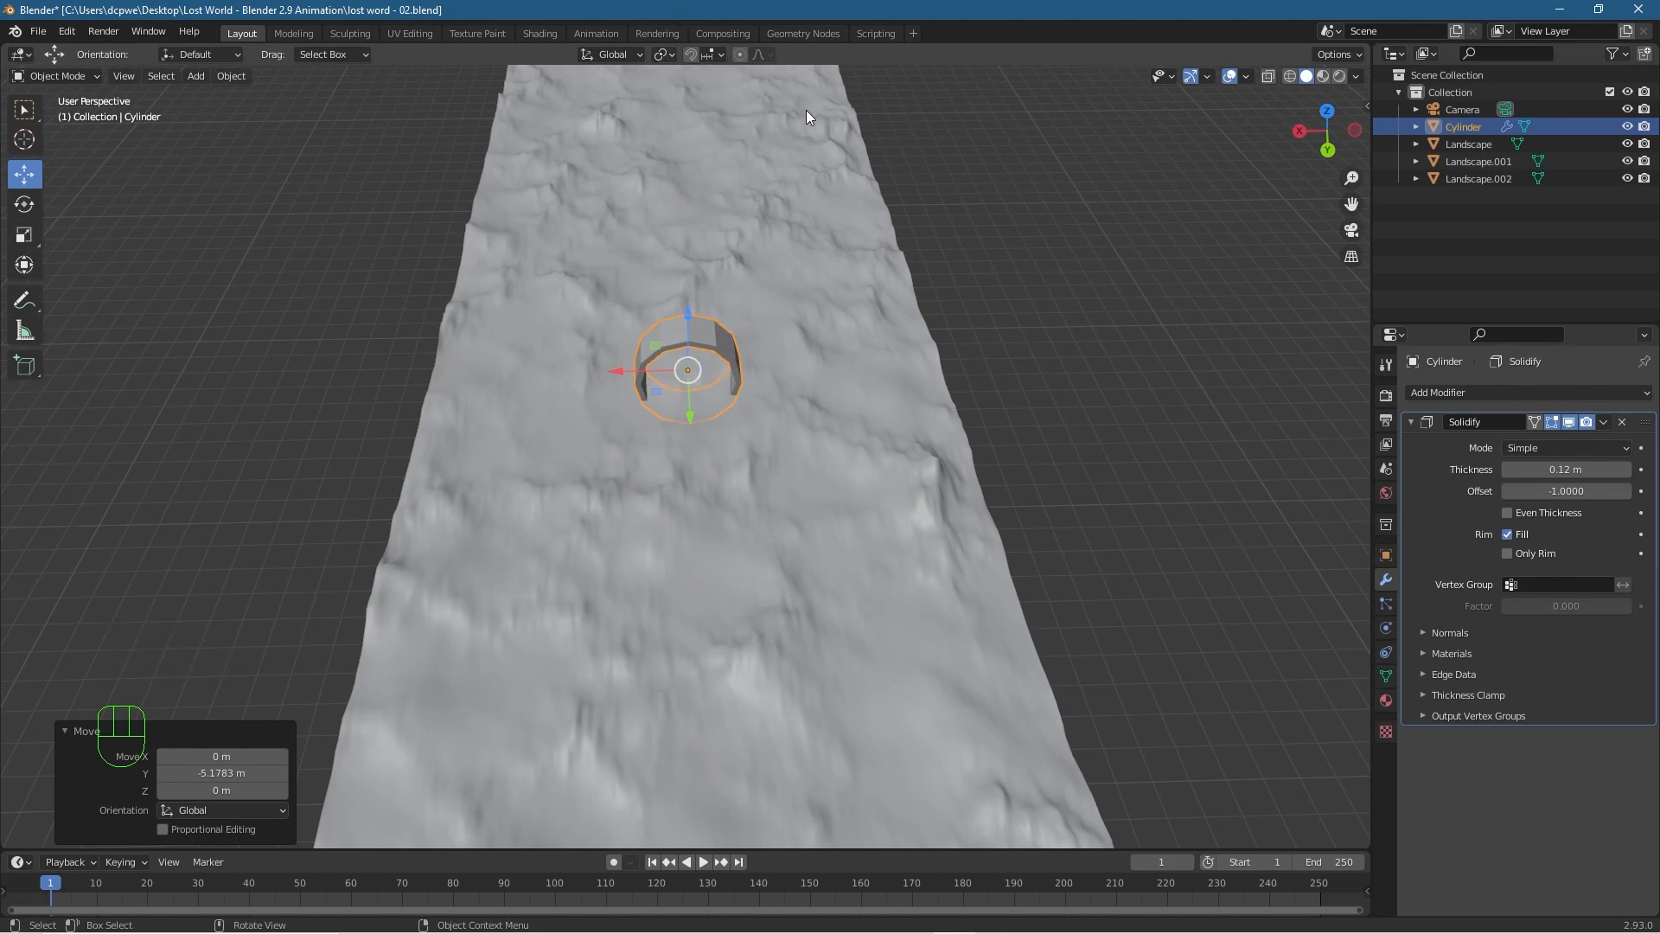
{"action": "key", "text": "KP_0"}
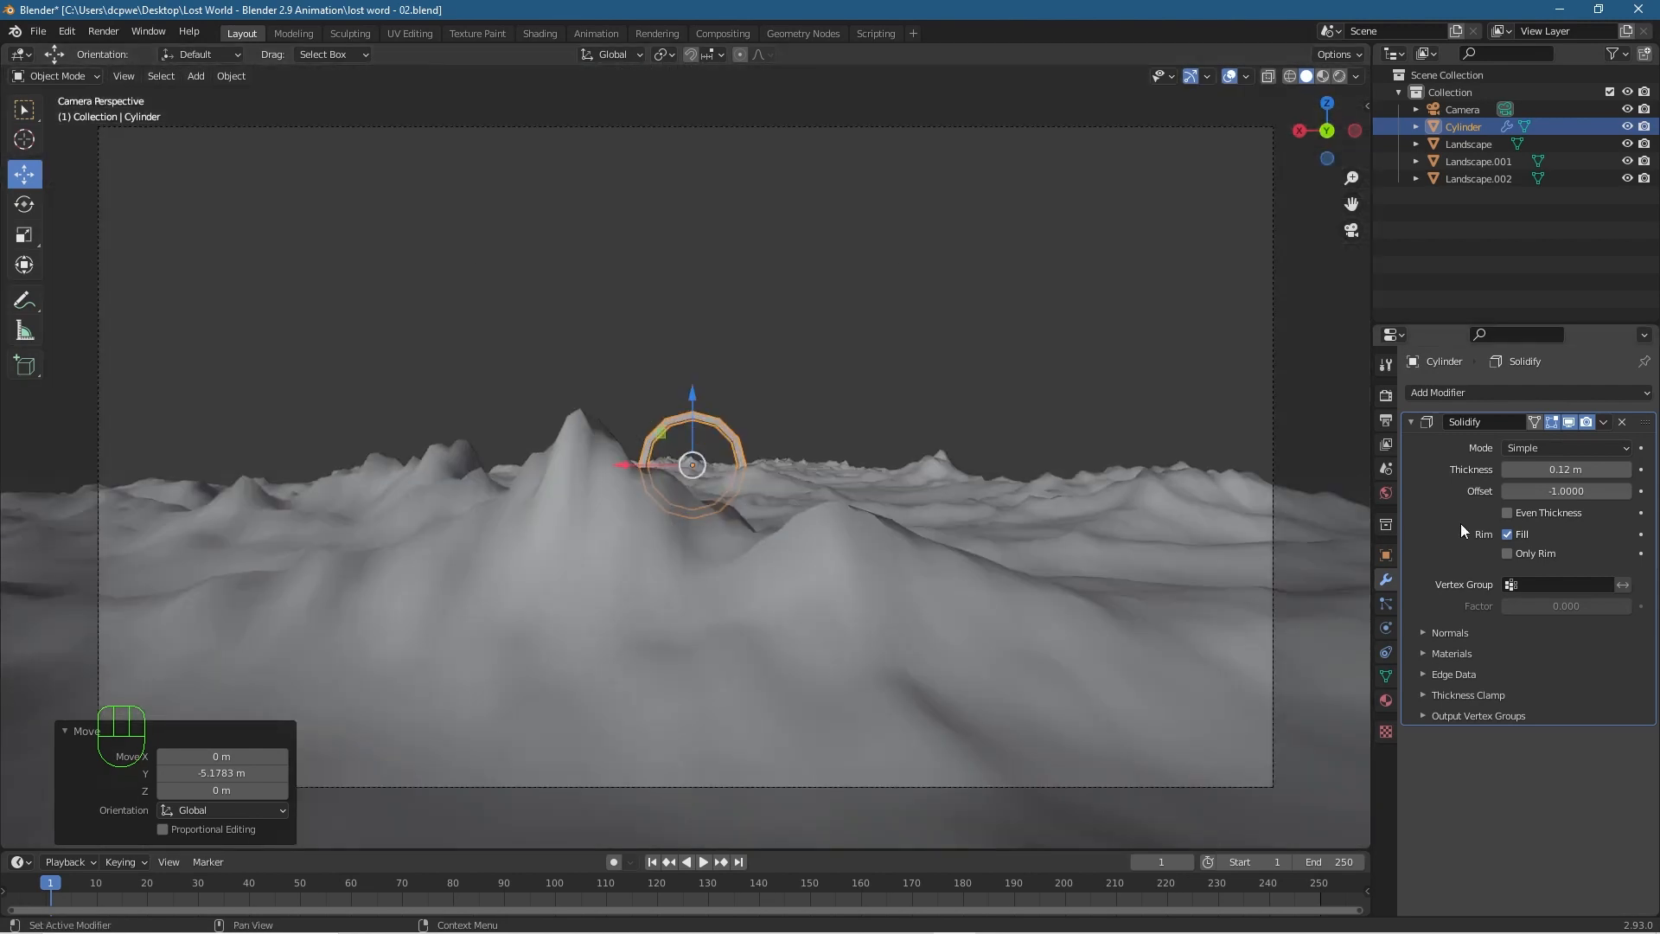
Set the thickness of the ring's Solidify modifier to 0.1 m.
{"action": "left_click", "coordinate": [1509, 471]}
{"action": "left_click", "coordinate": [1509, 471]}
{"action": "left_click", "coordinate": [1509, 471]}
{"action": "left_click", "coordinate": [1510, 472]}
{"action": "left_click", "coordinate": [1510, 471]}
{"action": "left_click", "coordinate": [1509, 471]}
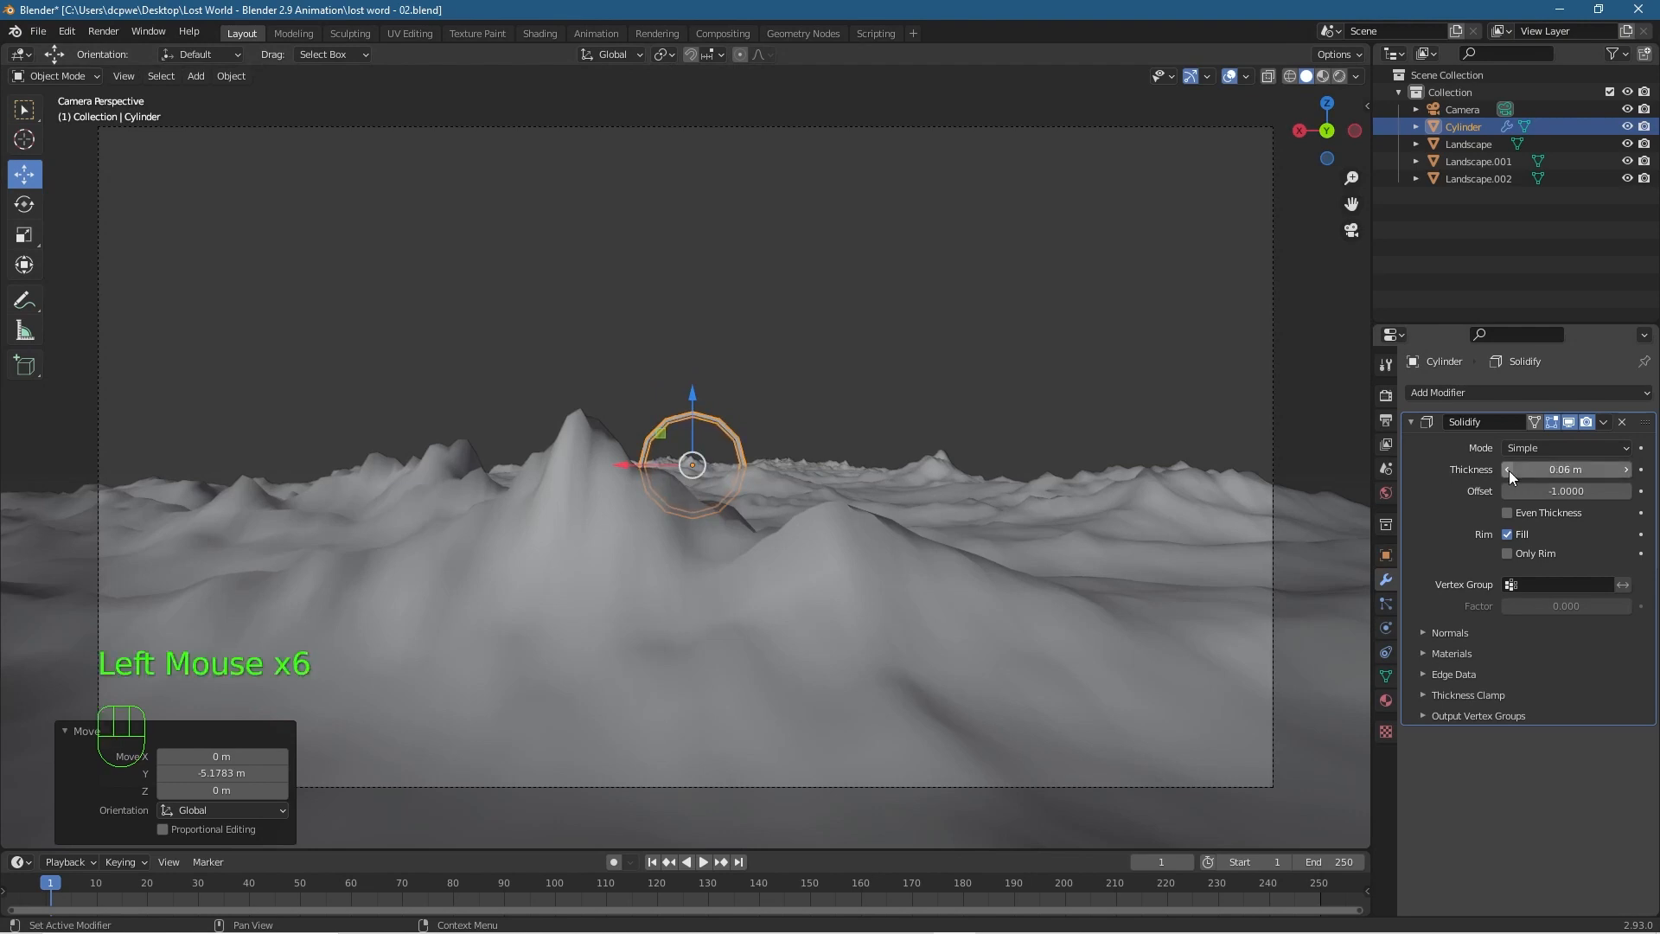
{"action": "left_click", "coordinate": [1628, 470]}
{"action": "left_click", "coordinate": [1627, 470]}
{"action": "left_click", "coordinate": [1627, 470]}
{"action": "left_click", "coordinate": [1628, 470]}
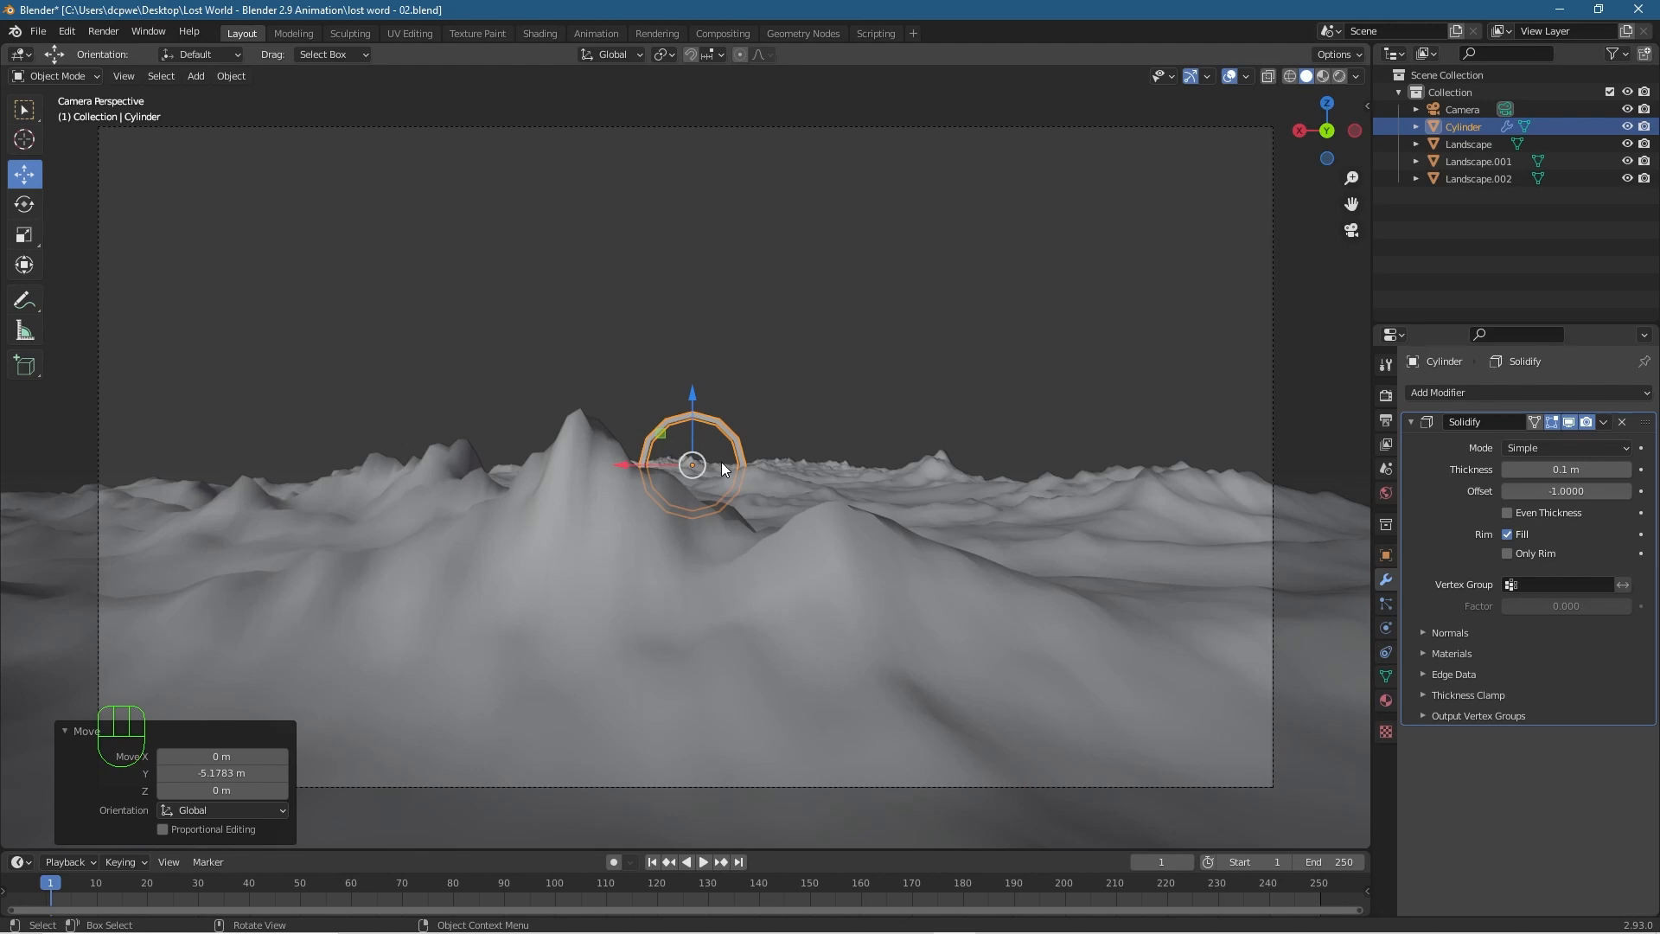
Raise the camera to Z 1.1473 m, test its travel along Y towards the ring, and bring it back to about Y 0.911 m.
{"action": "left_click", "coordinate": [1474, 111]}
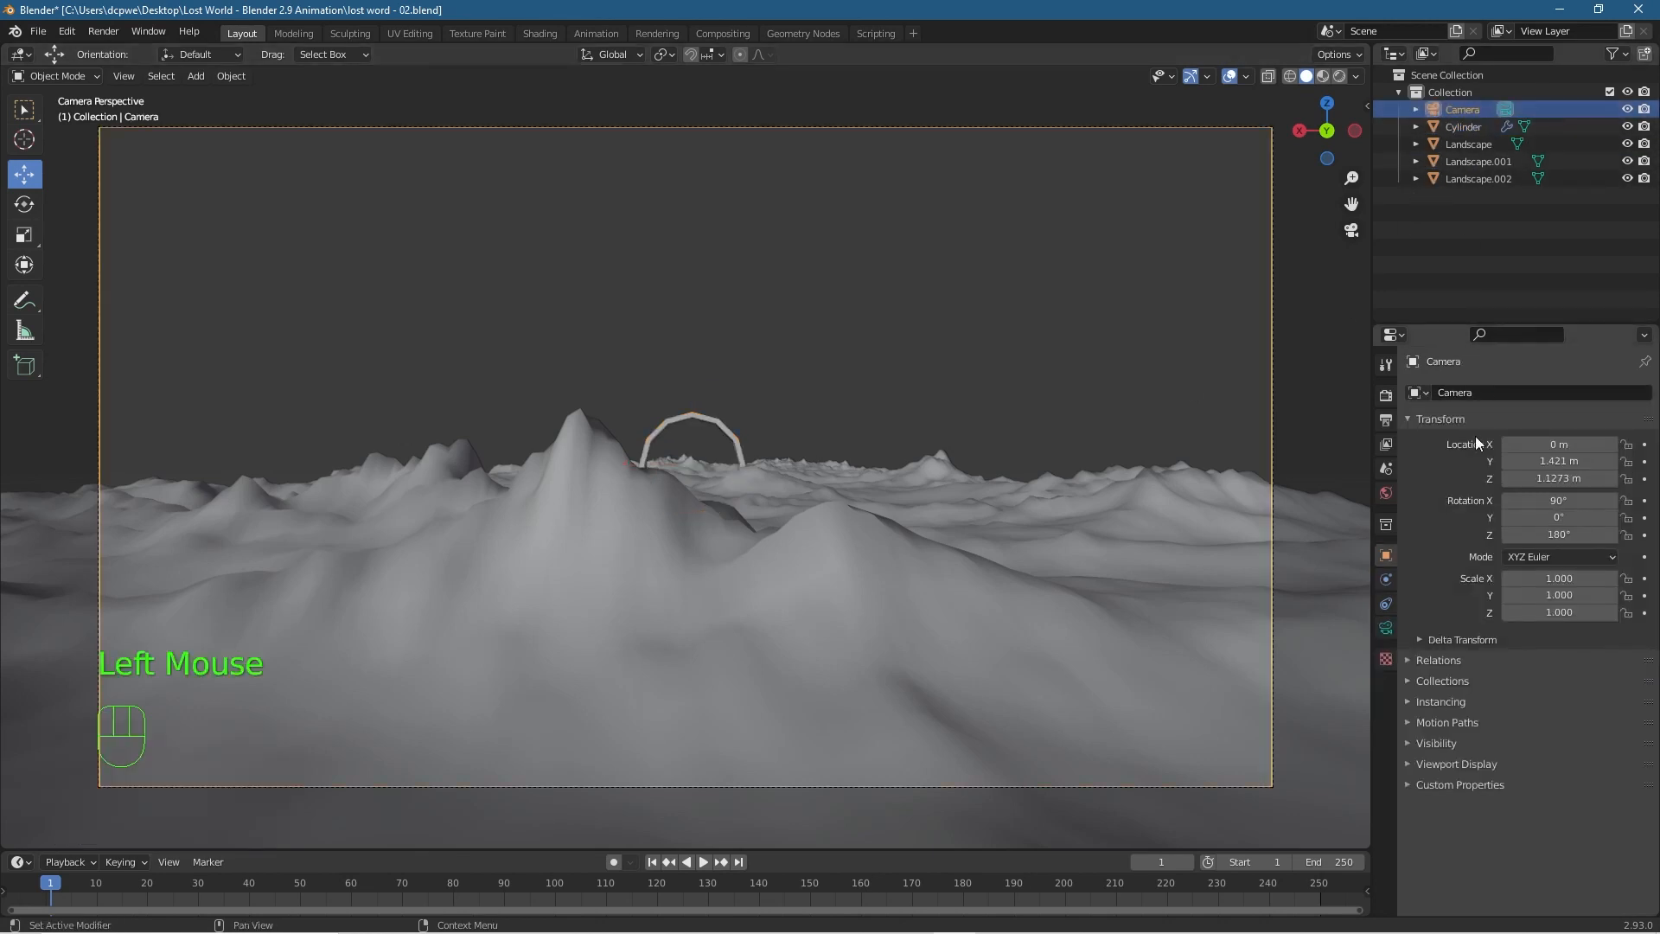
{"action": "left_click", "coordinate": [1557, 478]}
{"action": "left_click_drag", "start_coordinate": [1557, 478], "coordinate": [1342, 461]}
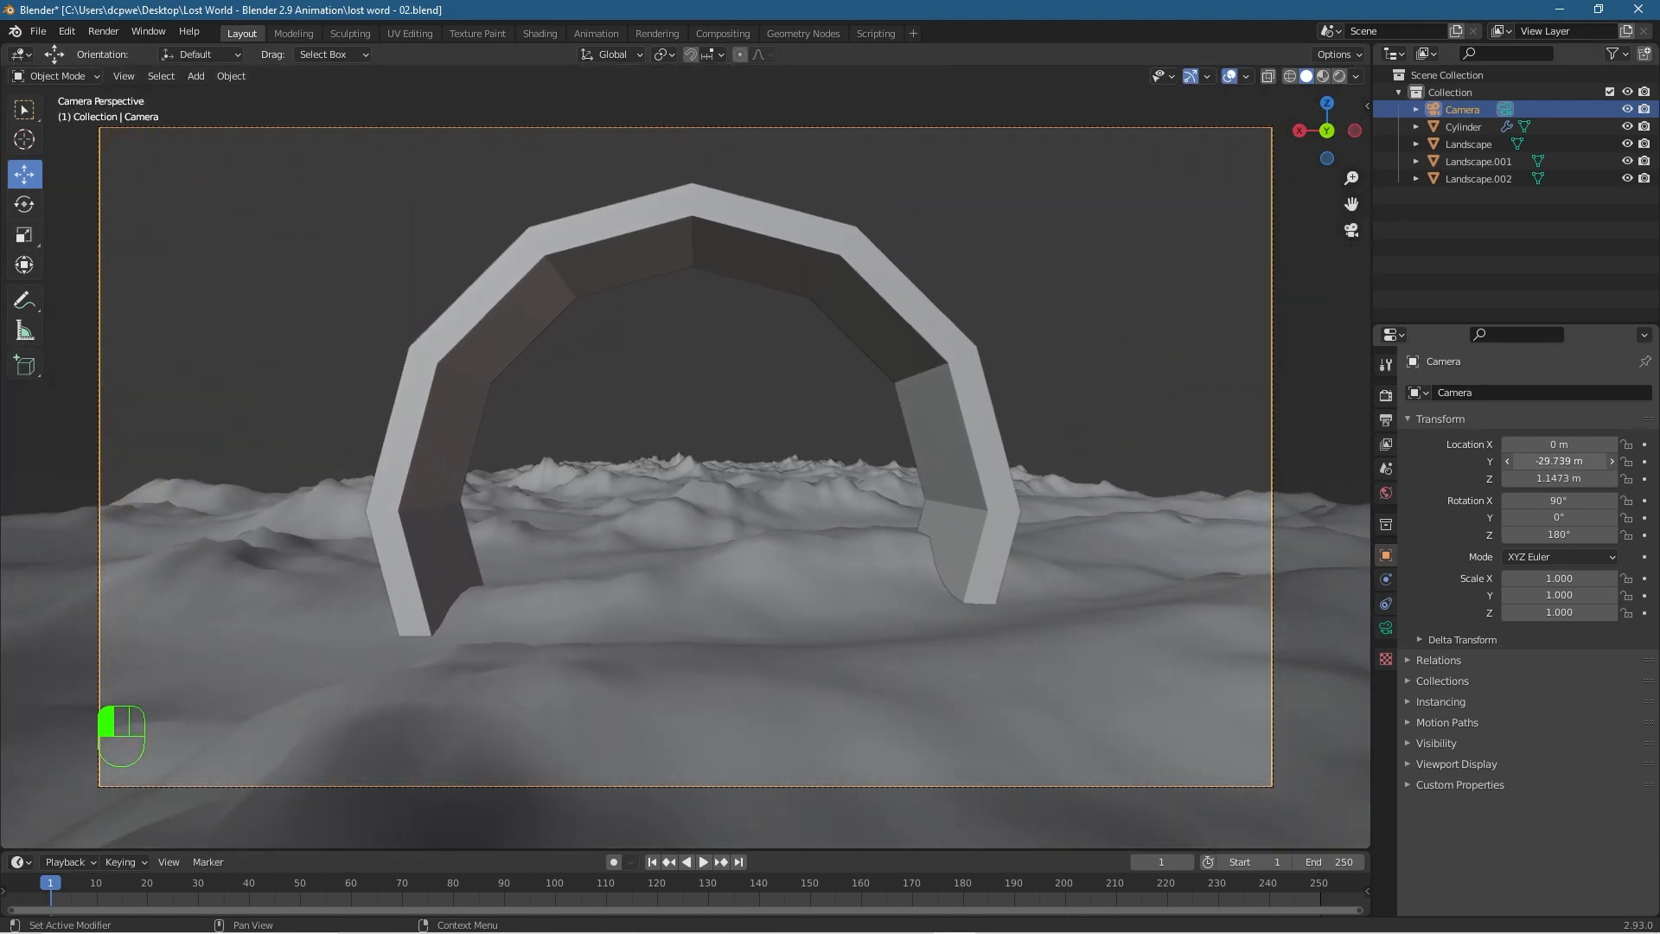
{"action": "left_click_drag", "start_coordinate": [1342, 461], "coordinate": [1456, 461]}
Save the current file, then save it as a new version named lost word - 03.blend.
{"action": "left_click", "coordinate": [39, 32]}
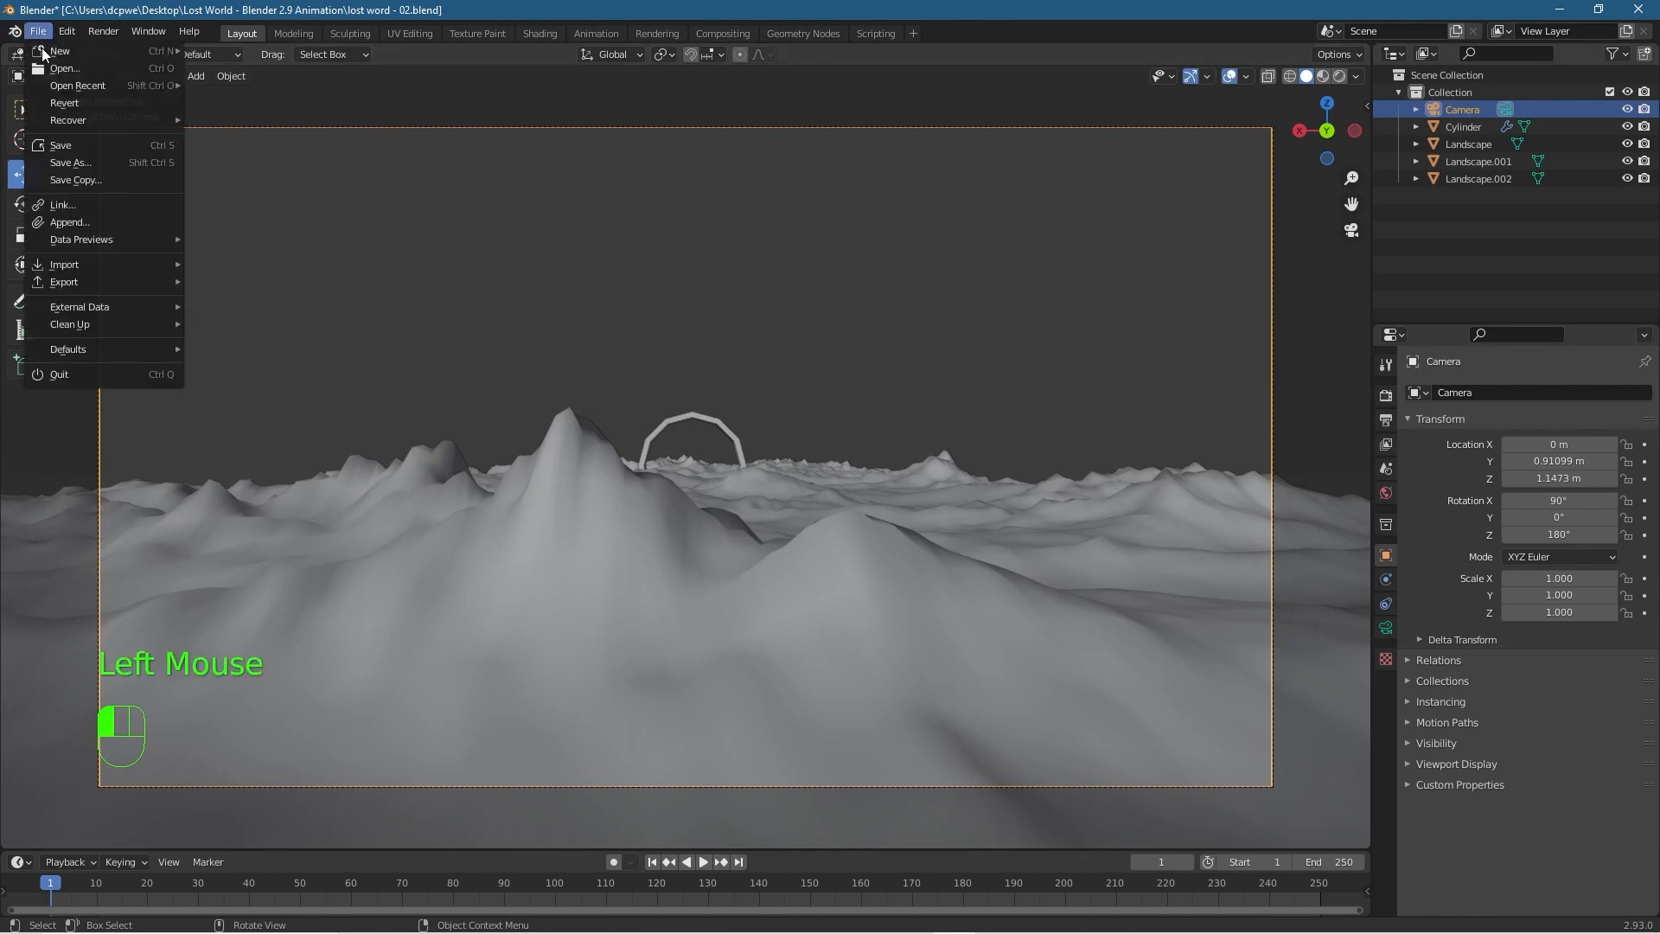
{"action": "left_click", "coordinate": [73, 147]}
{"action": "left_click", "coordinate": [39, 32]}
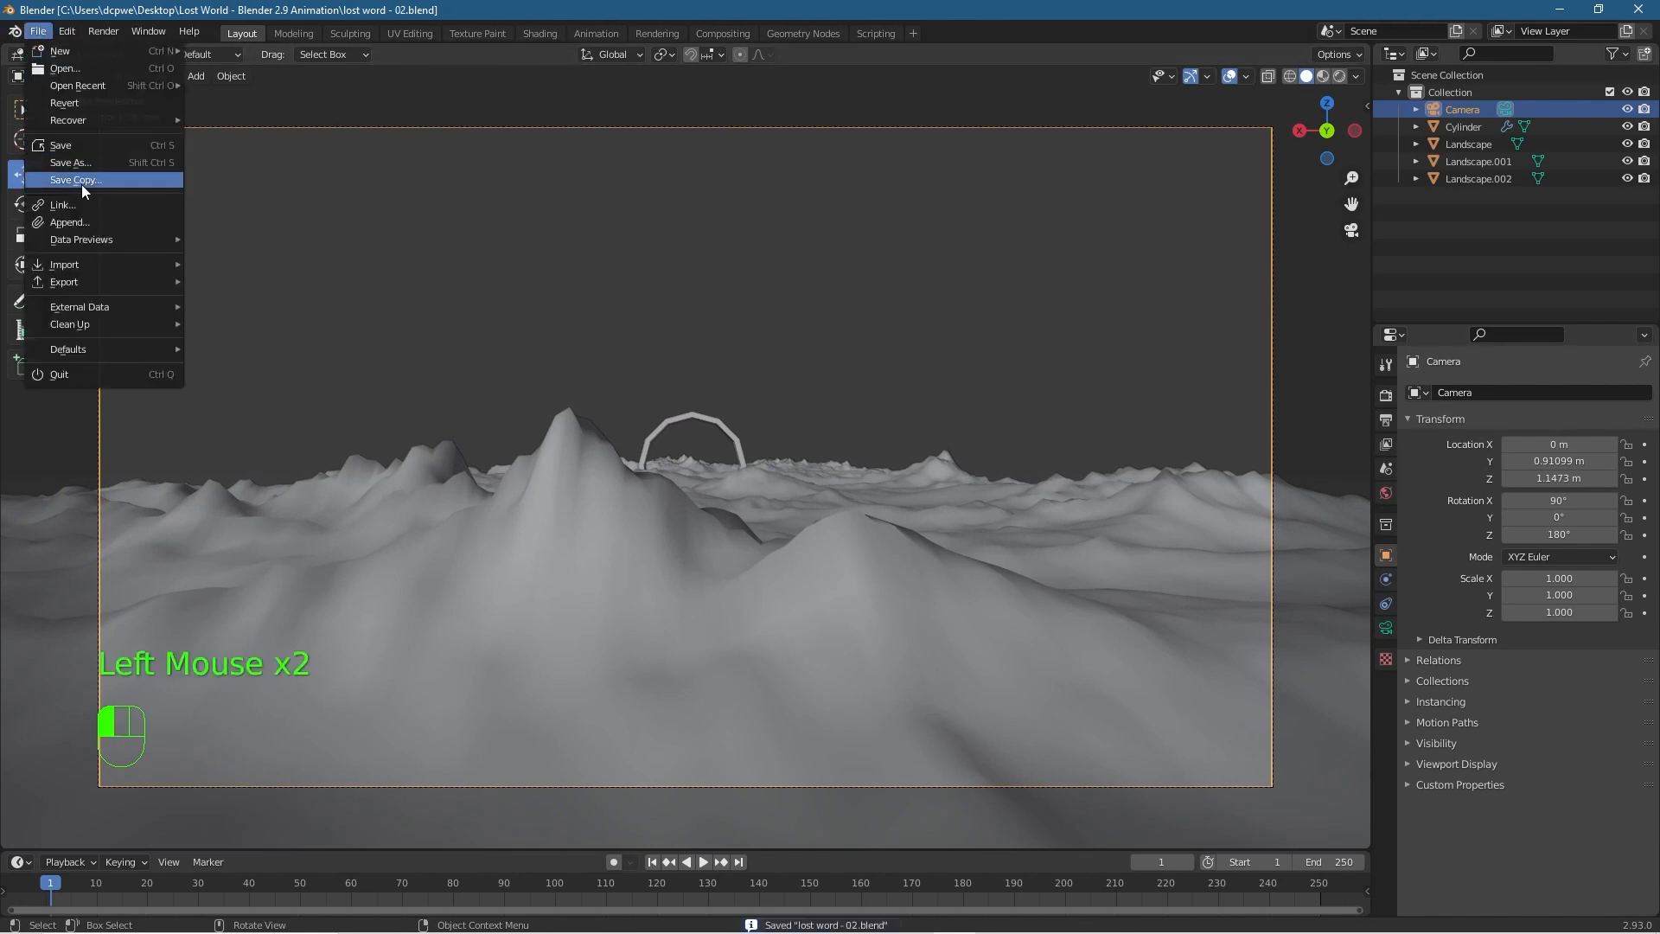
{"action": "left_click", "coordinate": [83, 164]}
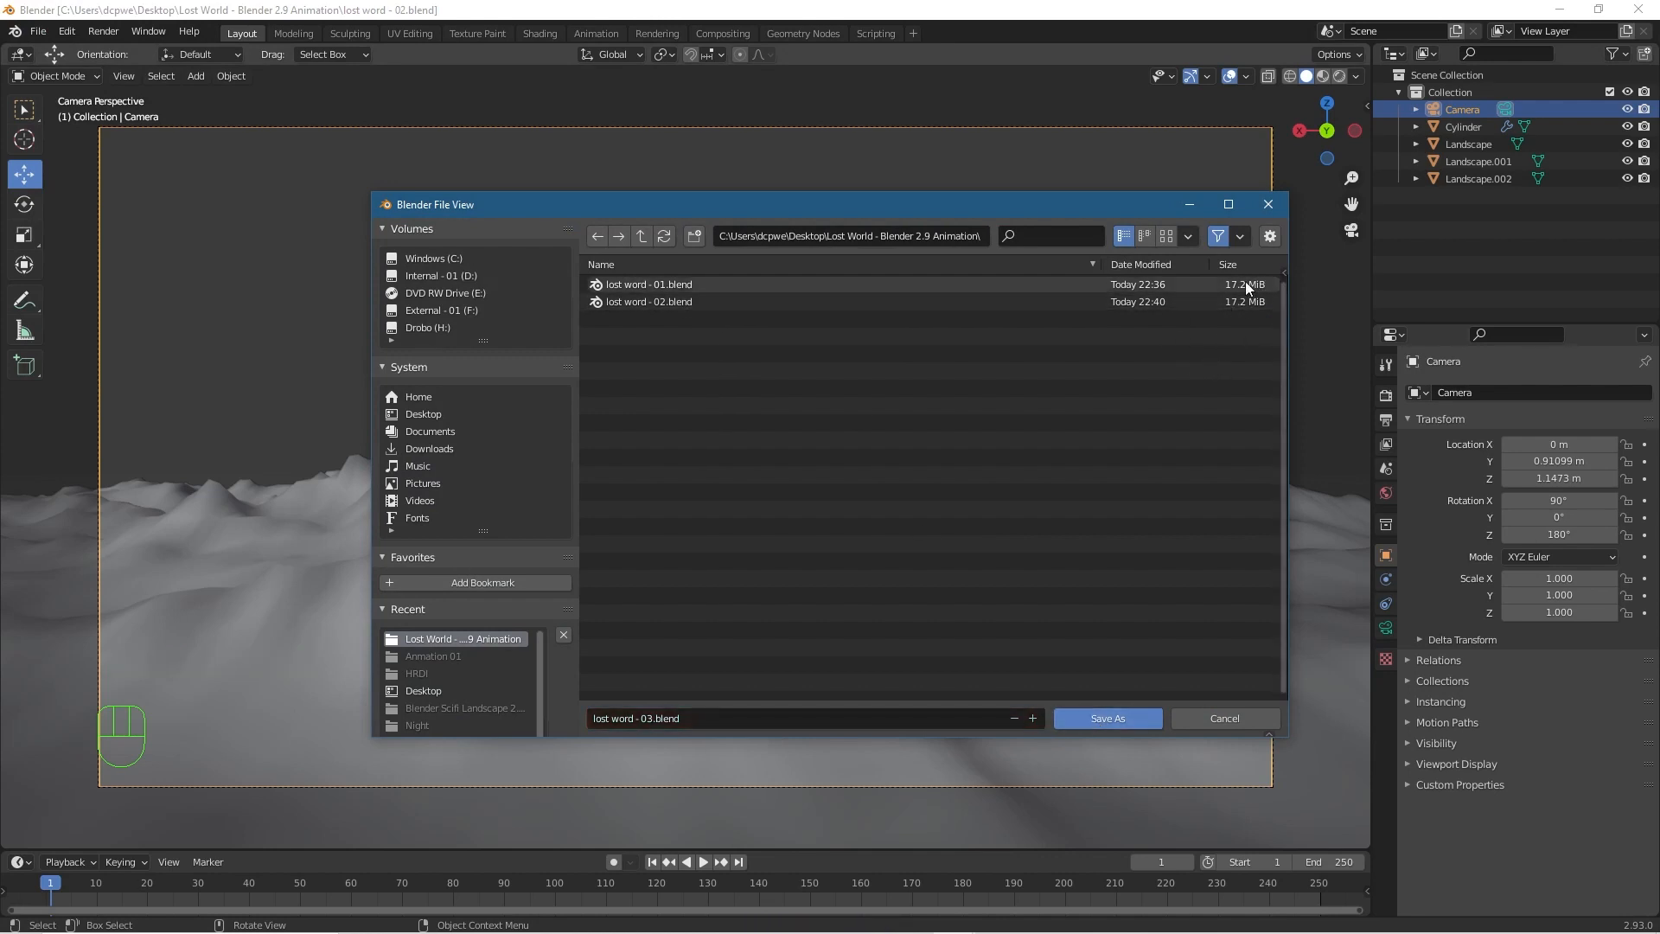
{"action": "left_click", "coordinate": [1120, 718]}
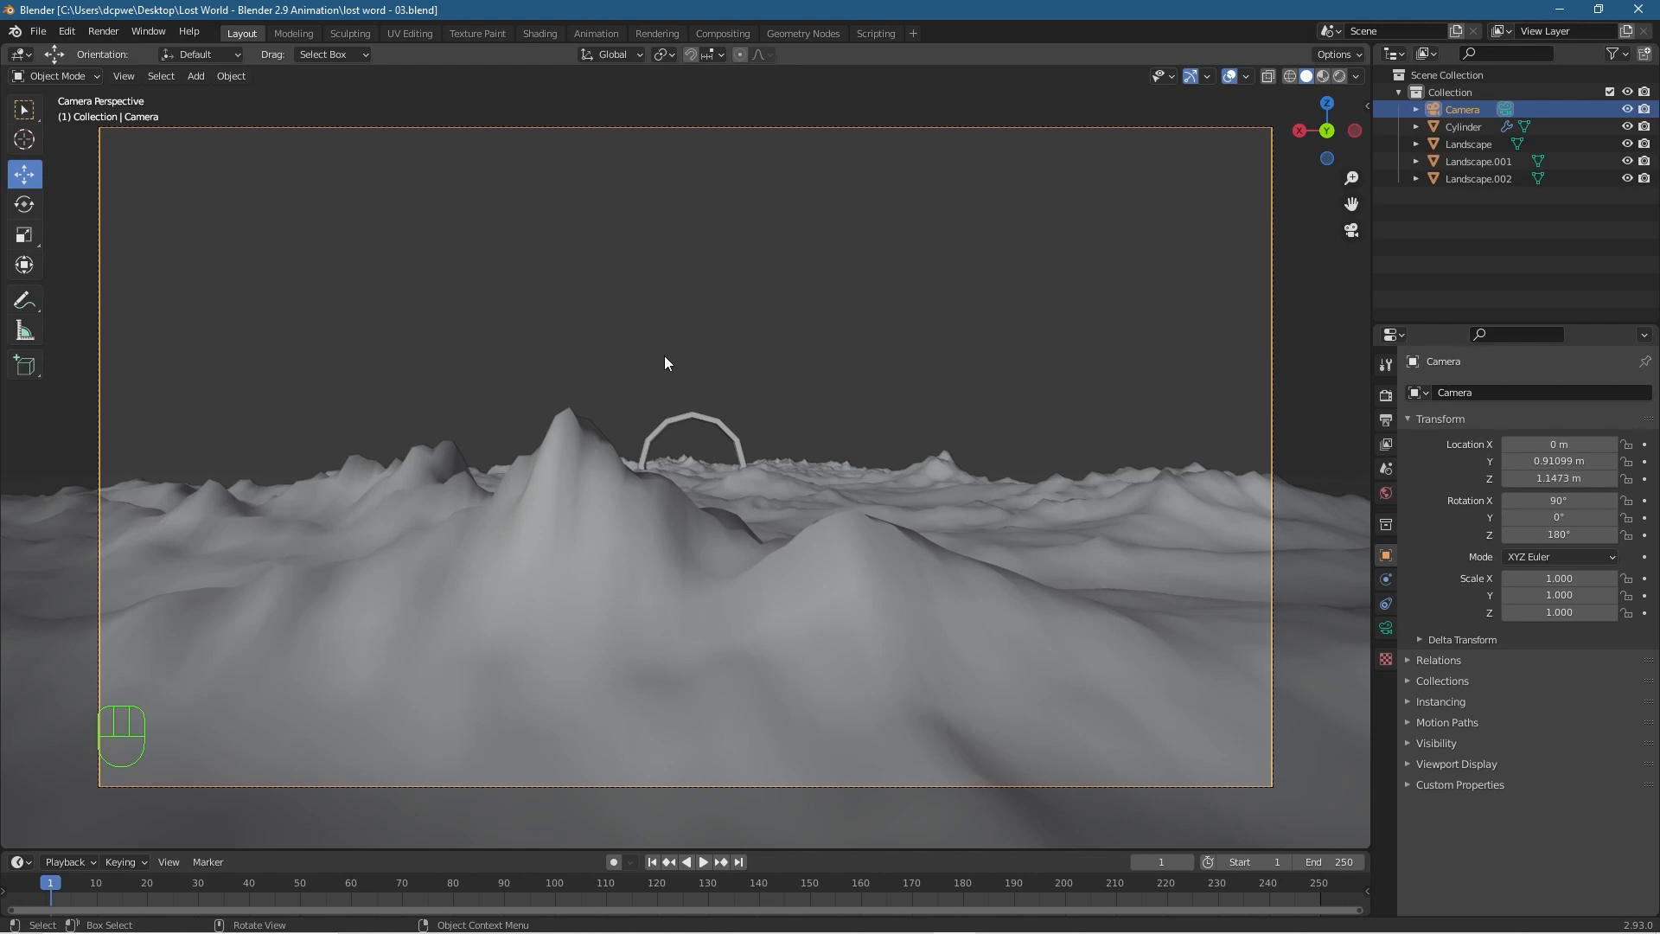
Switch to the Shading workspace and show the World shader nodes in the node editor.
{"action": "left_click", "coordinate": [547, 36]}
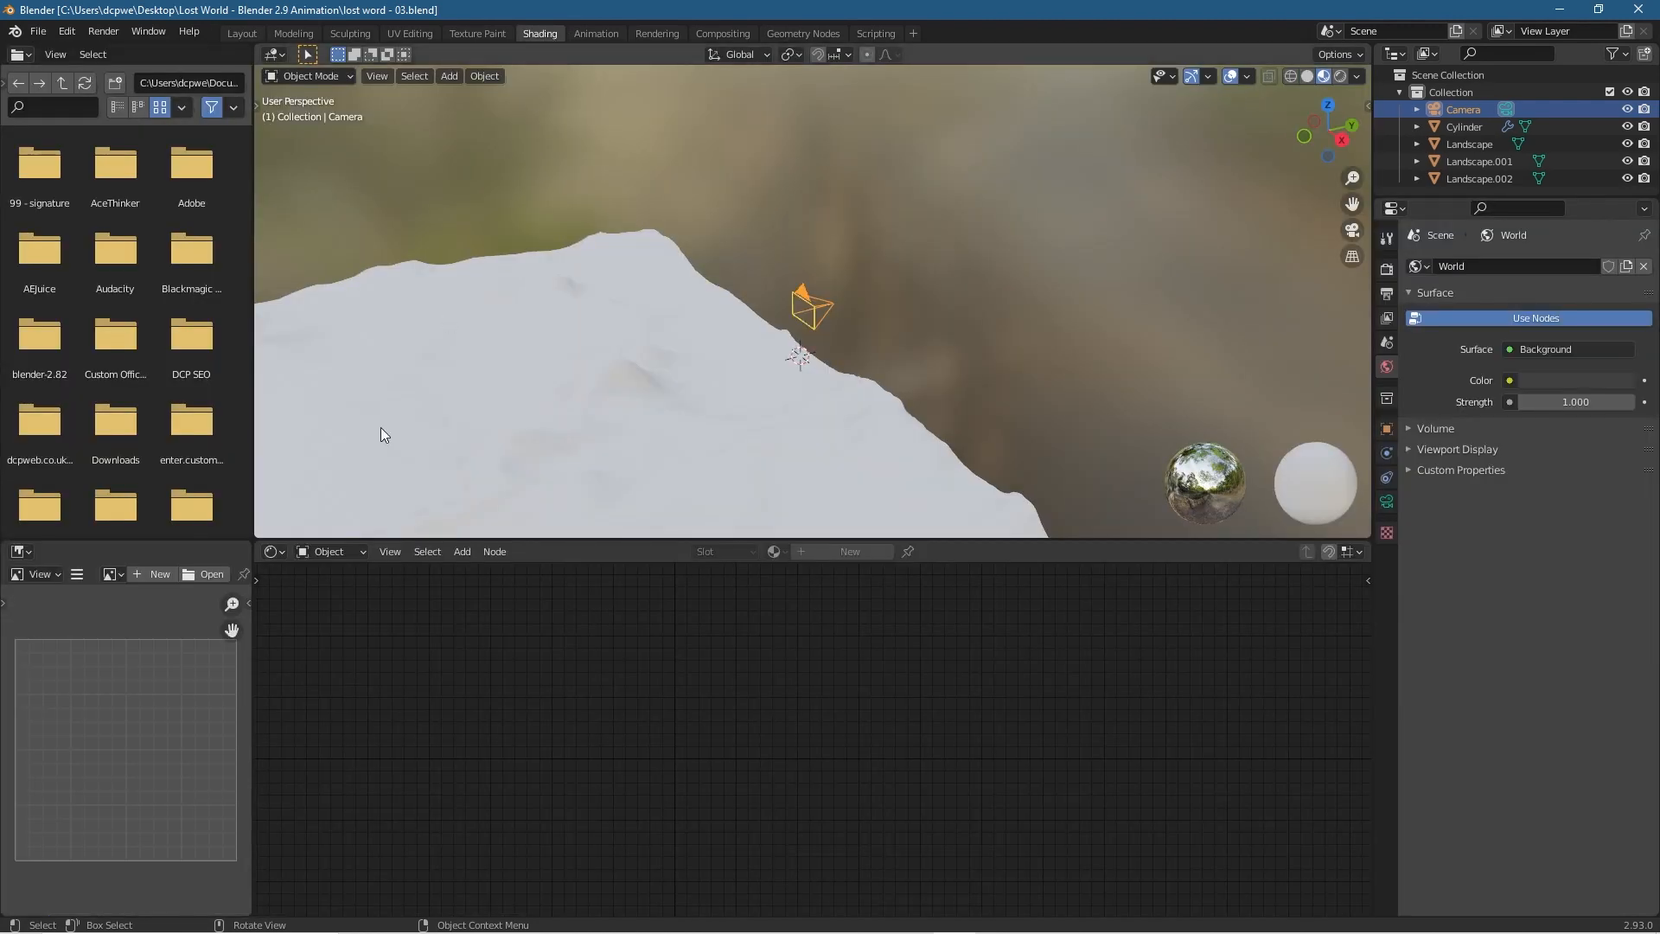
{"action": "left_click", "coordinate": [334, 552]}
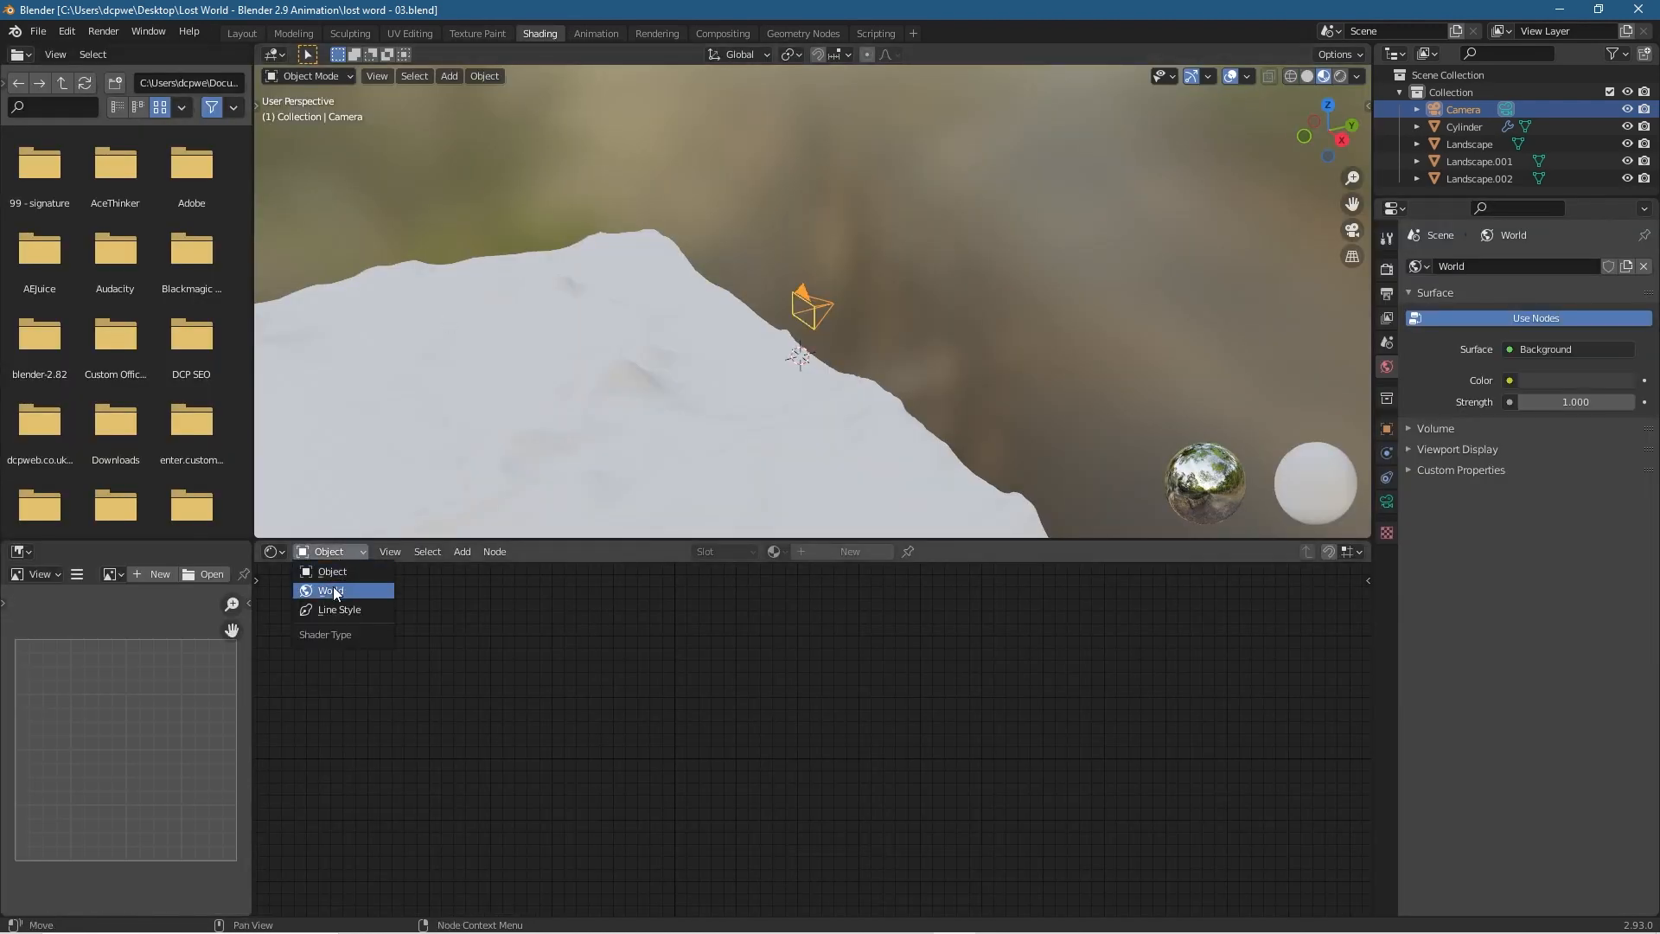
{"action": "left_click", "coordinate": [333, 590]}
{"action": "middle_click_drag", "start_coordinate": [943, 713], "coordinate": [1021, 782]}
{"action": "scroll", "coordinate": [1198, 791], "scroll_direction": "up", "scroll_amount": 2}
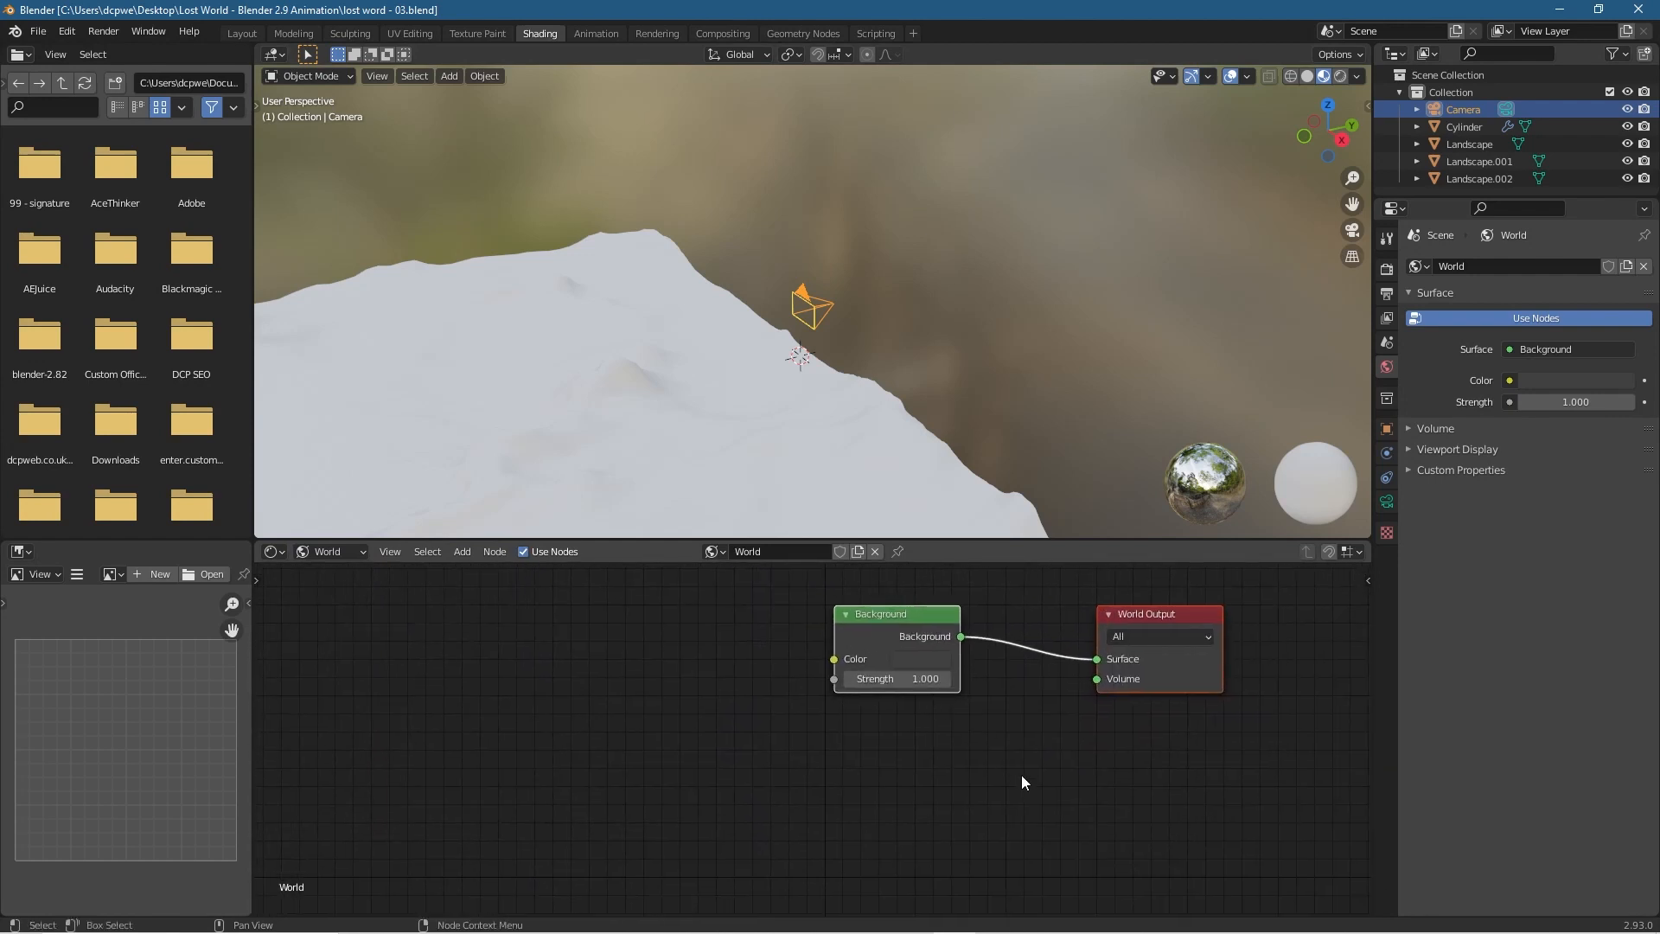
Add a Mix Shader node on the link between the Background and World Output nodes.
{"action": "left_click", "coordinate": [1023, 782]}
{"action": "key", "text": "shift+a"}
{"action": "mouse_move", "coordinate": [966, 791]}
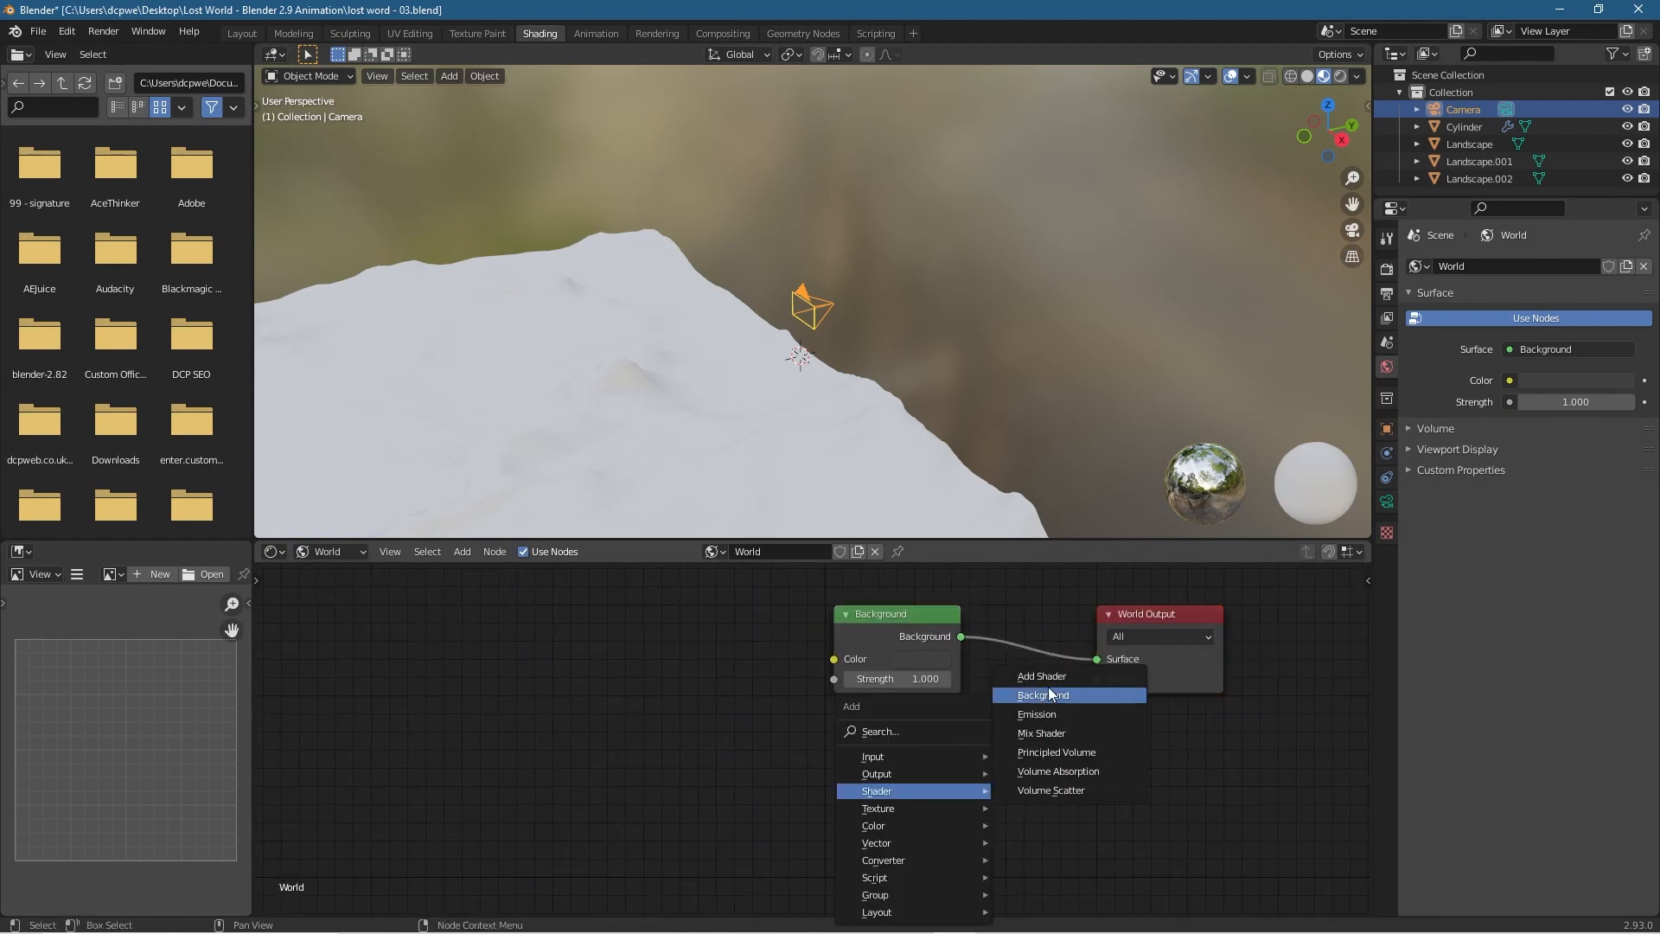
{"action": "left_click", "coordinate": [1055, 732]}
{"action": "left_click", "coordinate": [1048, 671]}
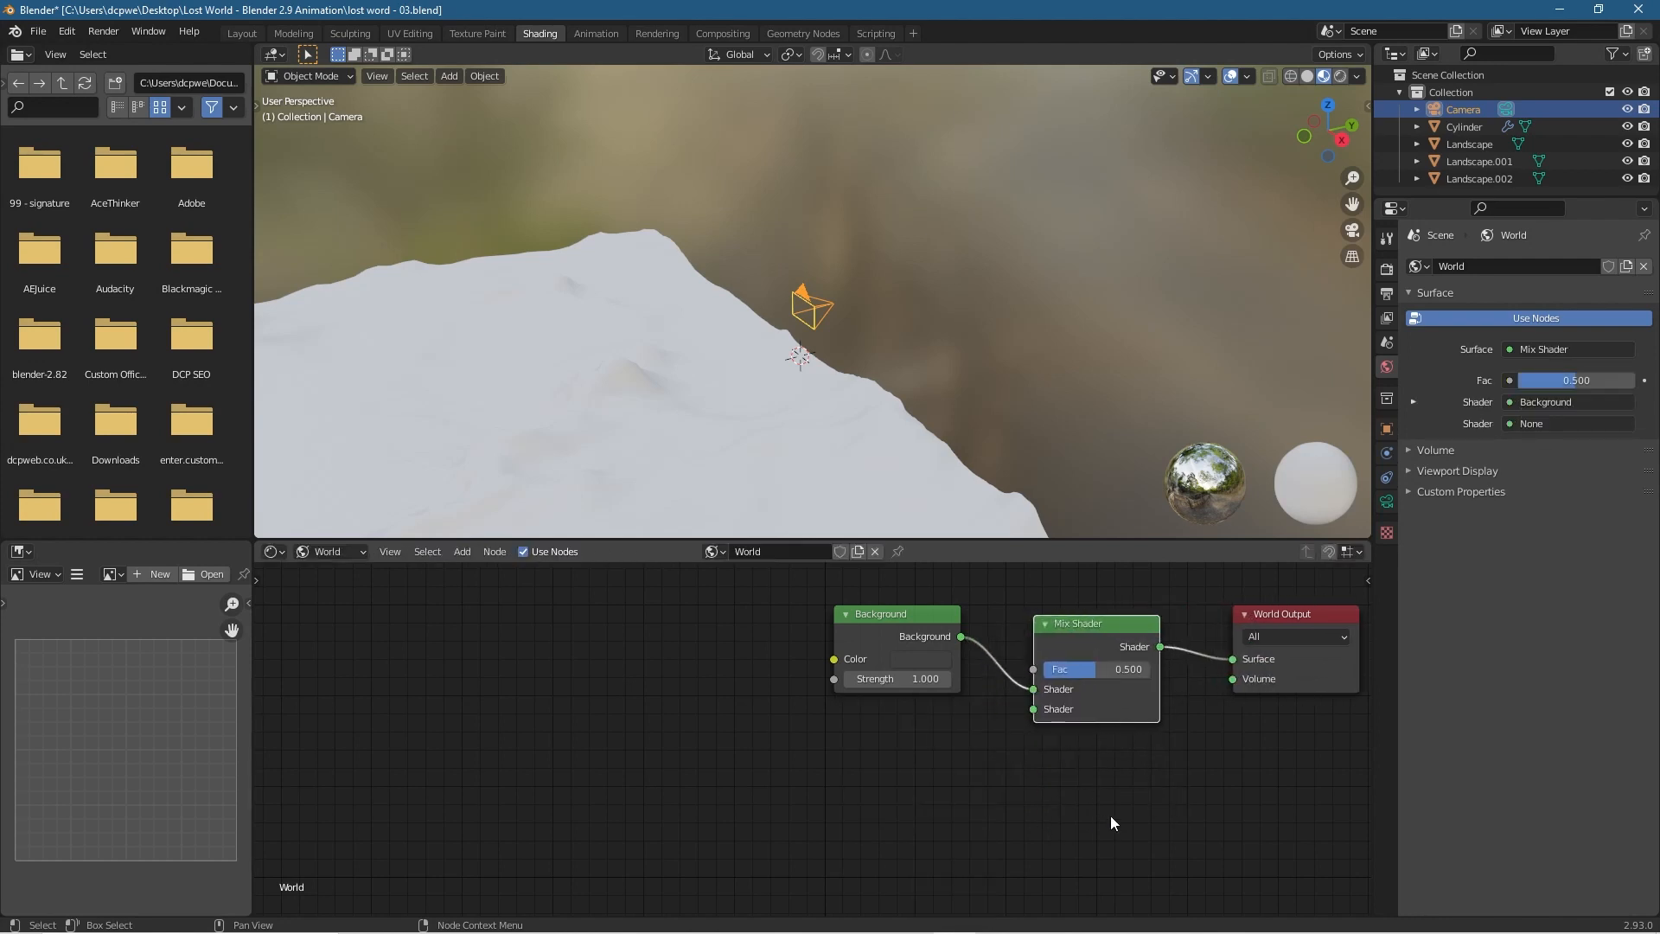
Add a Volume Scatter node below the Mix Shader node.
{"action": "middle_click_drag", "start_coordinate": [1112, 796], "coordinate": [1004, 828]}
{"action": "key", "text": "shift+a"}
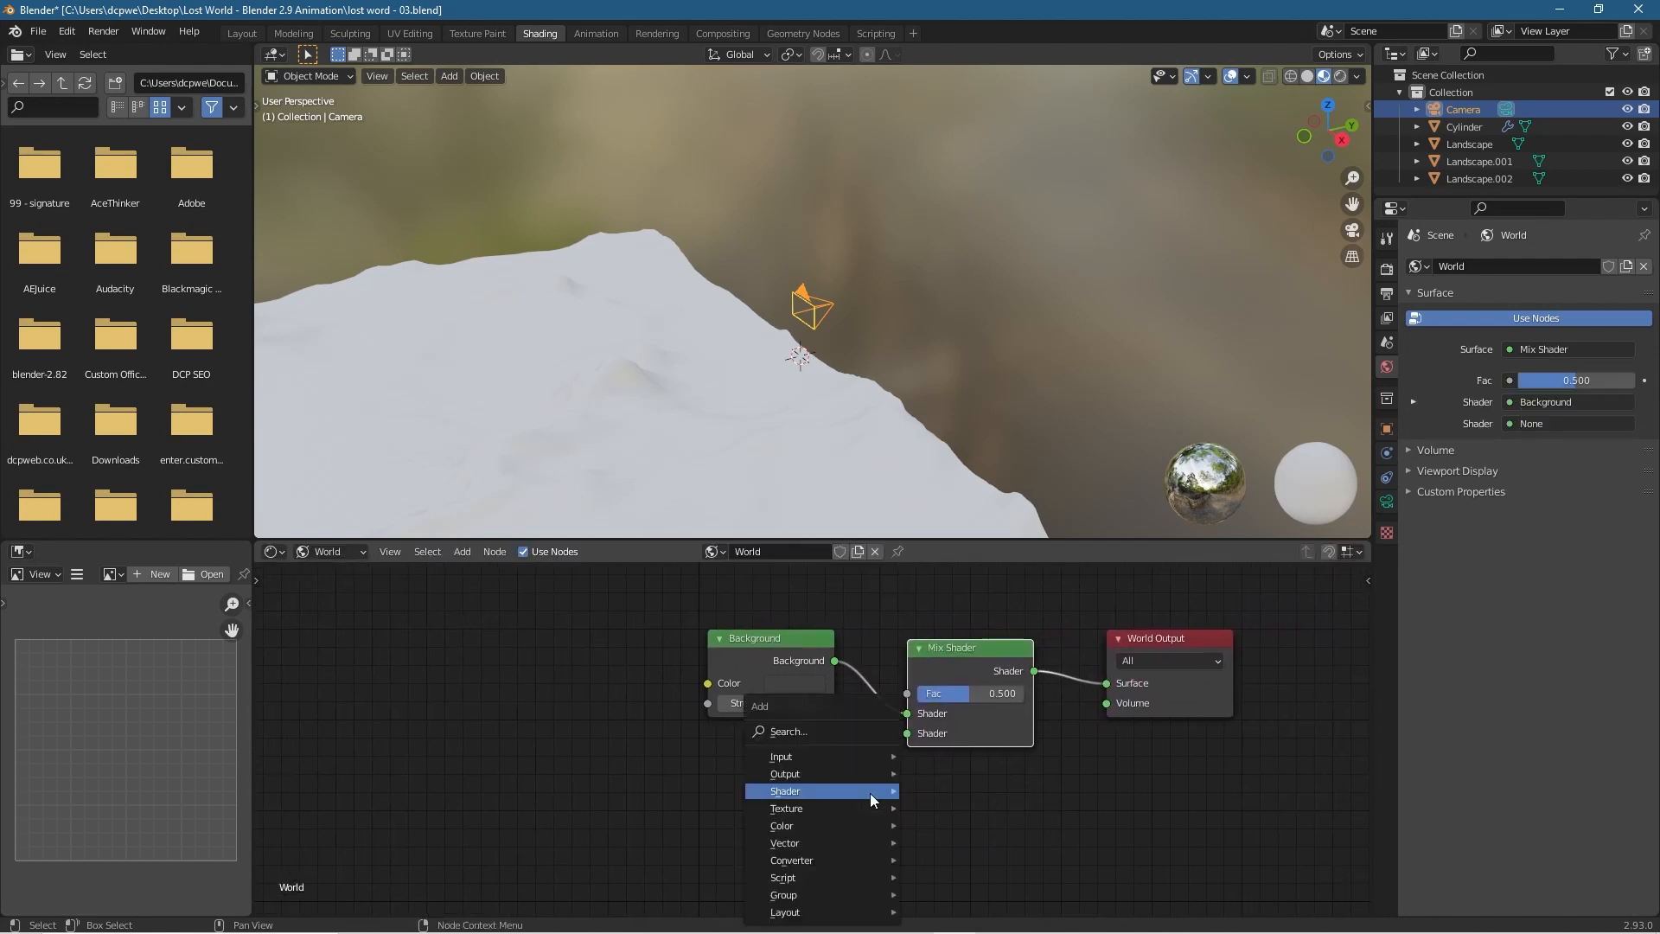
{"action": "mouse_move", "coordinate": [870, 792]}
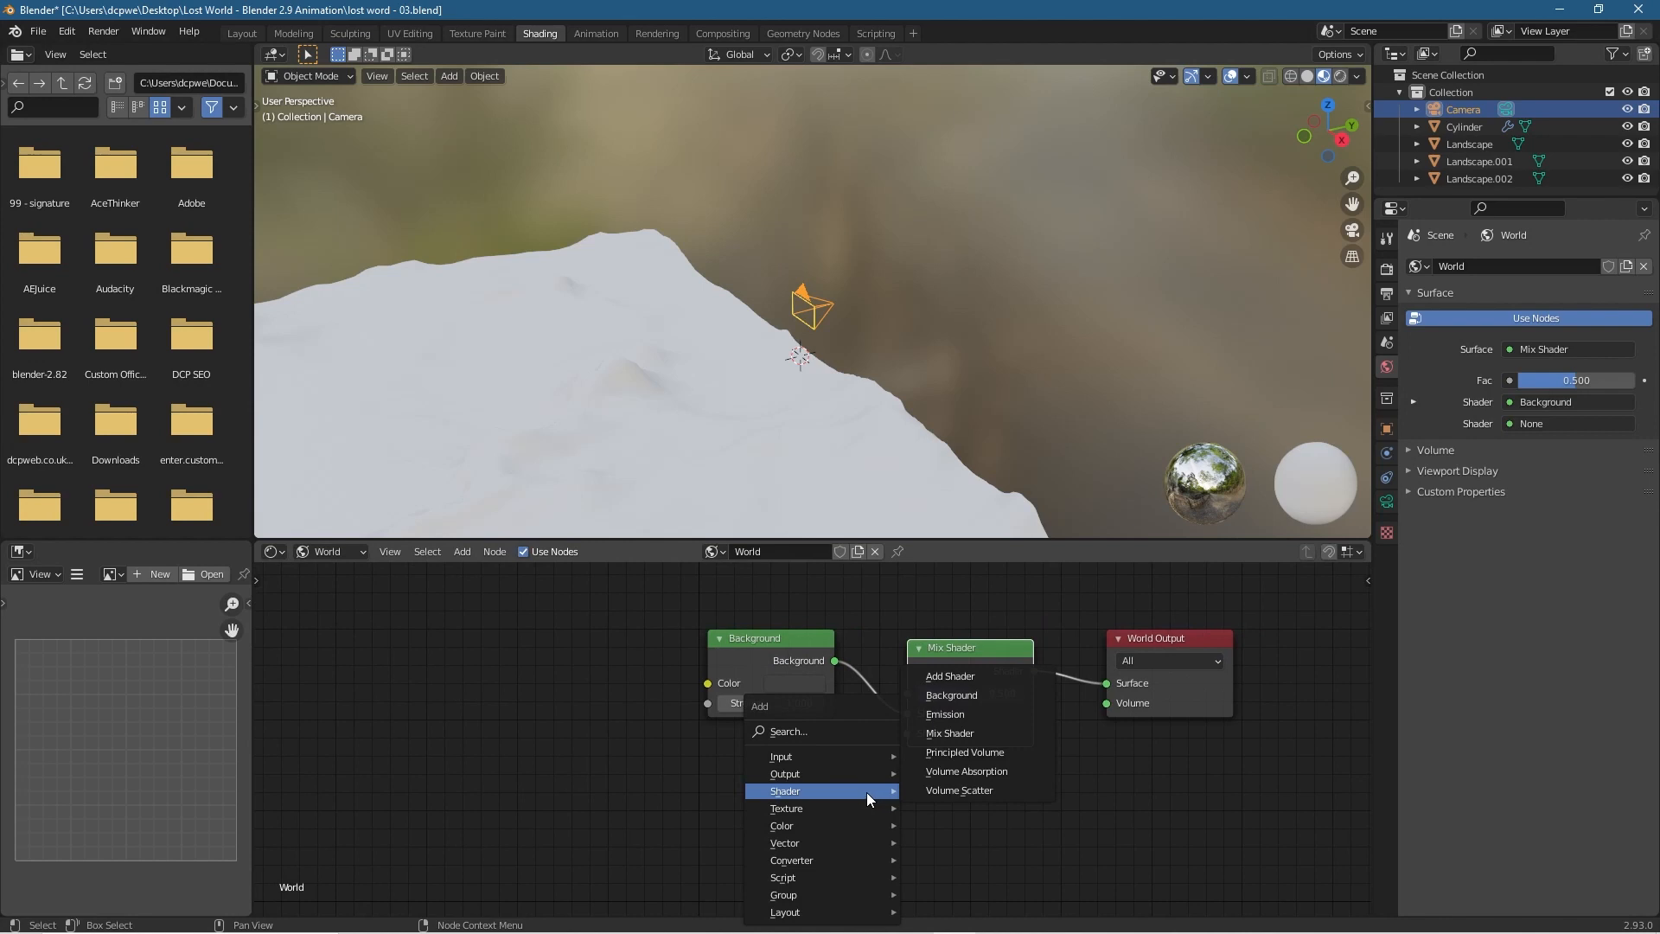
{"action": "left_click", "coordinate": [932, 790]}
{"action": "left_click", "coordinate": [1026, 794]}
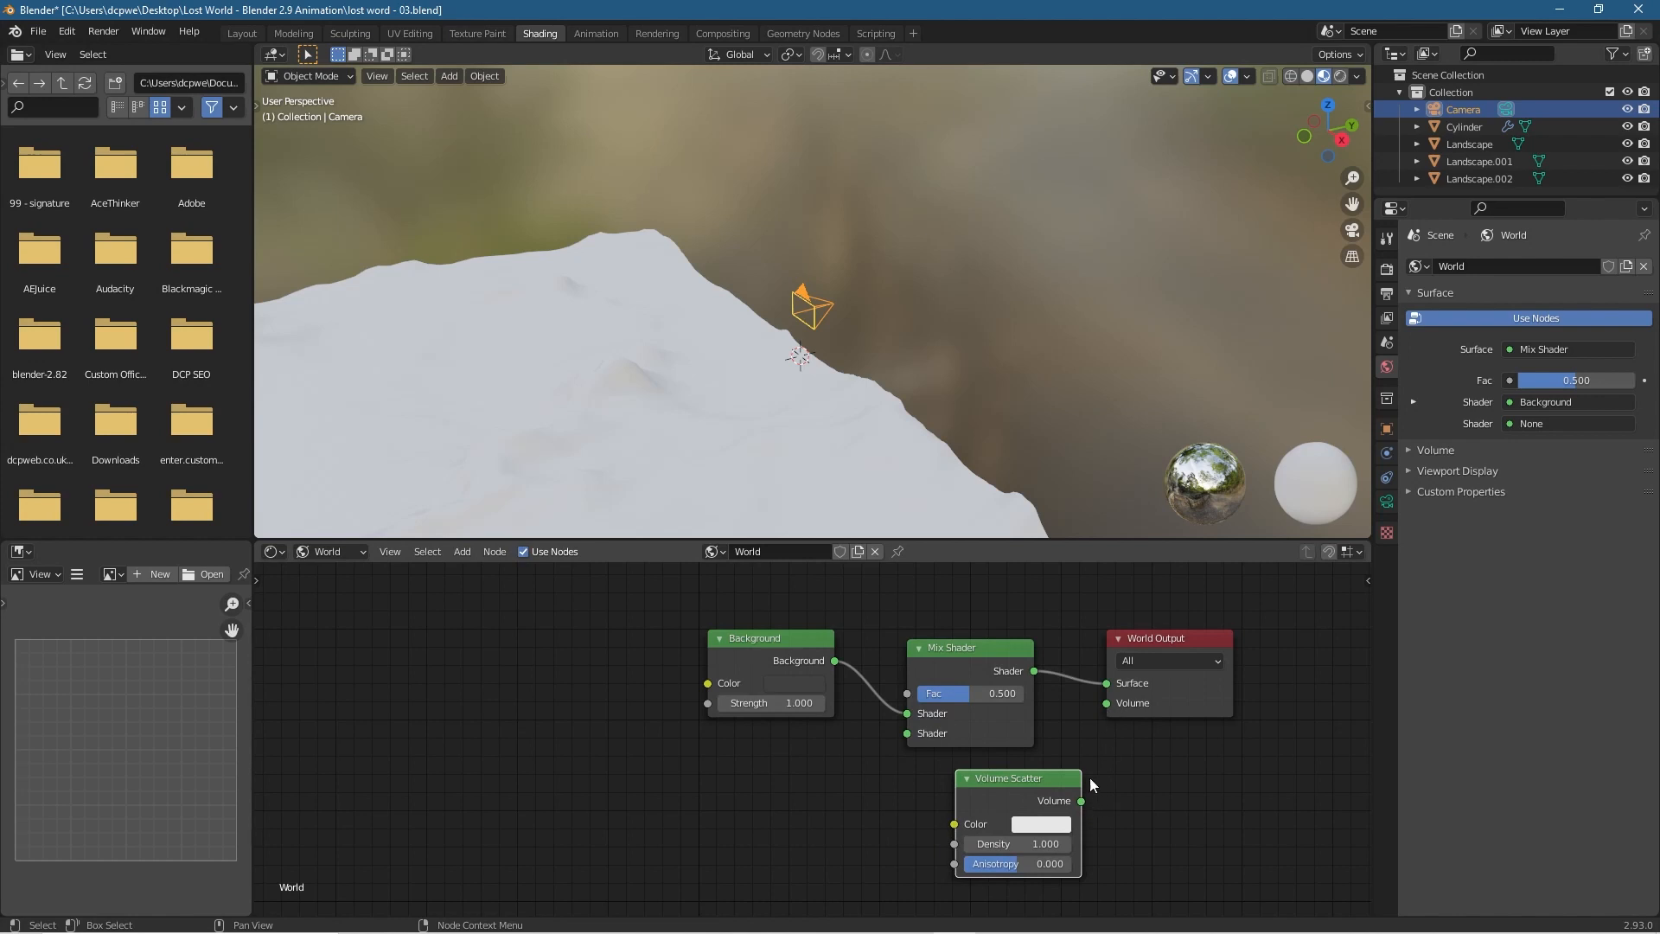
{"action": "middle_click_drag", "start_coordinate": [766, 796], "coordinate": [925, 787]}
{"action": "left_click", "coordinate": [693, 734]}
{"action": "key", "text": "shift+a"}
{"action": "mouse_move", "coordinate": [692, 734]}
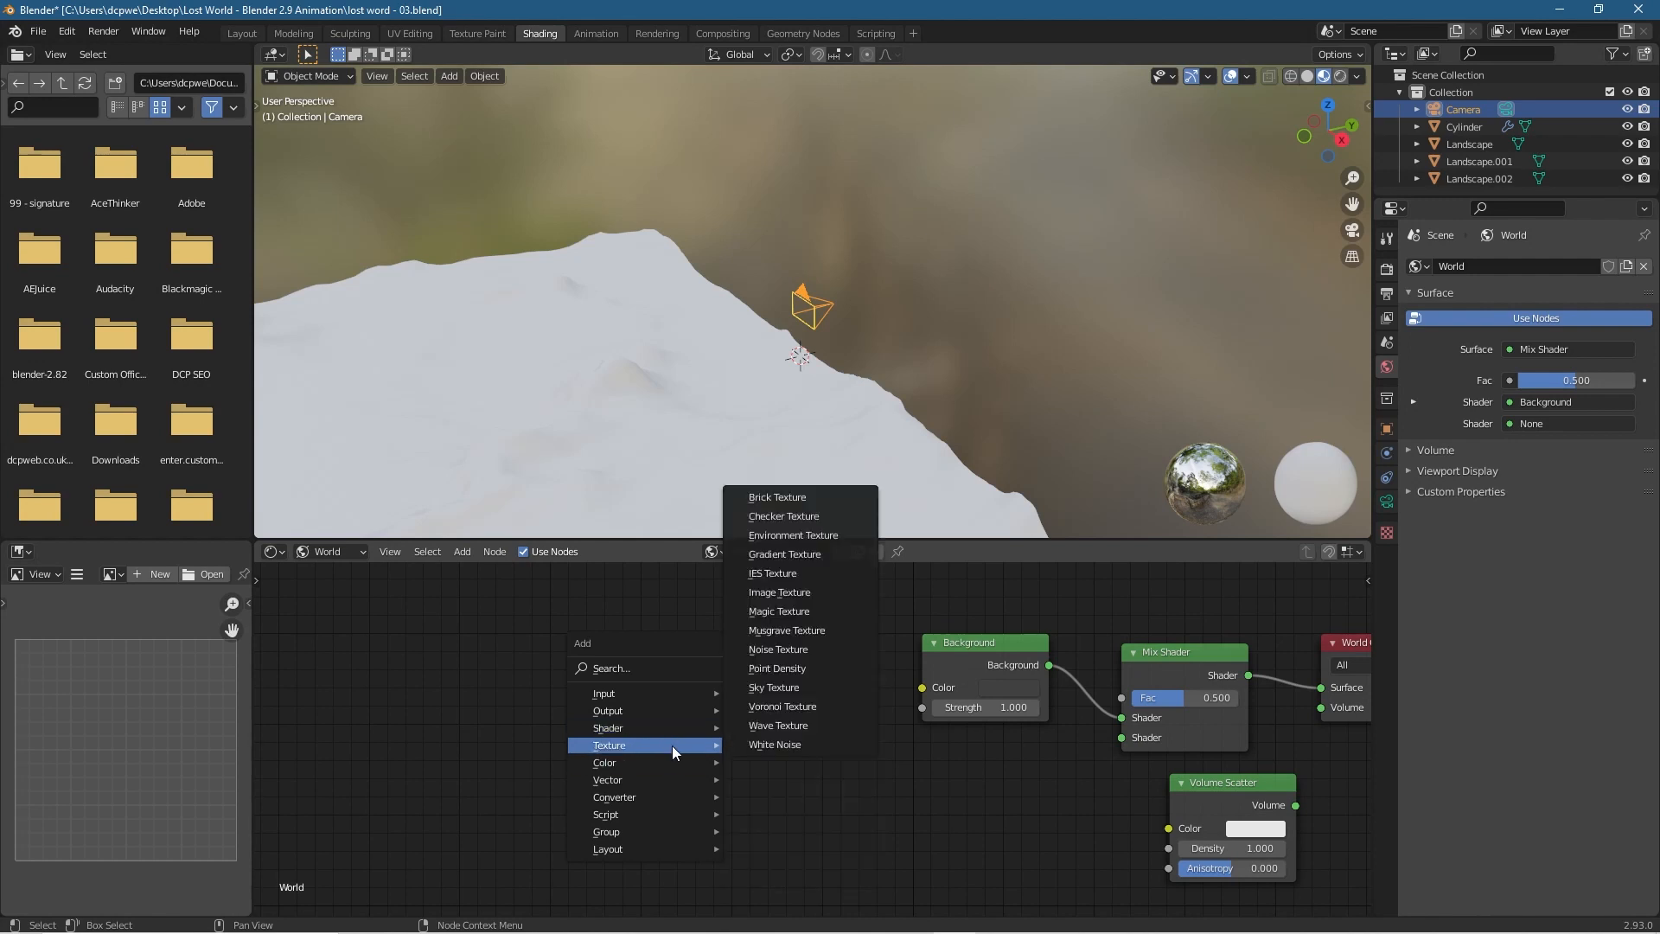
{"action": "left_click", "coordinate": [780, 517]}
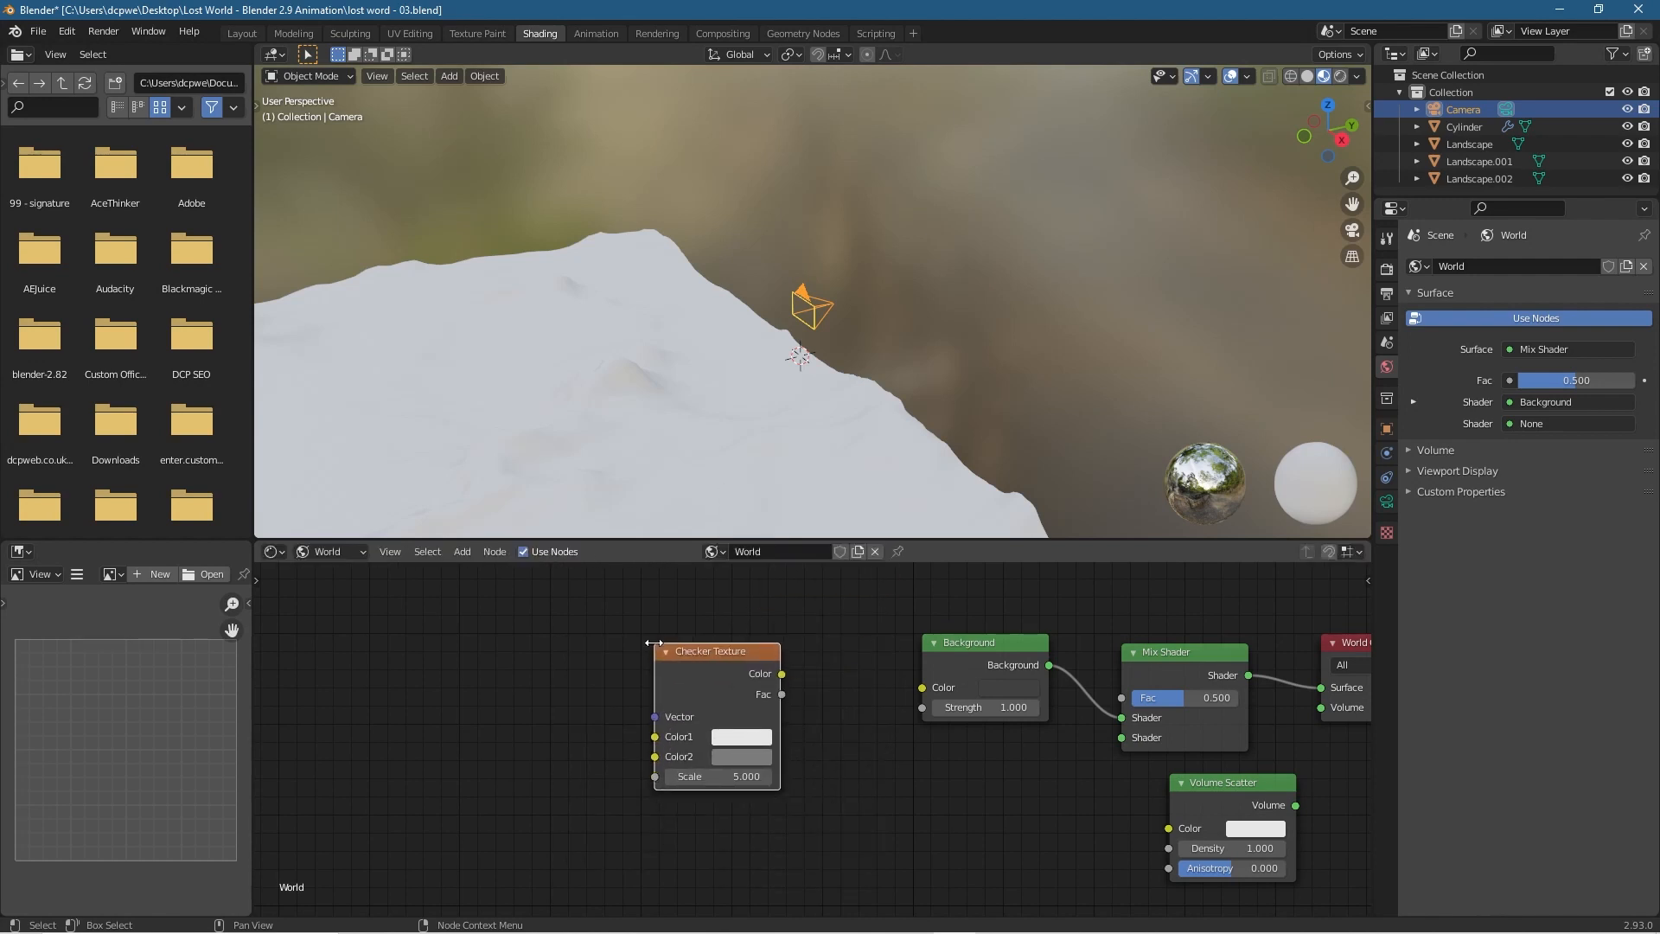
{"action": "key", "text": "ctrl+z"}
Add an Environment Texture node before the Background node and connect its Color output to the Background's Color input.
{"action": "key", "text": "shift+a"}
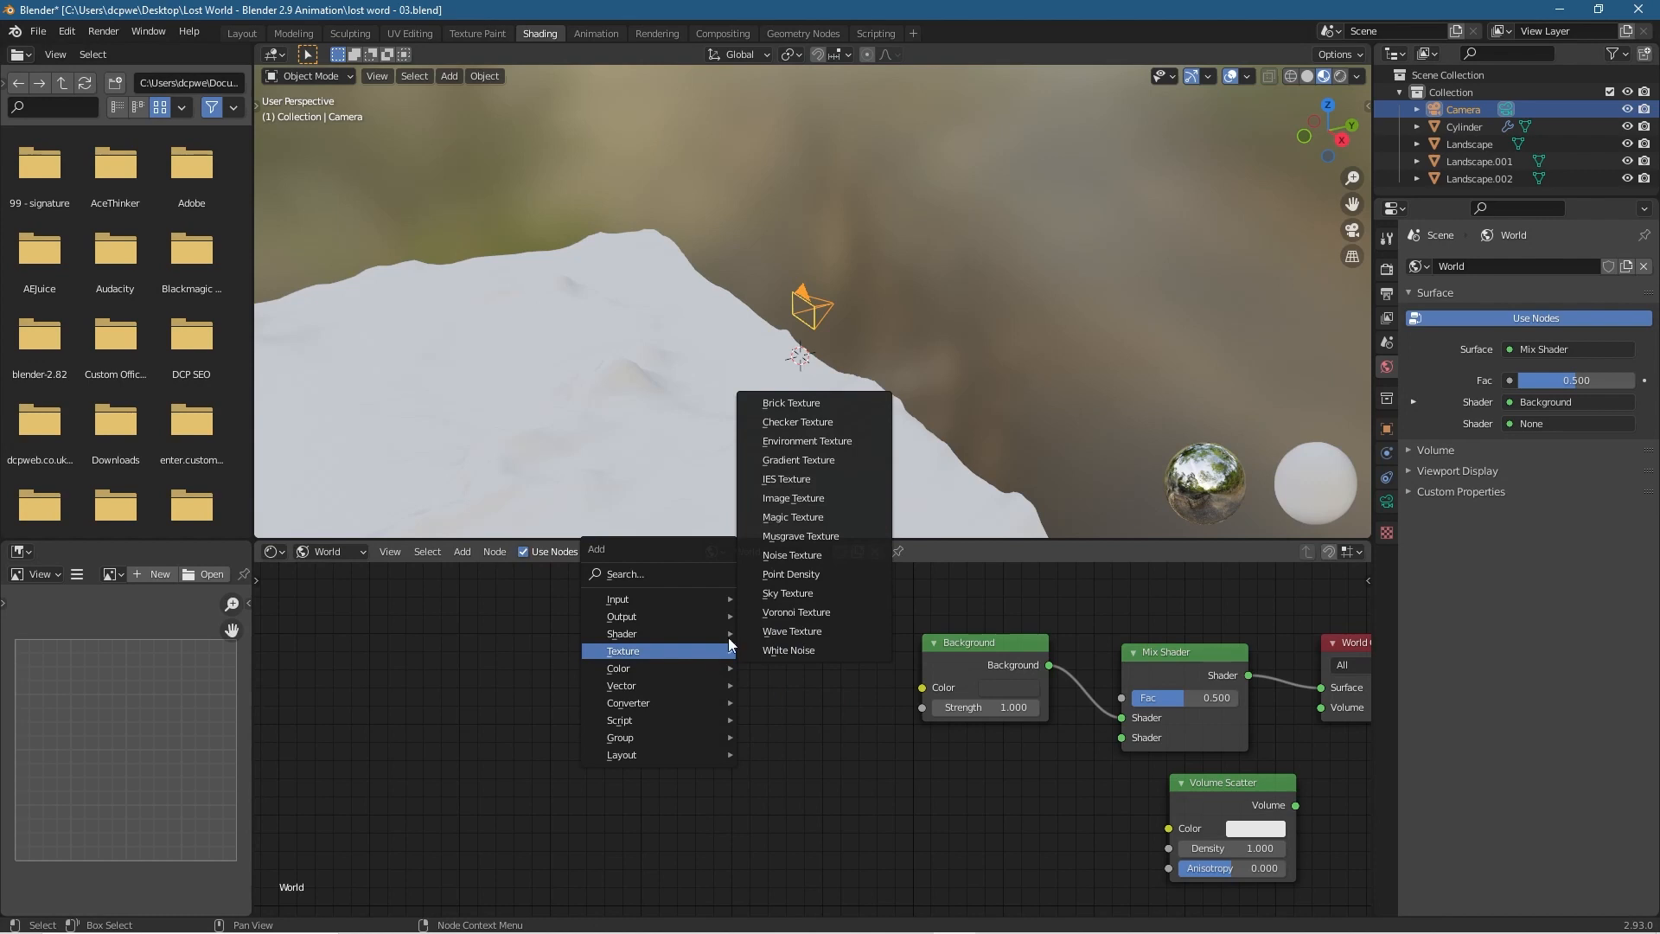
{"action": "key", "text": "shift+a"}
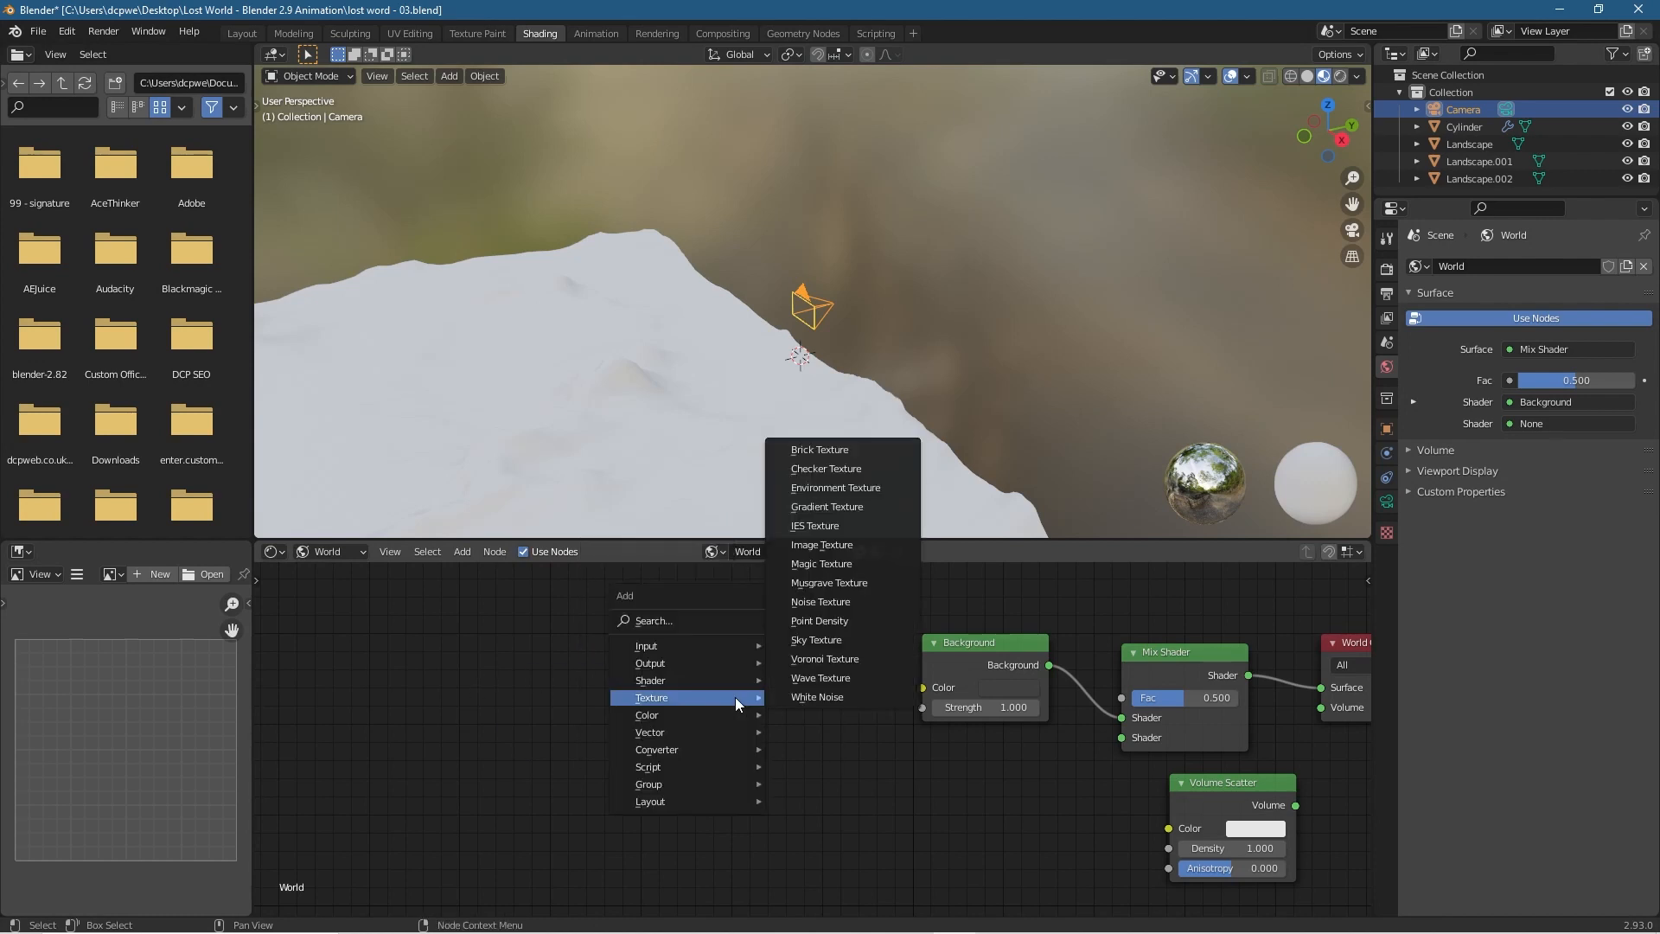
{"action": "left_click", "coordinate": [817, 488]}
{"action": "left_click", "coordinate": [666, 615]}
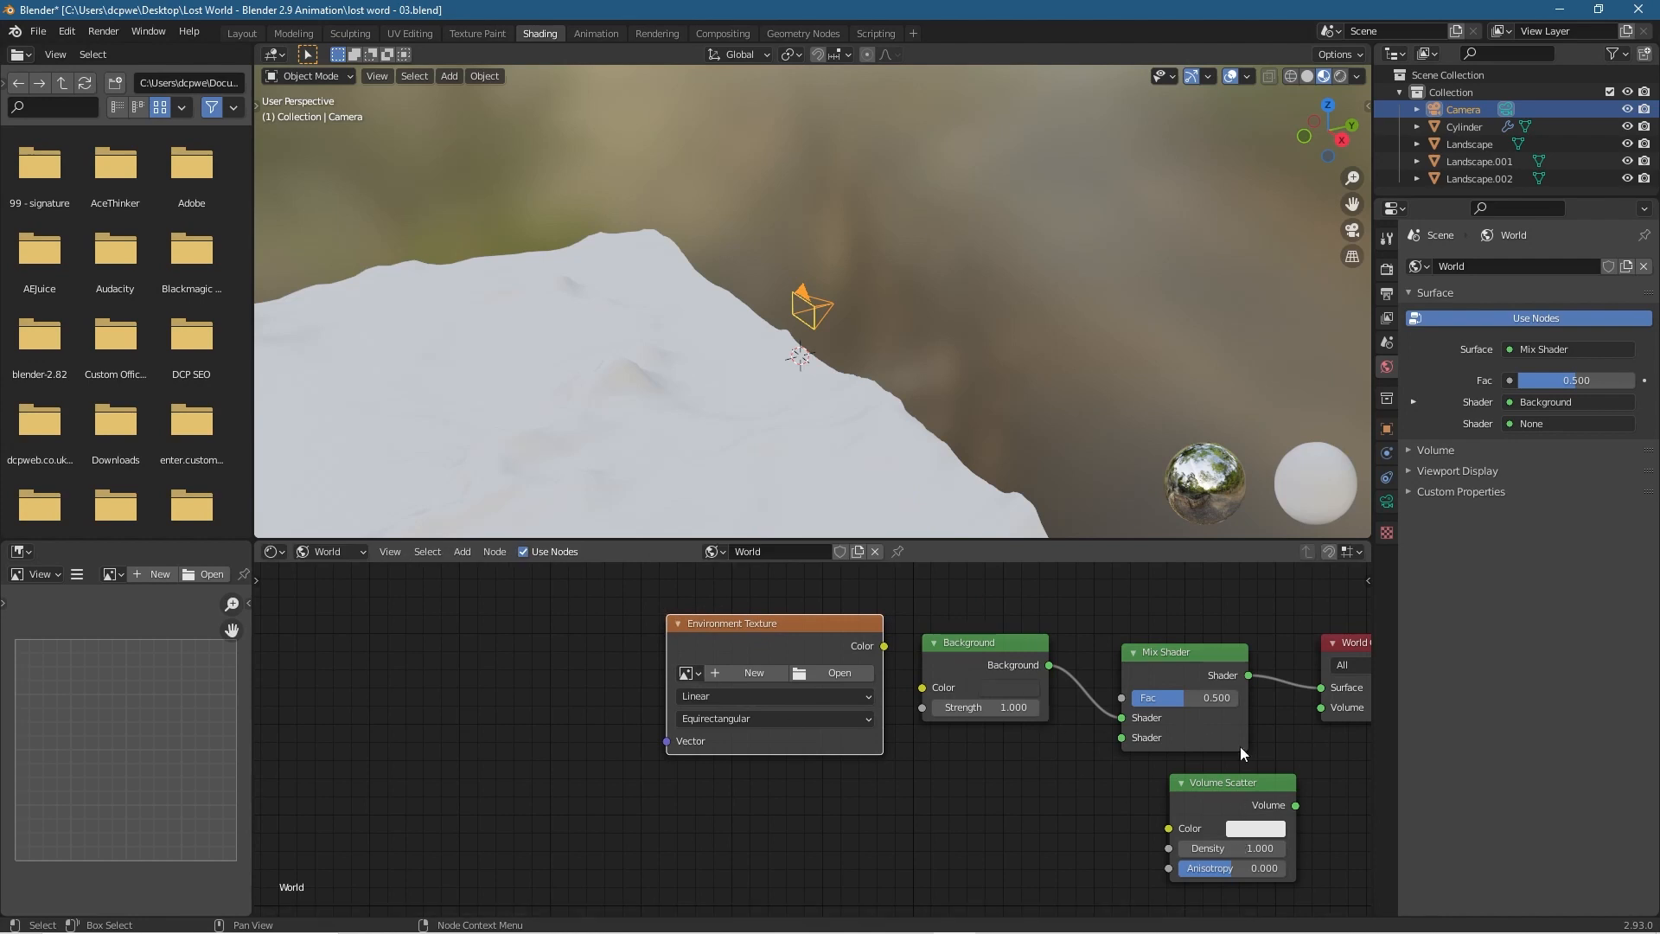
{"action": "left_click_drag", "start_coordinate": [778, 621], "coordinate": [755, 621]}
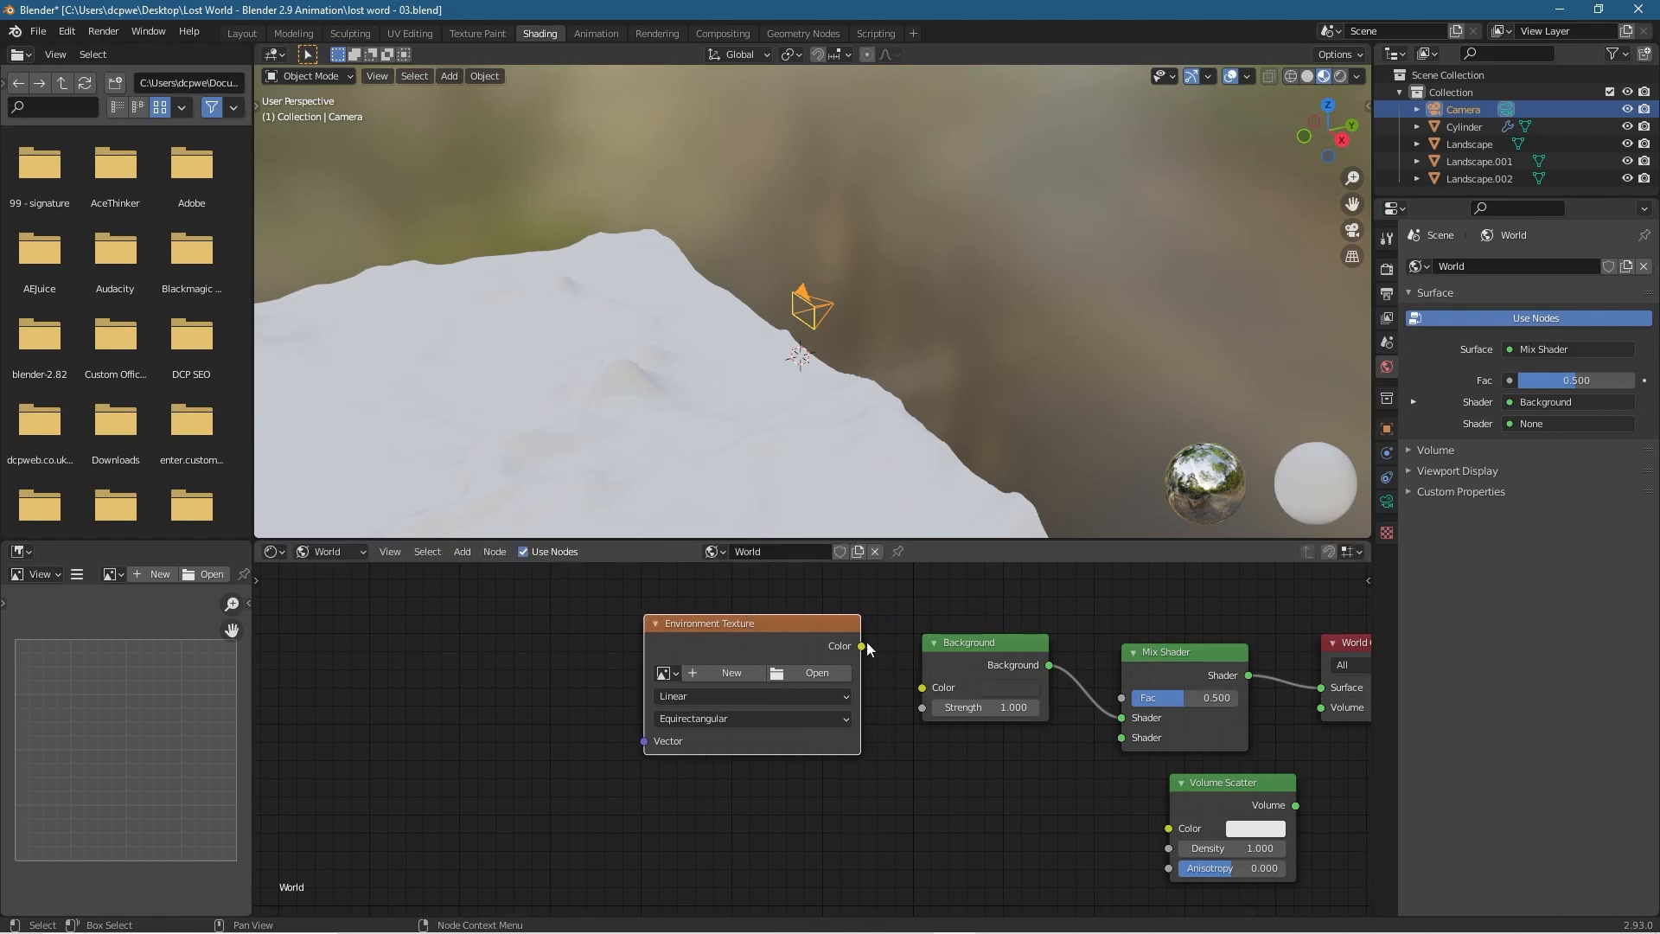
{"action": "left_click_drag", "start_coordinate": [862, 646], "coordinate": [922, 688]}
Add a Mapping node before the Environment Texture node in the World shader graph.
{"action": "middle_click_drag", "start_coordinate": [467, 692], "coordinate": [704, 707]}
{"action": "key", "text": "shift+a"}
{"action": "mouse_move", "coordinate": [599, 711]}
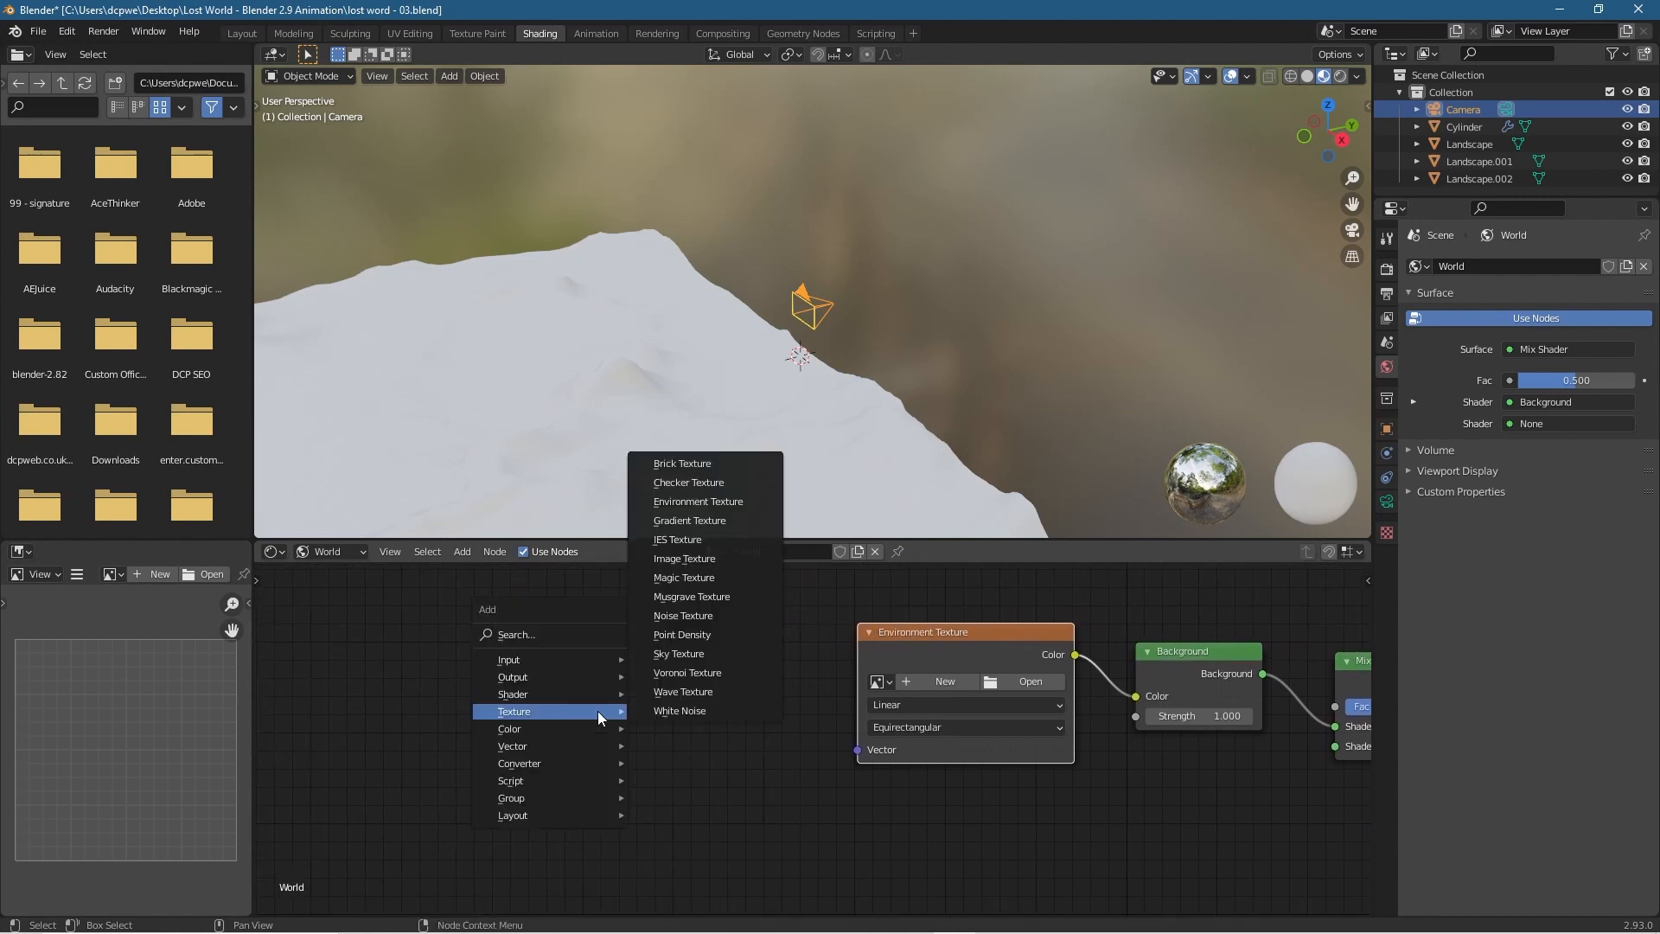
{"action": "mouse_move", "coordinate": [628, 746]}
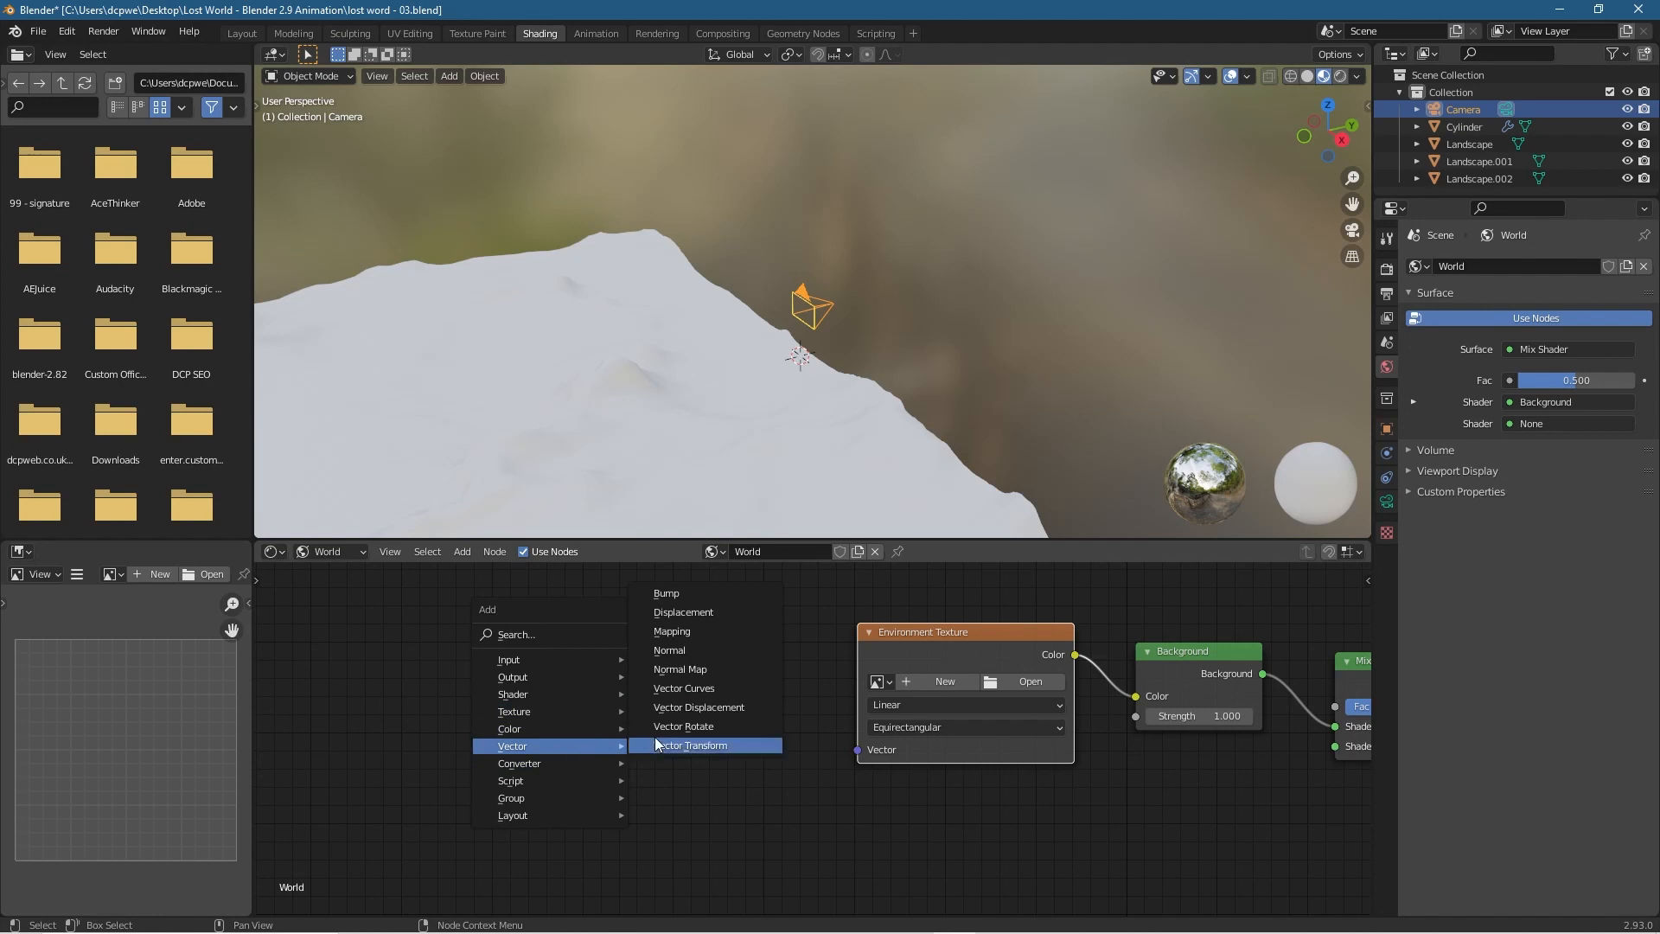
{"action": "left_click", "coordinate": [685, 633]}
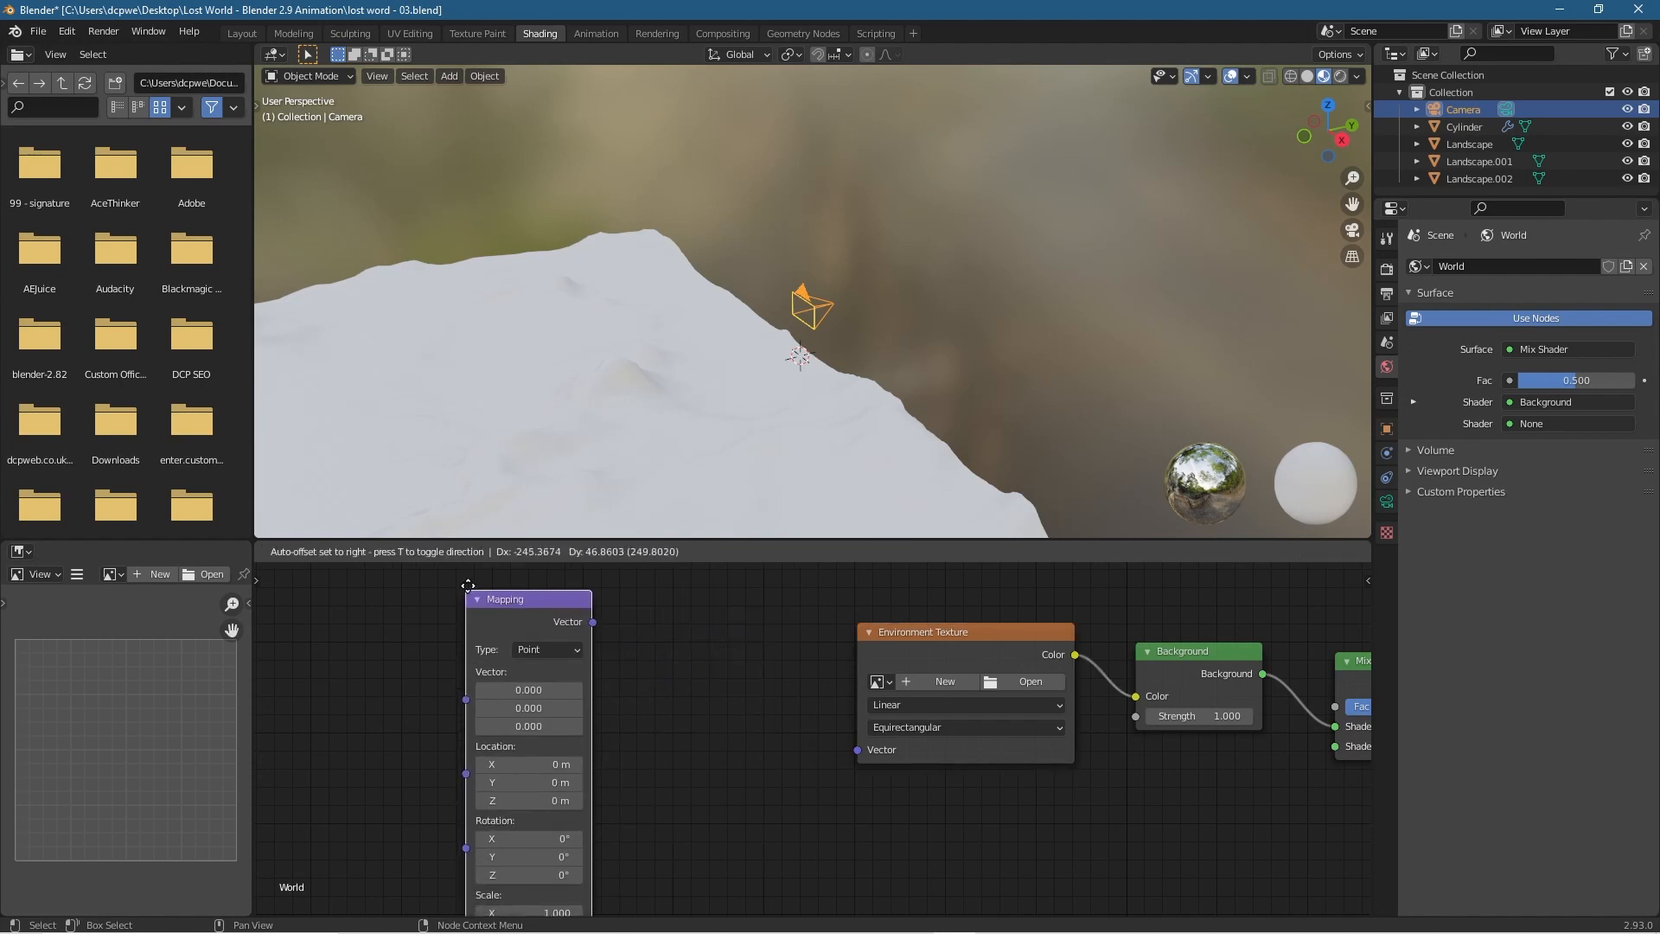
{"action": "left_click", "coordinate": [569, 565]}
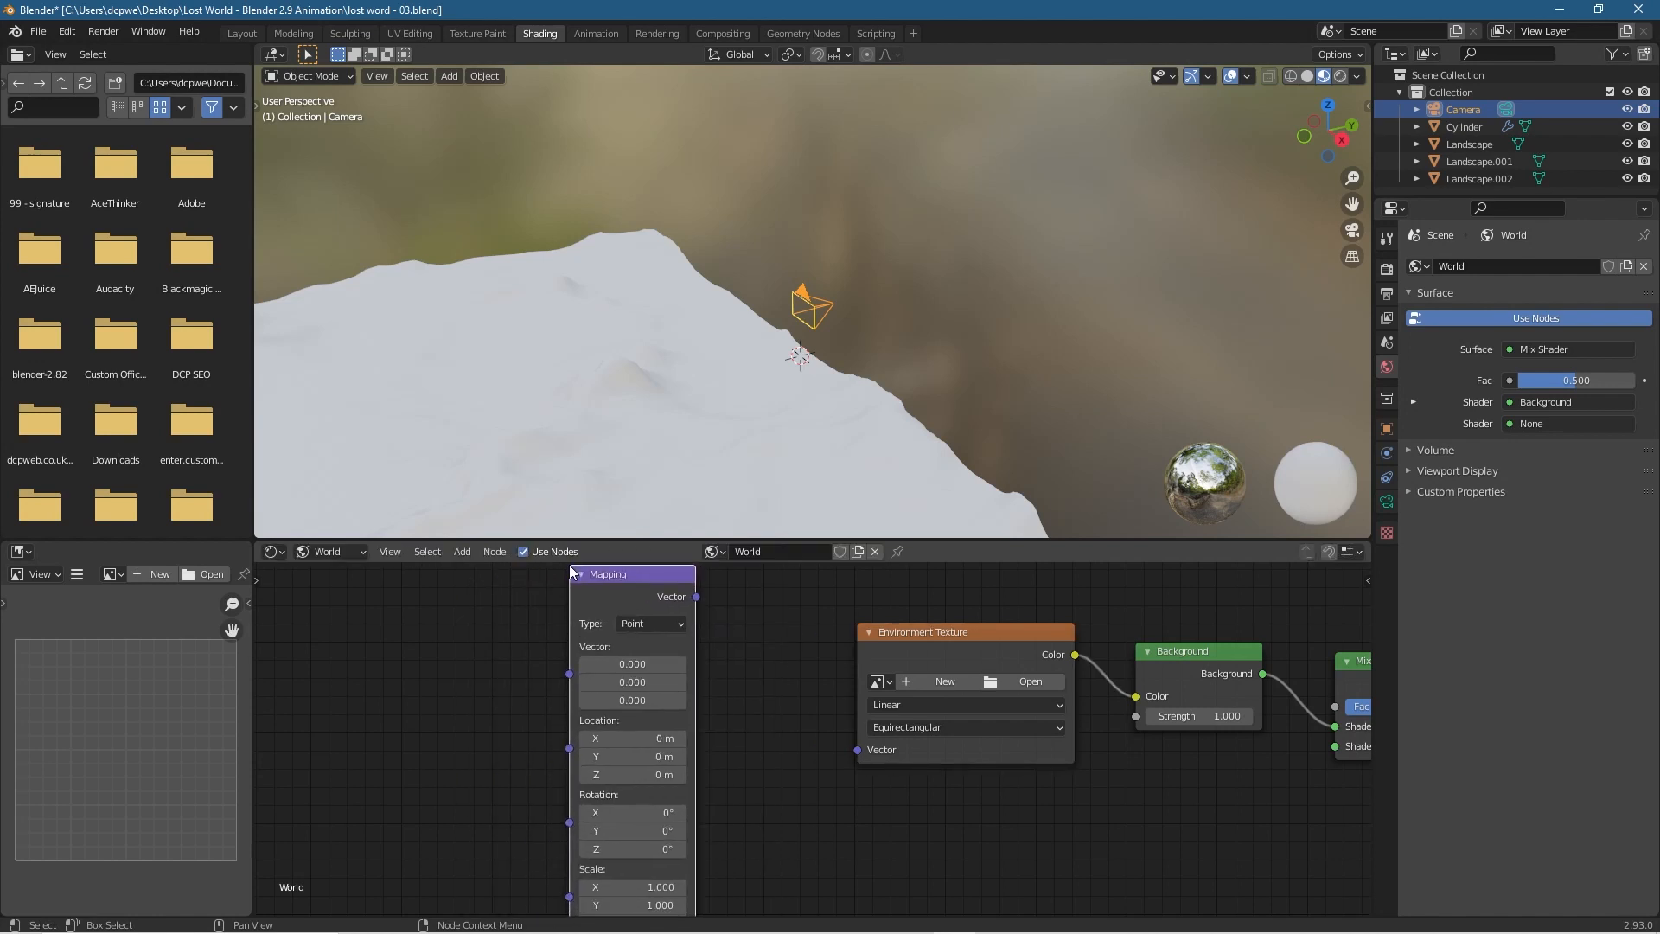
Add a Texture Coordinate node, connect Generated to the Mapping node's Vector input and the Mapping output to the Environment Texture's Vector input.
{"action": "key", "text": "shift+a"}
{"action": "mouse_move", "coordinate": [403, 734]}
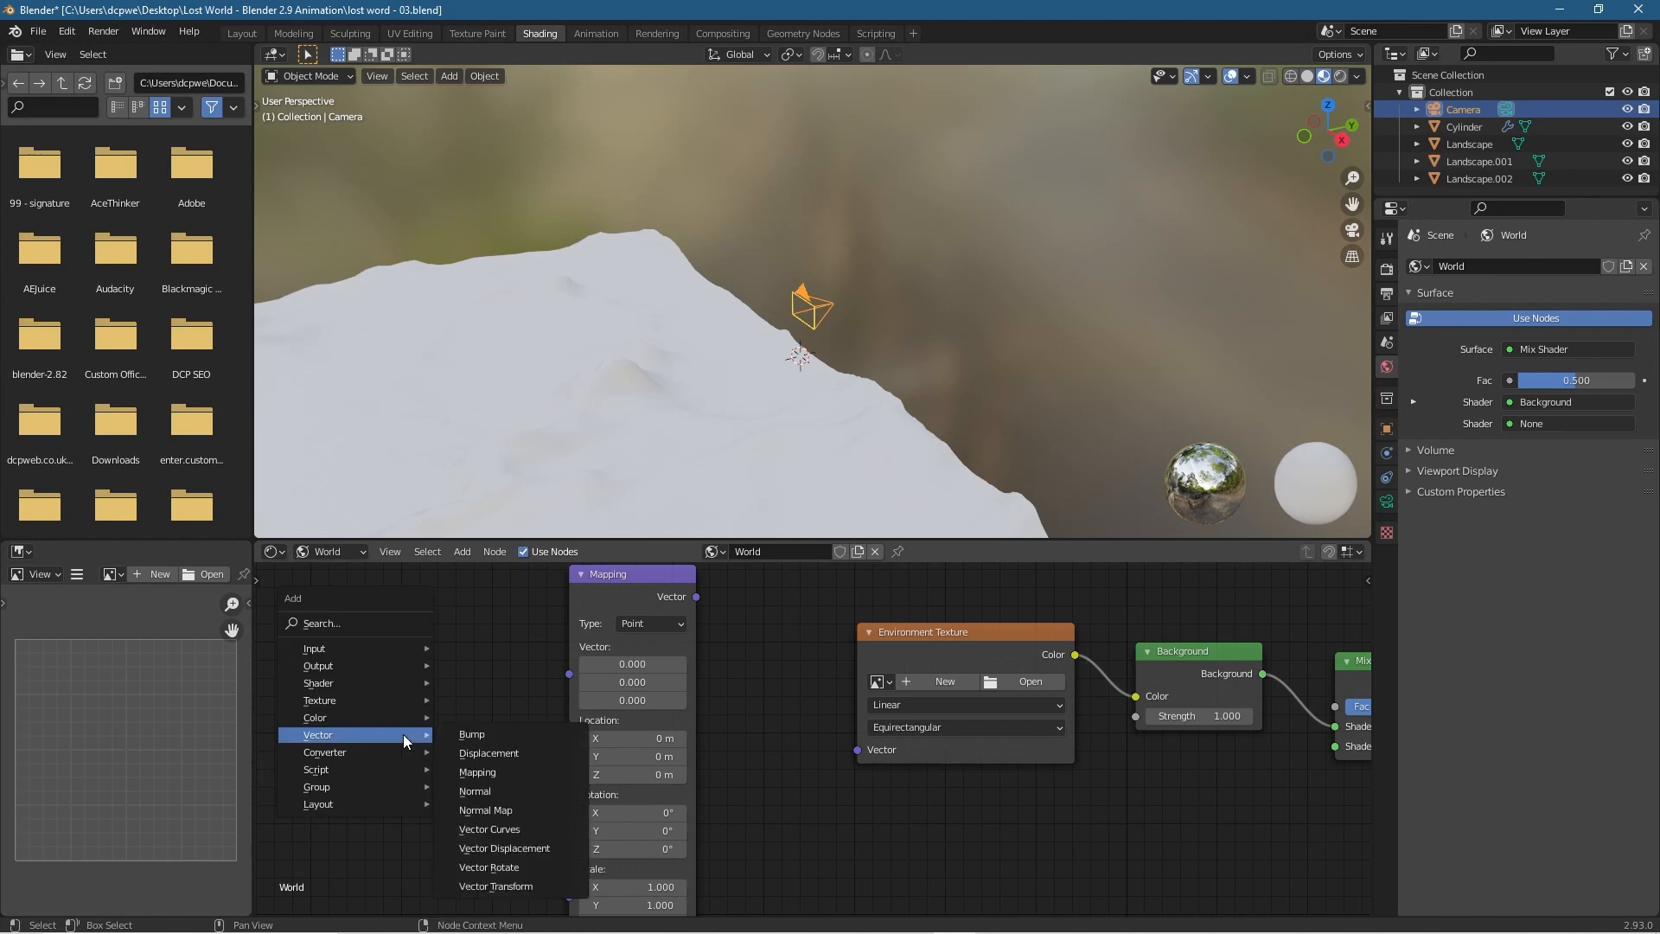
{"action": "mouse_move", "coordinate": [394, 697]}
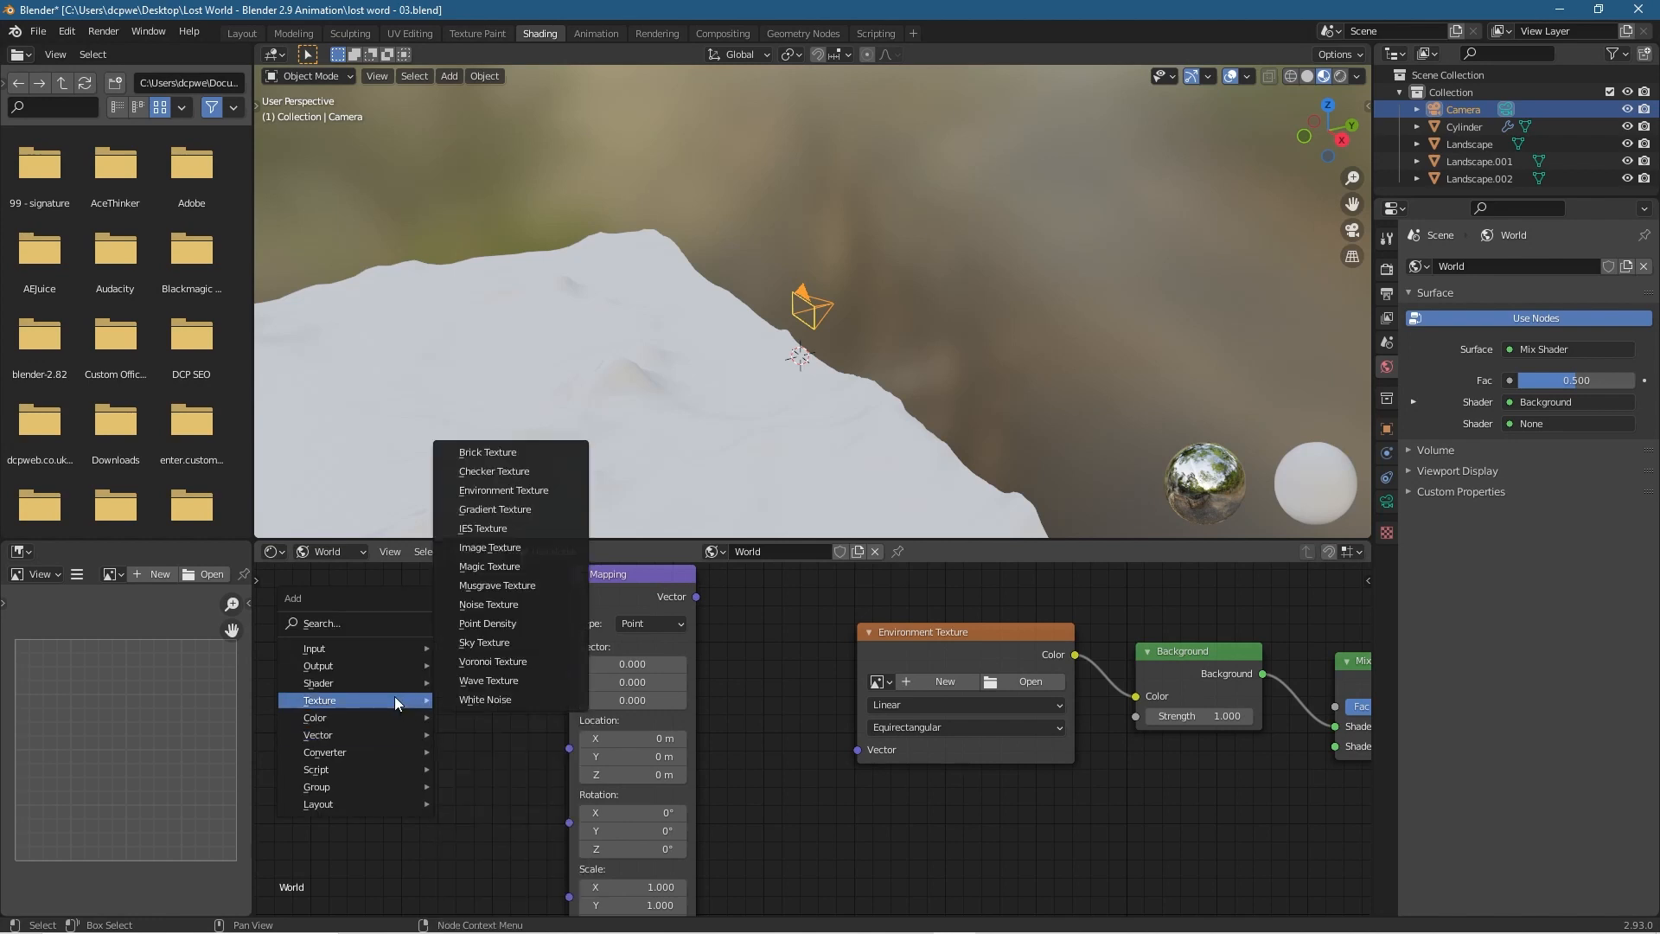
{"action": "mouse_move", "coordinate": [383, 649]}
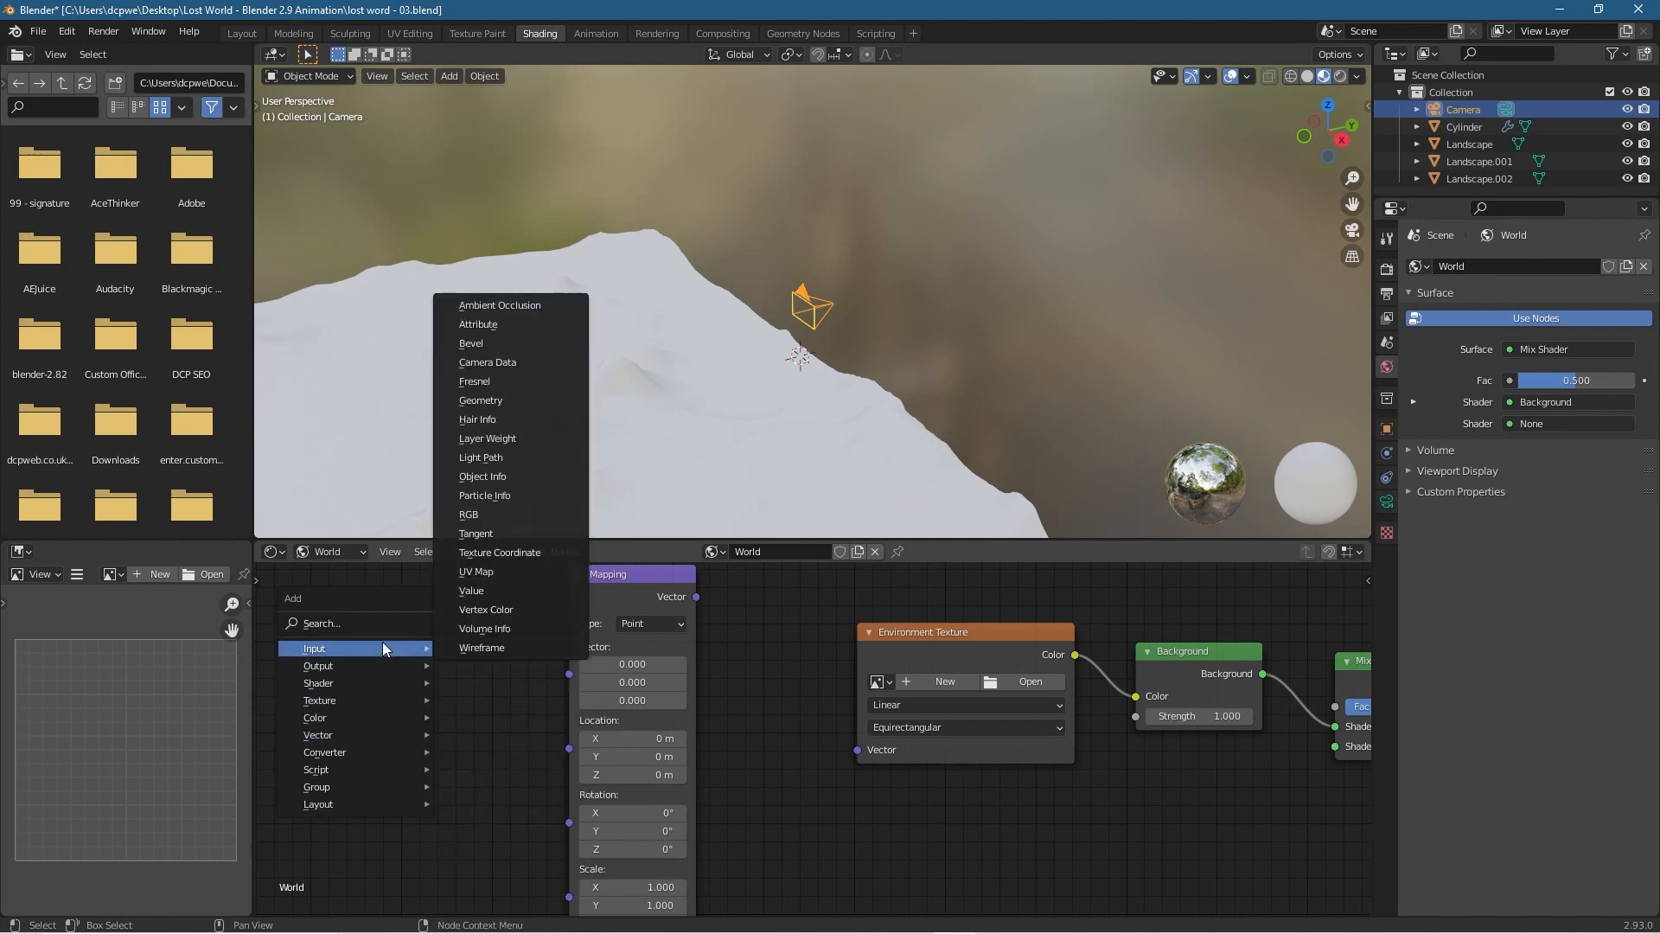
{"action": "left_click", "coordinate": [501, 552]}
{"action": "left_click", "coordinate": [391, 586]}
{"action": "left_click_drag", "start_coordinate": [695, 597], "coordinate": [823, 734]}
{"action": "left_click_drag", "start_coordinate": [517, 617], "coordinate": [569, 674]}
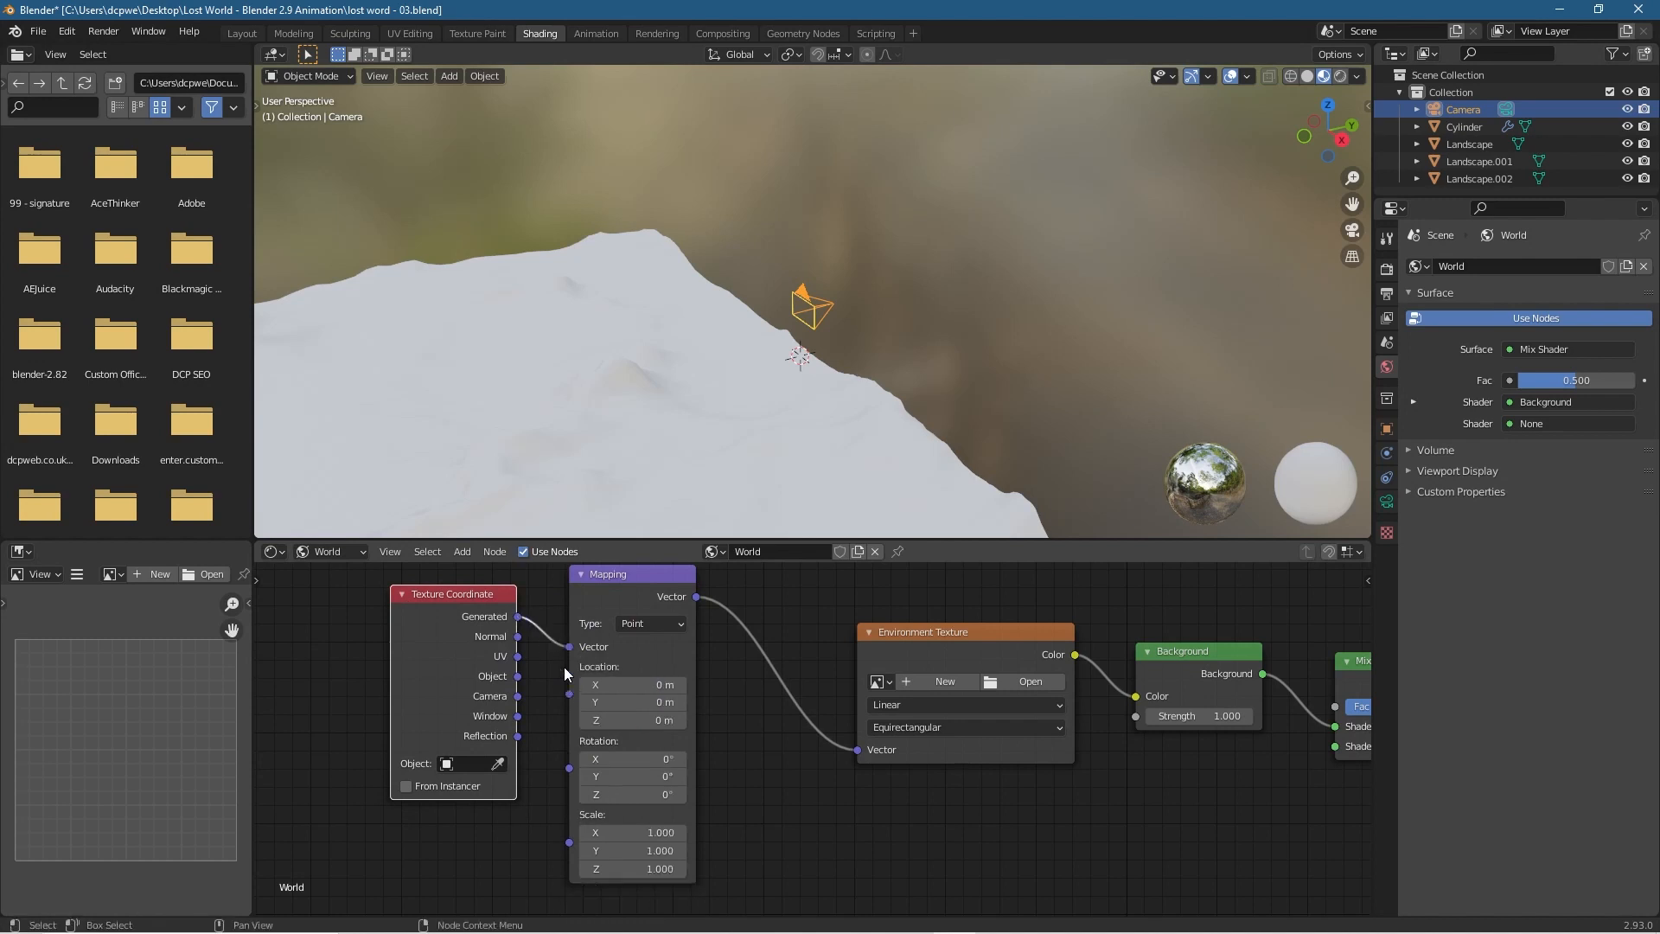
Add a Light Path node before the Texture Coordinate node.
{"action": "middle_click_drag", "start_coordinate": [749, 765], "coordinate": [974, 809]}
{"action": "key", "text": "shift+a"}
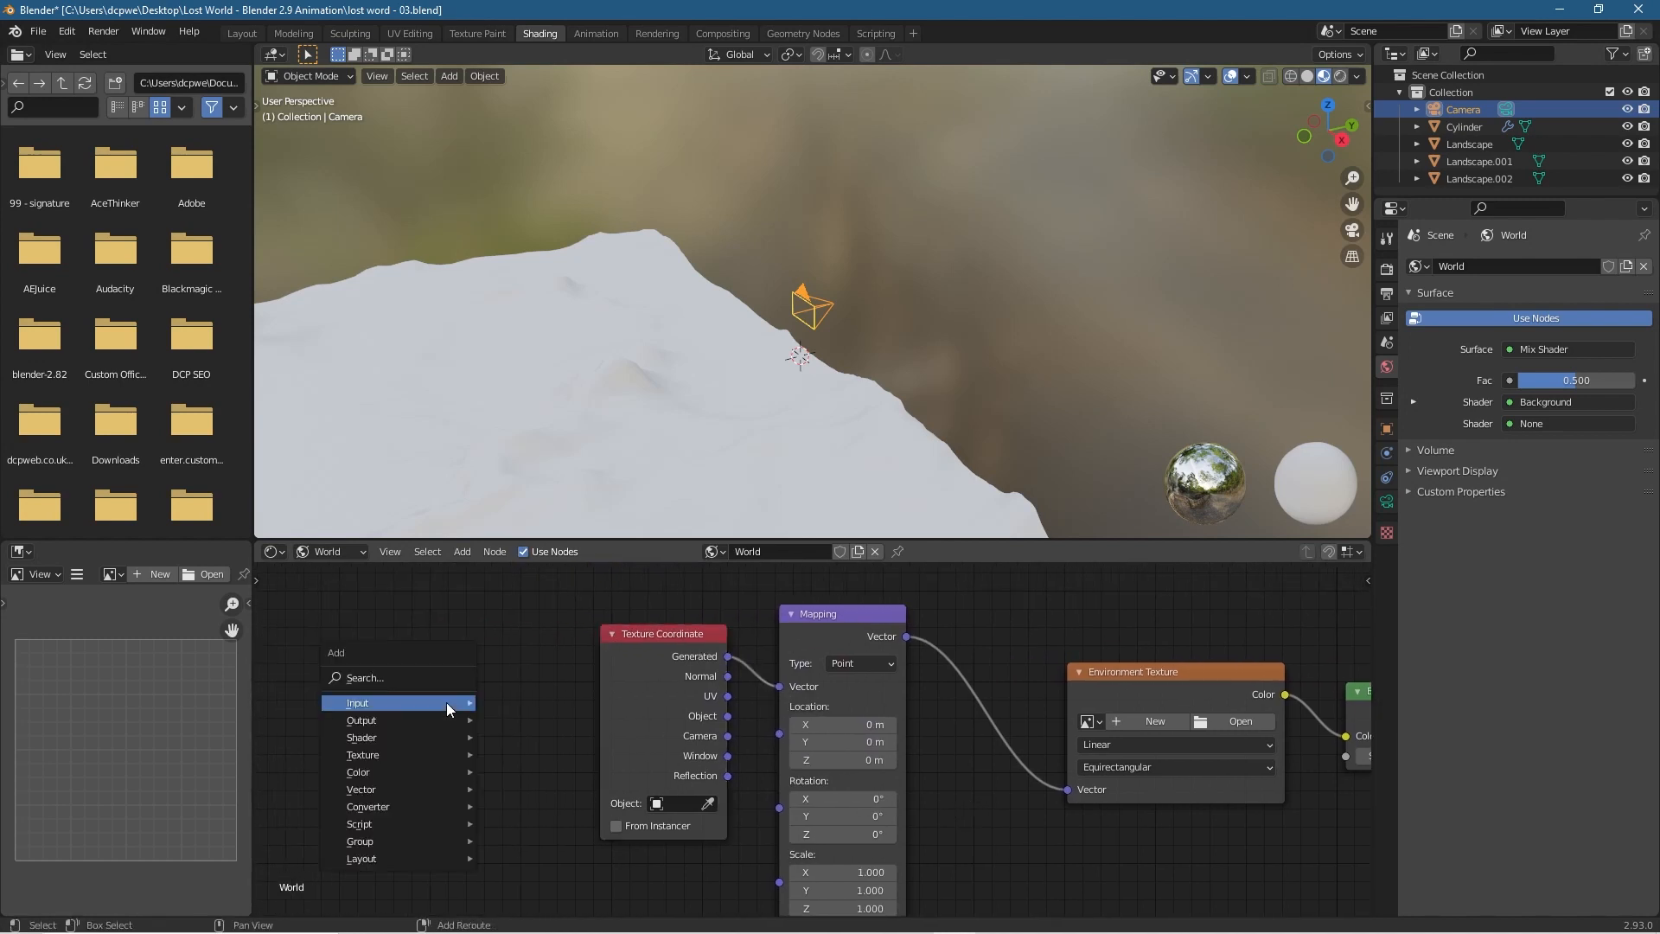
{"action": "mouse_move", "coordinate": [445, 701]}
{"action": "left_click", "coordinate": [536, 512]}
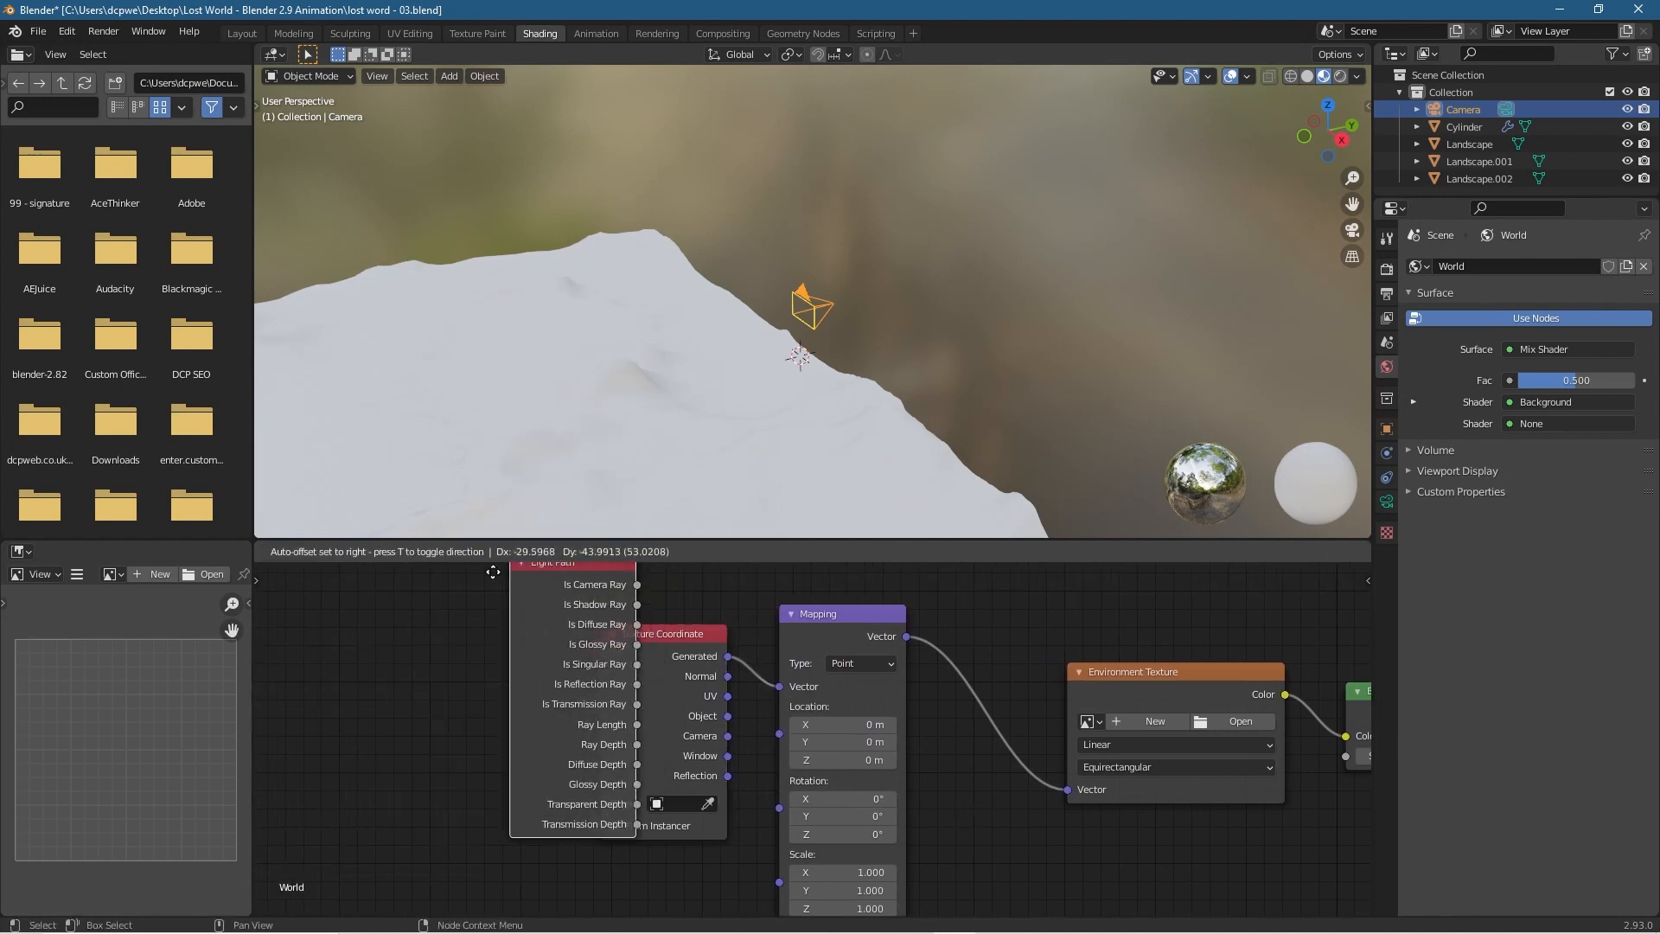
{"action": "left_click", "coordinate": [540, 630]}
Connect the Light Path's Is Camera Ray output to the Mix Shader's Fac input.
{"action": "middle_click_drag", "start_coordinate": [1088, 689], "coordinate": [934, 686]}
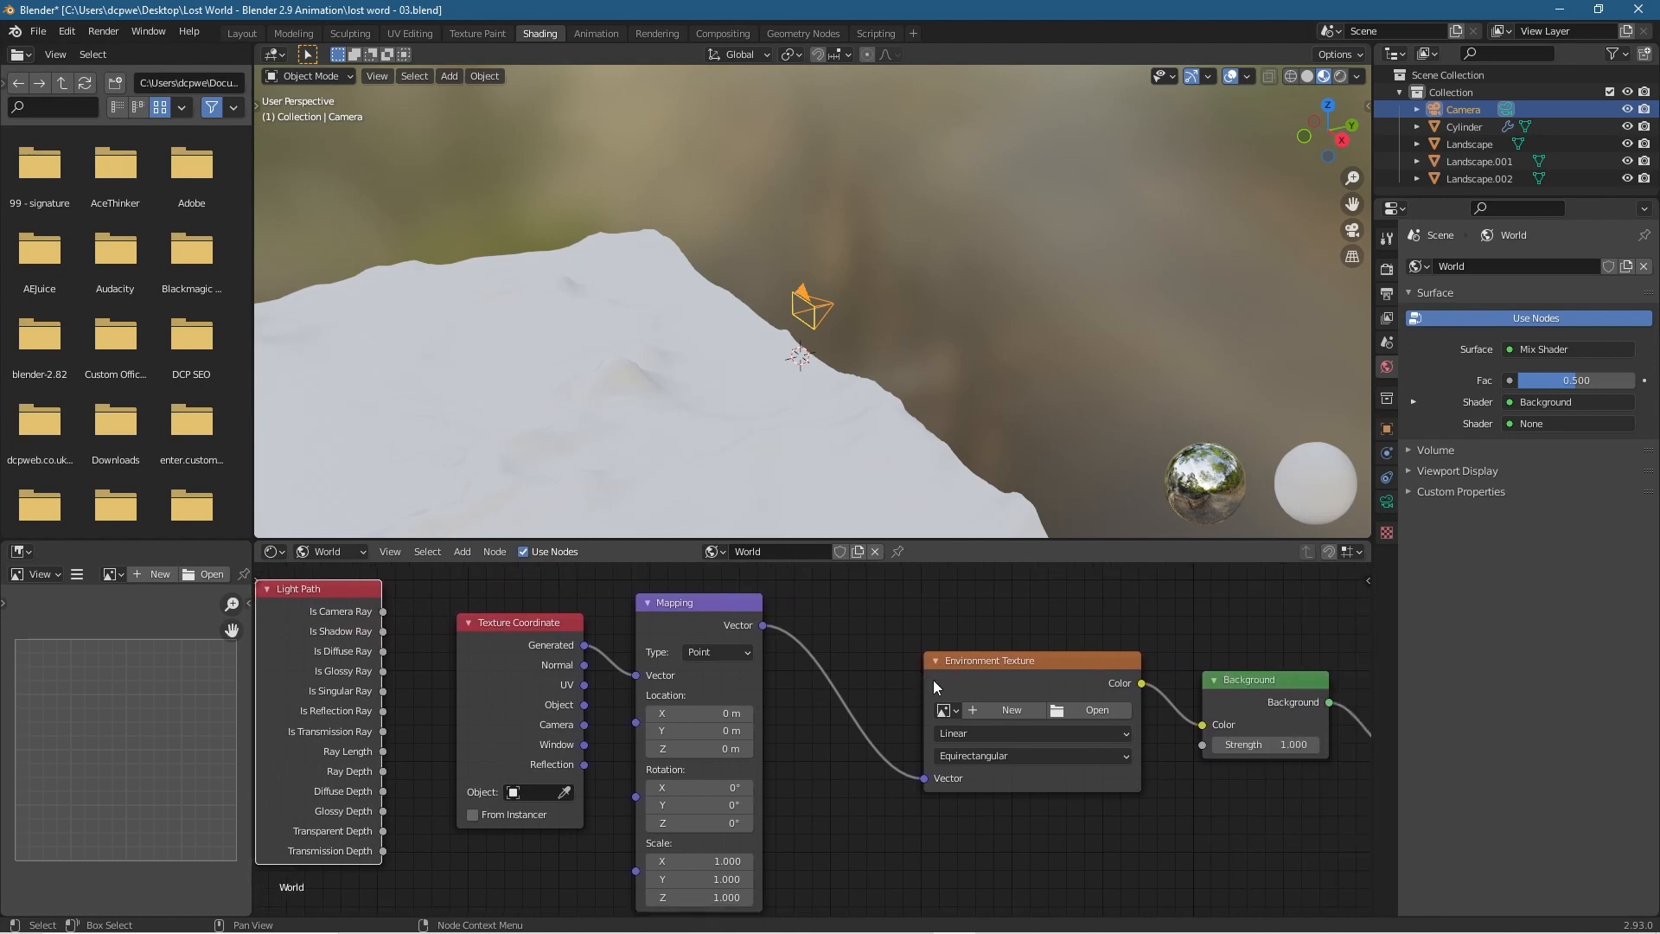
{"action": "scroll", "coordinate": [1026, 688], "scroll_direction": "down", "scroll_amount": 2}
{"action": "middle_click_drag", "start_coordinate": [1153, 718], "coordinate": [1105, 708]}
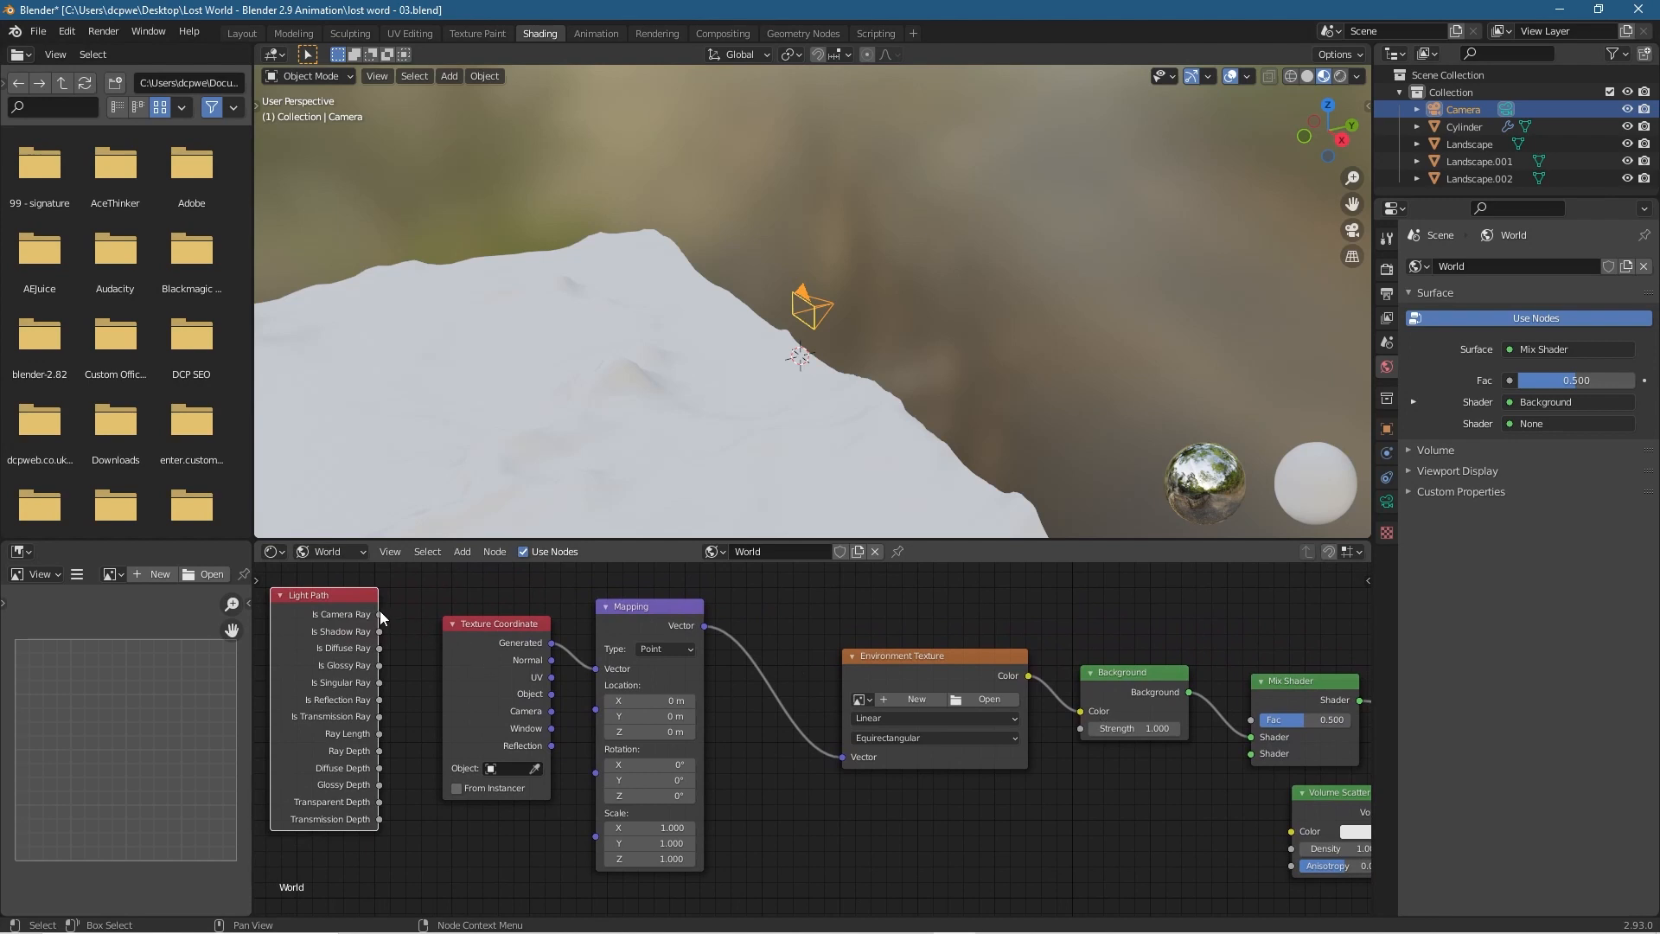
{"action": "left_click_drag", "start_coordinate": [379, 614], "coordinate": [1255, 719]}
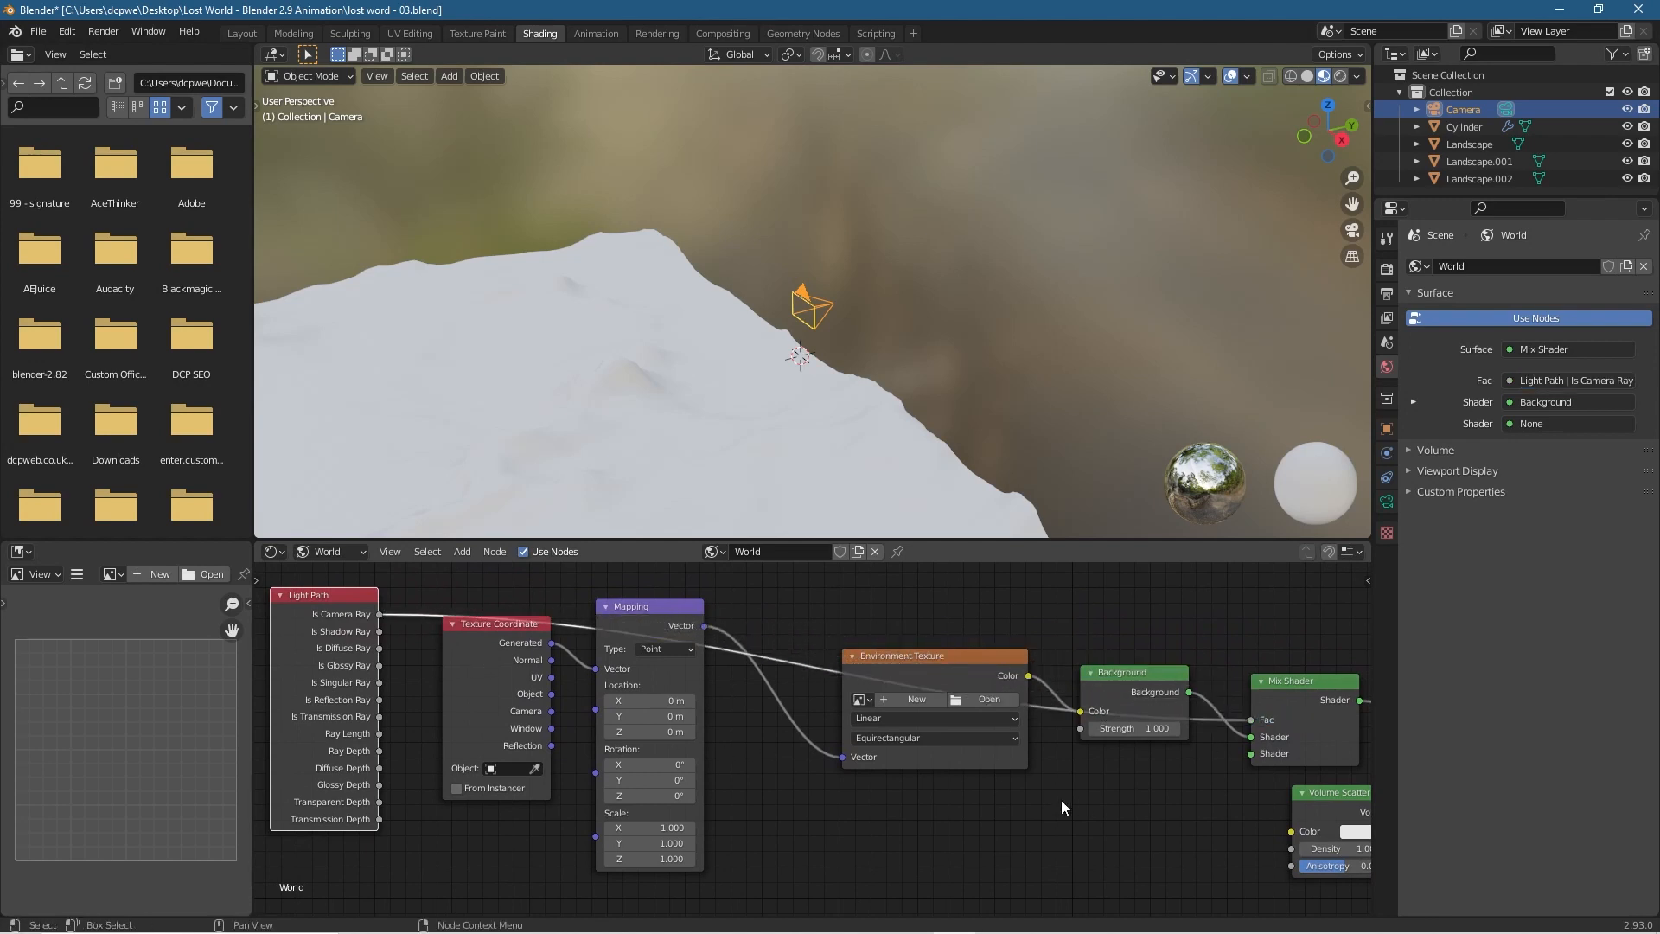
Move the Volume Scatter node so it lines up directly beneath the Mix Shader node.
{"action": "middle_click_drag", "start_coordinate": [1135, 801], "coordinate": [838, 804]}
{"action": "left_click_drag", "start_coordinate": [1081, 796], "coordinate": [1034, 796]}
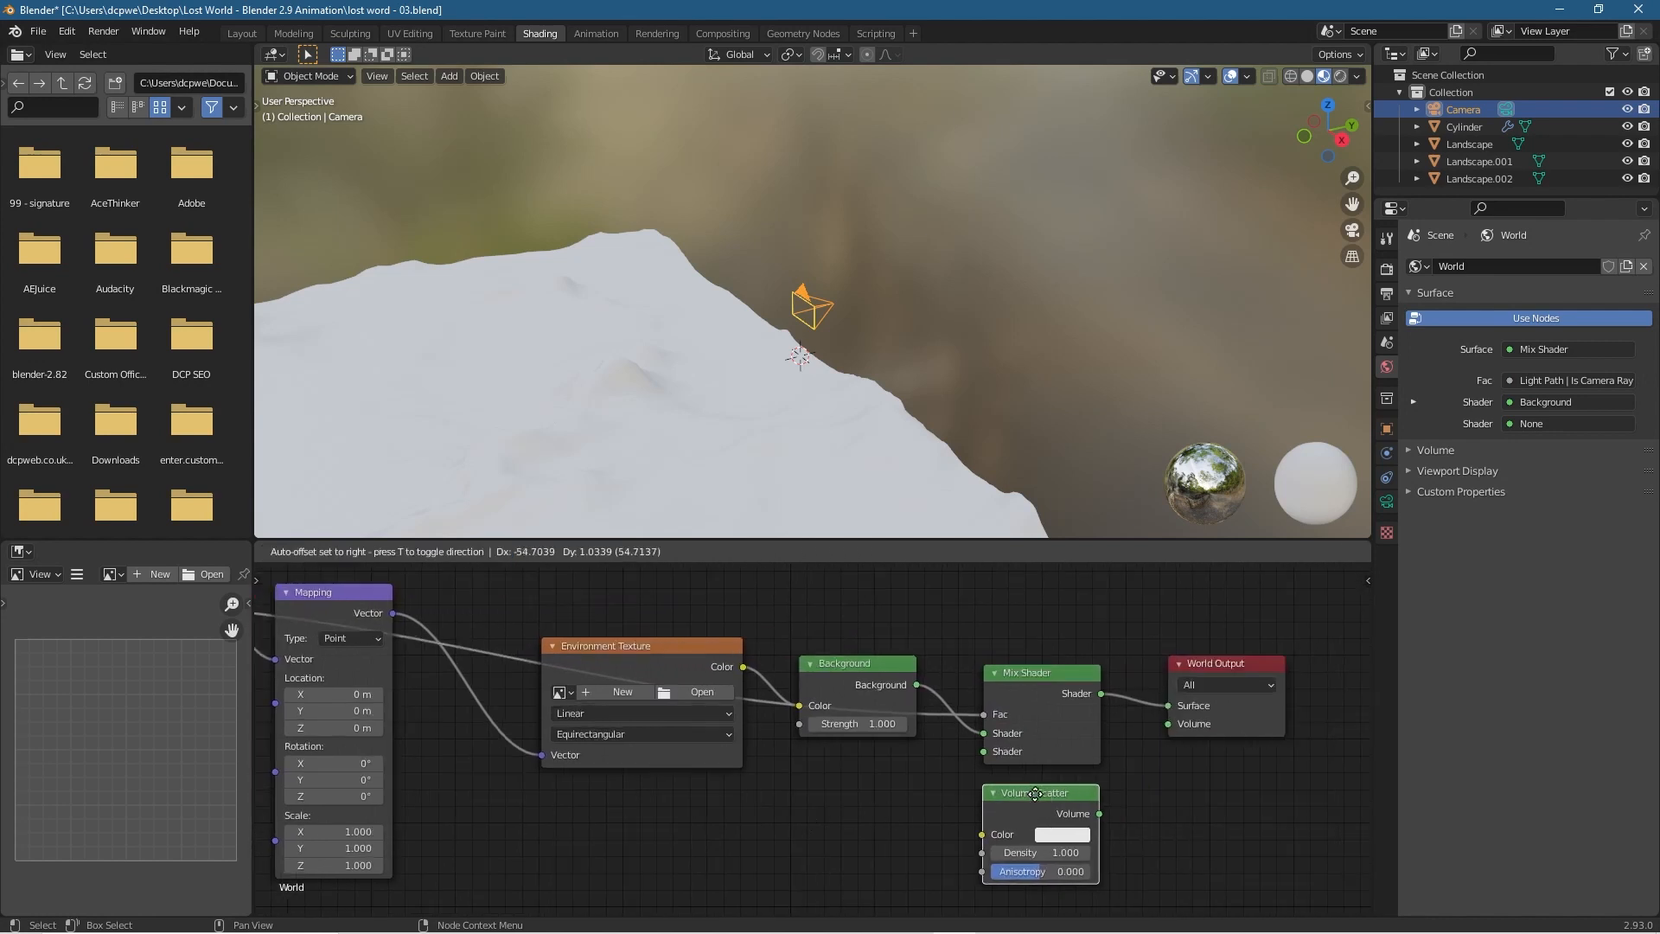
{"action": "middle_click_drag", "start_coordinate": [657, 852], "coordinate": [873, 850]}
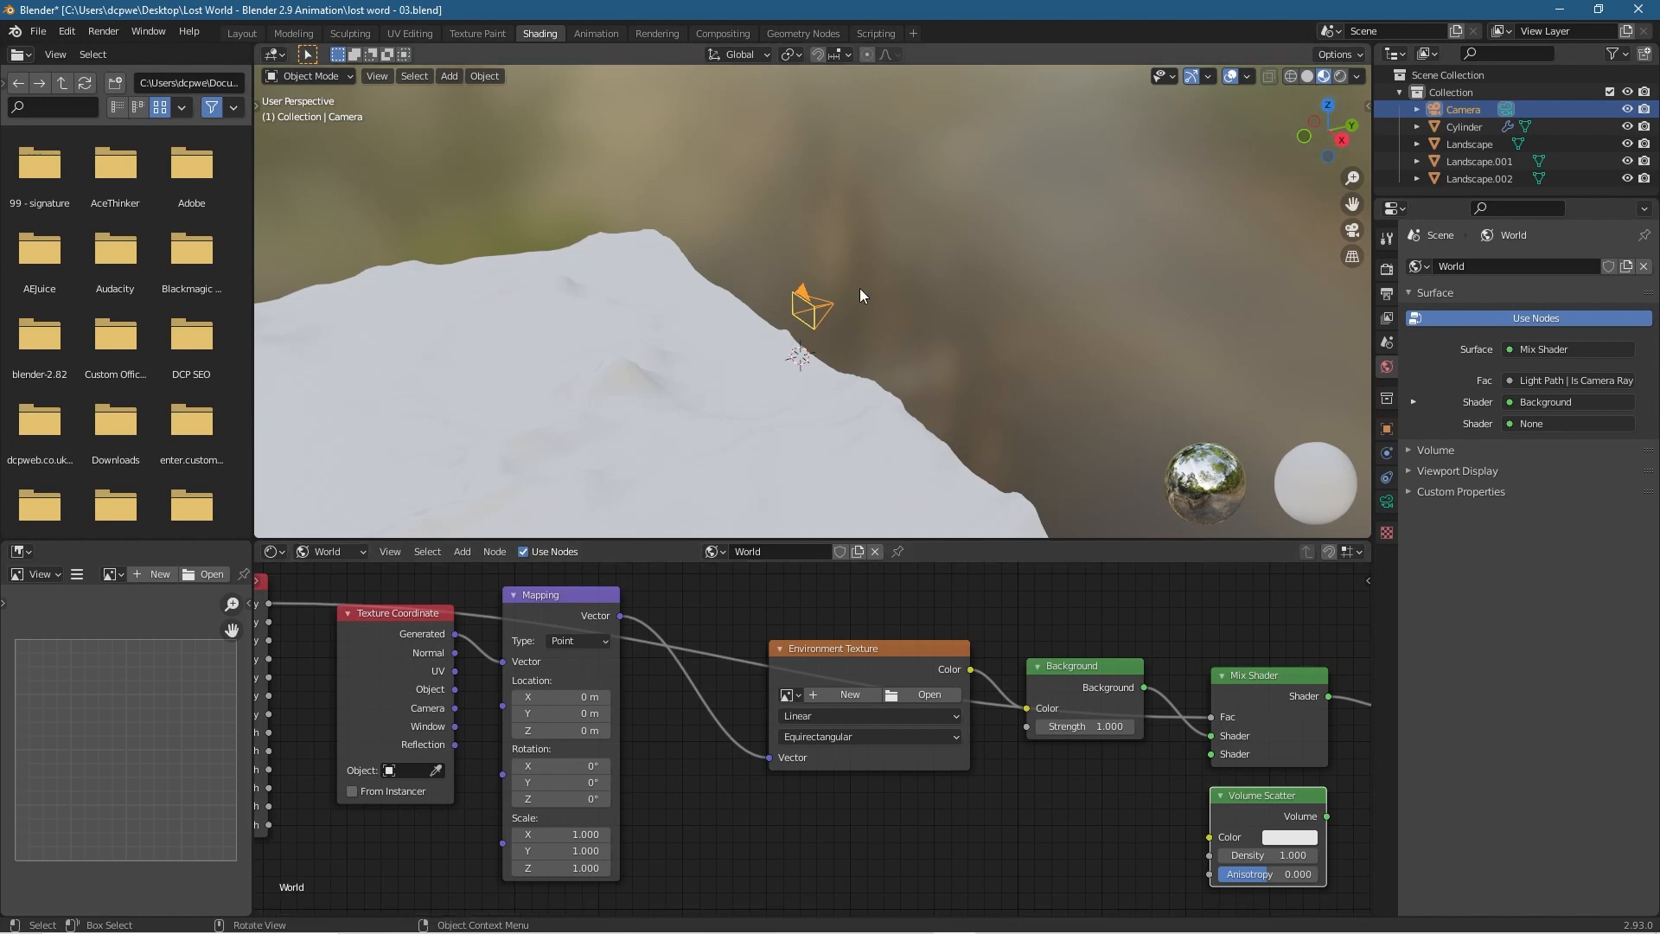
View the scene through the camera and preview several built-in HDRI environments in Material Preview lighting, ending on the forest one.
{"action": "left_click", "coordinate": [963, 275]}
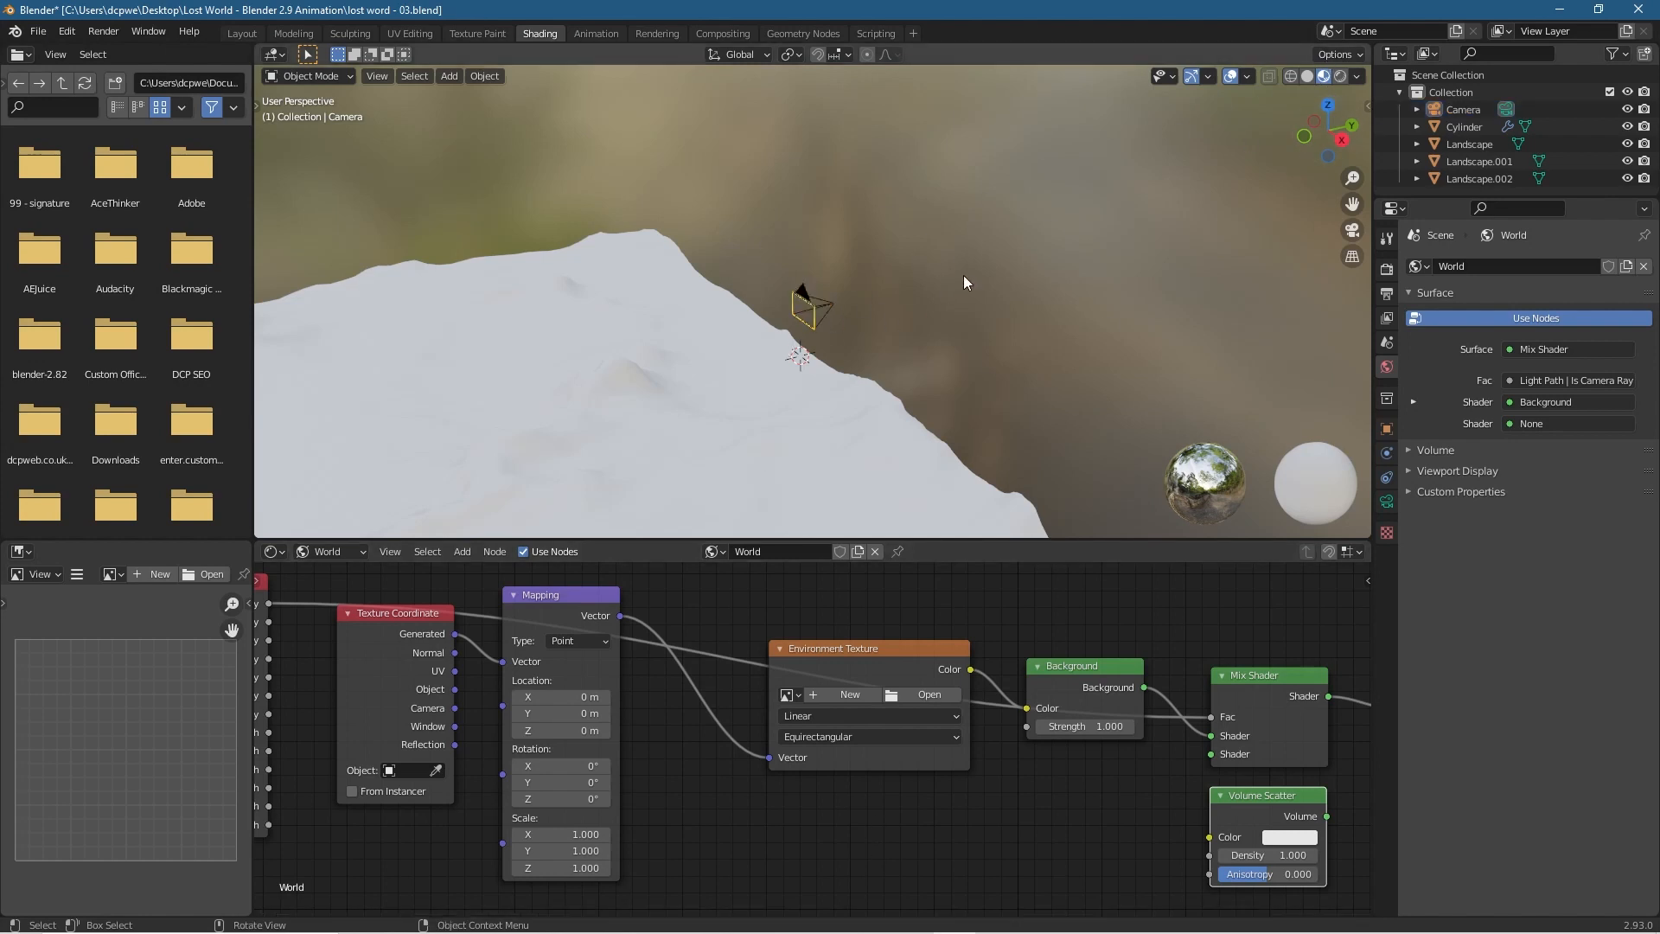
{"action": "key", "text": "KP_0"}
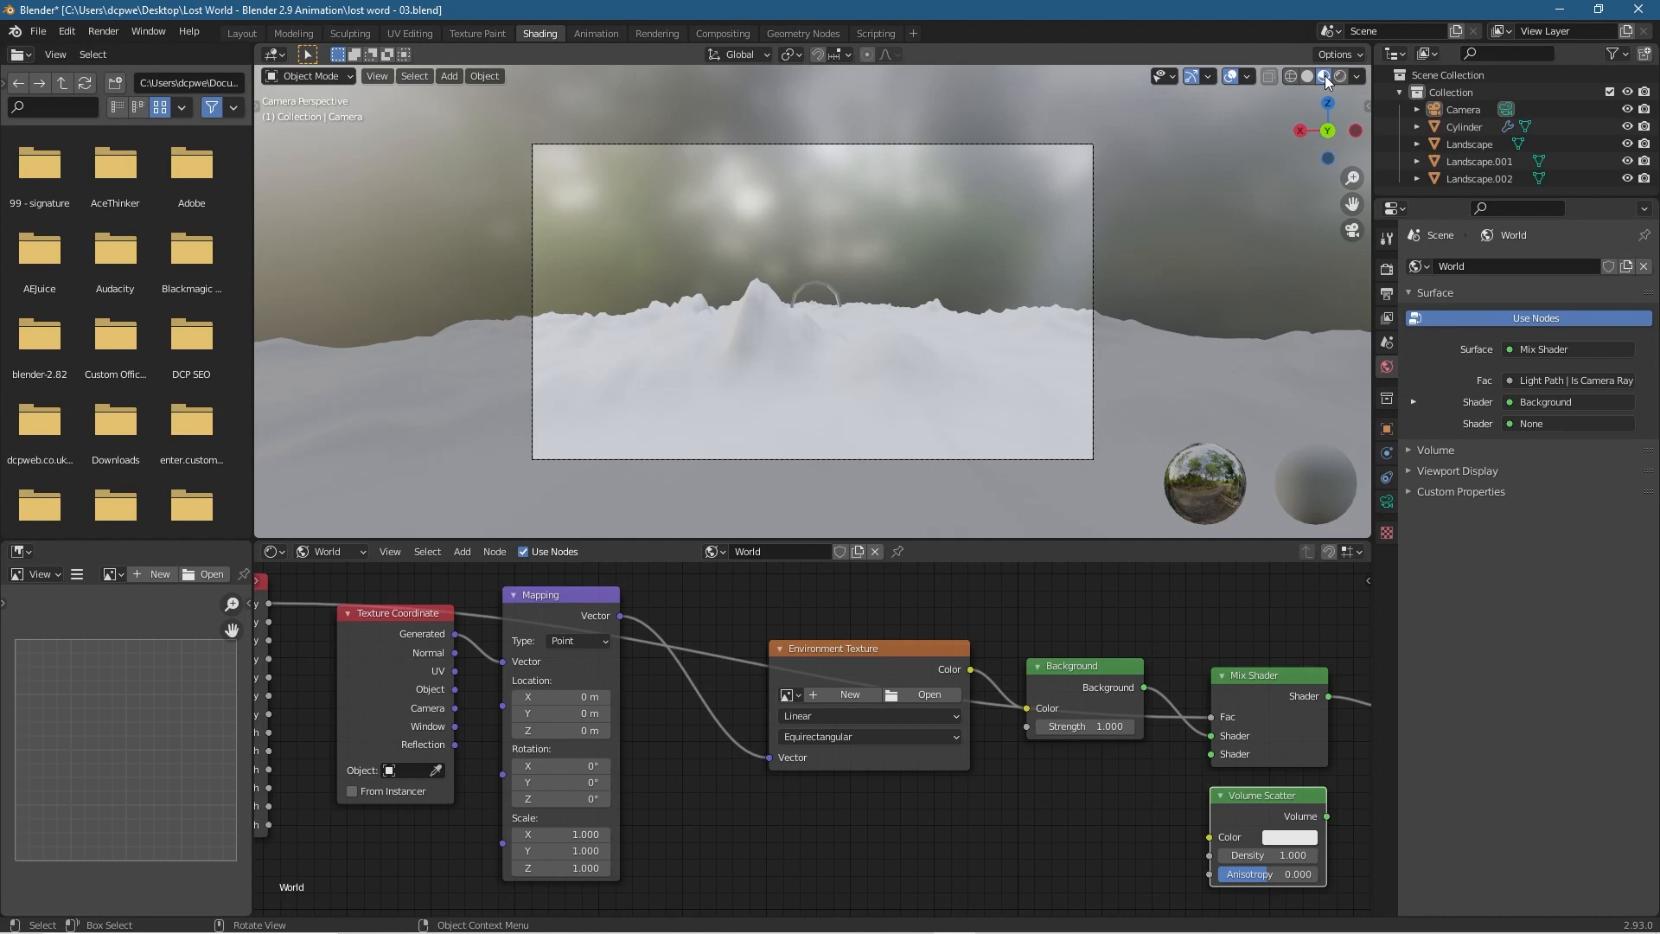
{"action": "left_click", "coordinate": [1358, 77]}
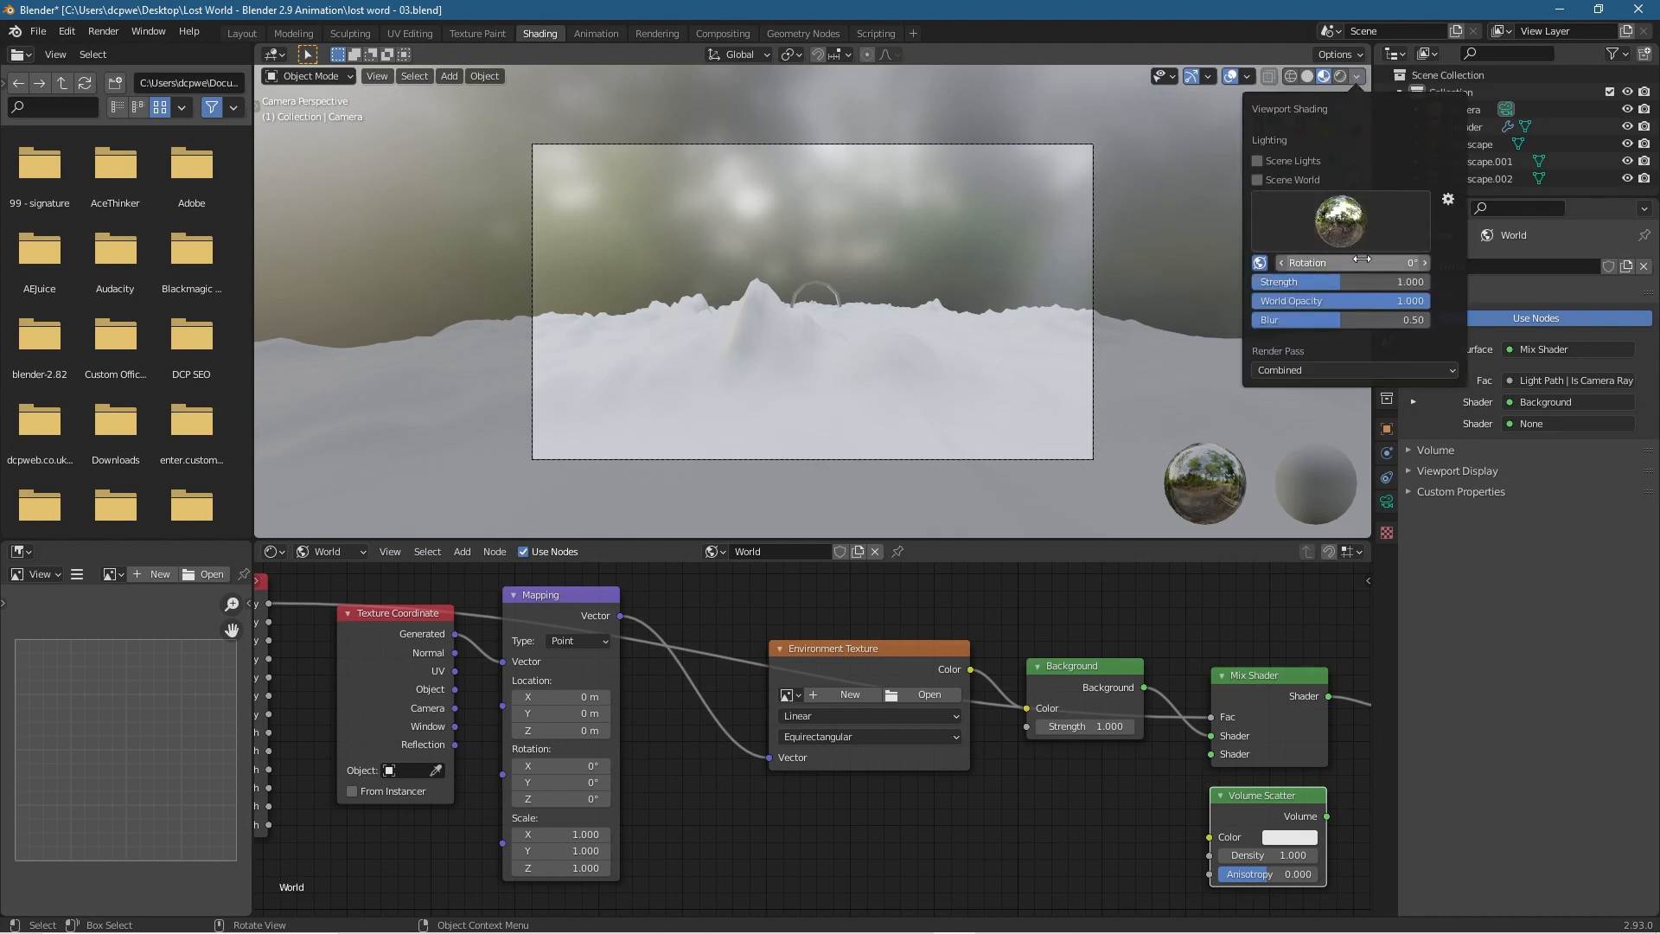
{"action": "left_click", "coordinate": [1337, 220]}
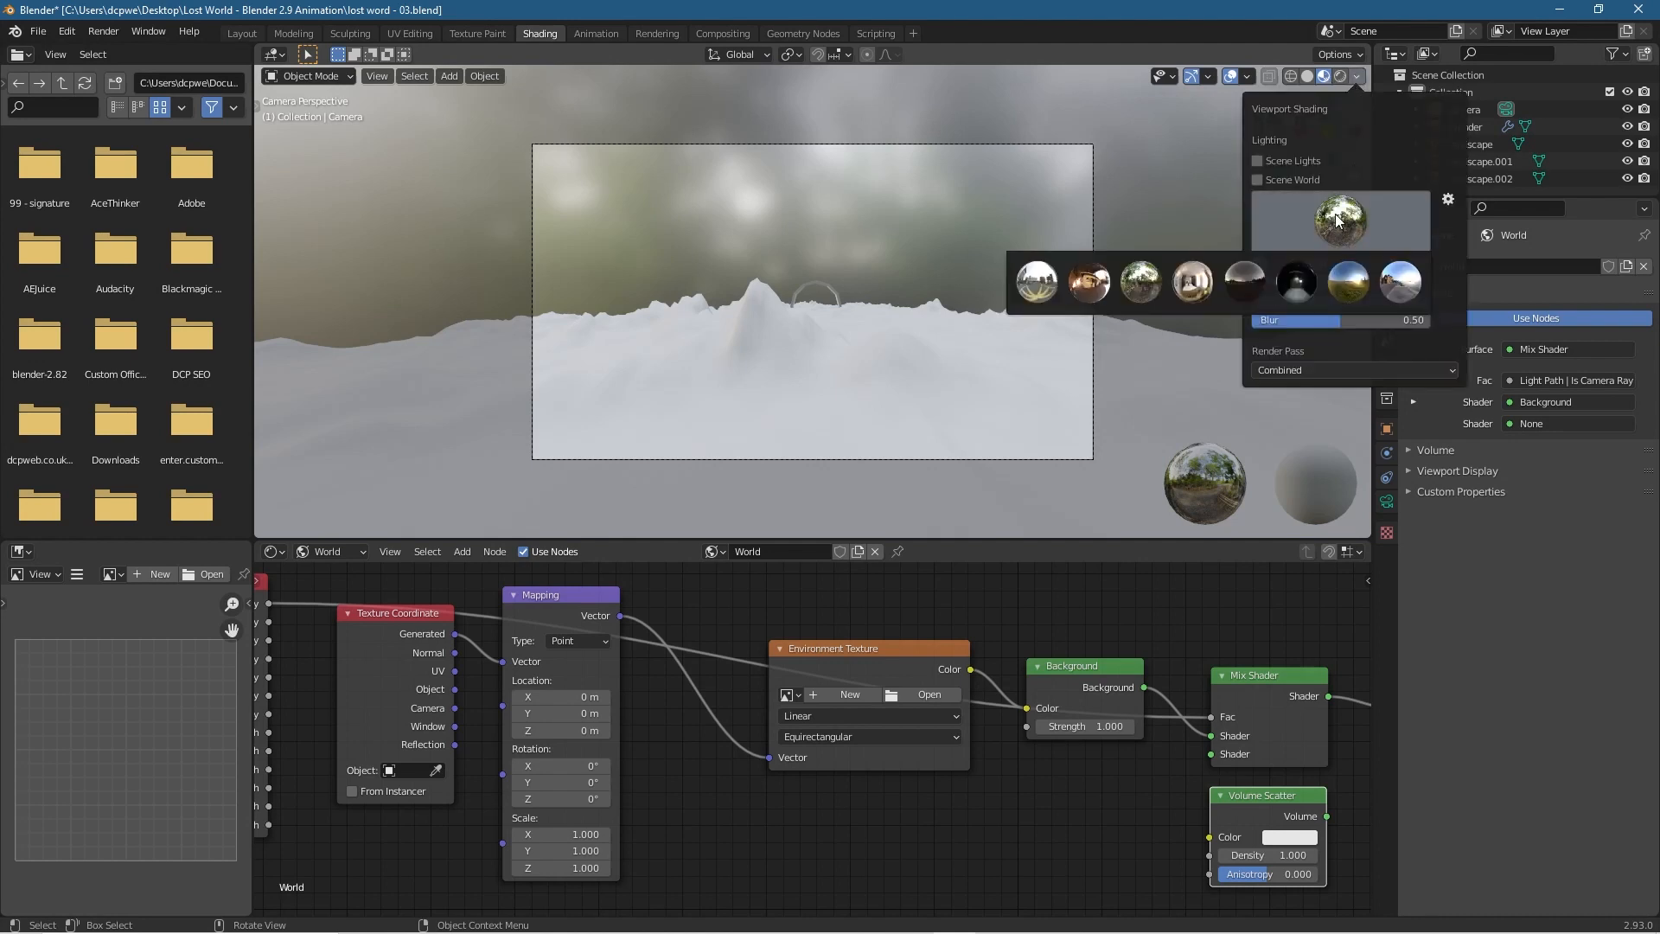
{"action": "left_click", "coordinate": [1085, 285]}
{"action": "left_click", "coordinate": [1340, 226]}
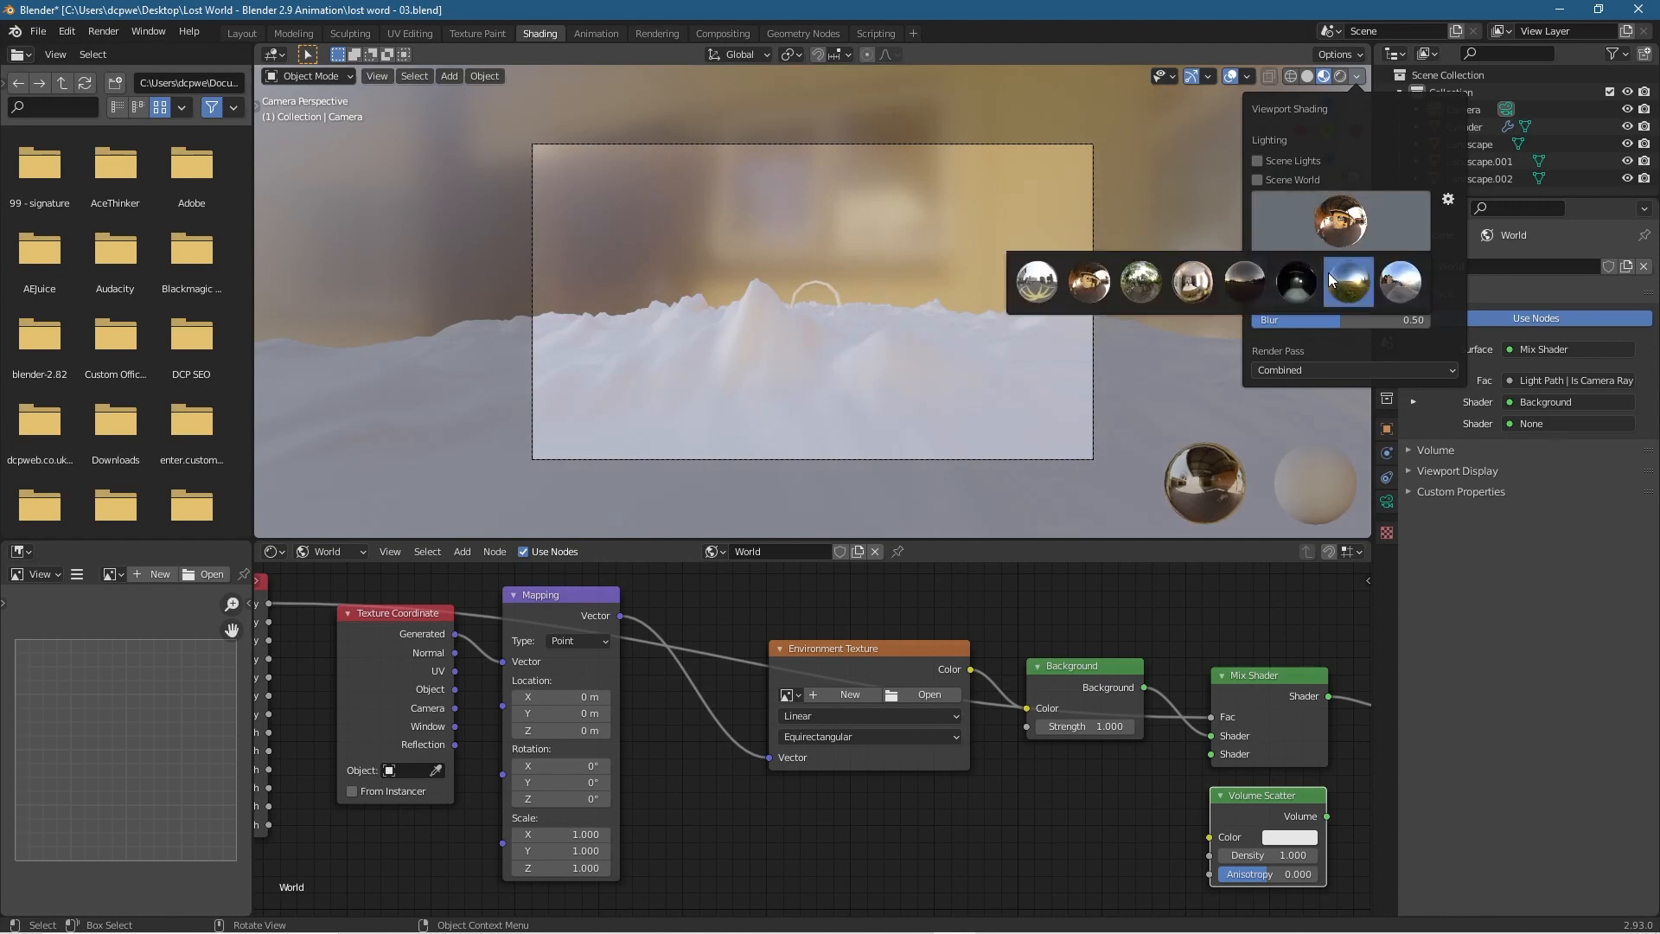
{"action": "left_click", "coordinate": [1346, 281]}
{"action": "left_click", "coordinate": [1340, 223]}
{"action": "left_click", "coordinate": [1245, 279]}
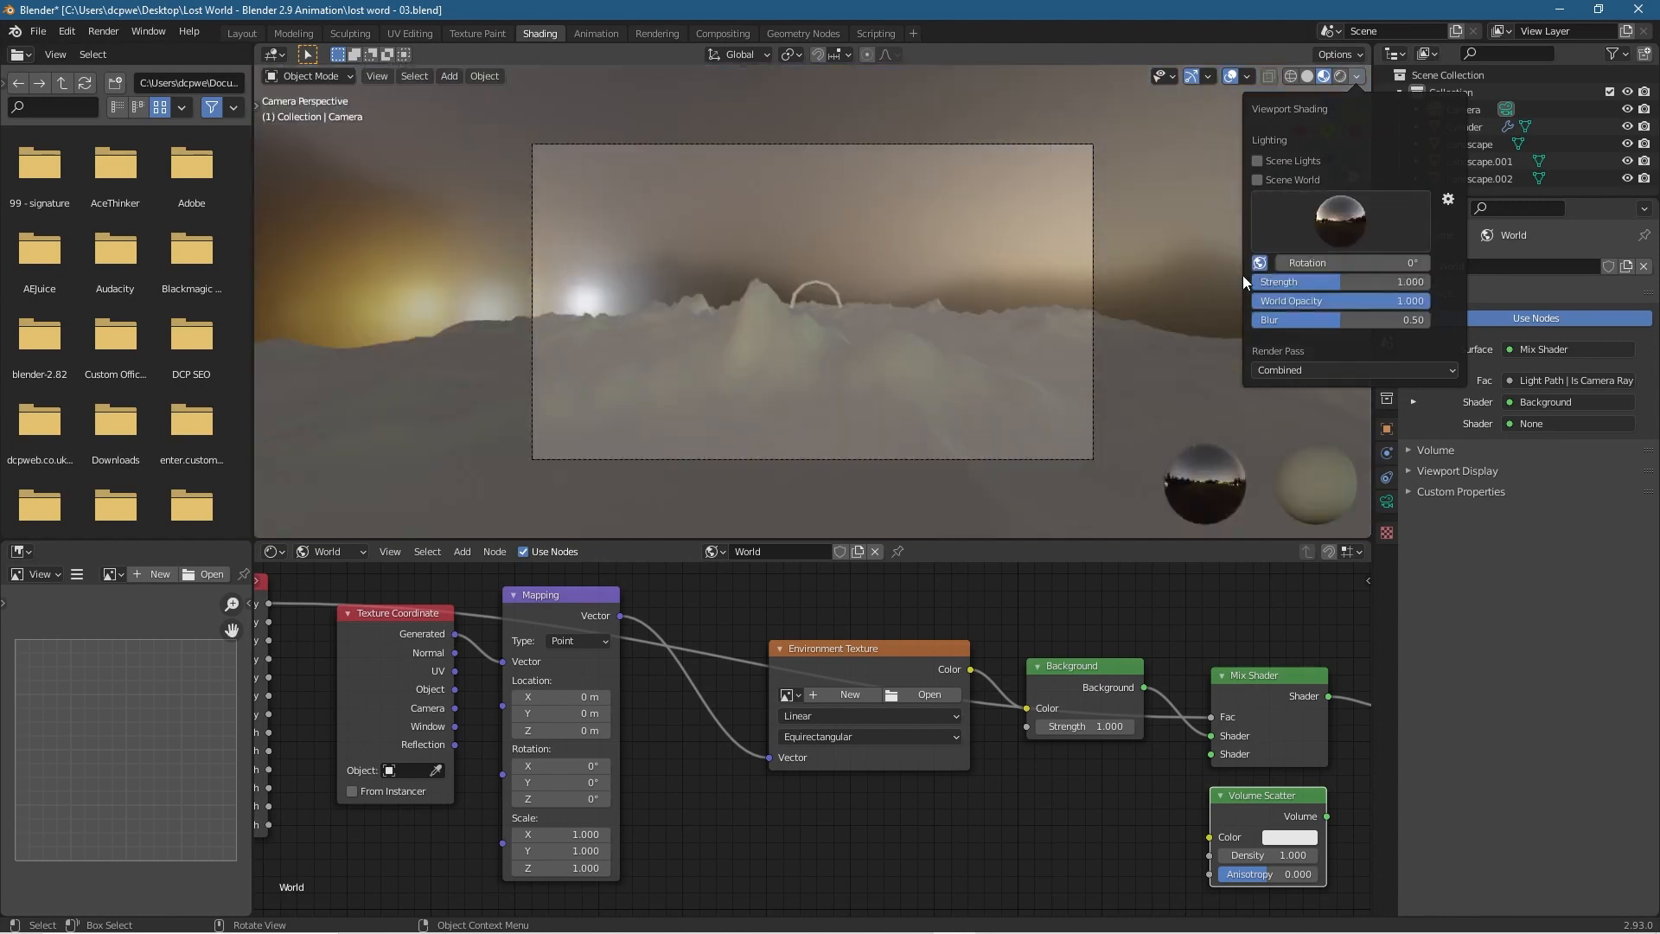
{"action": "left_click", "coordinate": [1377, 223]}
{"action": "left_click", "coordinate": [1184, 279]}
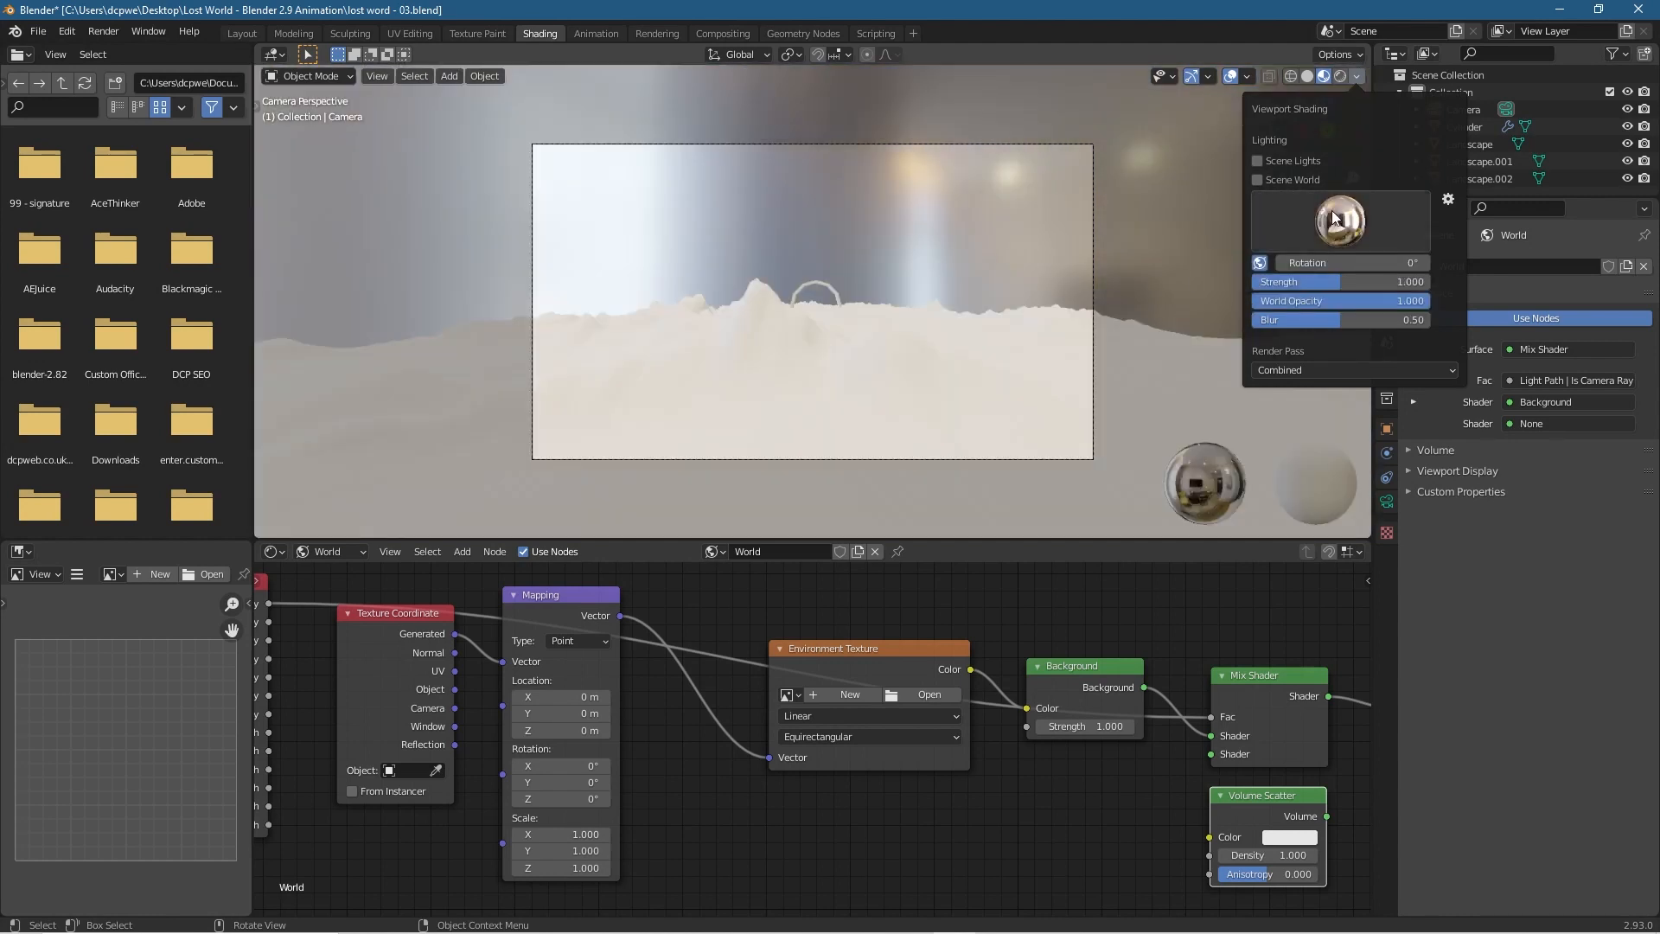
{"action": "left_click", "coordinate": [1340, 218]}
{"action": "left_click", "coordinate": [1368, 290]}
{"action": "left_click", "coordinate": [1341, 221]}
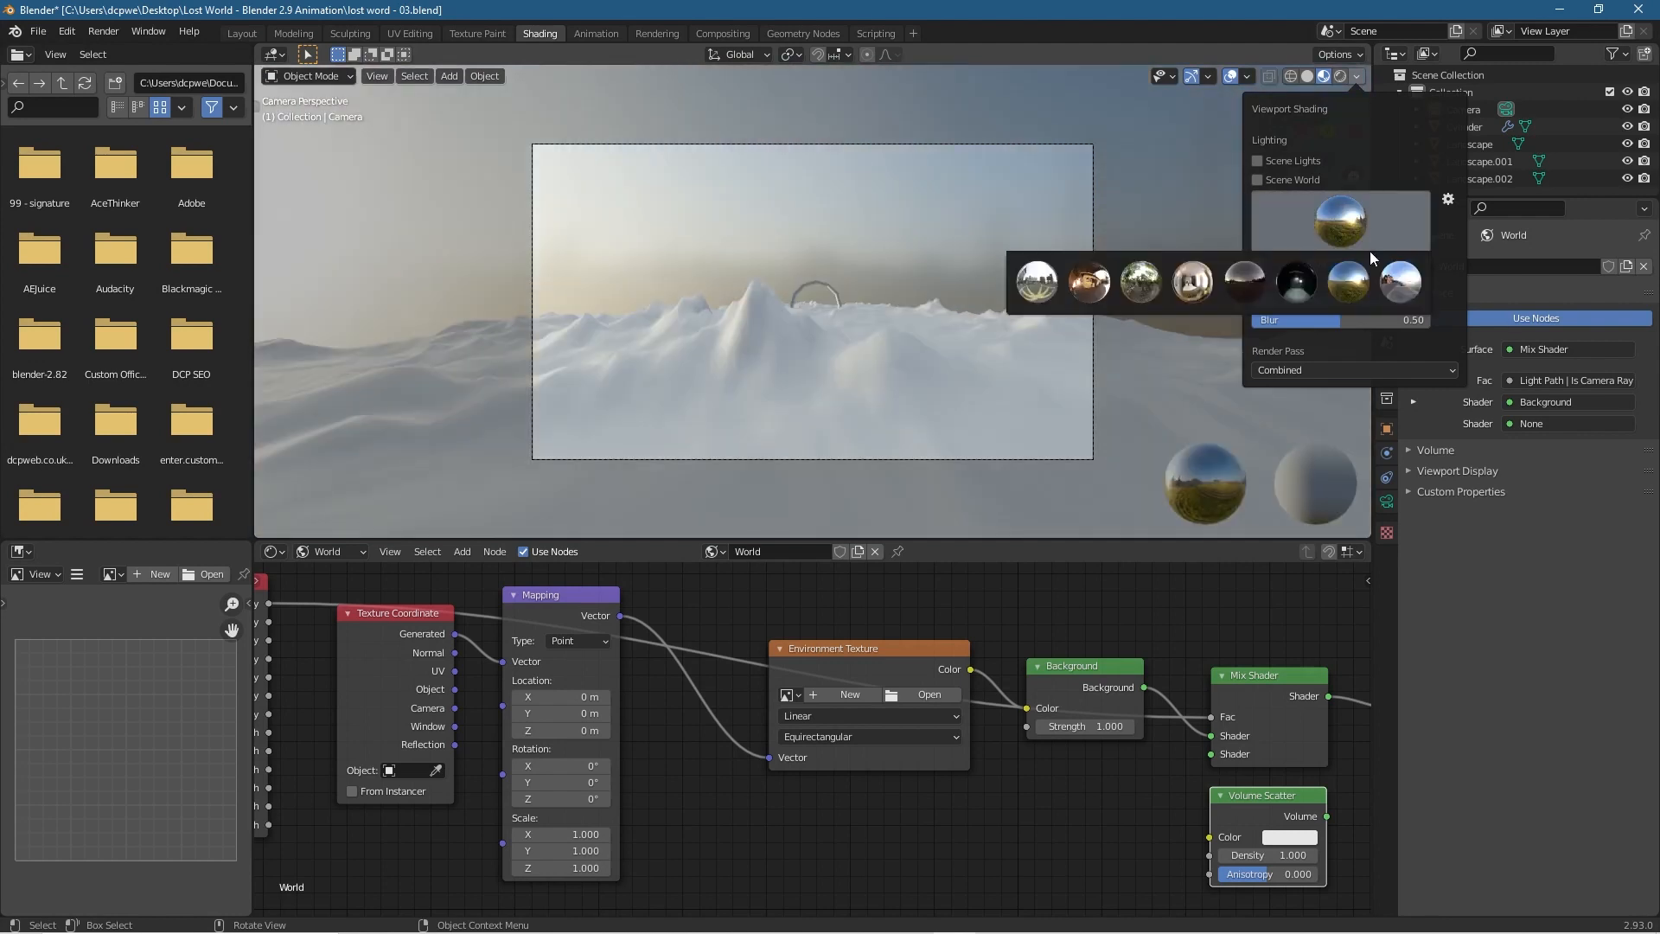
{"action": "left_click", "coordinate": [1399, 281]}
{"action": "left_click", "coordinate": [1340, 221]}
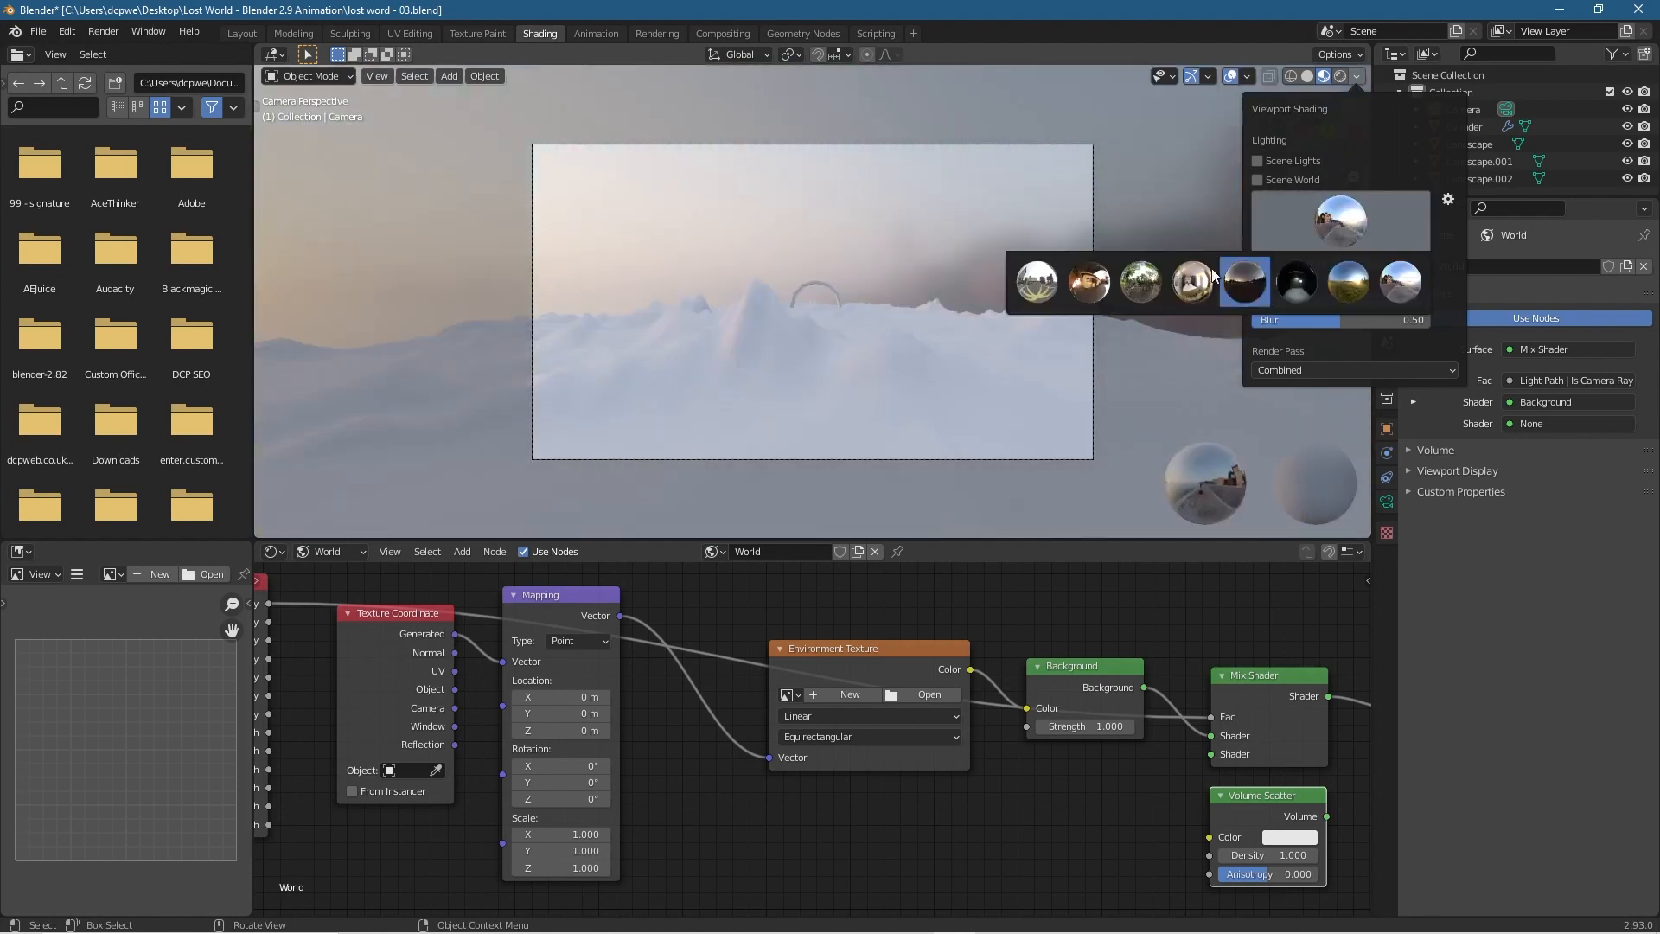
{"action": "left_click", "coordinate": [1071, 279]}
{"action": "left_click", "coordinate": [1341, 221]}
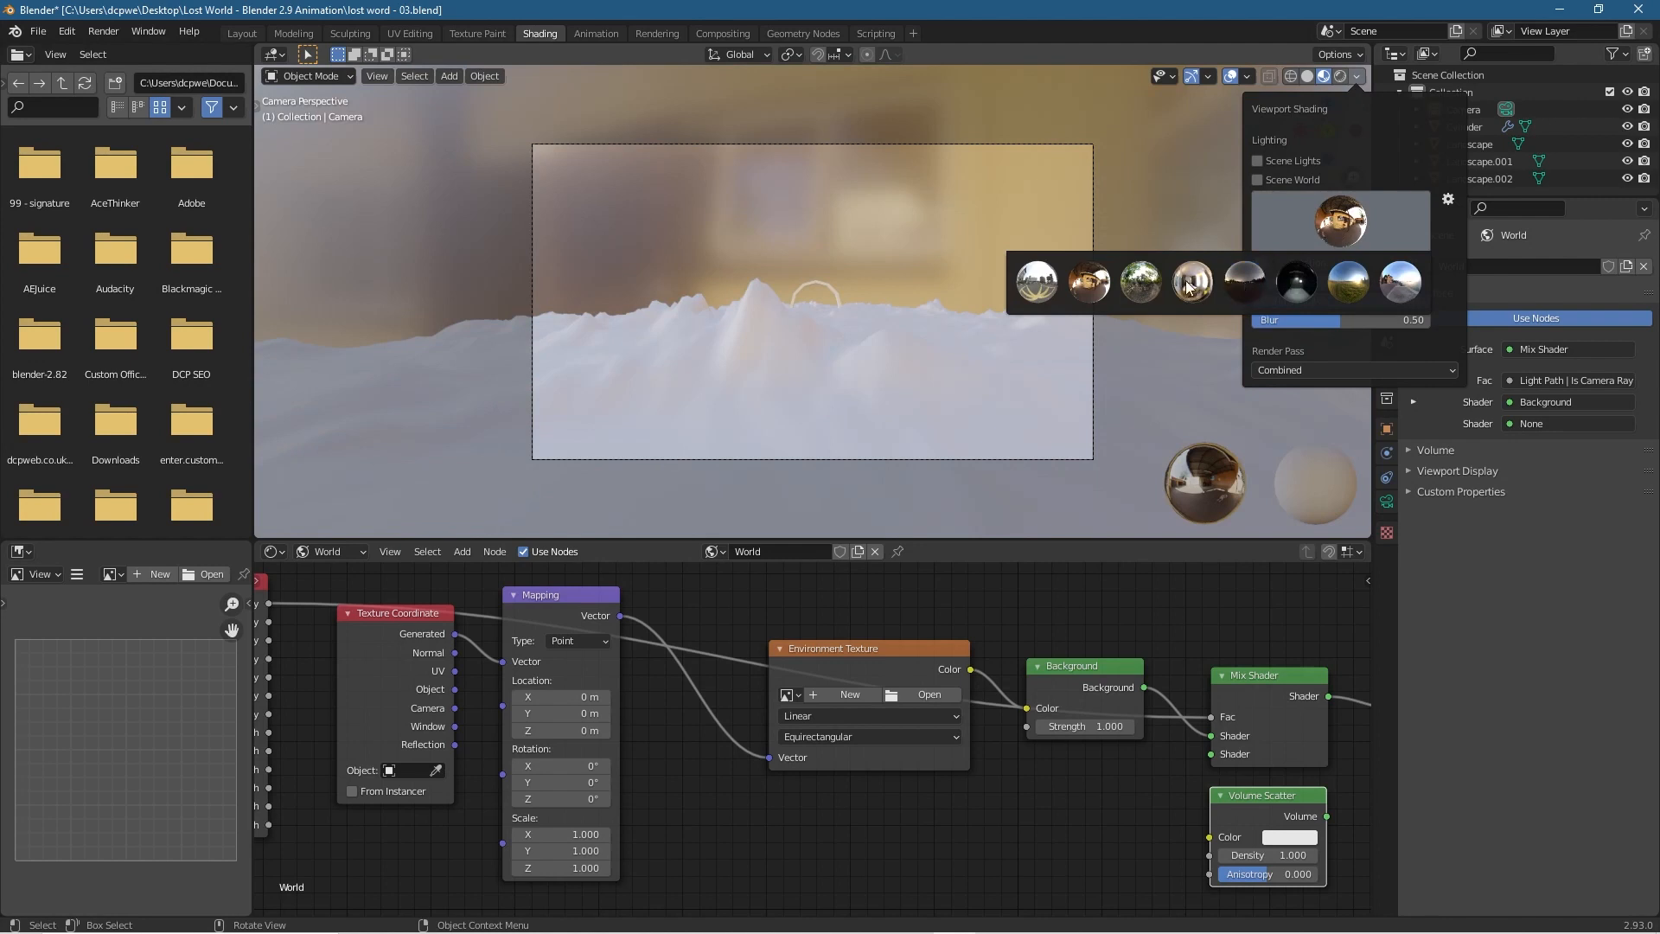
{"action": "left_click", "coordinate": [1140, 279]}
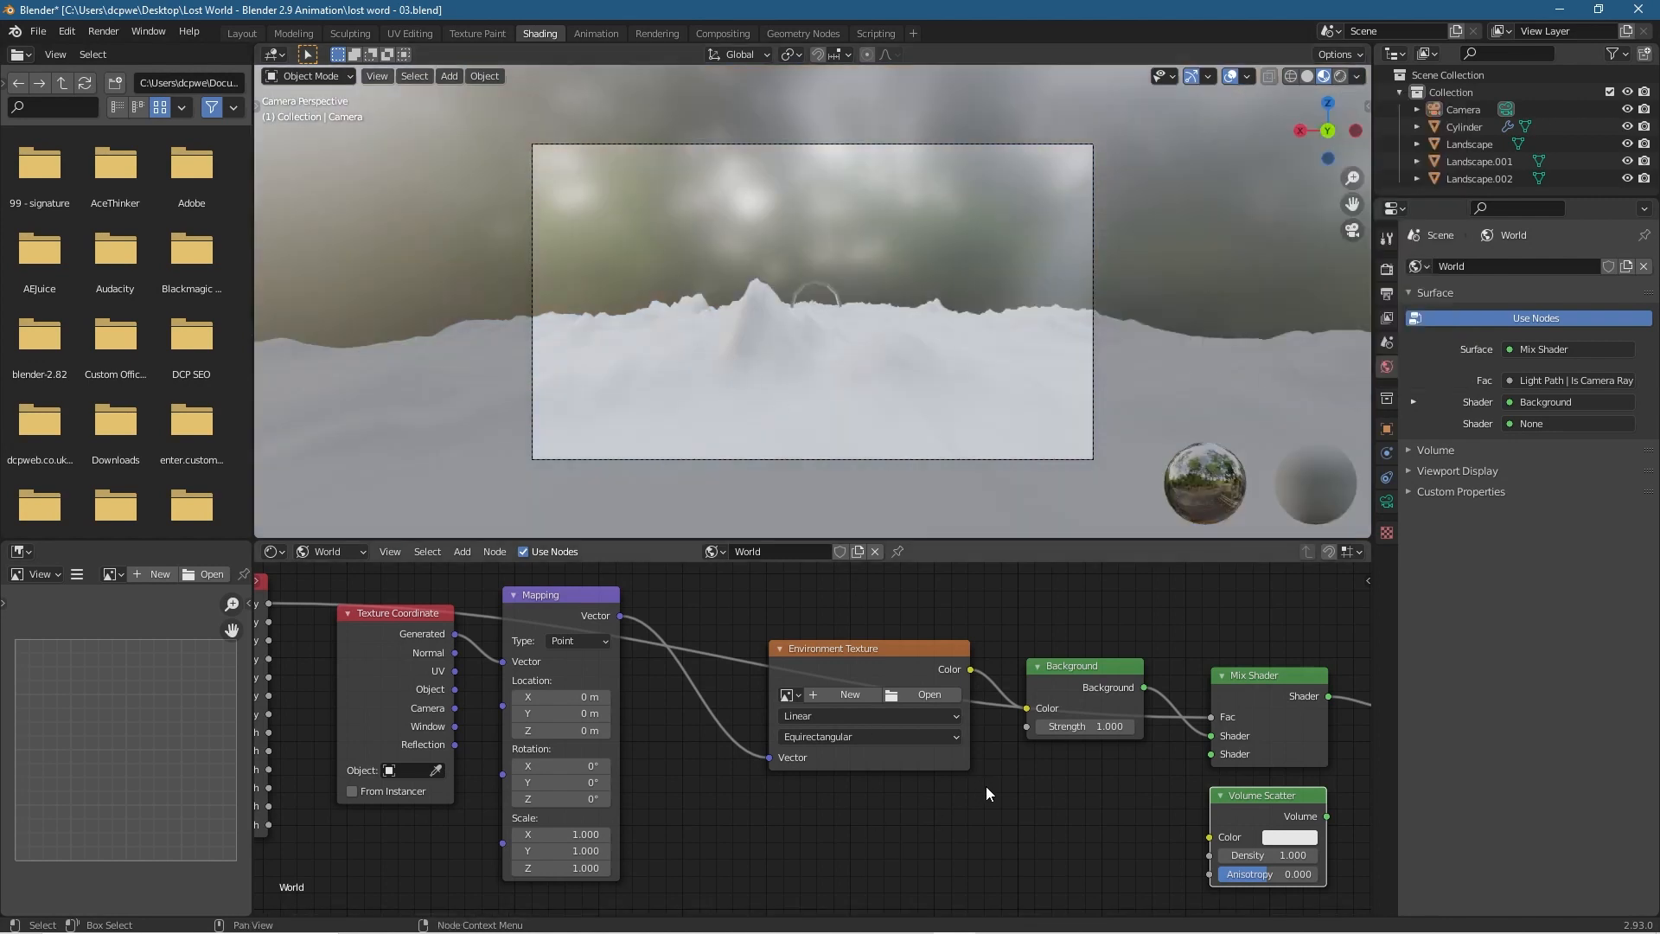
Switch the viewport to Rendered shading and save the Blender file.
{"action": "left_click", "coordinate": [1339, 78]}
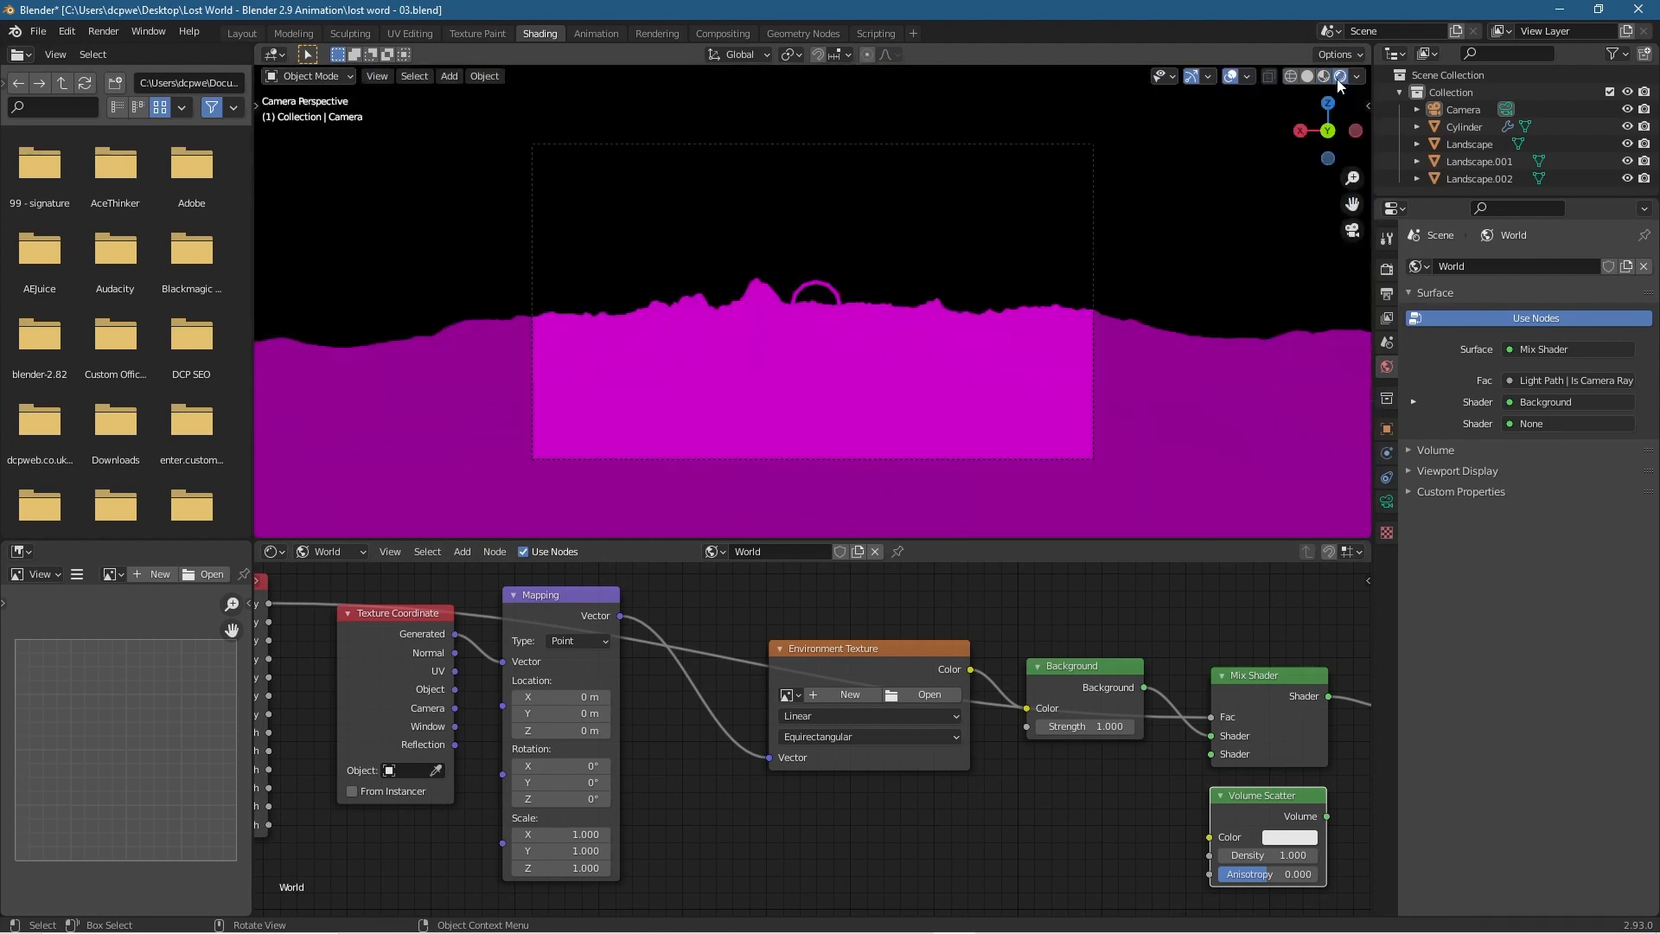
{"action": "key", "text": "ctrl+s"}
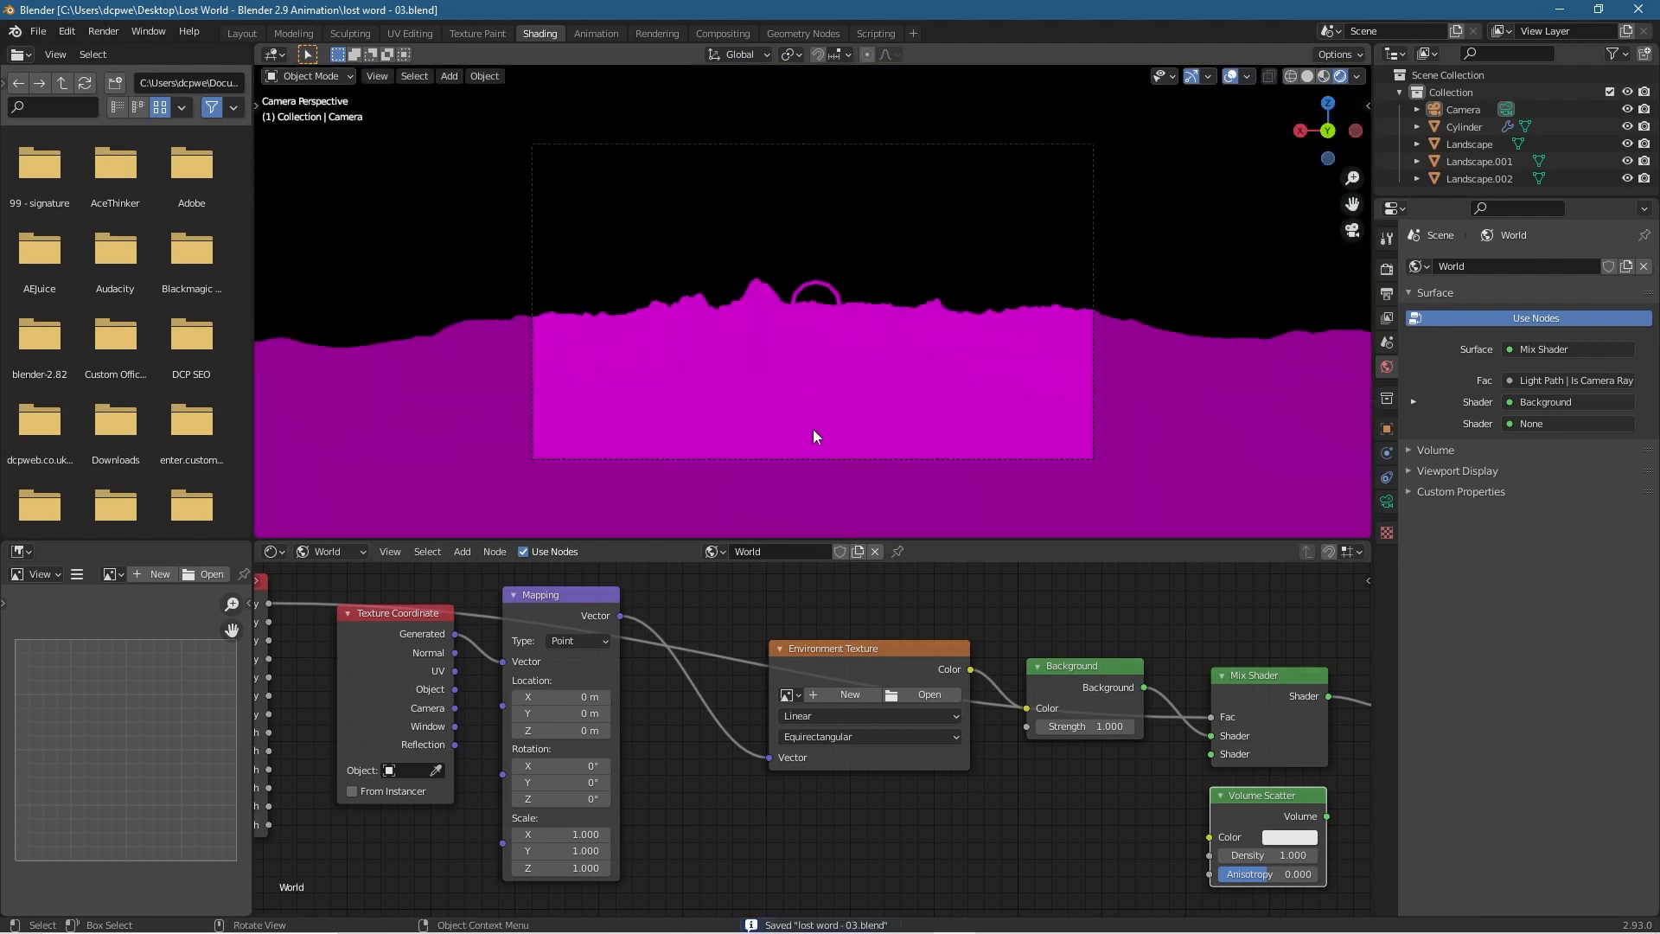
Minimise Blender, open a Chrome window and dock it to one half of the desktop.
{"action": "left_click", "coordinate": [1561, 10]}
{"action": "key", "text": "super"}
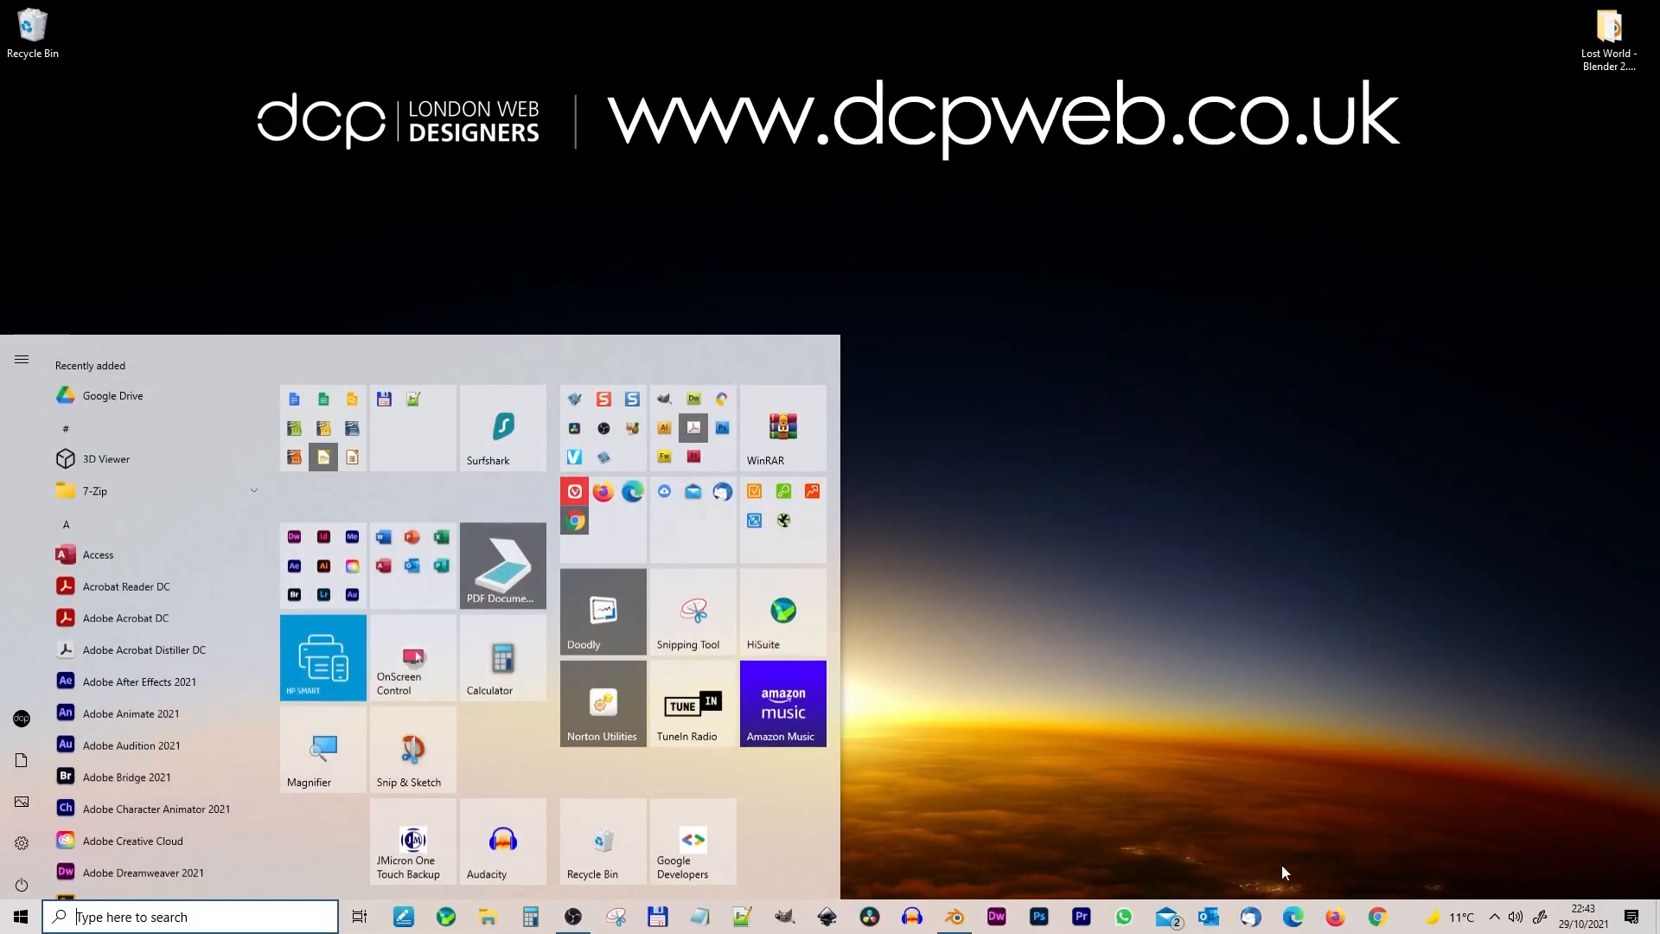
{"action": "left_click", "coordinate": [1377, 915]}
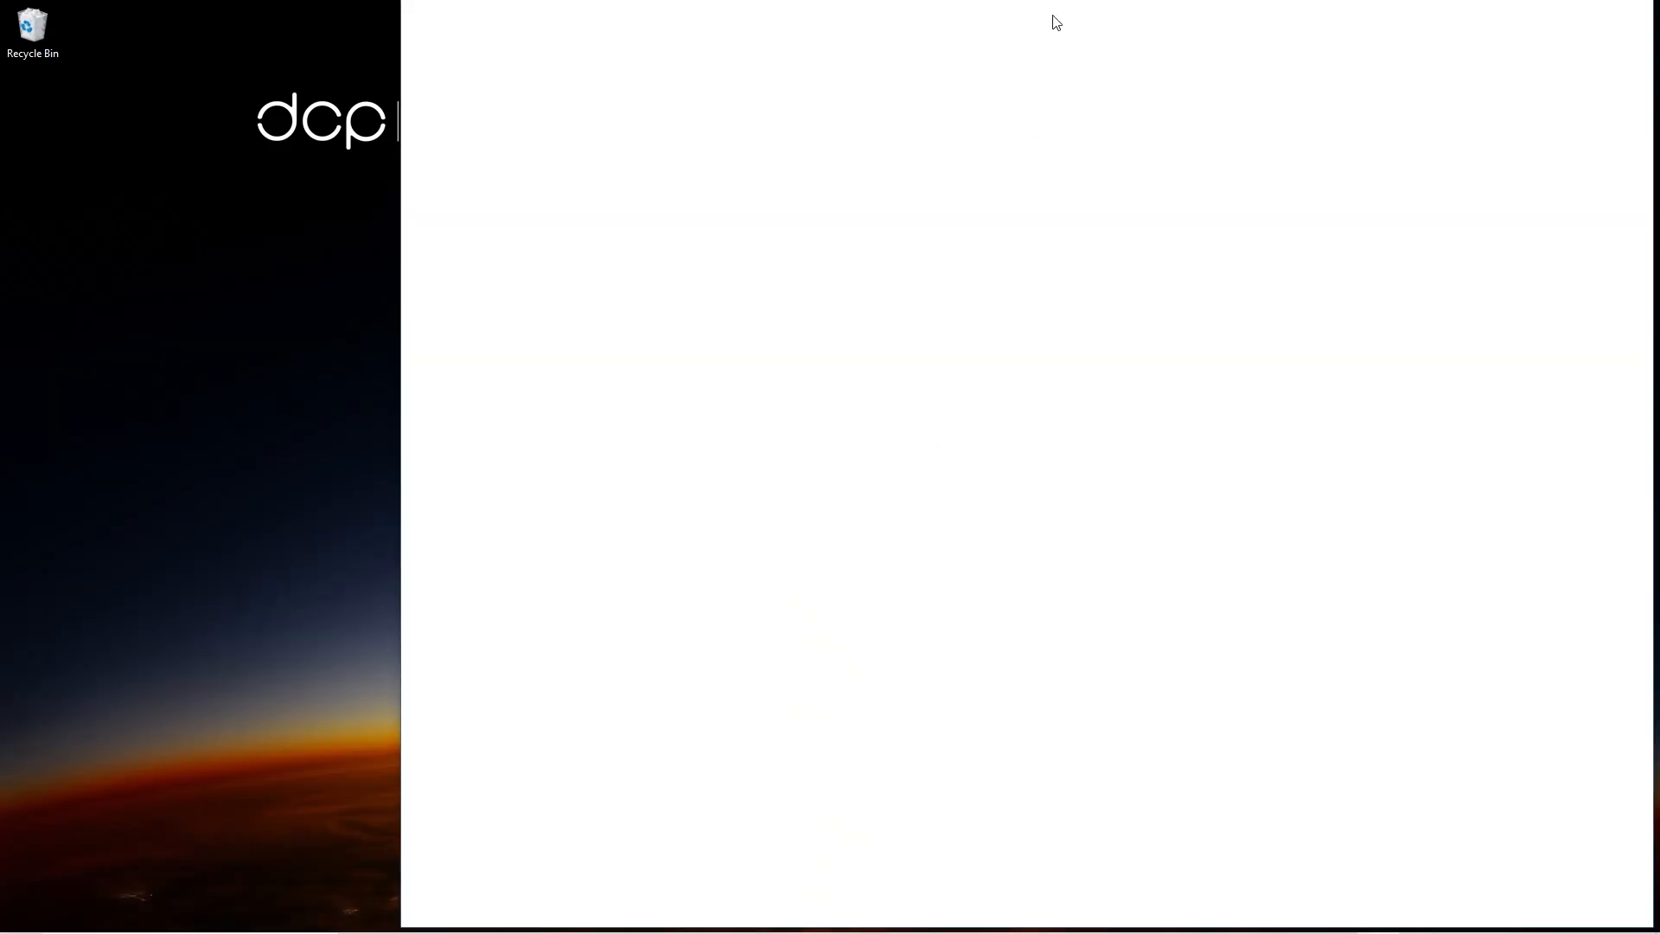
{"action": "left_click_drag", "start_coordinate": [1074, 15], "coordinate": [2, 173]}
{"action": "left_click", "coordinate": [754, 223]}
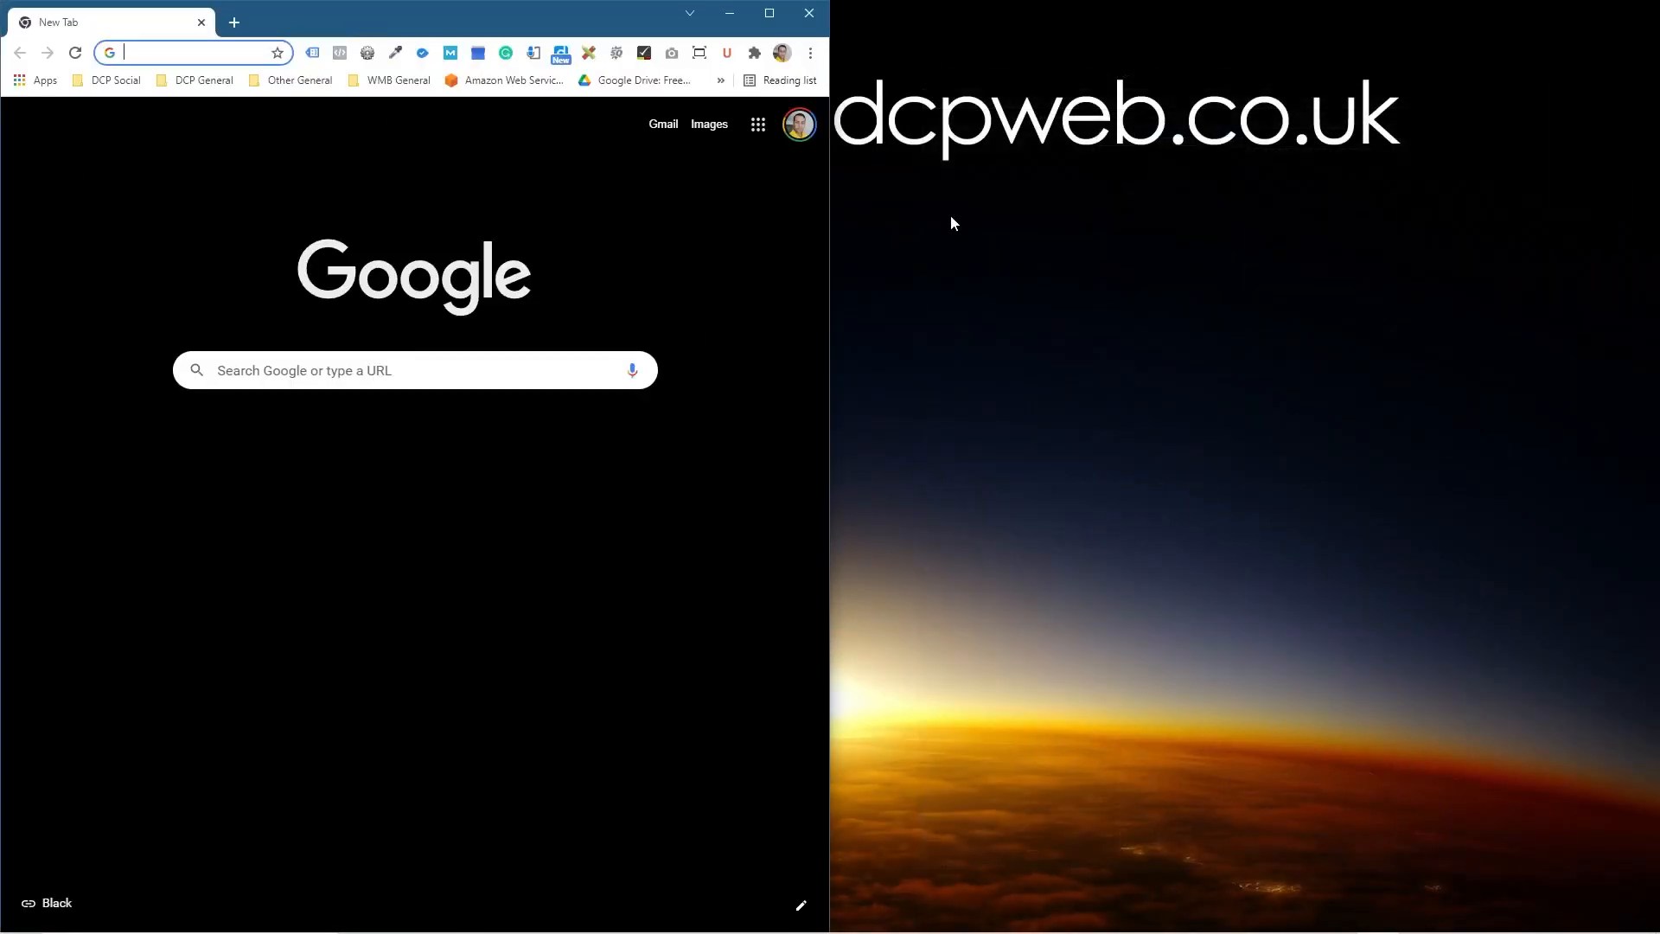
Open the Lost World project folder from the desktop in File Explorer.
{"action": "left_click", "coordinate": [1604, 58]}
{"action": "double_click", "coordinate": [1604, 57]}
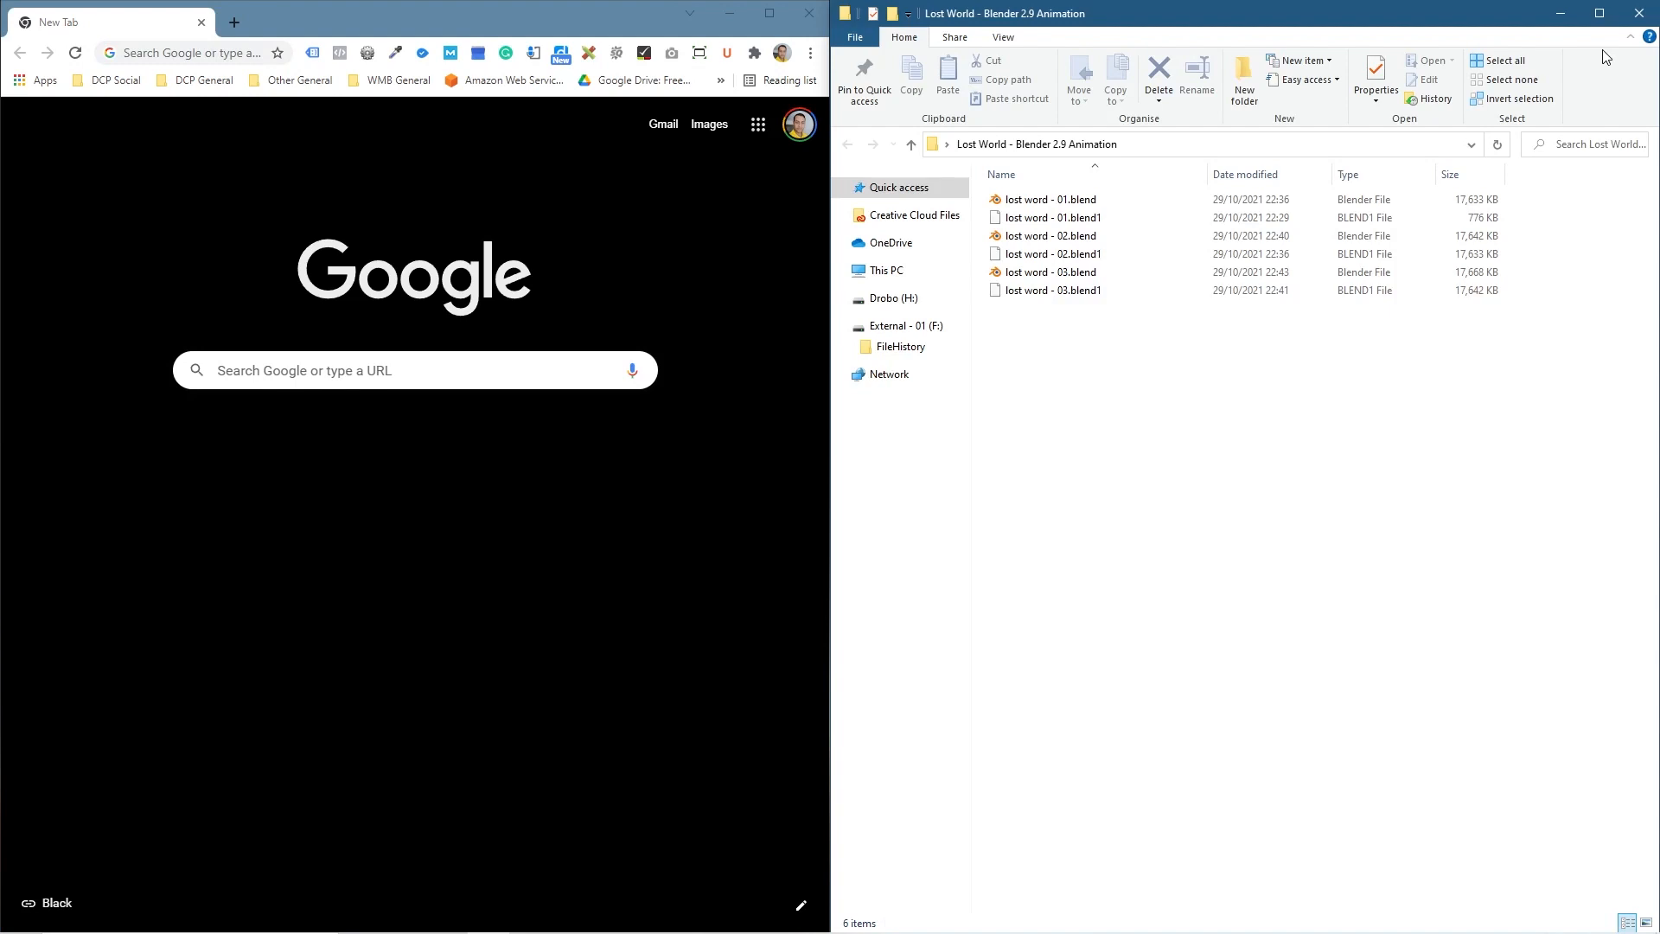
{"action": "right_click", "coordinate": [1471, 493]}
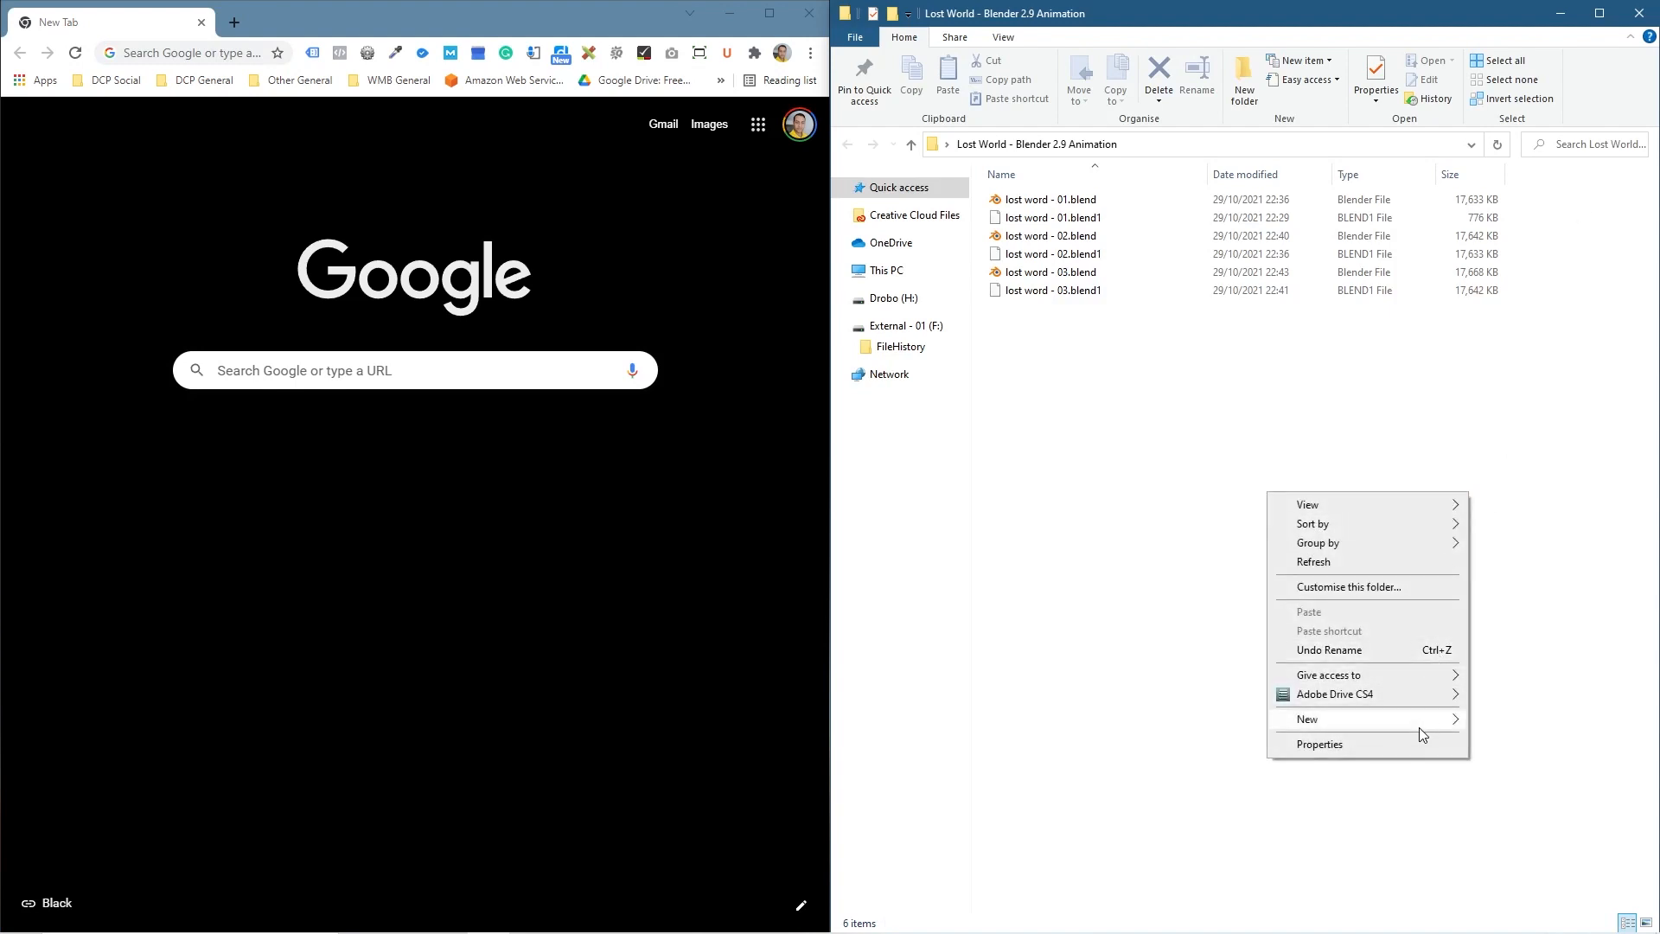
{"action": "mouse_move", "coordinate": [1417, 729]}
{"action": "left_click", "coordinate": [1515, 392]}
{"action": "left_click_drag", "start_coordinate": [1464, 463], "coordinate": [1012, 179]}
{"action": "left_click", "coordinate": [1157, 556]}
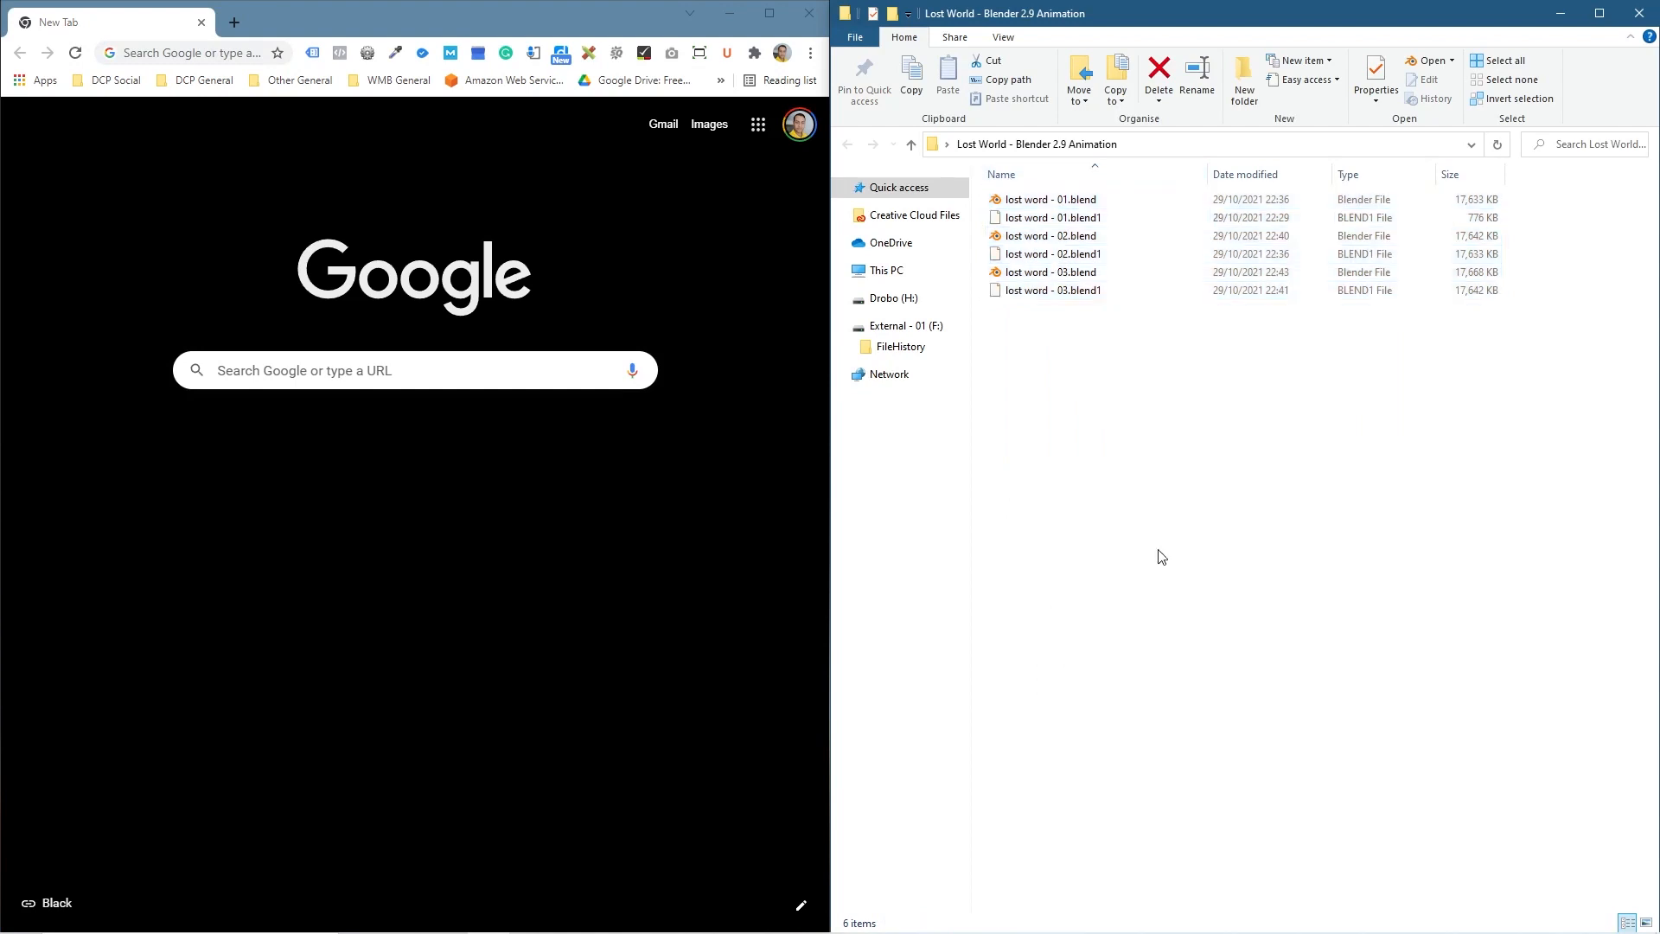
Create a new folder named HRDI in the Lost World project folder and open it.
{"action": "right_click", "coordinate": [1150, 458]}
{"action": "mouse_move", "coordinate": [1110, 685]}
{"action": "left_click", "coordinate": [1180, 296]}
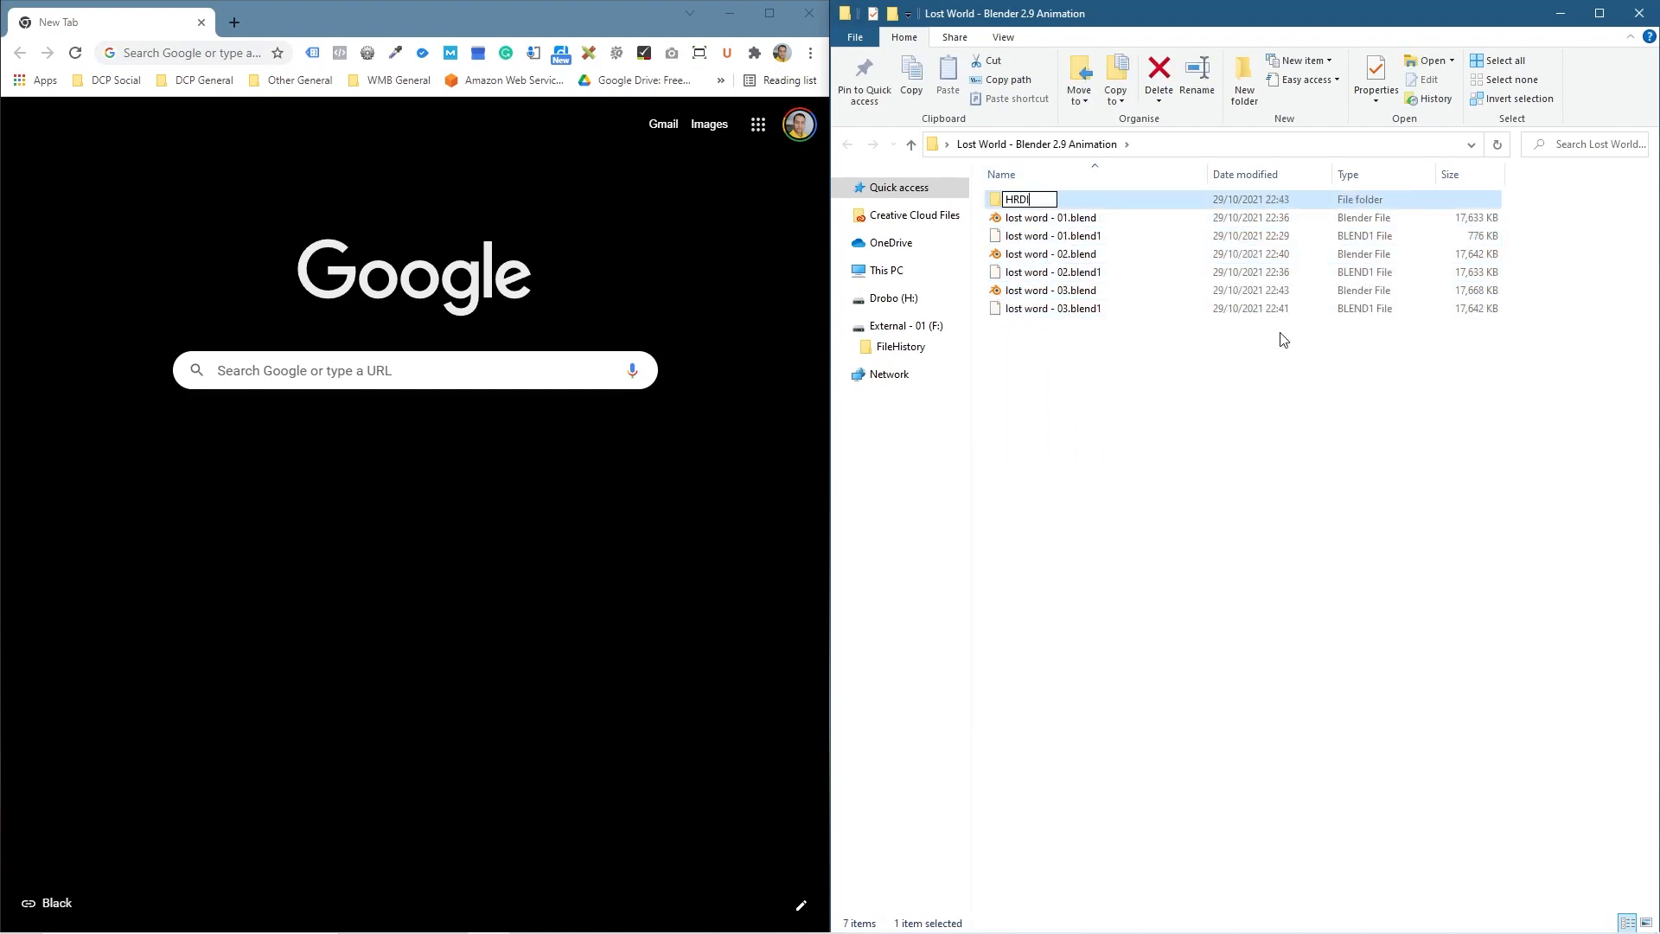
{"action": "type", "text": "HRDI"}
{"action": "key", "text": "Return"}
{"action": "key", "text": "Return"}
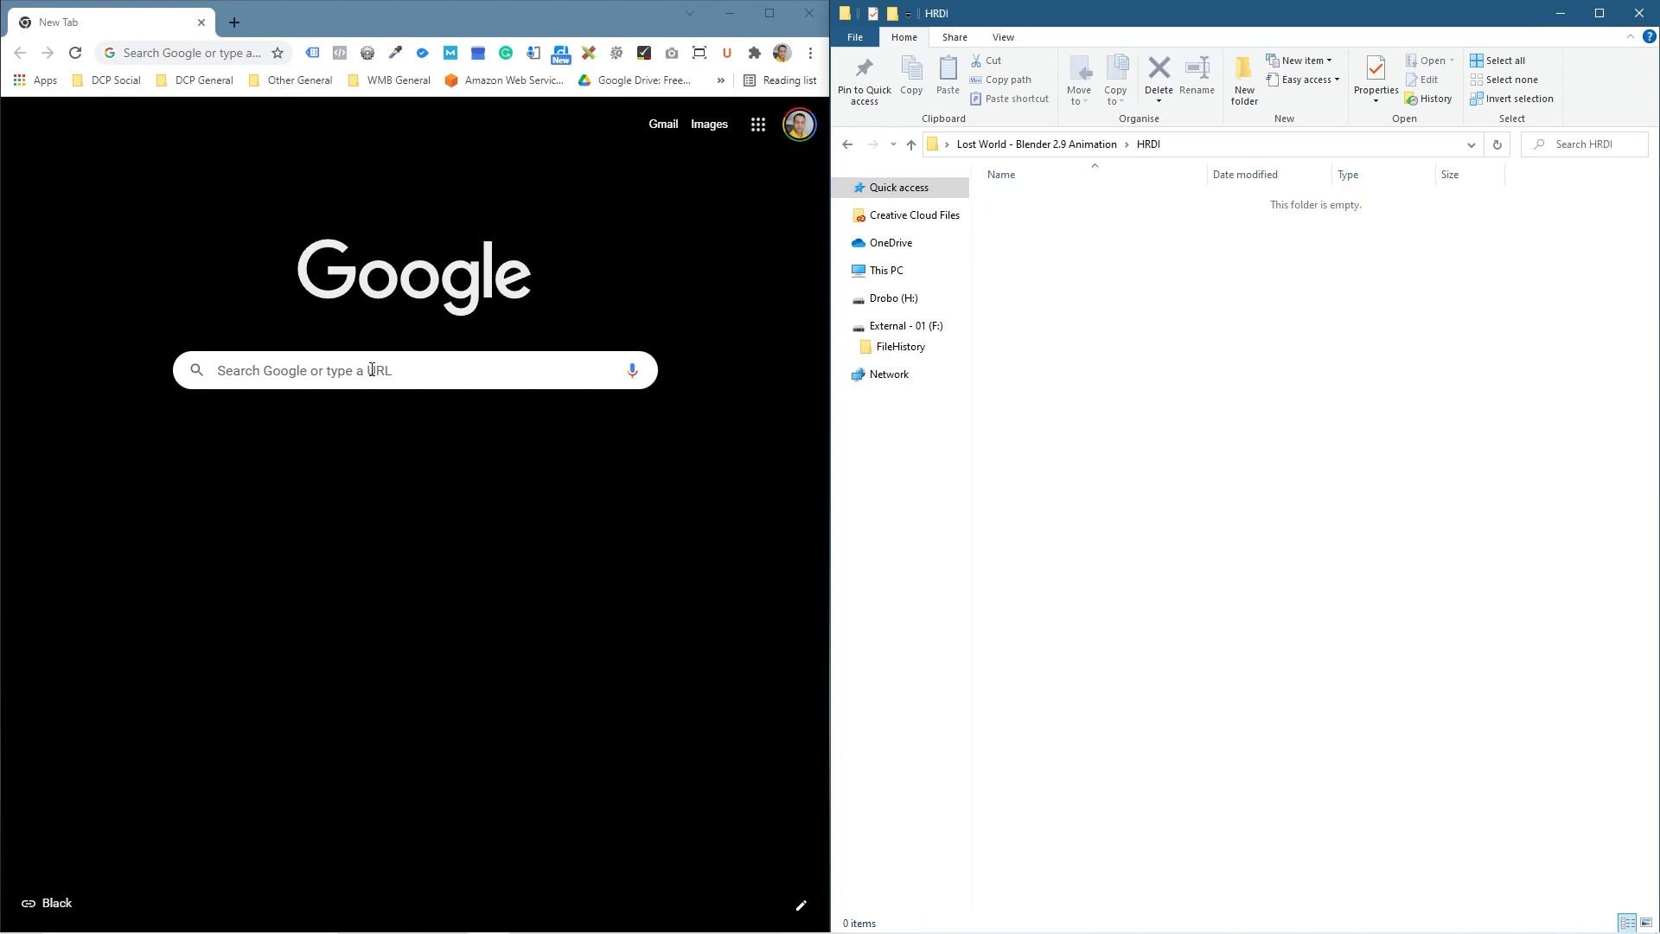
In Chrome, search Google for "hdri haven" and open the Poly Haven website.
{"action": "left_click", "coordinate": [372, 370]}
{"action": "type", "text": "ht"}
{"action": "key", "text": "BackSpace"}
{"action": "type", "text": "dri"}
{"action": "key", "text": "Return"}
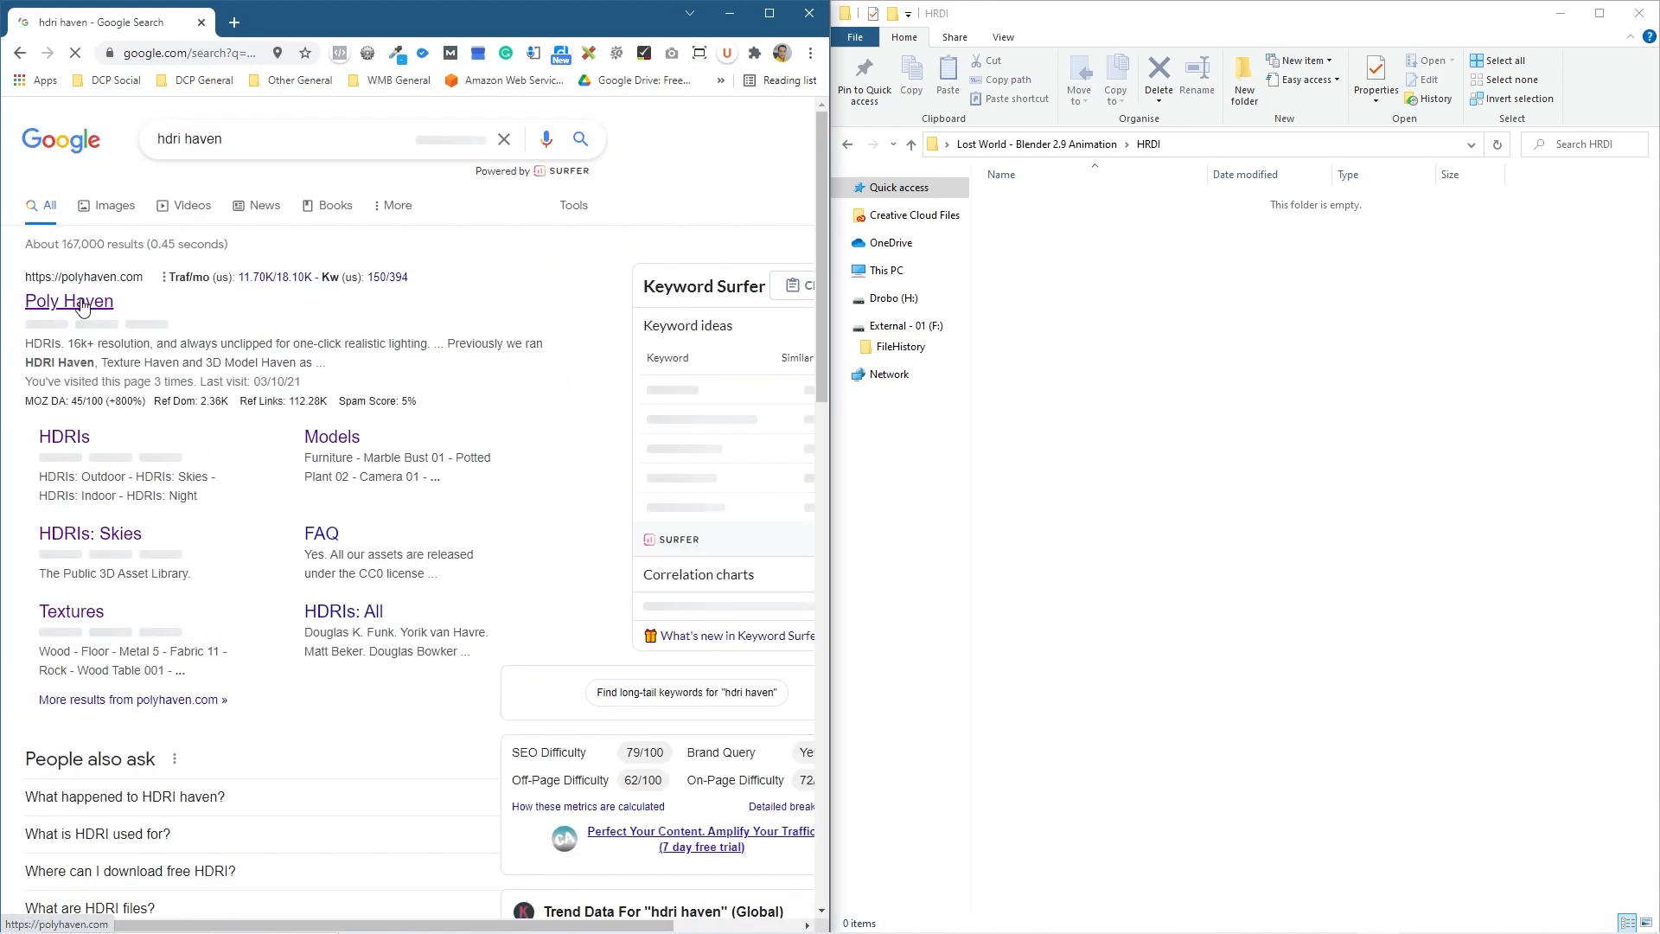
{"action": "left_click", "coordinate": [82, 302]}
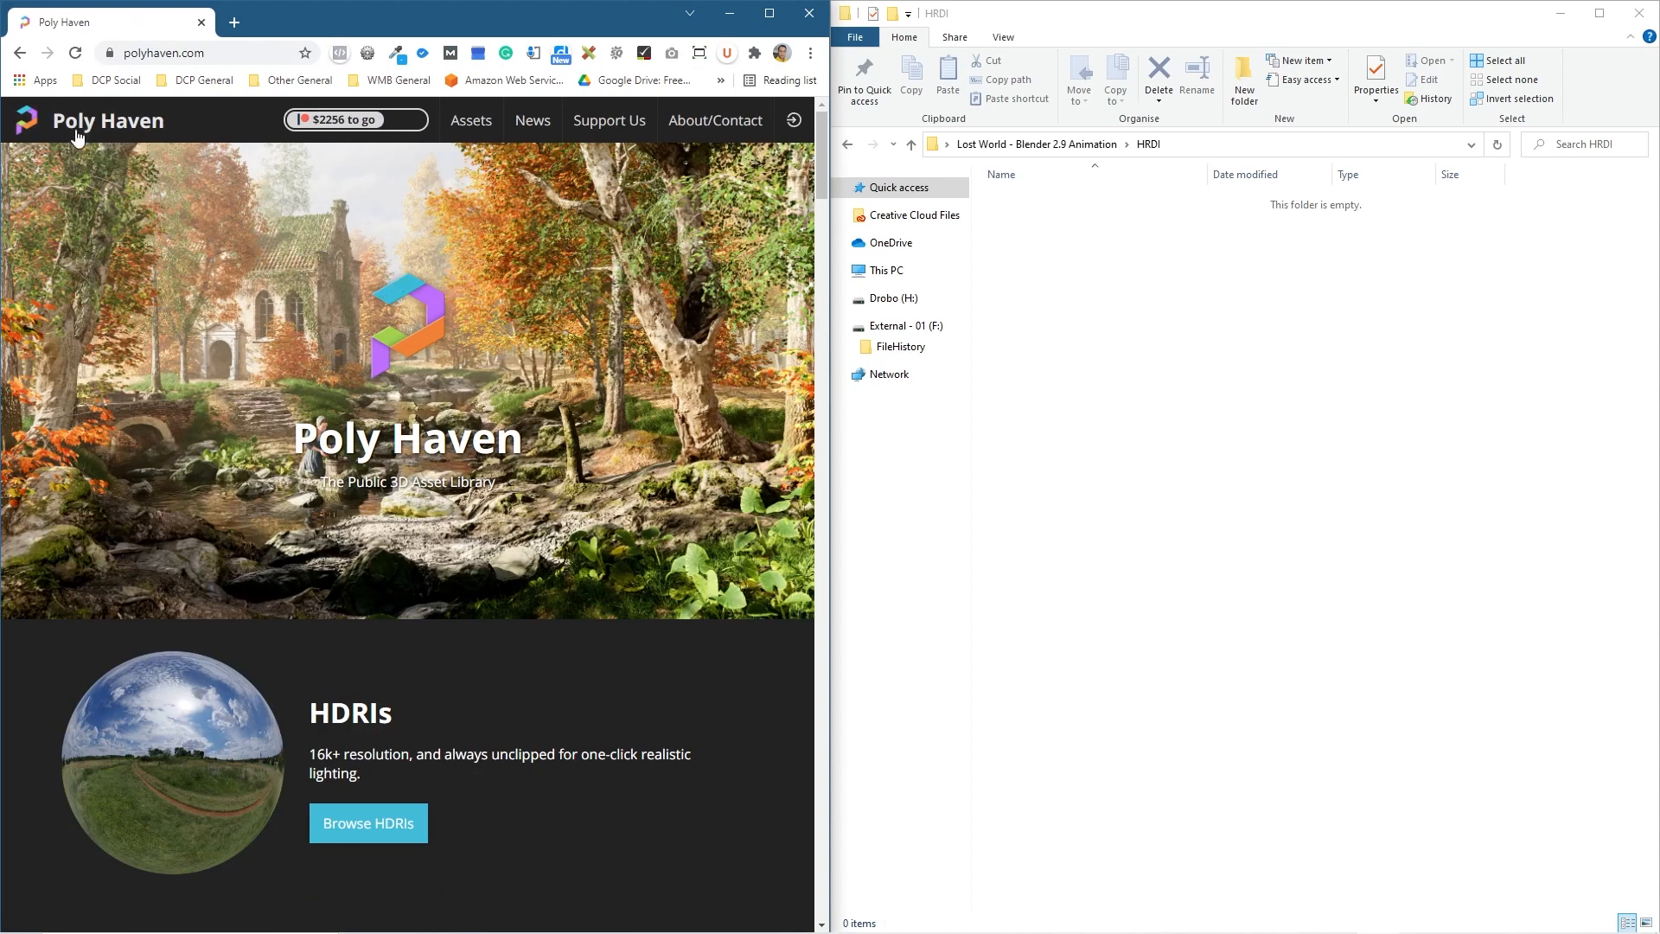
Open Poly Haven's HDRI library and filter it to the Night category.
{"action": "scroll", "coordinate": [401, 533], "scroll_direction": "down", "scroll_amount": 6}
{"action": "scroll", "coordinate": [407, 510], "scroll_direction": "up", "scroll_amount": 1}
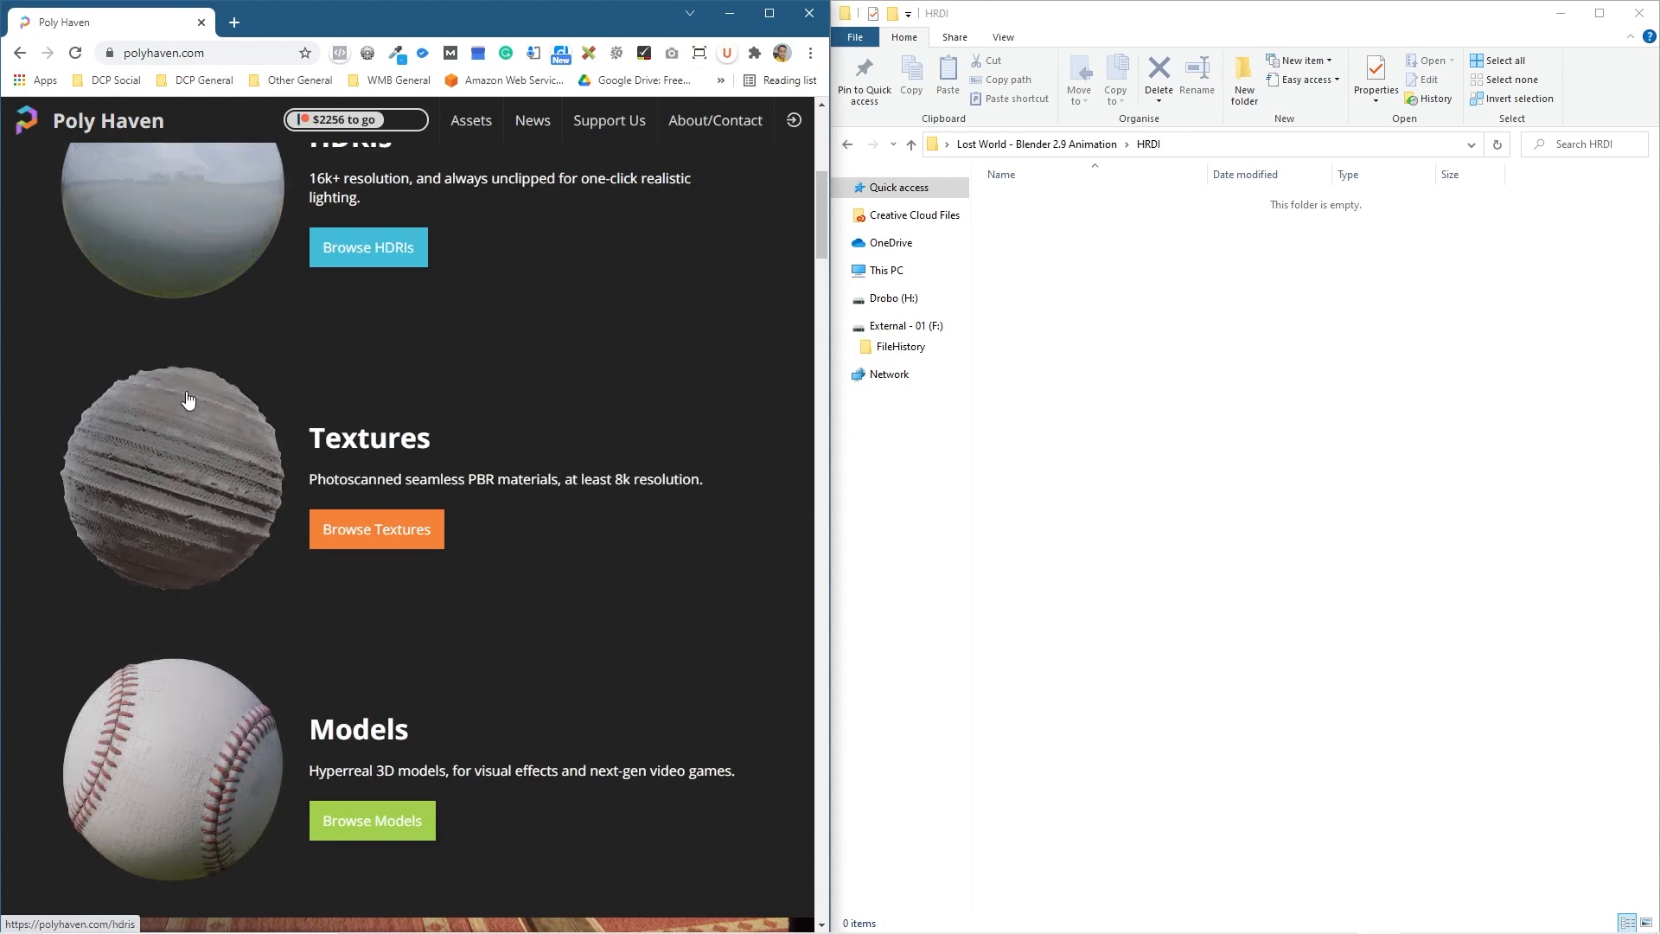
{"action": "scroll", "coordinate": [214, 545], "scroll_direction": "up", "scroll_amount": 3}
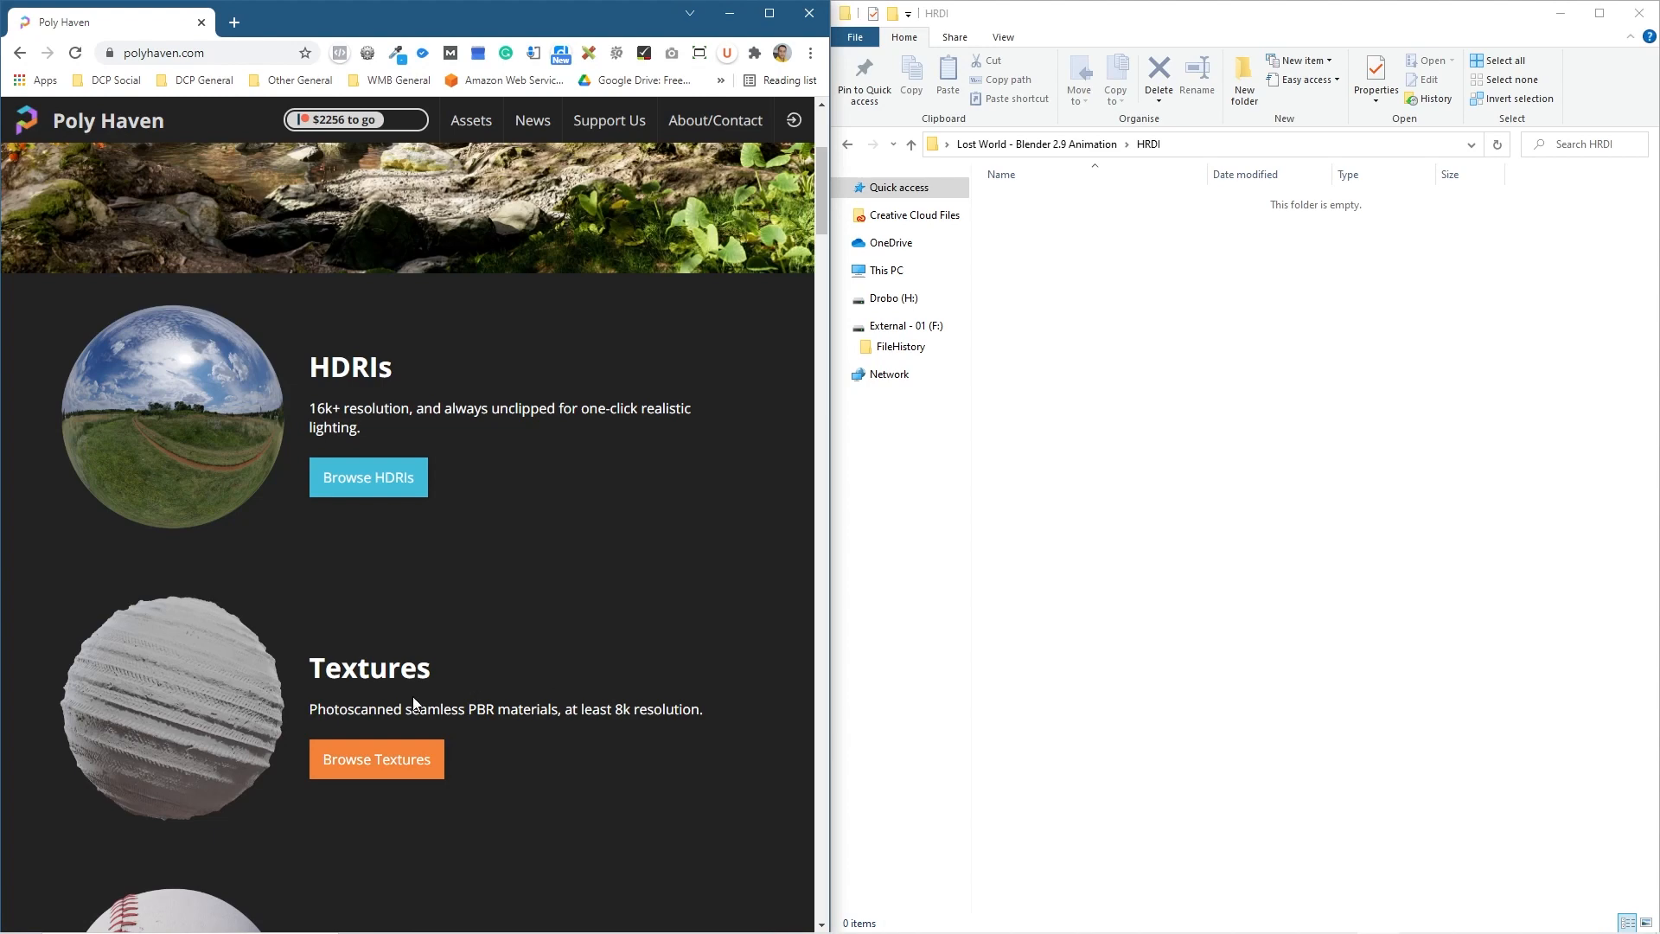
{"action": "scroll", "coordinate": [432, 694], "scroll_direction": "down", "scroll_amount": 4}
{"action": "scroll", "coordinate": [252, 506], "scroll_direction": "up", "scroll_amount": 4}
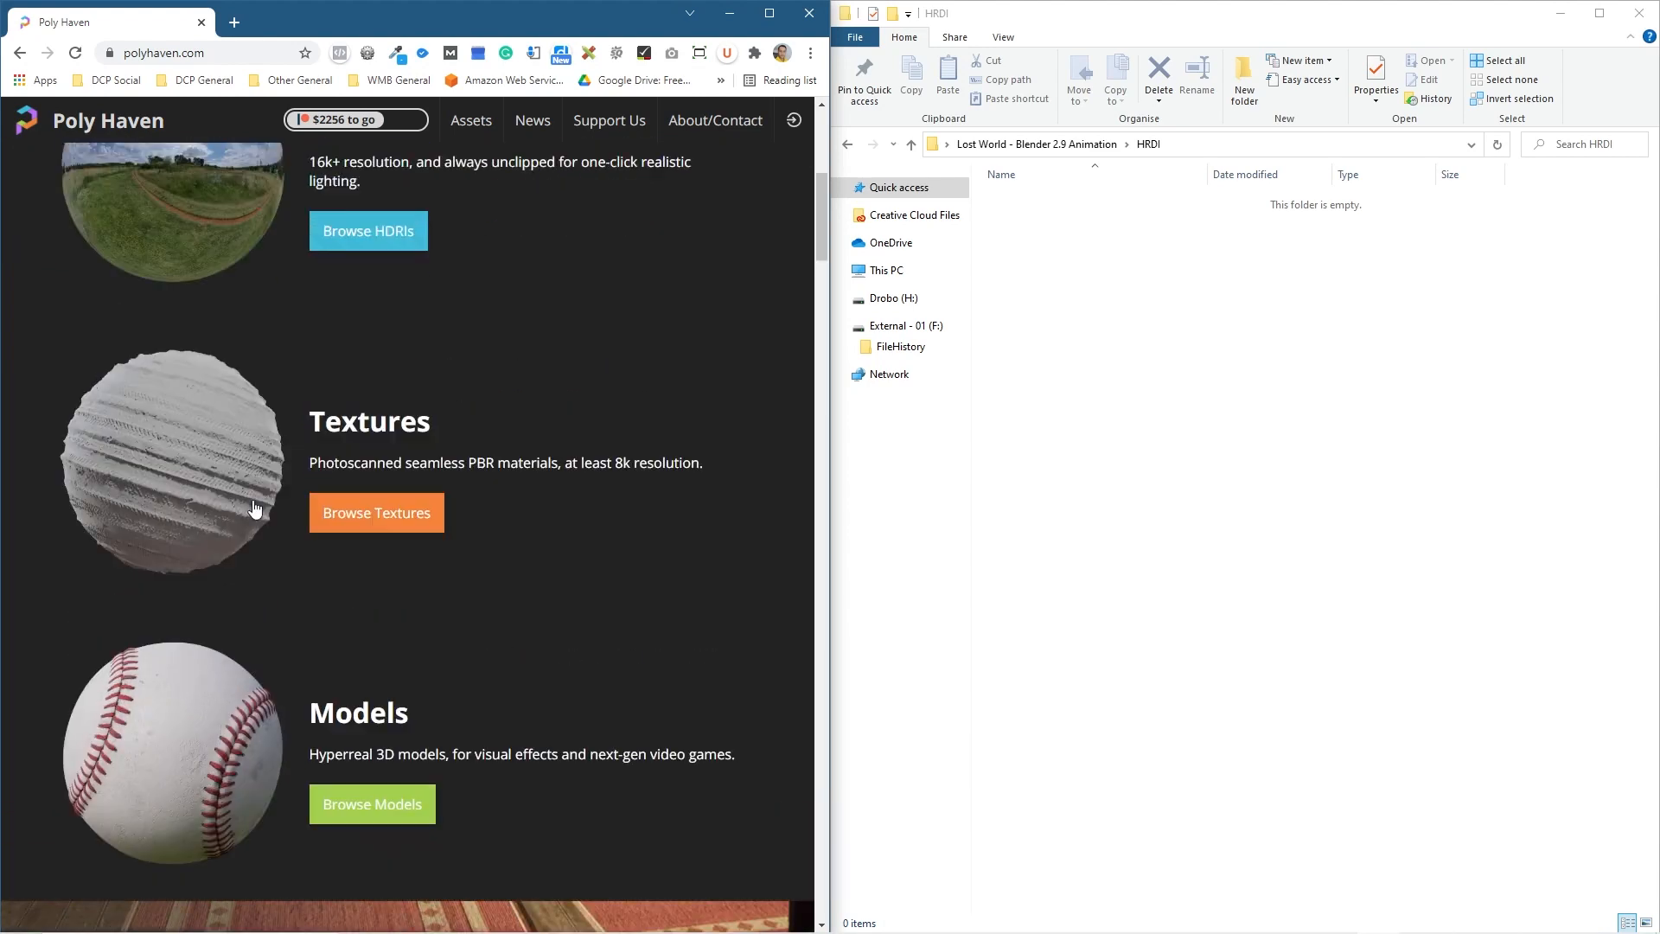
{"action": "left_click", "coordinate": [181, 412]}
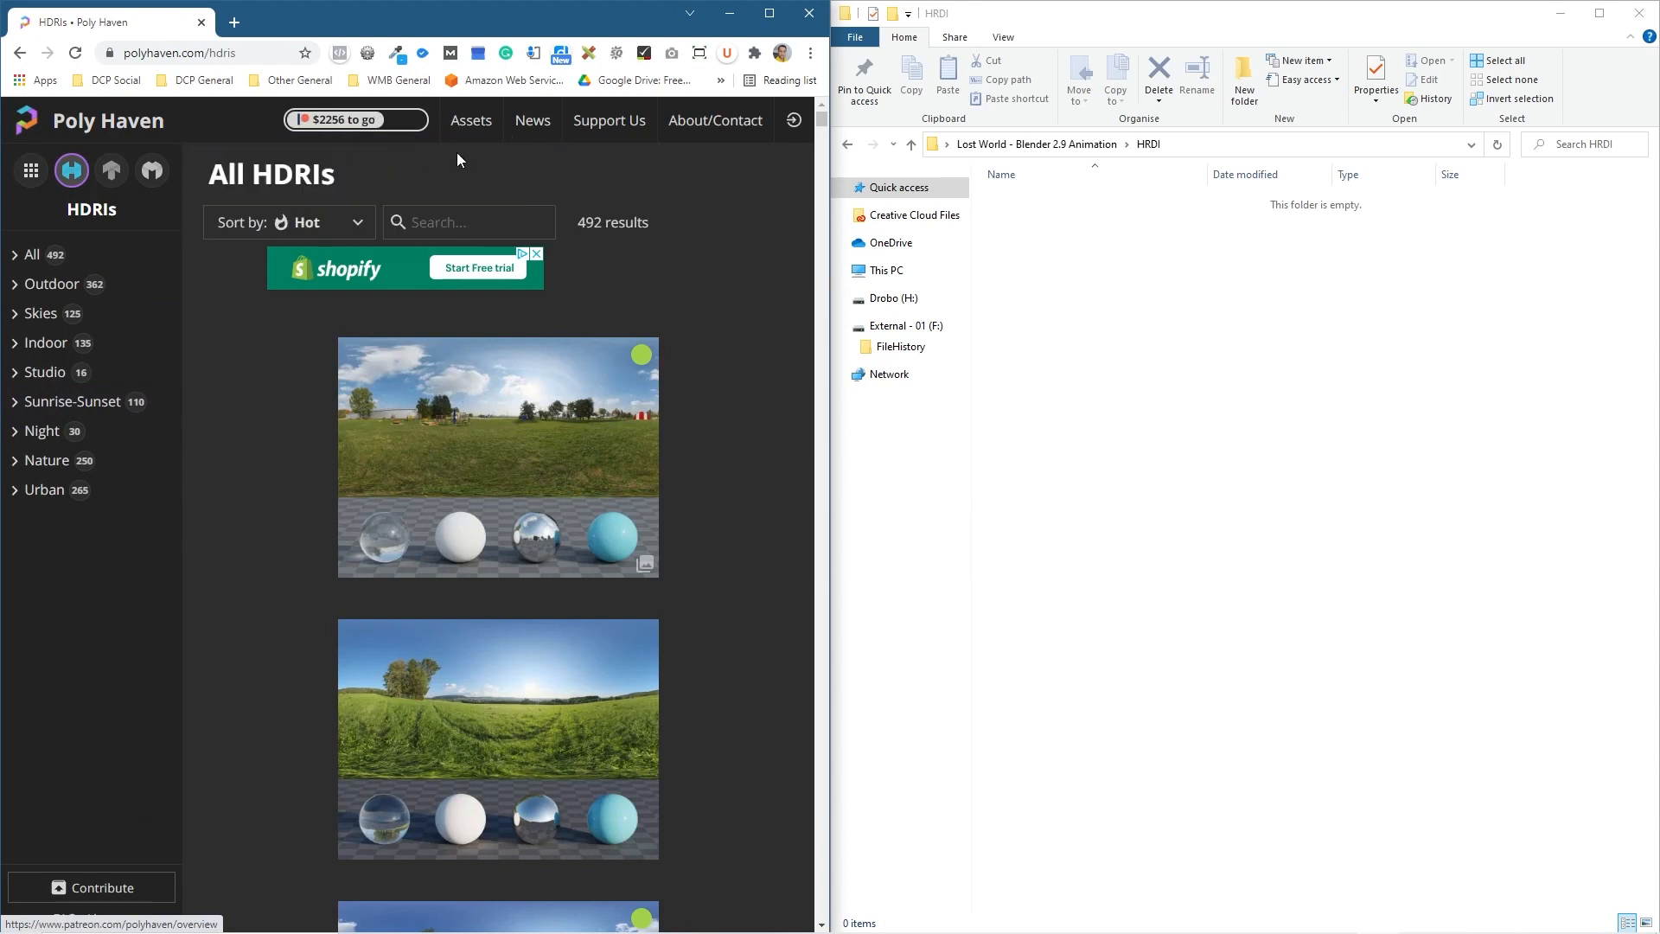
{"action": "left_click", "coordinate": [43, 431]}
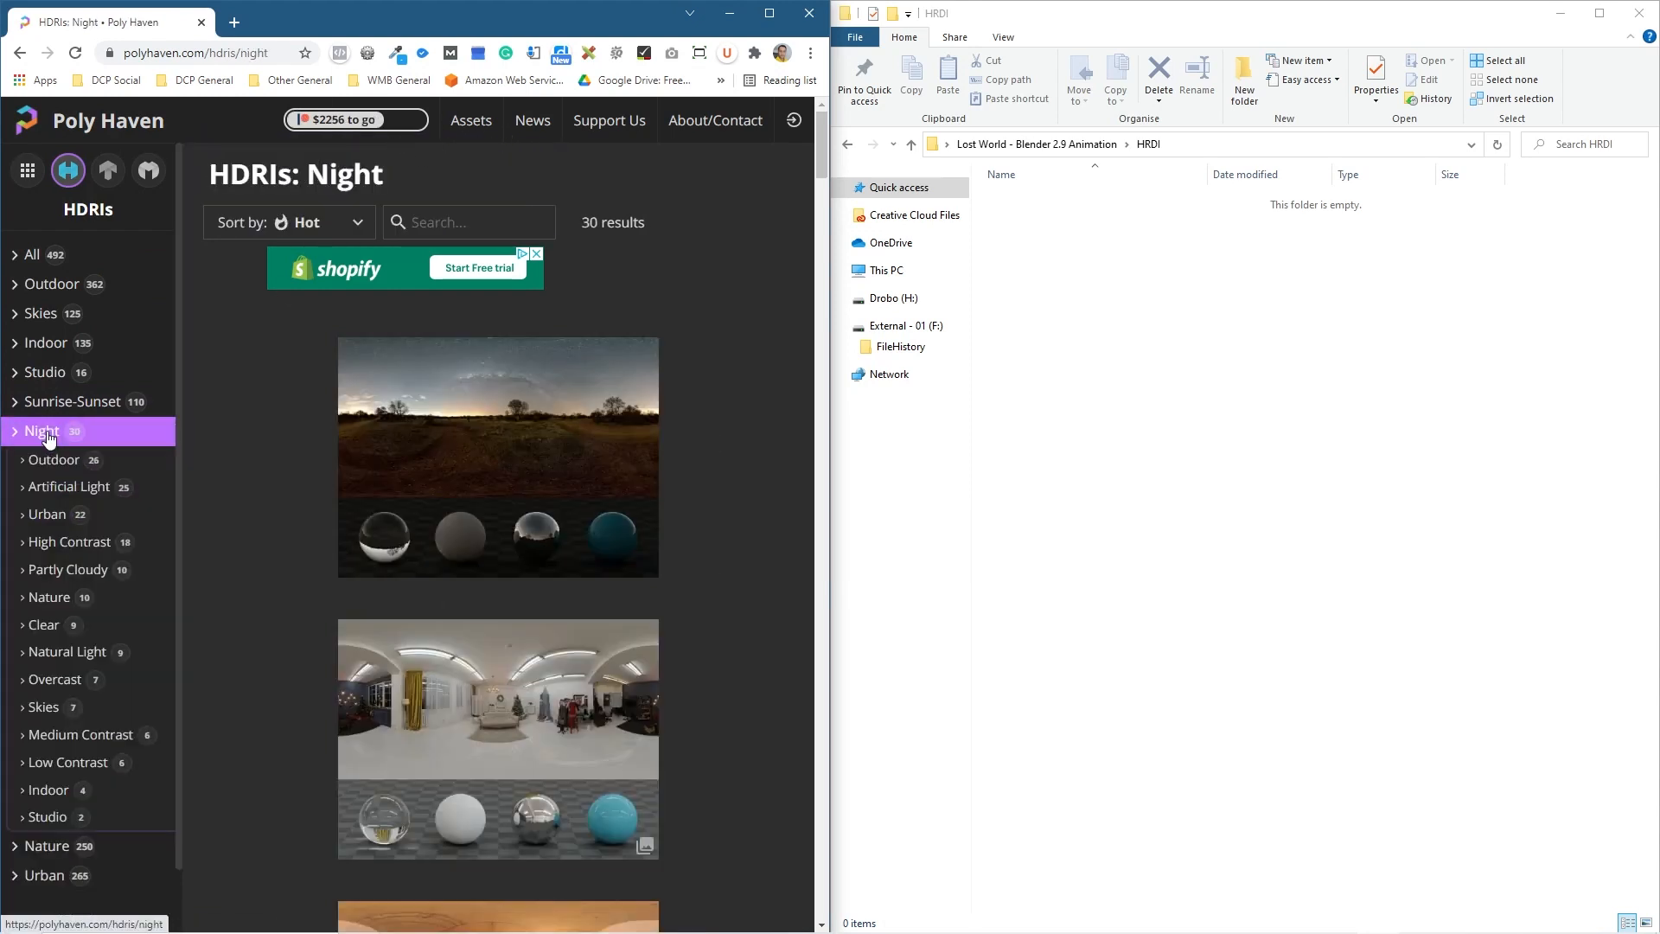
Browse the Night HDRIs and open Shanghai Bund, Moonless Golf and Preller Drive in separate browser tabs.
{"action": "scroll", "coordinate": [324, 493], "scroll_direction": "down", "scroll_amount": 7}
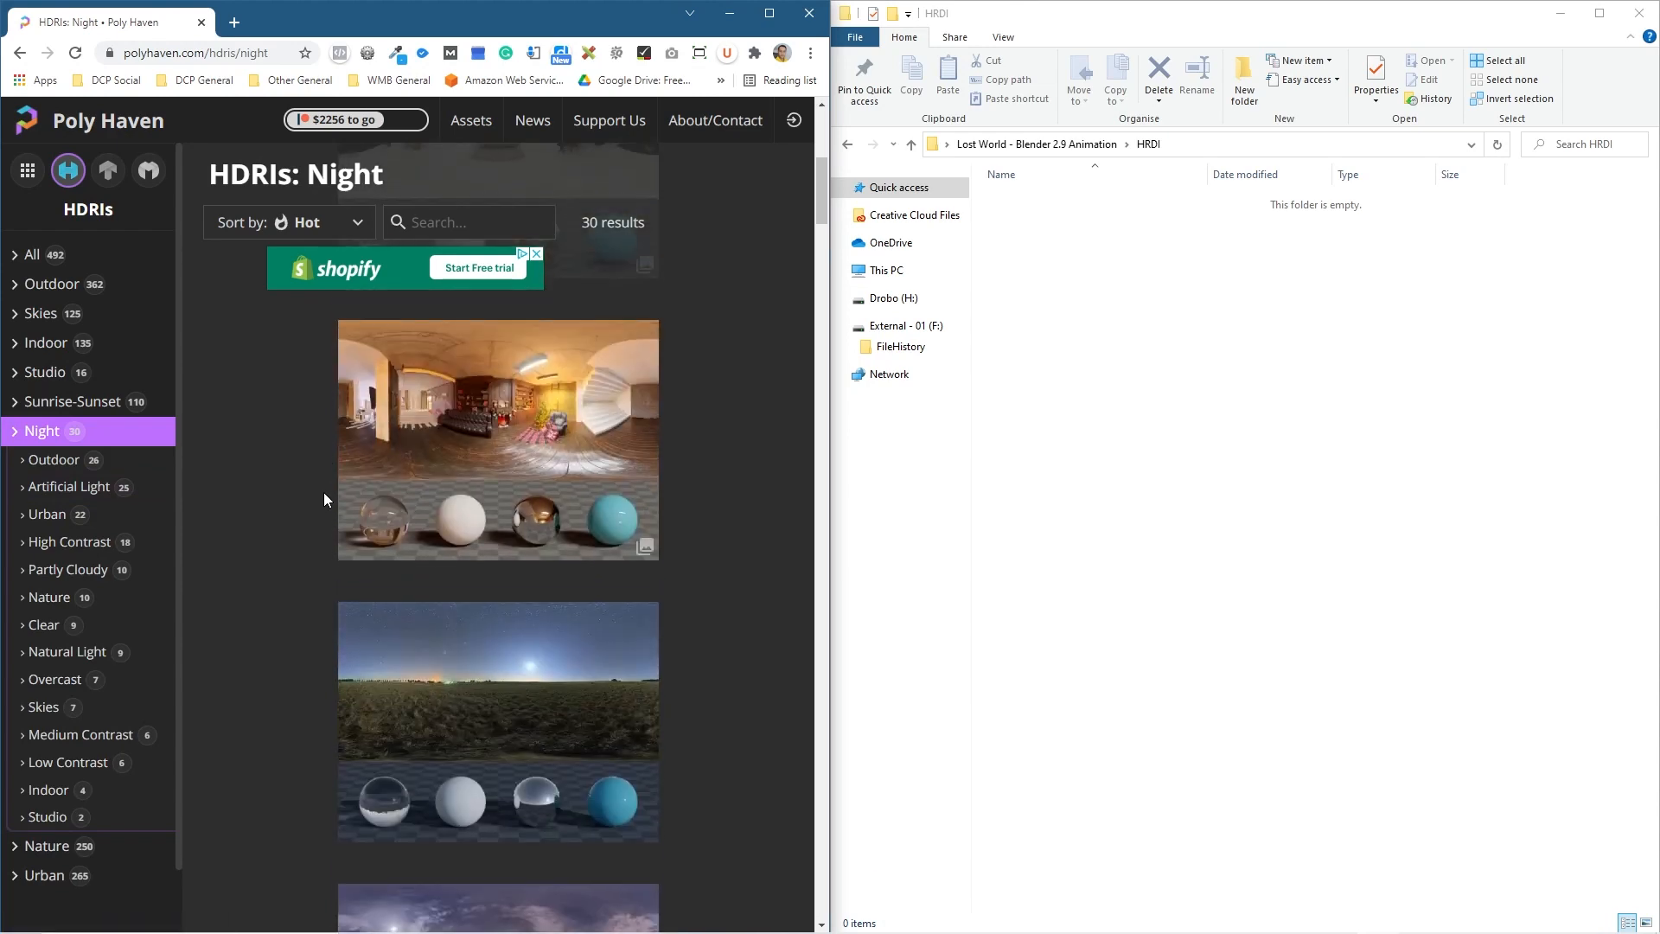
{"action": "scroll", "coordinate": [324, 494], "scroll_direction": "down", "scroll_amount": 4}
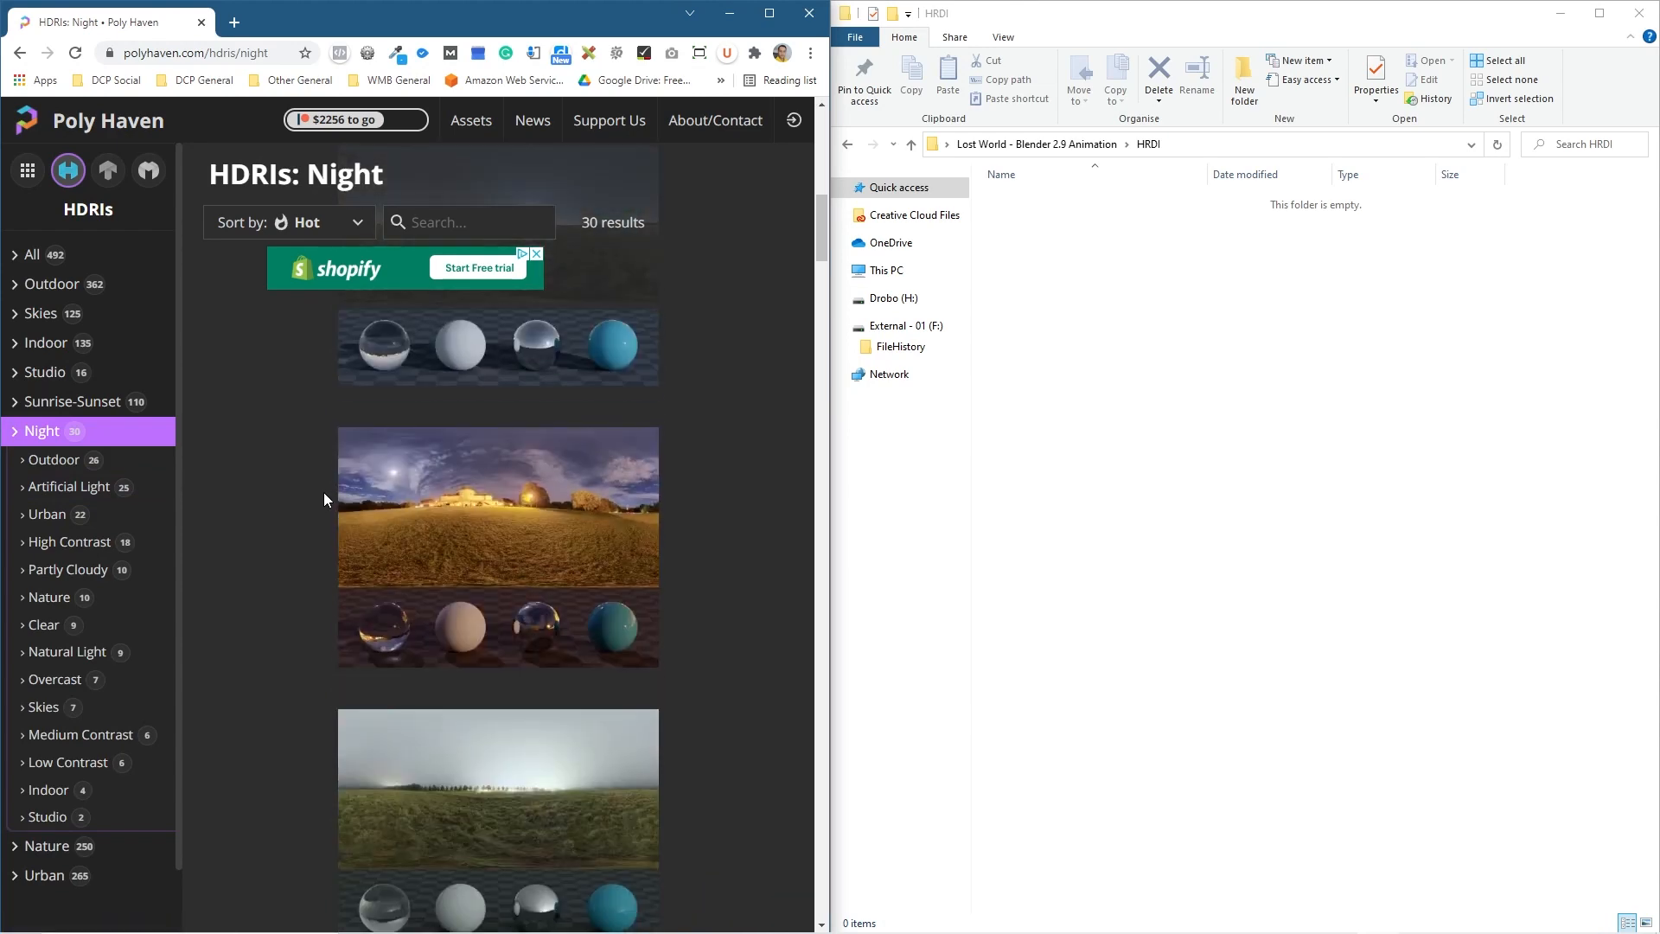
{"action": "scroll", "coordinate": [323, 491], "scroll_direction": "down", "scroll_amount": 8}
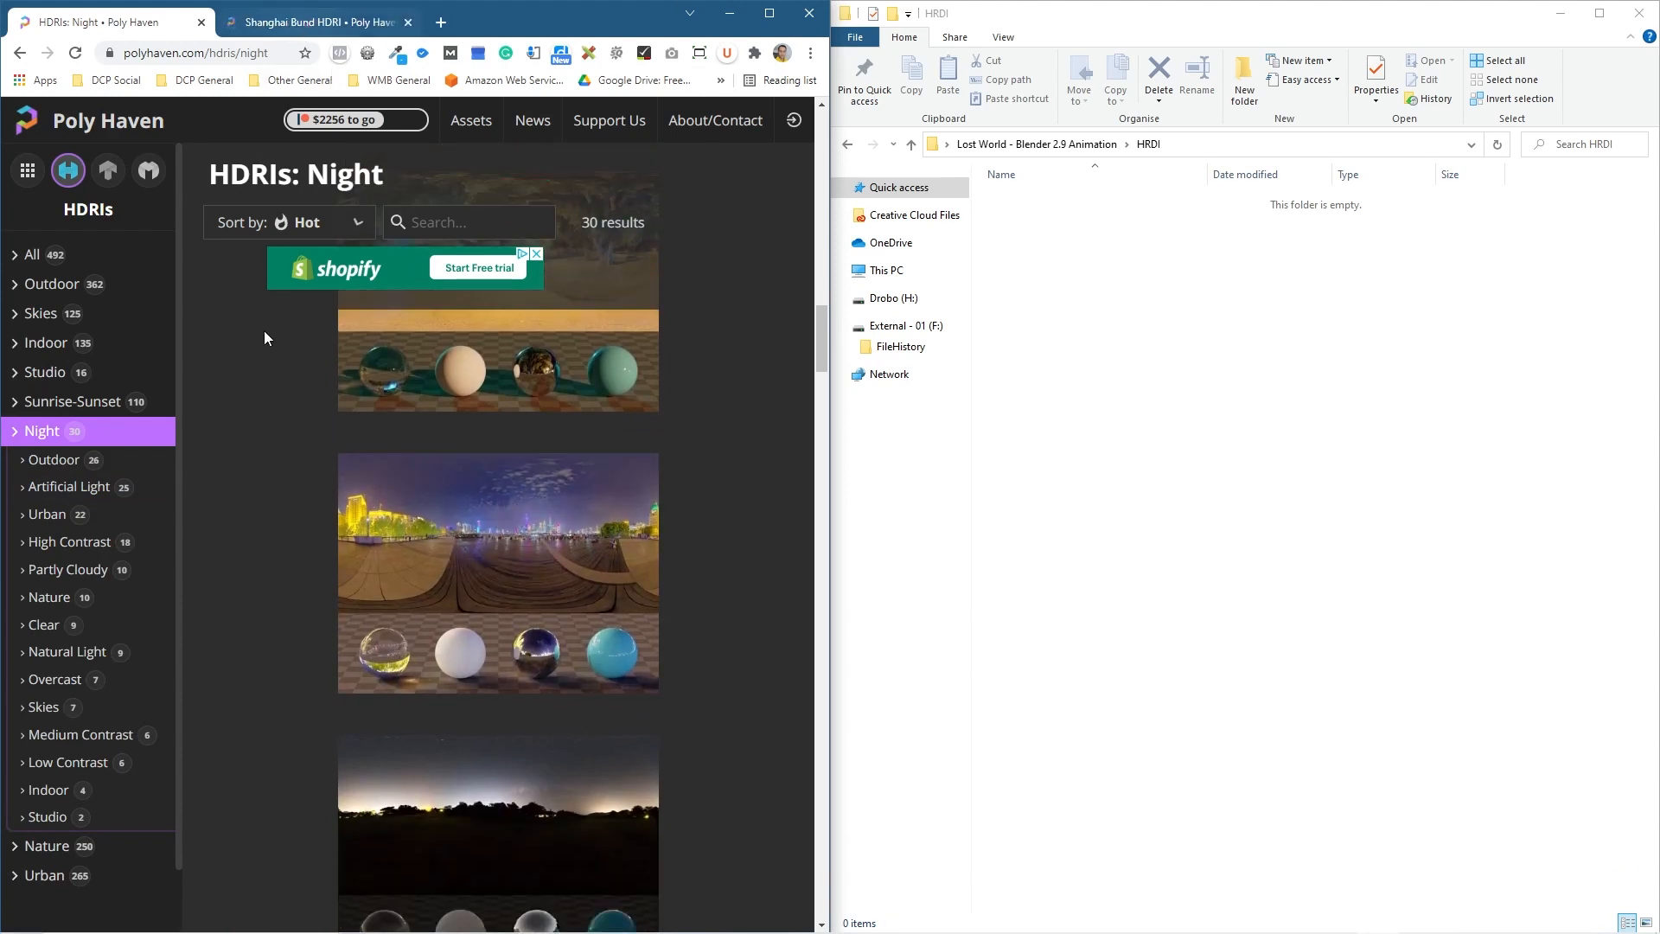
{"action": "scroll", "coordinate": [286, 544], "scroll_direction": "down", "scroll_amount": 5}
{"action": "middle_click", "coordinate": [445, 393]}
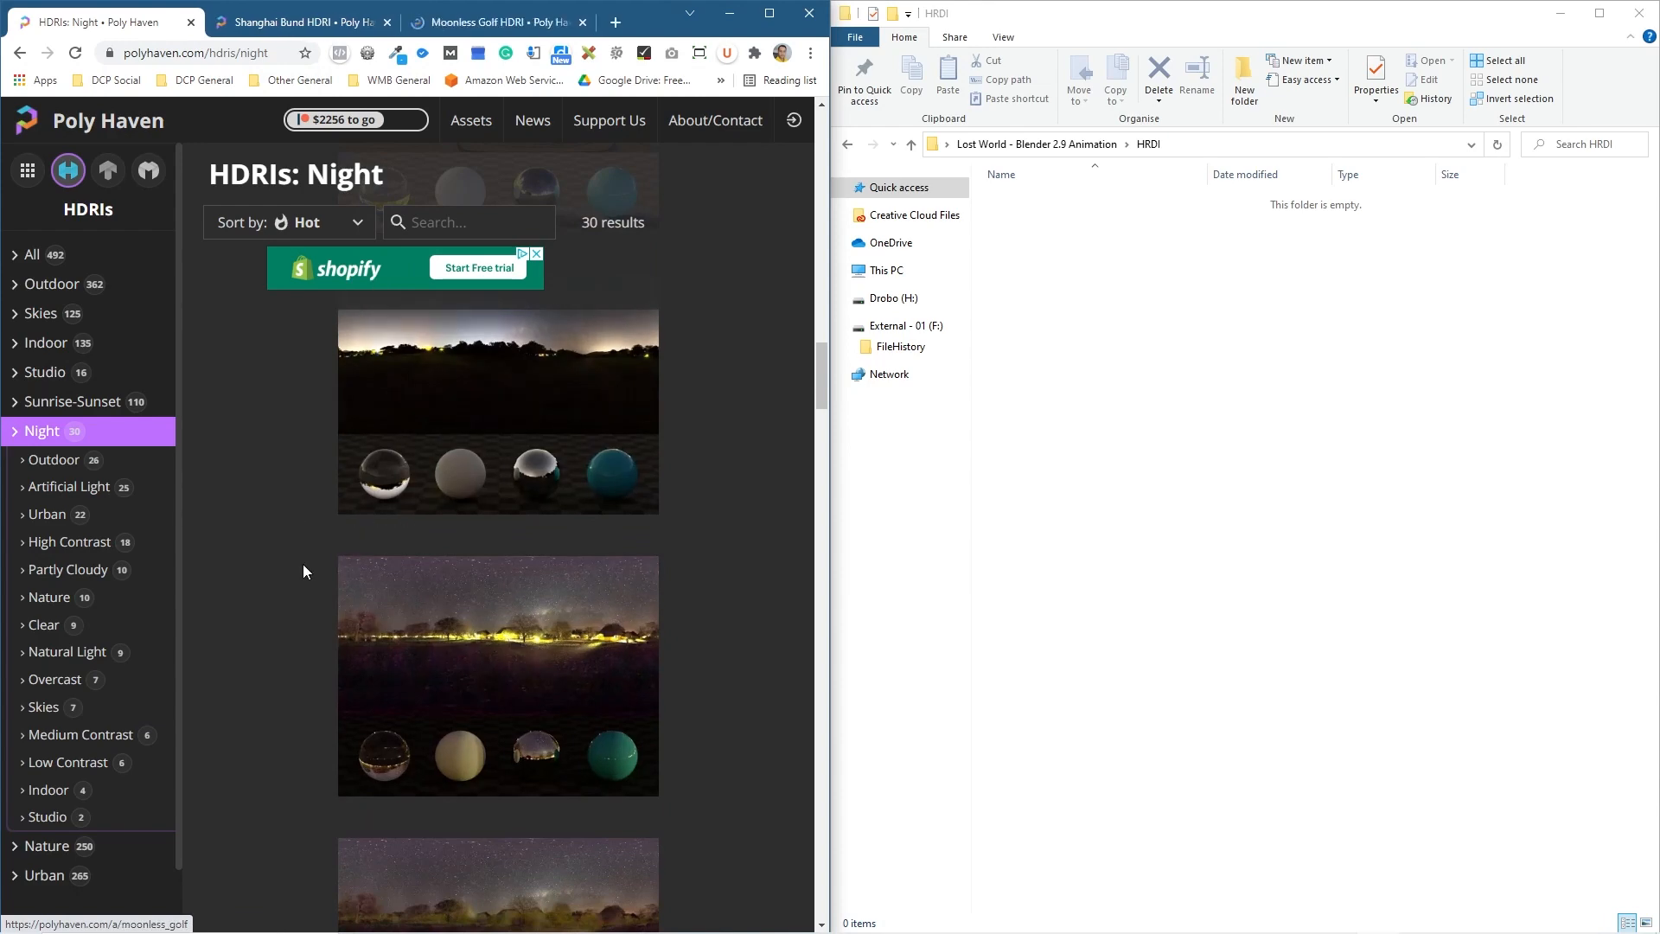
{"action": "scroll", "coordinate": [307, 562], "scroll_direction": "down", "scroll_amount": 3}
{"action": "scroll", "coordinate": [311, 575], "scroll_direction": "down", "scroll_amount": 8}
{"action": "middle_click", "coordinate": [393, 554]}
Look through the remaining HDRIs in the Night category down to the end of the list.
{"action": "scroll", "coordinate": [302, 592], "scroll_direction": "down", "scroll_amount": 4}
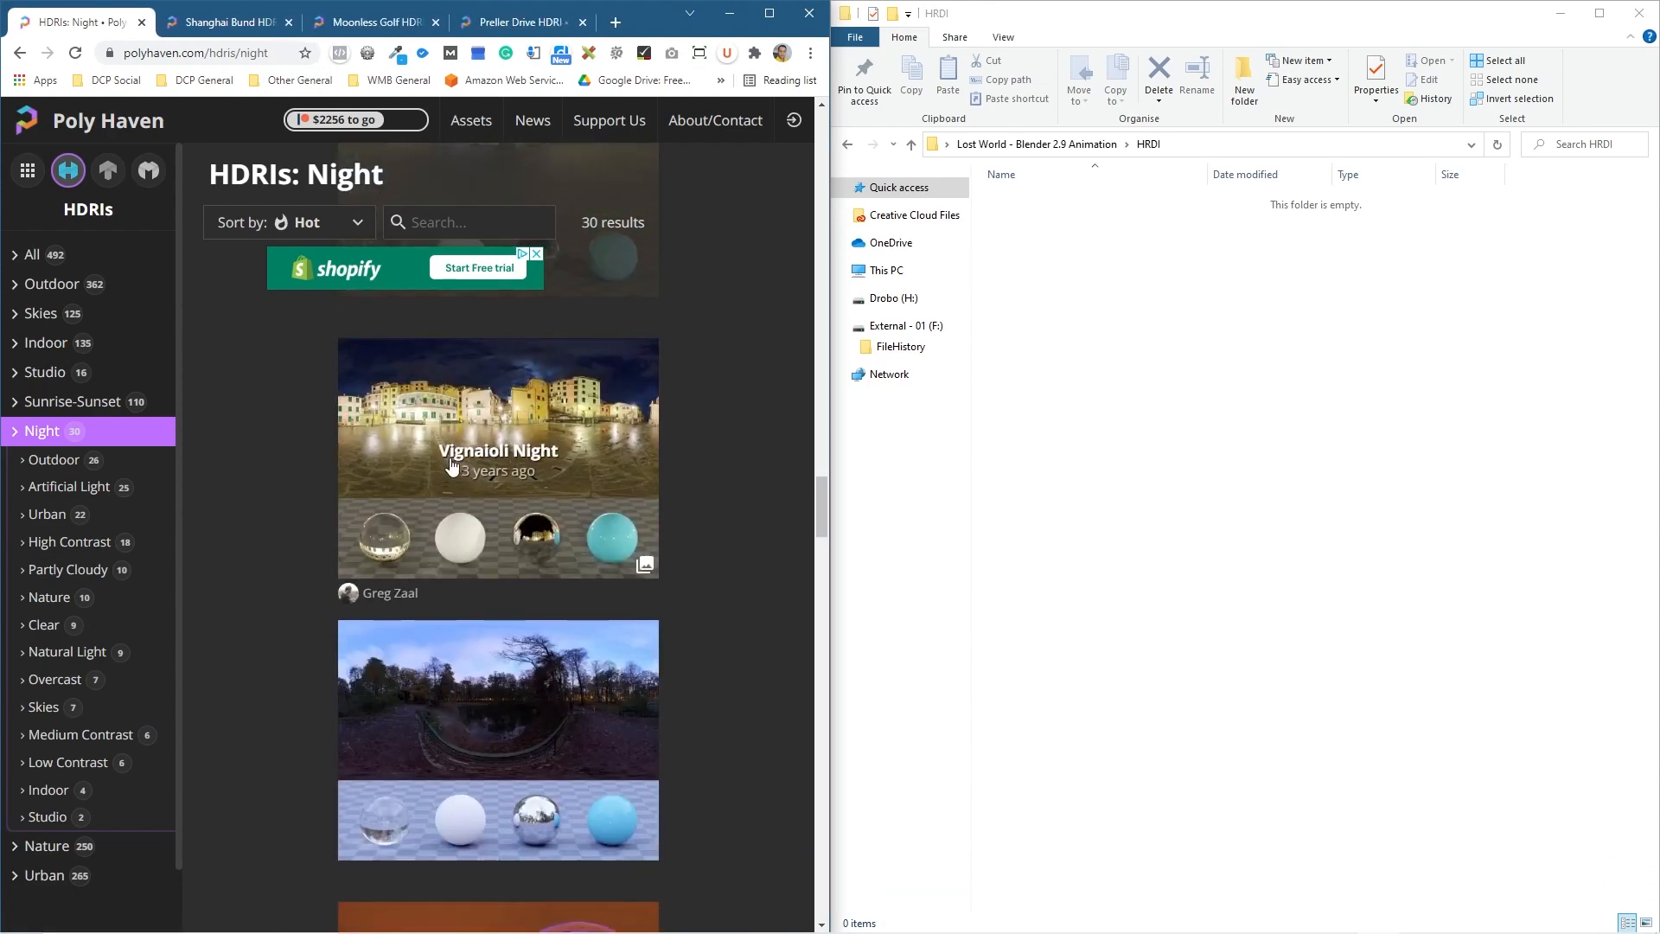
{"action": "scroll", "coordinate": [288, 614], "scroll_direction": "down", "scroll_amount": 1}
{"action": "scroll", "coordinate": [285, 623], "scroll_direction": "down", "scroll_amount": 4}
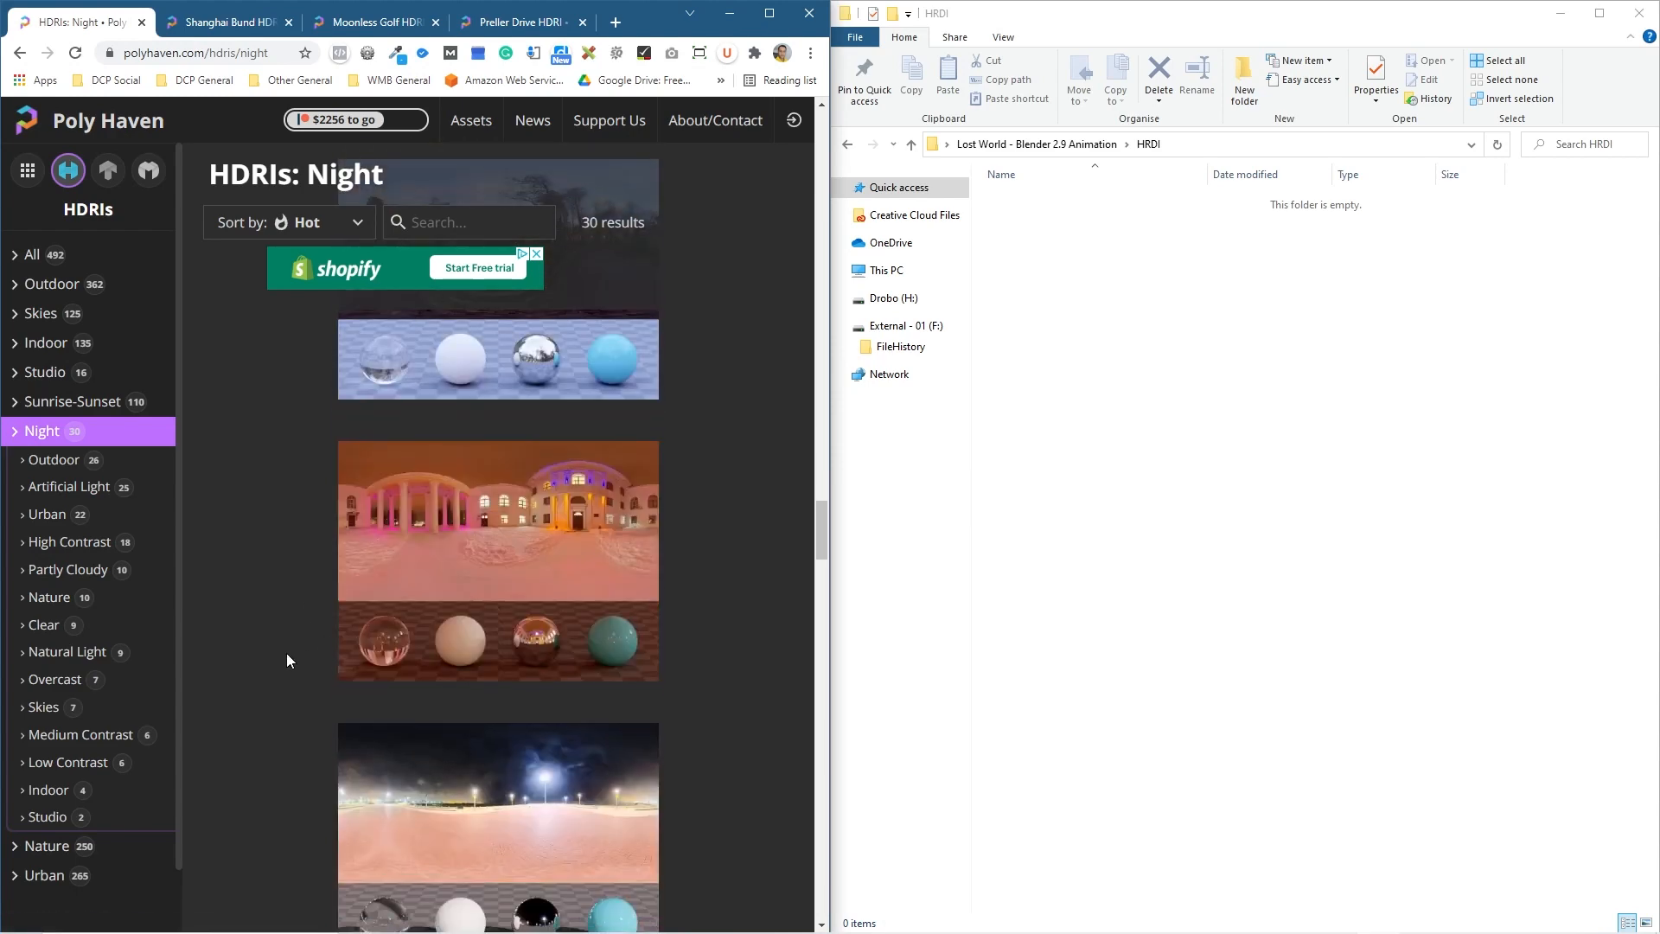
{"action": "scroll", "coordinate": [300, 623], "scroll_direction": "down", "scroll_amount": 14}
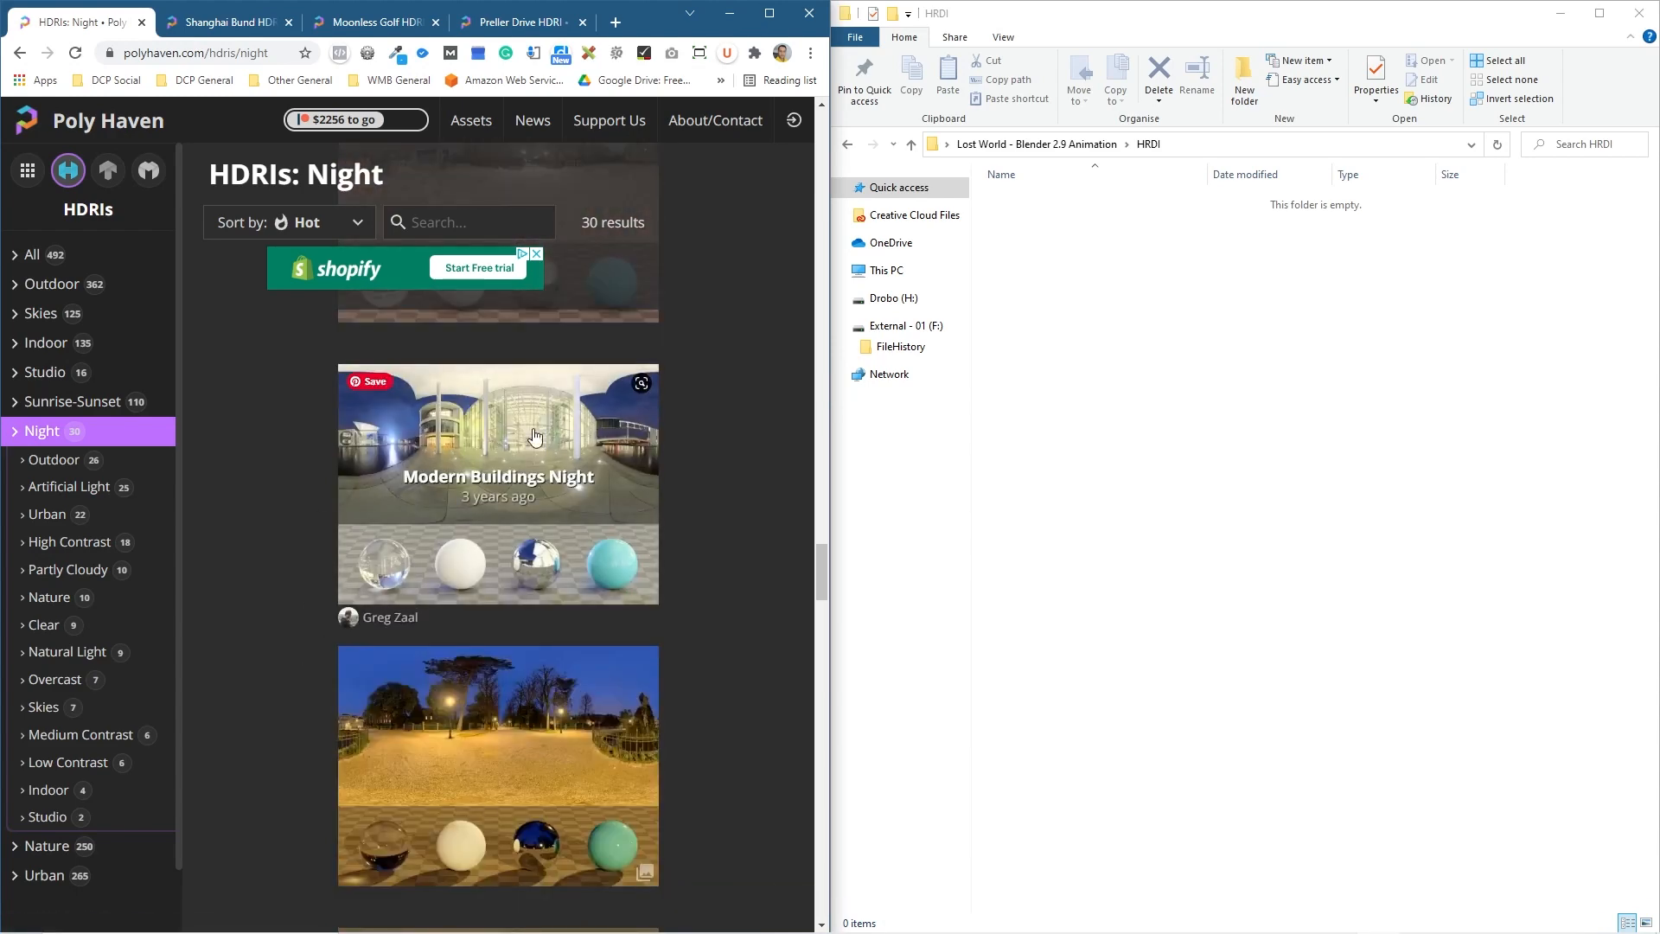
{"action": "scroll", "coordinate": [536, 605], "scroll_direction": "down", "scroll_amount": 3}
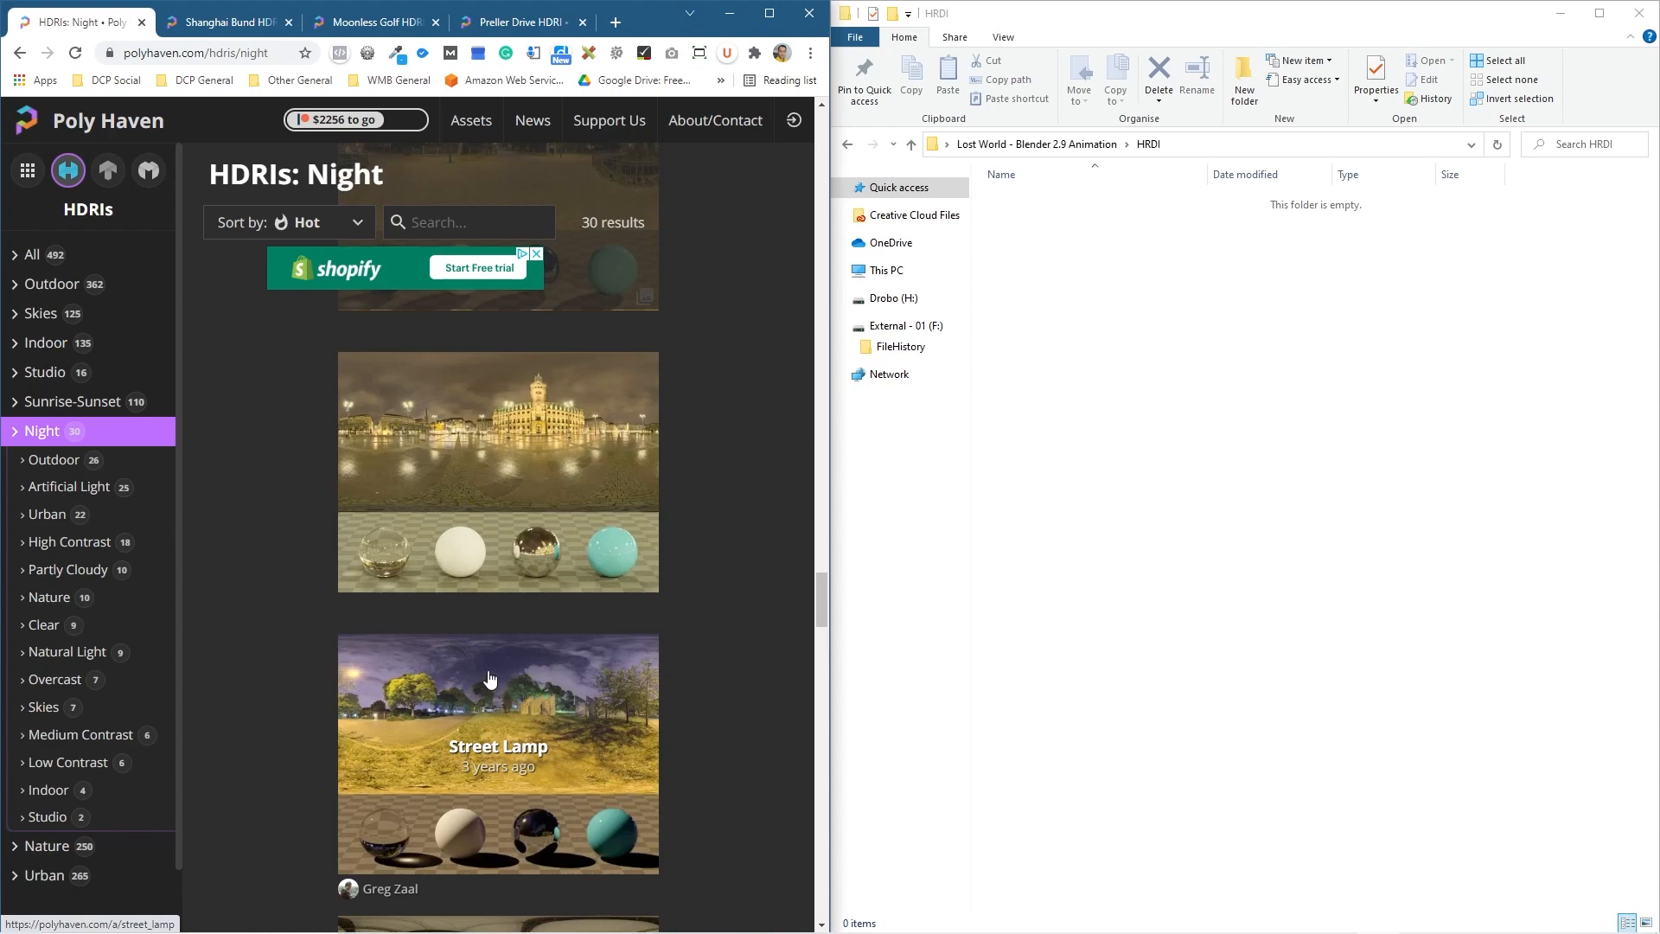
{"action": "scroll", "coordinate": [543, 554], "scroll_direction": "down", "scroll_amount": 6}
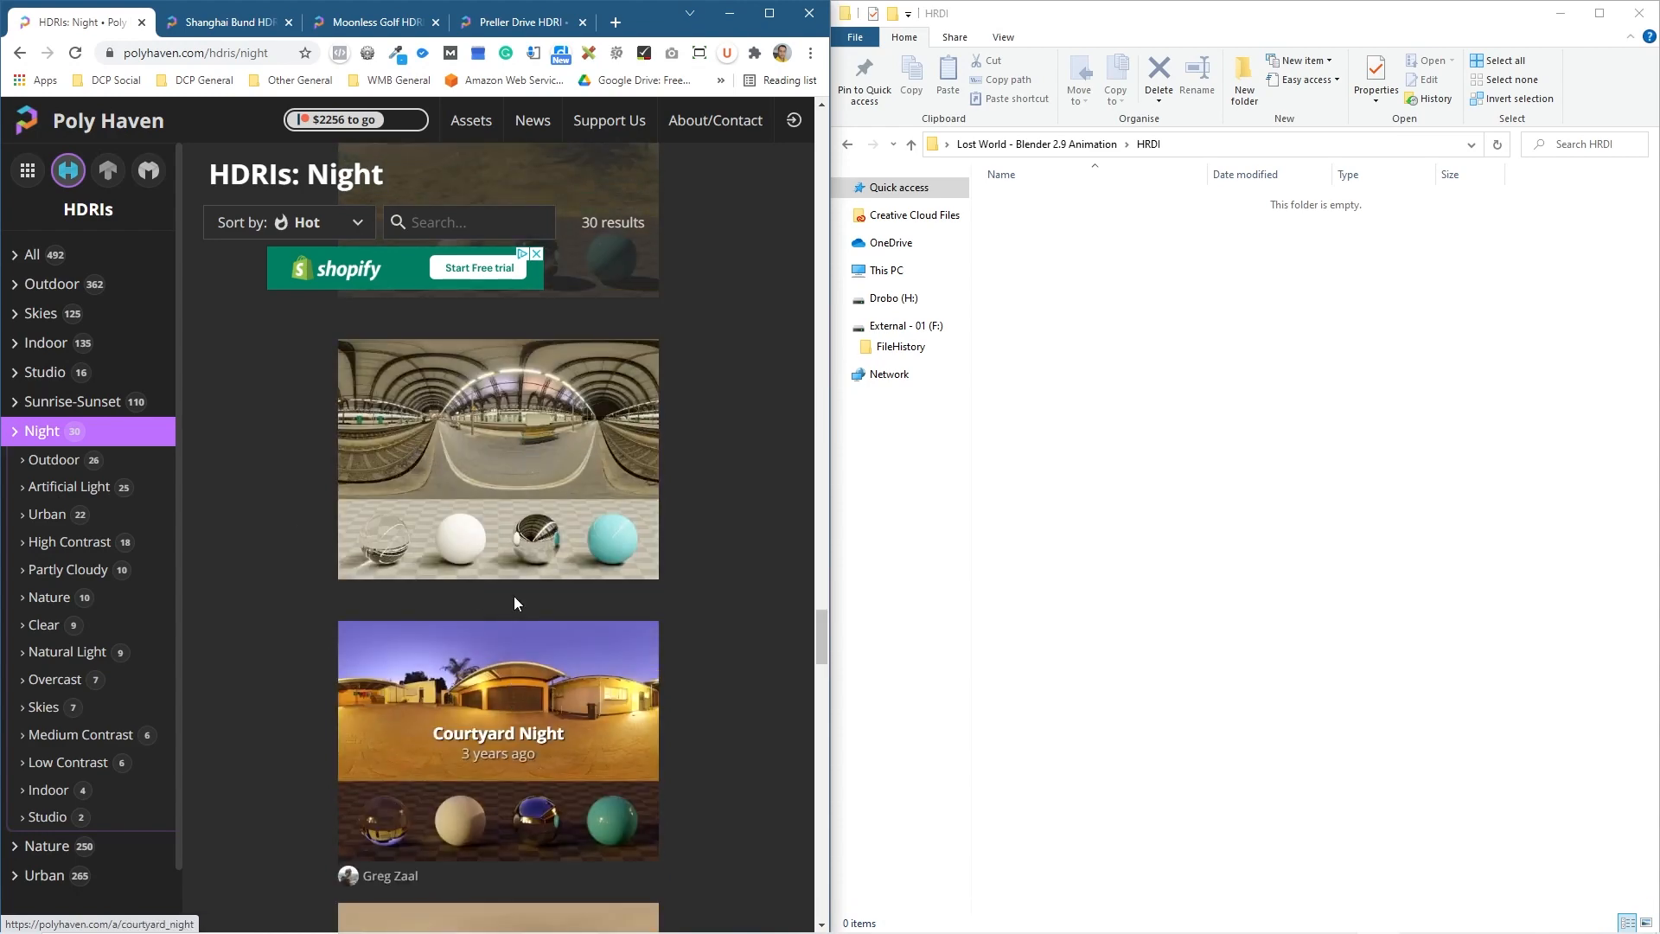
{"action": "scroll", "coordinate": [515, 603], "scroll_direction": "down", "scroll_amount": 8}
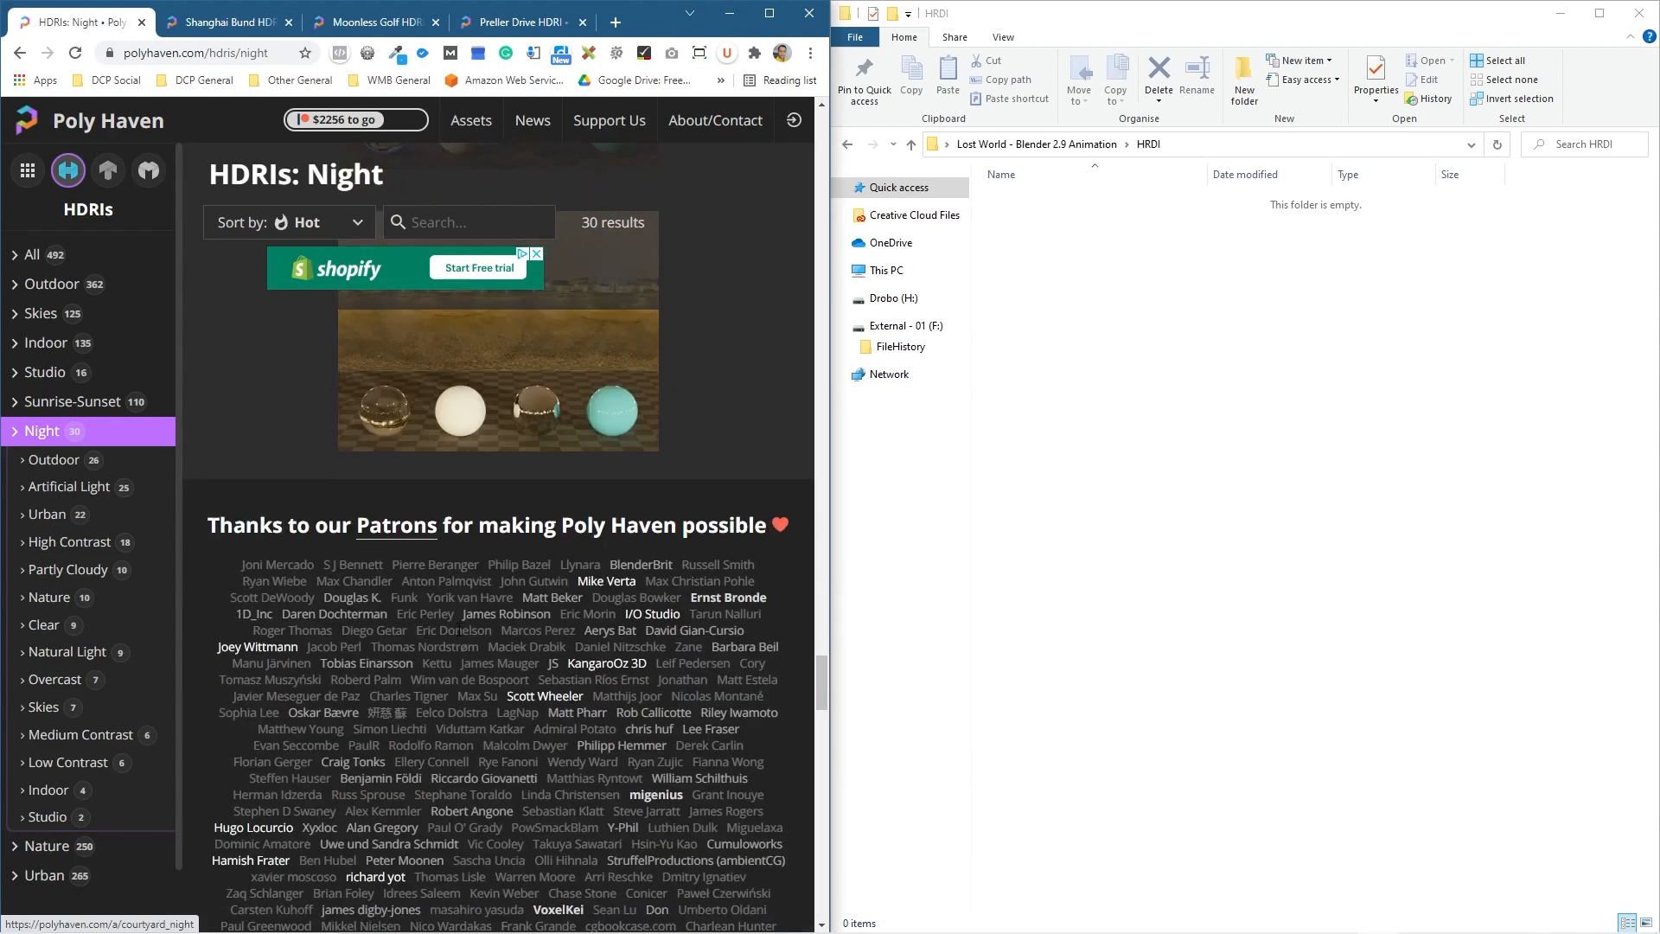
Examine the Night HDRIs filtered by Artificial Light, including its Partly Cloudy and Medium Contrast subcategories.
{"action": "left_click", "coordinate": [55, 489]}
{"action": "scroll", "coordinate": [311, 497], "scroll_direction": "down", "scroll_amount": 3}
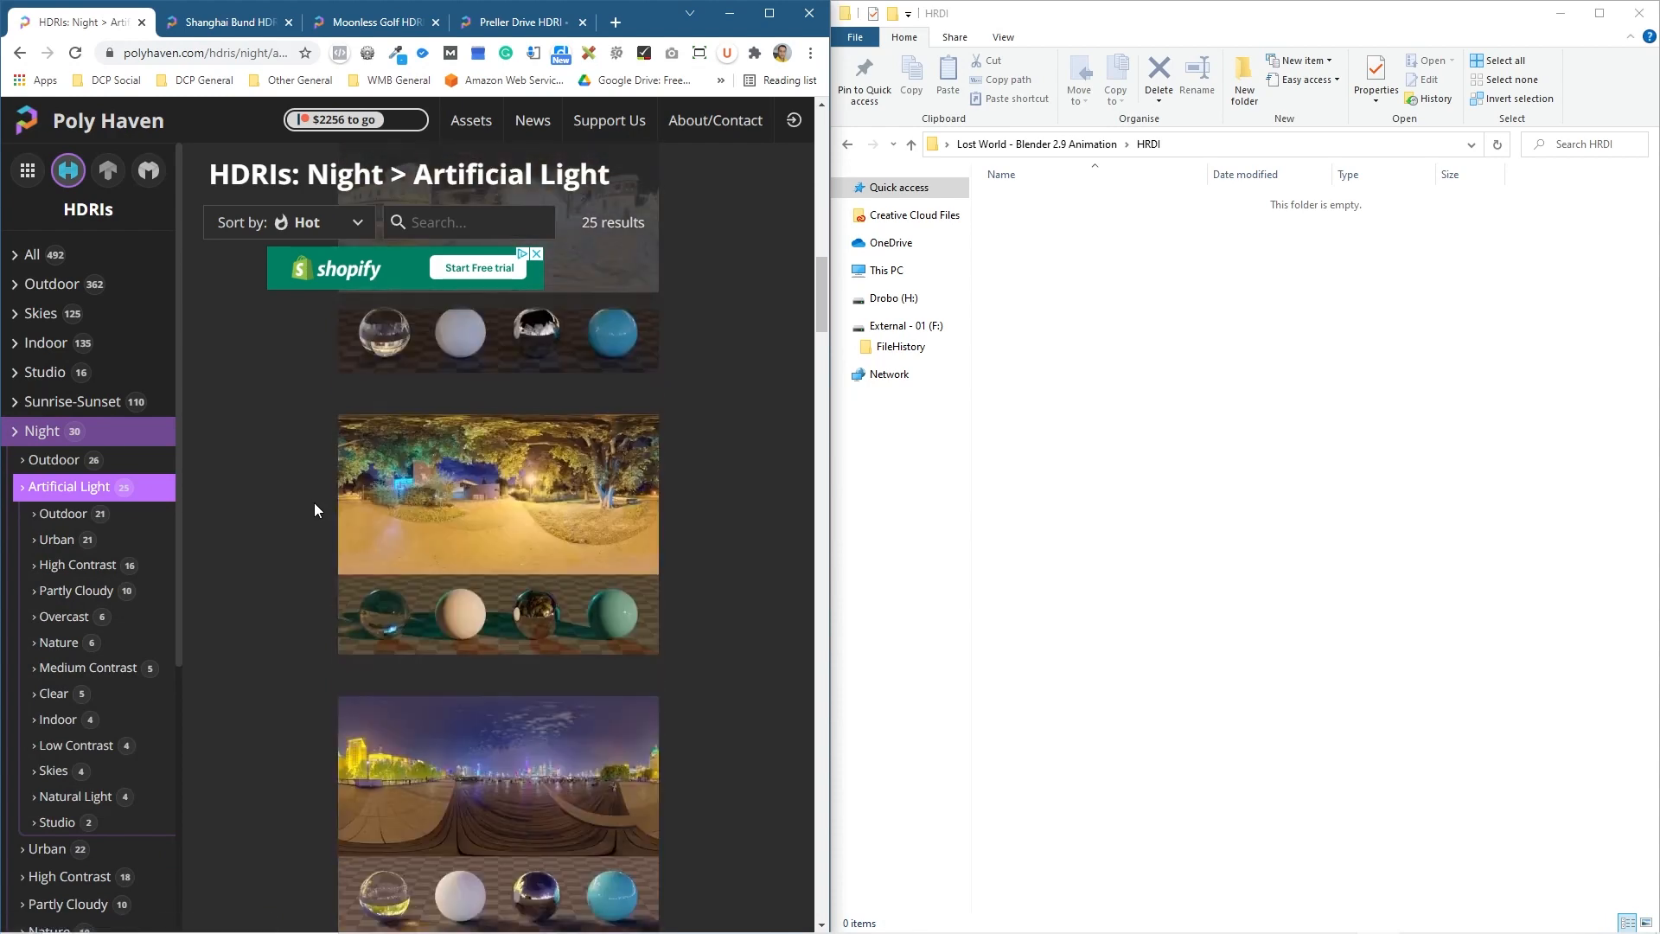
{"action": "scroll", "coordinate": [320, 604], "scroll_direction": "down", "scroll_amount": 3}
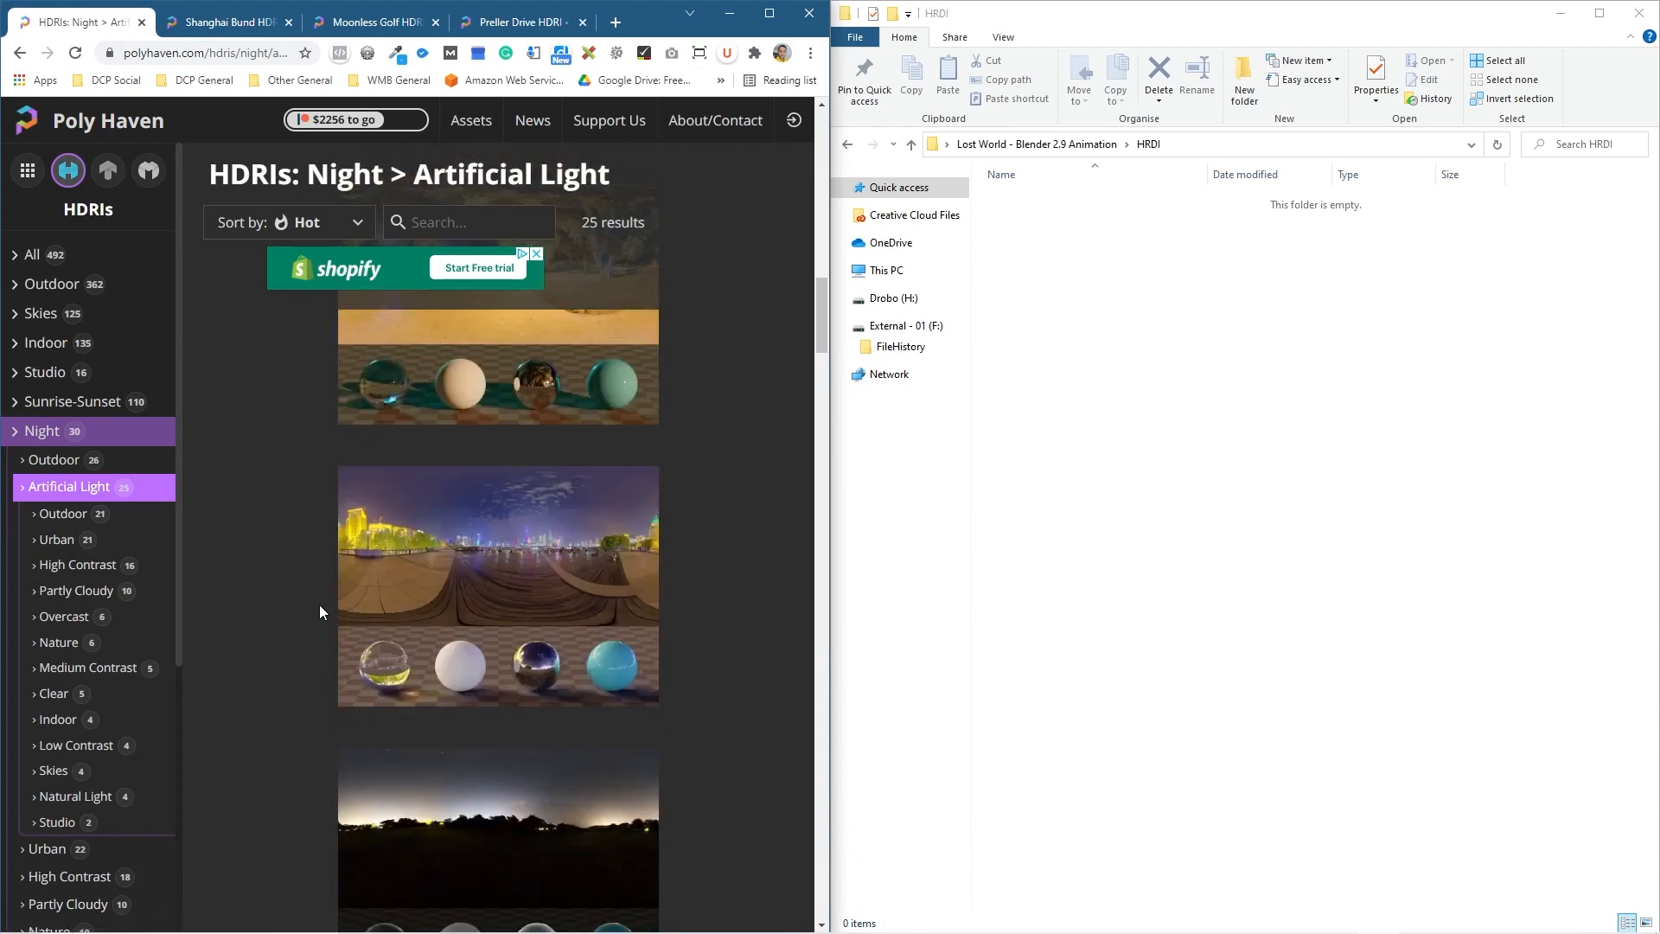
{"action": "left_click", "coordinate": [128, 597]}
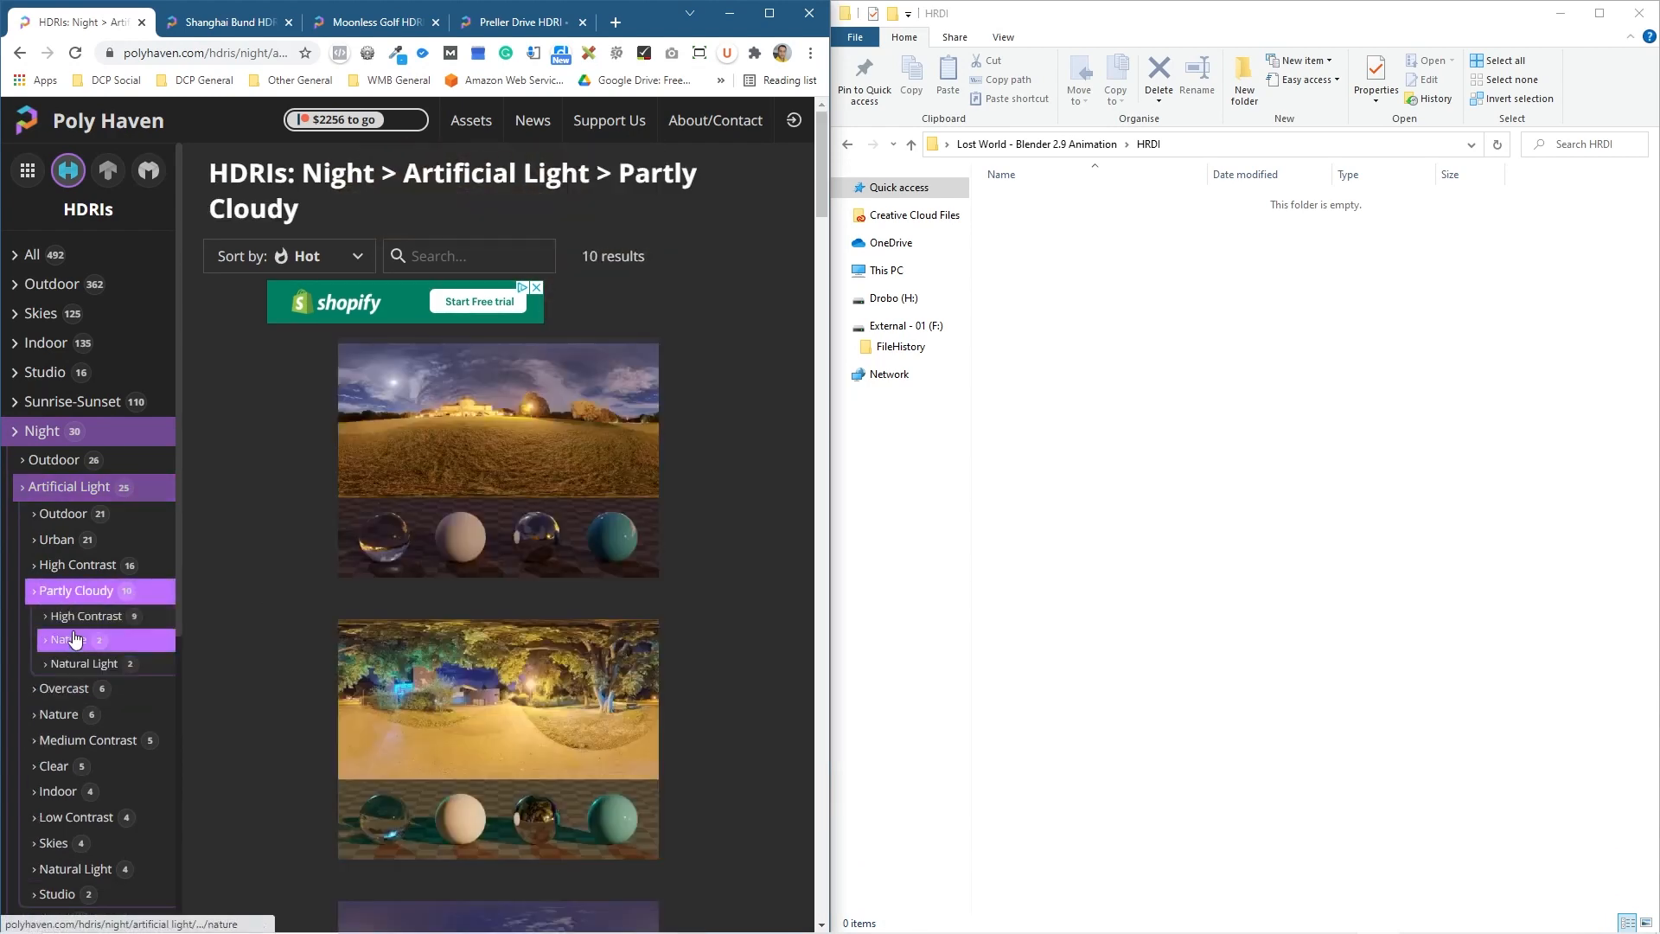
{"action": "left_click", "coordinate": [73, 747]}
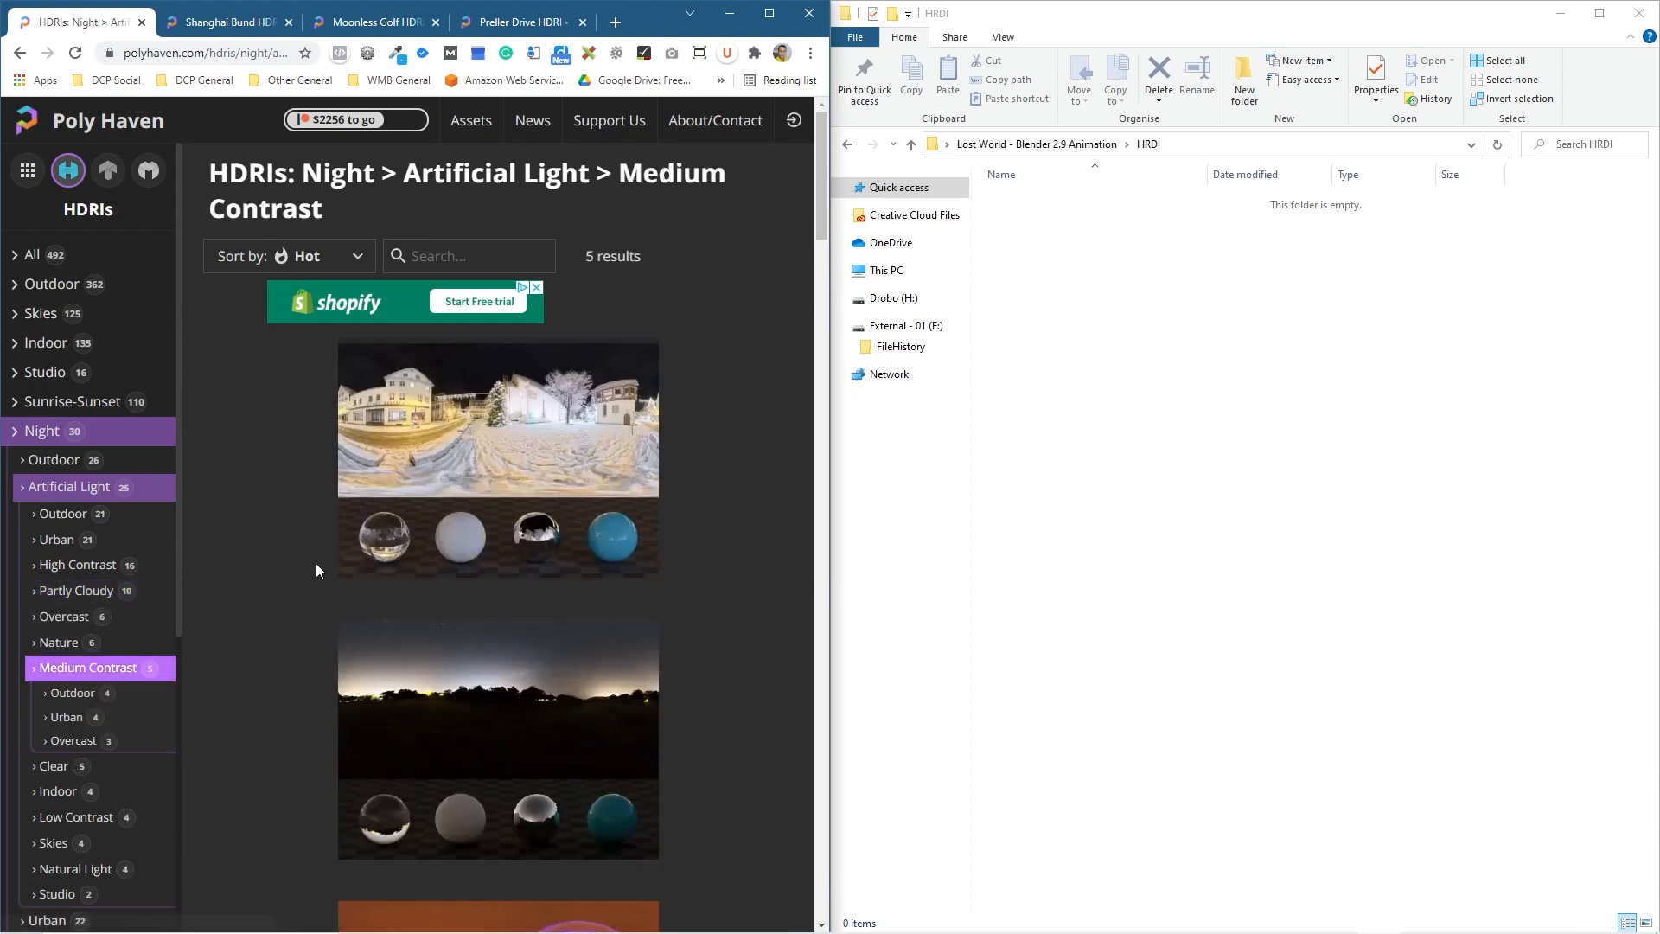
{"action": "scroll", "coordinate": [309, 571], "scroll_direction": "down", "scroll_amount": 13}
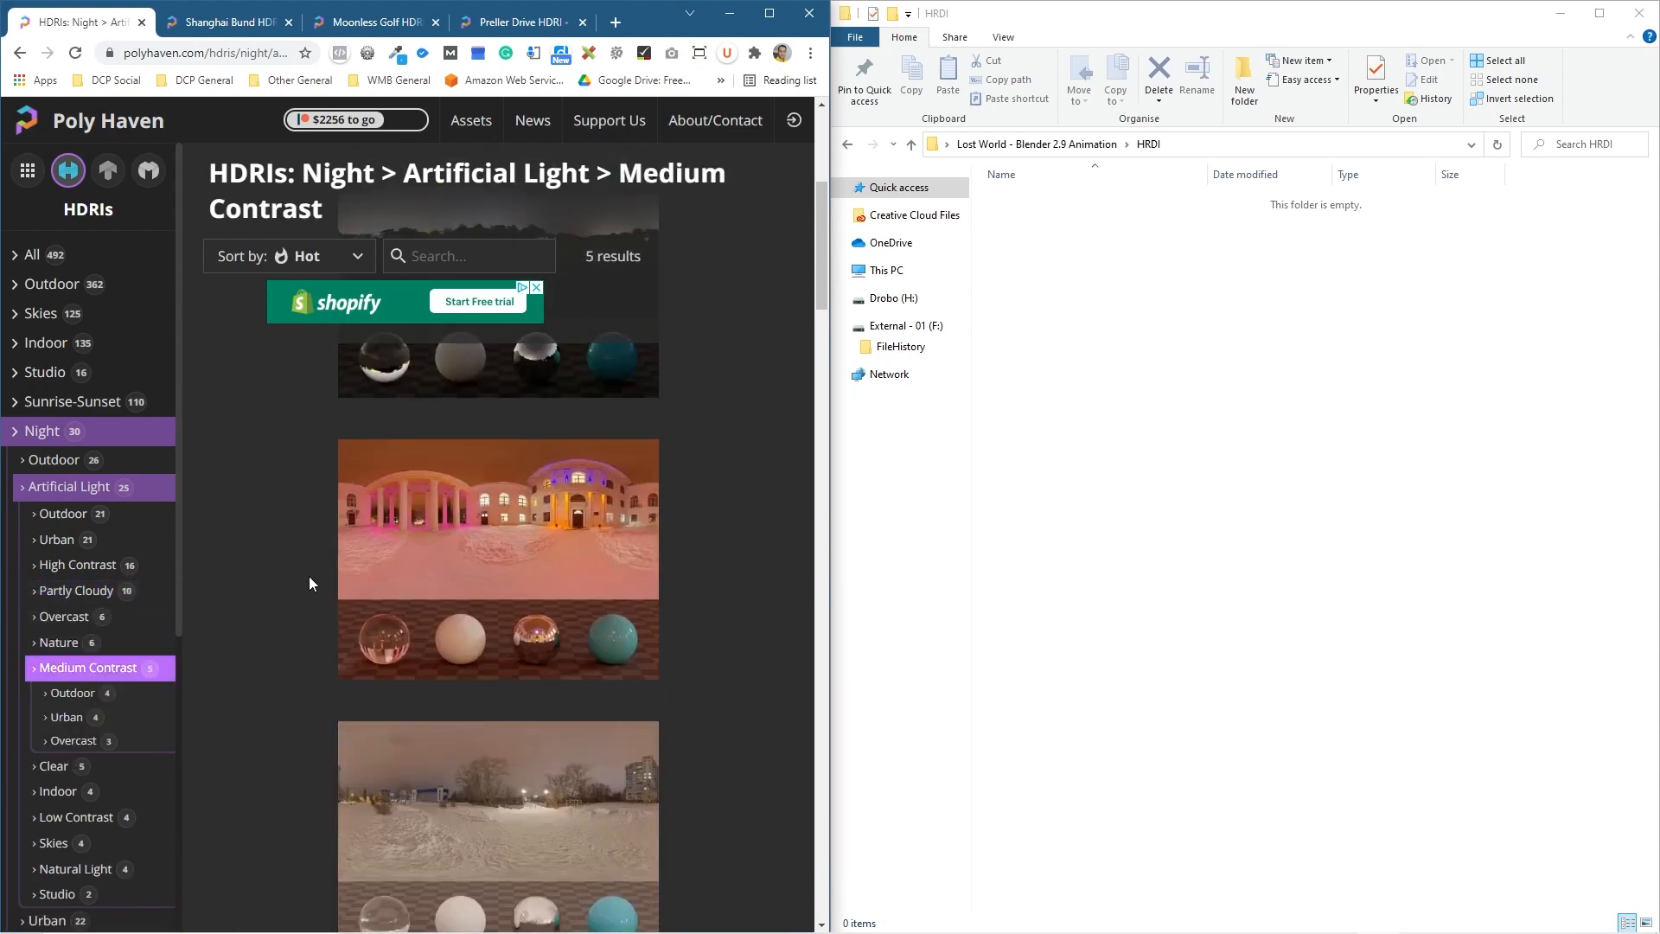
{"action": "scroll", "coordinate": [309, 576], "scroll_direction": "up", "scroll_amount": 3}
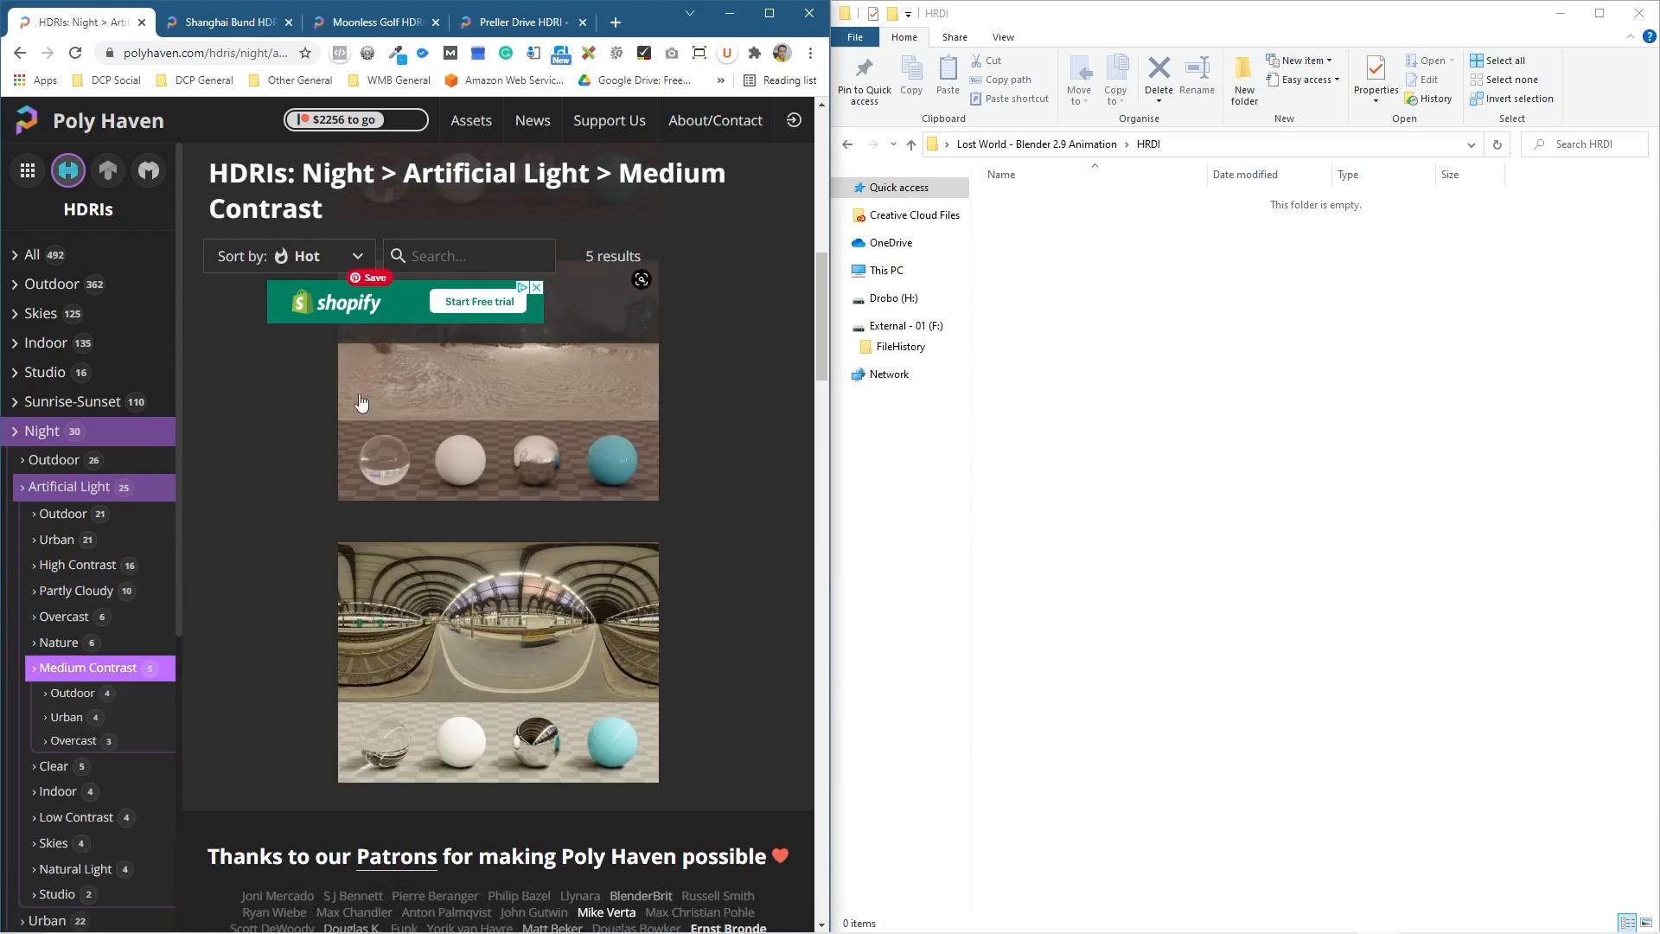
Check the format and resolution options for the Shanghai Bund HDRI and download it as a 4K HDR file.
{"action": "left_click", "coordinate": [230, 26]}
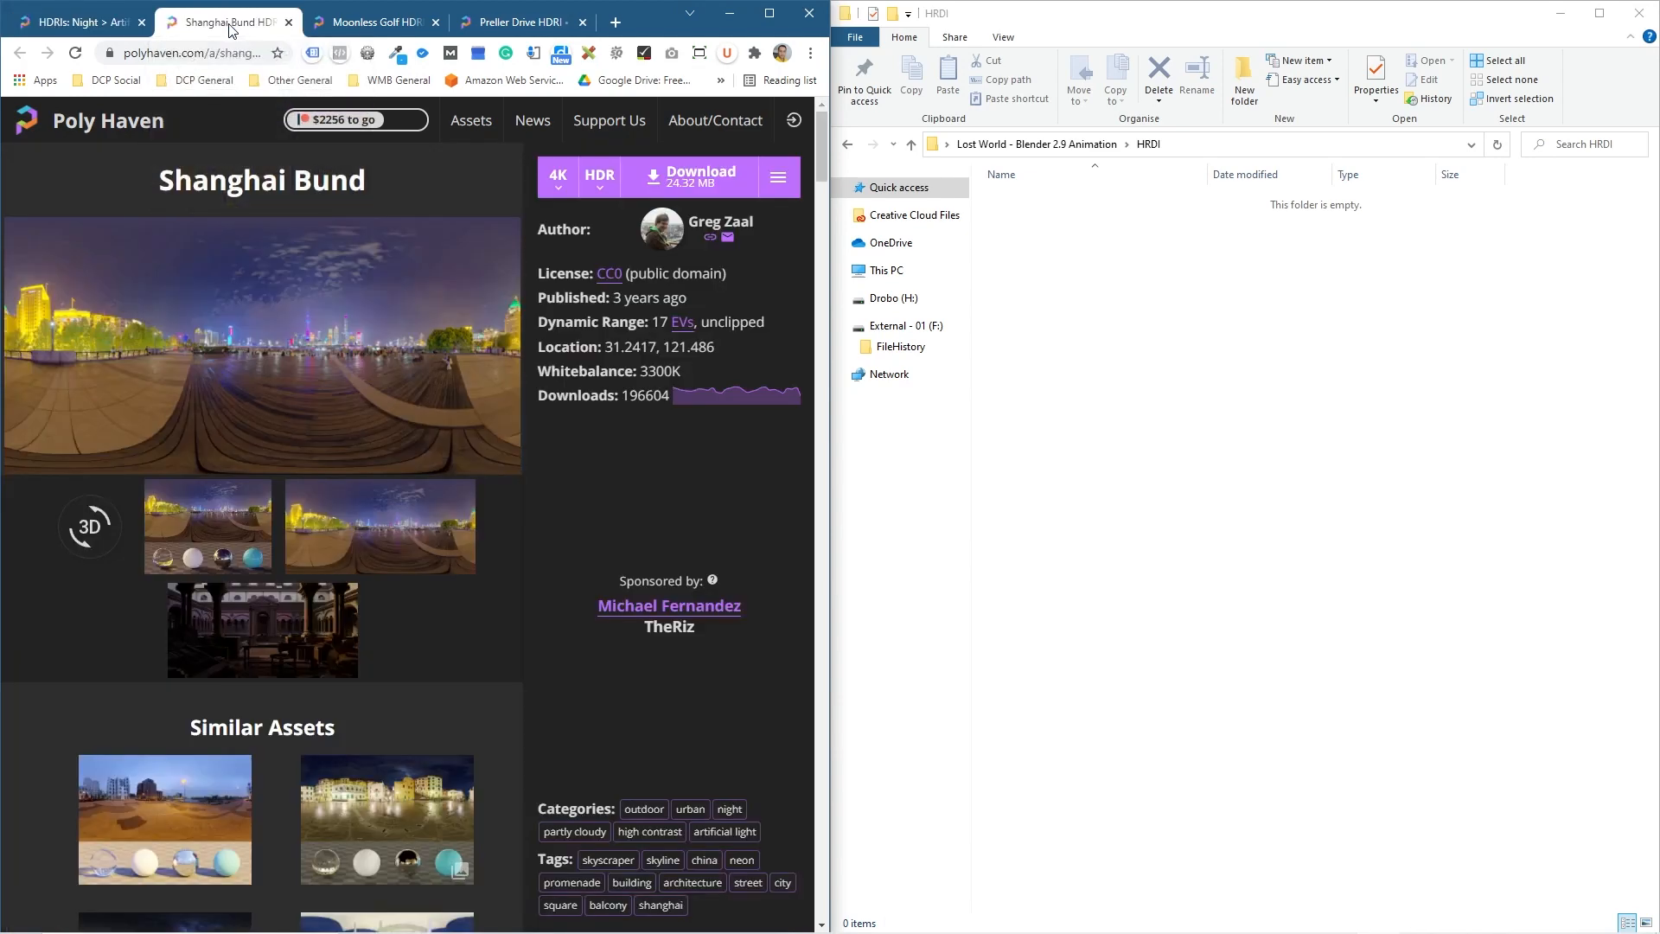
{"action": "left_click", "coordinate": [600, 178]}
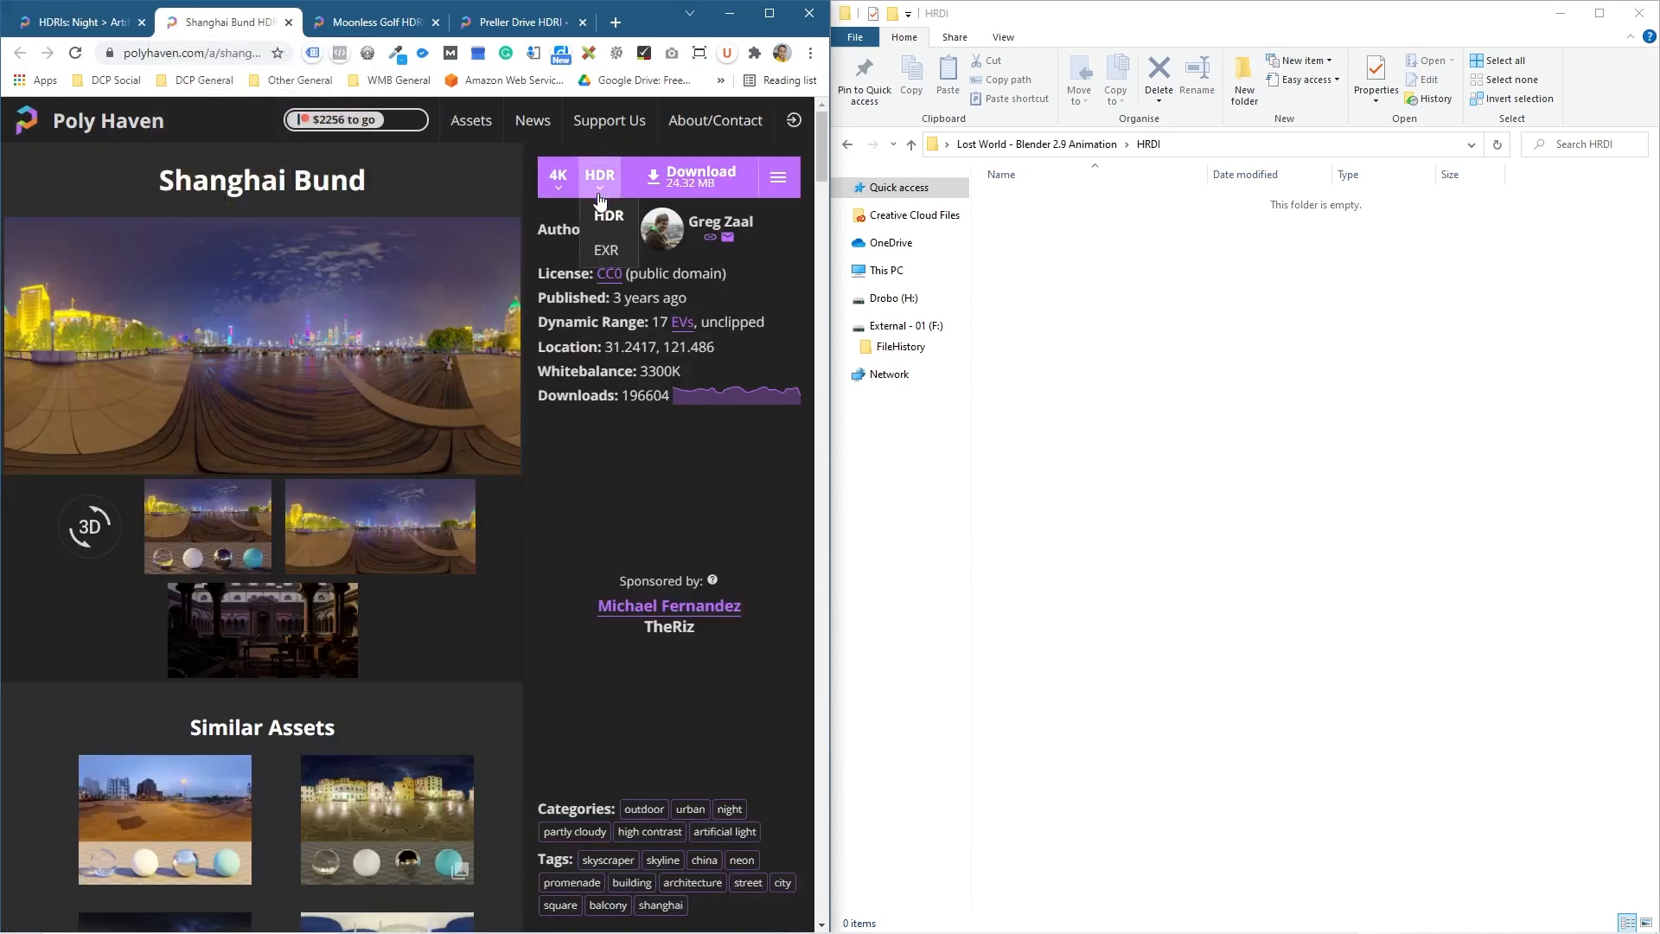
{"action": "left_click", "coordinate": [558, 177]}
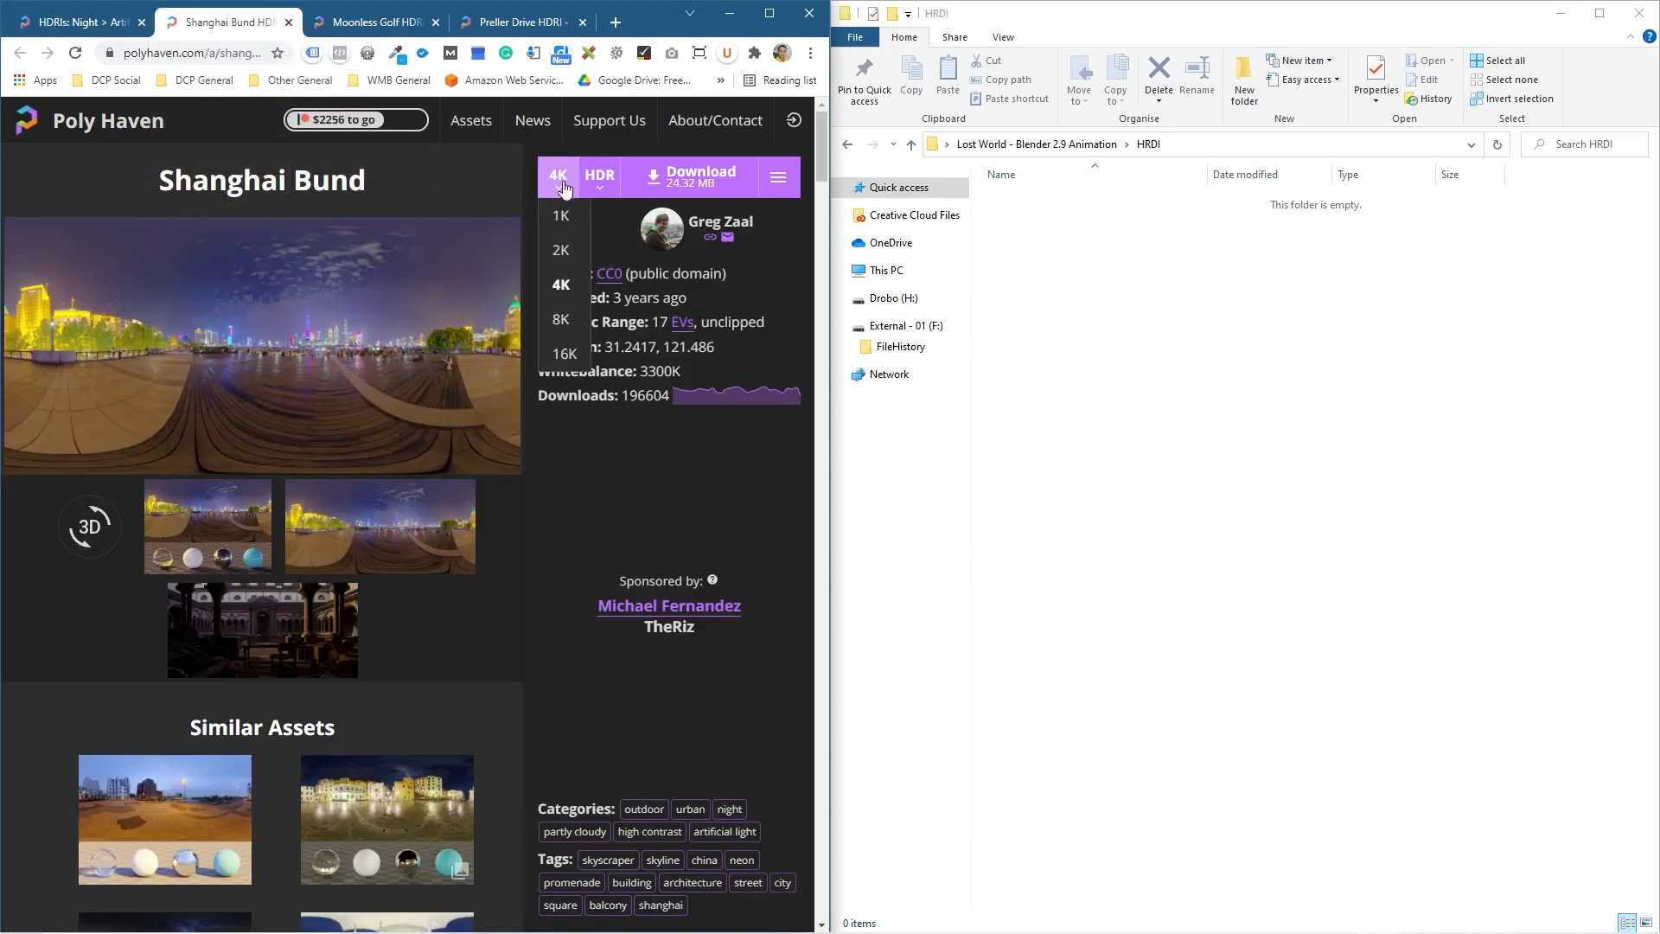
{"action": "left_click", "coordinate": [563, 318]}
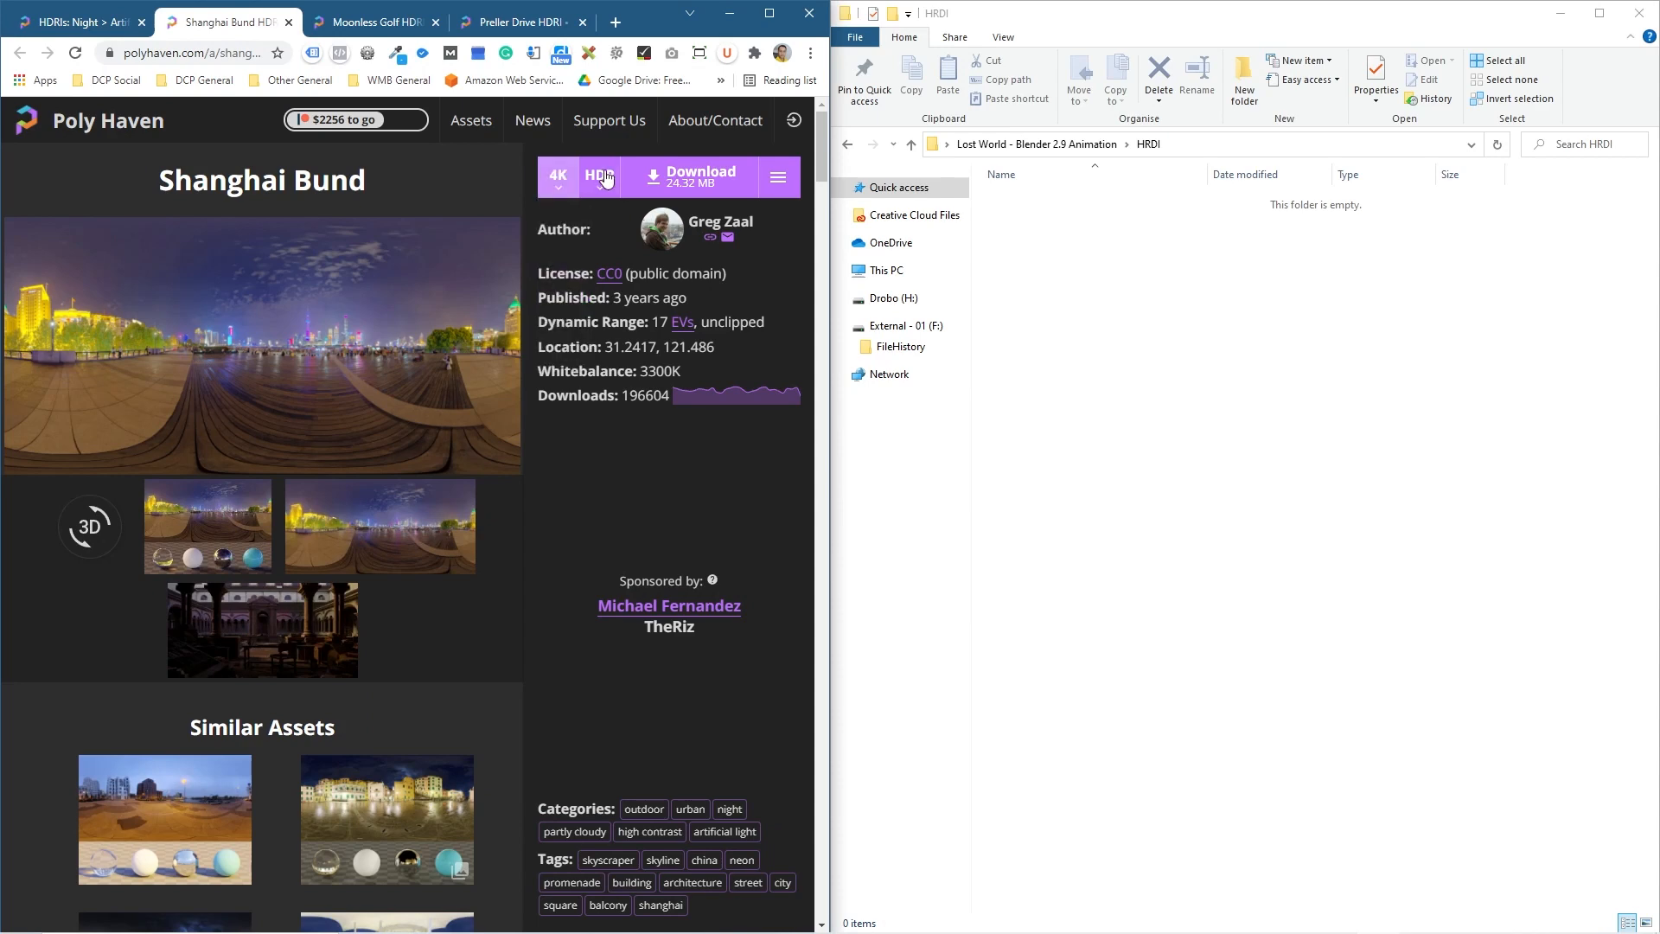
{"action": "left_click", "coordinate": [705, 177]}
Download the Moonless Golf and Preller Drive HDRIs as 4K HDR files.
{"action": "left_click", "coordinate": [376, 21]}
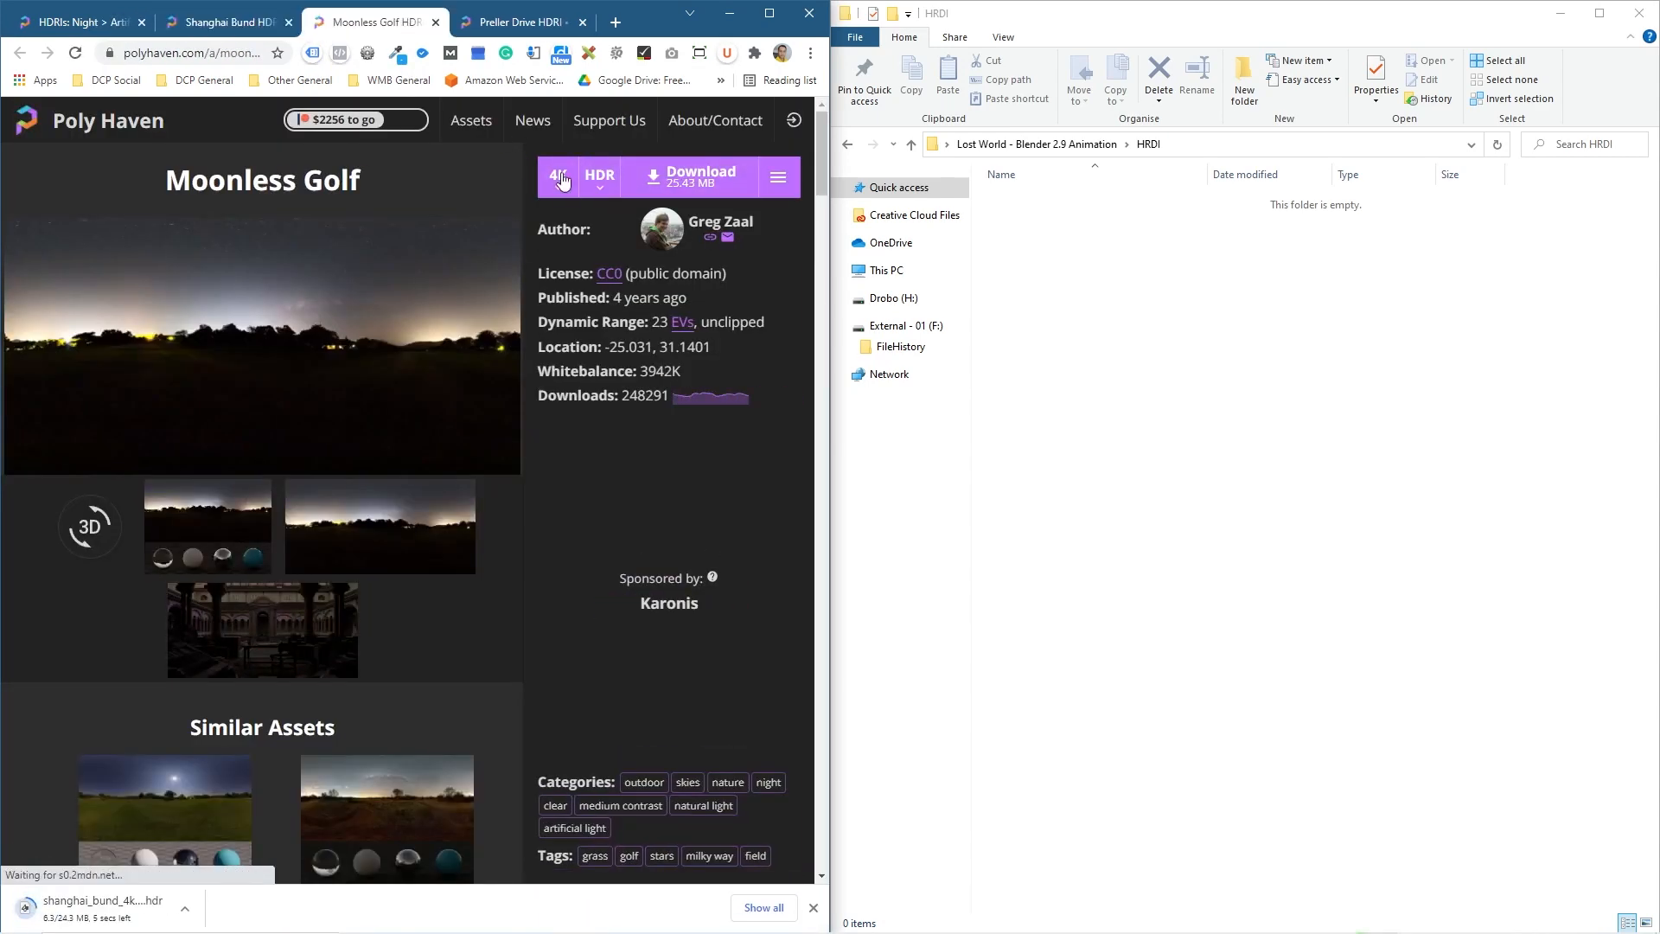
{"action": "left_click", "coordinate": [636, 184]}
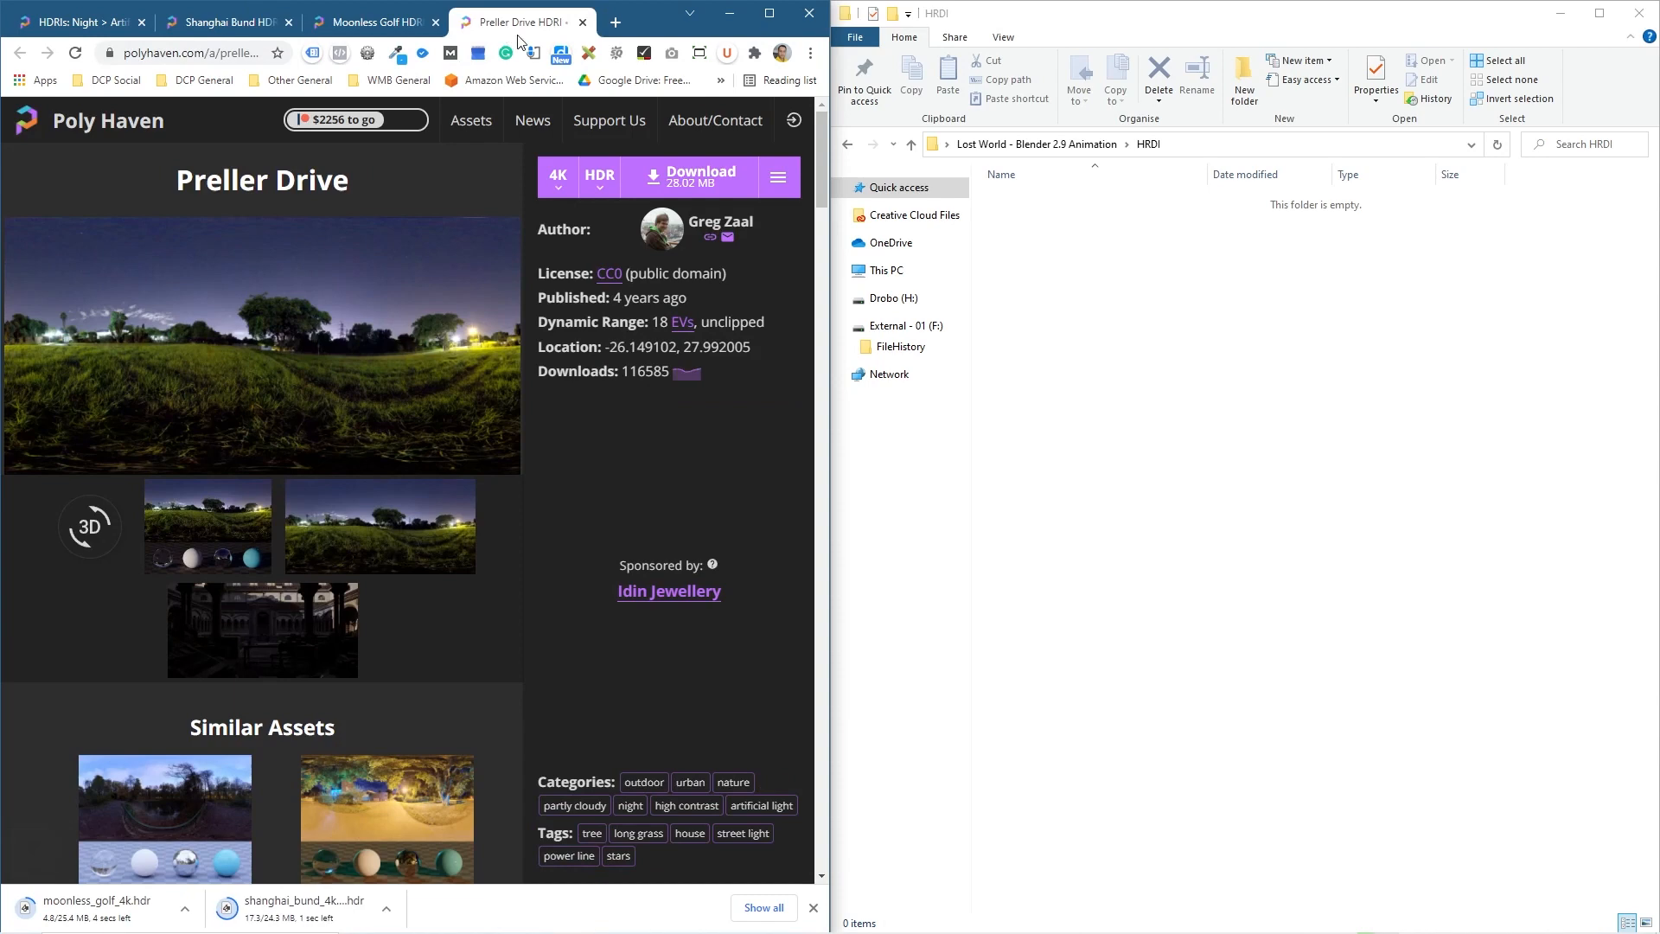
{"action": "left_click", "coordinate": [636, 183]}
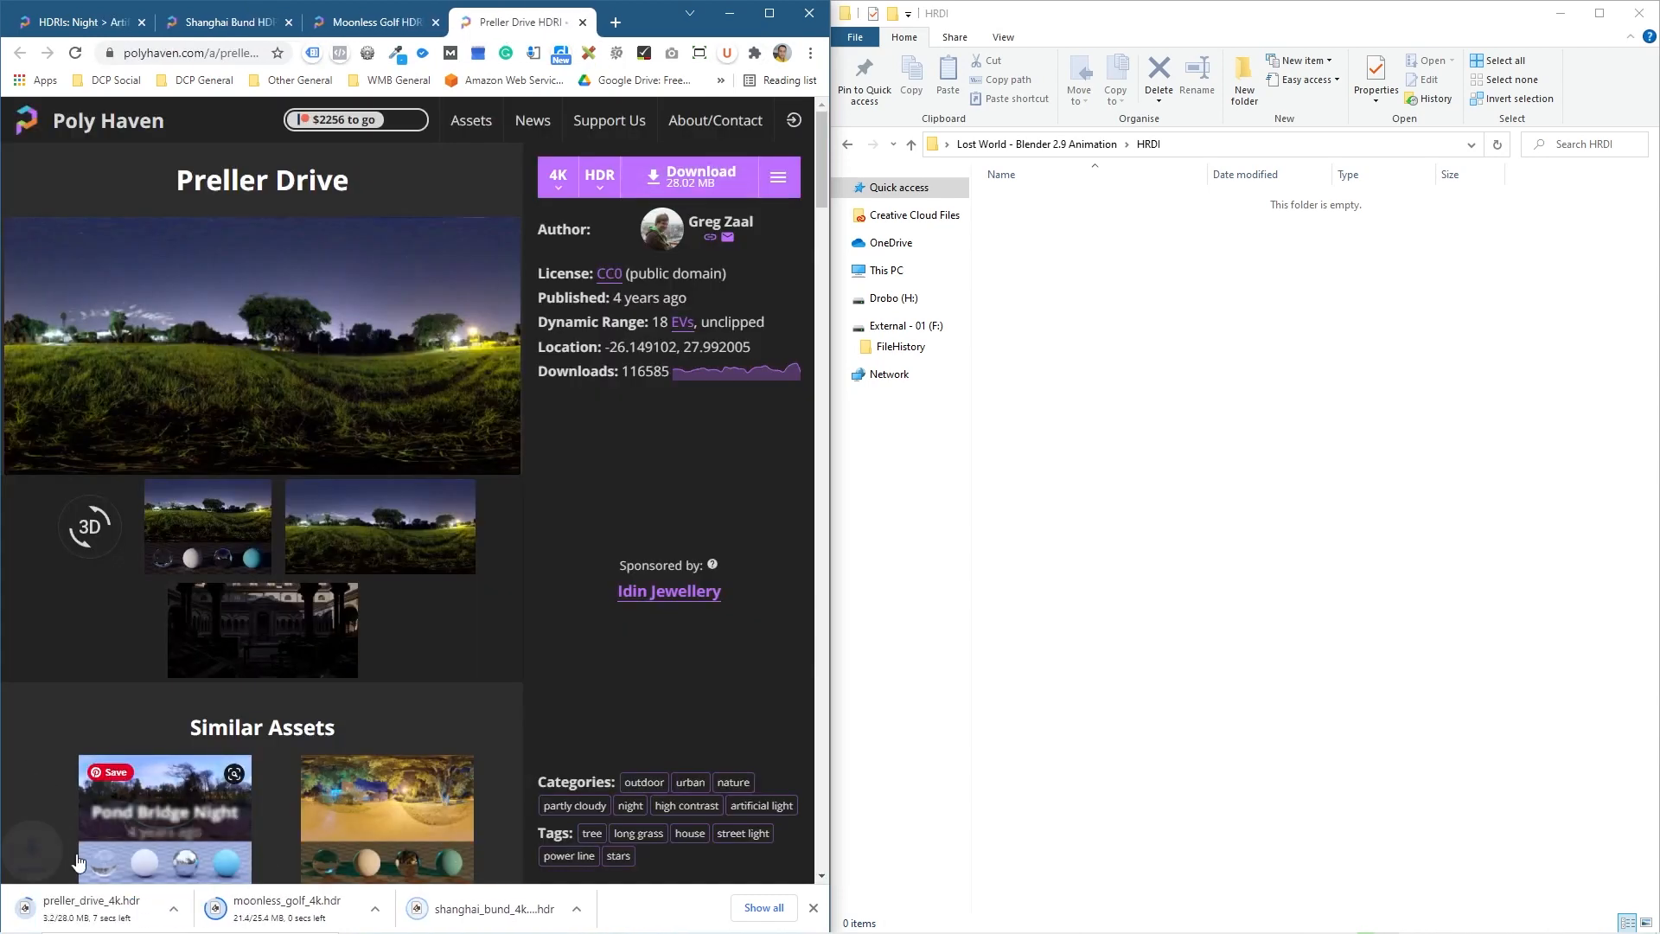
Put the three downloaded HDR files into the HRDI folder, and close the Chrome and File Explorer windows.
{"action": "left_click_drag", "start_coordinate": [486, 930], "coordinate": [1046, 485]}
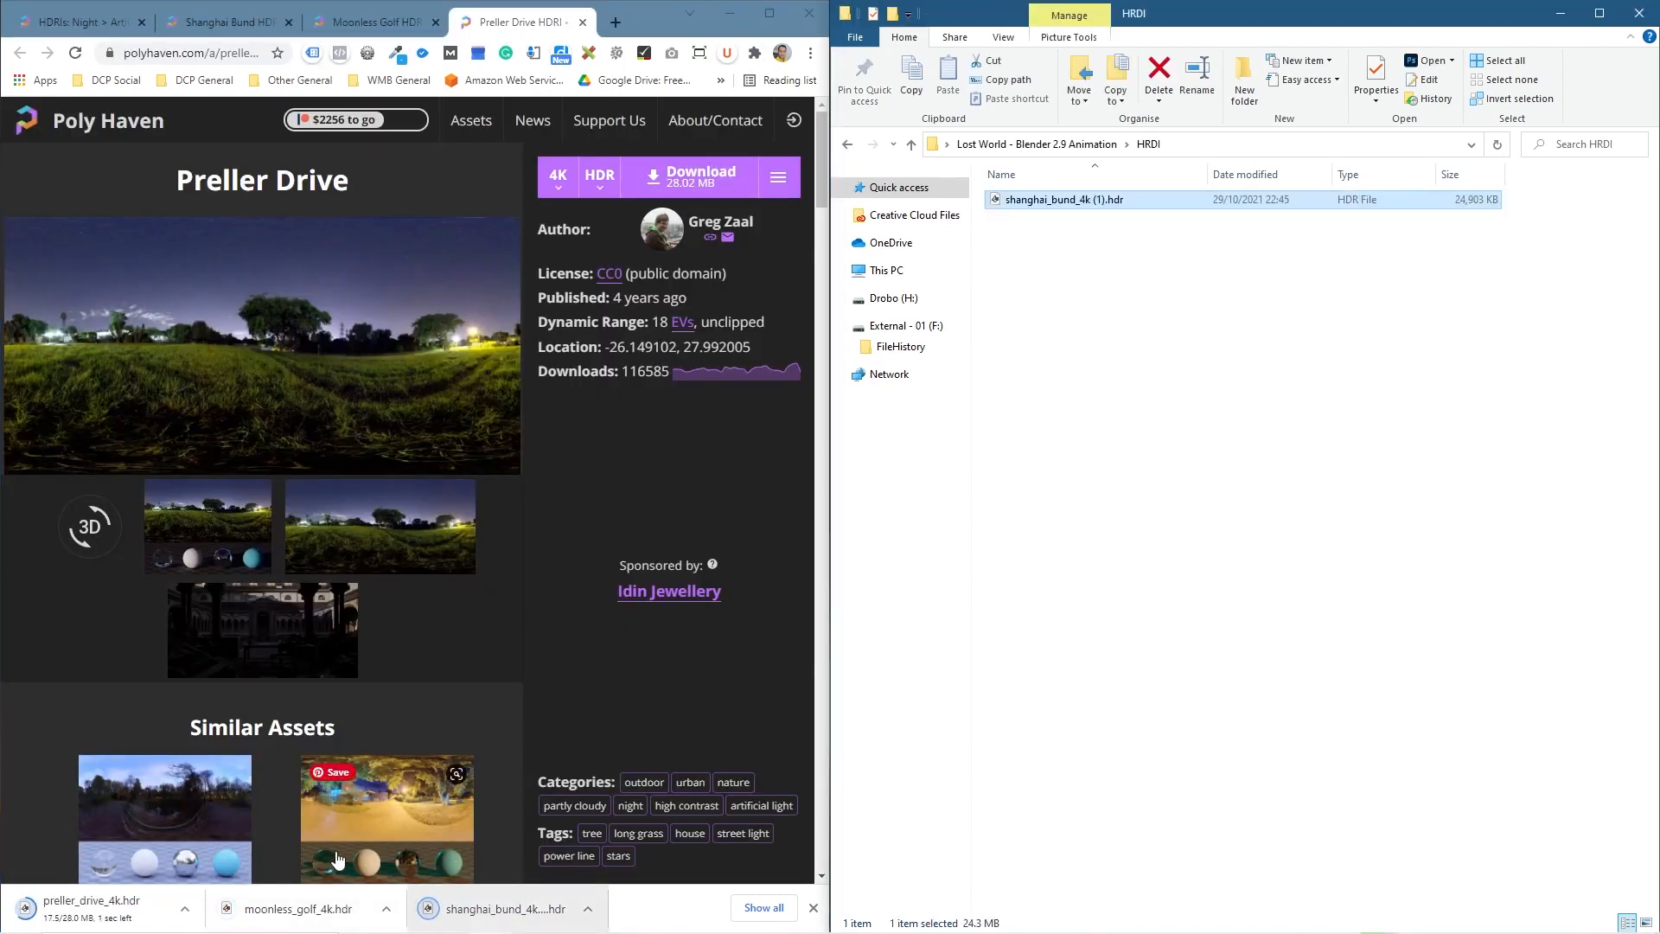
{"action": "left_click_drag", "start_coordinate": [336, 908], "coordinate": [1246, 485]}
{"action": "left_click_drag", "start_coordinate": [91, 908], "coordinate": [1160, 245]}
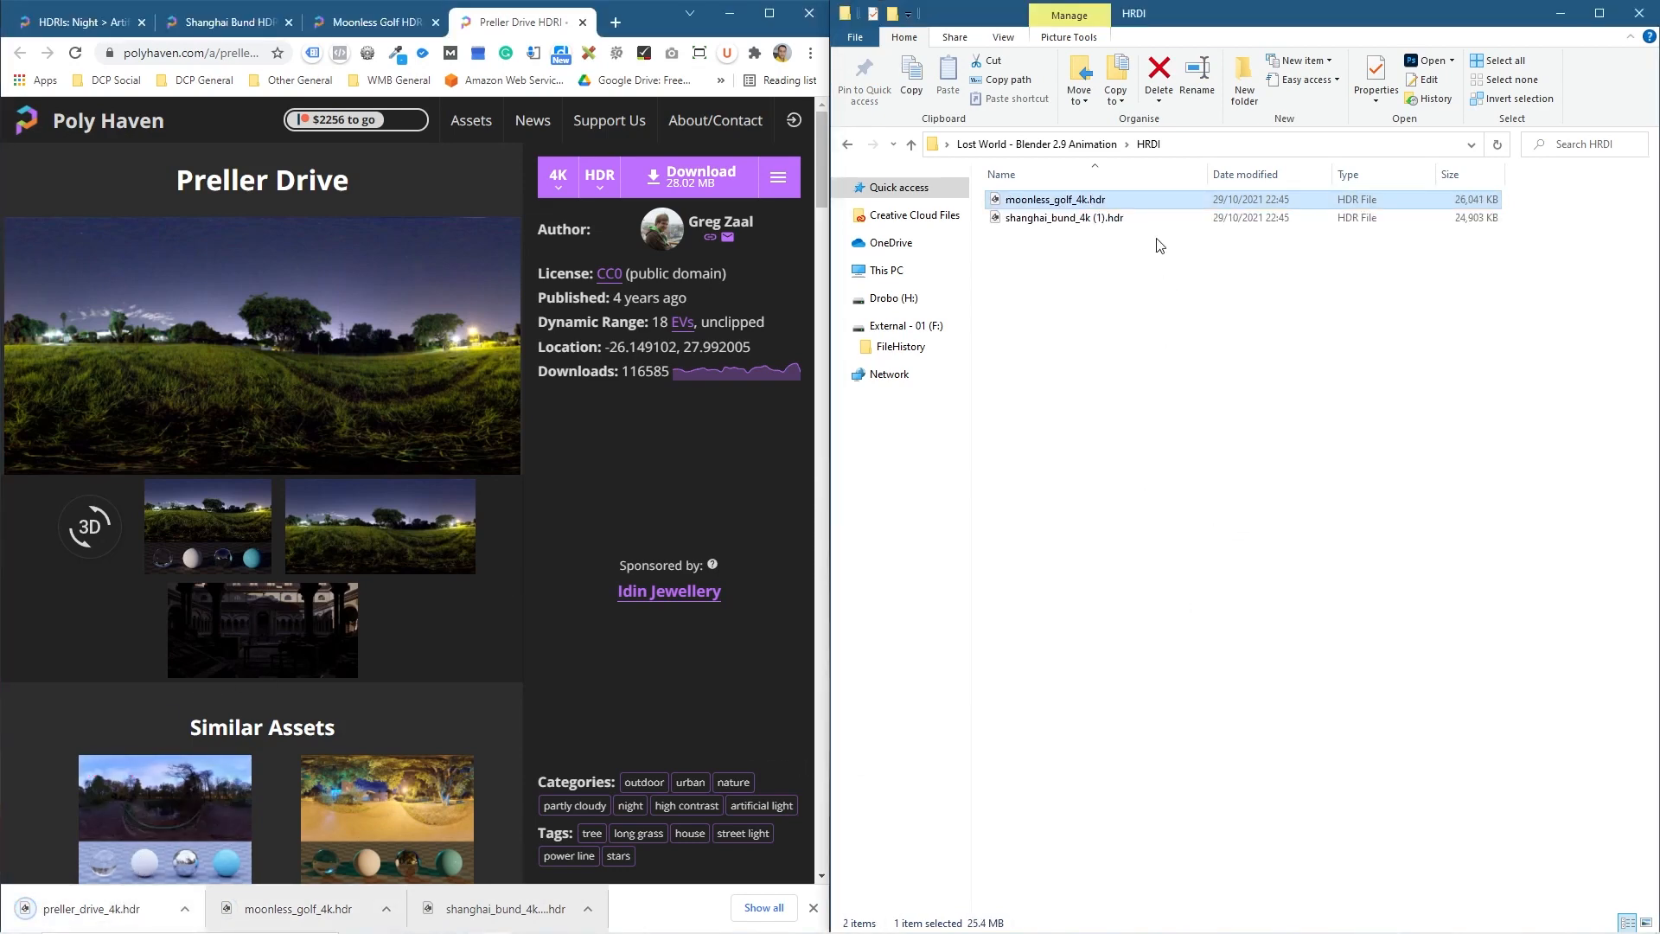
{"action": "left_click", "coordinate": [808, 13]}
{"action": "left_click", "coordinate": [1638, 13]}
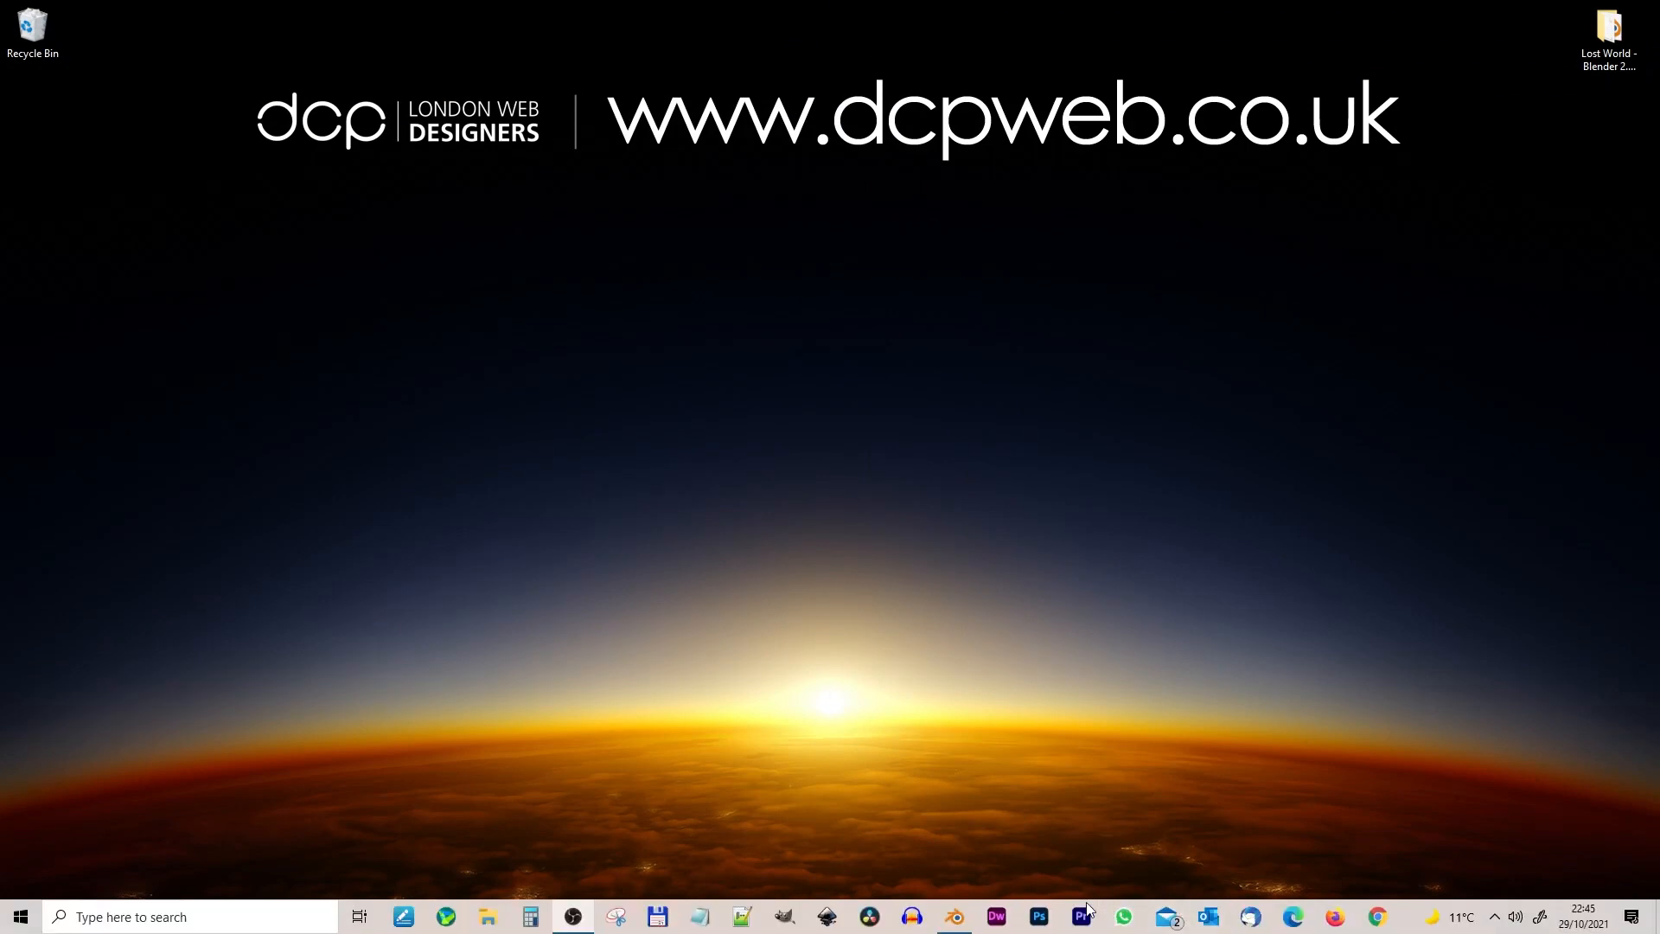
Switch to Blender and load shanghai_bund_4k (1).hdr into the world's Environment Texture node.
{"action": "left_click", "coordinate": [955, 917]}
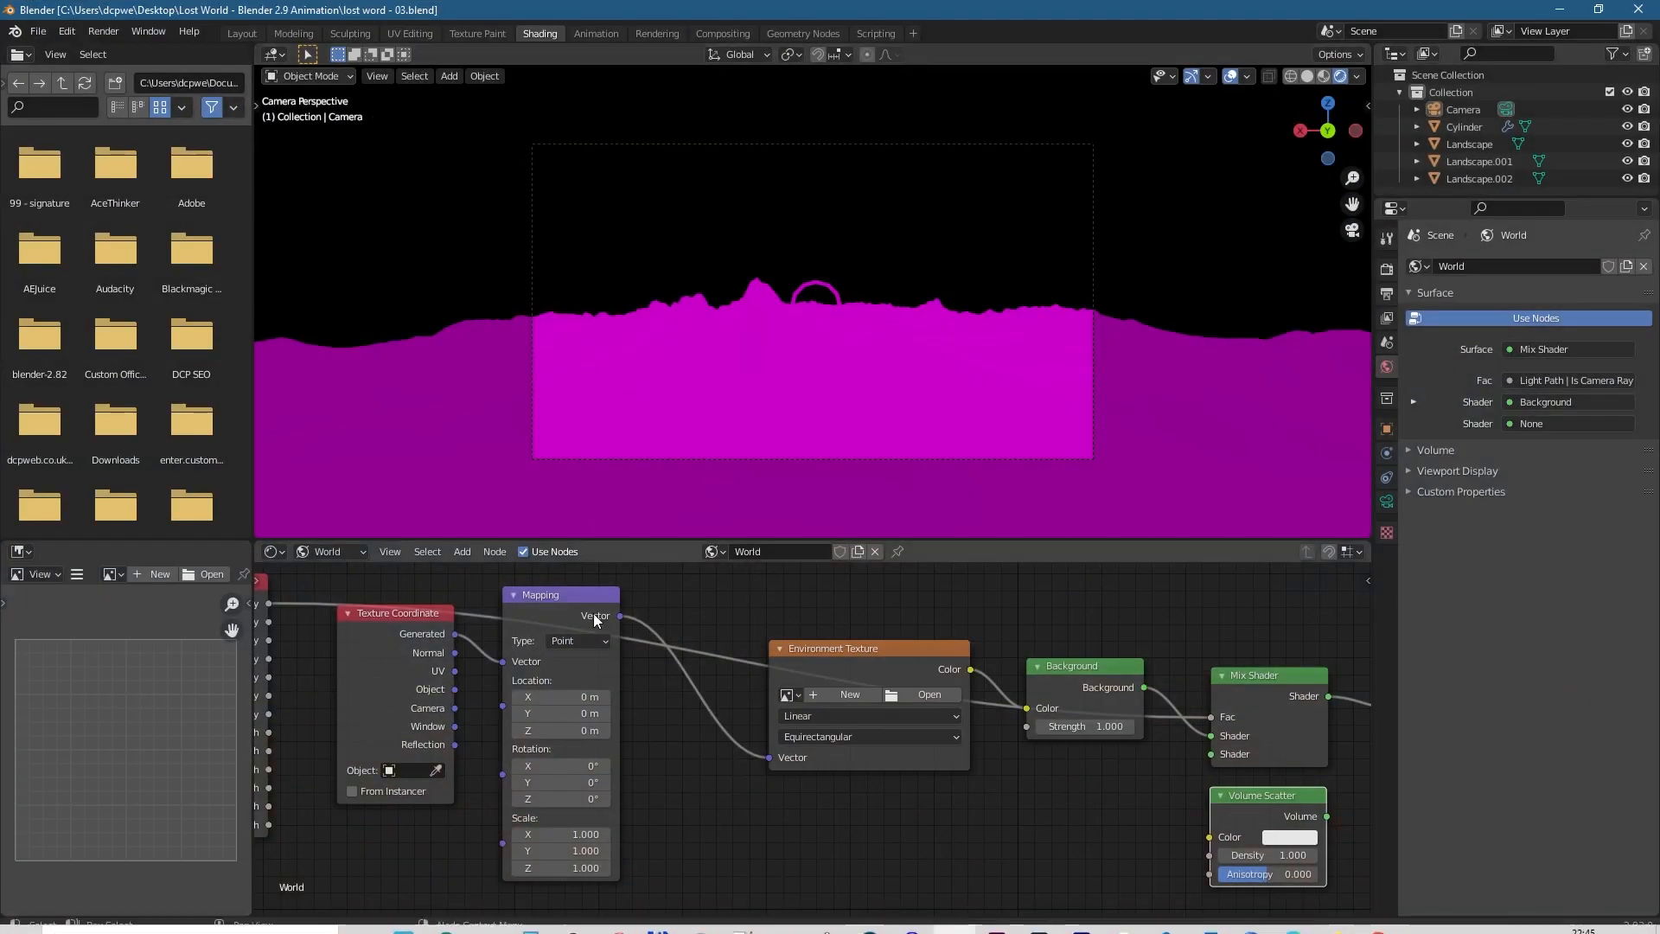
{"action": "left_click", "coordinate": [926, 693]}
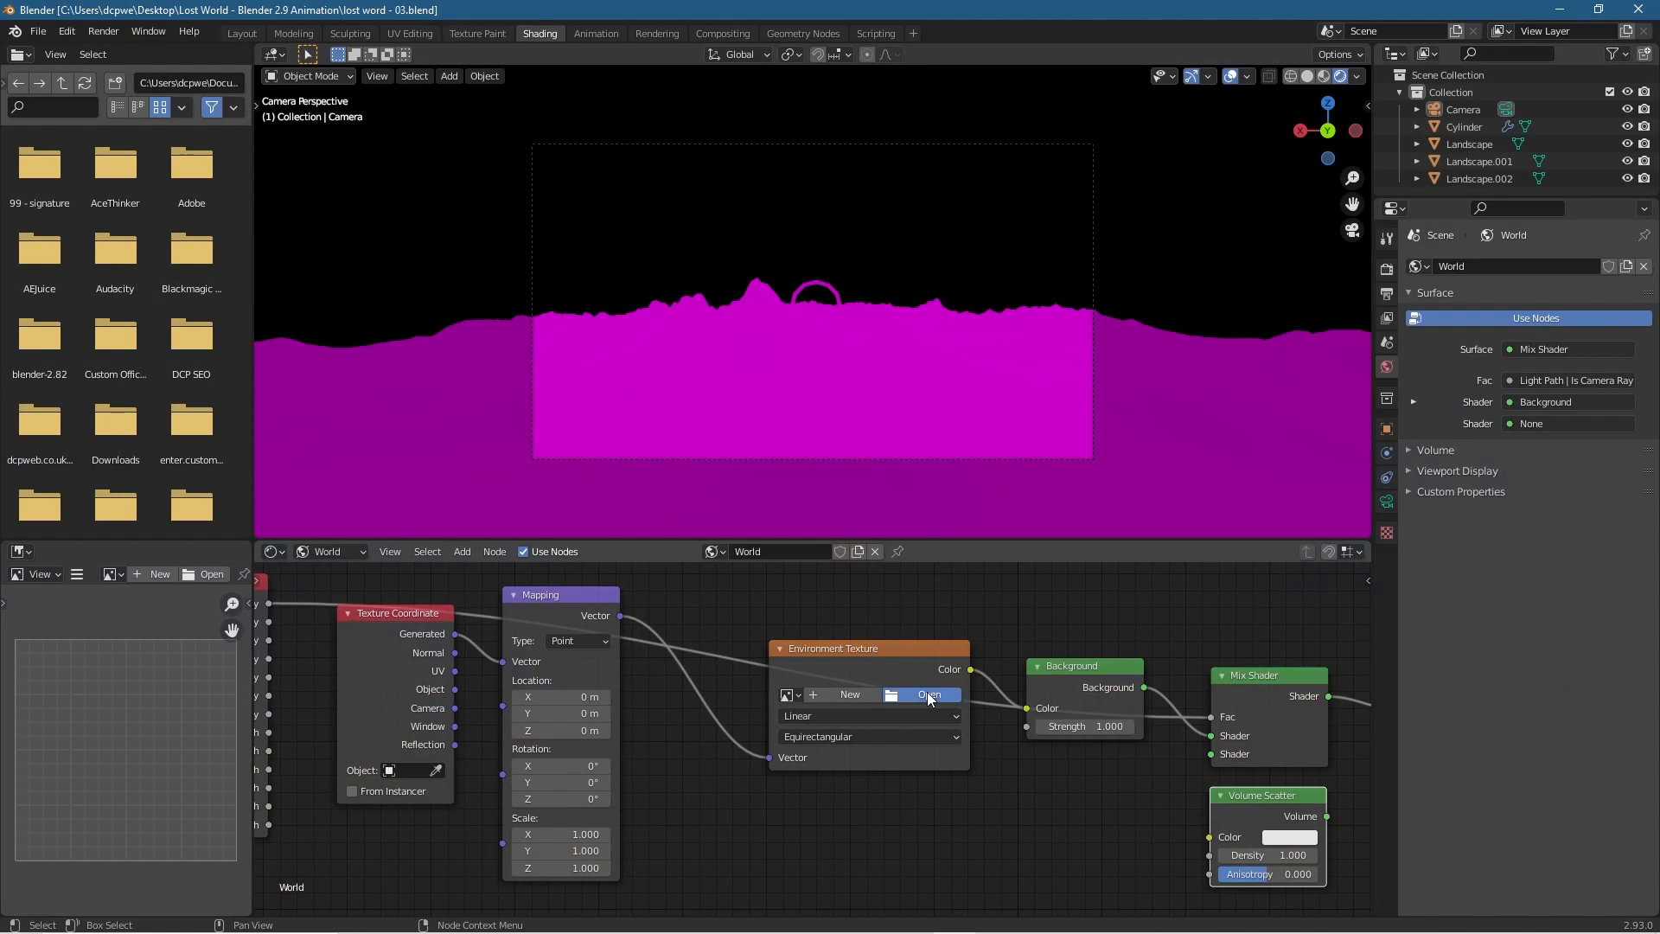
{"action": "left_click", "coordinate": [647, 318]}
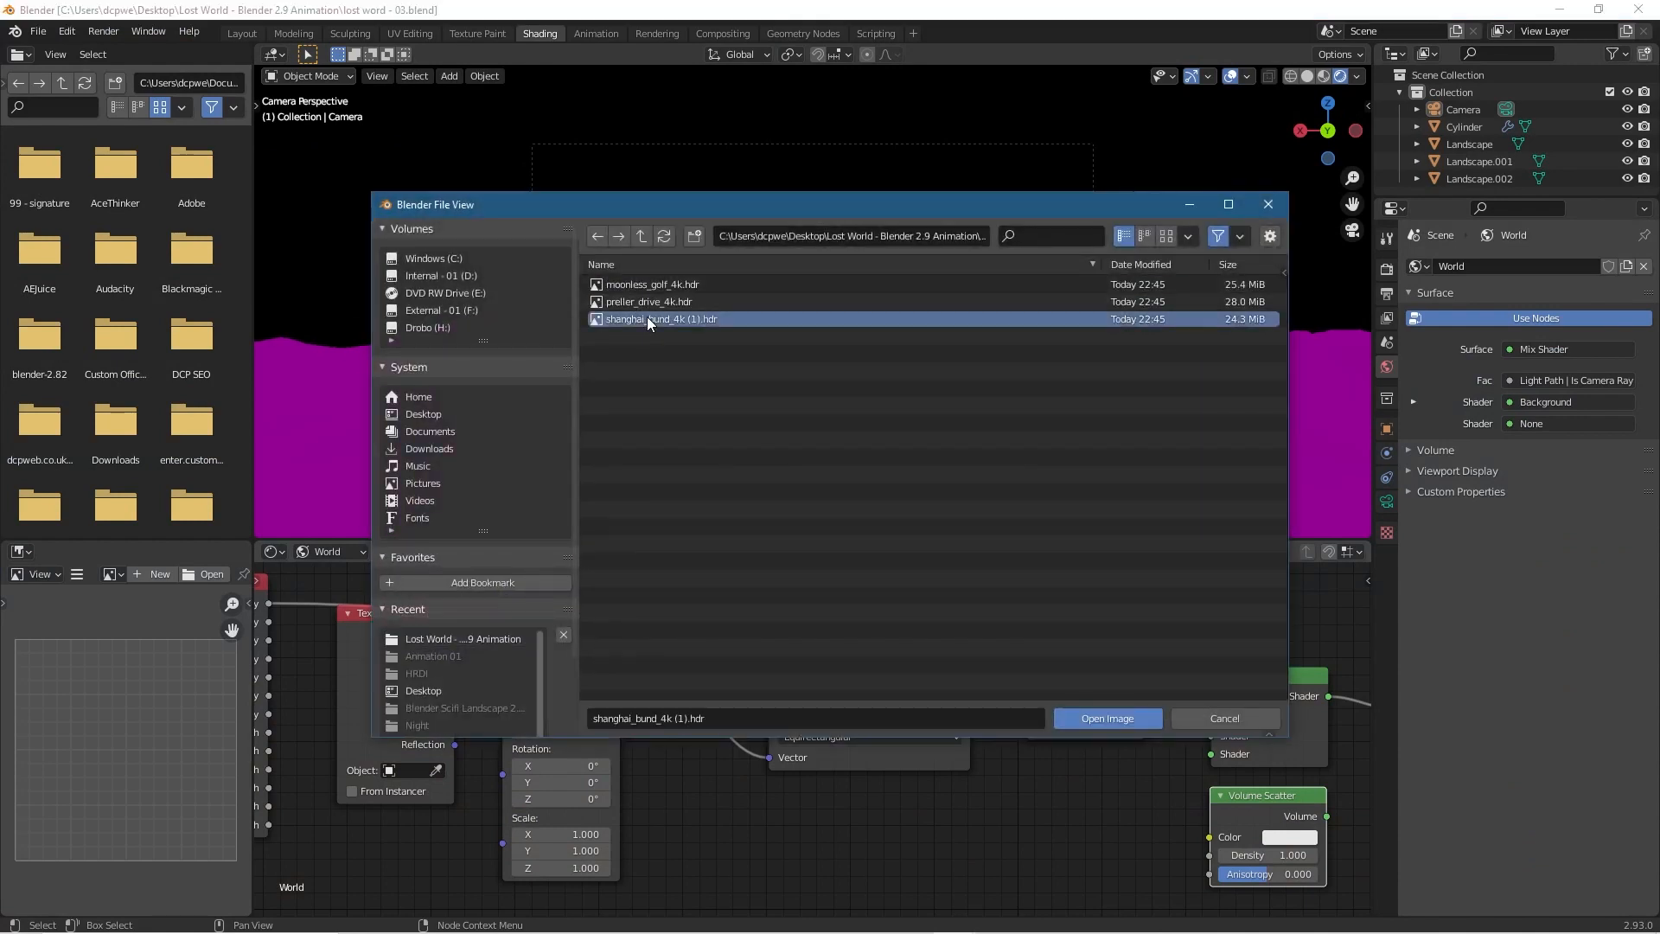
{"action": "left_click", "coordinate": [1101, 720]}
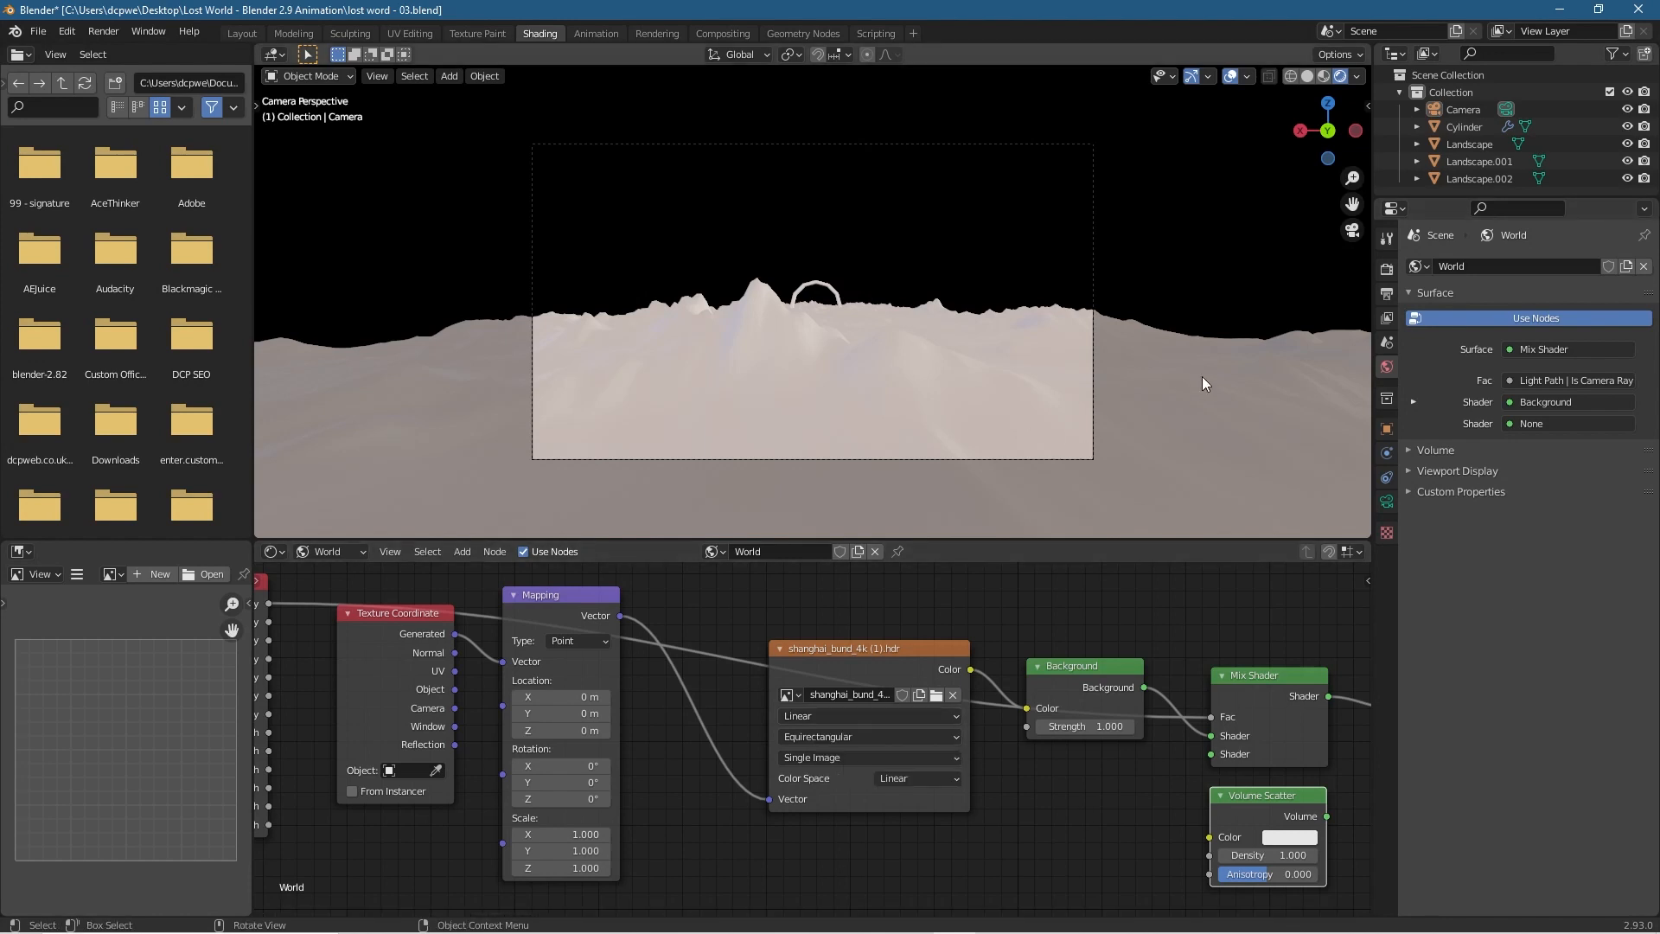
Create a new material for the Landscape object in the object shader editor and name it land.
{"action": "left_click", "coordinate": [1199, 418]}
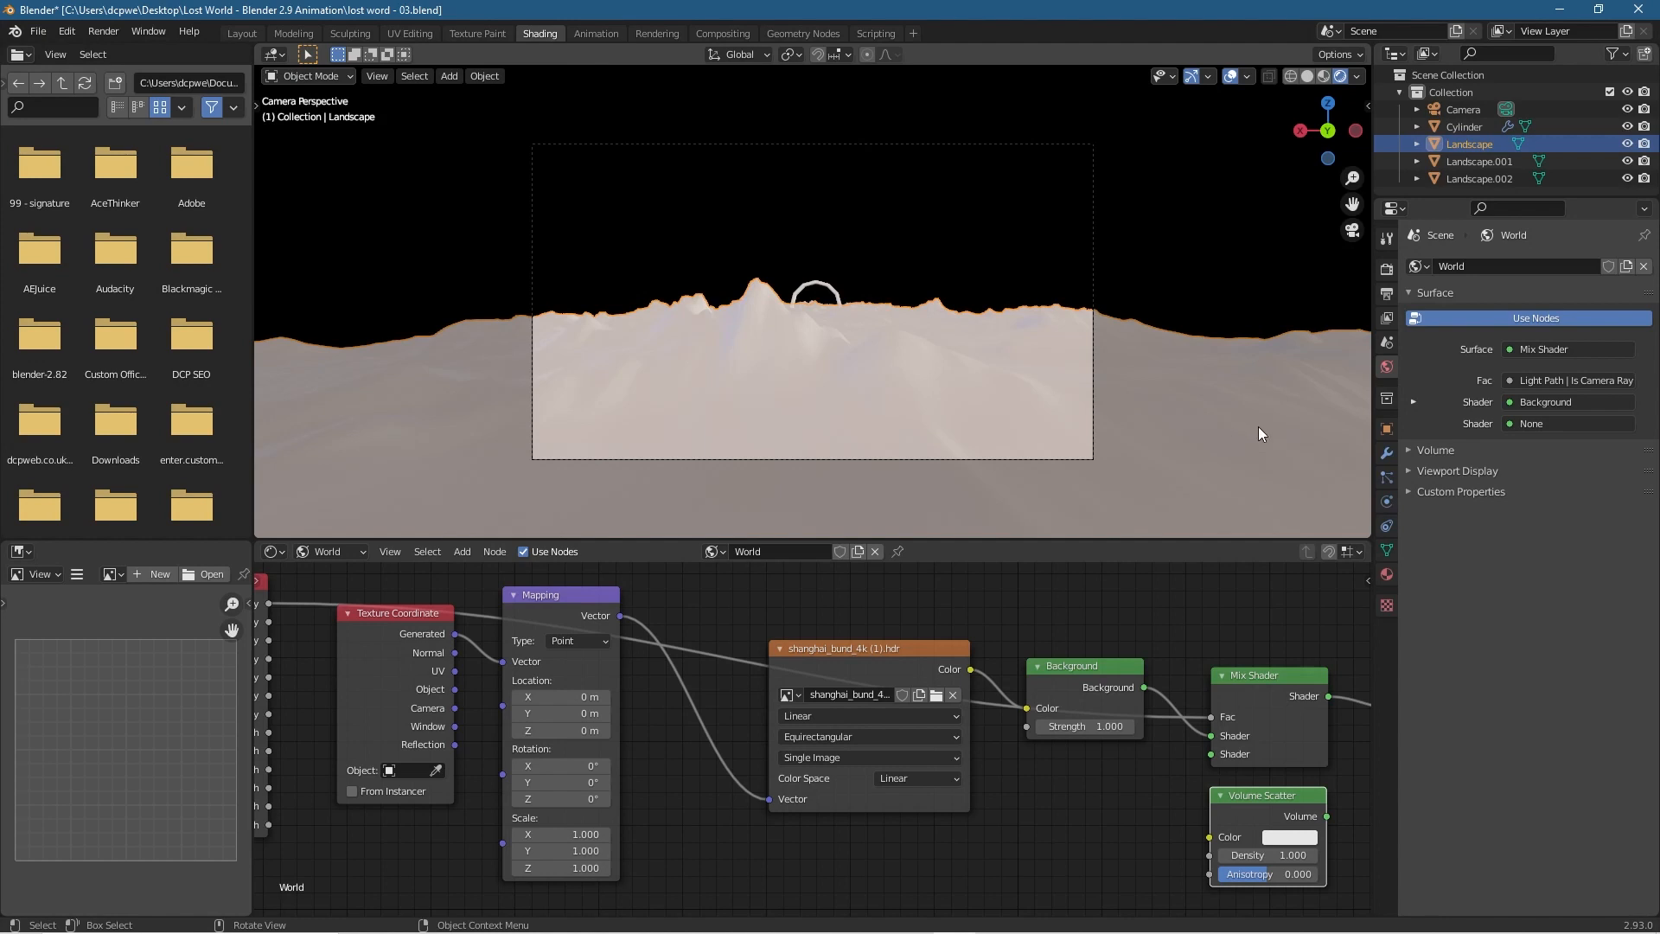
{"action": "left_click", "coordinate": [337, 552]}
{"action": "left_click", "coordinate": [339, 573]}
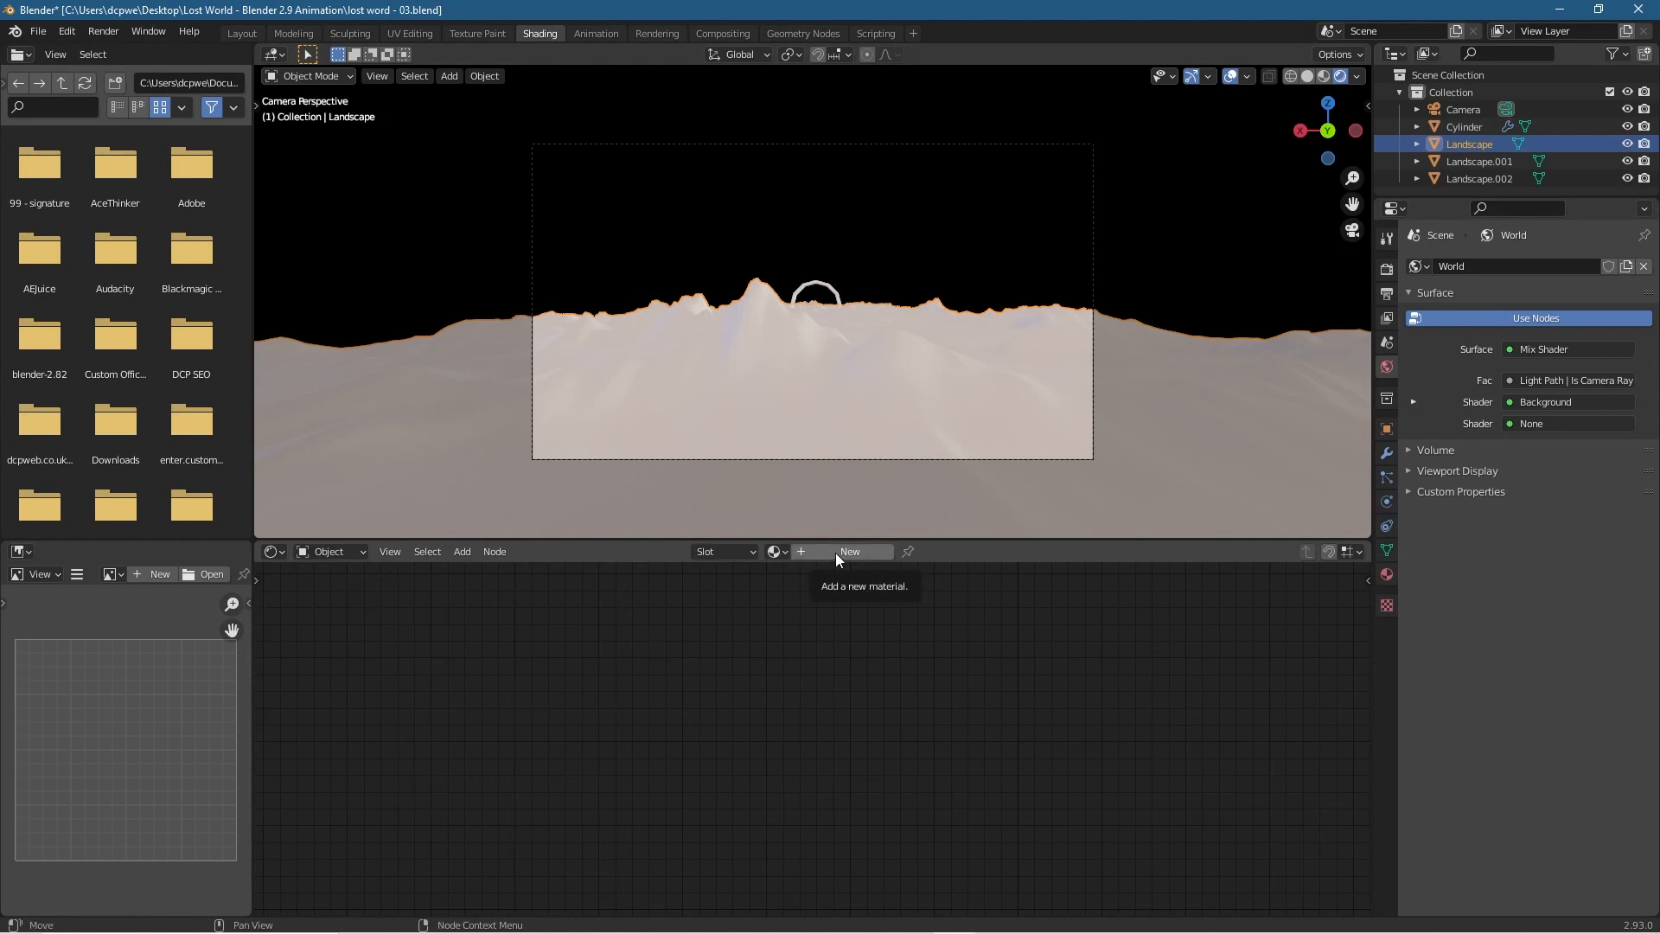
{"action": "left_click", "coordinate": [836, 556]}
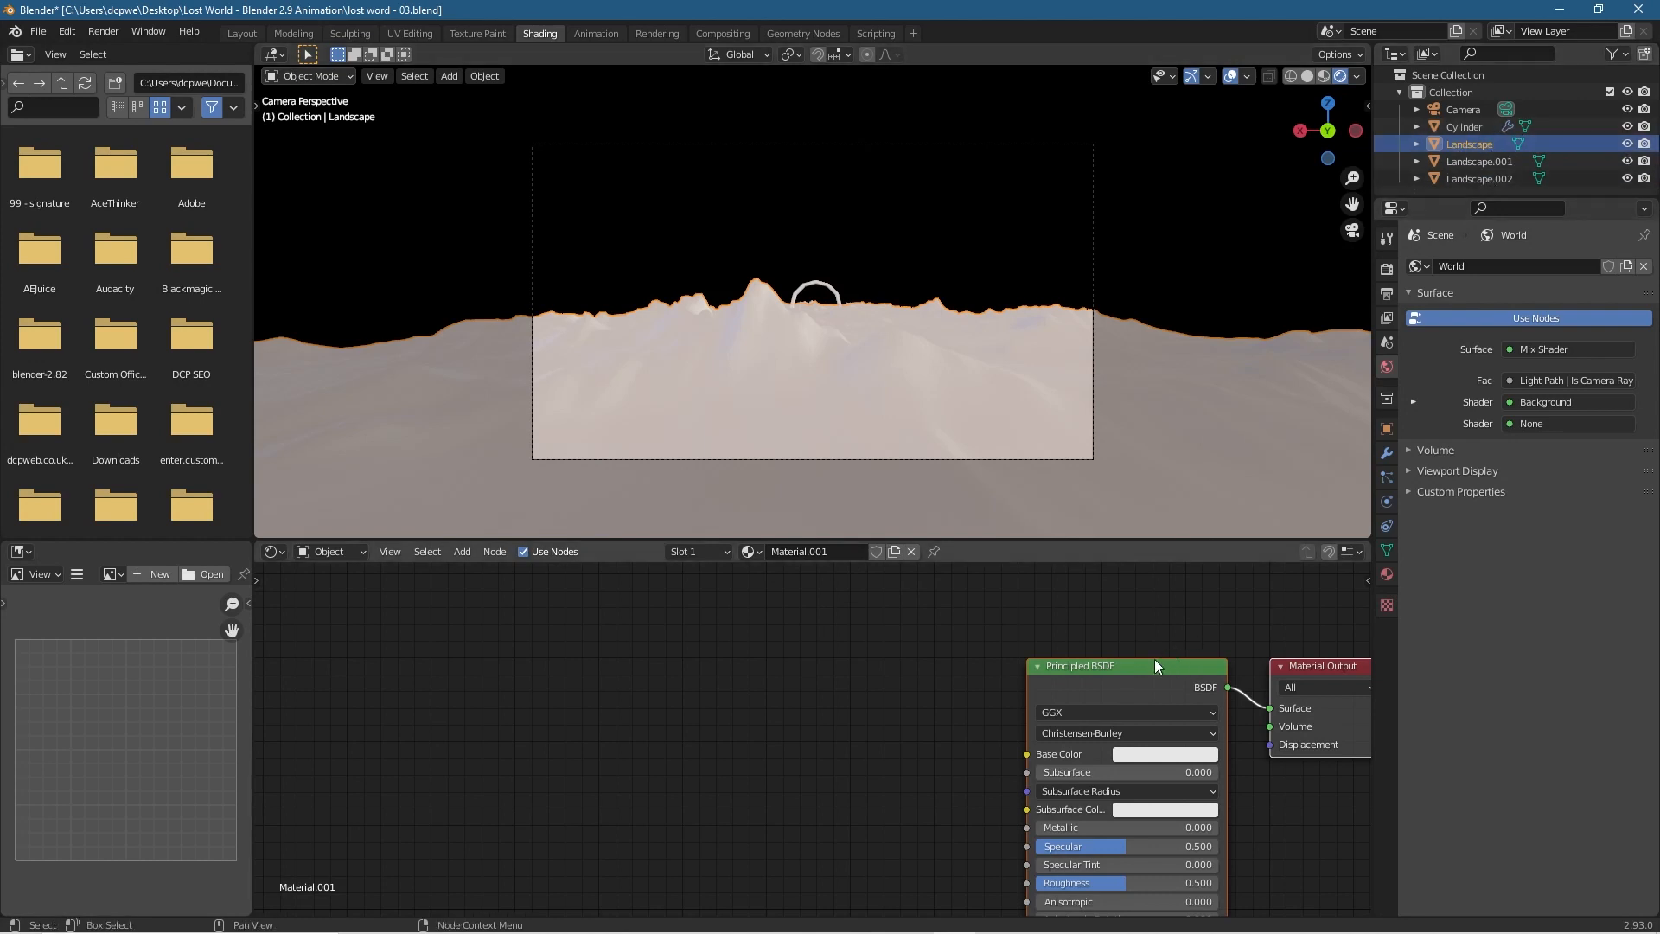
{"action": "middle_click_drag", "start_coordinate": [971, 674], "coordinate": [752, 607]}
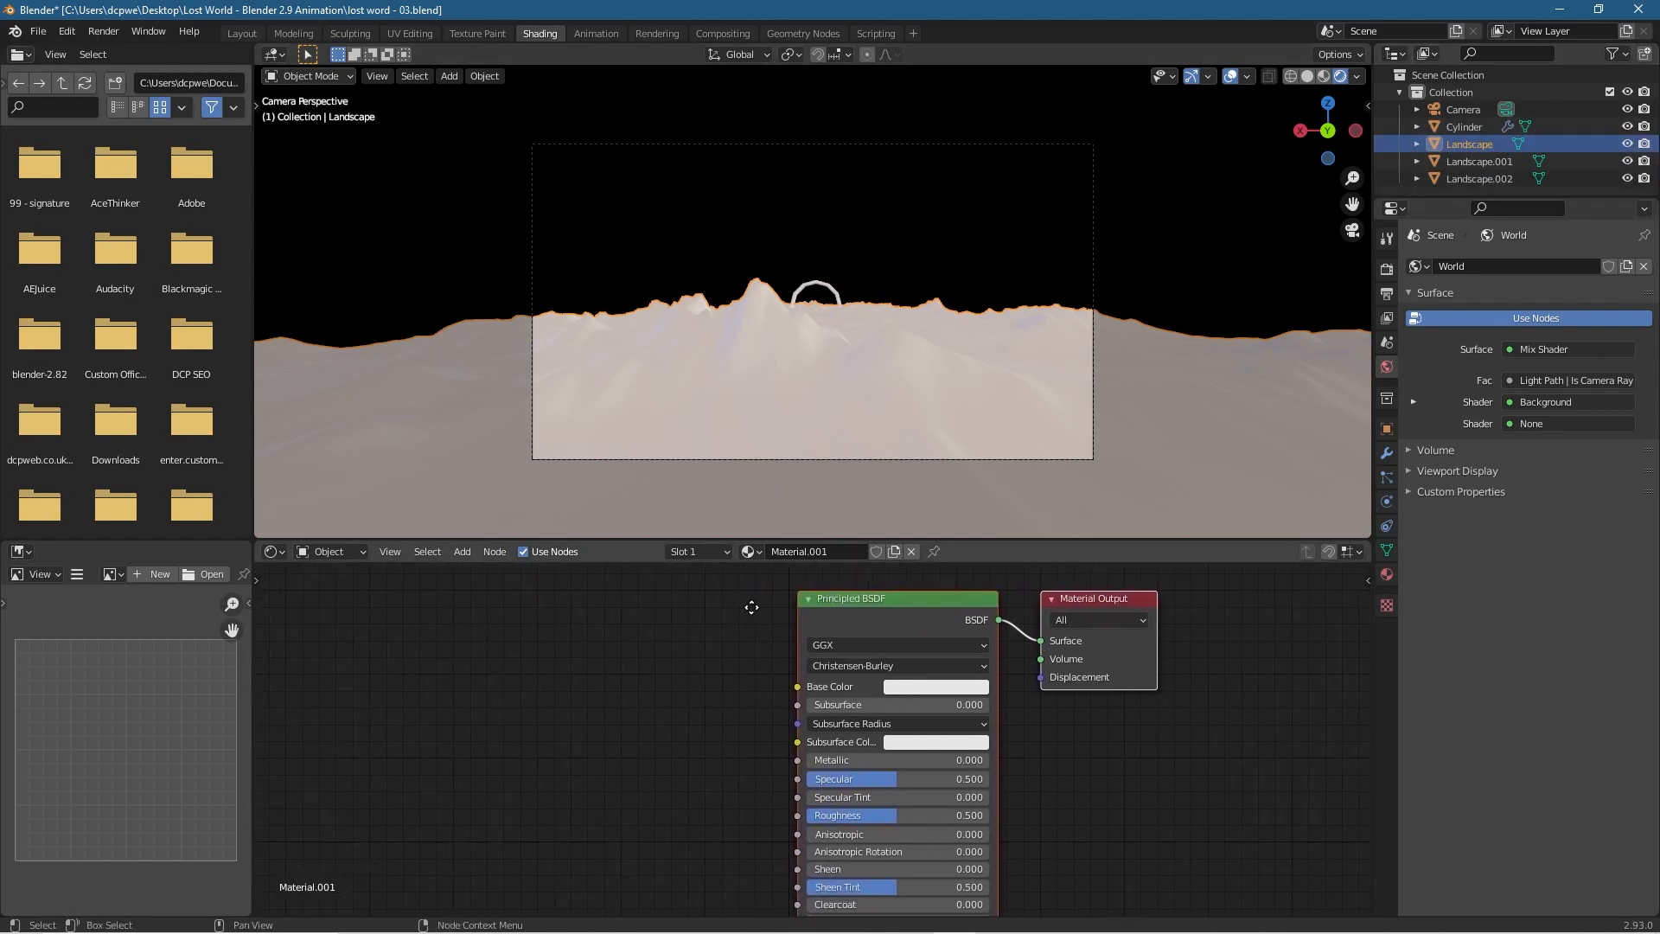
{"action": "left_click", "coordinate": [811, 554]}
{"action": "type", "text": "land"}
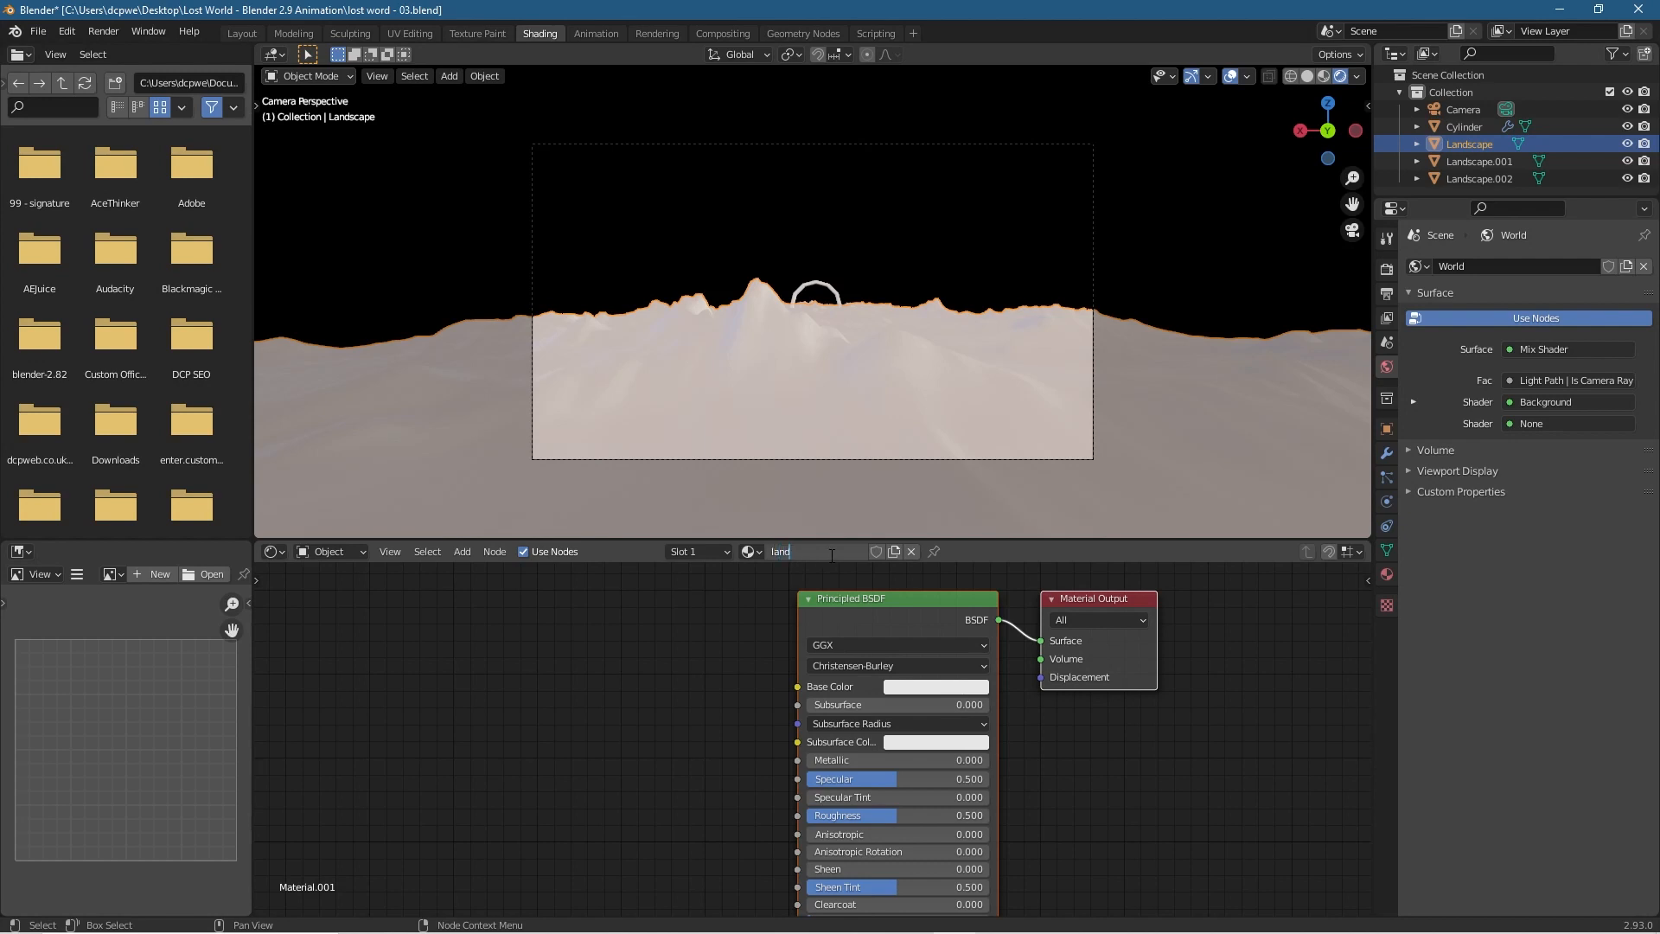
{"action": "key", "text": "Return"}
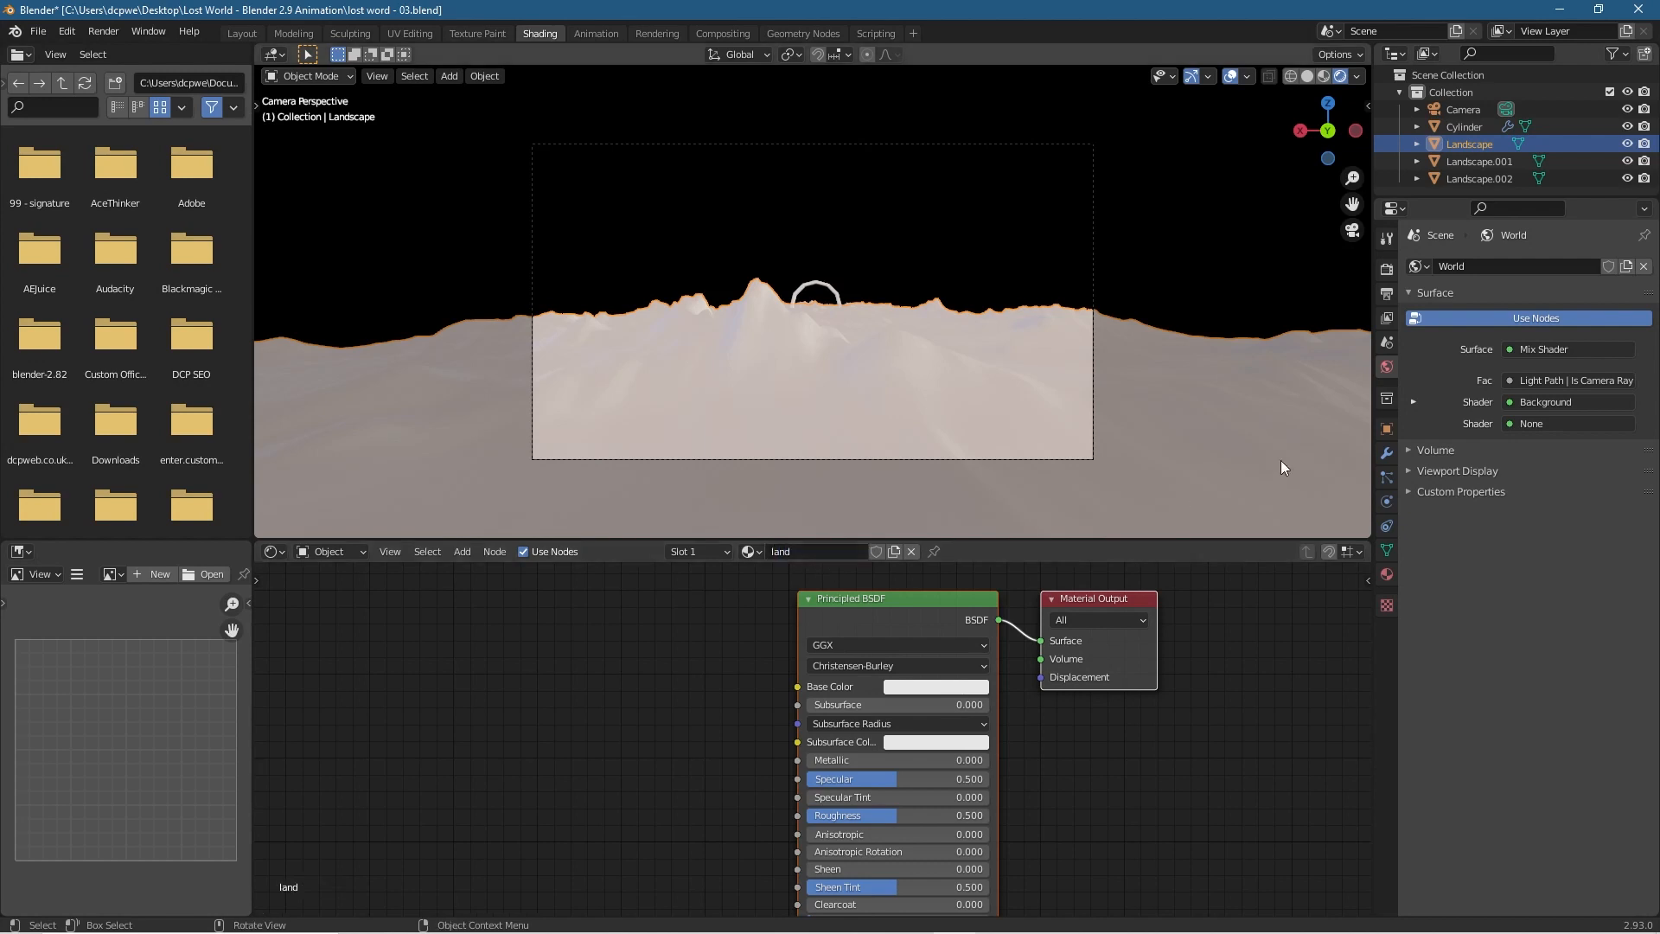
Rename the Cylinder object to tunnel, enlarging the outliner area for easier access.
{"action": "left_click_drag", "start_coordinate": [1462, 199], "coordinate": [1461, 261]}
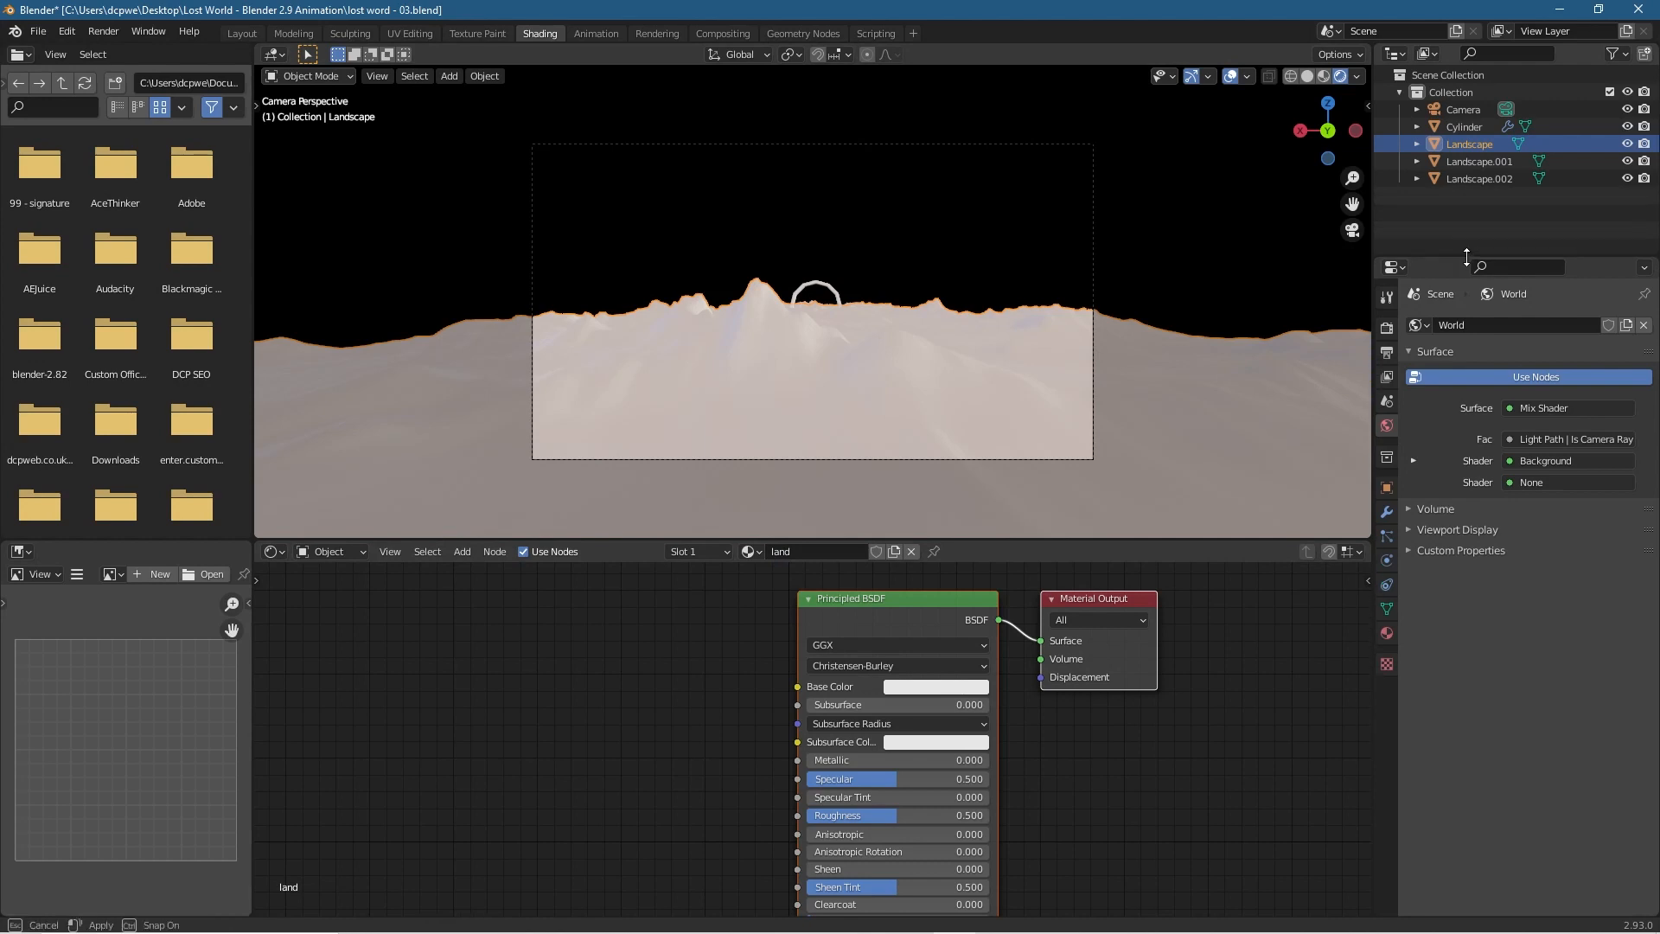
{"action": "left_click", "coordinate": [1466, 126]}
{"action": "double_click", "coordinate": [1469, 125]}
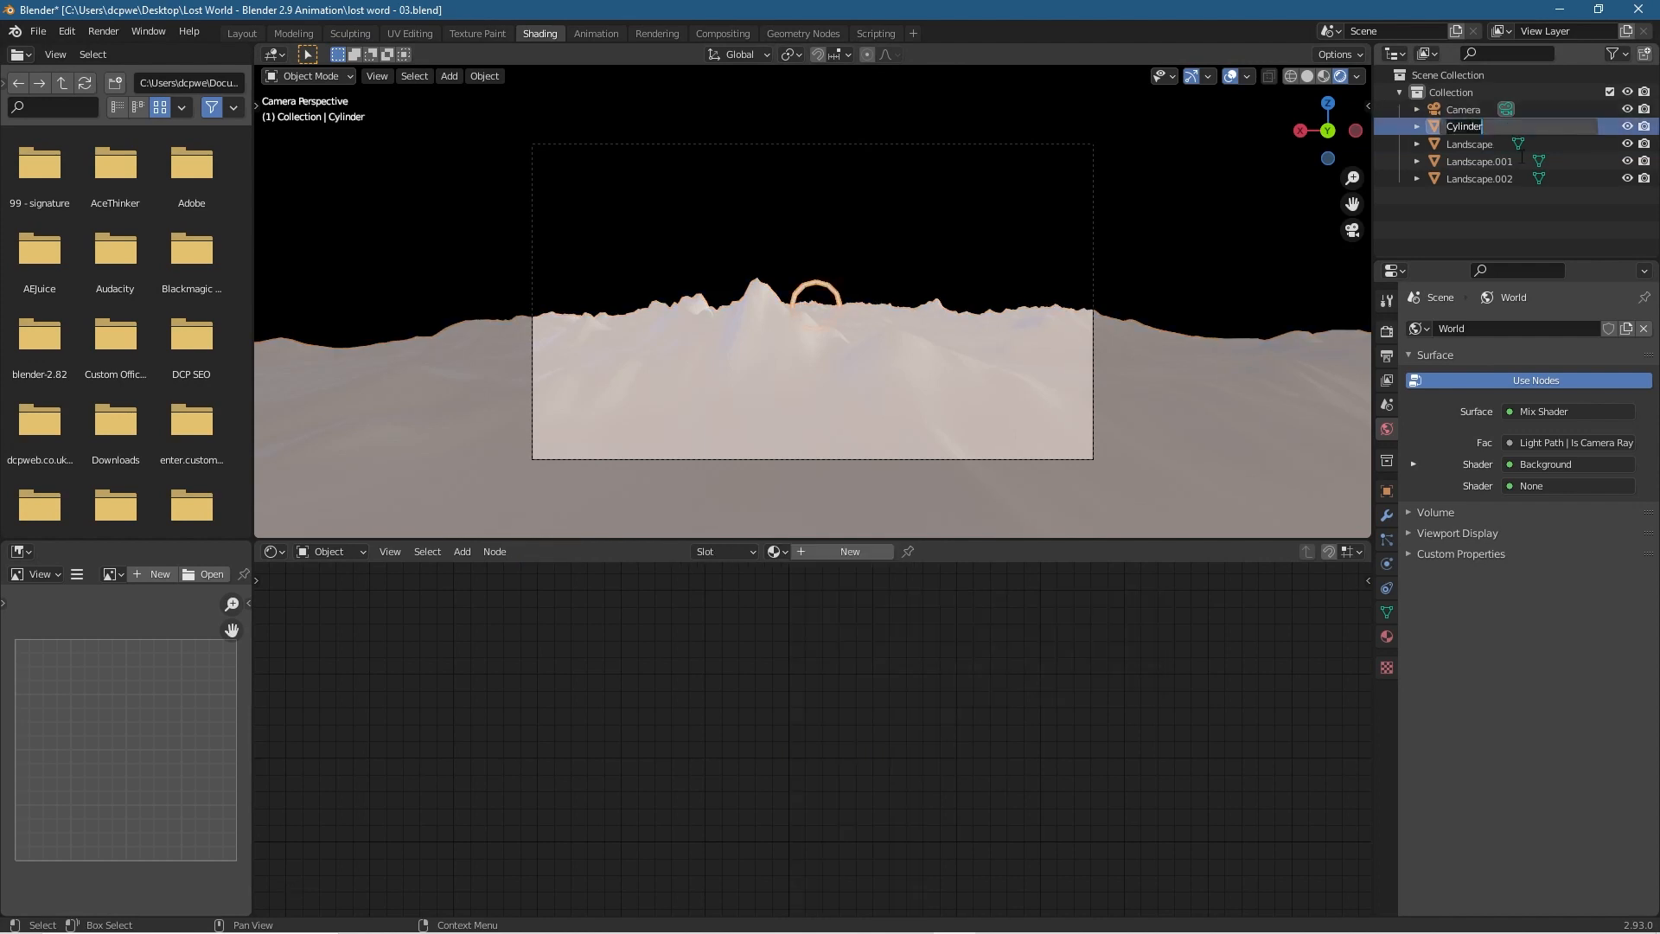
{"action": "type", "text": "tunnel"}
{"action": "key", "text": "Return"}
Rename the Landscape object to Landscape 01 and Landscape.002 to Landscape.02.
{"action": "double_click", "coordinate": [1475, 127]}
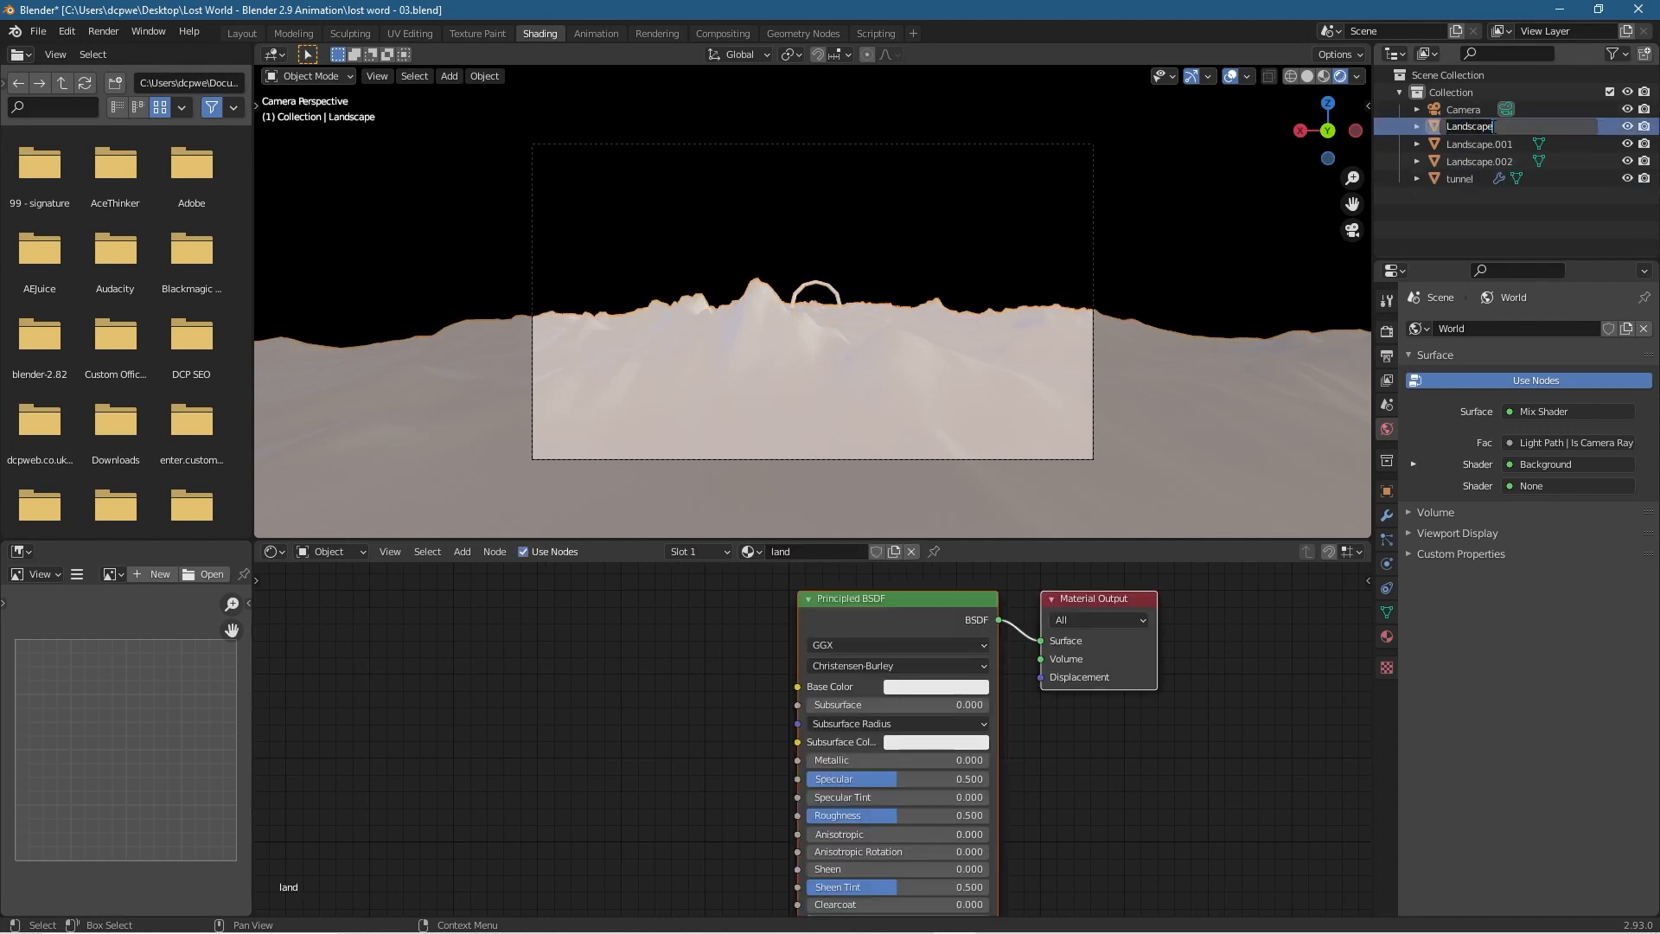
{"action": "type", "text": "01"}
{"action": "key", "text": "Return"}
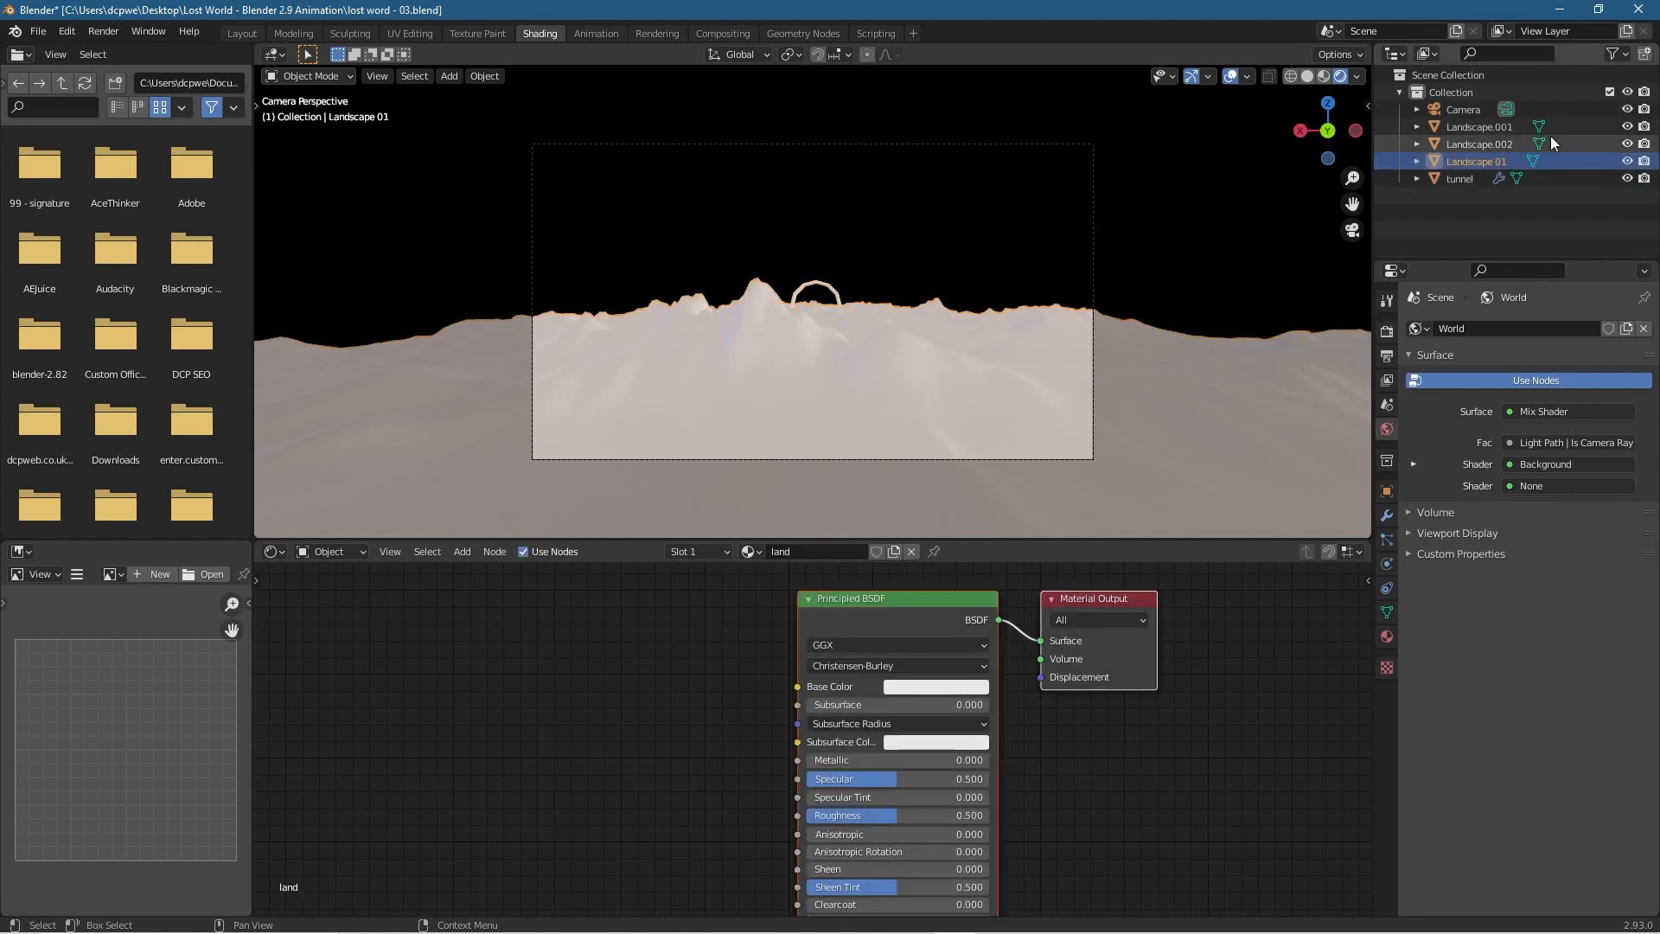
{"action": "double_click", "coordinate": [1494, 142]}
{"action": "key", "text": "BackSpace"}
{"action": "key", "text": "BackSpace"}
{"action": "type", "text": "0"}
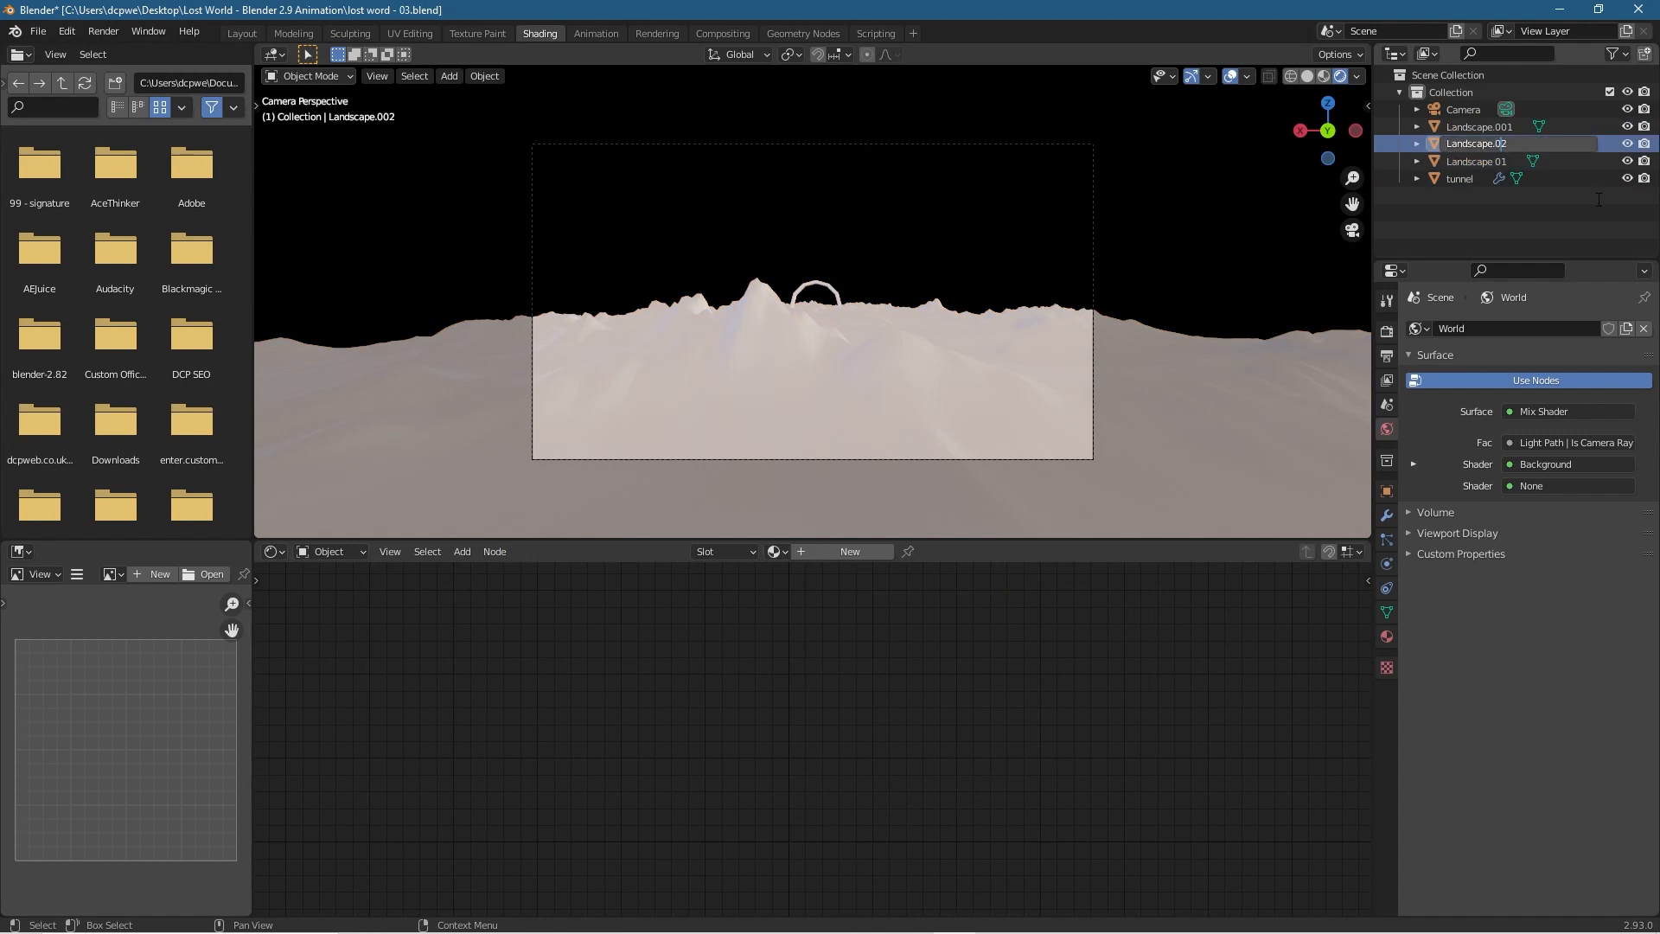
{"action": "key", "text": "Return"}
Rename the Landscape.001 object to Landscape.03.
{"action": "left_click", "coordinate": [1510, 124]}
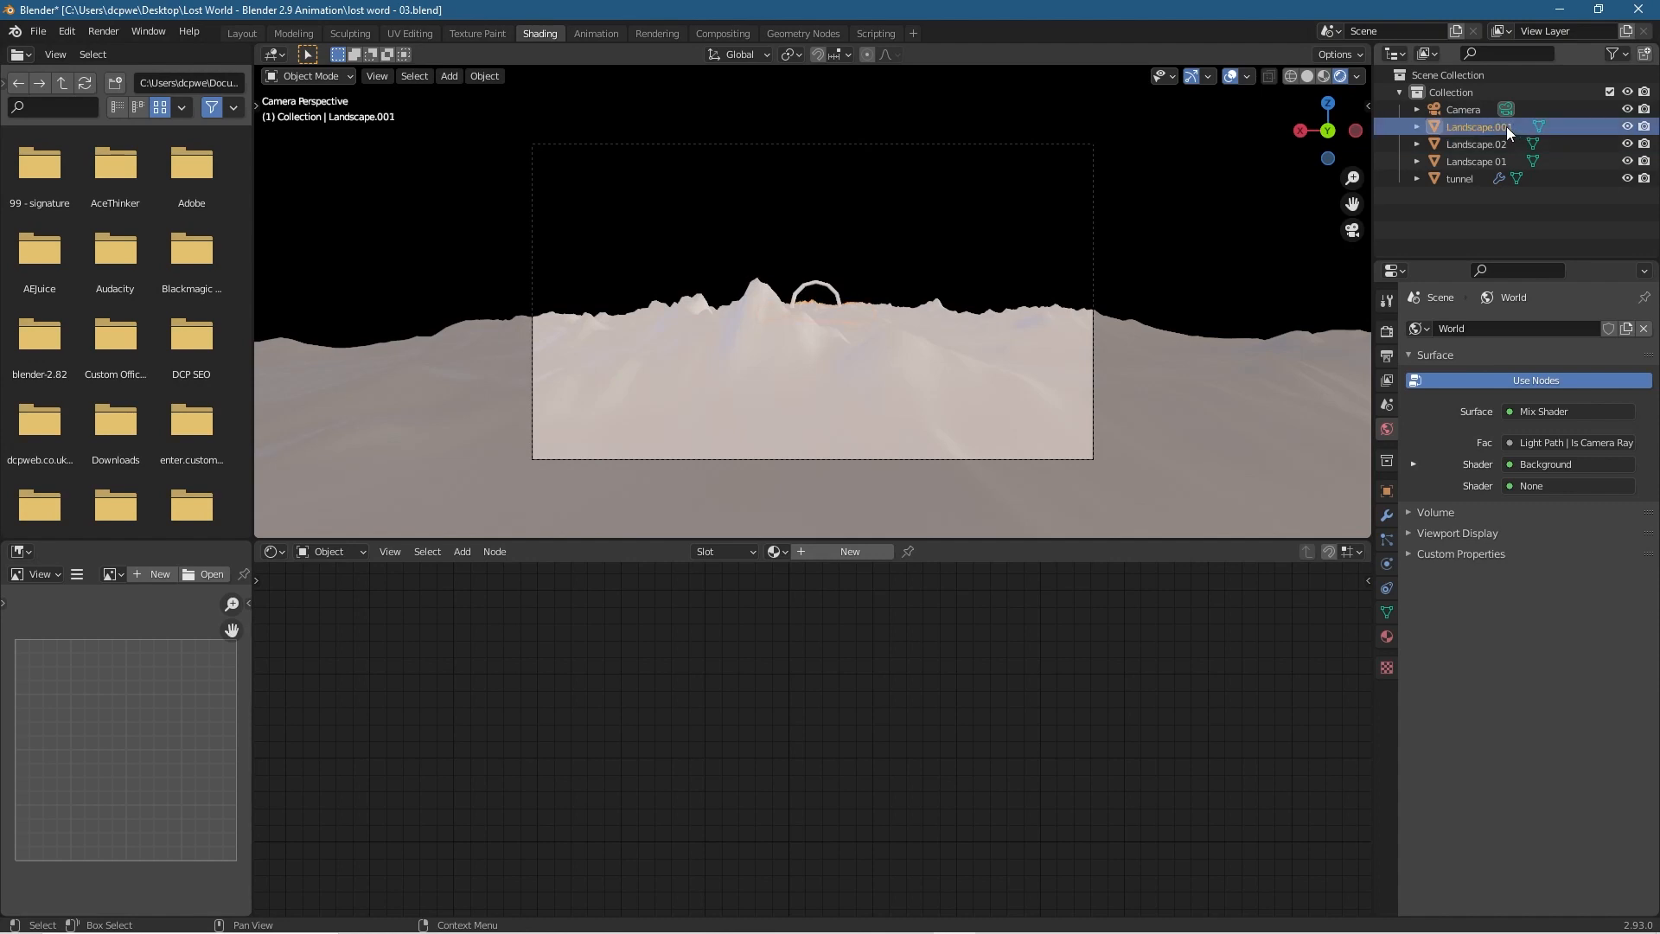
{"action": "double_click", "coordinate": [1507, 126]}
{"action": "key", "text": "BackSpace"}
{"action": "key", "text": "BackSpace"}
{"action": "type", "text": "3"}
{"action": "key", "text": "Return"}
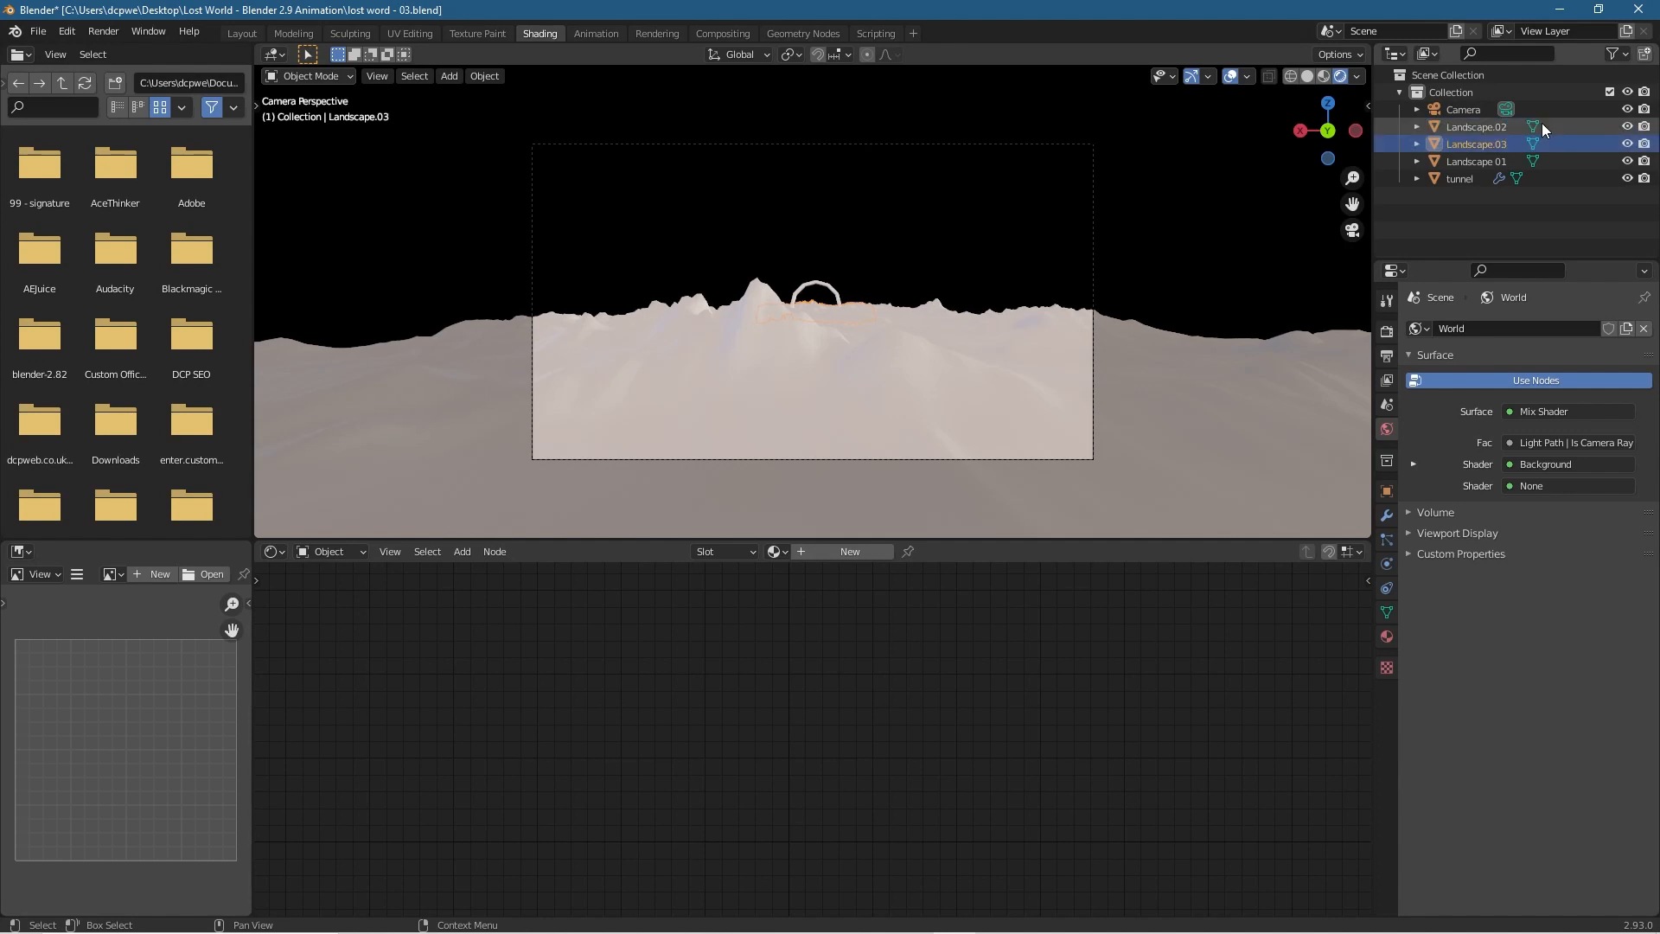
Remove the dots from the two remaining landscape names so they read Landscape 03 and Landscape 02.
{"action": "double_click", "coordinate": [1497, 148]}
{"action": "left_click", "coordinate": [1493, 143]}
{"action": "key", "text": "Delete"}
{"action": "key", "text": "Return"}
{"action": "left_click", "coordinate": [1494, 130]}
{"action": "double_click", "coordinate": [1494, 129]}
{"action": "left_click", "coordinate": [1493, 126]}
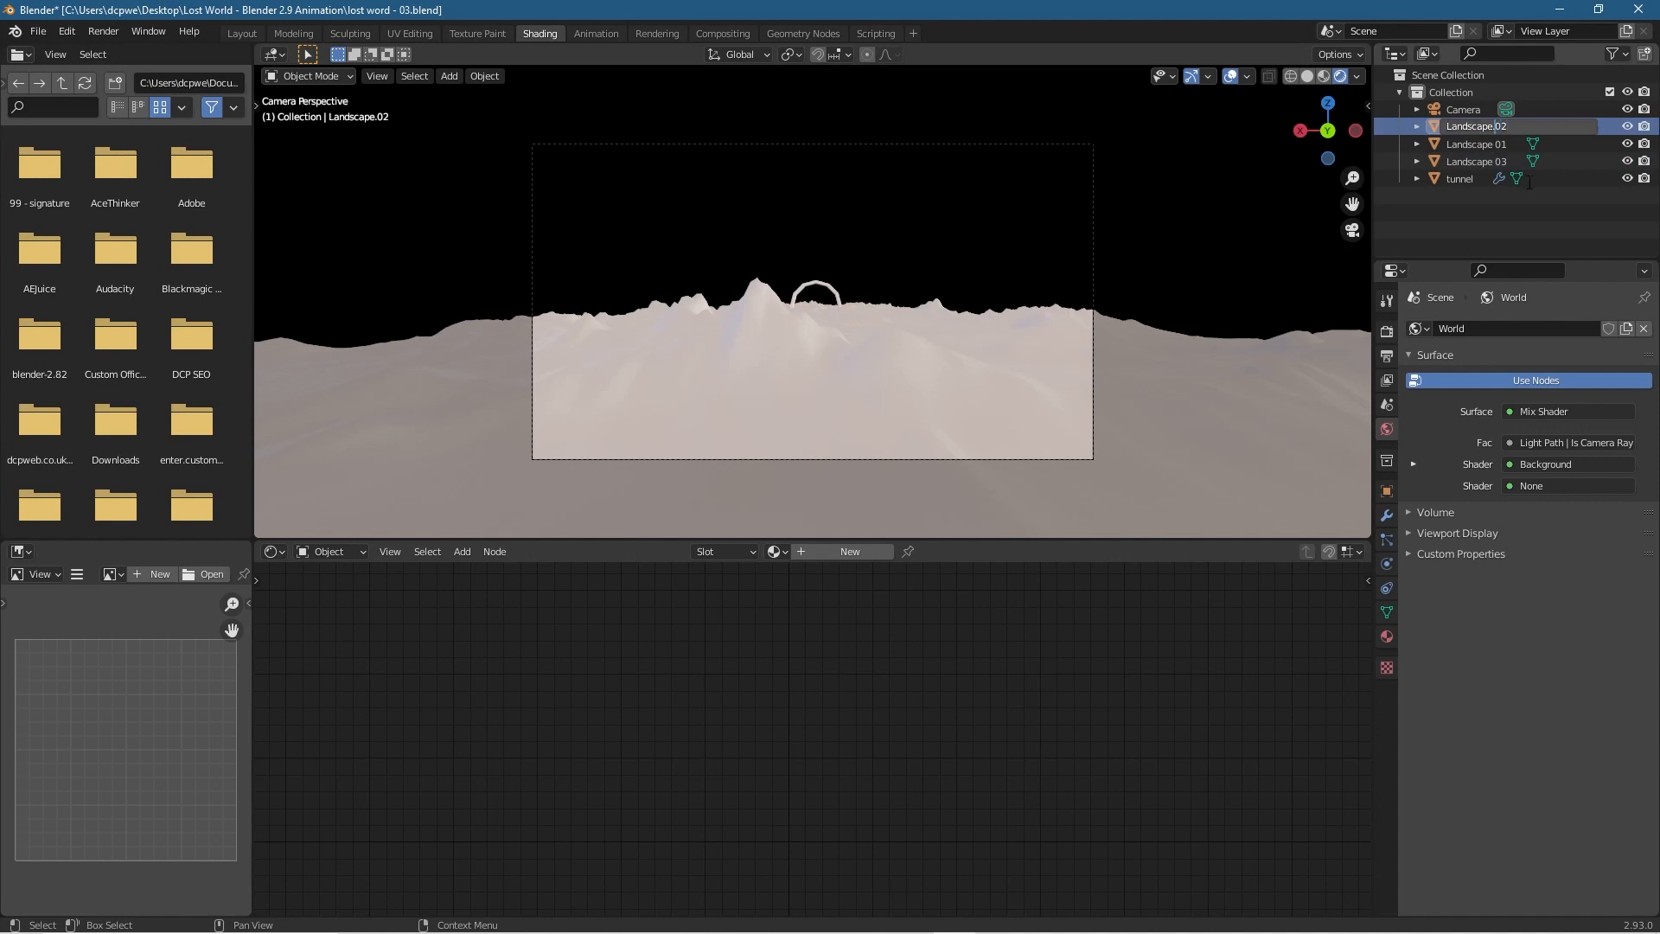
{"action": "key", "text": "Delete"}
{"action": "key", "text": "Return"}
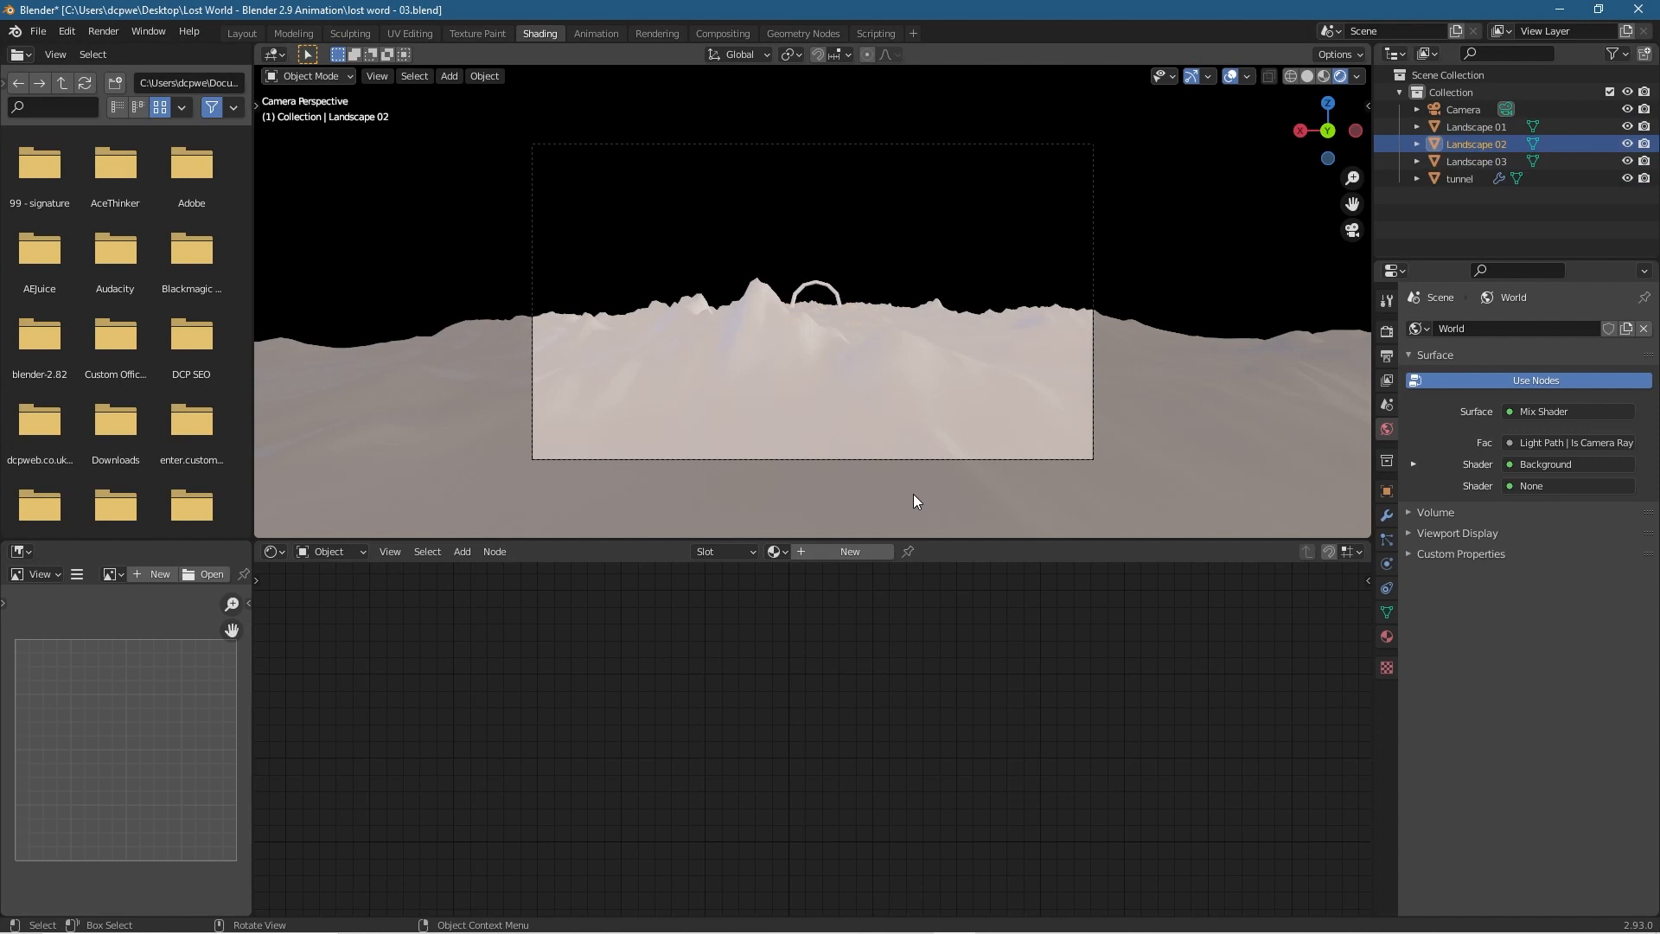
Add a Bump node to Landscape 01's land material and connect its Normal output to the Principled BSDF's Normal input.
{"action": "left_click", "coordinate": [1462, 128]}
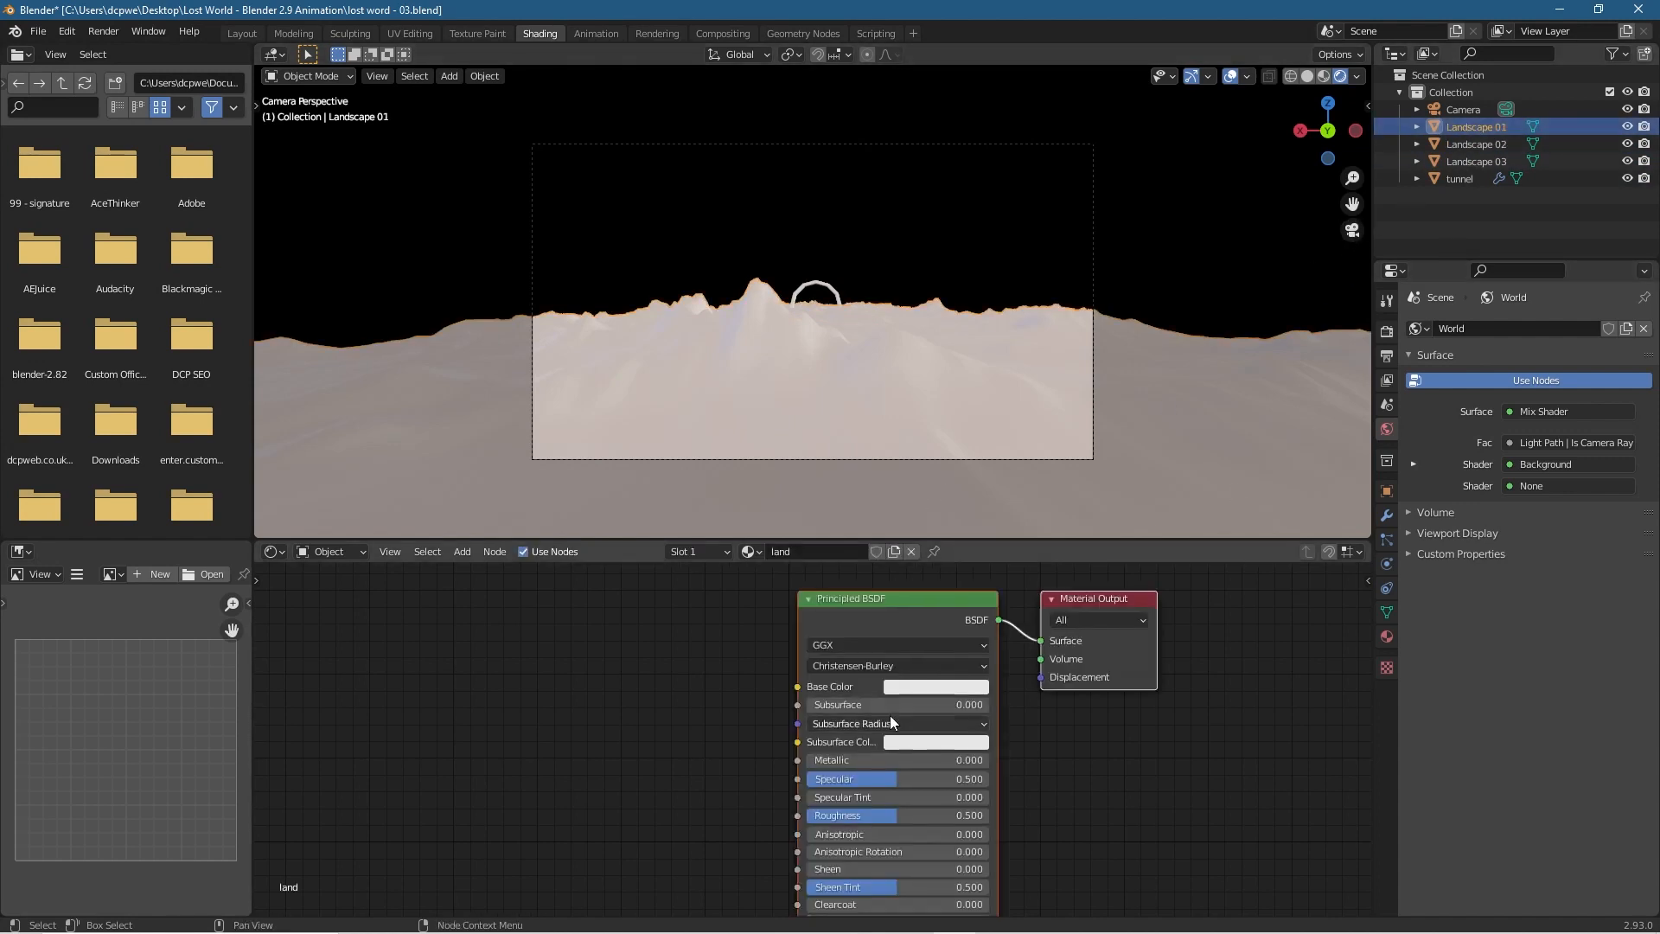
{"action": "middle_click_drag", "start_coordinate": [621, 763], "coordinate": [731, 538]}
{"action": "key", "text": "shift+a"}
{"action": "mouse_move", "coordinate": [793, 724]}
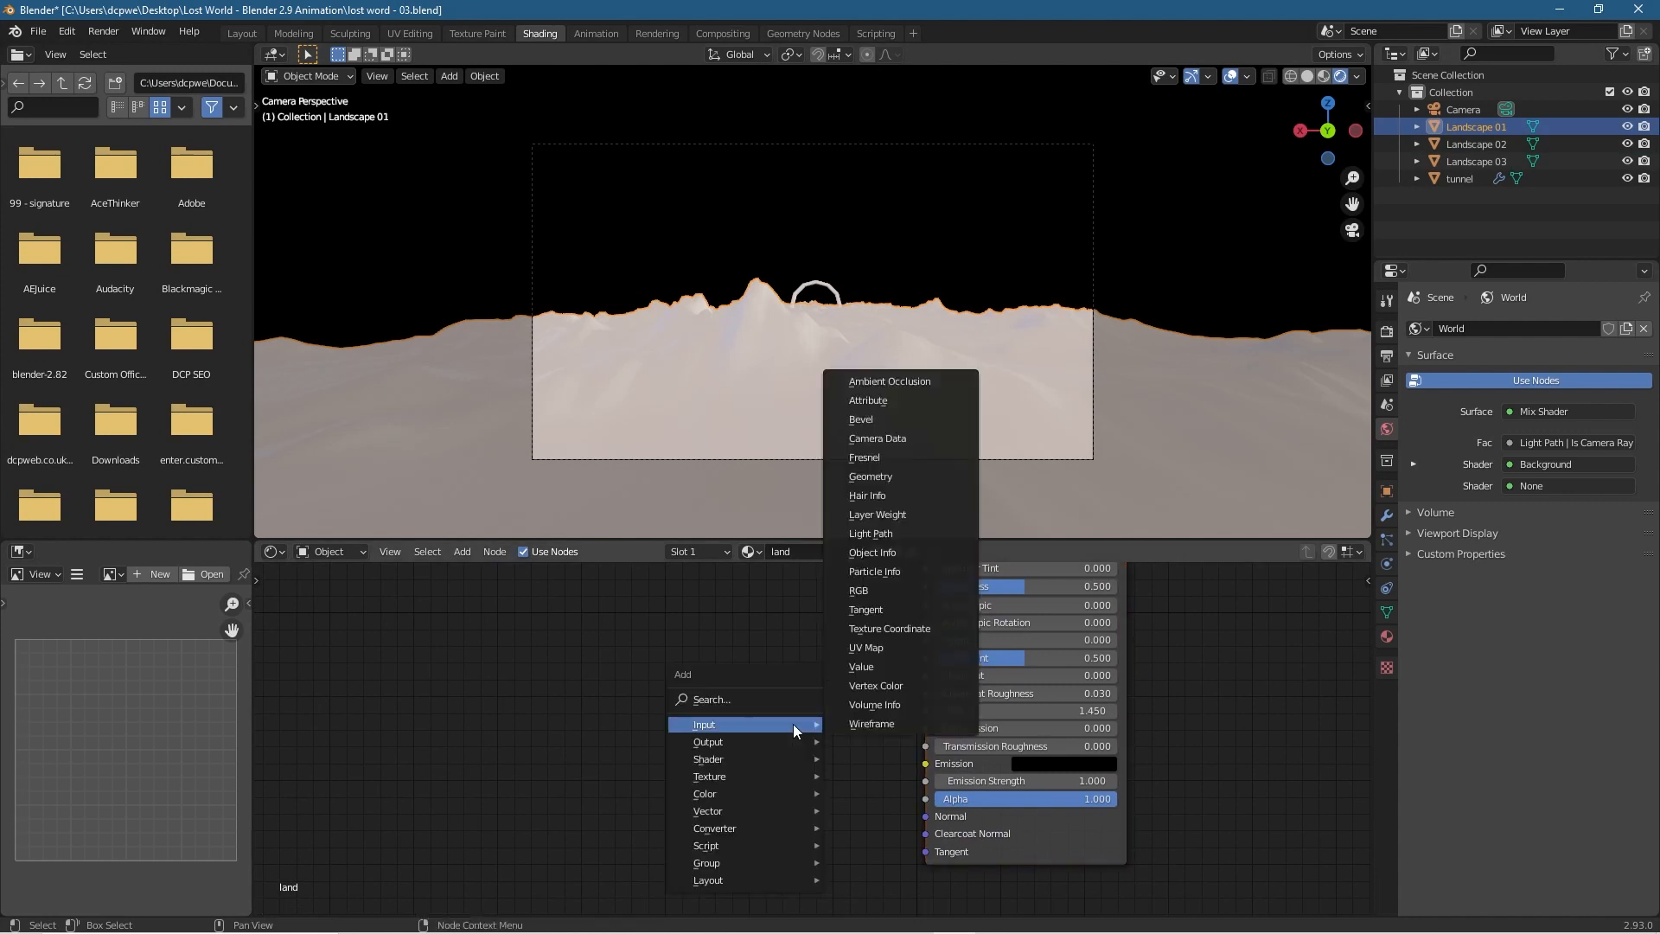
{"action": "mouse_move", "coordinate": [770, 813]}
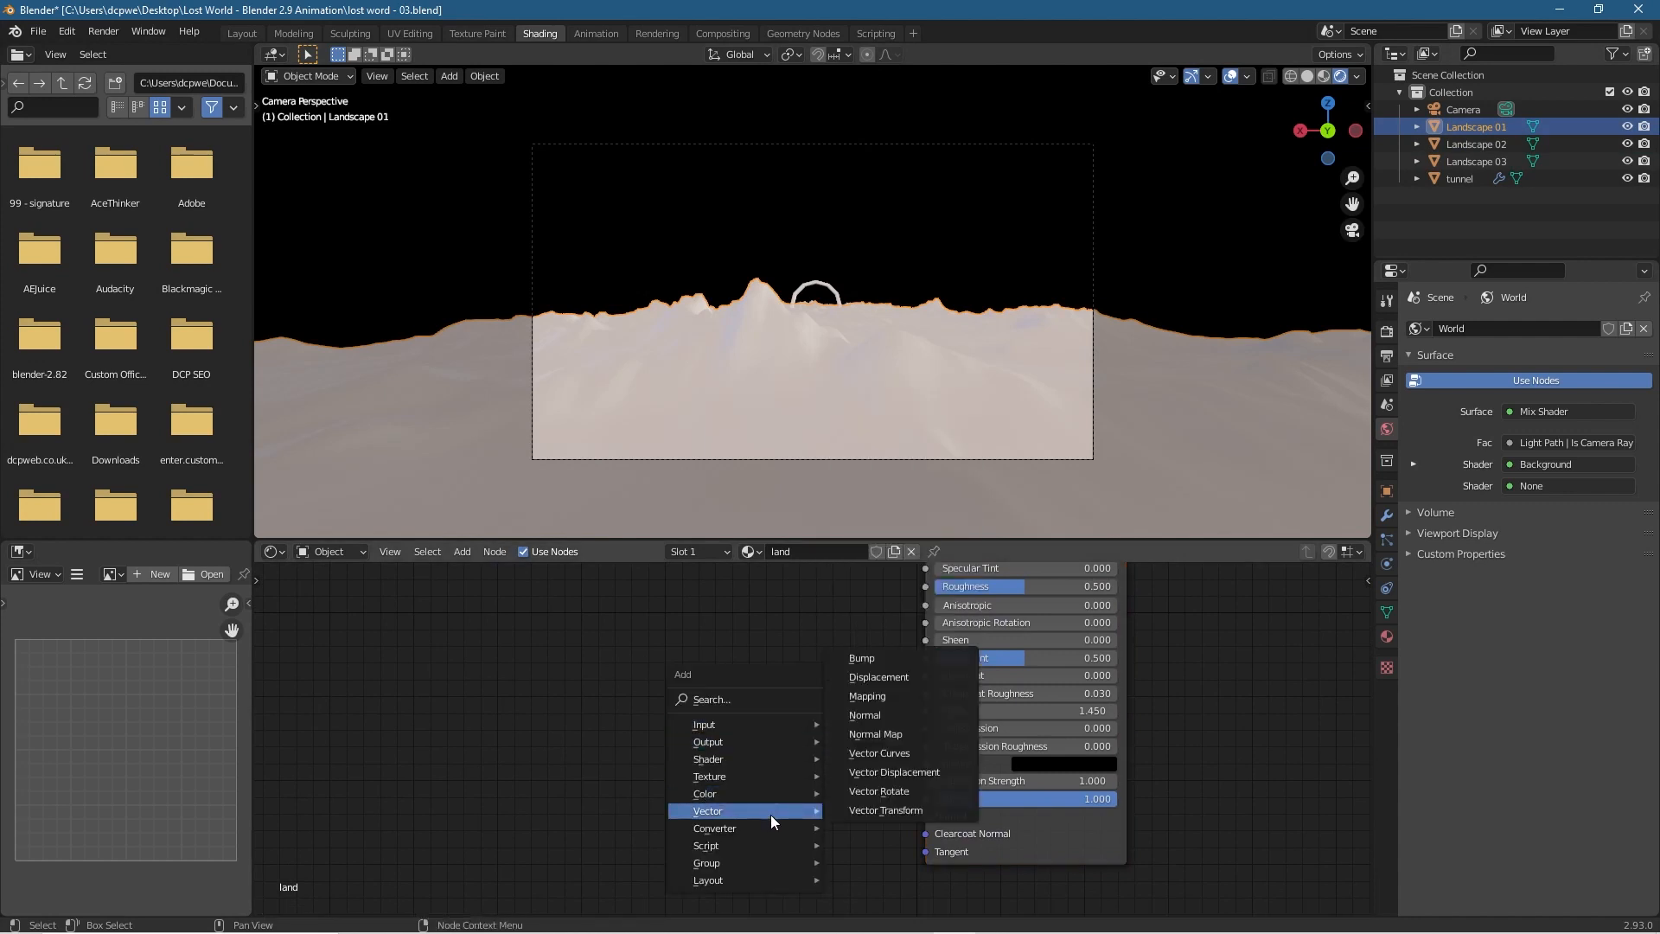
{"action": "left_click", "coordinate": [862, 659]}
{"action": "left_click_drag", "start_coordinate": [821, 693], "coordinate": [926, 817]}
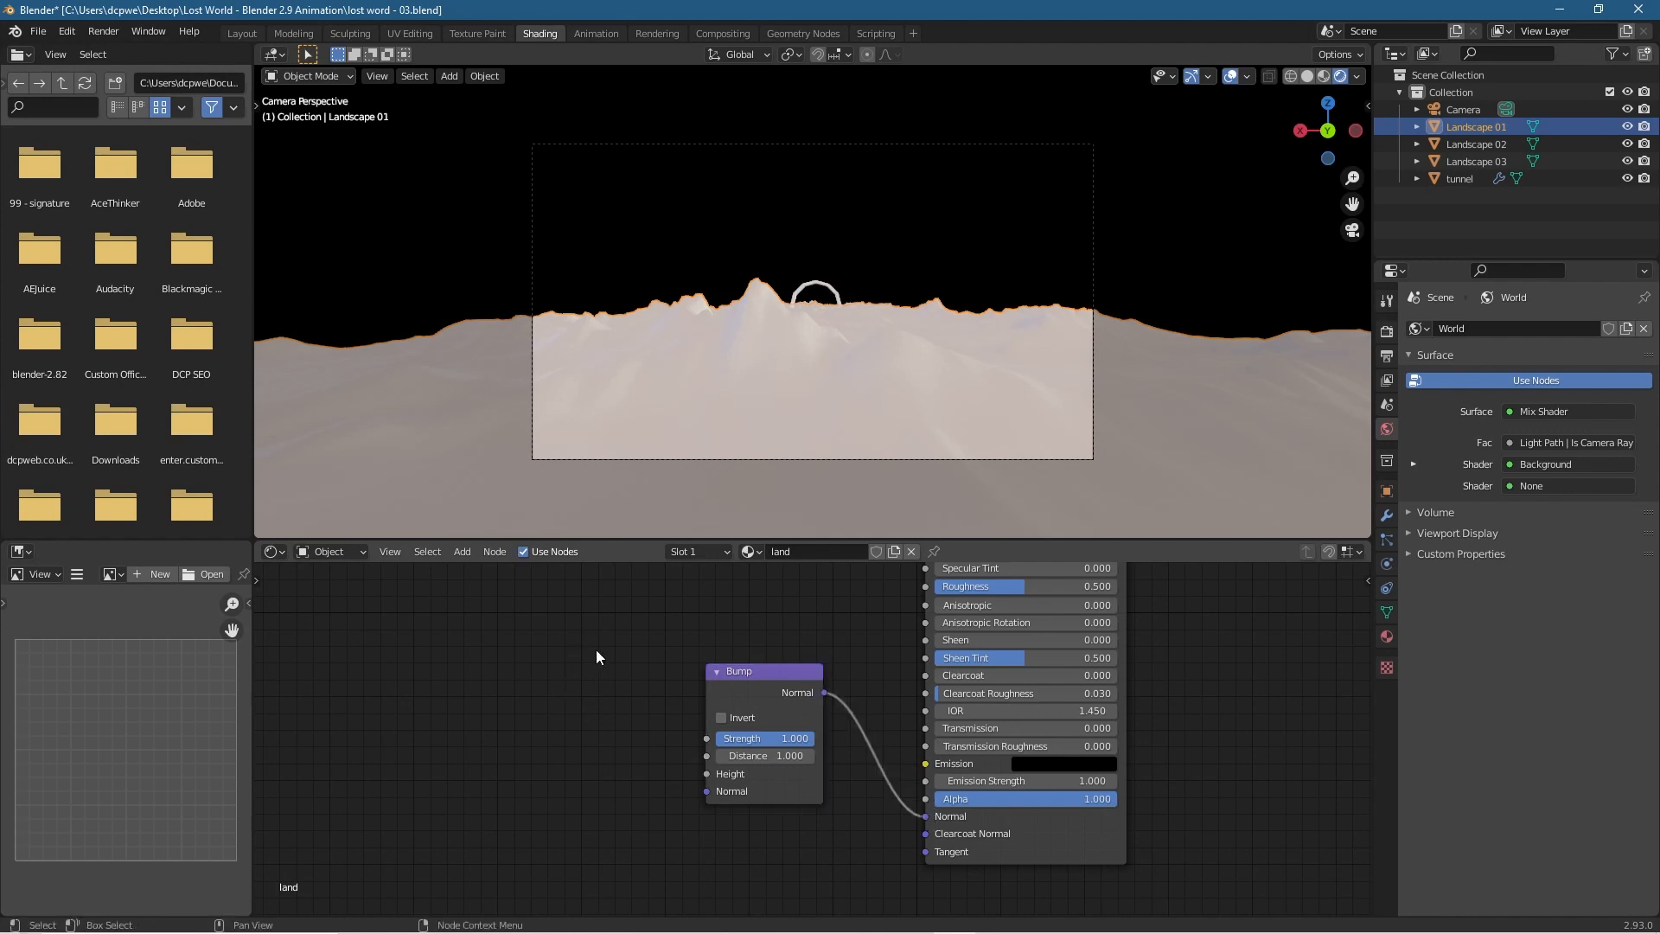
Add a Noise Texture node before the Bump node and connect its Fac output to the Bump's Height input.
{"action": "key", "text": "shift+a"}
{"action": "mouse_move", "coordinate": [589, 616]}
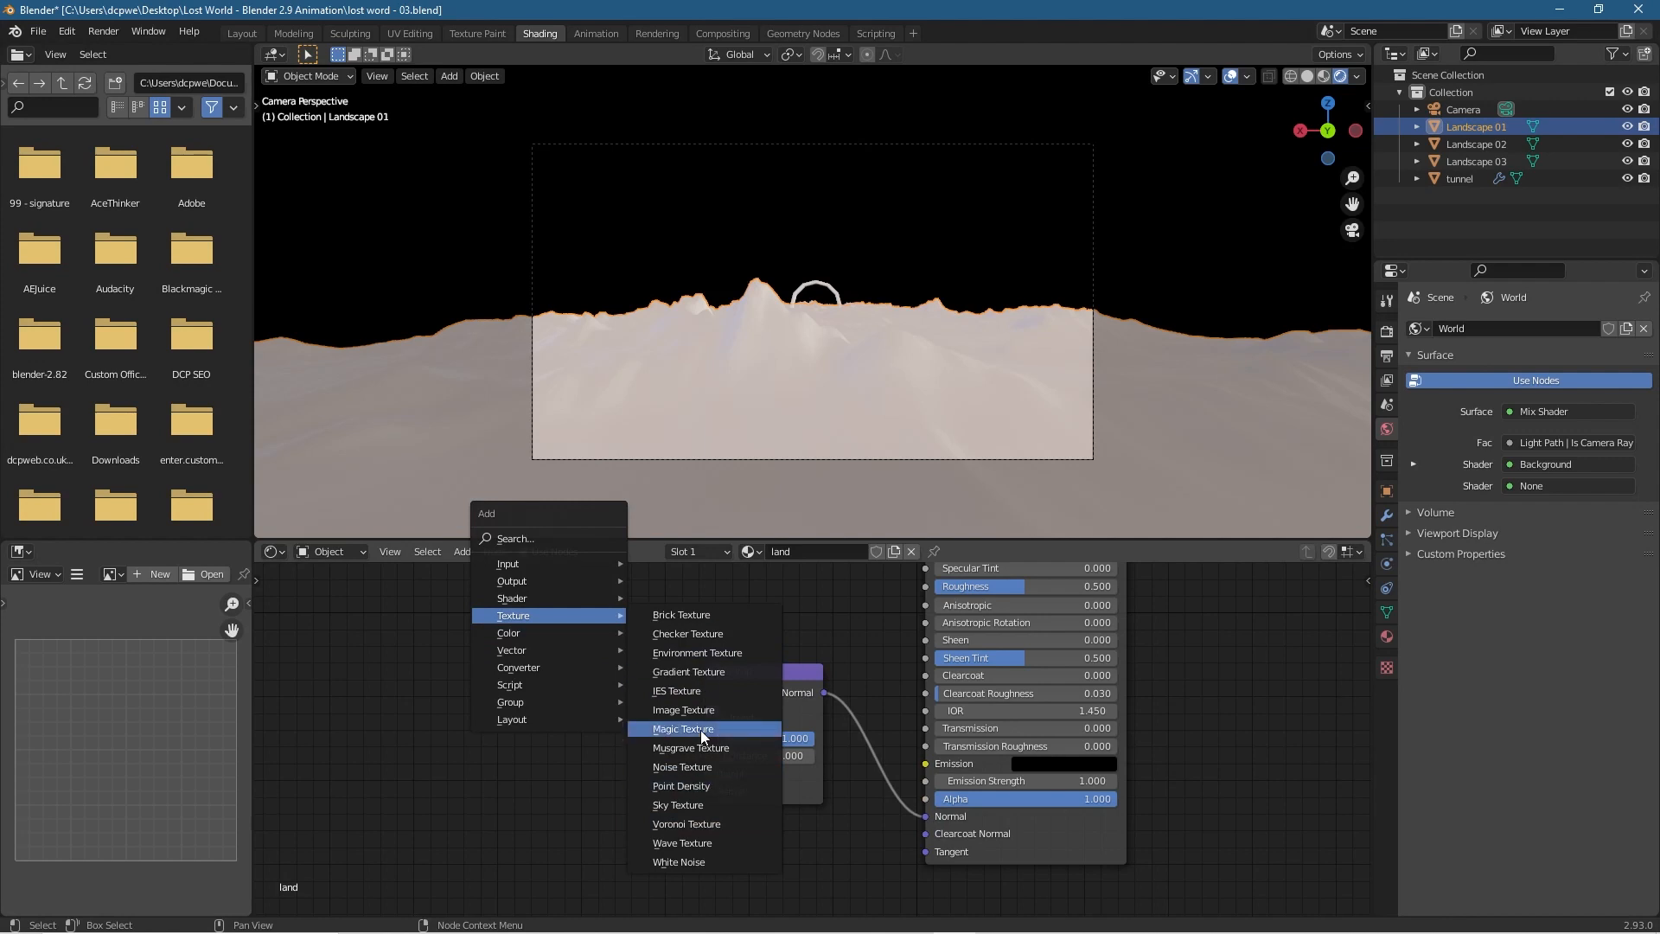
{"action": "left_click", "coordinate": [697, 767]}
{"action": "left_click", "coordinate": [533, 662]}
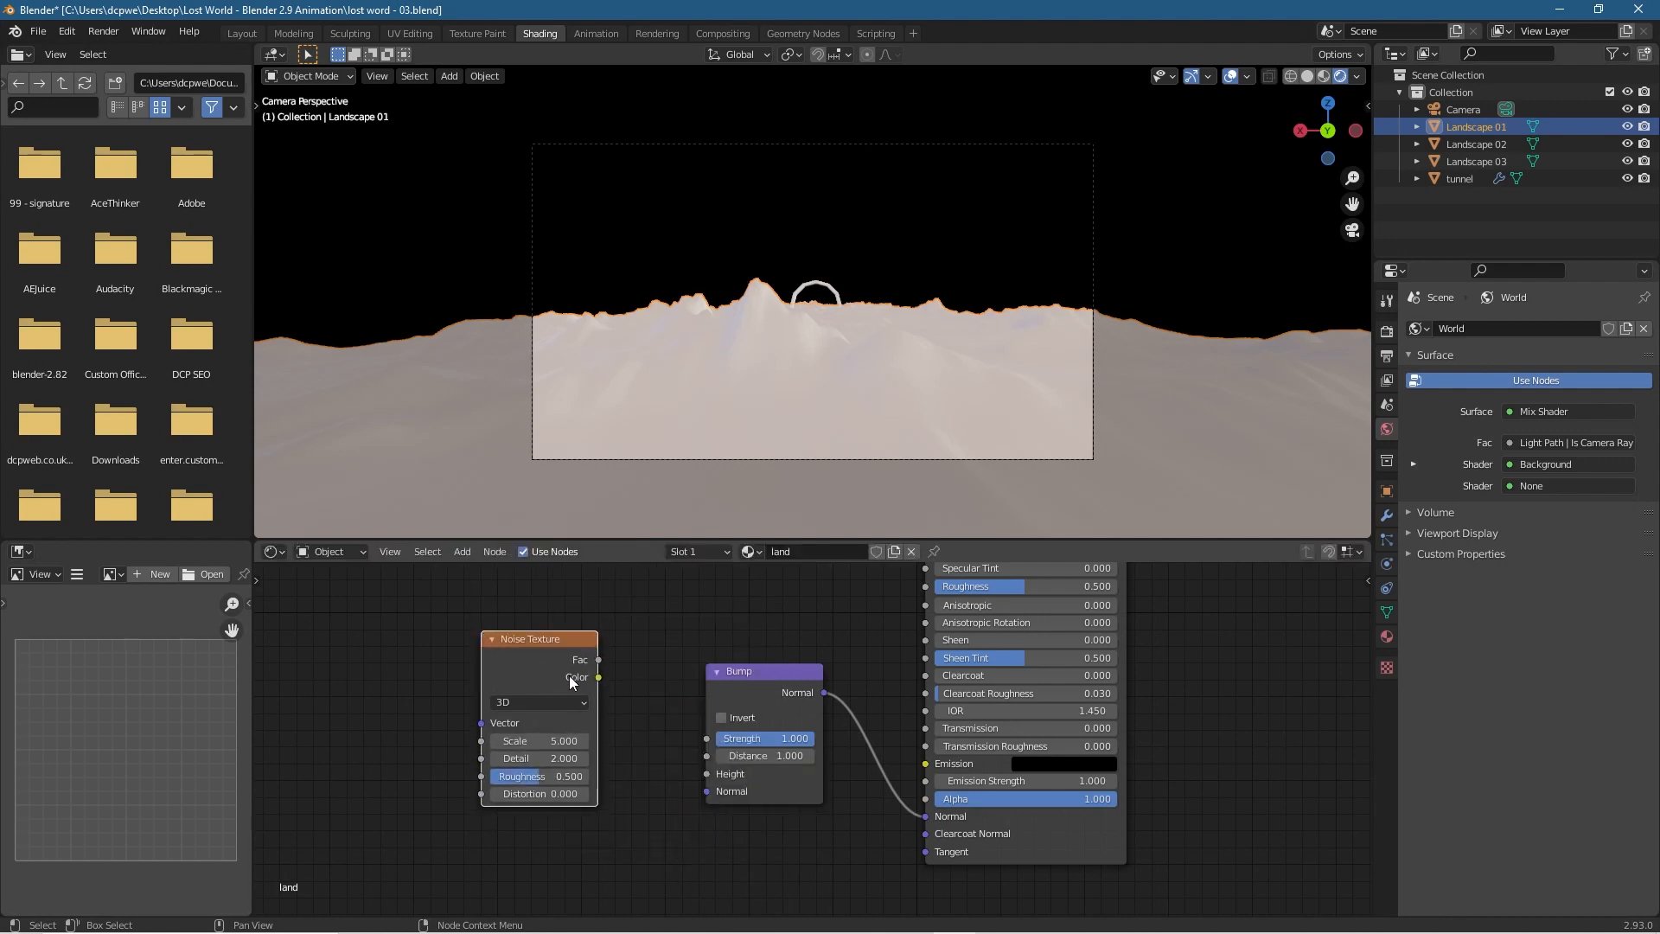
{"action": "left_click_drag", "start_coordinate": [597, 664], "coordinate": [704, 775]}
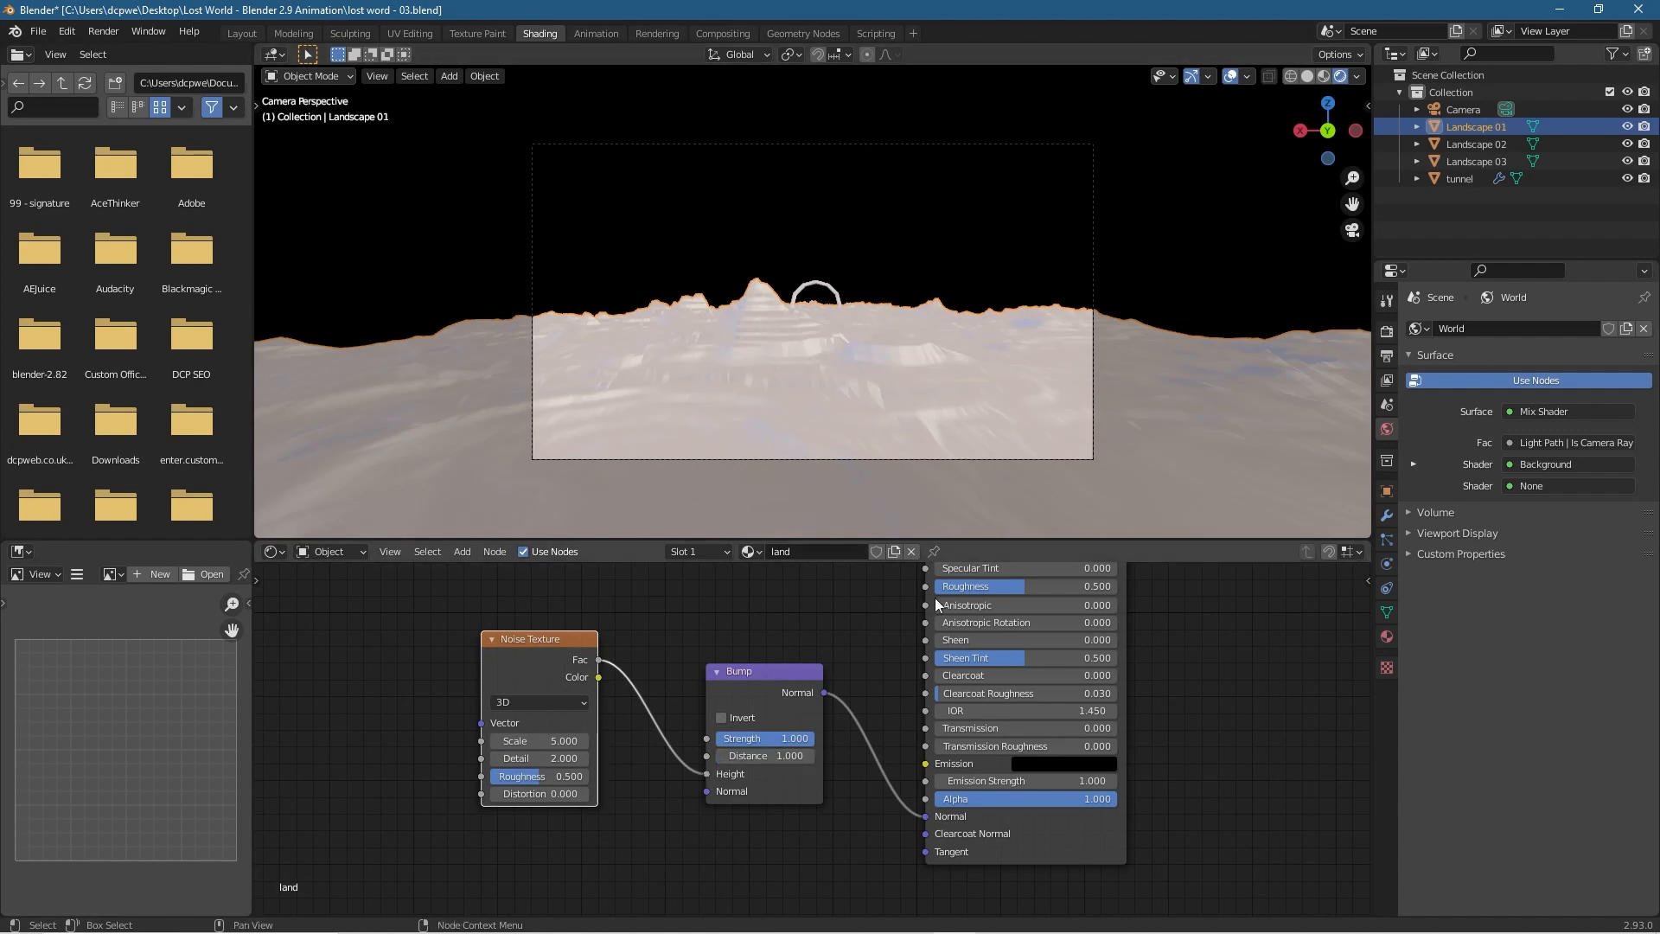
Set the land material's Principled BSDF Metallic to 1.000 and Roughness to 0.127.
{"action": "middle_click_drag", "start_coordinate": [1270, 609], "coordinate": [1269, 713]}
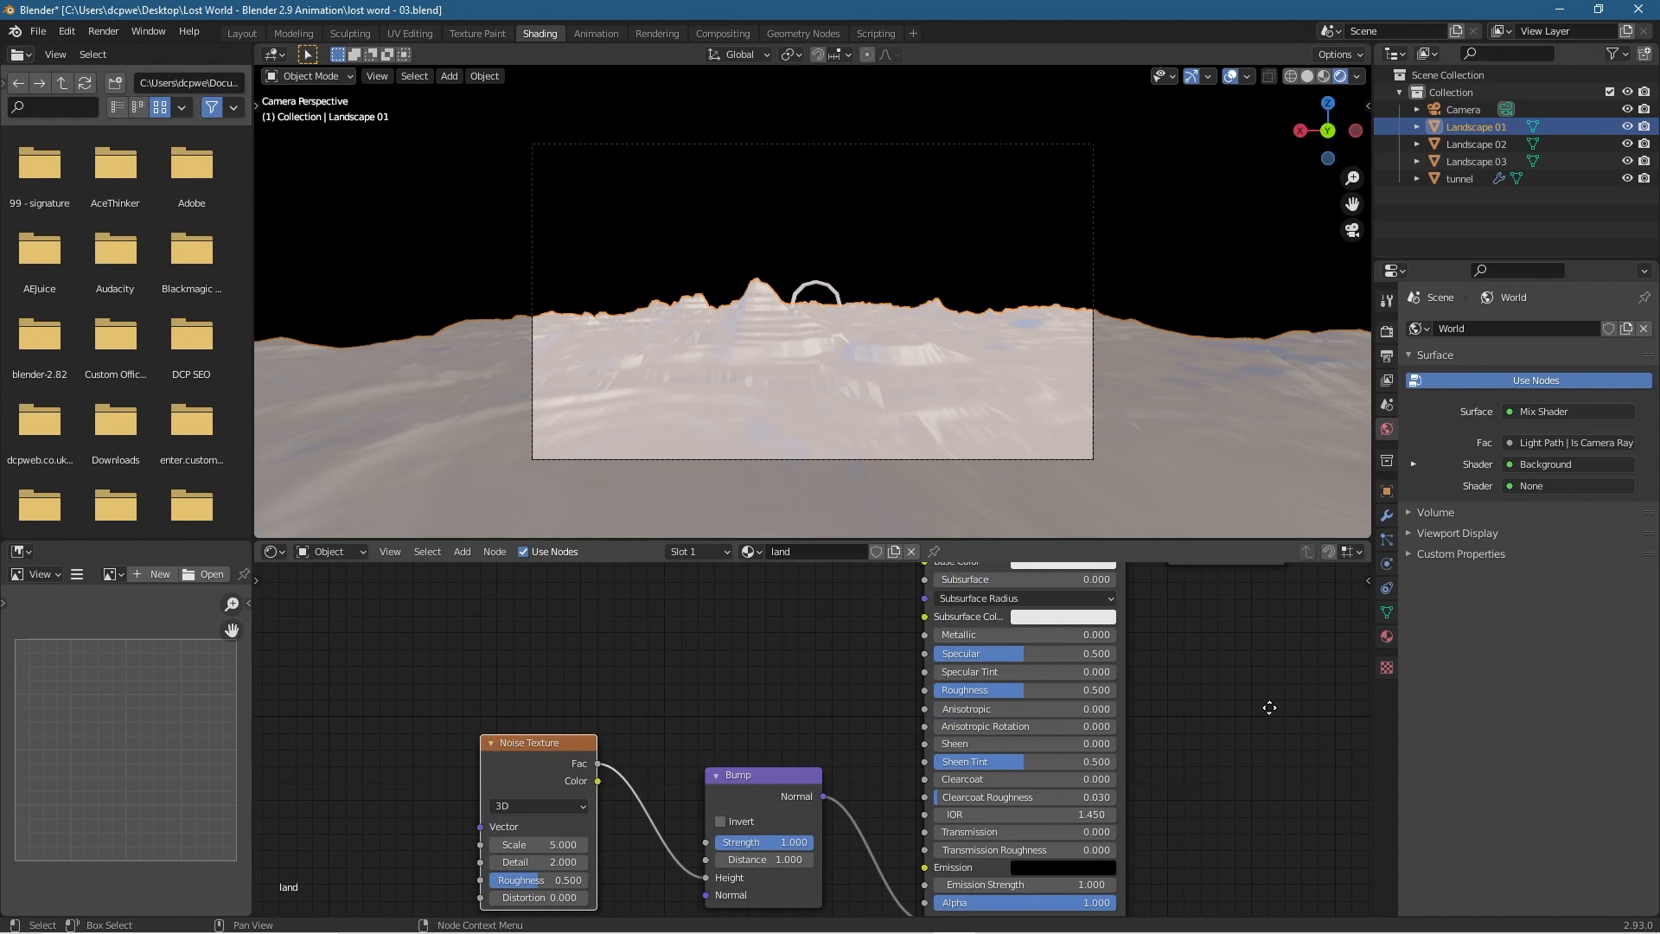
{"action": "left_click_drag", "start_coordinate": [968, 631], "coordinate": [1150, 635]}
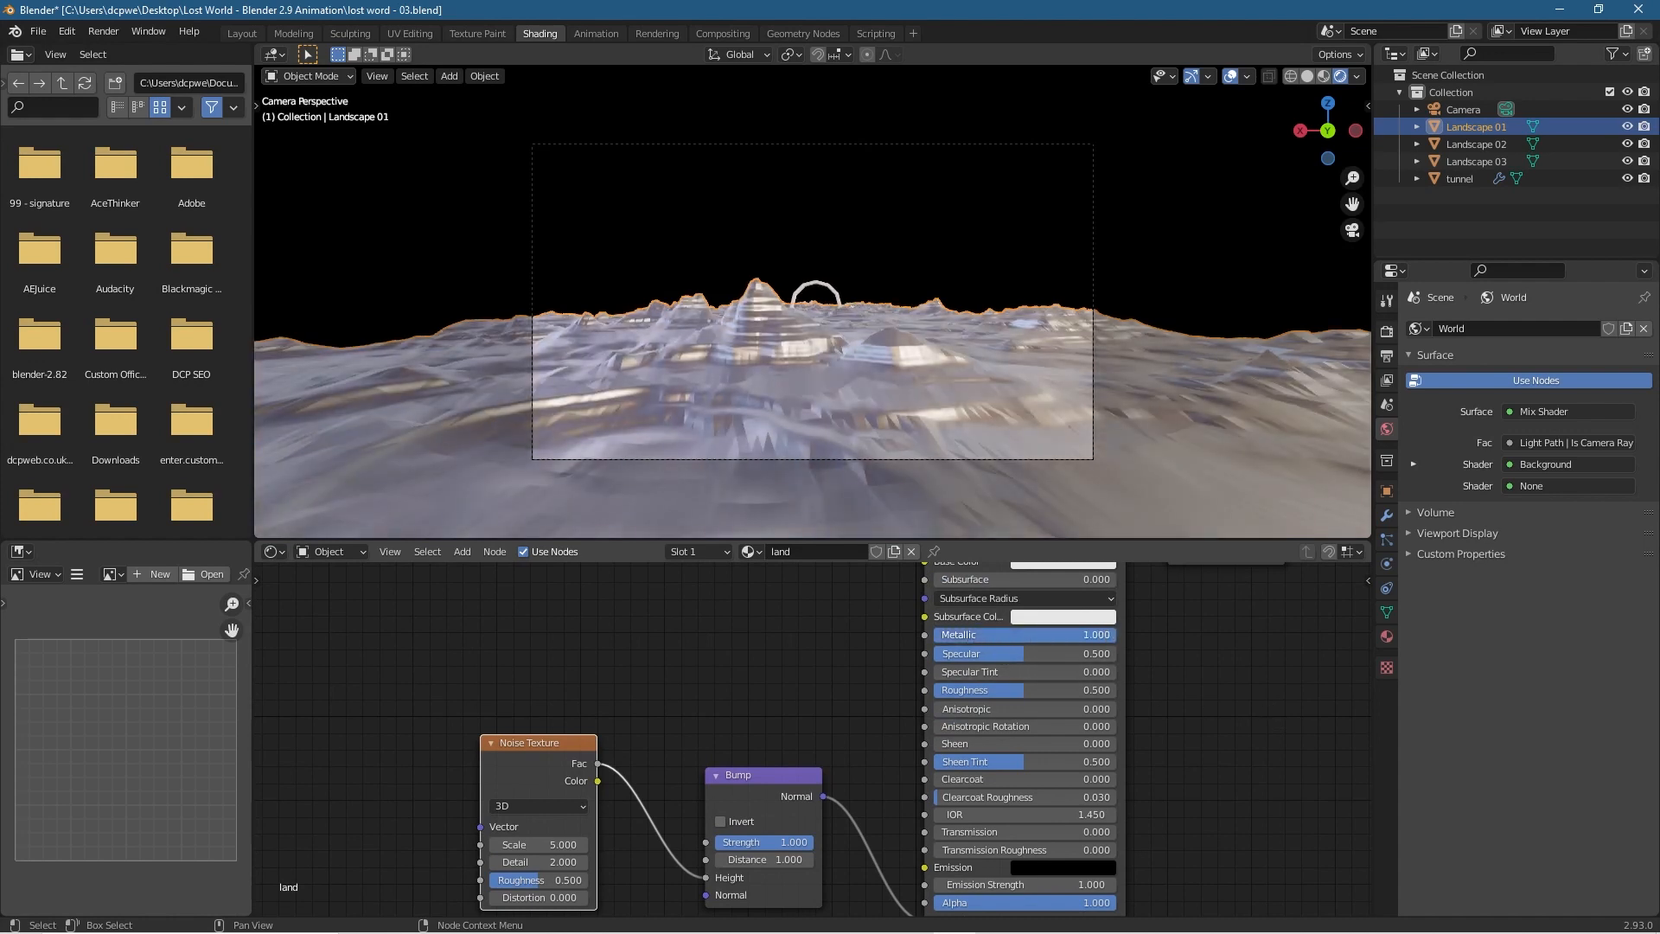
{"action": "mouse_move", "coordinate": [1011, 653]}
{"action": "left_mouse_down"}
{"action": "mouse_move", "coordinate": [990, 653]}
{"action": "mouse_move", "coordinate": [1027, 653]}
{"action": "mouse_move", "coordinate": [1006, 690]}
{"action": "mouse_move", "coordinate": [959, 690]}
{"action": "left_mouse_up"}
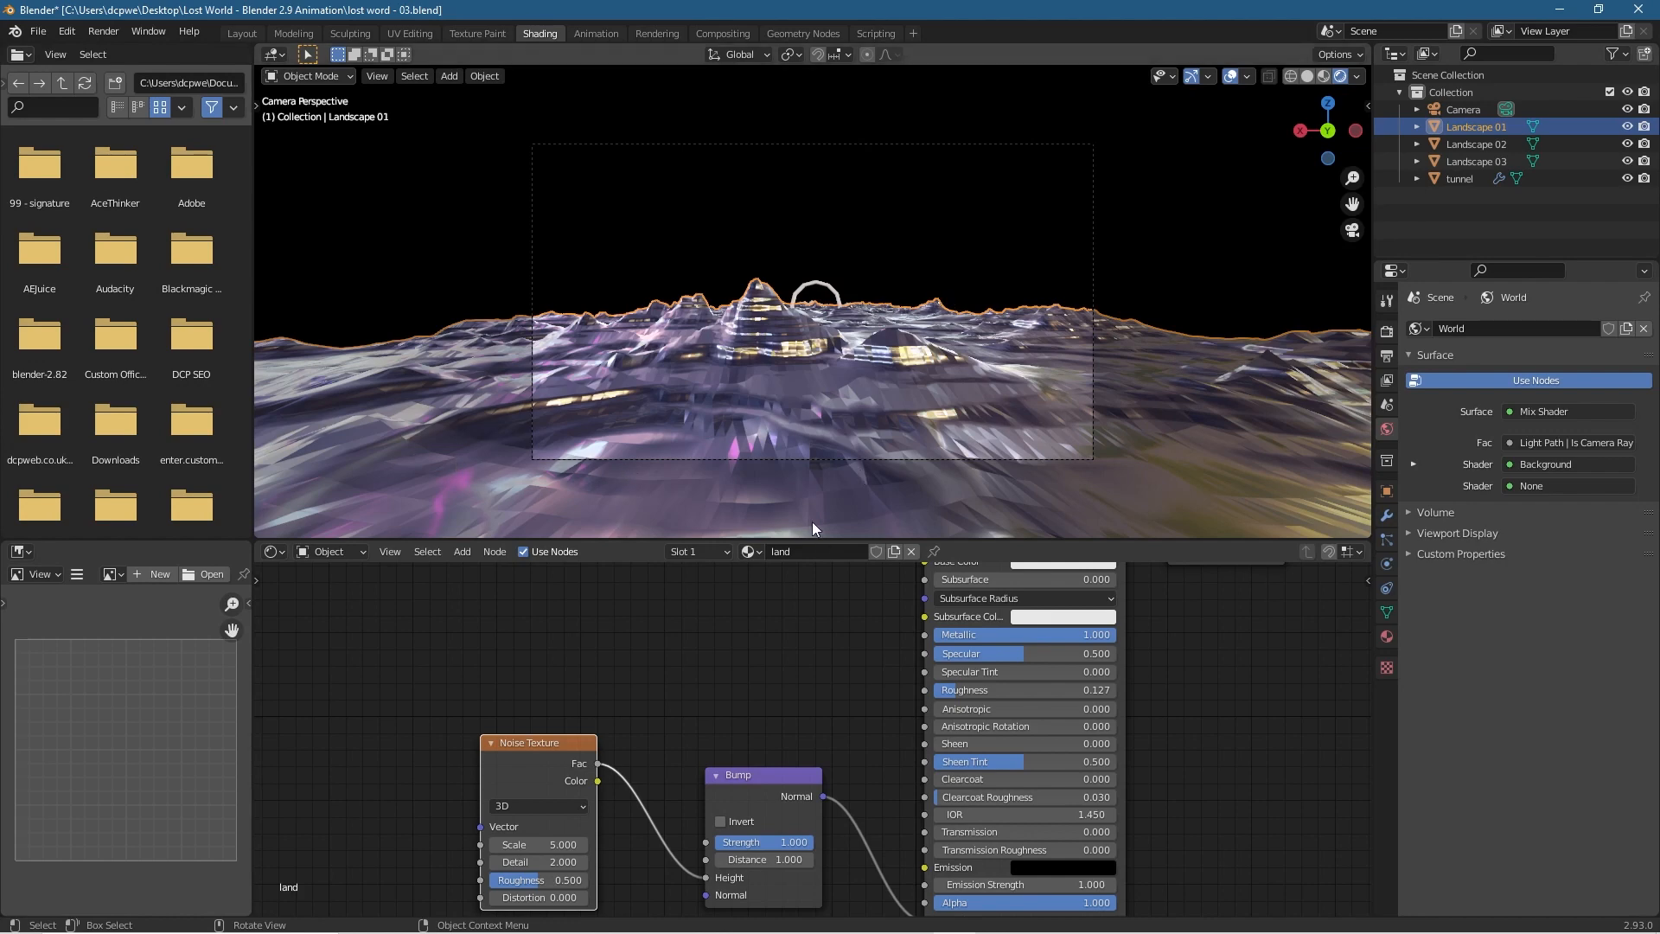
Set the Noise Texture's Scale to 12.200, Detail to 5.900 and Roughness to 0.525.
{"action": "left_click_drag", "start_coordinate": [538, 844], "coordinate": [701, 844]}
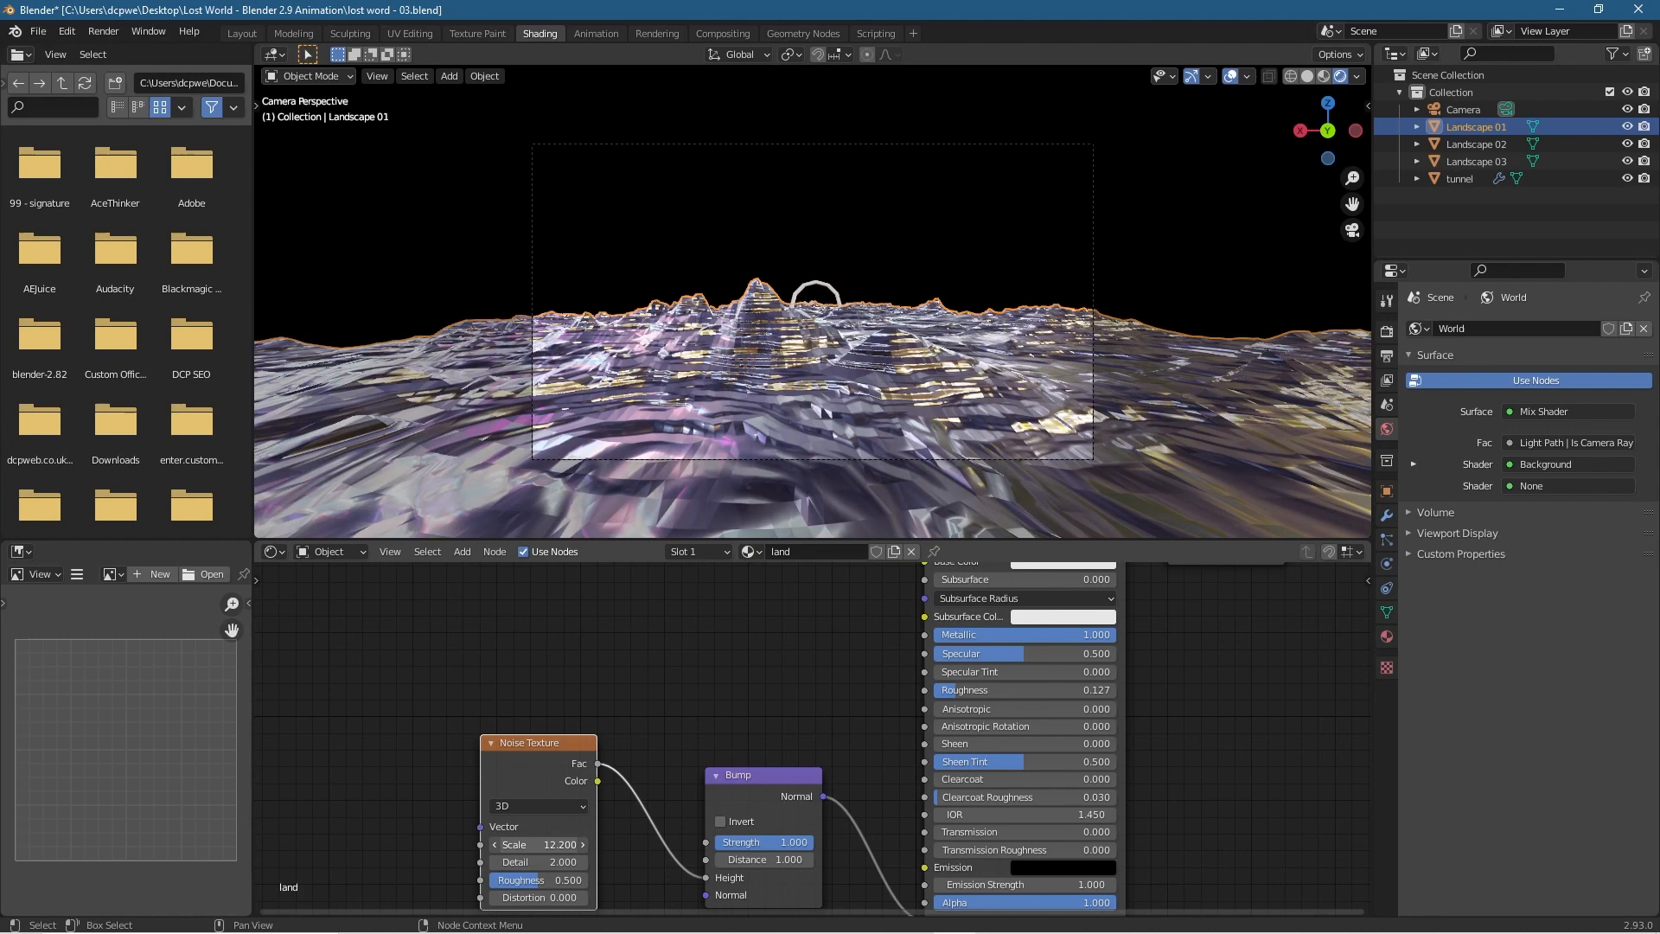
{"action": "mouse_move", "coordinate": [538, 862]}
{"action": "left_mouse_down"}
{"action": "mouse_move", "coordinate": [609, 862]}
{"action": "mouse_move", "coordinate": [590, 887]}
{"action": "mouse_move", "coordinate": [558, 886]}
{"action": "left_mouse_up"}
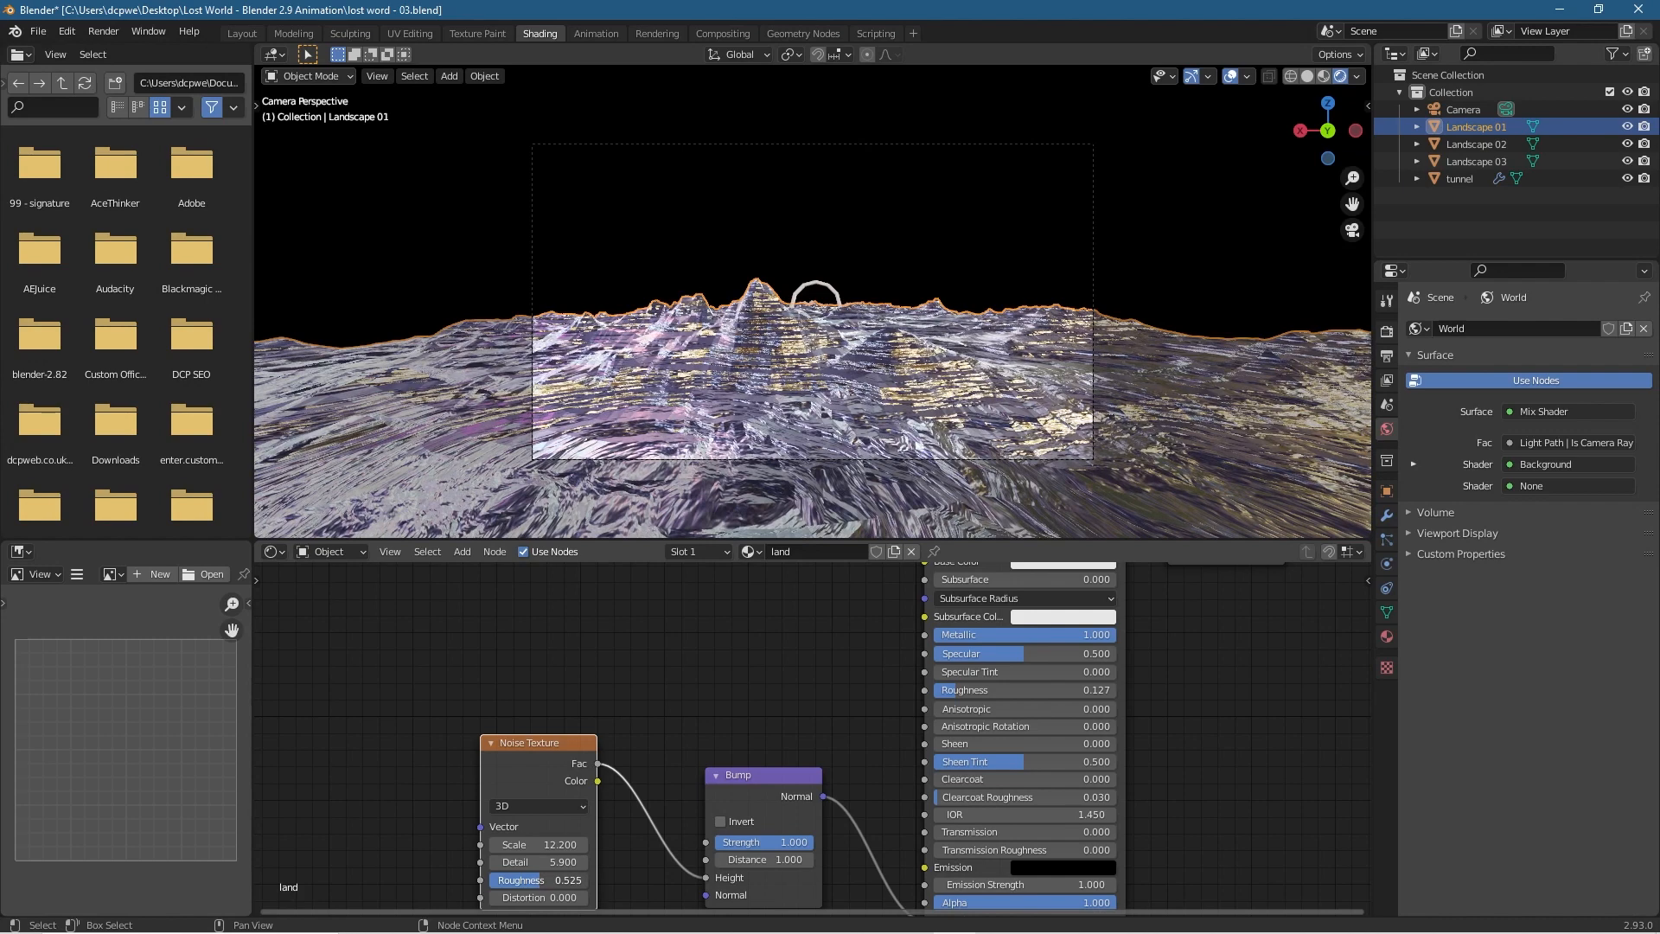
Darken the land material's Base Color to near black and set its Principled BSDF Roughness to 0.105.
{"action": "middle_click_drag", "start_coordinate": [1021, 571], "coordinate": [957, 682]}
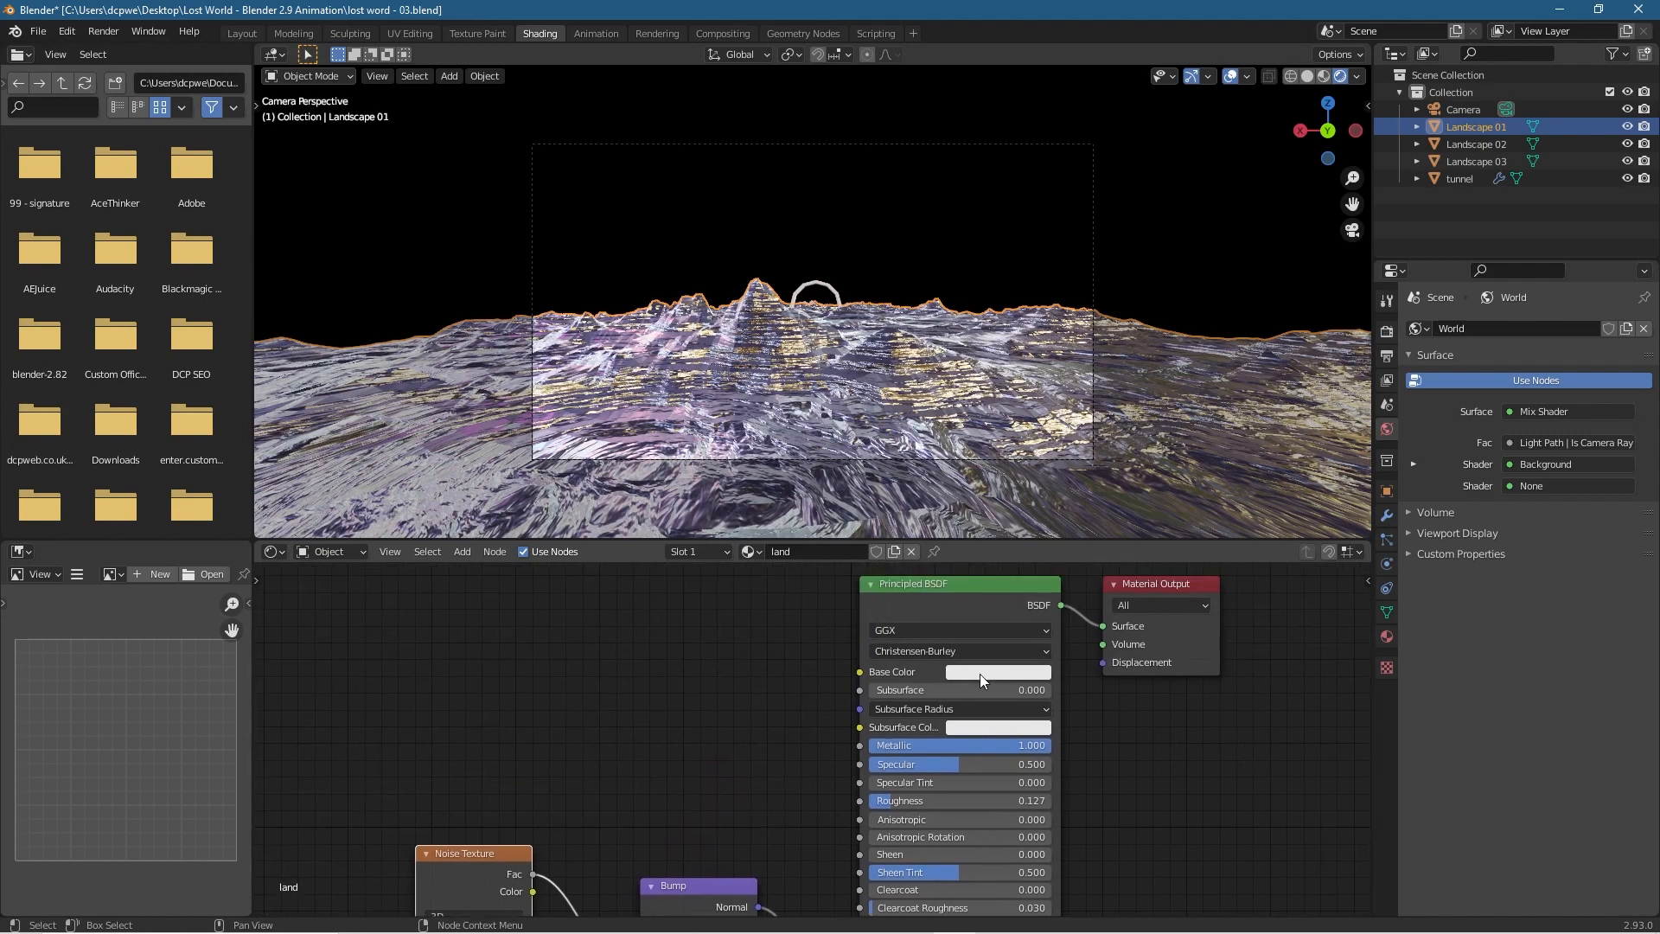
{"action": "left_click", "coordinate": [979, 673]}
{"action": "left_click_drag", "start_coordinate": [1089, 435], "coordinate": [1090, 535]}
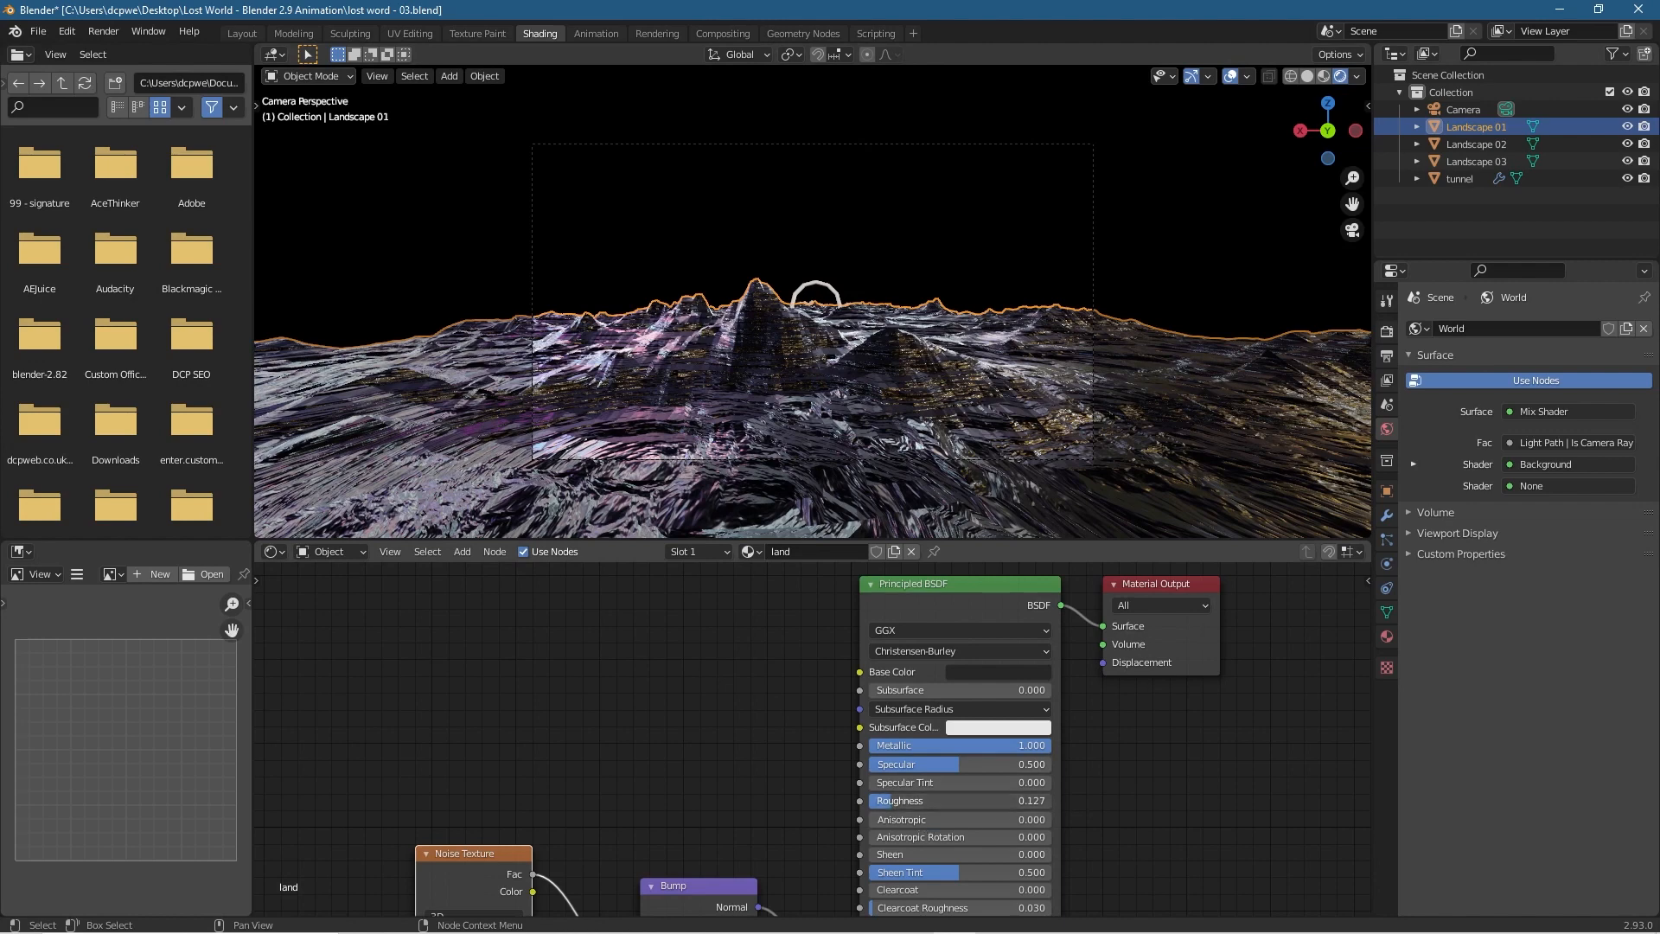
{"action": "left_click_drag", "start_coordinate": [893, 801], "coordinate": [1023, 800]}
{"action": "left_click_drag", "start_coordinate": [999, 800], "coordinate": [889, 801]}
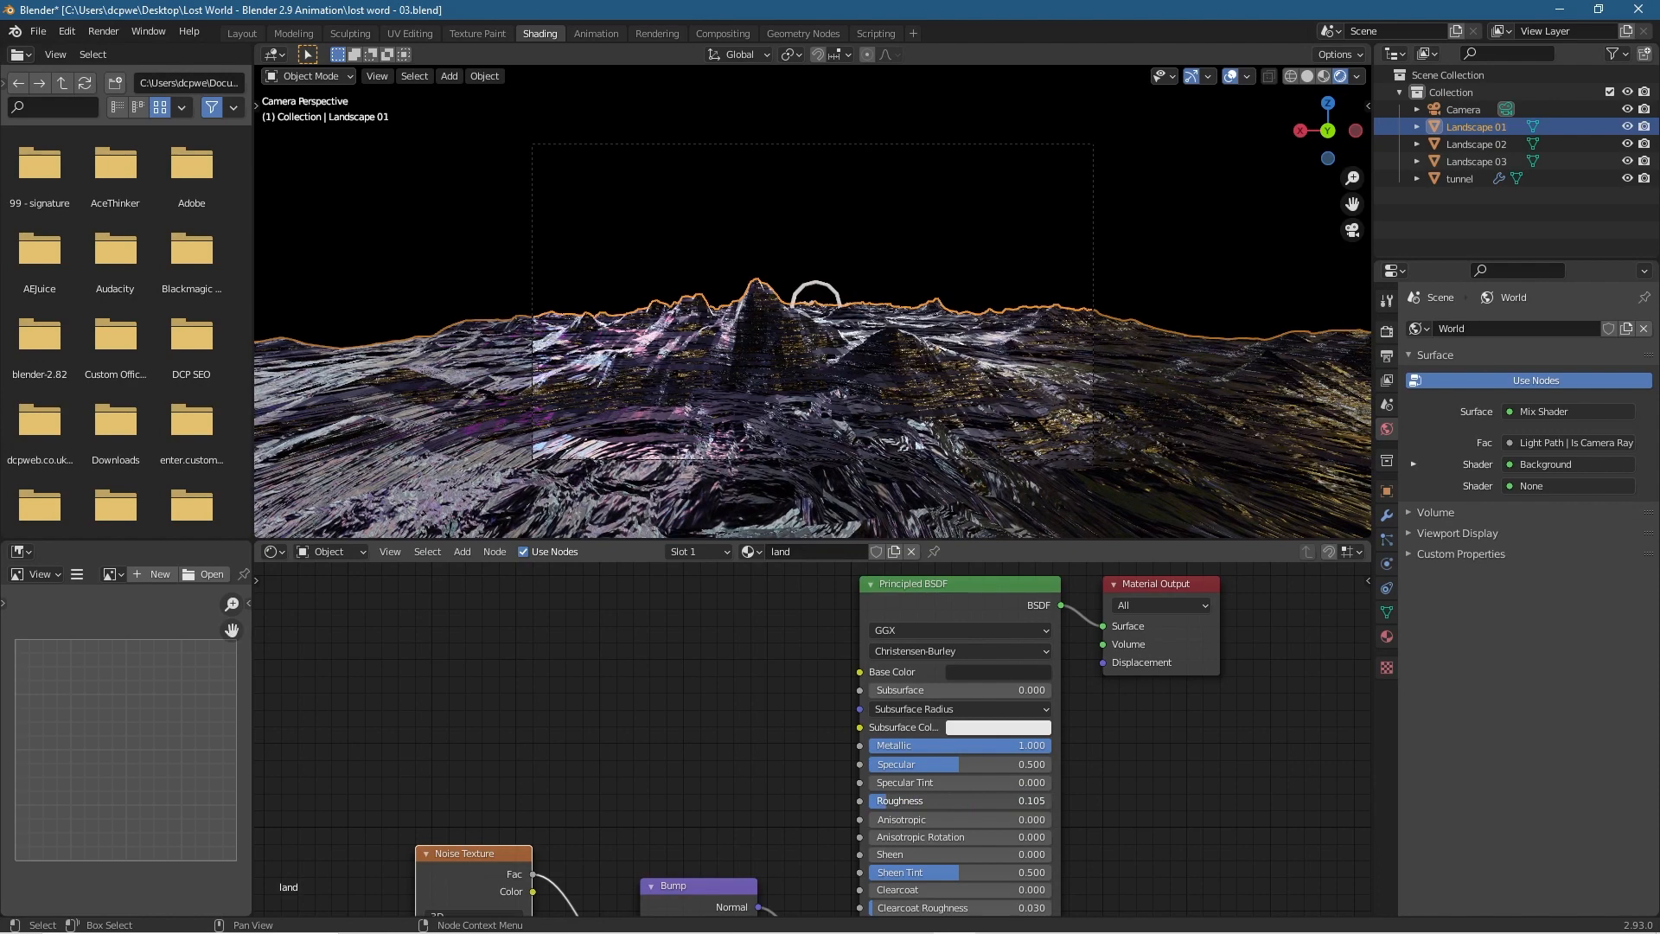
{"action": "scroll", "coordinate": [760, 443], "scroll_direction": "up", "scroll_amount": 2}
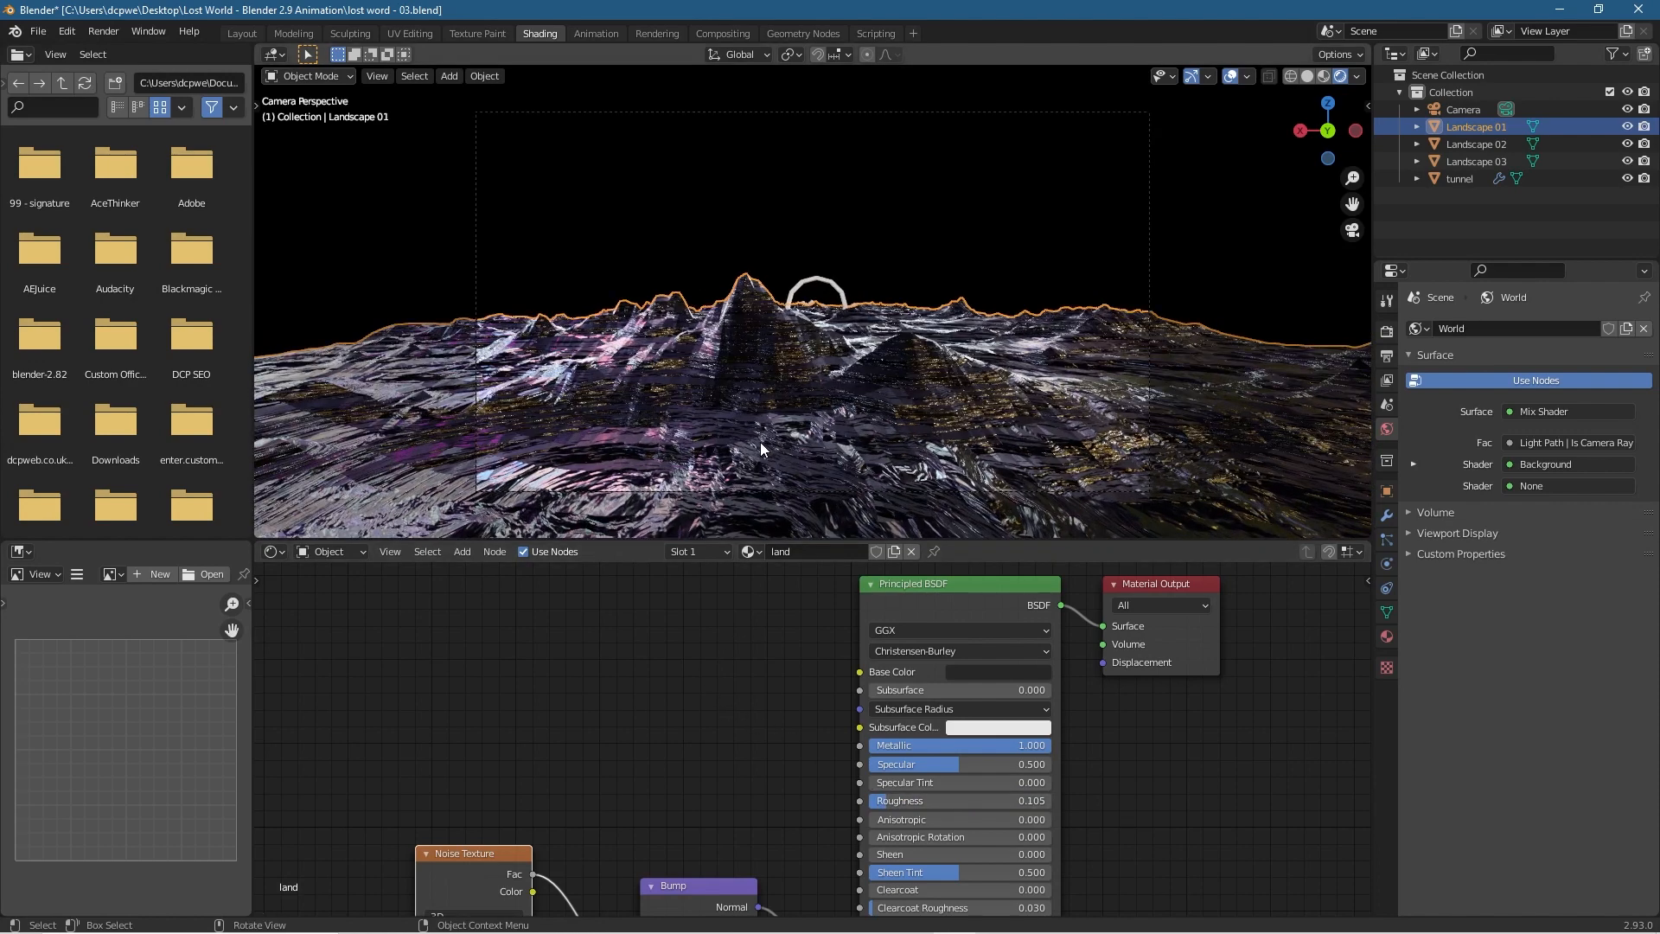
Switch to the Layout workspace, display the camera view with rendered shading, and deselect the landscape.
{"action": "scroll", "coordinate": [761, 443], "scroll_direction": "up", "scroll_amount": 1}
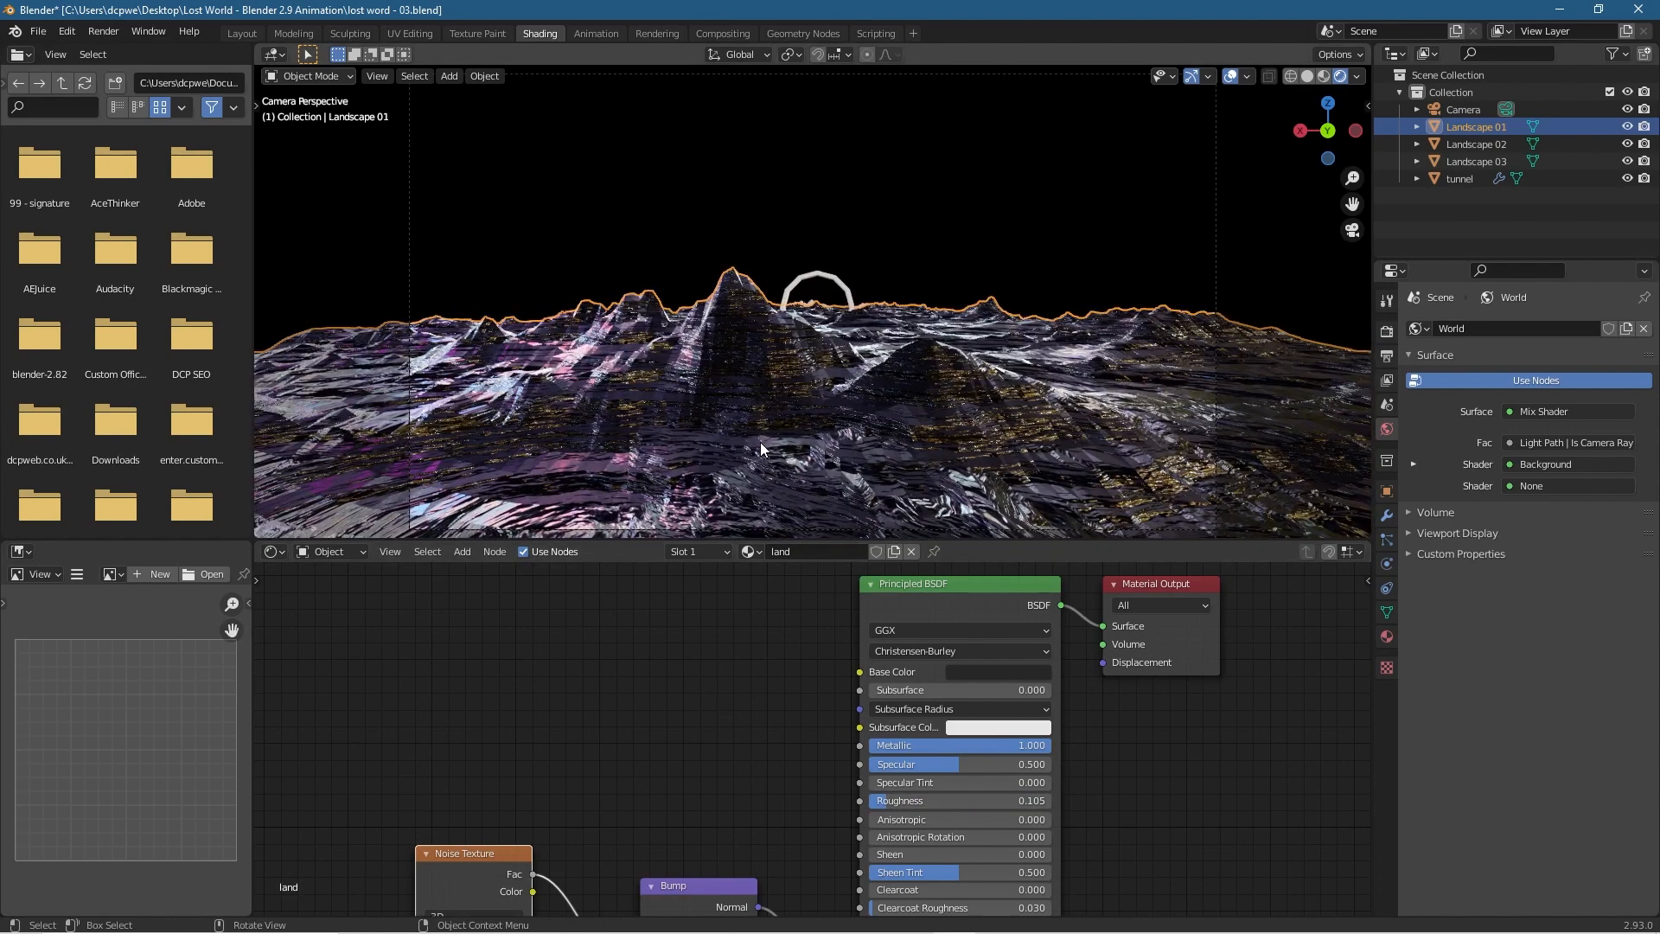
{"action": "scroll", "coordinate": [760, 447], "scroll_direction": "down", "scroll_amount": 1}
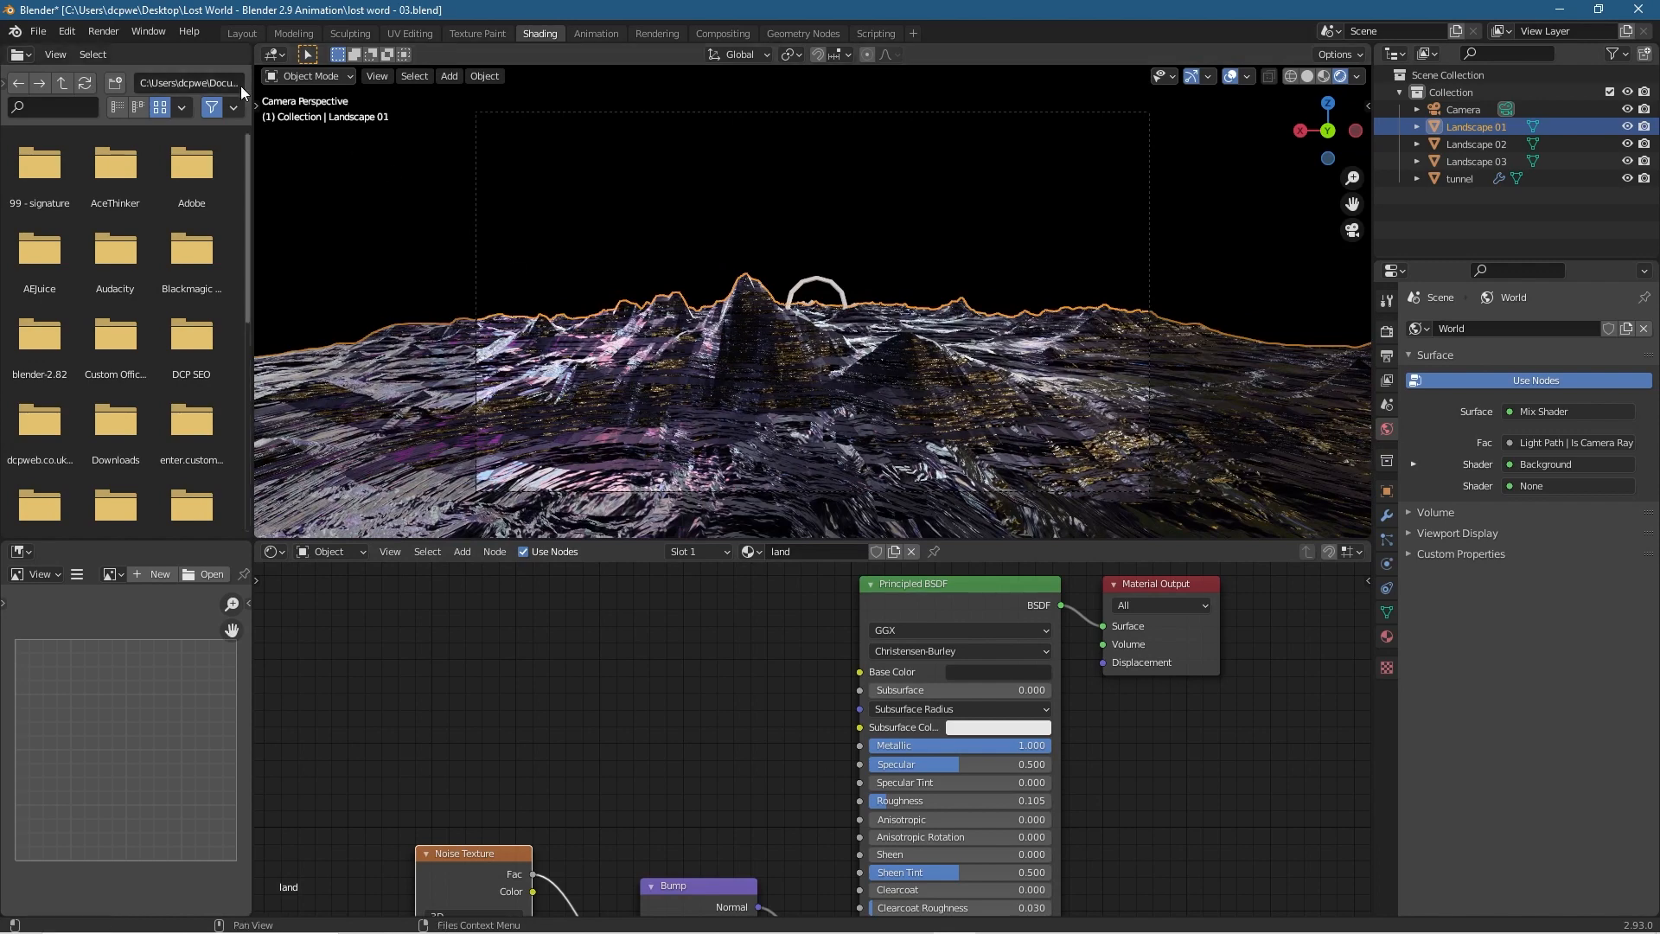
{"action": "left_click", "coordinate": [241, 35]}
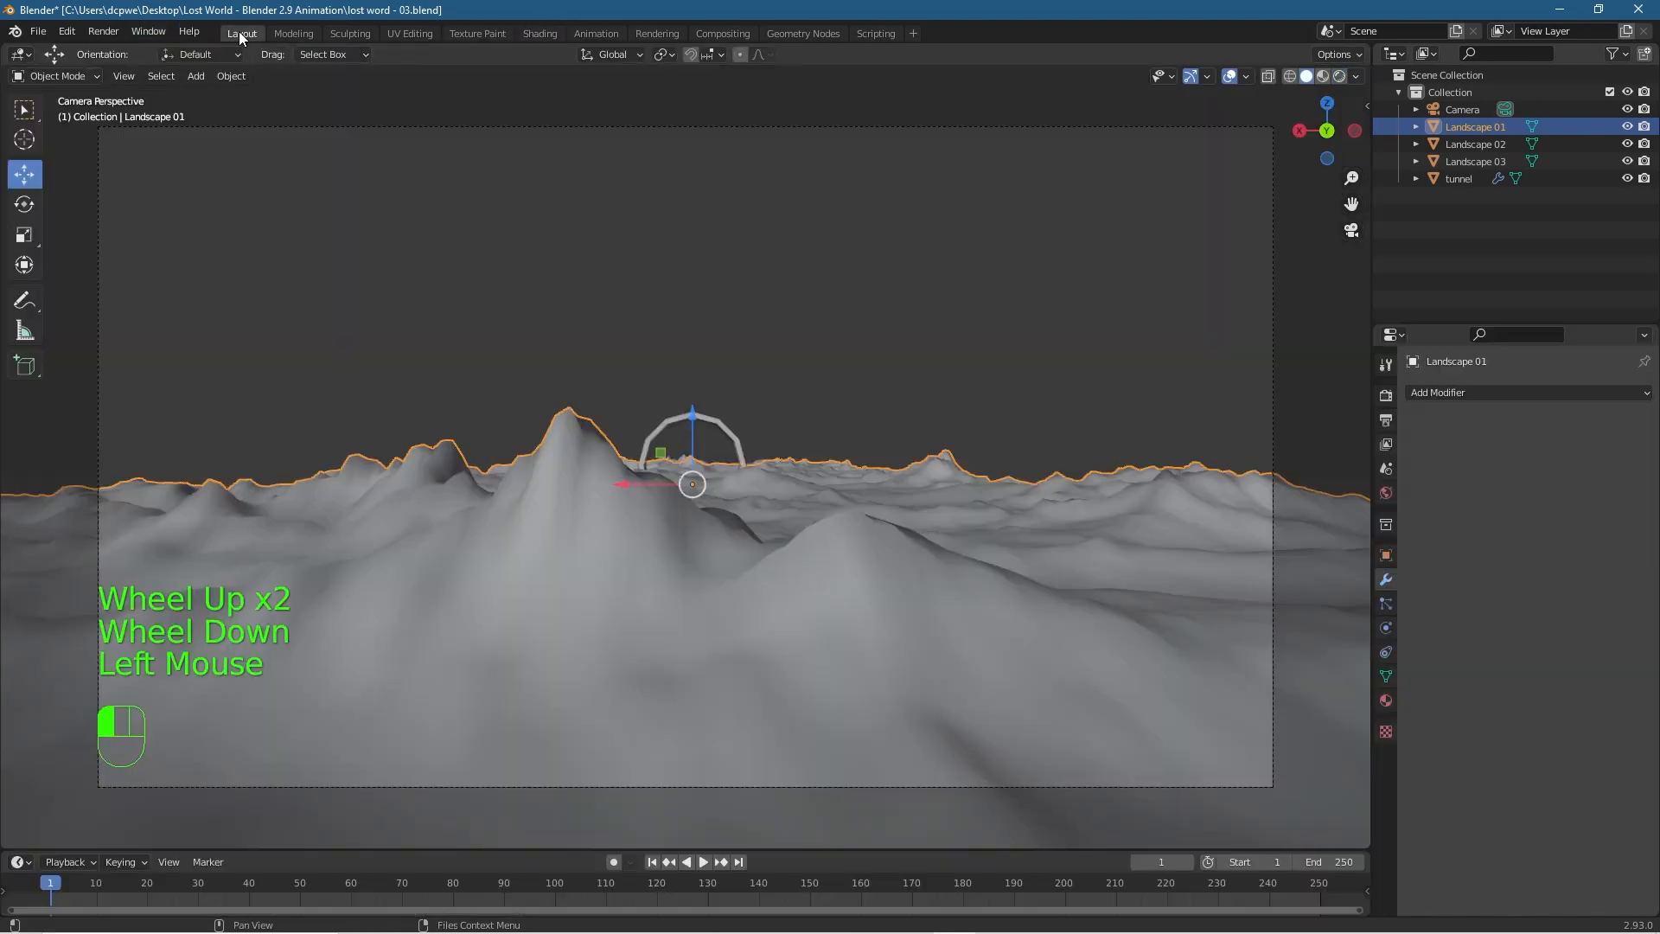
{"action": "left_click", "coordinate": [1339, 76]}
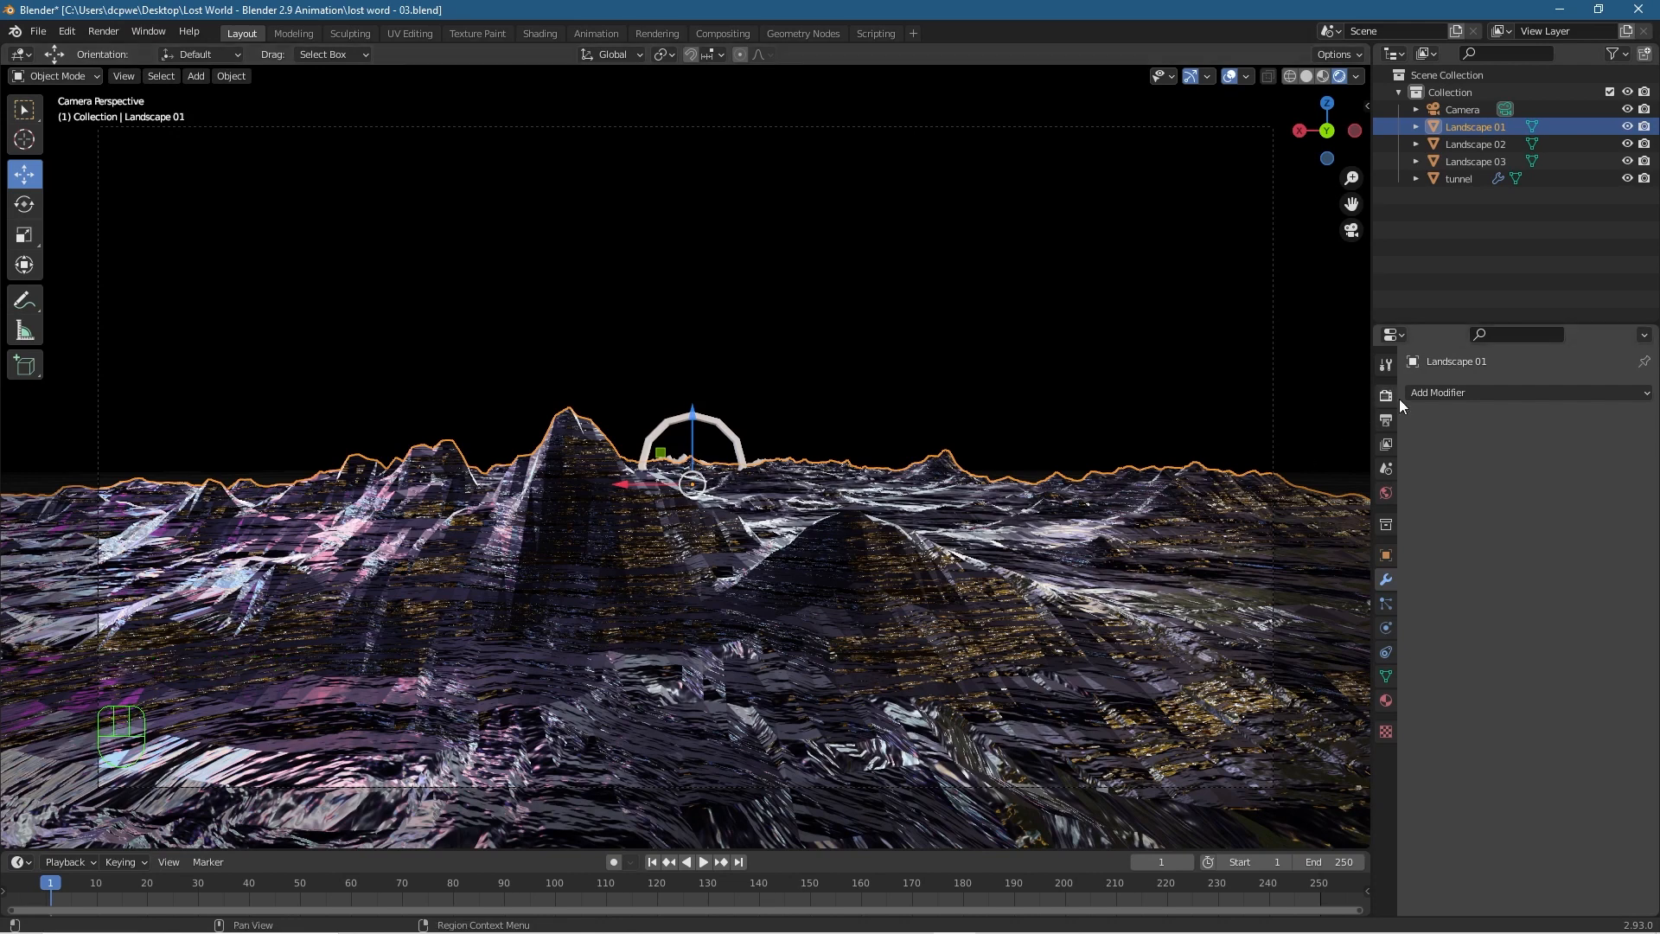
{"action": "left_click", "coordinate": [950, 359]}
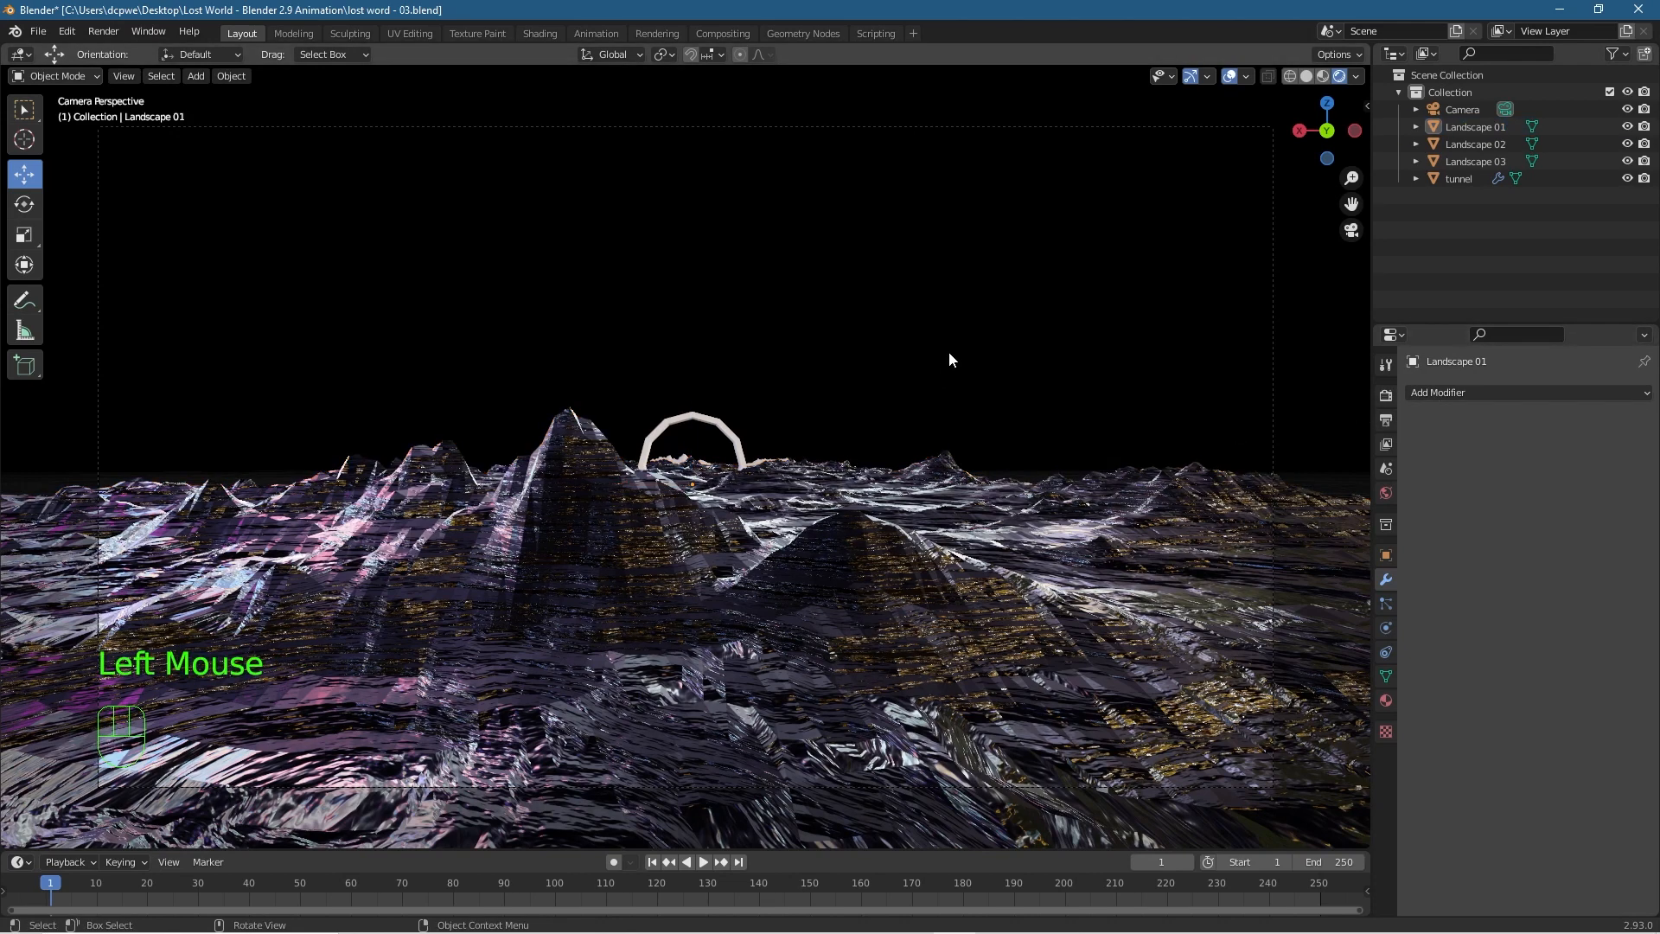
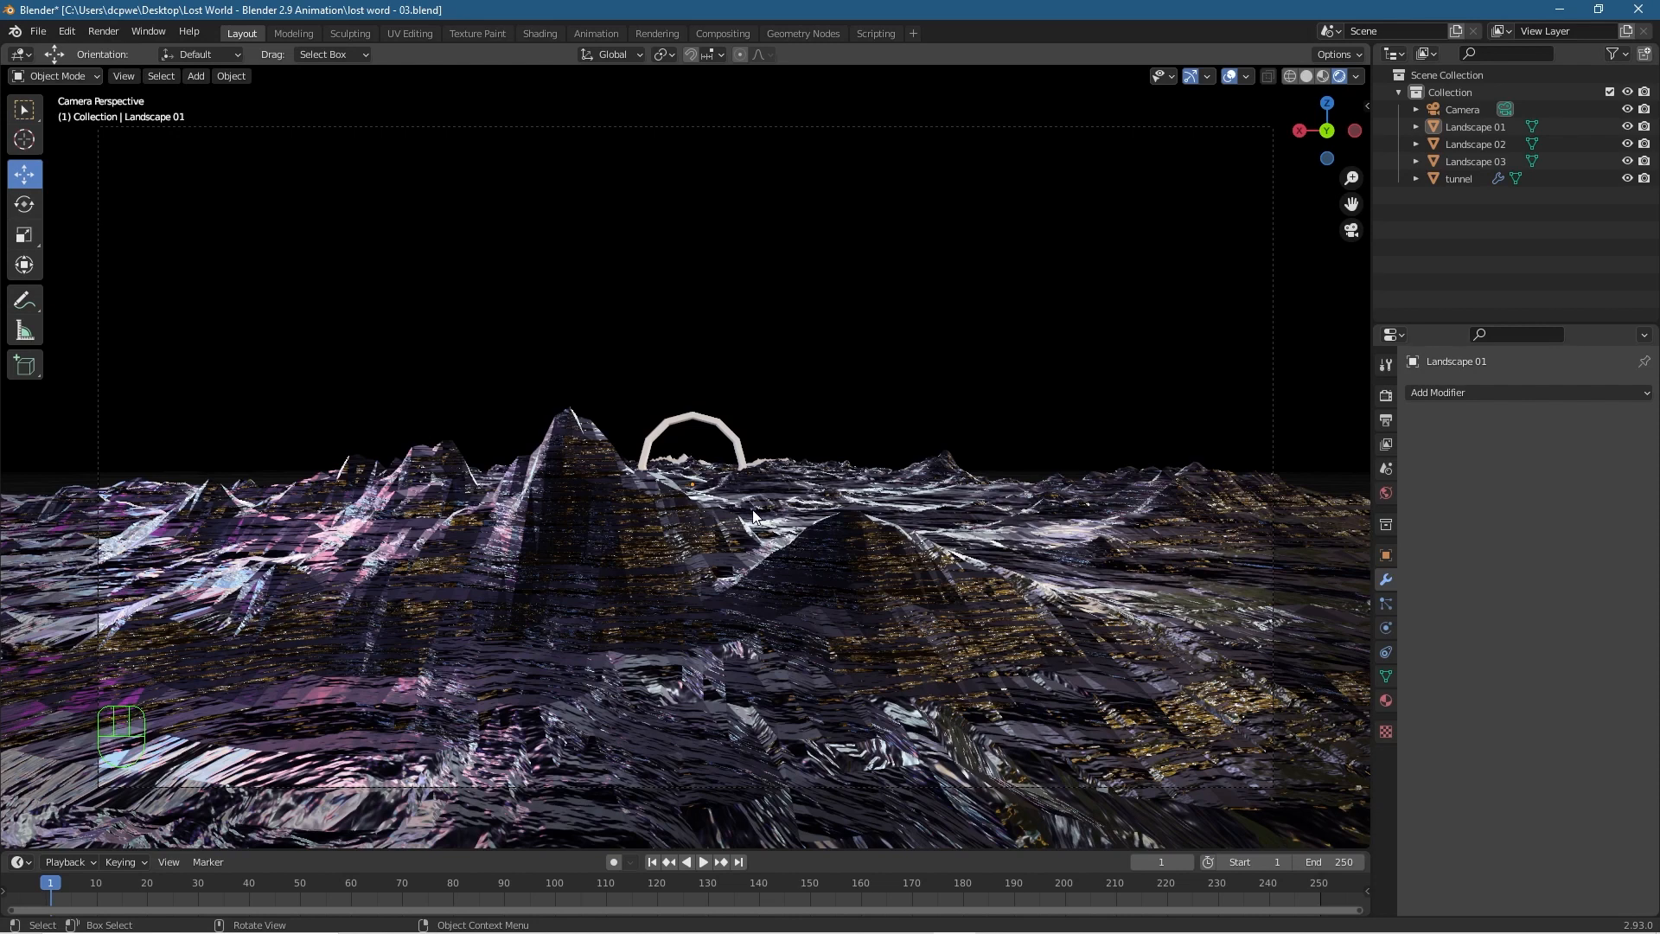
Create a new material on the ring object and name it tunnel.
{"action": "left_click", "coordinate": [714, 425]}
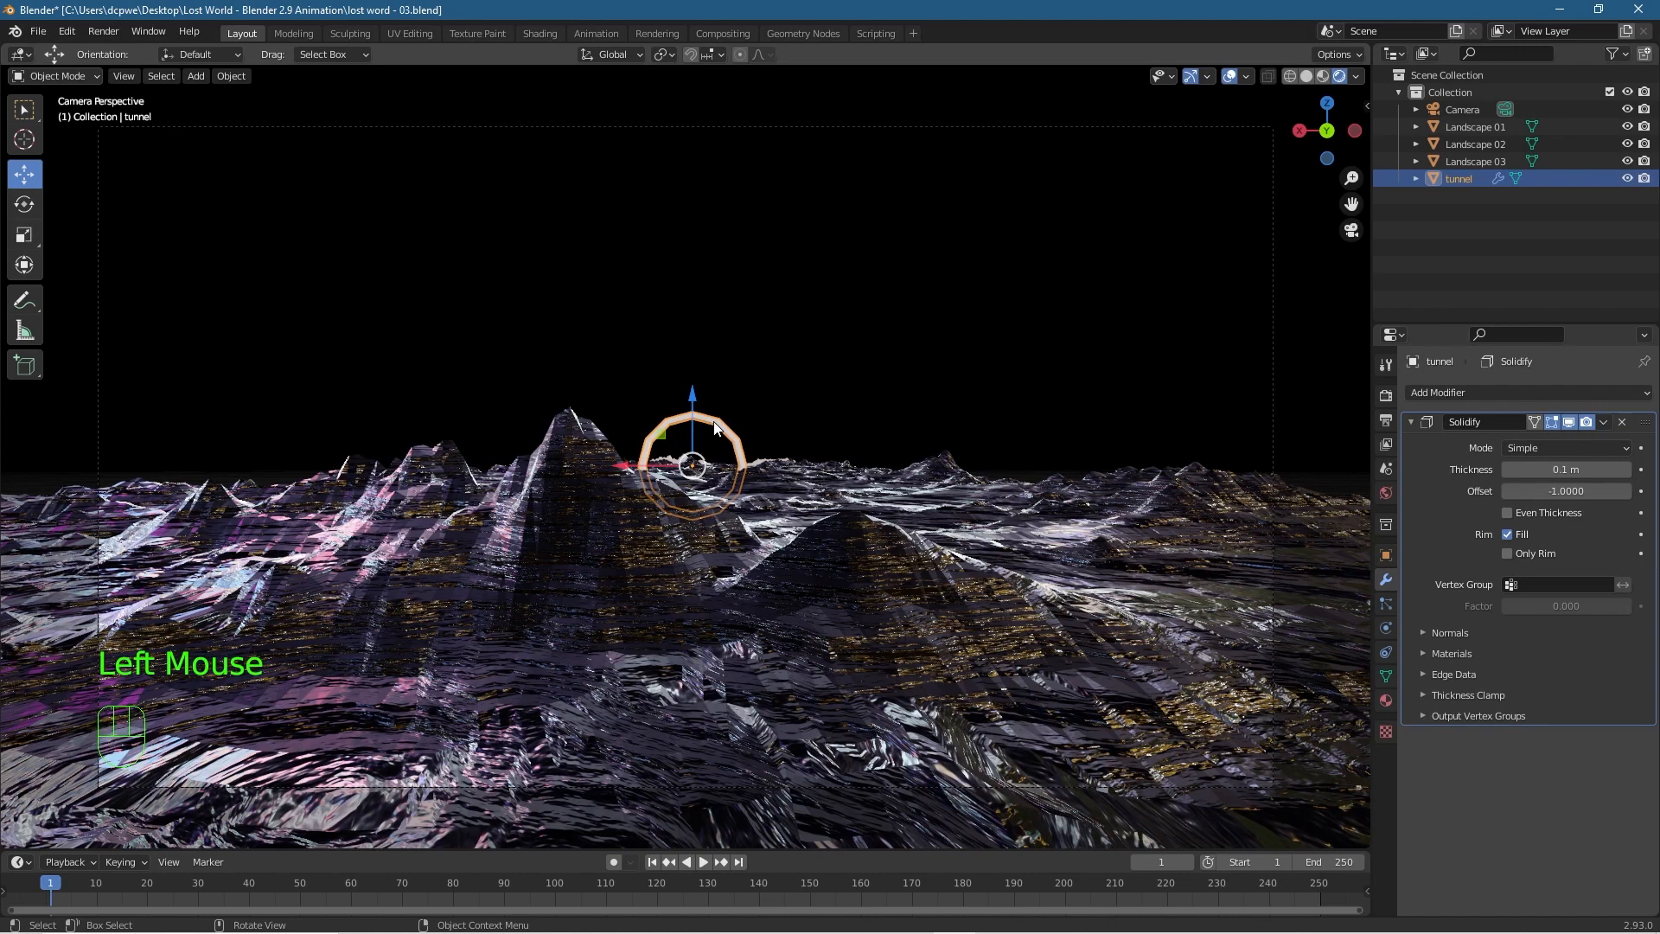
{"action": "left_click", "coordinate": [1392, 695]}
{"action": "left_click", "coordinate": [1521, 465]}
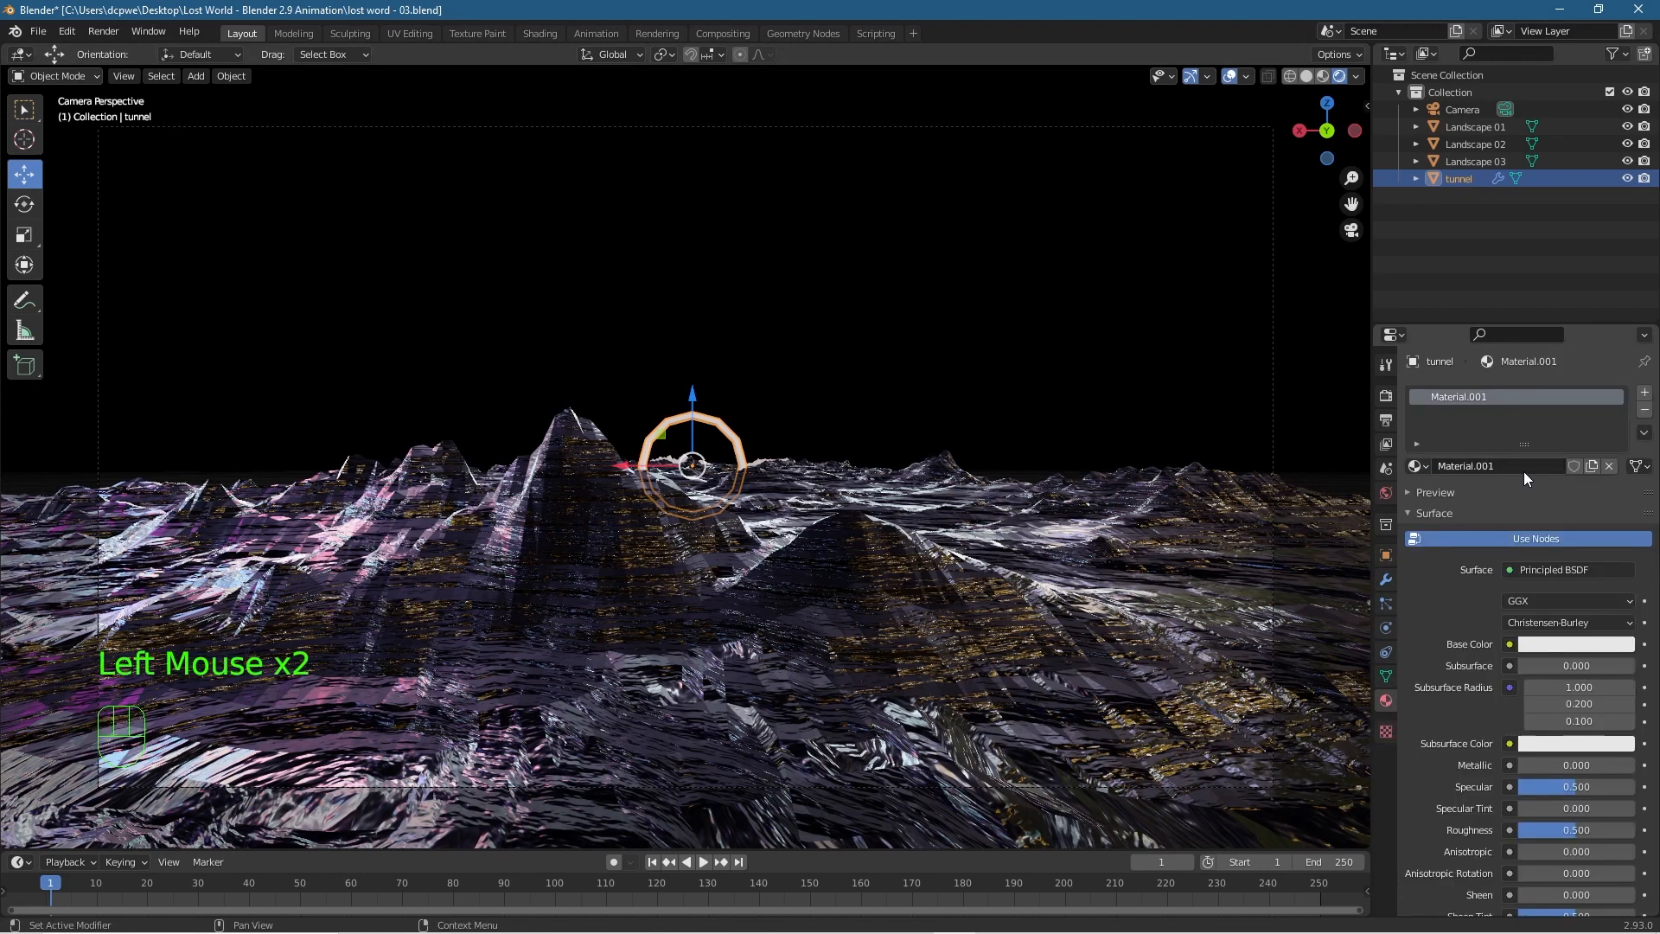
{"action": "left_click", "coordinate": [1512, 470]}
{"action": "type", "text": "tunnel"}
{"action": "key", "text": "Return"}
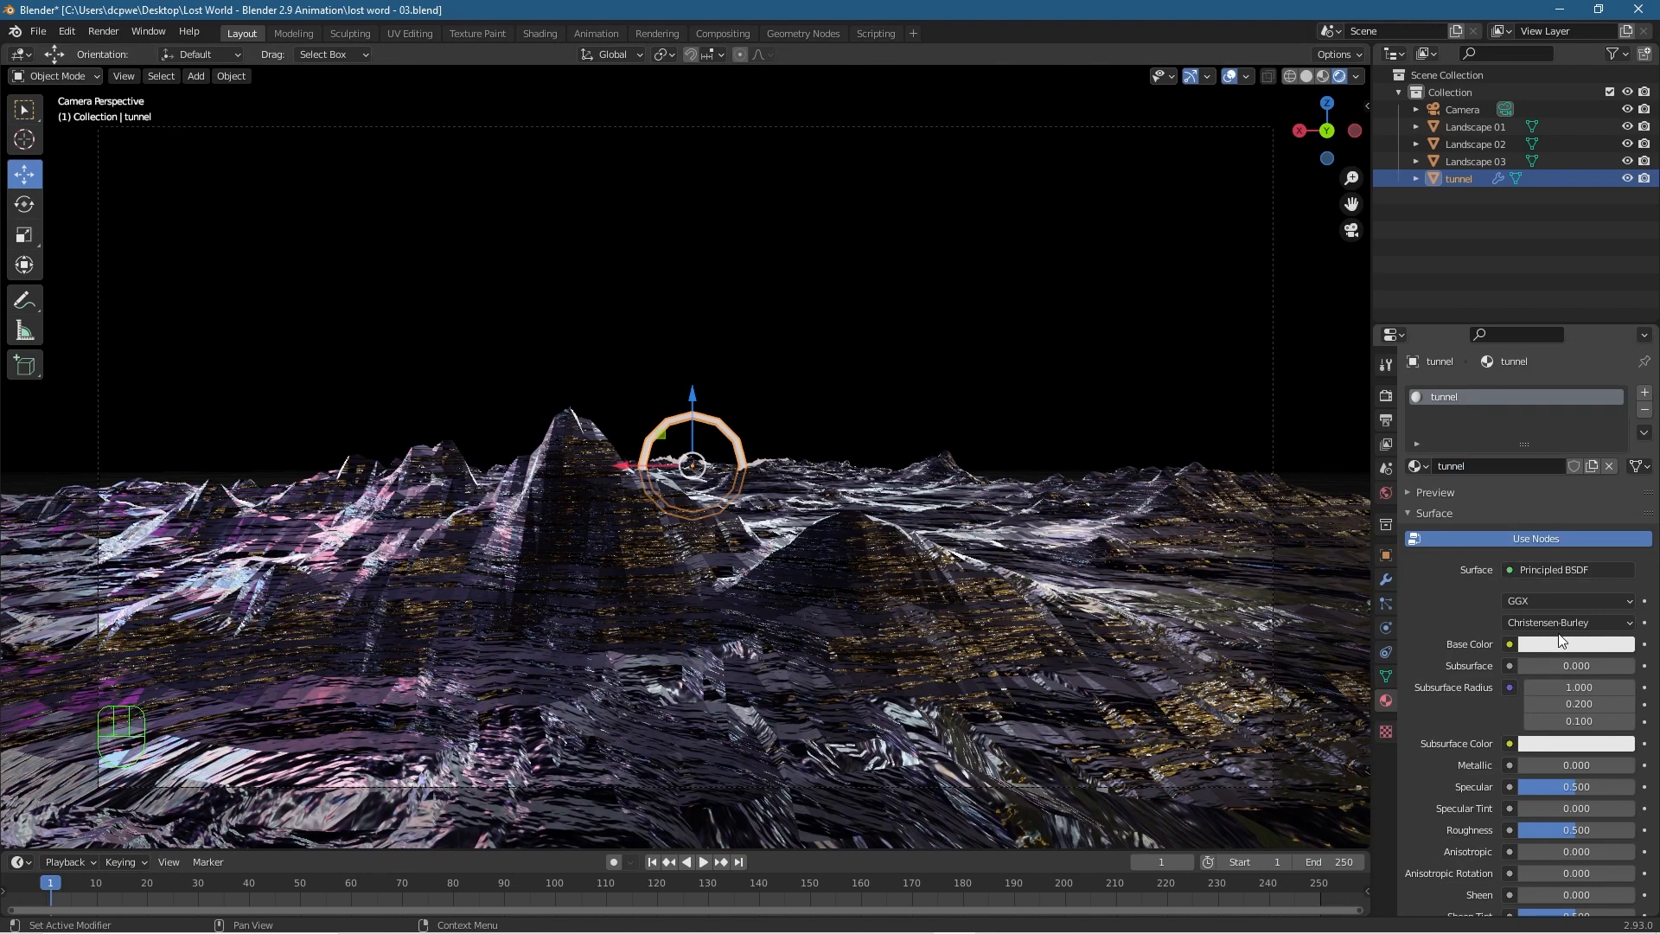
Change the tunnel material's surface shader to Emission with Strength 10 and a bright cyan-blue color.
{"action": "left_click", "coordinate": [1548, 572]}
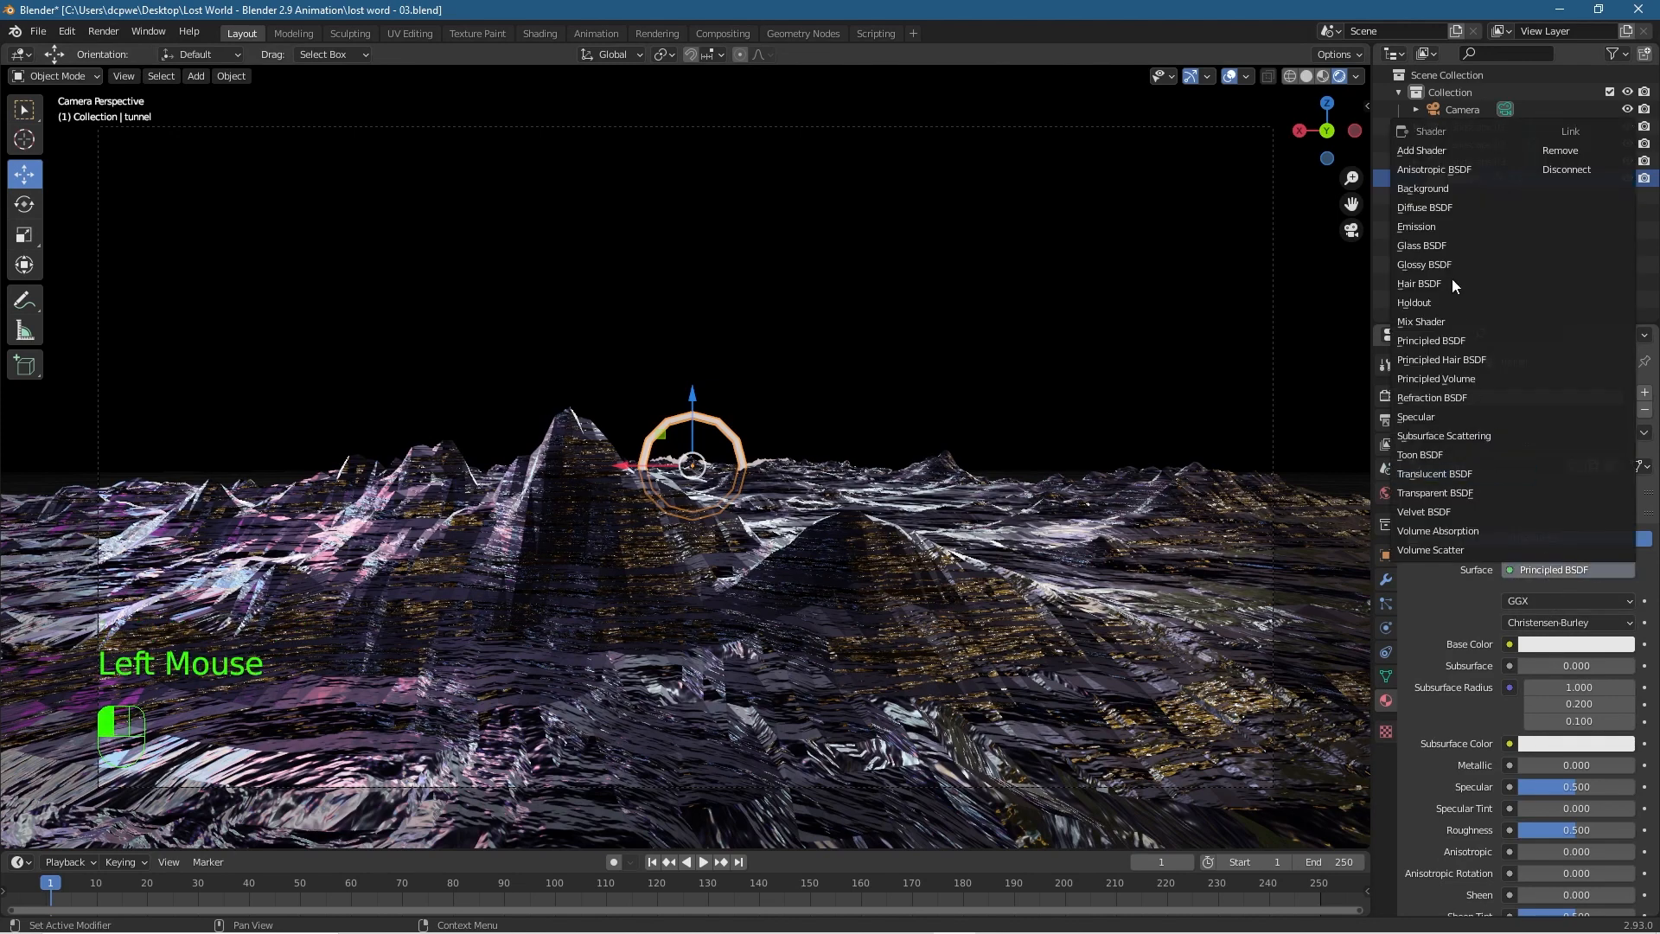
{"action": "left_click", "coordinate": [1446, 226]}
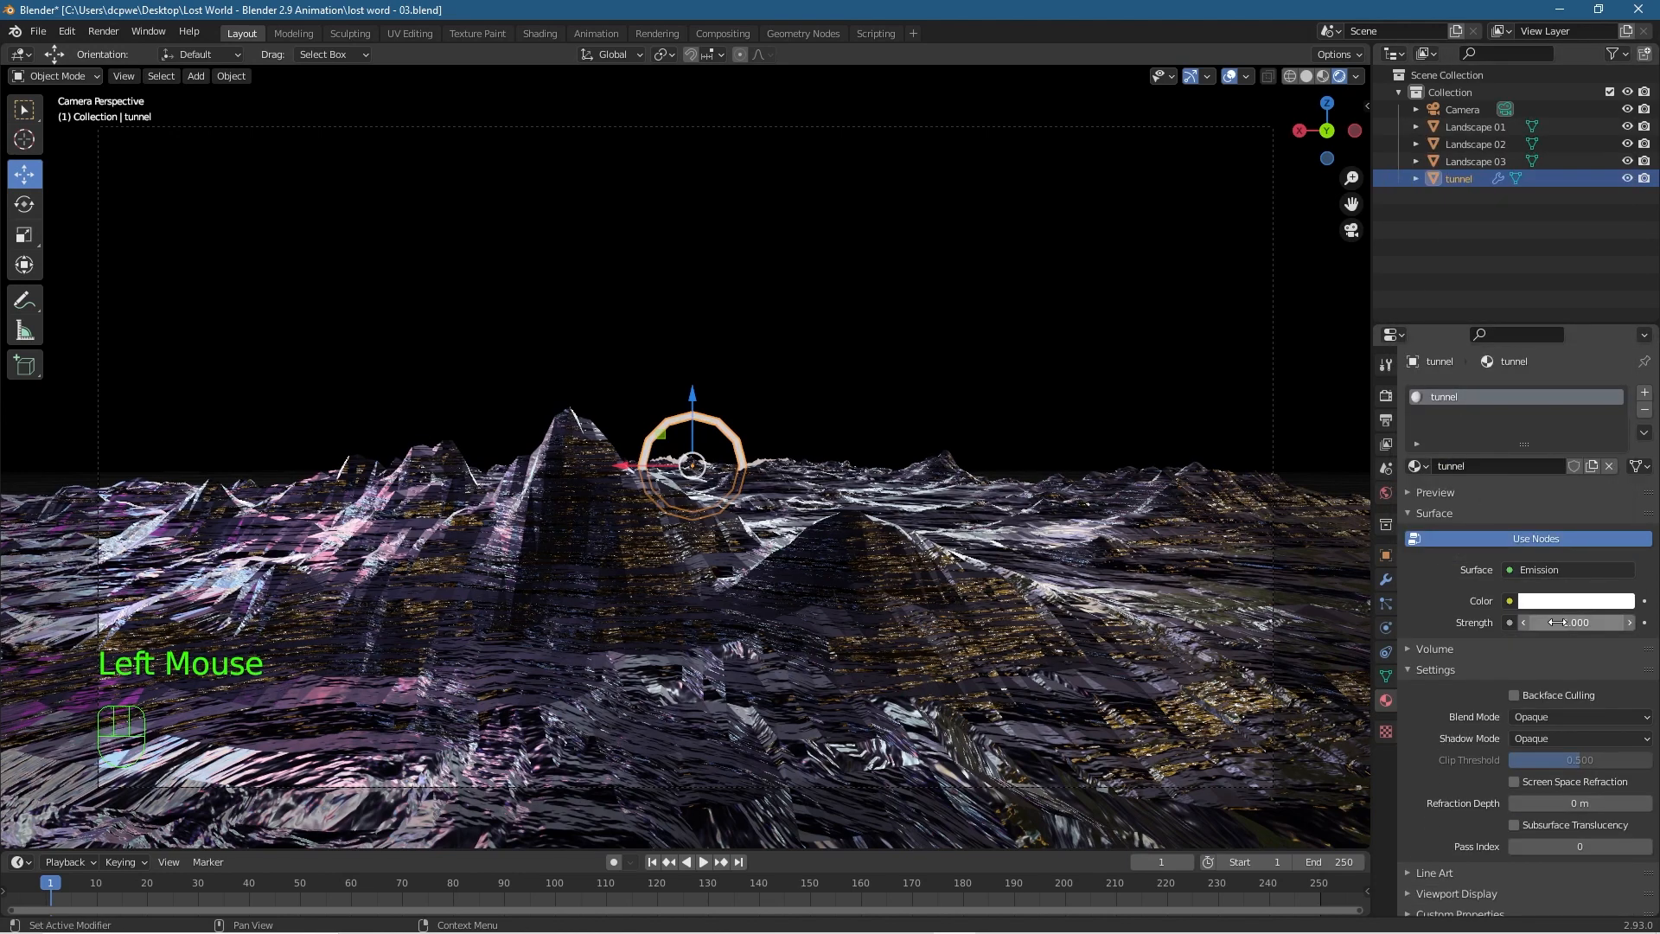
{"action": "double_click", "coordinate": [1608, 630]}
{"action": "type", "text": "10"}
{"action": "key", "text": "Return"}
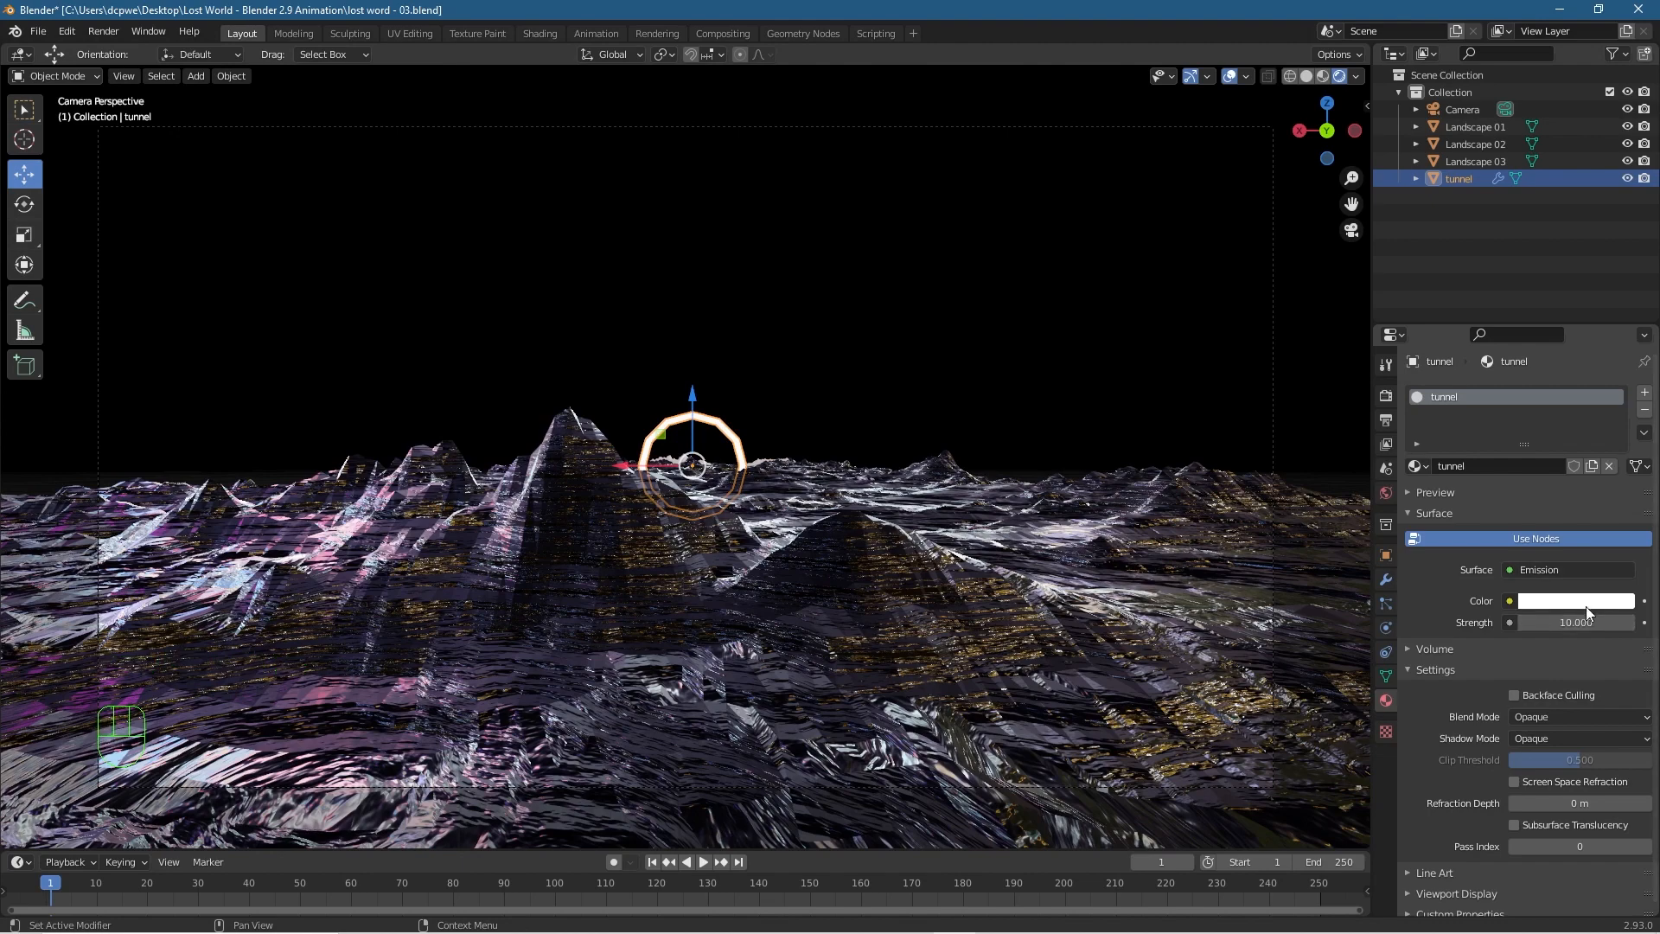
{"action": "left_click", "coordinate": [1586, 606]}
{"action": "left_click_drag", "start_coordinate": [1552, 434], "coordinate": [1558, 358]}
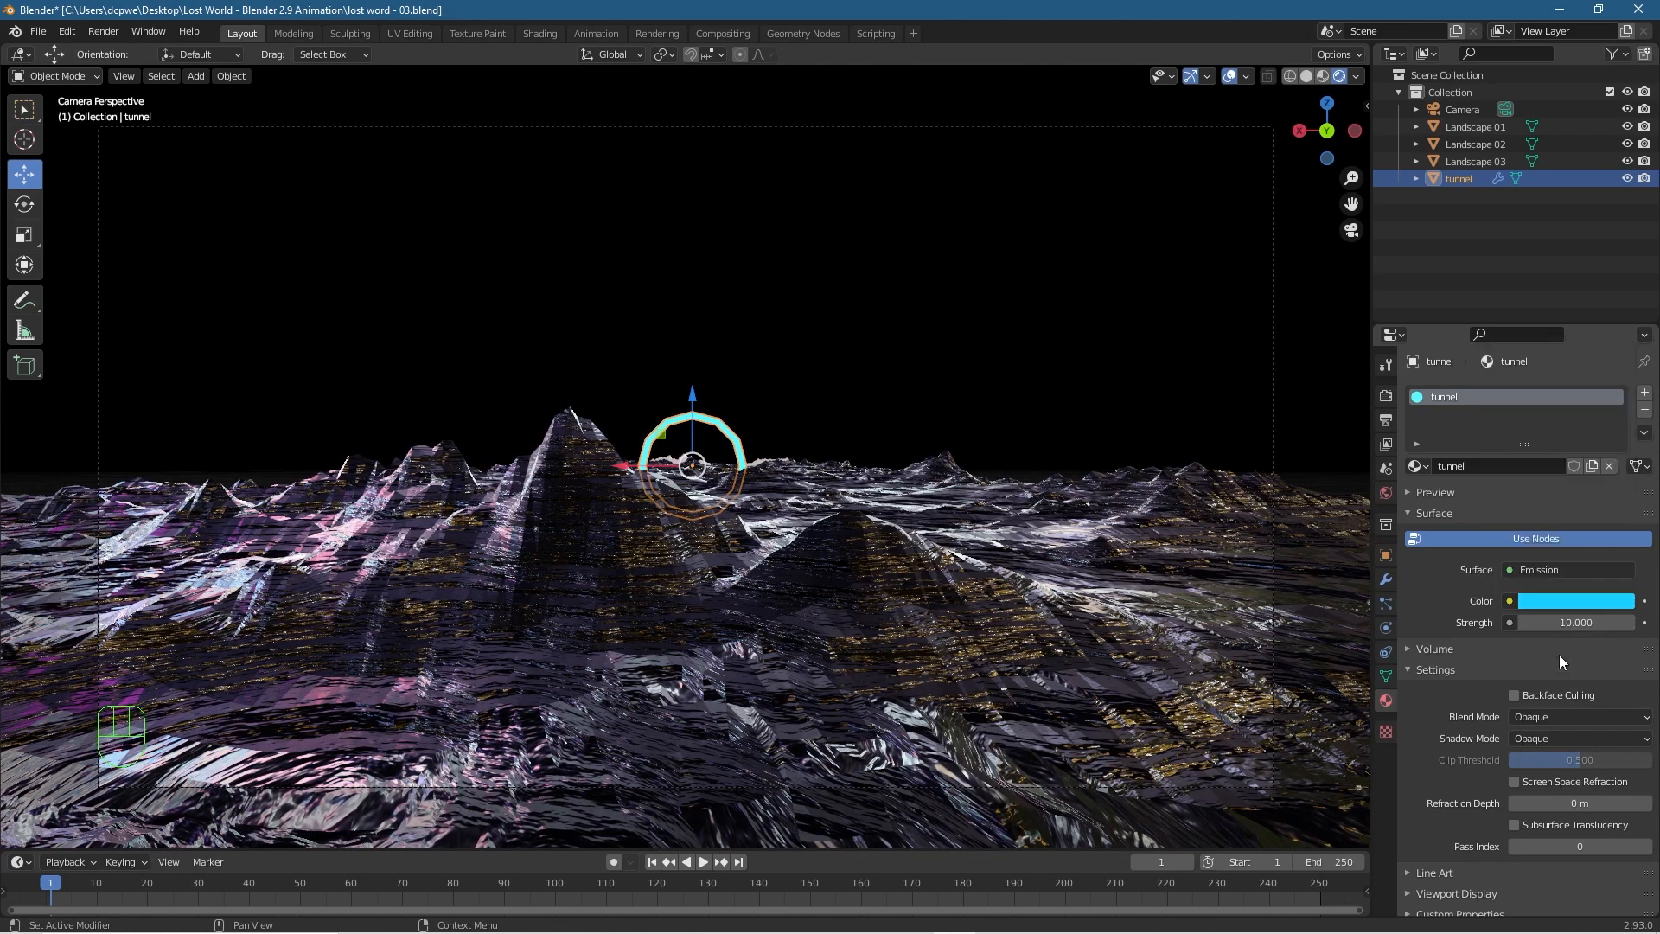
Enable Ambient Occlusion, Bloom and Screen Space Reflections in the Eevee render settings.
{"action": "left_click", "coordinate": [1387, 396]}
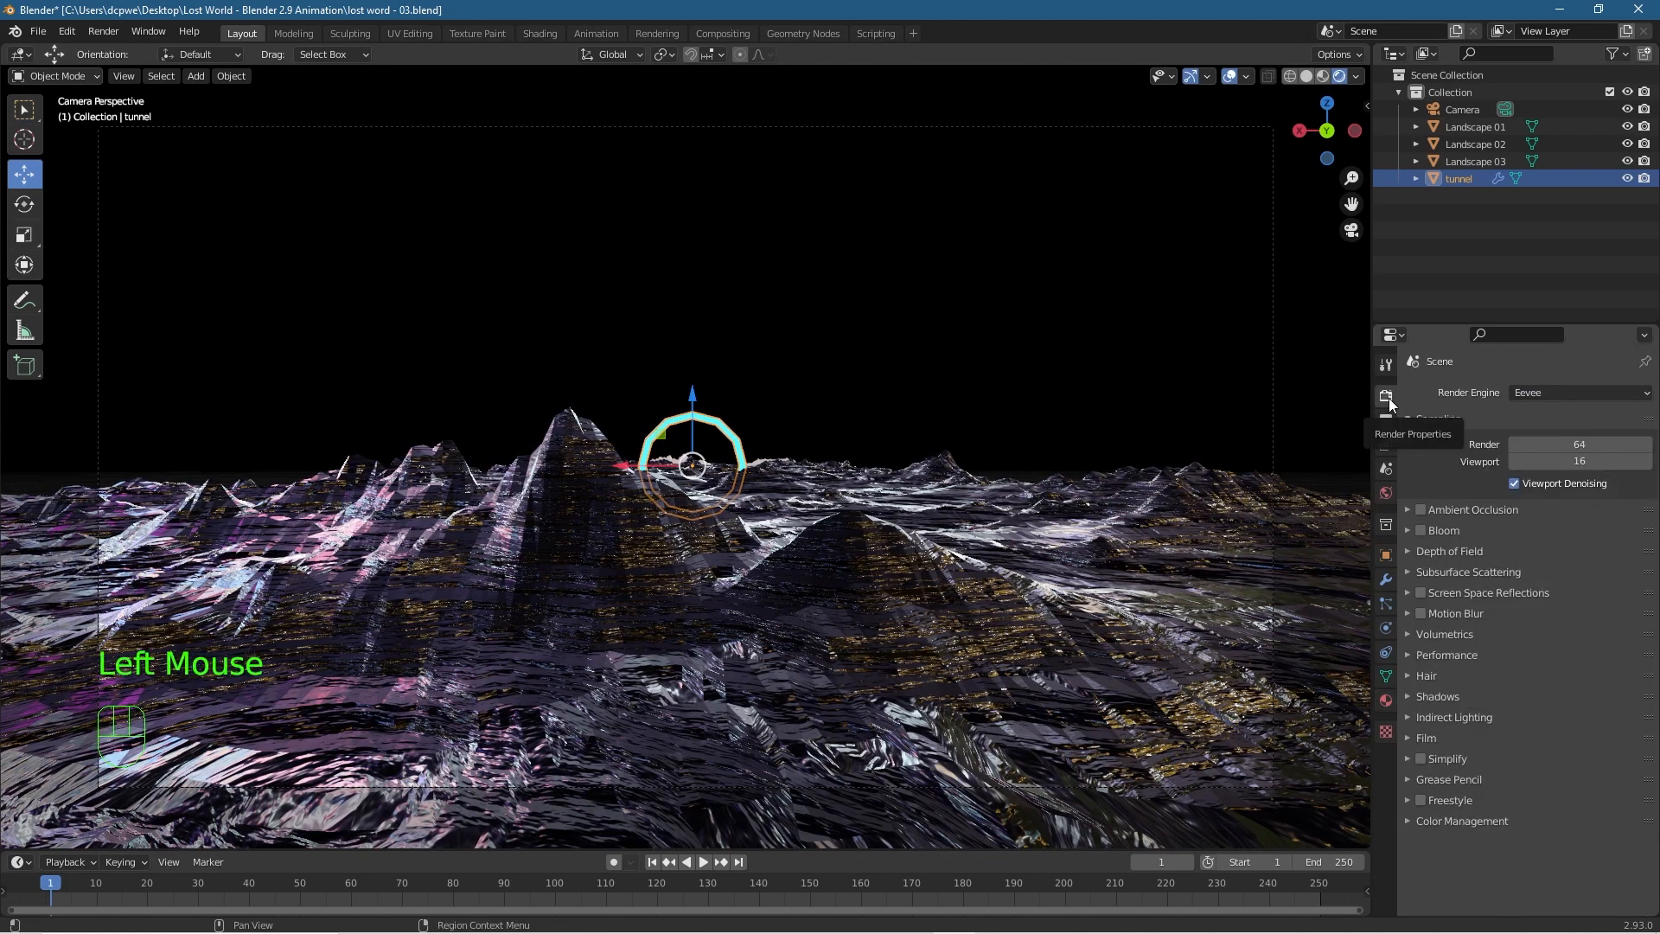
{"action": "left_click", "coordinate": [1423, 507]}
{"action": "left_click", "coordinate": [1421, 530]}
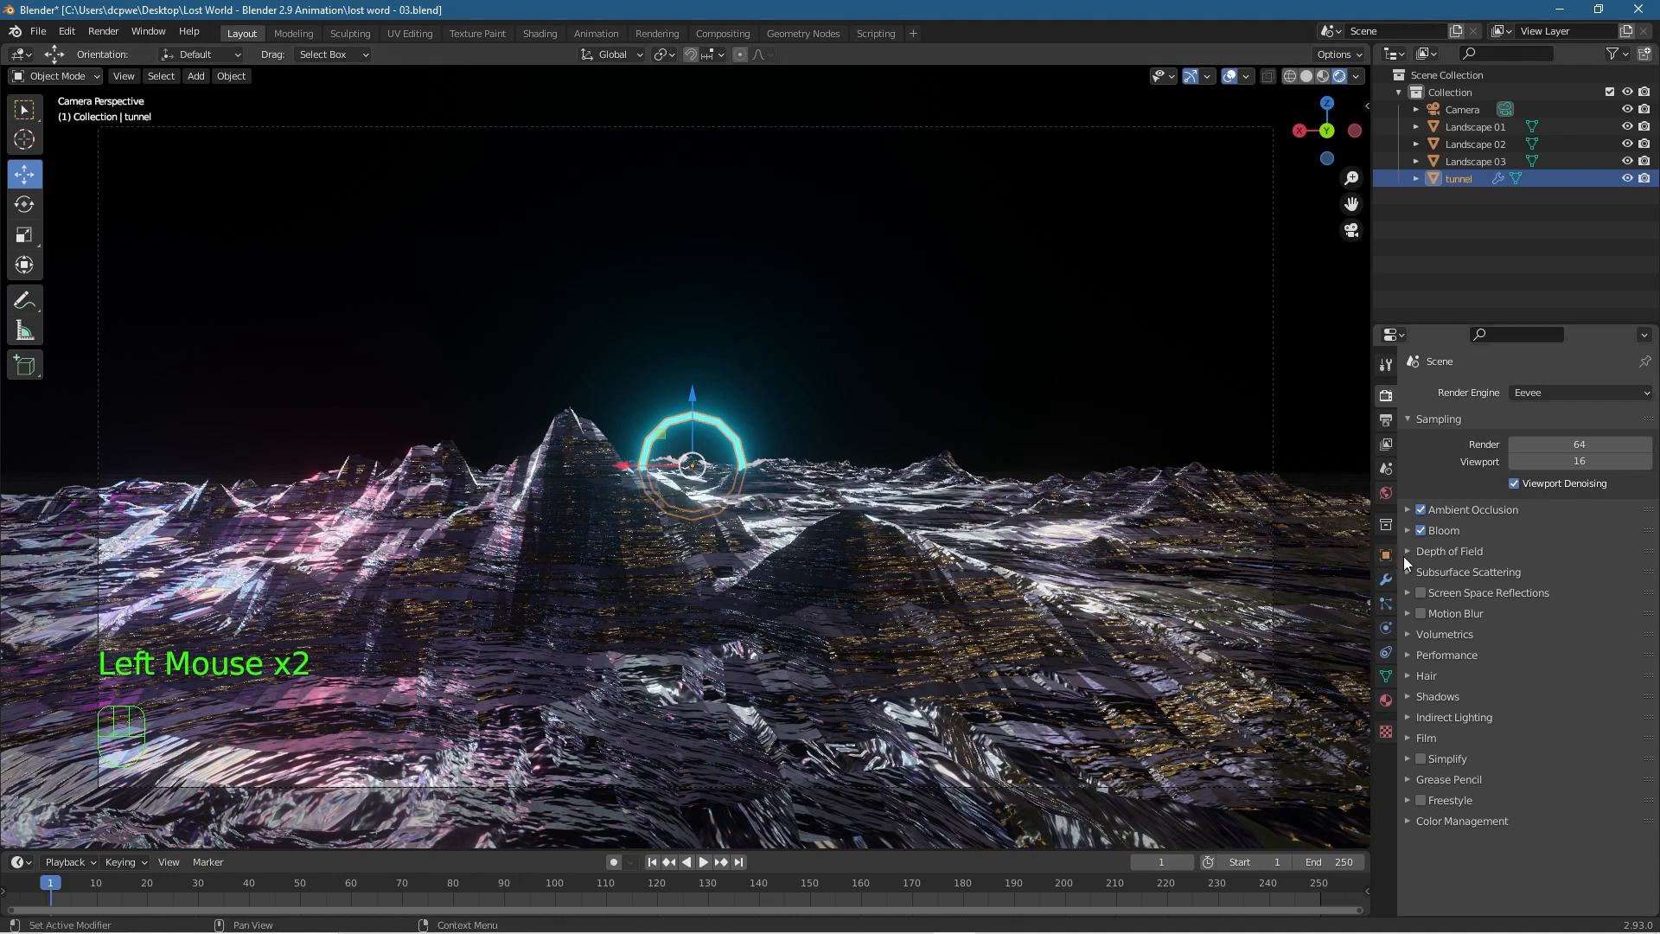
{"action": "left_click", "coordinate": [1420, 592]}
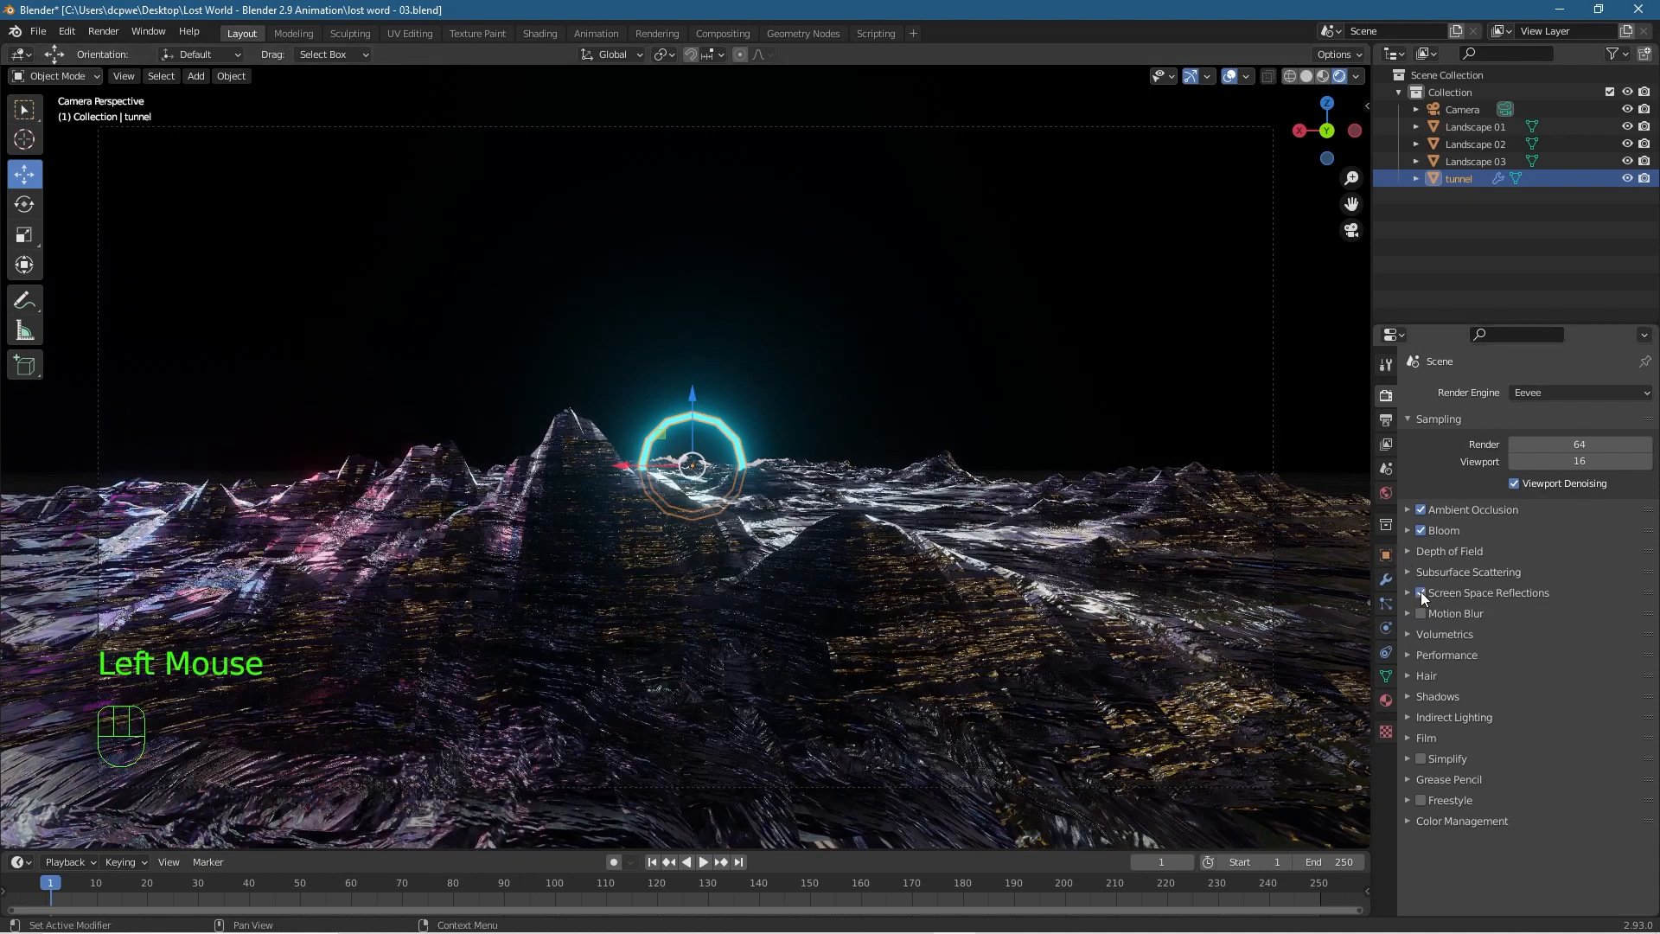
{"action": "left_click", "coordinate": [1420, 592]}
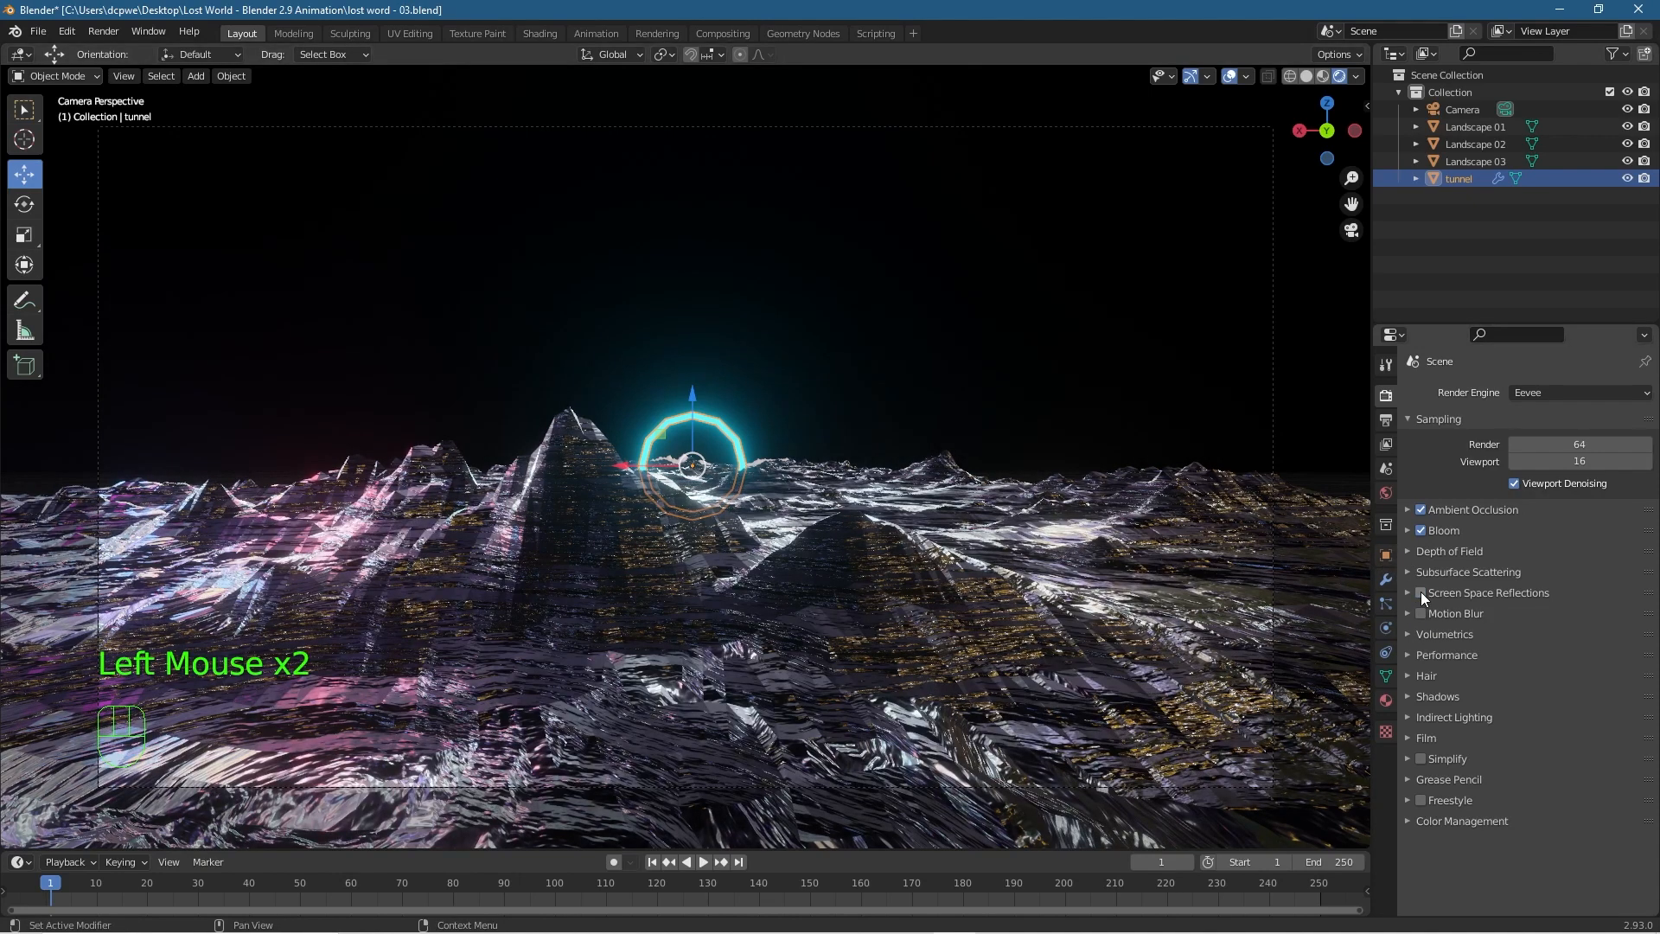
{"action": "left_click", "coordinate": [1420, 591]}
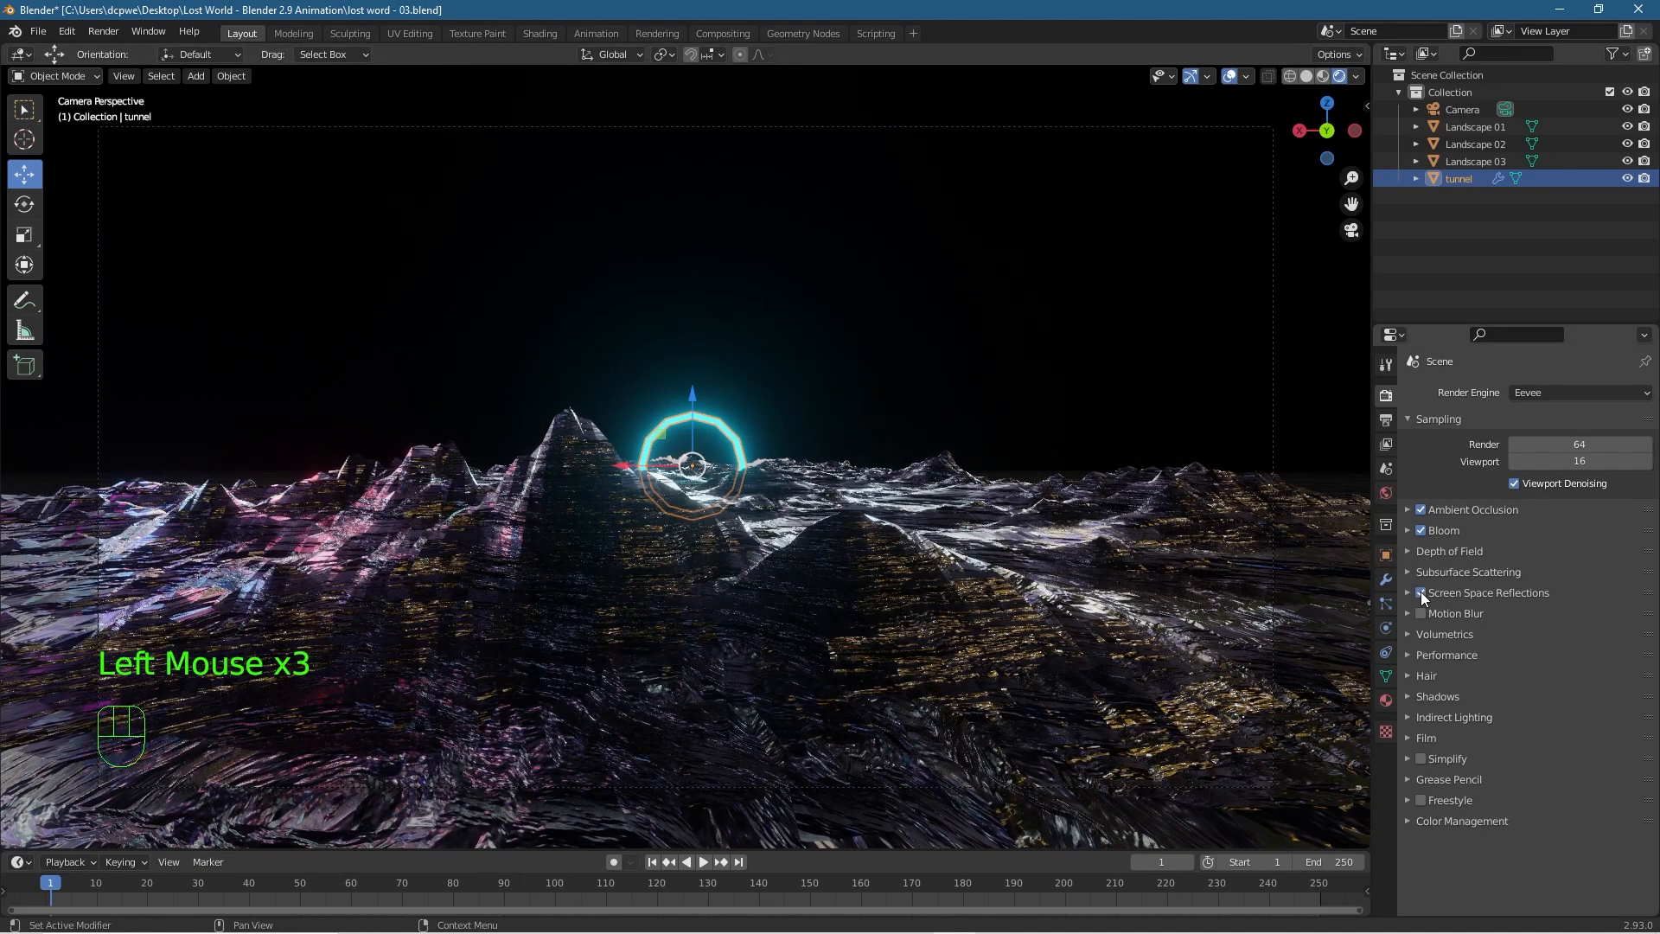
Set the Eevee volumetrics tile size to 16 px and enable Volumetric Shadows.
{"action": "left_click", "coordinate": [1414, 641]}
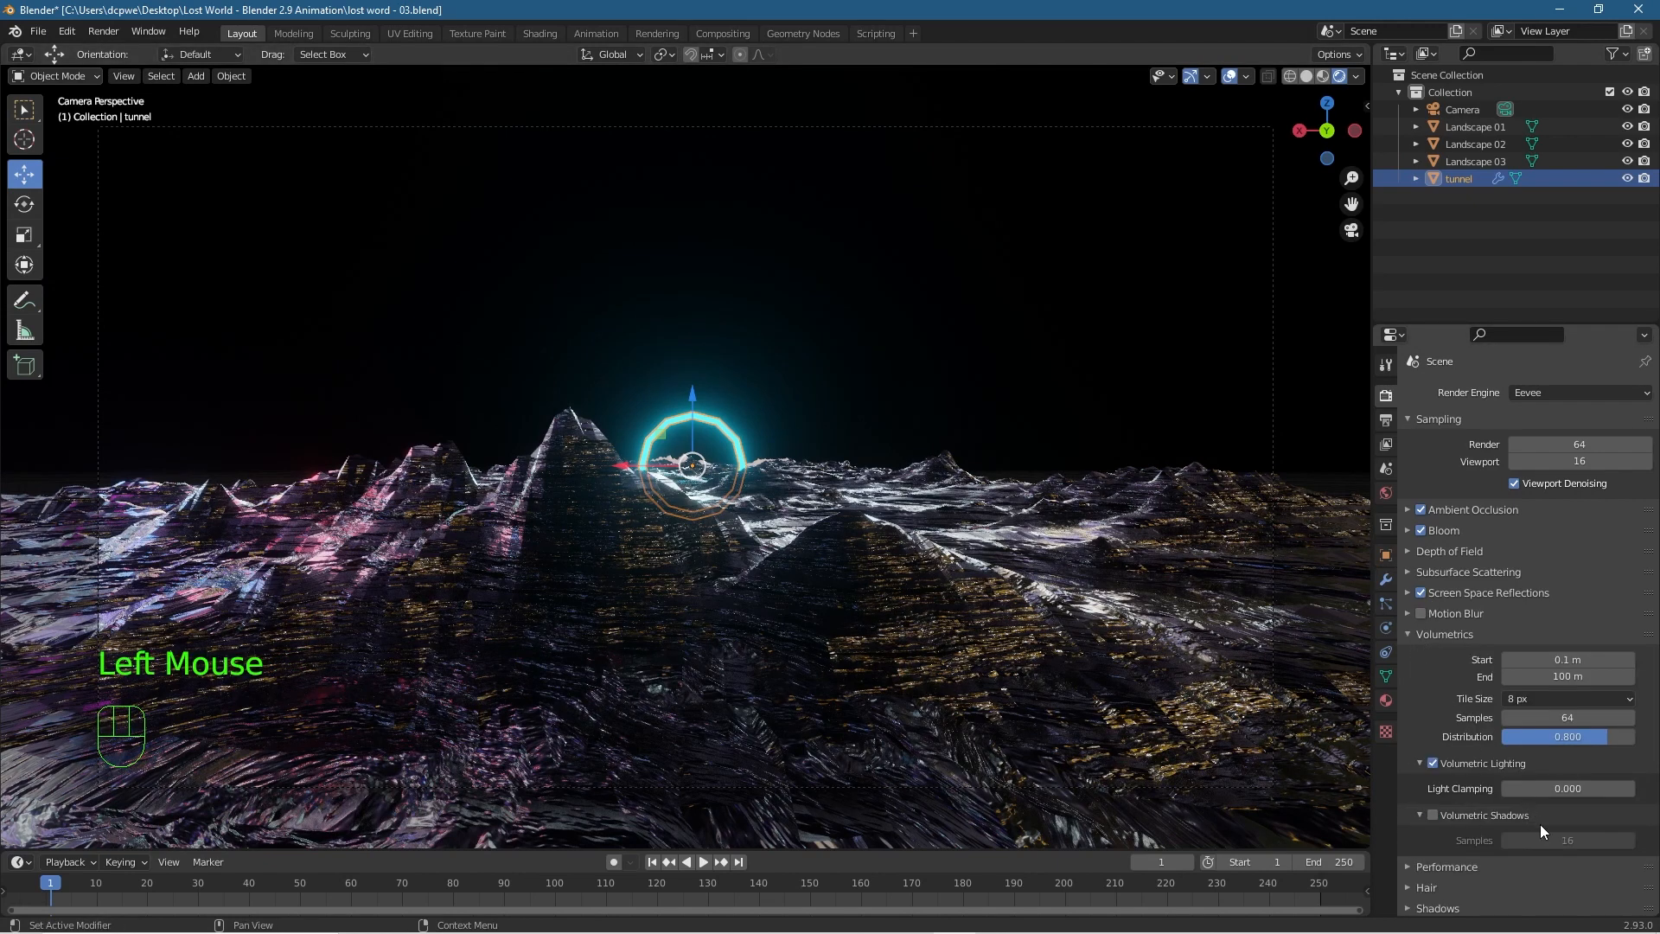
{"action": "left_click", "coordinate": [1538, 699]}
{"action": "left_click", "coordinate": [1533, 768]}
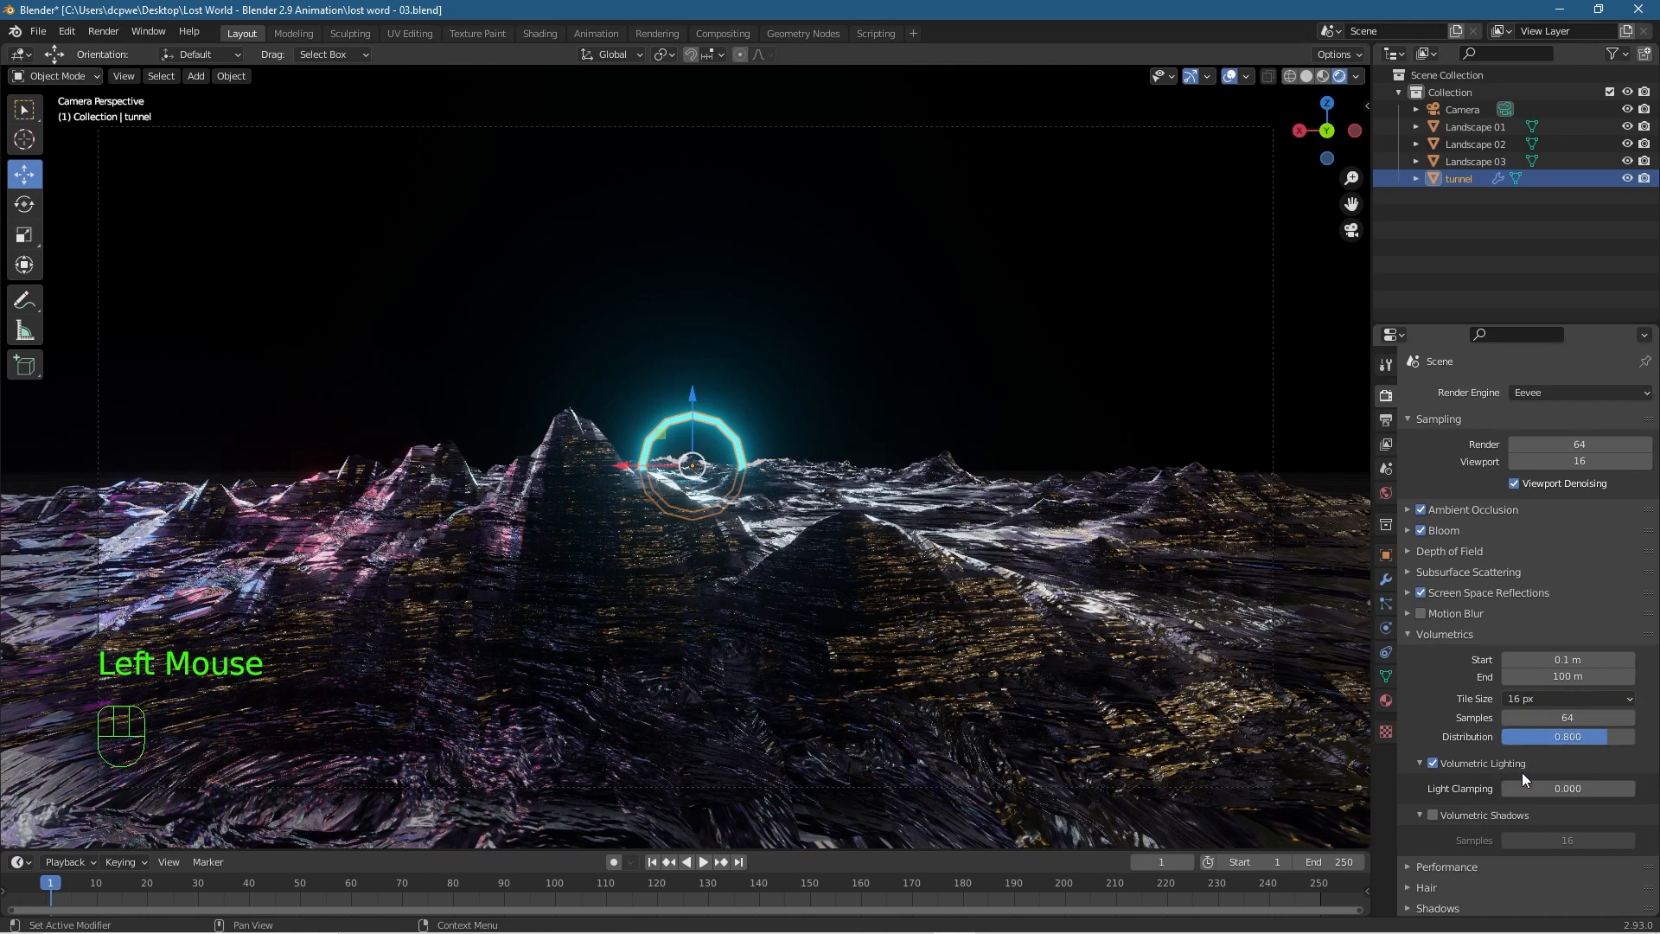
{"action": "left_click", "coordinate": [1432, 816]}
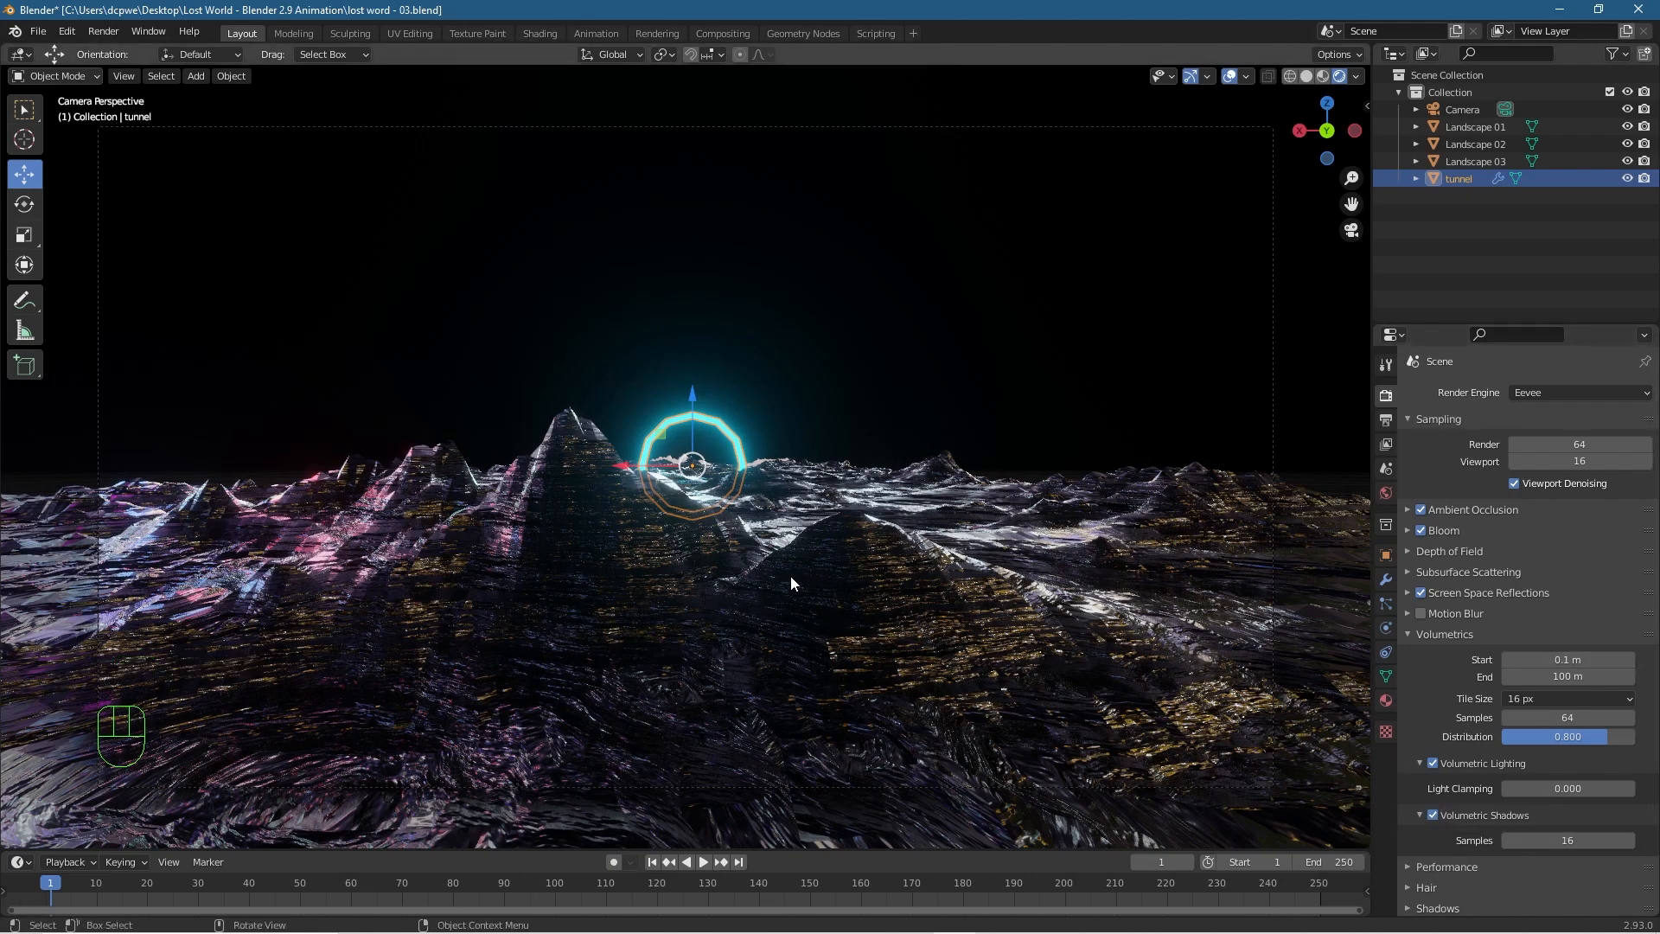
Hide the viewport overlays and move the camera along Y until it is close in front of the glowing ring.
{"action": "left_click", "coordinate": [1233, 81]}
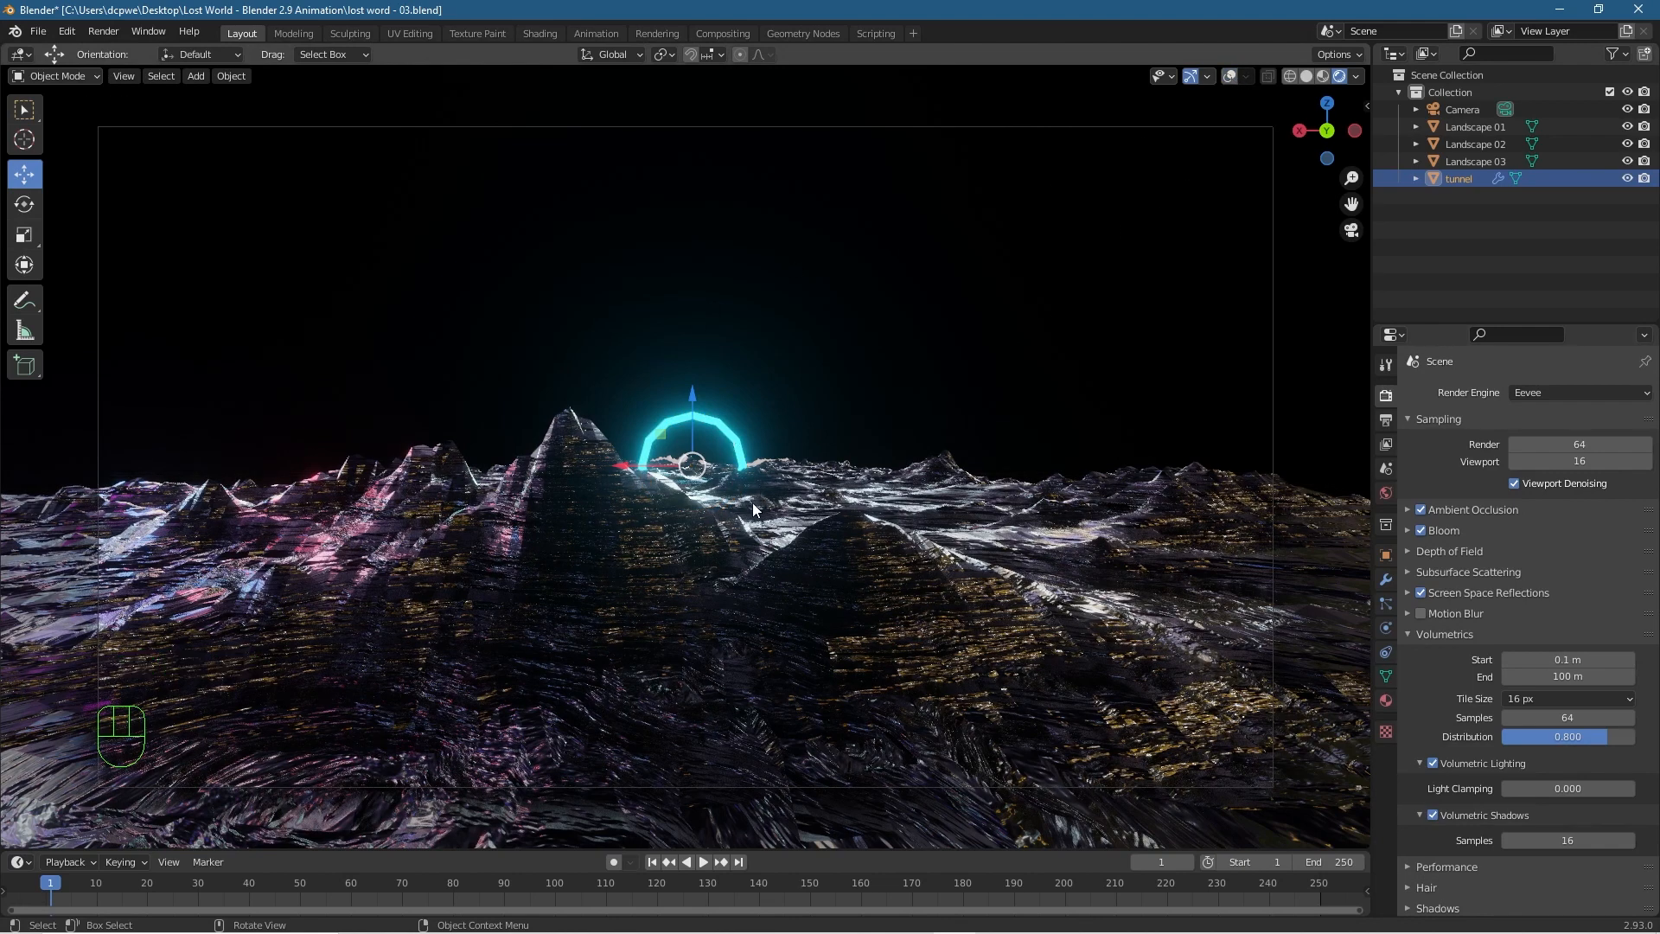
{"action": "left_click", "coordinate": [1441, 110]}
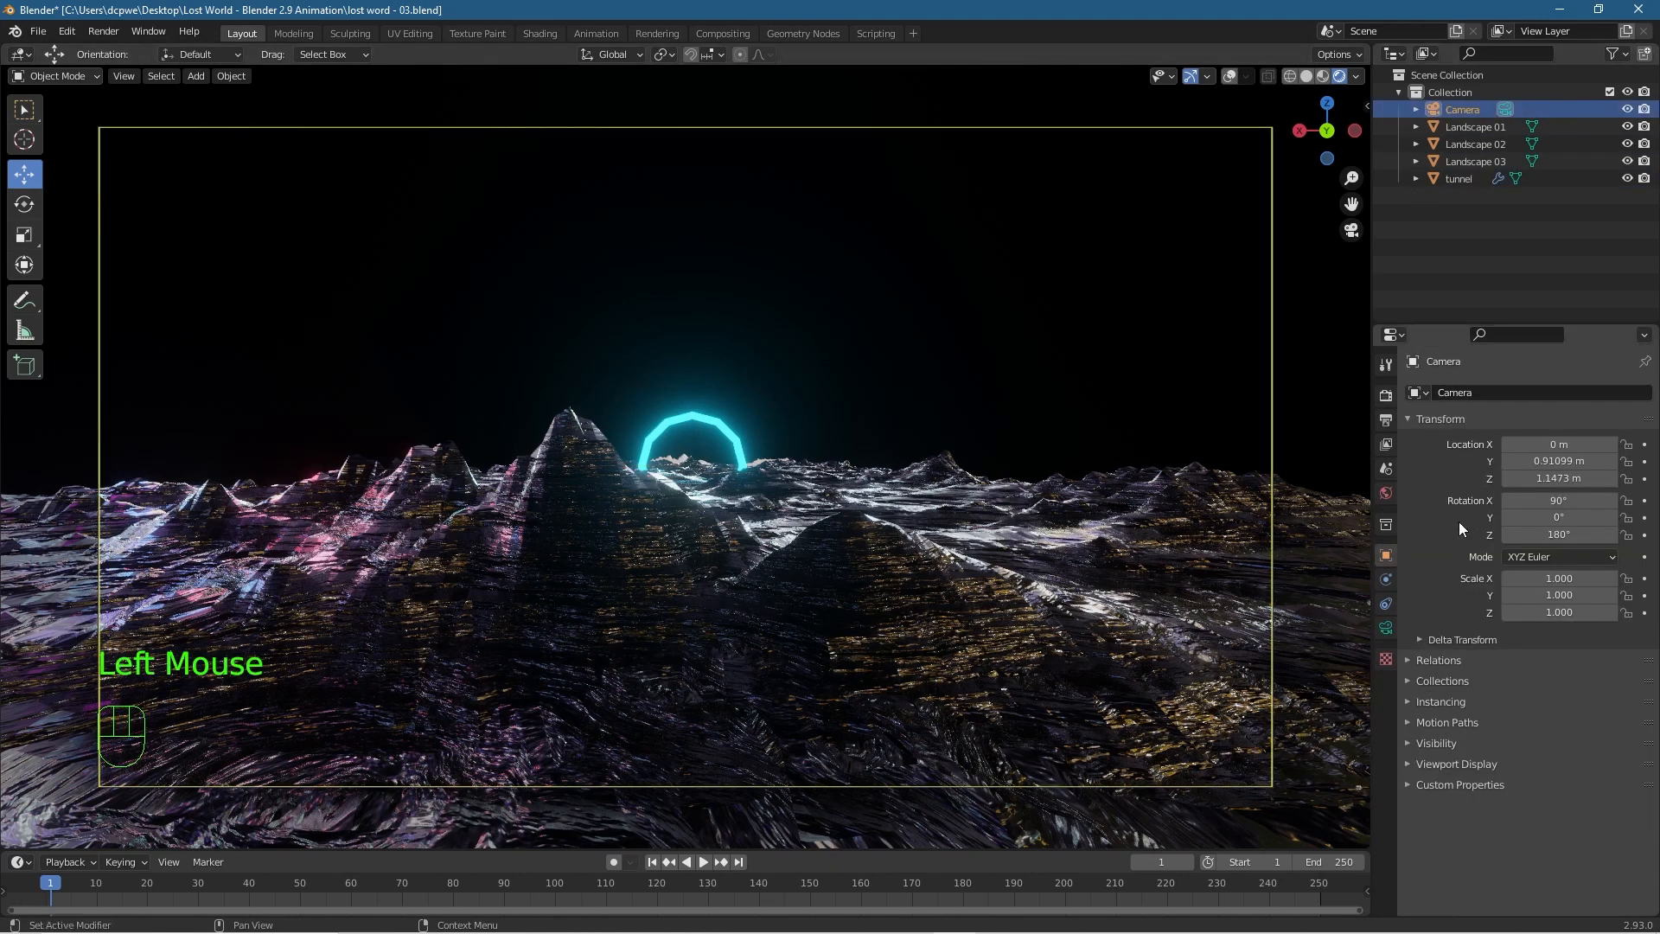
{"action": "left_click", "coordinate": [1386, 491]}
{"action": "left_click", "coordinate": [1388, 551]}
{"action": "left_click_drag", "start_coordinate": [1548, 461], "coordinate": [830, 461]}
Add a Wireframe modifier to the tunnel ring after its Solidify modifier.
{"action": "left_click", "coordinate": [877, 364]}
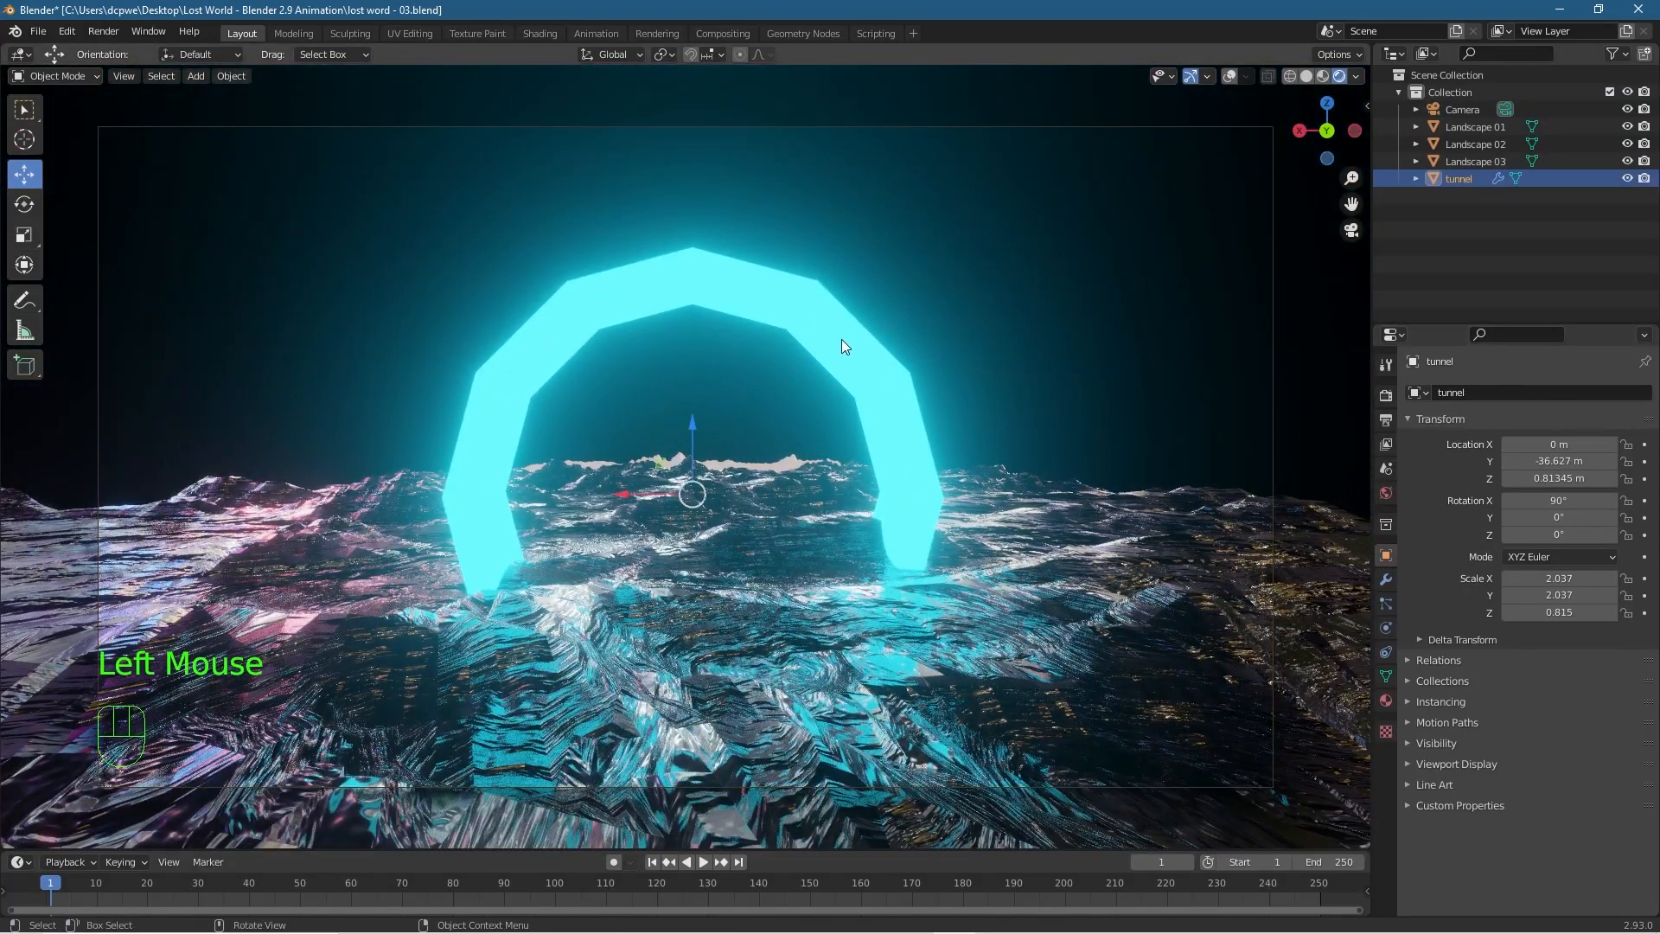
{"action": "left_click", "coordinate": [1470, 181]}
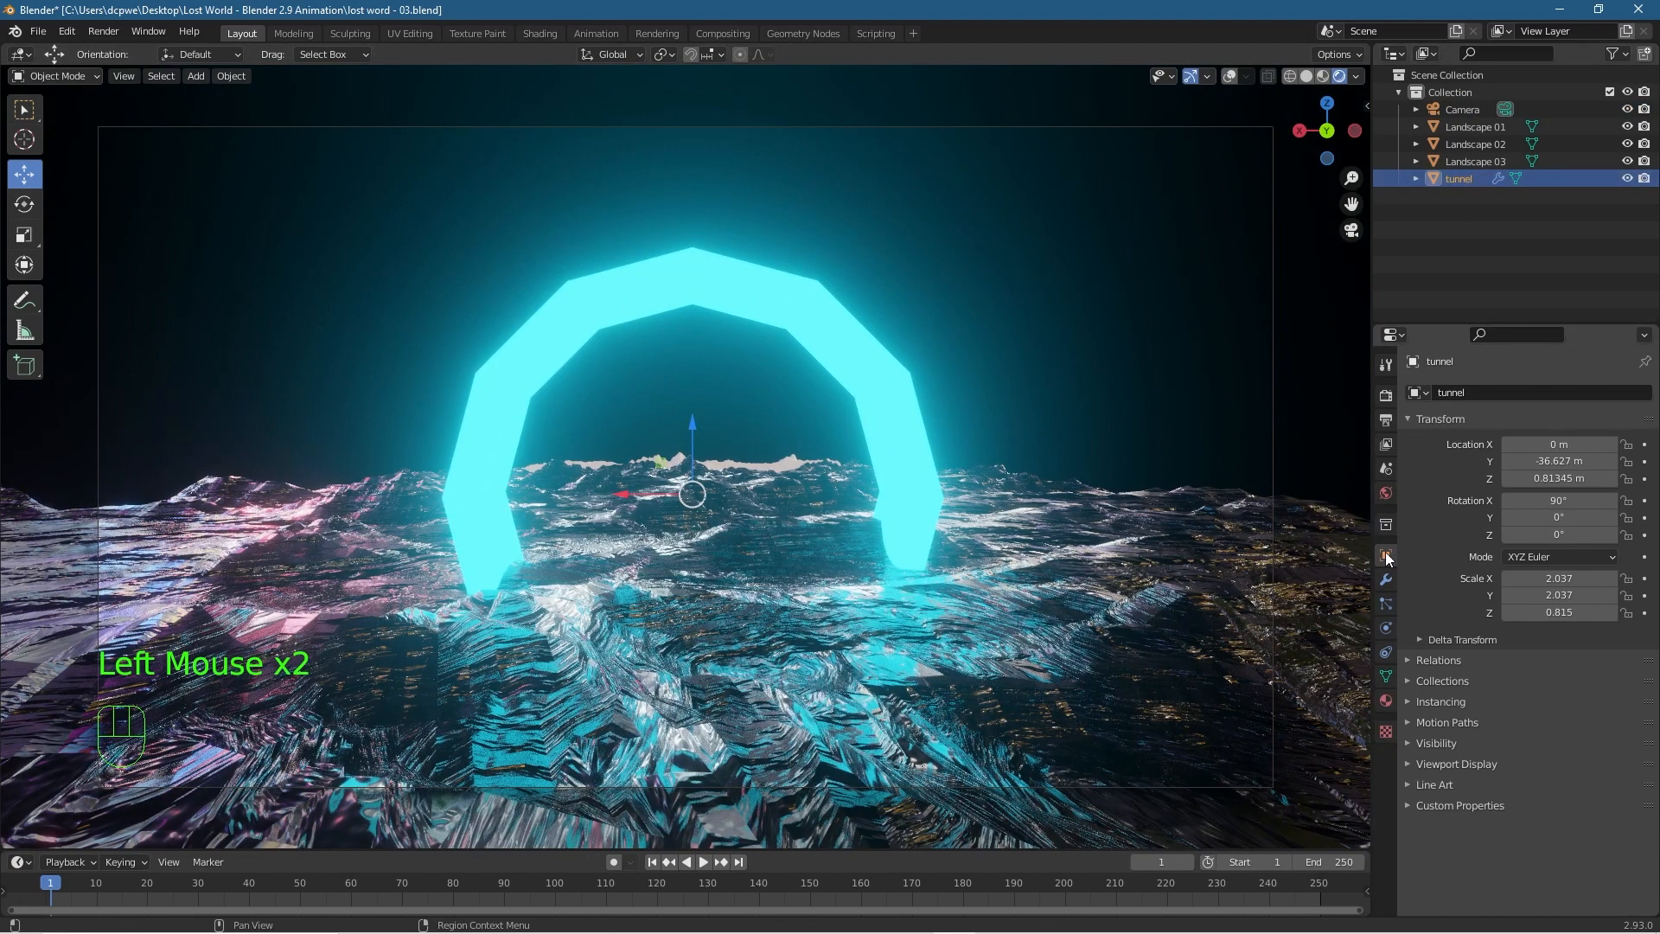
{"action": "left_click", "coordinate": [1387, 579]}
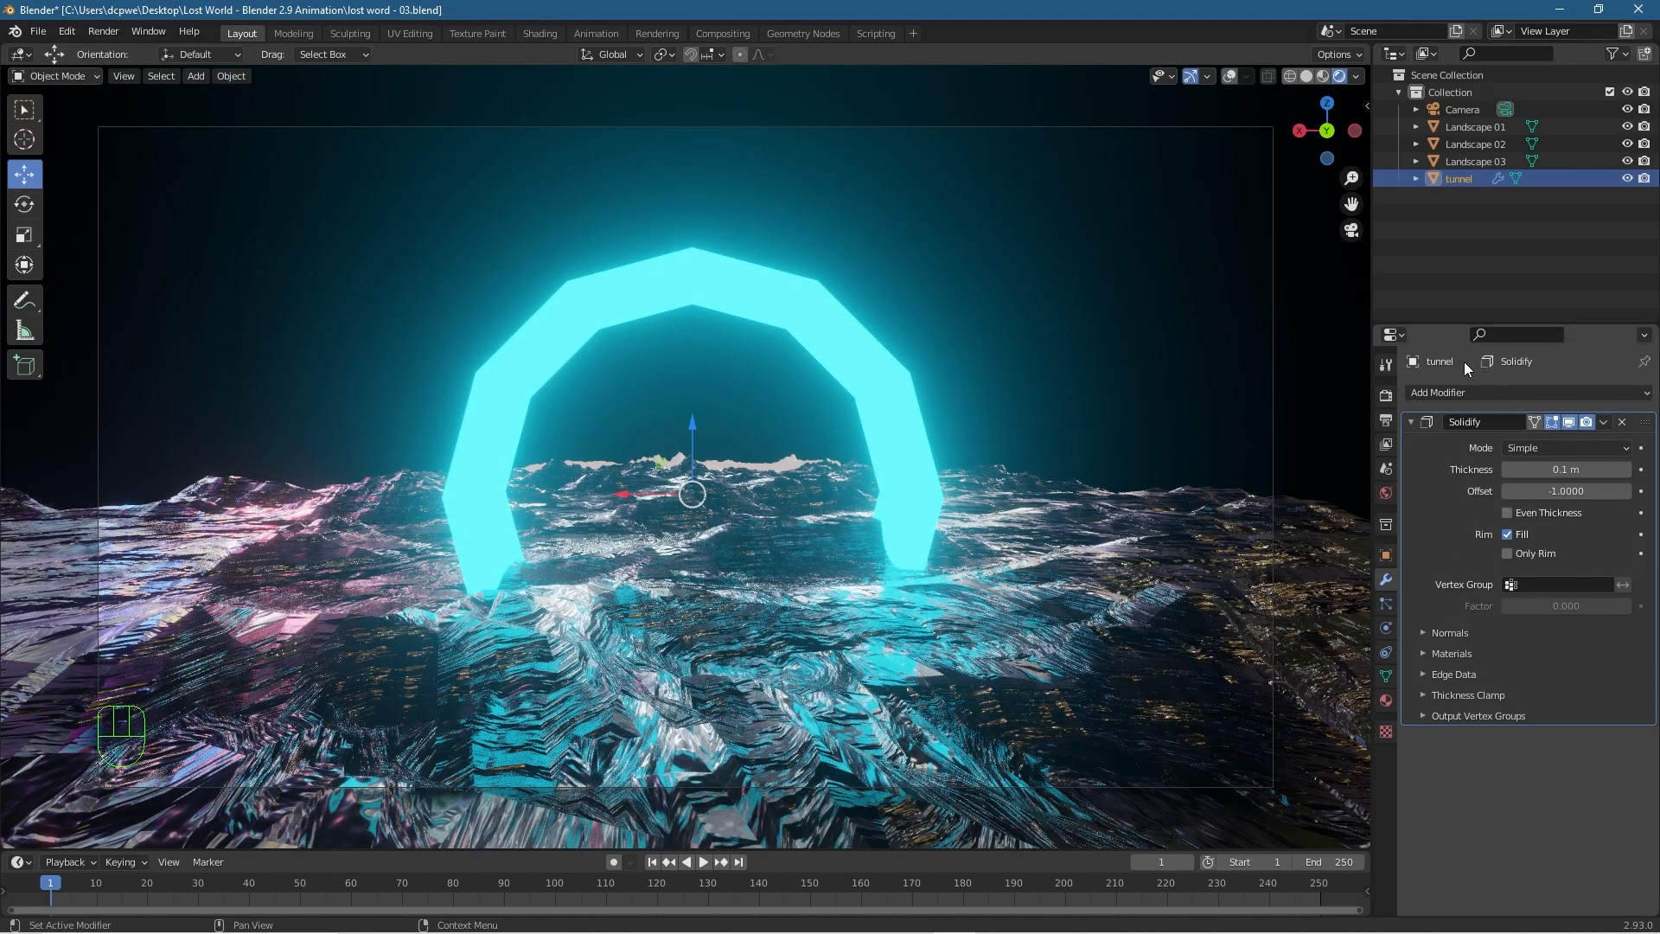
{"action": "left_click", "coordinate": [1471, 397]}
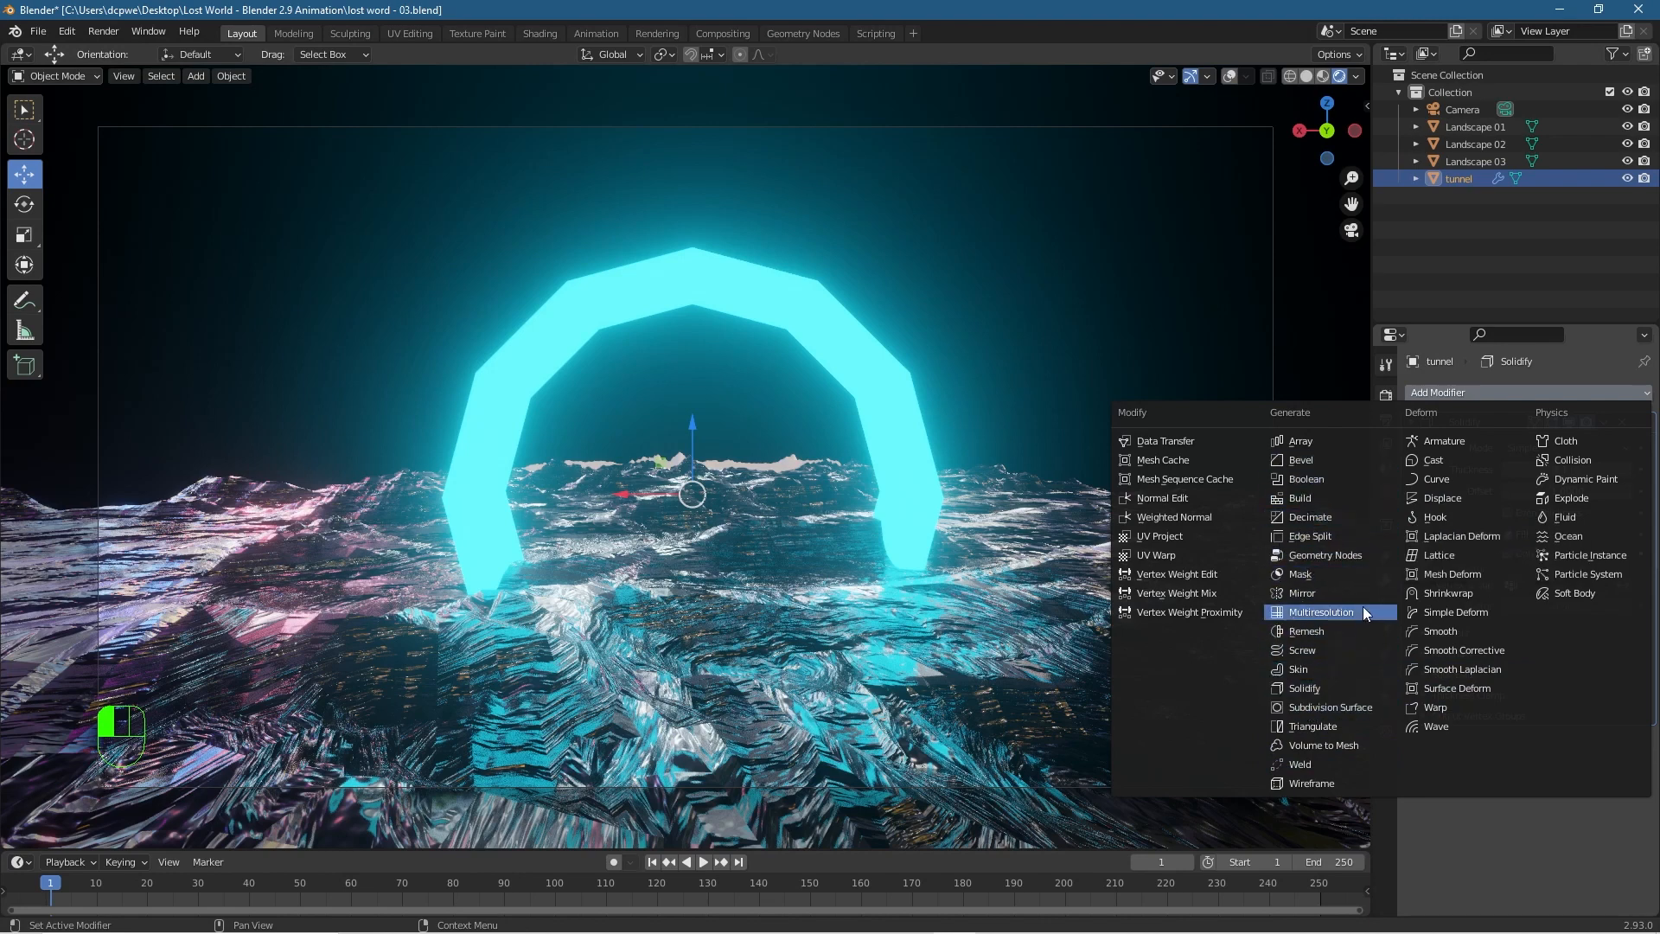
{"action": "left_click", "coordinate": [1351, 782]}
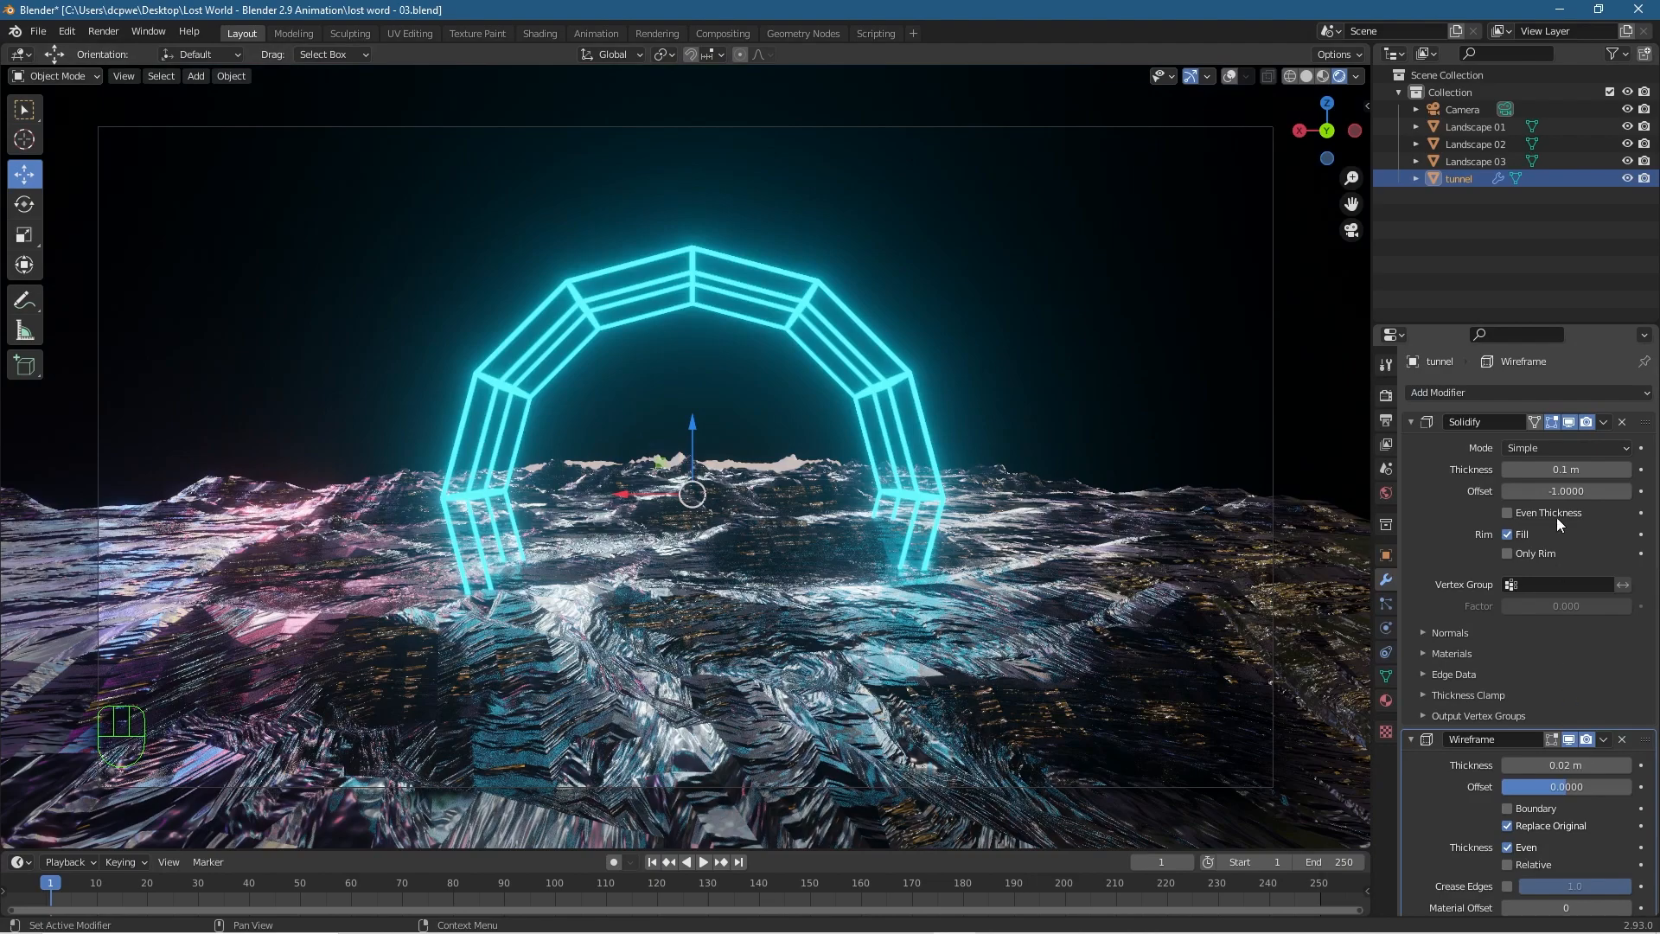
Set the tunnel's Solidify thickness to 0.22 m, enable Even Thickness and turn off the rim fill.
{"action": "left_click_drag", "start_coordinate": [1562, 472], "coordinate": [1504, 491]}
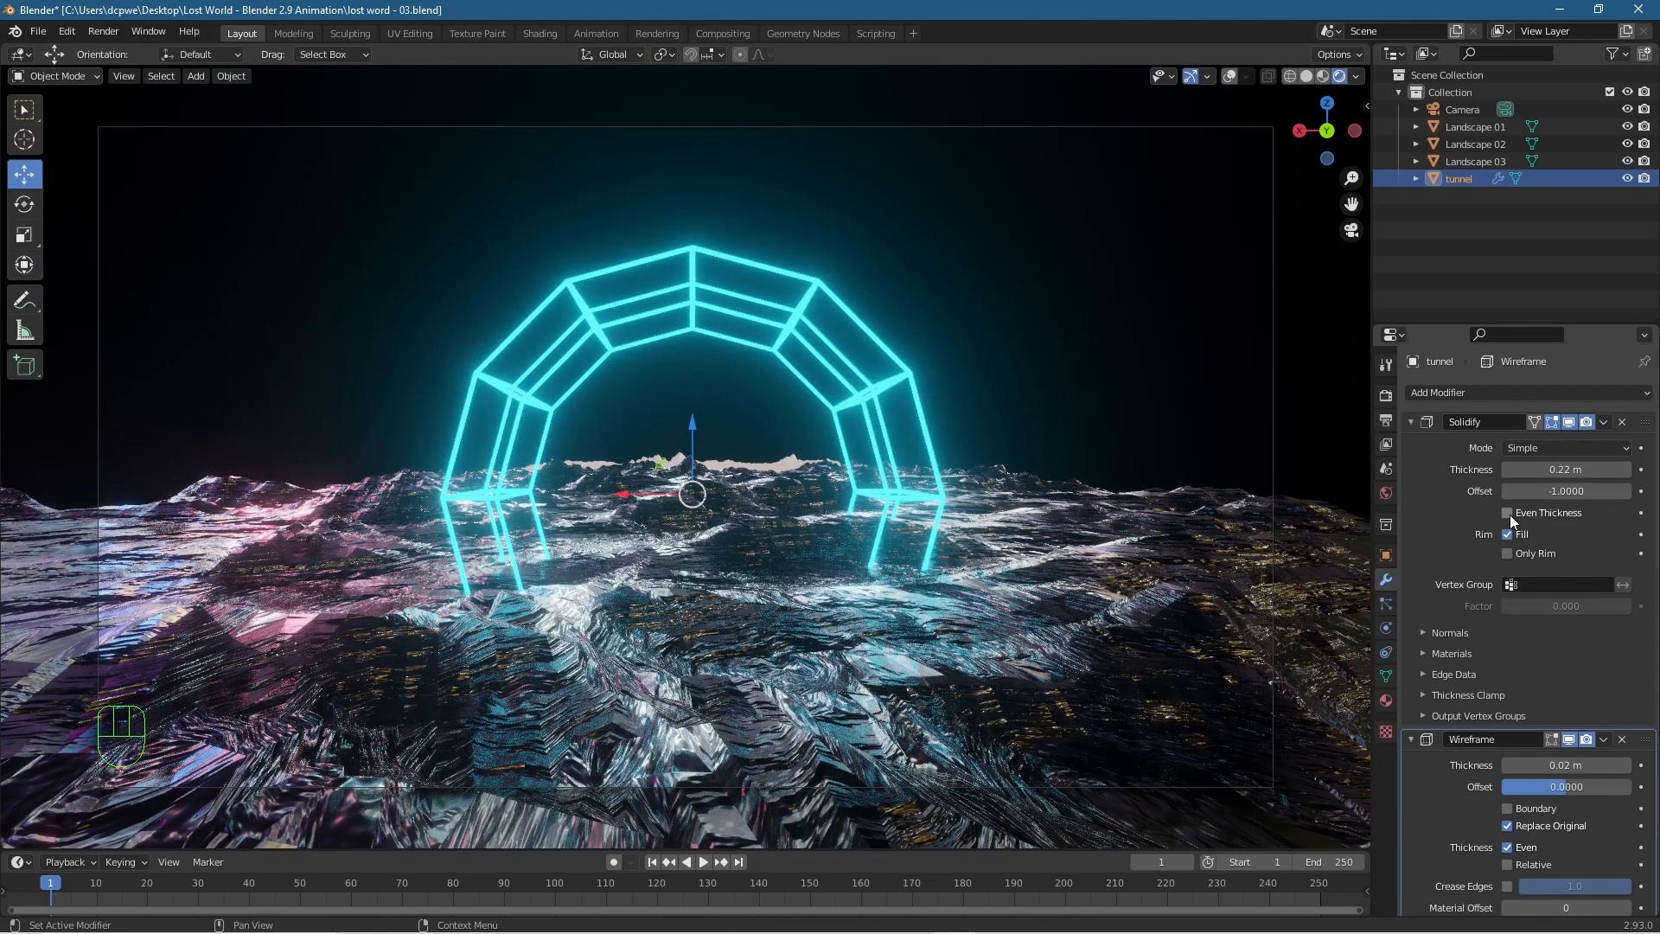
{"action": "left_click", "coordinate": [1509, 514]}
{"action": "left_click", "coordinate": [1509, 534]}
{"action": "left_click", "coordinate": [1509, 533]}
{"action": "left_click", "coordinate": [1509, 534]}
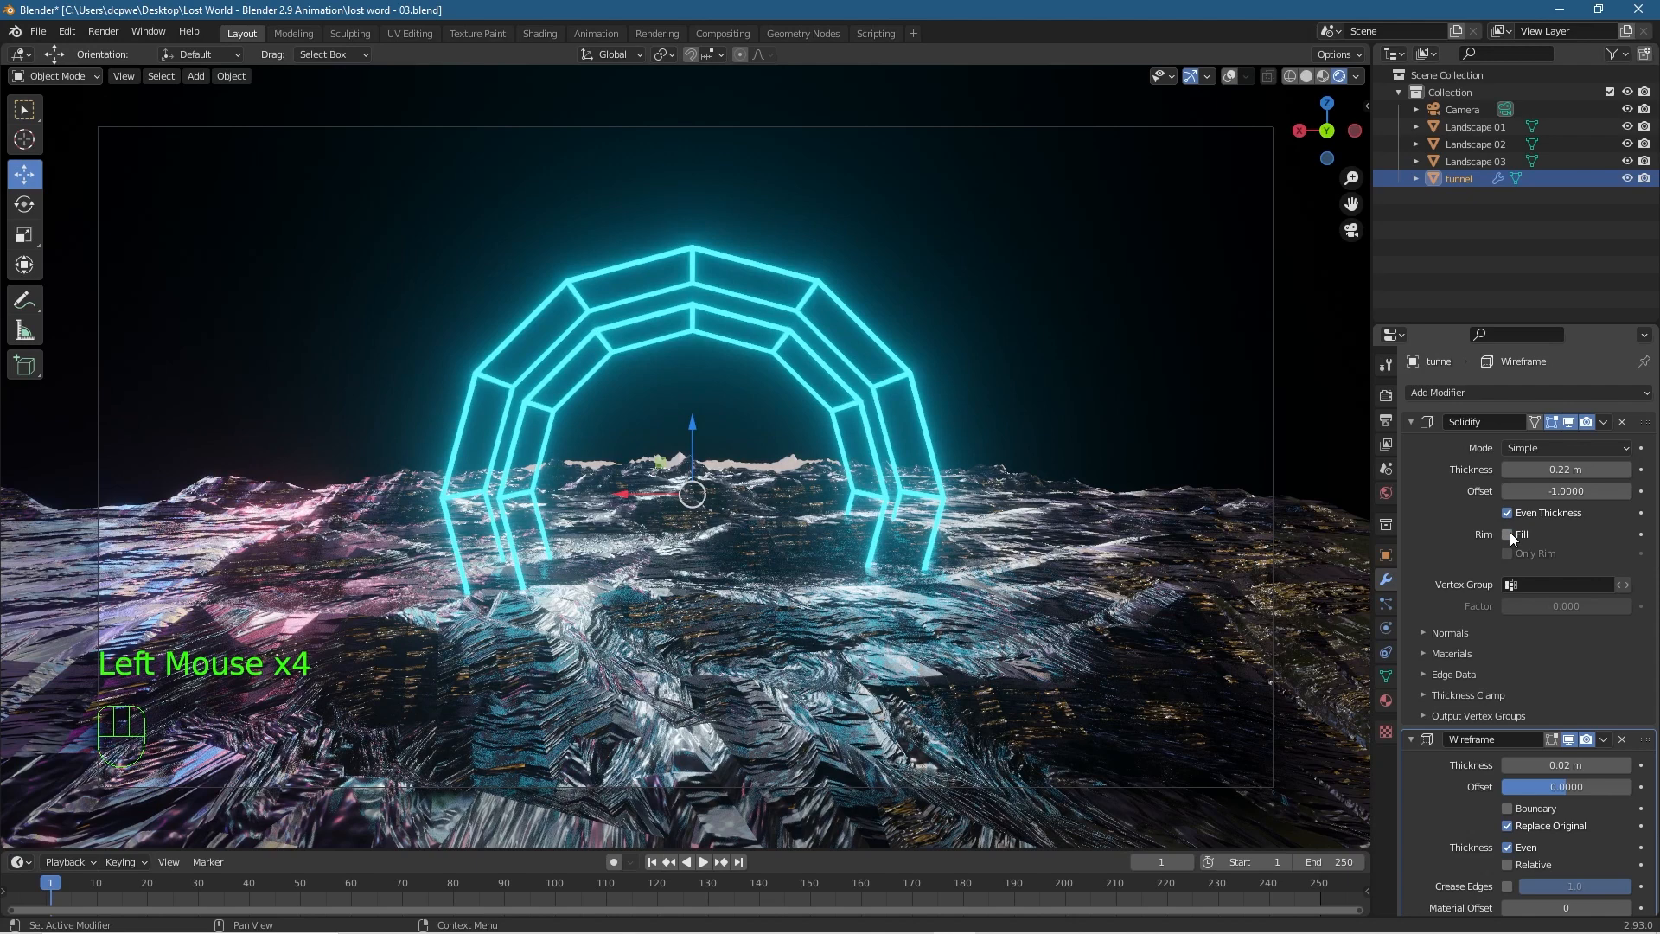
Set the tunnel's Solidify thickness to 0.42 m and turn on its rim fill.
{"action": "left_click", "coordinate": [1513, 553]}
{"action": "left_click", "coordinate": [1512, 553]}
{"action": "left_click", "coordinate": [1567, 469]}
{"action": "mouse_move", "coordinate": [1567, 468]}
{"action": "left_mouse_down"}
{"action": "mouse_move", "coordinate": [1626, 469]}
{"action": "mouse_move", "coordinate": [1600, 468]}
{"action": "left_mouse_up"}
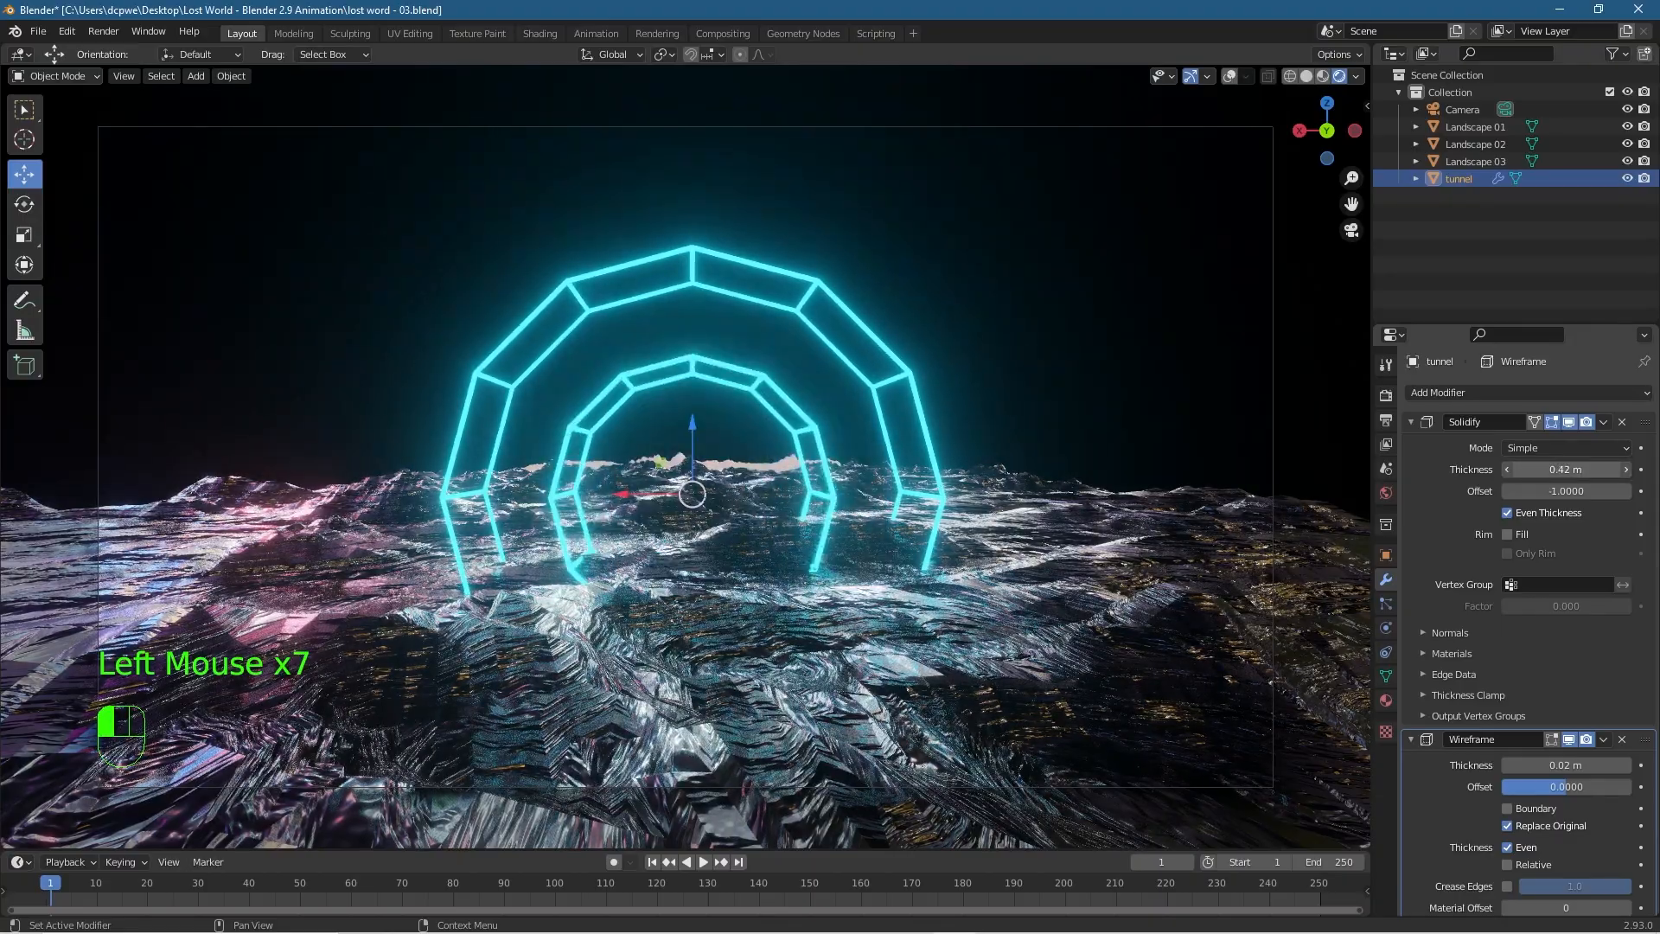
{"action": "left_click", "coordinate": [1507, 534]}
{"action": "middle_click_drag", "start_coordinate": [782, 571], "coordinate": [161, 578]}
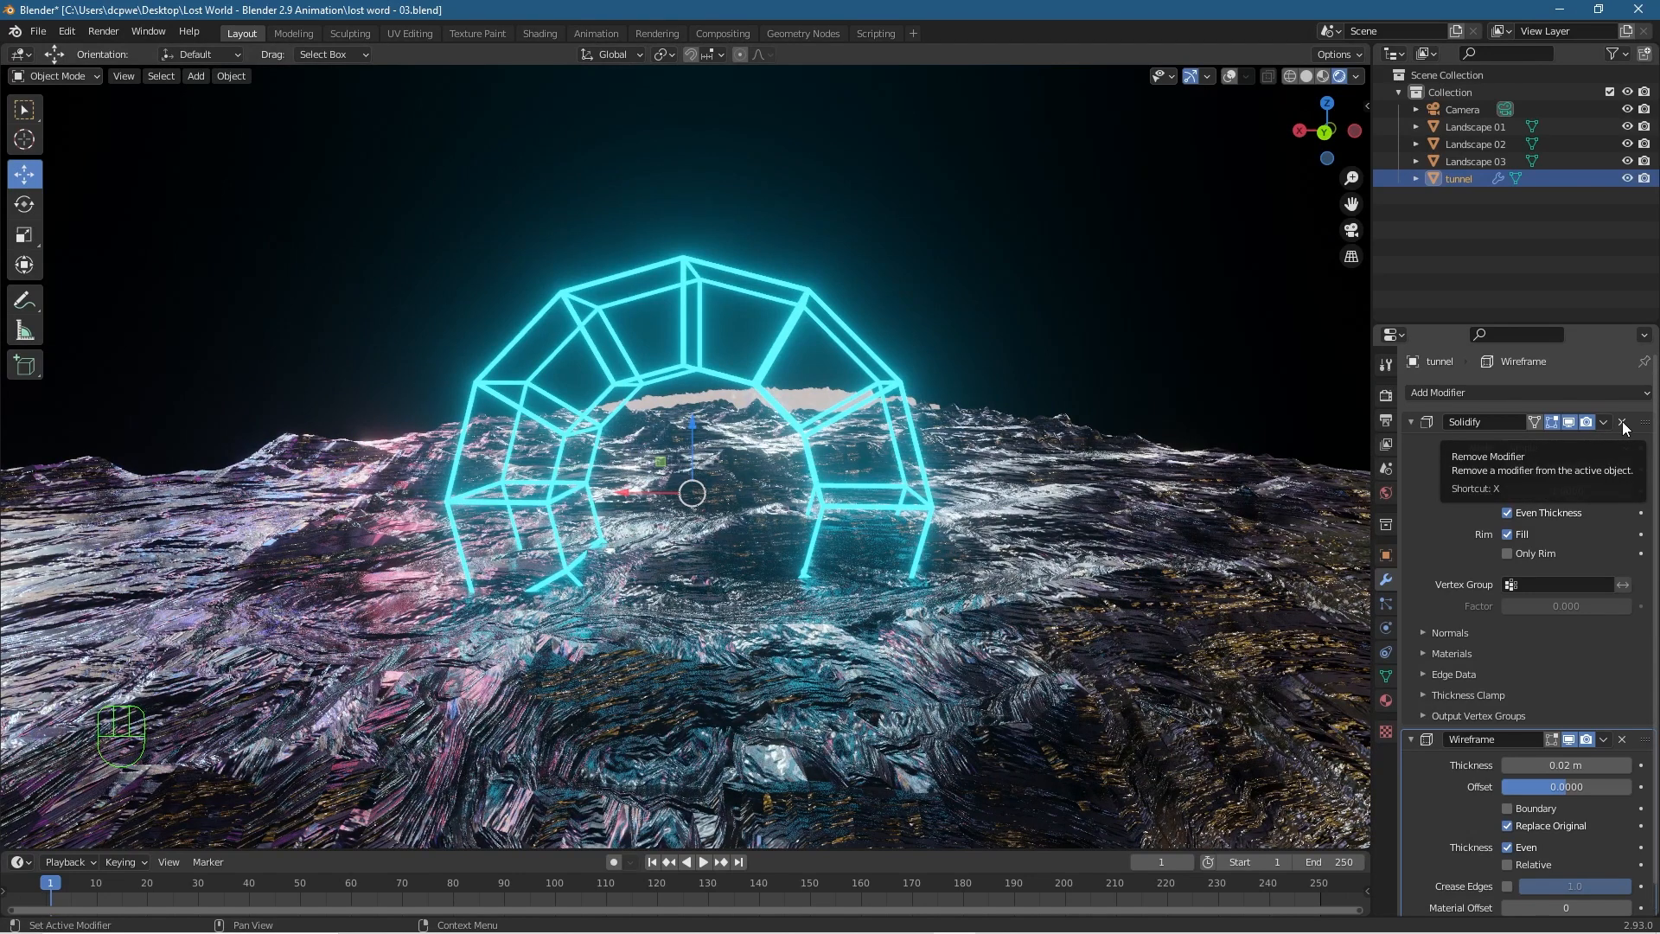
Set the tunnel's Wireframe thickness to 0.059 m and its Solidify thickness to 0.53 m.
{"action": "middle_click_drag", "start_coordinate": [1553, 658], "coordinate": [1553, 630]}
{"action": "mouse_move", "coordinate": [1527, 742]}
{"action": "left_mouse_down"}
{"action": "mouse_move", "coordinate": [1591, 742]}
{"action": "mouse_move", "coordinate": [1557, 742]}
{"action": "left_mouse_up"}
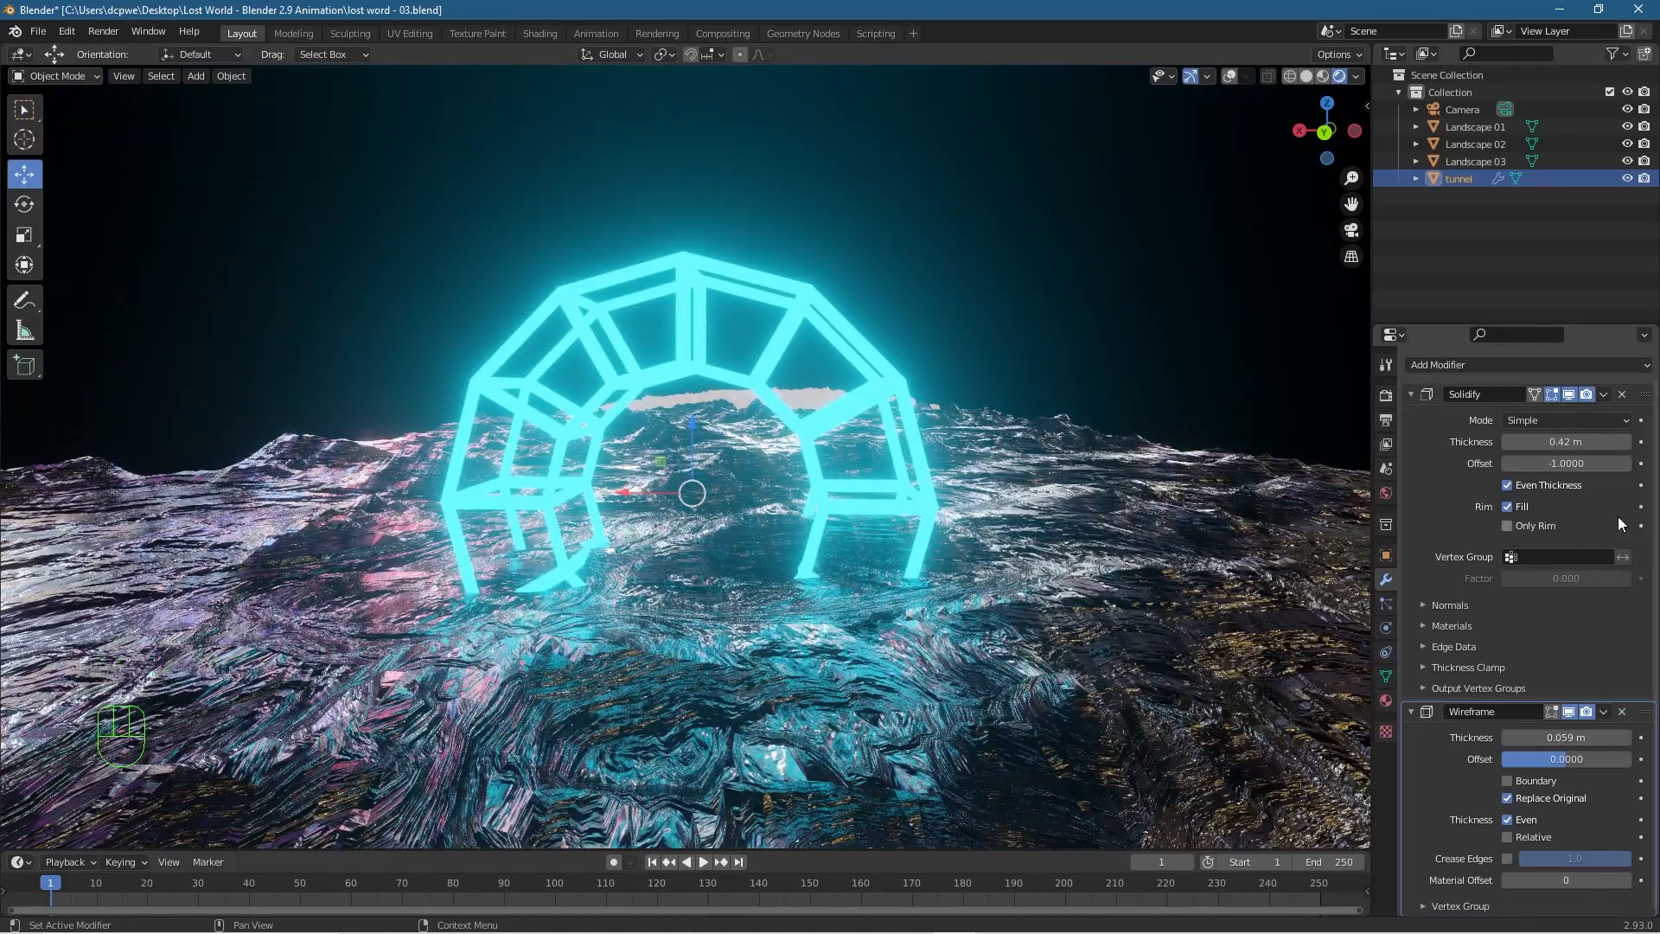
{"action": "left_click_drag", "start_coordinate": [1566, 442], "coordinate": [1622, 442]}
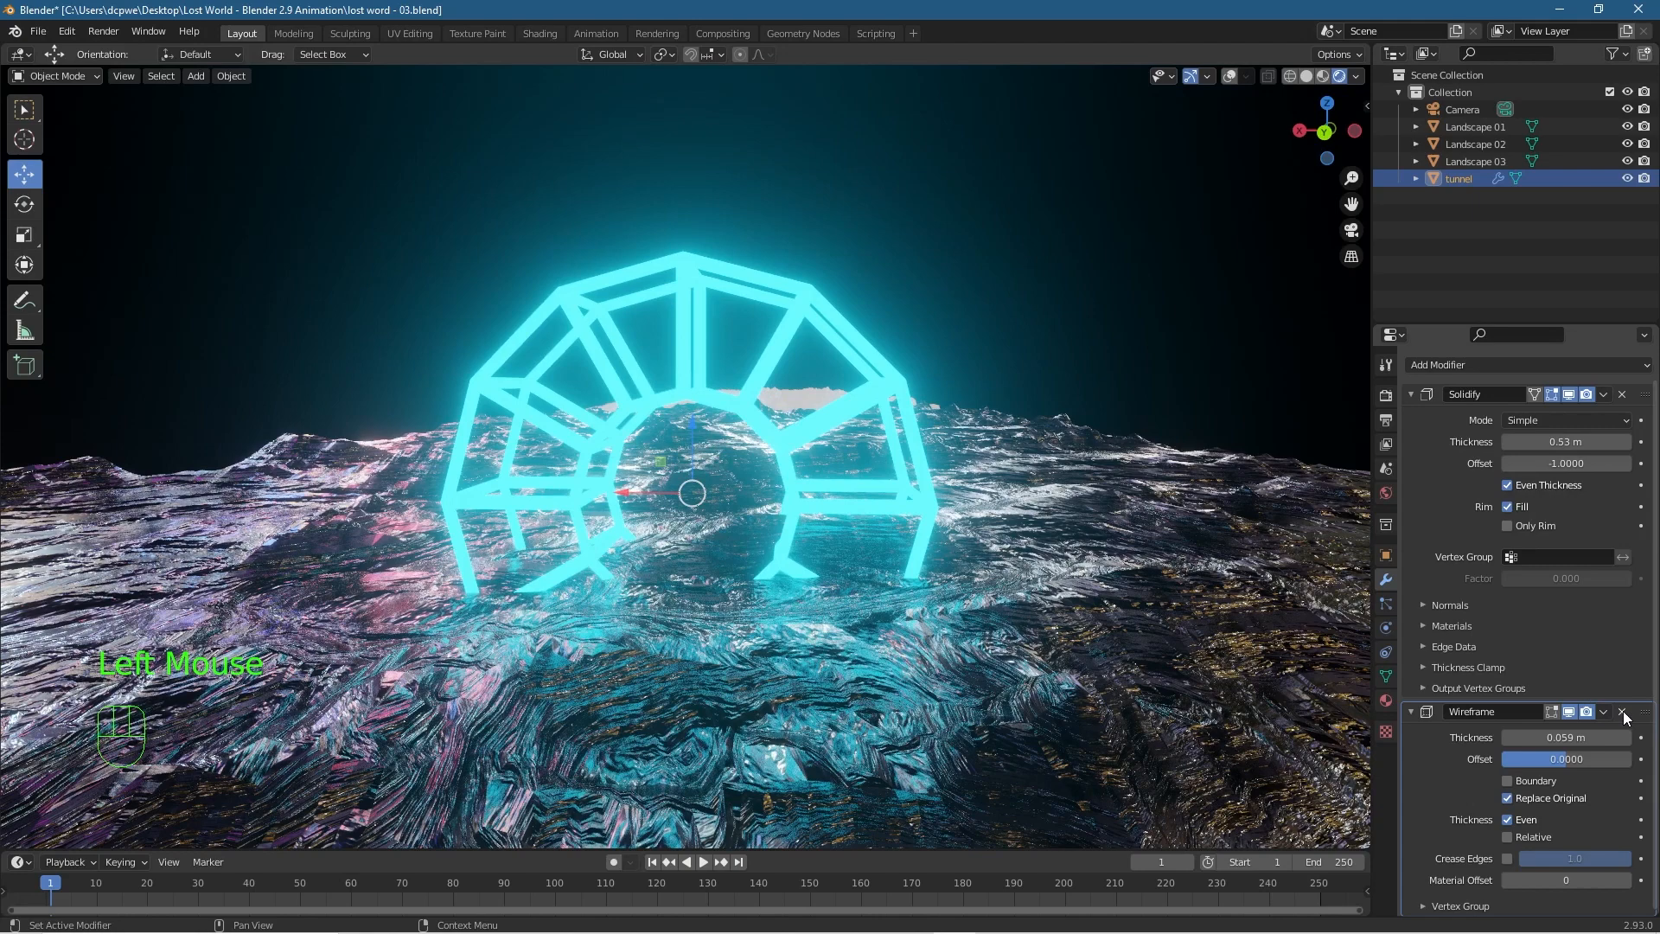
Remove the Wireframe modifier from the tunnel and set its Solidify thickness to 0.1 m.
{"action": "left_click", "coordinate": [1623, 712]}
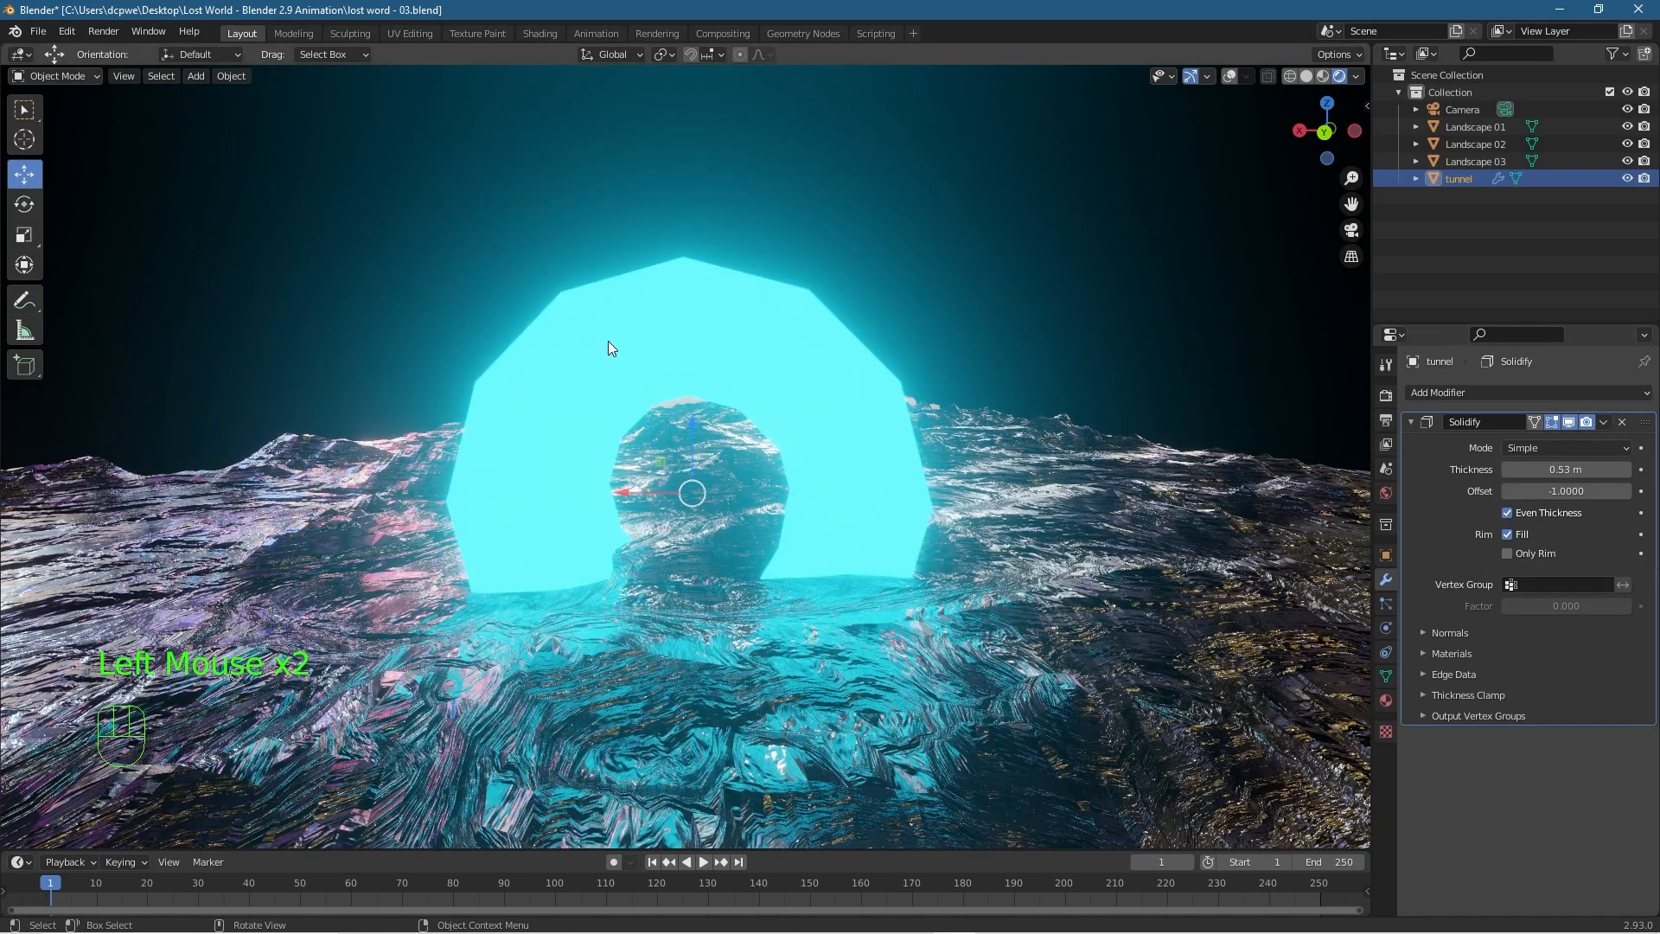
{"action": "mouse_move", "coordinate": [1566, 469]}
{"action": "left_mouse_down"}
{"action": "mouse_move", "coordinate": [1540, 469]}
{"action": "mouse_move", "coordinate": [1631, 491]}
{"action": "mouse_move", "coordinate": [1539, 491]}
{"action": "mouse_move", "coordinate": [1630, 469]}
{"action": "mouse_move", "coordinate": [1543, 468]}
{"action": "mouse_move", "coordinate": [1576, 493]}
{"action": "left_mouse_up"}
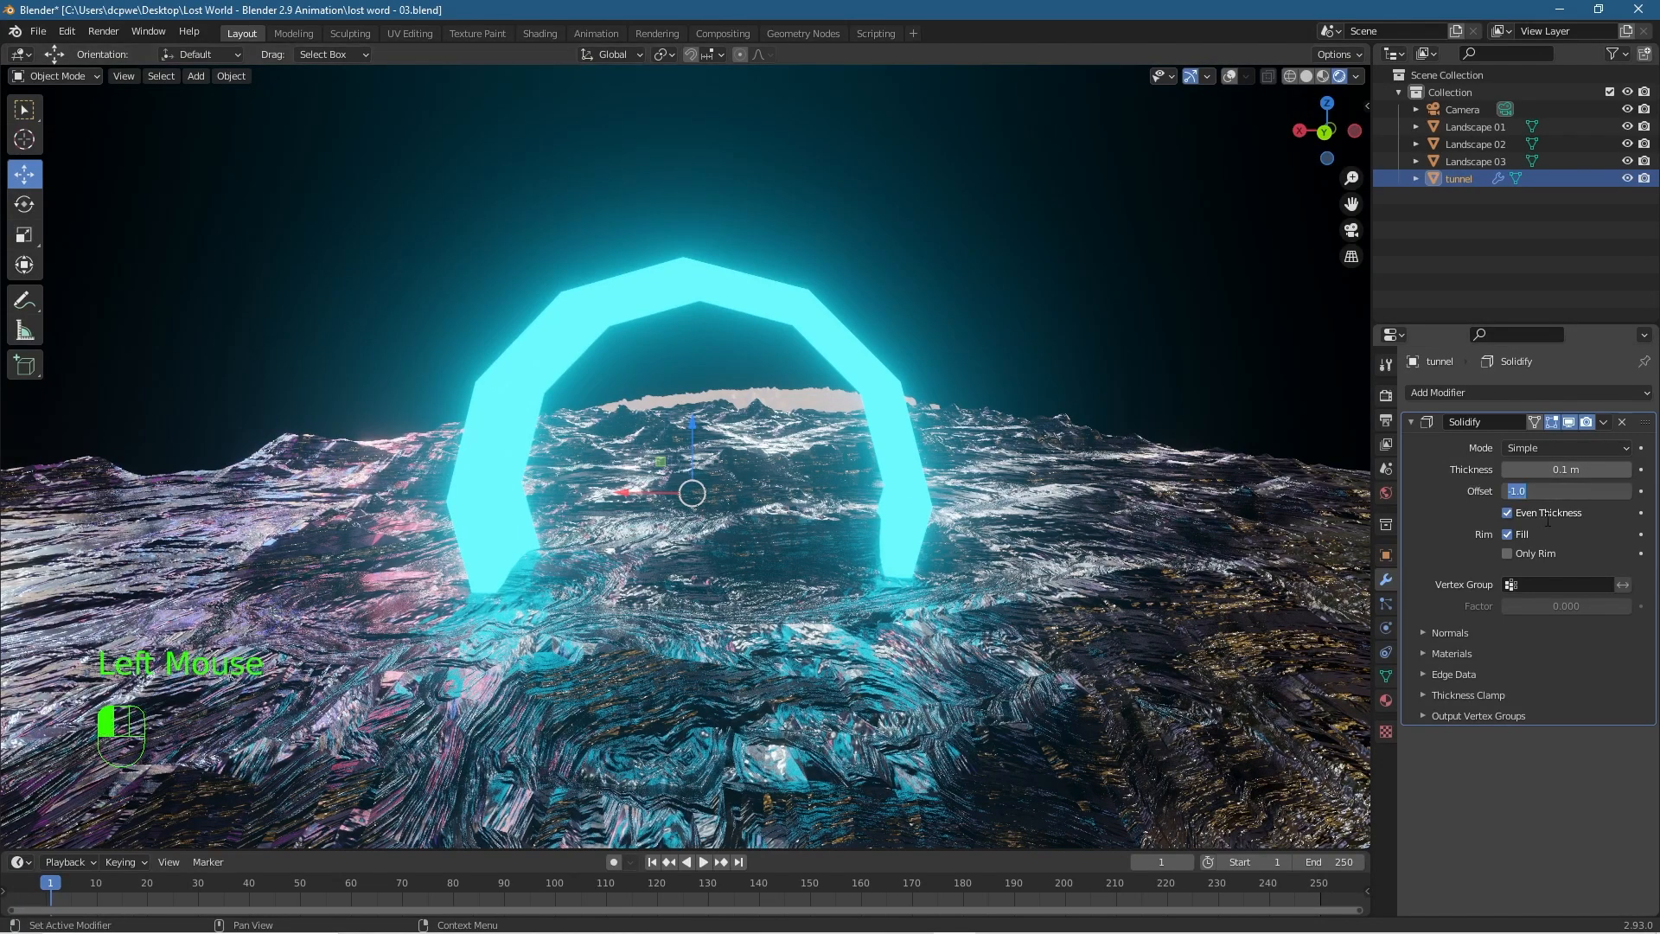
{"action": "left_click", "coordinate": [1508, 513]}
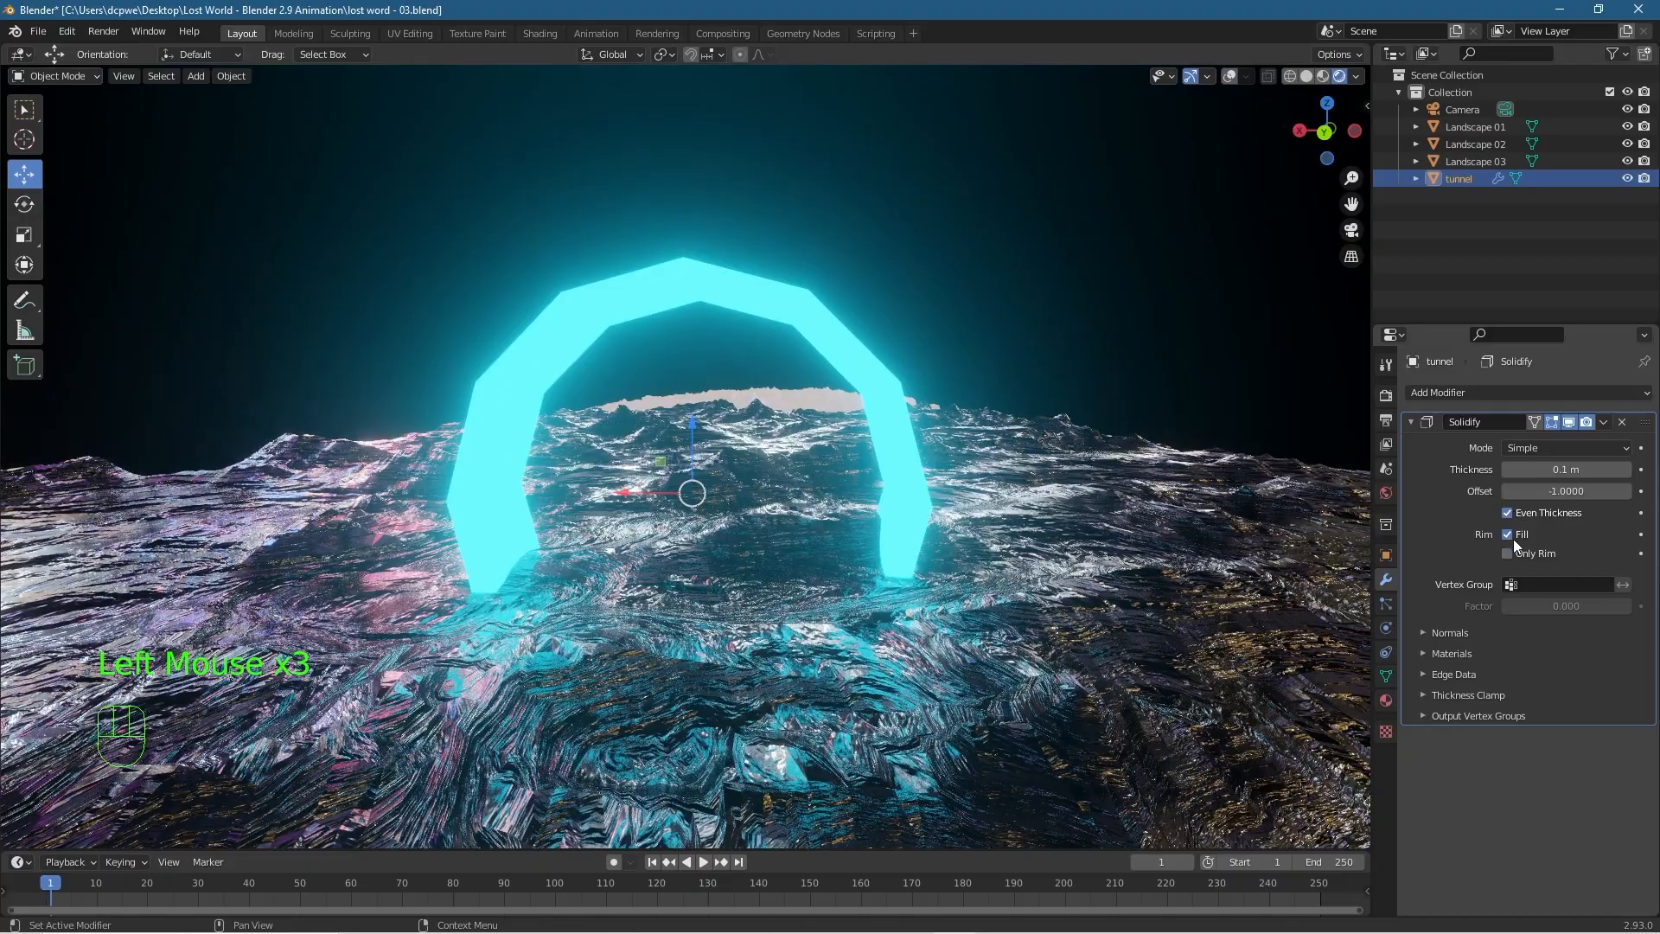
Switch the Solidify rim fill off and back on to compare the tunnel with open and closed edges.
{"action": "left_click", "coordinate": [1509, 534]}
{"action": "left_click", "coordinate": [1508, 533]}
{"action": "left_click", "coordinate": [1508, 533]}
{"action": "middle_click_drag", "start_coordinate": [818, 540], "coordinate": [778, 545]}
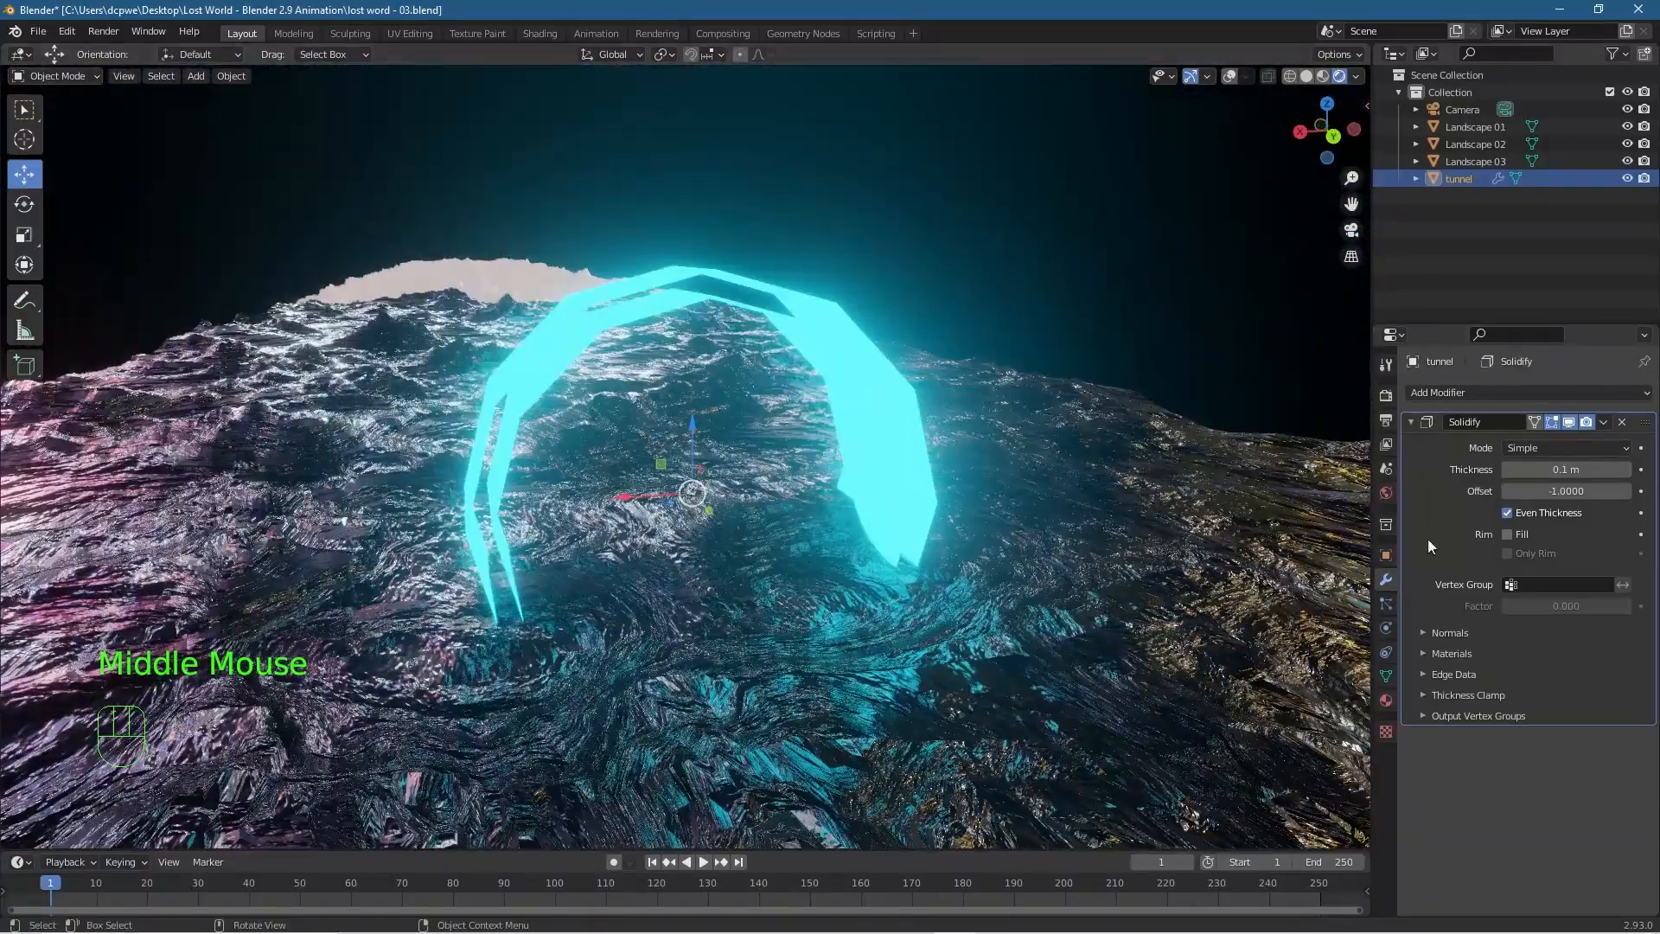
{"action": "left_click", "coordinate": [1508, 534]}
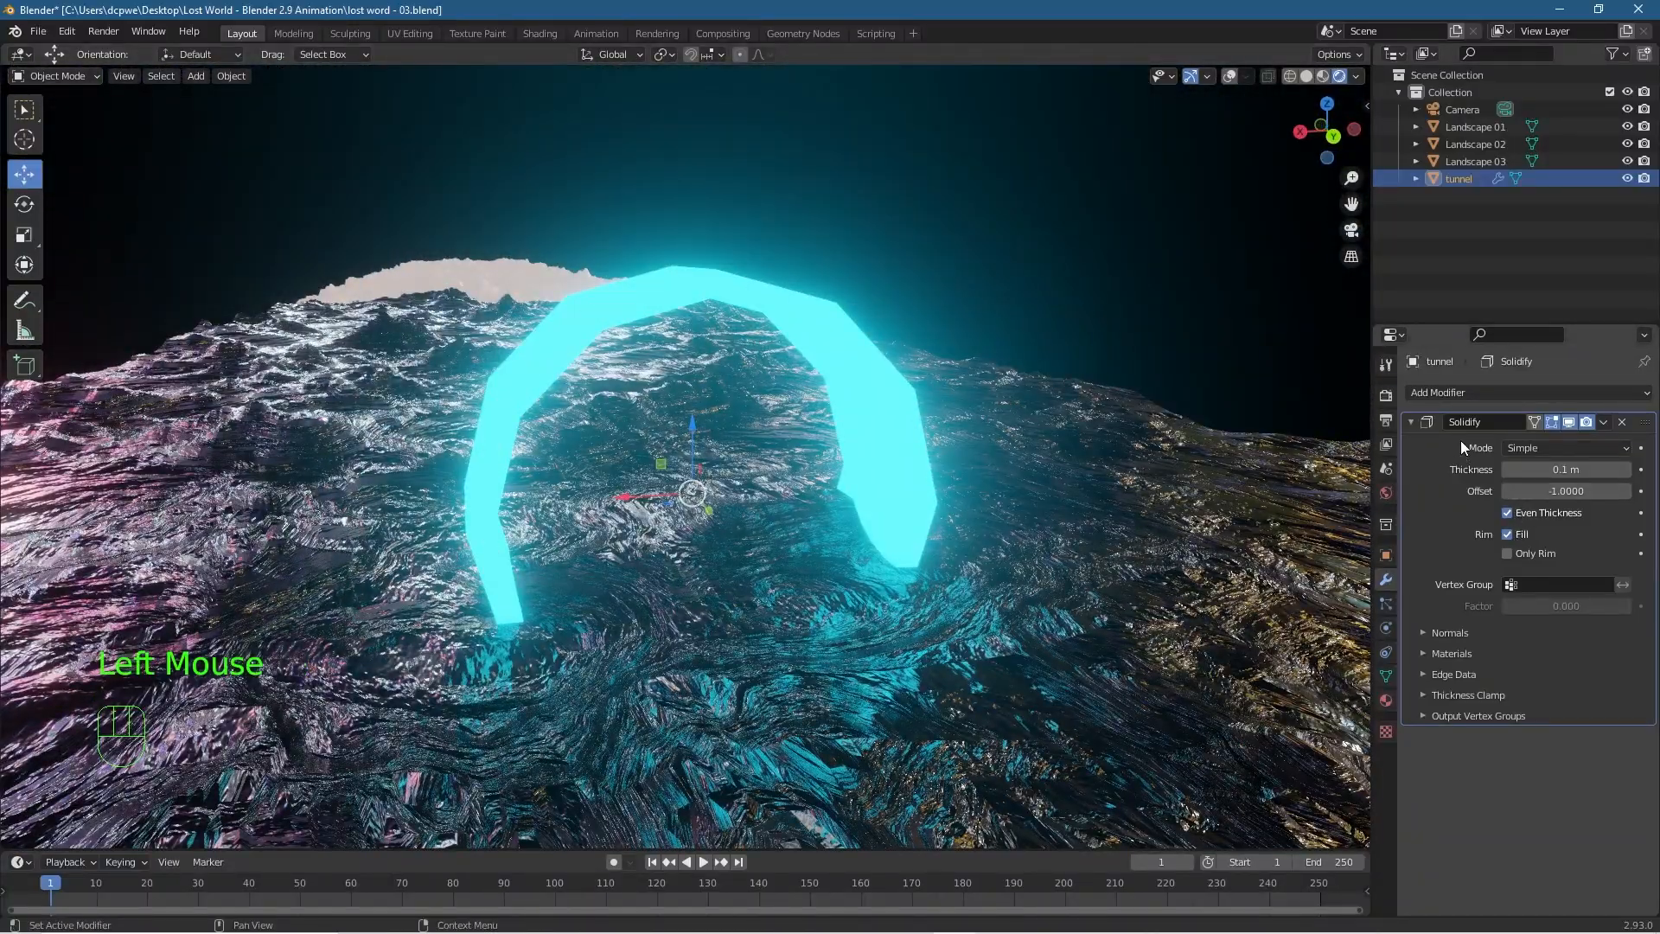
Add a Wireframe modifier to the tunnel and place it above Solidify in the modifier stack.
{"action": "middle_click_drag", "start_coordinate": [1089, 532], "coordinate": [1061, 536]}
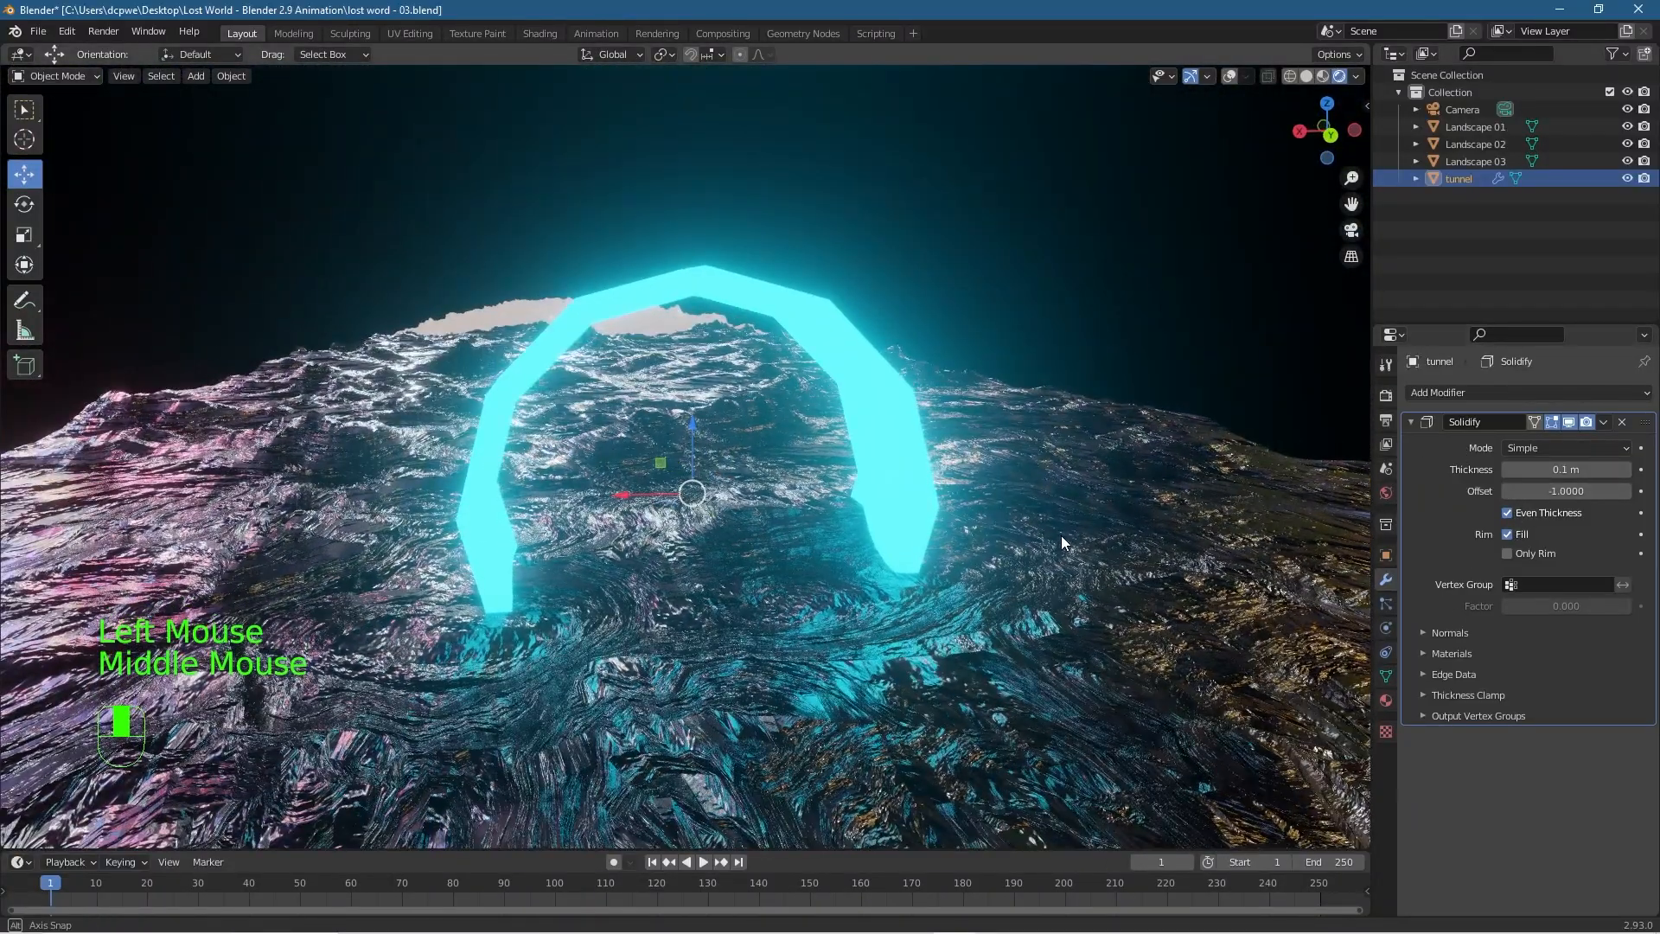
{"action": "left_click", "coordinate": [1596, 389]}
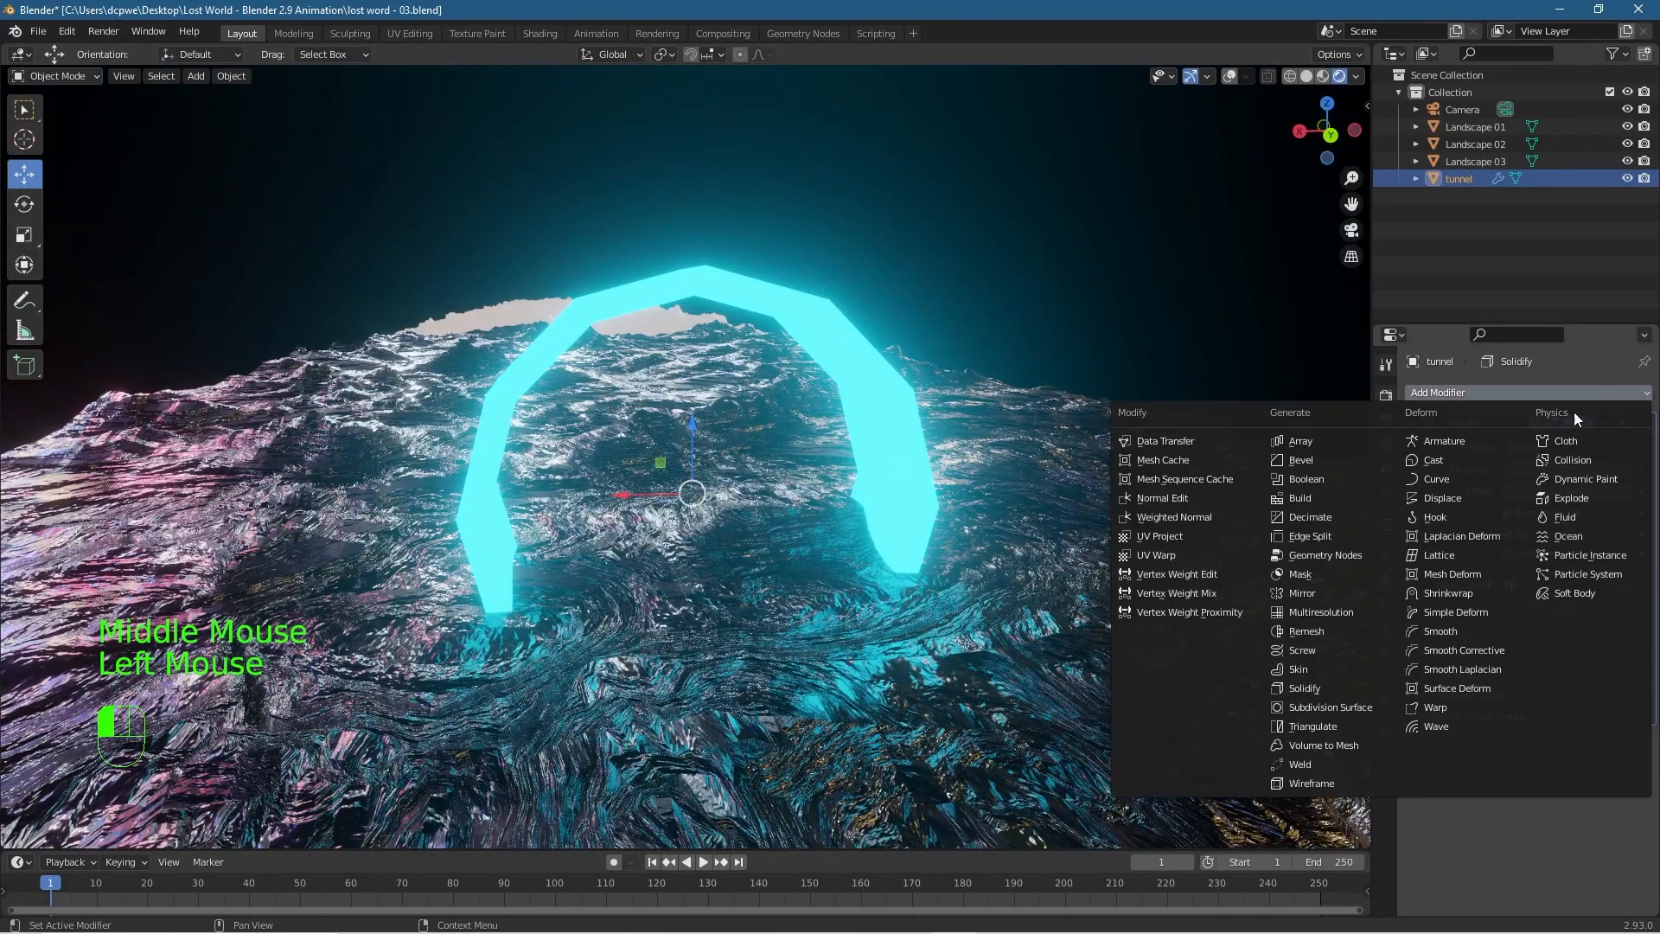
{"action": "left_click", "coordinate": [1336, 782]}
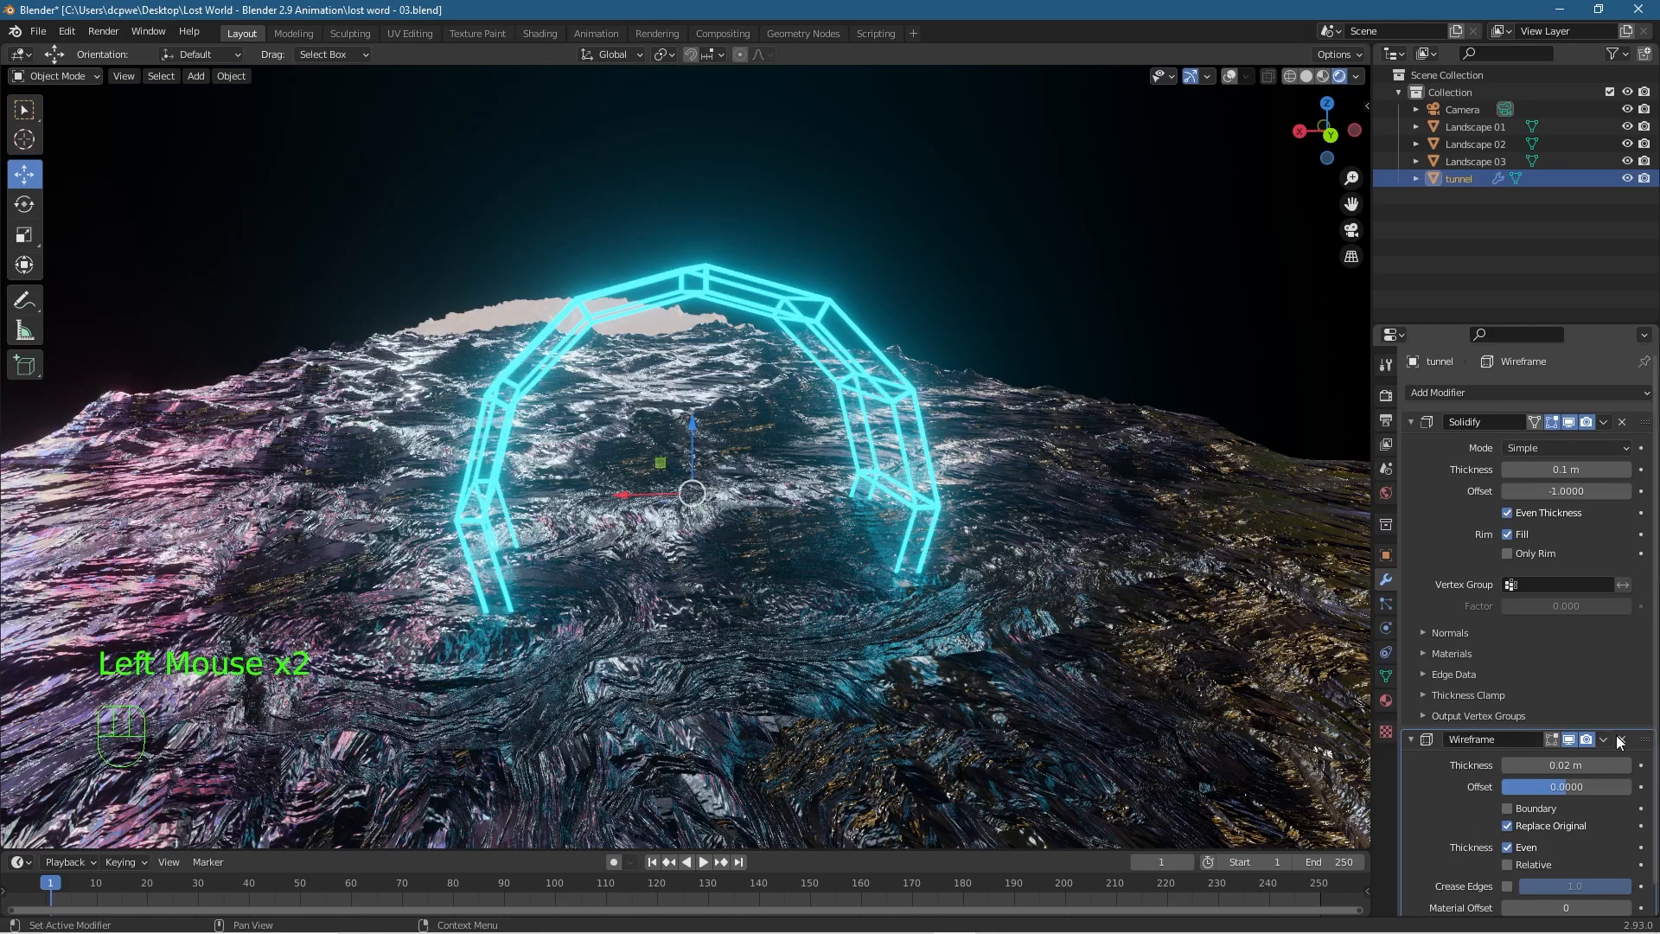
{"action": "left_click_drag", "start_coordinate": [1646, 744], "coordinate": [1646, 417]}
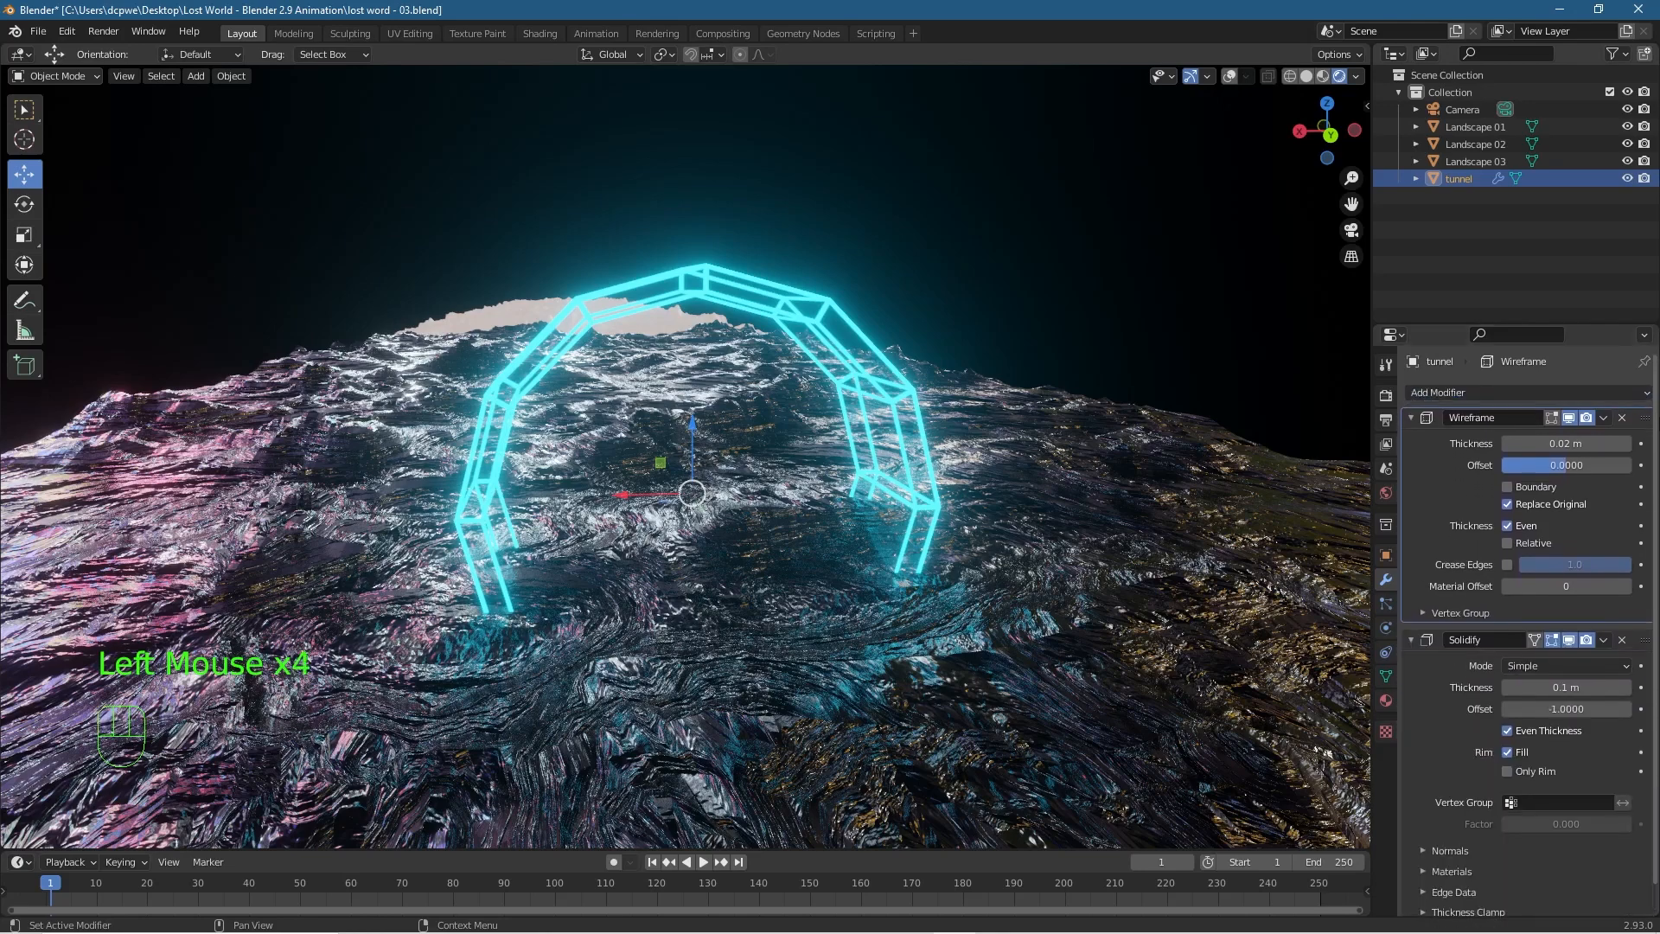
Return to the camera view and set the camera's Y location to about -32.029 m.
{"action": "middle_click_drag", "start_coordinate": [1112, 538], "coordinate": [996, 505]}
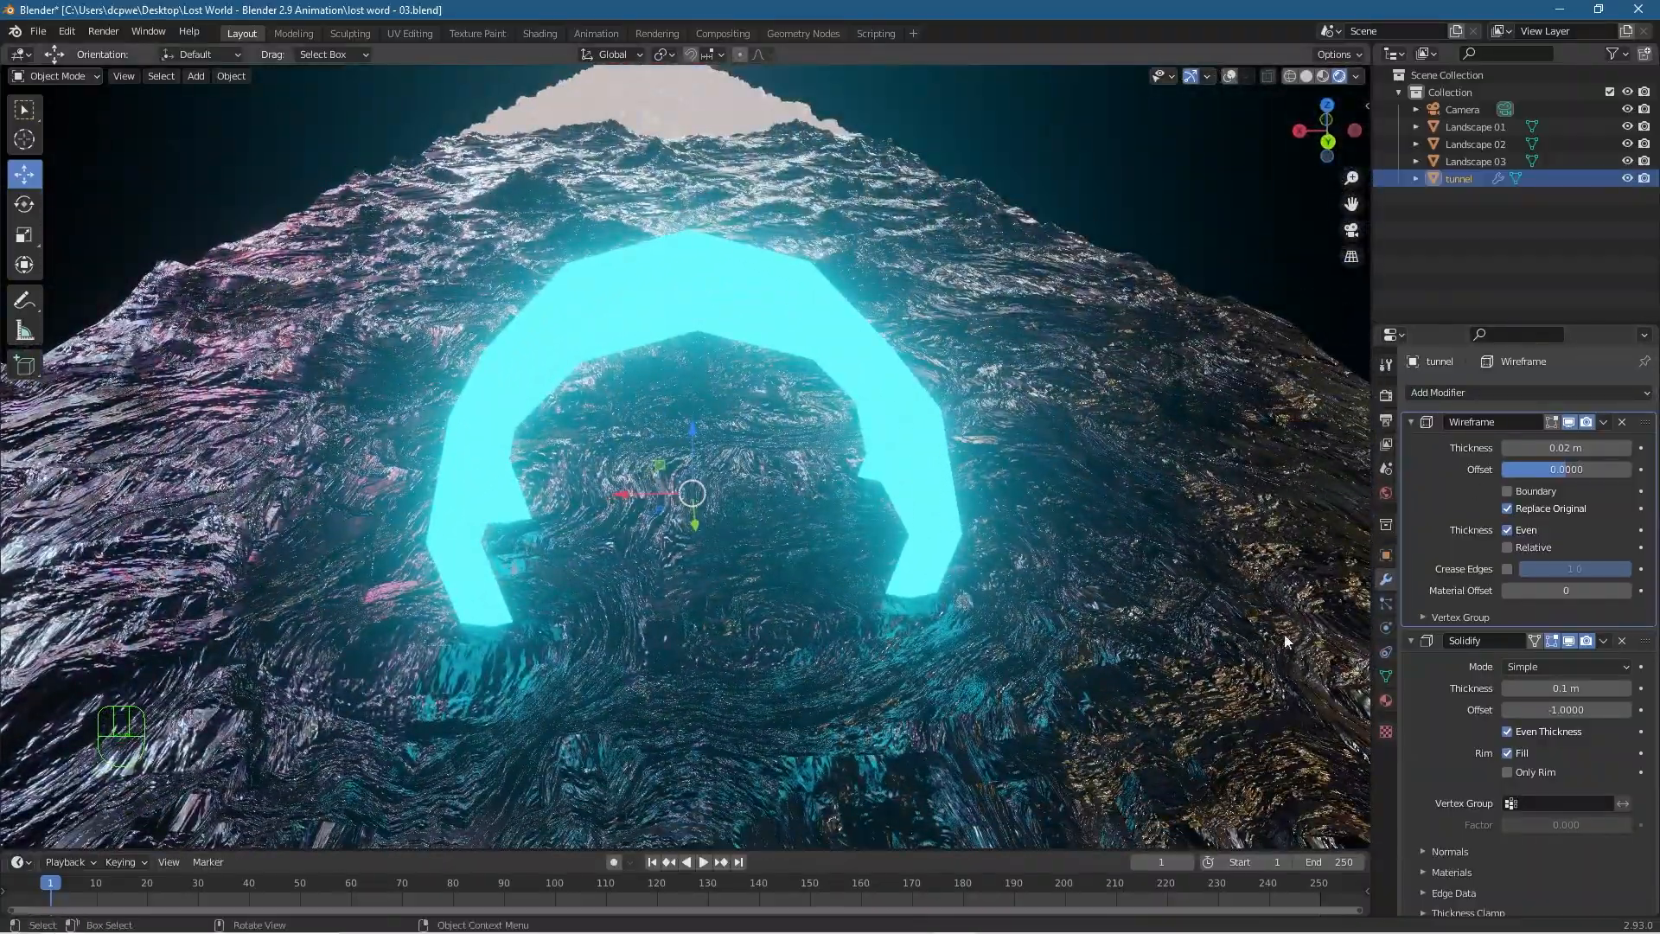
{"action": "middle_click_drag", "start_coordinate": [588, 476], "coordinate": [572, 411]}
{"action": "scroll", "coordinate": [623, 447], "scroll_direction": "down", "scroll_amount": 2}
{"action": "scroll", "coordinate": [625, 447], "scroll_direction": "up", "scroll_amount": 2}
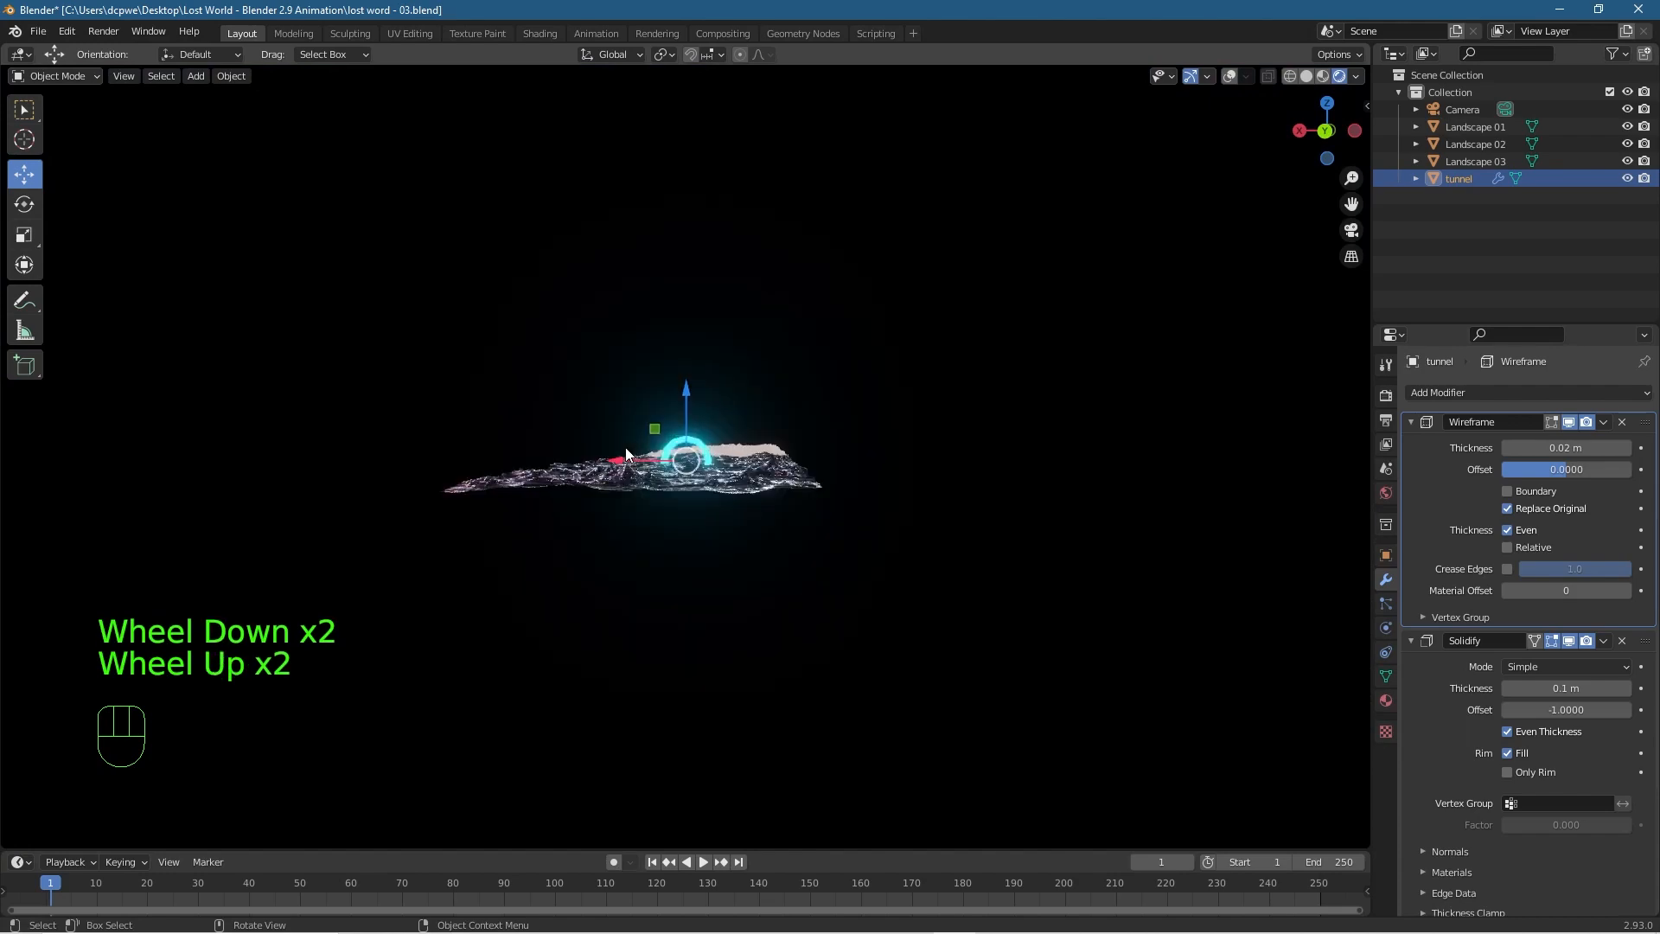
{"action": "key", "text": "KP_0"}
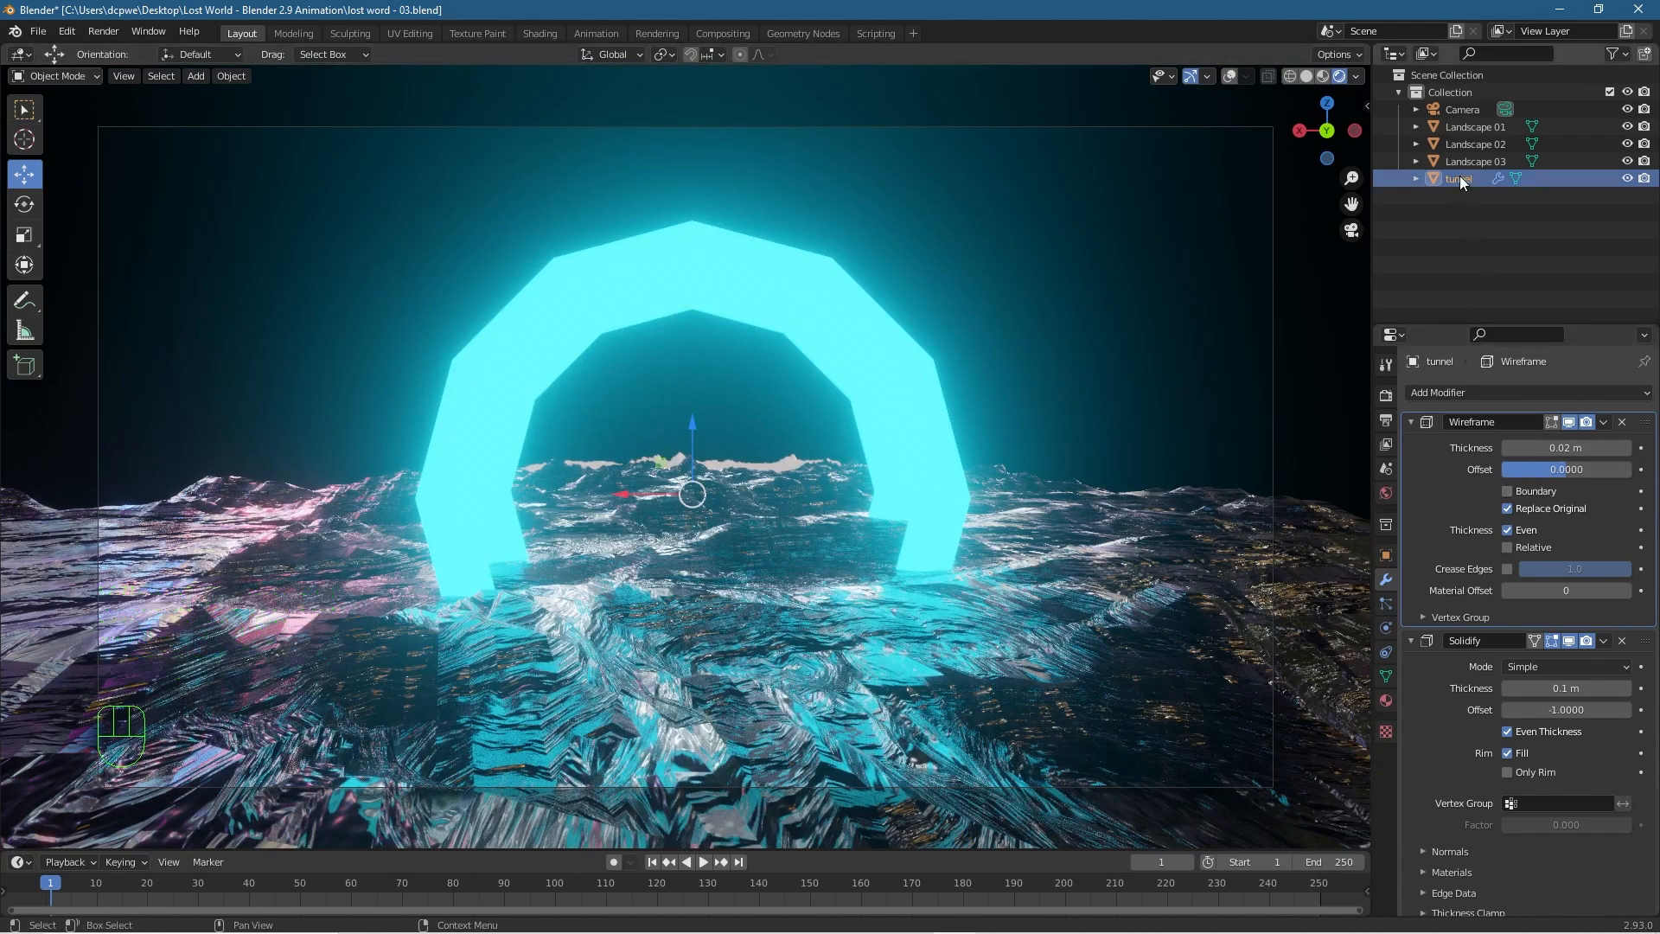
{"action": "left_click", "coordinate": [1462, 110]}
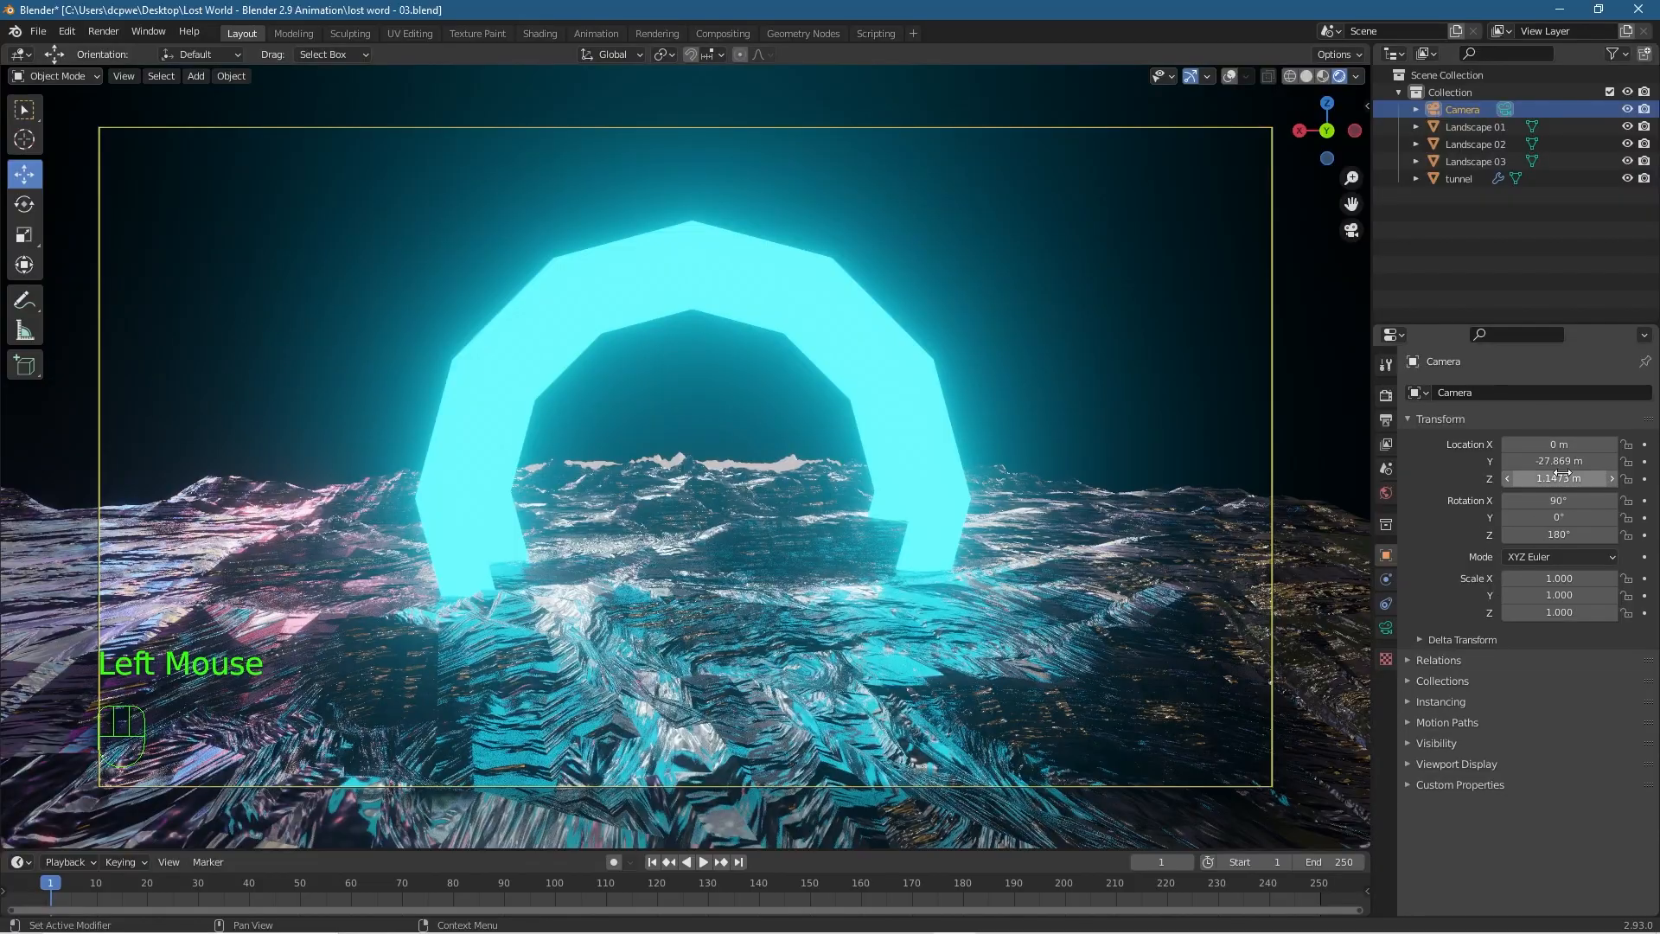
{"action": "mouse_move", "coordinate": [1557, 461]}
{"action": "left_mouse_down"}
{"action": "mouse_move", "coordinate": [1514, 461]}
{"action": "mouse_move", "coordinate": [1613, 461]}
{"action": "mouse_move", "coordinate": [1534, 460]}
{"action": "left_mouse_up"}
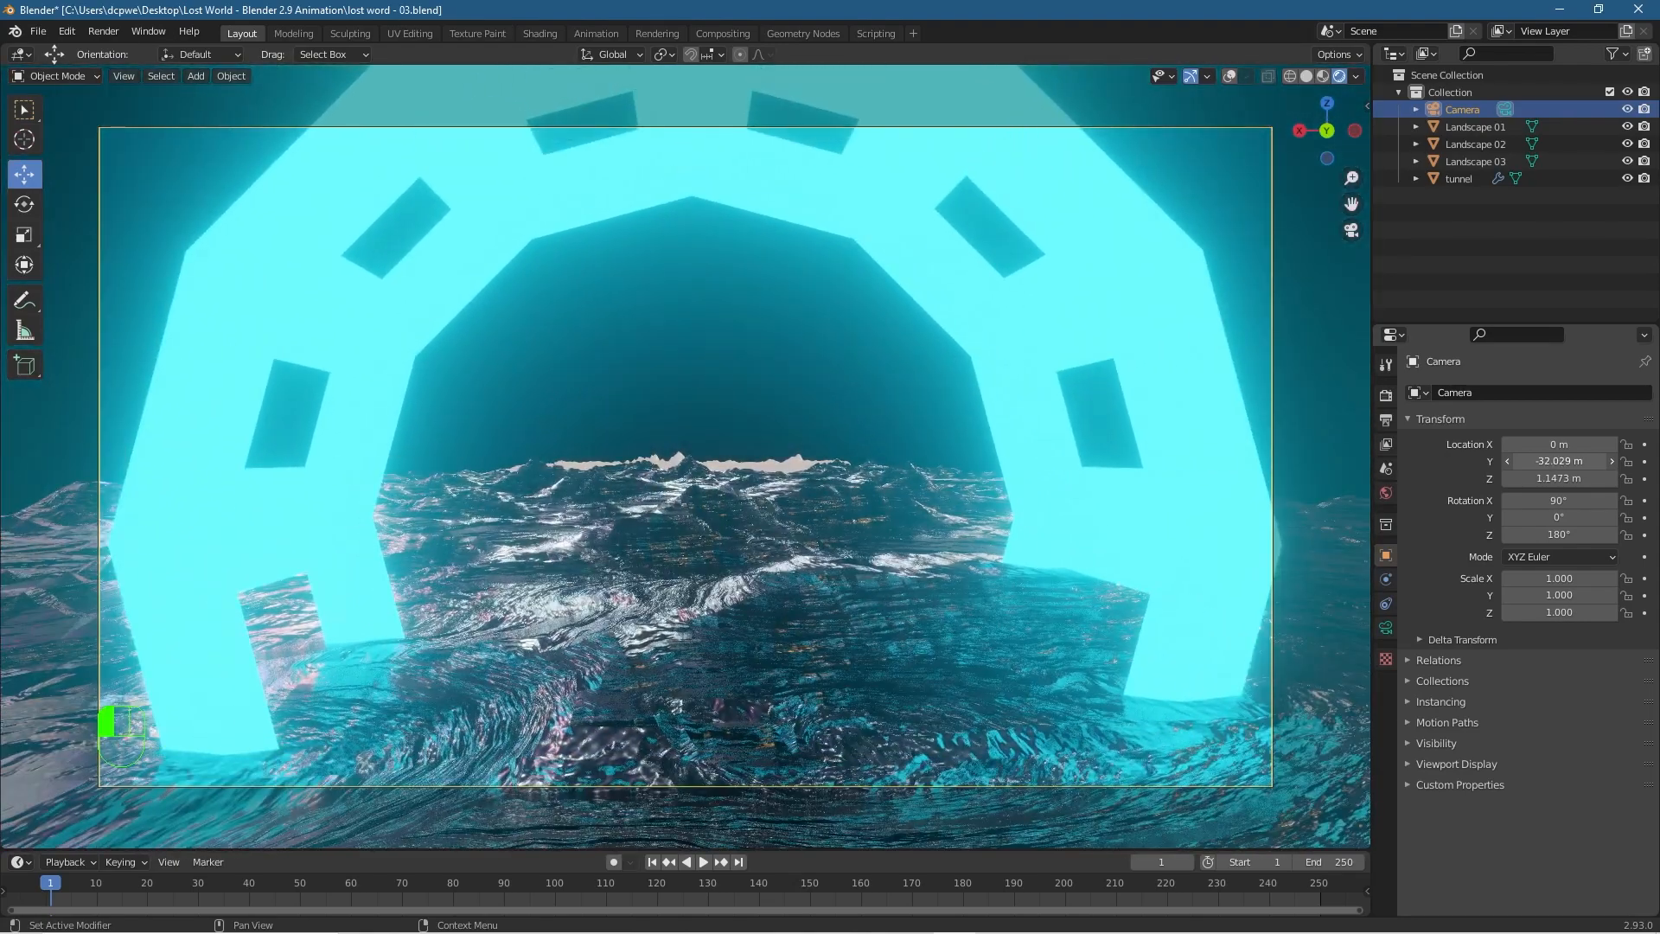
Adjust the tunnel's Wireframe modifier to a thickness of about 0.004 m and an offset of about 0.05.
{"action": "left_click", "coordinate": [1463, 181]}
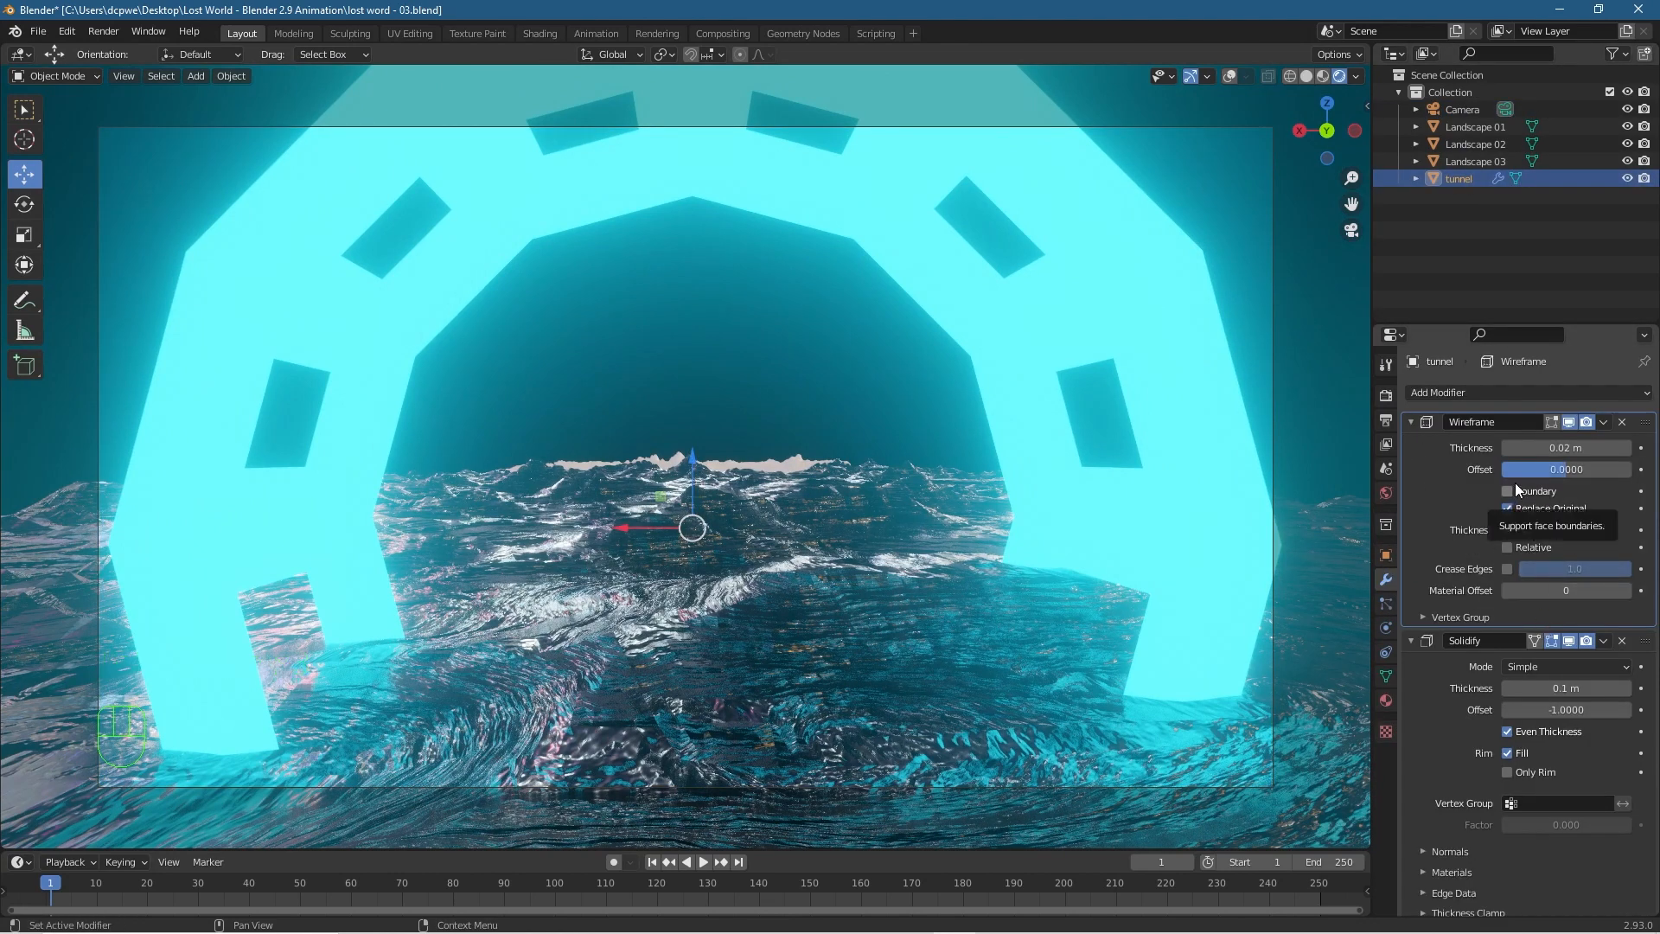
{"action": "mouse_move", "coordinate": [1566, 448]}
{"action": "left_mouse_down"}
{"action": "mouse_move", "coordinate": [1632, 447]}
{"action": "mouse_move", "coordinate": [1553, 447]}
{"action": "left_mouse_up"}
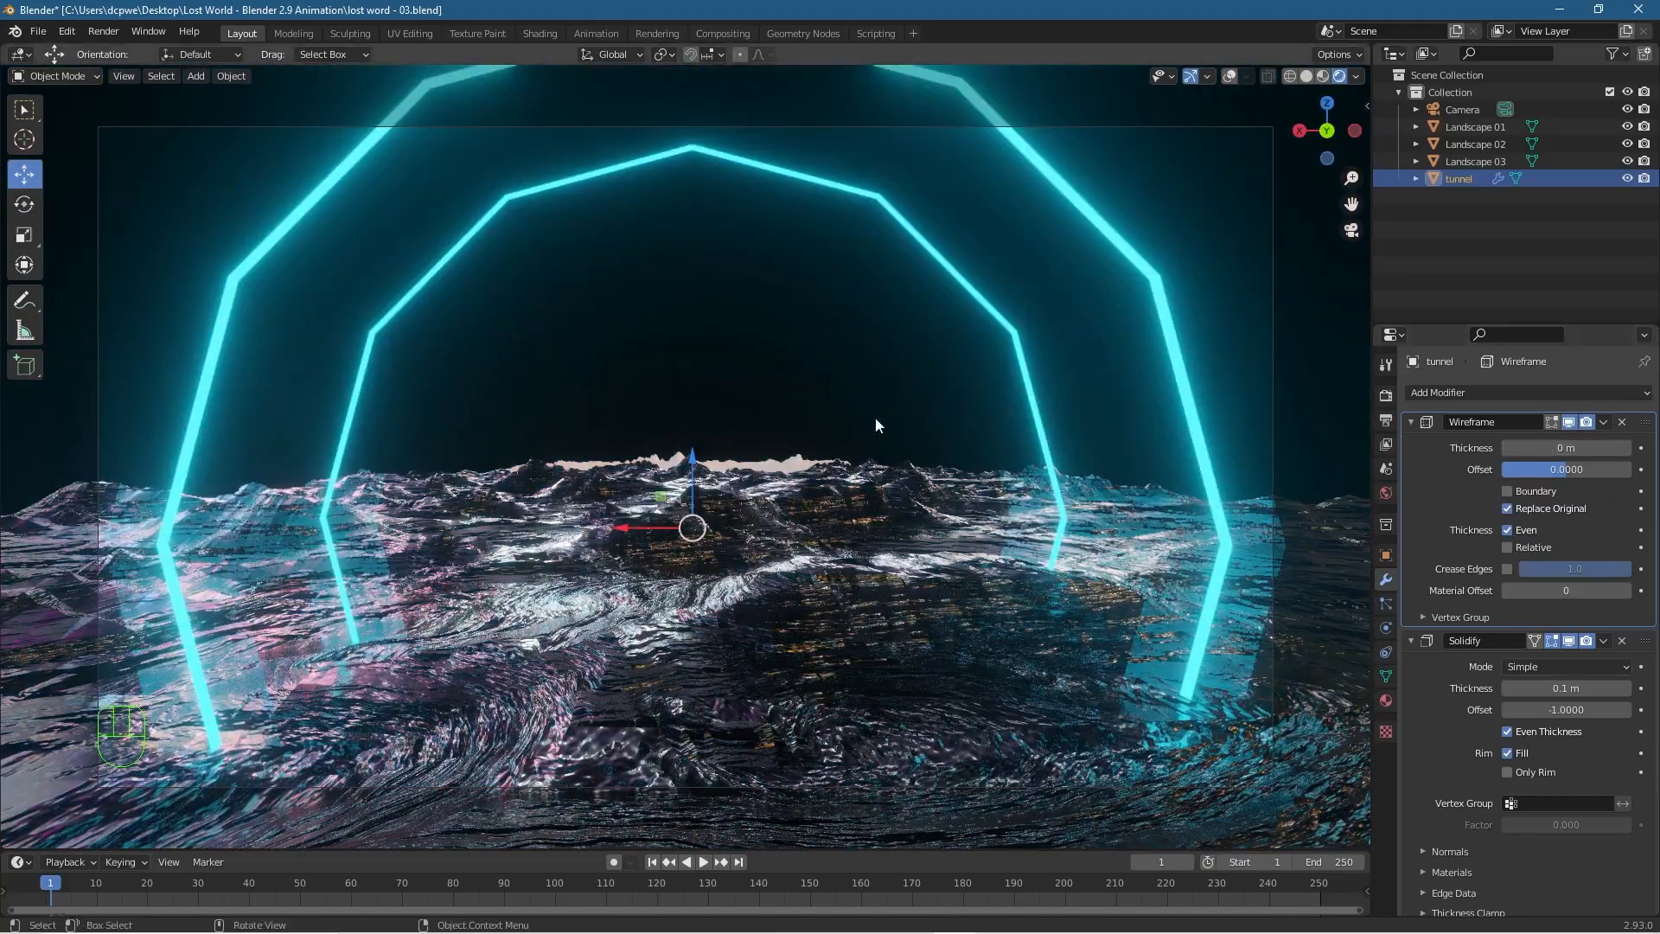
{"action": "scroll", "coordinate": [870, 418], "scroll_direction": "down", "scroll_amount": 4}
{"action": "scroll", "coordinate": [589, 375], "scroll_direction": "up", "scroll_amount": 2}
{"action": "middle_click_drag", "start_coordinate": [589, 376], "coordinate": [804, 449]}
{"action": "mouse_move", "coordinate": [1570, 447]}
{"action": "left_mouse_down"}
{"action": "mouse_move", "coordinate": [1557, 471]}
{"action": "mouse_move", "coordinate": [1522, 471]}
{"action": "mouse_move", "coordinate": [1632, 470]}
{"action": "mouse_move", "coordinate": [1574, 470]}
{"action": "left_mouse_up"}
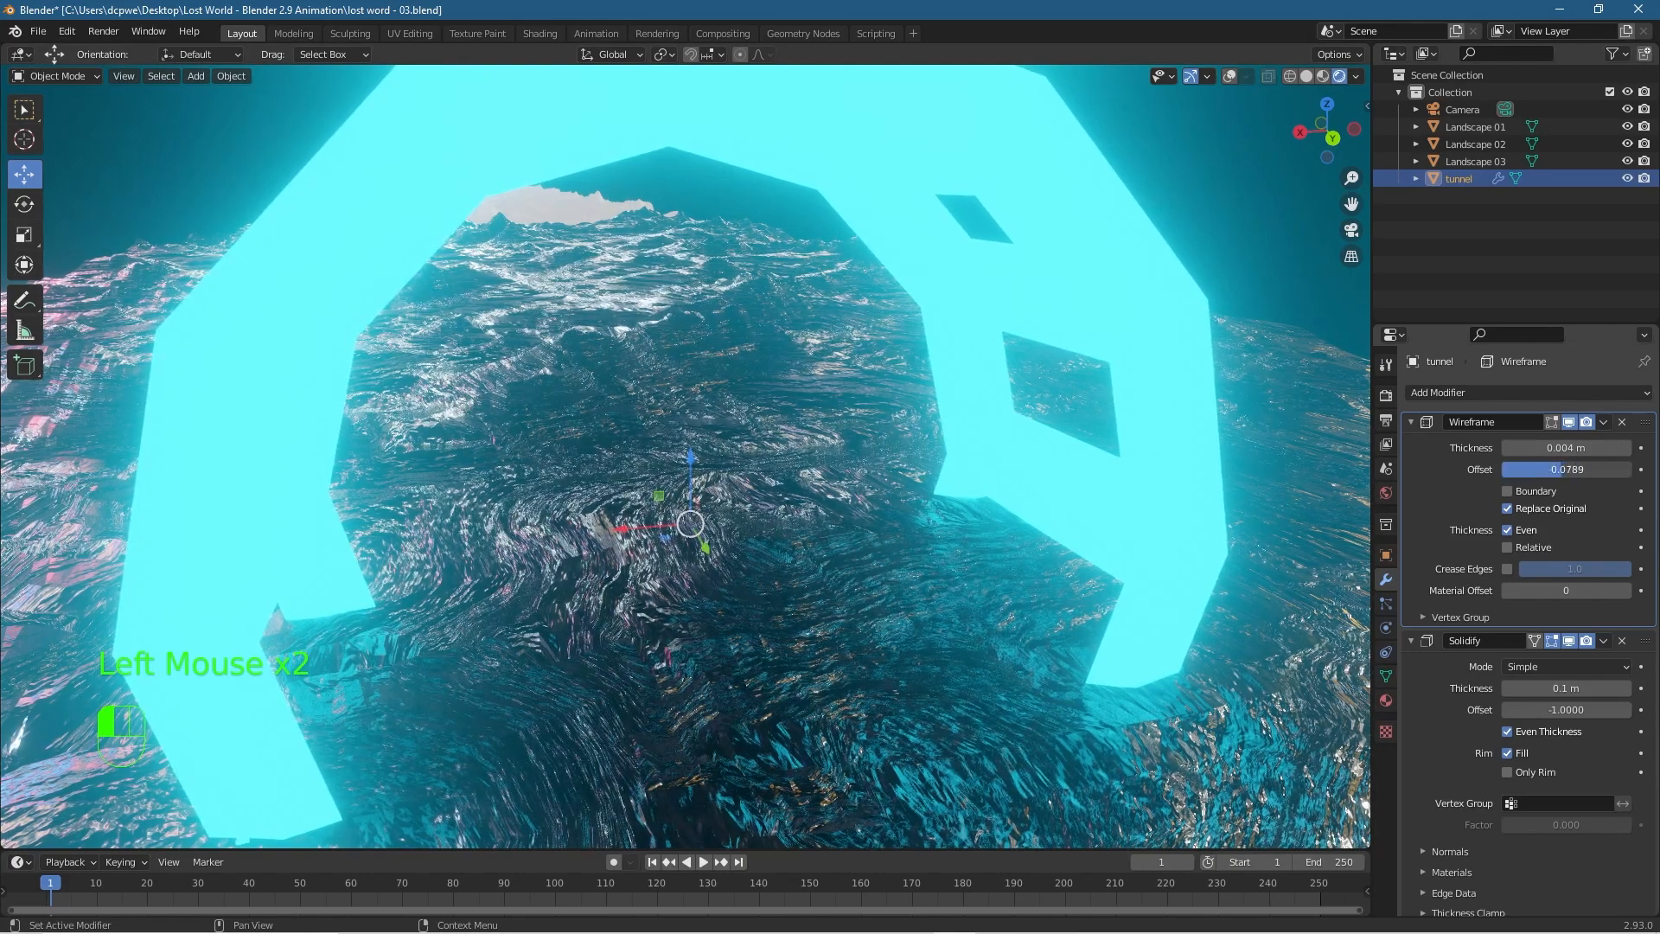
Enable Boundary on the tunnel's Wireframe modifier and reduce the wireframe thickness to 0 m.
{"action": "left_click", "coordinate": [1515, 493]}
{"action": "left_click", "coordinate": [1509, 492]}
{"action": "left_click", "coordinate": [1508, 492]}
{"action": "left_click_drag", "start_coordinate": [1567, 448], "coordinate": [1548, 448]}
{"action": "middle_click_drag", "start_coordinate": [1338, 481], "coordinate": [796, 448]}
{"action": "scroll", "coordinate": [908, 500], "scroll_direction": "down", "scroll_amount": 2}
{"action": "scroll", "coordinate": [796, 447], "scroll_direction": "up", "scroll_amount": 3}
{"action": "scroll", "coordinate": [875, 448], "scroll_direction": "down", "scroll_amount": 1}
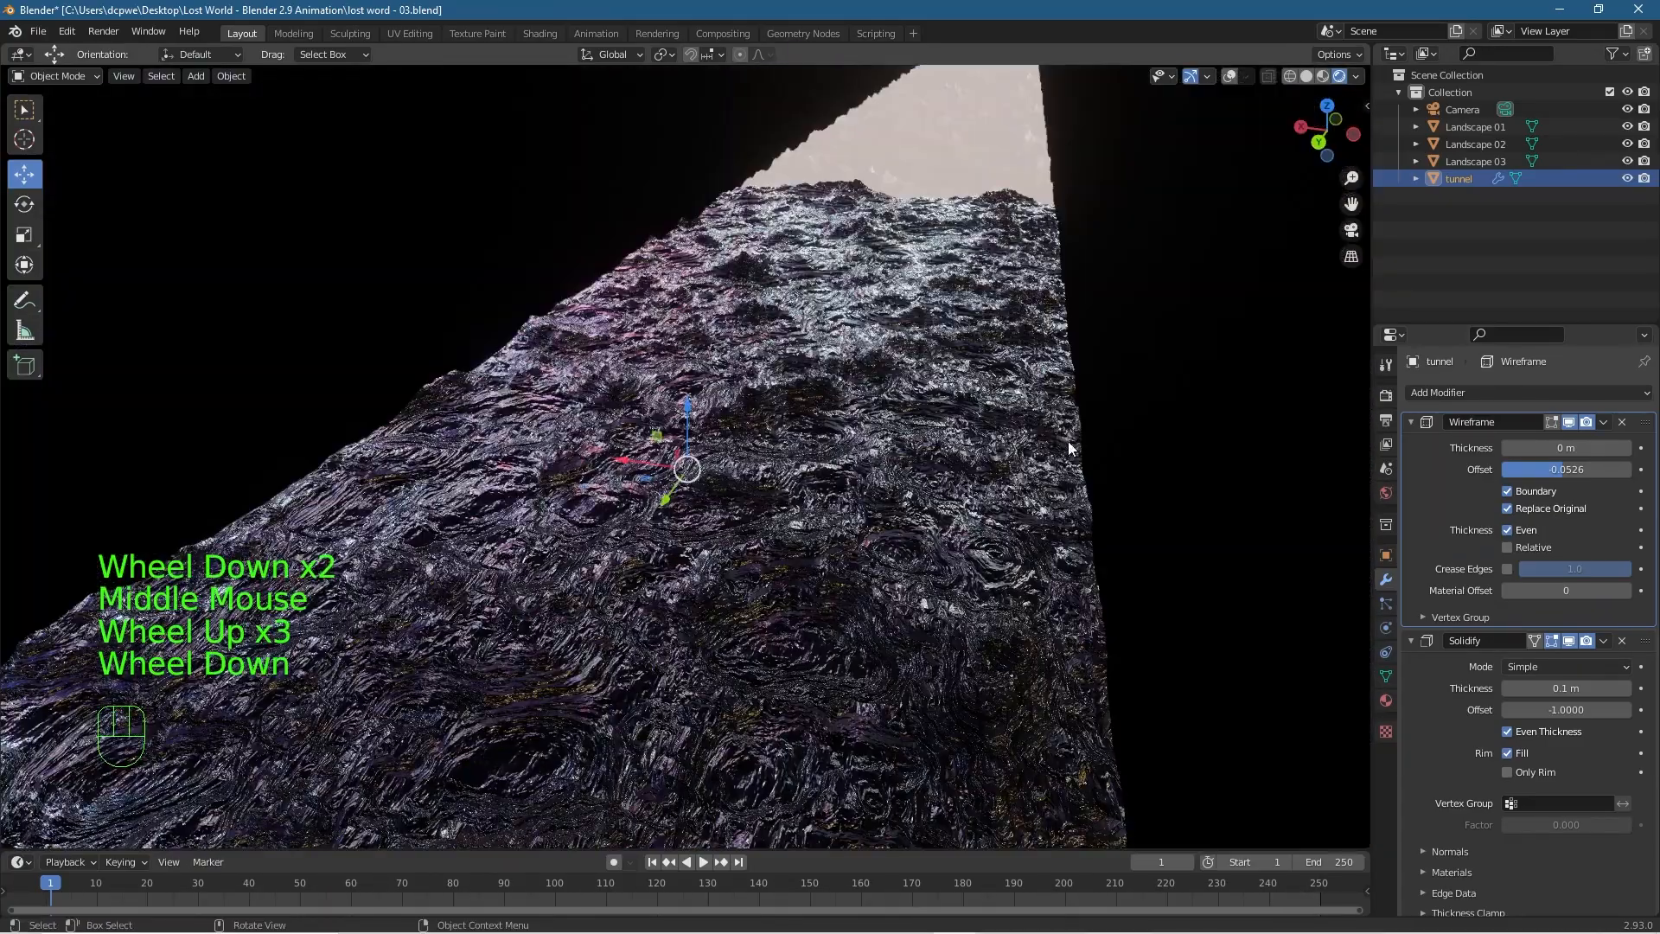
Raise the tunnel's Wireframe thickness to 0.162 m and its offset to 0.2368.
{"action": "left_click_drag", "start_coordinate": [1565, 448], "coordinate": [1596, 448]}
{"action": "scroll", "coordinate": [1072, 495], "scroll_direction": "up", "scroll_amount": 3}
{"action": "middle_click_drag", "start_coordinate": [1051, 494], "coordinate": [1158, 471]}
{"action": "left_click_drag", "start_coordinate": [1554, 474], "coordinate": [1595, 448]}
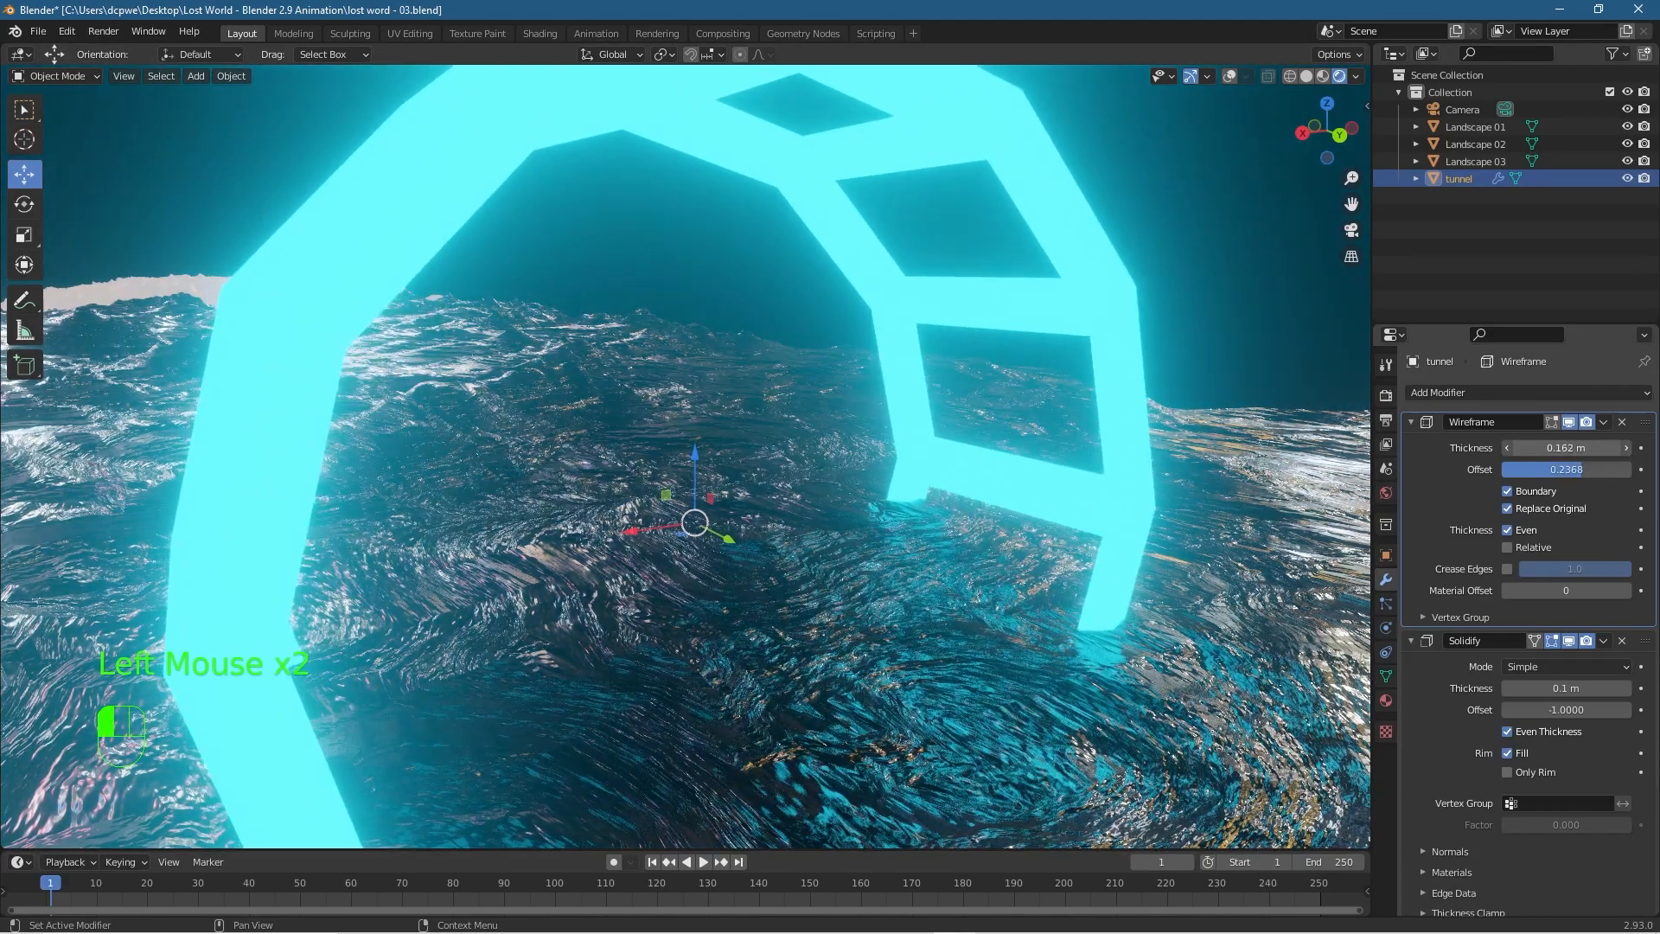
Turn off Even thickness on the Wireframe modifier and toggle Replace Original to compare the result.
{"action": "left_click", "coordinate": [1506, 527]}
{"action": "left_click", "coordinate": [1513, 507]}
{"action": "left_click", "coordinate": [1513, 508]}
{"action": "left_click", "coordinate": [1513, 508]}
{"action": "left_click", "coordinate": [1514, 508]}
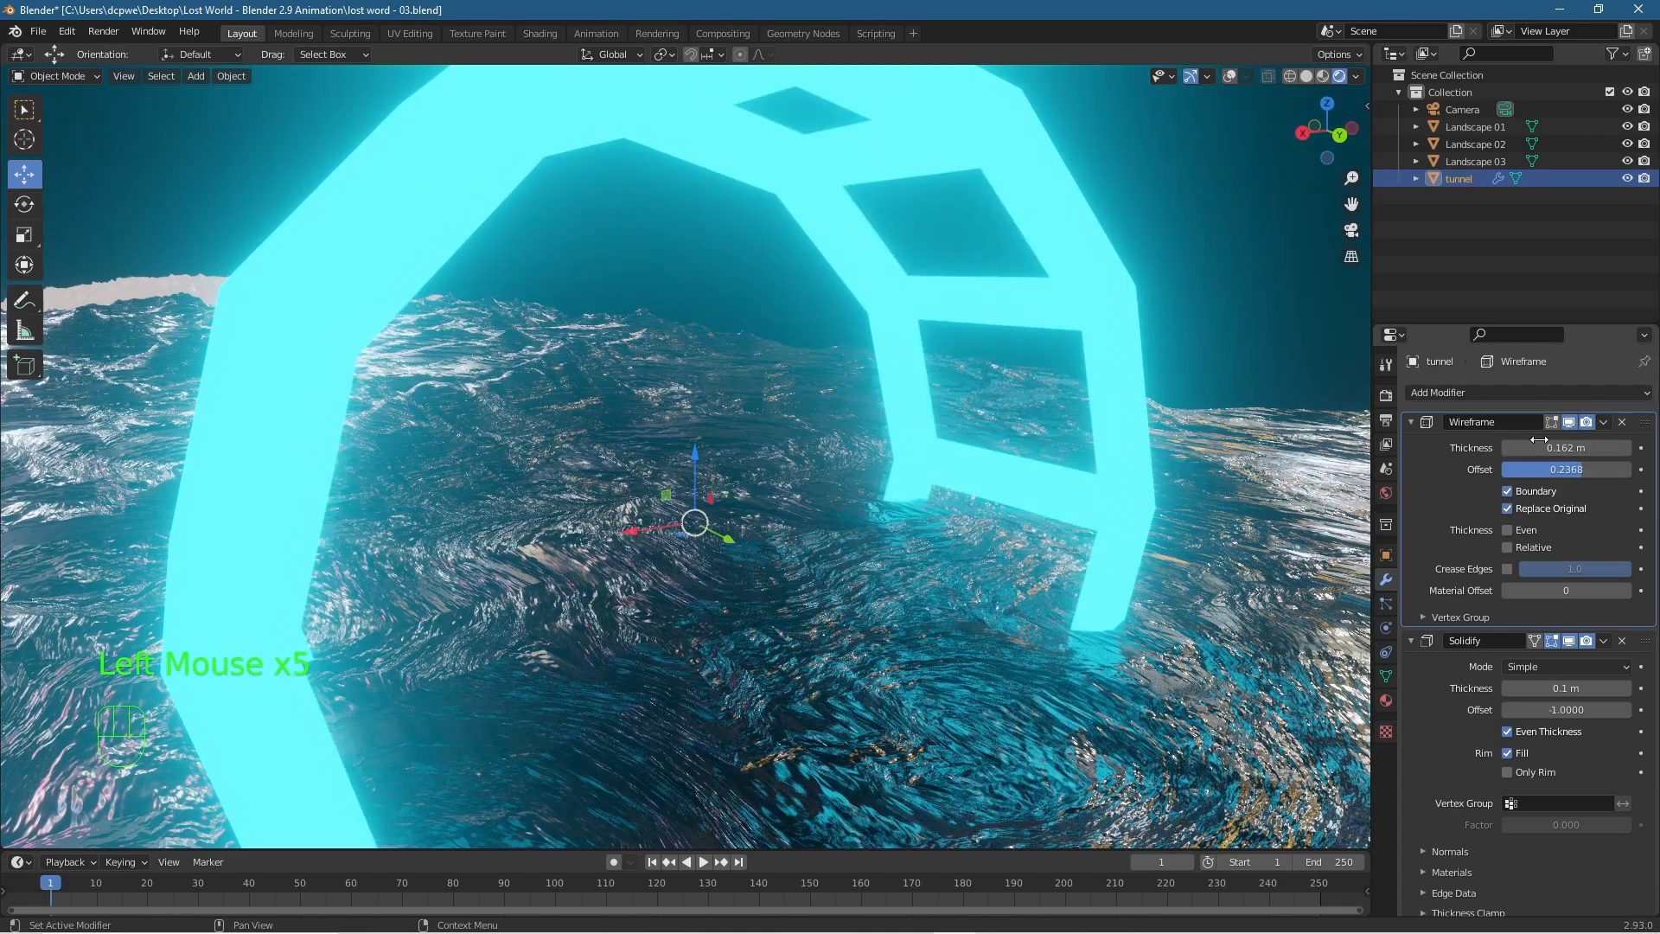
Remove the Wireframe modifier from the tunnel, keeping only Solidify.
{"action": "left_click", "coordinate": [1622, 422]}
{"action": "middle_click_drag", "start_coordinate": [932, 442], "coordinate": [883, 460]}
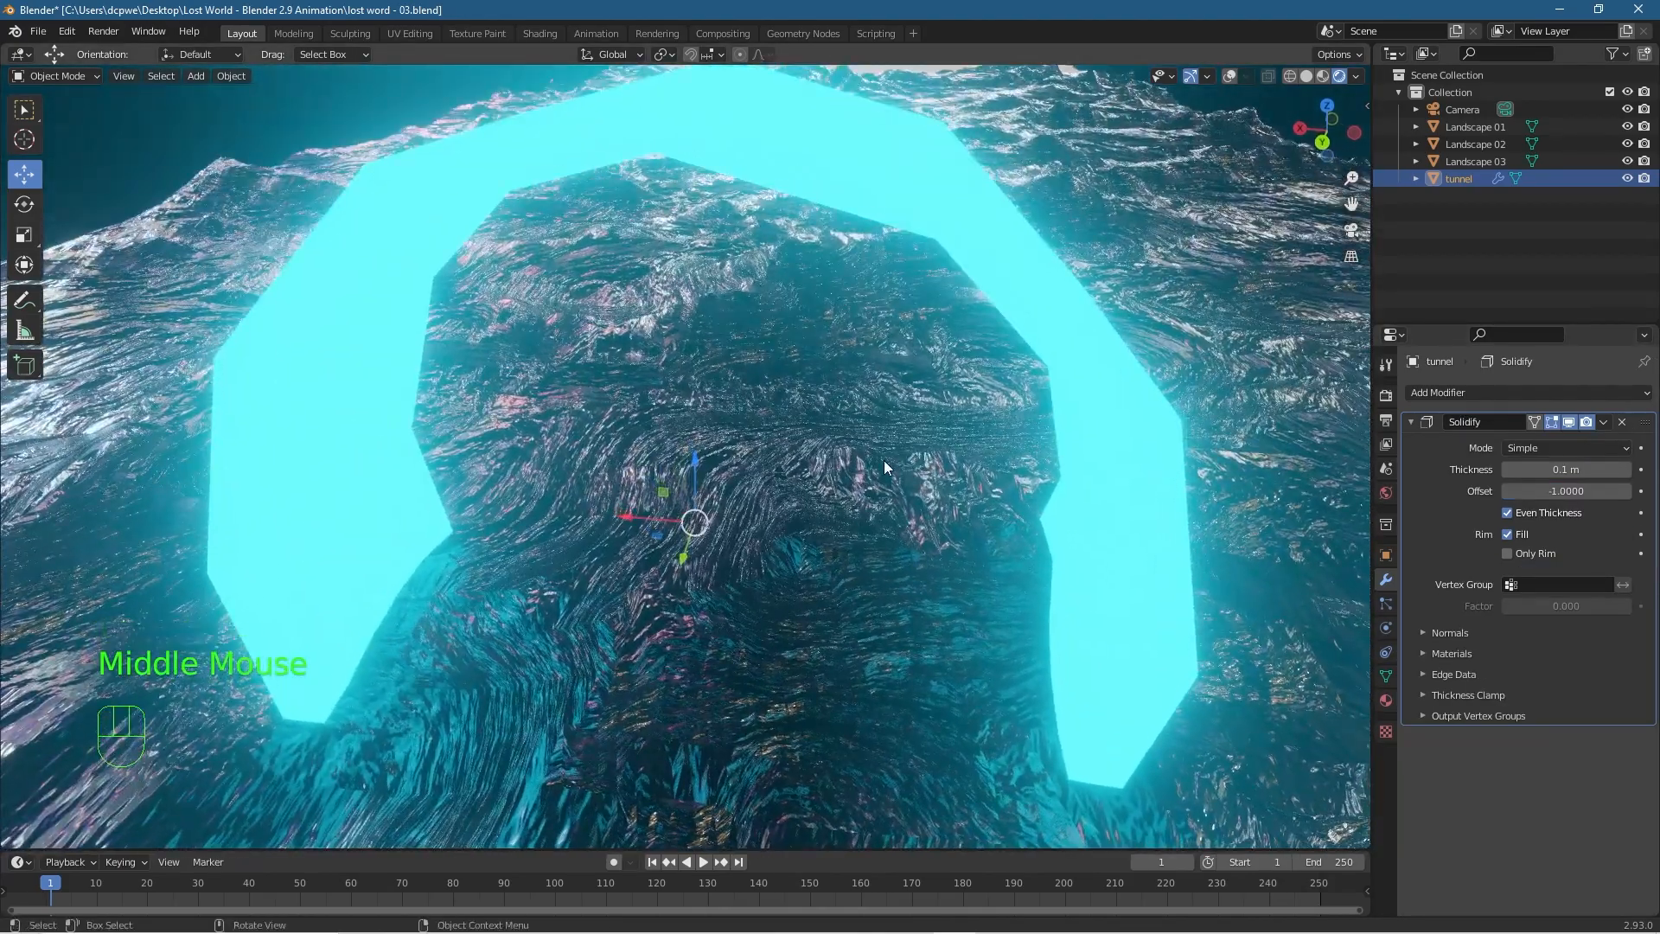
{"action": "scroll", "coordinate": [877, 459], "scroll_direction": "down", "scroll_amount": 3}
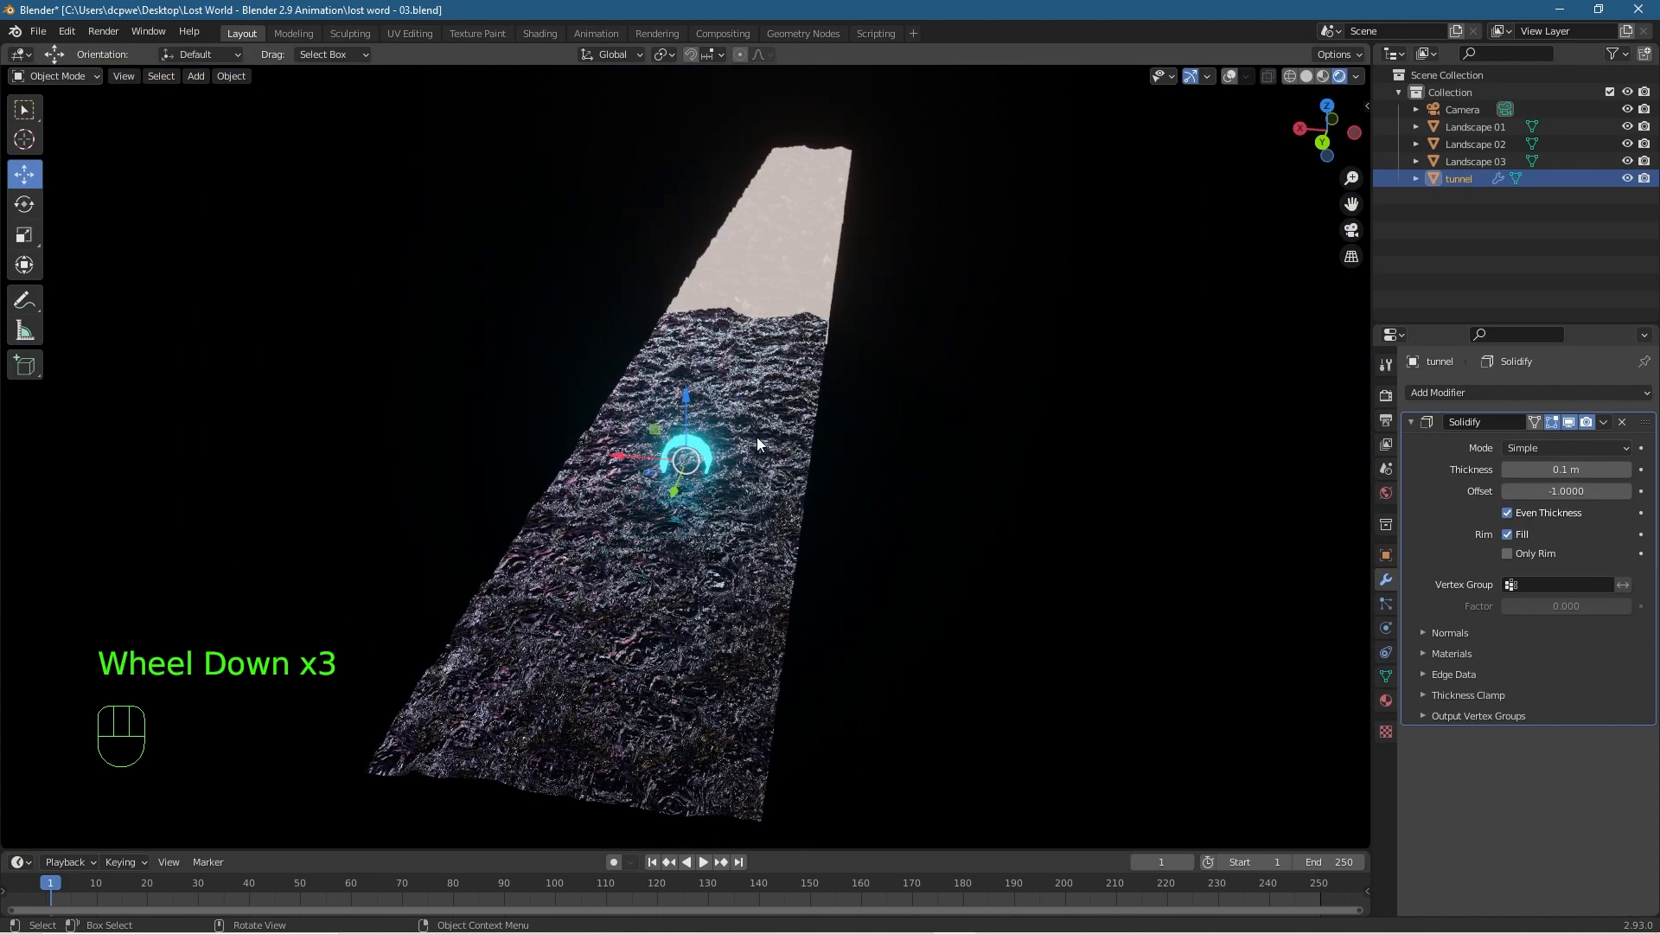
{"action": "scroll", "coordinate": [753, 438], "scroll_direction": "up", "scroll_amount": 2}
{"action": "scroll", "coordinate": [748, 437], "scroll_direction": "up", "scroll_amount": 1}
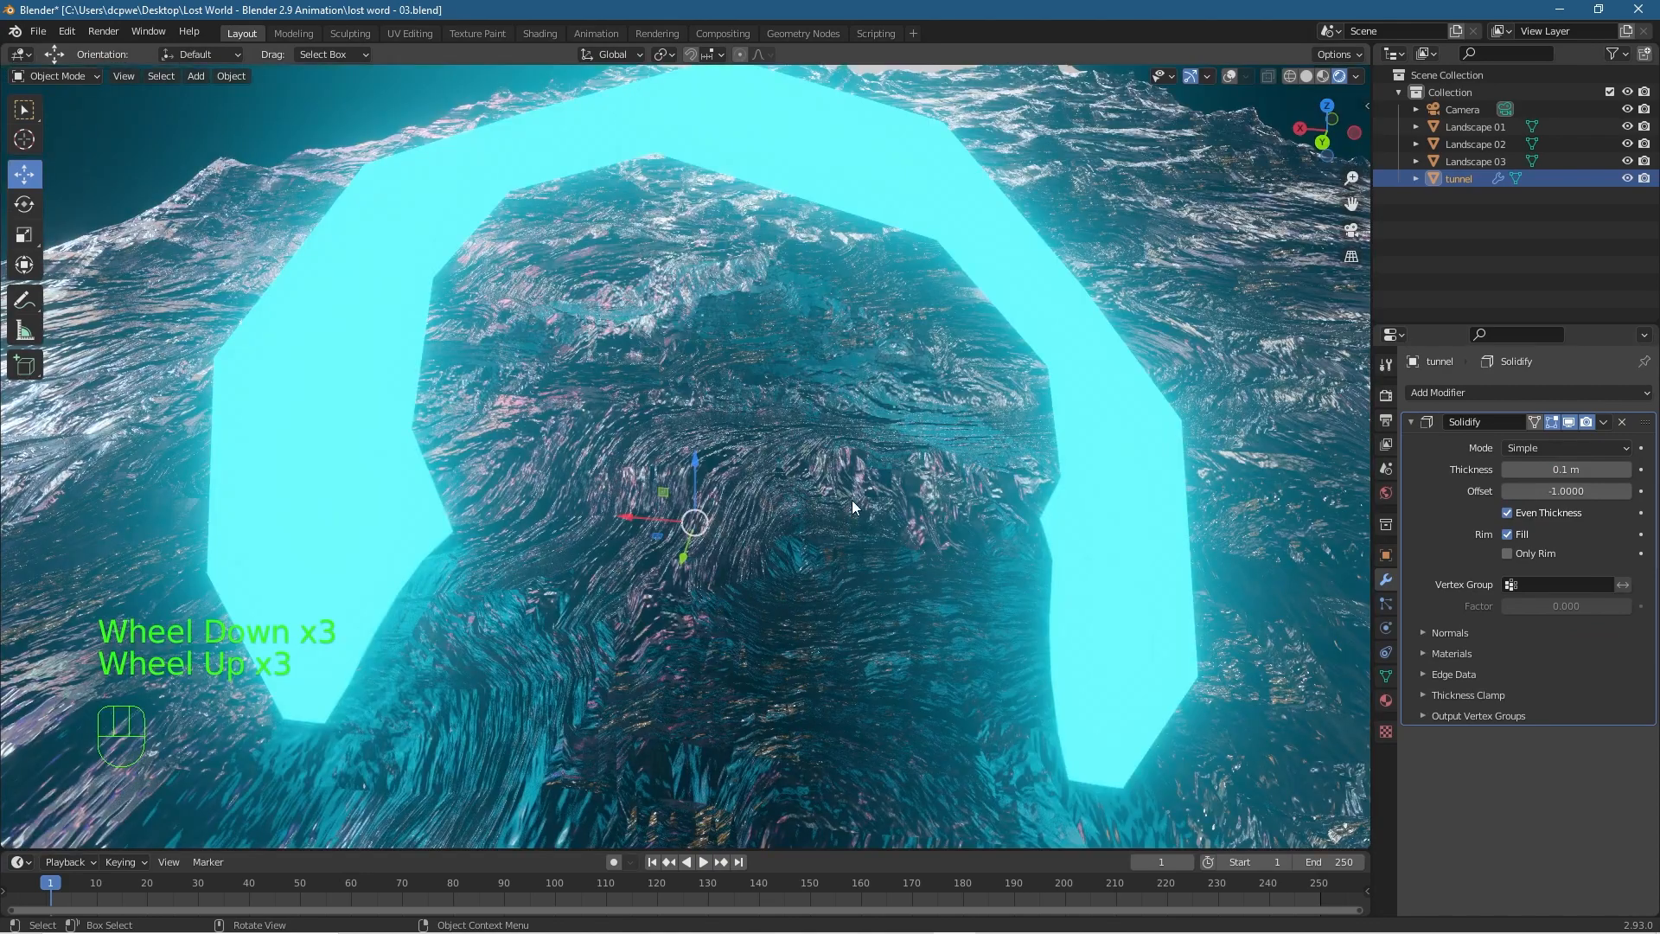
{"action": "scroll", "coordinate": [856, 515], "scroll_direction": "down", "scroll_amount": 1}
Move the camera back along Y in camera view until the tunnel appears small on the horizon.
{"action": "key", "text": "KP_0"}
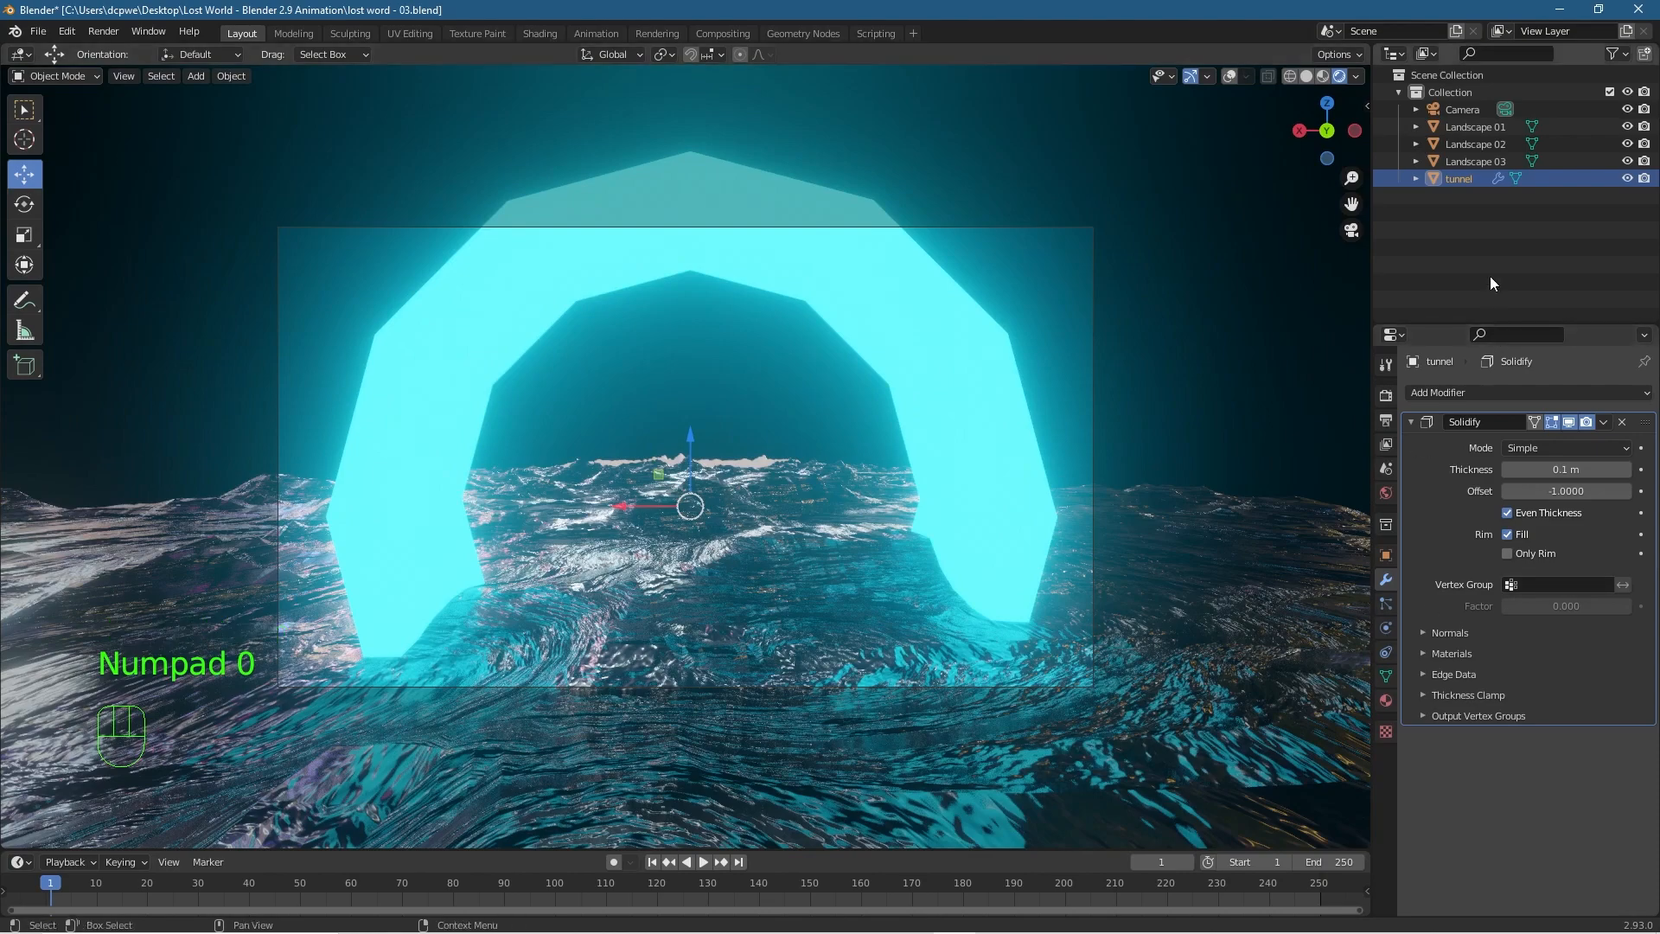
{"action": "left_click", "coordinate": [1460, 111]}
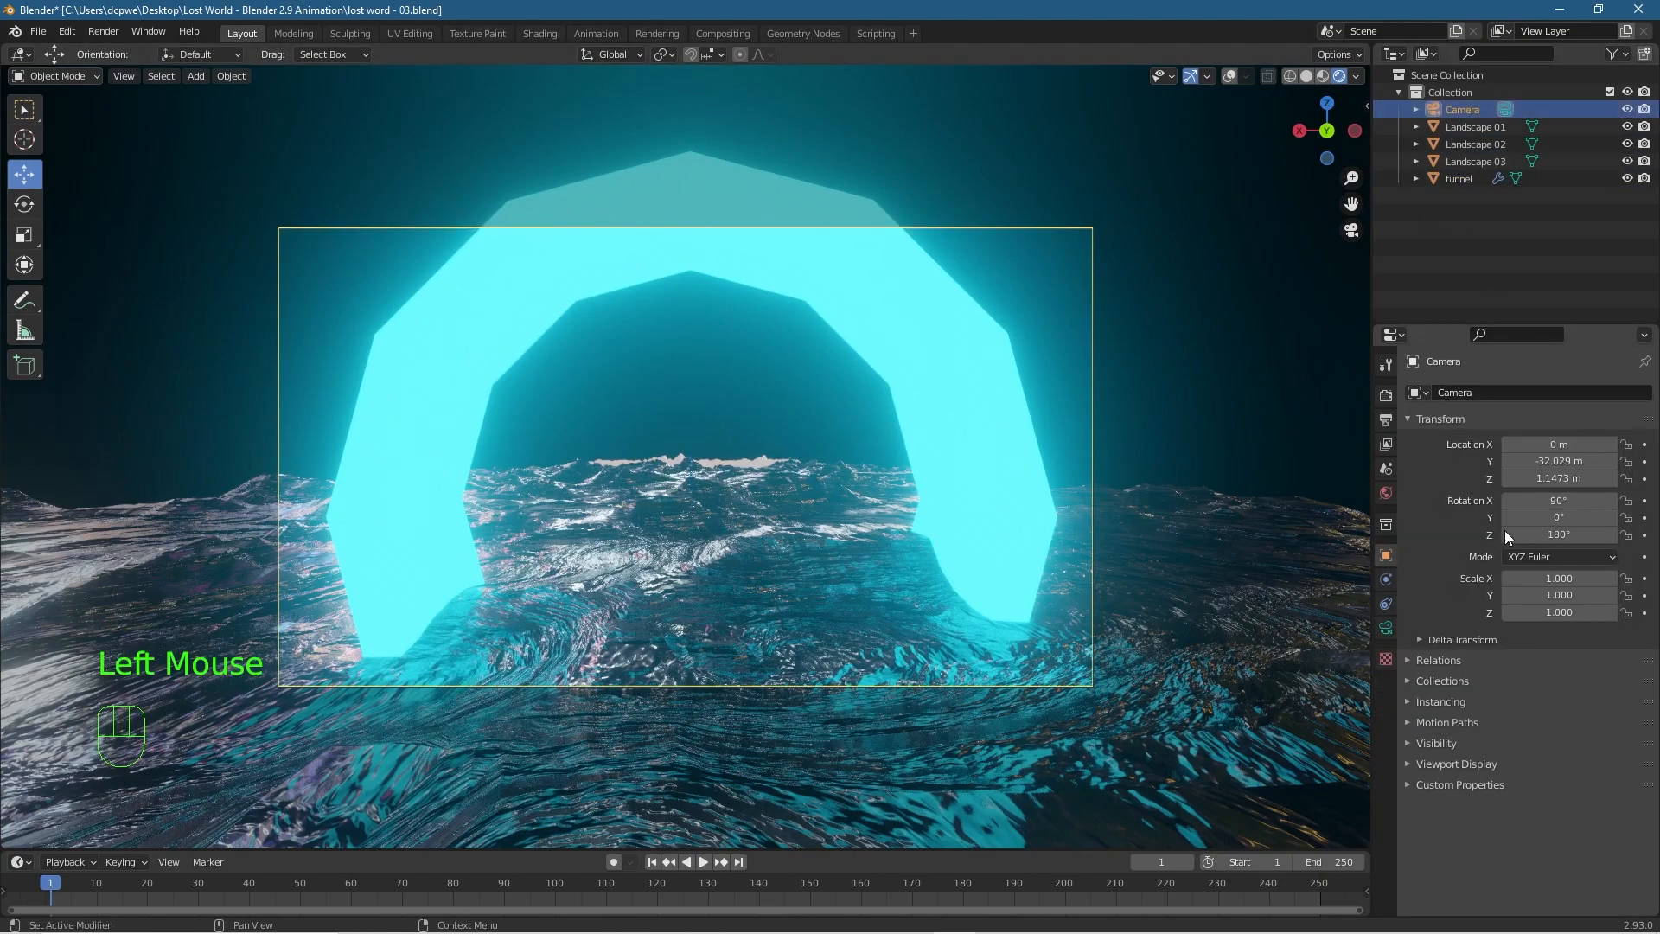
{"action": "mouse_move", "coordinate": [1548, 461]}
{"action": "left_mouse_down"}
{"action": "mouse_move", "coordinate": [1483, 461]}
{"action": "mouse_move", "coordinate": [1639, 461]}
{"action": "mouse_move", "coordinate": [1522, 461]}
{"action": "mouse_move", "coordinate": [1608, 461]}
{"action": "mouse_move", "coordinate": [1556, 461]}
{"action": "left_mouse_up"}
Open the scene's render settings and expand the Bloom and Ambient Occlusion options.
{"action": "left_click", "coordinate": [1385, 365]}
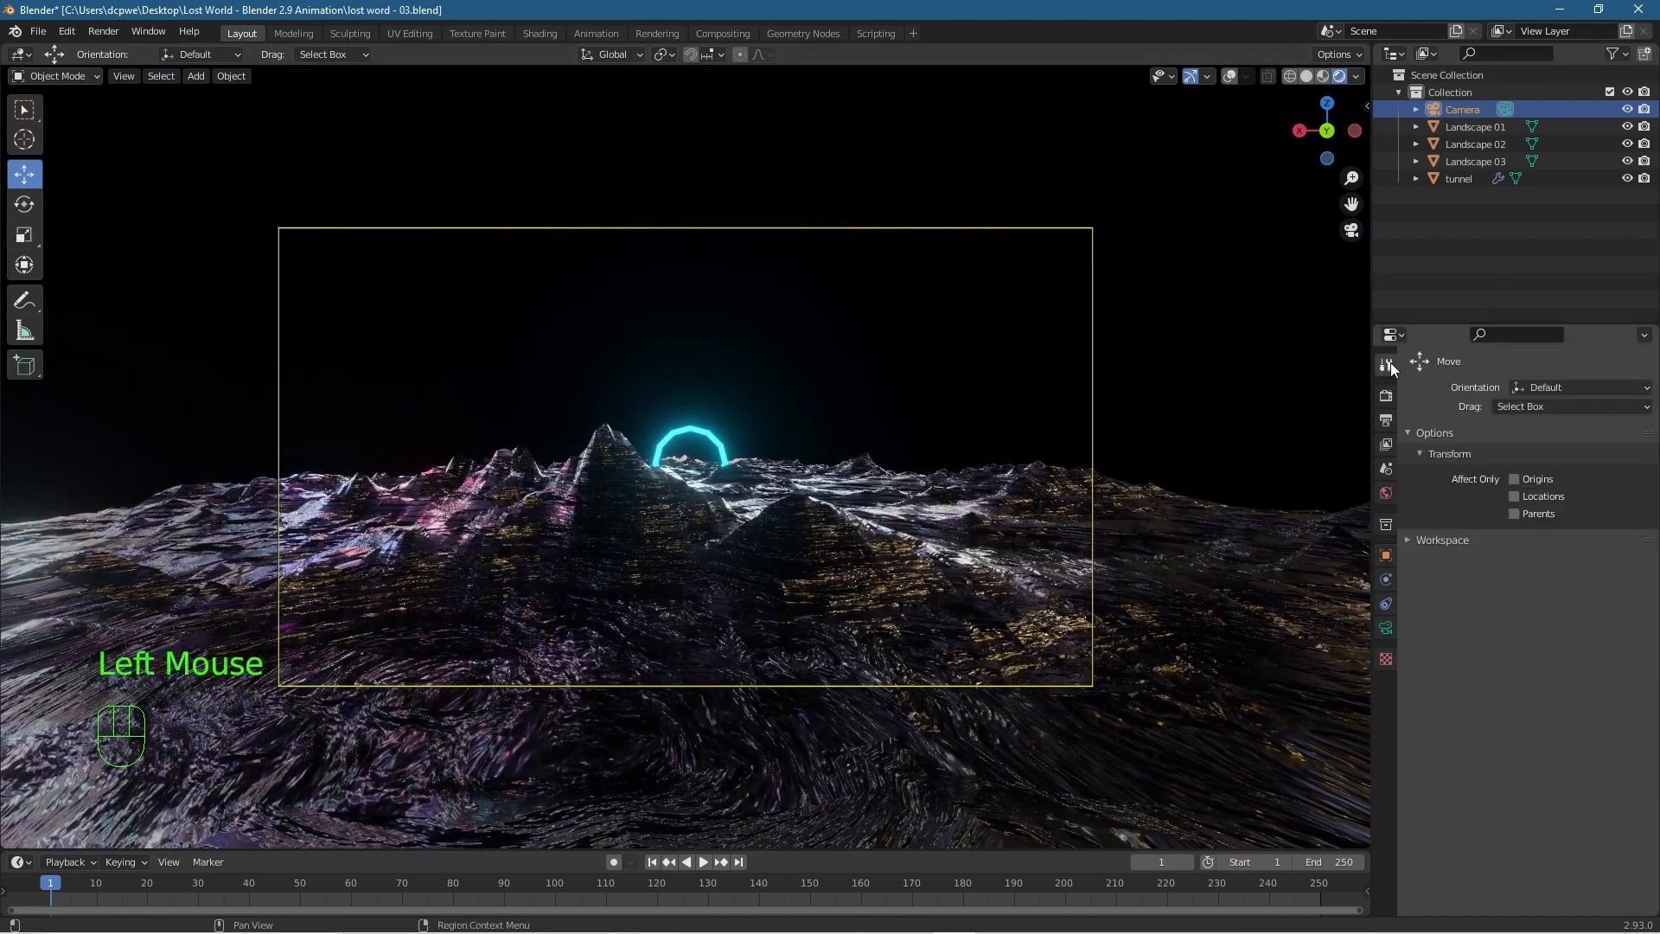
{"action": "left_click", "coordinate": [1386, 395]}
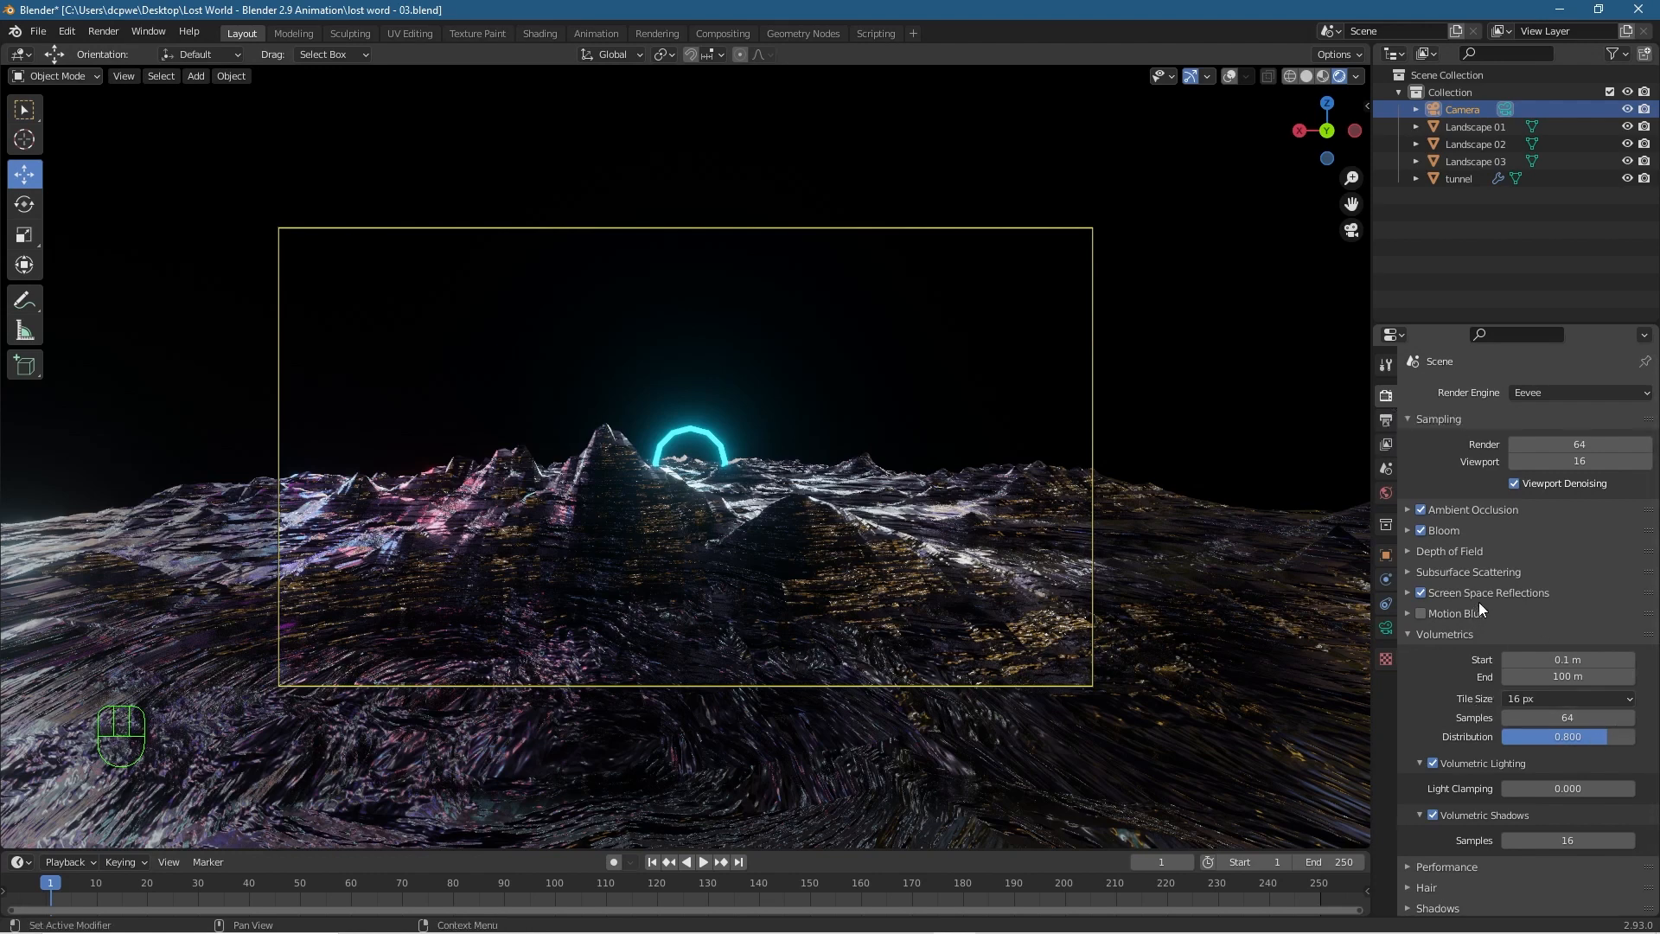
{"action": "left_click", "coordinate": [1408, 531]}
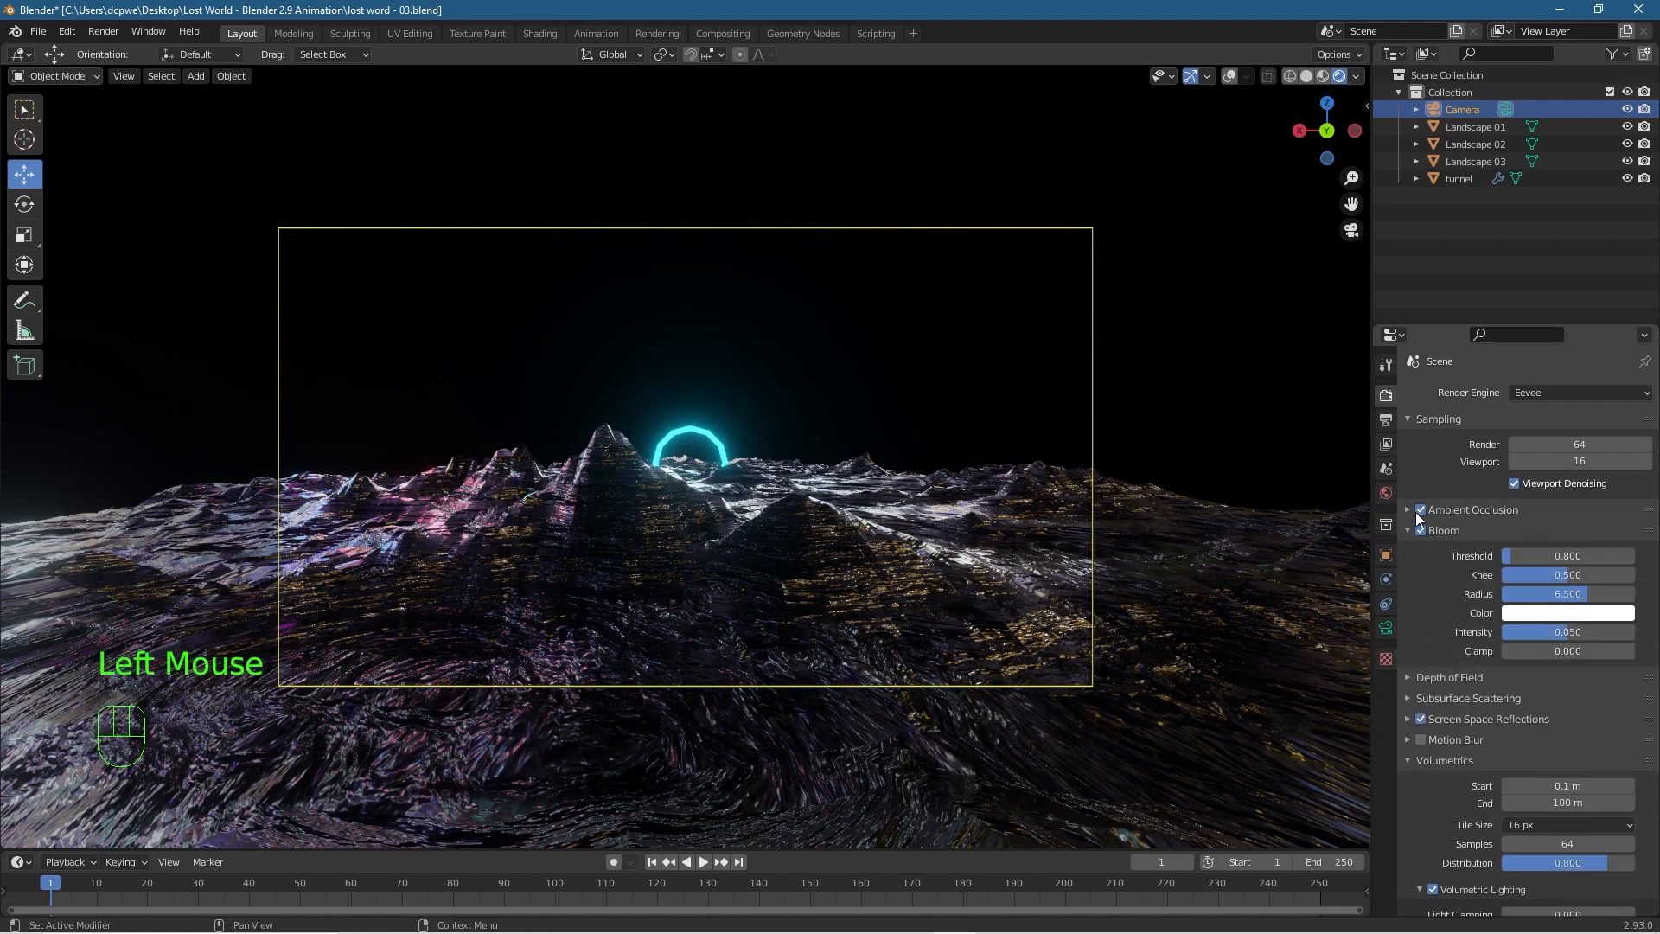
{"action": "left_click", "coordinate": [1407, 511]}
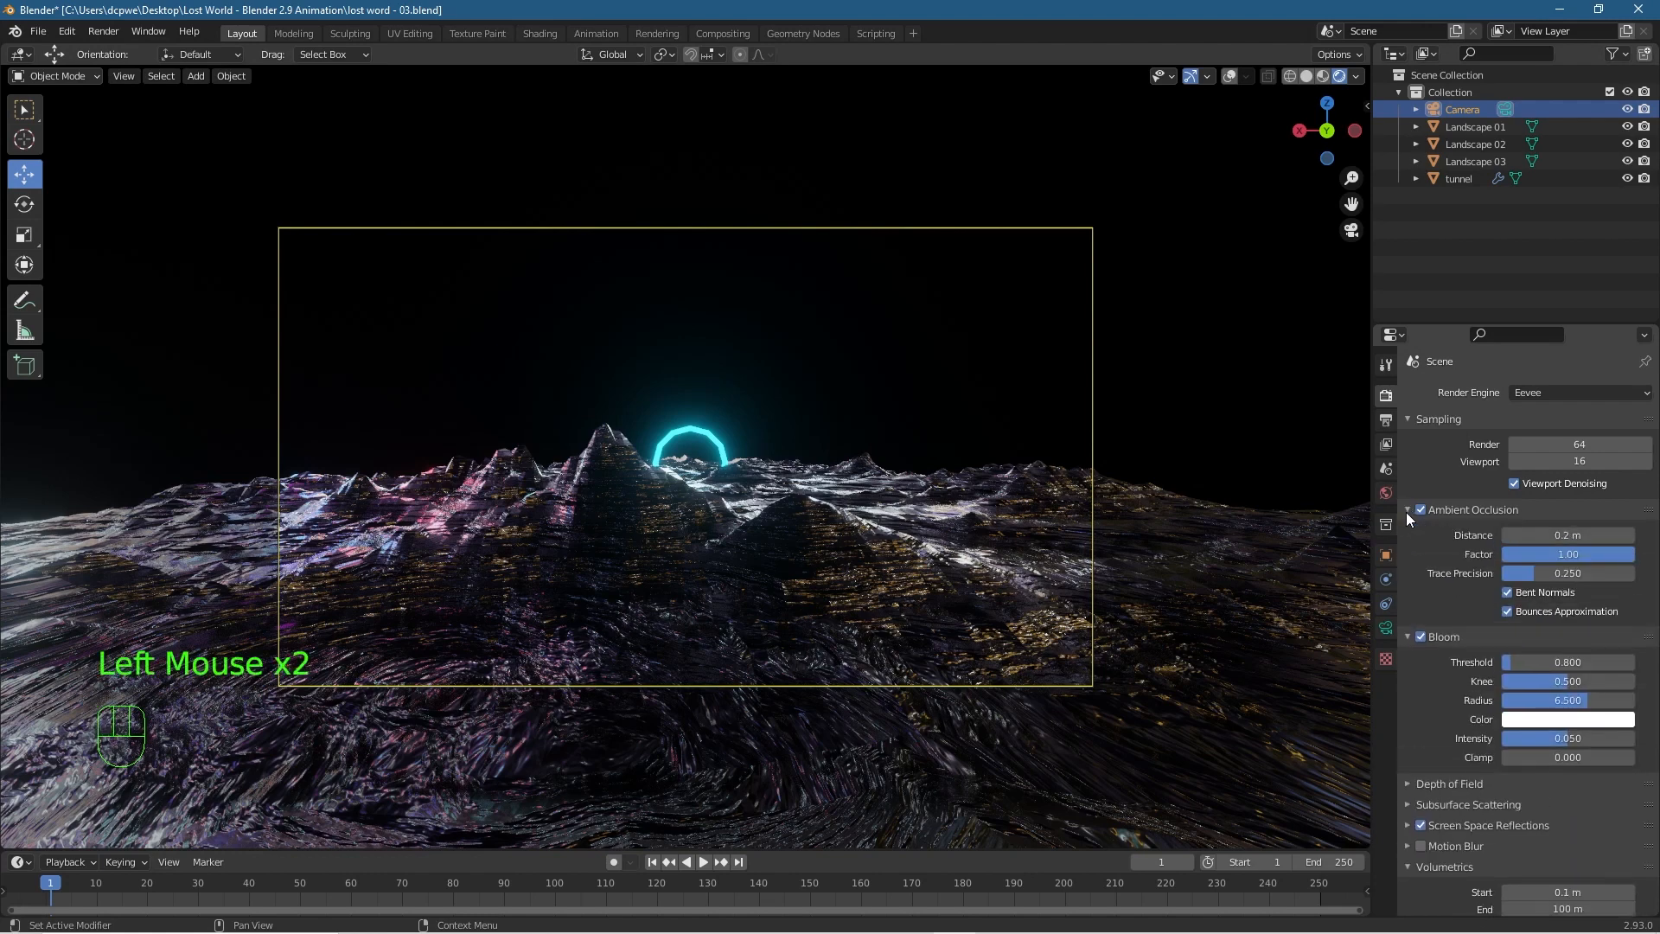
Expand the Screen Space Reflections options in the render settings and turn off Half Res Trace.
{"action": "left_click", "coordinate": [1408, 826]}
{"action": "scroll", "coordinate": [1514, 832], "scroll_direction": "down", "scroll_amount": 2}
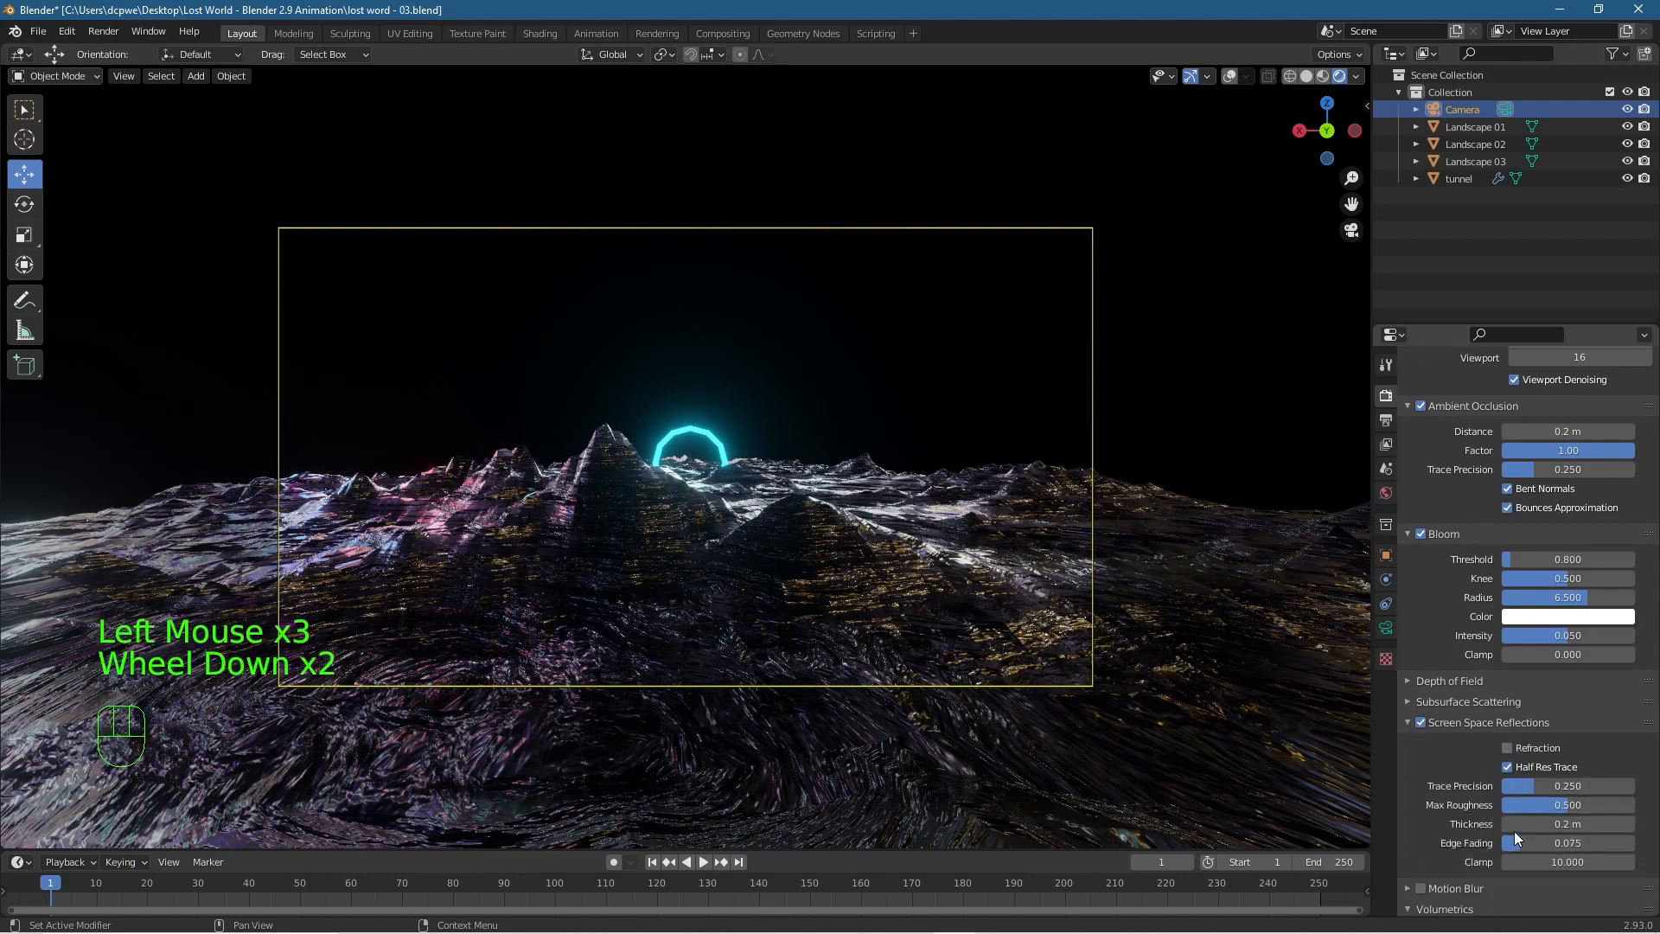
{"action": "left_click", "coordinate": [1507, 767]}
{"action": "left_click", "coordinate": [1507, 767]}
{"action": "left_click", "coordinate": [1507, 767]}
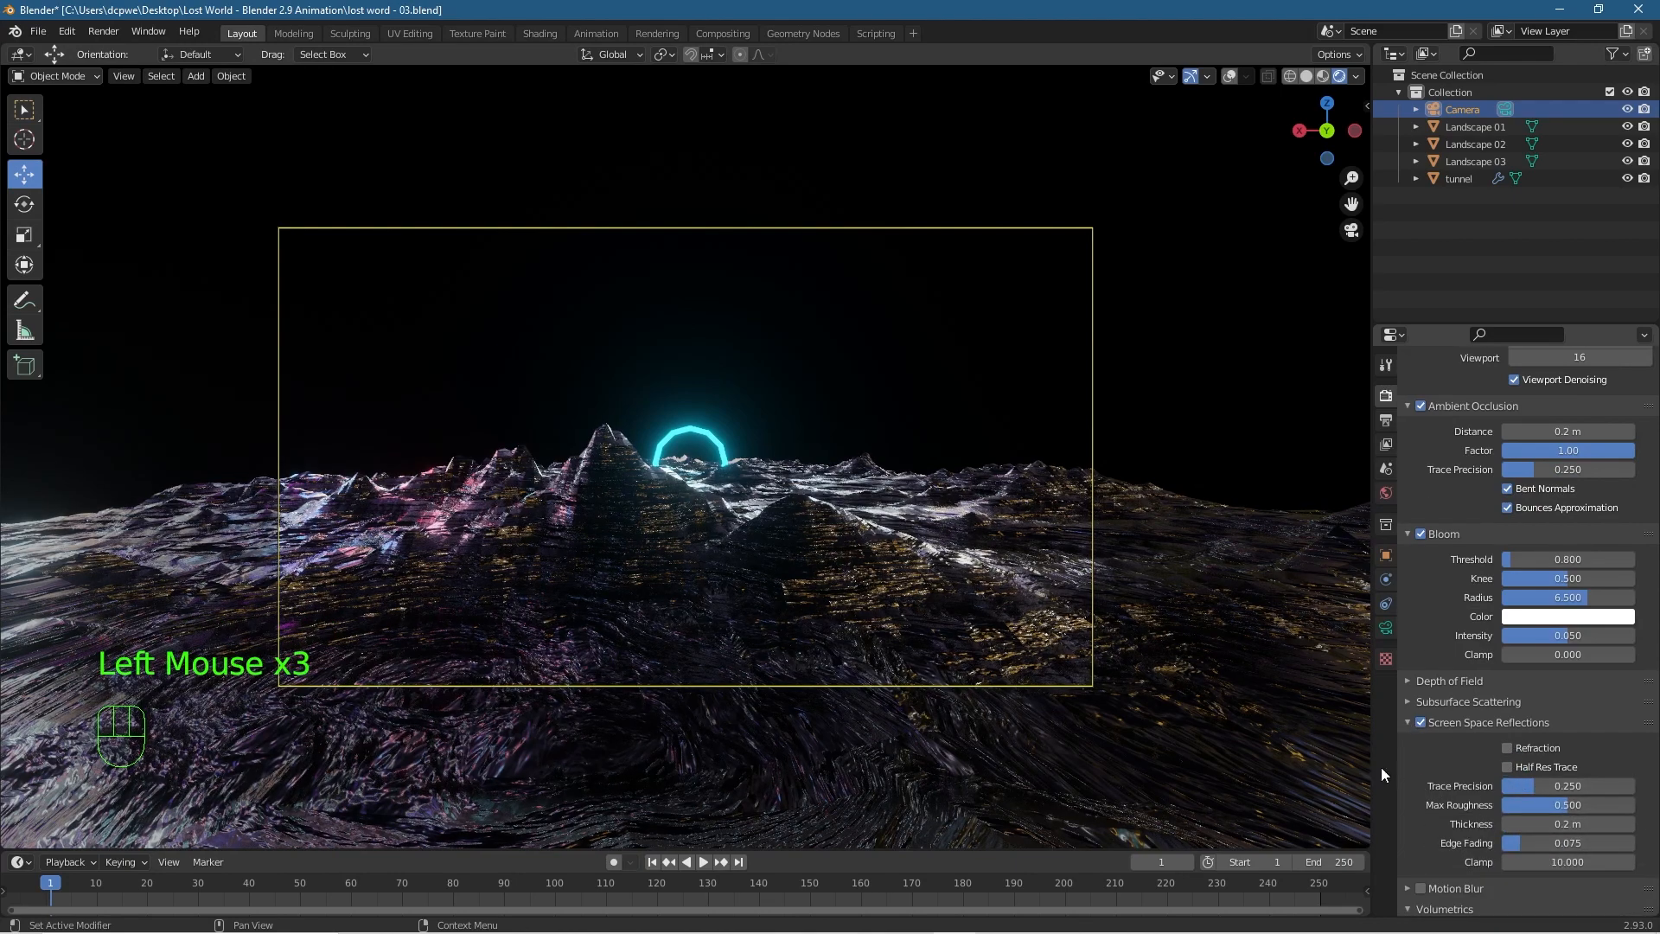
Toggle Refraction and Screen Space Reflections off and on to compare their effect on the landscape.
{"action": "scroll", "coordinate": [945, 653], "scroll_direction": "up", "scroll_amount": 2}
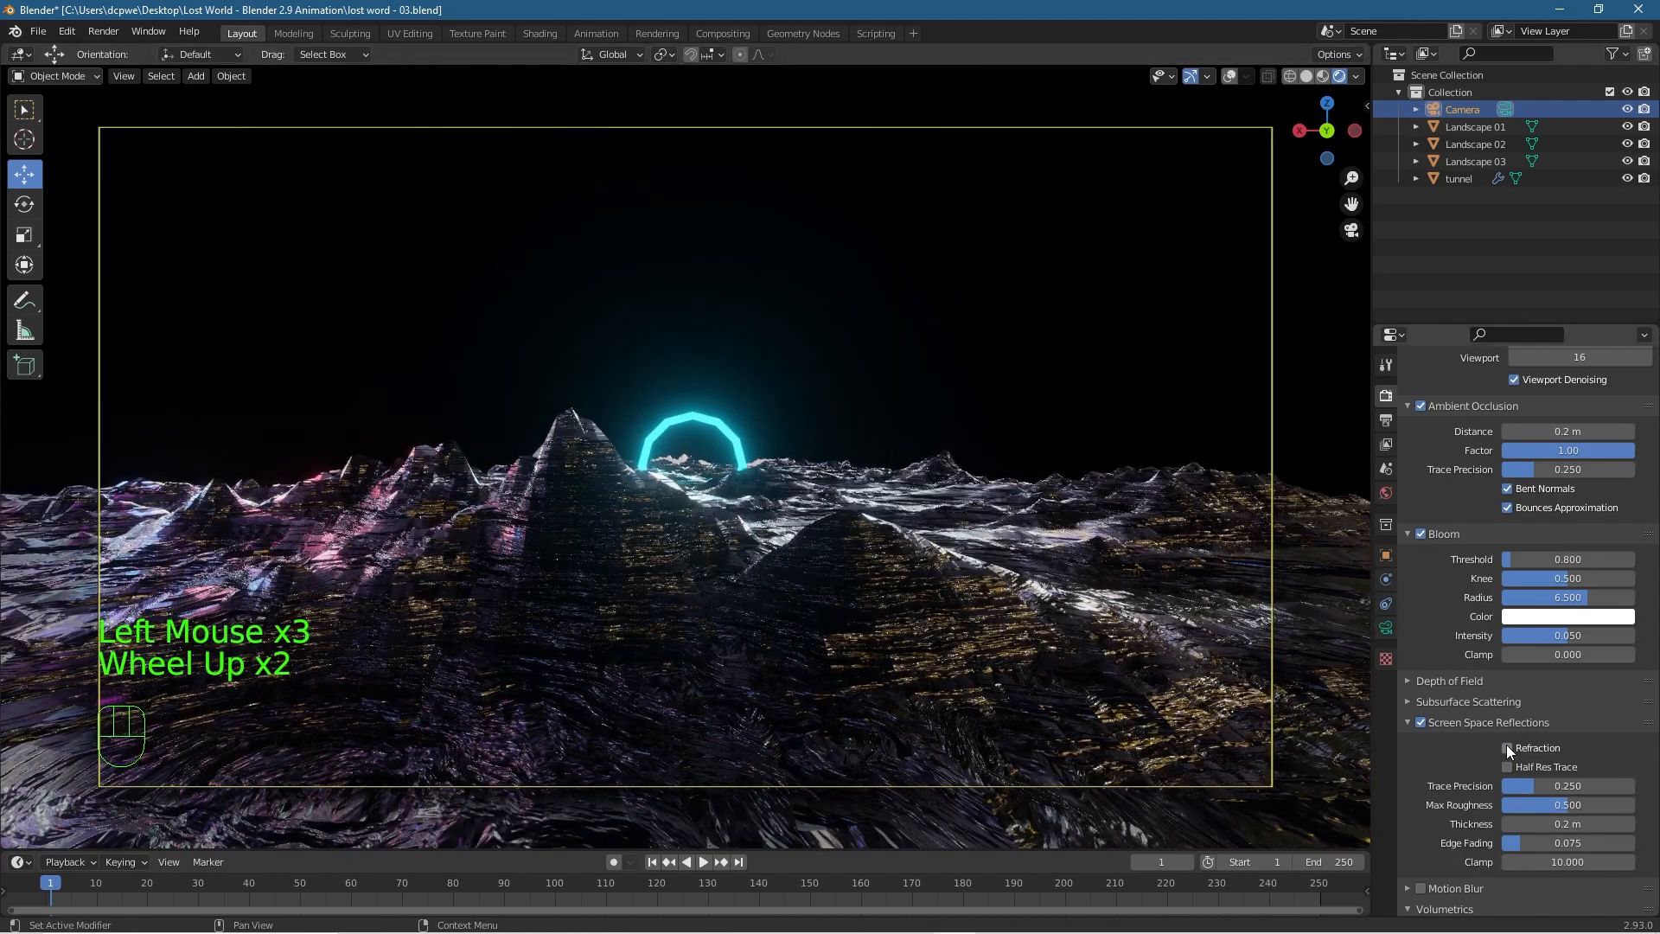
{"action": "left_click", "coordinate": [1508, 747]}
{"action": "left_click", "coordinate": [1507, 747]}
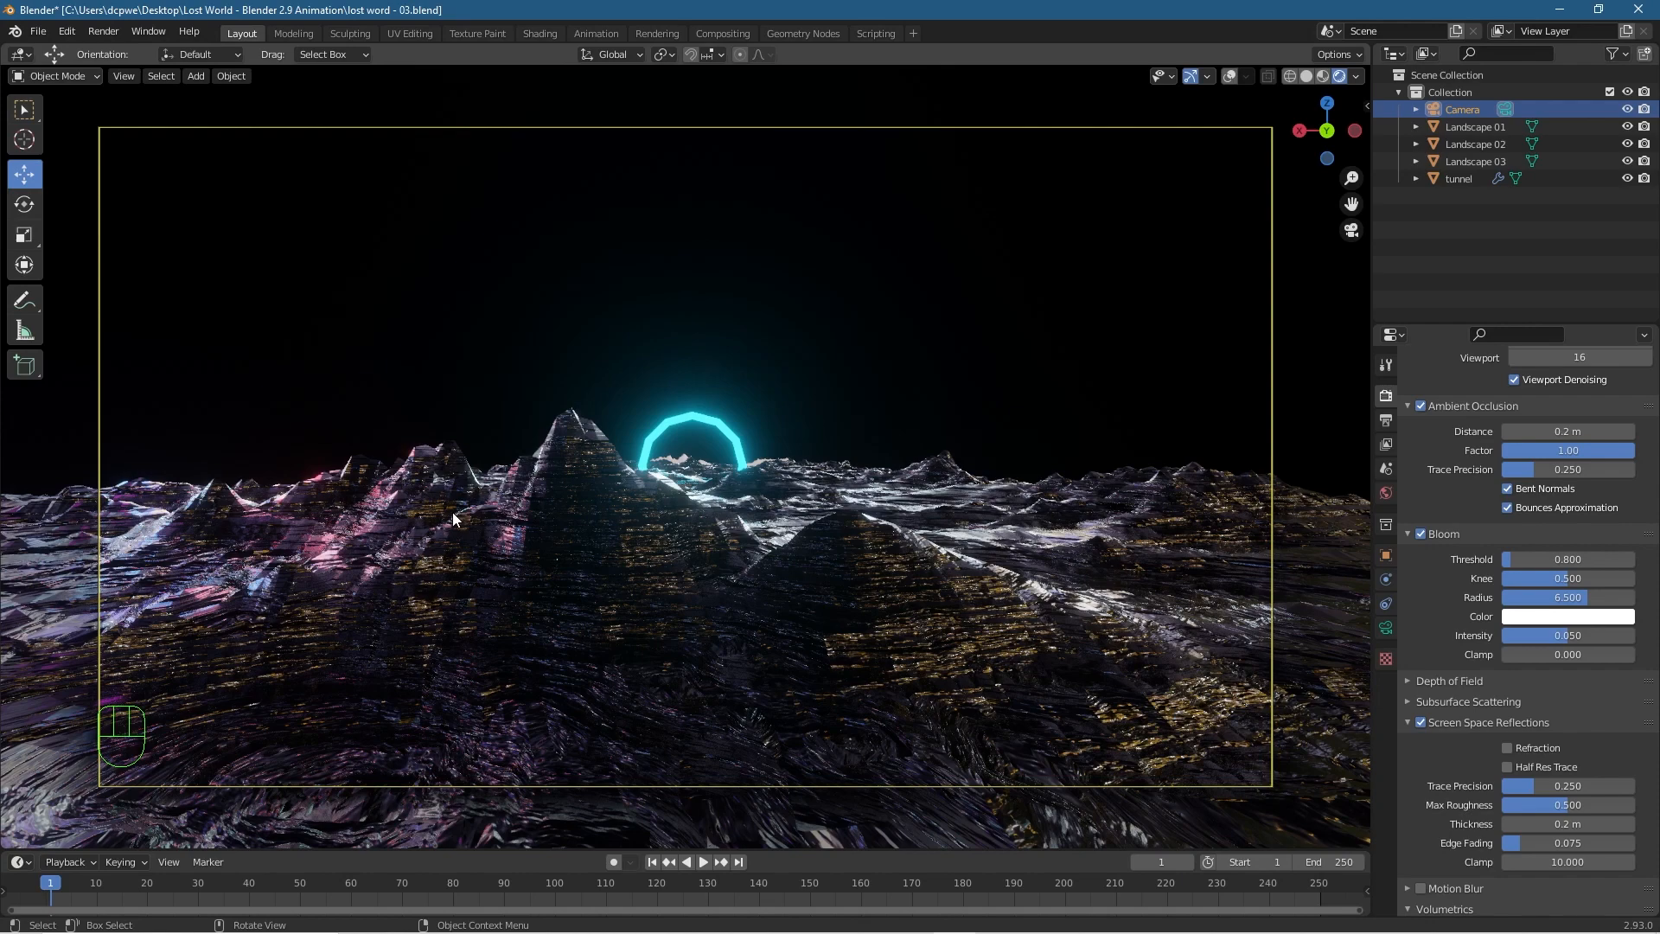
{"action": "left_click", "coordinate": [1423, 721]}
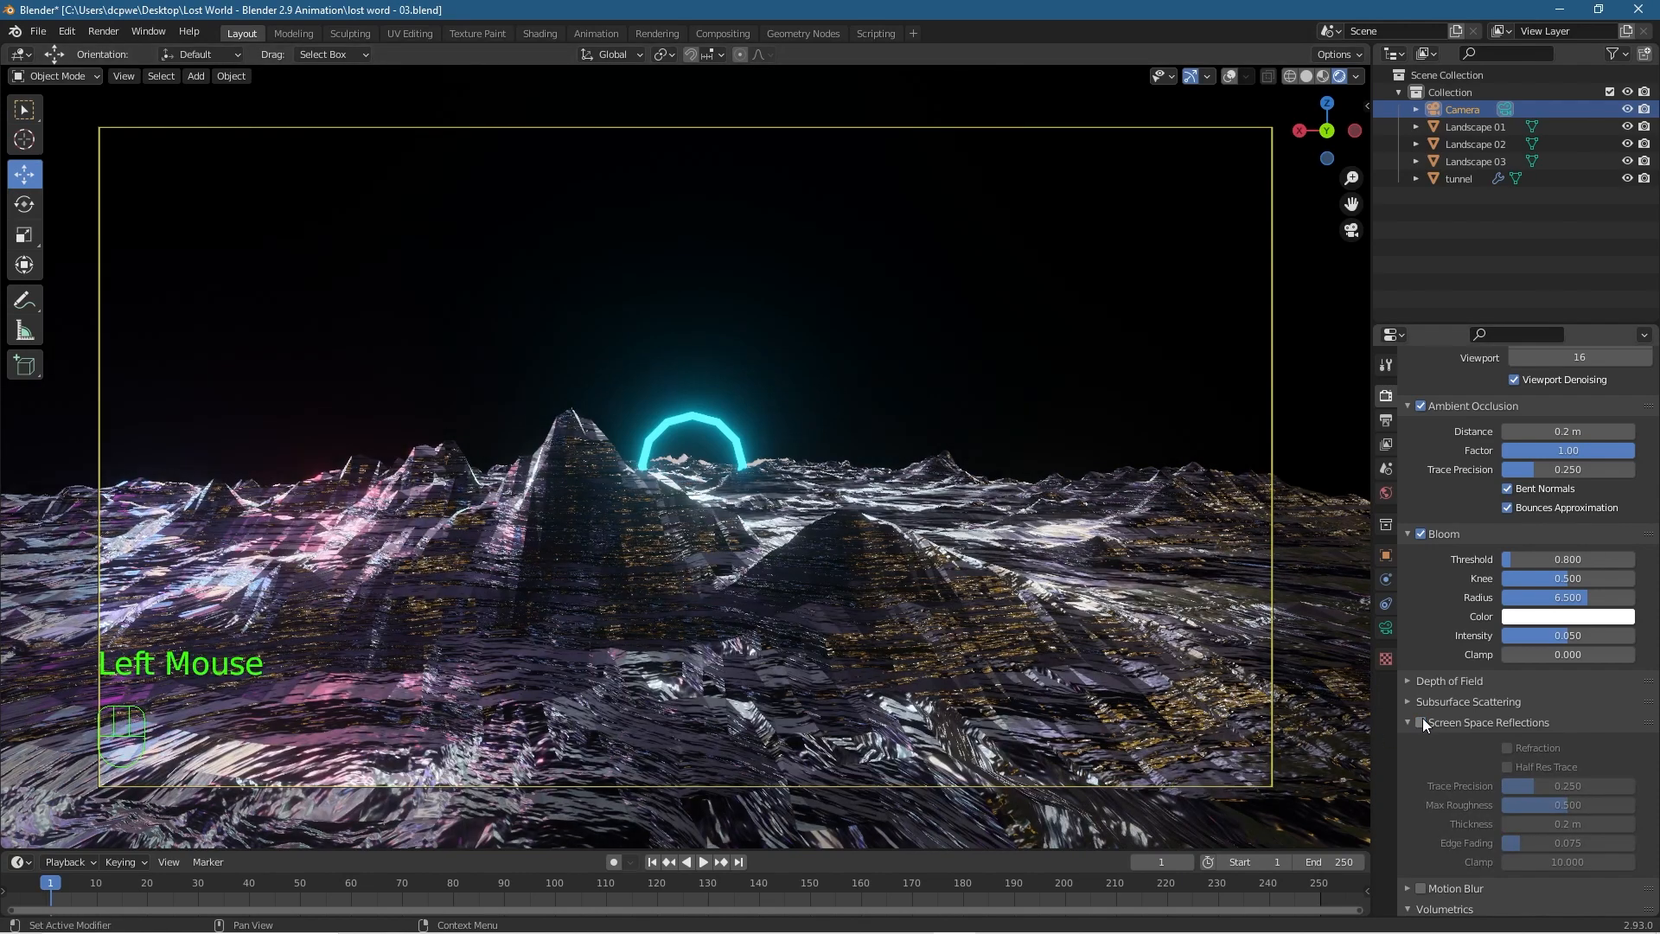
{"action": "left_click", "coordinate": [1424, 721]}
{"action": "left_click", "coordinate": [1423, 721]}
{"action": "left_click", "coordinate": [1423, 721]}
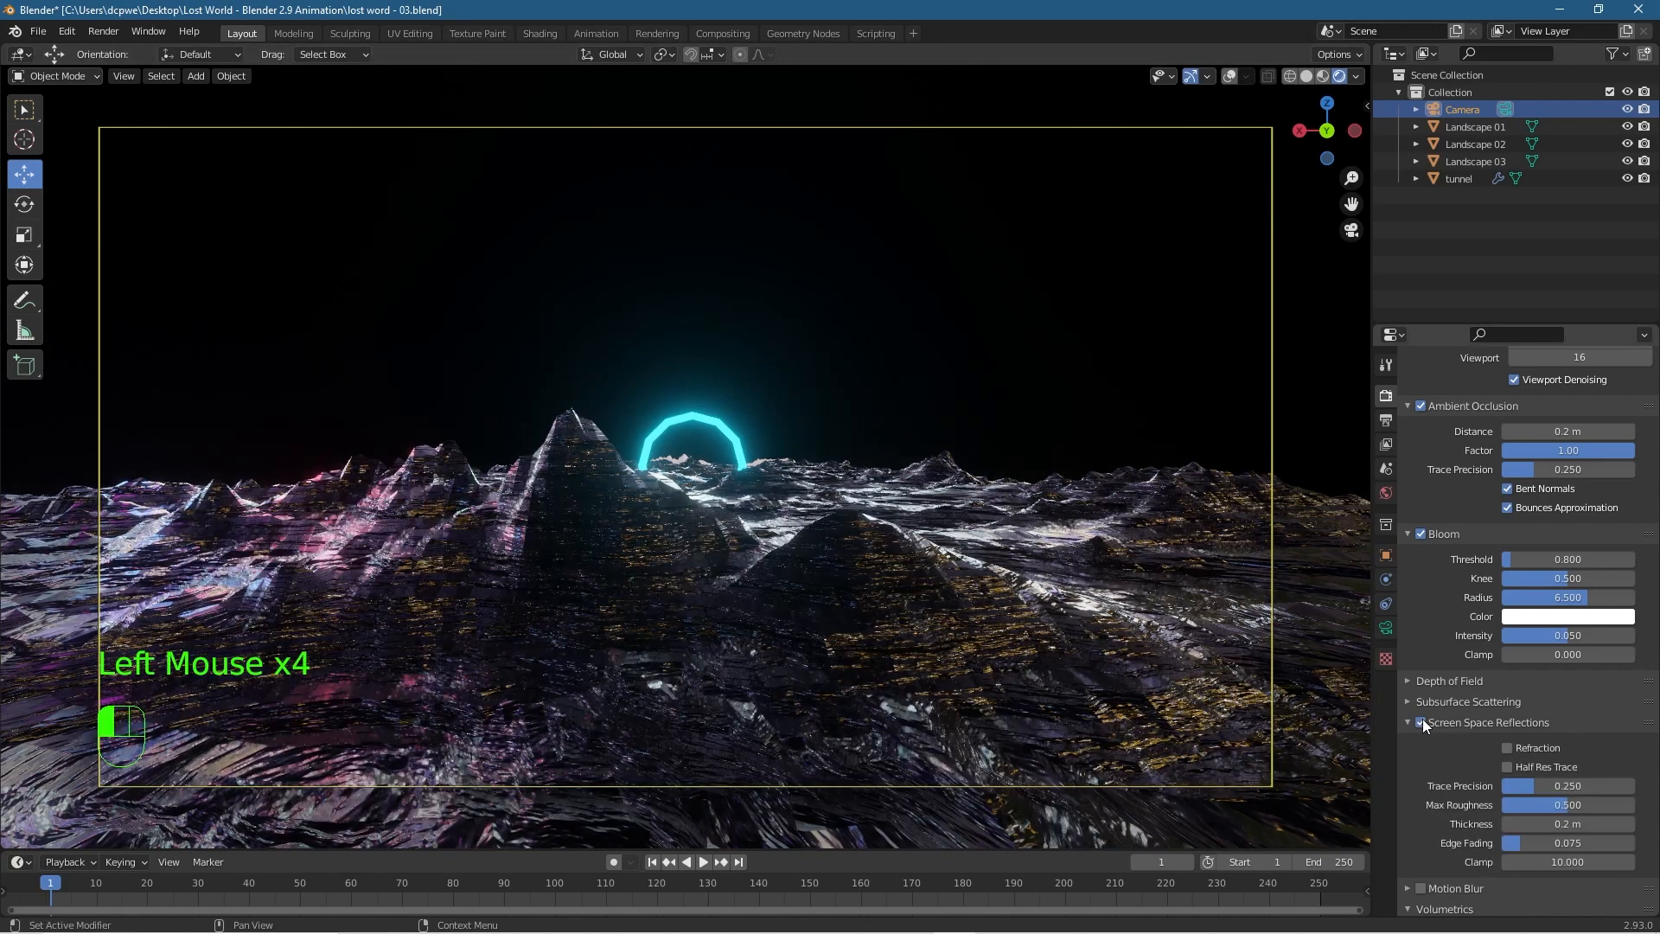
{"action": "left_click", "coordinate": [1423, 721]}
{"action": "left_click", "coordinate": [1423, 722]}
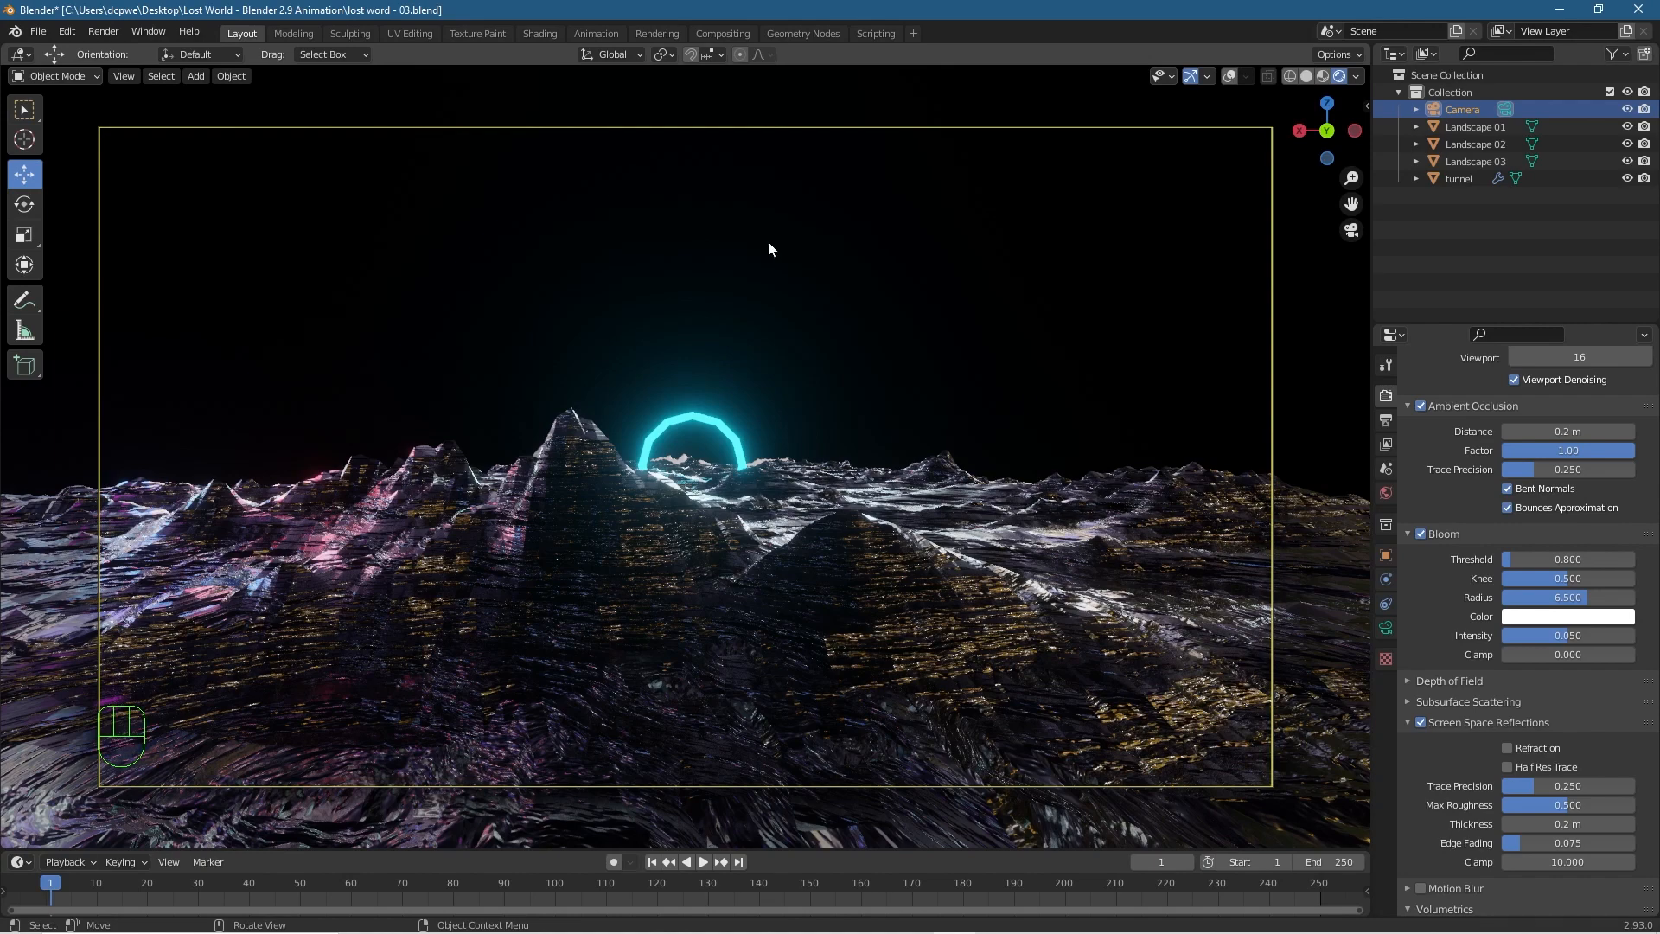
{"action": "key", "text": "shift+a"}
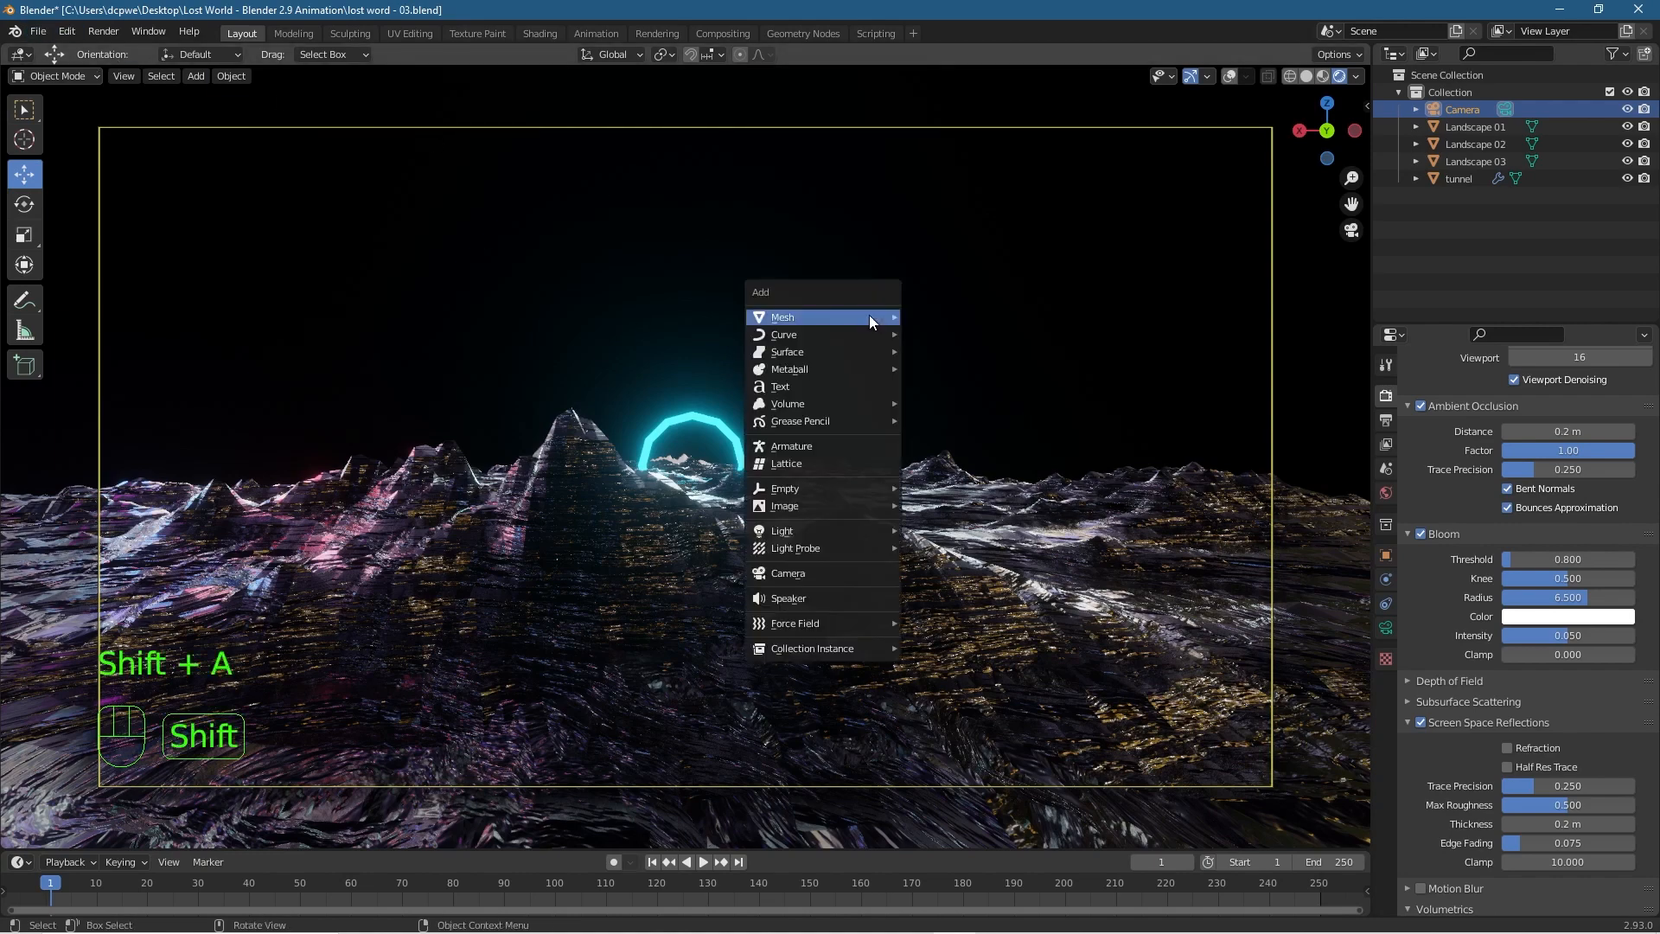
{"action": "mouse_move", "coordinate": [869, 317]}
{"action": "key", "text": "Escape"}
Leave the camera view for an overview of the terrain and add a new Landscape mesh.
{"action": "scroll", "coordinate": [680, 407], "scroll_direction": "down", "scroll_amount": 3}
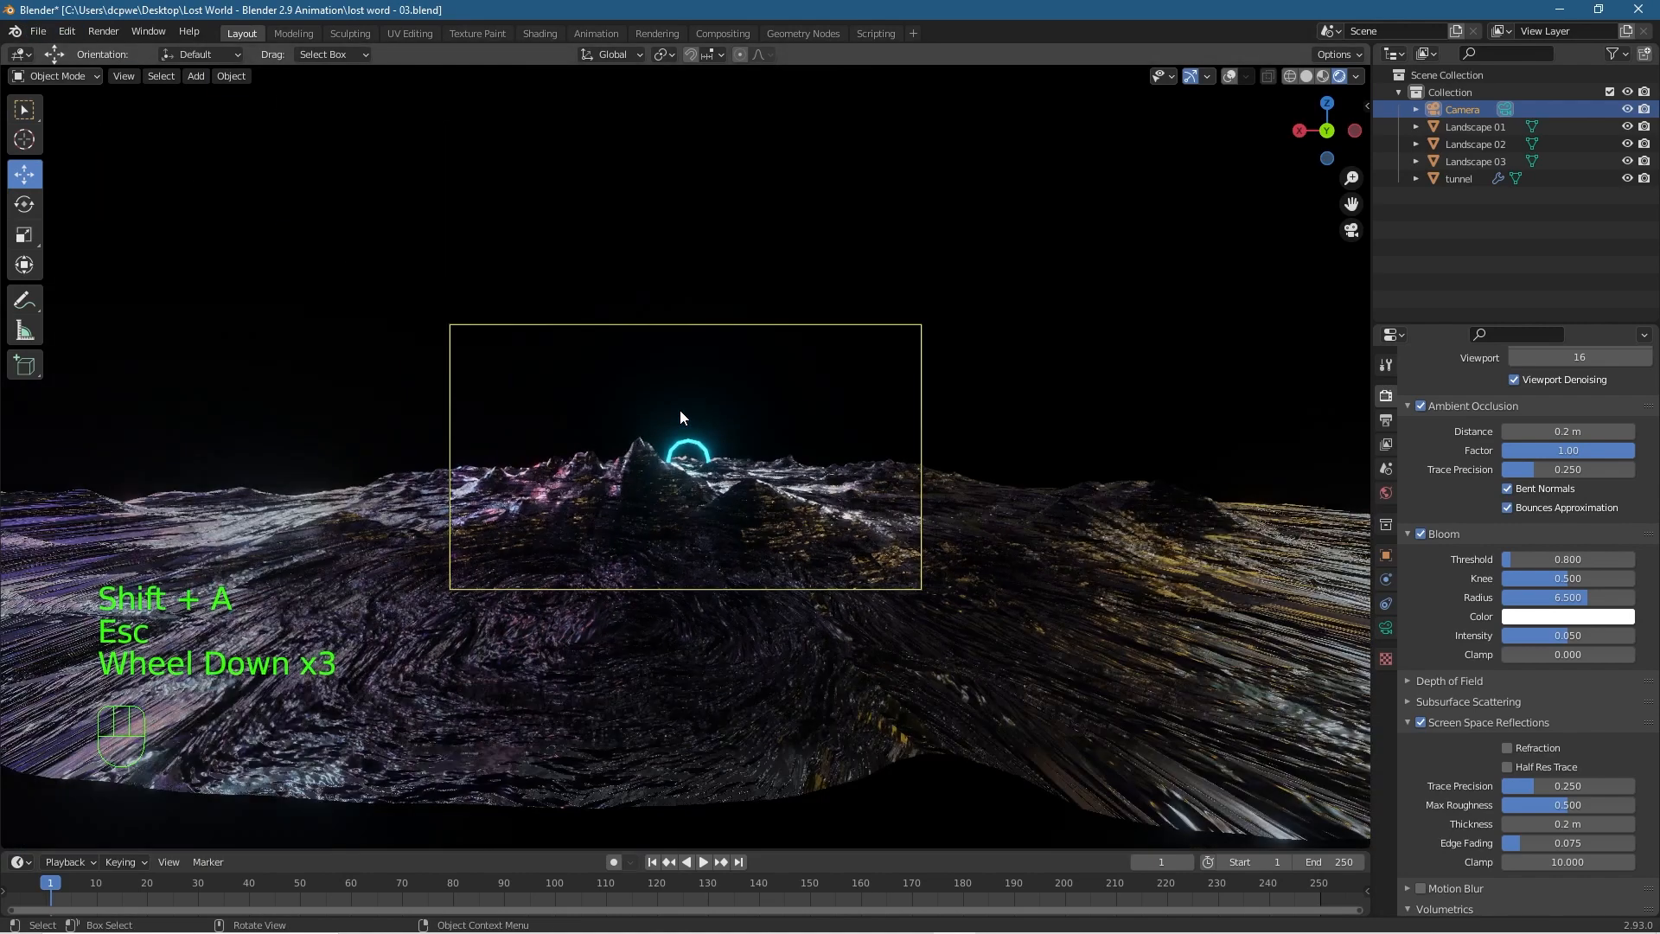
{"action": "middle_click_drag", "start_coordinate": [680, 410], "coordinate": [681, 436]}
{"action": "scroll", "coordinate": [682, 439], "scroll_direction": "down", "scroll_amount": 3}
{"action": "scroll", "coordinate": [681, 444], "scroll_direction": "up", "scroll_amount": 2}
{"action": "scroll", "coordinate": [682, 439], "scroll_direction": "up", "scroll_amount": 2}
{"action": "scroll", "coordinate": [683, 467], "scroll_direction": "down", "scroll_amount": 1}
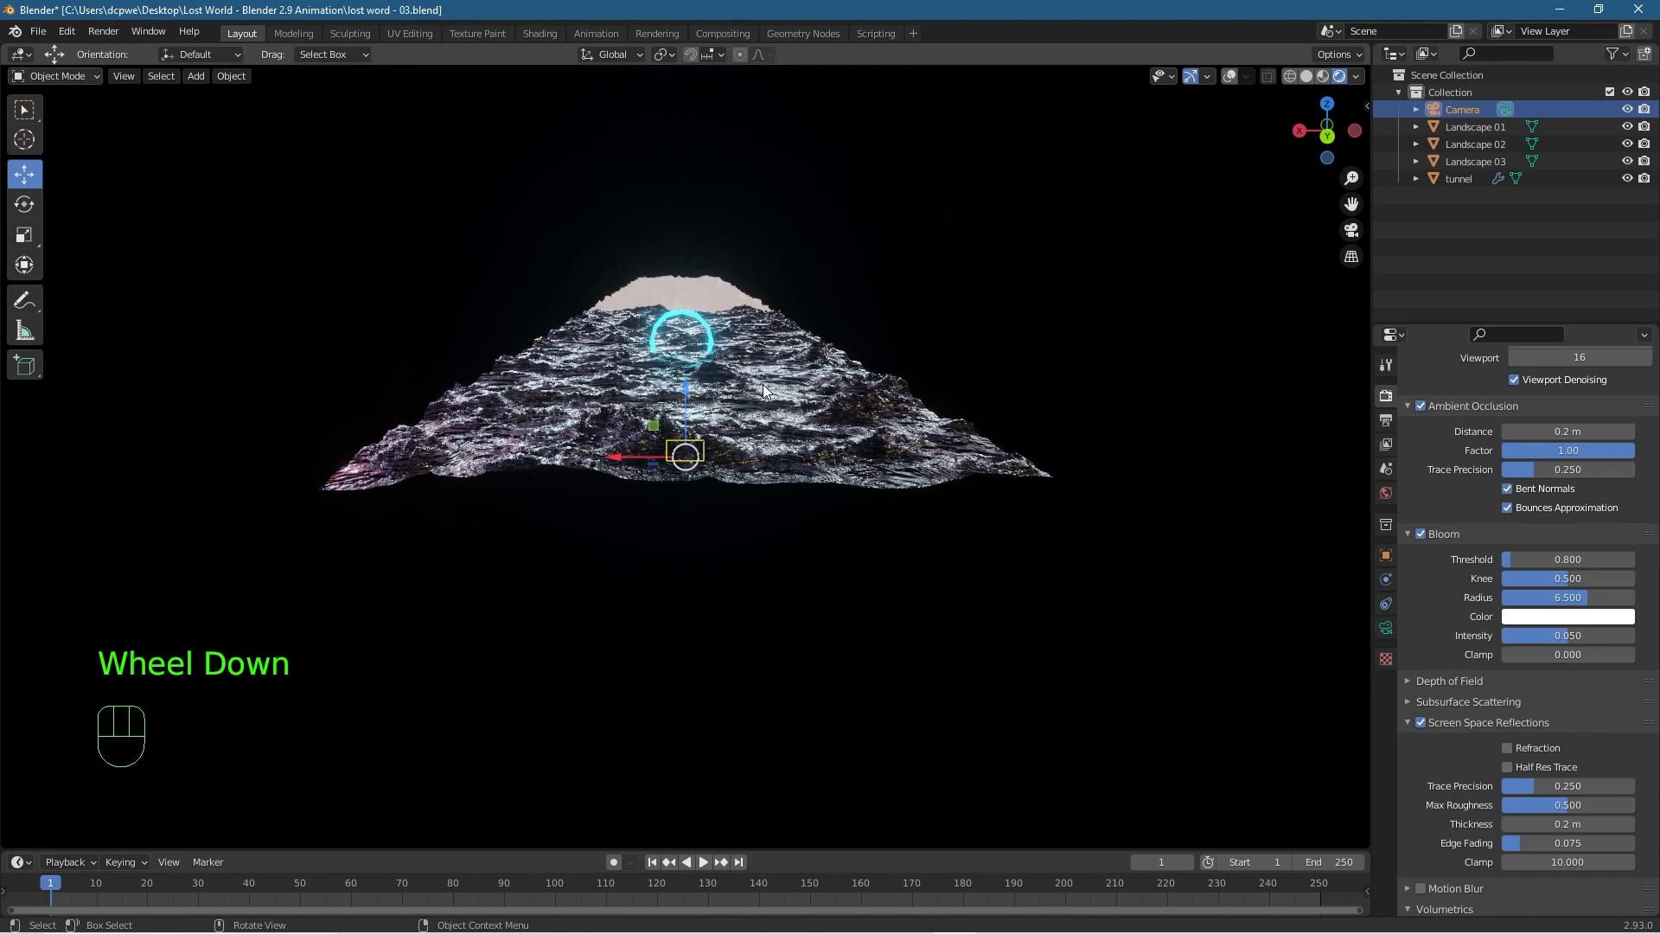
{"action": "middle_click_drag", "start_coordinate": [875, 520], "coordinate": [758, 523]}
{"action": "left_click", "coordinate": [739, 521]}
{"action": "key", "text": "shift+a"}
{"action": "mouse_move", "coordinate": [707, 529]}
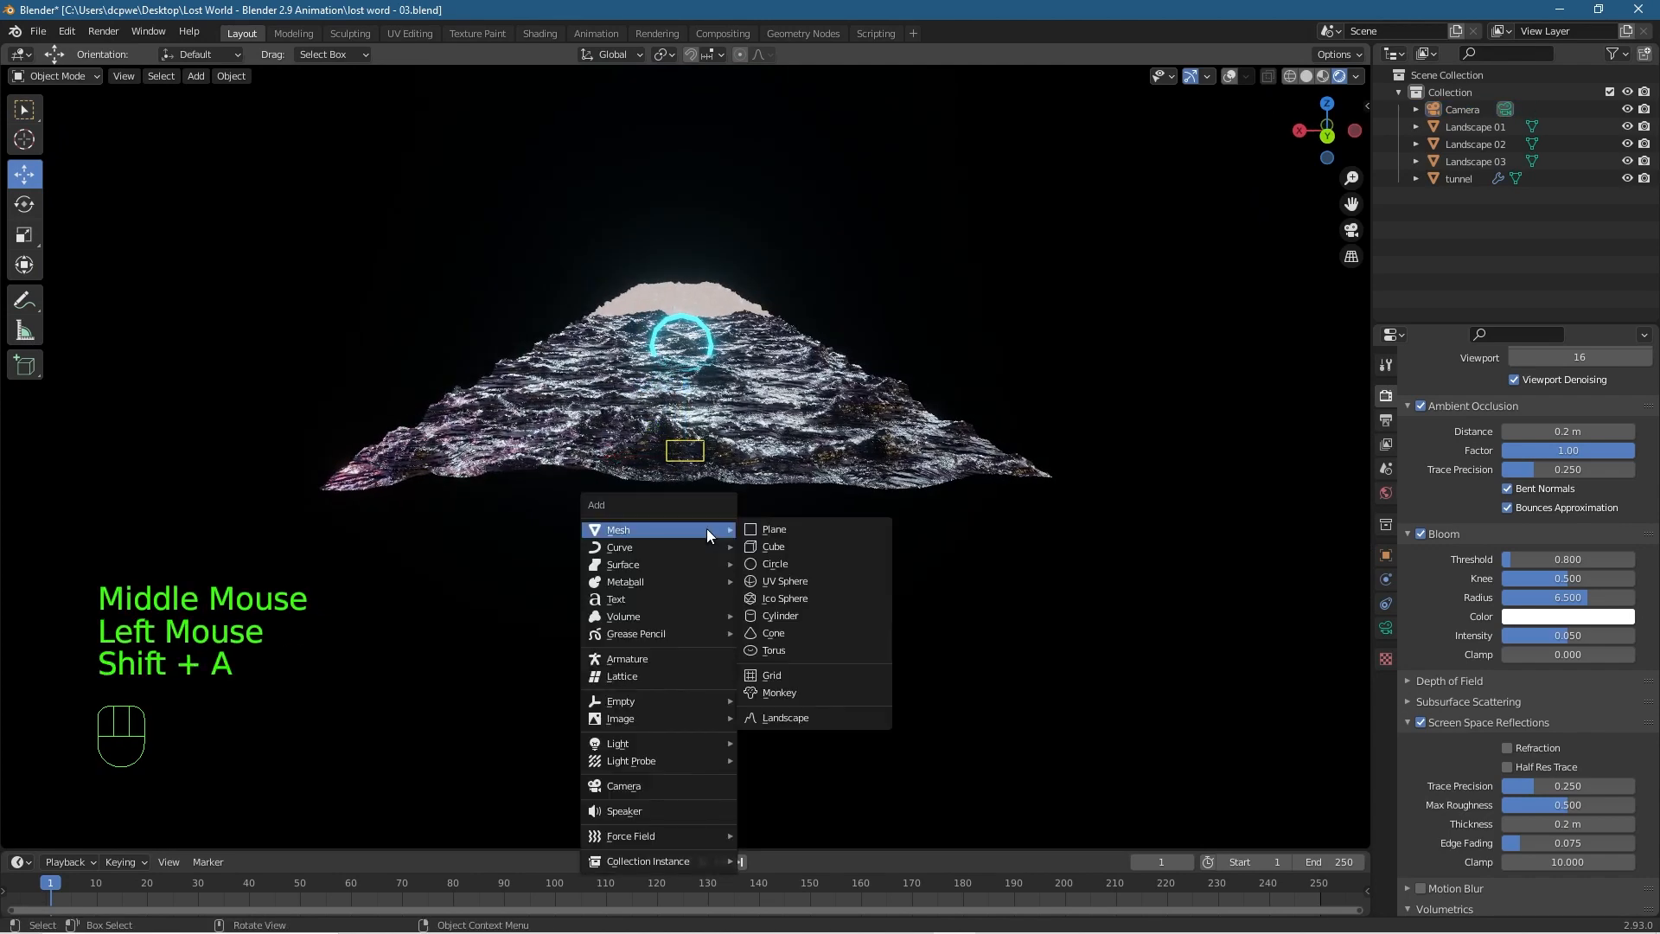
{"action": "left_click", "coordinate": [789, 717]}
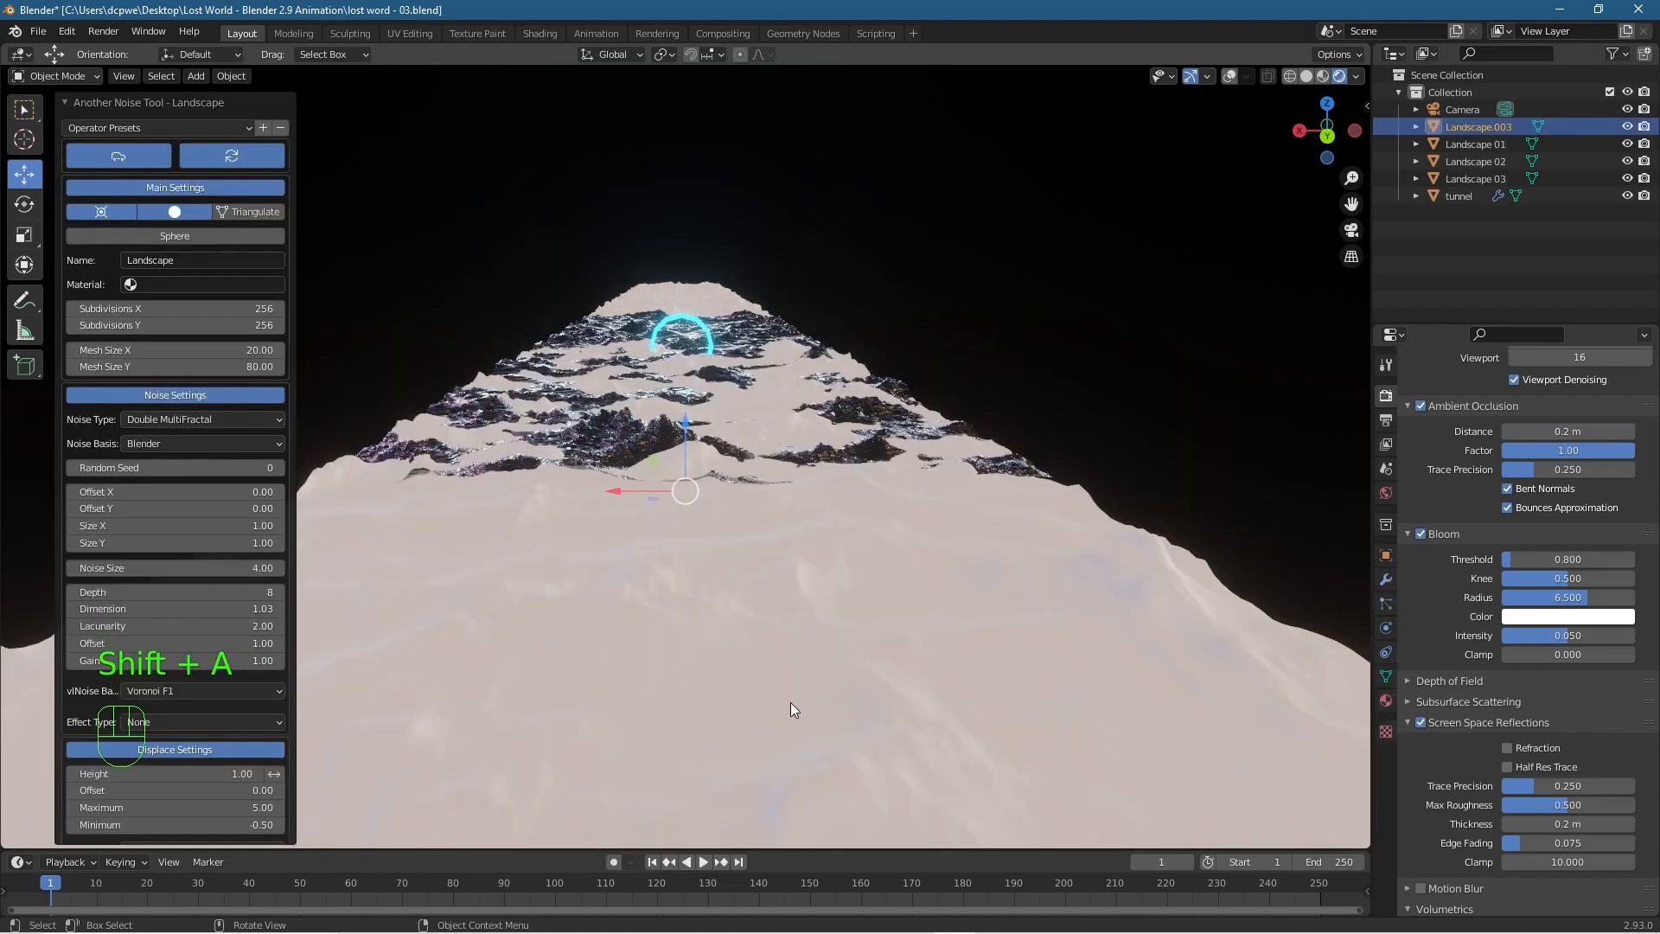
Apply the planet operator preset to the new landscape mesh.
{"action": "scroll", "coordinate": [780, 666], "scroll_direction": "down", "scroll_amount": 4}
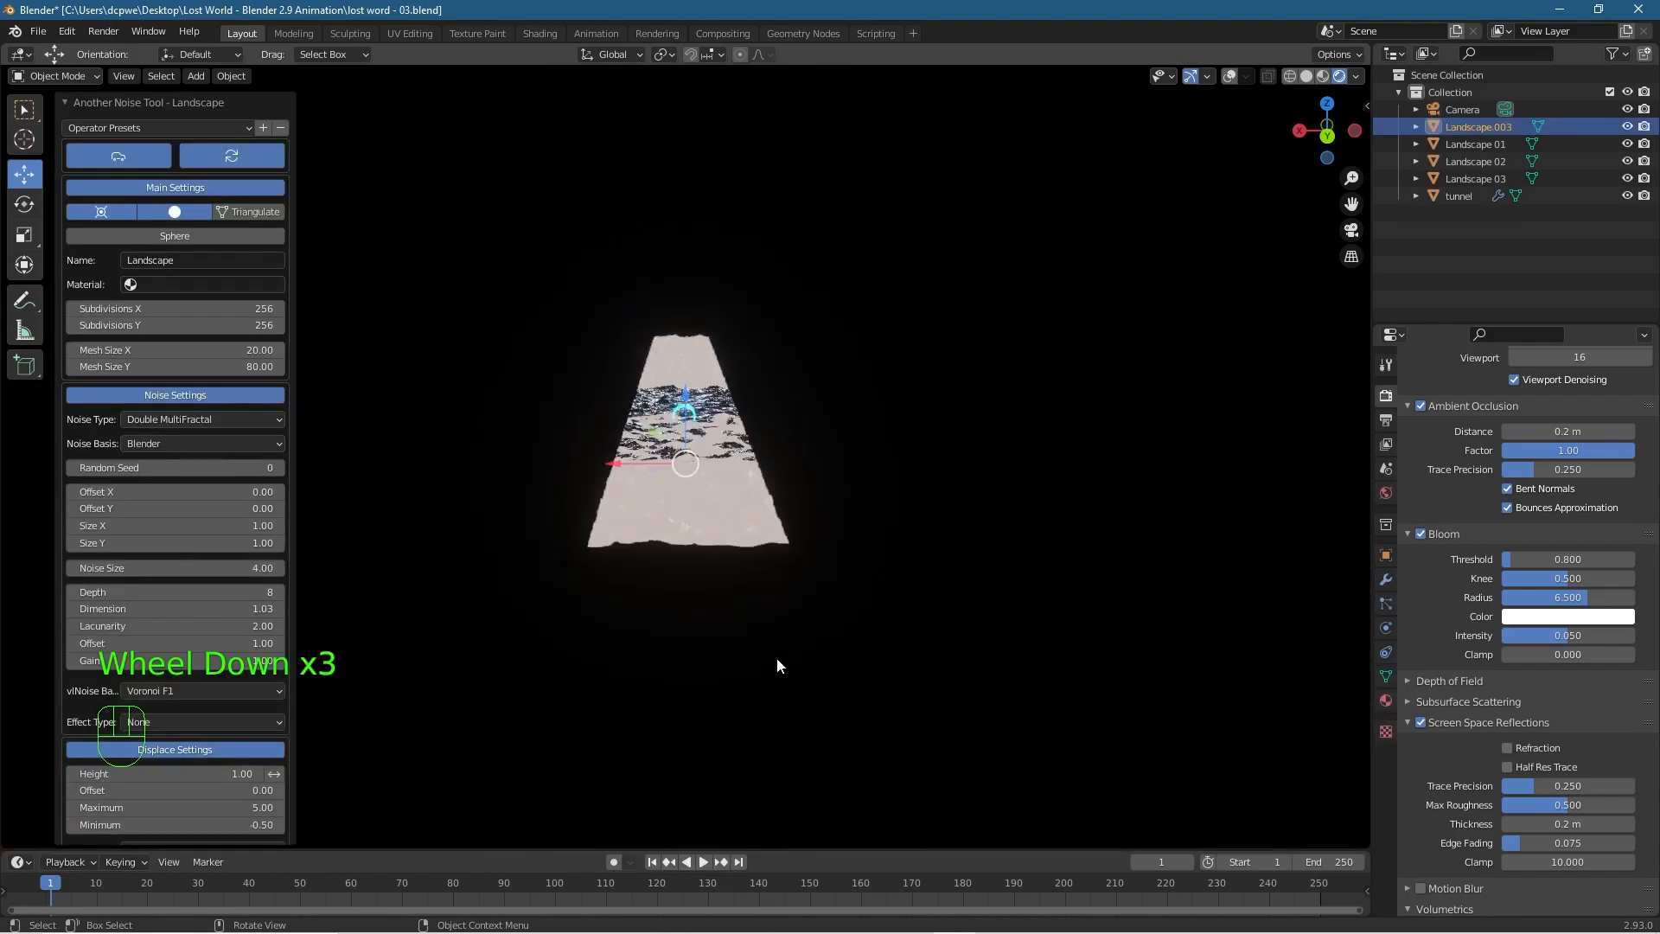
{"action": "scroll", "coordinate": [774, 653], "scroll_direction": "up", "scroll_amount": 2}
{"action": "left_click", "coordinate": [168, 128]}
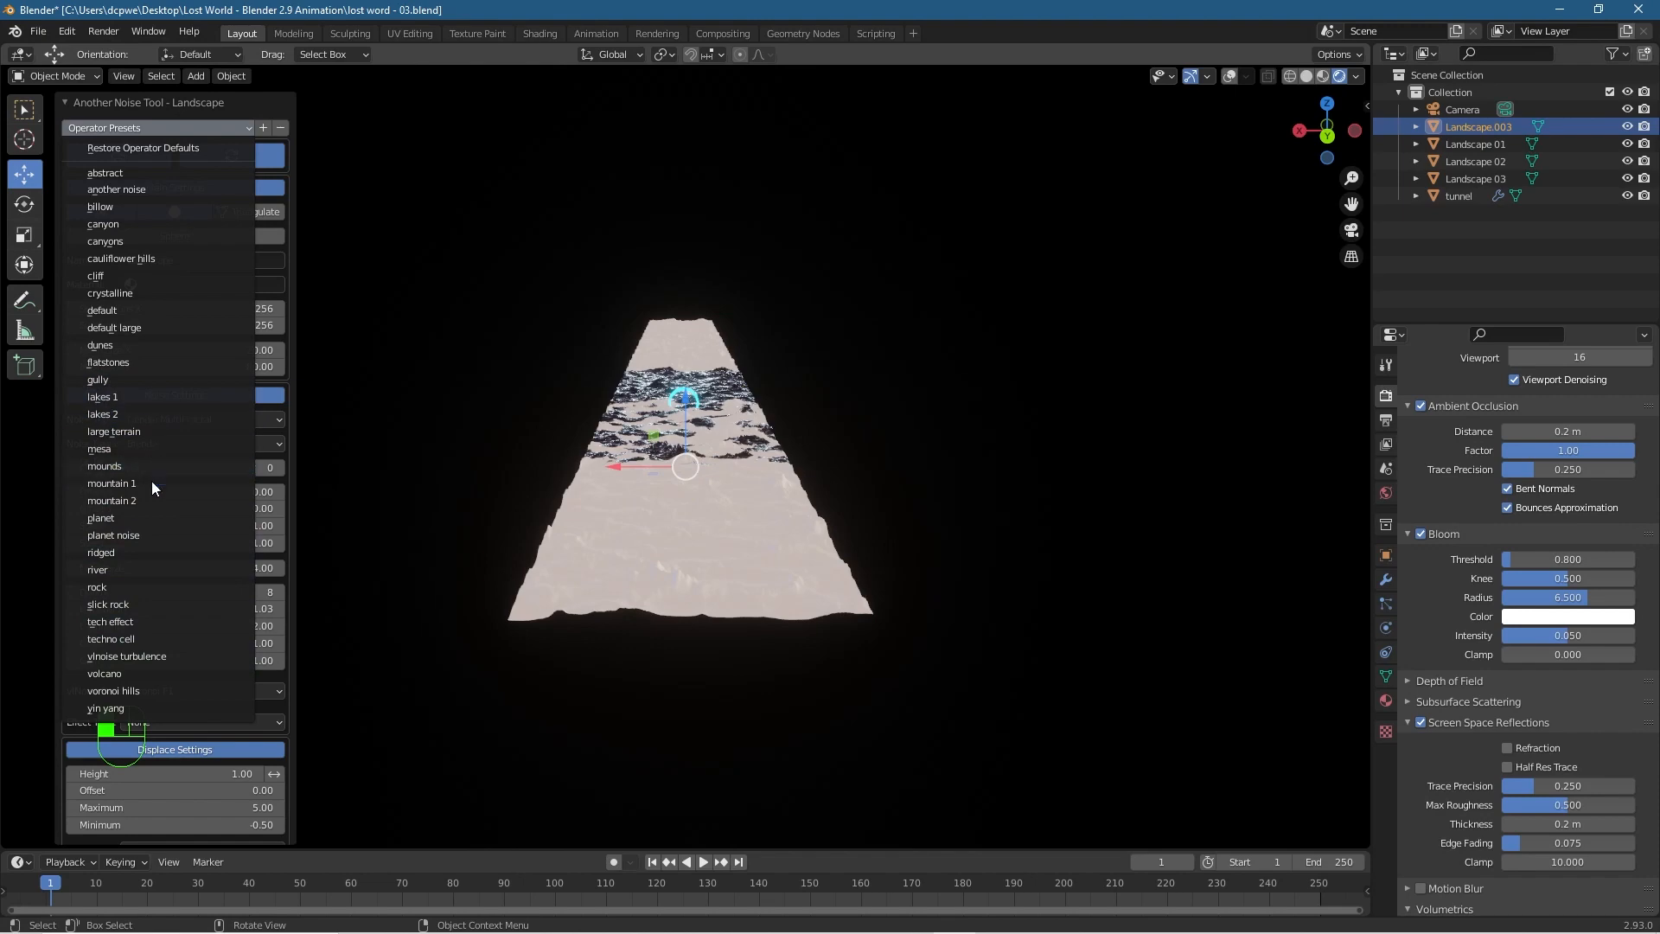
{"action": "left_click", "coordinate": [147, 518]}
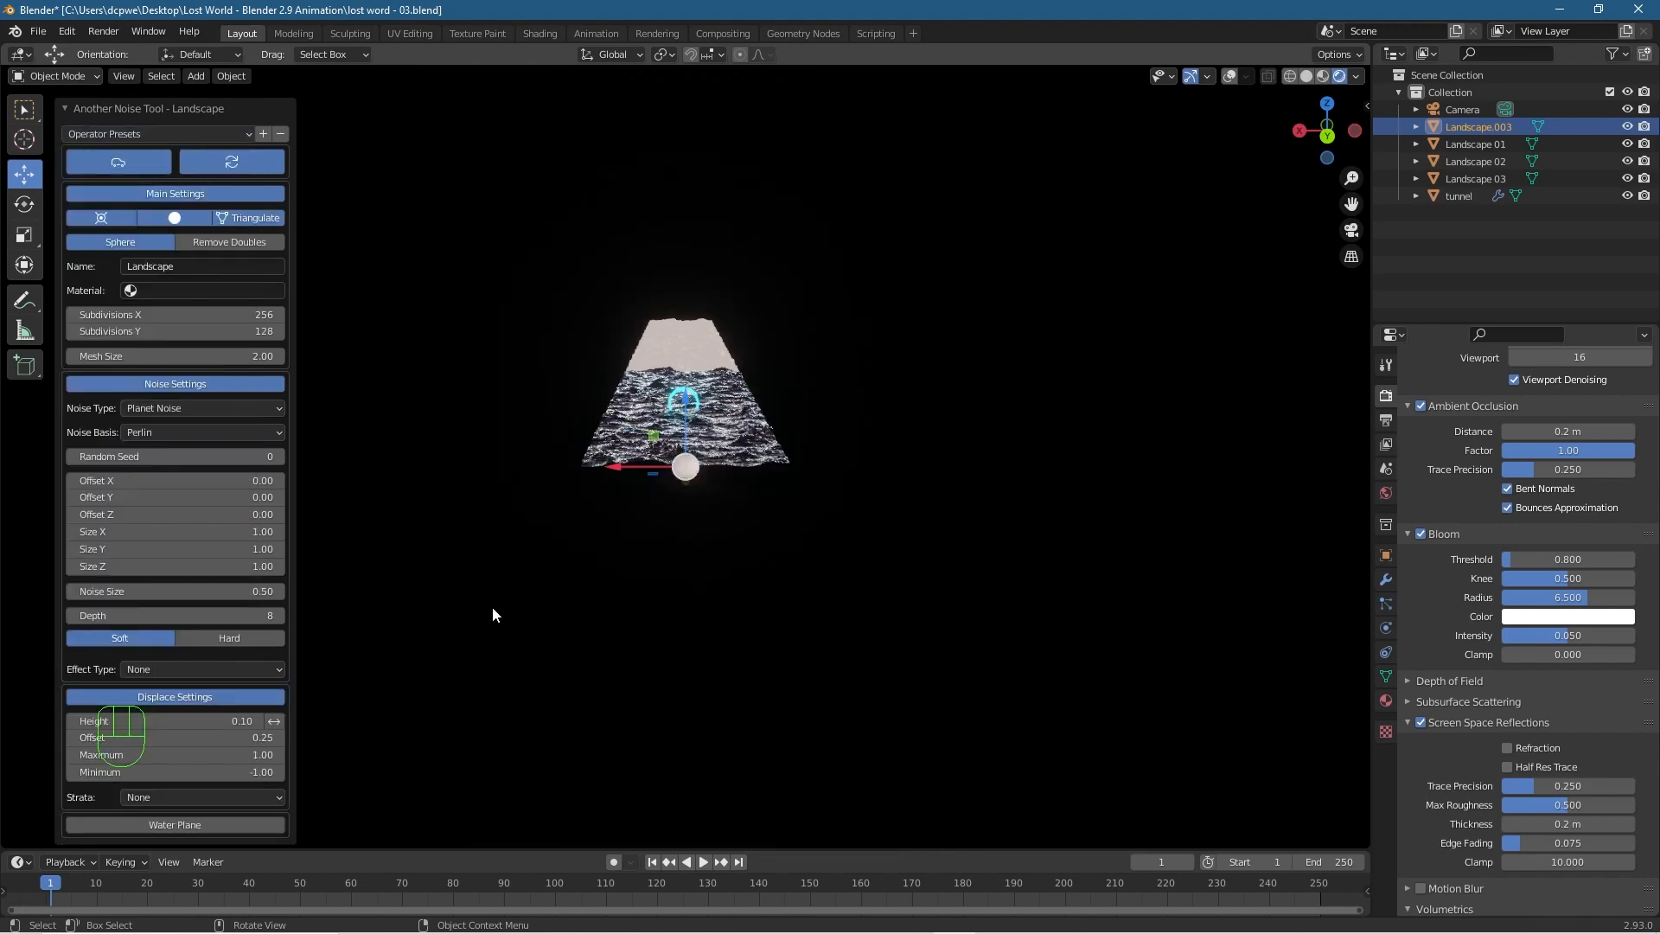
Examine the planet sphere's size and surface beside the terrain from the front and the side.
{"action": "scroll", "coordinate": [680, 459], "scroll_direction": "up", "scroll_amount": 4}
{"action": "scroll", "coordinate": [699, 483], "scroll_direction": "down", "scroll_amount": 1}
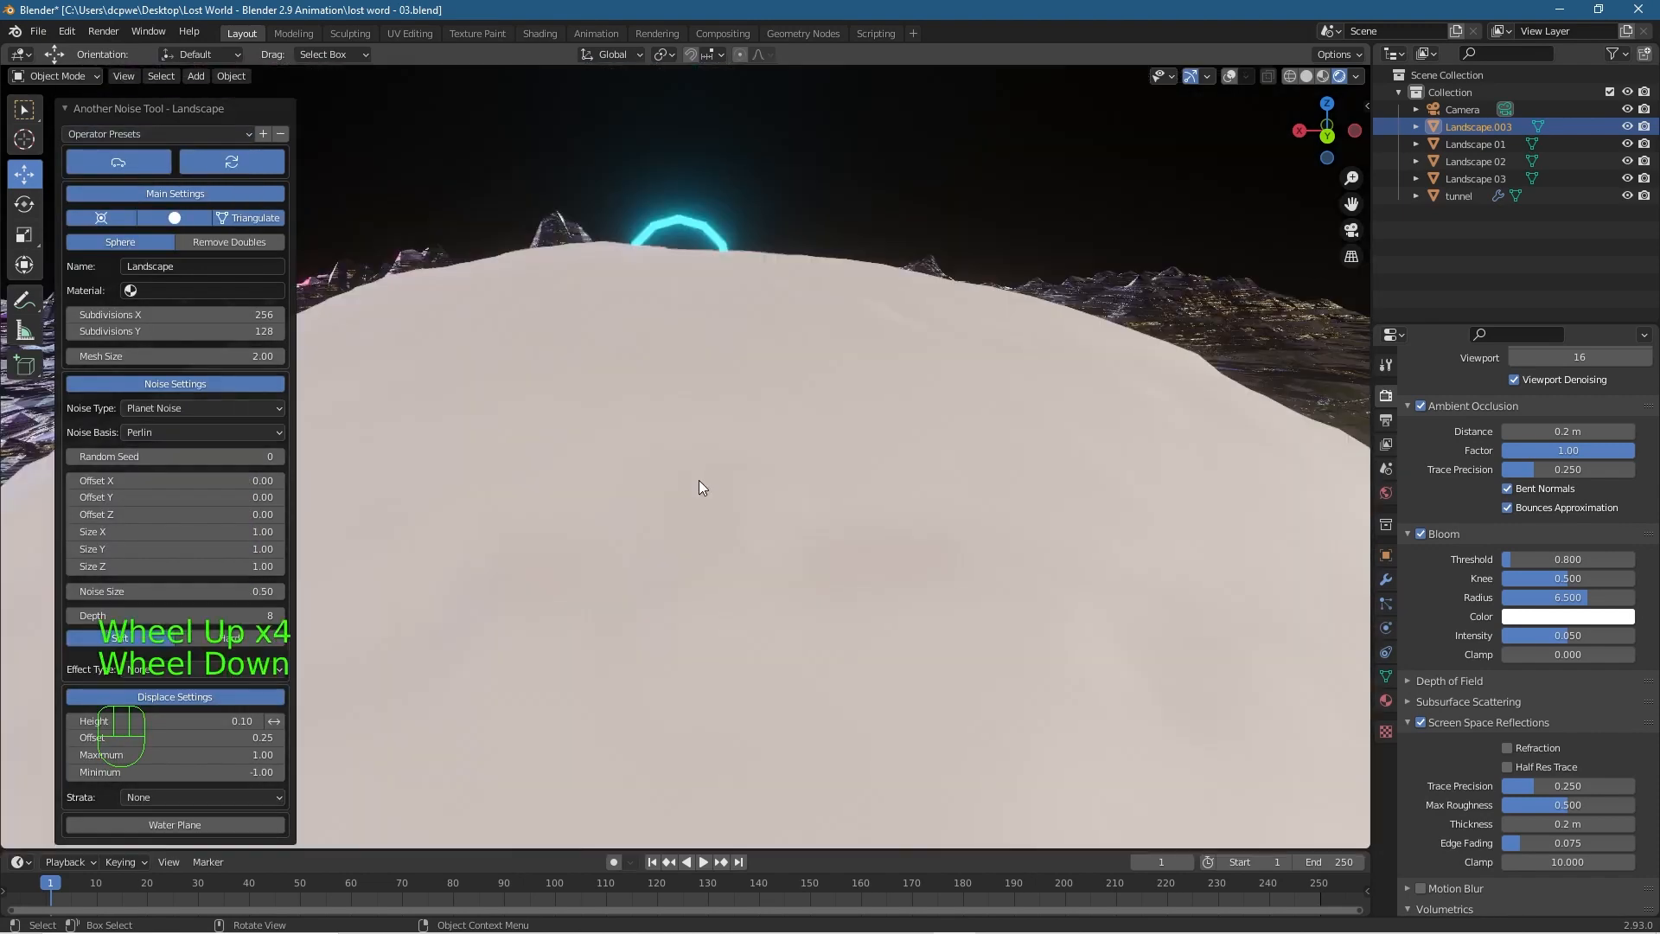
{"action": "scroll", "coordinate": [718, 487], "scroll_direction": "down", "scroll_amount": 1}
{"action": "middle_click_drag", "start_coordinate": [773, 485], "coordinate": [722, 485]}
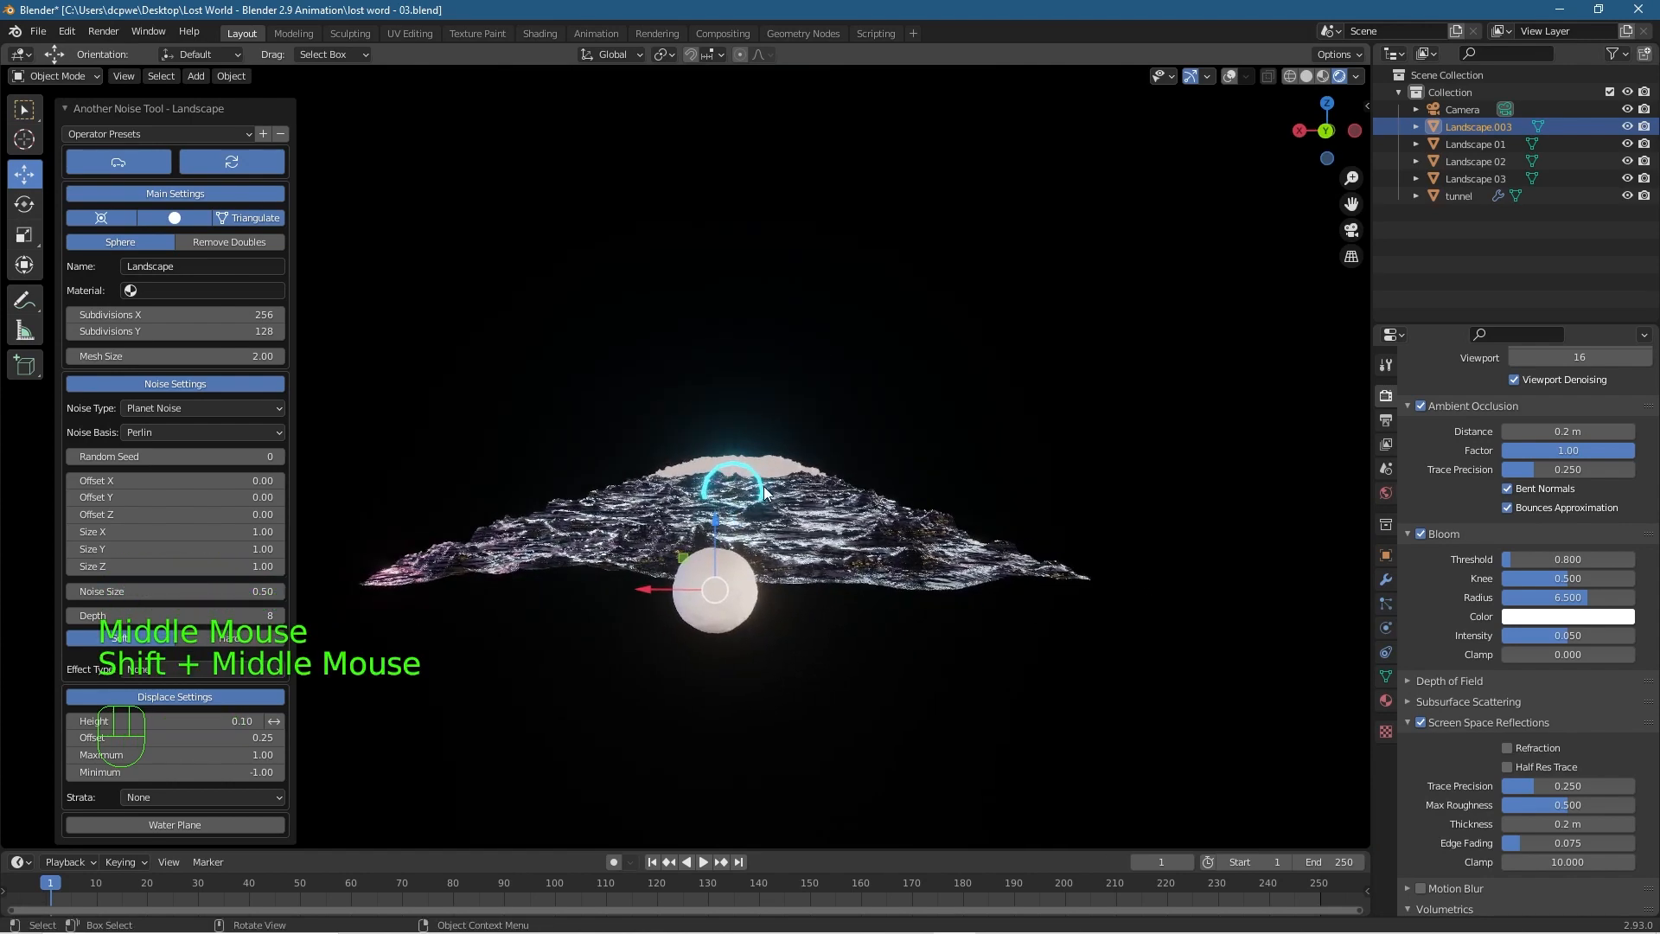
{"action": "scroll", "coordinate": [717, 539], "scroll_direction": "up", "scroll_amount": 1}
{"action": "scroll", "coordinate": [718, 539], "scroll_direction": "down", "scroll_amount": 1}
{"action": "middle_click_drag", "start_coordinate": [728, 599], "coordinate": [813, 641], "text": "shift"}
{"action": "middle_click_drag", "start_coordinate": [728, 526], "coordinate": [867, 543]}
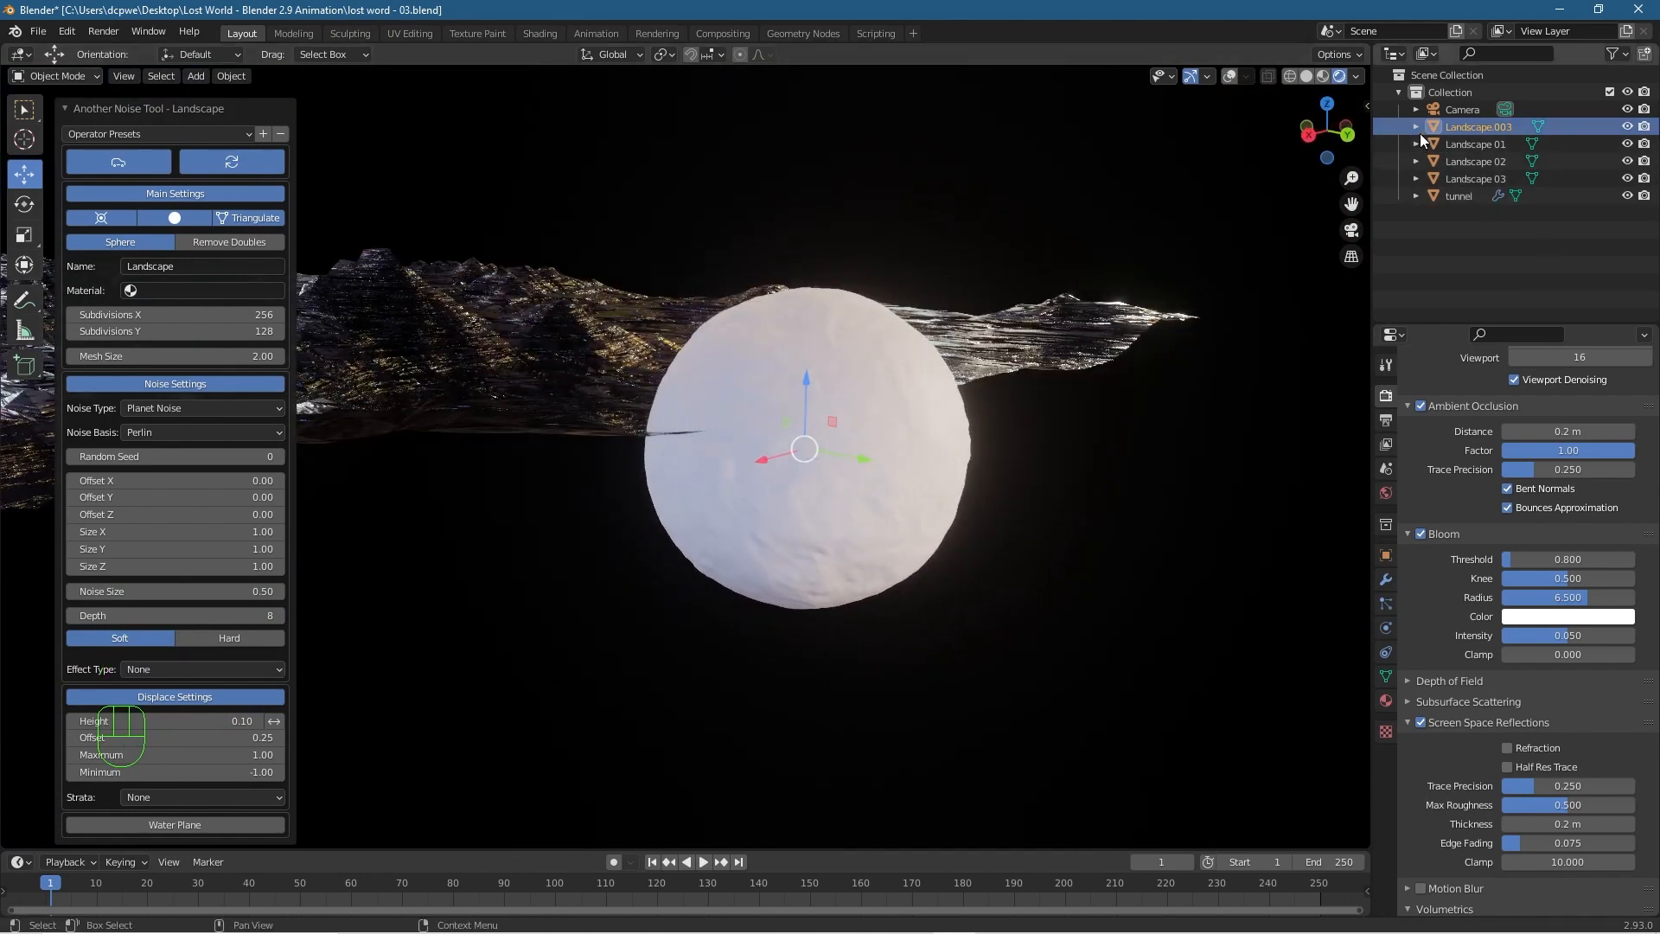
Hide Landscape 01 in the viewport to inspect the planet sphere on its own.
{"action": "left_click", "coordinate": [1627, 128]}
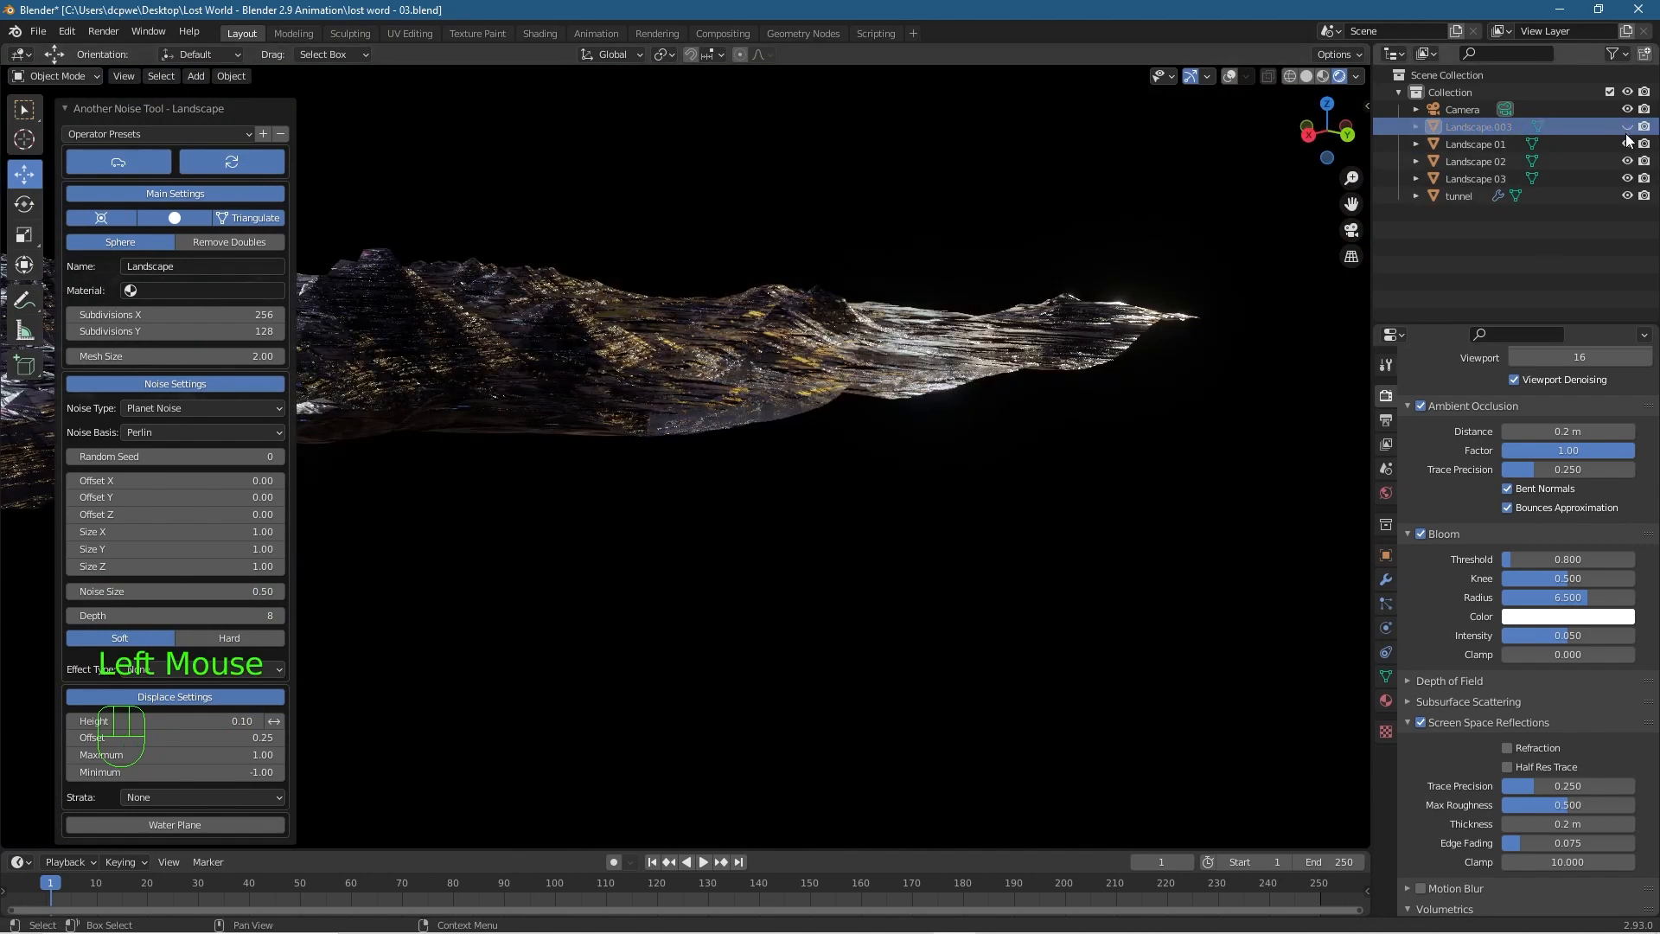
{"action": "left_click", "coordinate": [1627, 128]}
{"action": "left_click", "coordinate": [1628, 145]}
{"action": "left_click", "coordinate": [1628, 144]}
{"action": "left_click", "coordinate": [1628, 144]}
{"action": "middle_click_drag", "start_coordinate": [919, 471], "coordinate": [837, 494]}
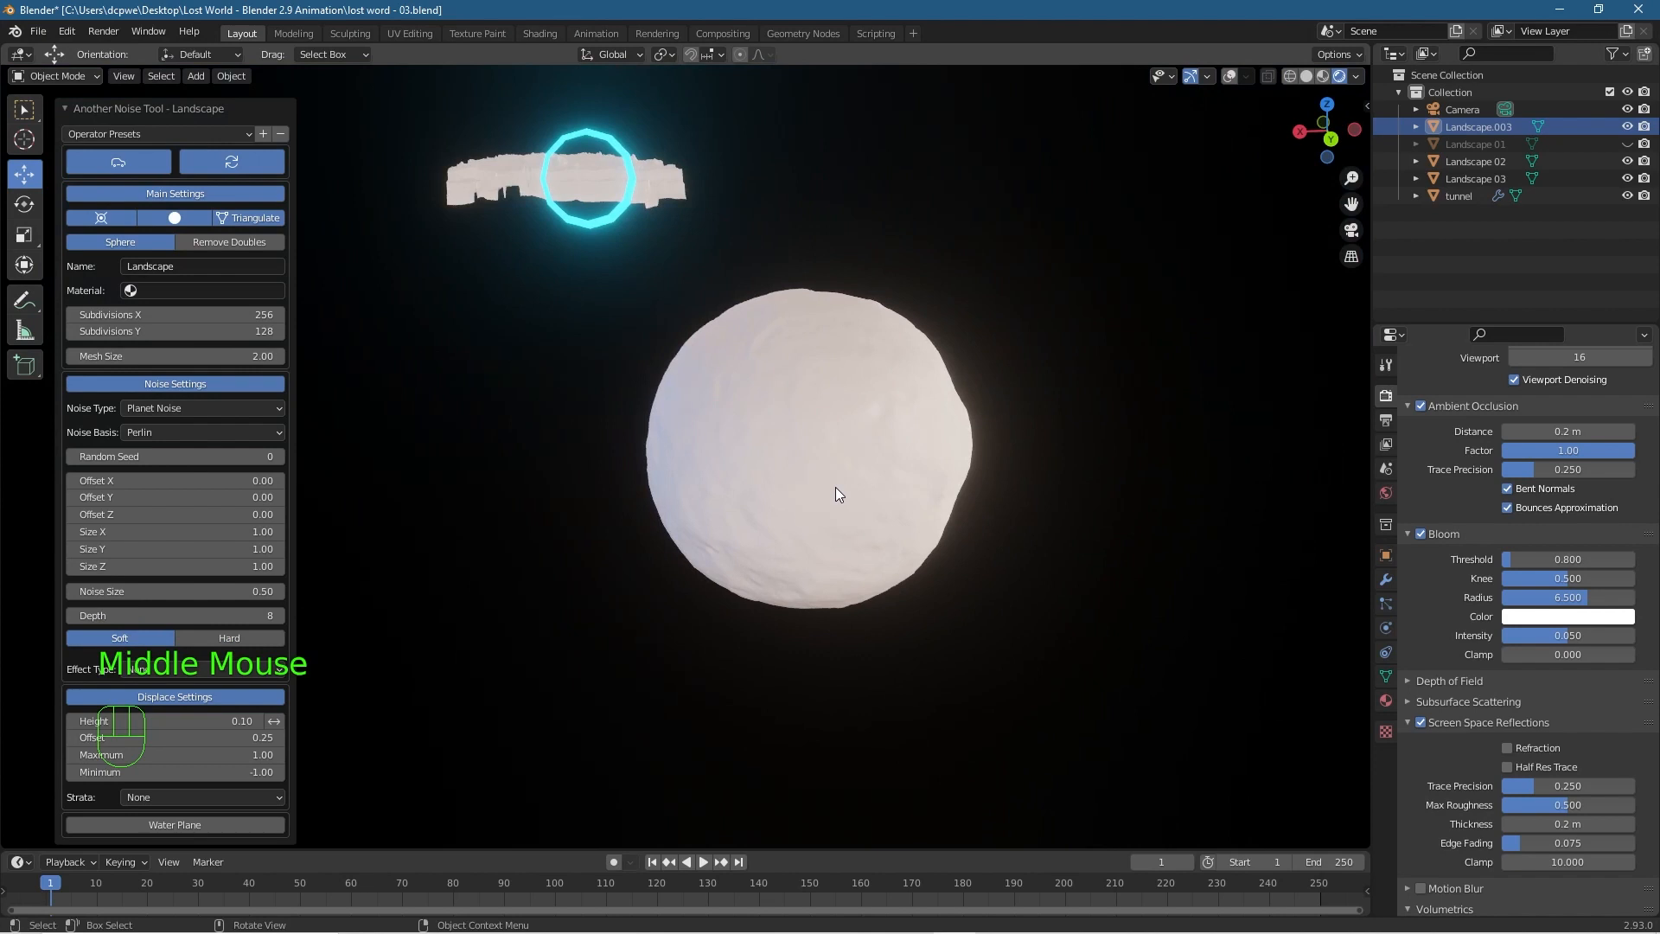
{"action": "scroll", "coordinate": [836, 495], "scroll_direction": "up", "scroll_amount": 3}
{"action": "scroll", "coordinate": [835, 495], "scroll_direction": "down", "scroll_amount": 3}
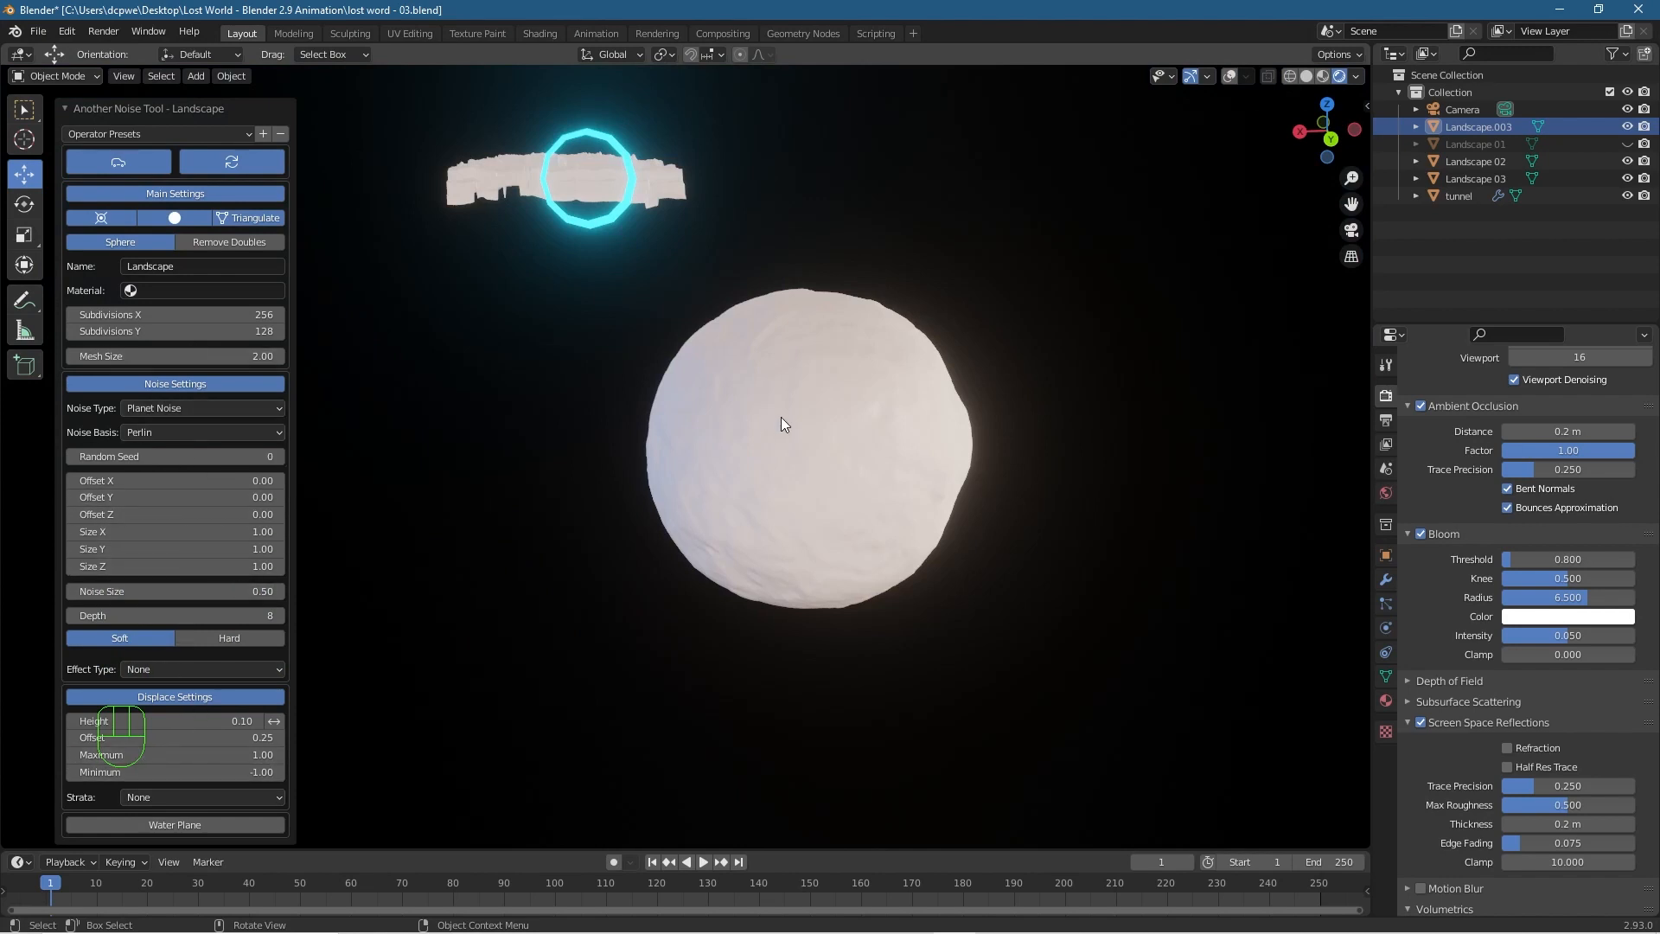
Rename the new sphere object to Planet and make Landscape 01 visible again.
{"action": "left_click", "coordinate": [1462, 127]}
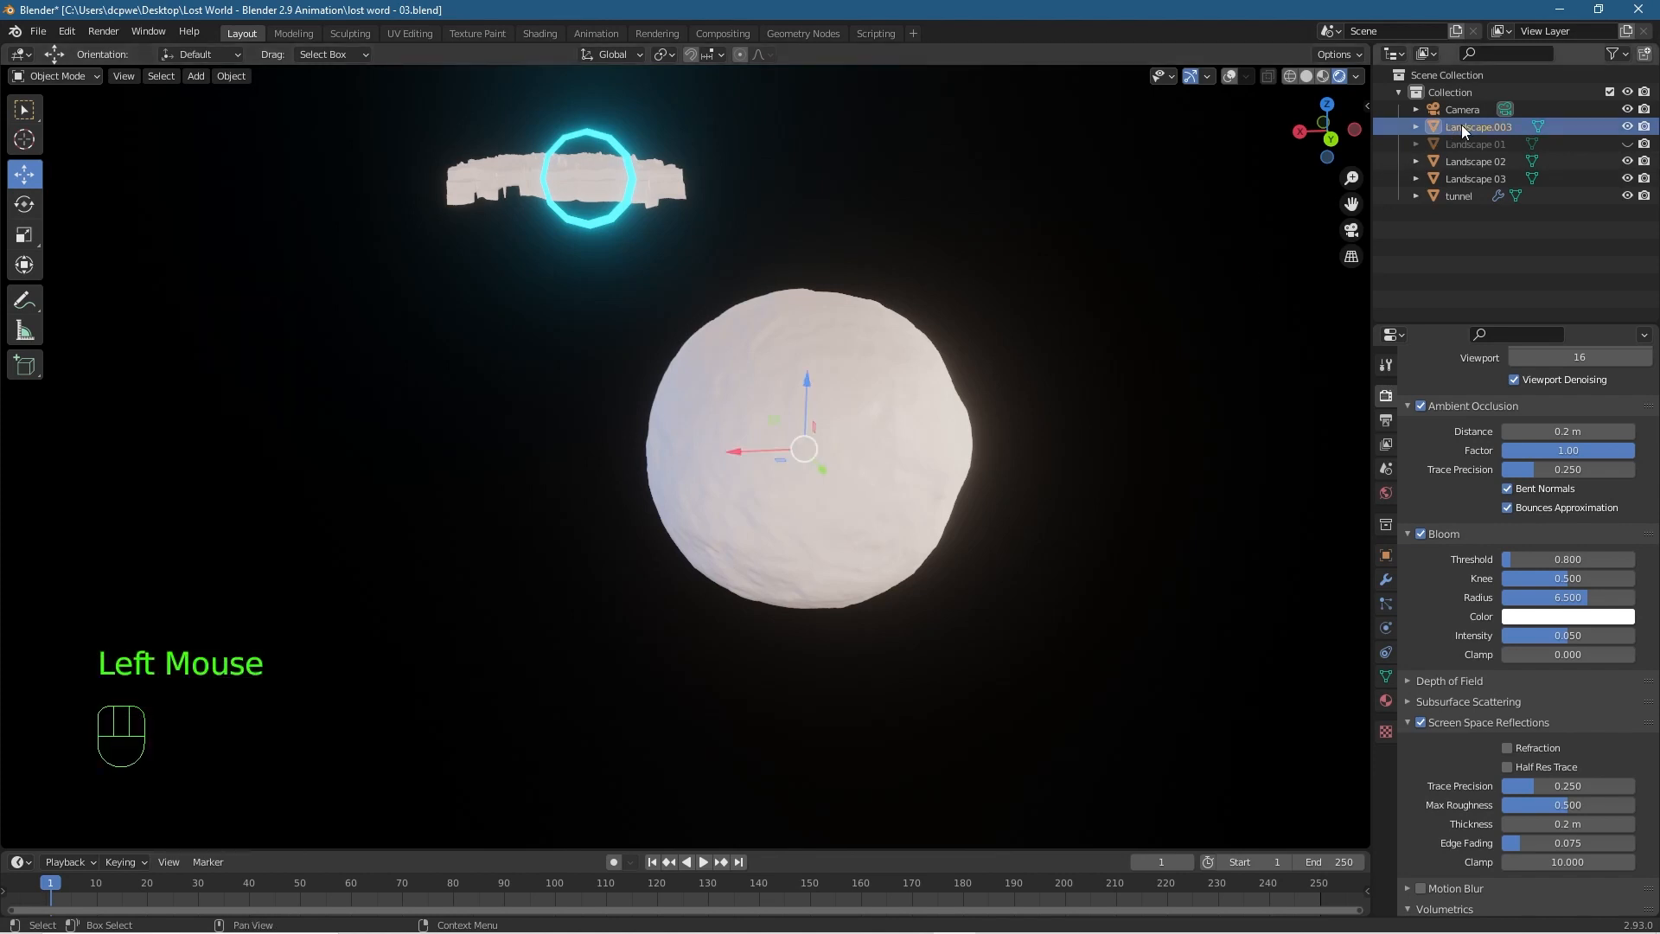
{"action": "double_click", "coordinate": [1468, 126]}
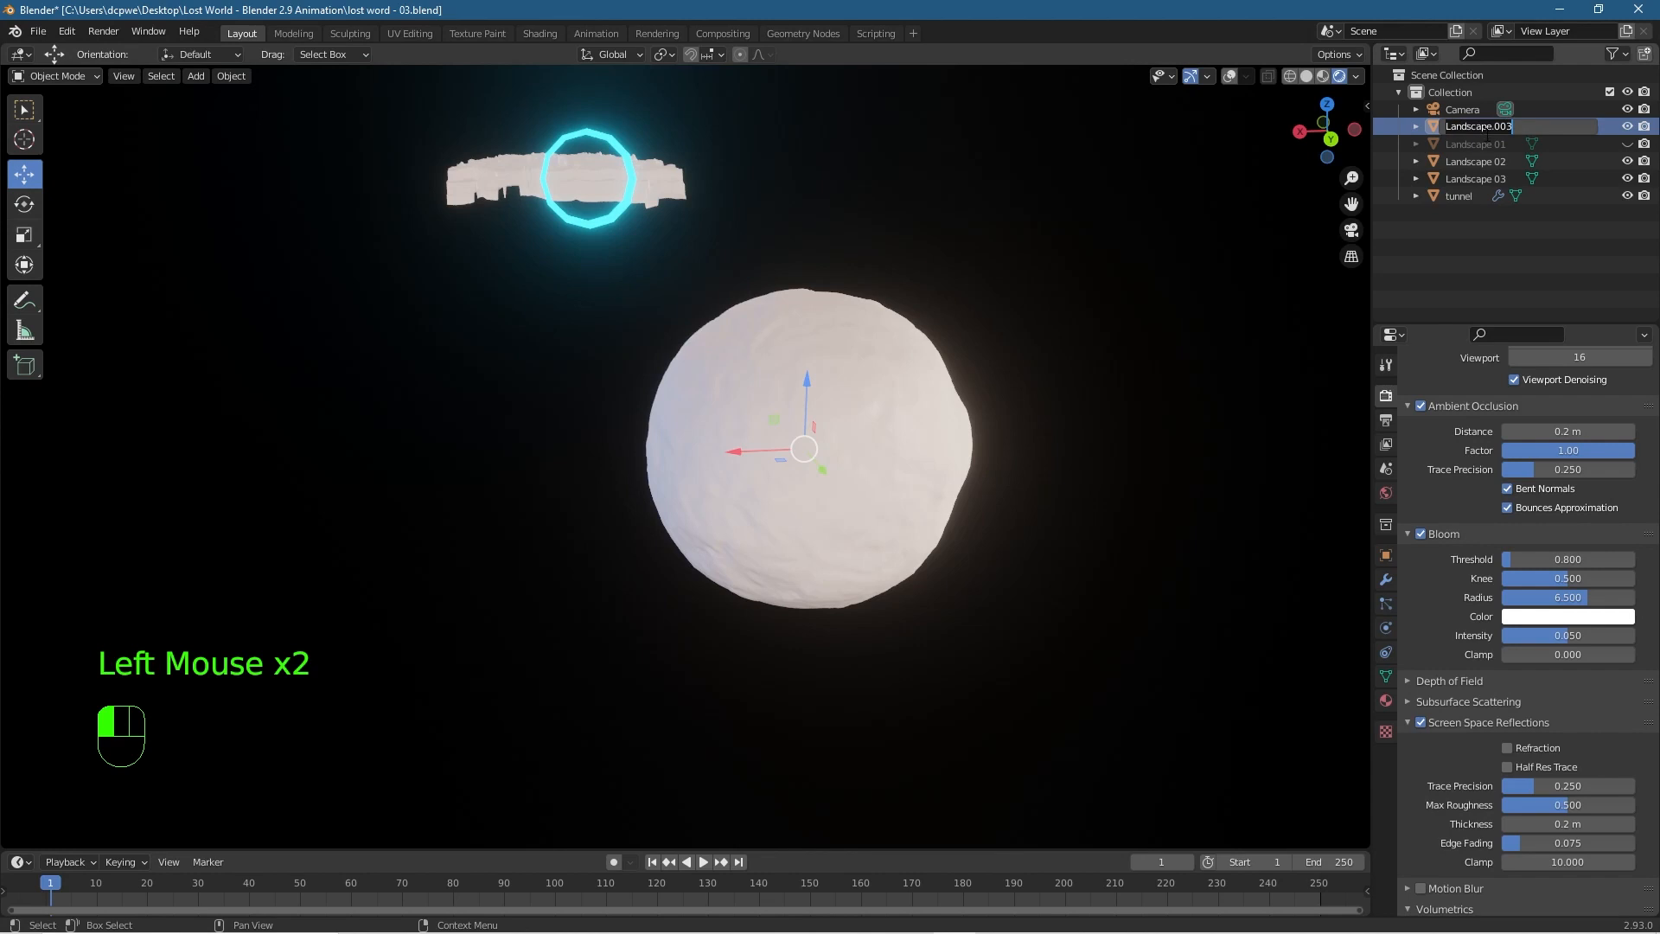
{"action": "type", "text": "Planet"}
{"action": "key", "text": "Return"}
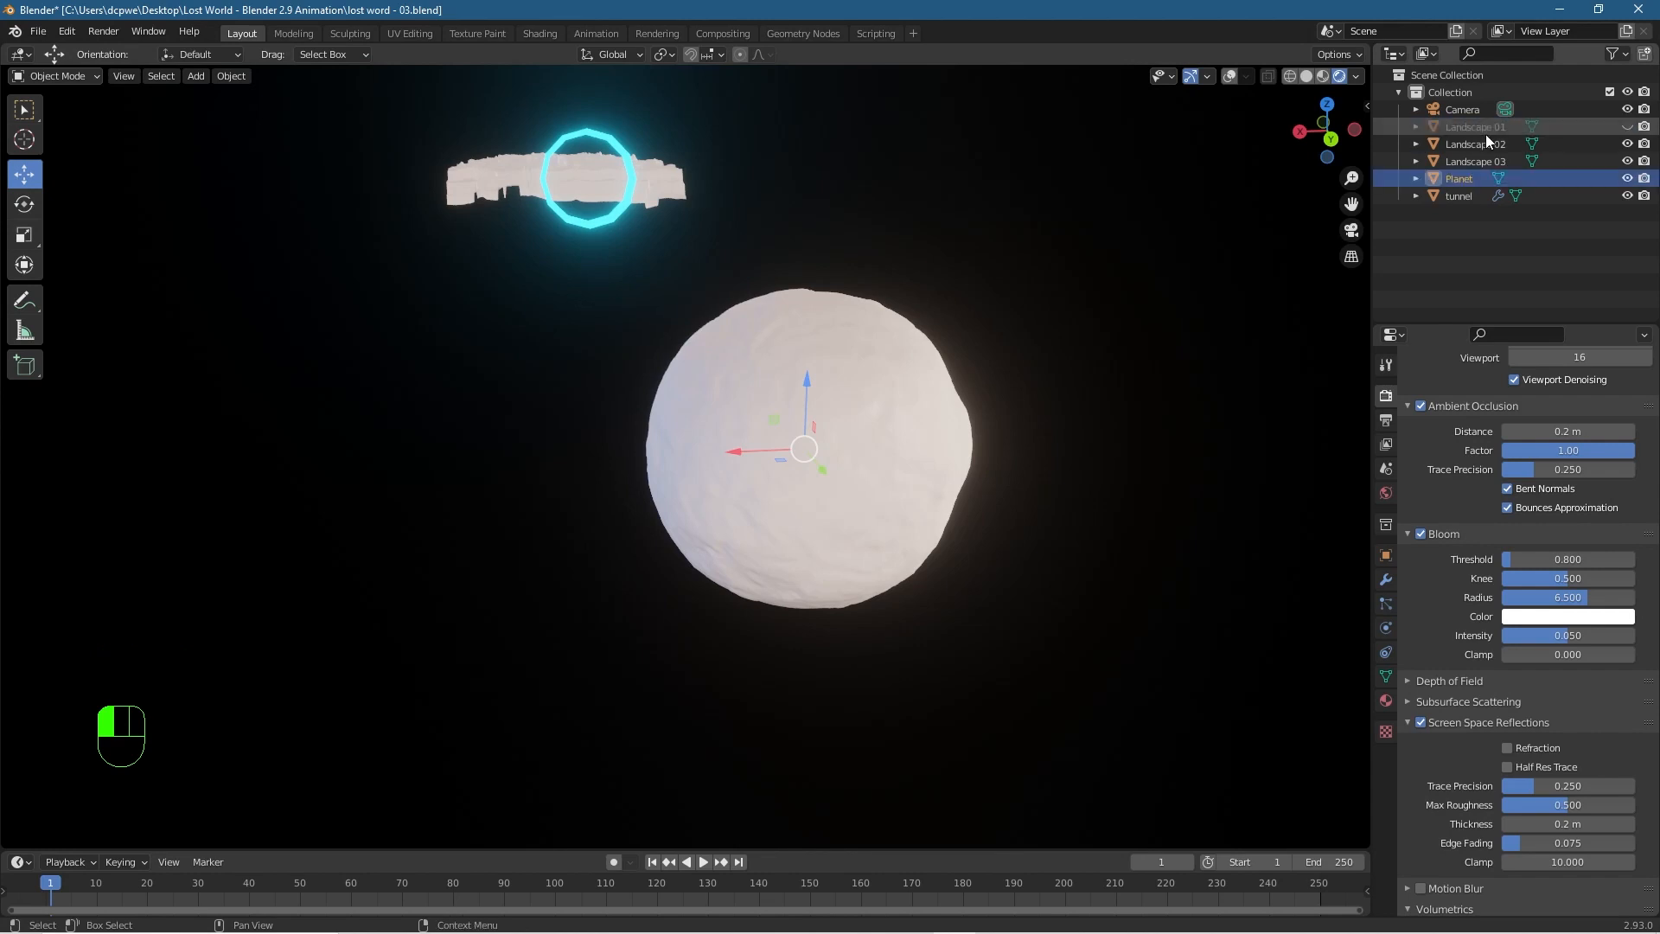
{"action": "left_click", "coordinate": [875, 410]}
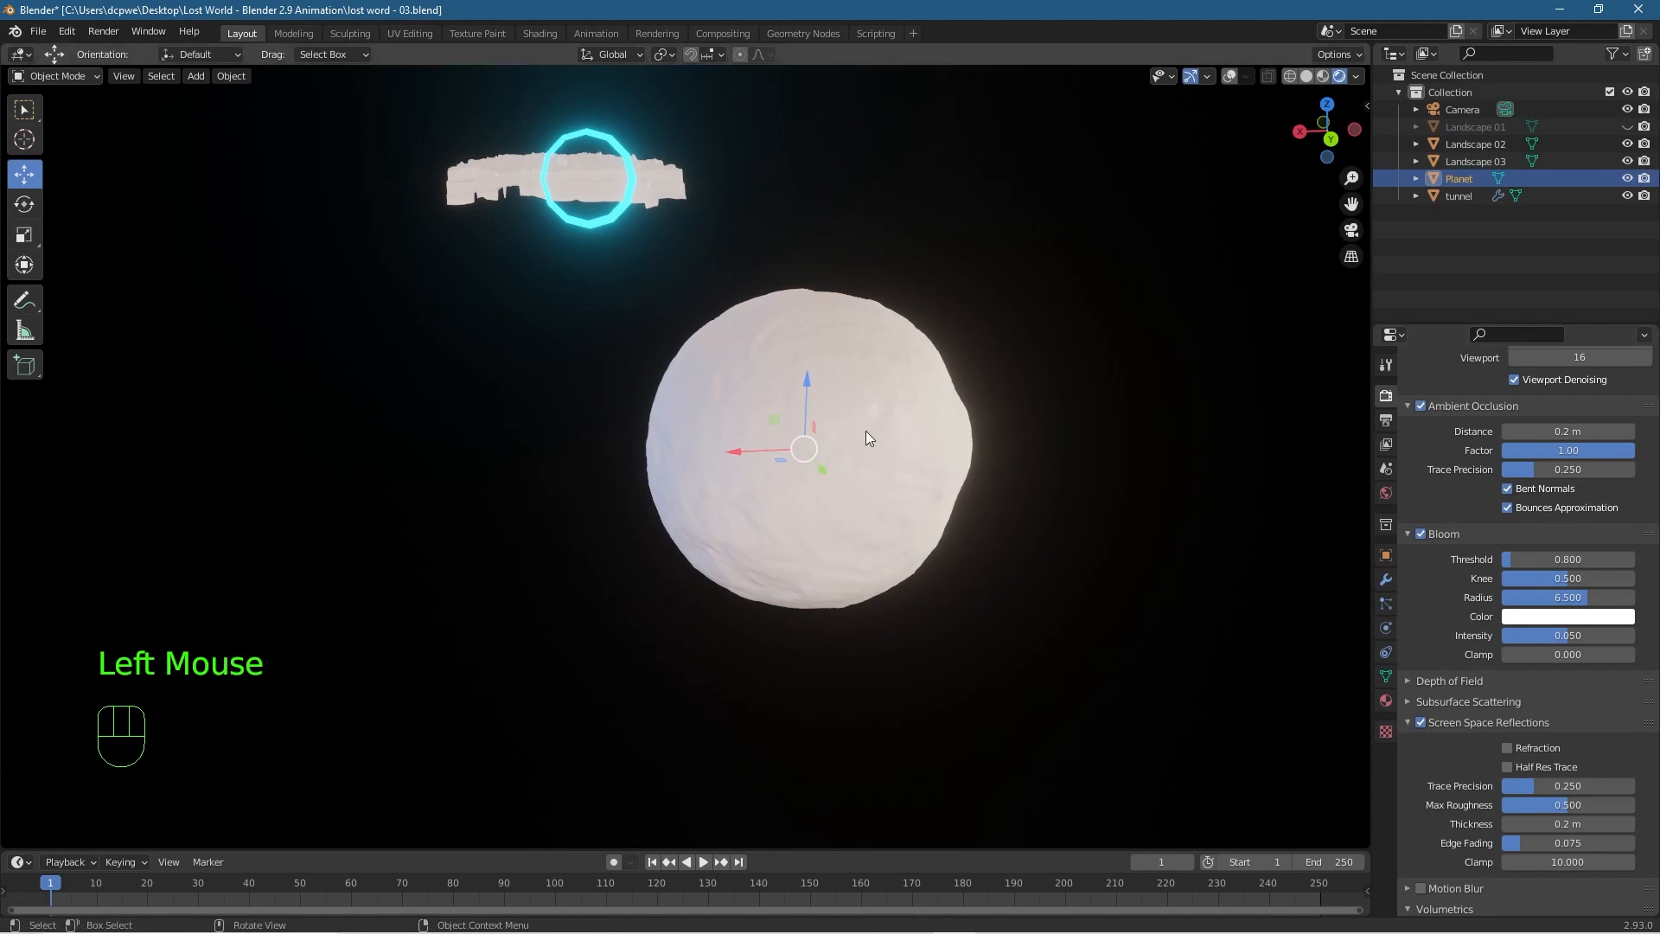
{"action": "left_click", "coordinate": [1627, 126]}
Assign the existing land material to the Planet sphere.
{"action": "left_click", "coordinate": [874, 389]}
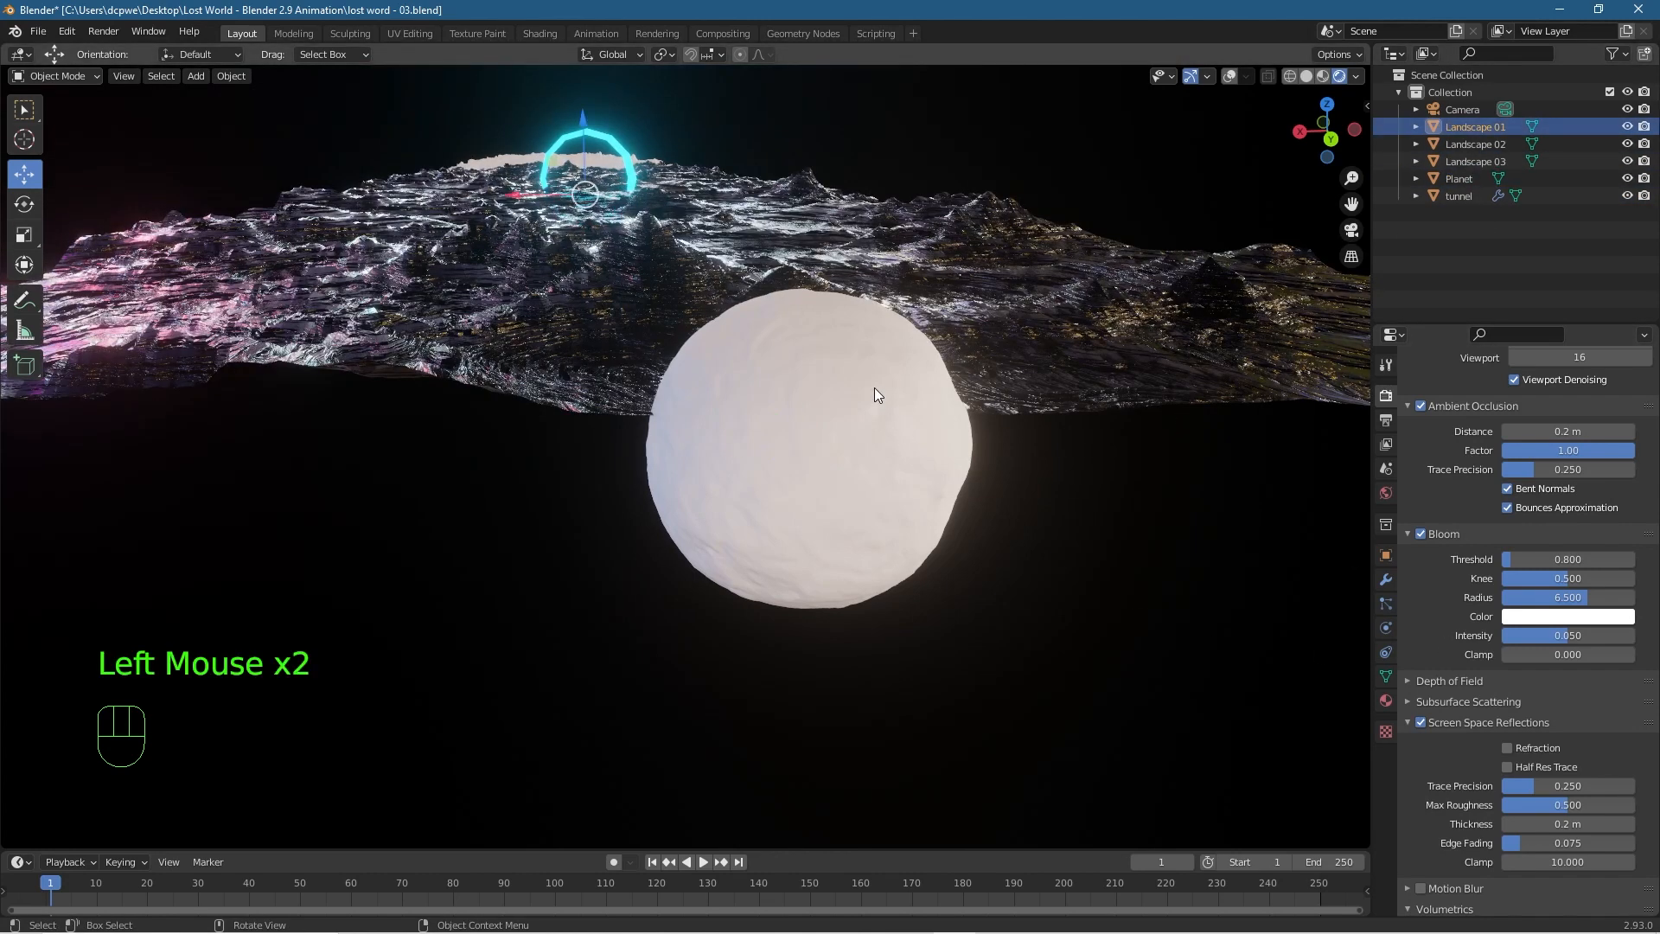
{"action": "left_click", "coordinate": [875, 432]}
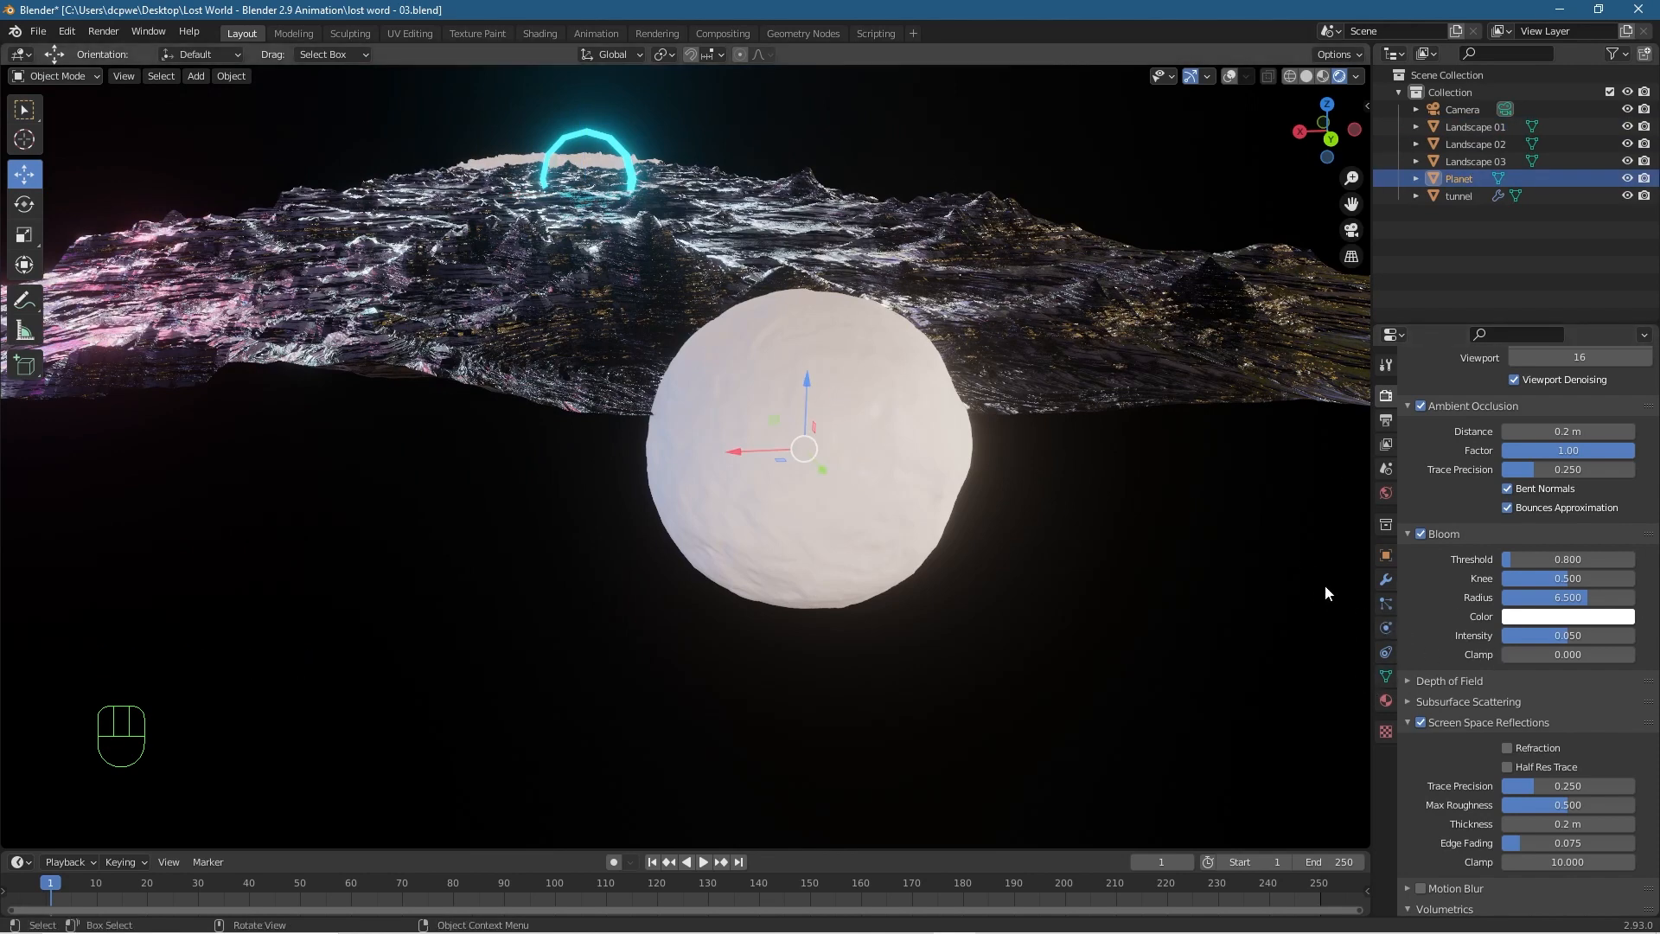
{"action": "left_click", "coordinate": [1387, 700]}
{"action": "left_click", "coordinate": [1419, 466]}
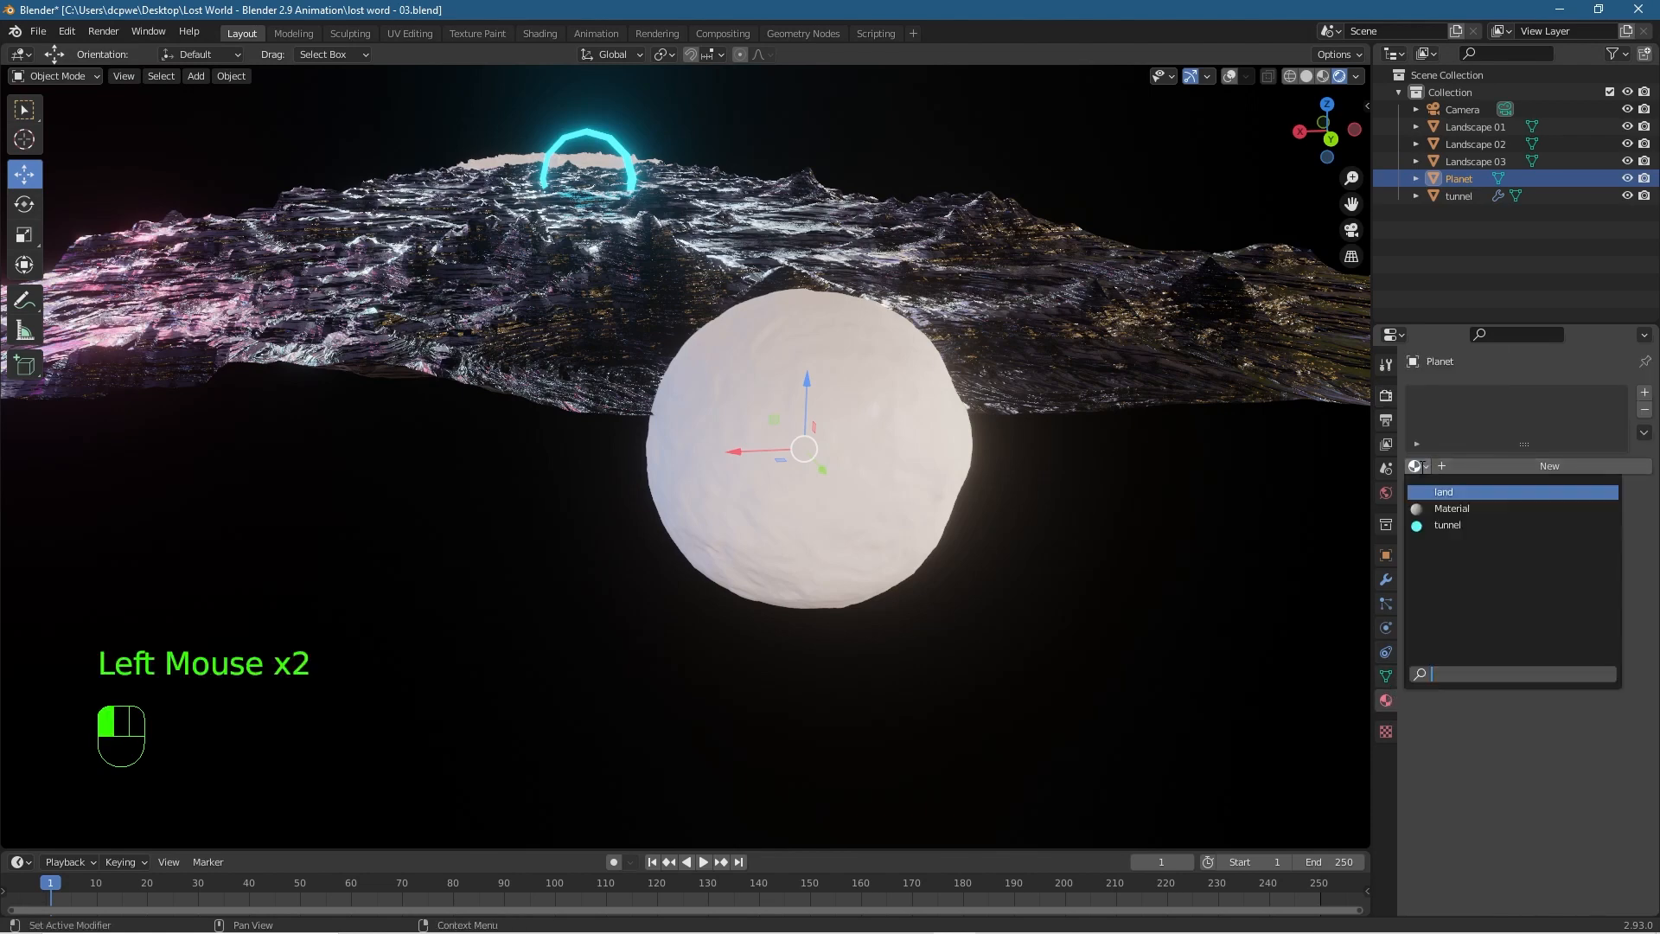
{"action": "left_click", "coordinate": [1439, 493]}
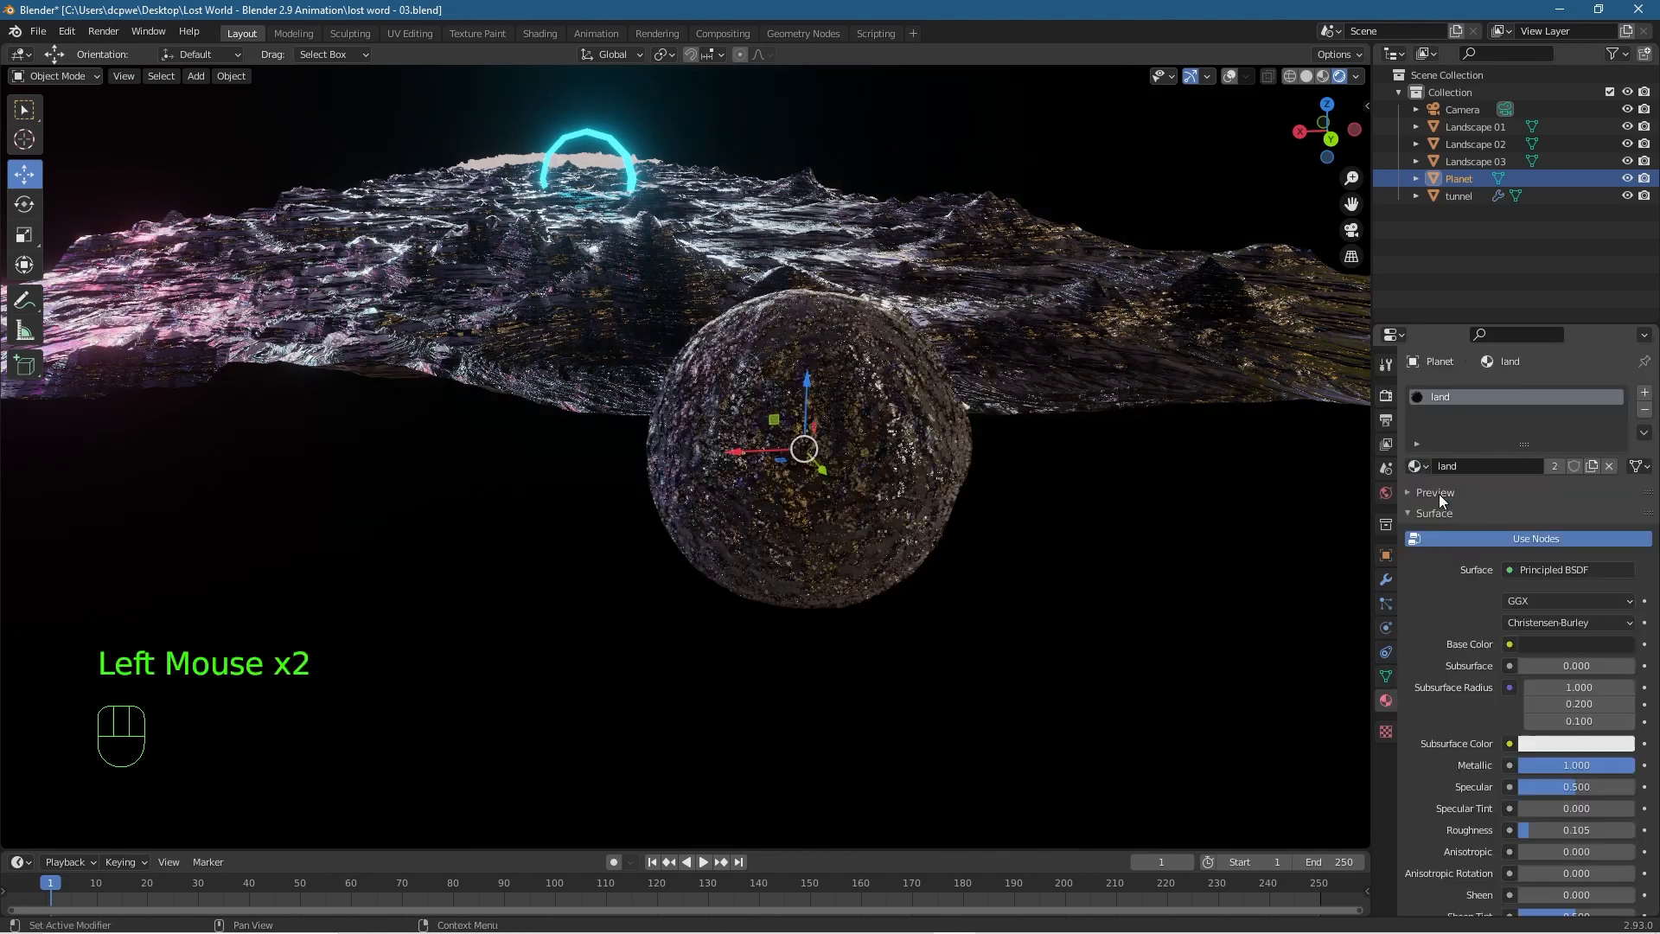
Make the Planet's material a single-user copy and rename it planet.
{"action": "left_click", "coordinate": [1555, 465]}
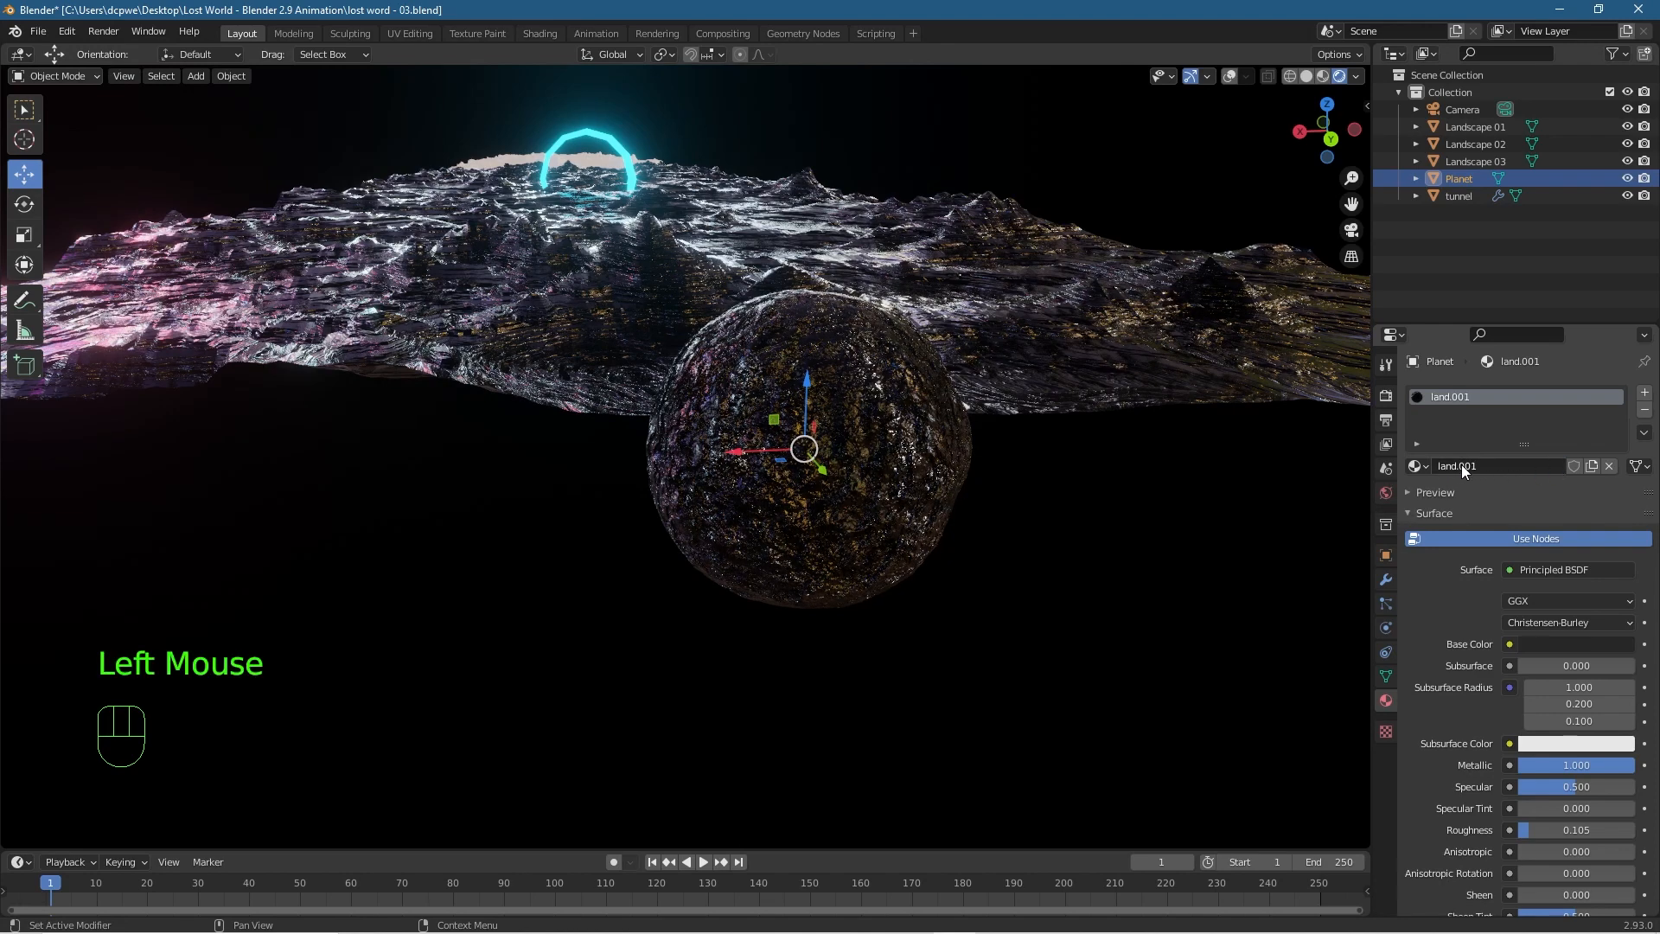
{"action": "left_click", "coordinate": [1419, 466]}
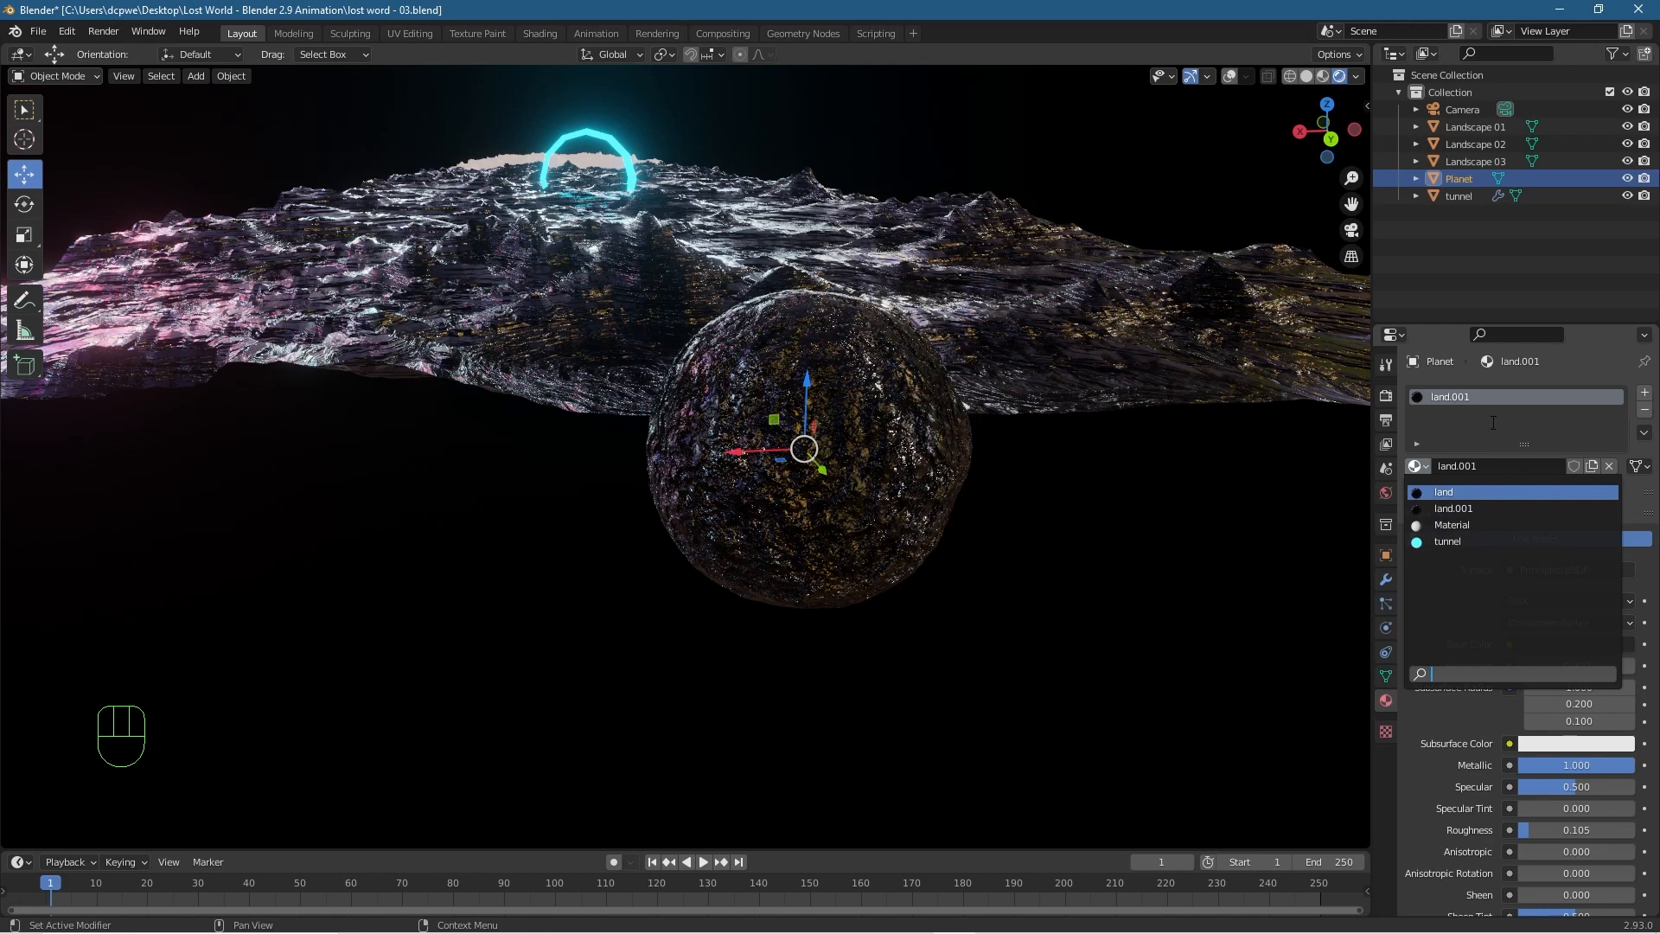
{"action": "left_click", "coordinate": [1470, 467]}
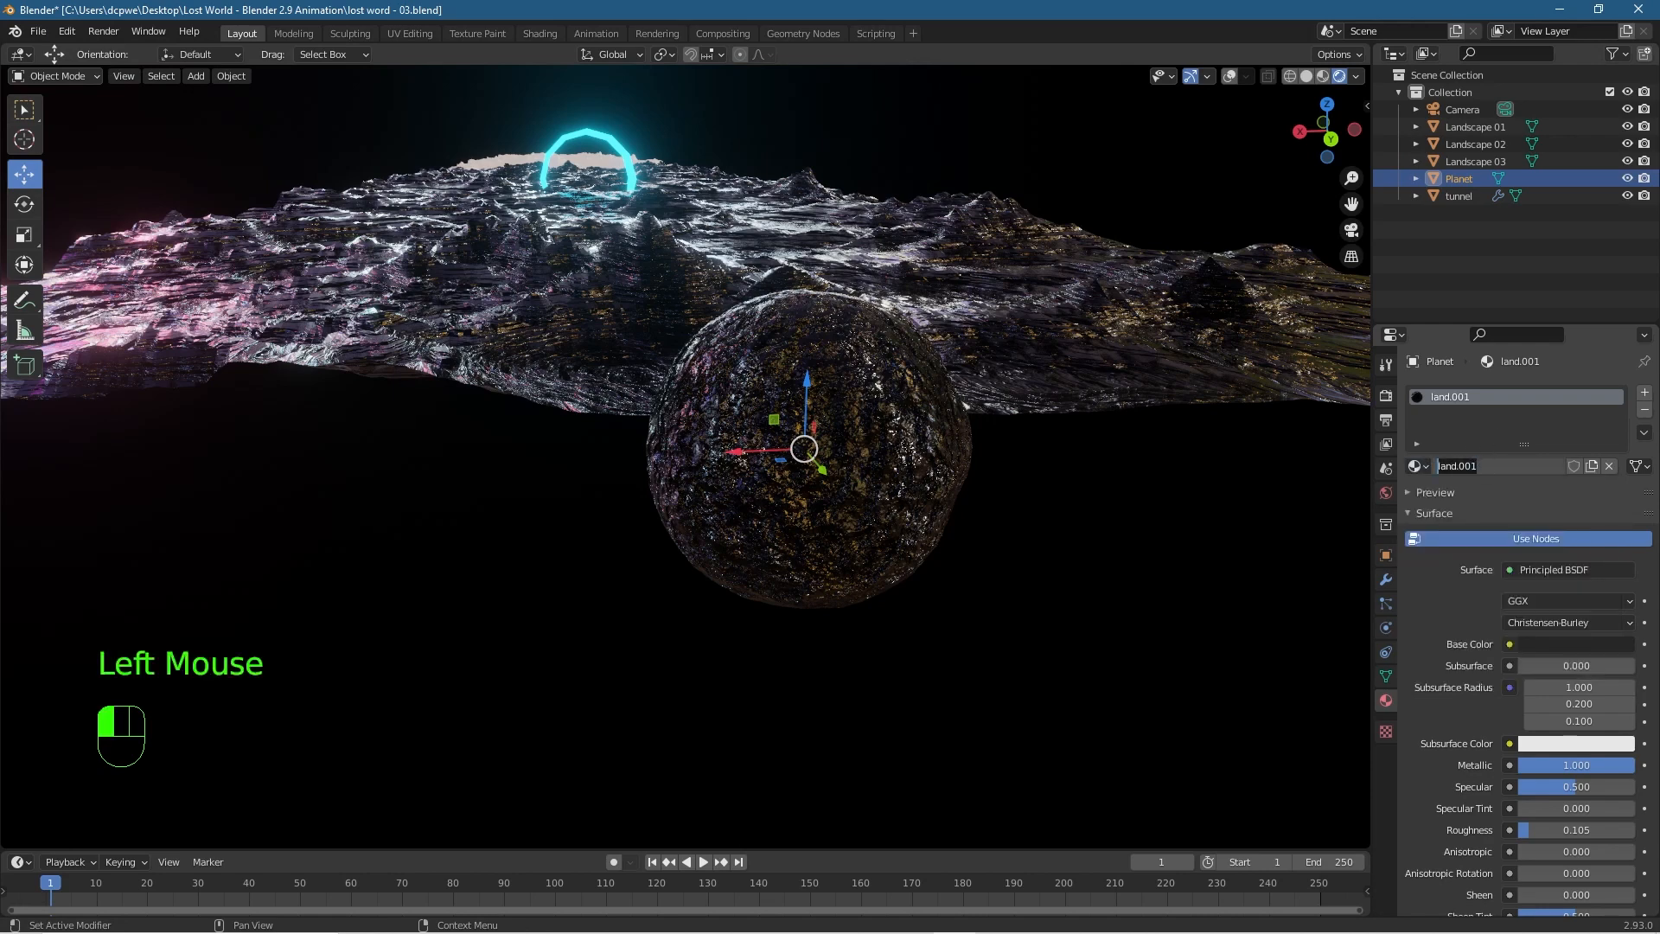
{"action": "type", "text": "planet"}
{"action": "key", "text": "Return"}
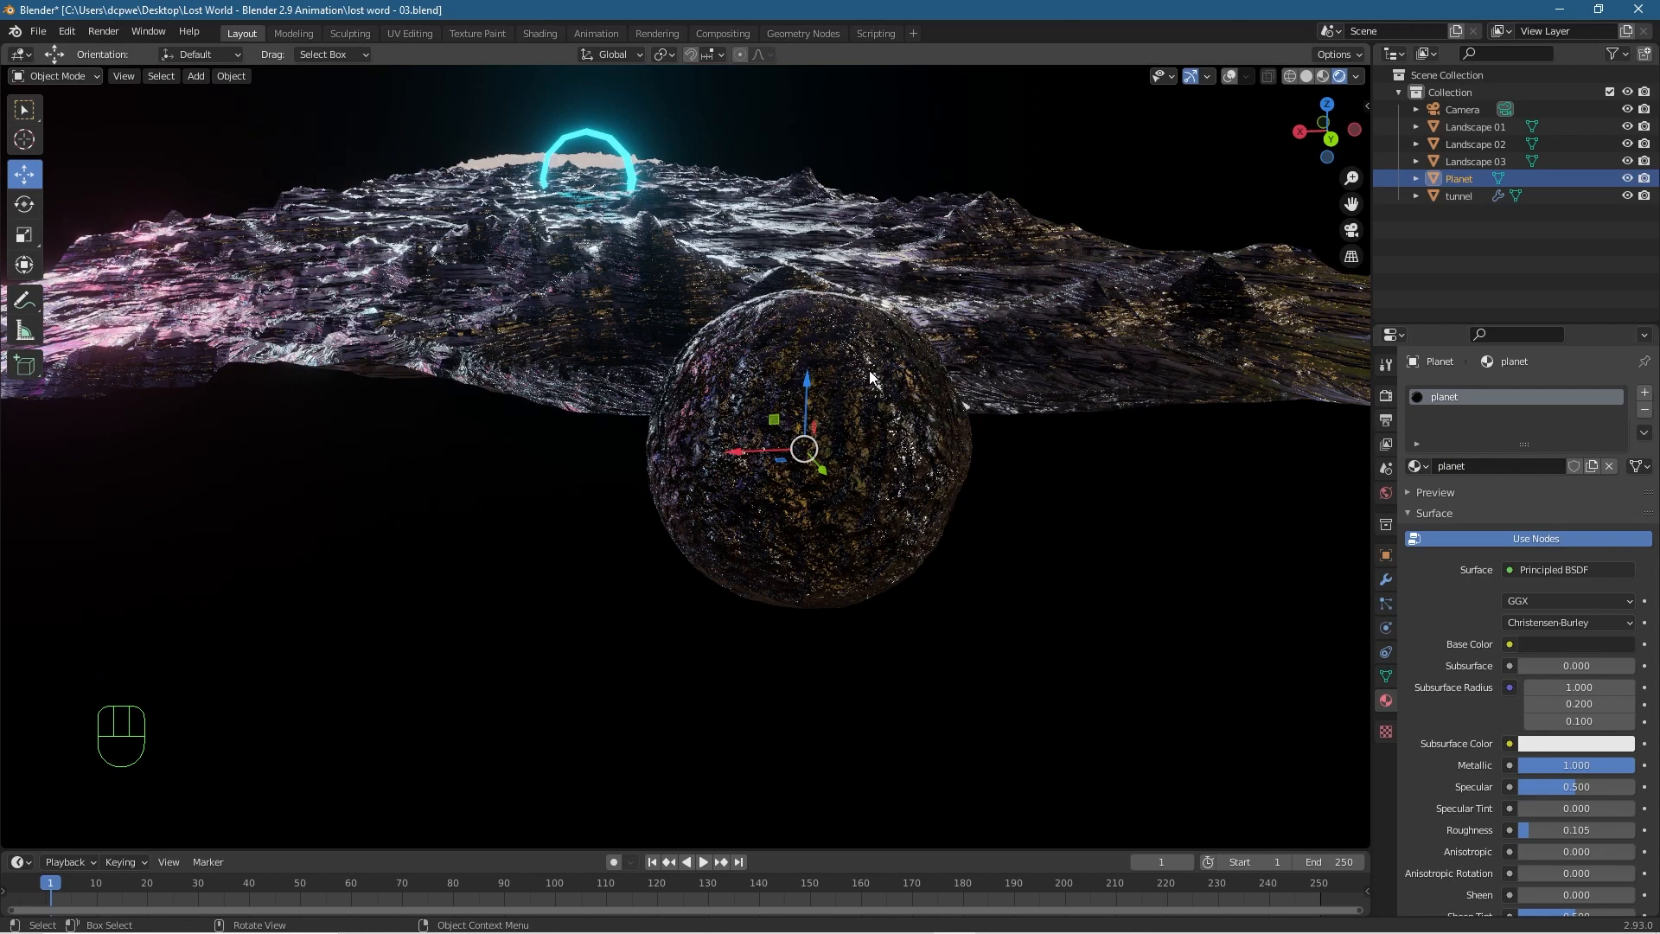
In top view, move the Planet about -10 m in X and -19.5 m in Y, and return to the camera view.
{"action": "key", "text": "KP_7"}
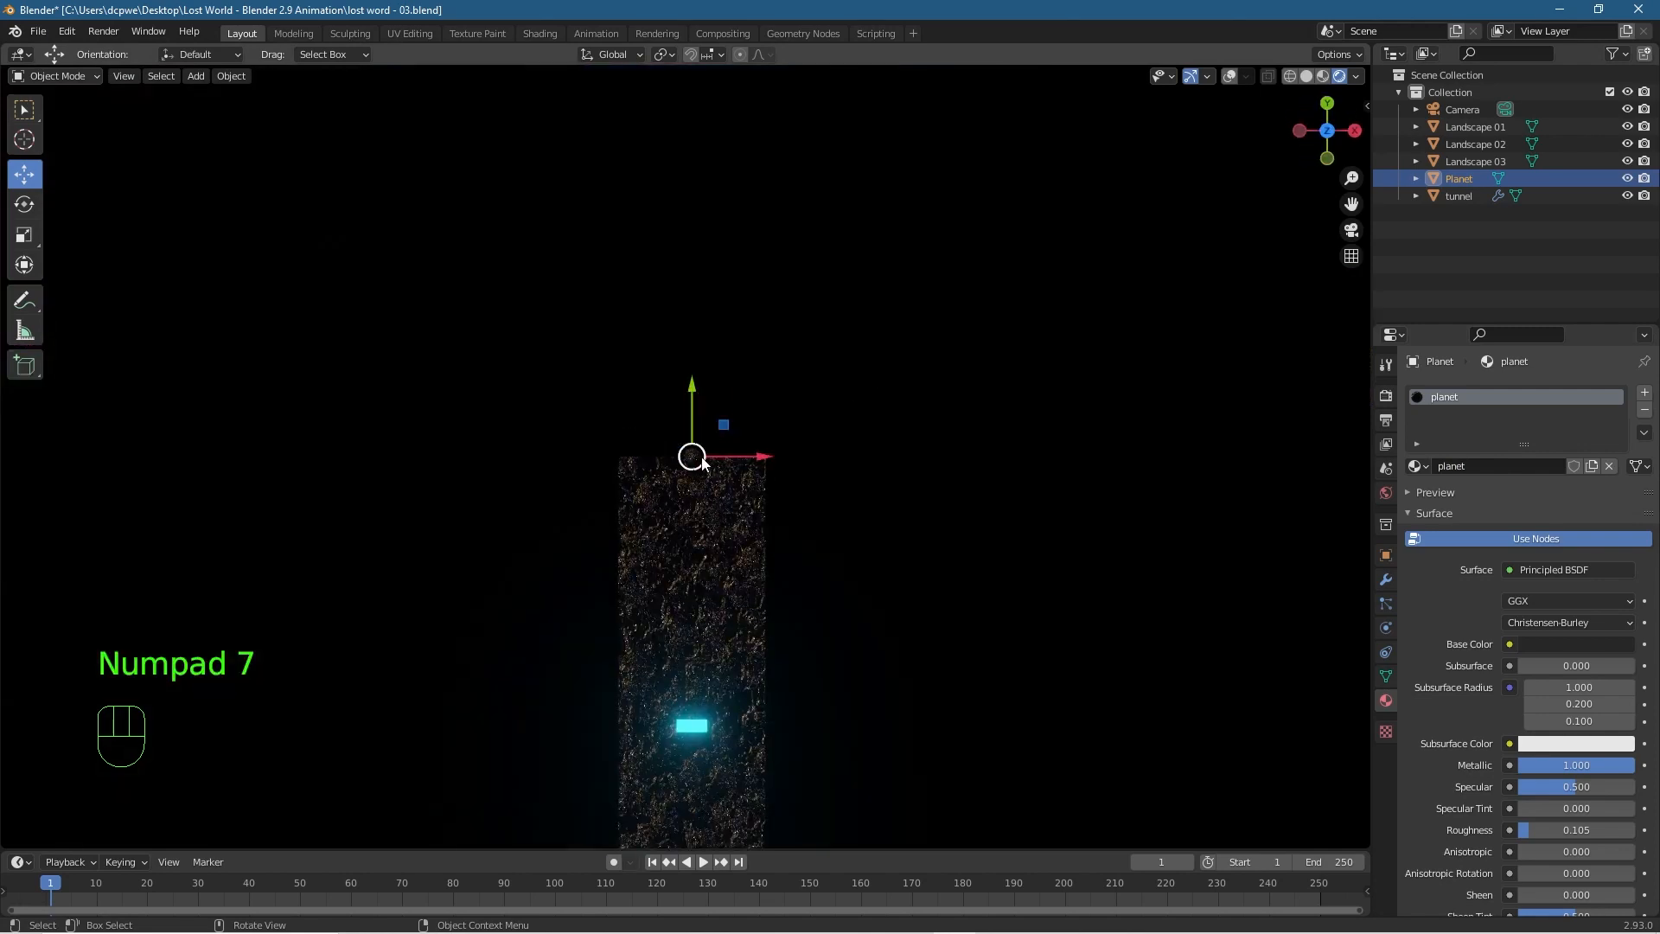
{"action": "key", "text": "g"}
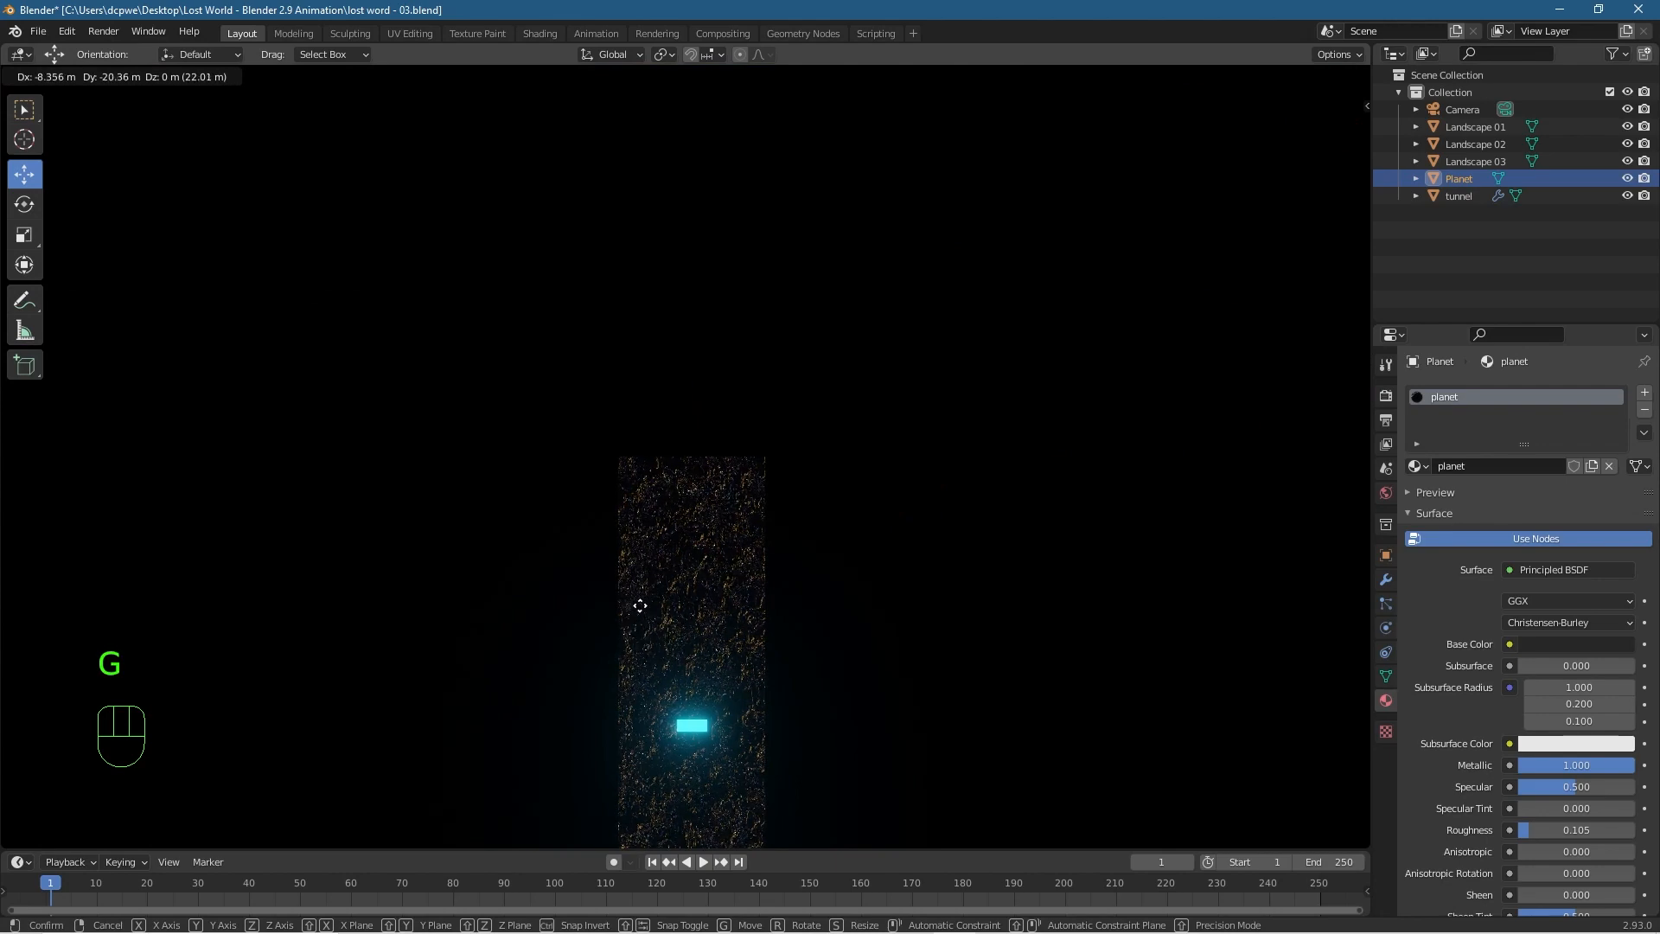
{"action": "left_click", "coordinate": [625, 607]}
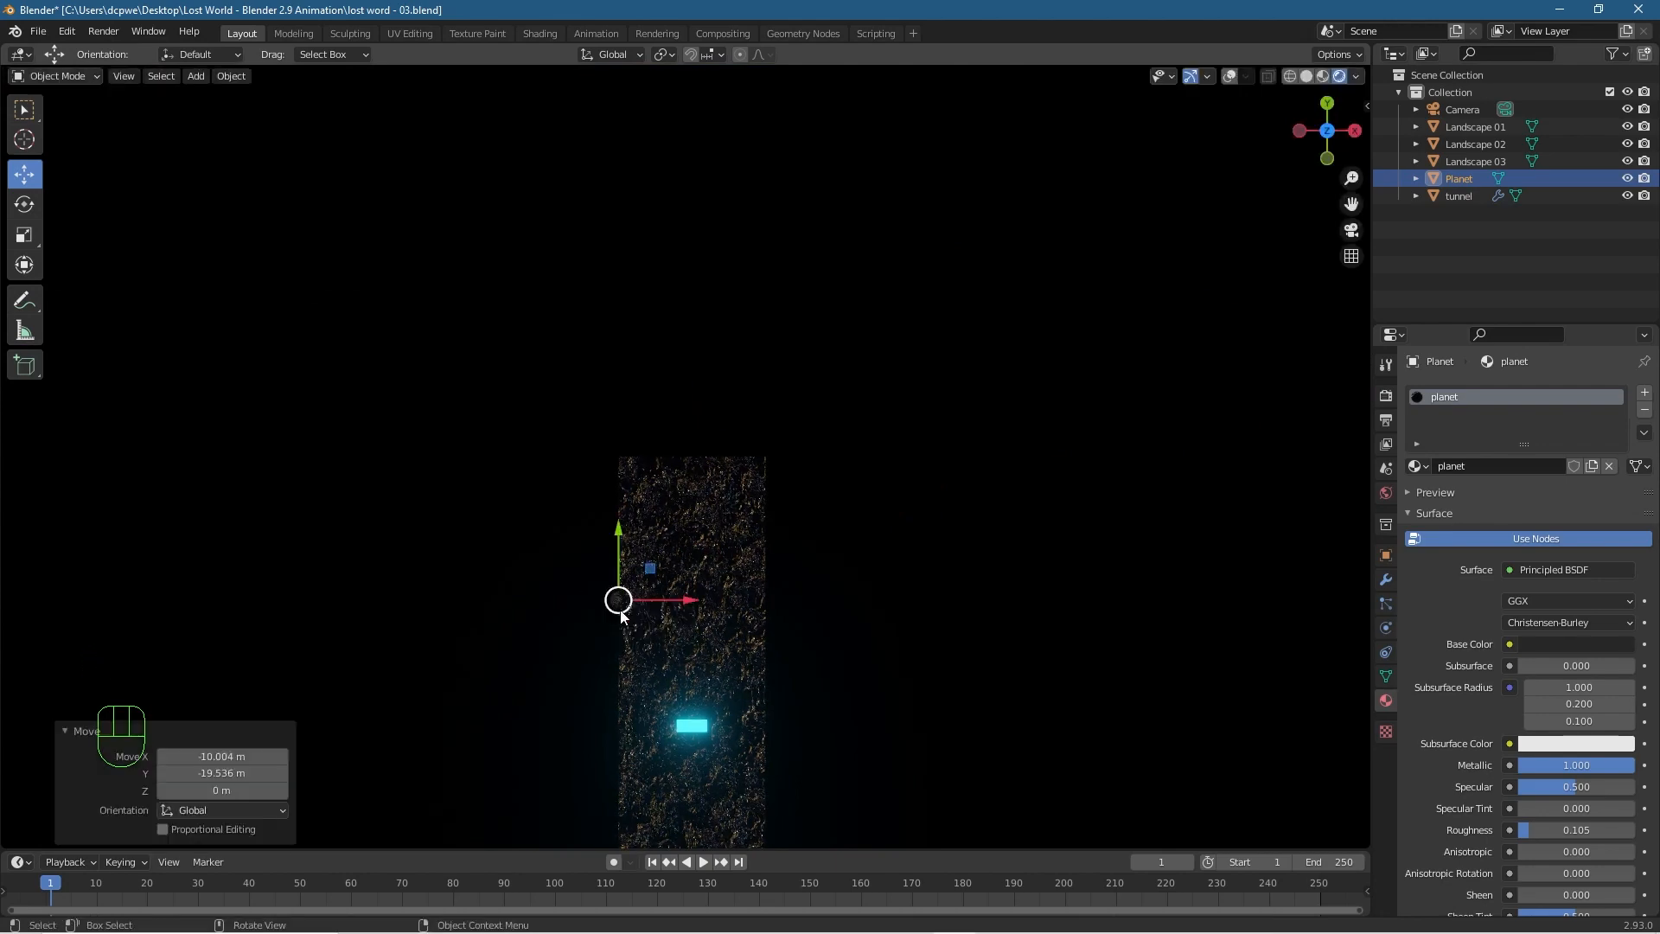
{"action": "key", "text": "KP_0"}
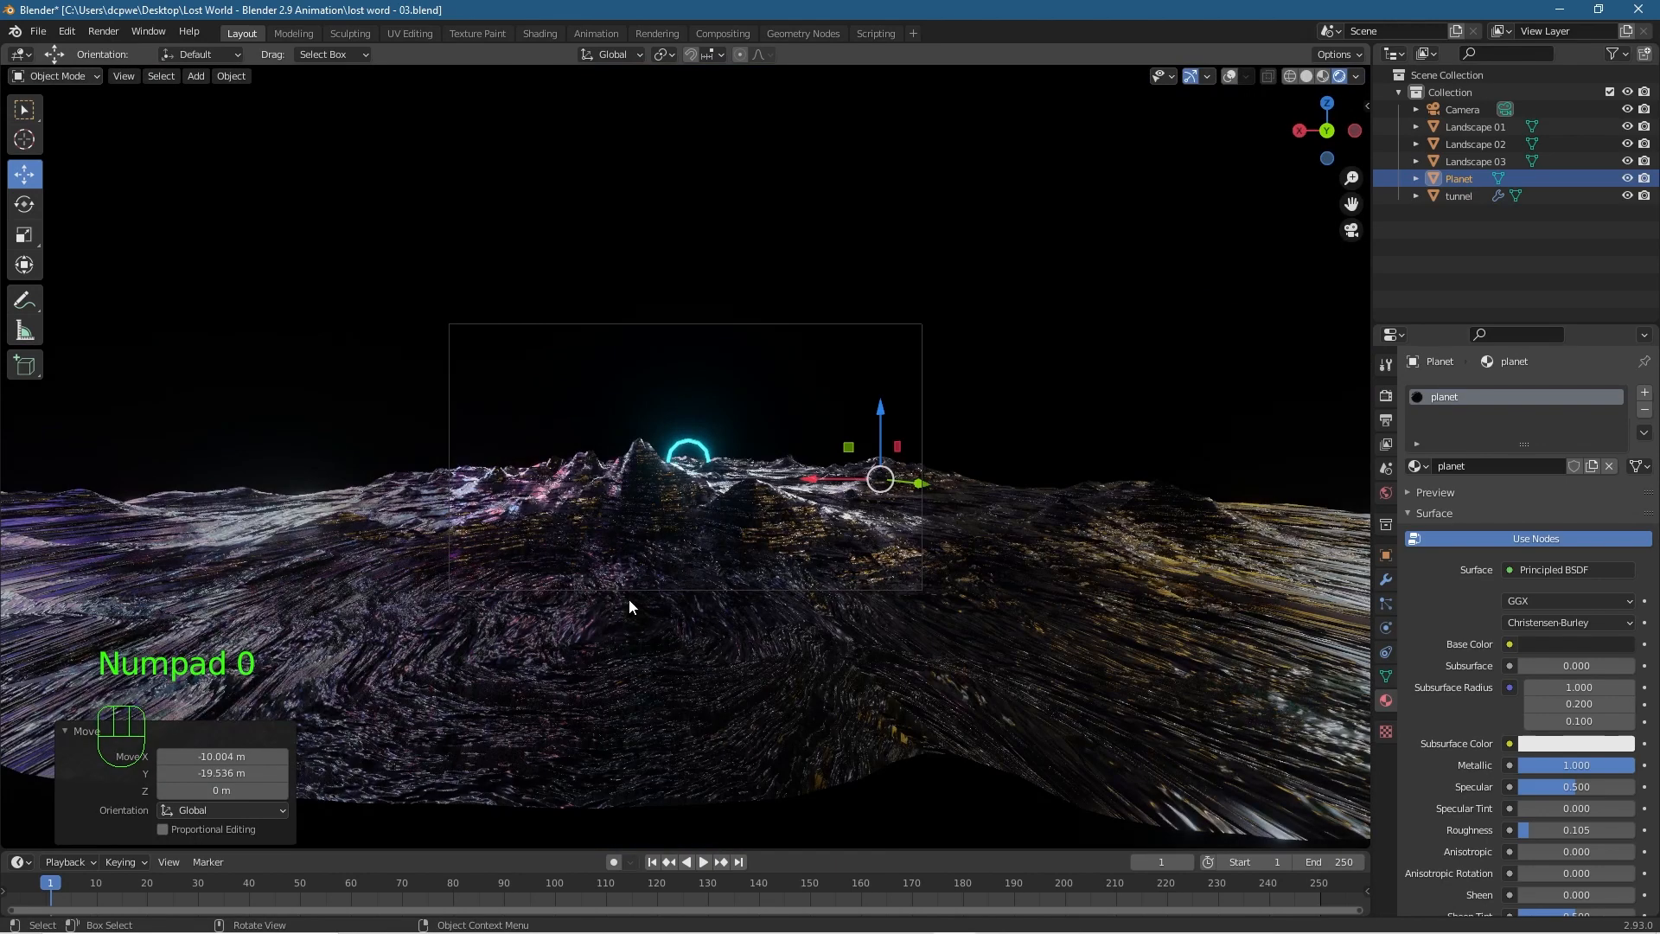
Raise the Planet about 6.4 m in Z and scale it uniformly by about -5.7.
{"action": "left_click_drag", "start_coordinate": [887, 428], "coordinate": [890, 288]}
{"action": "key", "text": "s"}
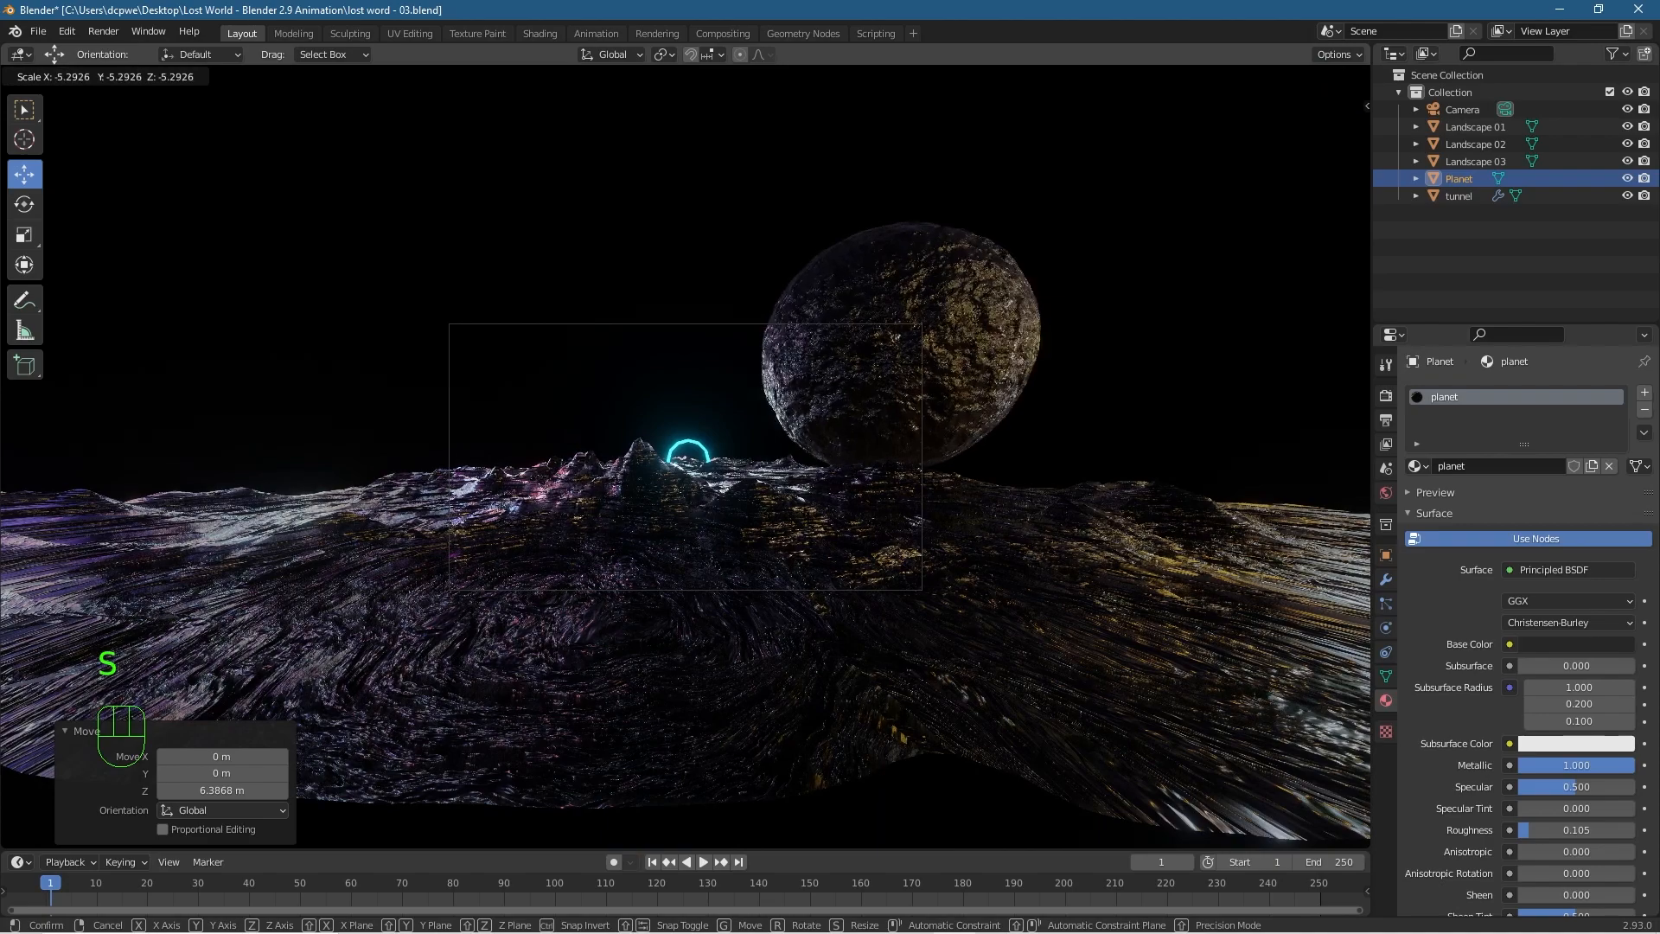
{"action": "left_click", "coordinate": [1040, 600]}
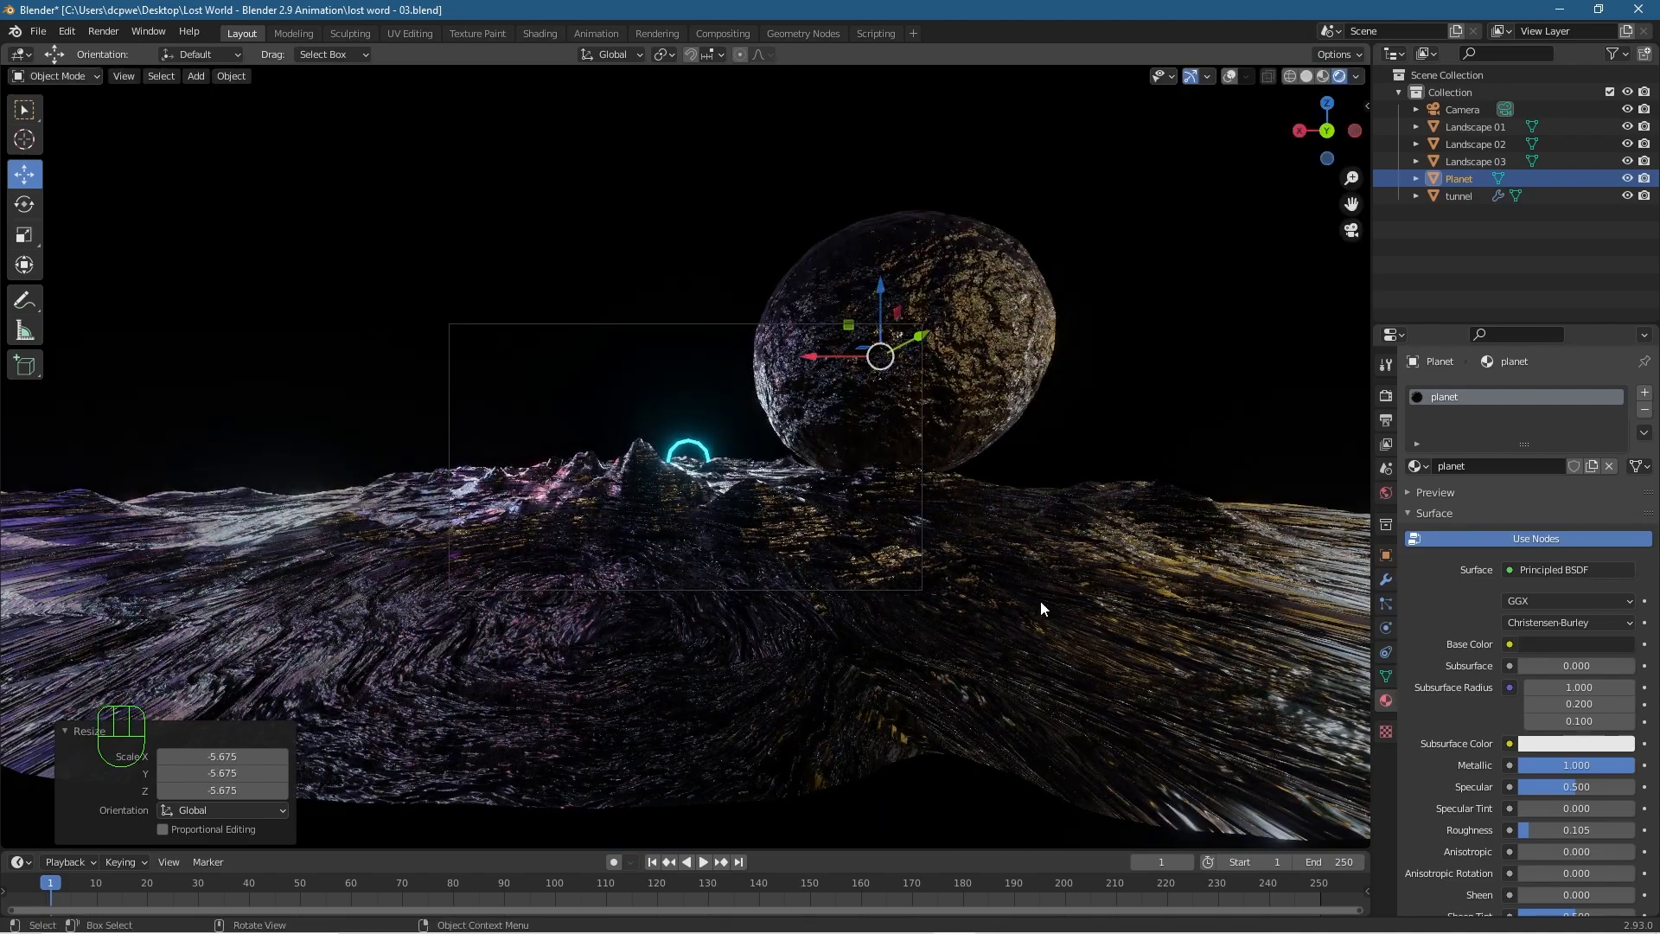
{"action": "key", "text": "KP_0"}
{"action": "key", "text": "KP_0"}
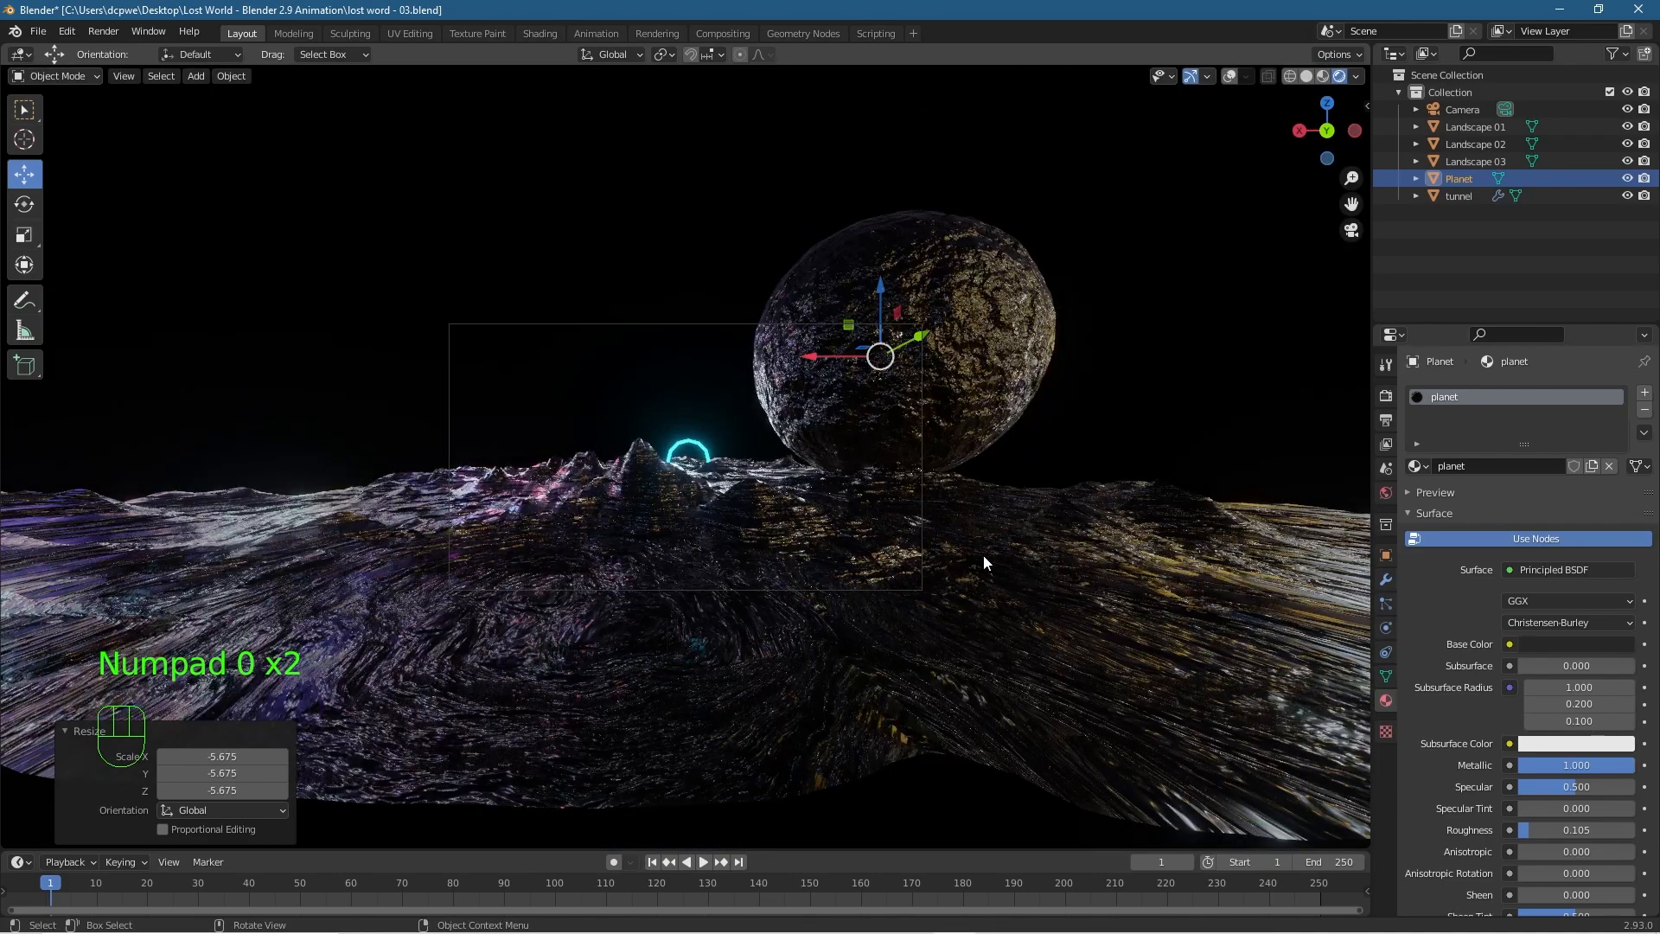
{"action": "scroll", "coordinate": [893, 545], "scroll_direction": "up", "scroll_amount": 3}
{"action": "scroll", "coordinate": [892, 552], "scroll_direction": "up", "scroll_amount": 2}
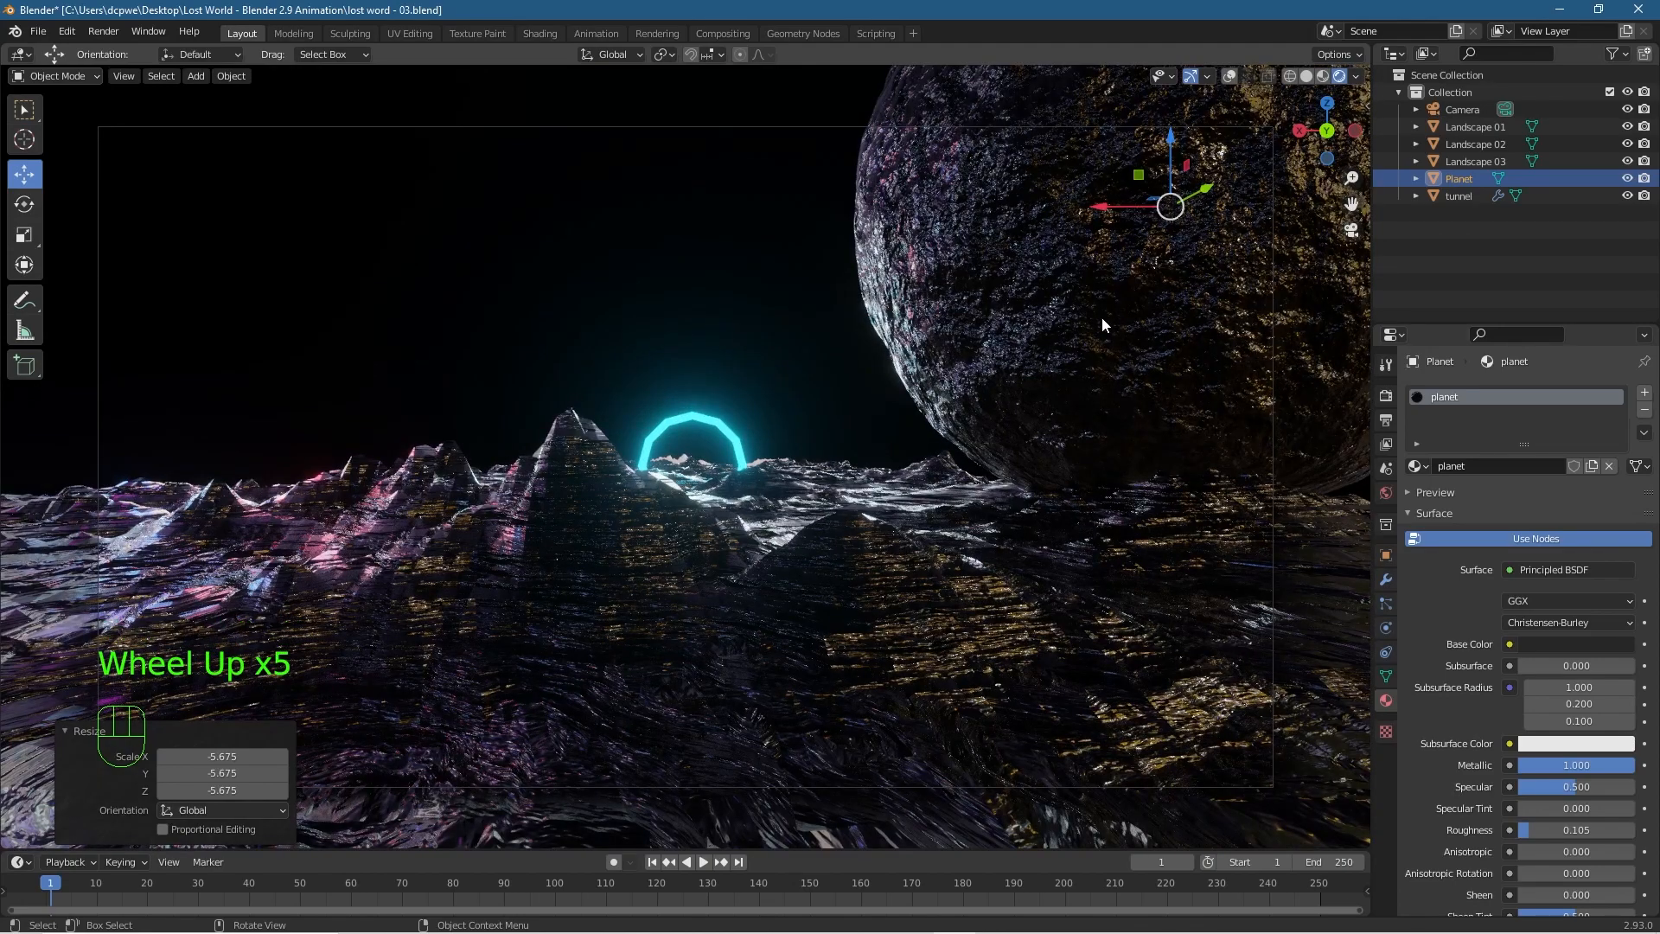
{"action": "scroll", "coordinate": [1104, 337], "scroll_direction": "down", "scroll_amount": 2}
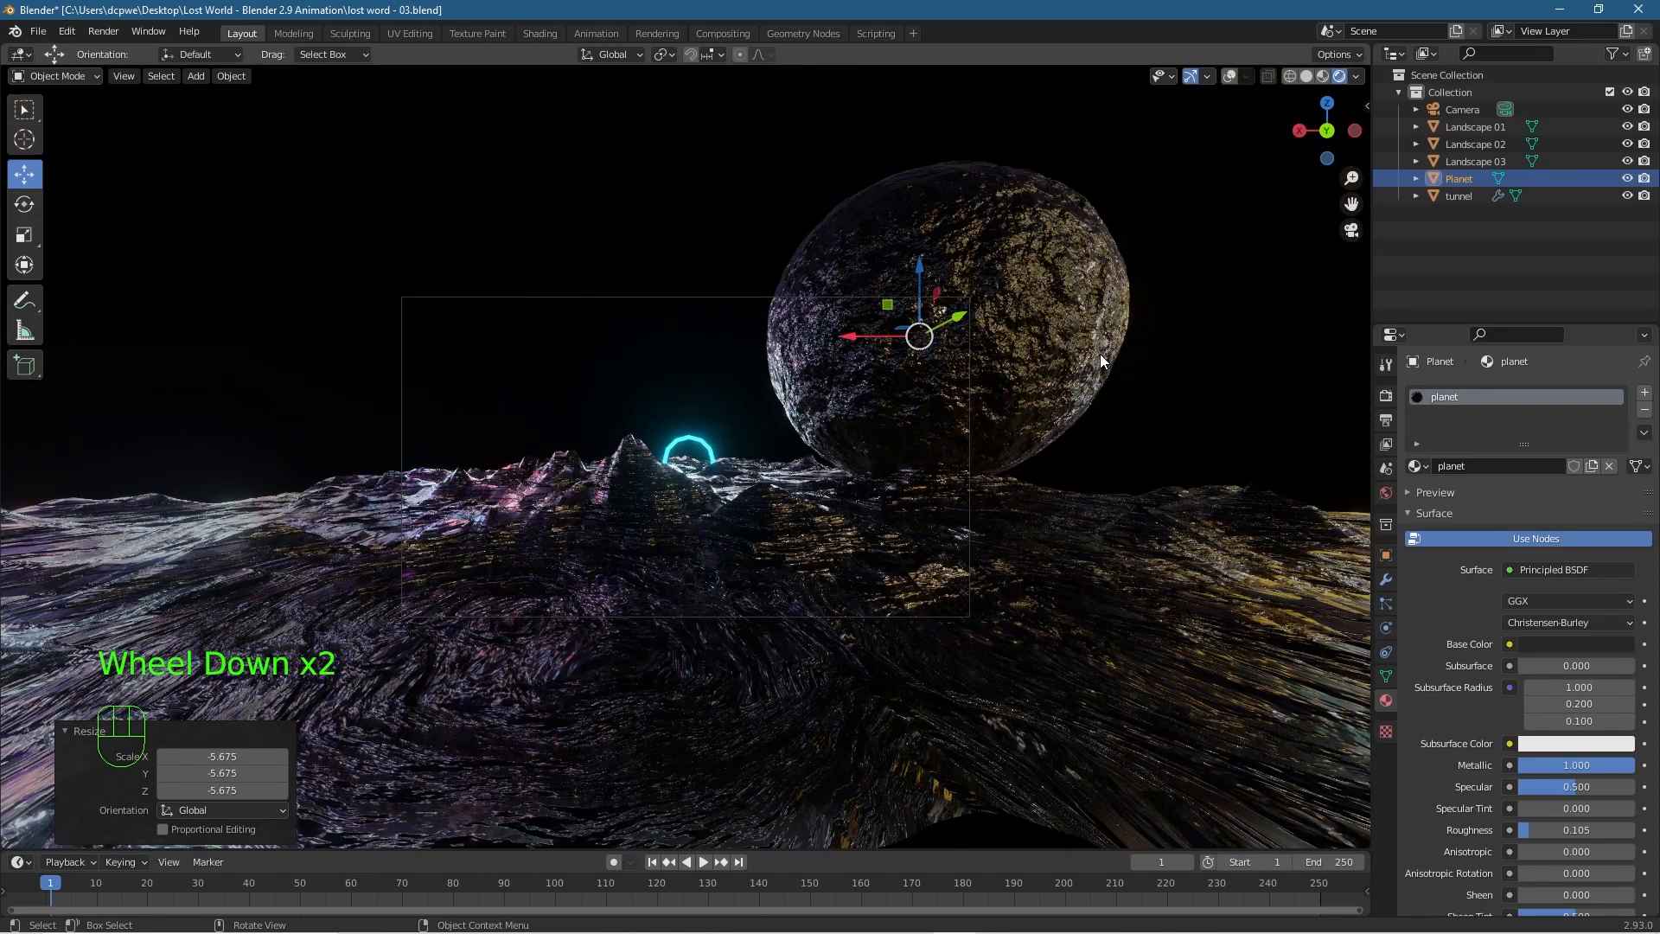
Move the Planet about -25.7 m in Y from top view, then about -9.8 m in X and 7.4 m in Z from camera view.
{"action": "key", "text": "KP_7"}
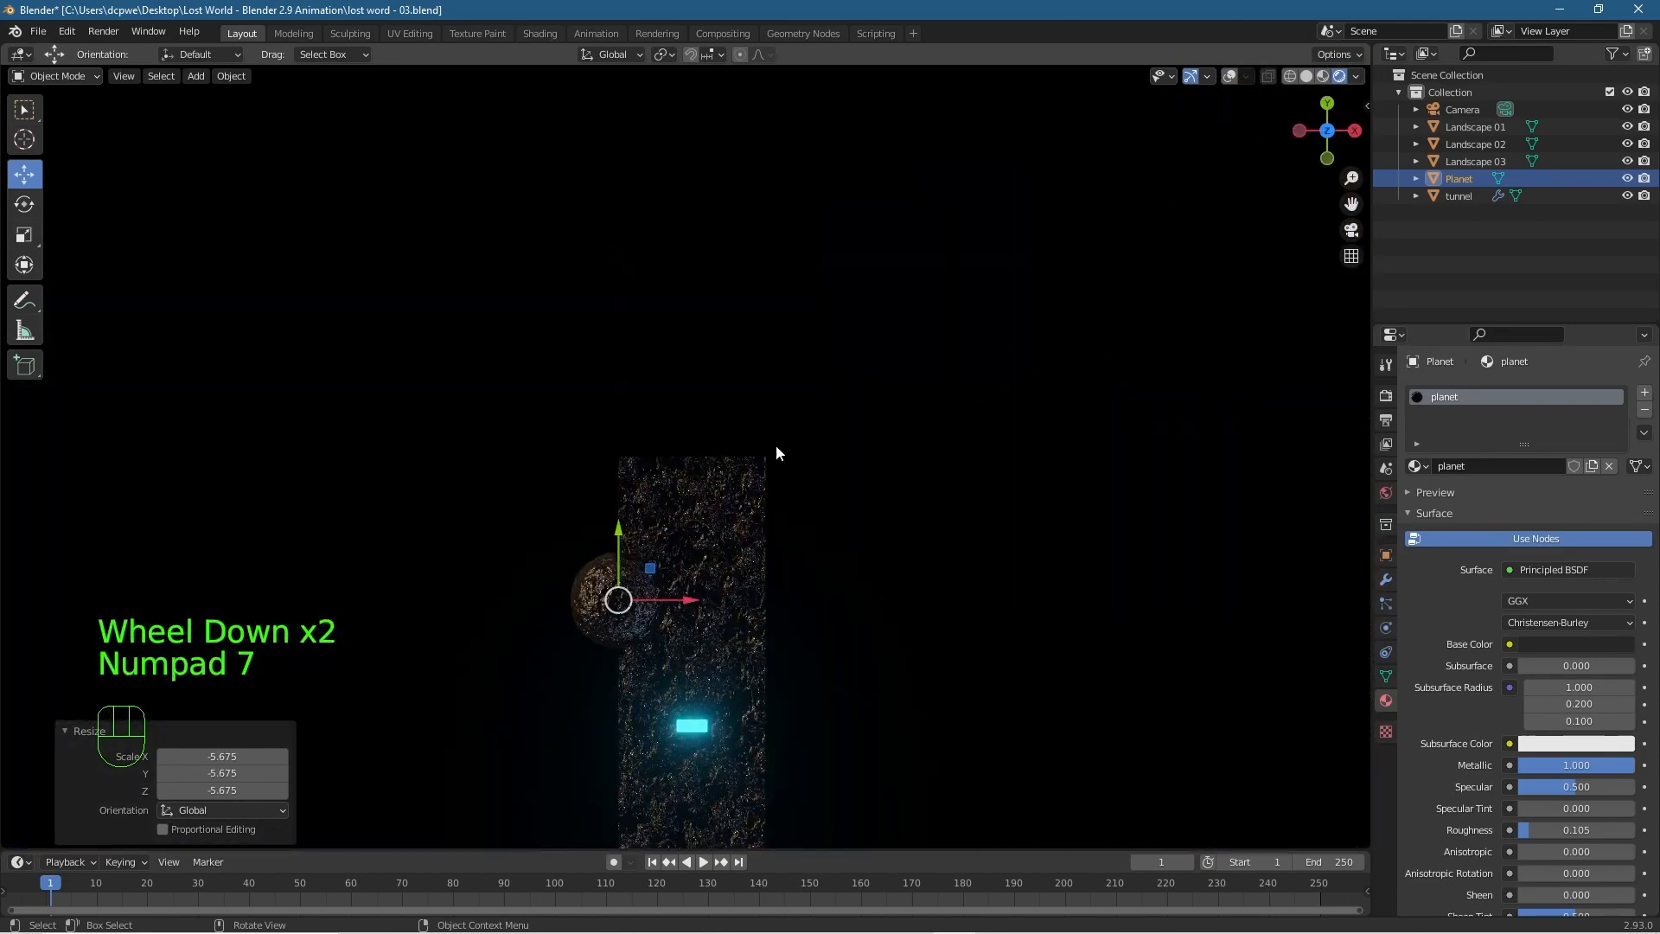
{"action": "left_click_drag", "start_coordinate": [620, 538], "coordinate": [608, 725]}
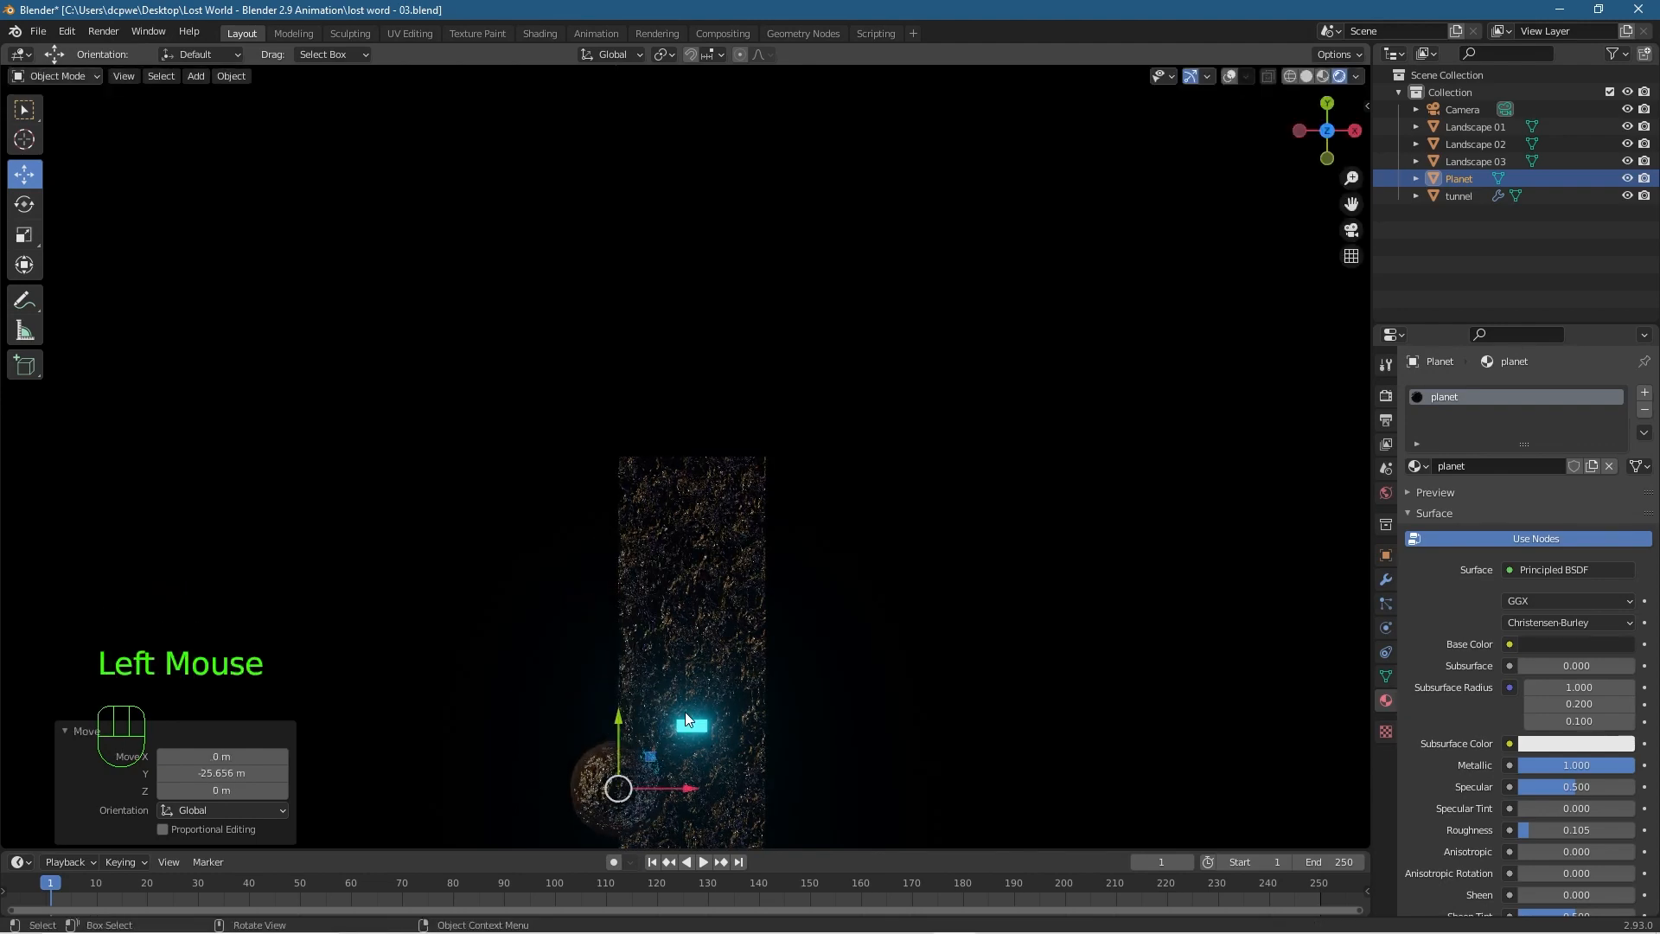
{"action": "key", "text": "KP_0"}
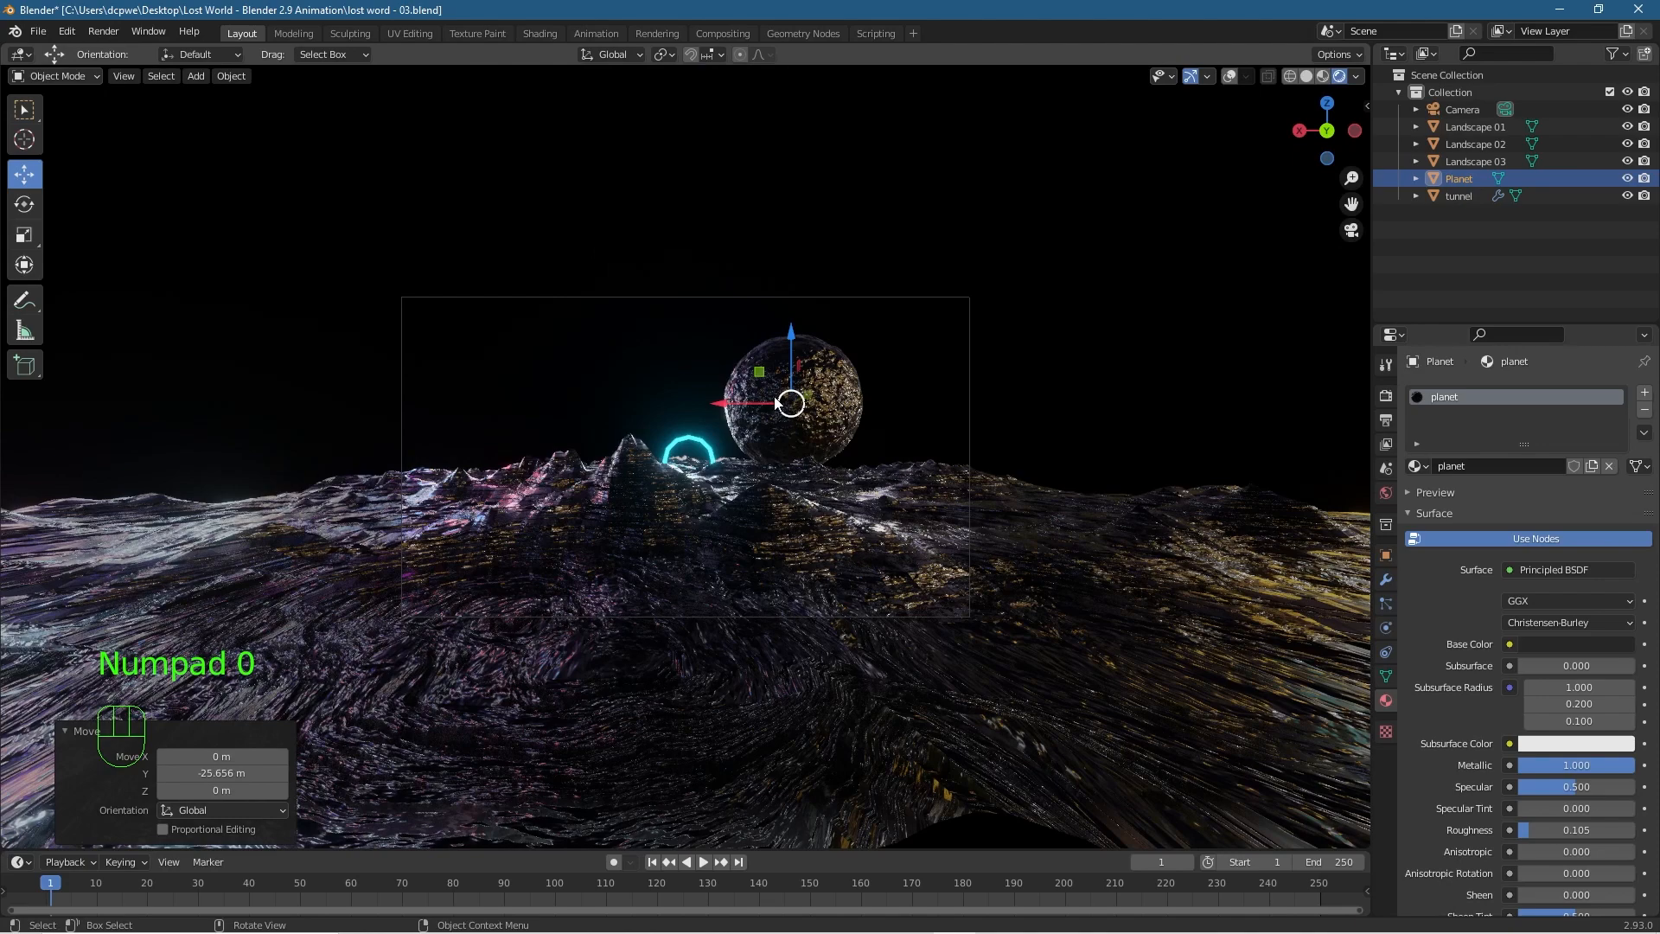
{"action": "key", "text": "g"}
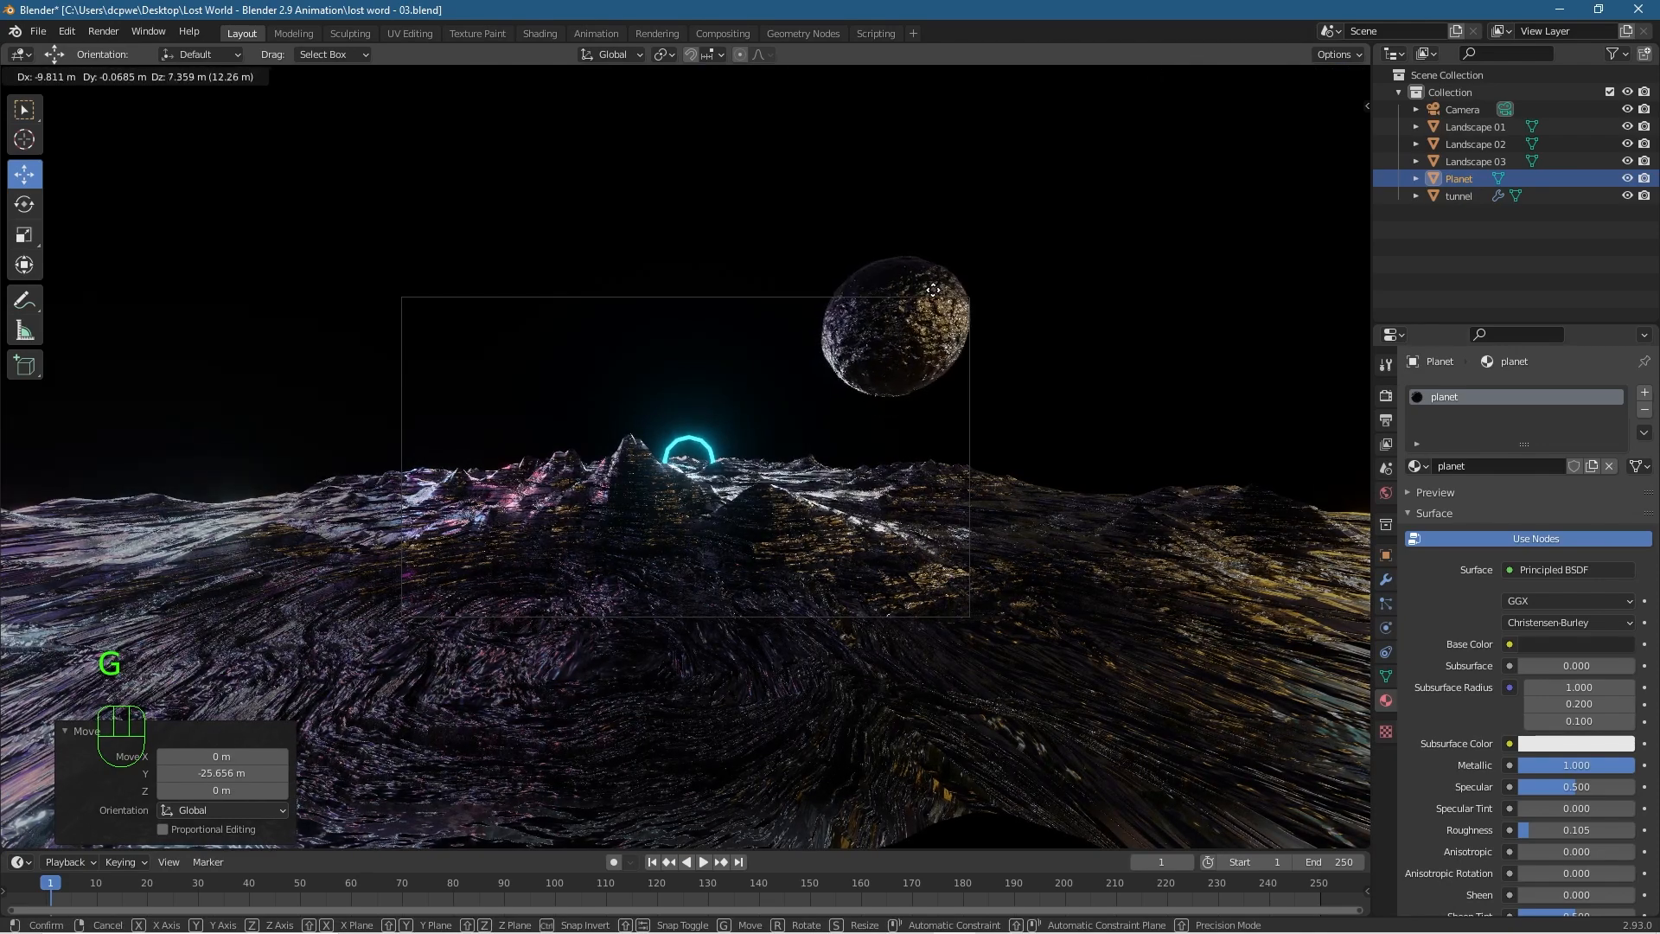
{"action": "left_click", "coordinate": [935, 283]}
Scale the Planet uniformly by about 1.36 and render the frame to check the composition.
{"action": "key", "text": "s"}
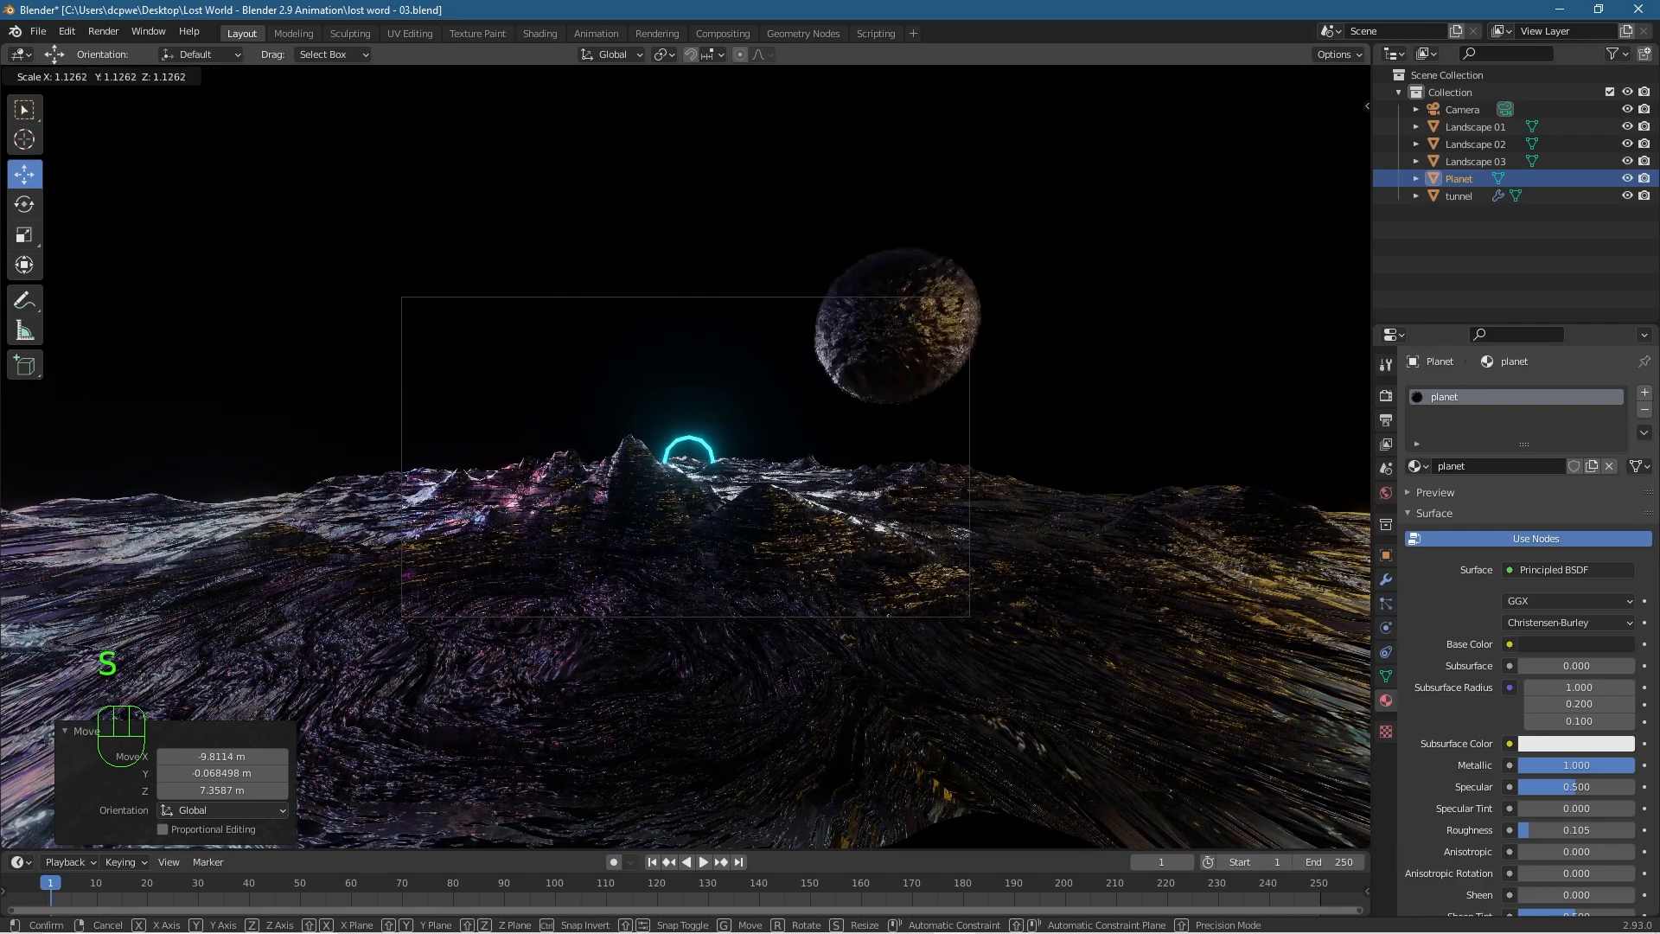
{"action": "left_click", "coordinate": [856, 448]}
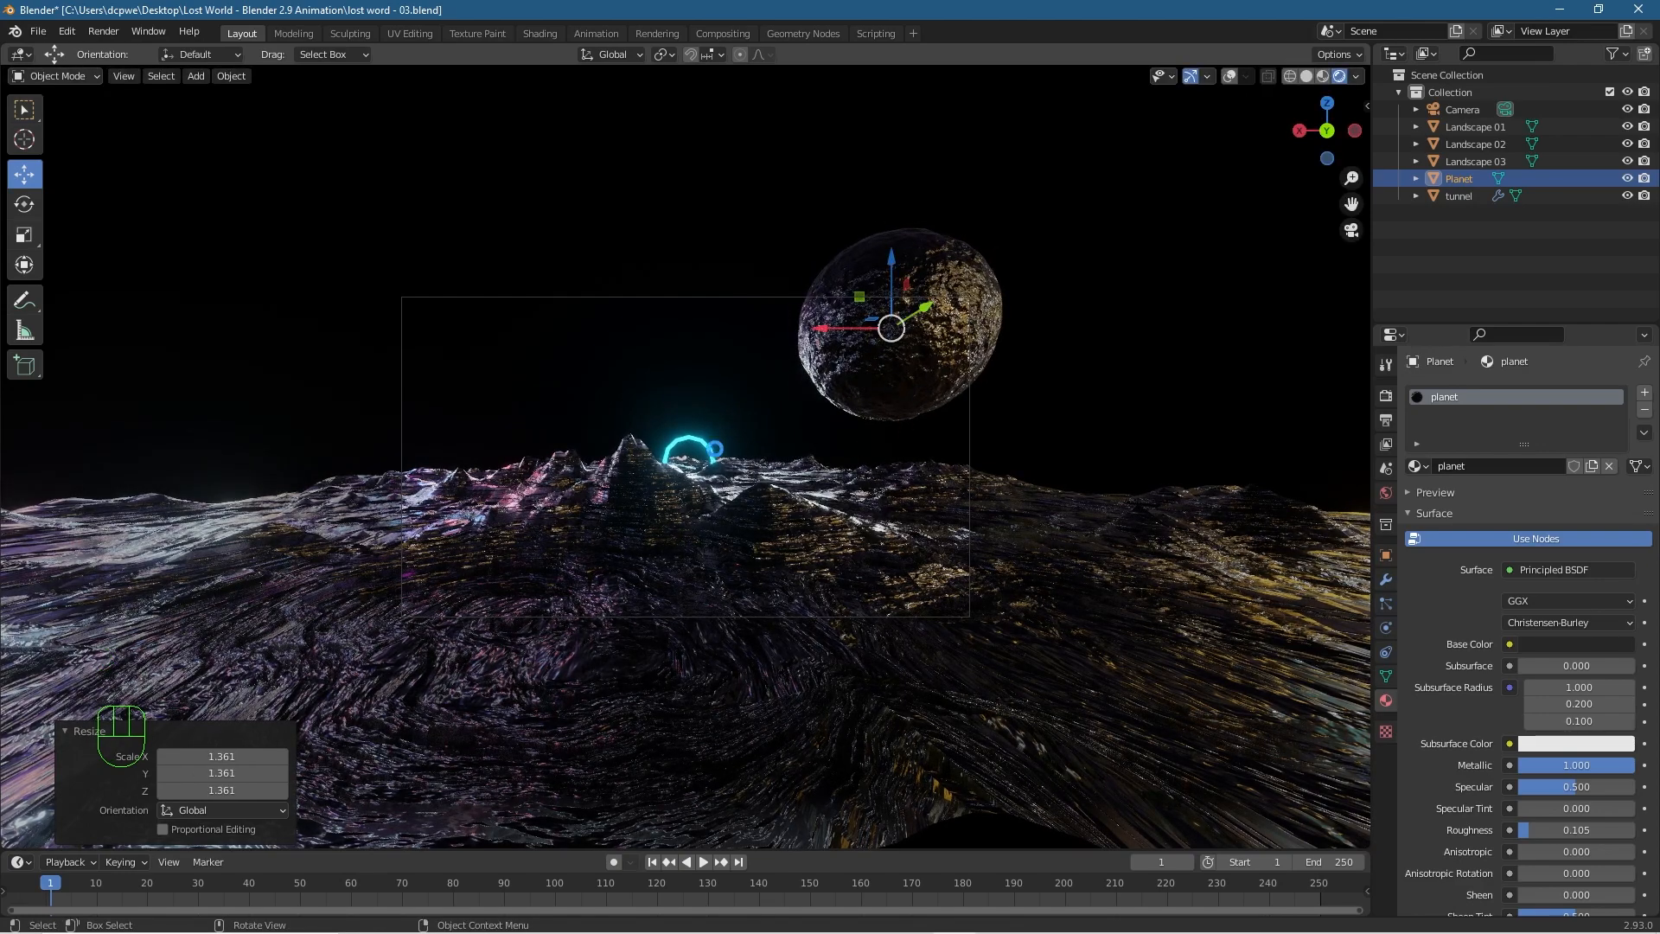
{"action": "key", "text": "F12"}
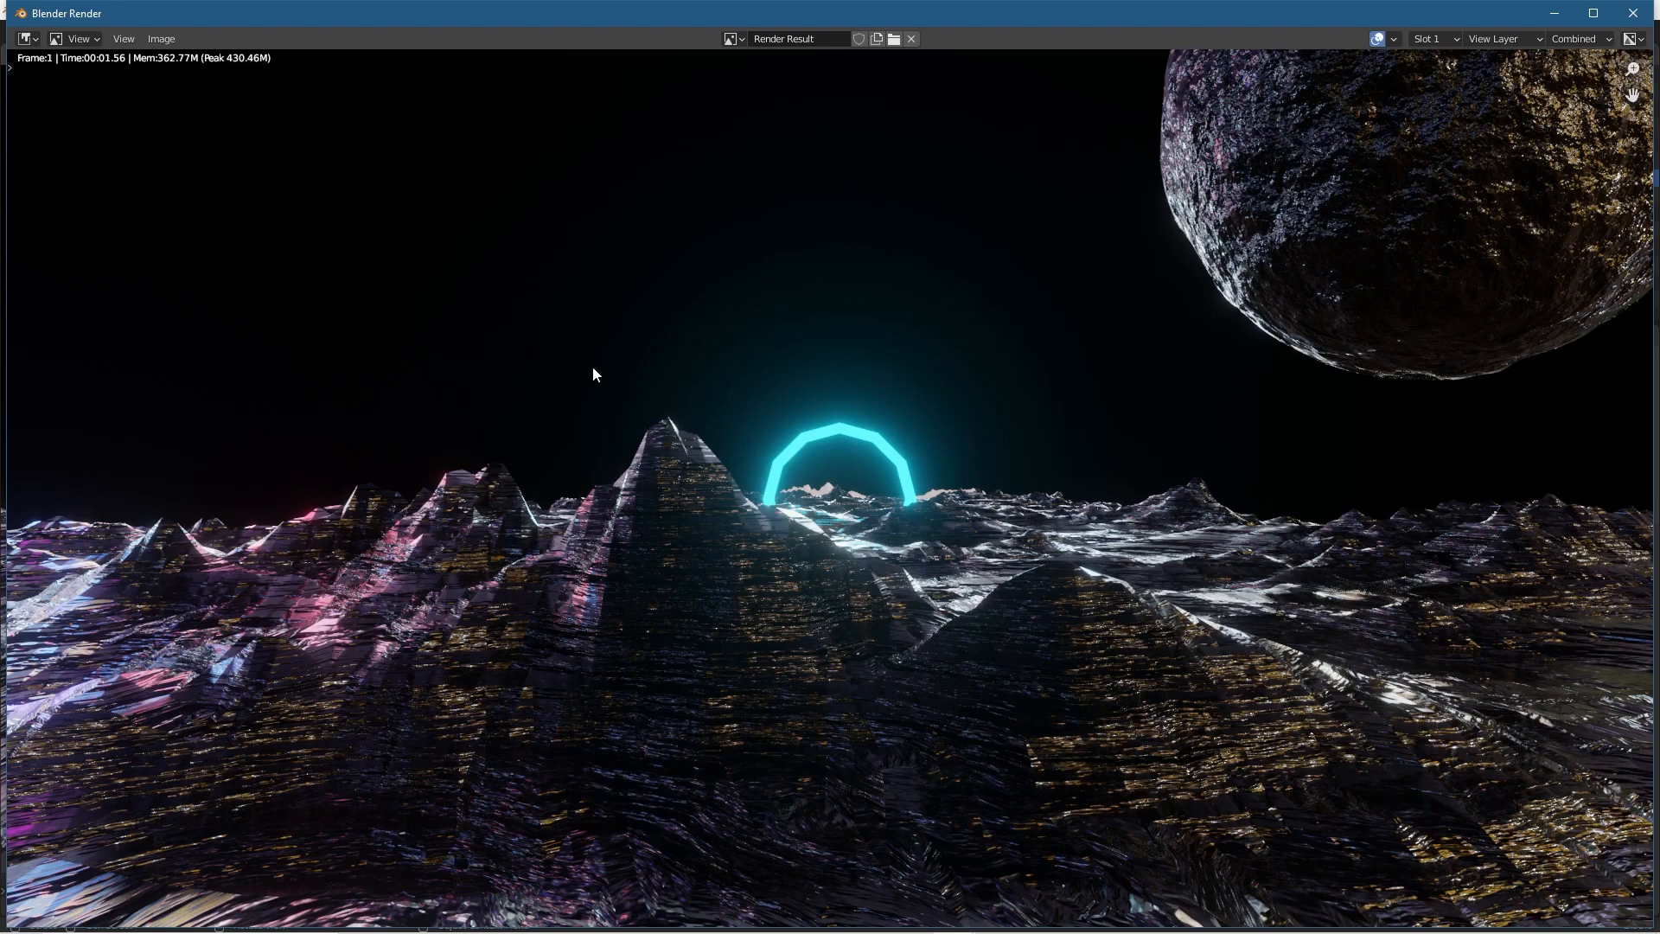
{"action": "key", "text": "Escape"}
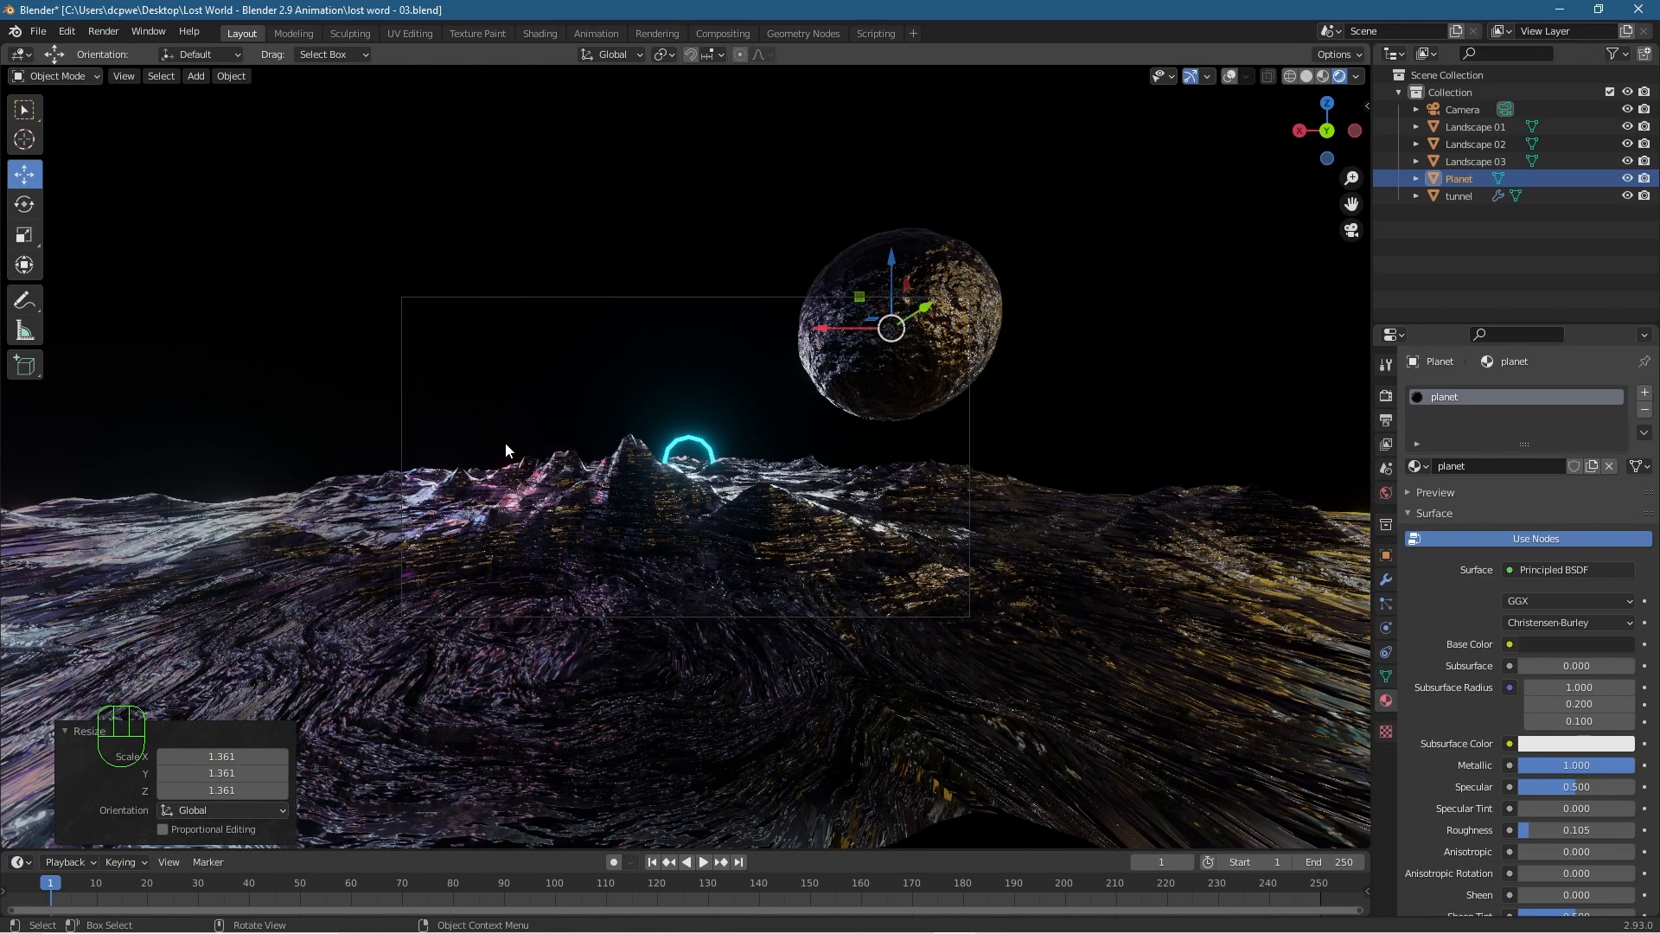
Switch the viewport to wireframe shading and add a spot light to the scene.
{"action": "left_click", "coordinate": [1290, 76]}
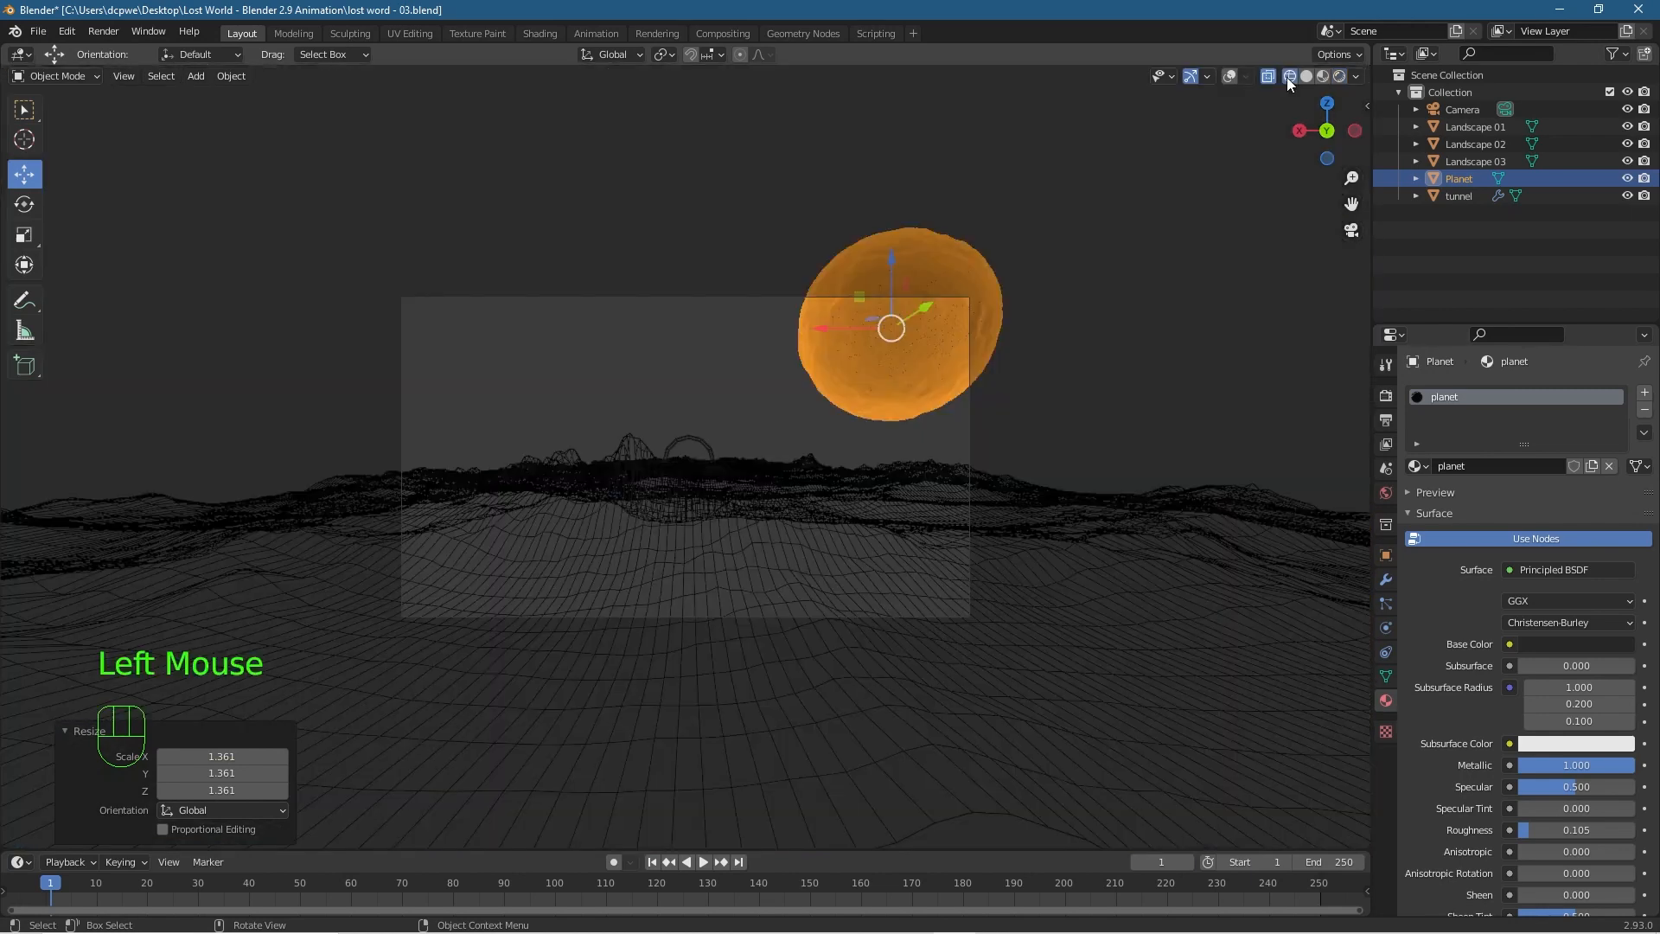
{"action": "left_click", "coordinate": [882, 450]}
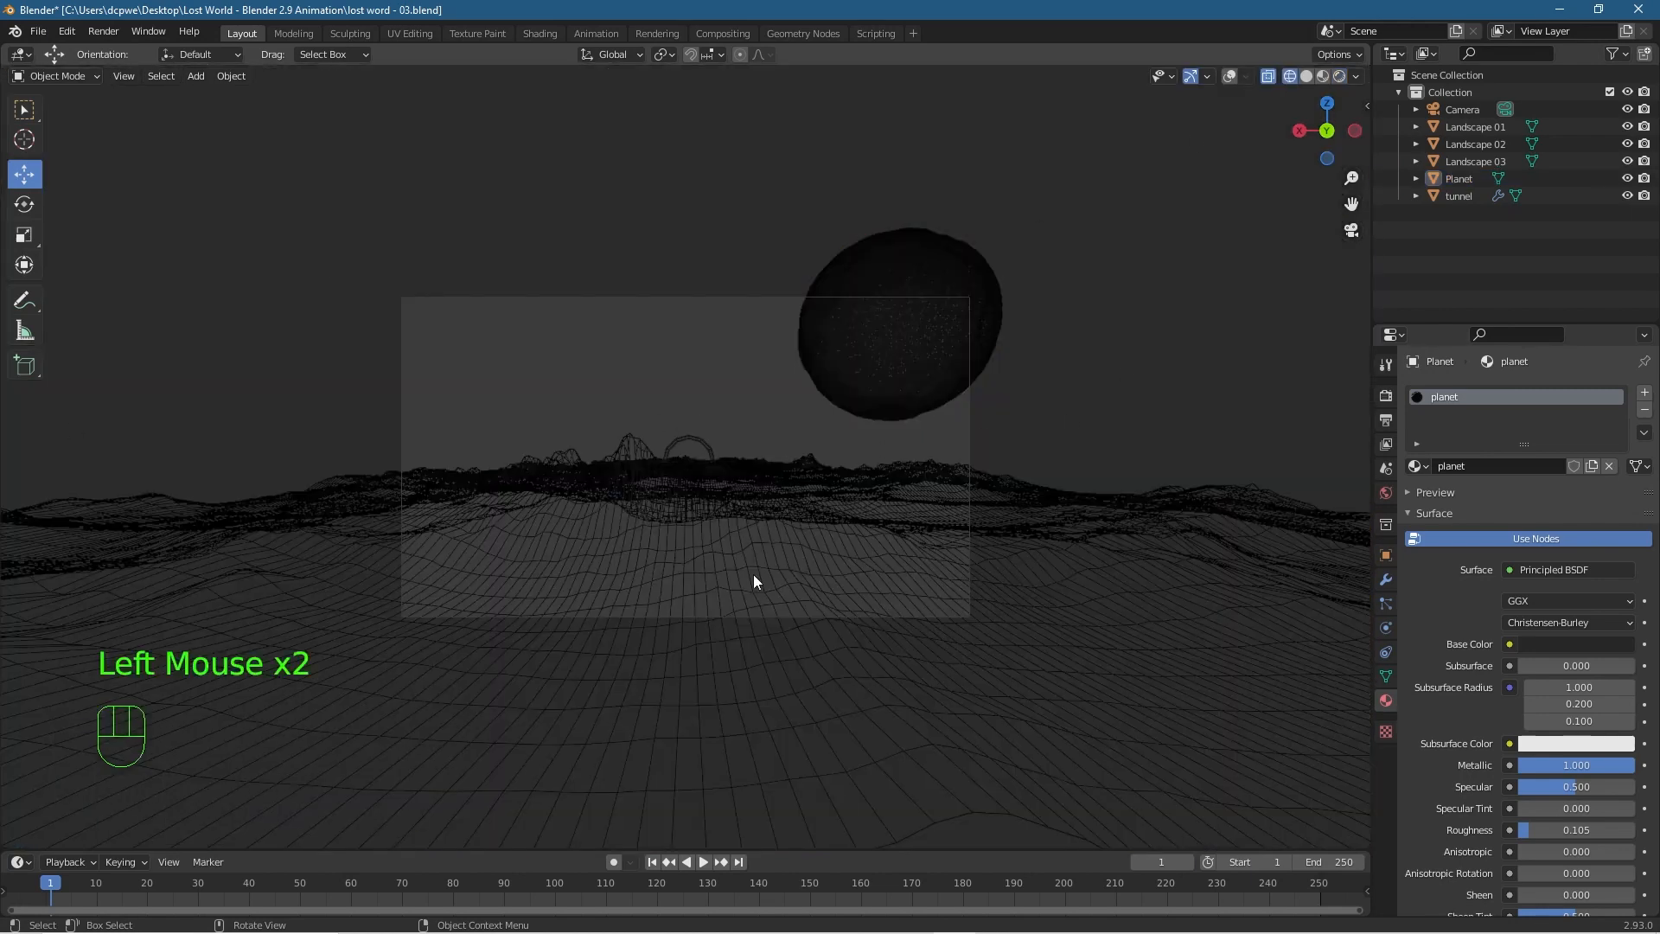
{"action": "key", "text": "shift+a"}
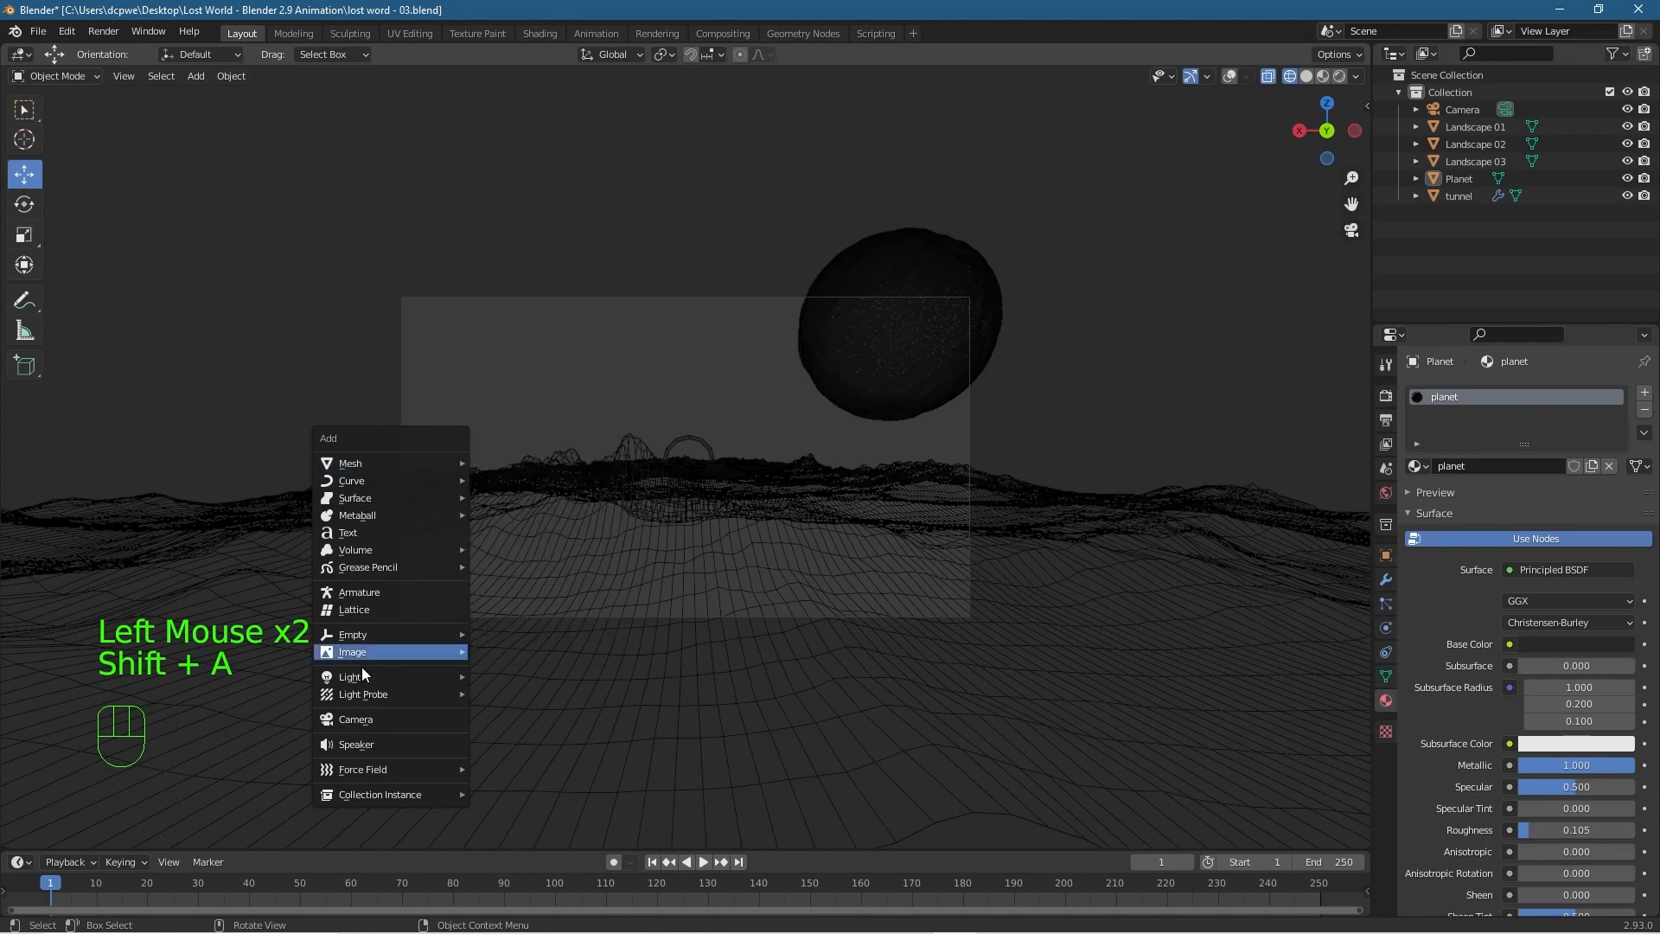
{"action": "mouse_move", "coordinate": [363, 677]}
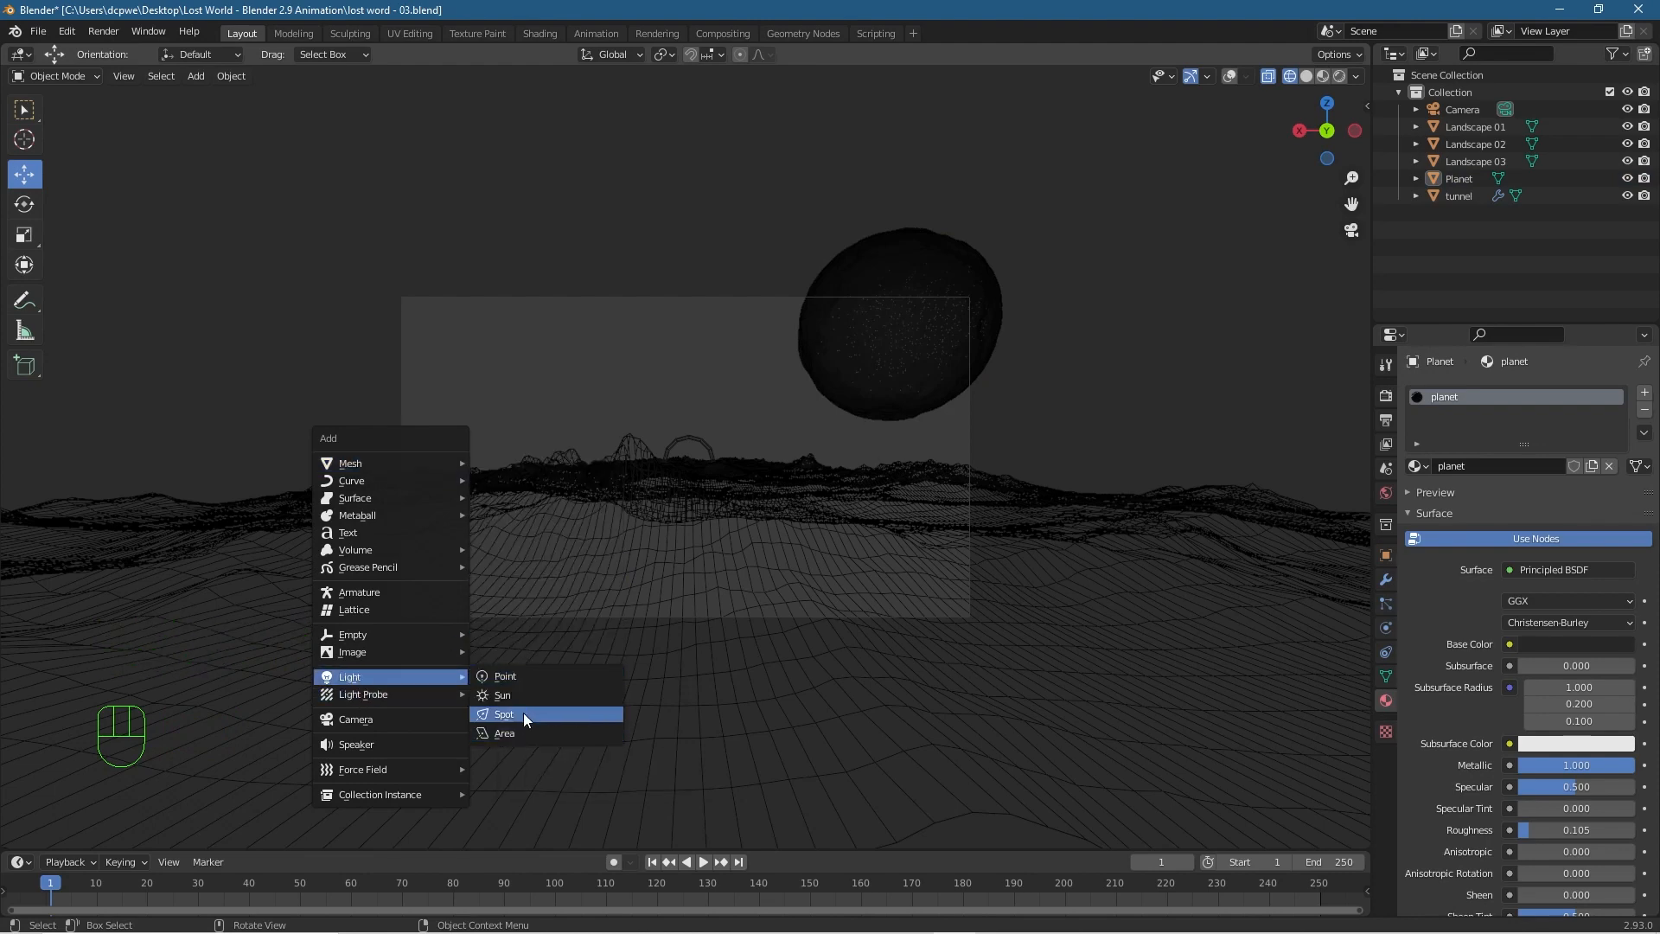
{"action": "left_click", "coordinate": [526, 719]}
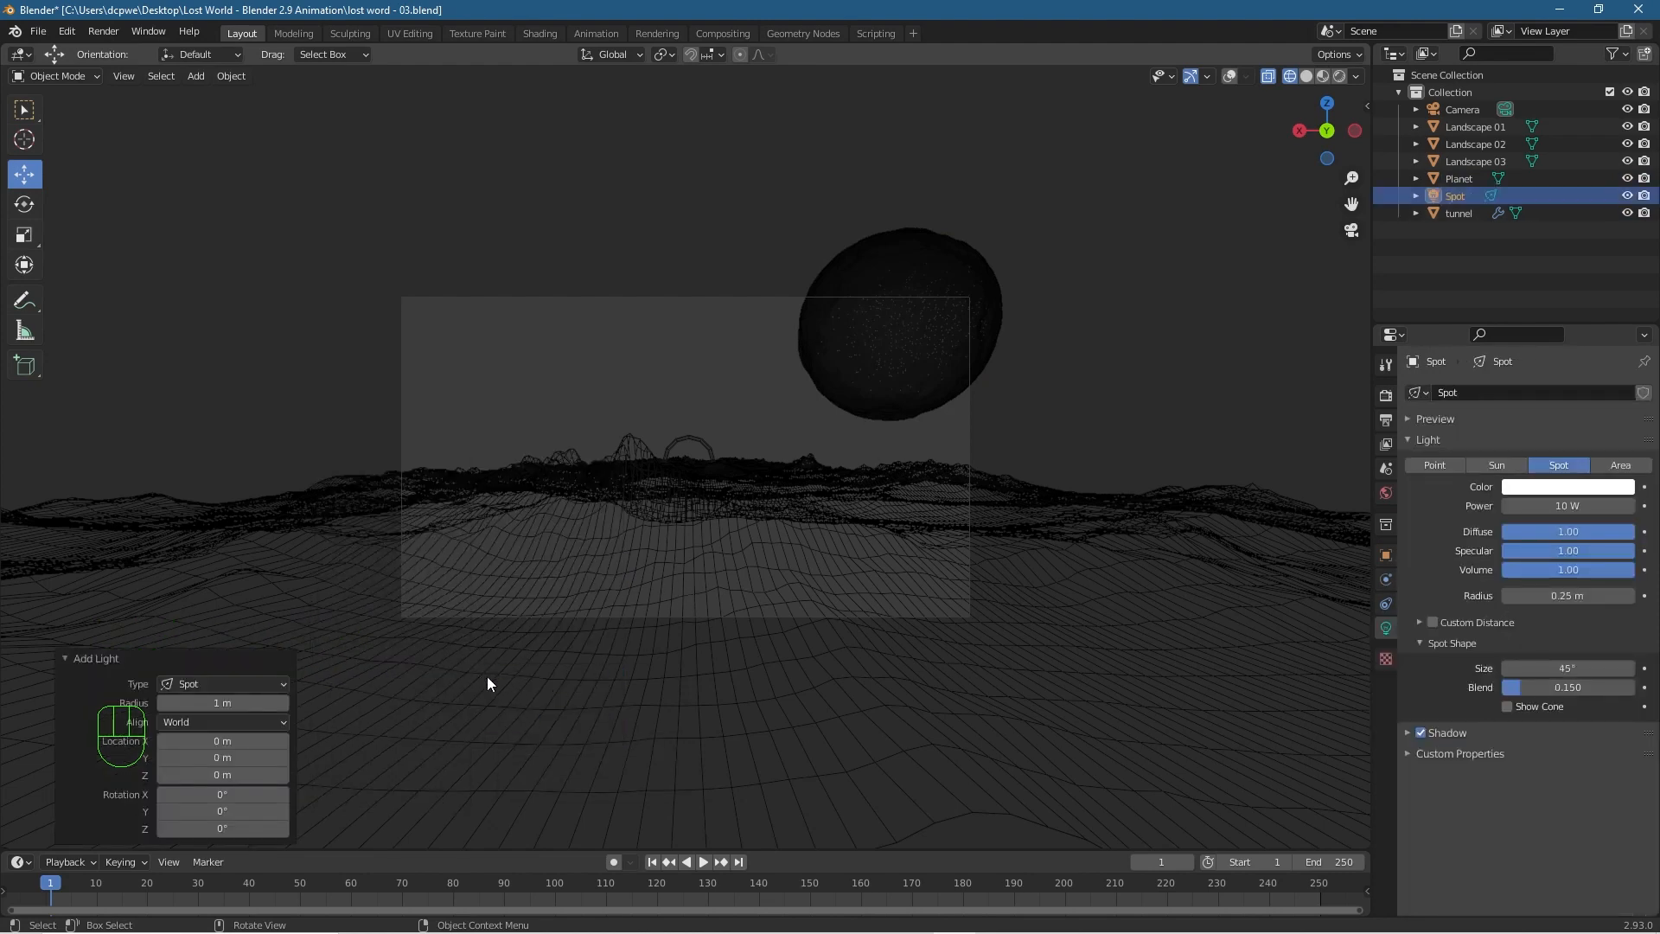
Delete the newly added spot light from the scene.
{"action": "scroll", "coordinate": [703, 697], "scroll_direction": "down", "scroll_amount": 4}
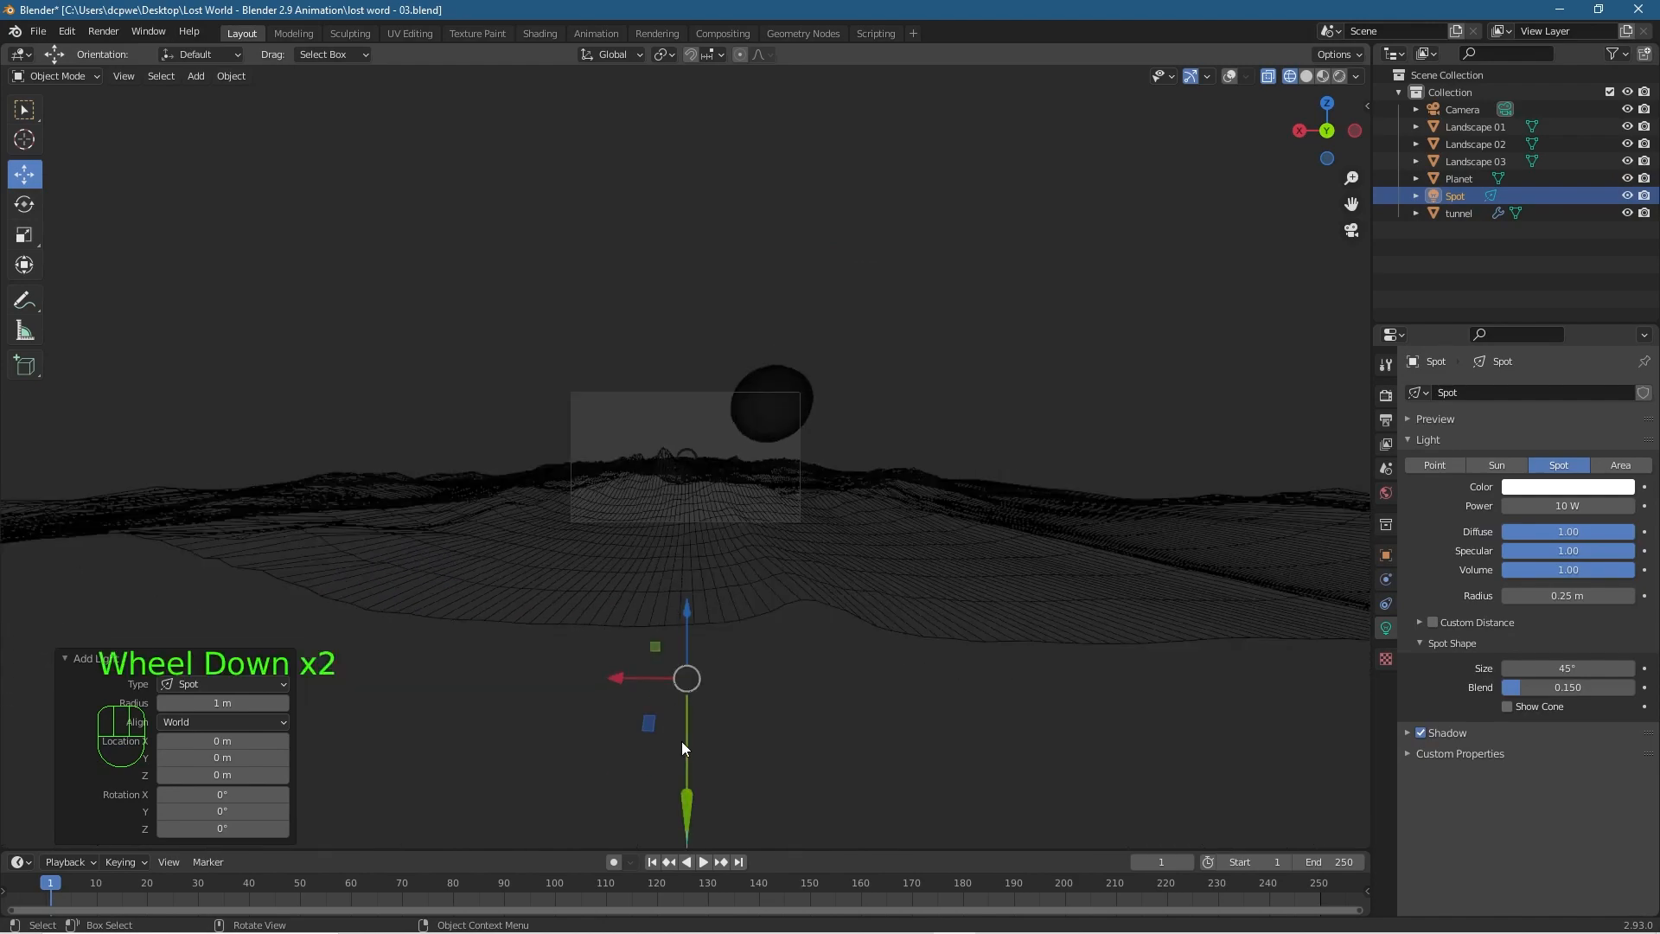
{"action": "middle_click_drag", "start_coordinate": [682, 742], "coordinate": [750, 733]}
{"action": "scroll", "coordinate": [751, 734], "scroll_direction": "down", "scroll_amount": 3}
{"action": "scroll", "coordinate": [726, 716], "scroll_direction": "up", "scroll_amount": 1}
{"action": "scroll", "coordinate": [725, 714], "scroll_direction": "down", "scroll_amount": 1}
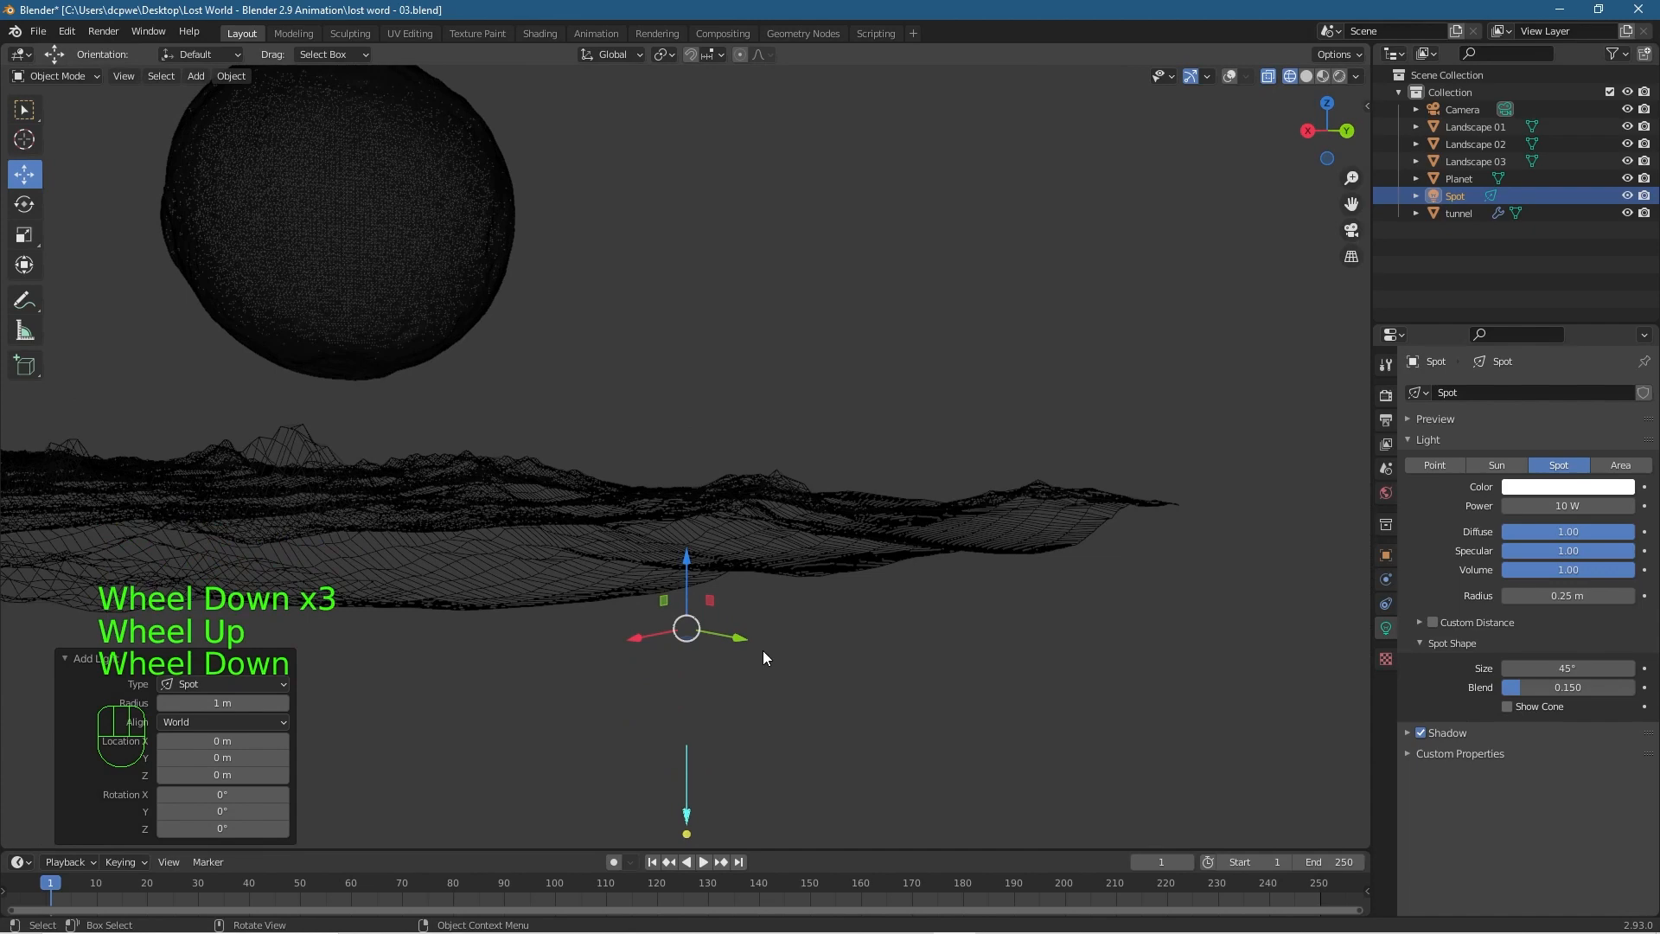
{"action": "left_click", "coordinate": [732, 764]}
{"action": "middle_click_drag", "start_coordinate": [919, 730], "coordinate": [830, 731]}
{"action": "left_click", "coordinate": [1453, 195]}
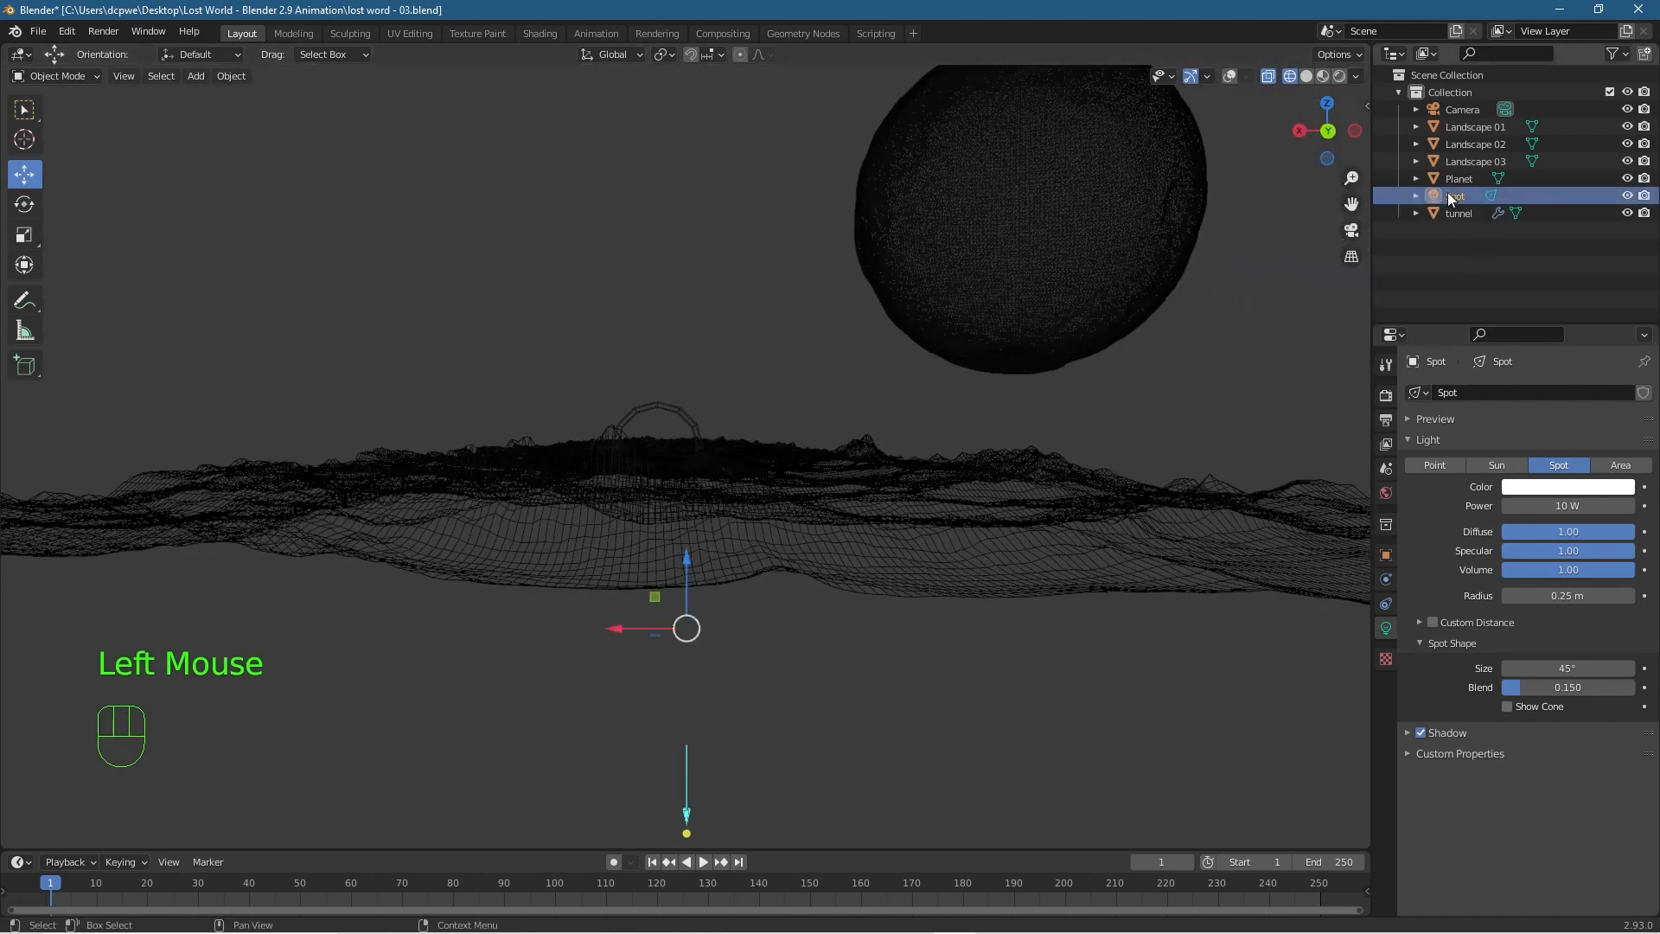
{"action": "key", "text": "Delete"}
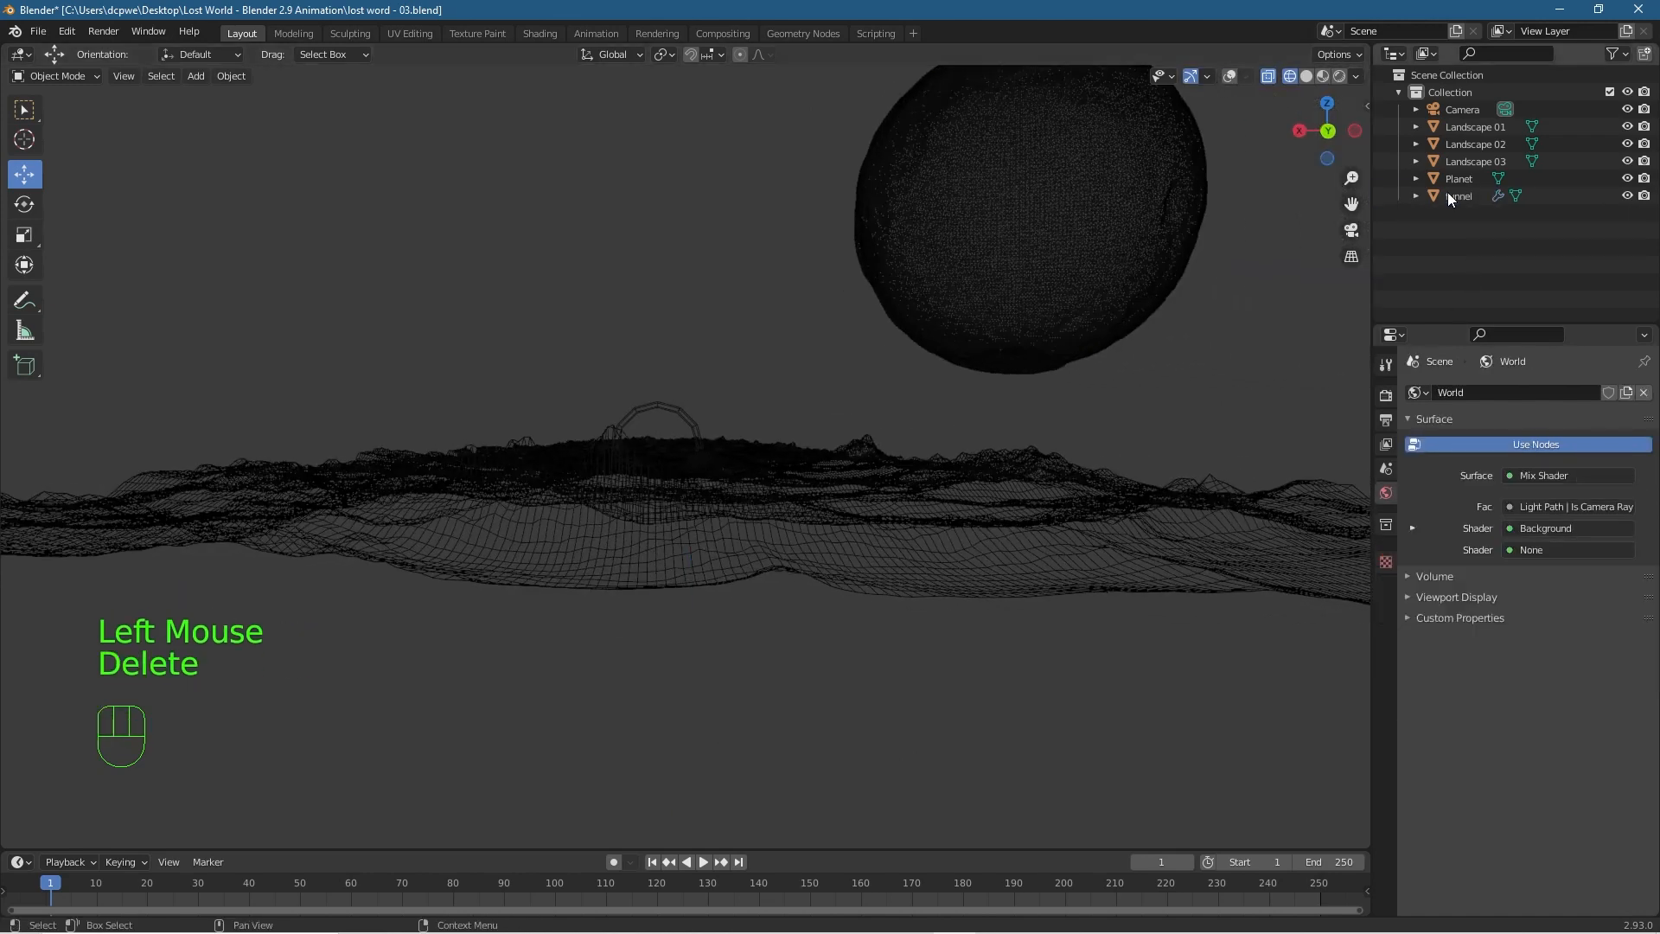
Add a new spot light at the world origin.
{"action": "key", "text": "shift+a"}
{"action": "mouse_move", "coordinate": [815, 525]}
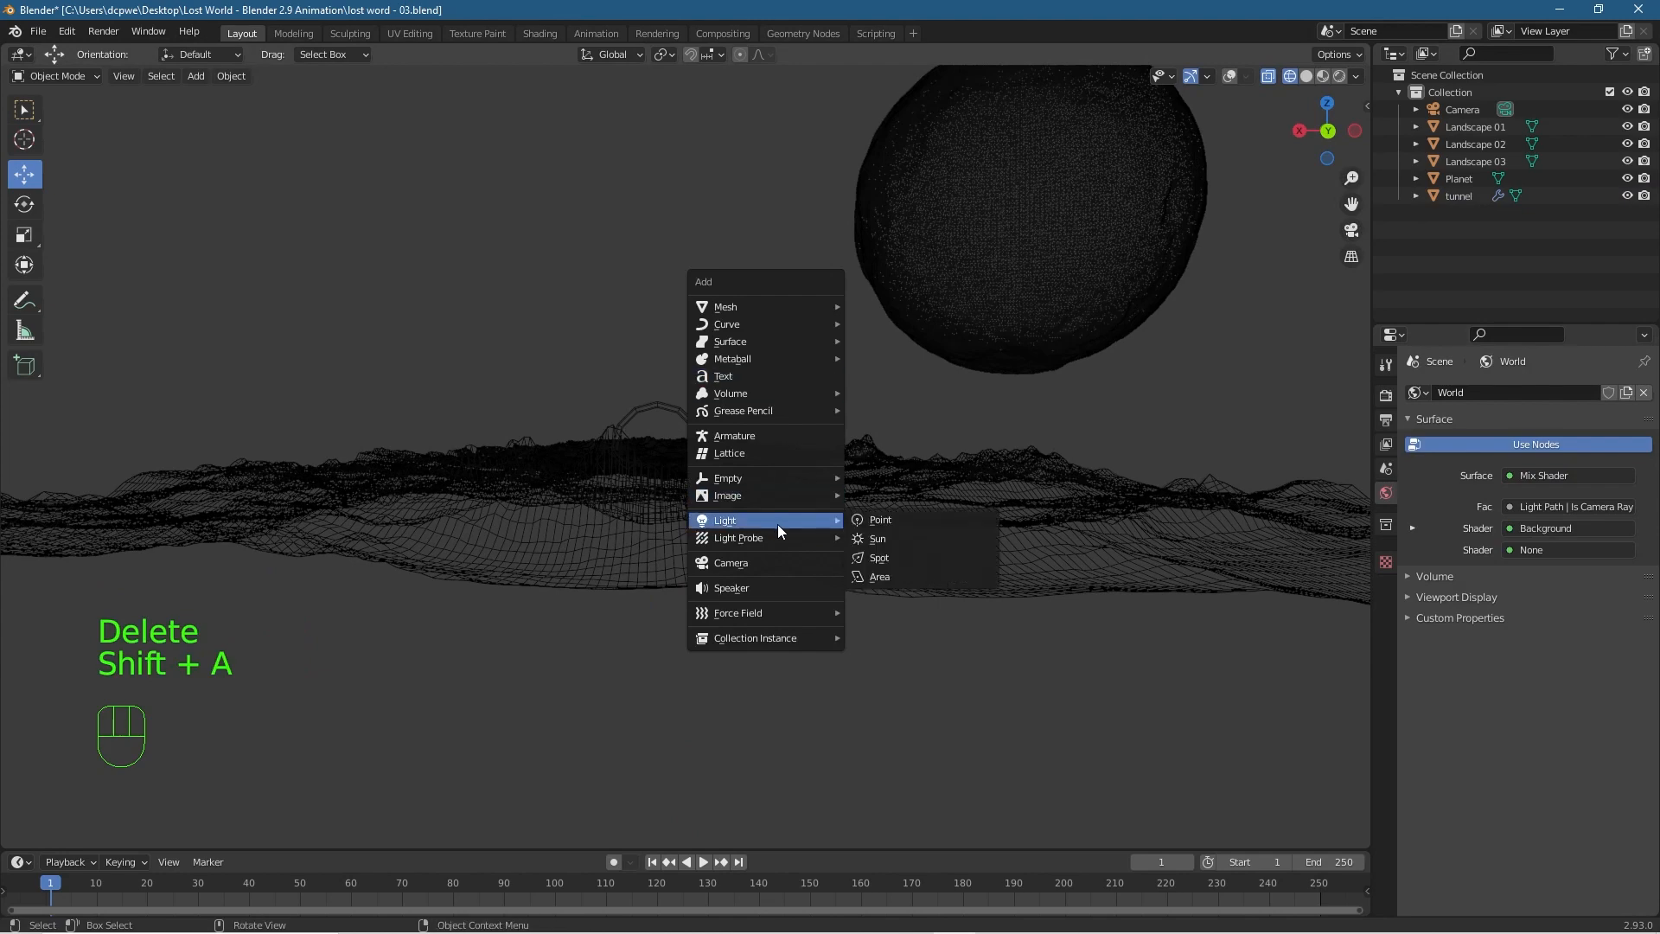
{"action": "left_click", "coordinate": [915, 558]}
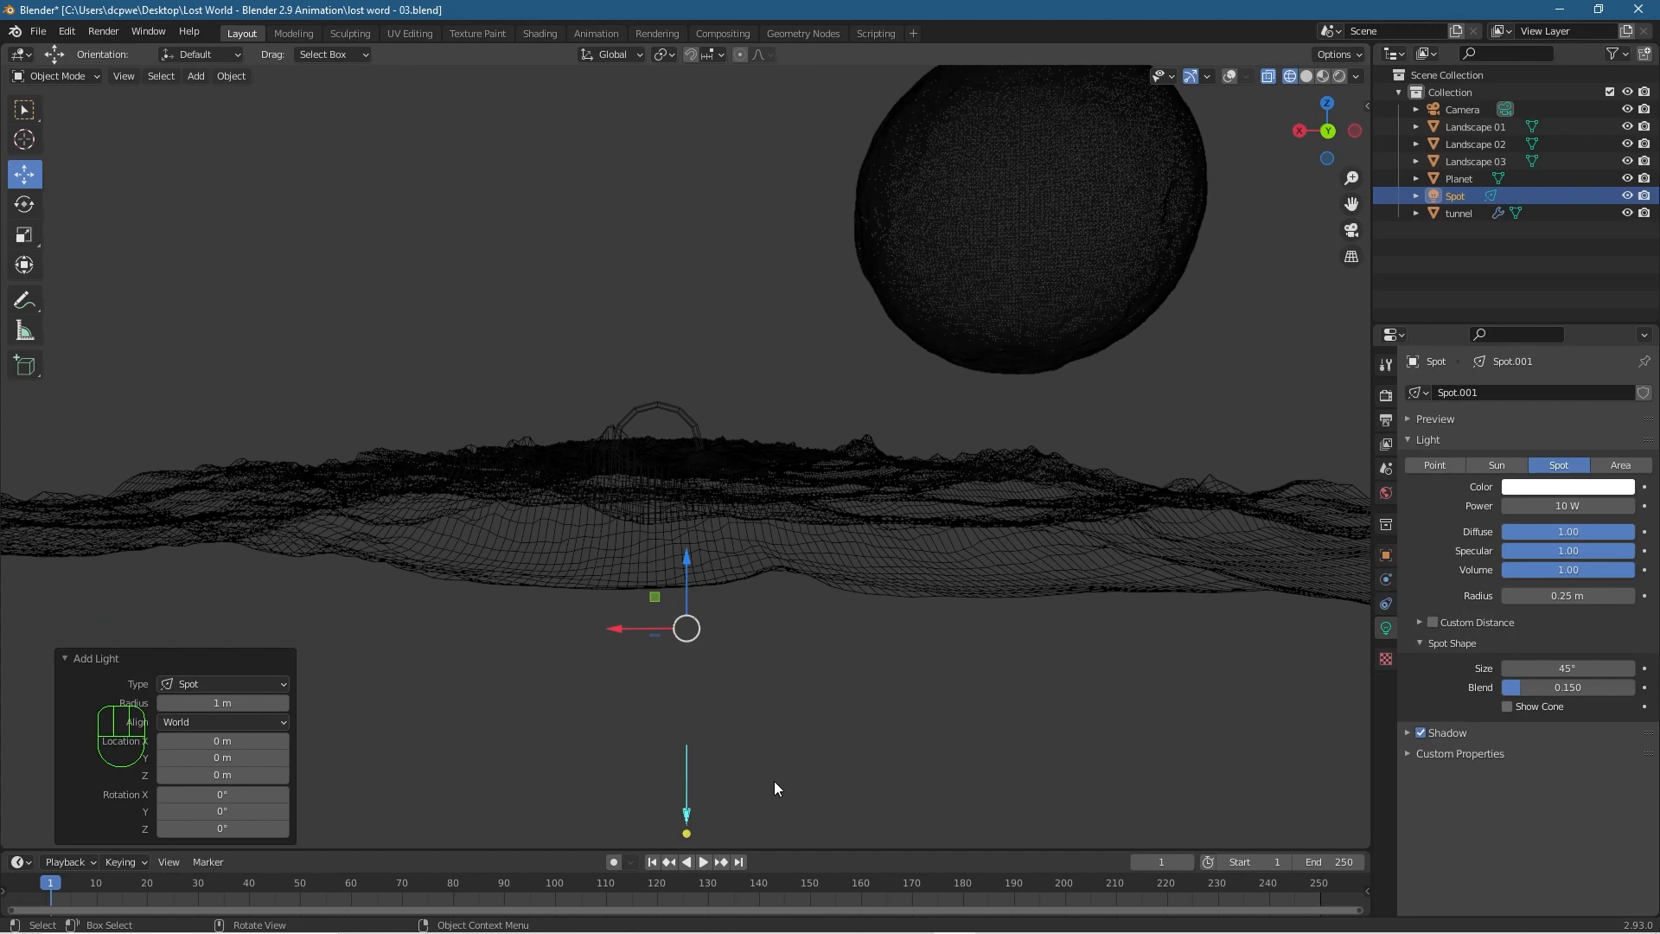
{"action": "middle_click_drag", "start_coordinate": [790, 780], "coordinate": [949, 782]}
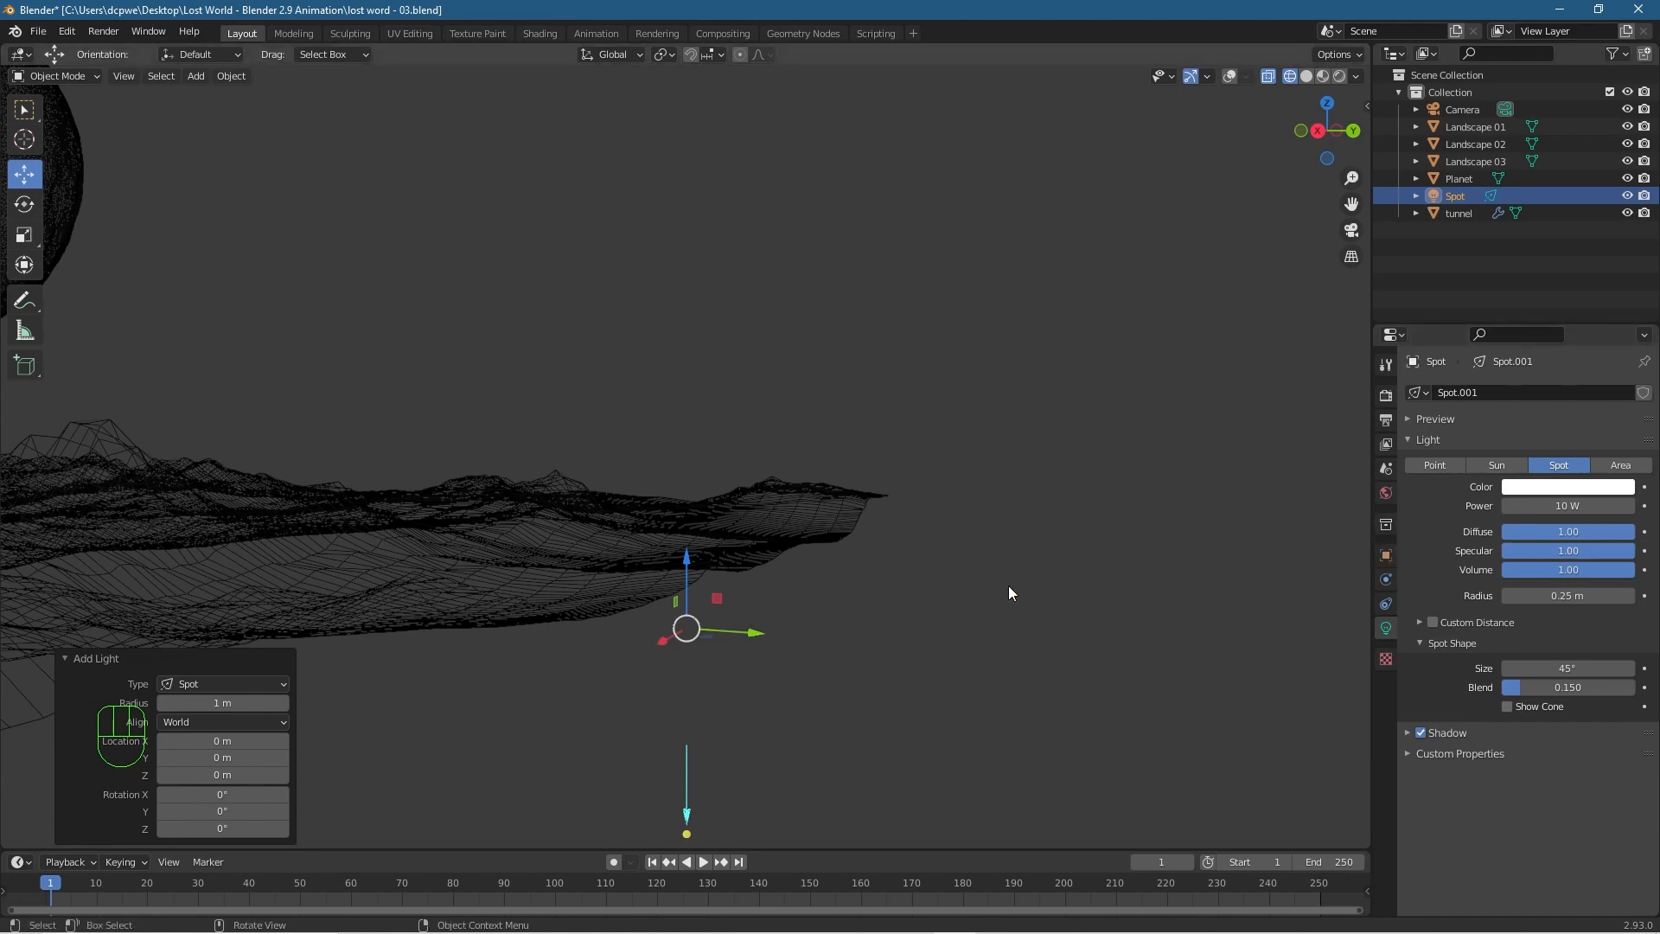
{"action": "middle_click_drag", "start_coordinate": [1238, 215], "coordinate": [938, 454]}
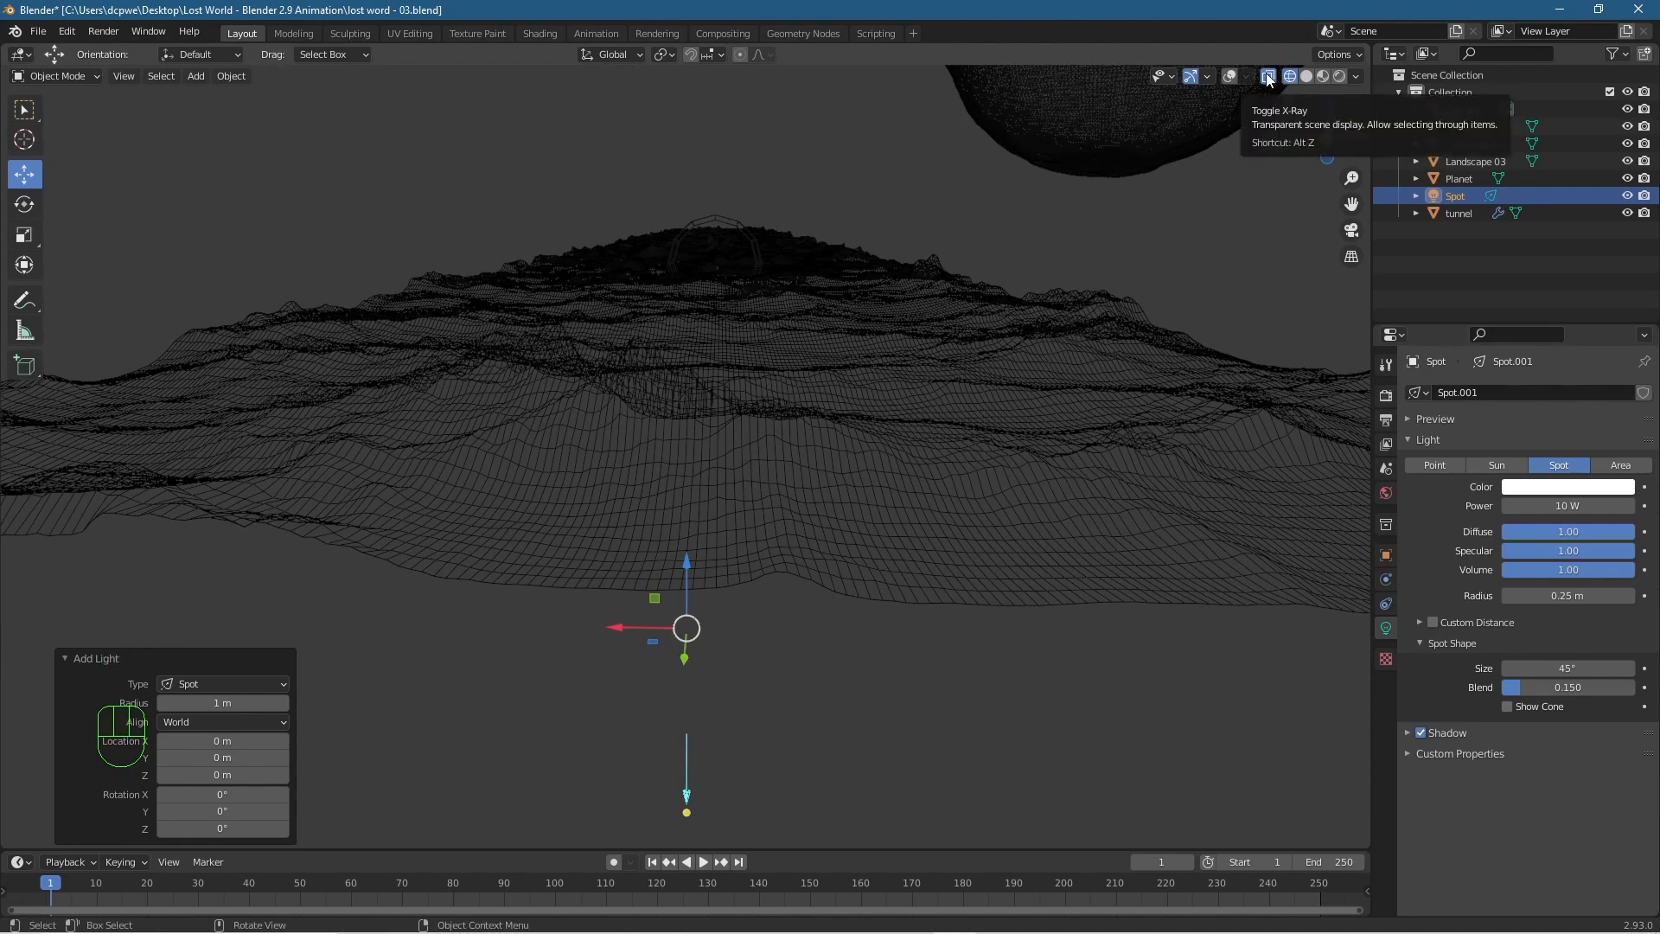
Switch the viewport to solid shading and turn on the overlays so the light and camera outlines are displayed.
{"action": "left_click", "coordinate": [1306, 76]}
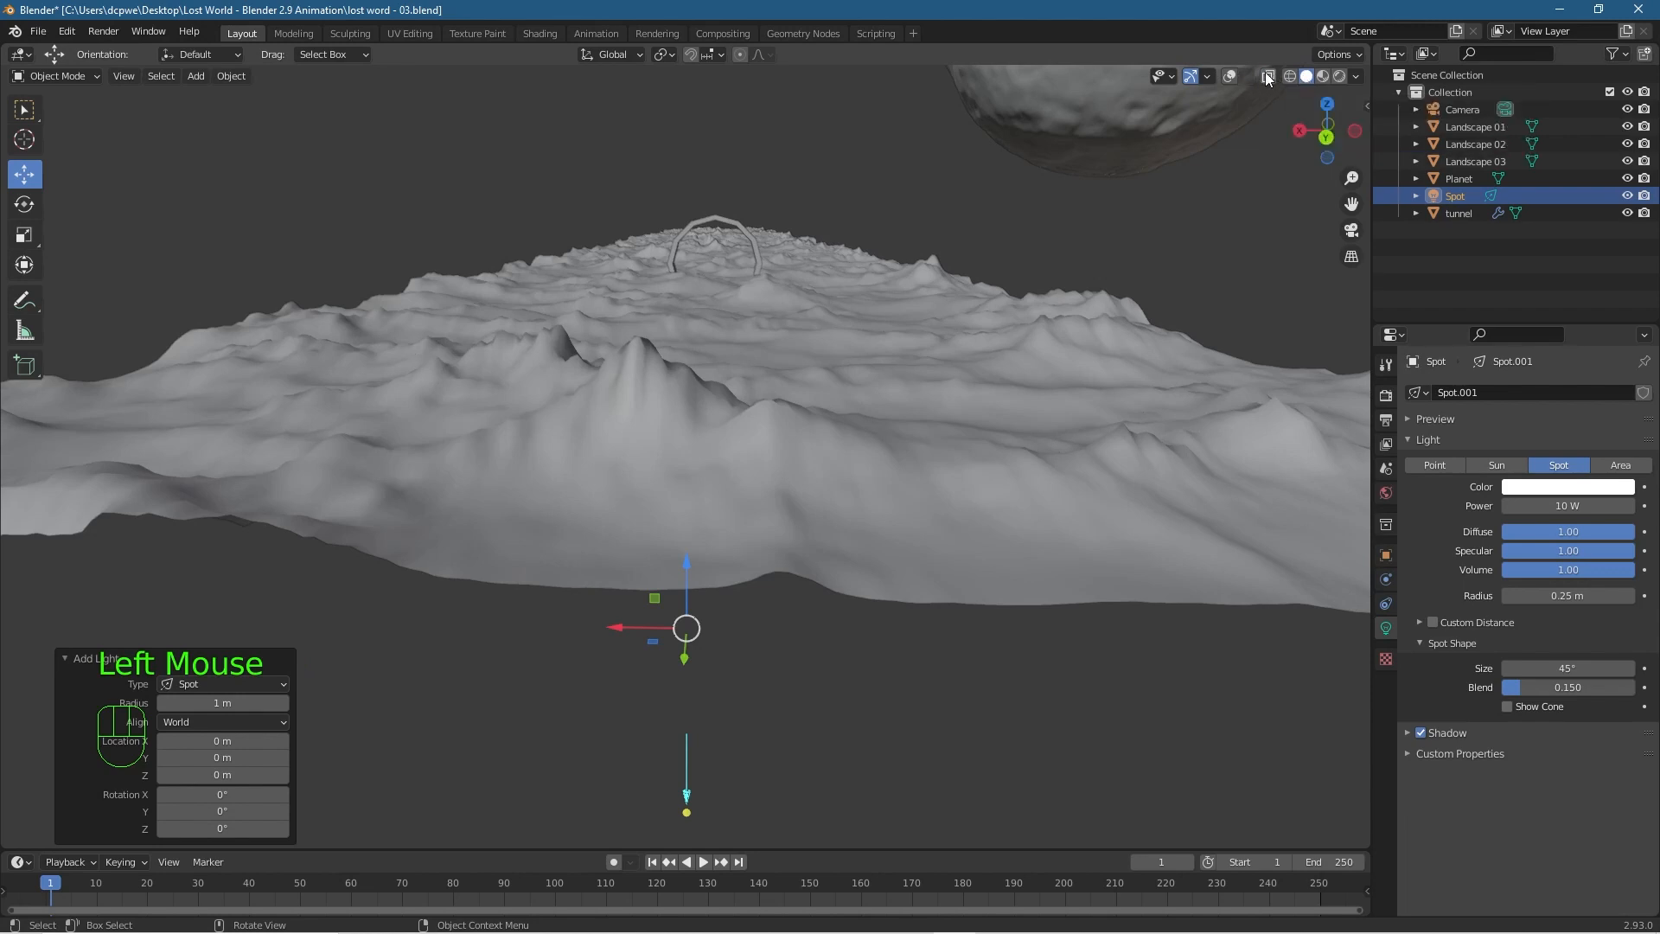
{"action": "left_click", "coordinate": [1190, 76]}
{"action": "left_click", "coordinate": [1190, 76]}
{"action": "left_click", "coordinate": [1234, 77]}
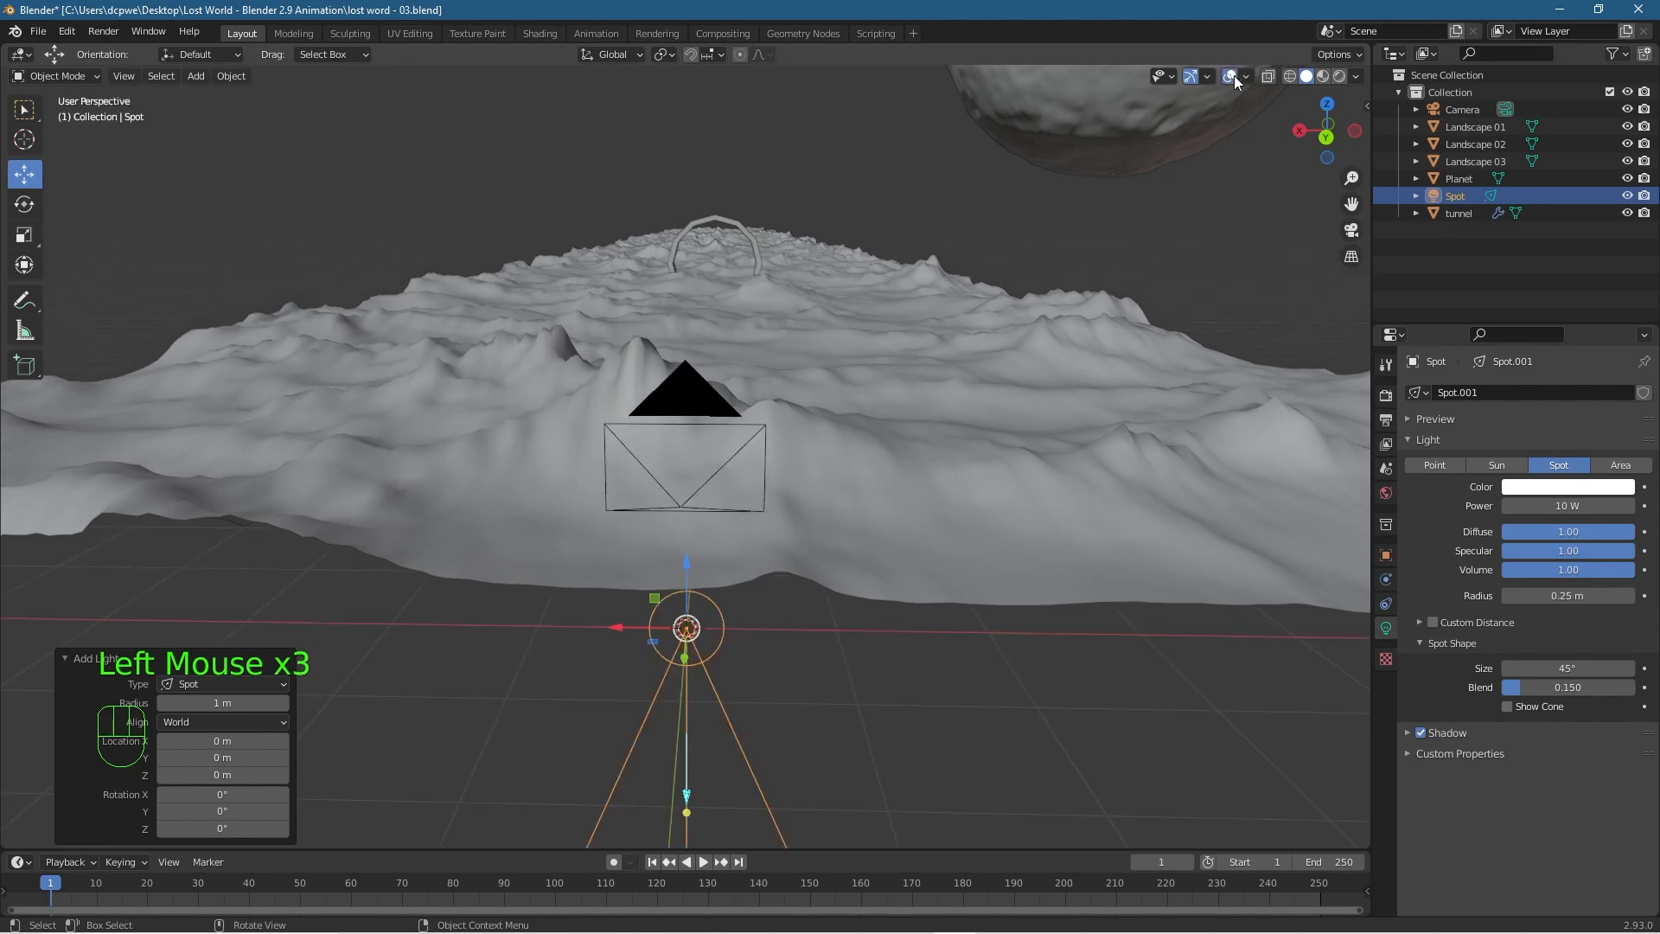
{"action": "left_click", "coordinate": [1233, 75]}
{"action": "left_click", "coordinate": [1233, 75]}
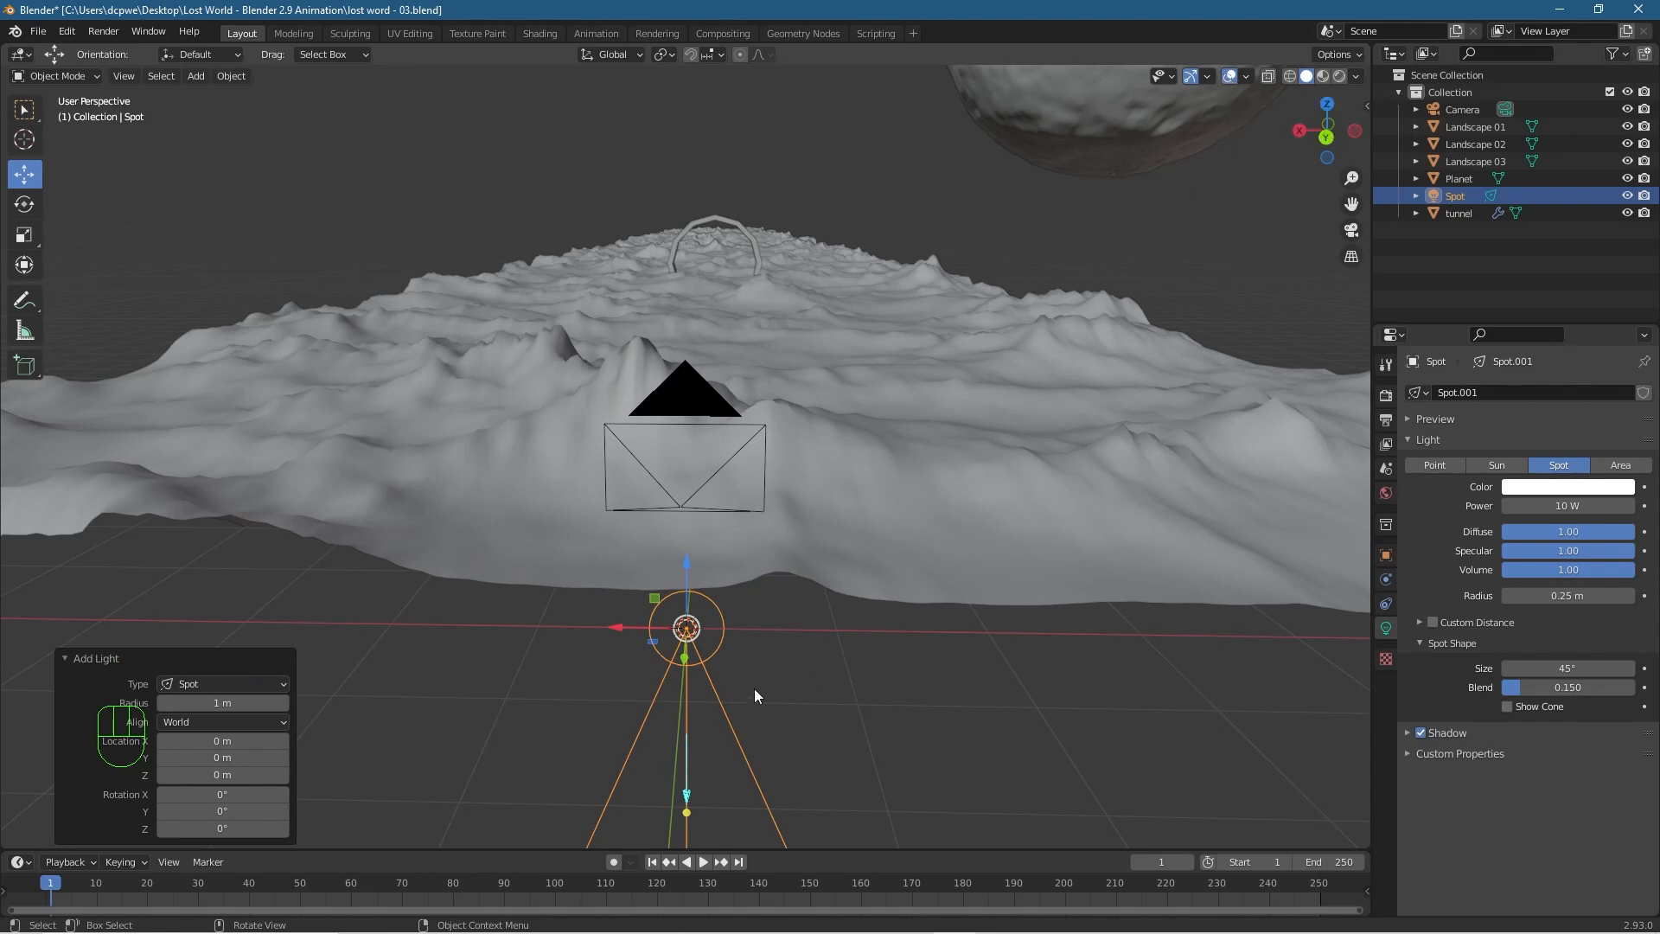
Rotate the spot light 90° around the global X axis.
{"action": "middle_click_drag", "start_coordinate": [928, 702], "coordinate": [1036, 671]}
{"action": "scroll", "coordinate": [833, 668], "scroll_direction": "down", "scroll_amount": 2}
{"action": "scroll", "coordinate": [833, 668], "scroll_direction": "down", "scroll_amount": 4}
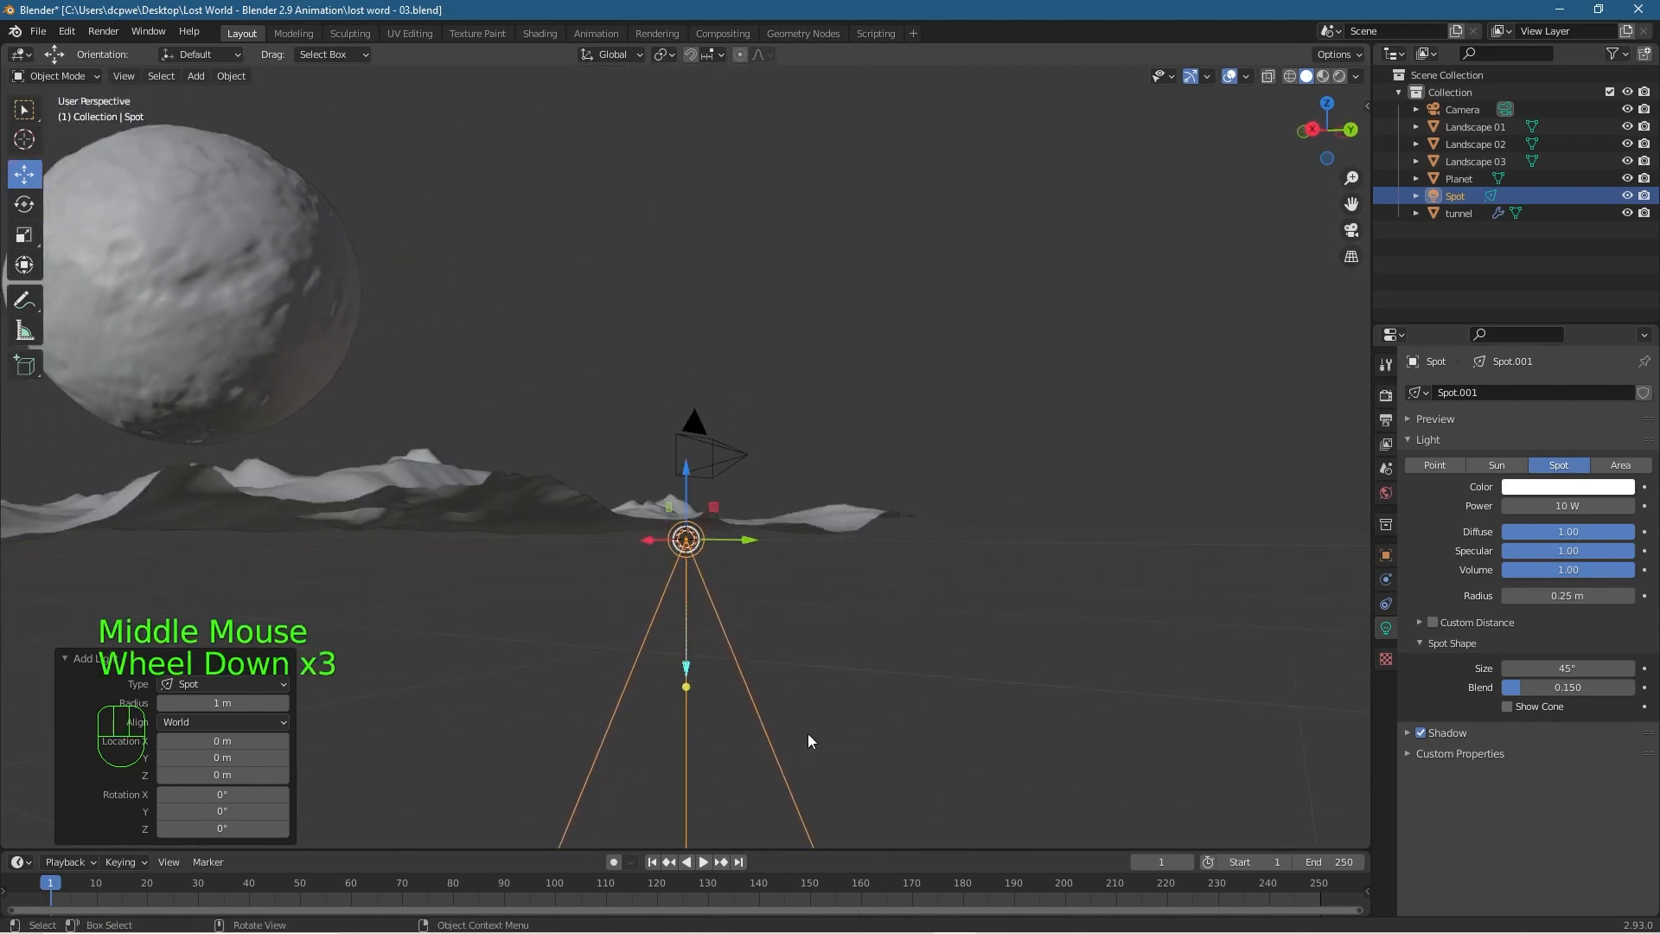
{"action": "middle_click_drag", "start_coordinate": [792, 575], "coordinate": [859, 575]}
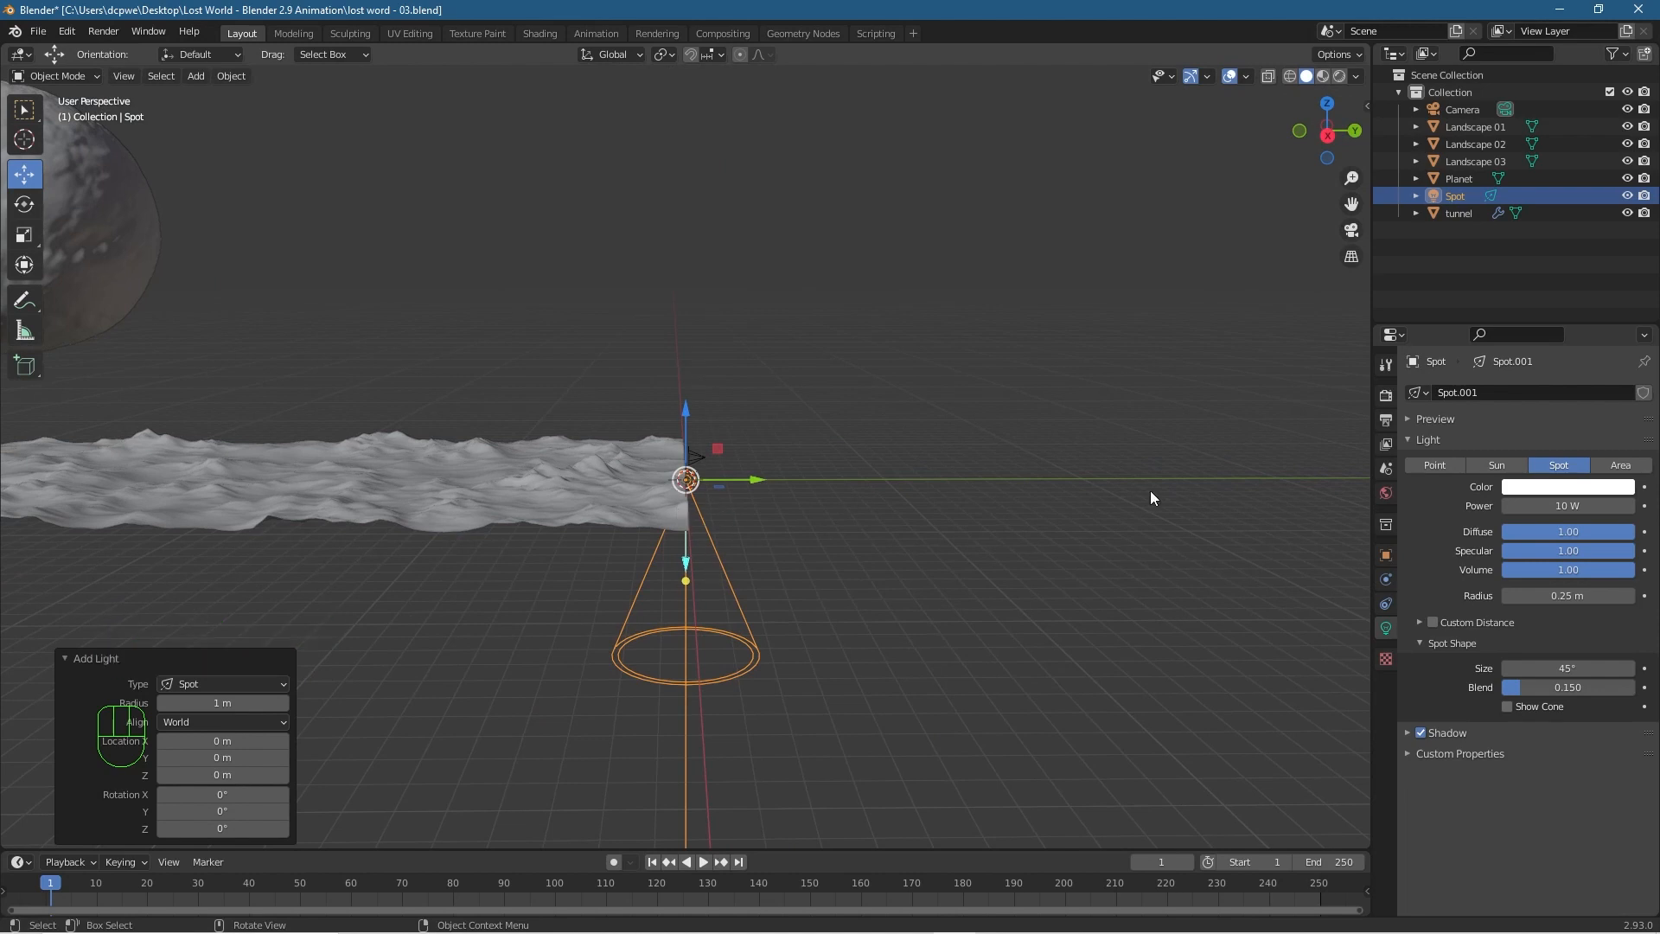
{"action": "key", "text": "r"}
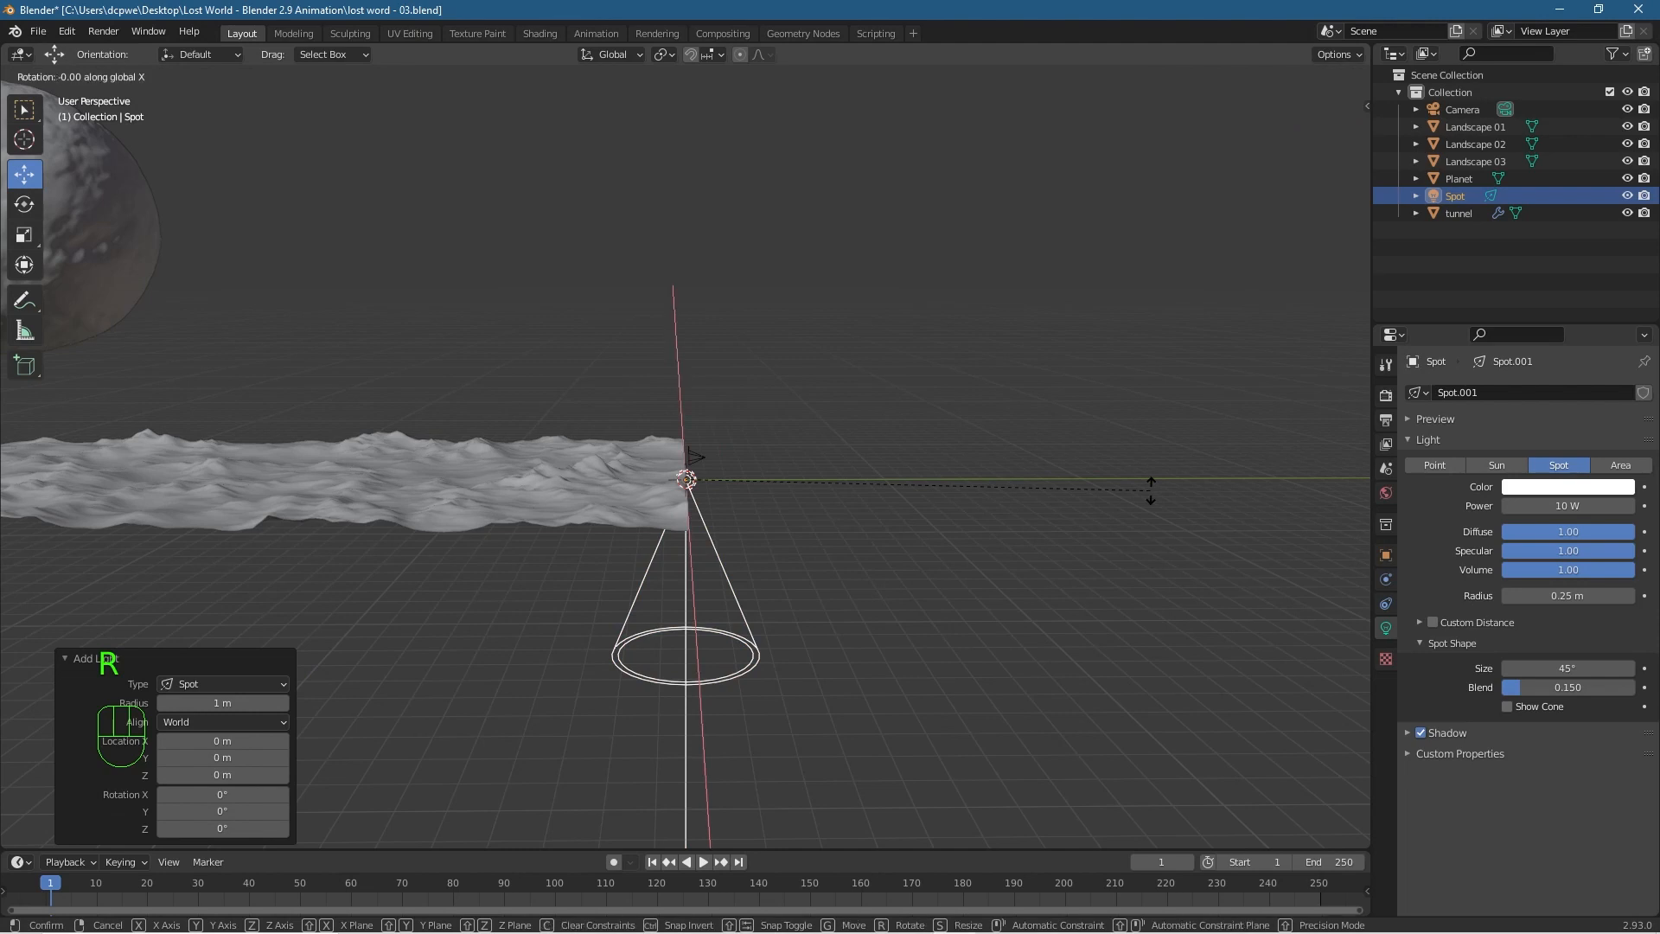
{"action": "type", "text": "90"}
{"action": "left_click", "coordinate": [1150, 490]}
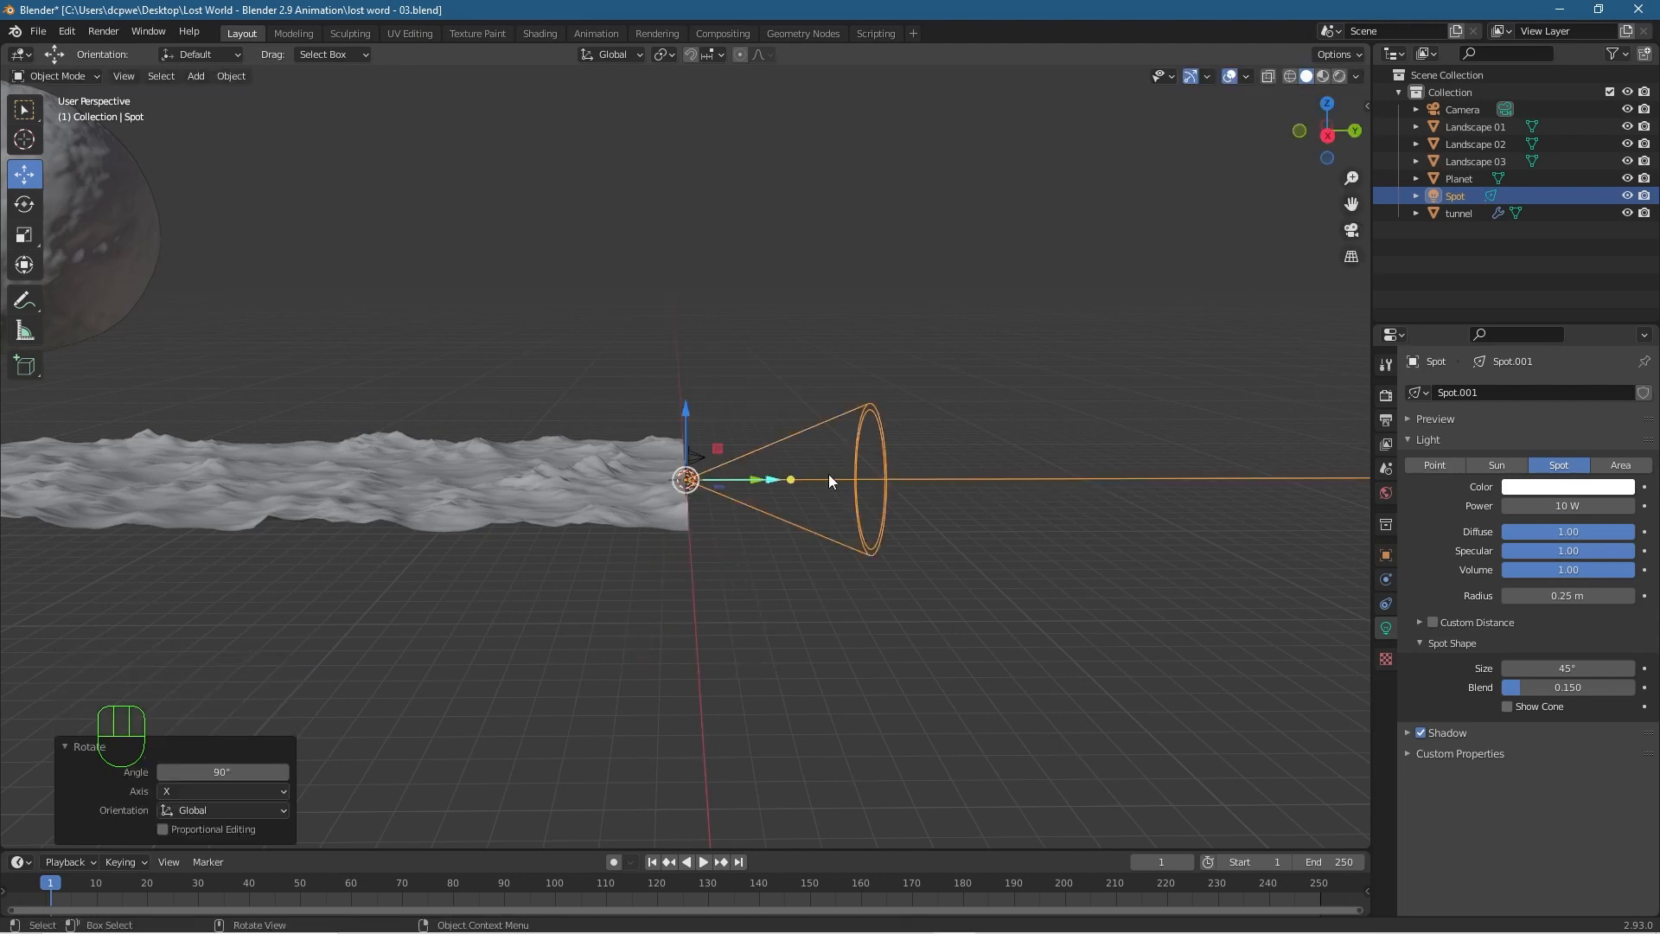
{"action": "key", "text": "KP_7"}
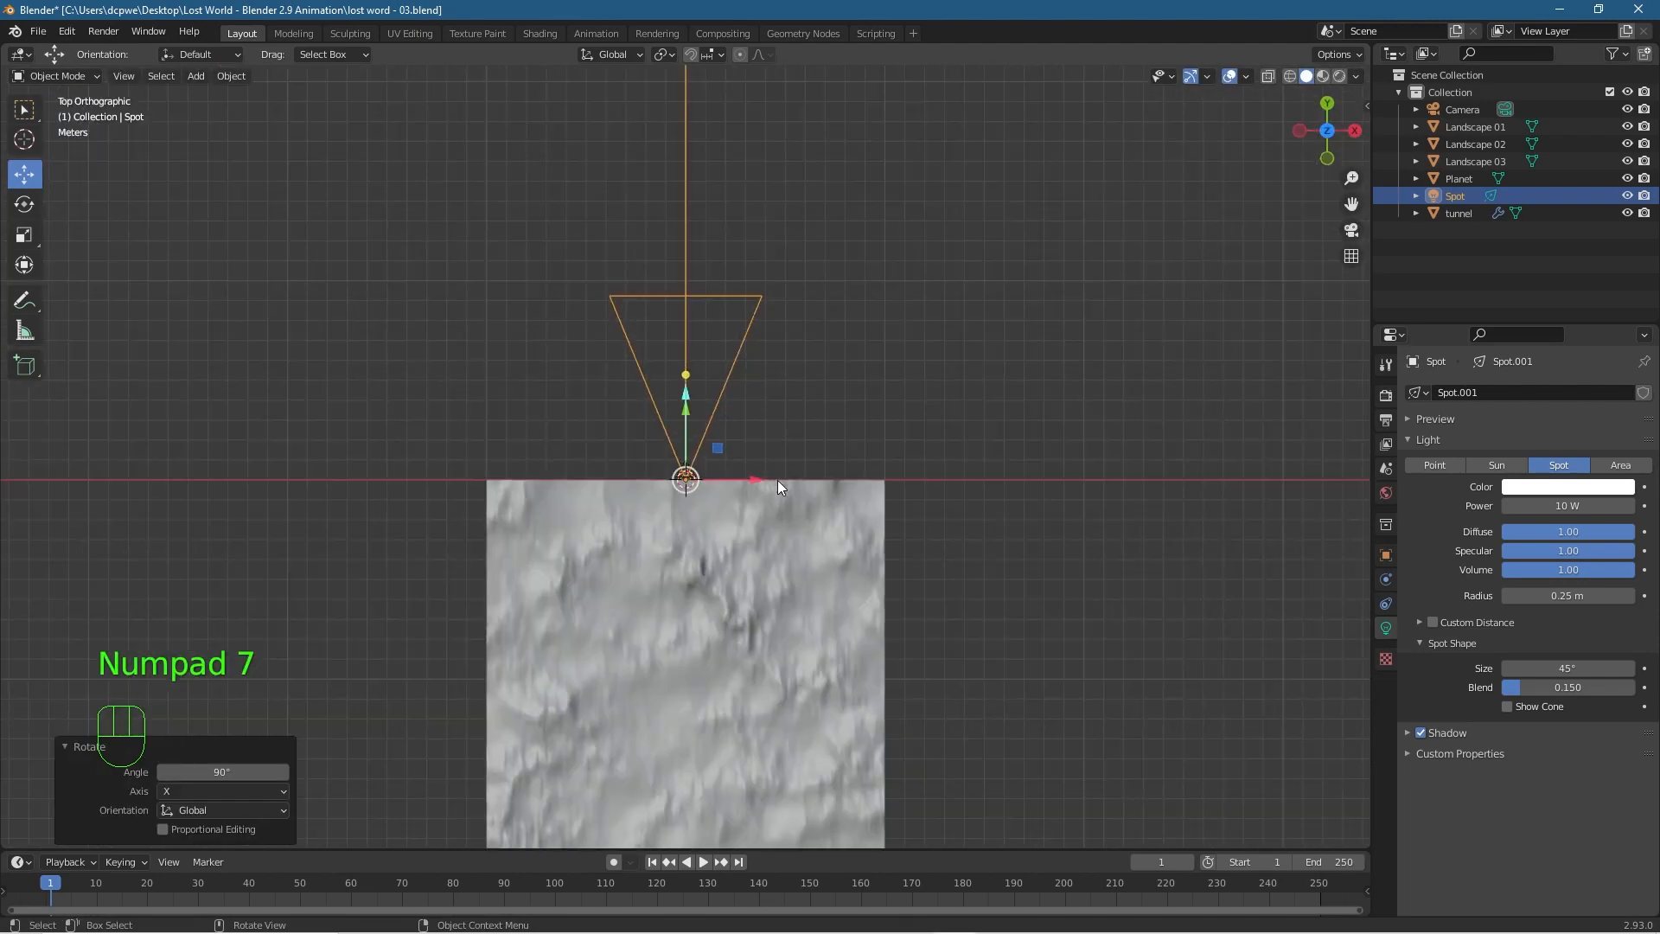
{"action": "scroll", "coordinate": [776, 483], "scroll_direction": "down", "scroll_amount": 5}
{"action": "left_click_drag", "start_coordinate": [688, 386], "coordinate": [696, 616]}
{"action": "left_click_drag", "start_coordinate": [713, 446], "coordinate": [706, 407]}
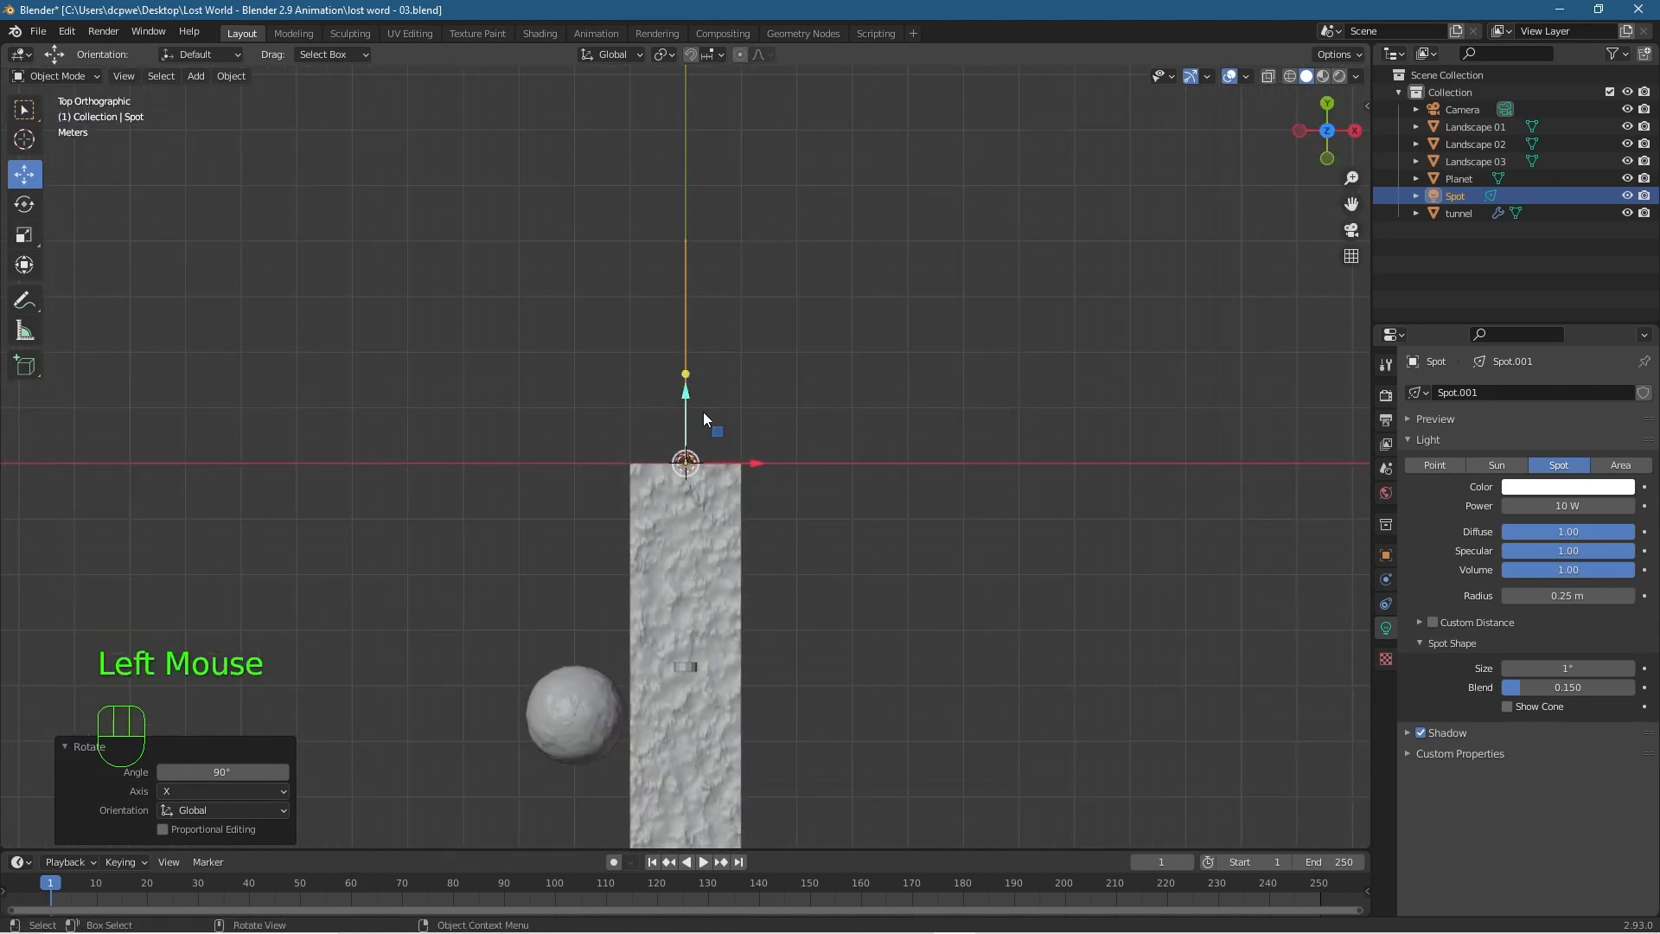
{"action": "key", "text": "ctrl+z"}
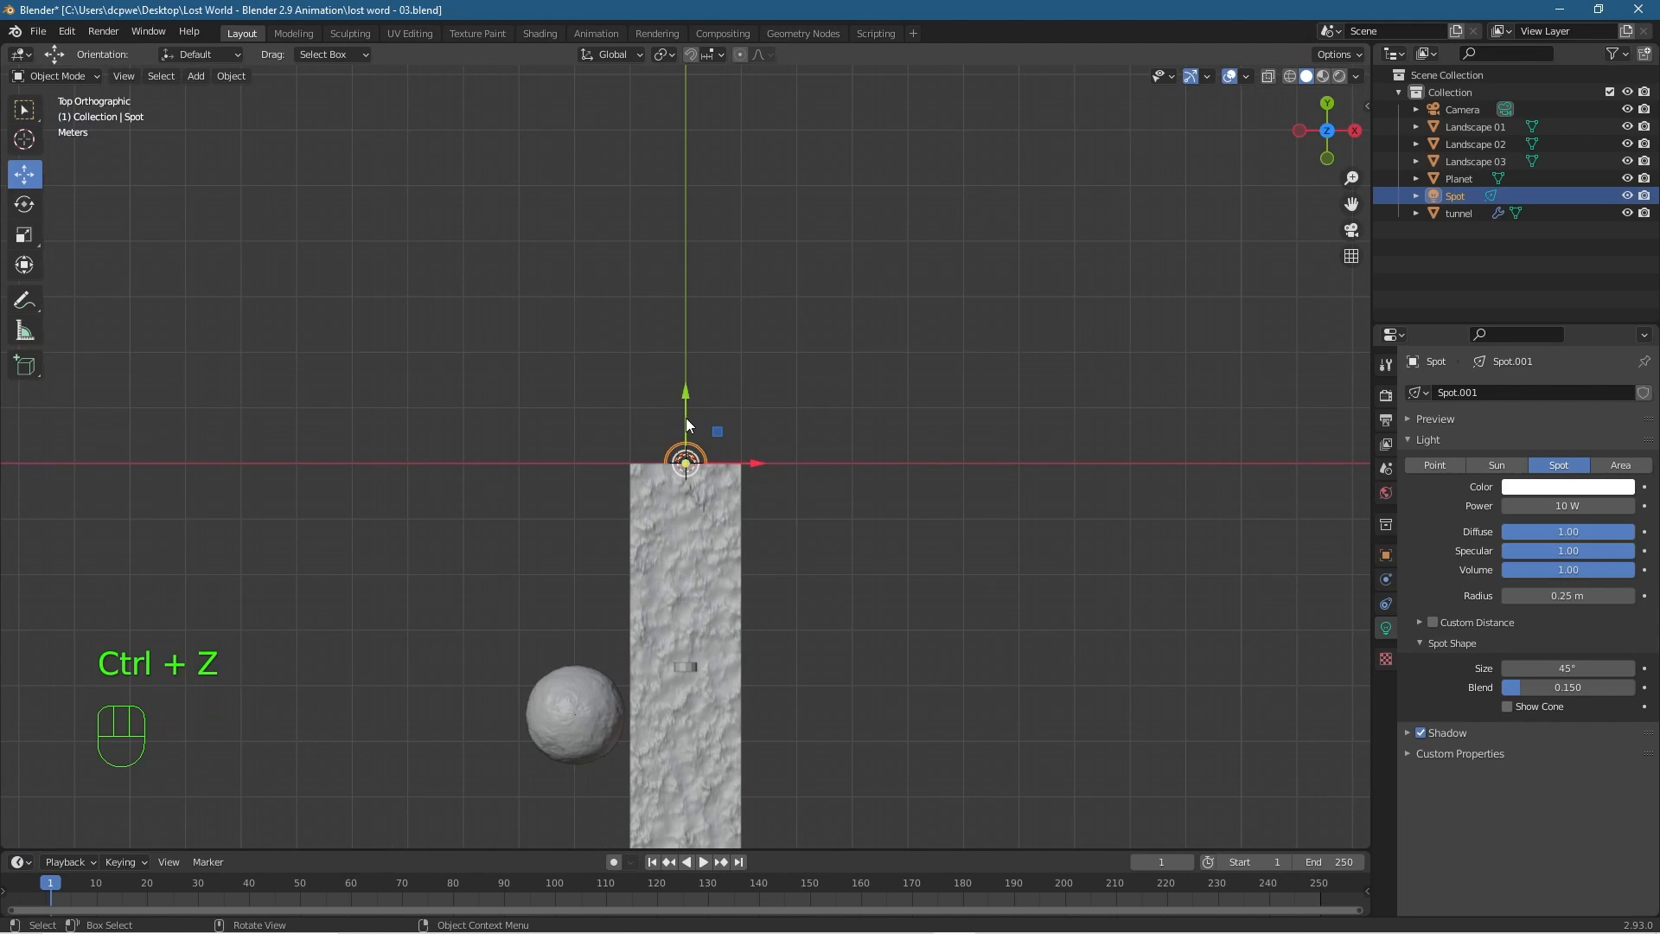
{"action": "left_click", "coordinate": [22, 170]}
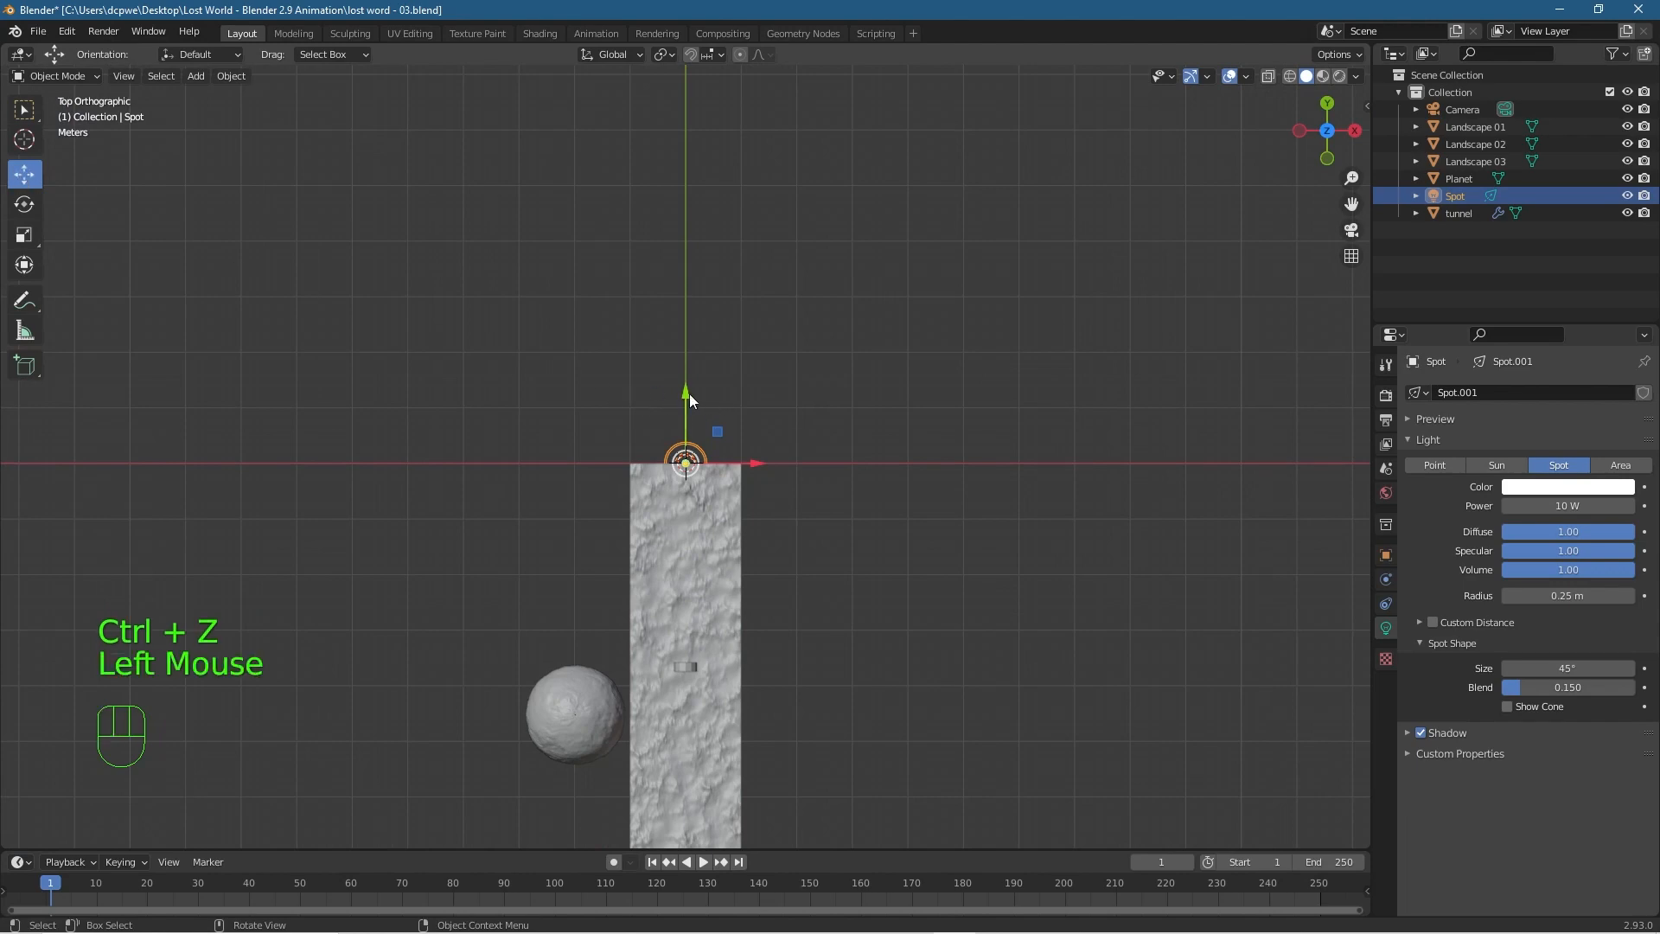
{"action": "middle_click_drag", "start_coordinate": [689, 398], "coordinate": [685, 258]}
{"action": "key", "text": "ctrl+y"}
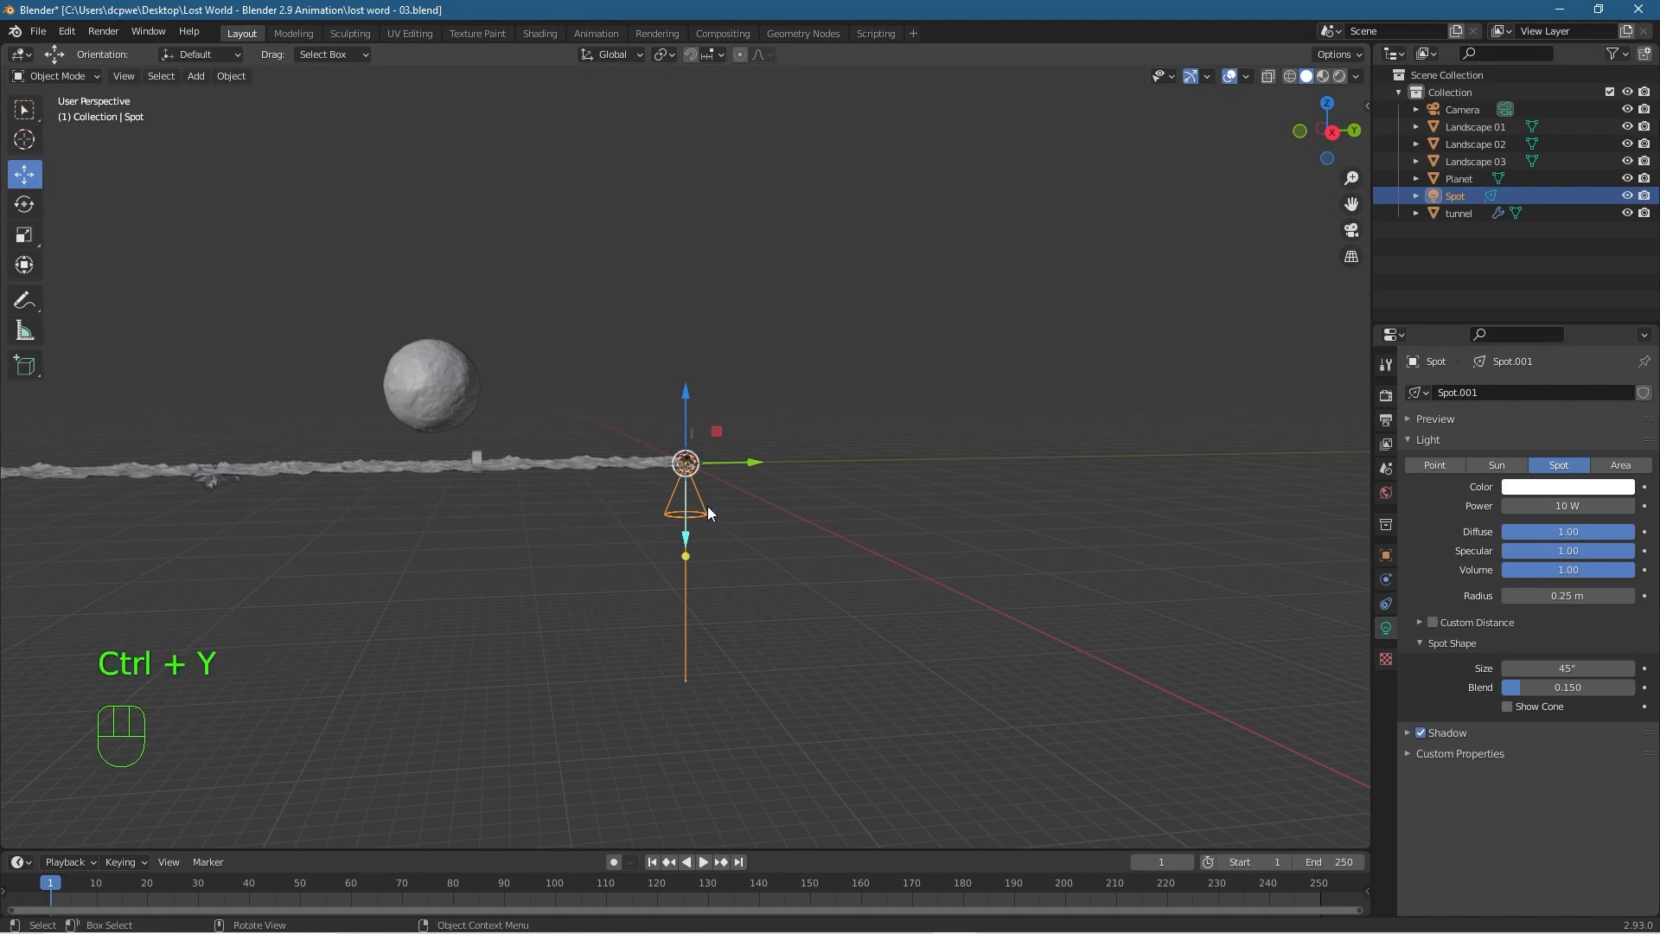
Reapply the 90° rotation of the spot light around the global X axis.
{"action": "key", "text": "r"}
{"action": "type", "text": "x90"}
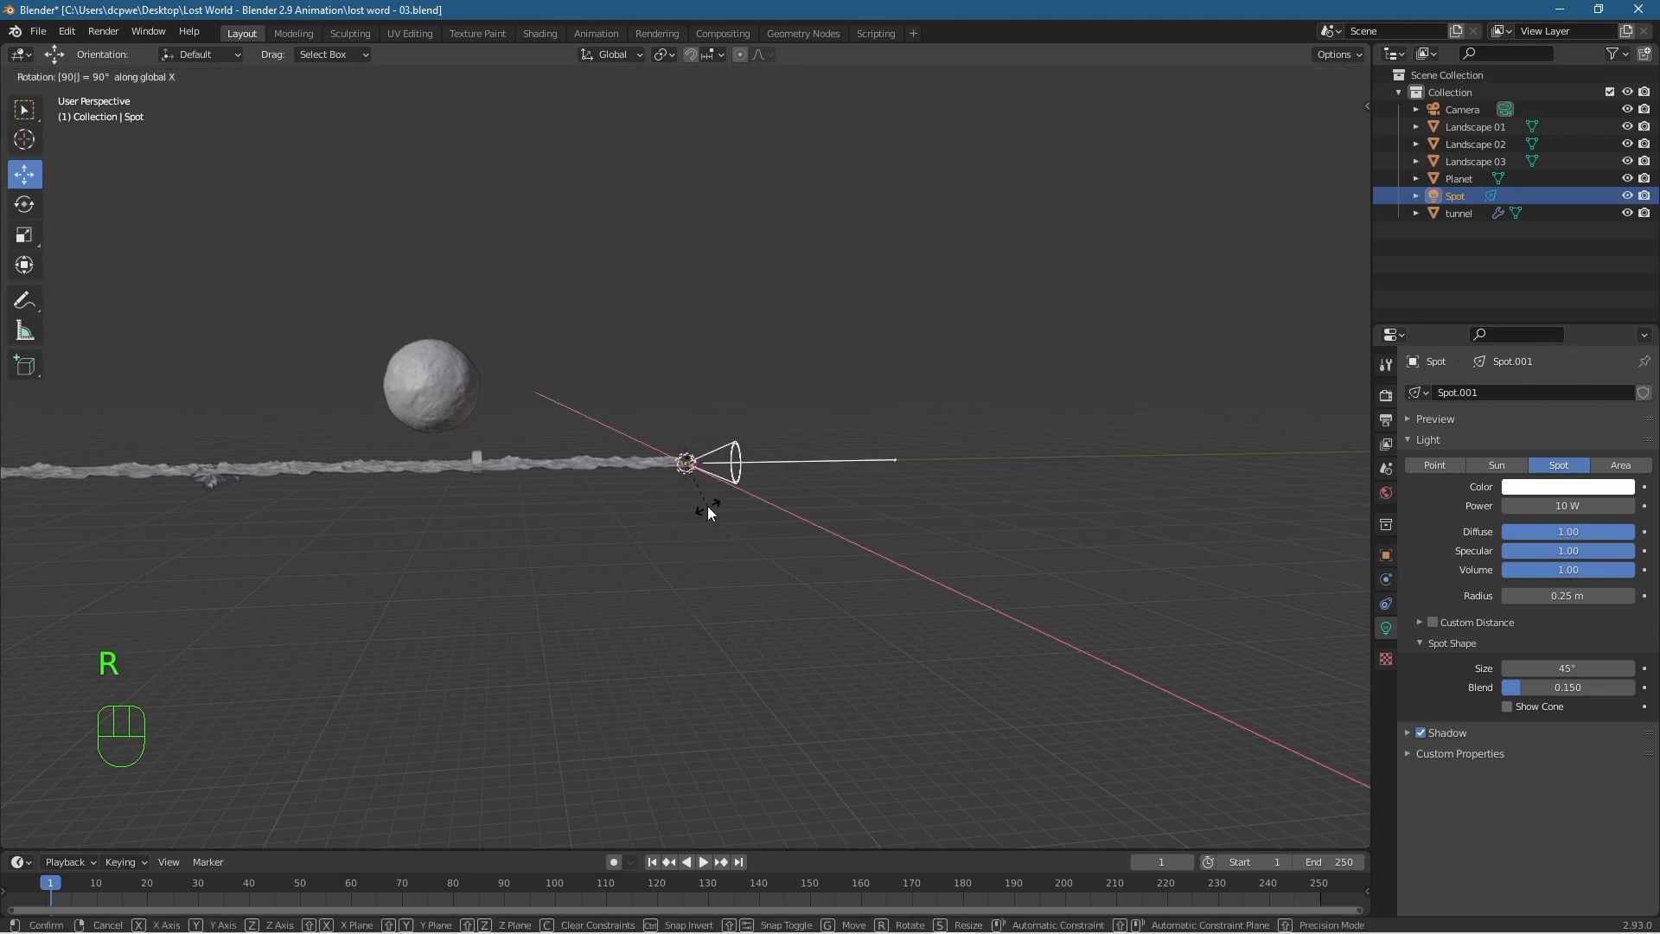
{"action": "key", "text": "Return"}
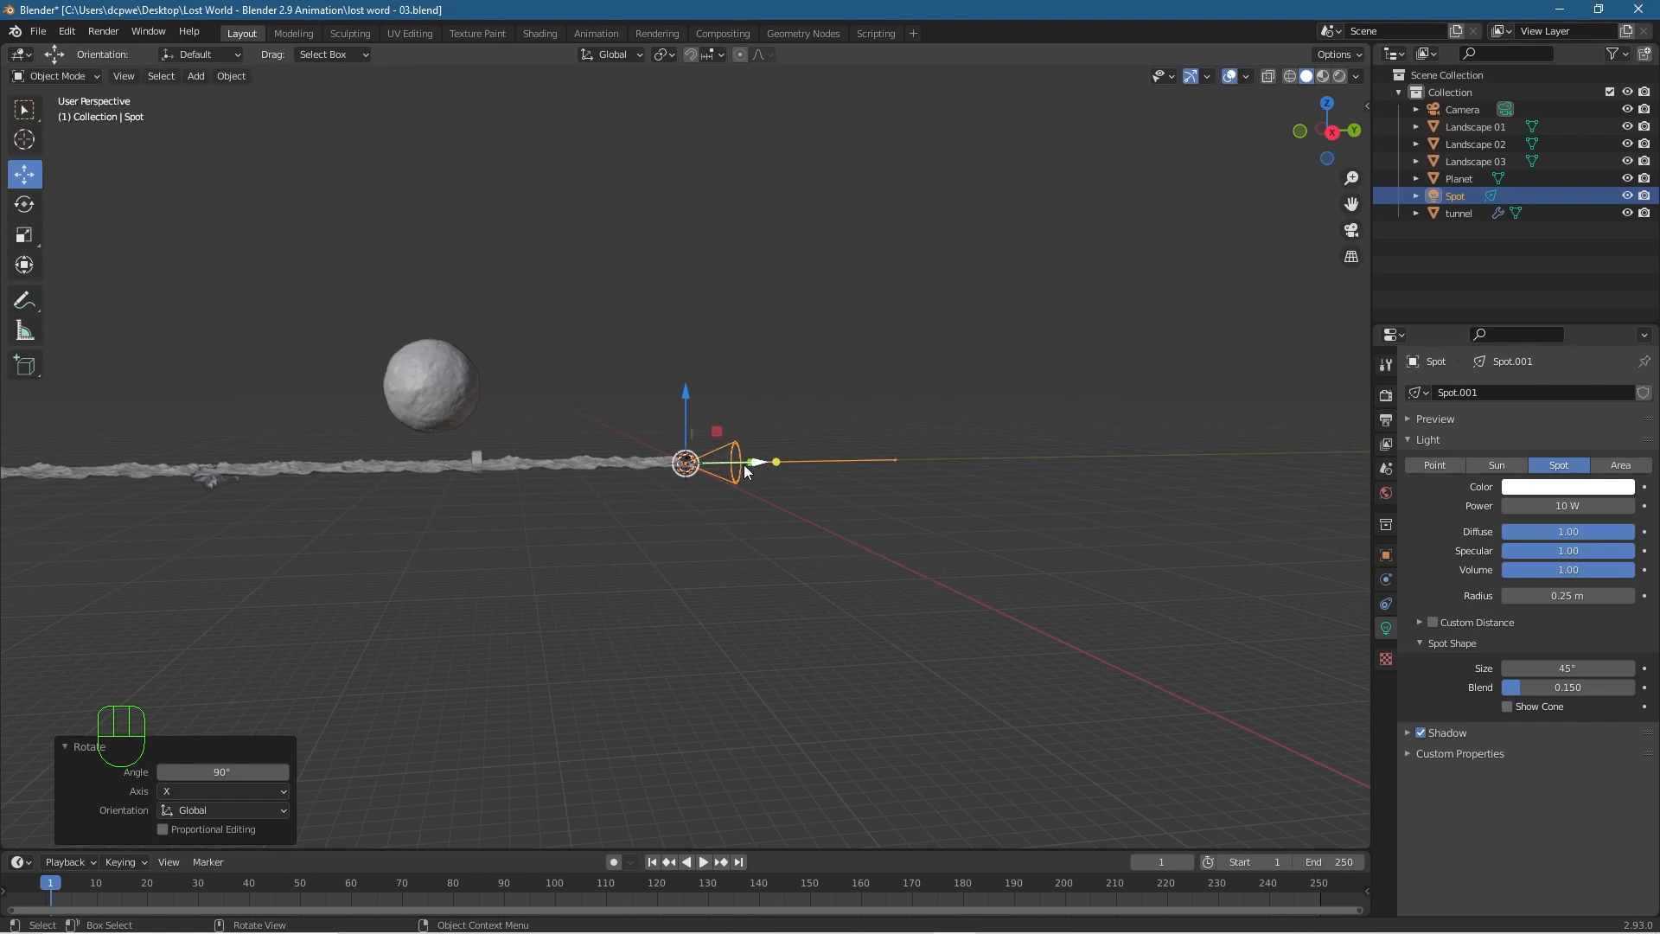
Move the spot light about -73.6 m along the global Y axis and raise it about 2 m along Z.
{"action": "key", "text": "g"}
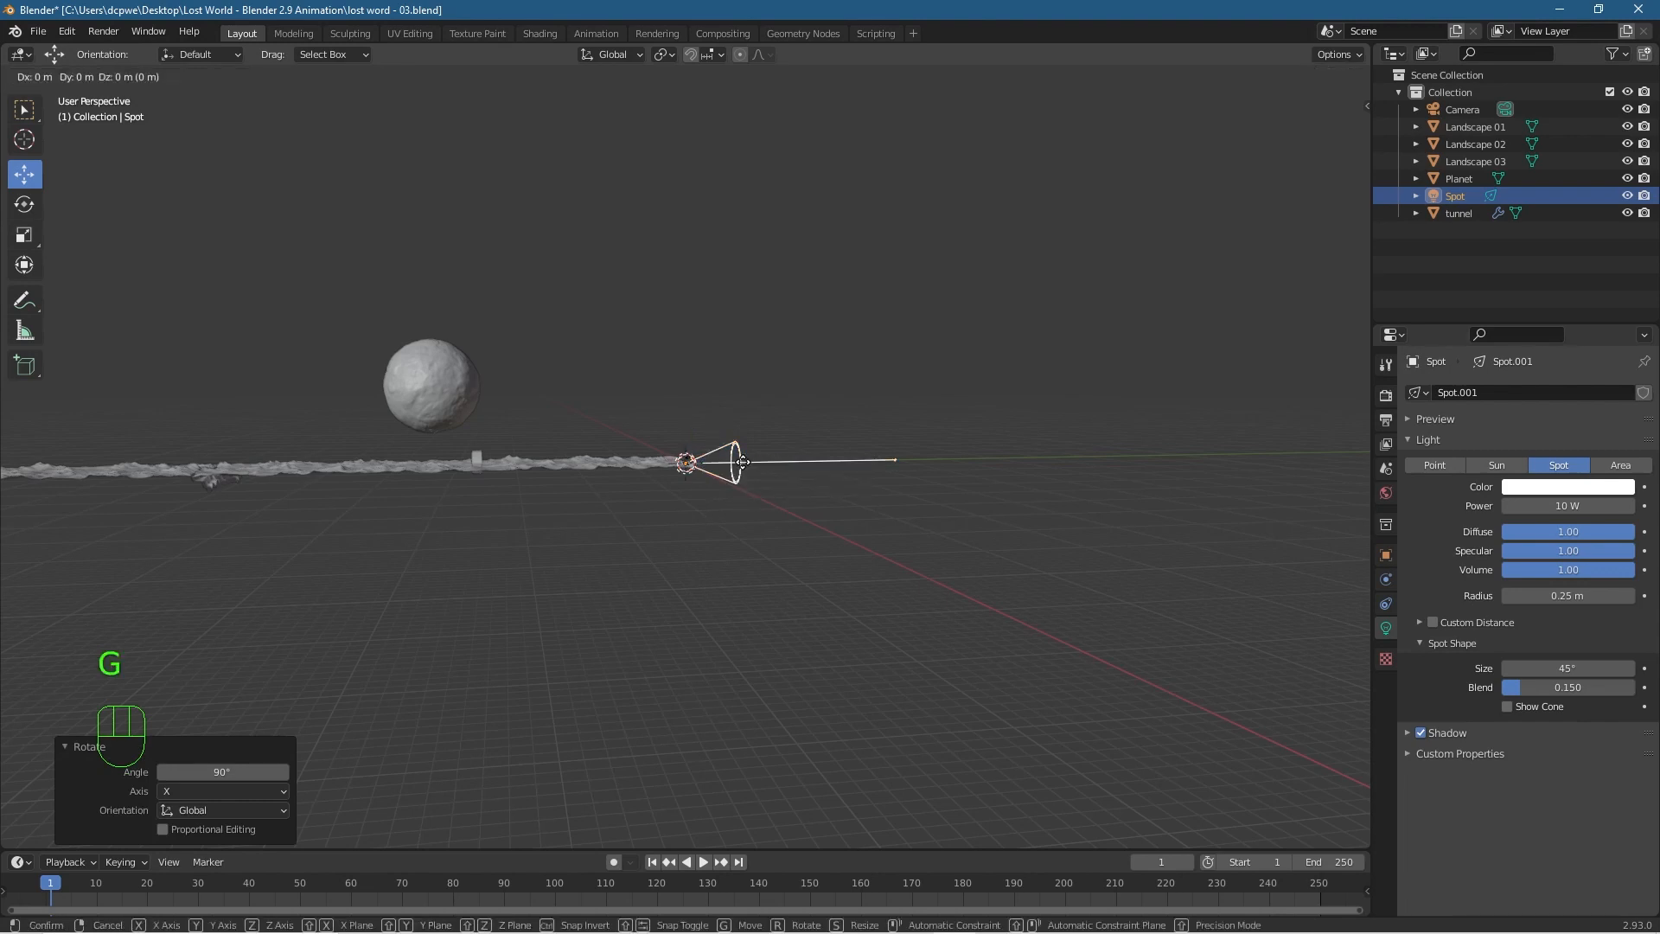
{"action": "key", "text": "y"}
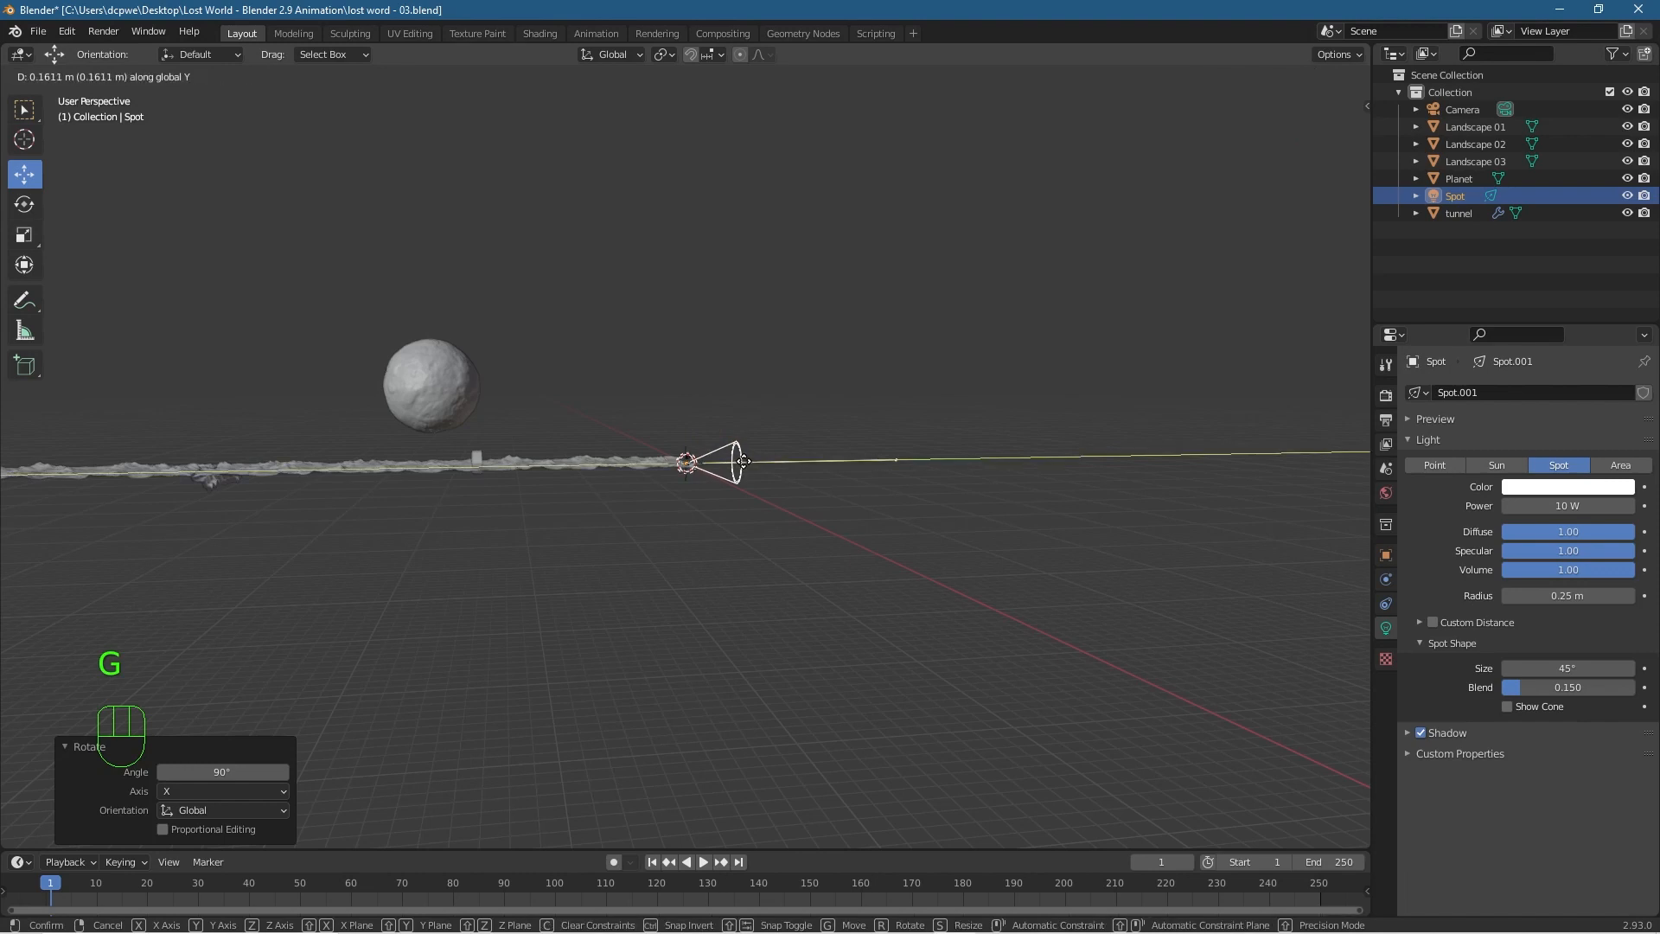
{"action": "left_click", "coordinate": [309, 480]}
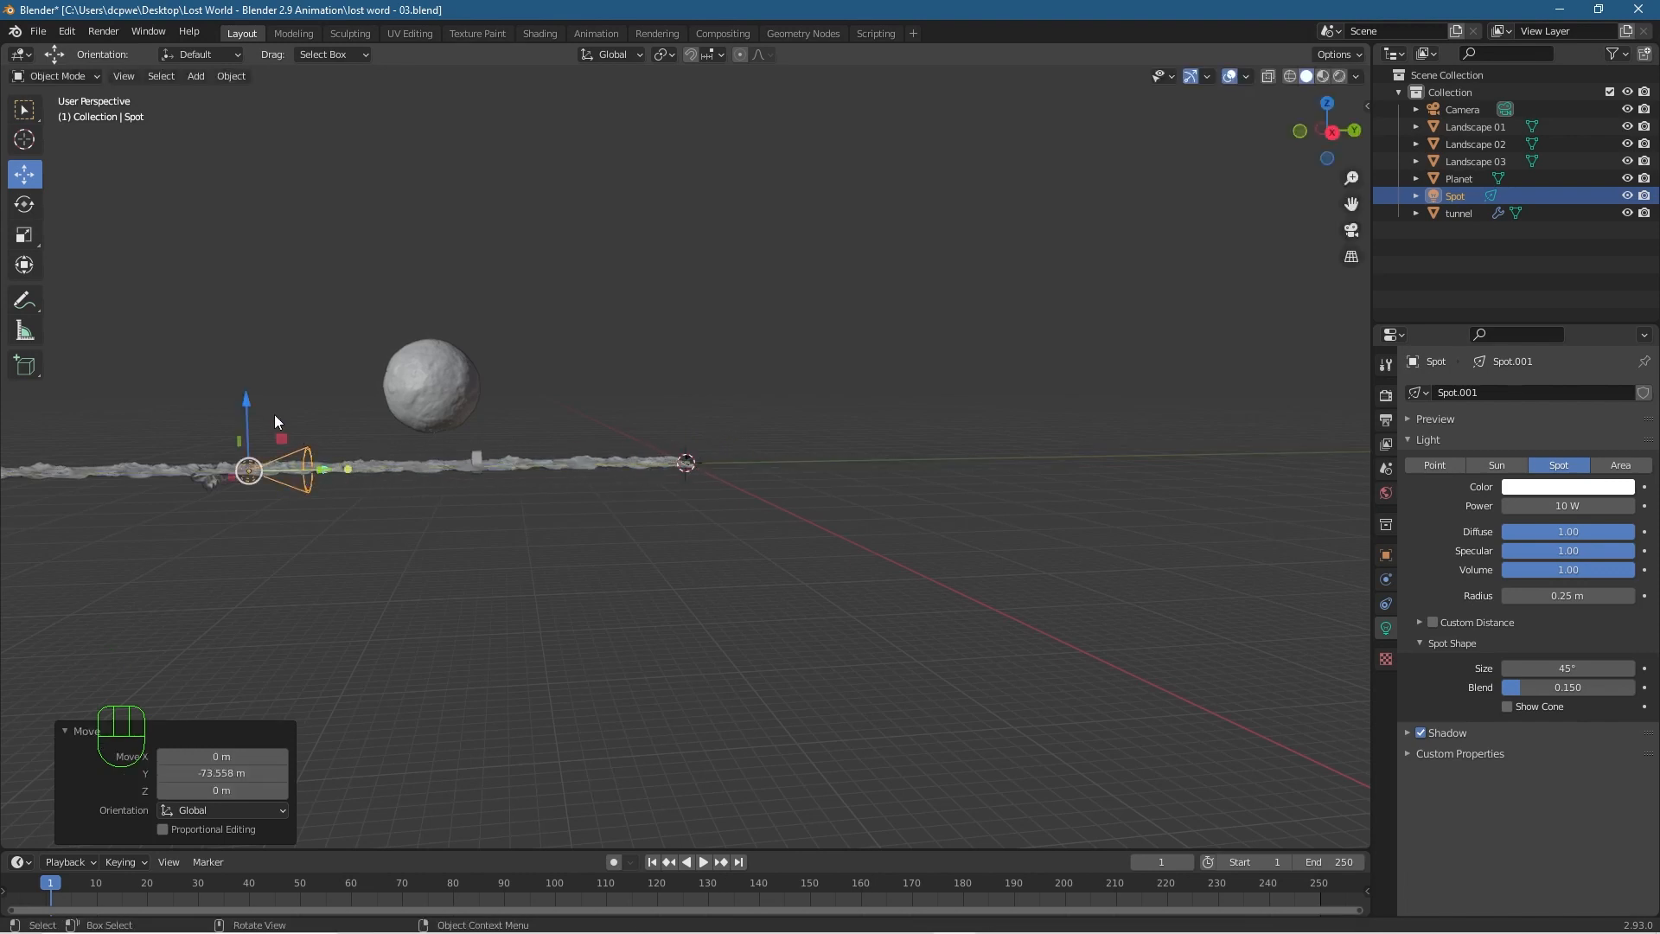
{"action": "left_click_drag", "start_coordinate": [245, 398], "coordinate": [245, 381]}
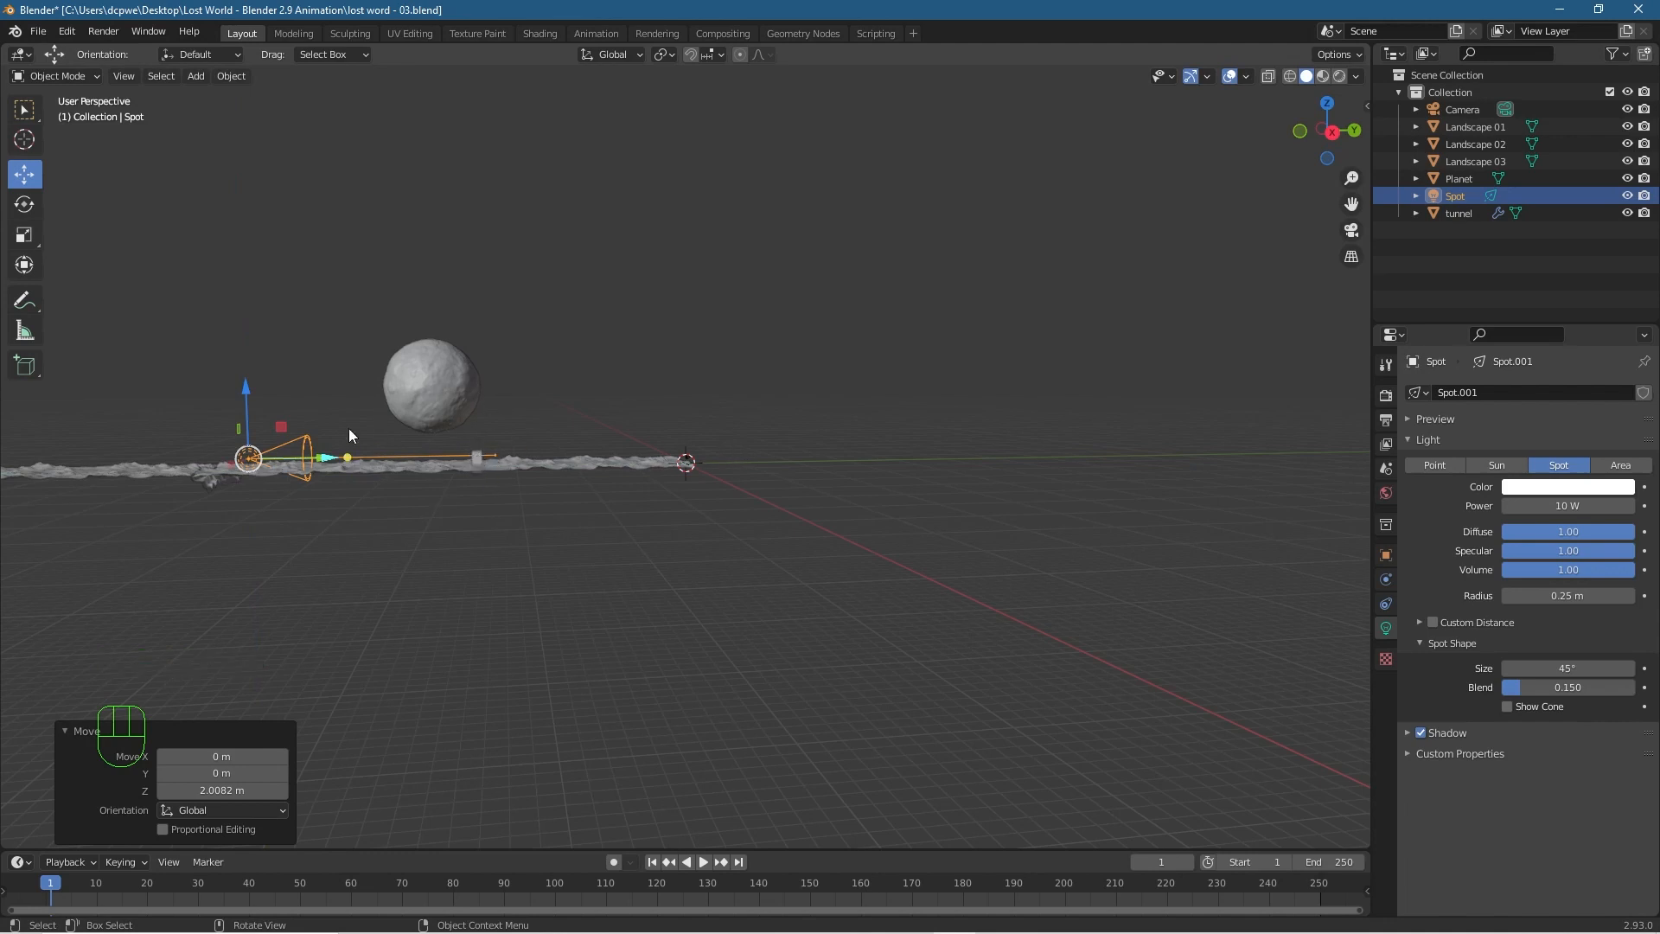
In camera view, shift the spot light along X to the planet side of the arch, raise it about 3 m, and preview it in rendered shading.
{"action": "key", "text": "KP_0"}
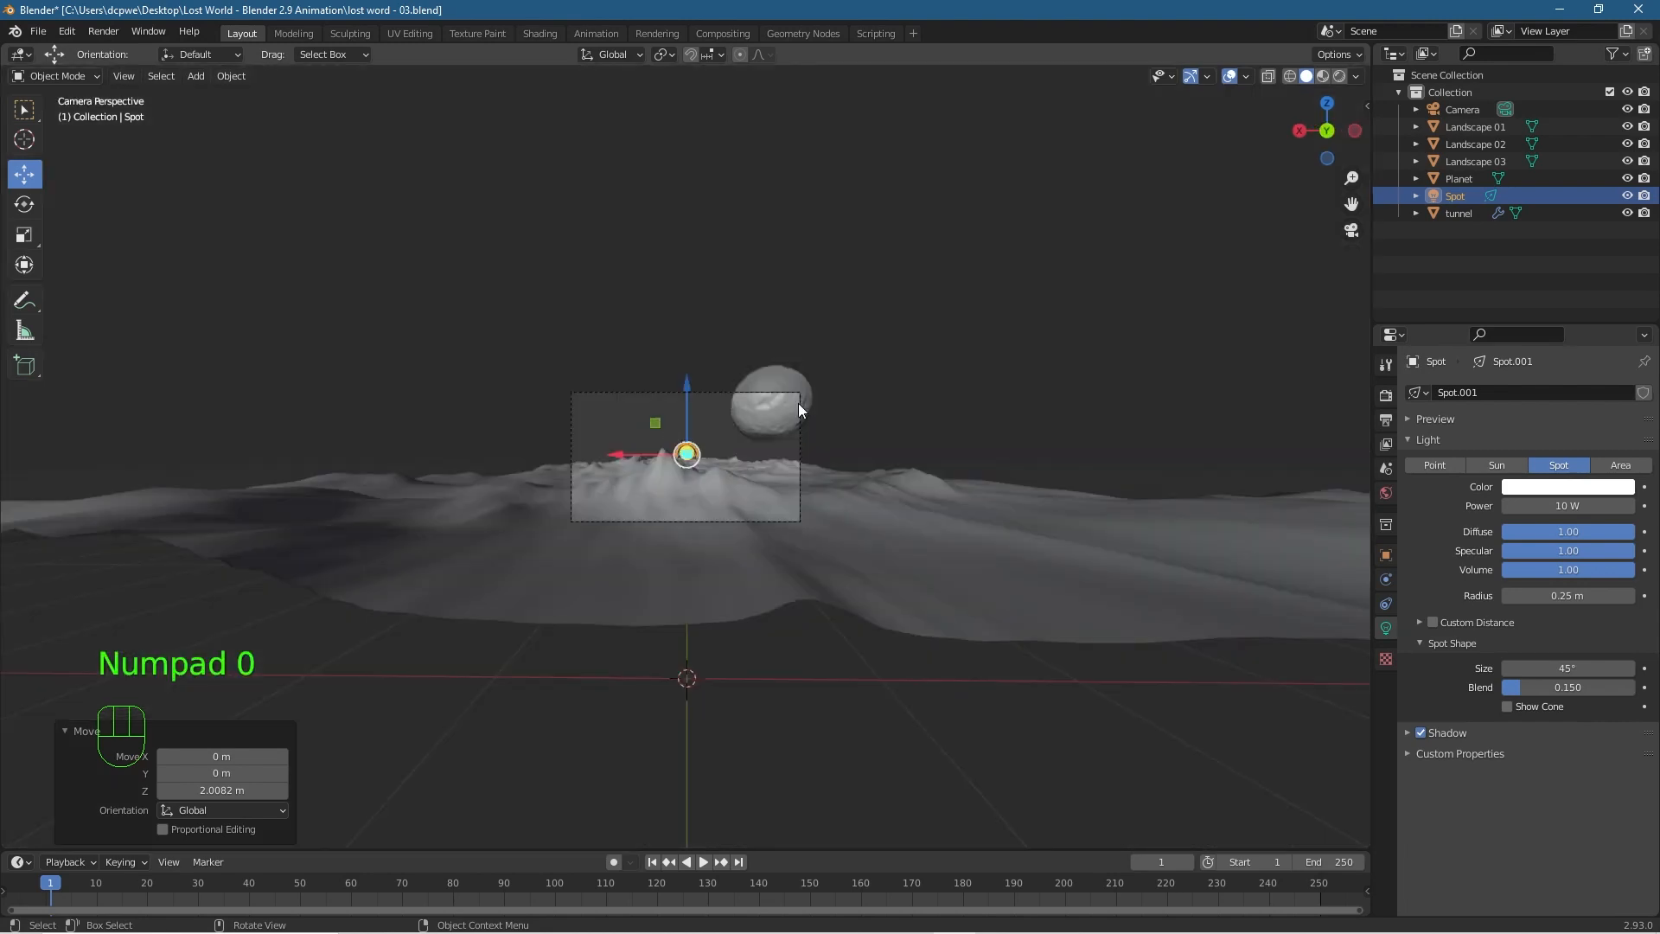
{"action": "scroll", "coordinate": [735, 464], "scroll_direction": "up", "scroll_amount": 8}
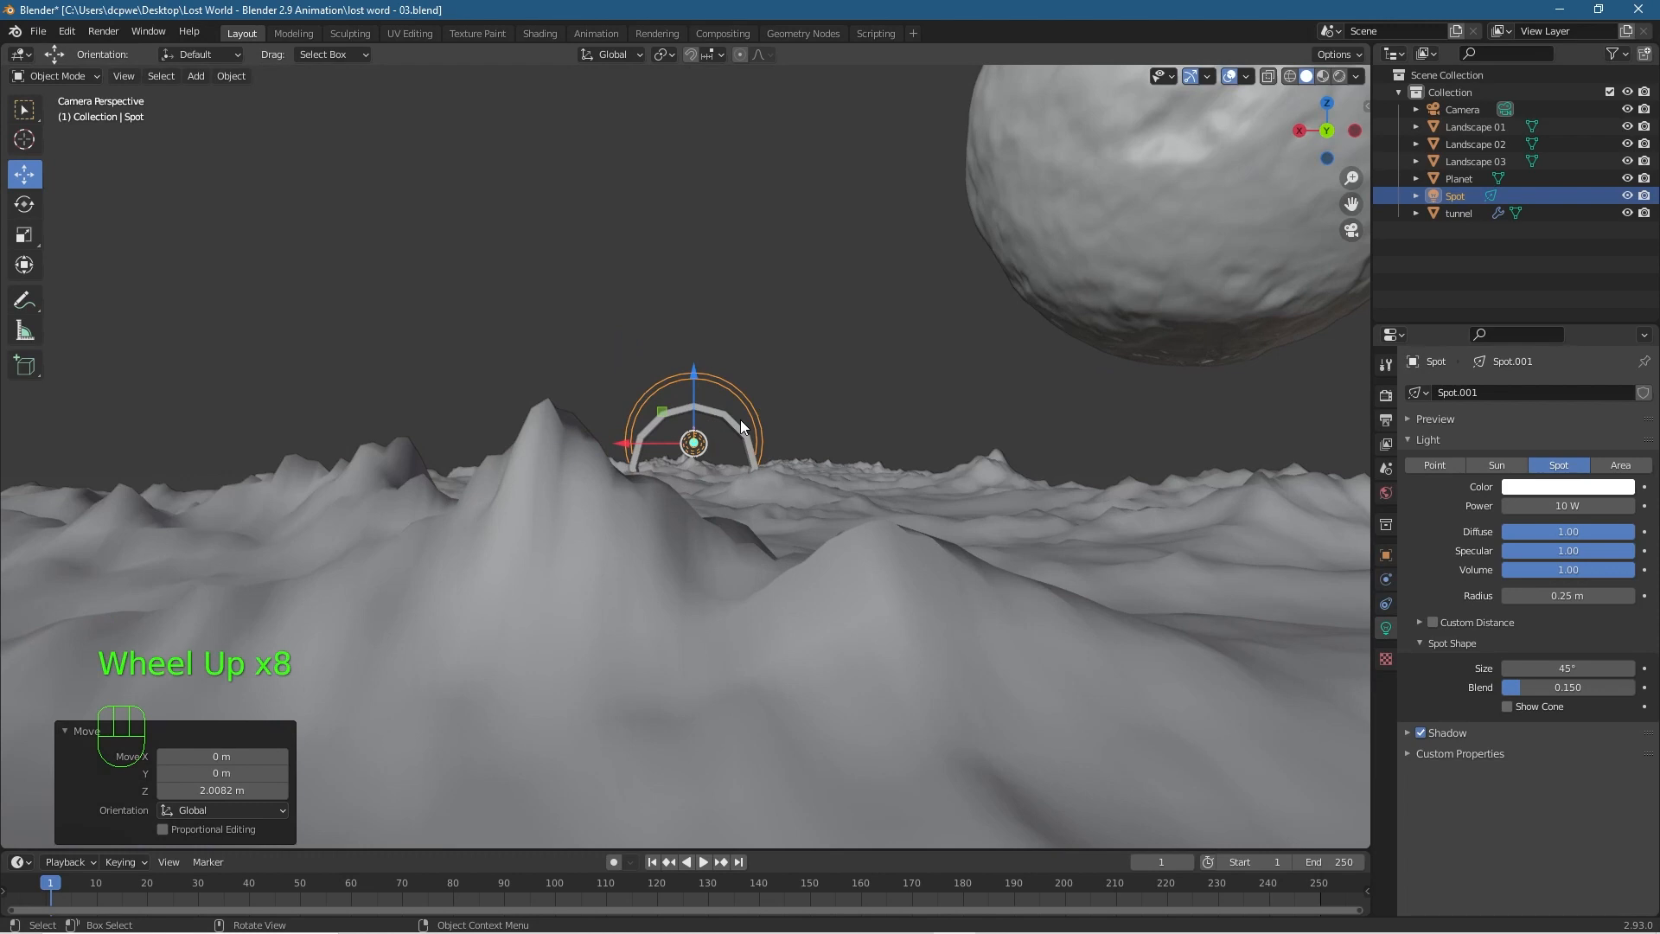
{"action": "left_click_drag", "start_coordinate": [630, 440], "coordinate": [738, 438]}
{"action": "left_click_drag", "start_coordinate": [794, 373], "coordinate": [805, 318]}
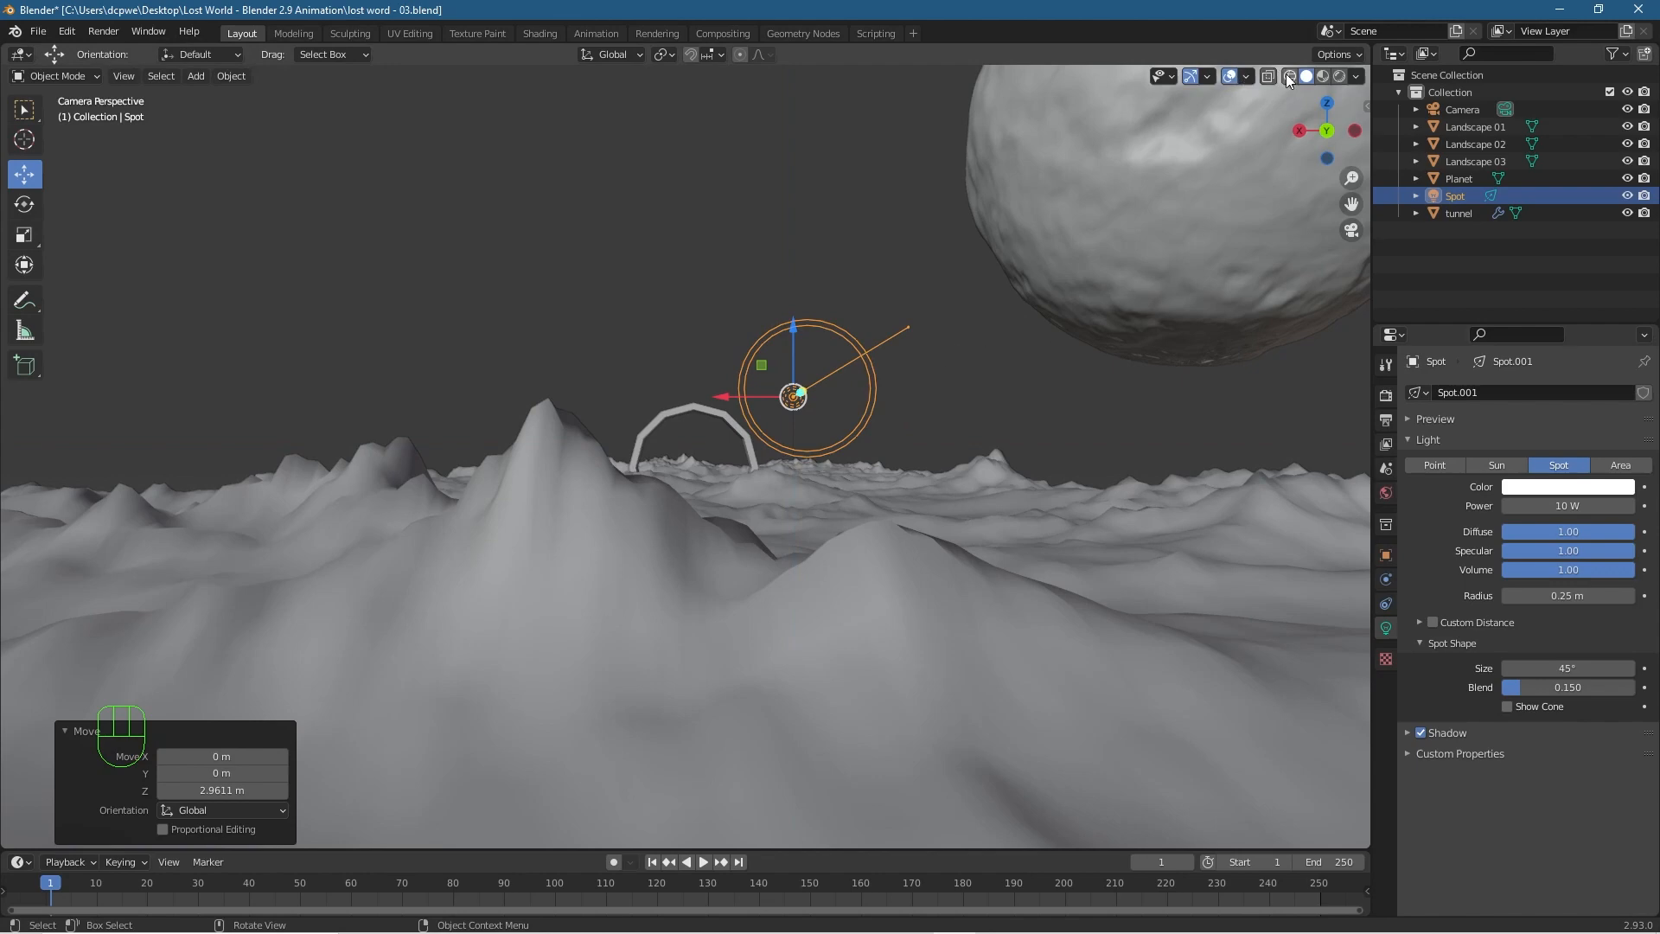
{"action": "left_click", "coordinate": [1340, 76]}
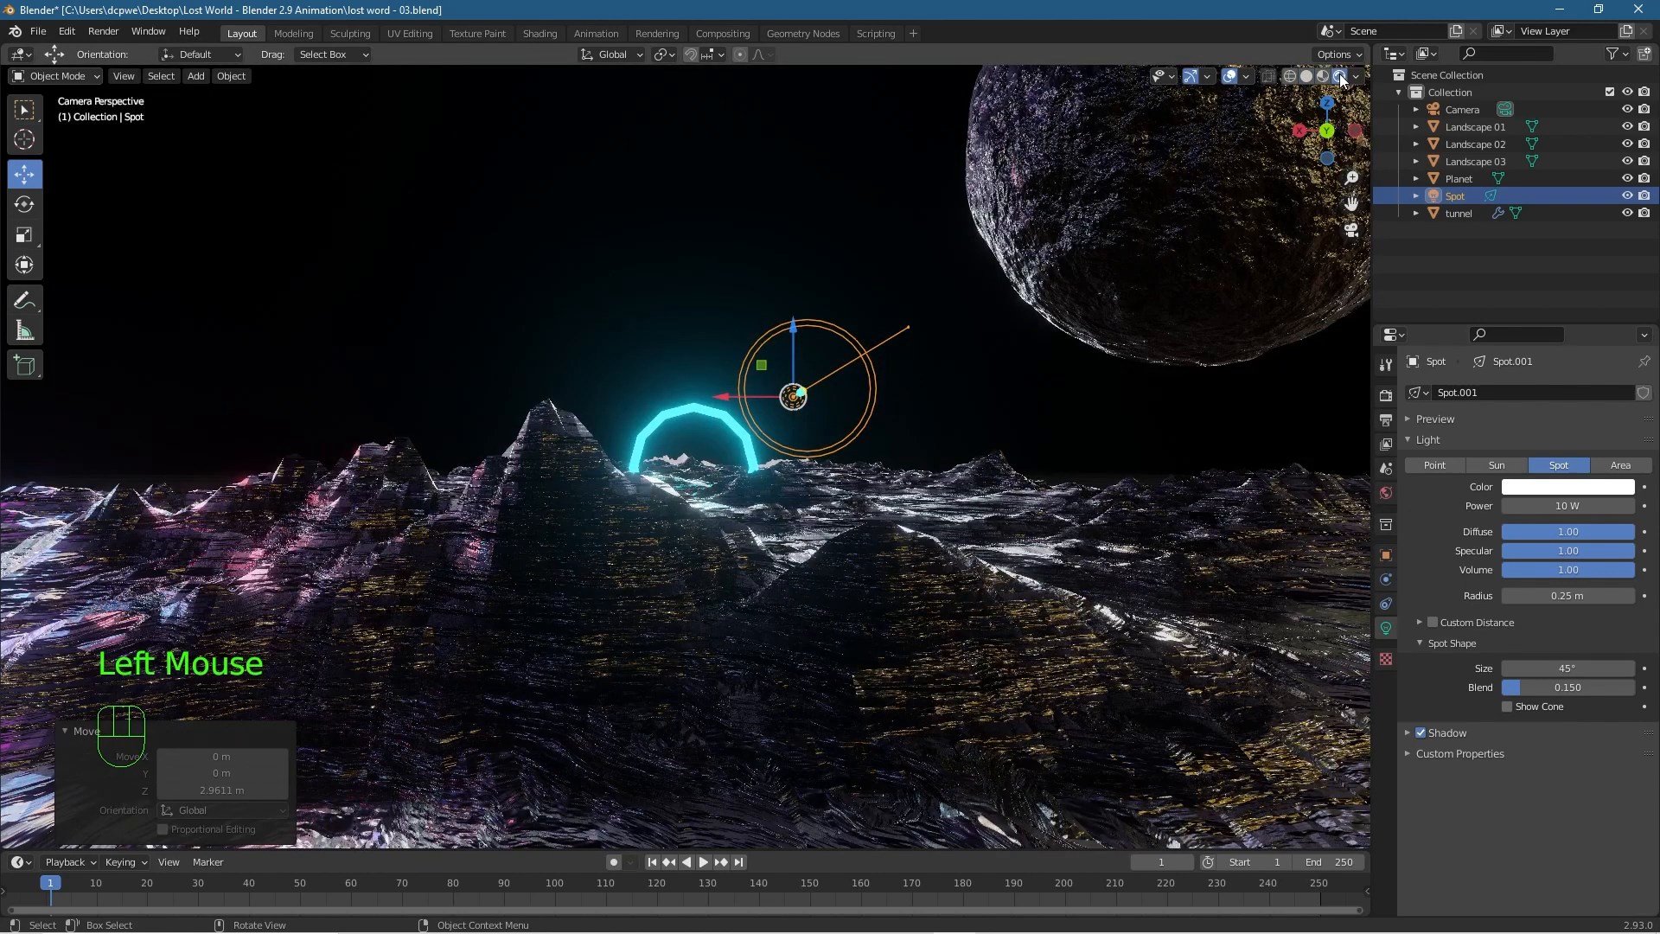
Save the file, and save an incremented copy as lost word - 04.blend.
{"action": "left_click", "coordinate": [38, 31]}
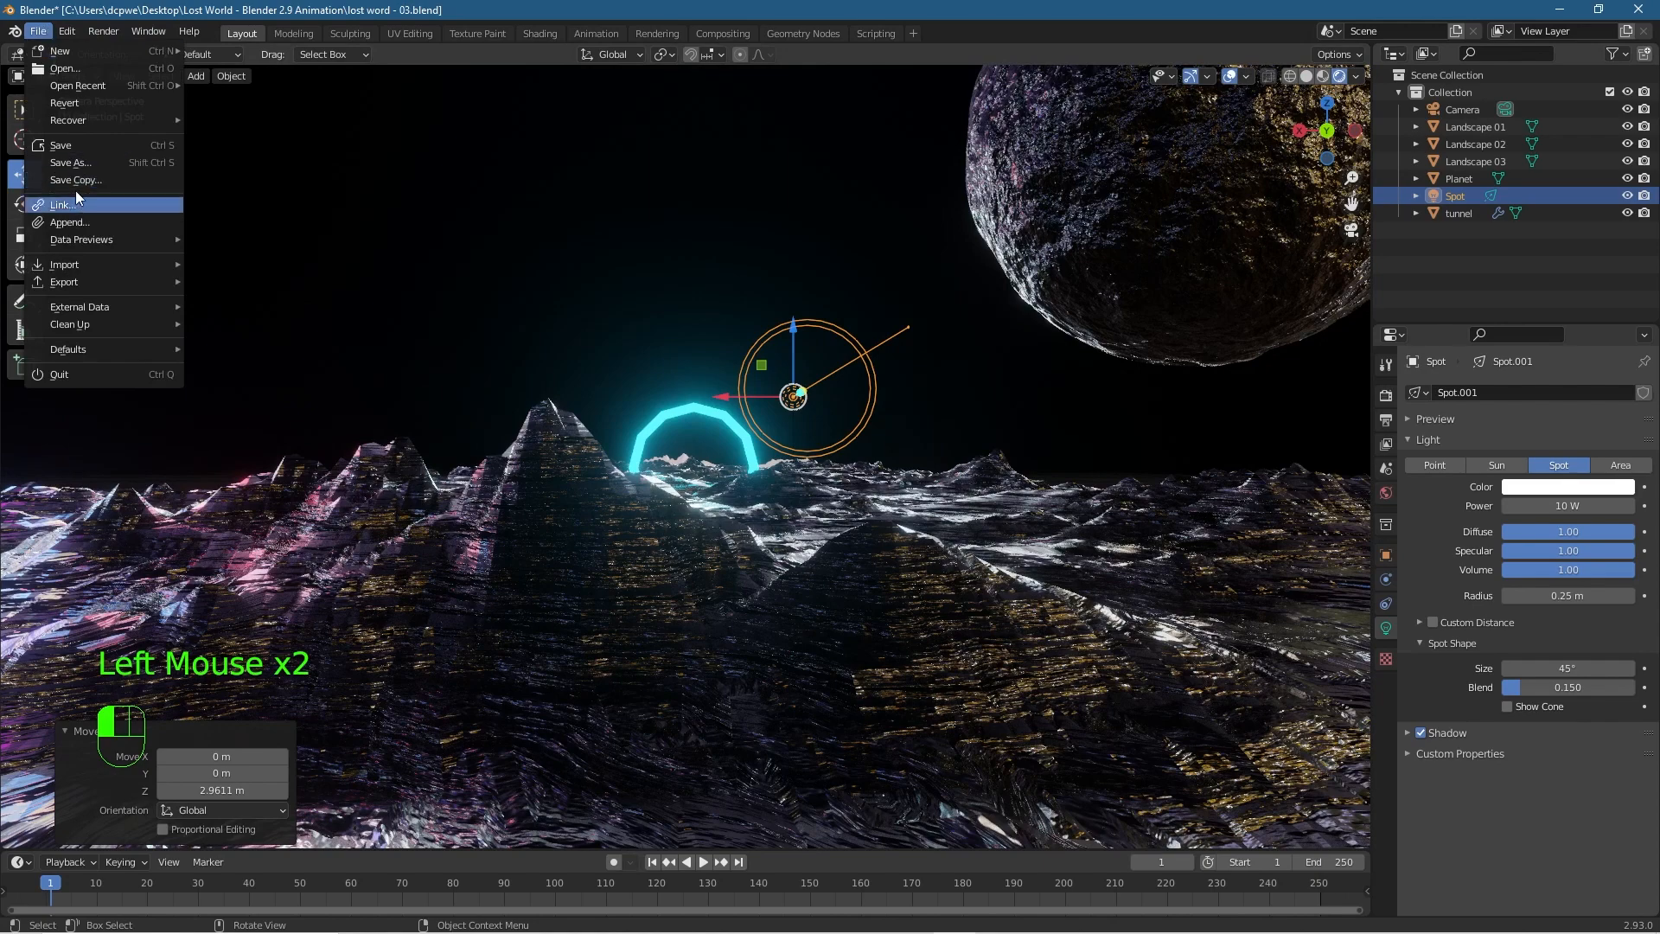
{"action": "left_click", "coordinate": [63, 147]}
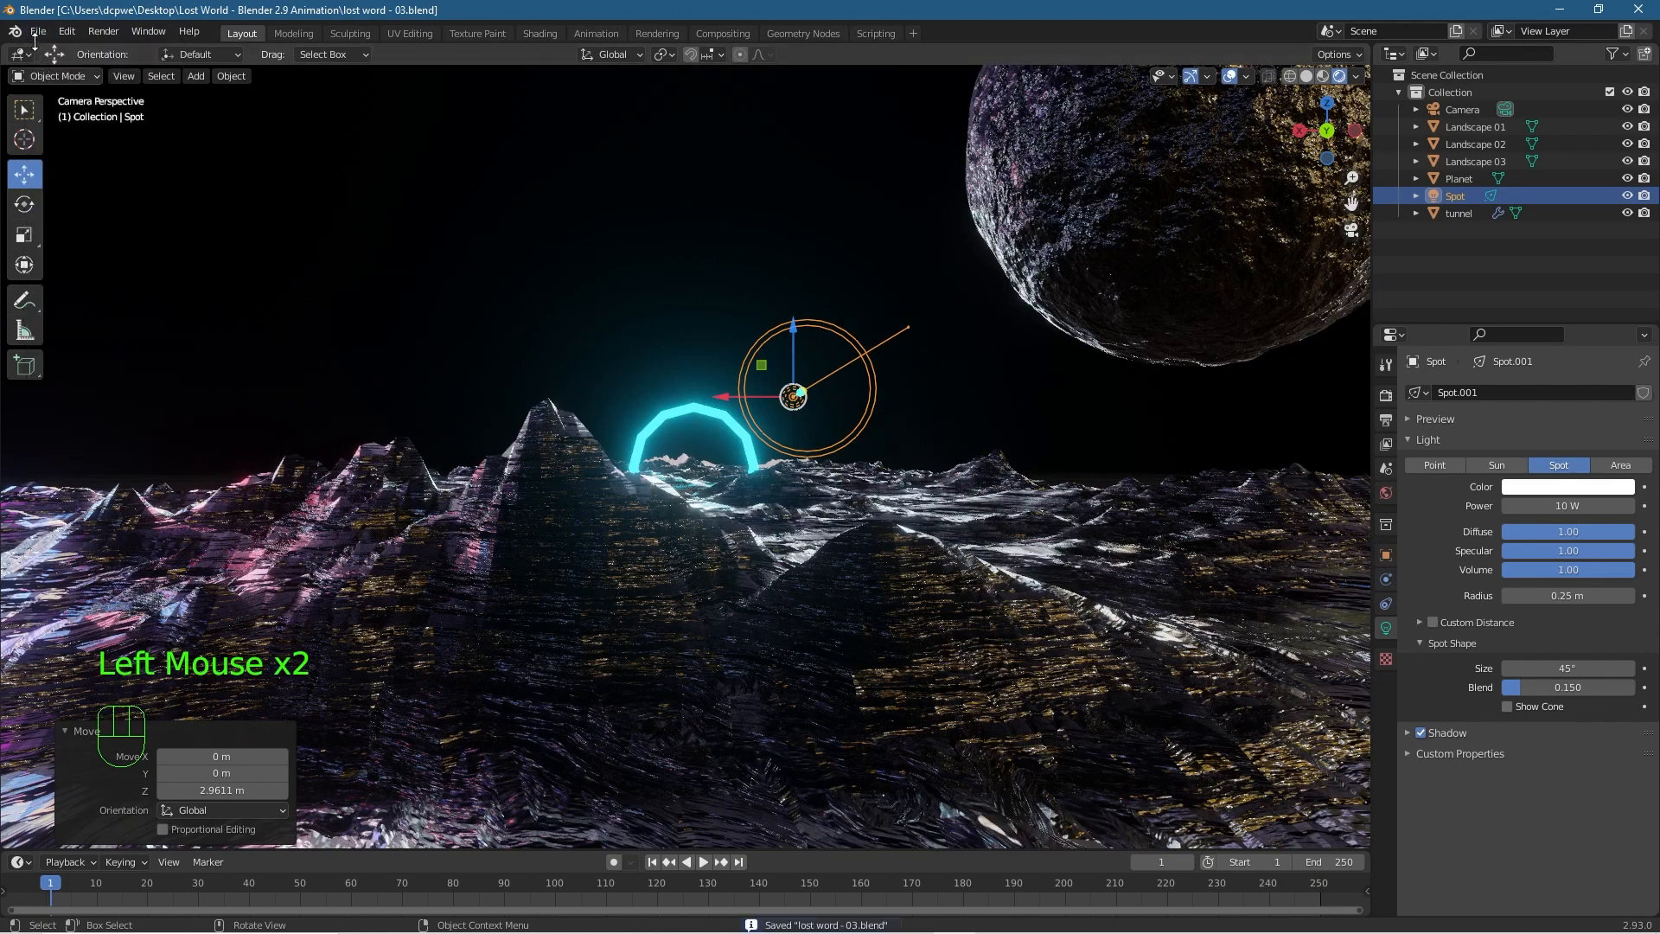
{"action": "left_click", "coordinate": [69, 164]}
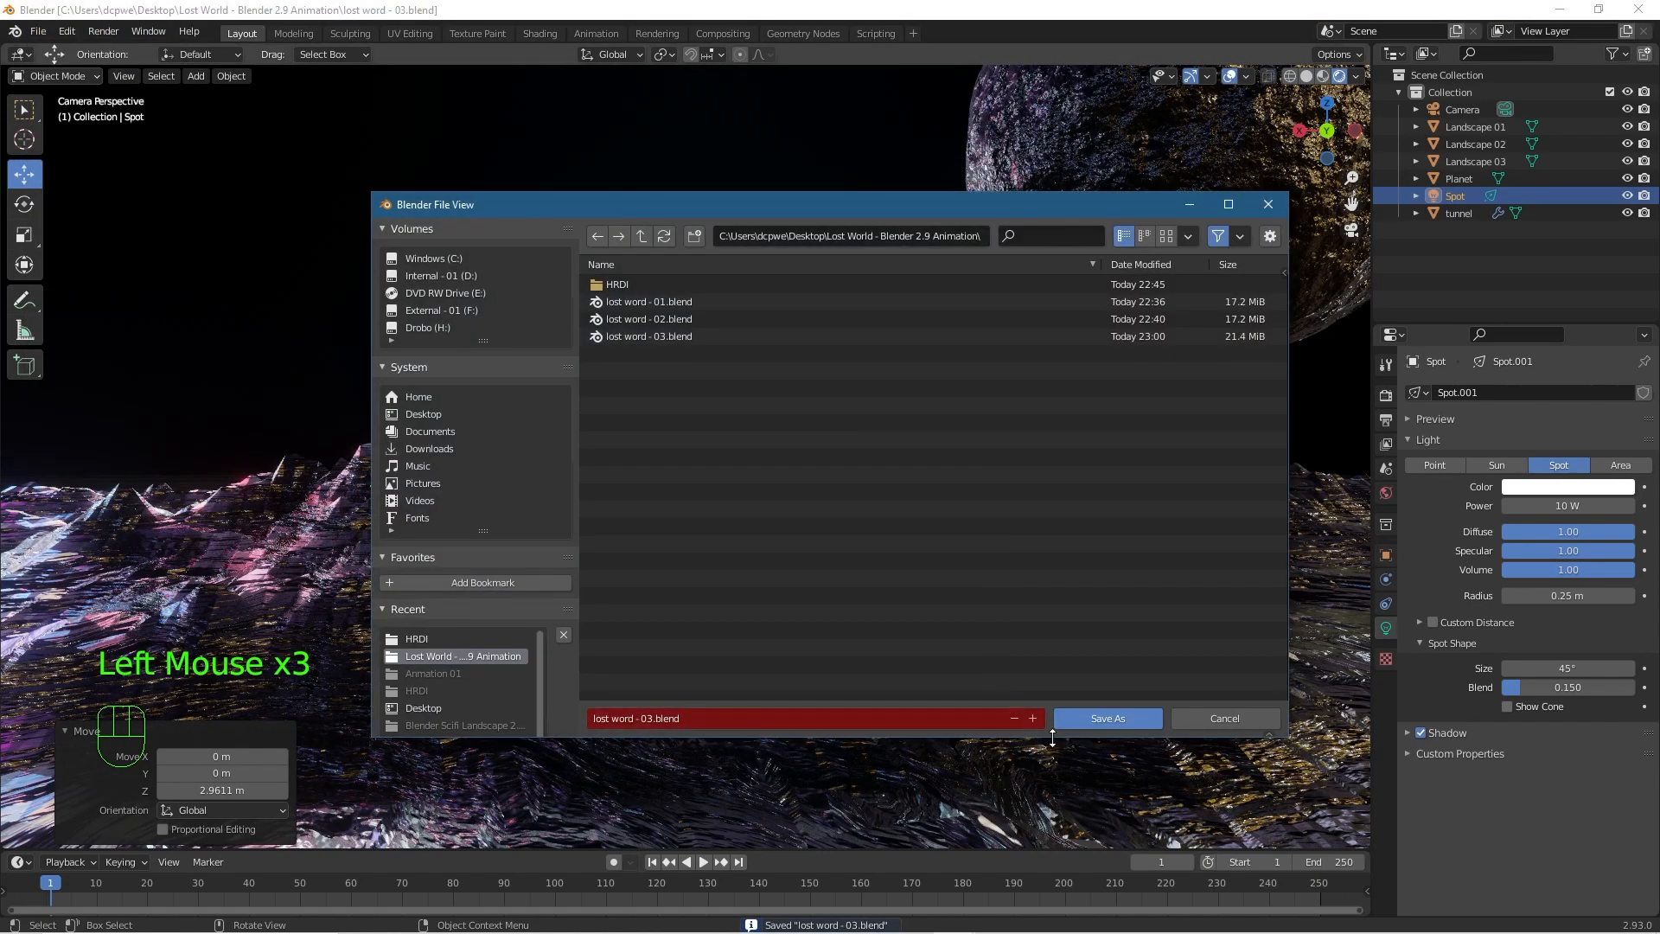
{"action": "left_click", "coordinate": [1033, 718]}
{"action": "left_click", "coordinate": [1081, 717]}
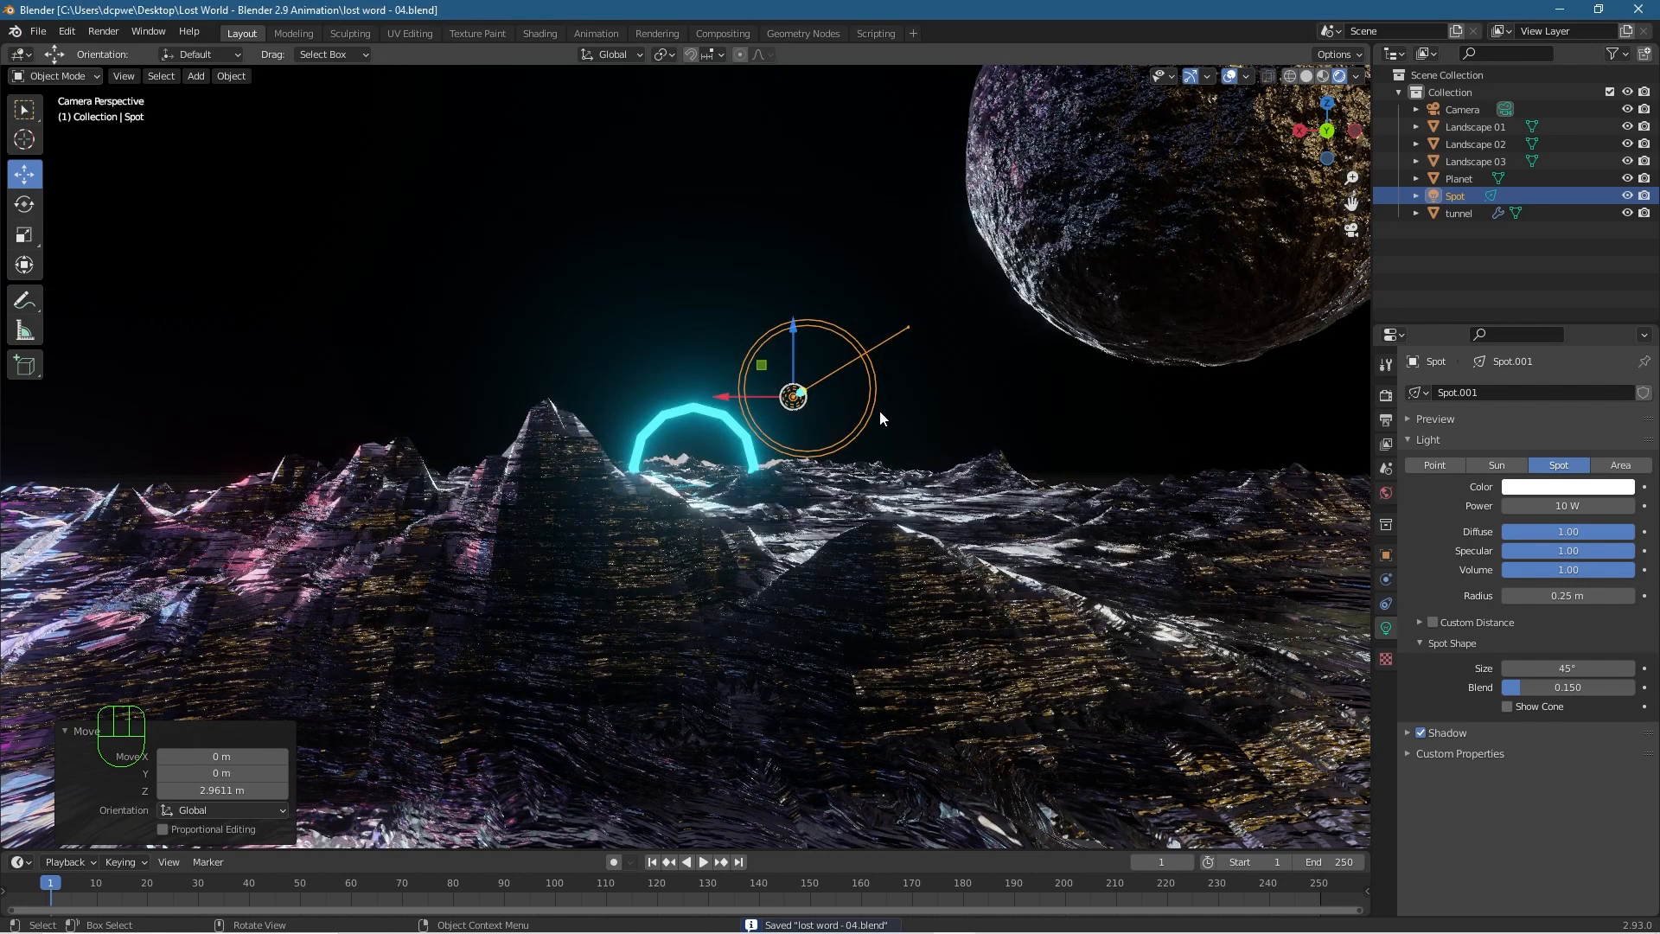
In the Shading workspace, show the World nodes and connect the Volume Scatter output to the World Output's Volume input.
{"action": "left_click", "coordinate": [552, 30]}
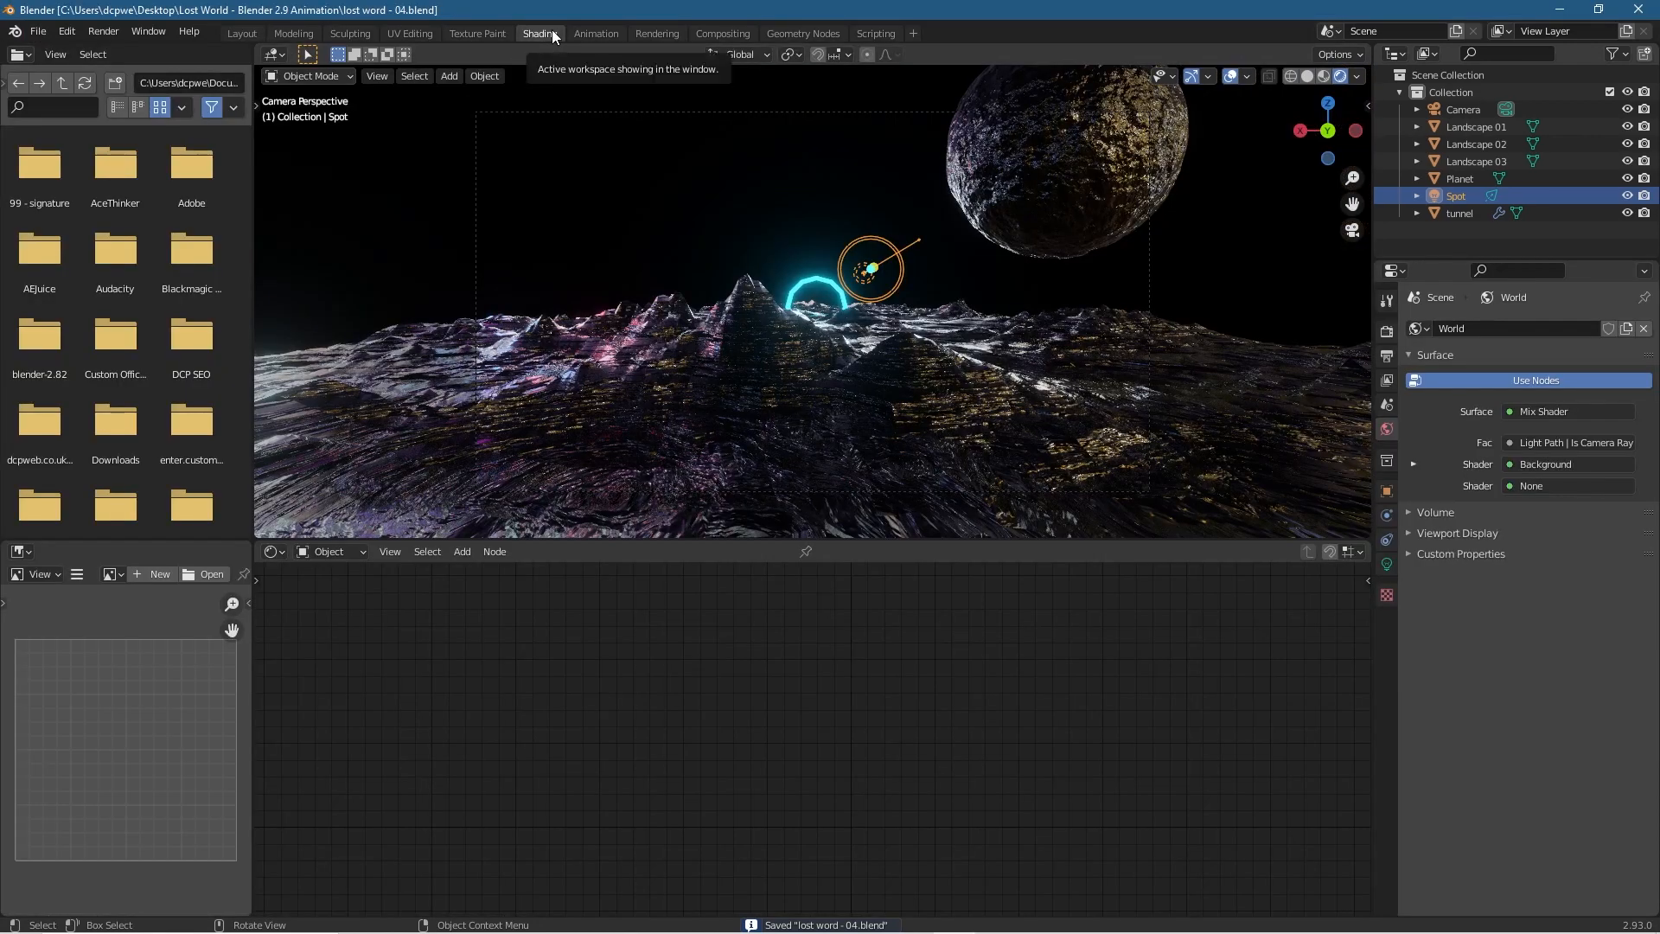
{"action": "left_click", "coordinate": [328, 551]}
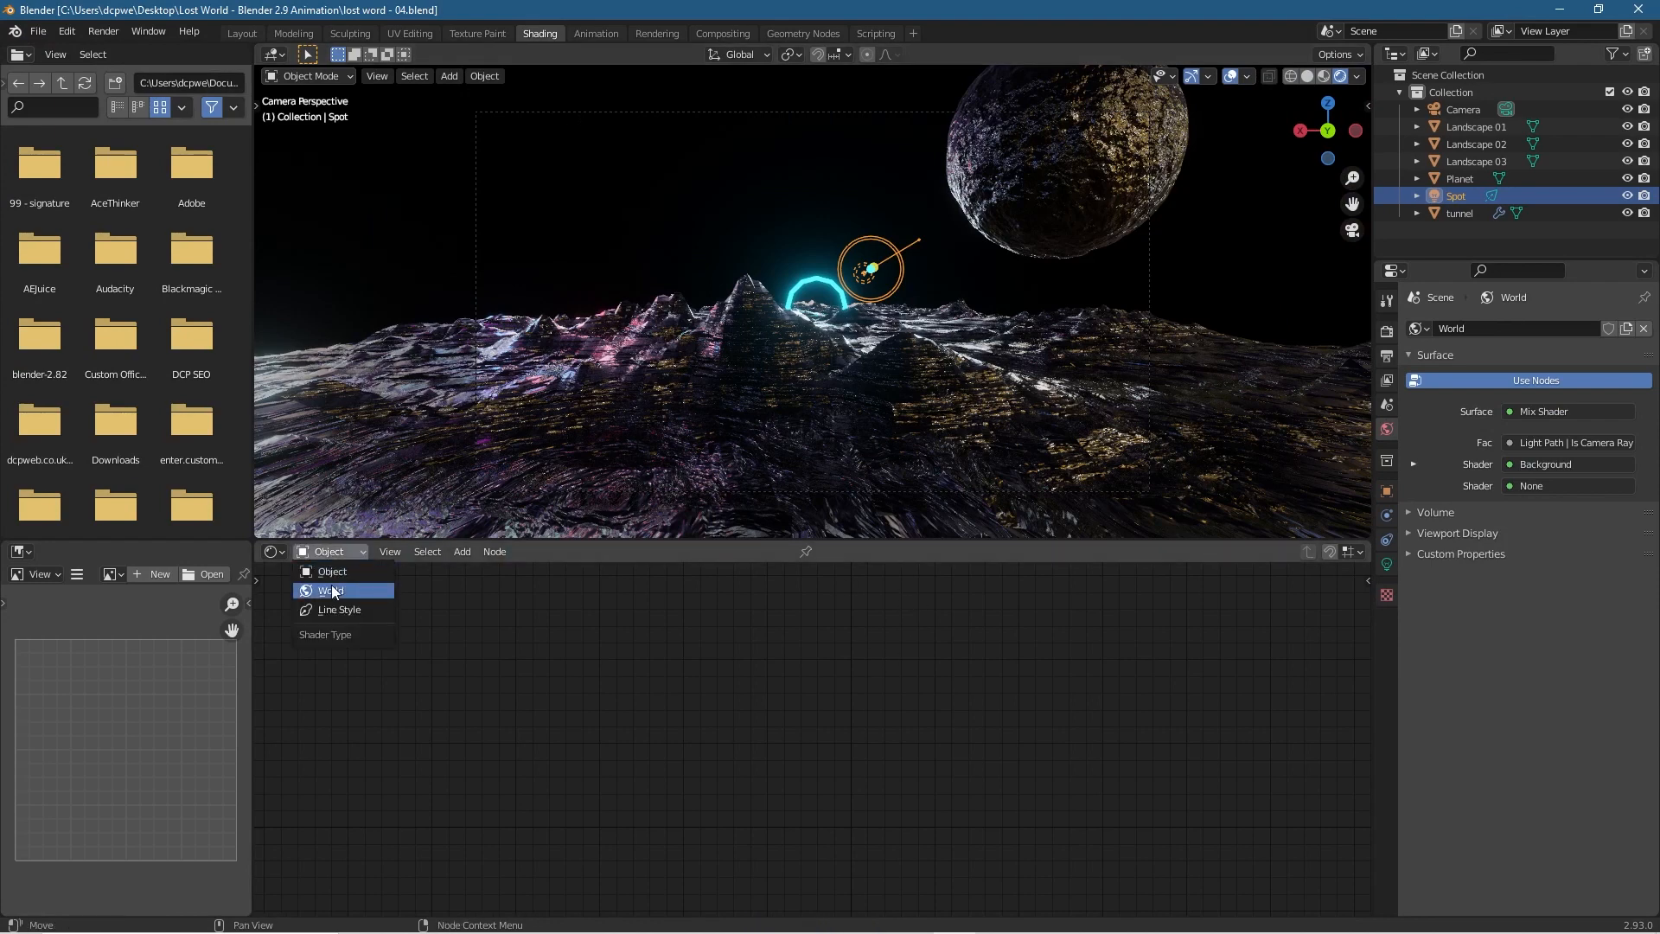
{"action": "left_click", "coordinate": [325, 595]}
{"action": "left_click_drag", "start_coordinate": [1159, 734], "coordinate": [1228, 645]}
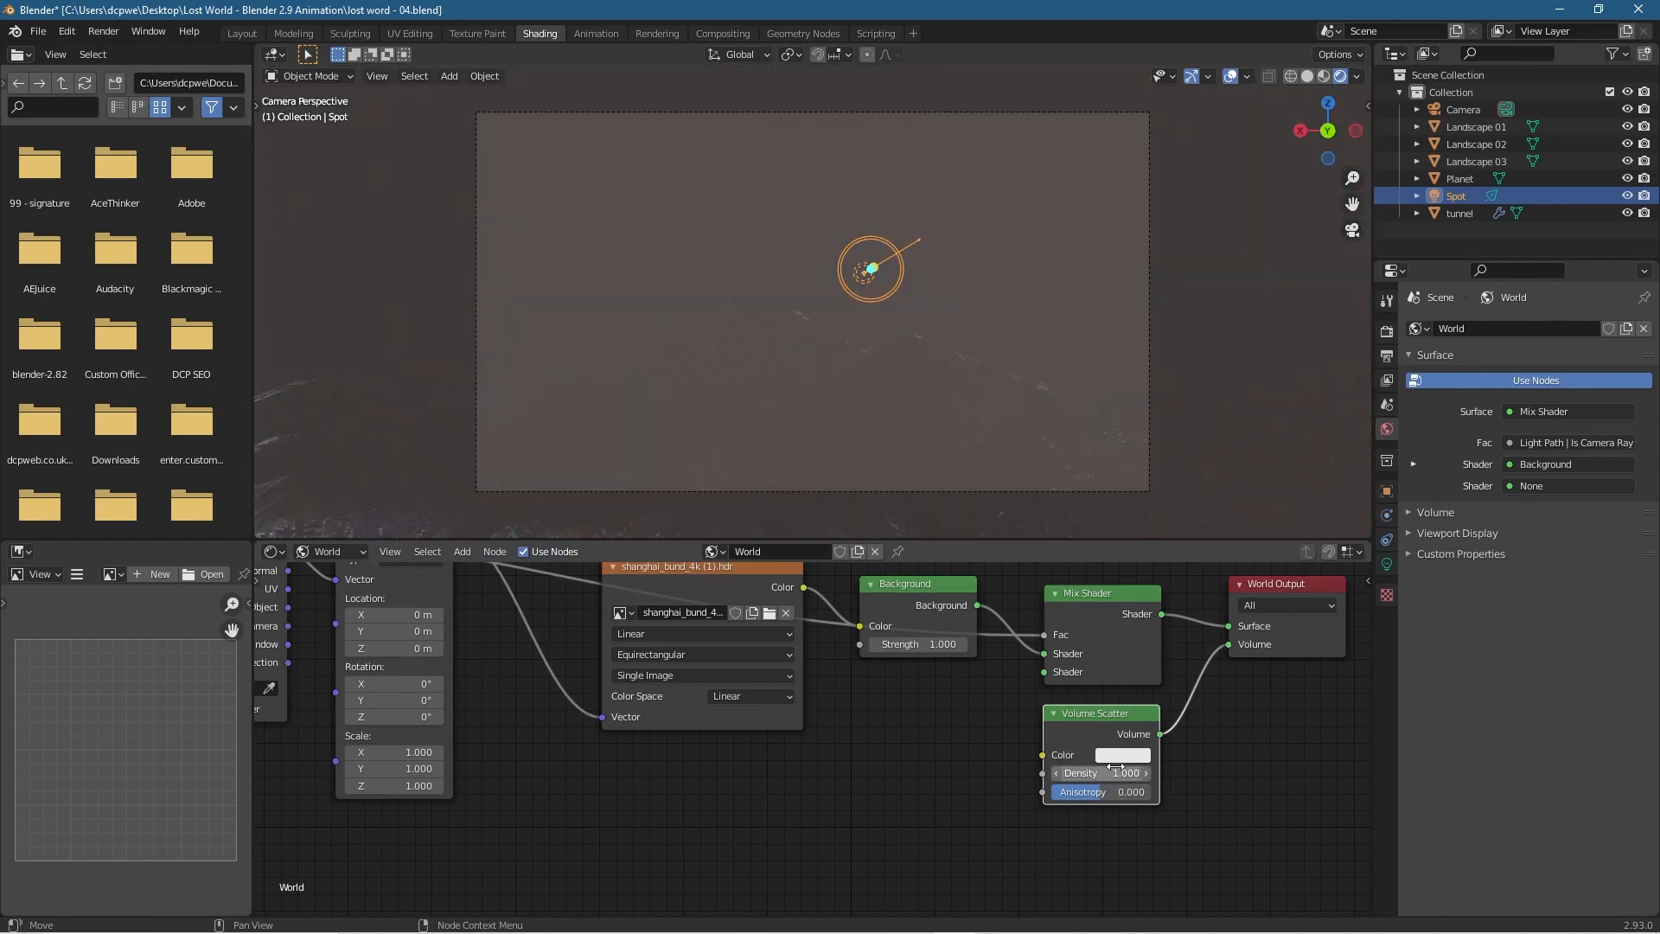
Set the Volume Scatter colour to near black with value 0.006, its density to 11.4 and its anisotropy to 0.933.
{"action": "left_click", "coordinate": [1123, 755]}
{"action": "left_click", "coordinate": [1240, 546]}
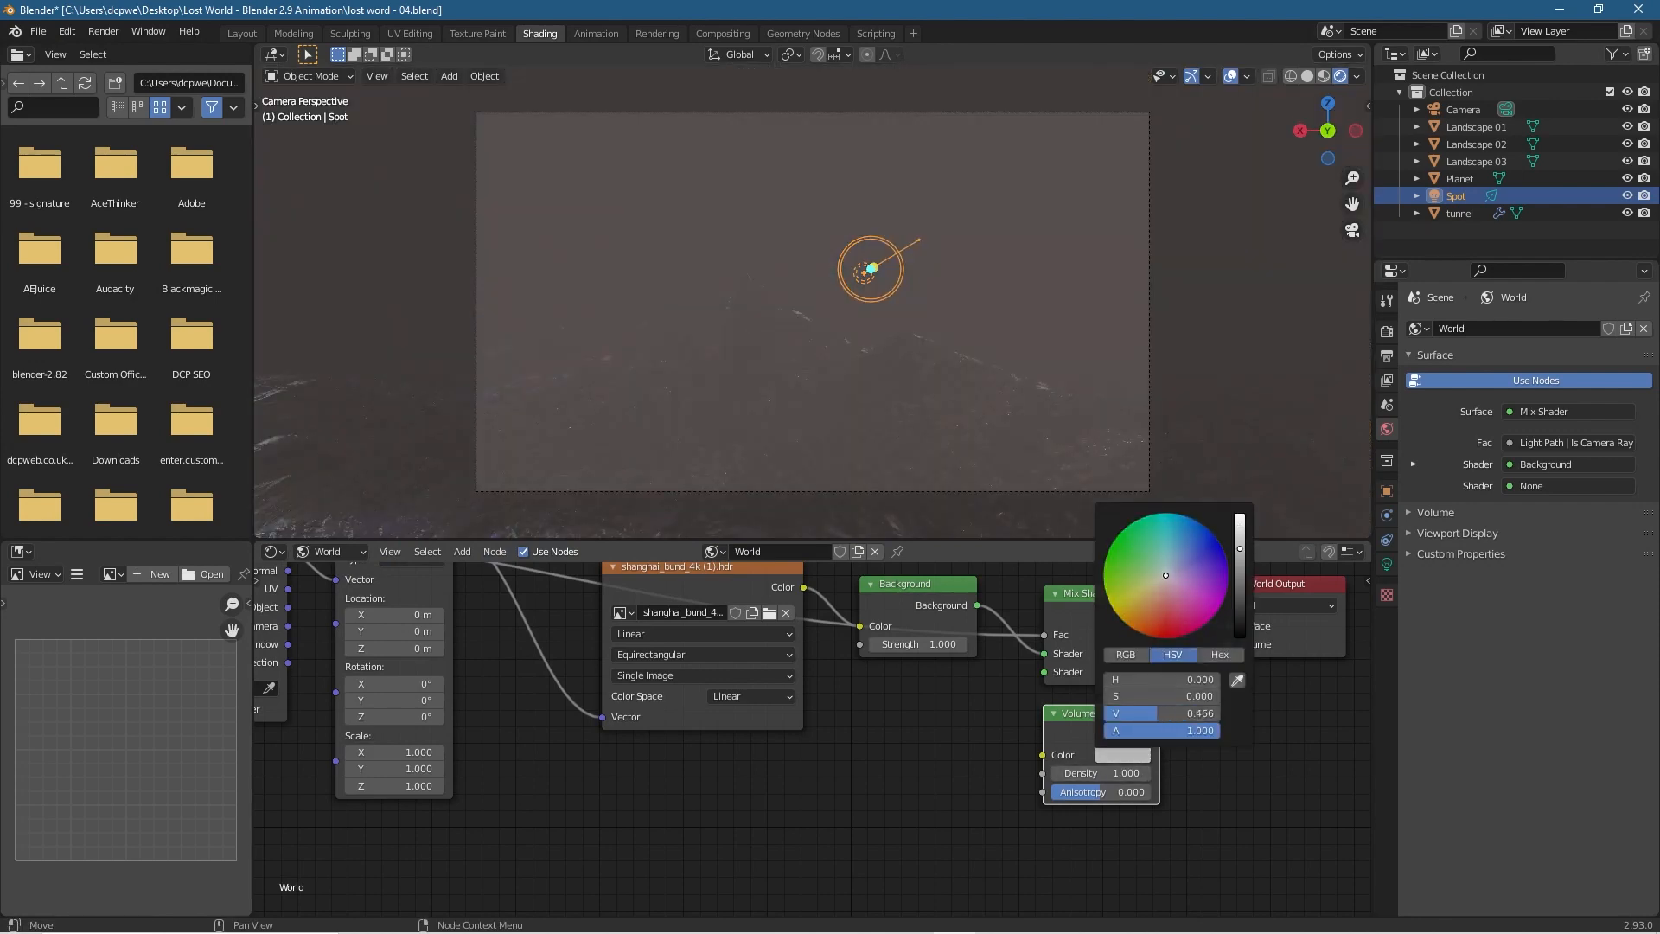
{"action": "left_click_drag", "start_coordinate": [1240, 546], "coordinate": [1240, 629]}
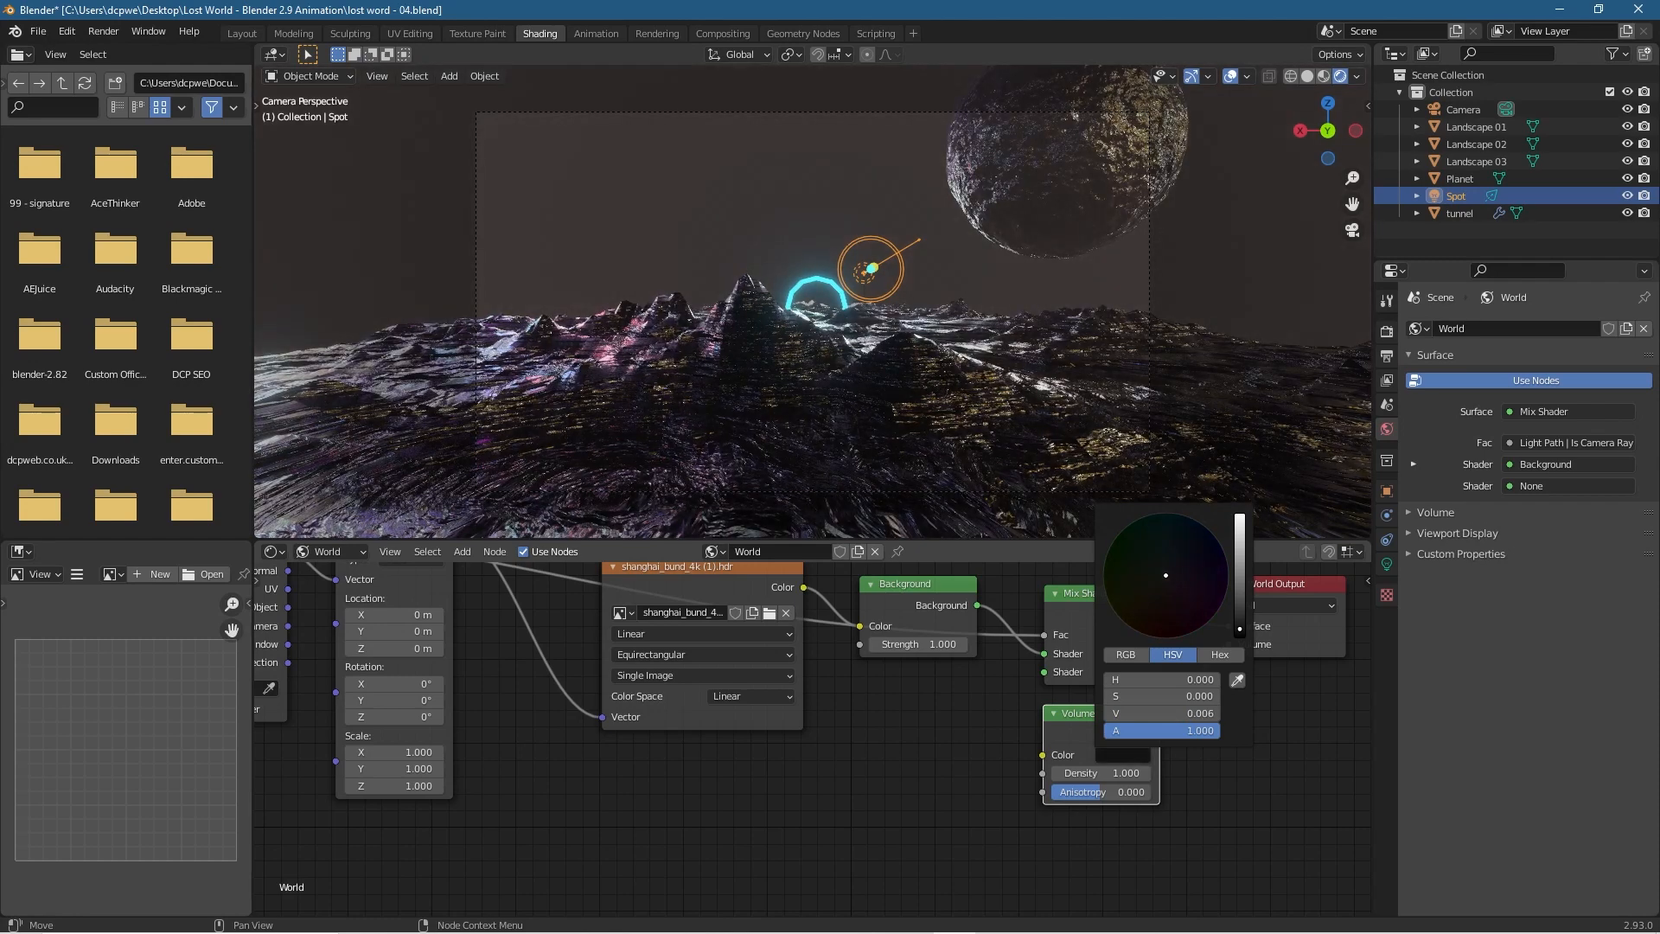
{"action": "left_click", "coordinate": [1244, 811]}
{"action": "left_click_drag", "start_coordinate": [1104, 773], "coordinate": [1135, 793]}
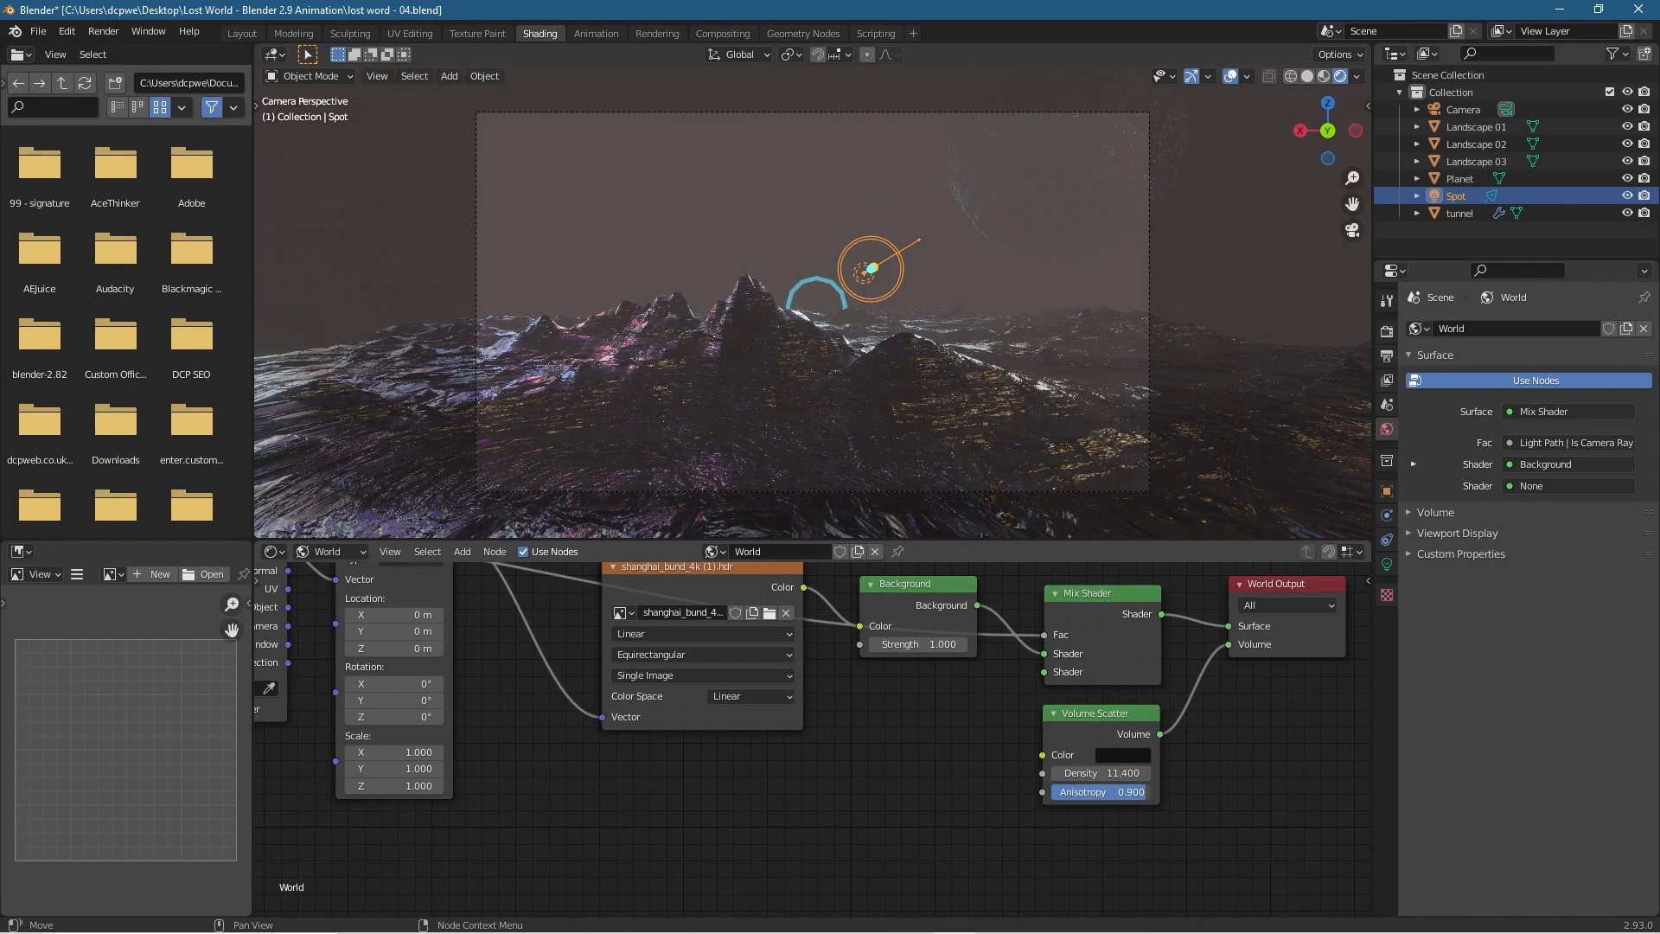
Set the world Background node's strength to 0.050.
{"action": "left_click_drag", "start_coordinate": [921, 644], "coordinate": [856, 644]}
{"action": "left_click", "coordinate": [939, 646]}
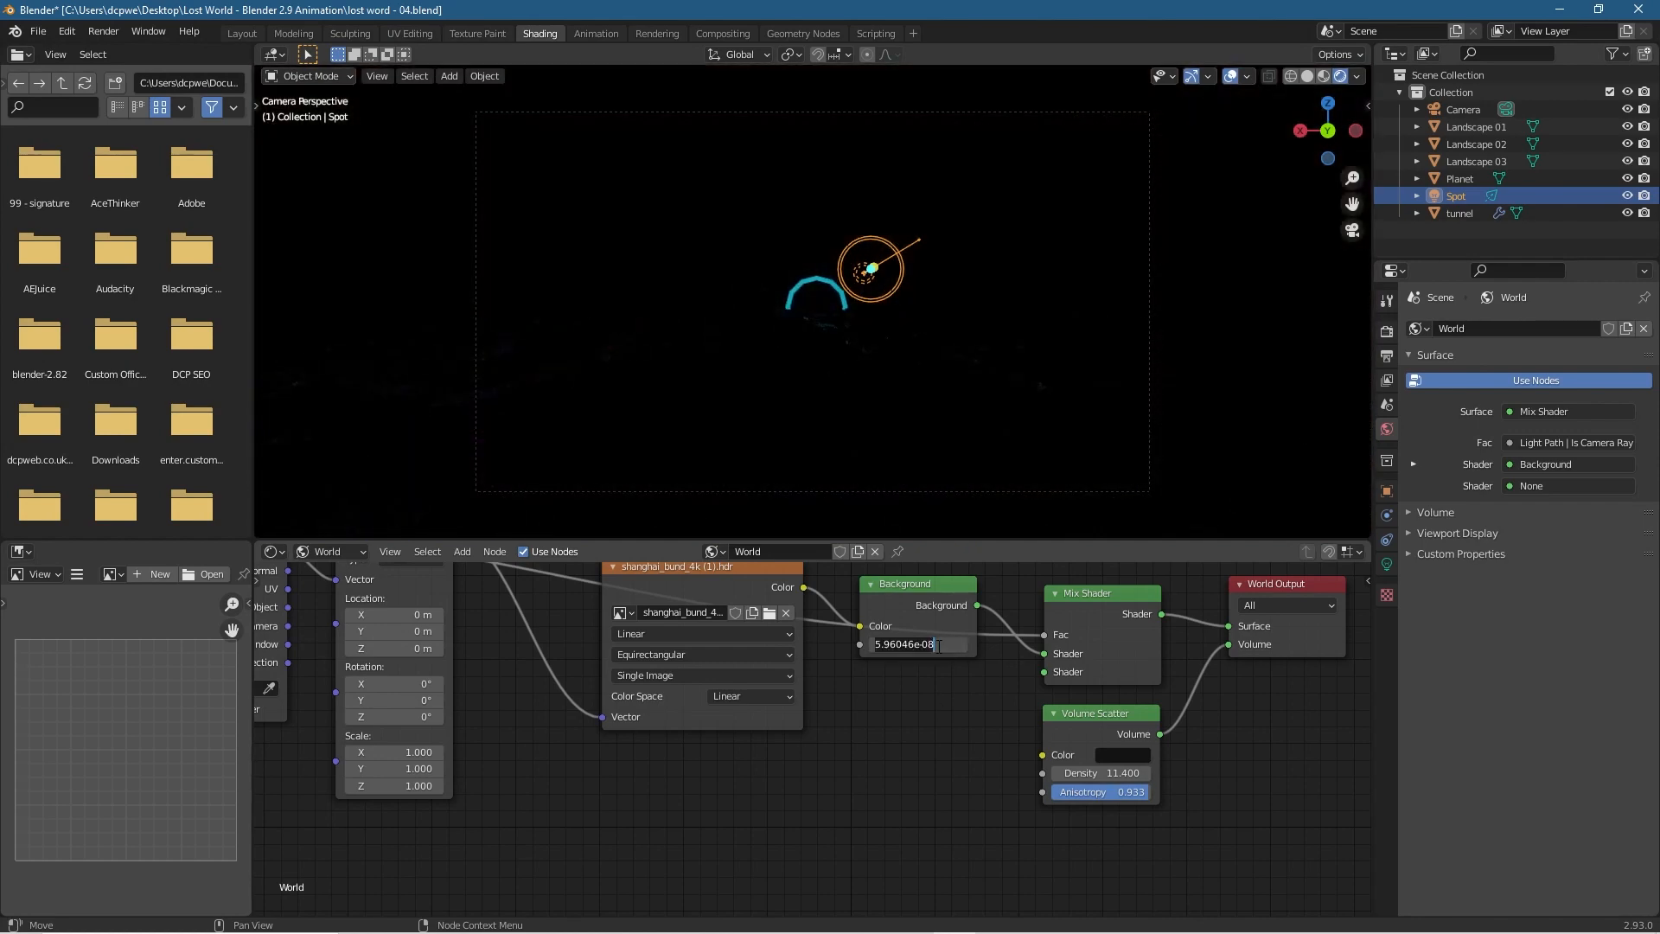
{"action": "type", "text": "0.5"}
{"action": "key", "text": "Return"}
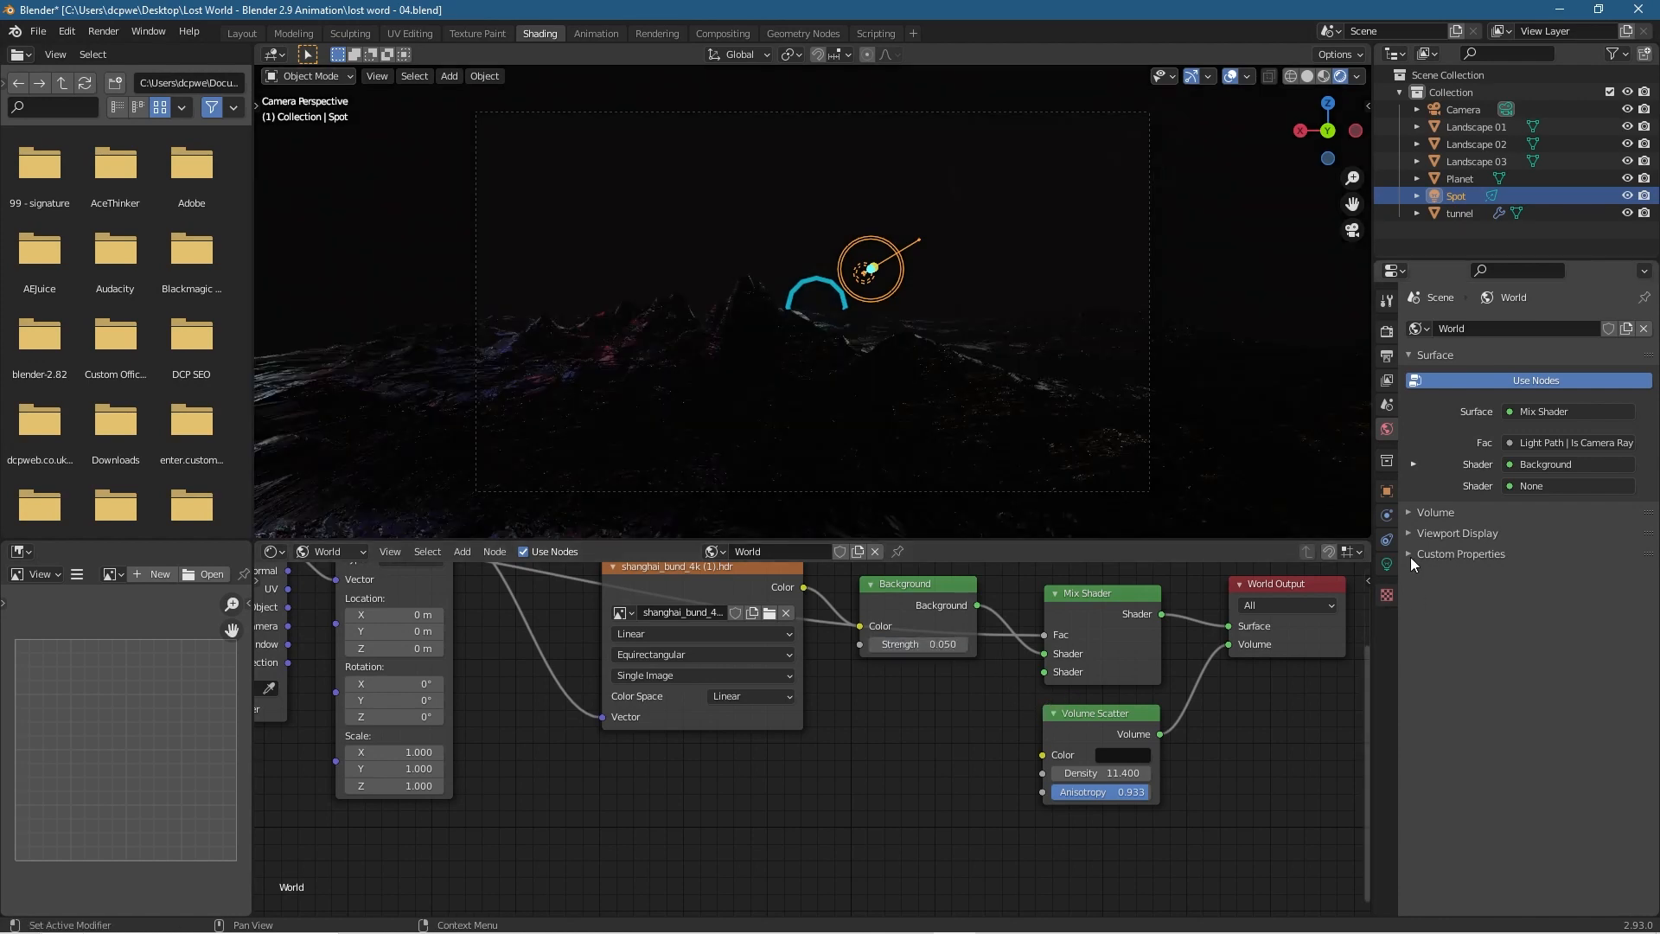
Set the spot light's power to 10000 W and its colour to a fully saturated purple.
{"action": "left_click", "coordinate": [1388, 562]}
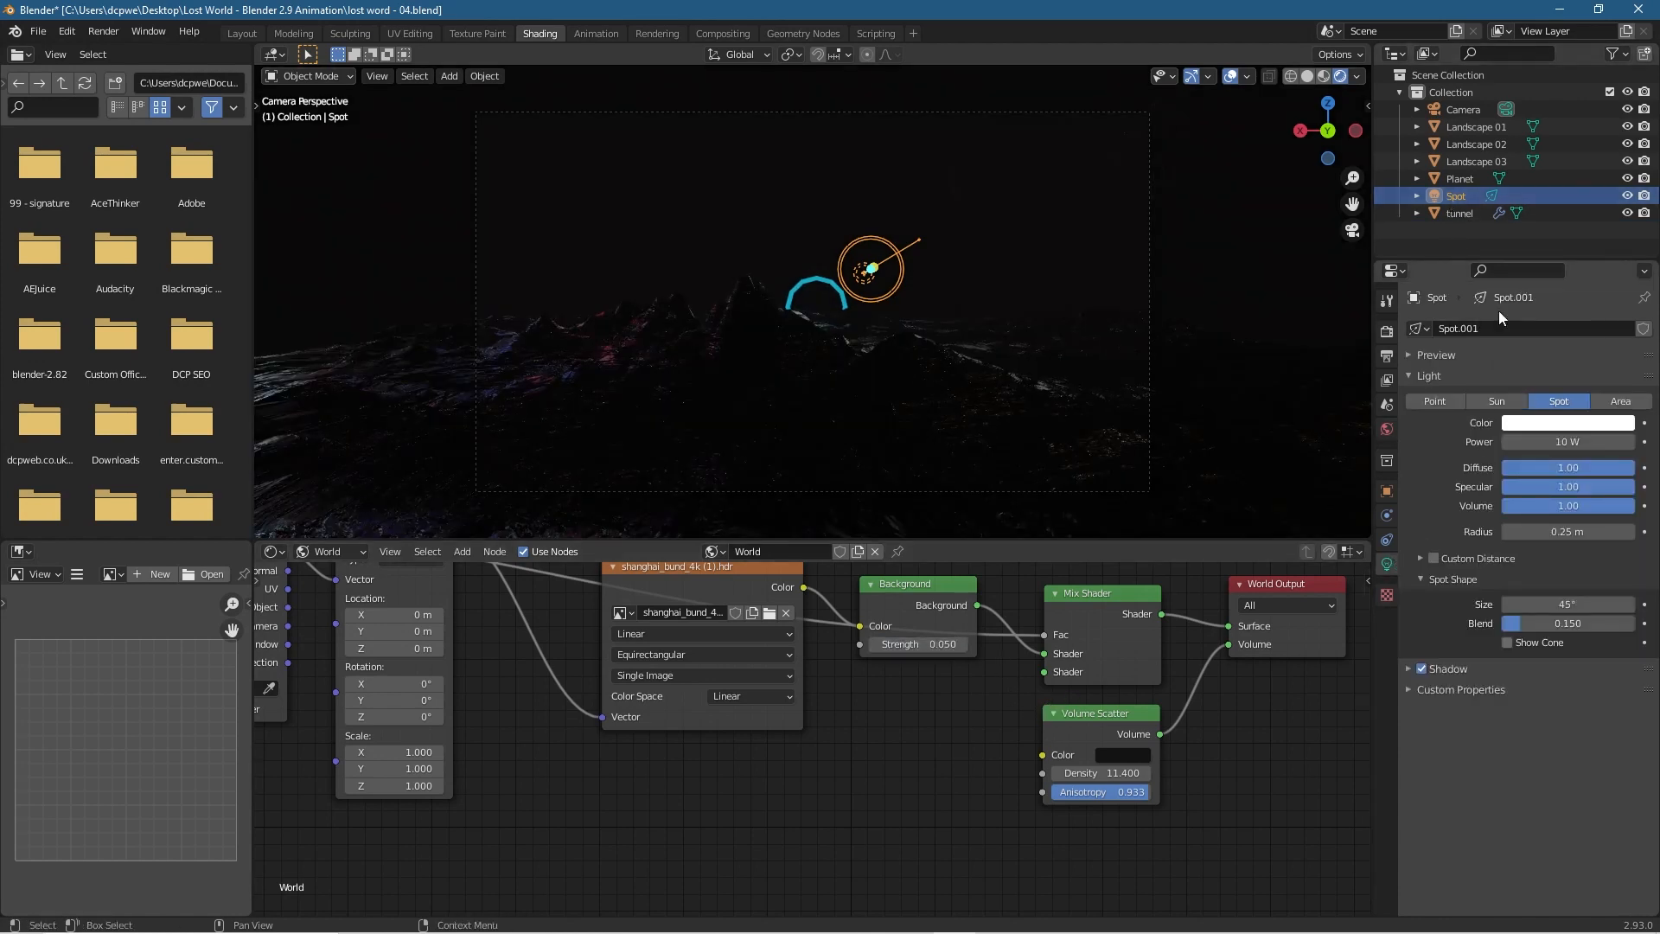
{"action": "left_click", "coordinate": [1561, 442]}
{"action": "type", "text": "10000"}
{"action": "key", "text": "Return"}
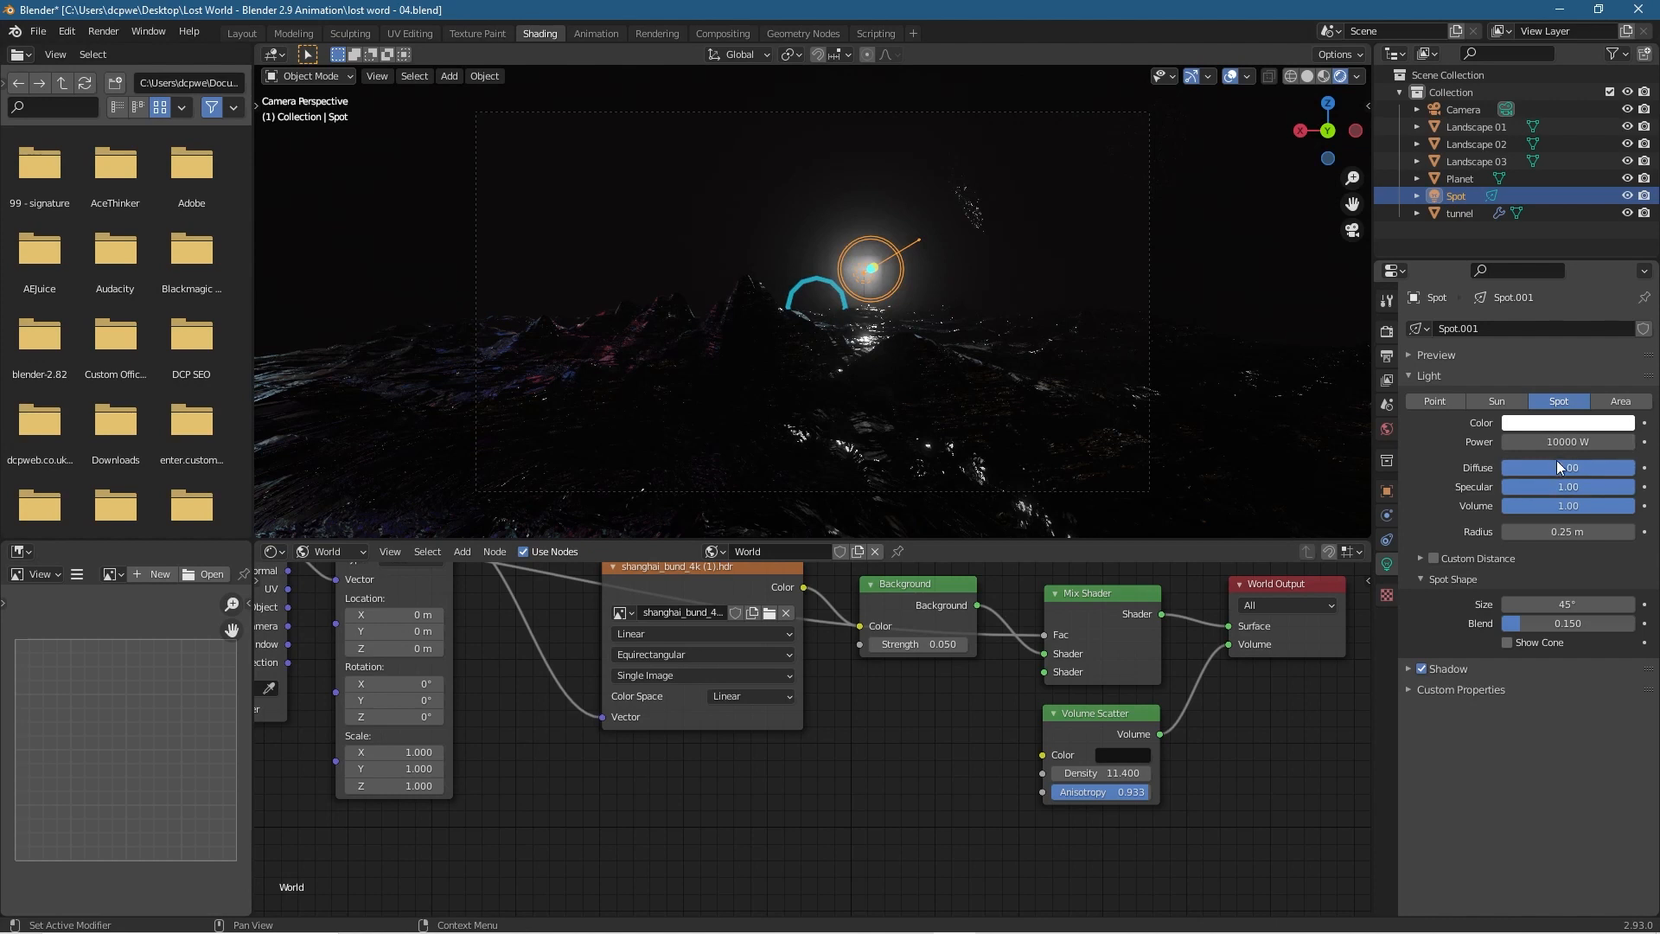
{"action": "left_click", "coordinate": [1567, 424]}
{"action": "left_click_drag", "start_coordinate": [1539, 259], "coordinate": [1609, 270]}
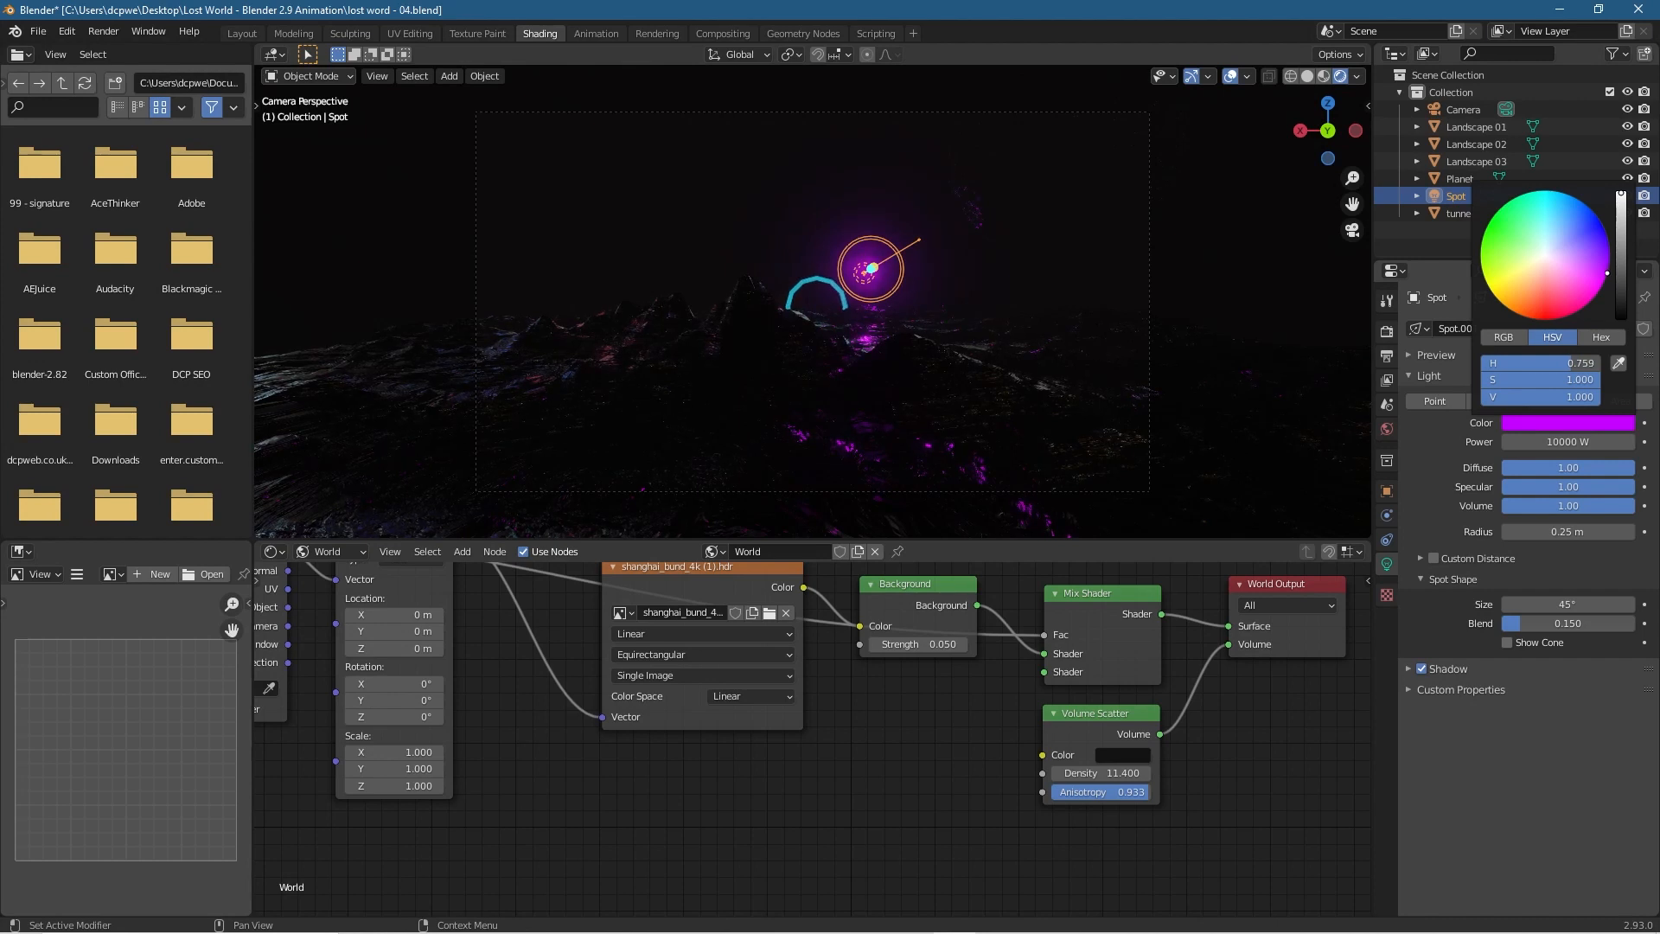
{"action": "left_click_drag", "start_coordinate": [1607, 274], "coordinate": [1609, 261]}
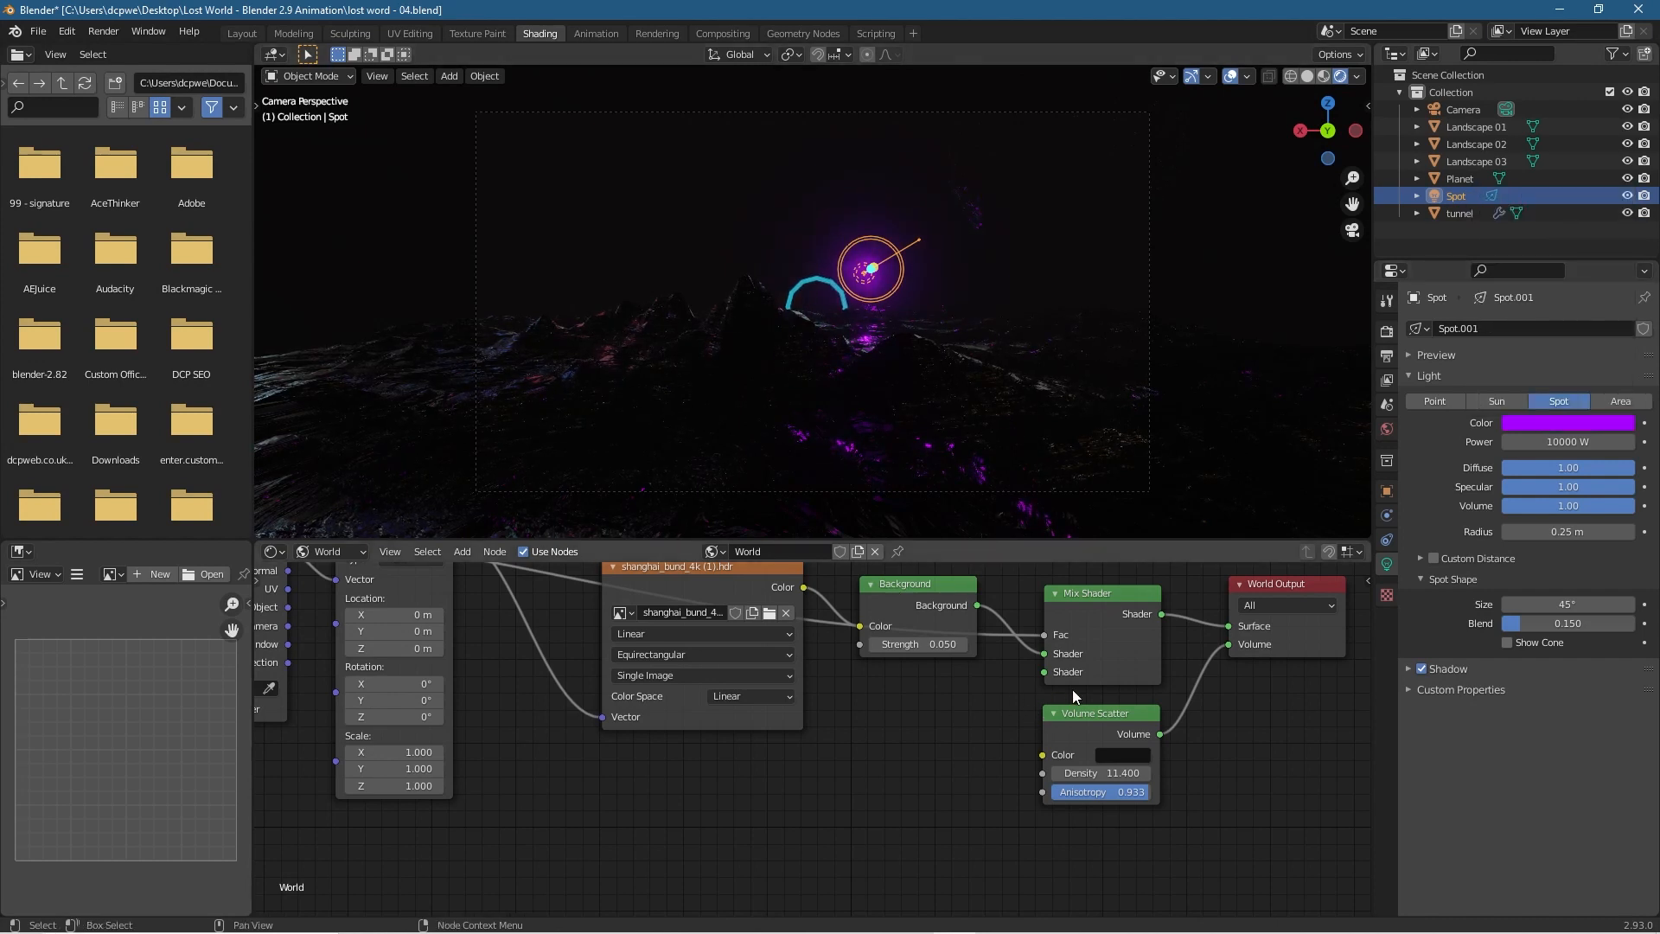
Reduce the Volume Scatter density to 3.9 and its anisotropy to 0.733.
{"action": "left_click_drag", "start_coordinate": [1099, 772], "coordinate": [1138, 792]}
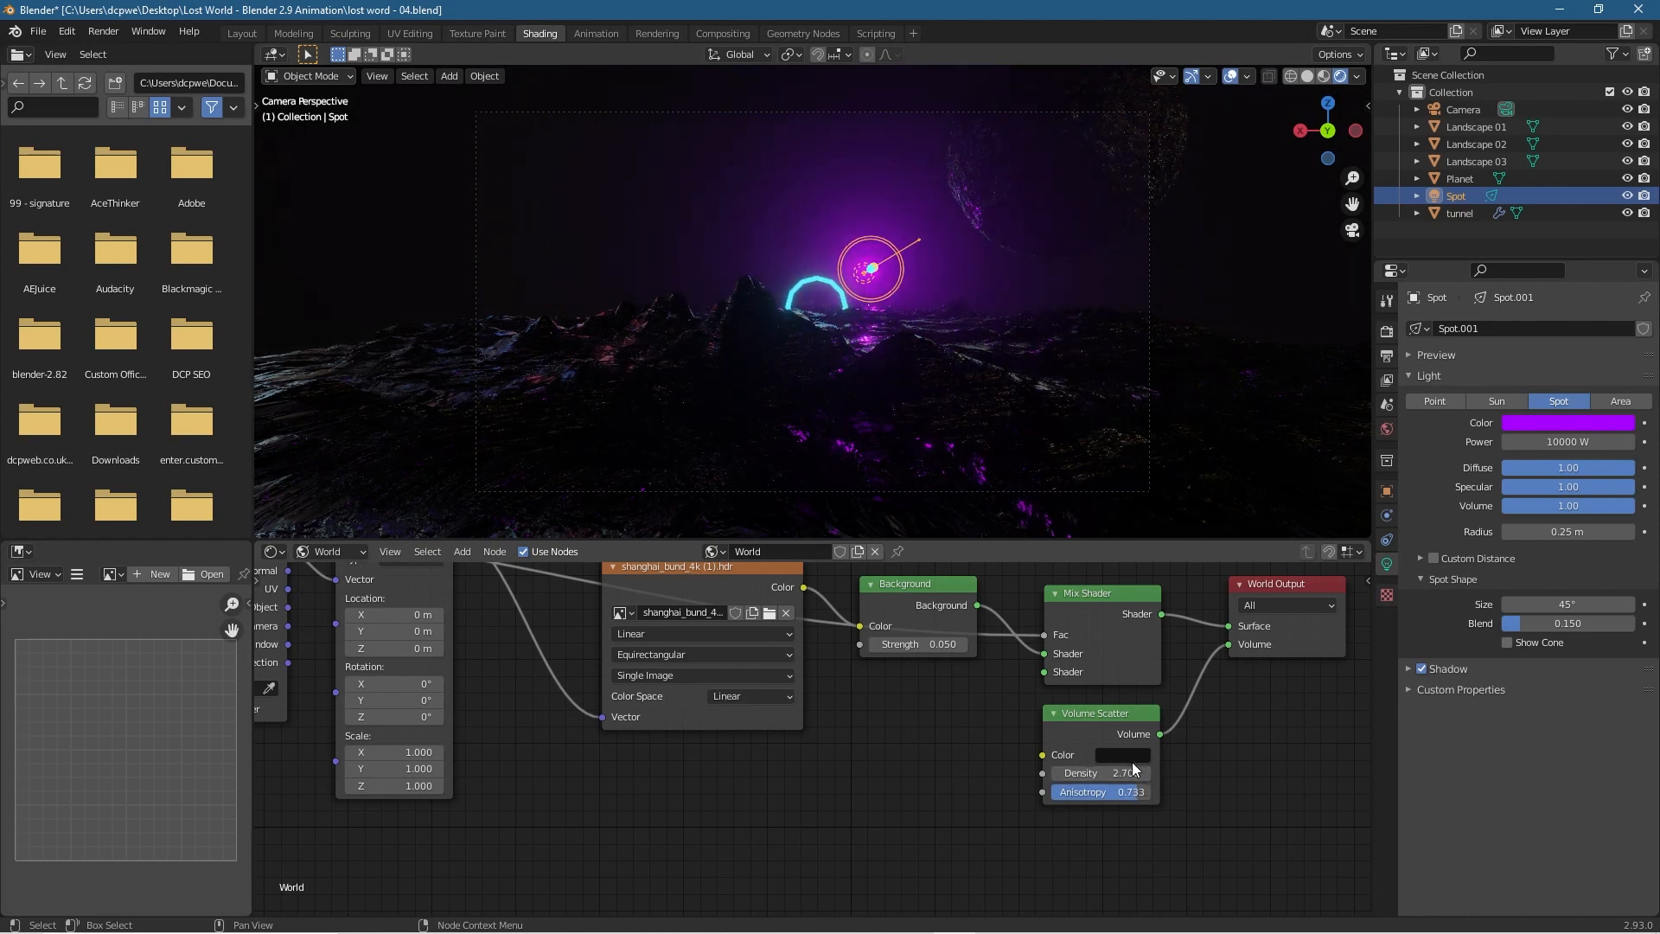
{"action": "mouse_move", "coordinate": [1125, 773]}
{"action": "left_mouse_down"}
{"action": "mouse_move", "coordinate": [1089, 773]}
{"action": "mouse_move", "coordinate": [1207, 773]}
{"action": "mouse_move", "coordinate": [1103, 773]}
{"action": "left_mouse_up"}
Increase the spot light's power to 40000 W.
{"action": "left_click", "coordinate": [1579, 446]}
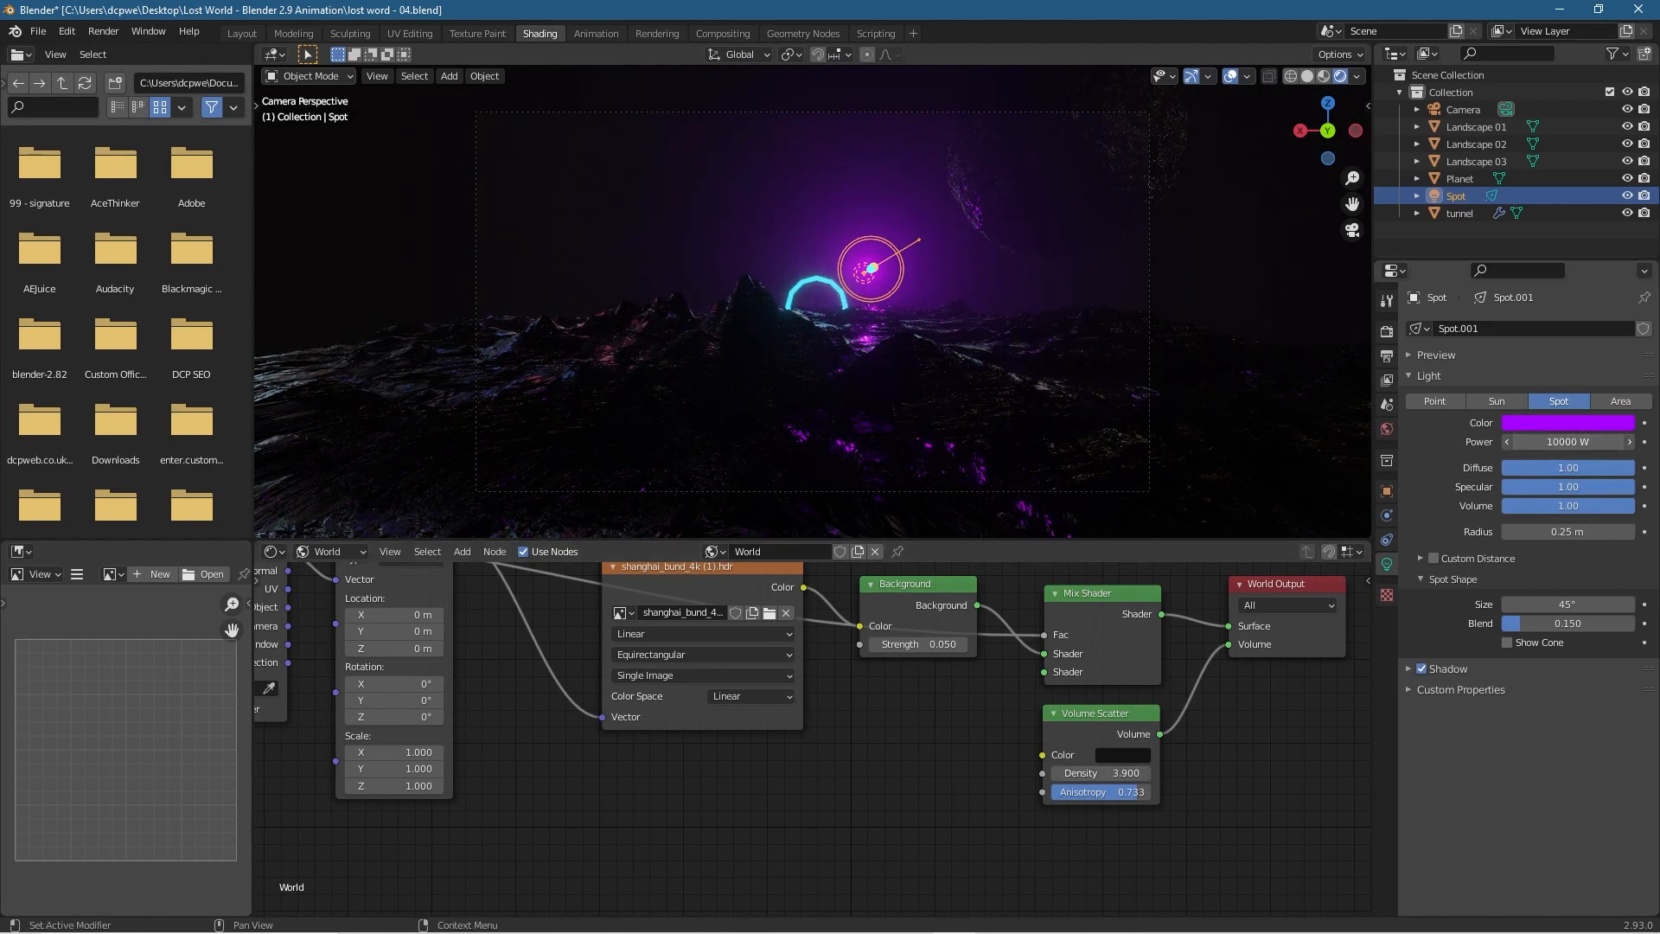
{"action": "left_click", "coordinate": [1538, 446]}
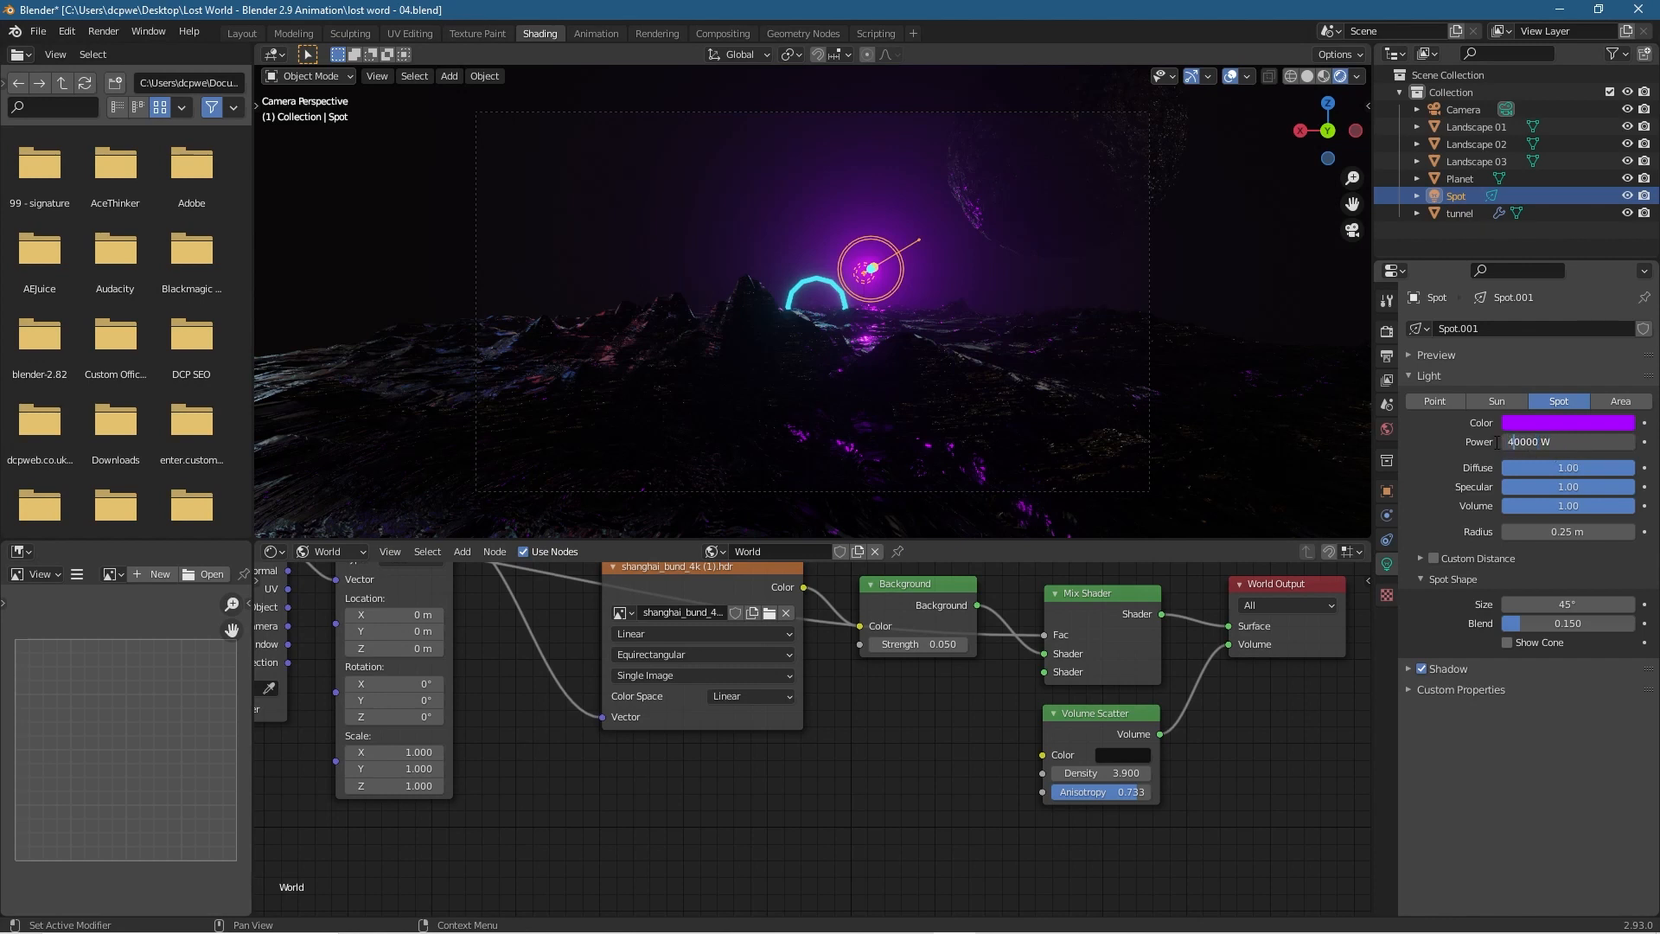
{"action": "key", "text": "Return"}
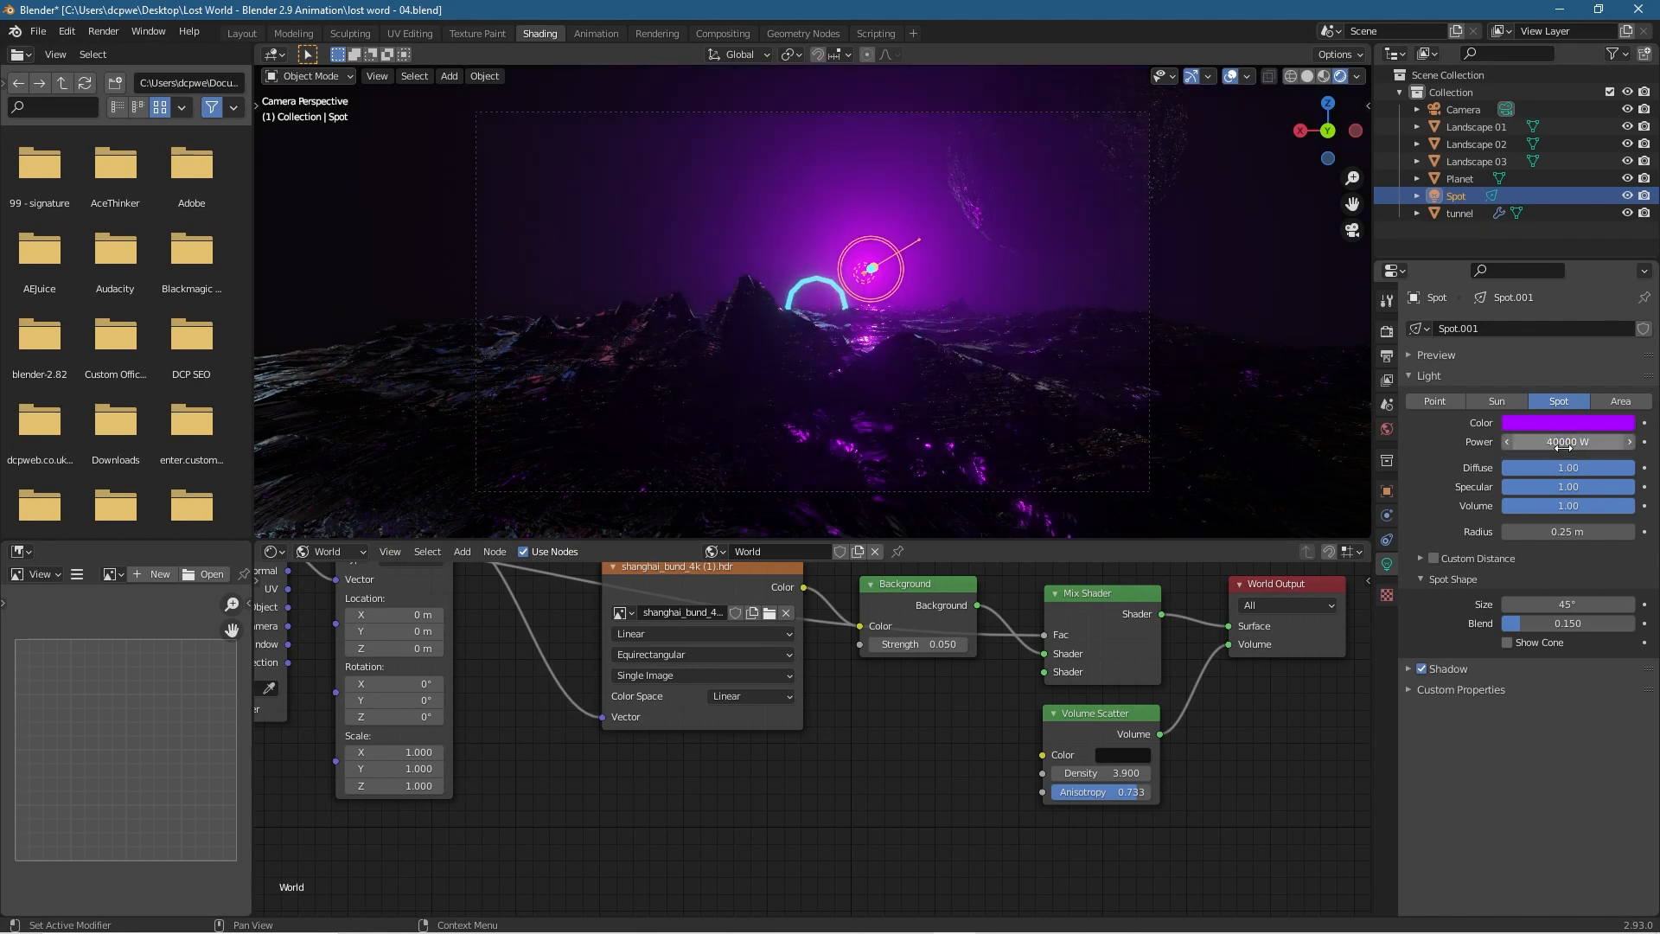
Reduce the world Volume Scatter anisotropy to 0.683 and show the scene in the Layout workspace.
{"action": "mouse_move", "coordinate": [1136, 794]}
{"action": "left_mouse_down"}
{"action": "mouse_move", "coordinate": [1106, 794]}
{"action": "mouse_move", "coordinate": [1130, 794]}
{"action": "left_mouse_up"}
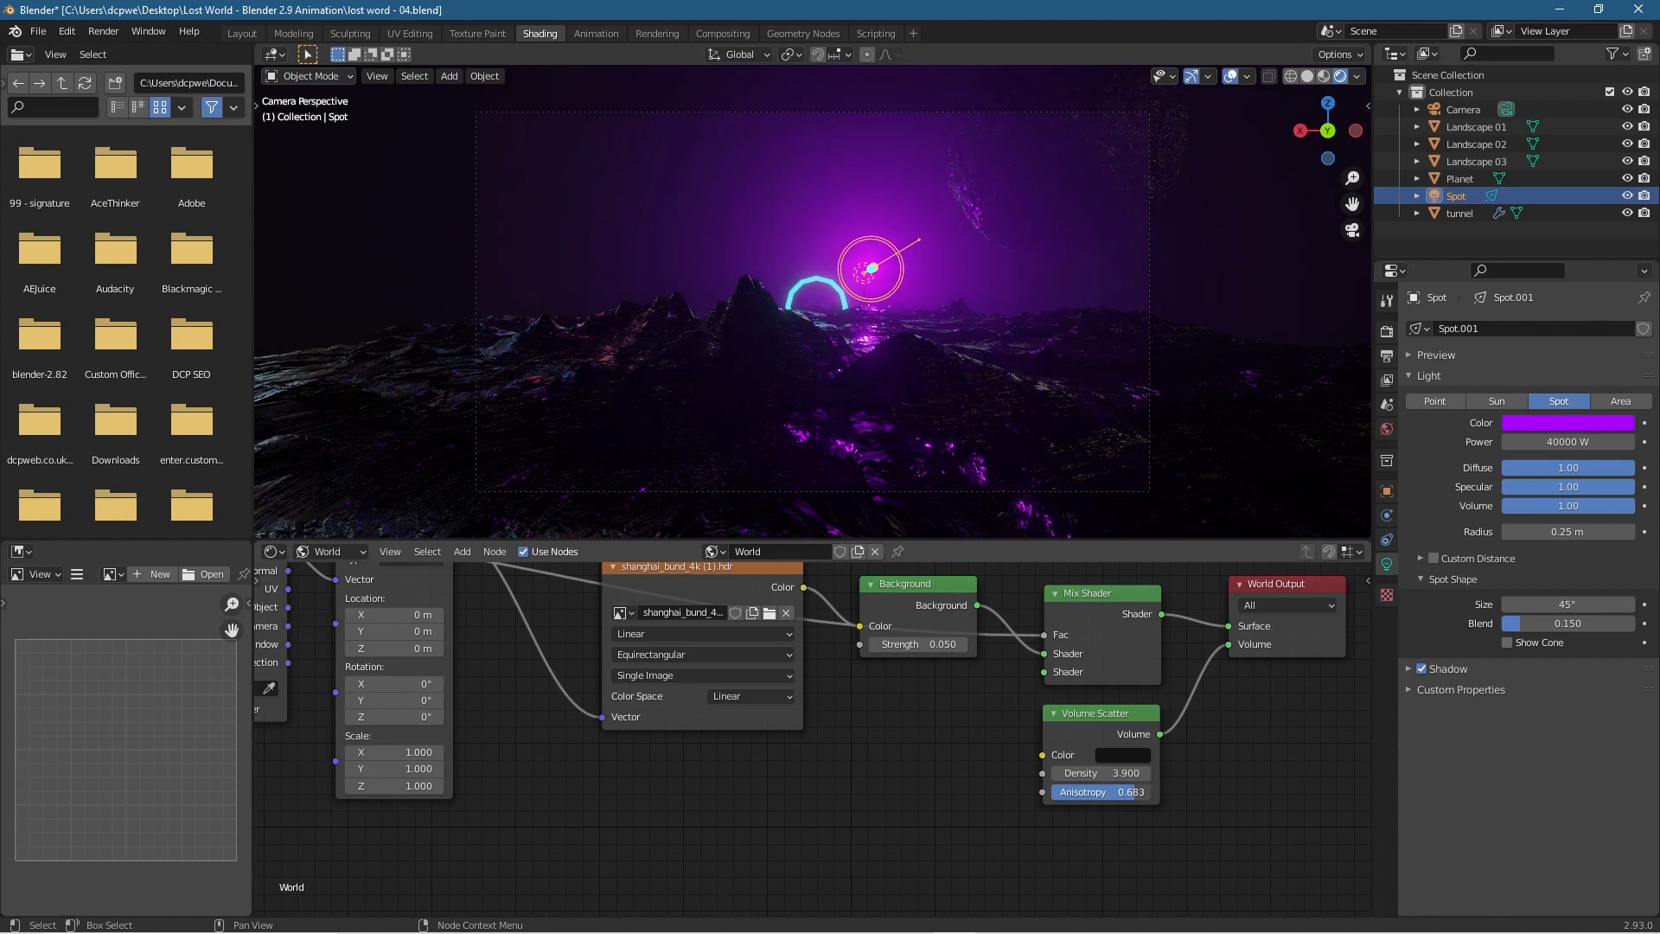
{"action": "left_click", "coordinate": [242, 34]}
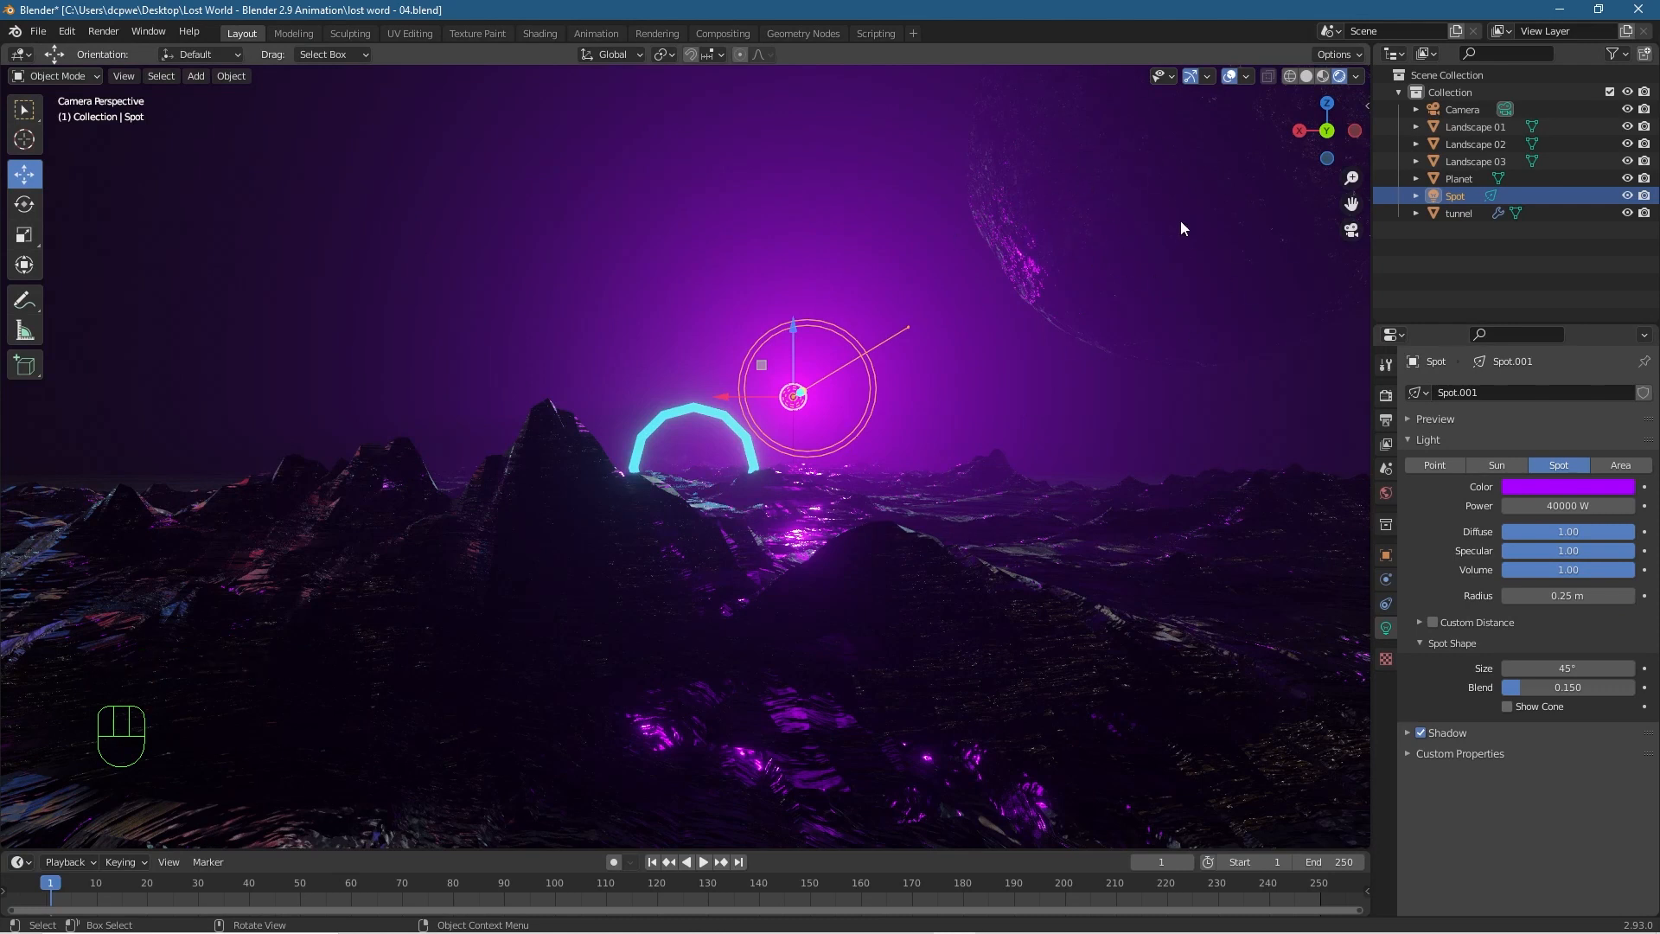
Select the planet and display its material nodes in the Shading workspace's shader editor.
{"action": "left_click", "coordinate": [1175, 196]}
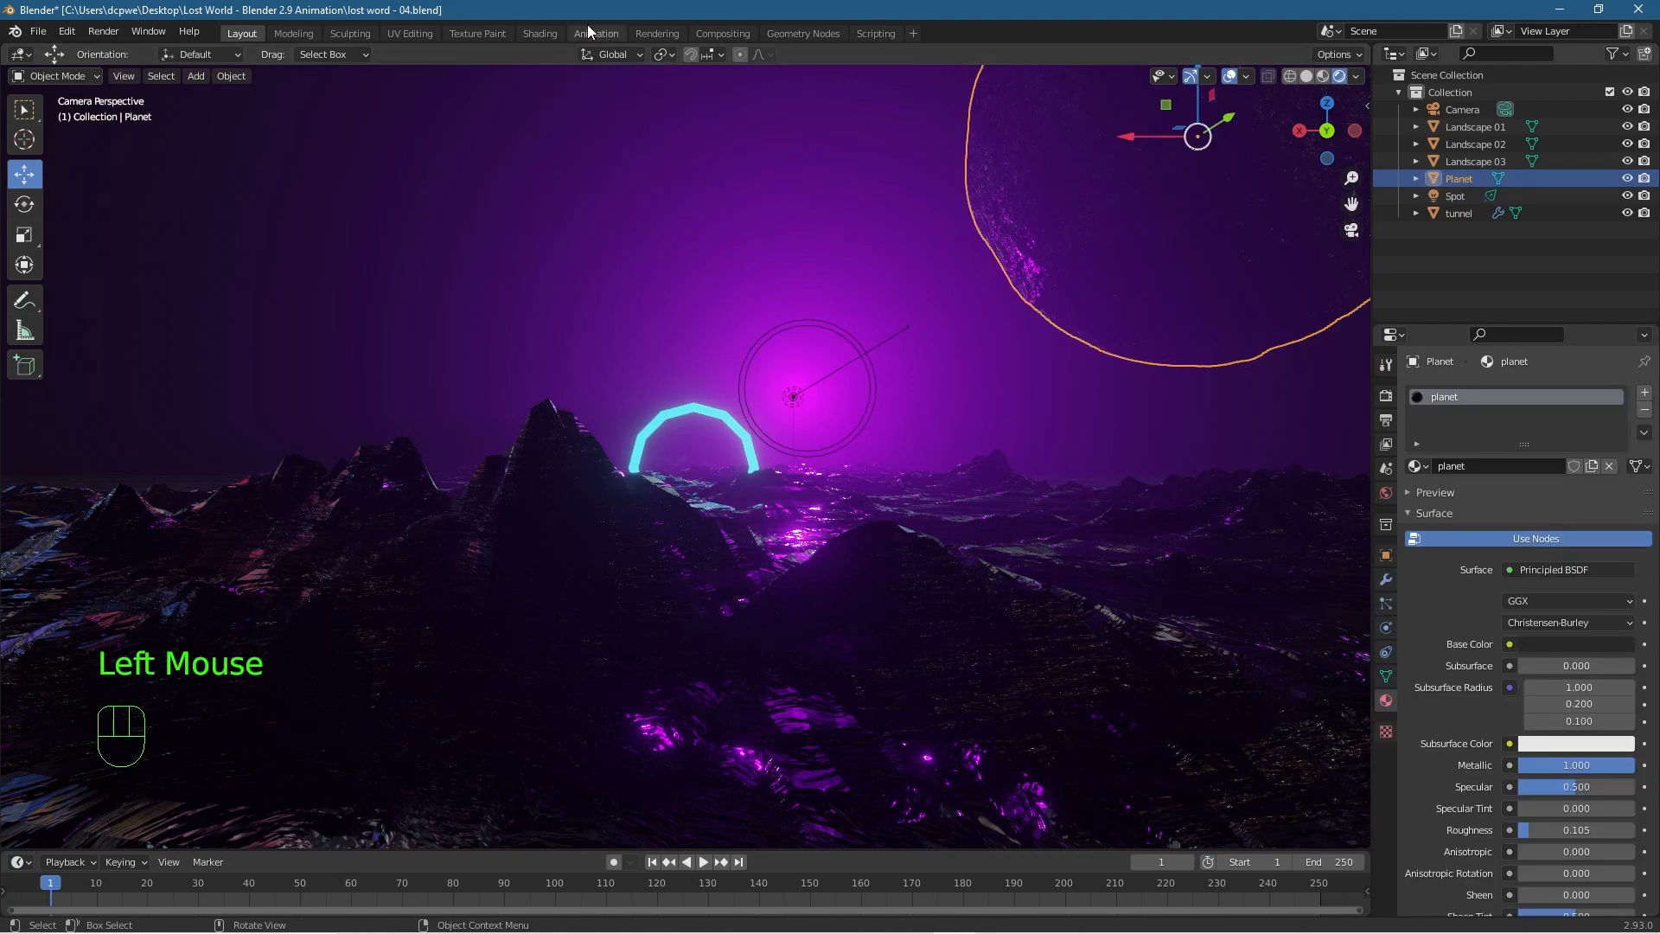
{"action": "left_click", "coordinate": [540, 34]}
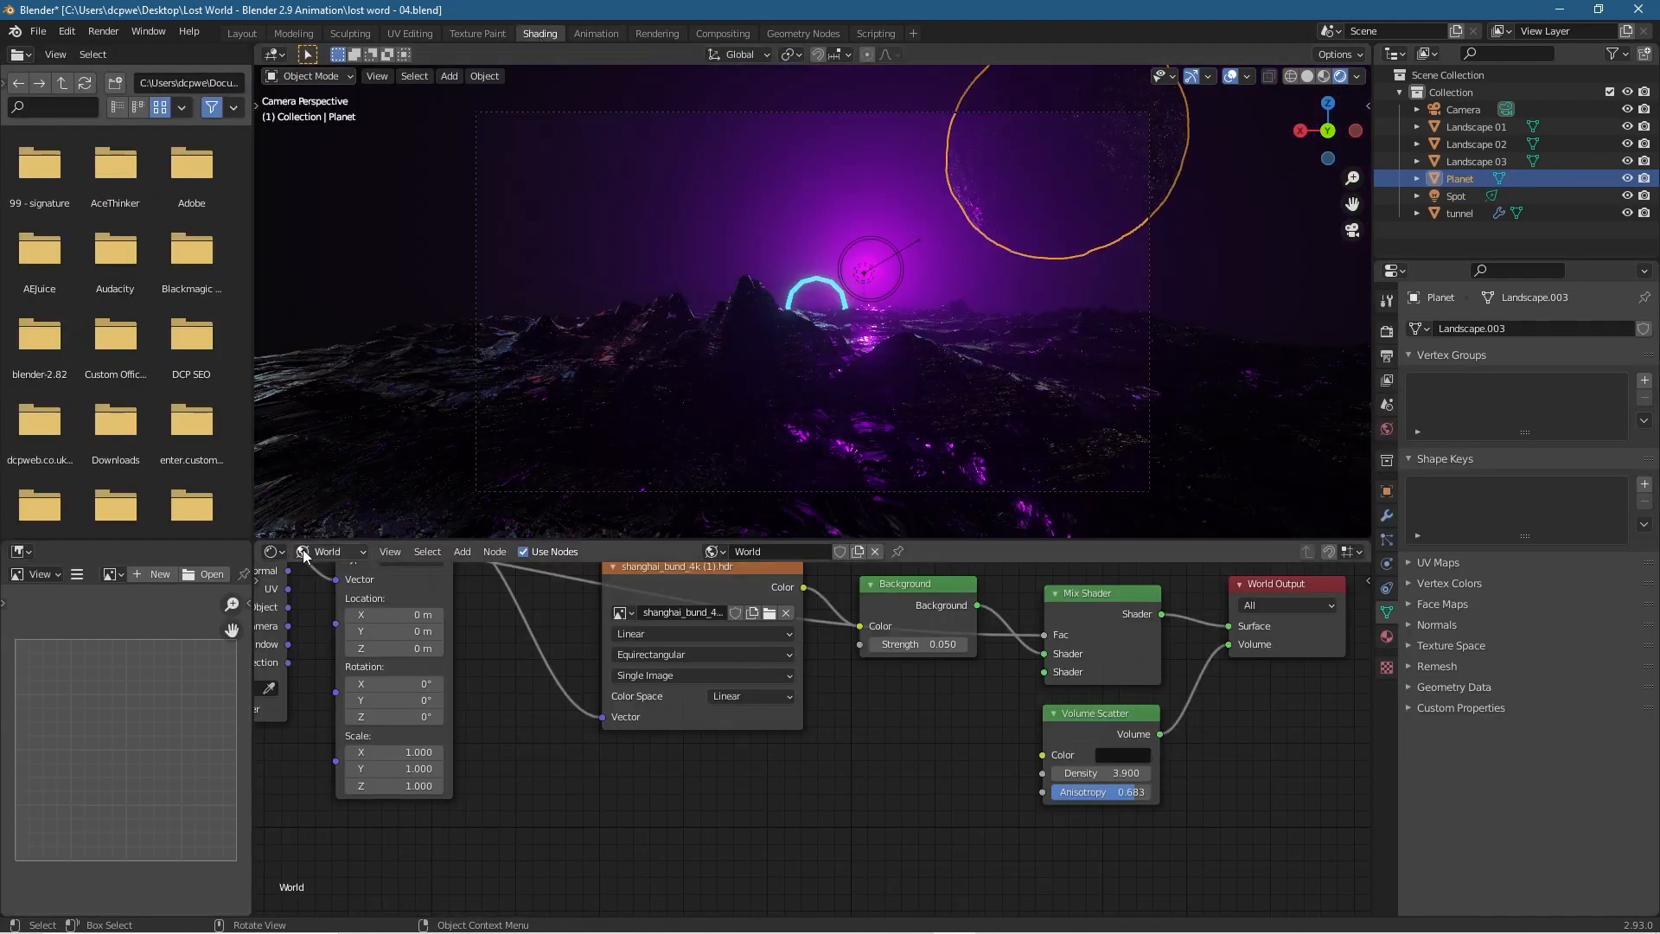
{"action": "left_click", "coordinate": [330, 552]}
{"action": "left_click", "coordinate": [336, 577]}
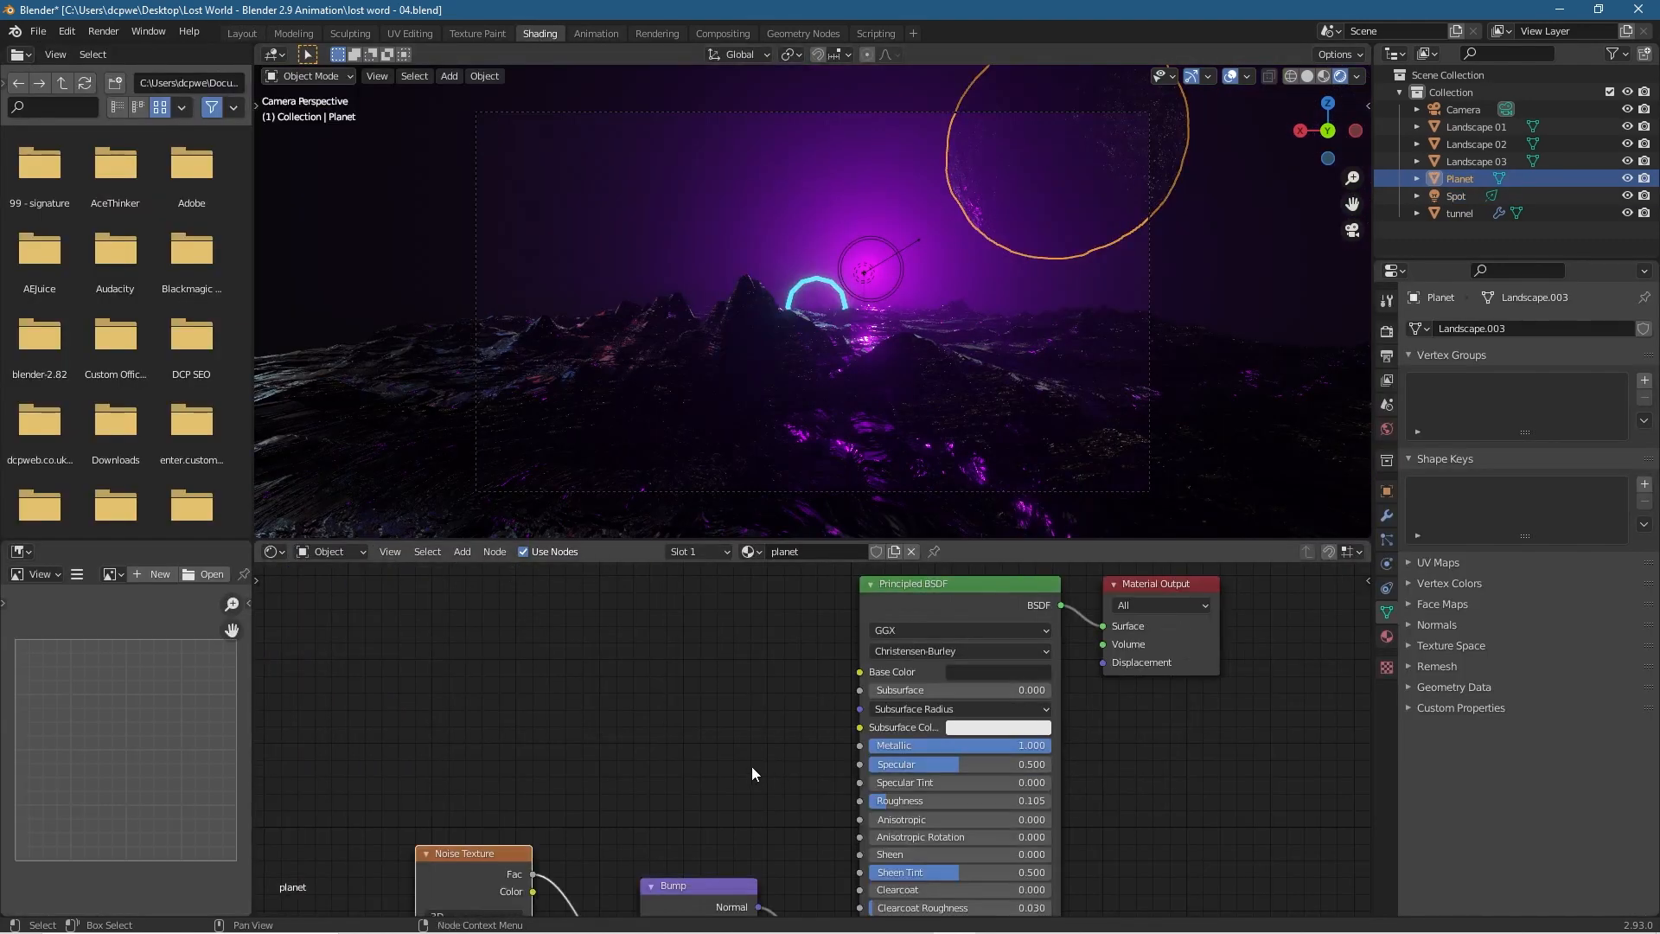
Set the planet material's base colour to a very dark red with hue 0.997, saturation 0.468 and value 0.021.
{"action": "middle_click_drag", "start_coordinate": [709, 719], "coordinate": [768, 647]}
{"action": "left_click", "coordinate": [1075, 599]}
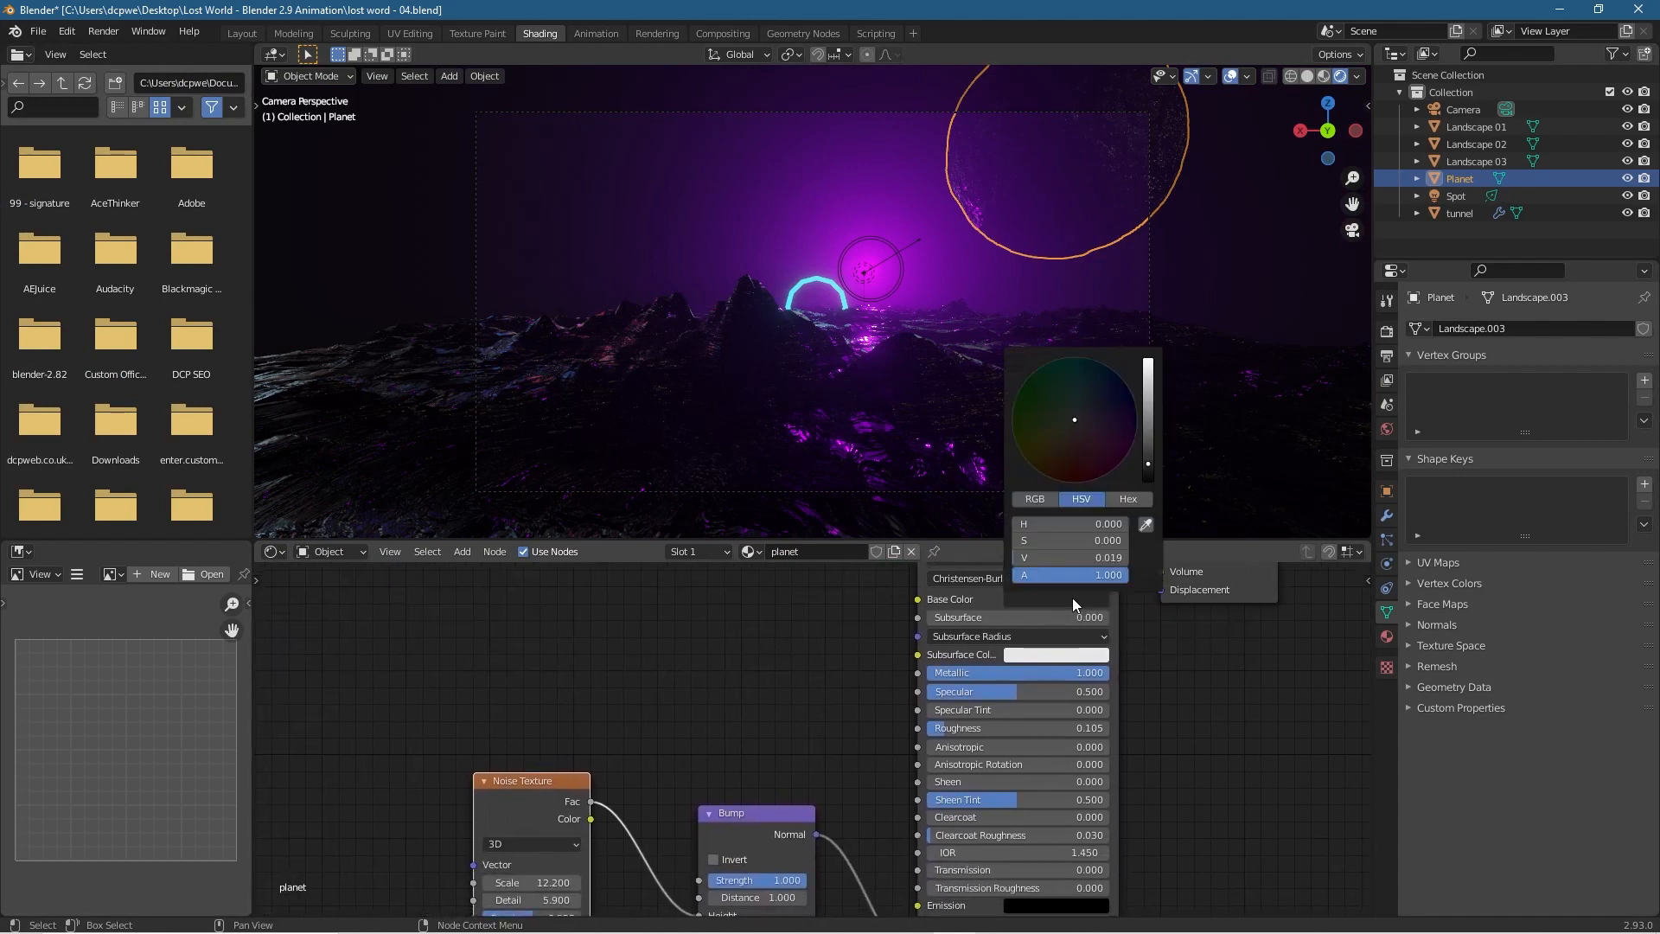
{"action": "mouse_move", "coordinate": [1148, 452]}
{"action": "left_mouse_down"}
{"action": "mouse_move", "coordinate": [1149, 411]}
{"action": "mouse_move", "coordinate": [1149, 456]}
{"action": "mouse_move", "coordinate": [1072, 414]}
{"action": "mouse_move", "coordinate": [1075, 438]}
{"action": "left_mouse_up"}
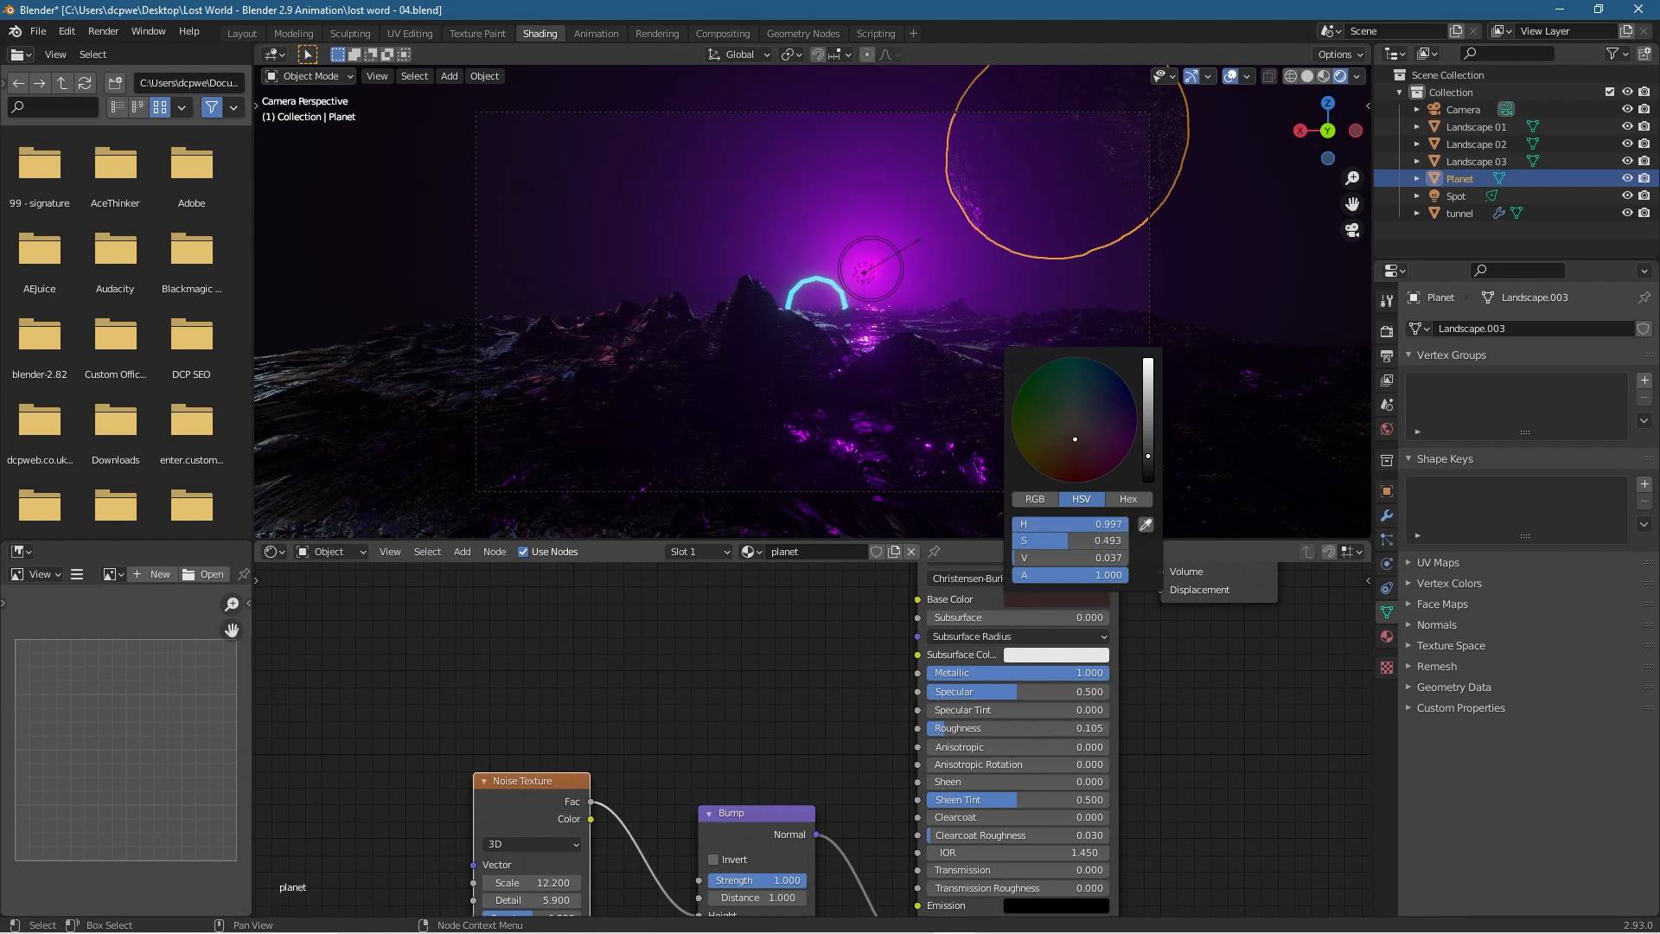
{"action": "mouse_move", "coordinate": [1151, 466]}
{"action": "left_mouse_down"}
{"action": "mouse_move", "coordinate": [1148, 480]}
{"action": "mouse_move", "coordinate": [1148, 355]}
{"action": "mouse_move", "coordinate": [1148, 463]}
{"action": "left_mouse_up"}
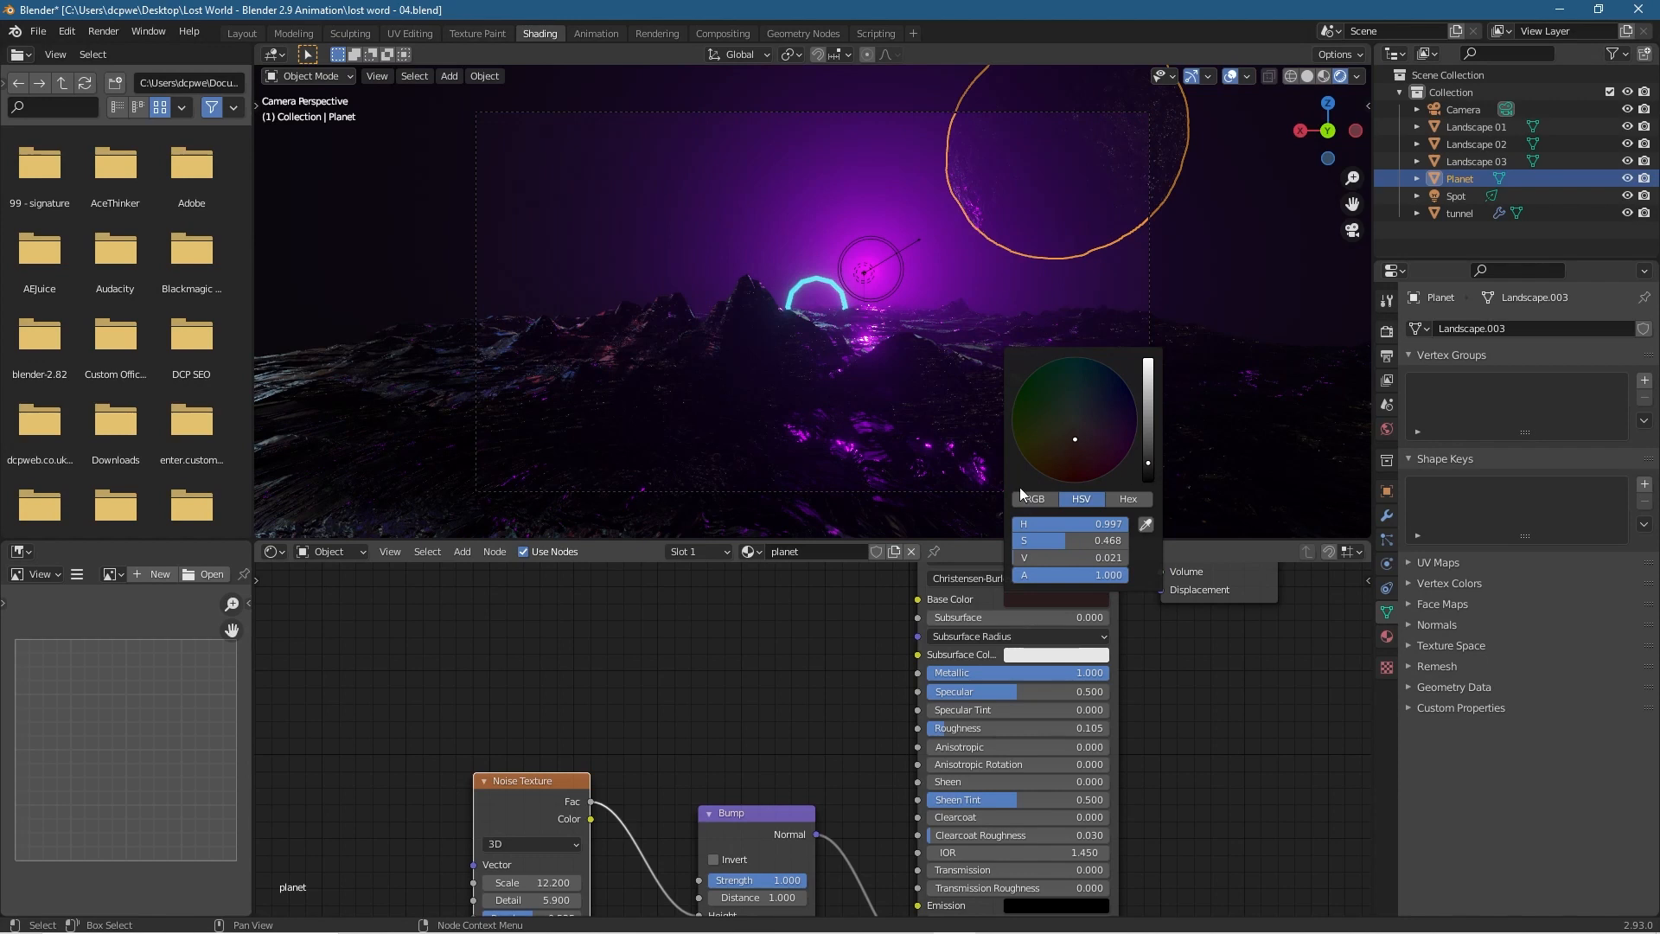
{"action": "left_click", "coordinate": [1222, 178]}
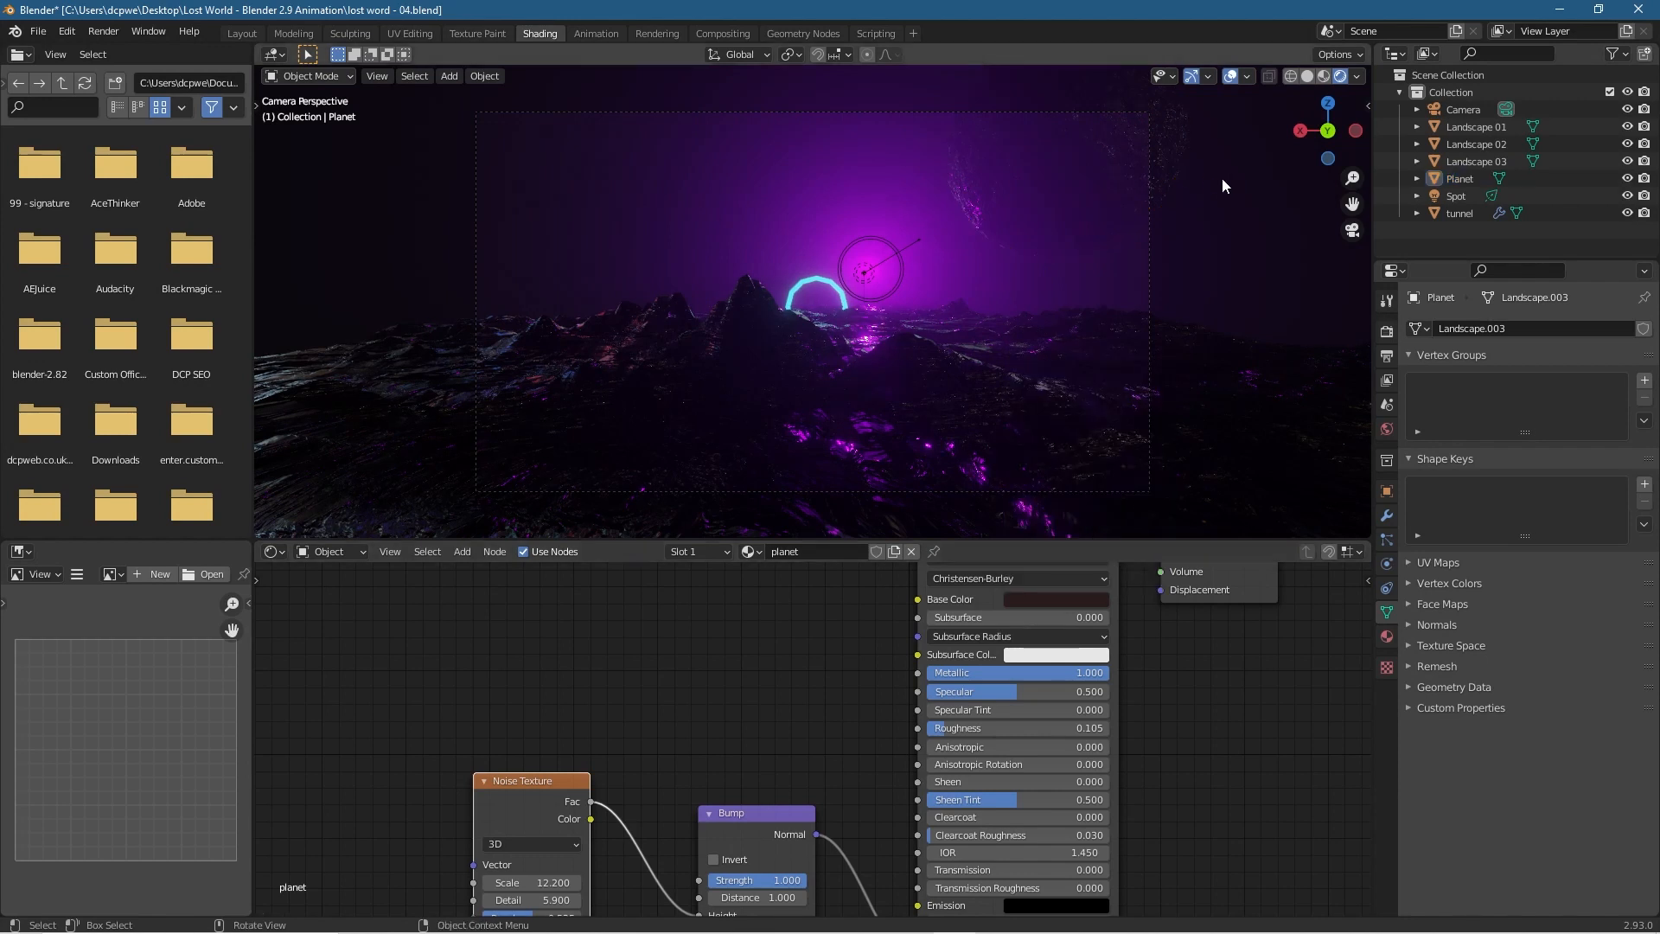
Set the planet's Noise Texture scale to 16.7, detail to 1.0 and roughness to 0.575.
{"action": "scroll", "coordinate": [1124, 187], "scroll_direction": "up", "scroll_amount": 2}
{"action": "middle_click_drag", "start_coordinate": [1148, 162], "coordinate": [934, 356], "text": "shift"}
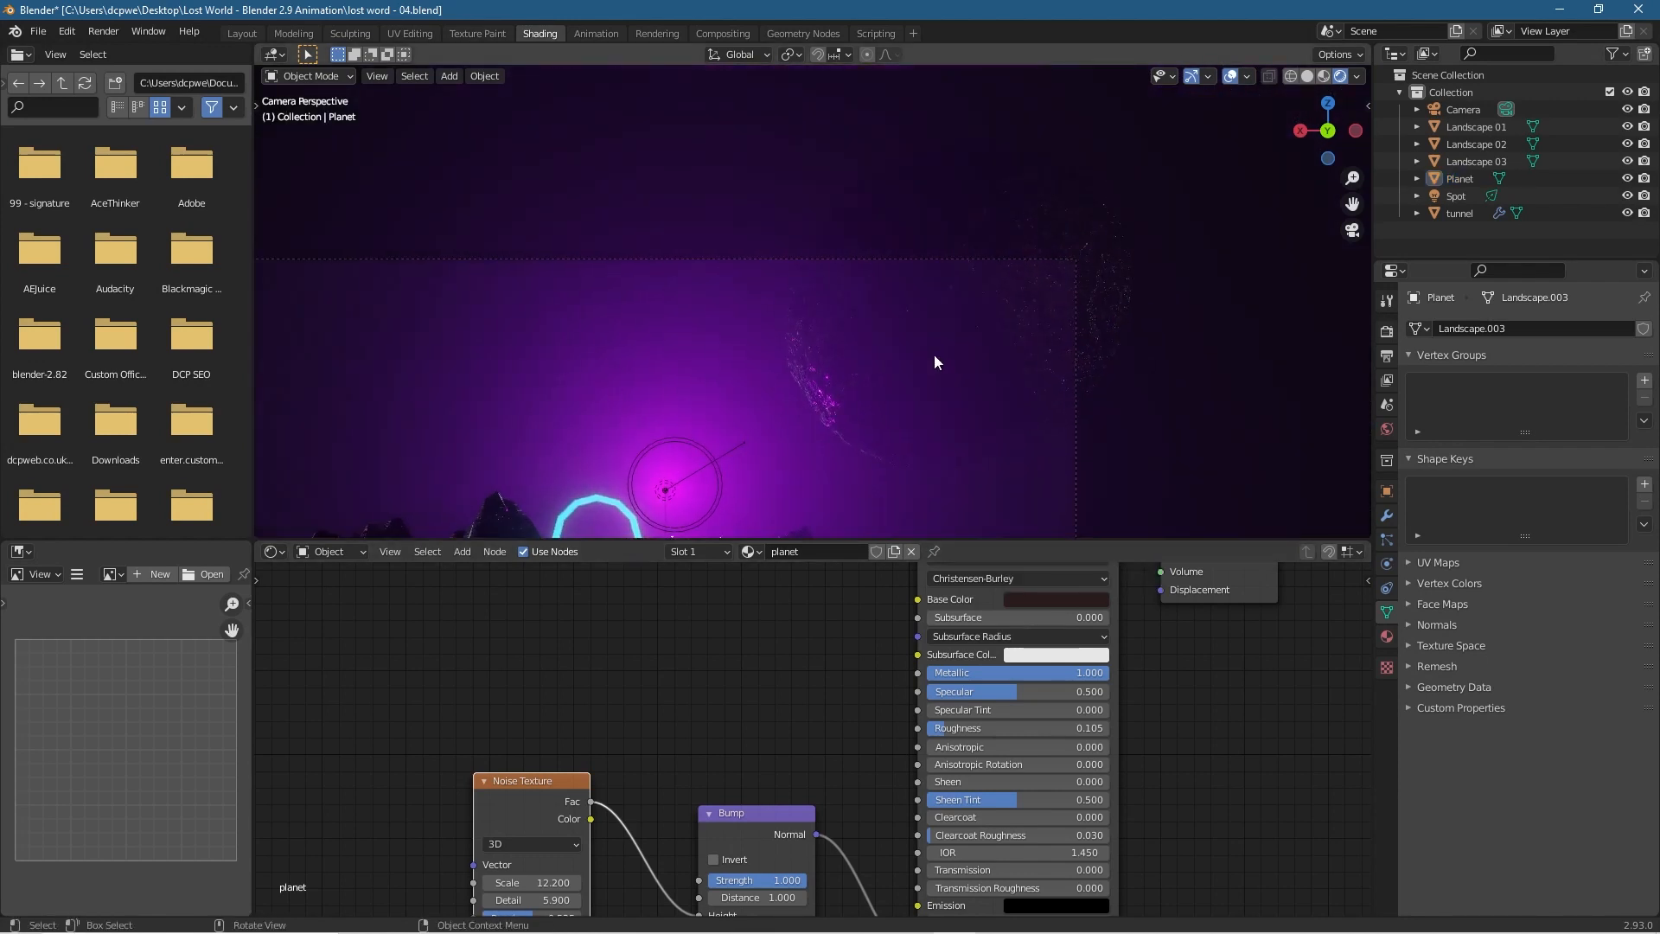
{"action": "scroll", "coordinate": [951, 295], "scroll_direction": "up", "scroll_amount": 2}
{"action": "scroll", "coordinate": [951, 303], "scroll_direction": "down", "scroll_amount": 1}
{"action": "middle_click_drag", "start_coordinate": [669, 729], "coordinate": [757, 584]}
{"action": "mouse_move", "coordinate": [635, 737]}
{"action": "left_mouse_down"}
{"action": "mouse_move", "coordinate": [605, 737]}
{"action": "mouse_move", "coordinate": [668, 736]}
{"action": "mouse_move", "coordinate": [618, 755]}
{"action": "left_mouse_up"}
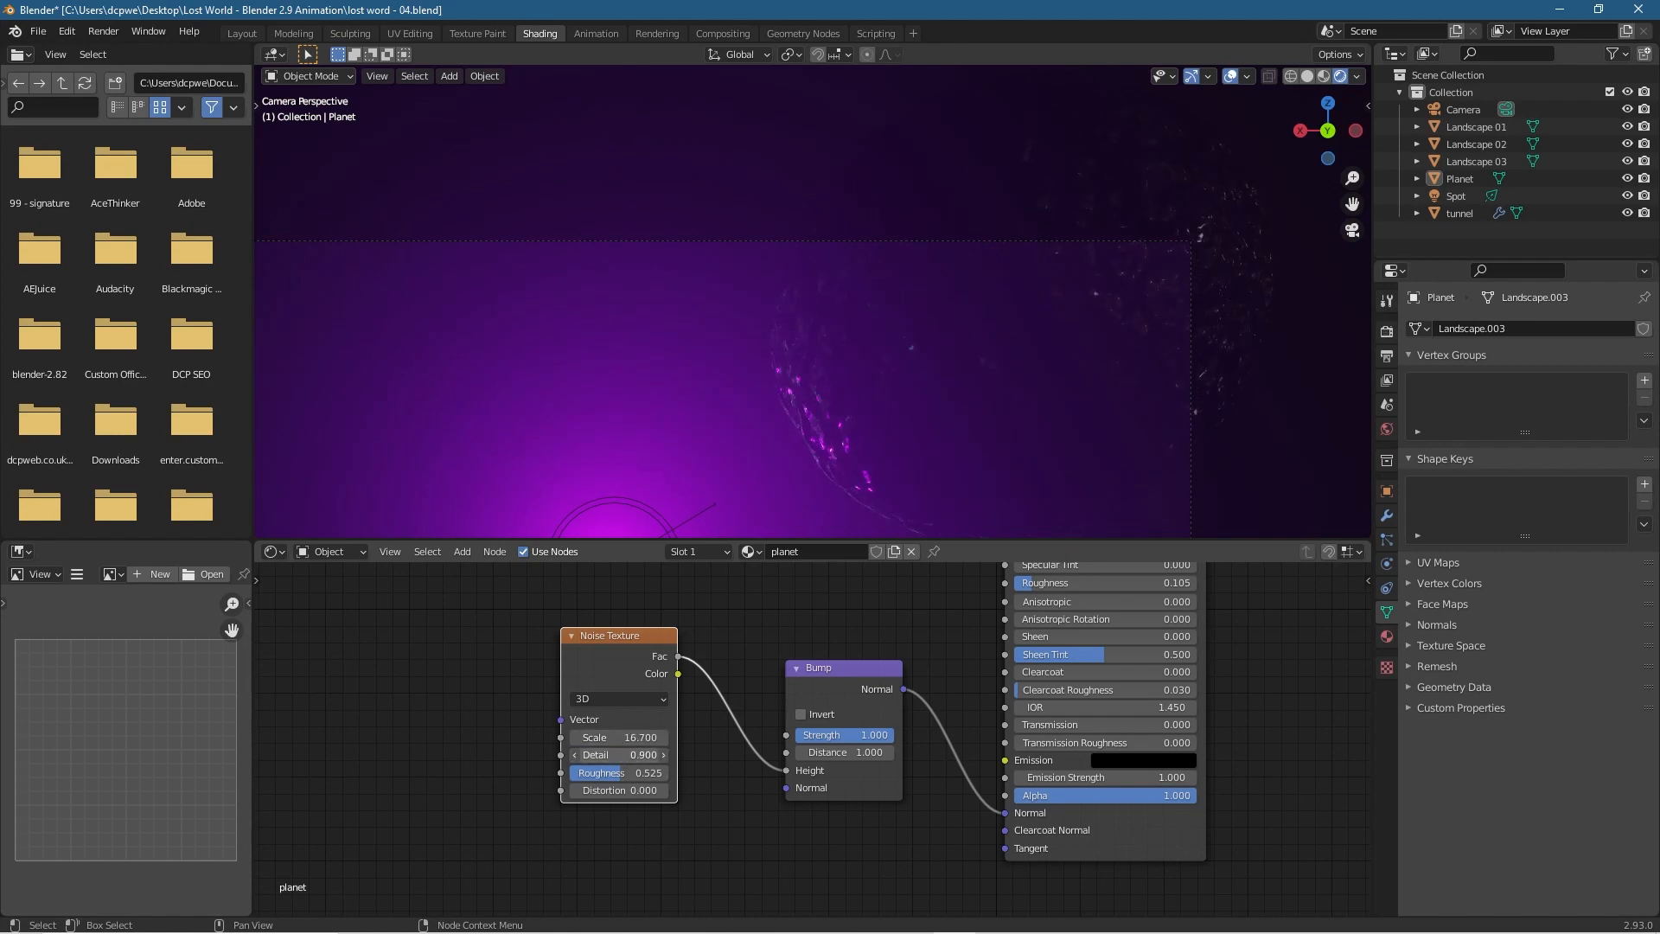
{"action": "mouse_move", "coordinate": [618, 772]}
{"action": "left_mouse_down"}
{"action": "mouse_move", "coordinate": [591, 772]}
{"action": "mouse_move", "coordinate": [629, 772]}
{"action": "mouse_move", "coordinate": [634, 755]}
{"action": "left_mouse_up"}
Set the planet's Principled BSDF roughness to 0.150 and check the planet in the Layout workspace.
{"action": "mouse_move", "coordinate": [856, 735]}
{"action": "left_mouse_down"}
{"action": "mouse_move", "coordinate": [774, 735]}
{"action": "mouse_move", "coordinate": [865, 735]}
{"action": "left_mouse_up"}
{"action": "mouse_move", "coordinate": [1032, 583]}
{"action": "left_mouse_down"}
{"action": "mouse_move", "coordinate": [1124, 583]}
{"action": "mouse_move", "coordinate": [1016, 583]}
{"action": "mouse_move", "coordinate": [1052, 583]}
{"action": "left_mouse_up"}
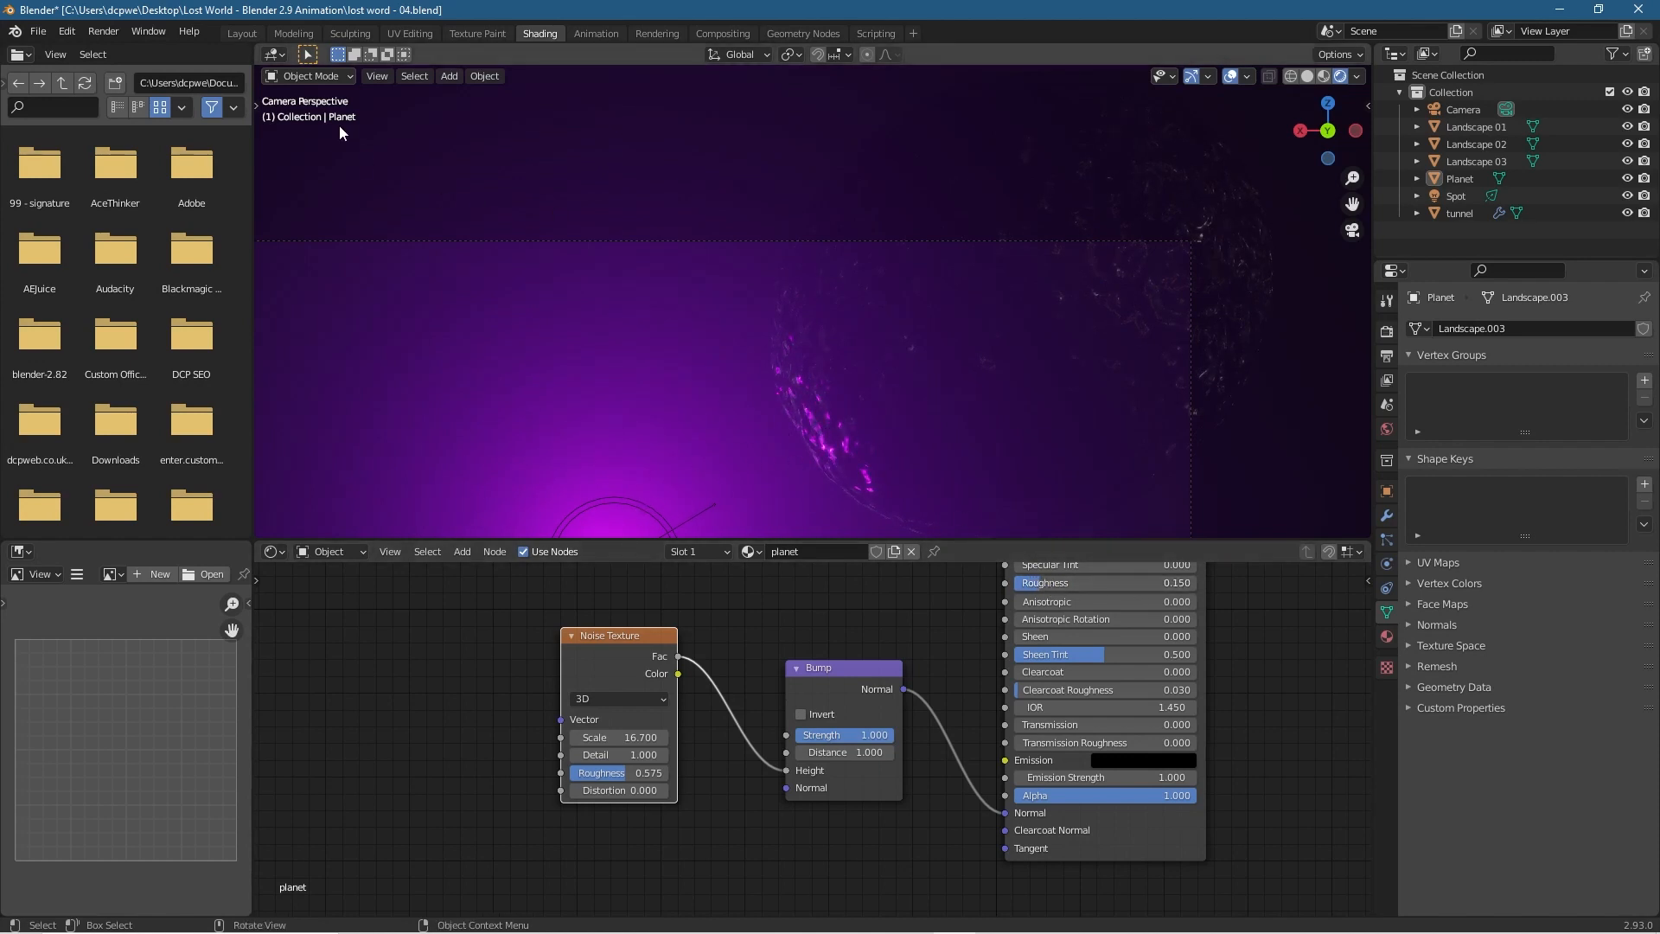
{"action": "left_click", "coordinate": [191, 31]}
{"action": "left_click", "coordinate": [245, 31]}
{"action": "left_click", "coordinate": [245, 31]}
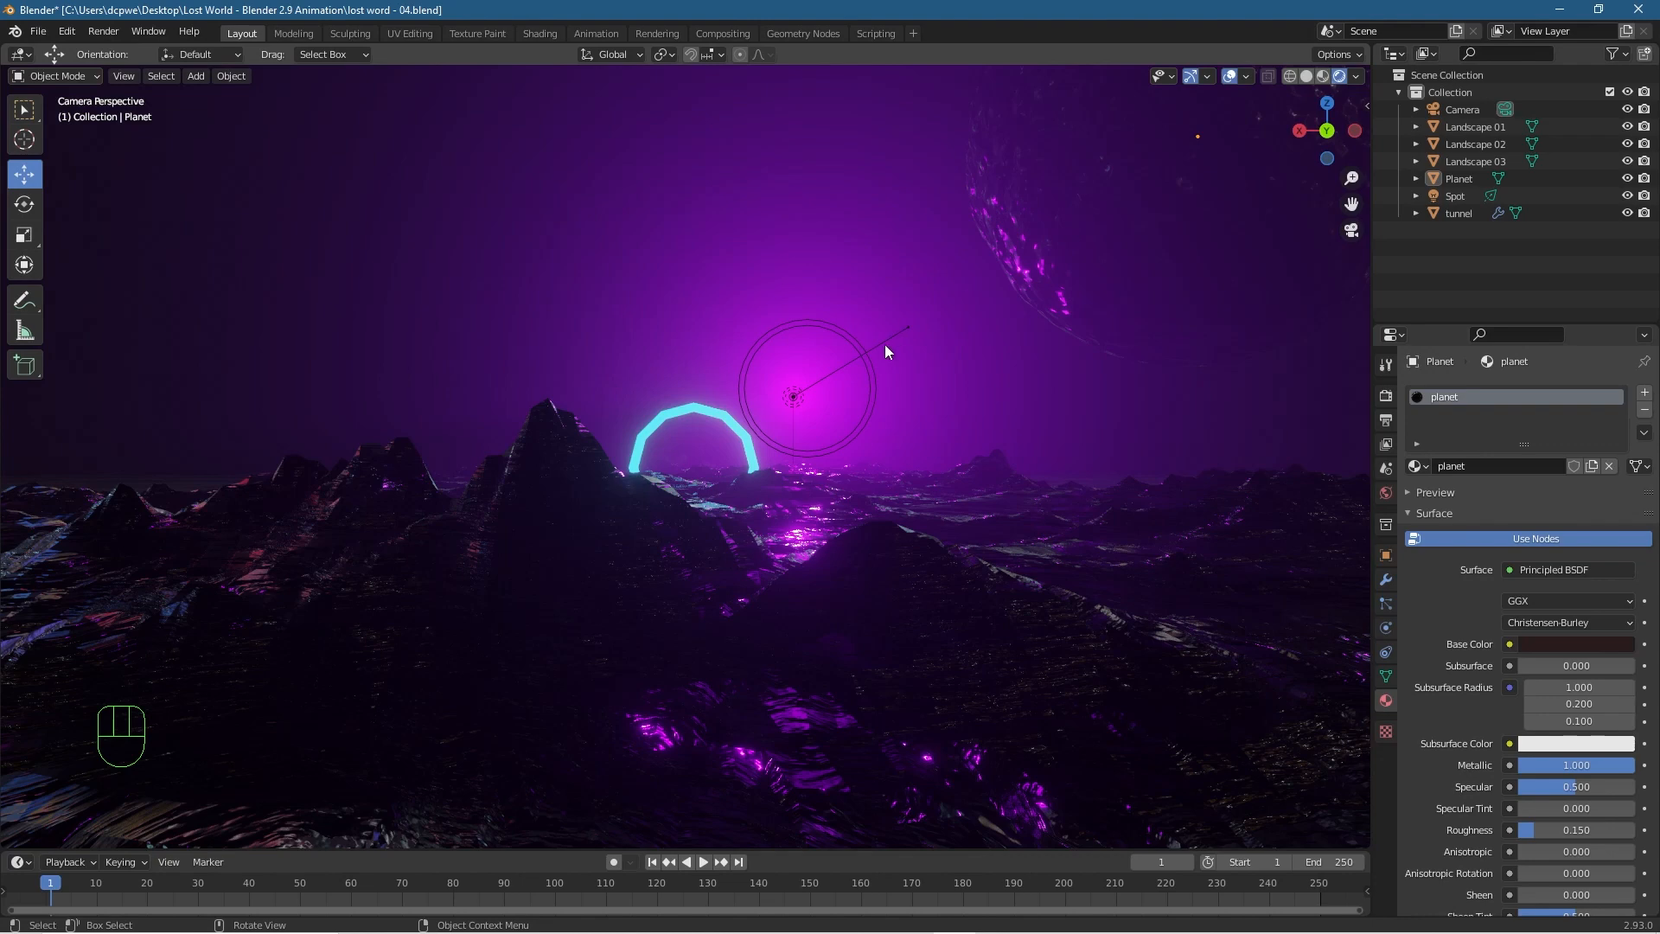
Return to the Shading workspace and switch the shader editor to the World nodes.
{"action": "left_click", "coordinate": [542, 32]}
{"action": "left_click", "coordinate": [331, 551]}
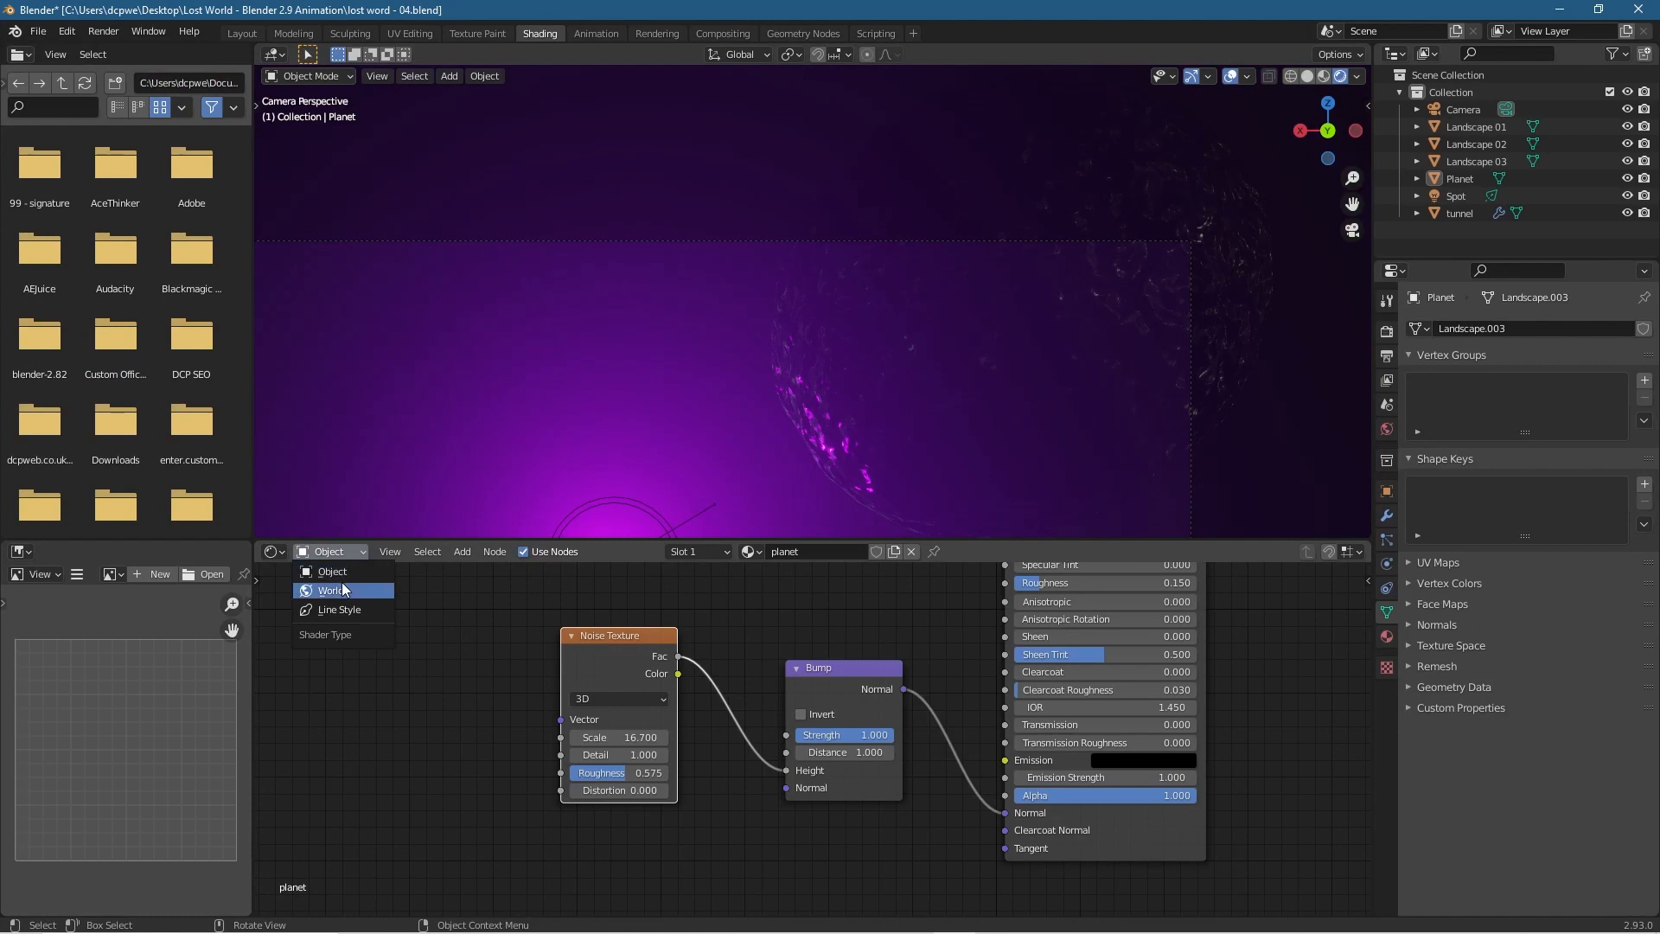
{"action": "left_click", "coordinate": [332, 591]}
{"action": "left_click", "coordinate": [332, 552]}
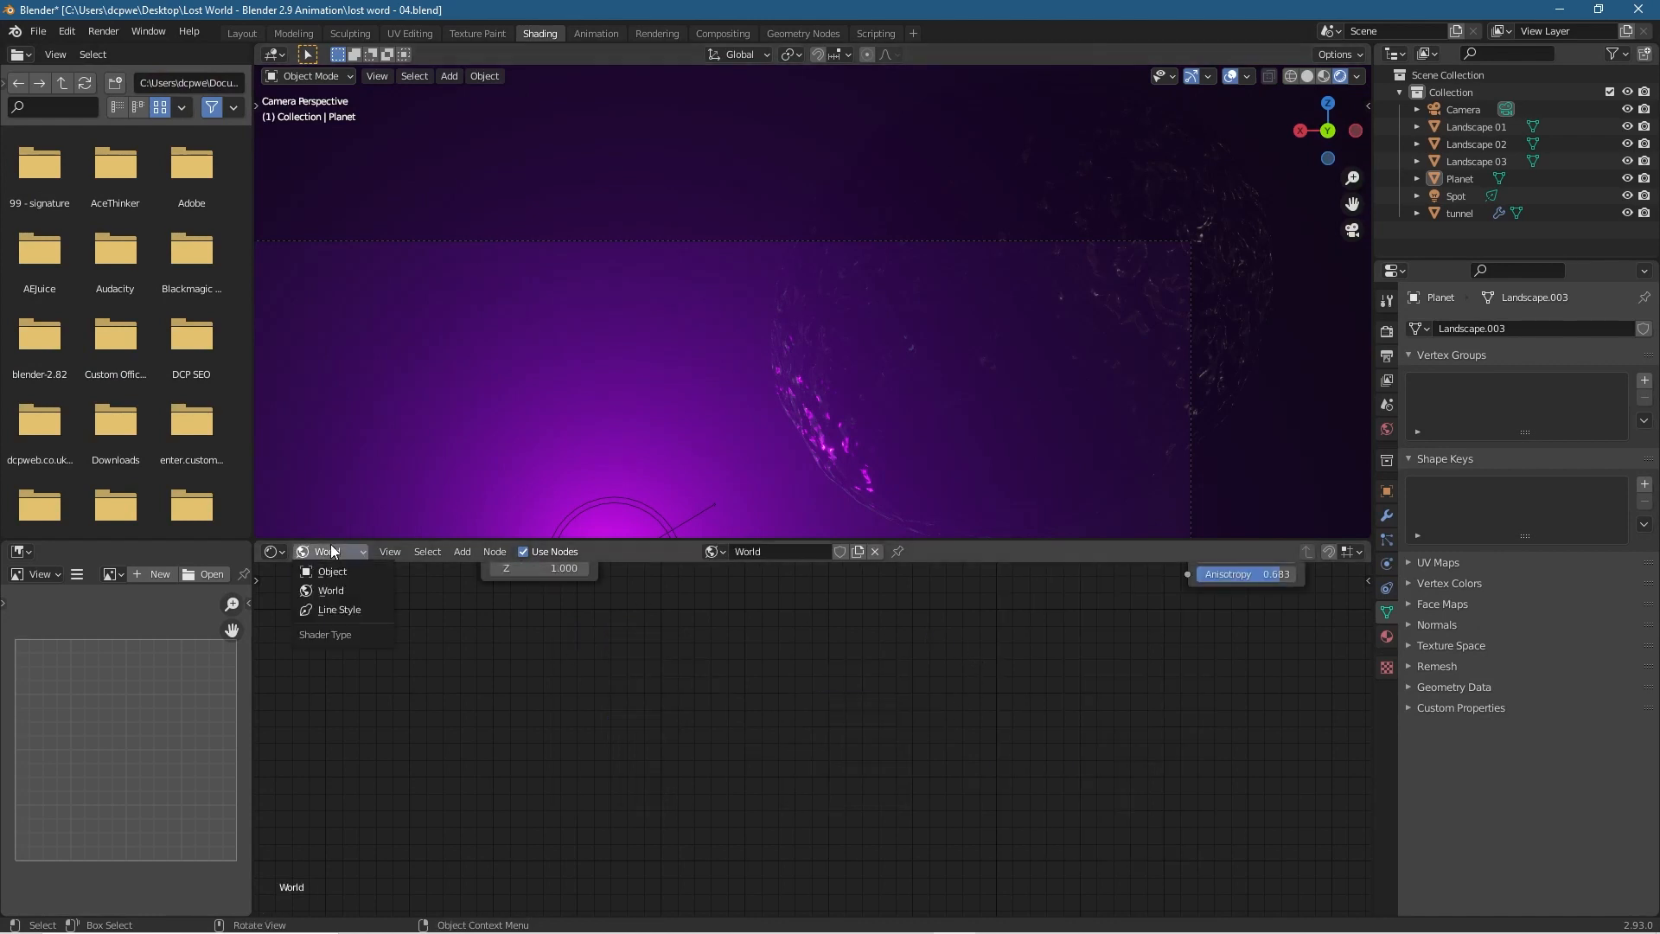
{"action": "left_click", "coordinate": [333, 591]}
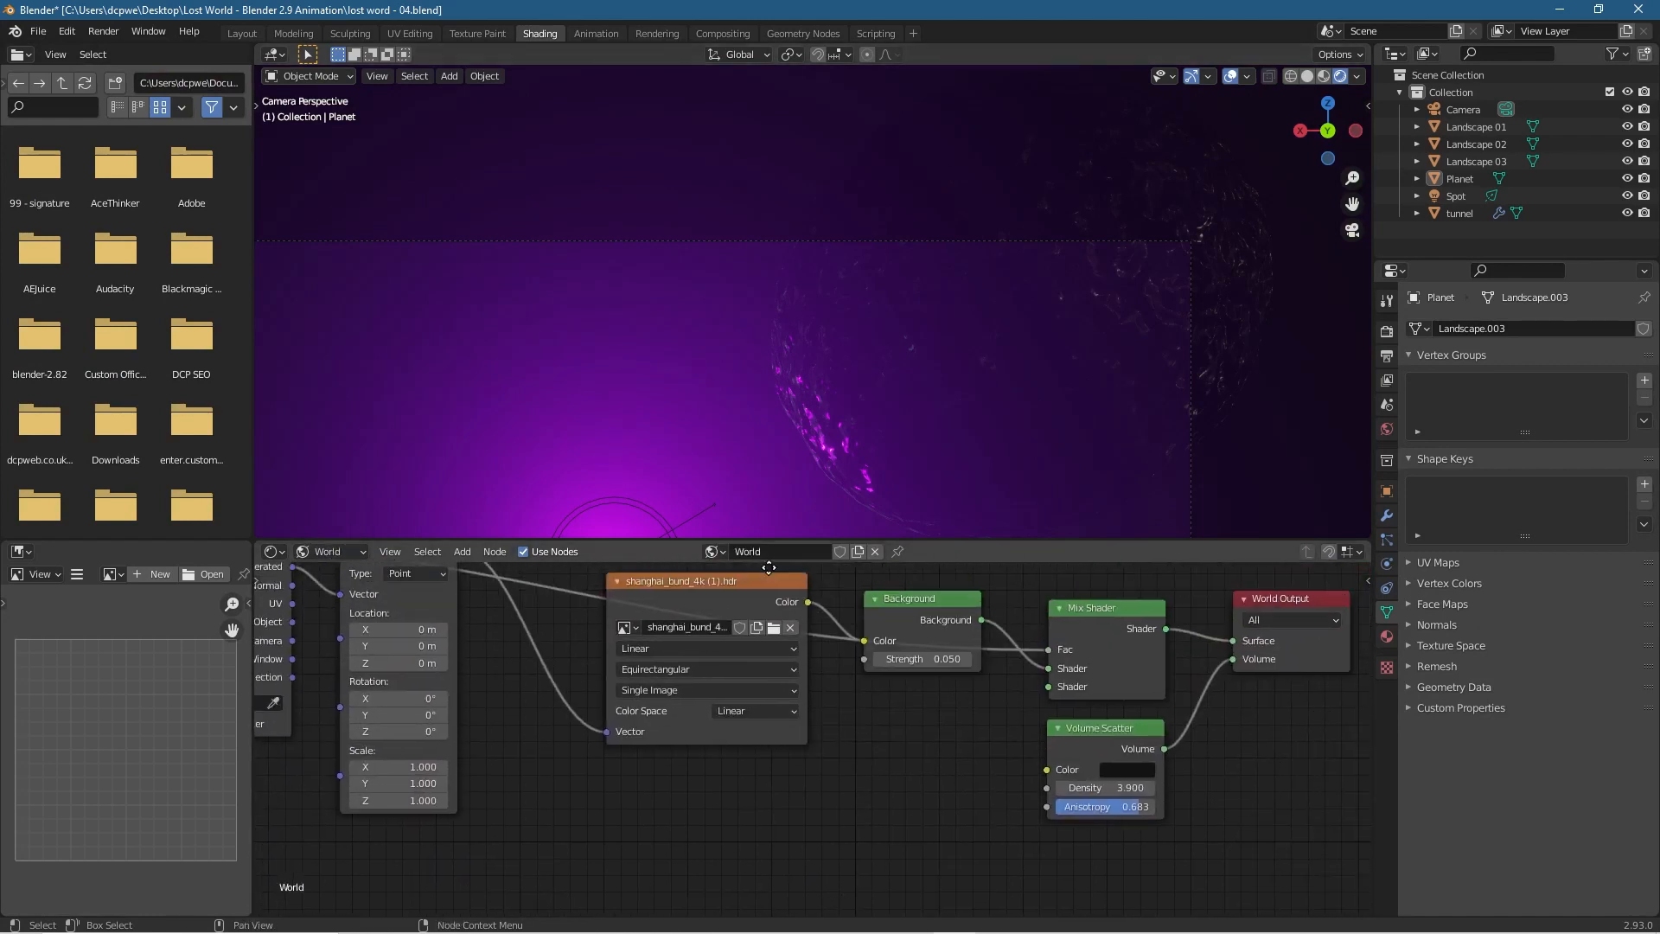
Set the world Background strength to 0.05 and bring the whole camera view back into sight.
{"action": "middle_click_drag", "start_coordinate": [915, 736], "coordinate": [901, 747]}
{"action": "left_click", "coordinate": [919, 688]}
{"action": "type", "text": "0.05"}
{"action": "key", "text": "Return"}
{"action": "scroll", "coordinate": [765, 360], "scroll_direction": "down", "scroll_amount": 3}
{"action": "middle_click_drag", "start_coordinate": [734, 355], "coordinate": [878, 232]}
{"action": "key", "text": "KP_0"}
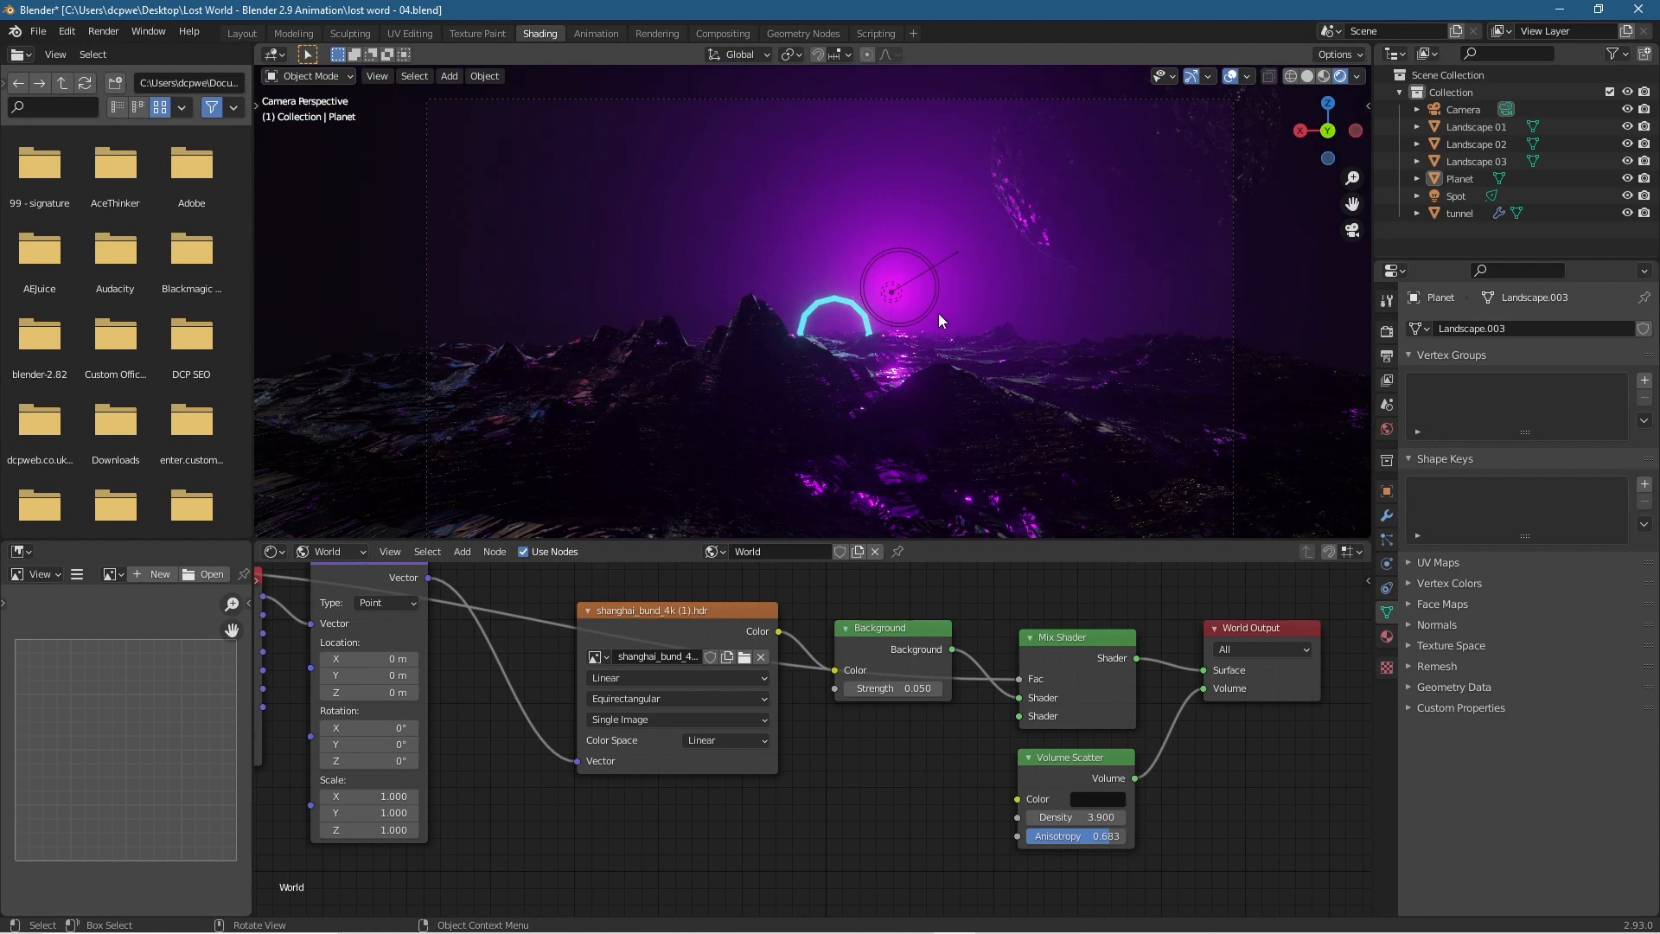
Set the tunnel material's emission colour to magenta with hue 0.800 and full saturation, and hide the viewport overlays.
{"action": "left_click", "coordinate": [824, 299]}
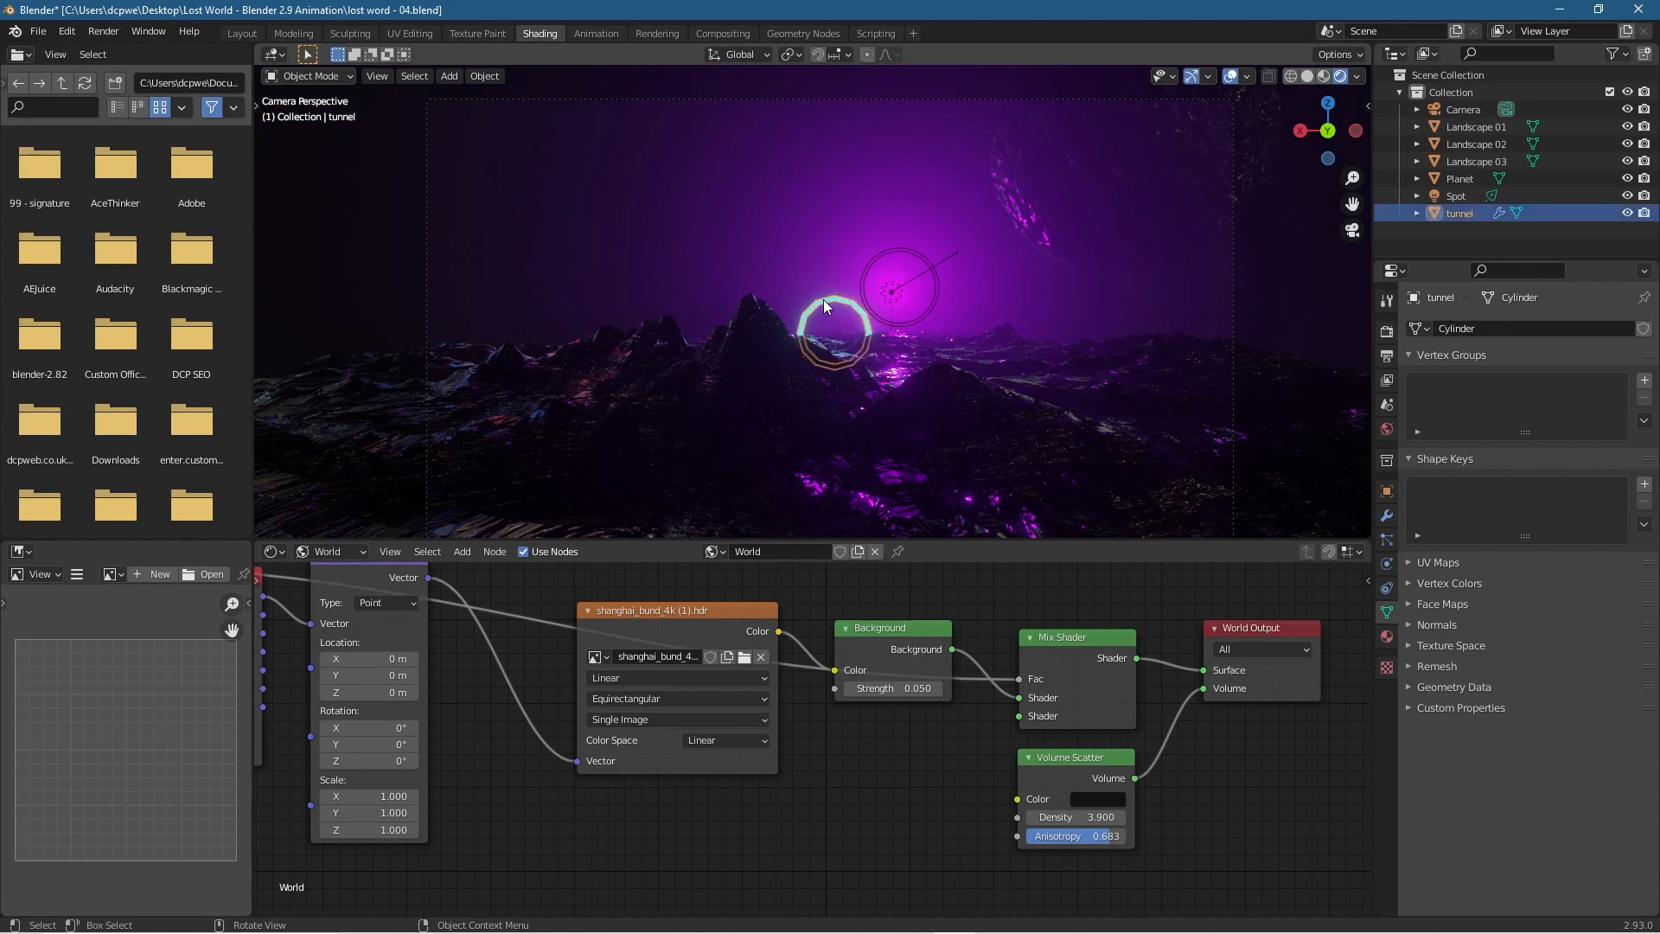
{"action": "left_click", "coordinate": [1387, 637]}
{"action": "left_click", "coordinate": [1556, 537]}
{"action": "left_click_drag", "start_coordinate": [1570, 413], "coordinate": [1605, 375]}
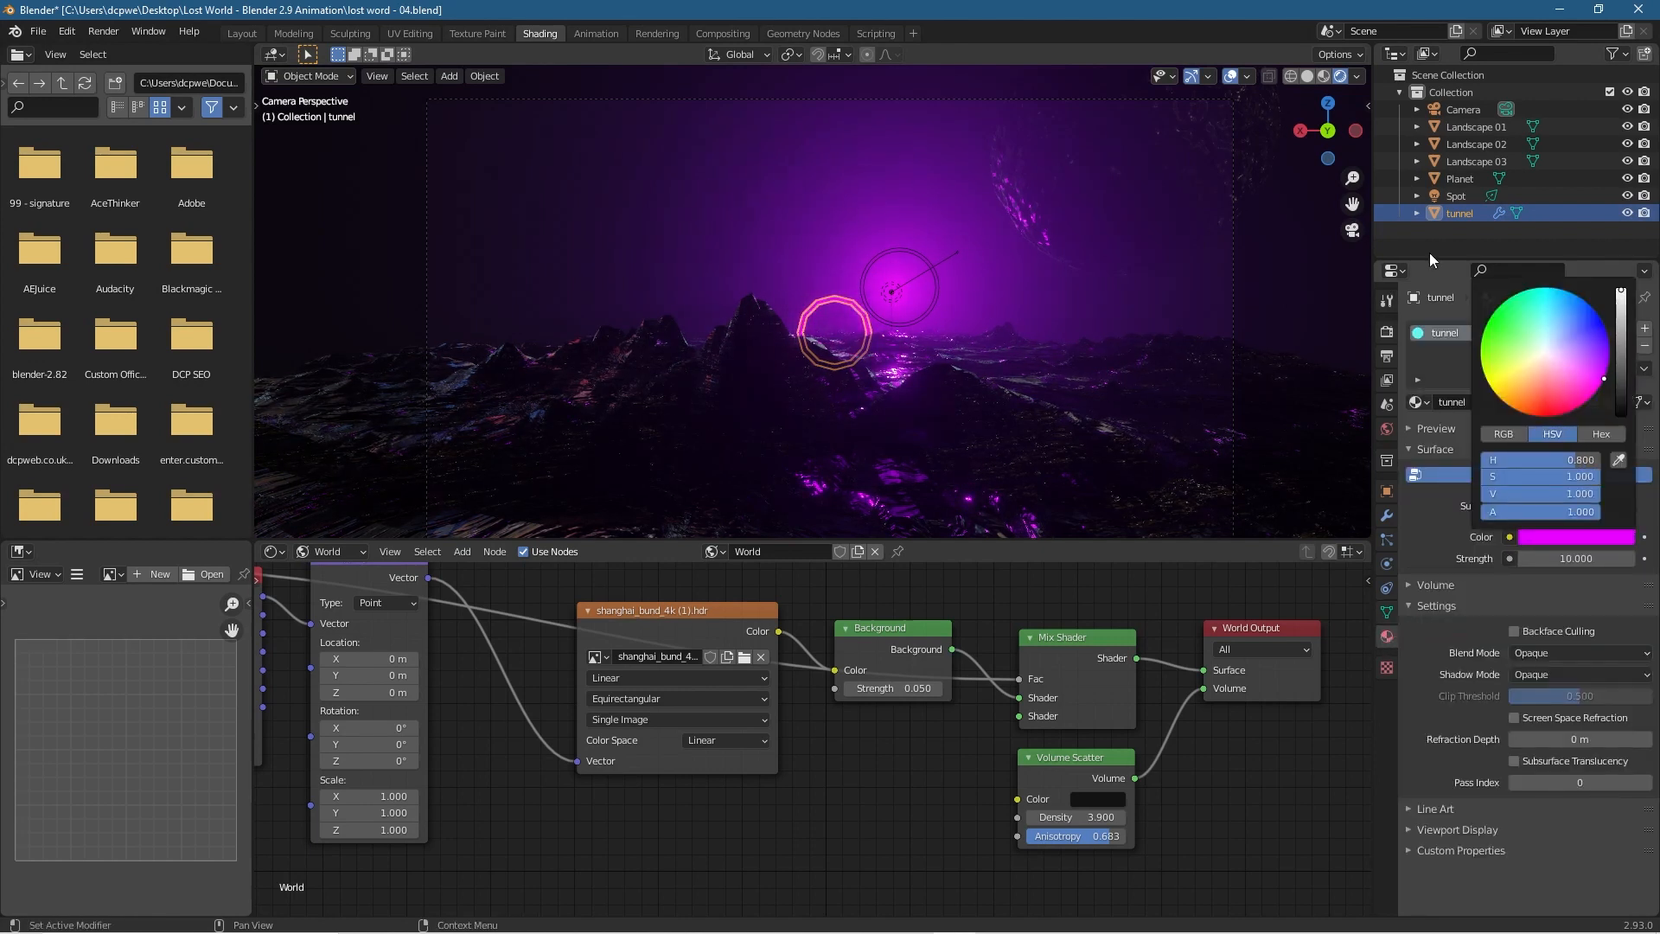
{"action": "left_click", "coordinate": [1231, 76]}
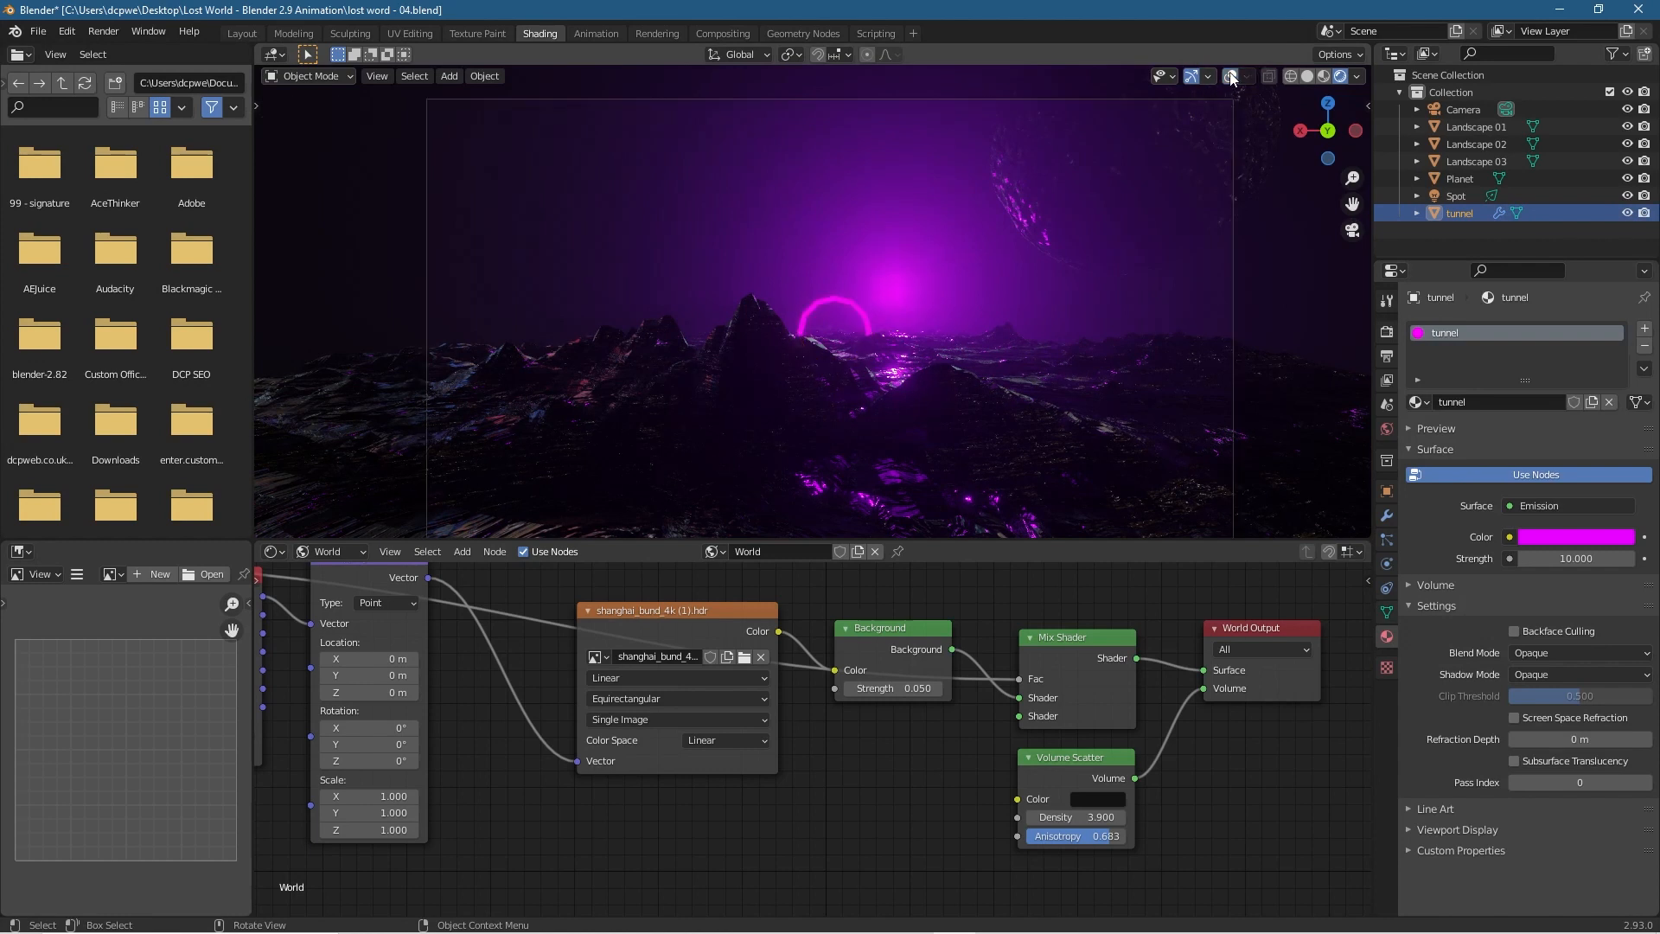
Set the tunnel material's emission strength to 200.
{"action": "mouse_move", "coordinate": [1567, 560]}
{"action": "left_mouse_down"}
{"action": "mouse_move", "coordinate": [1626, 558]}
{"action": "mouse_move", "coordinate": [1563, 561]}
{"action": "left_mouse_up"}
{"action": "left_click", "coordinate": [1555, 562]}
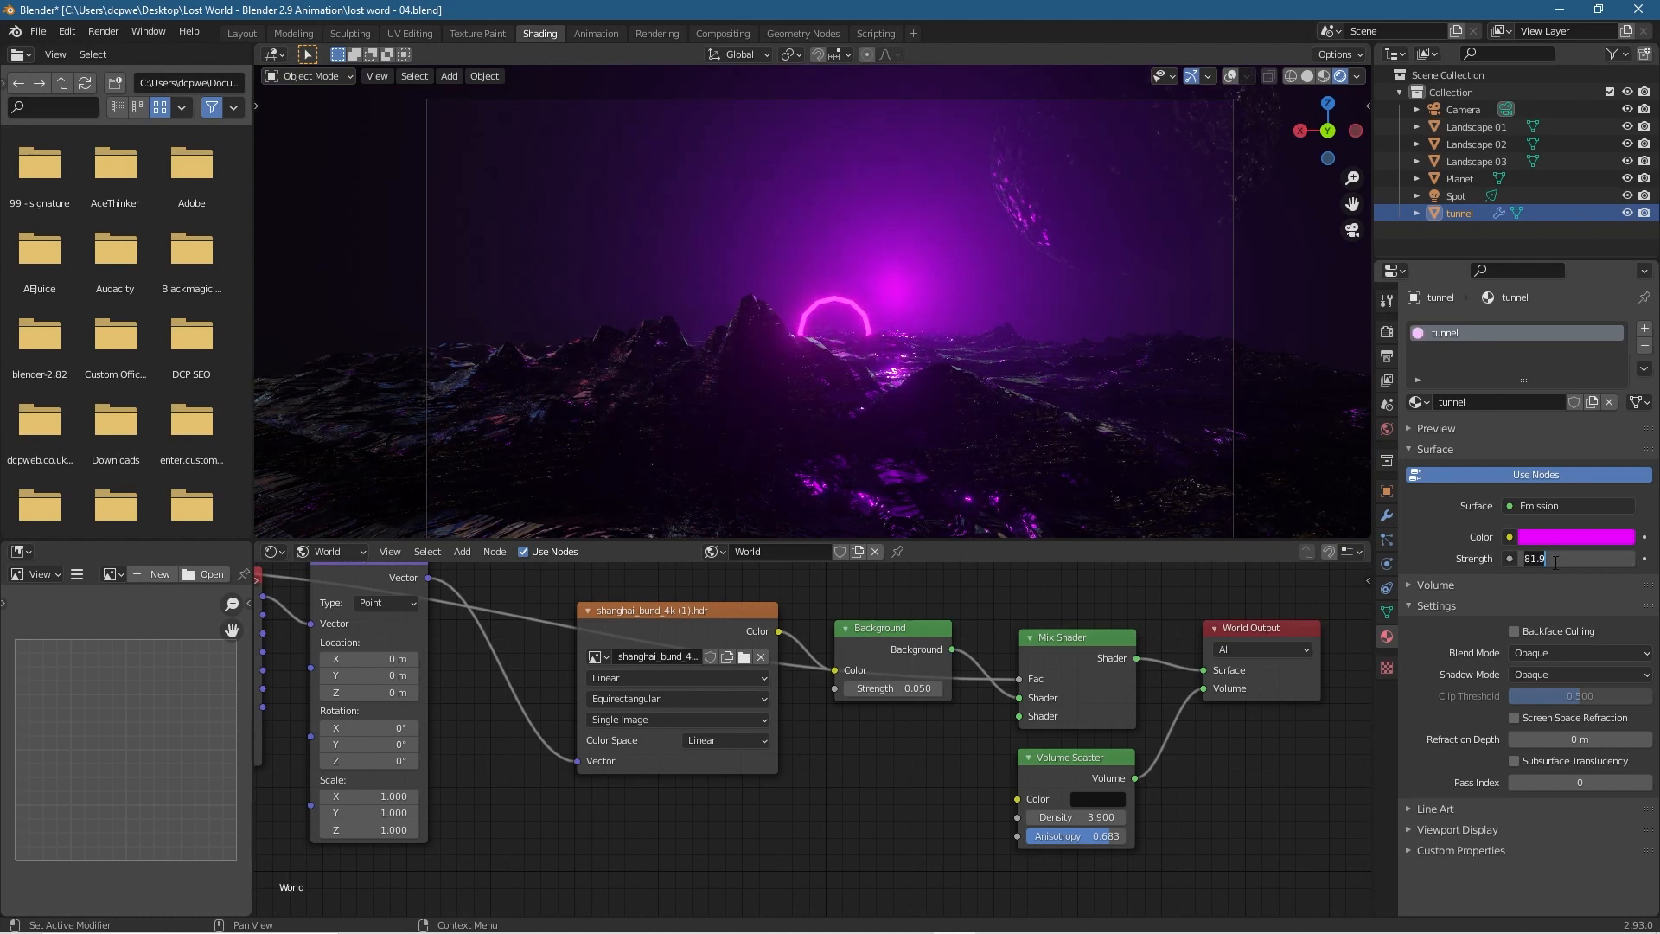
{"action": "type", "text": "300"}
{"action": "key", "text": "Return"}
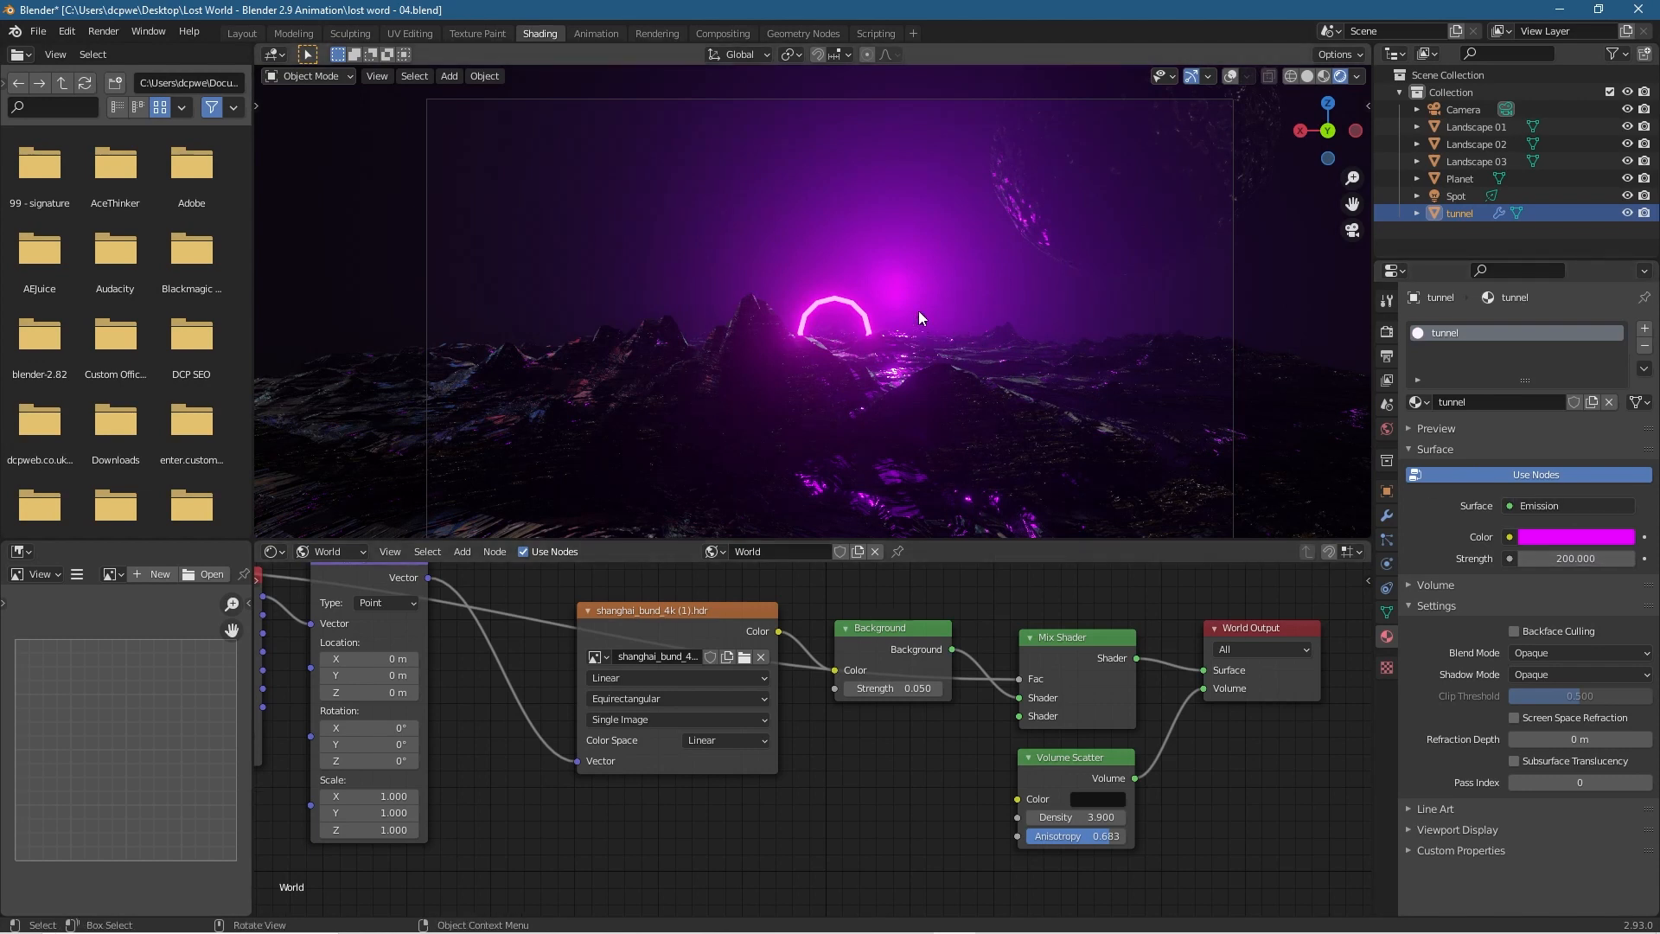
Try out different diffuse, specular, volume and blend values on the spot light and look through its shadow settings.
{"action": "left_click", "coordinate": [1461, 196]}
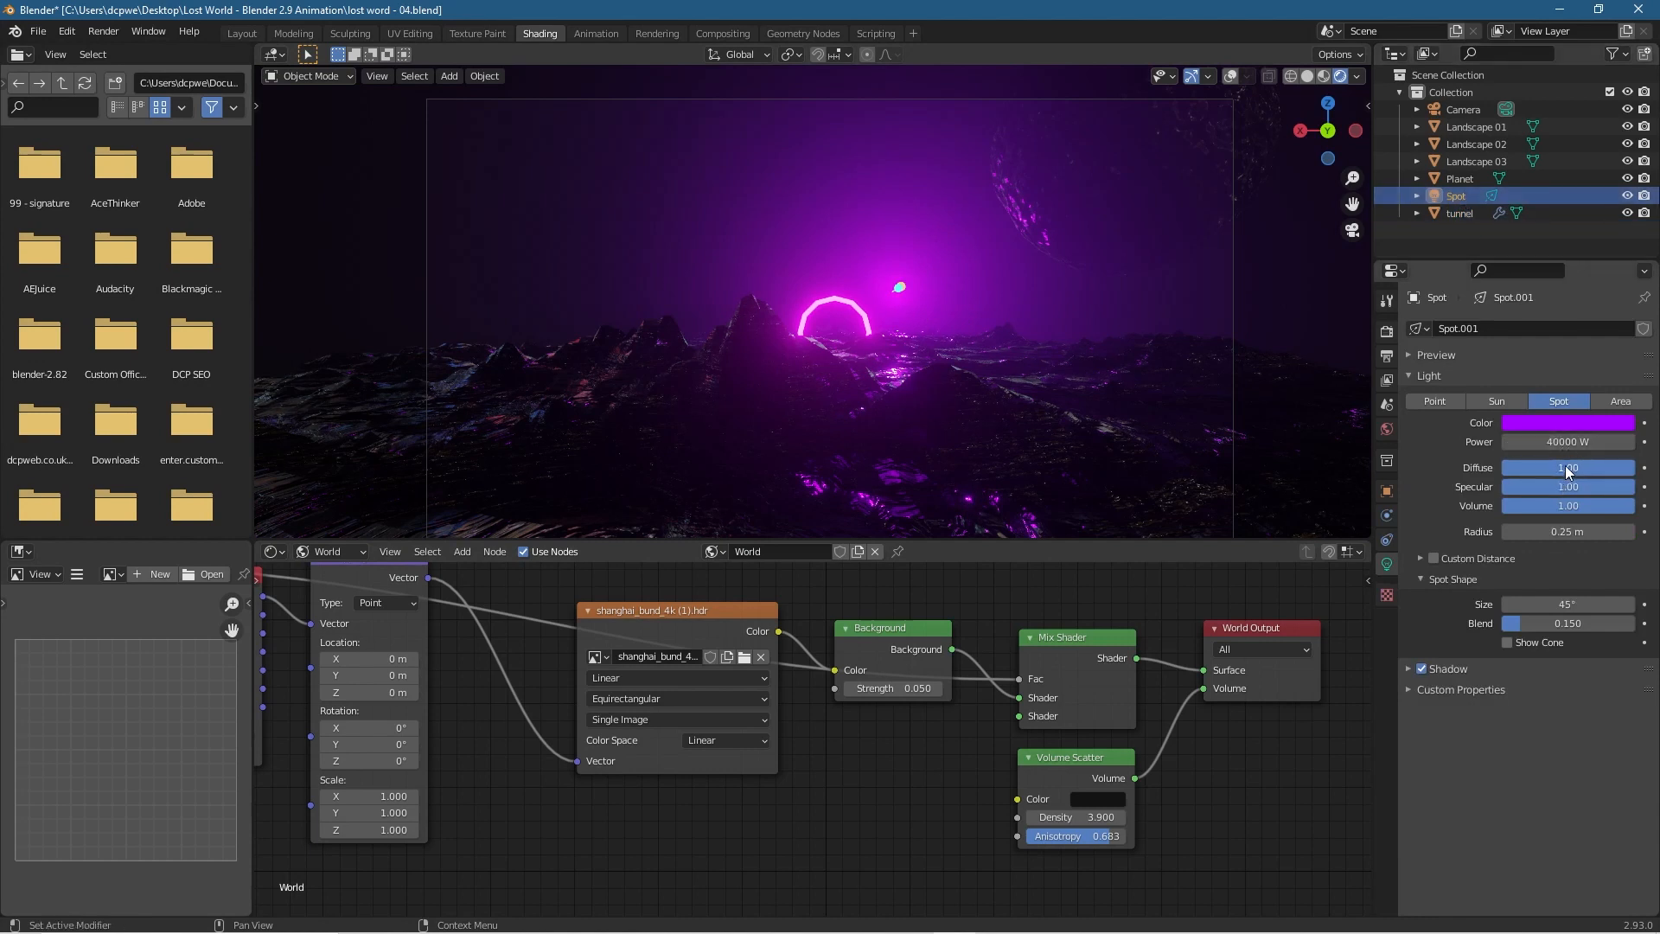
{"action": "left_click_drag", "start_coordinate": [1571, 468], "coordinate": [1635, 487]}
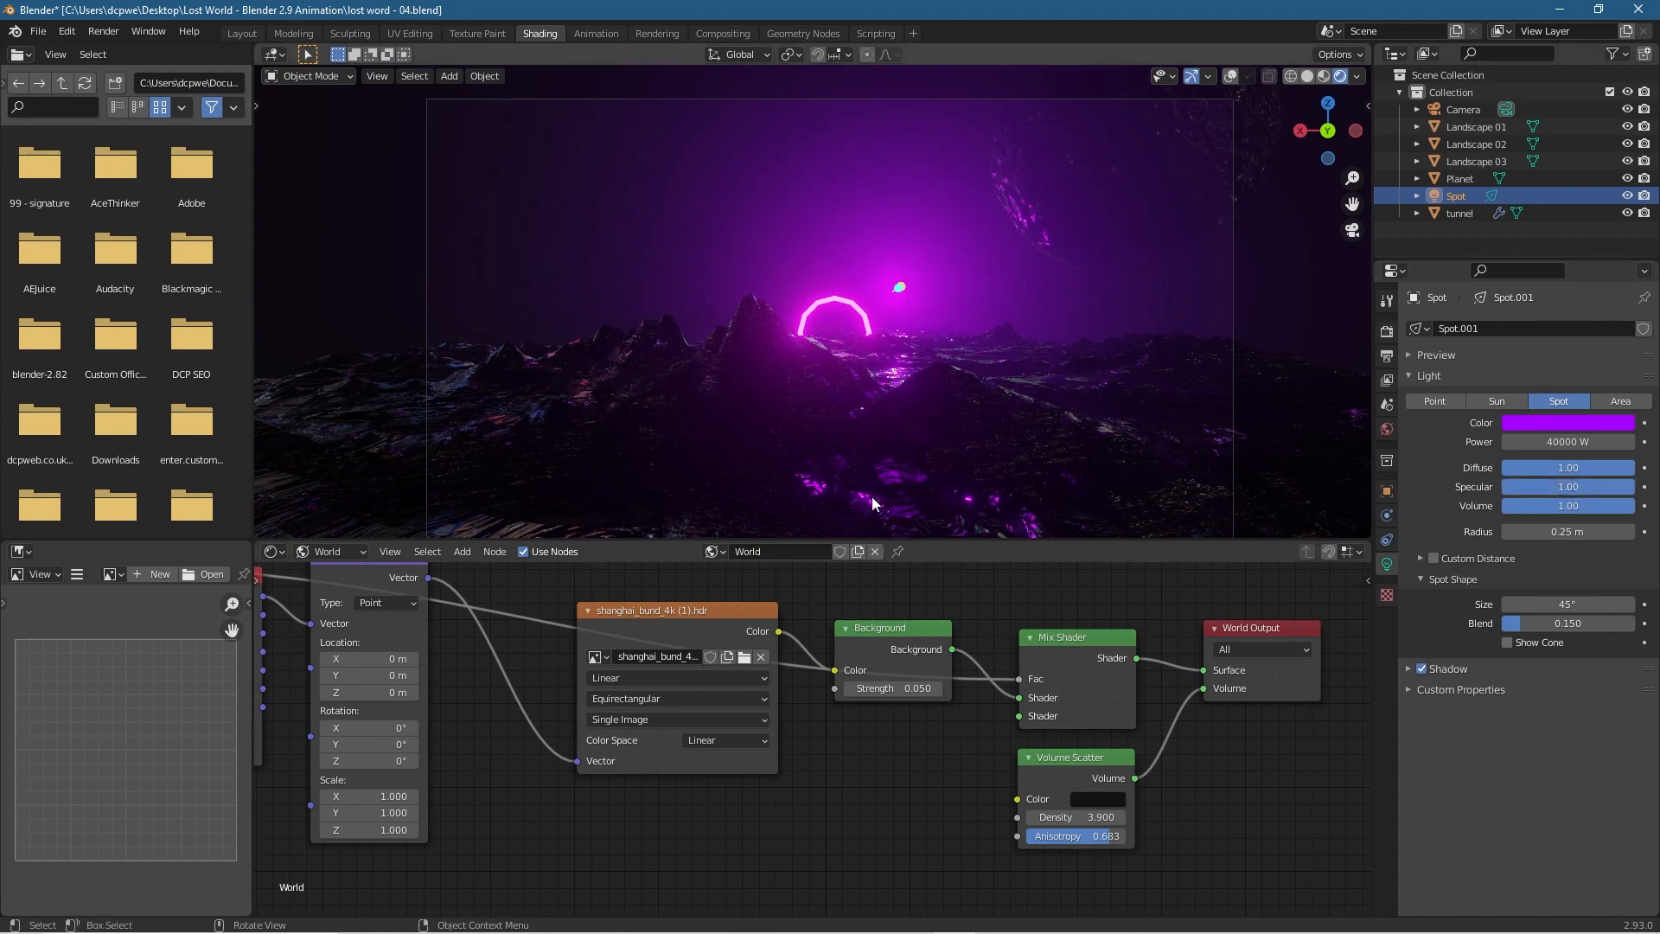
{"action": "left_click_drag", "start_coordinate": [1568, 487], "coordinate": [1636, 487]}
{"action": "left_click_drag", "start_coordinate": [1528, 512], "coordinate": [1636, 506]}
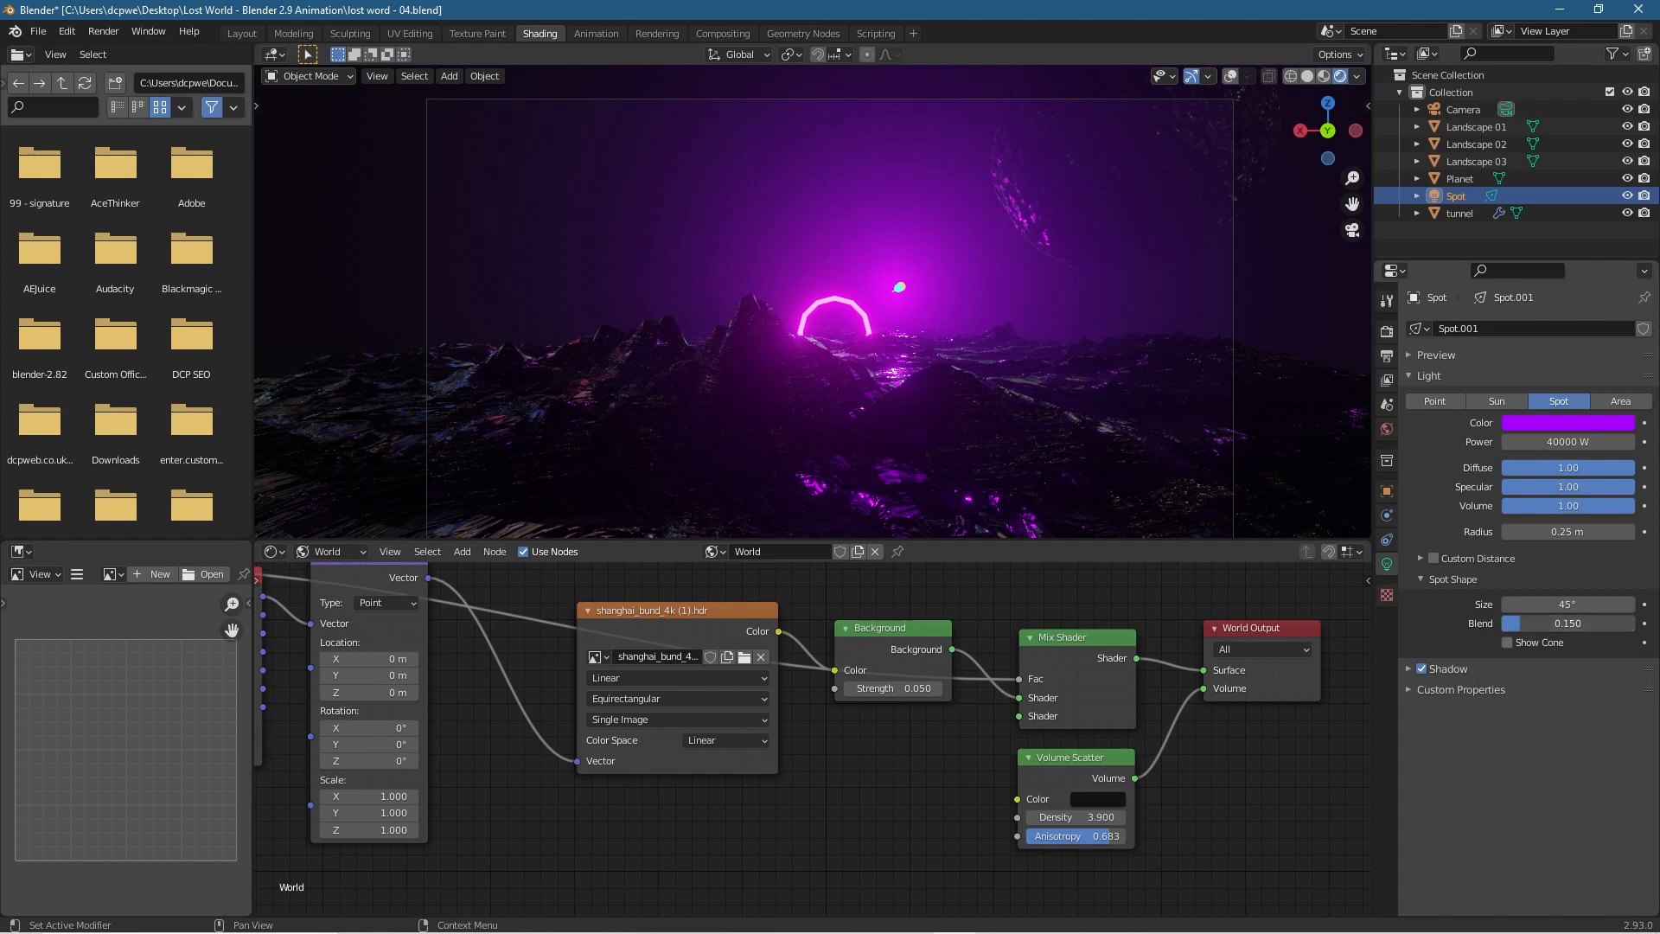
{"action": "left_click_drag", "start_coordinate": [1515, 632], "coordinate": [1585, 623]}
{"action": "key", "text": "ctrl+z"}
{"action": "left_click", "coordinate": [1508, 643]}
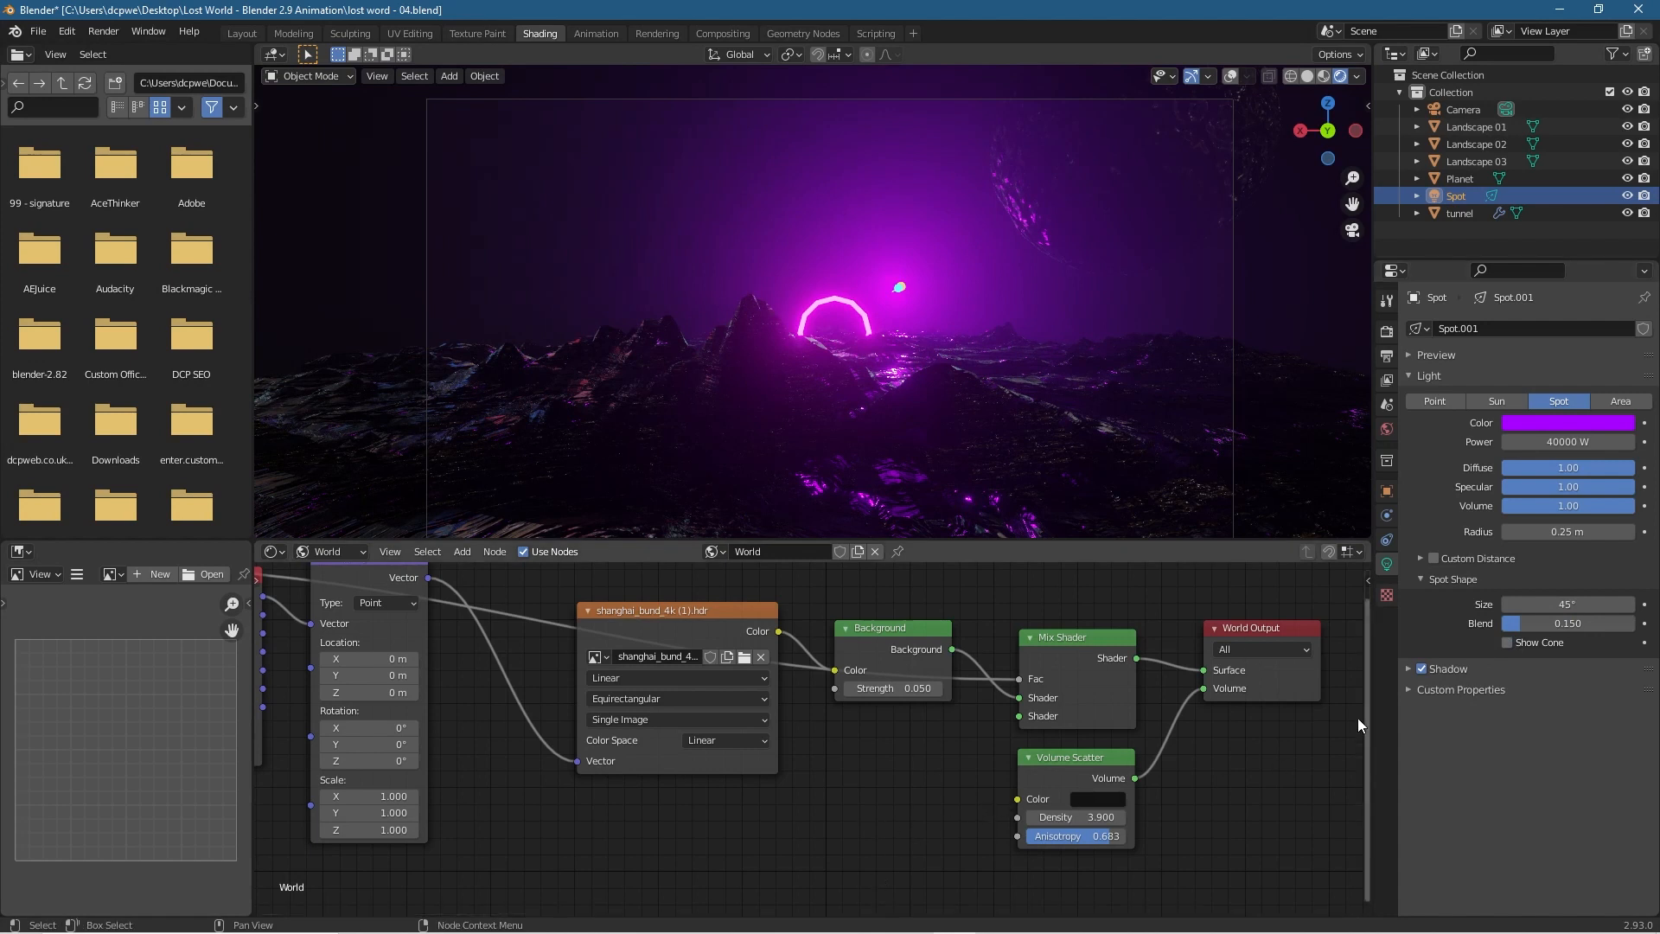
{"action": "left_click", "coordinate": [1408, 670]}
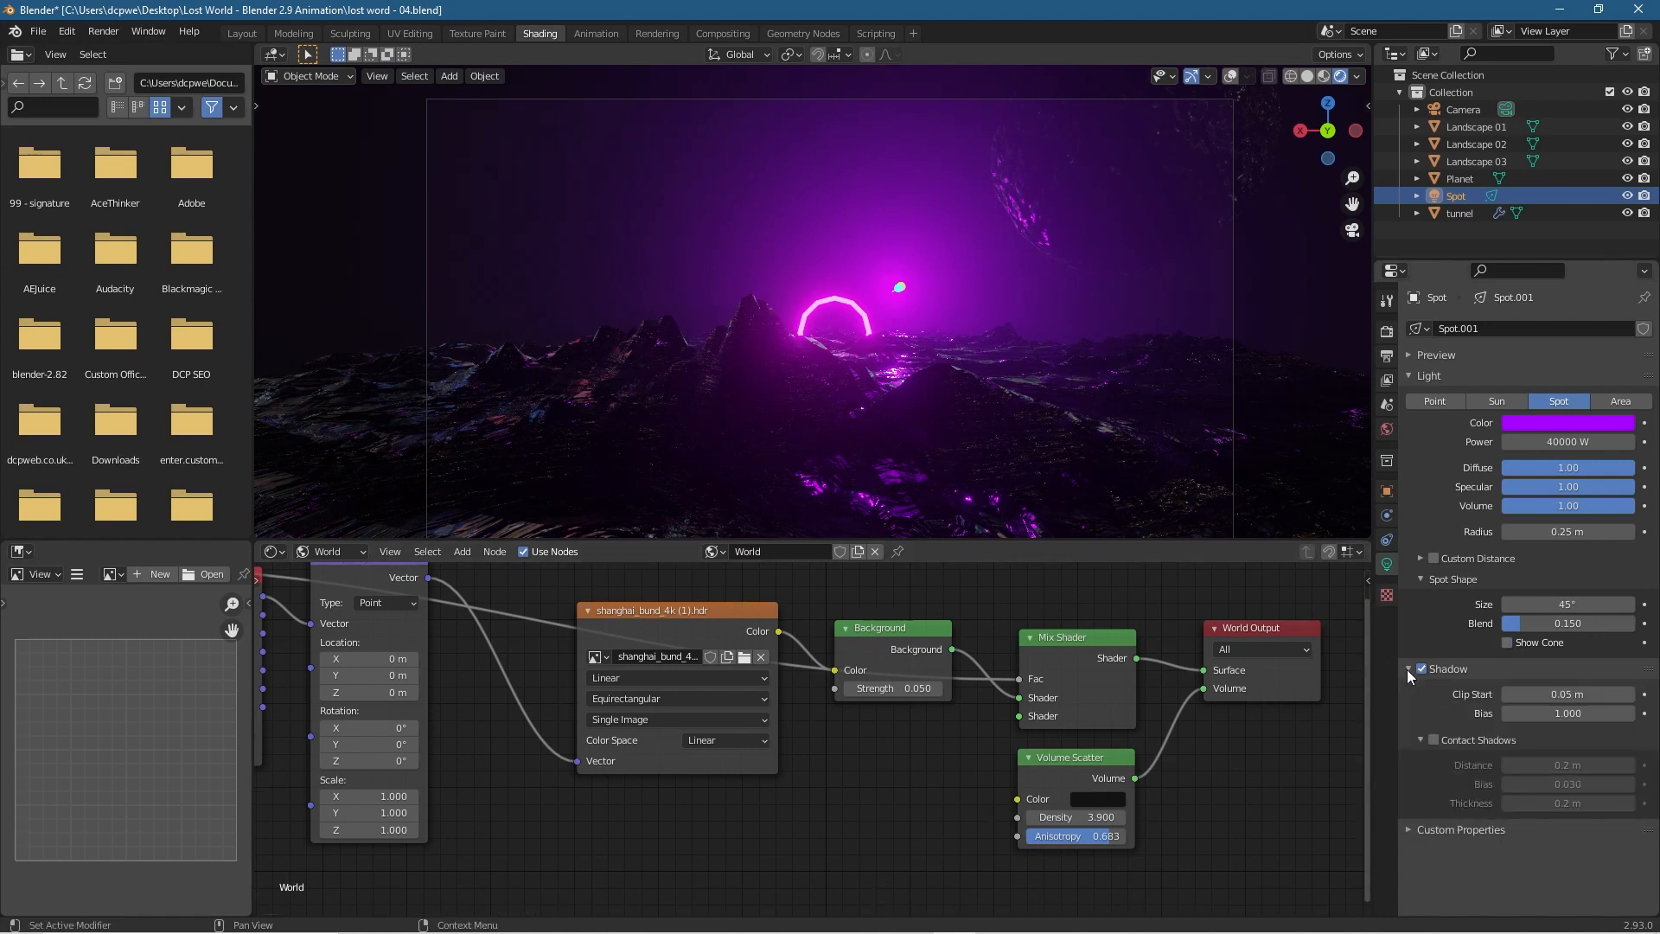
{"action": "left_click", "coordinate": [1408, 670]}
Reduce the world Volume Scatter density to 1.0.
{"action": "left_click_drag", "start_coordinate": [1091, 817], "coordinate": [908, 817]}
{"action": "key", "text": "ctrl+z"}
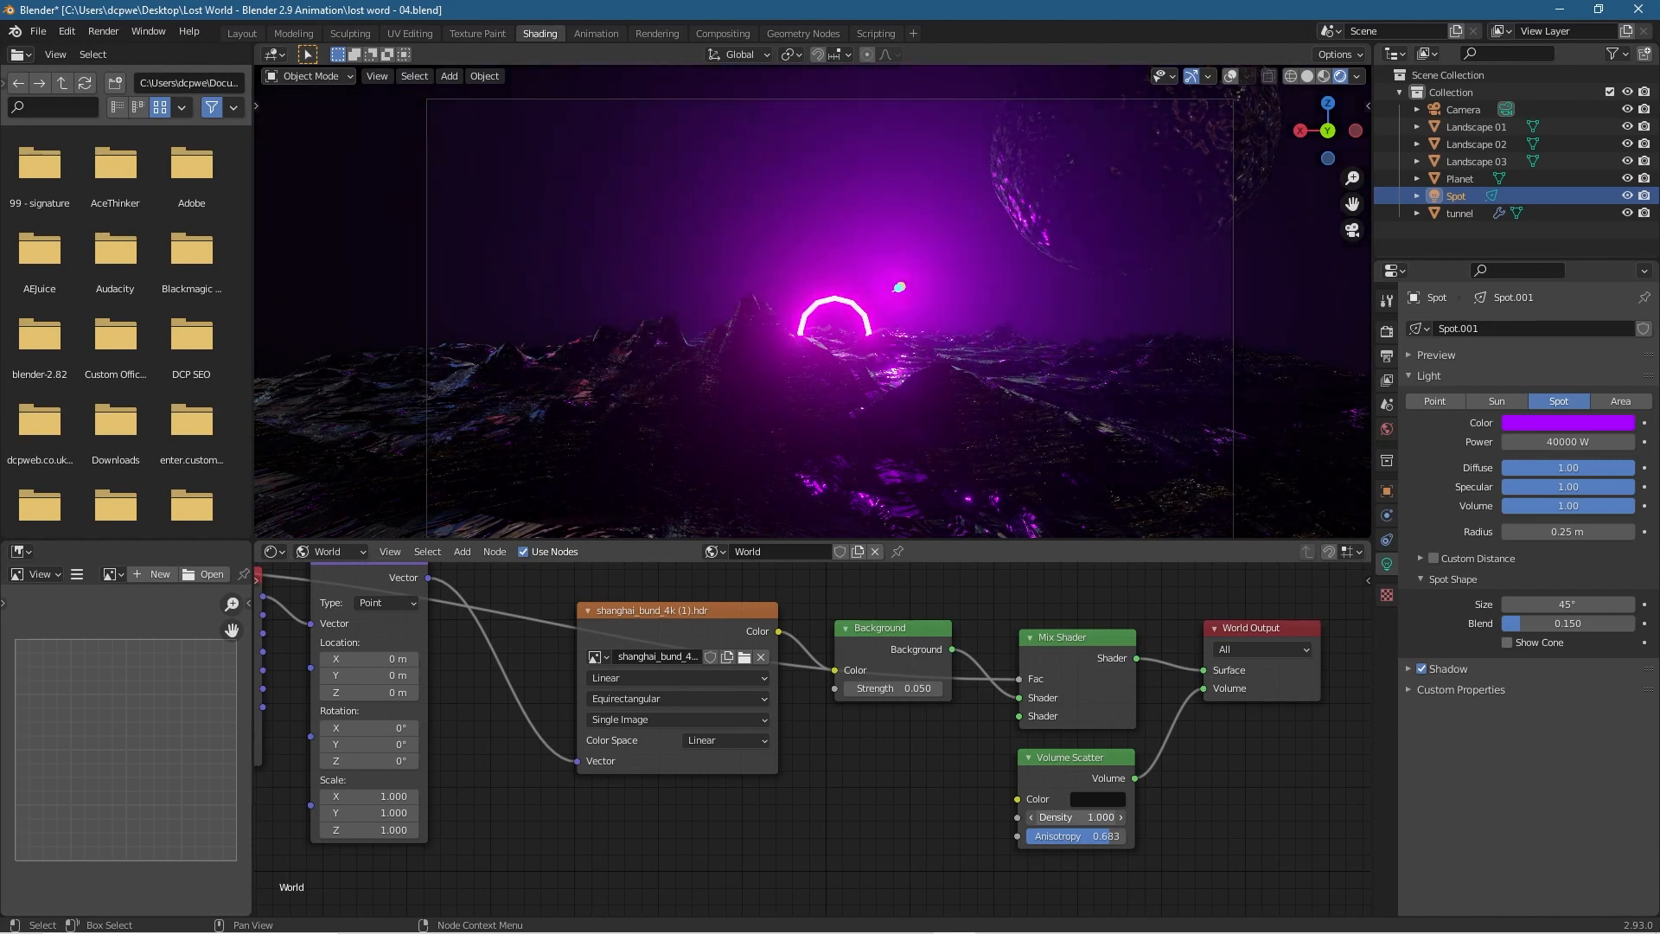
Adjust the Volume Scatter colour to a near-black grey and reduce its anisotropy to 0.617.
{"action": "left_click", "coordinate": [1113, 794]}
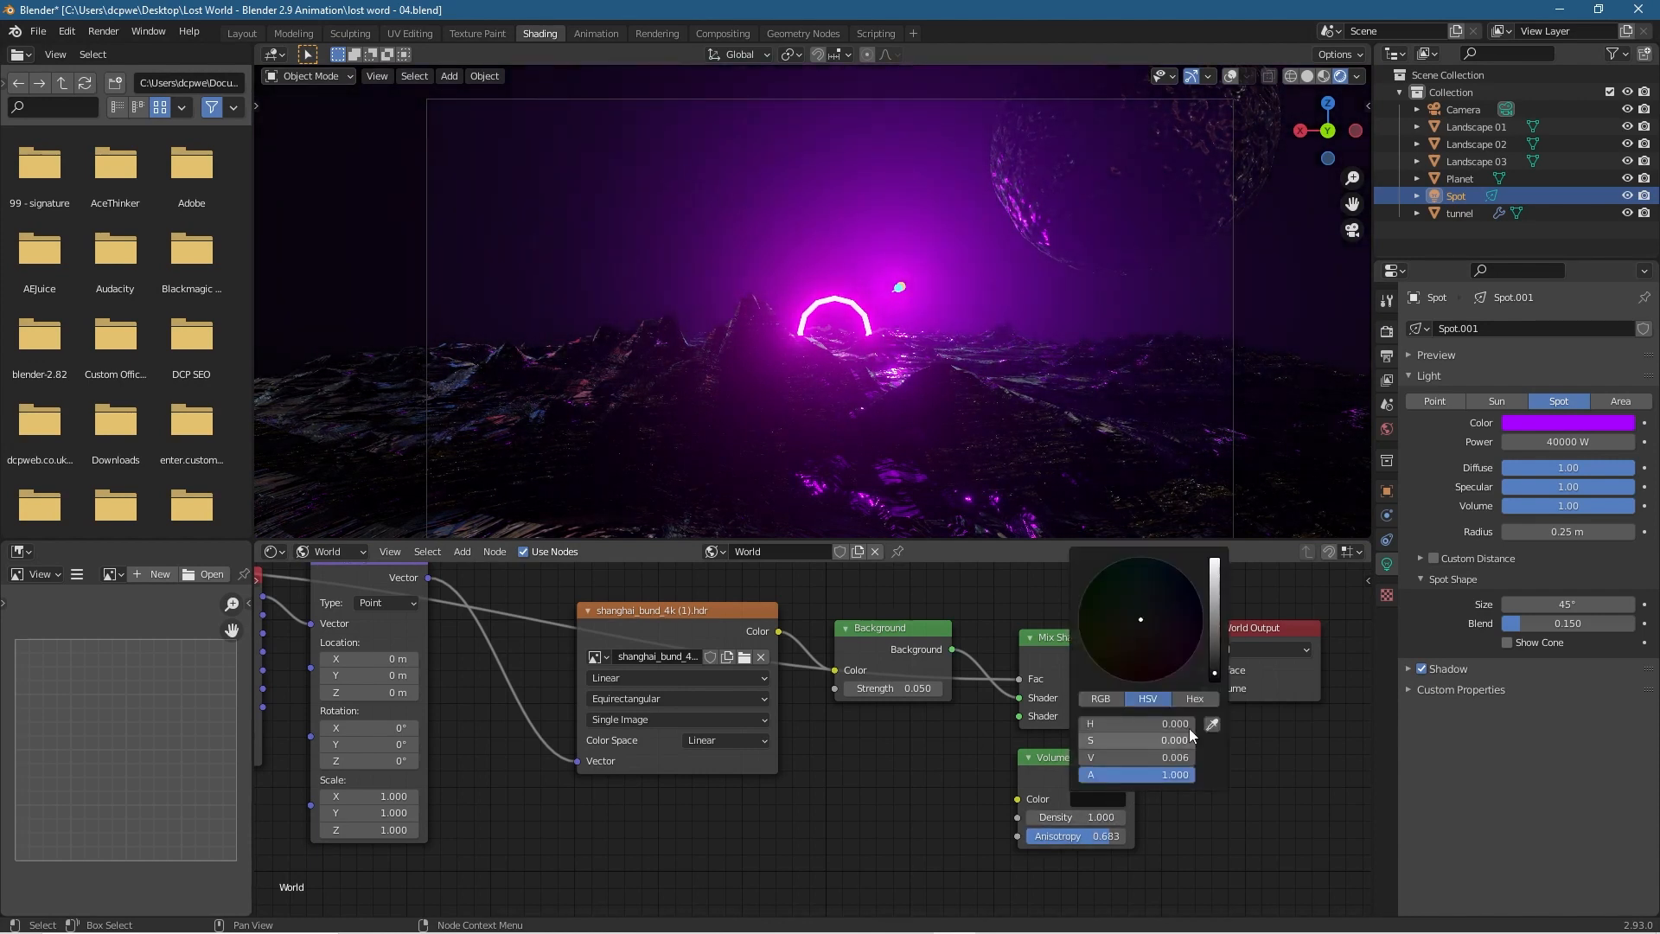
{"action": "left_click", "coordinate": [1214, 671]}
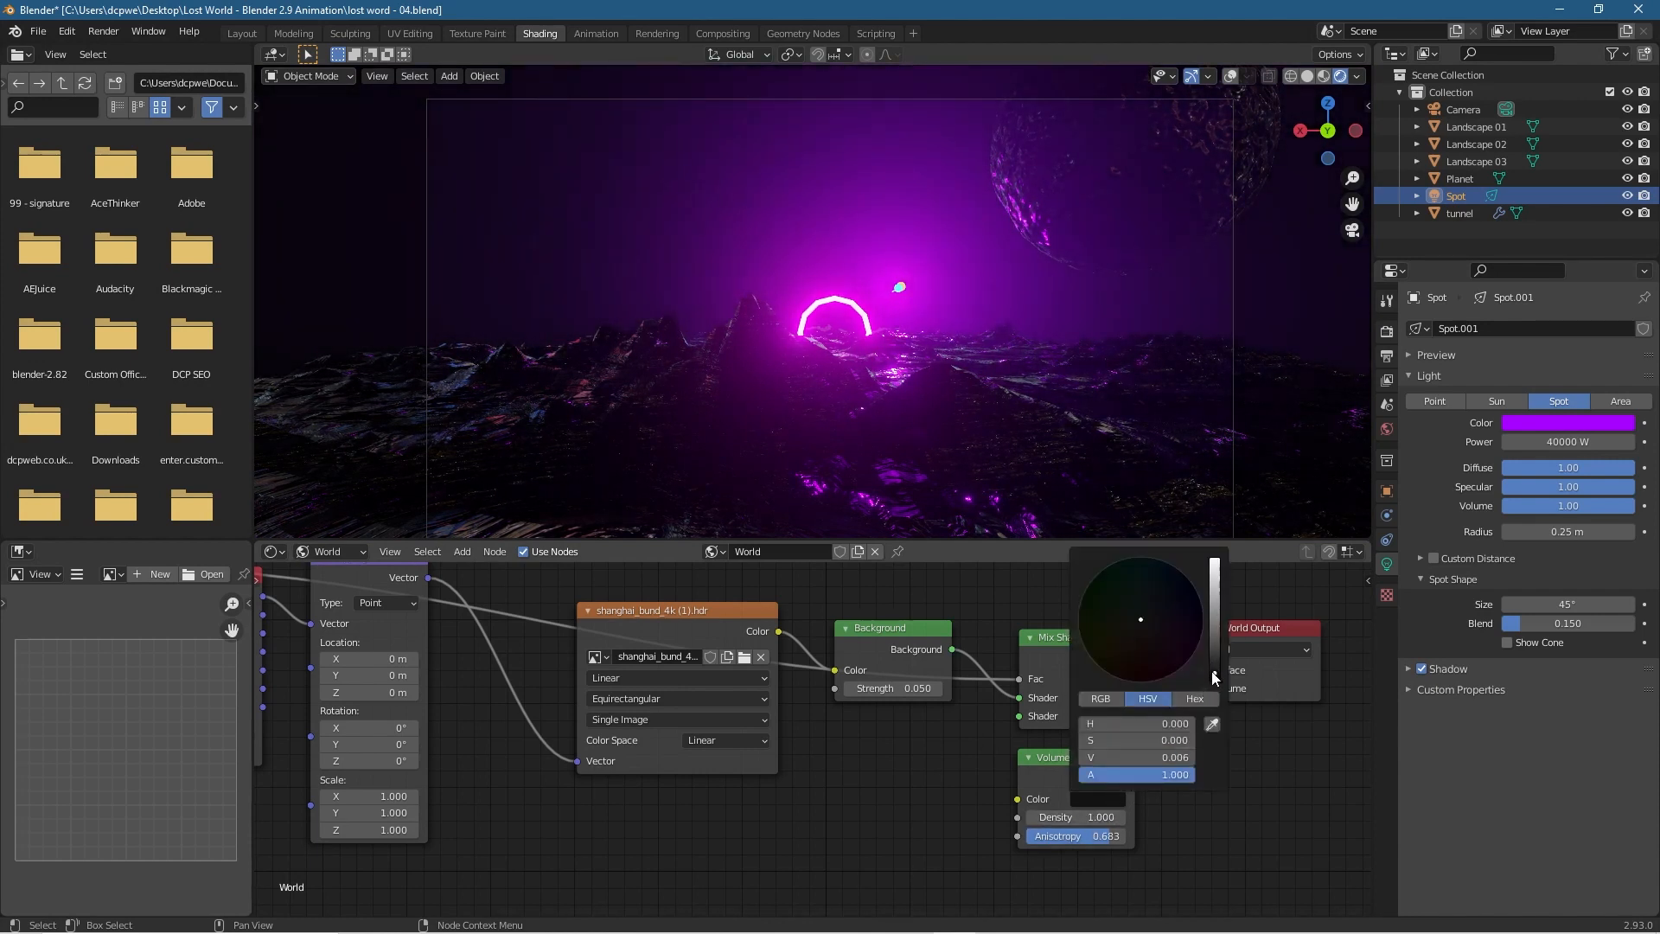
{"action": "mouse_move", "coordinate": [1215, 671]}
{"action": "left_mouse_down"}
{"action": "mouse_move", "coordinate": [1214, 641]}
{"action": "mouse_move", "coordinate": [1214, 679]}
{"action": "left_mouse_up"}
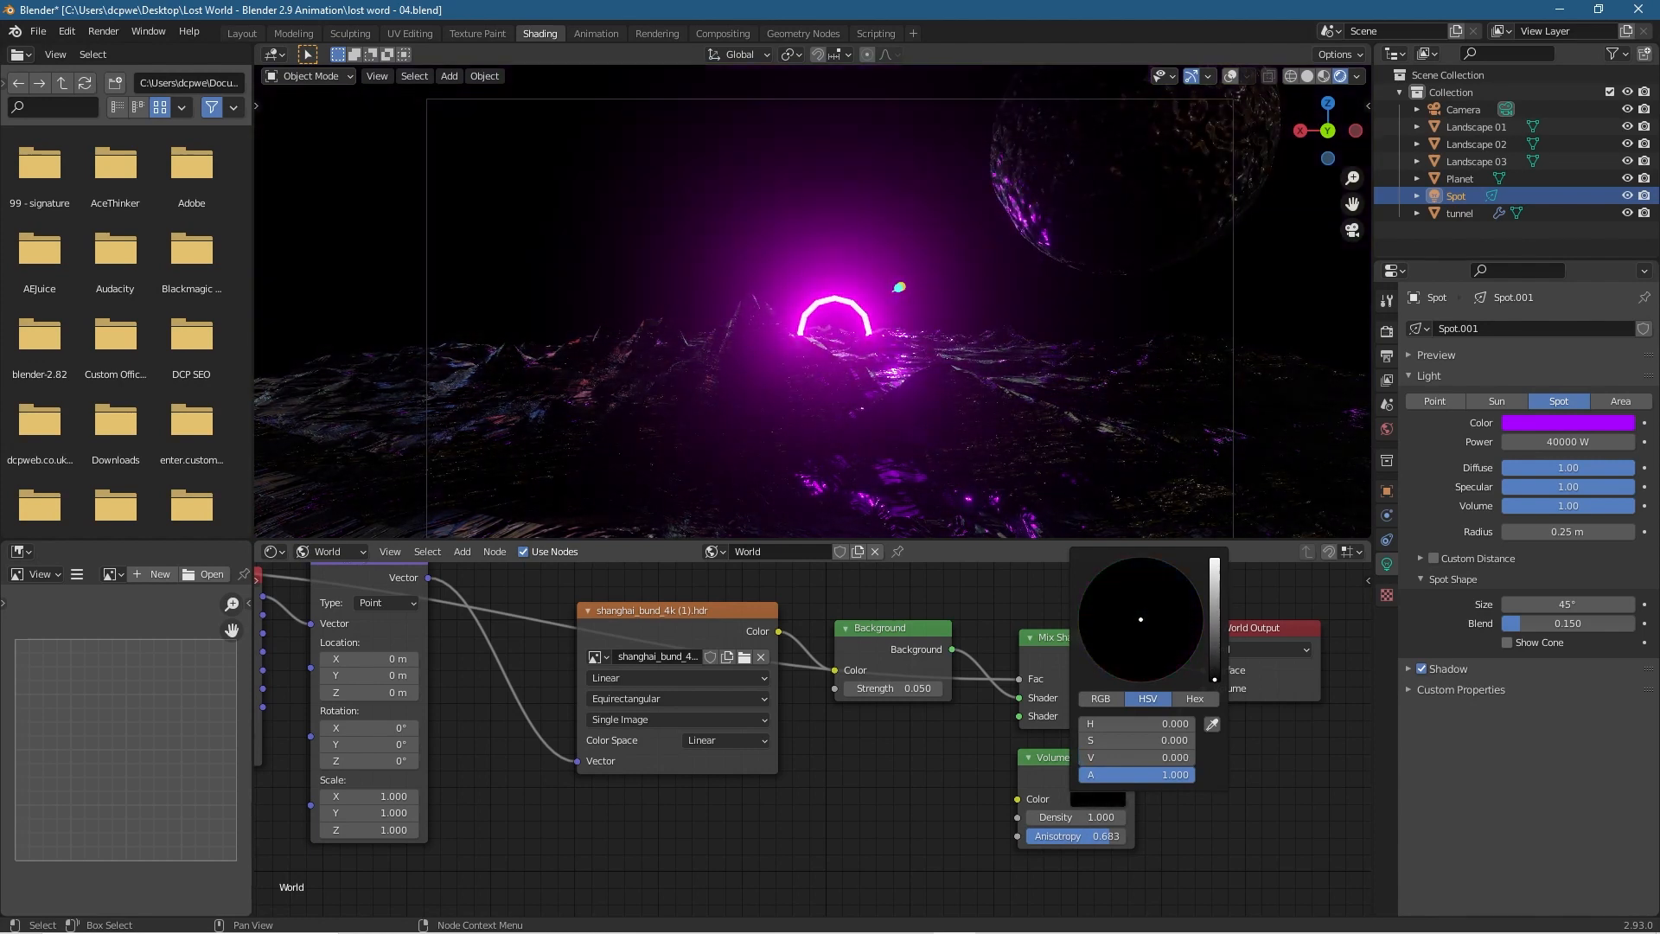
{"action": "left_click", "coordinate": [1214, 677]}
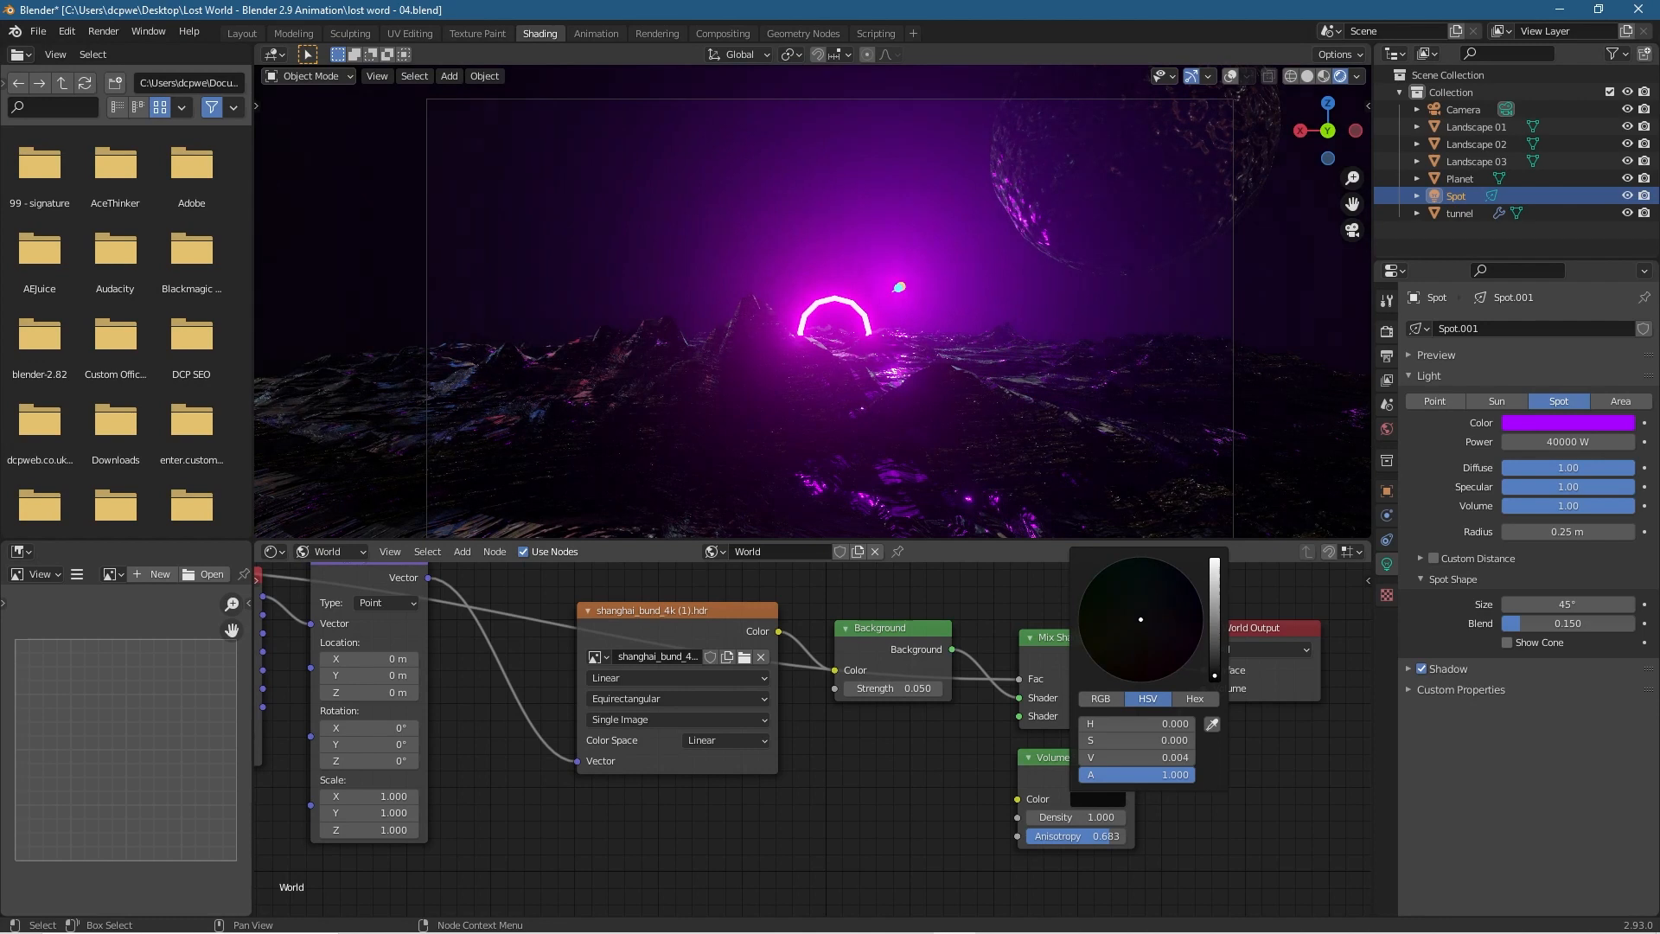
{"action": "left_click_drag", "start_coordinate": [1214, 673], "coordinate": [1214, 669]}
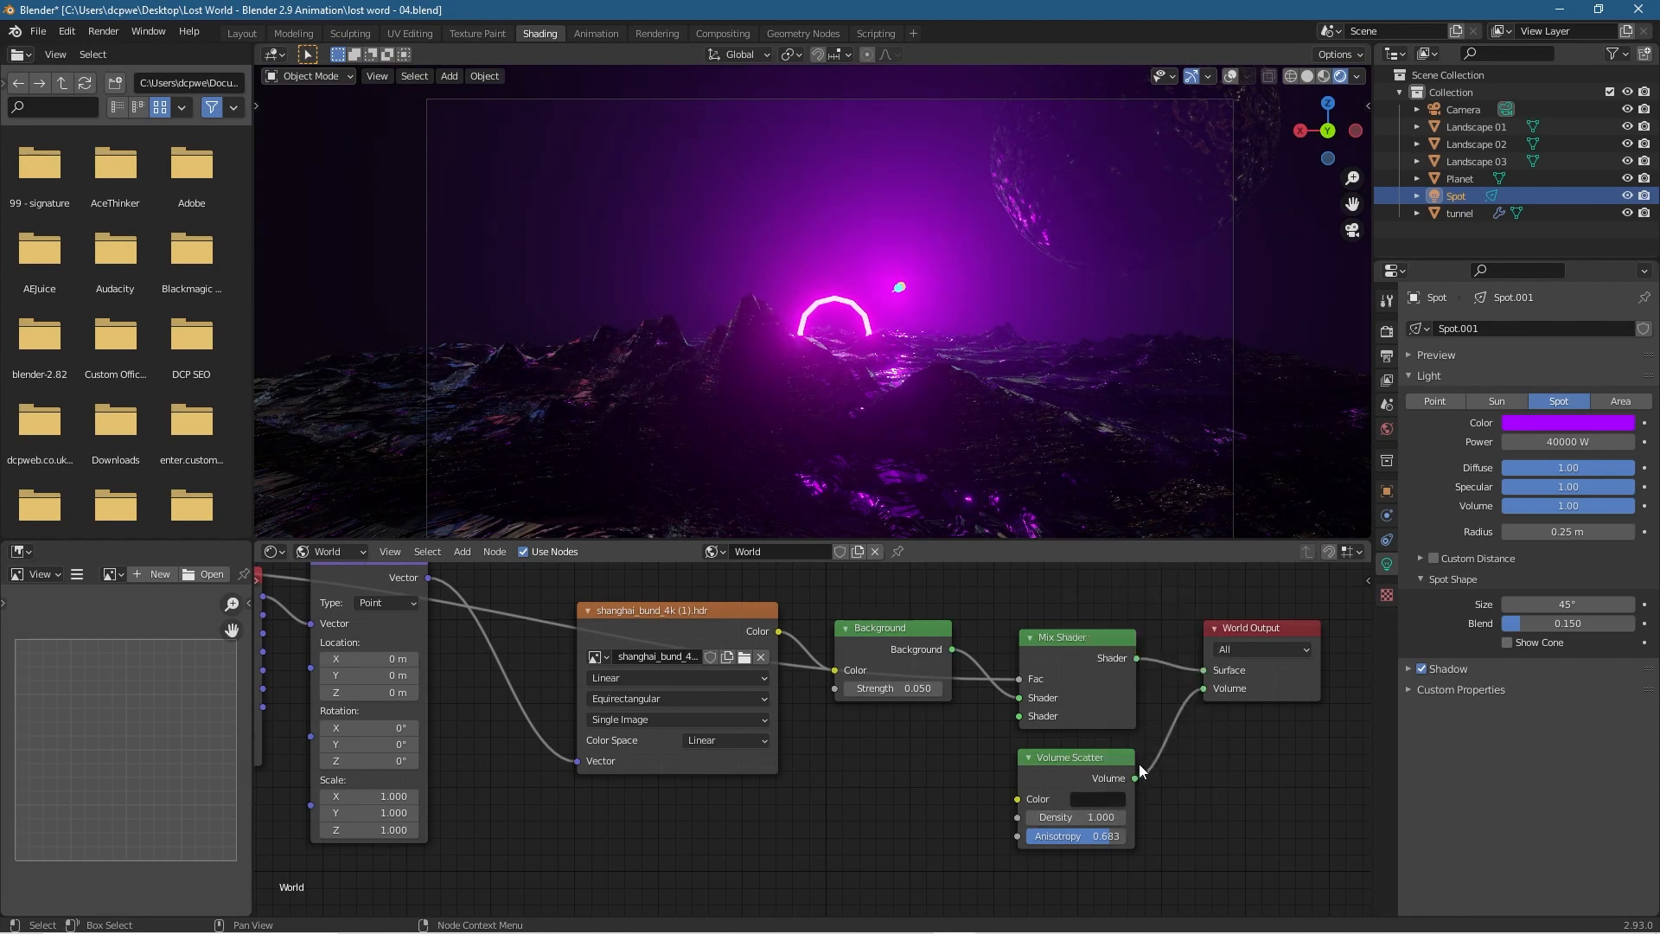
{"action": "left_click", "coordinate": [1120, 801]}
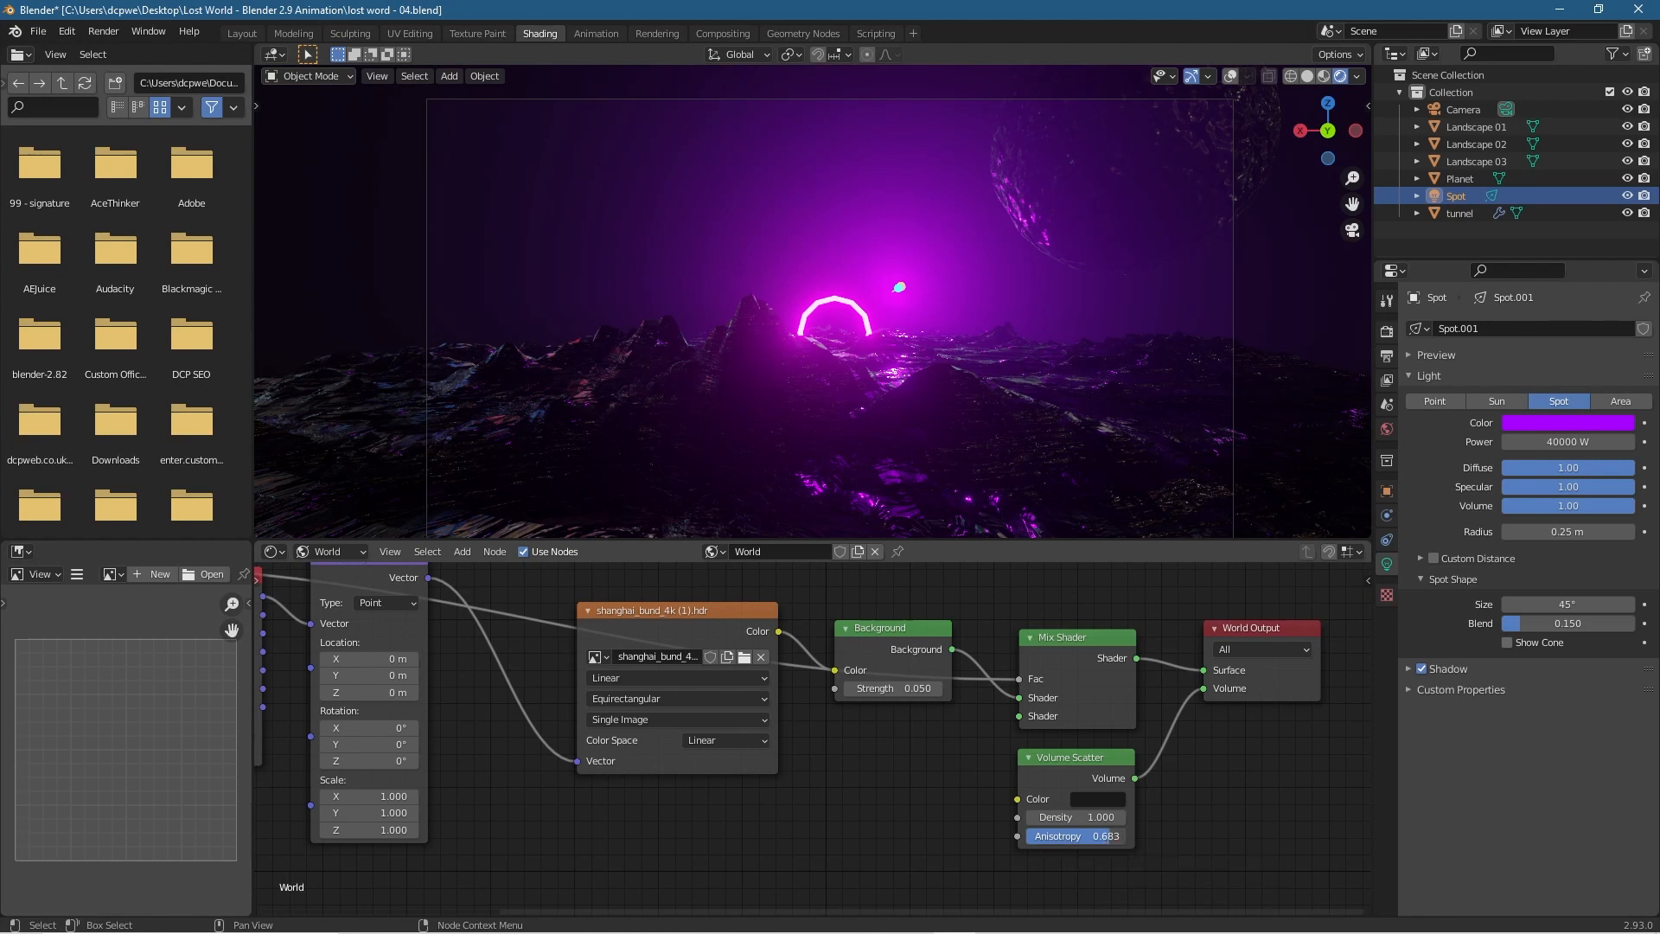
{"action": "mouse_move", "coordinate": [1099, 837]}
{"action": "left_mouse_down"}
{"action": "mouse_move", "coordinate": [1118, 837]}
{"action": "mouse_move", "coordinate": [1088, 836]}
{"action": "left_mouse_up"}
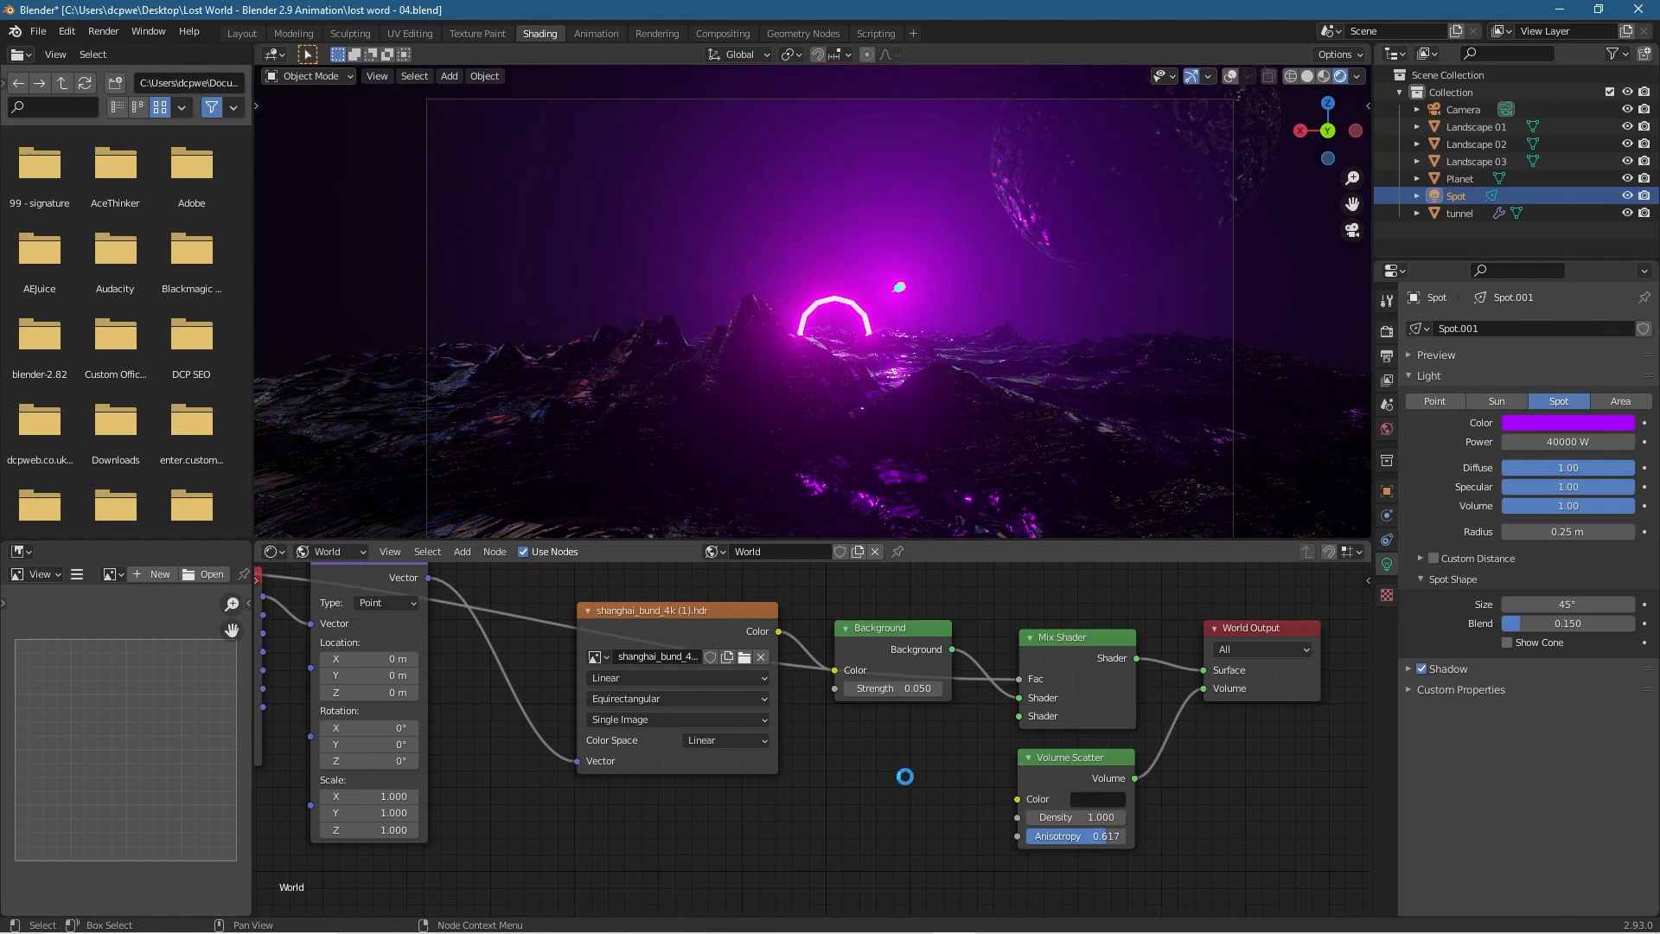
Render the current frame to check the purple fog and tunnel glow, and close the render window.
{"action": "key", "text": "F12"}
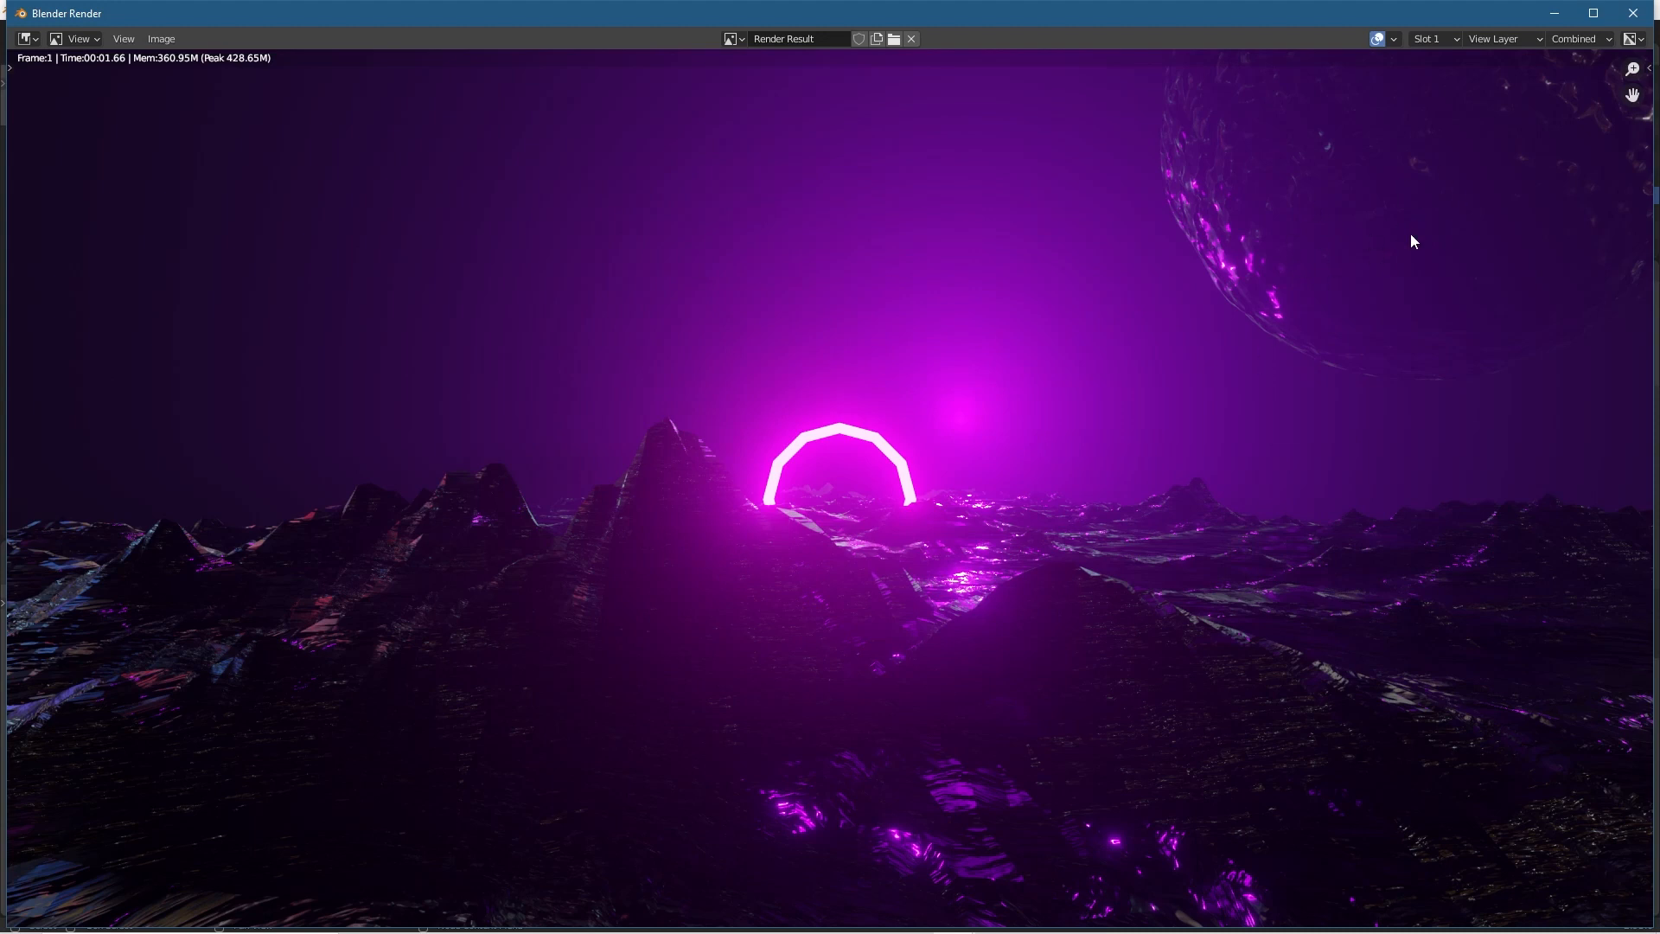
{"action": "left_click", "coordinate": [1626, 21]}
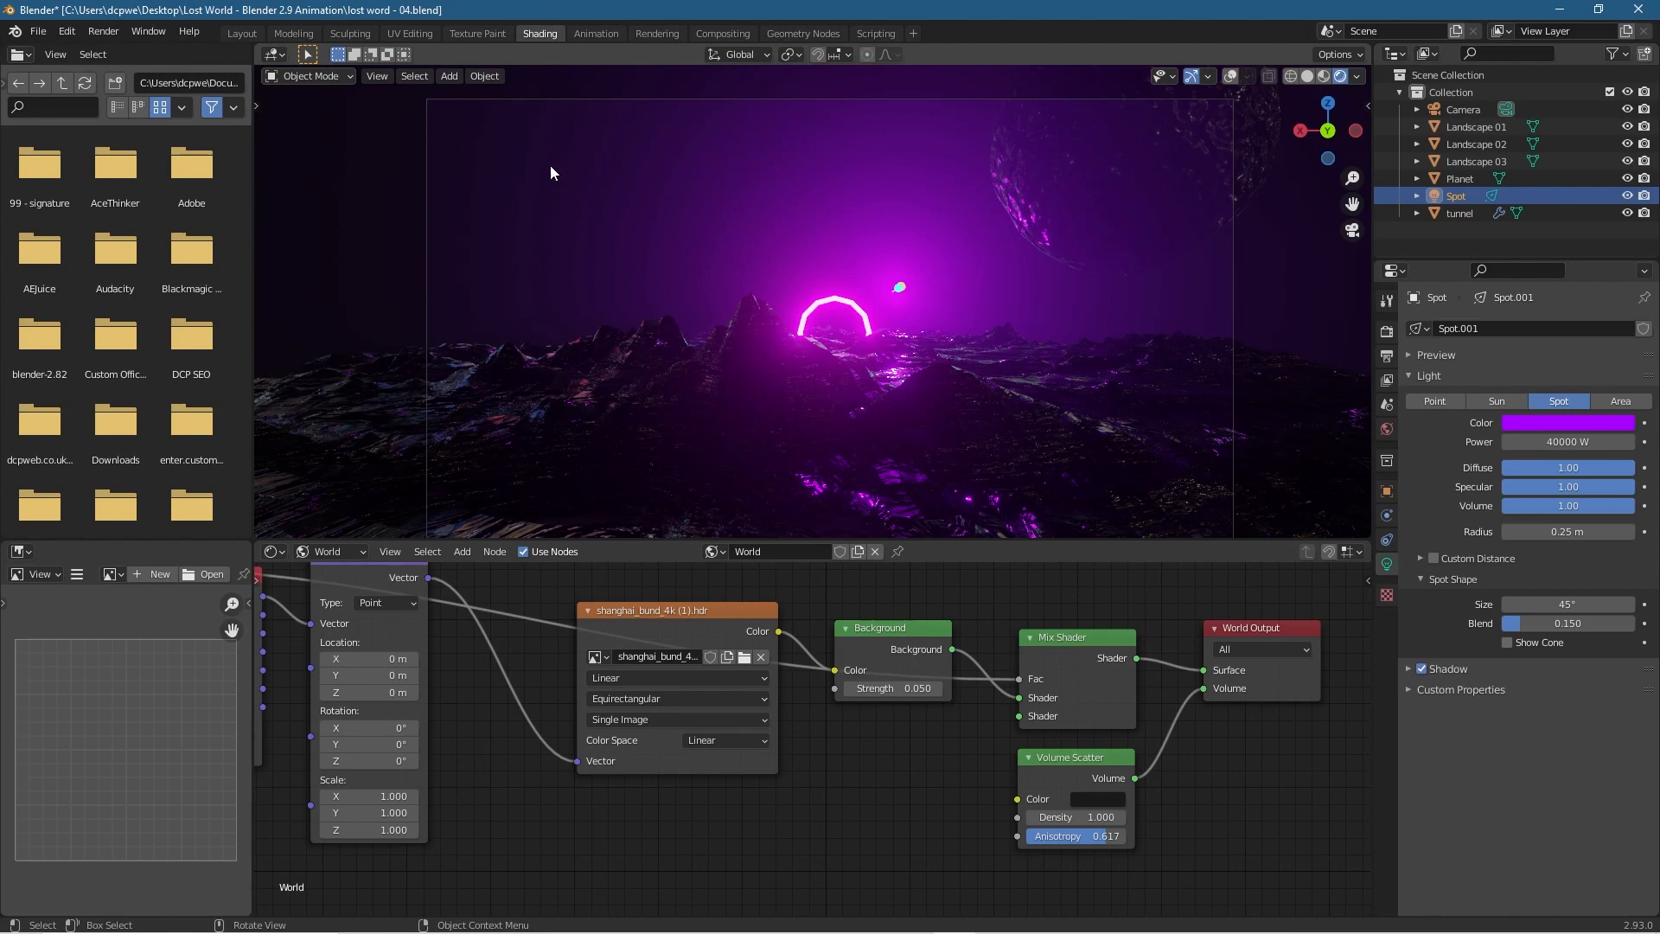
Duplicate the purple spot light in the Layout workspace and move the copy about -16 m along X.
{"action": "left_click", "coordinate": [241, 33]}
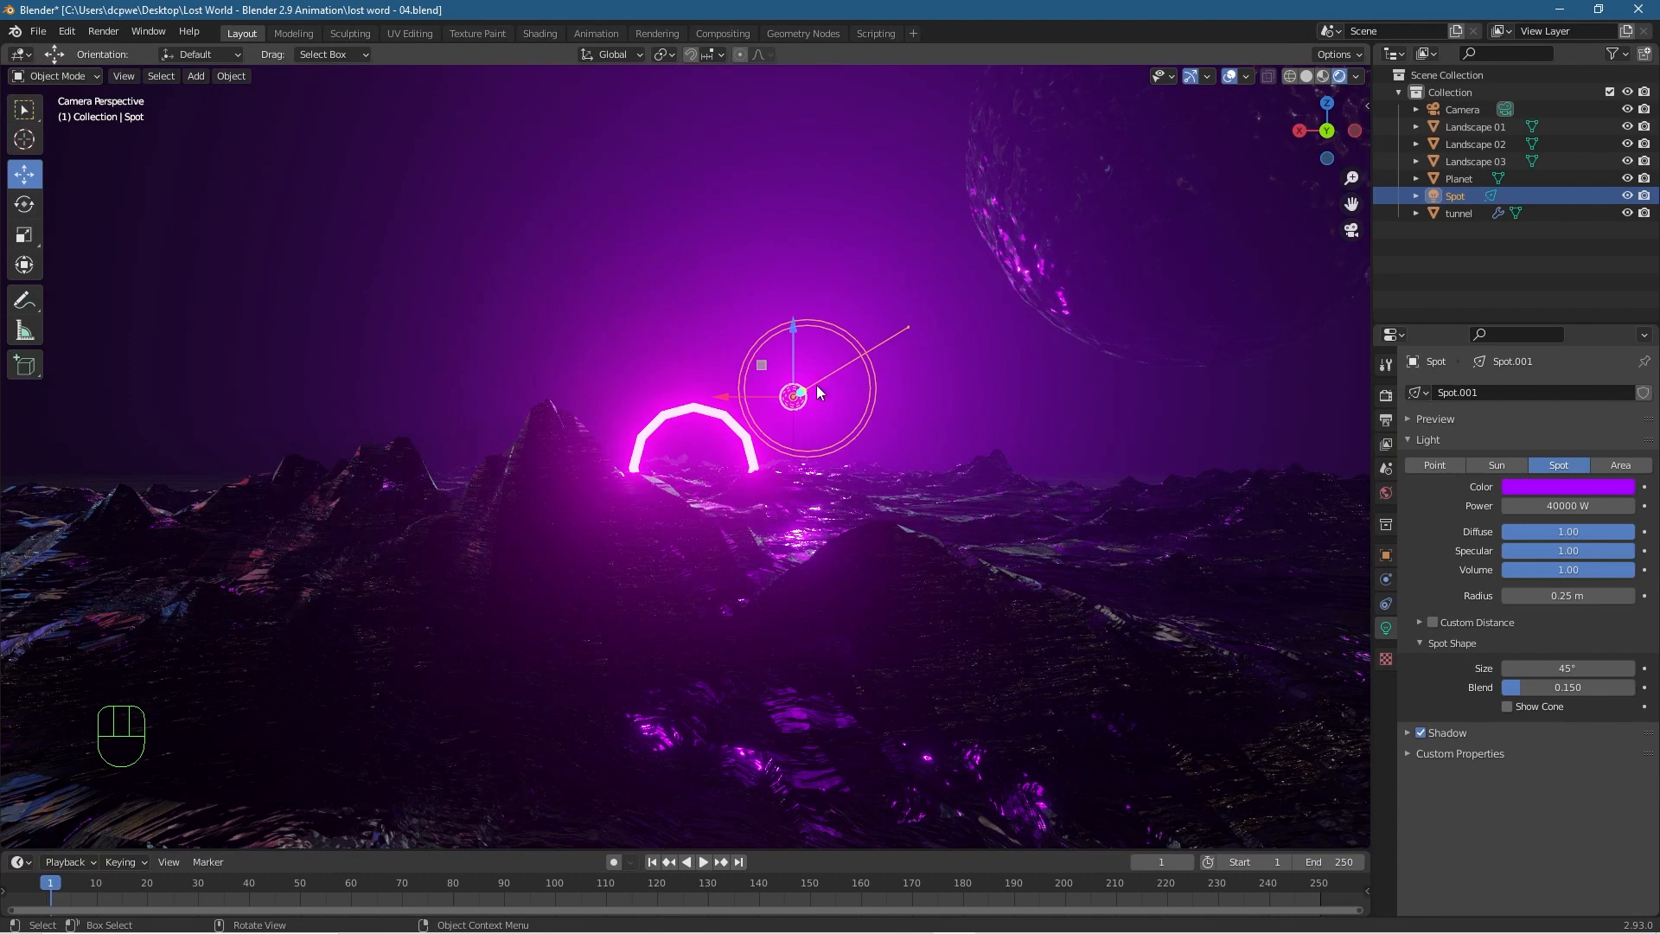
{"action": "left_click", "coordinate": [1460, 204]}
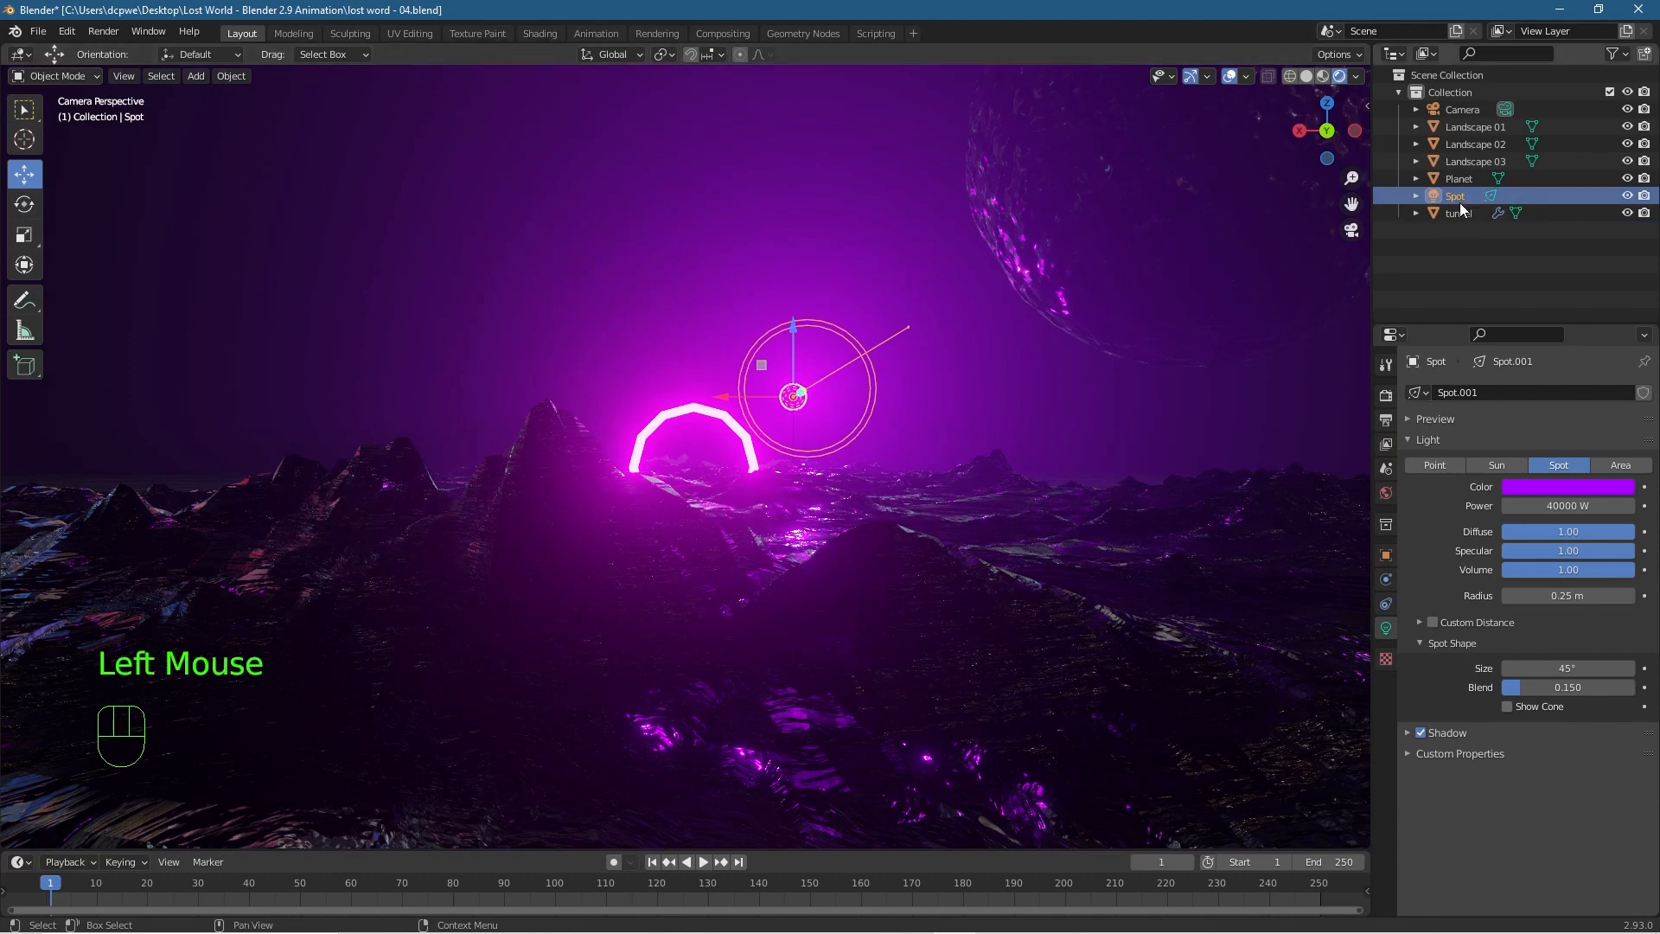
{"action": "key", "text": "shift+d"}
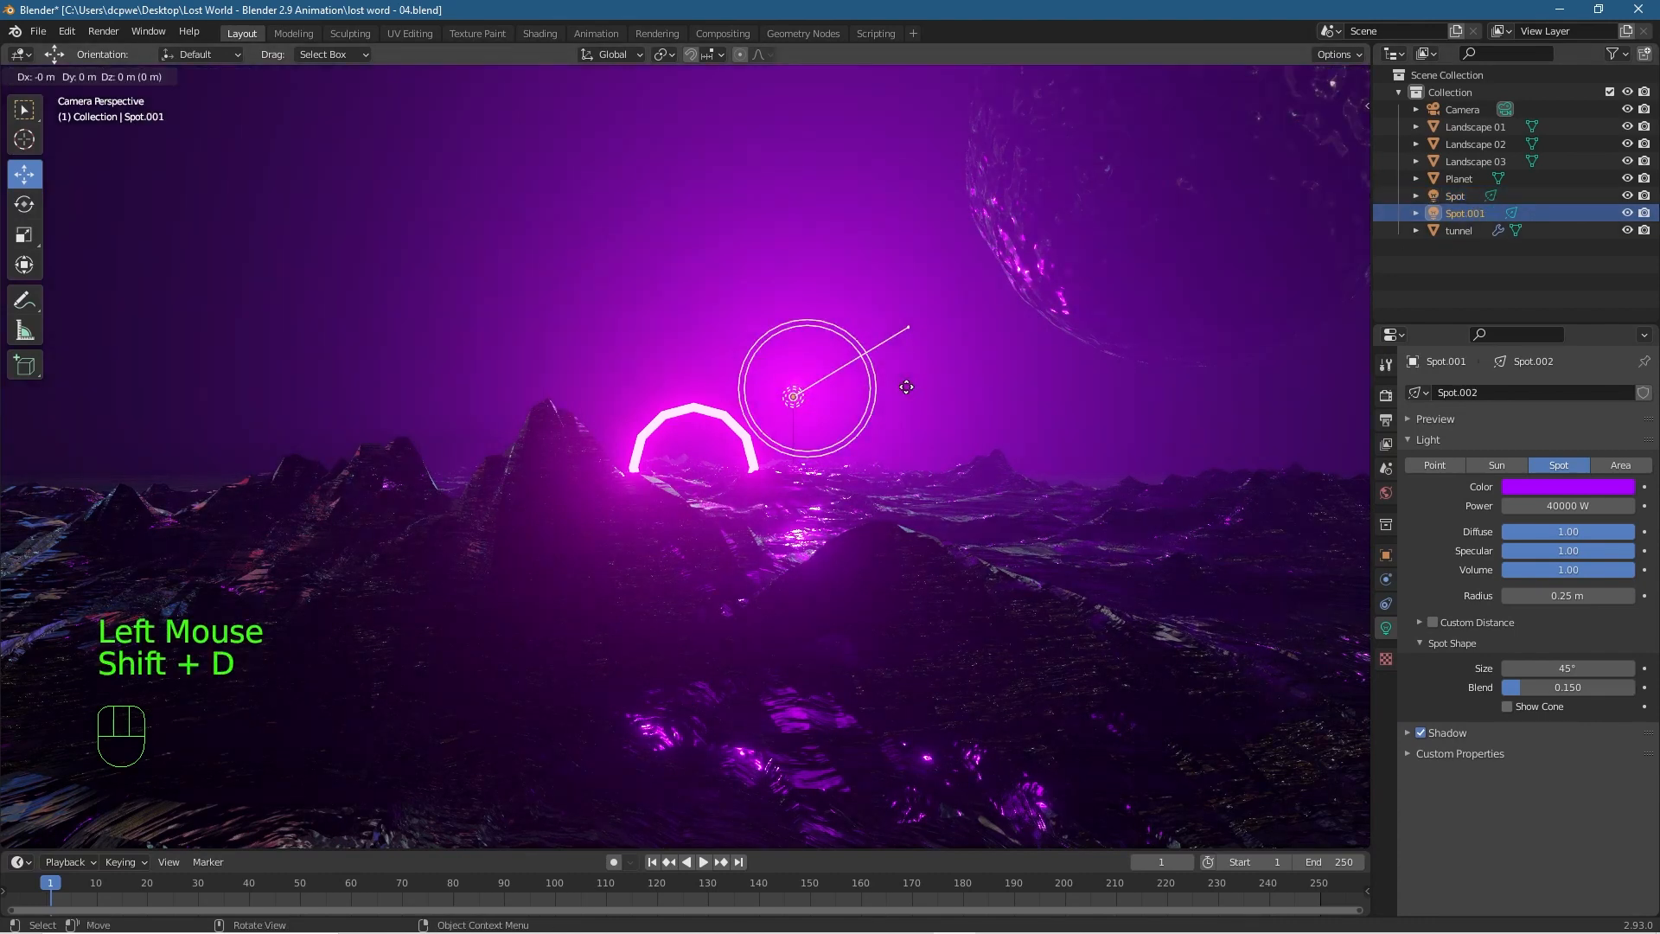
{"action": "left_click", "coordinate": [906, 387]}
{"action": "left_click_drag", "start_coordinate": [749, 408], "coordinate": [979, 385]}
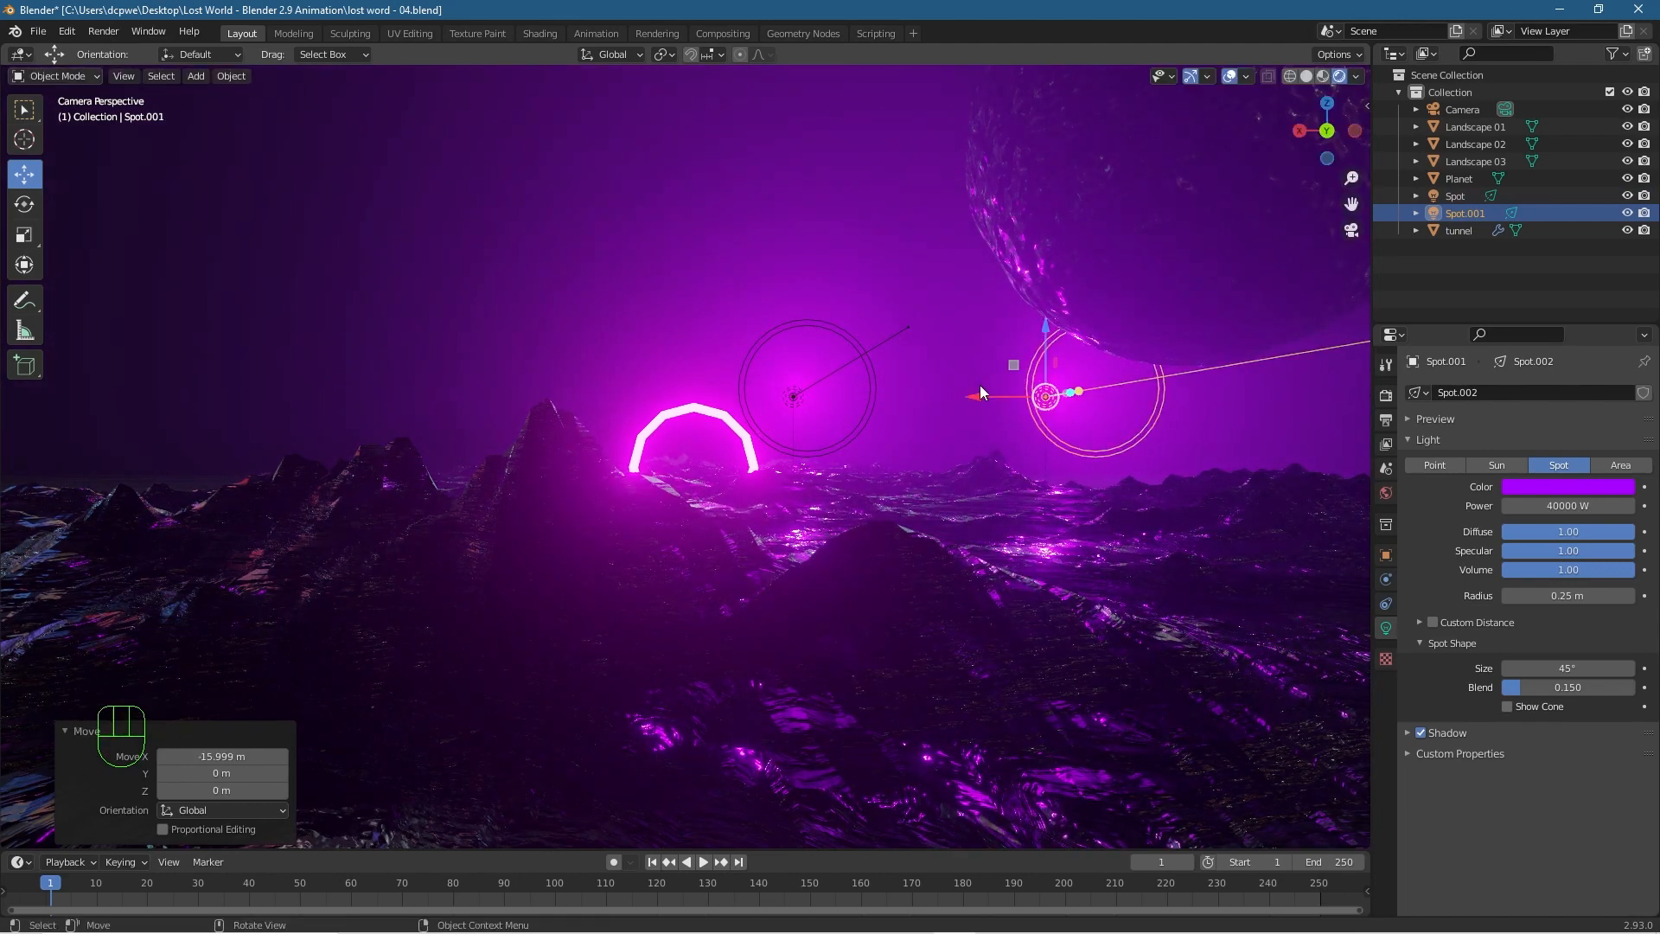
Rotate the original spot light to 86.9° on X, -37.6° on Y and -3° on Z.
{"action": "left_click", "coordinate": [800, 387]}
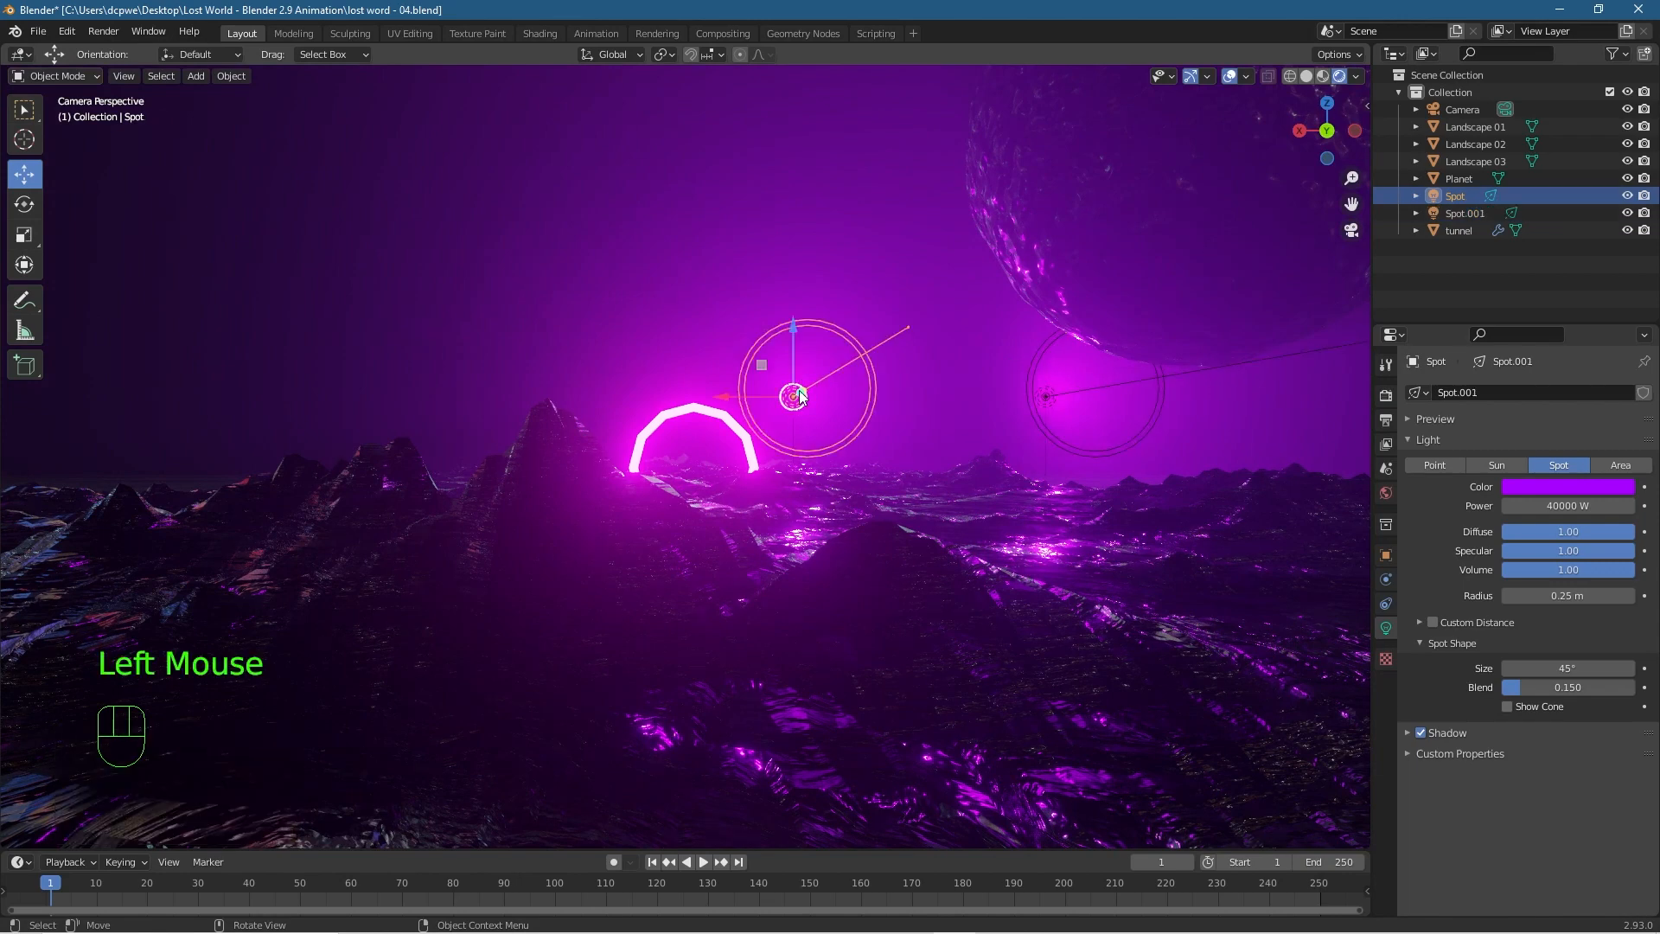
{"action": "left_click", "coordinate": [1386, 493]}
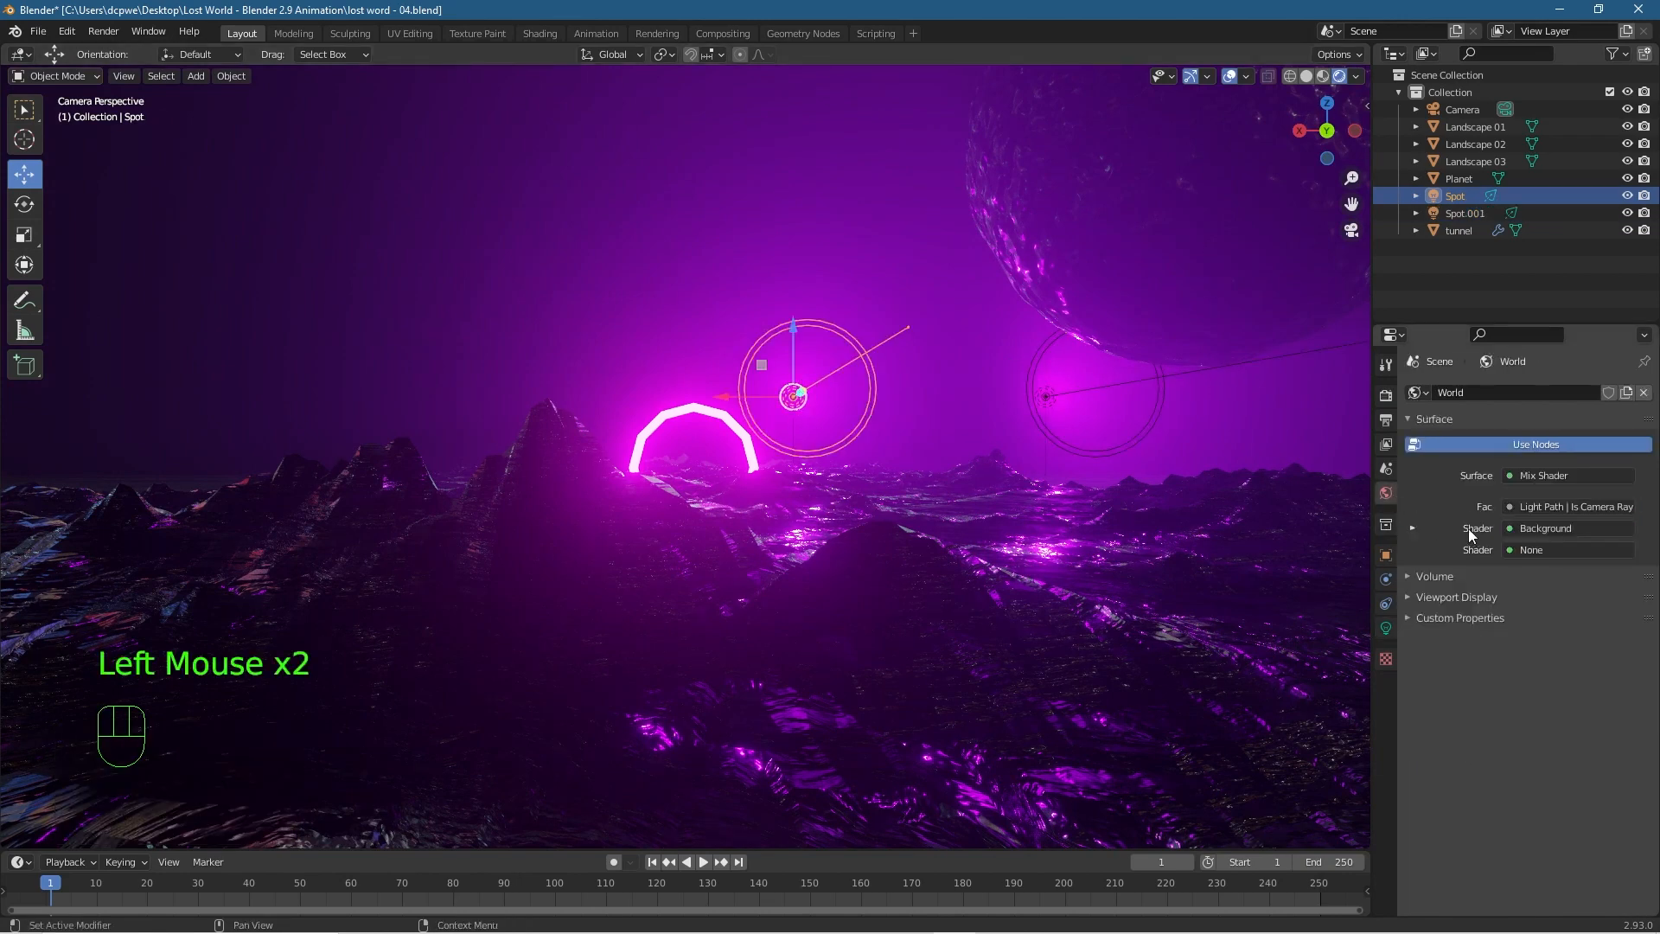
{"action": "left_click", "coordinate": [1388, 556]}
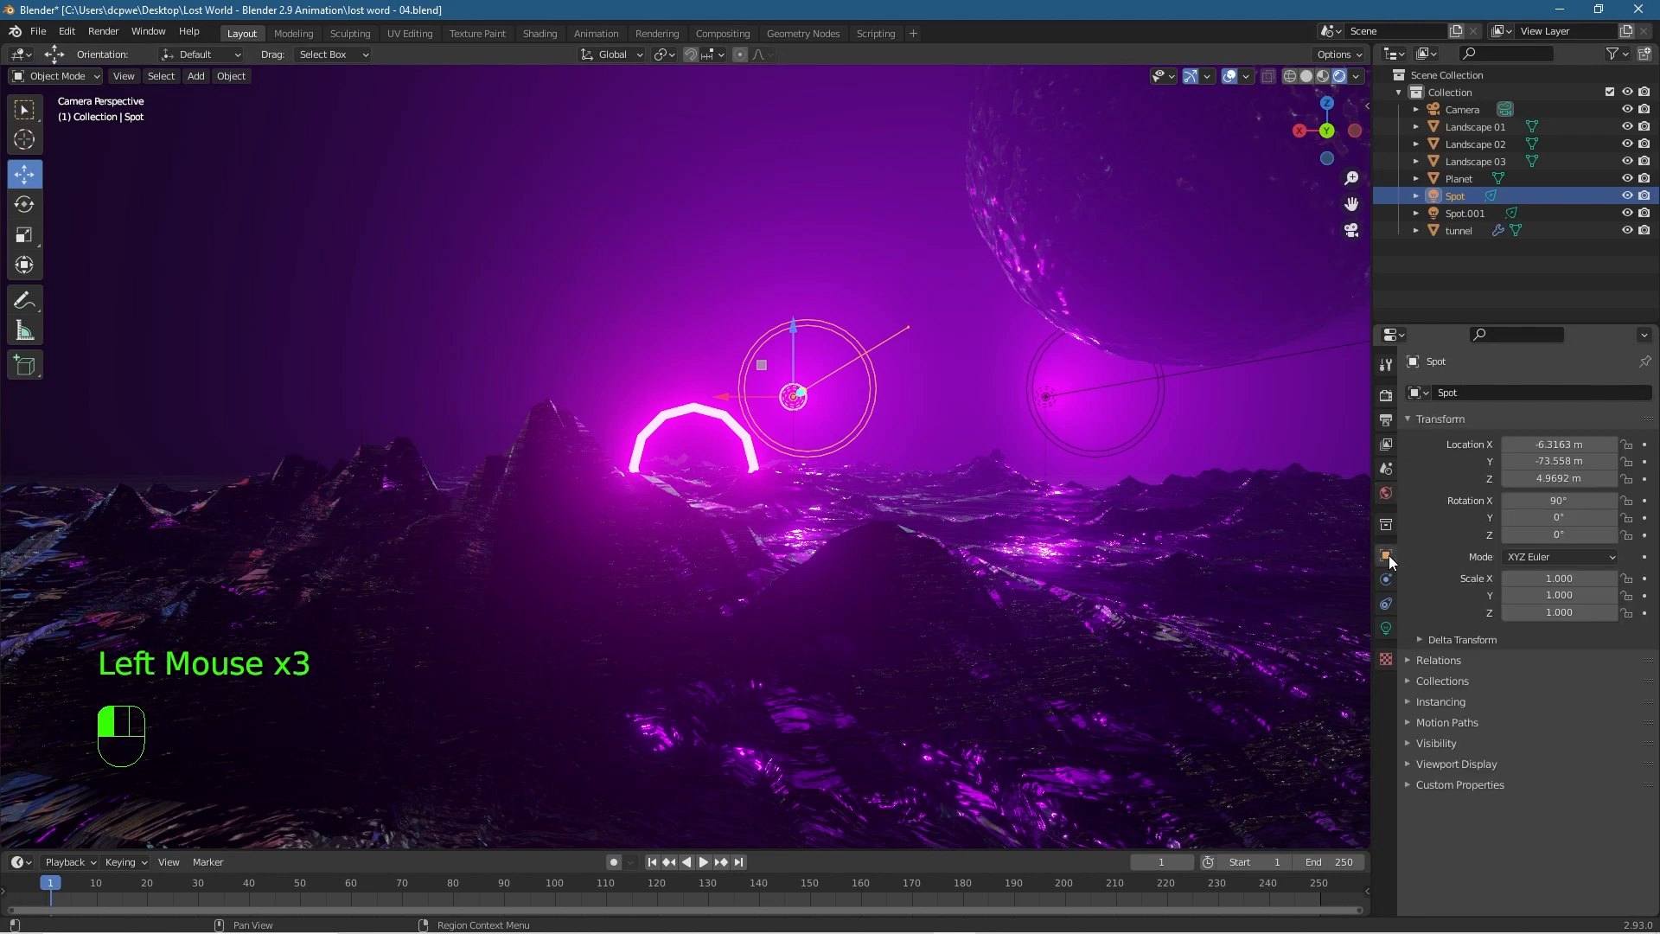
{"action": "left_click", "coordinate": [1559, 506]}
{"action": "left_click_drag", "start_coordinate": [1559, 500], "coordinate": [1557, 535]}
{"action": "scroll", "coordinate": [823, 475], "scroll_direction": "down", "scroll_amount": 2}
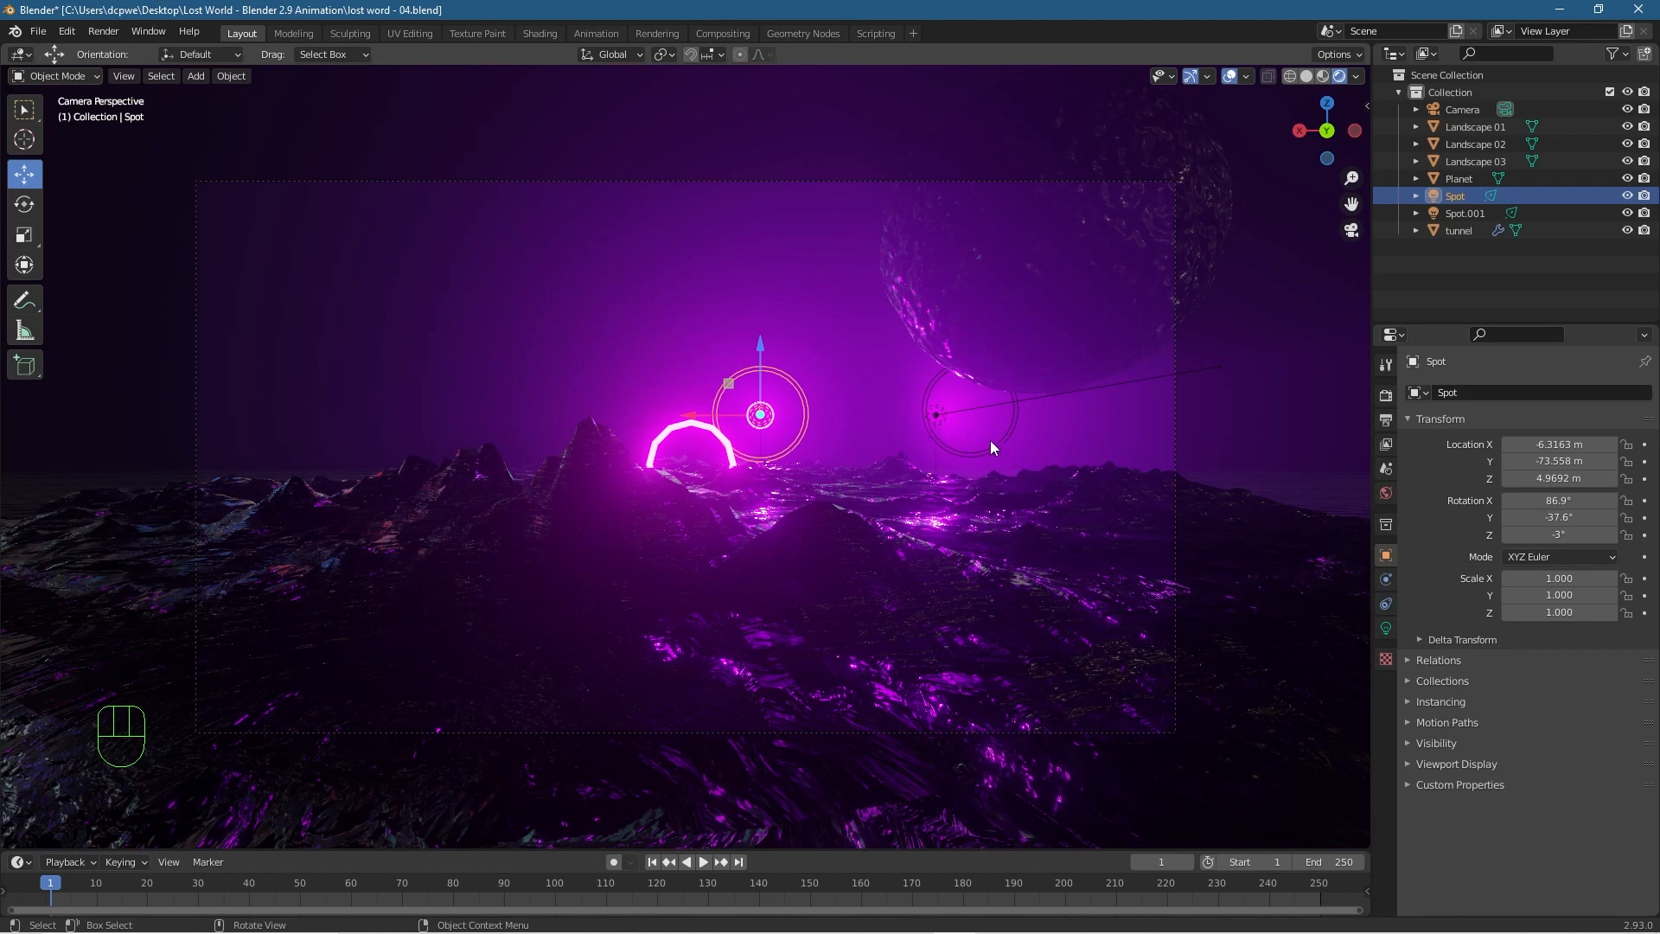
Lower the duplicated spot light Spot.001 by about 6.8 m and change its colour to a saturated red.
{"action": "left_click", "coordinate": [969, 430]}
{"action": "left_click_drag", "start_coordinate": [939, 359], "coordinate": [943, 430]}
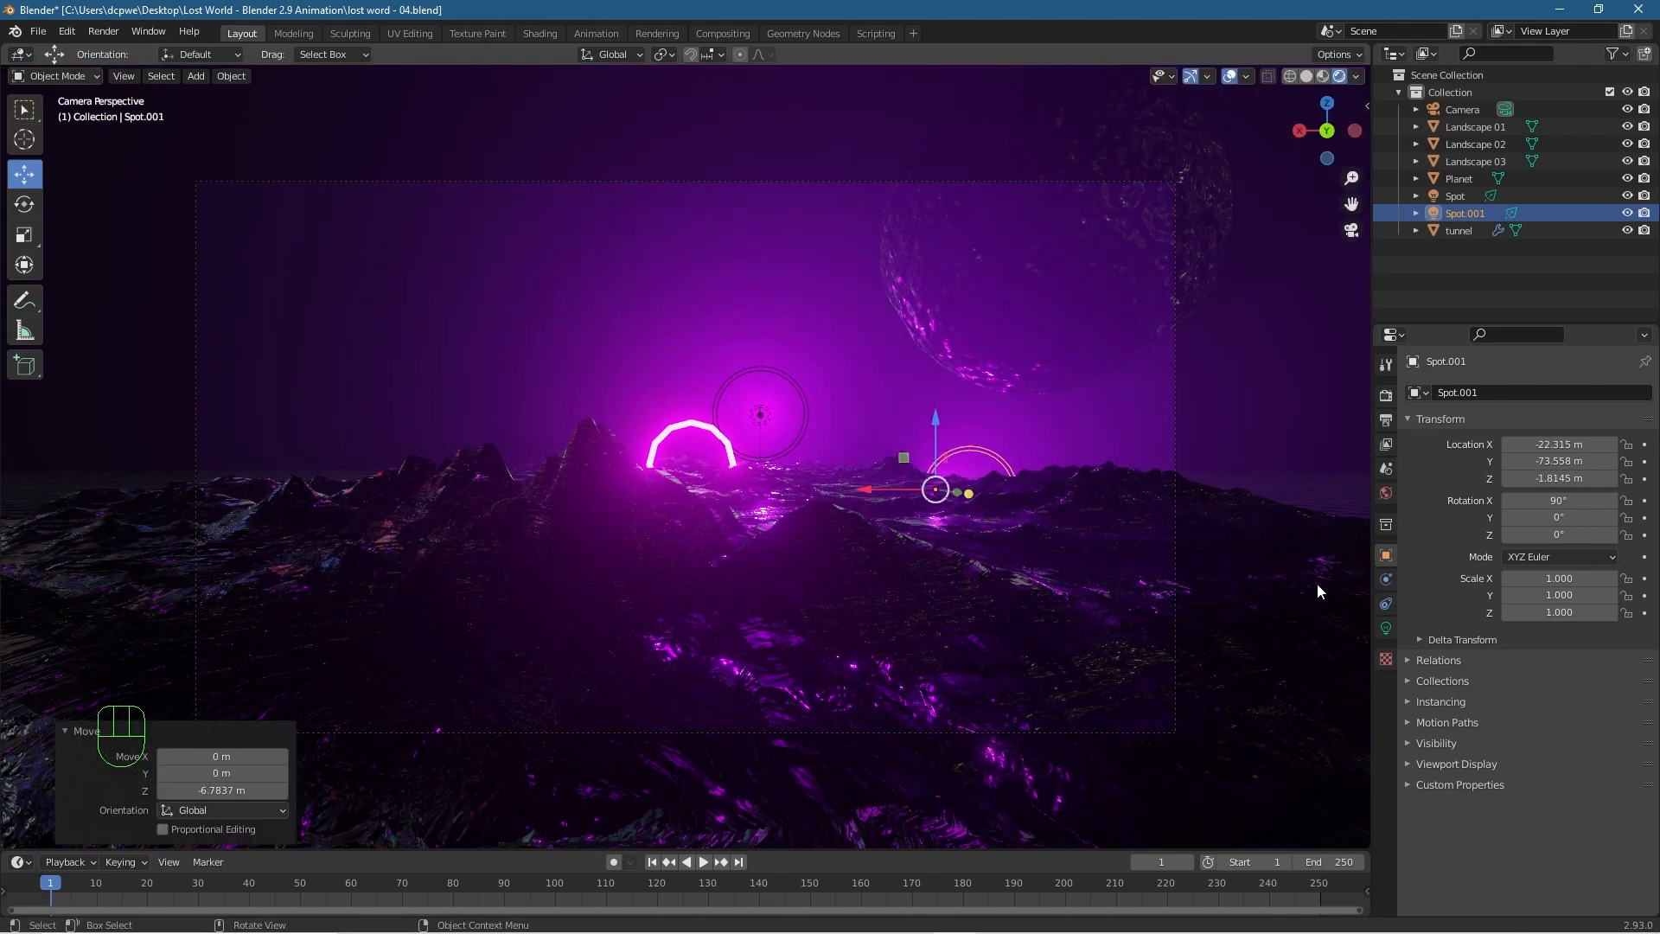
{"action": "left_click", "coordinate": [1384, 630]}
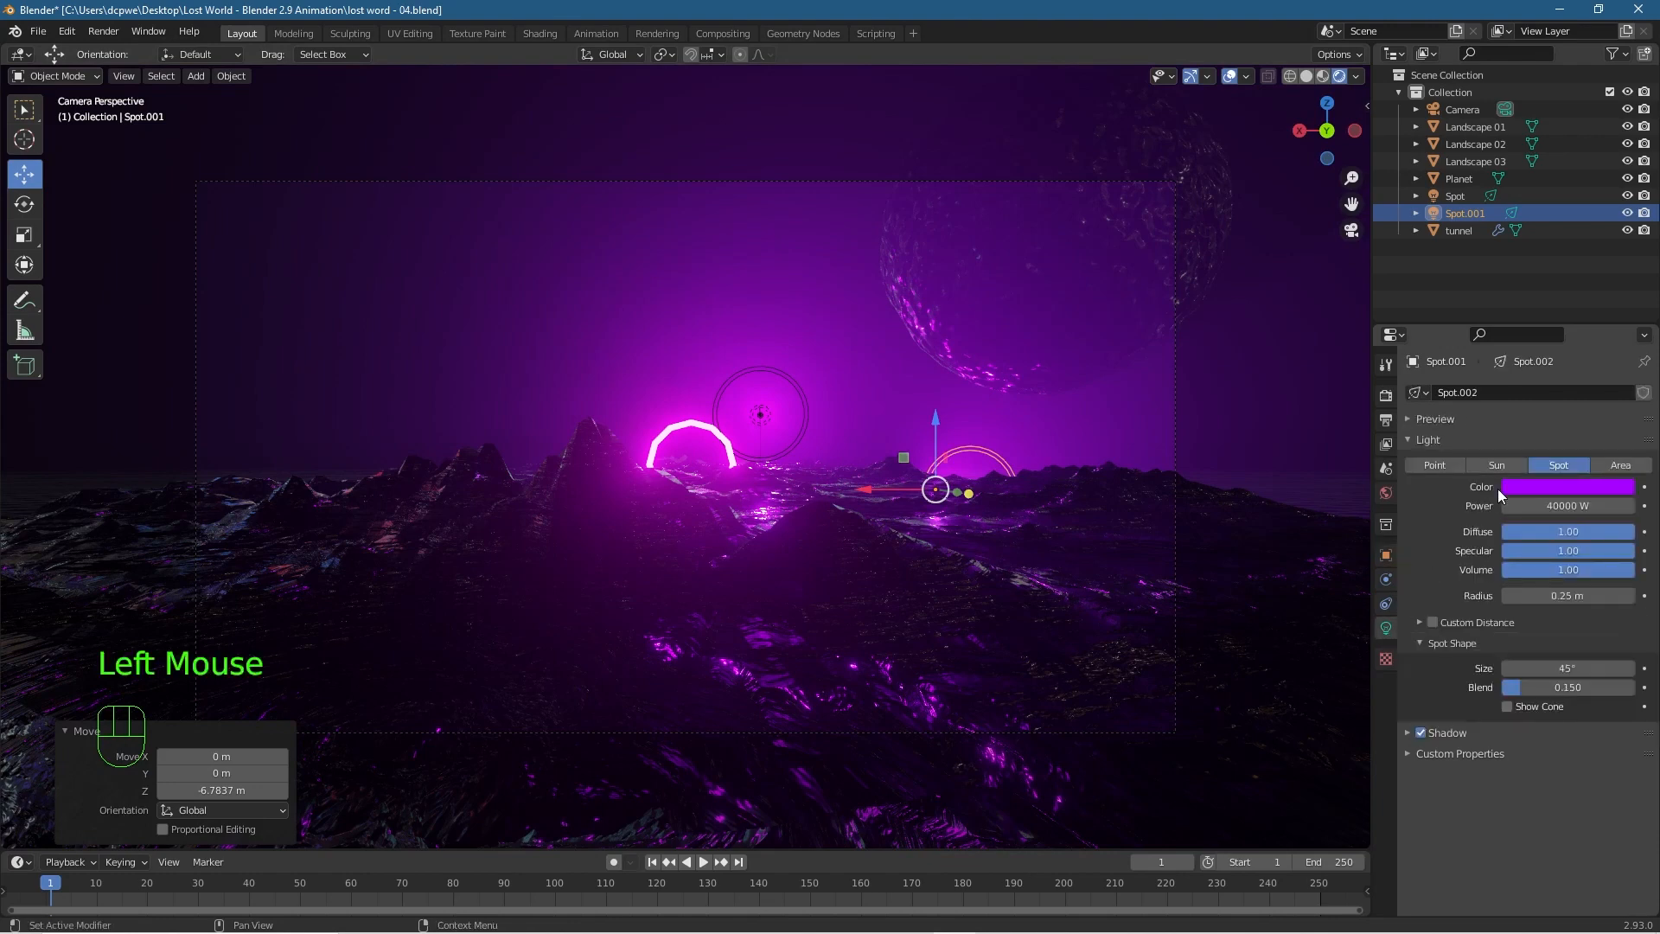
{"action": "left_click", "coordinate": [1517, 486]}
{"action": "mouse_move", "coordinate": [1529, 360]}
{"action": "left_mouse_down"}
{"action": "mouse_move", "coordinate": [1601, 353]}
{"action": "mouse_move", "coordinate": [1538, 382]}
{"action": "mouse_move", "coordinate": [1556, 382]}
{"action": "left_mouse_up"}
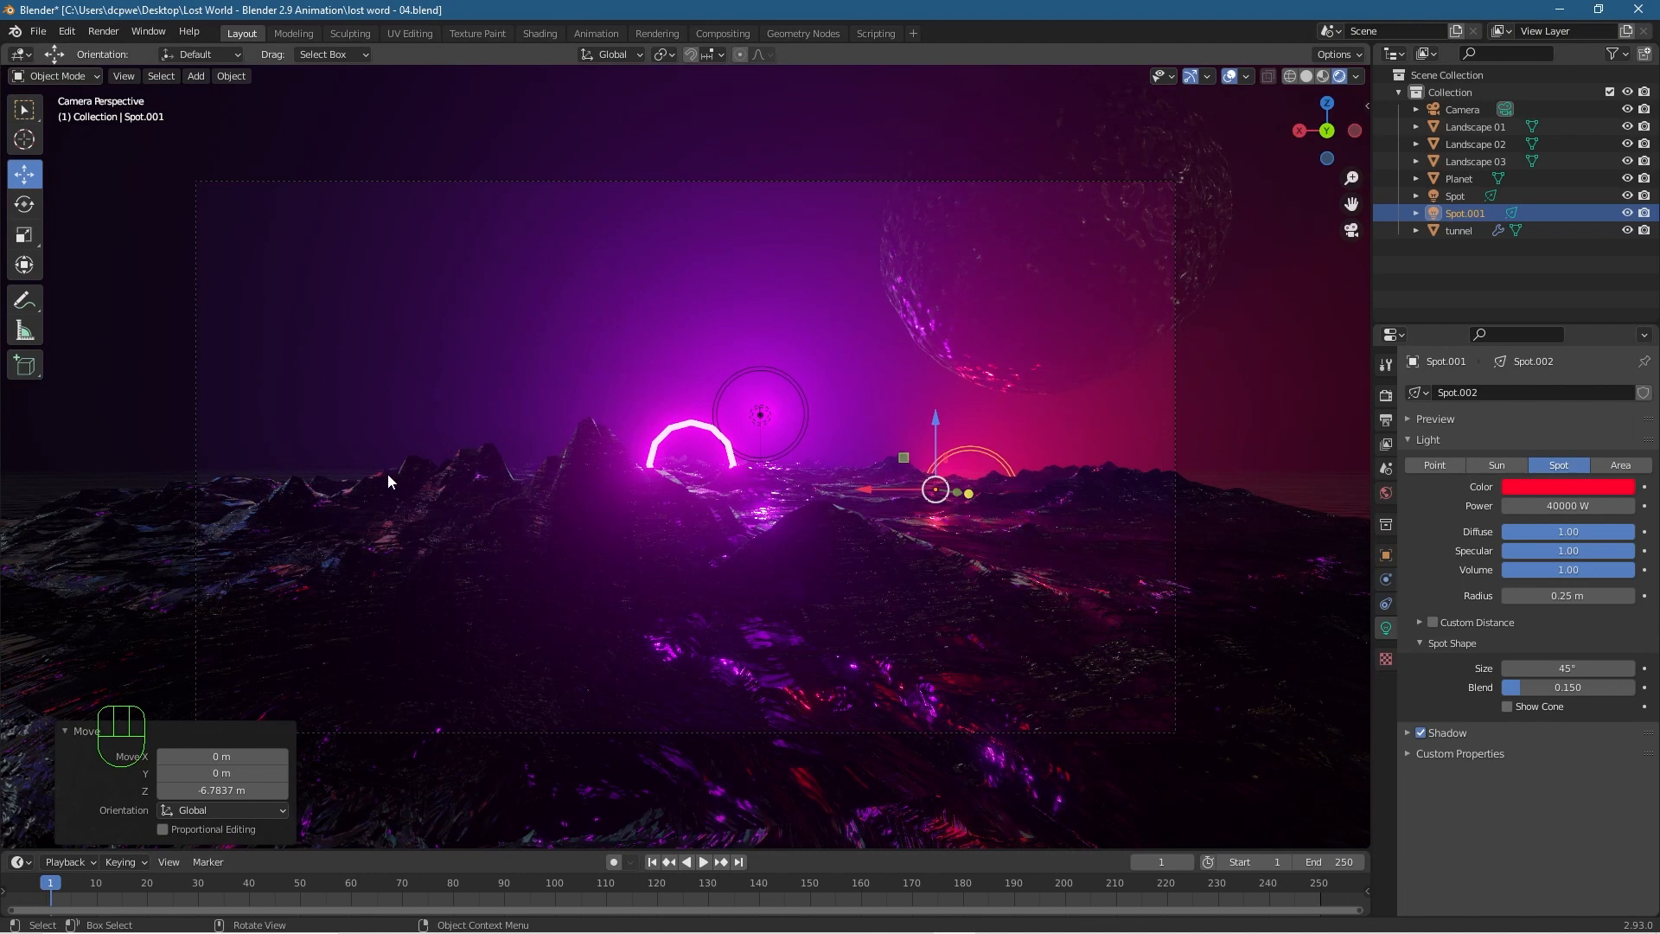
Duplicate the red spot light and move the copy about 46.3 m along X to the other side of the tunnel.
{"action": "key", "text": "shift"}
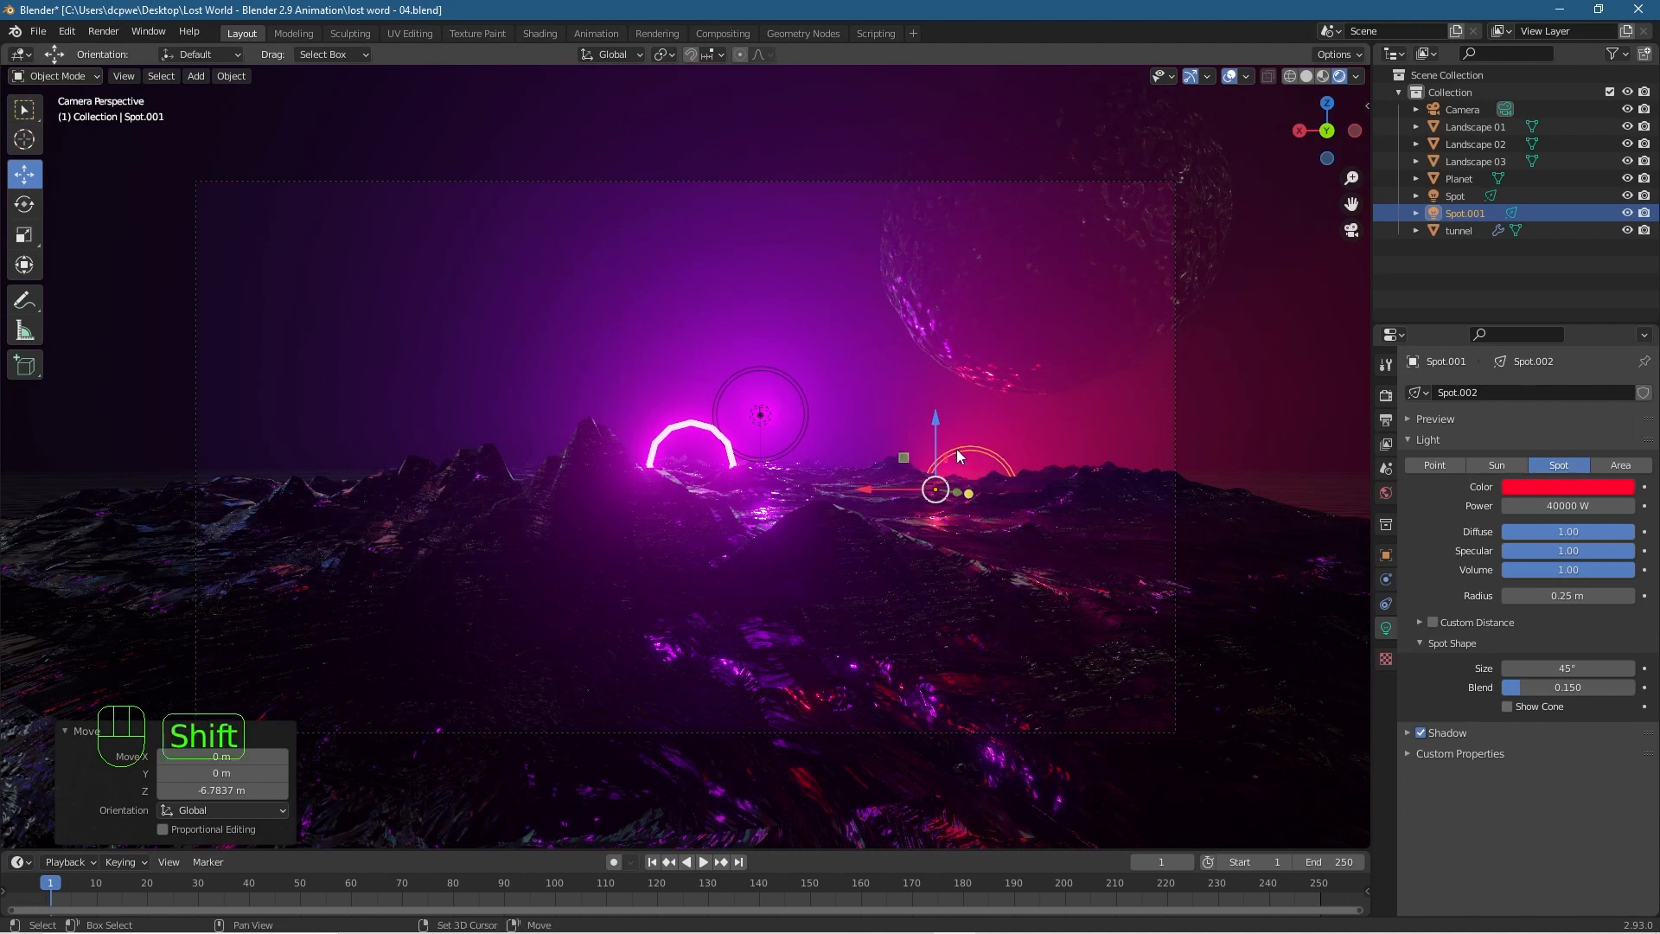
{"action": "key", "text": "shift+d"}
{"action": "right_click", "coordinate": [956, 449]}
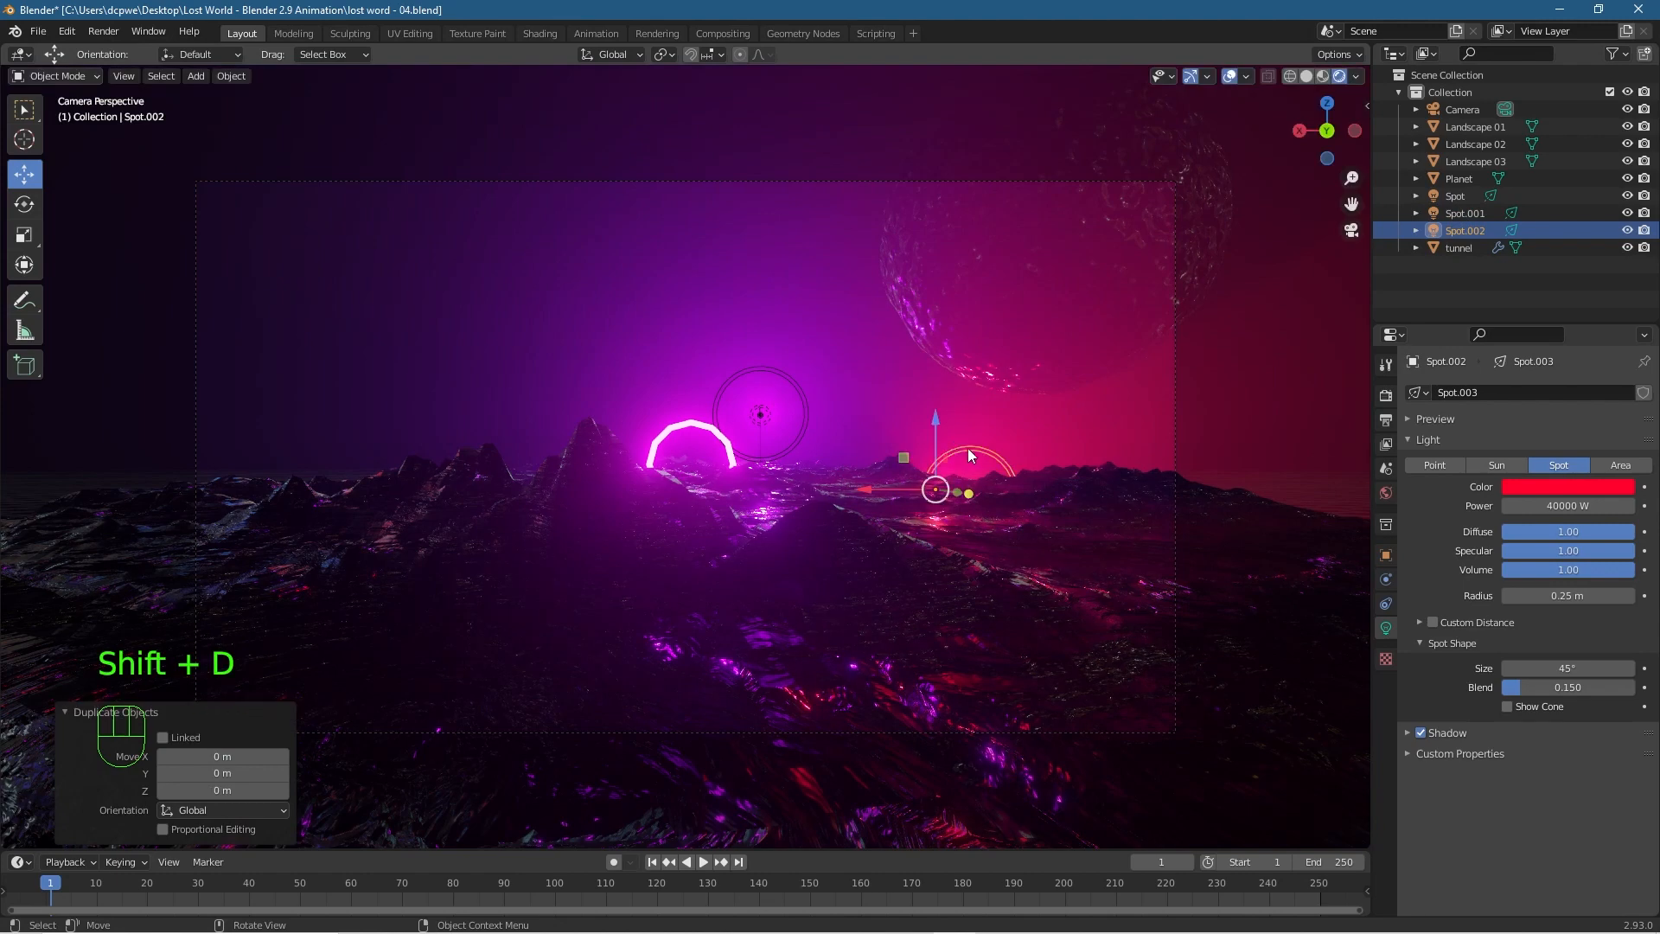
{"action": "left_click_drag", "start_coordinate": [869, 486], "coordinate": [357, 495]}
Change the colour of the new spot light Spot.002 to a pinkish red with hue 0.972.
{"action": "left_click", "coordinate": [1514, 487]}
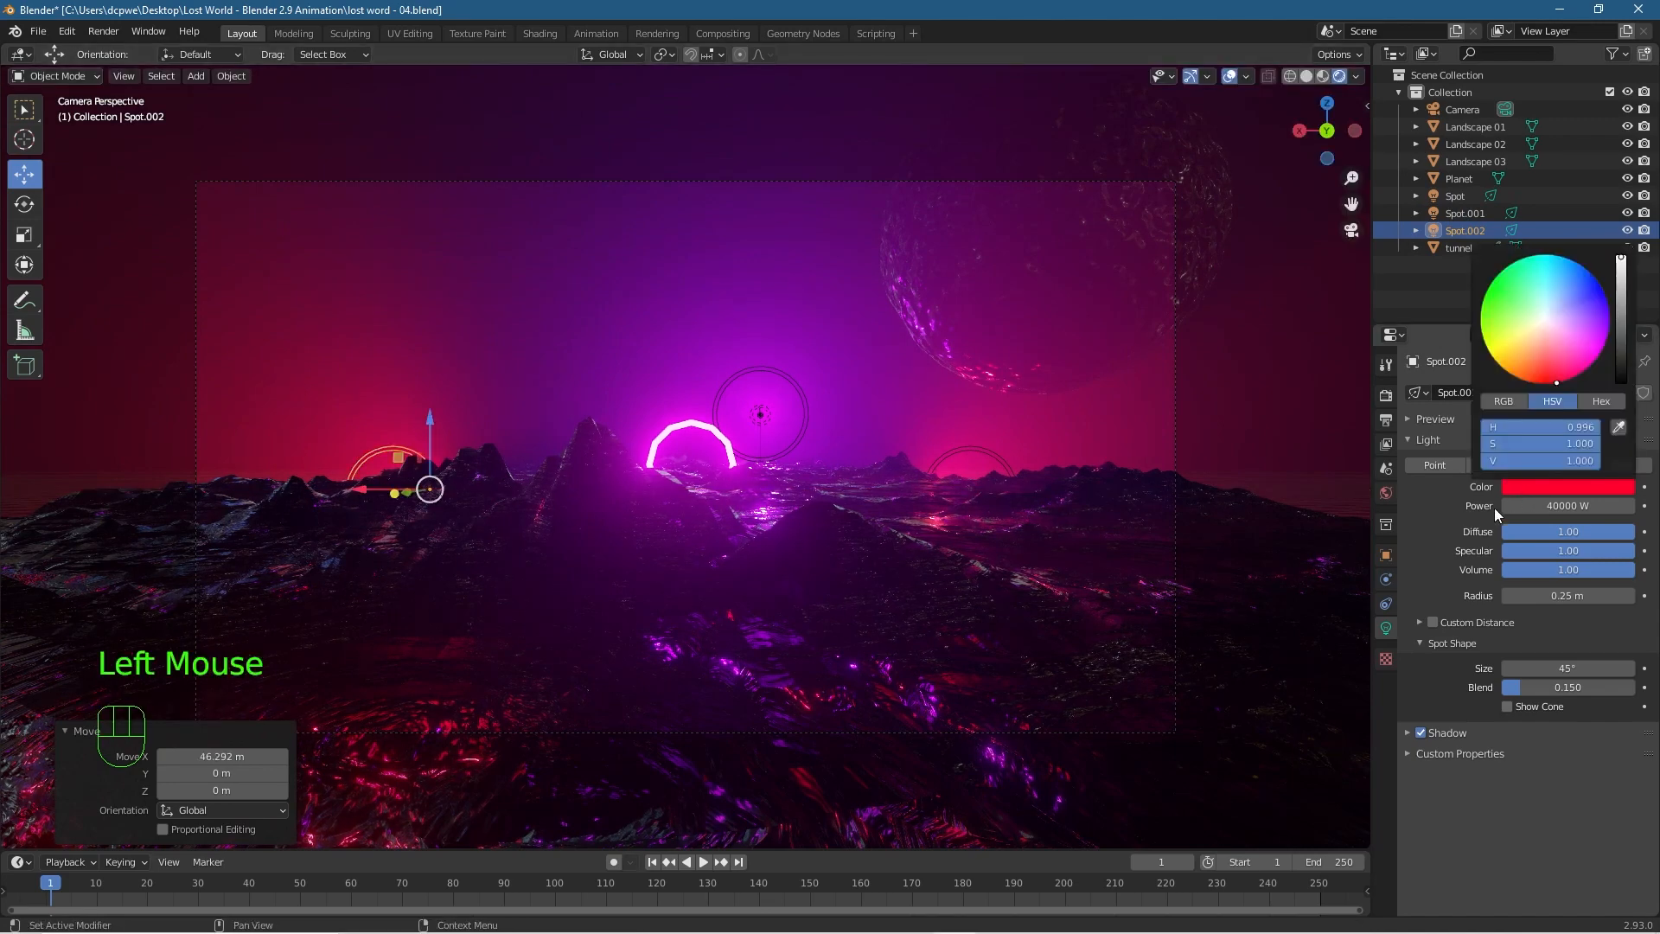
{"action": "left_click", "coordinate": [1545, 485]}
{"action": "mouse_move", "coordinate": [1517, 378]}
{"action": "left_mouse_down"}
{"action": "mouse_move", "coordinate": [1537, 382]}
{"action": "mouse_move", "coordinate": [1491, 339]}
{"action": "mouse_move", "coordinate": [1556, 256]}
{"action": "mouse_move", "coordinate": [1610, 308]}
{"action": "mouse_move", "coordinate": [1575, 377]}
{"action": "left_mouse_up"}
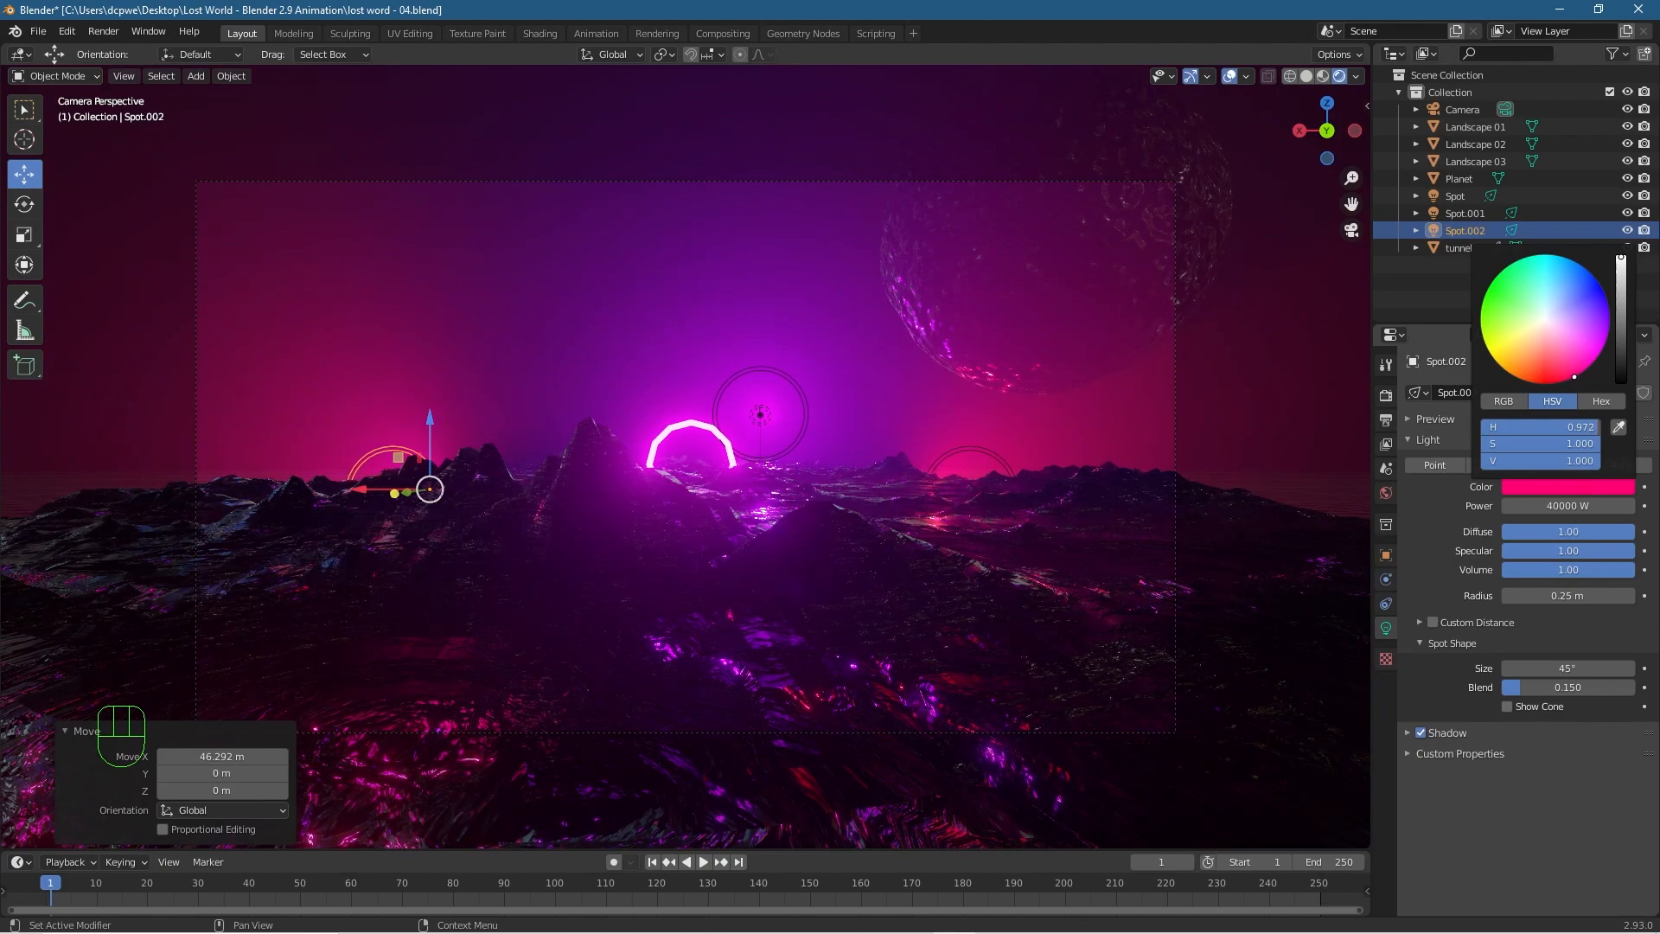
Render the frame to check the new red lights on both sides of the tunnel, and close the render.
{"action": "key", "text": "F12"}
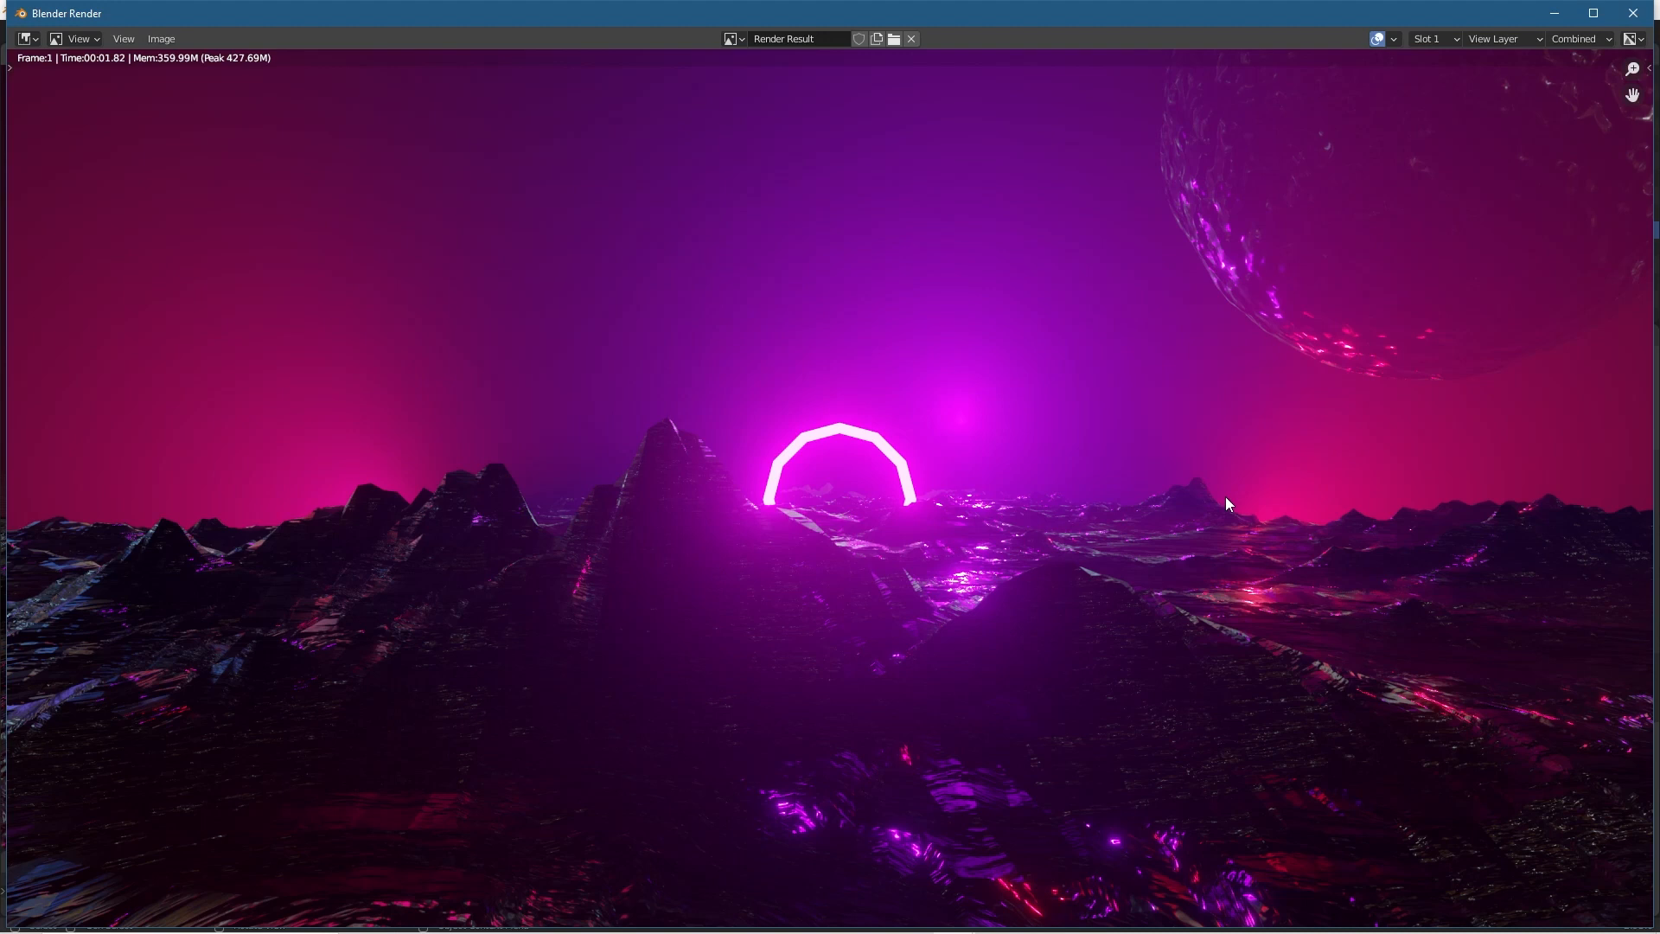
{"action": "key", "text": "Escape"}
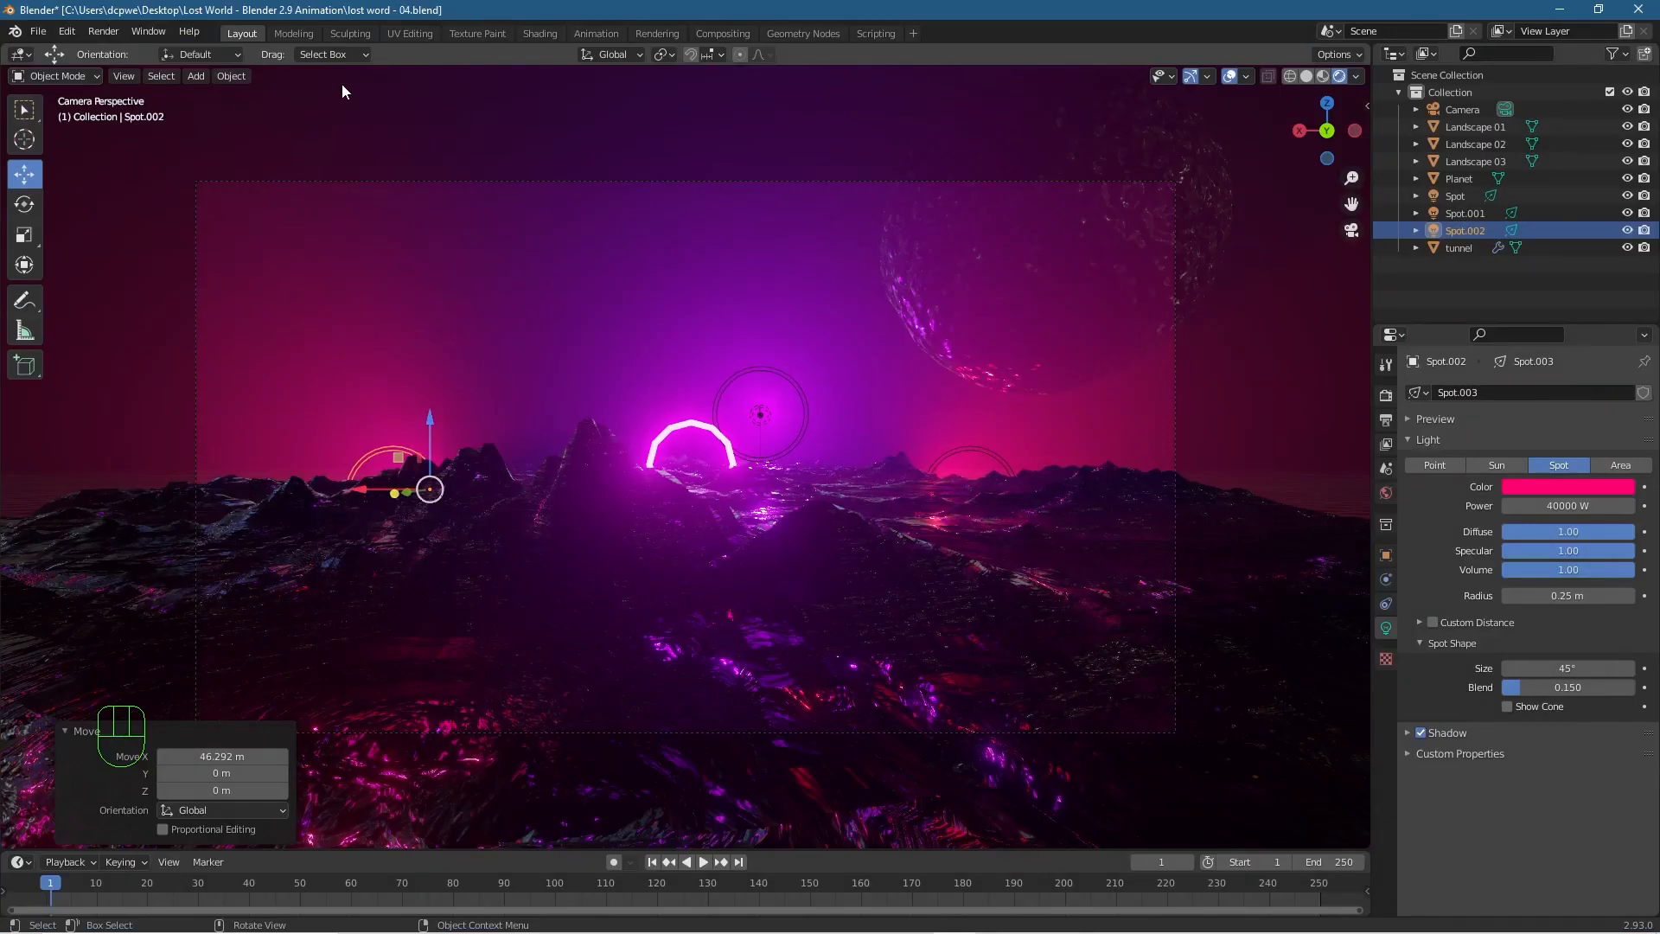
Save the current file and save a new version of it as lost word - 05.blend.
{"action": "left_click", "coordinate": [38, 31]}
{"action": "left_click", "coordinate": [54, 145]}
{"action": "left_click", "coordinate": [38, 31]}
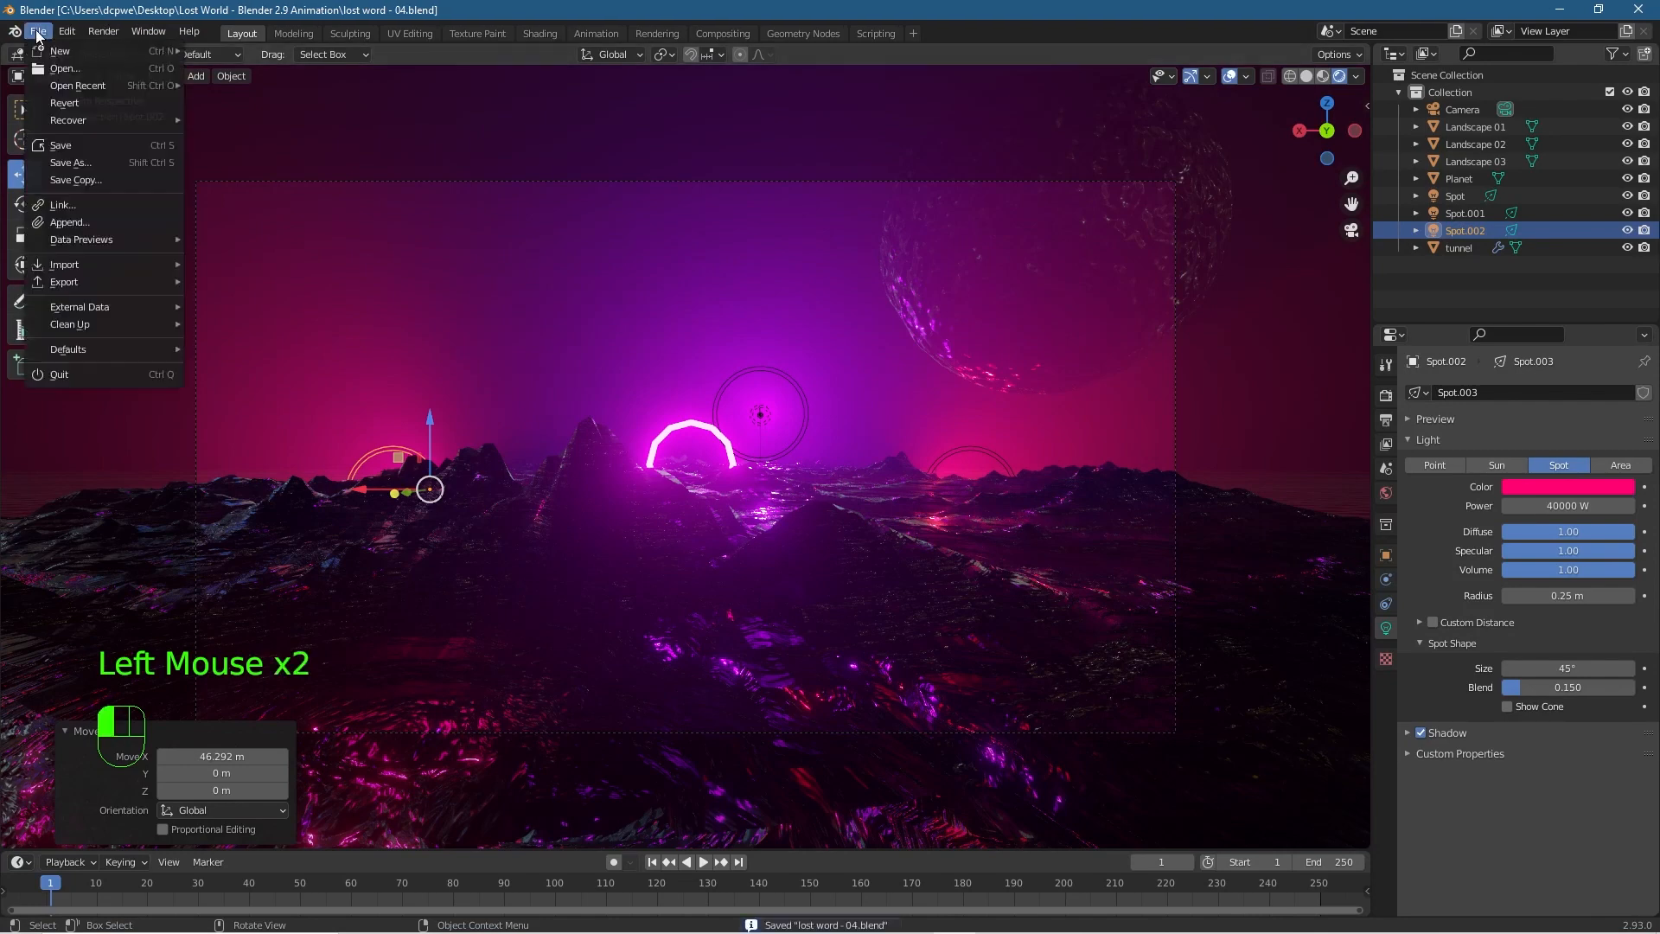
{"action": "left_click", "coordinate": [69, 164]}
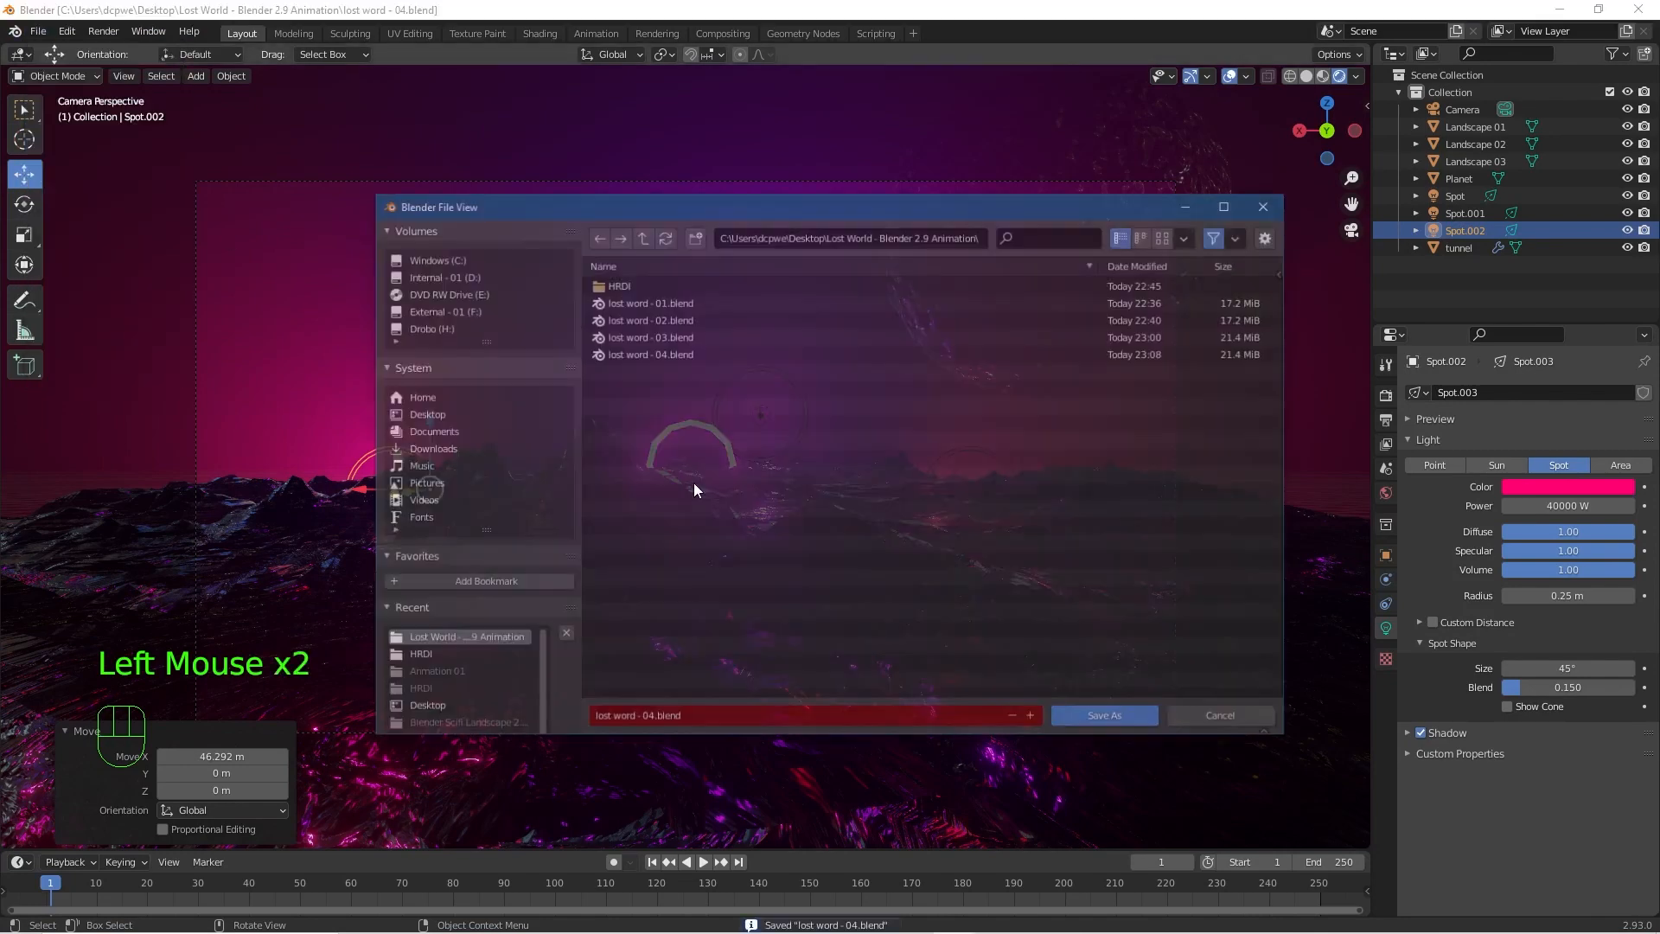
{"action": "left_click", "coordinate": [1036, 717]}
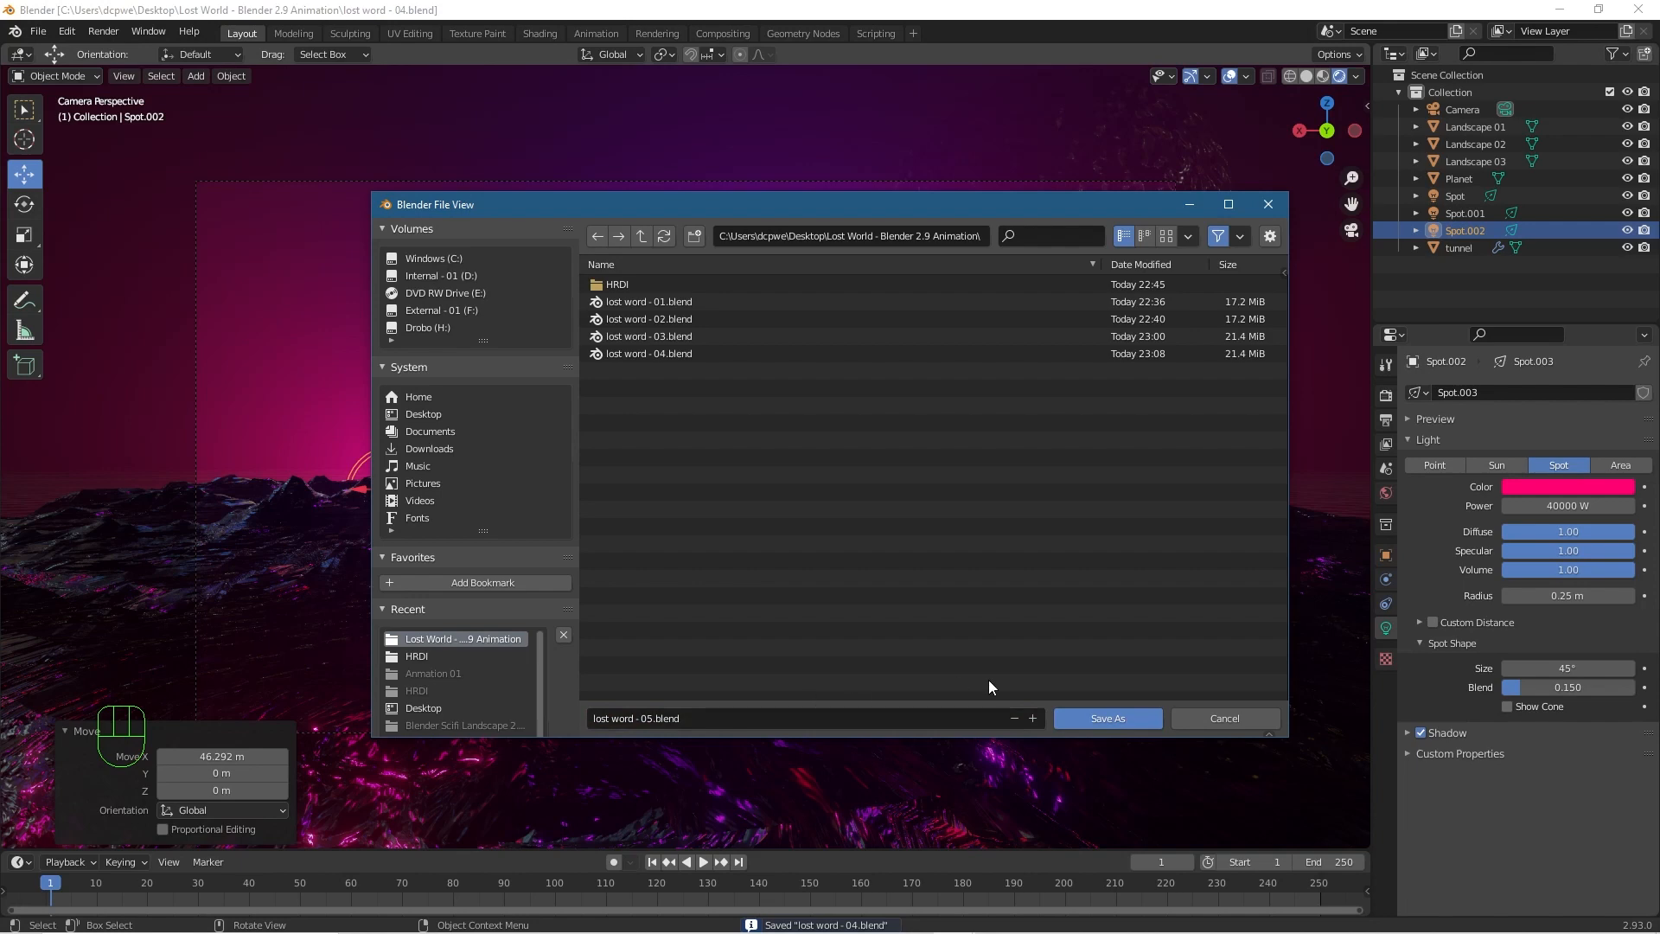
{"action": "left_click", "coordinate": [1096, 719]}
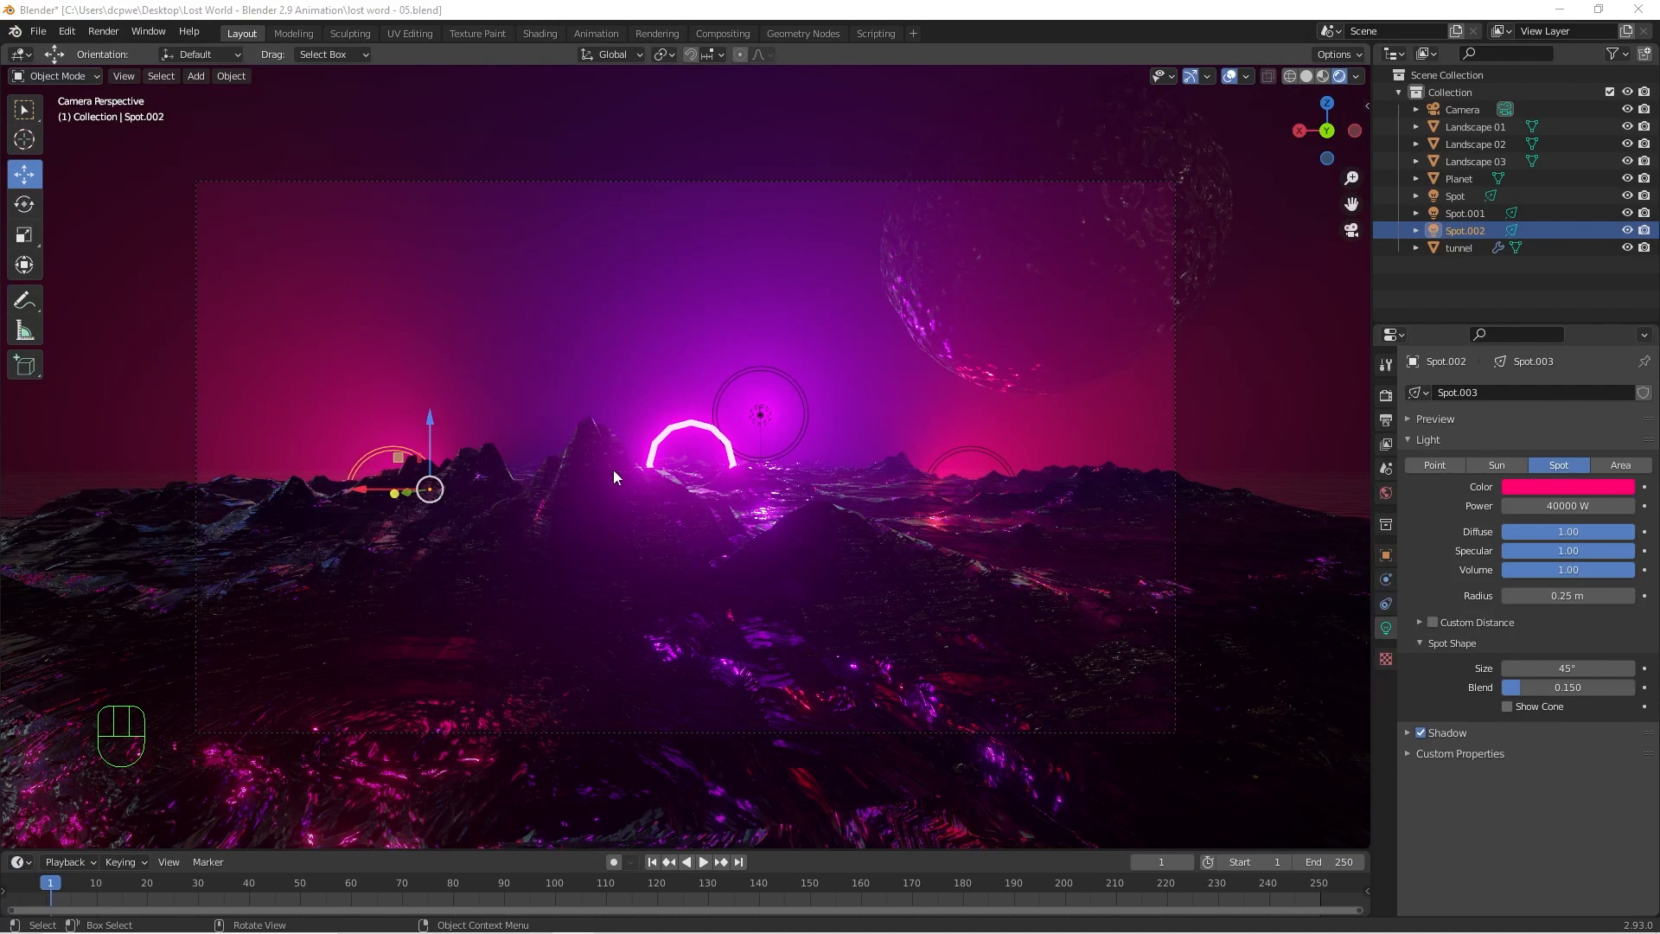
{"action": "key", "text": "ctrl+s"}
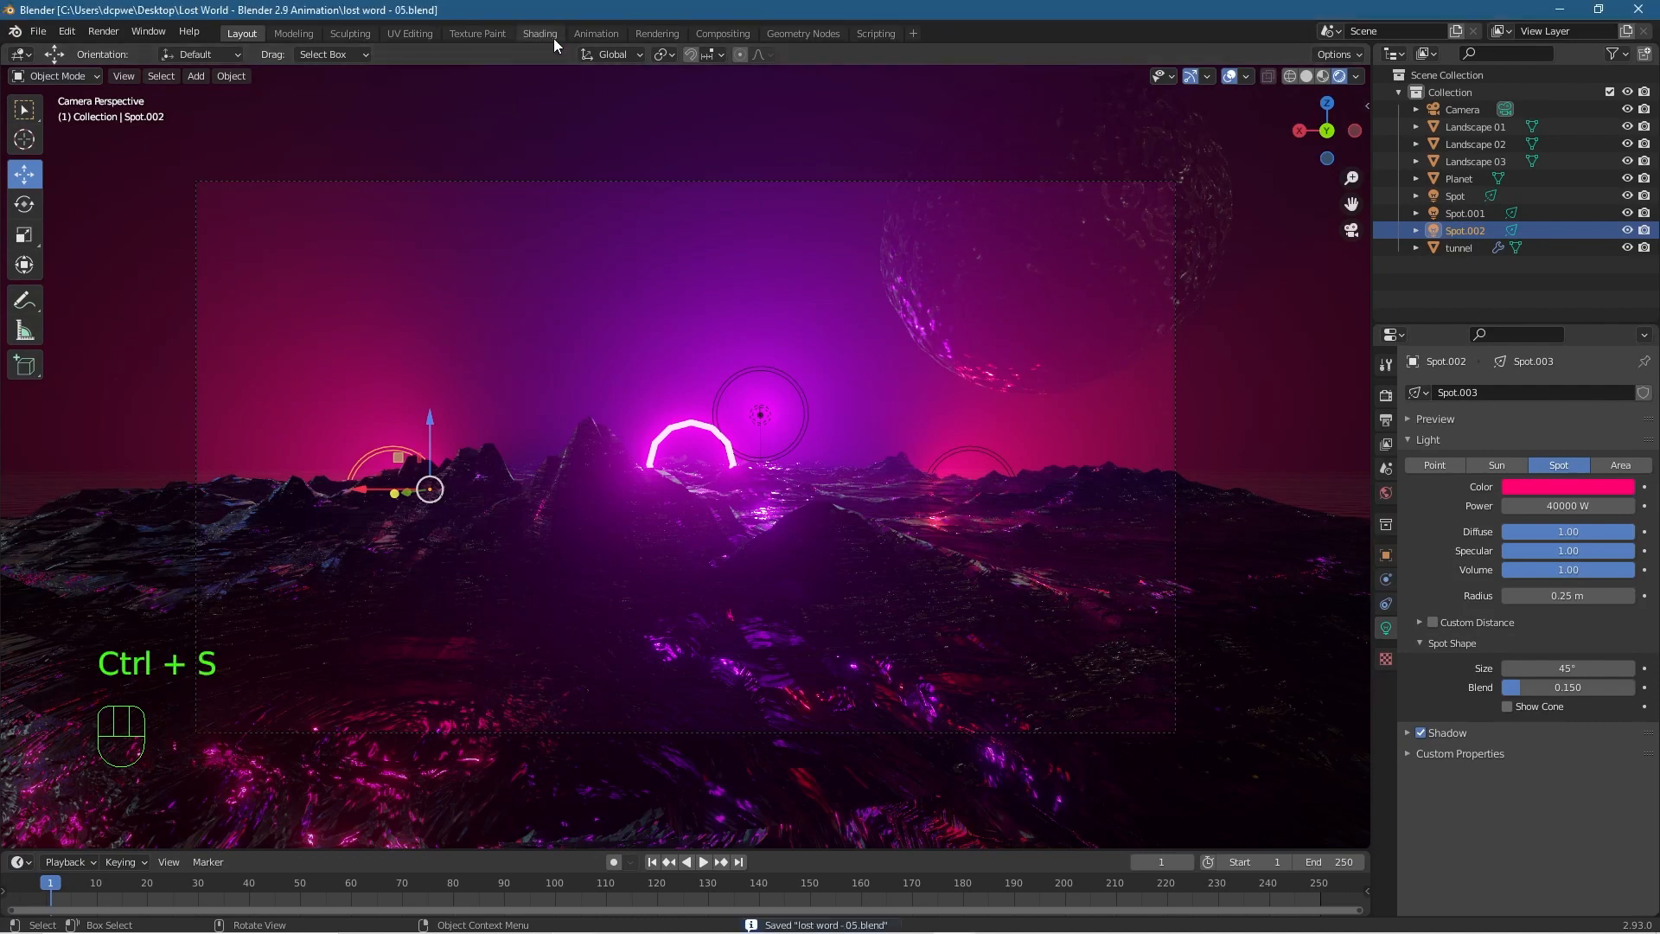
Try out preller_drive_4k.hdr as the world environment texture in the Shading workspace.
{"action": "left_click", "coordinate": [550, 34]}
{"action": "left_click_drag", "start_coordinate": [923, 668], "coordinate": [899, 598]}
{"action": "left_click", "coordinate": [969, 650]}
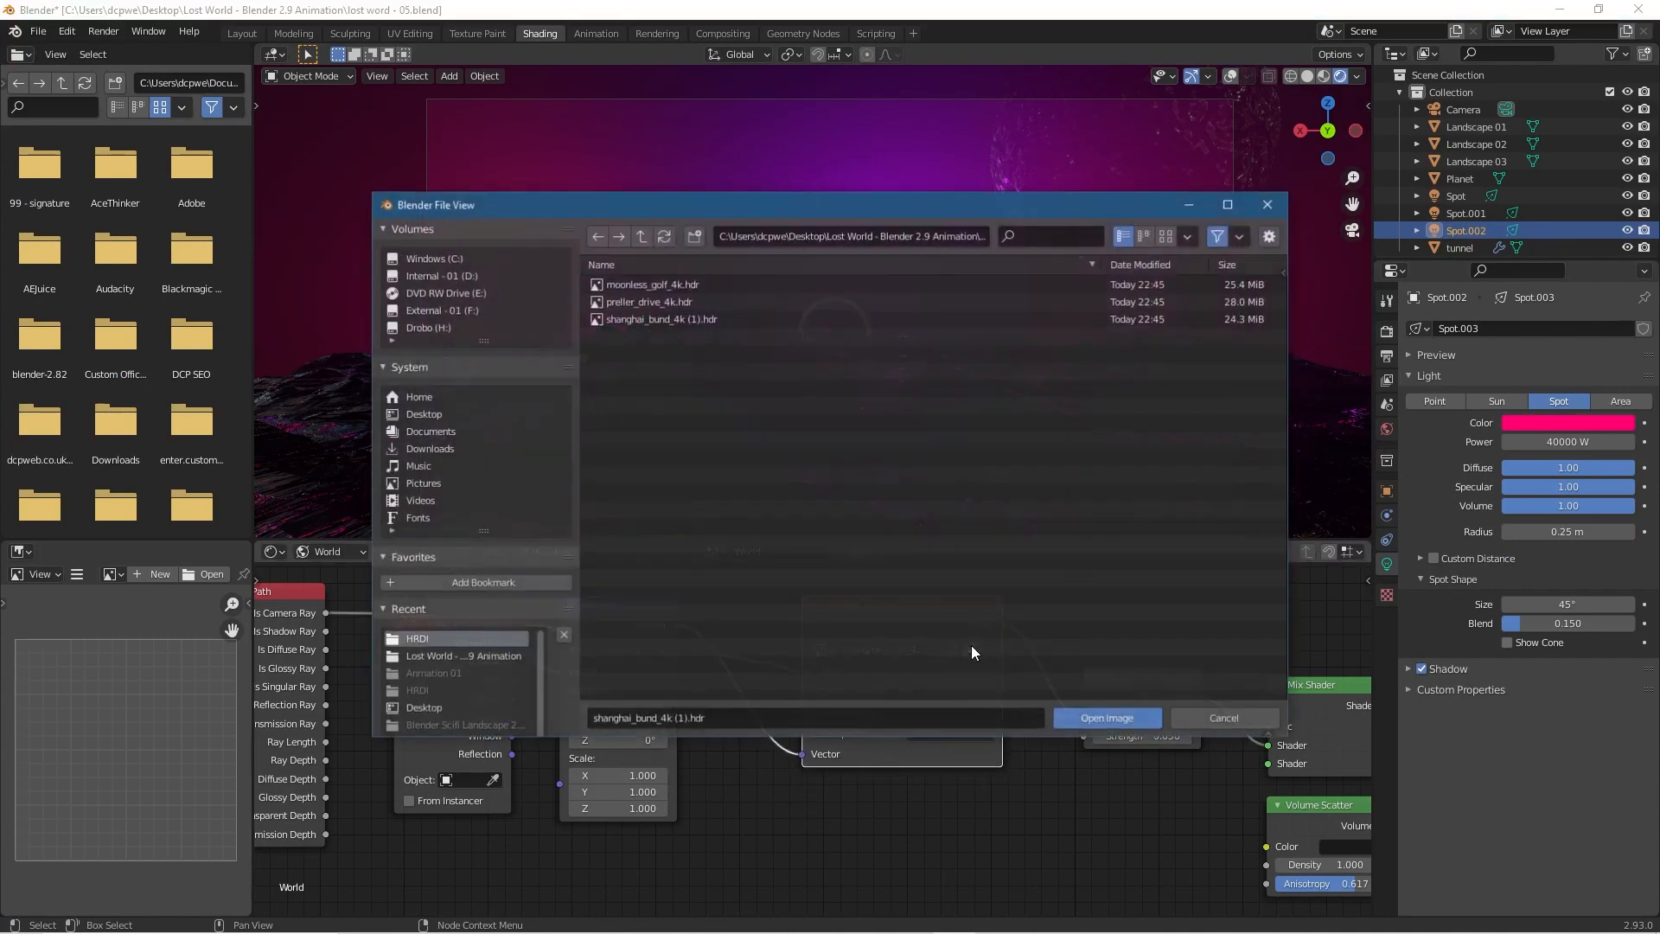
{"action": "left_click", "coordinate": [657, 304]}
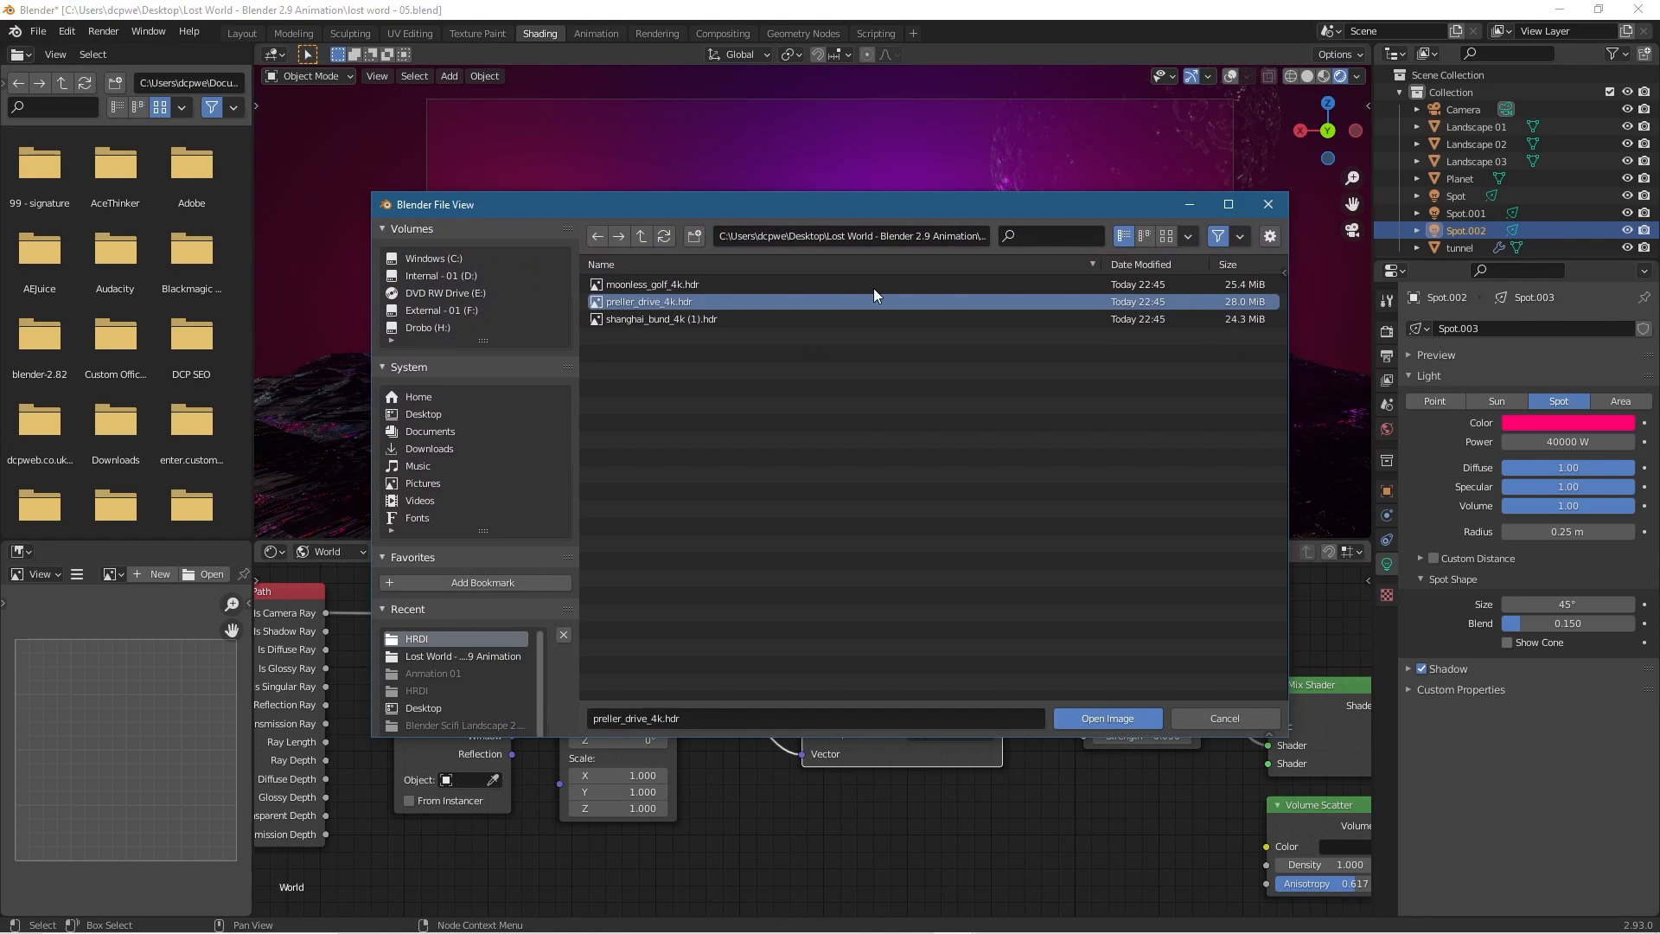
{"action": "left_click_drag", "start_coordinate": [760, 205], "coordinate": [588, 362]}
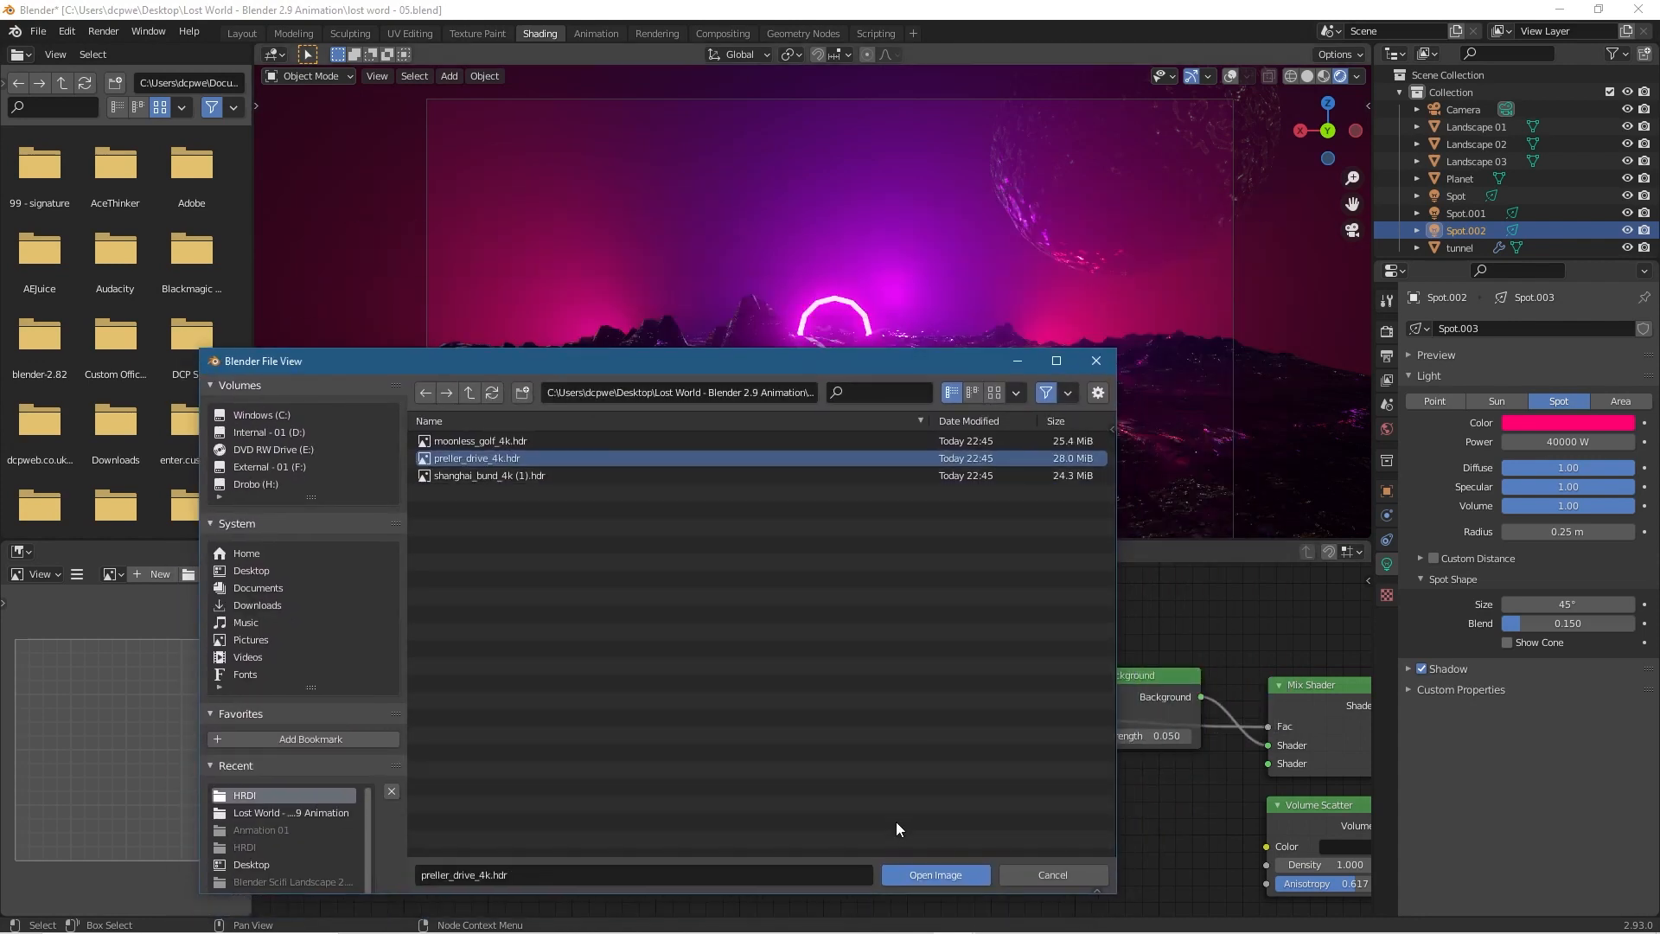
{"action": "left_click_drag", "start_coordinate": [830, 363], "coordinate": [964, 558]}
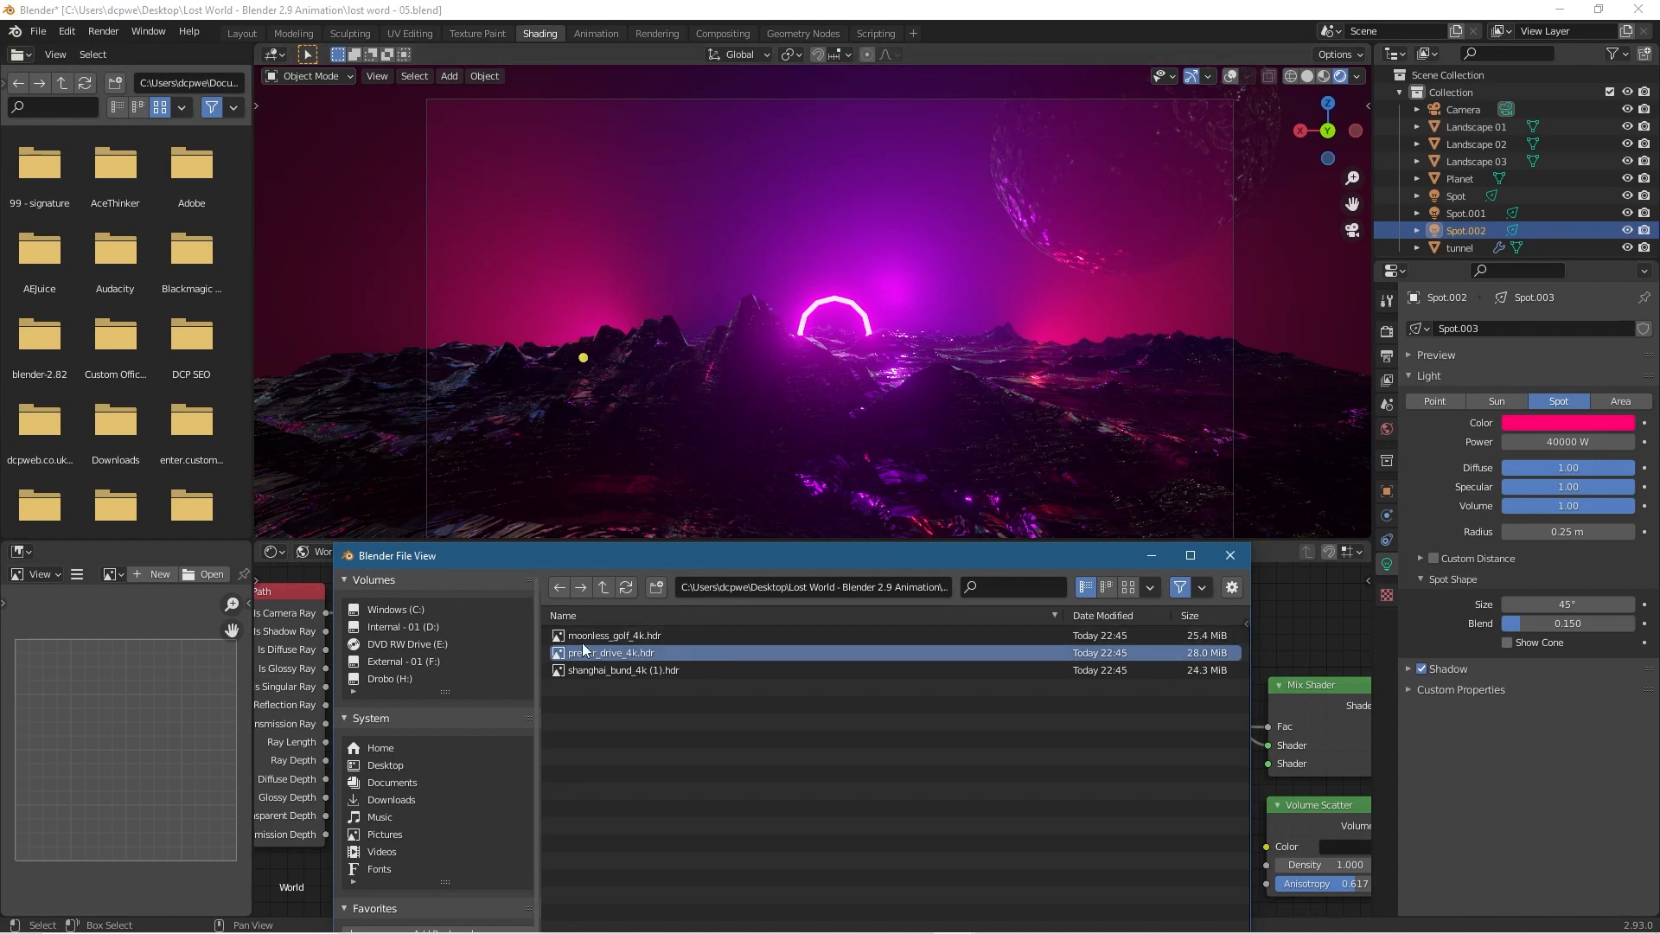
{"action": "left_click_drag", "start_coordinate": [750, 552], "coordinate": [867, 358]}
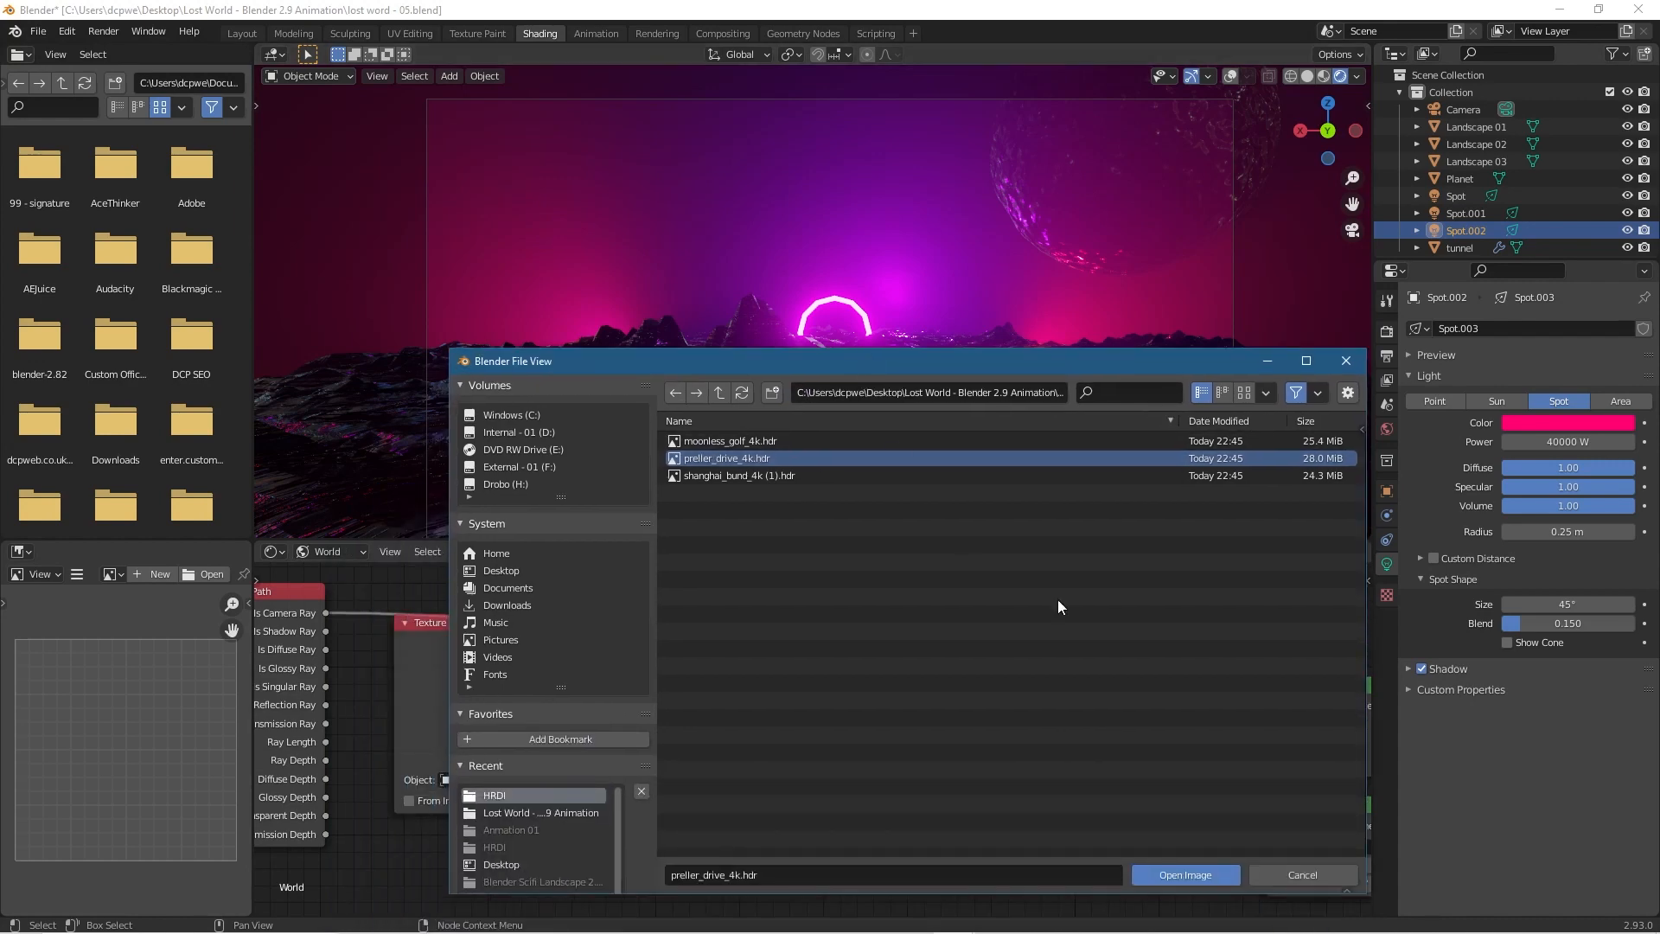
{"action": "left_click", "coordinate": [1178, 875]}
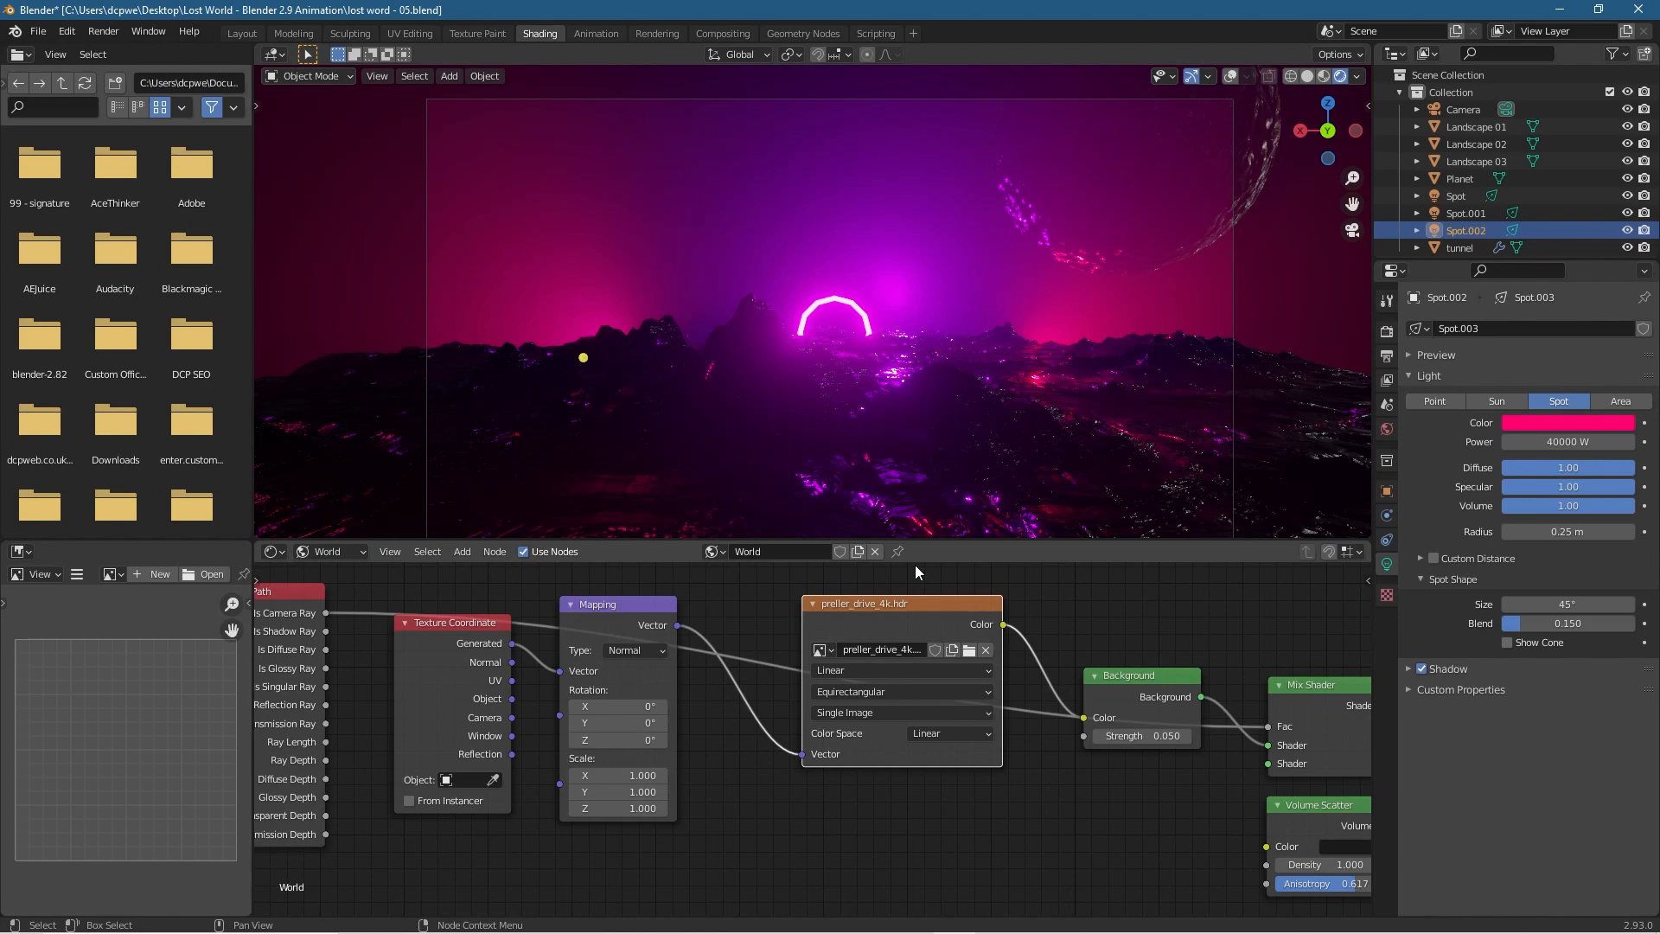
Load moonless_golf_4k.hdr into the world environment texture node.
{"action": "left_click", "coordinate": [969, 650]}
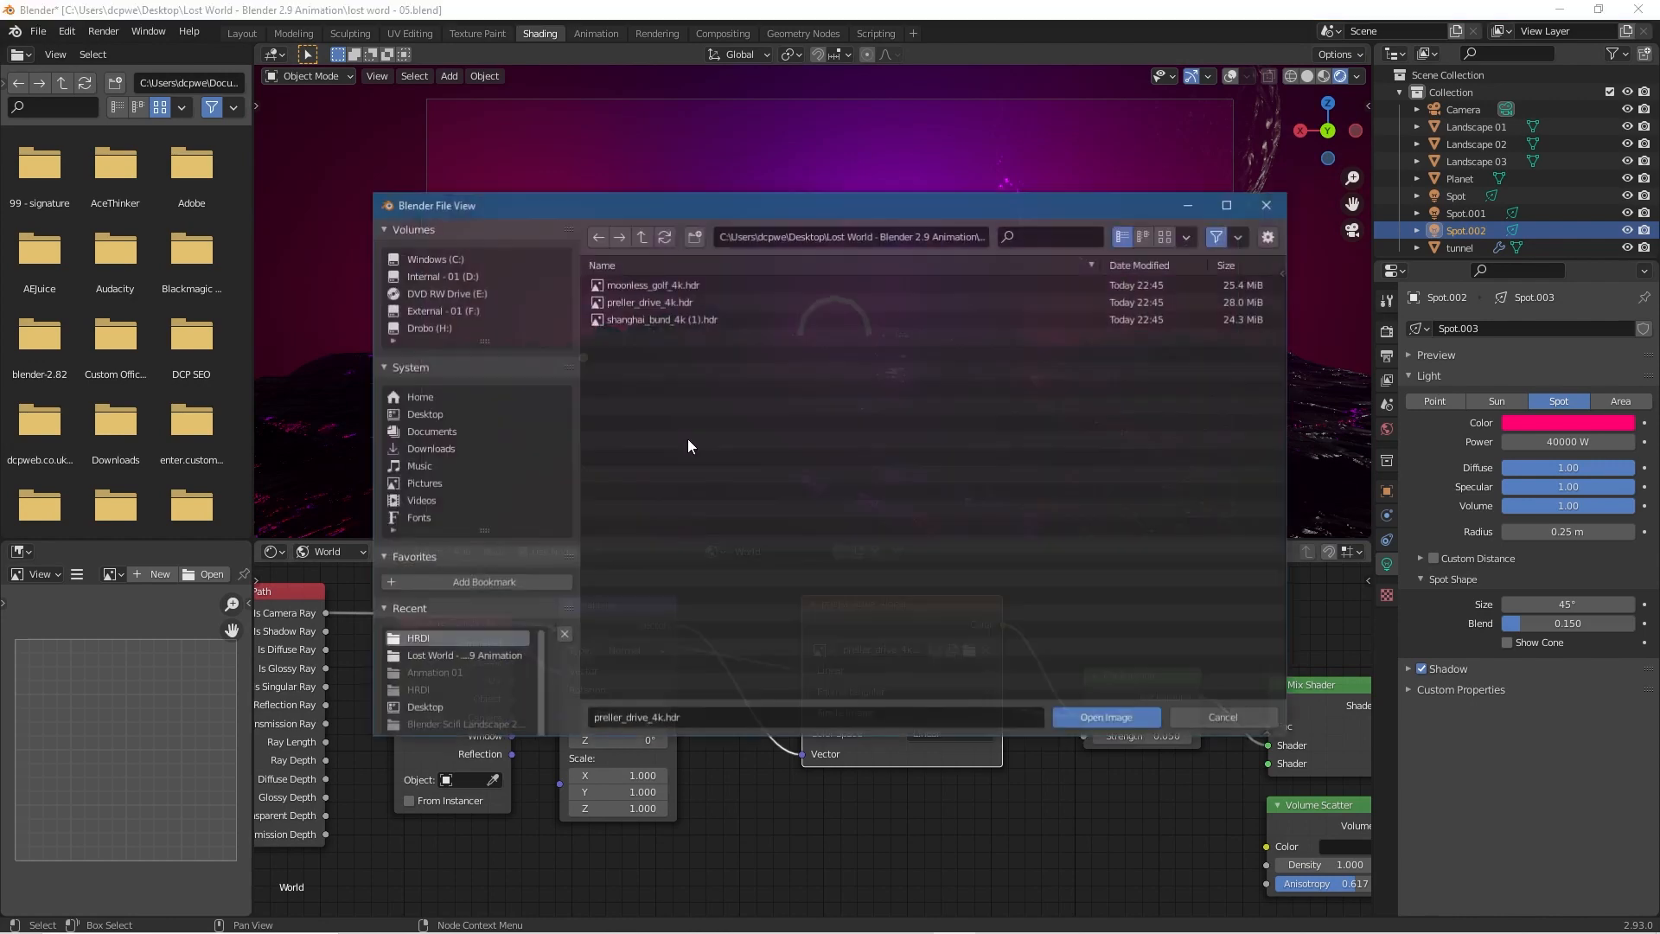
{"action": "left_click", "coordinate": [654, 286]}
{"action": "left_click", "coordinate": [1151, 722]}
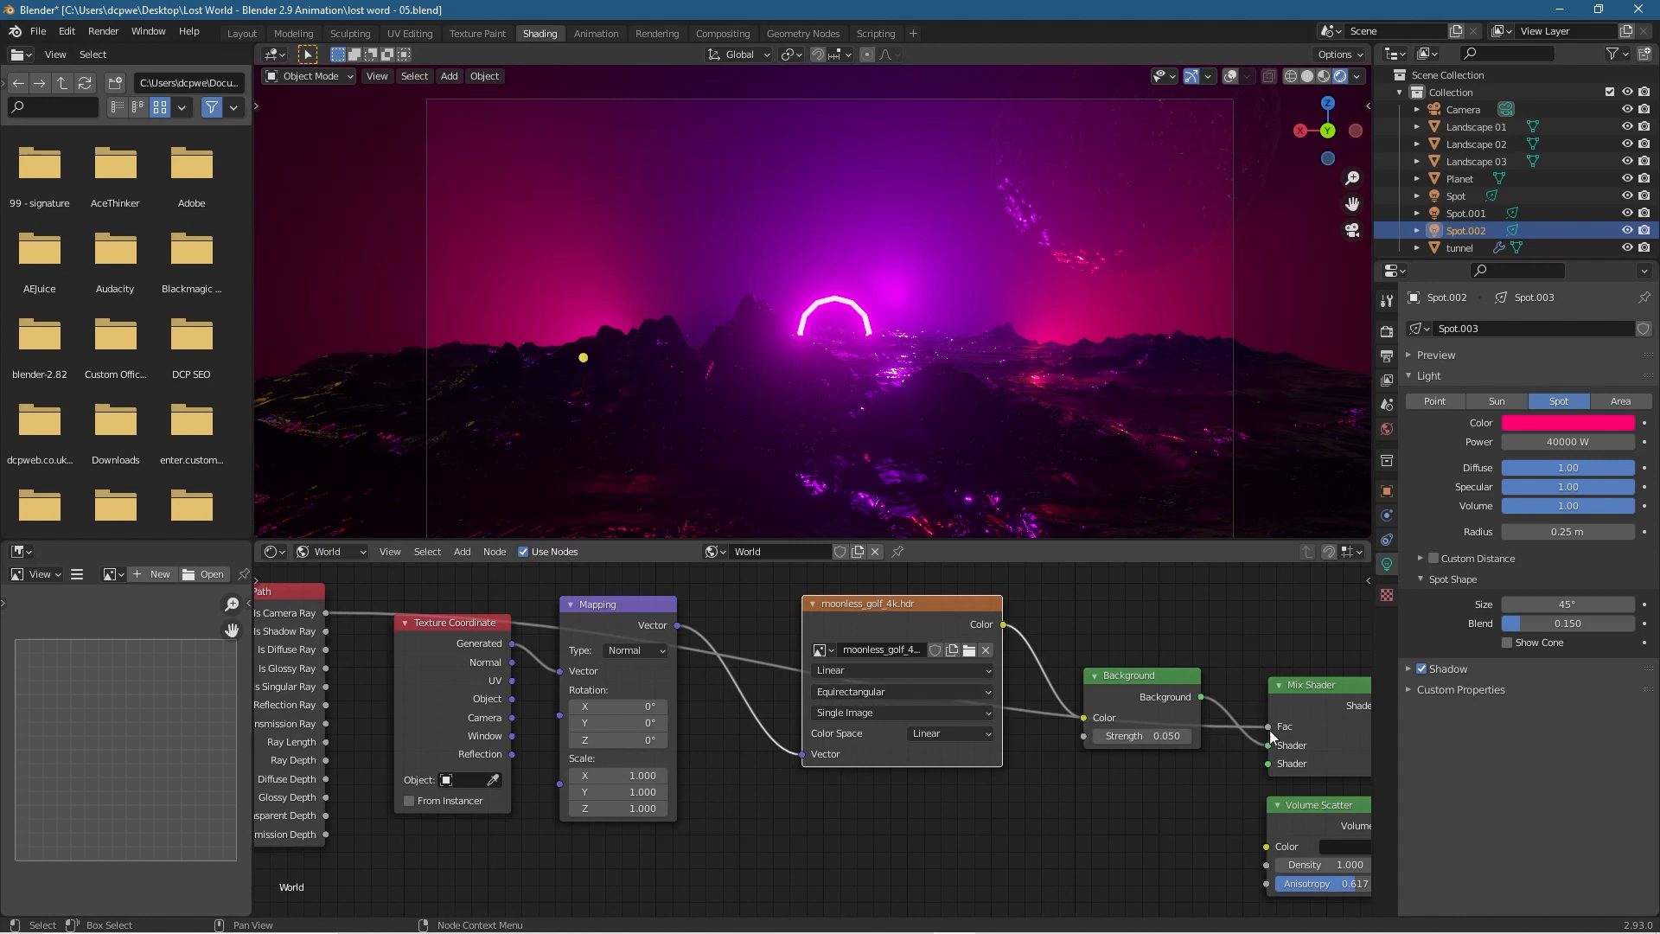
Disconnect the Light Path from the world Mix Shader's Fac input and set the Normal-type Mapping node's Z rotation to 200°.
{"action": "left_click_drag", "start_coordinate": [1268, 727], "coordinate": [1190, 822]}
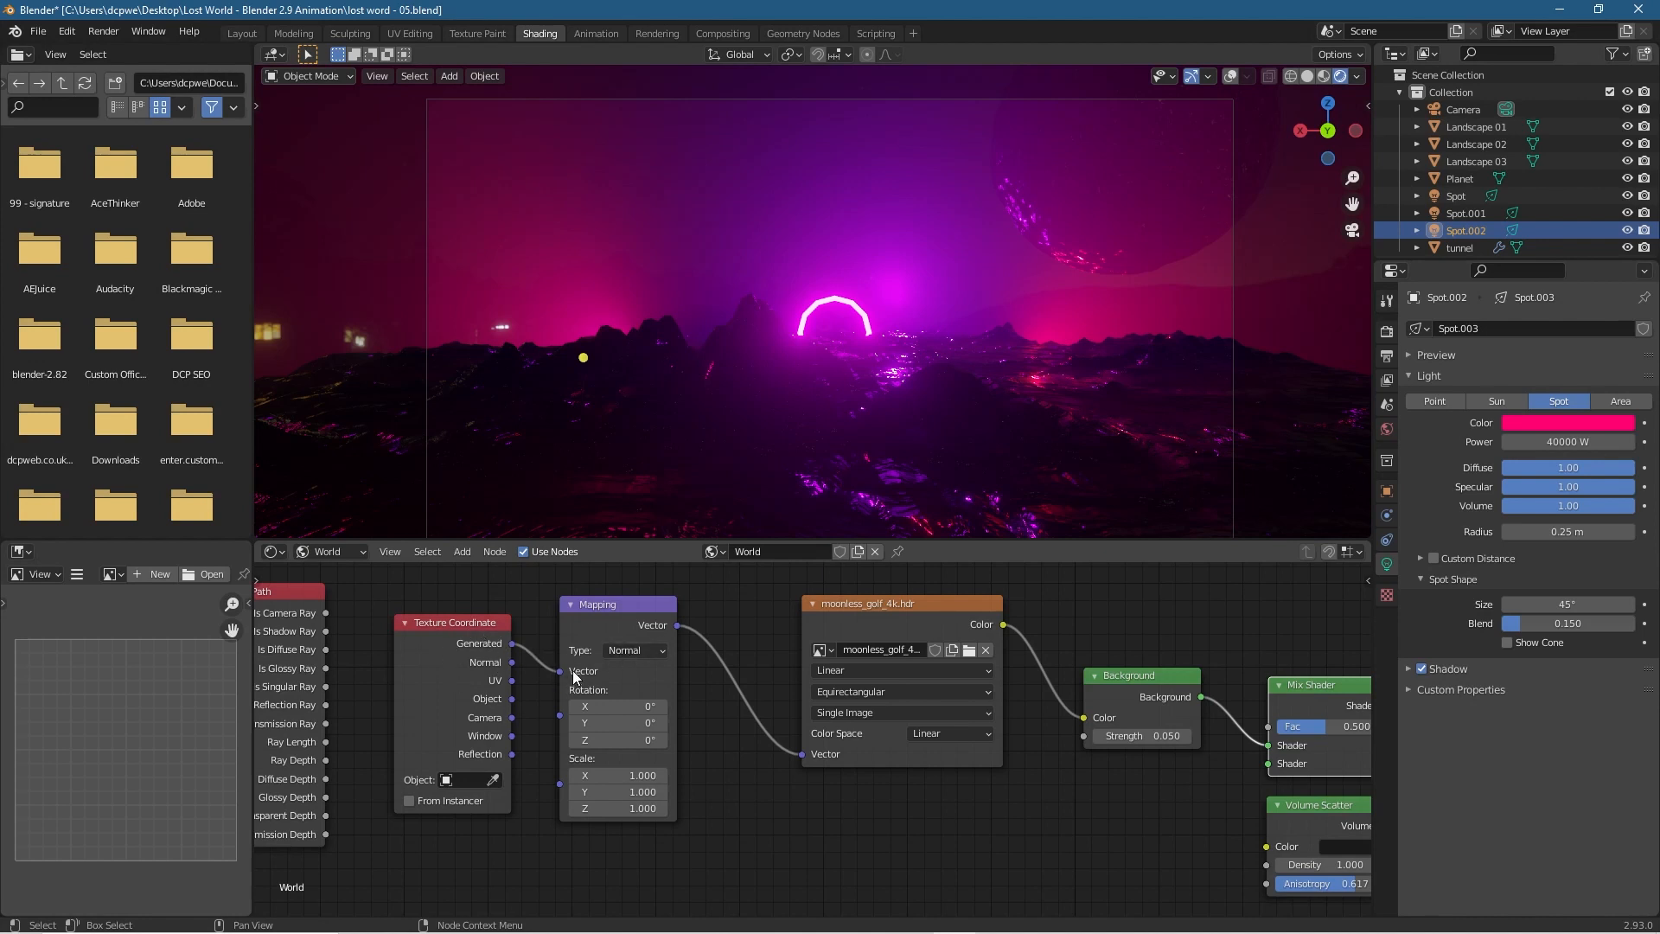
{"action": "left_click", "coordinate": [635, 650]}
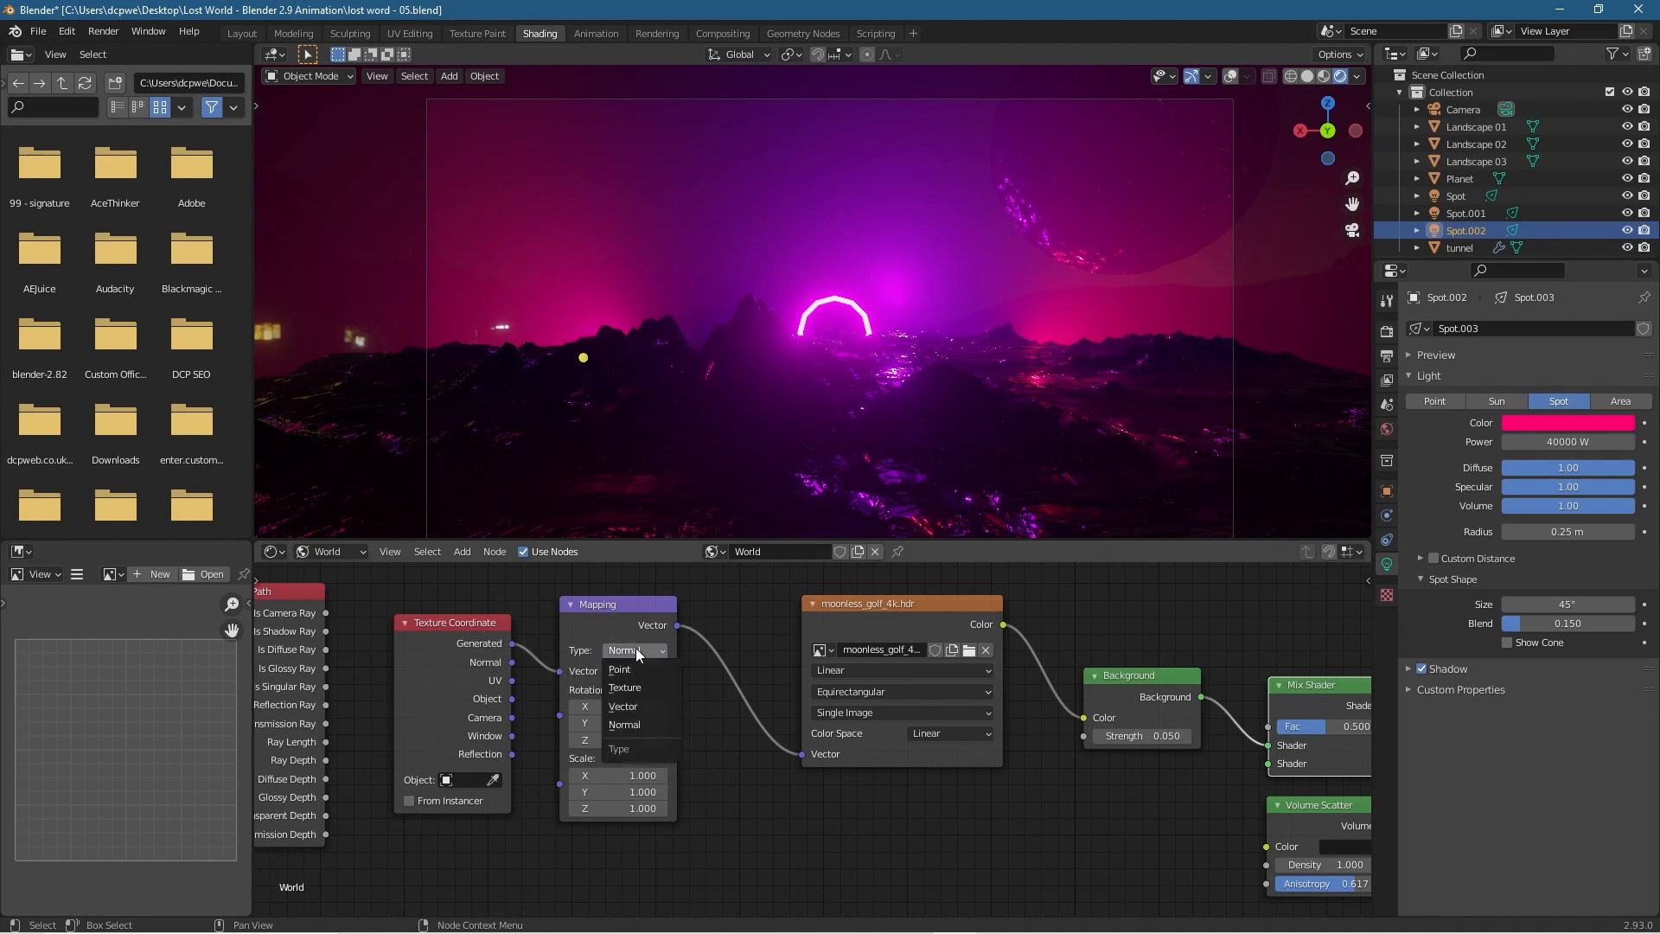
{"action": "left_click", "coordinate": [626, 723]}
{"action": "mouse_move", "coordinate": [609, 738]}
{"action": "left_mouse_down"}
{"action": "mouse_move", "coordinate": [670, 738]}
{"action": "mouse_move", "coordinate": [586, 739]}
{"action": "mouse_move", "coordinate": [774, 738]}
{"action": "mouse_move", "coordinate": [631, 740]}
{"action": "left_mouse_up"}
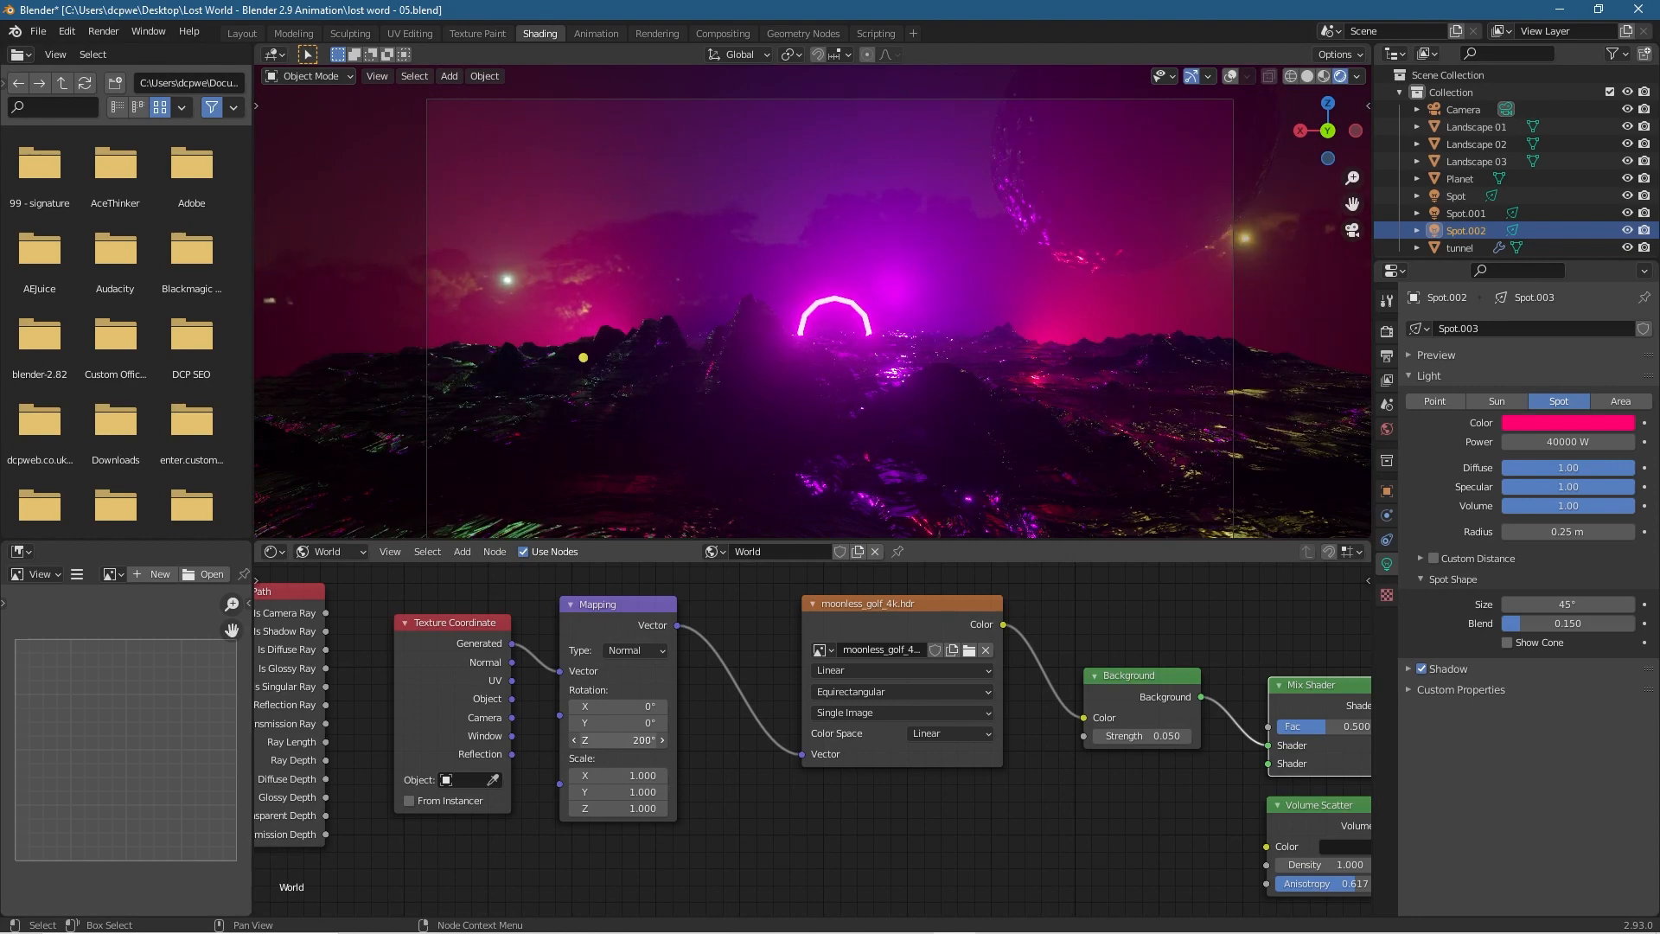
Set the Z rotation of the world environment's Mapping node to 210°.
{"action": "mouse_move", "coordinate": [439, 349]}
{"action": "middle_mouse_down"}
{"action": "mouse_move", "coordinate": [389, 315]}
{"action": "mouse_move", "coordinate": [430, 330]}
{"action": "middle_mouse_up"}
{"action": "mouse_move", "coordinate": [741, 344]}
{"action": "middle_mouse_down"}
{"action": "mouse_move", "coordinate": [556, 271]}
{"action": "mouse_move", "coordinate": [522, 297]}
{"action": "mouse_move", "coordinate": [482, 297]}
{"action": "mouse_move", "coordinate": [461, 347]}
{"action": "mouse_move", "coordinate": [531, 361]}
{"action": "mouse_move", "coordinate": [698, 291]}
{"action": "mouse_move", "coordinate": [822, 296]}
{"action": "mouse_move", "coordinate": [741, 317]}
{"action": "middle_mouse_up"}
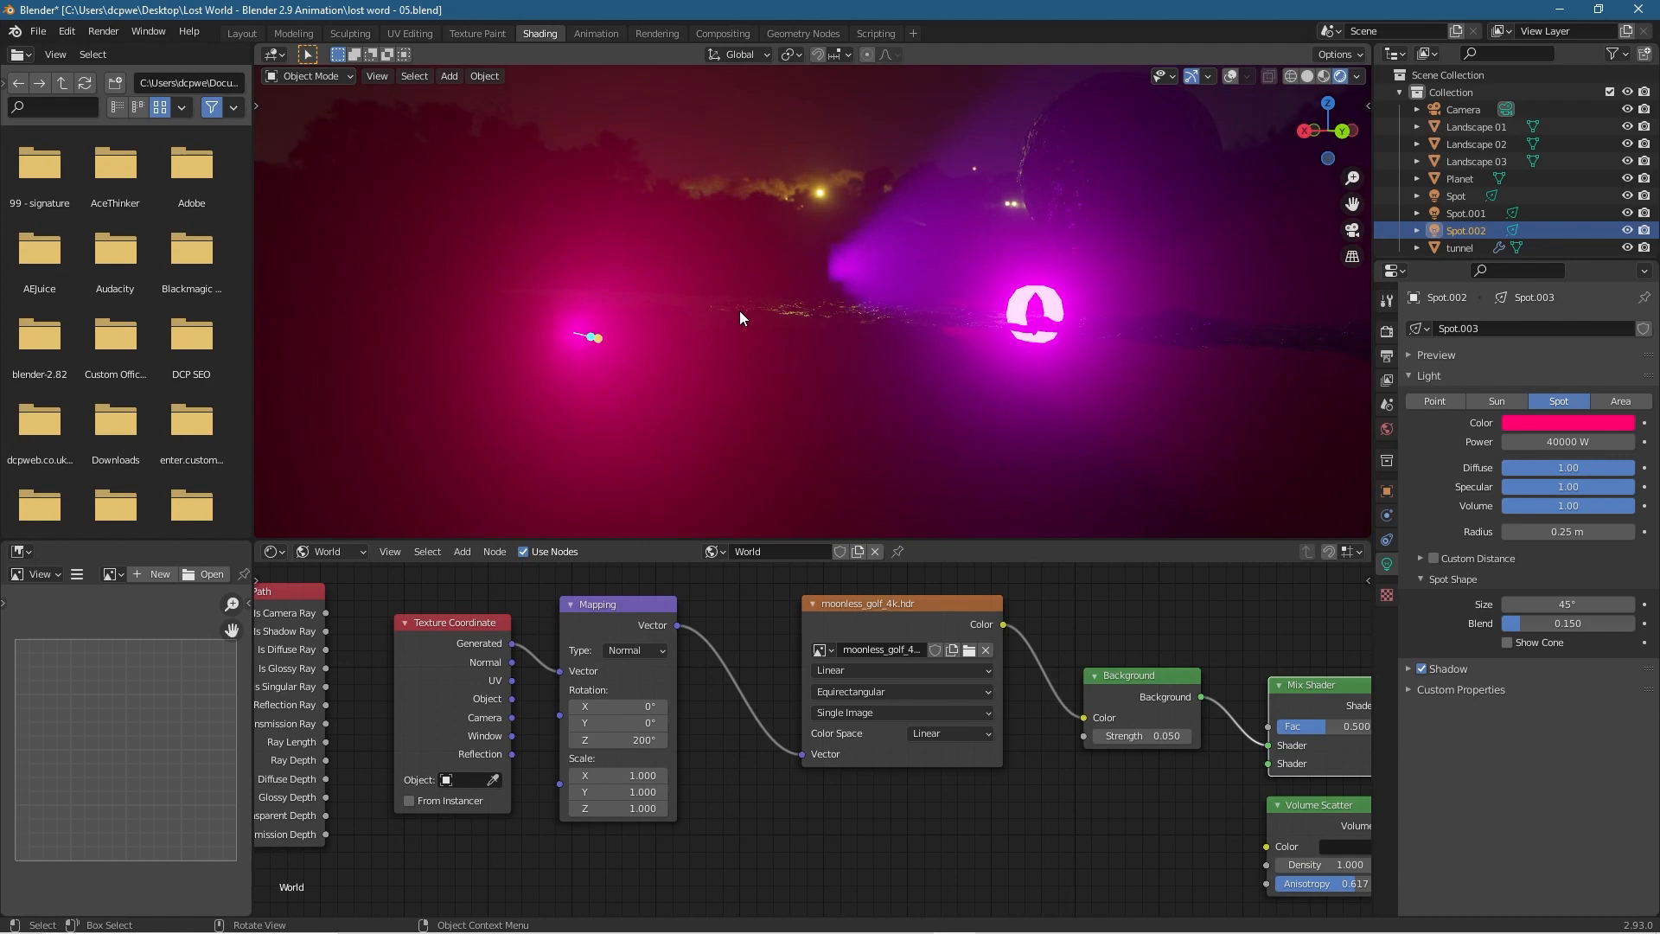
{"action": "key", "text": "KP_0"}
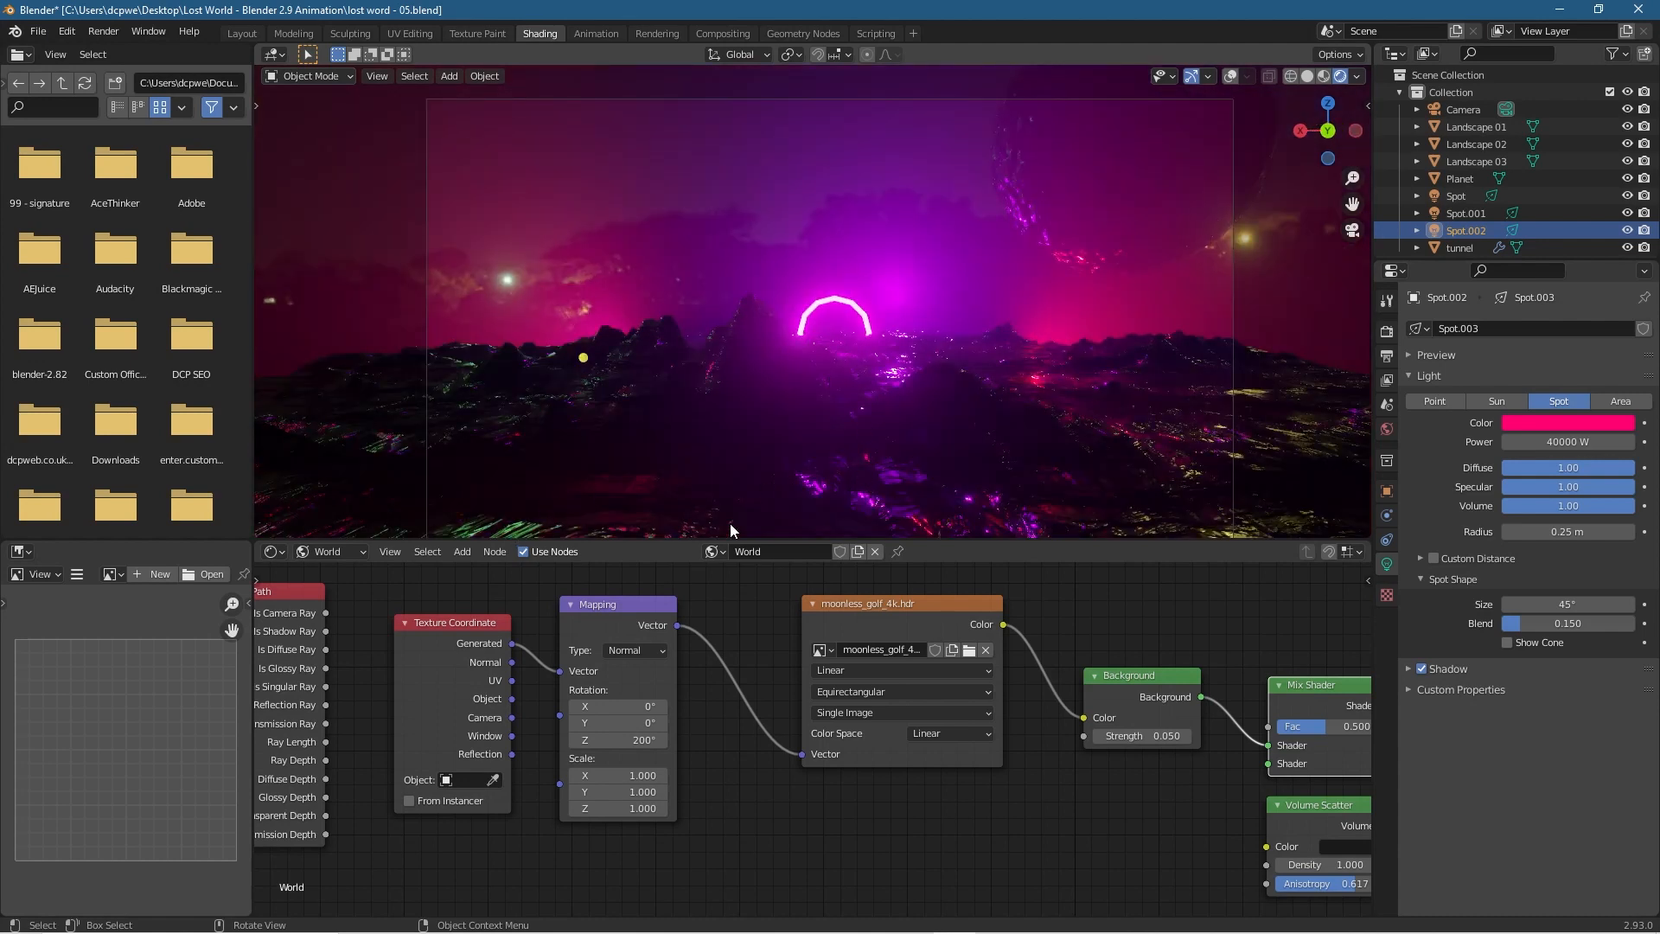
{"action": "mouse_move", "coordinate": [618, 741]}
{"action": "left_mouse_down"}
{"action": "mouse_move", "coordinate": [661, 740]}
{"action": "mouse_move", "coordinate": [586, 740]}
{"action": "mouse_move", "coordinate": [628, 740]}
{"action": "left_mouse_up"}
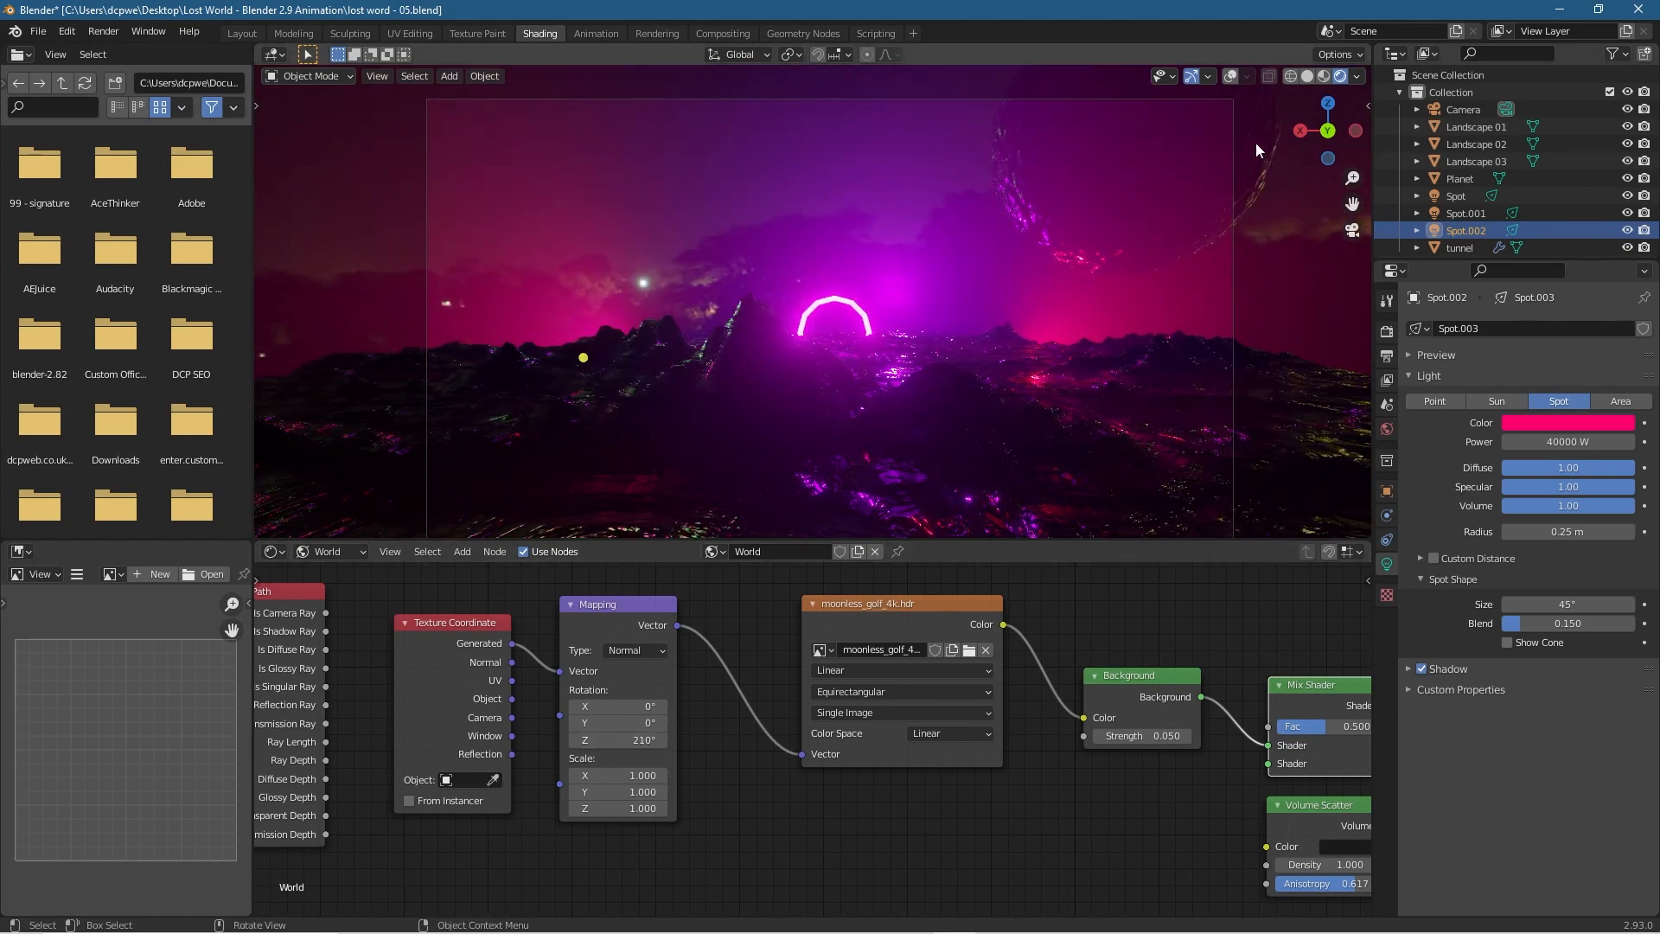
Load shanghai_bund_4k (1).hdr into the world environment texture node.
{"action": "left_click", "coordinate": [969, 649]}
{"action": "left_click", "coordinate": [663, 319]}
{"action": "left_click", "coordinate": [1108, 718]}
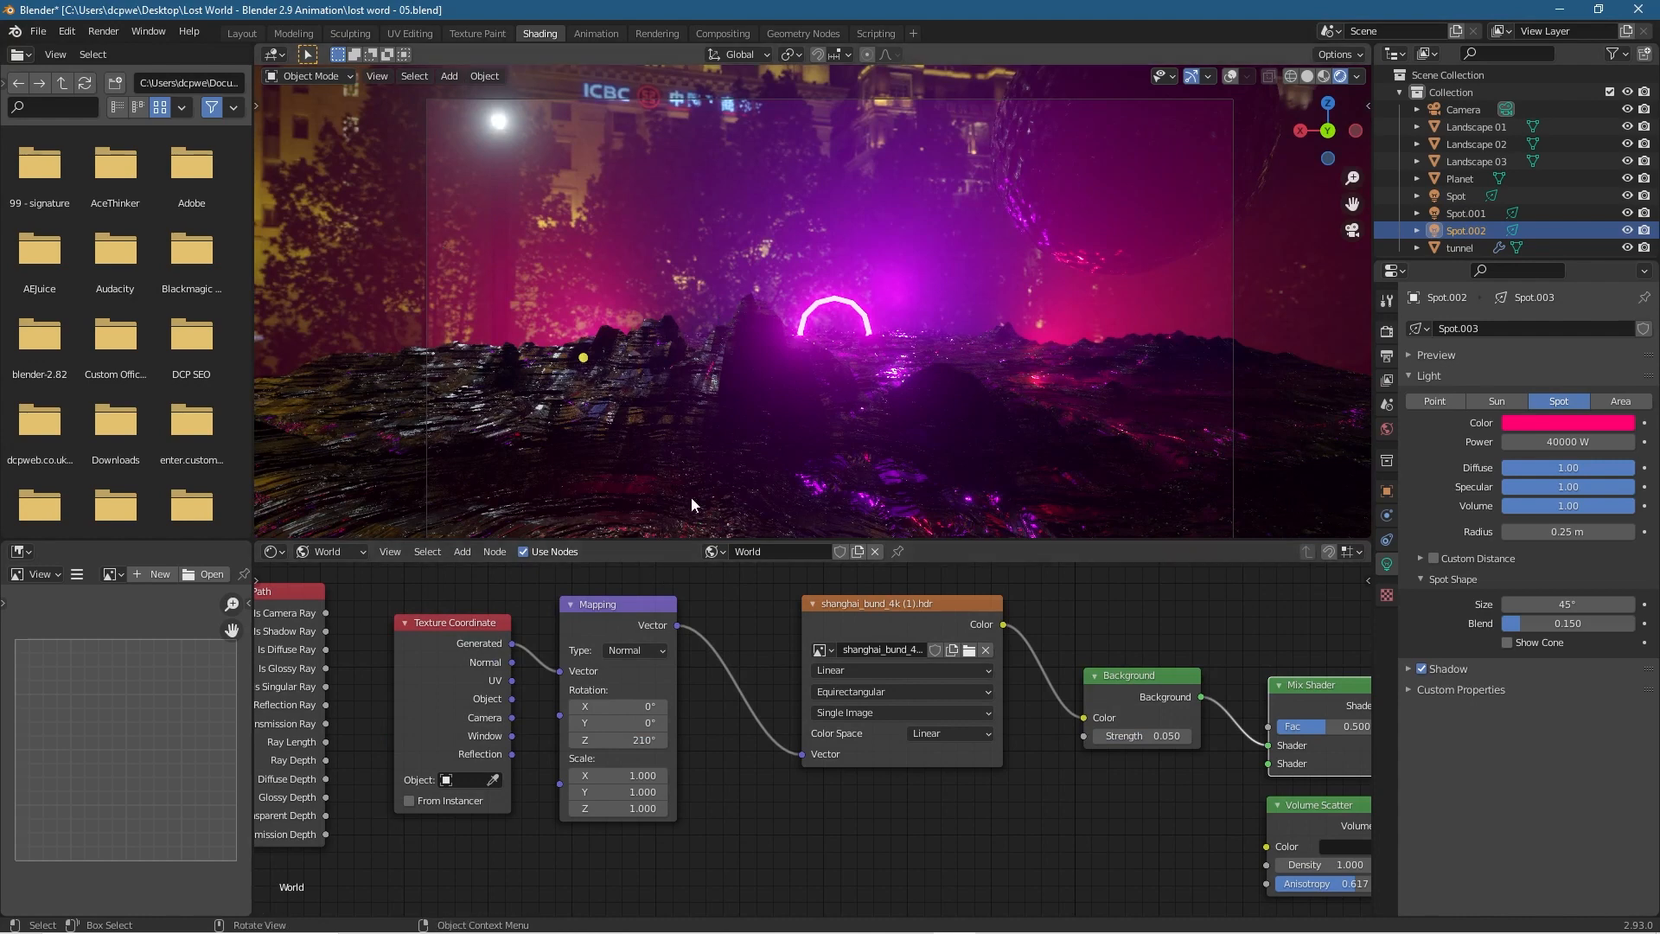
Try different Z rotations for the new environment image, then set the Mapping node's Z rotation to 0°.
{"action": "left_click_drag", "start_coordinate": [618, 740], "coordinate": [653, 741]}
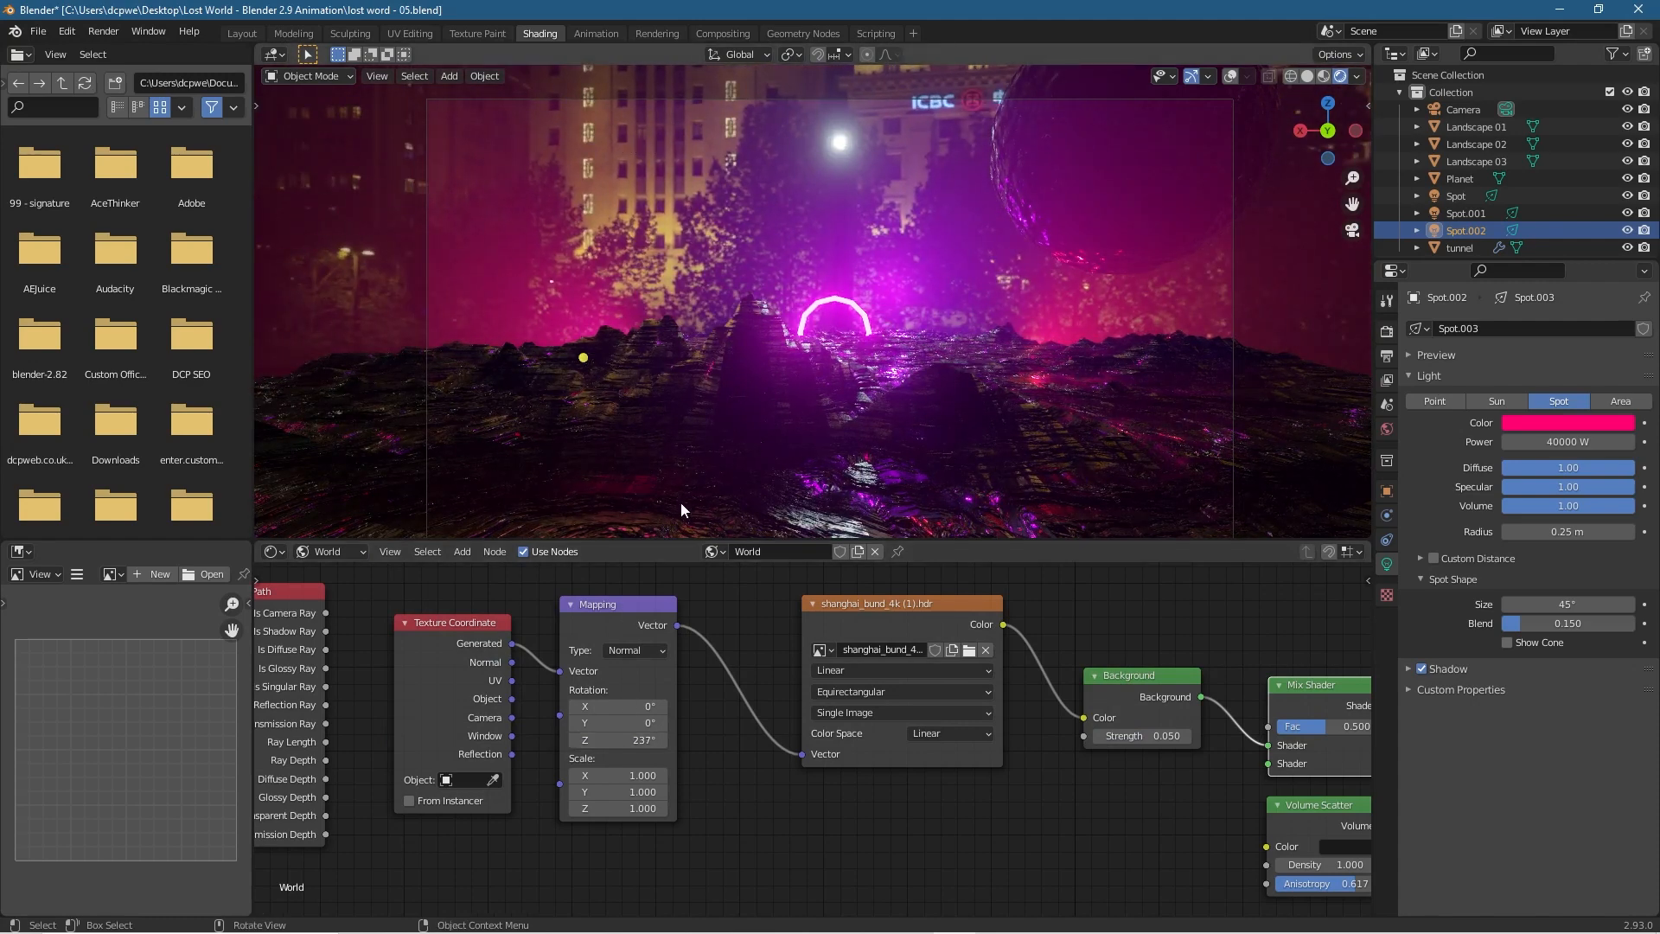
{"action": "left_click_drag", "start_coordinate": [618, 740], "coordinate": [680, 740]}
{"action": "left_click", "coordinate": [623, 742]}
{"action": "type", "text": "0"}
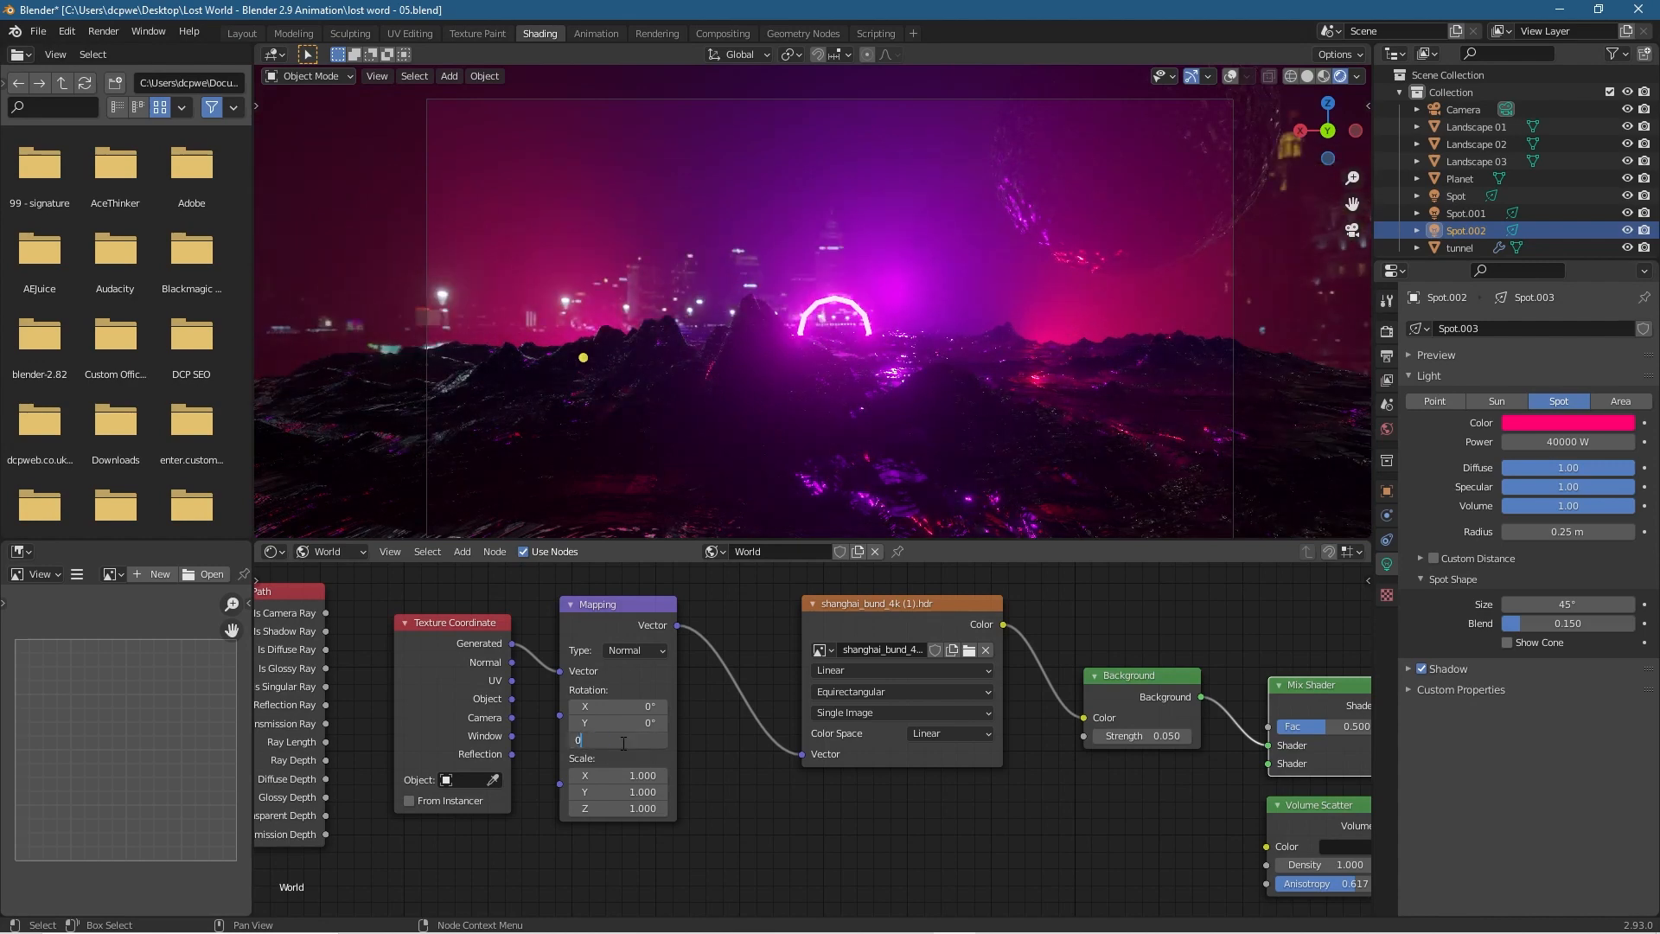
{"action": "key", "text": "Return"}
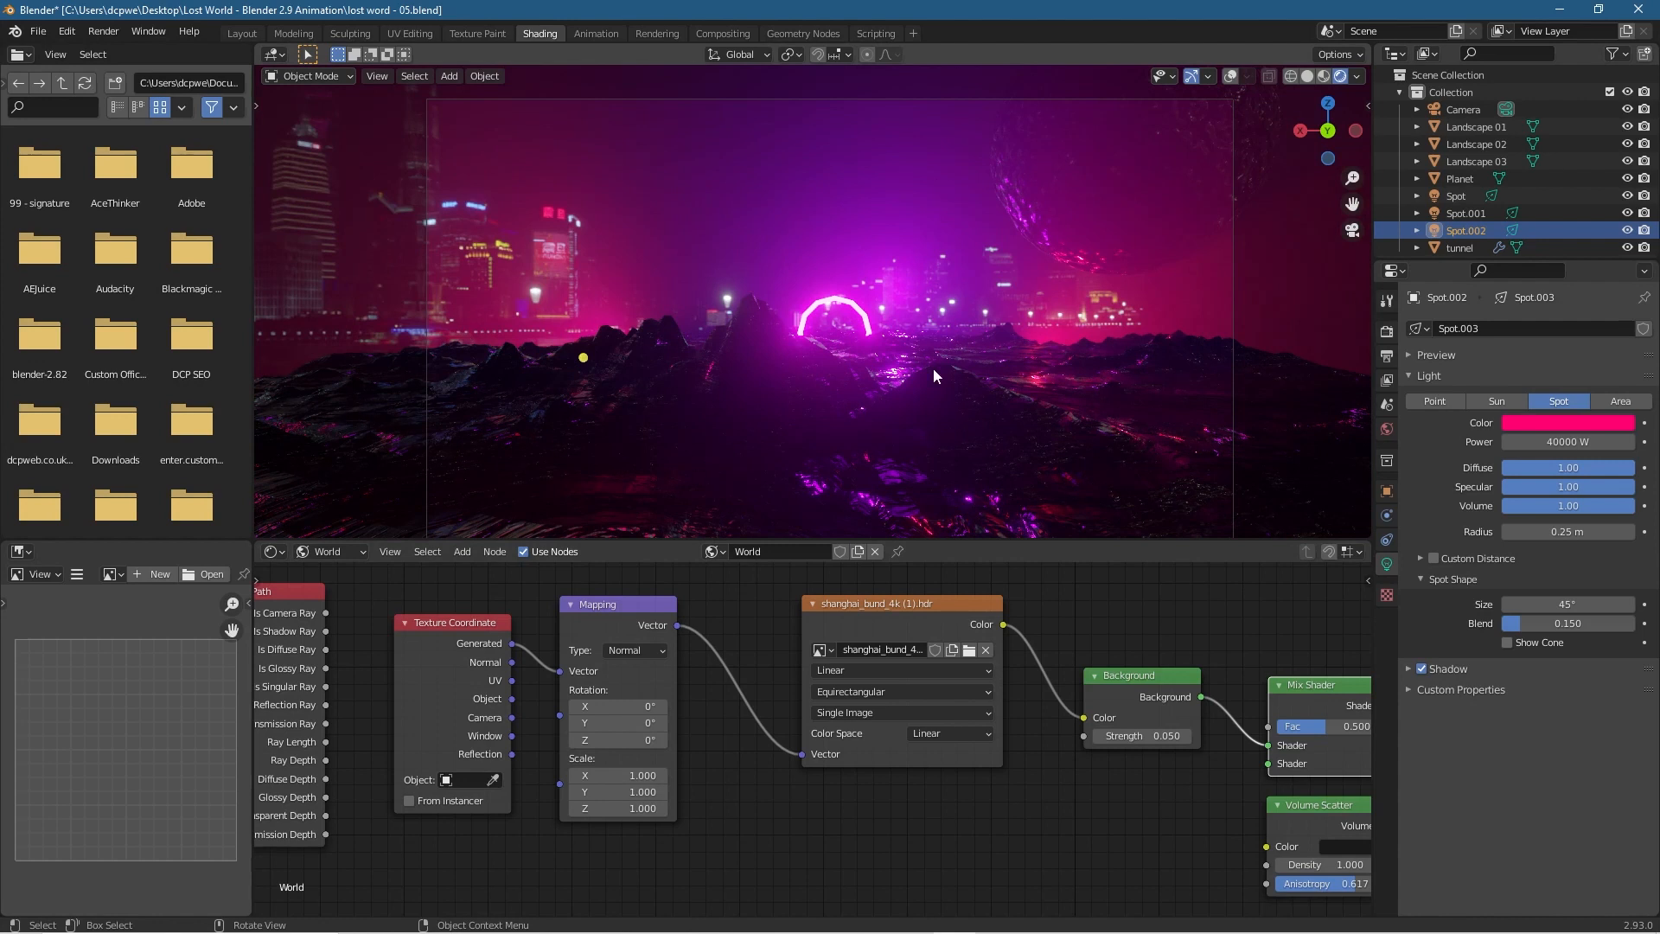
Connect the Light Path's Is Camera Ray output to the Mix Shader's Fac input and reset the Mapping node's Z rotation to 0° after trying another angle.
{"action": "left_click_drag", "start_coordinate": [325, 614], "coordinate": [1268, 729]}
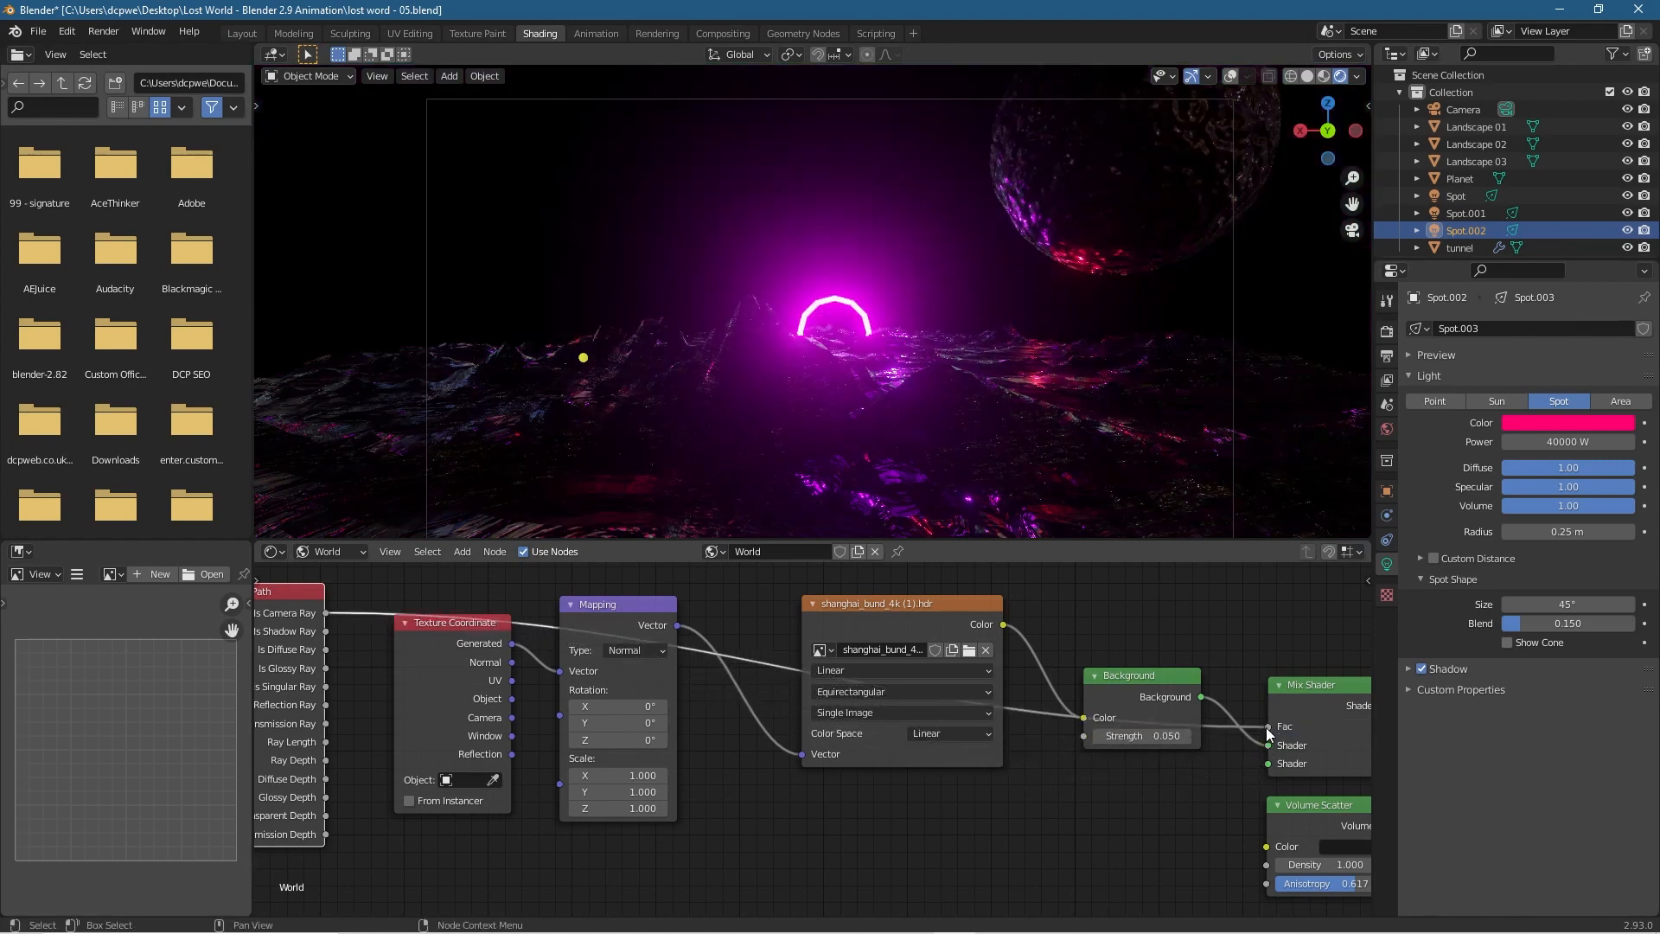
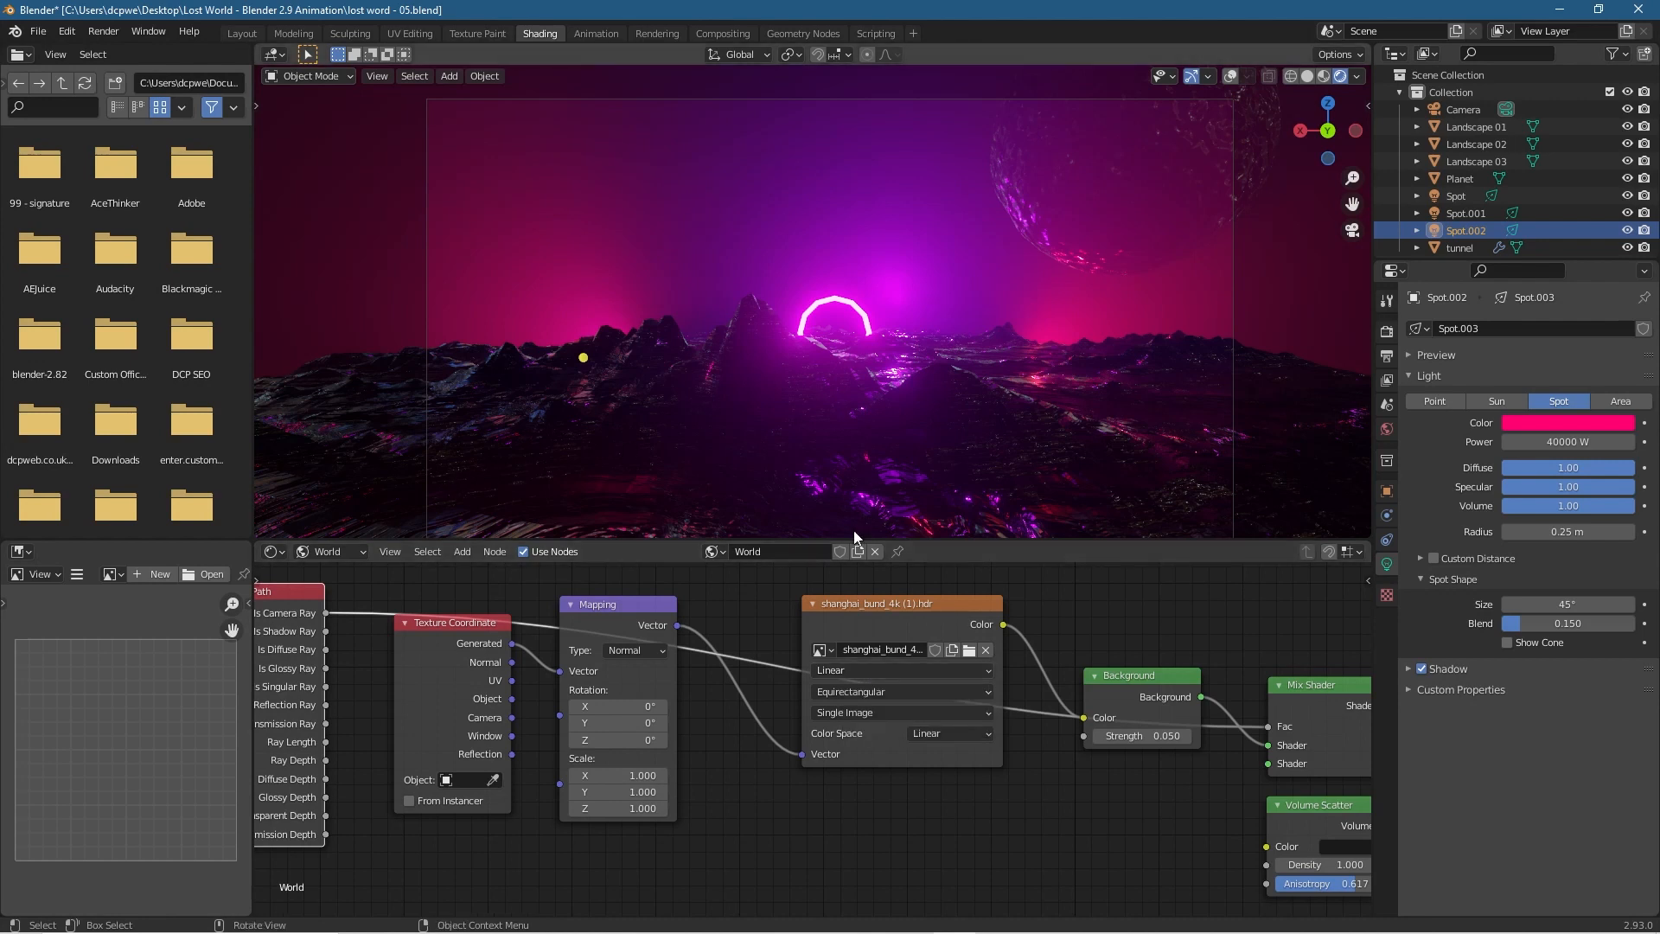
{"action": "left_click_drag", "start_coordinate": [649, 744], "coordinate": [720, 744]}
{"action": "left_click", "coordinate": [620, 742]}
{"action": "type", "text": "0"}
{"action": "key", "text": "Return"}
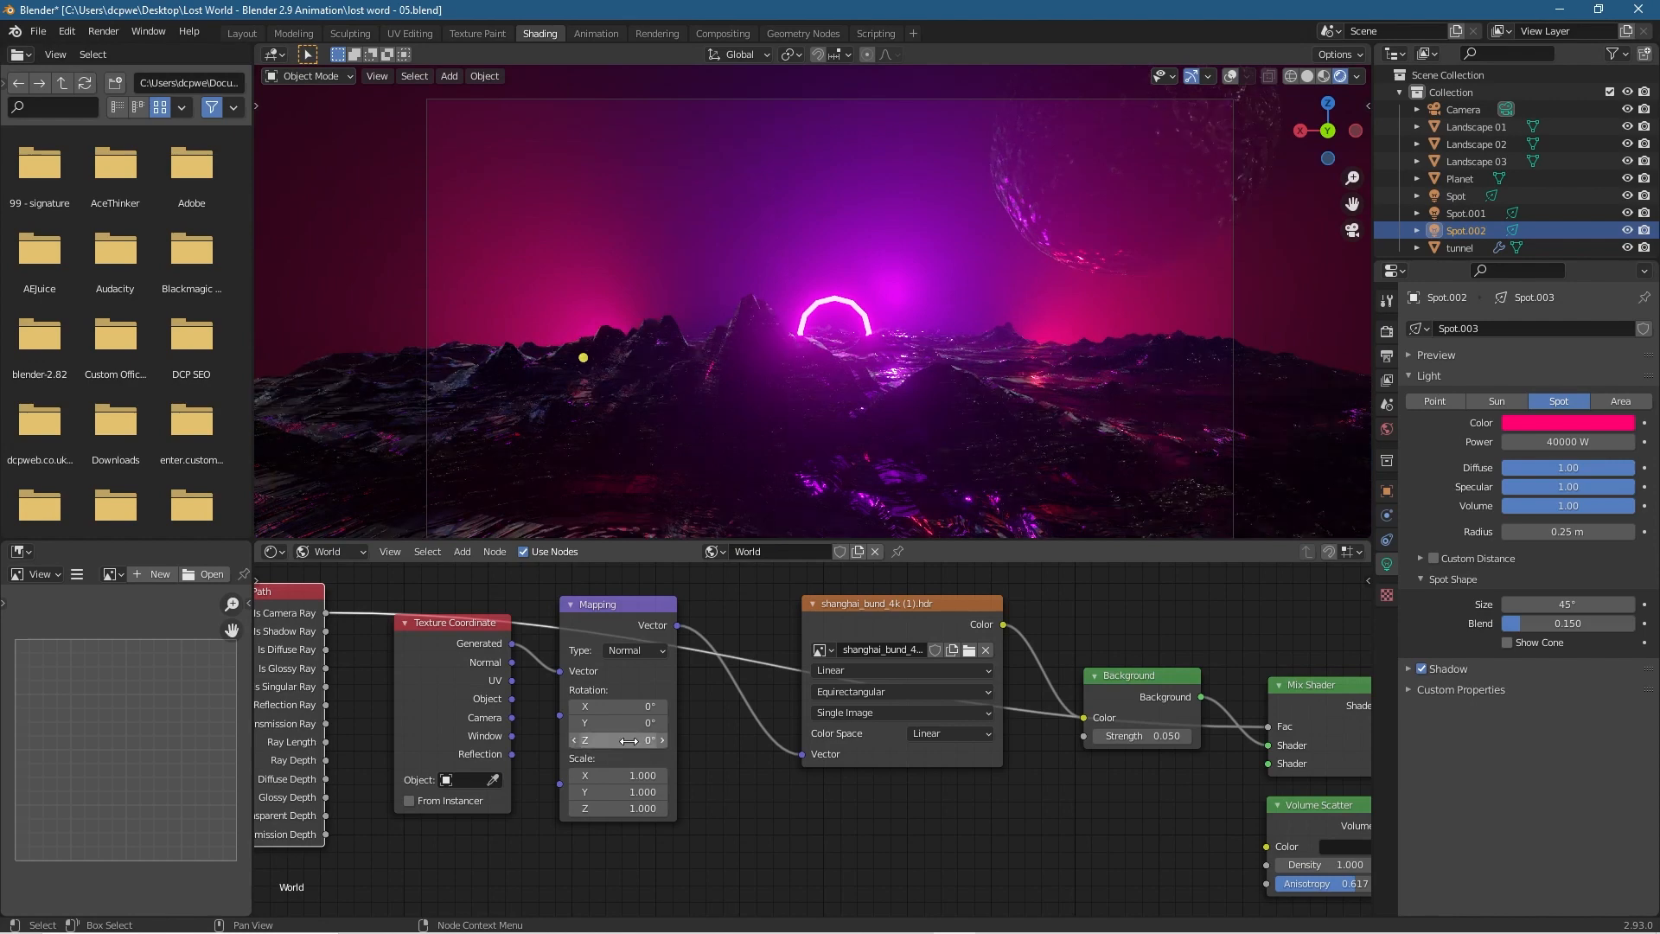
In the Layout workspace's top view, assign the existing land material to Landscape 03.
{"action": "left_click", "coordinate": [243, 34]}
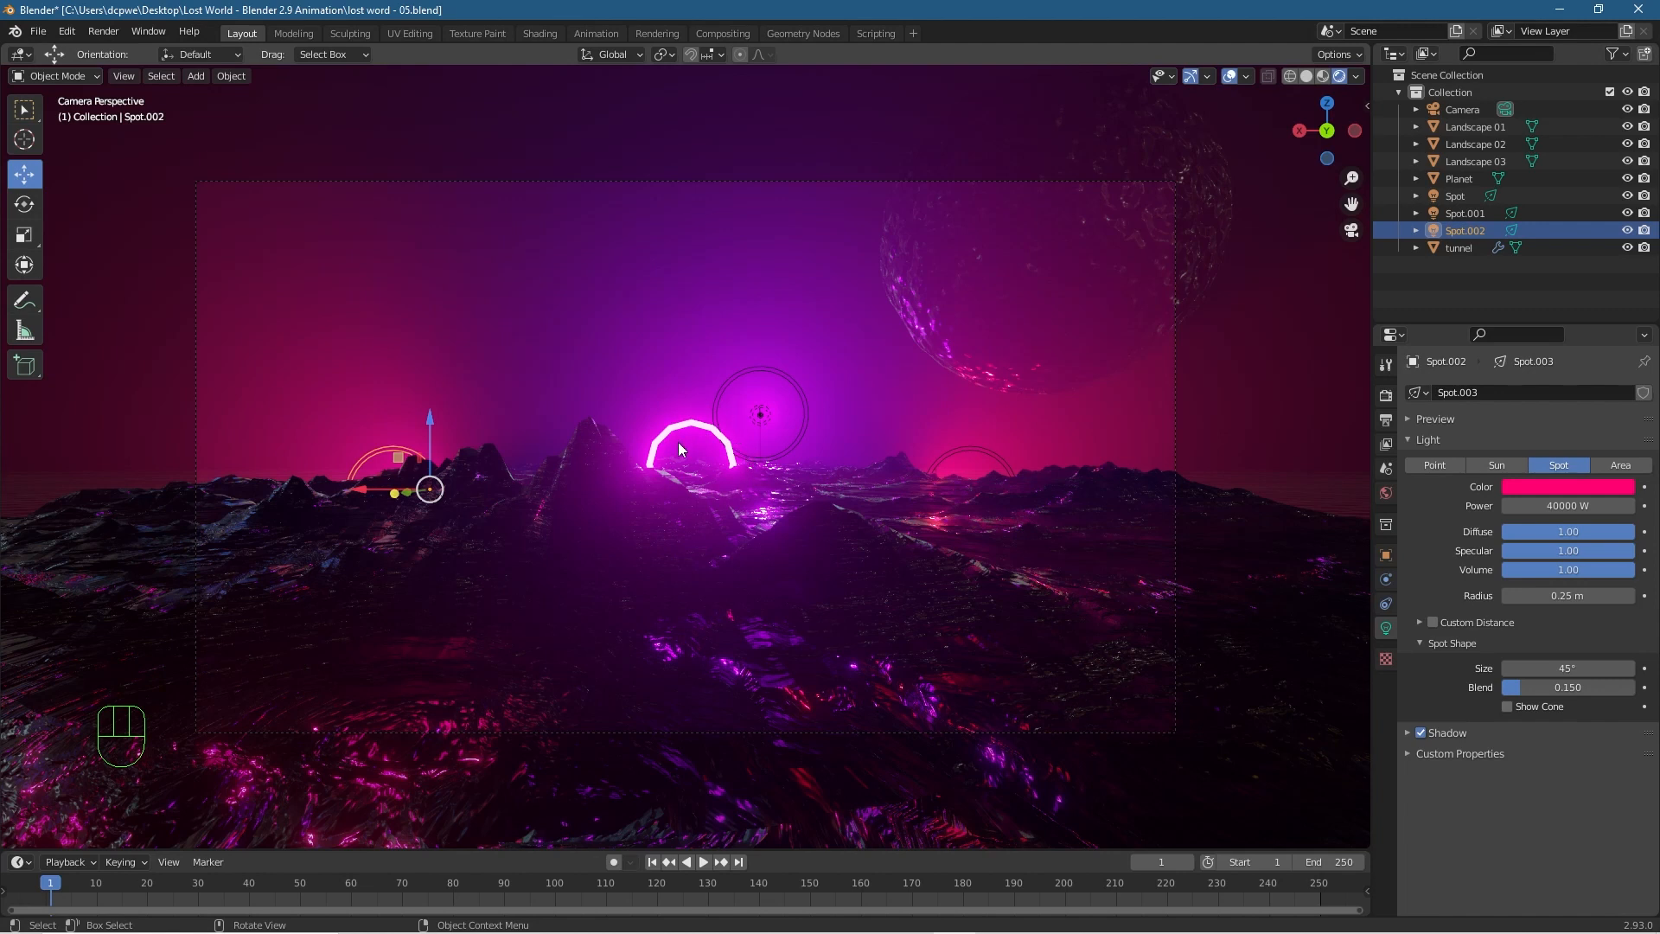
{"action": "key", "text": "KP_7"}
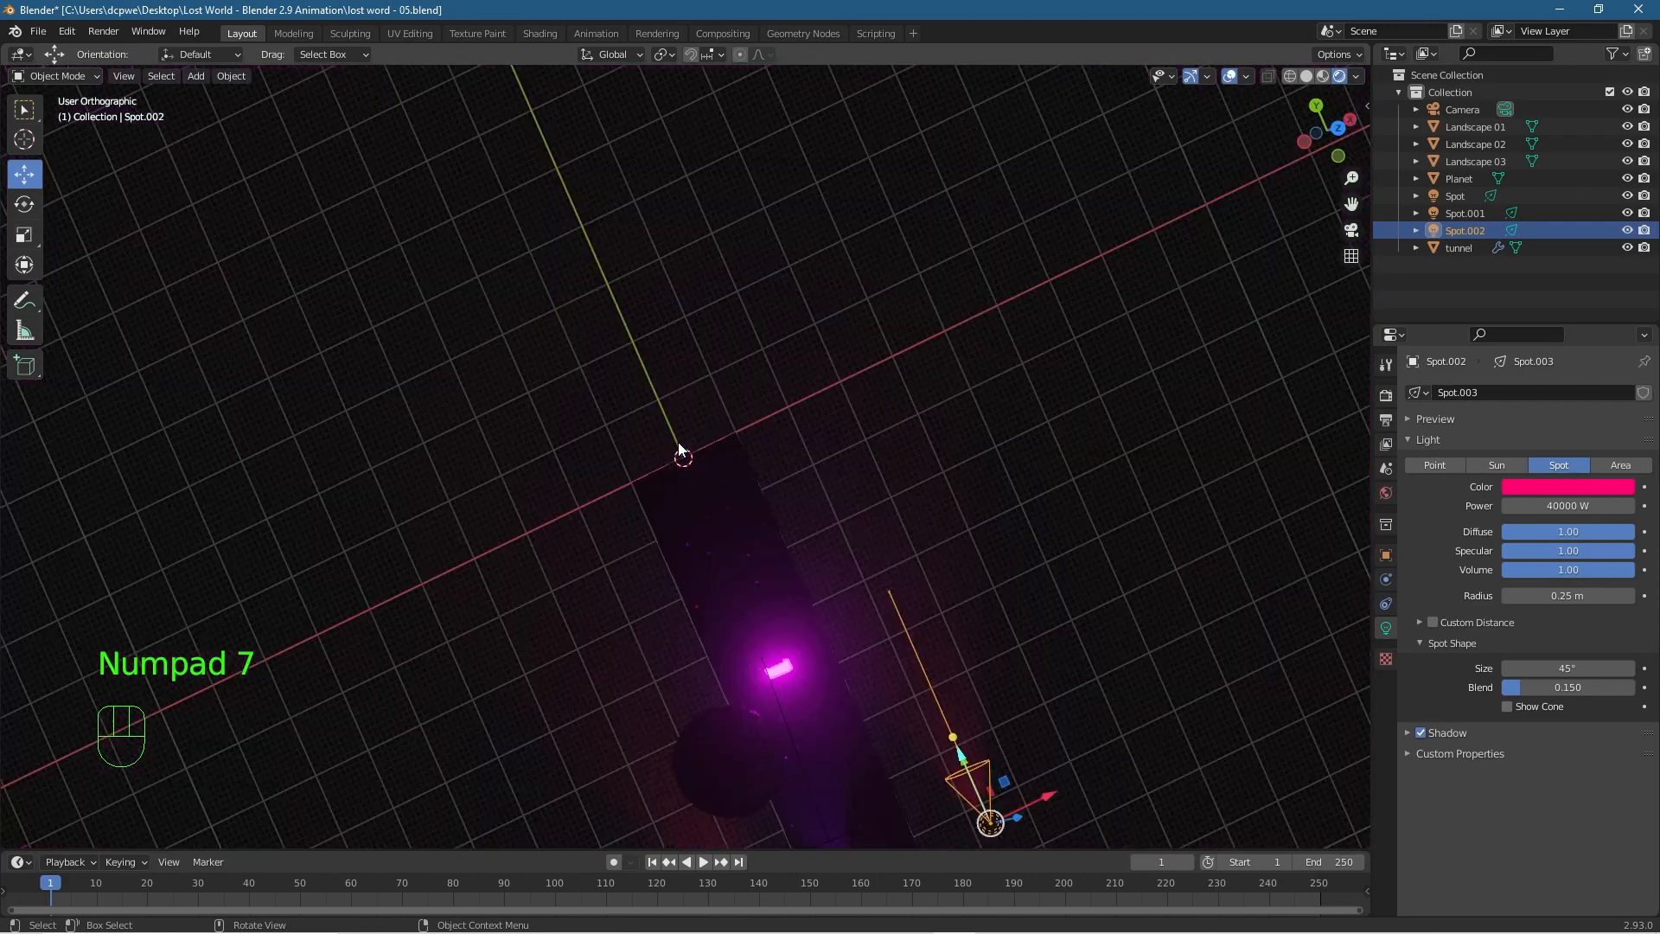
{"action": "middle_click_drag", "start_coordinate": [964, 667], "coordinate": [763, 760], "text": "shift"}
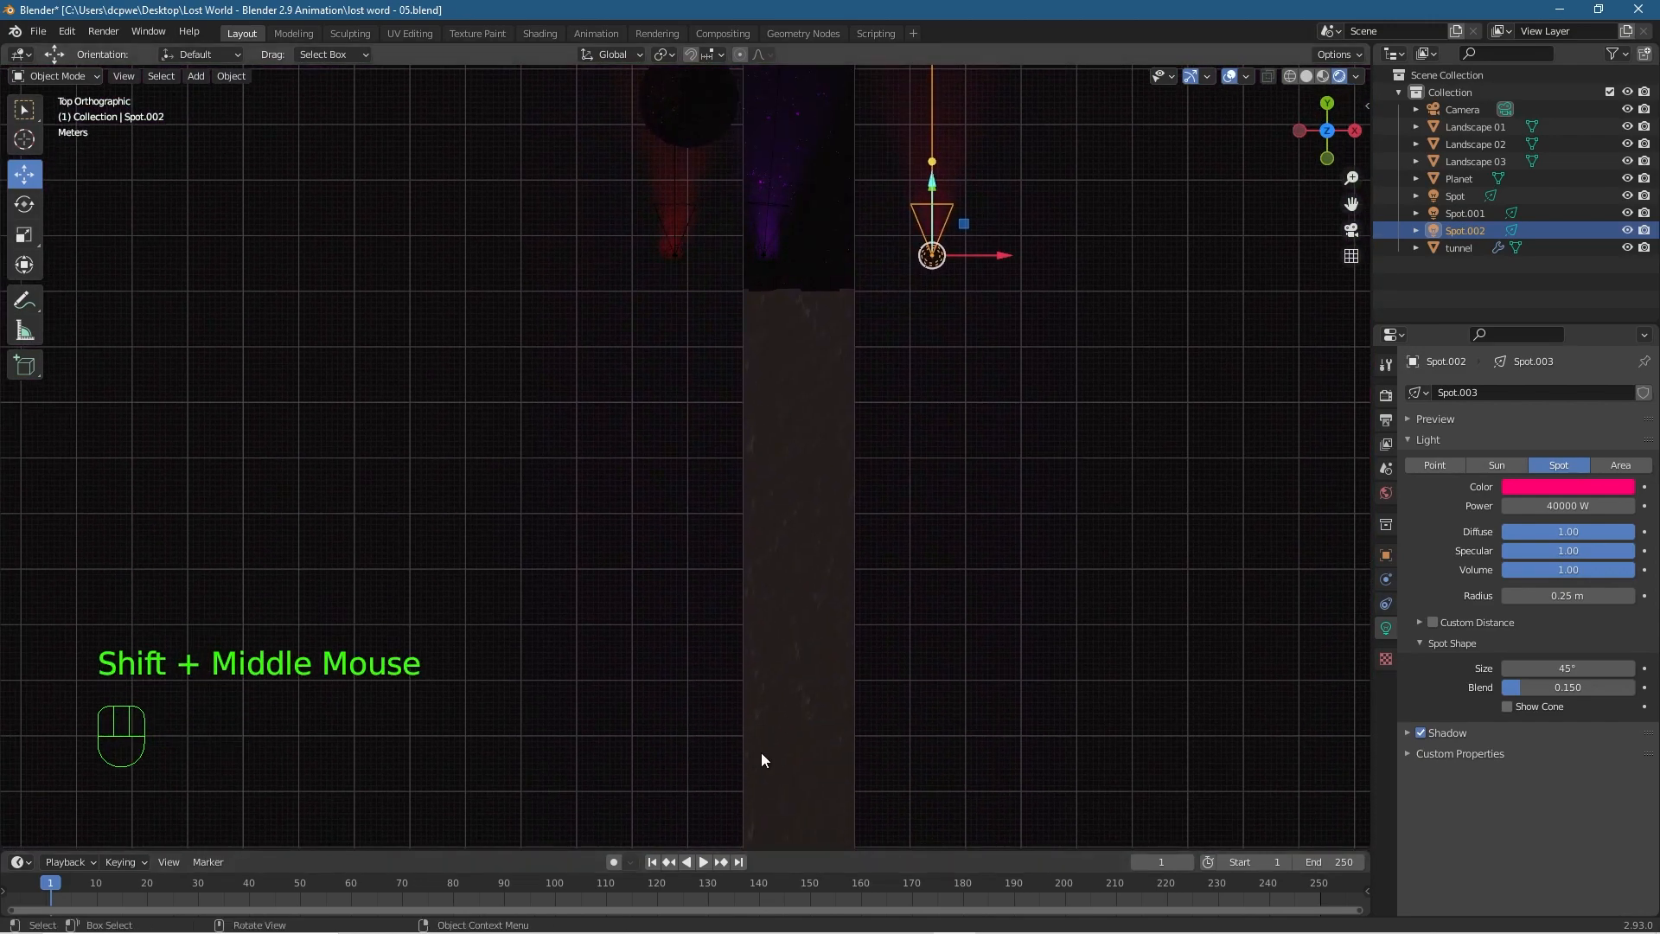
{"action": "left_click", "coordinate": [825, 446]}
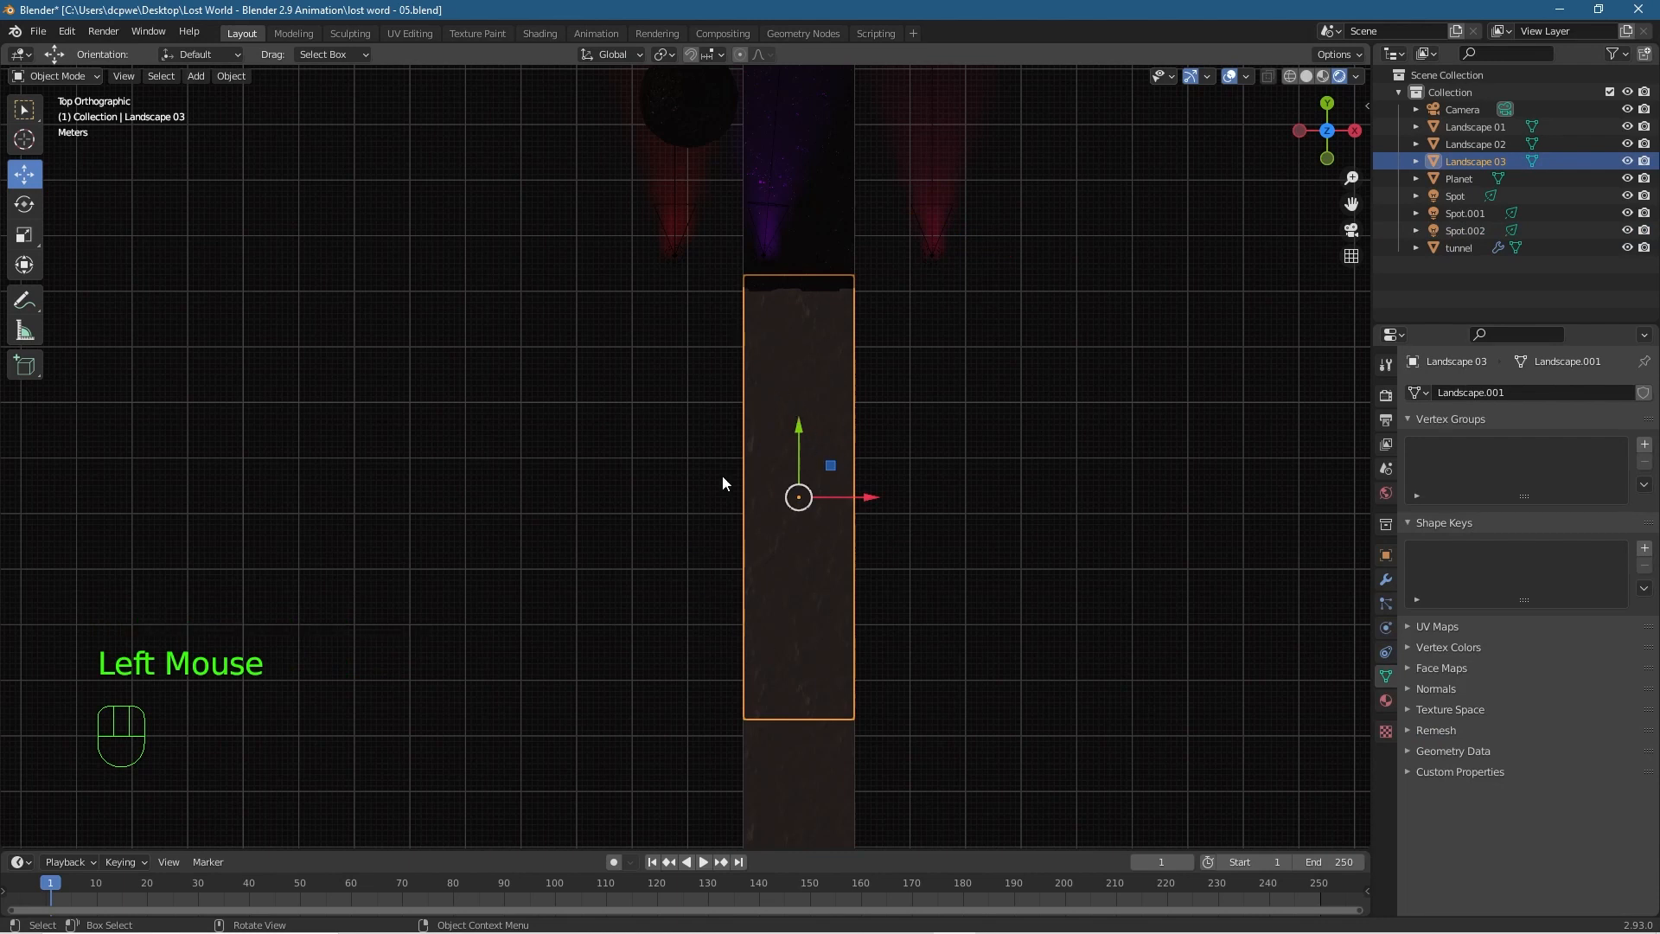
{"action": "left_click", "coordinate": [1386, 701]}
{"action": "left_click", "coordinate": [1418, 465]}
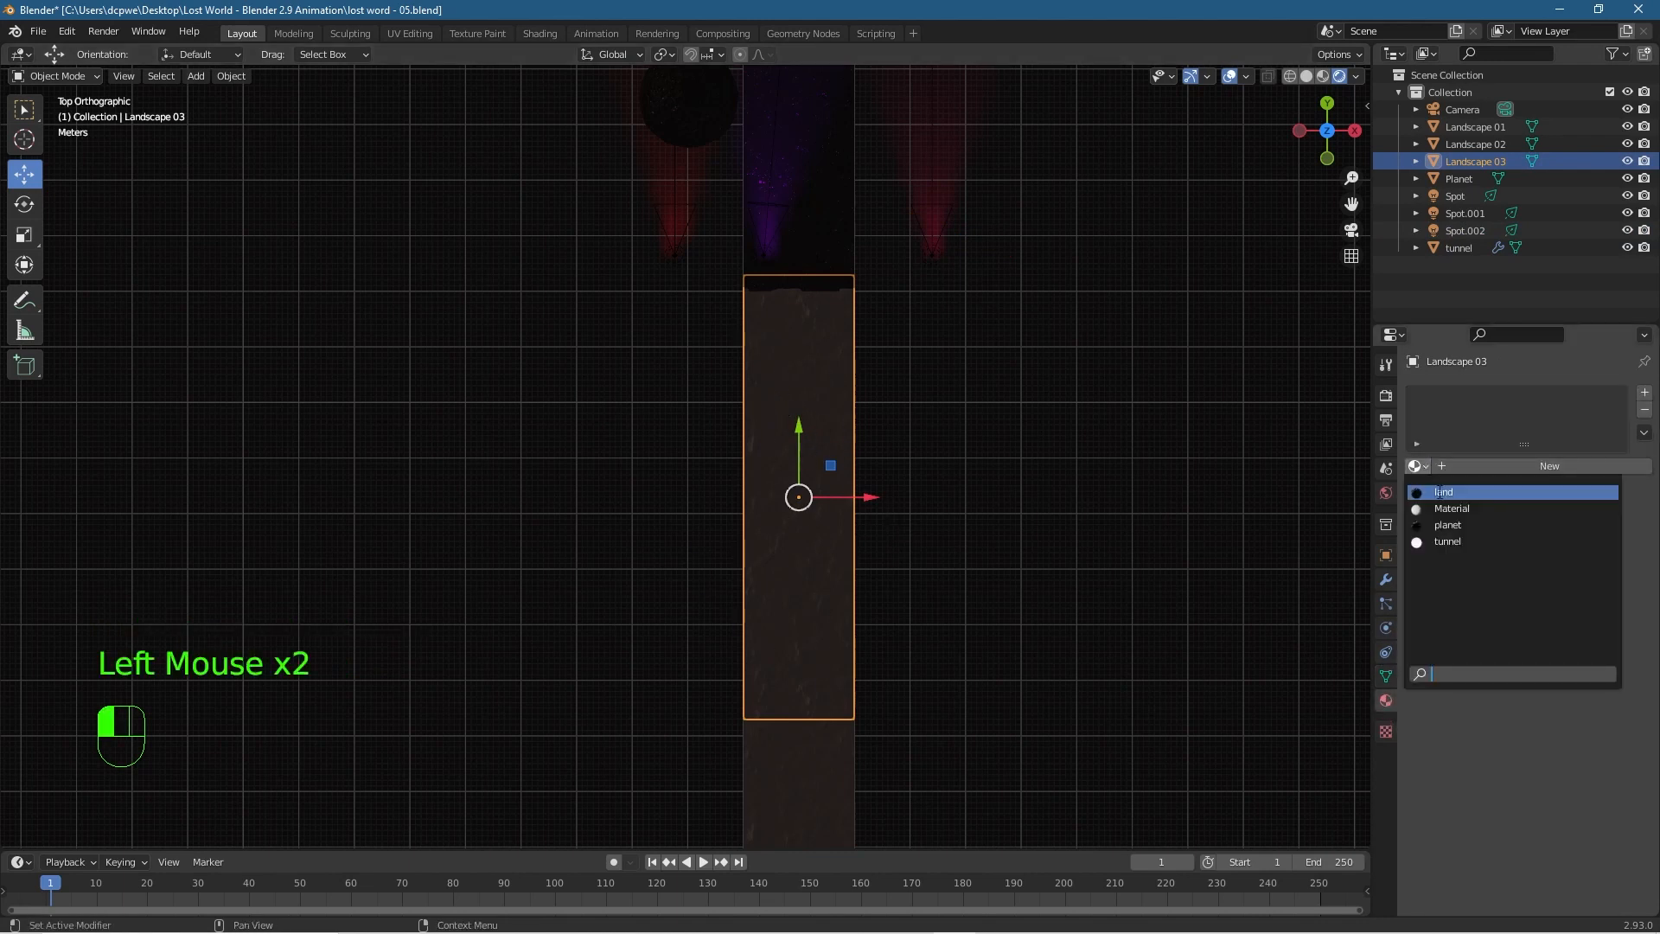
{"action": "left_click", "coordinate": [1444, 492]}
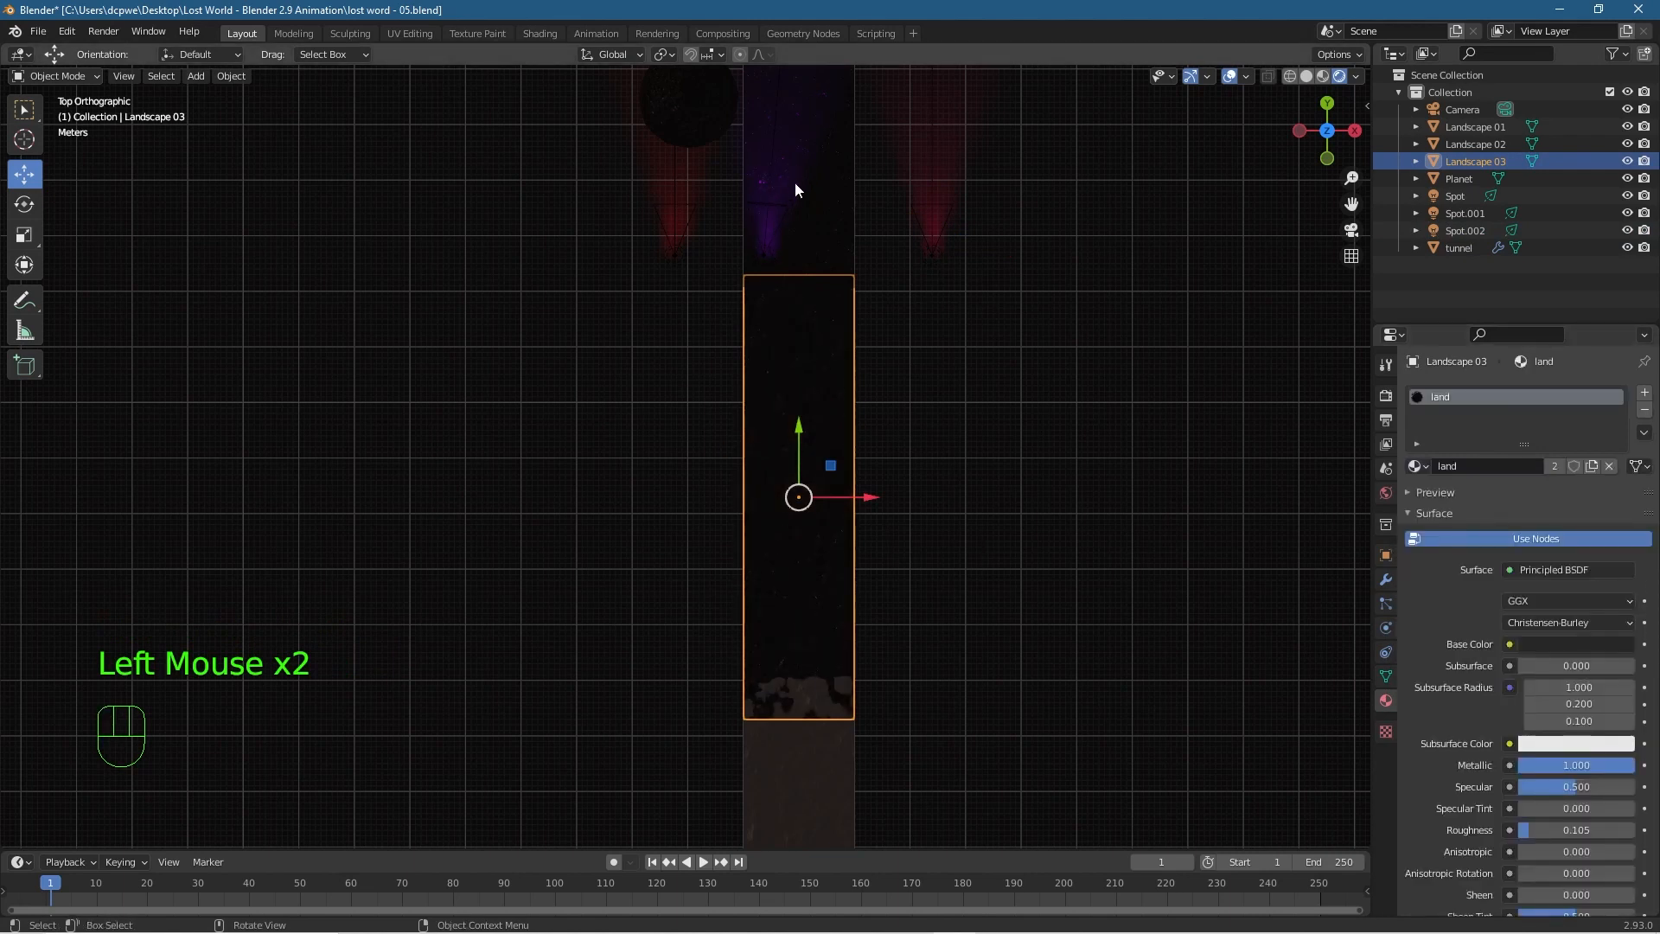
Assign the existing land material to Landscape 02.
{"action": "left_click", "coordinate": [830, 778]}
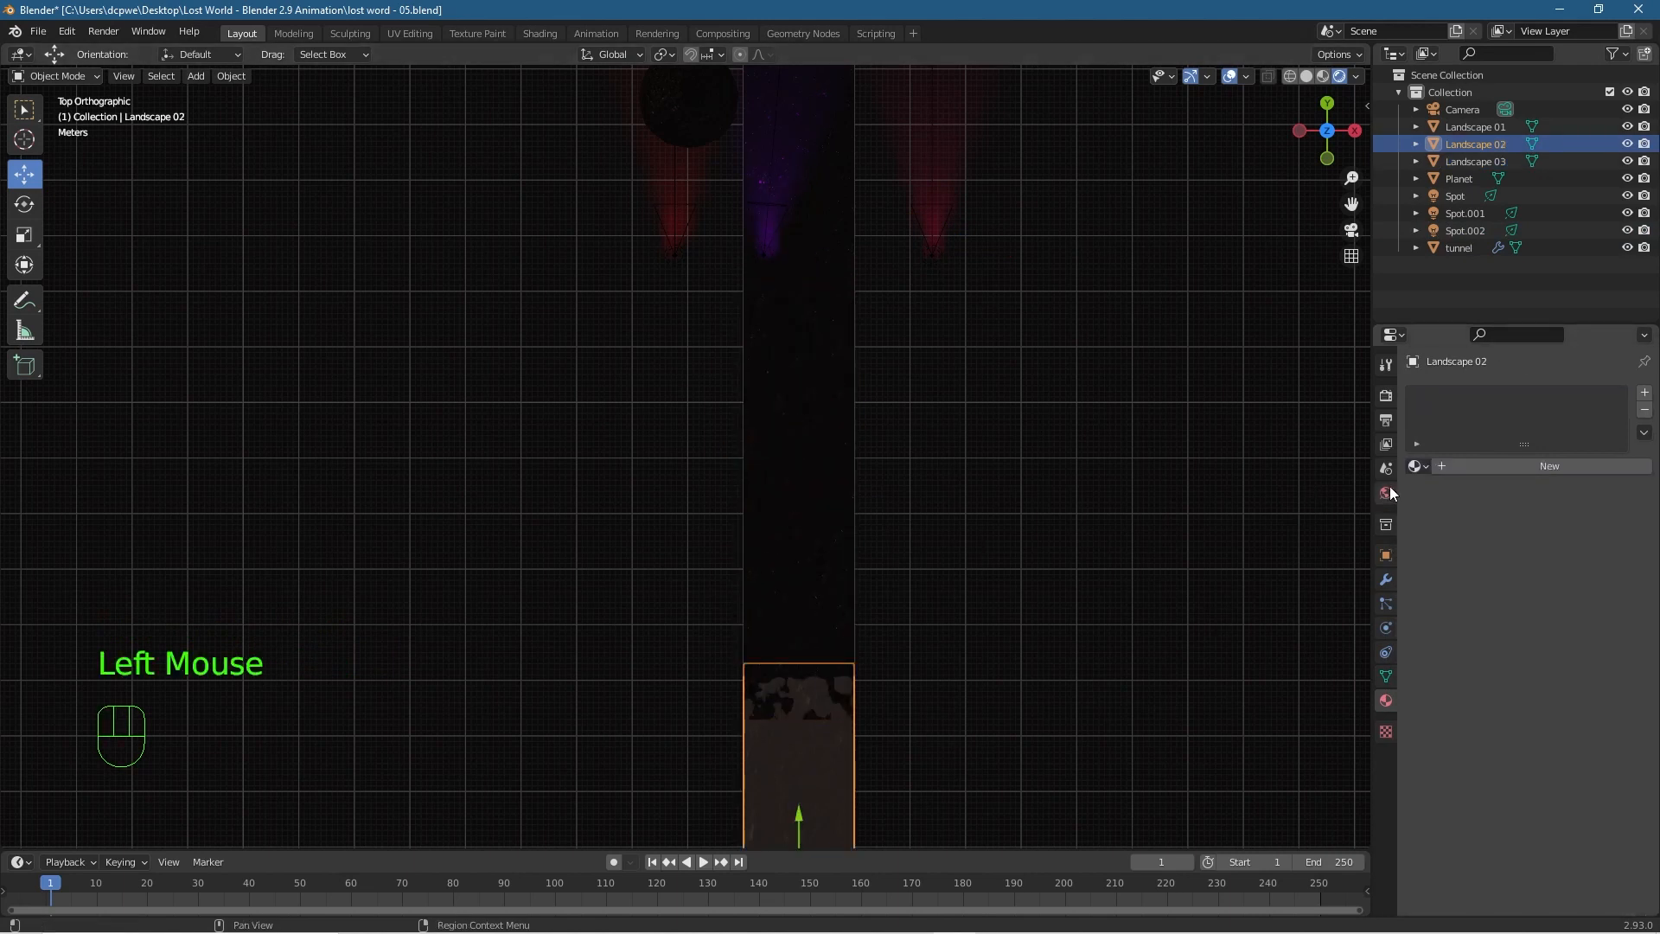
{"action": "left_click", "coordinate": [1419, 467]}
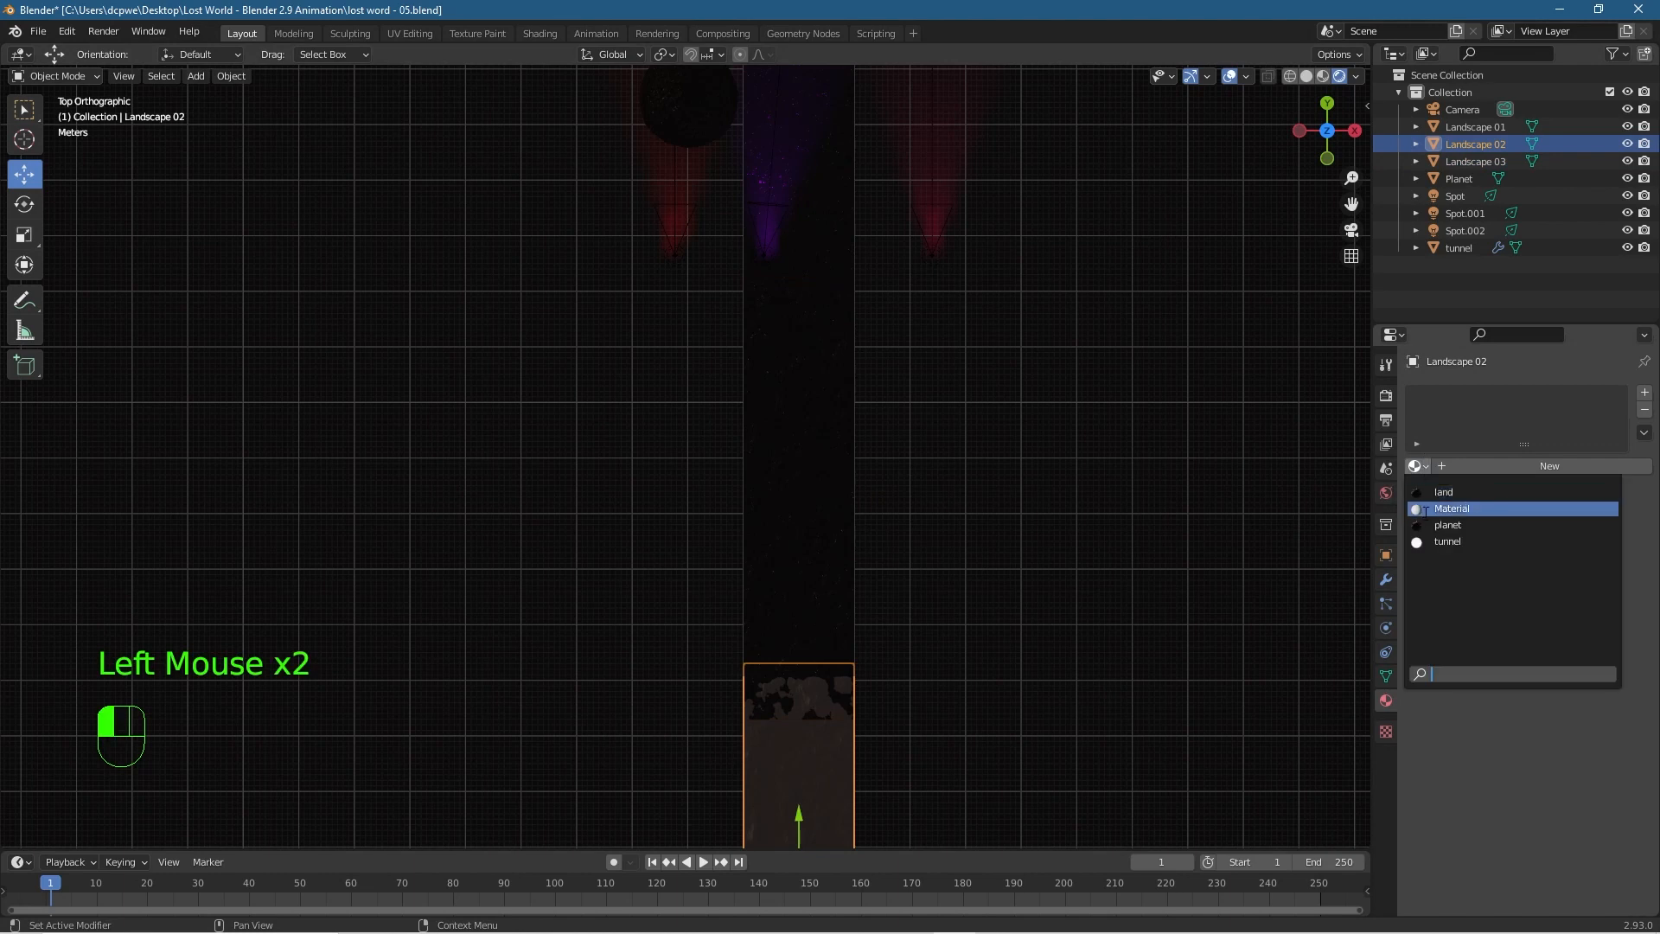
{"action": "left_click", "coordinate": [1443, 491]}
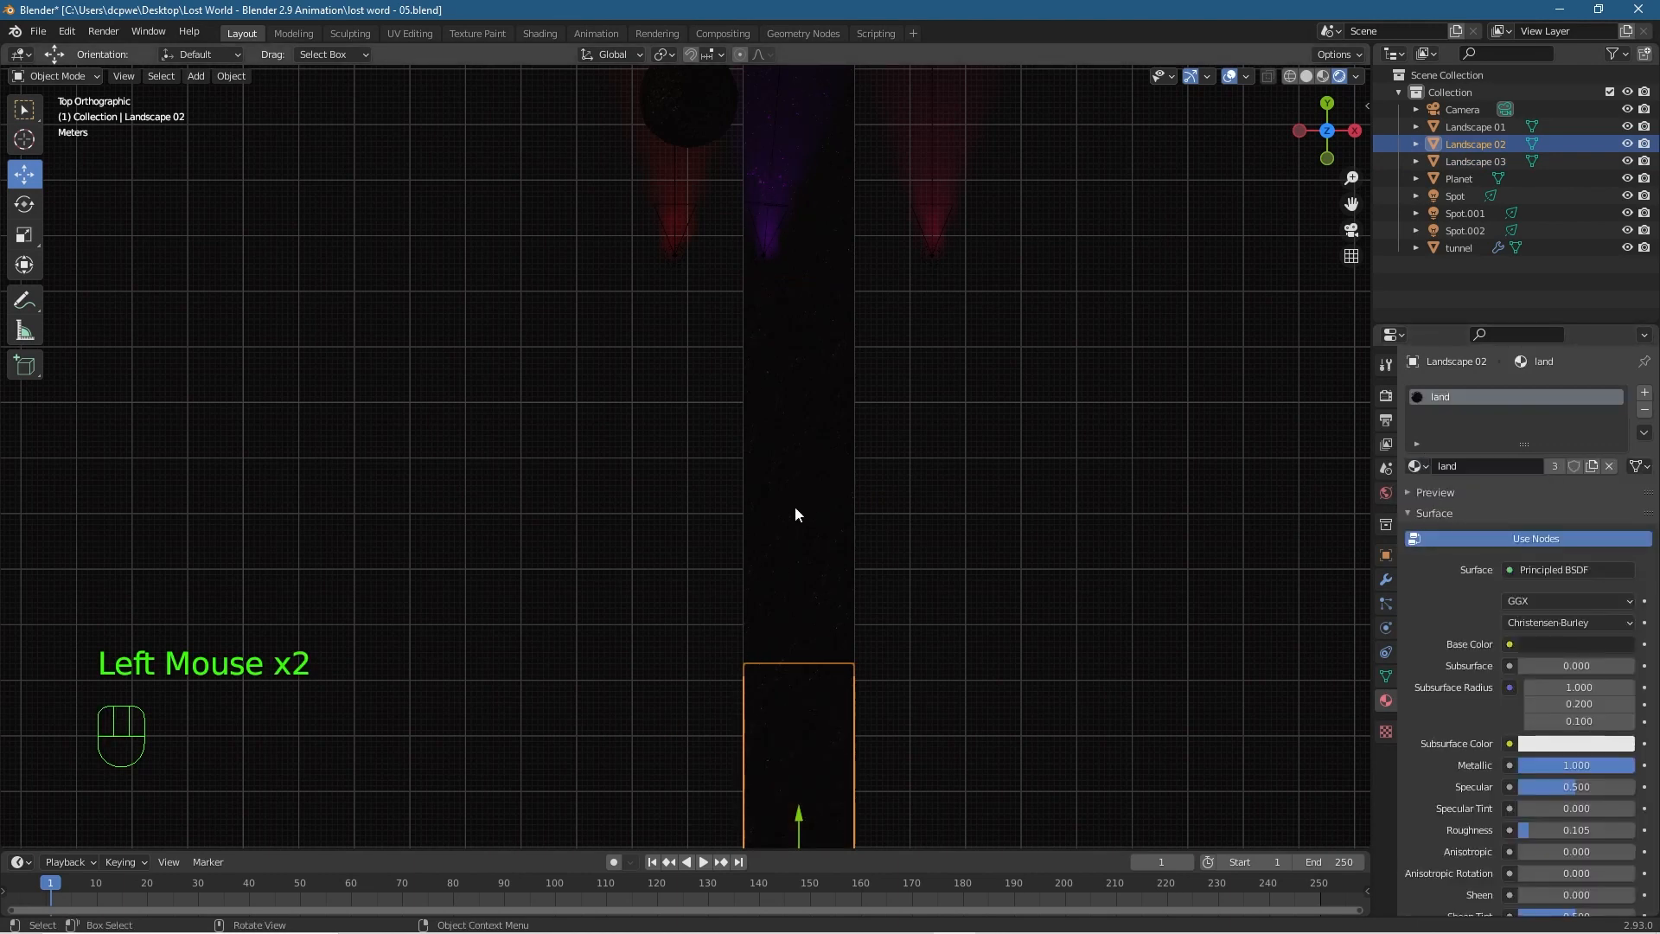
Duplicate the glowing tunnel arch and move the copy -49 m along the Y axis.
{"action": "middle_click_drag", "start_coordinate": [990, 264], "coordinate": [989, 464], "text": "shift"}
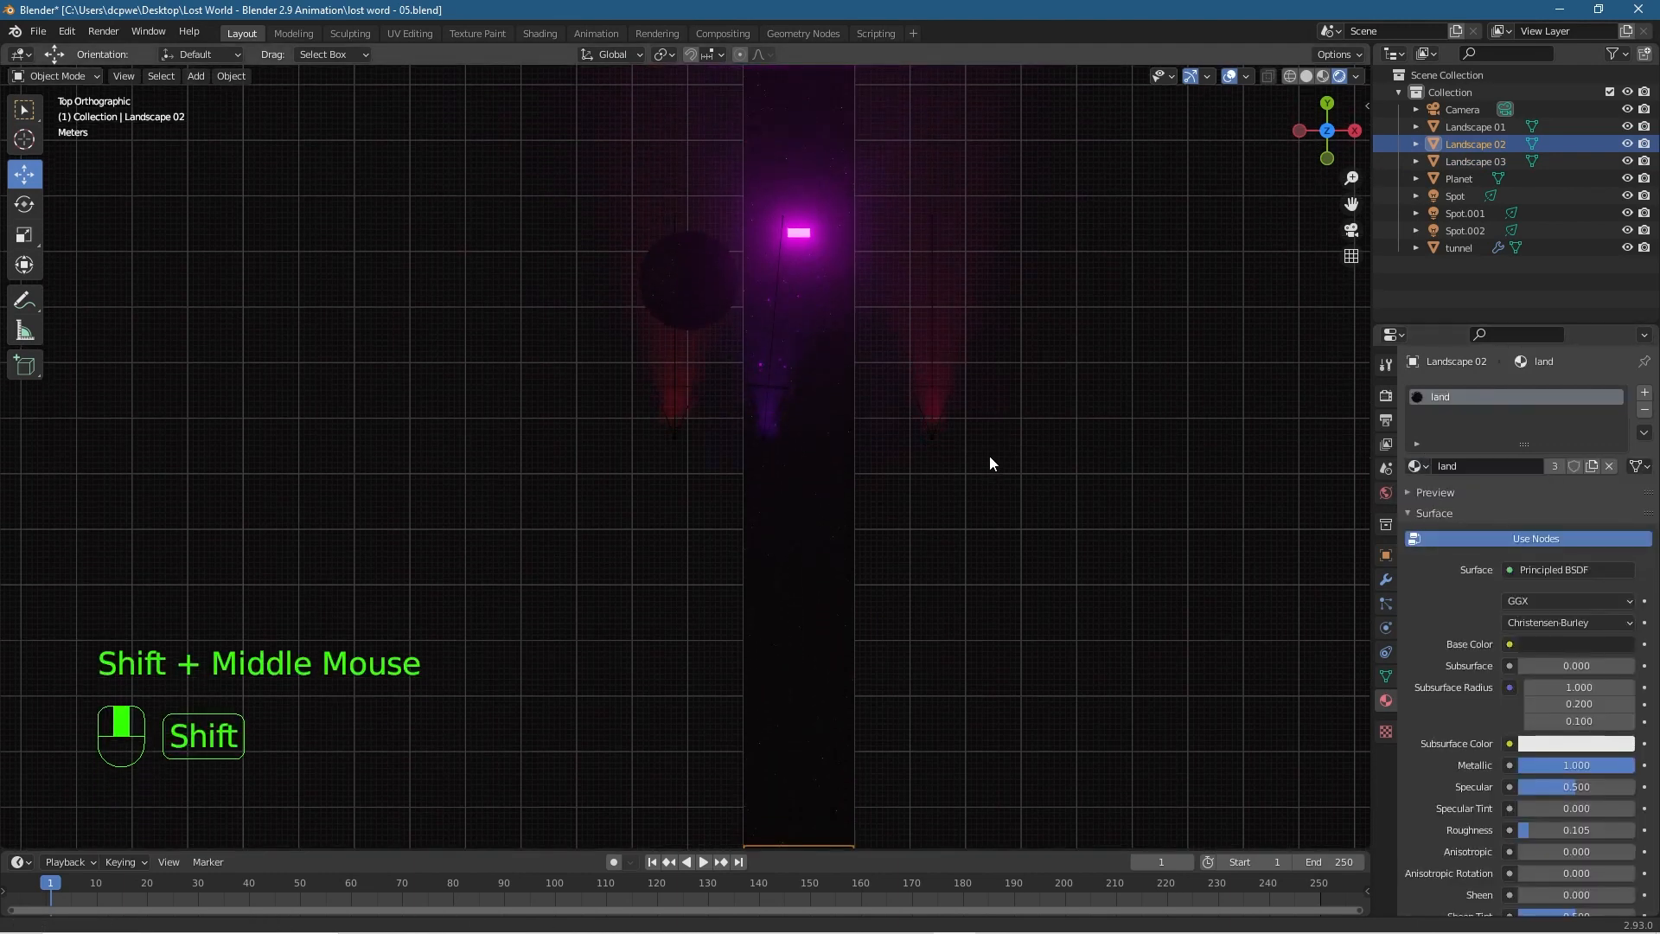
{"action": "left_click", "coordinate": [797, 237]}
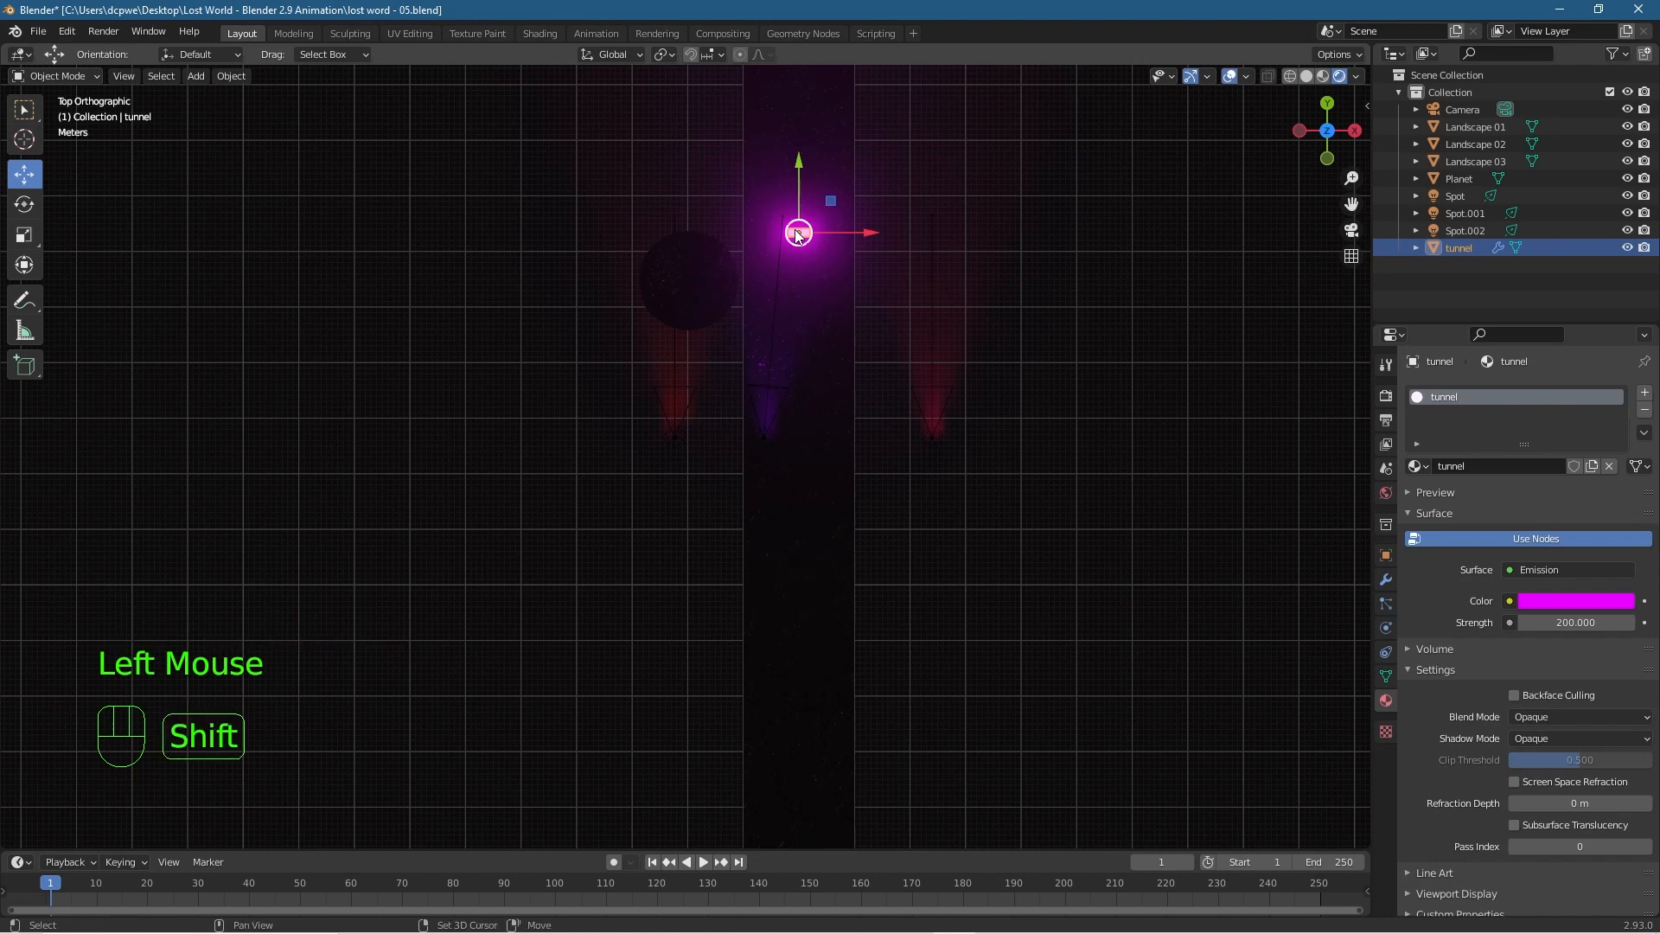
{"action": "key", "text": "shift+d"}
{"action": "left_click", "coordinate": [795, 230]}
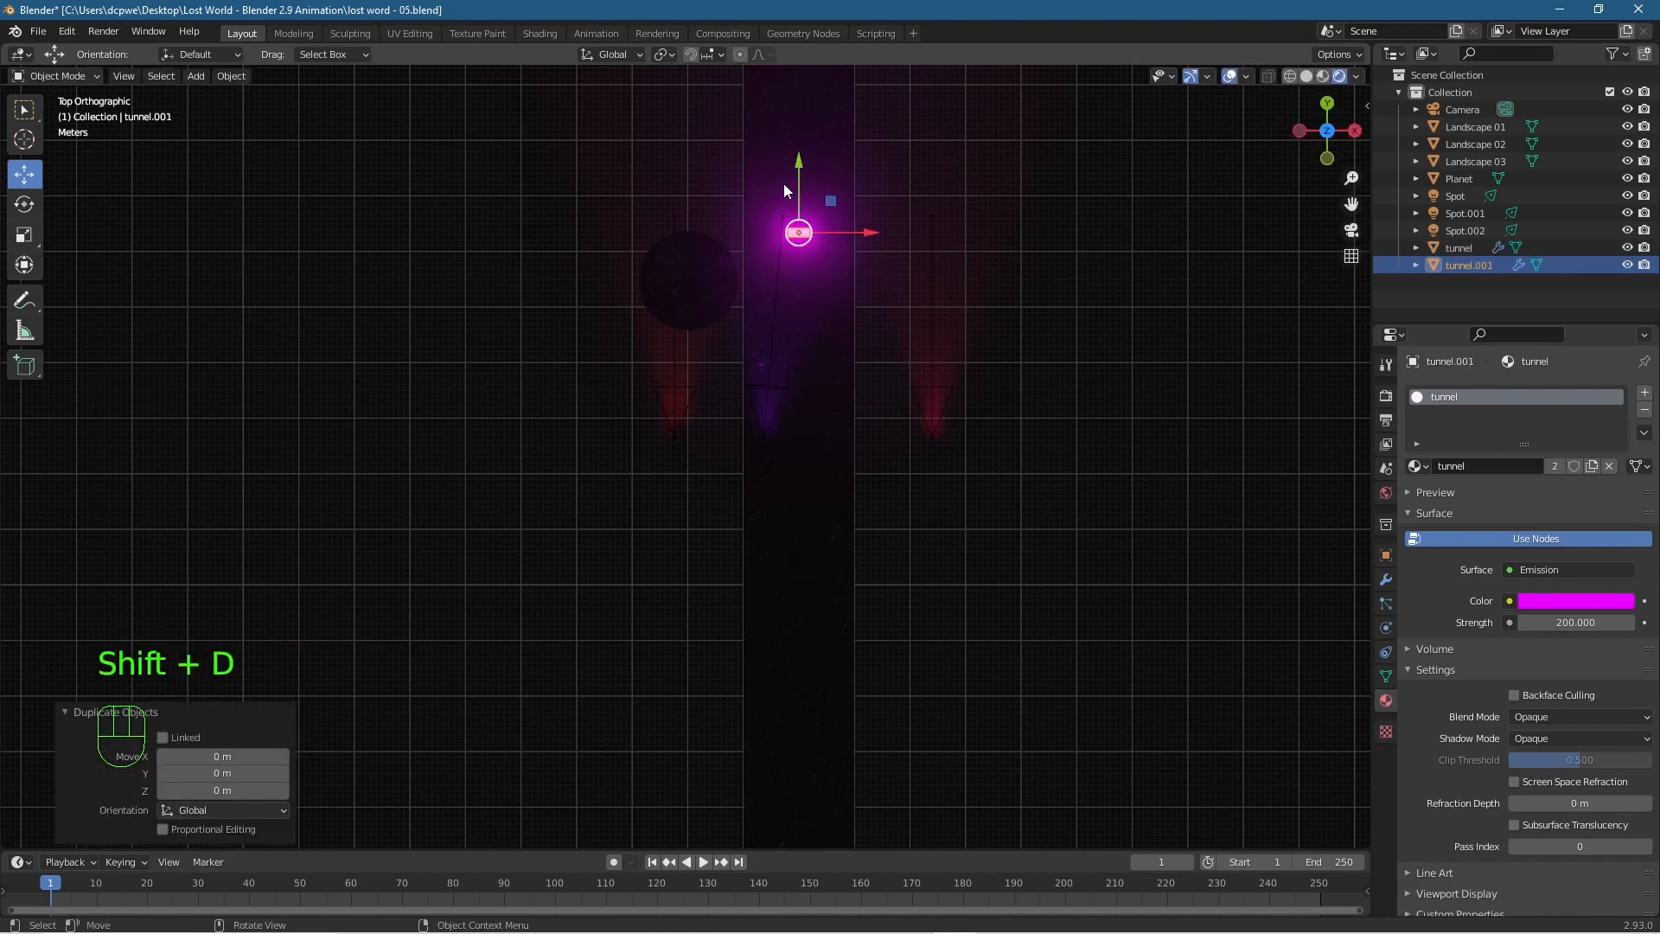
{"action": "left_click_drag", "start_coordinate": [800, 164], "coordinate": [801, 417], "text": "ctrl"}
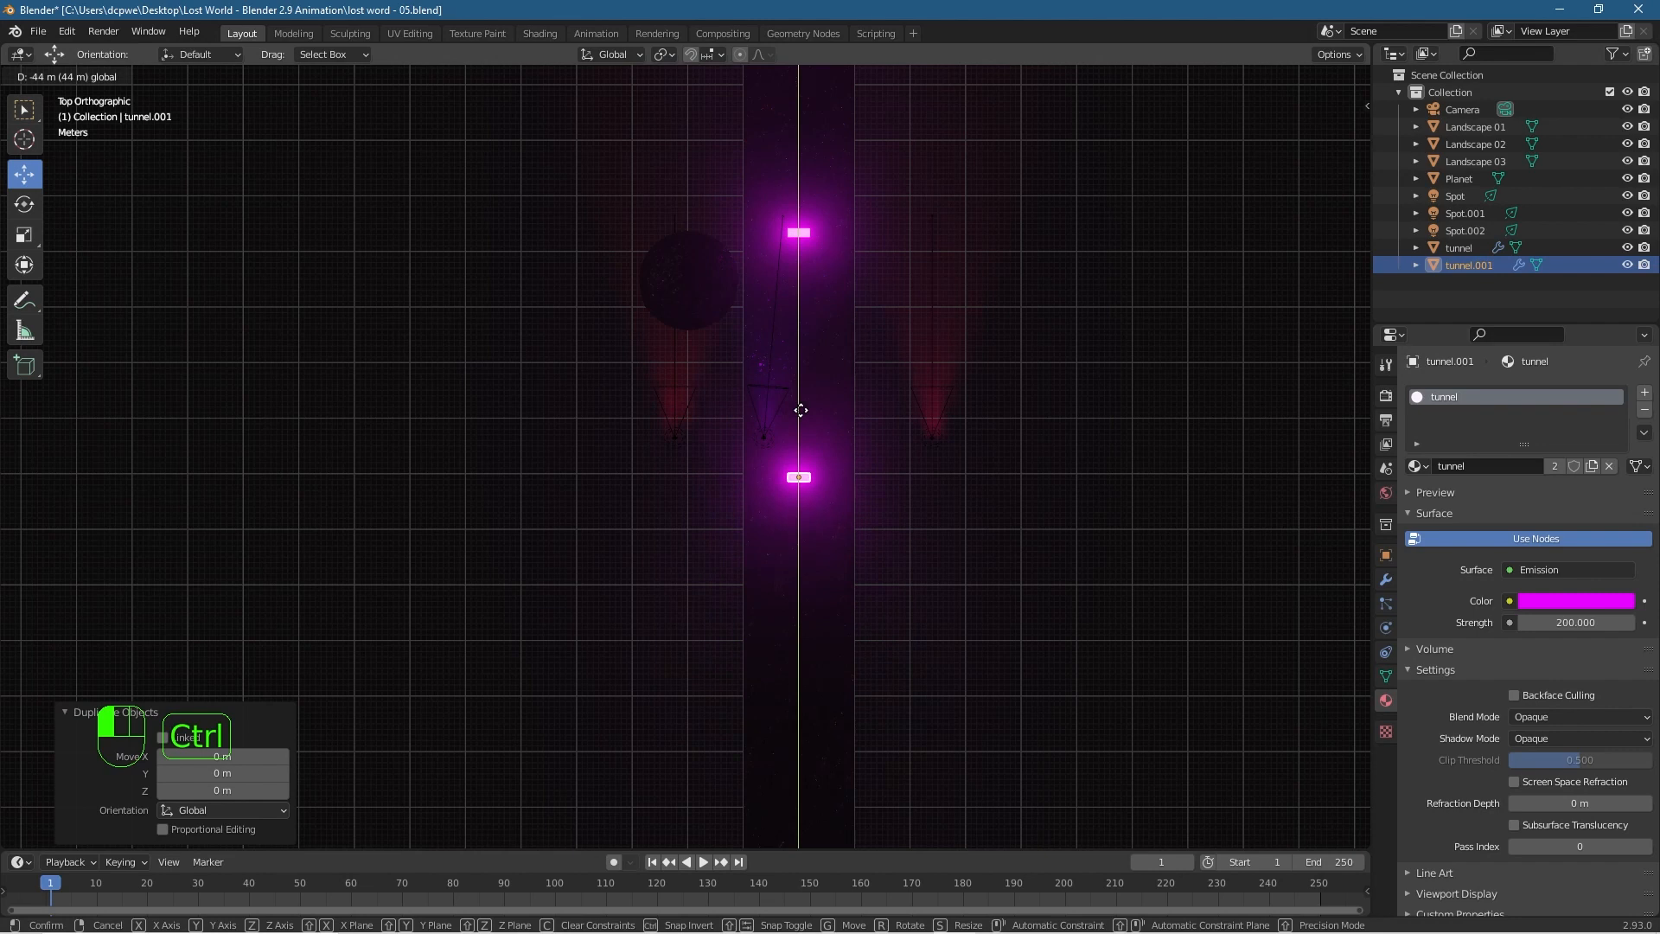
{"action": "left_click_drag", "start_coordinate": [801, 410], "coordinate": [796, 441], "text": "ctrl"}
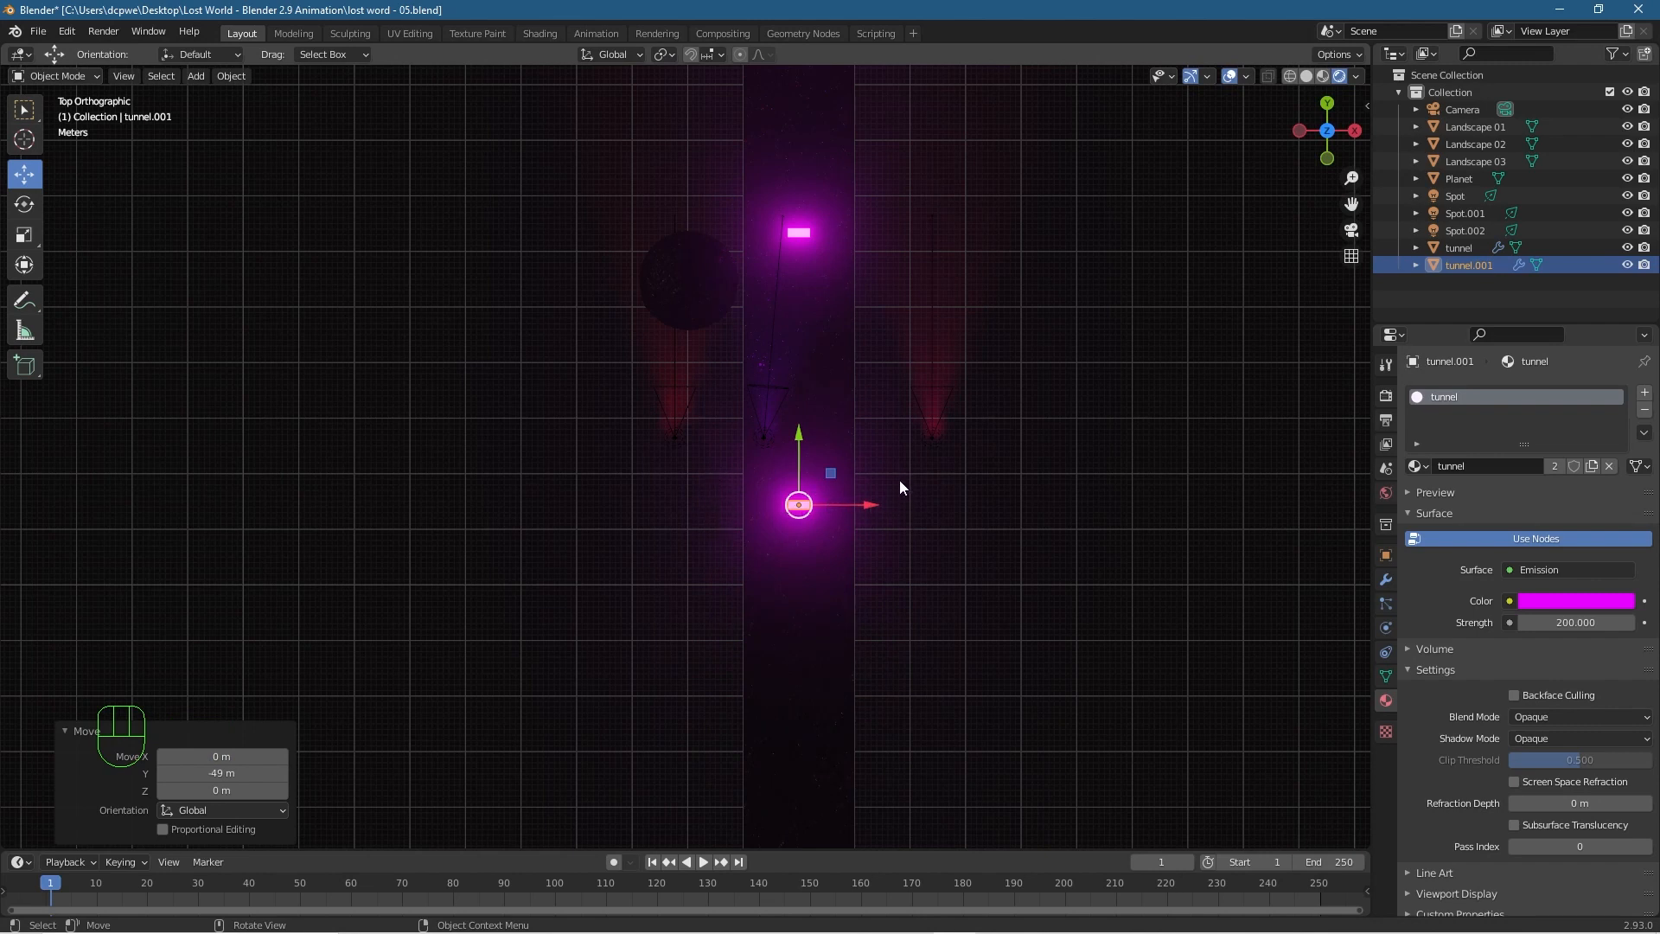
Duplicate the second tunnel arch and move the new copy -40 m along the Y axis.
{"action": "scroll", "coordinate": [896, 594], "scroll_direction": "down", "scroll_amount": 5}
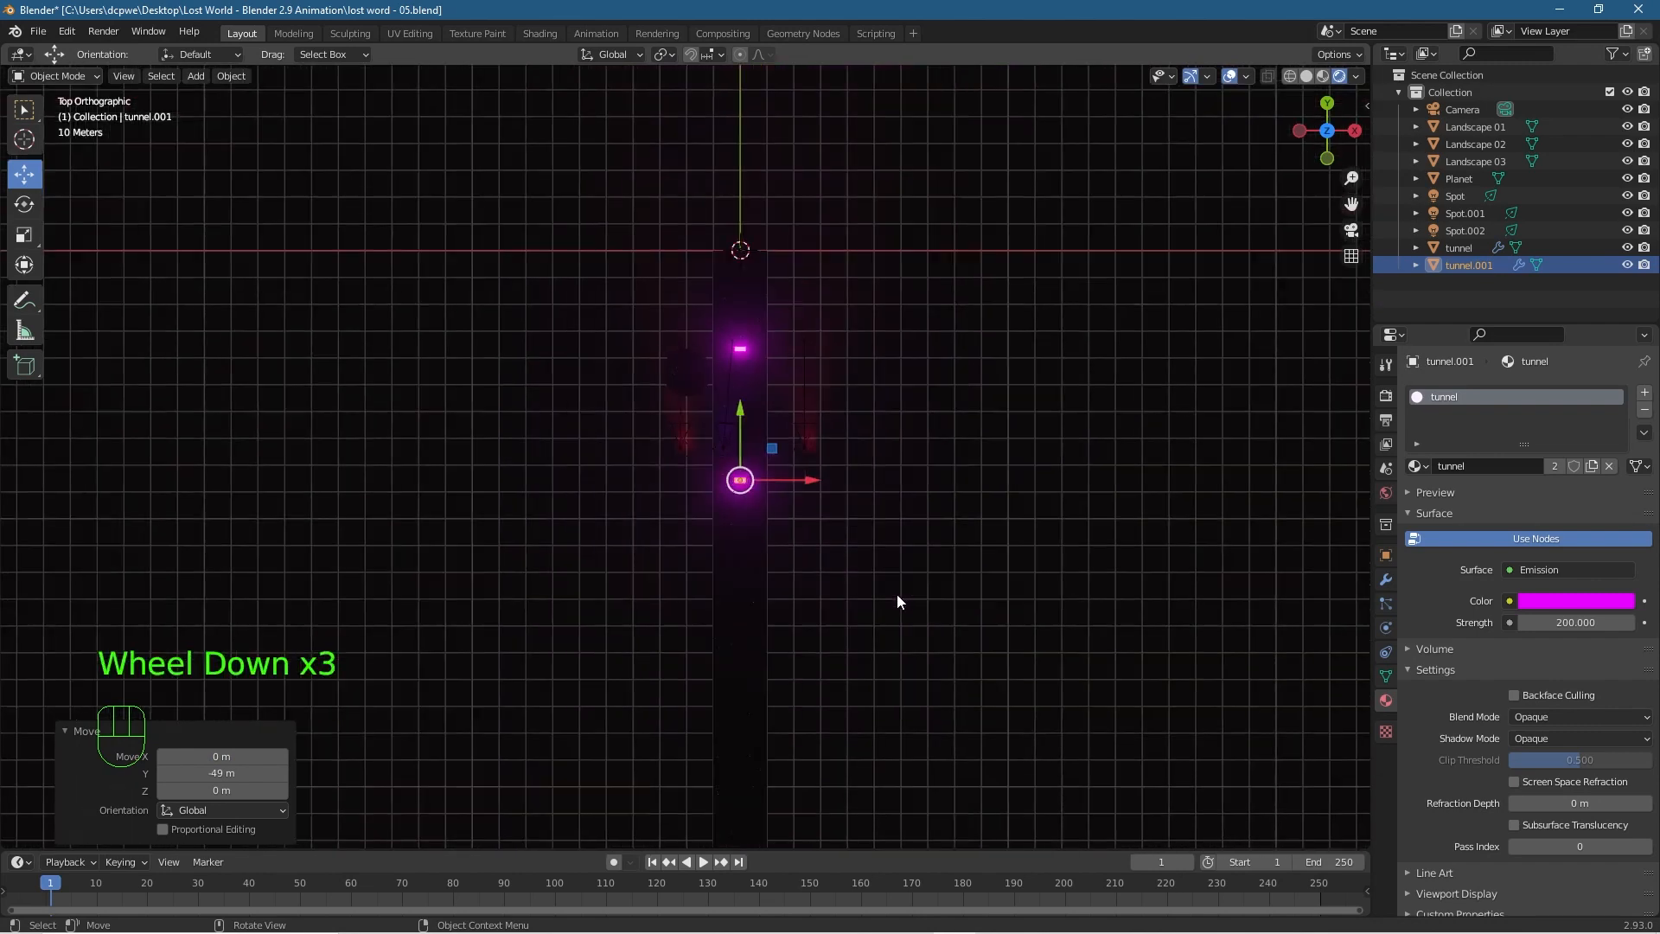
{"action": "middle_click_drag", "start_coordinate": [876, 595], "coordinate": [861, 502], "text": "shift"}
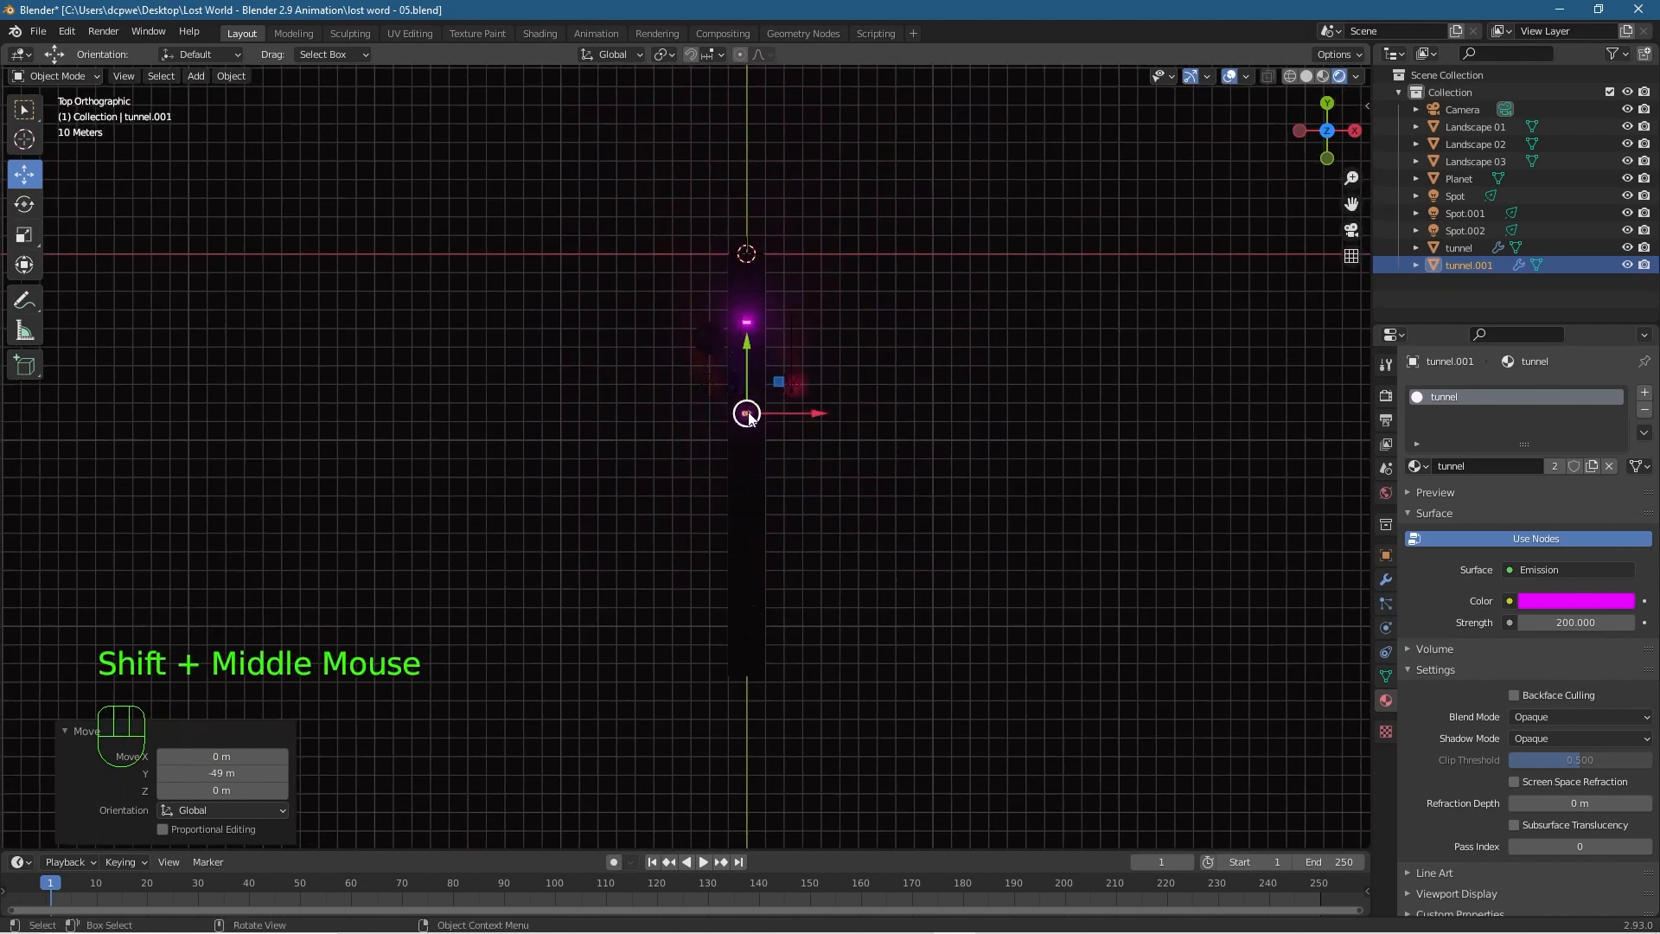
{"action": "key", "text": "shift+d"}
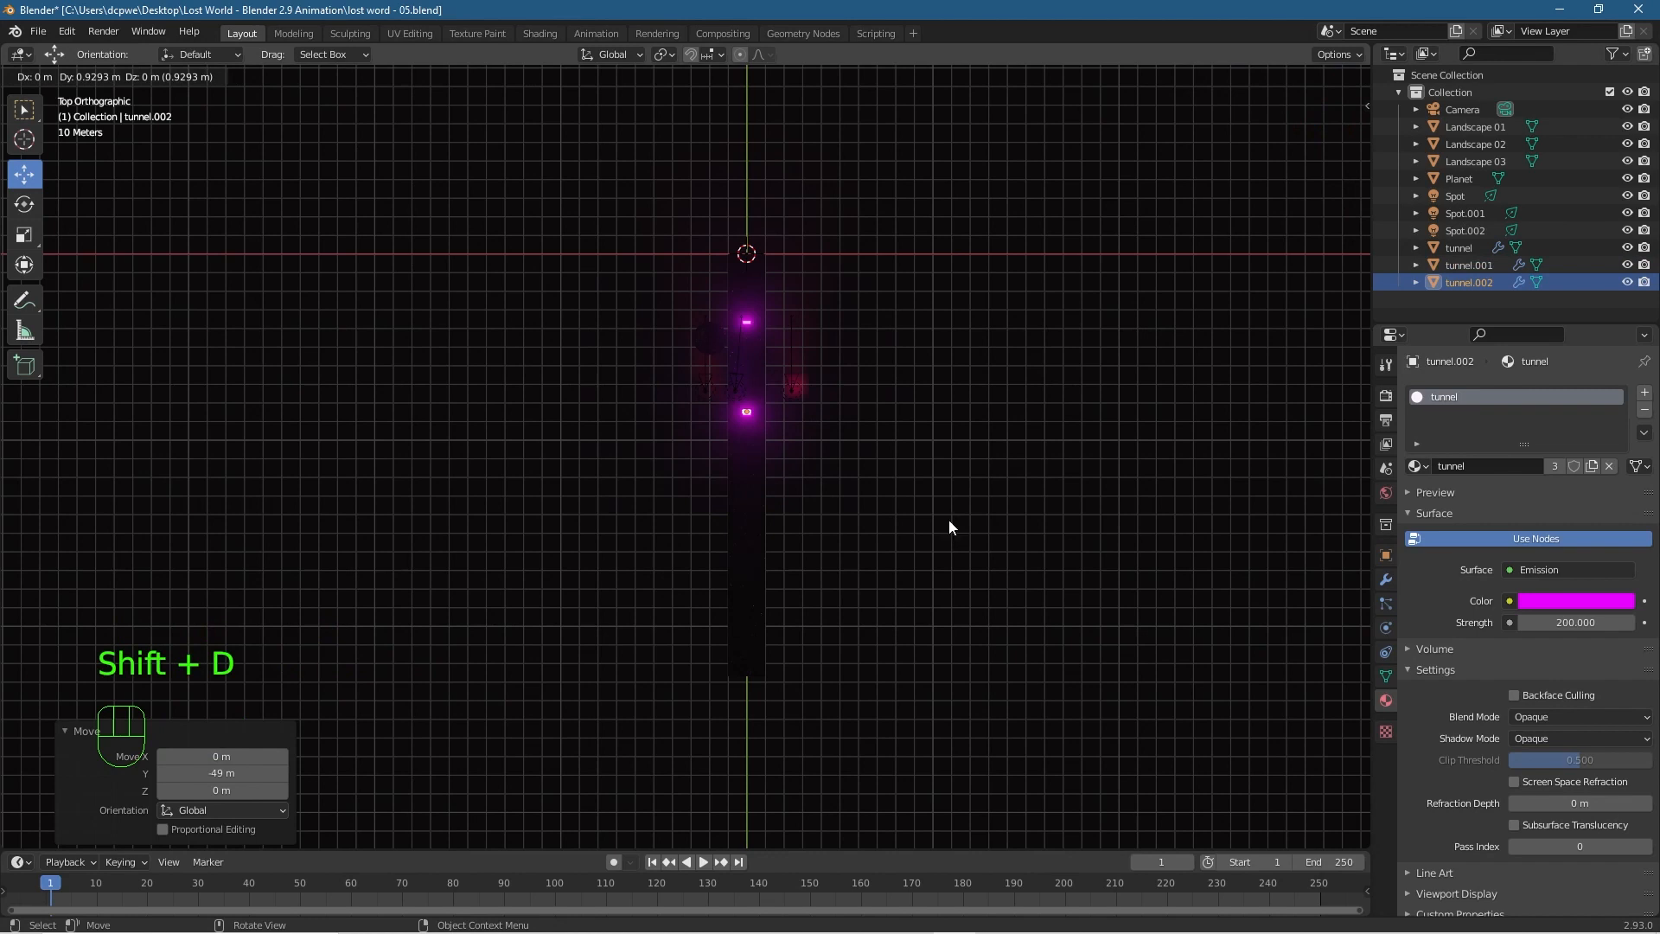
{"action": "left_click", "coordinate": [949, 522]}
{"action": "scroll", "coordinate": [947, 526], "scroll_direction": "up", "scroll_amount": 2}
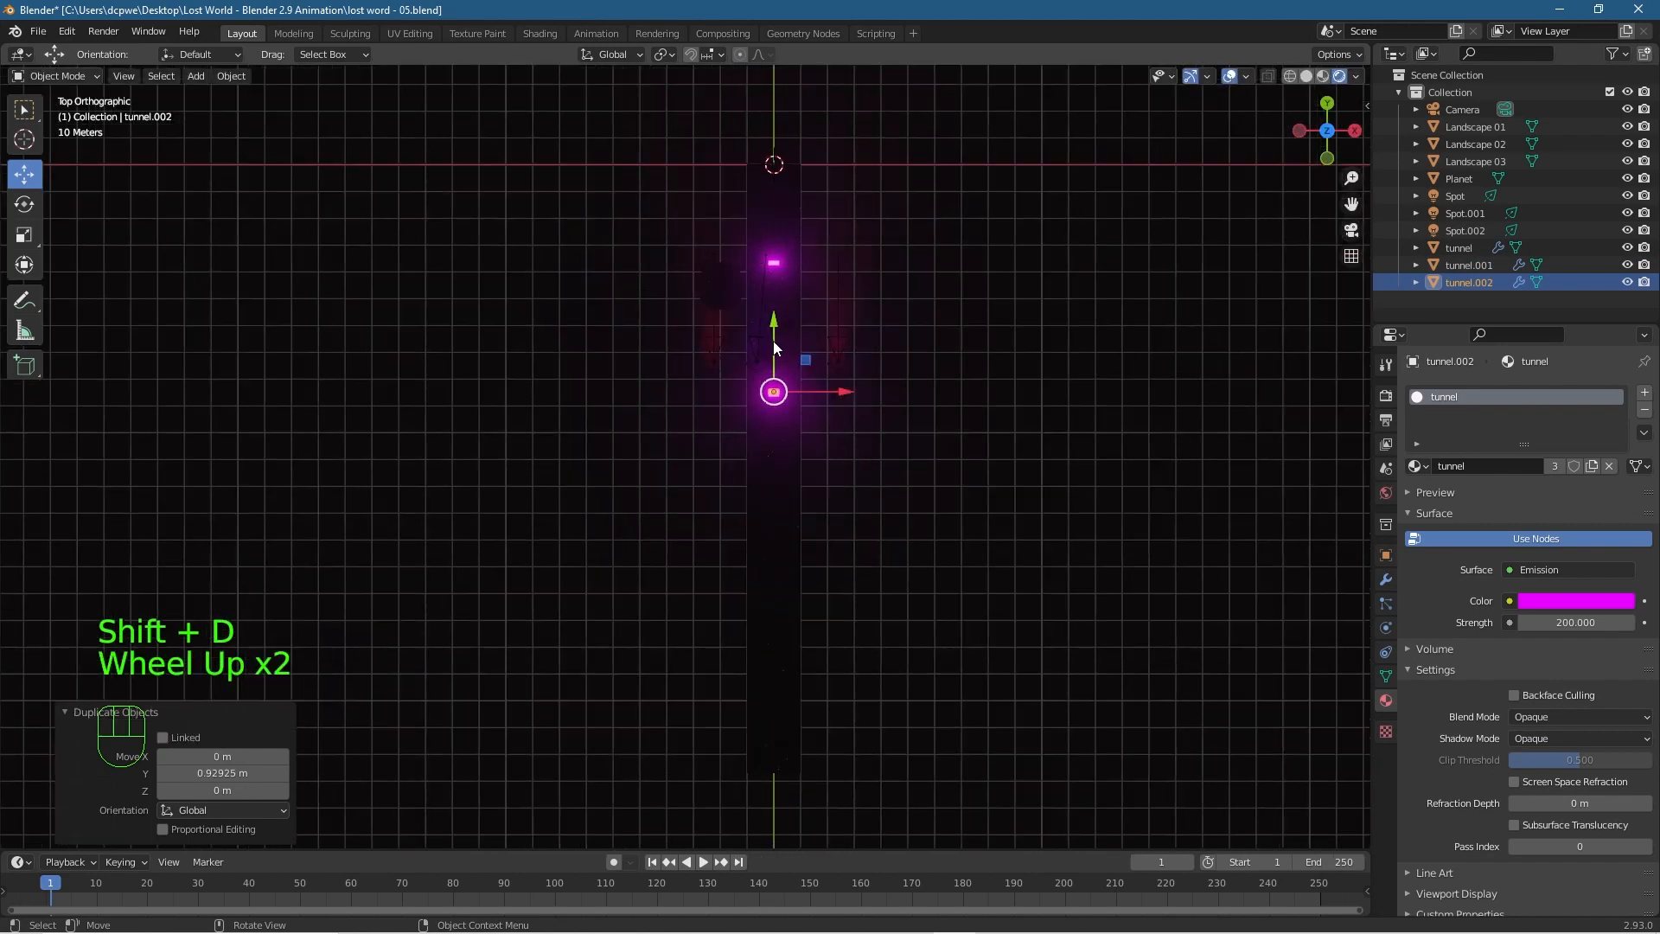
{"action": "left_click_drag", "start_coordinate": [775, 330], "coordinate": [782, 444], "text": "ctrl"}
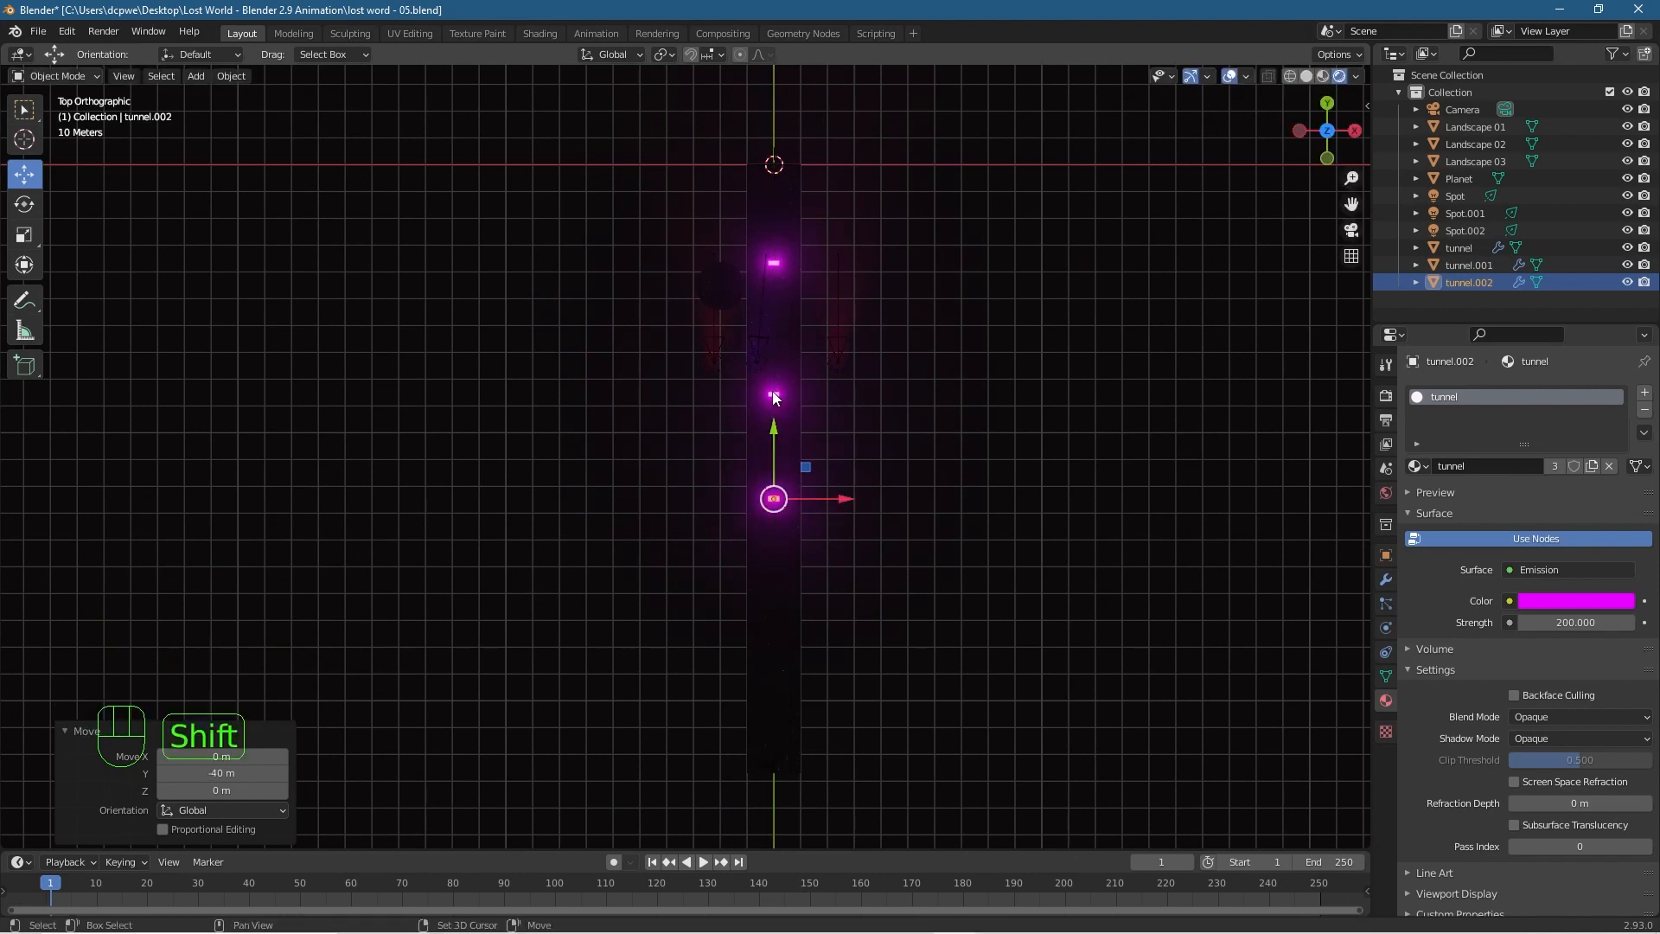
Duplicate the second and third tunnel arches together, move the copies -80 m along the Y axis, and check the camera view.
{"action": "left_click", "coordinate": [808, 441], "text": "shift"}
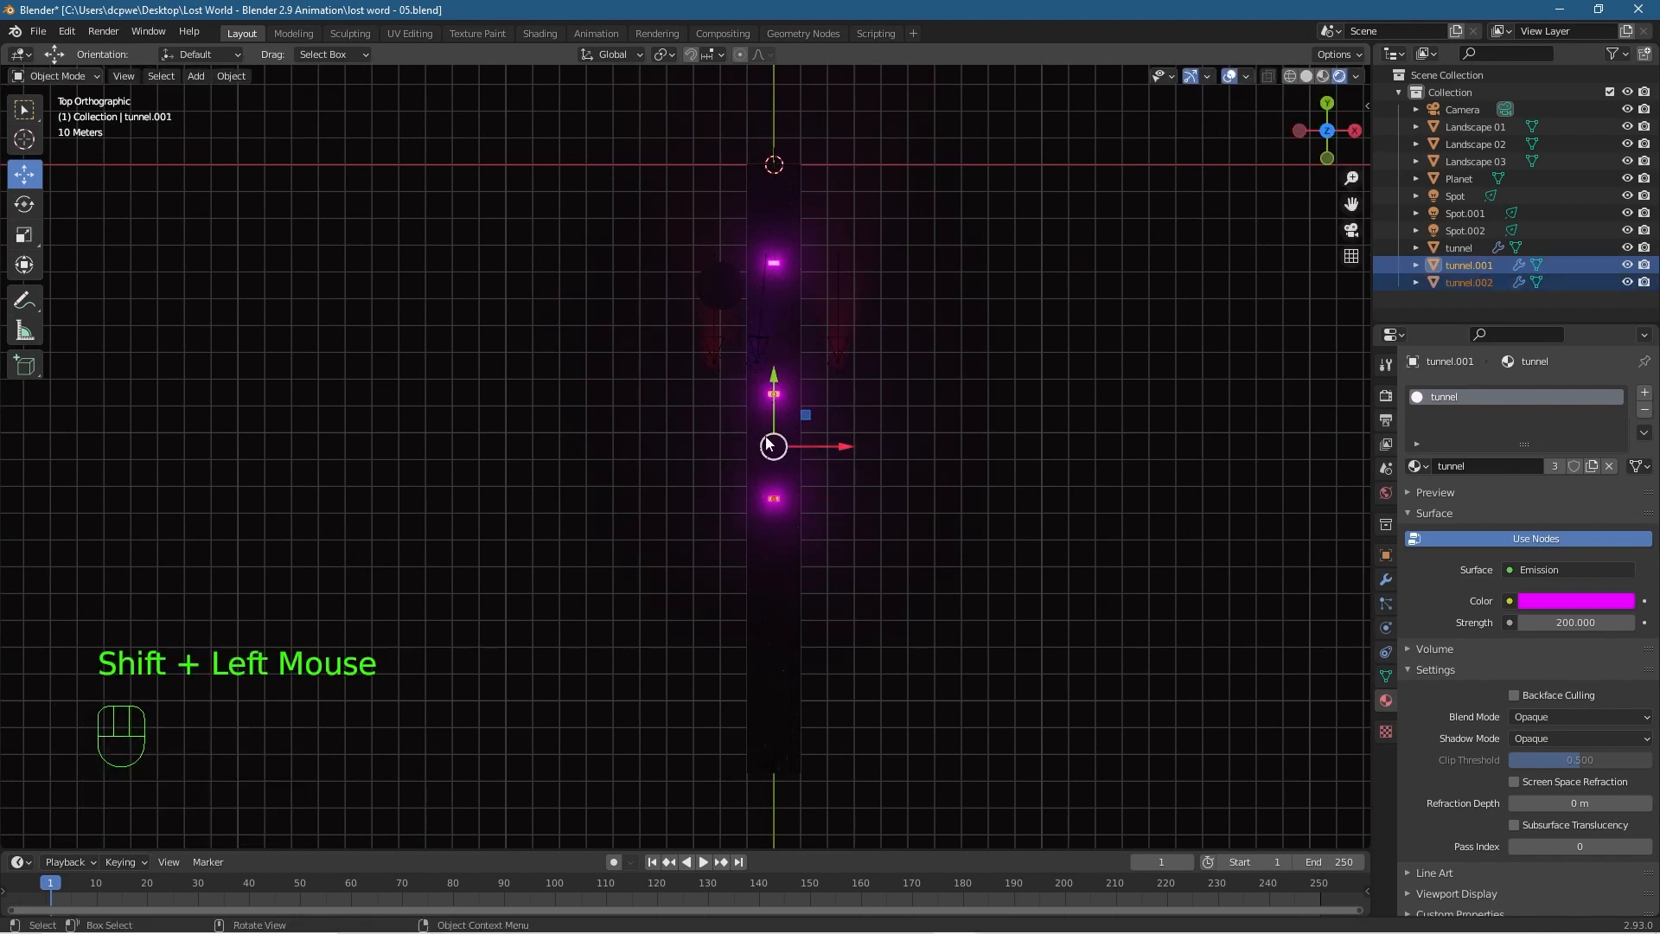
{"action": "key", "text": "shift+d"}
{"action": "right_click", "coordinate": [828, 477]}
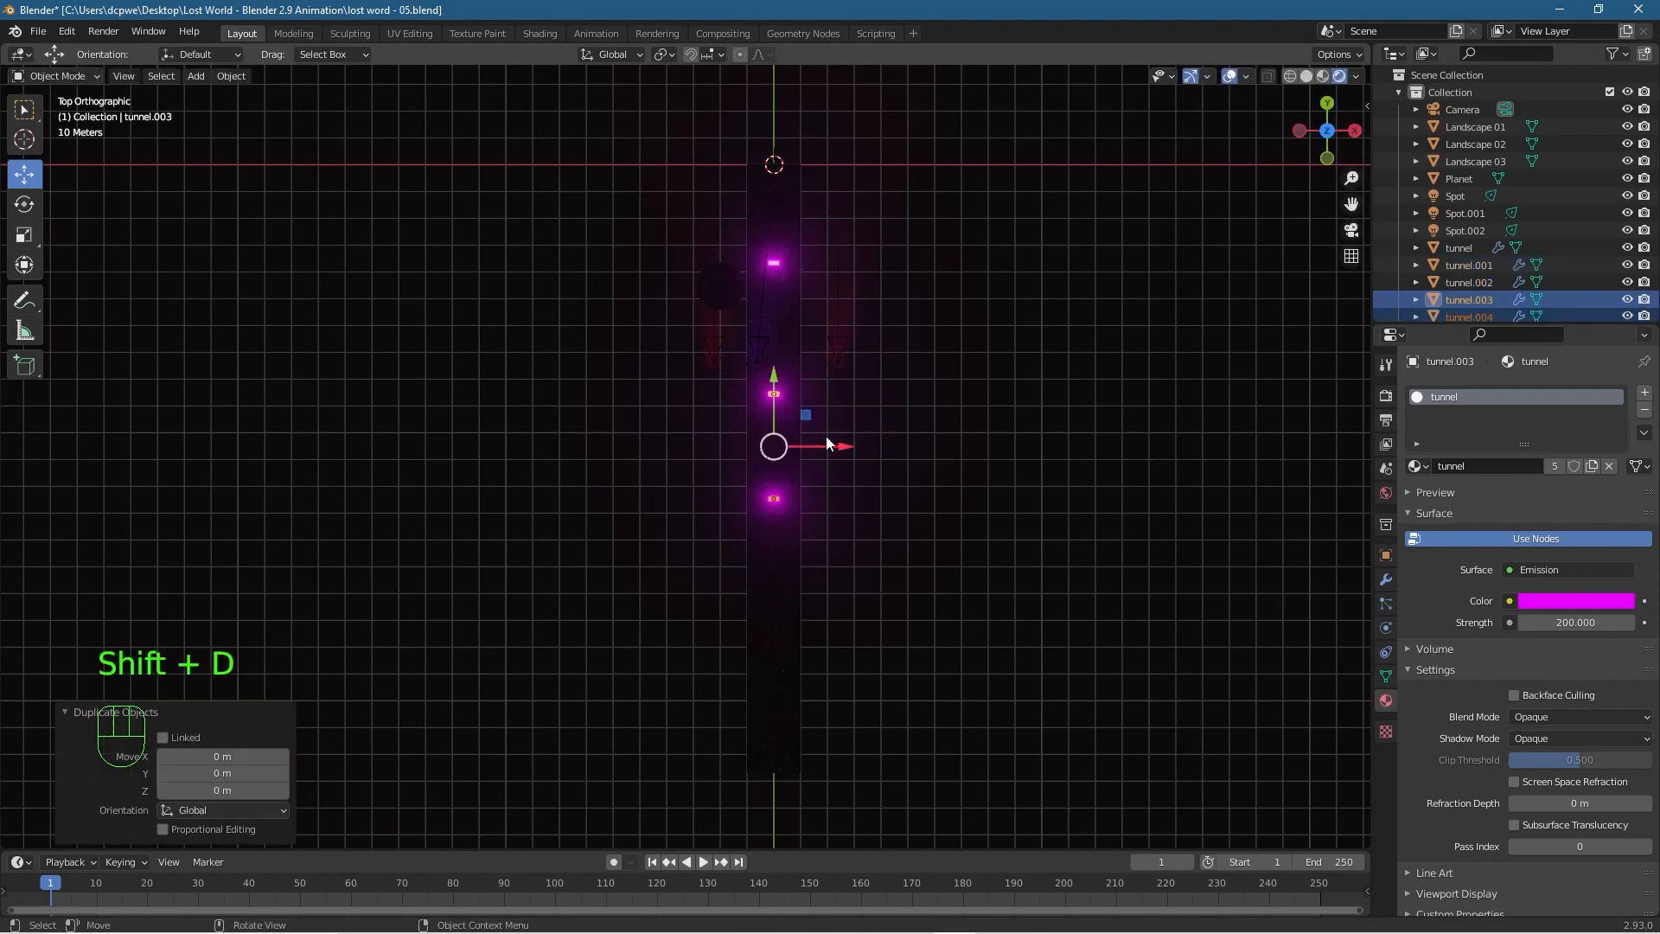
{"action": "left_click_drag", "start_coordinate": [784, 378], "coordinate": [786, 593], "text": "ctrl"}
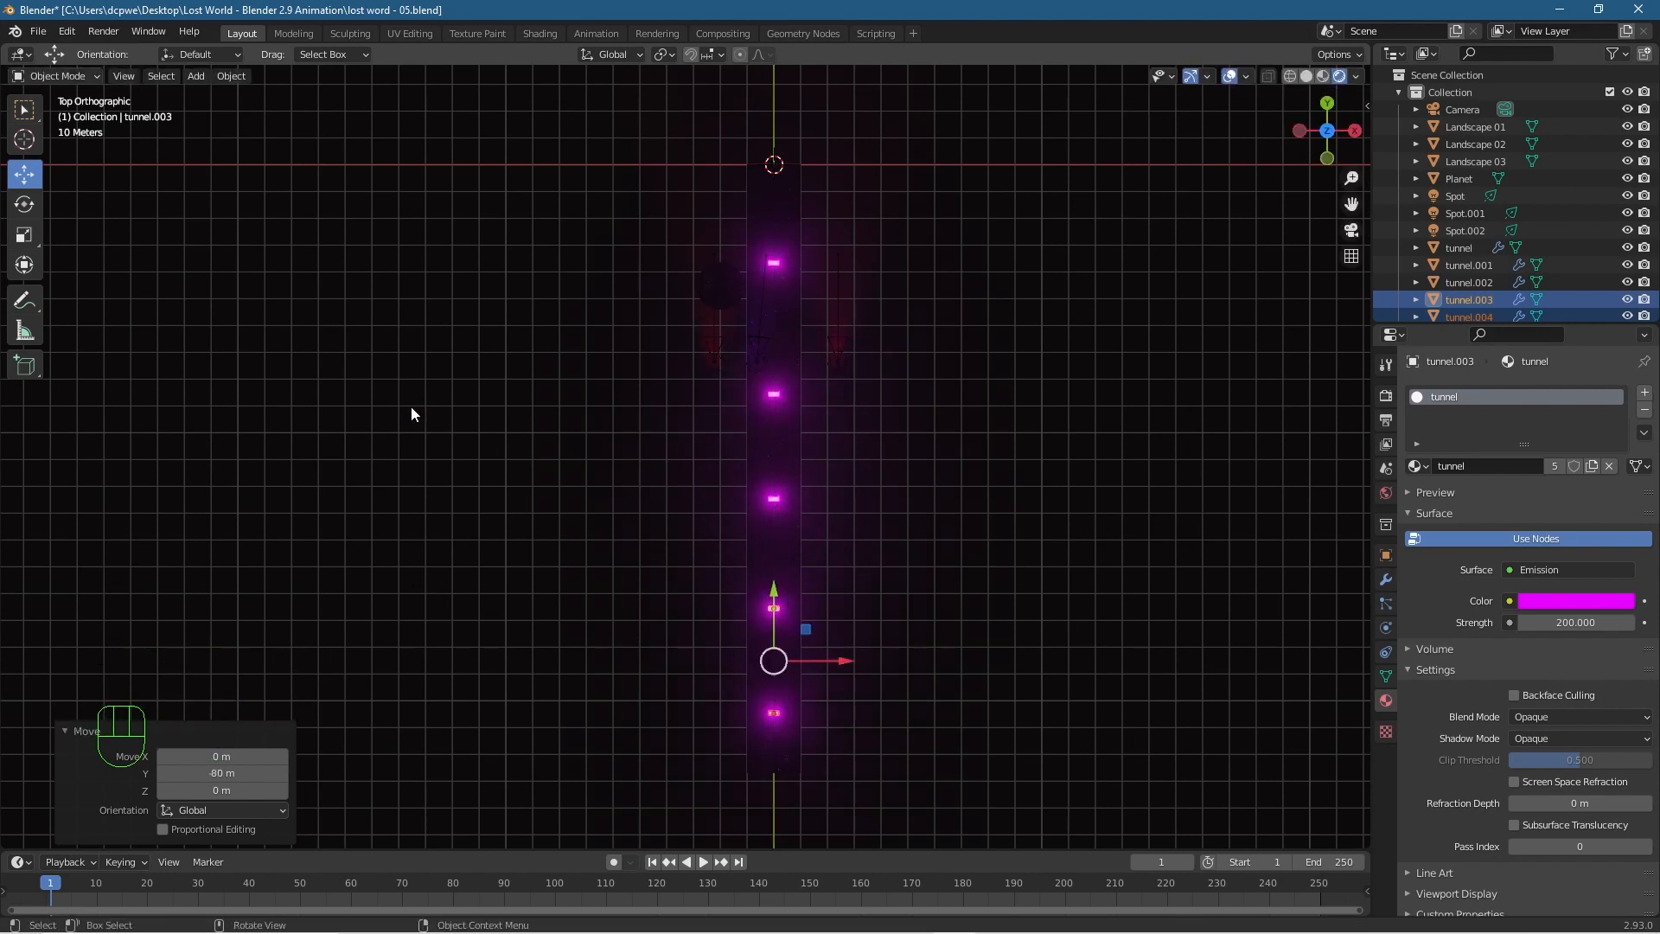
{"action": "key", "text": "KP_0"}
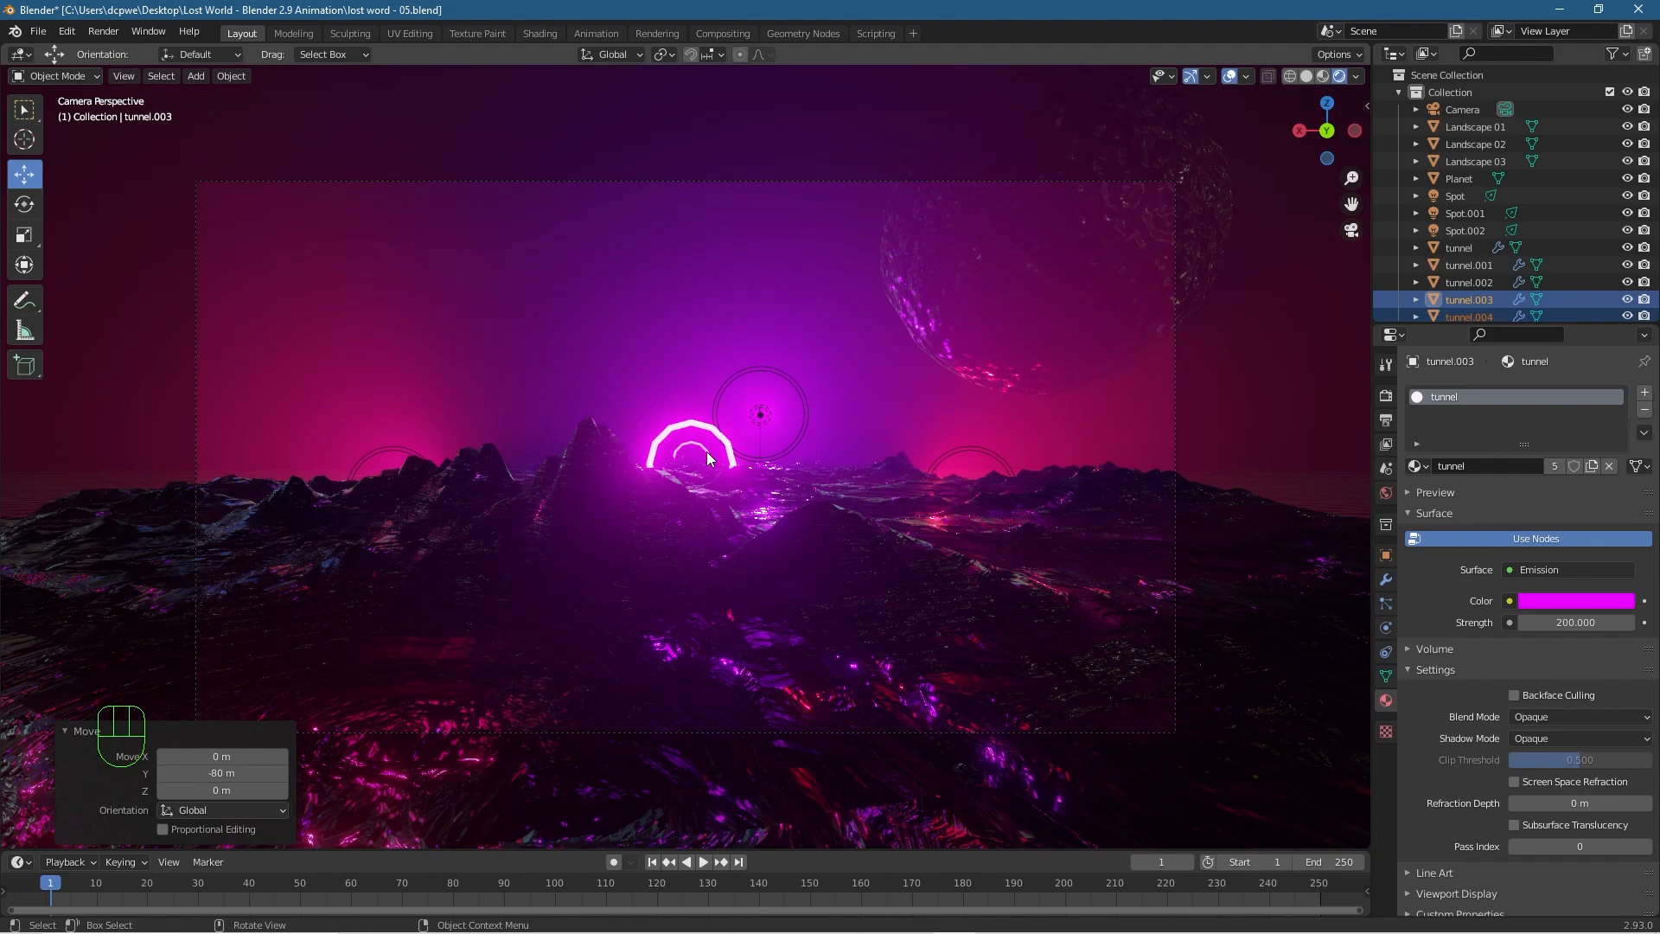
In top view, shift tunnel.001 slightly in the positive X direction and tunnel.002 about -1.9 m along the X axis.
{"action": "key", "text": "KP_7"}
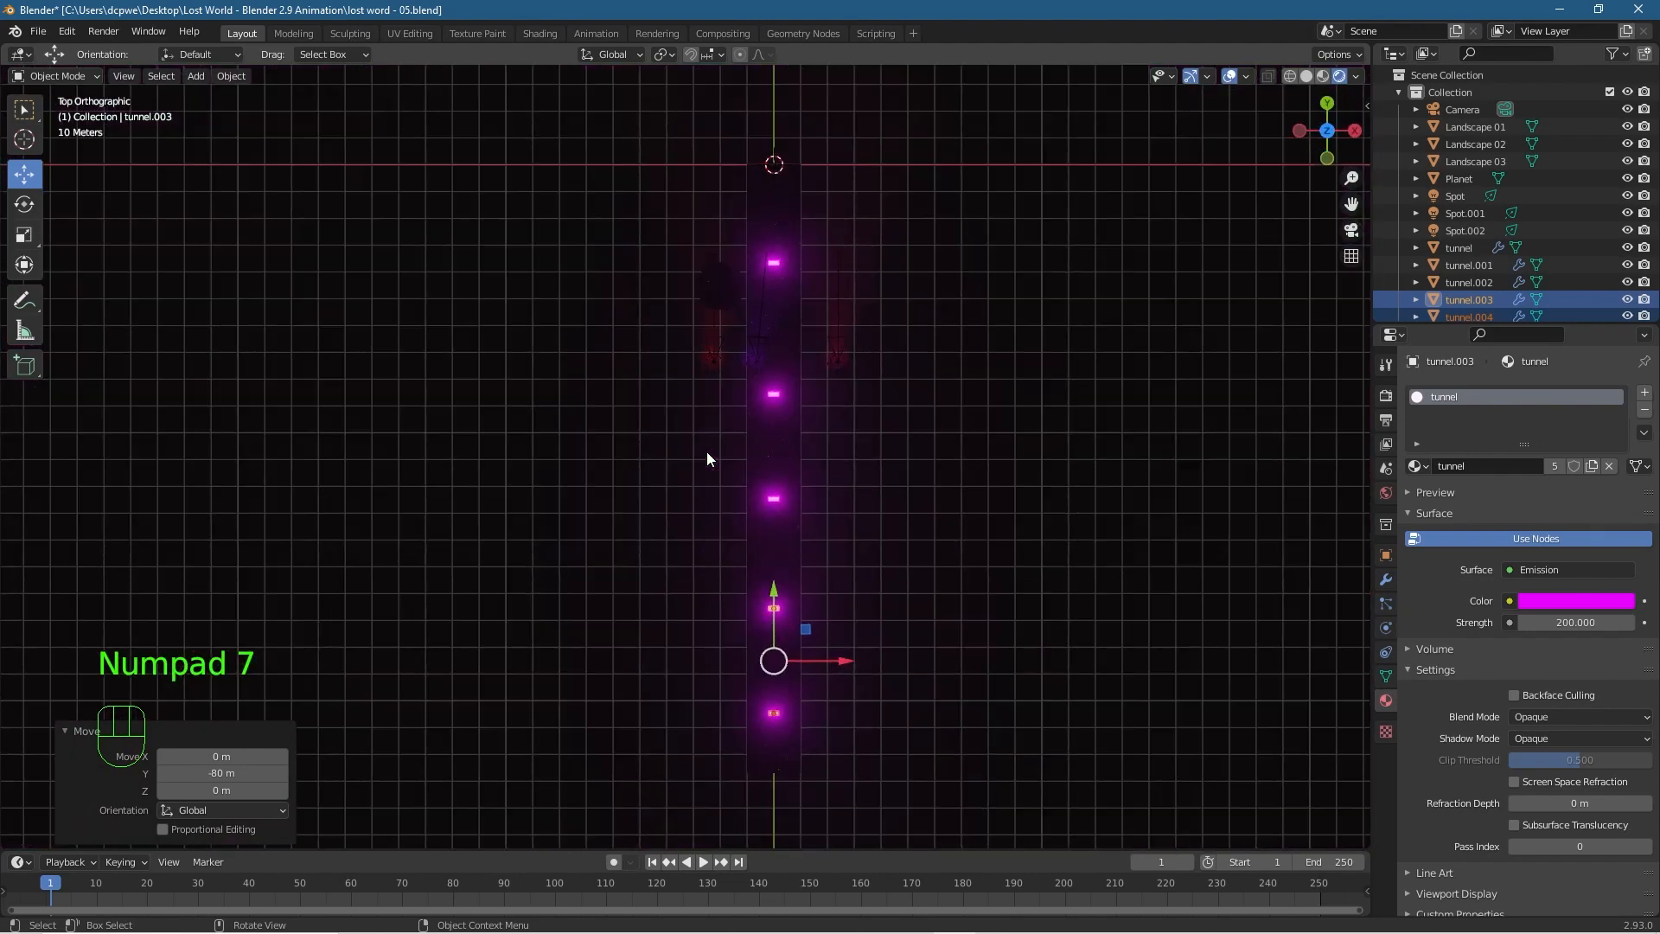
{"action": "left_click", "coordinate": [777, 396]}
{"action": "left_click_drag", "start_coordinate": [807, 392], "coordinate": [818, 403]}
{"action": "left_click", "coordinate": [776, 499]}
{"action": "left_click_drag", "start_coordinate": [792, 496], "coordinate": [784, 498]}
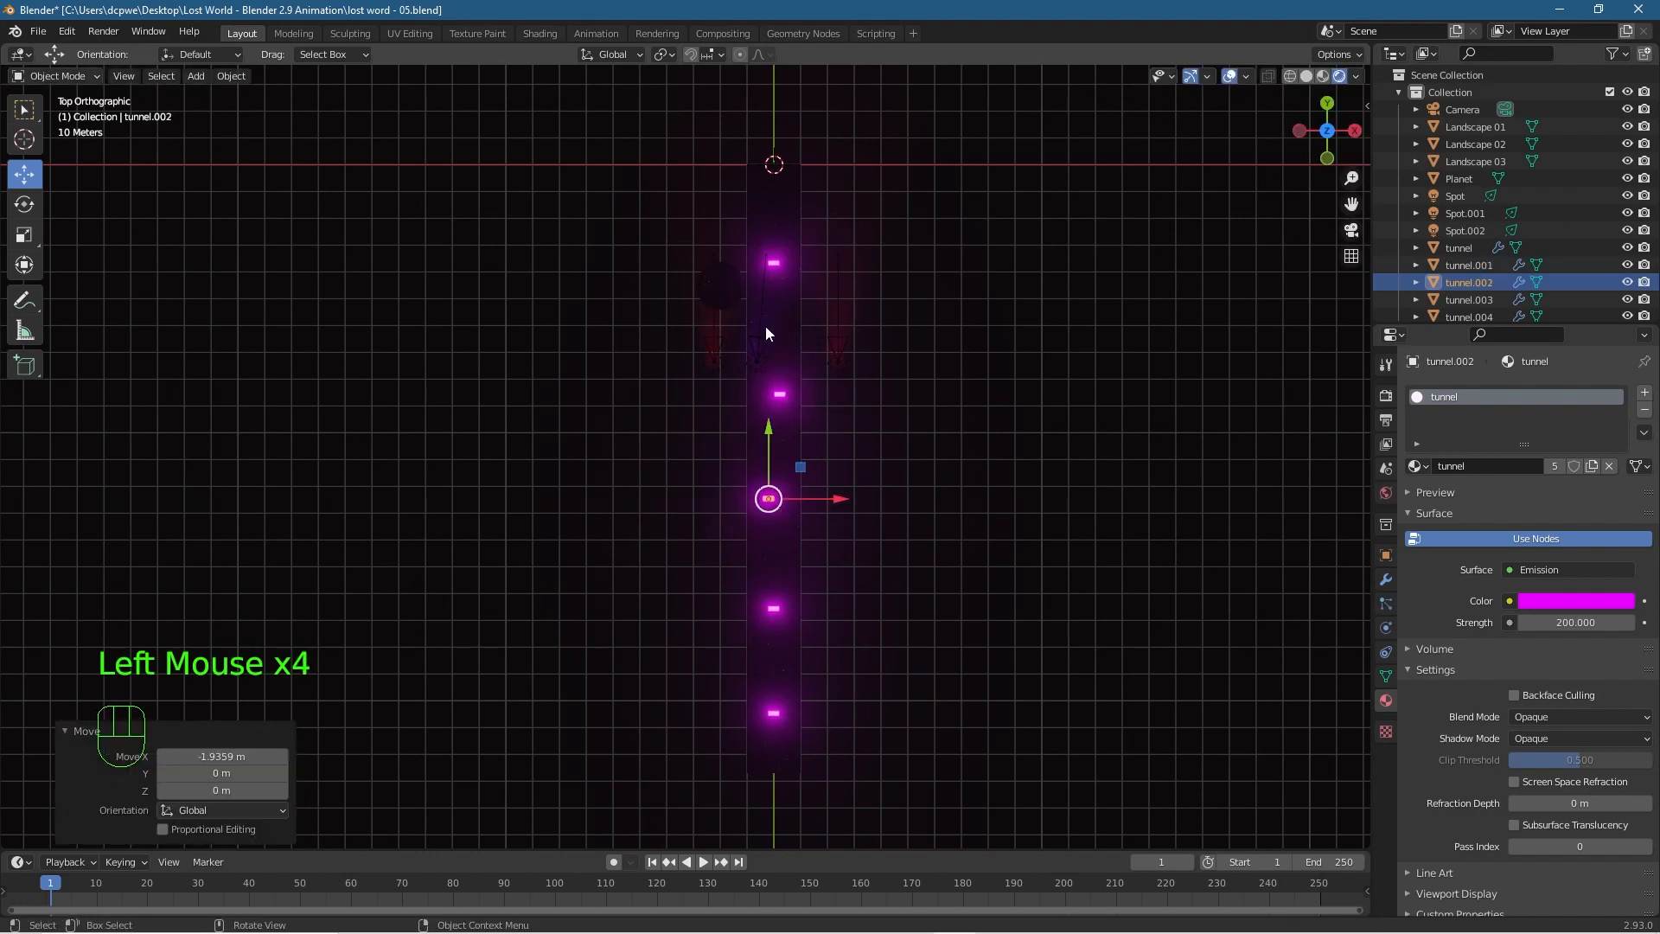
Shift tunnel.003 about 1.61 m and tunnel.004 about -1.61 m along the X axis, and return to the camera view.
{"action": "left_click", "coordinate": [780, 609]}
{"action": "left_click_drag", "start_coordinate": [792, 609], "coordinate": [809, 609]}
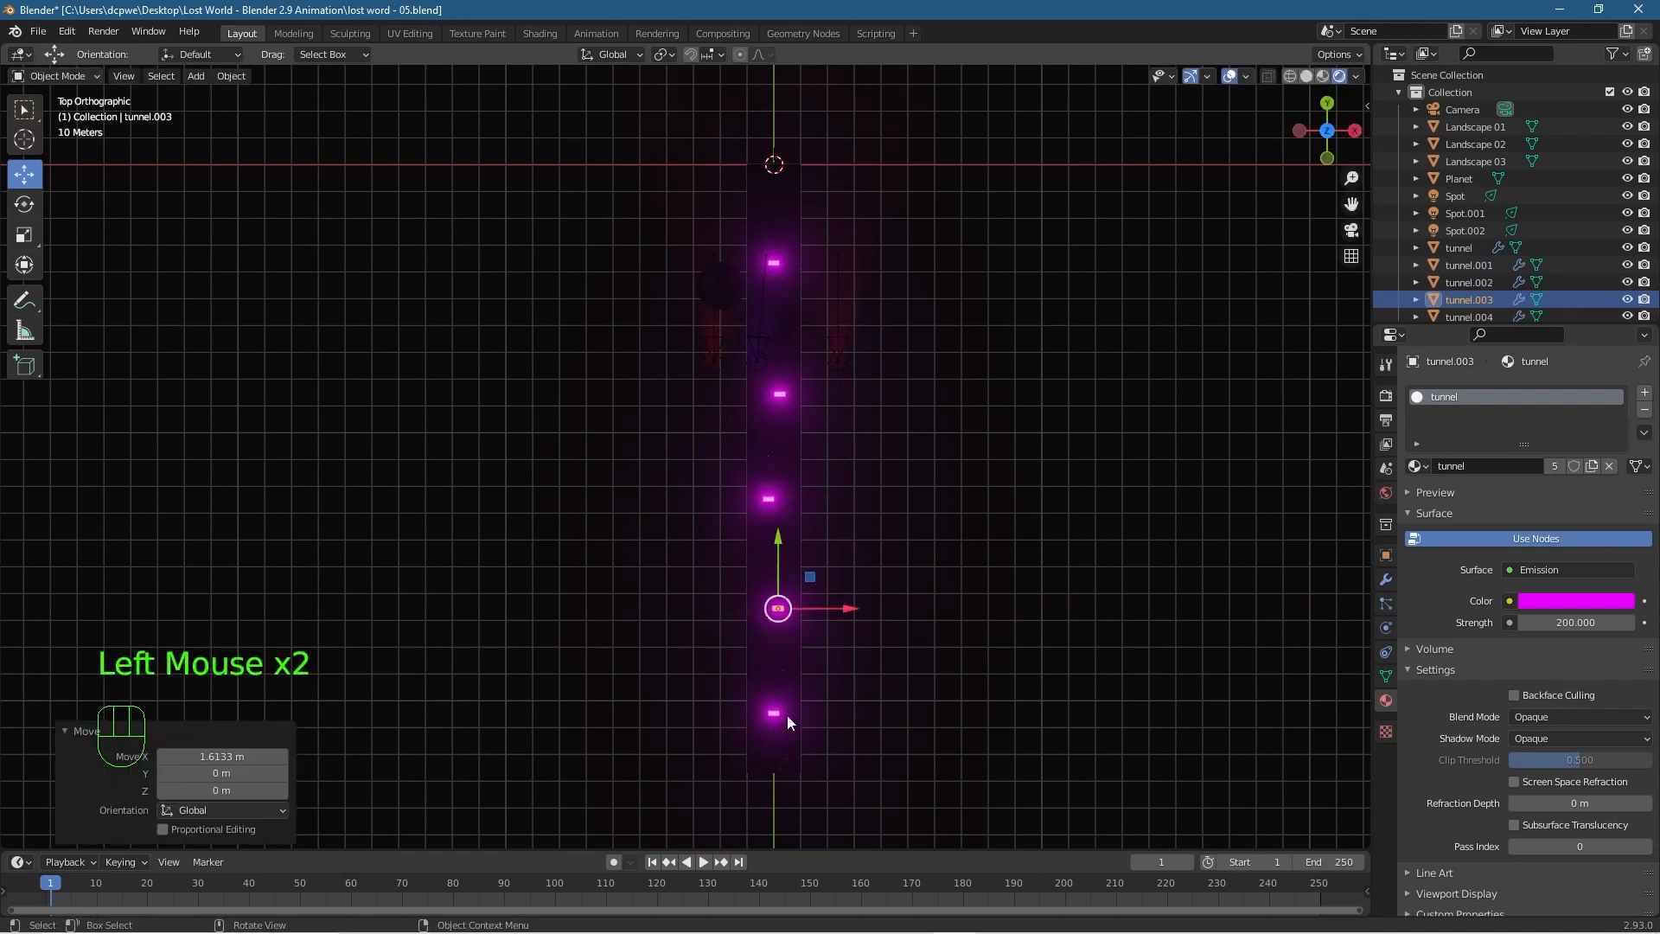
{"action": "left_click", "coordinate": [774, 709]}
{"action": "left_click_drag", "start_coordinate": [812, 712], "coordinate": [803, 705]}
{"action": "key", "text": "KP_0"}
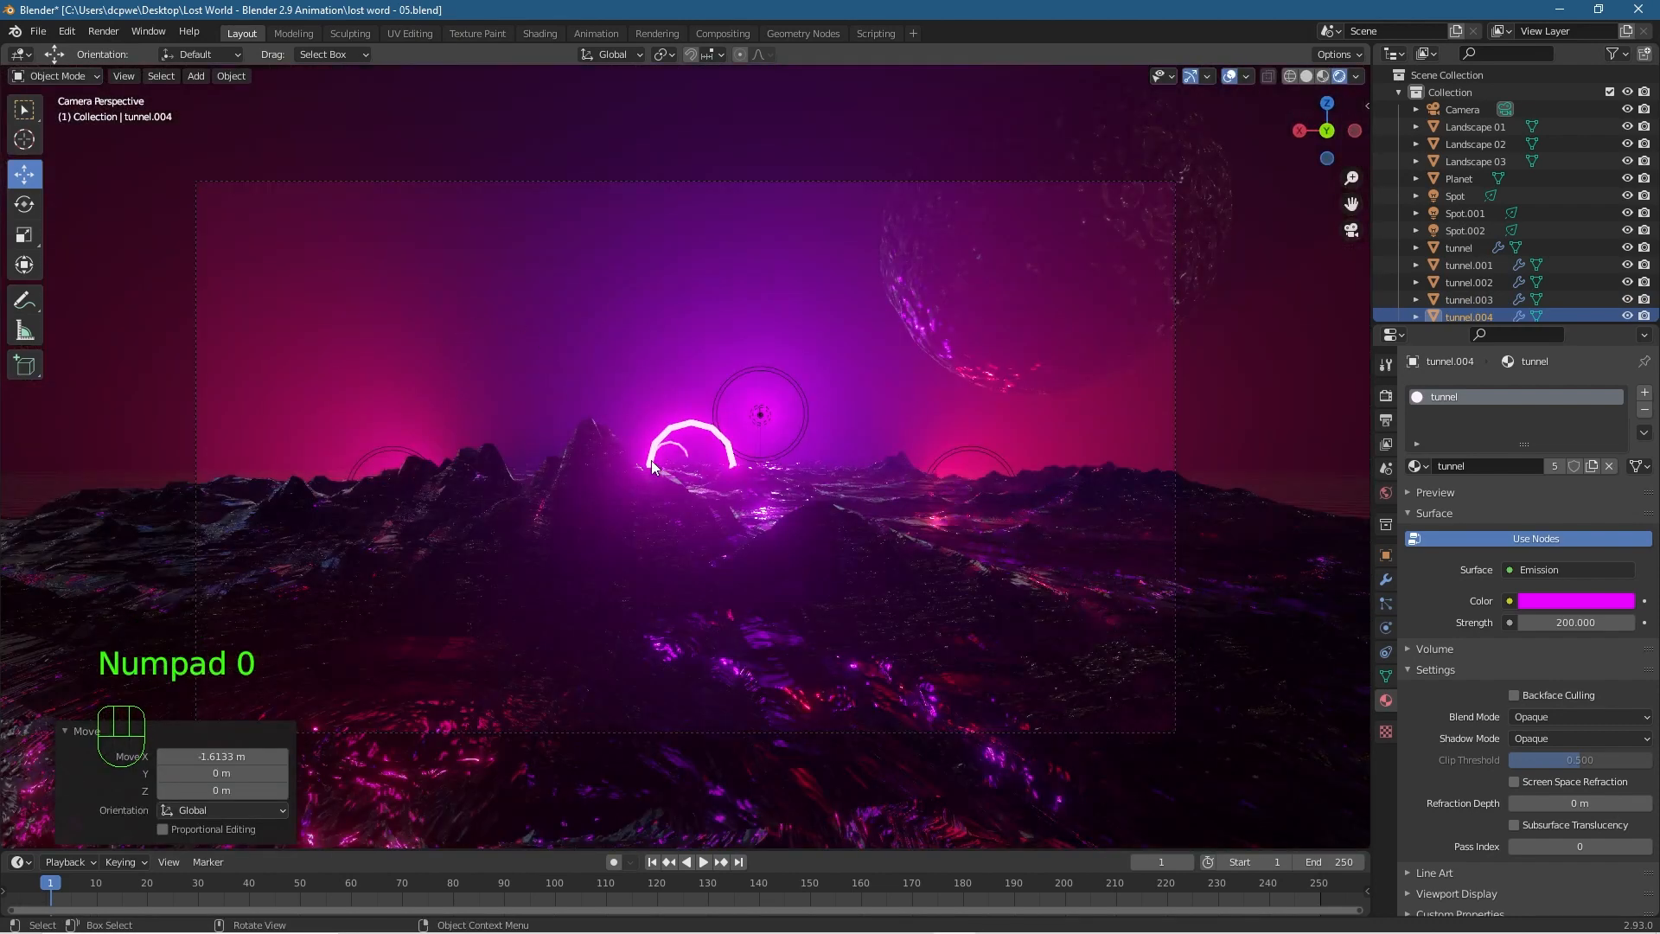
Rename the red spotlight Spot.001 as "Spot right".
{"action": "left_click", "coordinate": [1470, 214]}
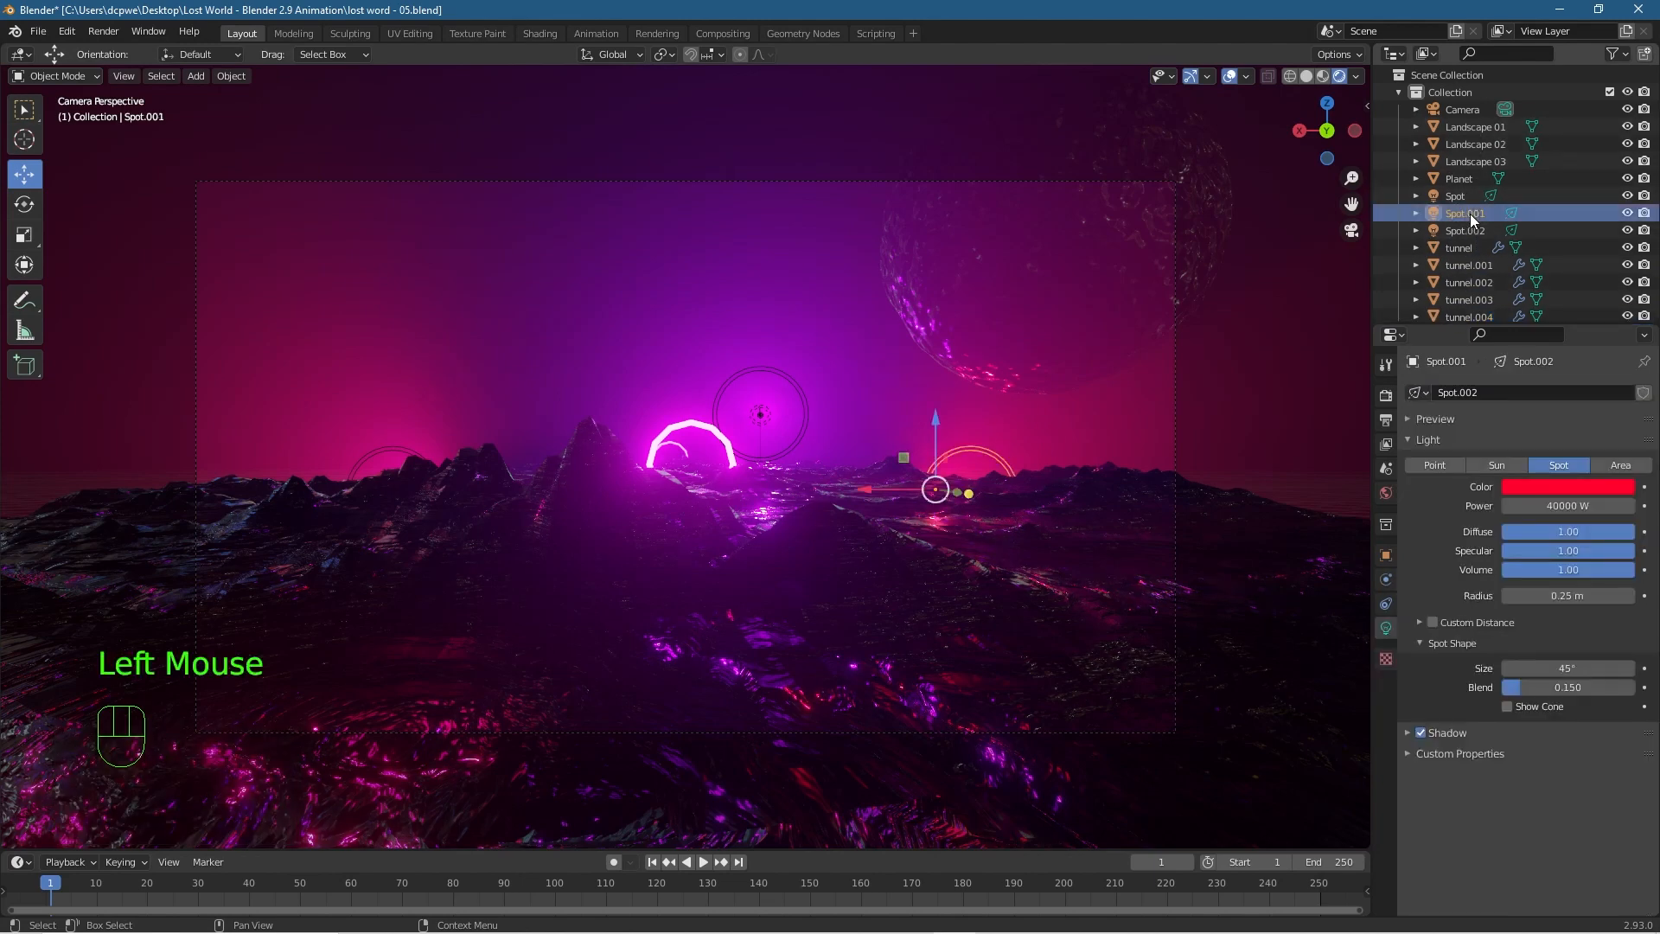
{"action": "double_click", "coordinate": [1471, 213]}
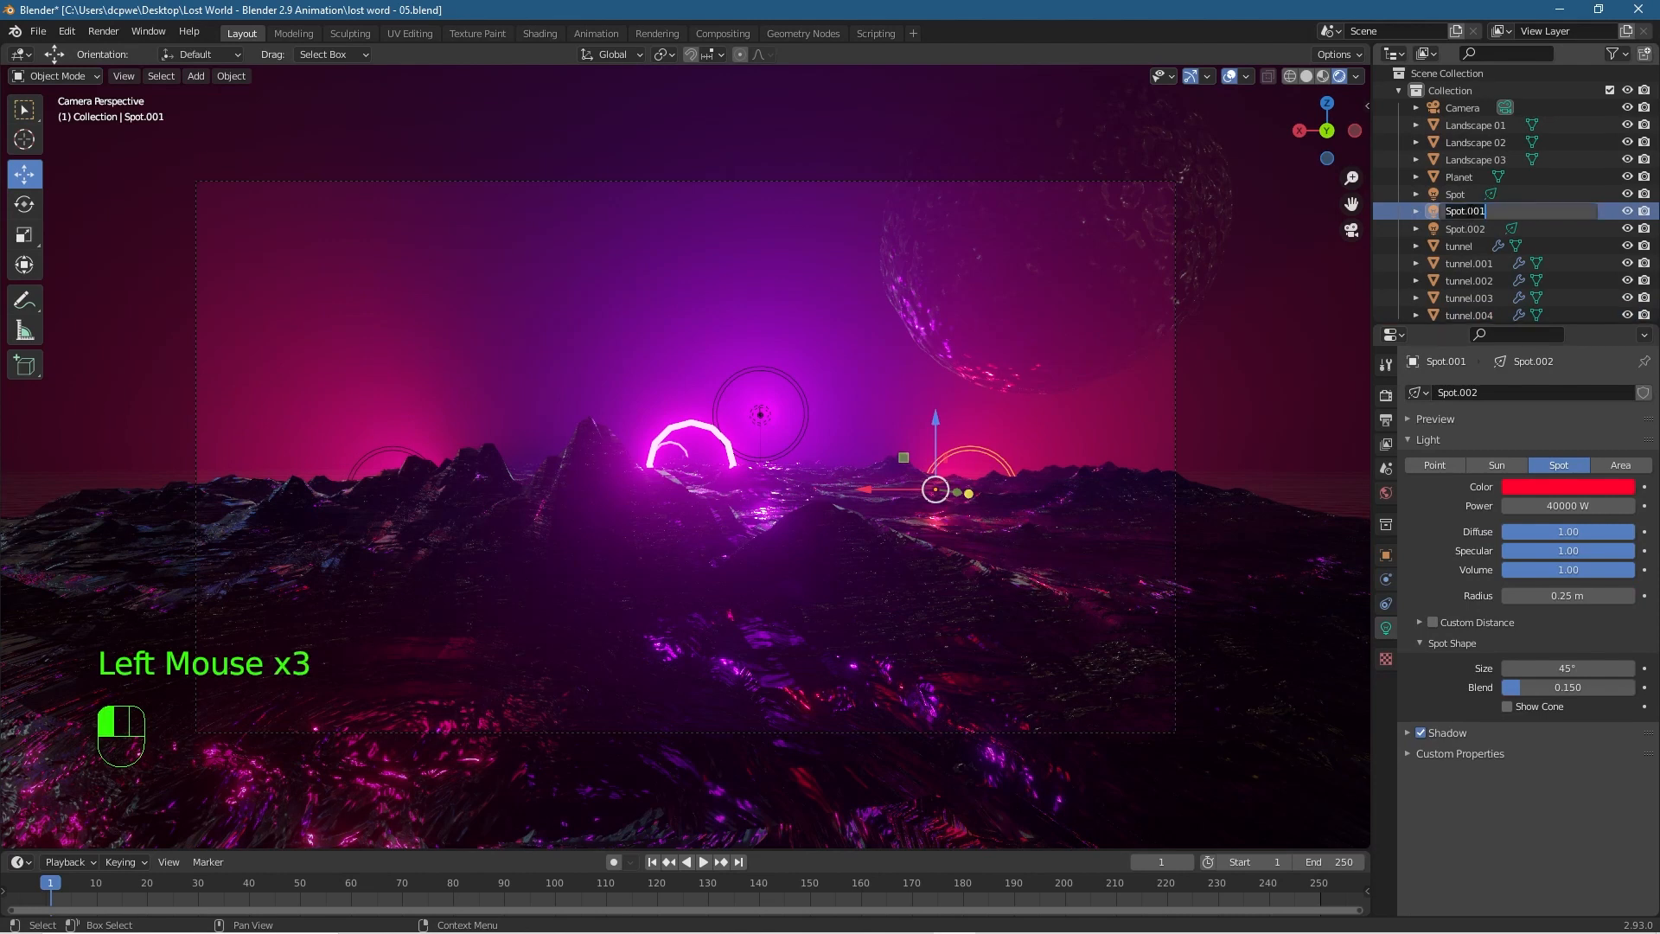
{"action": "key", "text": "BackSpace"}
{"action": "key", "text": "BackSpace"}
{"action": "key", "text": "BackSpace"}
{"action": "key", "text": "BackSpace"}
{"action": "type", "text": "right"}
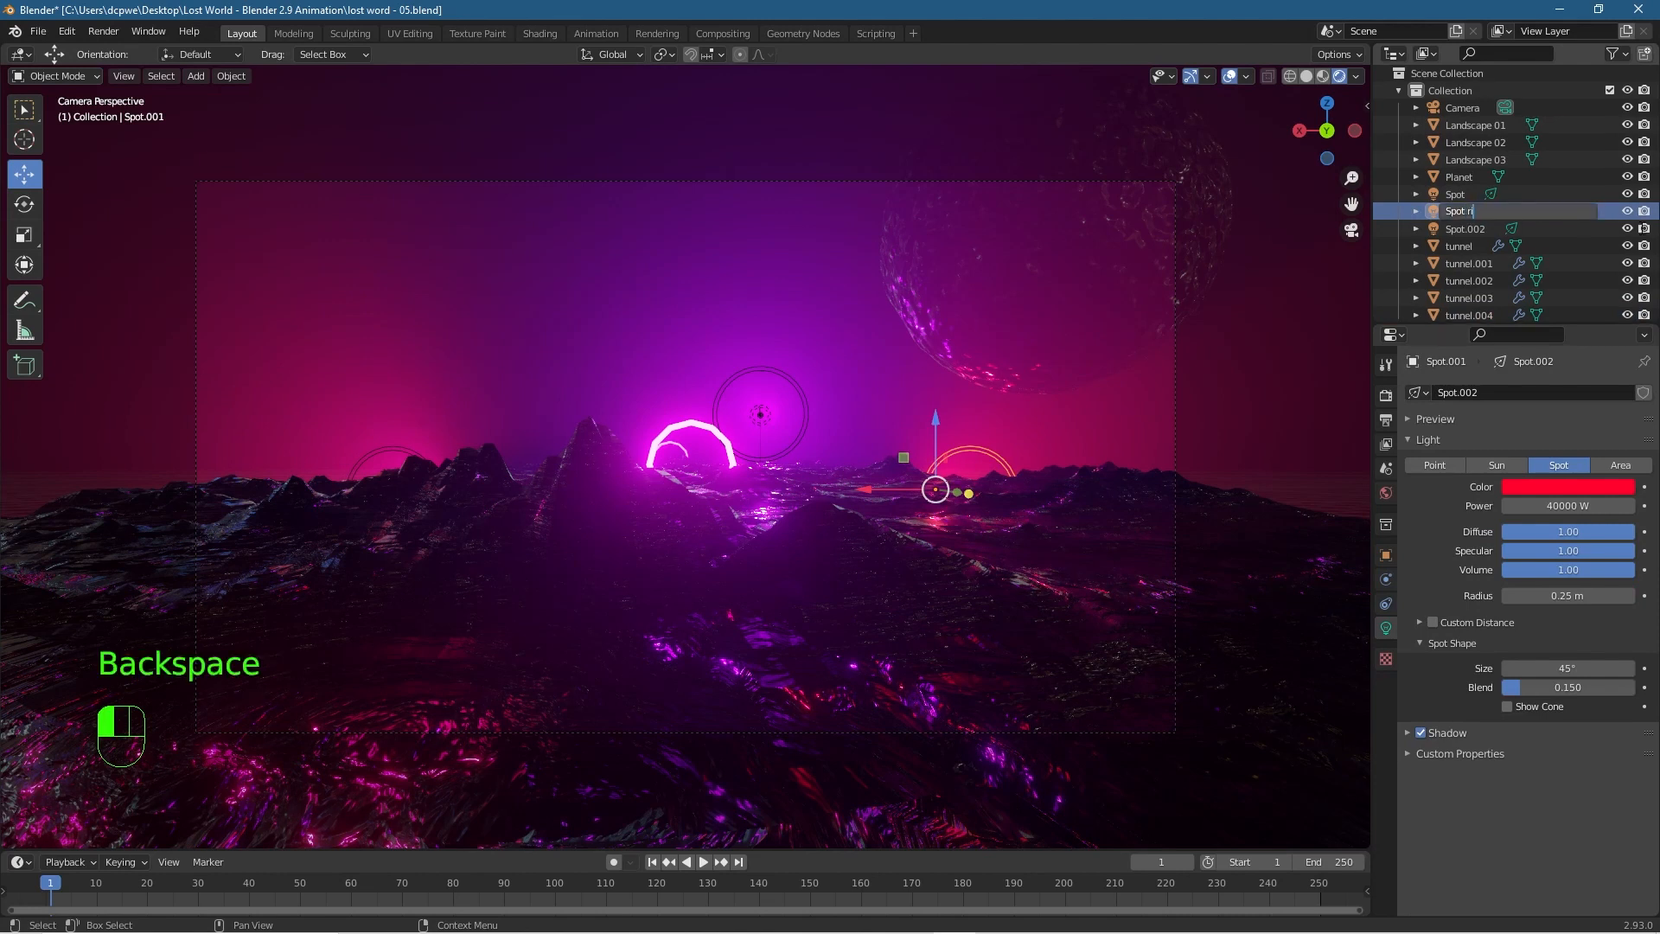
{"action": "key", "text": "Return"}
Rename the spotlight Spot.002 as "Spot left".
{"action": "left_click", "coordinate": [1466, 211]}
{"action": "double_click", "coordinate": [1469, 211]}
{"action": "key", "text": "BackSpace"}
{"action": "key", "text": "BackSpace"}
{"action": "key", "text": "BackSpace"}
{"action": "key", "text": "BackSpace"}
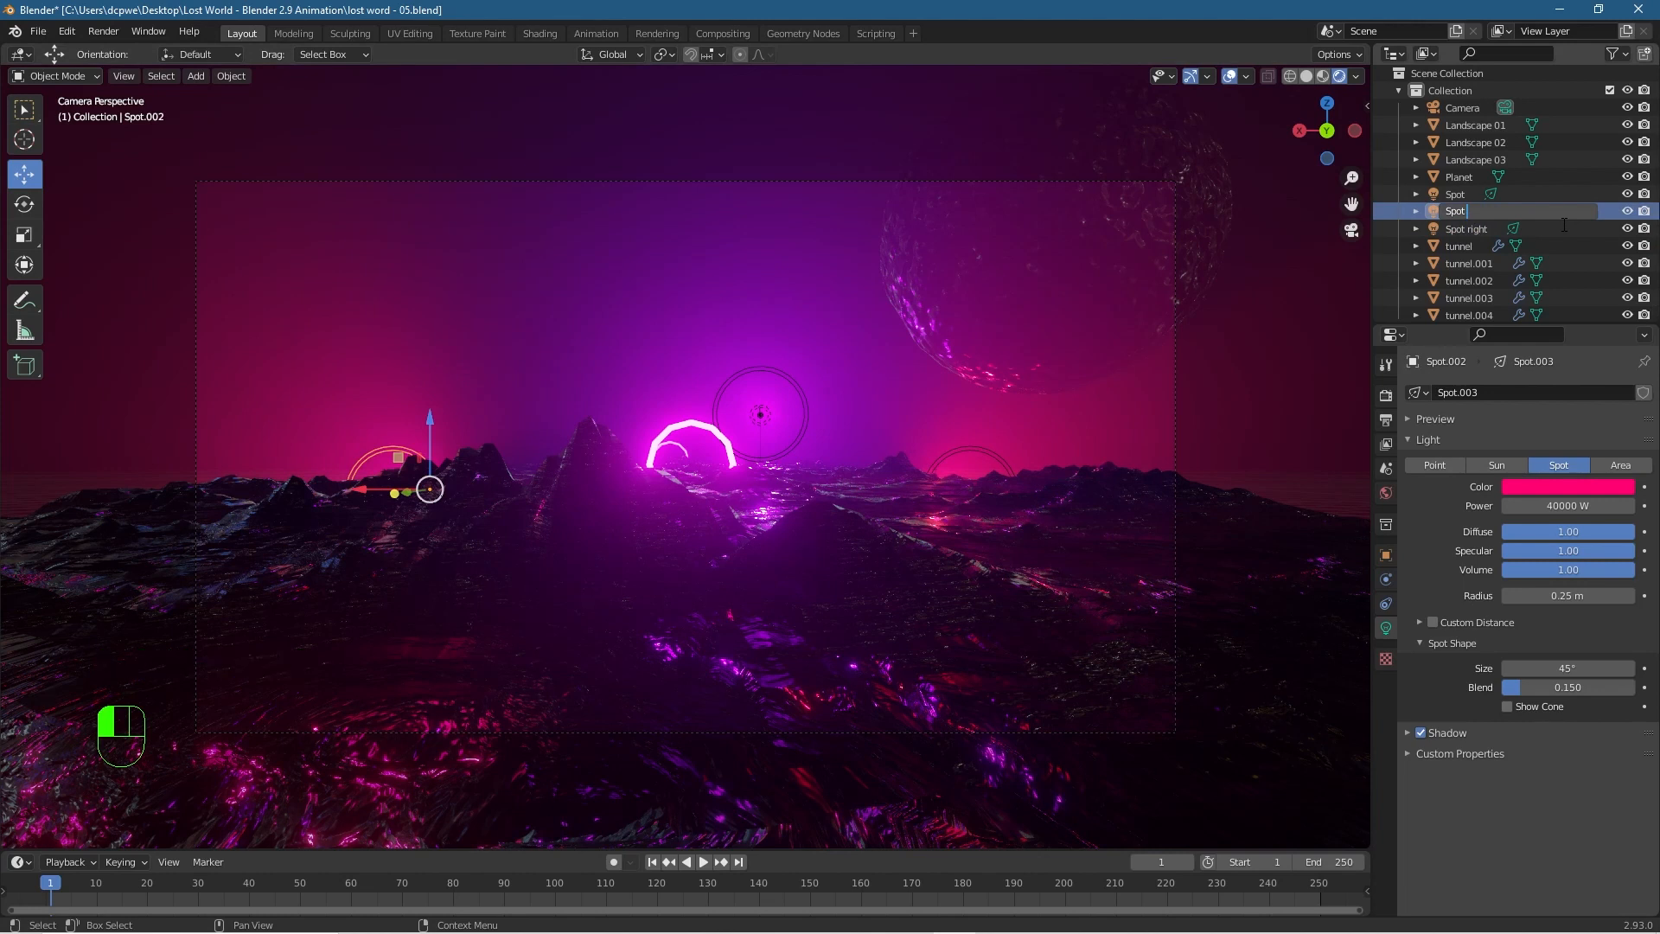
{"action": "type", "text": "left"}
{"action": "key", "text": "Return"}
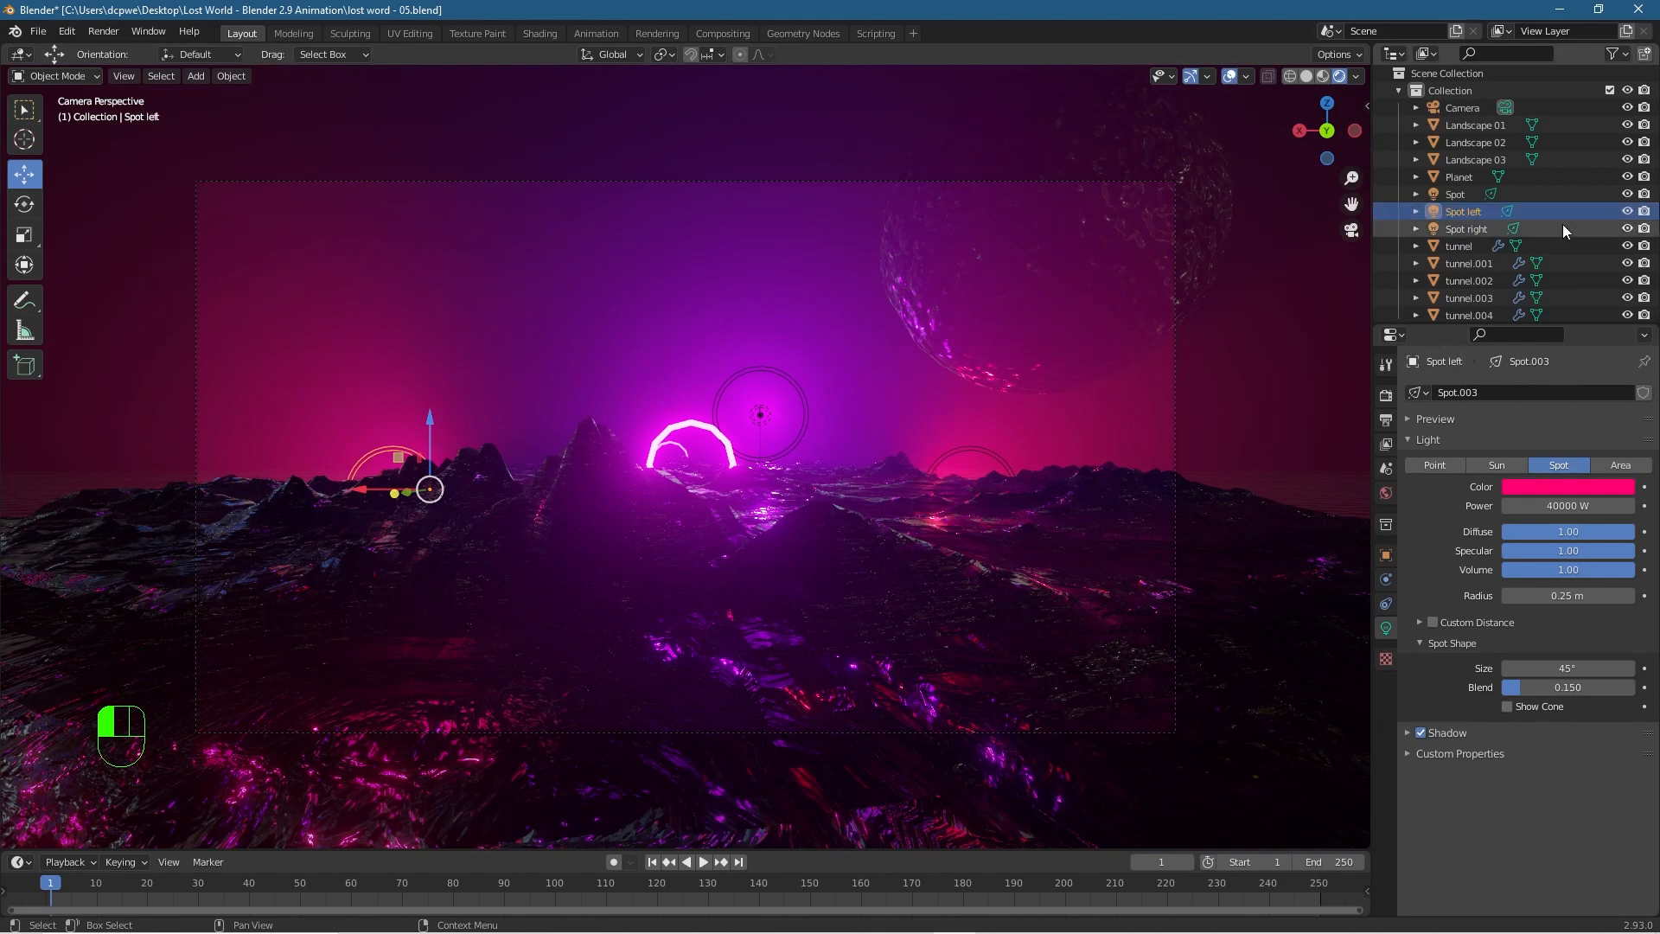
Rename the central purple spotlight as "Spot middle".
{"action": "left_click", "coordinate": [1462, 199]}
{"action": "double_click", "coordinate": [1474, 194]}
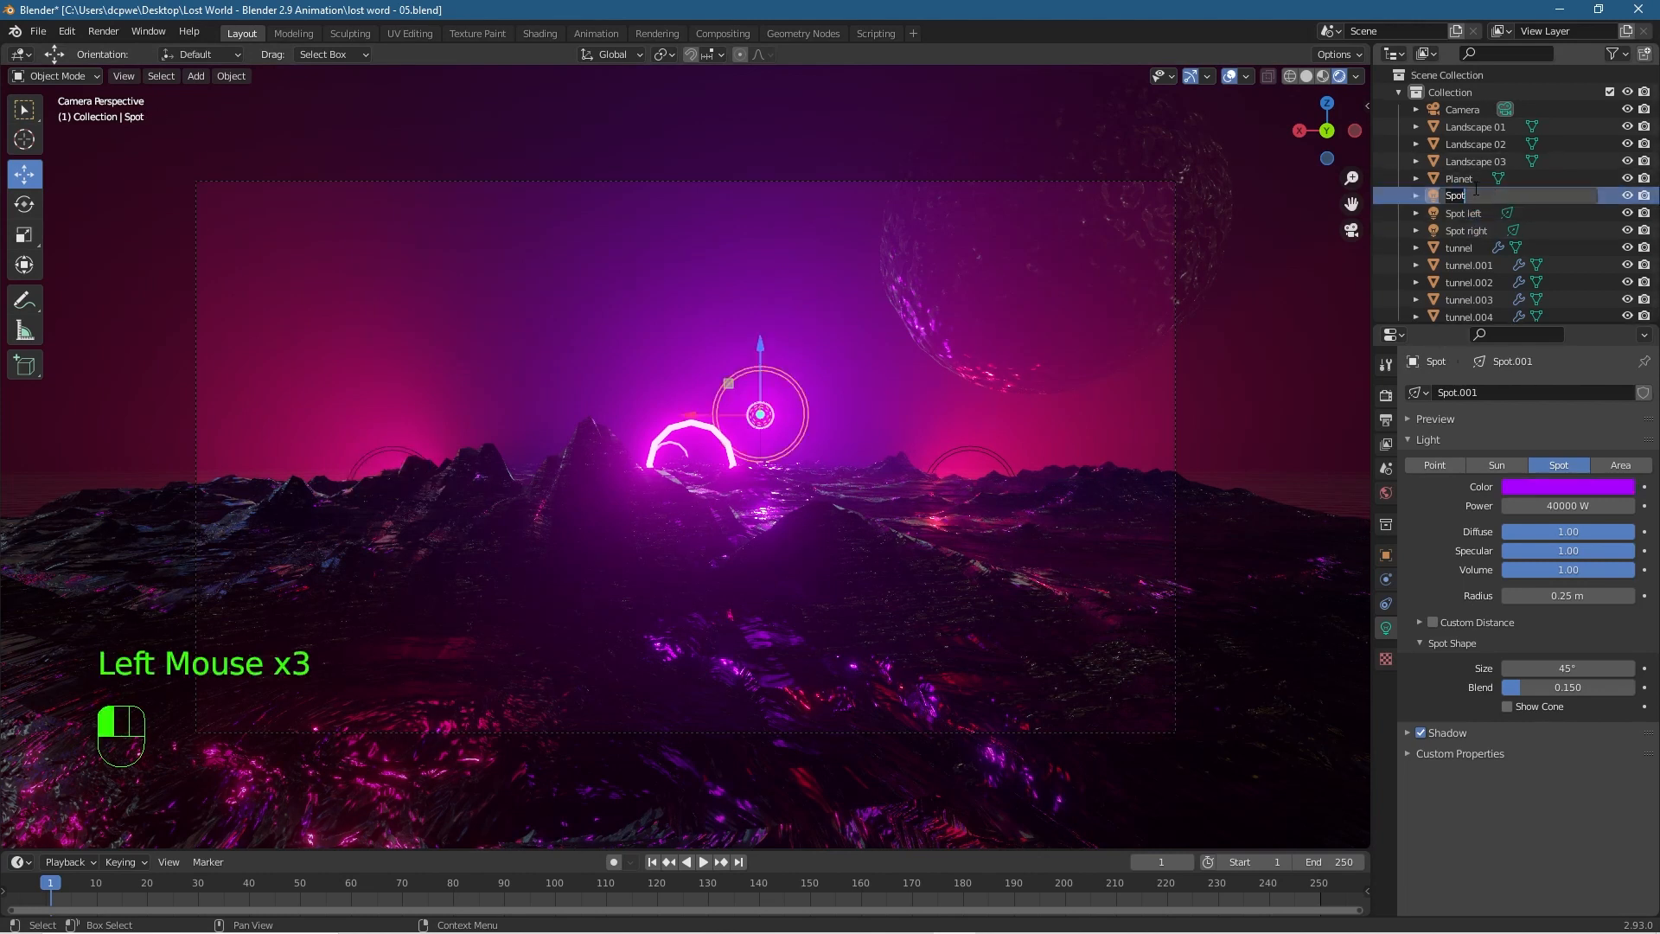
{"action": "type", "text": "middle"}
{"action": "key", "text": "Return"}
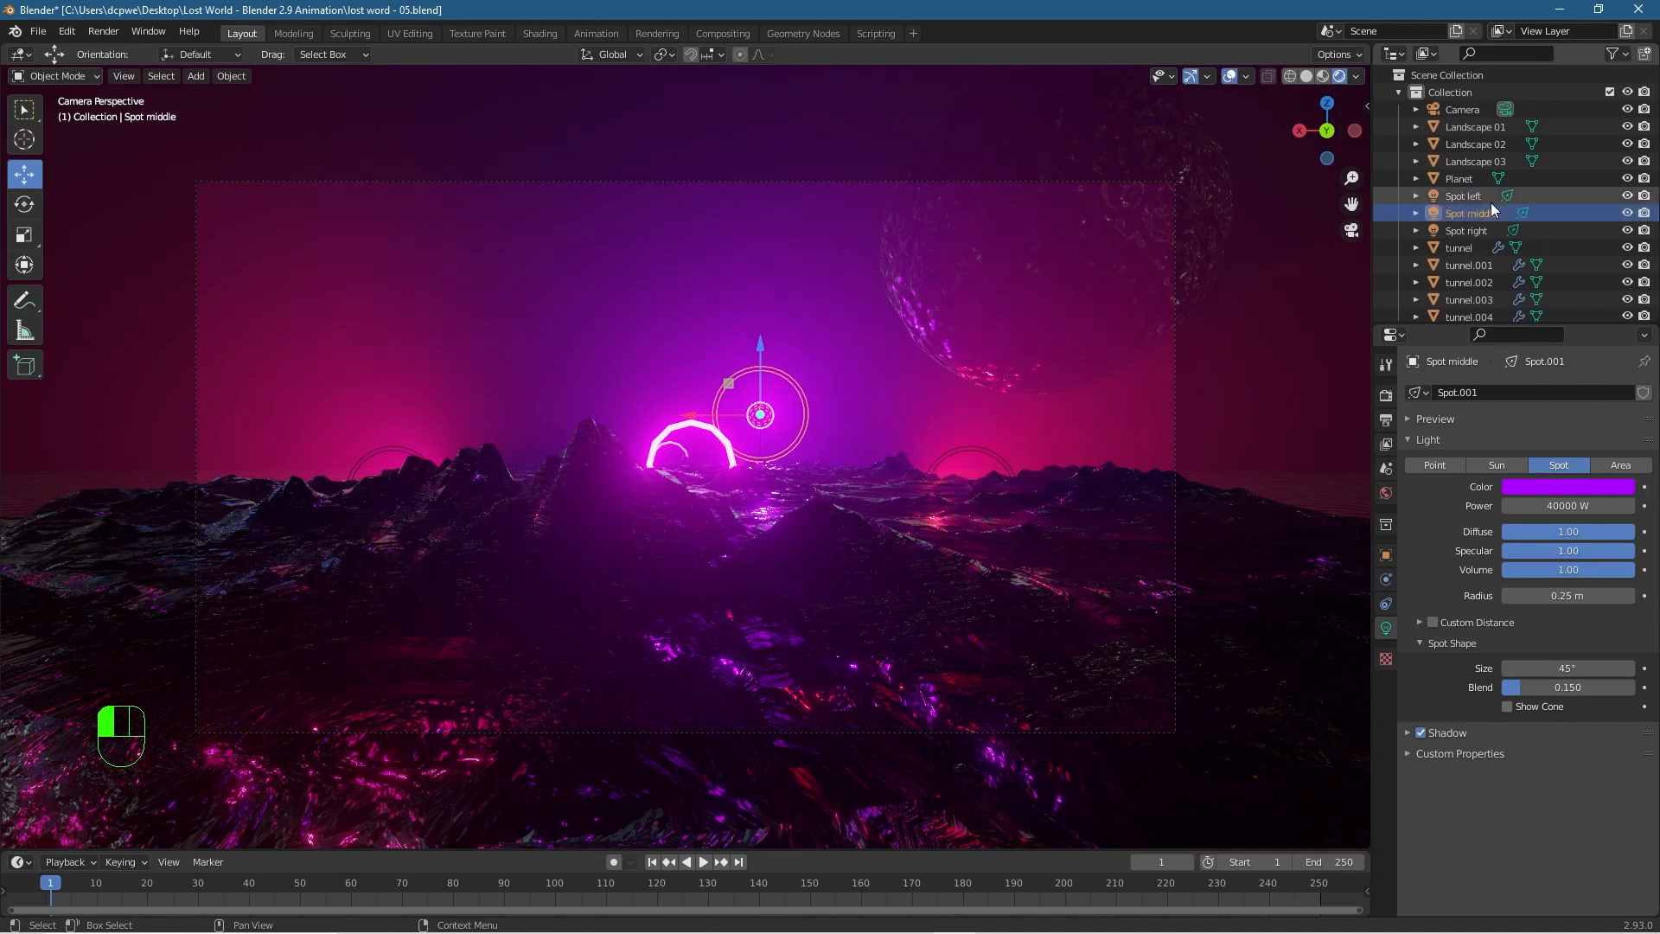
{"action": "scroll", "coordinate": [1474, 268], "scroll_direction": "down", "scroll_amount": 2}
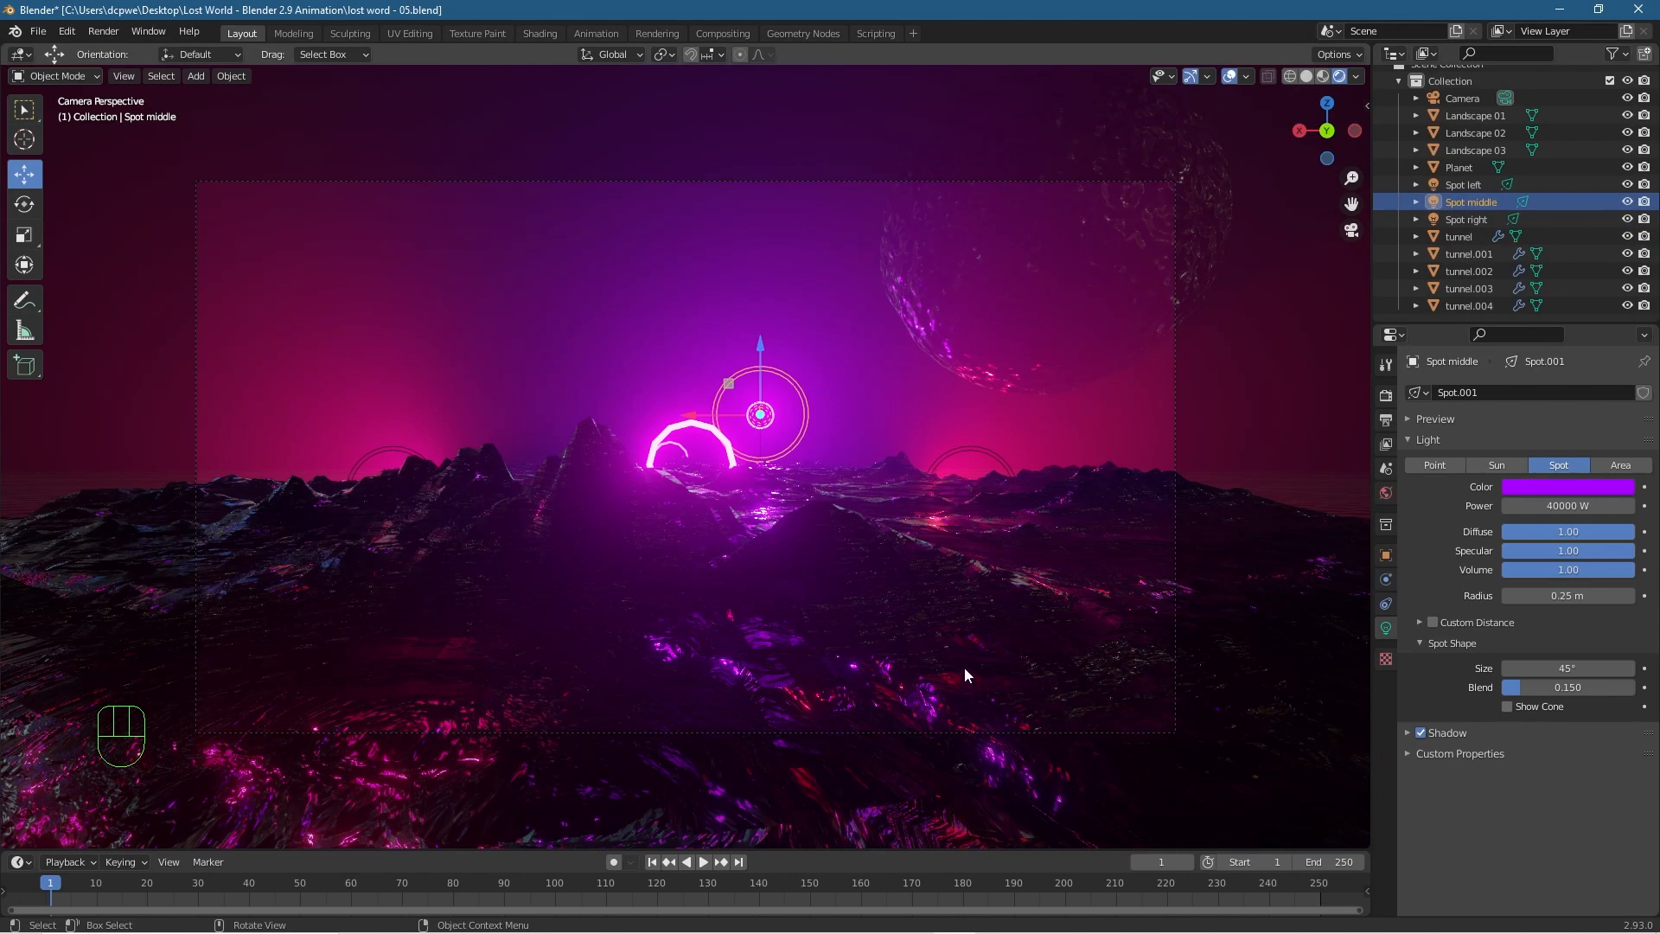
Slide the camera along the Y axis to preview the flight through the arches, ending at a Y location of 1.811 m.
{"action": "left_click", "coordinate": [1456, 92]}
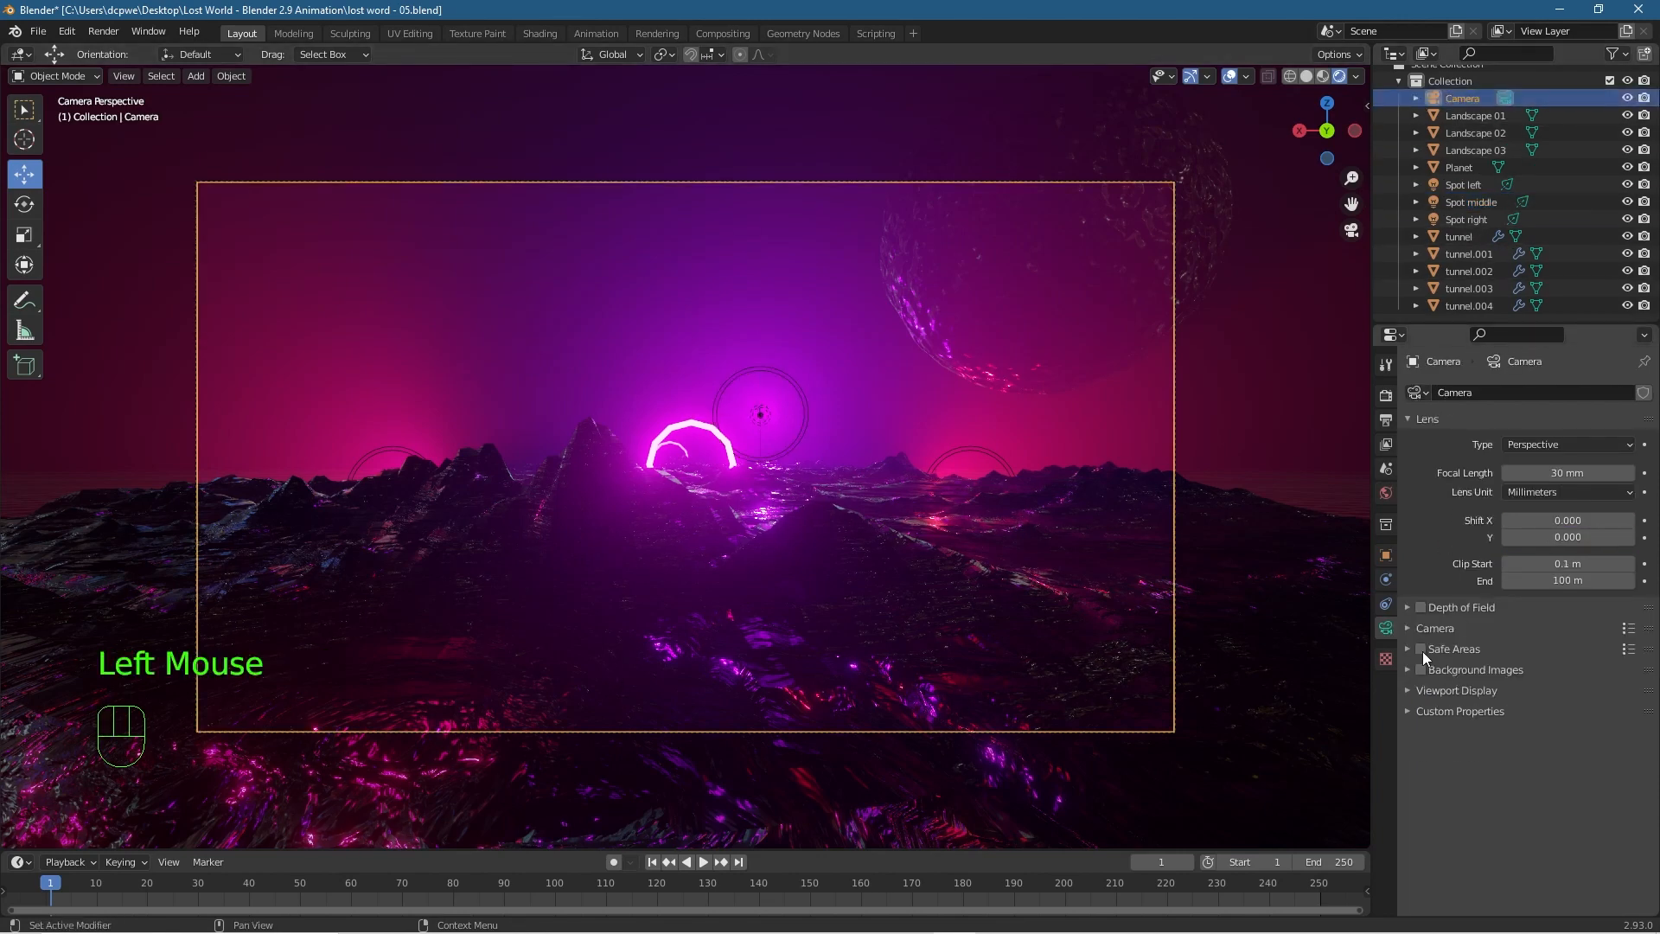
{"action": "left_click", "coordinate": [1387, 555]}
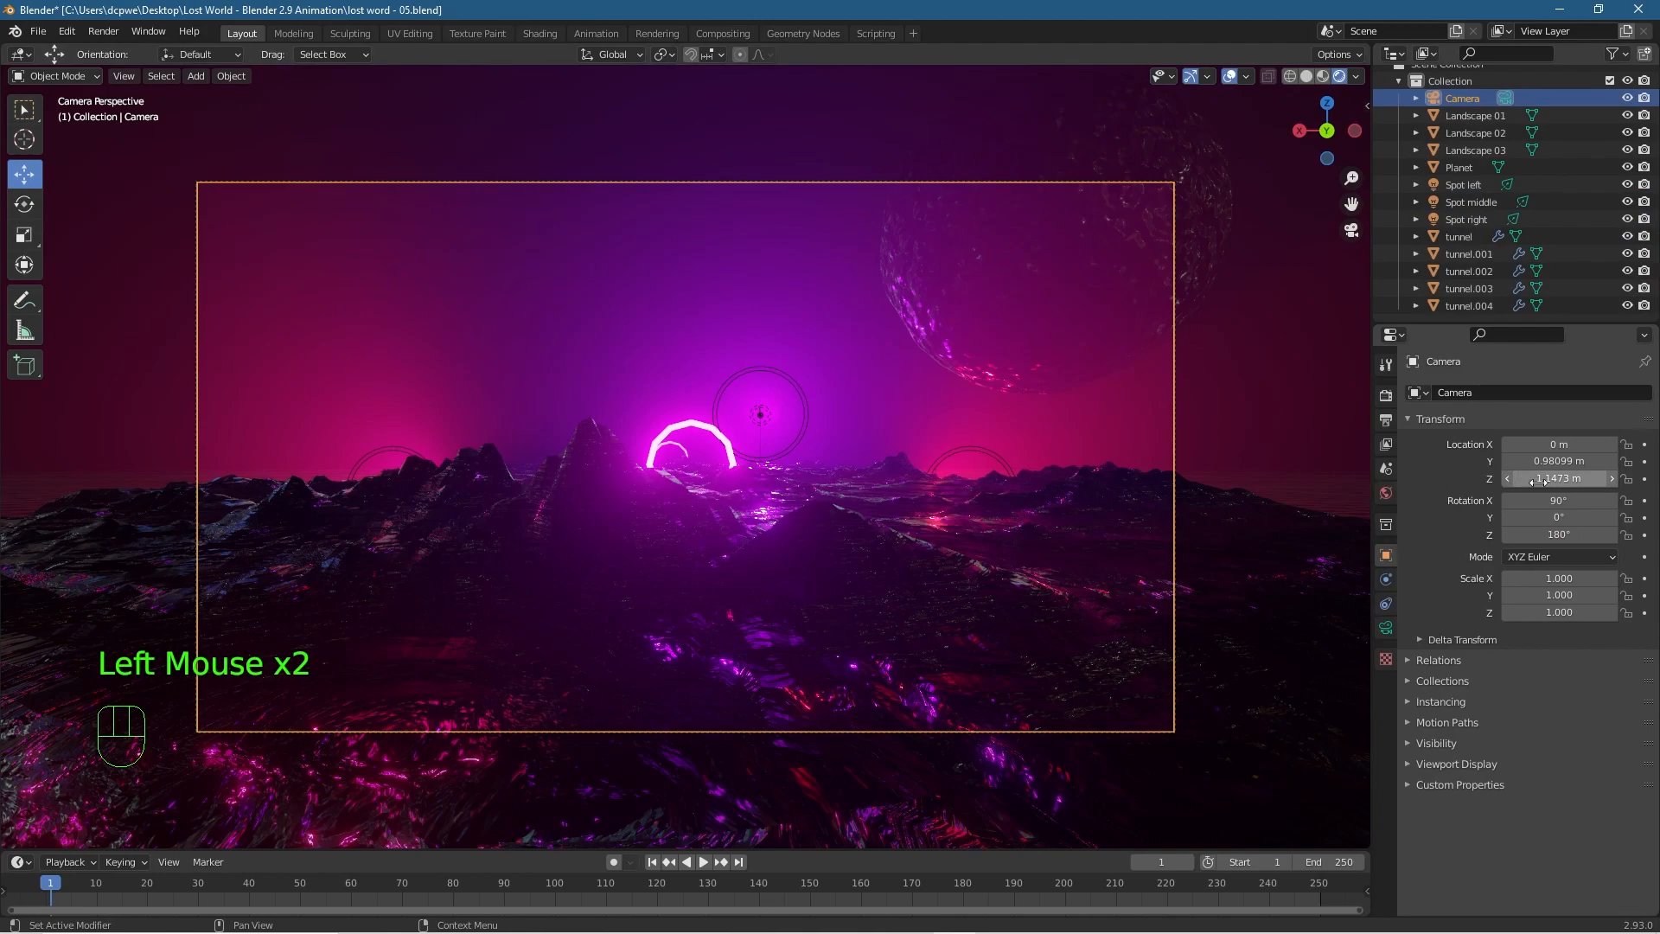
{"action": "left_click_drag", "start_coordinate": [1531, 461], "coordinate": [248, 461]}
{"action": "scroll", "coordinate": [1542, 461], "scroll_direction": "down", "scroll_amount": 1}
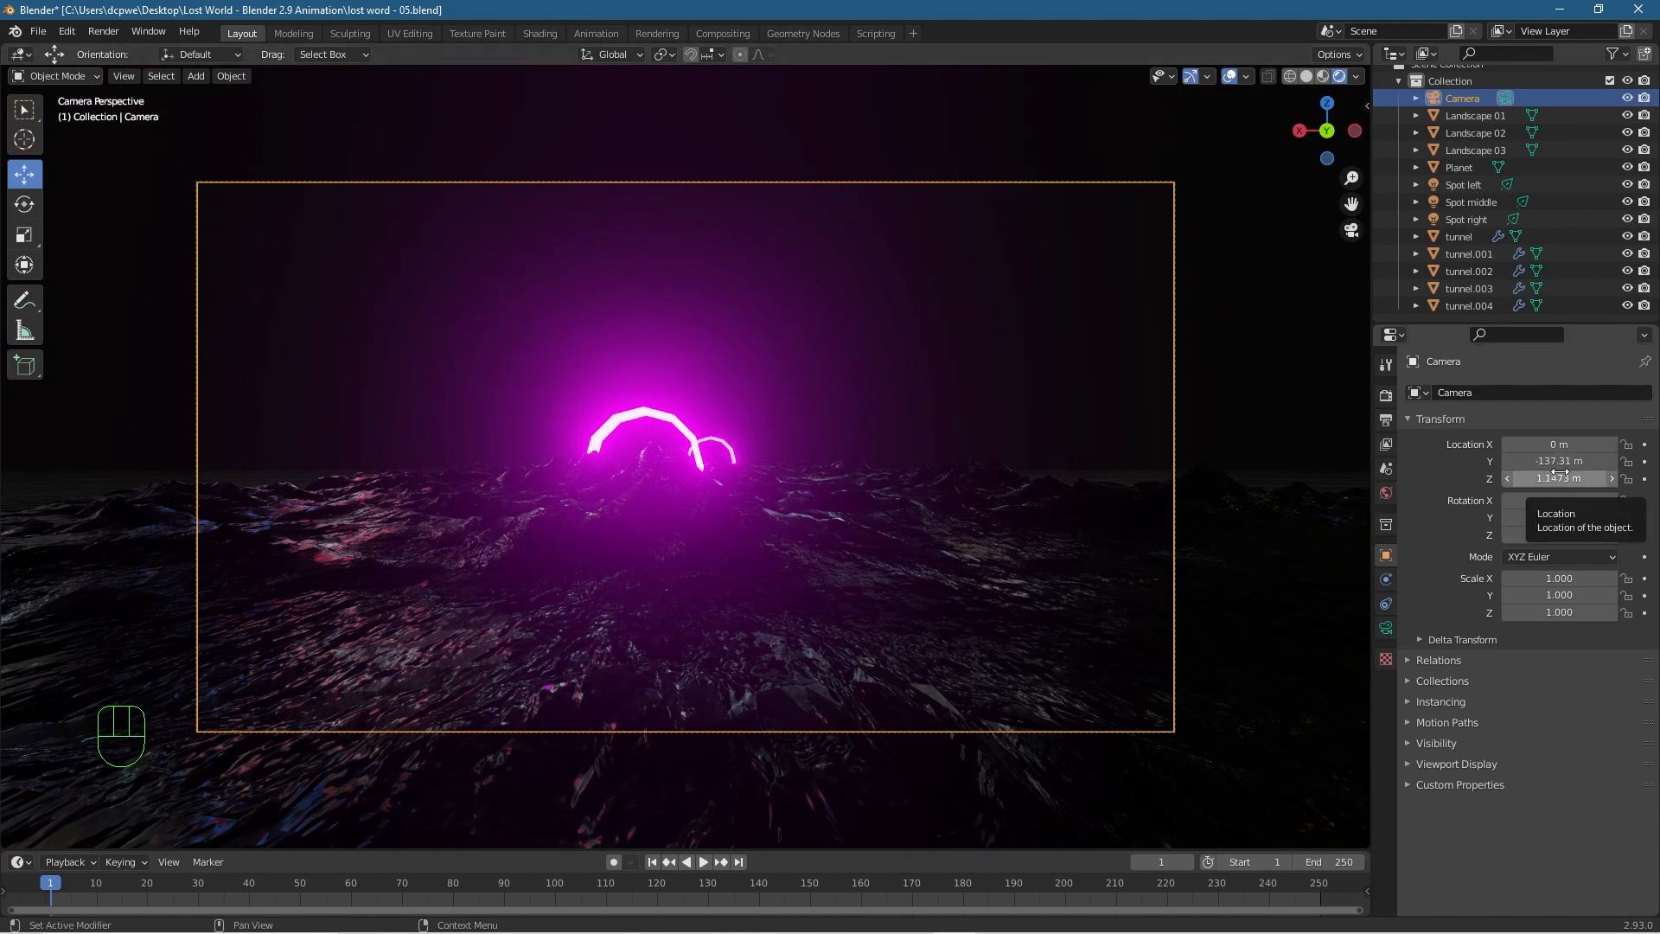
{"action": "left_click_drag", "start_coordinate": [1548, 461], "coordinate": [1604, 461]}
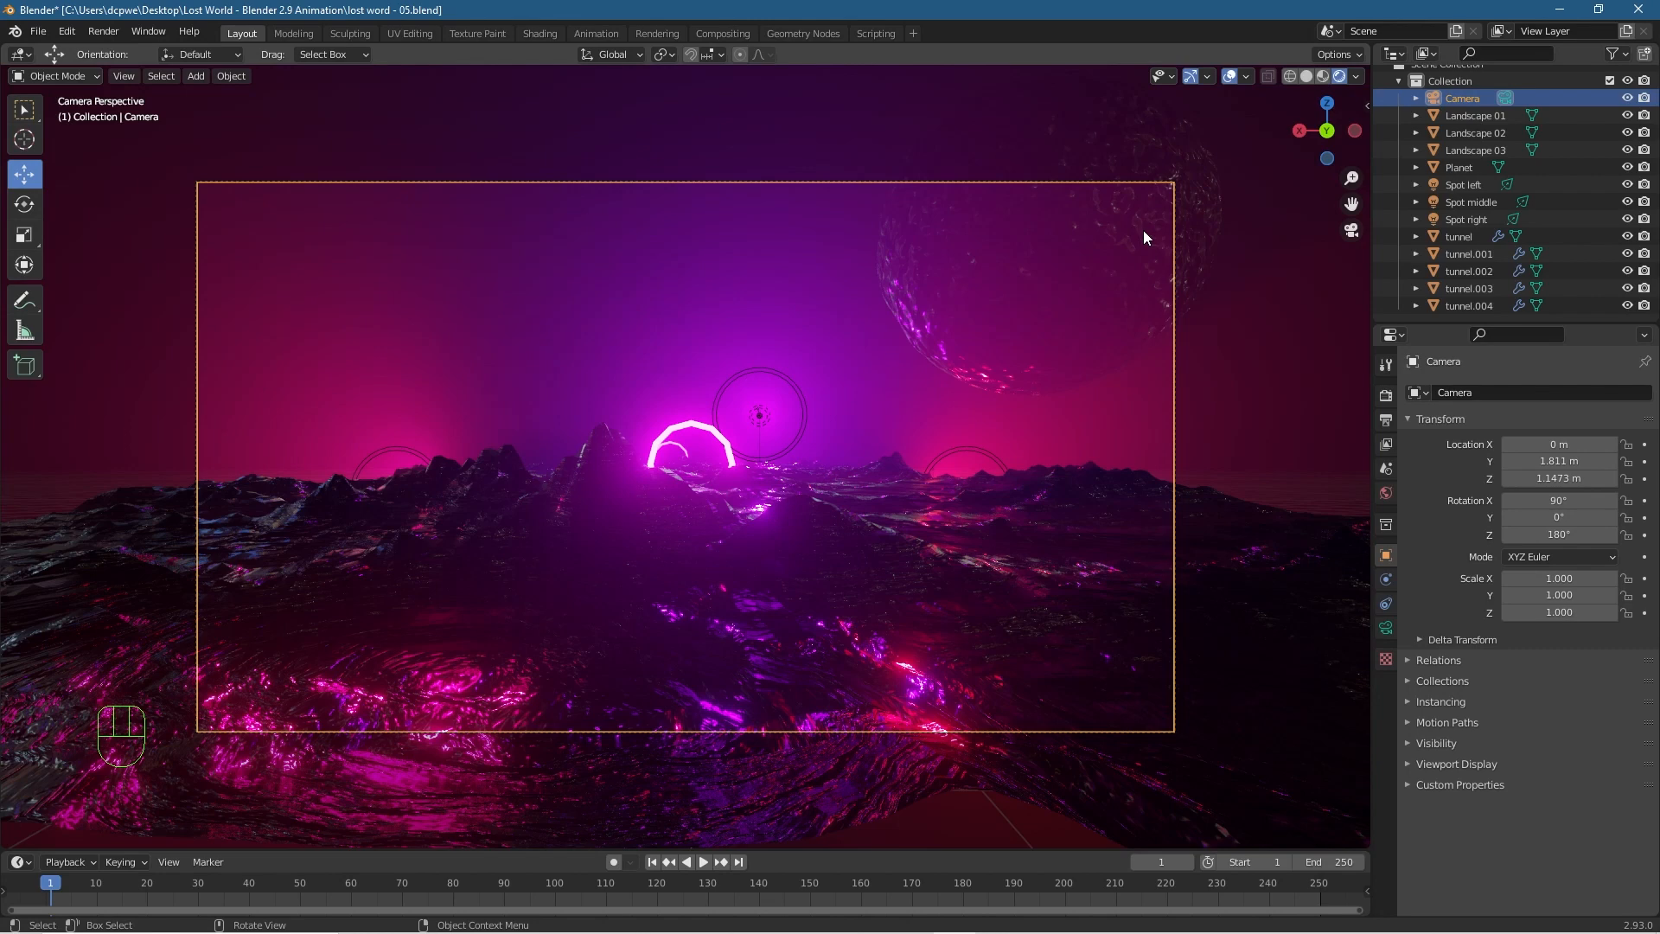
Duplicate the planet, move the copy about 34.3 m along the X axis, and scale it down by a factor of 0.023.
{"action": "left_click", "coordinate": [1082, 139]}
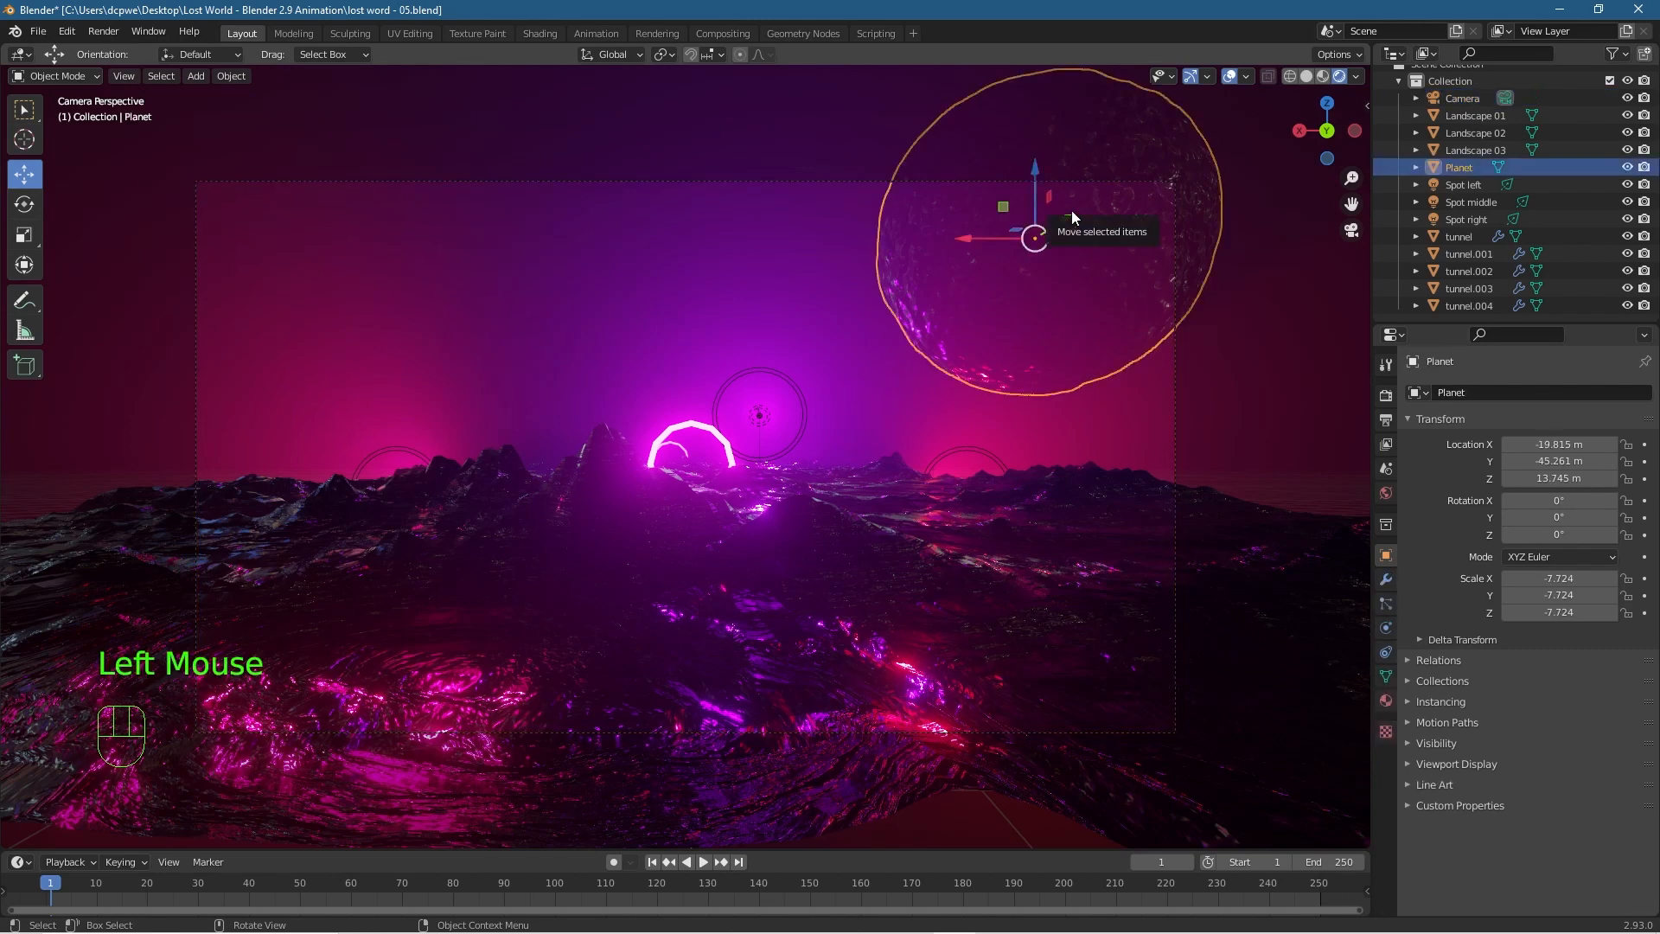
{"action": "key", "text": "shift+d"}
{"action": "right_click", "coordinate": [1068, 216]}
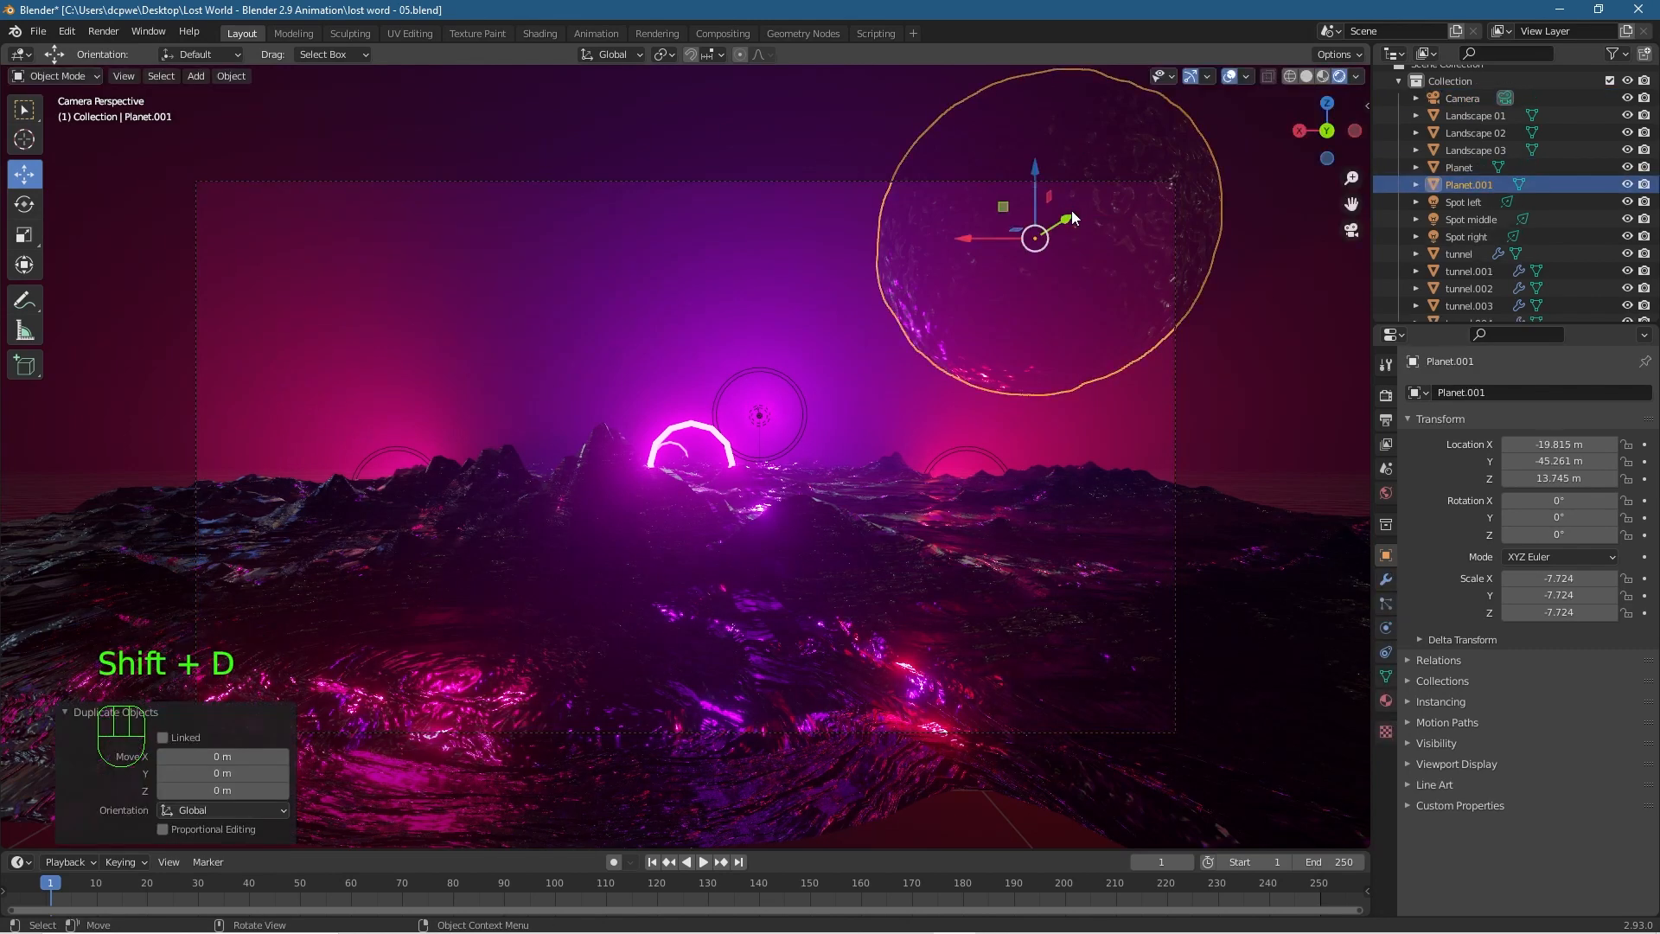
{"action": "left_click_drag", "start_coordinate": [973, 237], "coordinate": [375, 272]}
{"action": "key", "text": "s"}
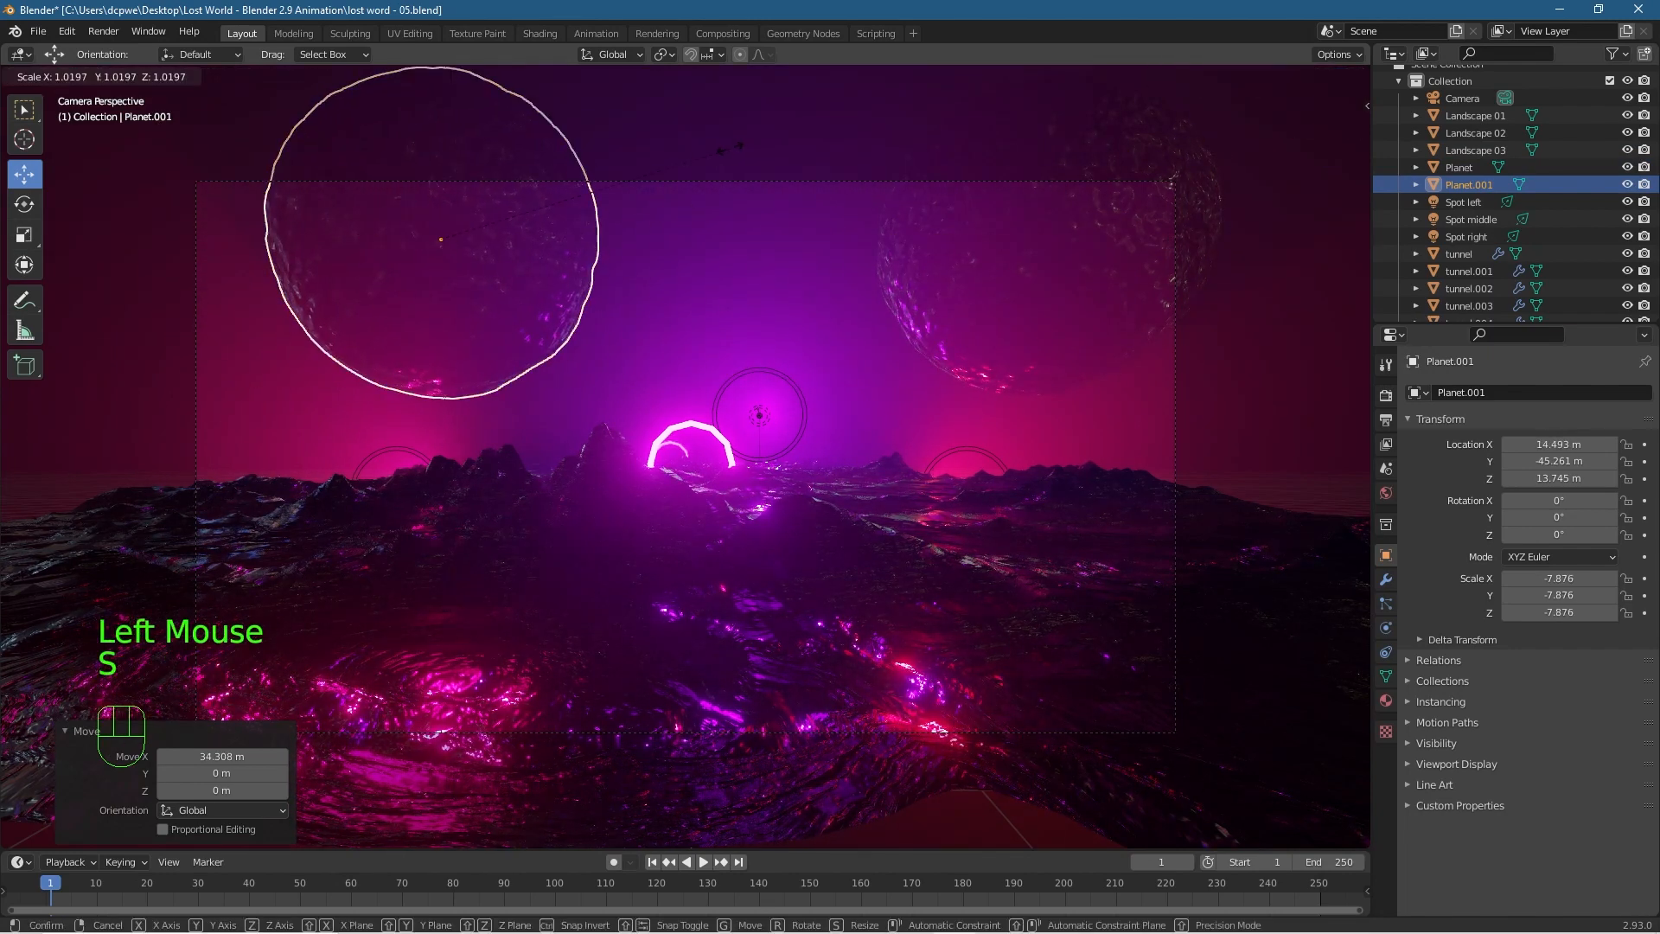
{"action": "left_click", "coordinate": [446, 249]}
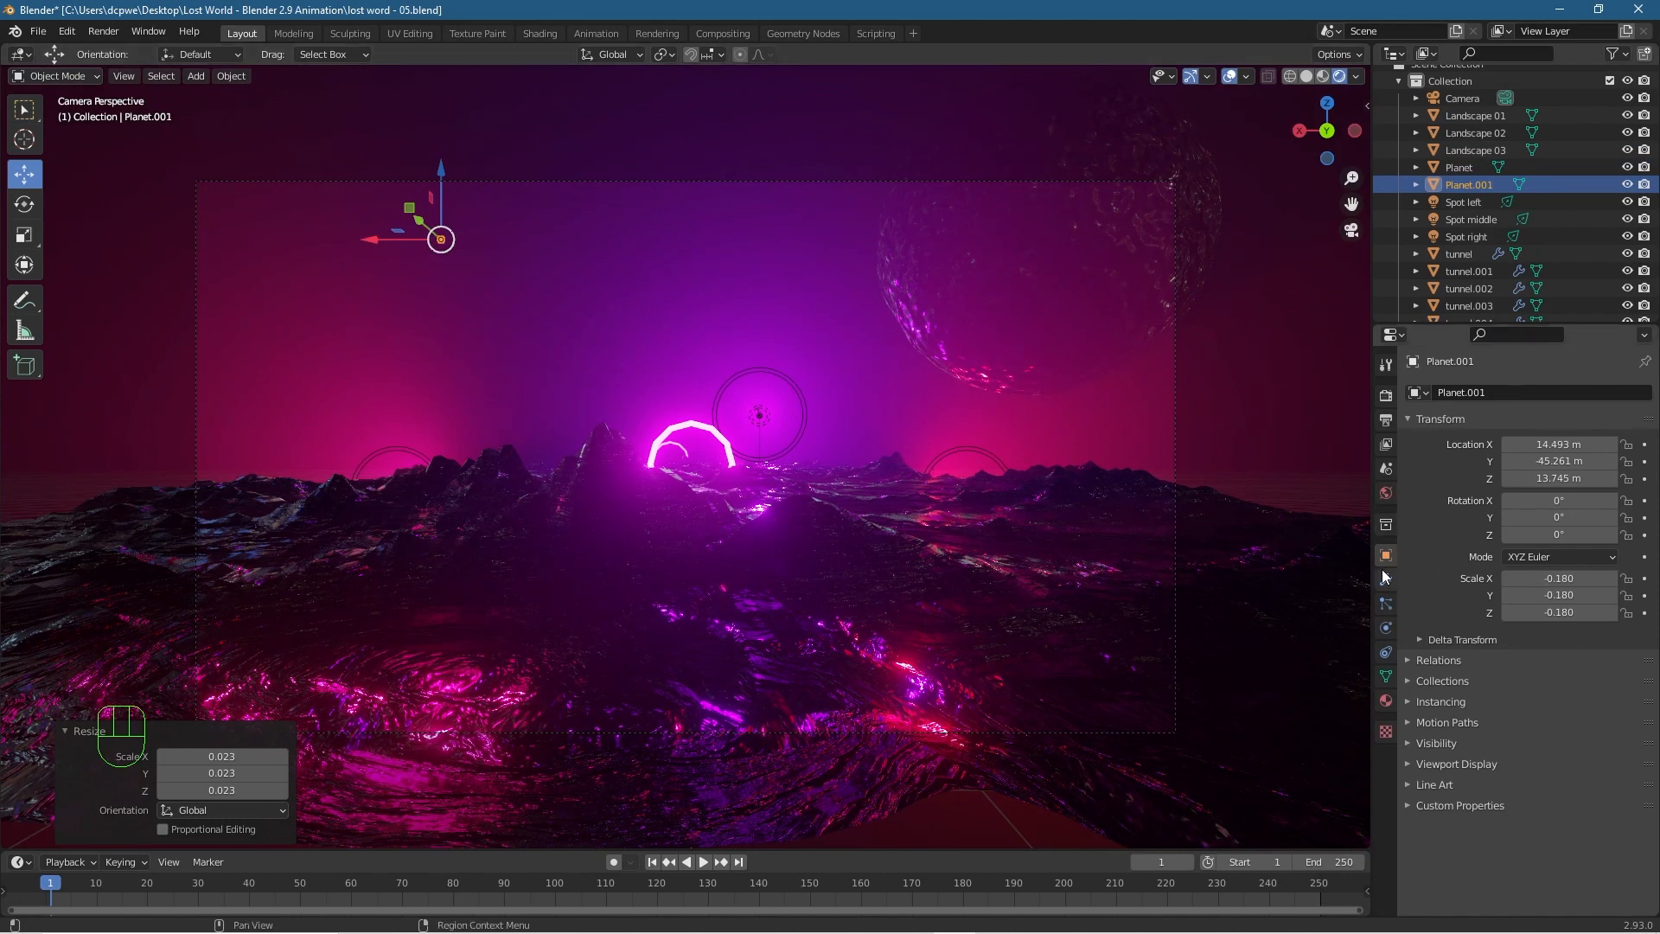
Make the small planet copy's material single-user and name the material "star".
{"action": "left_click", "coordinate": [1386, 700]}
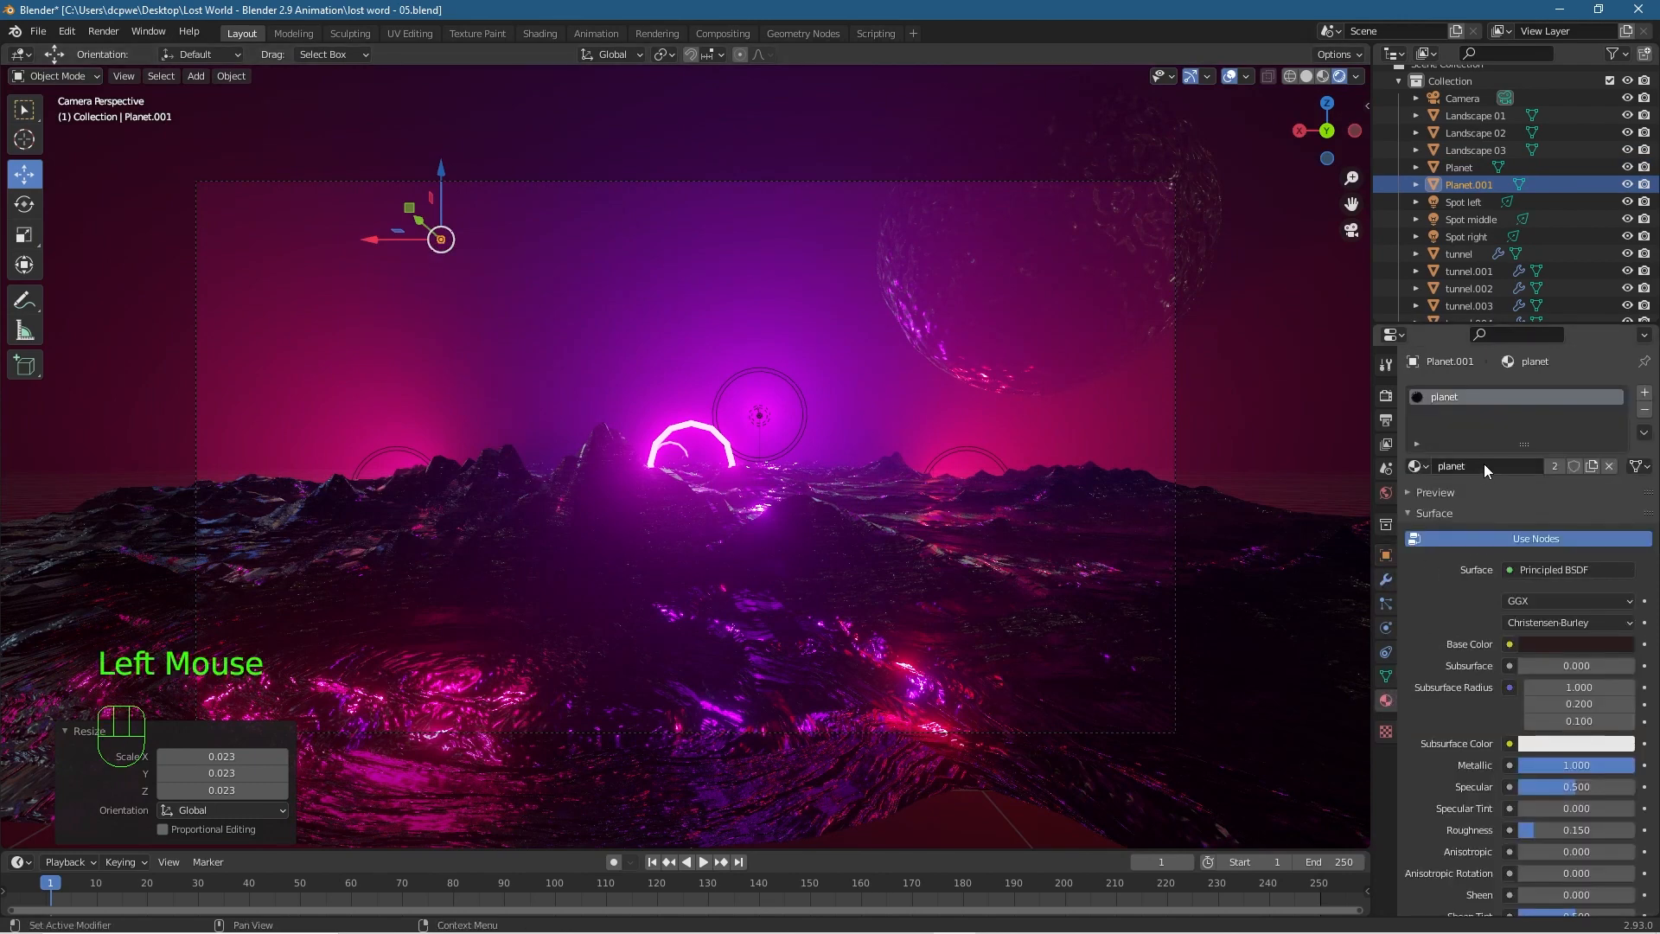
{"action": "left_click", "coordinate": [1554, 467]}
{"action": "double_click", "coordinate": [1485, 465]}
{"action": "type", "text": "star"}
{"action": "key", "text": "Return"}
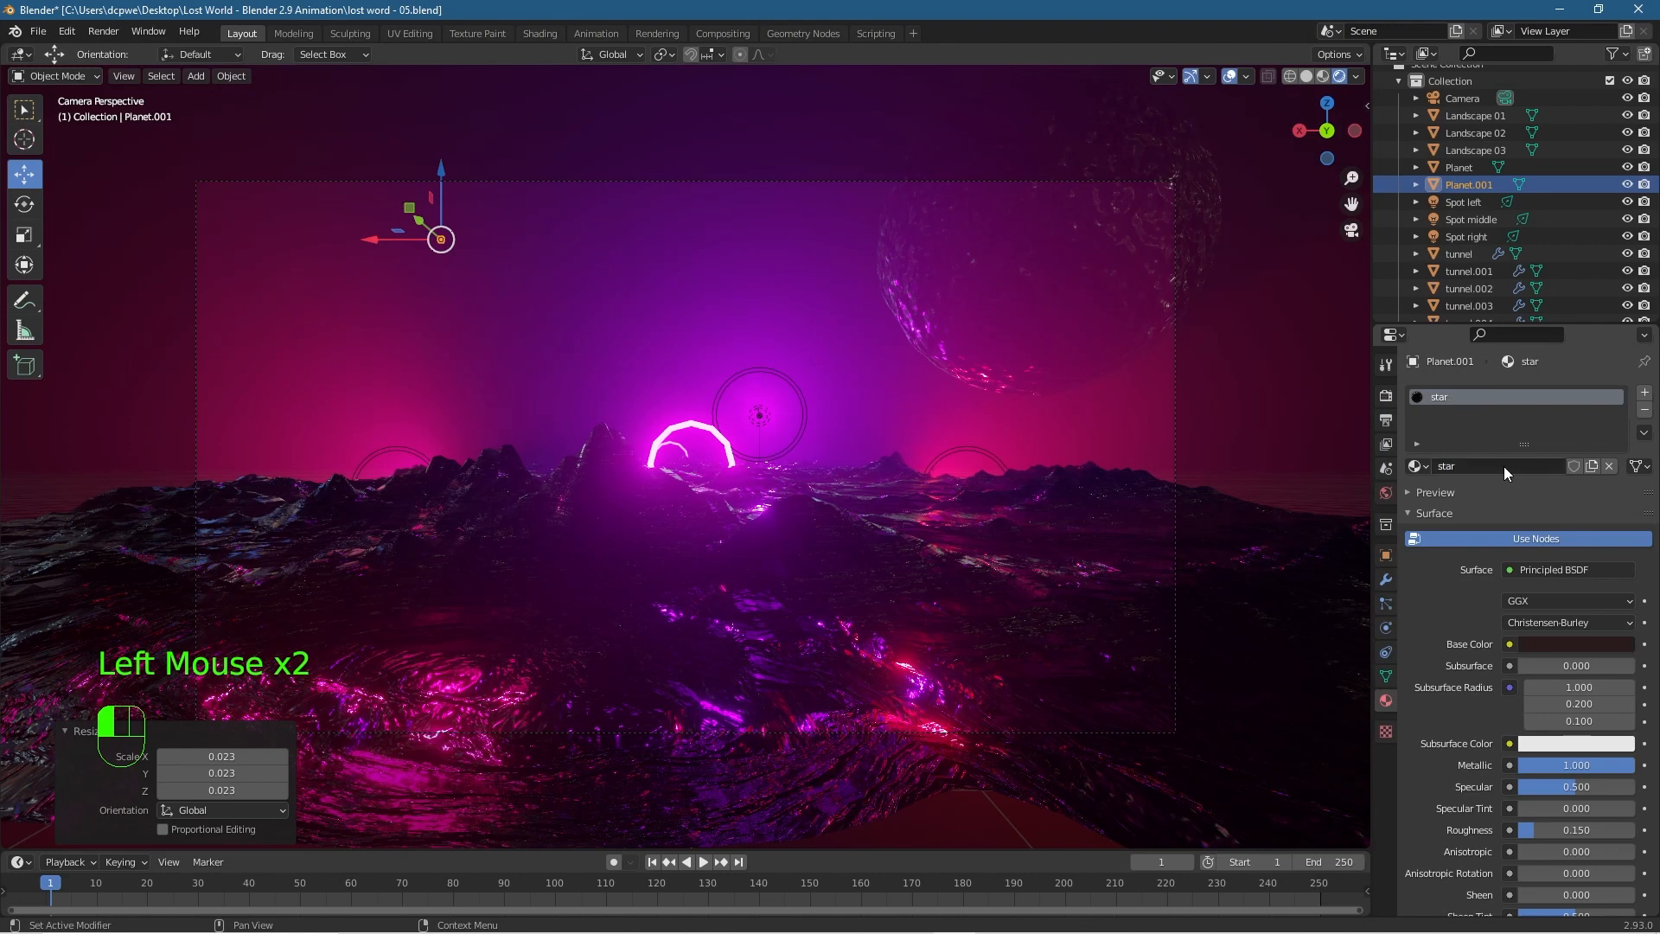
Rename the small planet copy object as "star".
{"action": "double_click", "coordinate": [1482, 185]}
{"action": "type", "text": "star"}
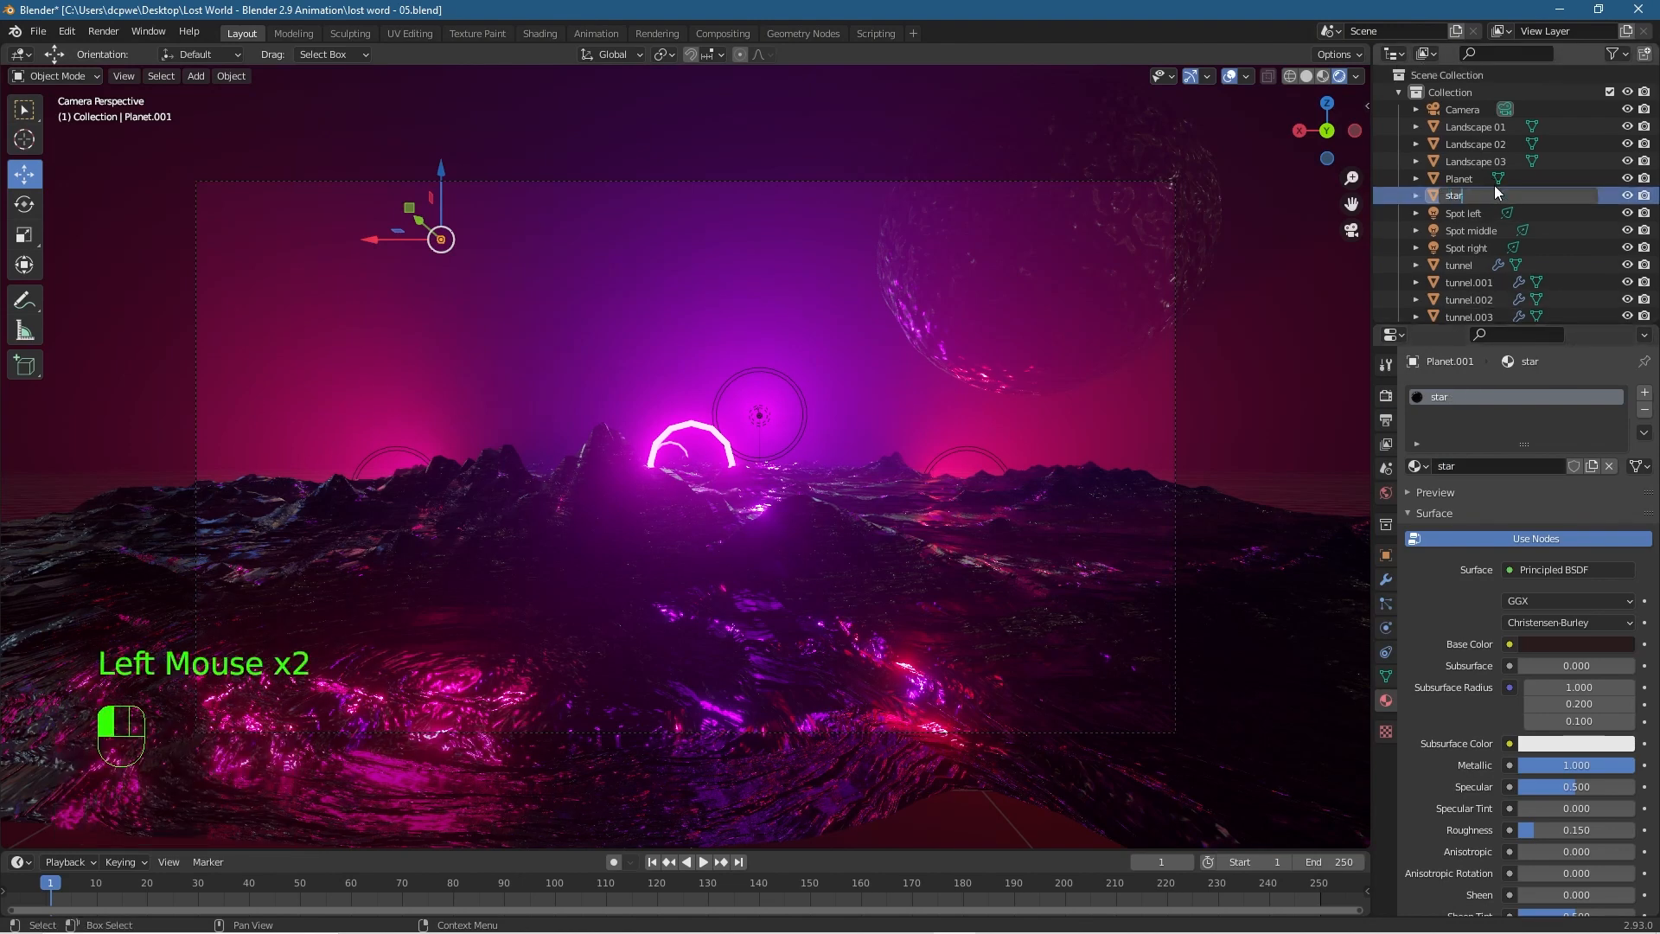
{"action": "key", "text": "Return"}
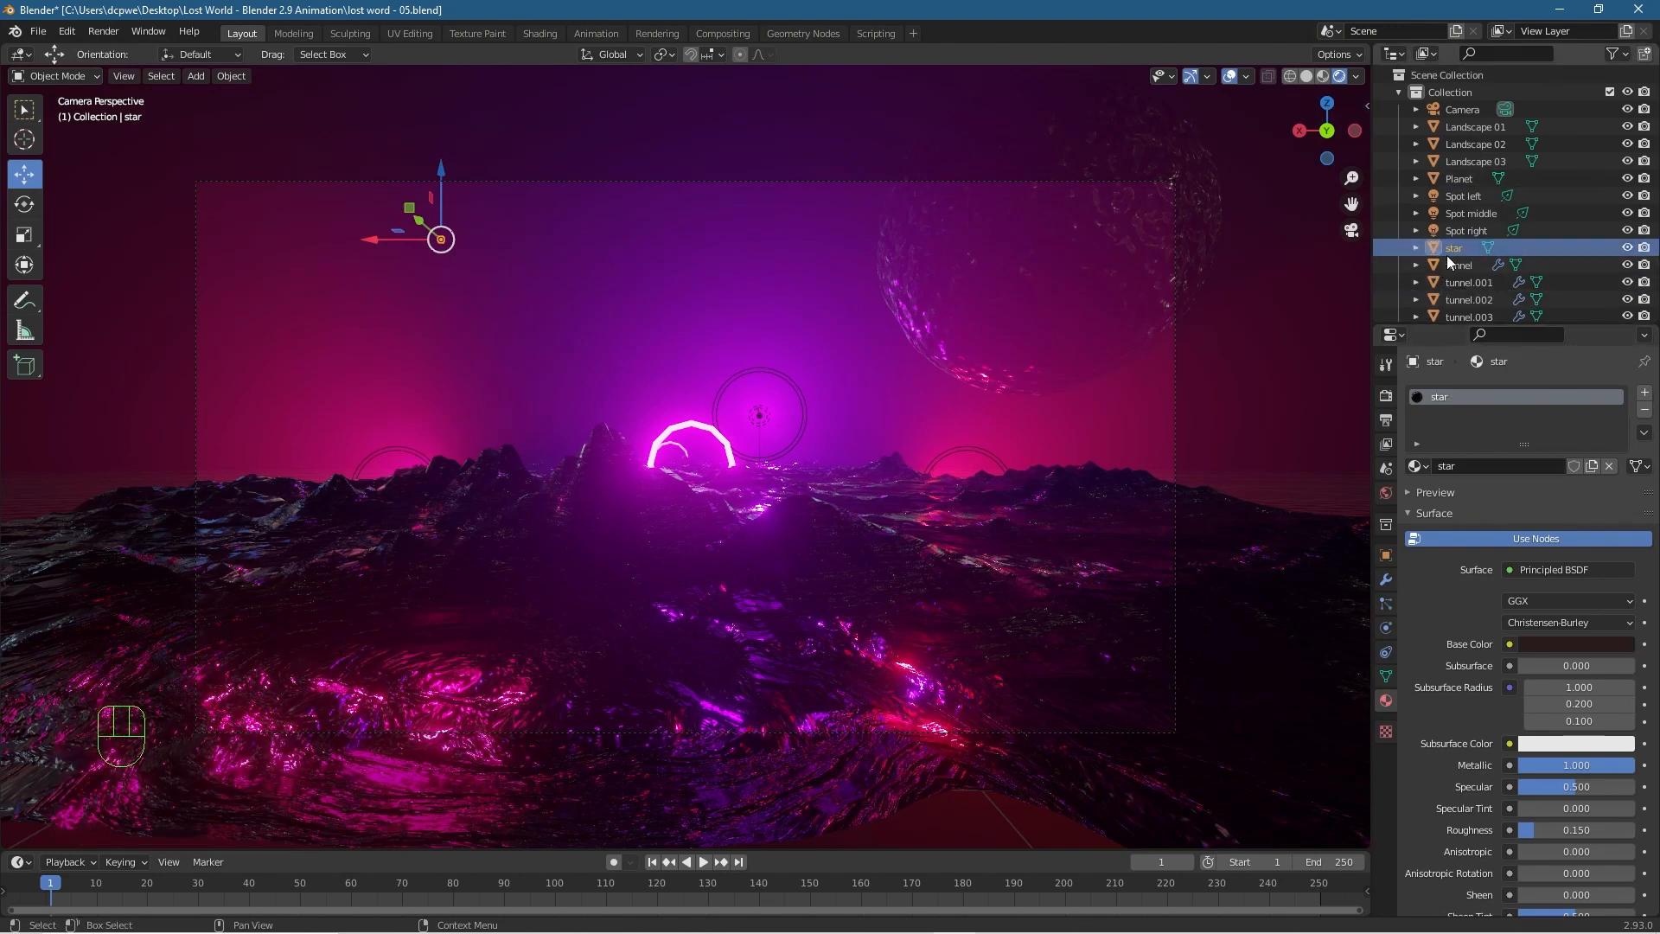
Change the star material's surface to Emission with a strength of 300.
{"action": "left_click", "coordinate": [1546, 567]}
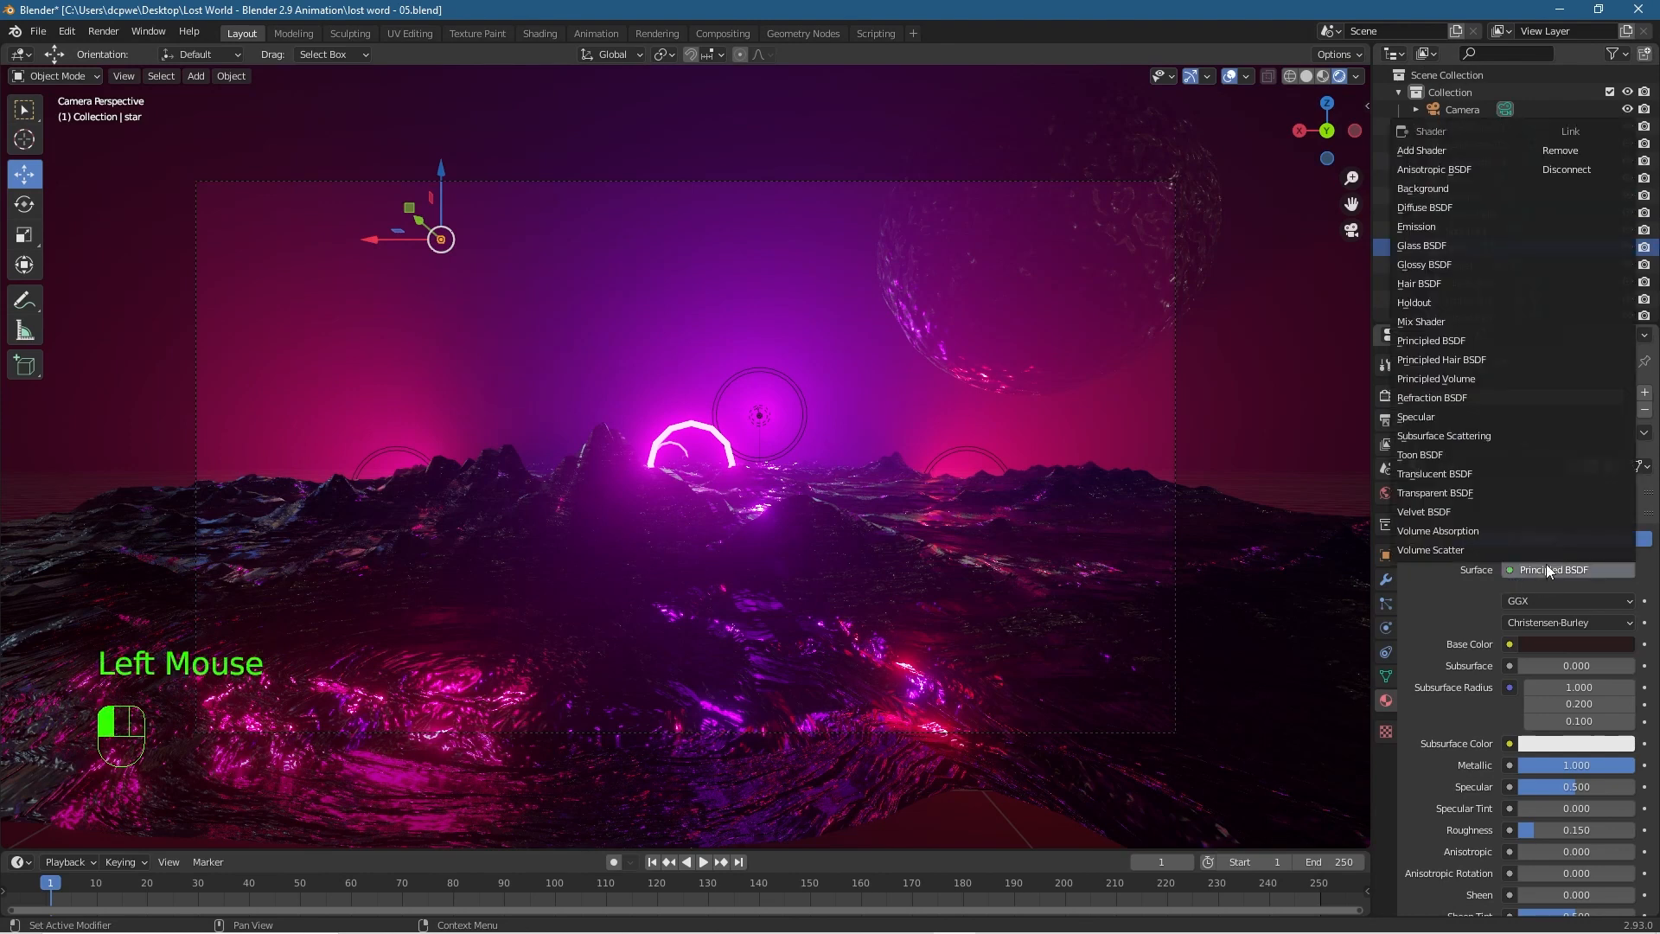
{"action": "left_click", "coordinate": [1437, 226]}
{"action": "left_click", "coordinate": [1579, 622]}
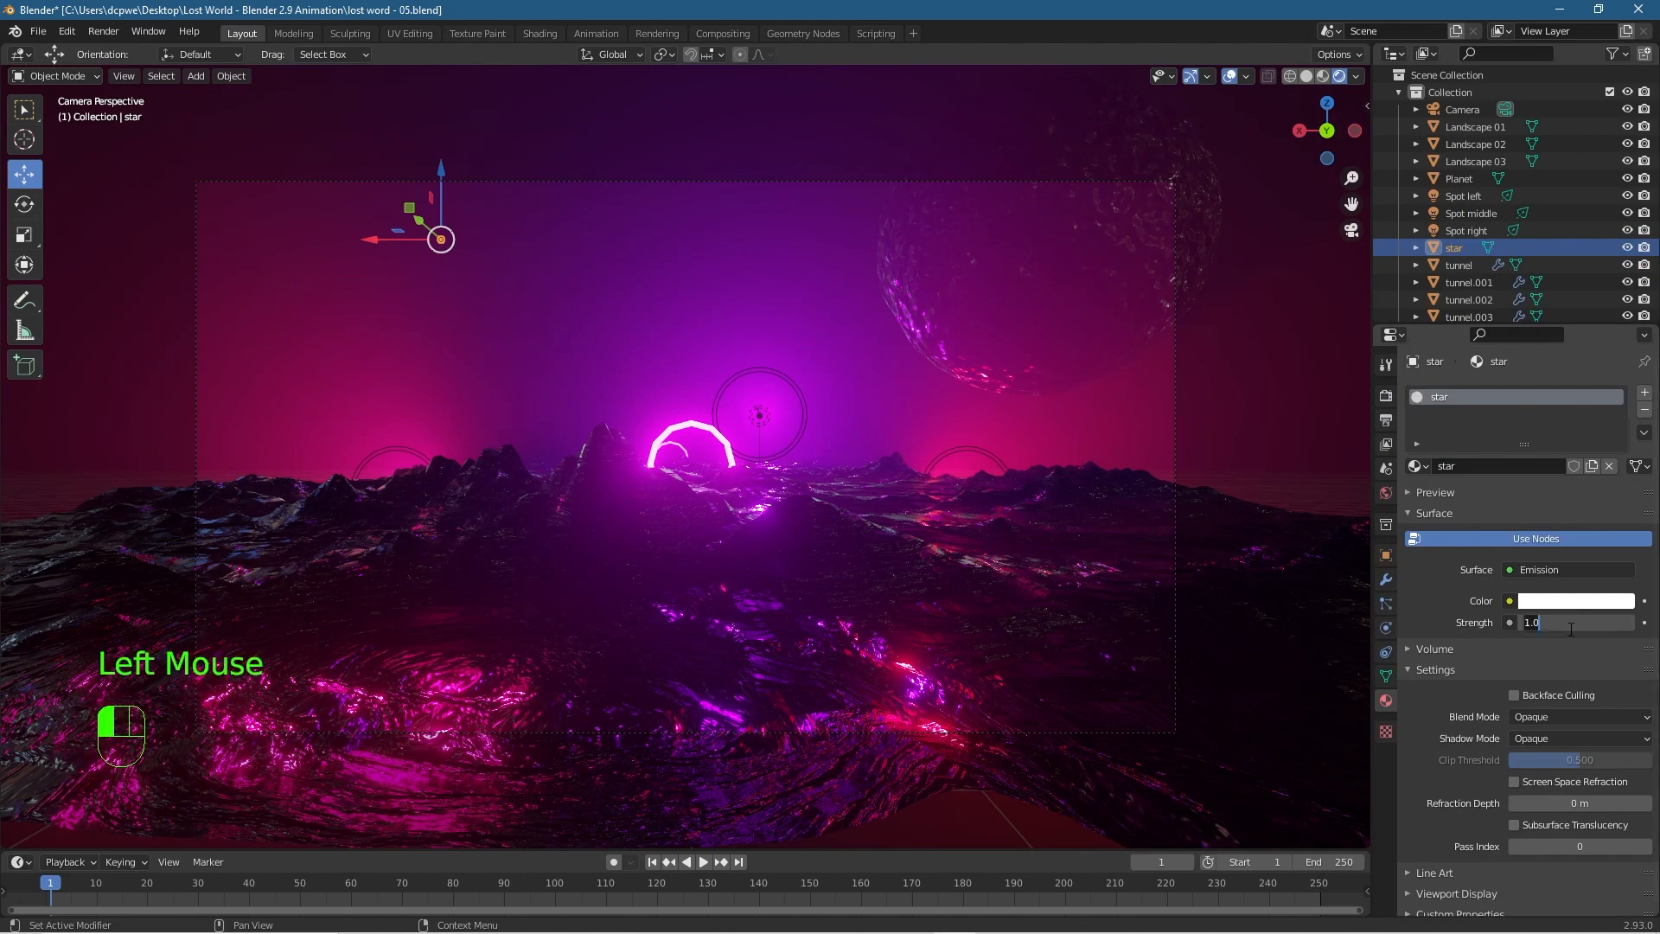
{"action": "type", "text": "300"}
{"action": "key", "text": "Return"}
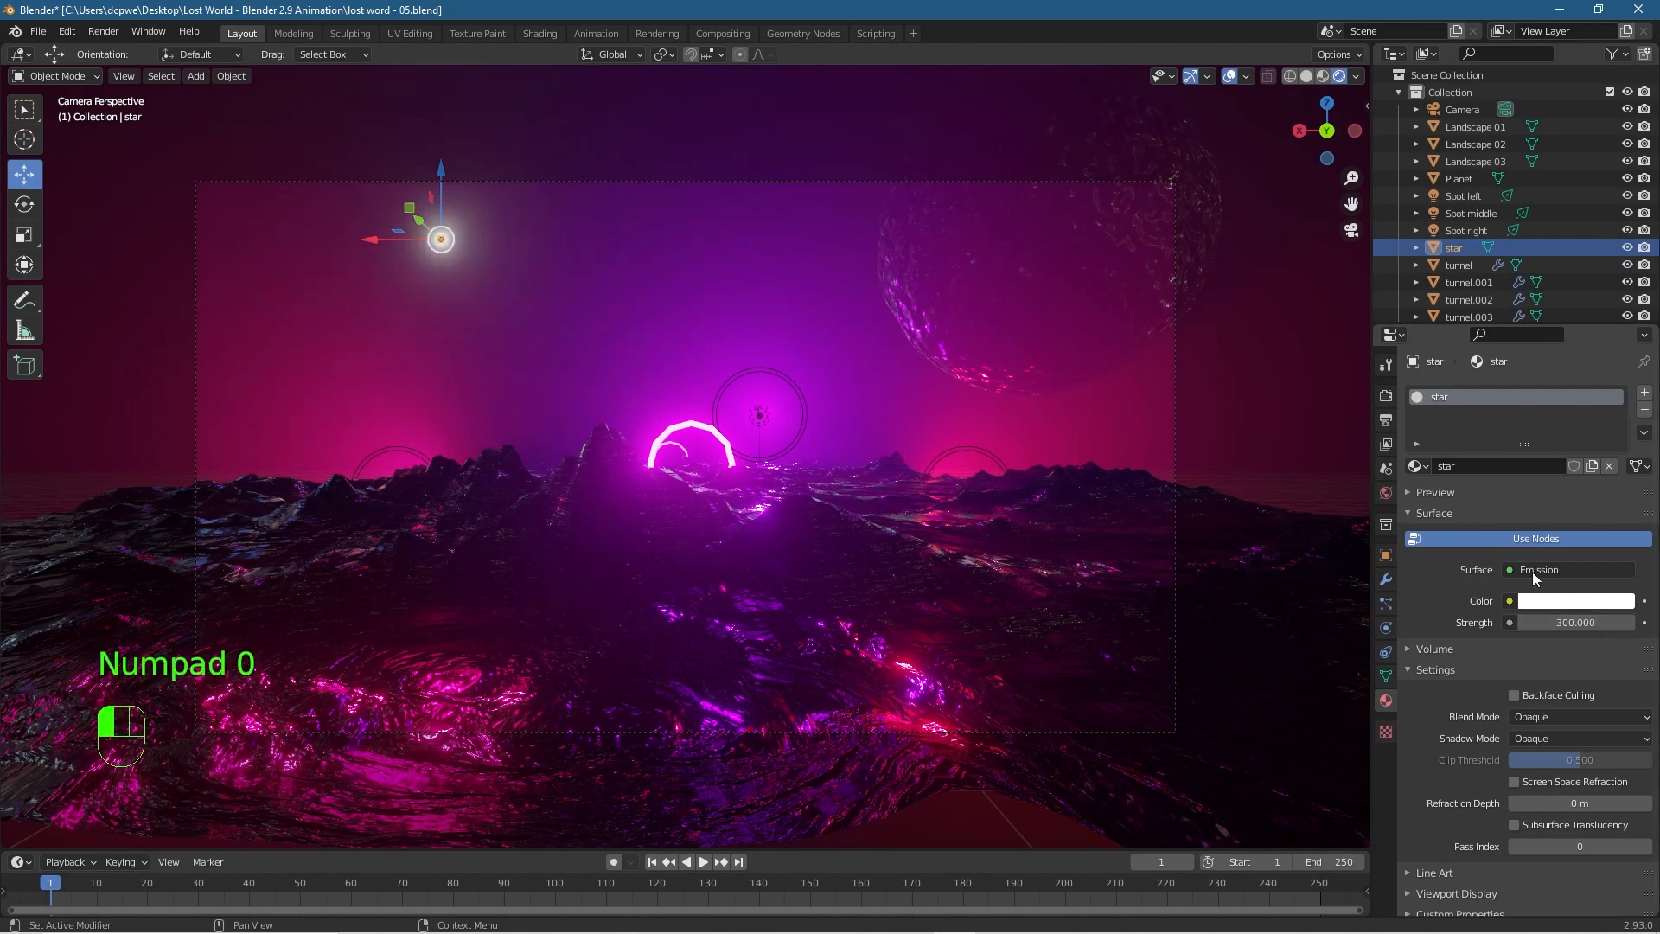
Hide the viewport overlays and gizmos for a clean look at the glowing star.
{"action": "left_click", "coordinate": [1229, 76]}
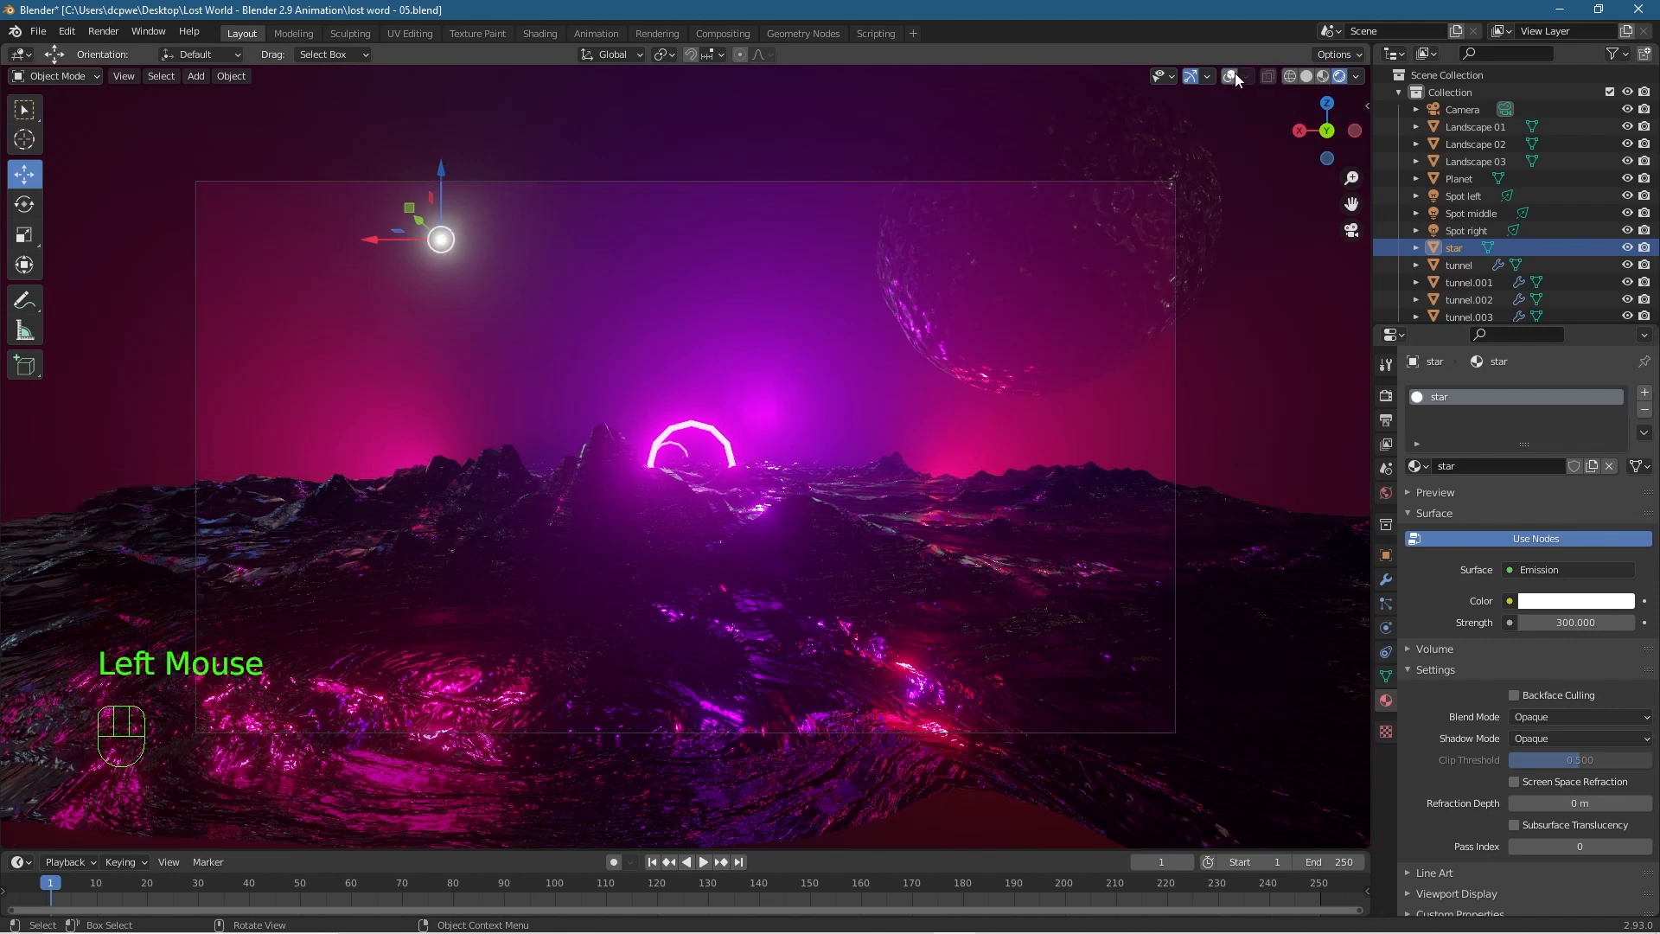
{"action": "left_click", "coordinate": [1229, 77]}
{"action": "left_click", "coordinate": [1231, 78]}
{"action": "left_click", "coordinate": [1230, 77]}
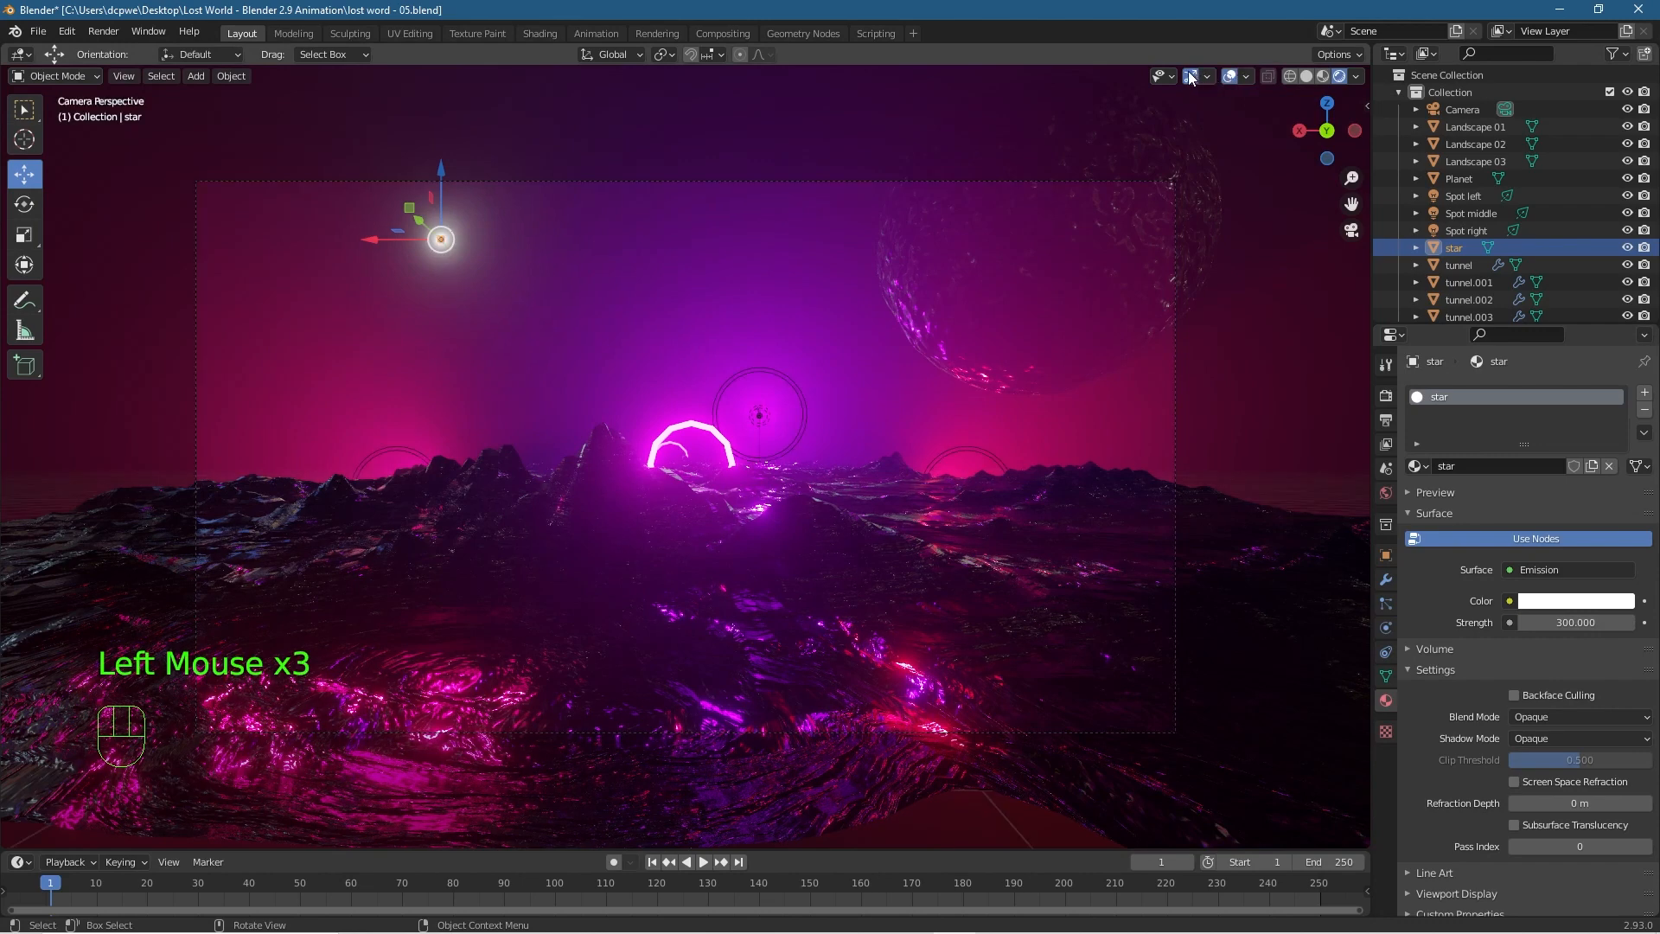
{"action": "left_click", "coordinate": [1233, 76]}
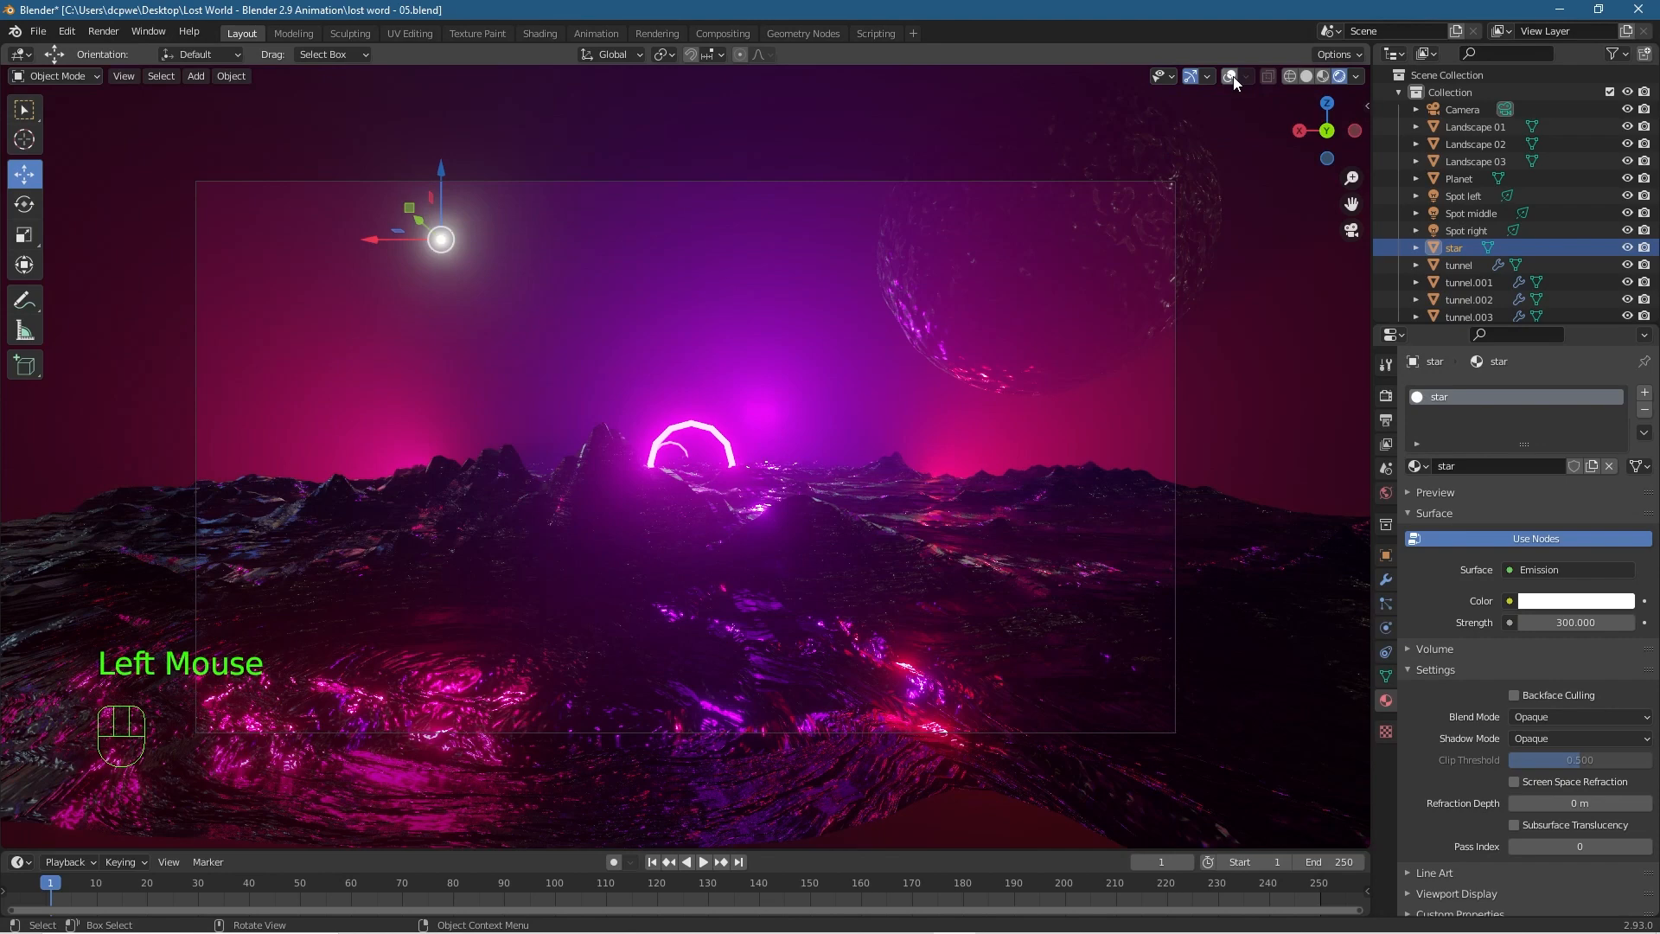
{"action": "left_click", "coordinate": [1455, 246]}
{"action": "left_click", "coordinate": [1195, 75]}
{"action": "left_click", "coordinate": [1195, 75]}
{"action": "left_click", "coordinate": [1196, 76]}
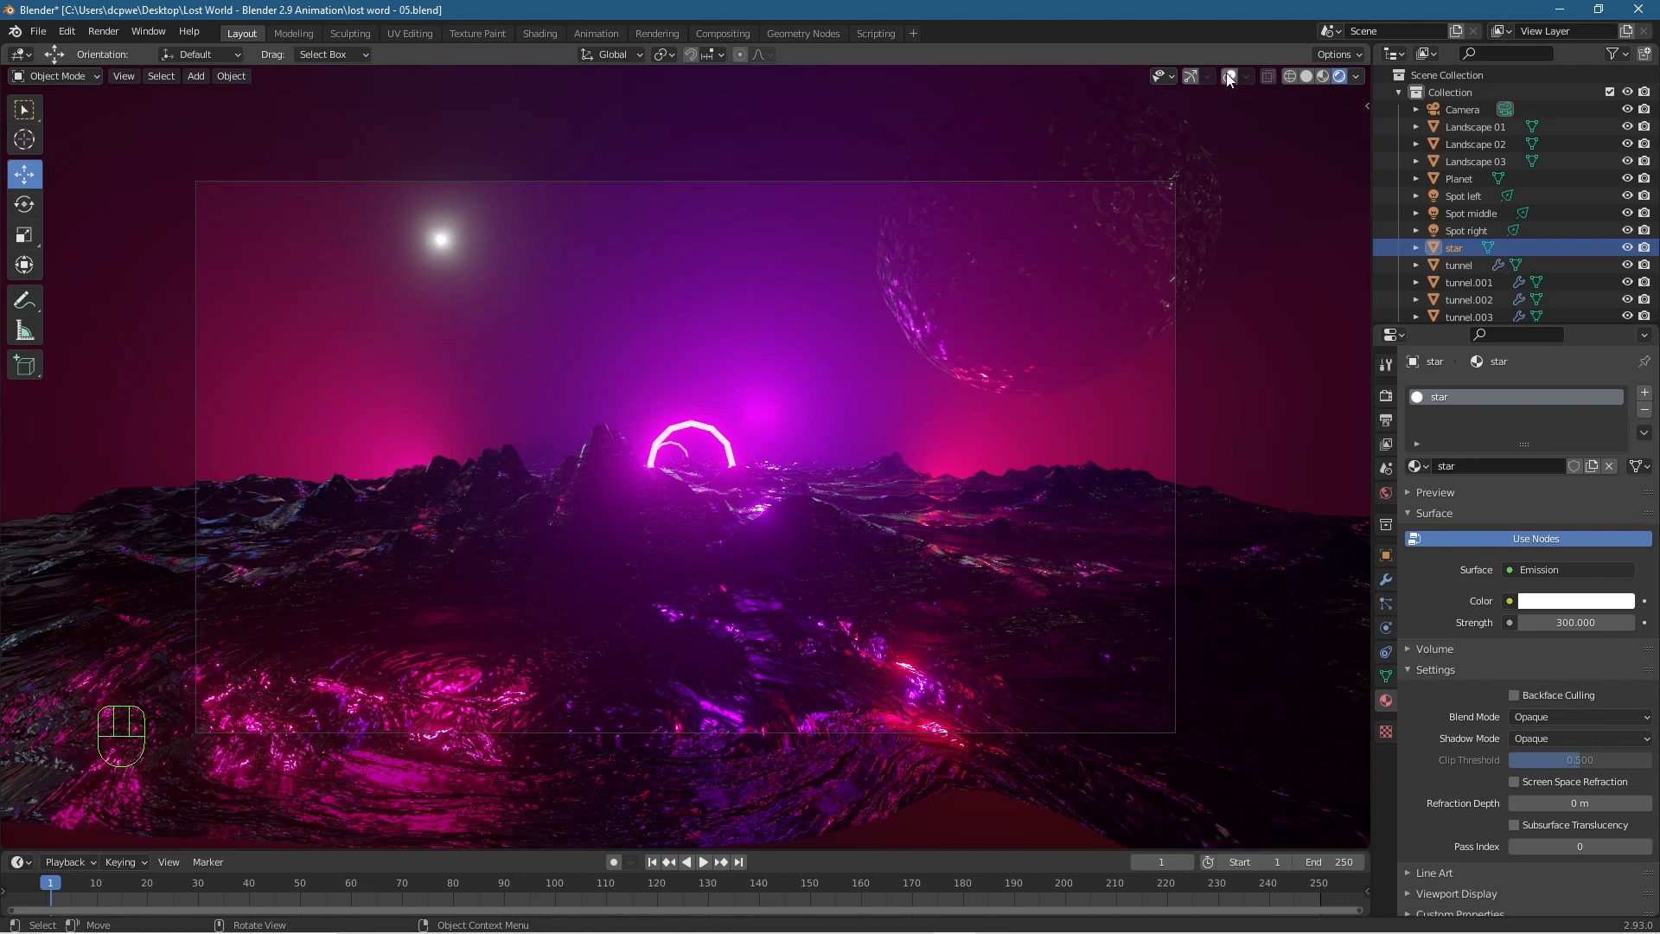
Move the star about -1.05 m along X and -3.66 m along Z in the camera view.
{"action": "left_click", "coordinate": [1446, 246]}
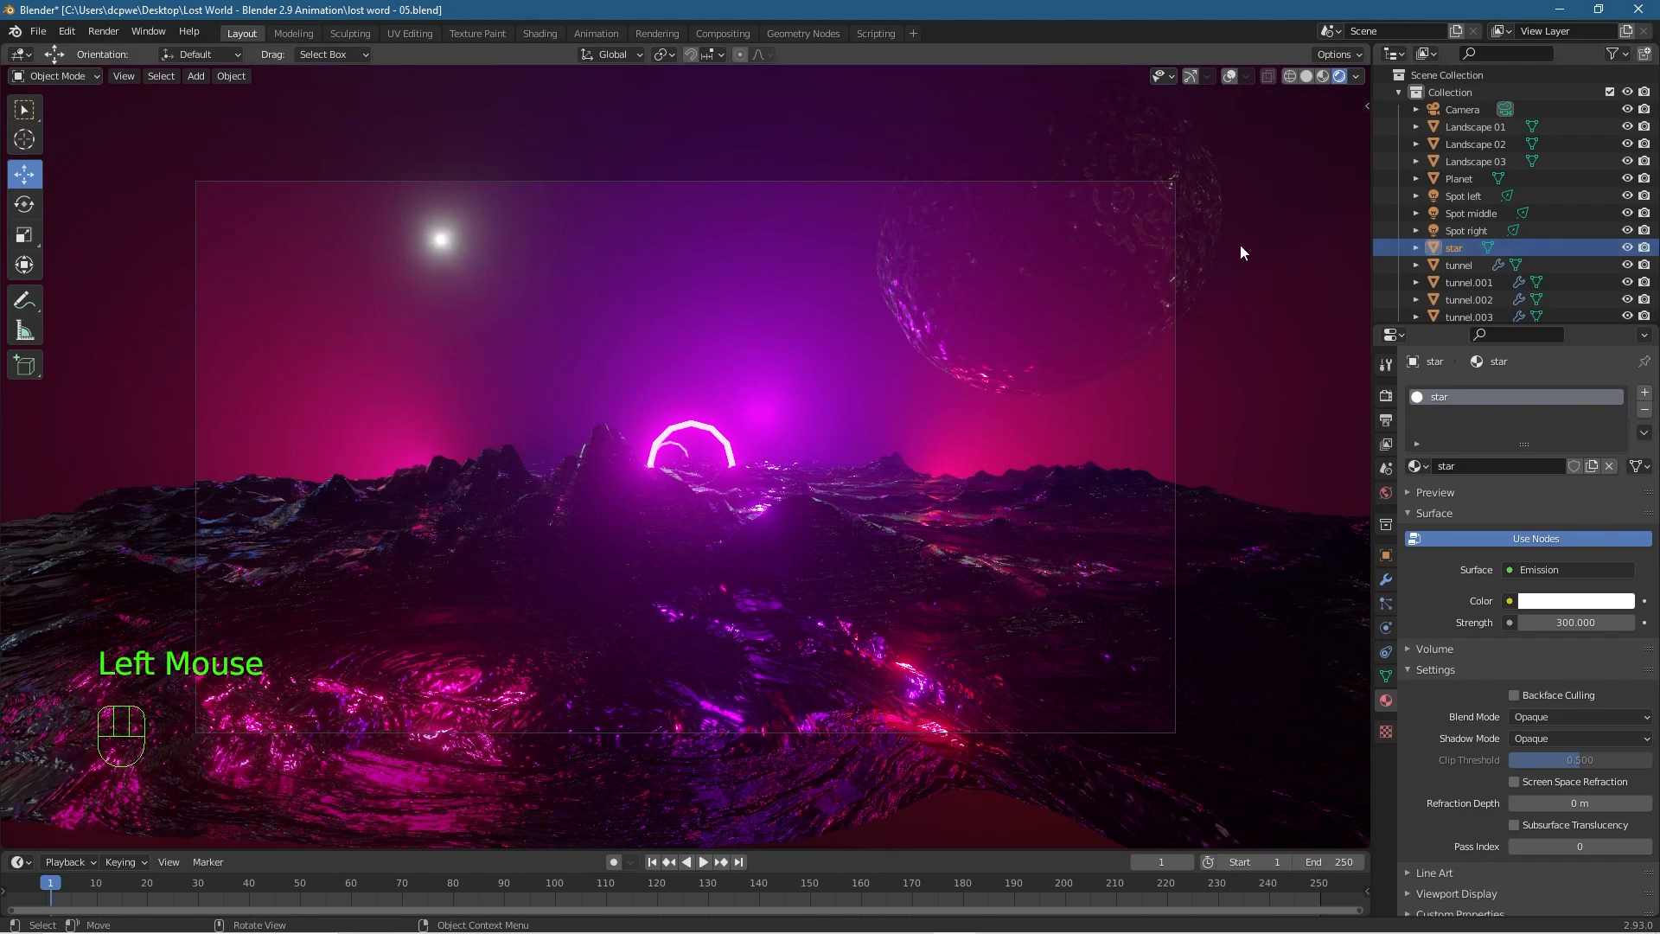
{"action": "left_click", "coordinate": [441, 242]}
{"action": "key", "text": "g"}
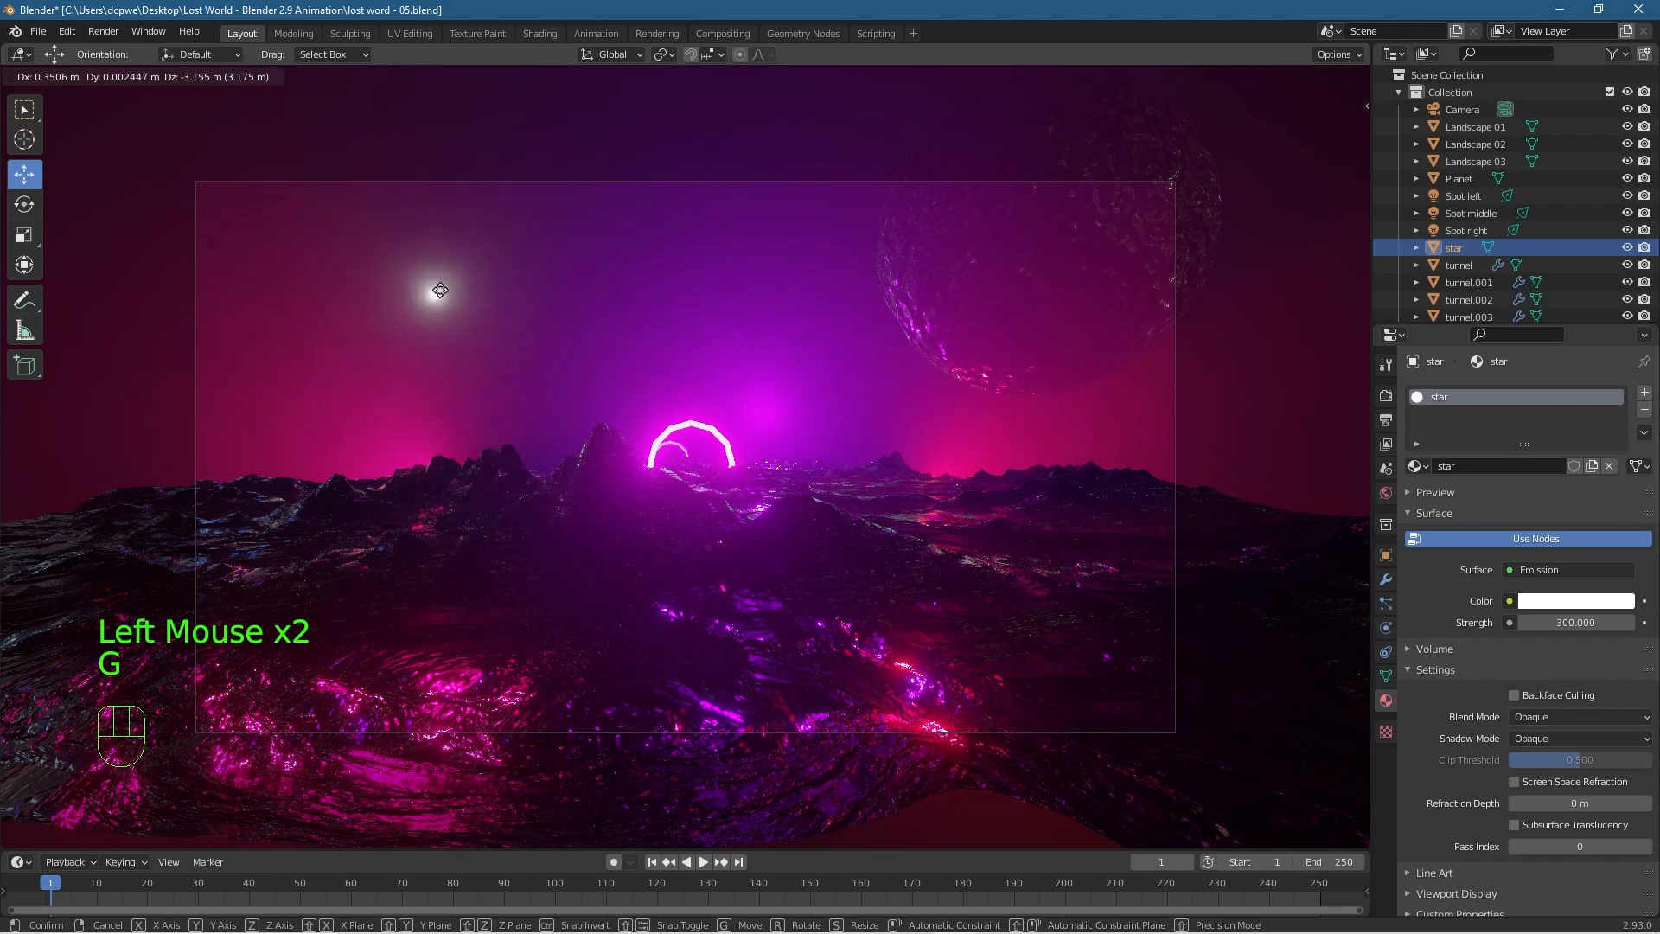
{"action": "left_click", "coordinate": [458, 301]}
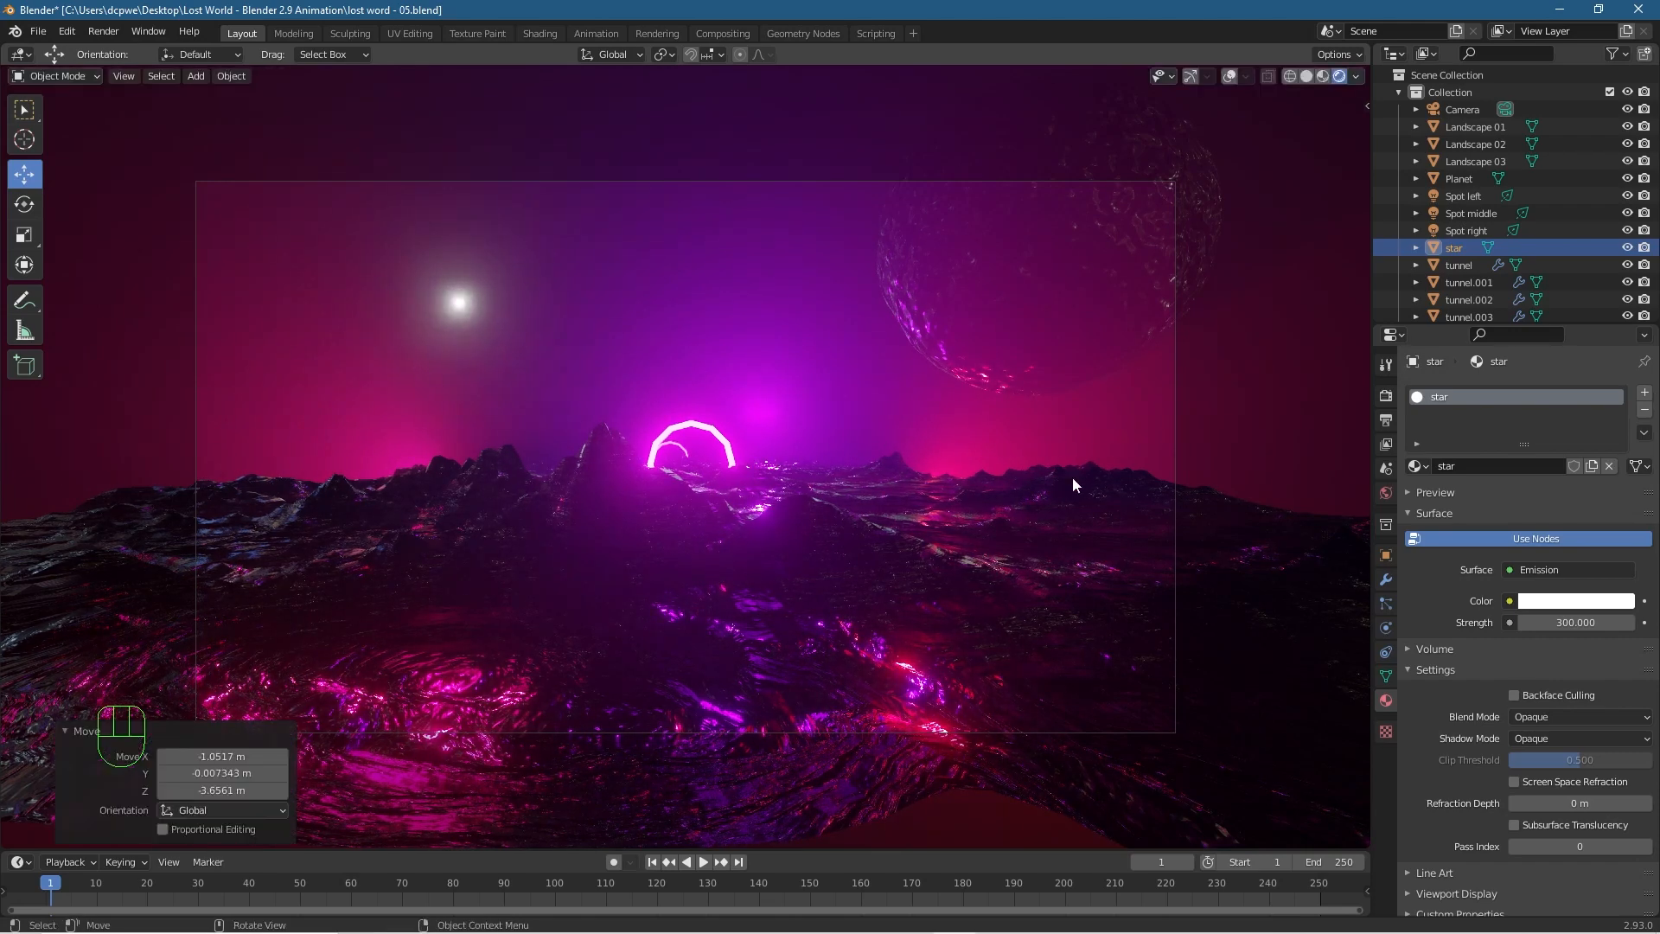
Lower the star's emission strength and tint its emission color slightly pink.
{"action": "left_click_drag", "start_coordinate": [1579, 622], "coordinate": [1488, 622]}
{"action": "left_click", "coordinate": [1577, 601]}
{"action": "left_click_drag", "start_coordinate": [1550, 441], "coordinate": [1589, 445]}
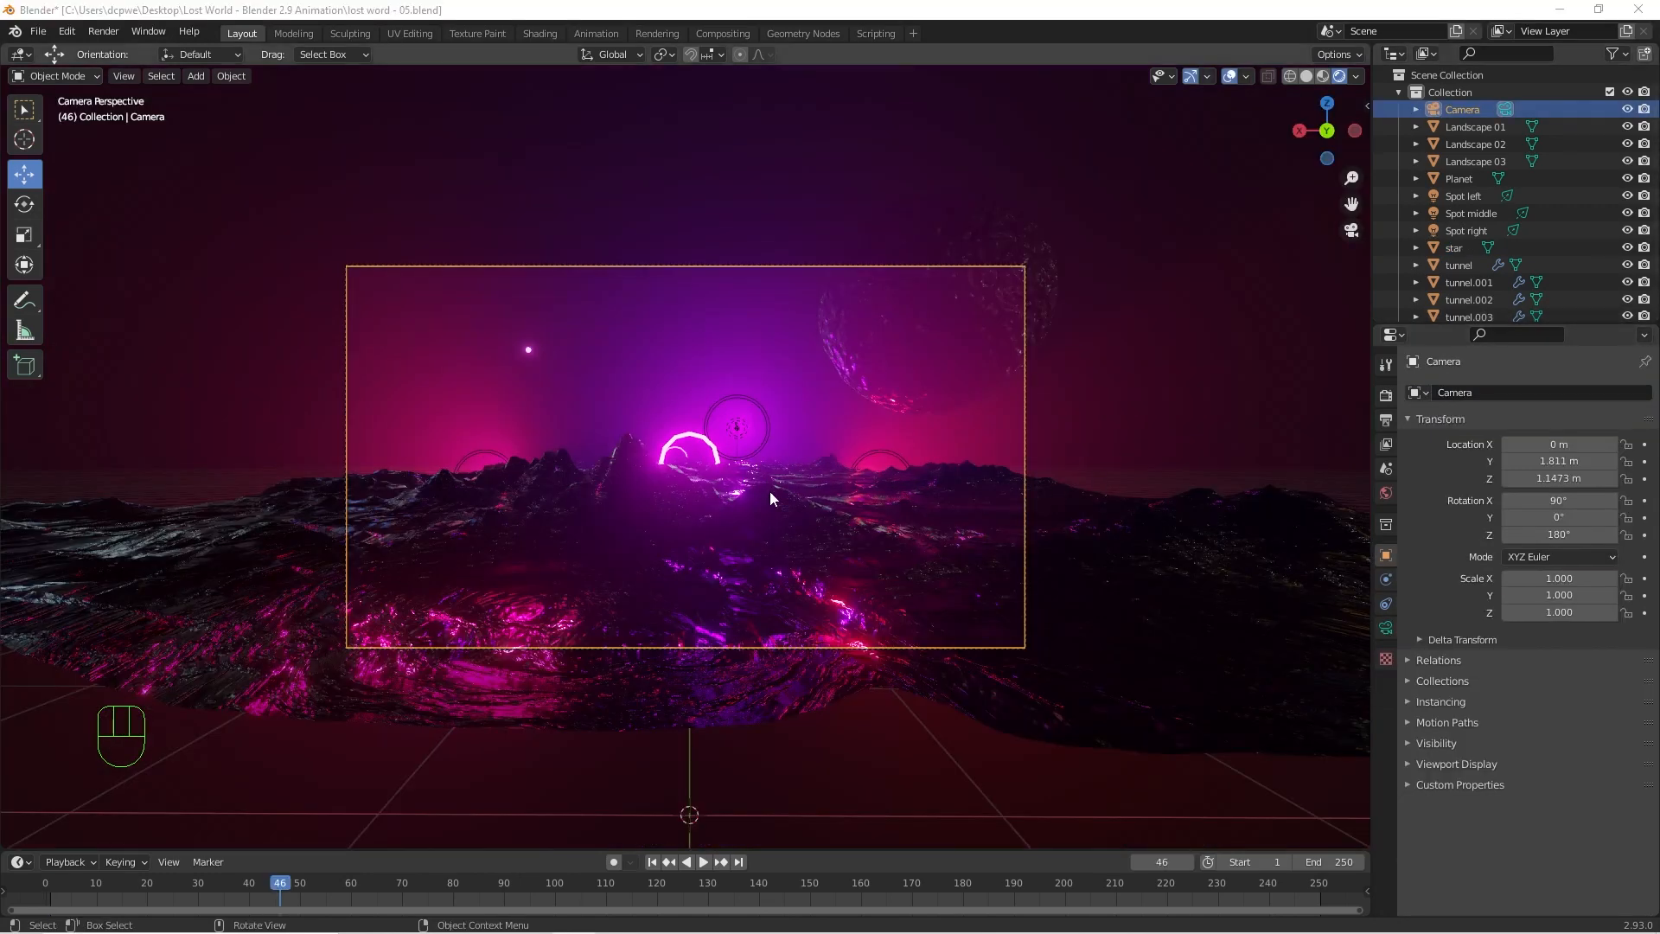
{"action": "left_click", "coordinate": [912, 8]}
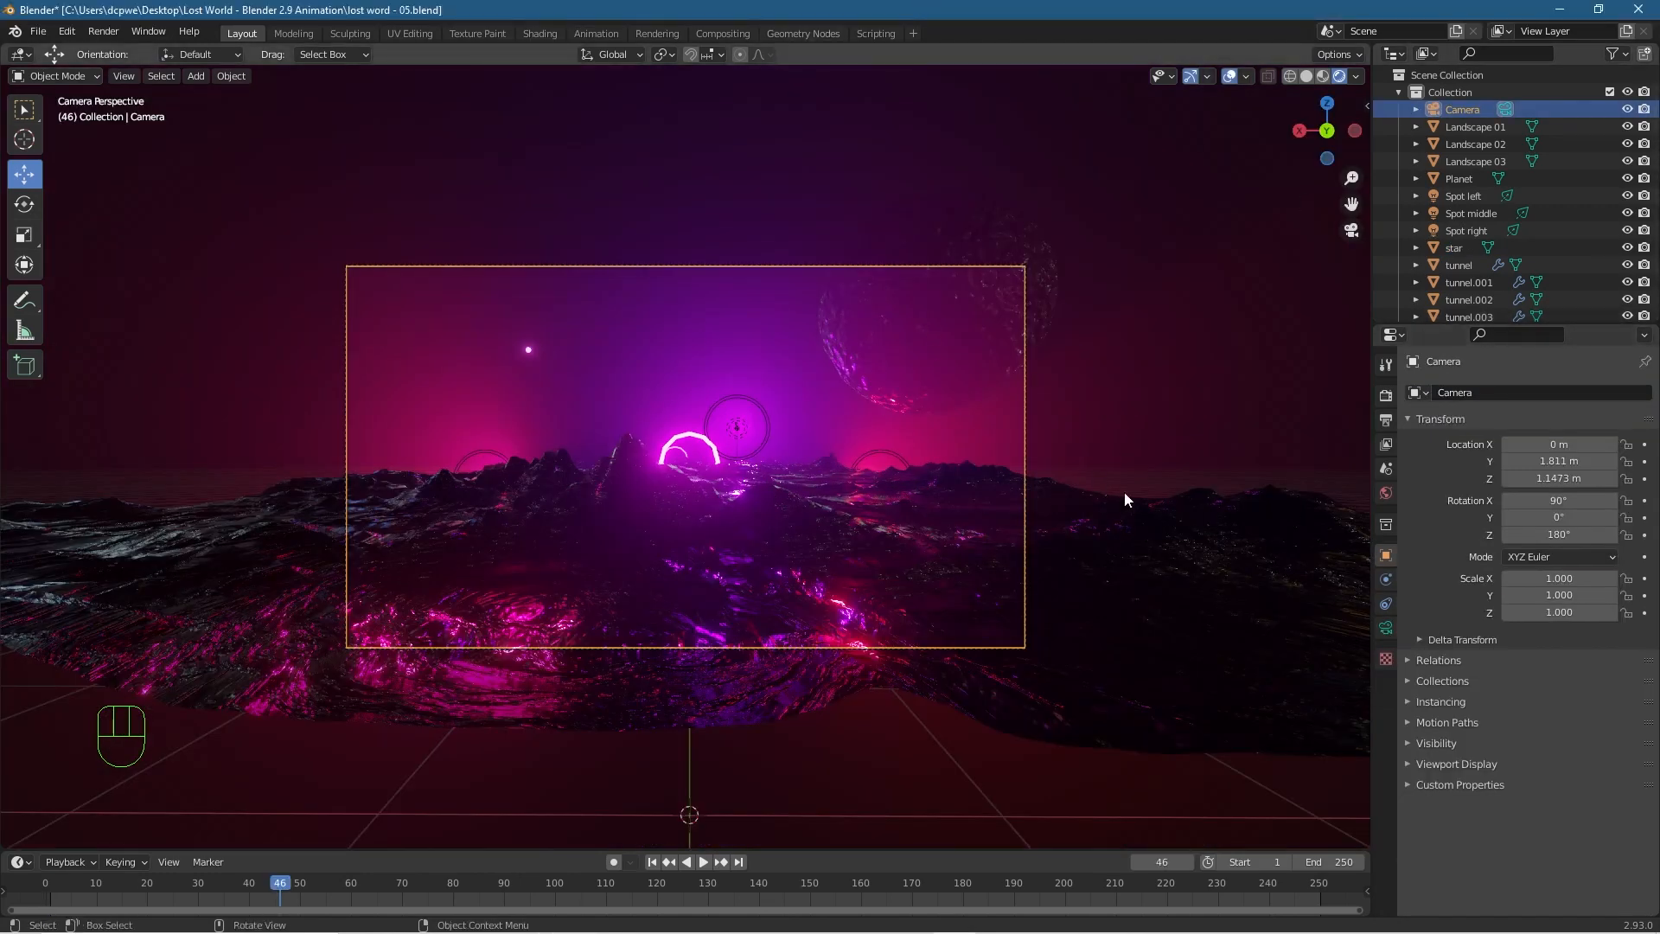
{"action": "scroll", "coordinate": [862, 304], "scroll_direction": "up", "scroll_amount": 3}
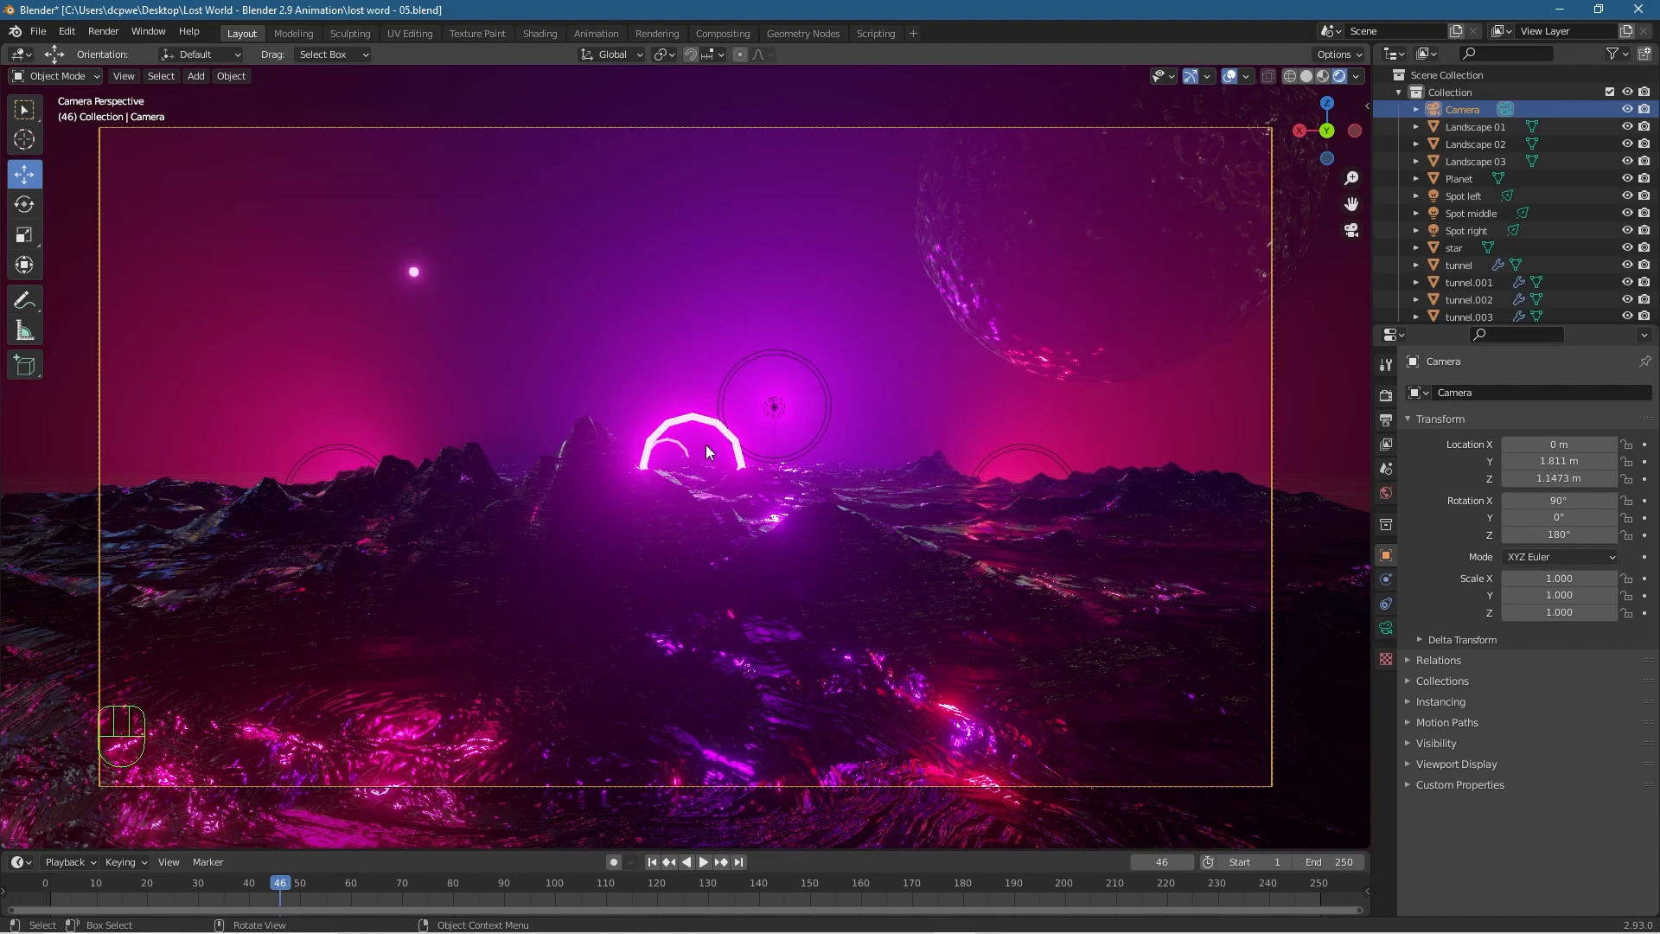
{"action": "scroll", "coordinate": [673, 397], "scroll_direction": "down", "scroll_amount": 2}
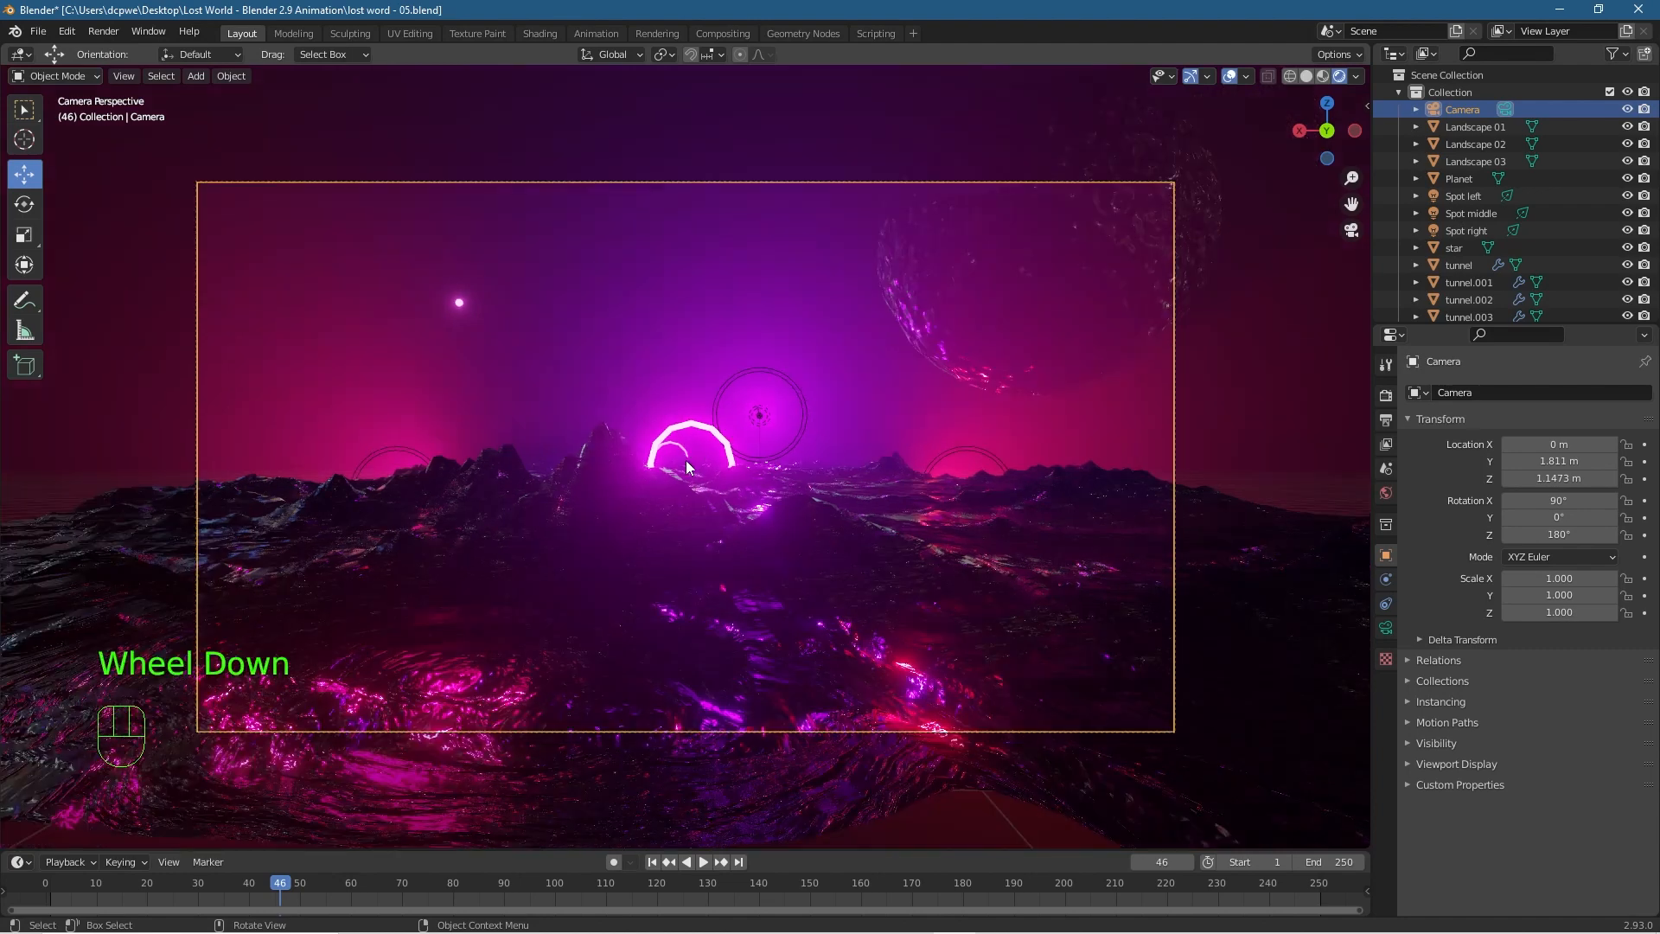
{"action": "left_click", "coordinate": [80, 31]}
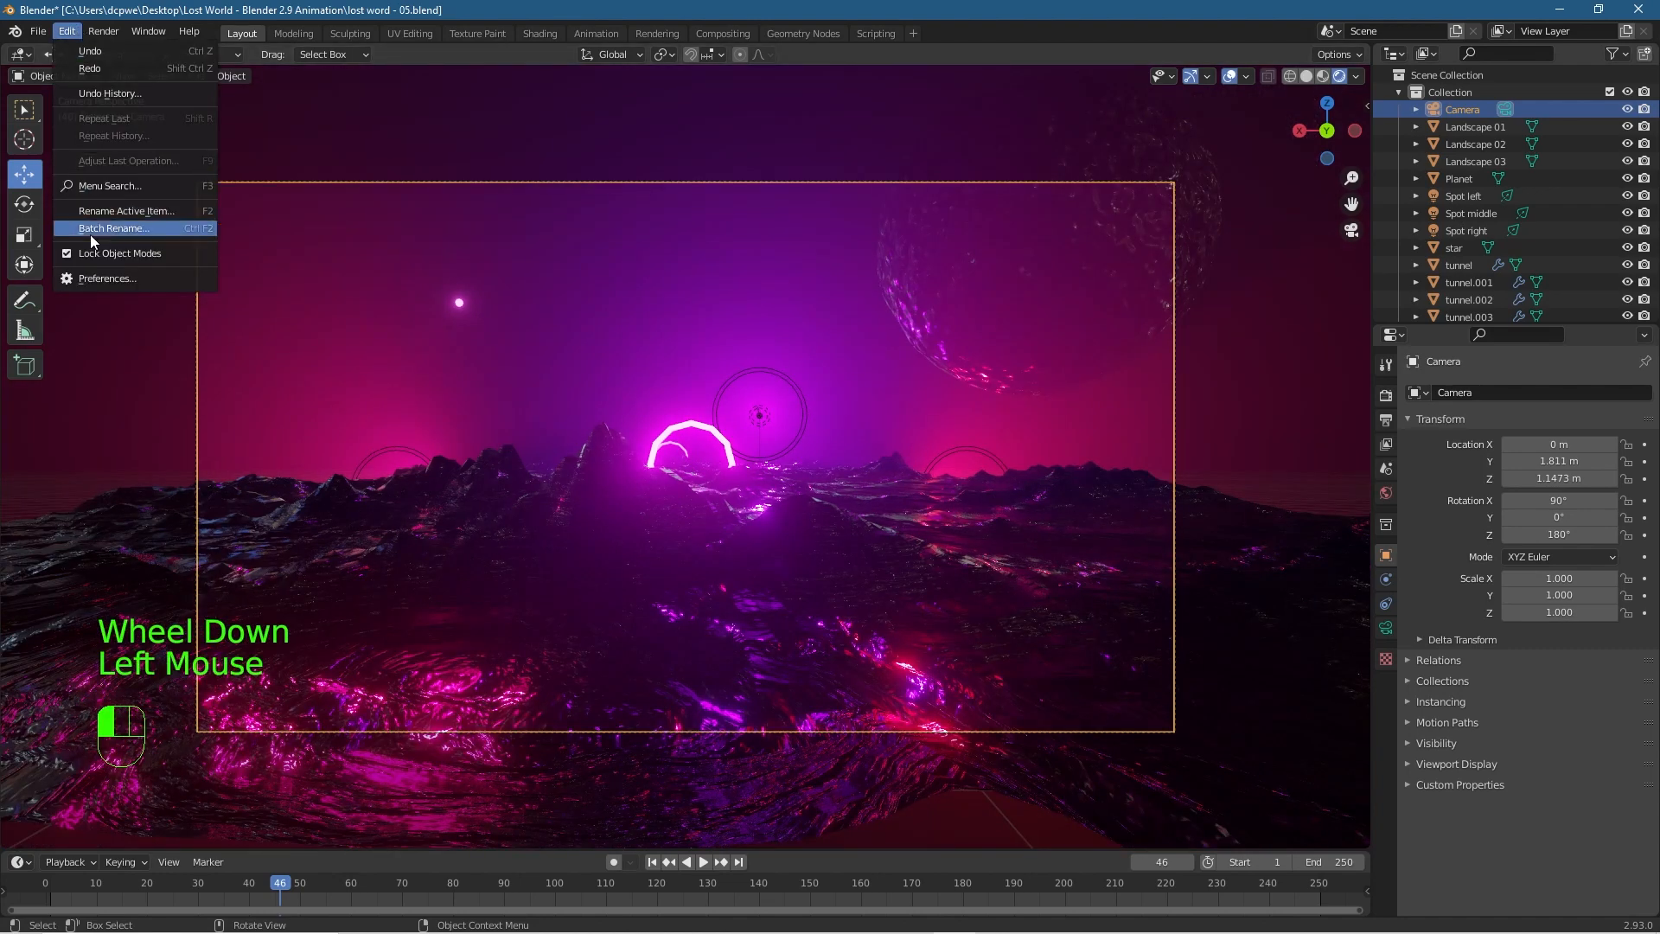
{"action": "left_click", "coordinate": [89, 270]}
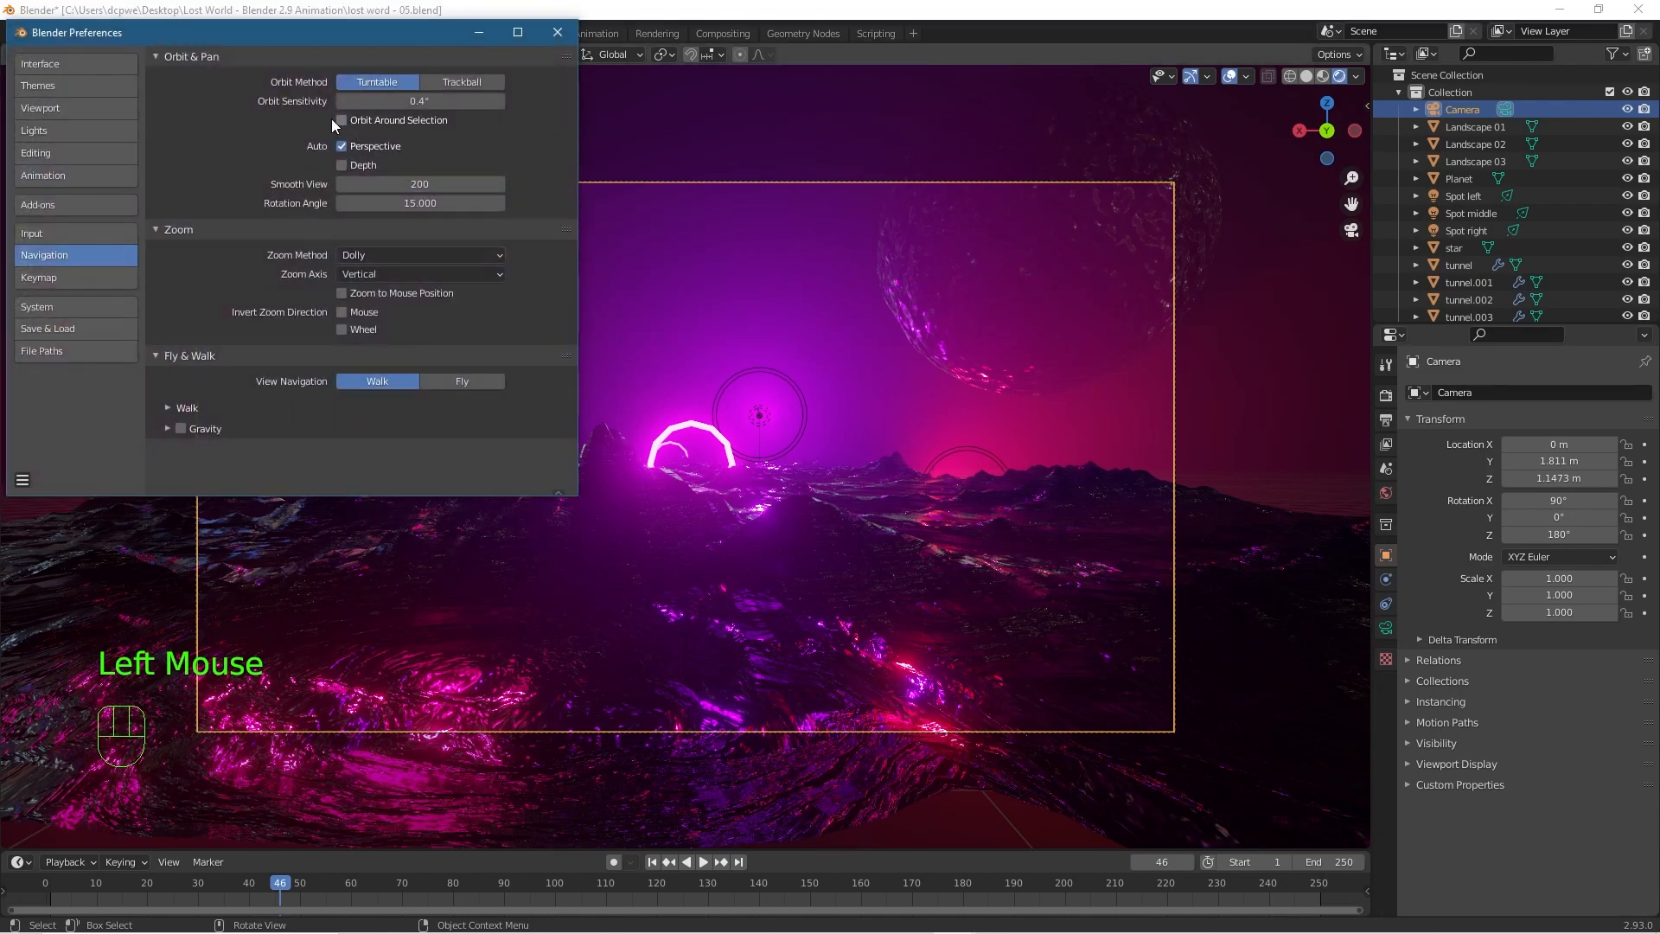
{"action": "left_click", "coordinate": [558, 32]}
Add a sphere-shaped empty with a 1 m radius at the world origin.
{"action": "middle_click_drag", "start_coordinate": [610, 549], "coordinate": [993, 593]}
{"action": "scroll", "coordinate": [993, 593], "scroll_direction": "down", "scroll_amount": 4}
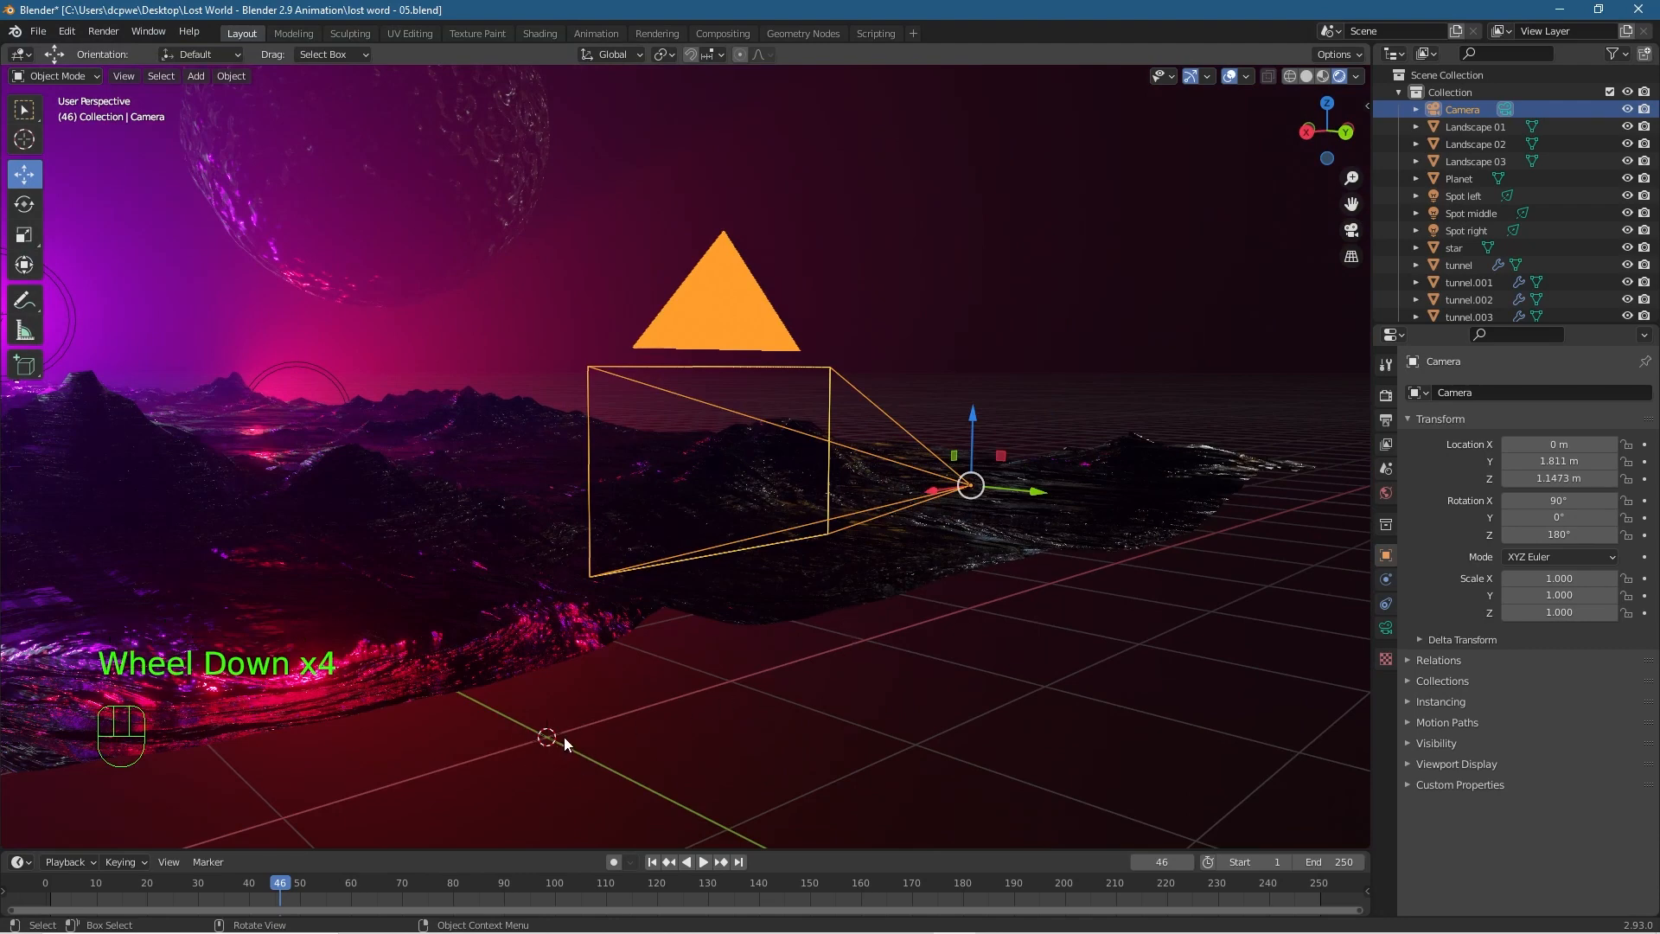
{"action": "middle_click_drag", "start_coordinate": [682, 751], "coordinate": [776, 652], "text": "shift"}
{"action": "key", "text": "shift+a"}
{"action": "mouse_move", "coordinate": [775, 652]}
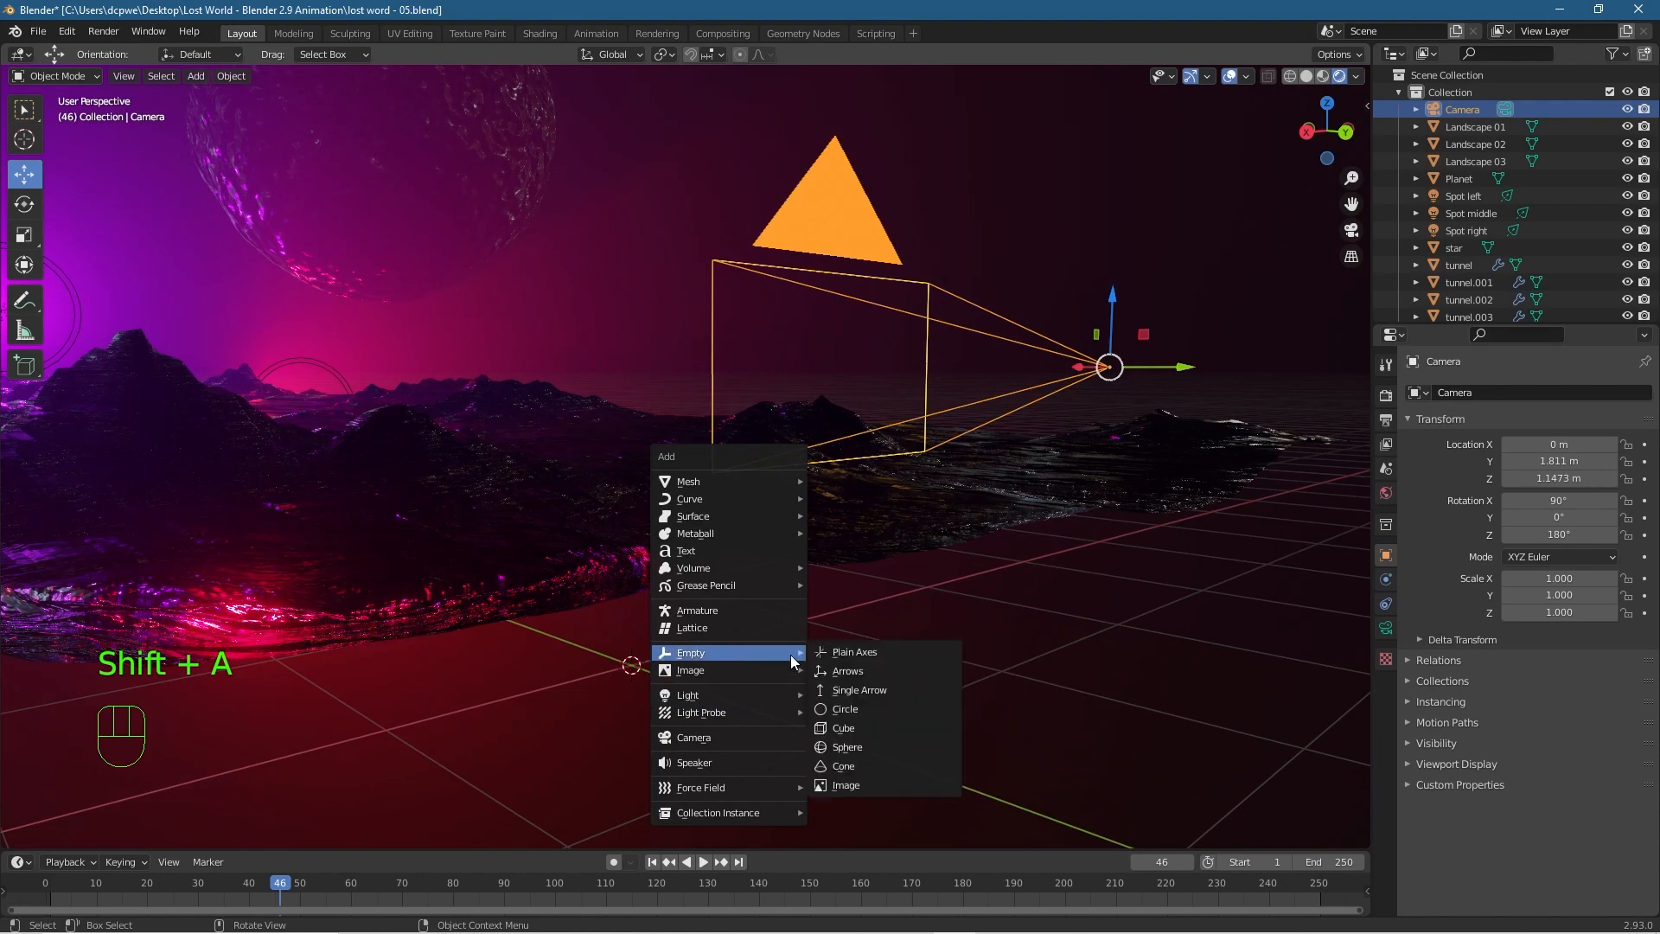
{"action": "left_click", "coordinate": [860, 748]}
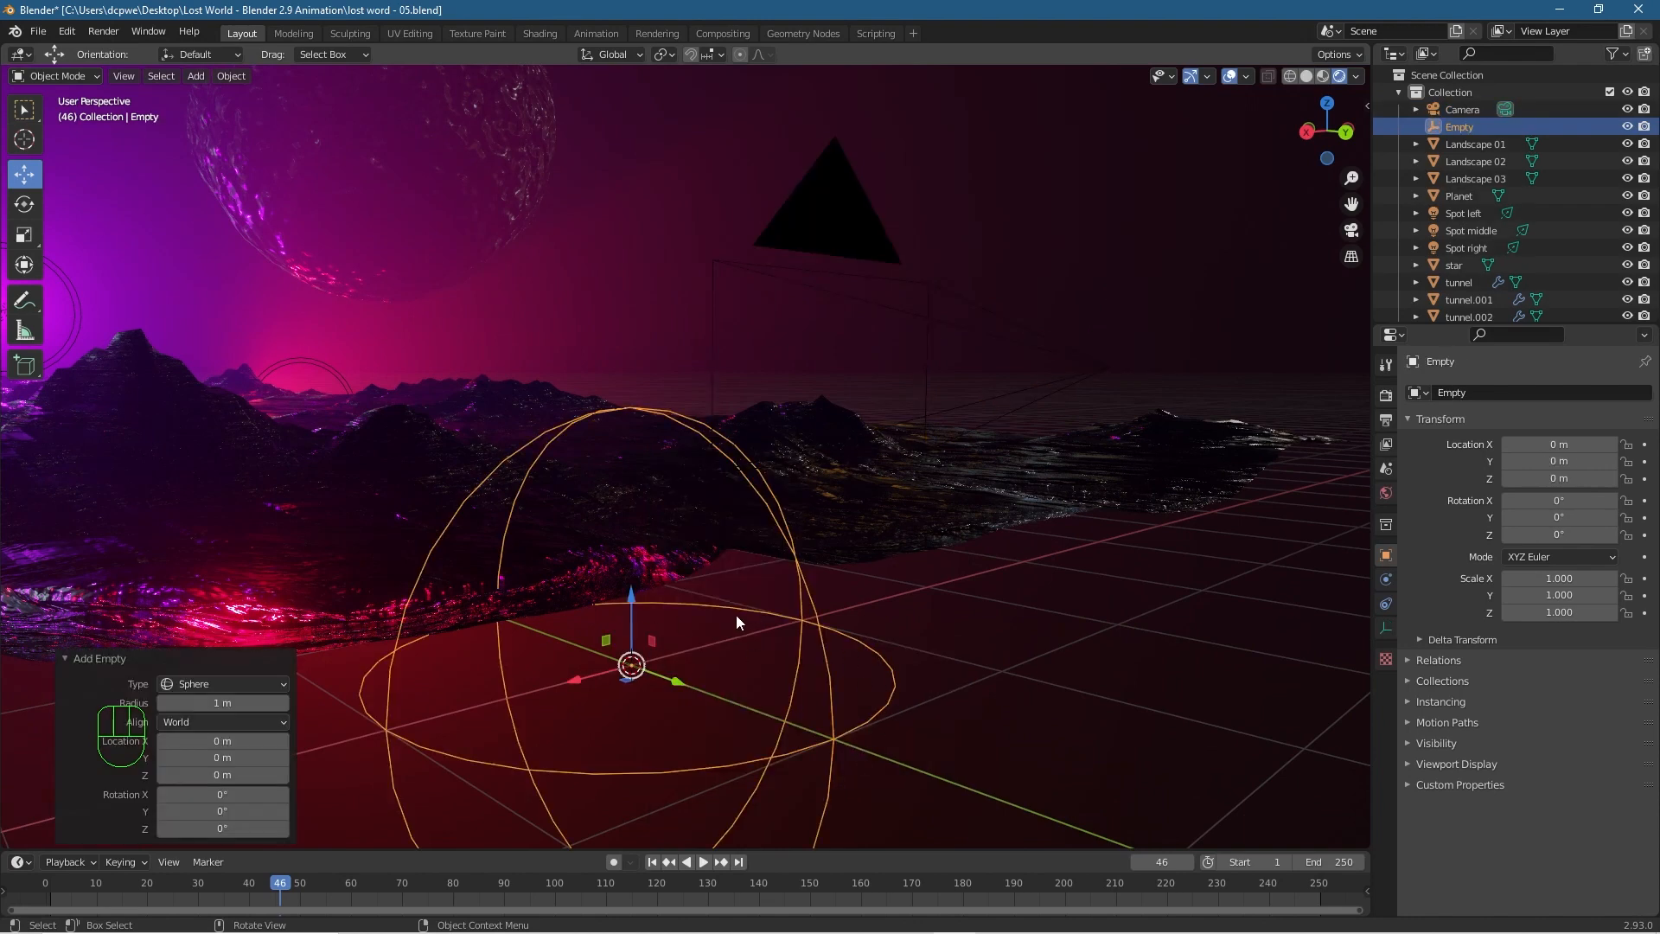
Move the sphere empty about 1.22 m up along Z and about 1.1 m along Y towards the camera.
{"action": "left_click_drag", "start_coordinate": [641, 602], "coordinate": [667, 273]}
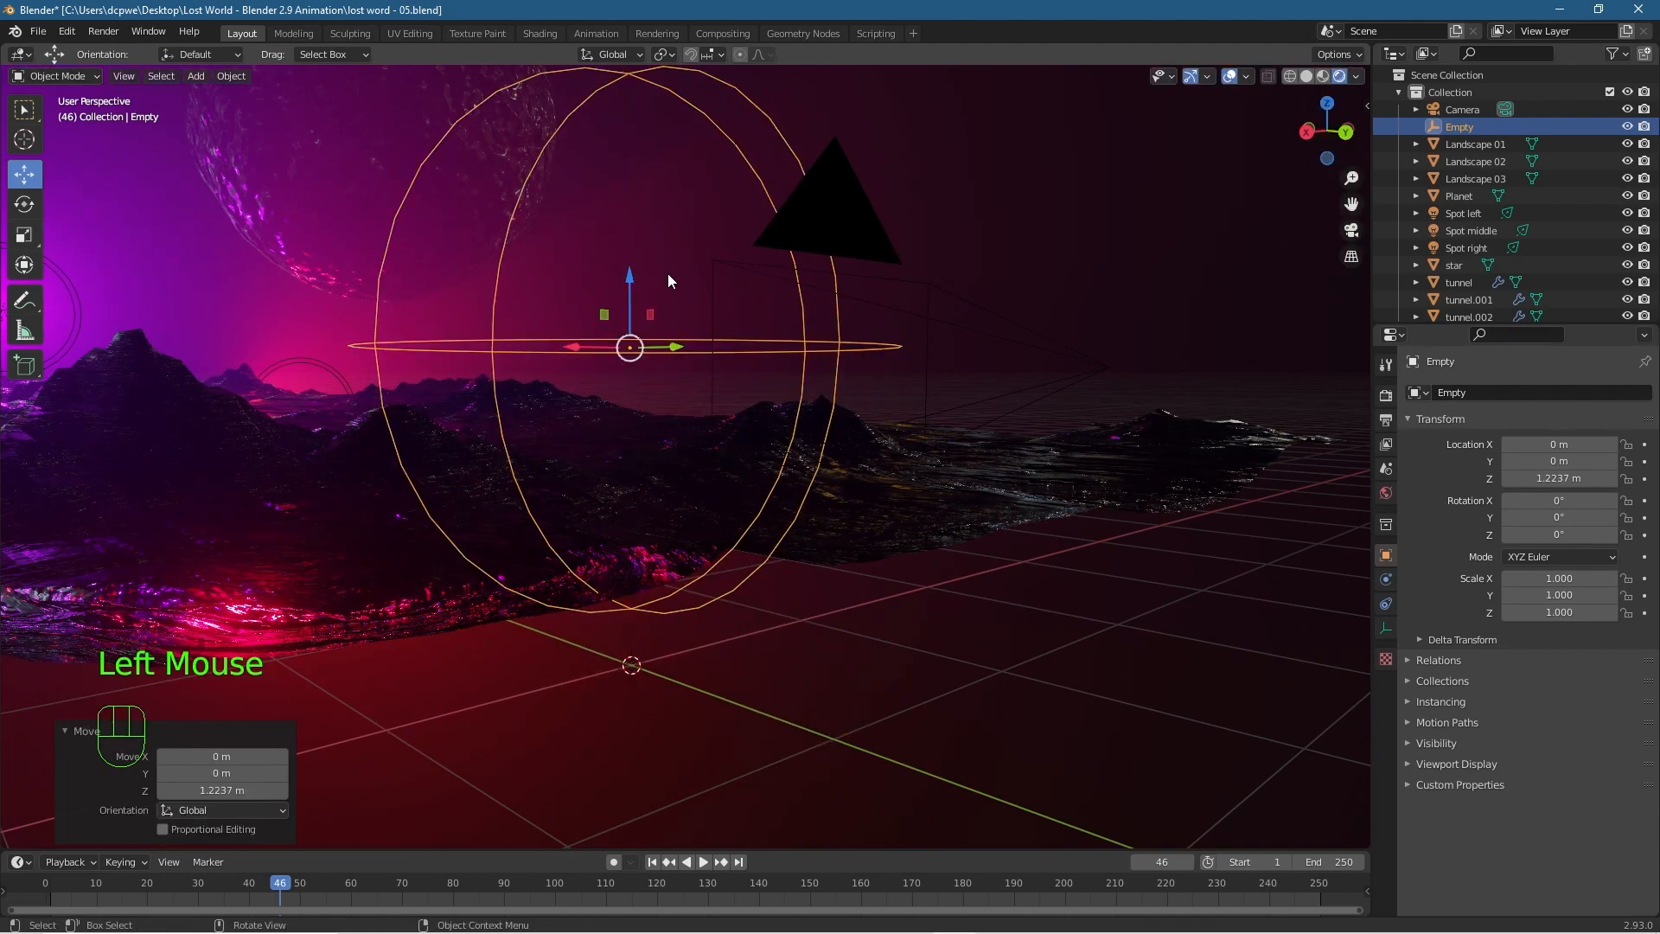
{"action": "middle_click_drag", "start_coordinate": [823, 419], "coordinate": [912, 418]}
{"action": "left_click_drag", "start_coordinate": [594, 353], "coordinate": [910, 350]}
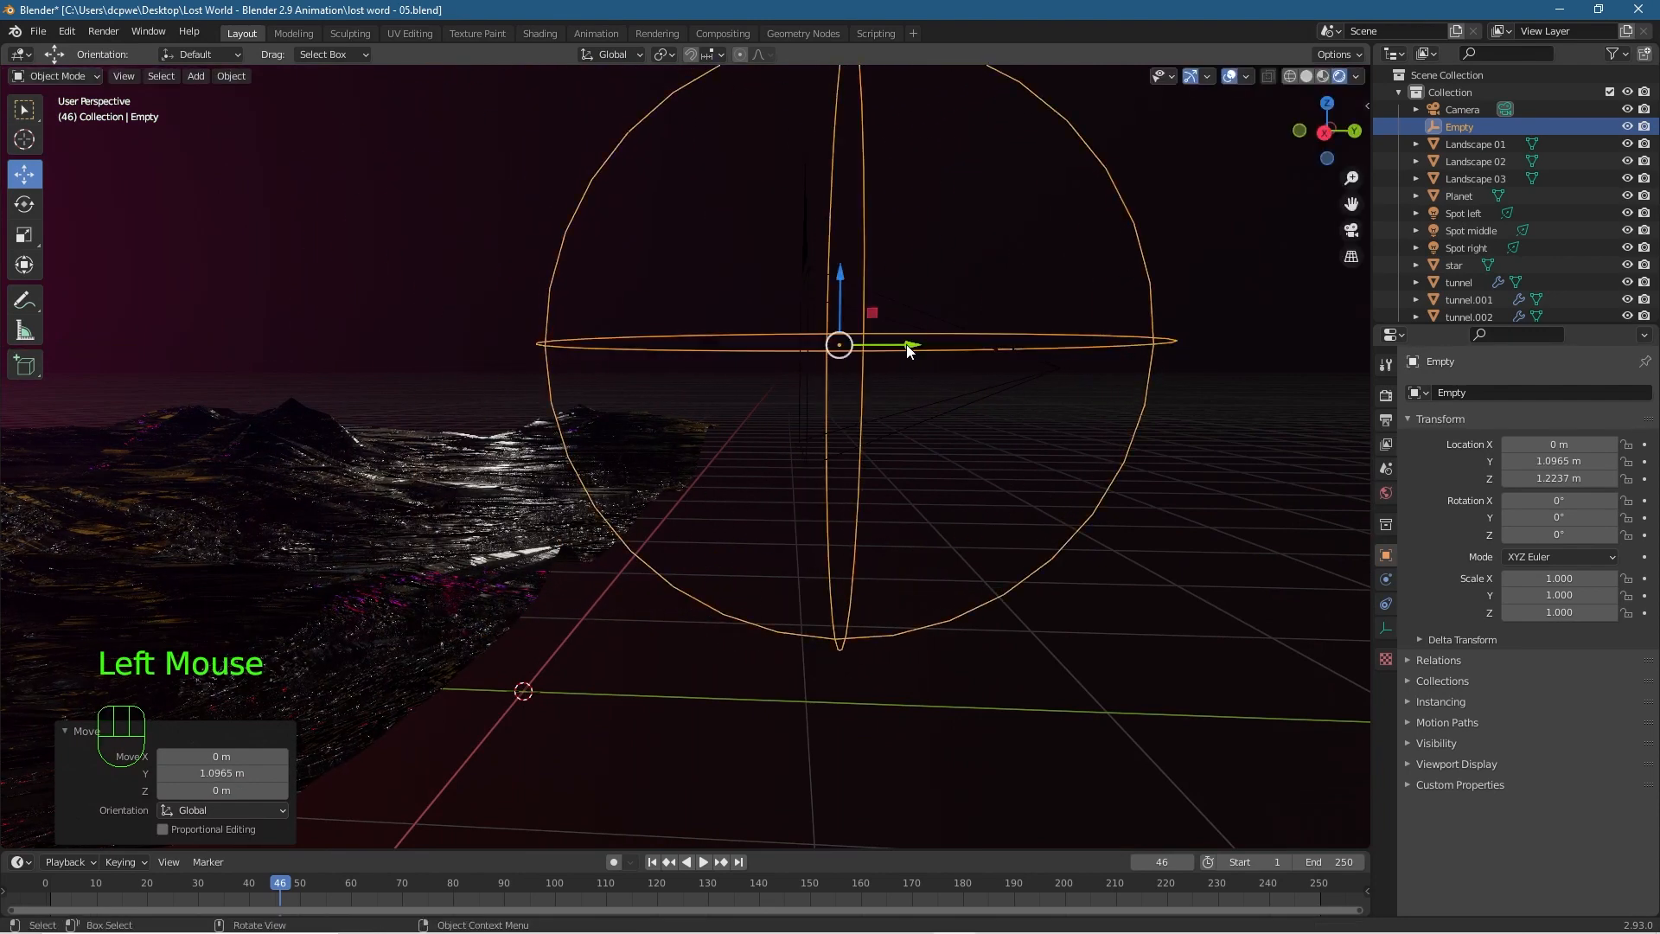
Switch the viewport to wireframe shading so the empty and the camera can be compared.
{"action": "left_click", "coordinate": [1466, 109]}
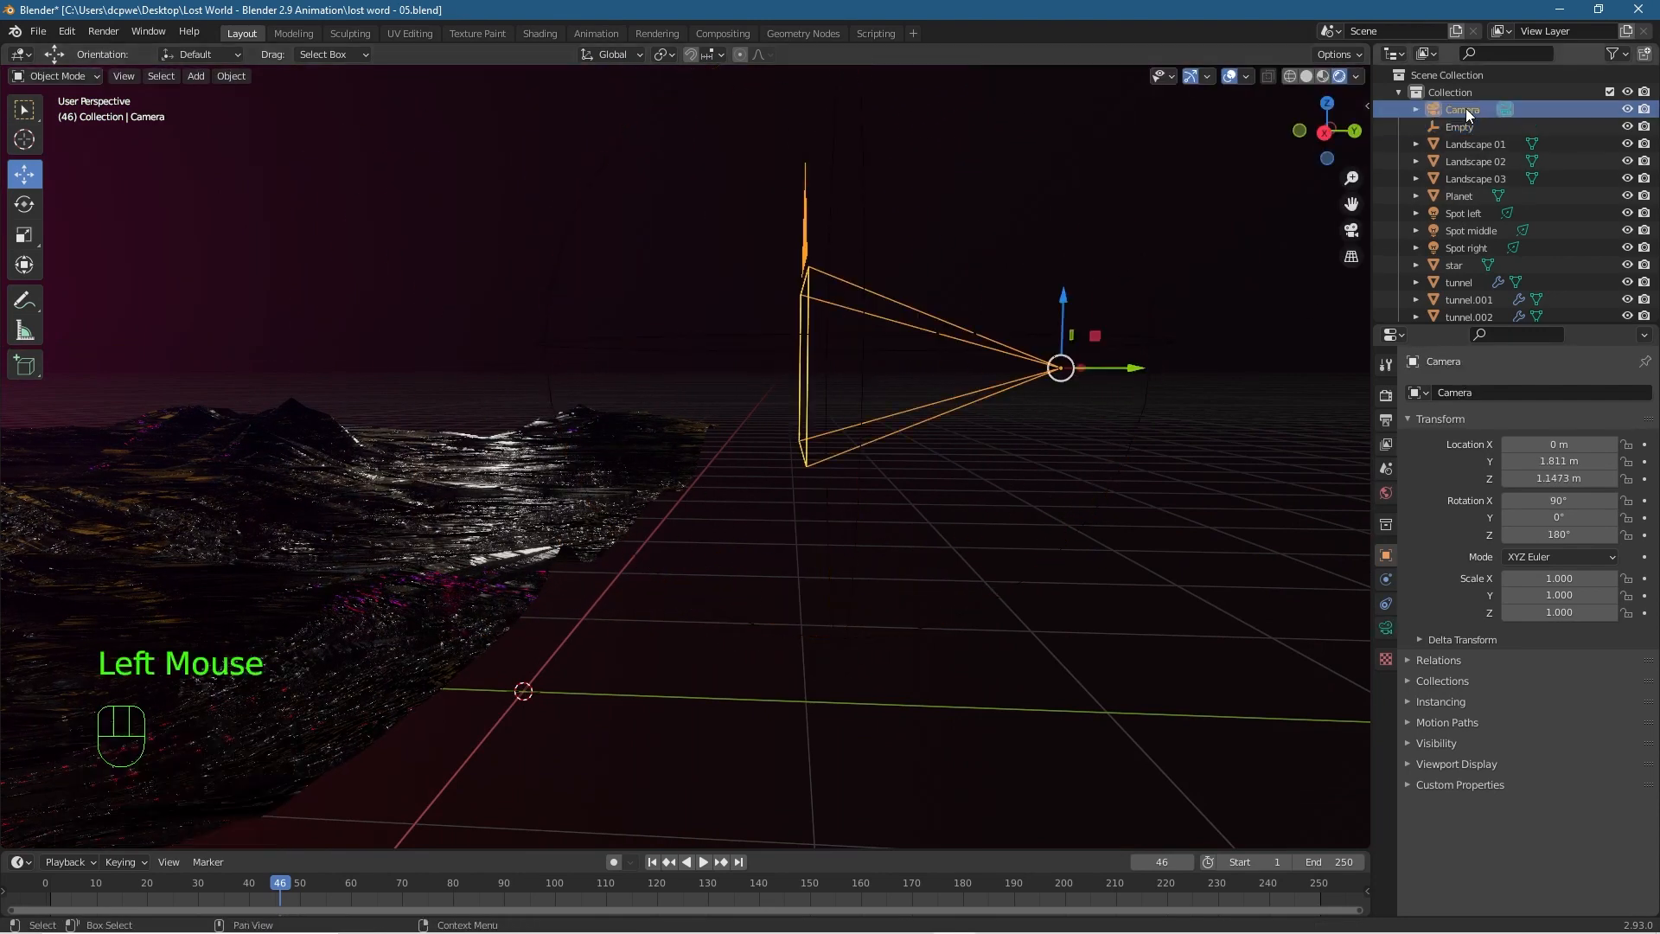
{"action": "left_click", "coordinate": [1480, 126]}
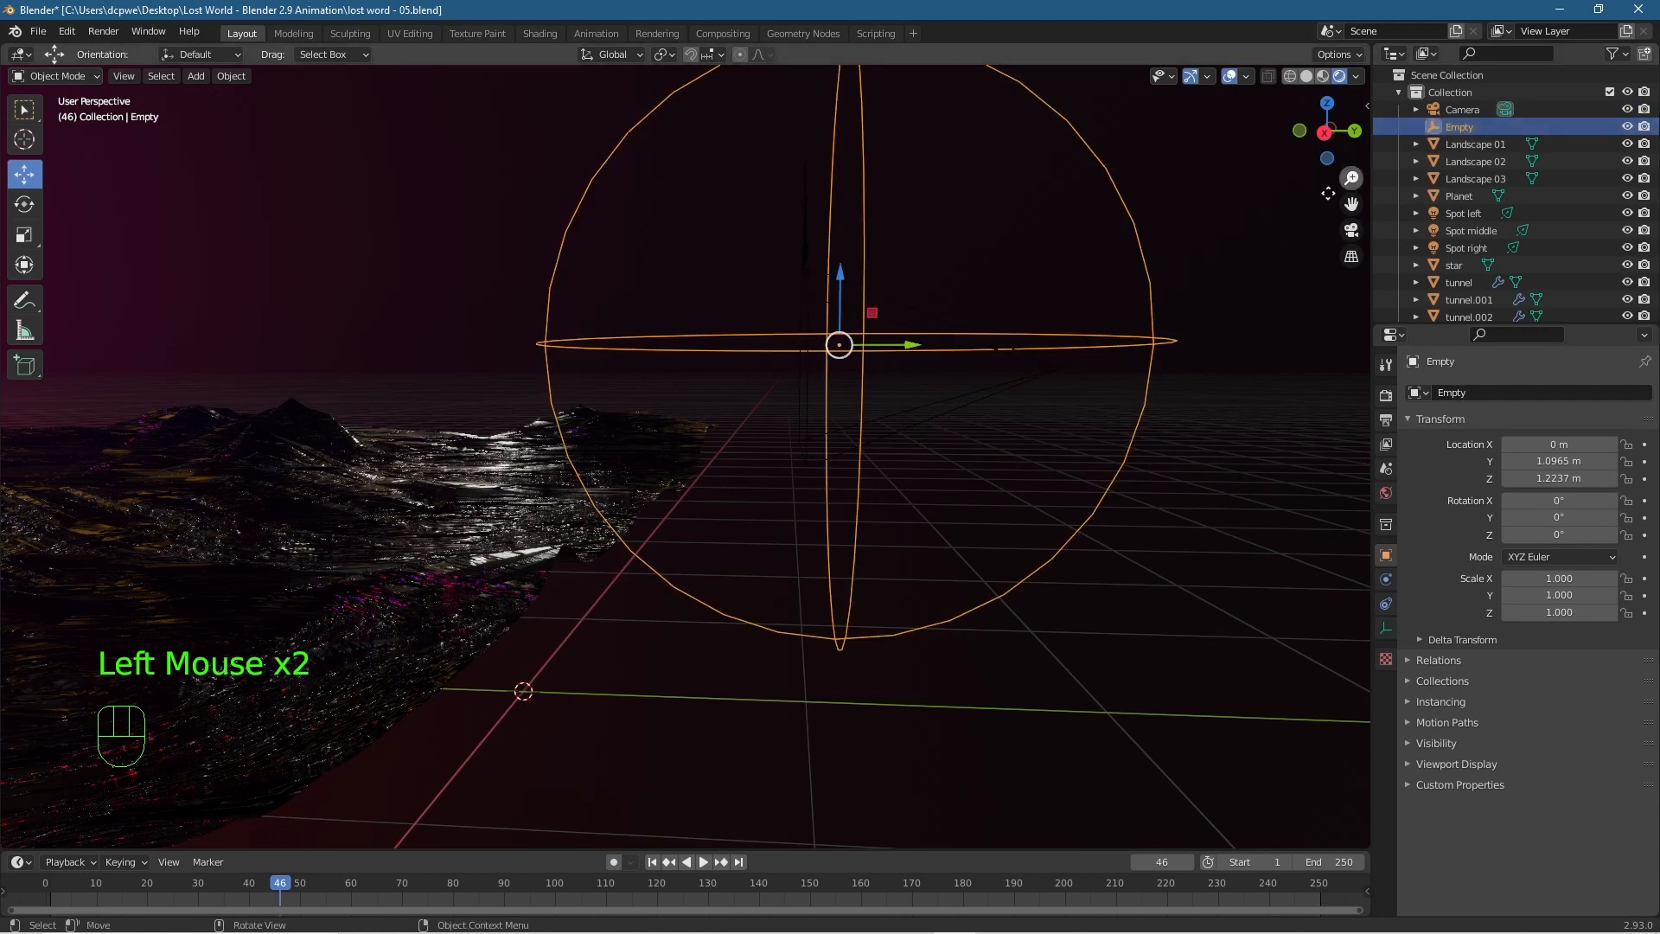
{"action": "left_click", "coordinate": [1231, 76]}
{"action": "left_click", "coordinate": [1232, 76]}
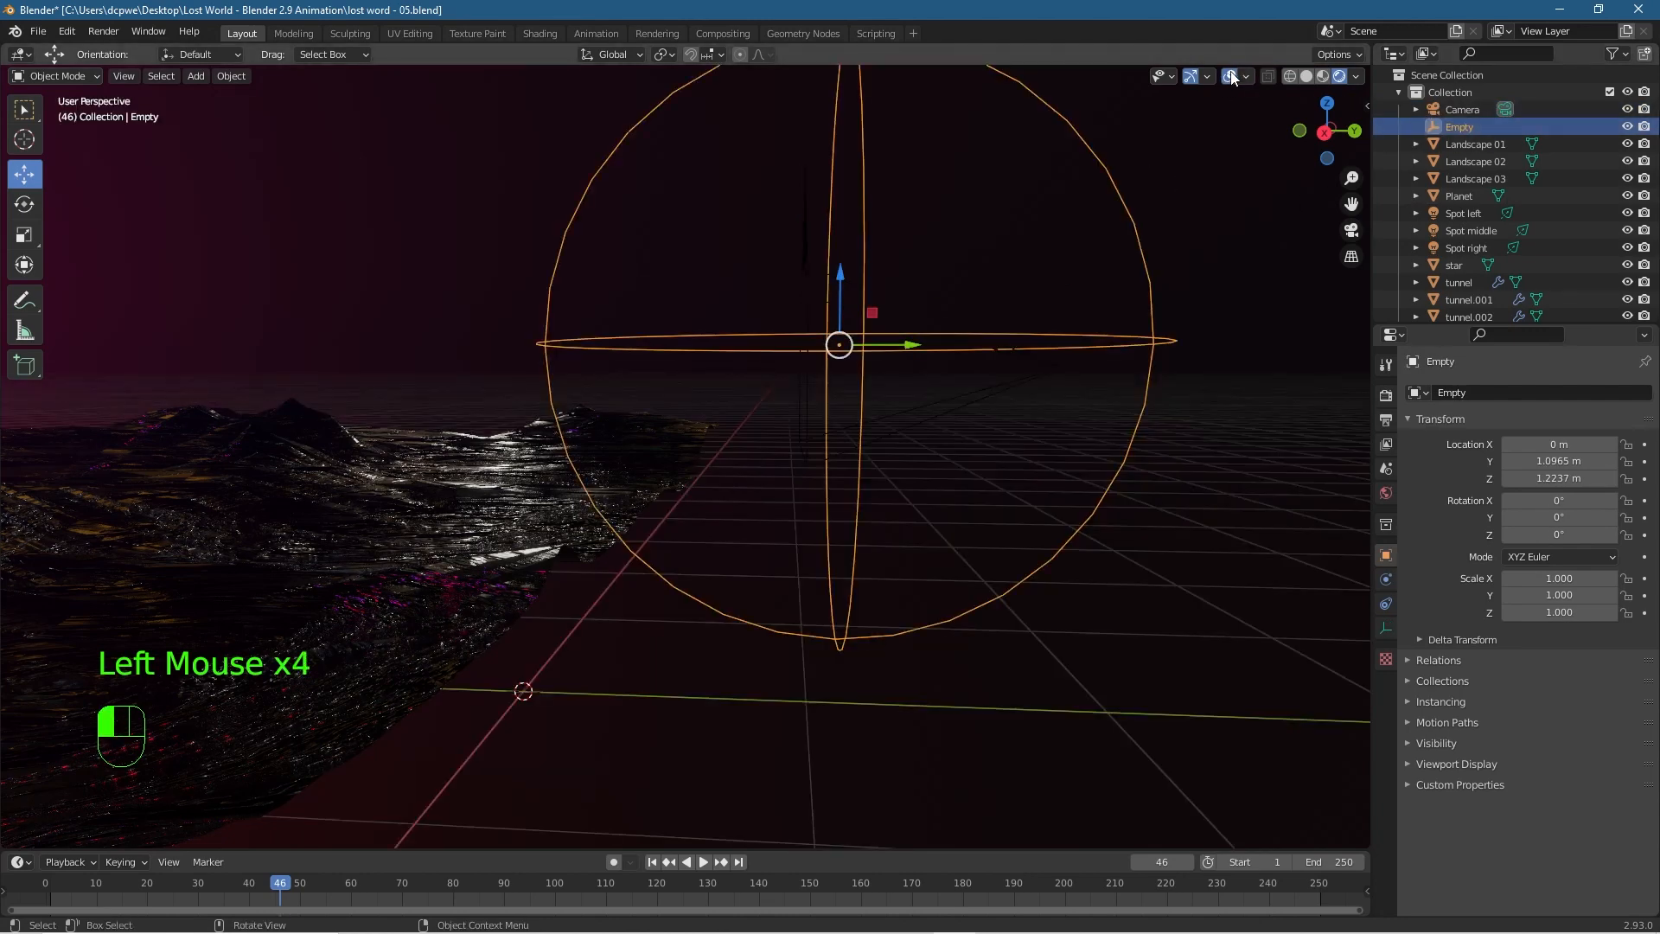
{"action": "left_click", "coordinate": [1288, 76]}
{"action": "middle_click_drag", "start_coordinate": [969, 475], "coordinate": [827, 519]}
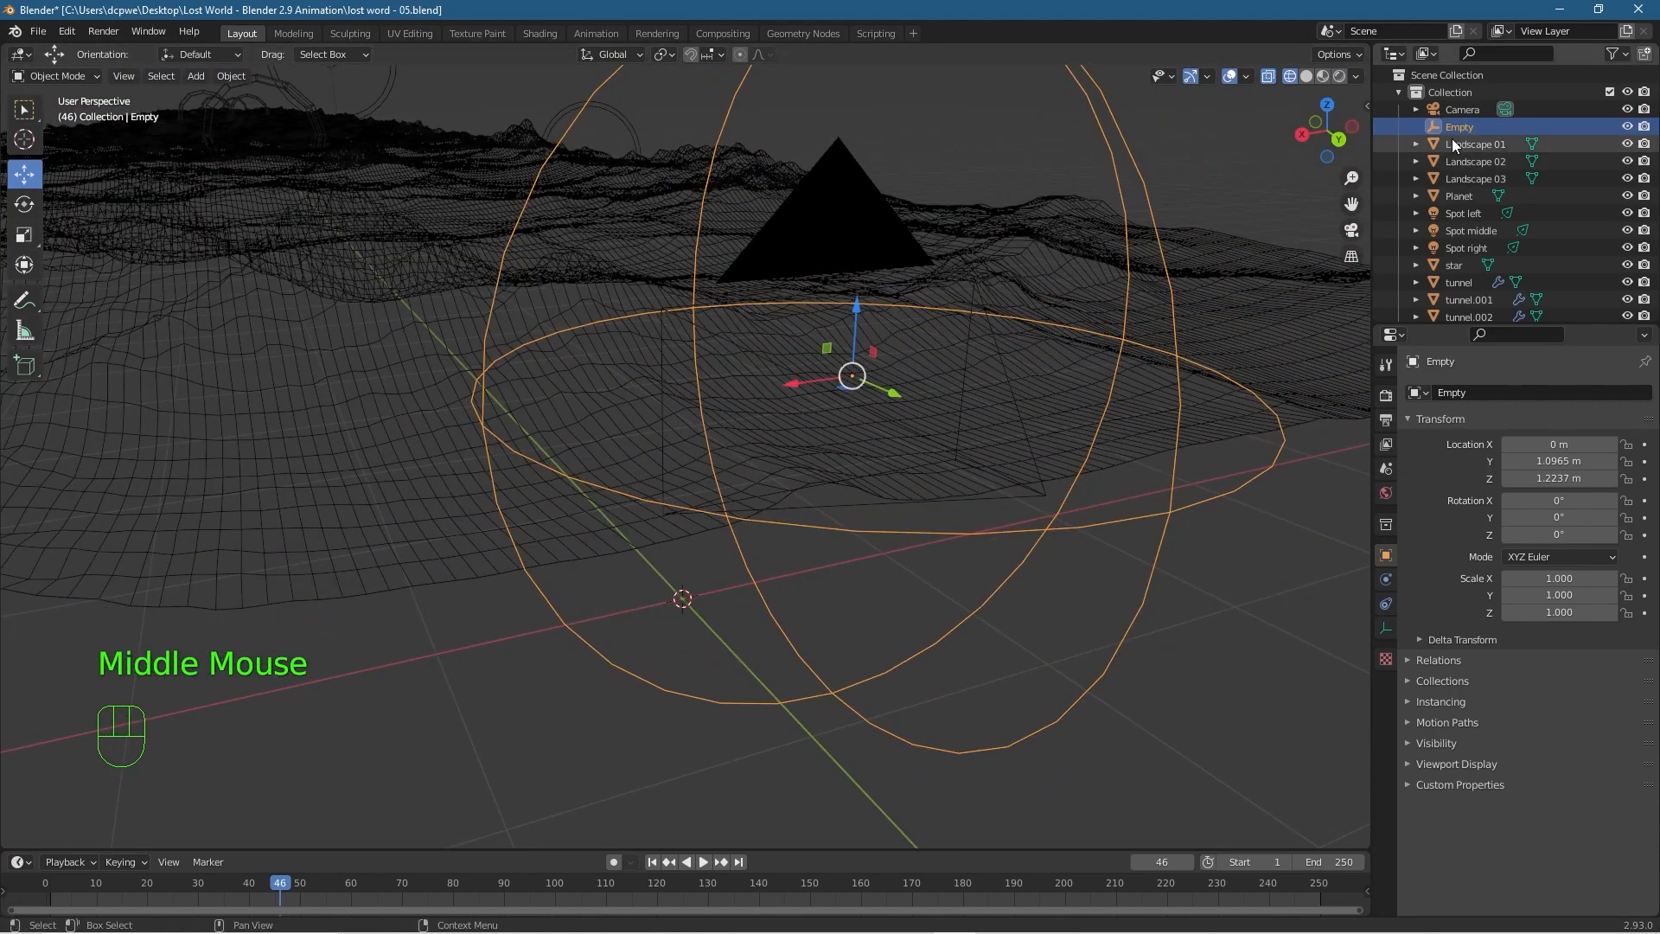
Select the camera, check its framing, and show the scene in front orthographic view.
{"action": "left_click", "coordinate": [1462, 109]}
{"action": "middle_click_drag", "start_coordinate": [887, 484], "coordinate": [796, 462]}
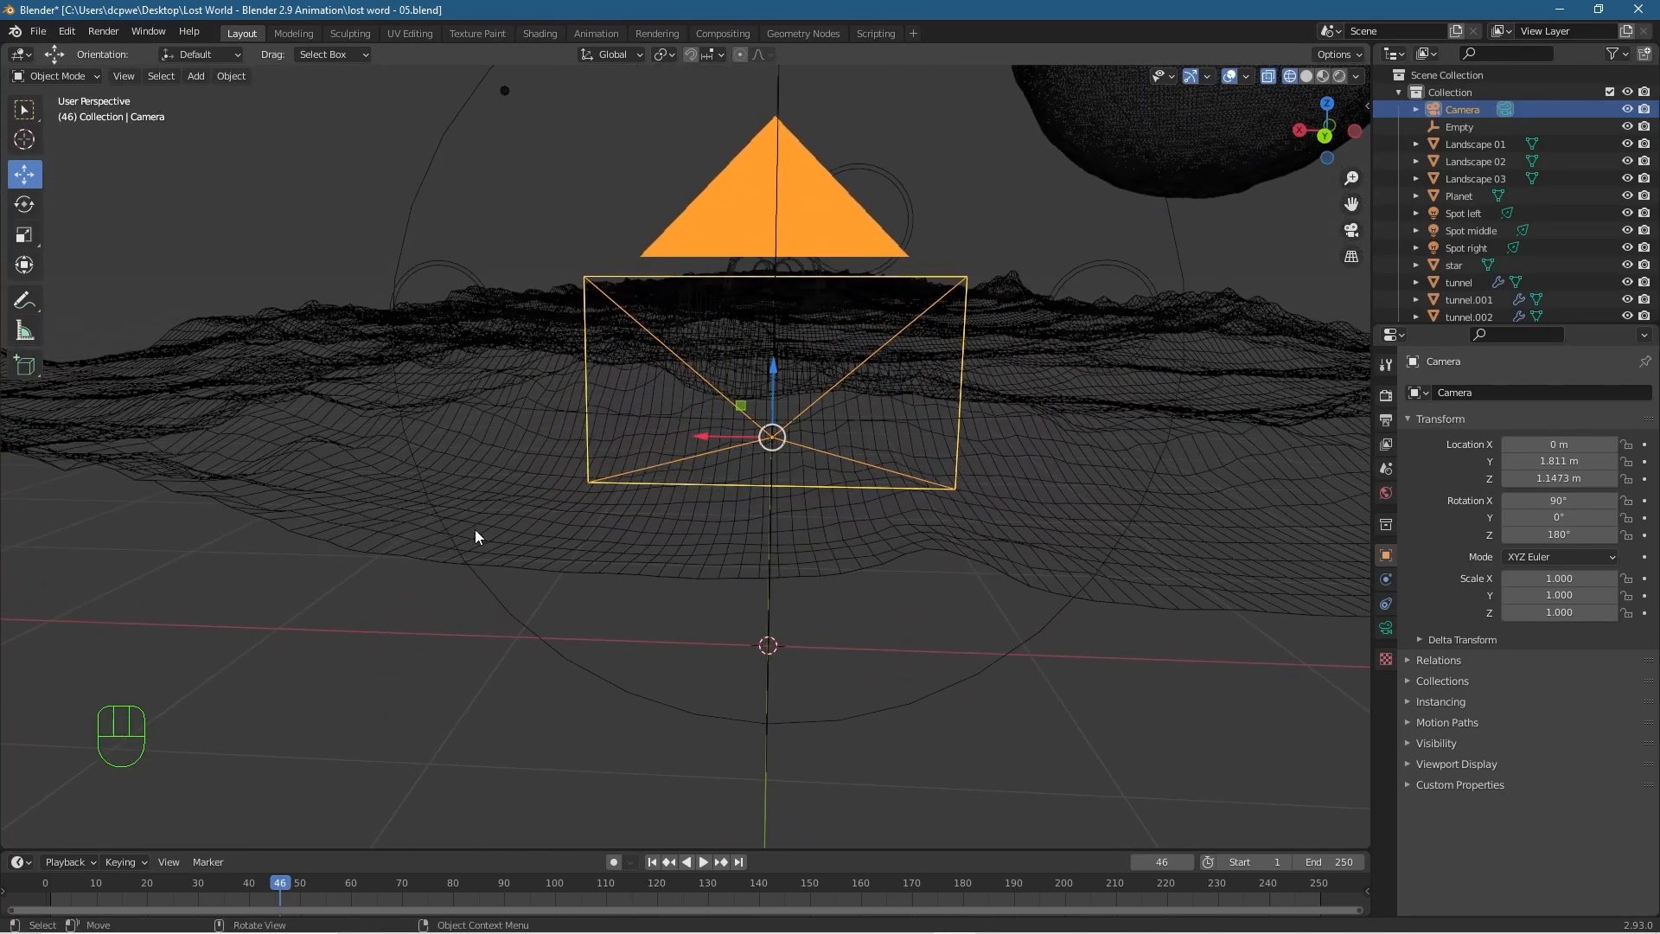
{"action": "key", "text": "KP_0"}
{"action": "scroll", "coordinate": [758, 543], "scroll_direction": "down", "scroll_amount": 2}
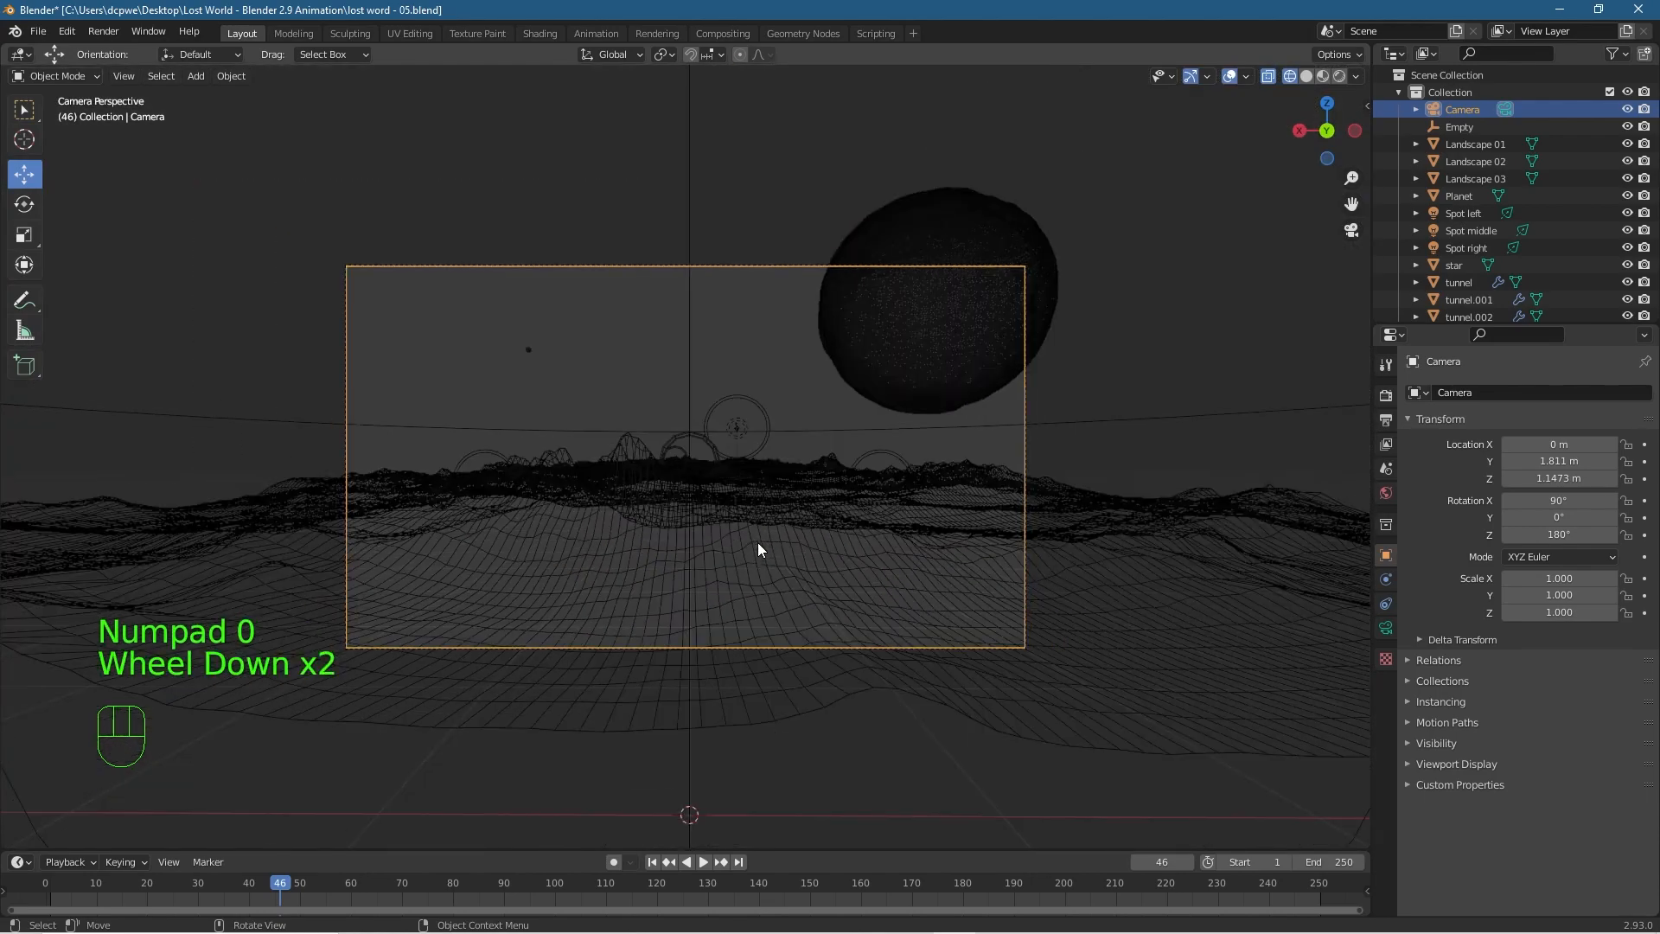
{"action": "key", "text": "KP_0"}
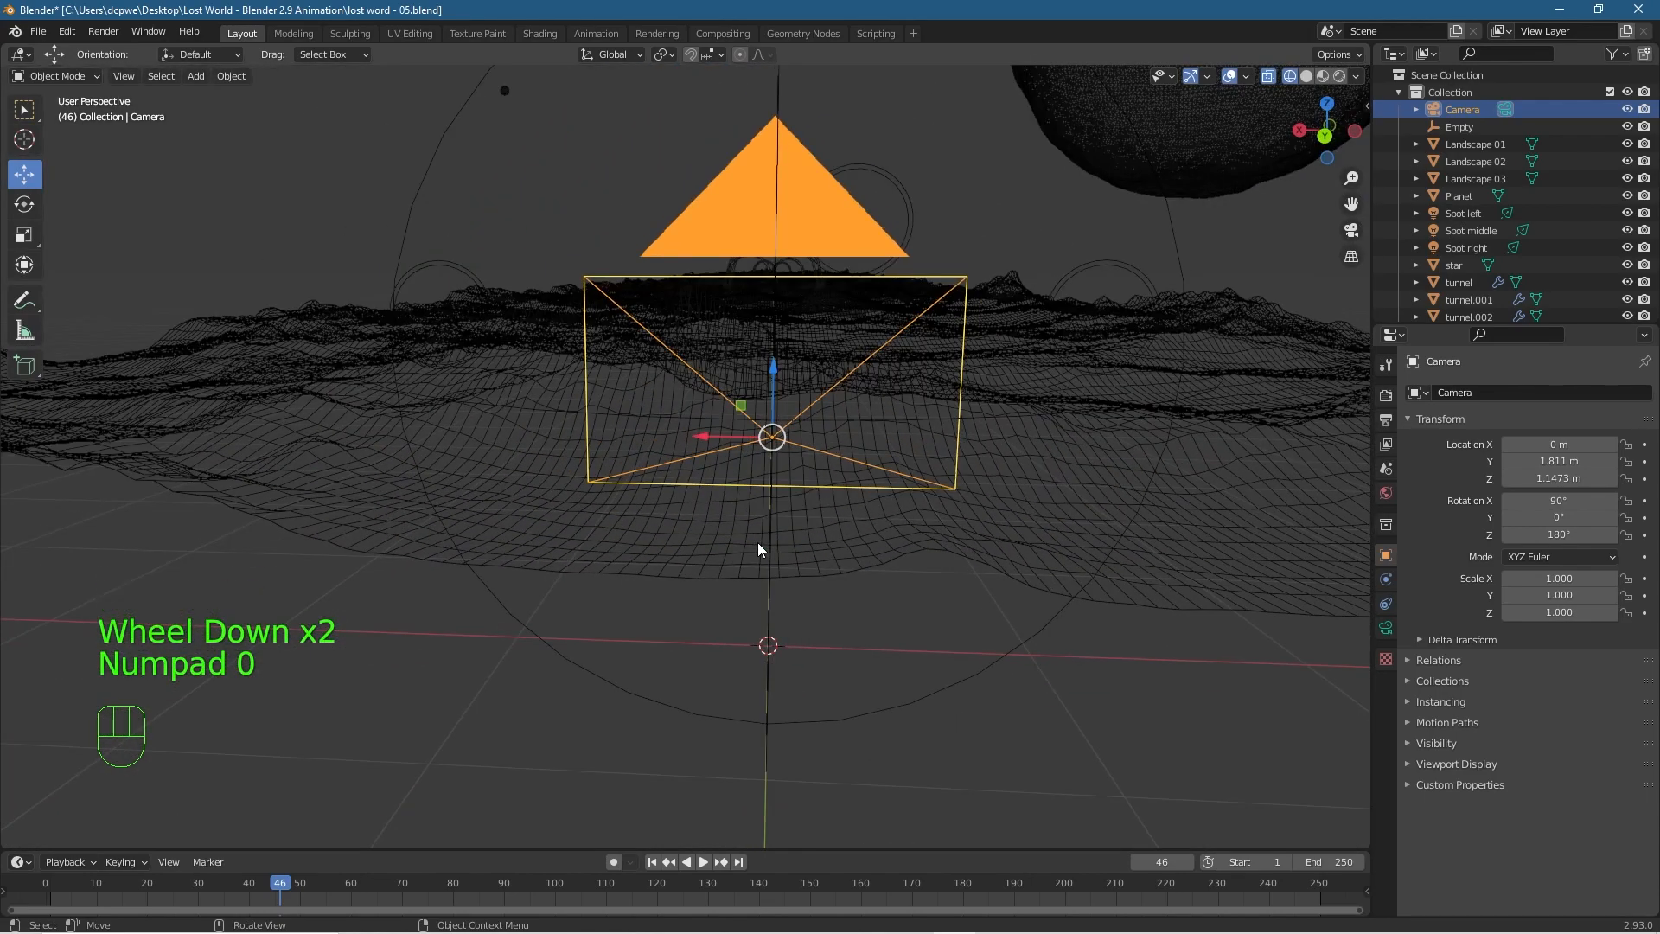
{"action": "key", "text": "KP_1"}
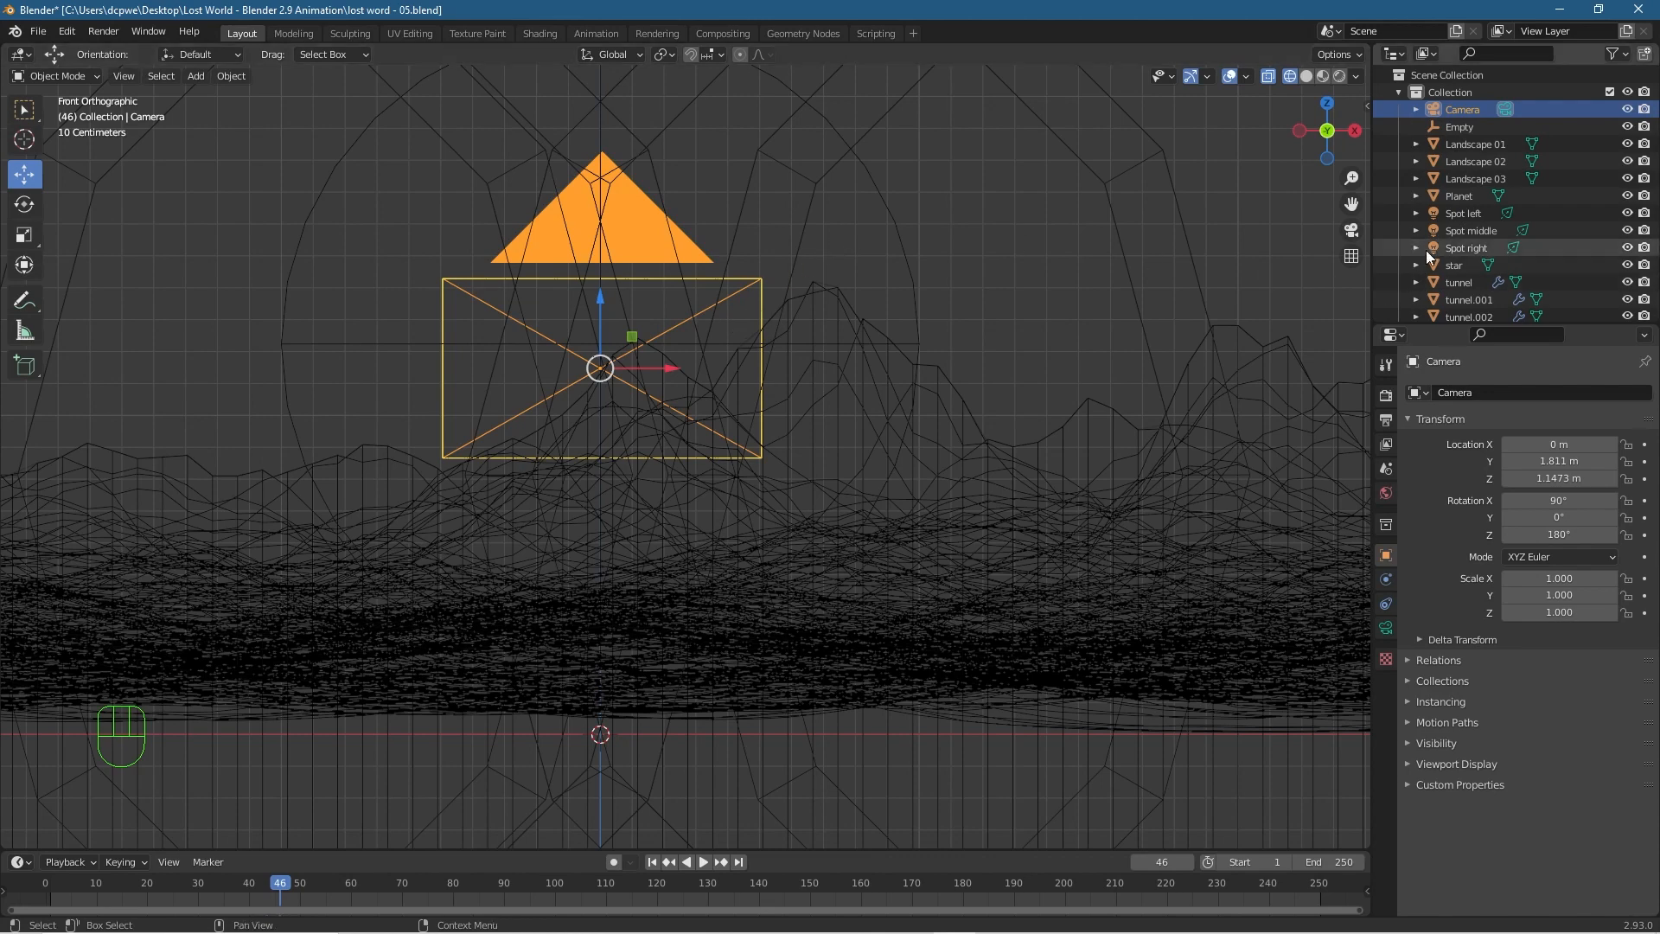
Hide Landscape 01, Landscape 02 and Landscape 03 in the viewport.
{"action": "left_click", "coordinate": [1626, 299]}
{"action": "left_click", "coordinate": [1626, 301]}
{"action": "left_click", "coordinate": [1625, 301]}
{"action": "left_click", "coordinate": [1626, 301]}
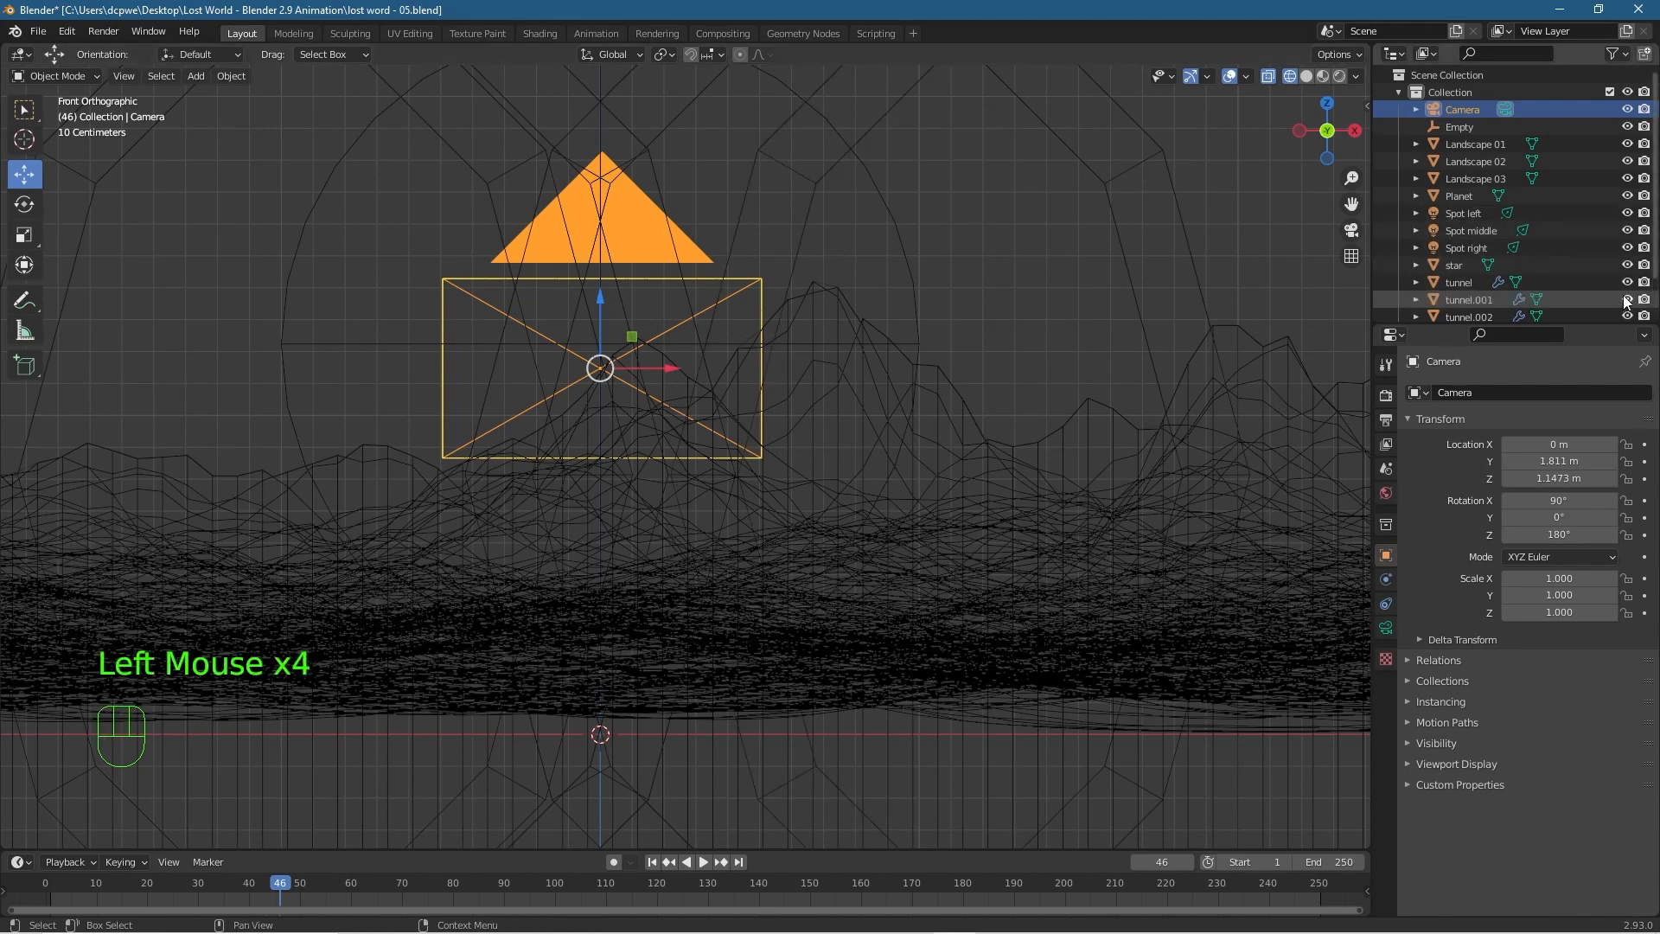
{"action": "scroll", "coordinate": [1628, 289], "scroll_direction": "down", "scroll_amount": 3}
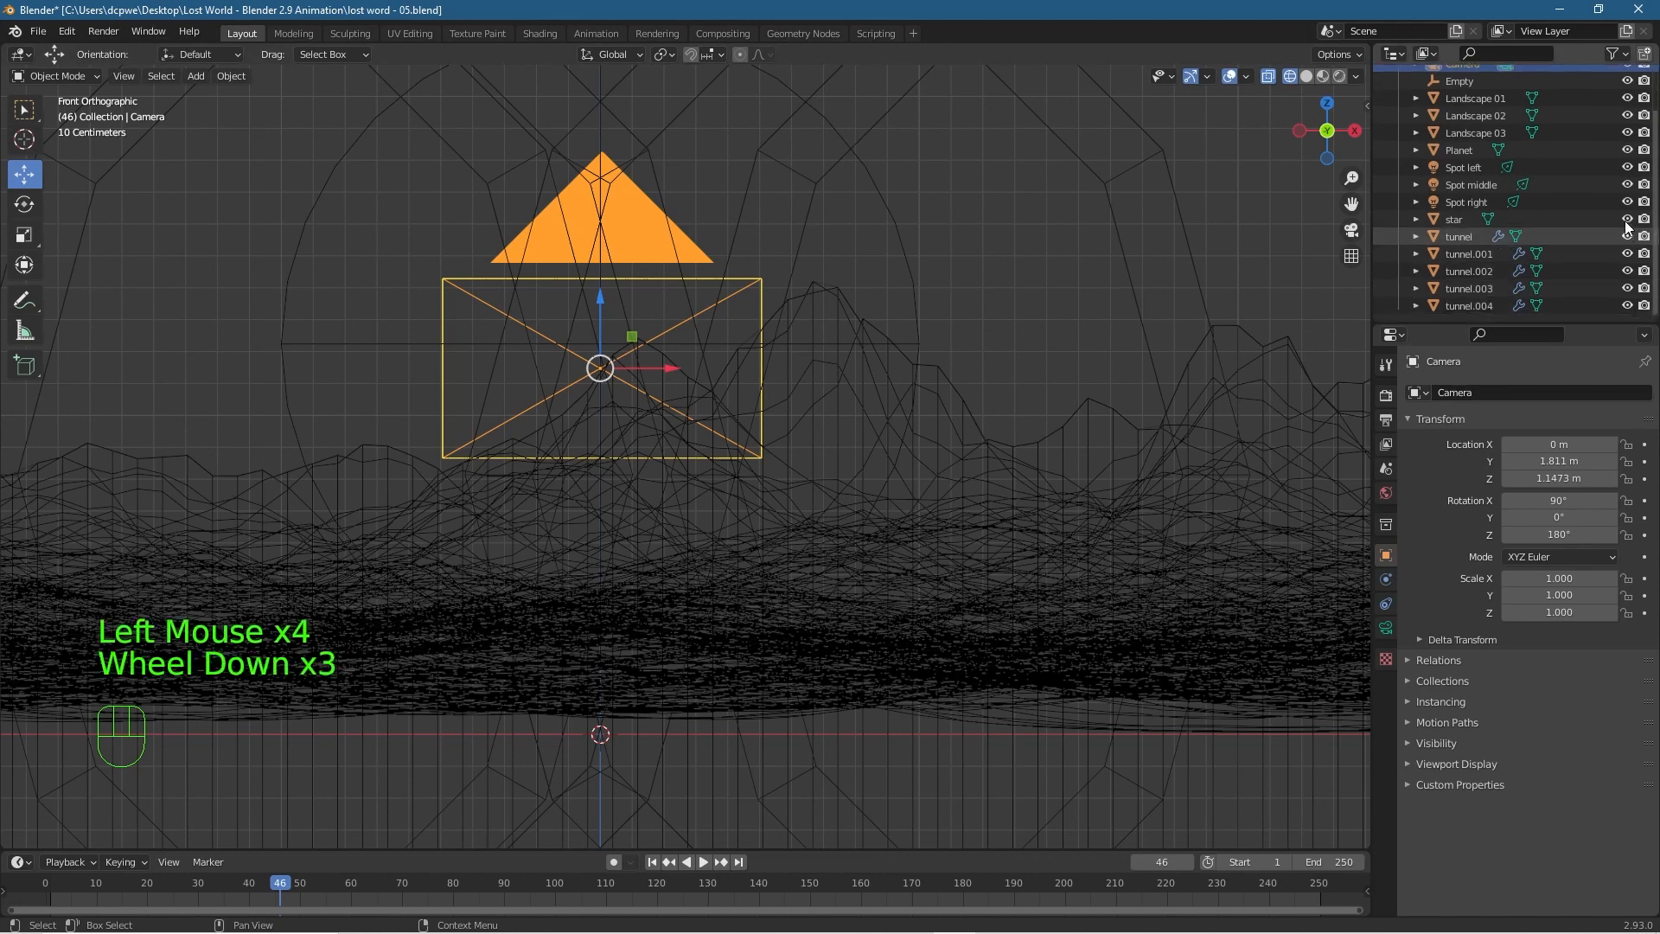
{"action": "scroll", "coordinate": [1621, 168], "scroll_direction": "up", "scroll_amount": 1}
{"action": "left_click", "coordinate": [1624, 135]}
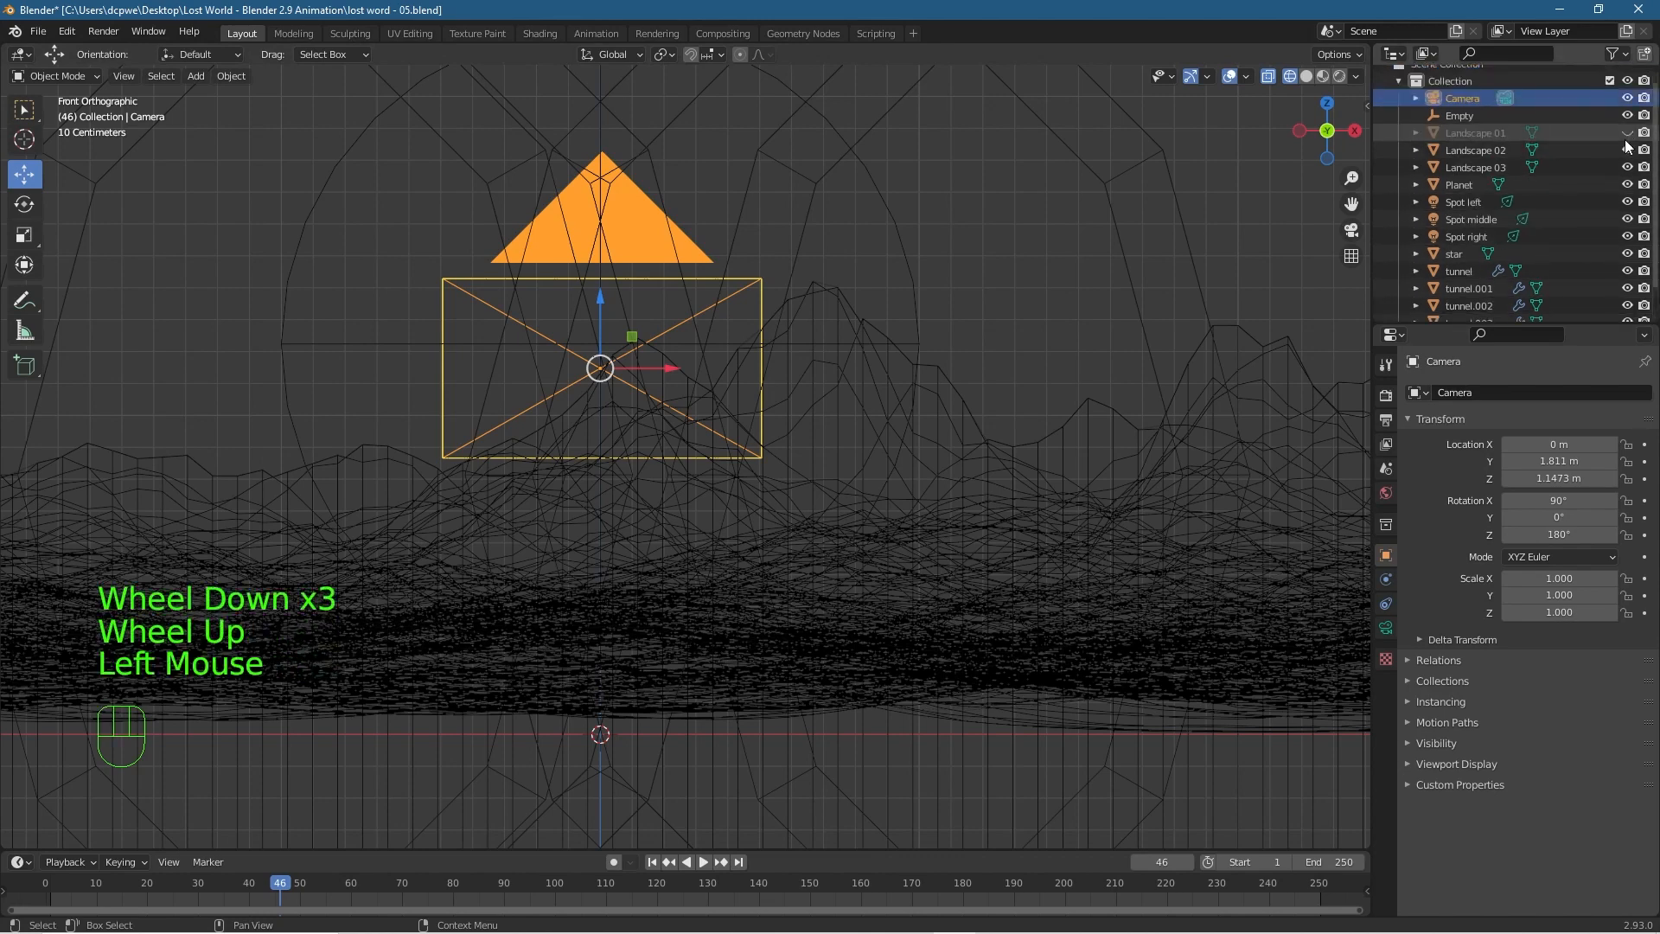
{"action": "left_click", "coordinate": [1621, 150]}
{"action": "left_click", "coordinate": [1626, 150]}
{"action": "left_click", "coordinate": [1627, 167]}
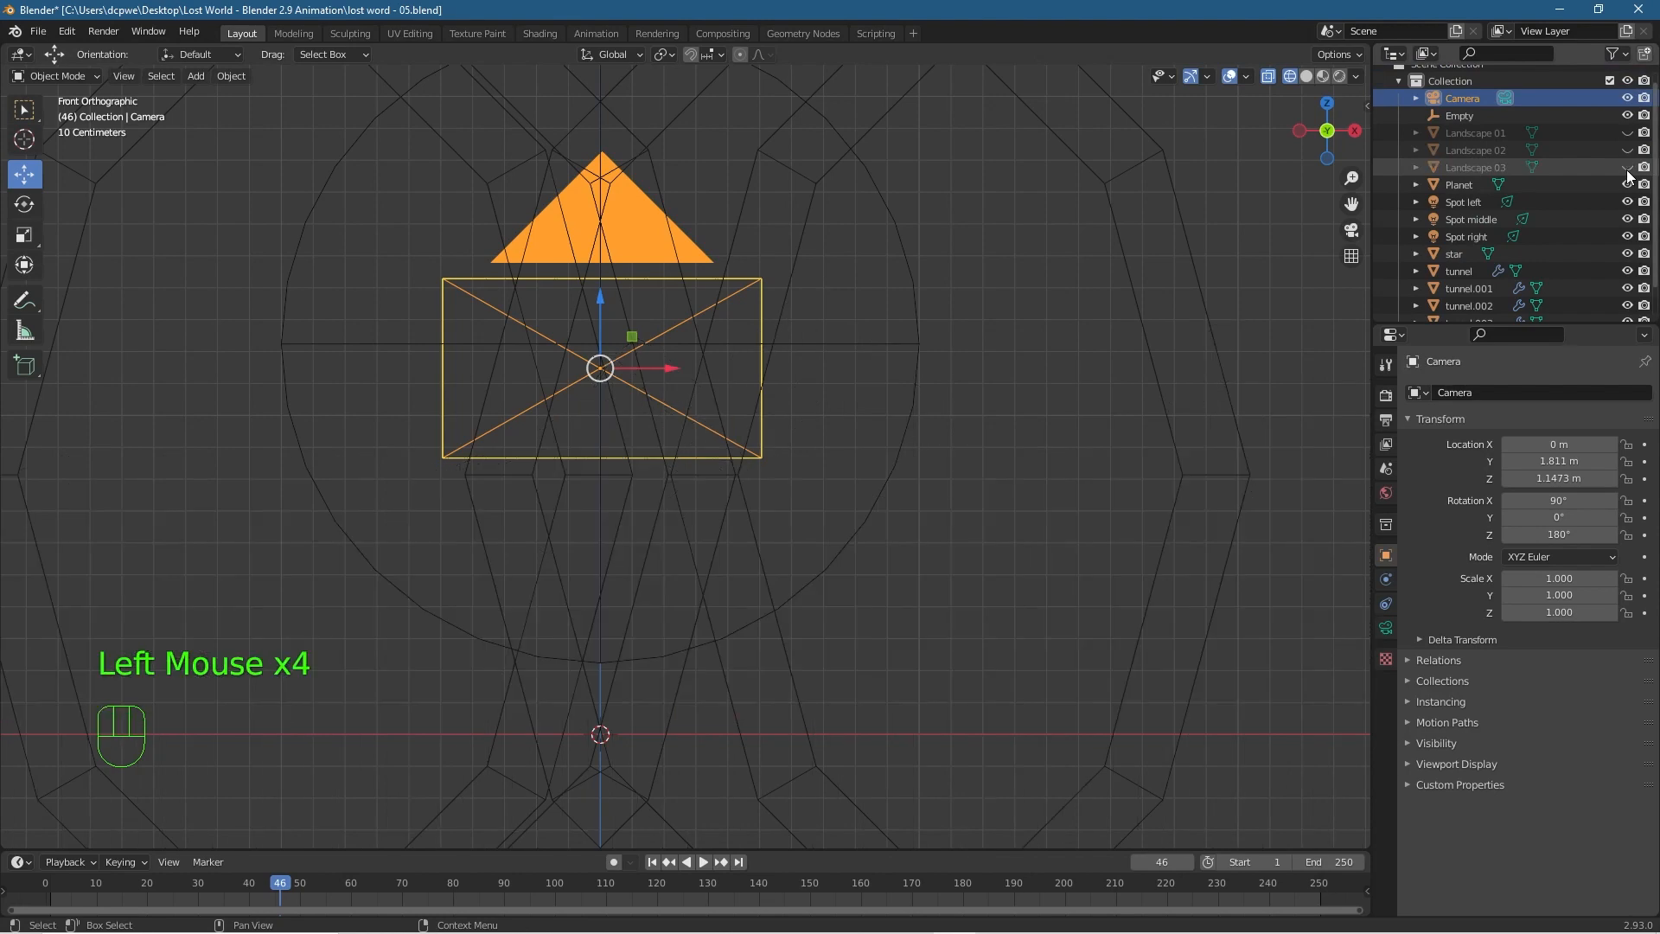
Hide the tunnel arches in the viewport, from tunnel through tunnel.004.
{"action": "left_click", "coordinate": [1628, 272]}
{"action": "left_click", "coordinate": [1627, 289]}
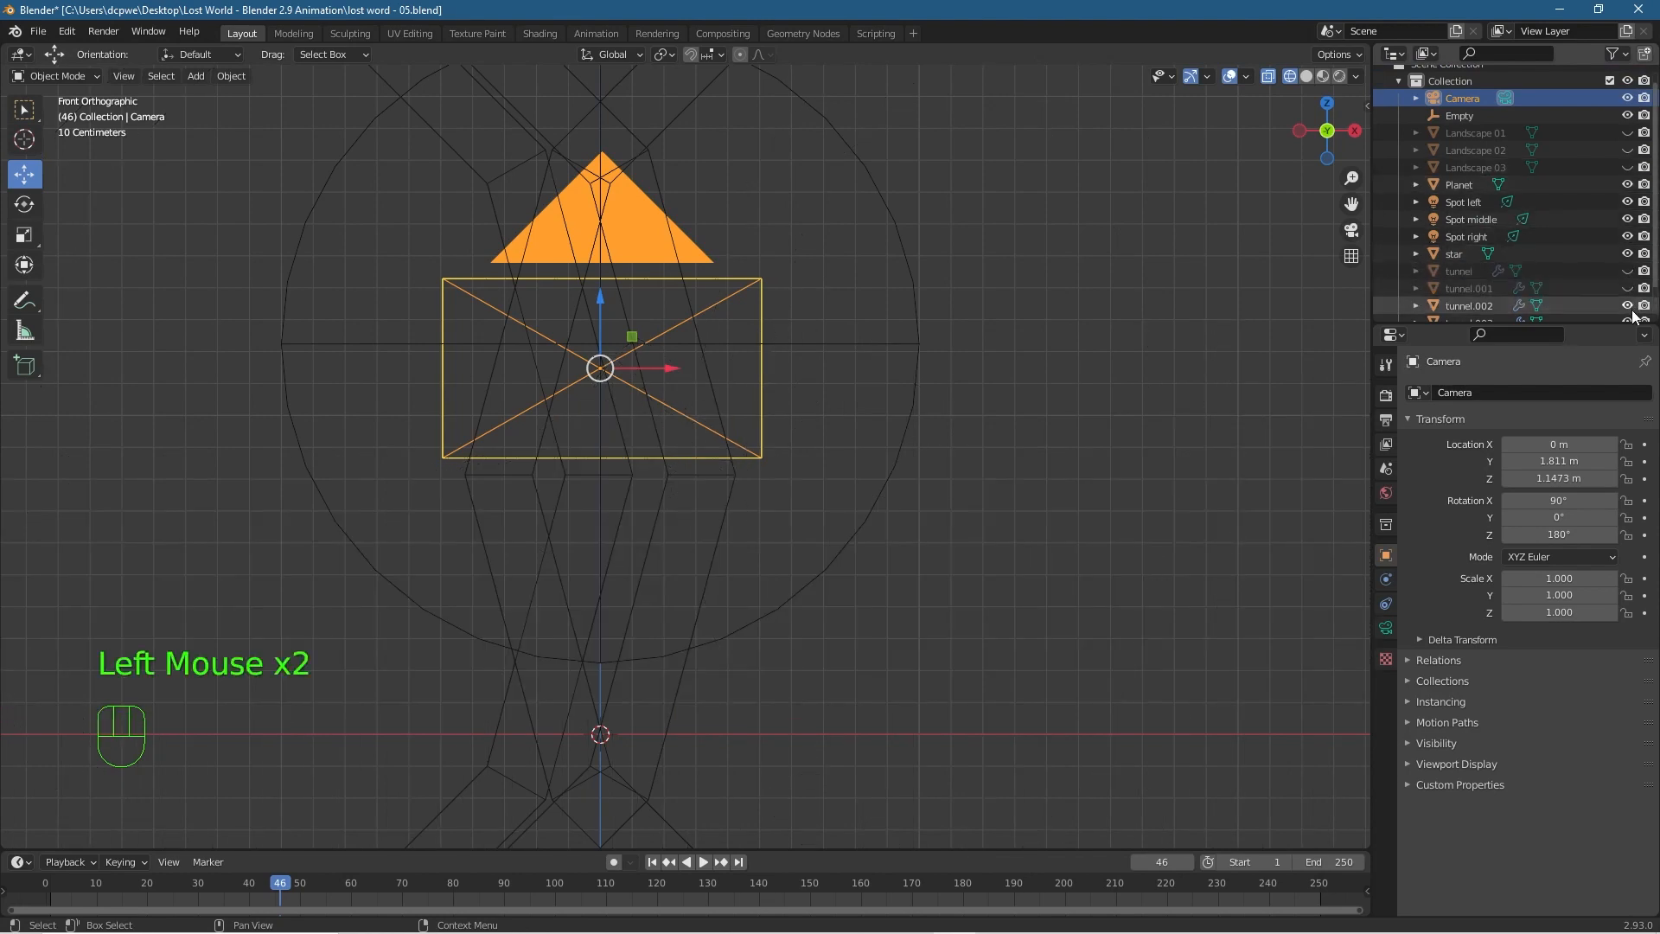
{"action": "left_click", "coordinate": [1628, 306]}
{"action": "left_click", "coordinate": [1629, 322]}
{"action": "scroll", "coordinate": [1599, 285], "scroll_direction": "down", "scroll_amount": 3}
{"action": "left_click", "coordinate": [1627, 306]}
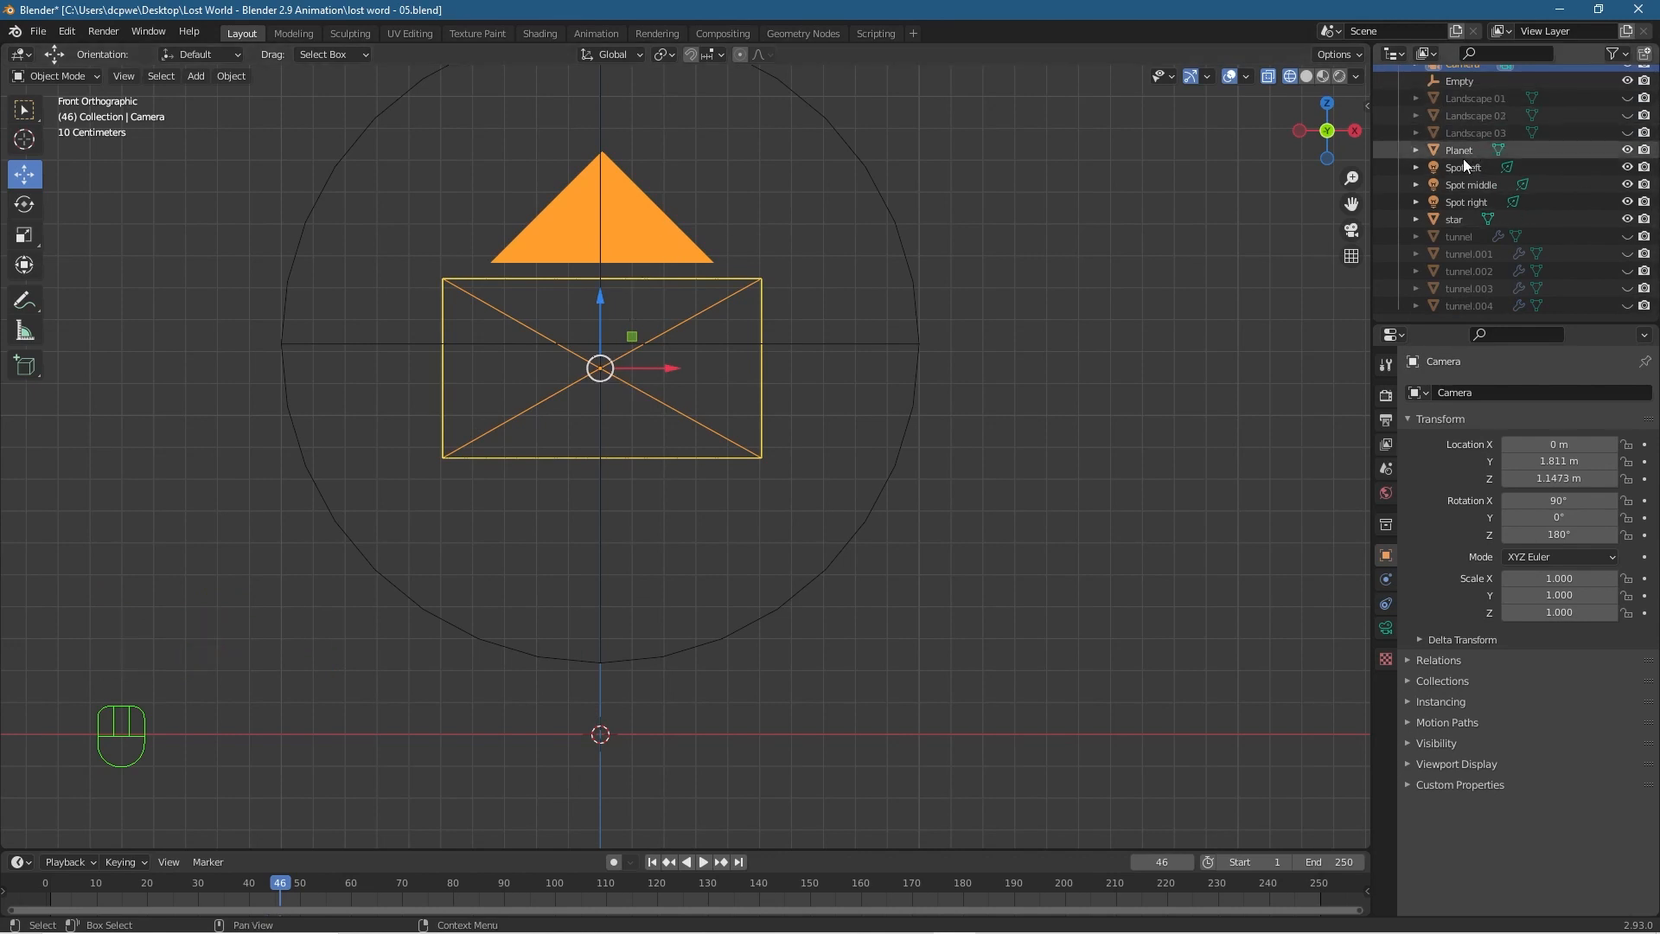
Lower the sphere empty about 0.076 m along Z to line its center up with the camera's origin.
{"action": "scroll", "coordinate": [1465, 159], "scroll_direction": "up", "scroll_amount": 3}
{"action": "left_click", "coordinate": [1465, 127]}
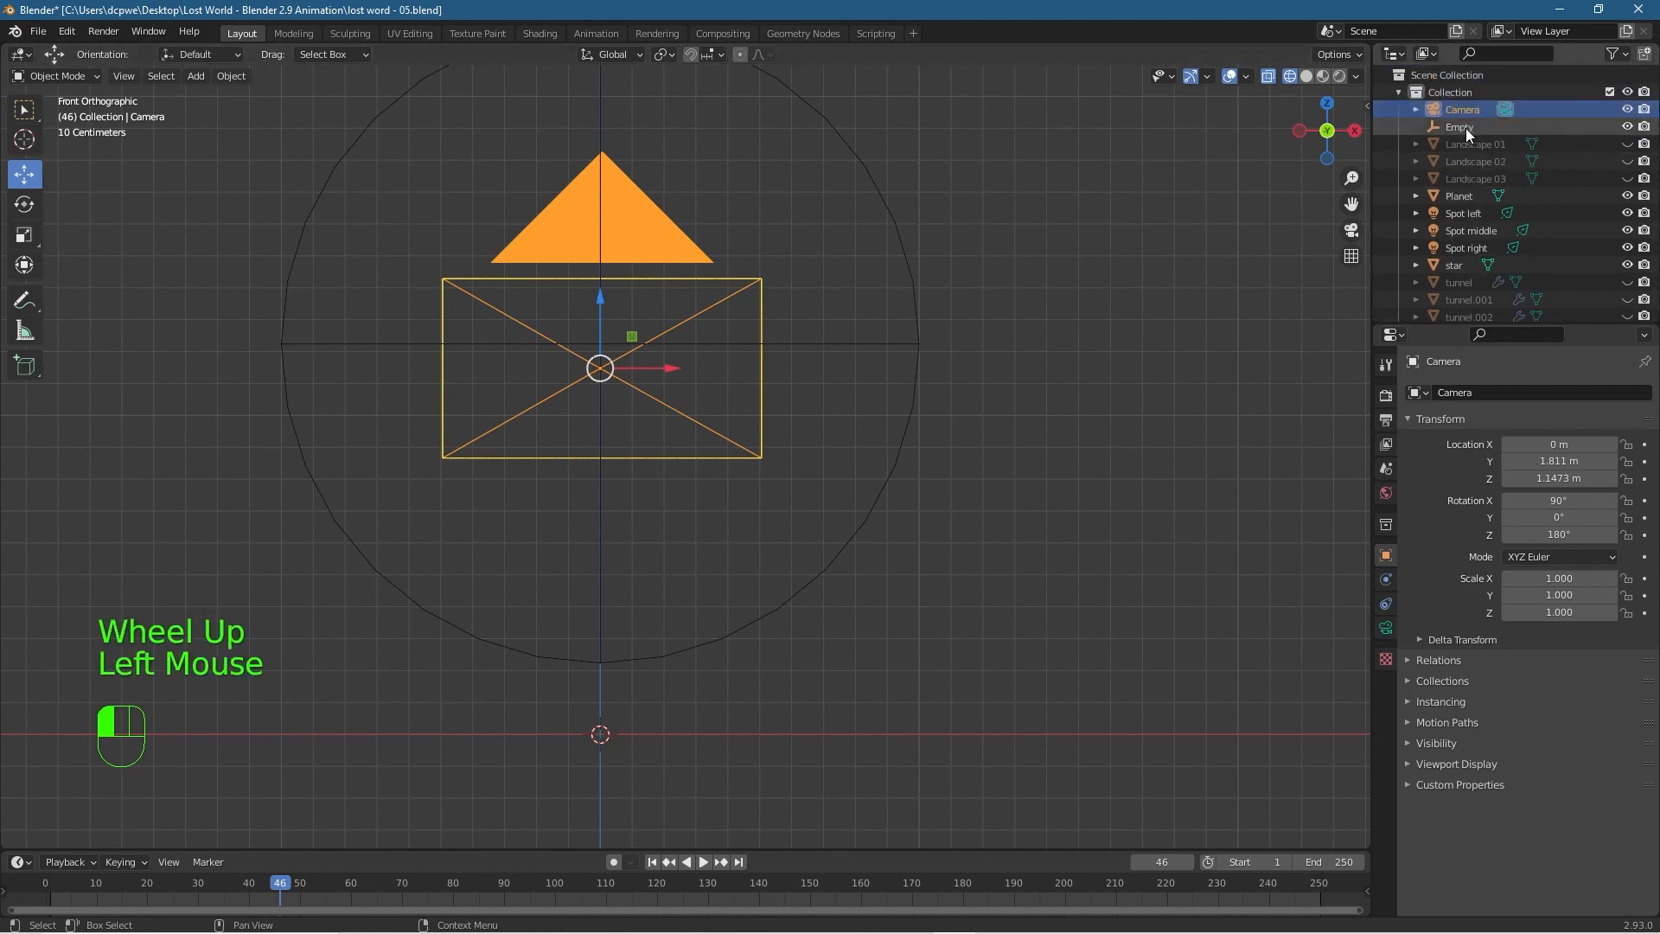
{"action": "left_click_drag", "start_coordinate": [597, 272], "coordinate": [593, 299]}
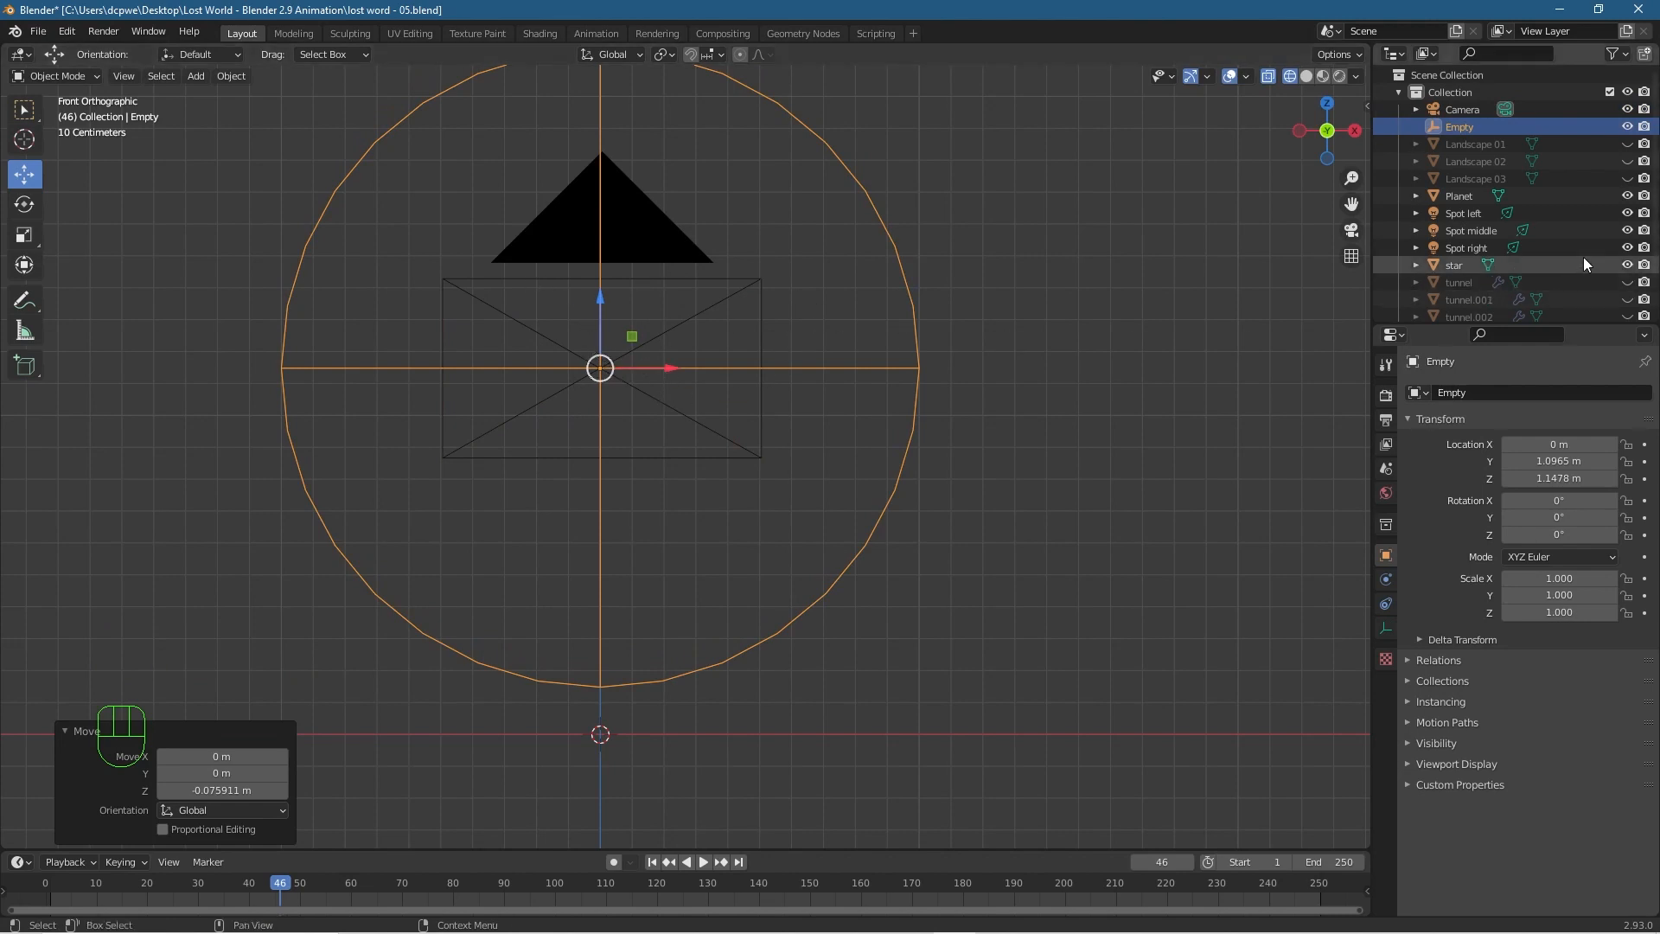
Make the tunnel and tunnel.001 arches visible in the viewport again.
{"action": "left_click", "coordinate": [1627, 282]}
{"action": "left_click", "coordinate": [1626, 299]}
{"action": "scroll", "coordinate": [1626, 313], "scroll_direction": "down", "scroll_amount": 3}
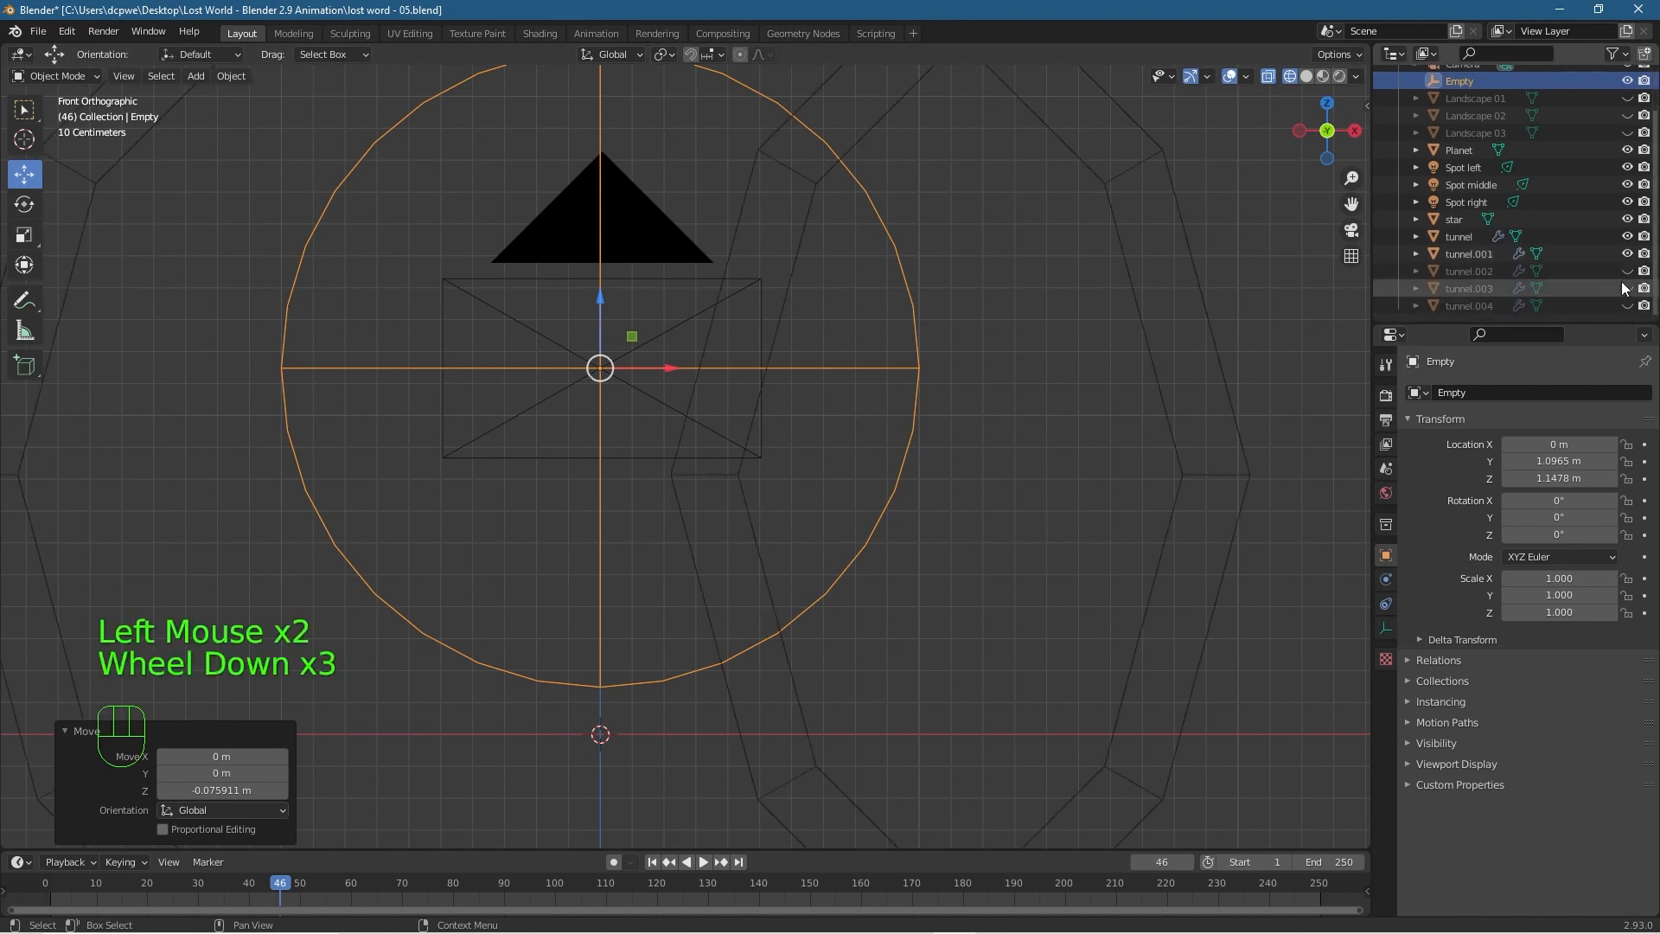
Unhide tunnel.002, tunnel.003, tunnel.004 and the three Landscape objects in the viewport.
{"action": "left_click", "coordinate": [1628, 271]}
{"action": "left_click", "coordinate": [1627, 288]}
{"action": "left_click", "coordinate": [1628, 305]}
{"action": "scroll", "coordinate": [1619, 171], "scroll_direction": "up", "scroll_amount": 2}
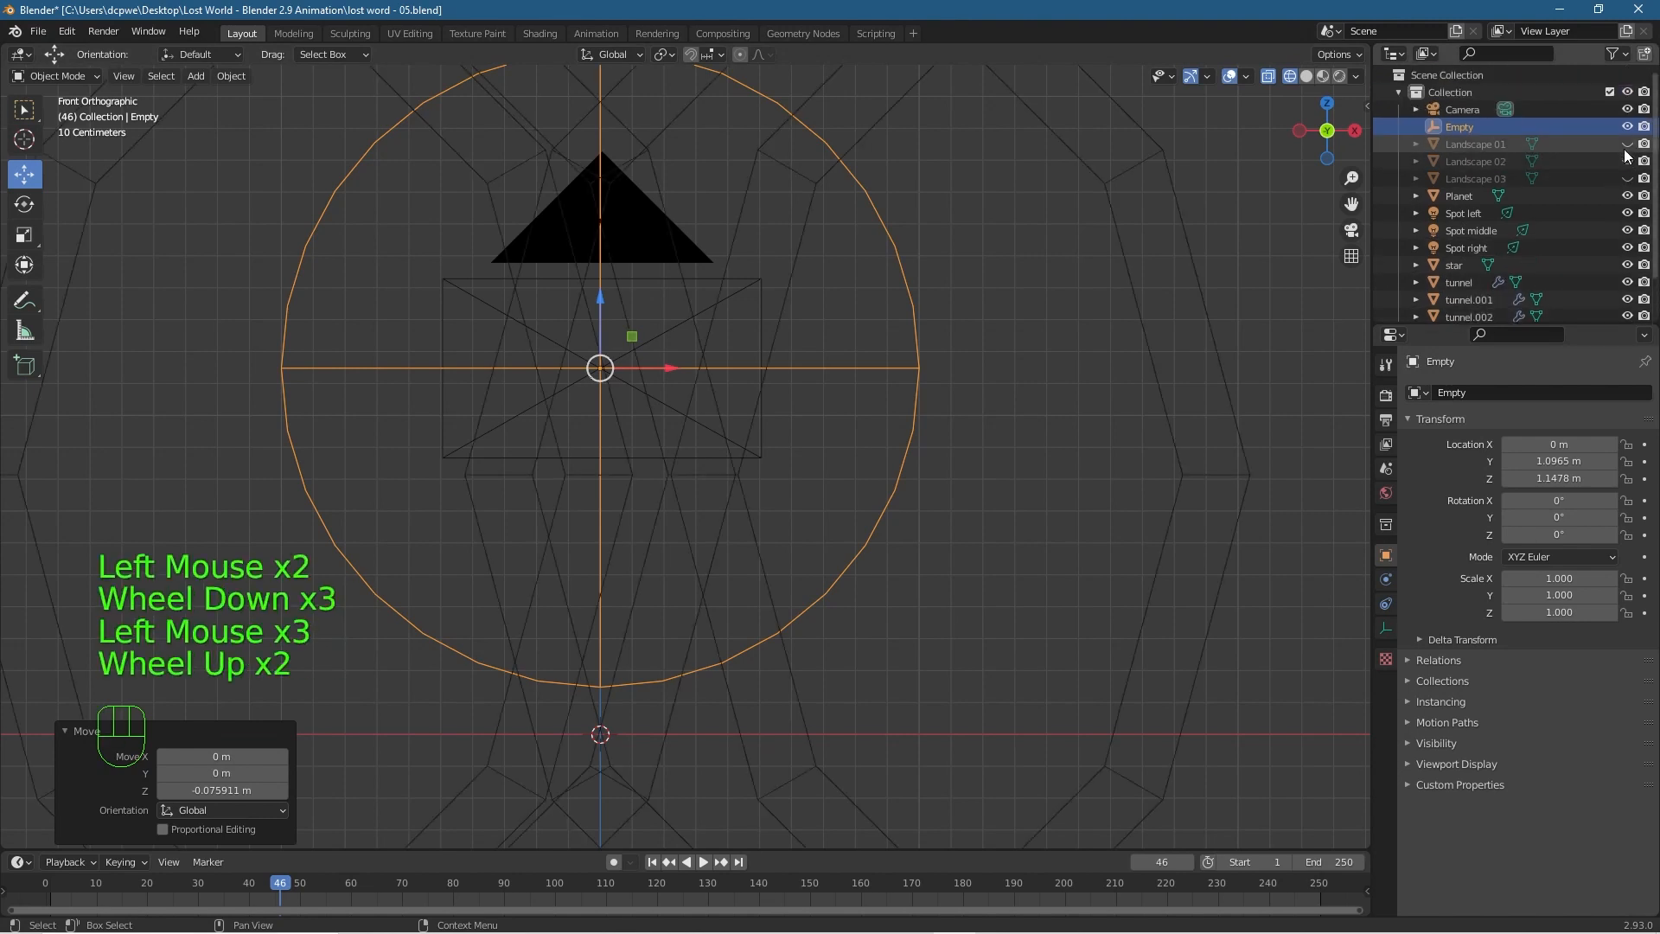
{"action": "left_click", "coordinate": [1628, 178]}
{"action": "left_click", "coordinate": [1628, 161]}
{"action": "left_click", "coordinate": [1627, 144]}
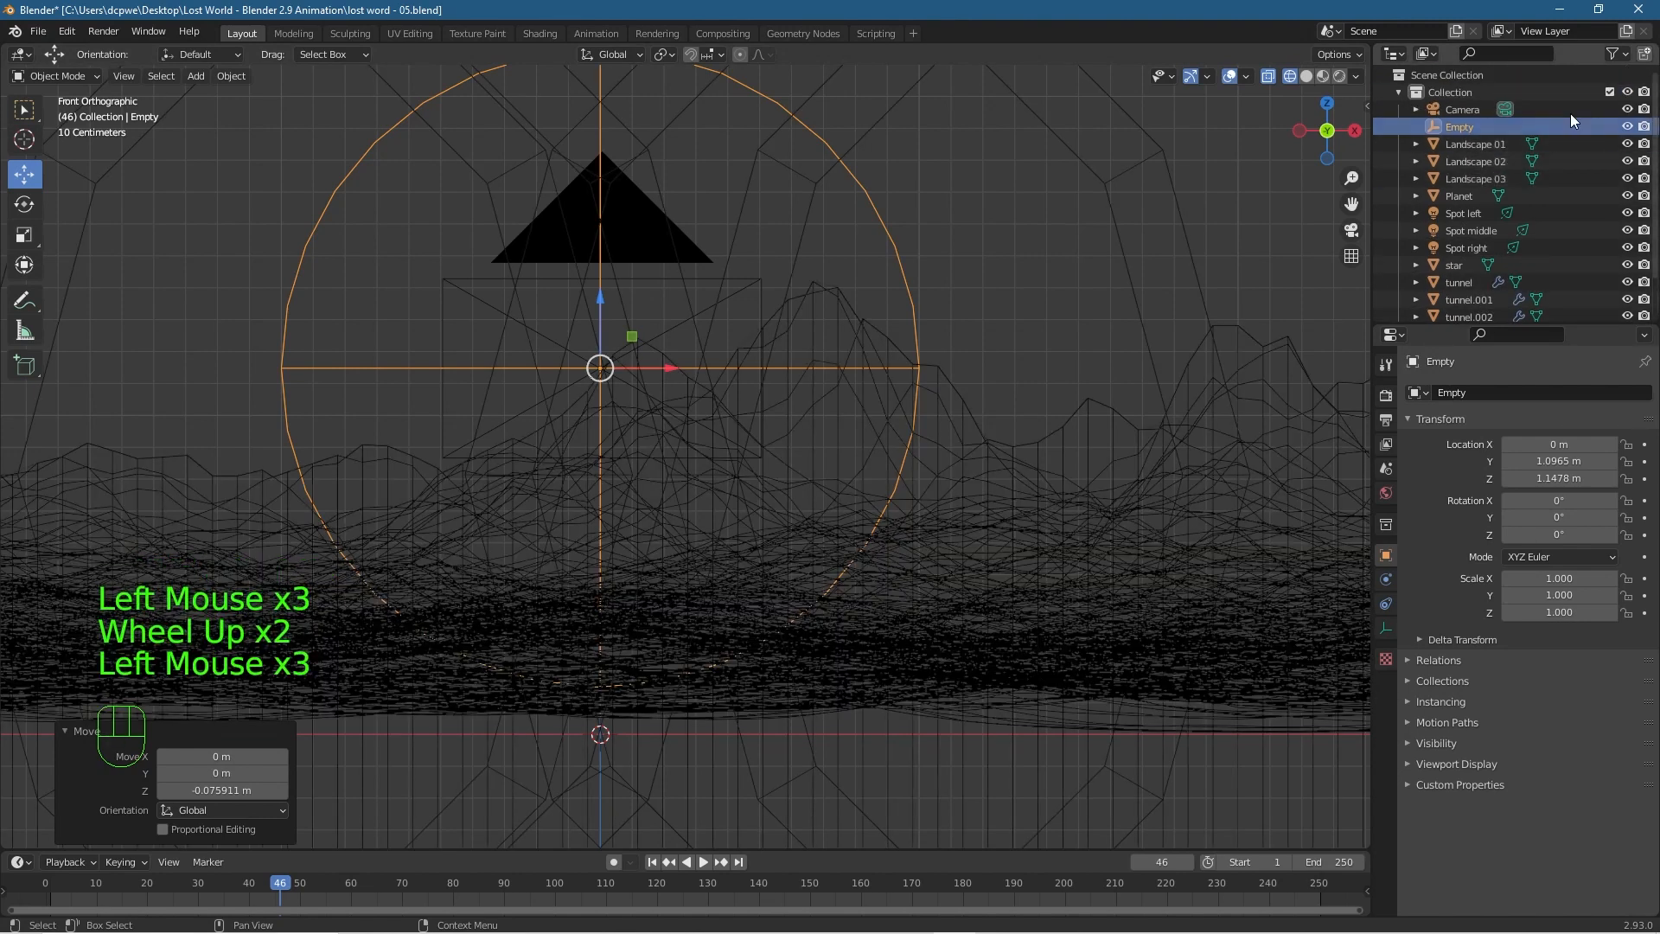
Rename the Empty object as Contoller.
{"action": "left_click", "coordinate": [1461, 128]}
{"action": "double_click", "coordinate": [1462, 128]}
{"action": "type", "text": "C"}
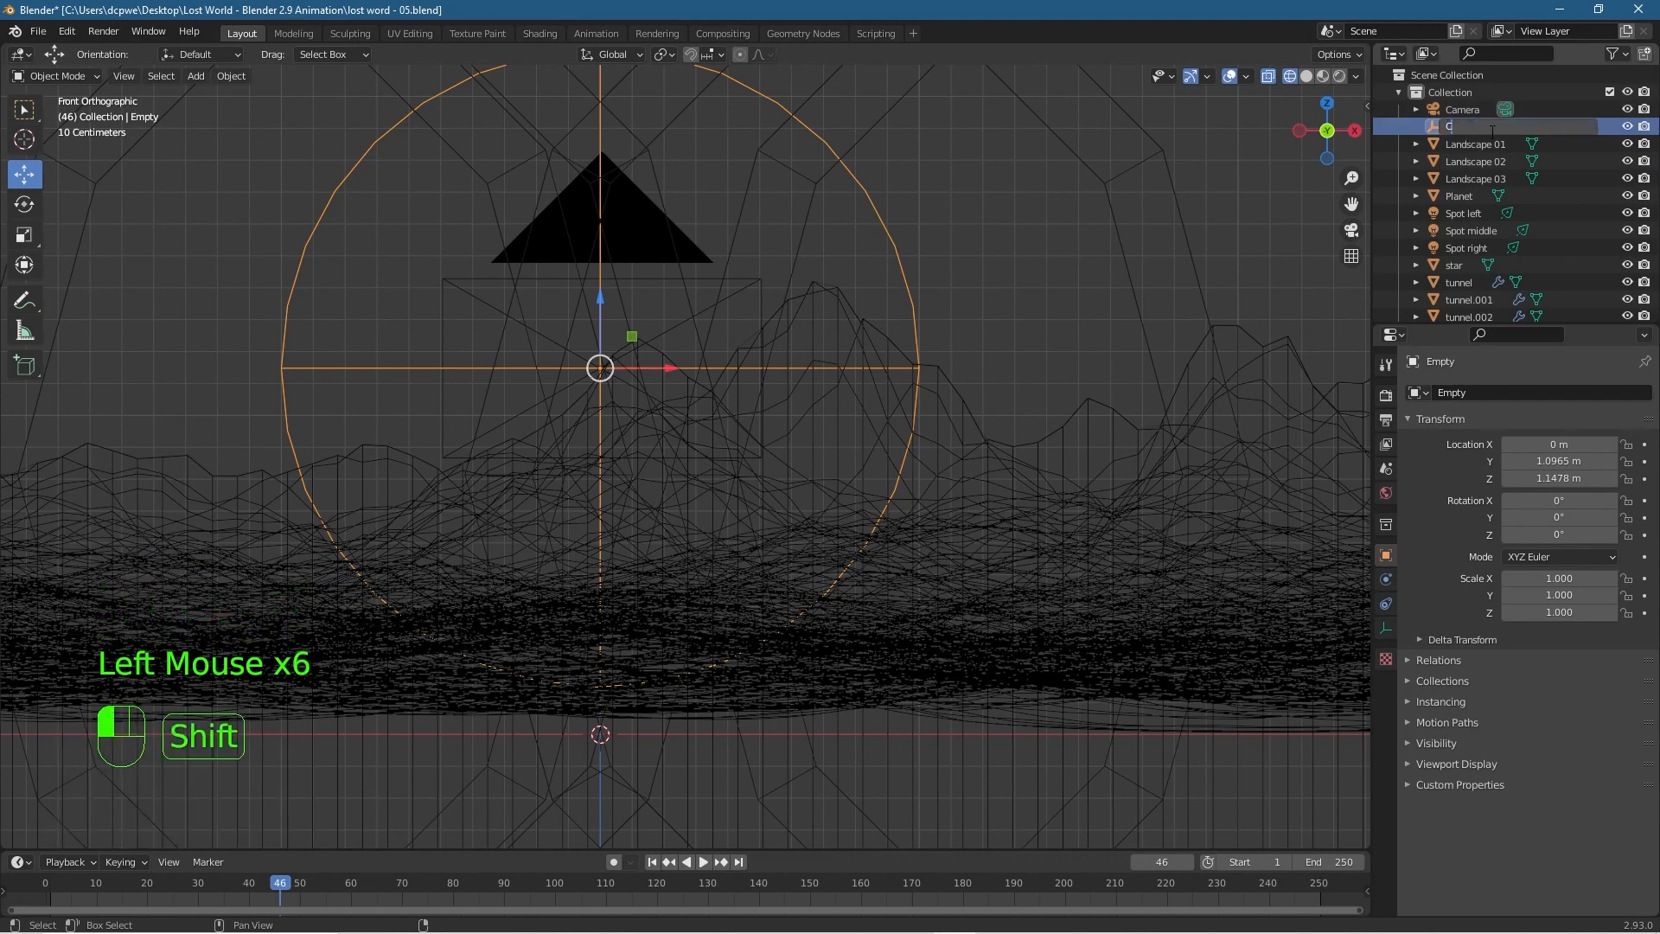
{"action": "type", "text": "onto"}
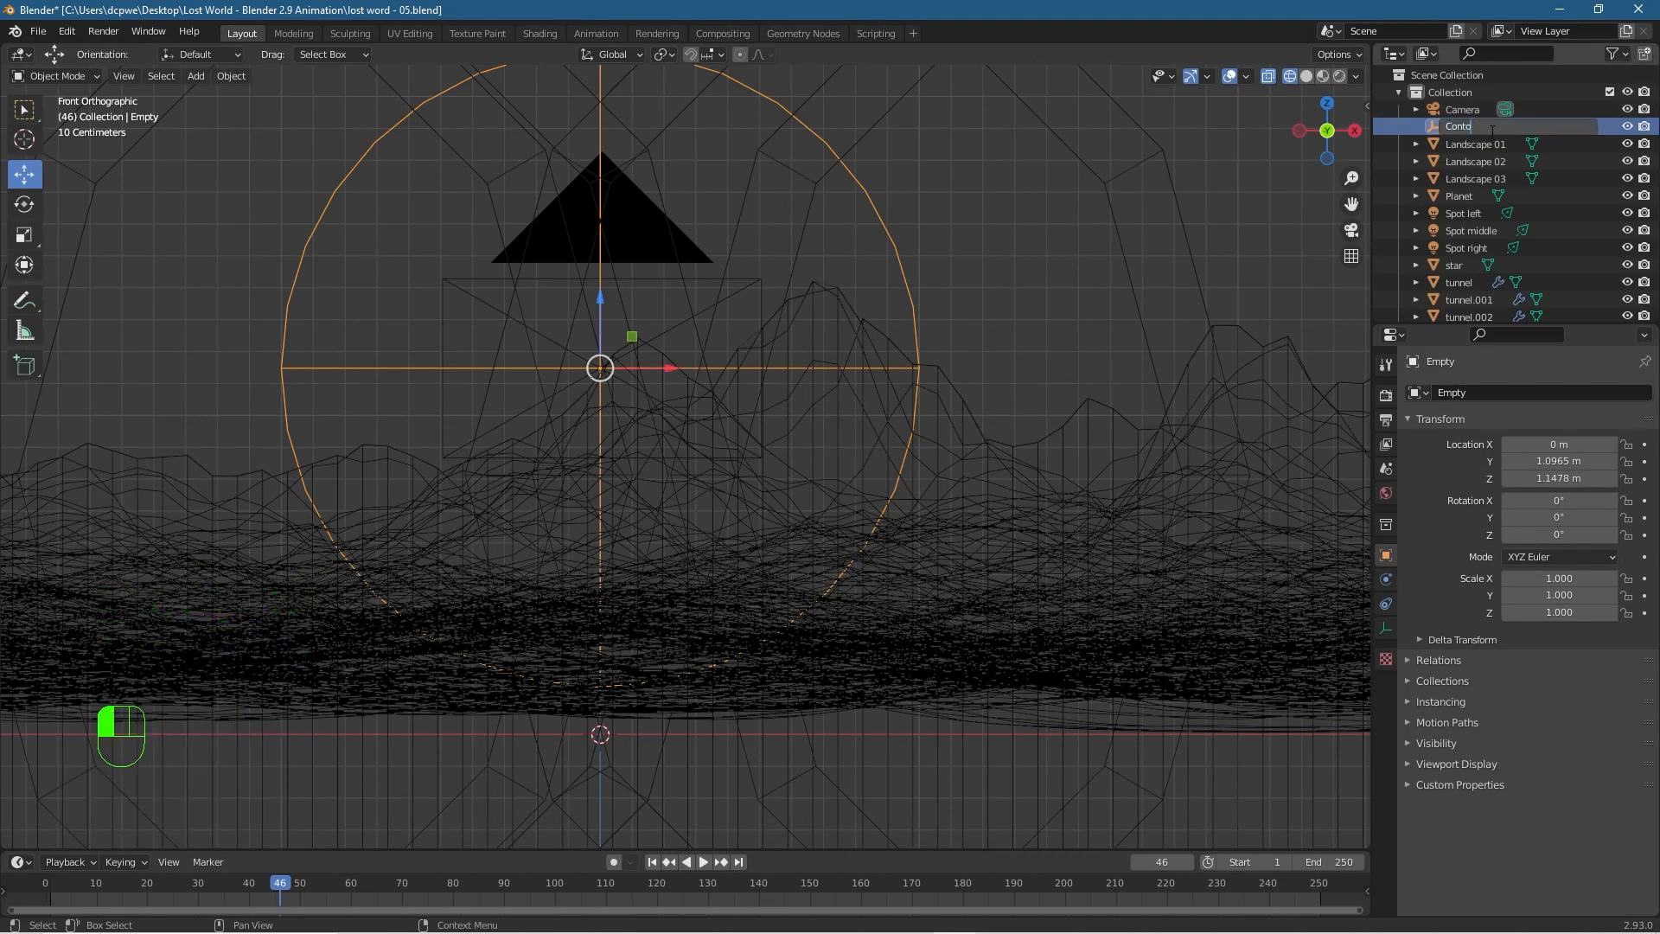
{"action": "type", "text": "ller"}
{"action": "key", "text": "Return"}
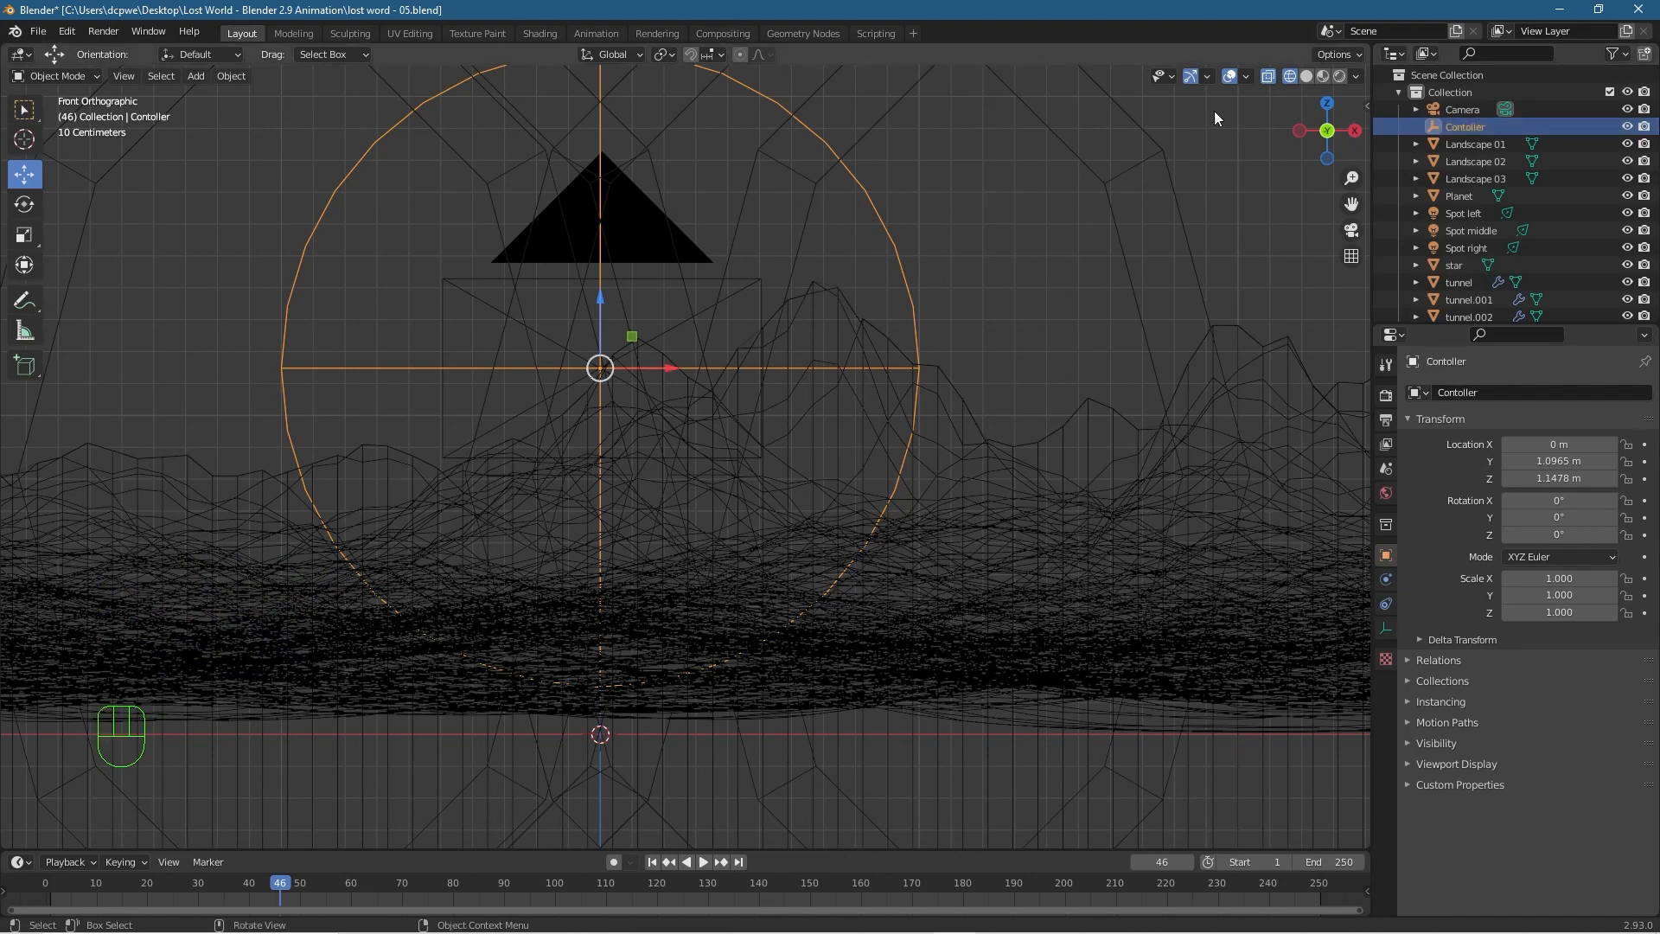
Switch the viewport to rendered shading with the whole landscape in perspective.
{"action": "left_click", "coordinate": [1339, 76]}
{"action": "scroll", "coordinate": [748, 243], "scroll_direction": "down", "scroll_amount": 2}
{"action": "scroll", "coordinate": [744, 237], "scroll_direction": "down", "scroll_amount": 4}
{"action": "middle_click_drag", "start_coordinate": [744, 237], "coordinate": [870, 397]}
{"action": "scroll", "coordinate": [879, 388], "scroll_direction": "up", "scroll_amount": 3}
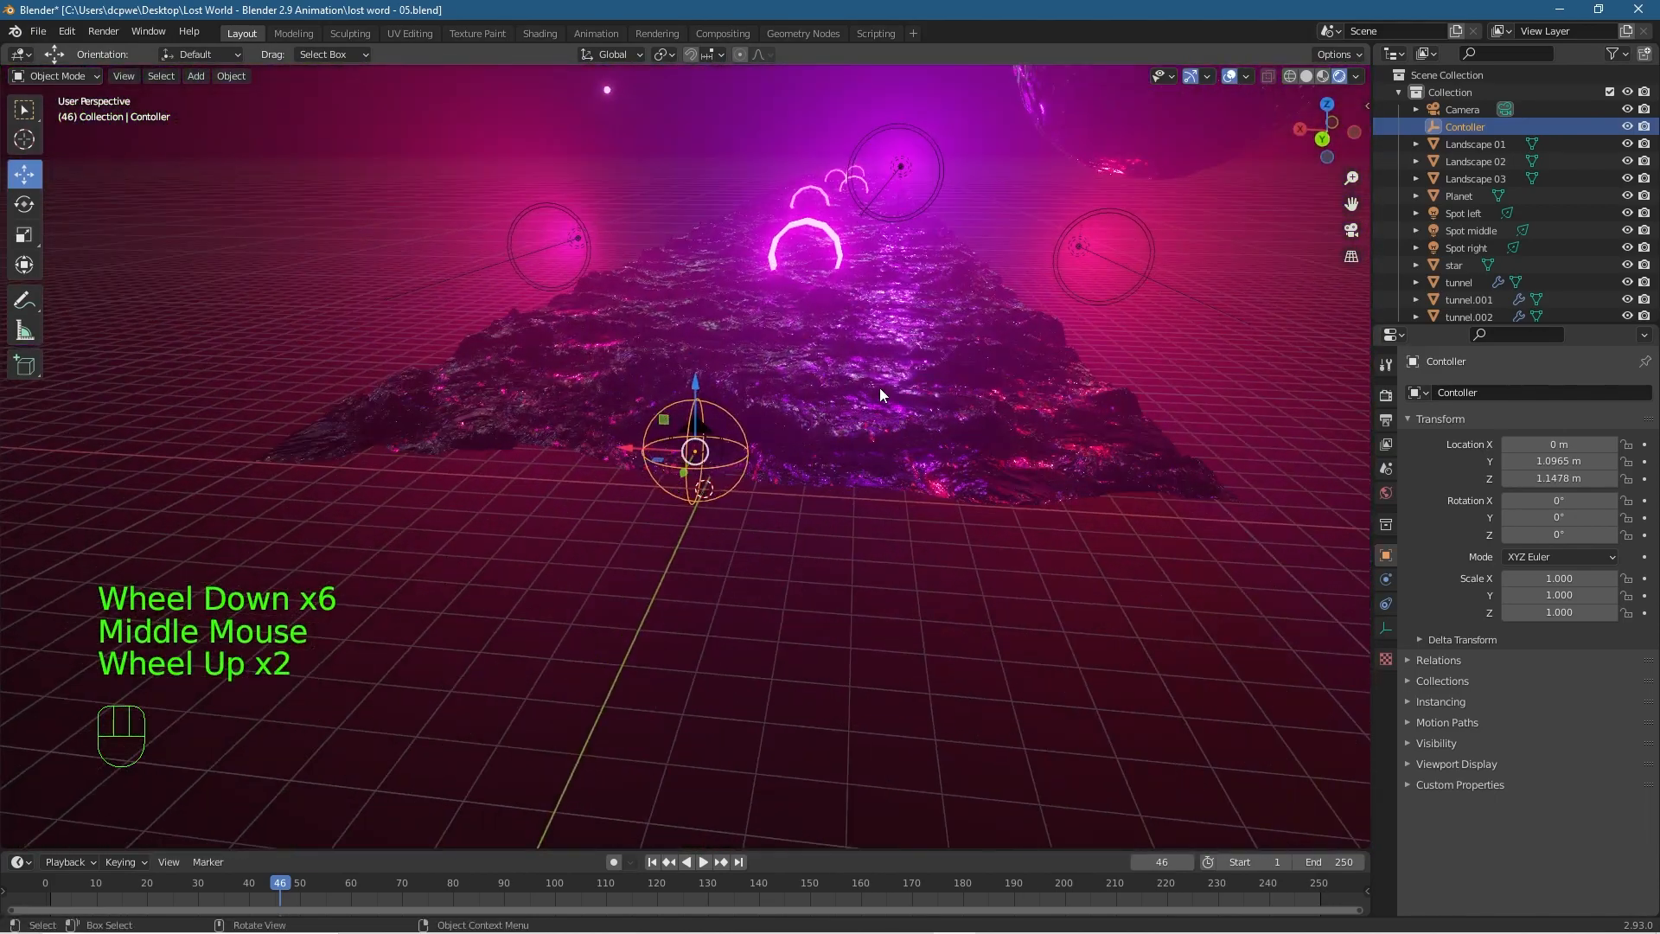
{"action": "middle_click_drag", "start_coordinate": [900, 334], "coordinate": [926, 282]}
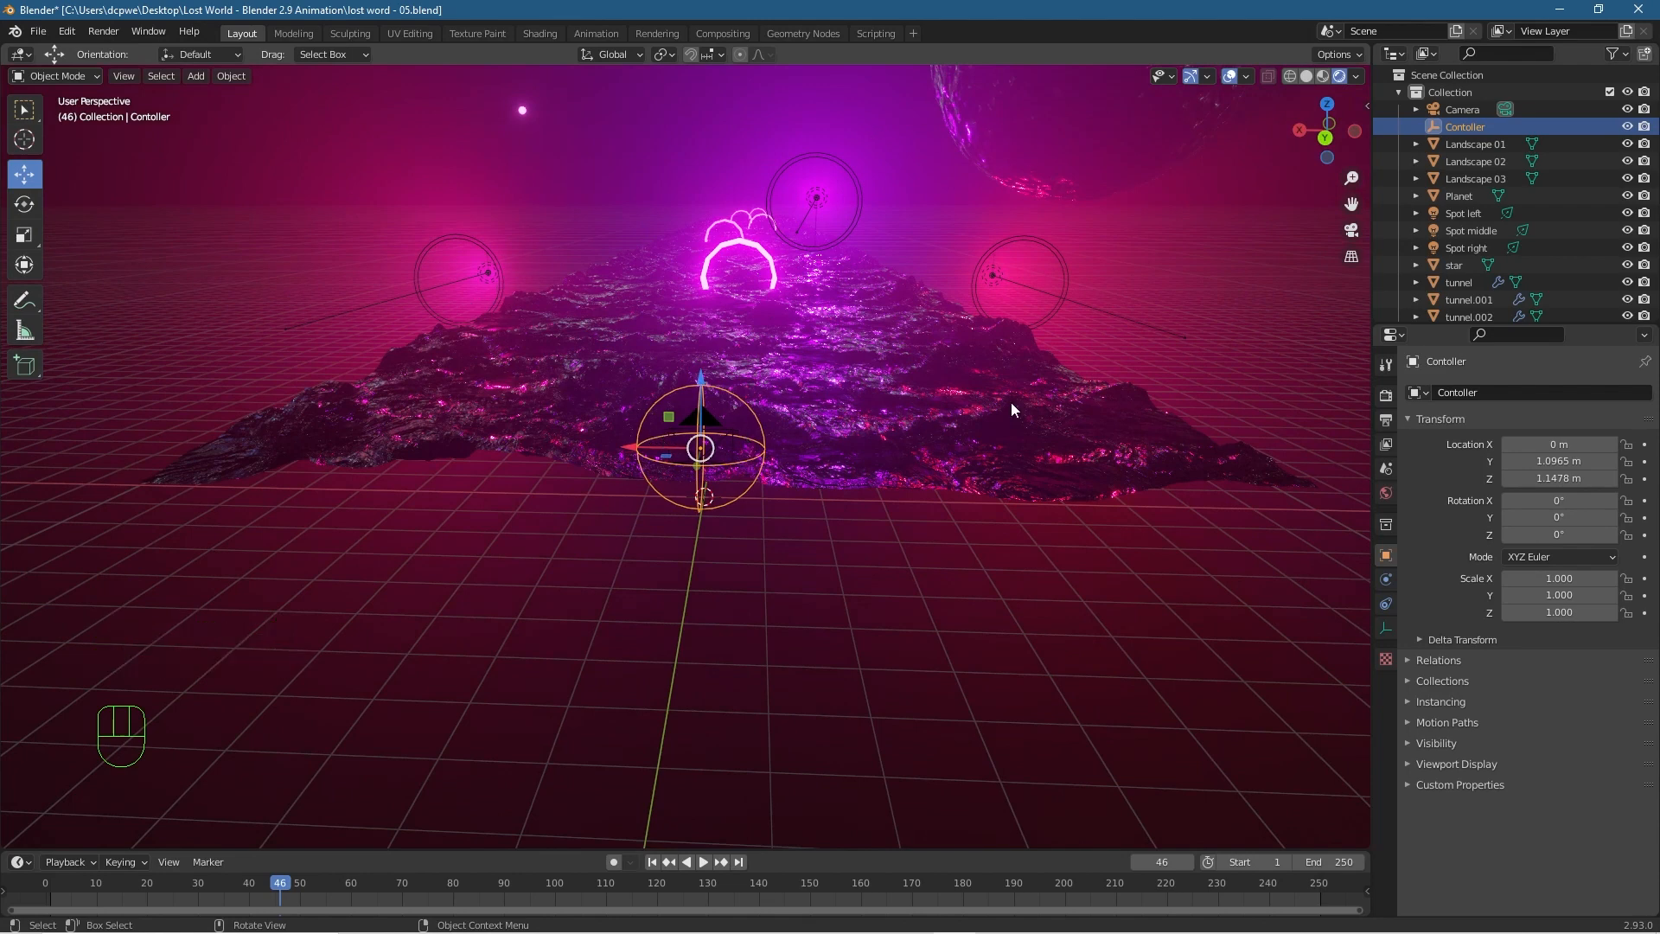
Parent the Planet, star, three Spot lights and Camera to the Contoller empty with the Object option.
{"action": "left_click", "coordinate": [1460, 198]}
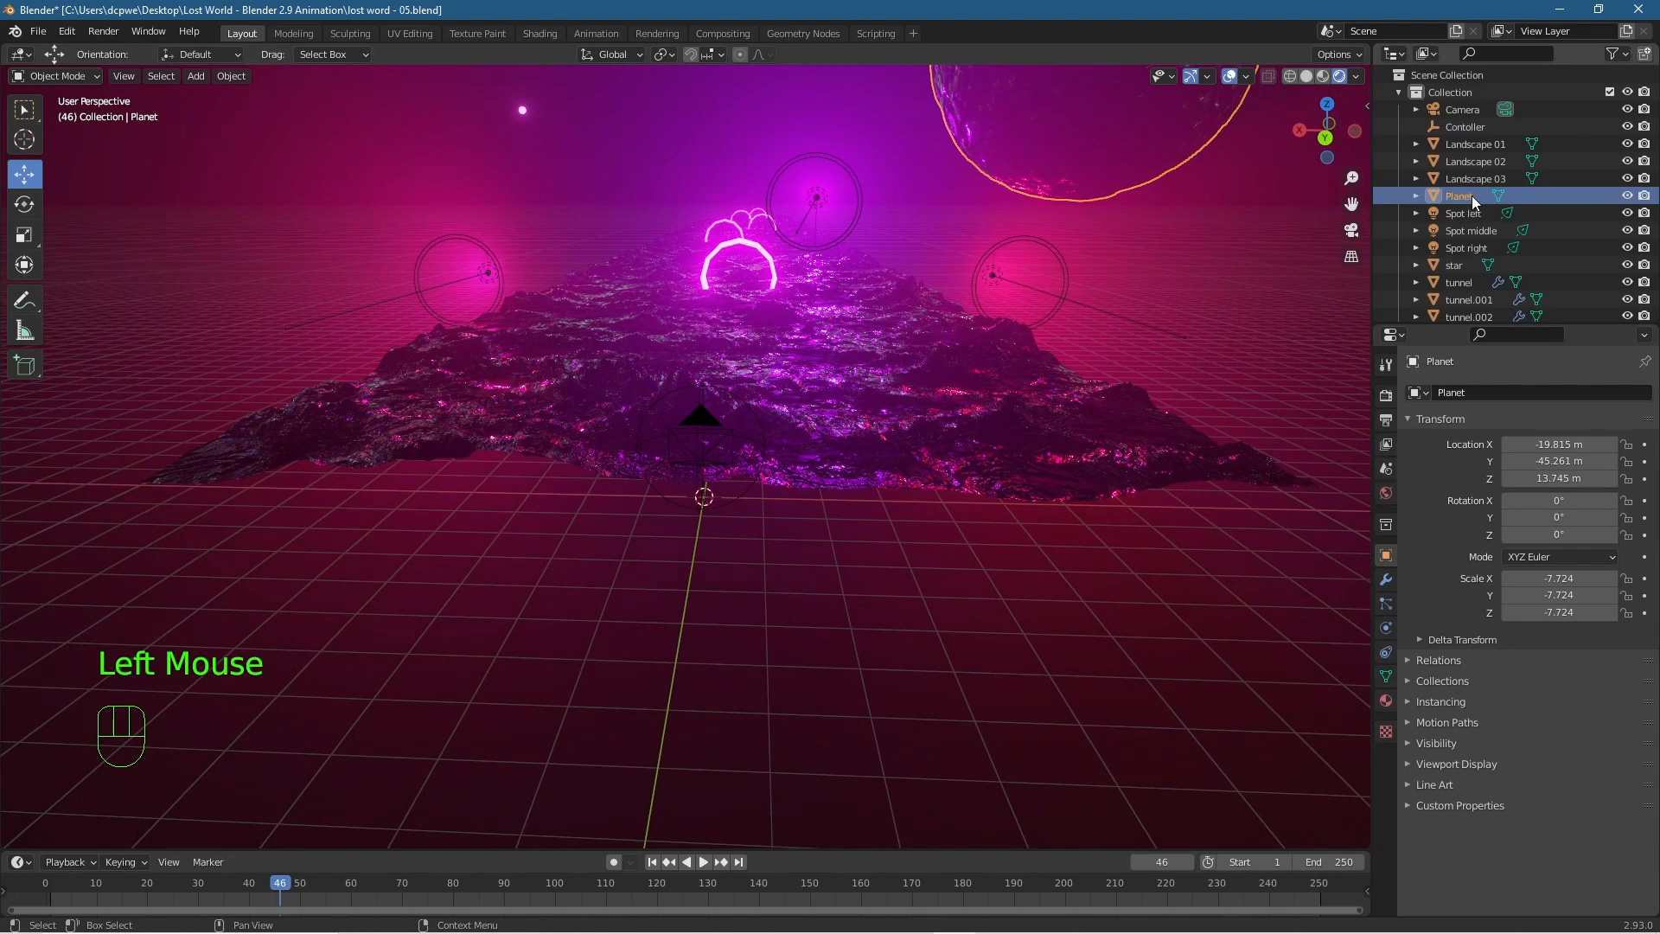
{"action": "left_click", "coordinate": [1455, 267], "text": "ctrl"}
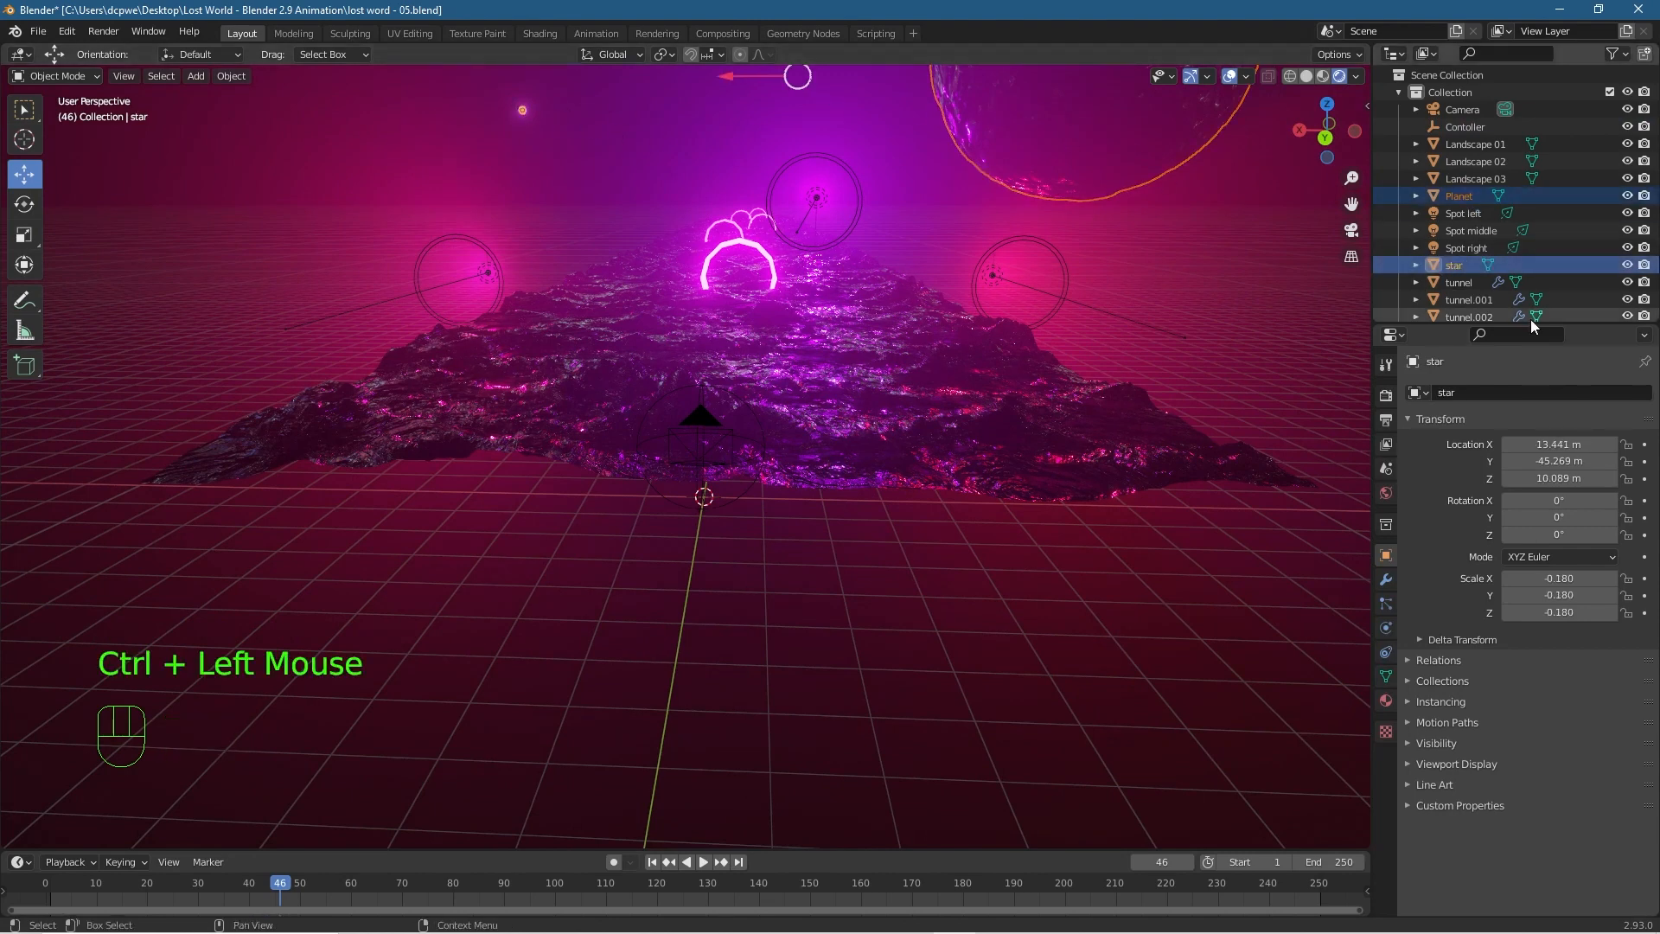
{"action": "left_click", "coordinate": [1456, 214], "text": "ctrl"}
{"action": "left_click", "coordinate": [1456, 230], "text": "ctrl"}
{"action": "left_click", "coordinate": [1461, 246], "text": "ctrl"}
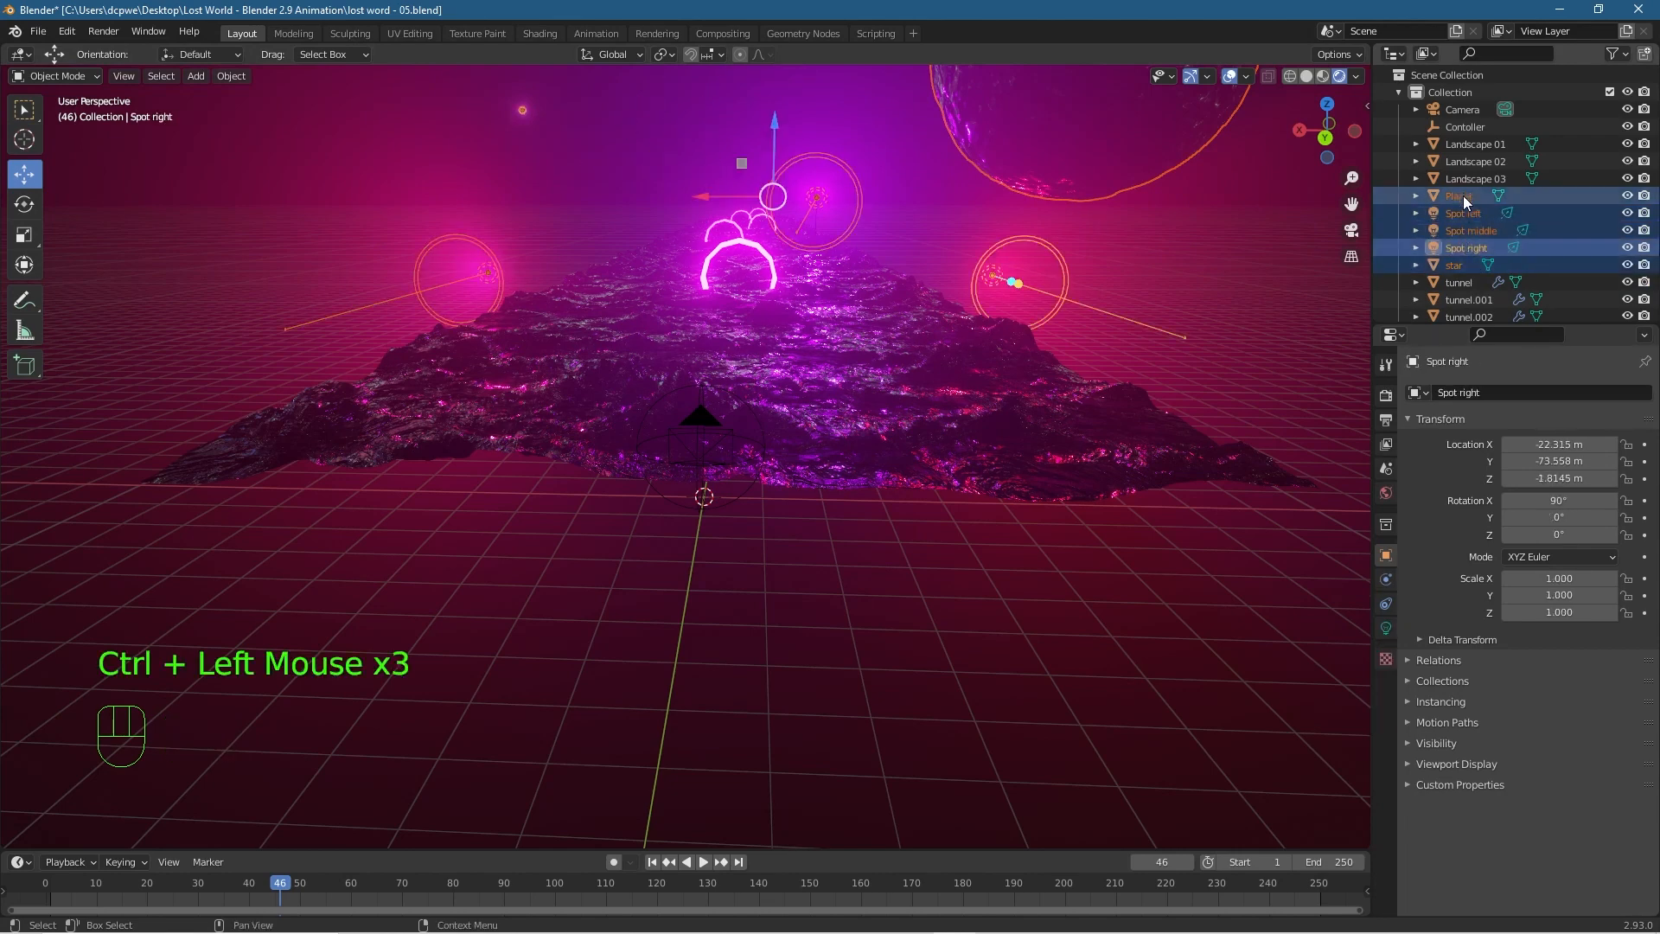
{"action": "left_click", "coordinate": [1461, 111], "text": "ctrl"}
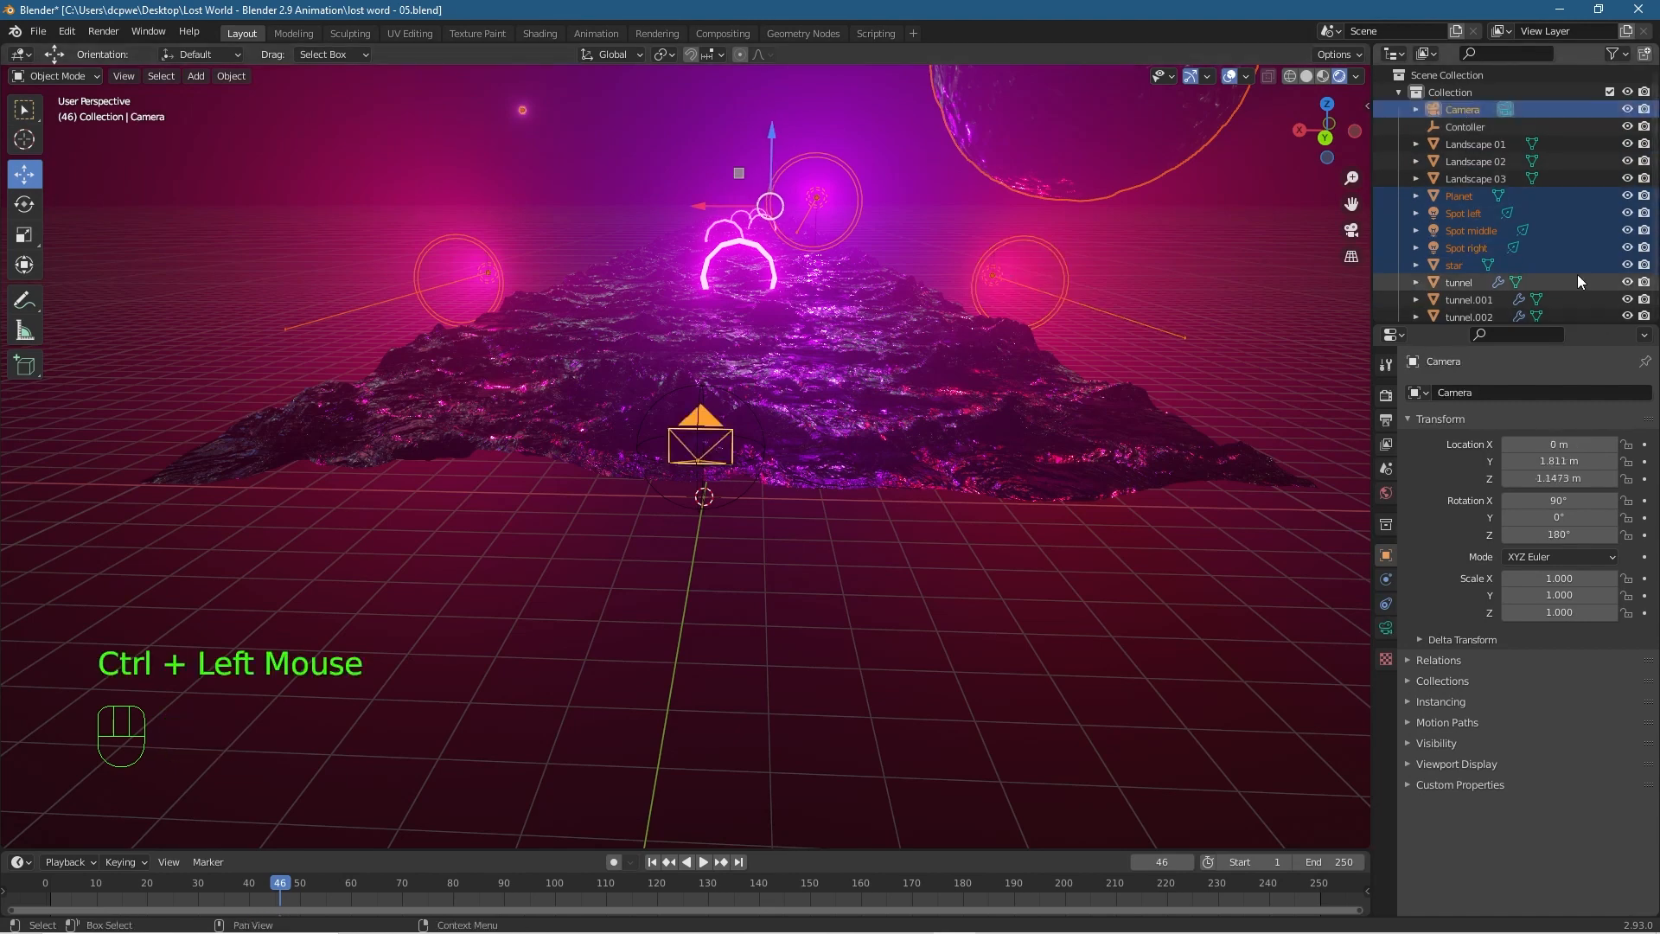
{"action": "left_click", "coordinate": [1475, 126], "text": "ctrl"}
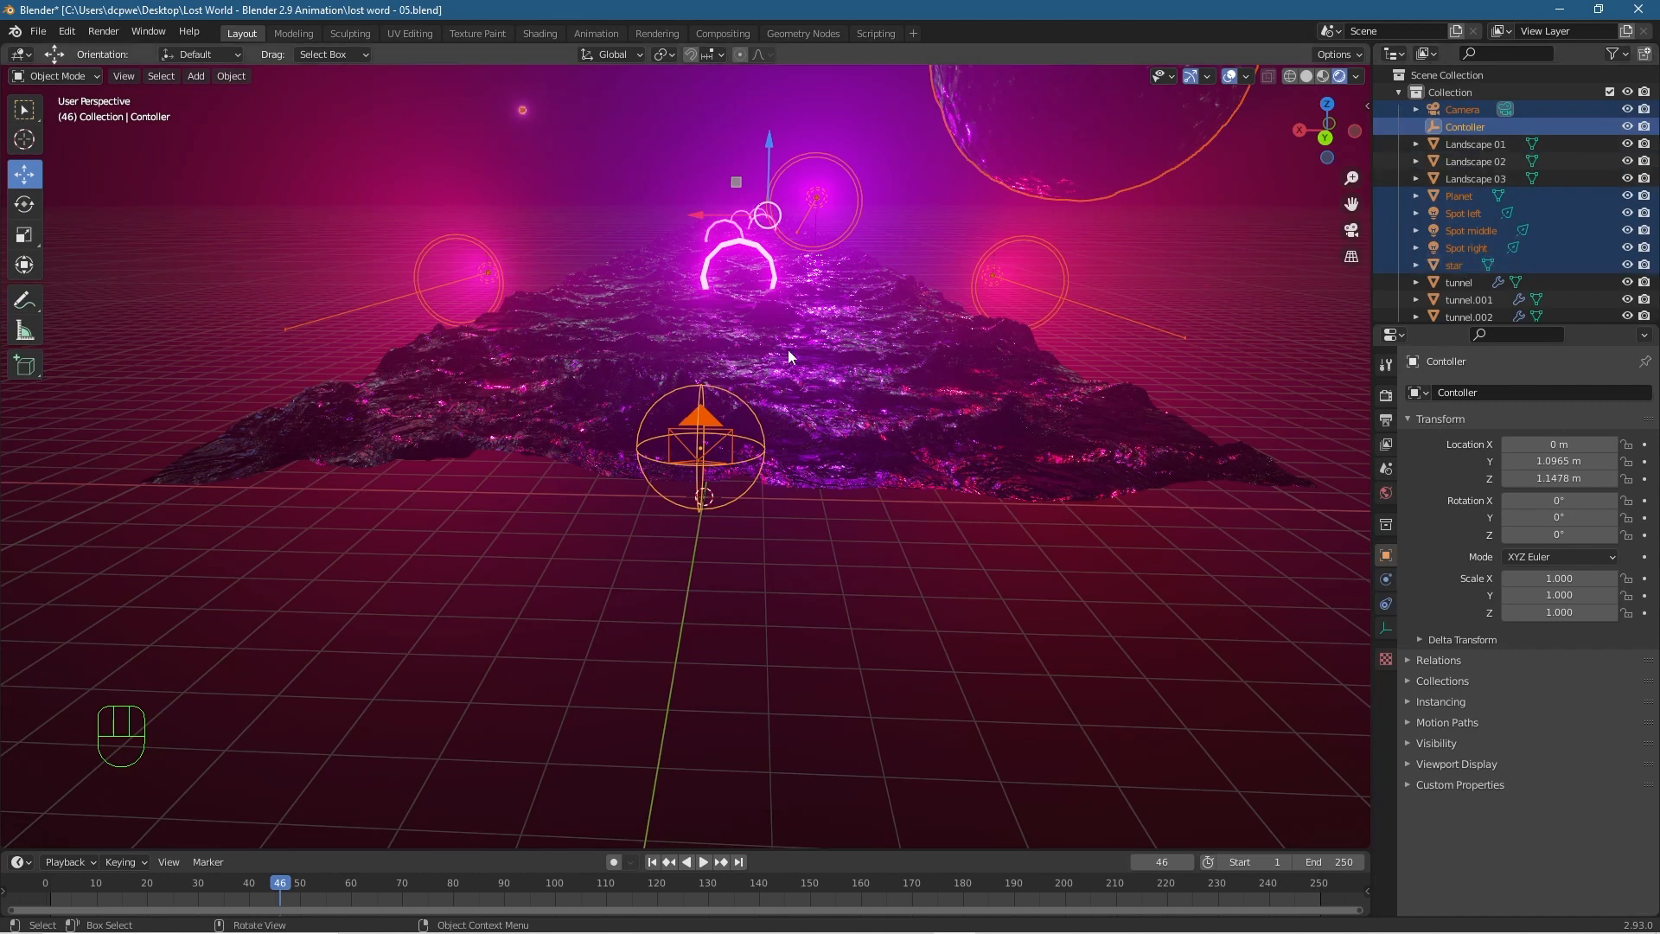
{"action": "key", "text": "ctrl"}
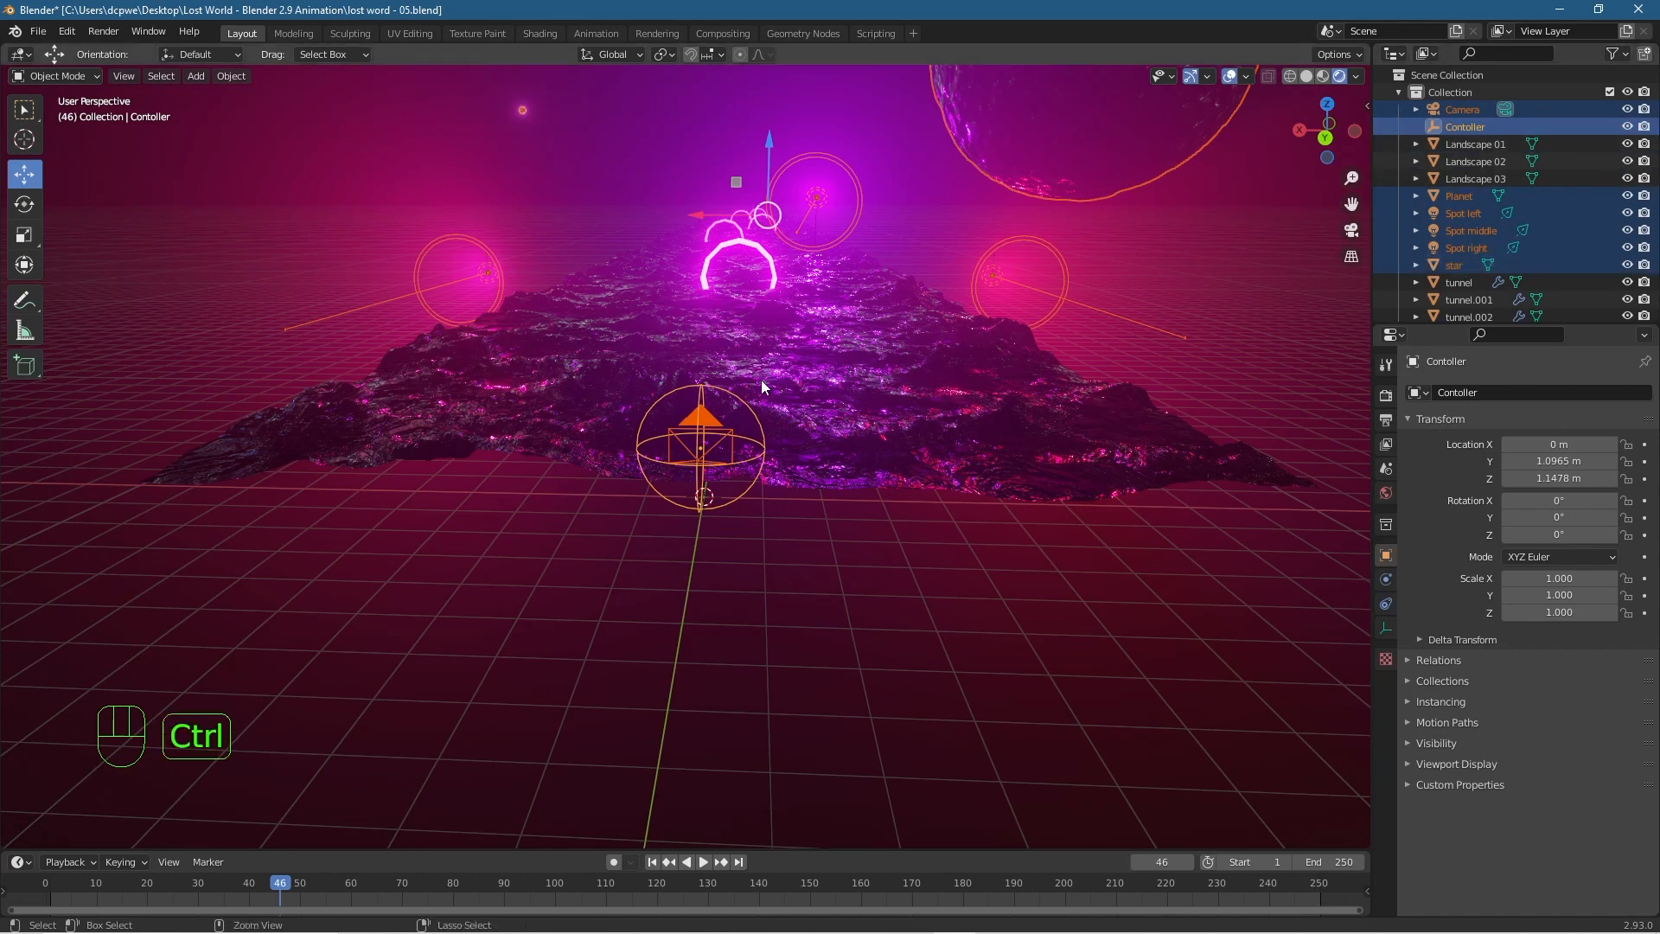
{"action": "key", "text": "ctrl+p"}
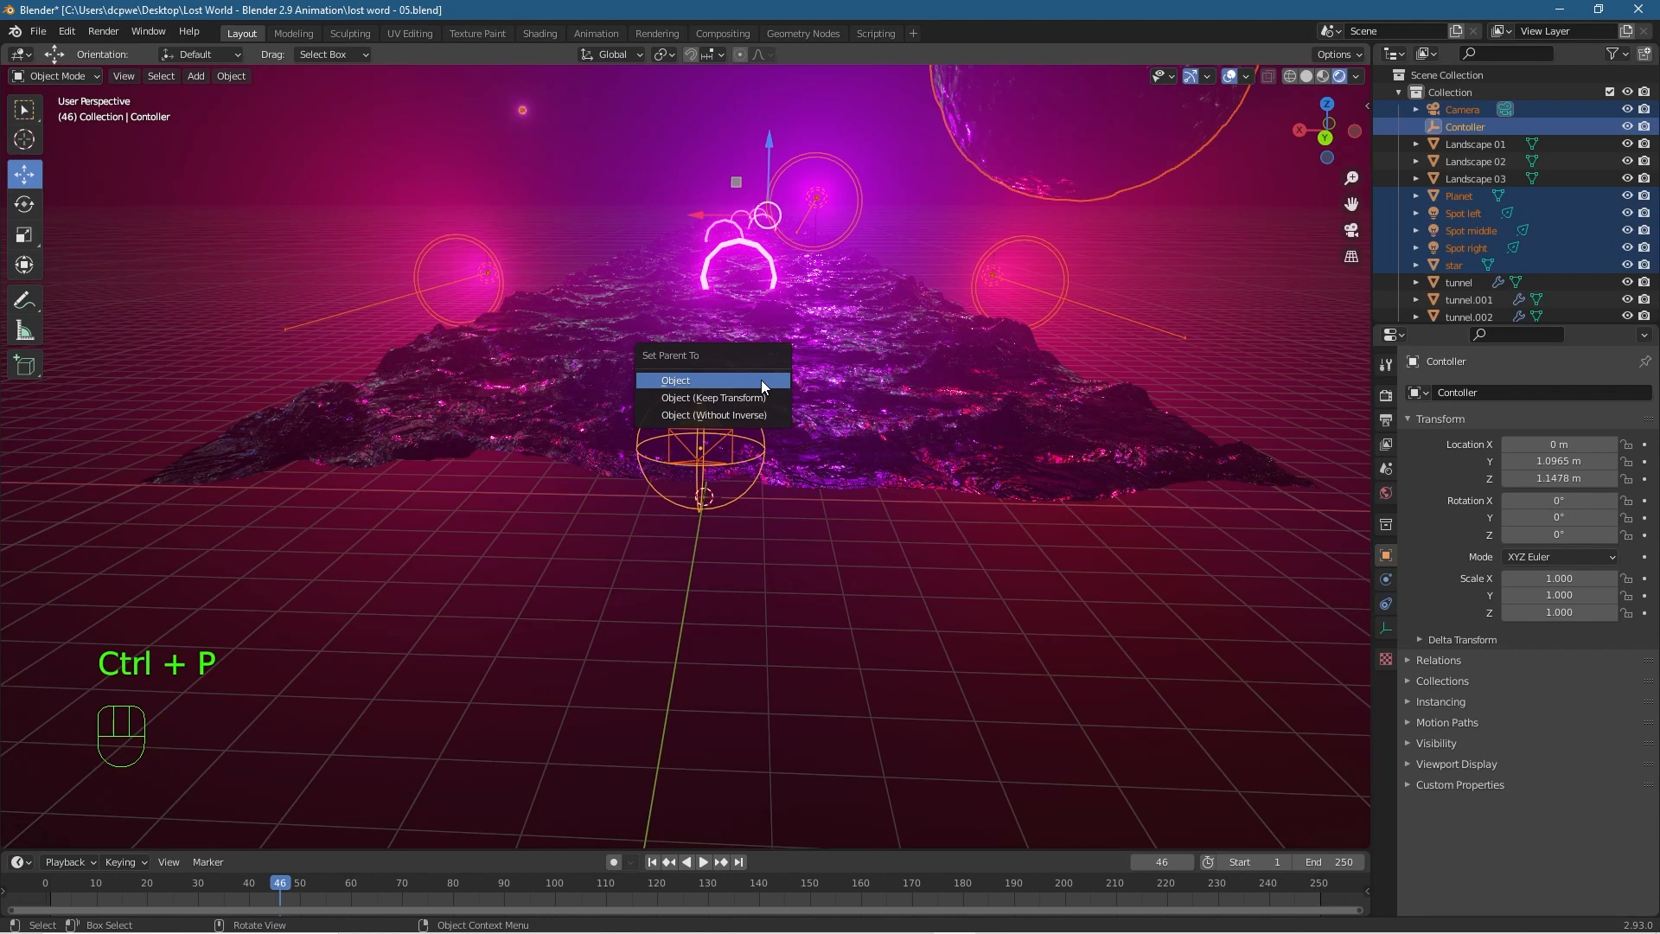
{"action": "left_click", "coordinate": [695, 376]}
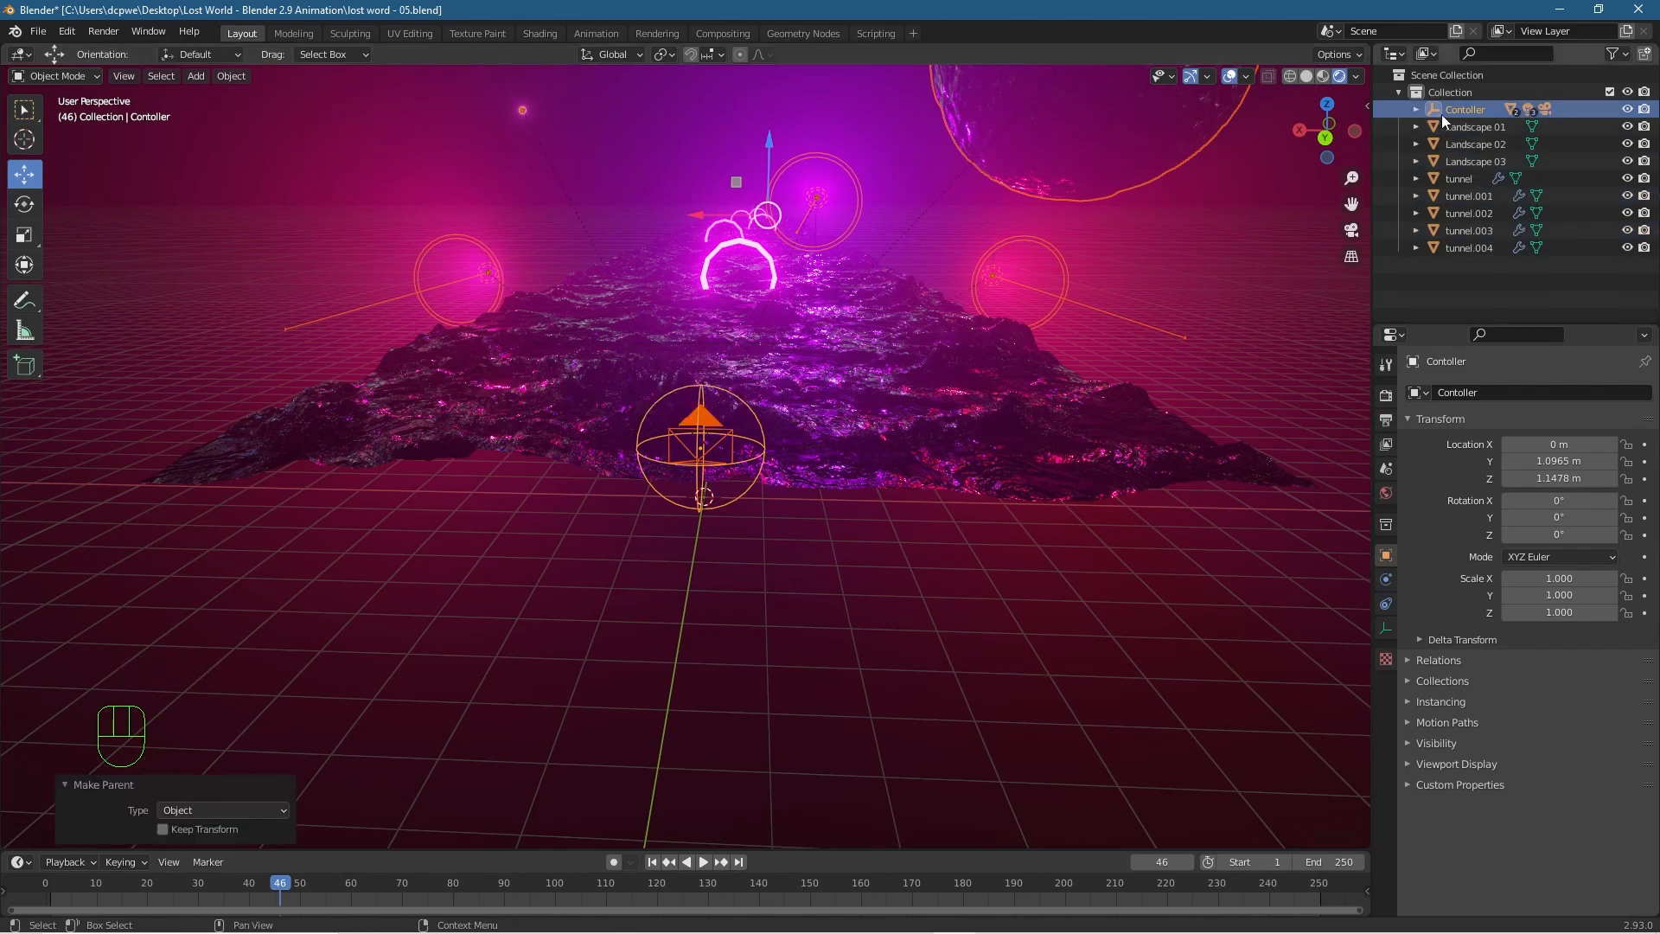
{"action": "left_click", "coordinate": [1416, 109]}
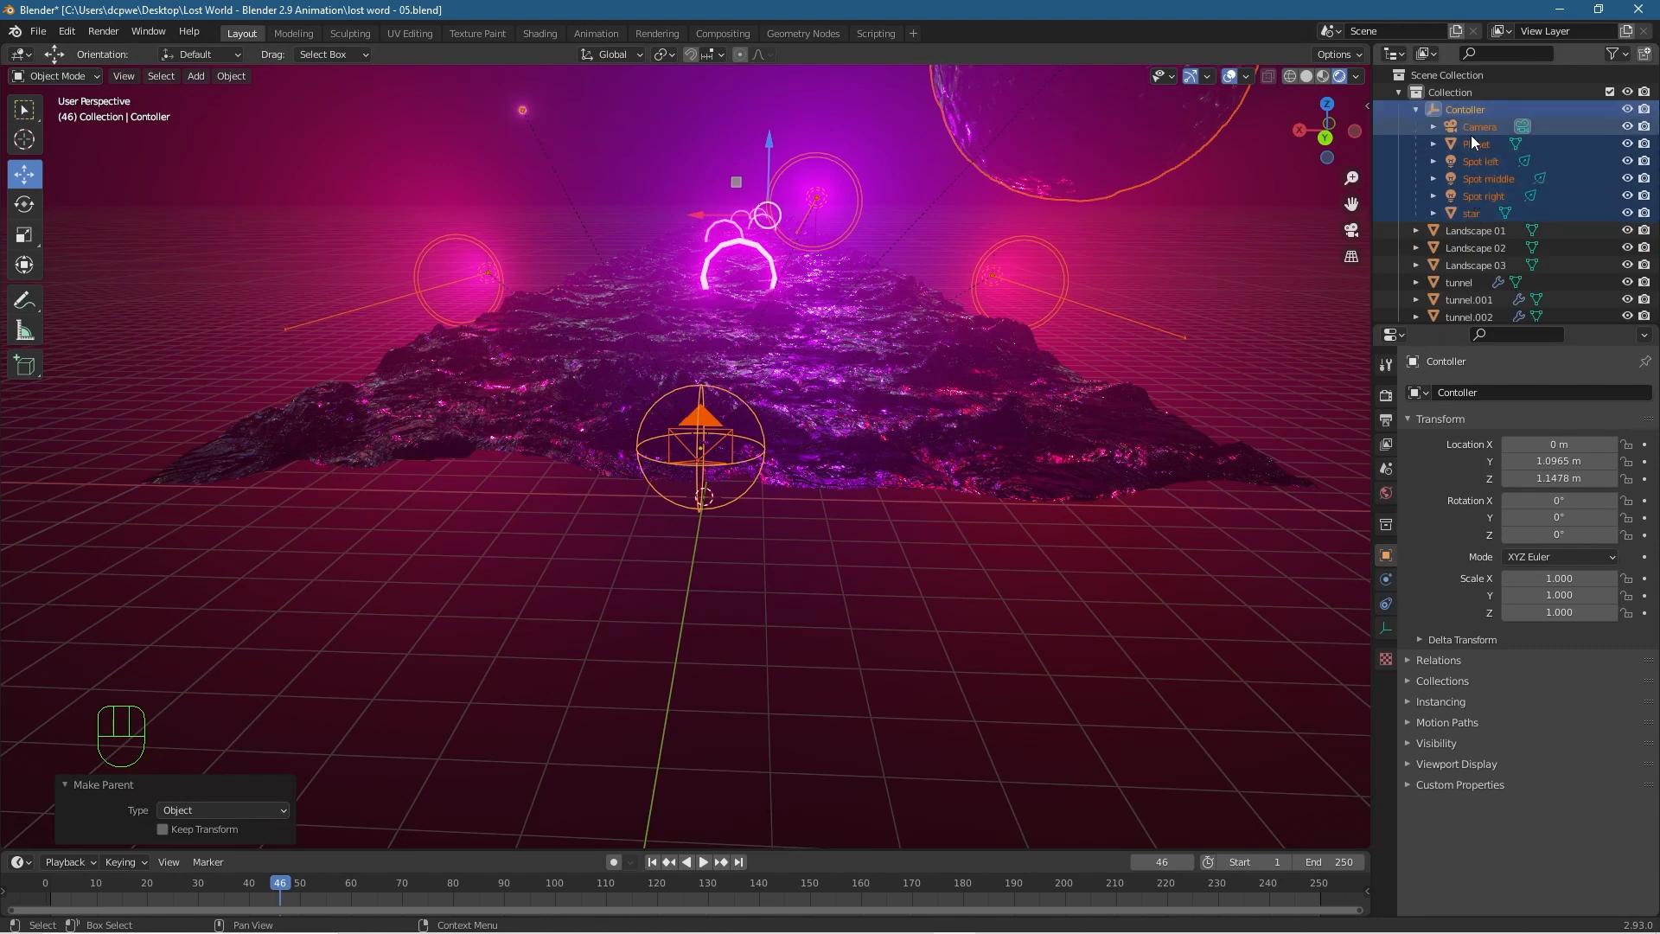
{"action": "left_click", "coordinate": [1415, 109]}
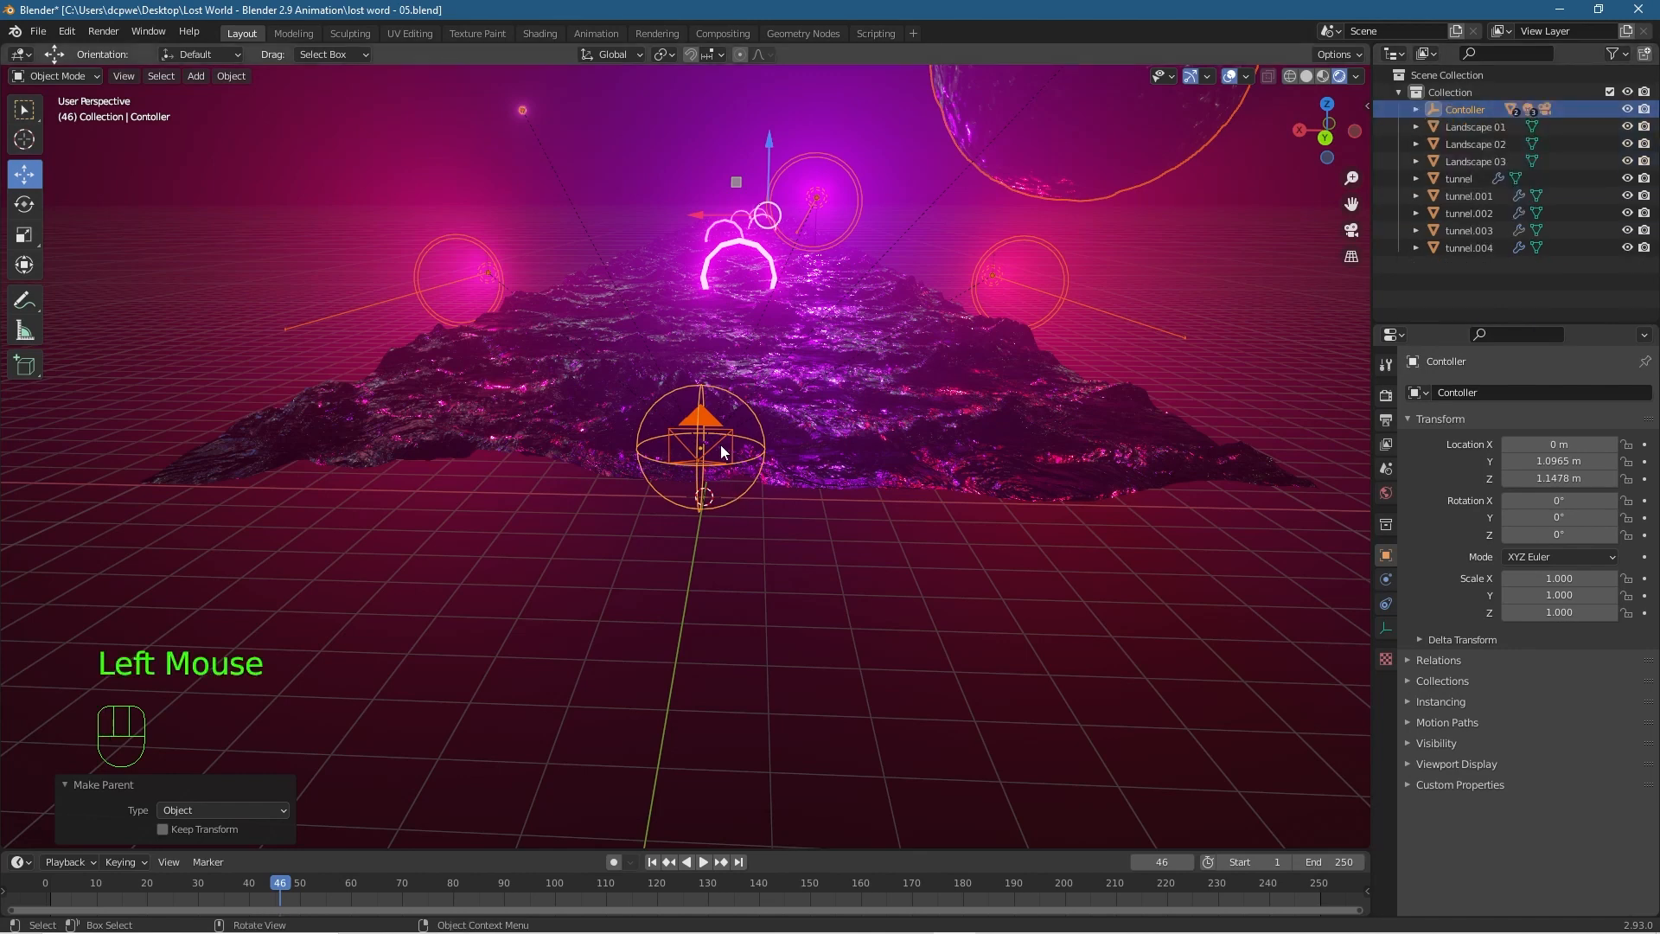
Try rotating the Contoller empty -17.3° about the global Y axis in camera view, and undo it.
{"action": "key", "text": "KP_0"}
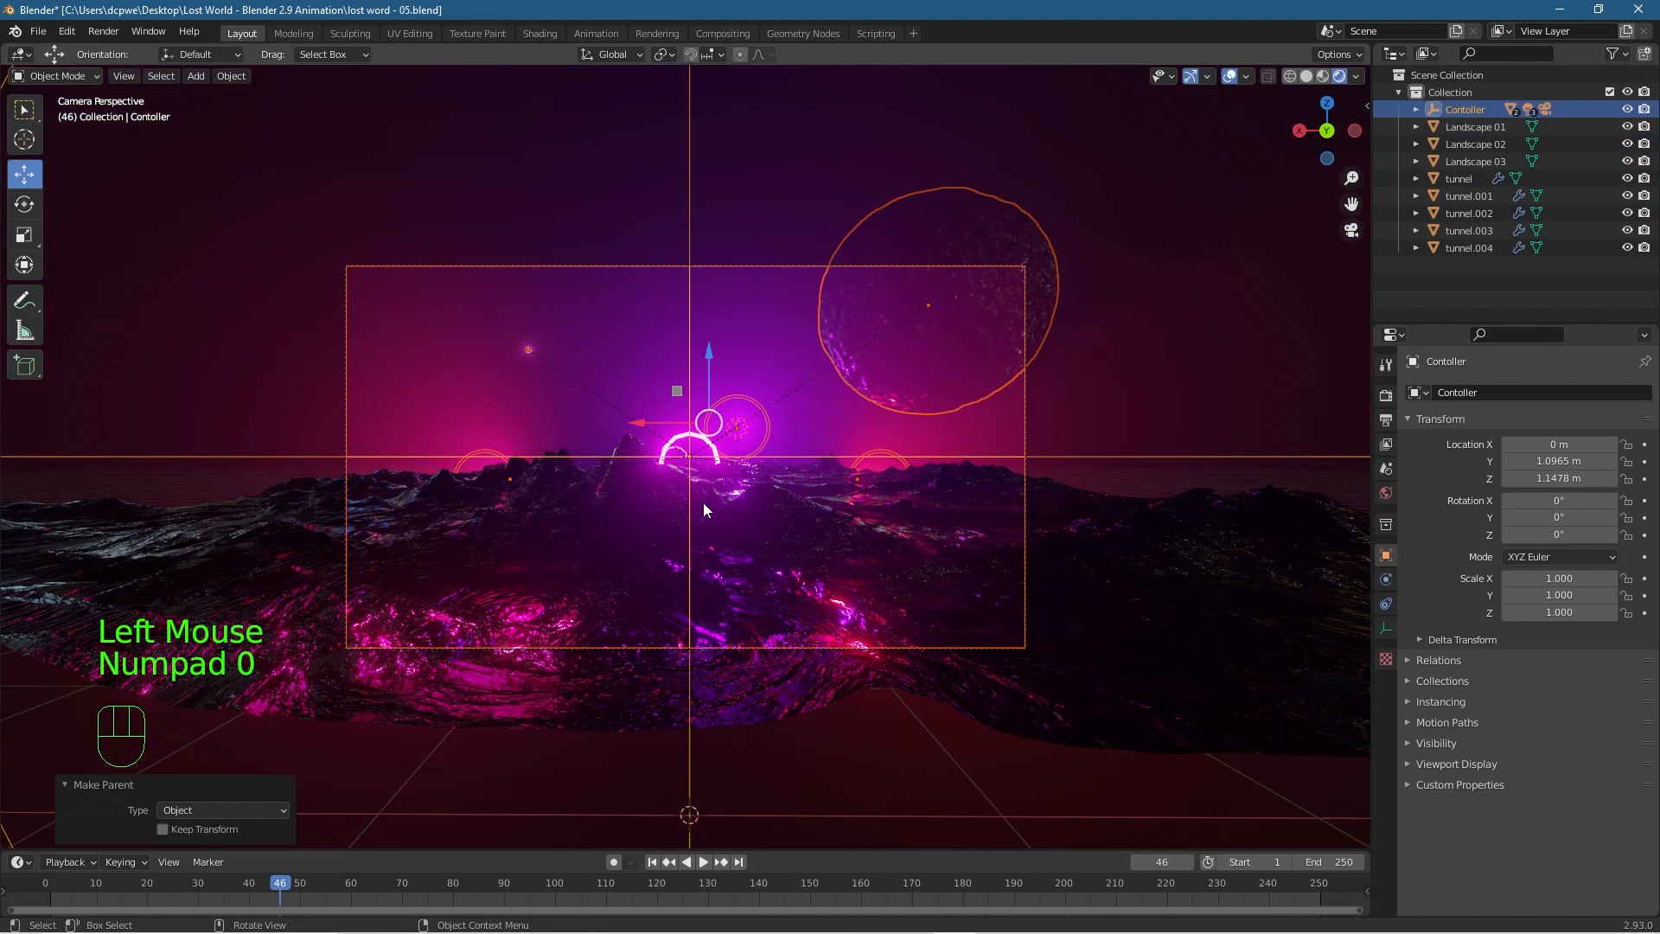
{"action": "scroll", "coordinate": [718, 498], "scroll_direction": "up", "scroll_amount": 3}
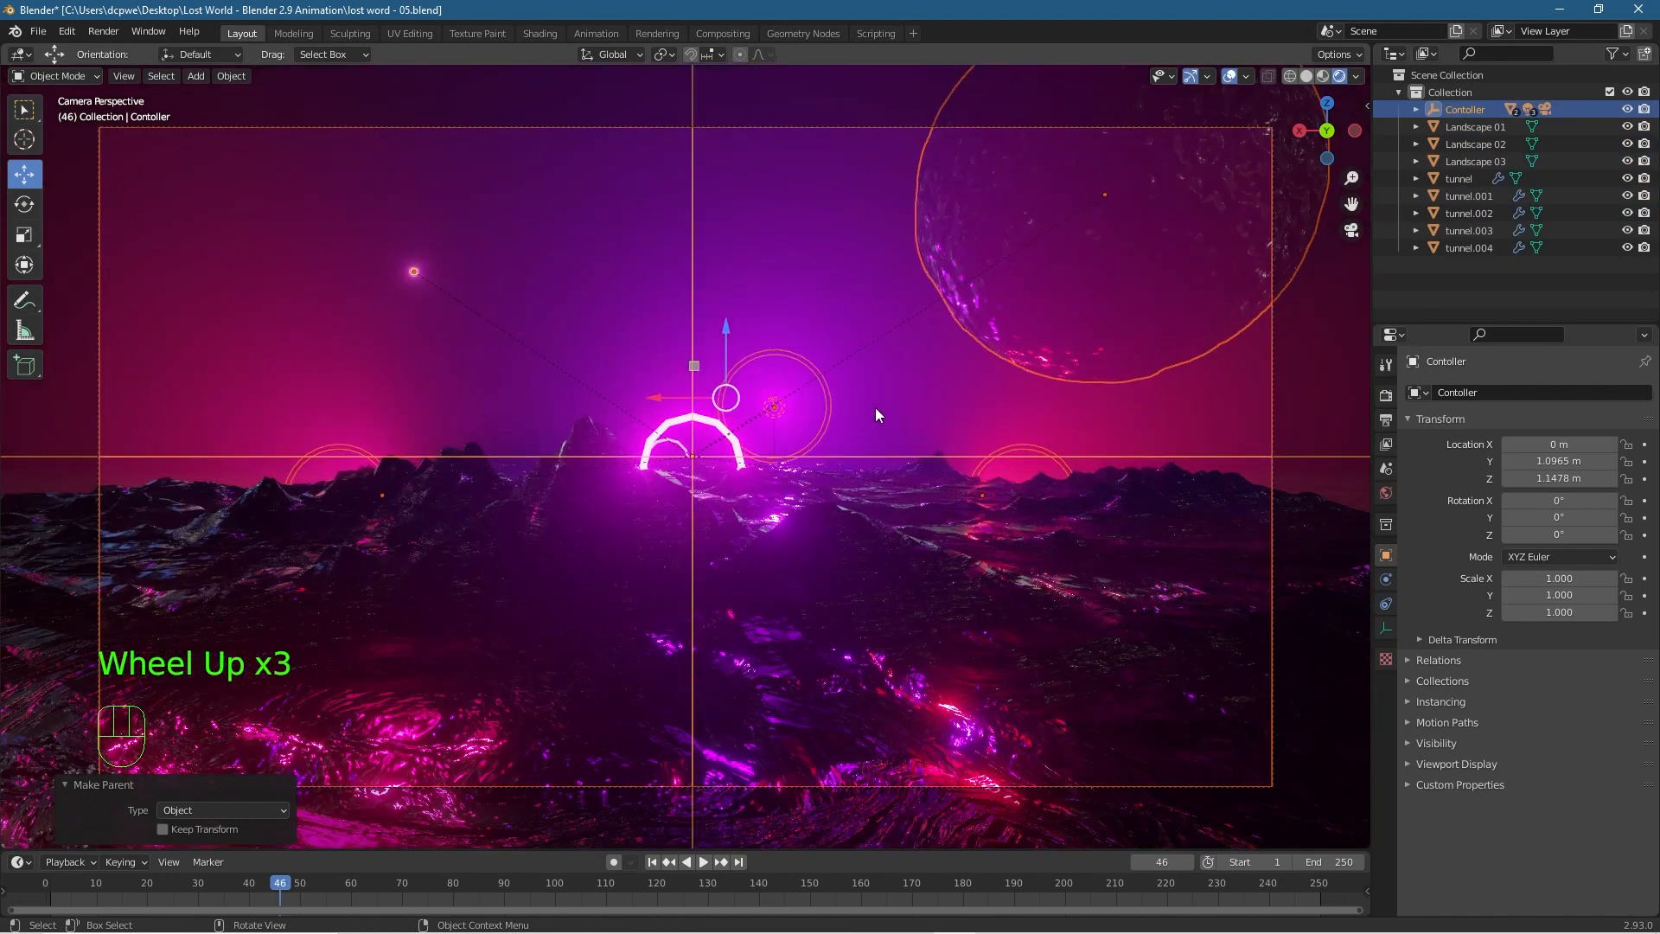
{"action": "key", "text": "r"}
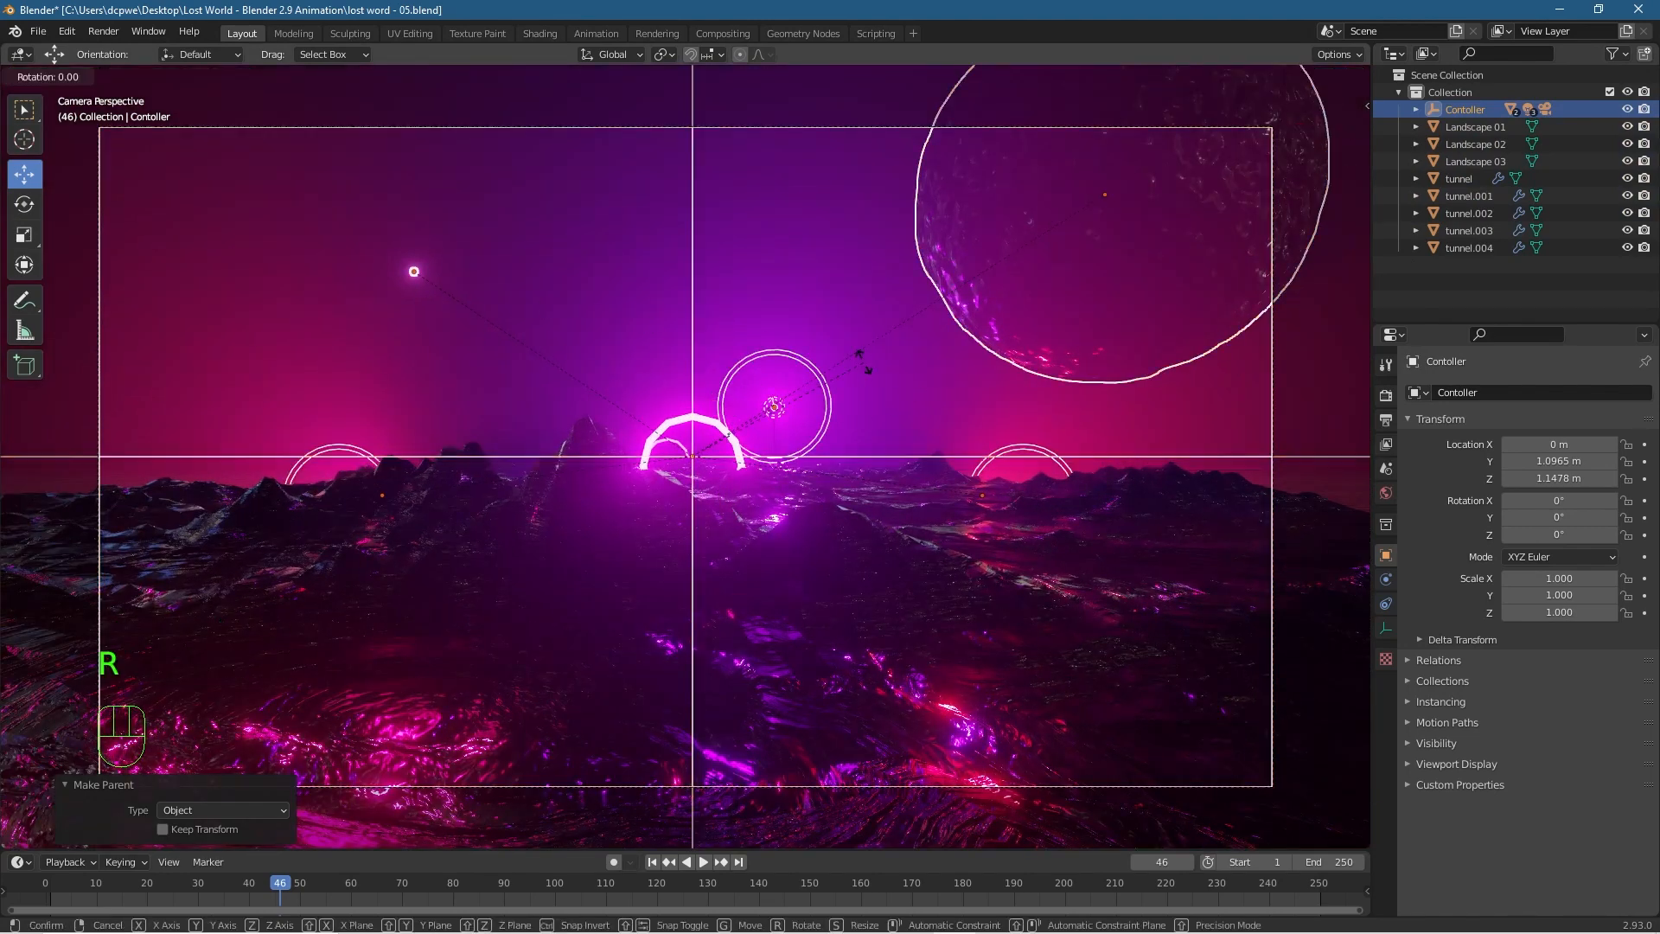
{"action": "key", "text": "y"}
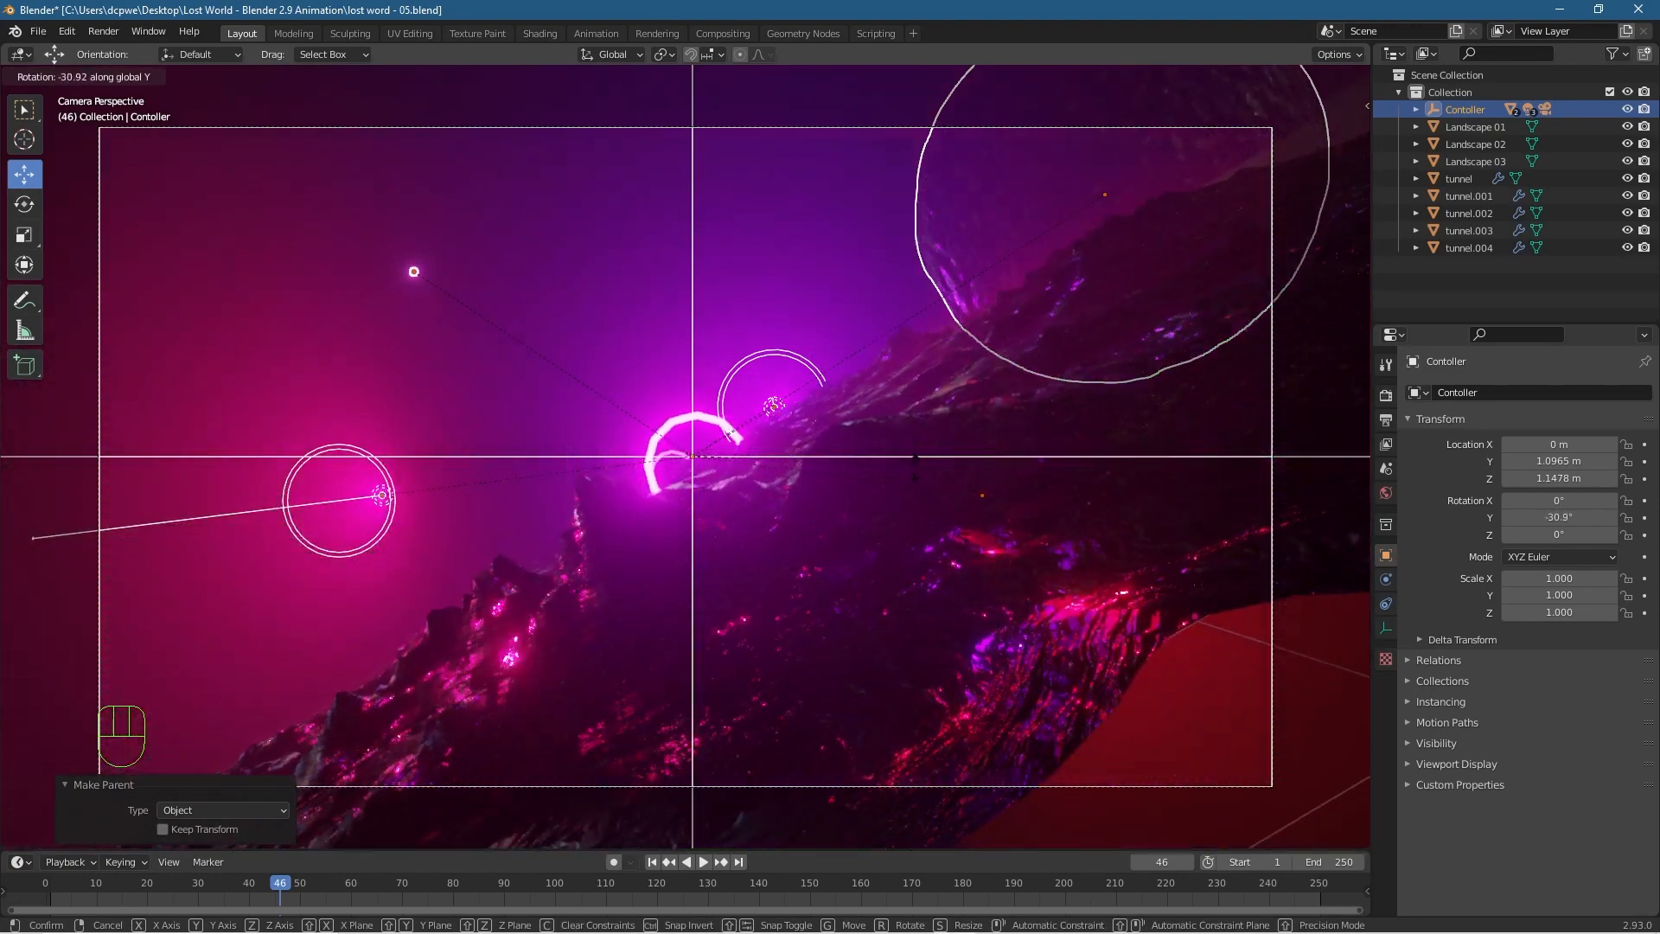
{"action": "left_click", "coordinate": [942, 396]}
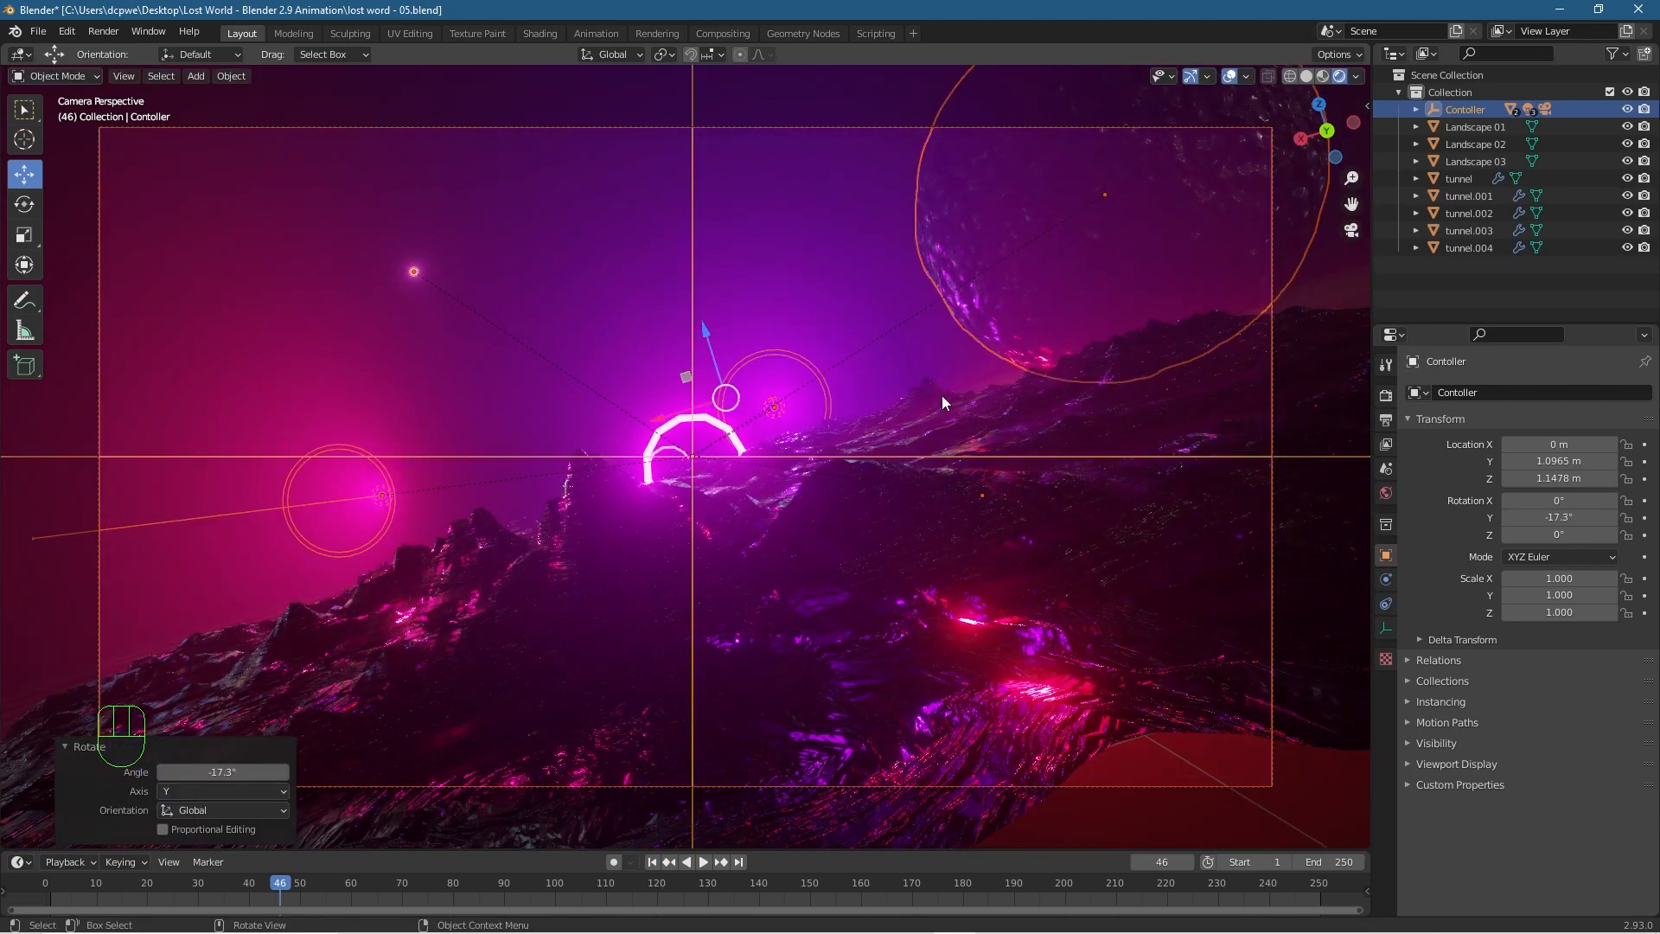
{"action": "key", "text": "r"}
{"action": "key", "text": "y"}
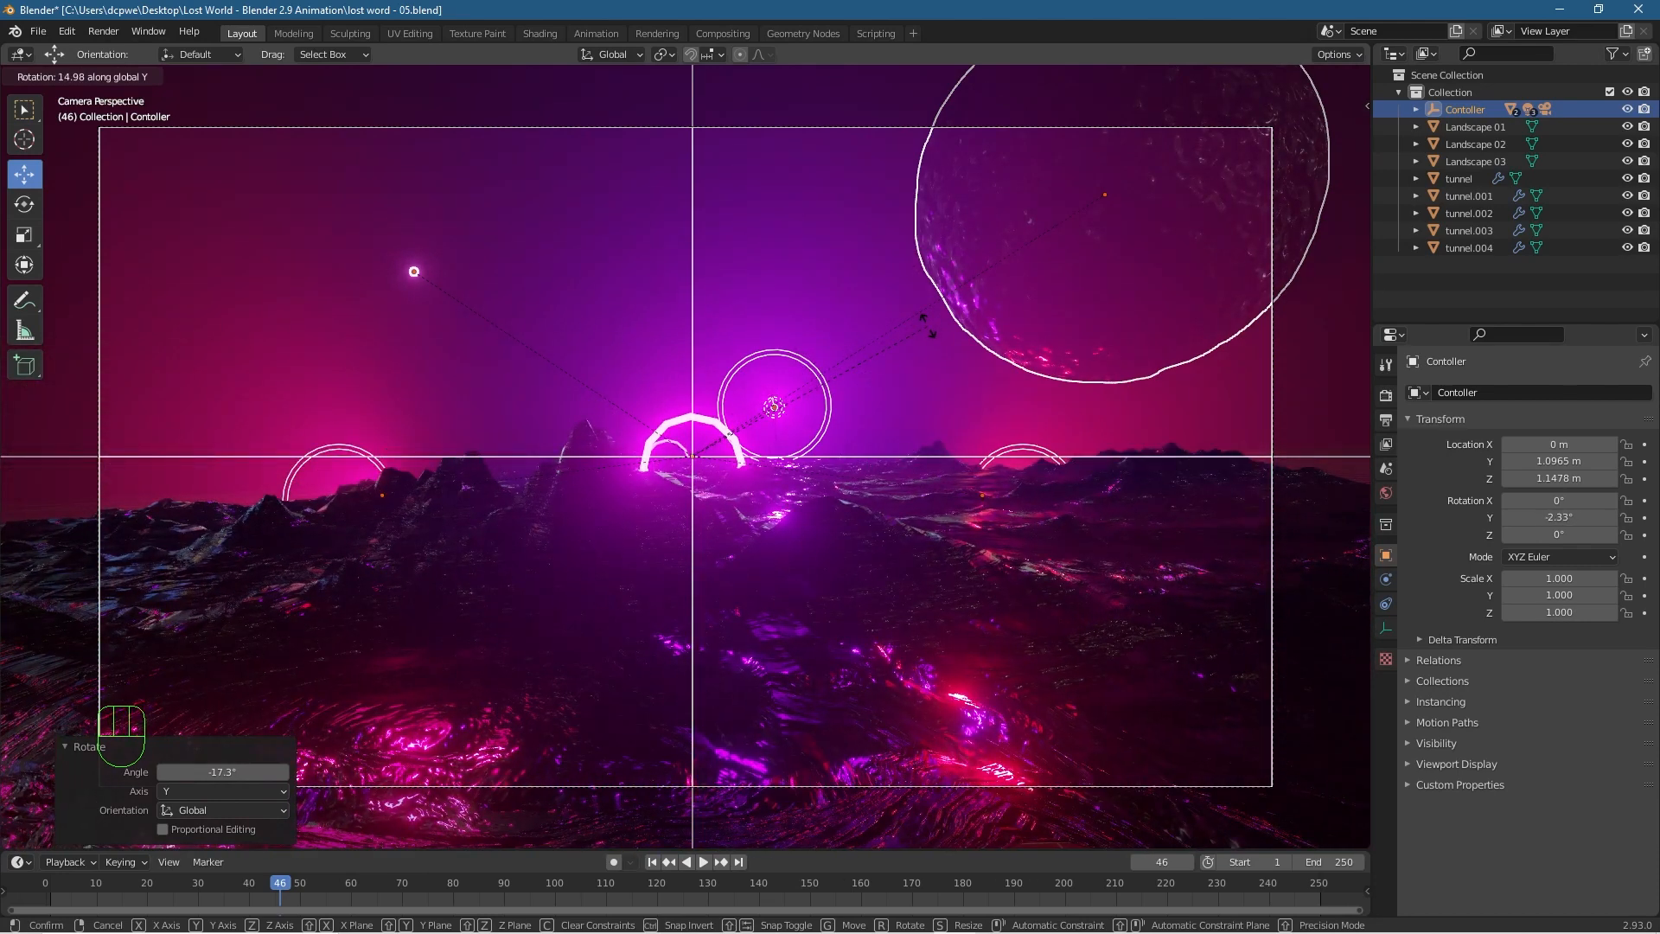
{"action": "left_click", "coordinate": [928, 326]}
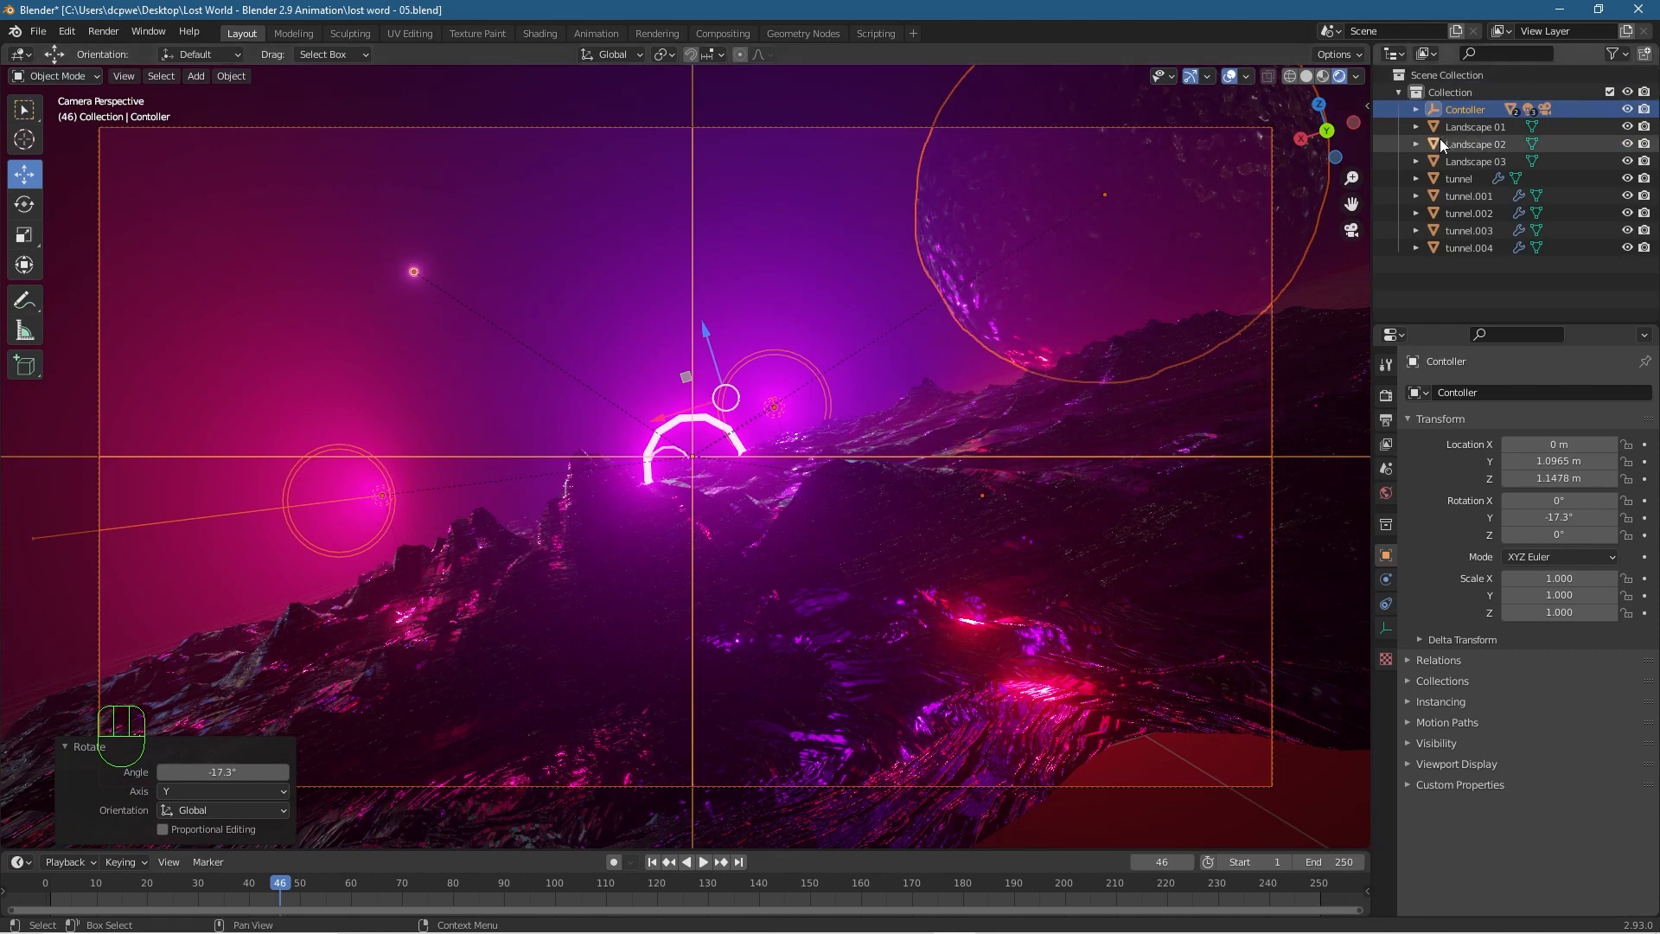
{"action": "key", "text": "ctrl+z"}
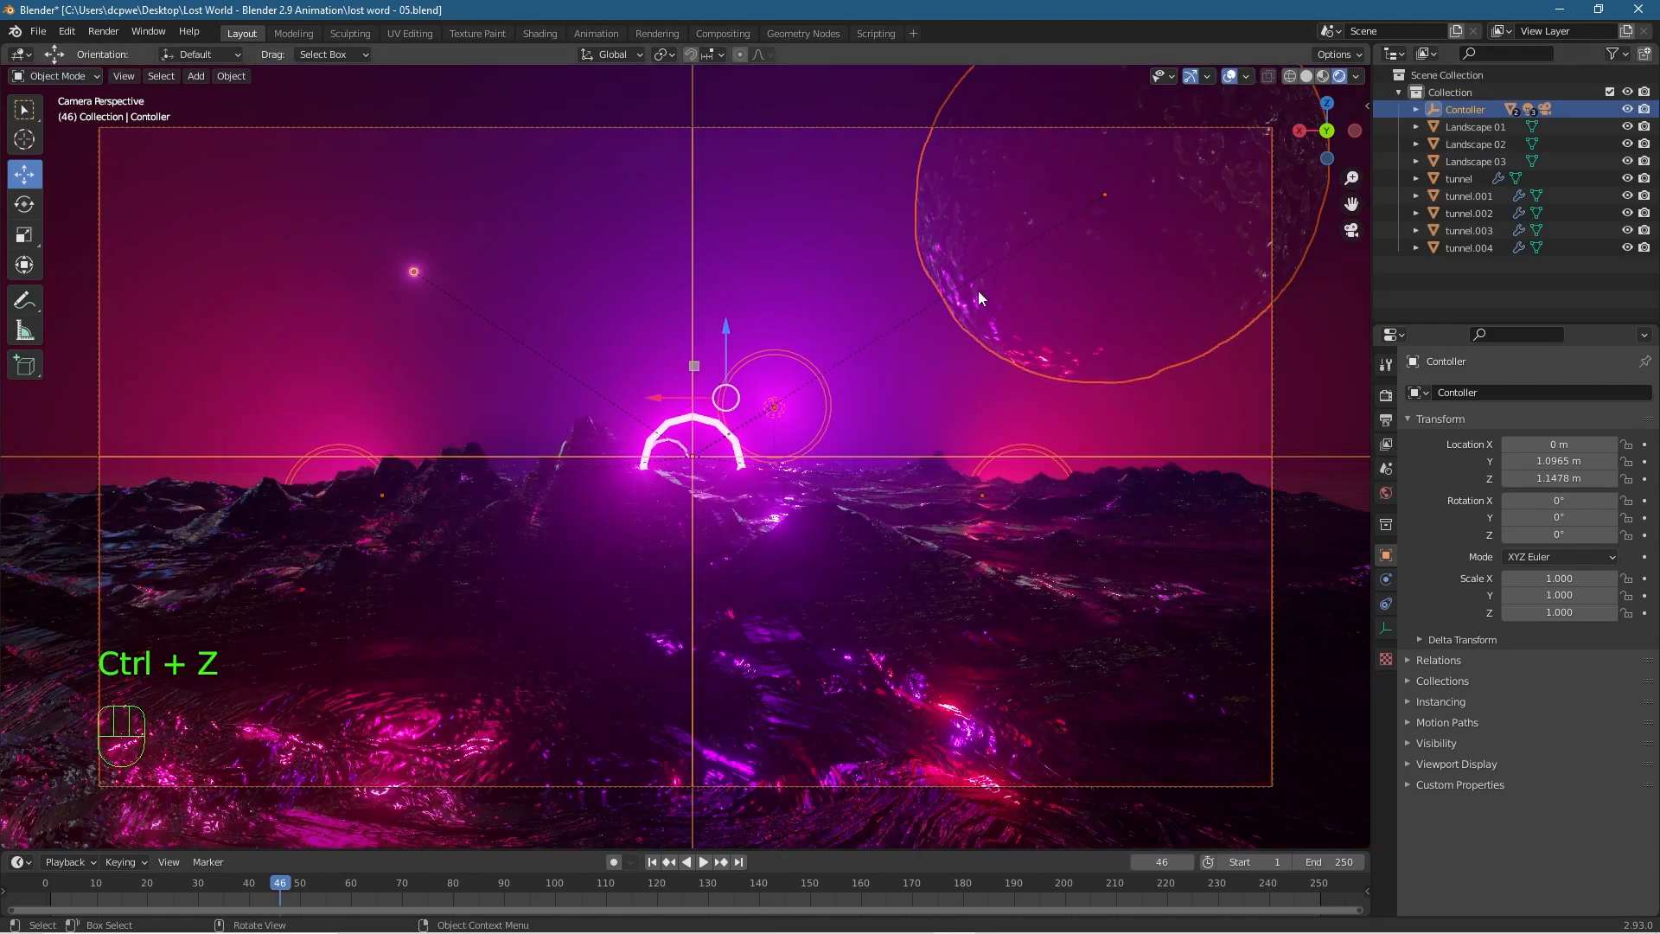
Test the Contoller's travel along Y by moving it to -208.88 m and back to 0.75649 m.
{"action": "left_click", "coordinate": [1386, 555]}
{"action": "left_click_drag", "start_coordinate": [1561, 461], "coordinate": [1486, 461]}
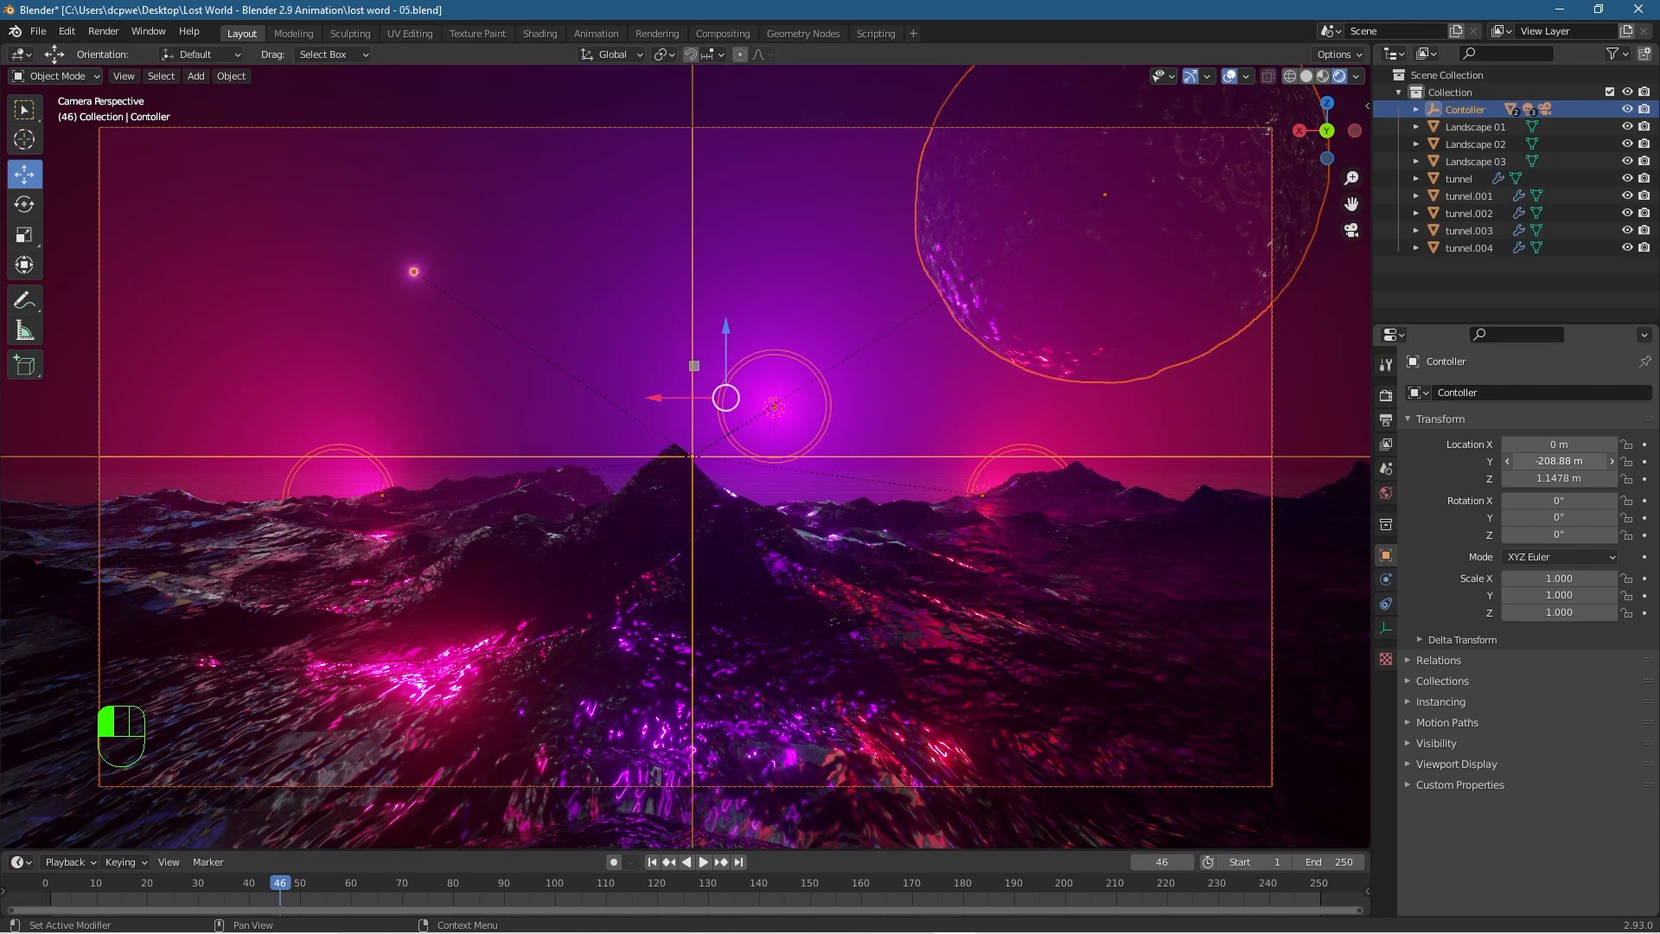
{"action": "left_click_drag", "start_coordinate": [1486, 461], "coordinate": [1538, 461]}
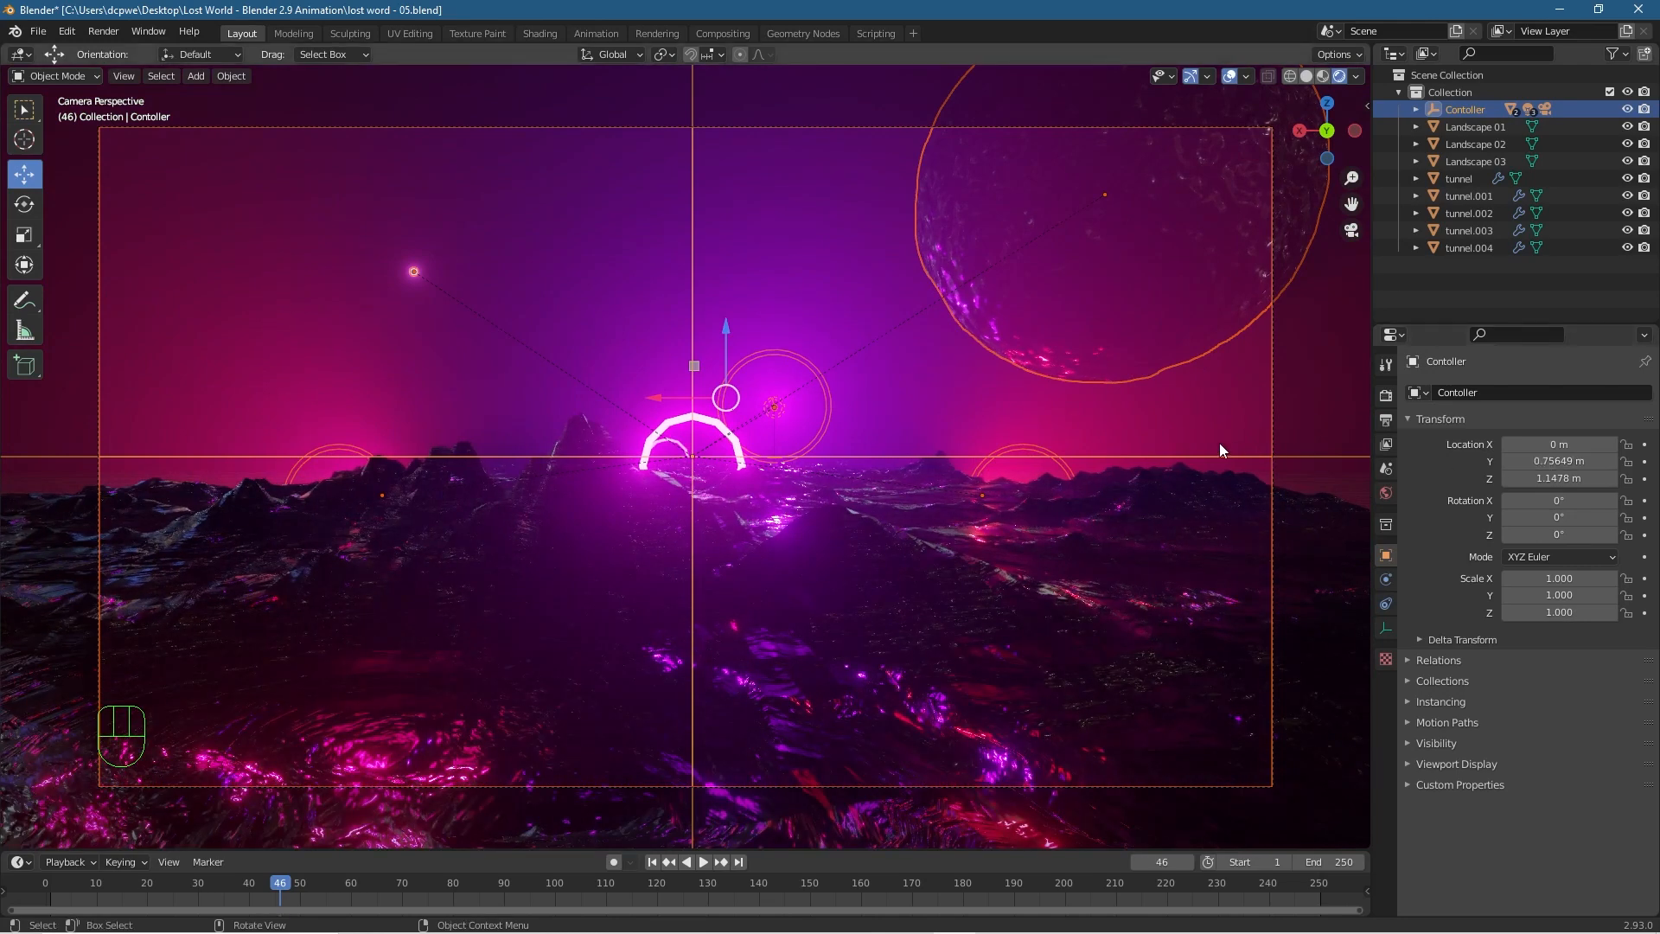
Set the default F-Curve interpolation to Linear in the animation preferences.
{"action": "left_click", "coordinate": [66, 32]}
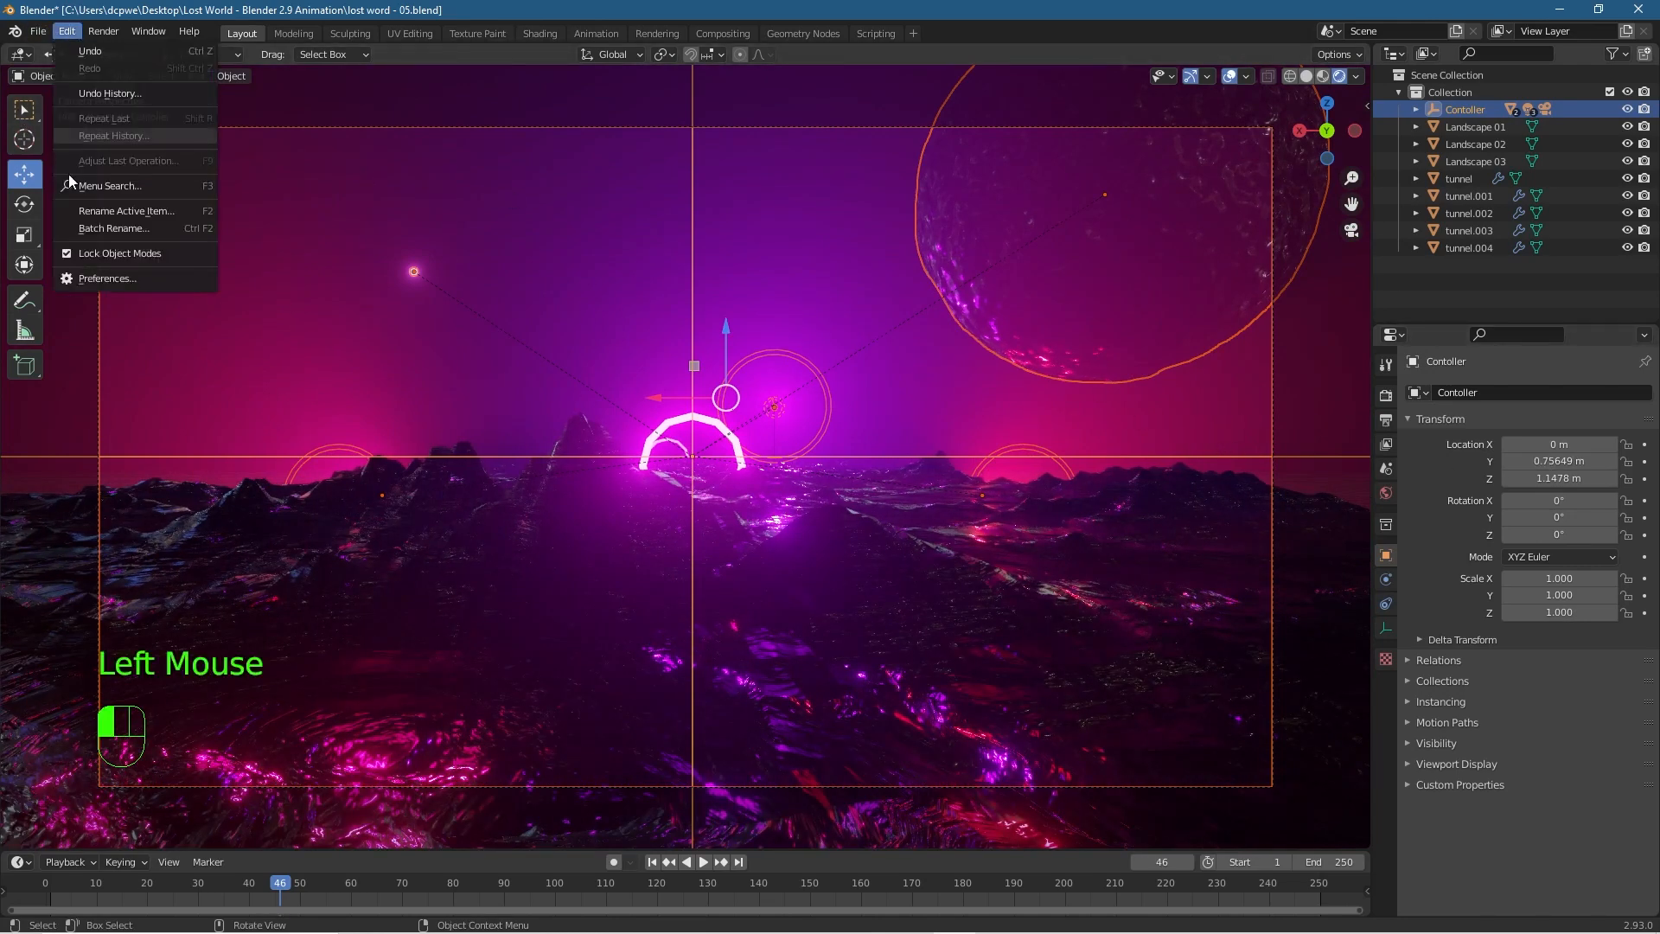
{"action": "left_click", "coordinate": [95, 276]}
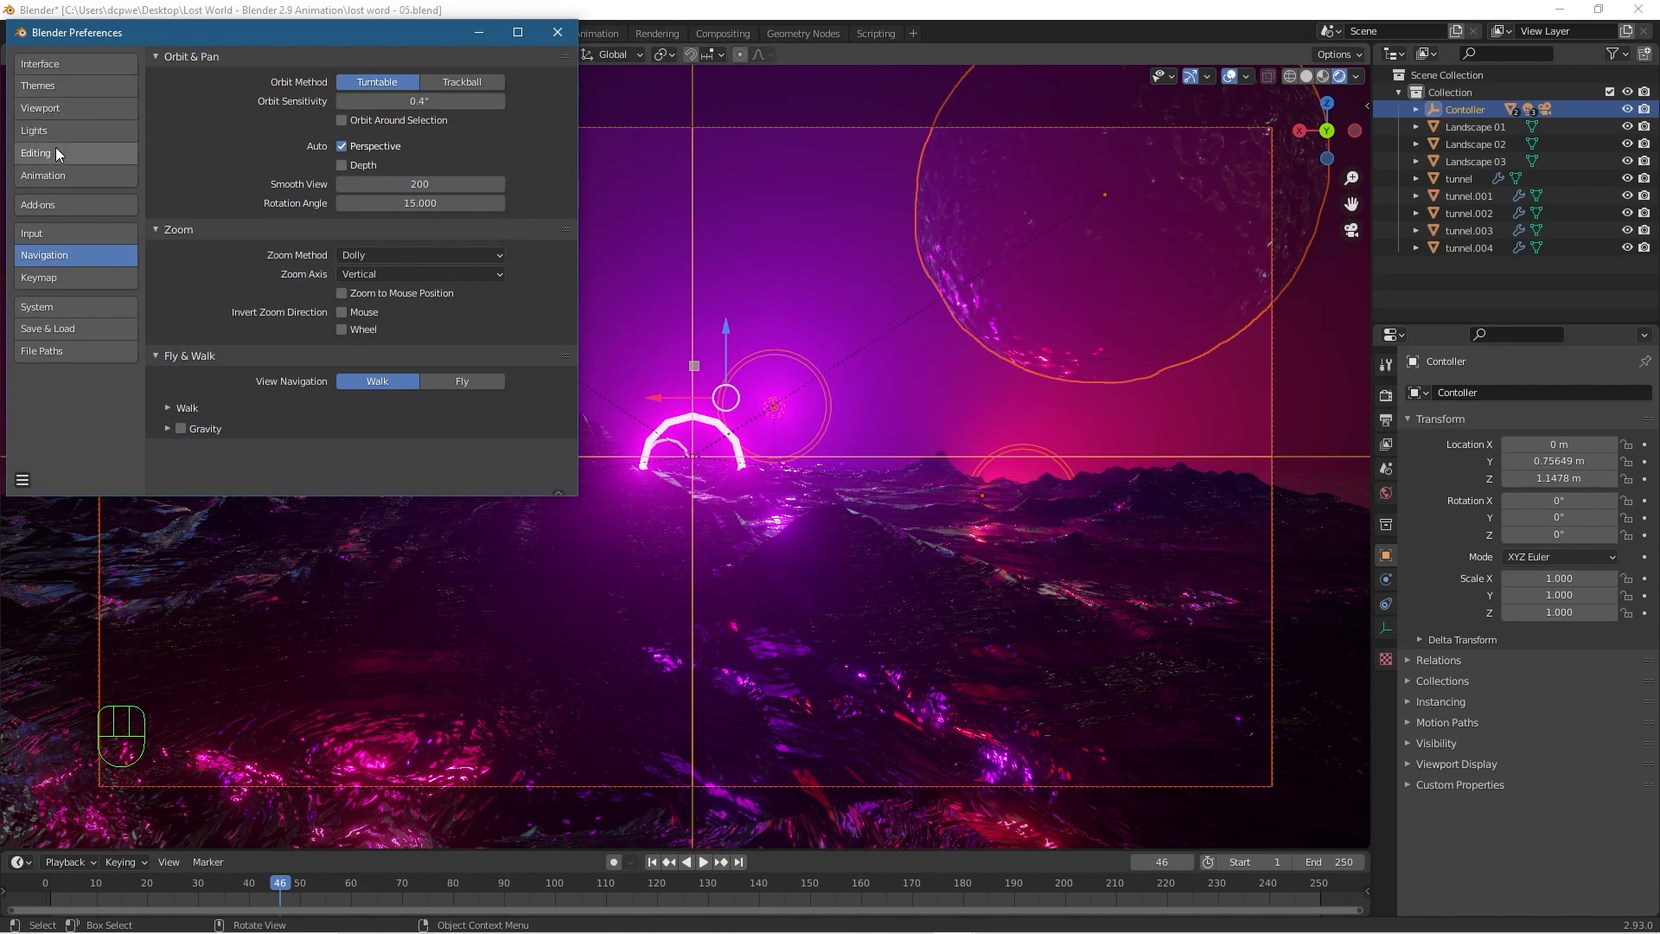
{"action": "left_click", "coordinate": [56, 150]}
{"action": "left_click", "coordinate": [63, 62]}
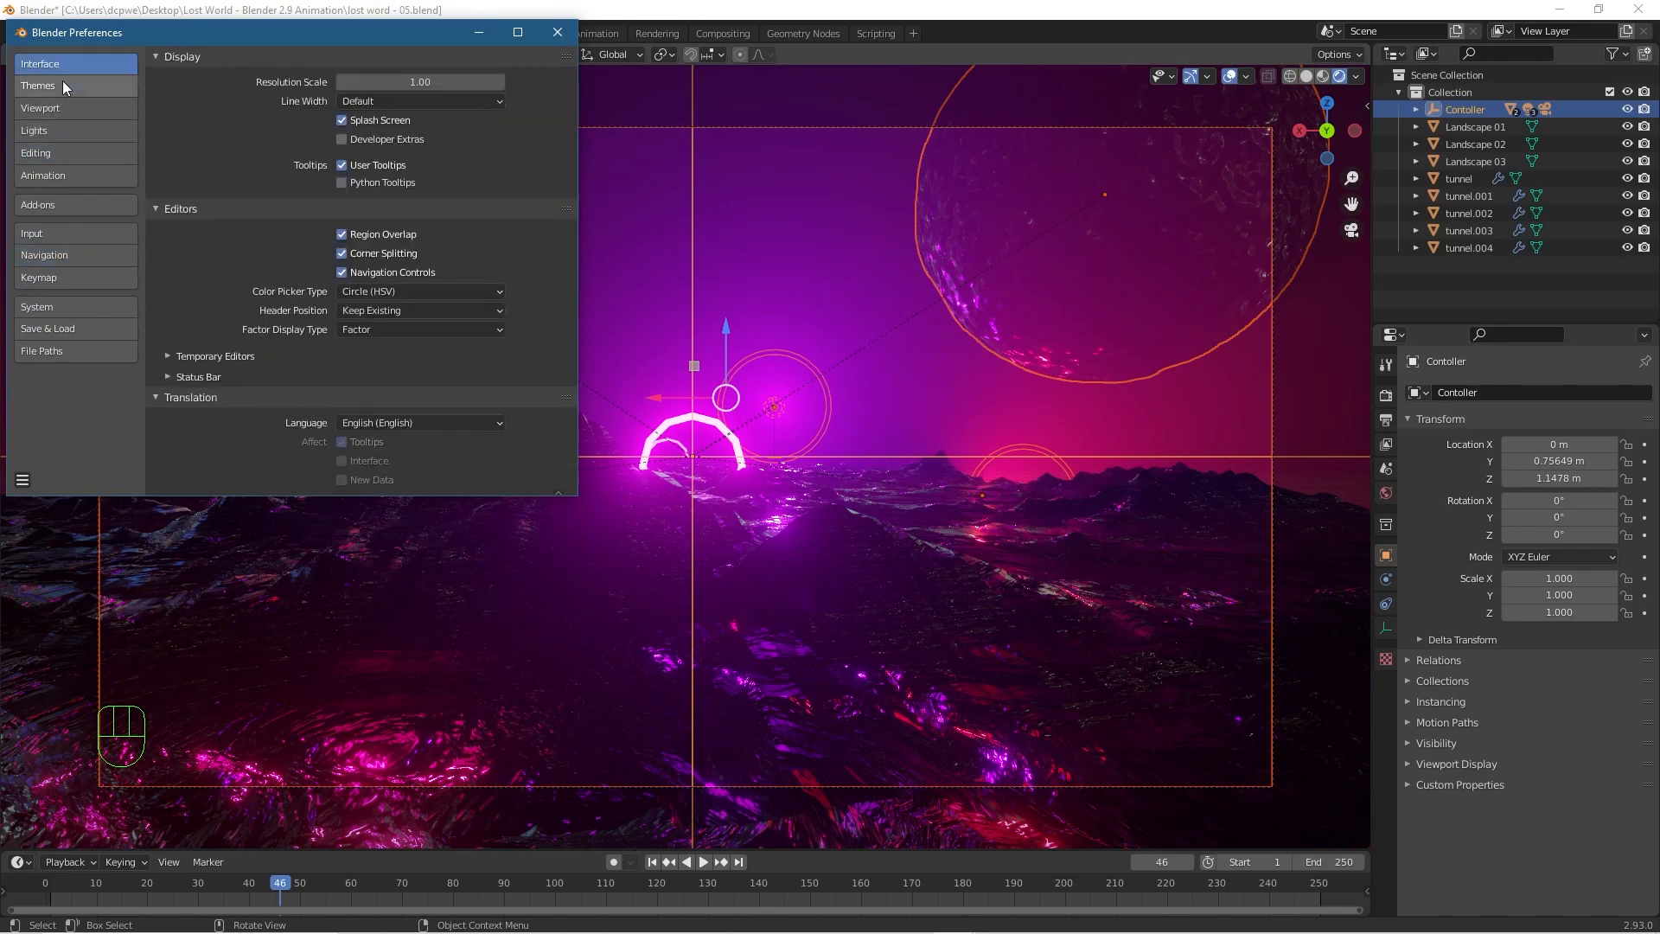
{"action": "left_click", "coordinate": [63, 86]}
{"action": "left_click", "coordinate": [66, 105]}
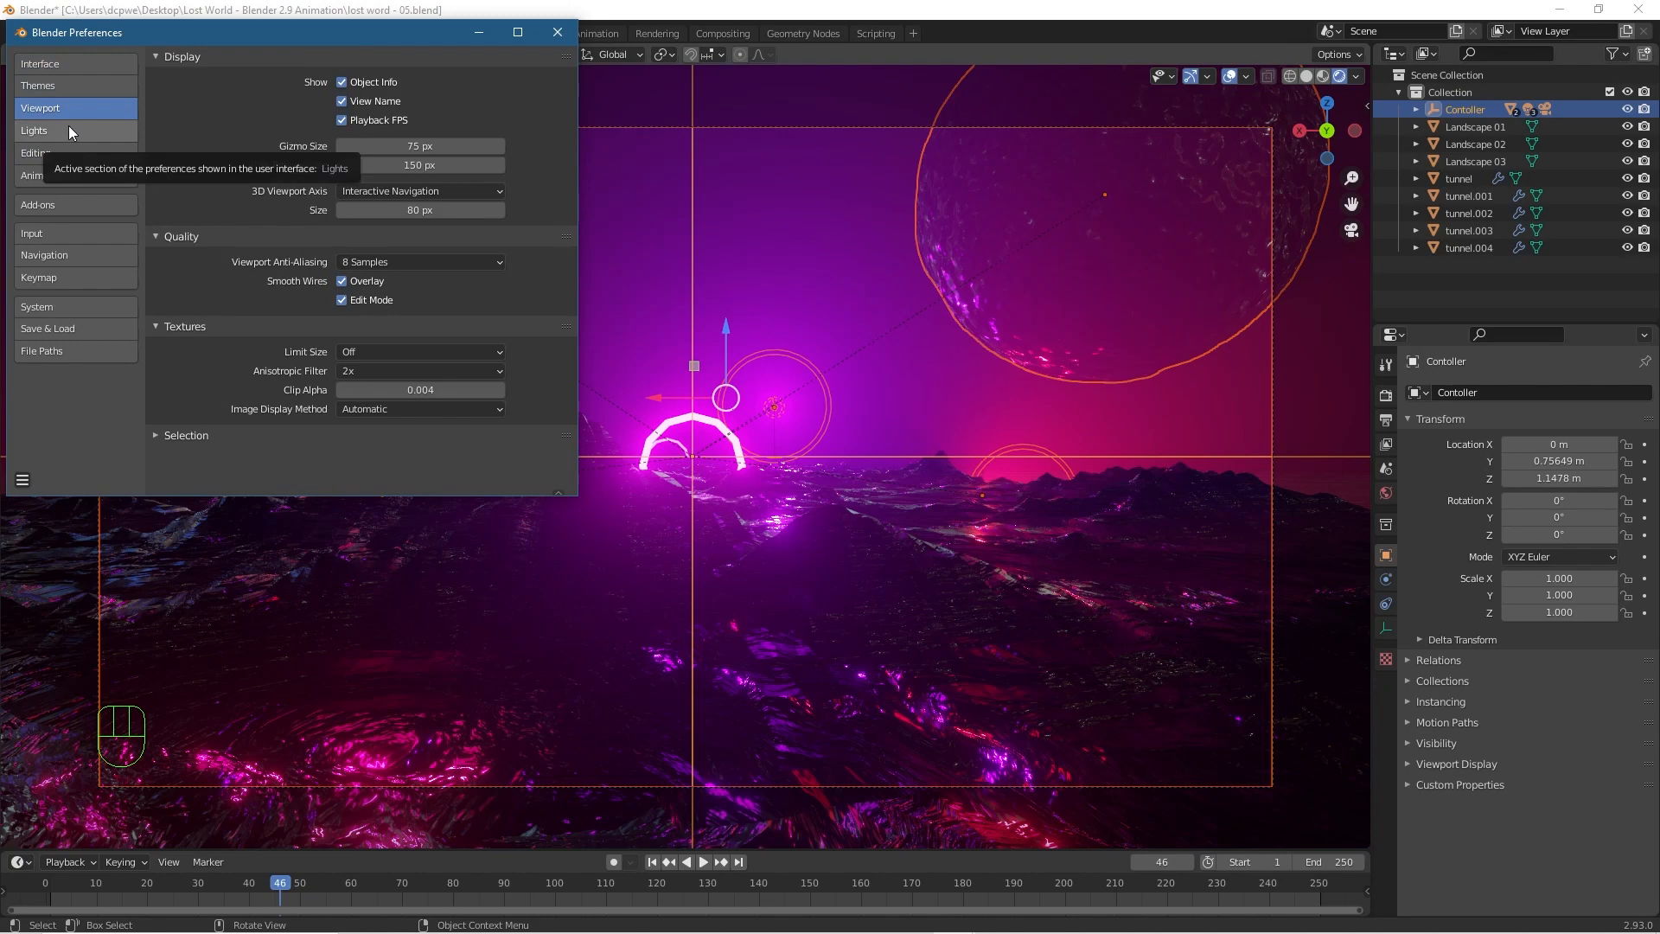
{"action": "left_click", "coordinate": [69, 126]}
{"action": "left_click", "coordinate": [71, 152]}
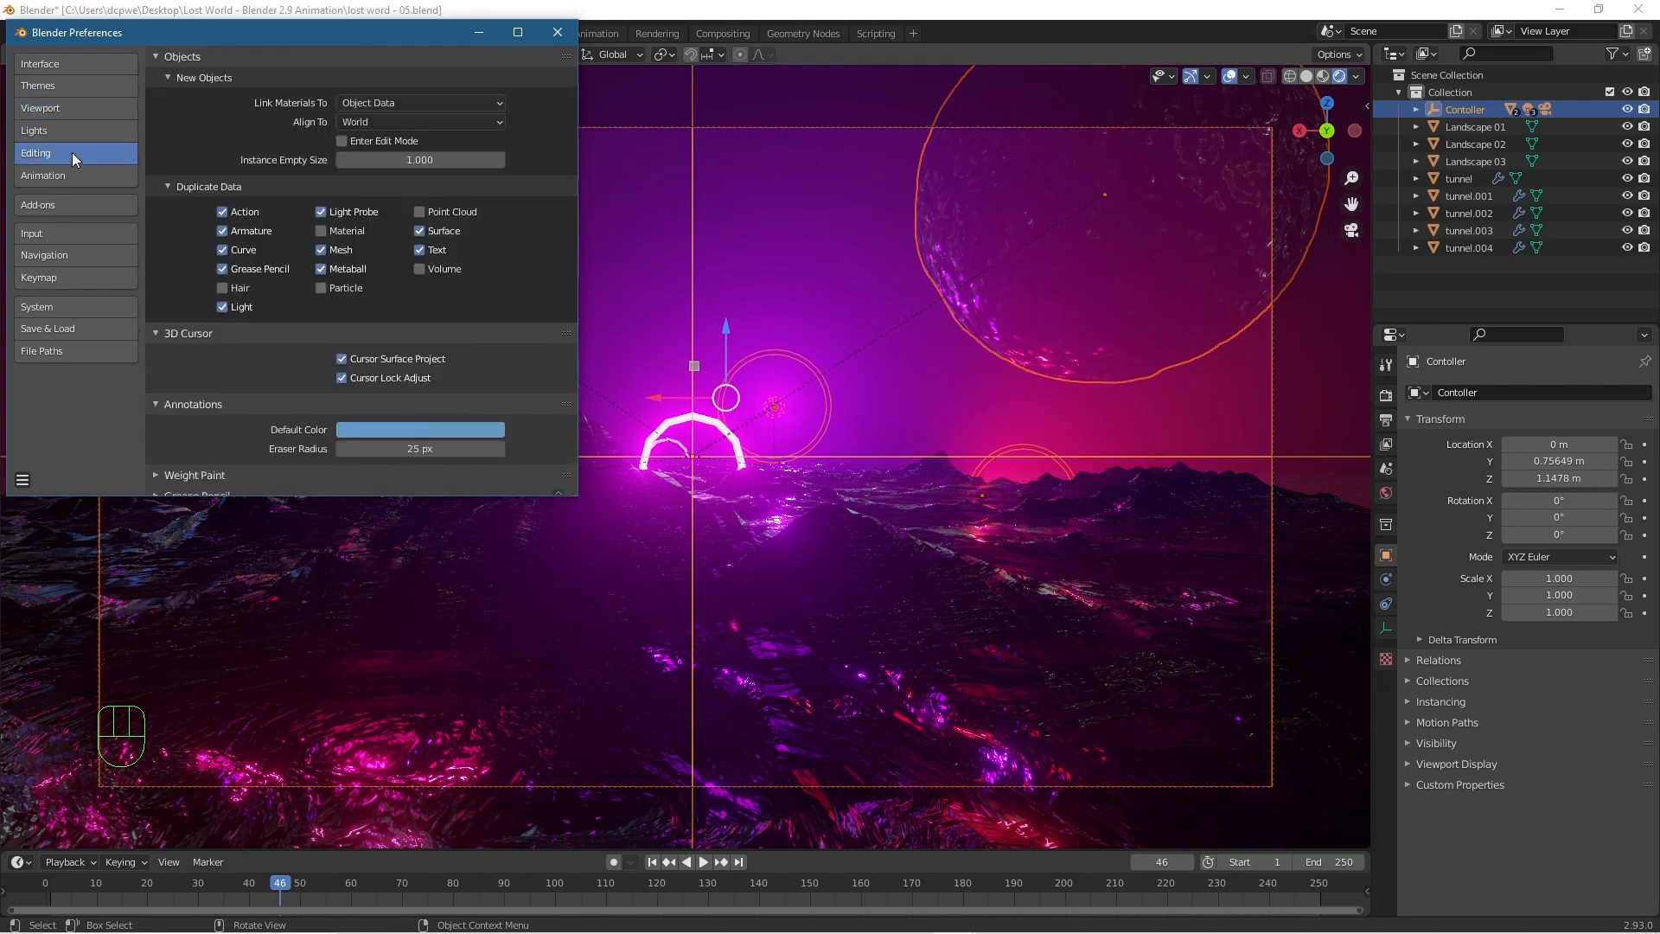
{"action": "left_click", "coordinate": [72, 177]}
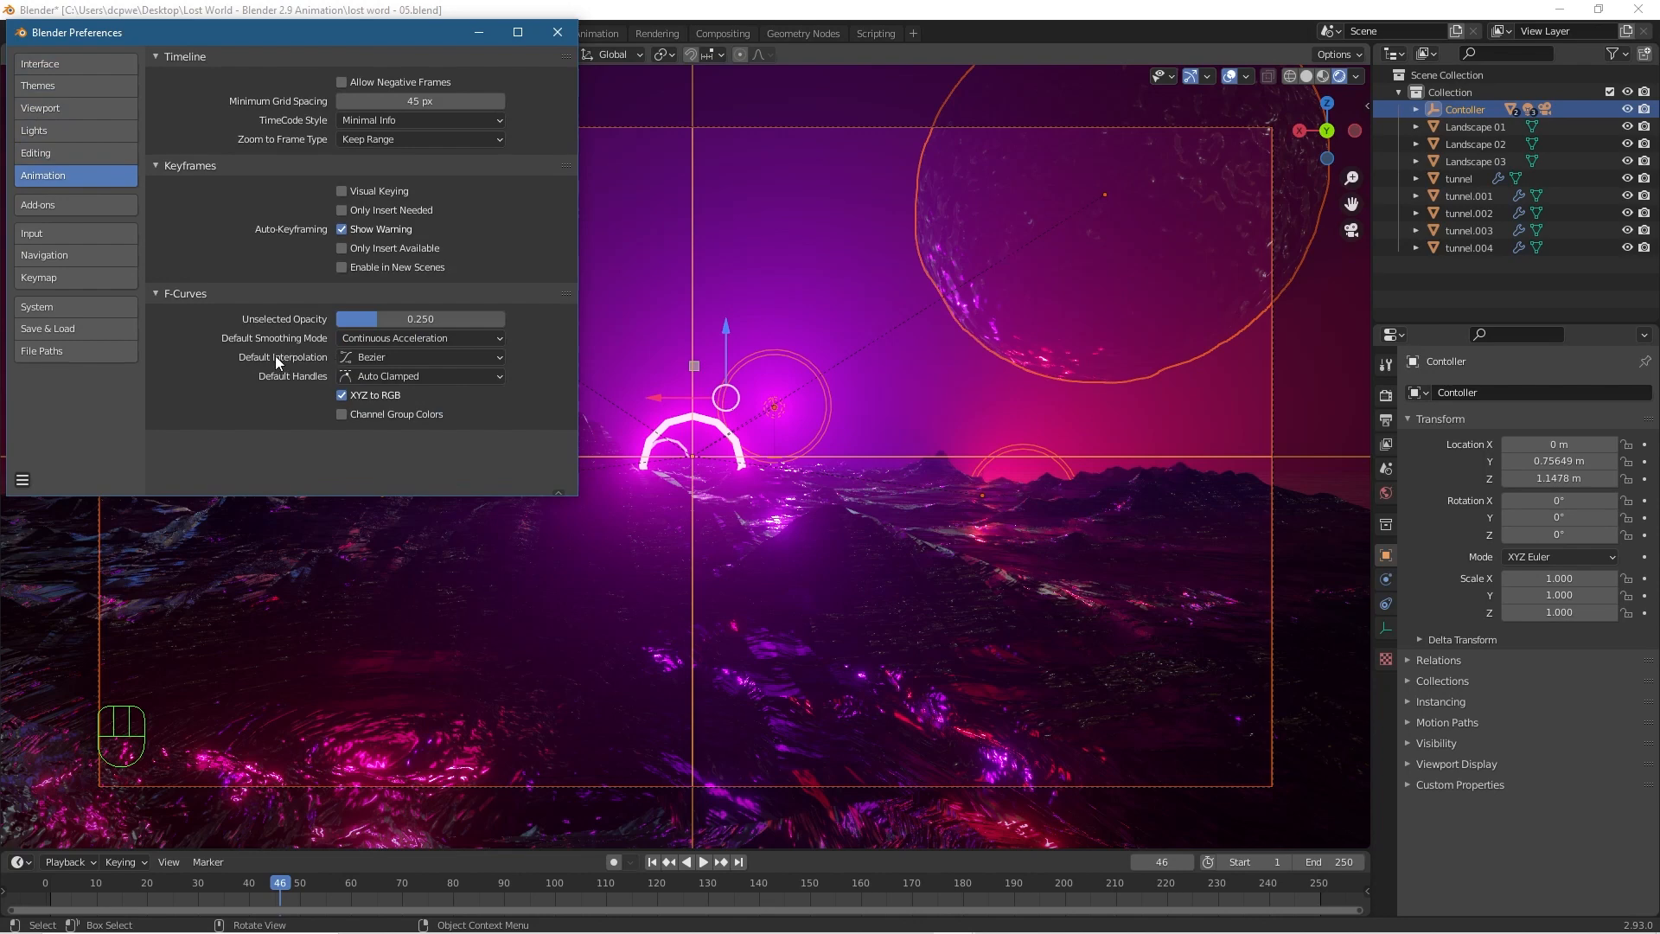
{"action": "left_click", "coordinate": [364, 358]}
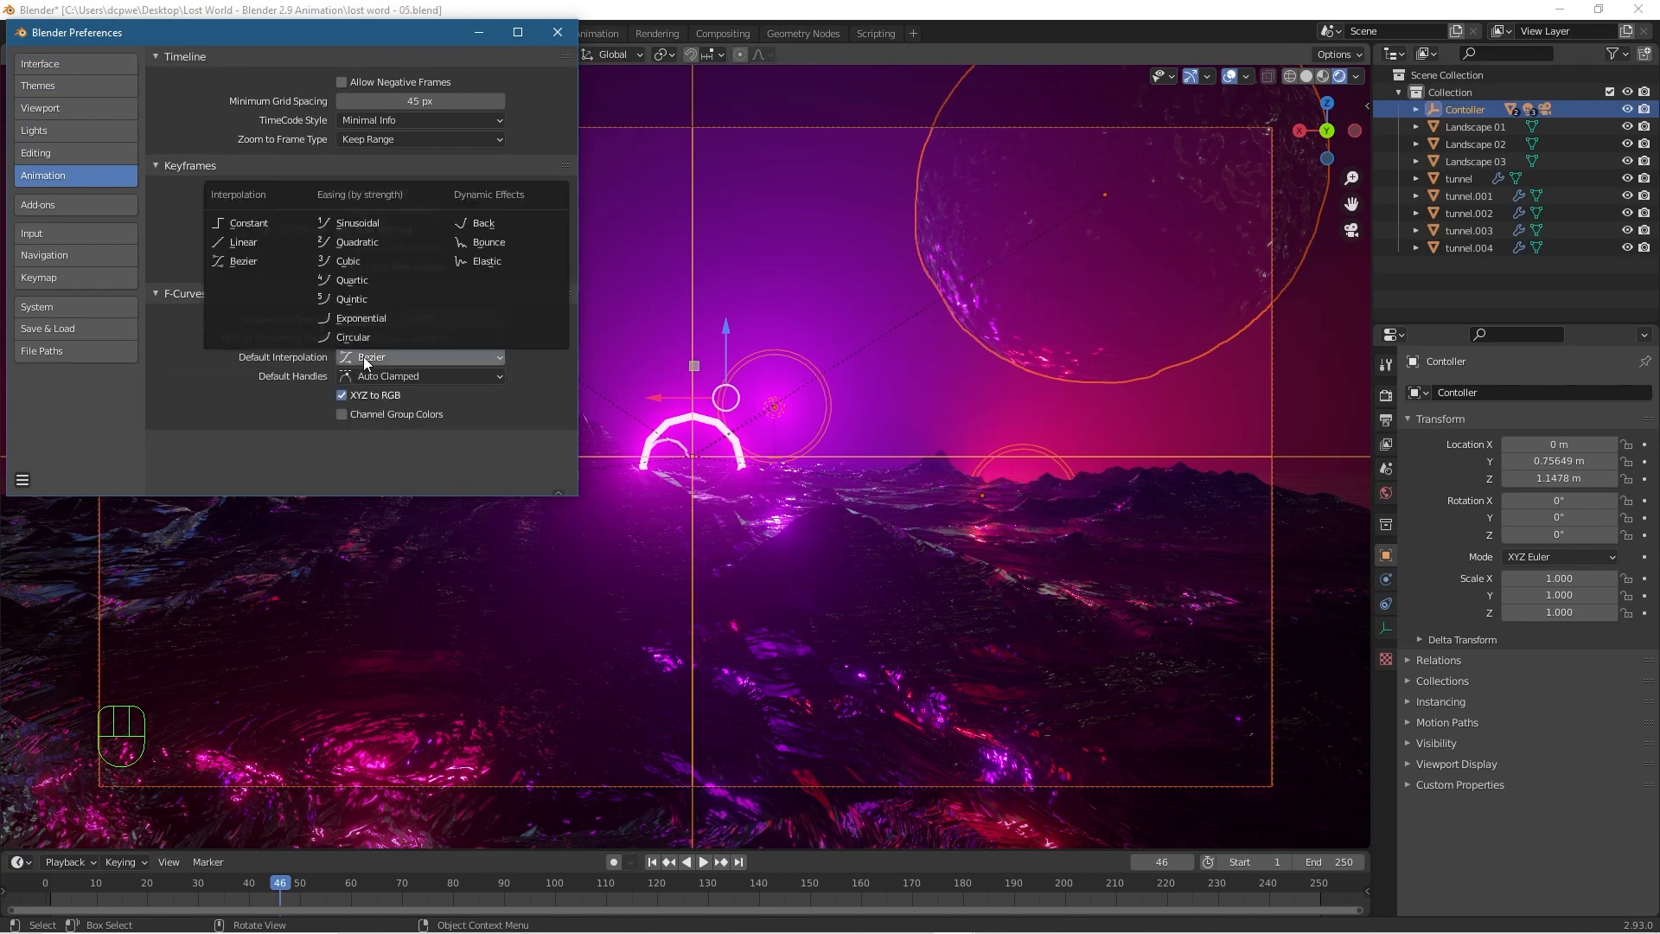
{"action": "left_click", "coordinate": [220, 244]}
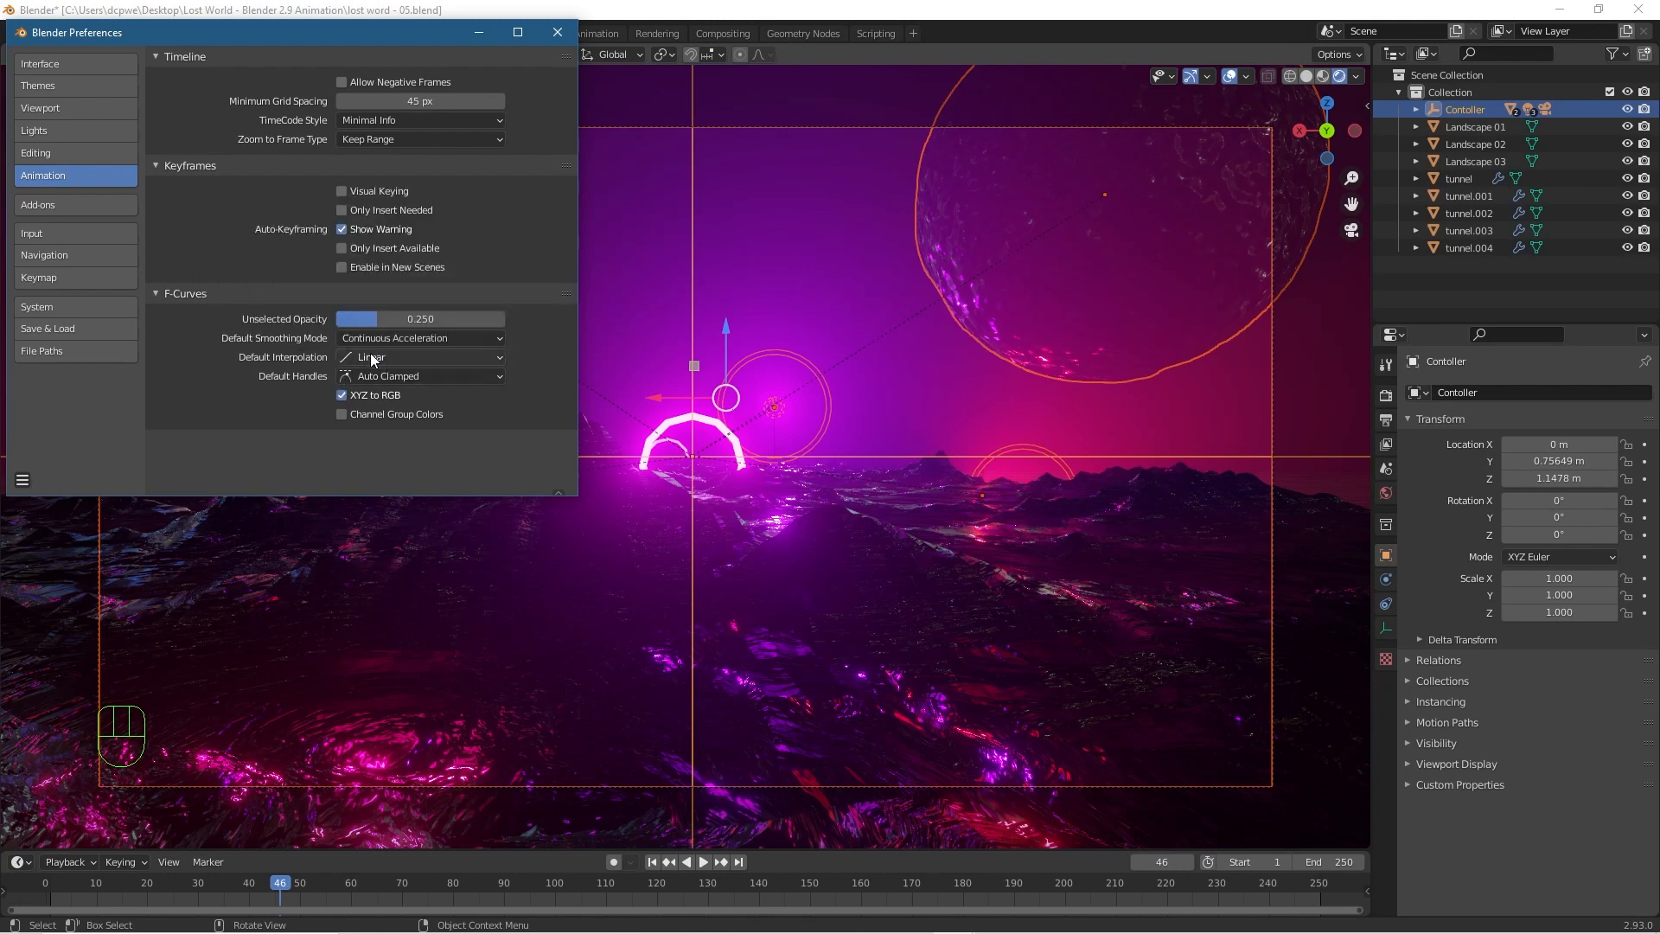
Close the preferences, go to frame 1 and set the scene's output frame rate to 30 fps.
{"action": "left_click", "coordinate": [556, 35]}
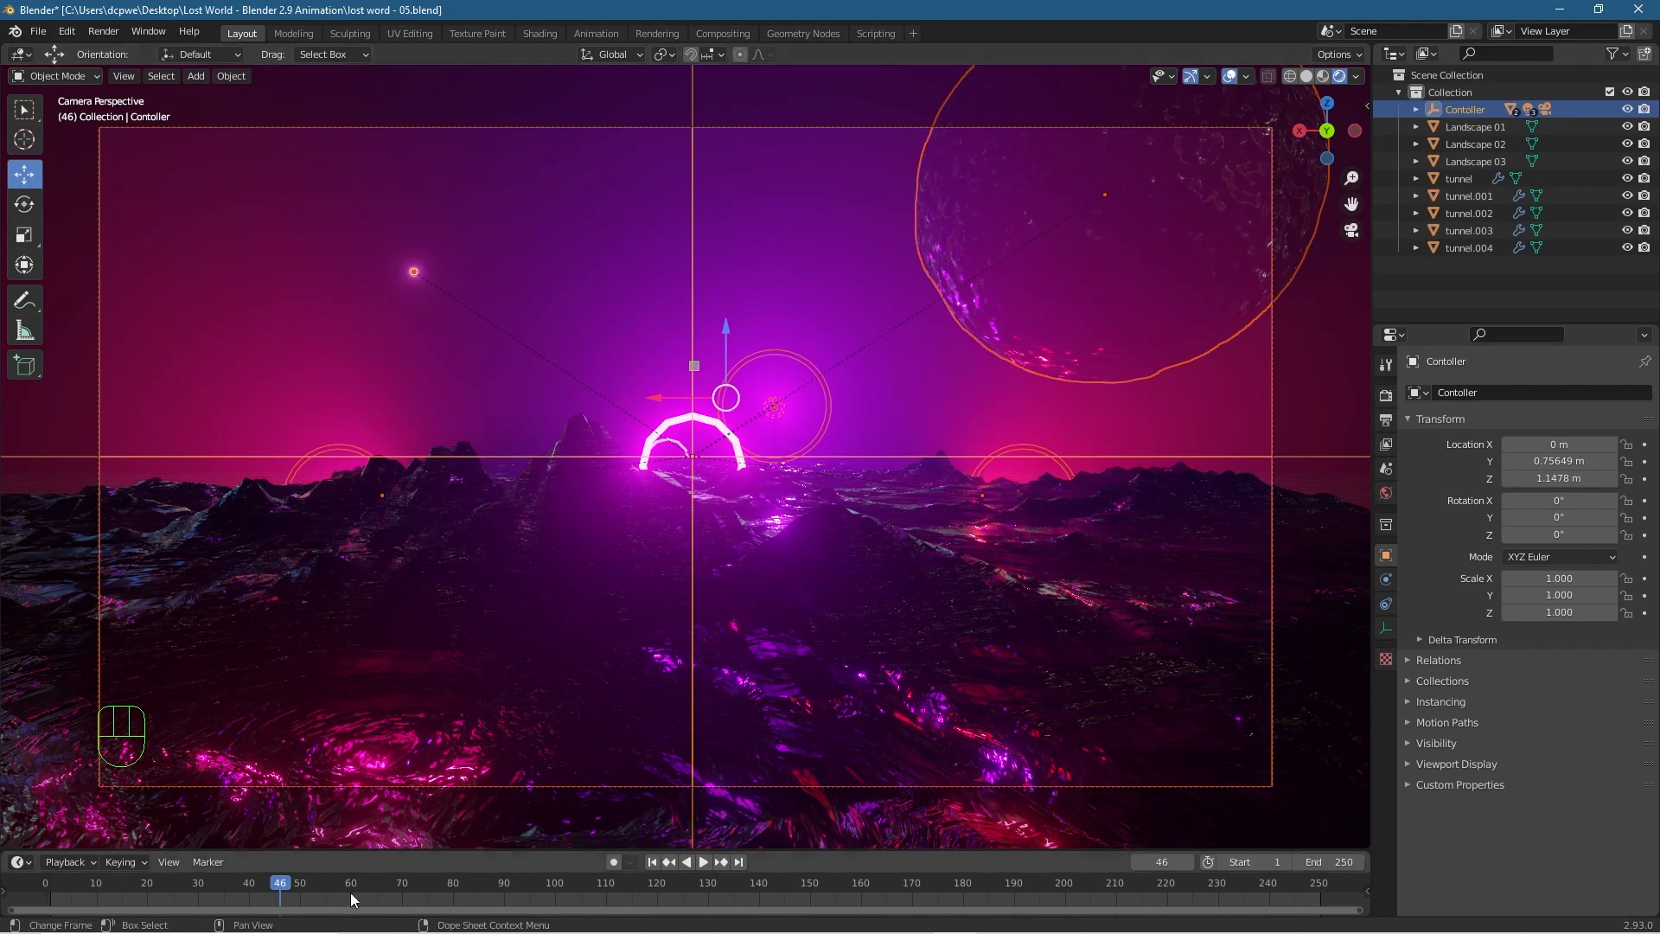
{"action": "left_click_drag", "start_coordinate": [288, 883], "coordinate": [54, 883]}
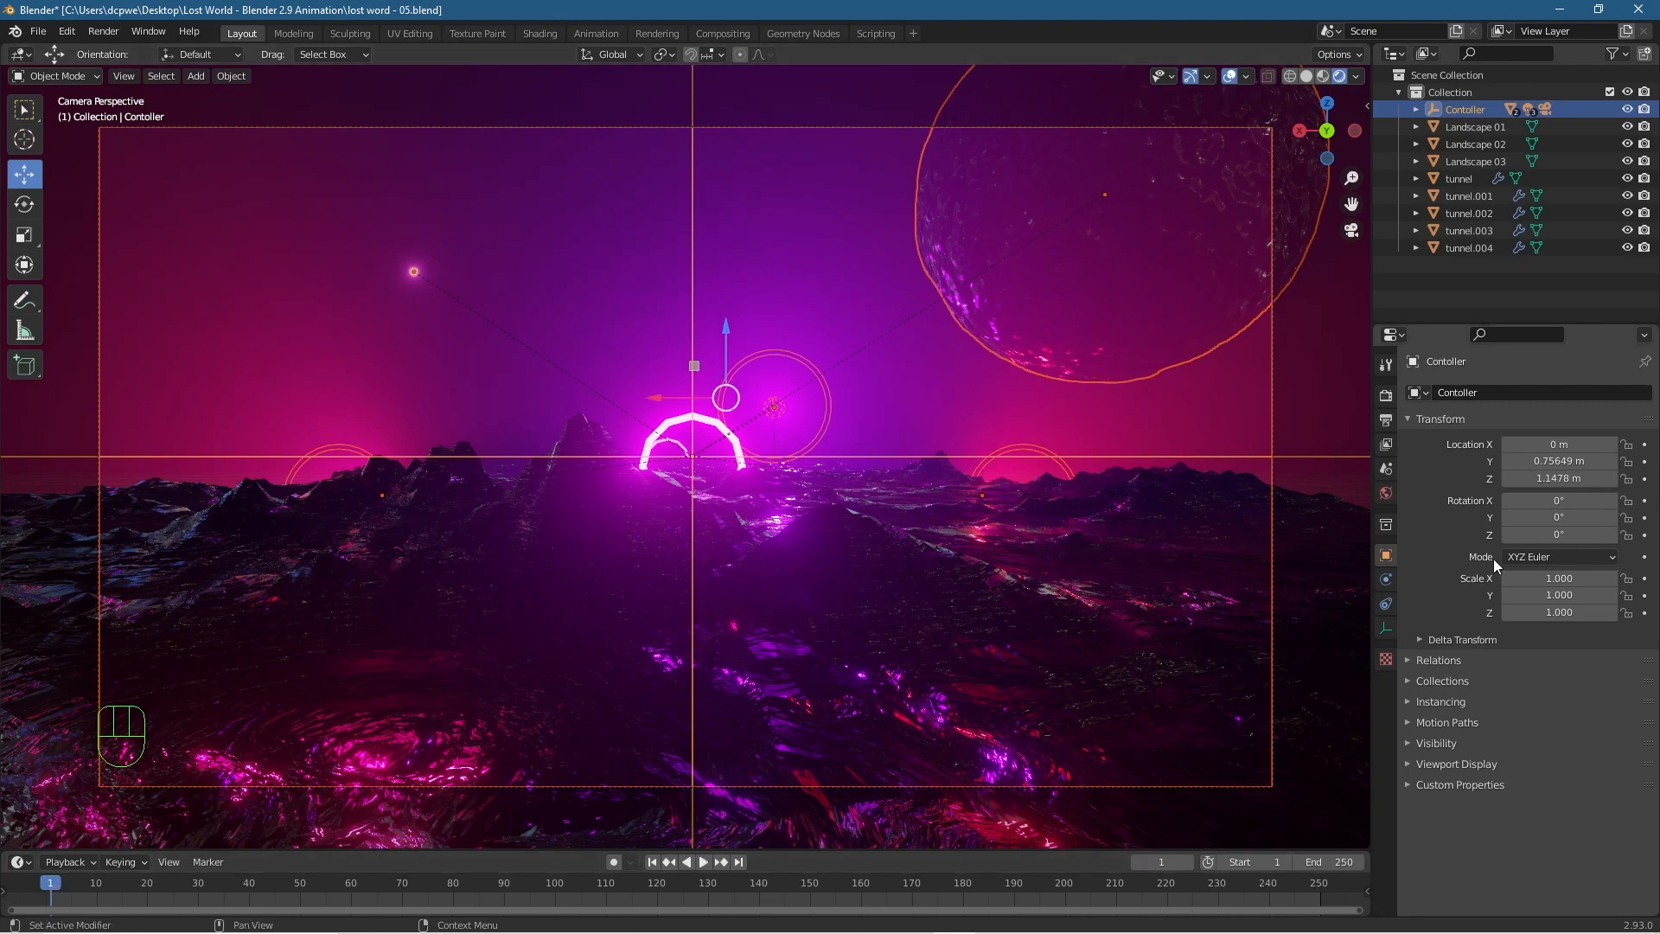
{"action": "left_click", "coordinate": [1386, 421]}
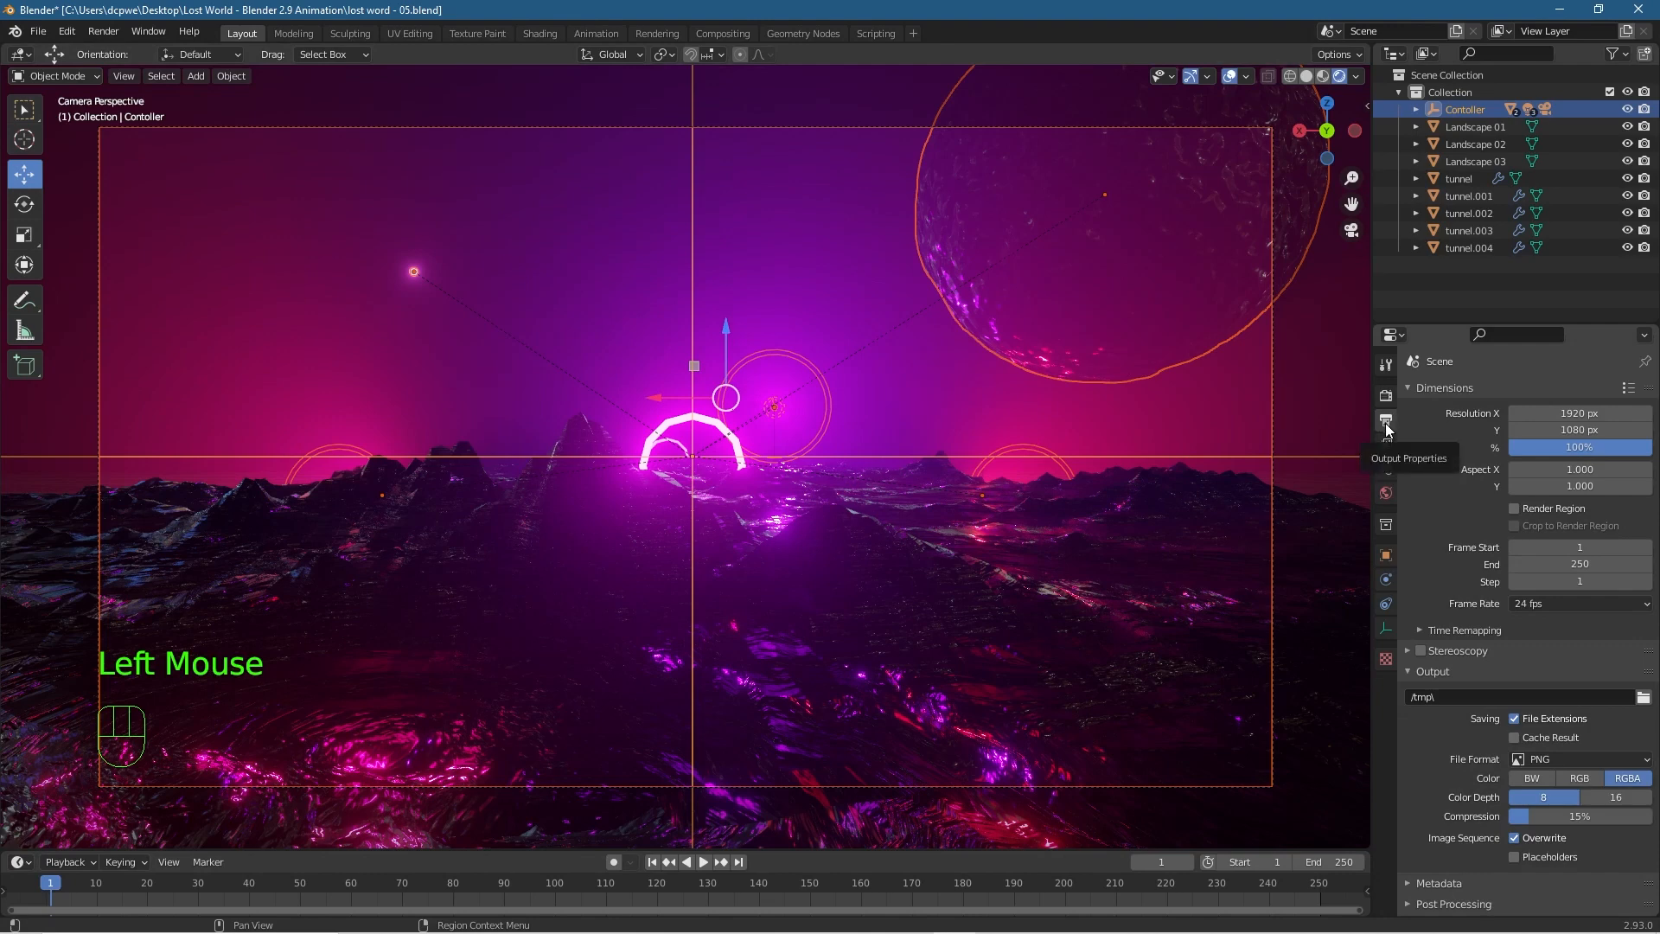
{"action": "left_click", "coordinate": [1537, 604]}
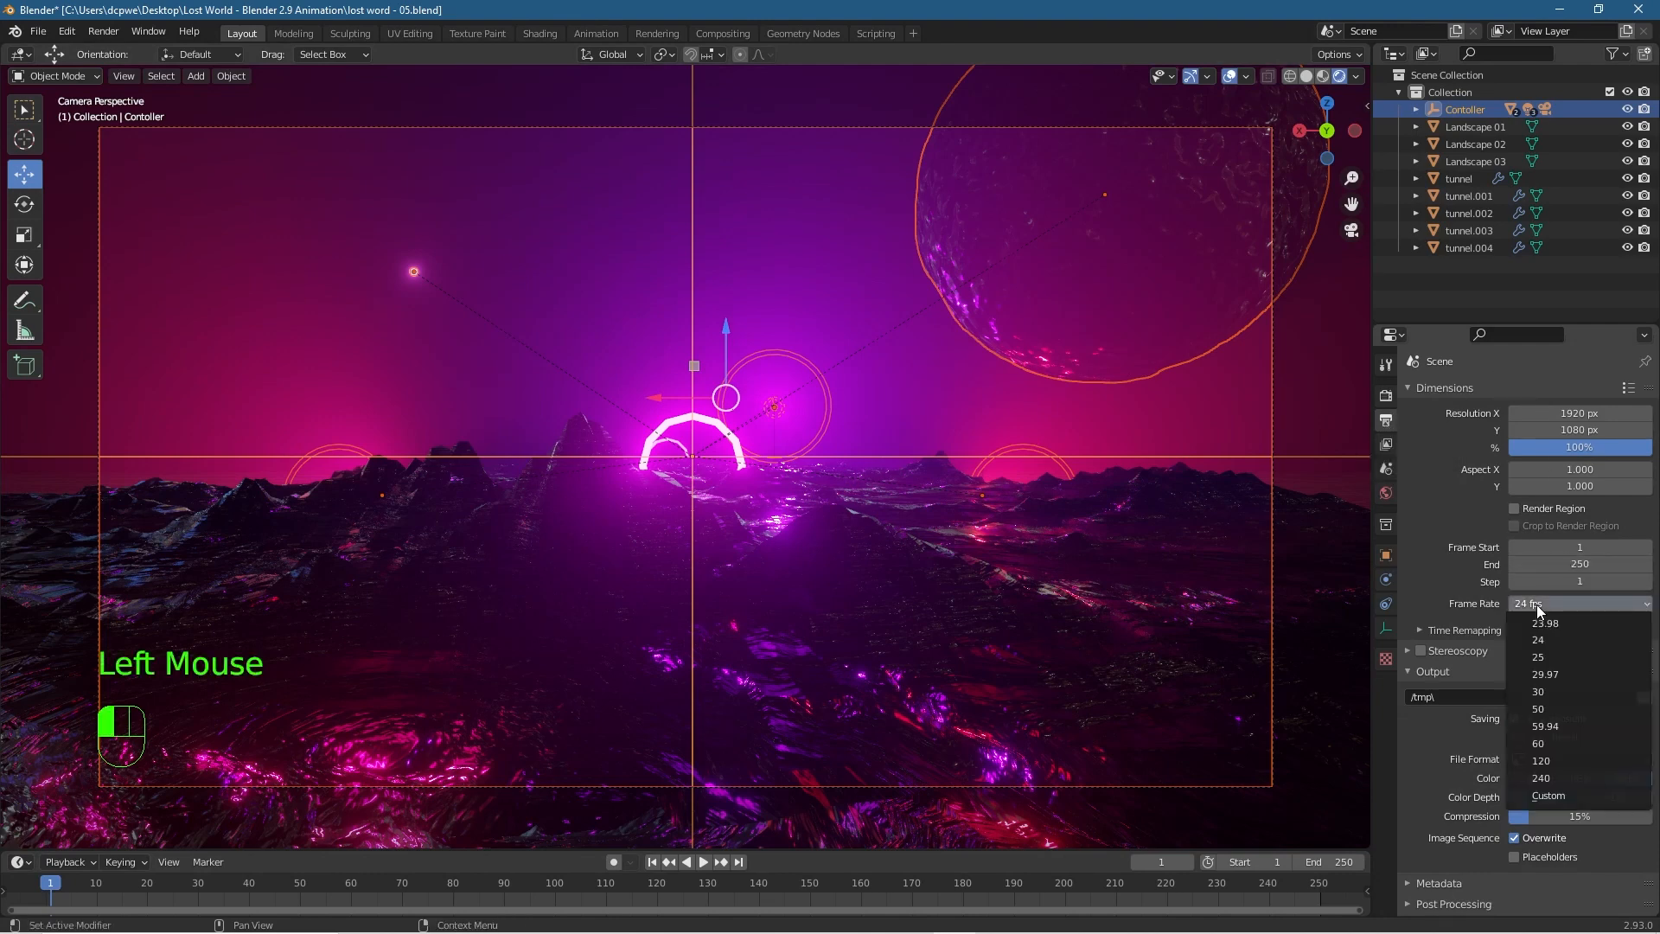
{"action": "left_click", "coordinate": [1539, 691]}
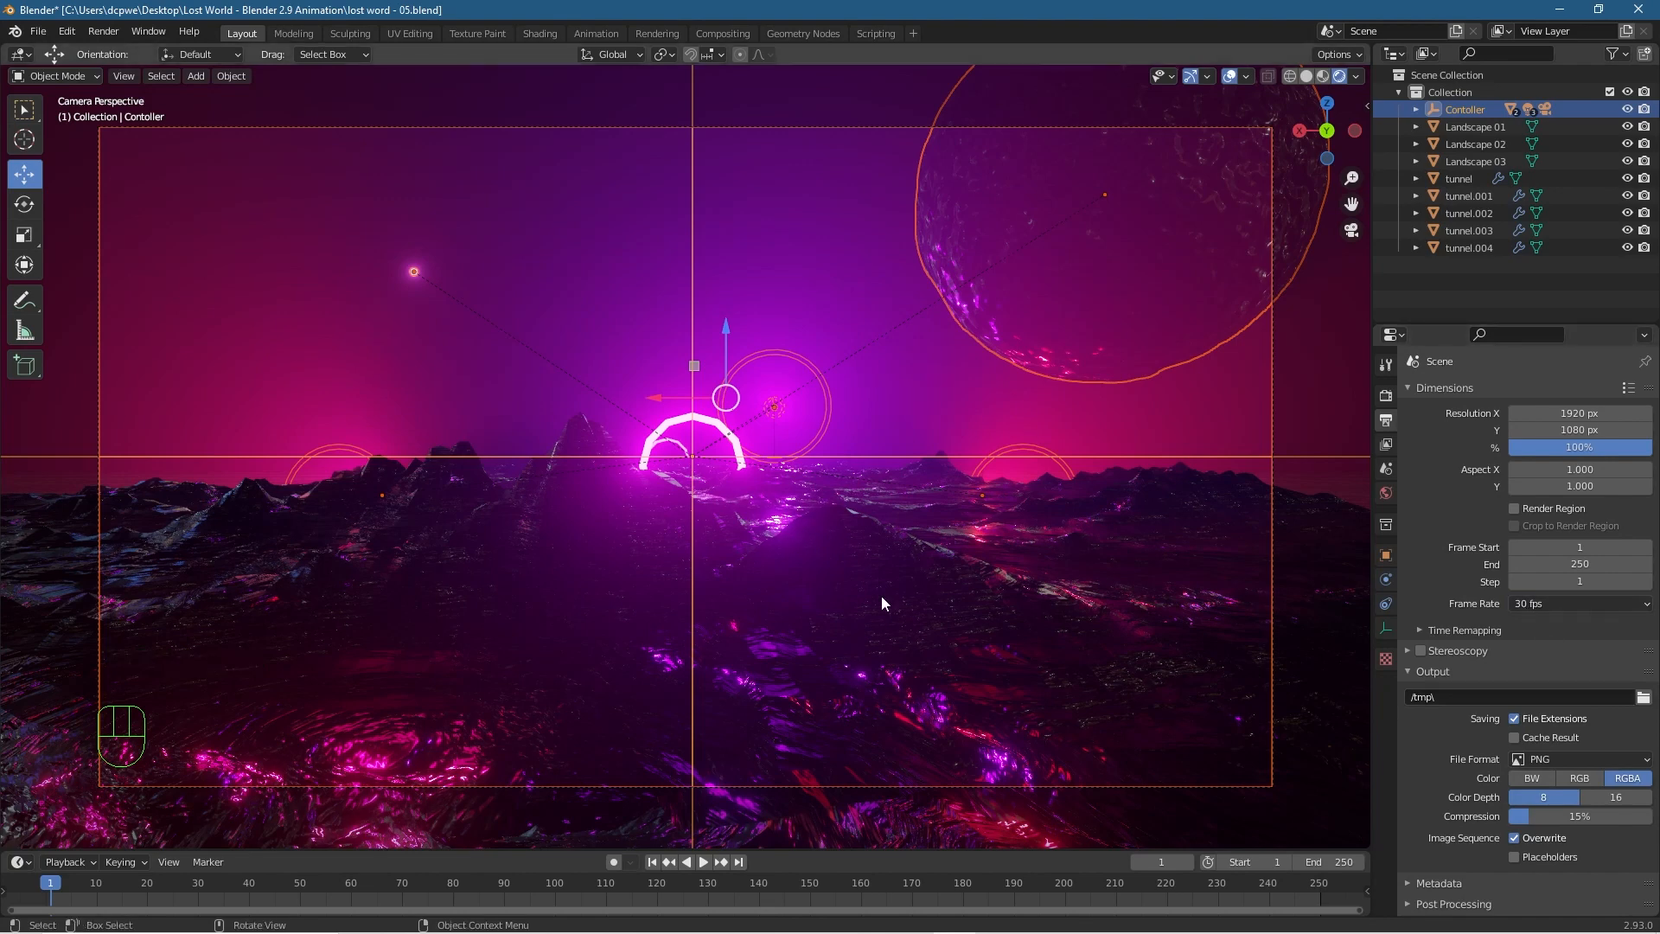
Select only the Contoller empty in camera view and turn on auto keying.
{"action": "key", "text": "KP_7"}
{"action": "scroll", "coordinate": [899, 582], "scroll_direction": "down", "scroll_amount": 9}
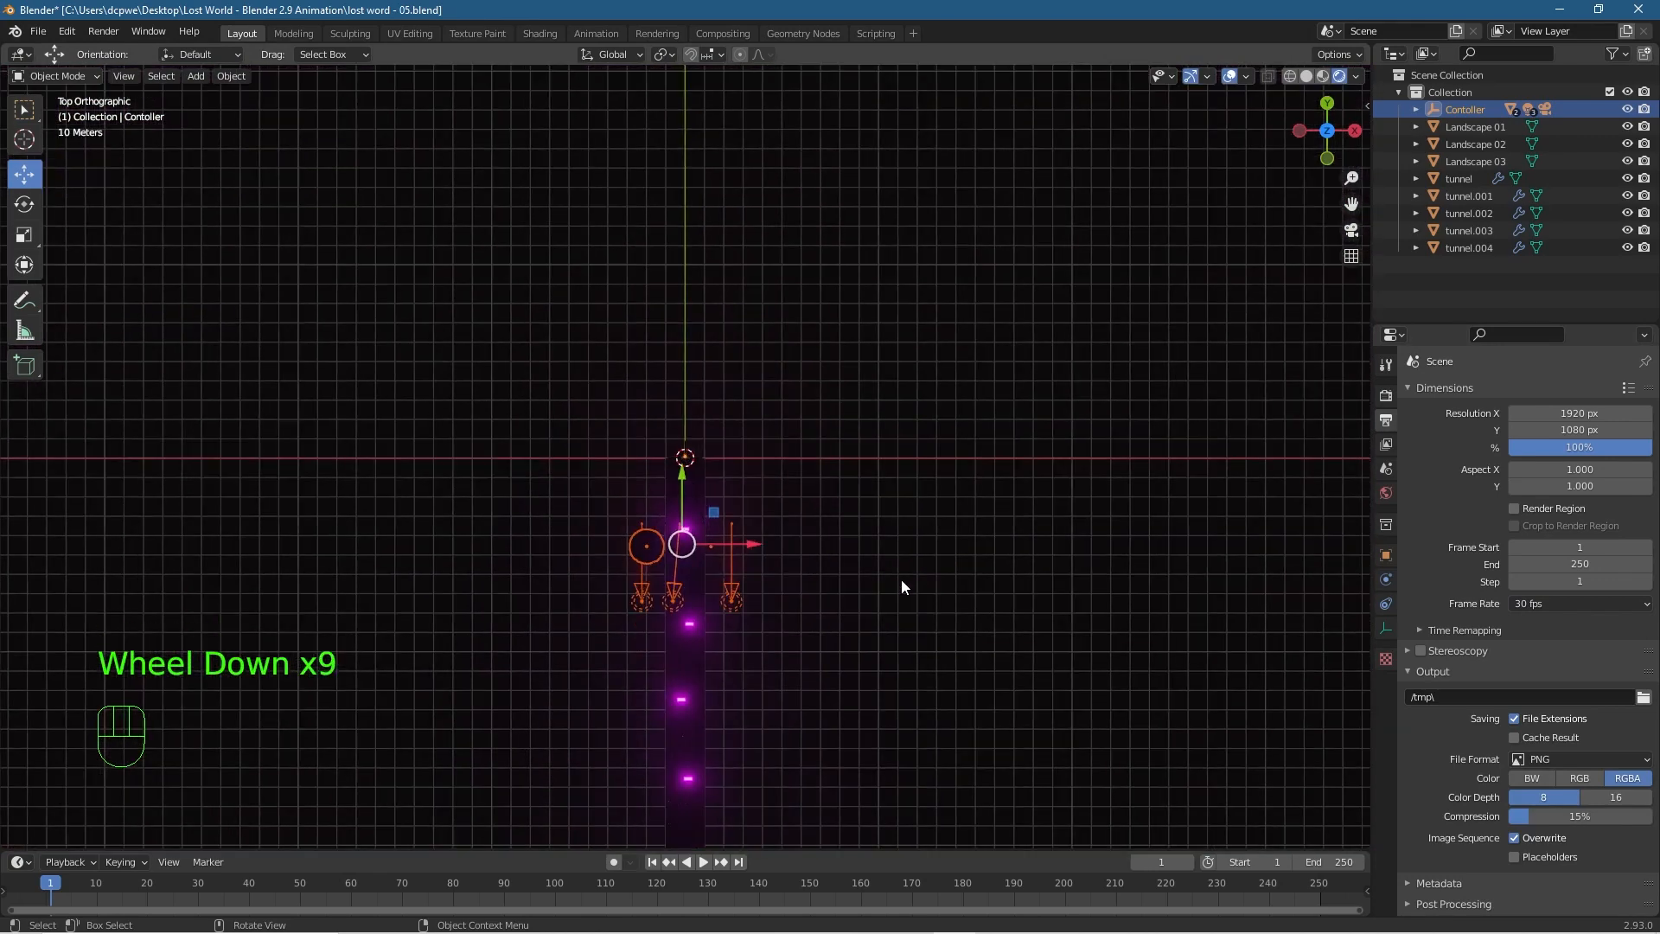
{"action": "scroll", "coordinate": [902, 580], "scroll_direction": "down", "scroll_amount": 2}
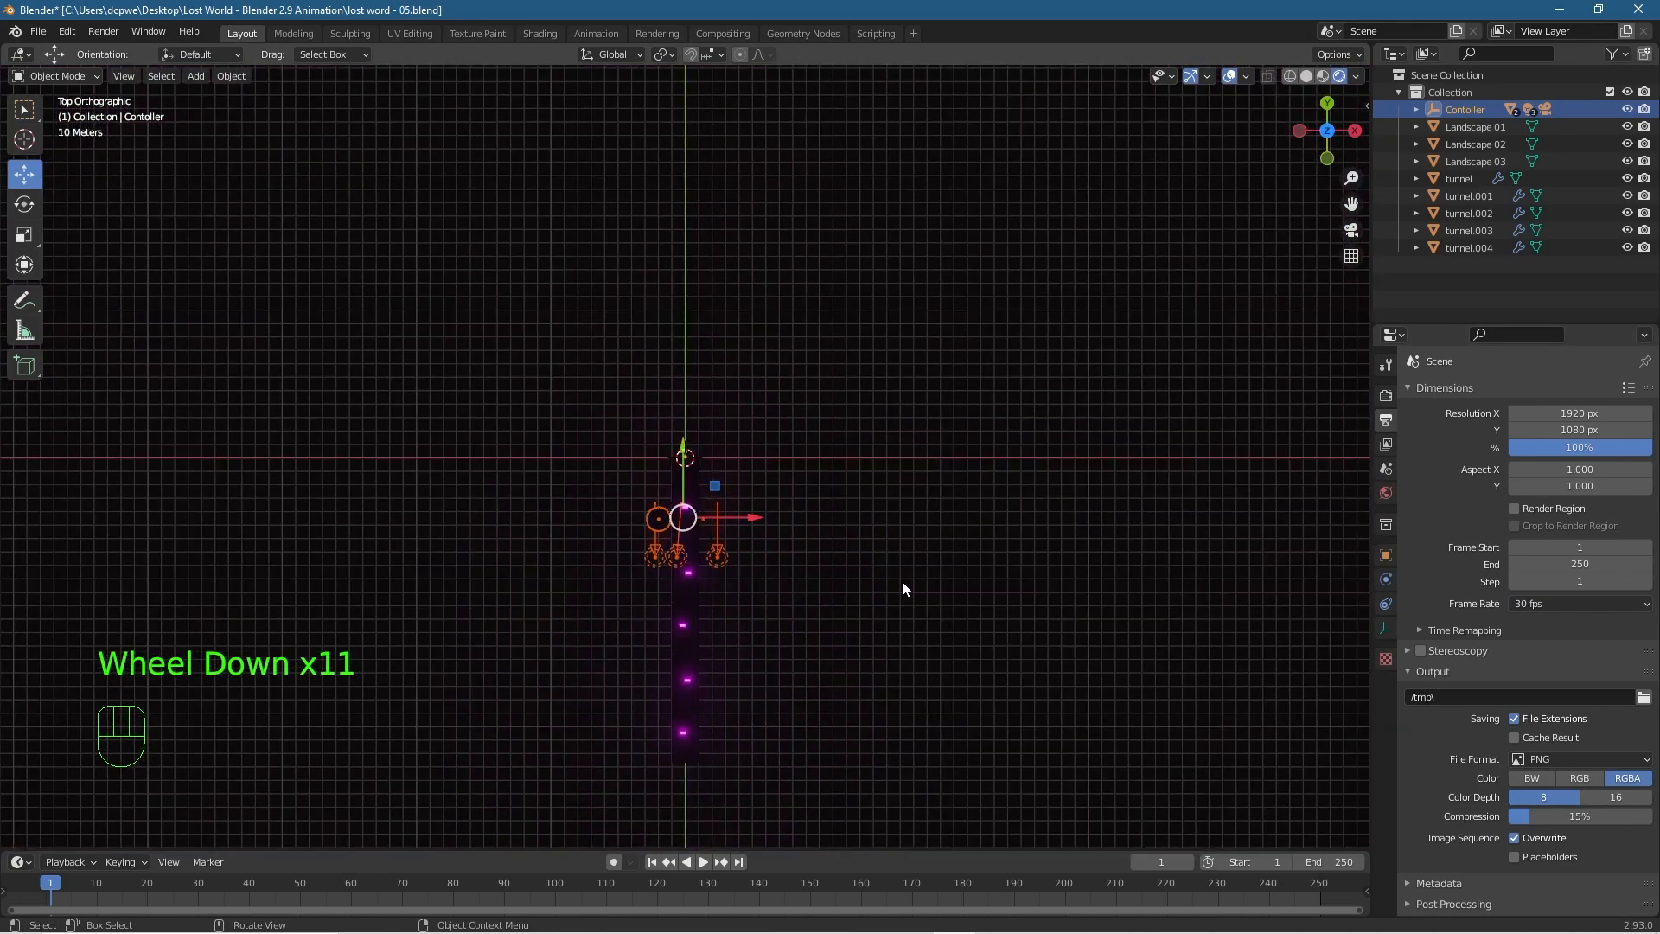
{"action": "scroll", "coordinate": [901, 581], "scroll_direction": "up", "scroll_amount": 1}
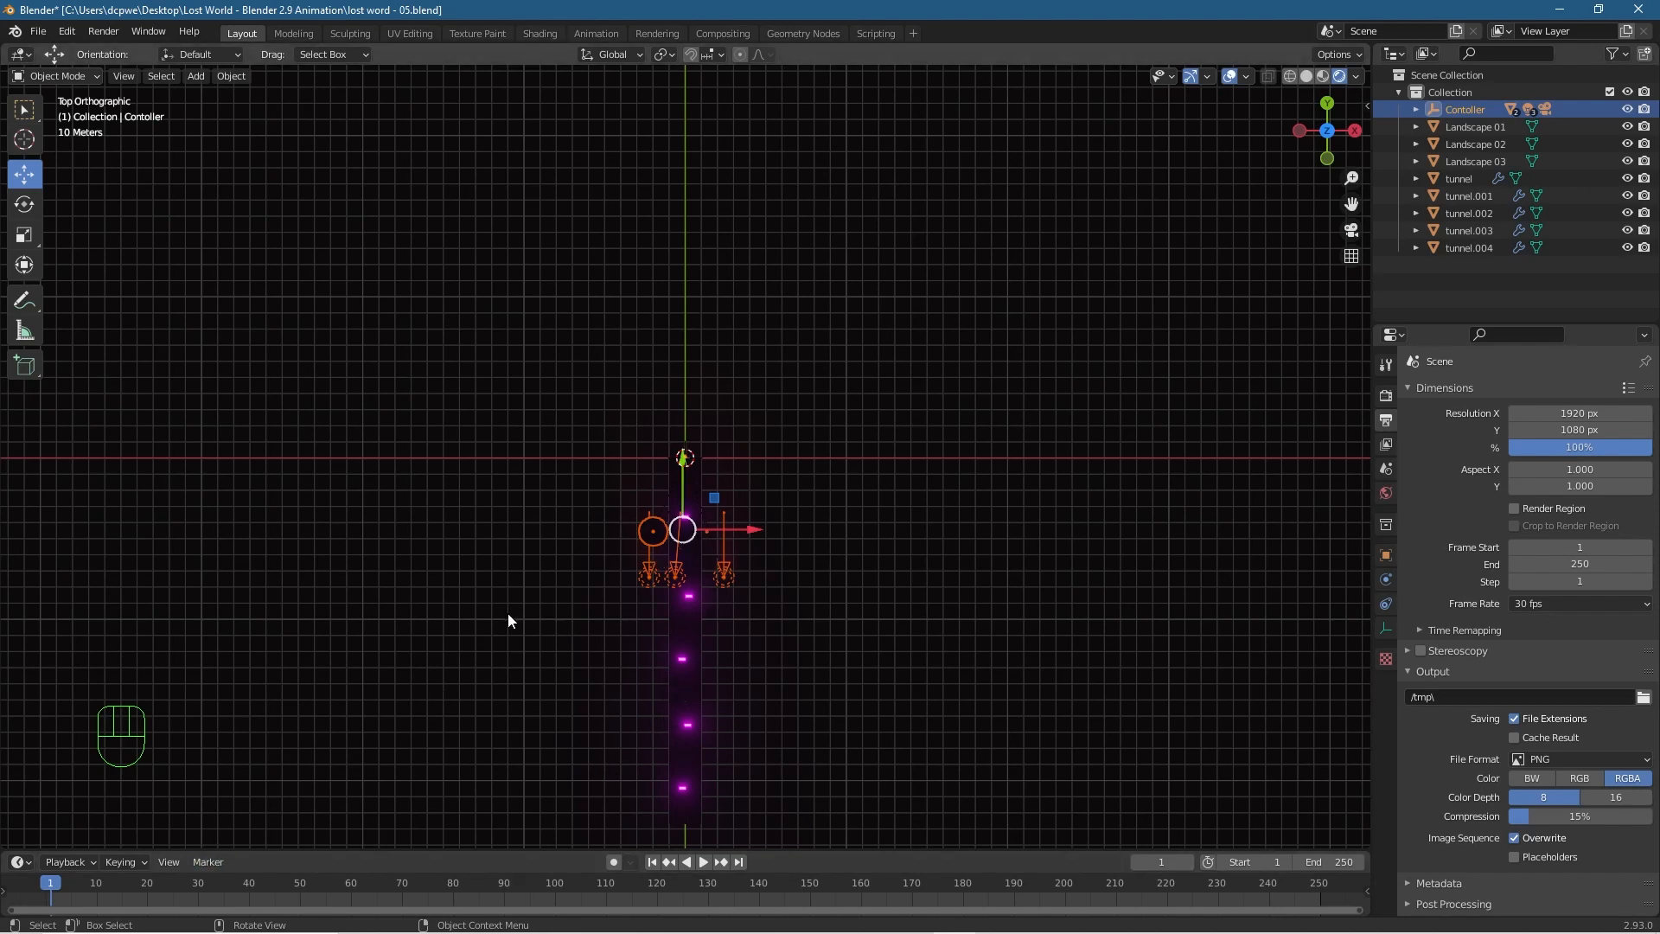
{"action": "key", "text": "KP_0"}
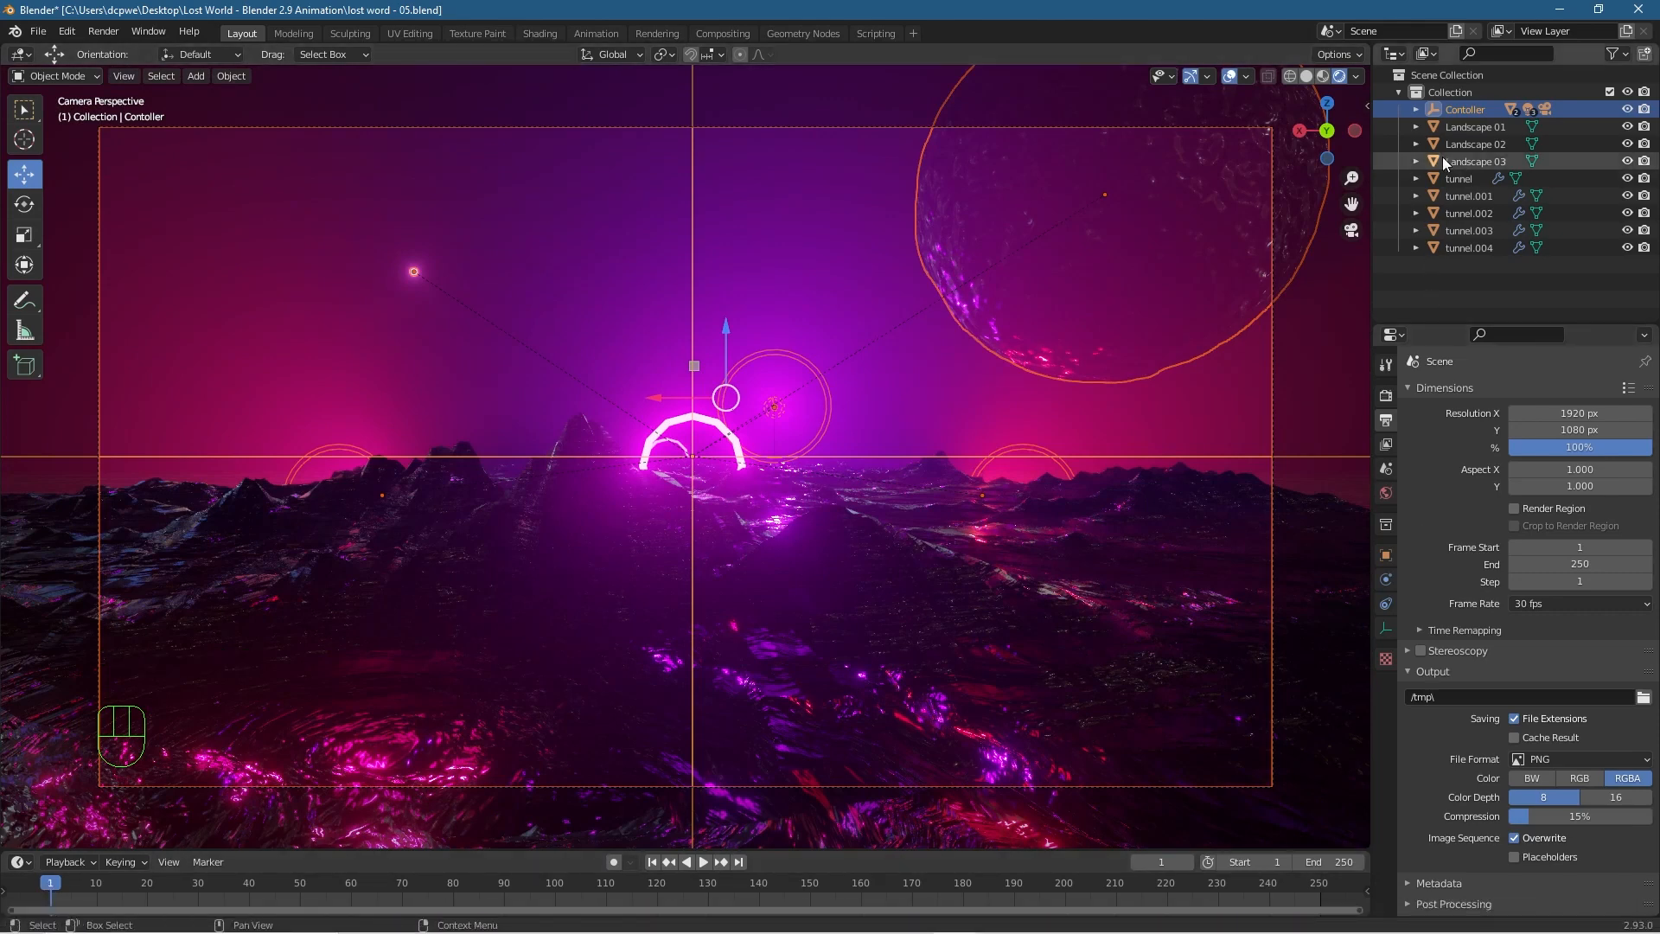
{"action": "left_click", "coordinate": [1453, 100]}
{"action": "left_click", "coordinate": [1458, 102]}
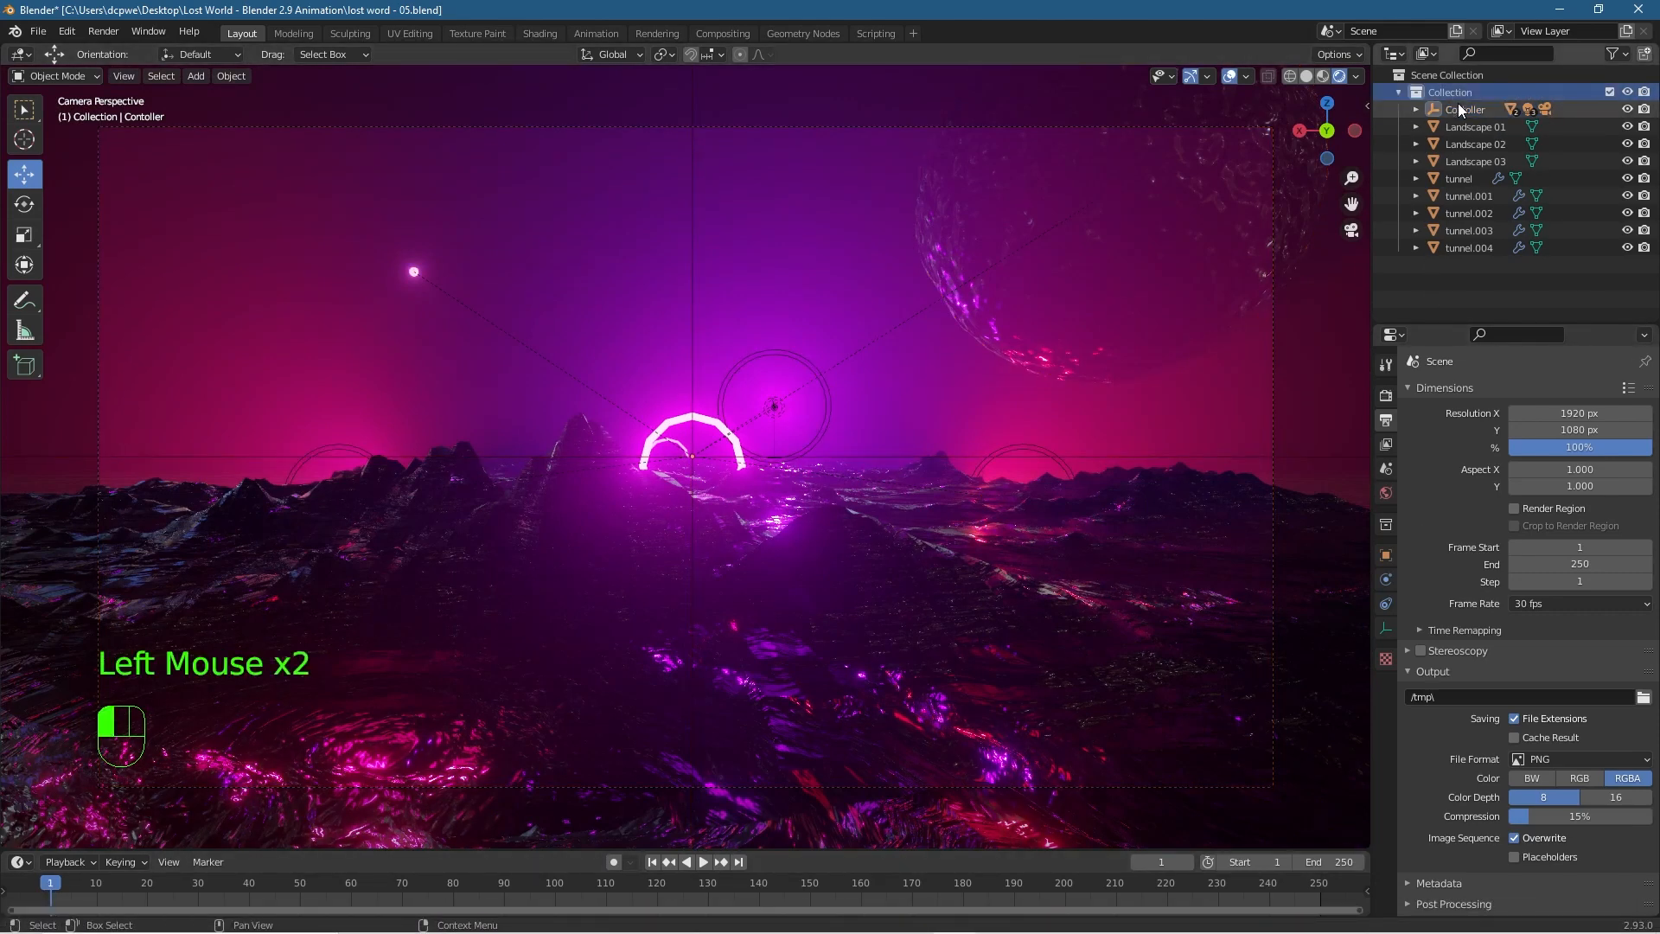
{"action": "left_click", "coordinate": [1459, 105]}
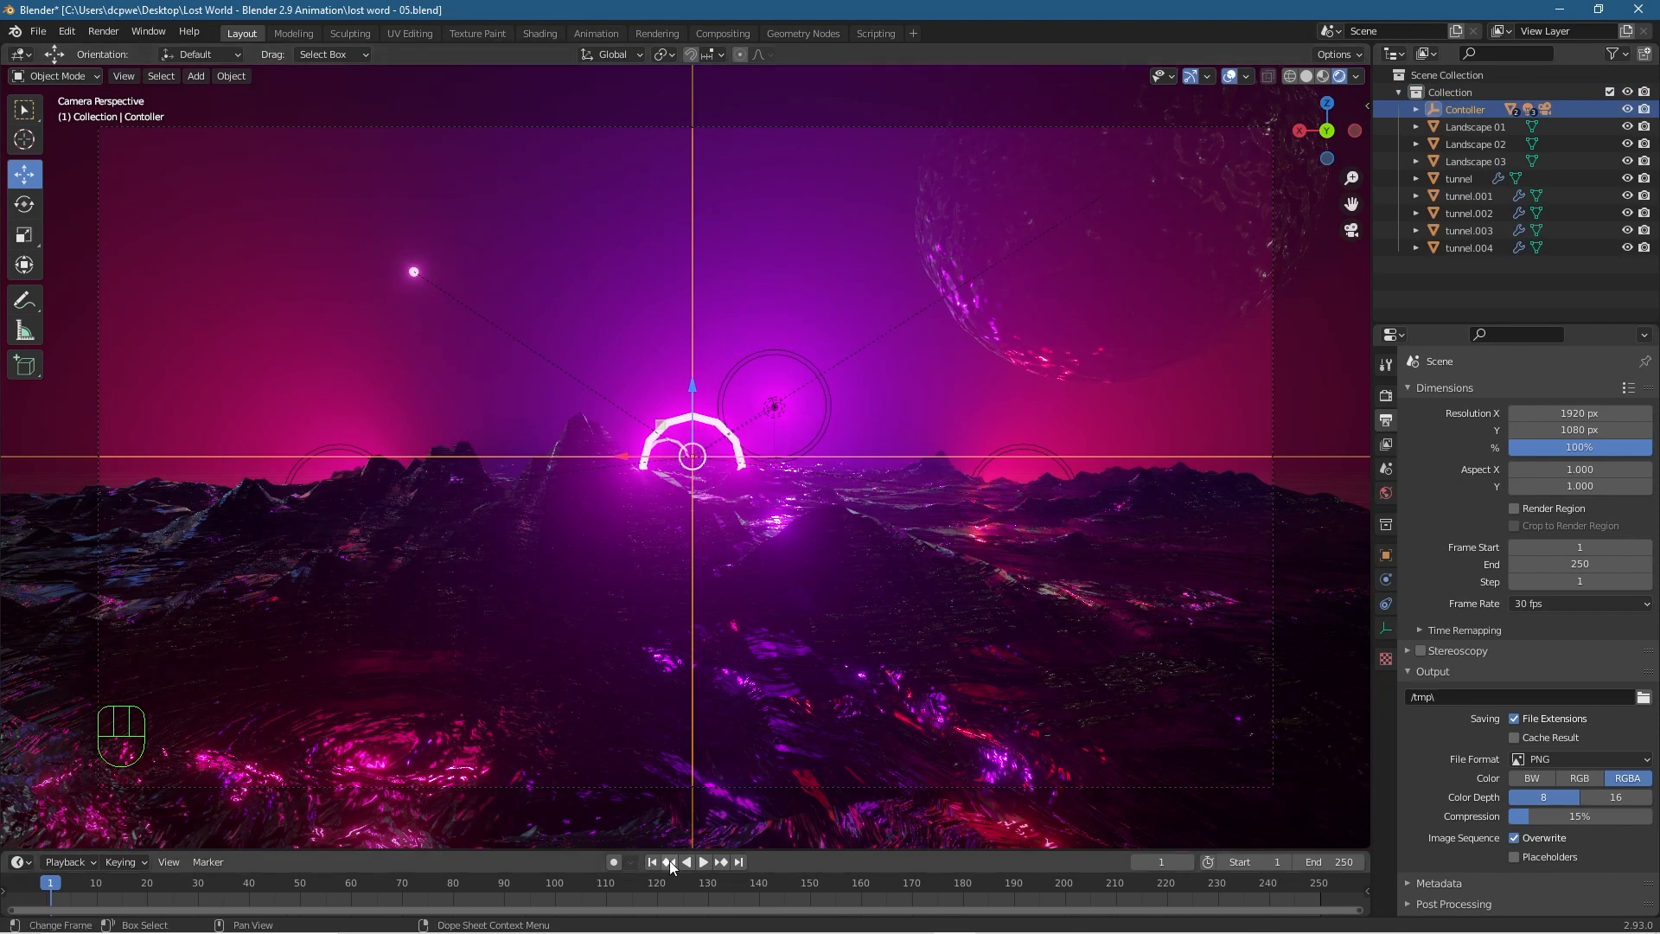
{"action": "left_click", "coordinate": [614, 861]}
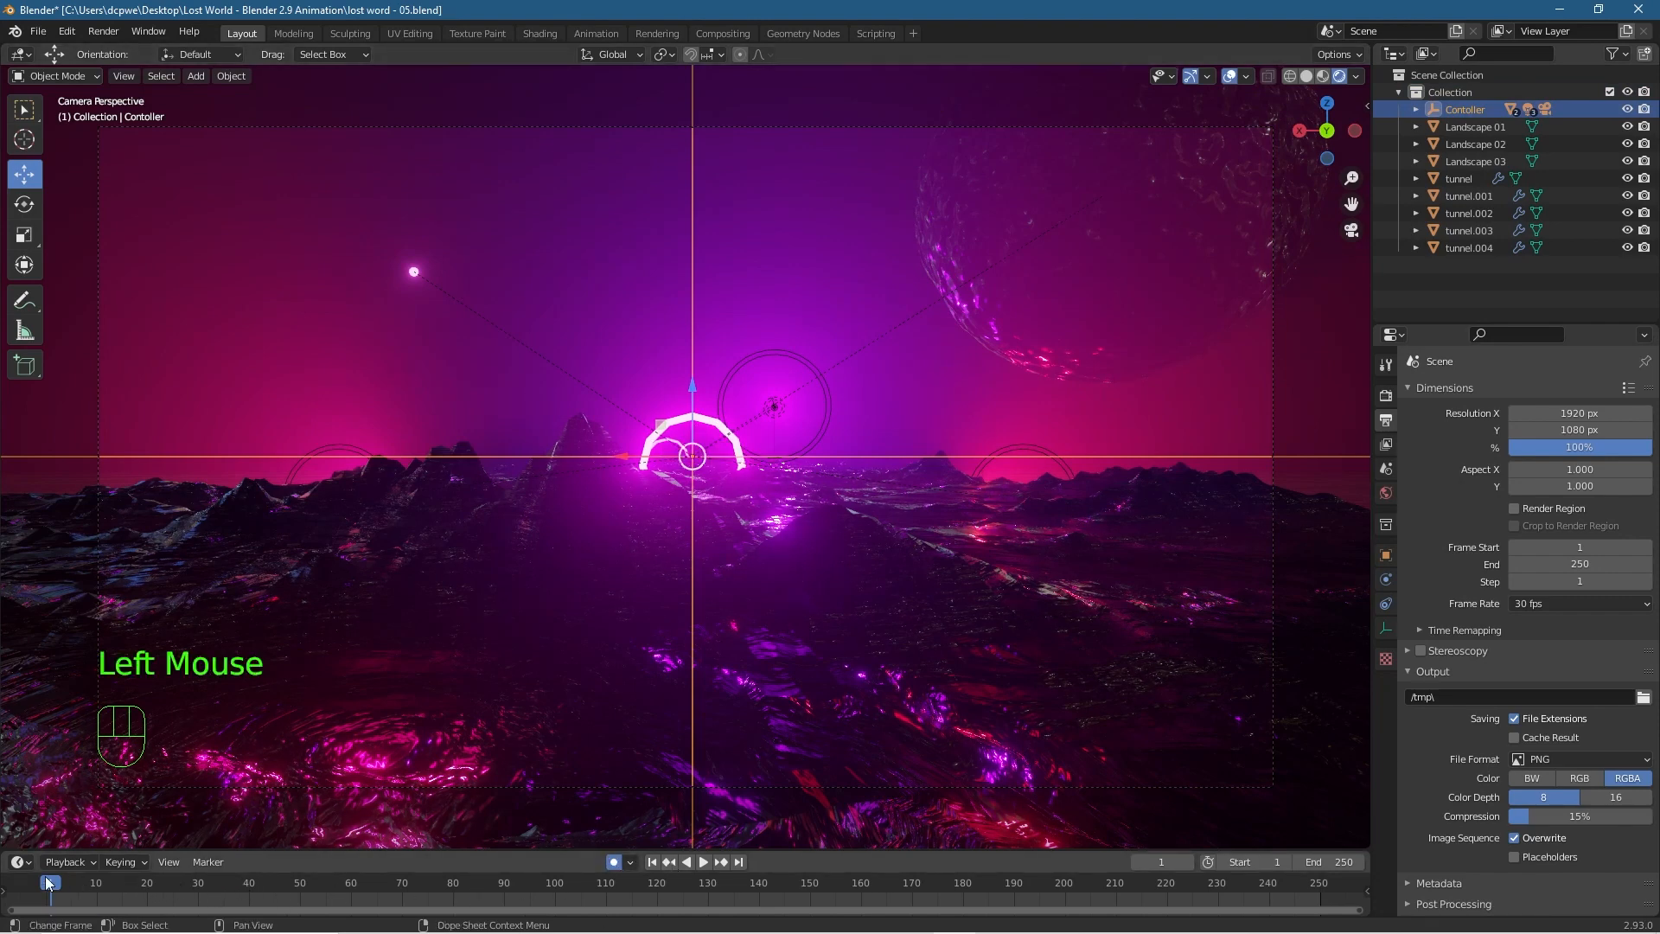
Try moving the Contoller along Y at frame 30, and undo the move.
{"action": "left_click_drag", "start_coordinate": [46, 876], "coordinate": [202, 879]}
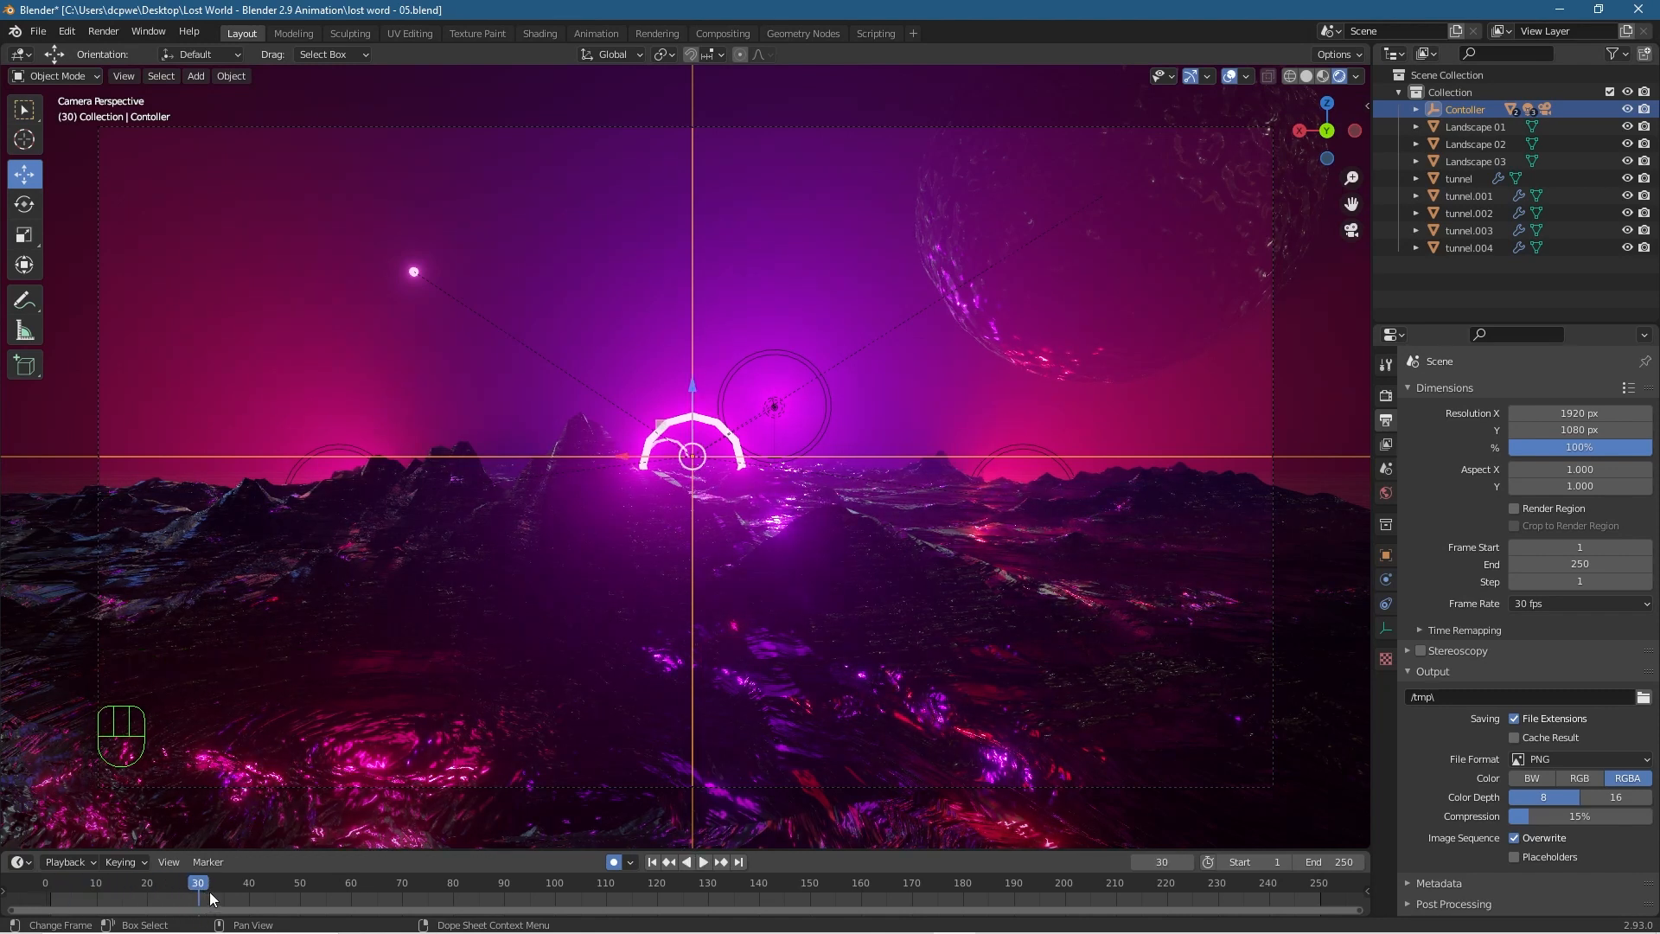
{"action": "left_click", "coordinate": [1386, 492]}
{"action": "left_click", "coordinate": [1386, 554]}
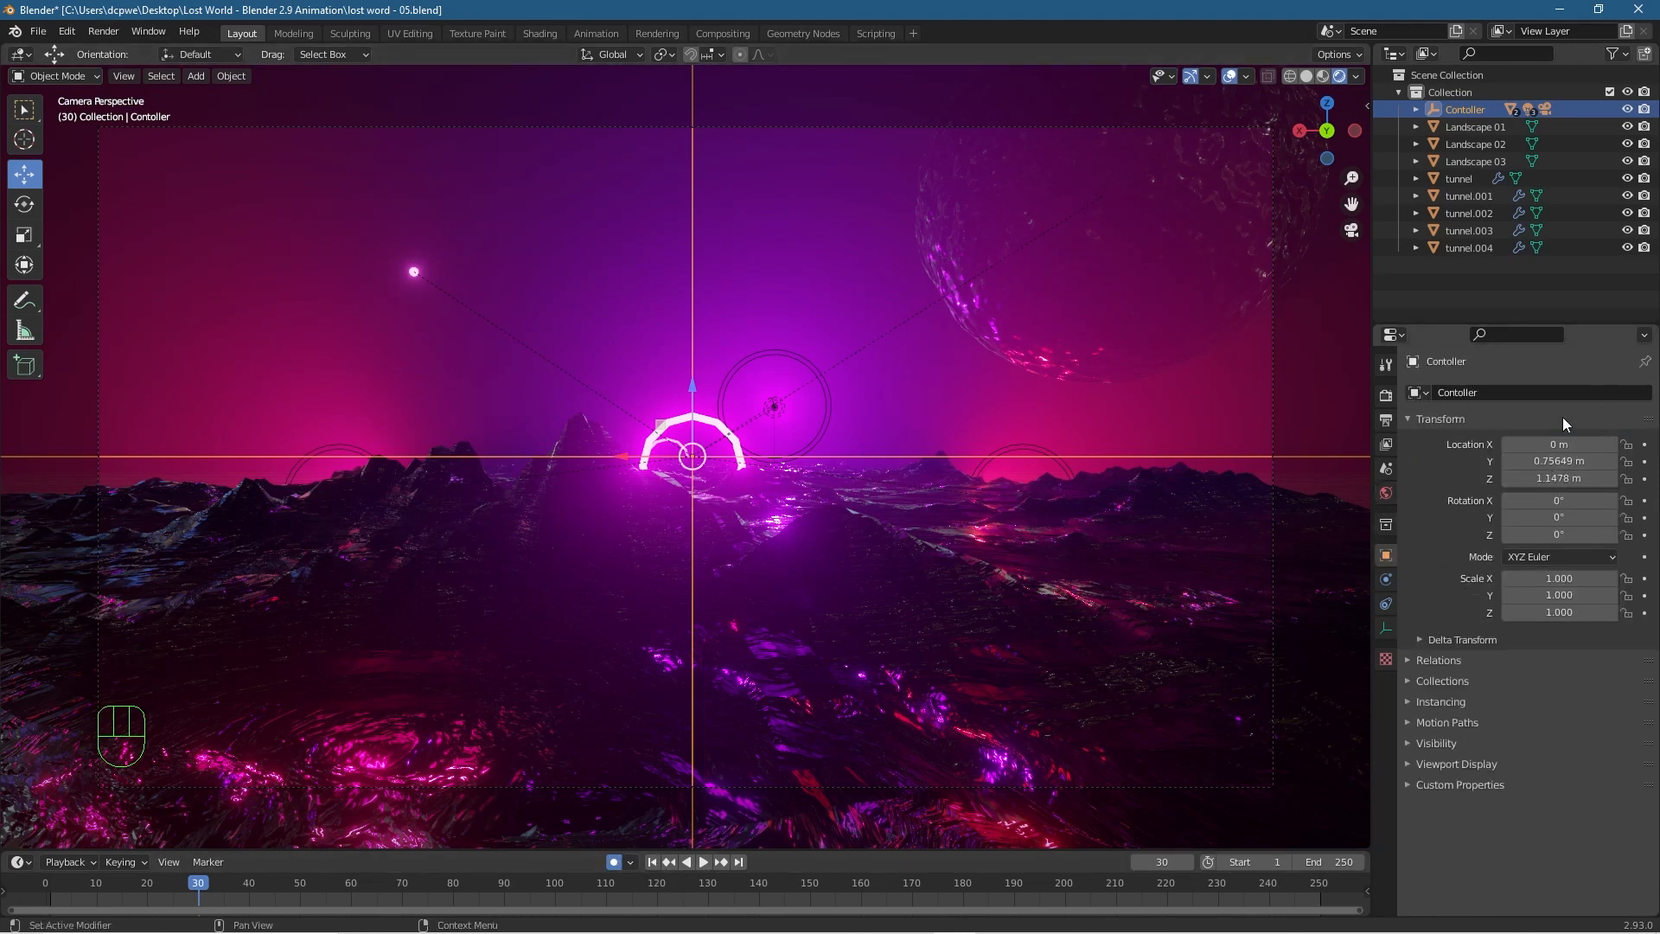
{"action": "mouse_move", "coordinate": [1559, 461]}
{"action": "left_mouse_down"}
{"action": "mouse_move", "coordinate": [1600, 461]}
{"action": "mouse_move", "coordinate": [1531, 465]}
{"action": "left_mouse_up"}
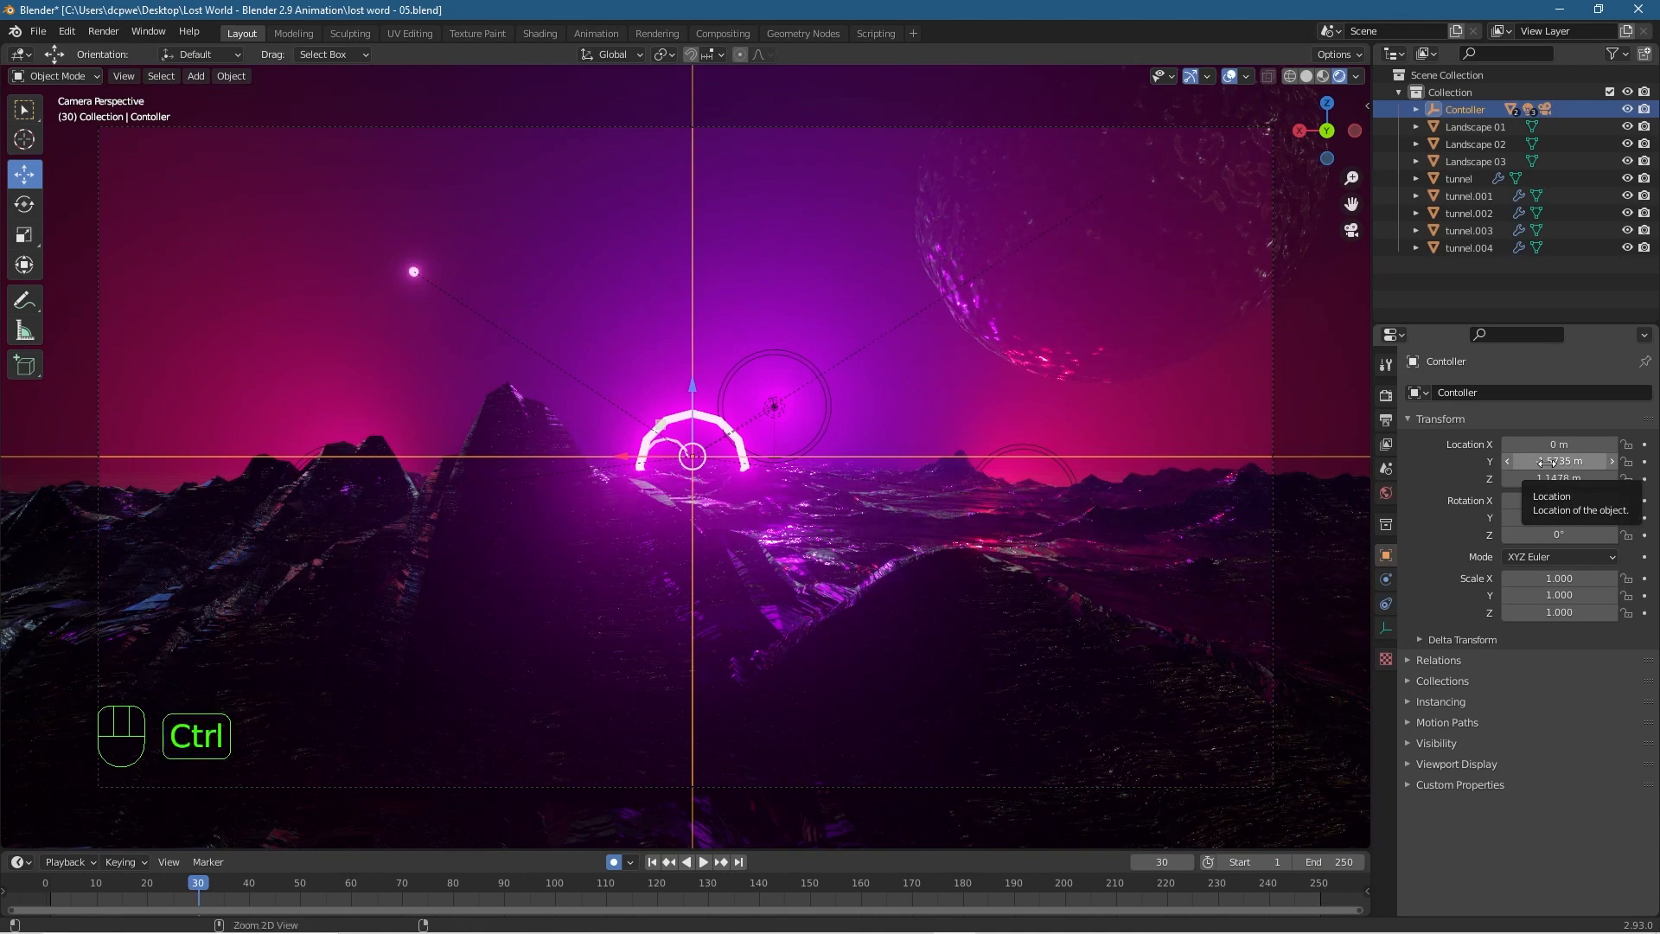
{"action": "key", "text": "ctrl+z"}
Try keyframing the Contoller at the timeline's start and moving it to Y -39.164 m around frame 30, and scrub to test the motion.
{"action": "left_click_drag", "start_coordinate": [199, 888], "coordinate": [45, 894]}
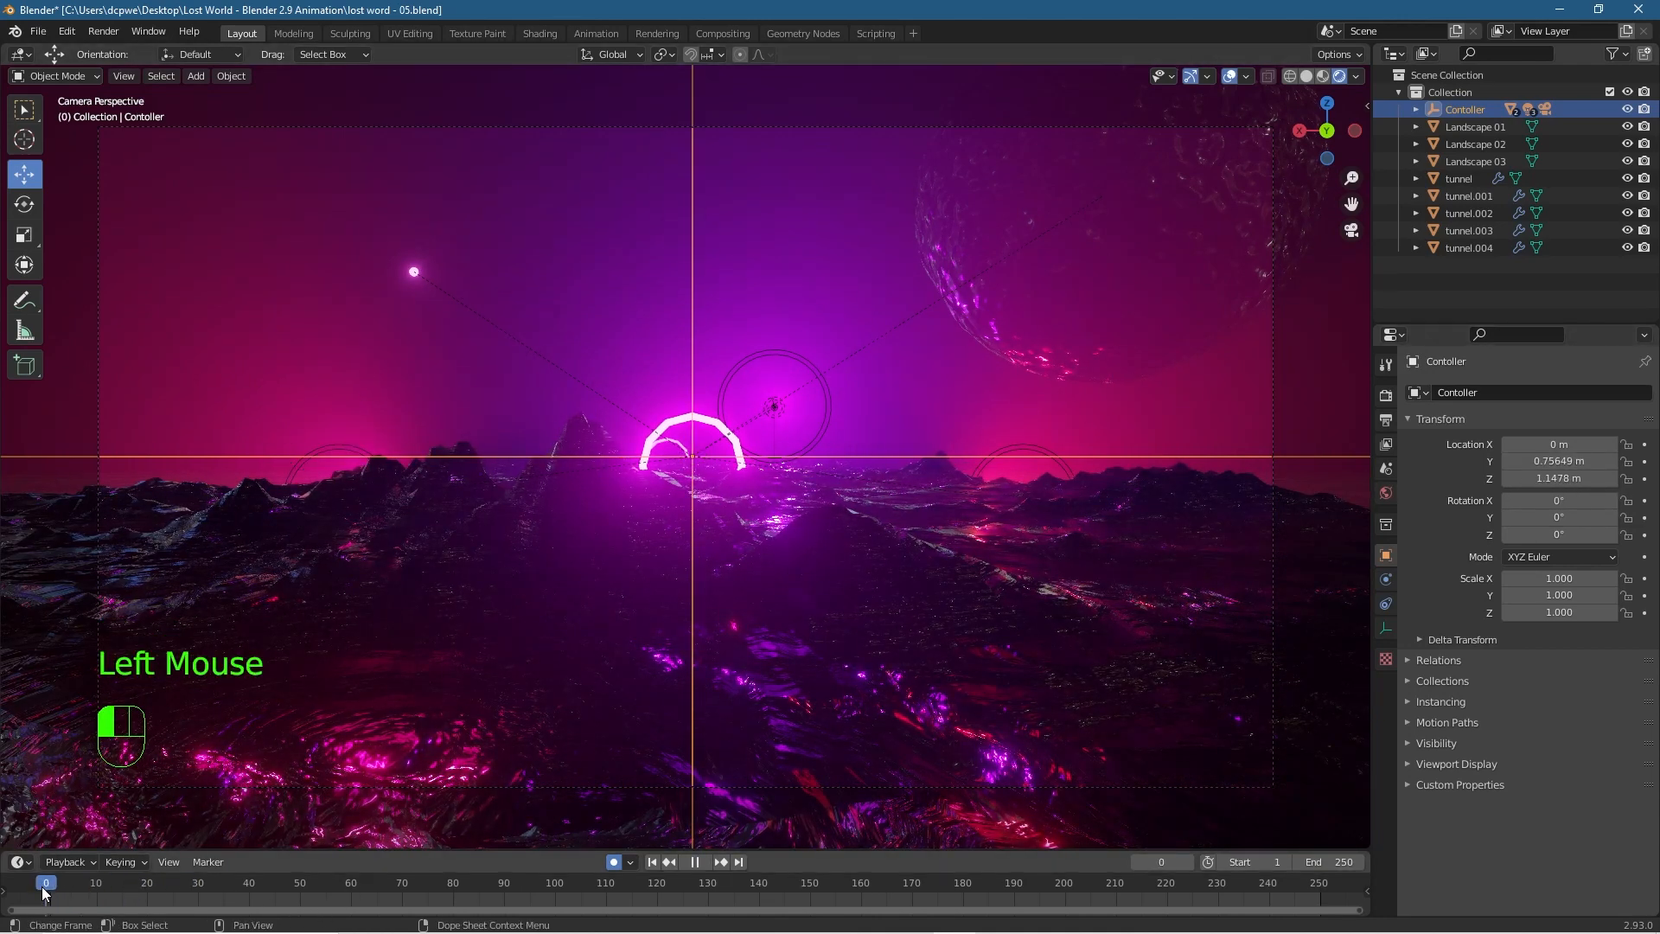
{"action": "right_click", "coordinate": [44, 884]}
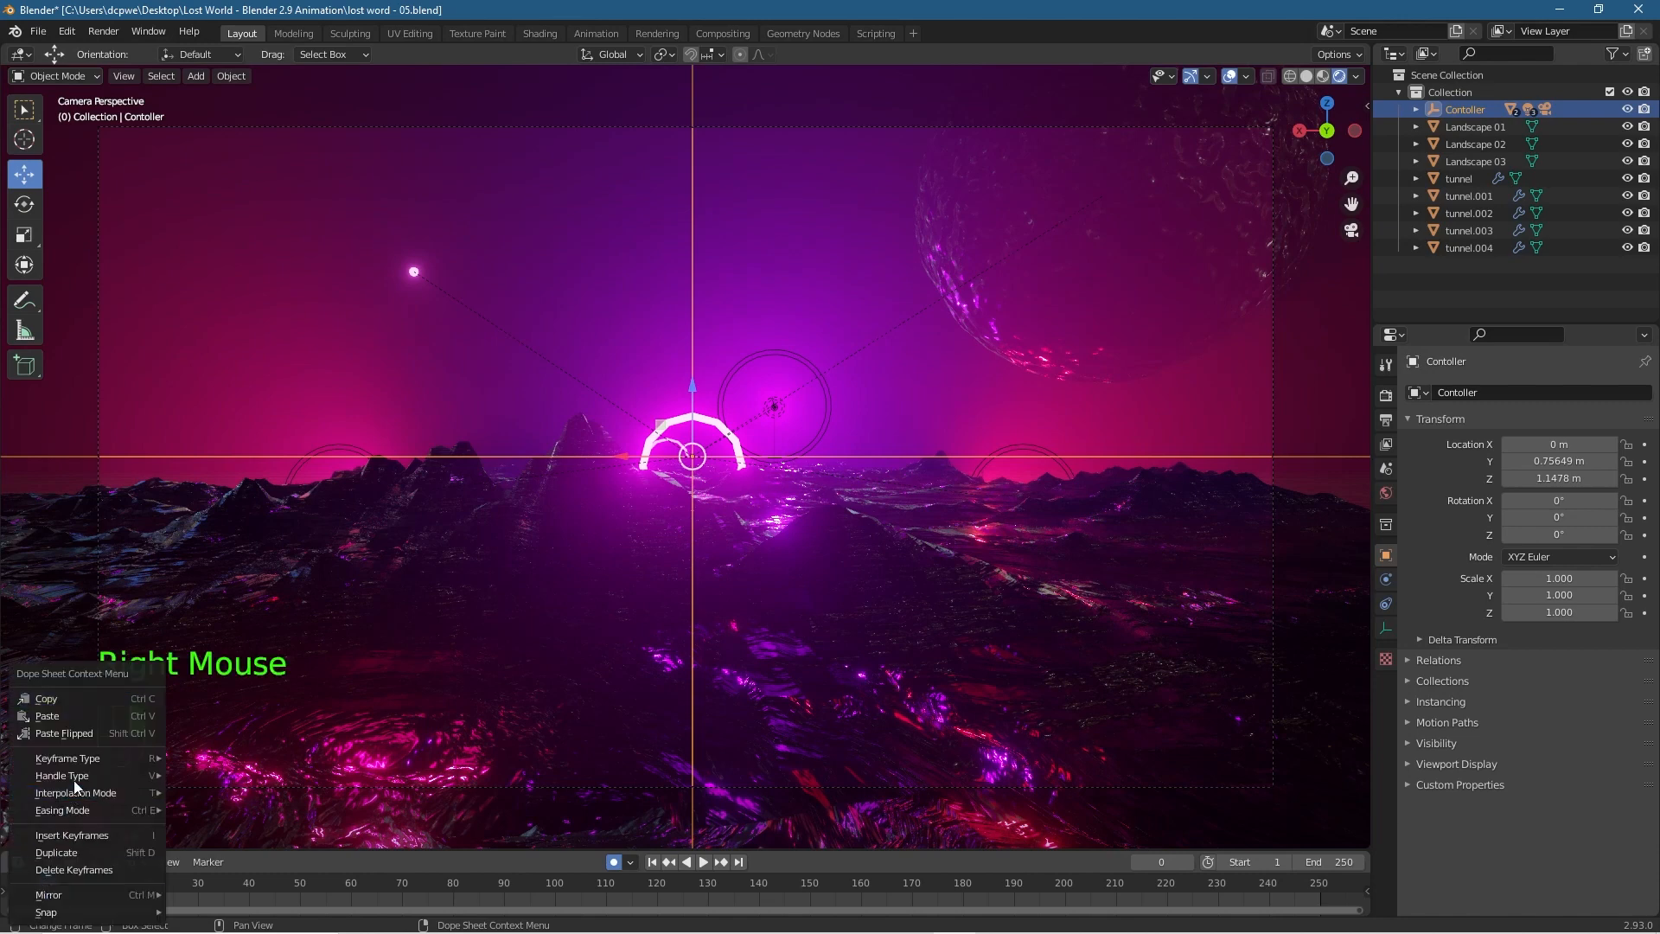
{"action": "mouse_move", "coordinate": [76, 783]}
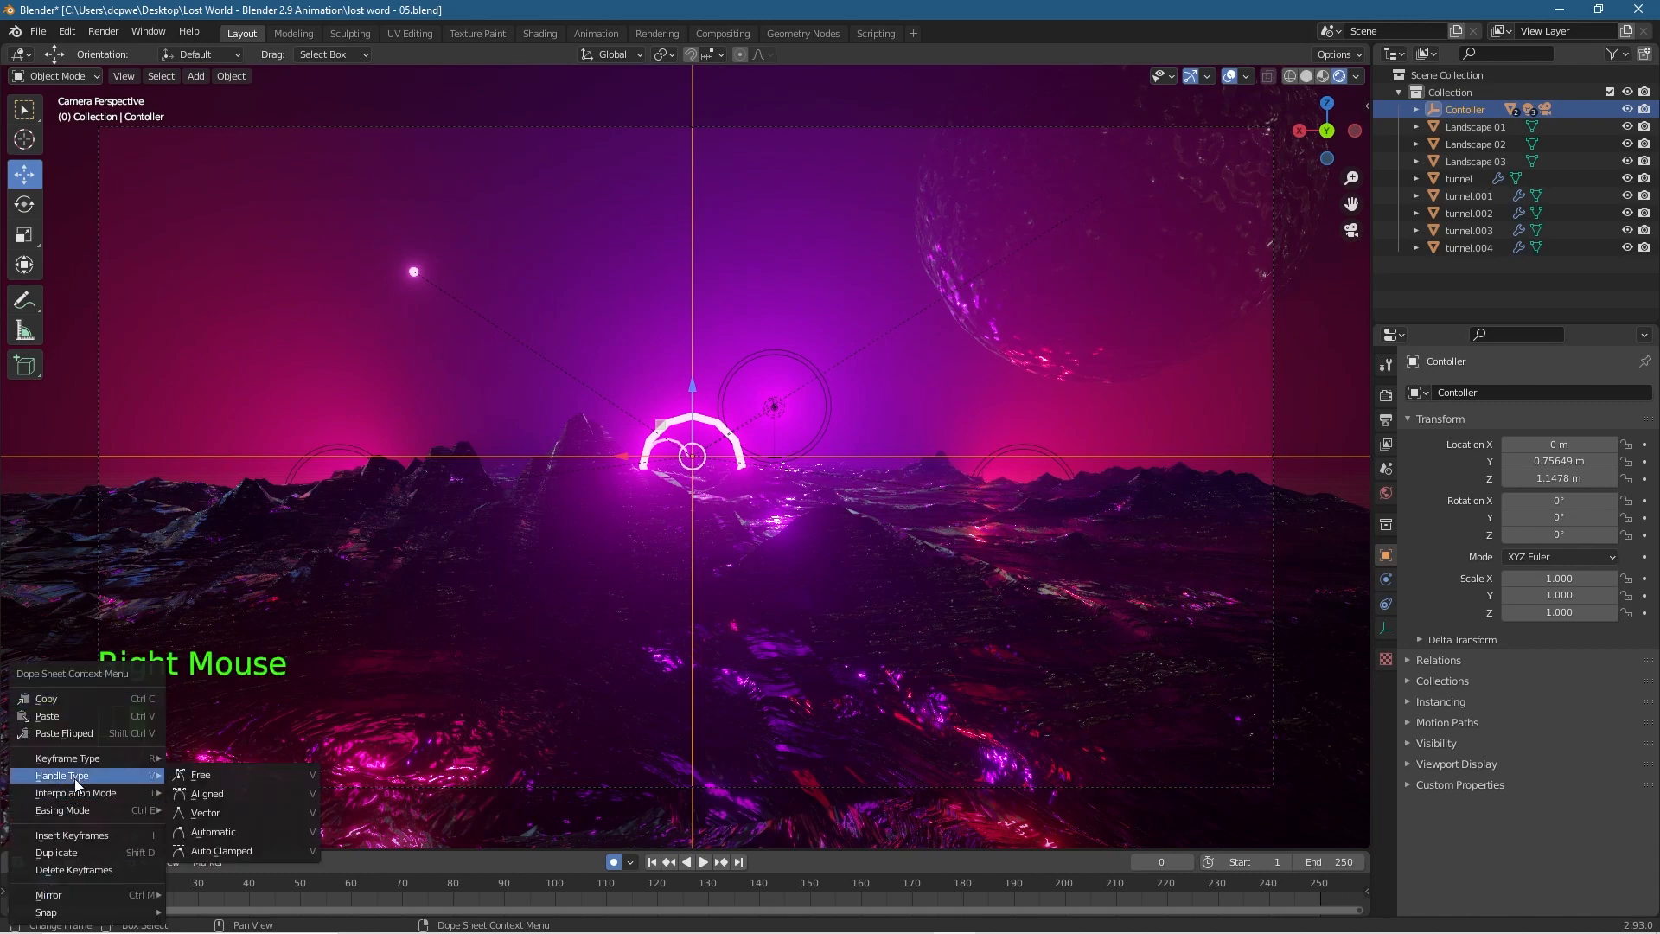
{"action": "right_click", "coordinate": [85, 837]}
{"action": "left_click_drag", "start_coordinate": [50, 883], "coordinate": [201, 890]}
{"action": "left_click_drag", "start_coordinate": [1548, 461], "coordinate": [1336, 461]}
{"action": "left_click", "coordinate": [206, 881]}
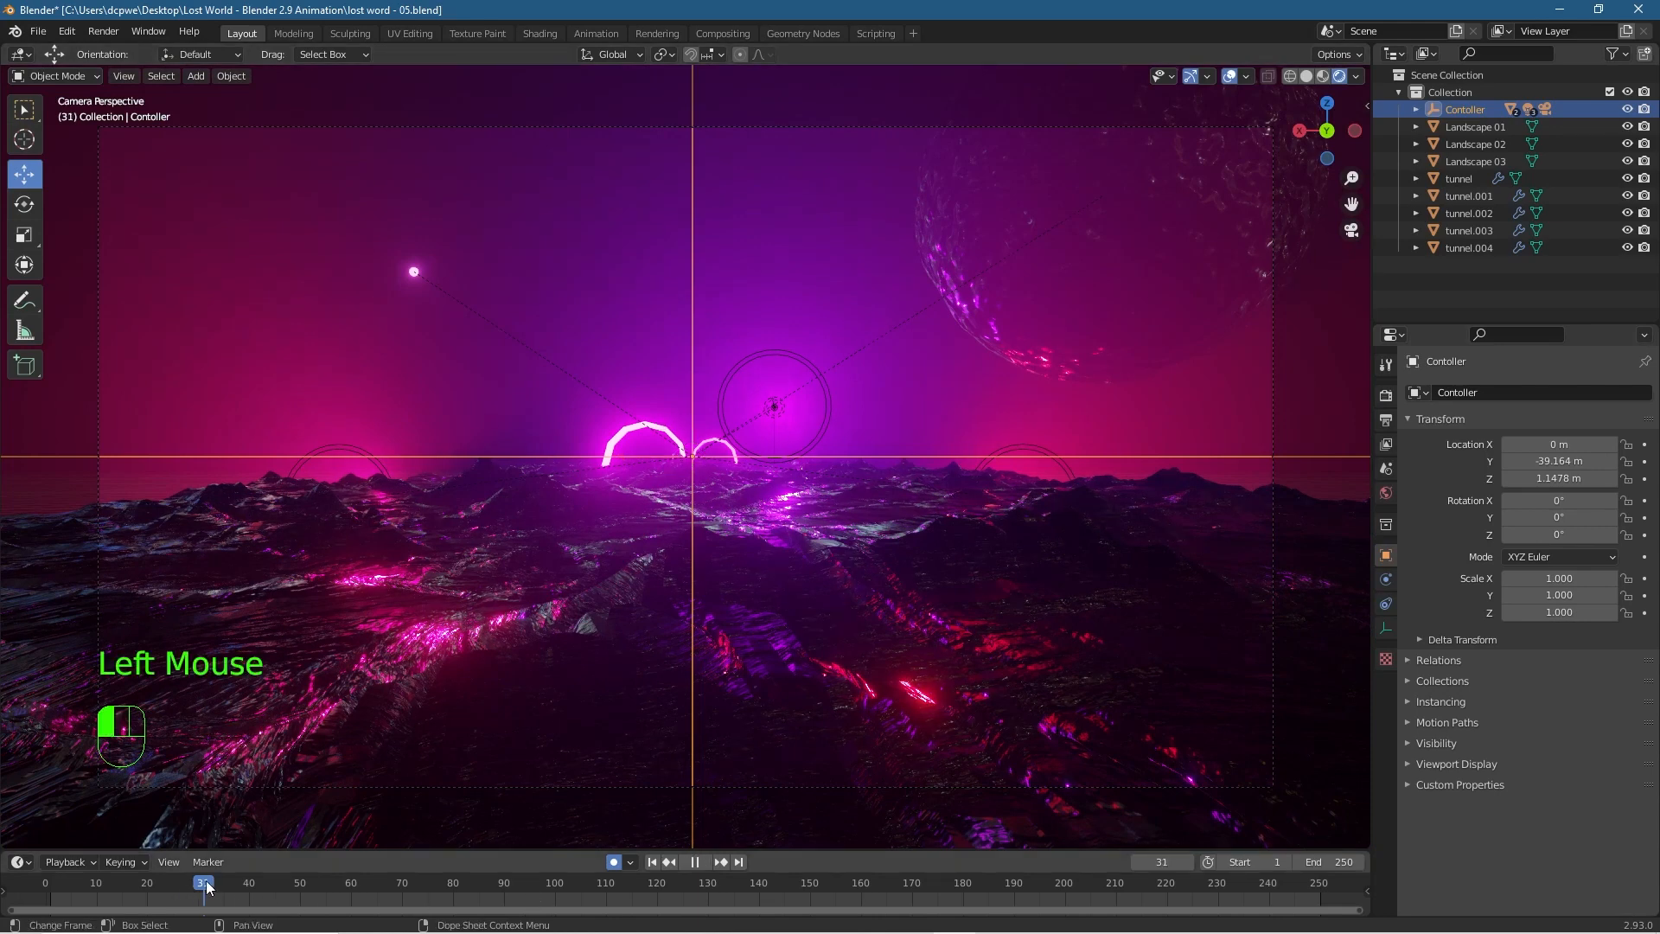
{"action": "mouse_move", "coordinate": [133, 880]}
{"action": "left_mouse_down"}
{"action": "mouse_move", "coordinate": [45, 884]}
{"action": "mouse_move", "coordinate": [227, 884]}
{"action": "mouse_move", "coordinate": [166, 882]}
{"action": "left_mouse_up"}
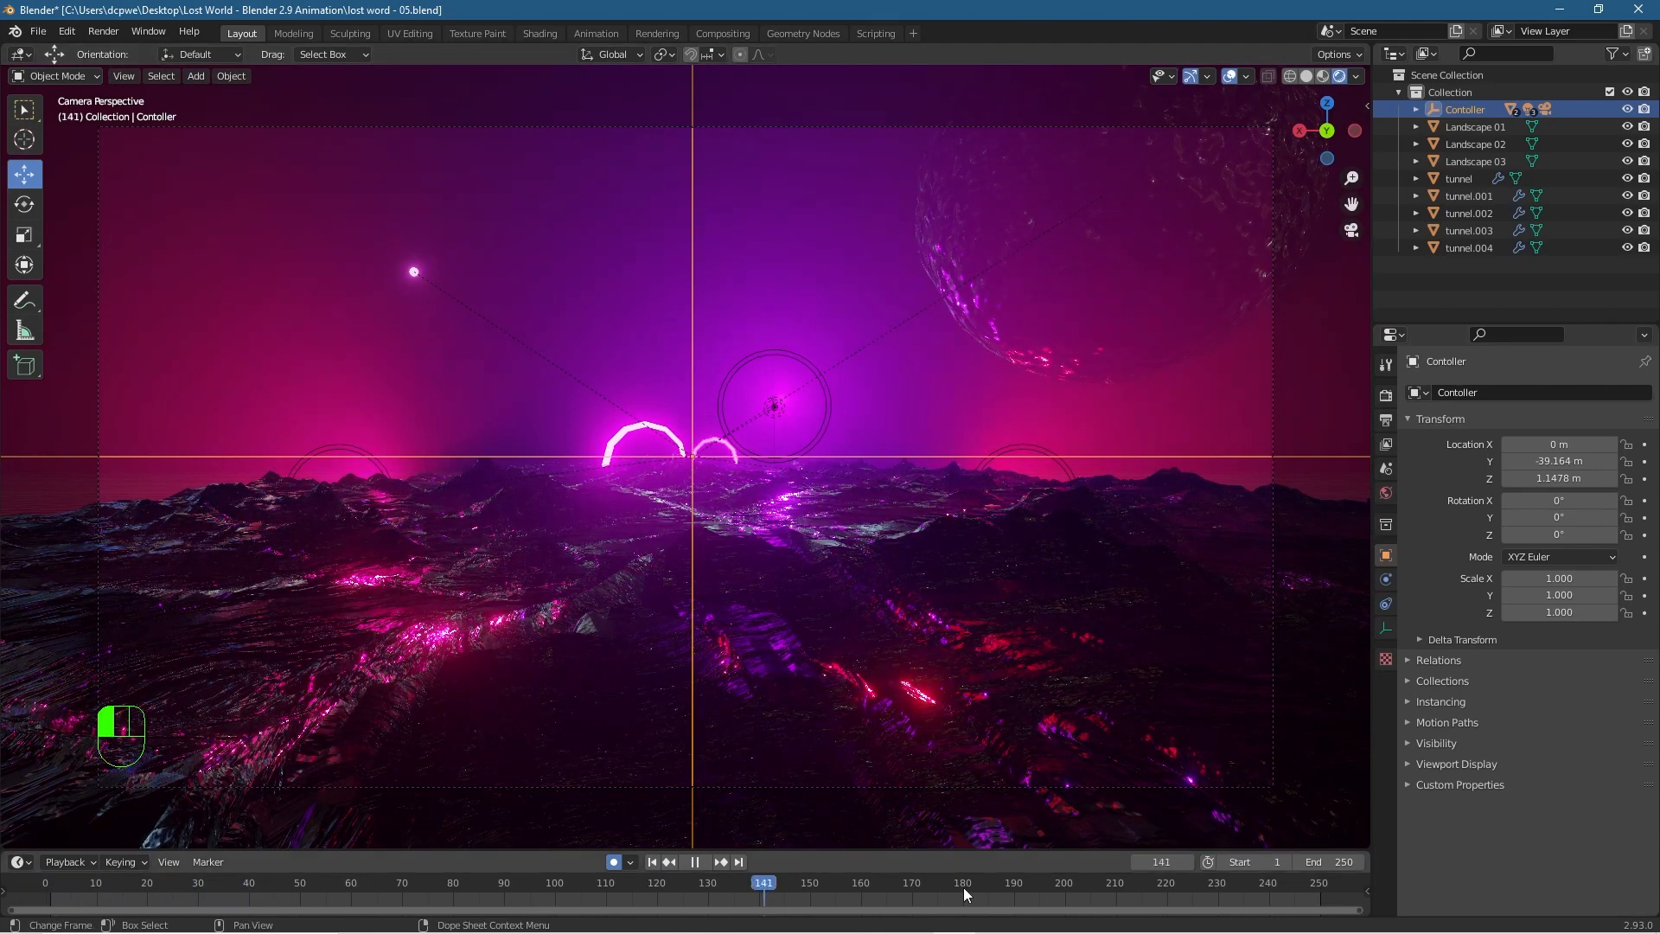
{"action": "left_click_drag", "start_coordinate": [253, 915], "coordinate": [51, 921]}
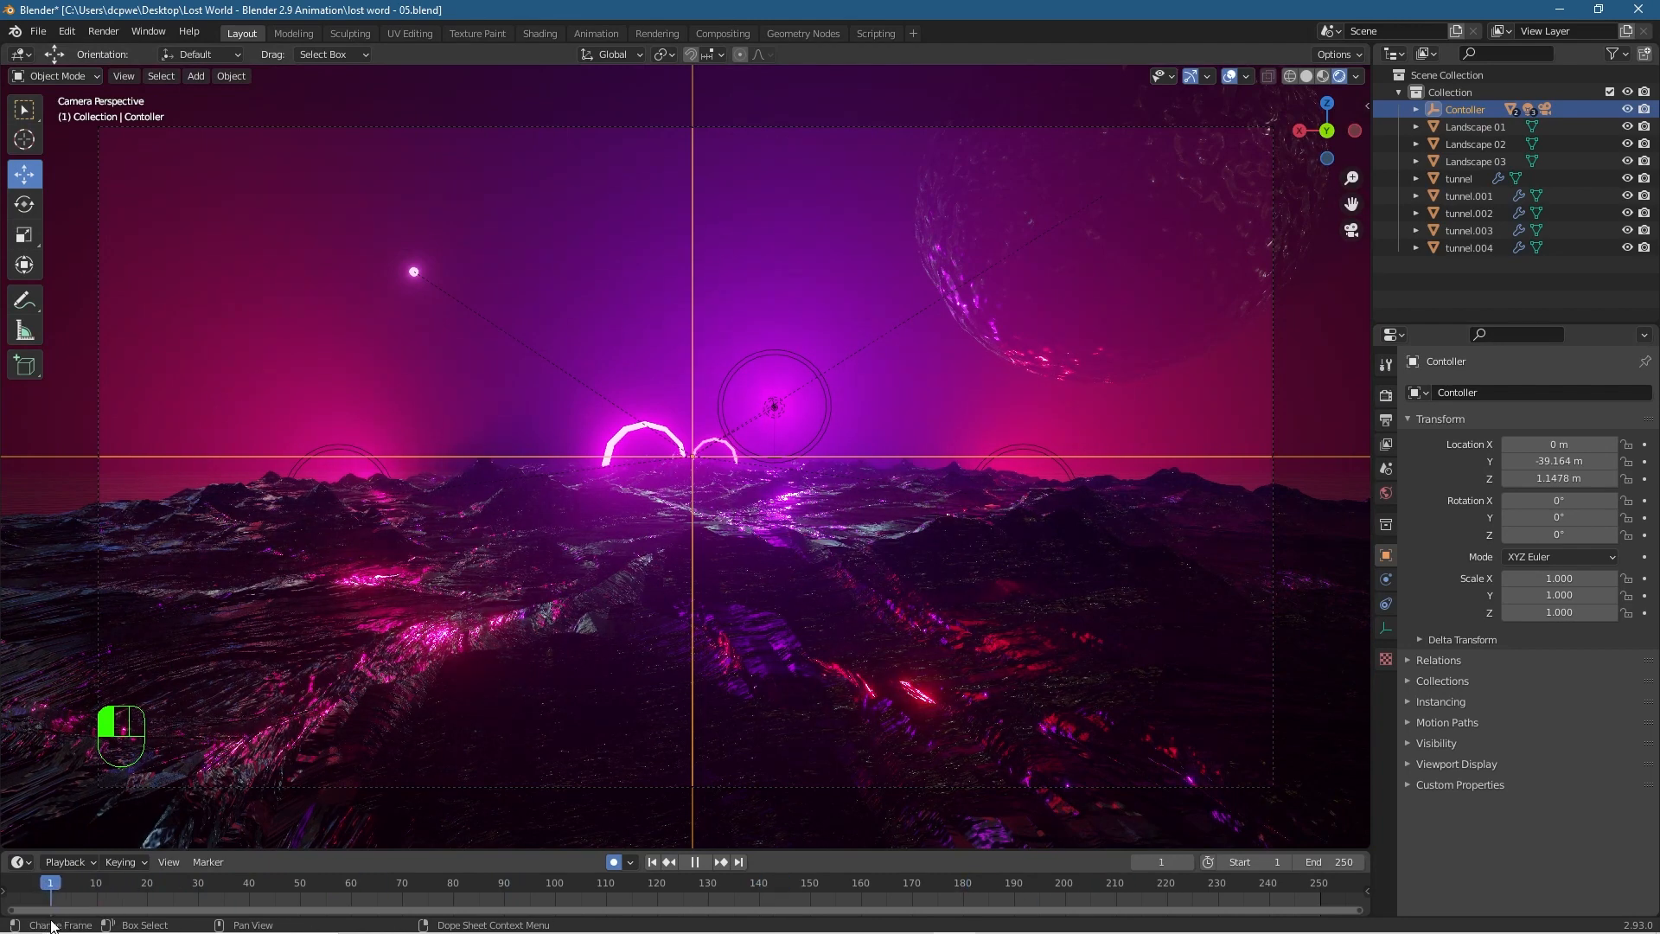
Enlarge the timeline area and check the auto keying options.
{"action": "left_click_drag", "start_coordinate": [498, 851], "coordinate": [512, 819]}
{"action": "left_click", "coordinate": [631, 832]}
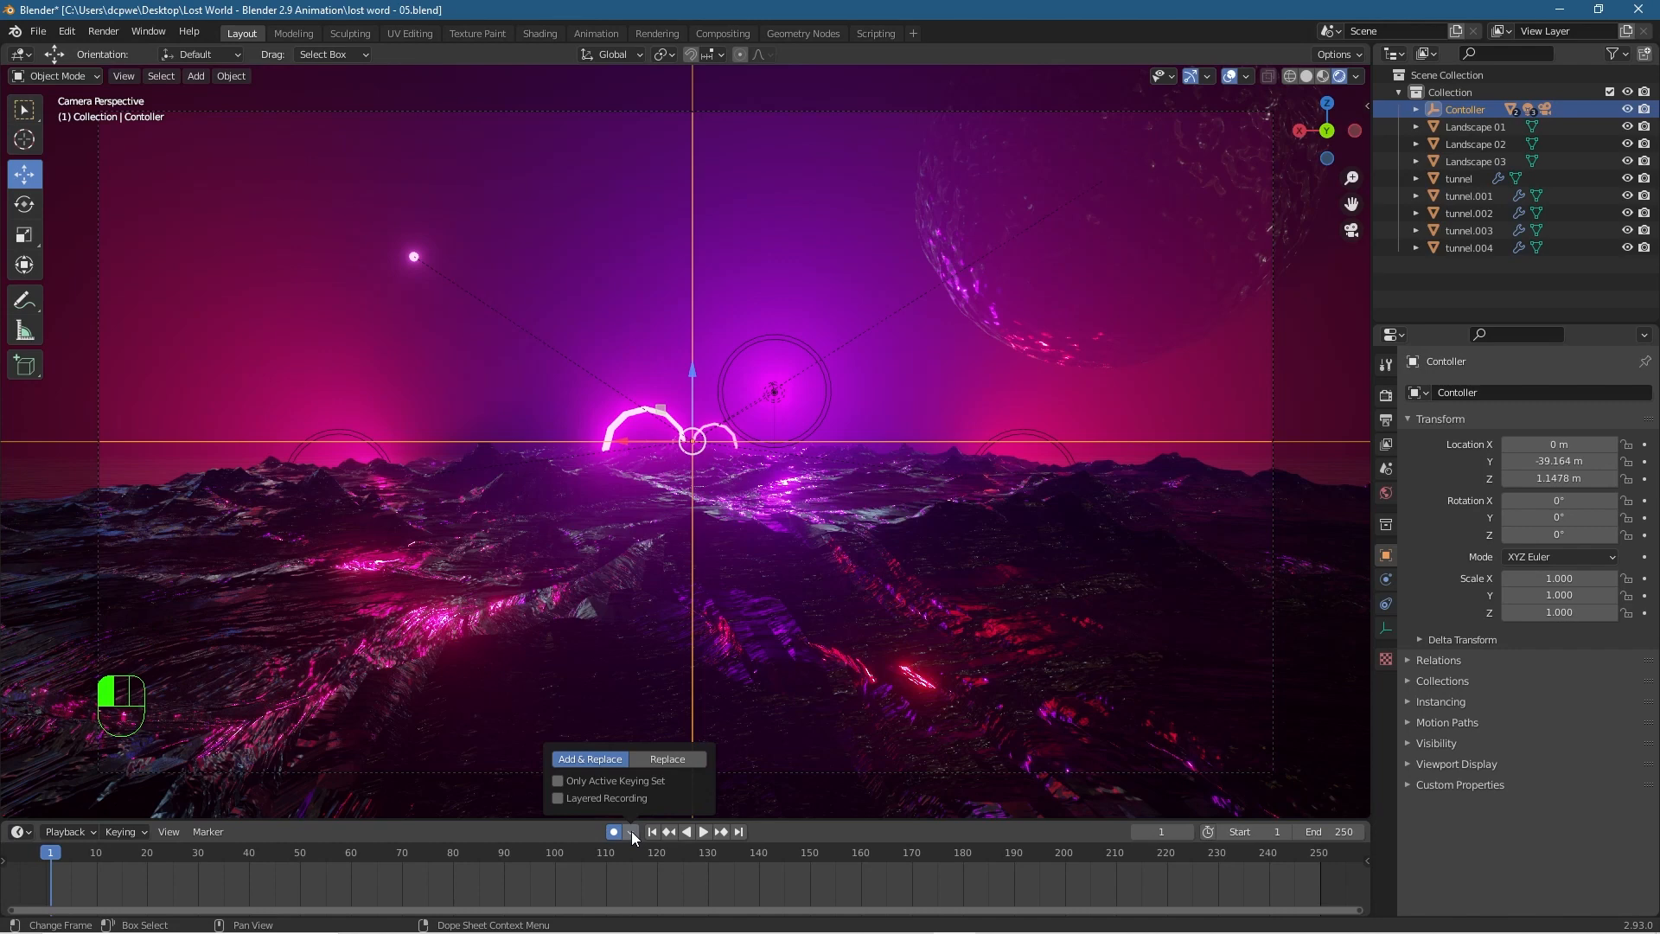
{"action": "left_click", "coordinate": [631, 832]}
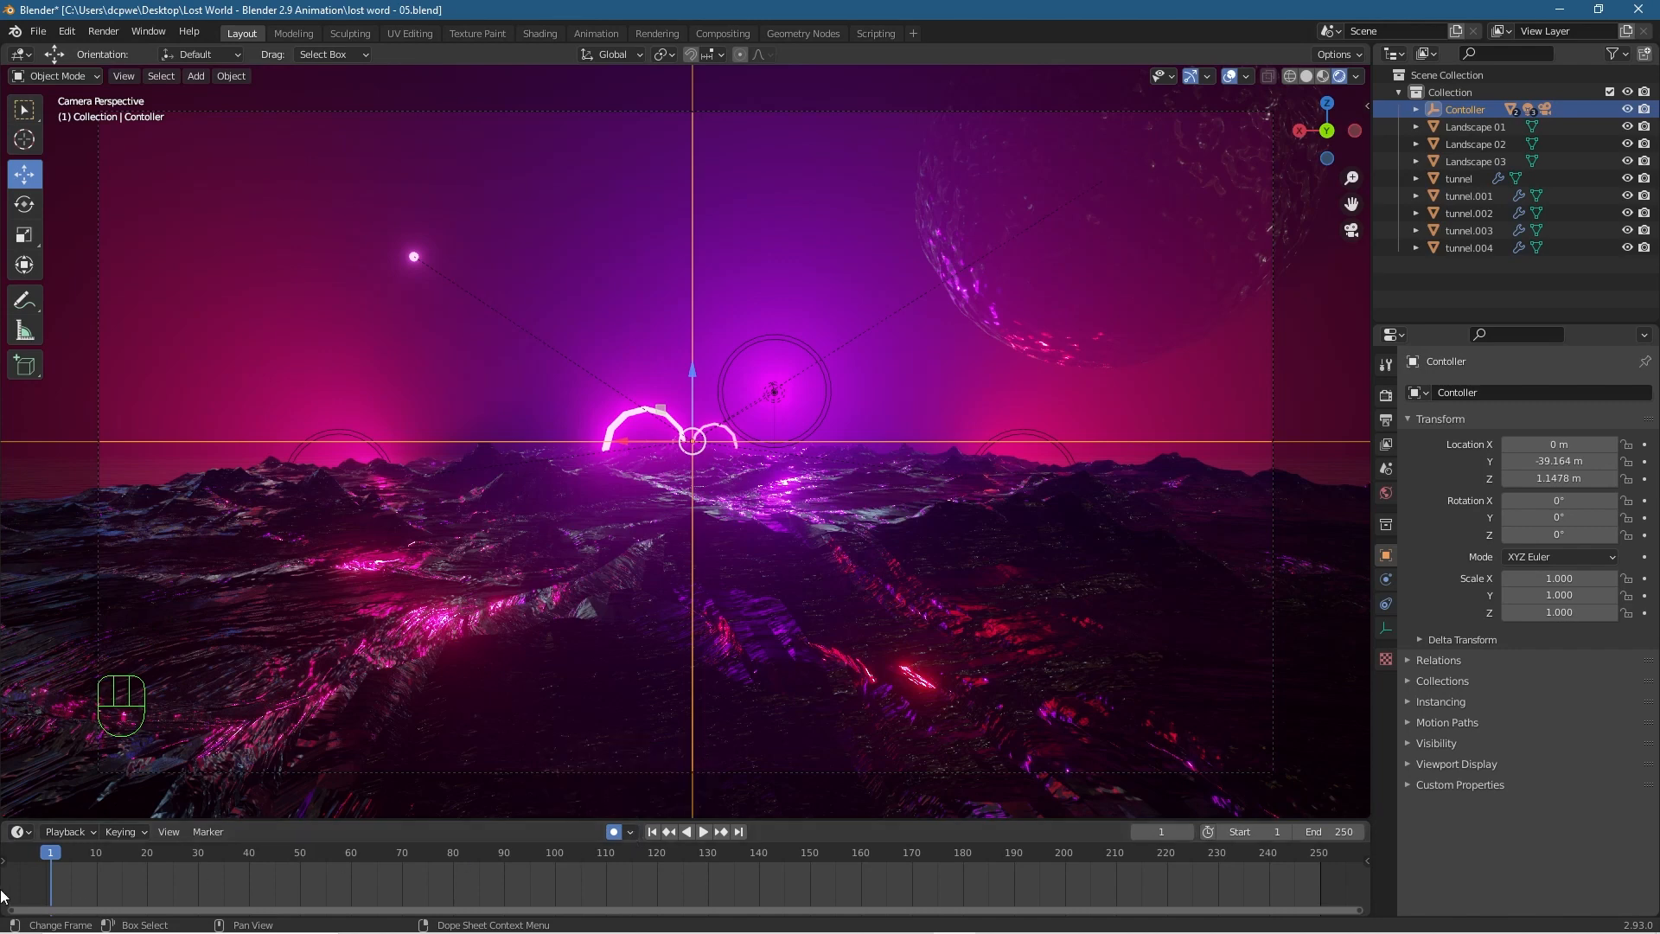
Try animating the Contoller from Y 1.1565 m at frame 1 to Y -1.7435 m around frame 60, and scrub to test it.
{"action": "mouse_move", "coordinate": [51, 864]}
{"action": "left_mouse_down"}
{"action": "mouse_move", "coordinate": [159, 856]}
{"action": "mouse_move", "coordinate": [52, 863]}
{"action": "left_mouse_up"}
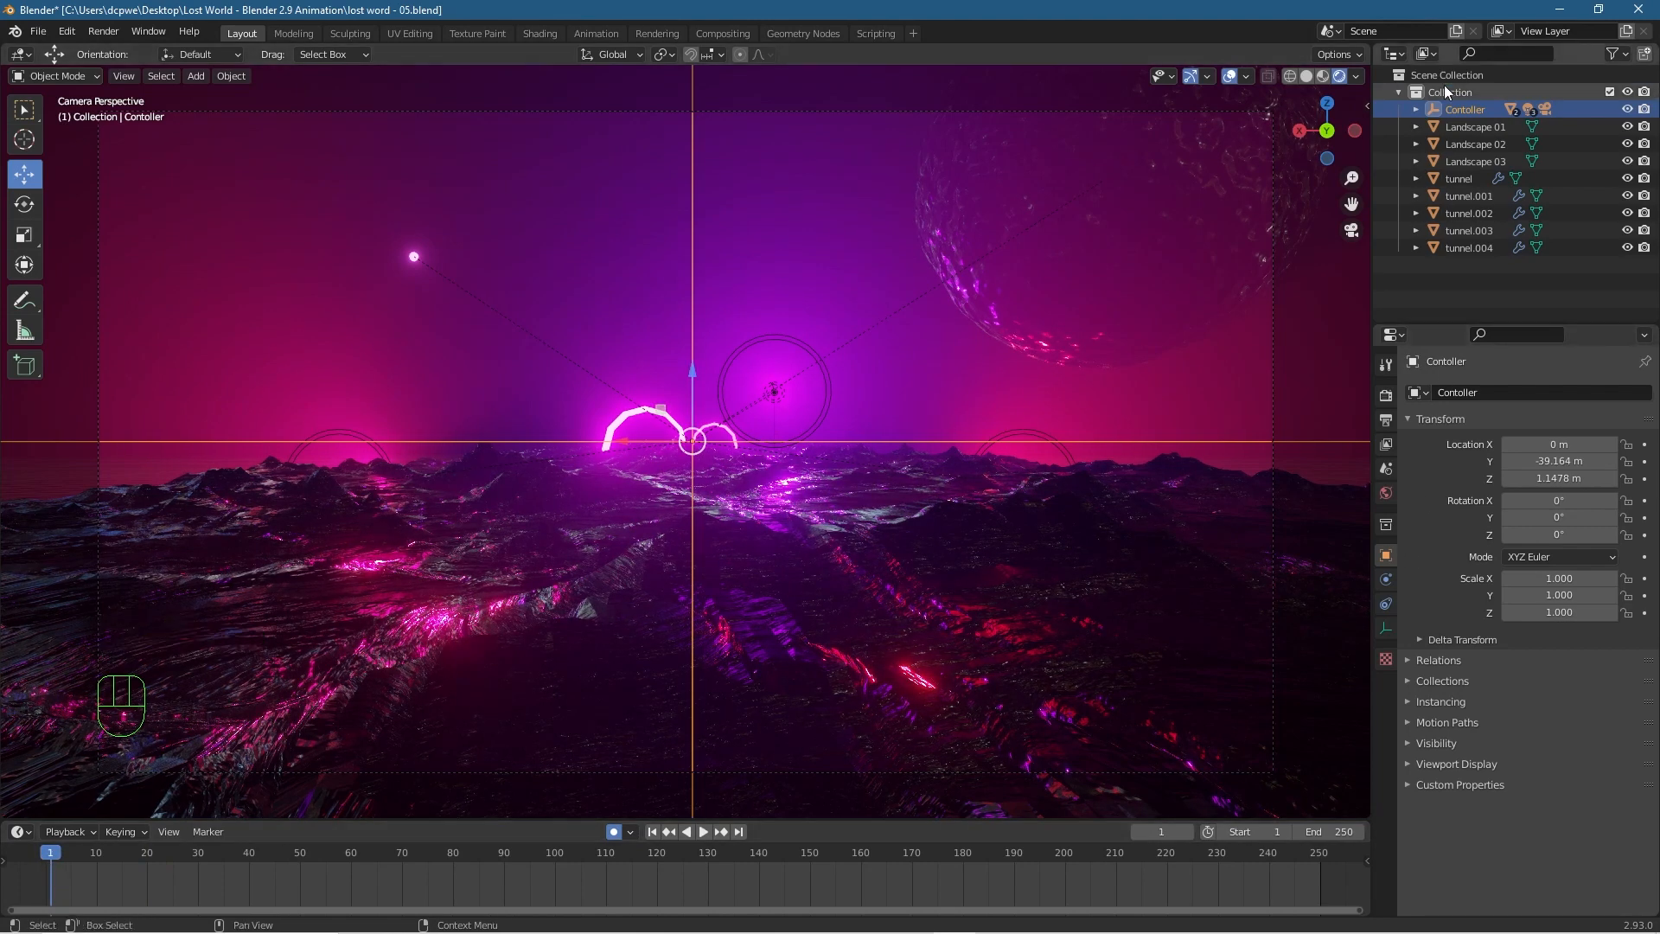
{"action": "left_click", "coordinate": [1461, 111]}
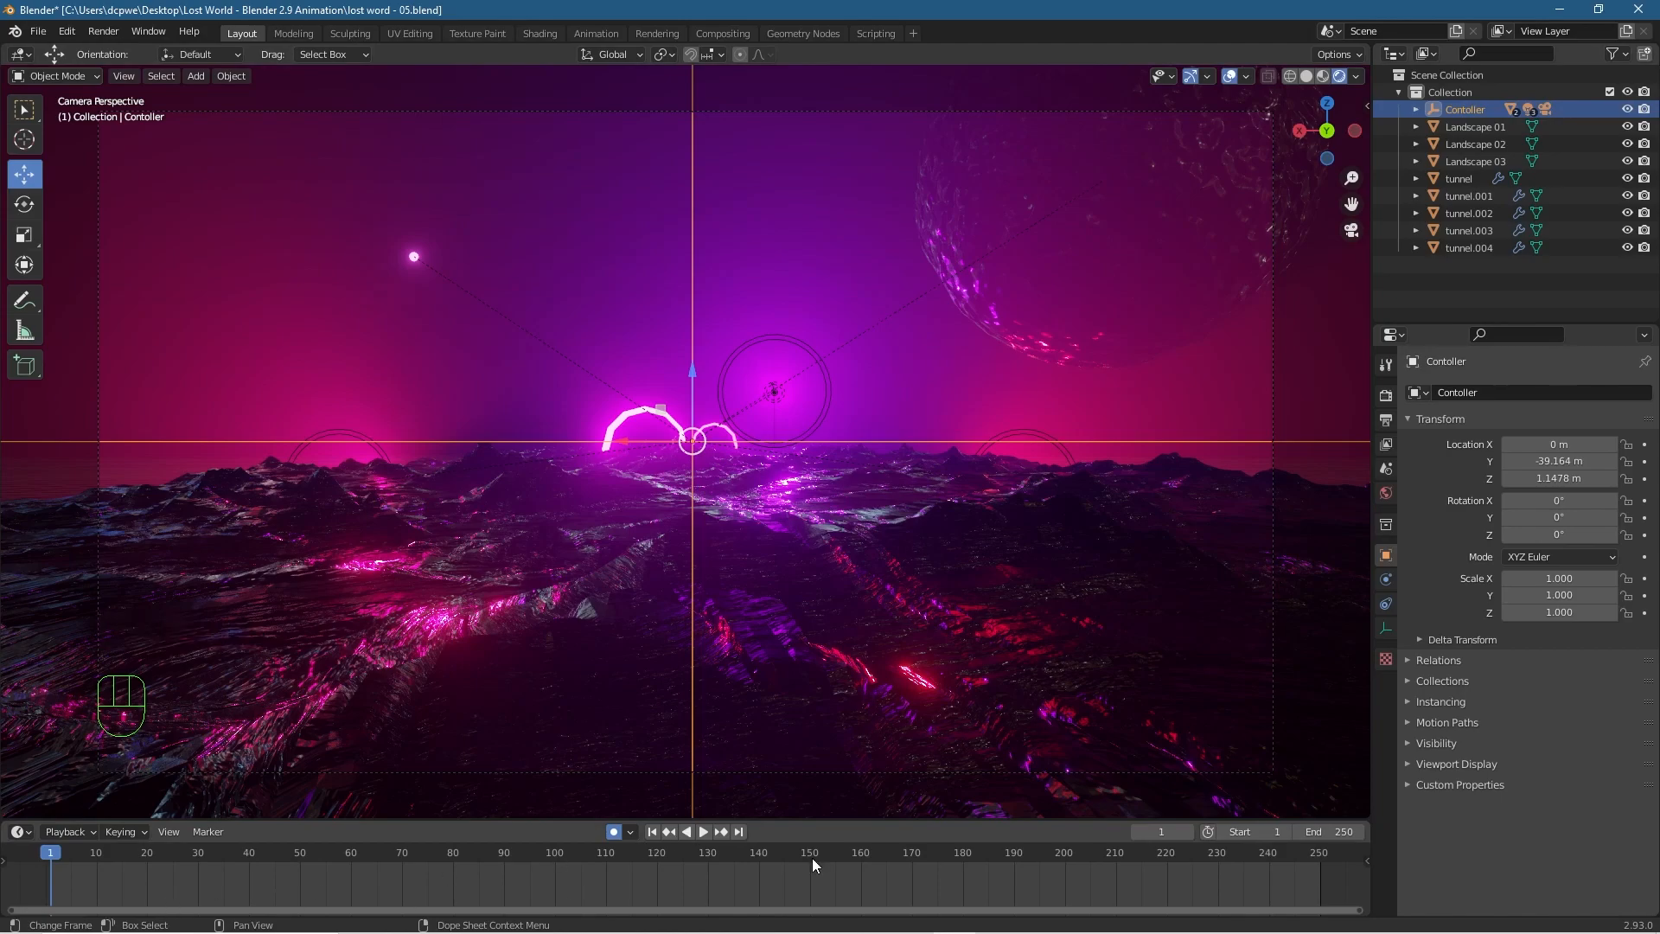
{"action": "left_click_drag", "start_coordinate": [1607, 464], "coordinate": [1659, 463]}
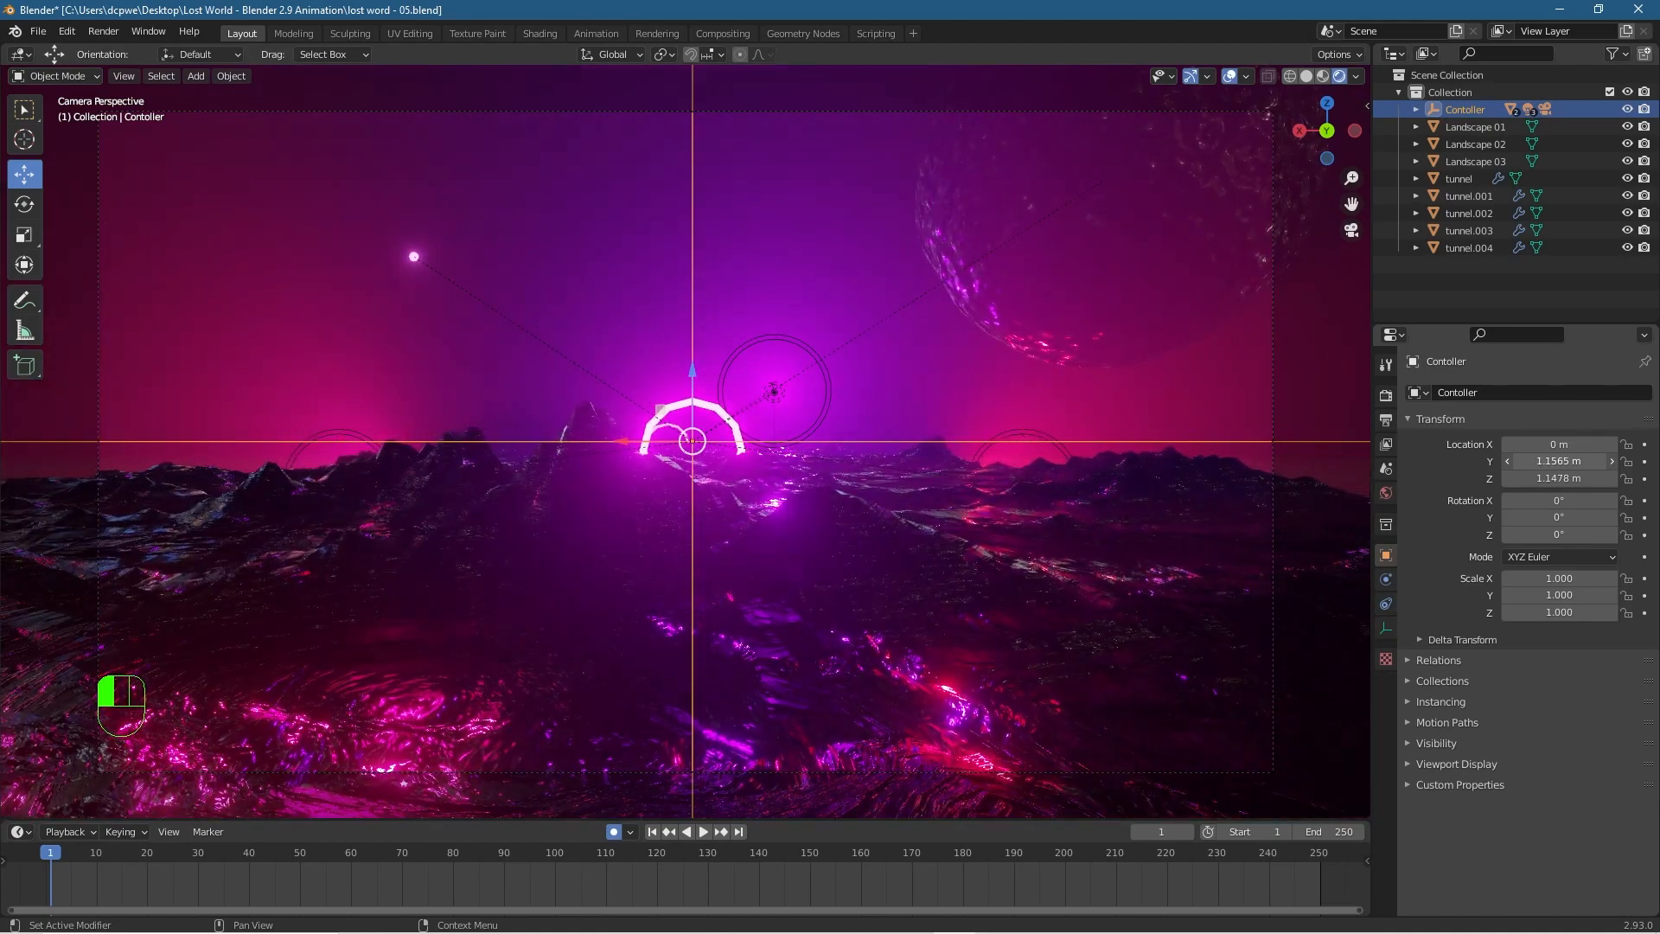
{"action": "left_click_drag", "start_coordinate": [51, 851], "coordinate": [354, 857]}
{"action": "left_click_drag", "start_coordinate": [1560, 461], "coordinate": [1418, 461]}
{"action": "left_click_drag", "start_coordinate": [359, 856], "coordinate": [412, 868]}
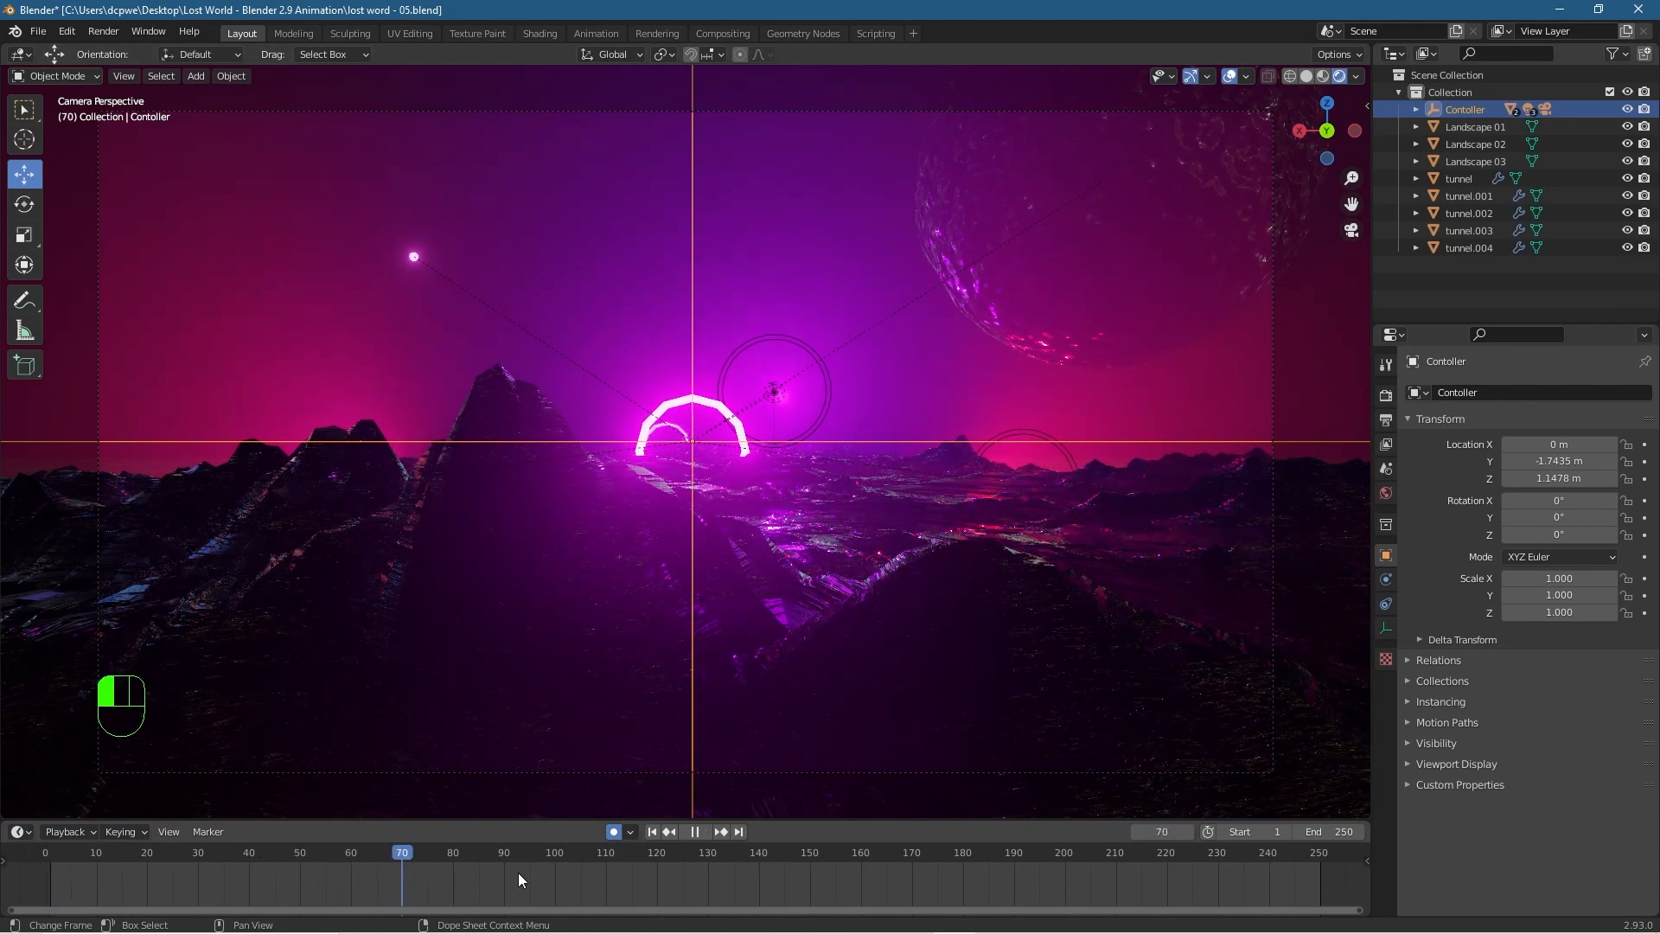
Return to frame 1 and place the Contoller at Y 1.4765 m and Z 1.2378 m.
{"action": "left_click_drag", "start_coordinate": [520, 879], "coordinate": [50, 880]}
{"action": "right_click", "coordinate": [51, 851]}
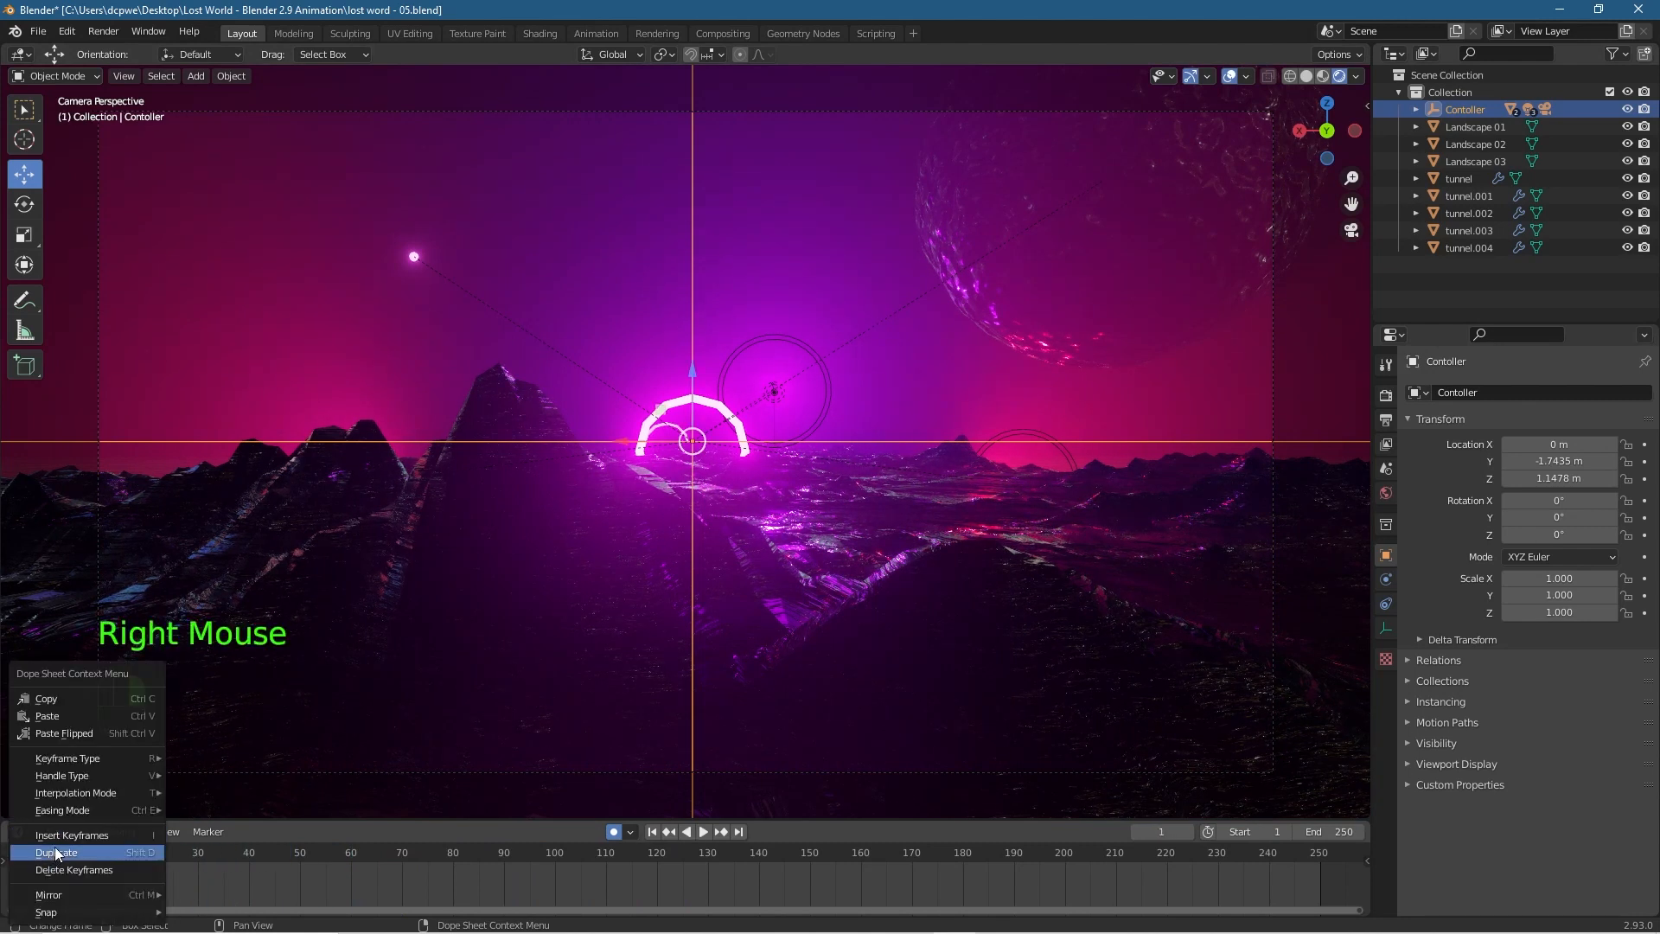
{"action": "left_click", "coordinate": [55, 851]}
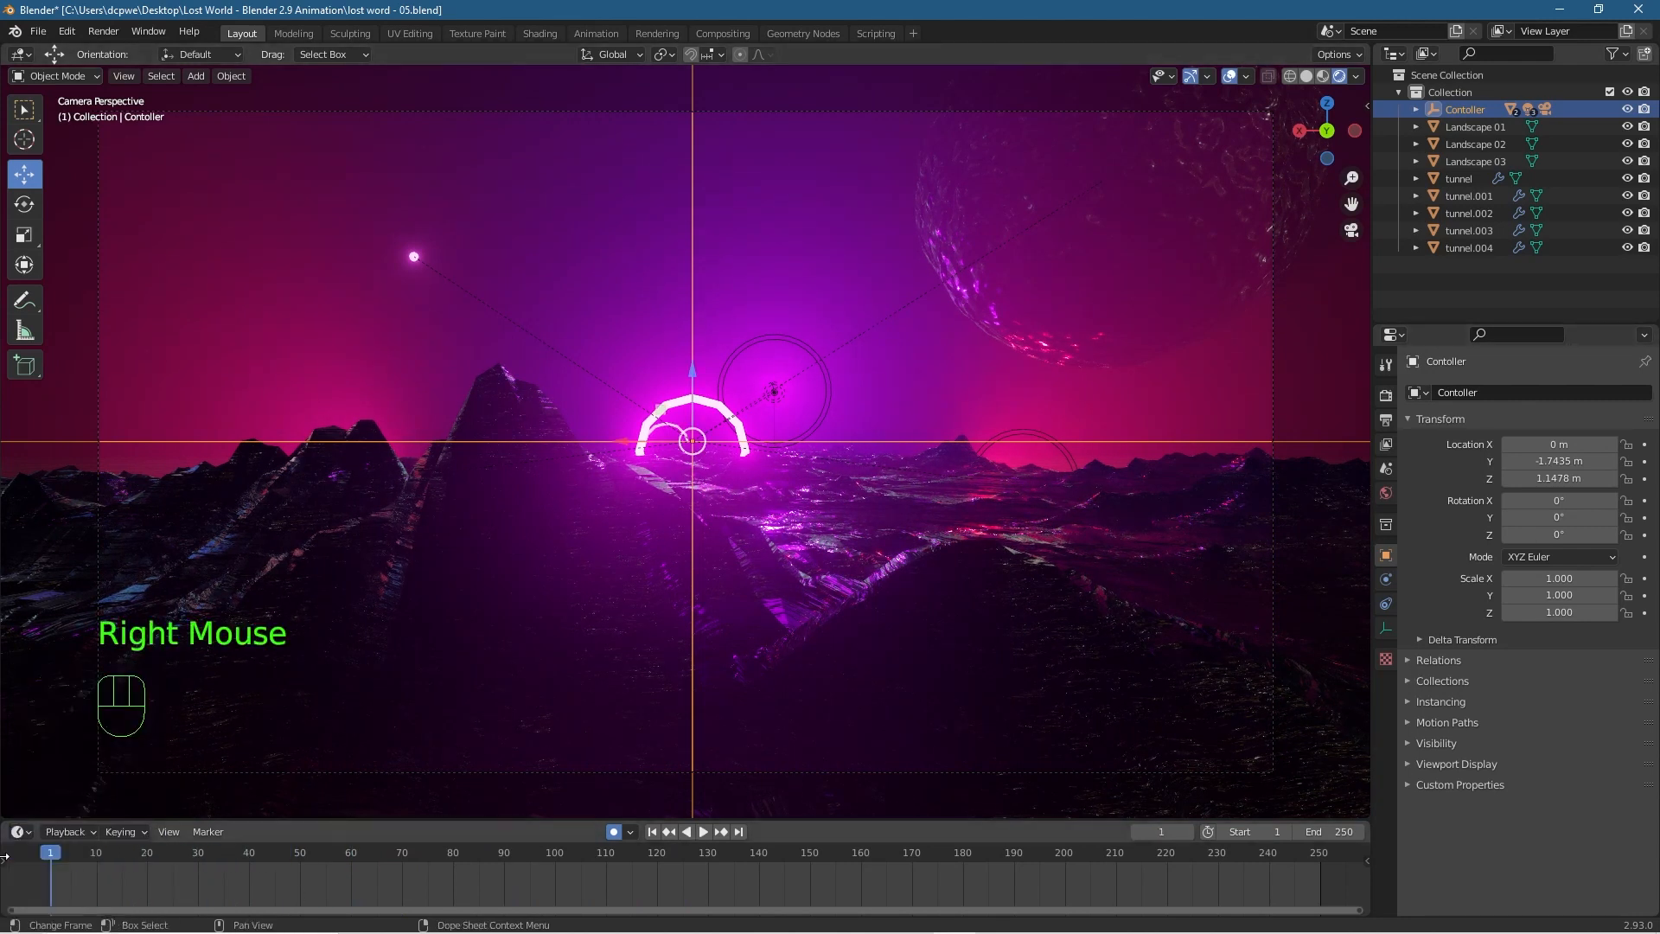
{"action": "left_click", "coordinate": [52, 851]}
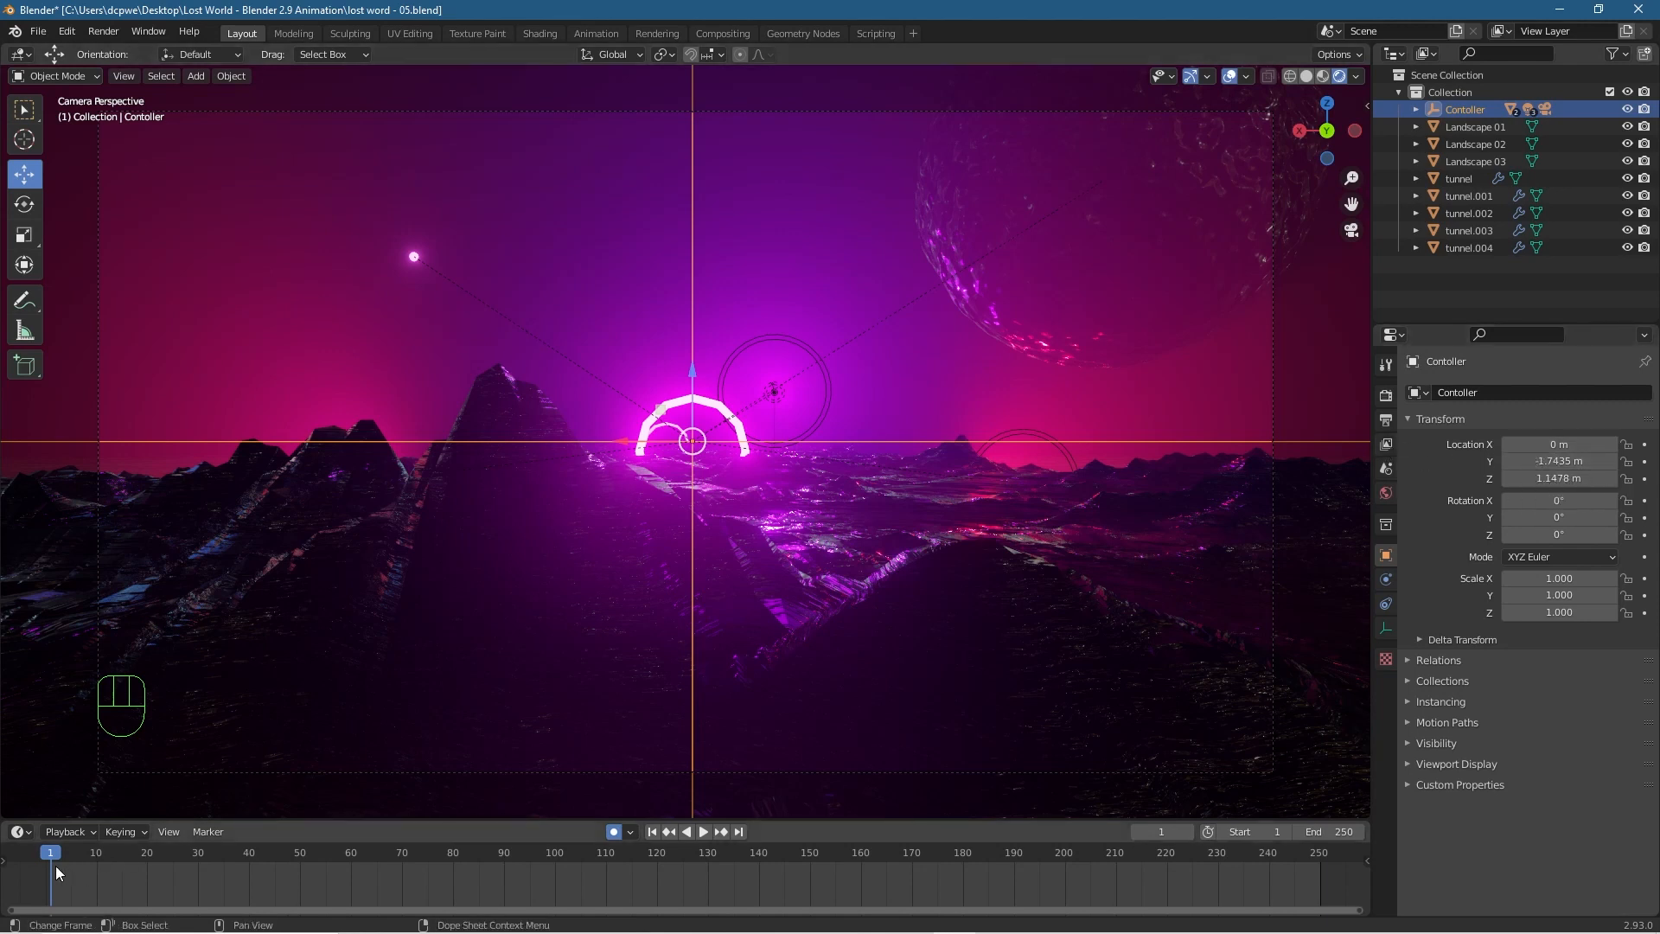
{"action": "left_click_drag", "start_coordinate": [1557, 461], "coordinate": [1602, 461]}
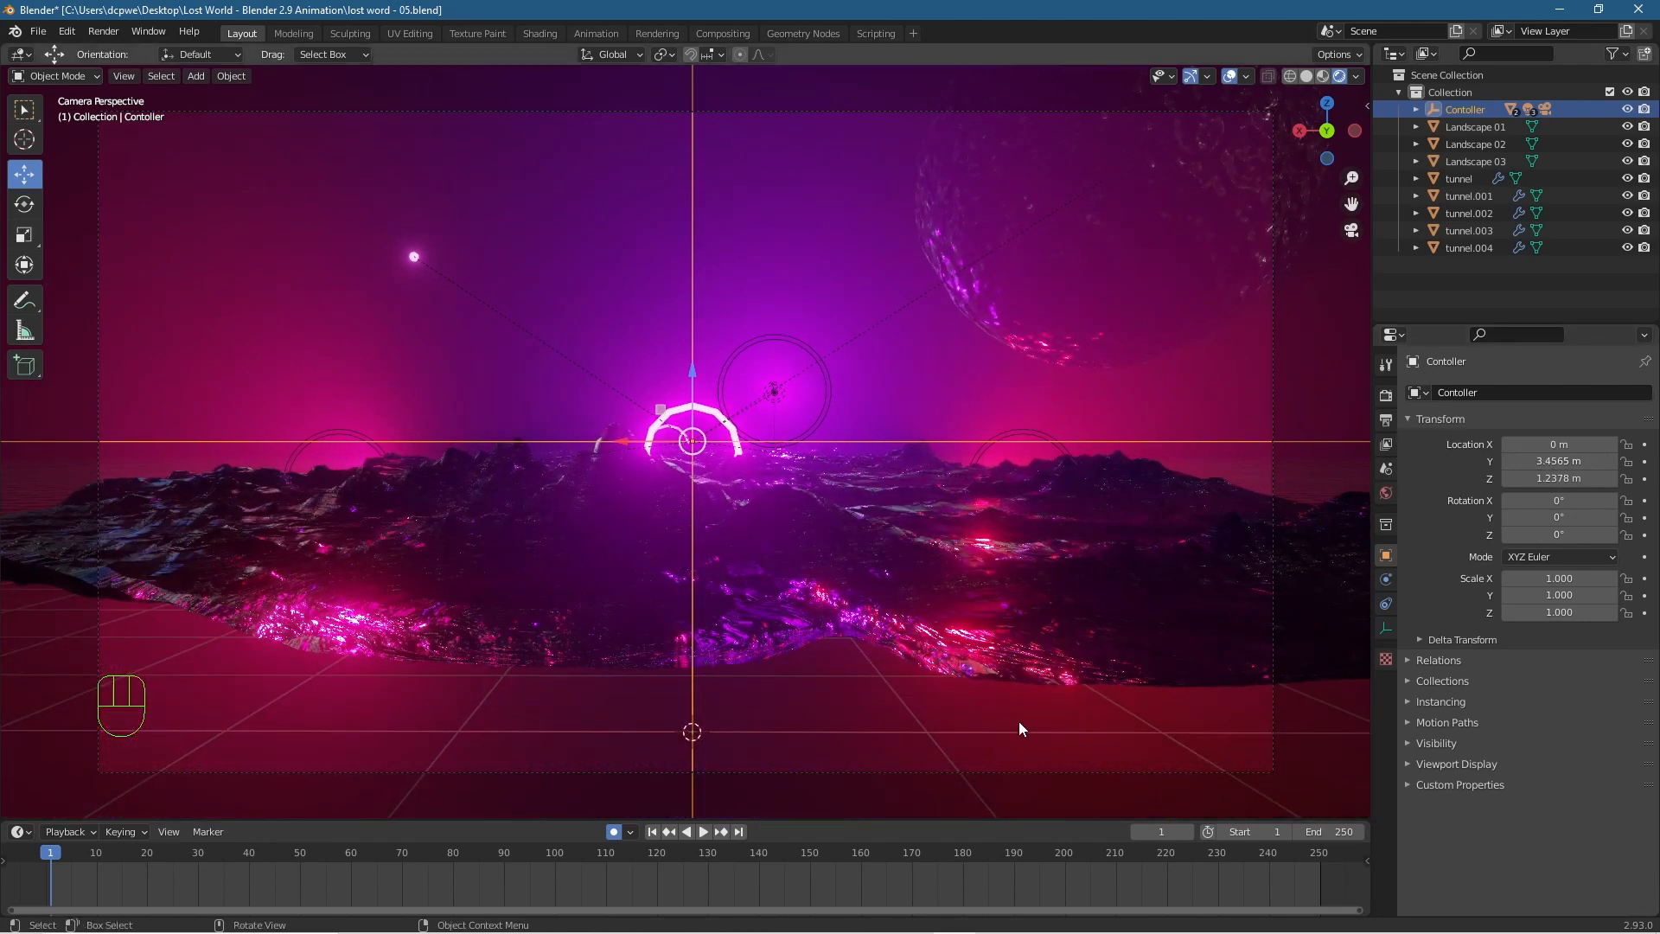
{"action": "mouse_move", "coordinate": [1561, 461]}
{"action": "left_mouse_down"}
{"action": "mouse_move", "coordinate": [1582, 461]}
{"action": "mouse_move", "coordinate": [1543, 461]}
{"action": "left_mouse_up"}
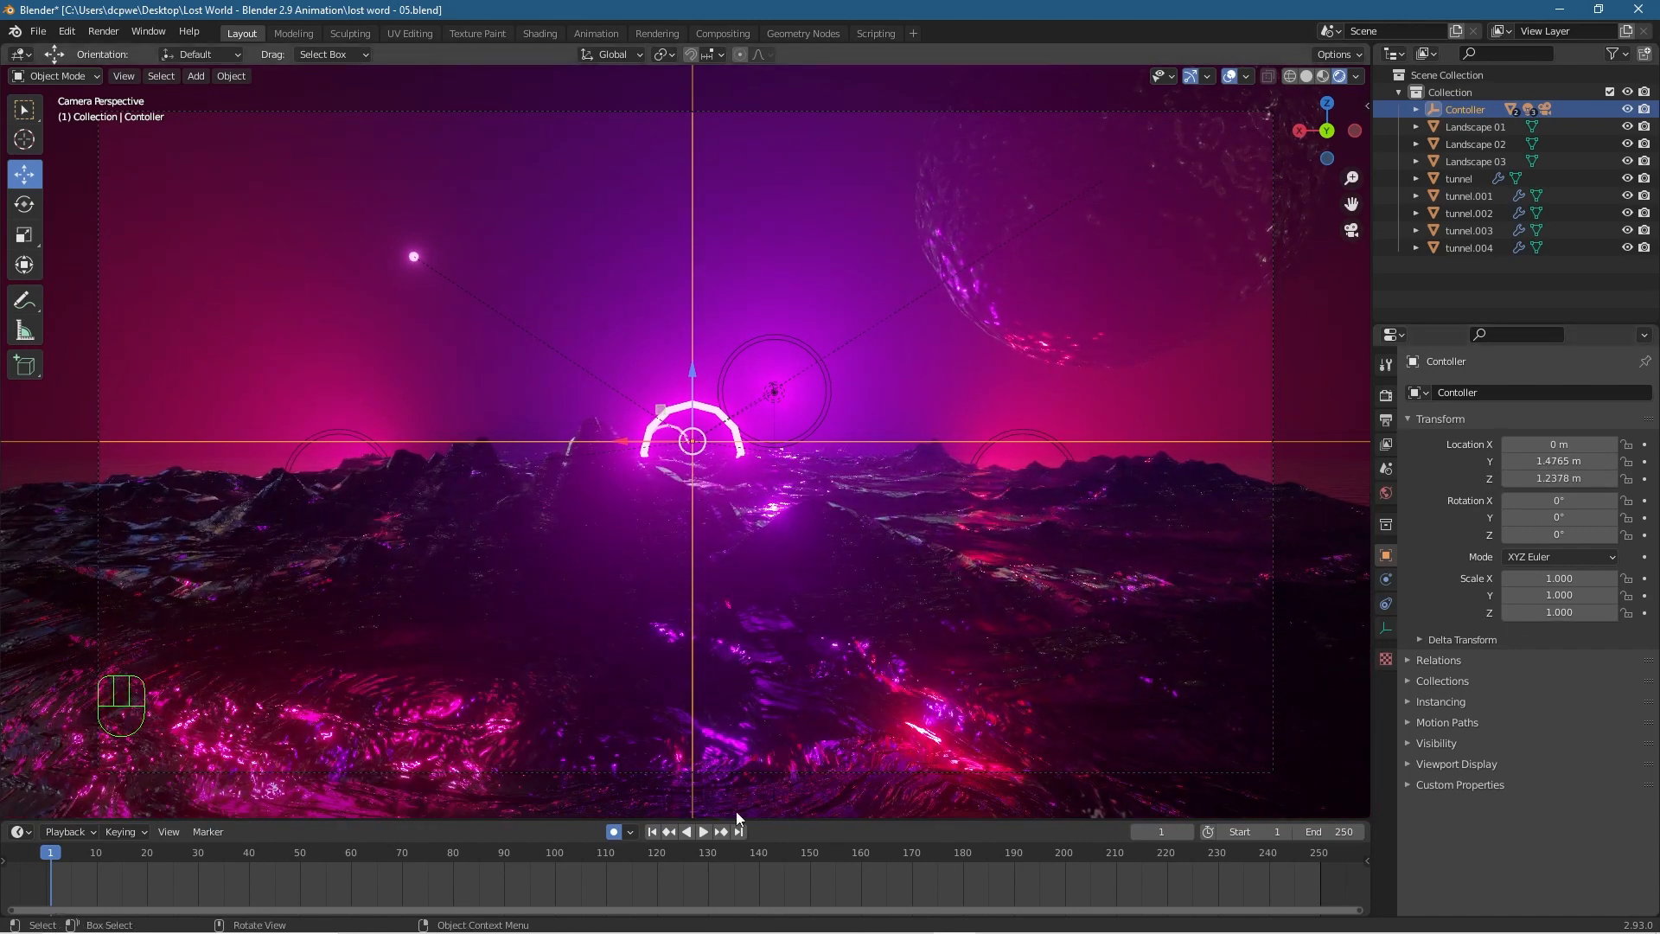
Insert location and rotation keyframes for the Contoller at frame 1.
{"action": "left_click", "coordinate": [608, 832]}
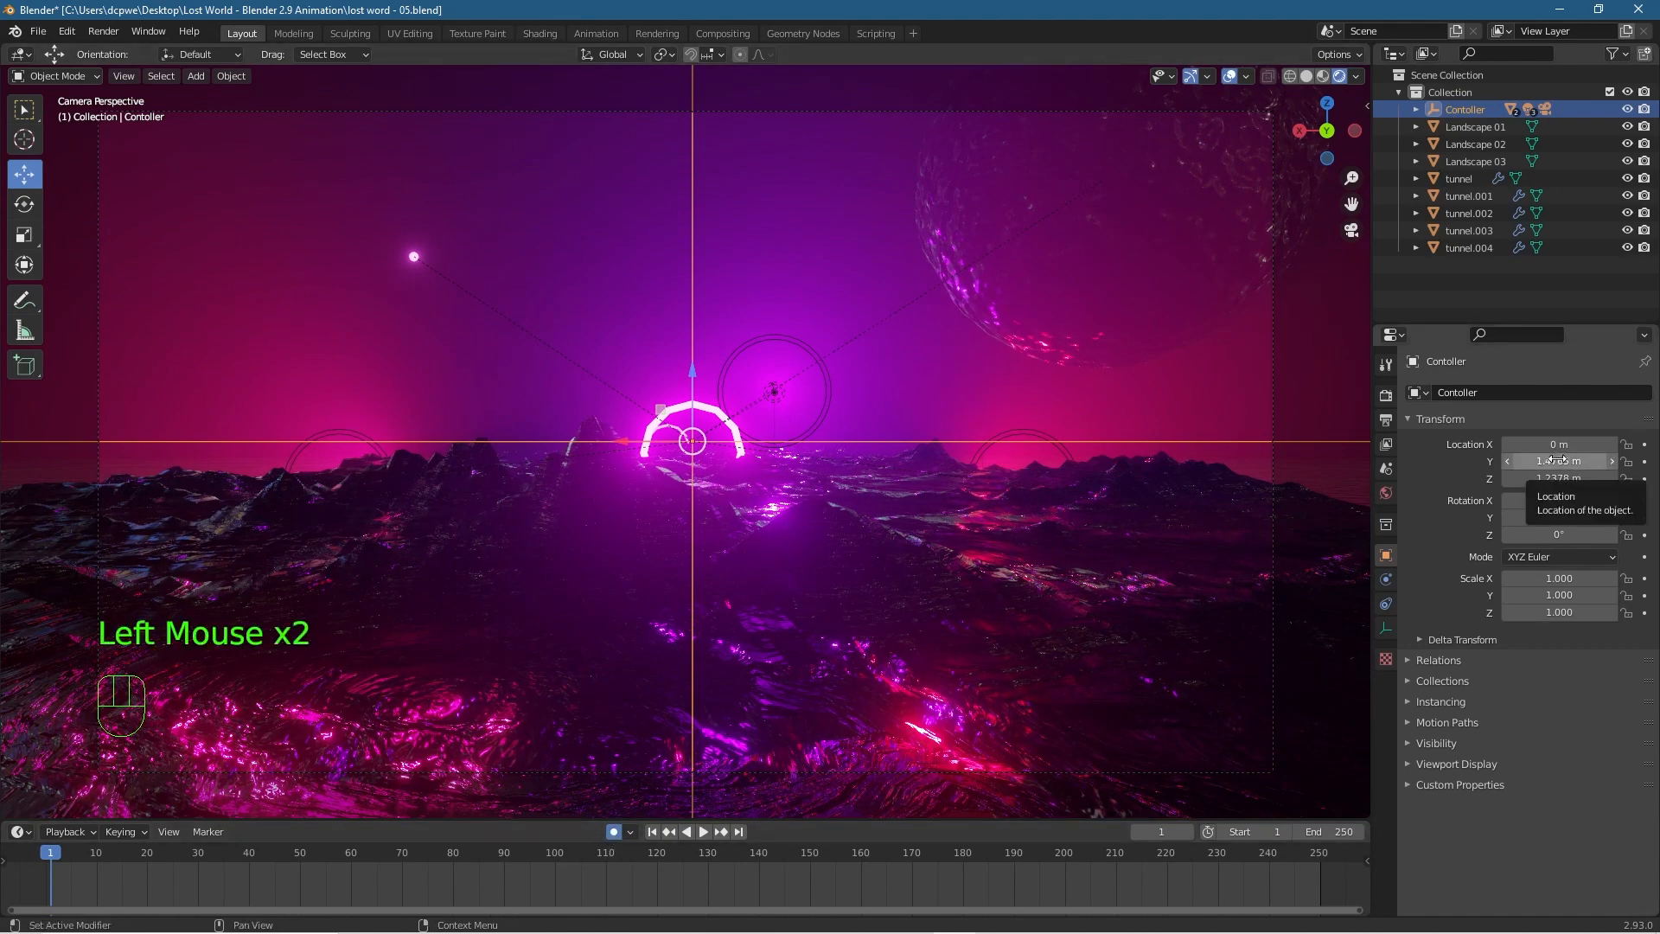
{"action": "key", "text": "i"}
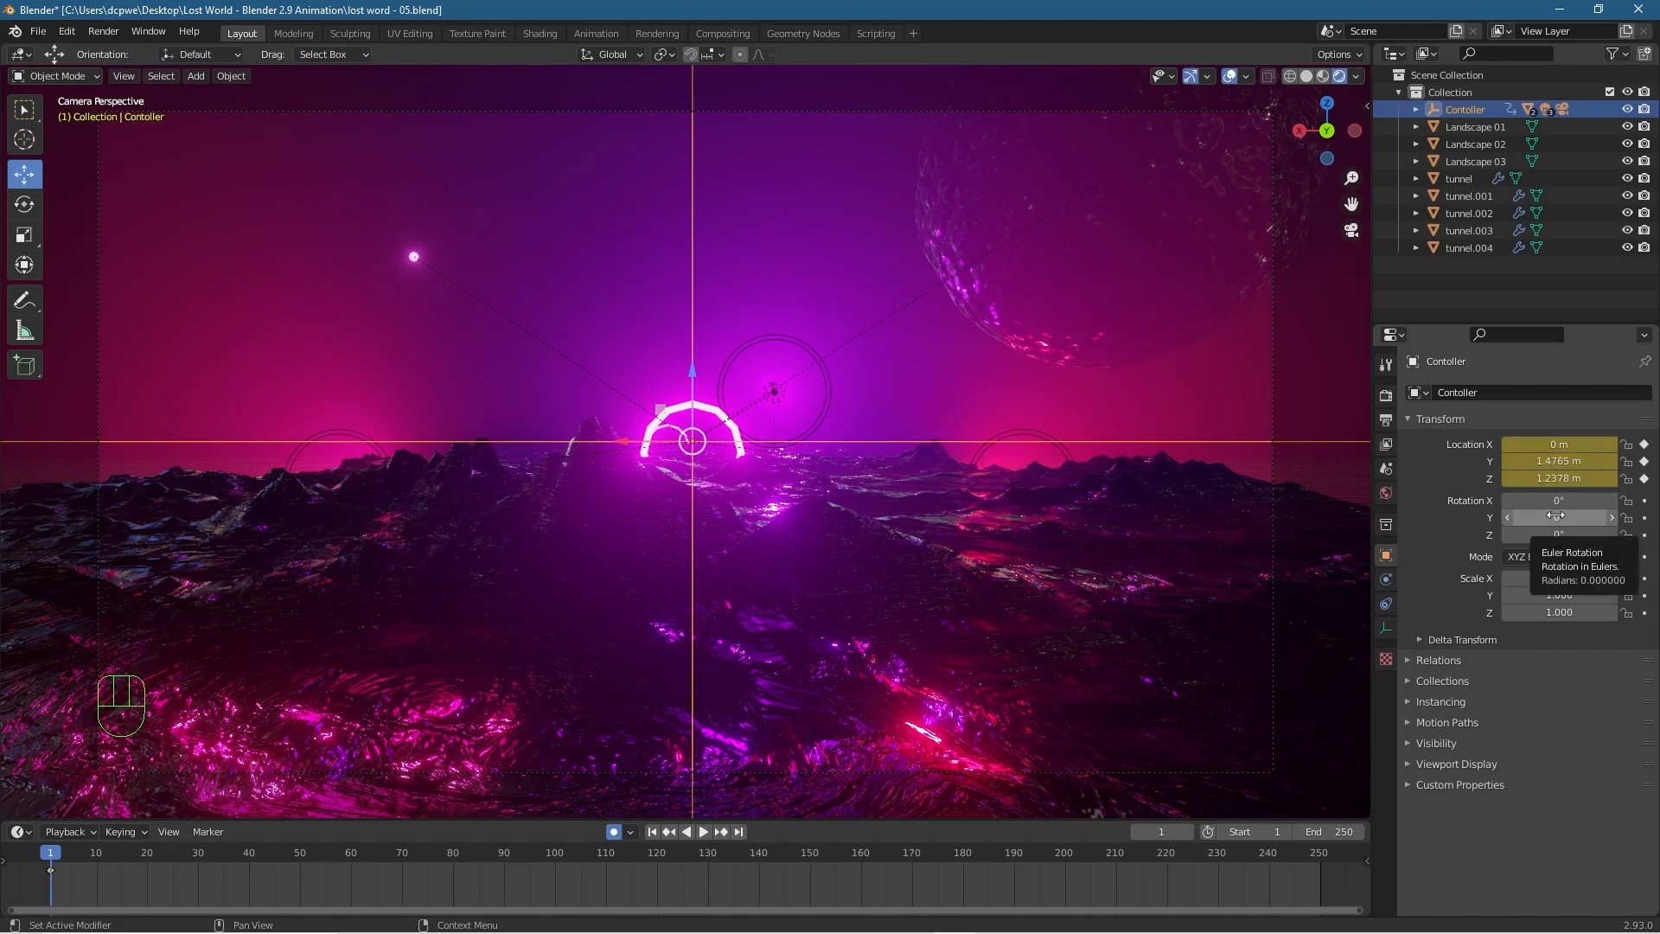
{"action": "key", "text": "i"}
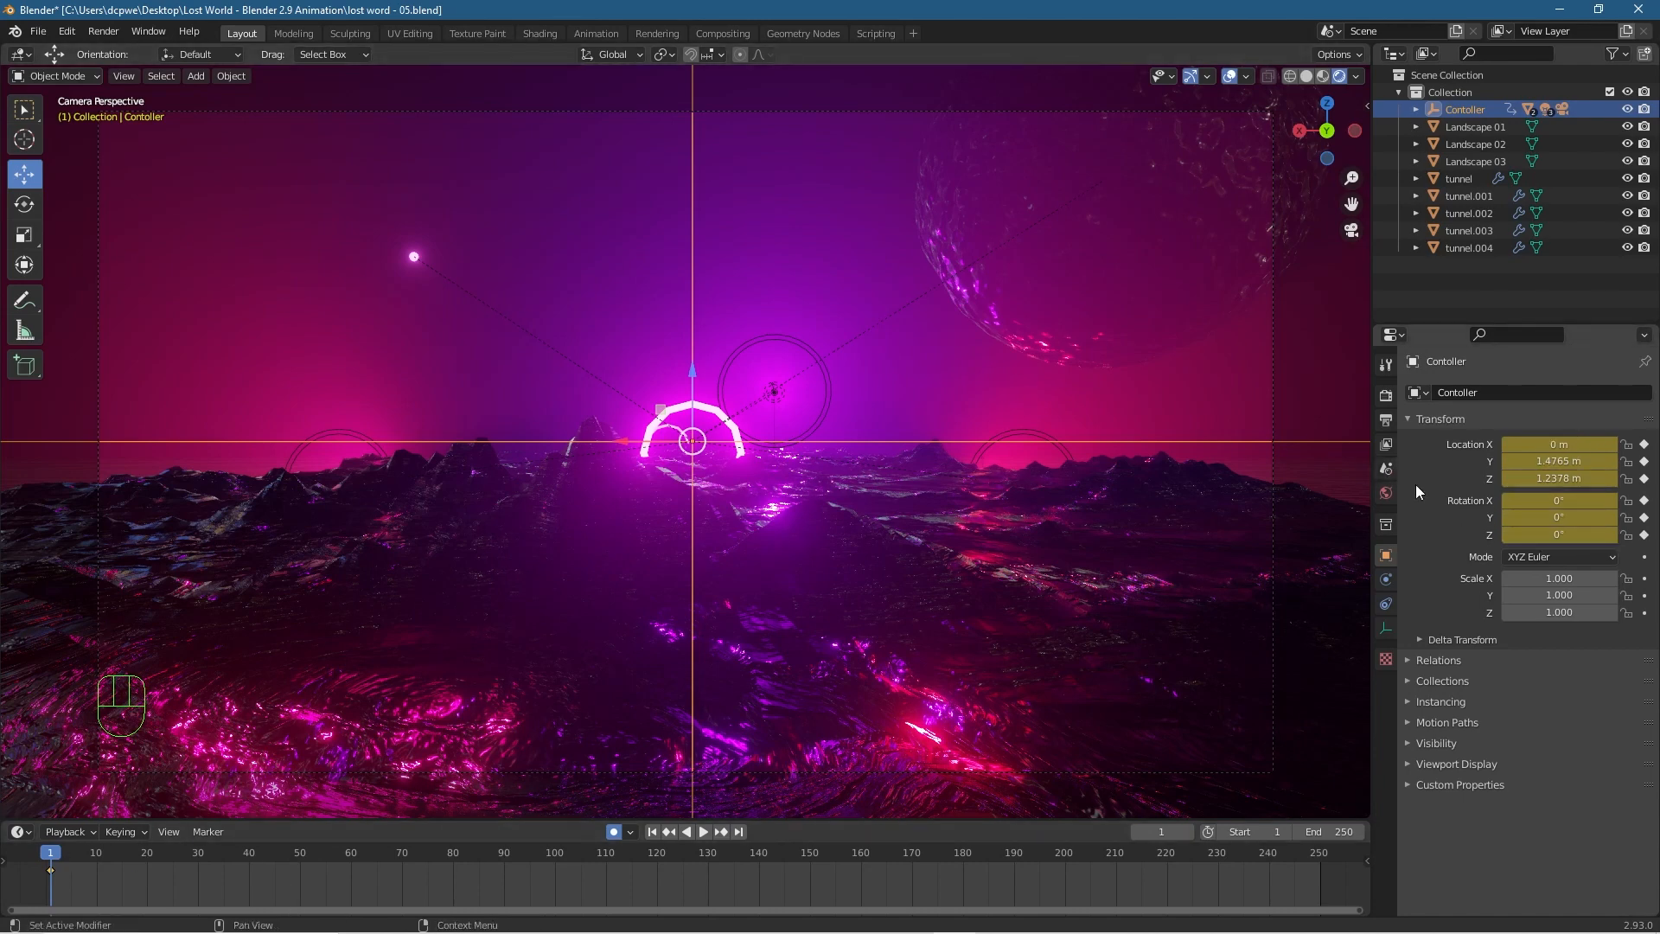
Auto-key the Contoller at location Y -38.004 m on frame 30 and turn auto keying off.
{"action": "left_click_drag", "start_coordinate": [51, 857], "coordinate": [202, 856]}
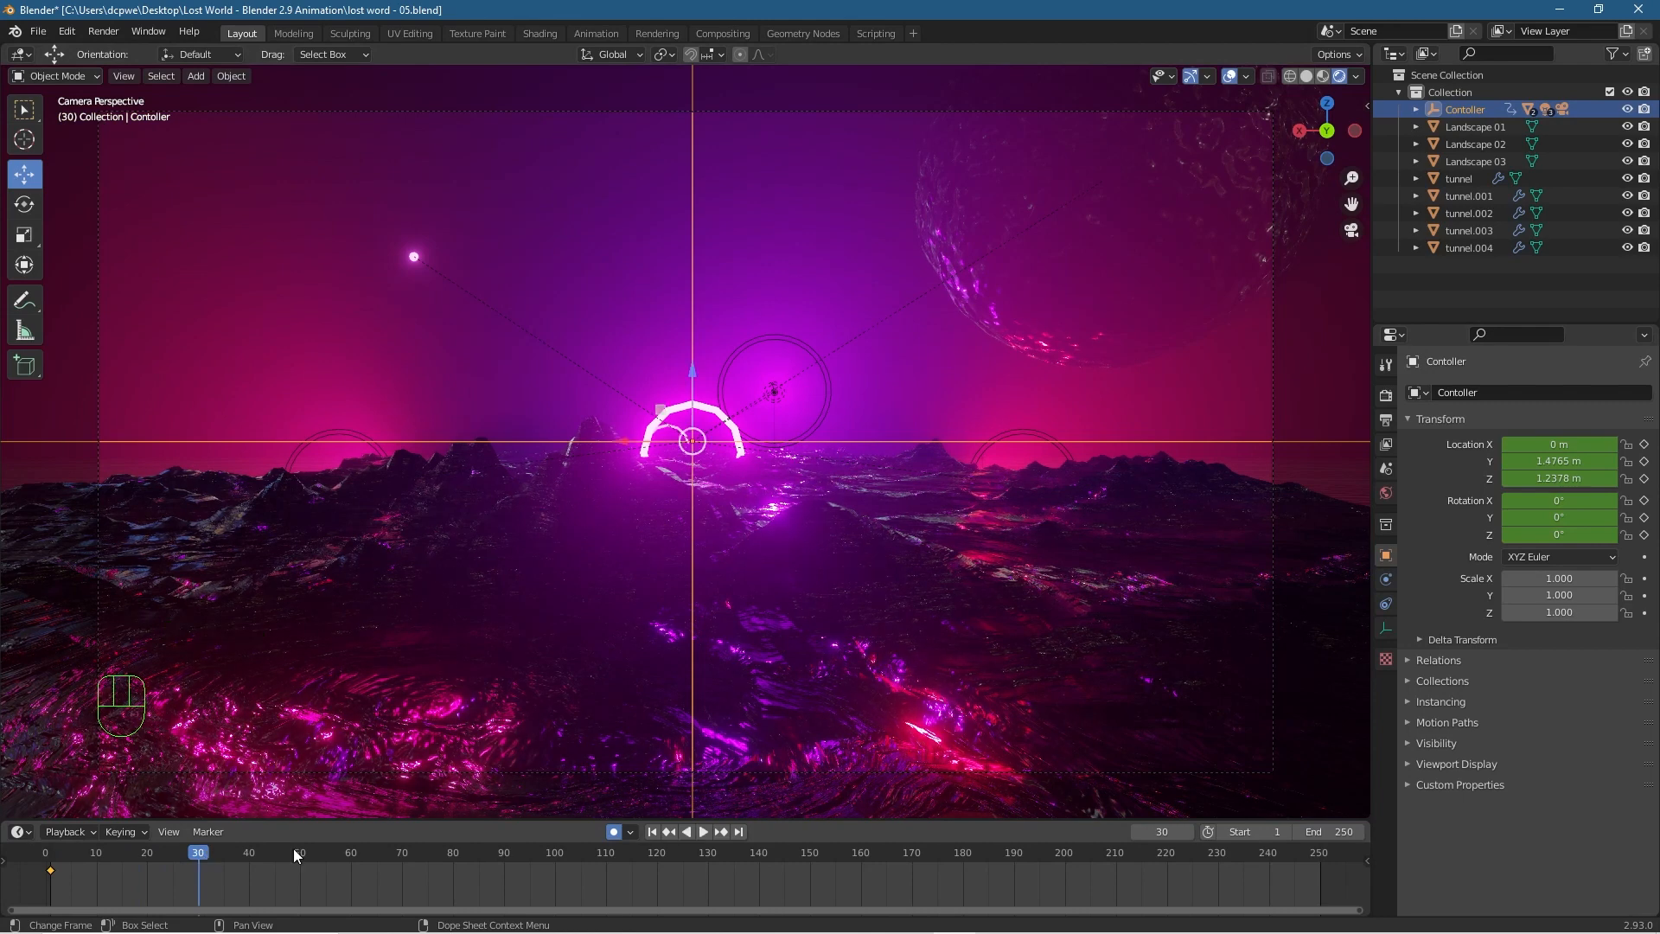
{"action": "left_click", "coordinate": [1539, 461]}
{"action": "left_click_drag", "start_coordinate": [1539, 461], "coordinate": [1418, 461]}
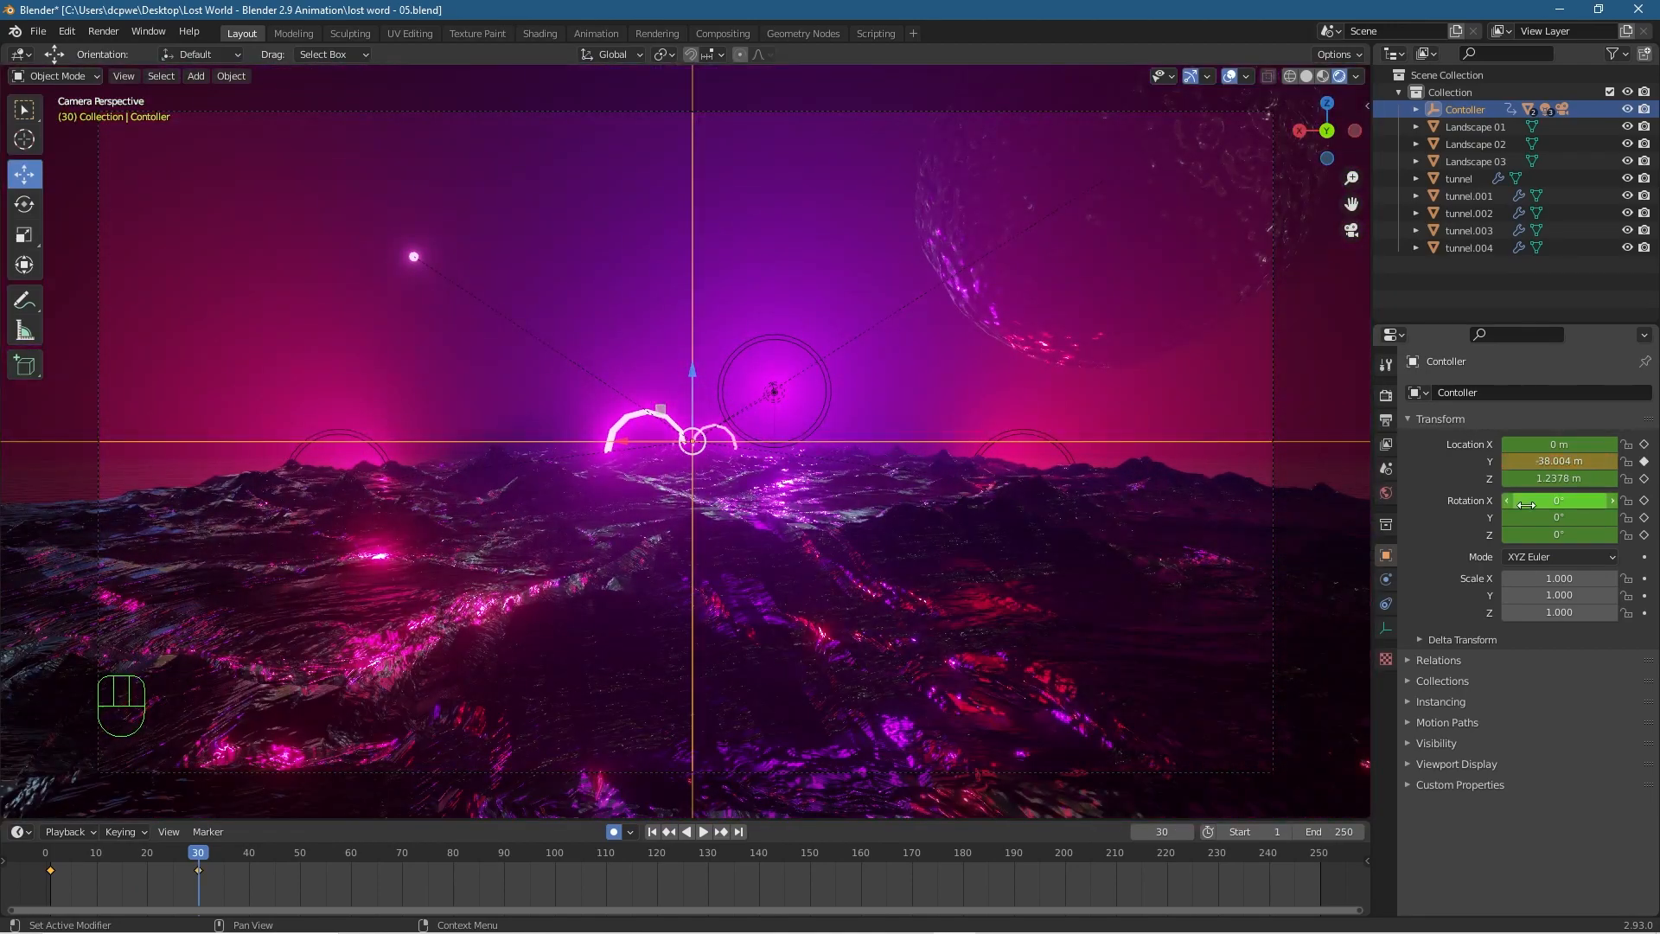
{"action": "left_click", "coordinate": [614, 831]}
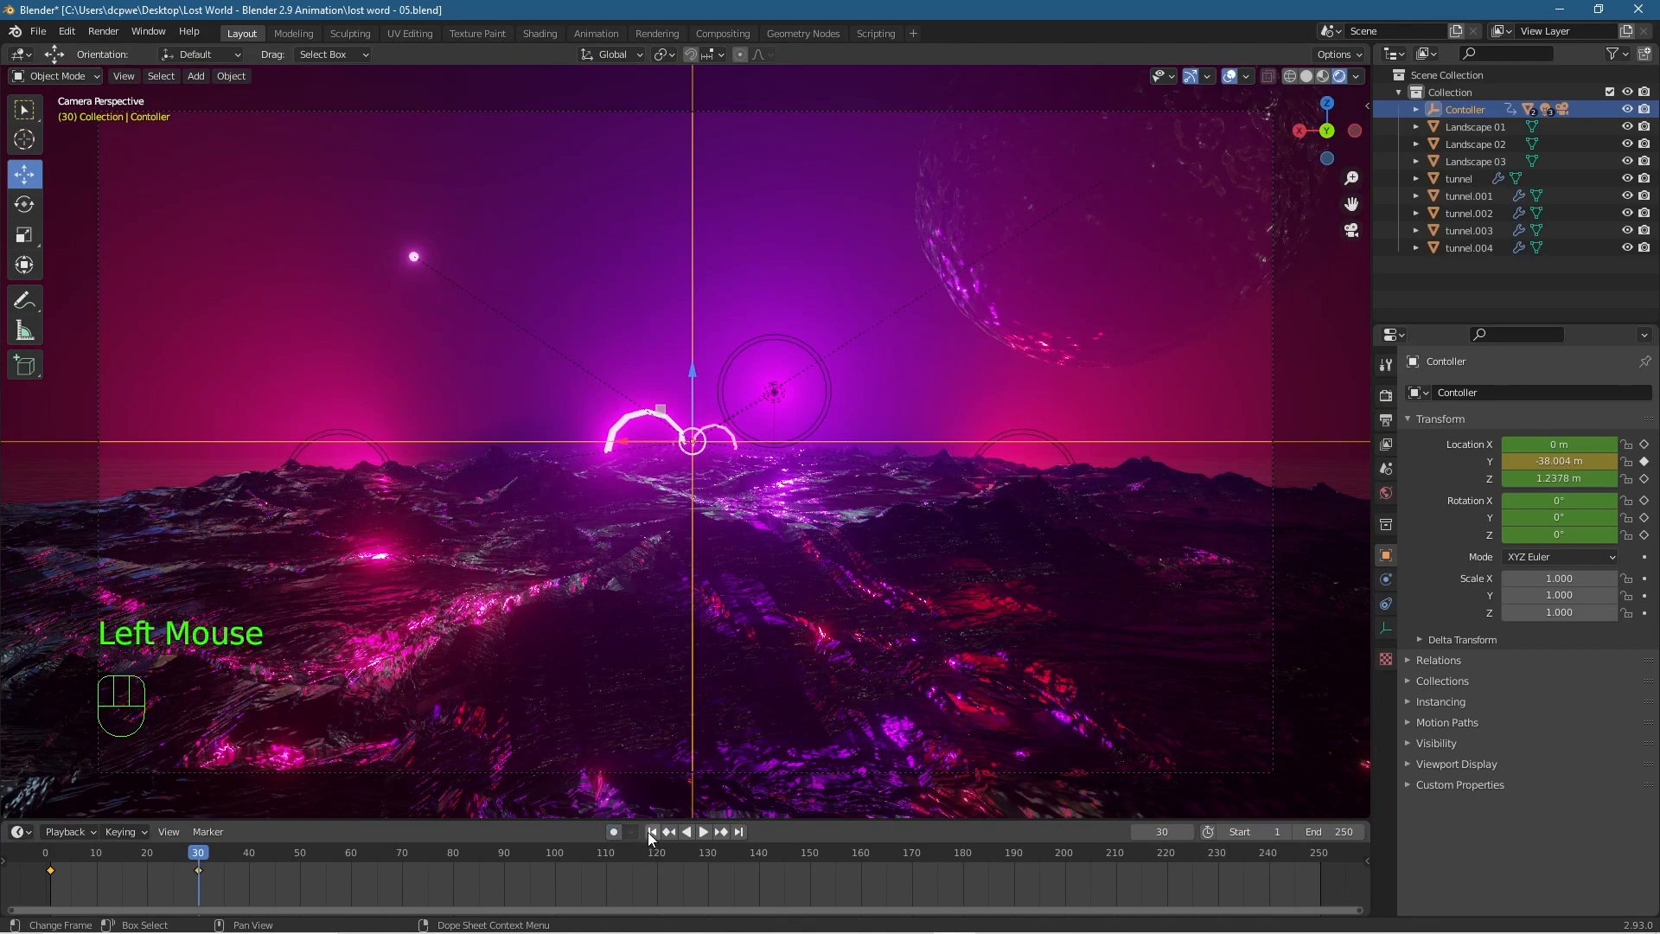
Play the Contoller's flight from frame 1 several times to judge its speed, ending back at frame 1.
{"action": "left_click", "coordinate": [652, 831]}
{"action": "left_click", "coordinate": [699, 831]}
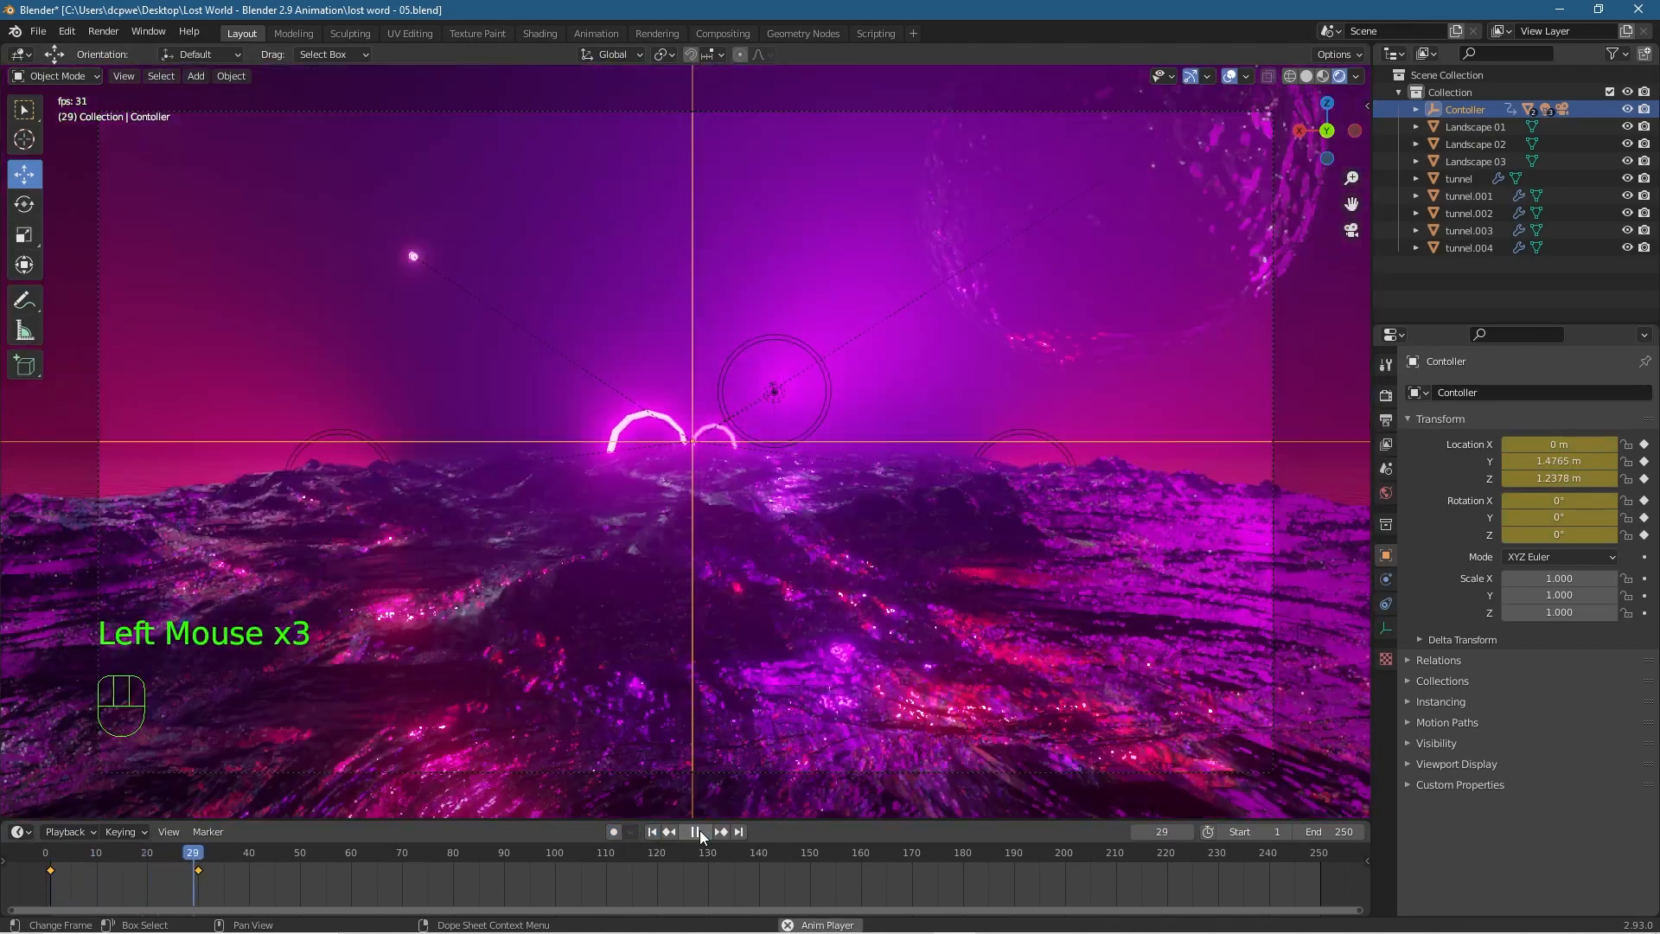
{"action": "left_click", "coordinate": [698, 831]}
{"action": "left_click", "coordinate": [652, 831]}
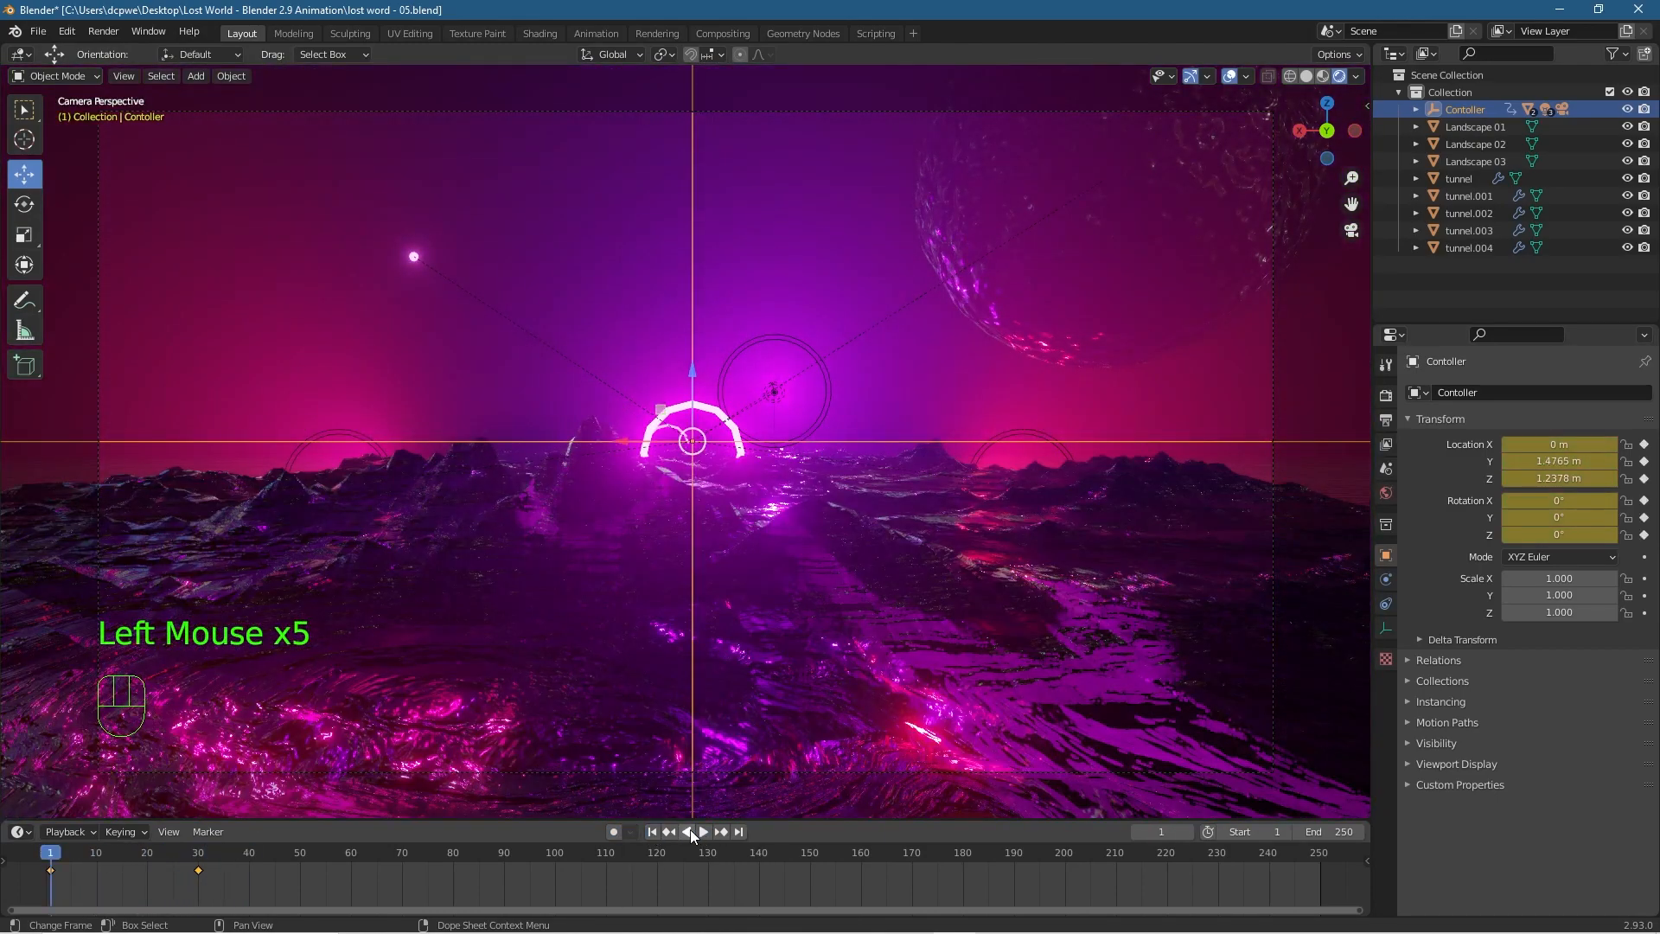
{"action": "left_click", "coordinate": [702, 831]}
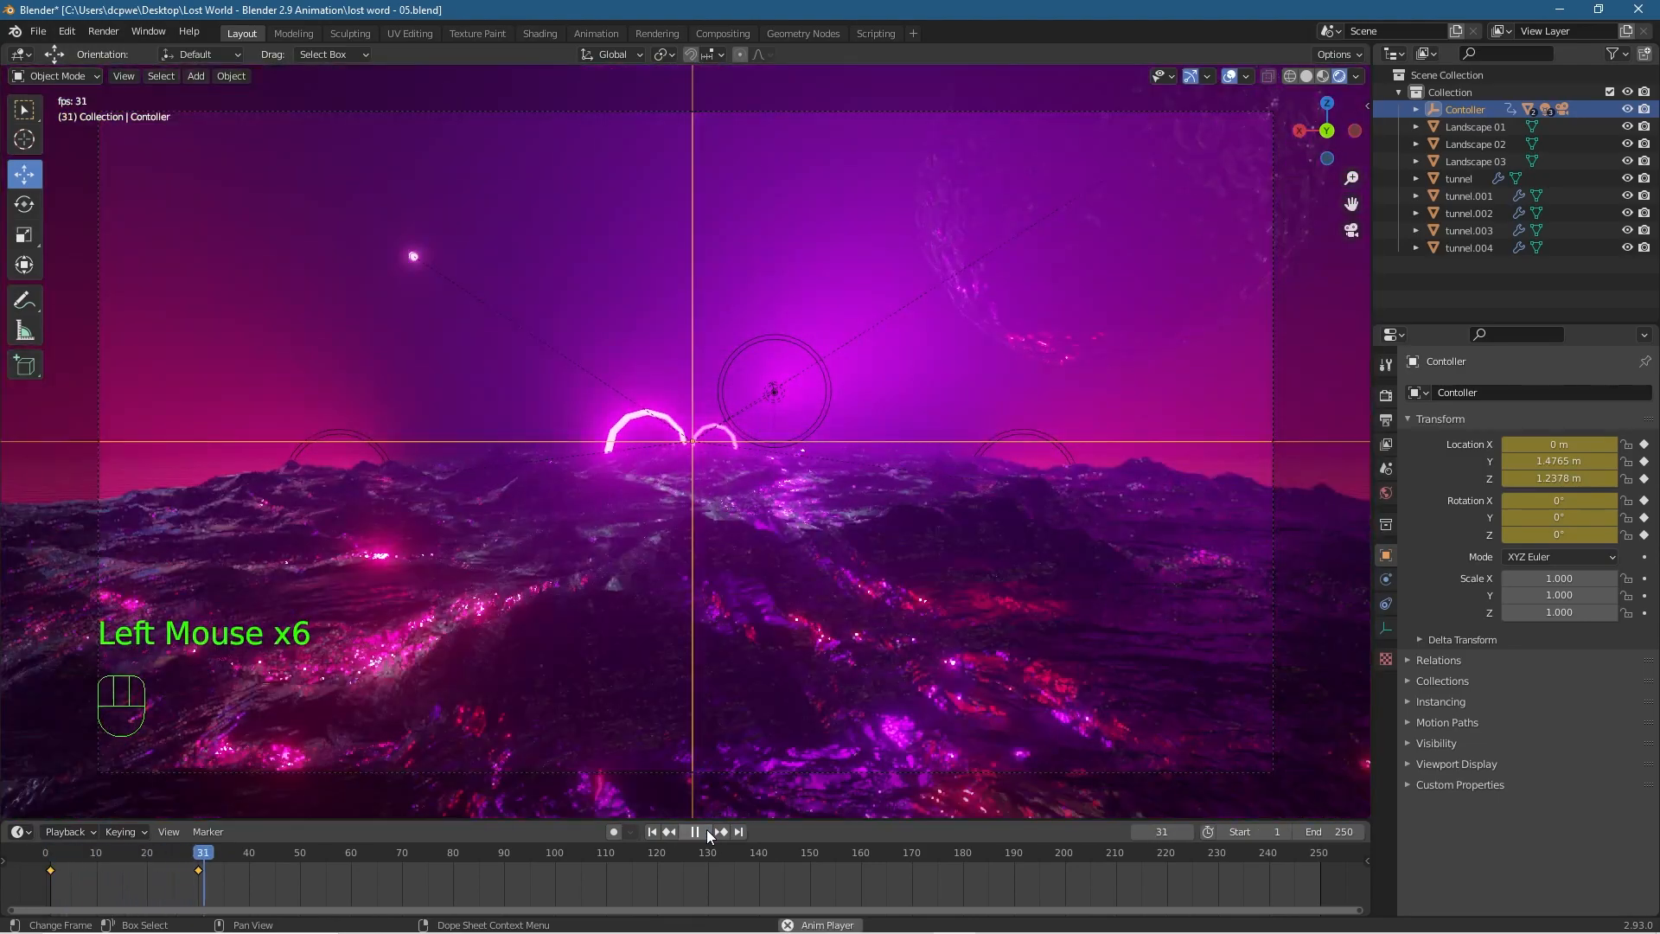
{"action": "left_click", "coordinate": [696, 831]}
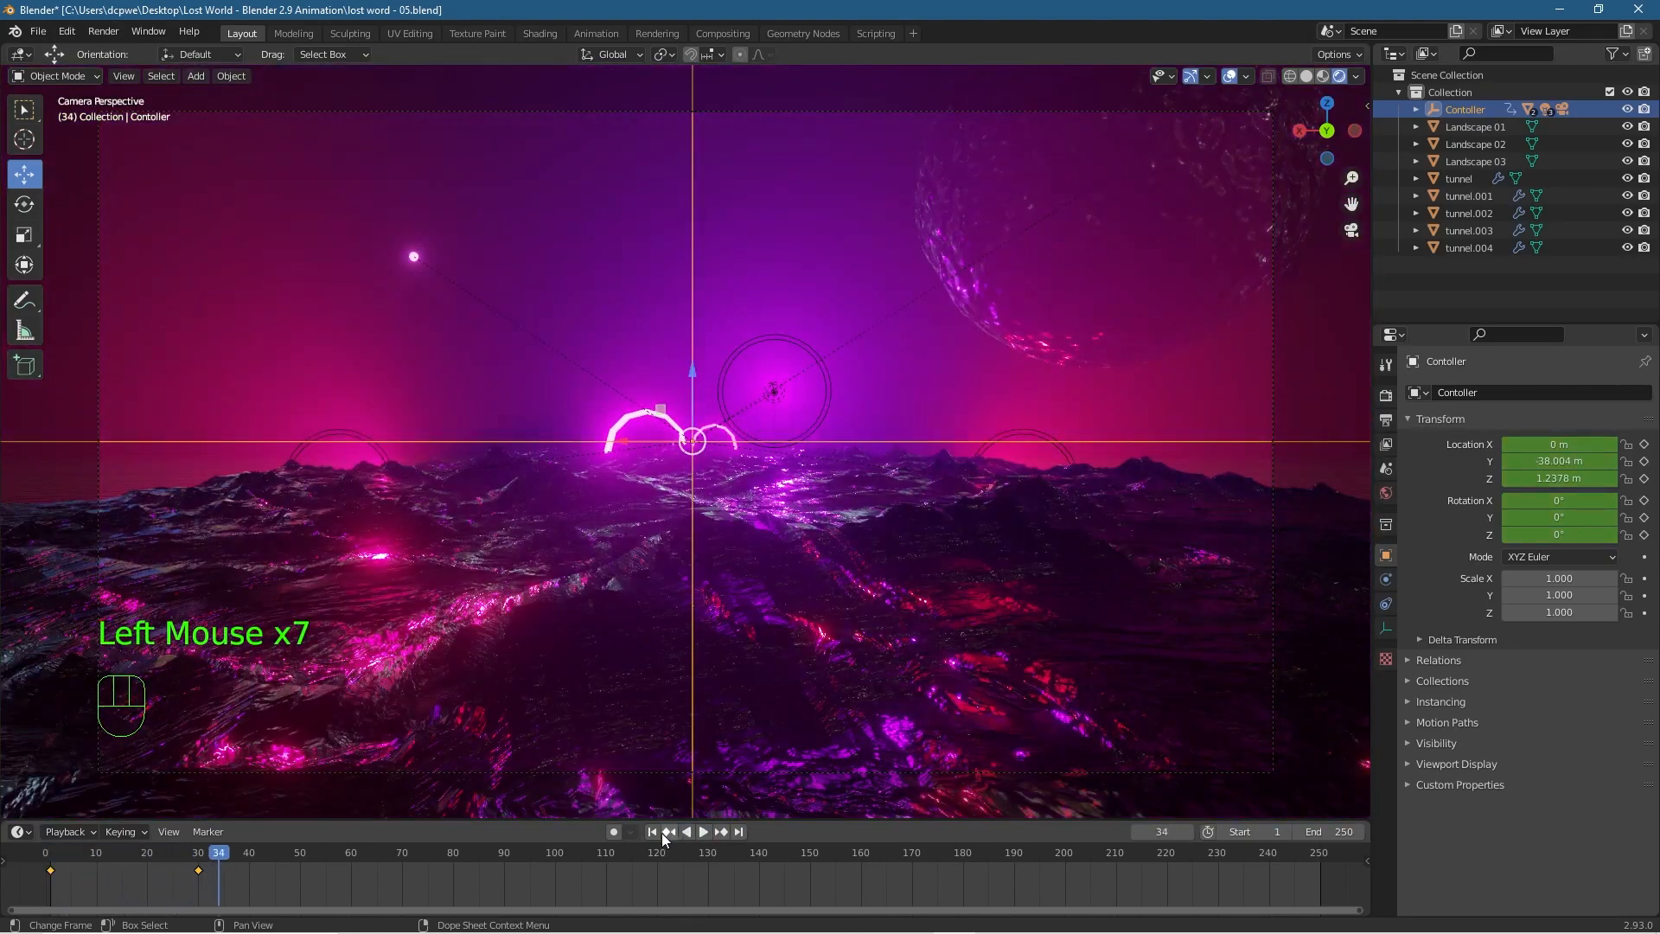
{"action": "left_click", "coordinate": [652, 831]}
{"action": "left_click", "coordinate": [699, 831]}
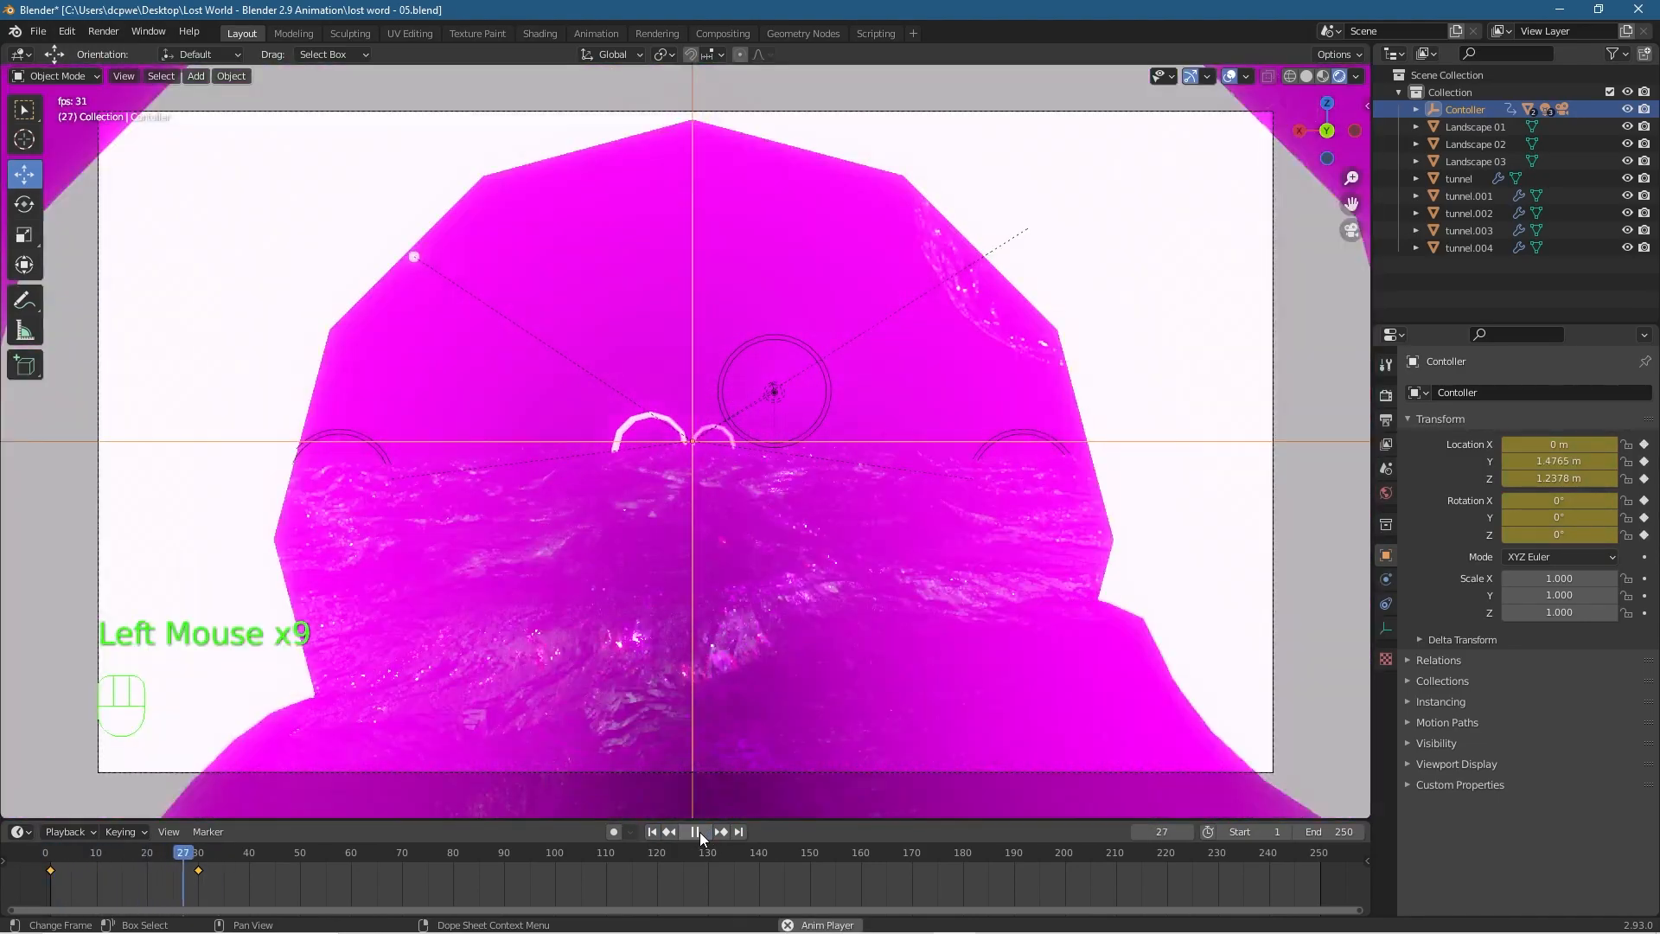
{"action": "left_click", "coordinate": [696, 832]}
{"action": "left_click", "coordinate": [652, 831]}
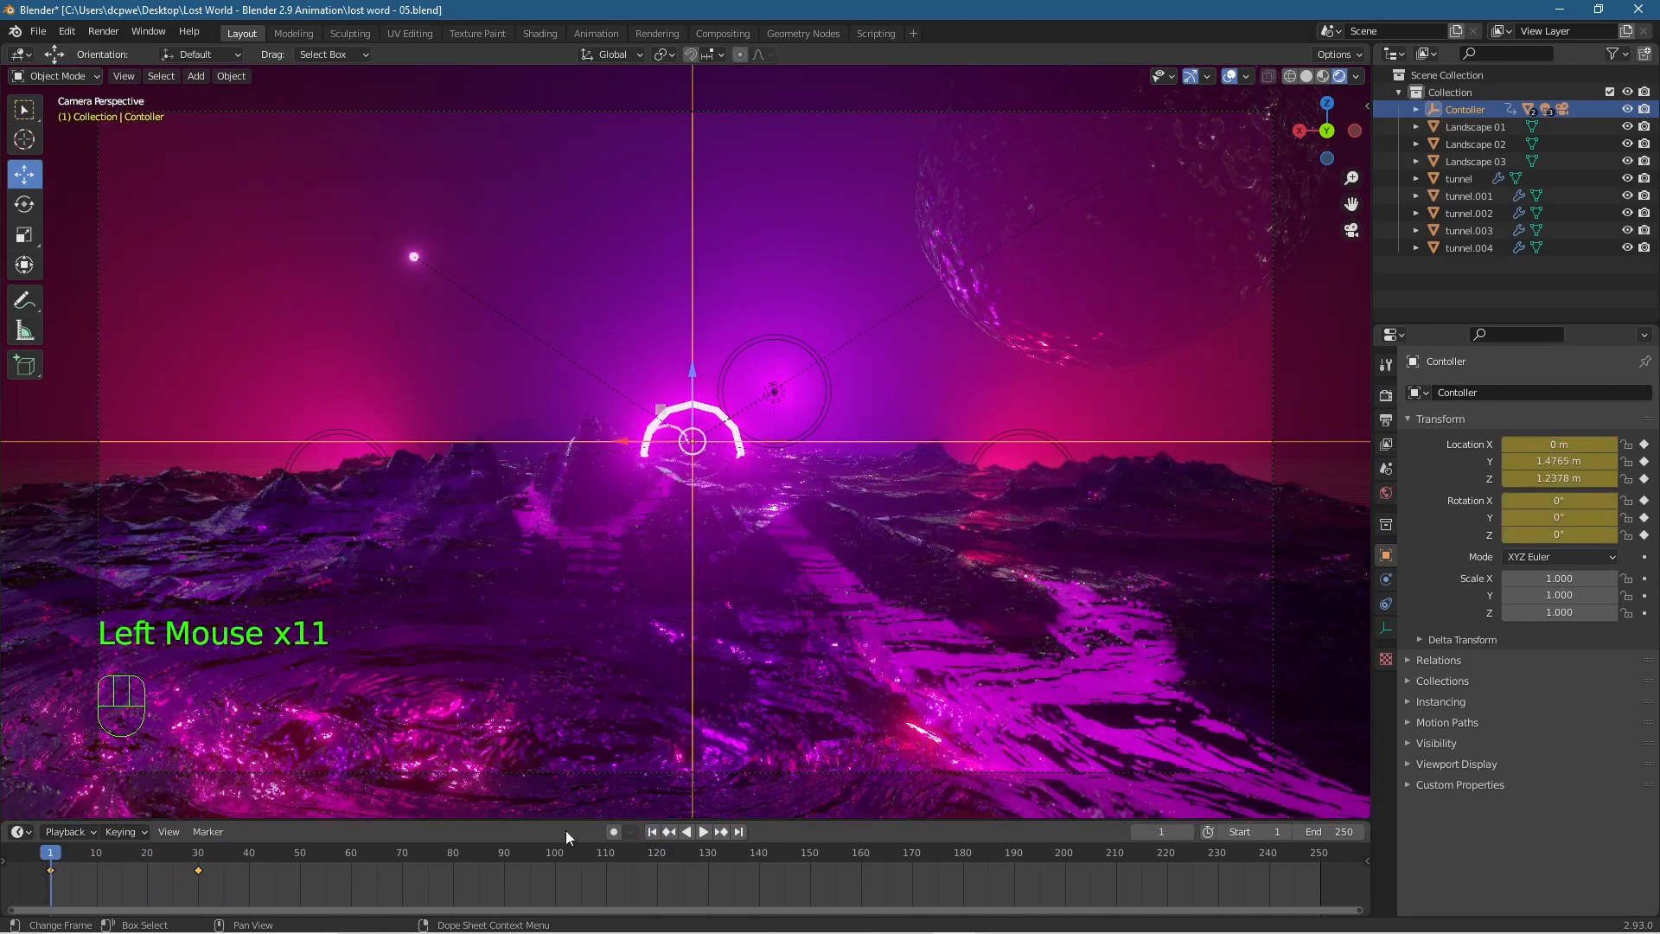
Move the Contoller's end keyframe from frame 30 to frame 60.
{"action": "mouse_move", "coordinate": [200, 869]}
{"action": "left_mouse_down"}
{"action": "mouse_move", "coordinate": [230, 867]}
{"action": "mouse_move", "coordinate": [200, 867]}
{"action": "left_mouse_up"}
{"action": "left_click", "coordinate": [219, 879]}
{"action": "left_click_drag", "start_coordinate": [197, 868], "coordinate": [348, 880]}
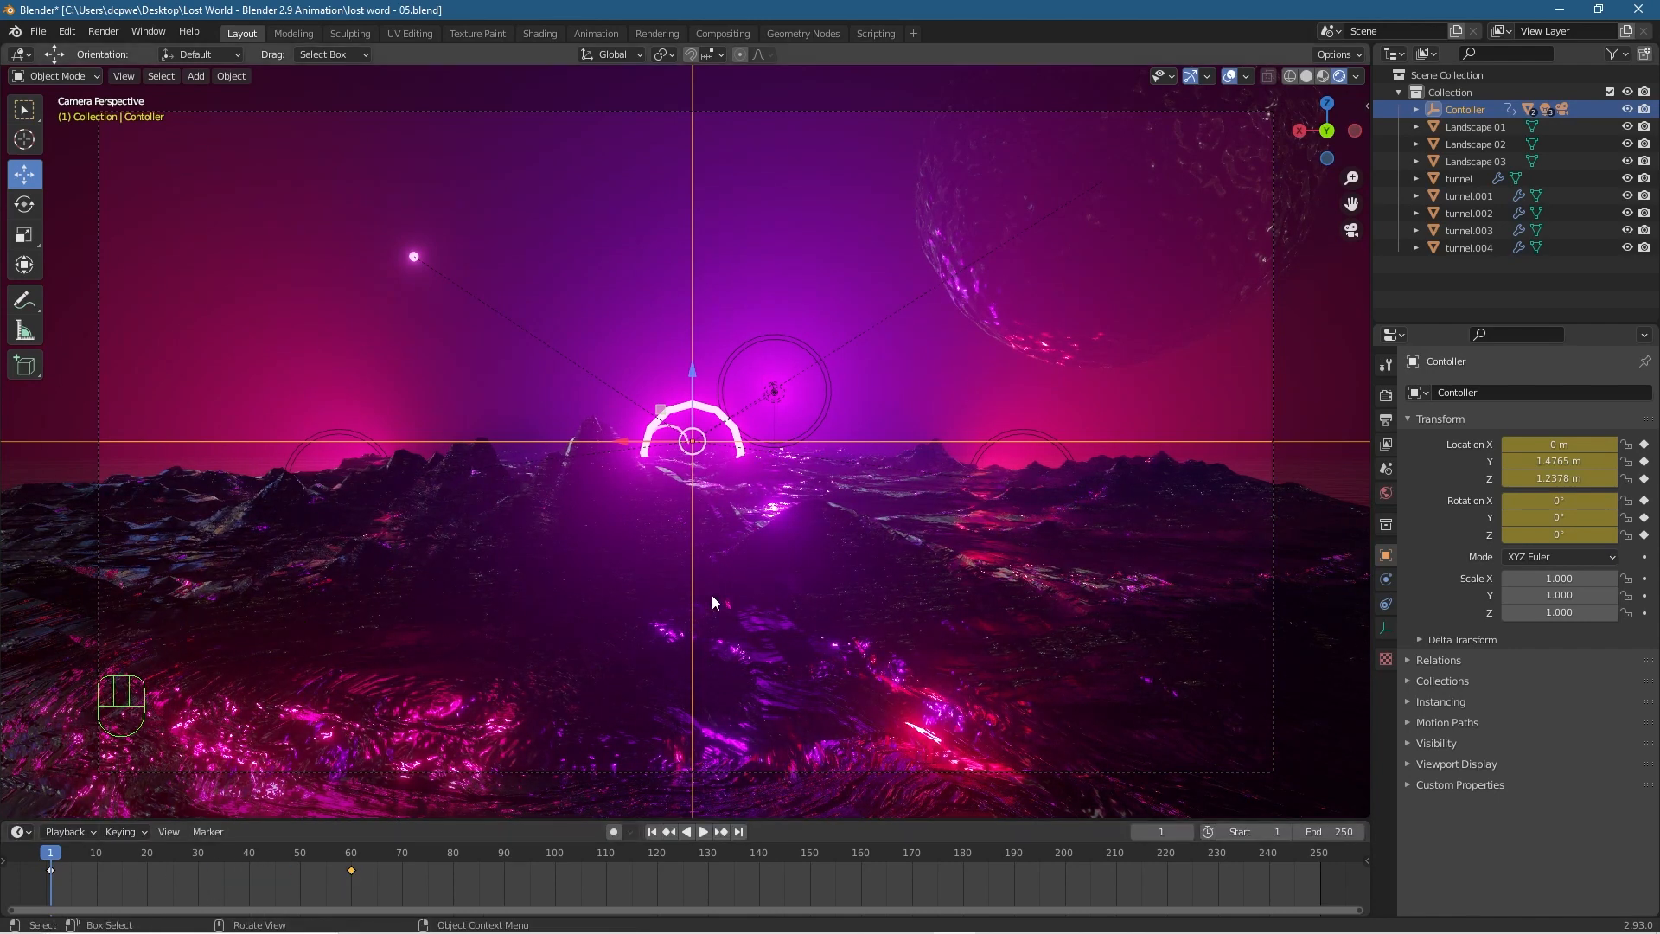
Replay the 60-frame flight from frame 1 several times to judge the pace, ending back at frame 1.
{"action": "key", "text": "space"}
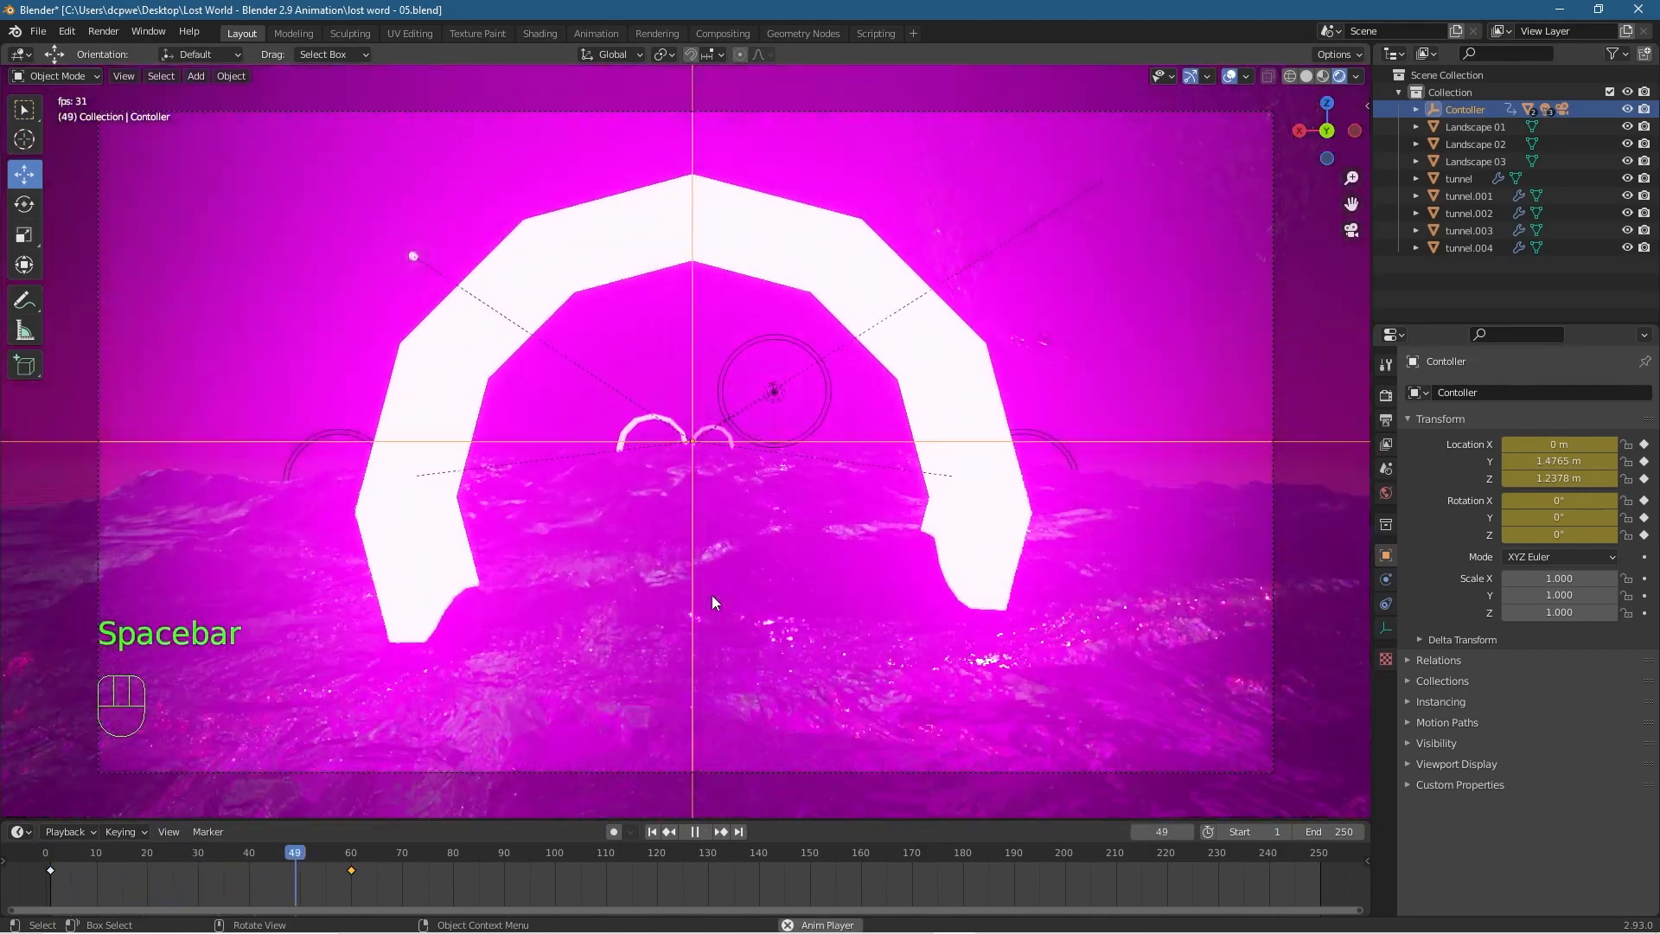
{"action": "key", "text": "space"}
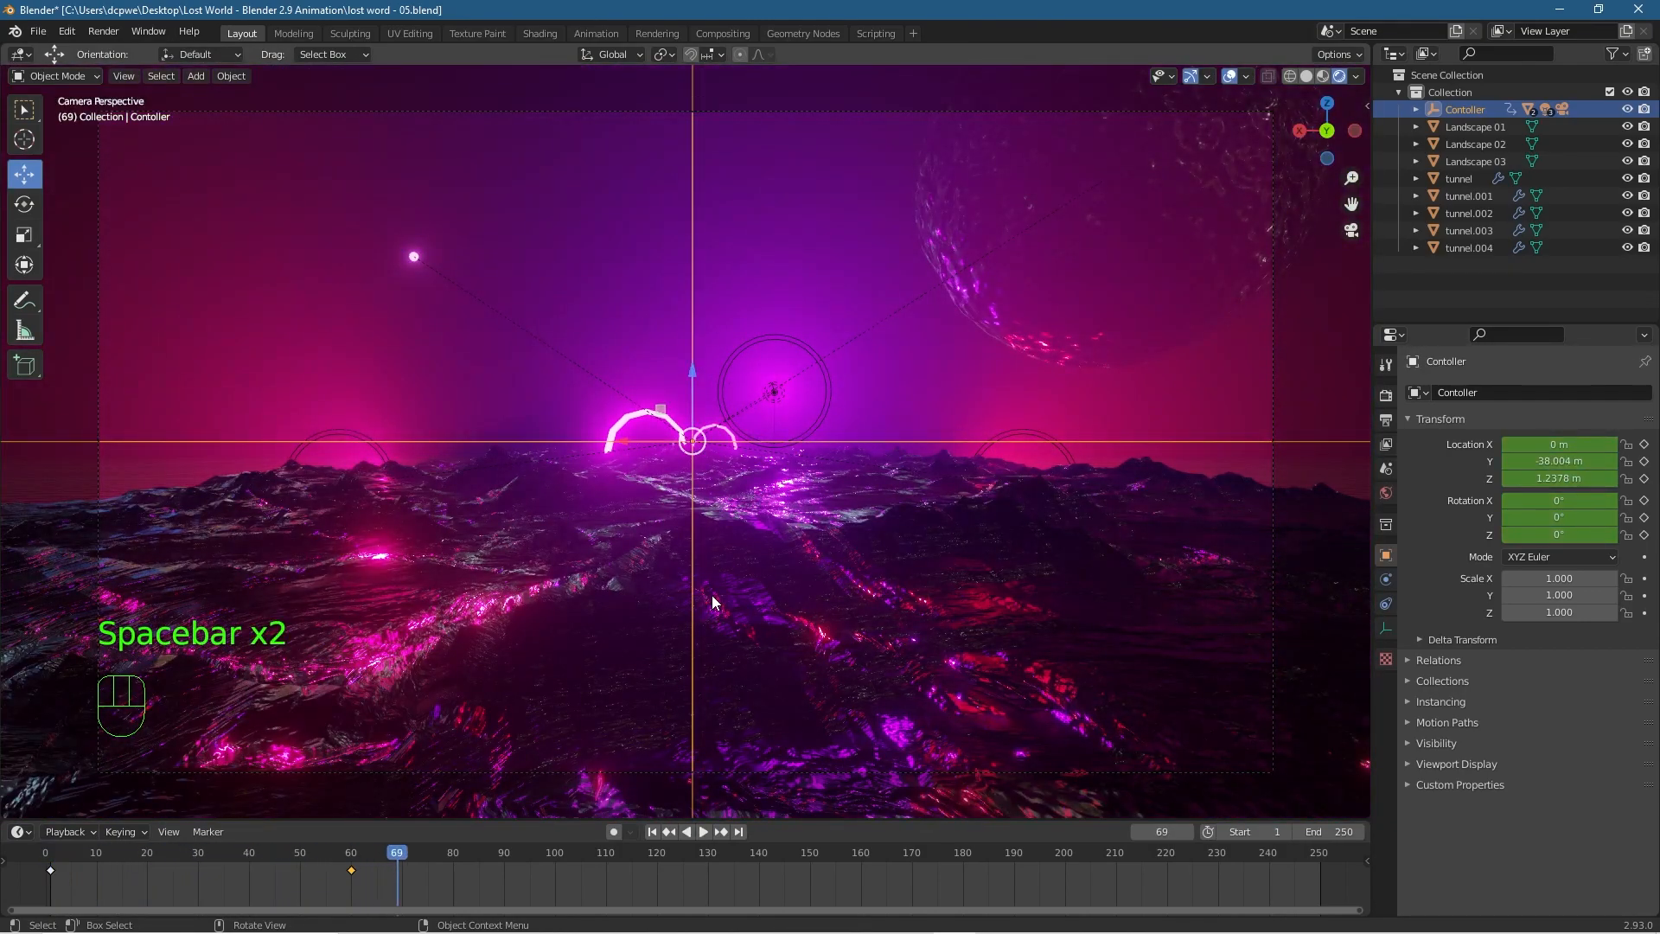
{"action": "left_click", "coordinate": [653, 831]}
{"action": "left_click", "coordinate": [700, 832]}
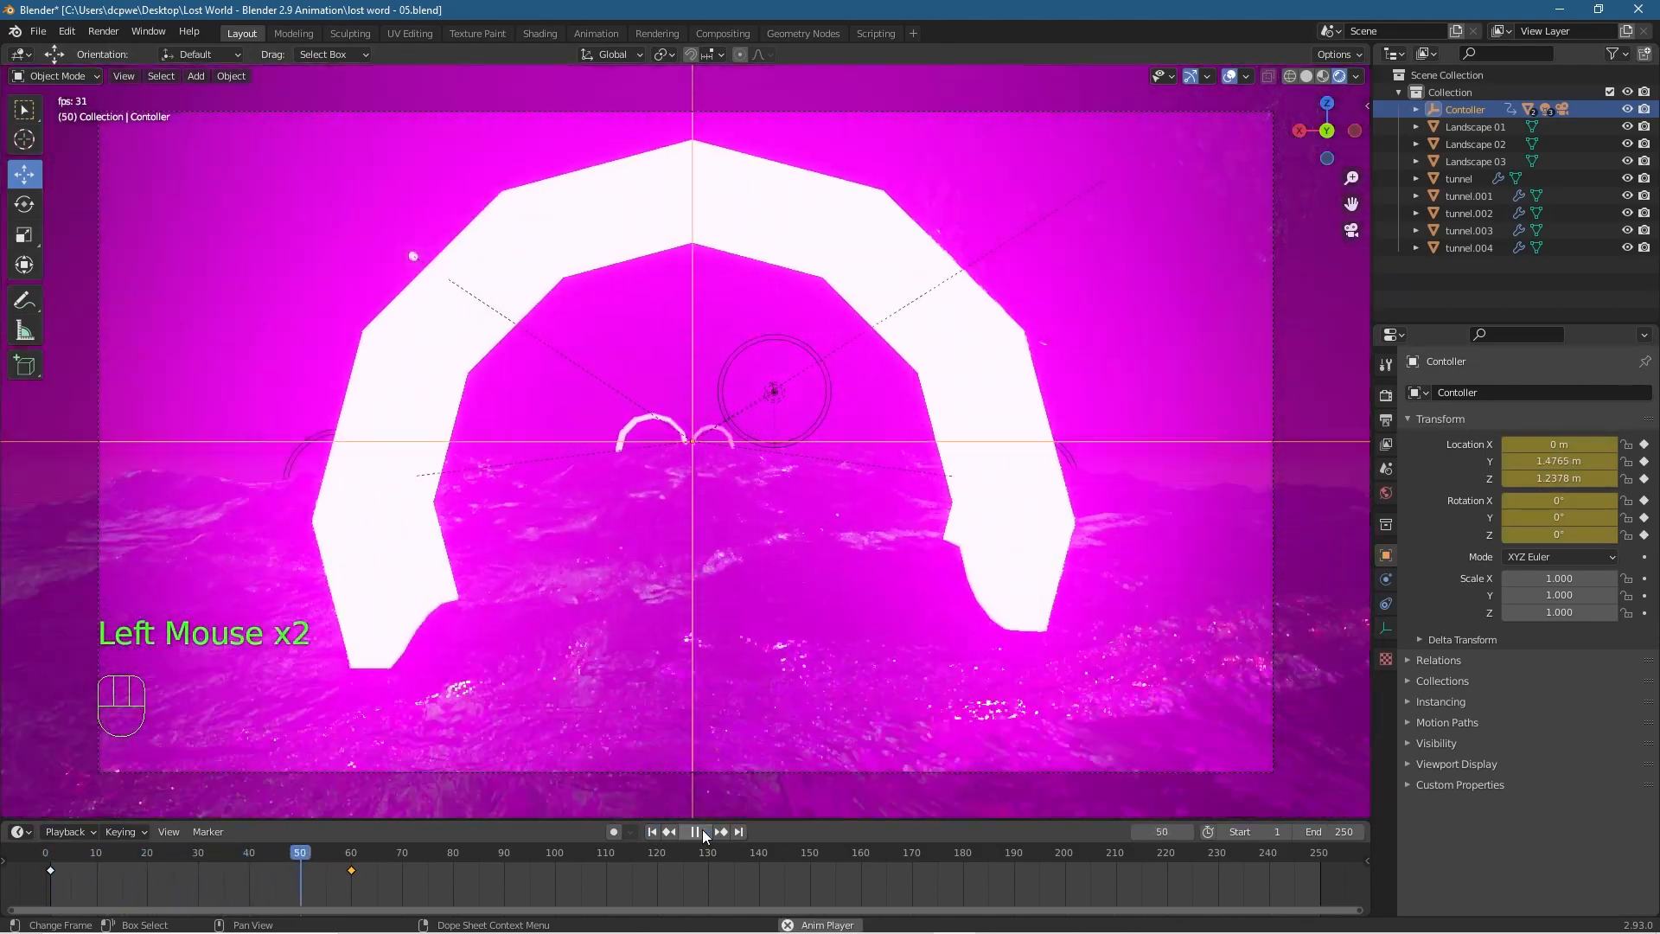
{"action": "left_click", "coordinate": [704, 832]}
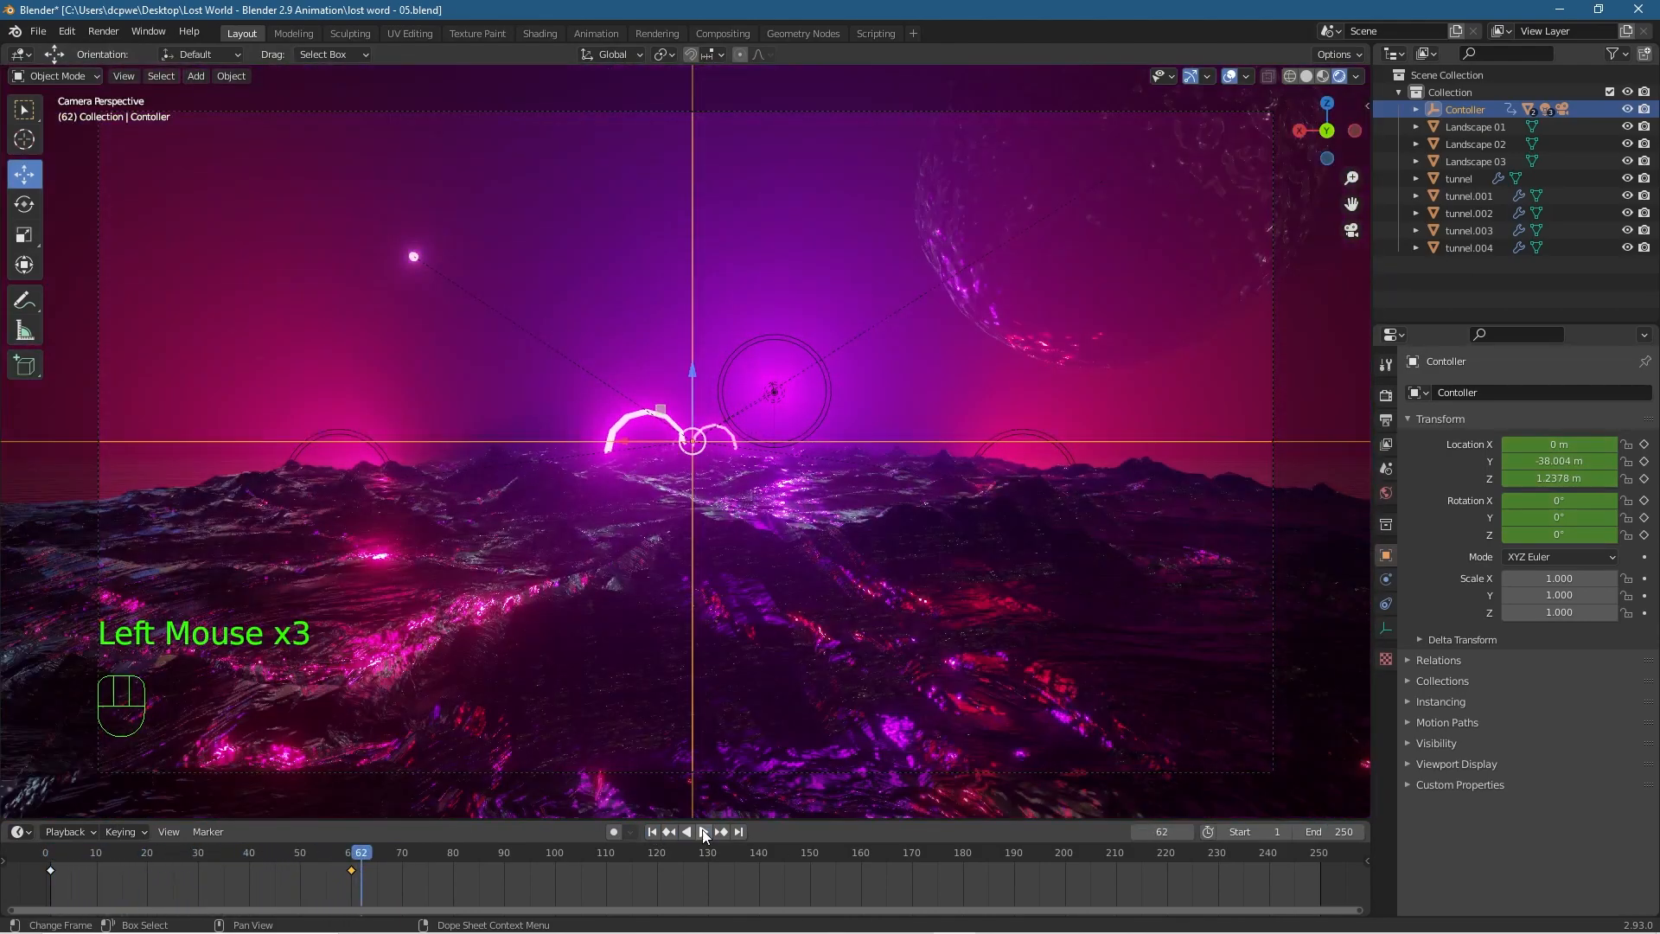
{"action": "left_click", "coordinate": [653, 832]}
{"action": "left_click", "coordinate": [702, 832]}
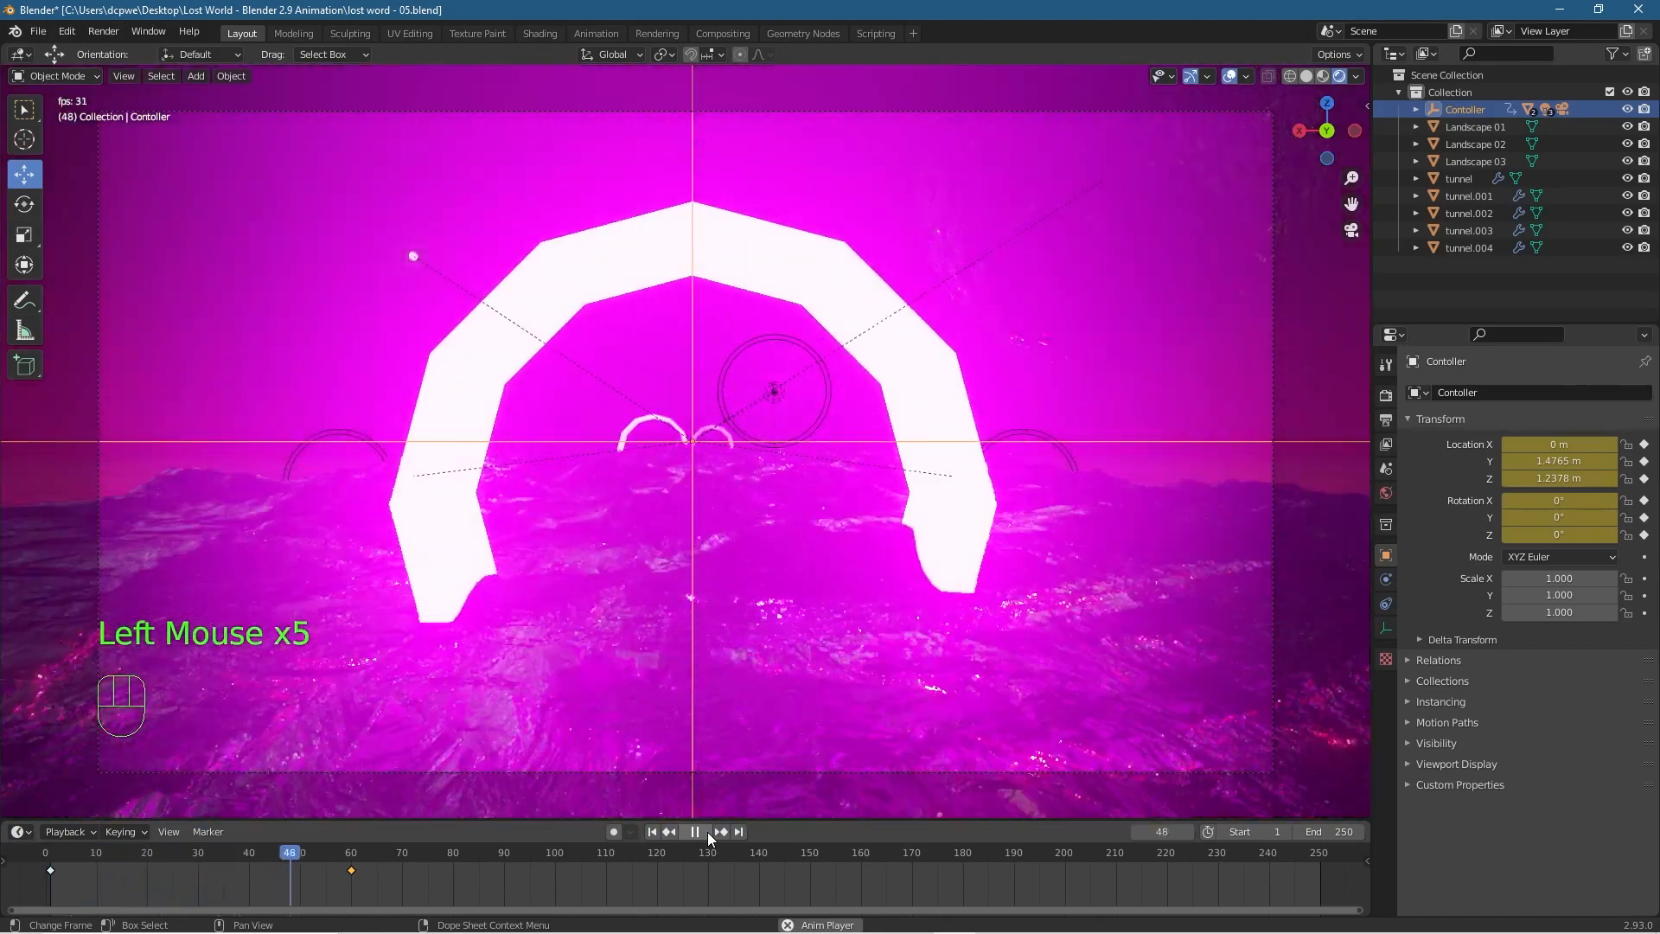
{"action": "left_click", "coordinate": [706, 832]}
{"action": "left_click", "coordinate": [669, 832]}
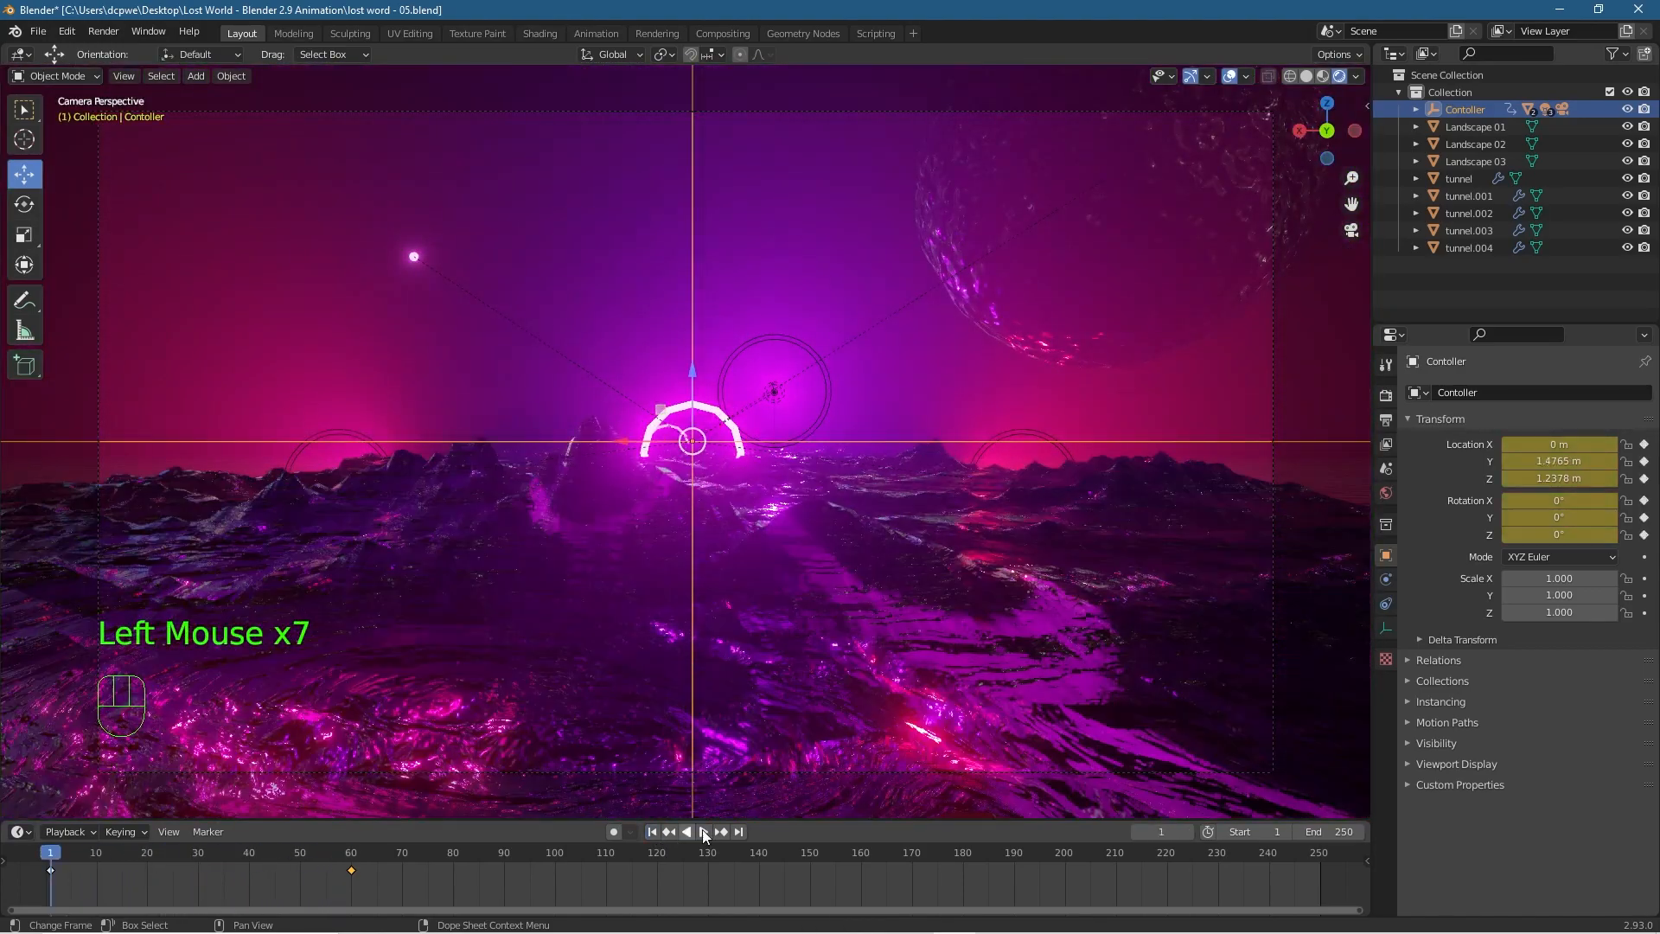
{"action": "left_click", "coordinate": [703, 831]}
{"action": "left_click", "coordinate": [703, 831]}
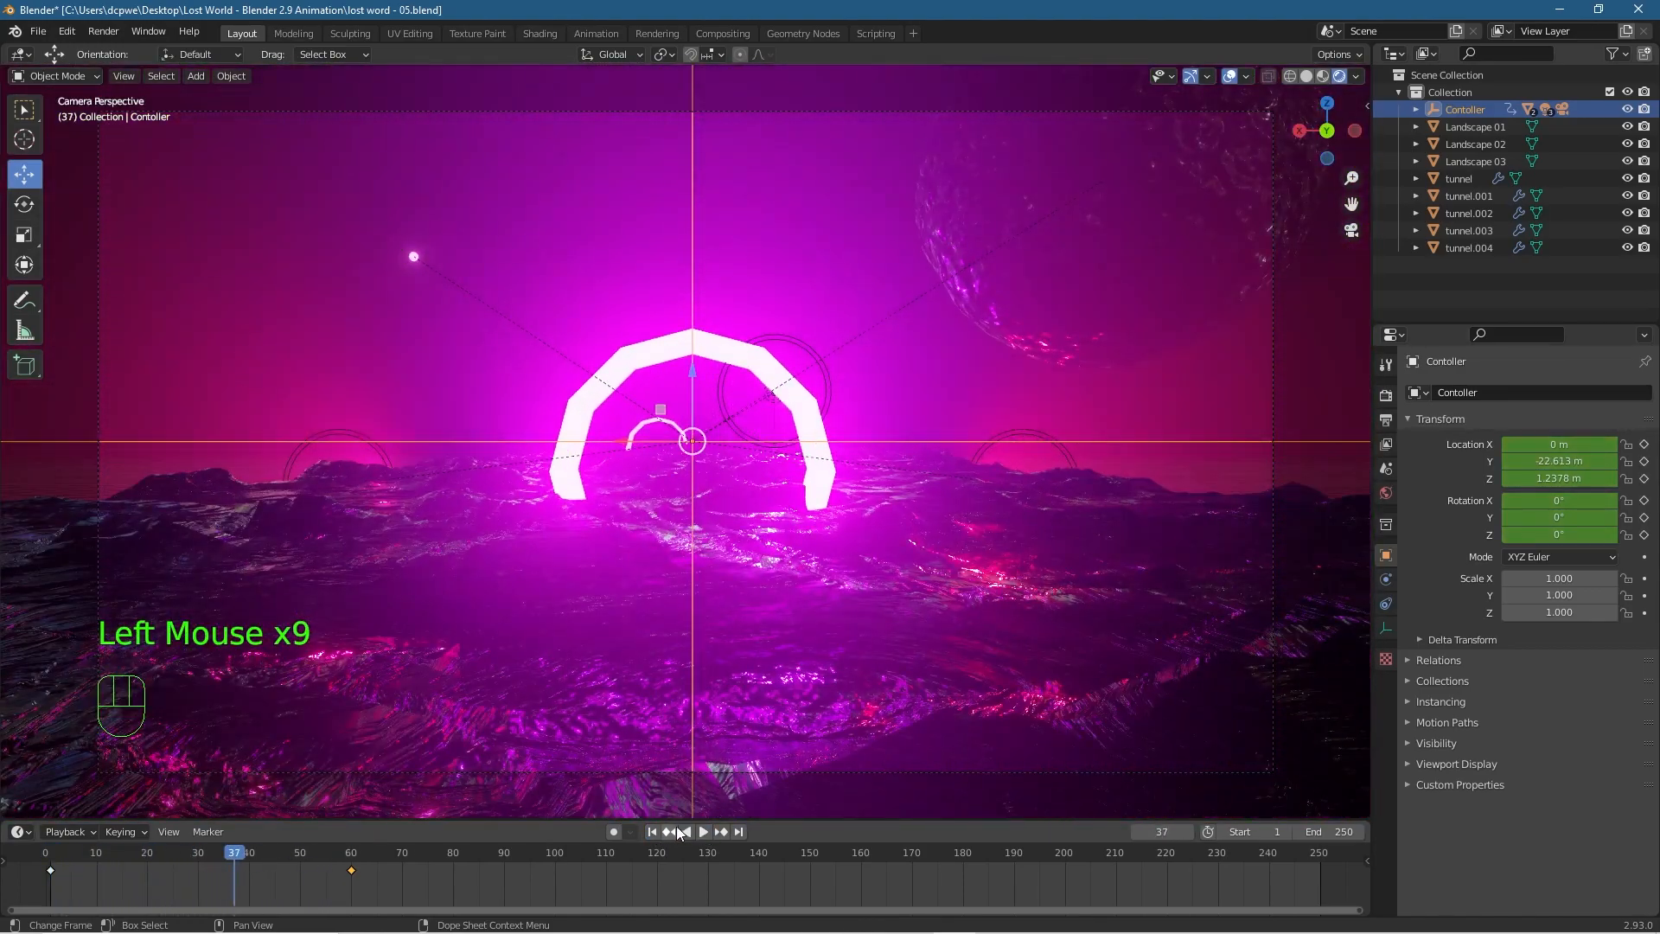
{"action": "left_click", "coordinate": [650, 832]}
Try the Contoller's end keyframe at frame 39, play the flight and return to frame 1.
{"action": "left_click_drag", "start_coordinate": [352, 870], "coordinate": [230, 871]}
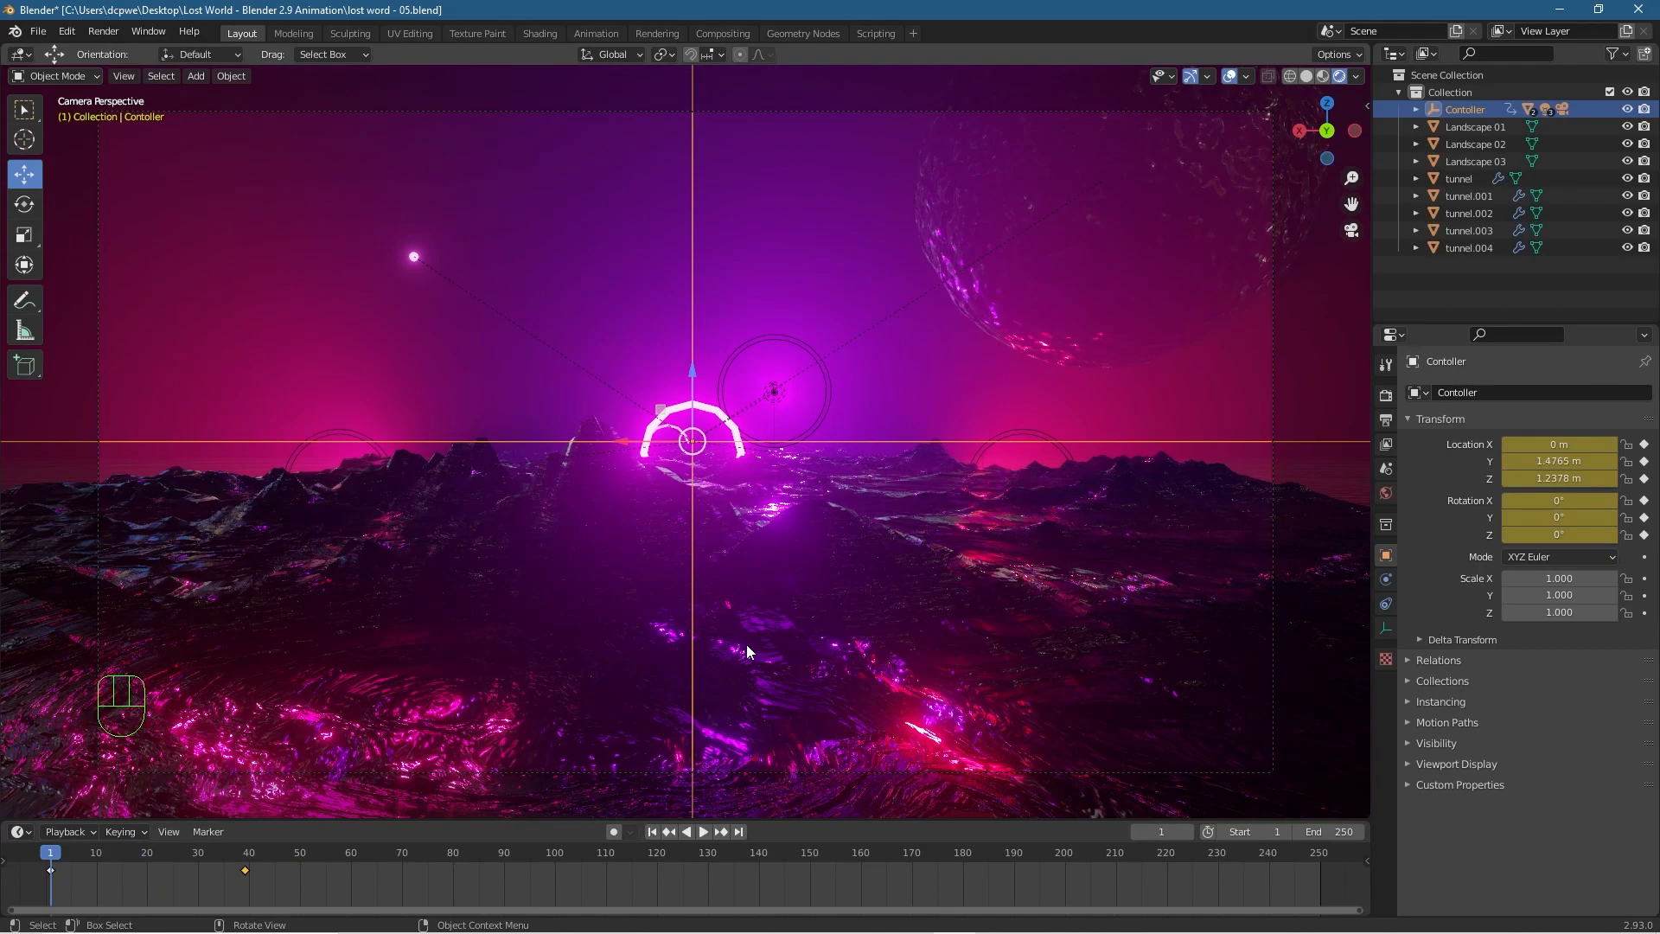
{"action": "key", "text": "space"}
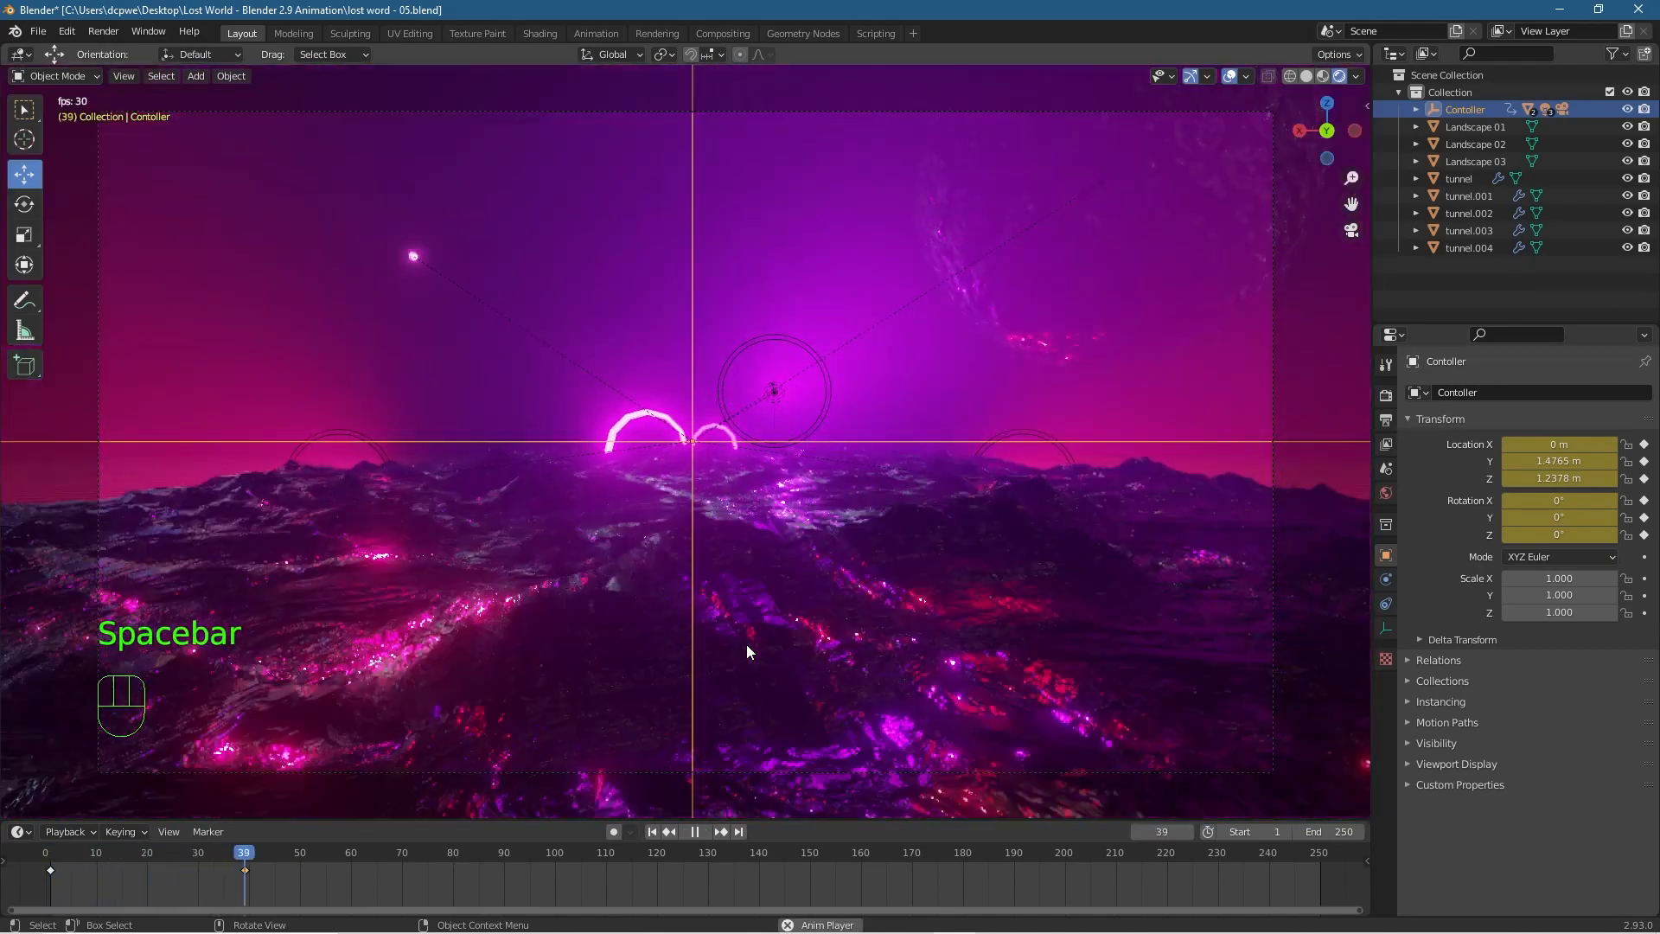
{"action": "key", "text": "space"}
{"action": "key", "text": "space"}
{"action": "key", "text": "space"}
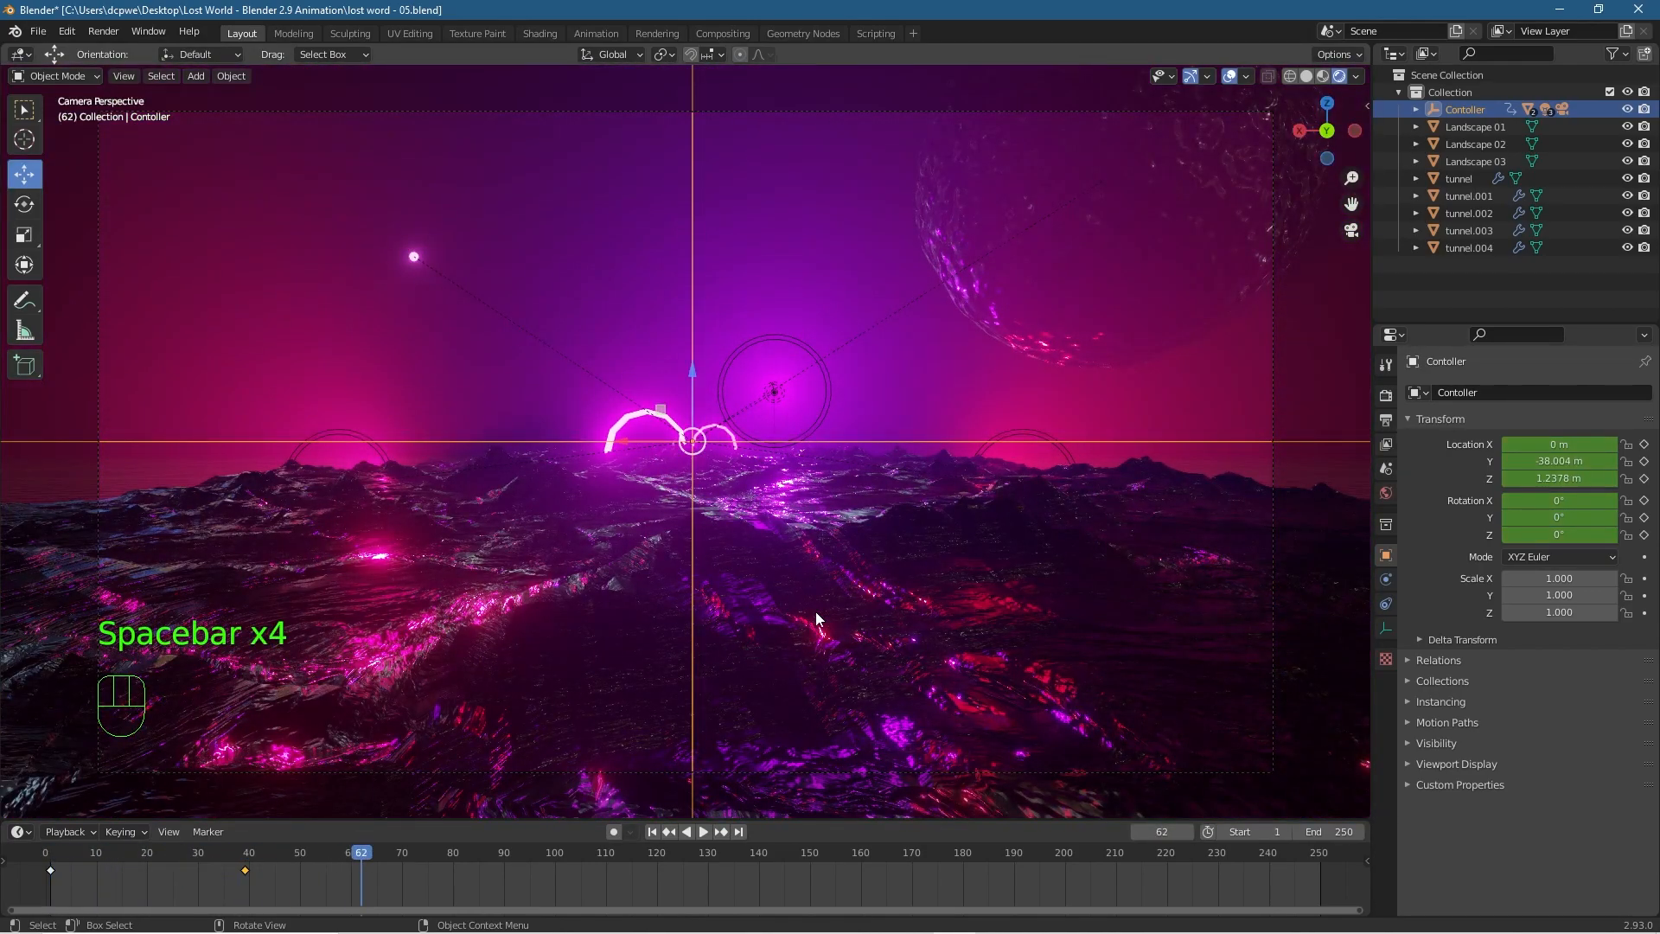
{"action": "left_click", "coordinate": [652, 832]}
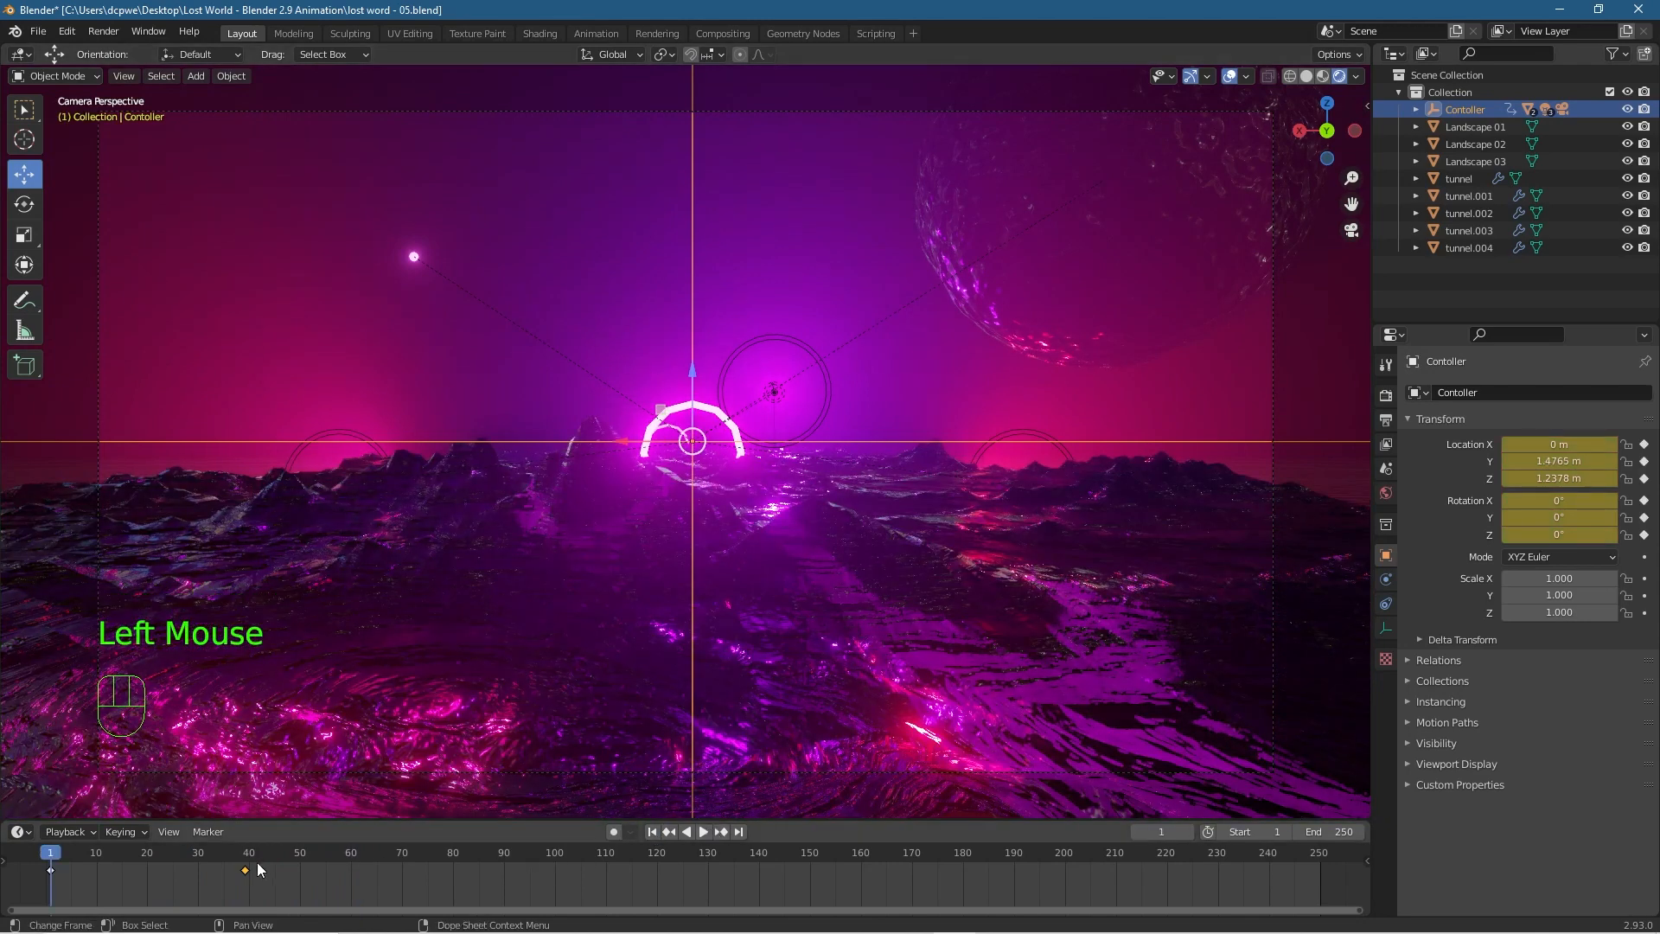
Place the Contoller's end keyframe on frame 40, play the flight through and return to frame 1.
{"action": "left_click_drag", "start_coordinate": [244, 868], "coordinate": [249, 869]}
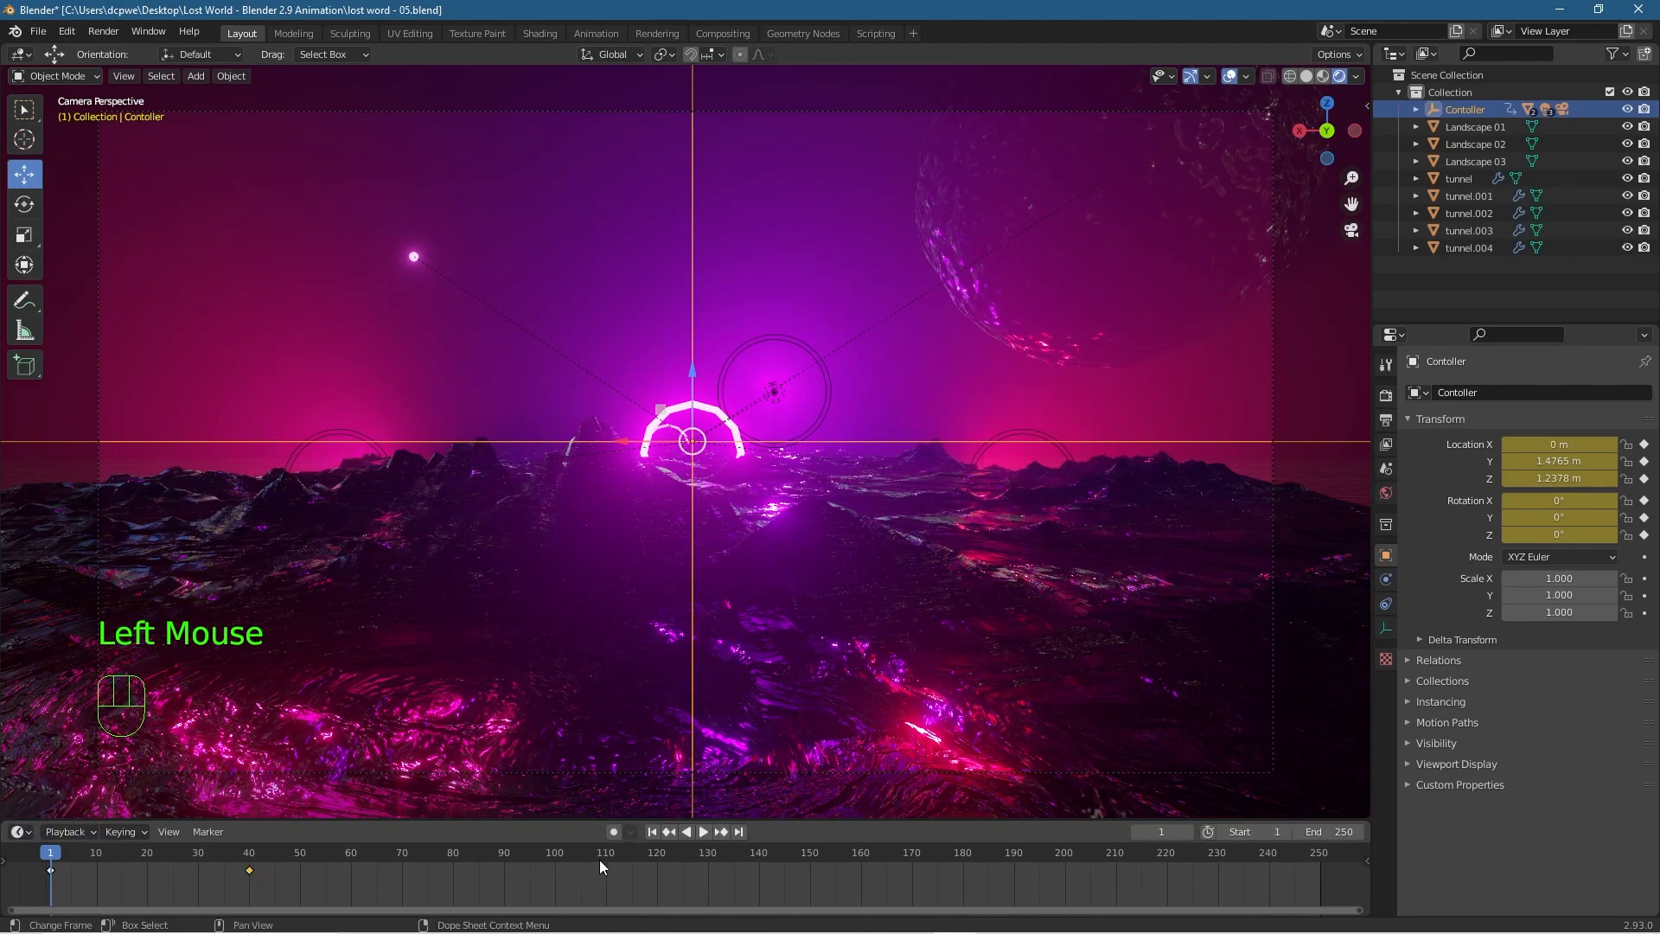
{"action": "left_click", "coordinate": [702, 831]}
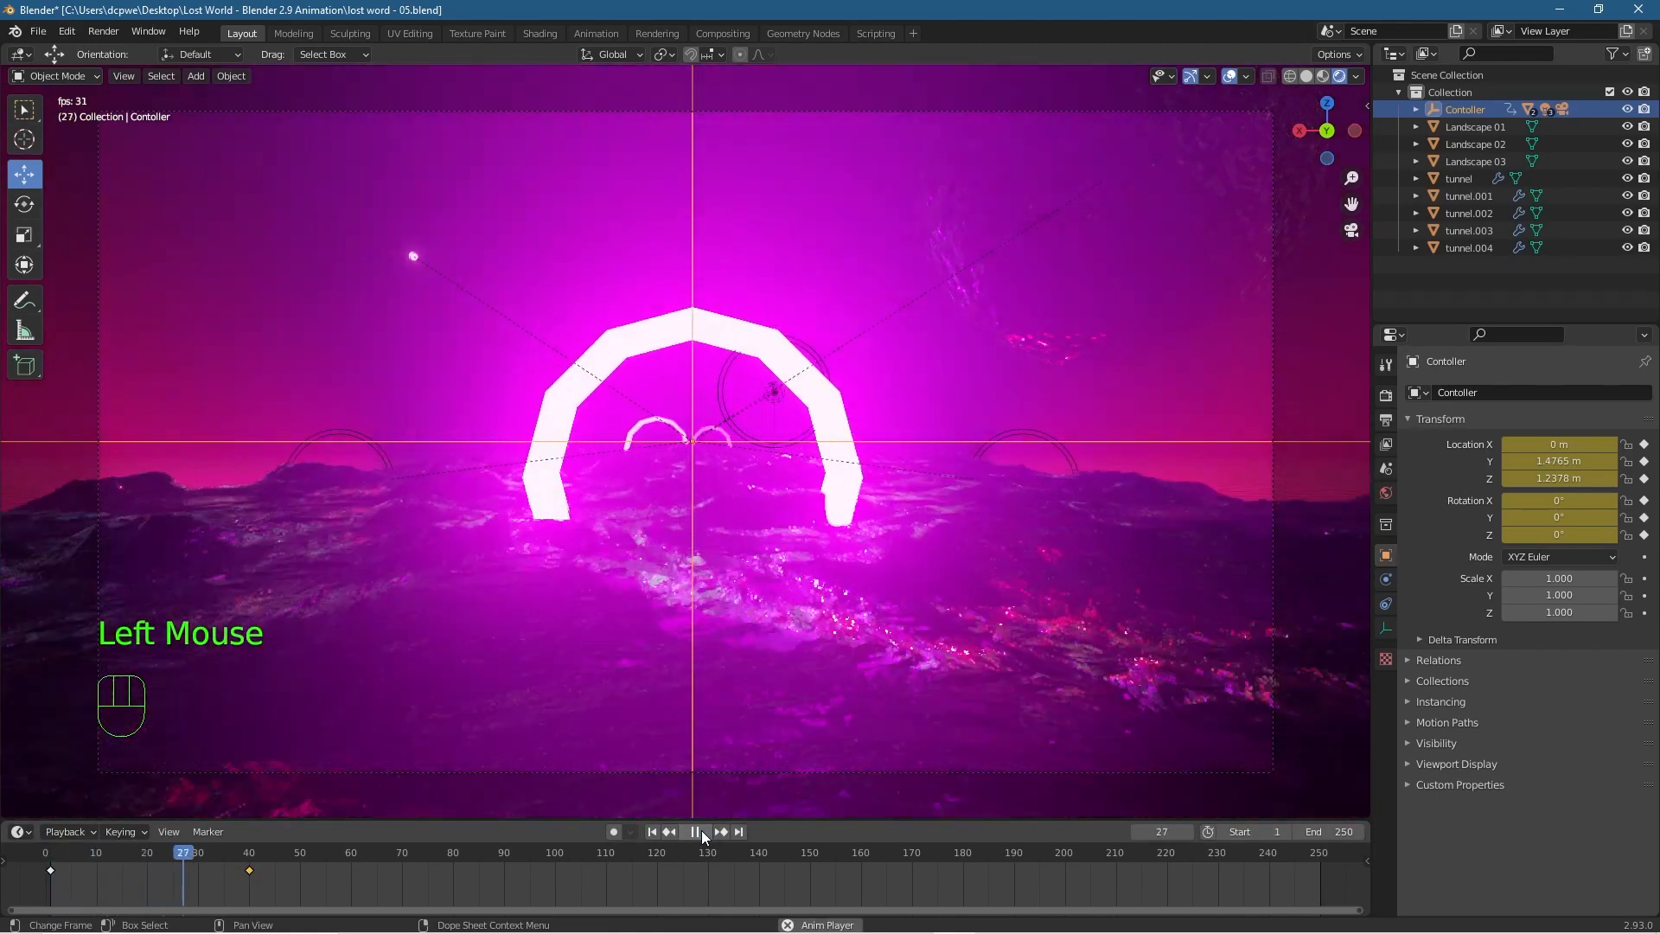
{"action": "left_click", "coordinate": [703, 831]}
{"action": "left_click", "coordinate": [656, 832]}
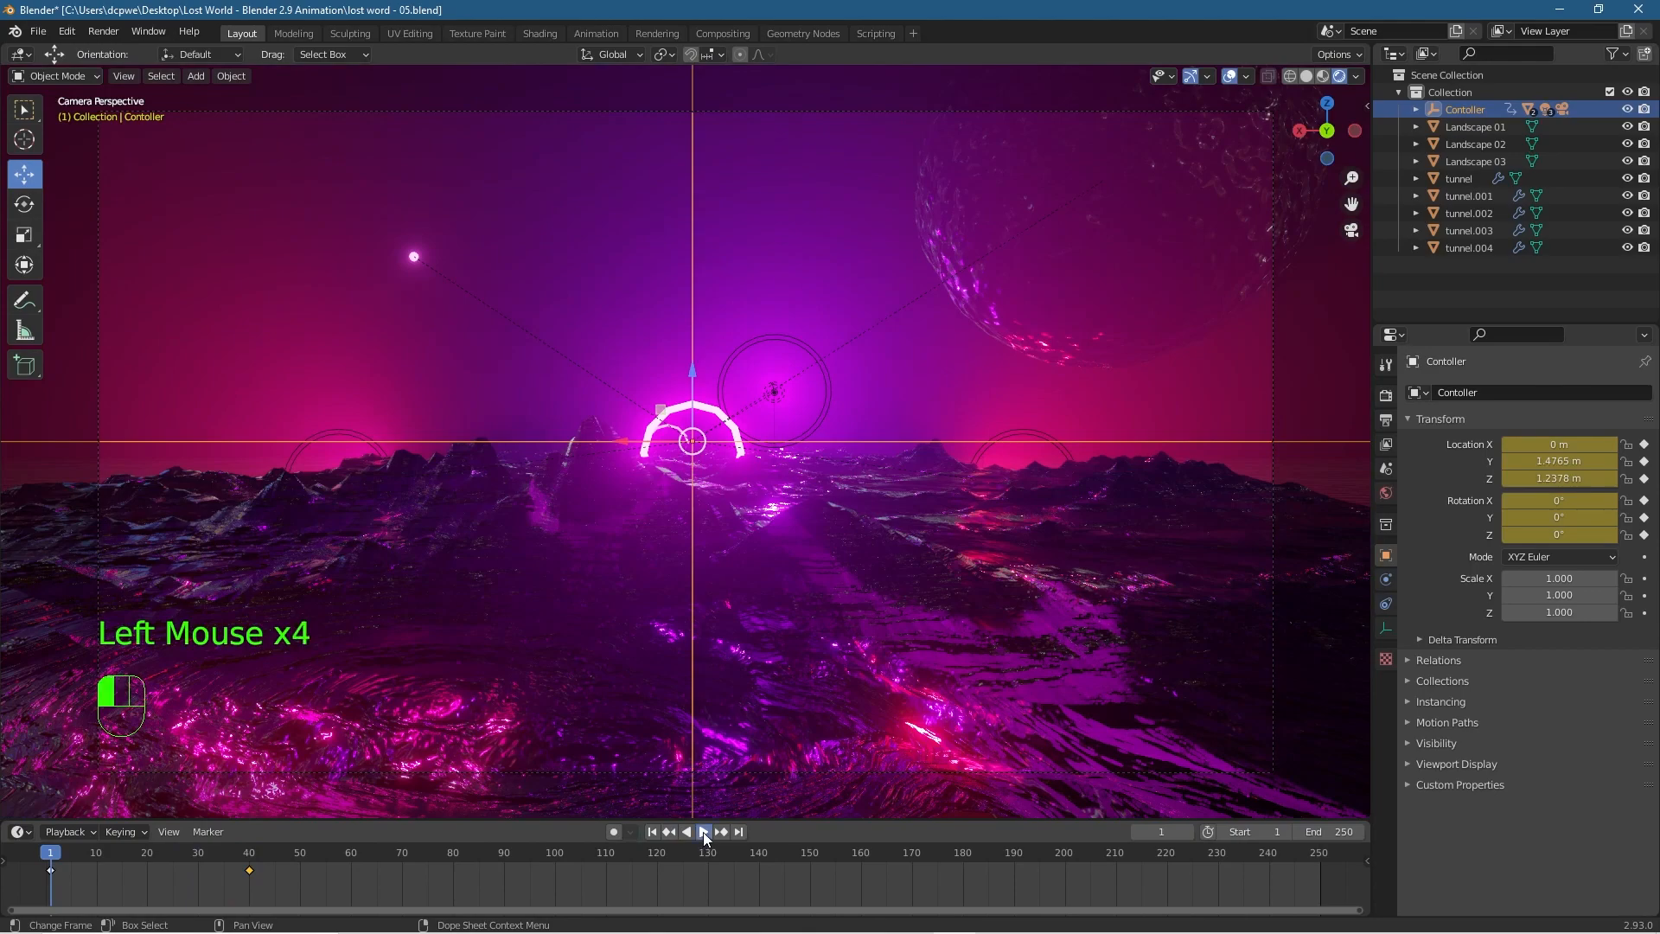
{"action": "left_click", "coordinate": [703, 831]}
{"action": "left_click", "coordinate": [703, 832]}
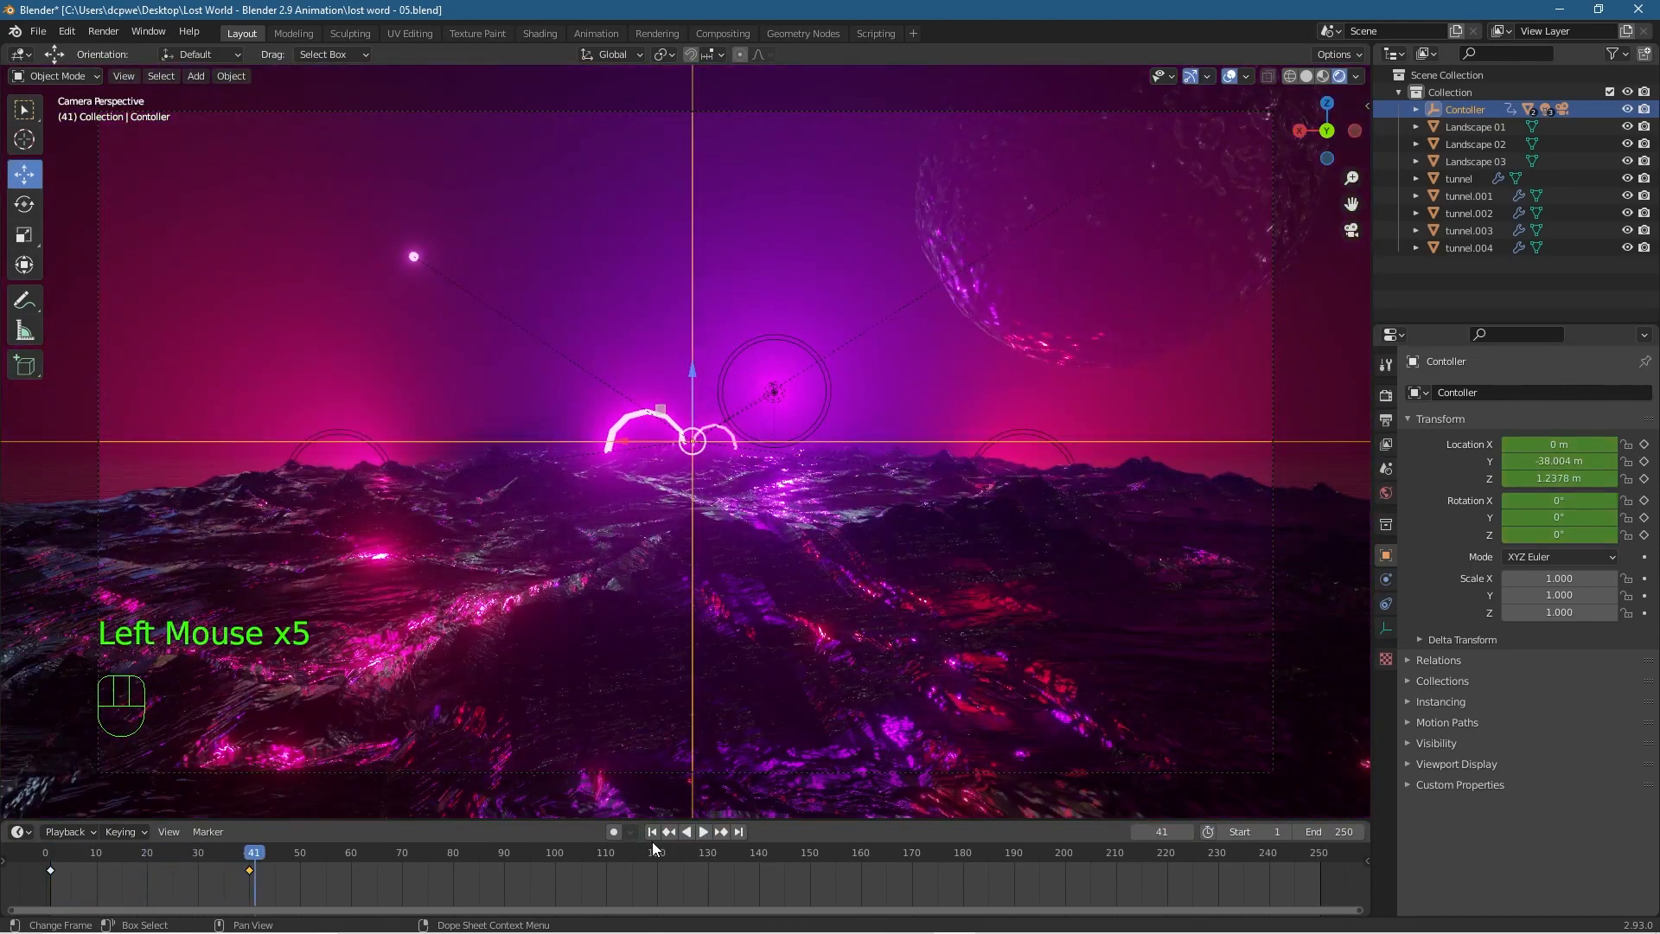
{"action": "left_click", "coordinate": [655, 833]}
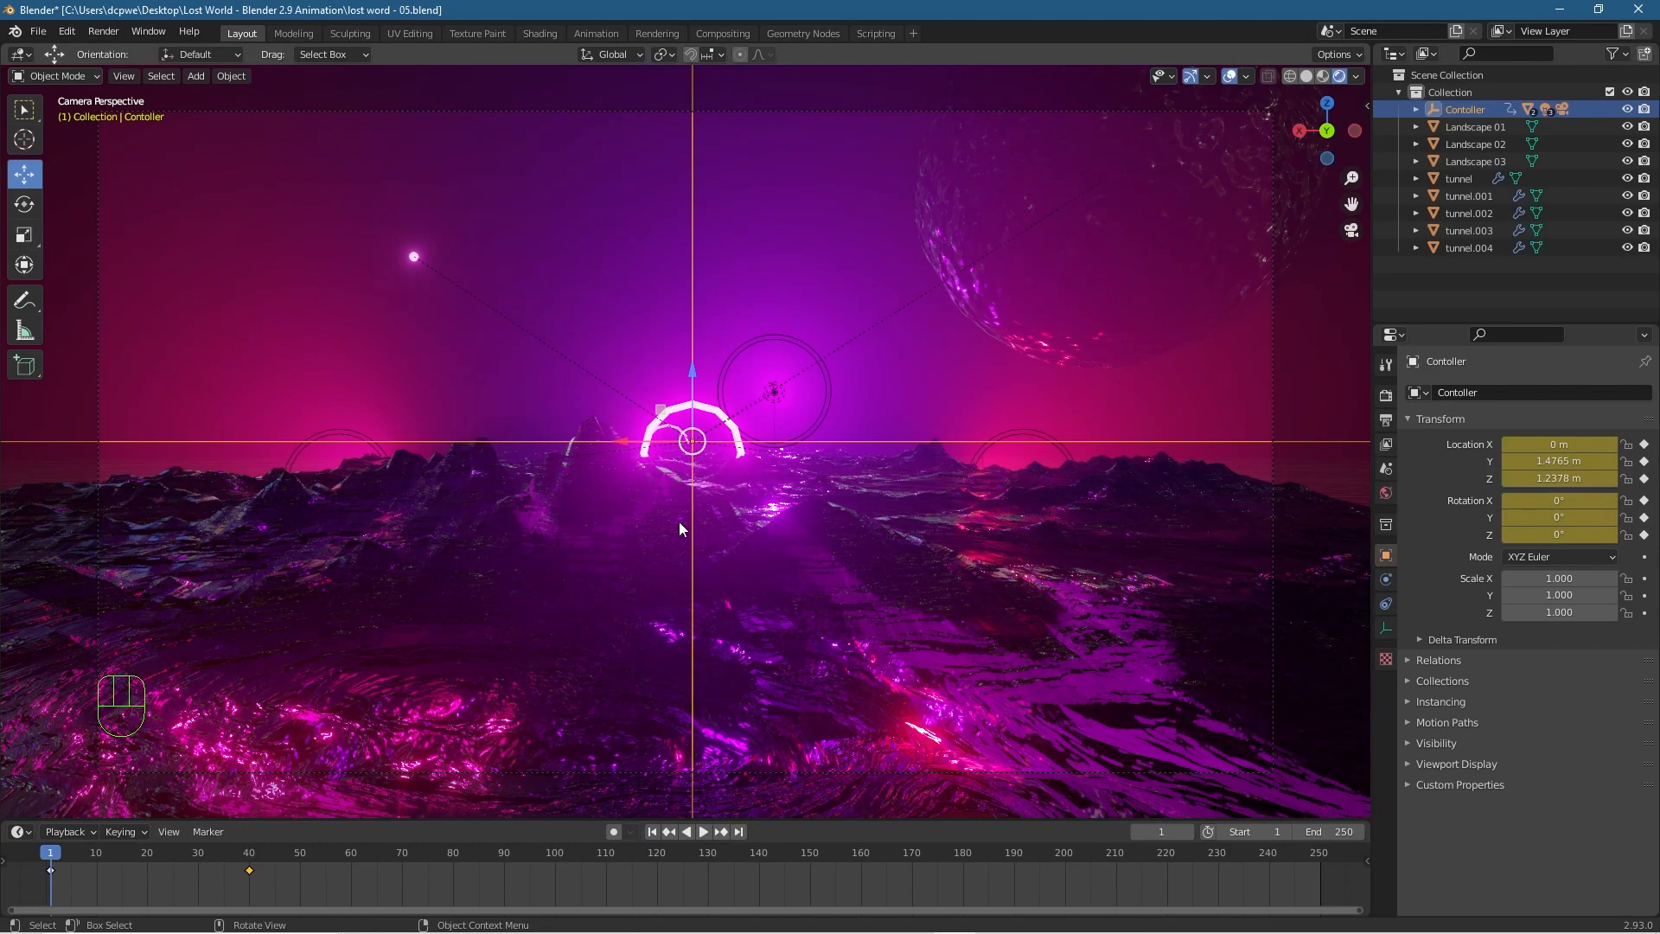
With auto keying on, key the Contoller at location Y -79.044 m on frame 80.
{"action": "left_click_drag", "start_coordinate": [60, 855], "coordinate": [326, 856]}
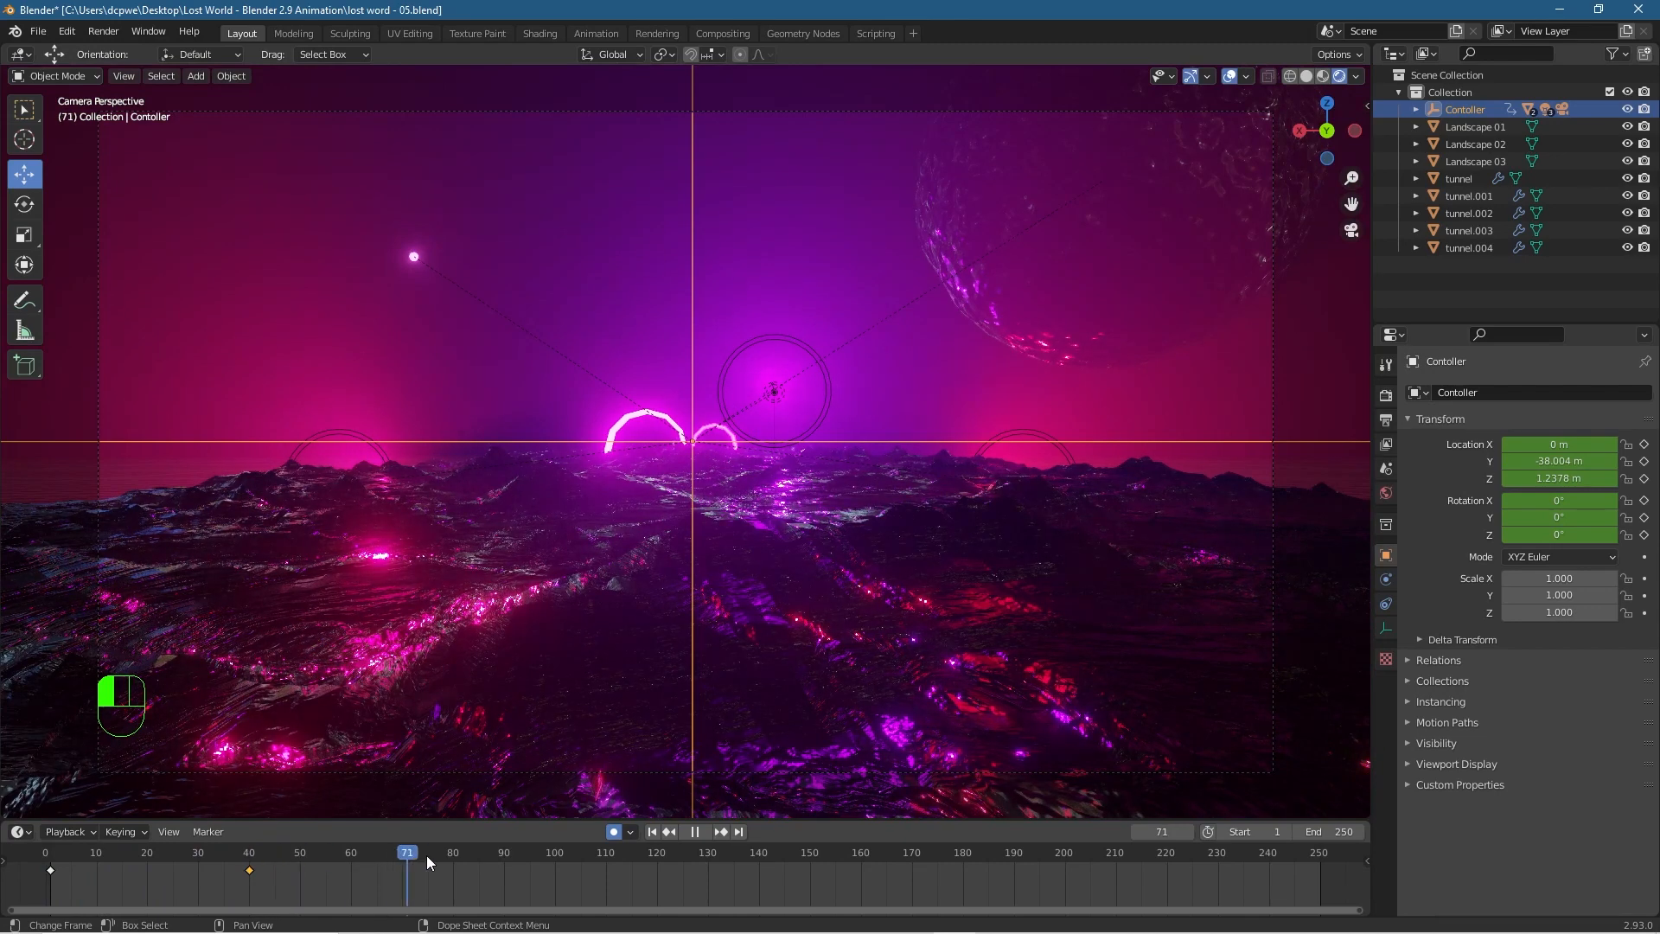
{"action": "left_click_drag", "start_coordinate": [474, 855], "coordinate": [451, 857]}
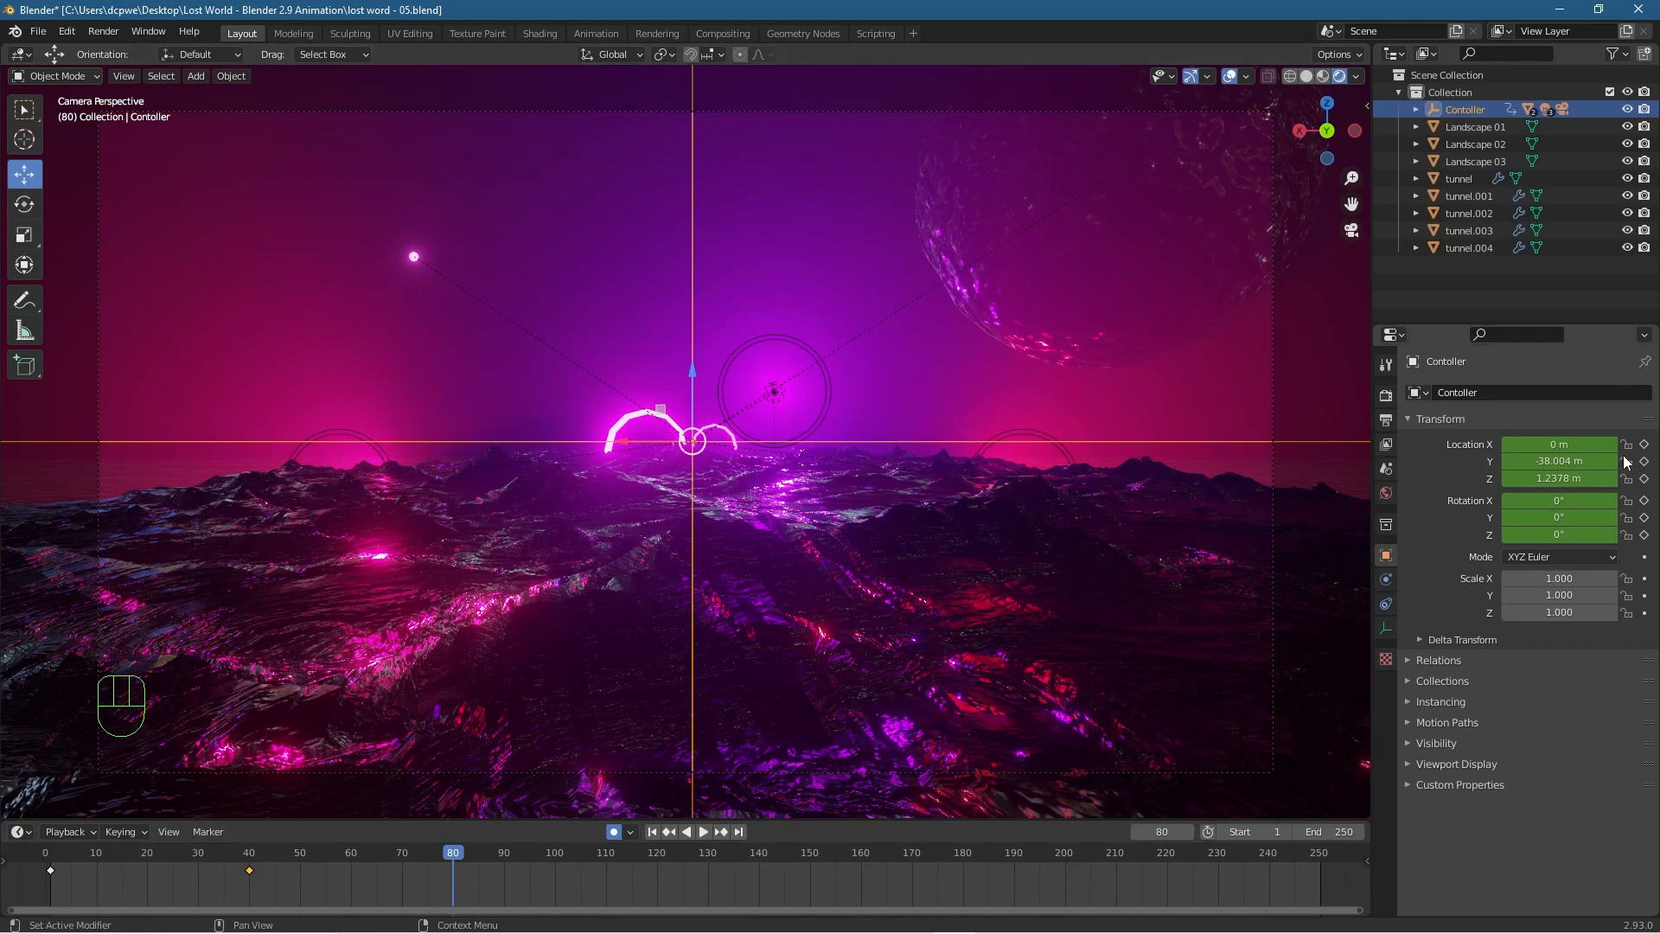
{"action": "left_click_drag", "start_coordinate": [1559, 461], "coordinate": [1510, 463]}
Scrub between frames 80 and 40 to examine how the Contoller passes the tunnel arches.
{"action": "left_click_drag", "start_coordinate": [447, 855], "coordinate": [246, 870]}
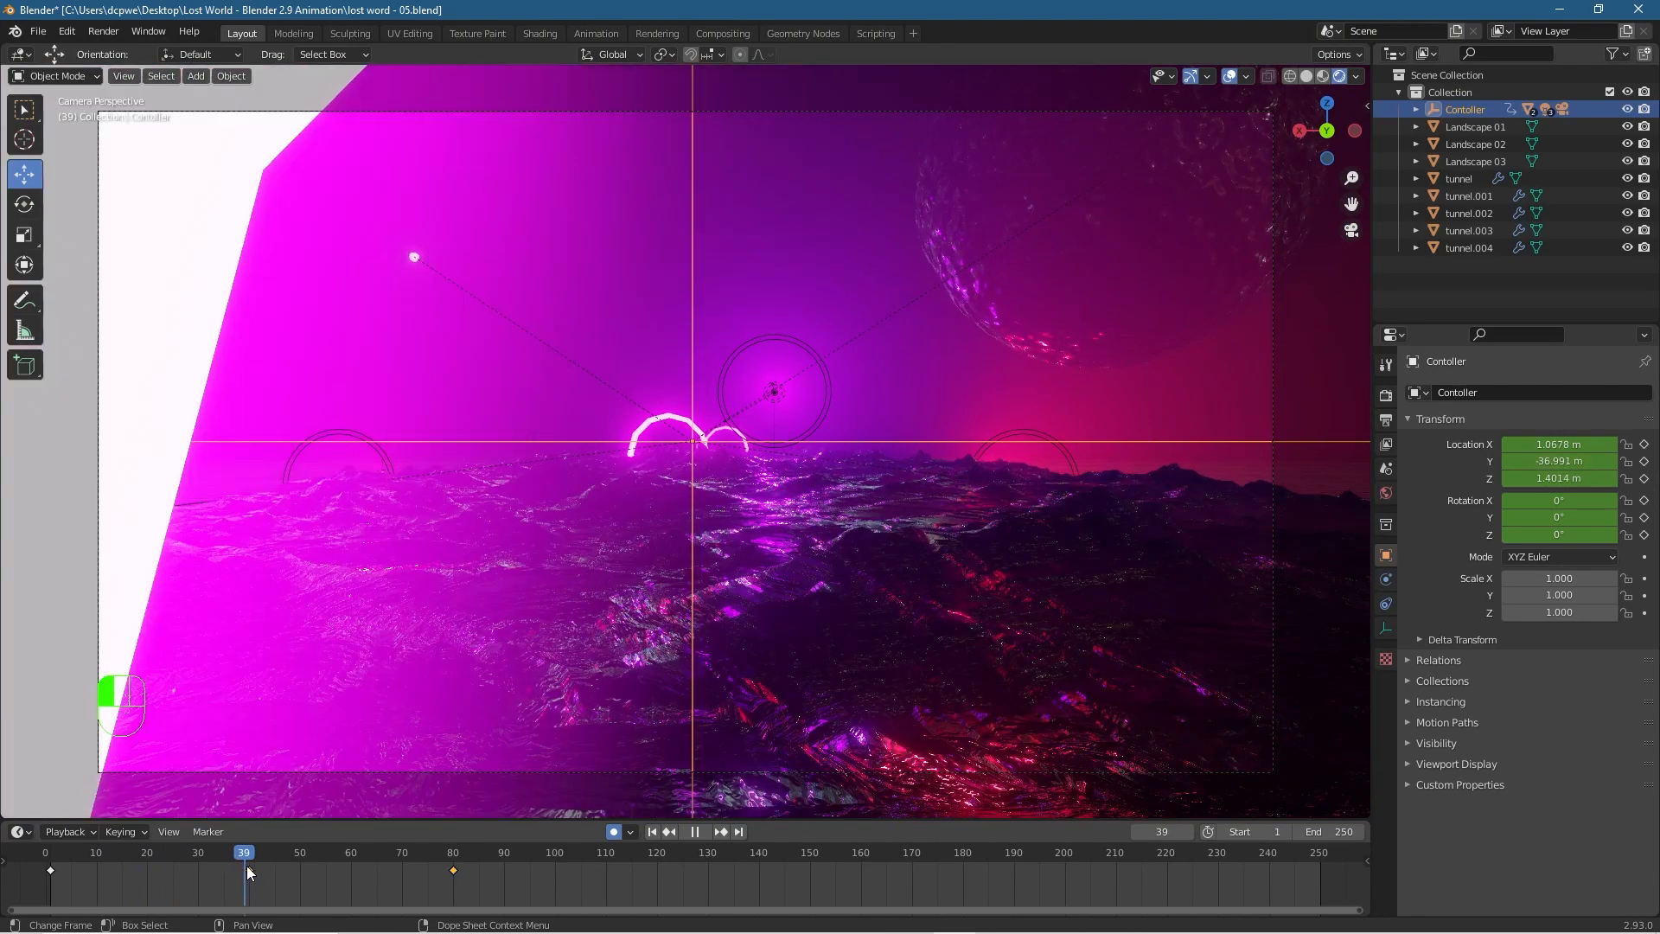
{"action": "left_click_drag", "start_coordinate": [246, 870], "coordinate": [250, 870]}
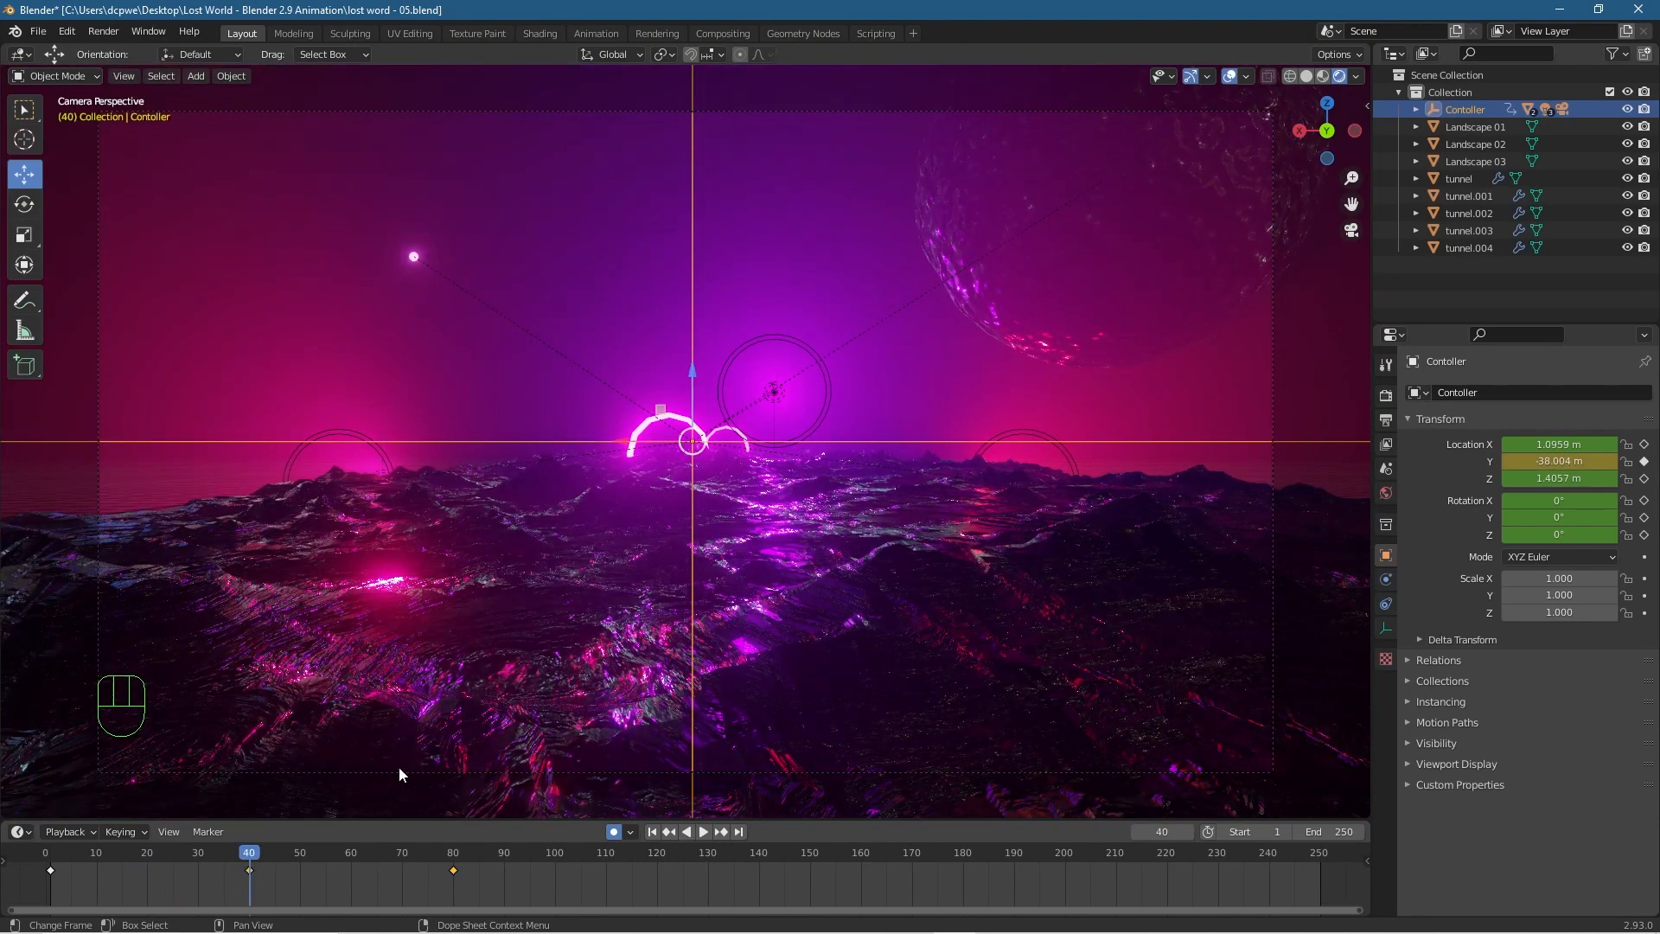
{"action": "scroll", "coordinate": [651, 608], "scroll_direction": "down", "scroll_amount": 2}
{"action": "scroll", "coordinate": [650, 608], "scroll_direction": "down", "scroll_amount": 1}
{"action": "scroll", "coordinate": [645, 605], "scroll_direction": "up", "scroll_amount": 2}
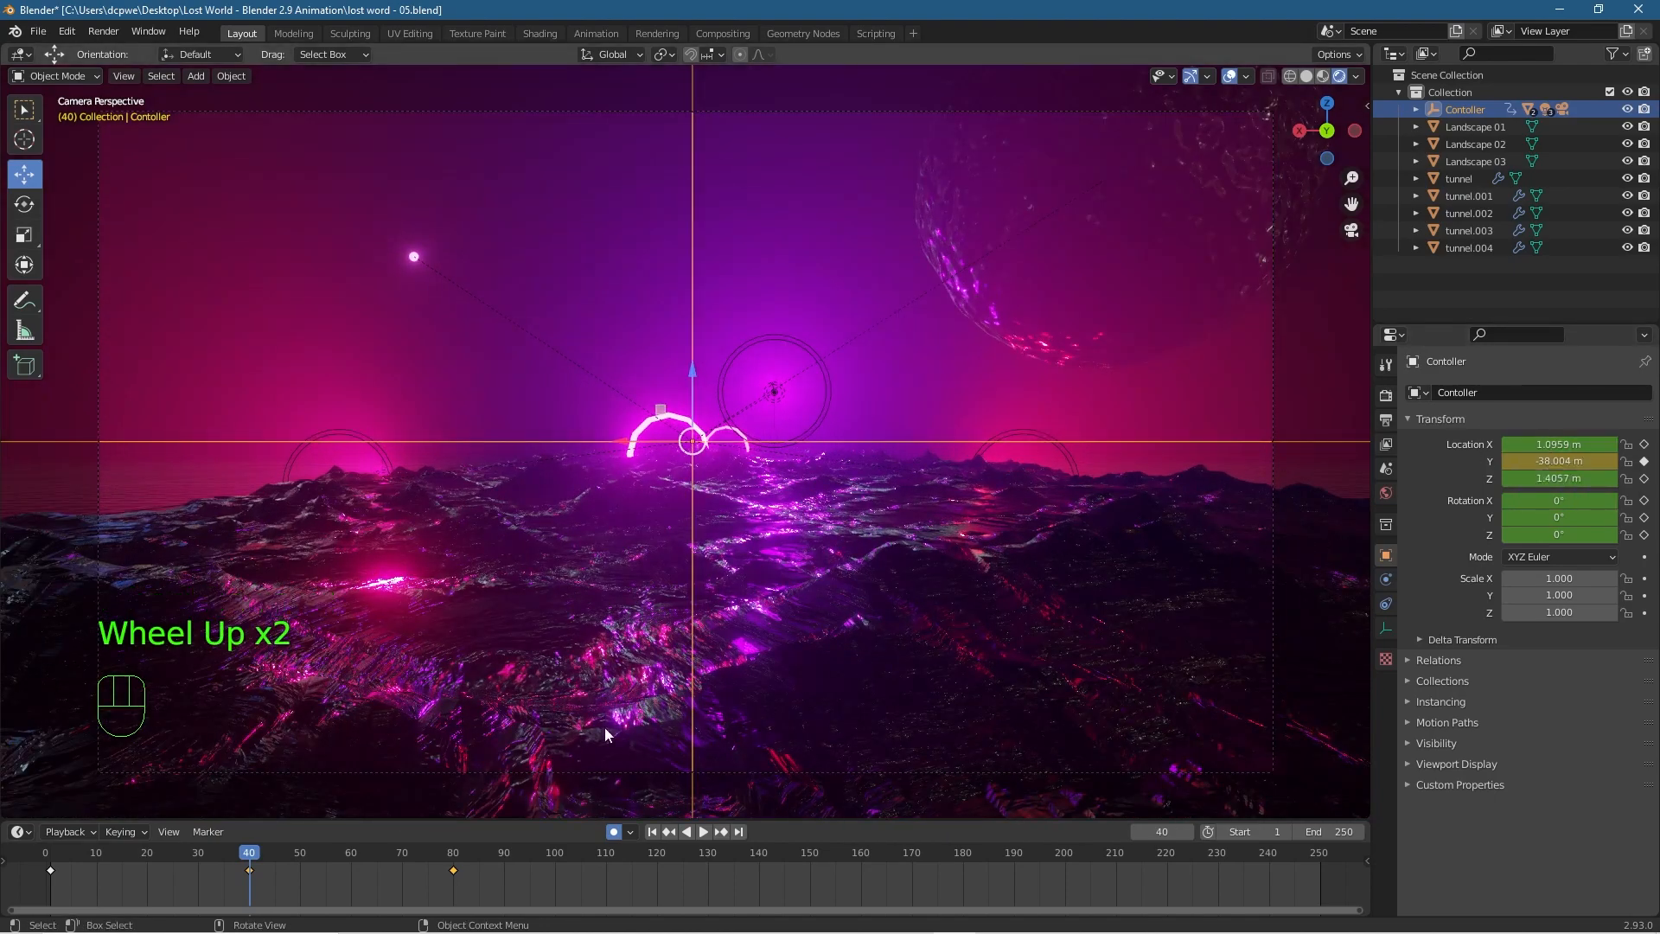
{"action": "left_click_drag", "start_coordinate": [235, 853], "coordinate": [454, 868]}
{"action": "left_click", "coordinate": [453, 870]}
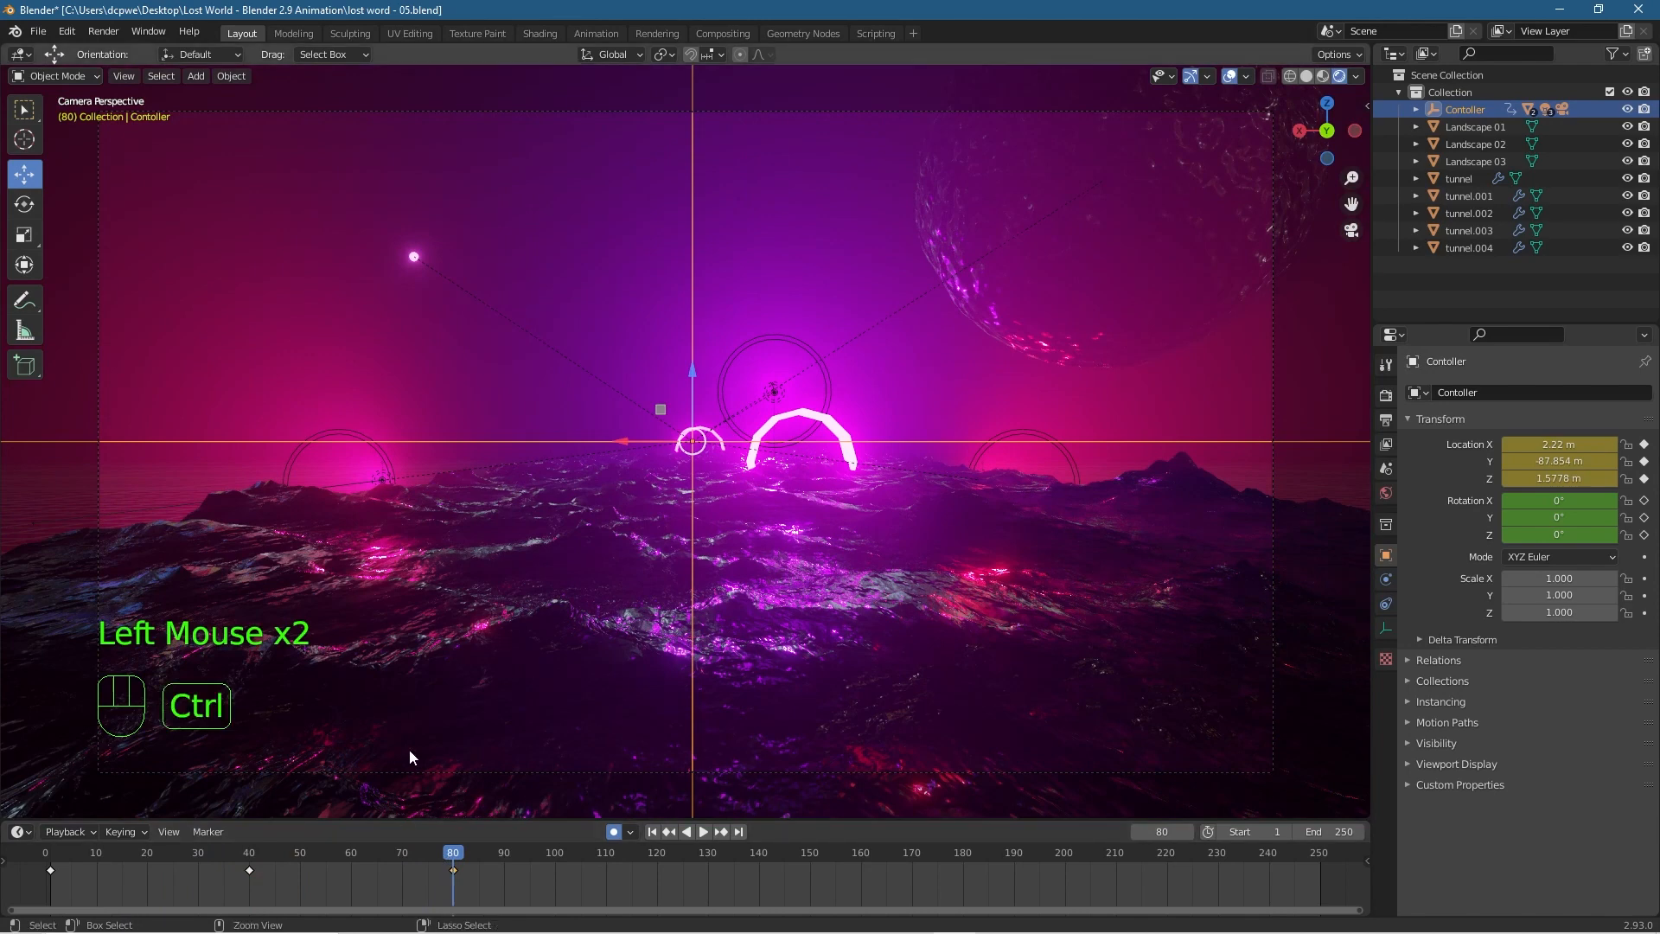
Undo the Contoller's latest X, Y and Z location changes at frame 80, keeping its first Y move.
{"action": "key", "text": "ctrl+z"}
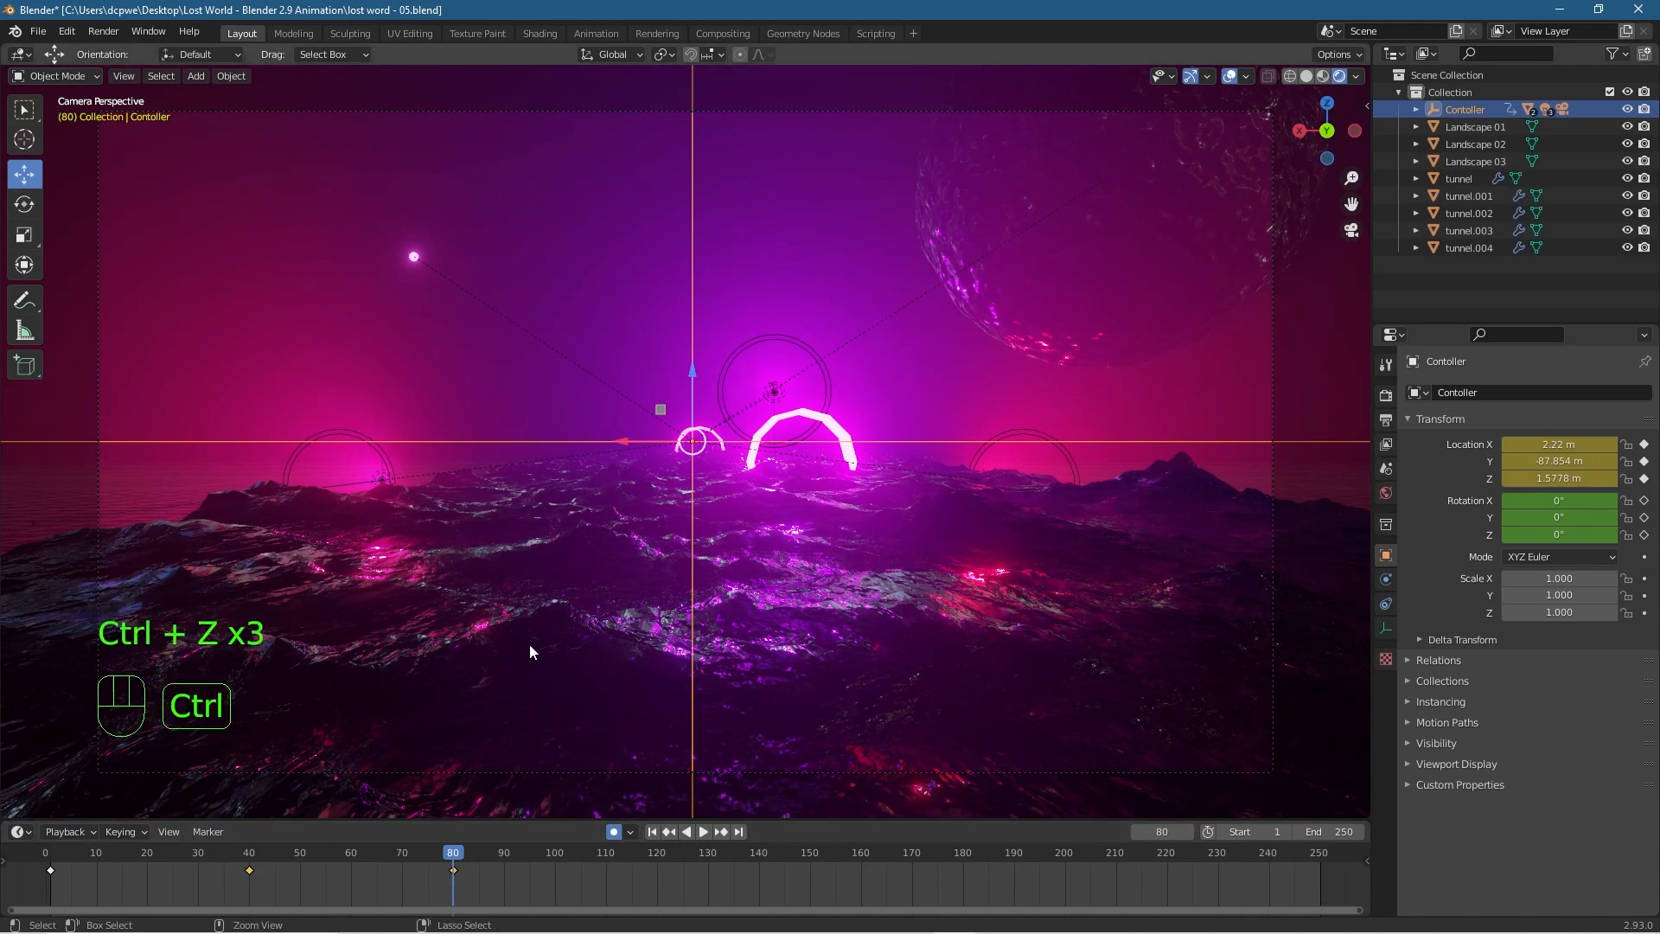
{"action": "key", "text": "ctrl+z"}
{"action": "key", "text": "ctrl+z"}
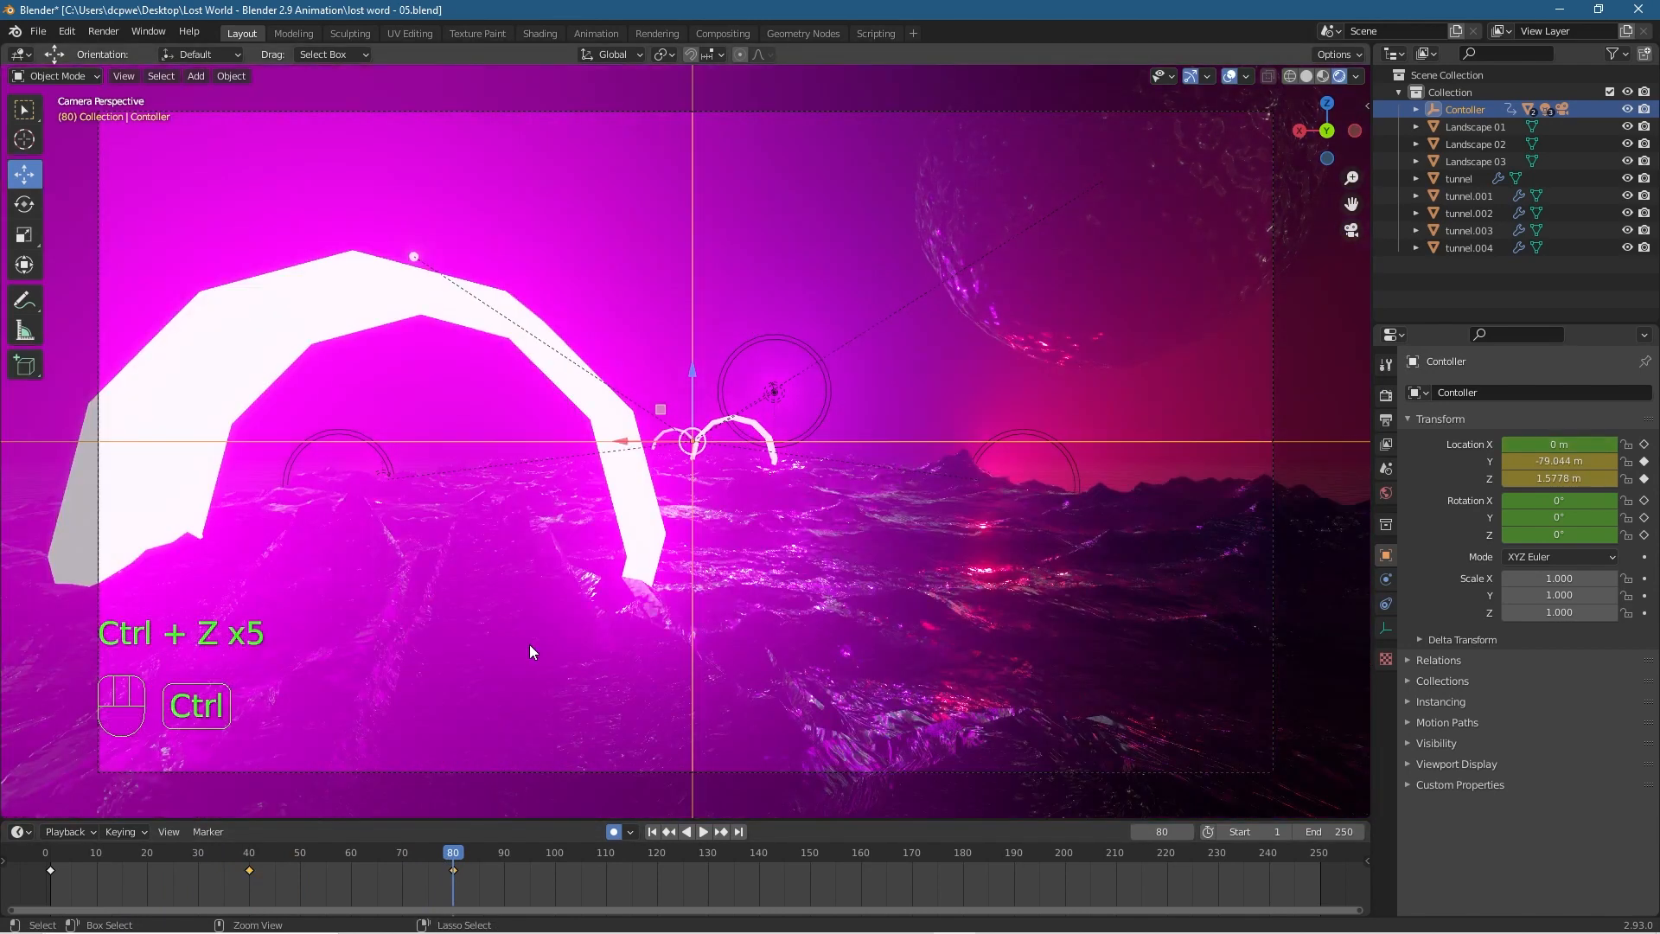
{"action": "key", "text": "ctrl+z"}
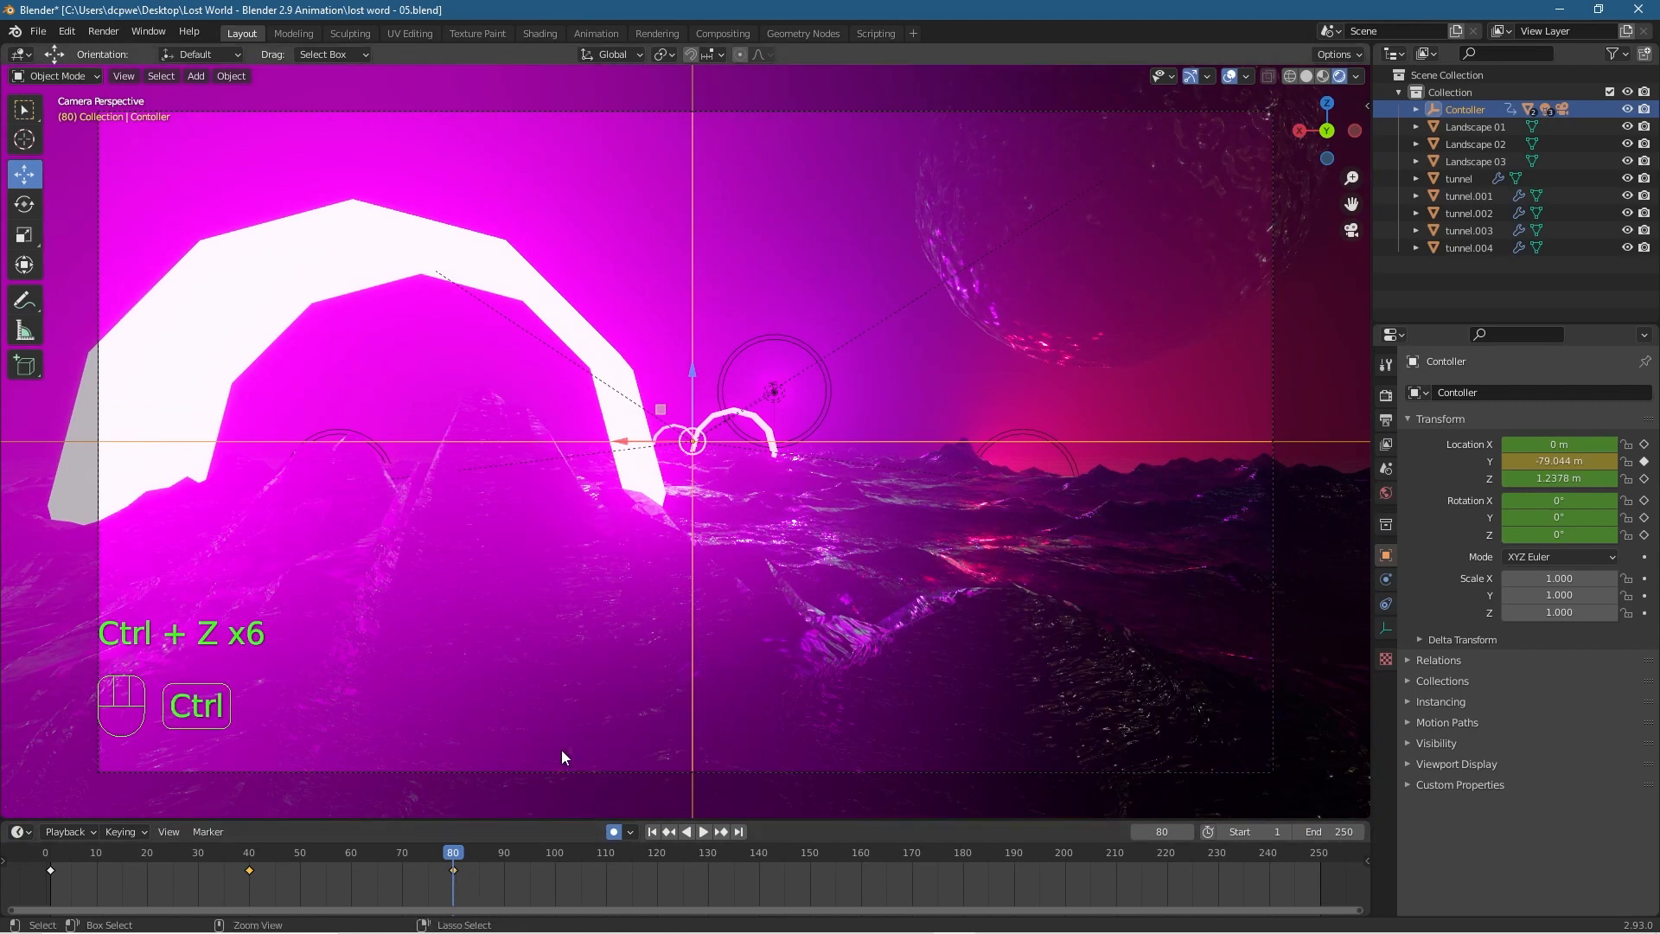
Undo the Contoller's remaining Y move at frame 80 and key its X, Y and Z location on frame 40.
{"action": "key", "text": "ctrl+z"}
{"action": "left_click_drag", "start_coordinate": [456, 856], "coordinate": [364, 860]}
{"action": "left_click_drag", "start_coordinate": [105, 856], "coordinate": [251, 874]}
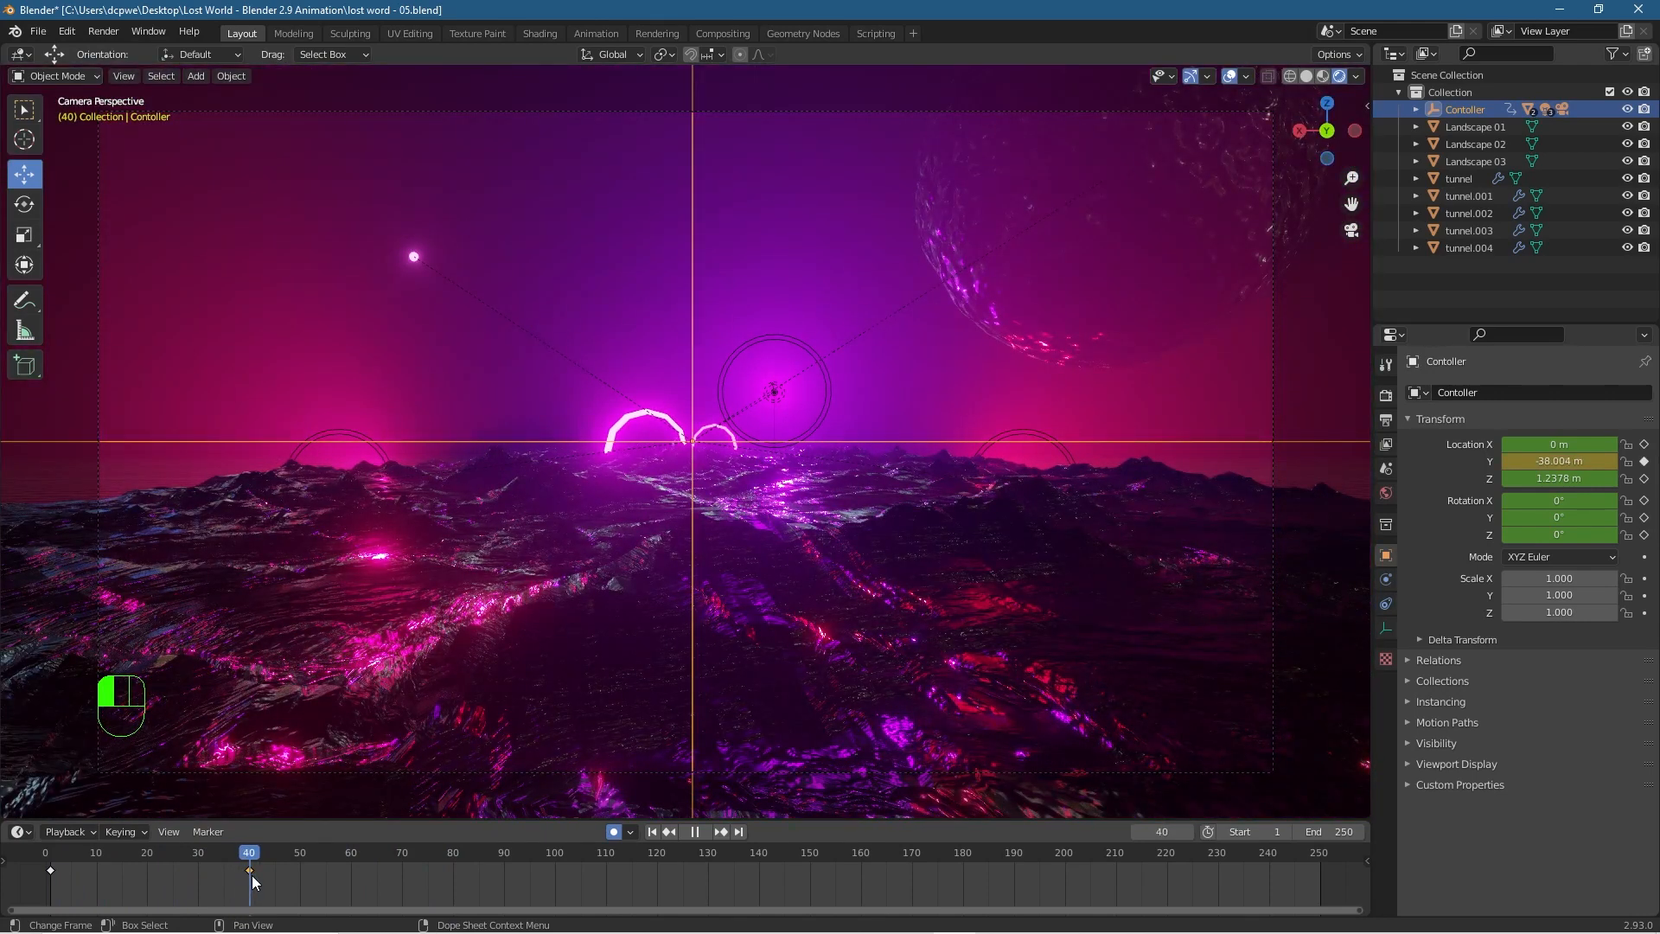
{"action": "left_click_drag", "start_coordinate": [251, 875], "coordinate": [252, 875]}
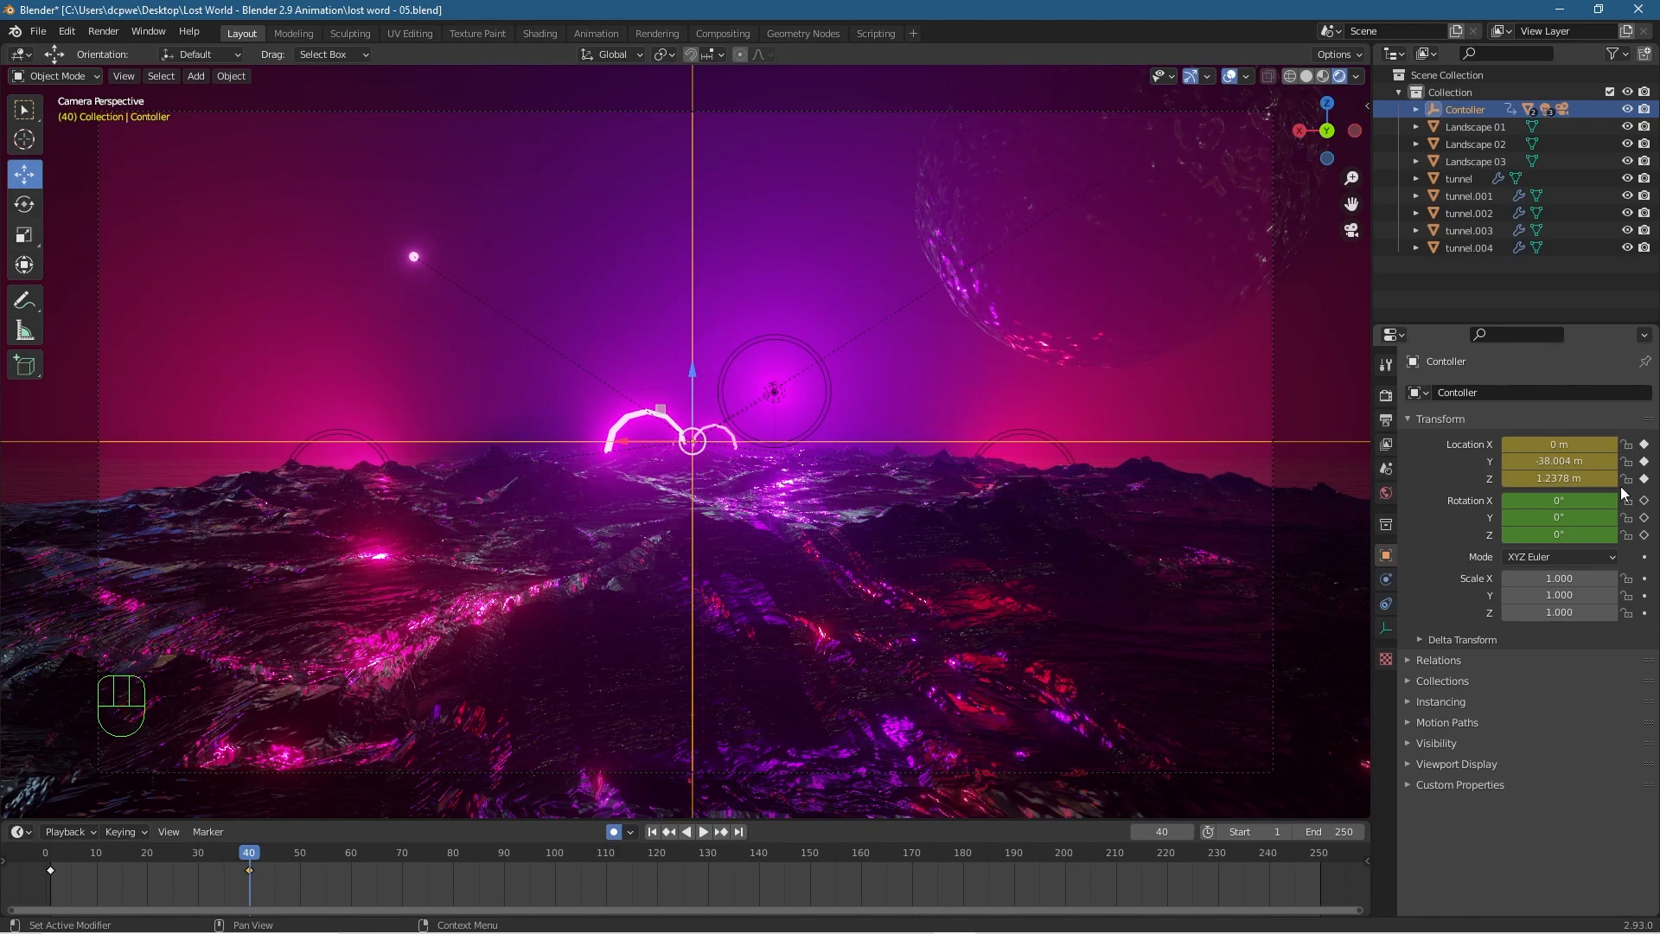
Key the Contoller's location on frame 80 at X 2.35 m, Y -87.584 m and Z 1.4278 m.
{"action": "left_click_drag", "start_coordinate": [257, 869], "coordinate": [49, 870]}
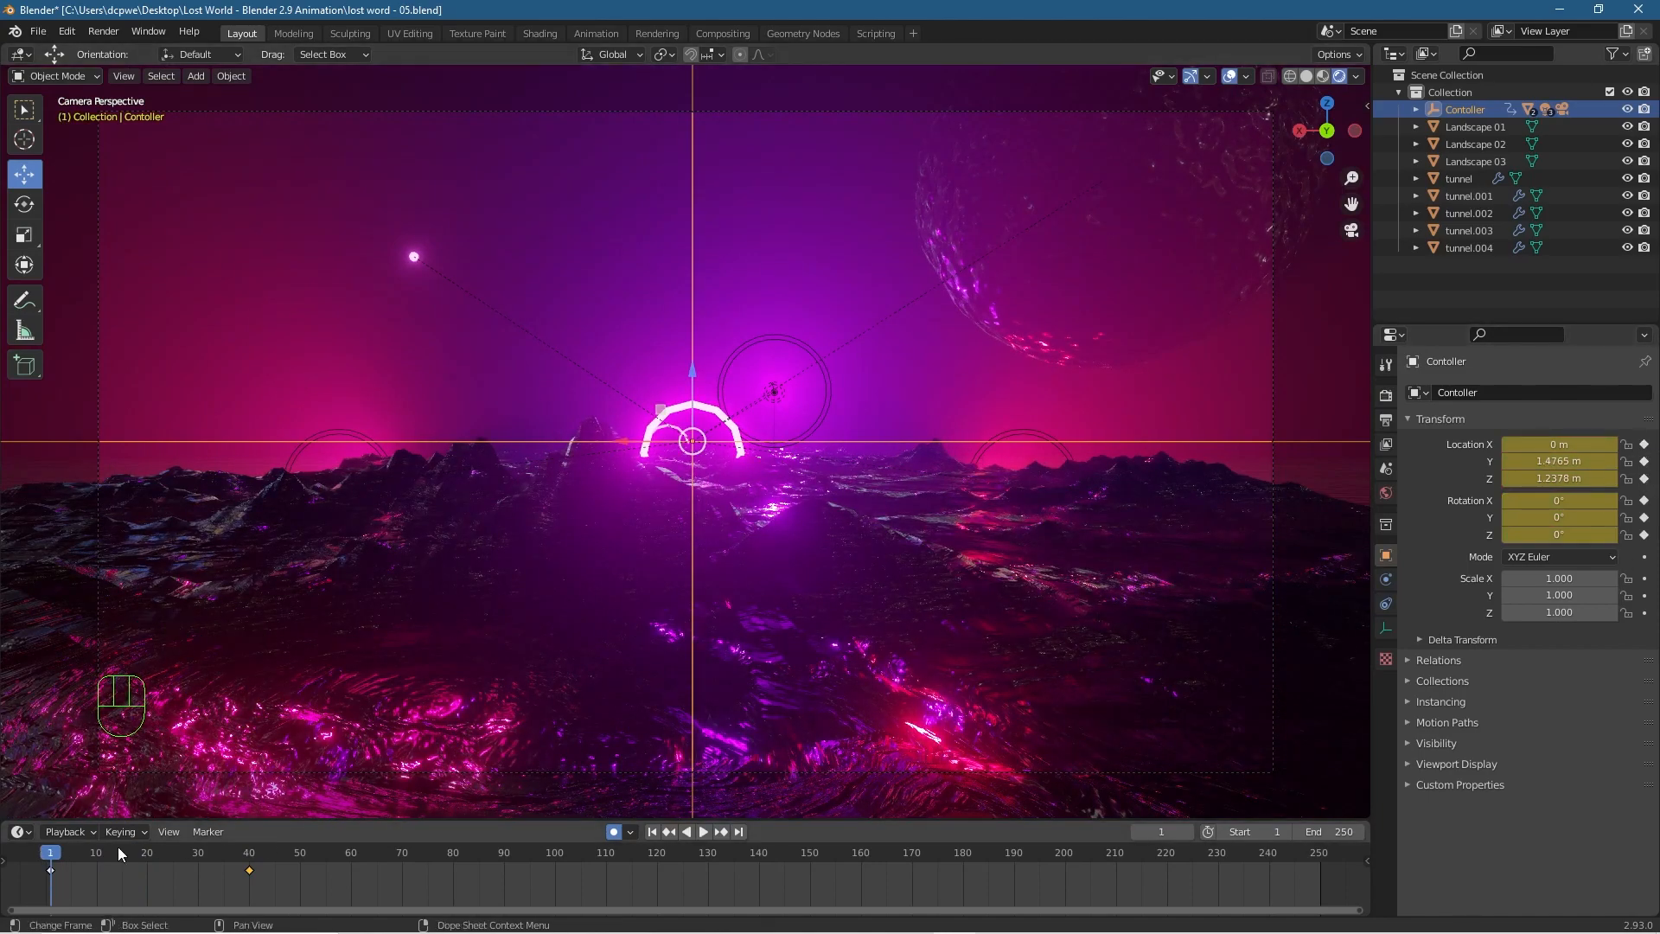
{"action": "left_click_drag", "start_coordinate": [57, 852], "coordinate": [454, 872]}
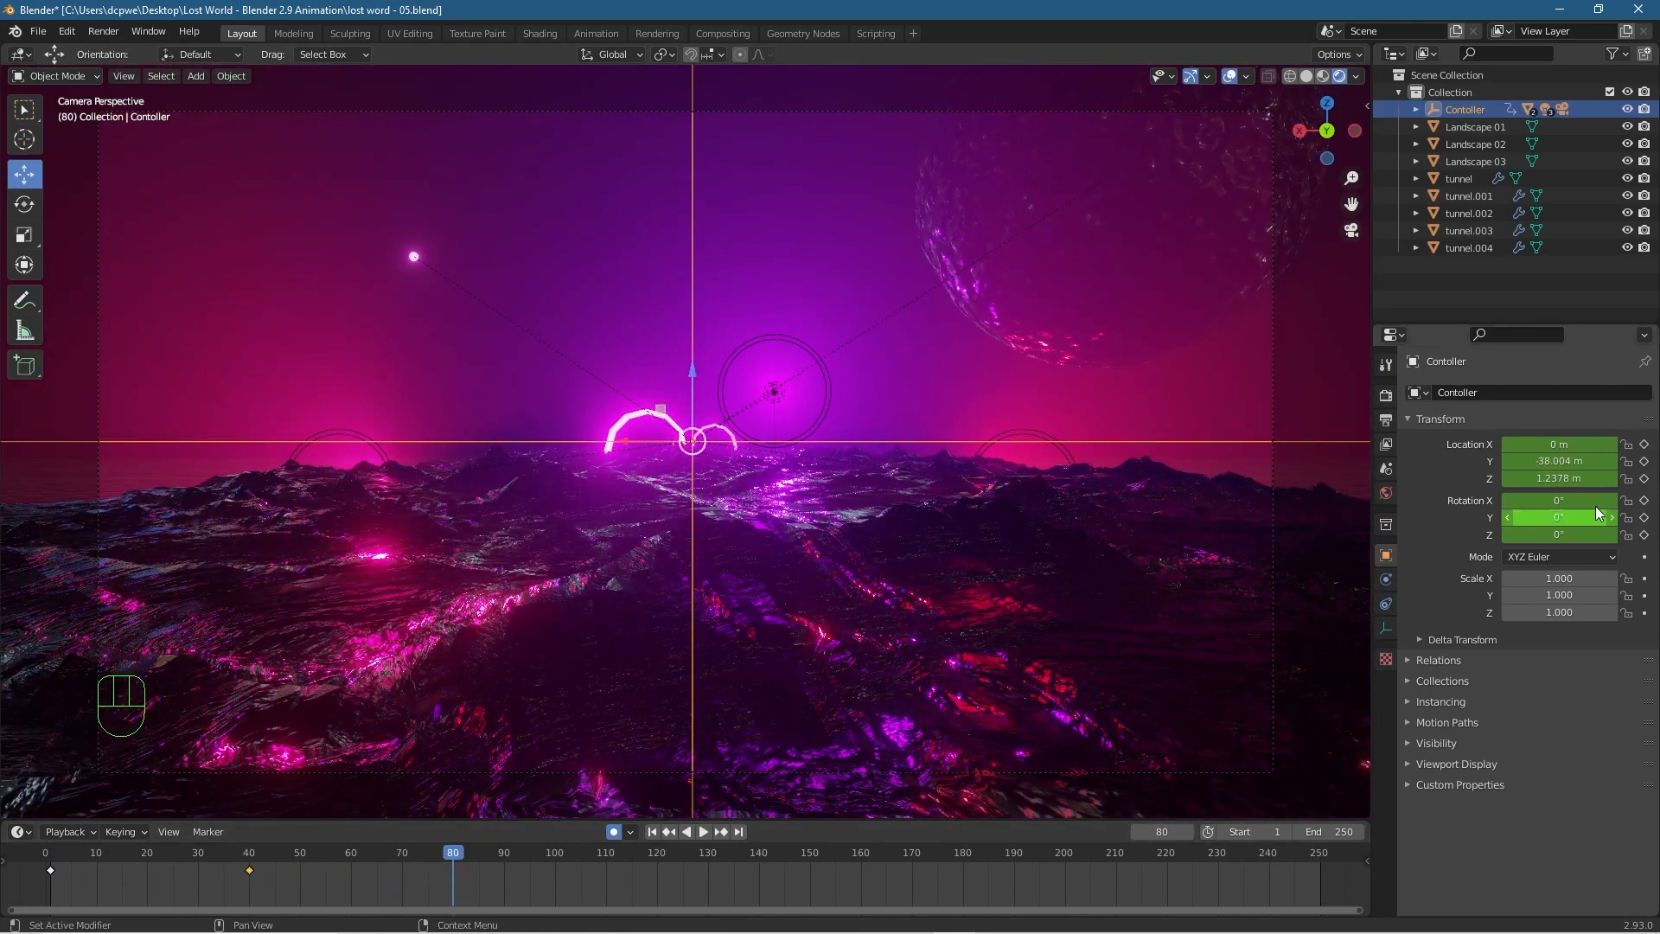
{"action": "left_click", "coordinate": [1644, 445]}
{"action": "left_click", "coordinate": [1645, 478]}
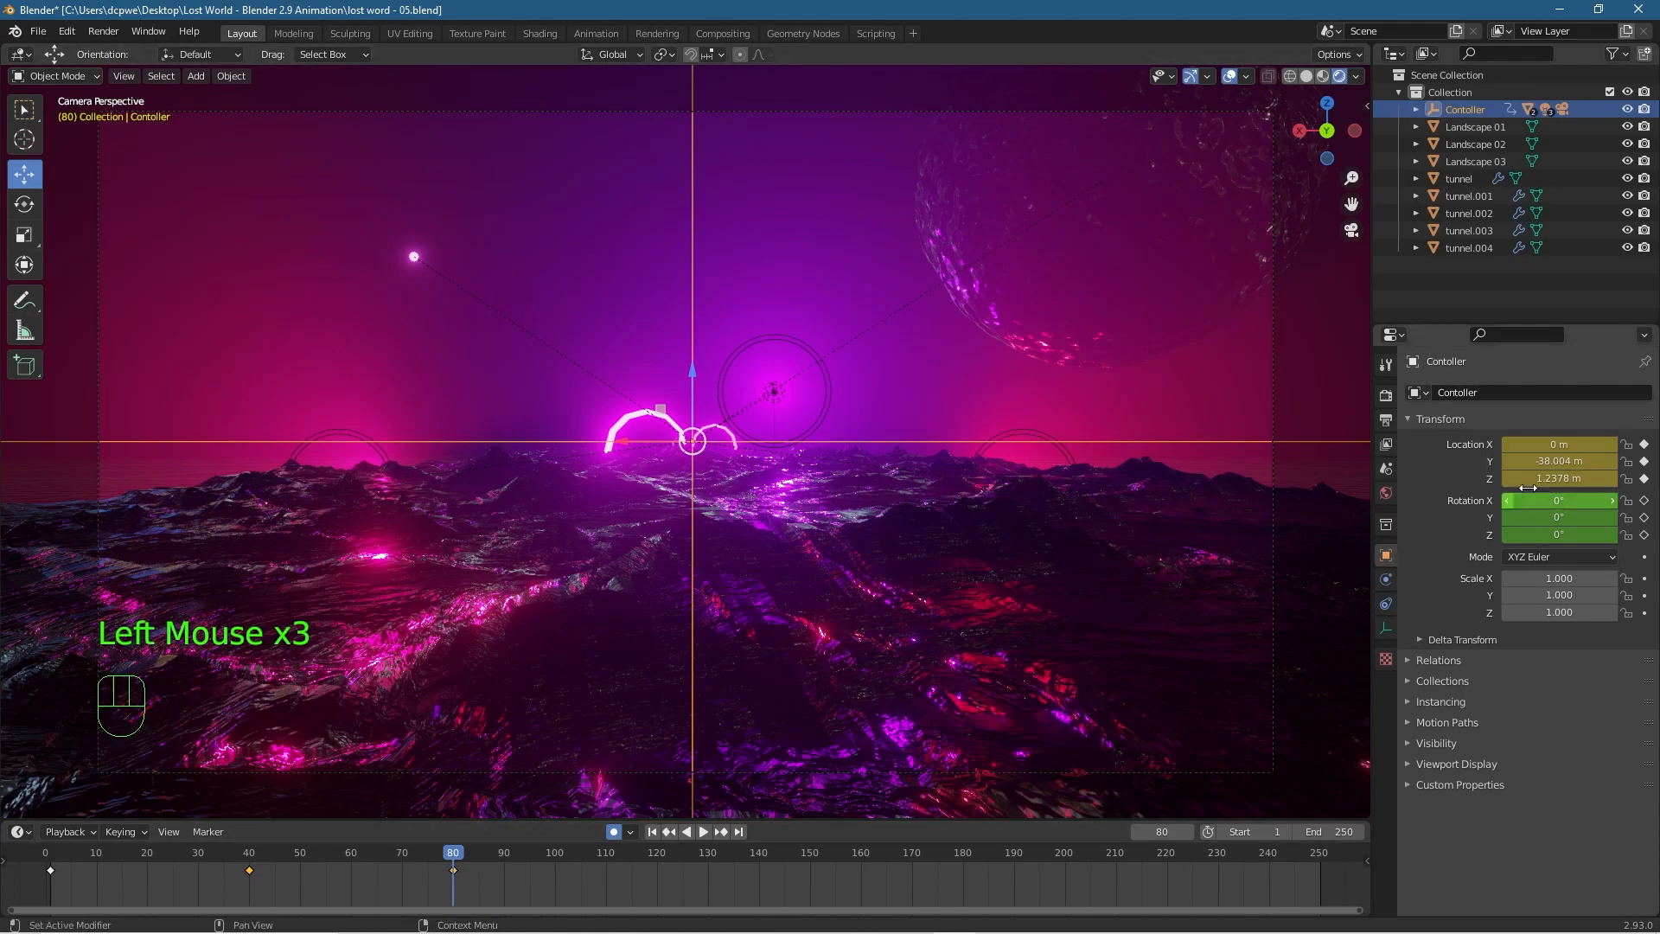
{"action": "left_click_drag", "start_coordinate": [1570, 461], "coordinate": [1448, 461]}
{"action": "left_click_drag", "start_coordinate": [1560, 444], "coordinate": [1056, 462]}
Key the Contoller's rotation at 0° on frames 40 and 80, and bank it to Rotation Y -18.5° on frame 60.
{"action": "left_click_drag", "start_coordinate": [452, 855], "coordinate": [351, 858]}
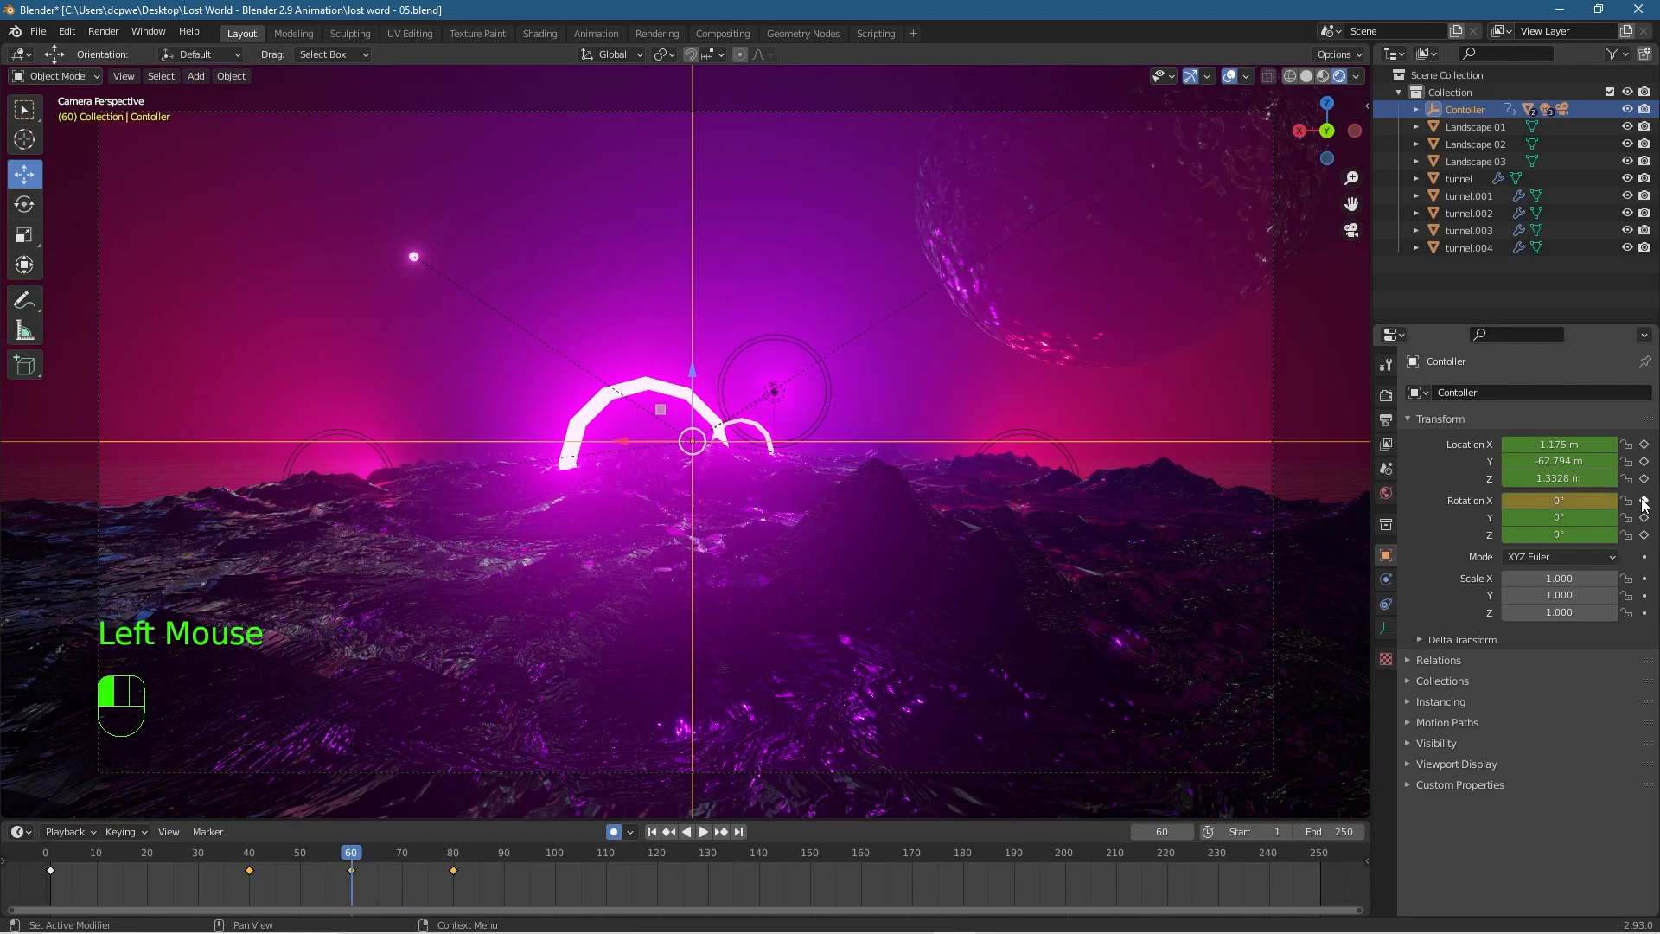
{"action": "left_click", "coordinate": [249, 858]}
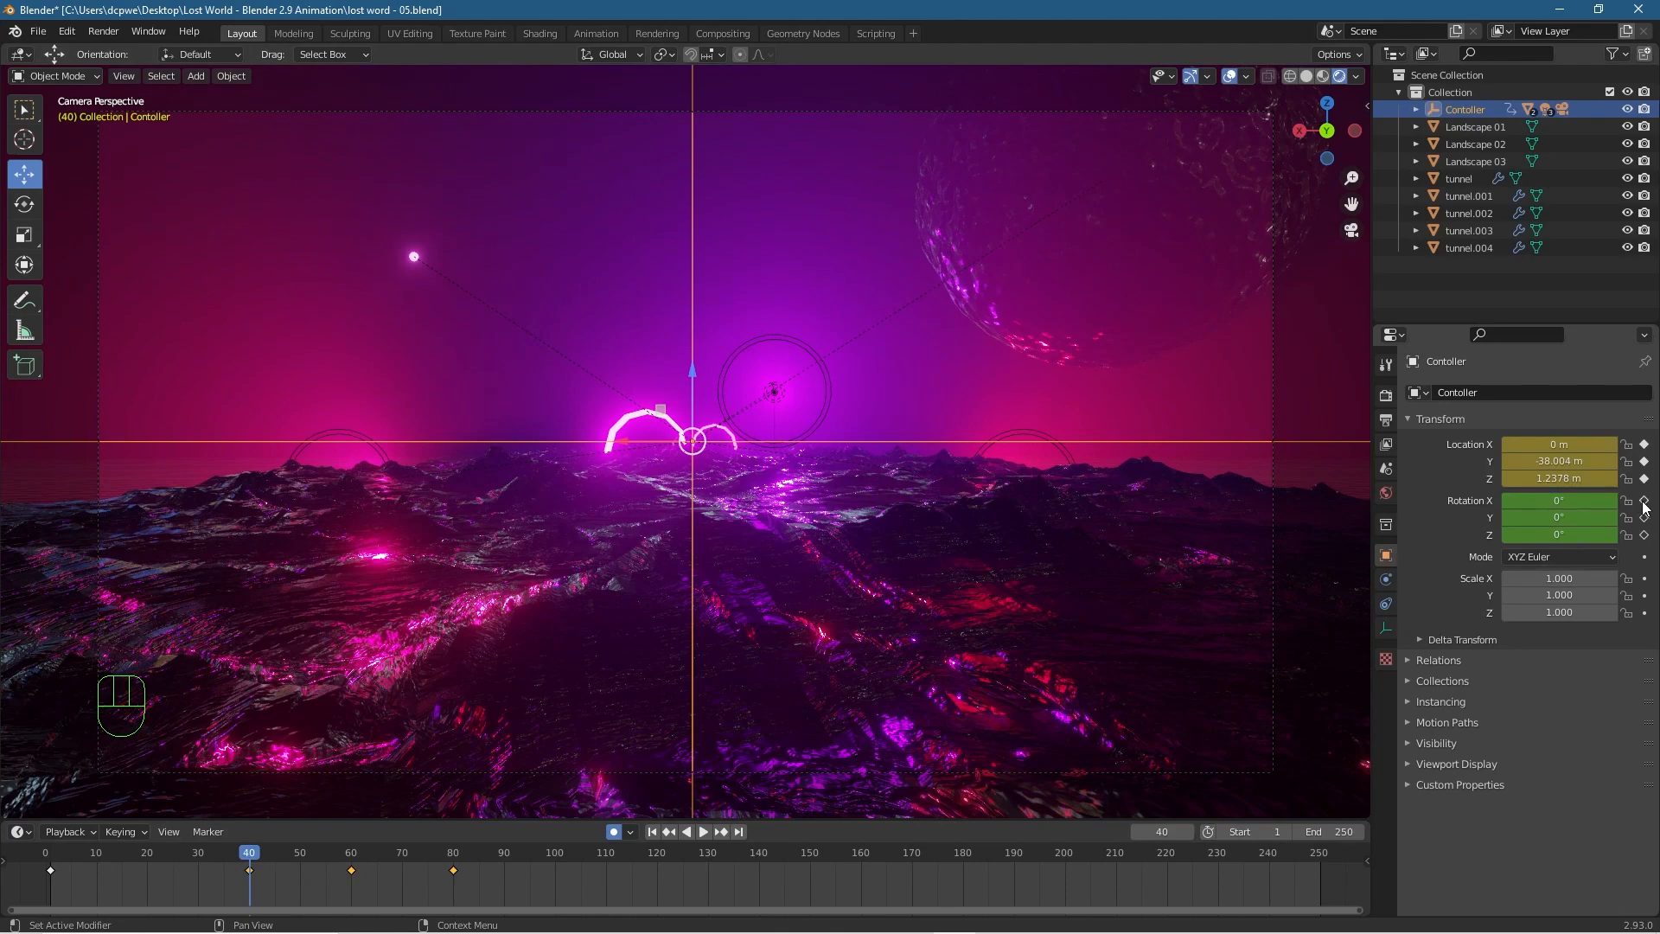
{"action": "left_click", "coordinate": [1645, 534]}
{"action": "left_click_drag", "start_coordinate": [244, 852], "coordinate": [453, 859]}
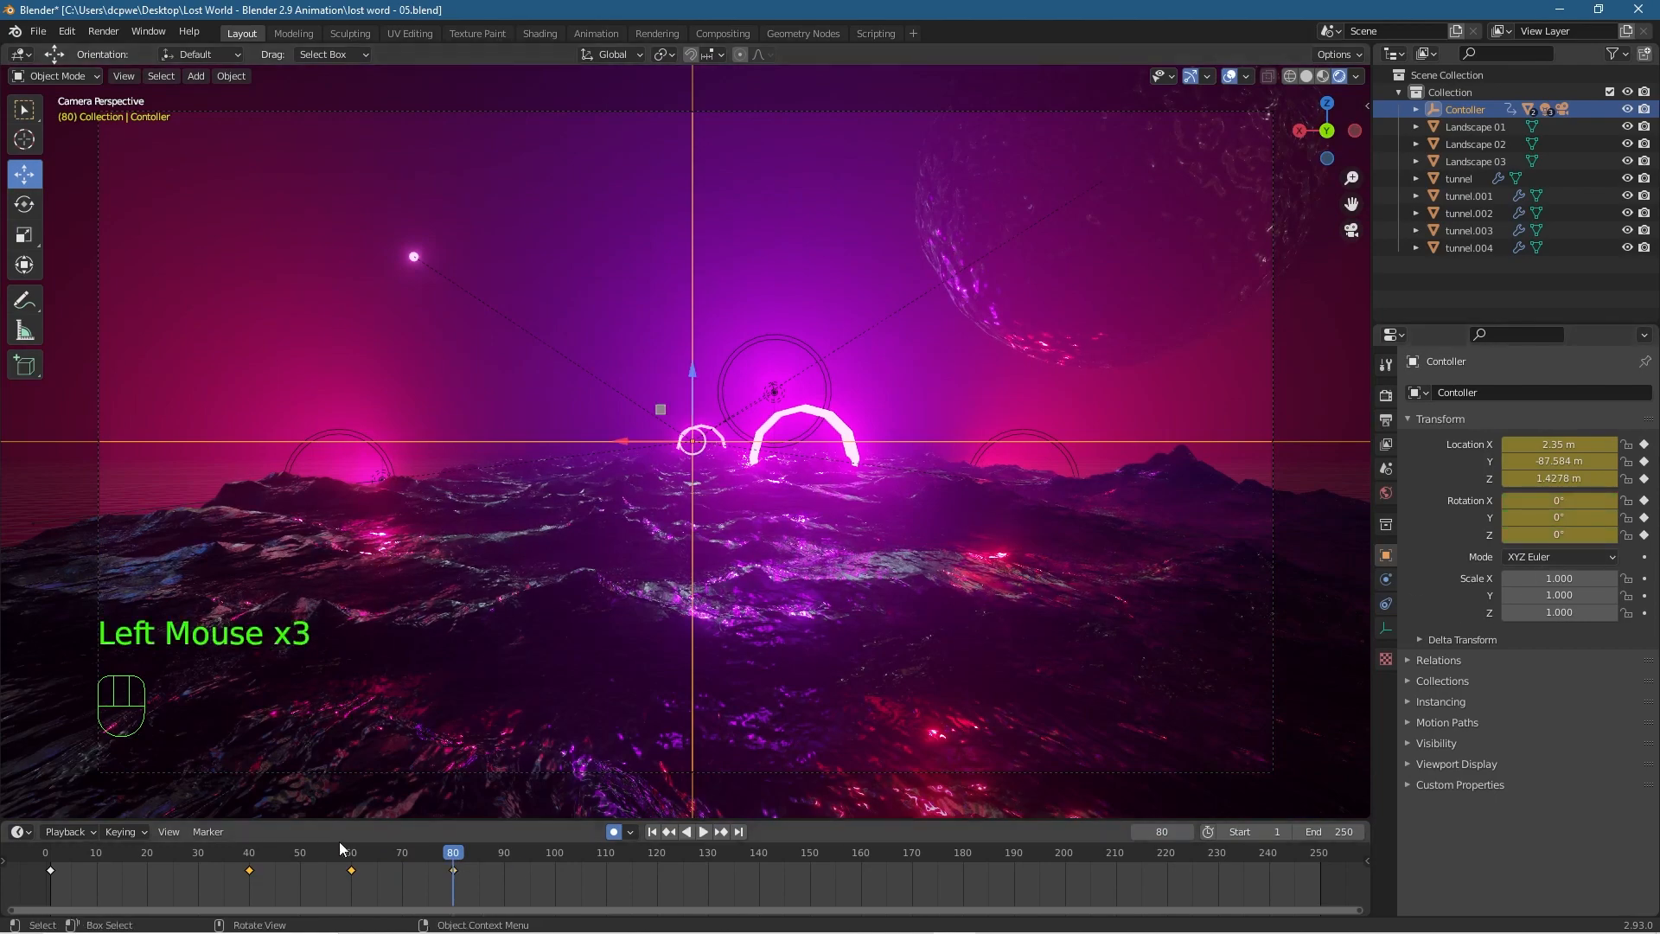
{"action": "left_click_drag", "start_coordinate": [436, 854], "coordinate": [349, 880]}
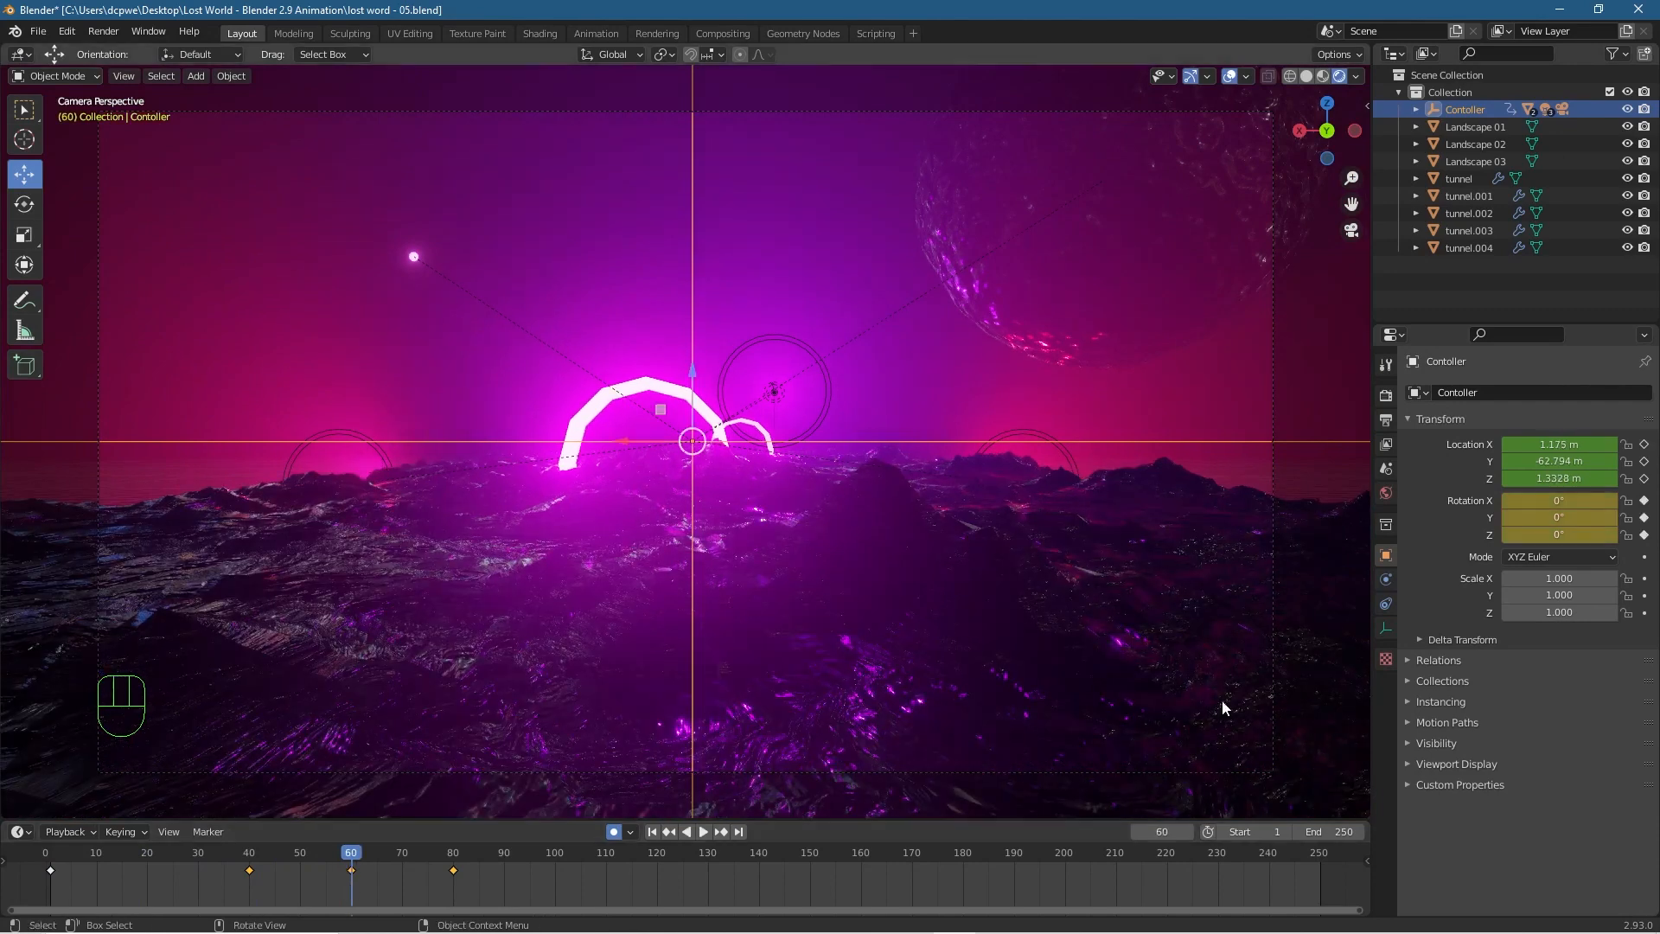
{"action": "left_click_drag", "start_coordinate": [1559, 517], "coordinate": [1508, 518]}
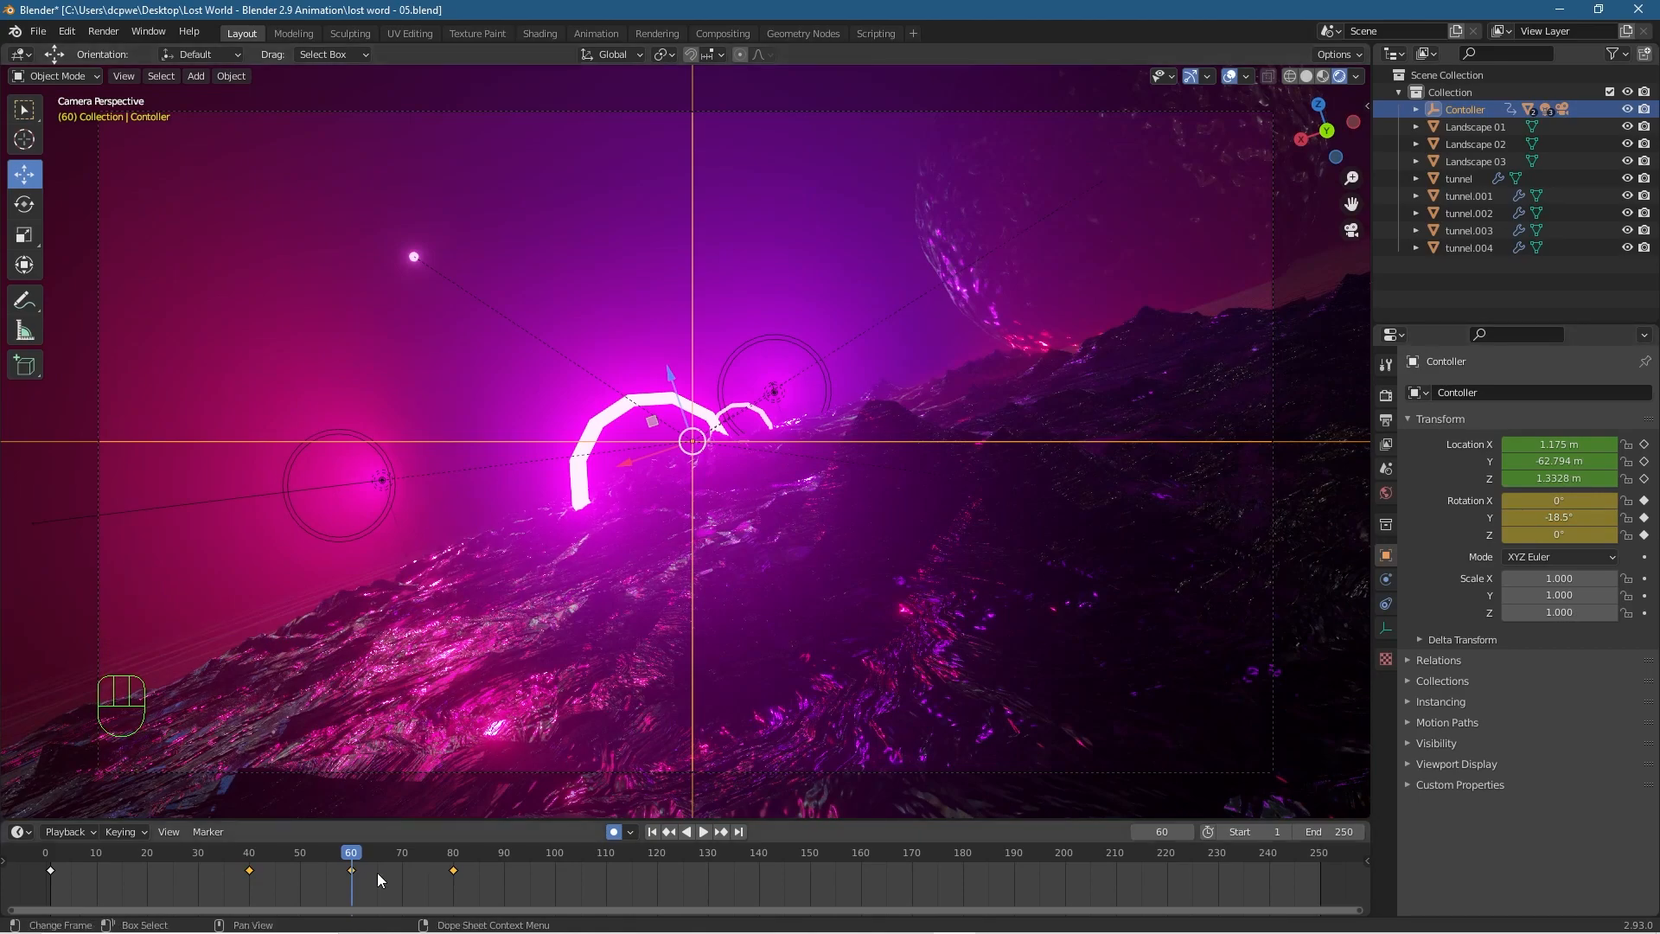
{"action": "left_click_drag", "start_coordinate": [349, 865], "coordinate": [458, 865]}
{"action": "left_click_drag", "start_coordinate": [1559, 517], "coordinate": [1507, 517]}
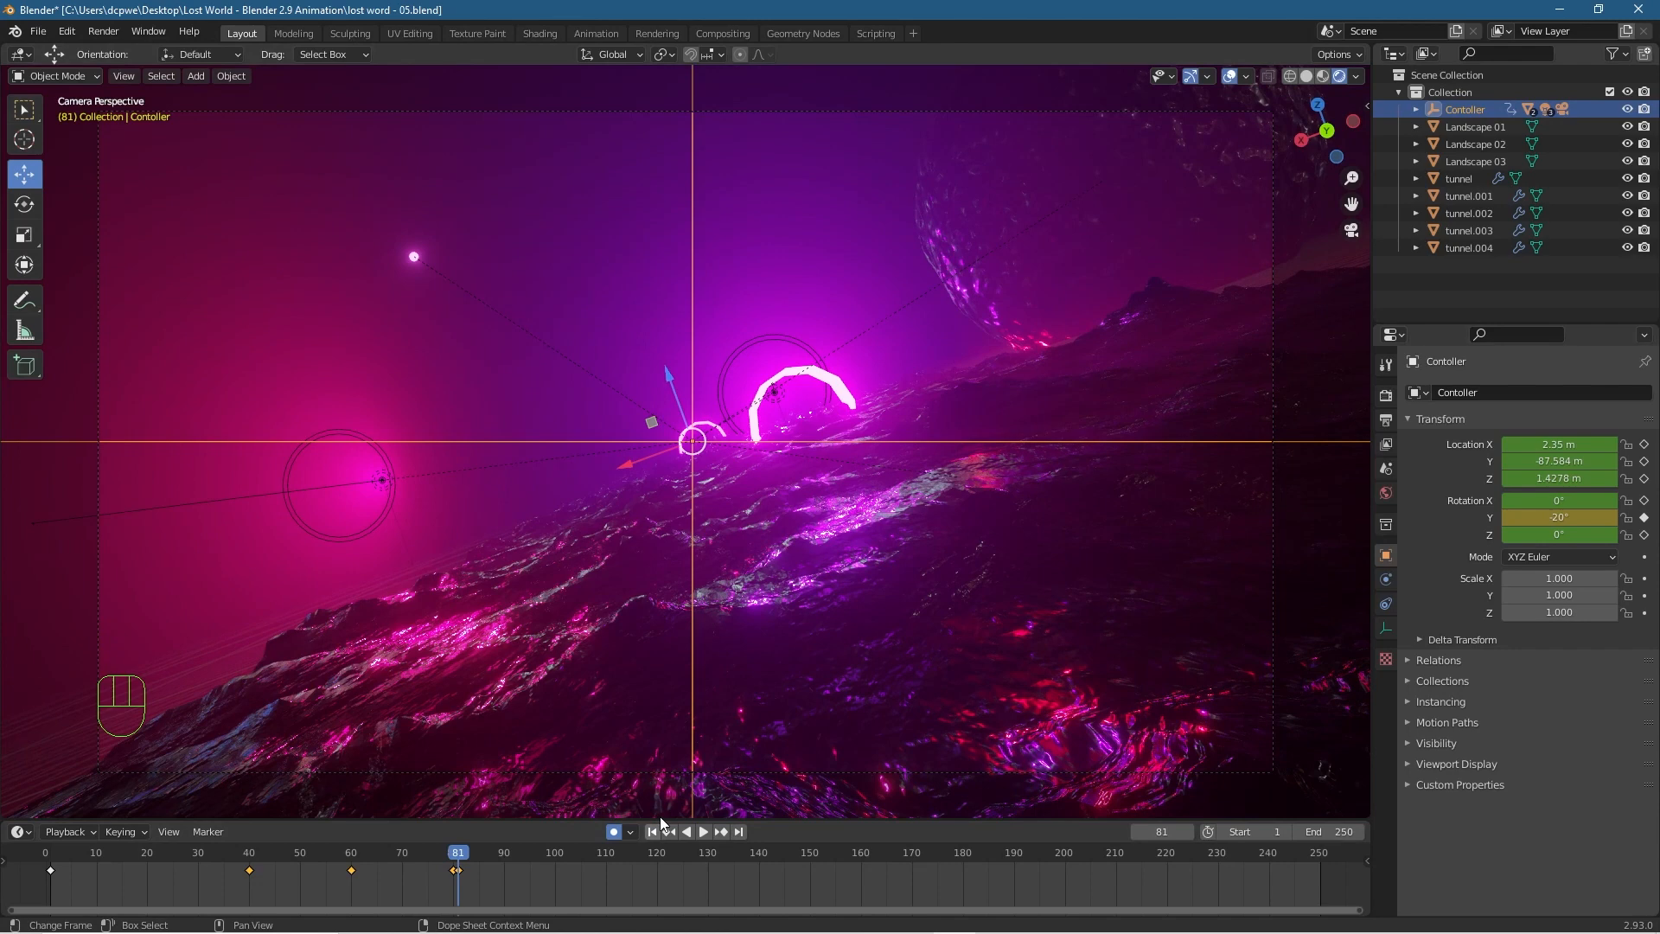
{"action": "key", "text": "ctrl+z"}
Key the Contoller's Rotation Y at -20° on frame 80.
{"action": "left_click_drag", "start_coordinate": [458, 856], "coordinate": [453, 856]}
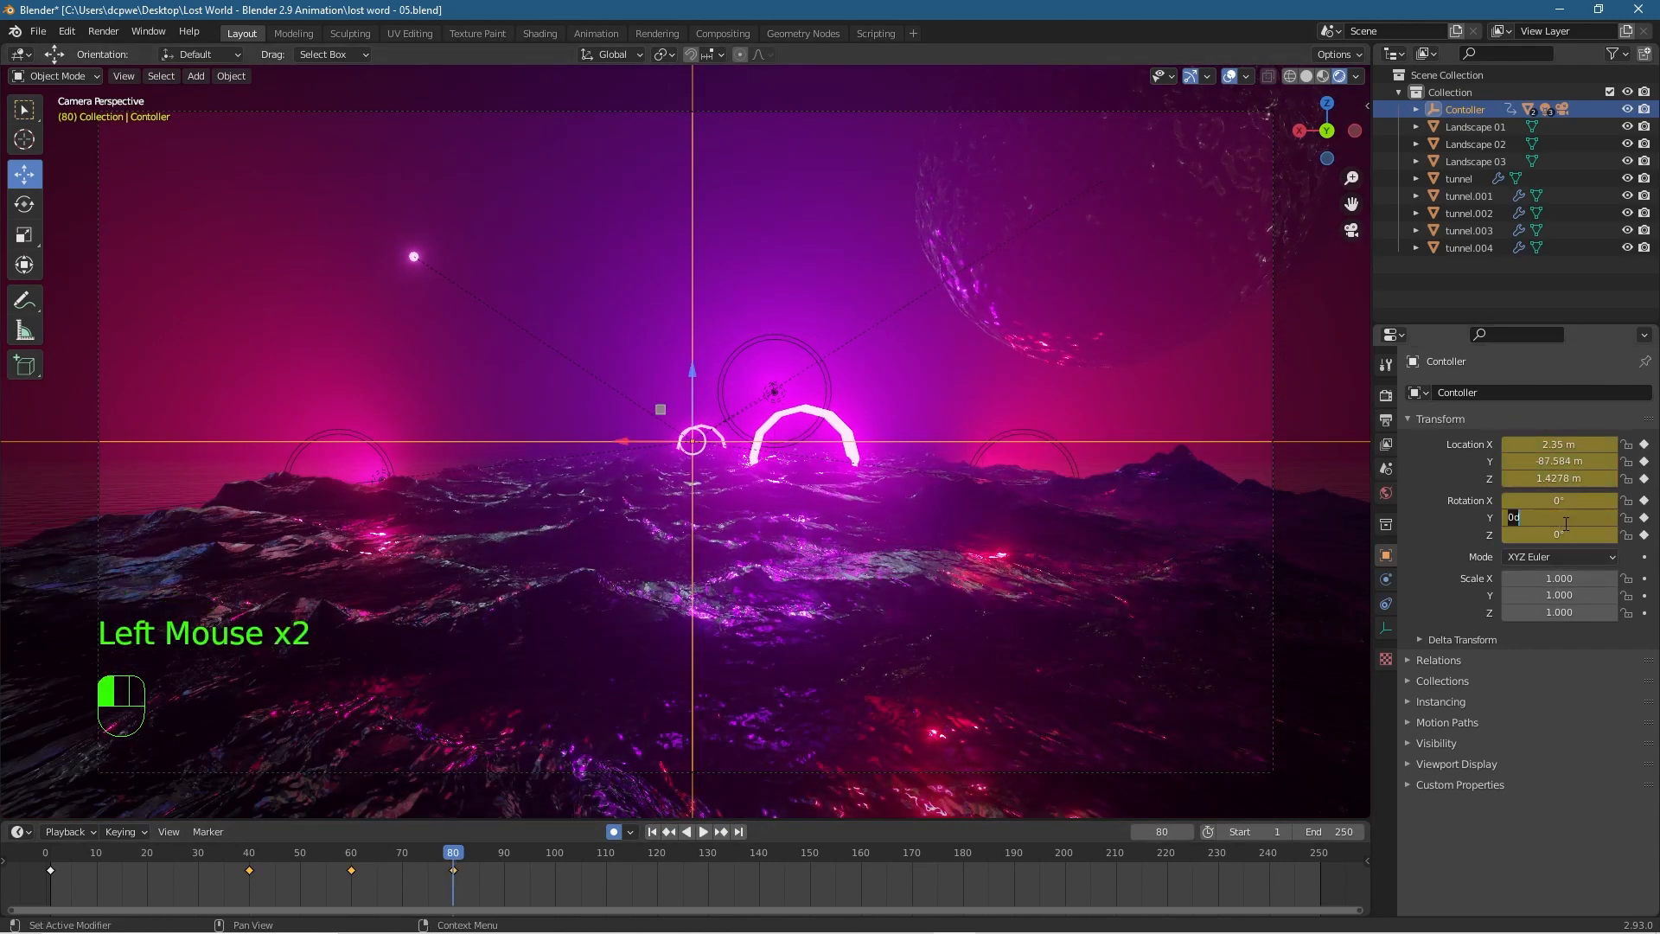
{"action": "left_click_drag", "start_coordinate": [1558, 518], "coordinate": [1509, 517]}
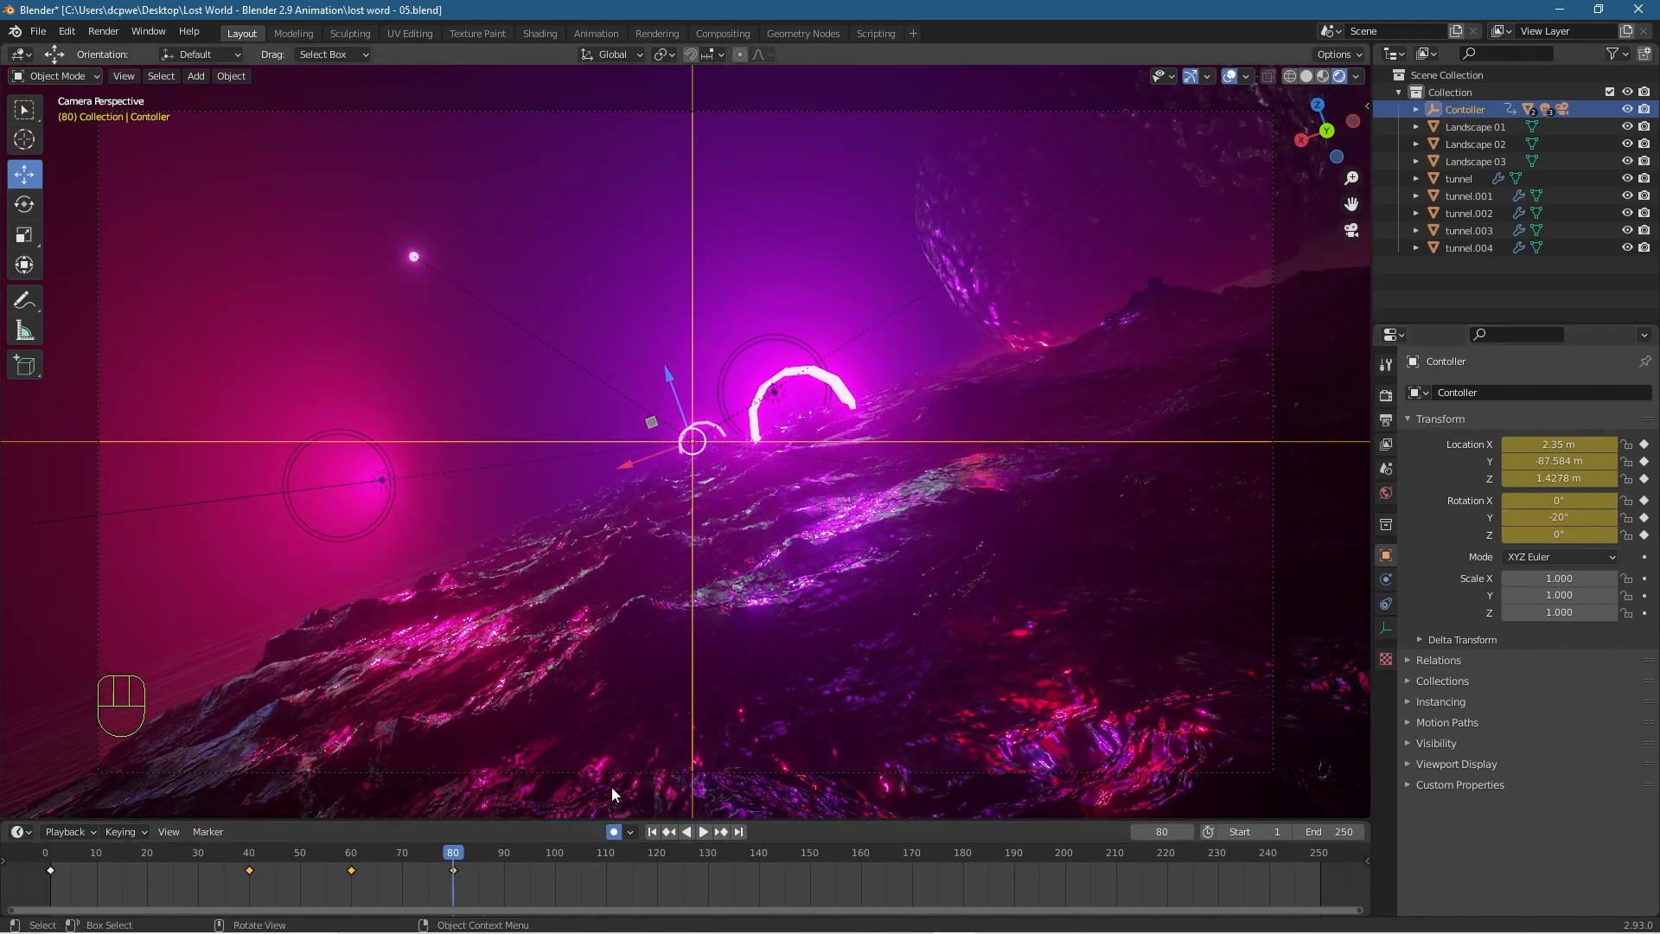
Key the Contoller on frame 120 at location X -1.85 m, Y -130.28 m, Z 1.2378 m with Rotation Y 0°.
{"action": "left_click_drag", "start_coordinate": [458, 856], "coordinate": [497, 913]}
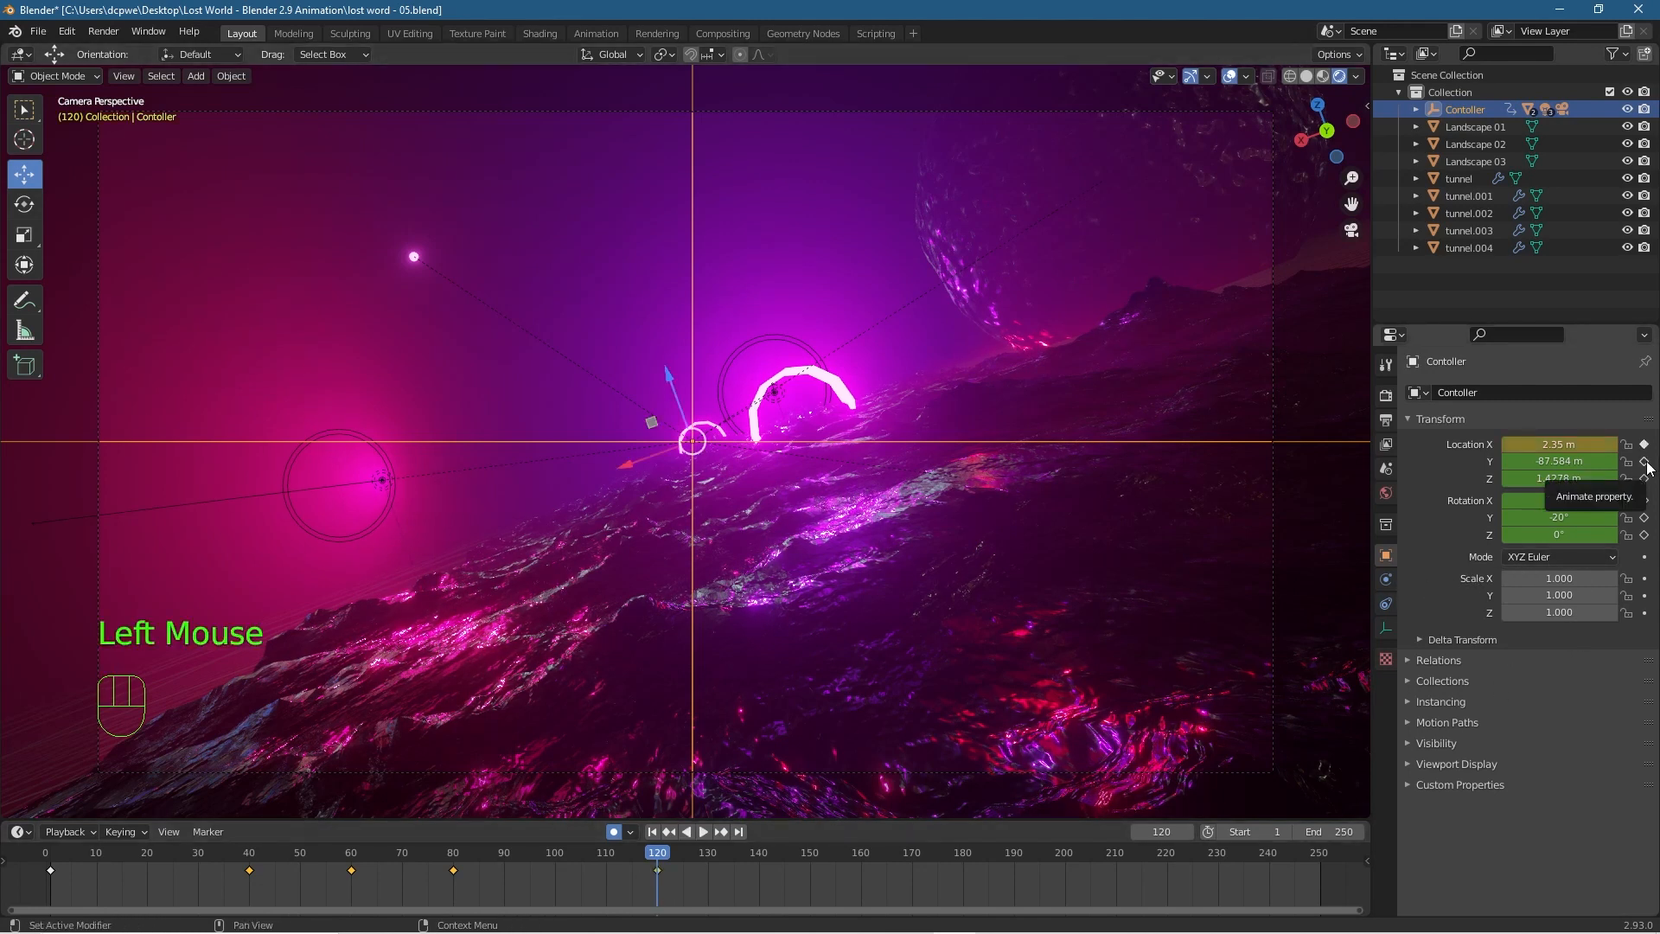
{"action": "left_click", "coordinate": [1646, 535]}
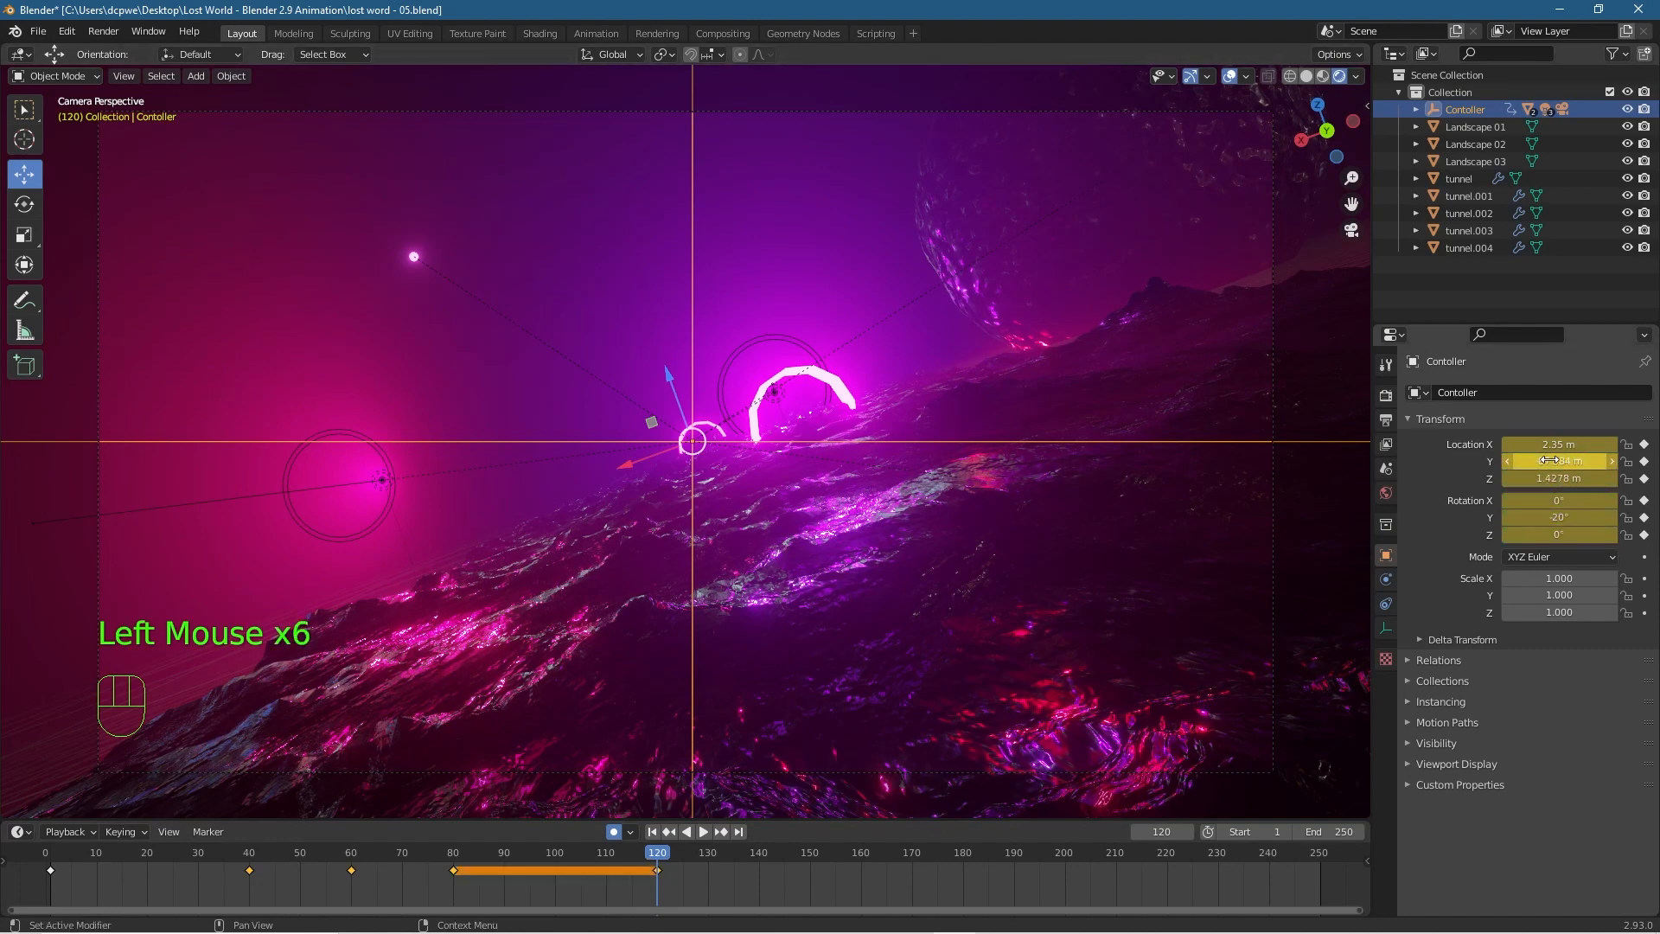
{"action": "mouse_move", "coordinate": [1559, 461]}
{"action": "left_mouse_down"}
{"action": "mouse_move", "coordinate": [1480, 461]}
{"action": "mouse_move", "coordinate": [1575, 478]}
{"action": "left_mouse_up"}
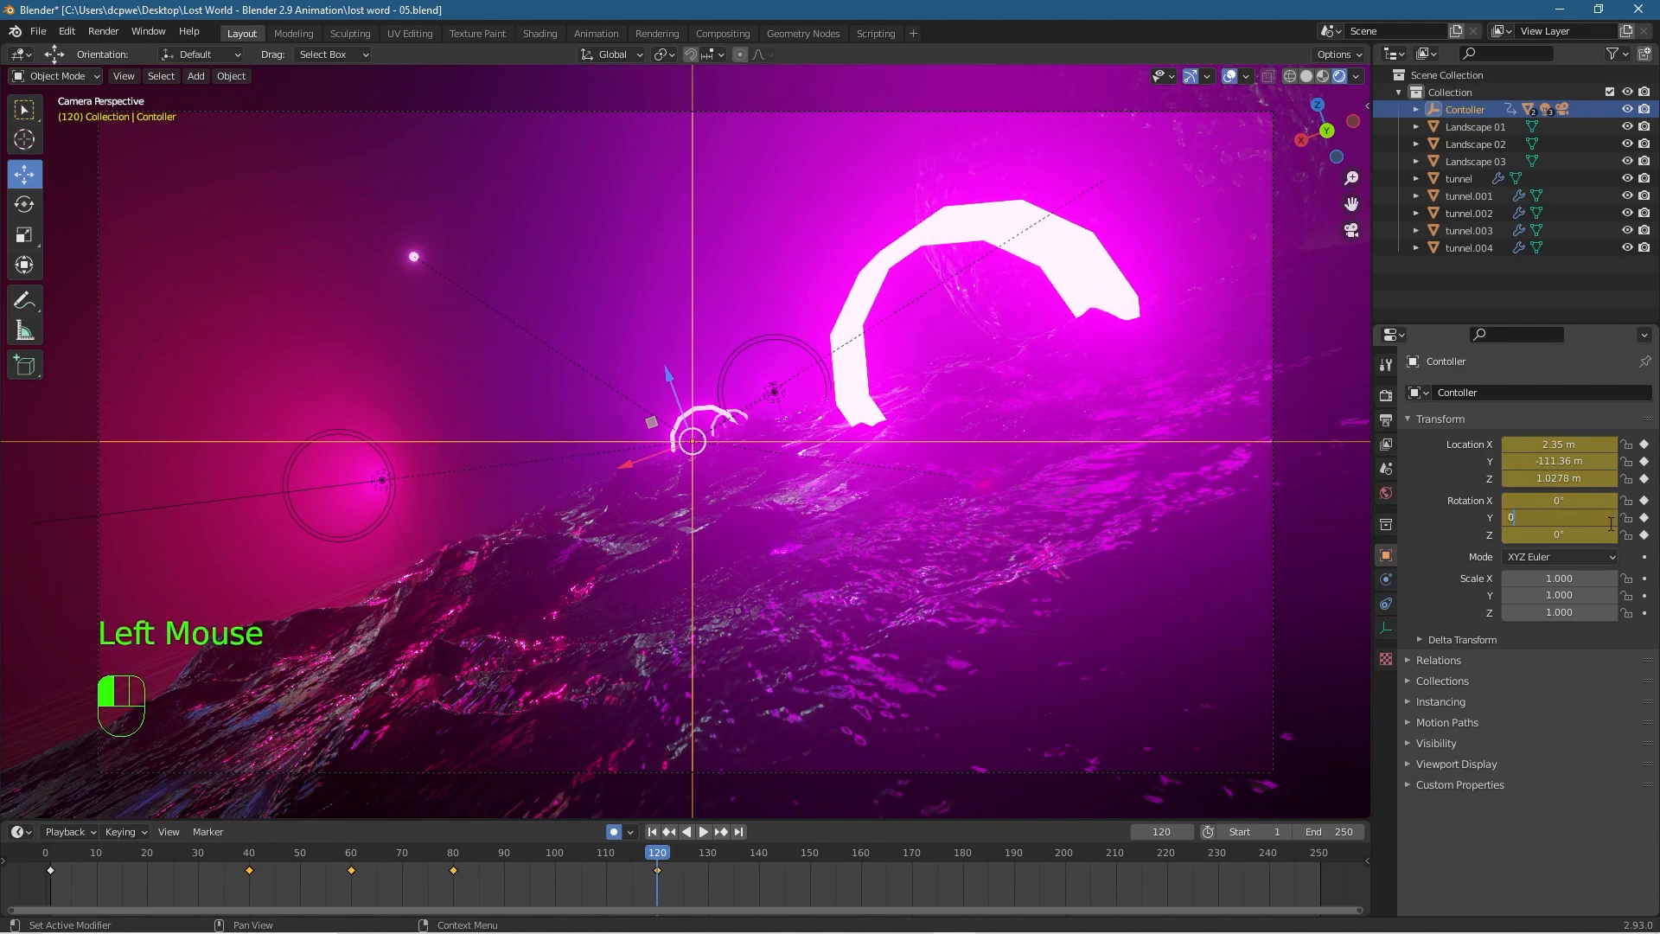
{"action": "key", "text": "Return"}
{"action": "left_click_drag", "start_coordinate": [1537, 448], "coordinate": [1574, 443]}
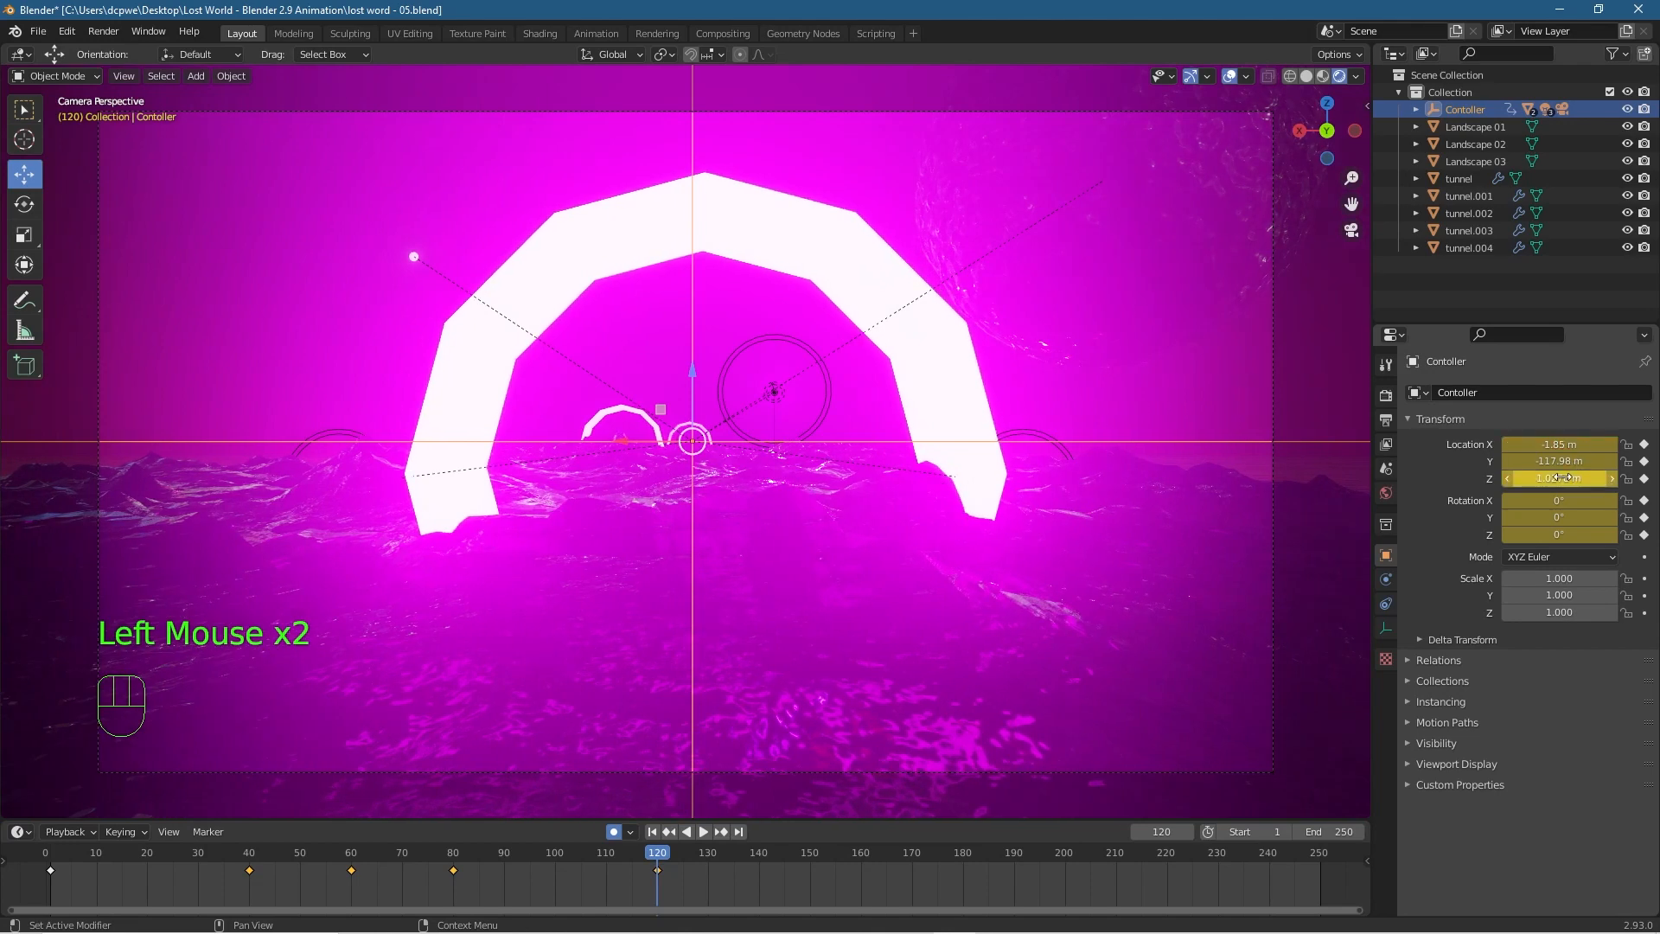
{"action": "left_click_drag", "start_coordinate": [1561, 483], "coordinate": [1549, 460]}
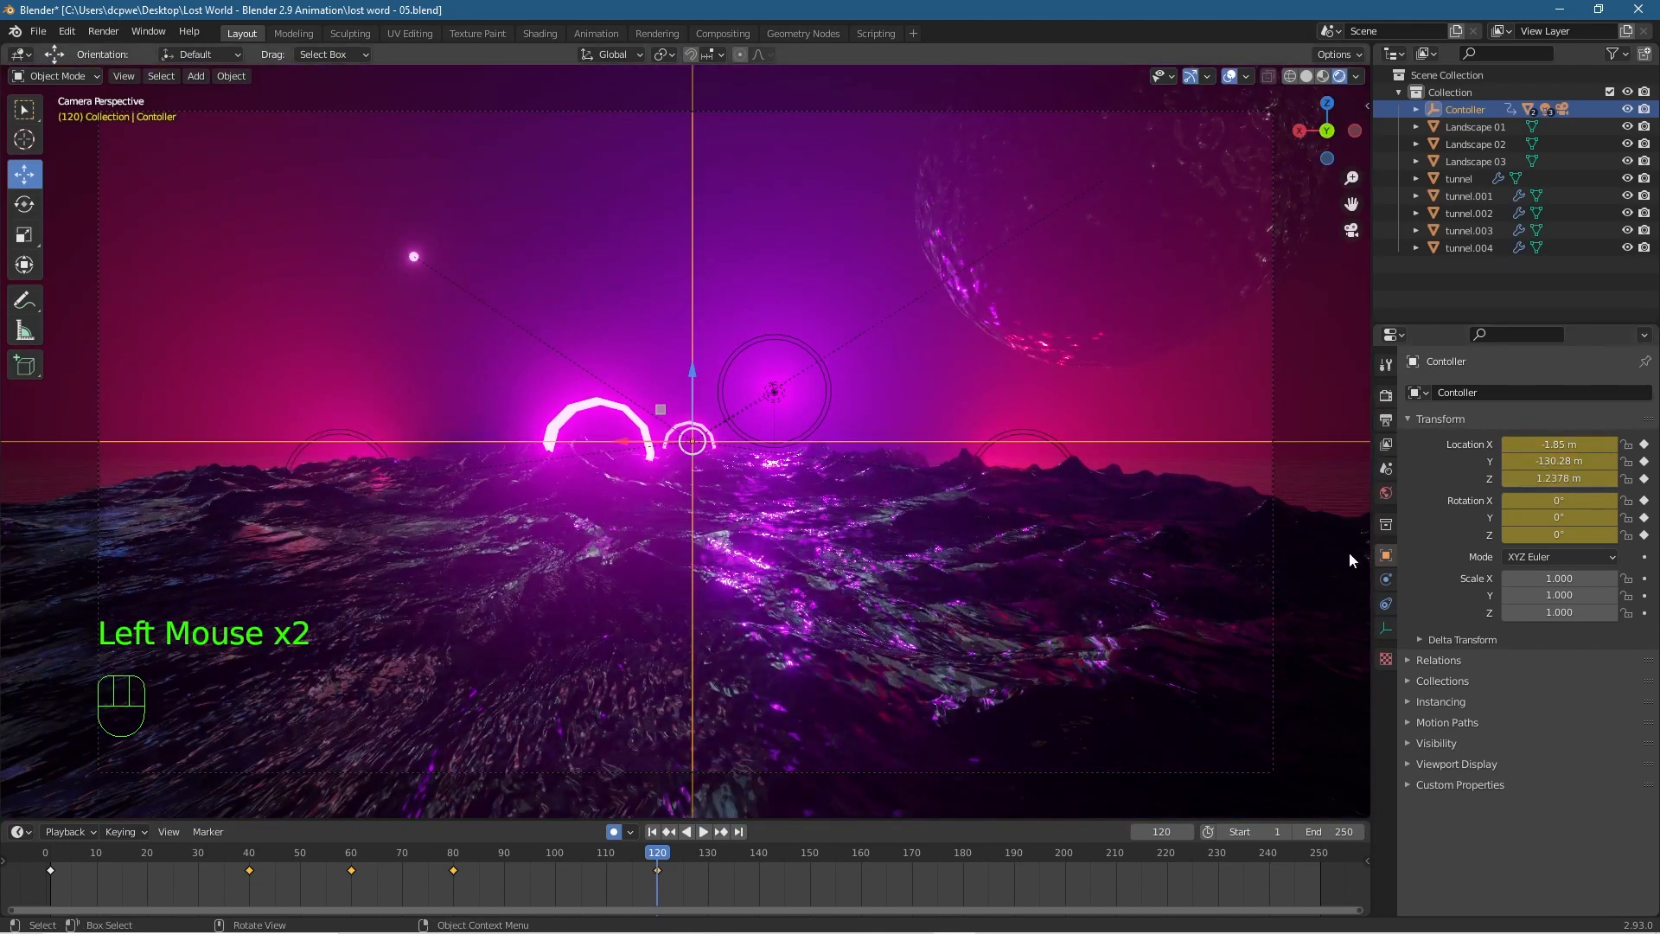
Set the Contoller's Rotation Y to 15.1° on frame 120 and bank it in the same direction on frame 40.
{"action": "left_click_drag", "start_coordinate": [648, 855], "coordinate": [658, 910]}
{"action": "left_click_drag", "start_coordinate": [1559, 517], "coordinate": [1616, 517]}
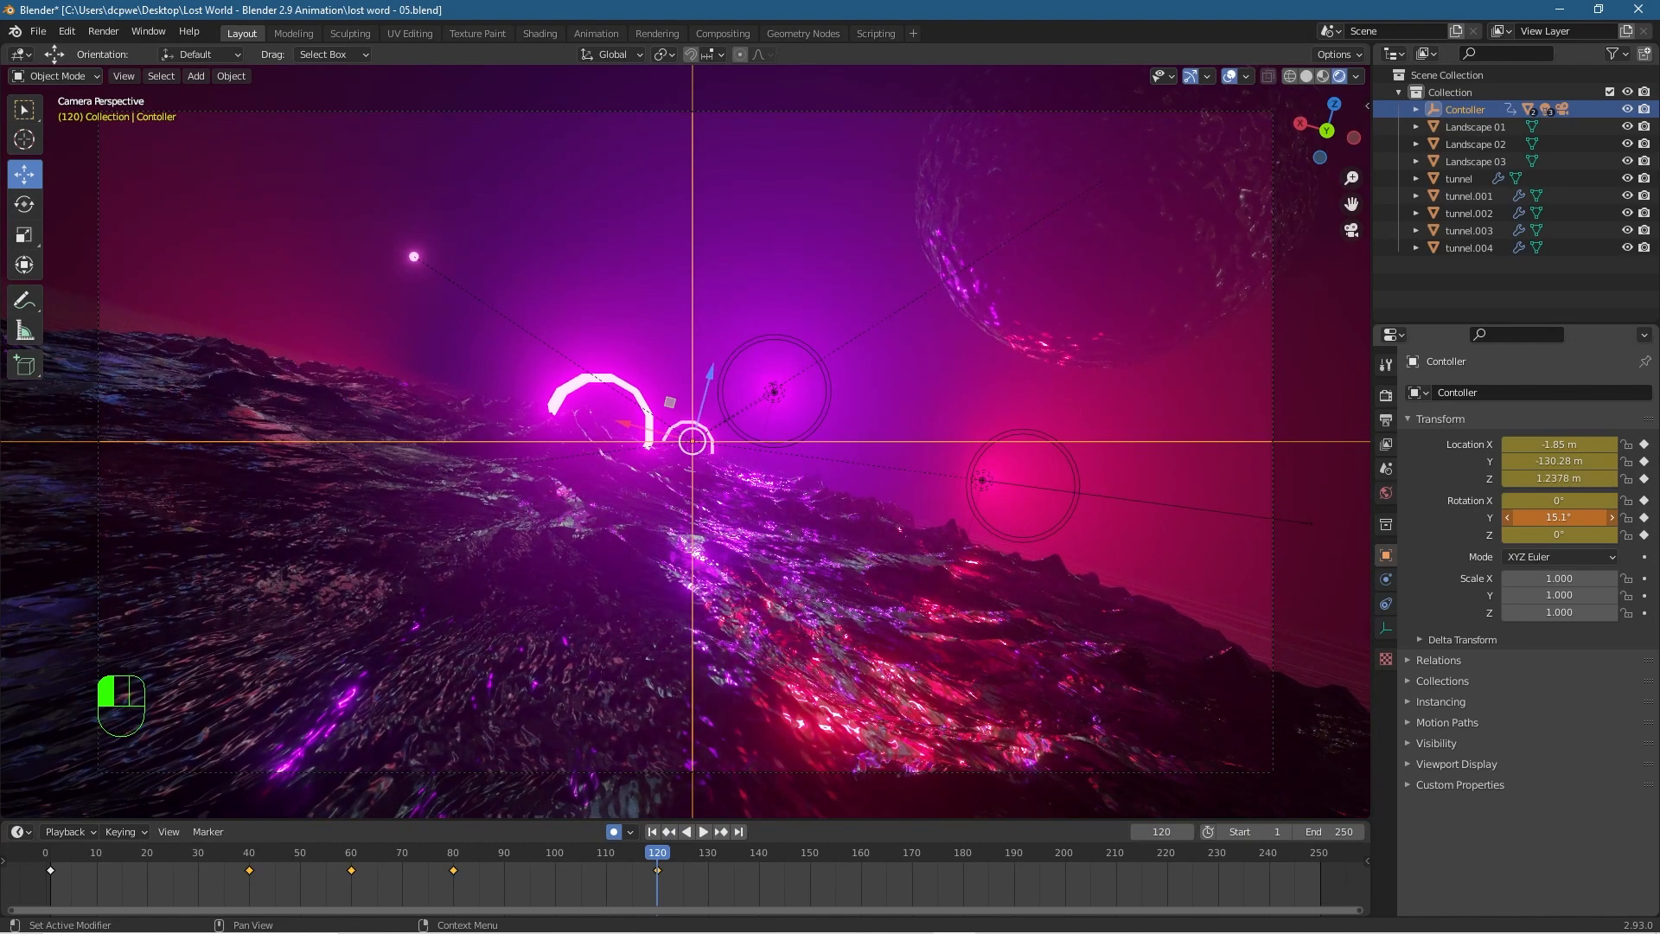
{"action": "left_click_drag", "start_coordinate": [664, 857], "coordinate": [177, 924]}
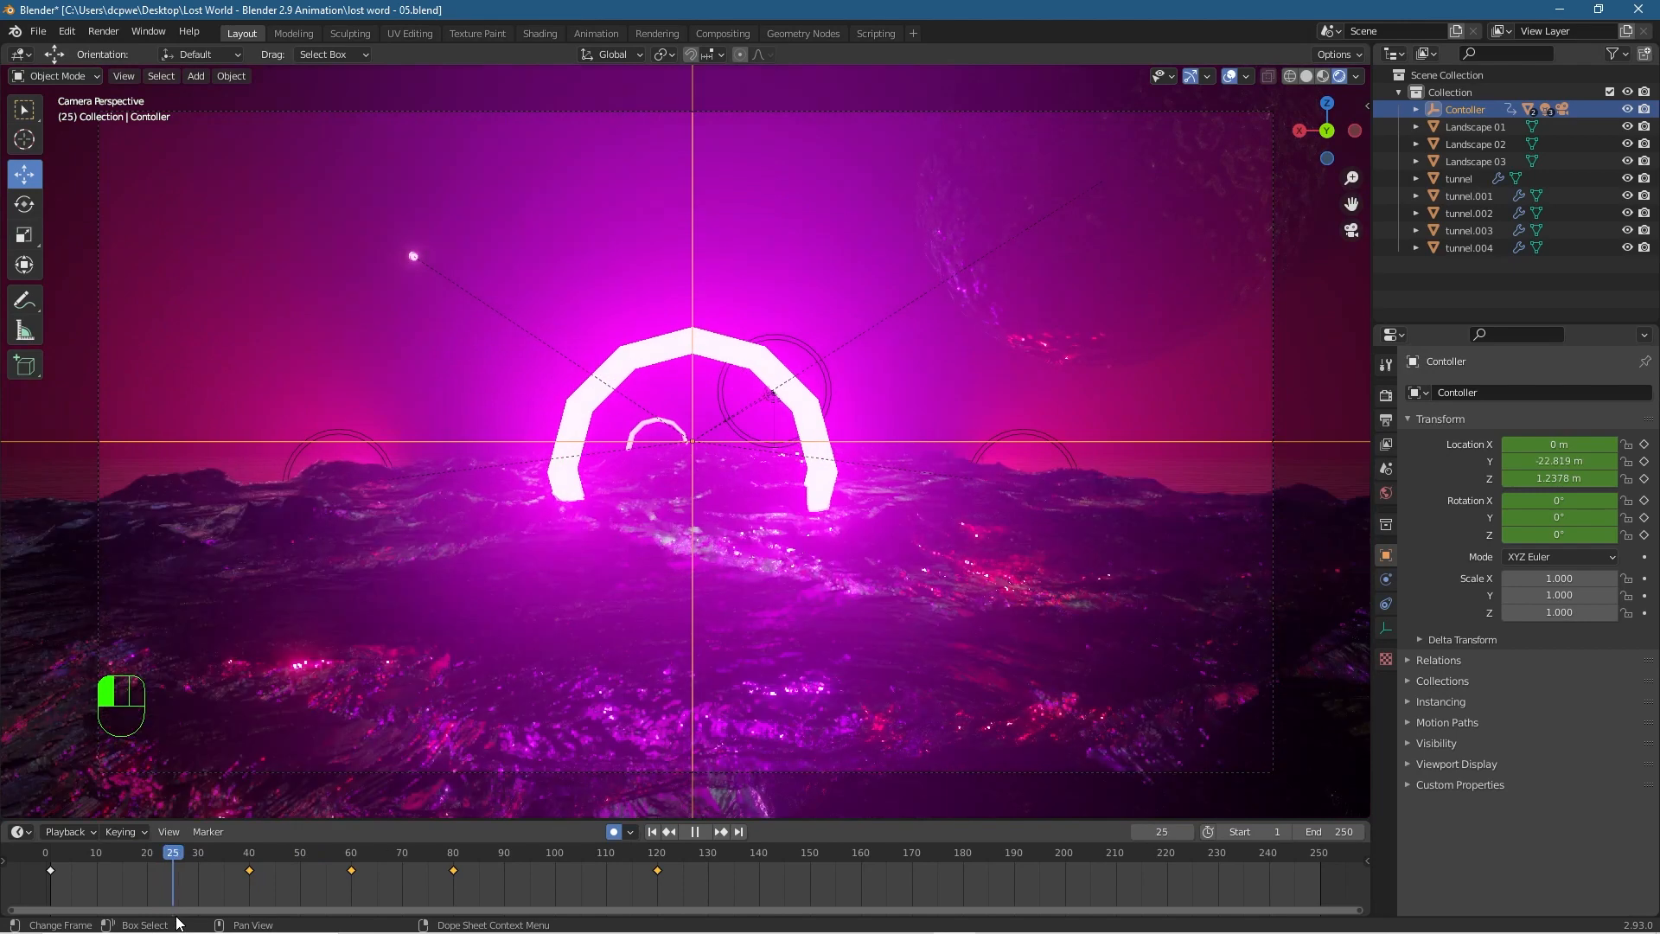
{"action": "left_click_drag", "start_coordinate": [179, 924], "coordinate": [250, 924]}
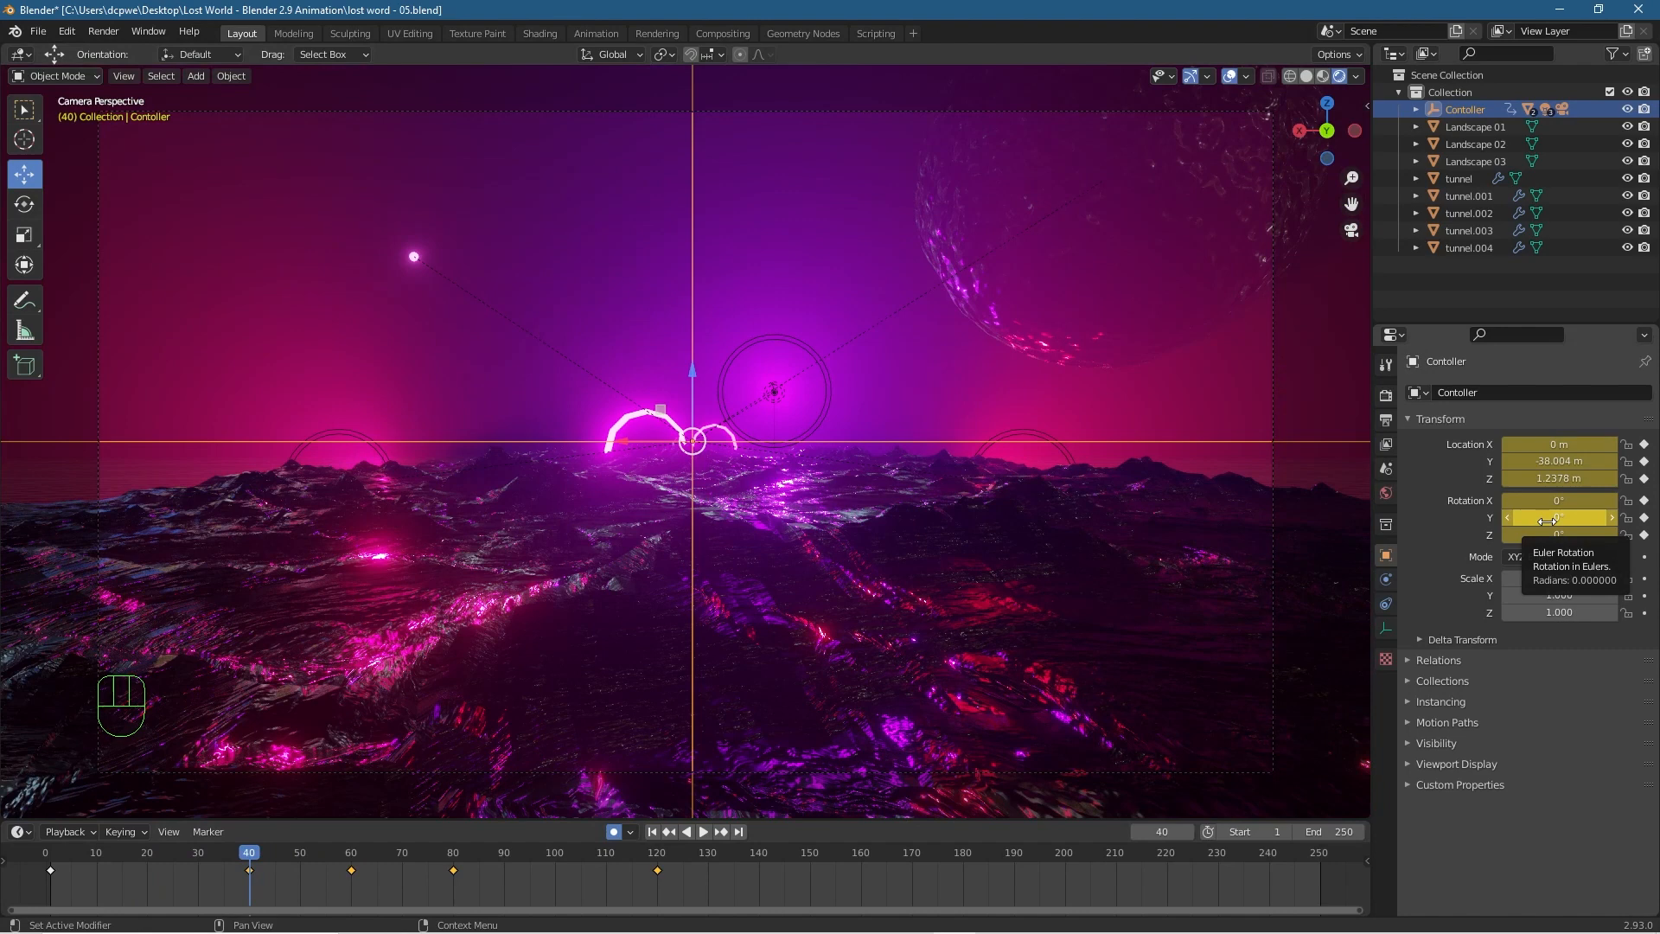
{"action": "left_click_drag", "start_coordinate": [1559, 517], "coordinate": [1640, 517]}
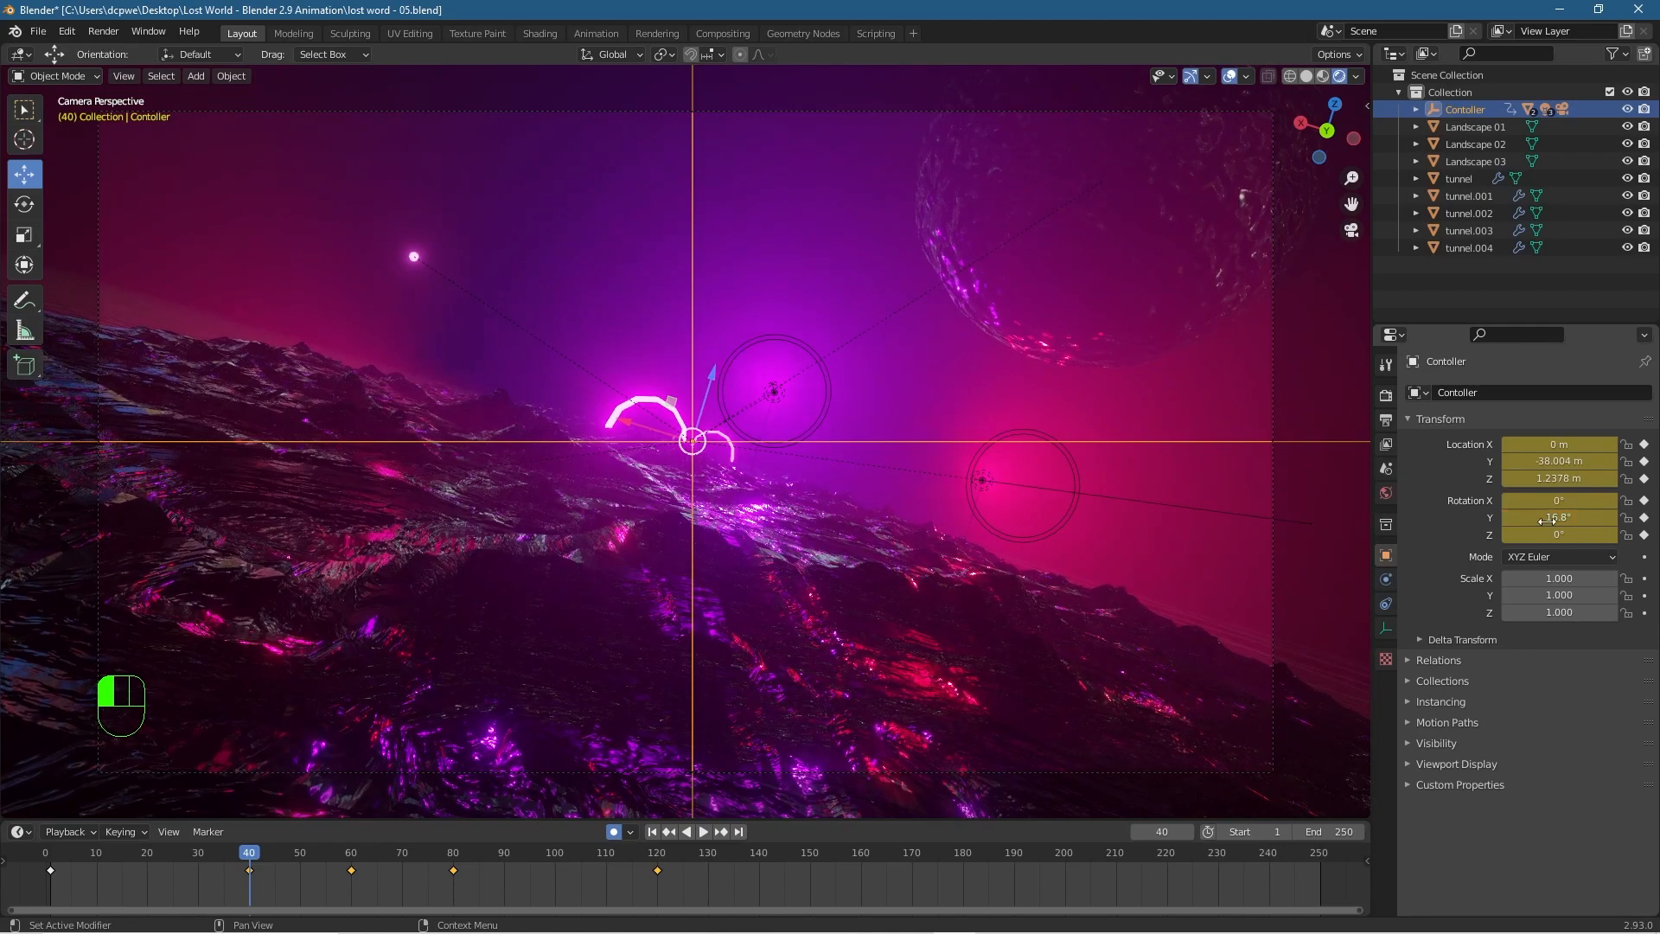
On frame 161, key the Contoller at location X 1.59 m, Y -166.29 m and Rotation Y -29°.
{"action": "left_click_drag", "start_coordinate": [255, 856], "coordinate": [1356, 887]}
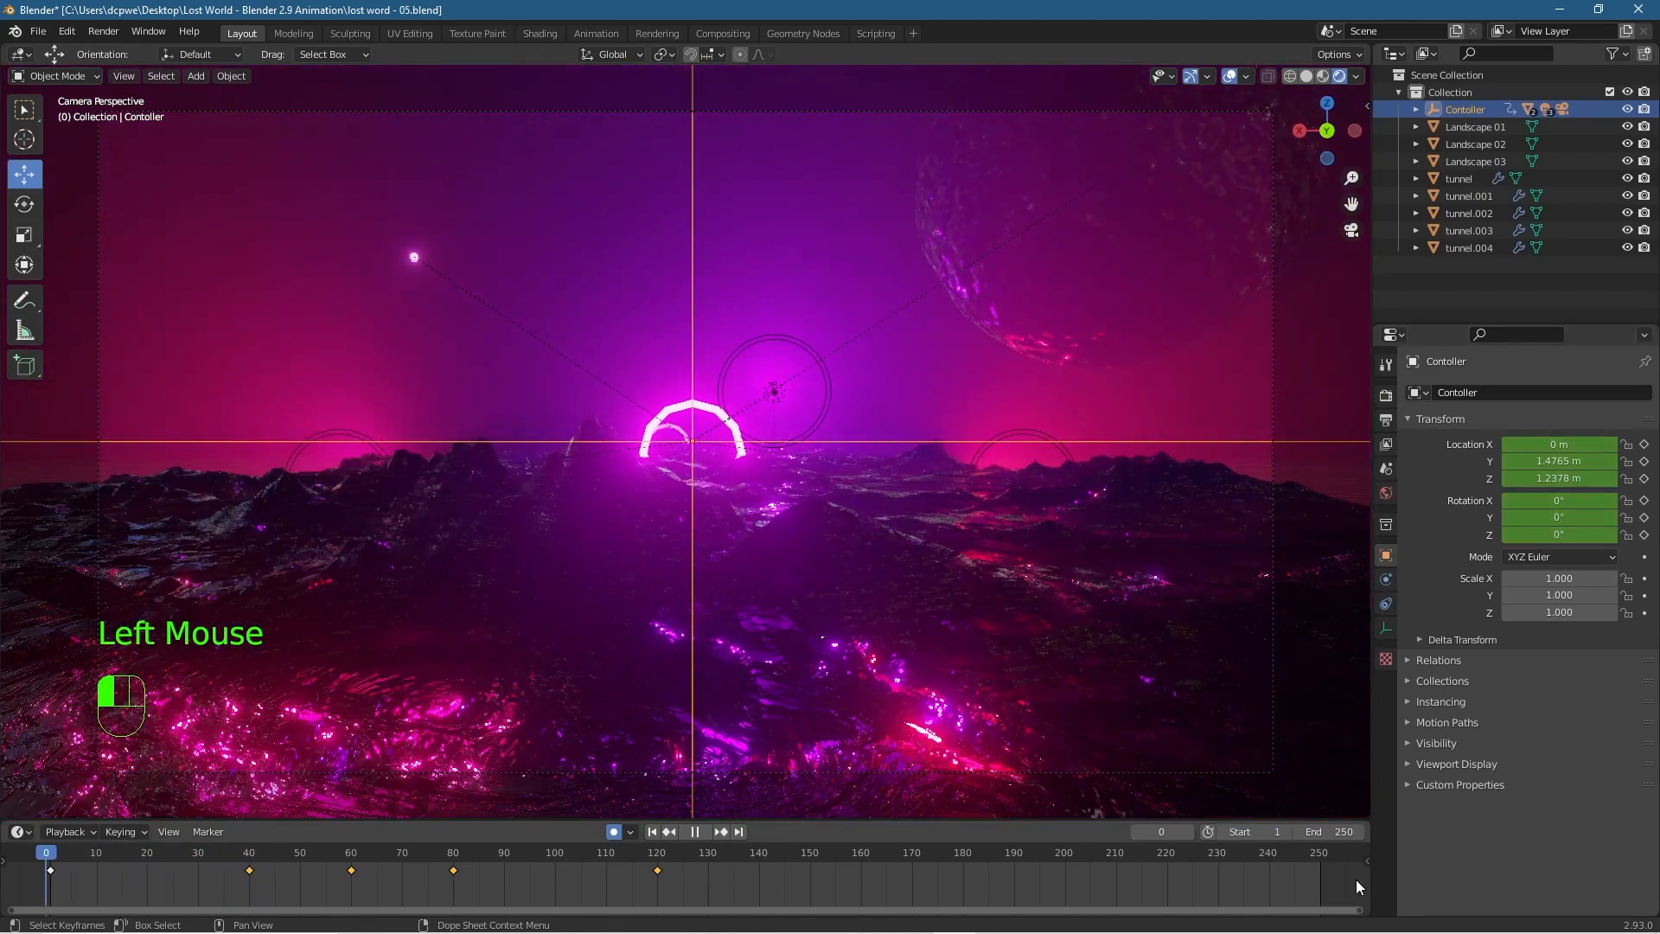
{"action": "left_click_drag", "start_coordinate": [64, 880], "coordinate": [715, 900]}
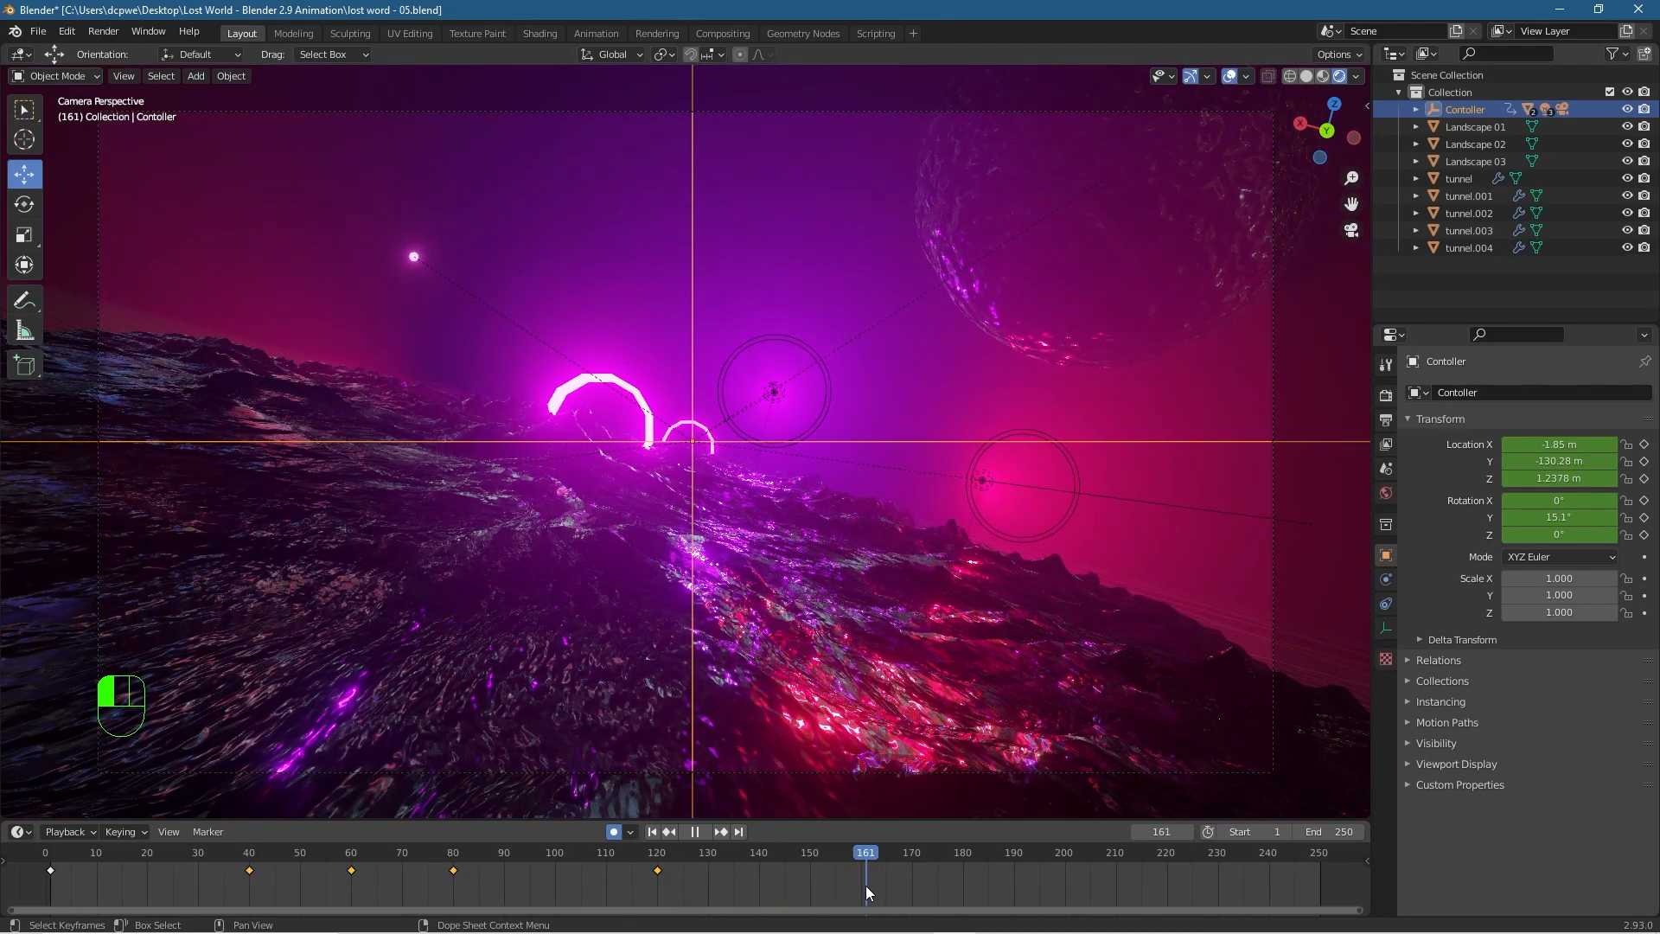
{"action": "key", "text": "space"}
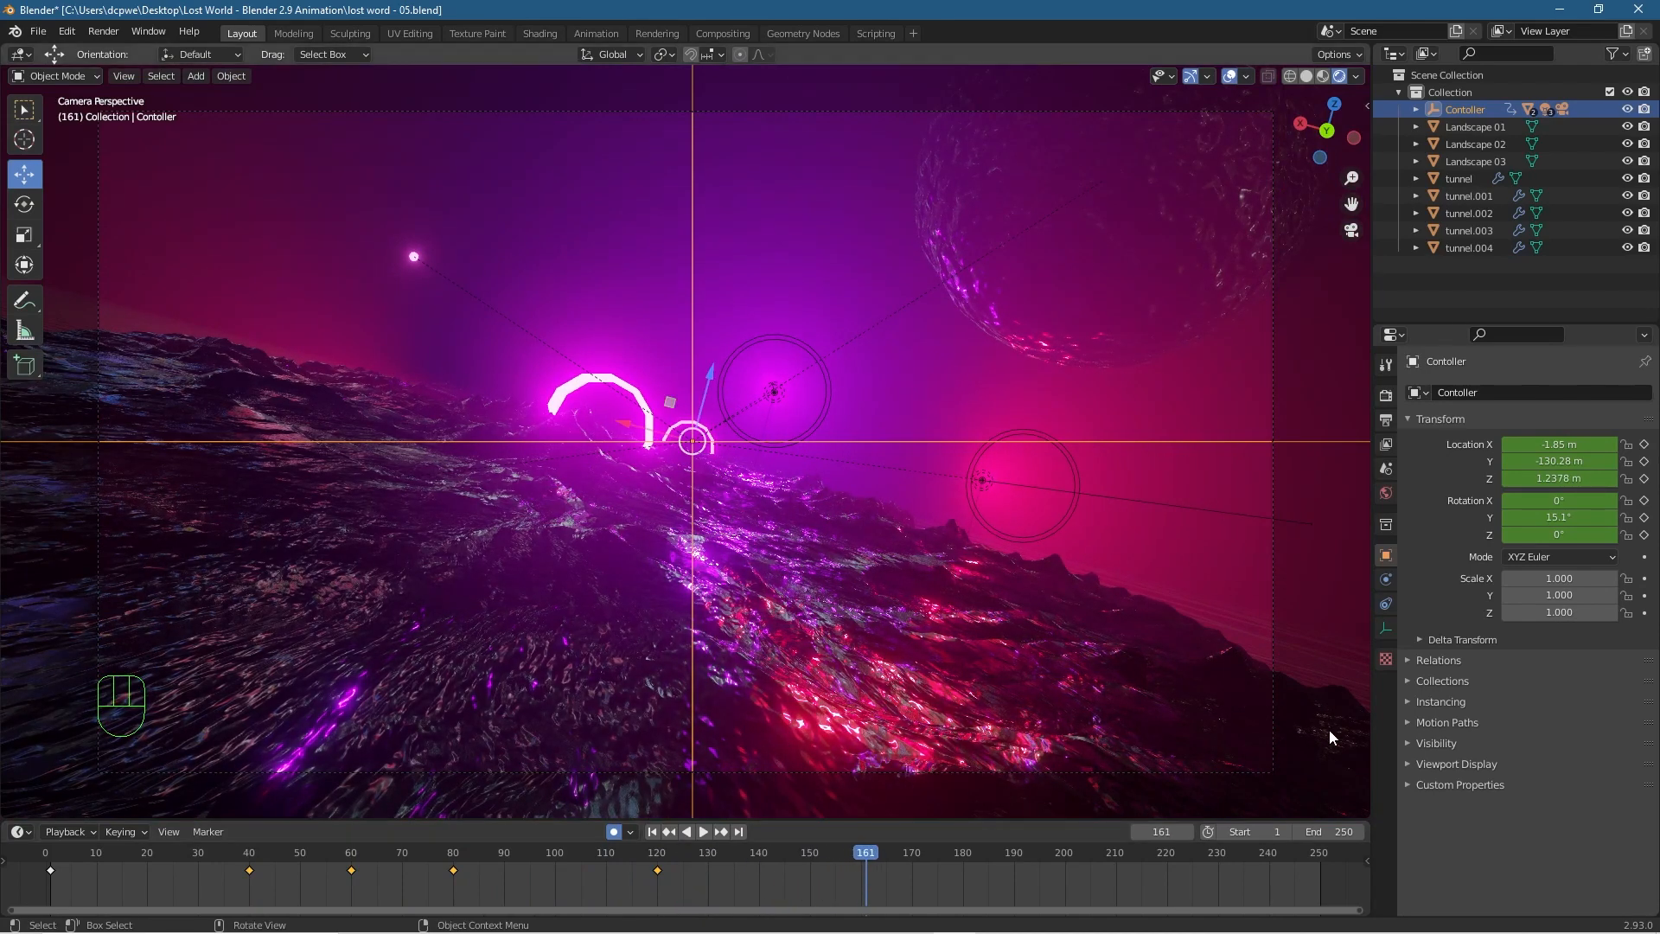
{"action": "left_click", "coordinate": [1568, 515]}
{"action": "key", "text": "Return"}
{"action": "key", "text": "i"}
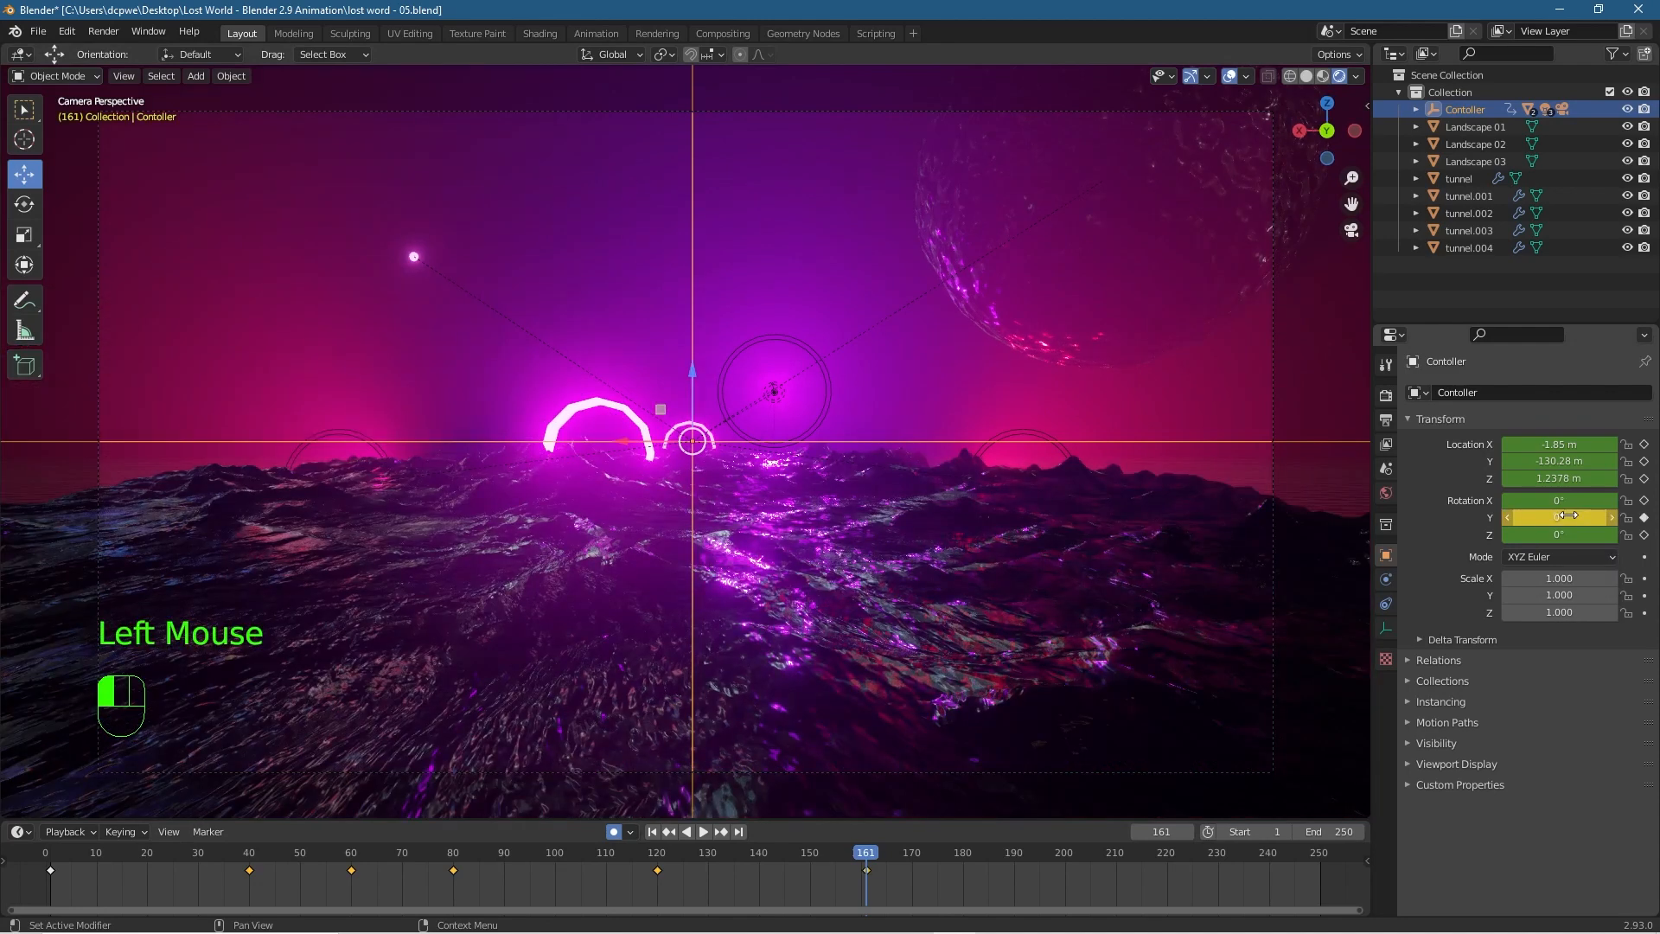
{"action": "left_click_drag", "start_coordinate": [1564, 444], "coordinate": [1516, 461]}
{"action": "left_click_drag", "start_coordinate": [1559, 517], "coordinate": [1531, 517]}
Play the flight from frame 1 and scrub around frame 161 to examine the banking and tunnel passes.
{"action": "left_click_drag", "start_coordinate": [862, 857], "coordinate": [48, 875]}
{"action": "key", "text": "space"}
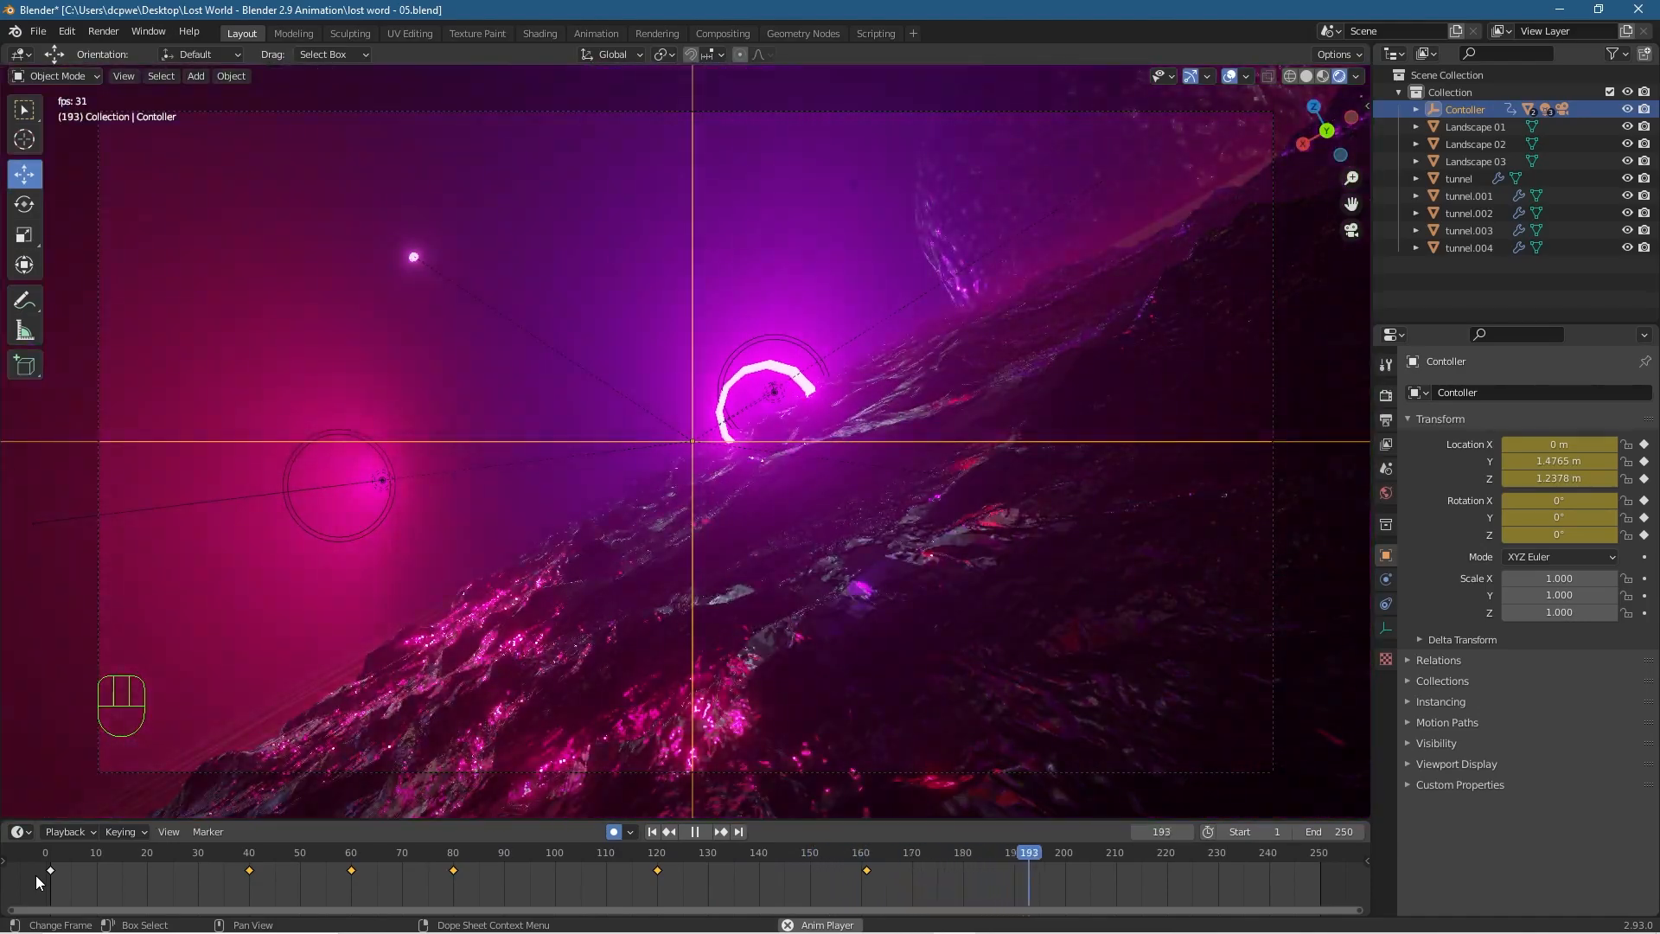
{"action": "left_click", "coordinate": [570, 864]}
{"action": "left_click", "coordinate": [569, 860]}
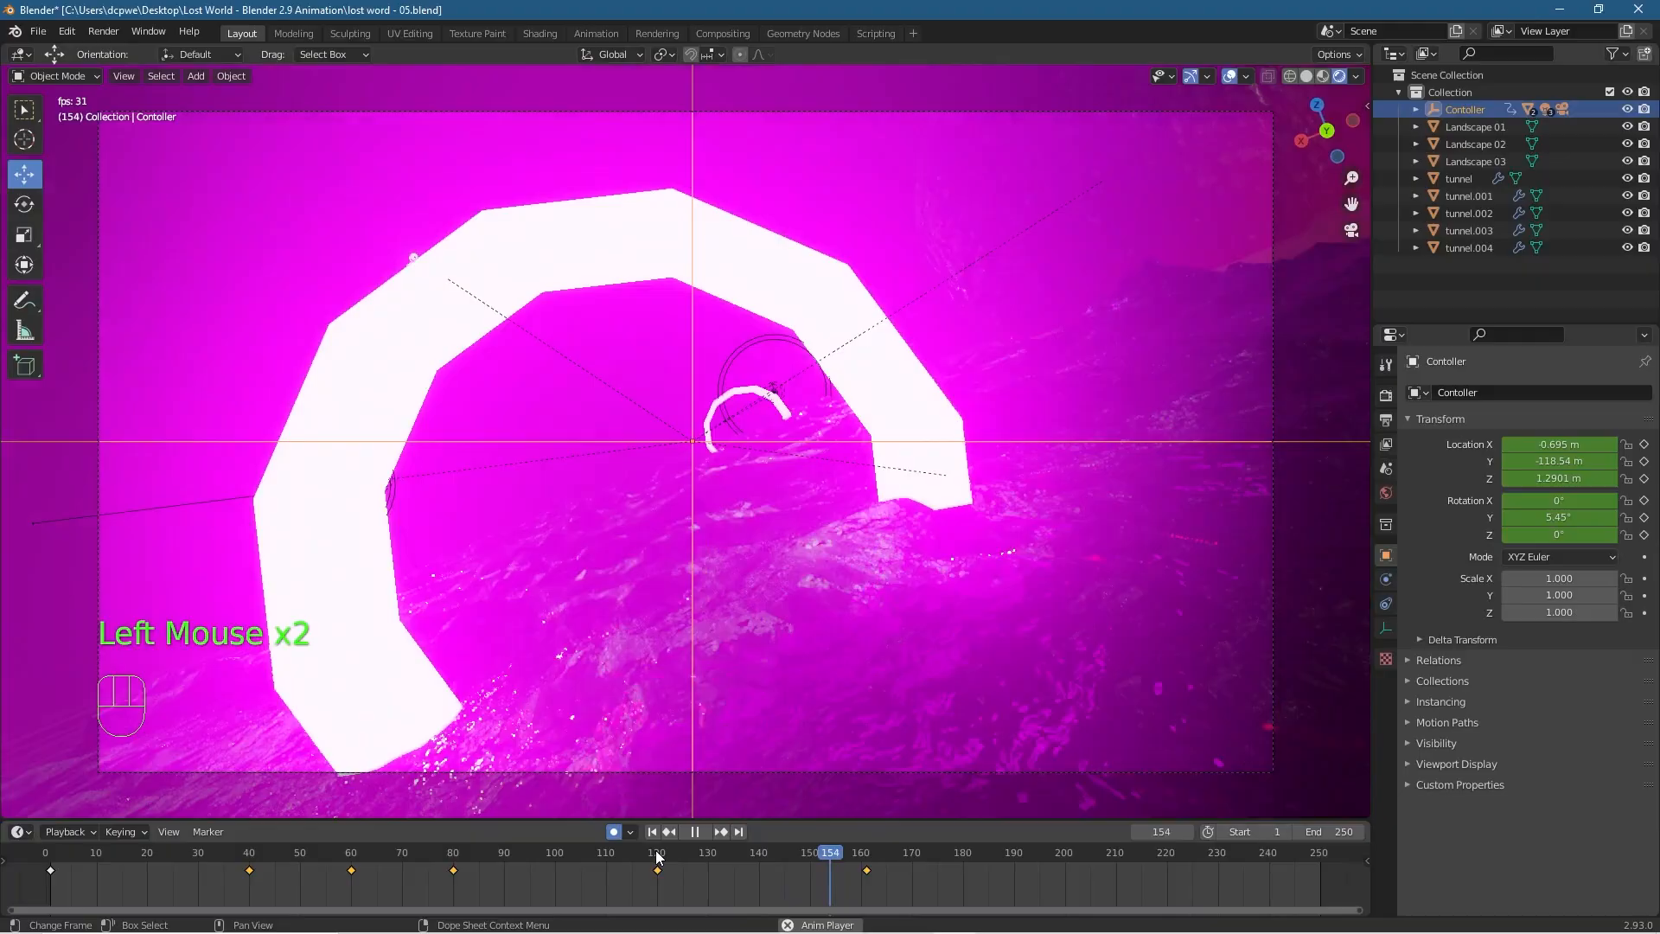
{"action": "key", "text": "space"}
{"action": "left_click_drag", "start_coordinate": [848, 859], "coordinate": [896, 874]}
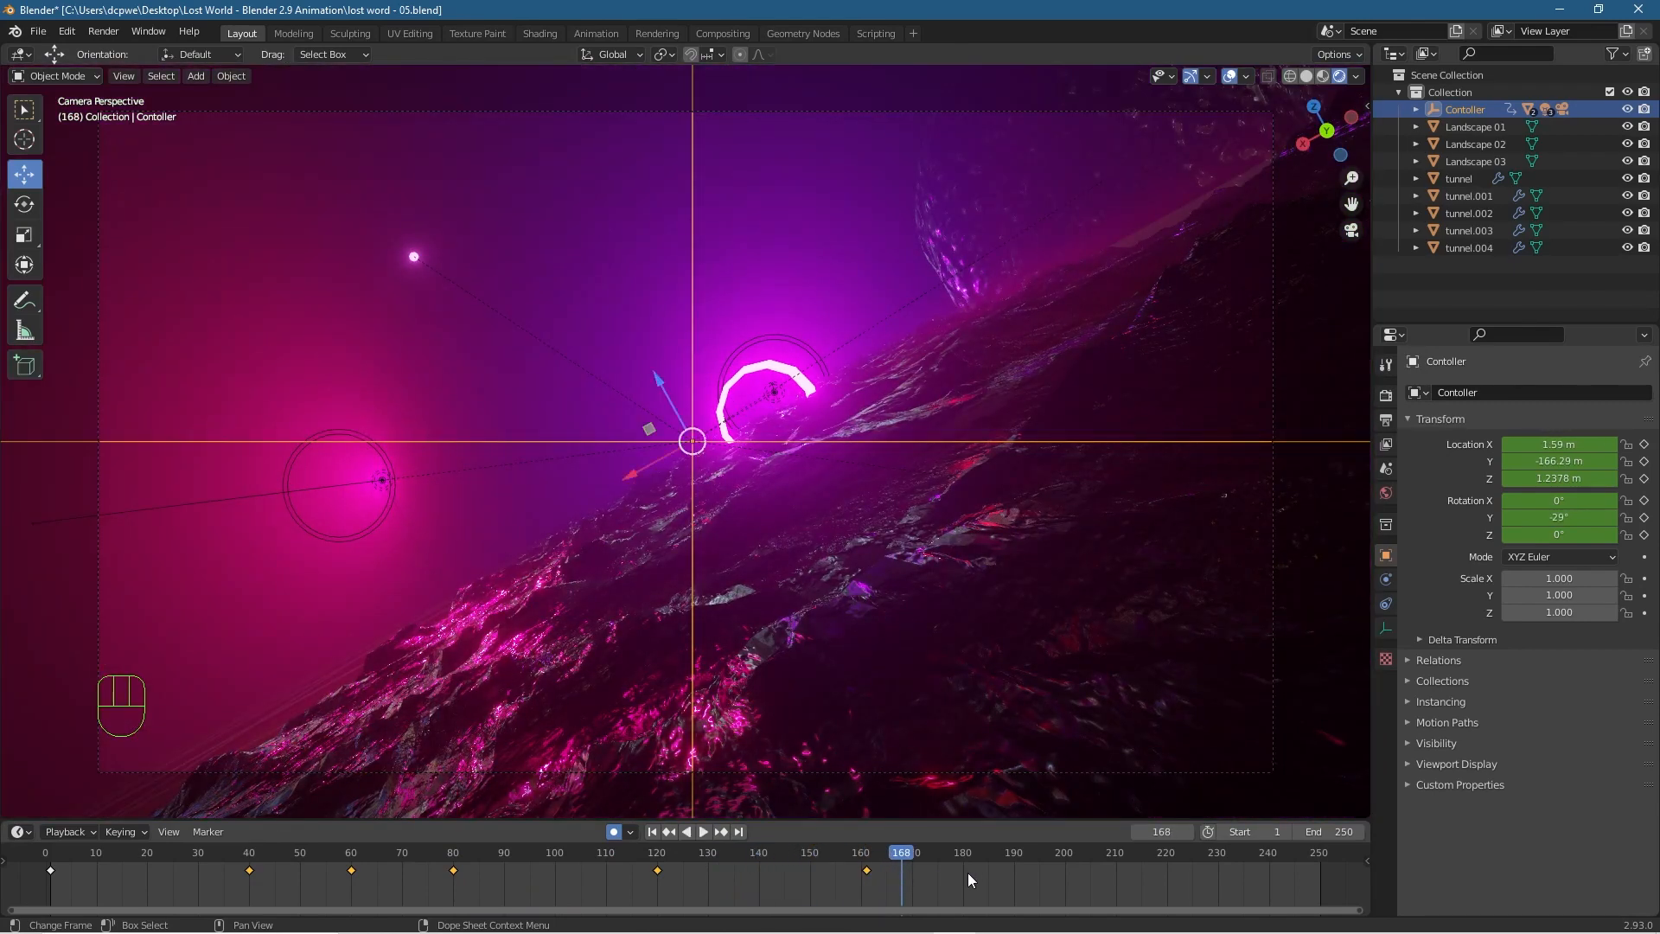
{"action": "left_click_drag", "start_coordinate": [909, 852], "coordinate": [953, 851]}
{"action": "left_click_drag", "start_coordinate": [1074, 852], "coordinate": [1000, 849]}
{"action": "left_click_drag", "start_coordinate": [861, 860], "coordinate": [864, 861]}
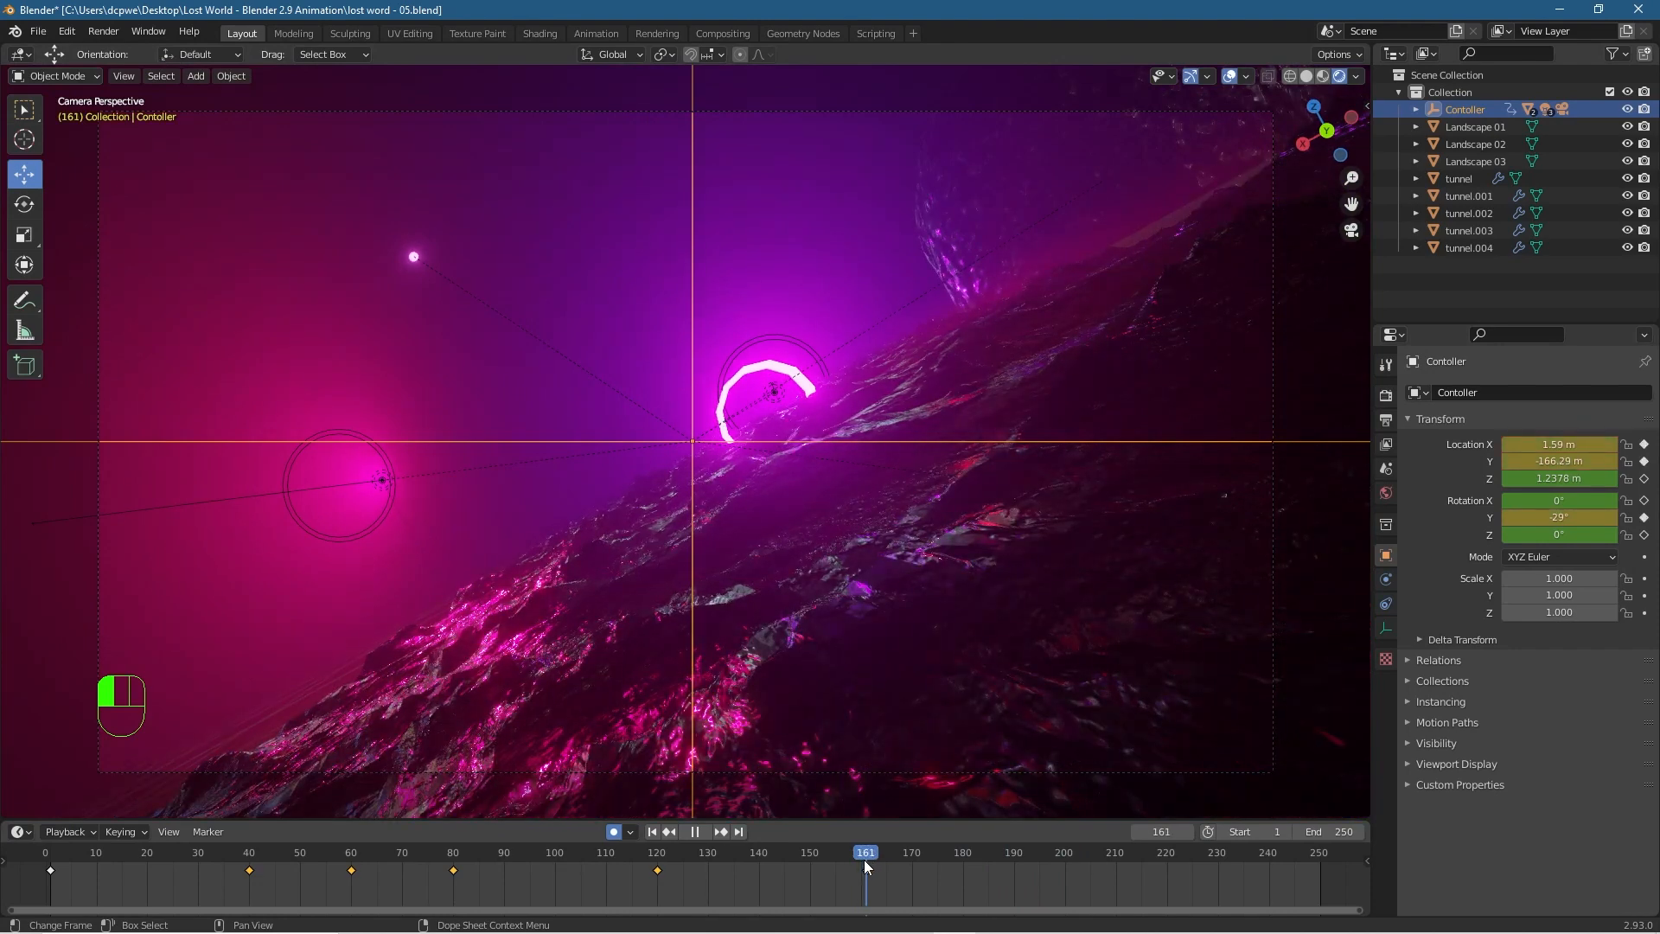
Key the Contoller's full location and rotation on frame 200 with location Y -175.57 m, Z 1.0478 m and Rotation Y 0°.
{"action": "left_click_drag", "start_coordinate": [865, 861], "coordinate": [1068, 855]}
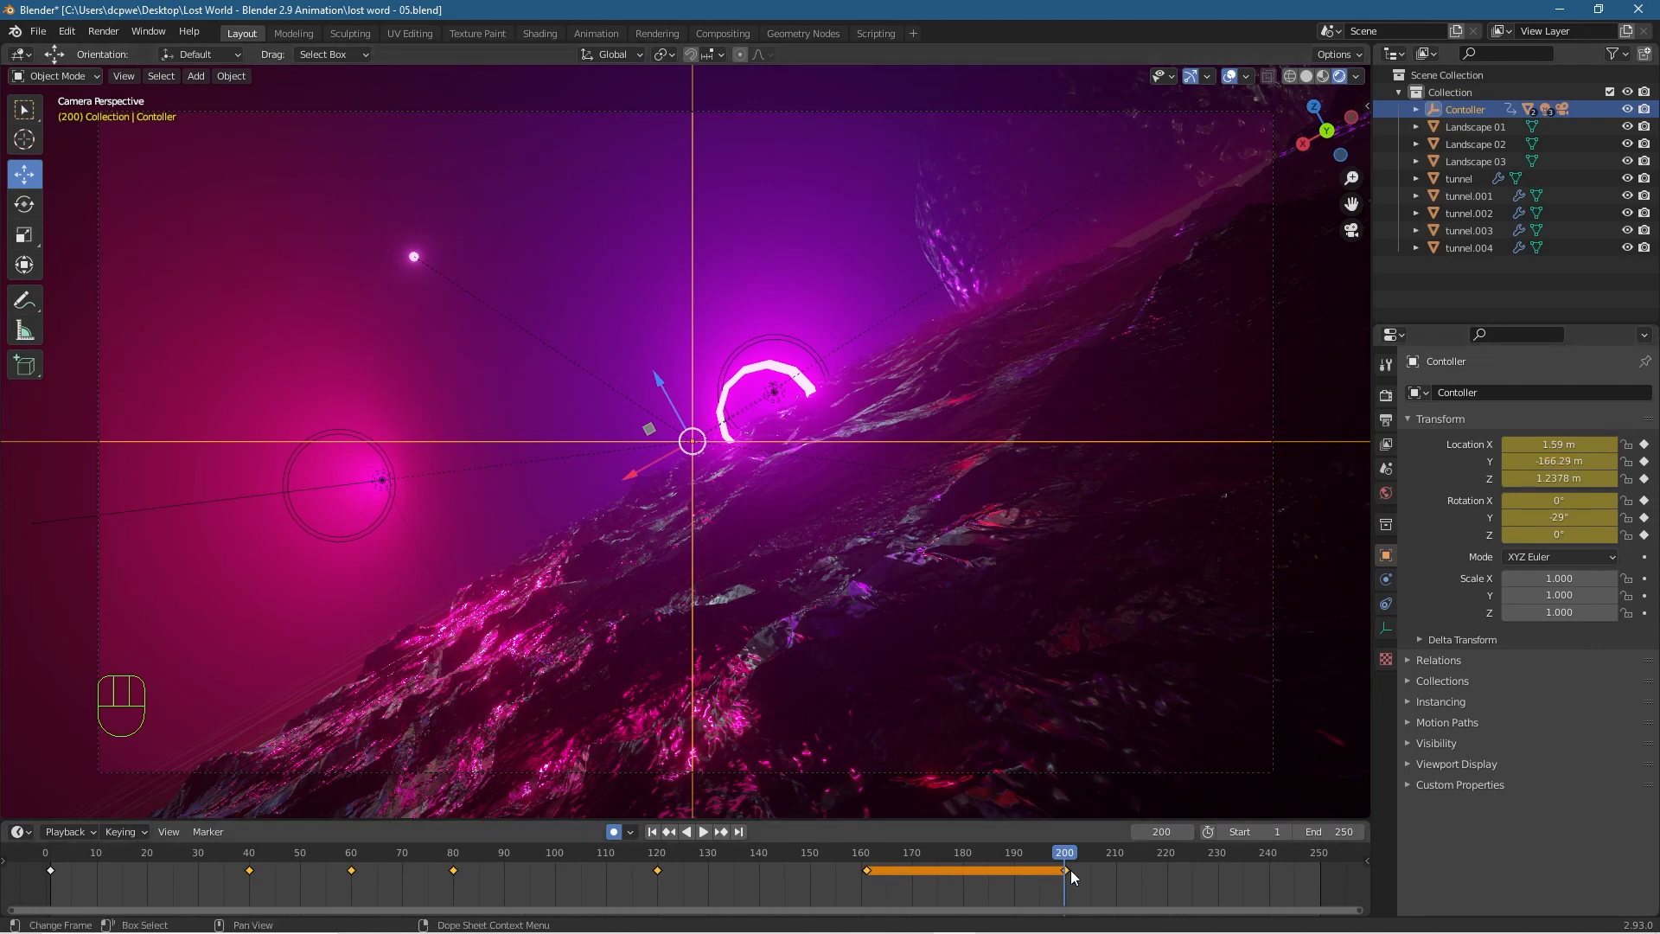
{"action": "left_click_drag", "start_coordinate": [1559, 461], "coordinate": [1590, 479]}
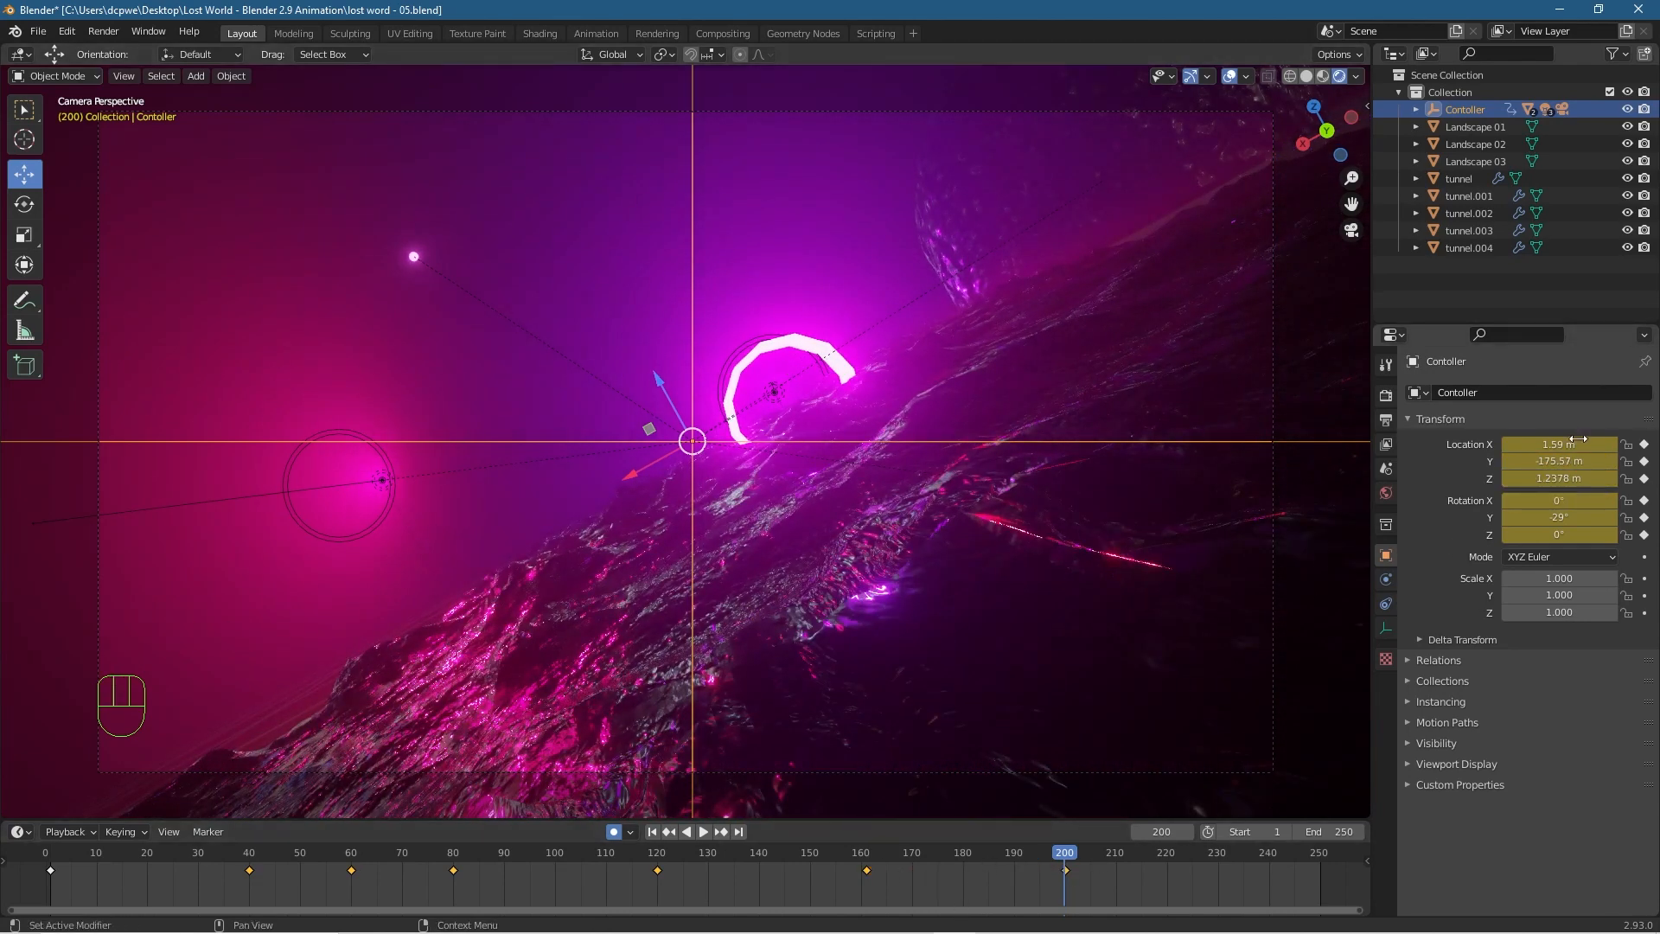
{"action": "mouse_move", "coordinate": [1551, 478]}
{"action": "left_mouse_down"}
{"action": "mouse_move", "coordinate": [1567, 478]}
{"action": "mouse_move", "coordinate": [1546, 479]}
{"action": "left_mouse_up"}
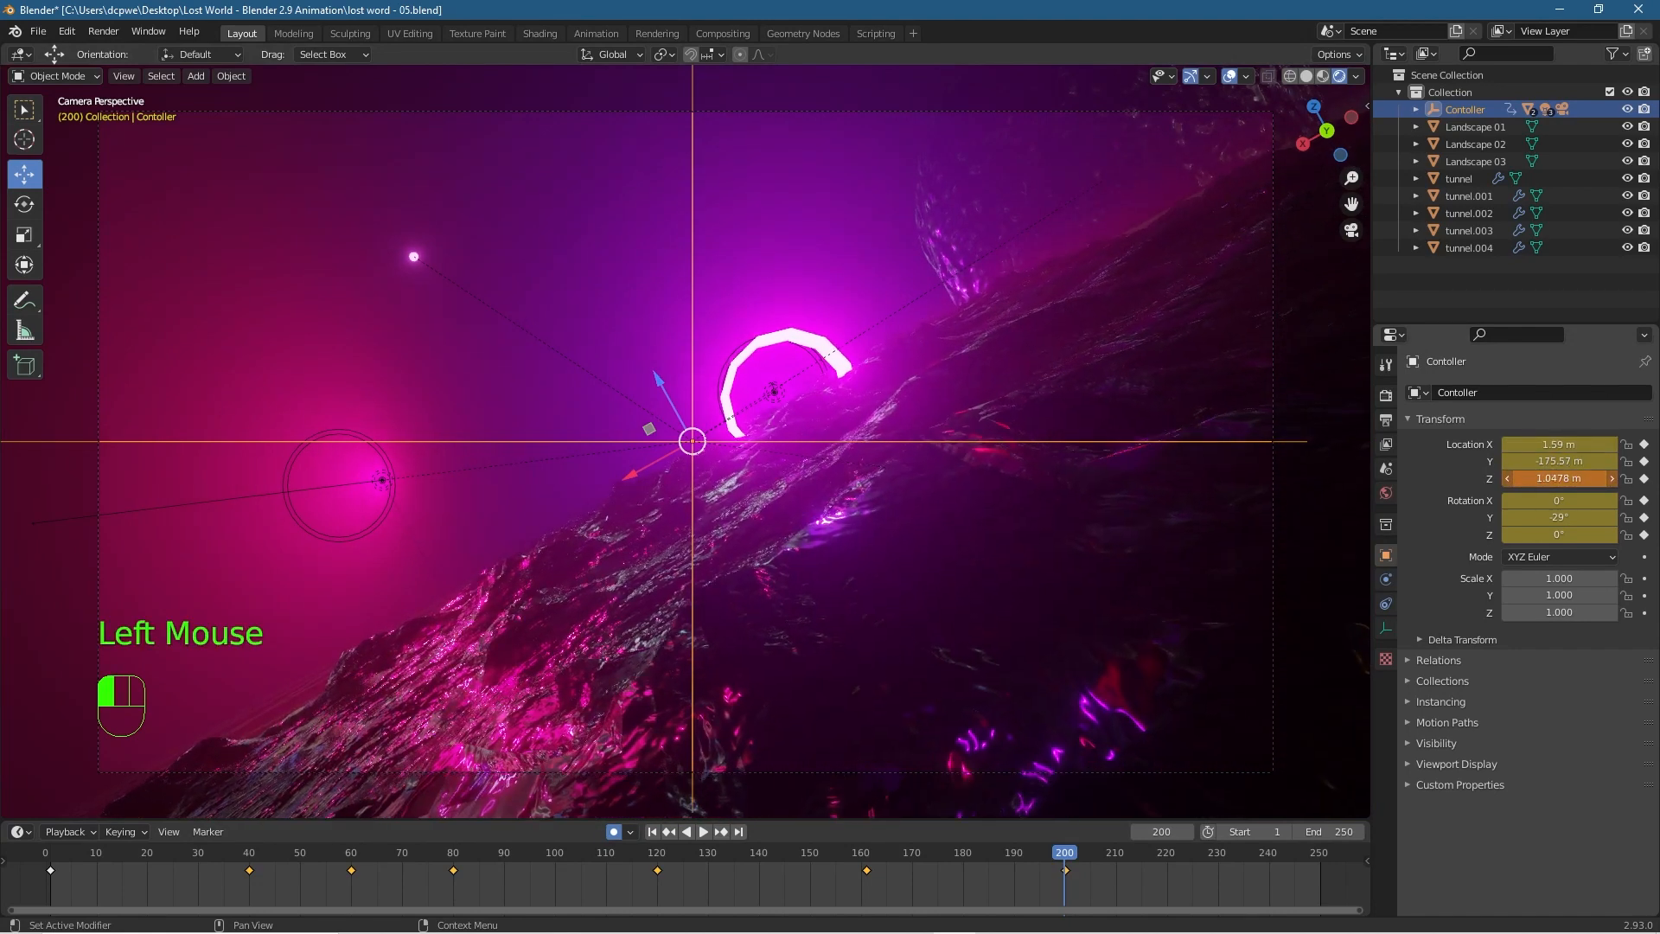
{"action": "left_click", "coordinate": [1558, 516]}
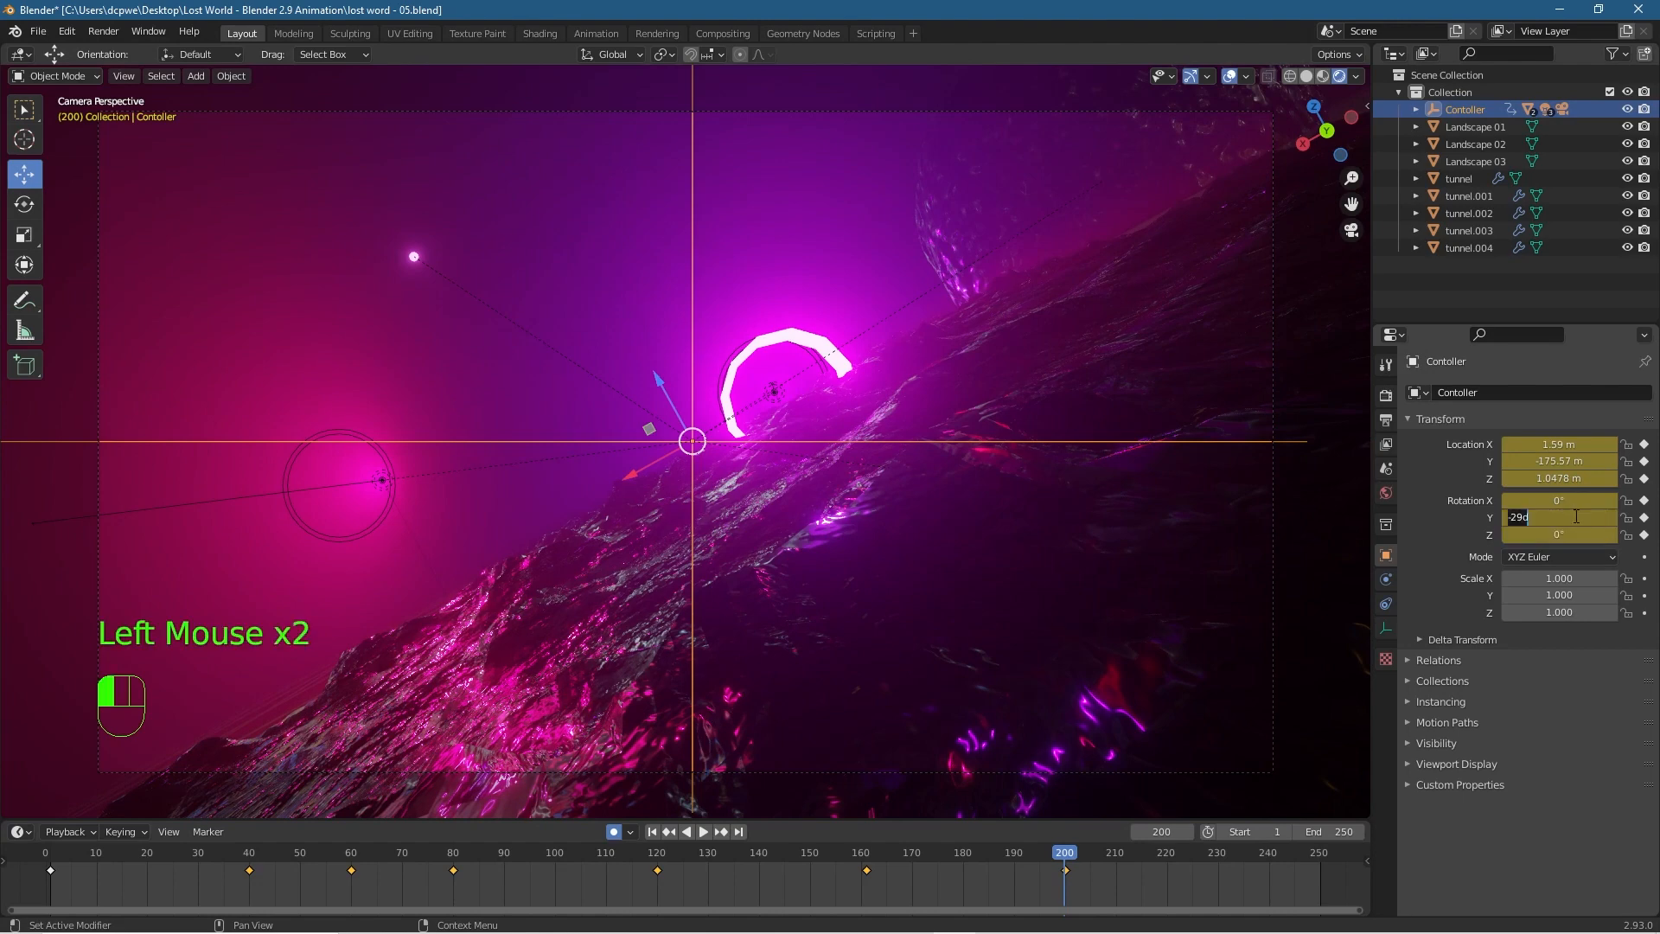
{"action": "type", "text": "0"}
{"action": "key", "text": "Return"}
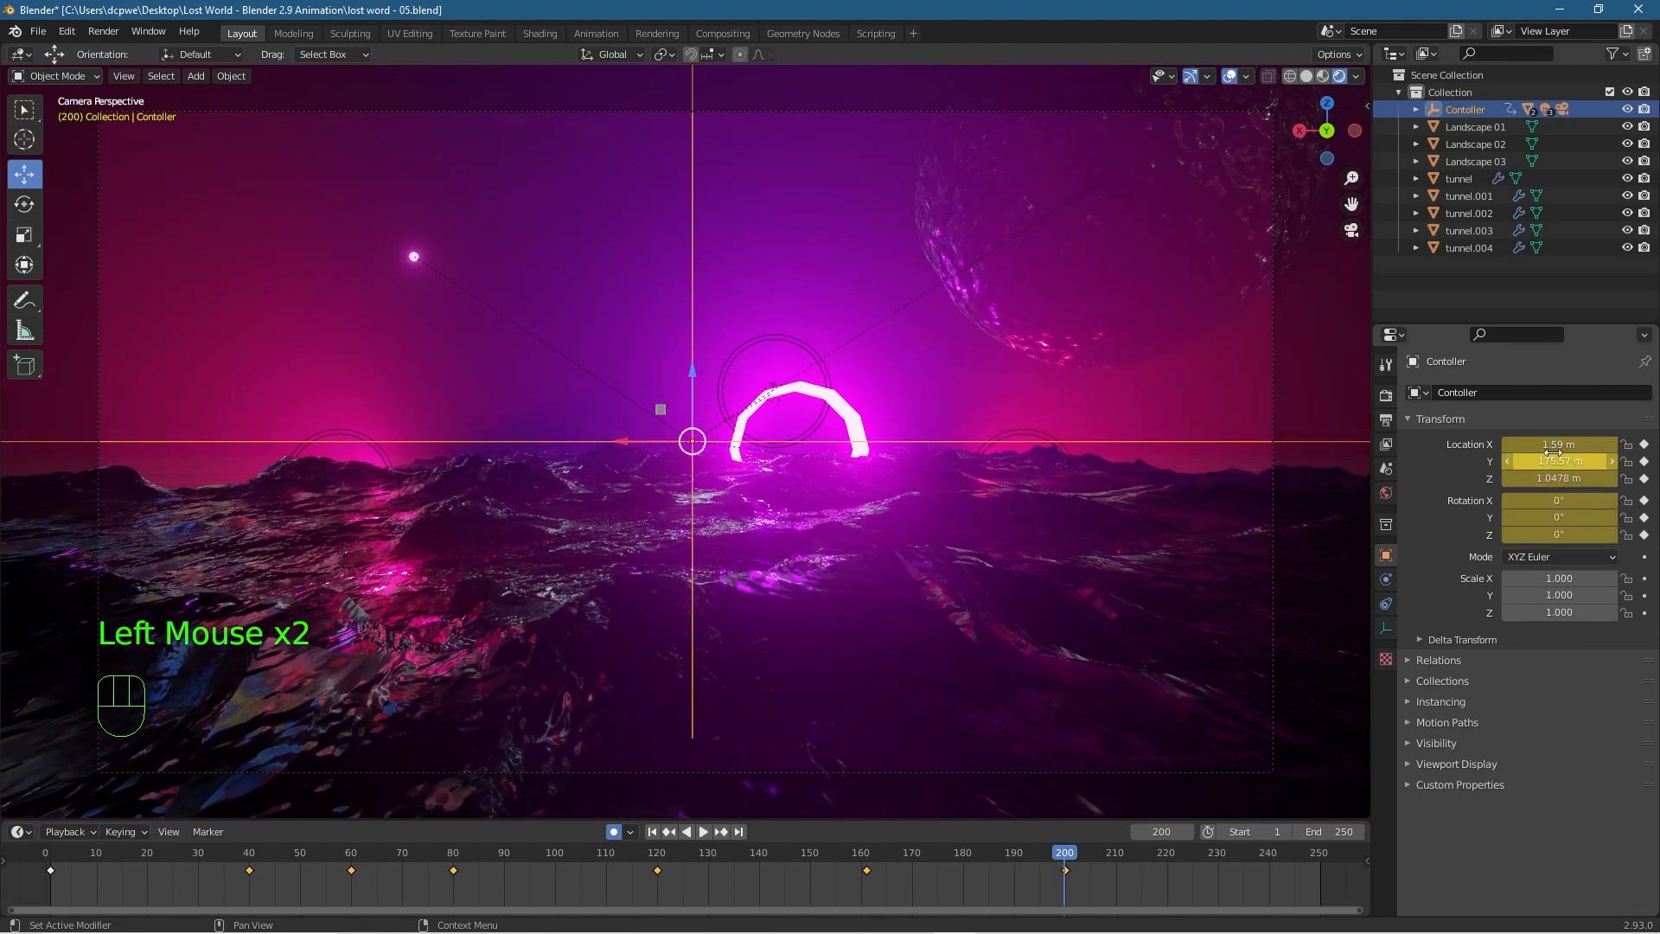
Set the Contoller's location on frame 200 to X -1.64 m and Y -209.68 m, and preview the stretch around it.
{"action": "mouse_move", "coordinate": [1554, 453]}
{"action": "left_mouse_down"}
{"action": "mouse_move", "coordinate": [1521, 452]}
{"action": "mouse_move", "coordinate": [1587, 456]}
{"action": "mouse_move", "coordinate": [1547, 445]}
{"action": "mouse_move", "coordinate": [1548, 461]}
{"action": "left_mouse_up"}
{"action": "left_click_drag", "start_coordinate": [1560, 445], "coordinate": [1537, 461]}
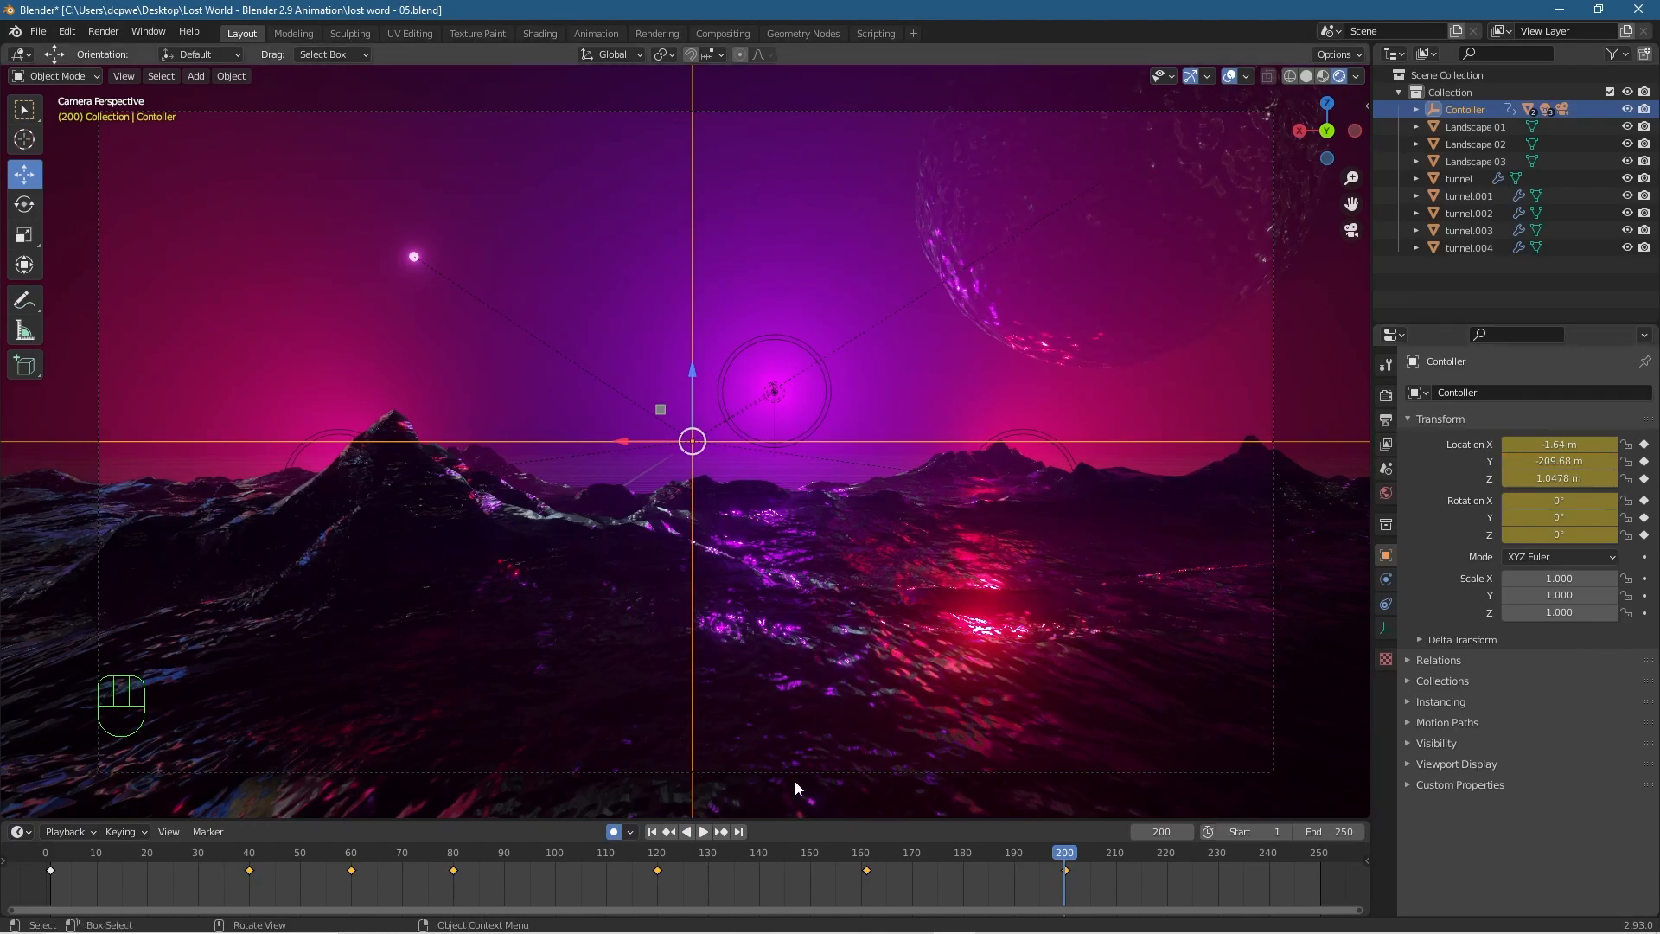
{"action": "mouse_move", "coordinate": [1065, 855]}
{"action": "left_mouse_down"}
{"action": "mouse_move", "coordinate": [706, 849]}
{"action": "mouse_move", "coordinate": [1065, 825]}
{"action": "mouse_move", "coordinate": [884, 816]}
{"action": "mouse_move", "coordinate": [1065, 823]}
{"action": "left_mouse_up"}
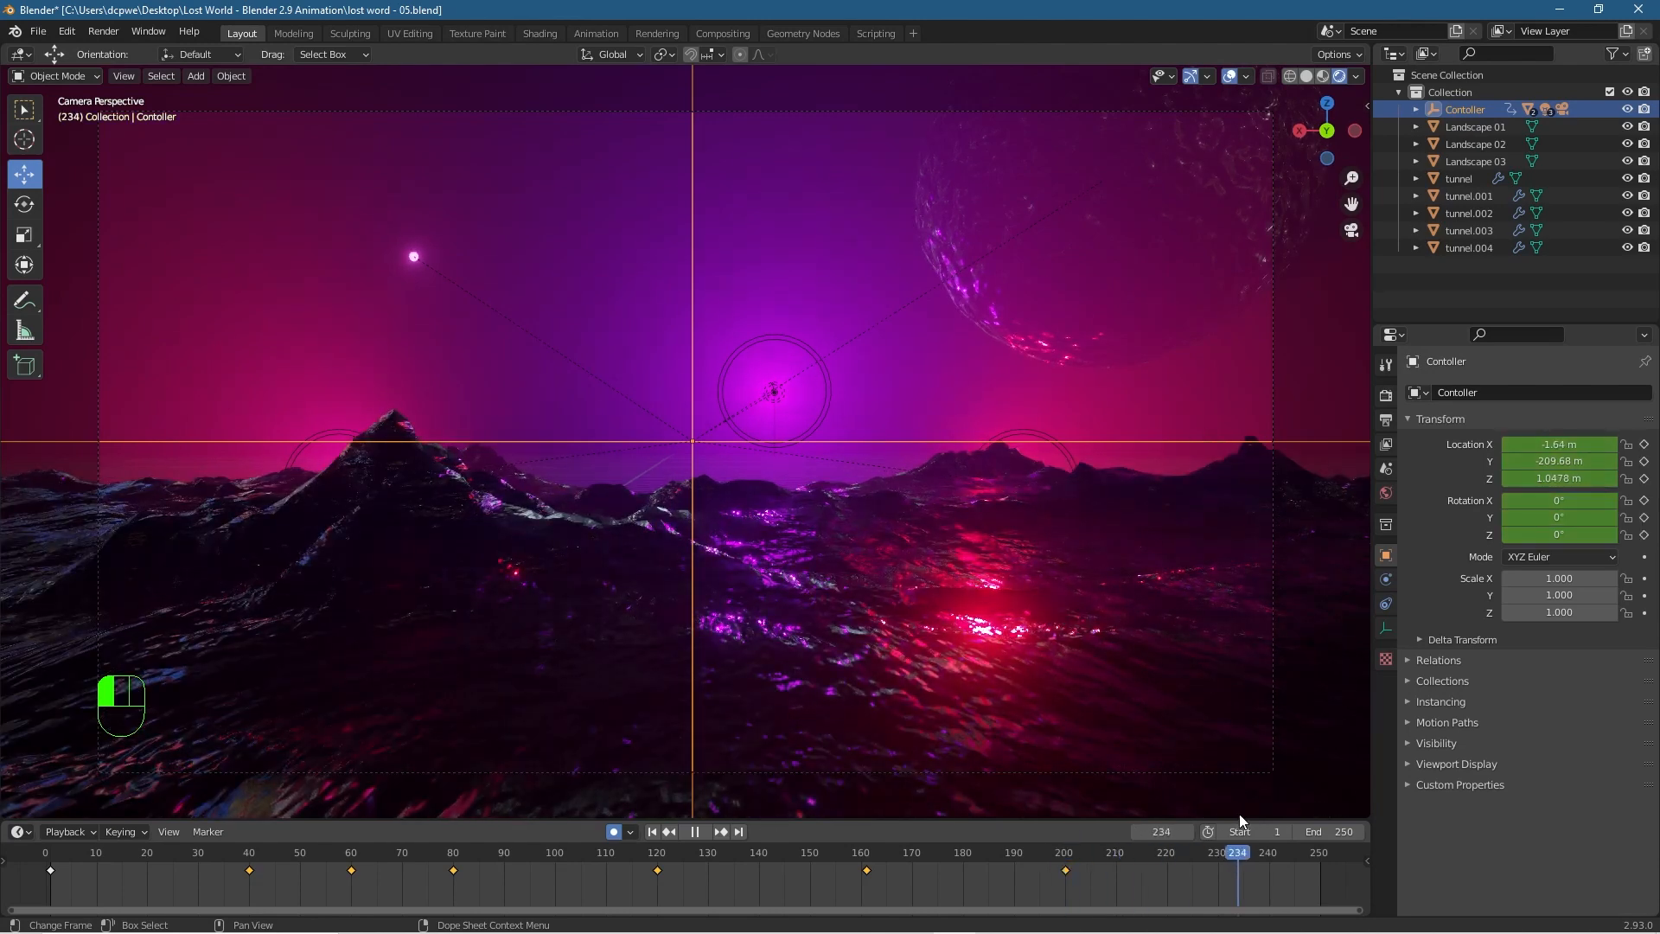
{"action": "left_click_drag", "start_coordinate": [1063, 817], "coordinate": [1068, 819]}
{"action": "key", "text": "space"}
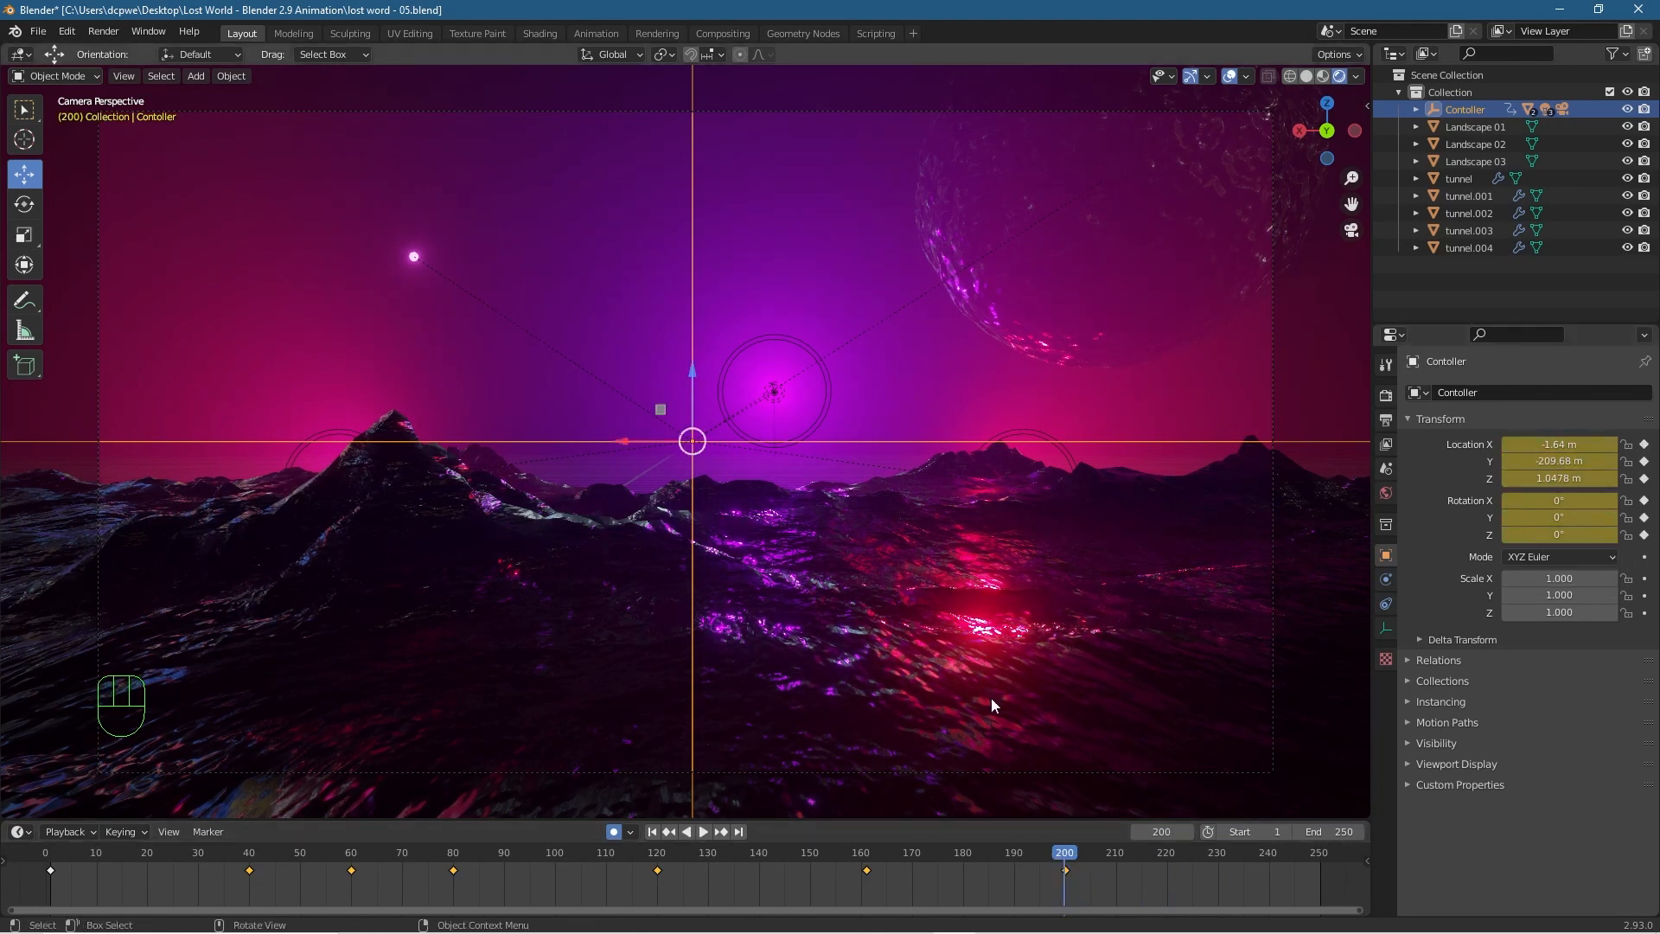
Bank the Contoller on frame 200 by setting its Rotation Y to 10.8°, and scrub the following frames.
{"action": "mouse_move", "coordinate": [1045, 852]}
{"action": "left_mouse_down"}
{"action": "mouse_move", "coordinate": [979, 855]}
{"action": "mouse_move", "coordinate": [1081, 863]}
{"action": "mouse_move", "coordinate": [1067, 862]}
{"action": "left_mouse_up"}
{"action": "left_click_drag", "start_coordinate": [1576, 524], "coordinate": [1628, 524]}
{"action": "mouse_move", "coordinate": [1075, 856]}
{"action": "left_mouse_down"}
{"action": "mouse_move", "coordinate": [708, 859]}
{"action": "mouse_move", "coordinate": [1081, 864]}
{"action": "left_mouse_up"}
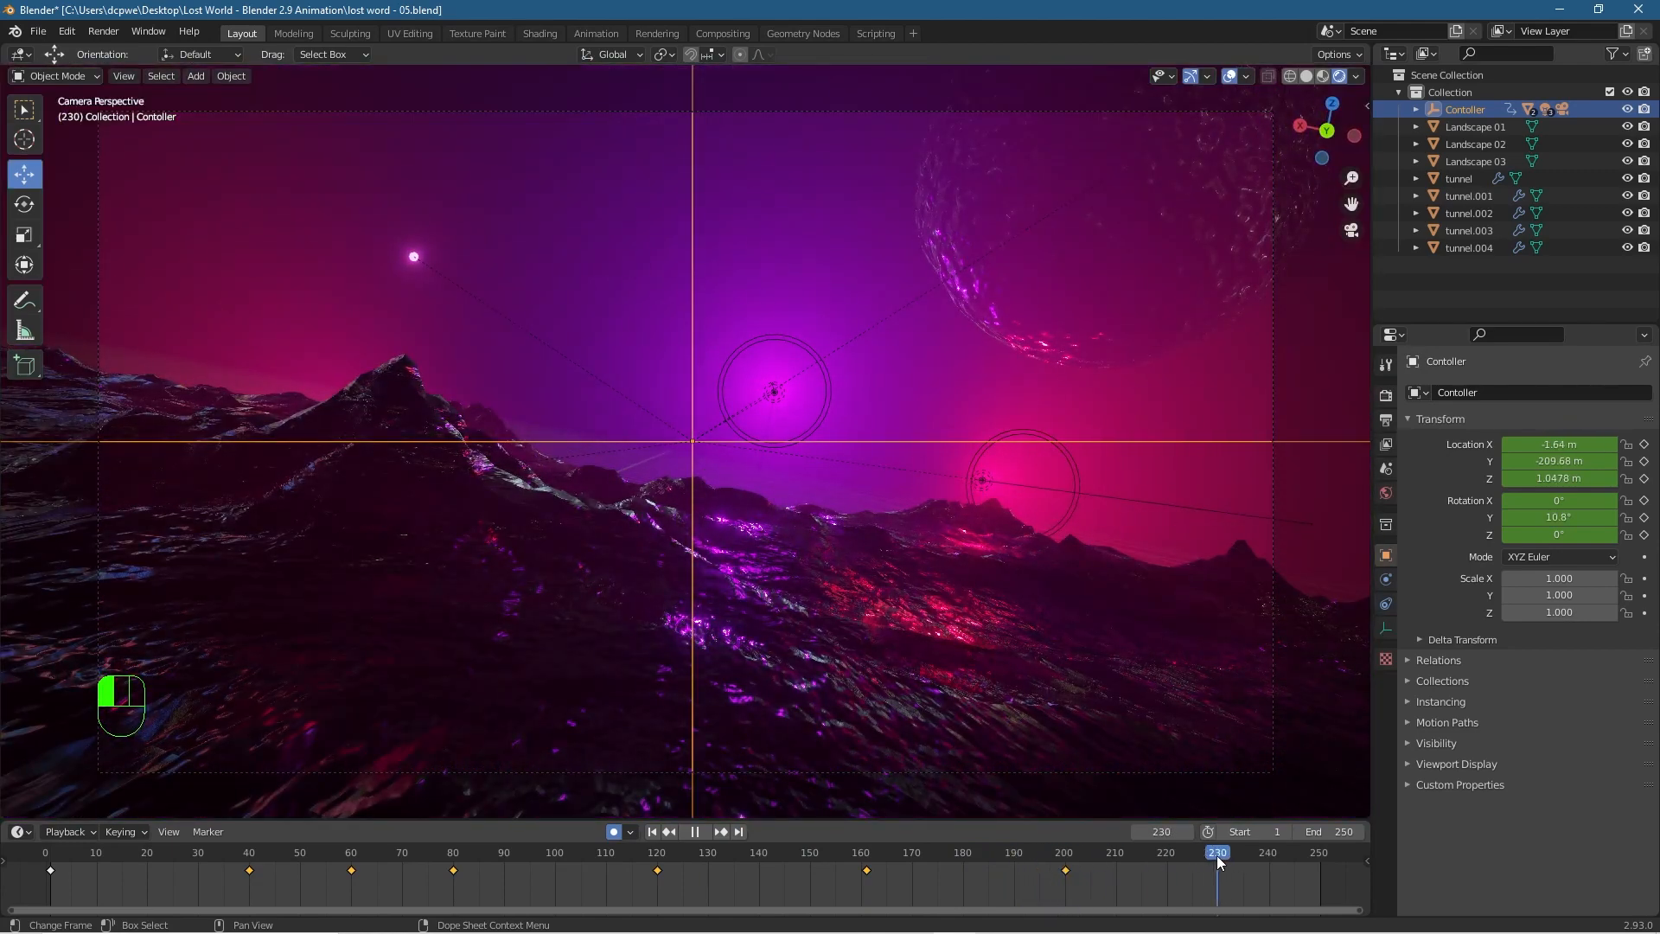
On frame 230, key the Contoller at location Y -213.91 m and Rotation Y 0°, and play back the ending.
{"action": "left_click_drag", "start_coordinate": [1217, 855], "coordinate": [1217, 854]}
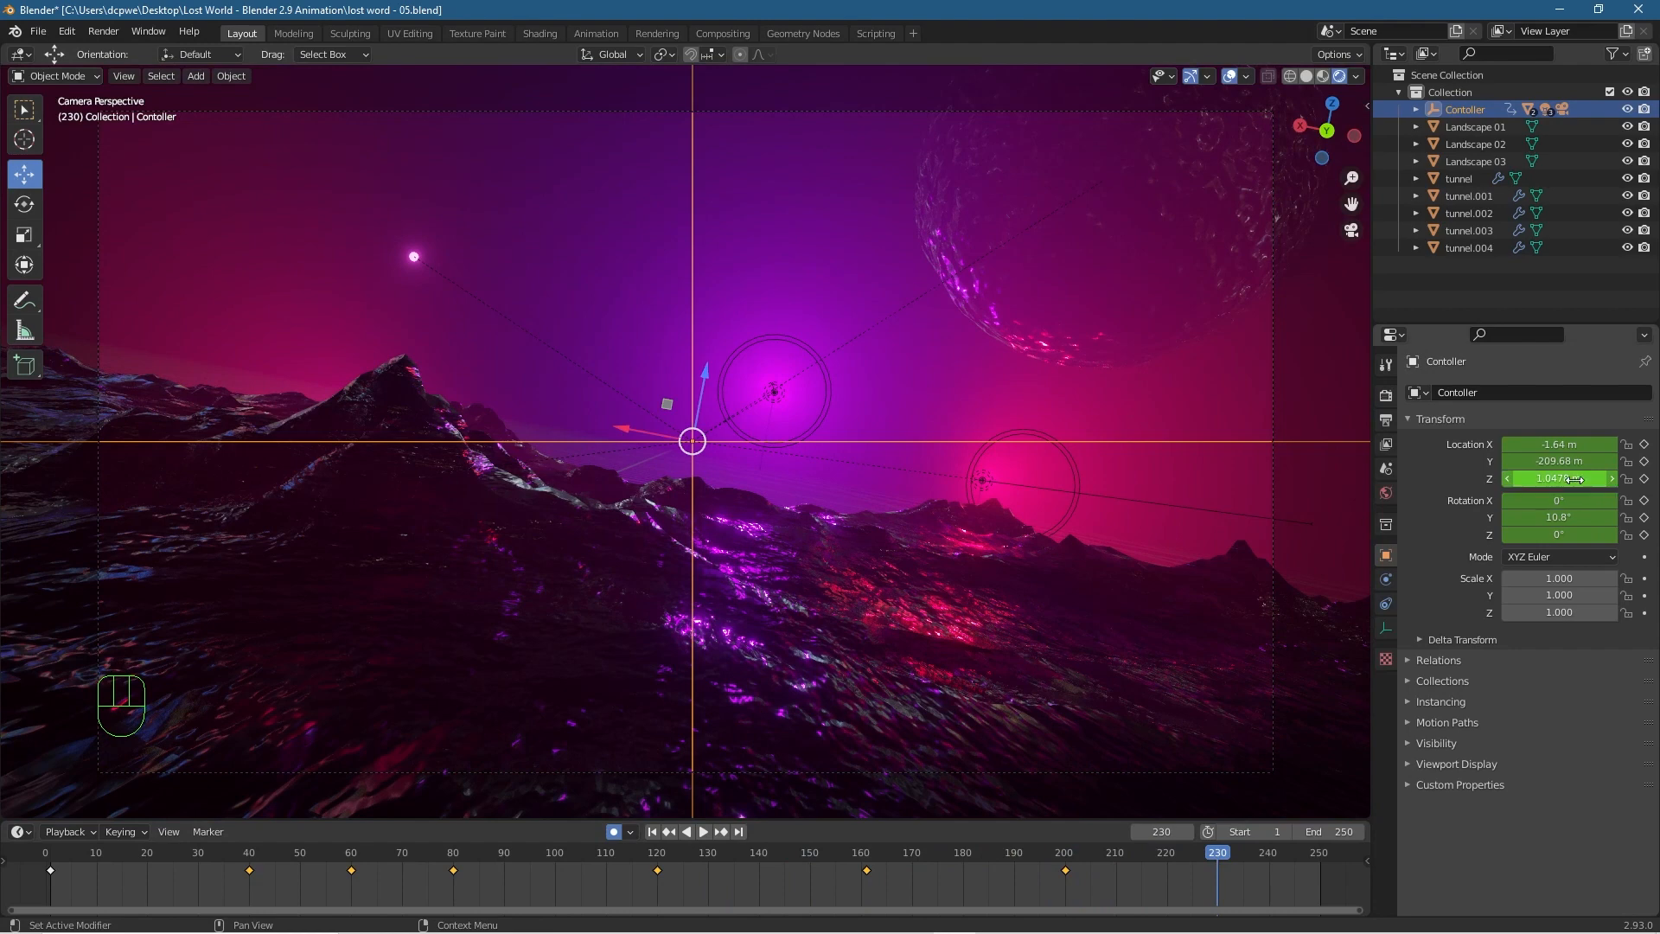
{"action": "left_click_drag", "start_coordinate": [1562, 461], "coordinate": [1444, 461]}
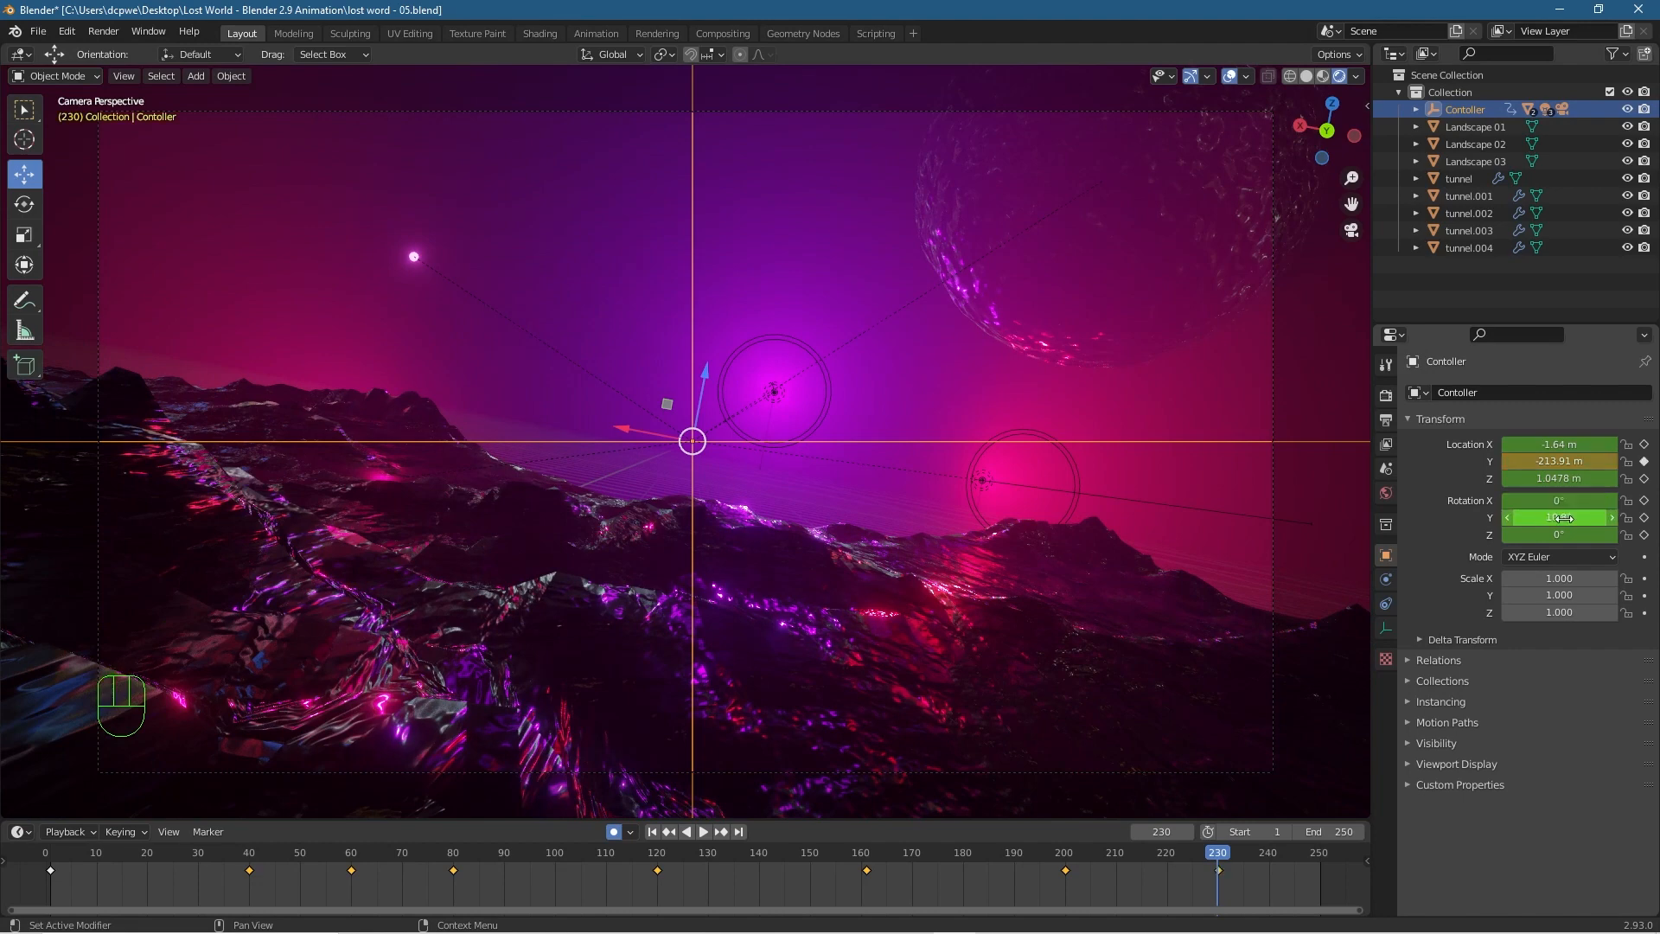
{"action": "left_click", "coordinate": [1564, 517]}
{"action": "type", "text": "0"}
{"action": "key", "text": "Return"}
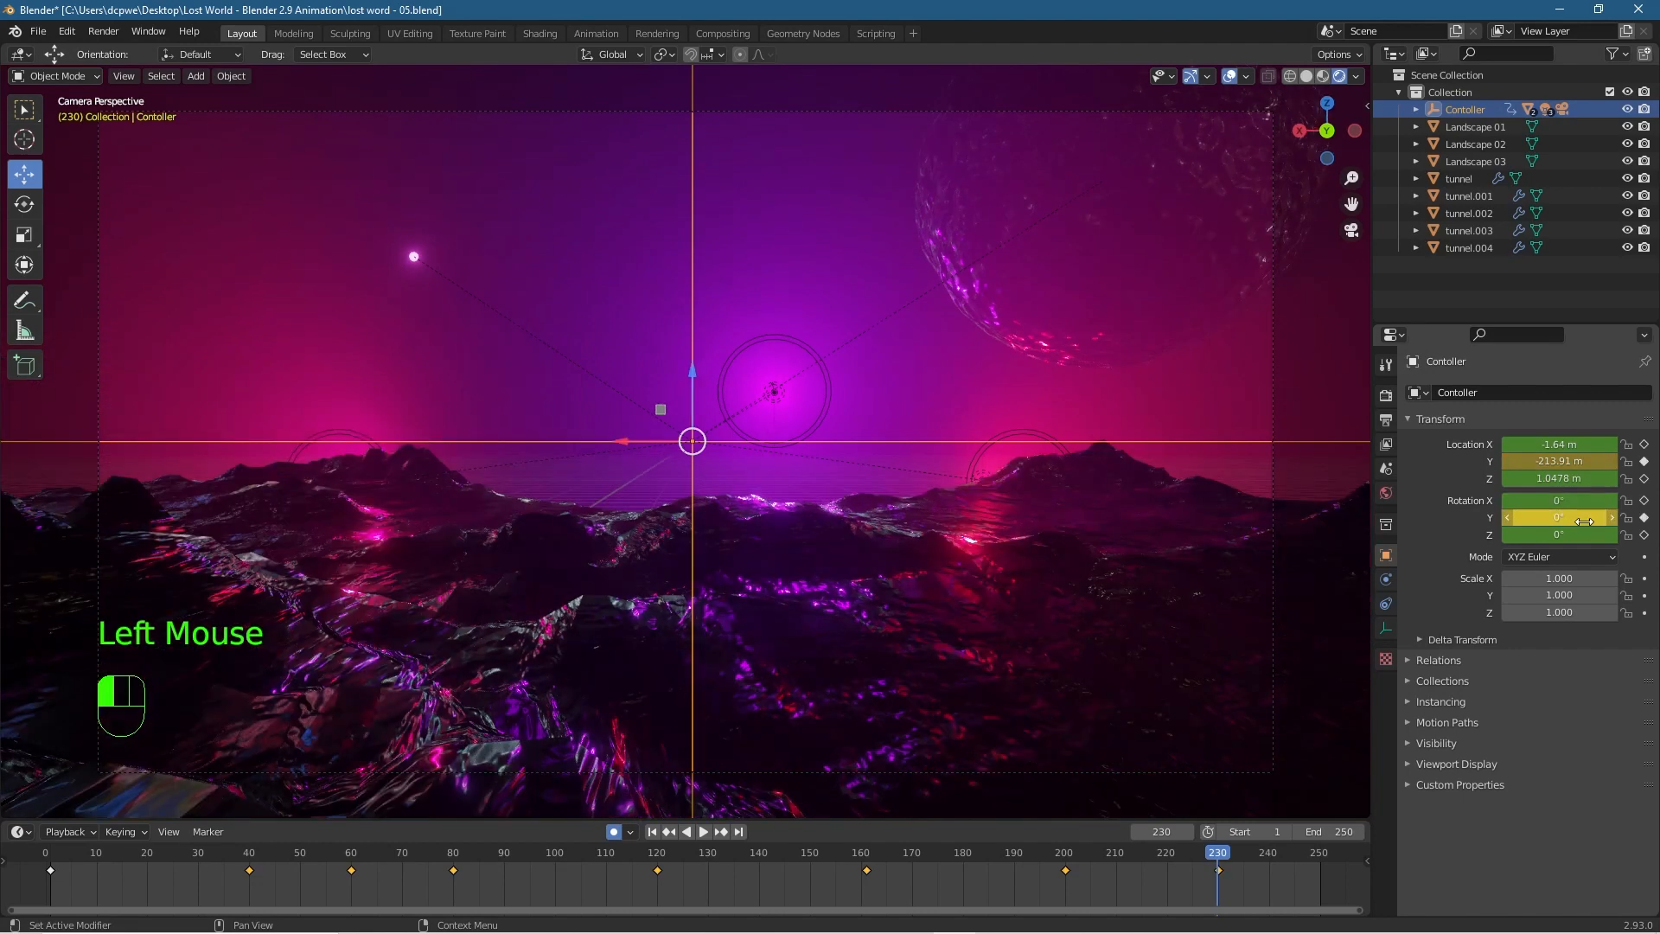
{"action": "left_click_drag", "start_coordinate": [1216, 856], "coordinate": [983, 871]}
{"action": "key", "text": "space"}
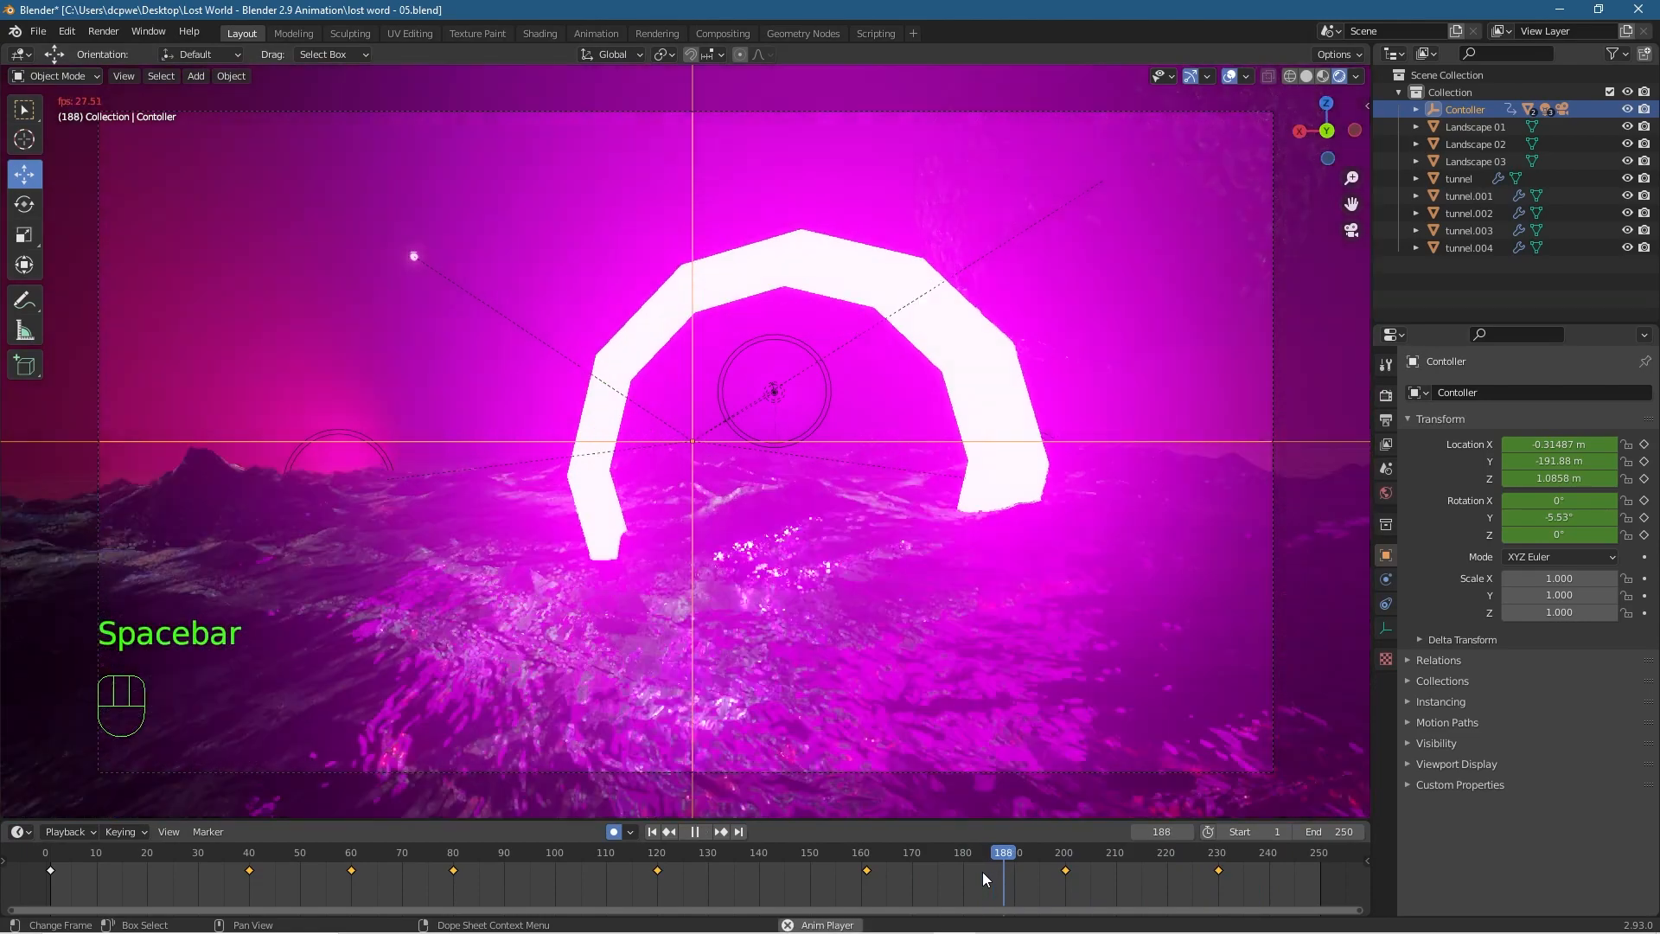
{"action": "key", "text": "space"}
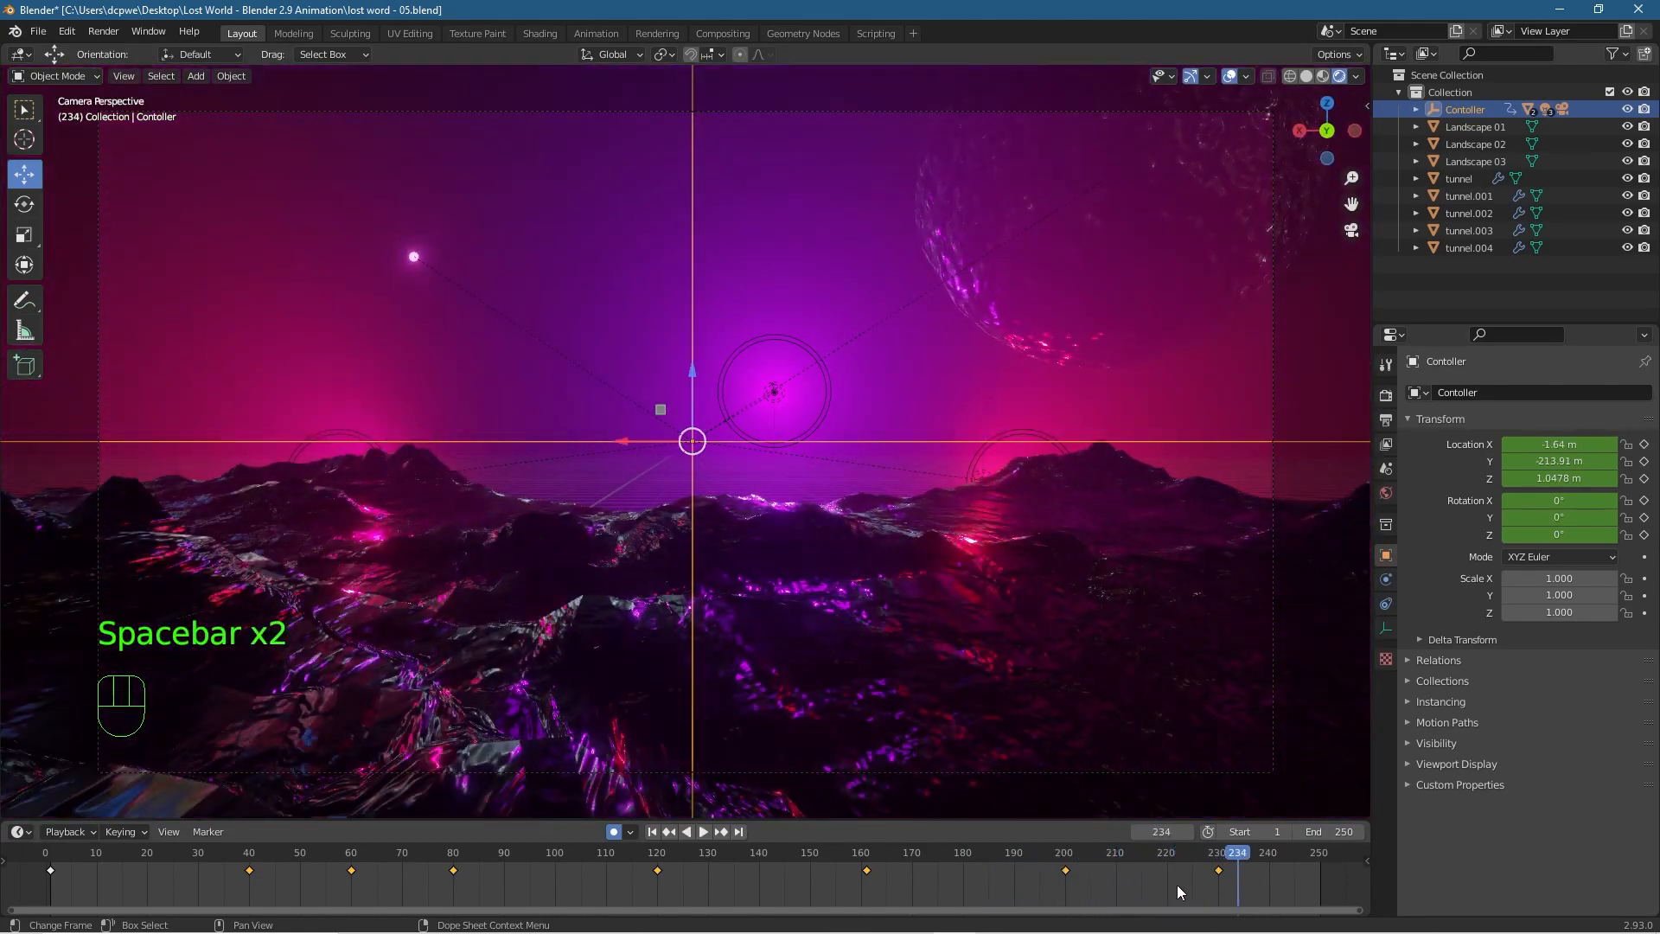
Try moving only the Contoller's frame 230 keyframe to frame 240, and play back the ending.
{"action": "left_click", "coordinate": [1219, 870]}
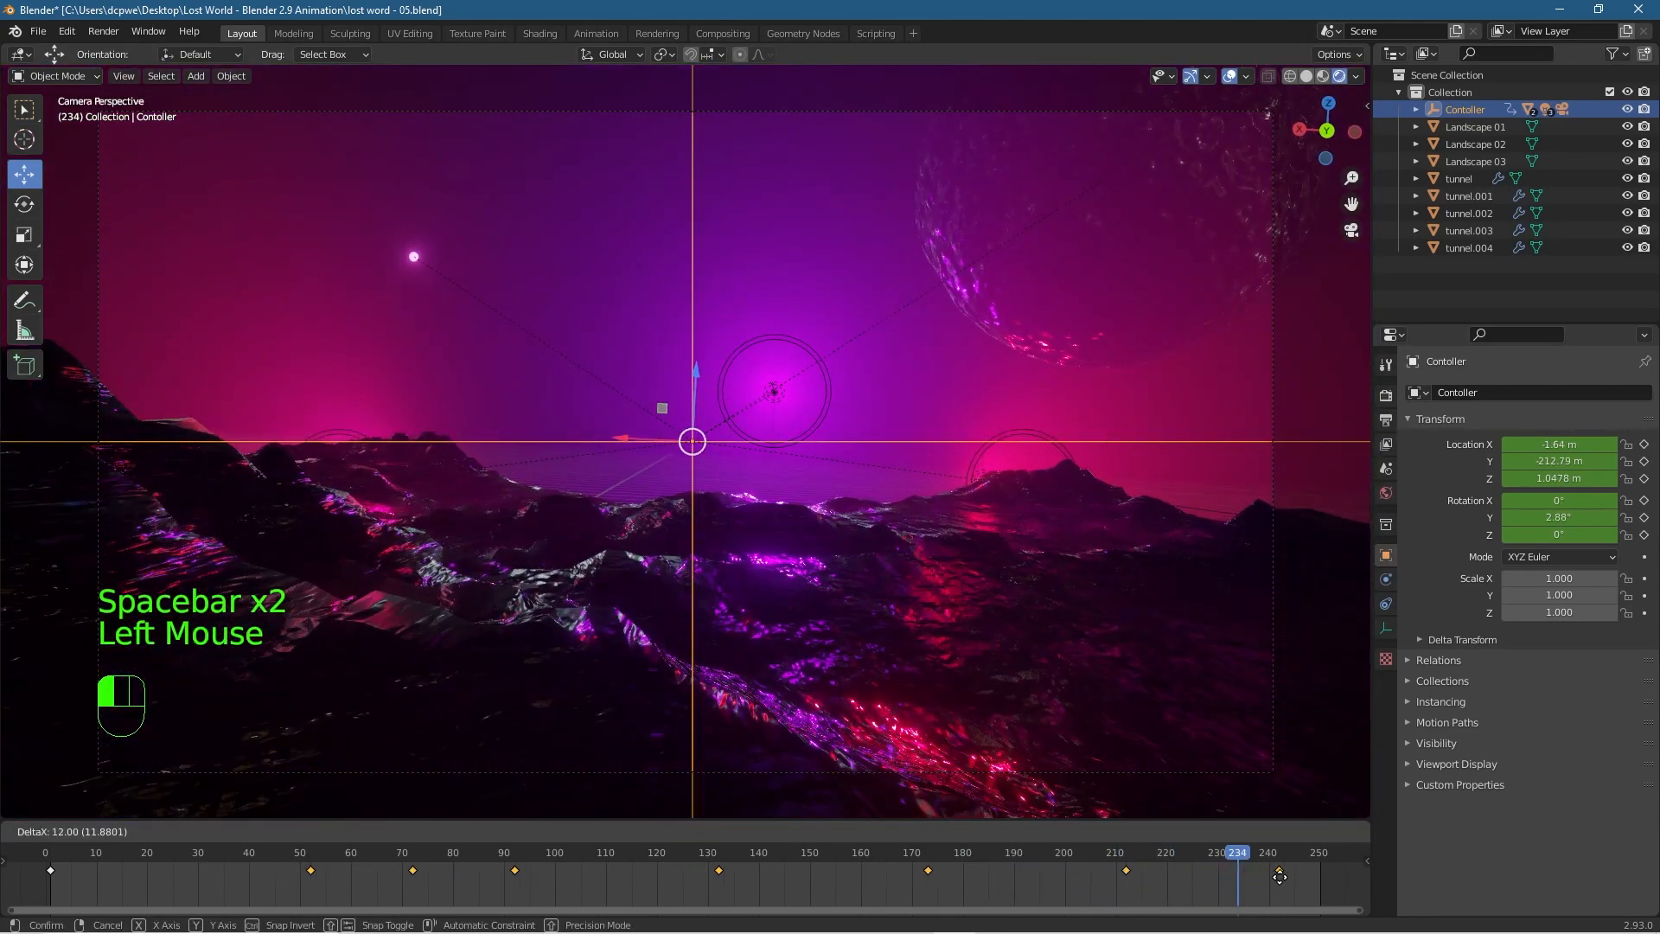
{"action": "key", "text": "ctrl+z"}
{"action": "left_click", "coordinate": [1268, 878]}
{"action": "left_click_drag", "start_coordinate": [1221, 869], "coordinate": [1271, 874]}
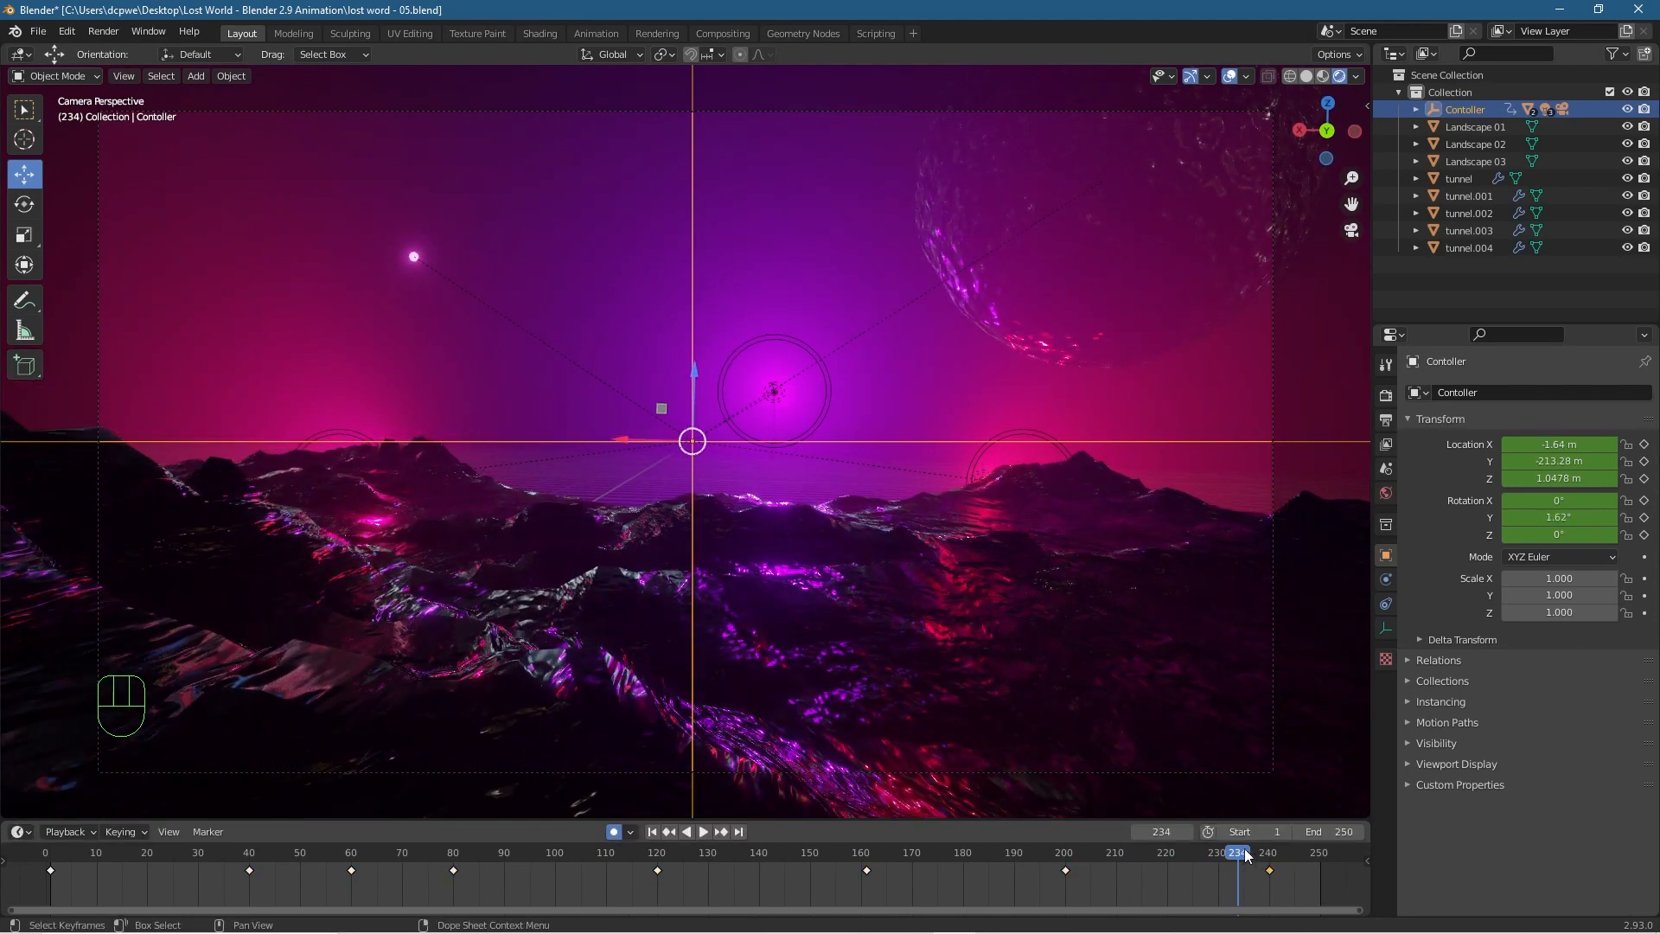
{"action": "key", "text": "space"}
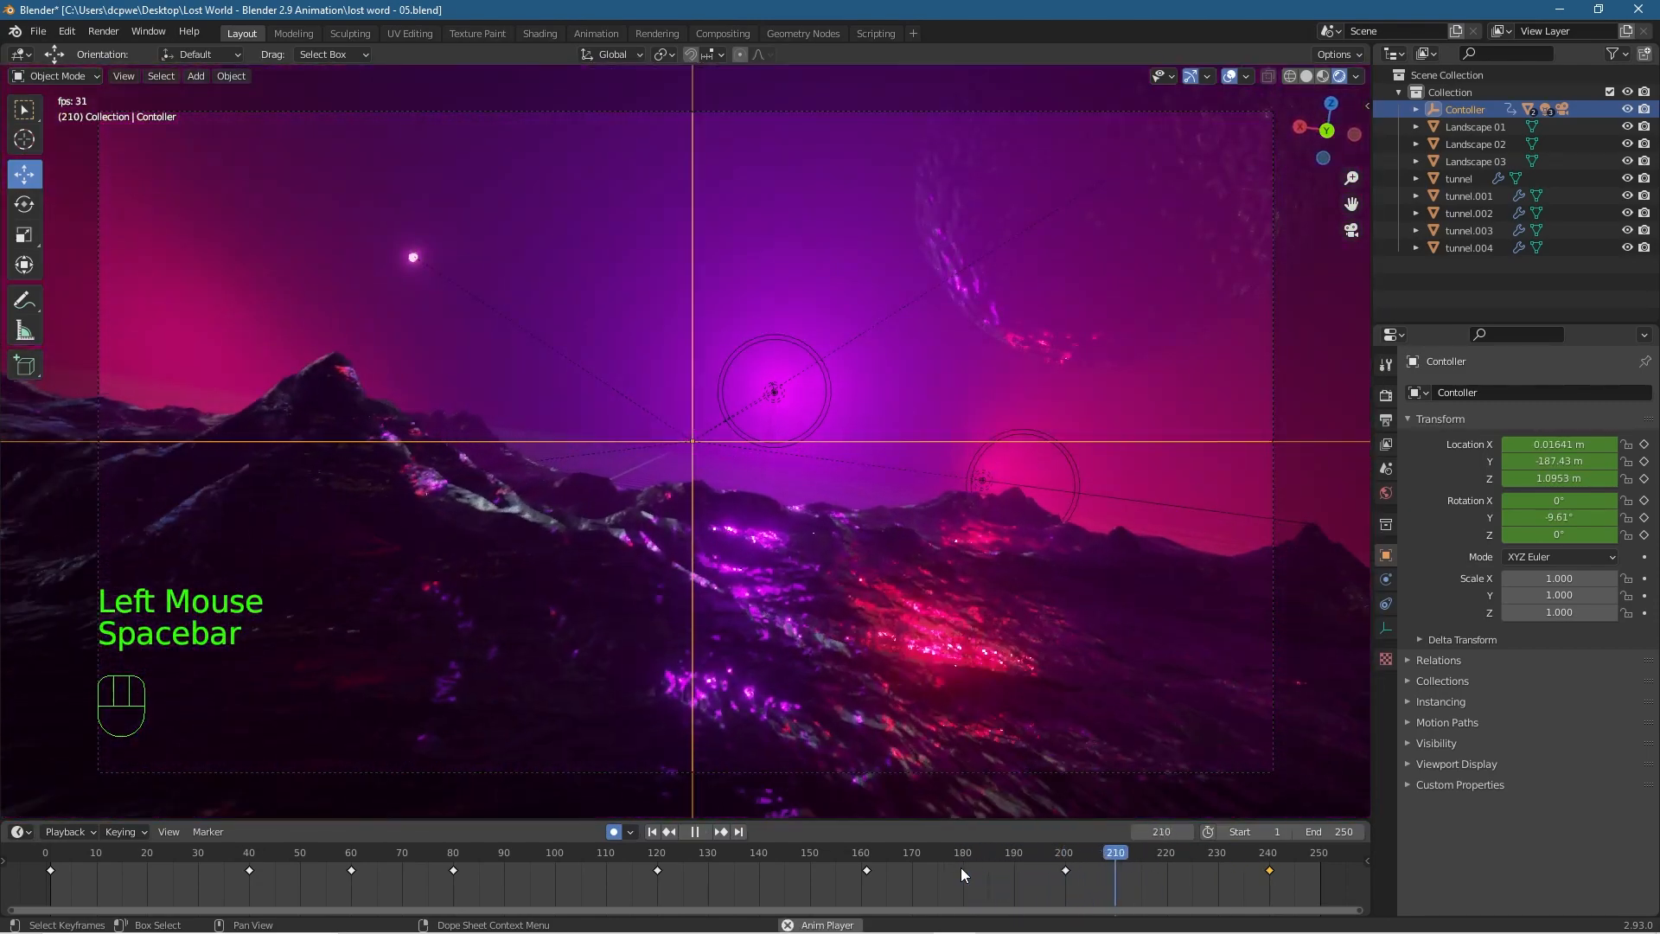
{"action": "key", "text": "space"}
Move the Contoller's last keyframe to frame 220 and play back the final stretch from about frame 180.
{"action": "left_click_drag", "start_coordinate": [1270, 876], "coordinate": [1167, 872]}
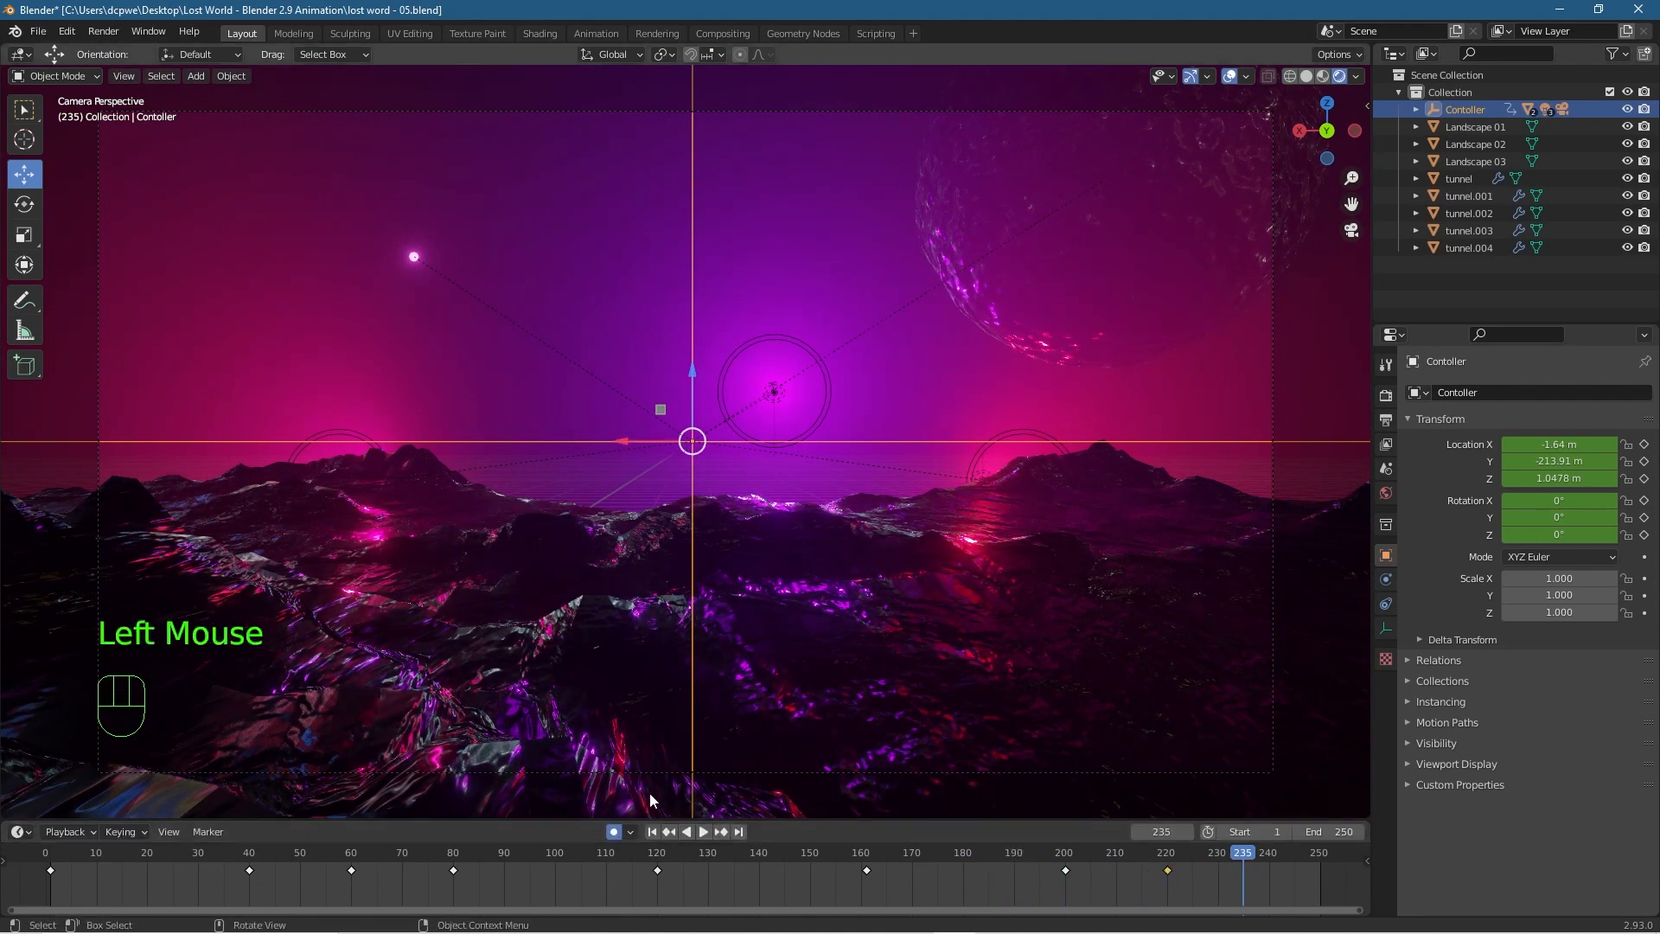
{"action": "left_click", "coordinate": [964, 853]}
{"action": "key", "text": "space"}
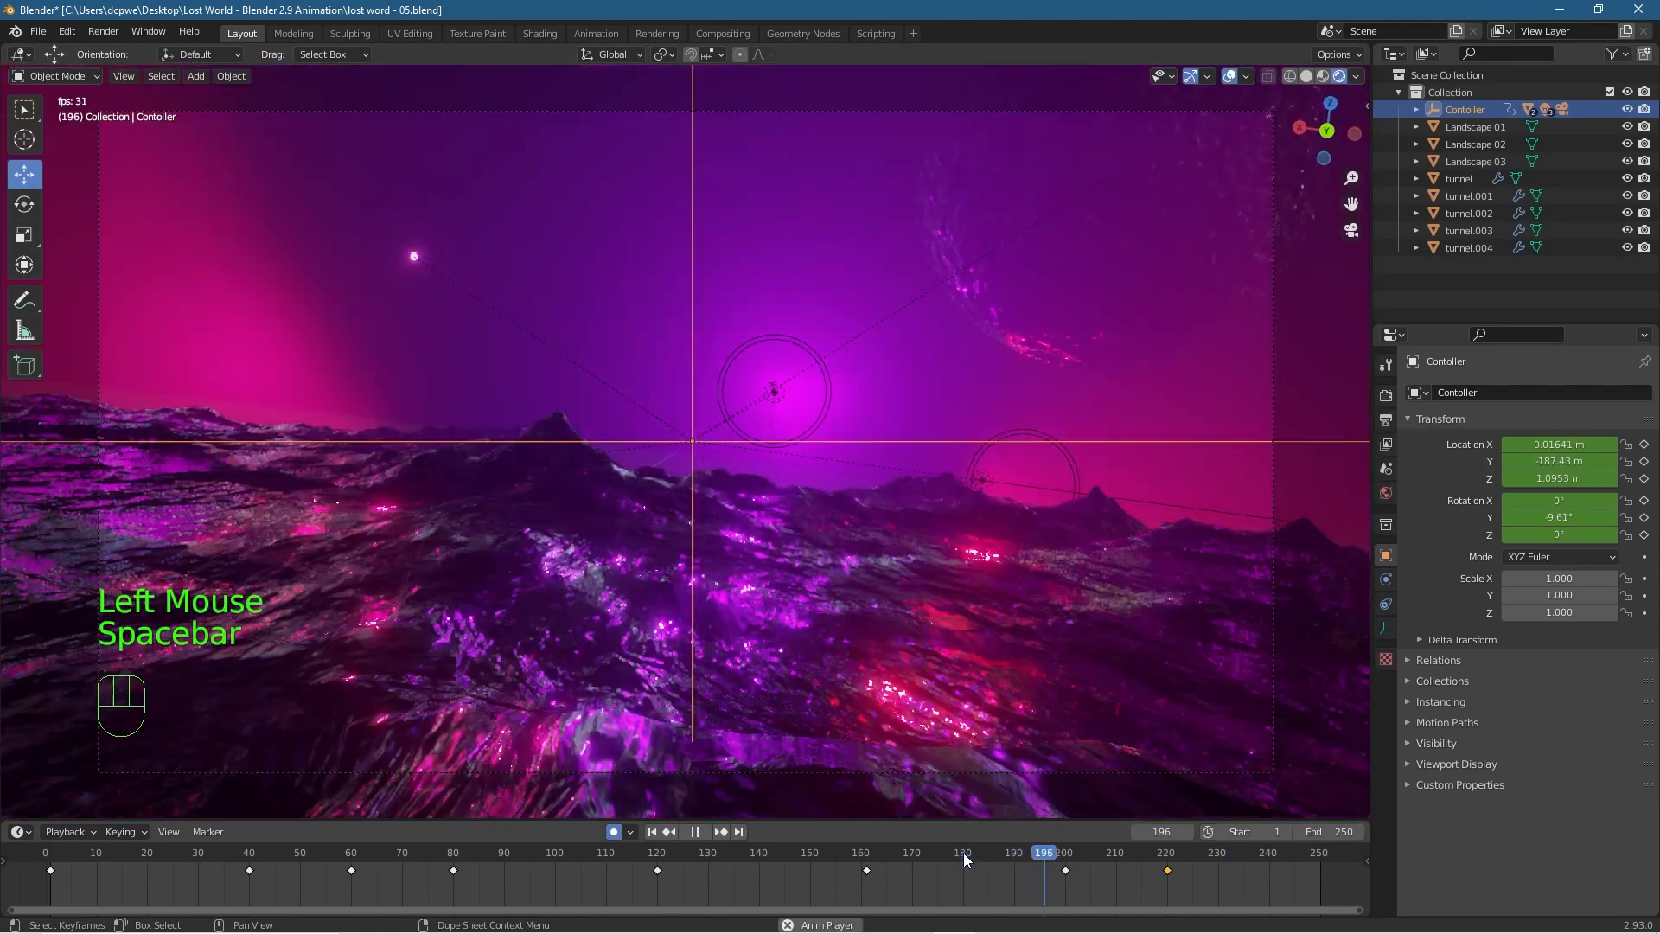
{"action": "key", "text": "space"}
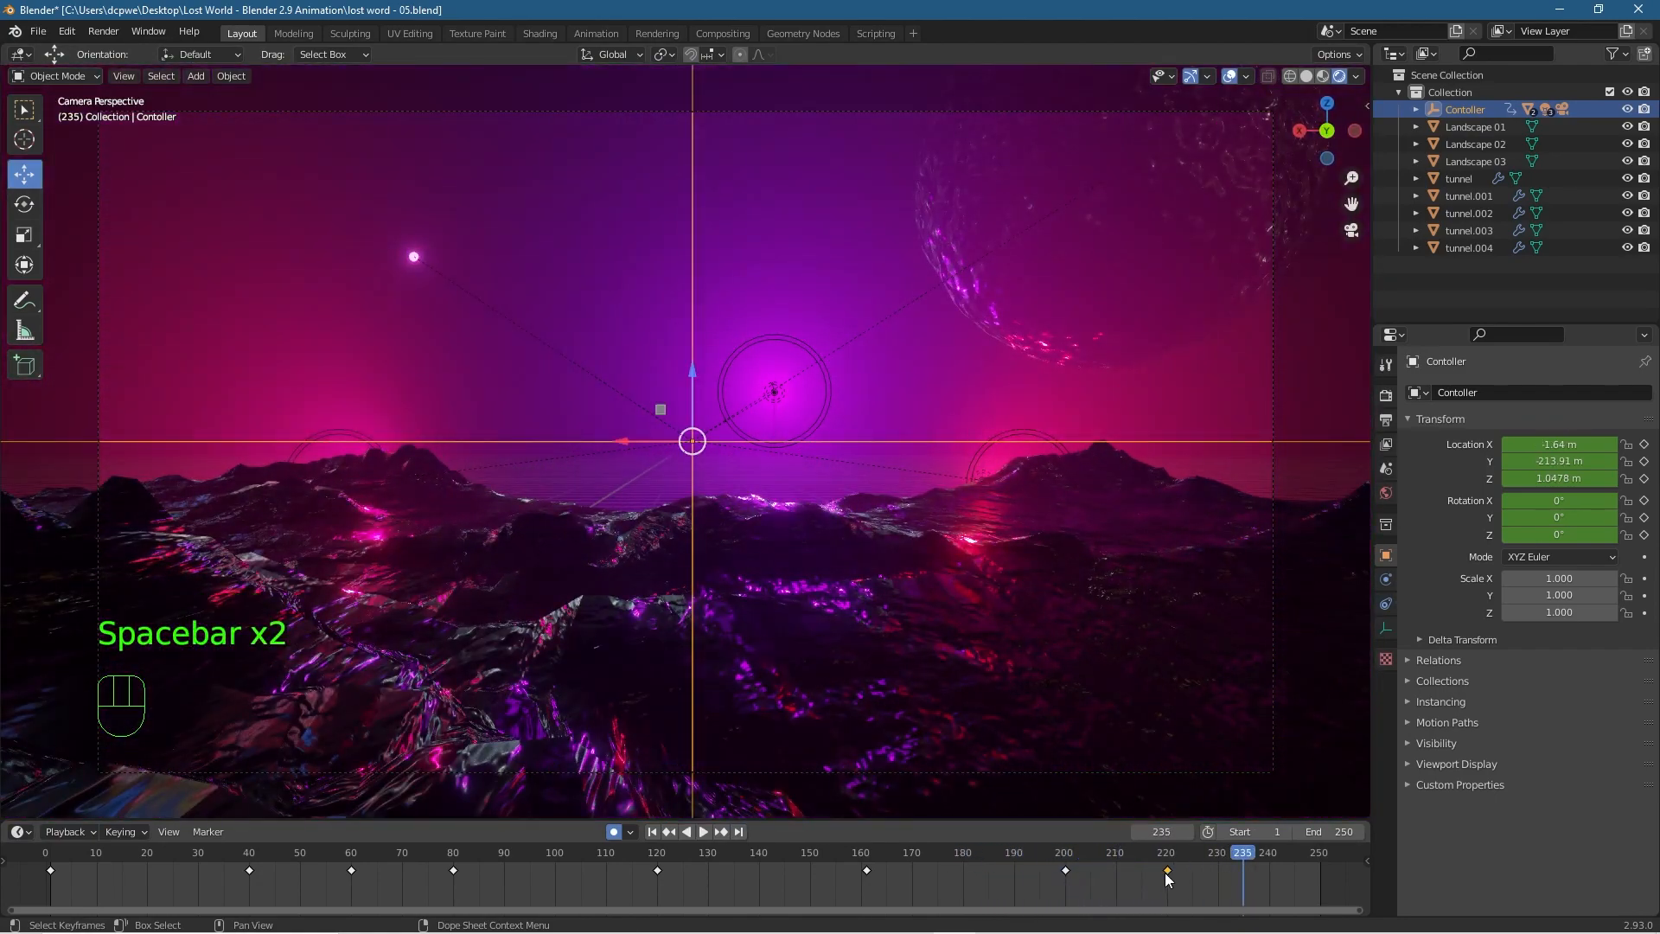
Save the file and review the whole flight from frame 1 by playing and scrubbing the animation.
{"action": "left_click_drag", "start_coordinate": [1244, 855], "coordinate": [54, 891]}
{"action": "key", "text": "ctrl+s"}
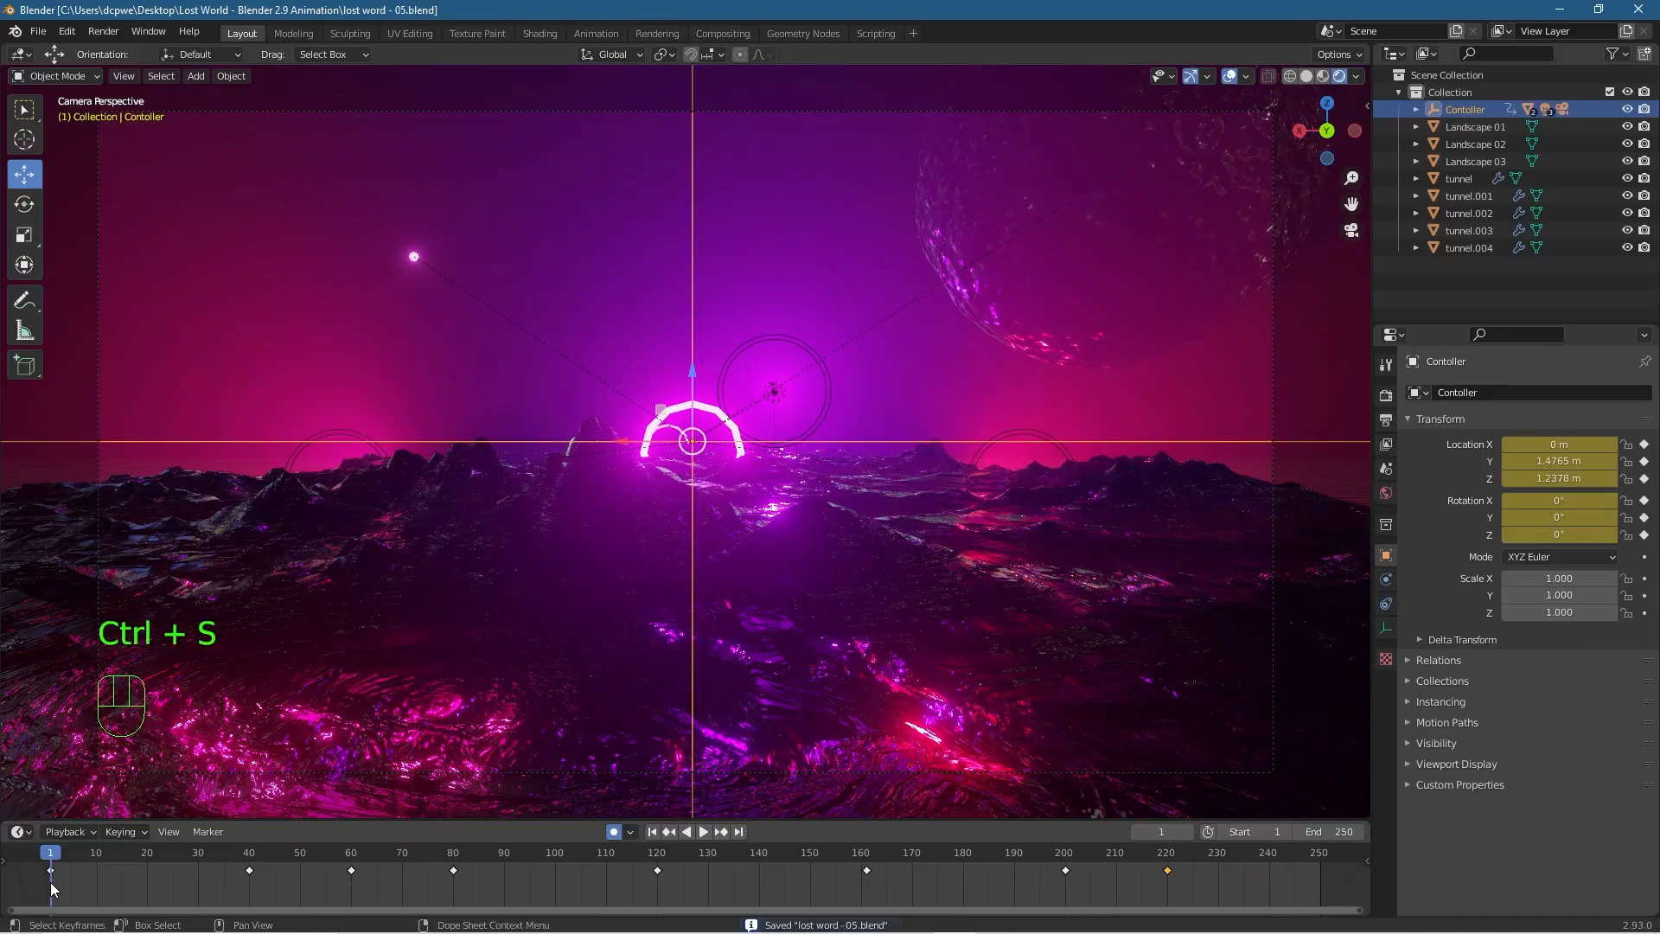
{"action": "key", "text": "space"}
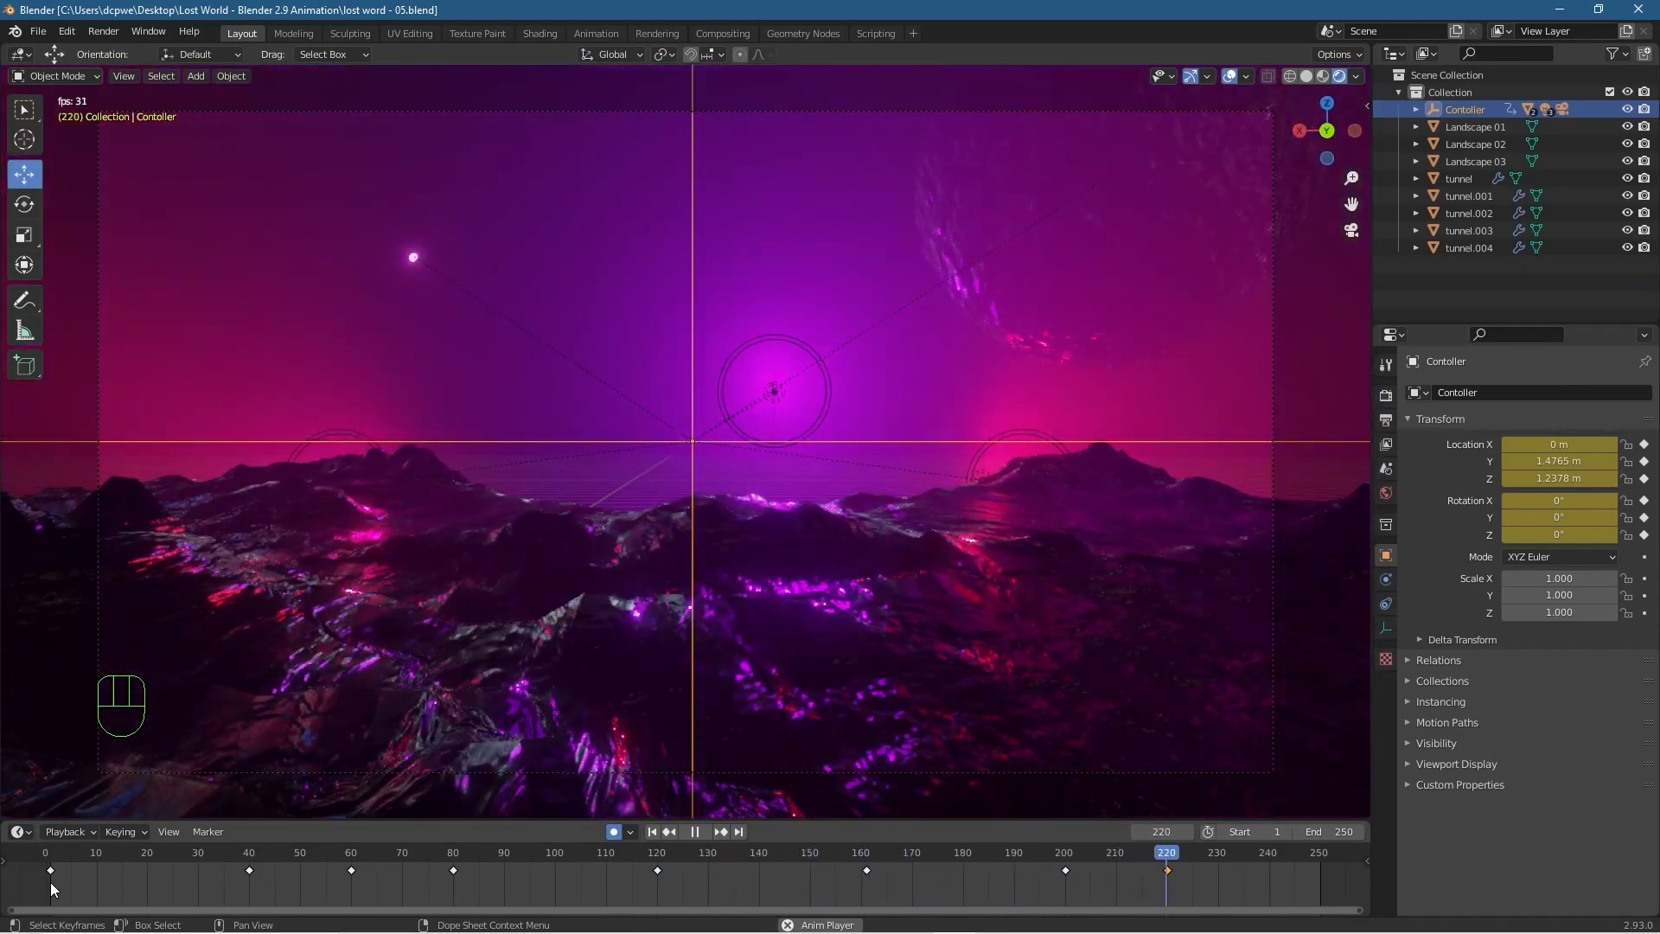
{"action": "key", "text": "space"}
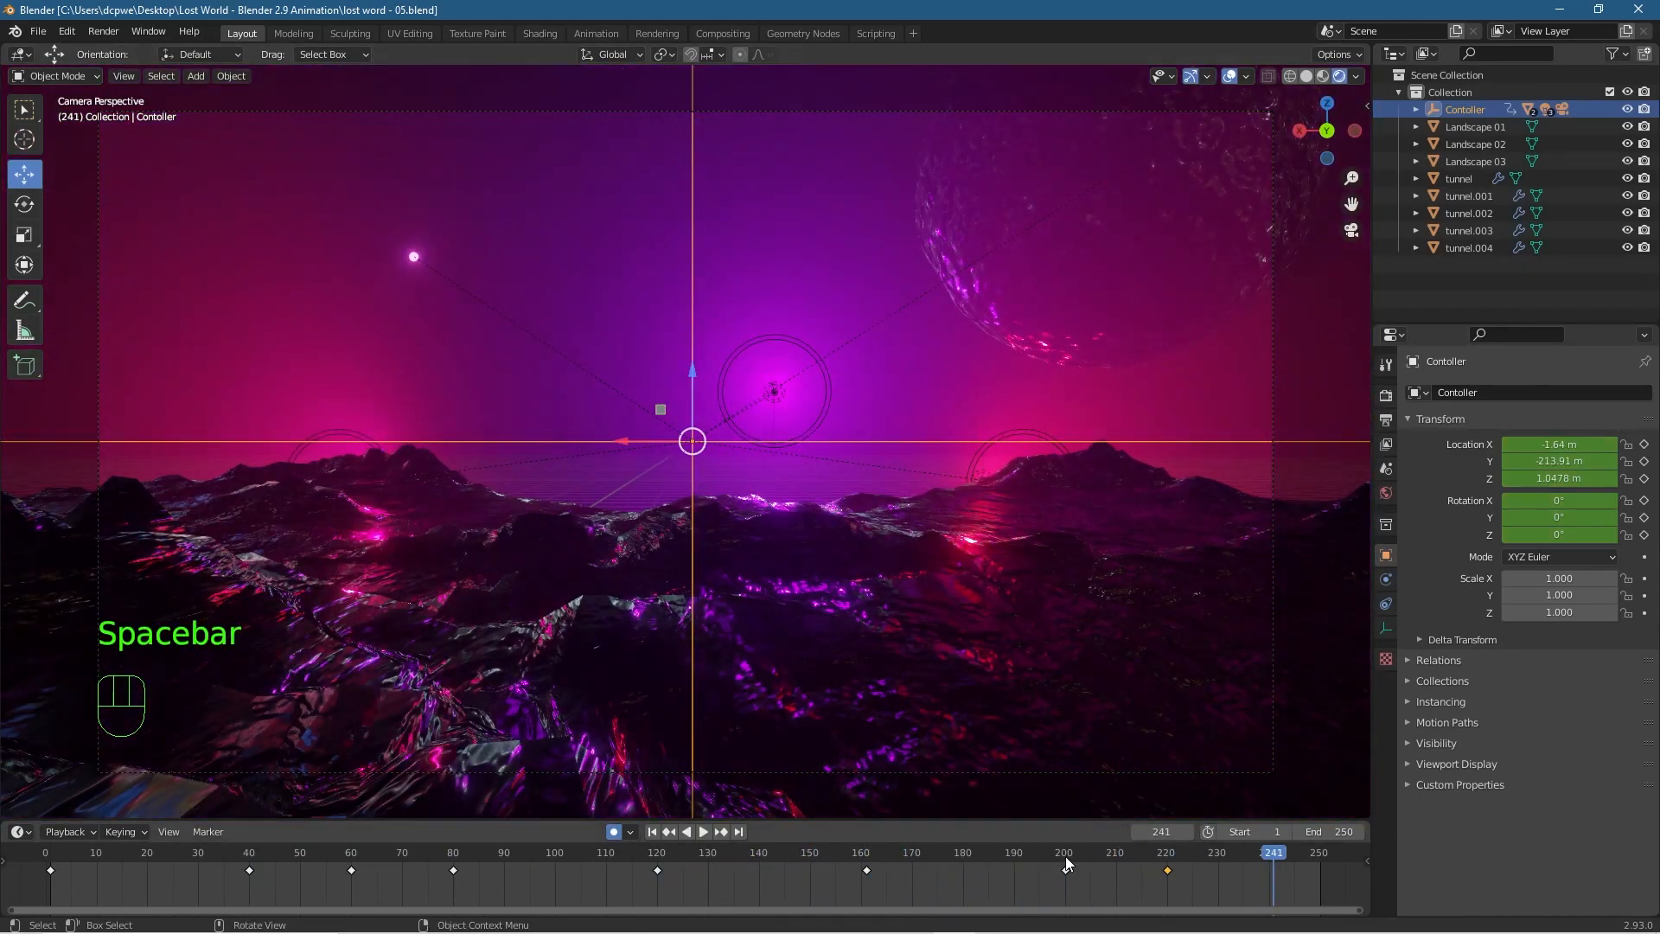
{"action": "left_click_drag", "start_coordinate": [770, 872], "coordinate": [116, 931]}
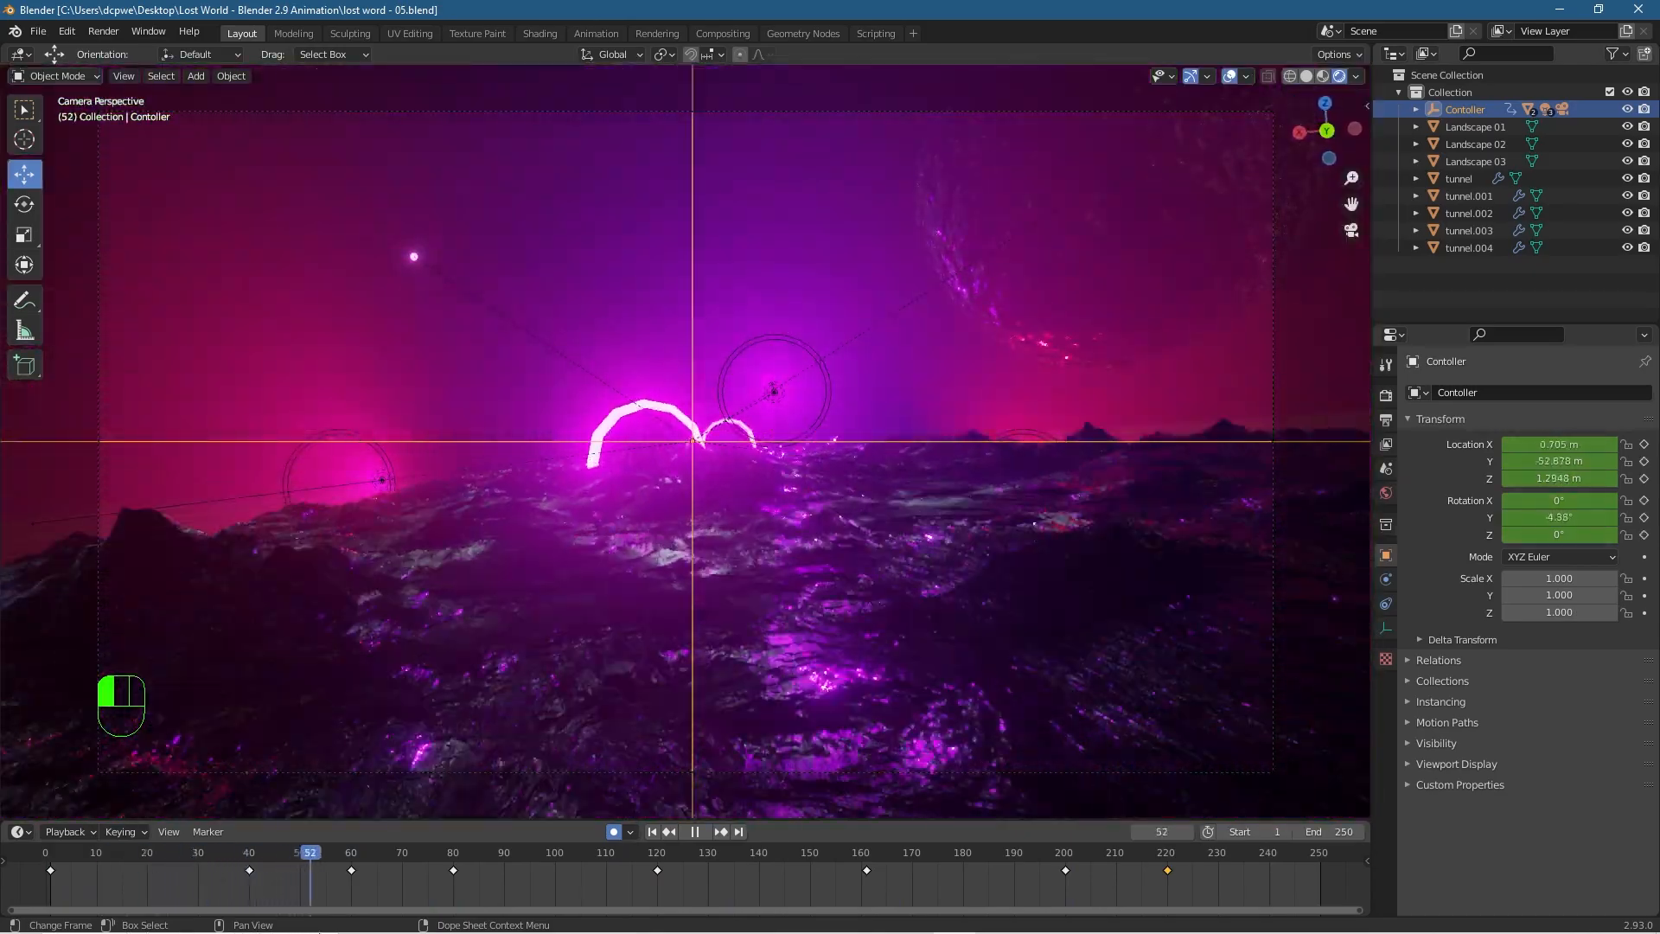
{"action": "left_click_drag", "start_coordinate": [319, 931], "coordinate": [248, 932]}
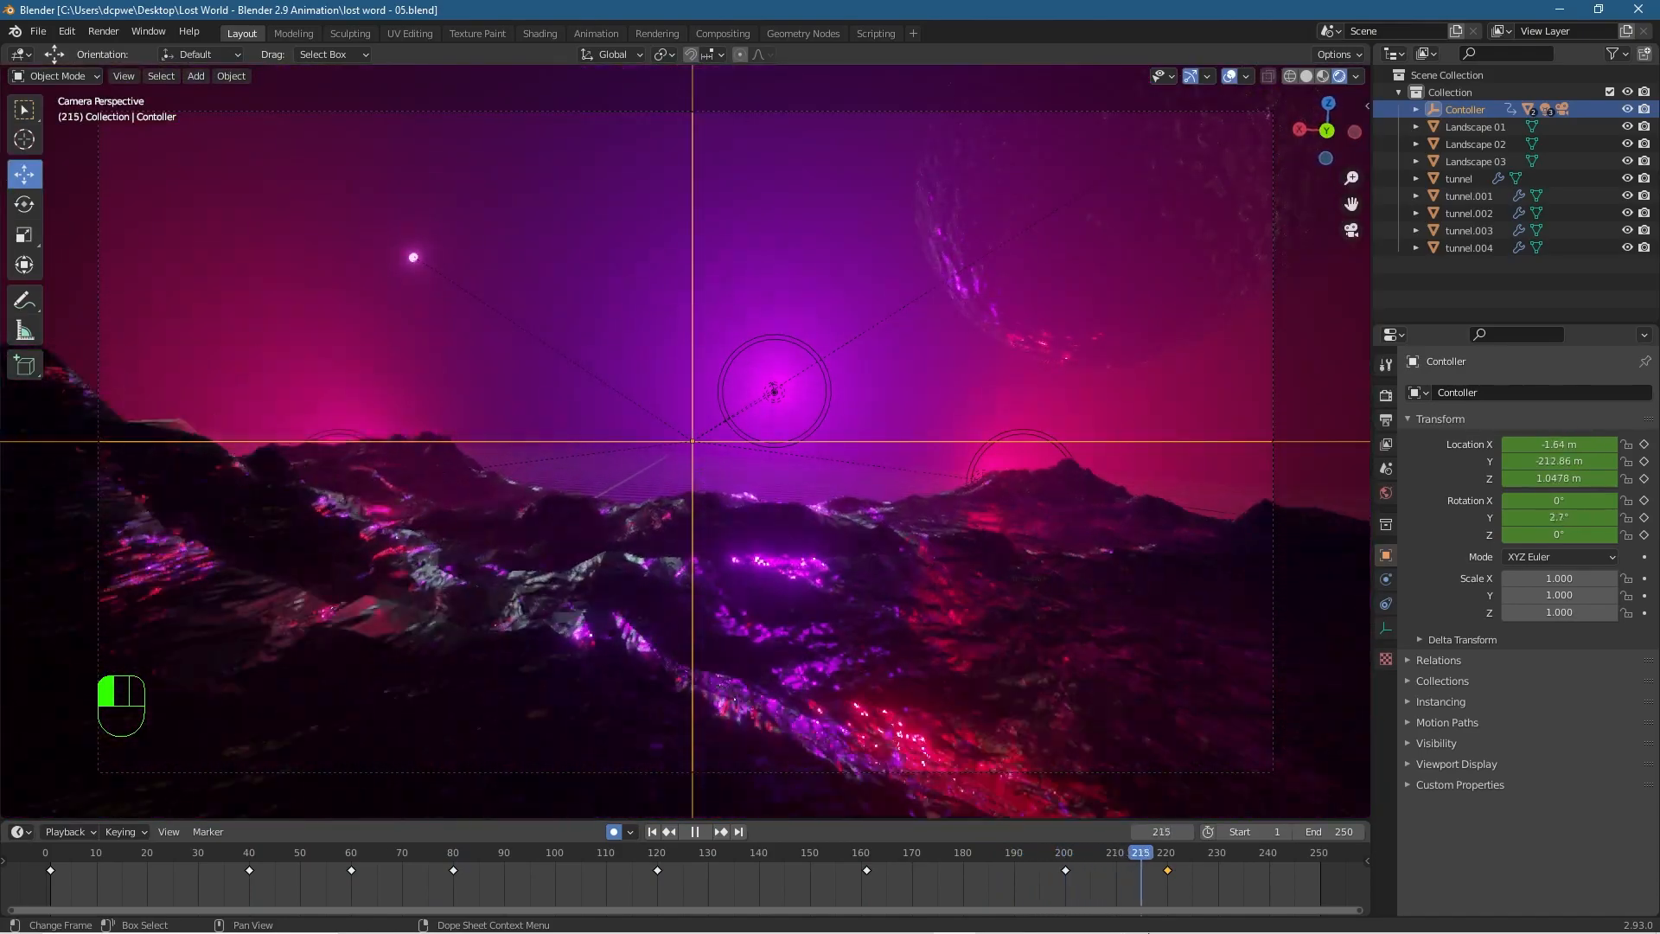
{"action": "left_click_drag", "start_coordinate": [1148, 932], "coordinate": [34, 932]}
{"action": "left_click_drag", "start_coordinate": [54, 856], "coordinate": [50, 856]}
{"action": "key", "text": "space"}
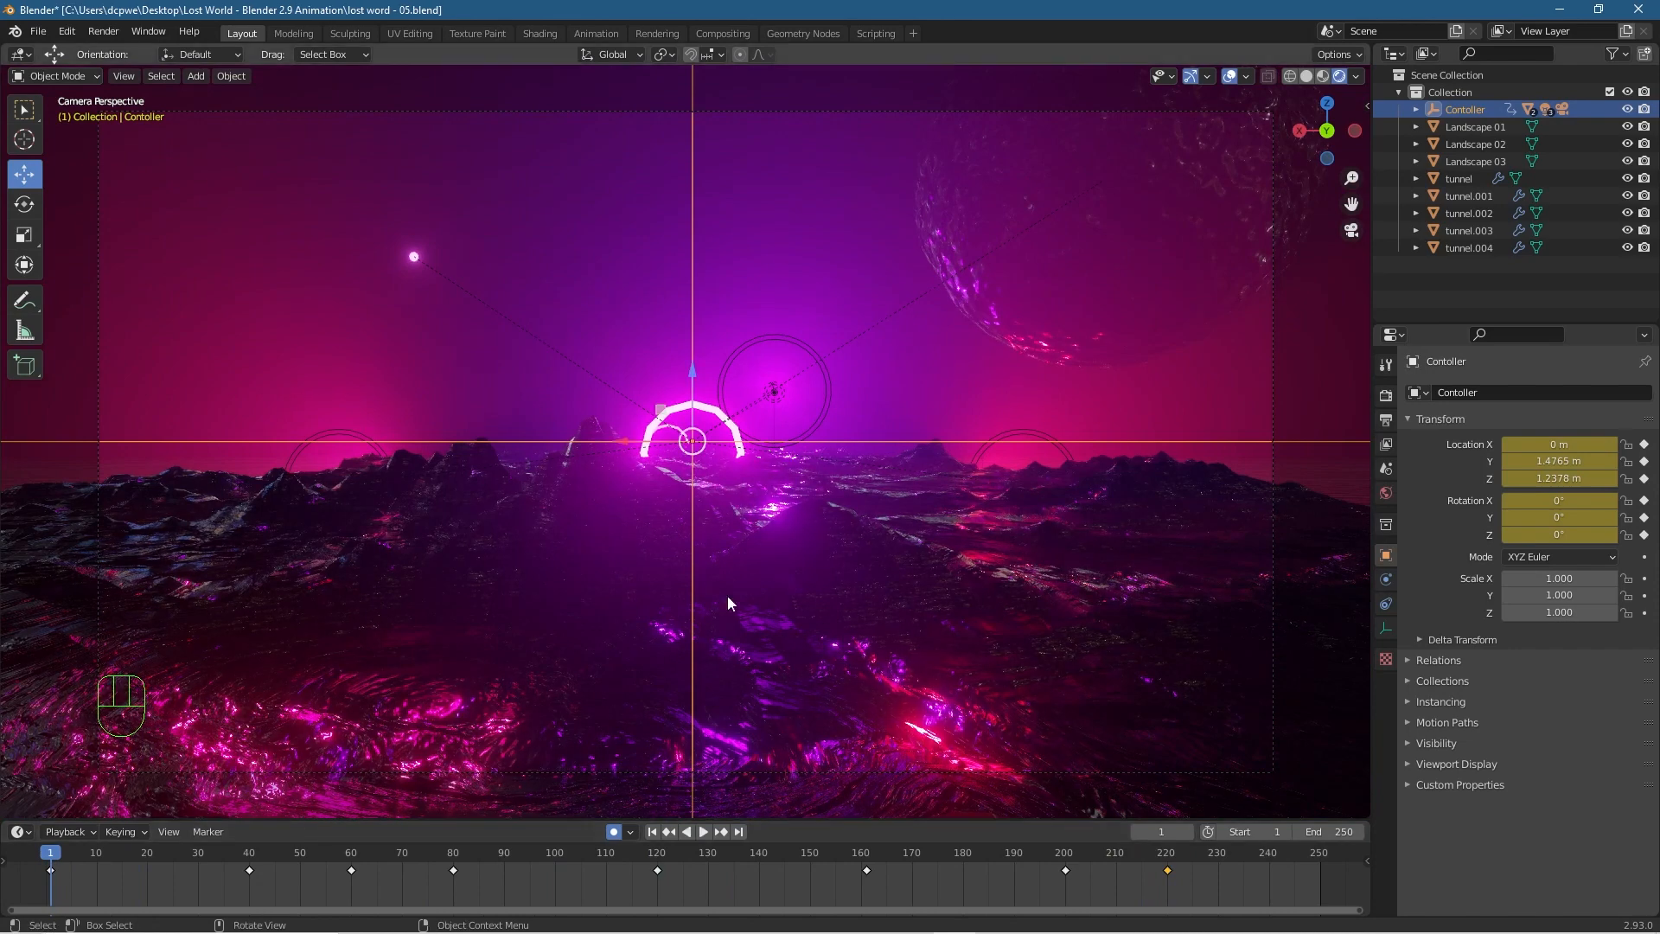
Key the Planet's Rotation Y at 0° on frame 1 and at 720° on frame 220.
{"action": "left_click", "coordinate": [1131, 256]}
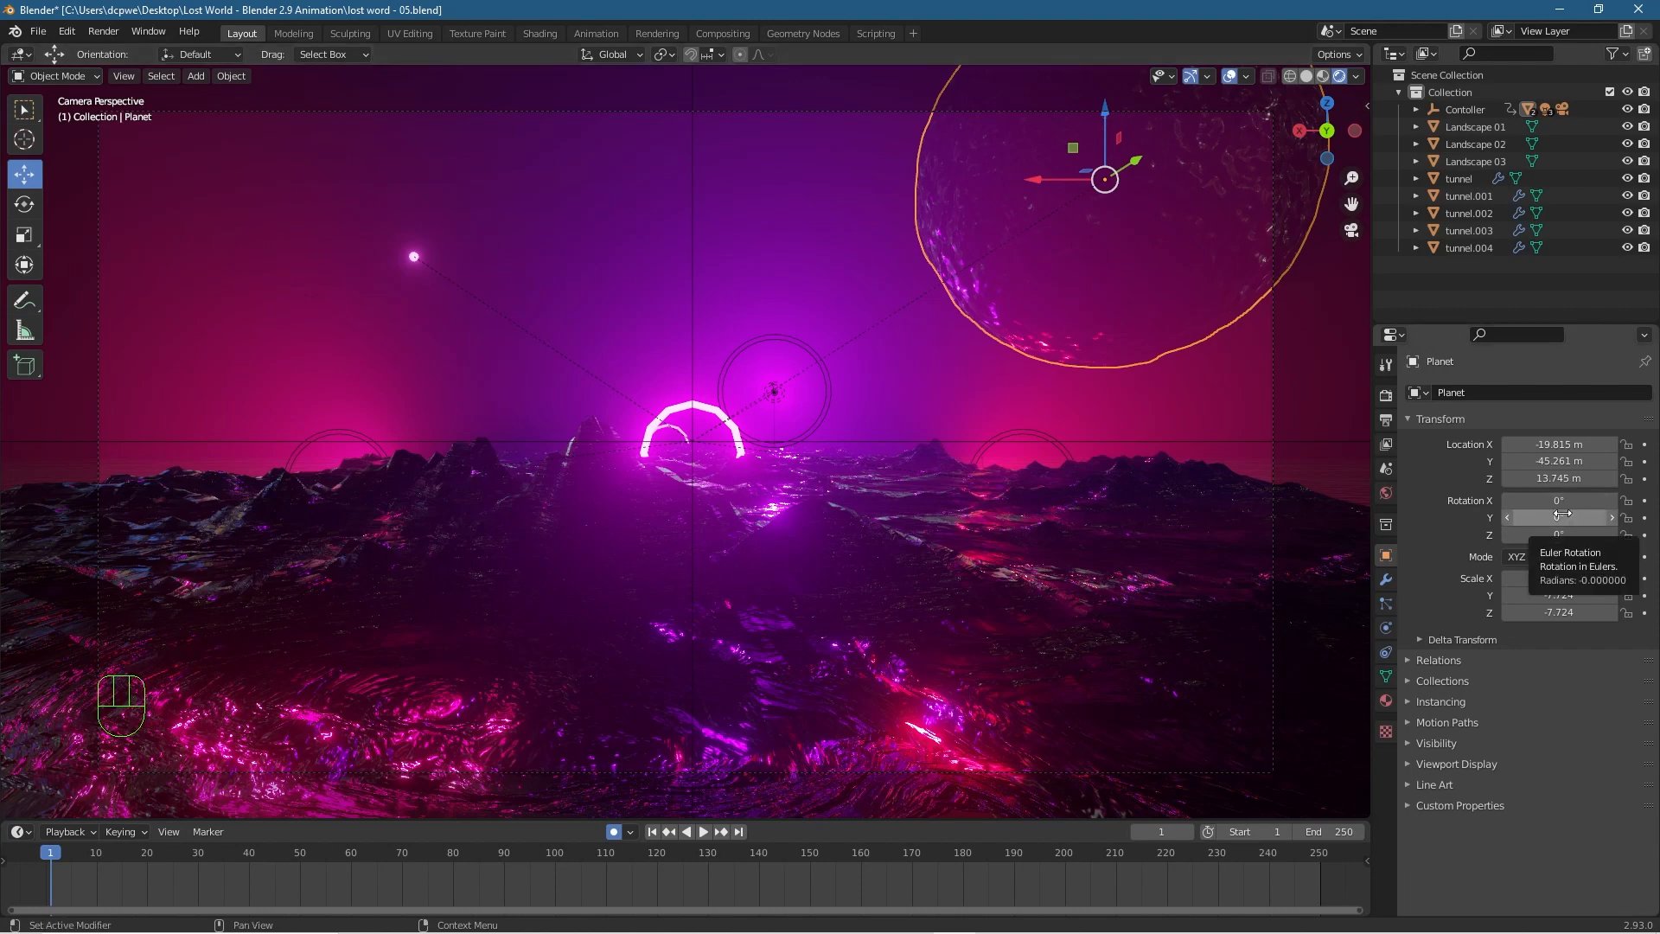
{"action": "left_click", "coordinate": [1645, 518]}
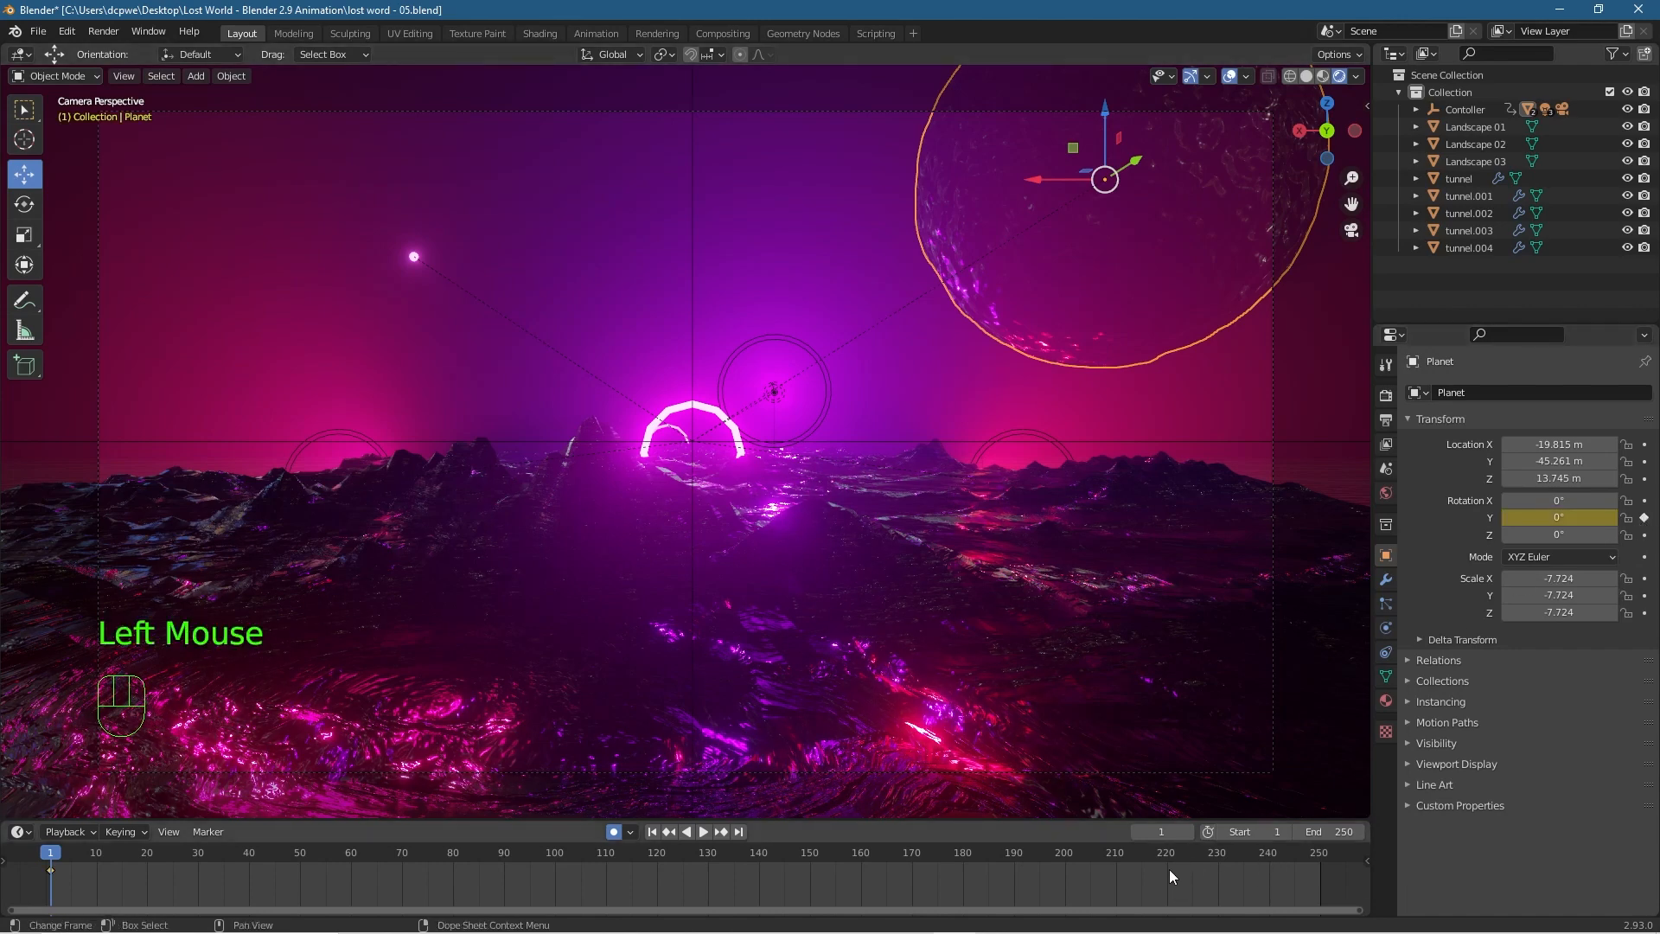
{"action": "left_click_drag", "start_coordinate": [49, 857], "coordinate": [1166, 855]}
{"action": "left_click", "coordinate": [1565, 520]}
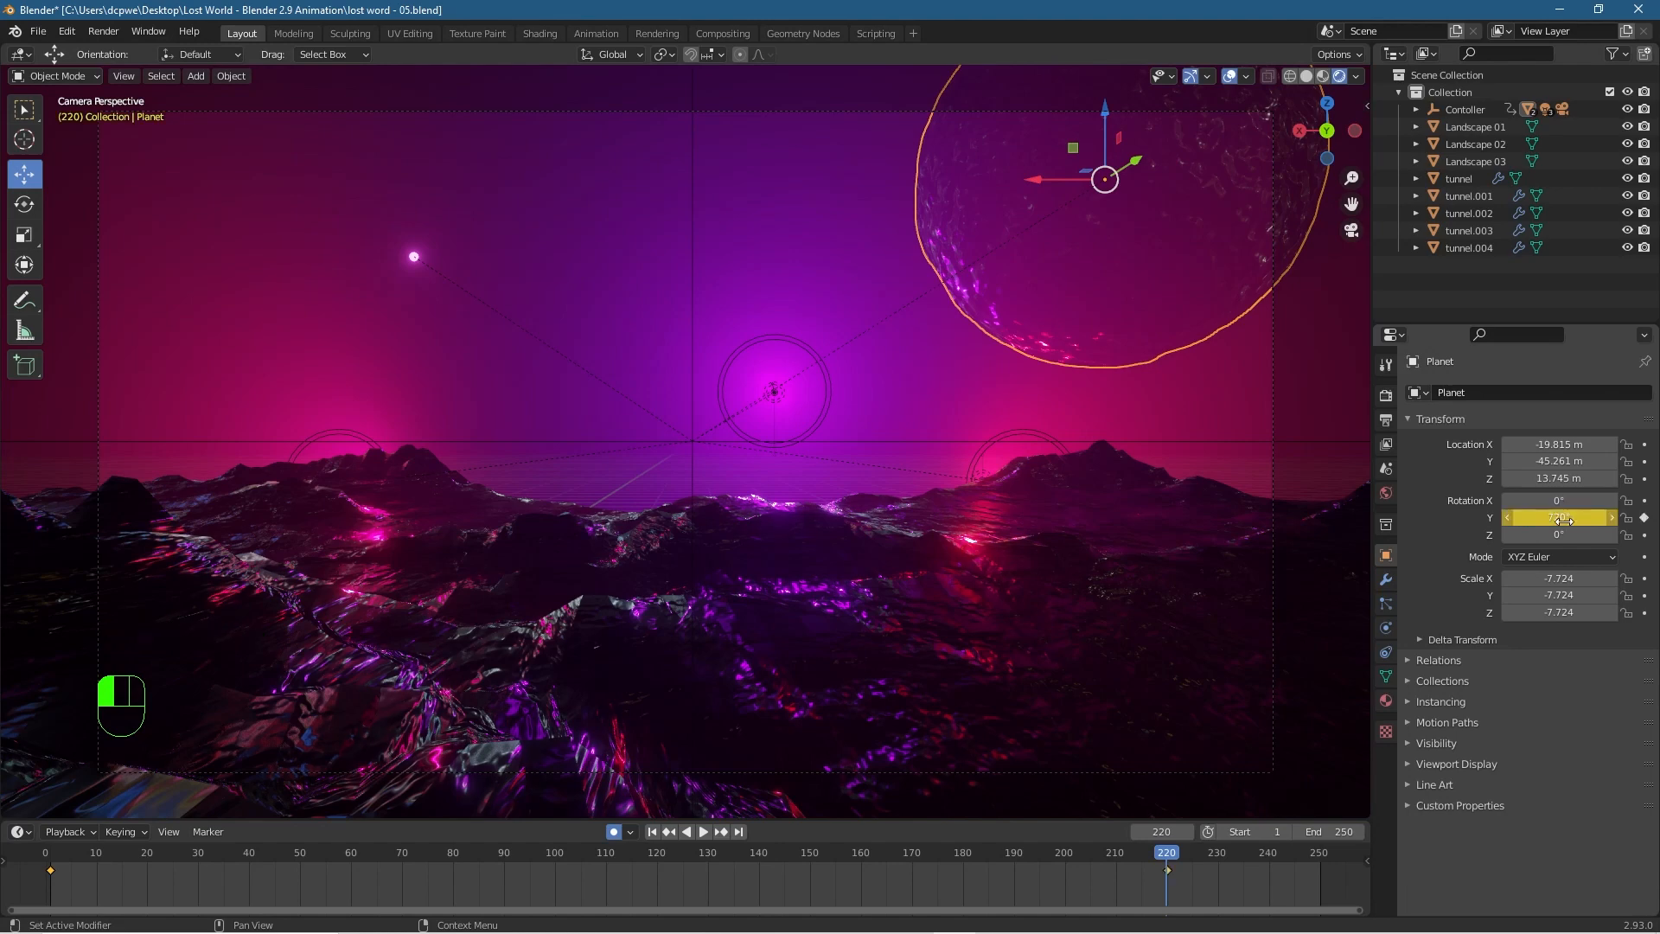
Hide the viewport overlays and preview the flight with the spinning Planet from frame 1.
{"action": "left_click_drag", "start_coordinate": [1159, 856], "coordinate": [43, 910]}
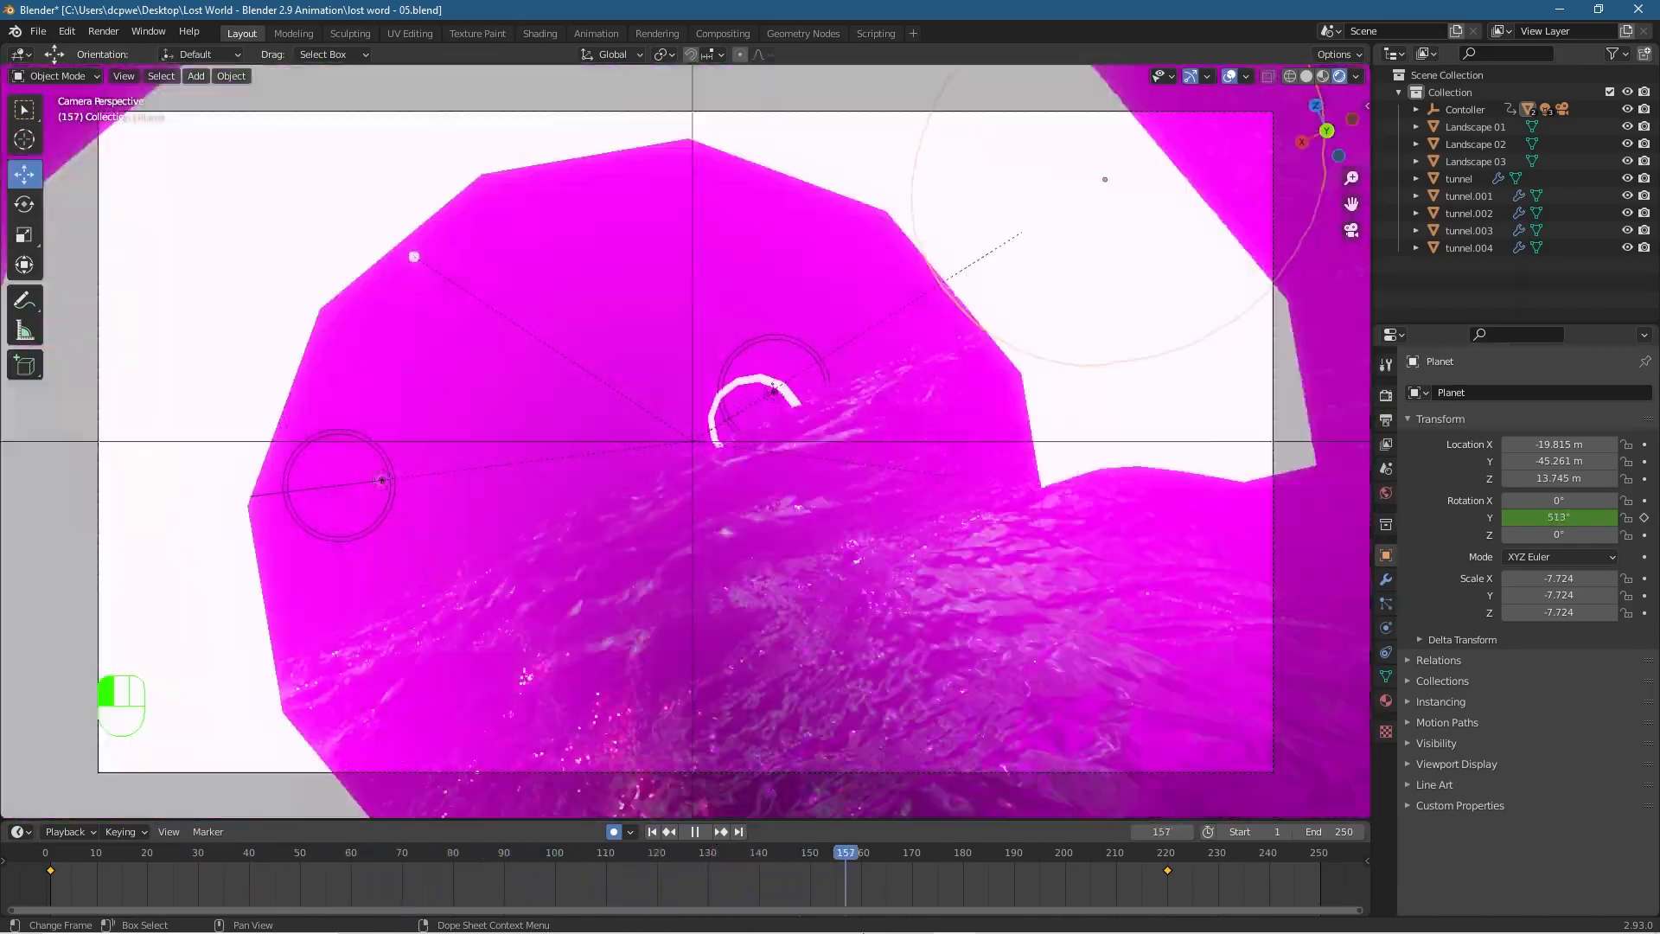
{"action": "left_click_drag", "start_coordinate": [863, 933], "coordinate": [590, 921]}
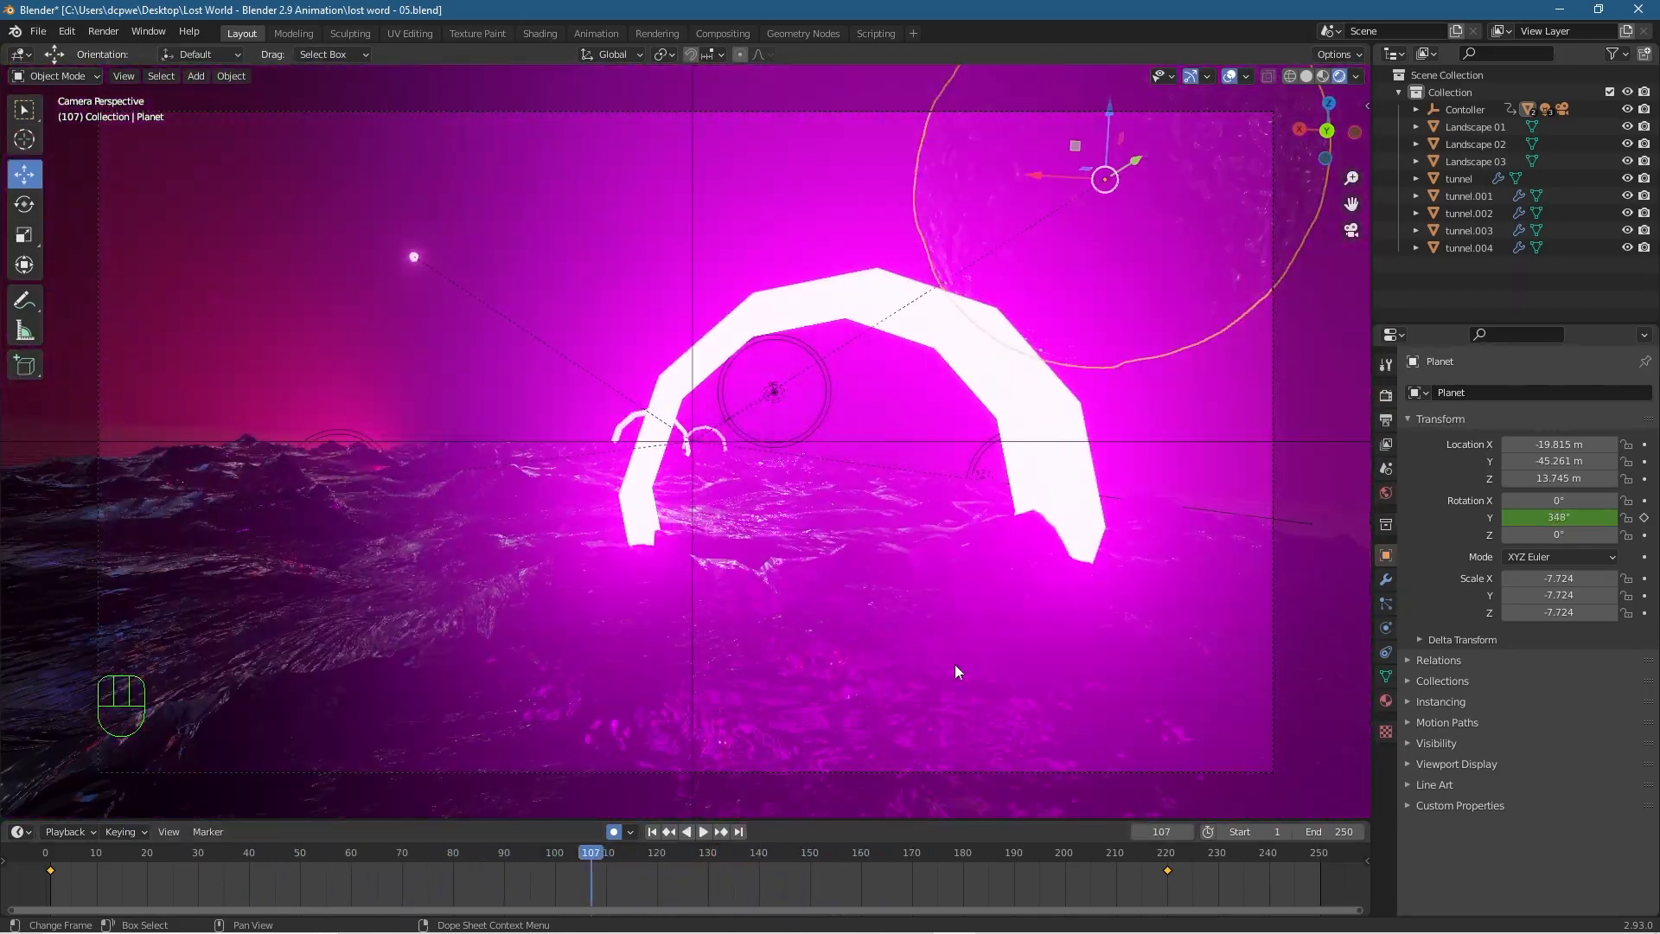
{"action": "left_click", "coordinate": [1229, 77]}
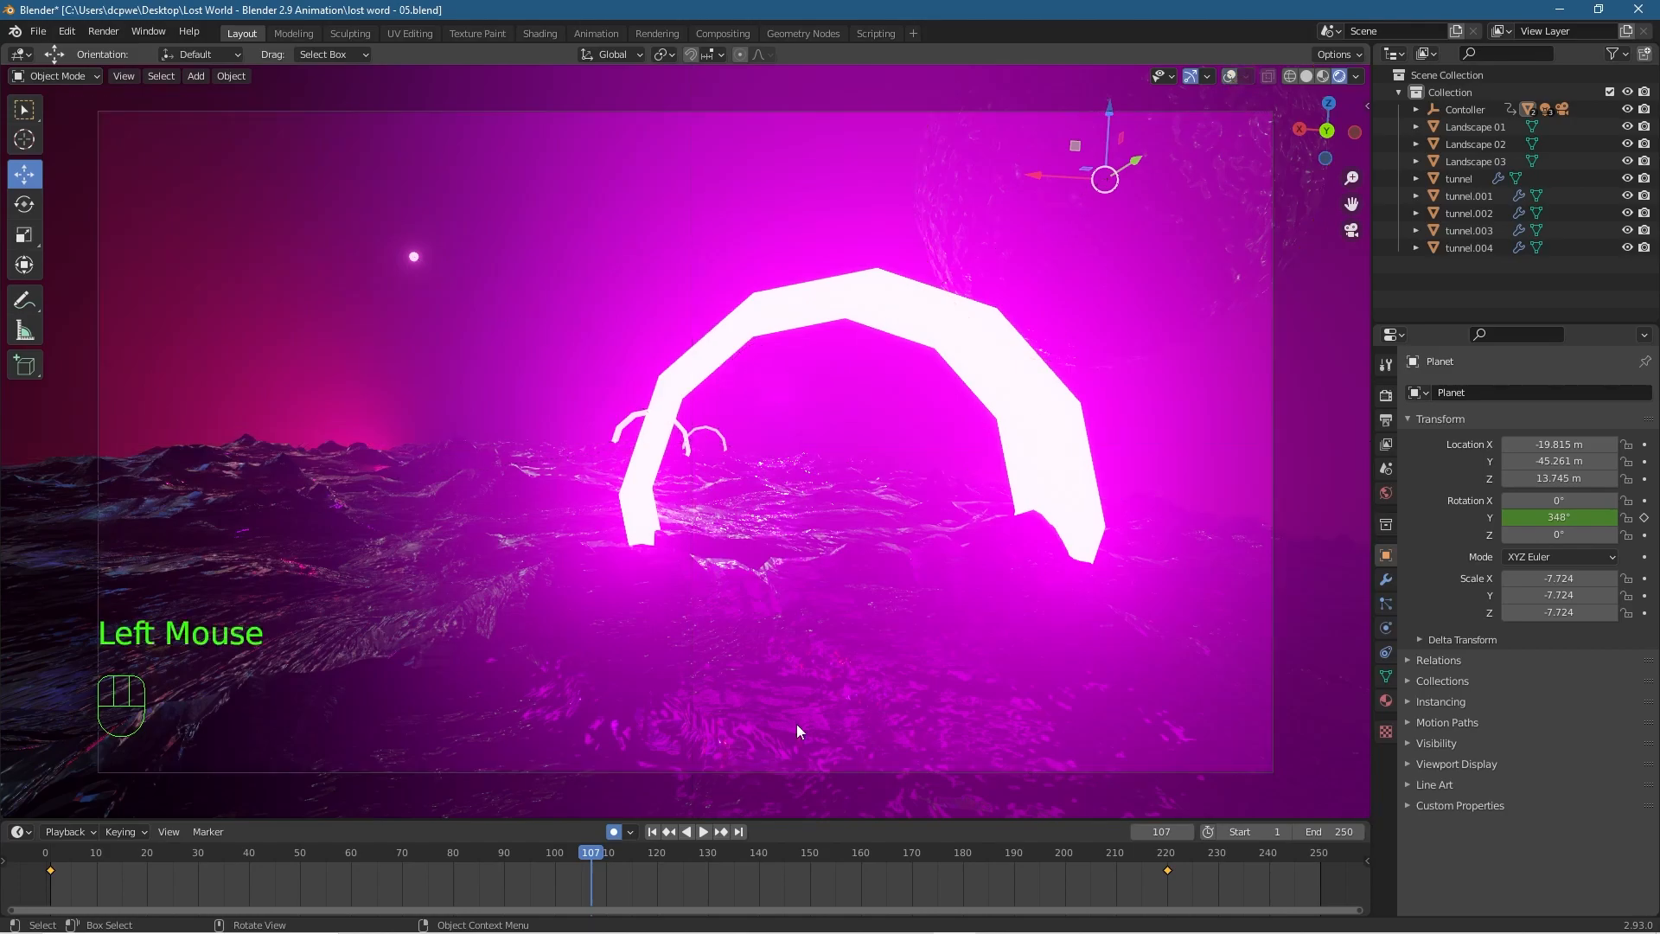
{"action": "left_click_drag", "start_coordinate": [561, 854], "coordinate": [45, 858]}
{"action": "key", "text": "space"}
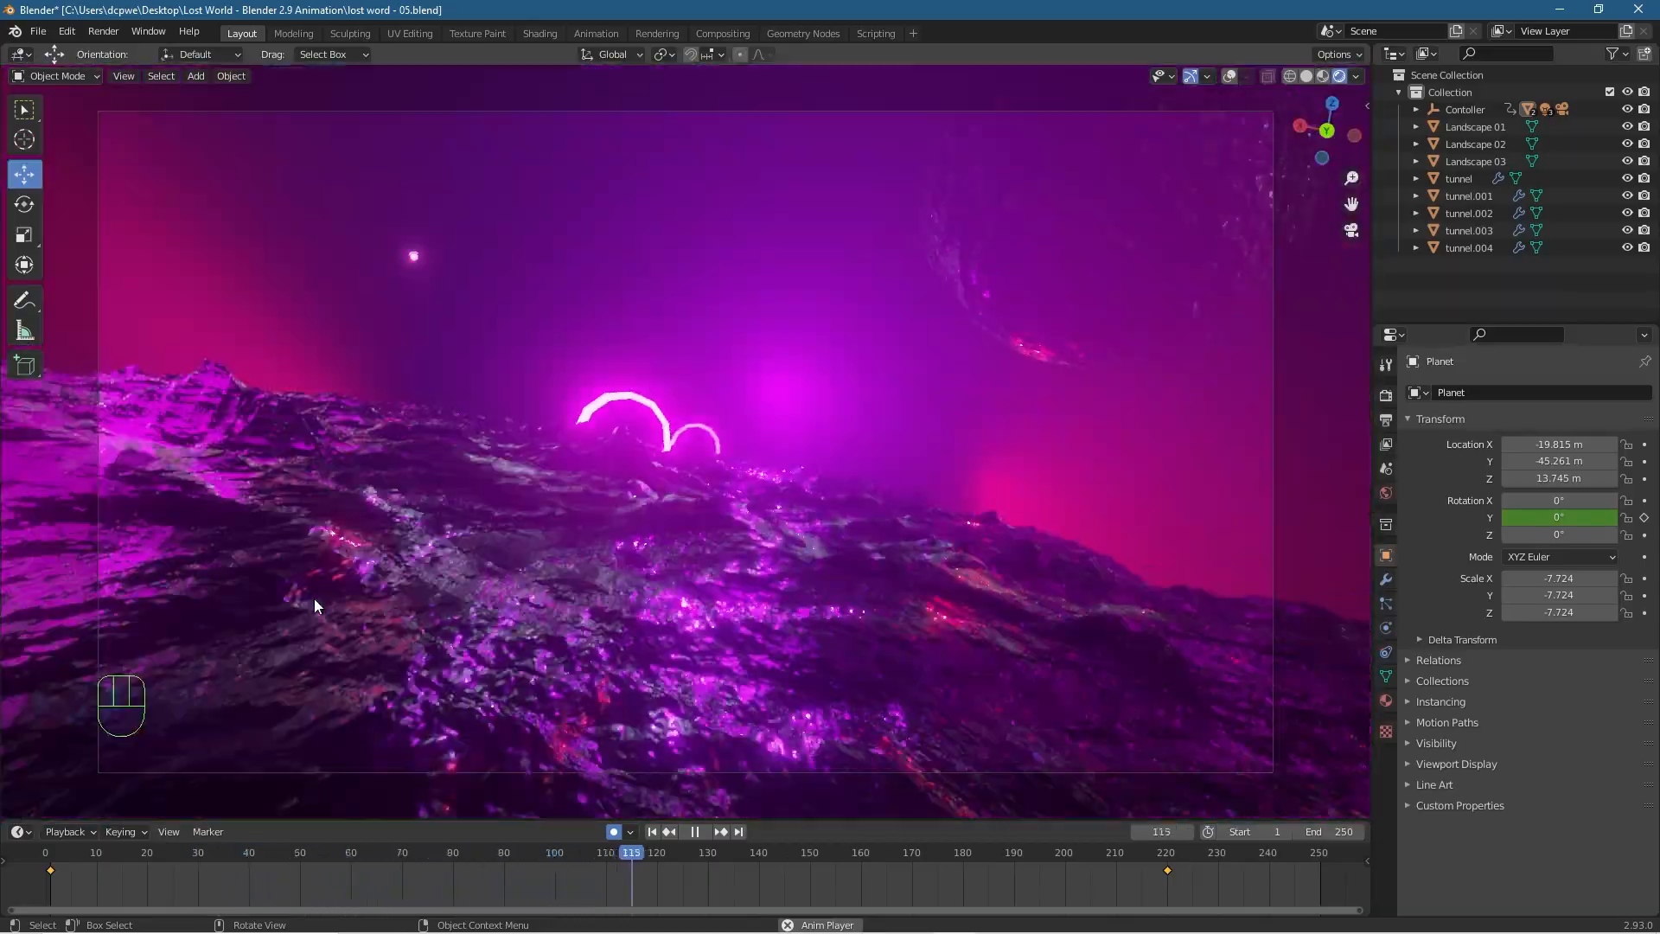
{"action": "key", "text": "space"}
{"action": "left_click_drag", "start_coordinate": [657, 857], "coordinate": [50, 857]}
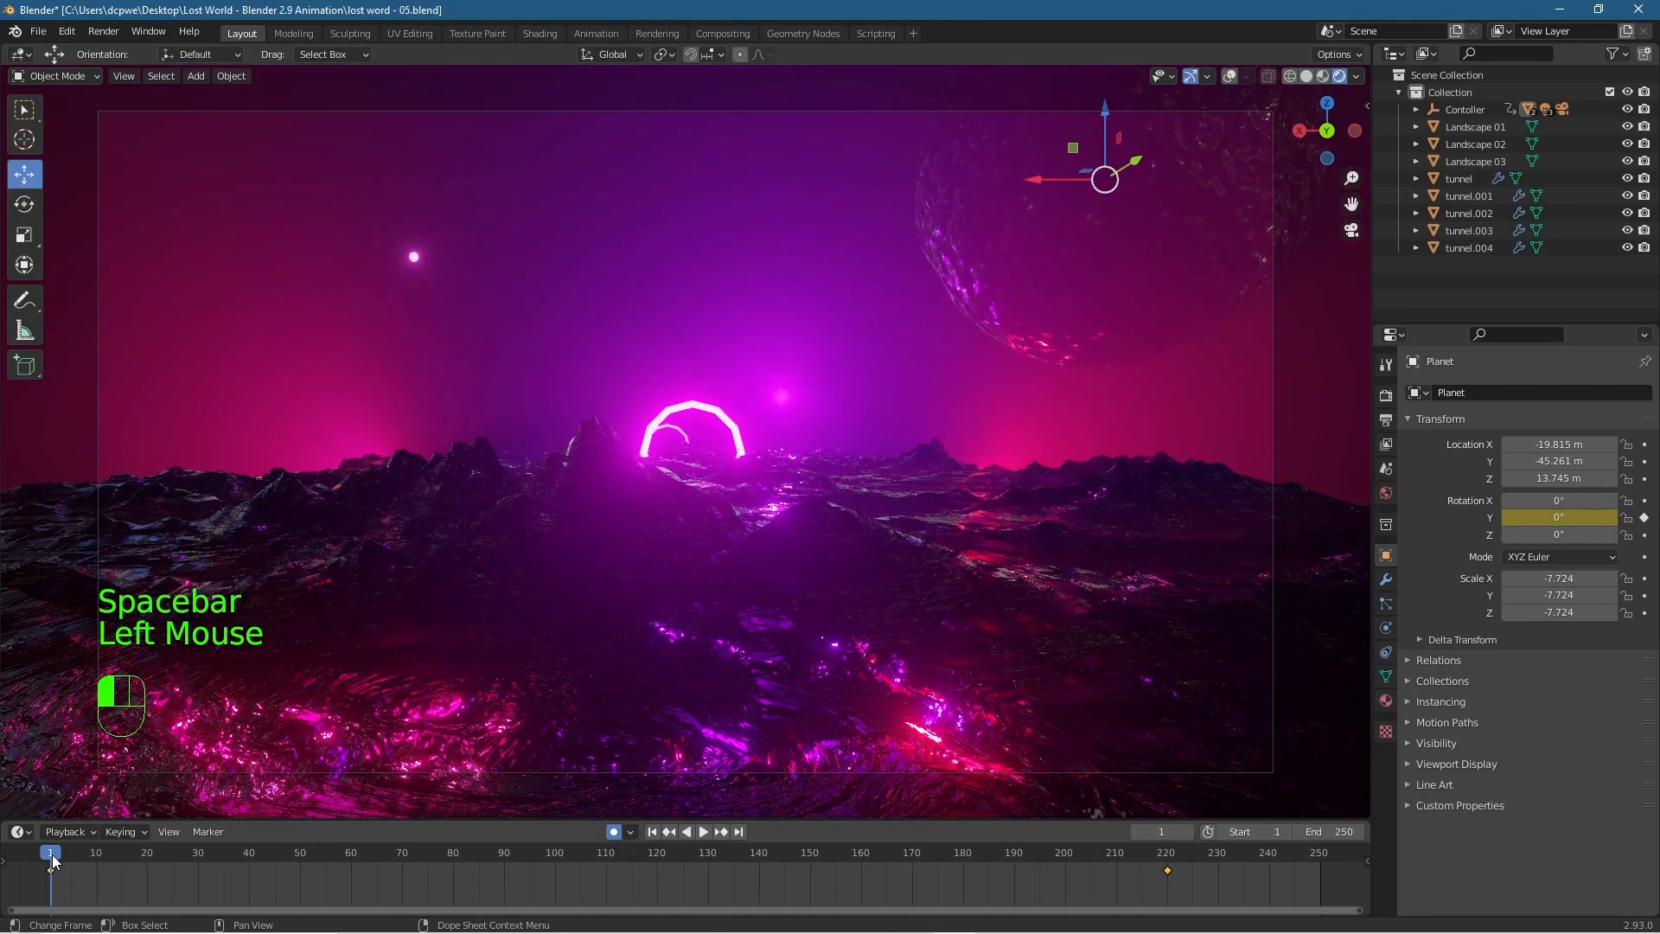
Remove the Planet's Rotation Y keyframes on frames 1 and 220, reset the rotation to 0°, and return to frame 1.
{"action": "left_click", "coordinate": [49, 875]}
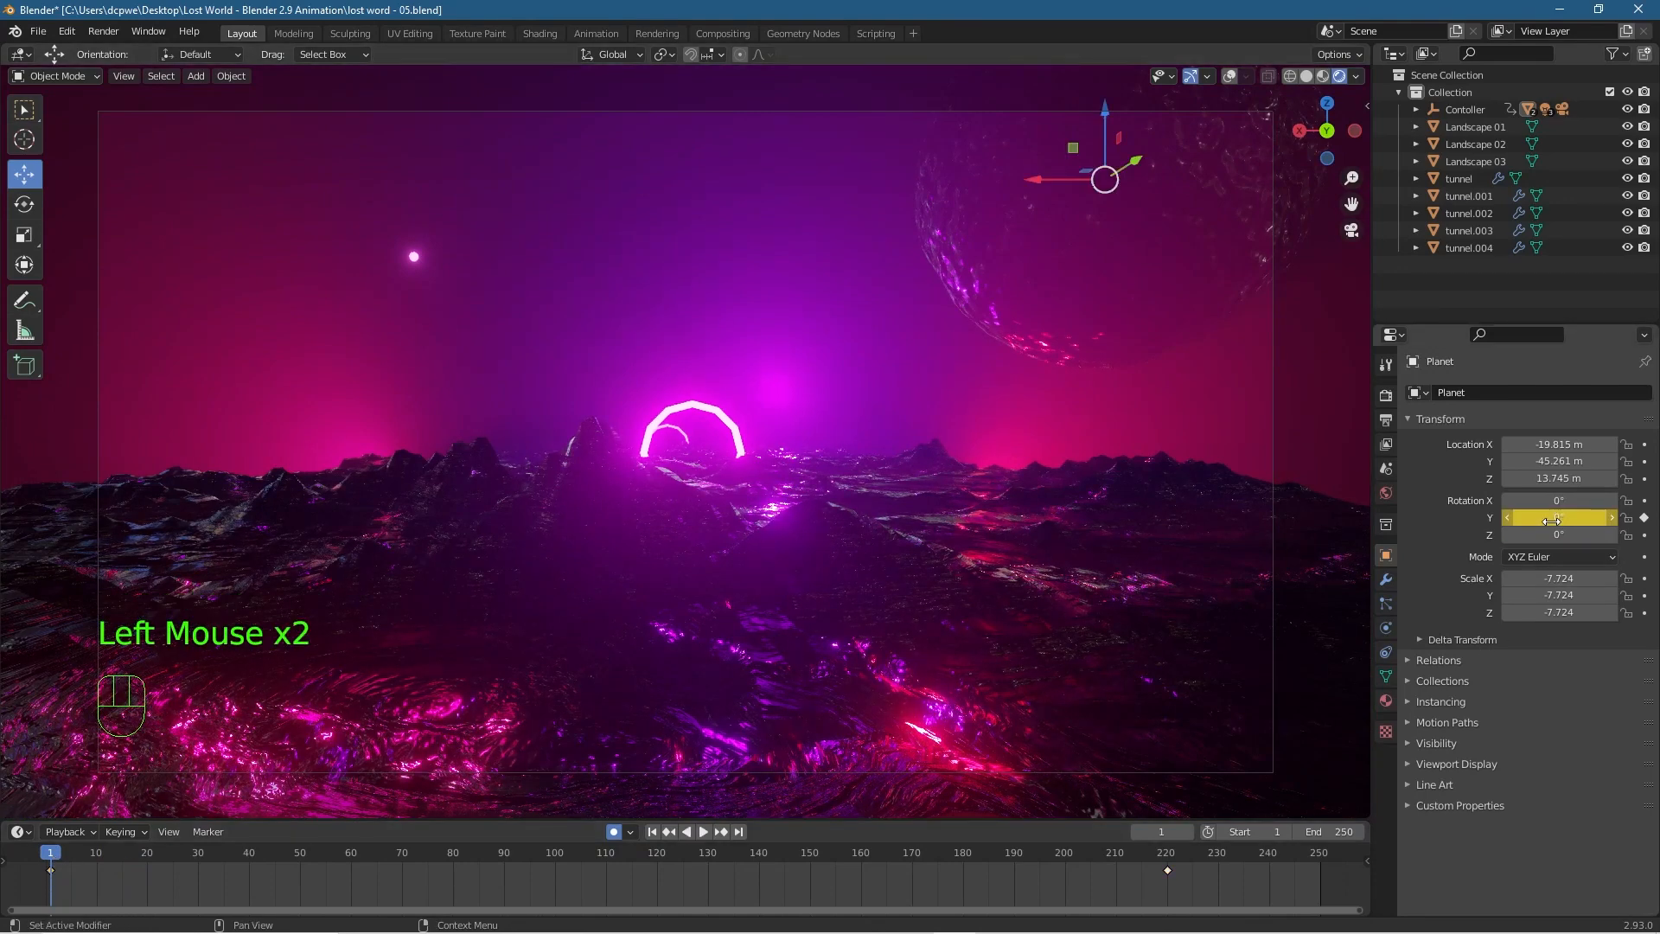
{"action": "left_click", "coordinate": [1645, 518]}
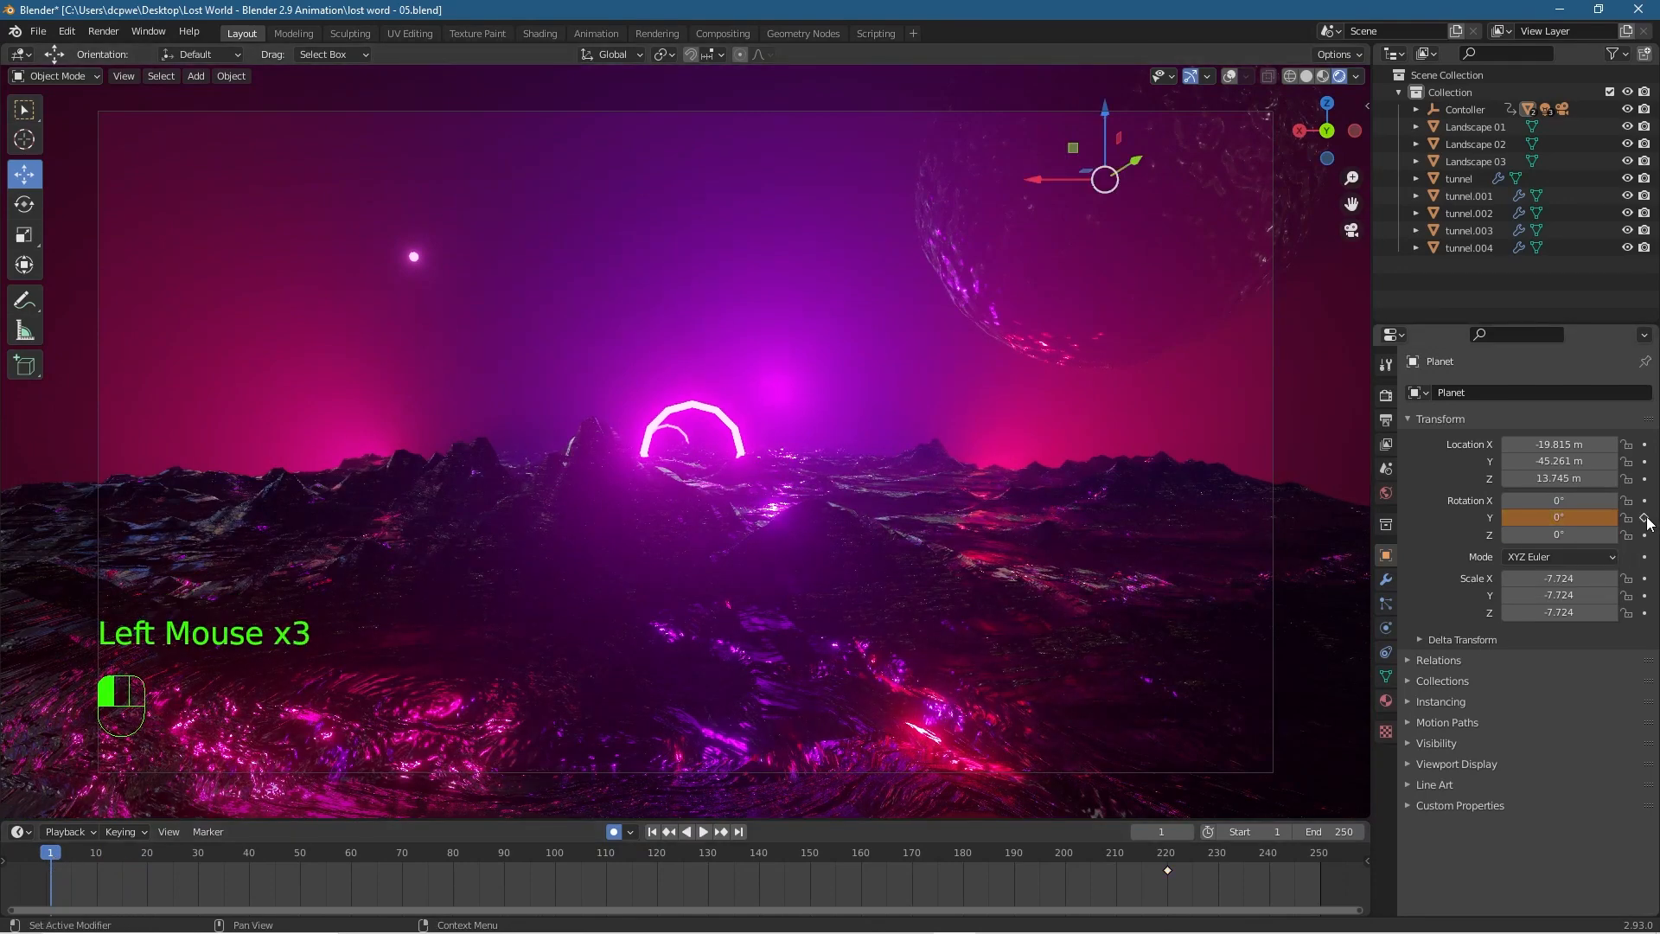
{"action": "left_click", "coordinate": [1166, 861]}
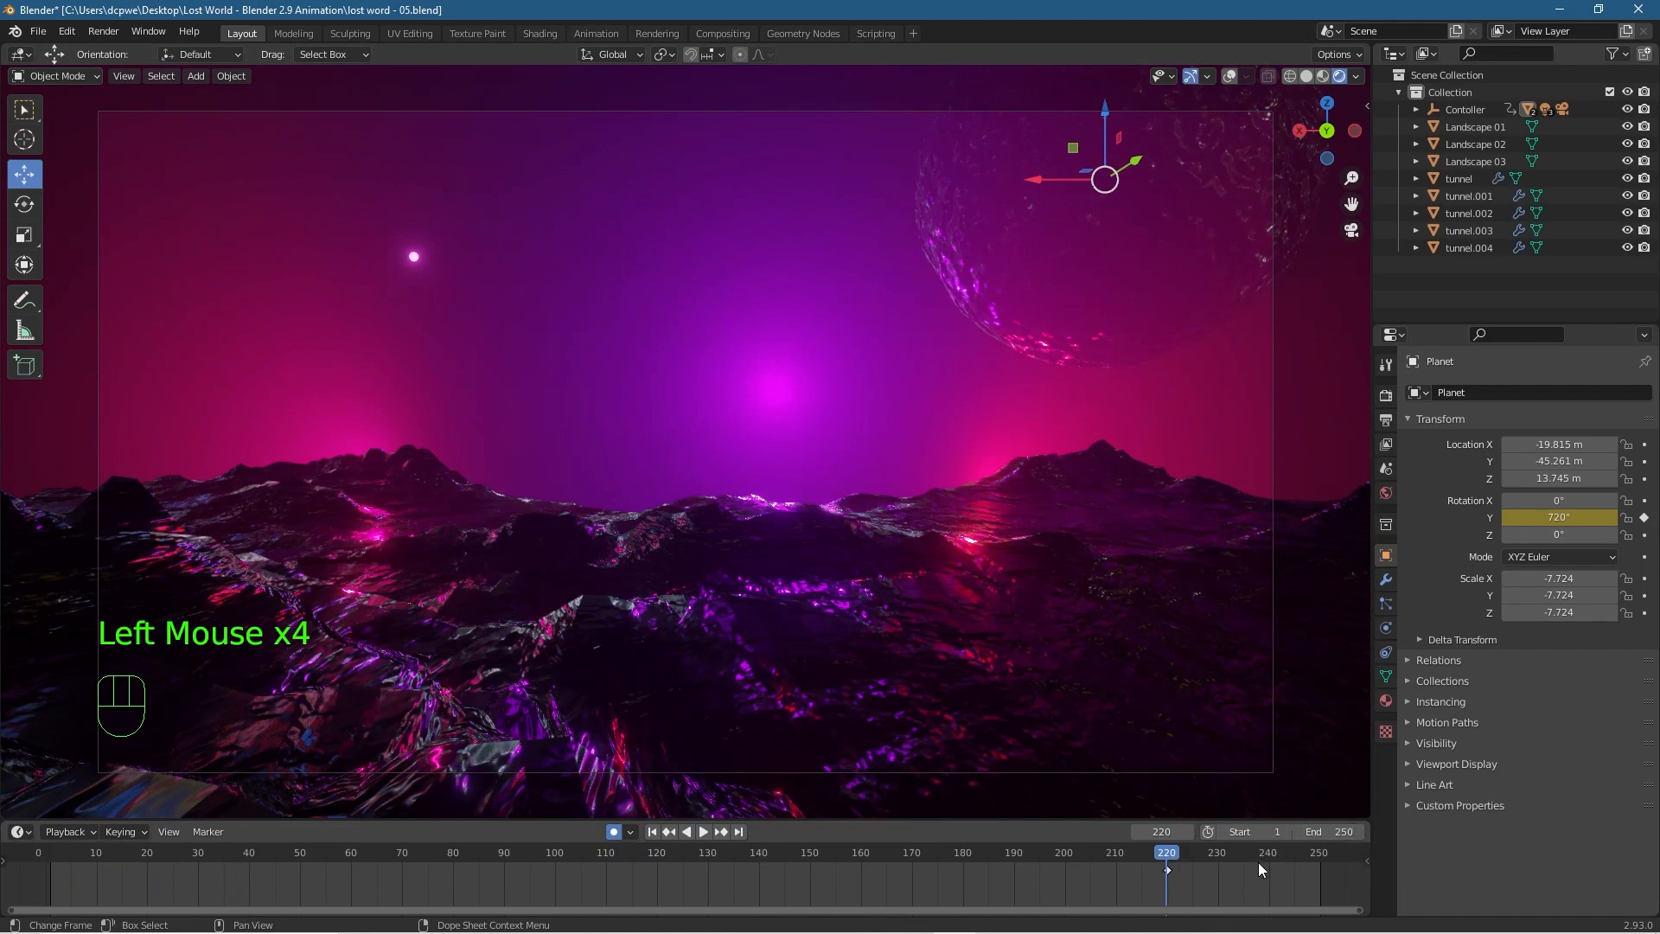
{"action": "left_click", "coordinate": [1167, 860]}
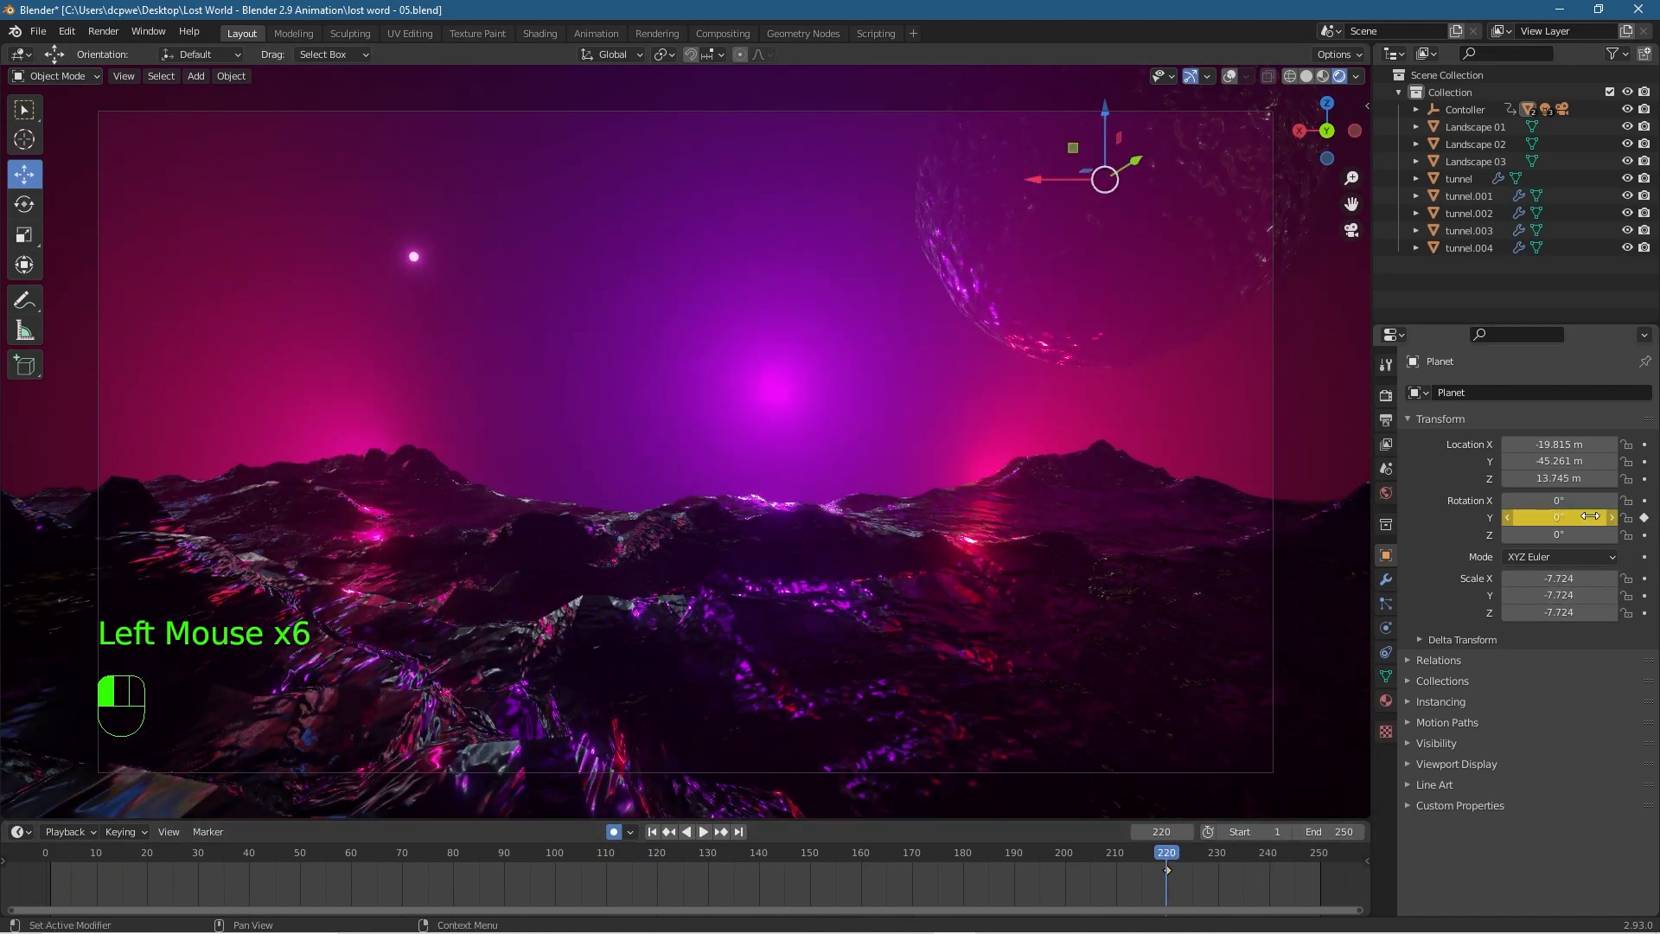
{"action": "left_click", "coordinate": [1645, 518]}
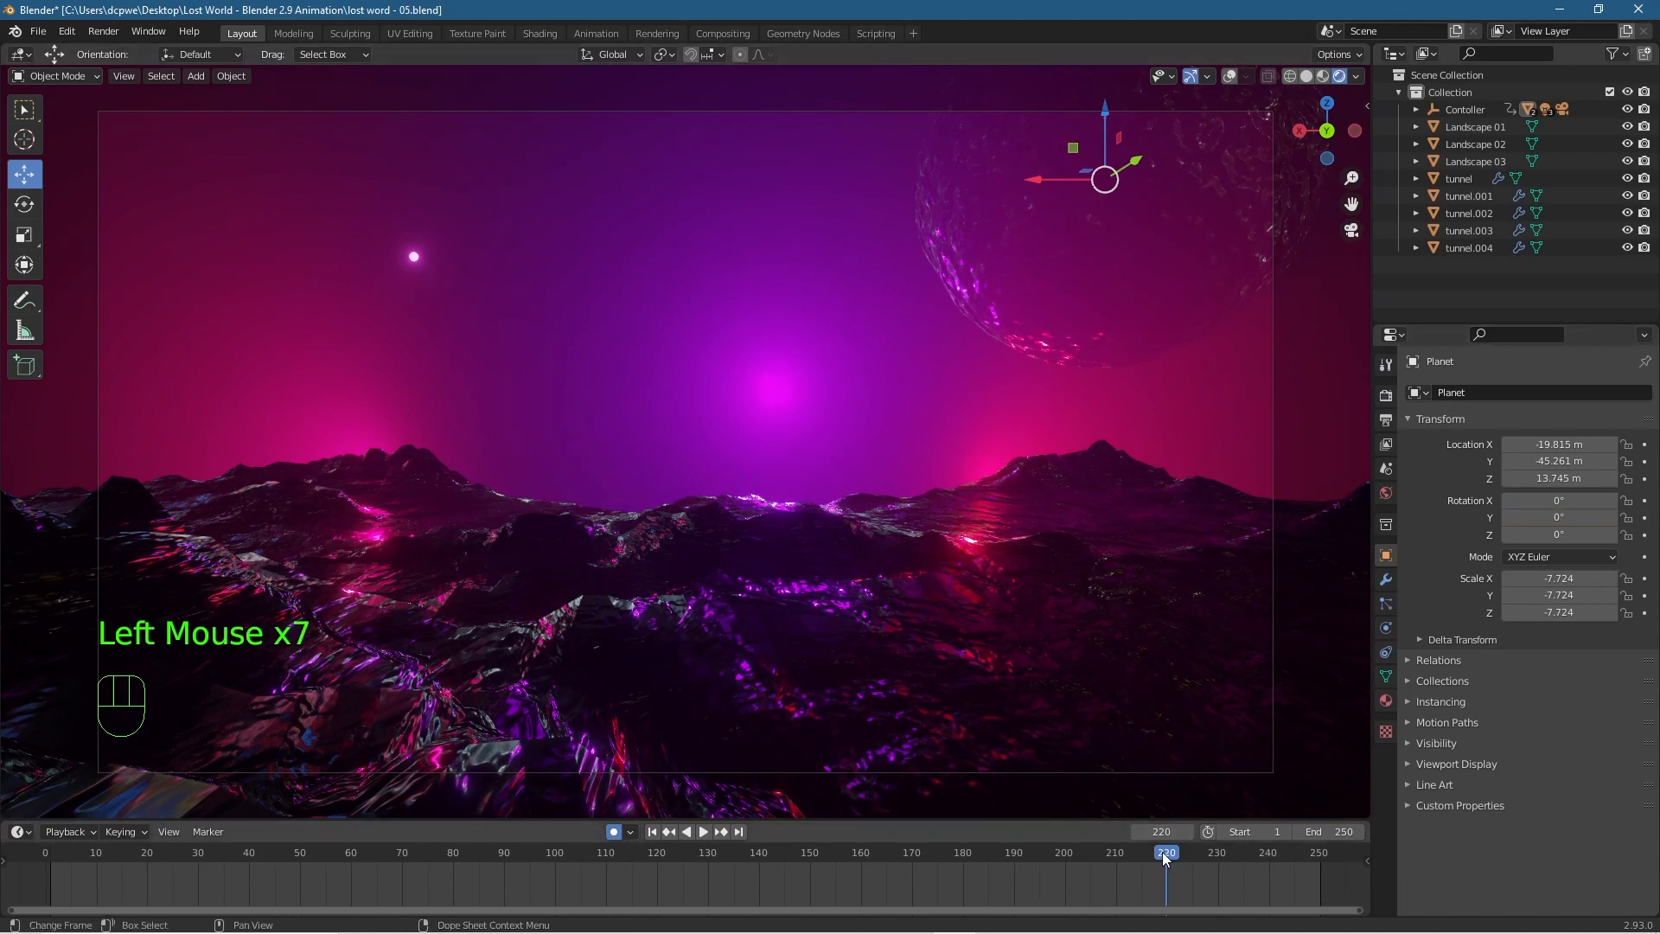
{"action": "left_click", "coordinate": [652, 831]}
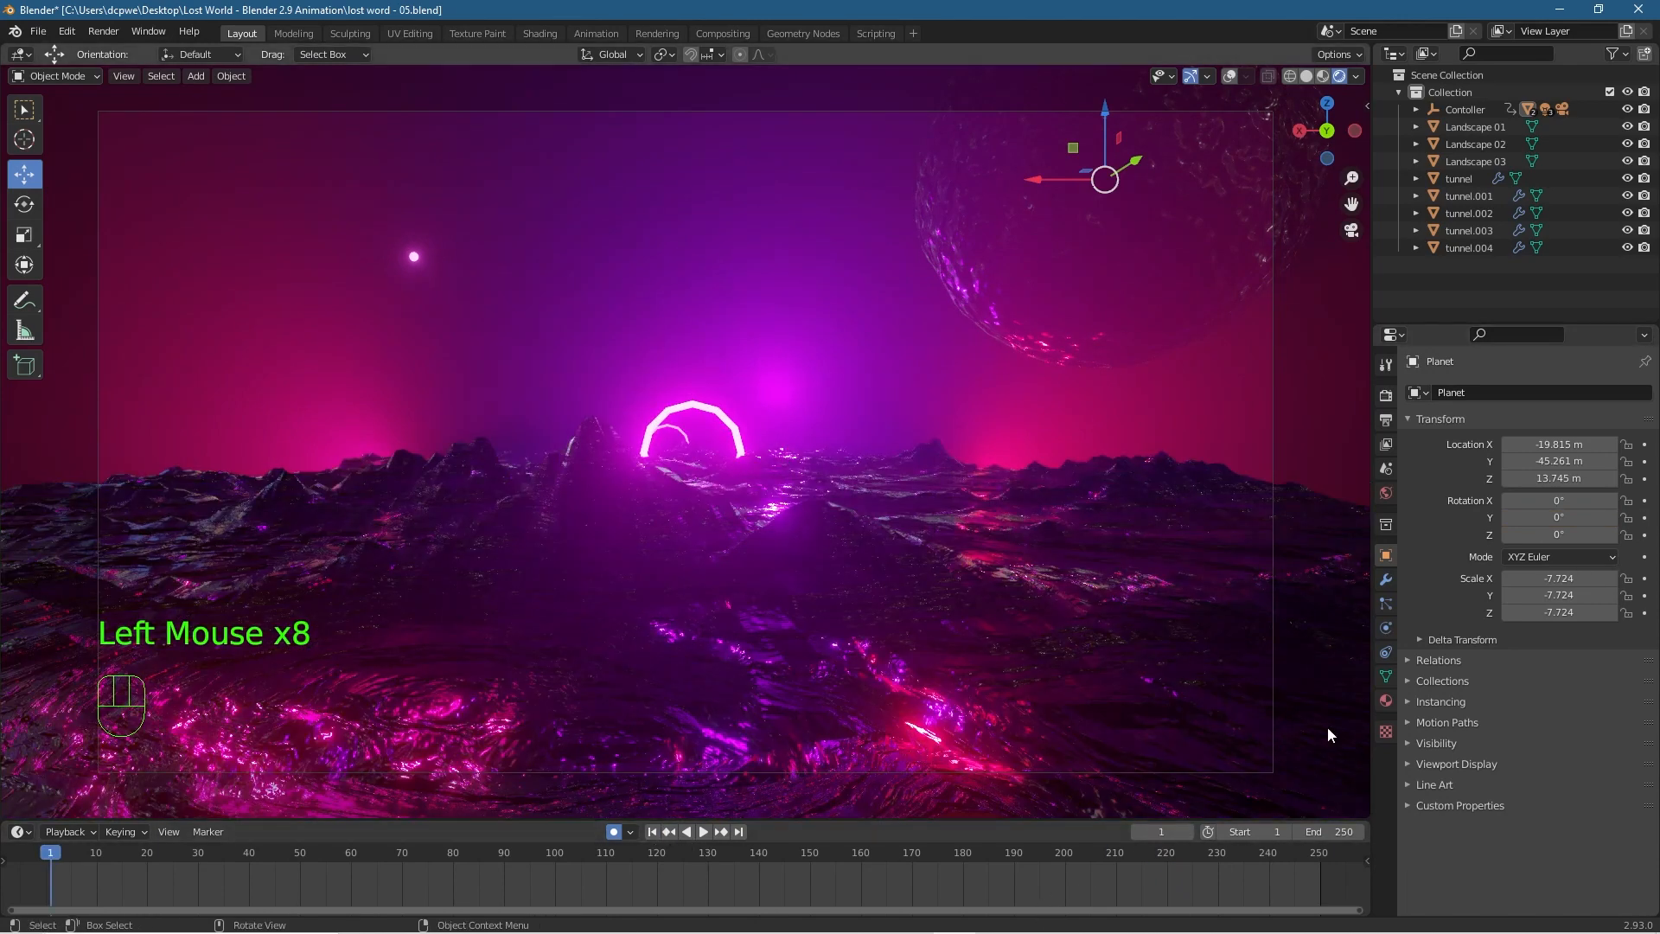
Try rotating the Planet about its X and Z axes, restoring both rotations to 0°.
{"action": "left_click", "coordinate": [1551, 500]}
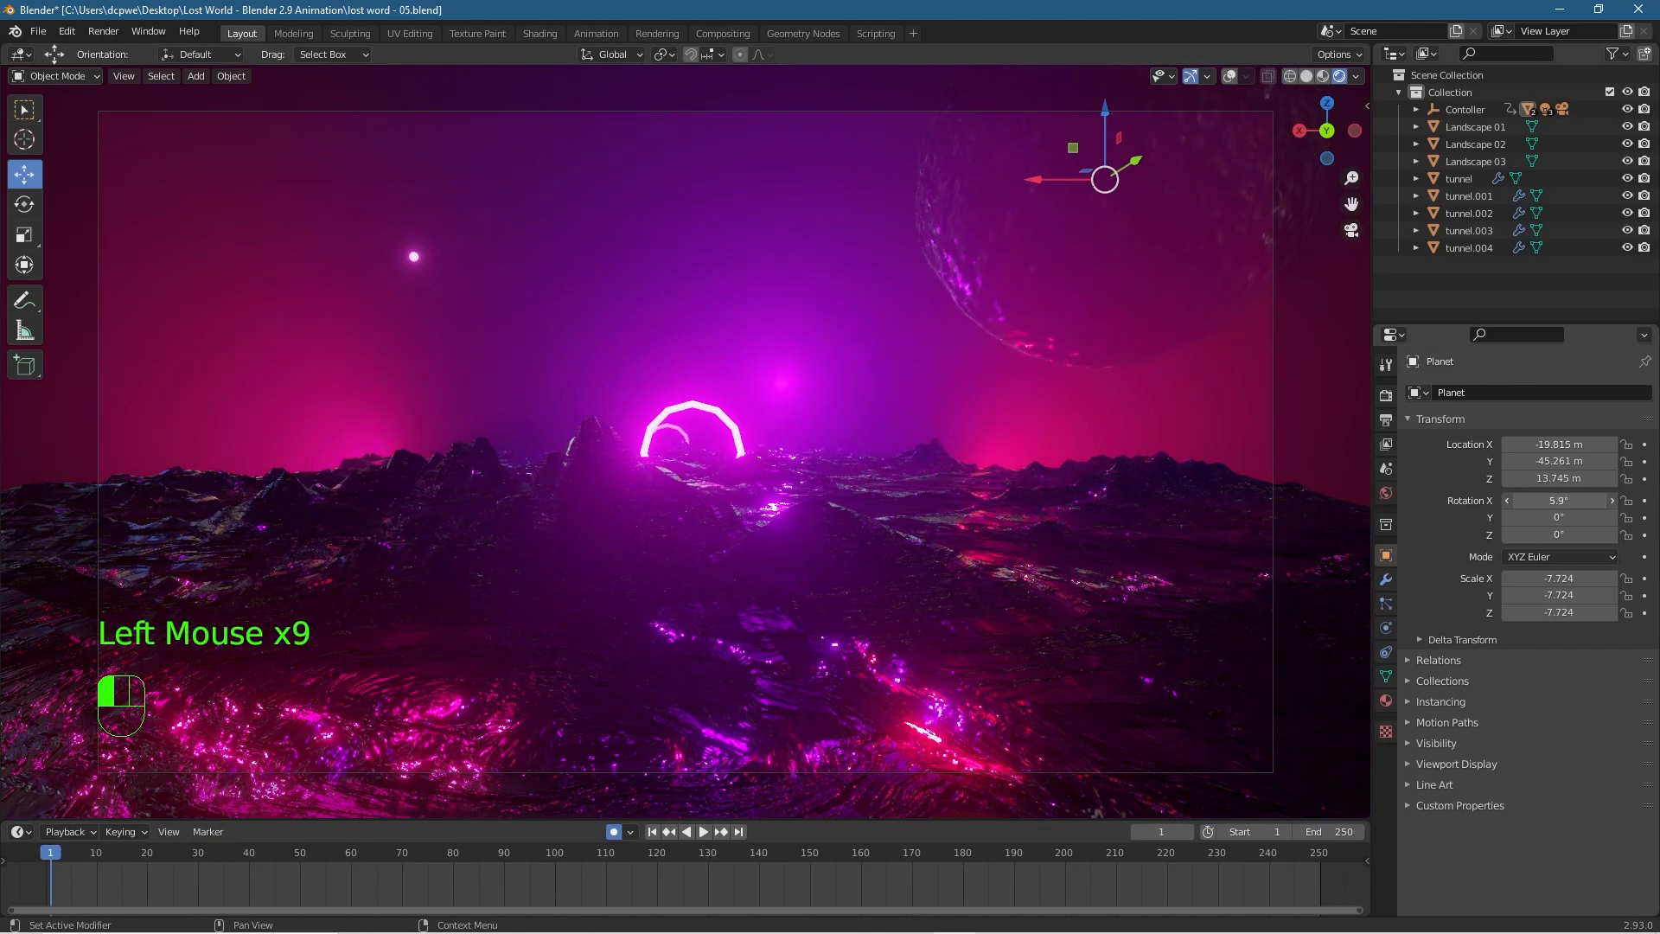
{"action": "key", "text": "ctrl+z"}
{"action": "mouse_move", "coordinate": [1557, 534]}
{"action": "left_mouse_down"}
{"action": "mouse_move", "coordinate": [1600, 535]}
{"action": "mouse_move", "coordinate": [1579, 534]}
{"action": "left_mouse_up"}
{"action": "left_click", "coordinate": [1566, 535]}
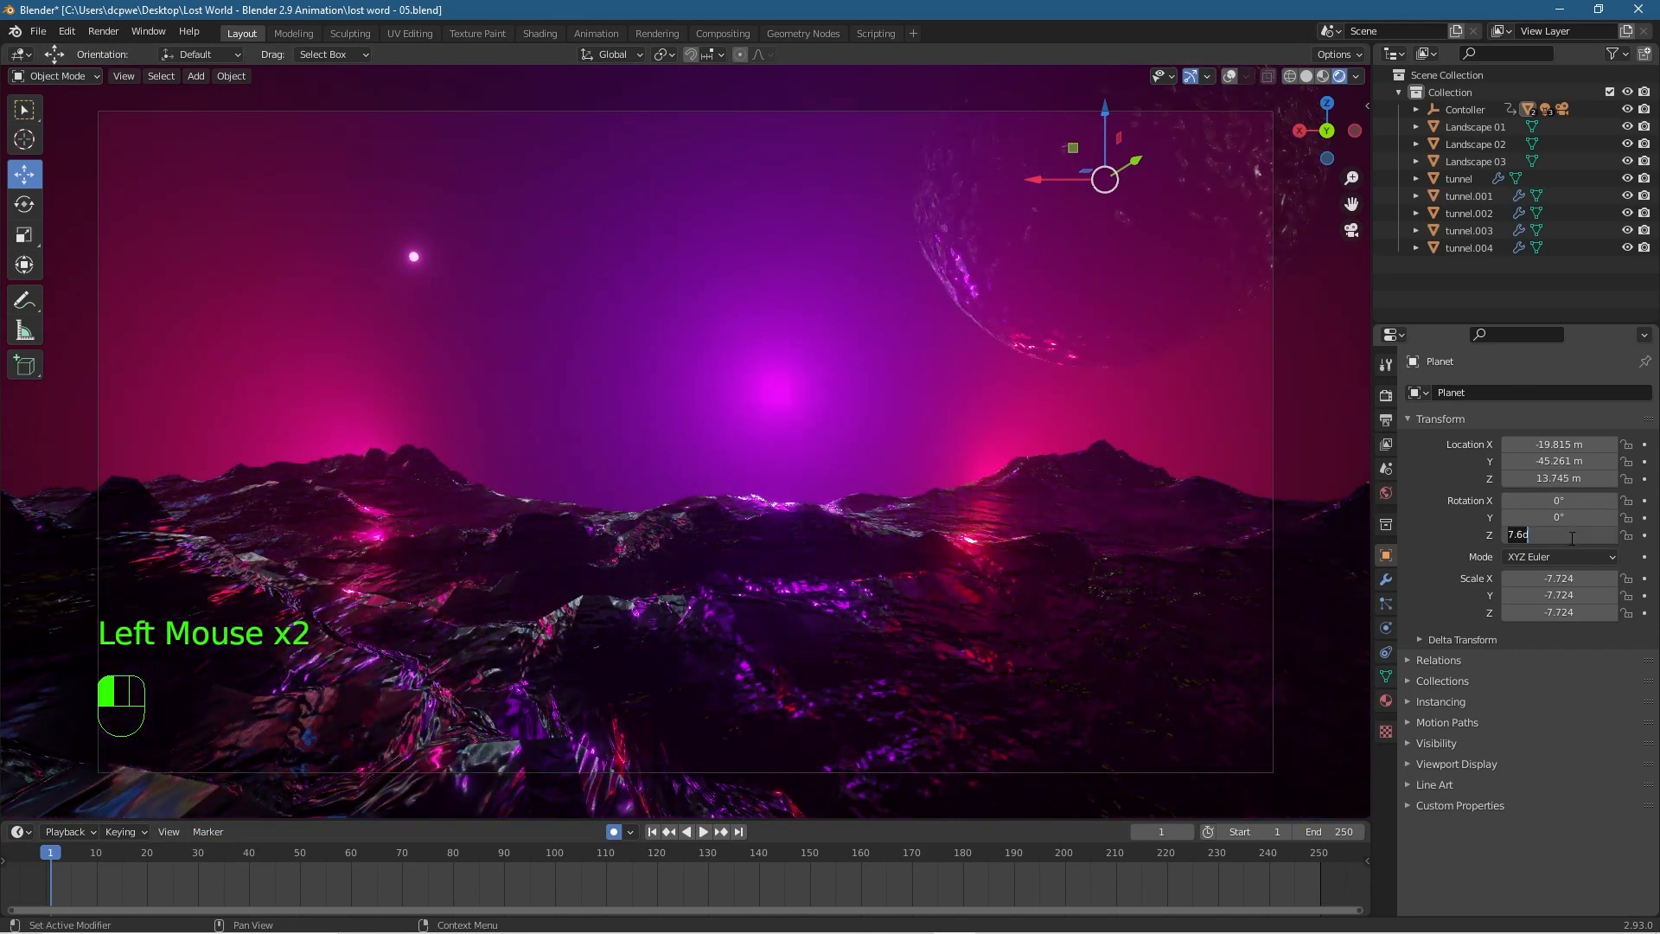
{"action": "type", "text": "0"}
{"action": "key", "text": "Return"}
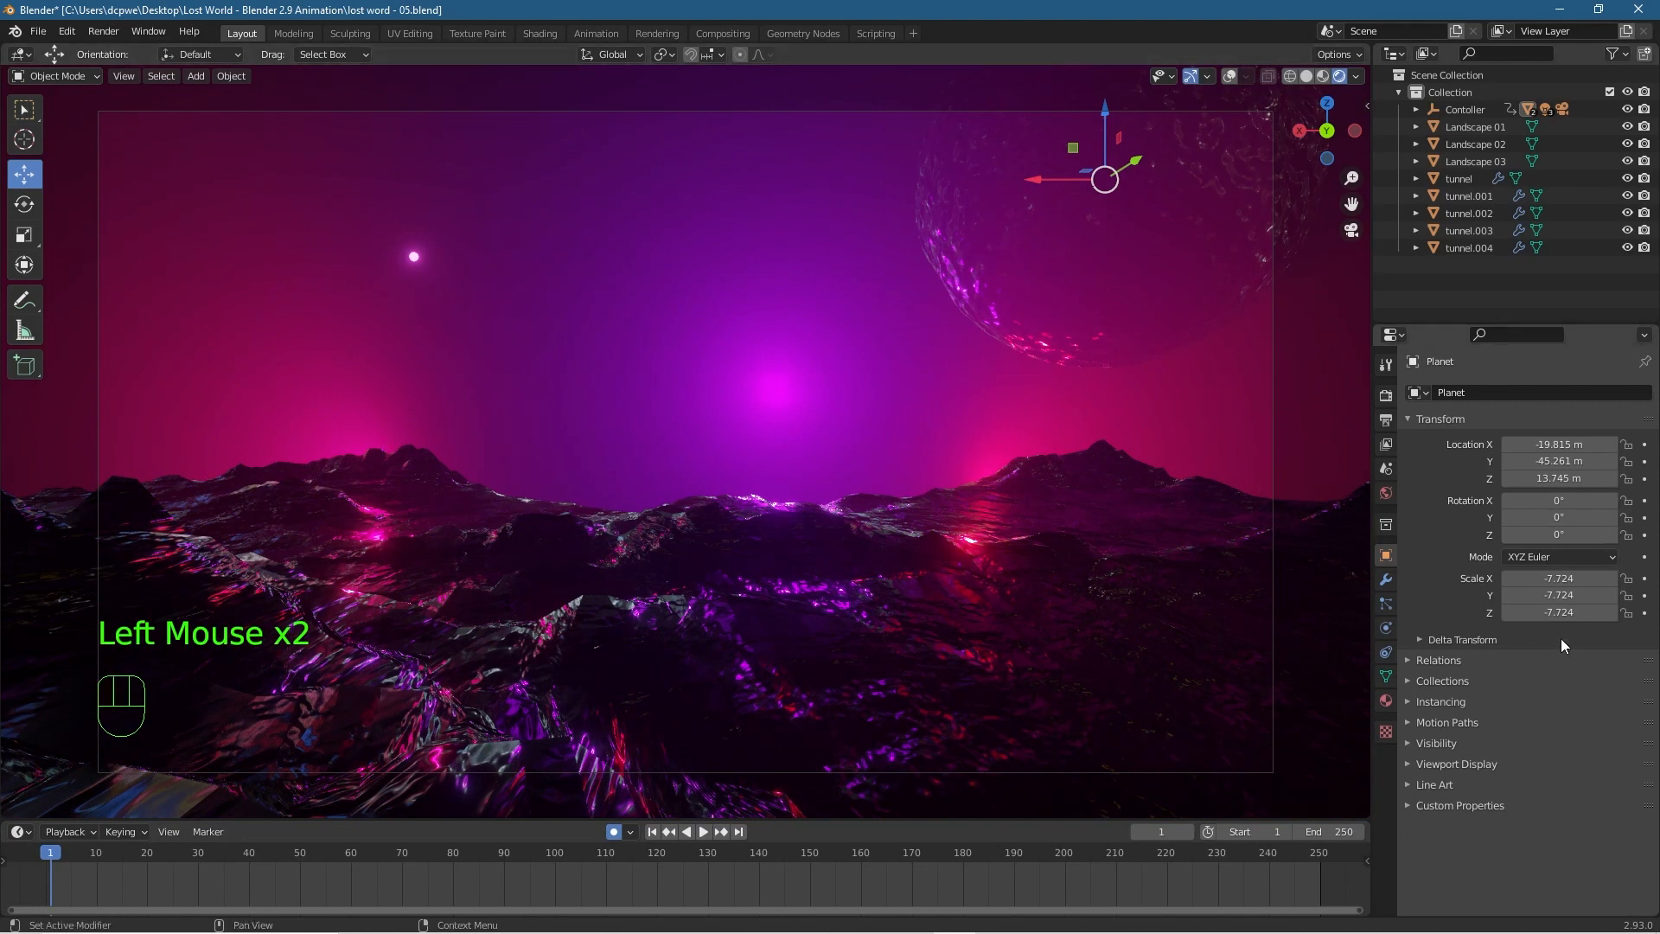
{"action": "left_click", "coordinate": [1645, 612]}
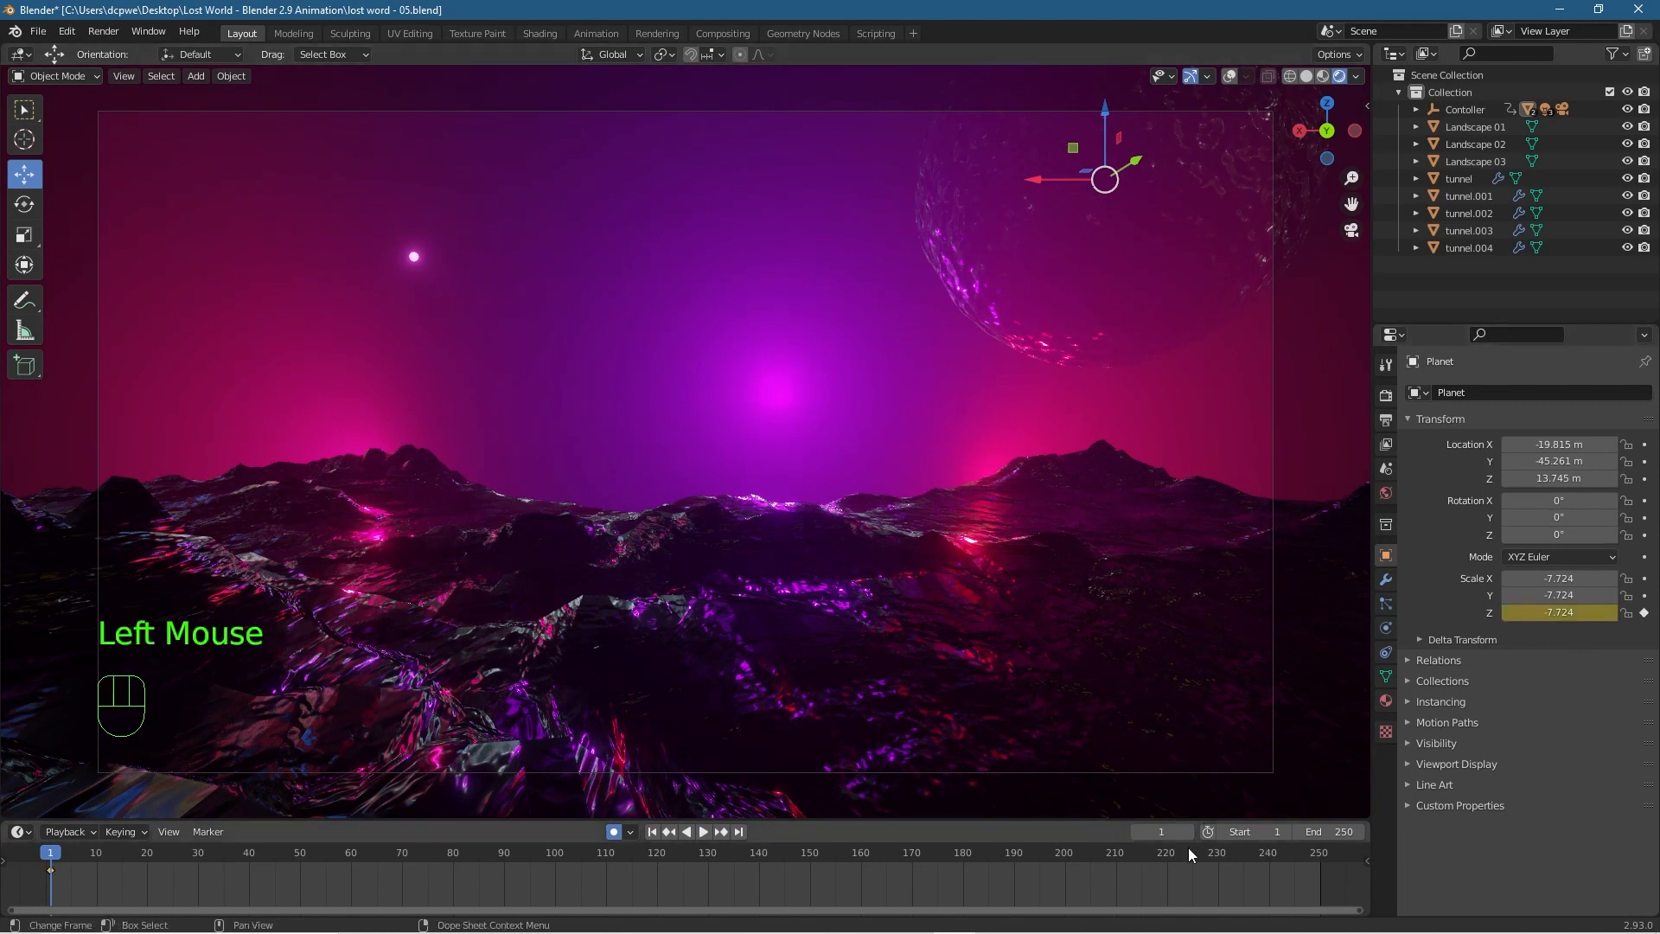
{"action": "left_click", "coordinate": [1169, 859]}
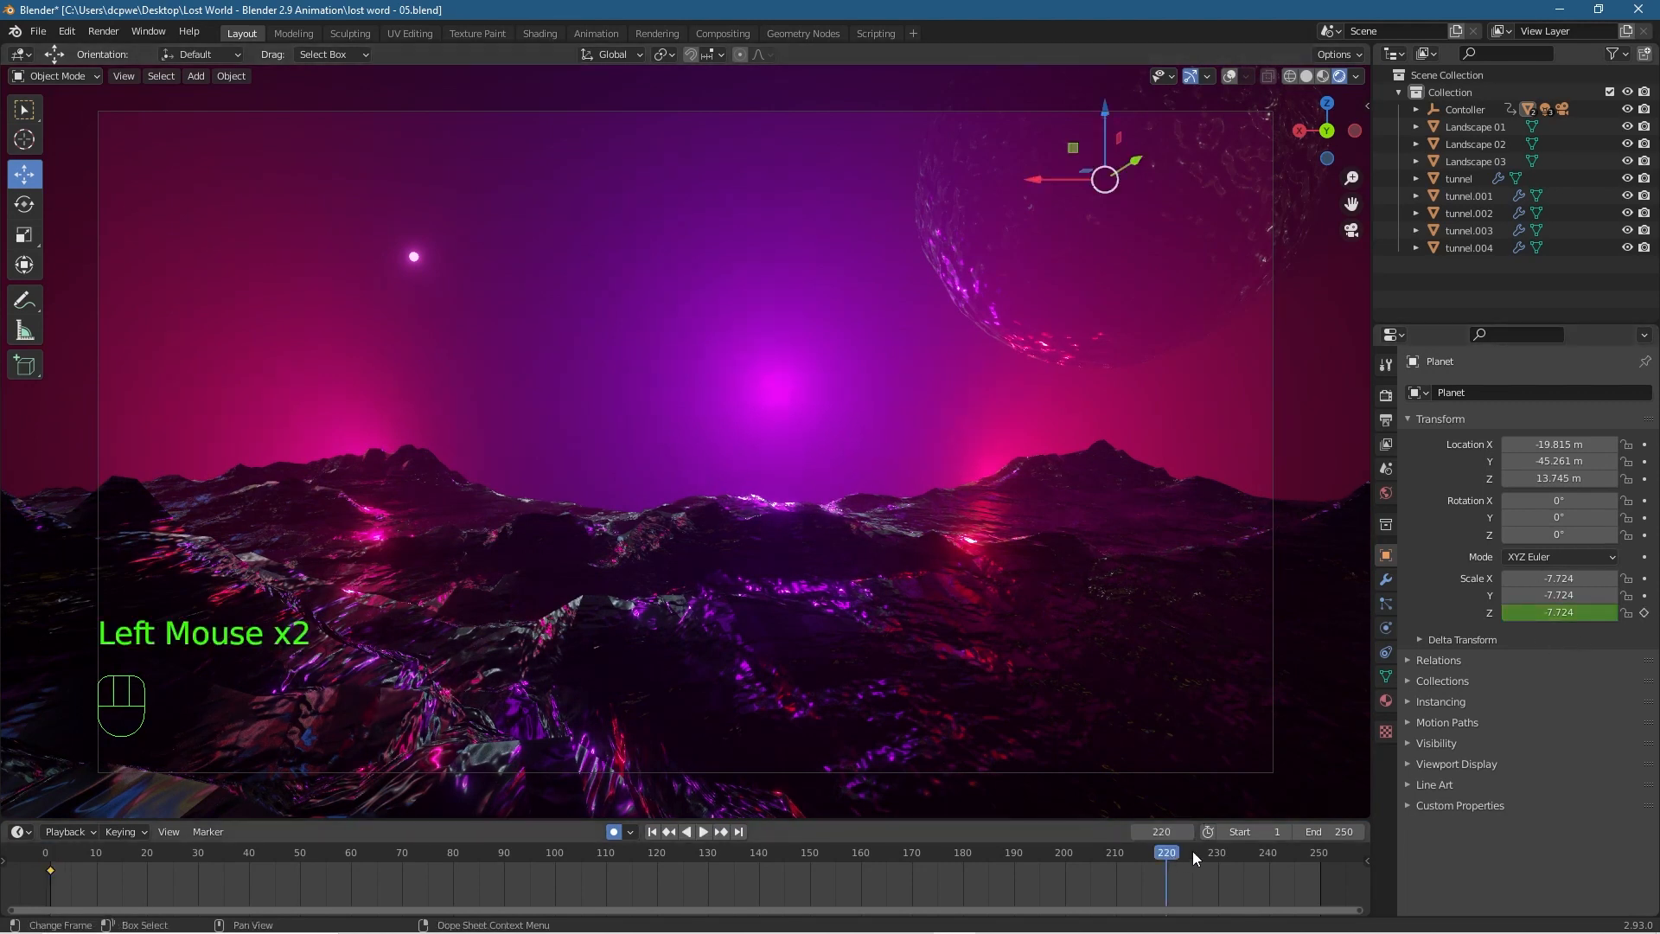
{"action": "left_click", "coordinate": [1645, 612]}
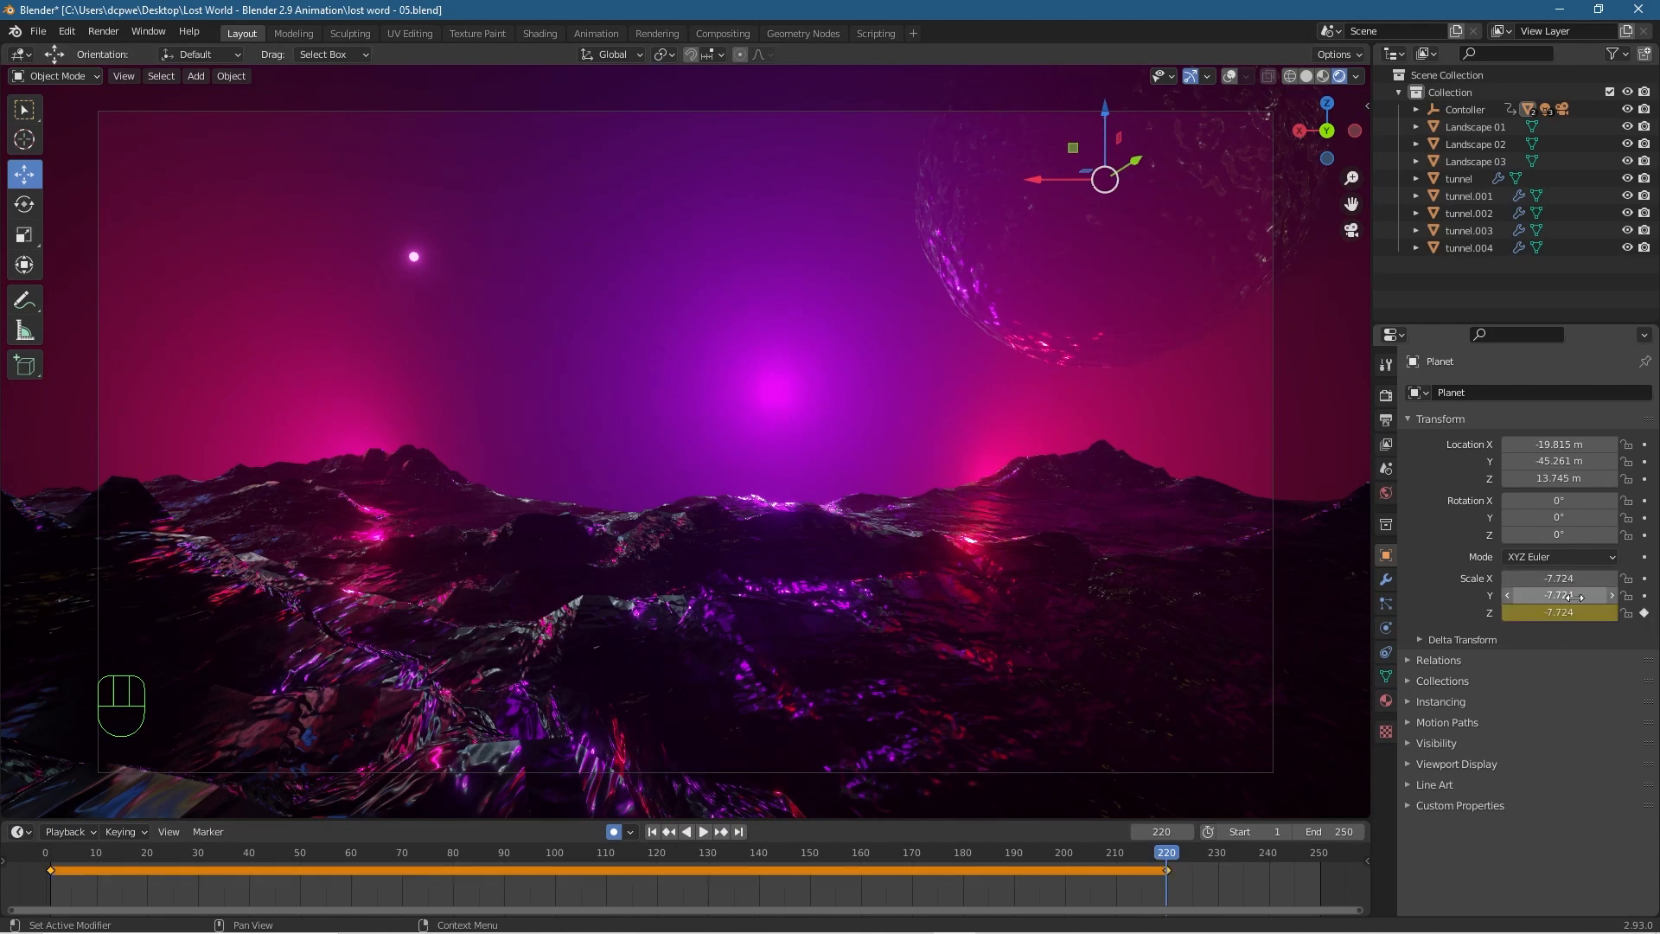
{"action": "key", "text": "ctrl+z"}
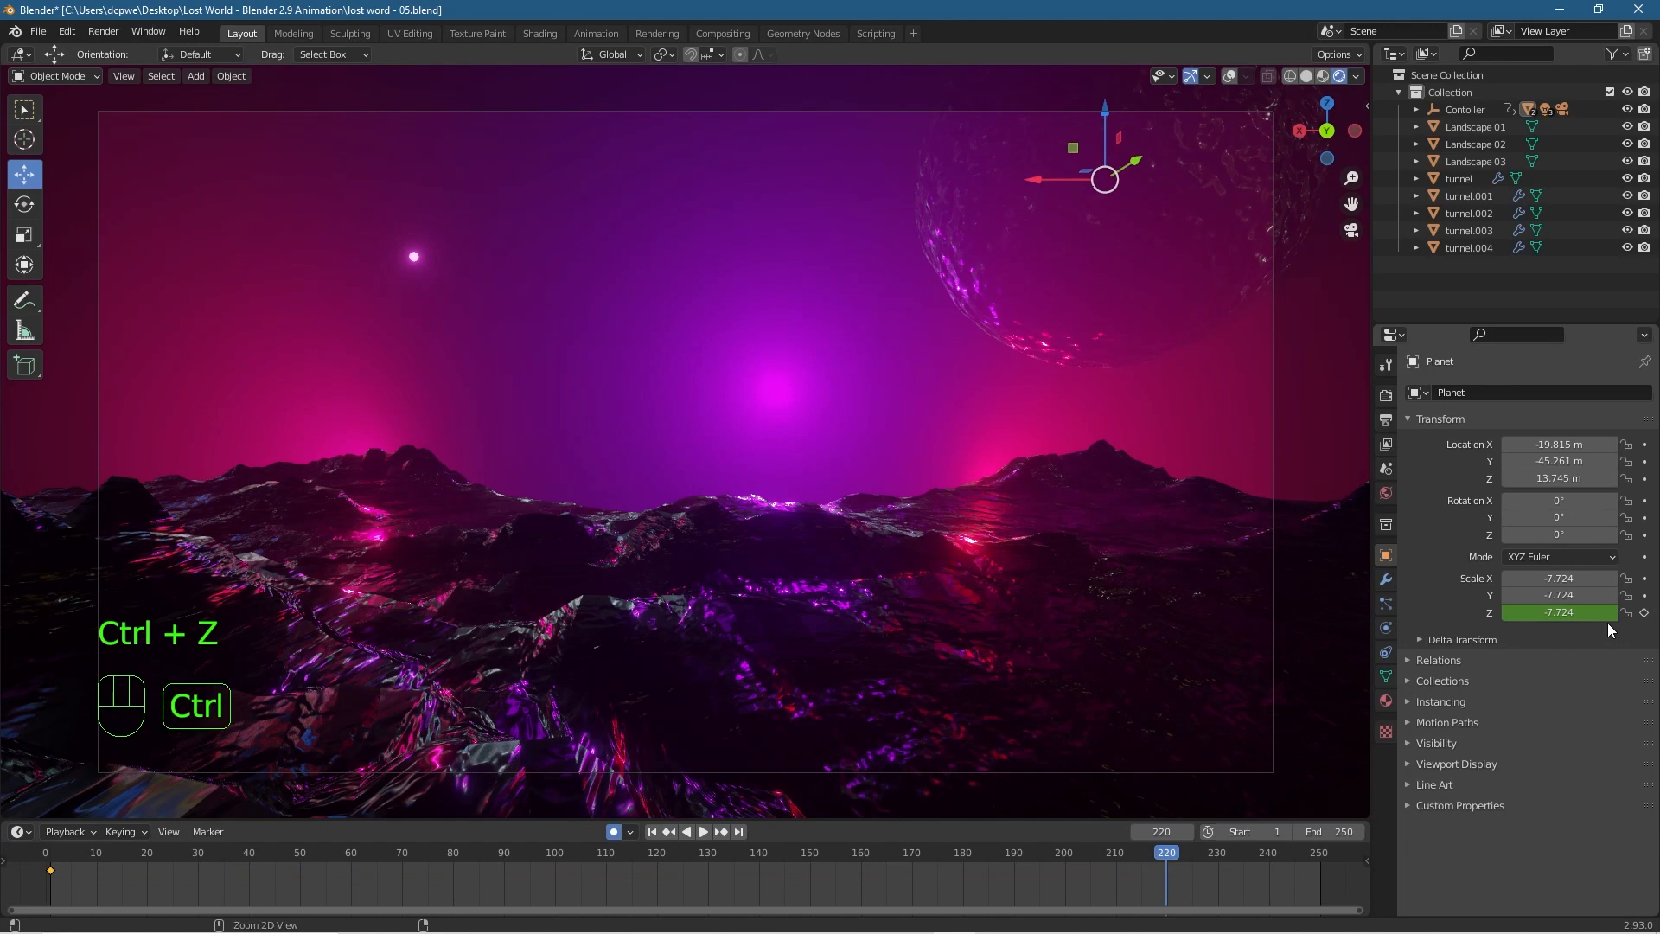
{"action": "key", "text": "ctrl+z"}
{"action": "key", "text": "ctrl+z"}
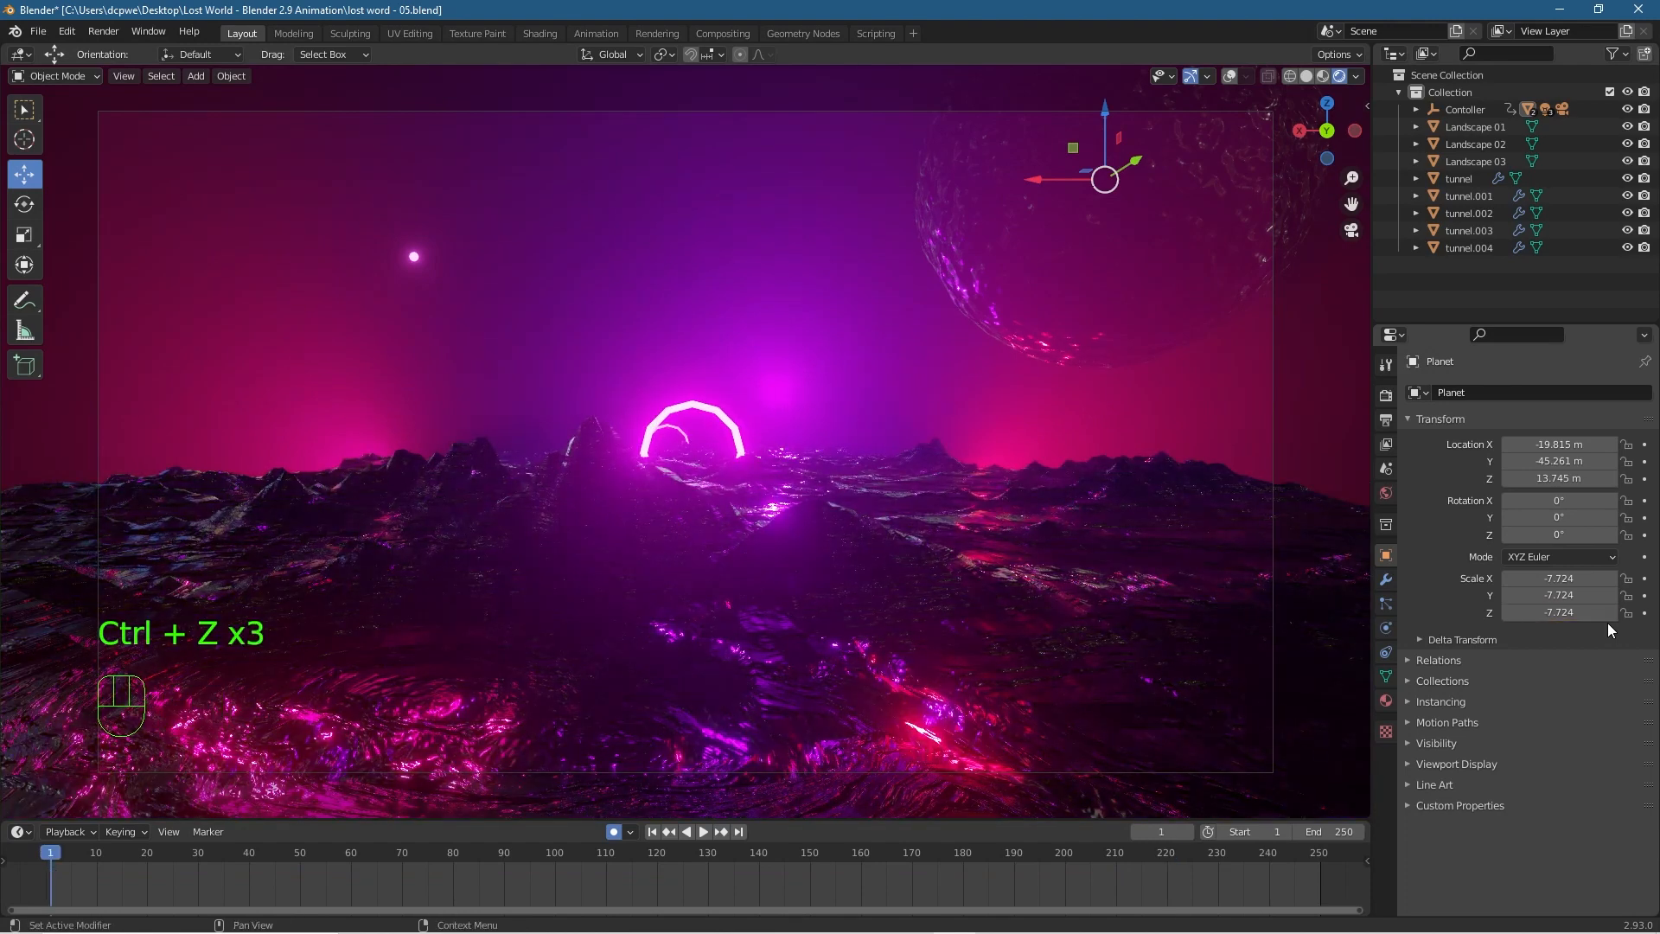
Key the Planet's Rotation Z at 0° on frame 1 and at 720° on frame 220.
{"action": "left_click", "coordinate": [1645, 535]}
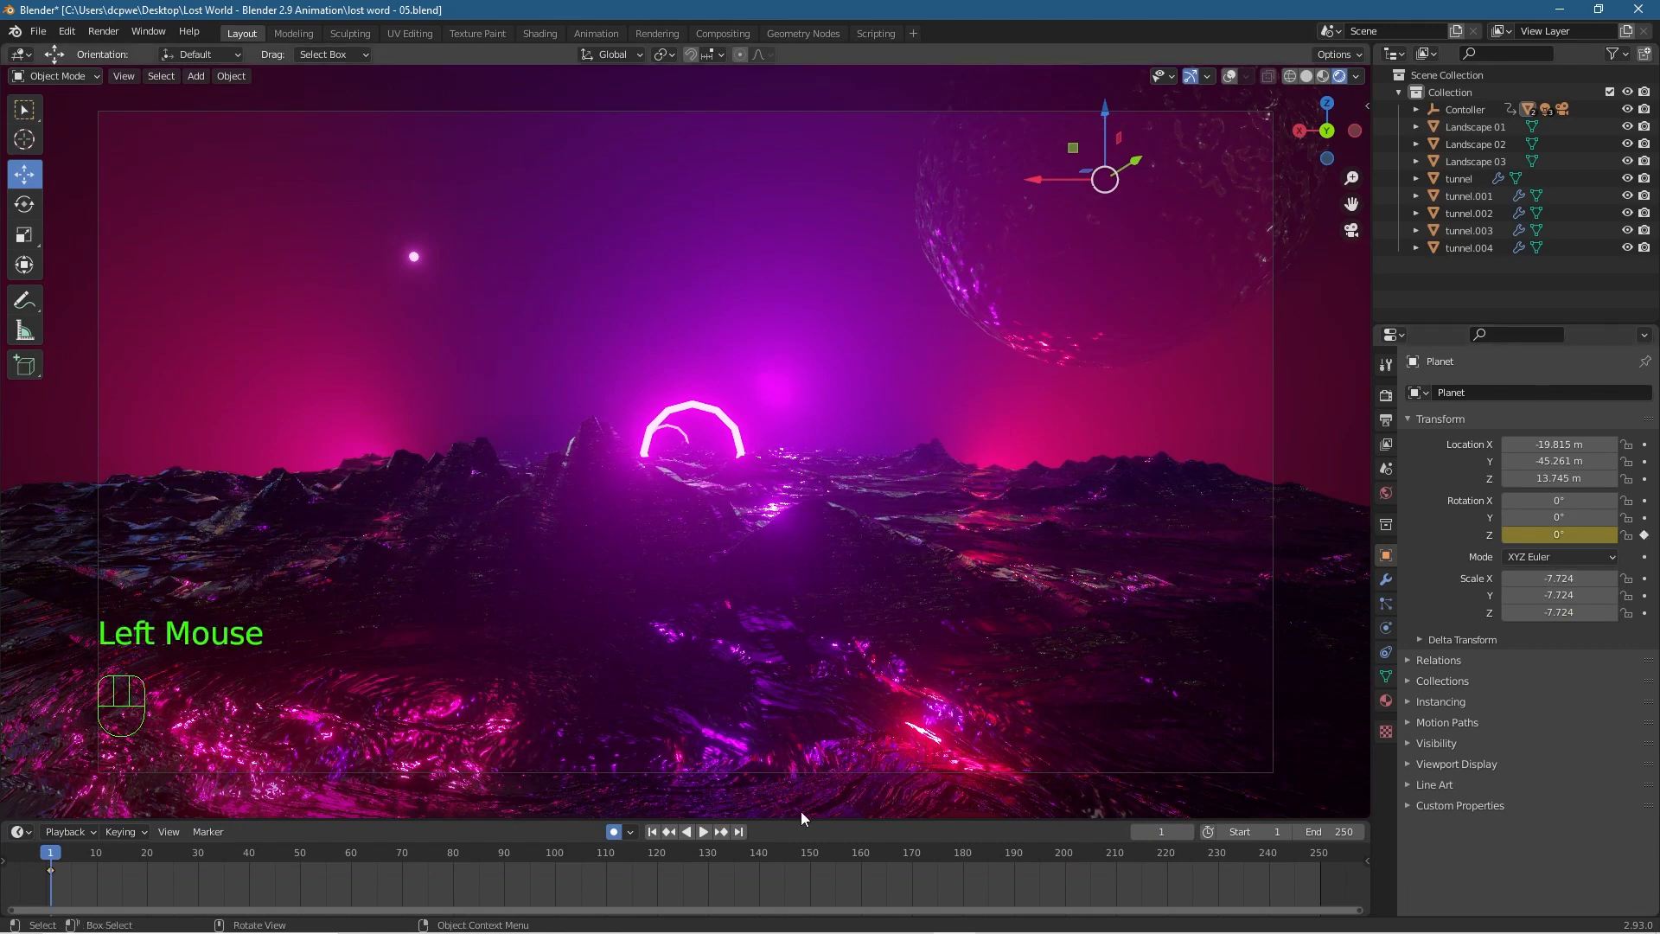
{"action": "left_click", "coordinate": [1165, 854]}
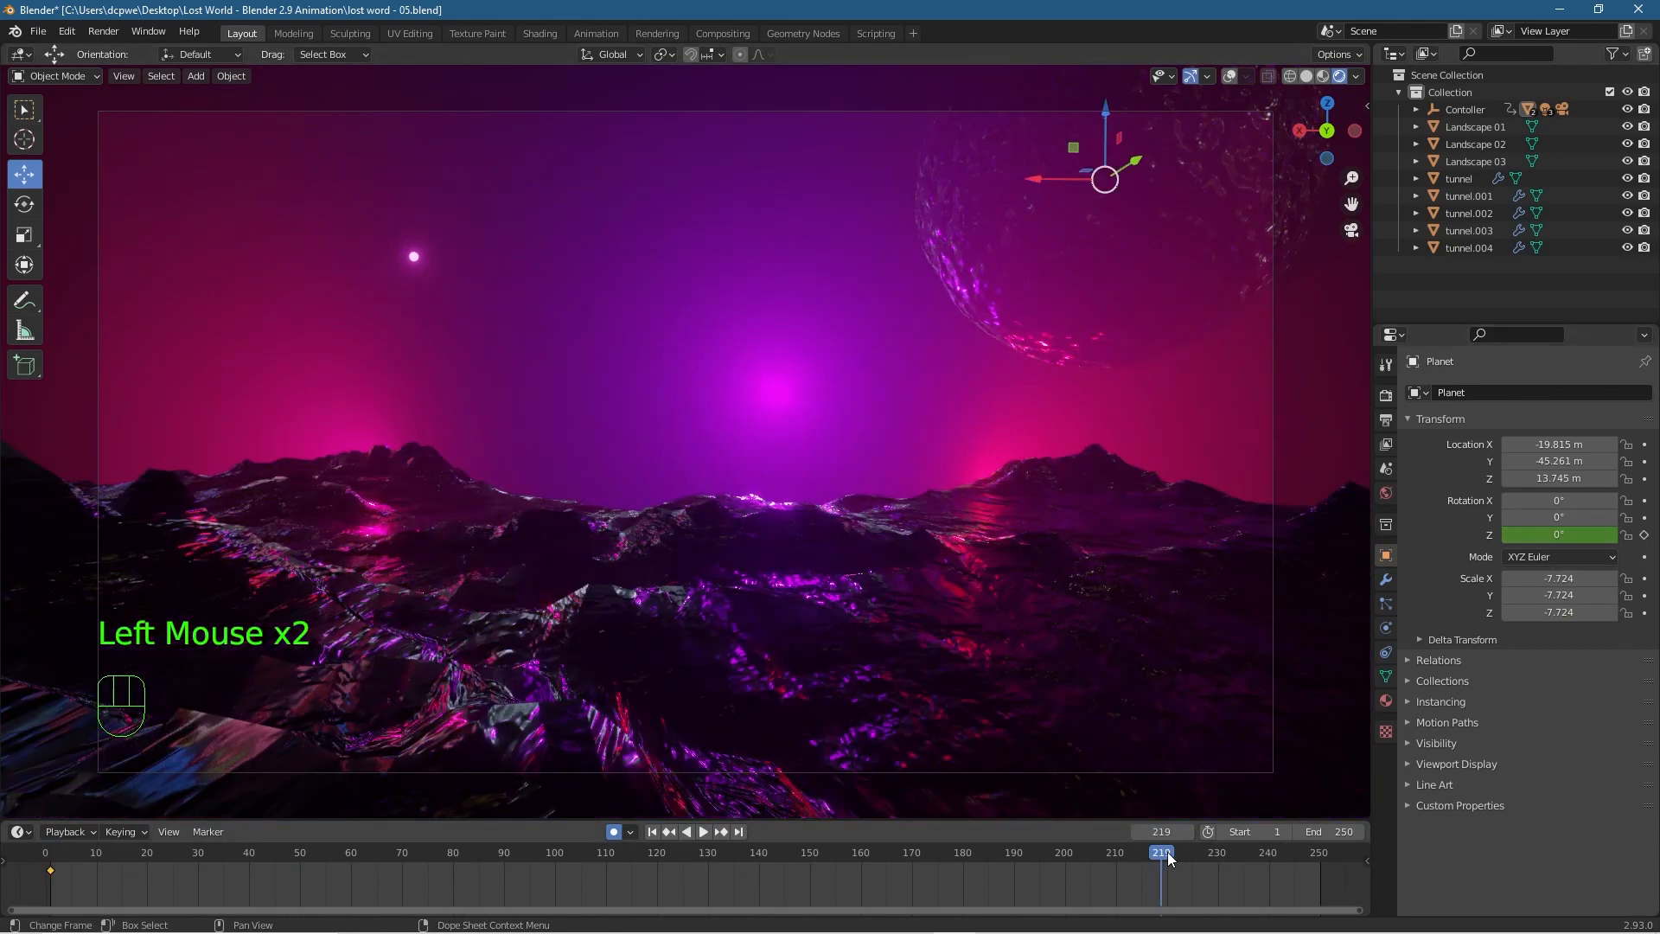
{"action": "left_click", "coordinate": [1168, 853]}
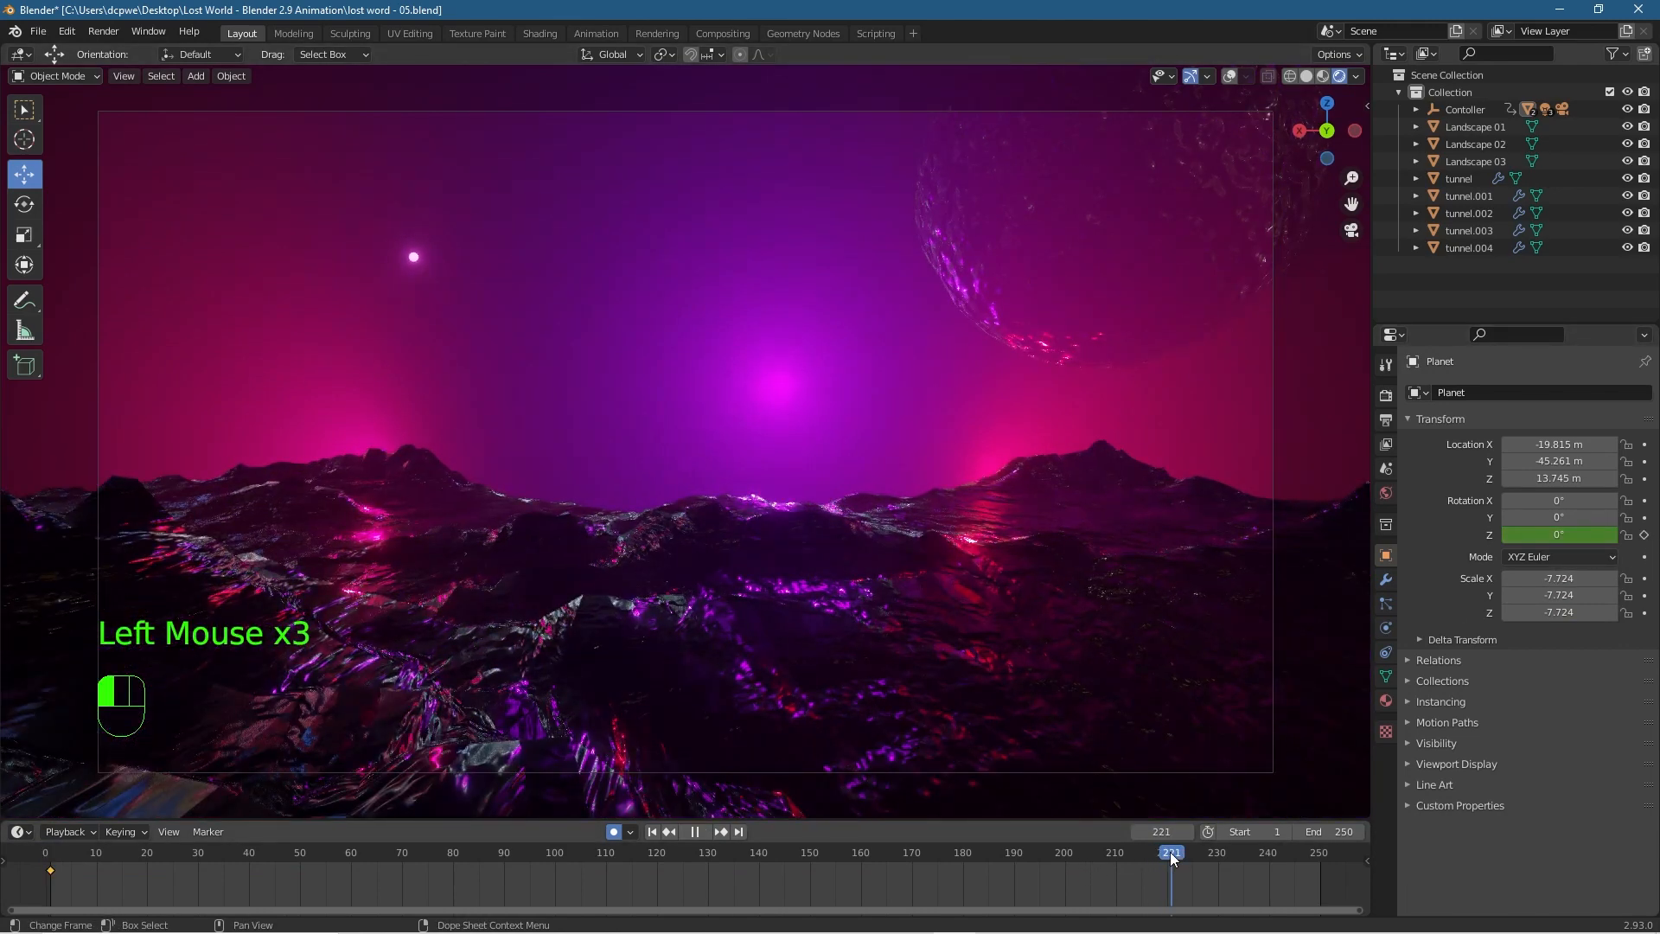
{"action": "left_click", "coordinate": [1645, 536]}
{"action": "left_click", "coordinate": [1588, 537]}
{"action": "type", "text": "720"}
{"action": "key", "text": "Return"}
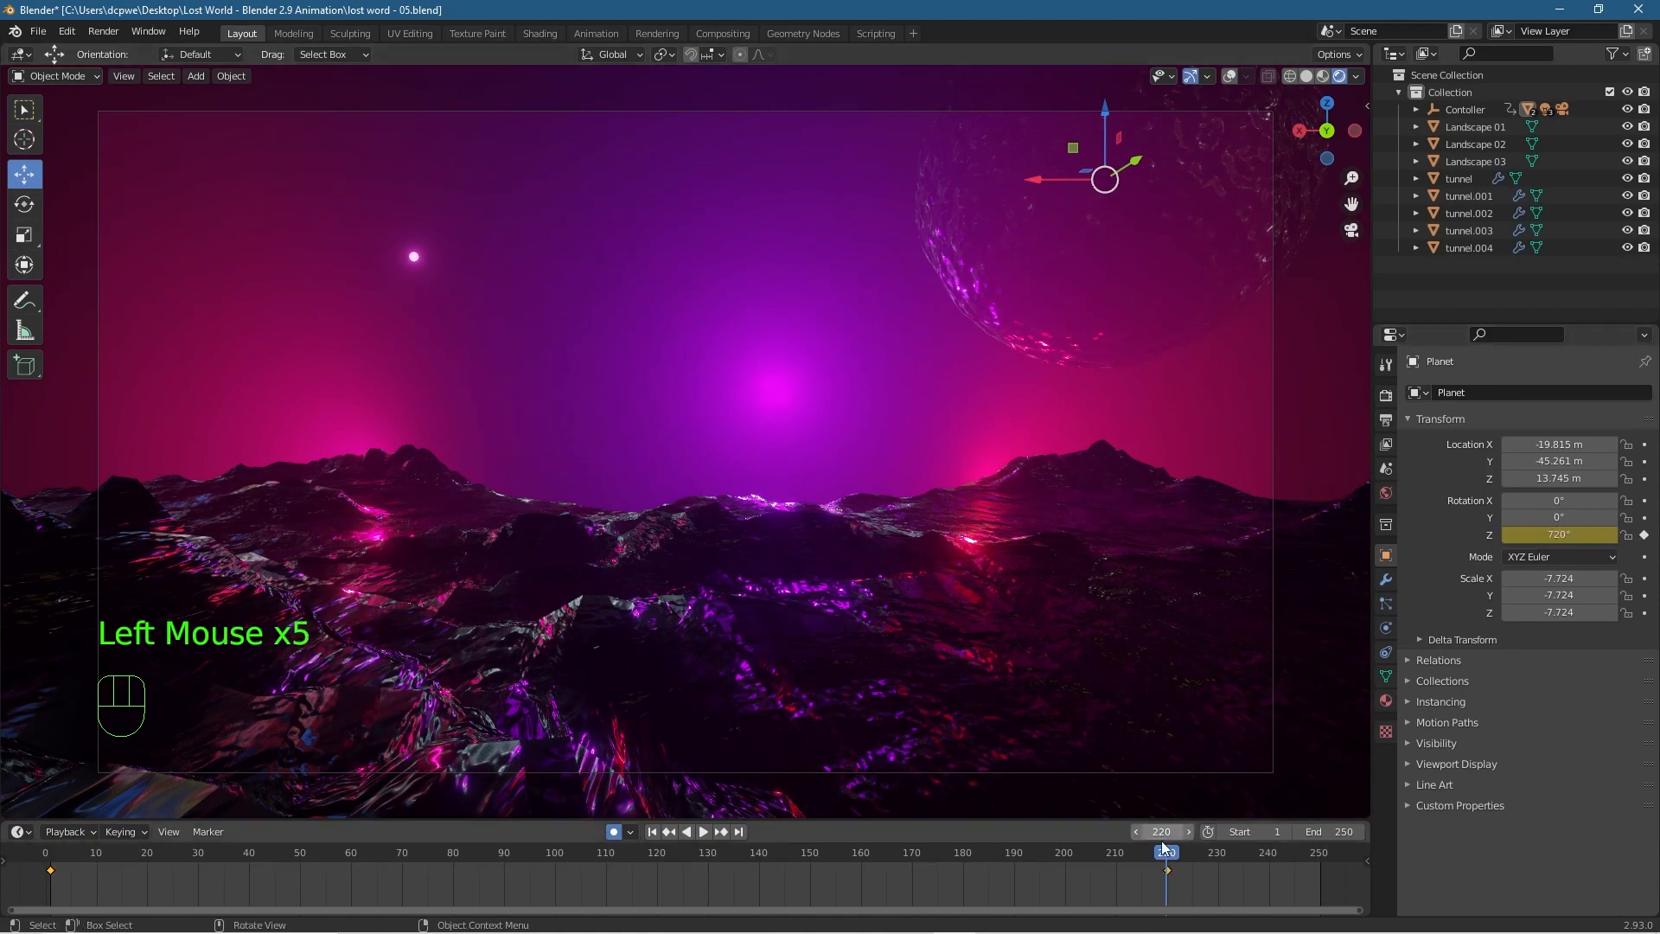
Preview the flight from frame 1 with the Planet spinning about its Z axis.
{"action": "left_click_drag", "start_coordinate": [597, 875], "coordinate": [50, 870]}
{"action": "key", "text": "space"}
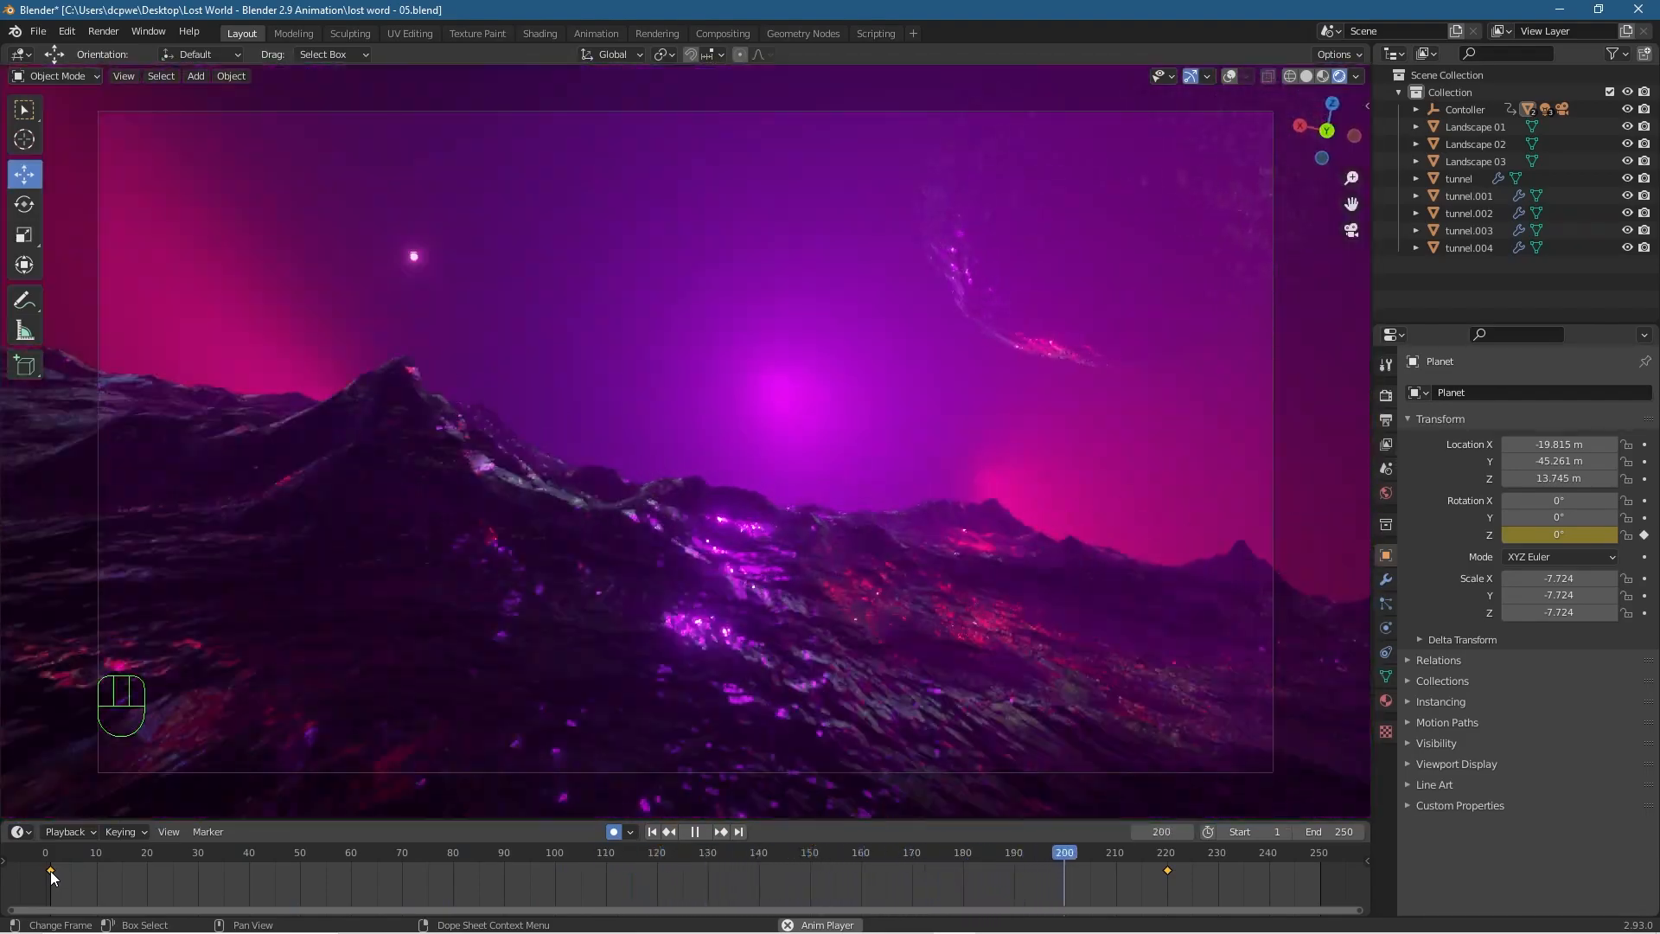
{"action": "key", "text": "space"}
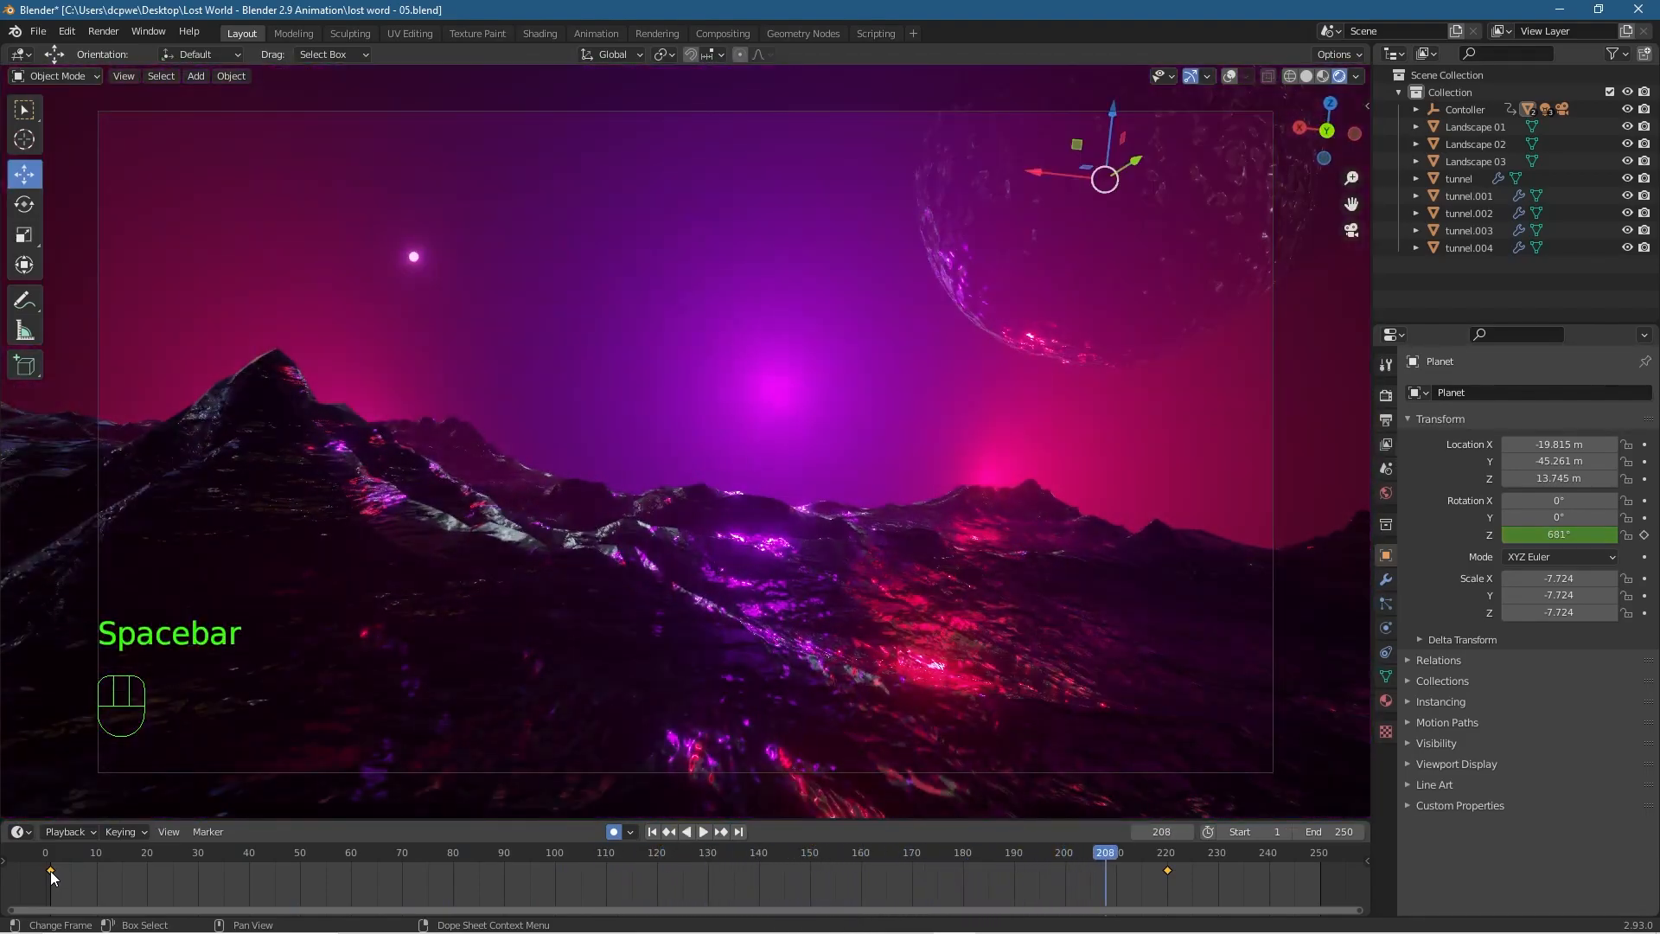
Lower the Planet's Rotation Z key on frame 220 to 360° and replay the animation from frame 1.
{"action": "left_click", "coordinate": [1168, 859]}
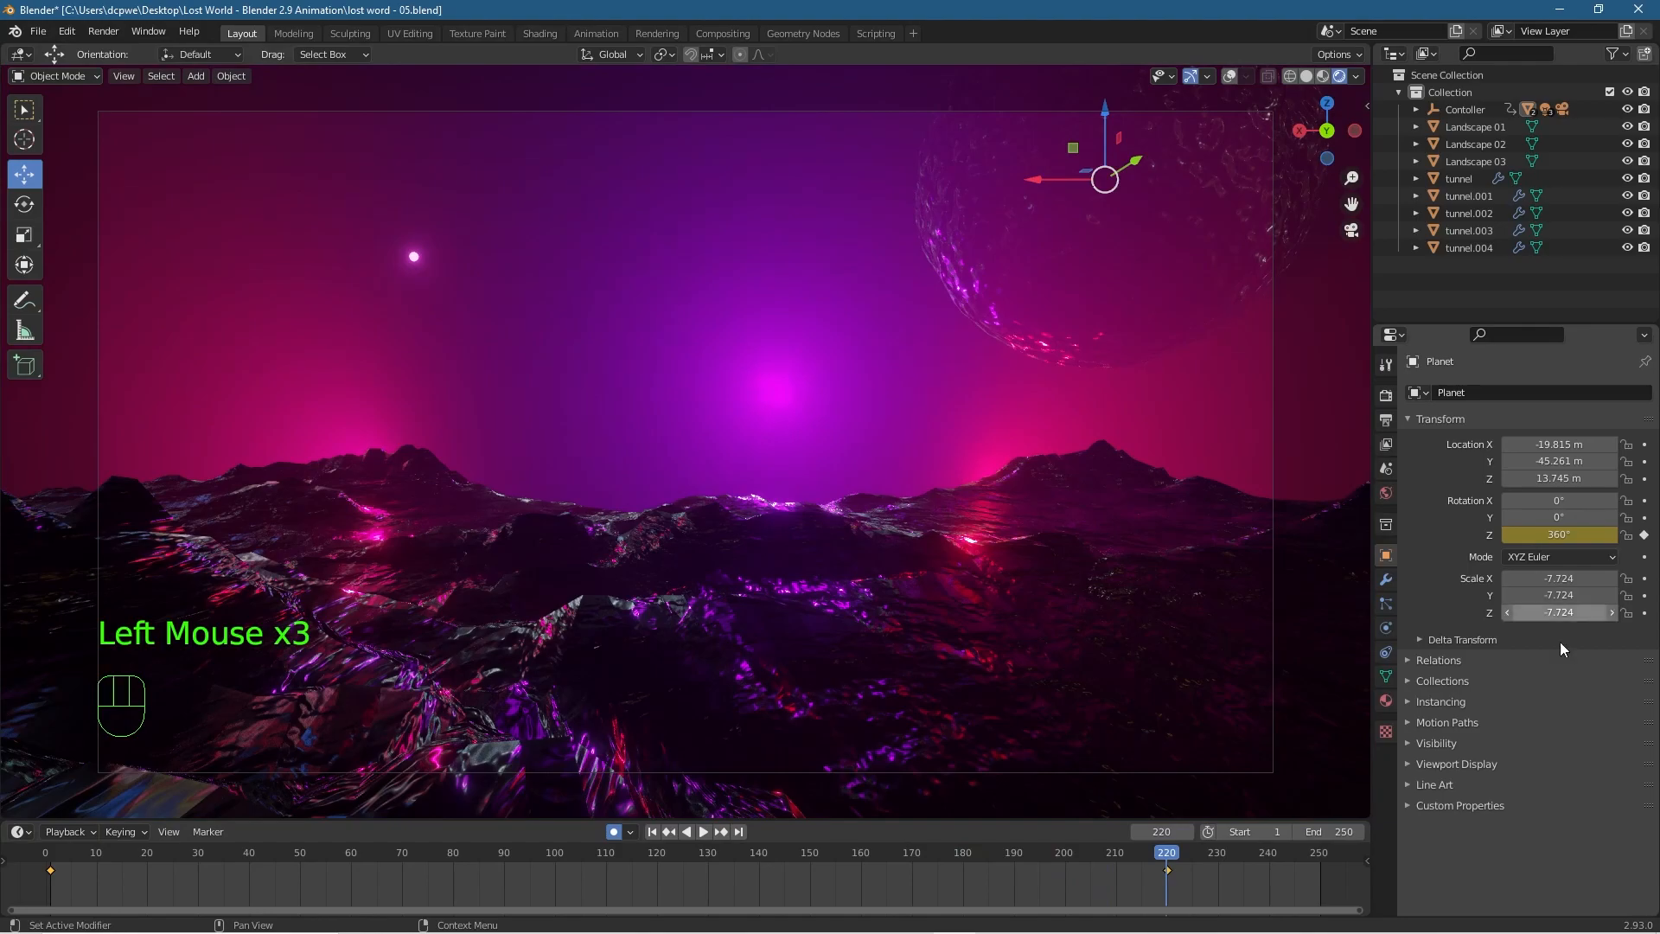
{"action": "left_click", "coordinate": [652, 832]}
{"action": "left_click", "coordinate": [703, 832]}
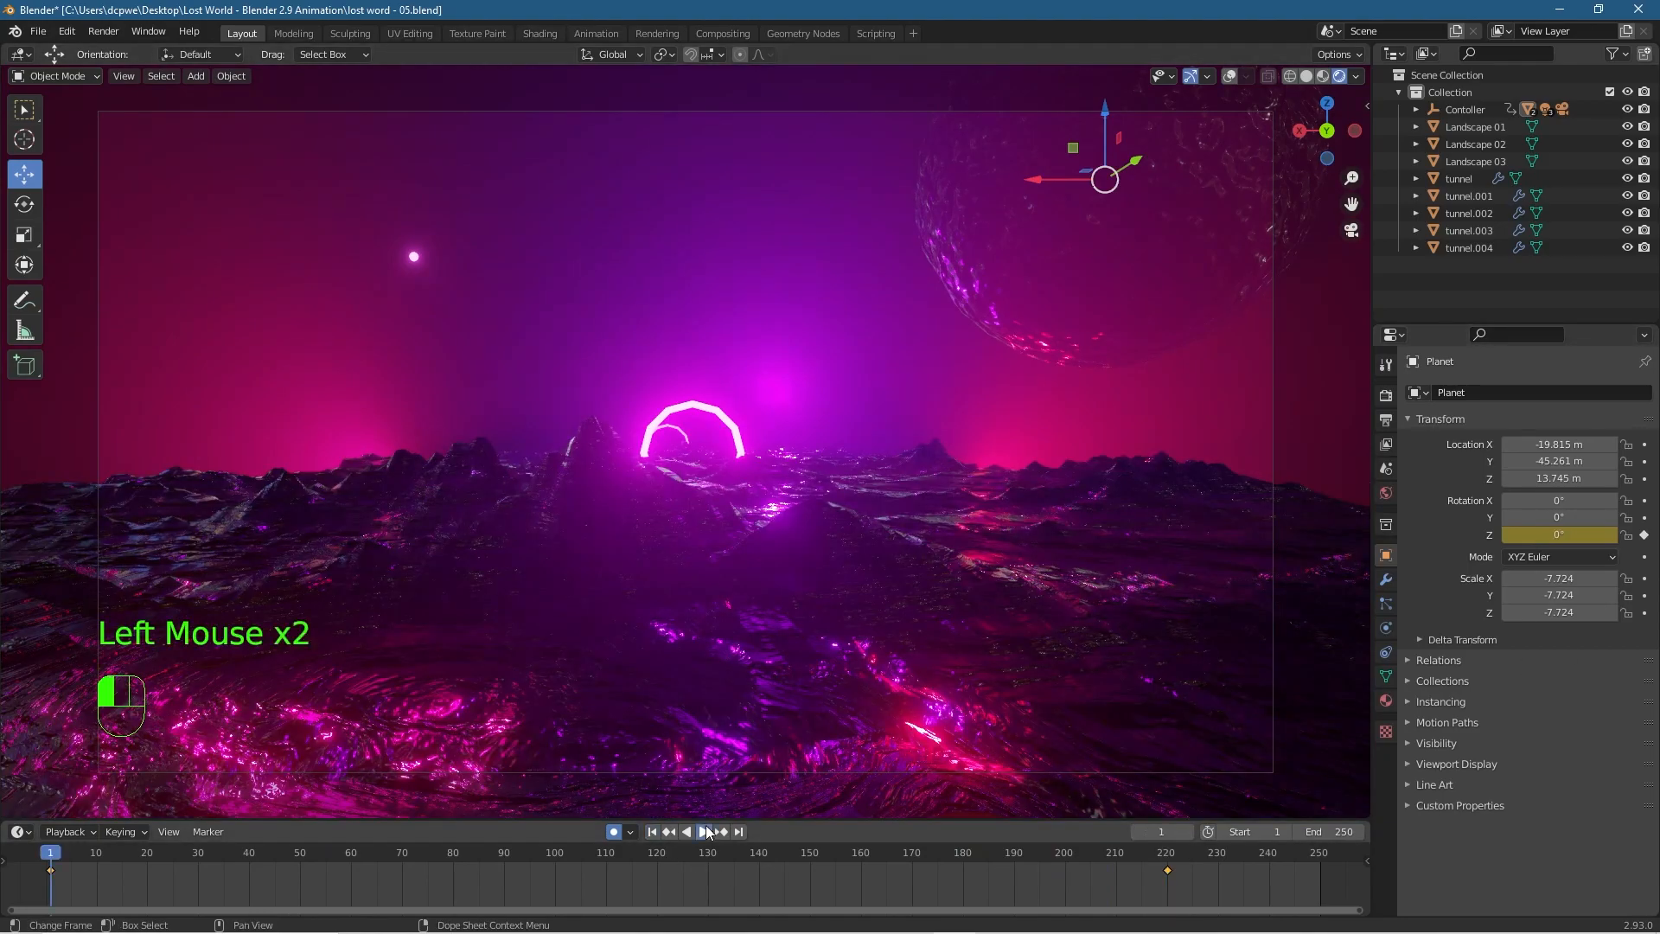
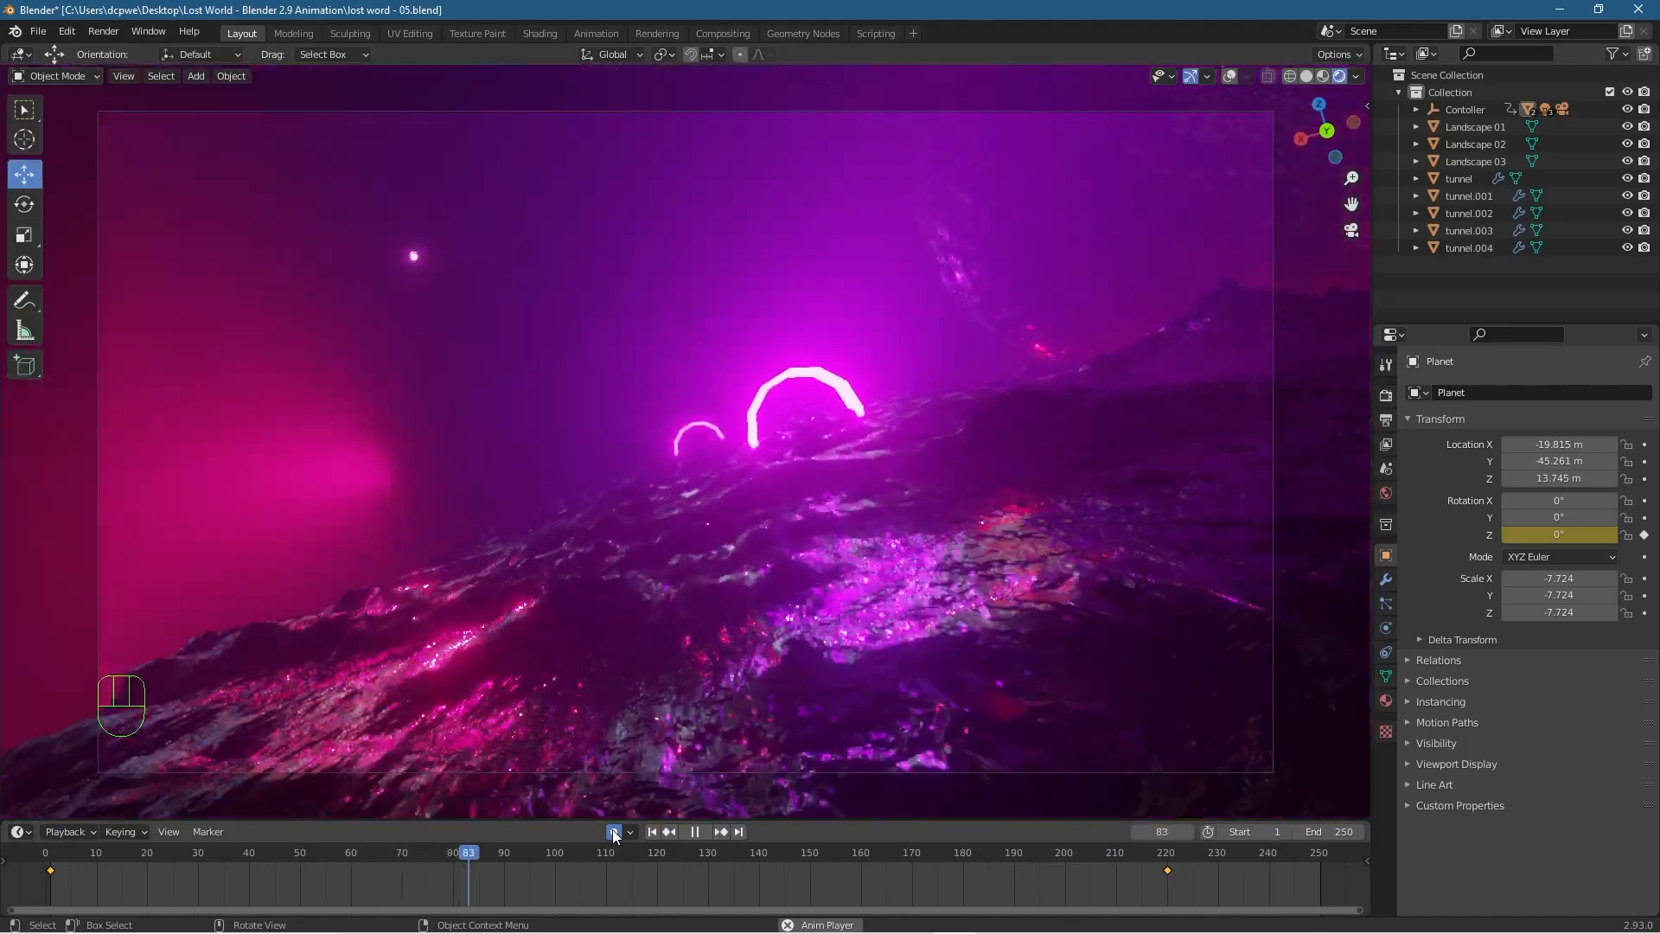
Turn off auto keying, stop the playback, and return to frame 1.
{"action": "left_click", "coordinate": [614, 835]}
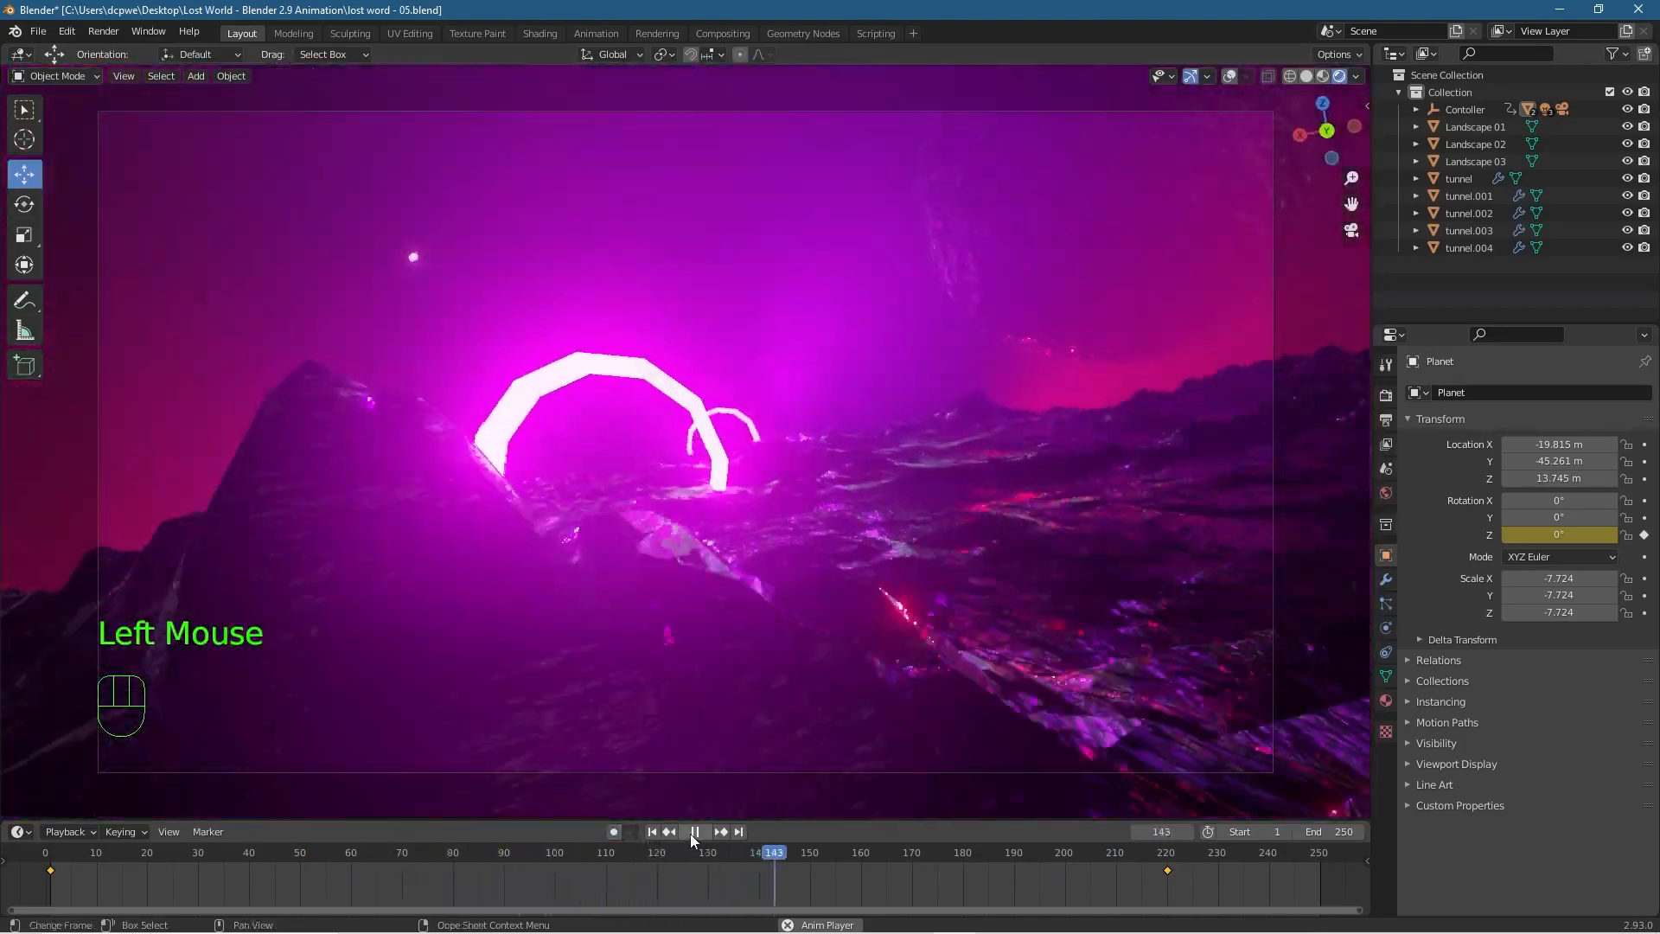
{"action": "left_click", "coordinate": [695, 833]}
{"action": "left_click_drag", "start_coordinate": [820, 853], "coordinate": [50, 865]}
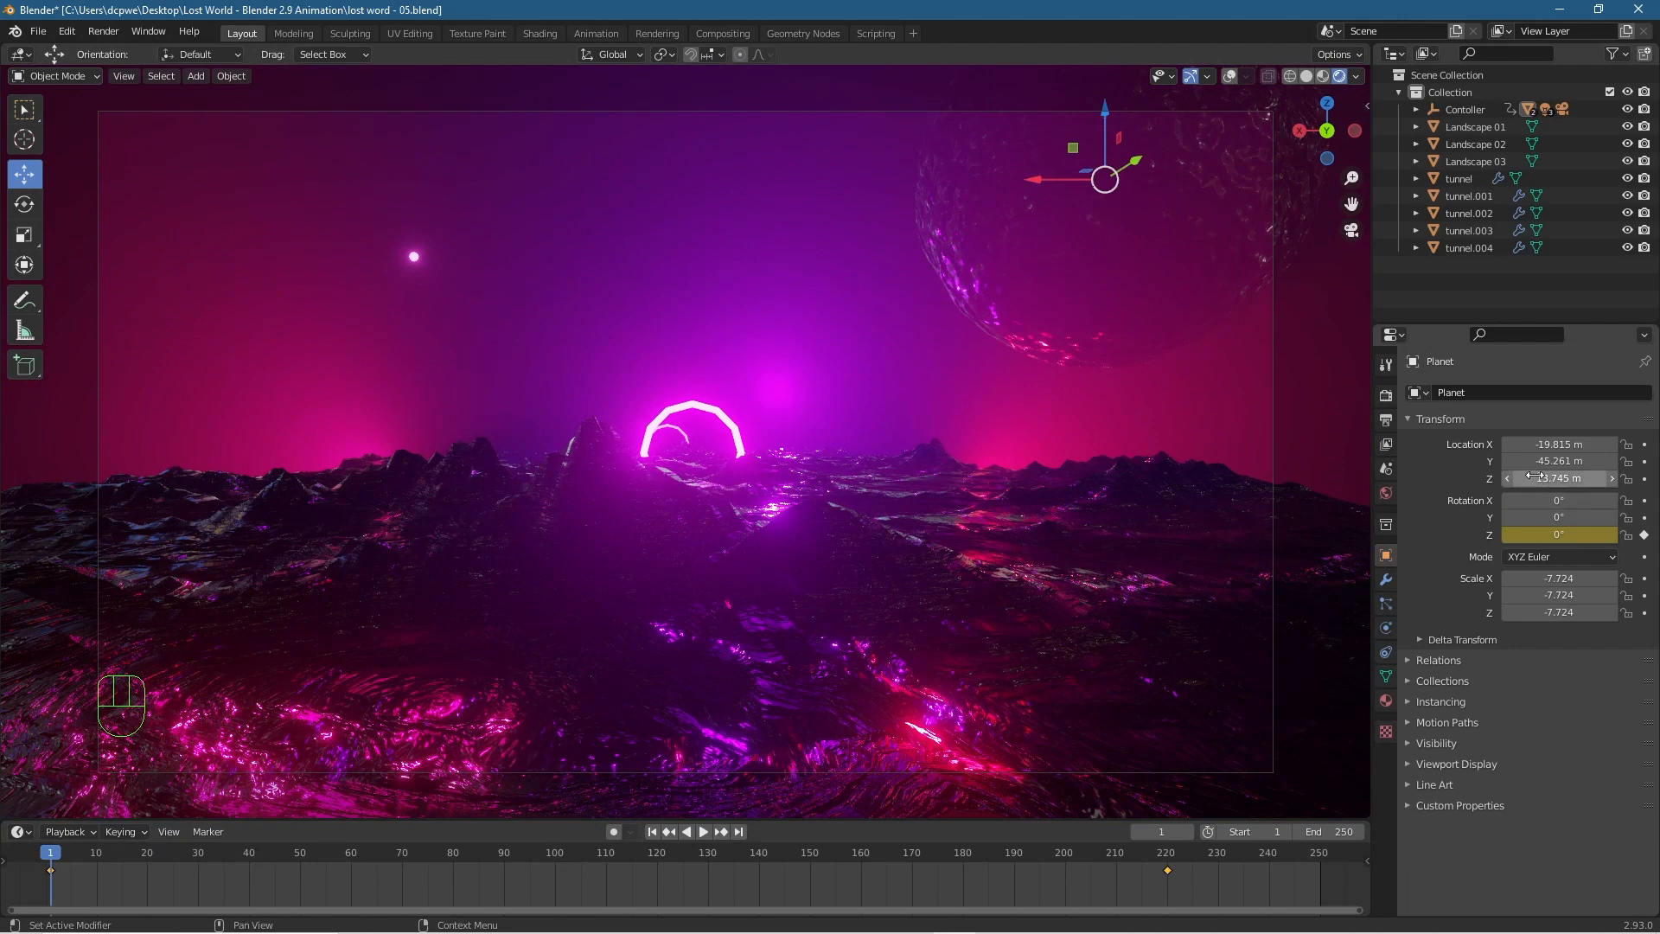
Select the Contoller empty and save the scene as a new incremental version, lost word - 06.blend.
{"action": "left_click", "coordinate": [1476, 111]}
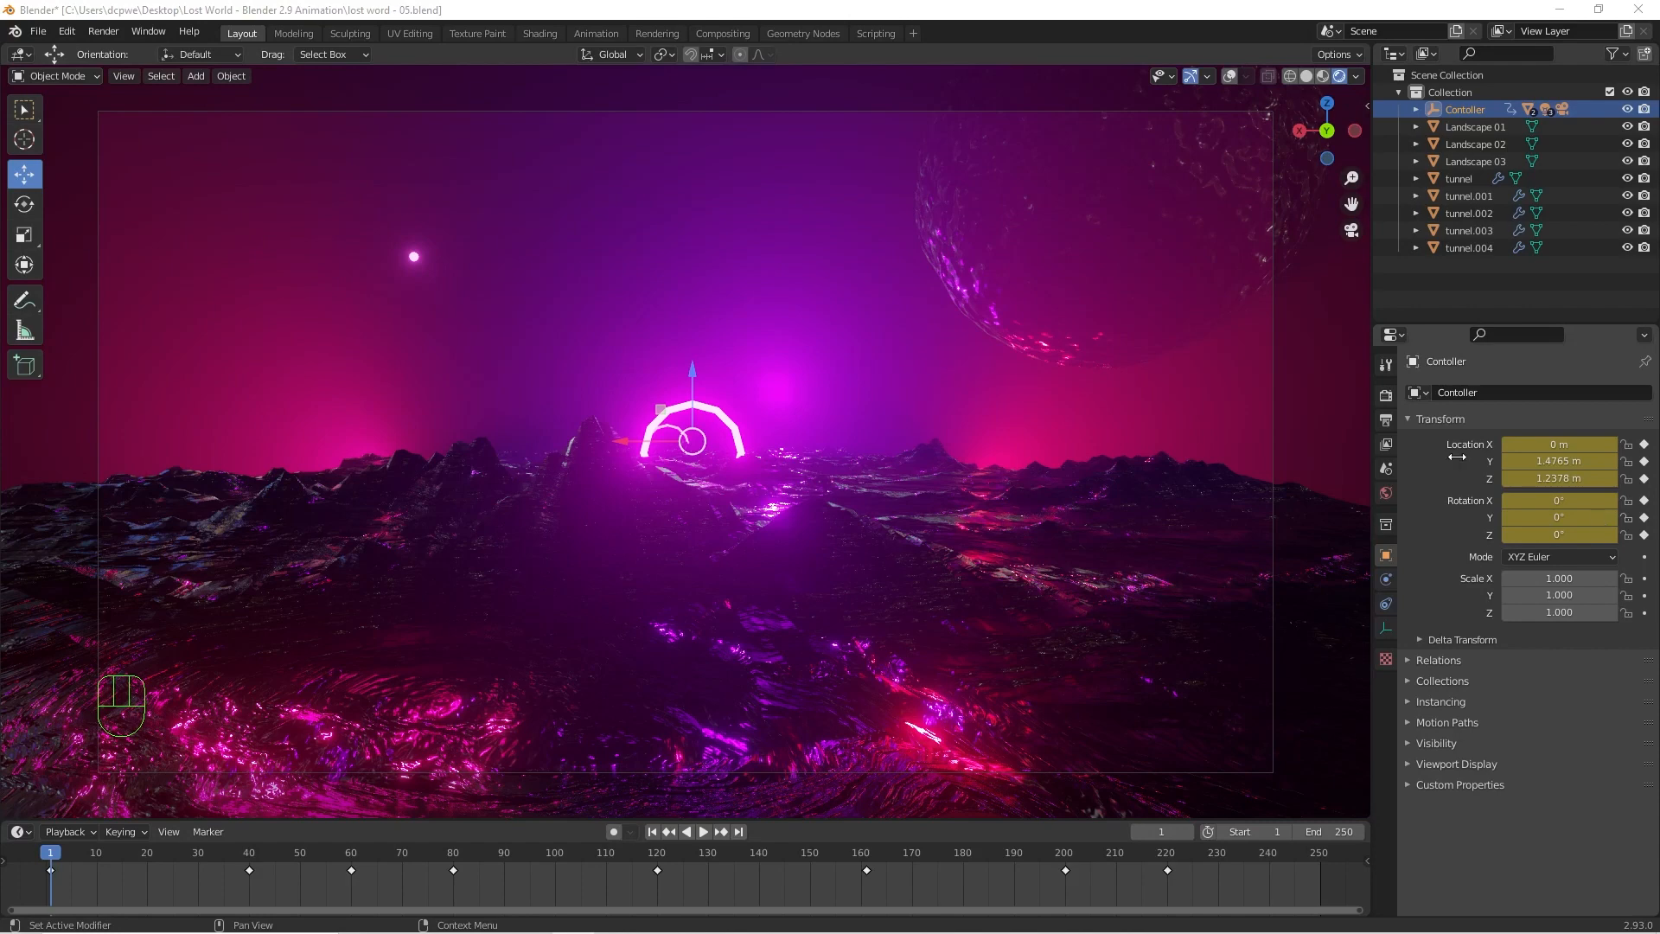
{"action": "left_click", "coordinate": [1458, 110]}
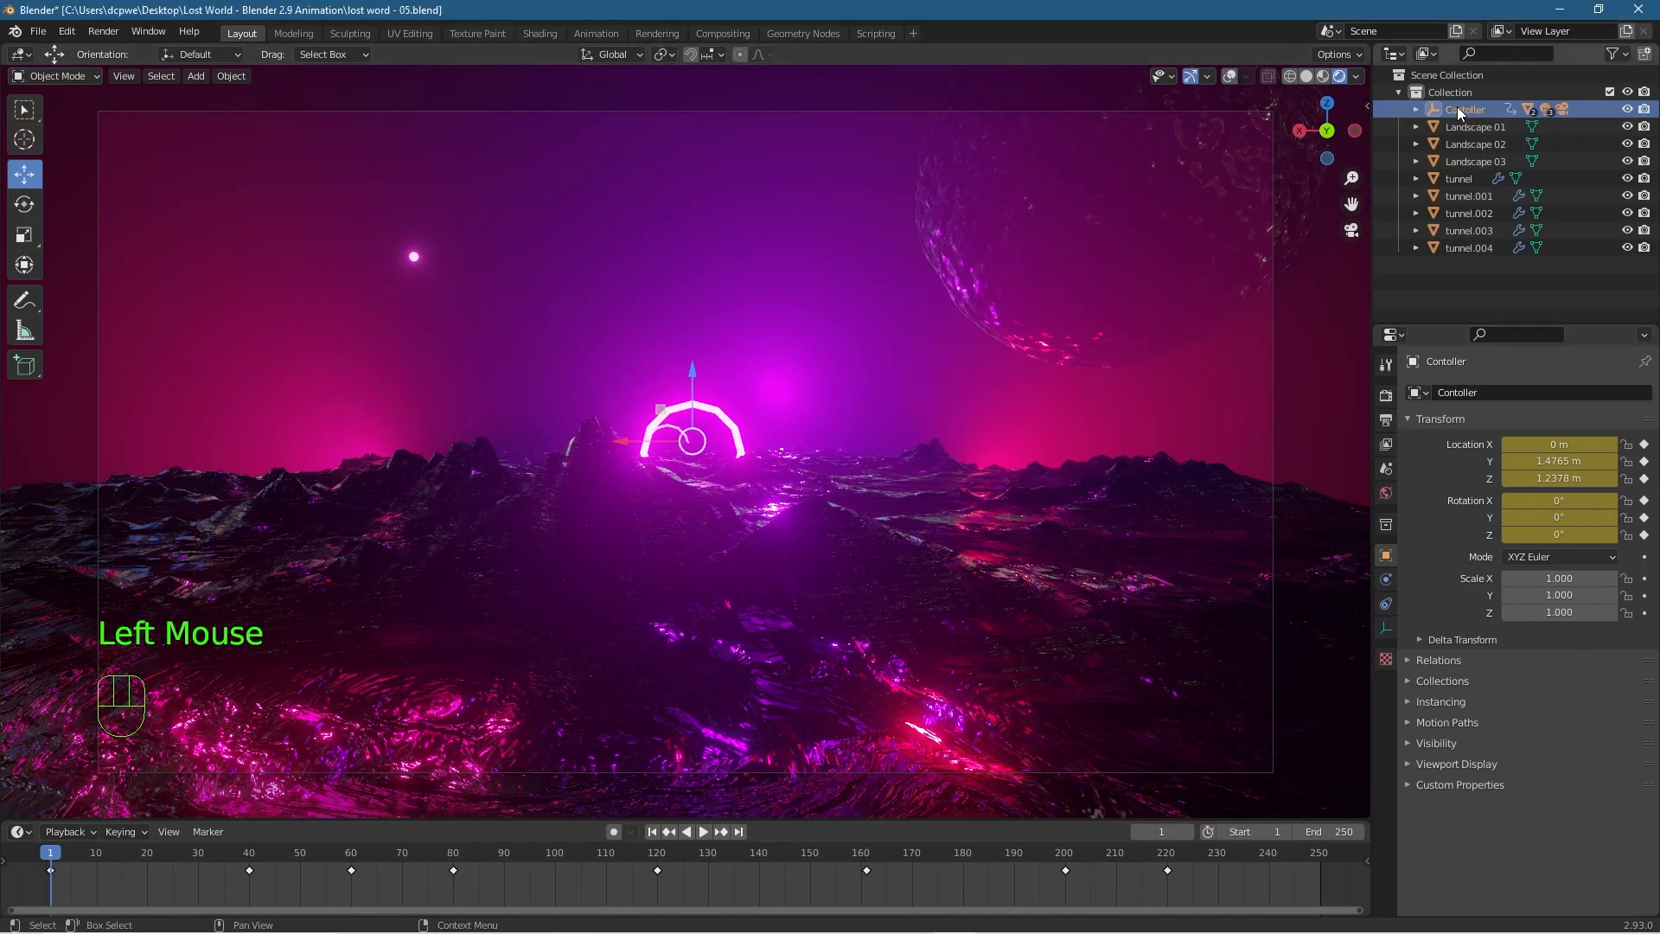
{"action": "left_click", "coordinate": [39, 32]}
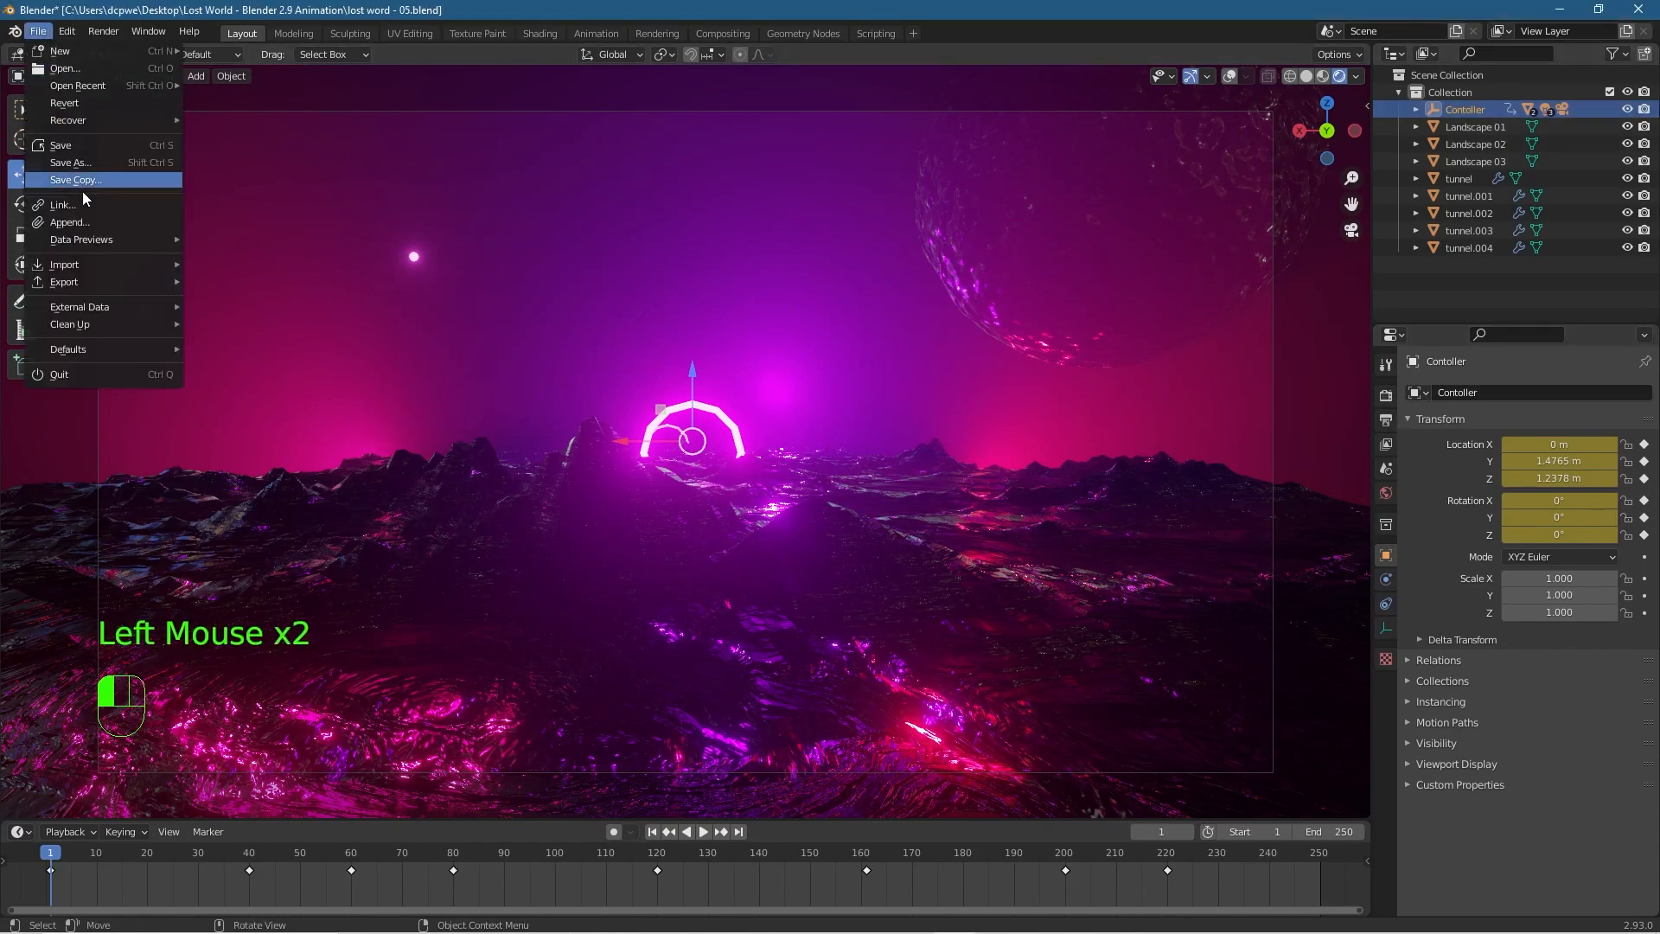
{"action": "left_click", "coordinate": [84, 163]}
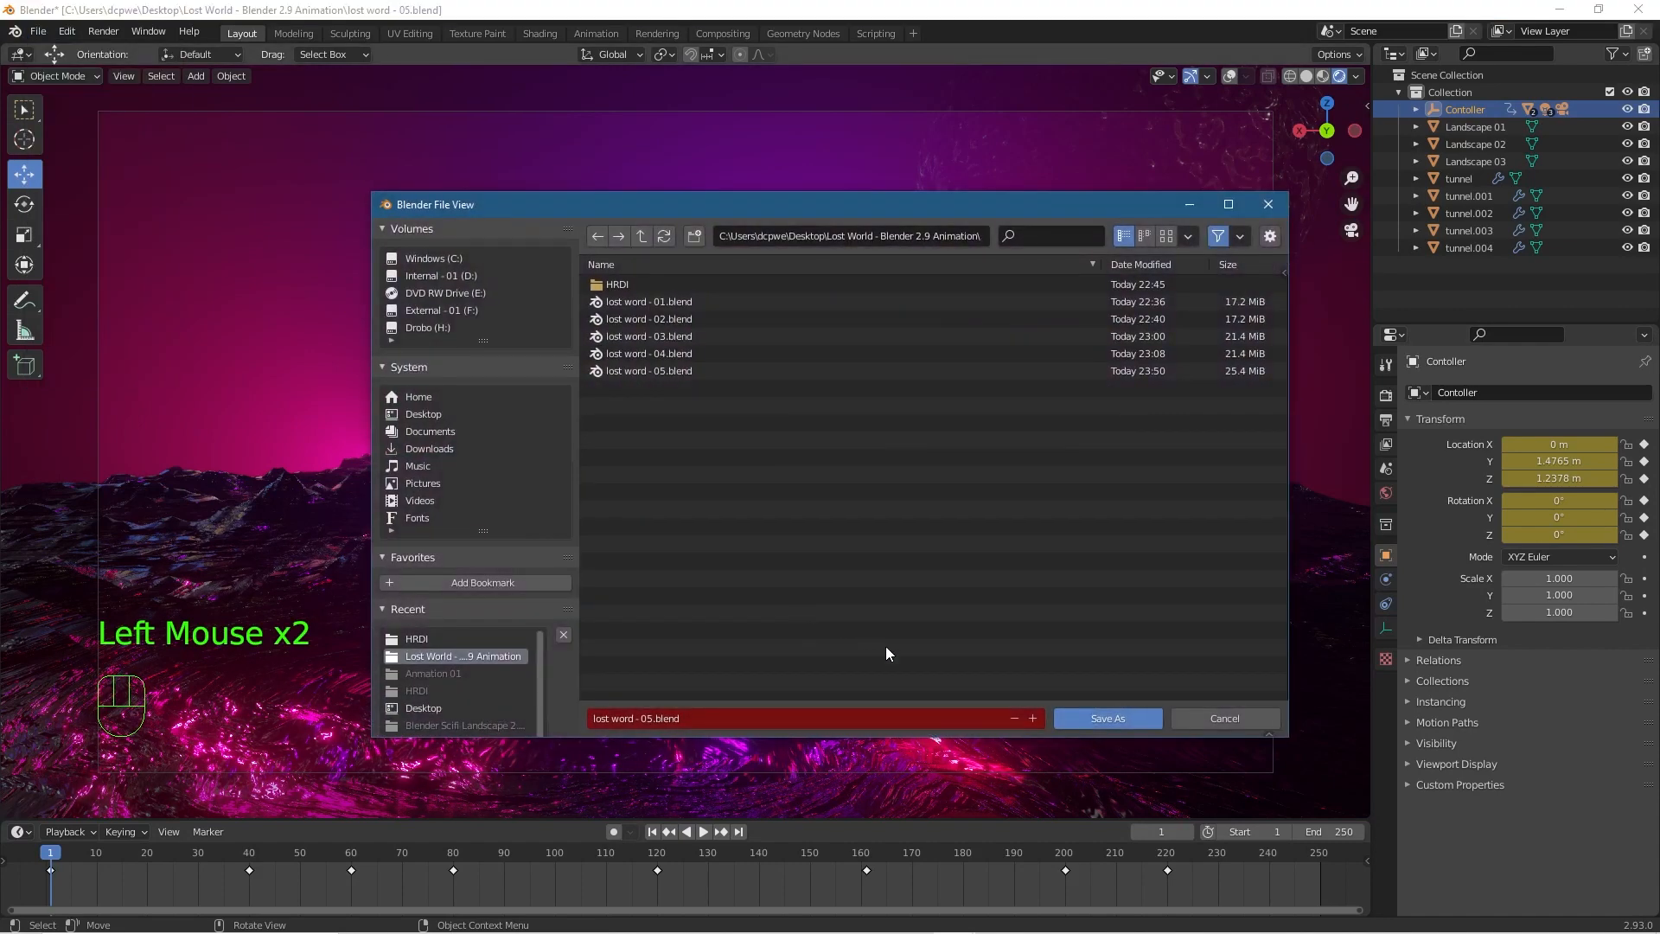
{"action": "left_click", "coordinate": [1034, 718]}
{"action": "left_click", "coordinate": [1097, 722]}
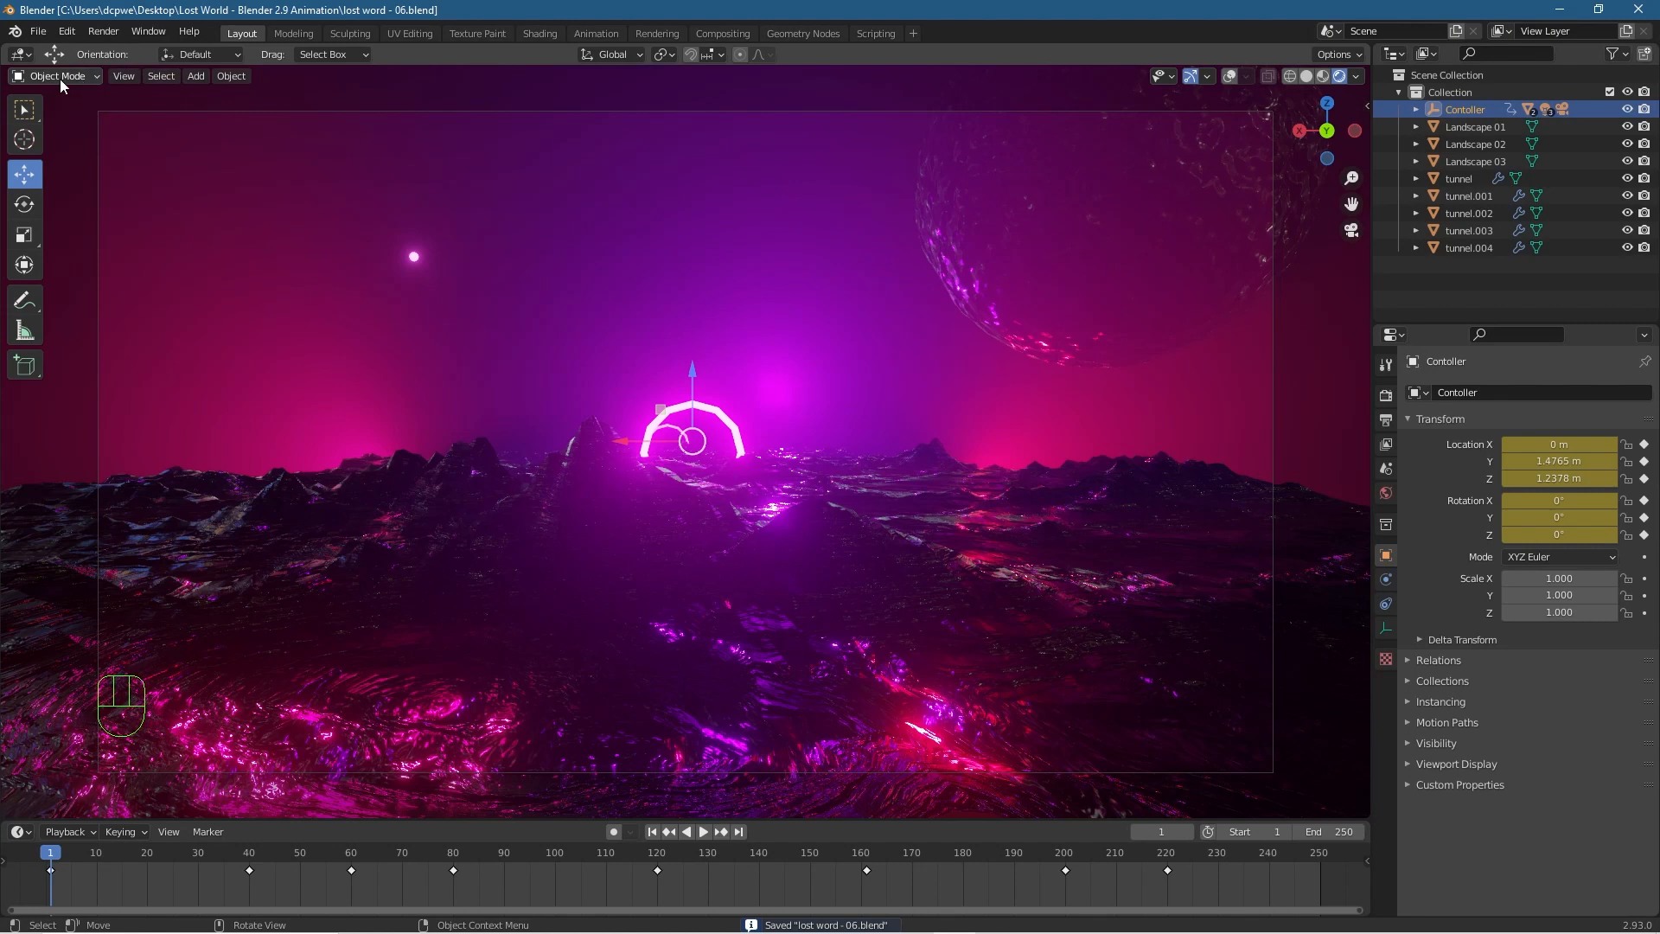
With the Contoller selected, switch the 3D viewport to the Graph Editor to show its animation curves.
{"action": "left_click", "coordinate": [1465, 109]}
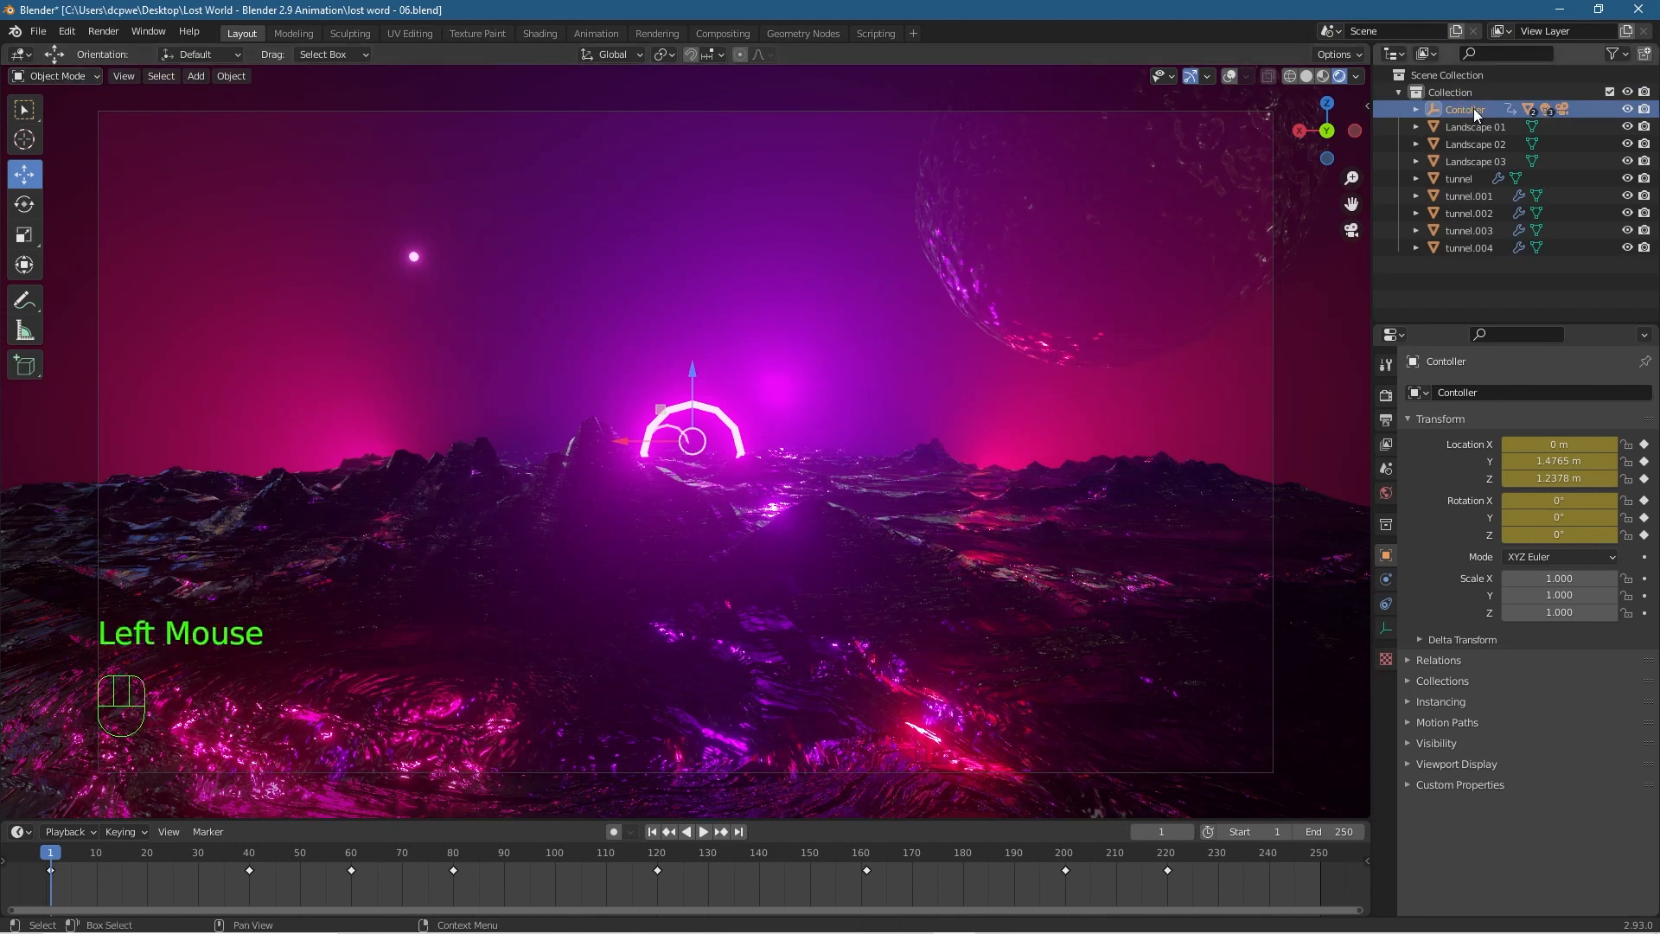
{"action": "left_click", "coordinate": [69, 76]}
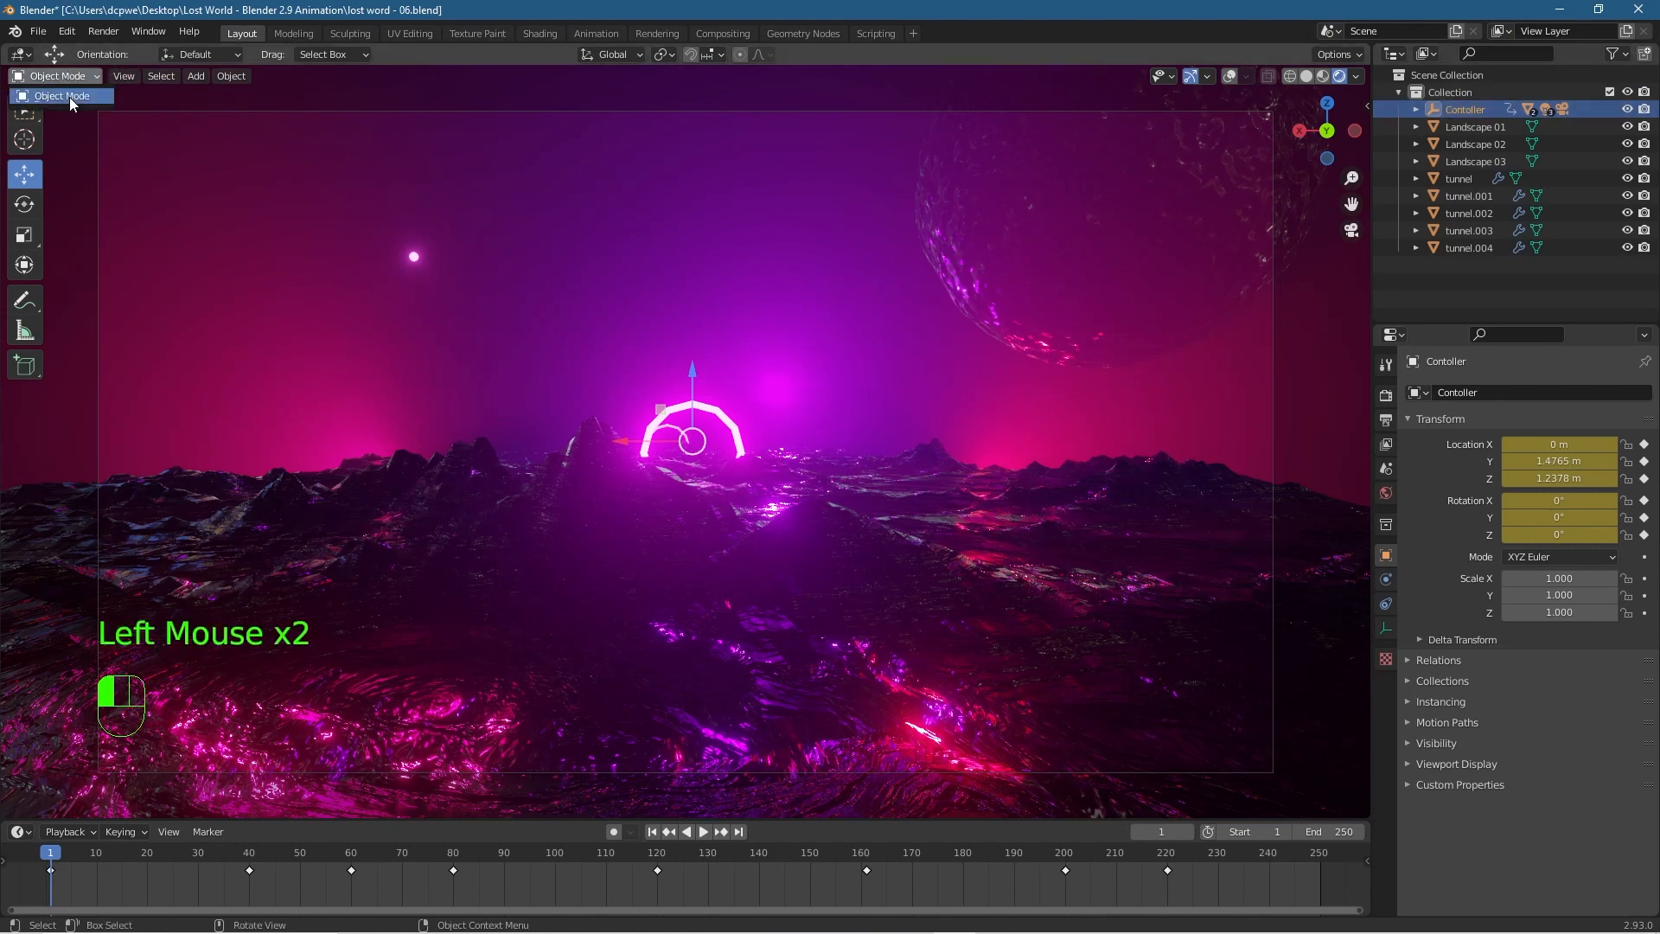
{"action": "left_click", "coordinate": [21, 55]}
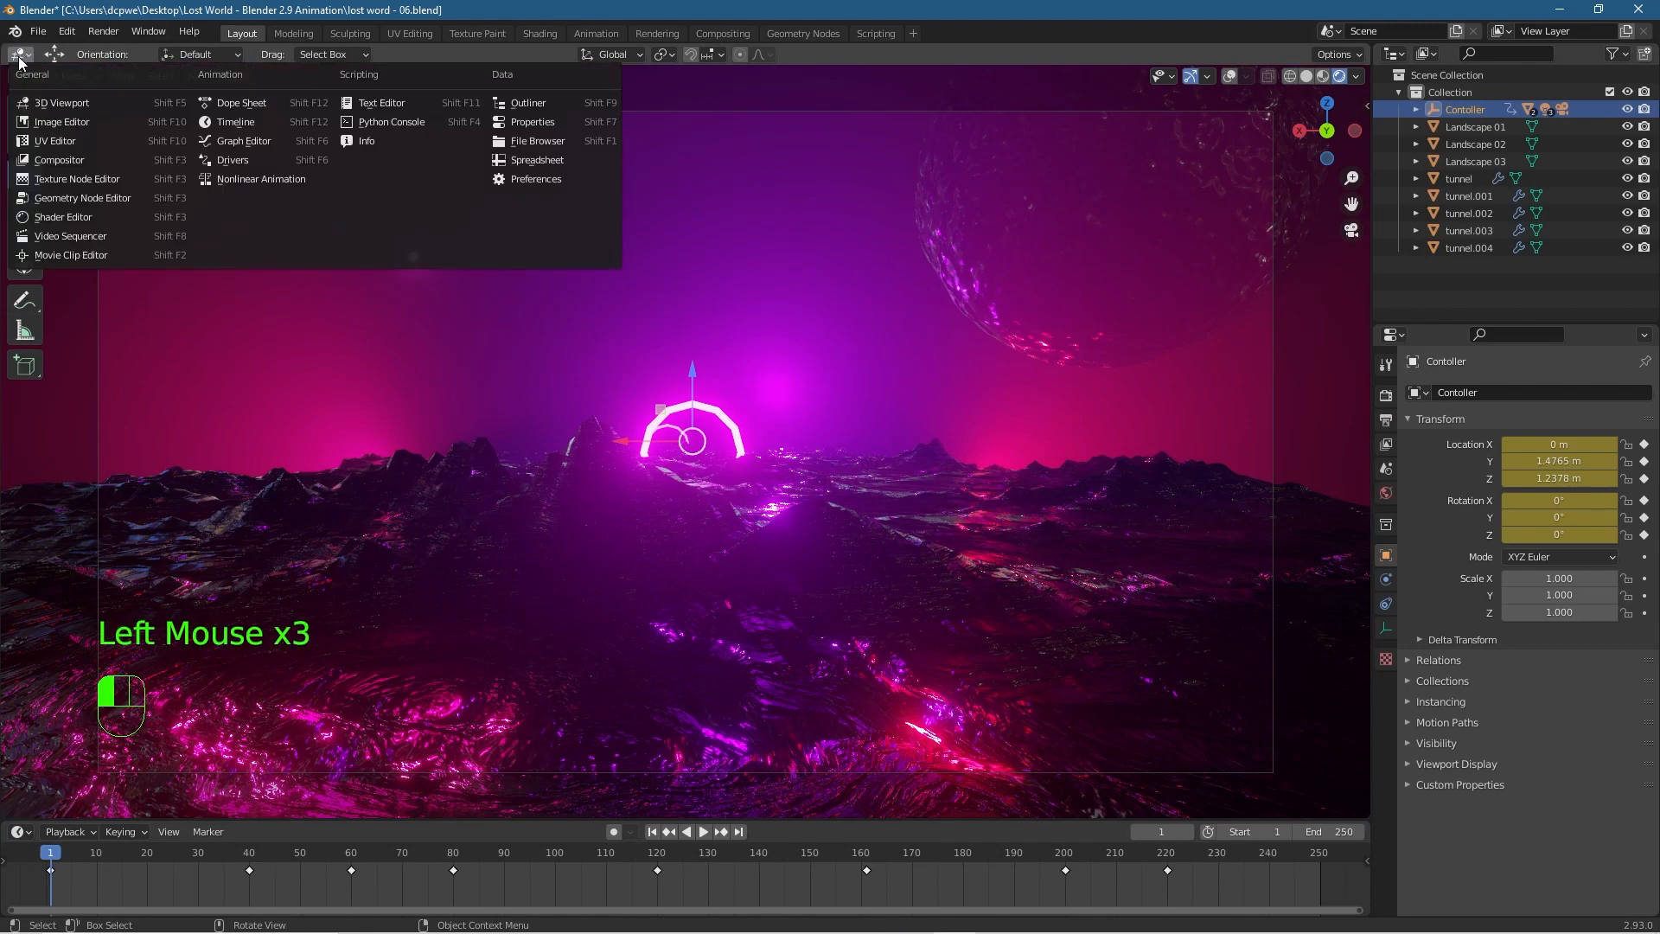
{"action": "left_click", "coordinate": [233, 142]}
{"action": "scroll", "coordinate": [716, 294], "scroll_direction": "up", "scroll_amount": 8}
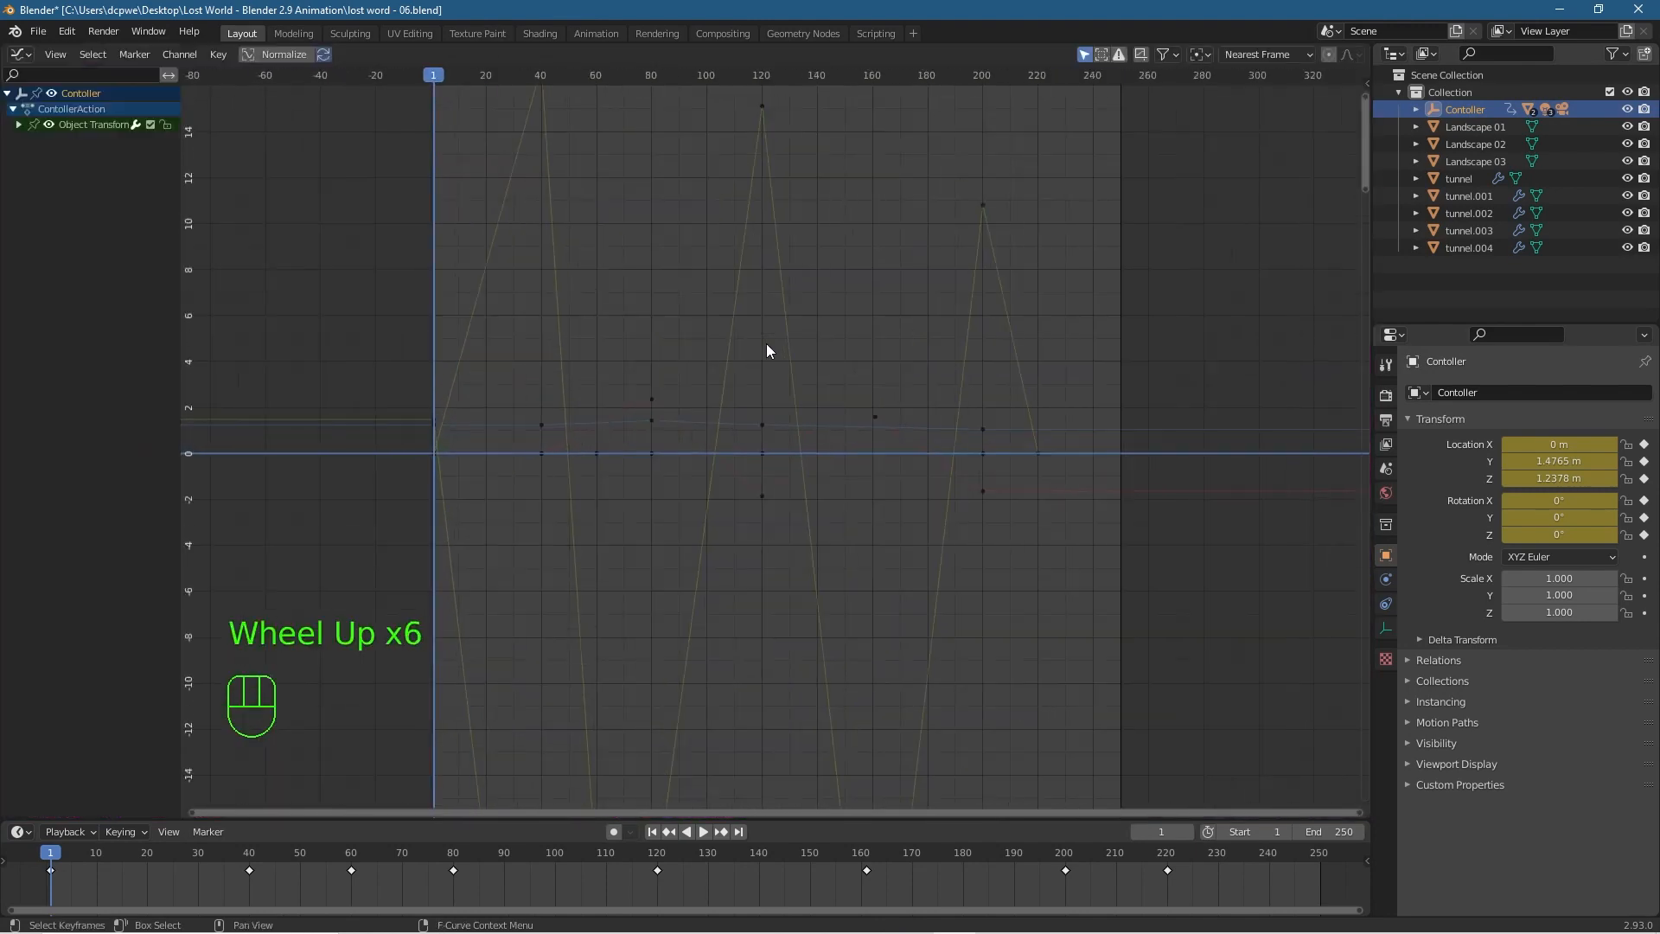
{"action": "scroll", "coordinate": [768, 342], "scroll_direction": "down", "scroll_amount": 6}
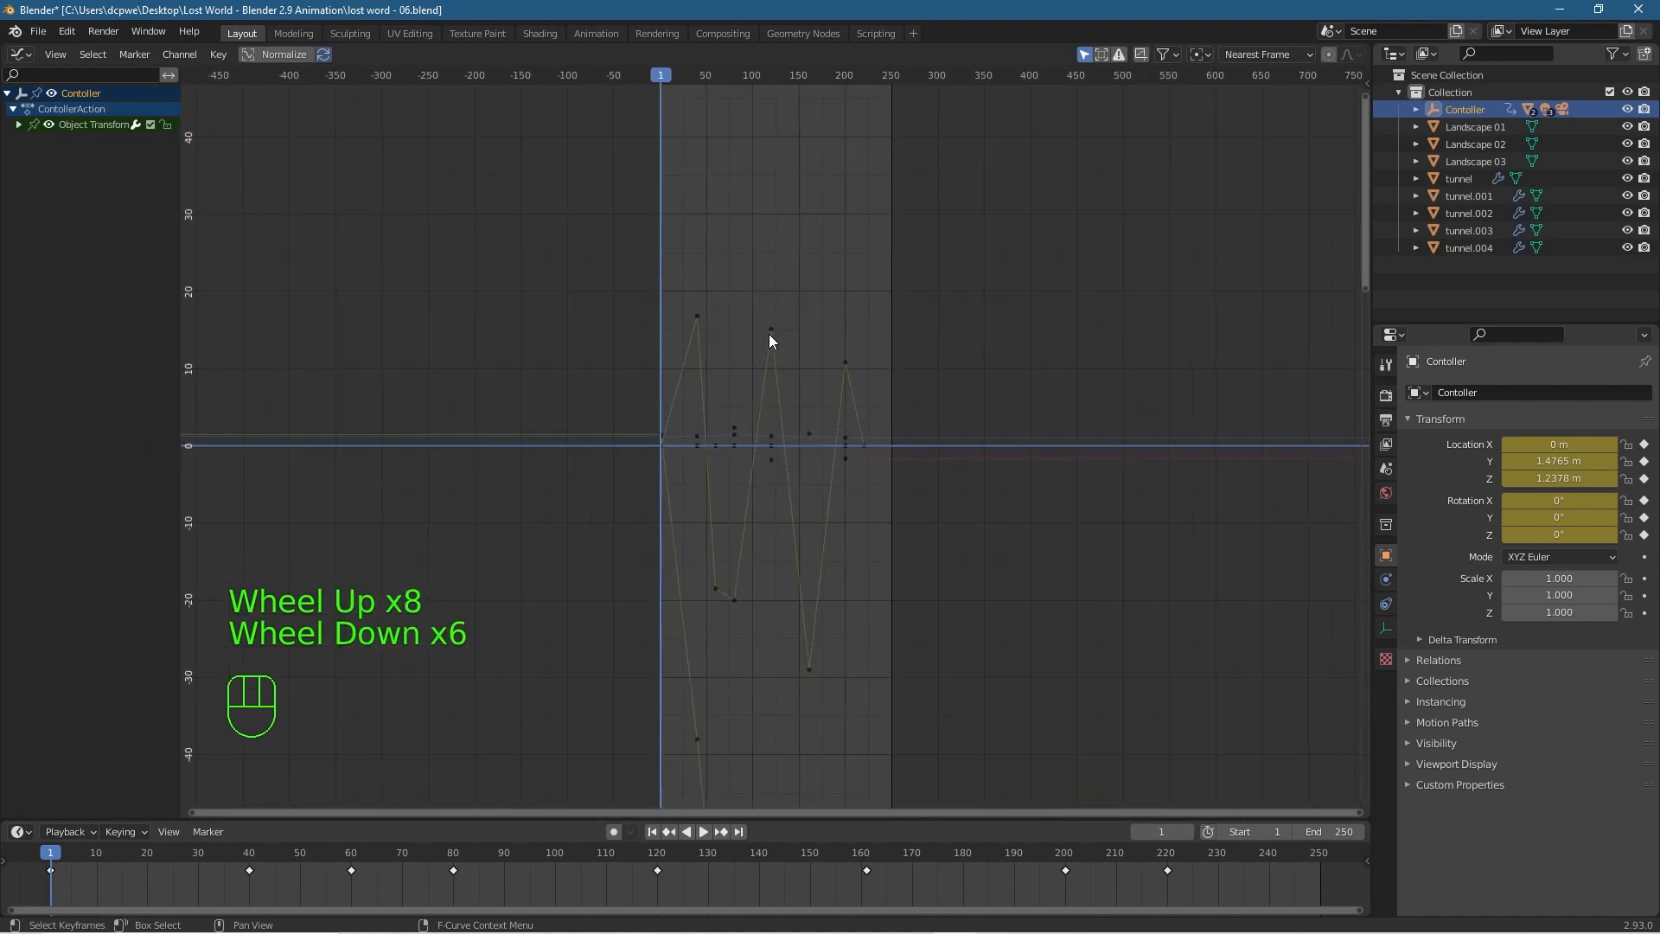
Select all of the Contoller's curve keyframes and set their interpolation to Bezier.
{"action": "left_click_drag", "start_coordinate": [509, 279], "coordinate": [995, 772]}
{"action": "scroll", "coordinate": [1099, 727], "scroll_direction": "down", "scroll_amount": 11}
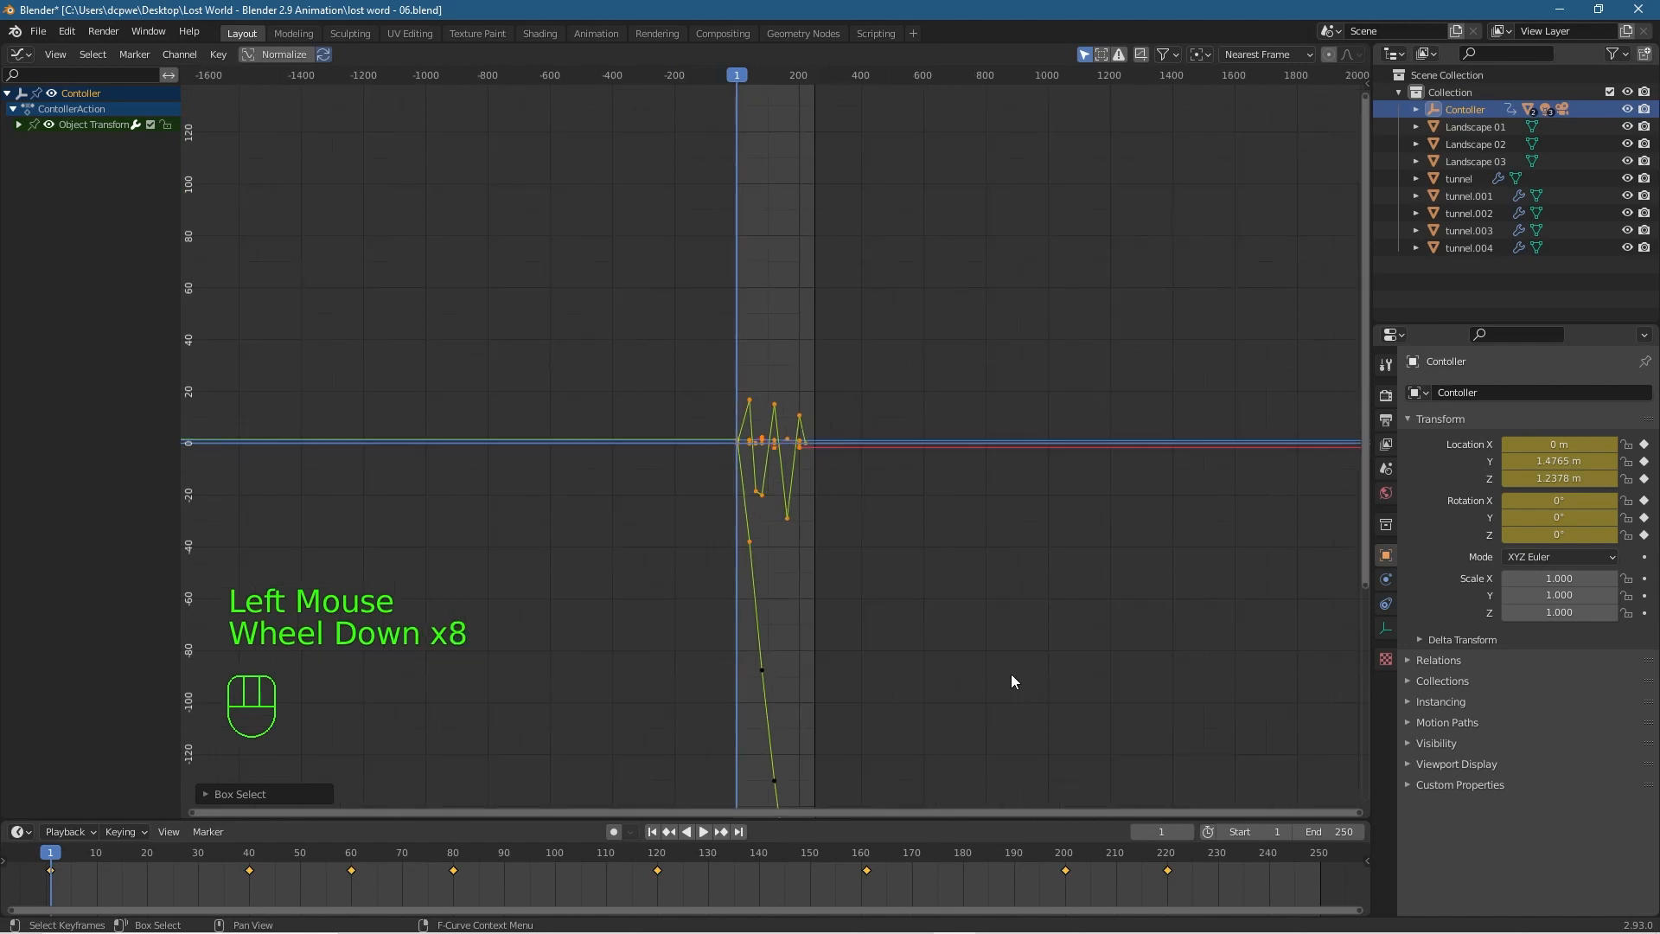
{"action": "scroll", "coordinate": [583, 308], "scroll_direction": "up", "scroll_amount": 1}
{"action": "left_click_drag", "start_coordinate": [582, 304], "coordinate": [873, 793]}
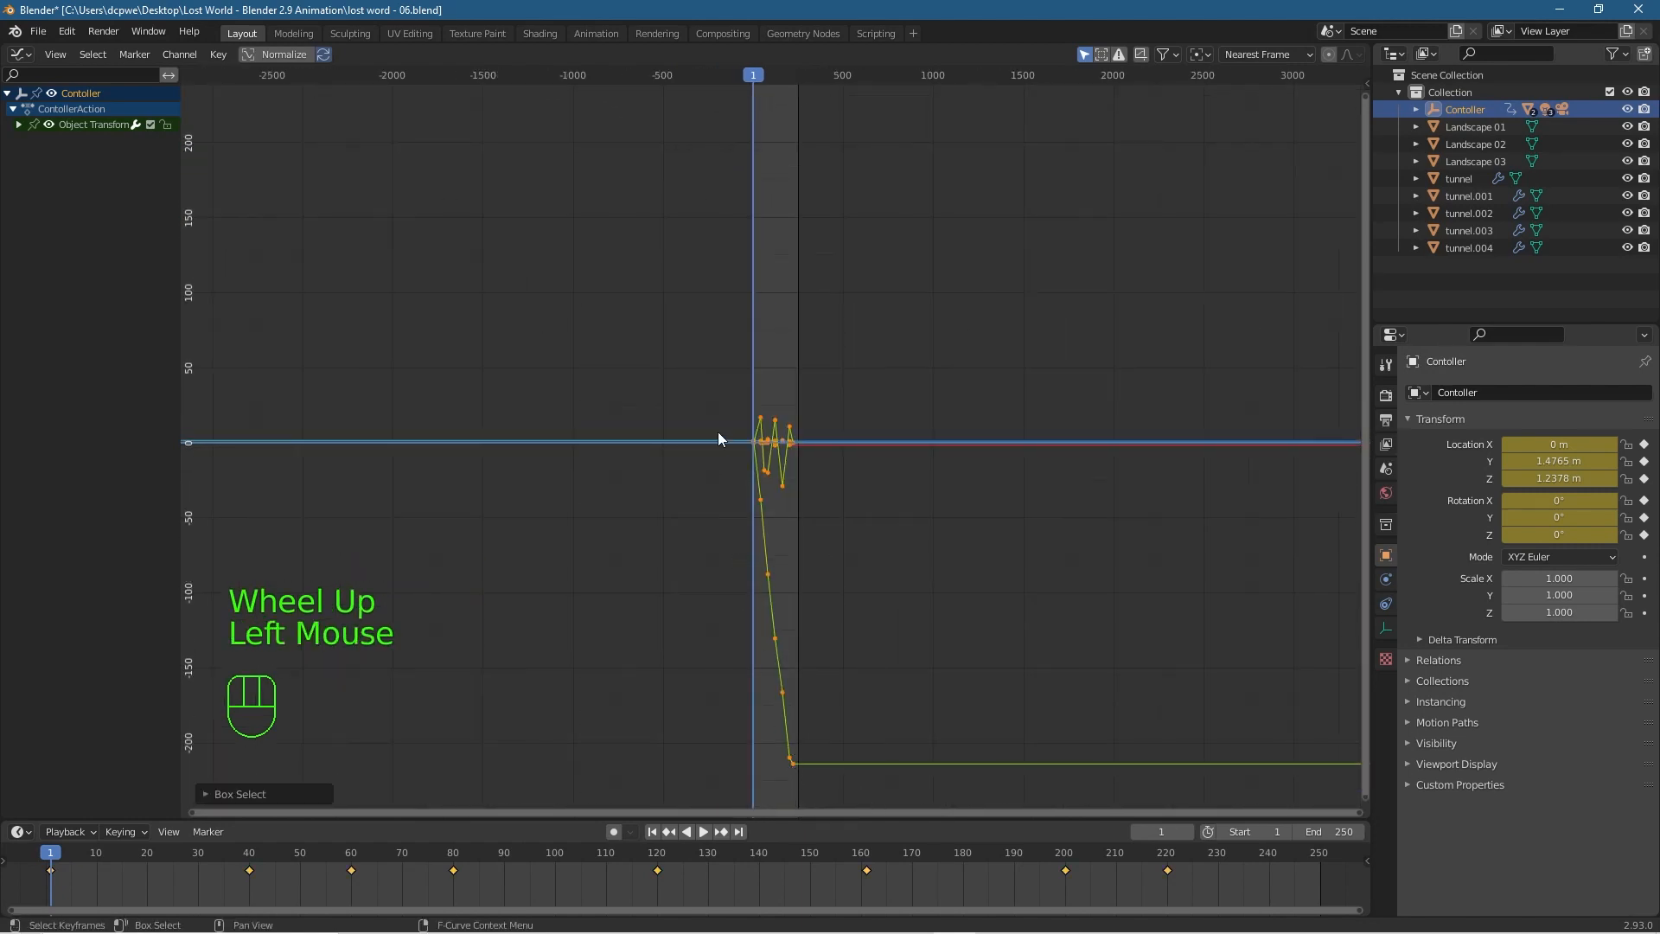
{"action": "scroll", "coordinate": [468, 313], "scroll_direction": "up", "scroll_amount": 10}
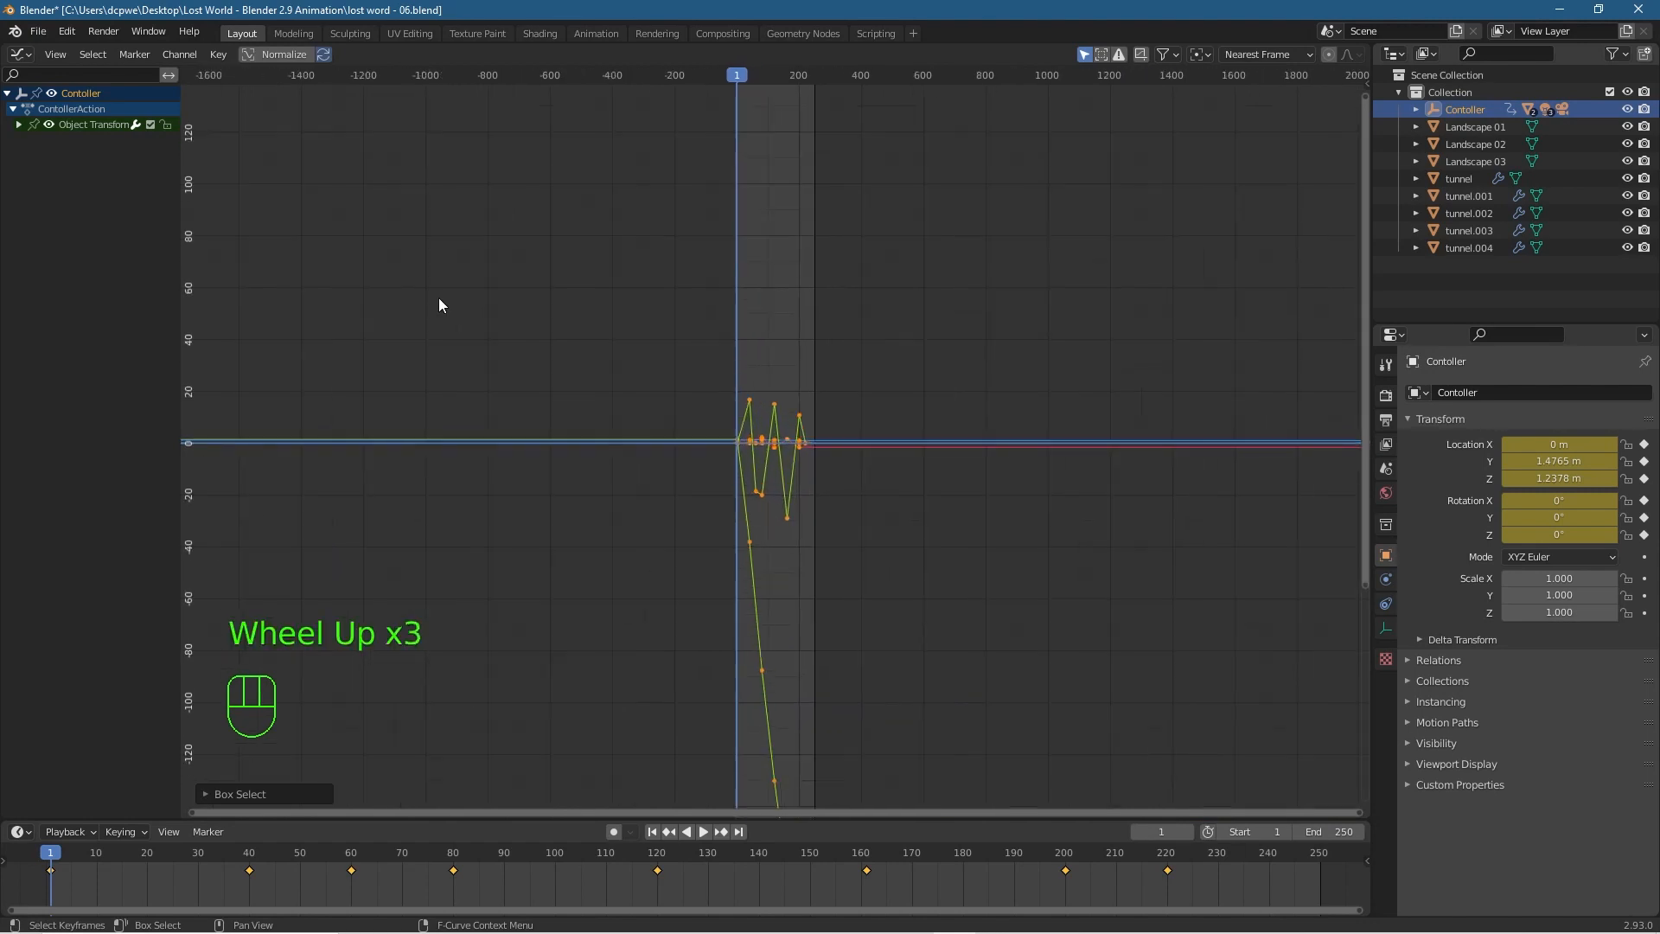
{"action": "left_click", "coordinate": [218, 54]}
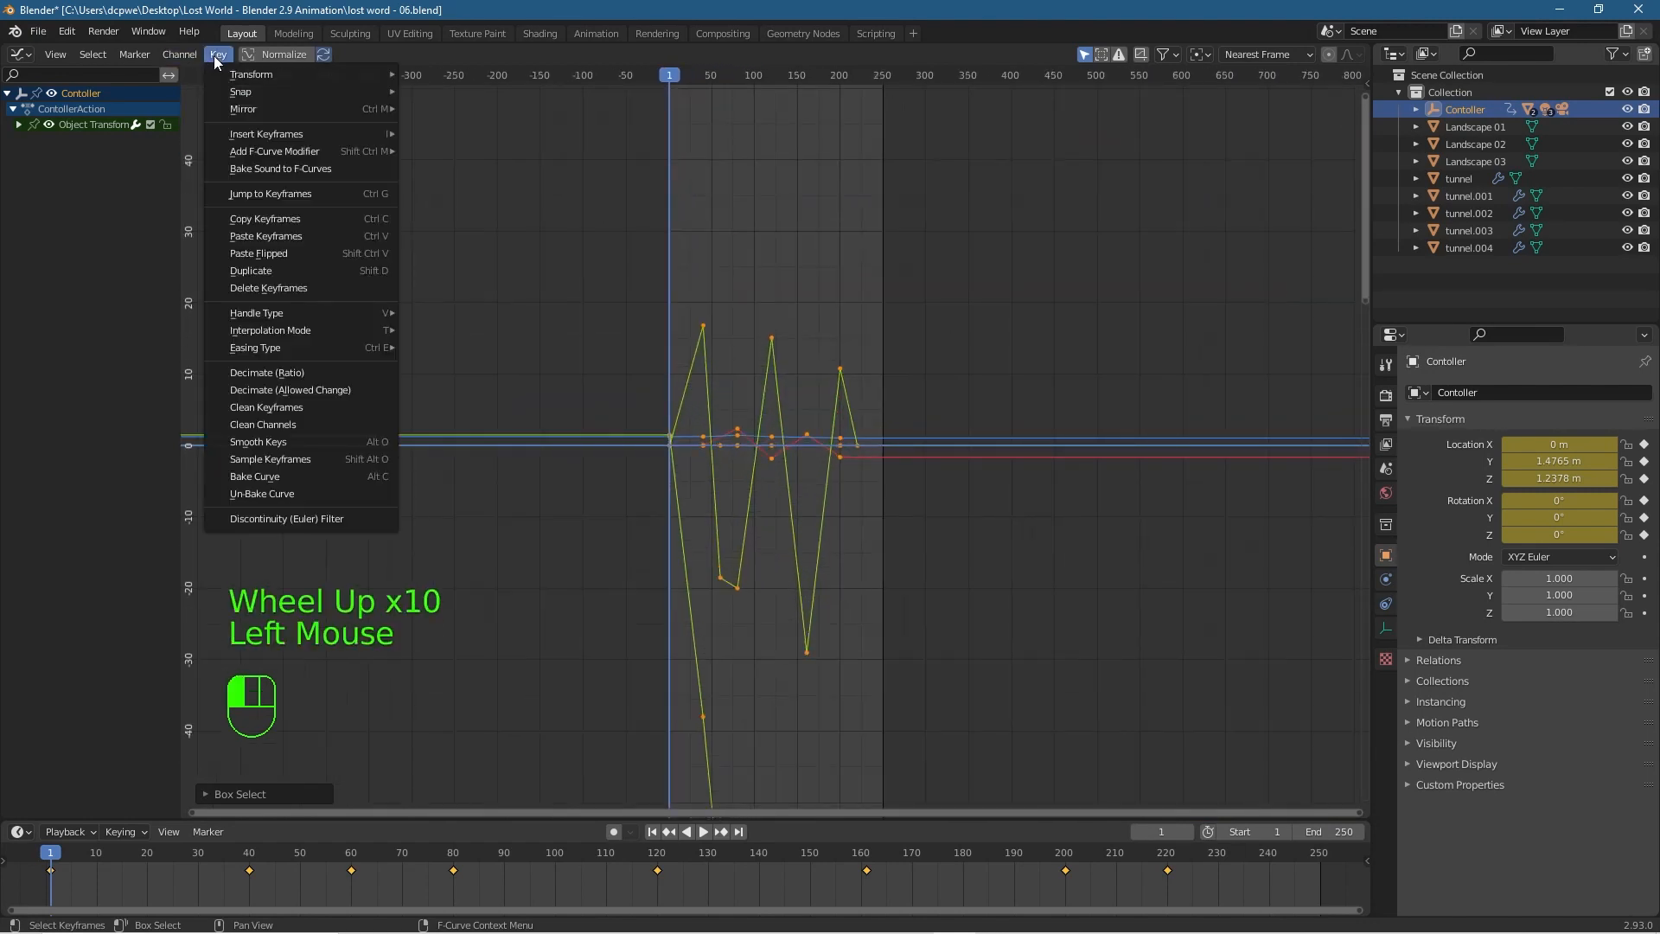
{"action": "mouse_move", "coordinate": [254, 330]}
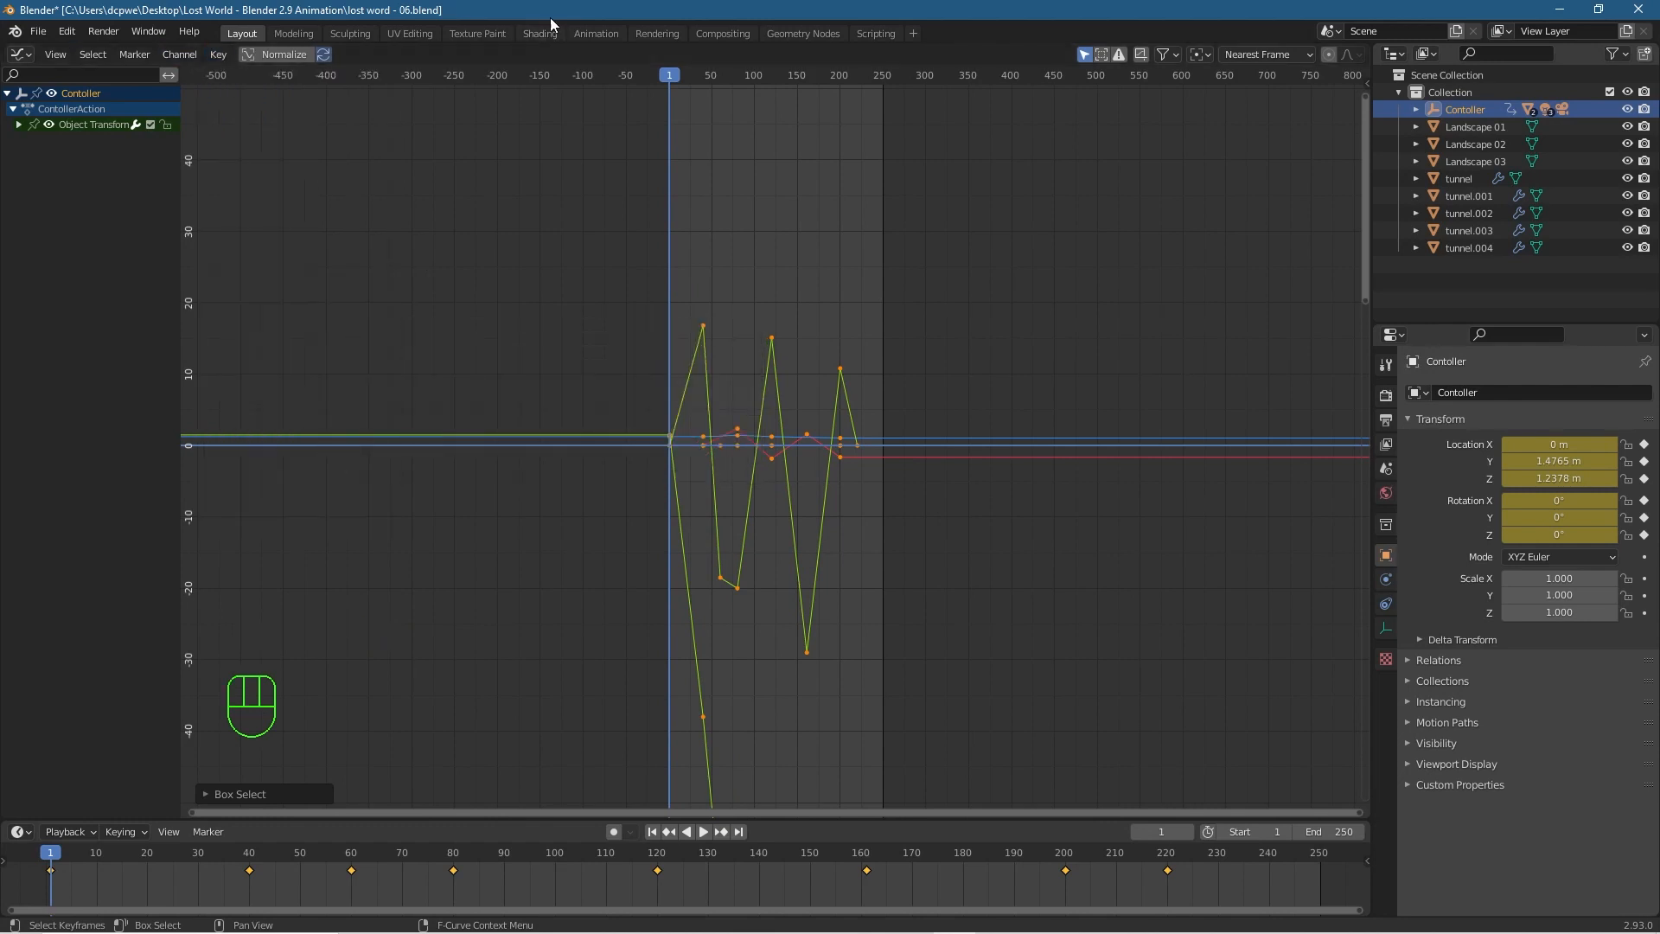
{"action": "key", "text": "t"}
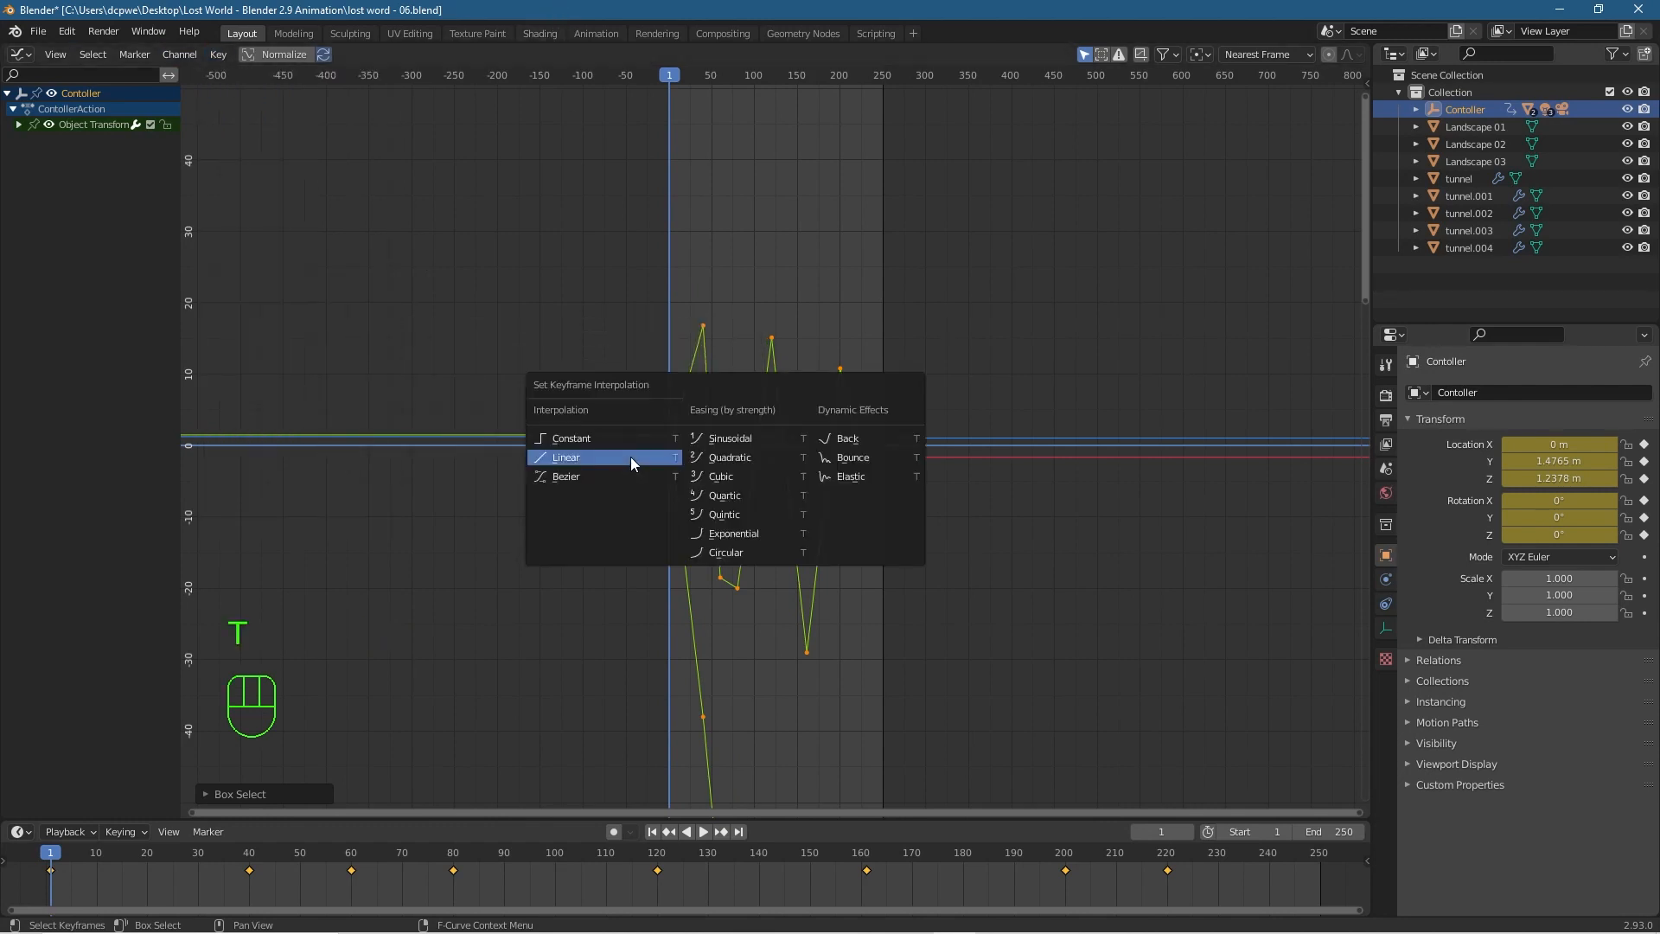
{"action": "left_click", "coordinate": [576, 479]}
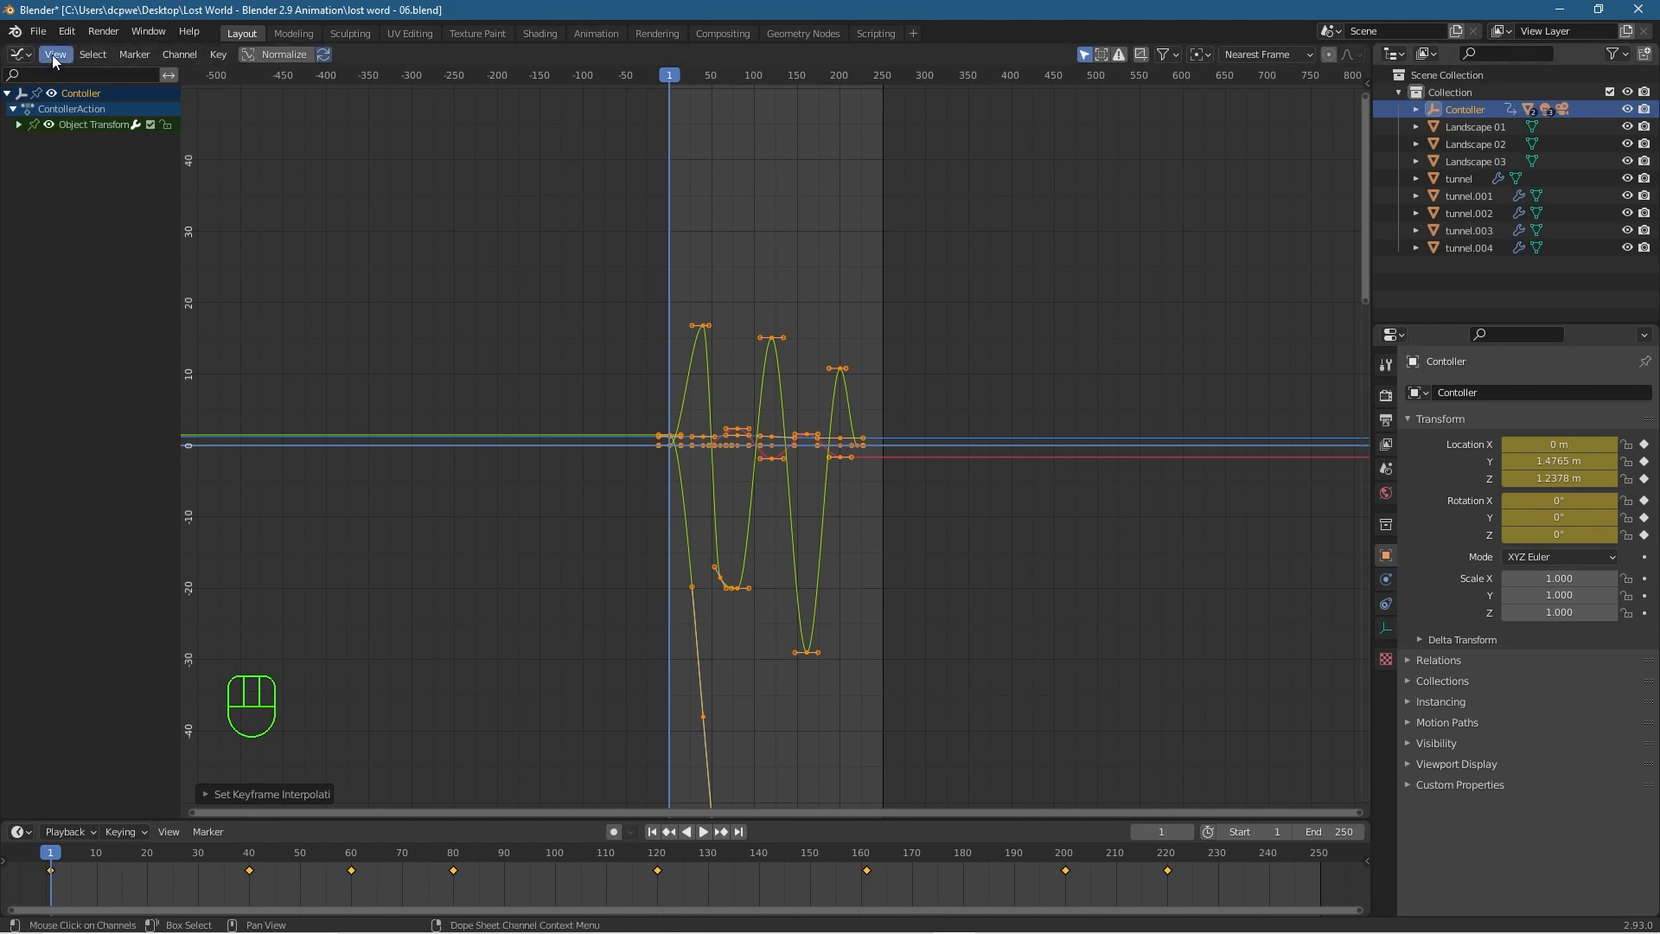
Switch the Graph Editor back to the 3D viewport and review the animation, ending on frame 142.
{"action": "left_click", "coordinate": [19, 53]}
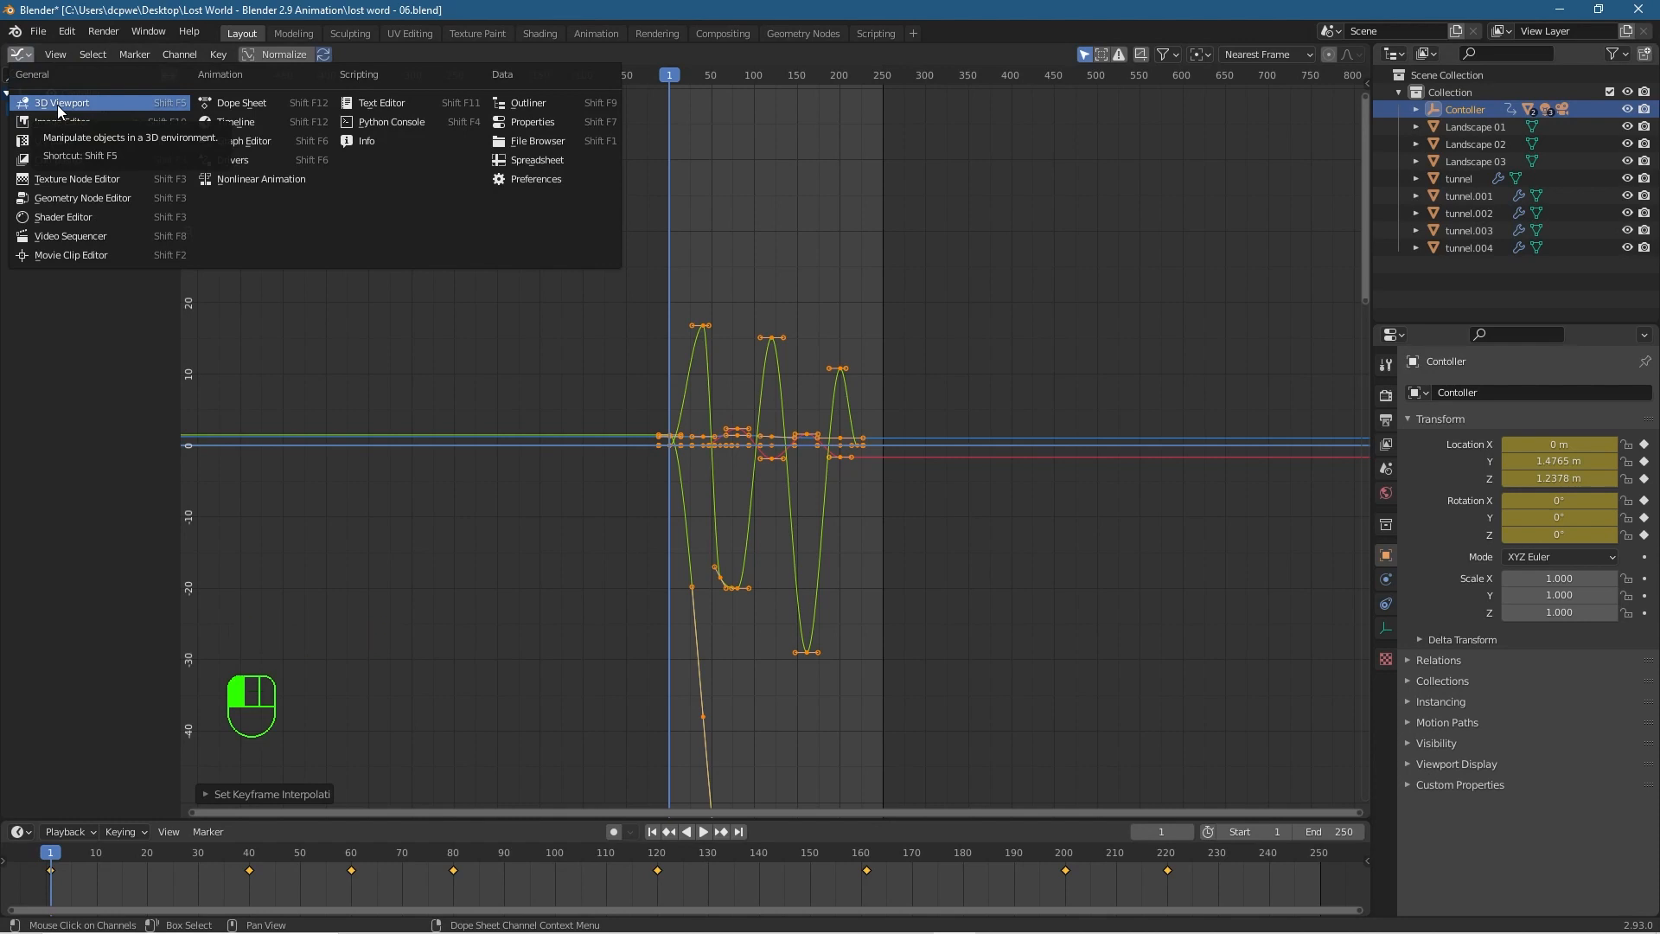
{"action": "left_click", "coordinate": [57, 104]}
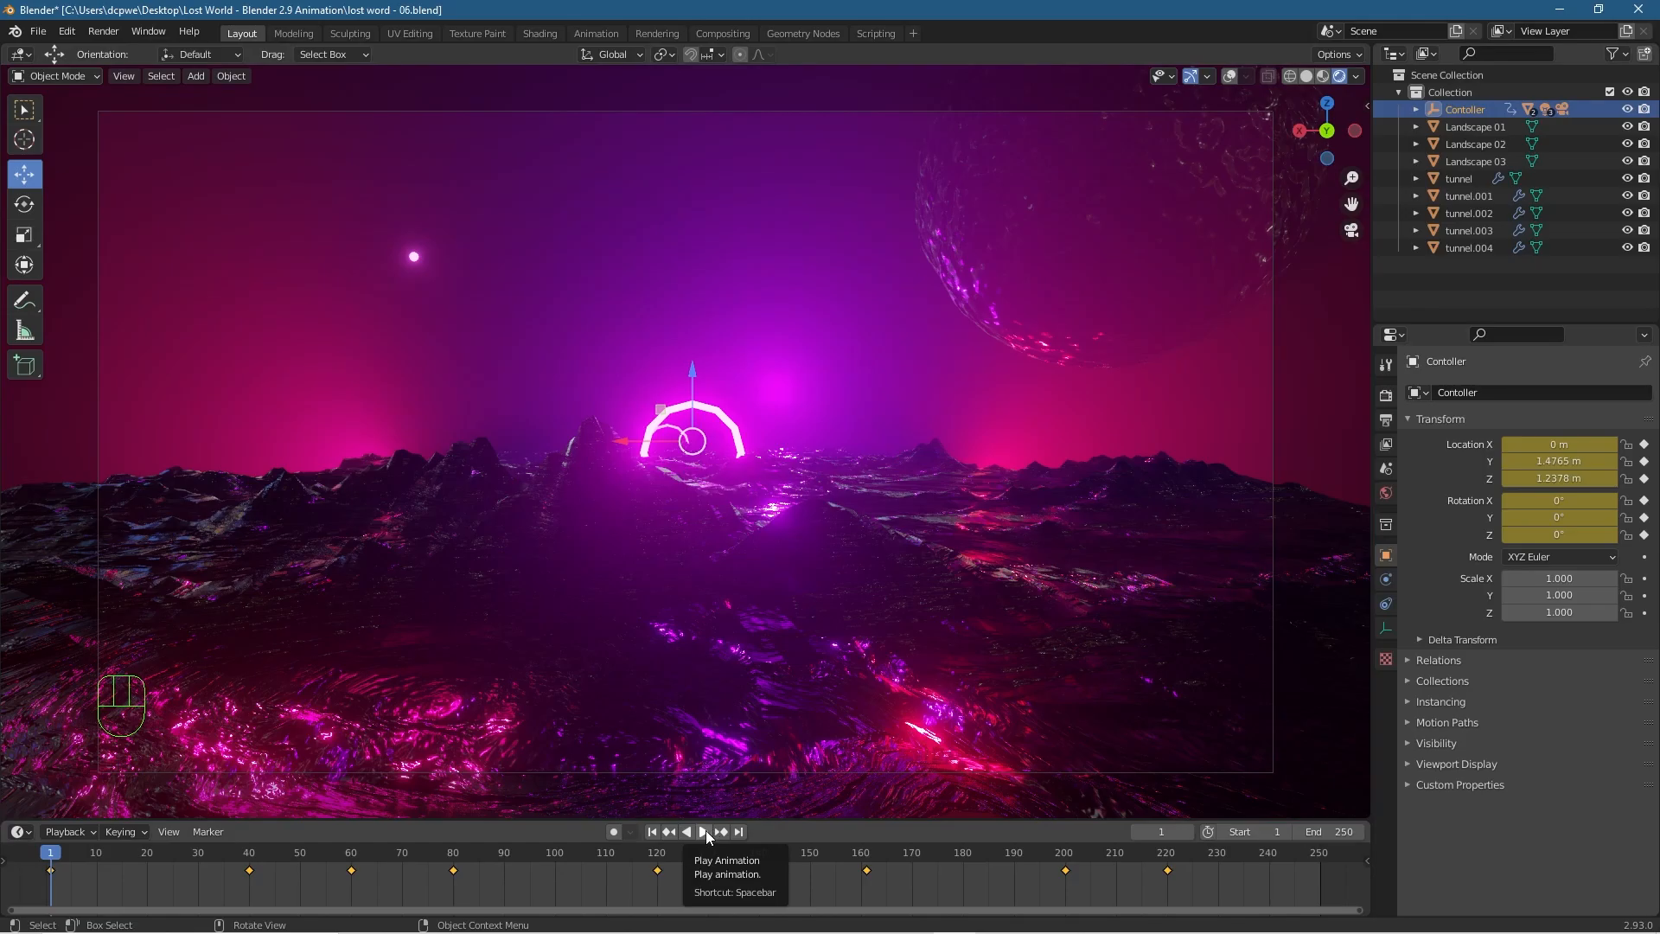
{"action": "left_click", "coordinate": [703, 832]}
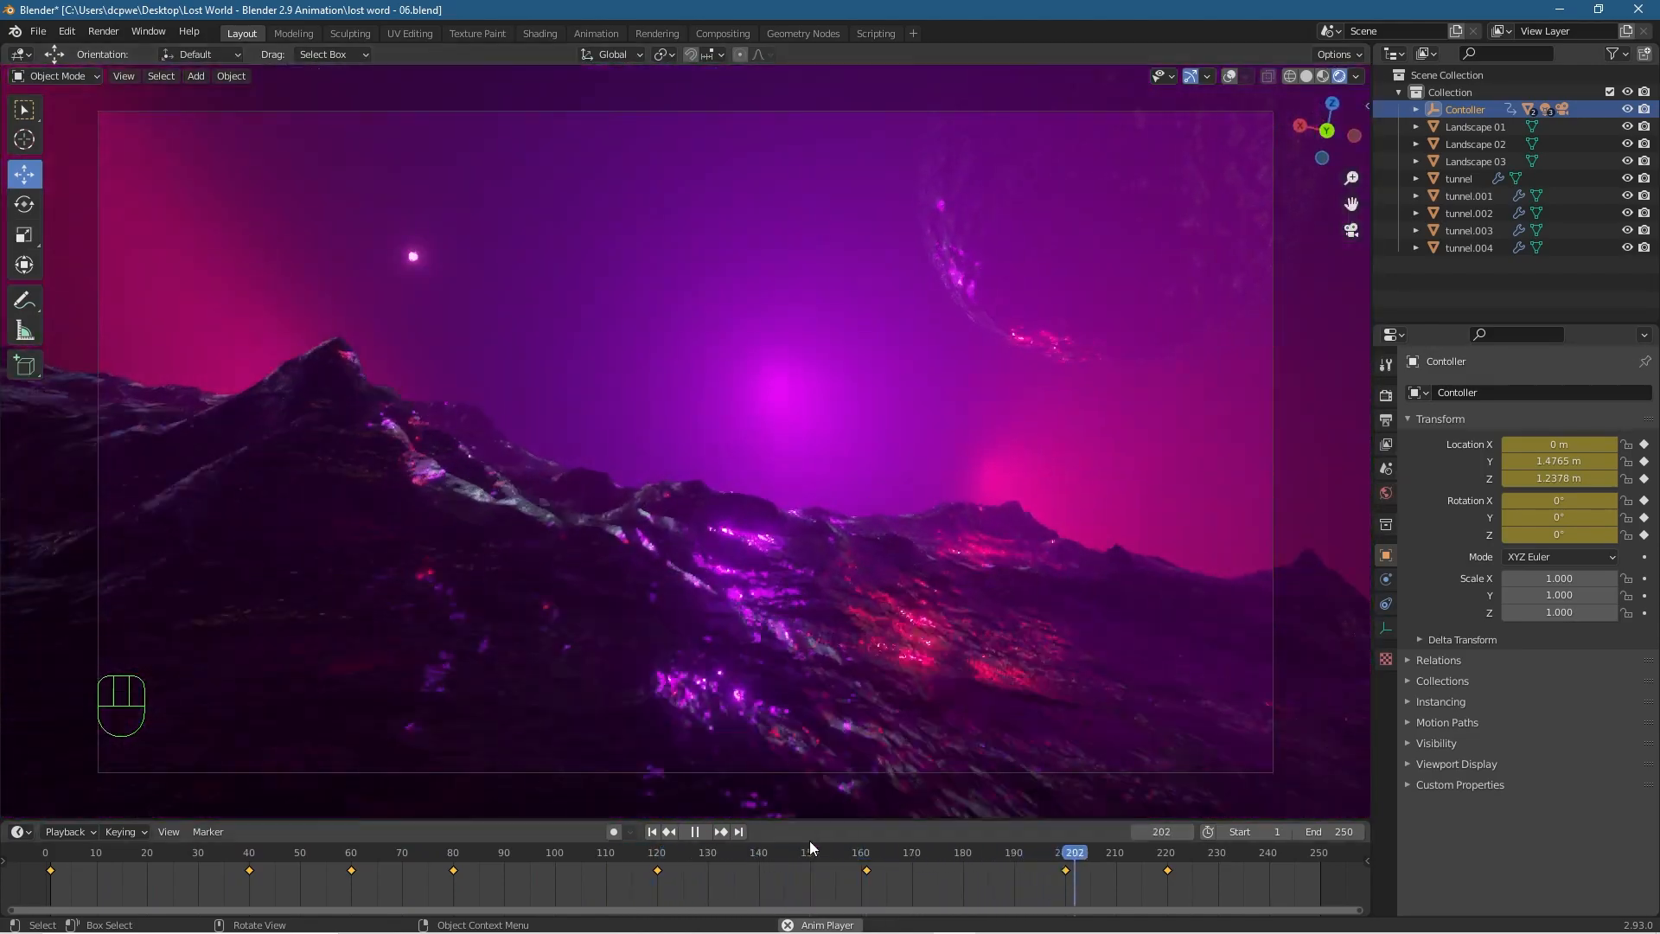
{"action": "left_click", "coordinate": [699, 833]}
{"action": "left_click_drag", "start_coordinate": [1190, 861], "coordinate": [772, 857]}
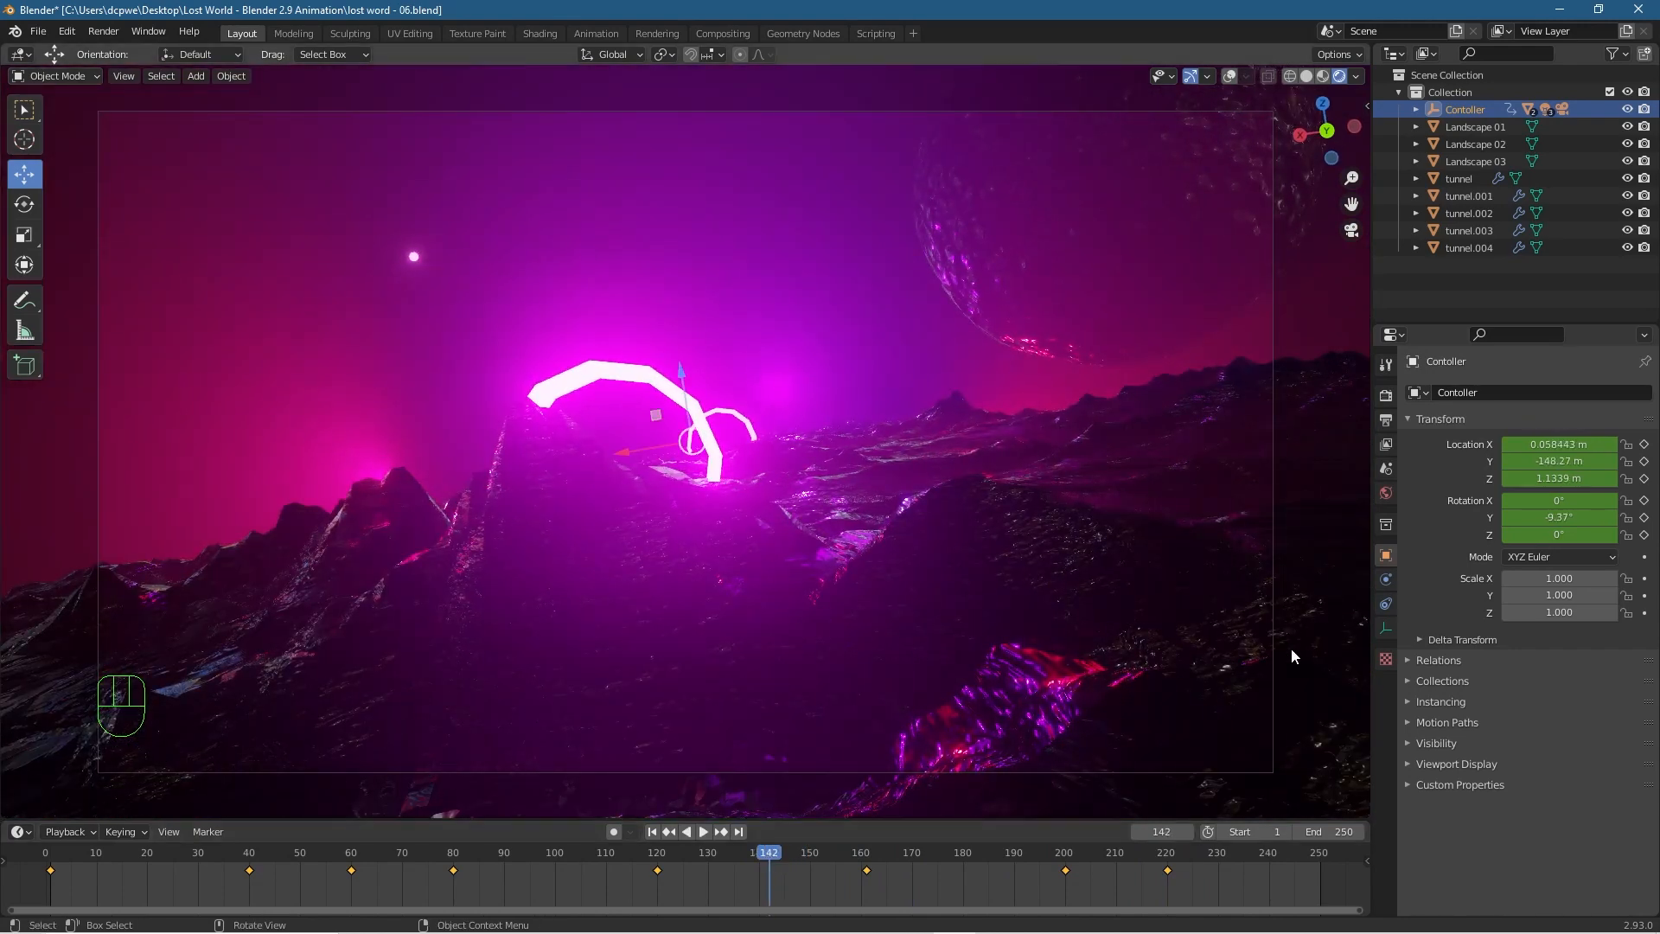
Turn on auto keying and key the Contoller's location on frame 141 with an adjusted Location X.
{"action": "left_click", "coordinate": [614, 832]}
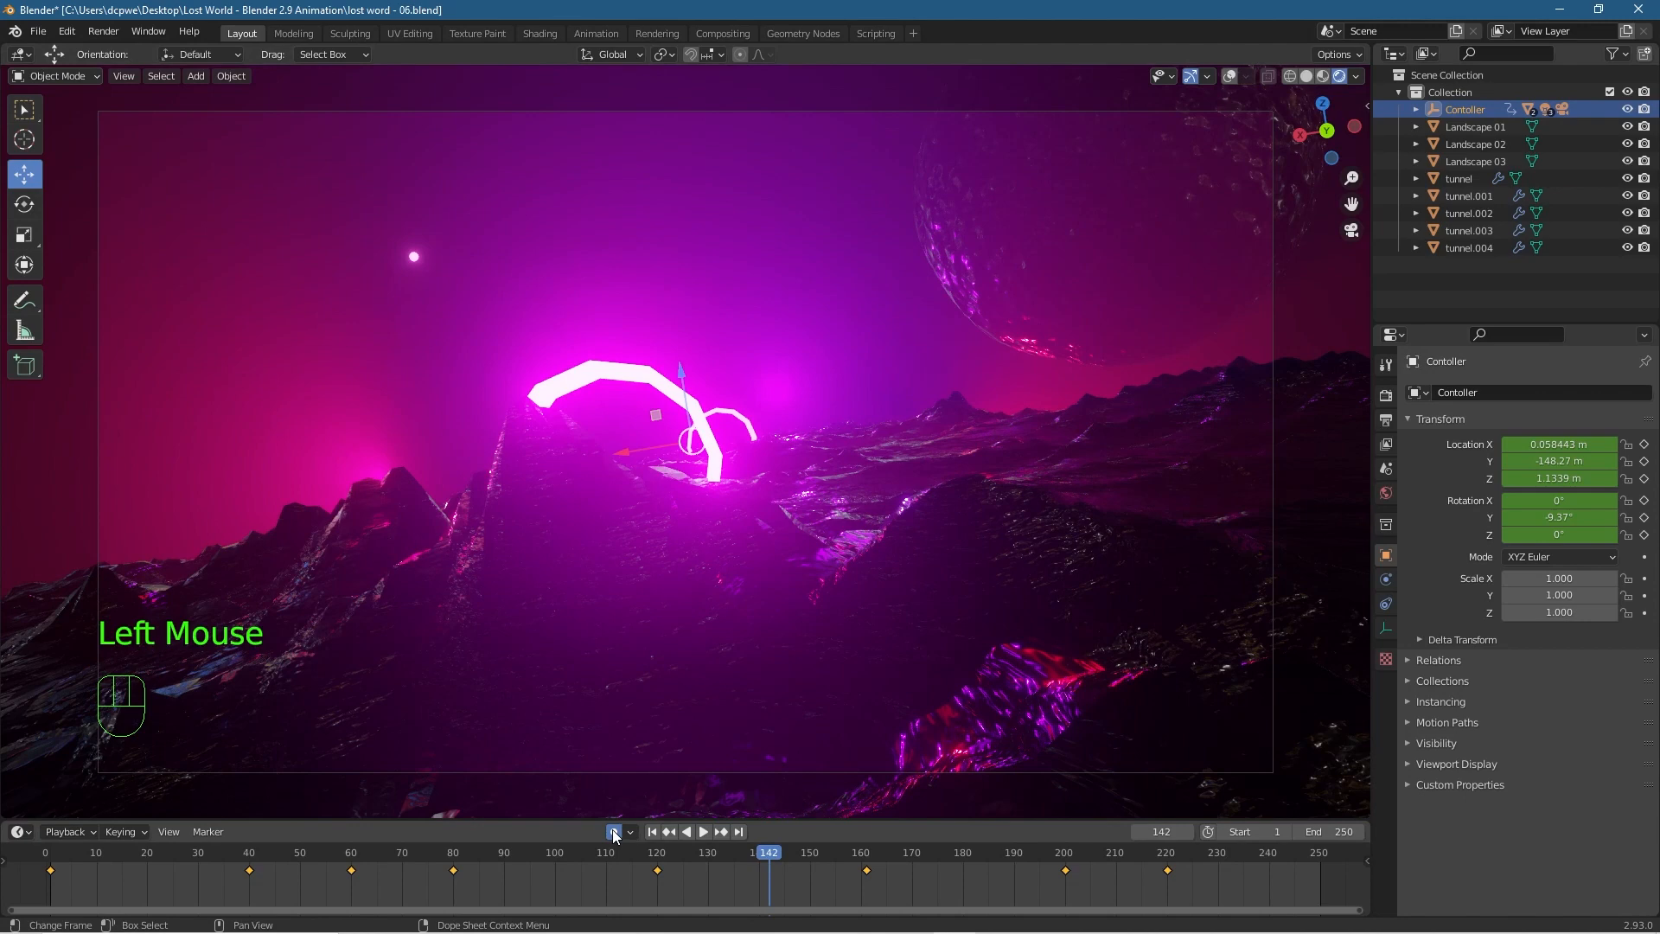
{"action": "left_click_drag", "start_coordinate": [773, 863], "coordinate": [770, 859]}
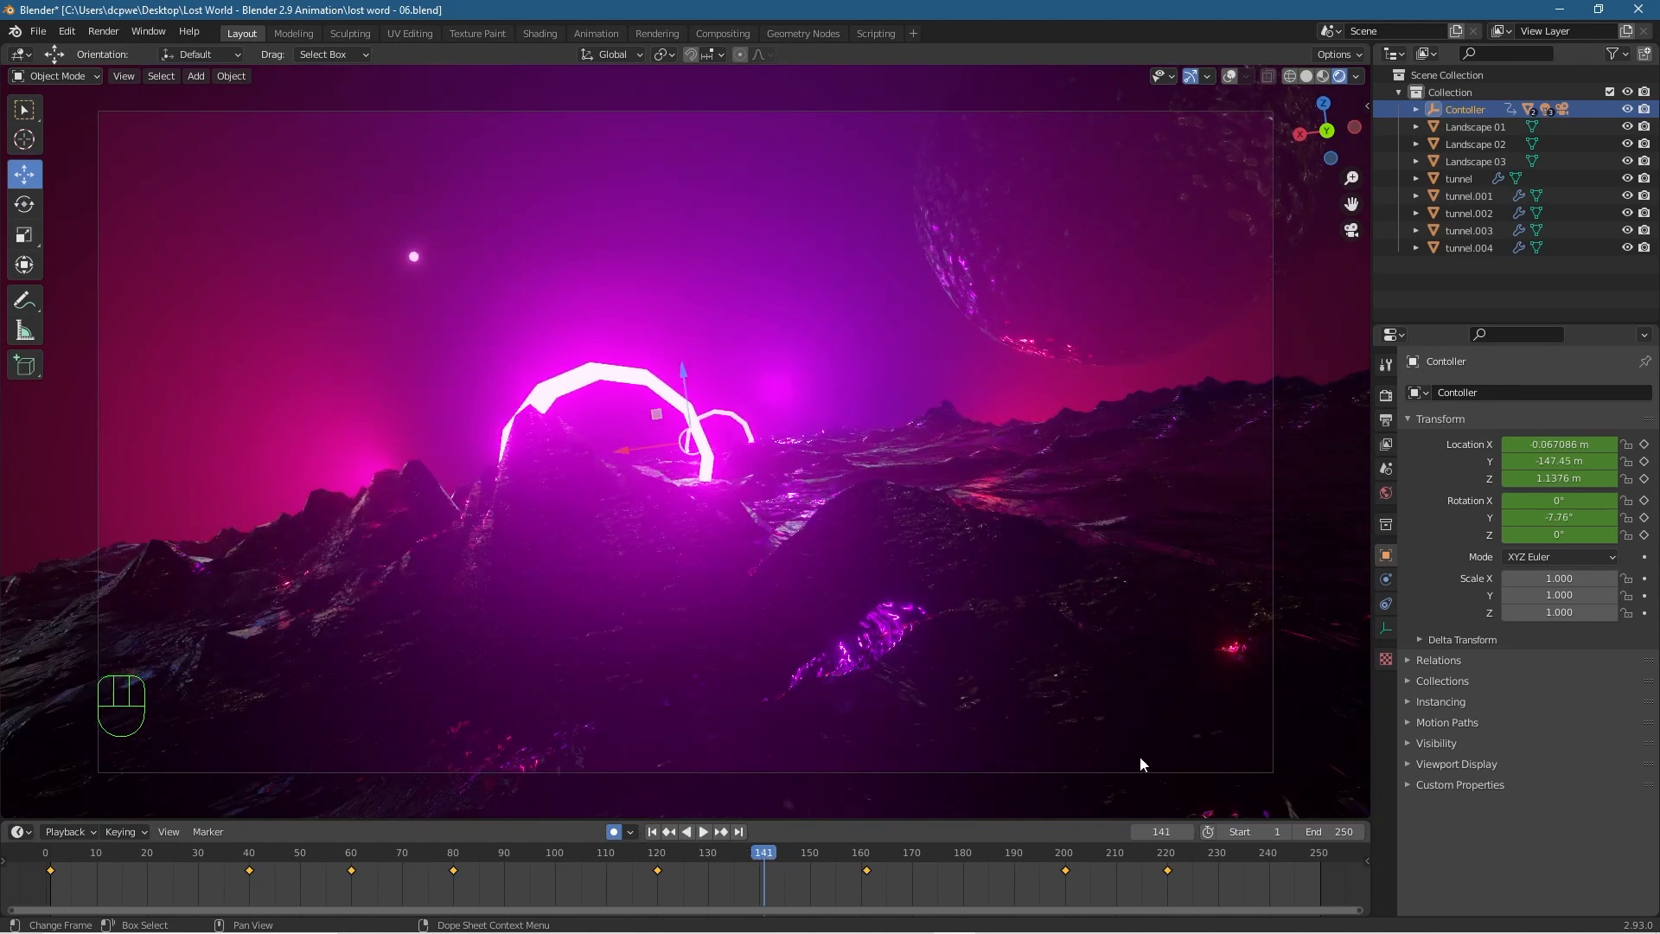
{"action": "left_click", "coordinate": [1645, 446]}
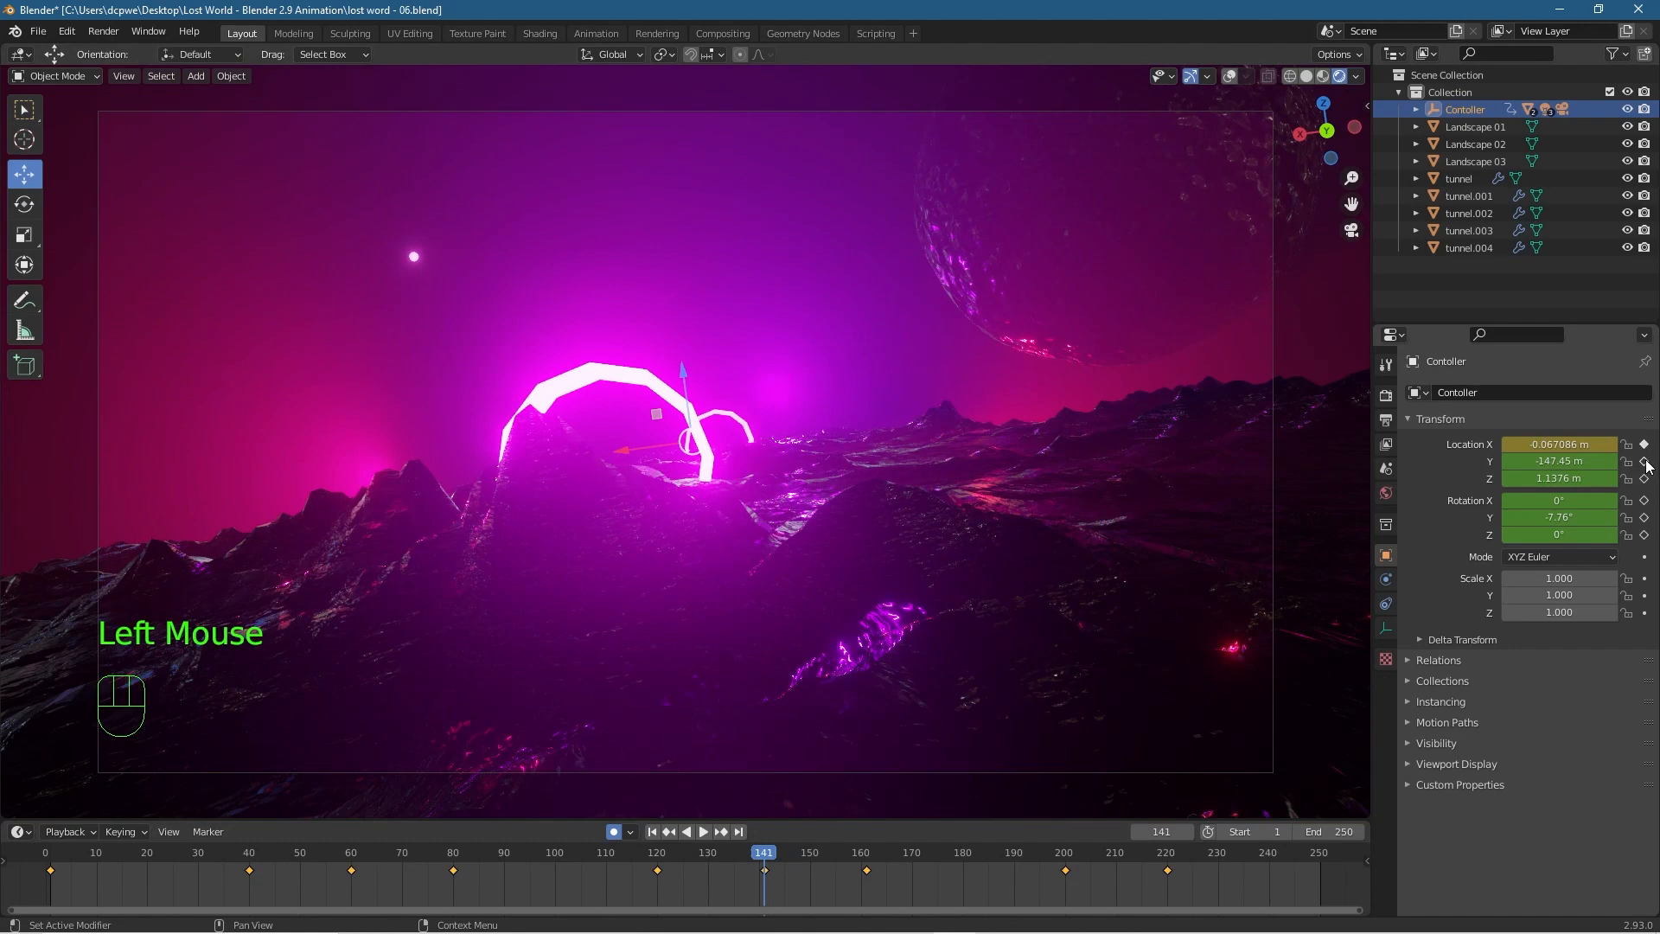
{"action": "left_click", "coordinate": [1646, 481]}
{"action": "left_click", "coordinate": [1559, 445]}
{"action": "left_click_drag", "start_coordinate": [1559, 445], "coordinate": [1636, 444]}
Select the Planet, shift its rotation keyframes to frames 31 and 250, and return to frame 1.
{"action": "left_click_drag", "start_coordinate": [770, 854], "coordinate": [1167, 856]}
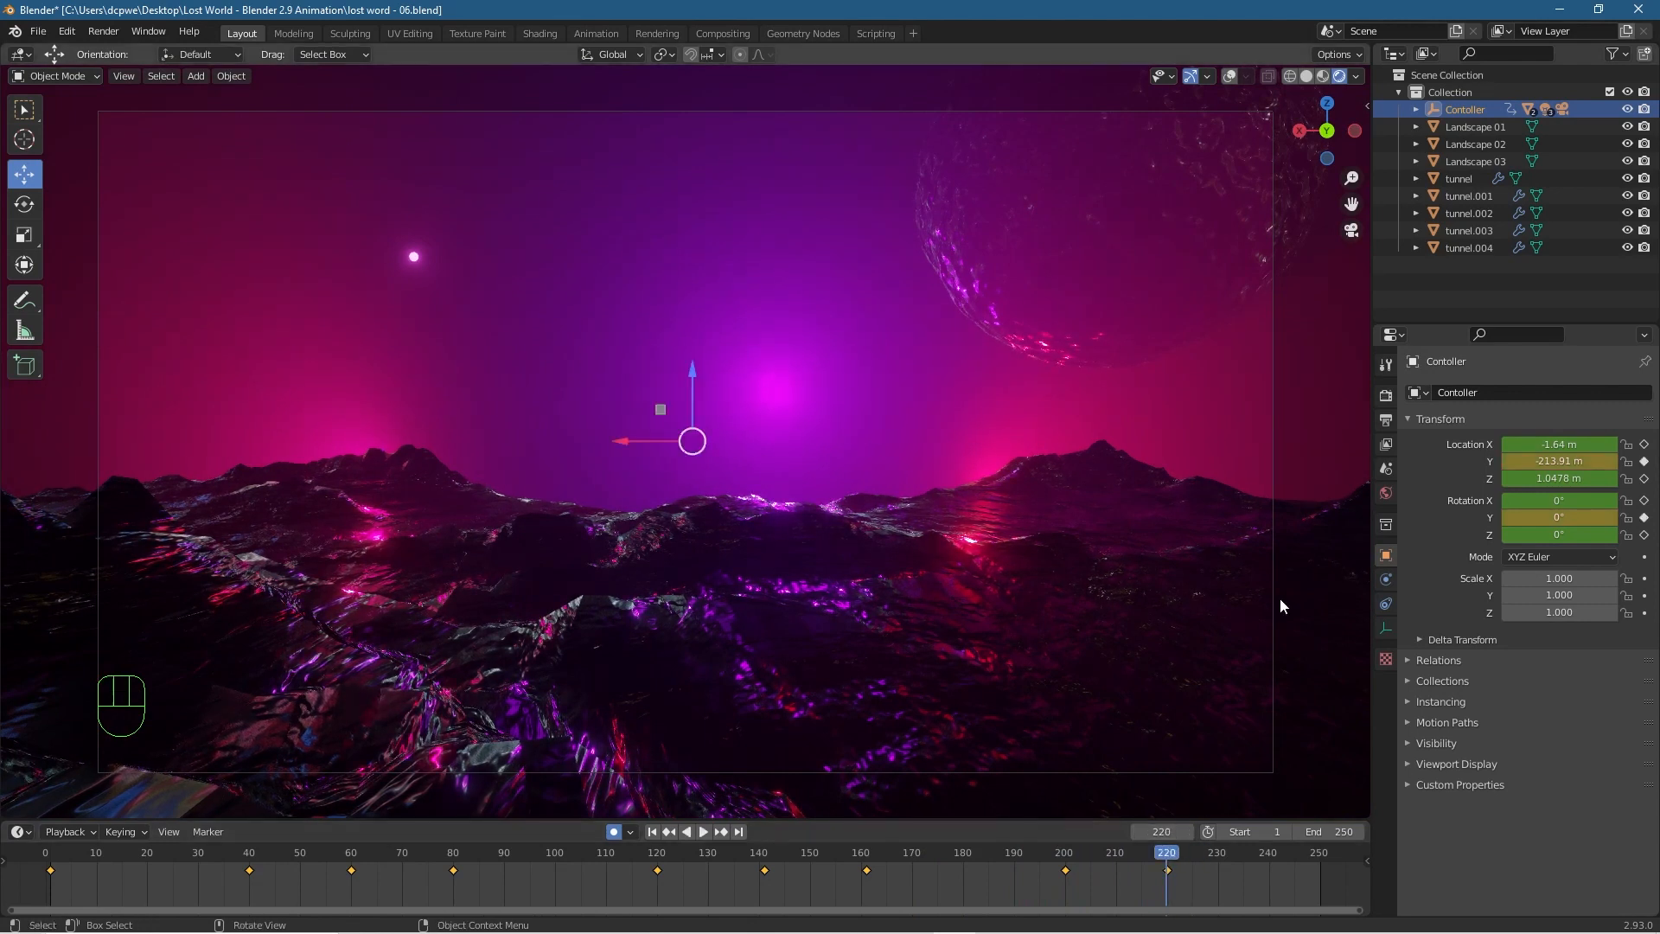
{"action": "left_click", "coordinate": [1144, 250]}
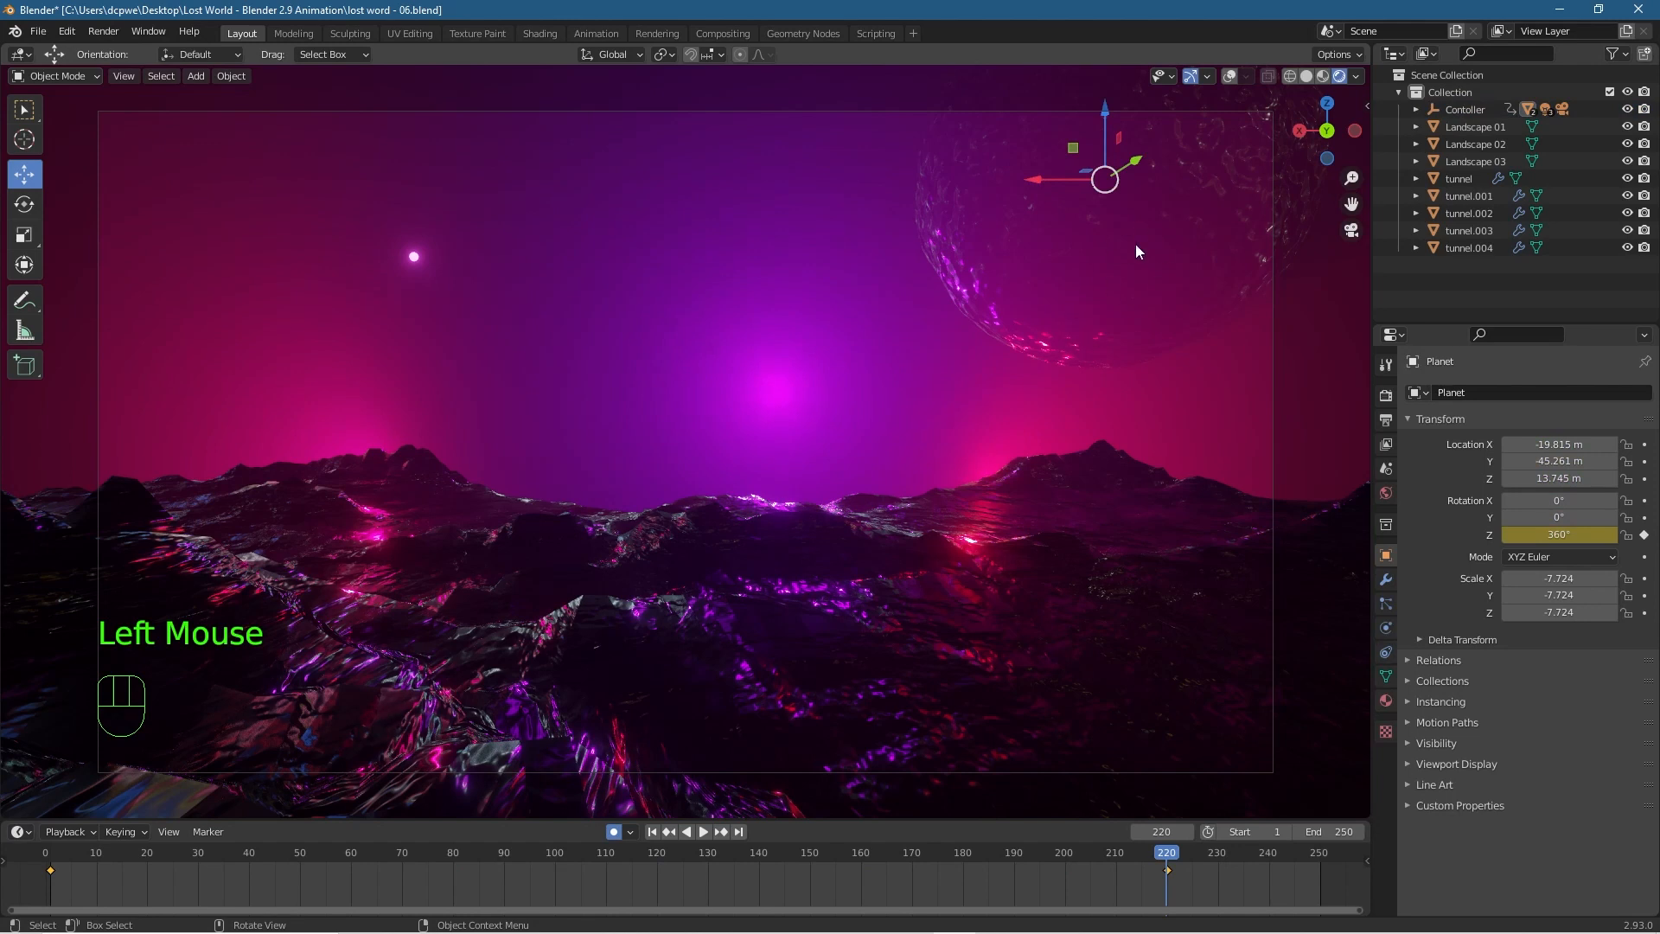
{"action": "left_click_drag", "start_coordinate": [1169, 868], "coordinate": [456, 832]}
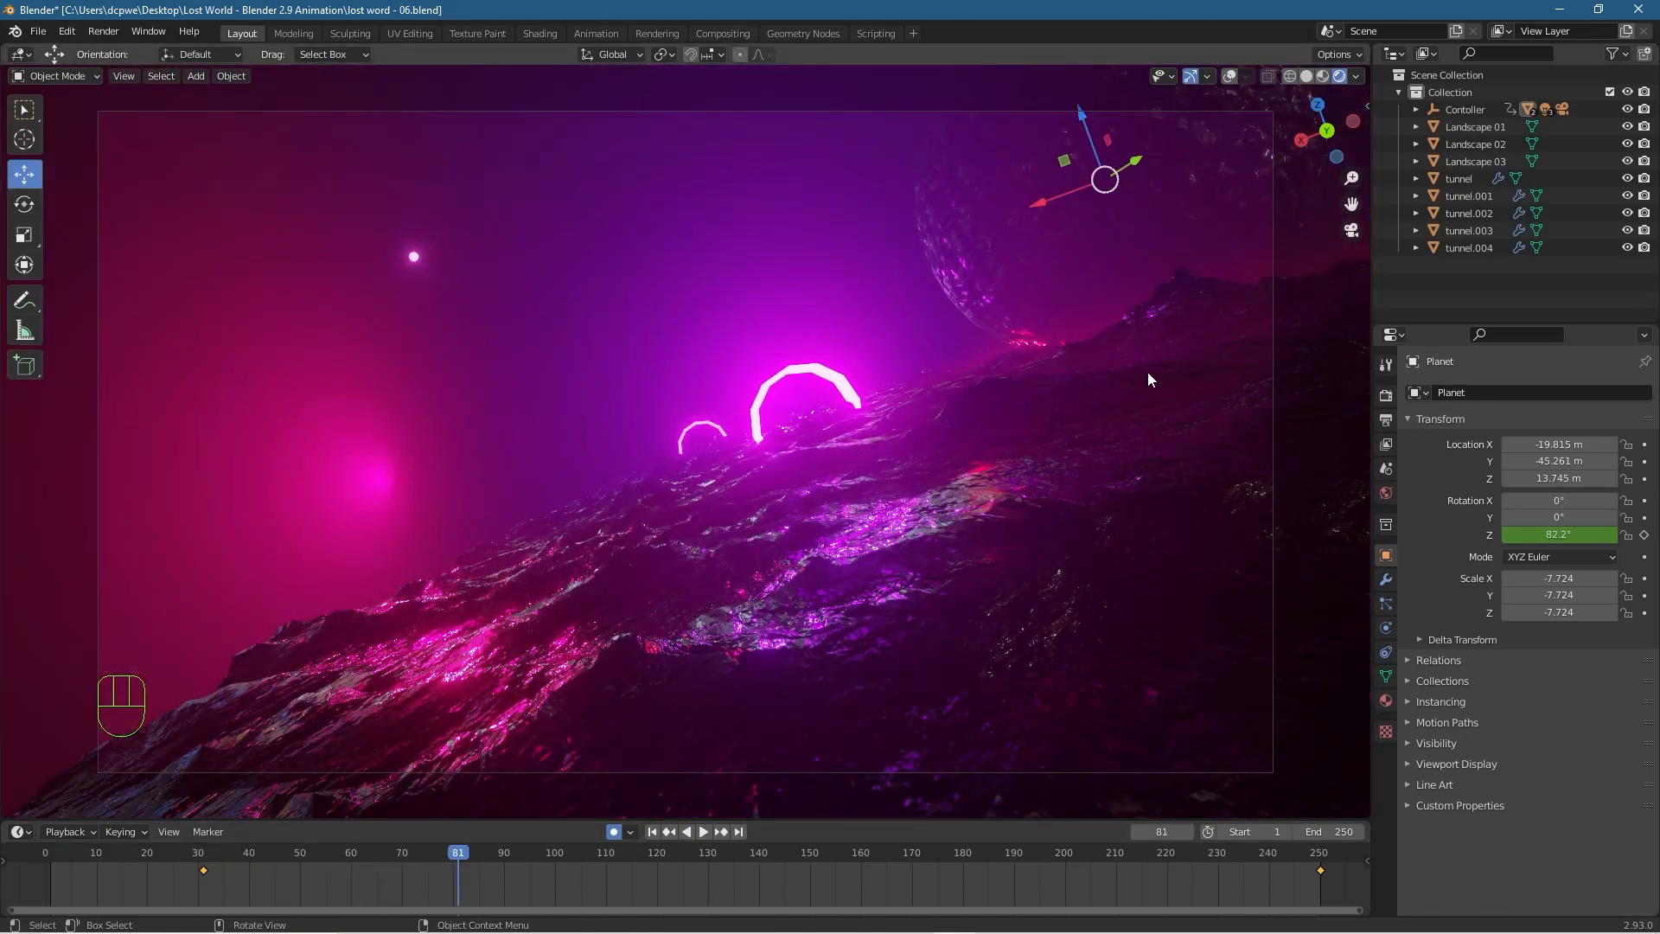
{"action": "left_click_drag", "start_coordinate": [459, 854], "coordinate": [50, 857]}
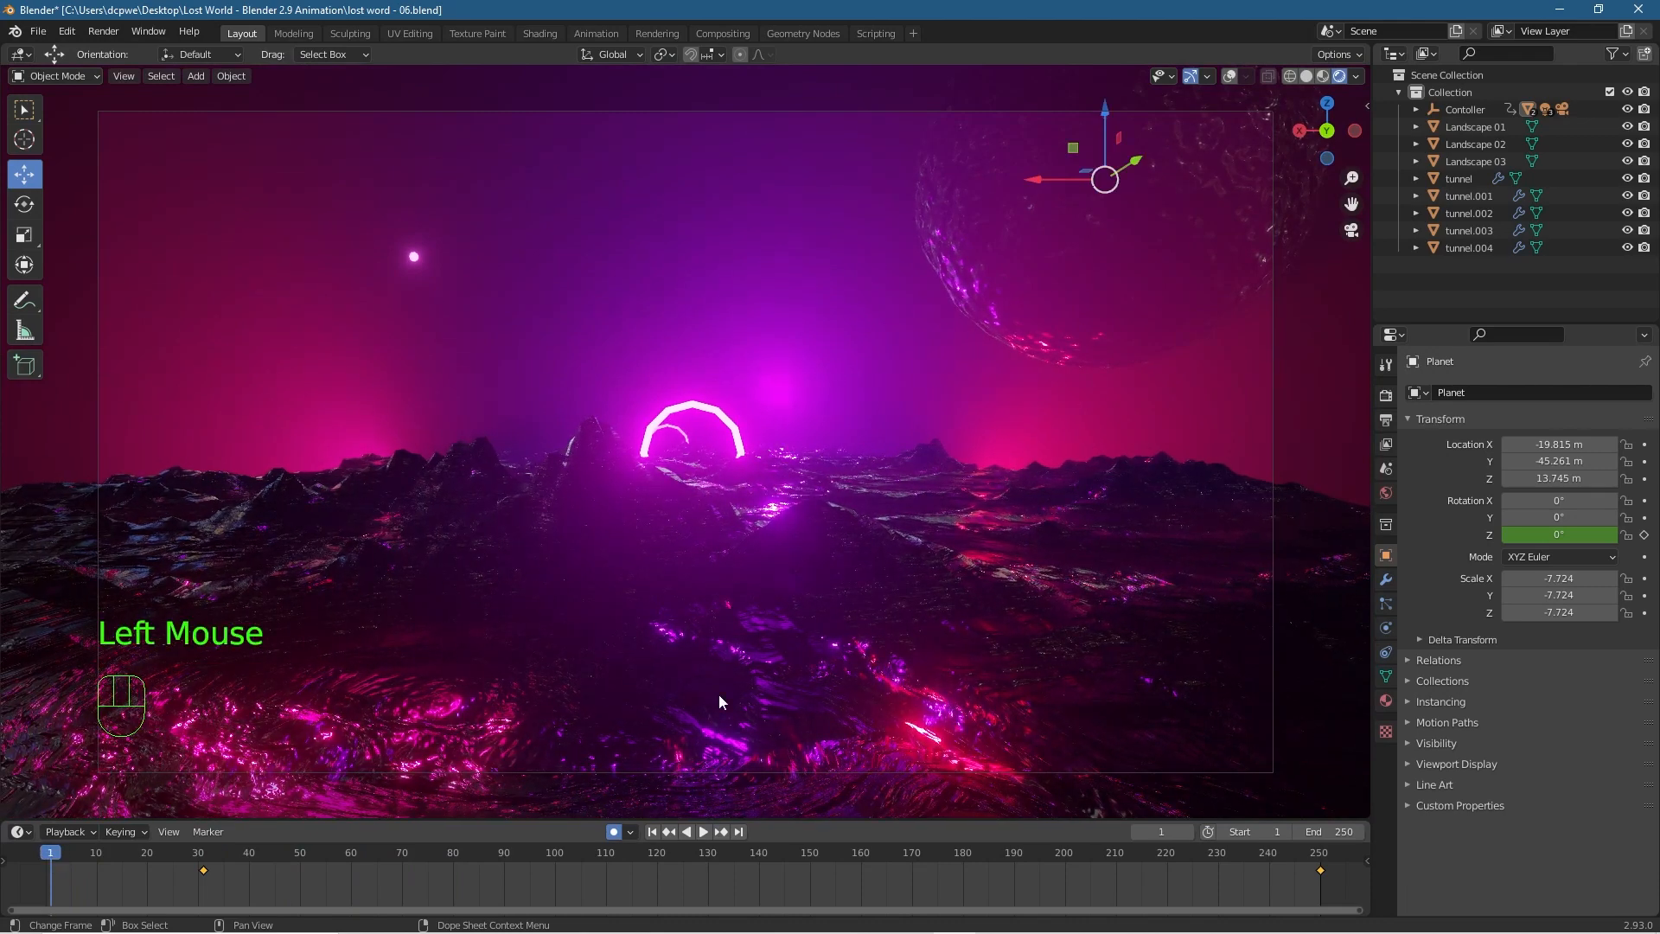
Expand the Contoller's hierarchy and save the scene to the current file.
{"action": "left_click", "coordinate": [1416, 109]}
{"action": "left_click", "coordinate": [39, 30]}
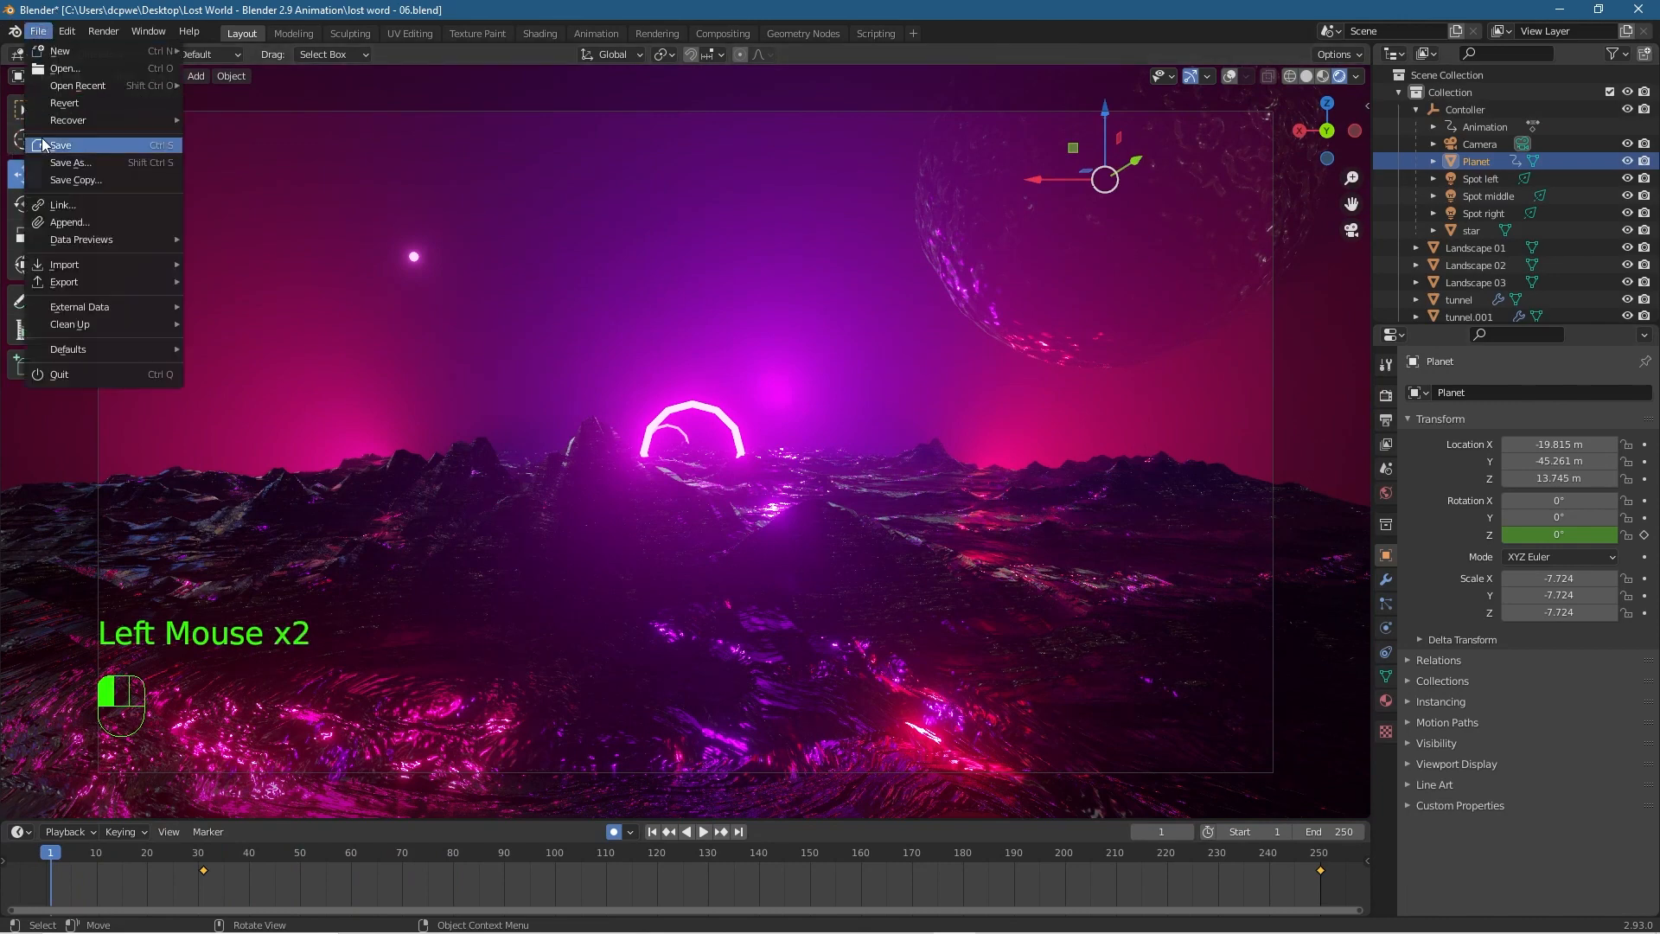
{"action": "left_click", "coordinate": [43, 142]}
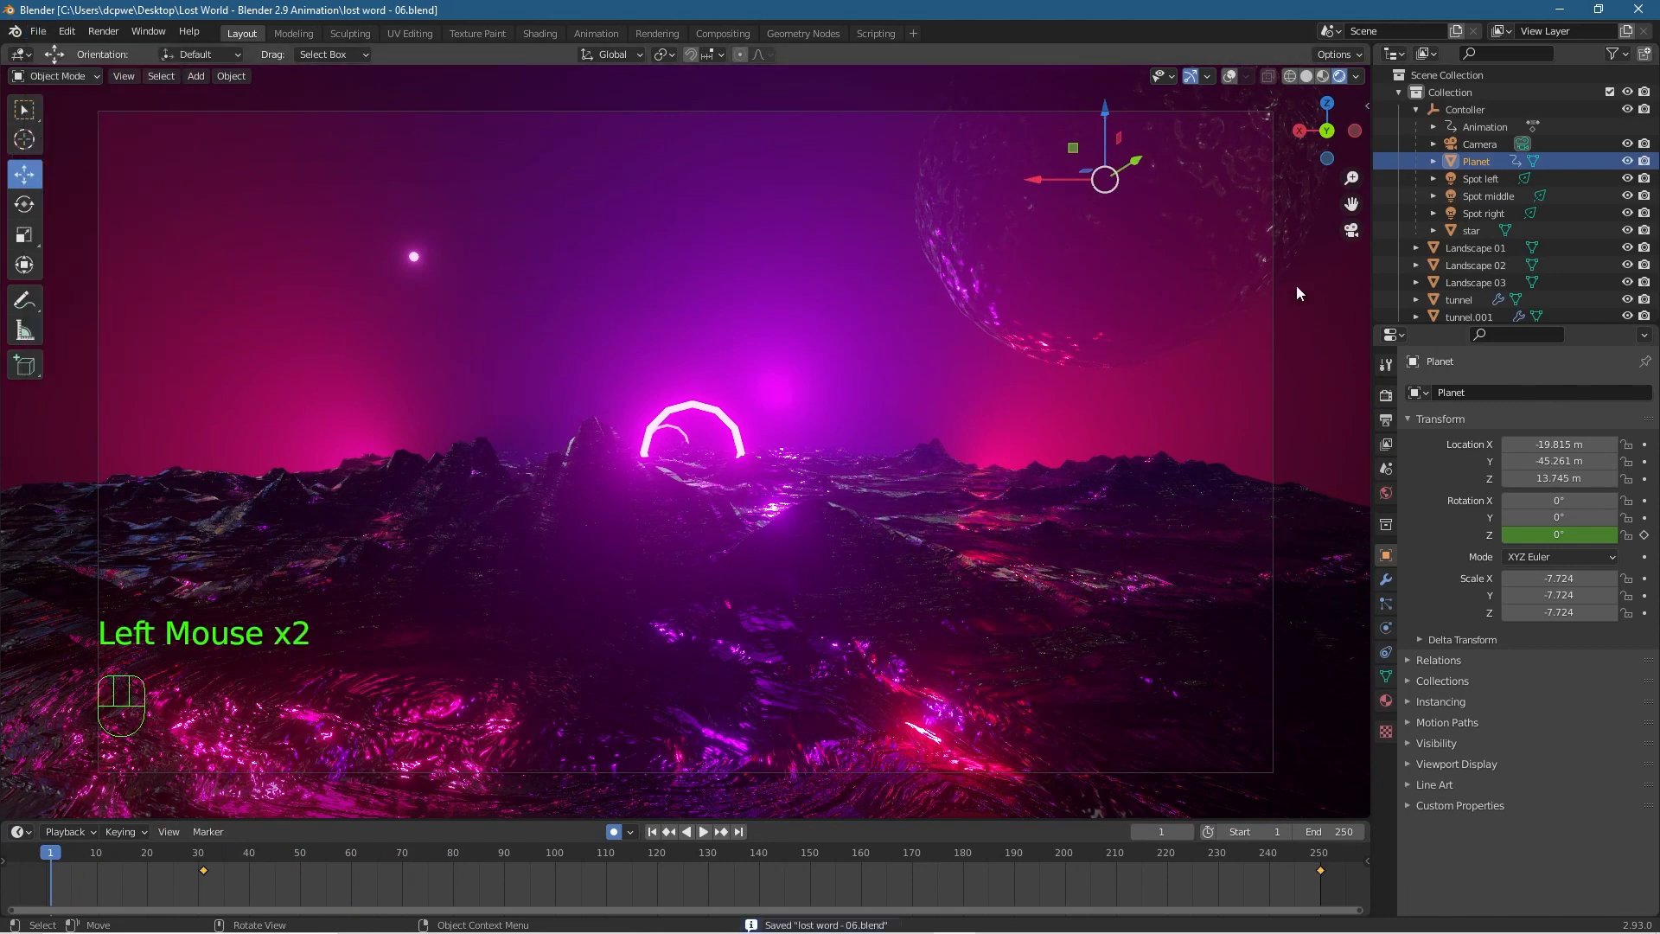
Select the Spot middle light and insert a keyframe for its light color on frame 1.
{"action": "left_click", "coordinate": [1489, 196]}
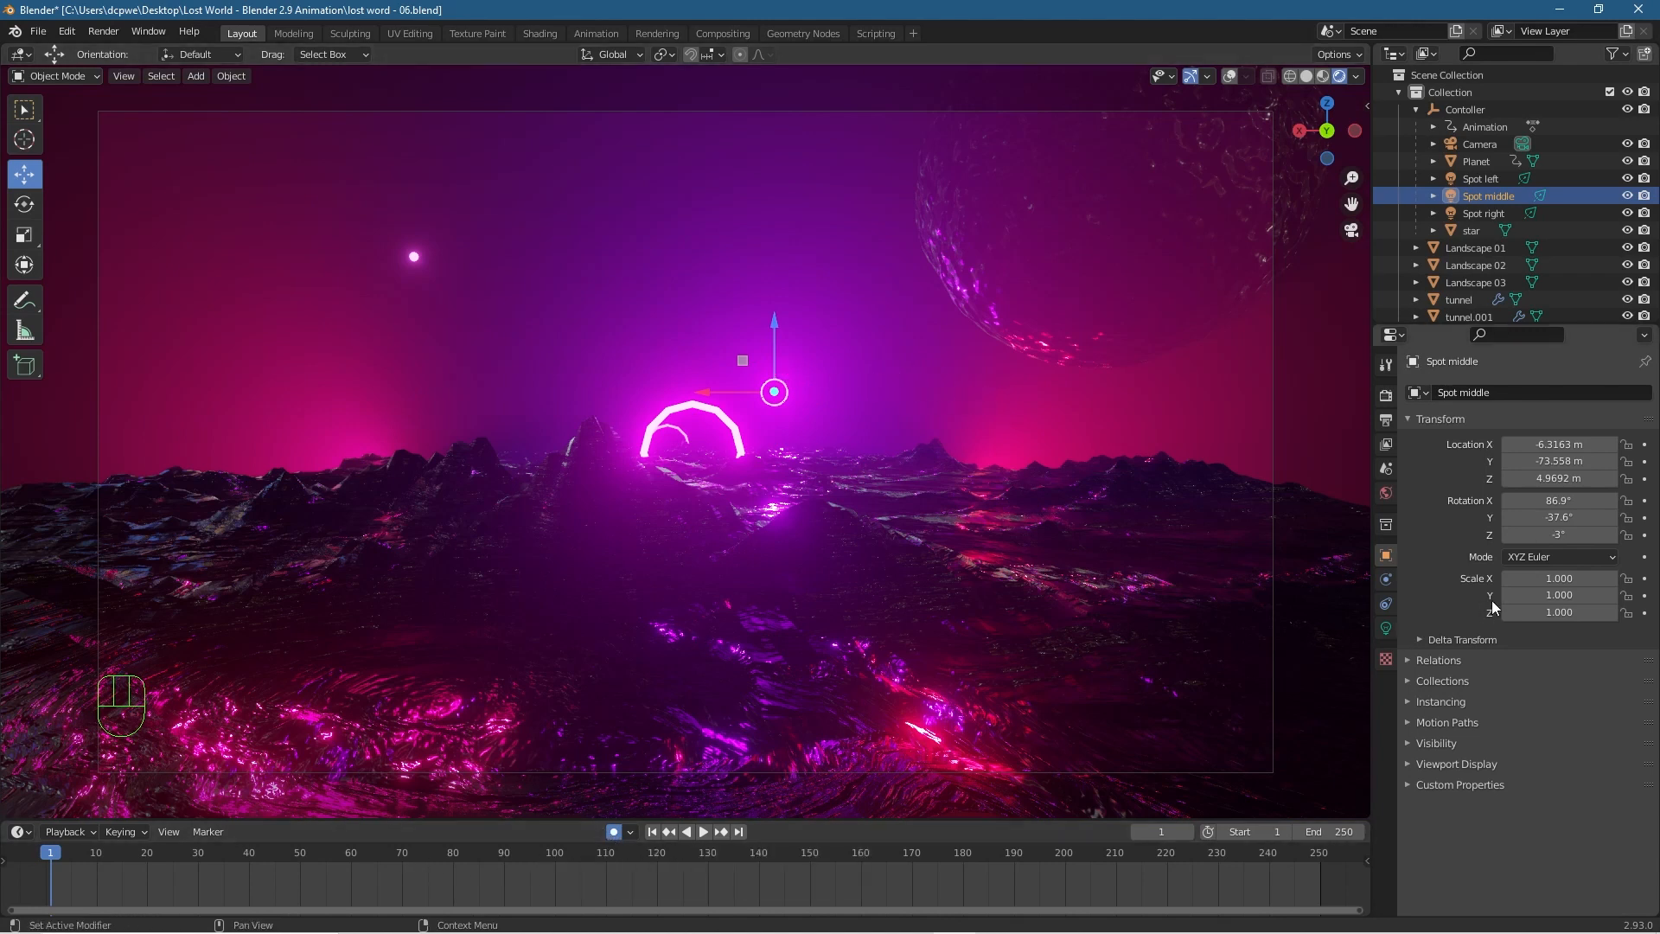
{"action": "left_click", "coordinate": [1388, 630]}
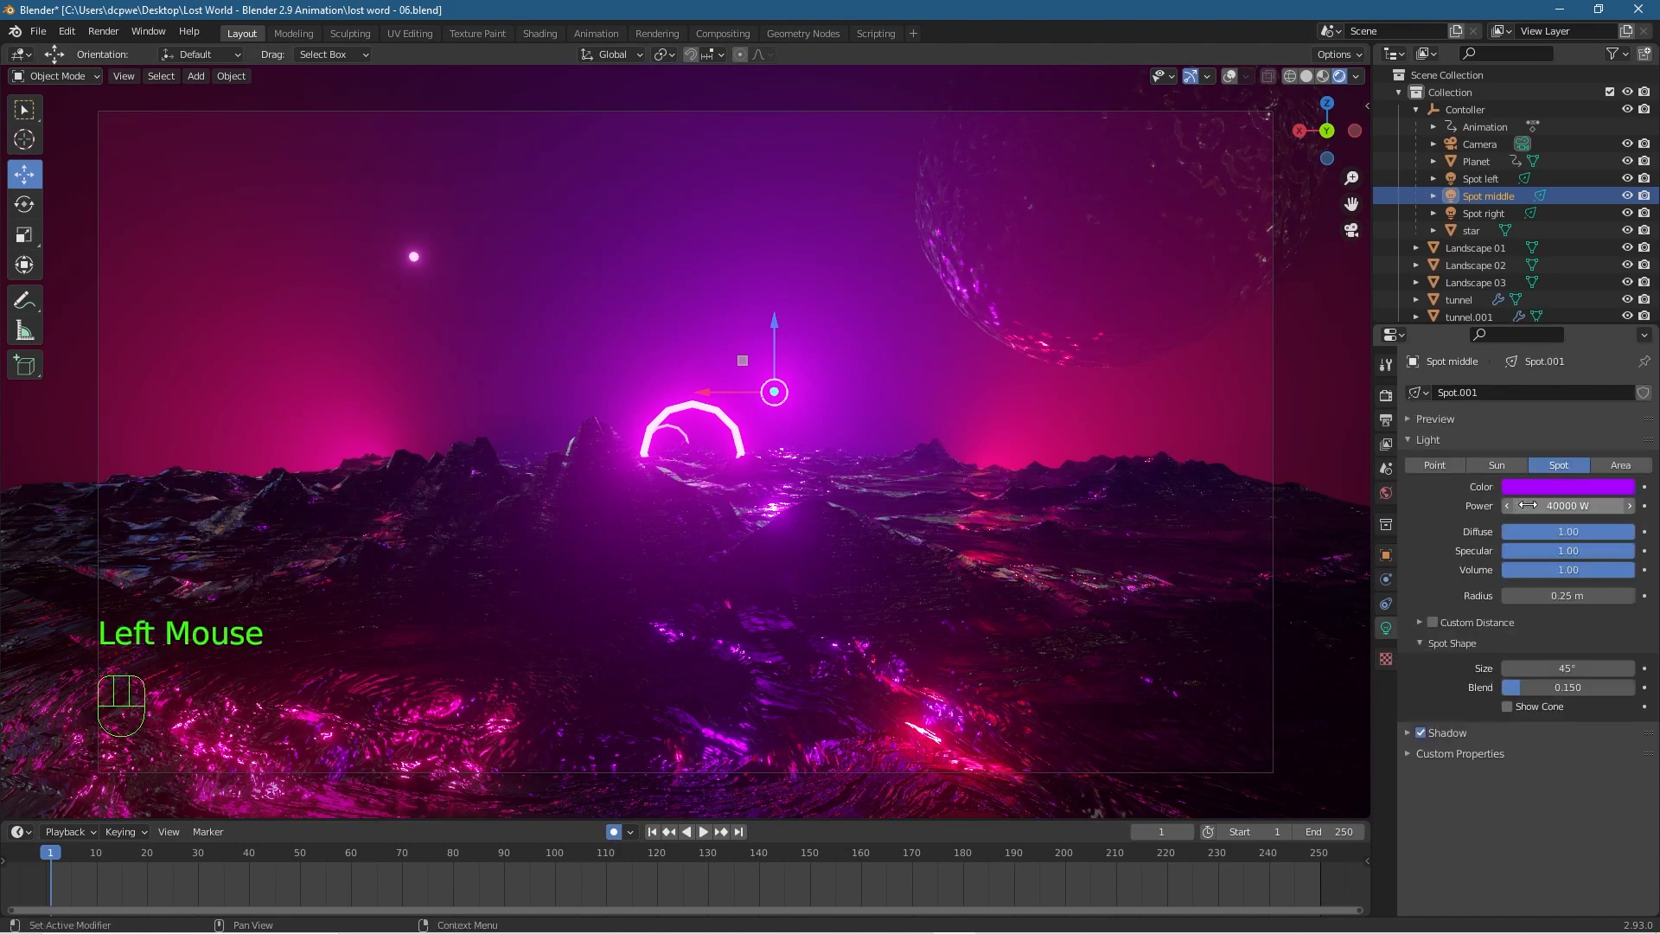
{"action": "left_click", "coordinate": [1644, 488]}
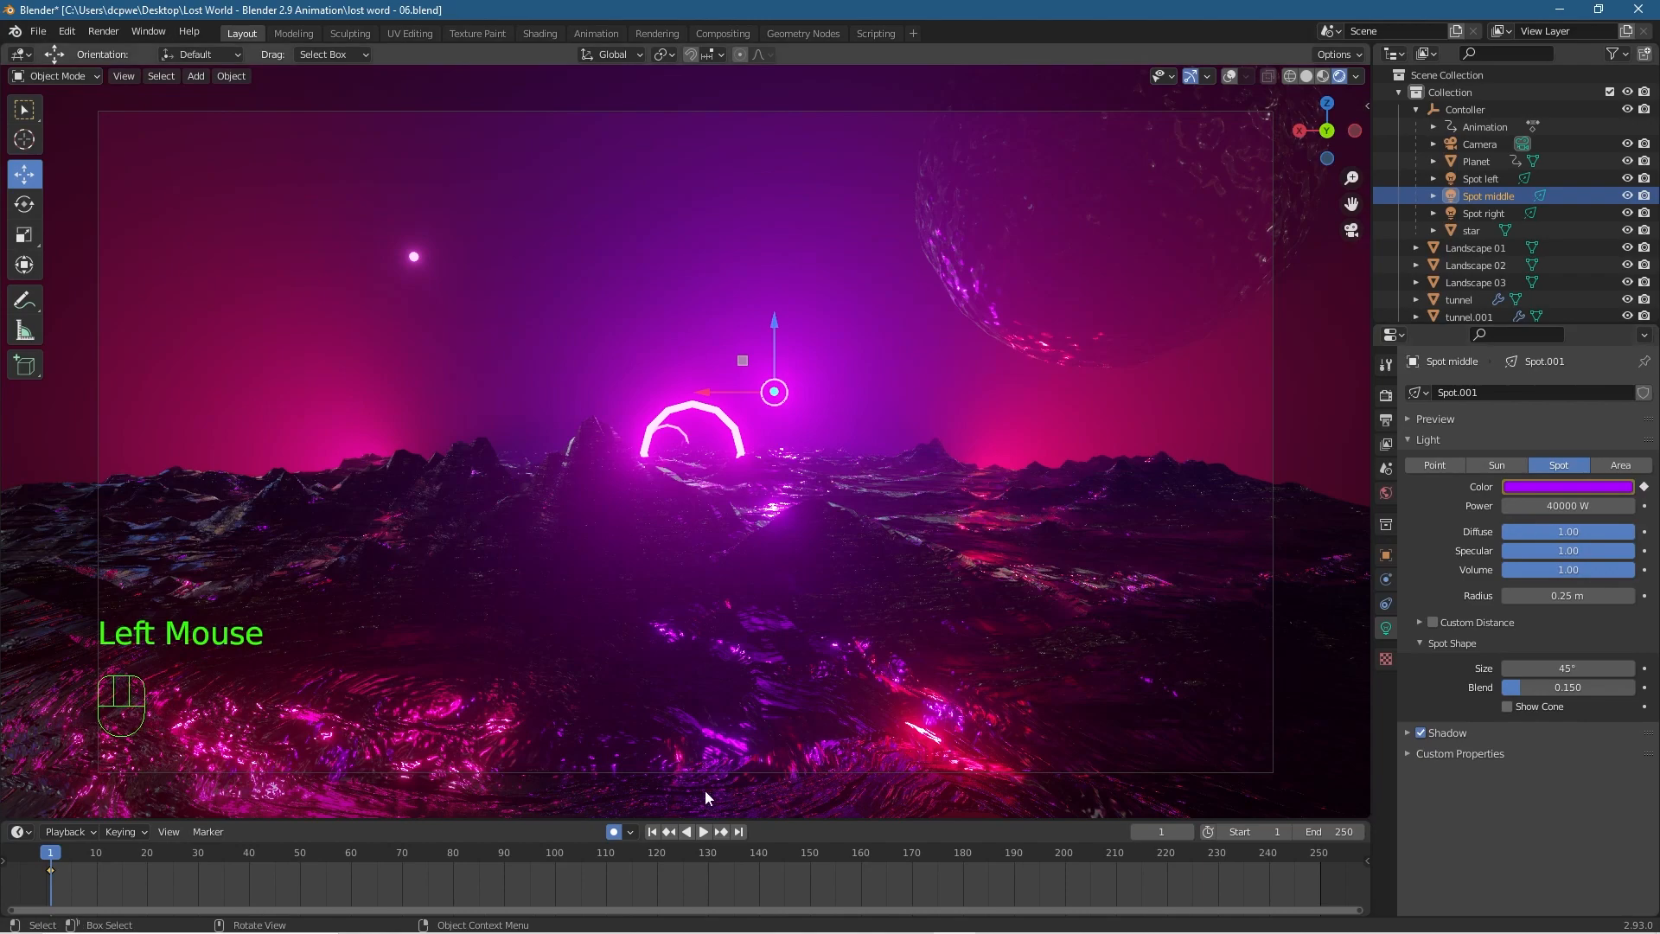
On frame 220, key Spot middle's light color as pure red with hue 1.000.
{"action": "left_click_drag", "start_coordinate": [51, 856], "coordinate": [1167, 860]}
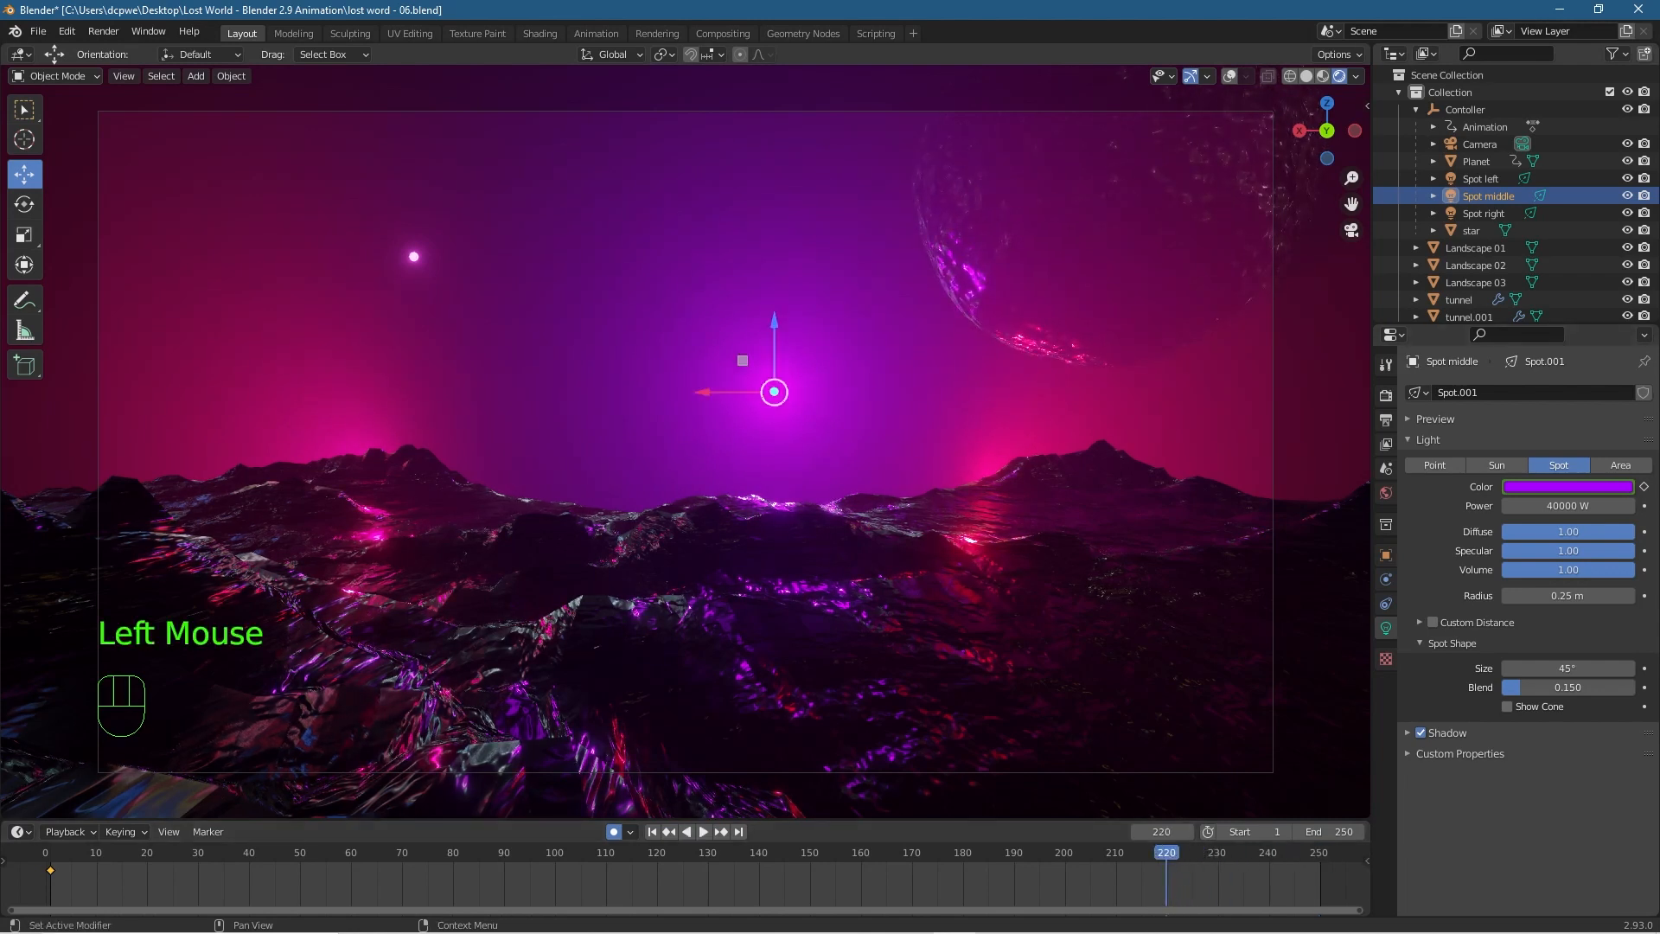
{"action": "left_click", "coordinate": [1644, 487]}
{"action": "left_click", "coordinate": [1600, 486]}
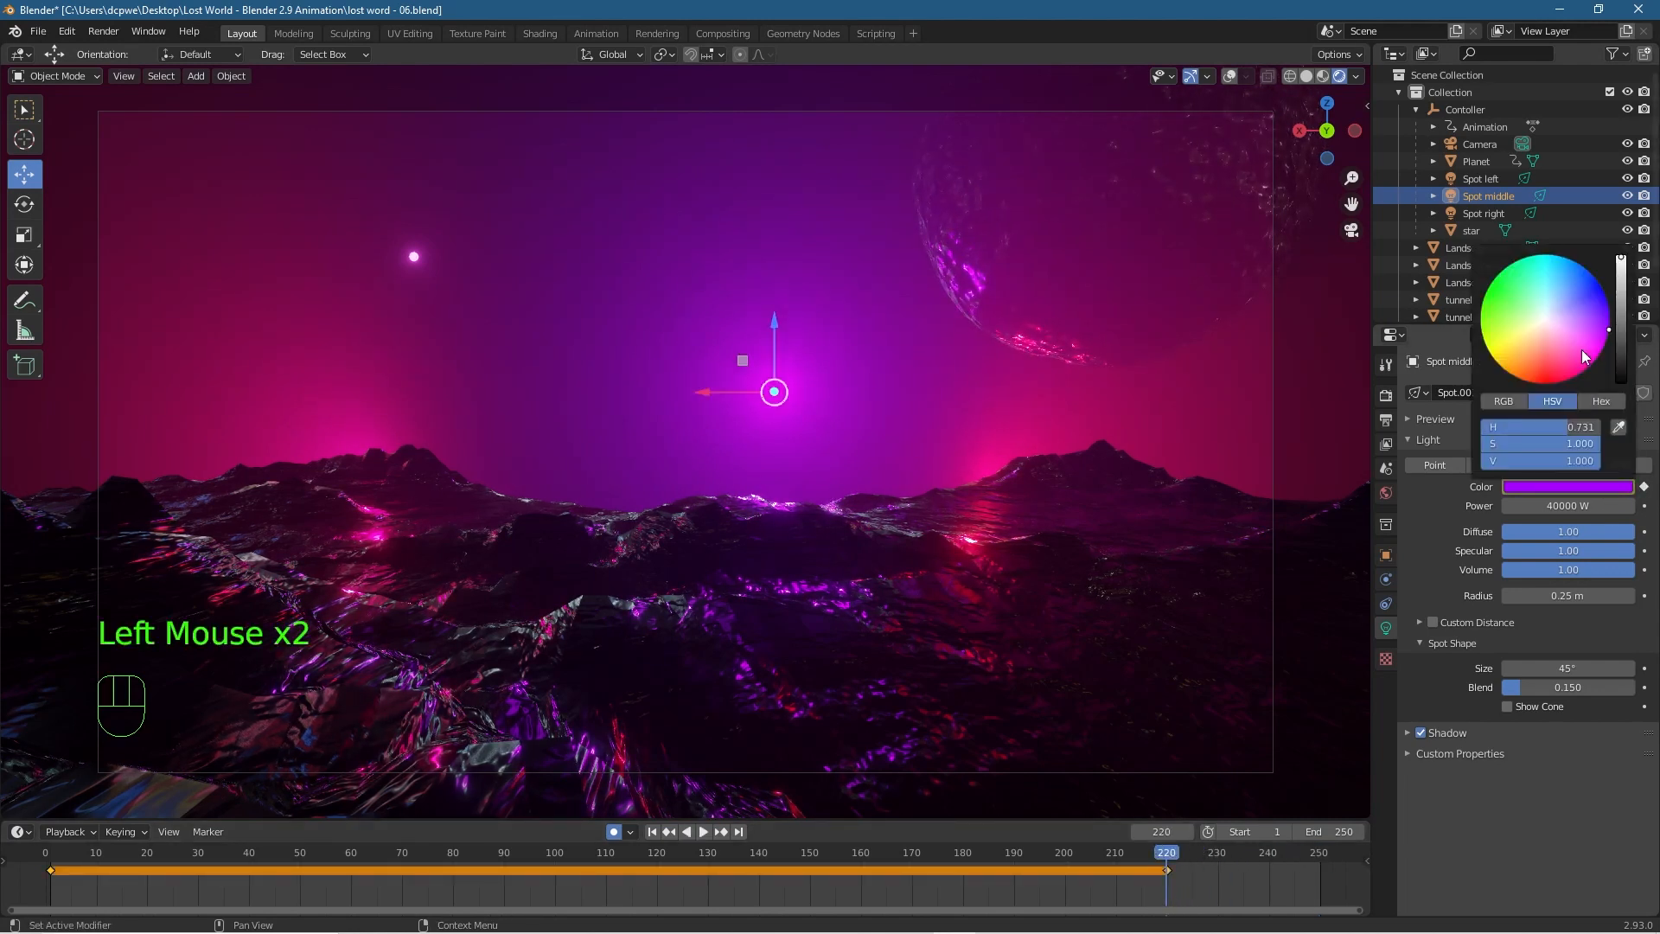
{"action": "mouse_move", "coordinate": [1604, 338]}
{"action": "left_mouse_down"}
{"action": "mouse_move", "coordinate": [1555, 384]}
{"action": "mouse_move", "coordinate": [1489, 351]}
{"action": "mouse_move", "coordinate": [1491, 286]}
{"action": "mouse_move", "coordinate": [1537, 254]}
{"action": "mouse_move", "coordinate": [1585, 268]}
{"action": "mouse_move", "coordinate": [1524, 258]}
{"action": "mouse_move", "coordinate": [1492, 287]}
{"action": "mouse_move", "coordinate": [1486, 337]}
{"action": "mouse_move", "coordinate": [1521, 379]}
{"action": "mouse_move", "coordinate": [1556, 383]}
{"action": "mouse_move", "coordinate": [1606, 344]}
{"action": "mouse_move", "coordinate": [1609, 304]}
{"action": "mouse_move", "coordinate": [1571, 260]}
{"action": "mouse_move", "coordinate": [1543, 255]}
{"action": "mouse_move", "coordinate": [1489, 287]}
{"action": "mouse_move", "coordinate": [1548, 256]}
{"action": "mouse_move", "coordinate": [1578, 344]}
{"action": "mouse_move", "coordinate": [1557, 376]}
{"action": "mouse_move", "coordinate": [1517, 377]}
{"action": "mouse_move", "coordinate": [1545, 383]}
{"action": "left_mouse_up"}
{"action": "right_click", "coordinate": [1546, 253]}
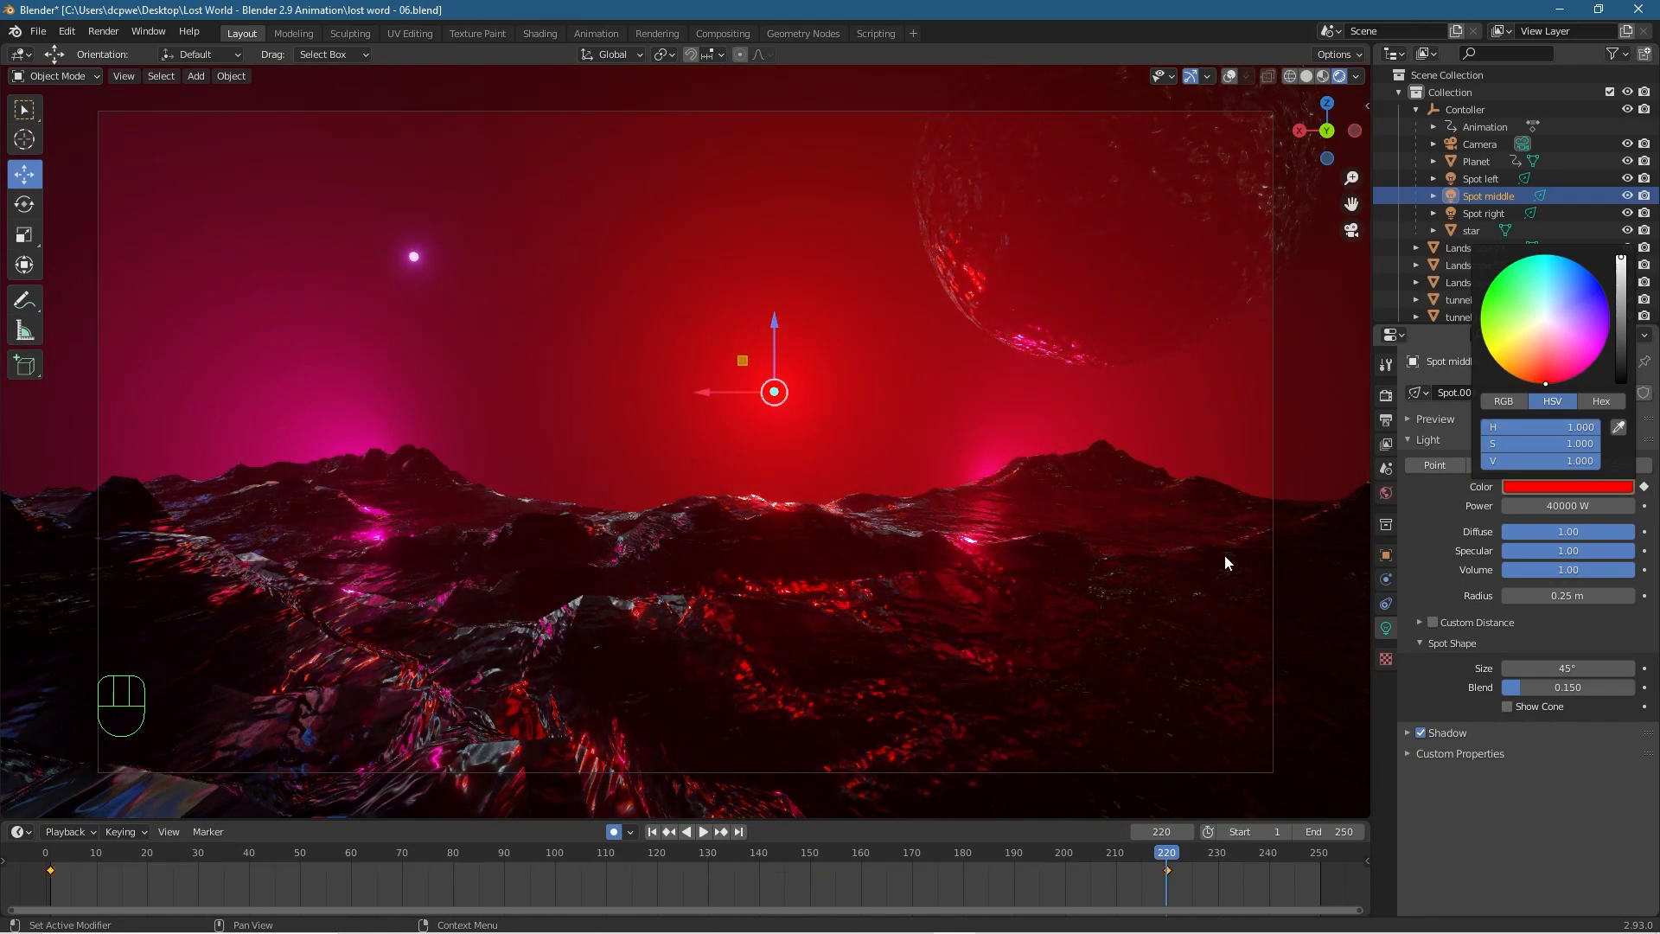
Place Spot middle's red color keyframe on frame 100 and scrub the animation to frame 218.
{"action": "left_click_drag", "start_coordinate": [1169, 856], "coordinate": [780, 869]}
{"action": "left_click_drag", "start_coordinate": [646, 873], "coordinate": [812, 882]}
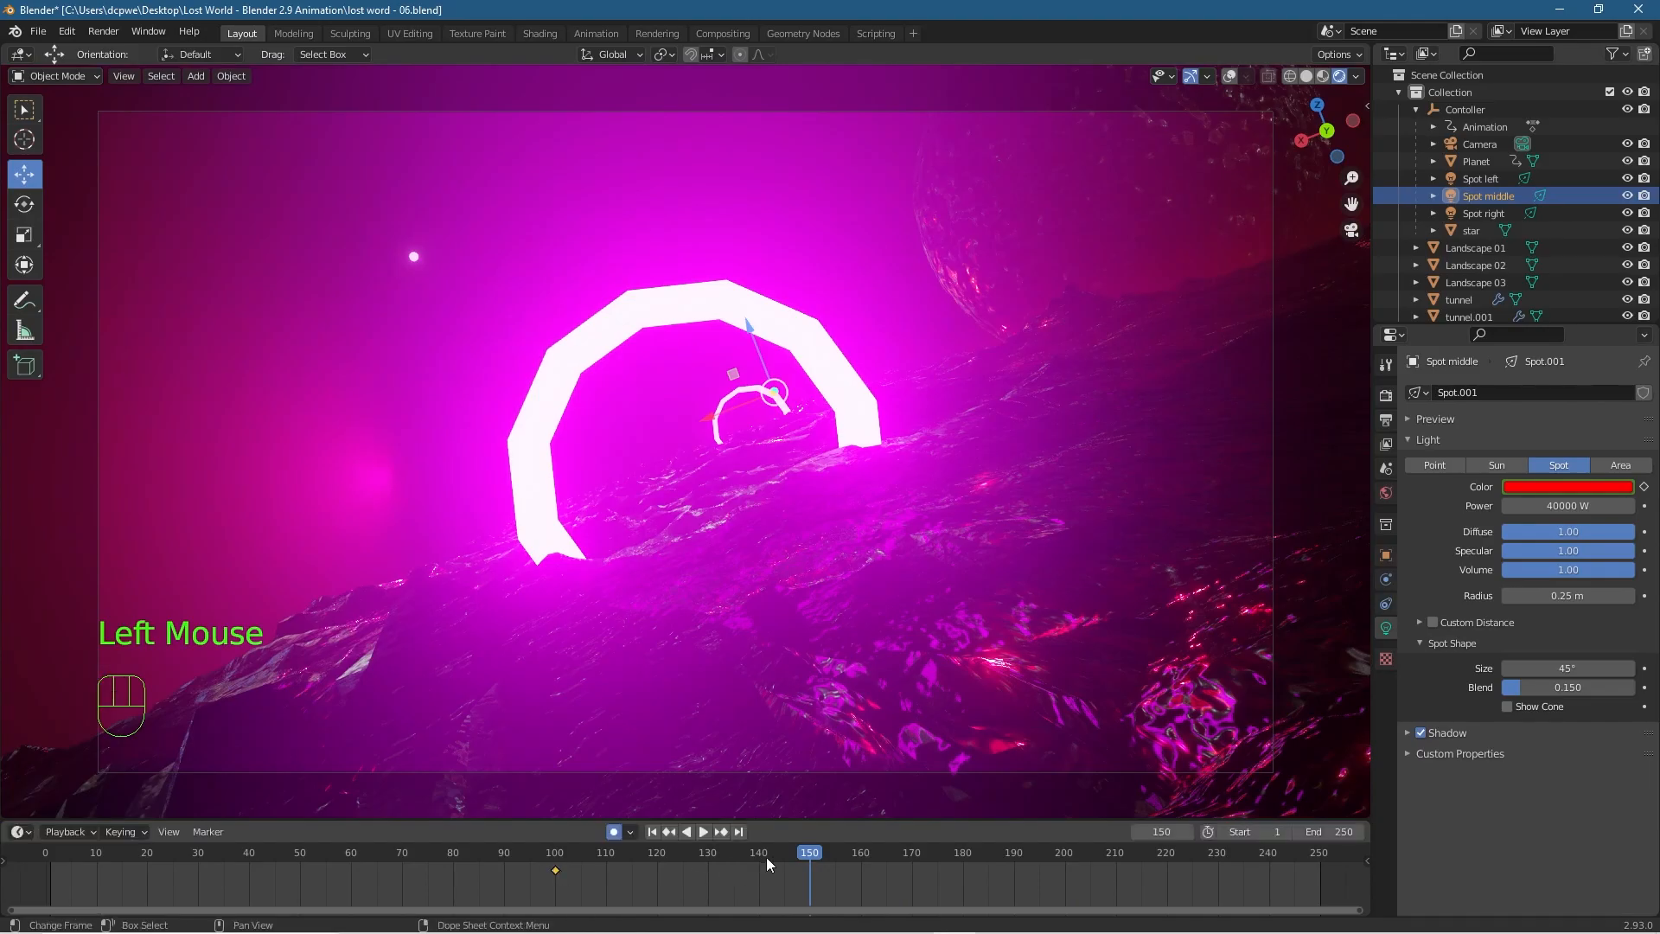
{"action": "left_click_drag", "start_coordinate": [810, 859], "coordinate": [1161, 903]}
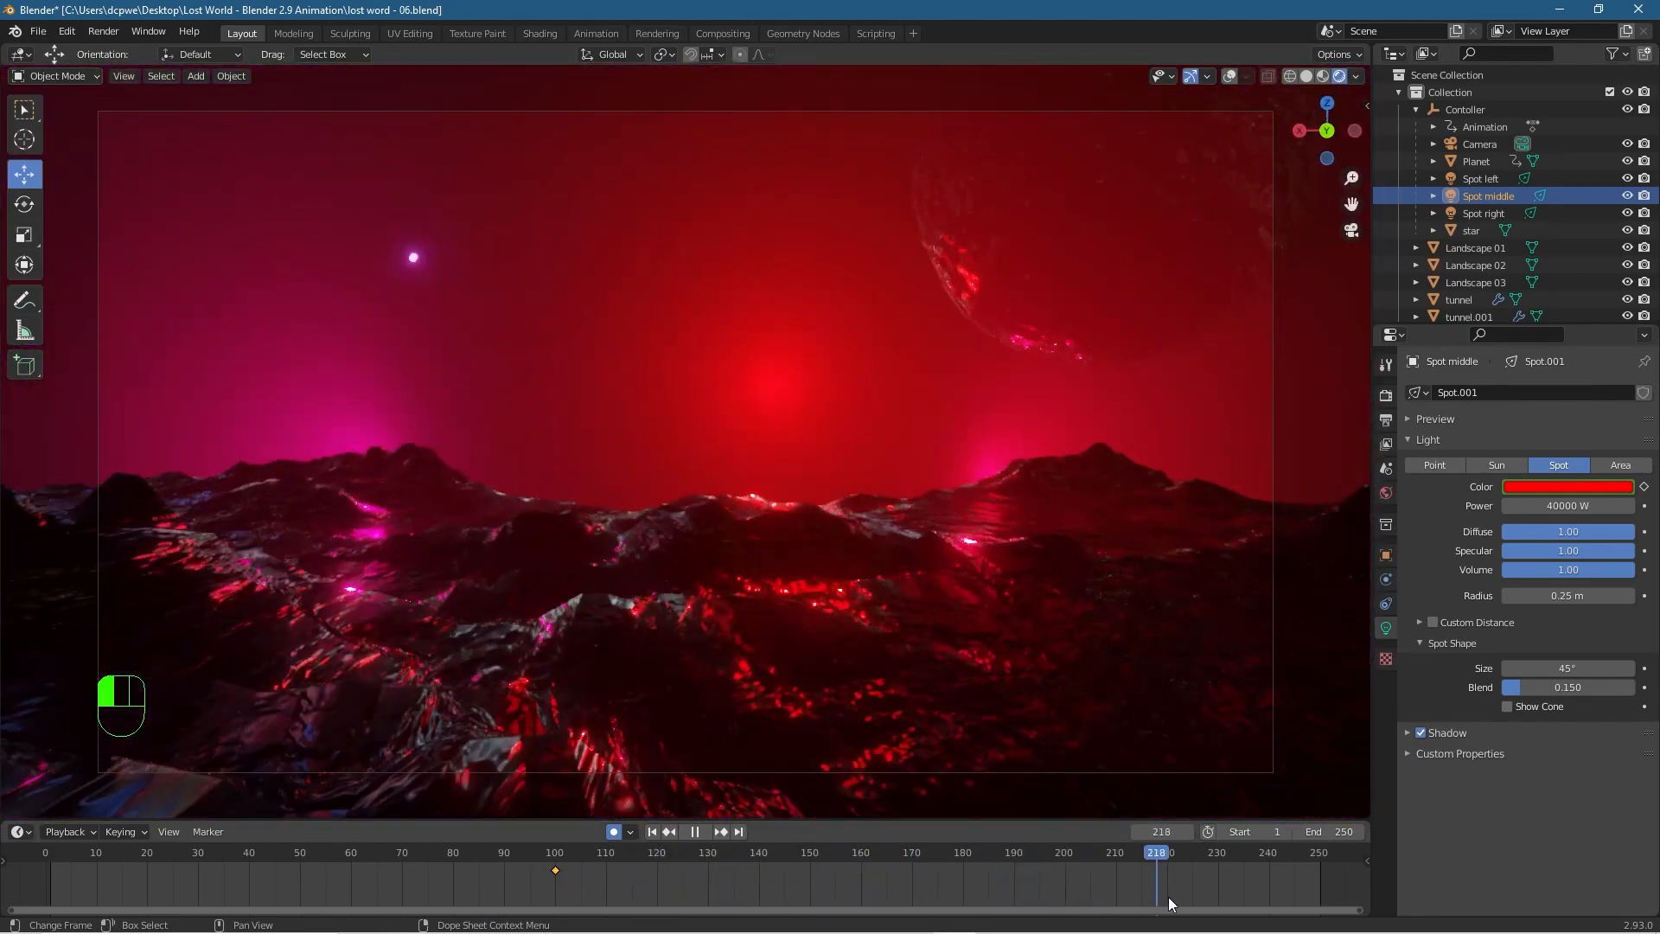
Replay the animation from frame 1, turn off auto keying, and stop the playback.
{"action": "left_click_drag", "start_coordinate": [999, 897], "coordinate": [50, 880]}
{"action": "key", "text": "space"}
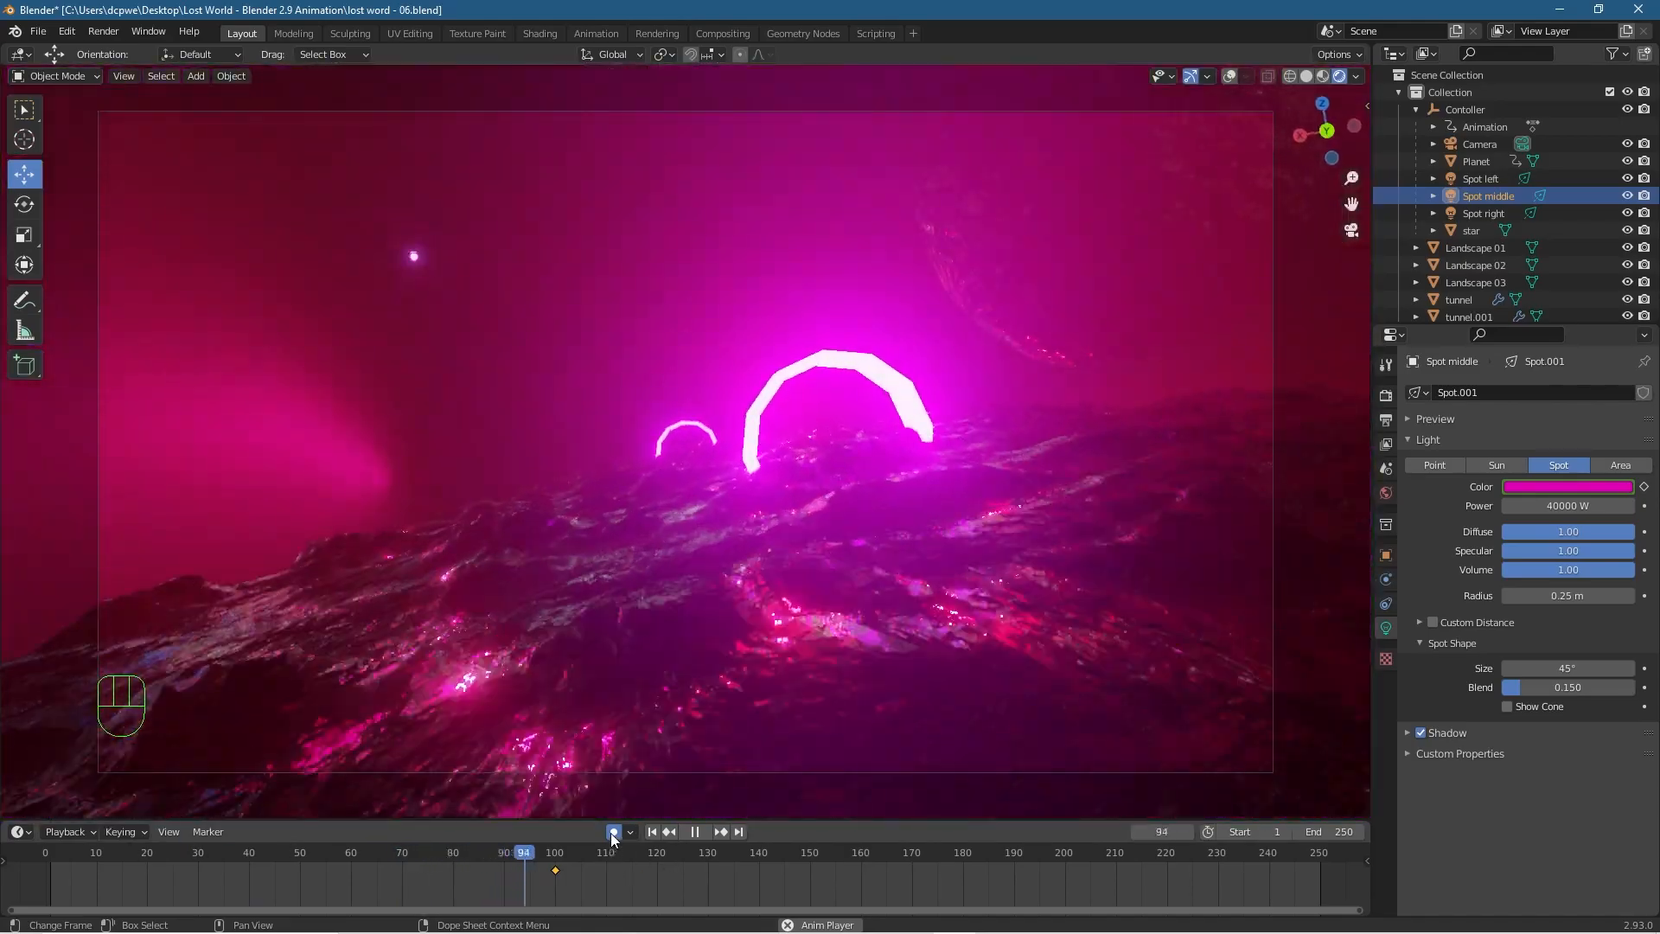
{"action": "left_click", "coordinate": [600, 876]}
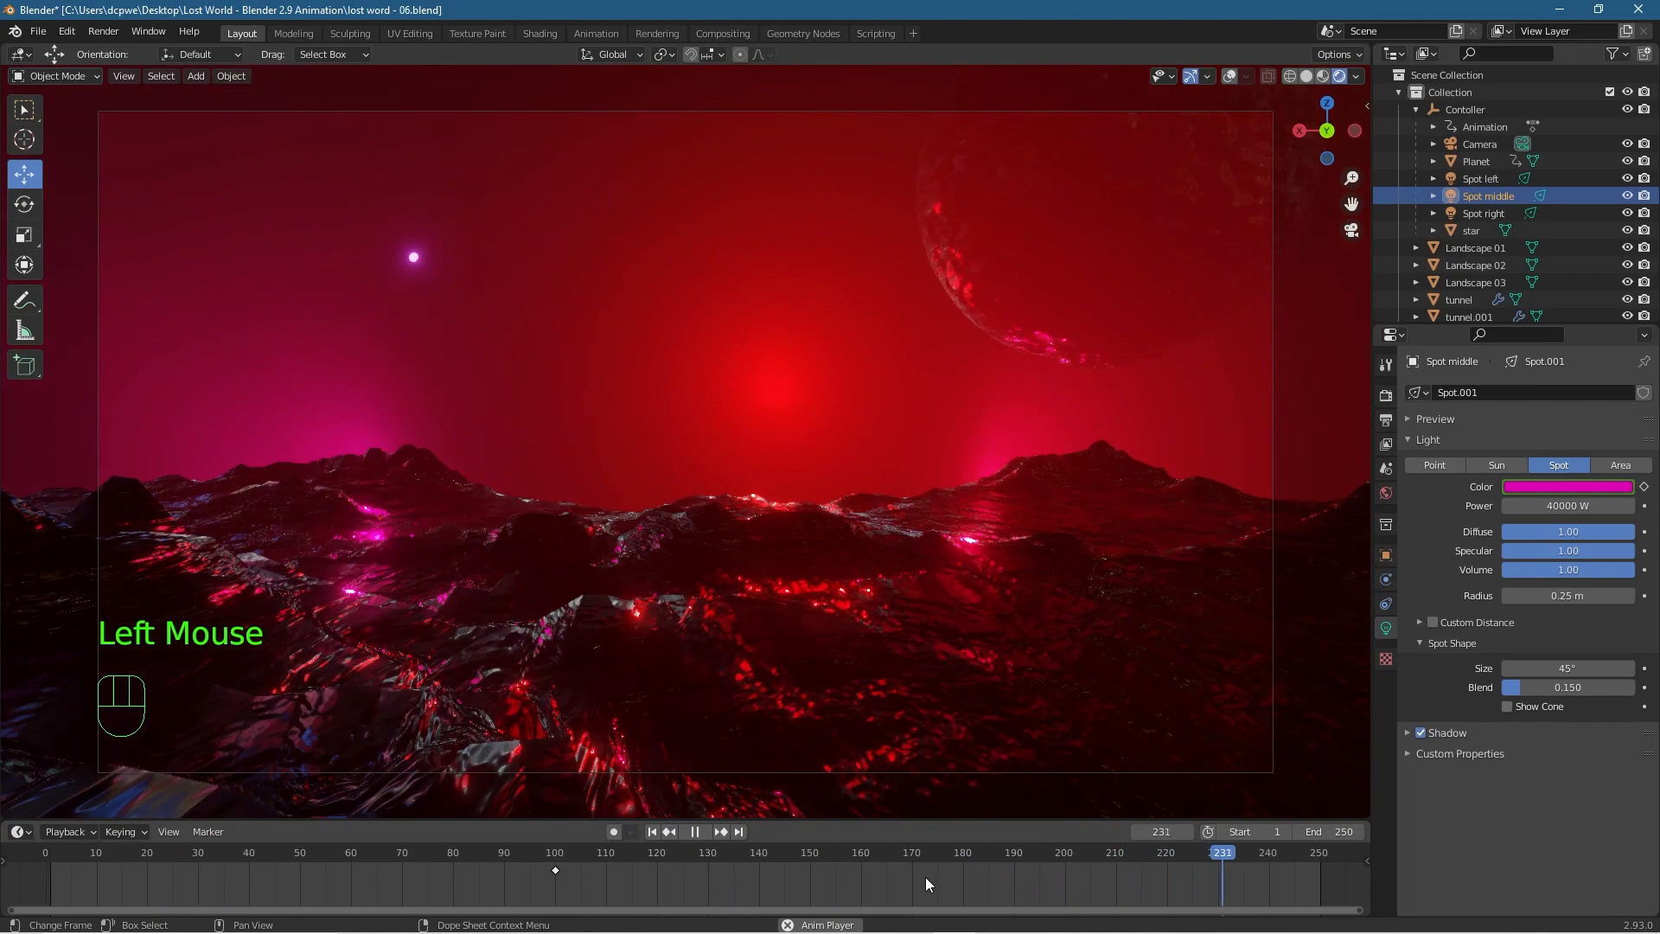
{"action": "key", "text": "space"}
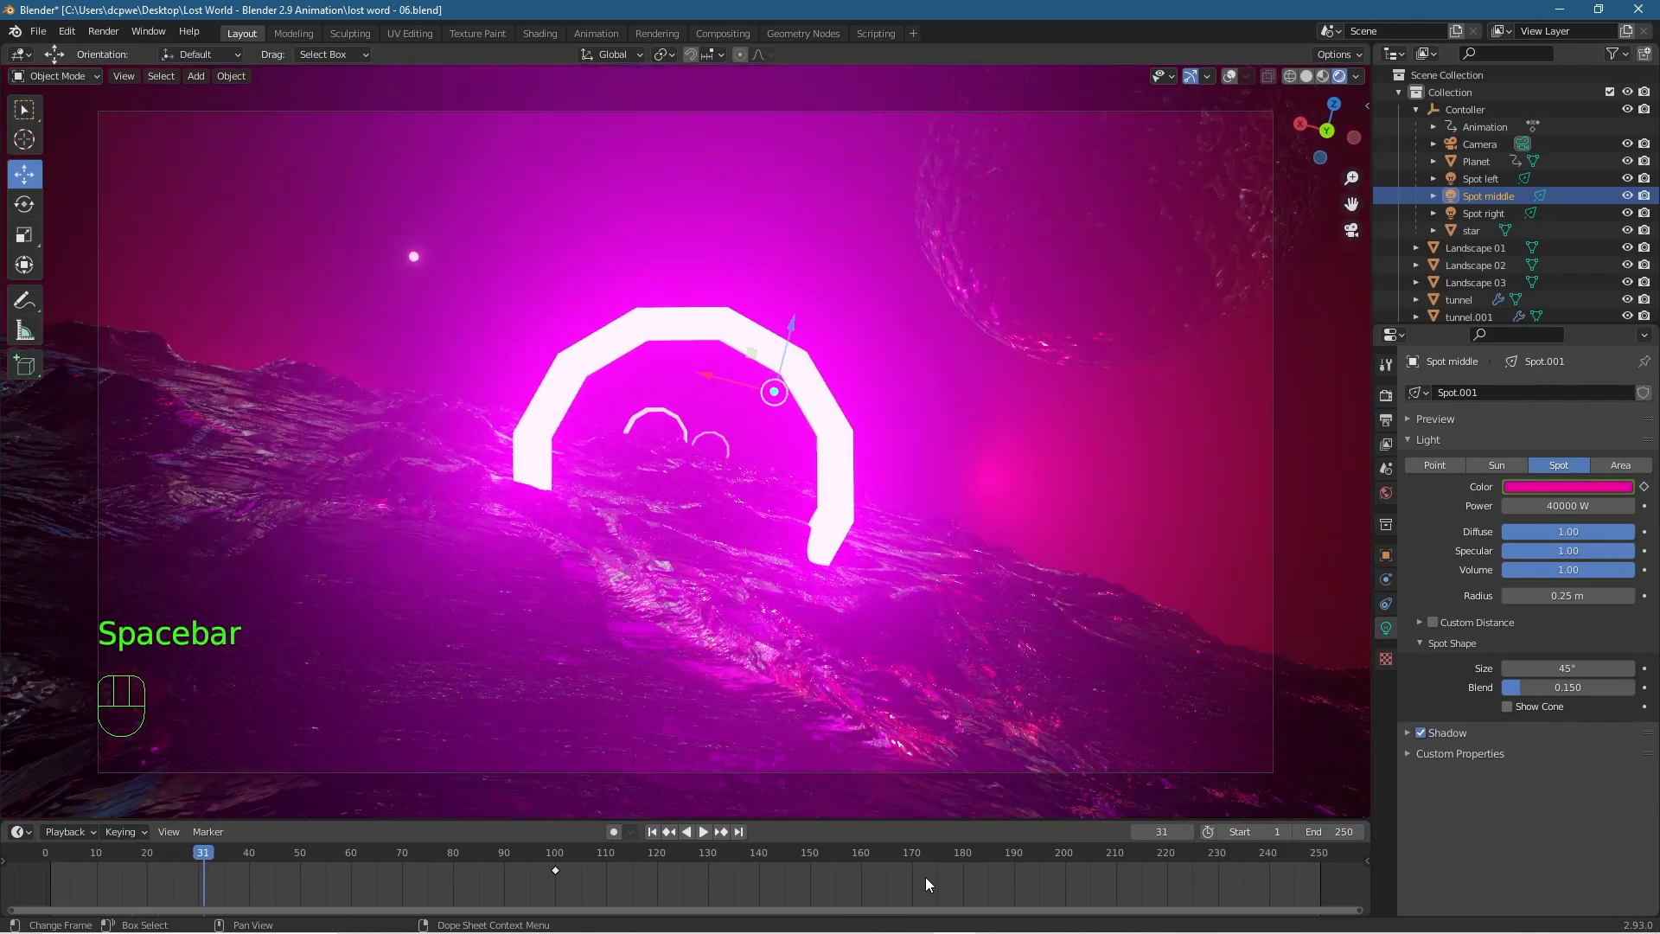
Delete Spot middle's color keyframe on frame 100 and return to frame 1.
{"action": "right_click", "coordinate": [555, 874]}
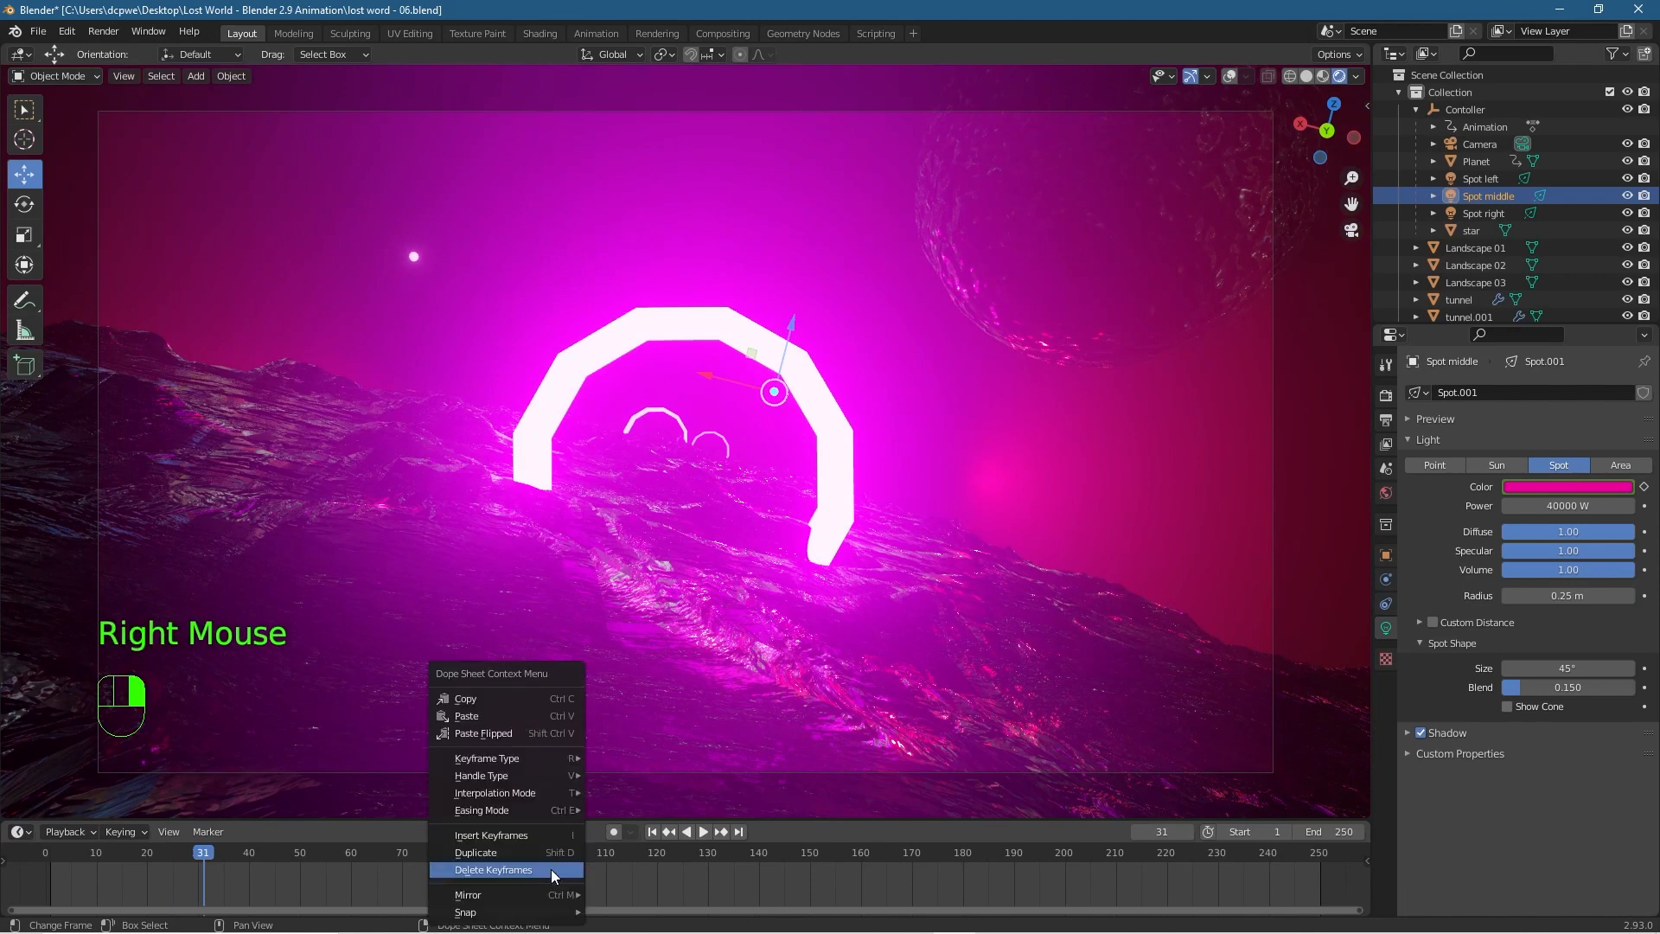
{"action": "left_click", "coordinate": [550, 869]}
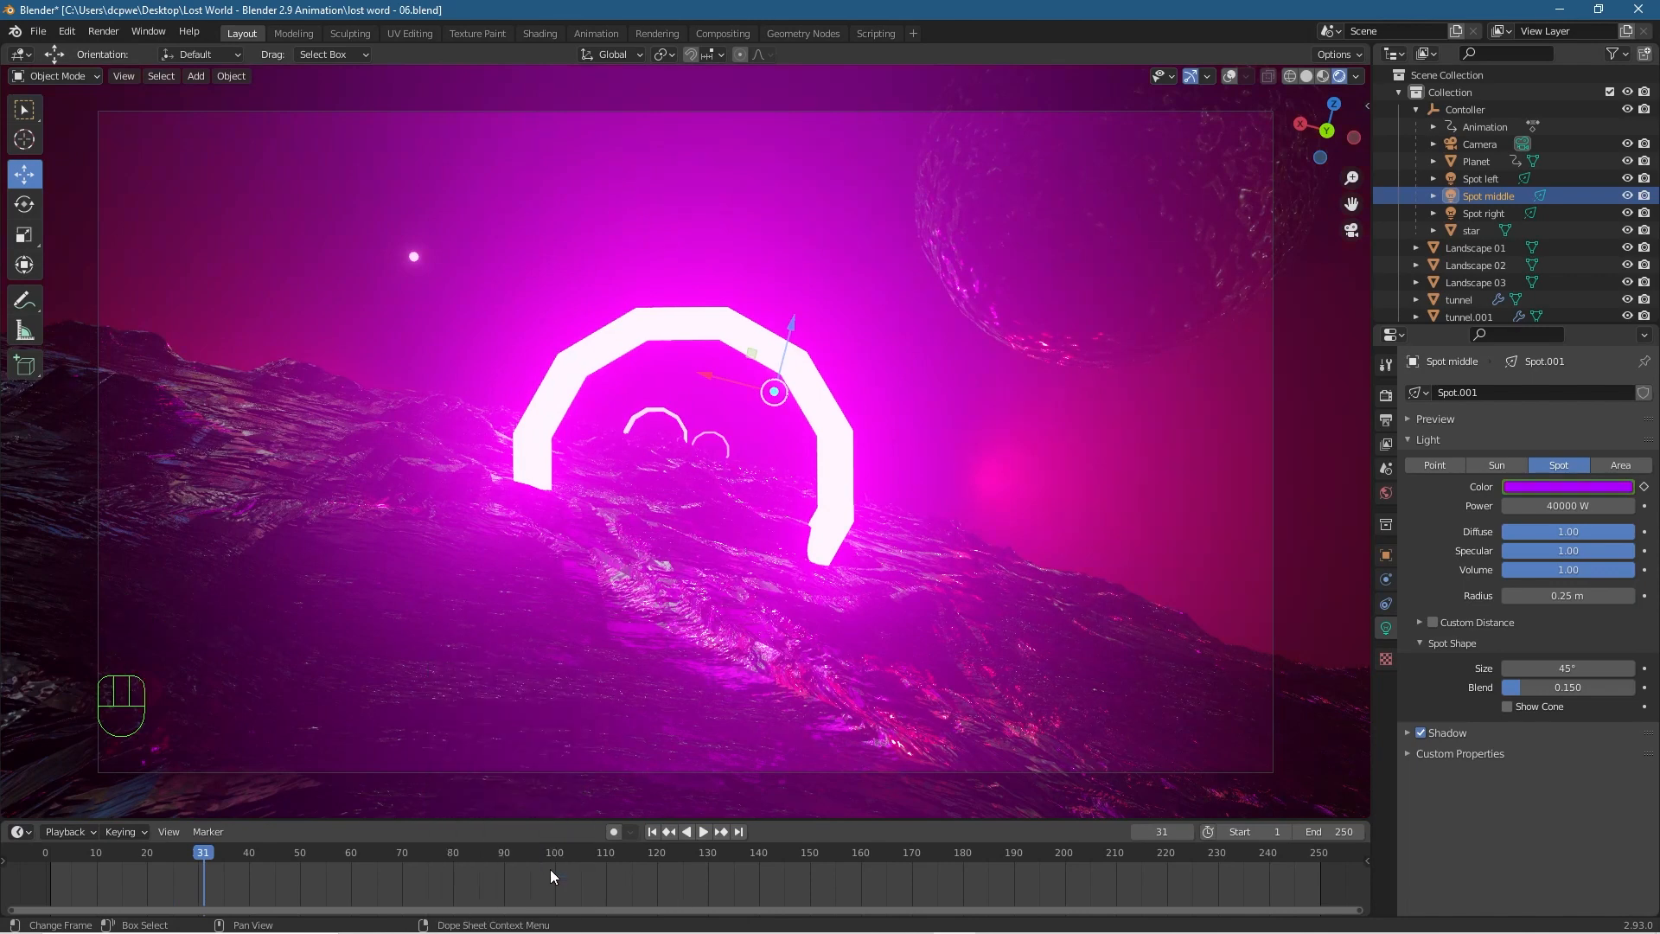
{"action": "left_click_drag", "start_coordinate": [208, 856], "coordinate": [106, 874]}
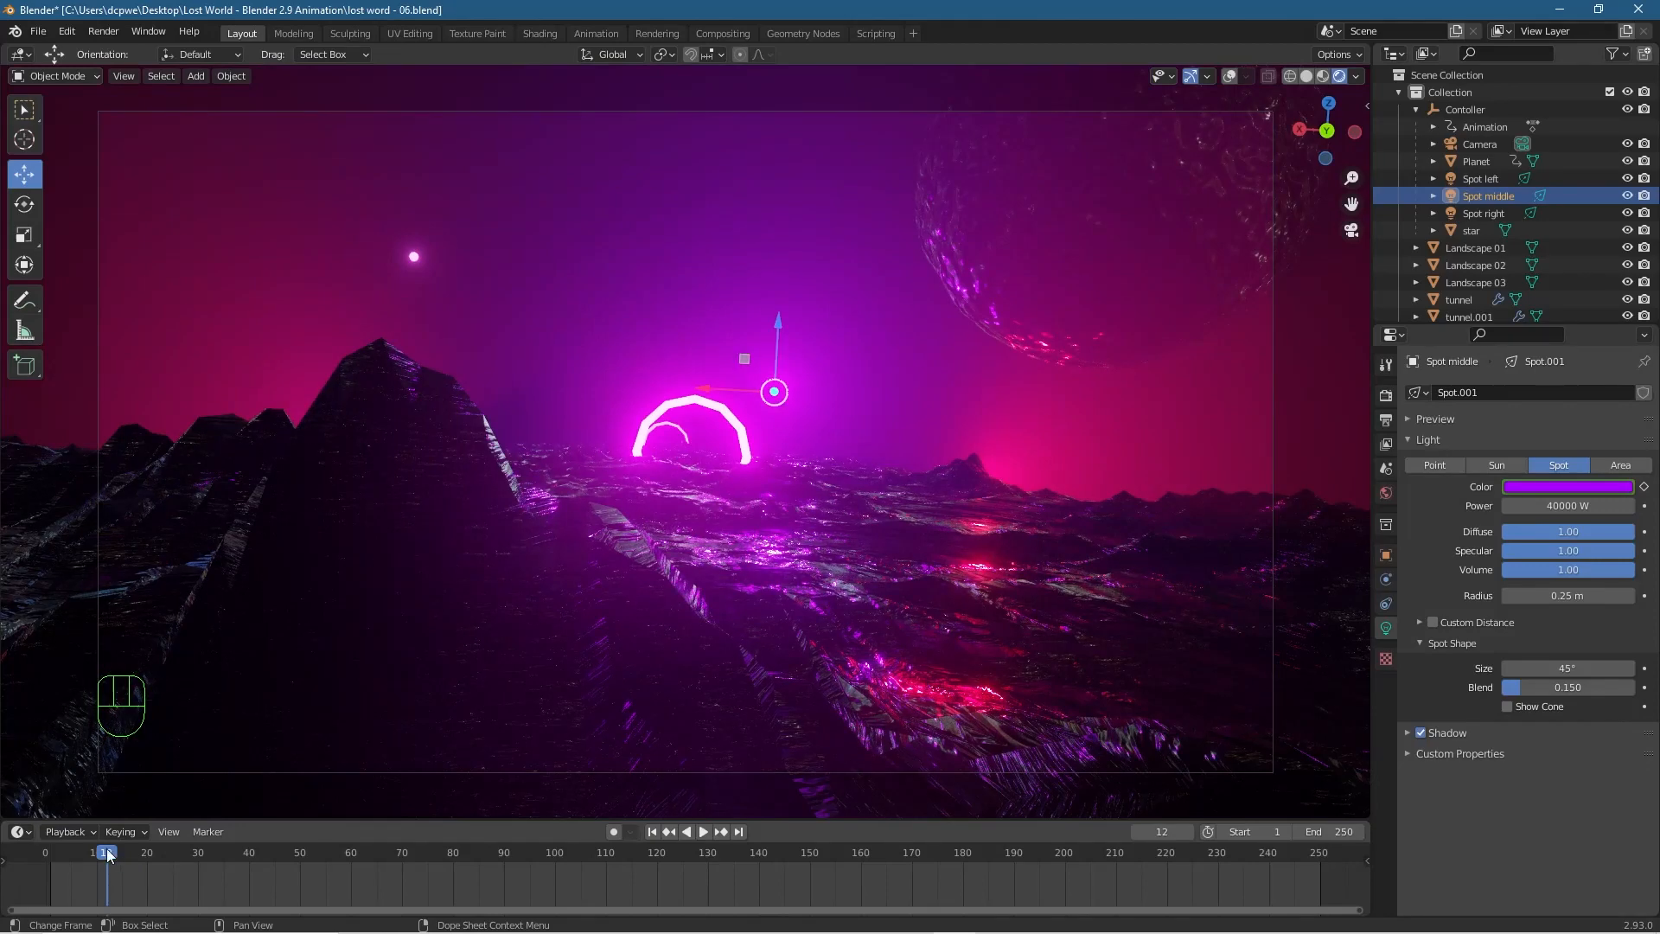
{"action": "left_click", "coordinate": [56, 854]}
{"action": "left_click_drag", "start_coordinate": [56, 854], "coordinate": [50, 854]}
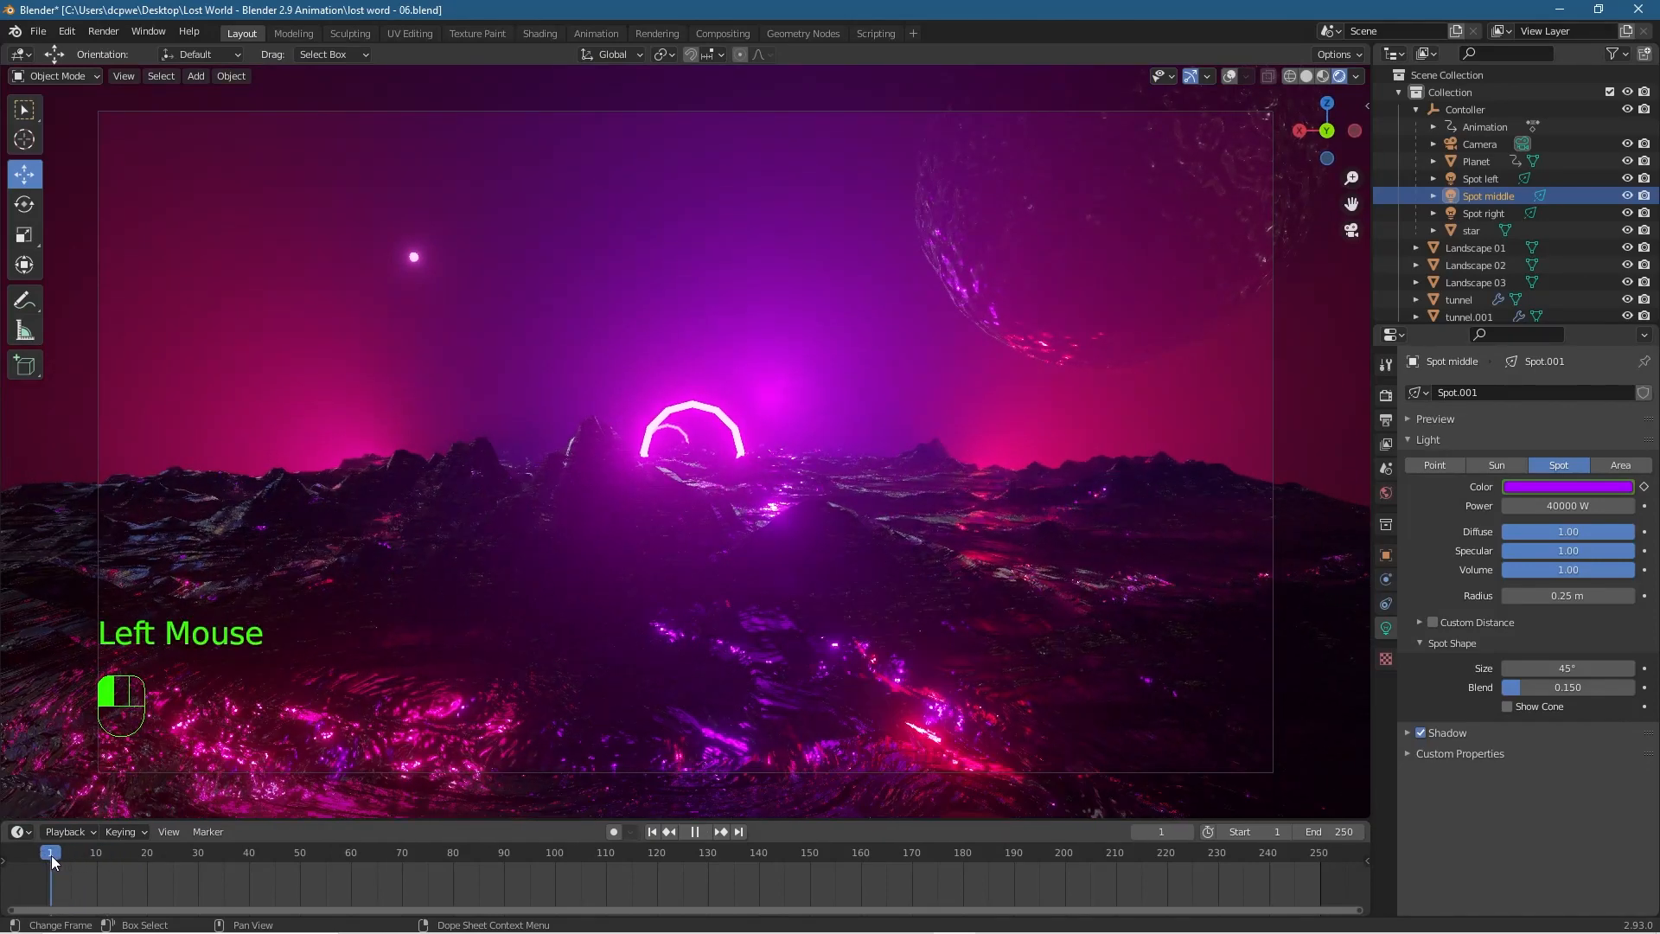
Move the Planet's keyframe at frame 31 to frame 1, scrubbing the opening frames to check its spin.
{"action": "double_click", "coordinate": [1161, 225]}
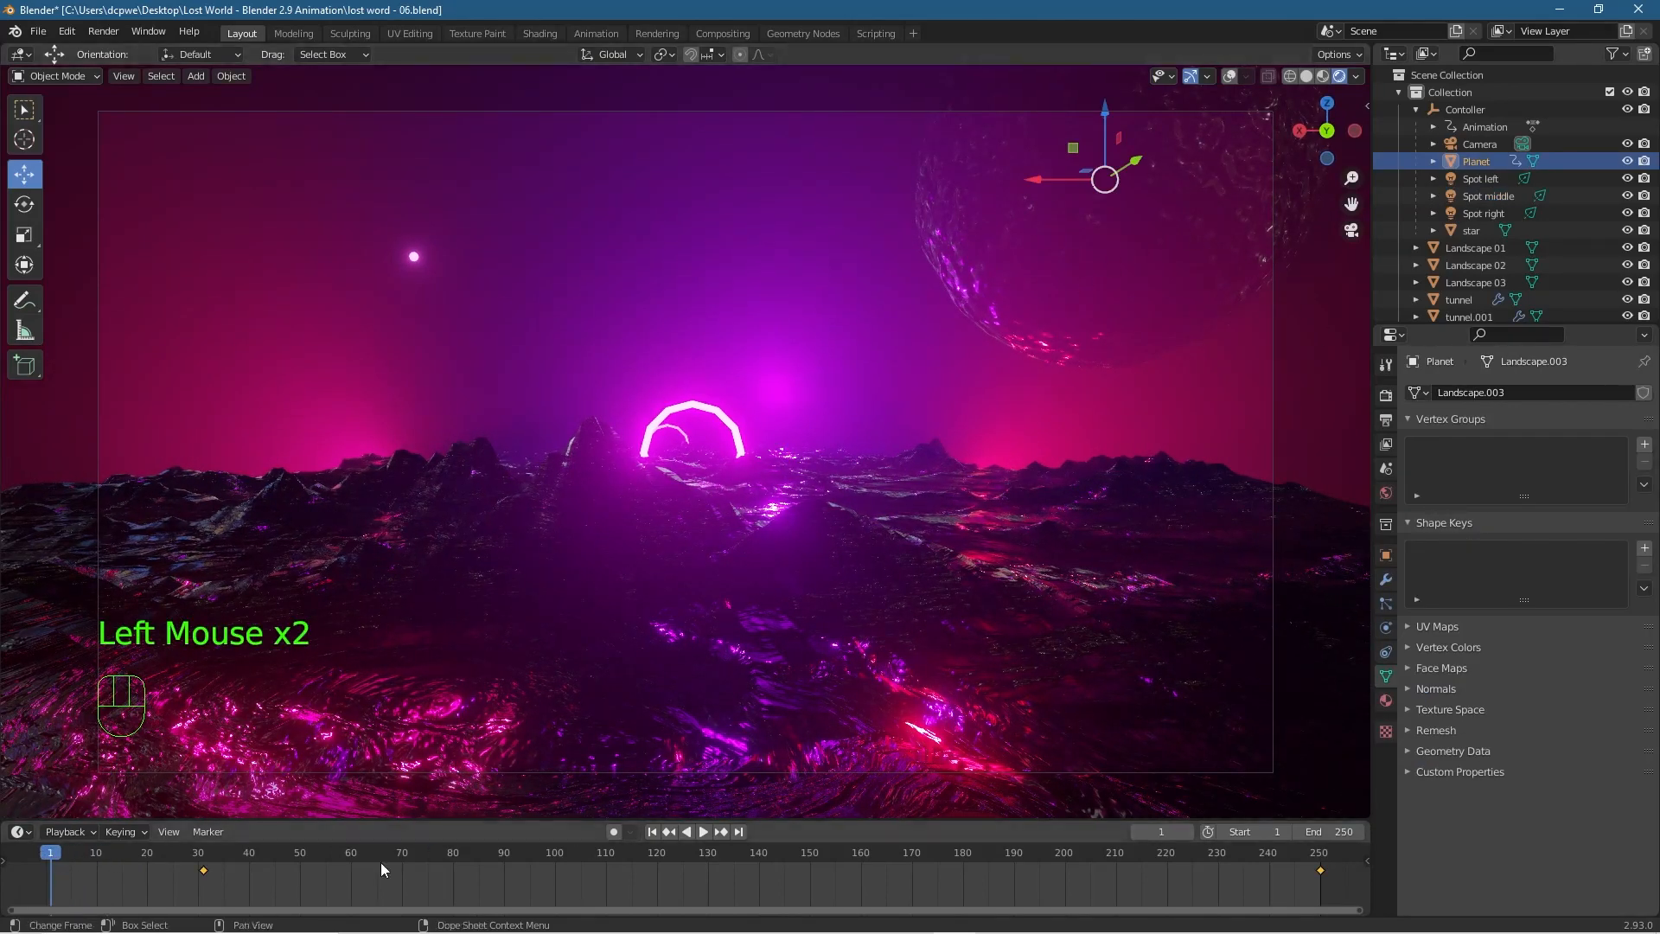
{"action": "left_click", "coordinate": [204, 869]}
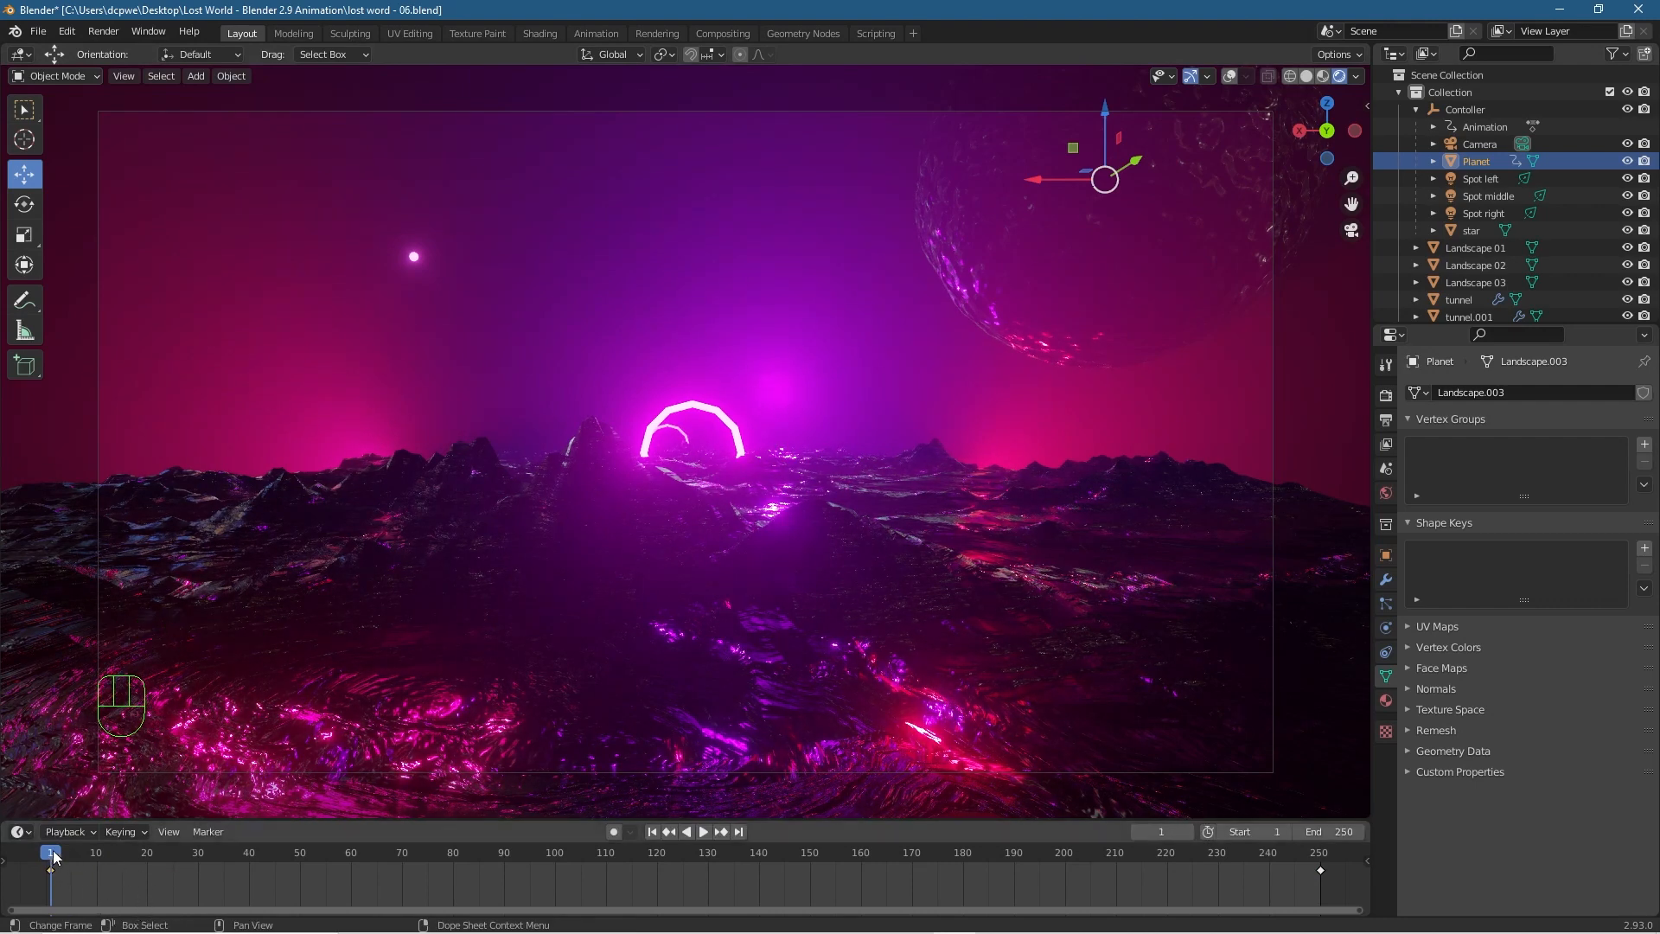
{"action": "left_click_drag", "start_coordinate": [54, 856], "coordinate": [96, 857]}
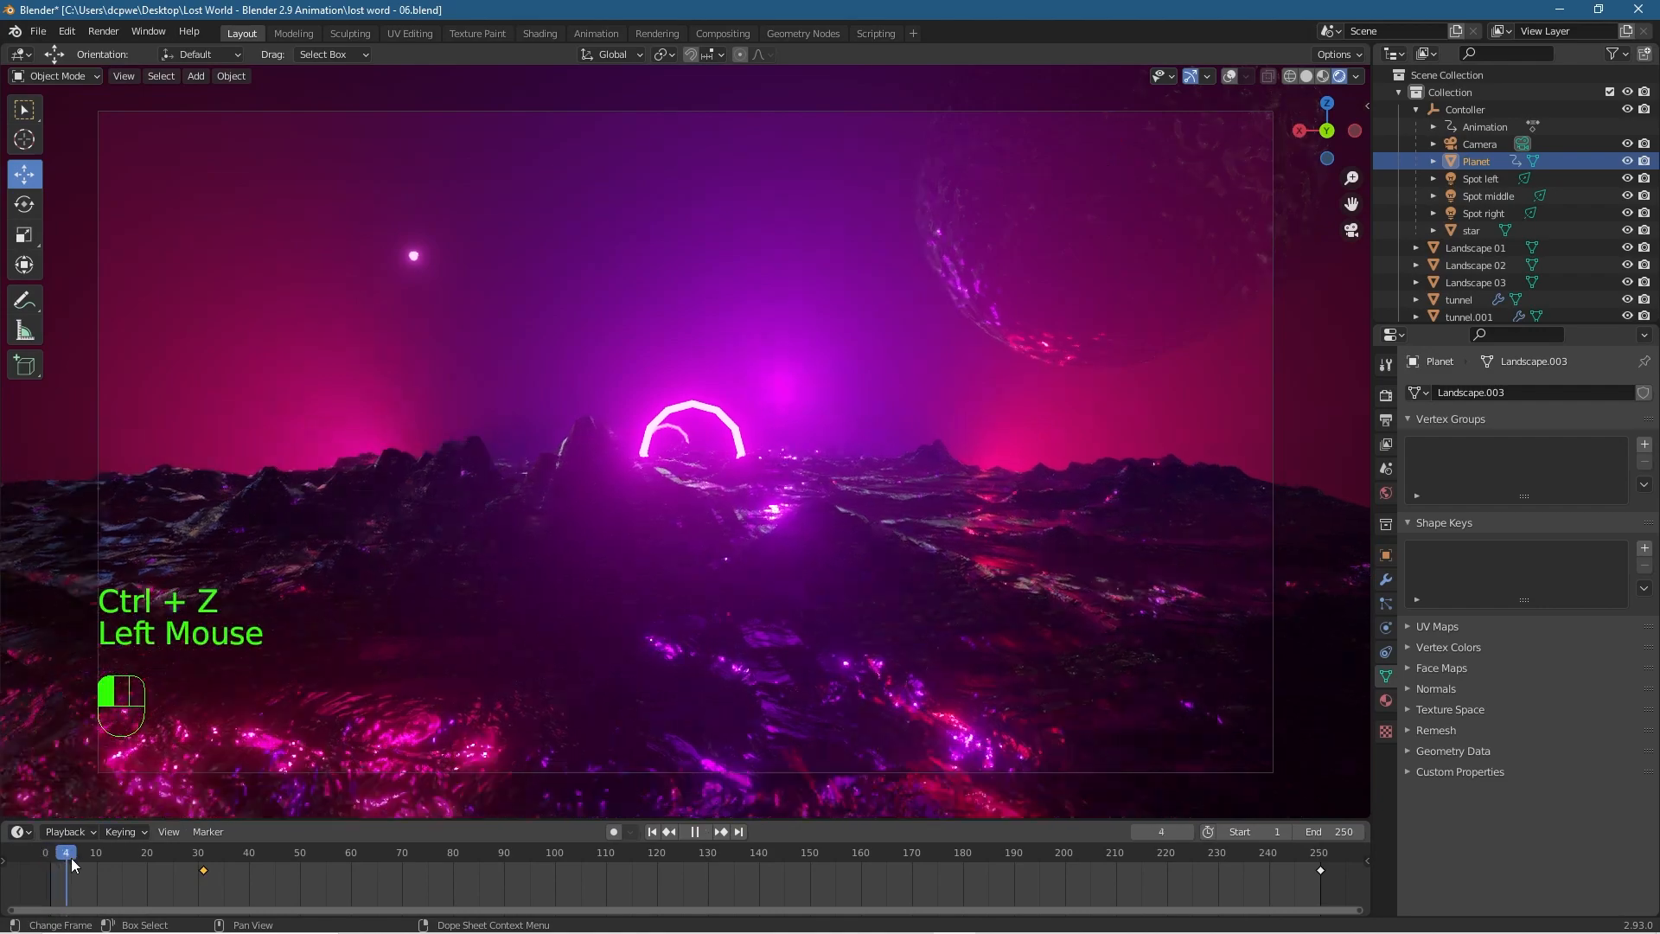
{"action": "mouse_move", "coordinate": [99, 855]}
{"action": "left_mouse_down"}
{"action": "mouse_move", "coordinate": [287, 864]}
{"action": "mouse_move", "coordinate": [103, 878]}
{"action": "left_mouse_up"}
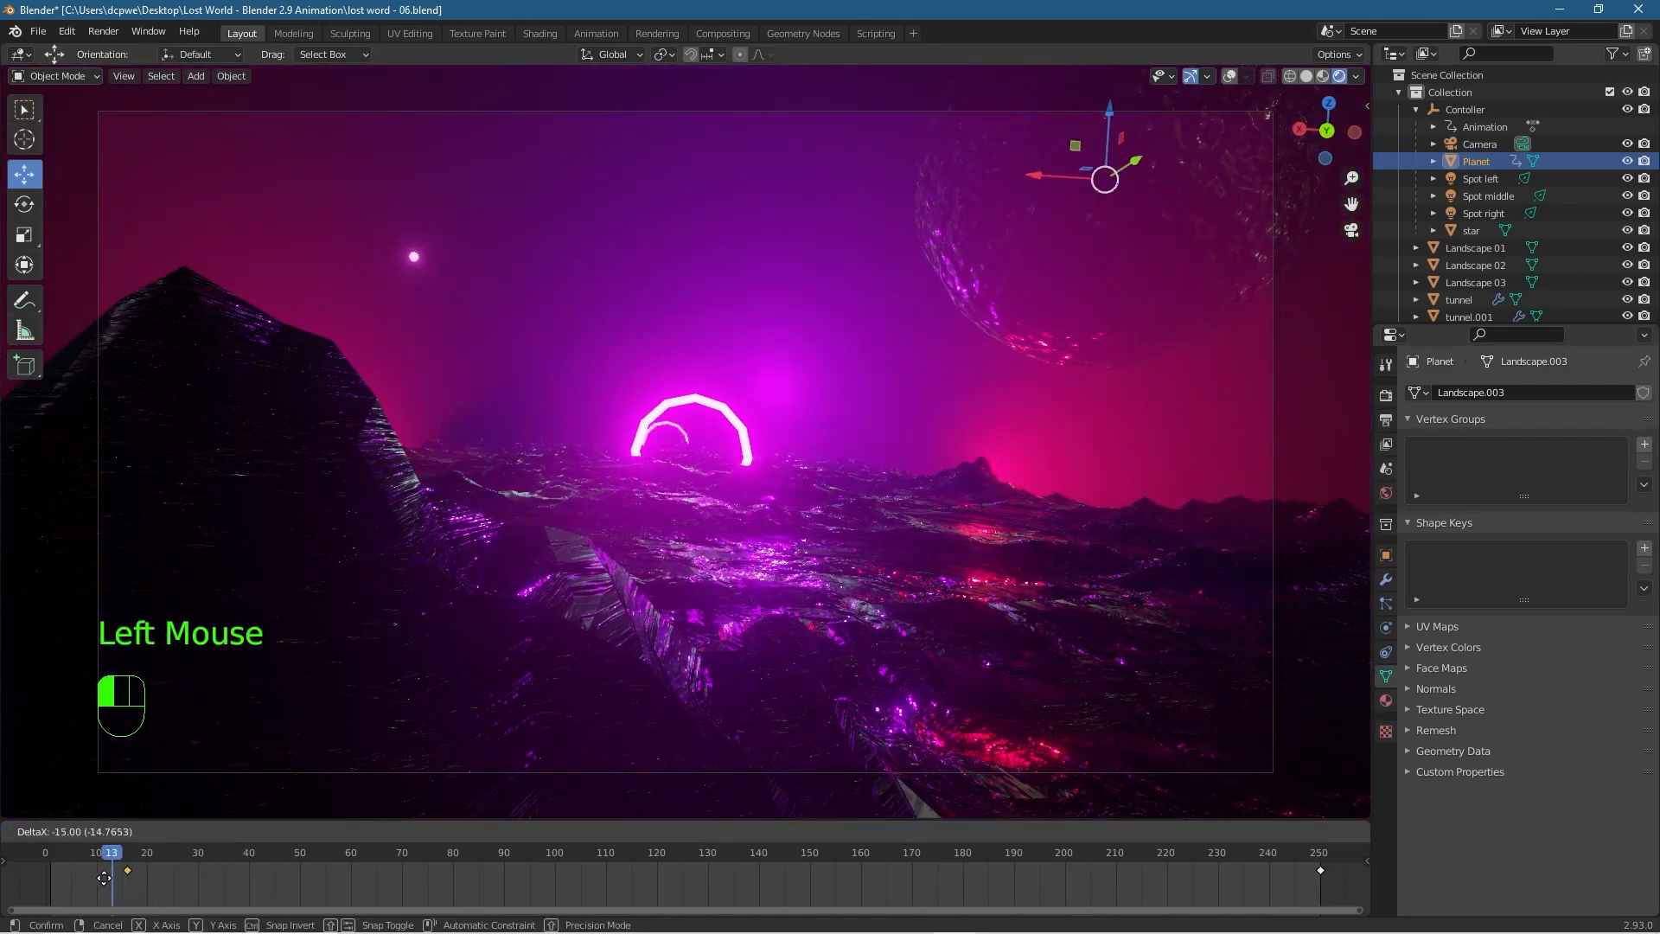
{"action": "double_click", "coordinate": [49, 861]}
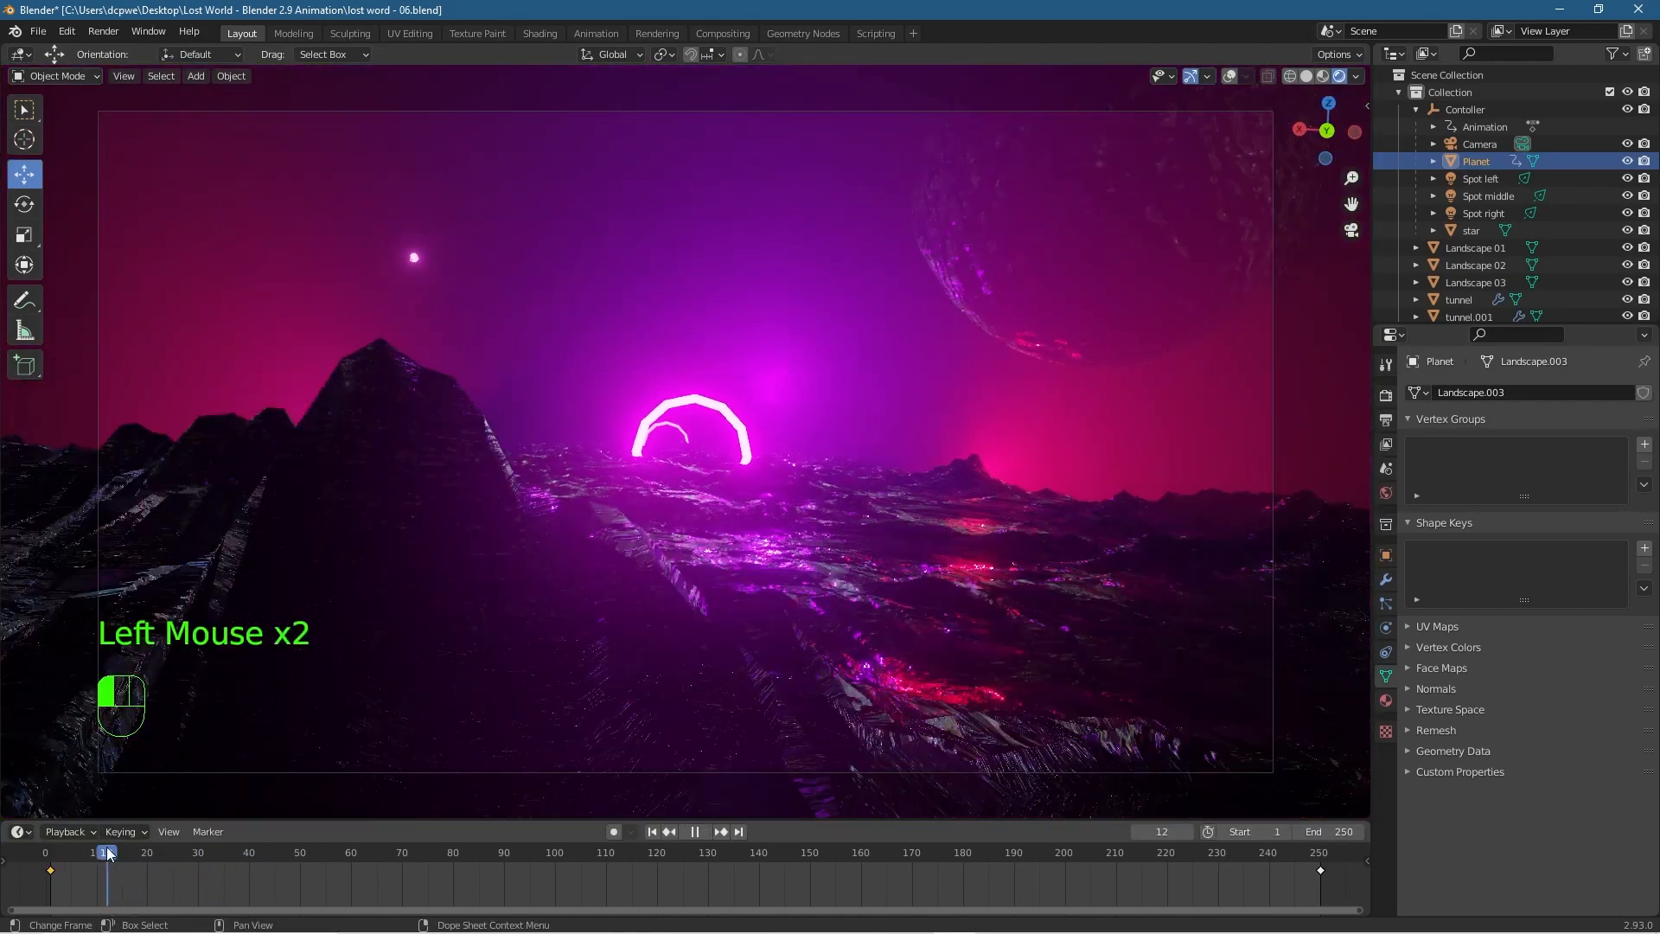
Play the animation, stop it, and scrub ahead to frame 128.
{"action": "key", "text": "space"}
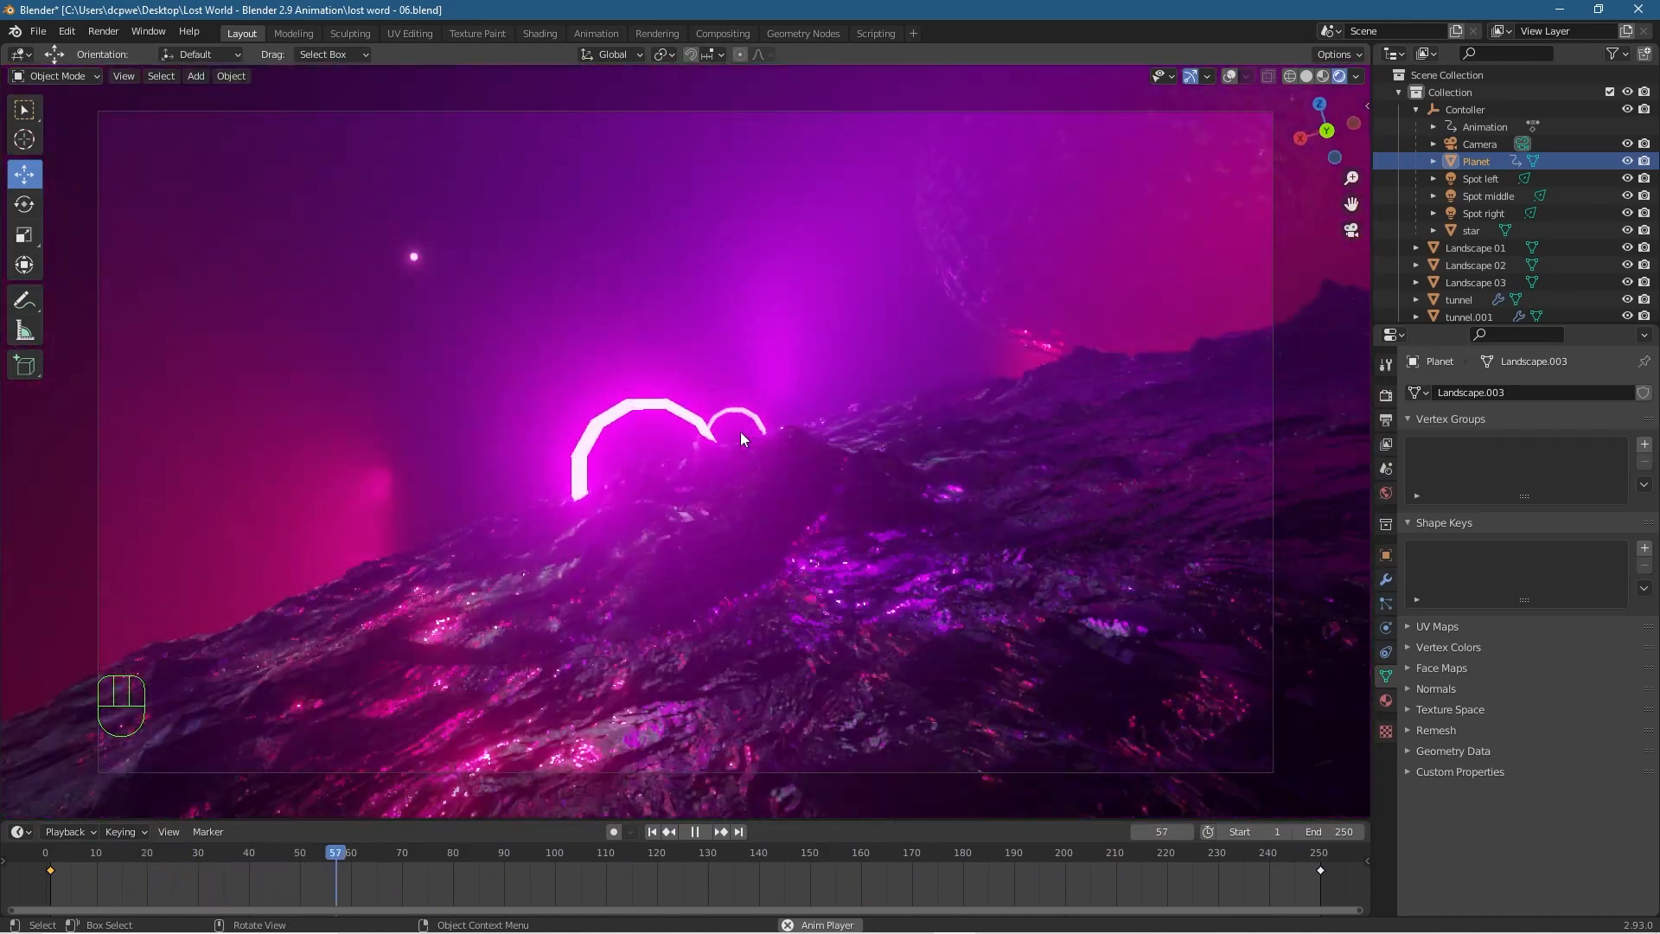
{"action": "key", "text": "space"}
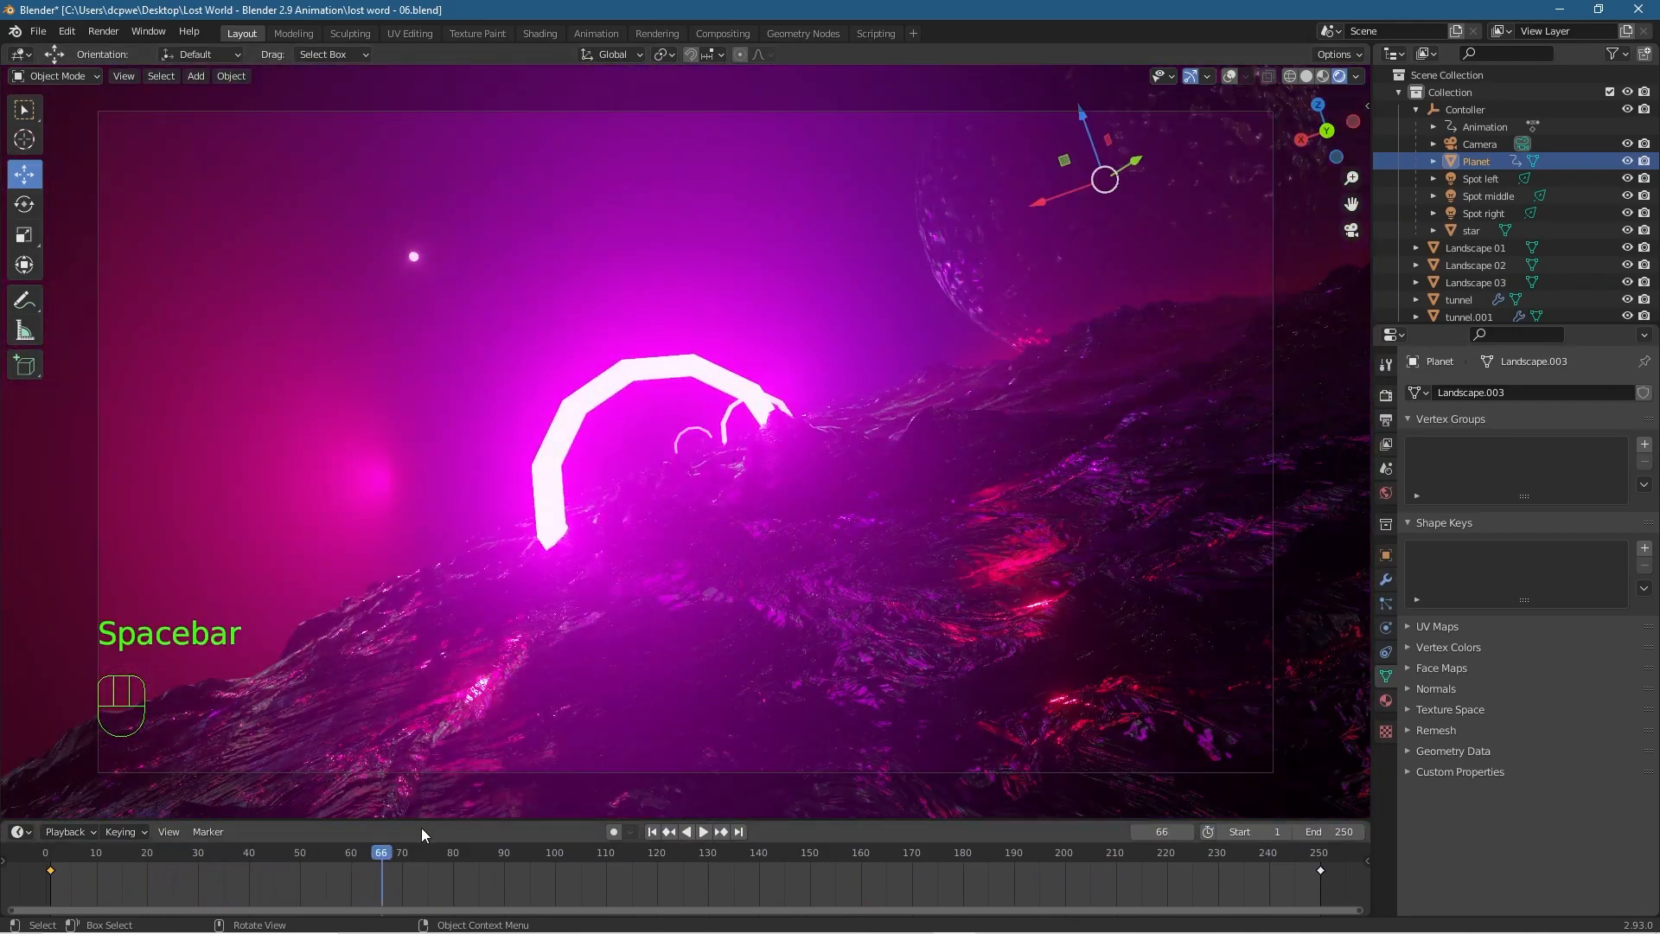
{"action": "left_click_drag", "start_coordinate": [389, 859], "coordinate": [698, 863]}
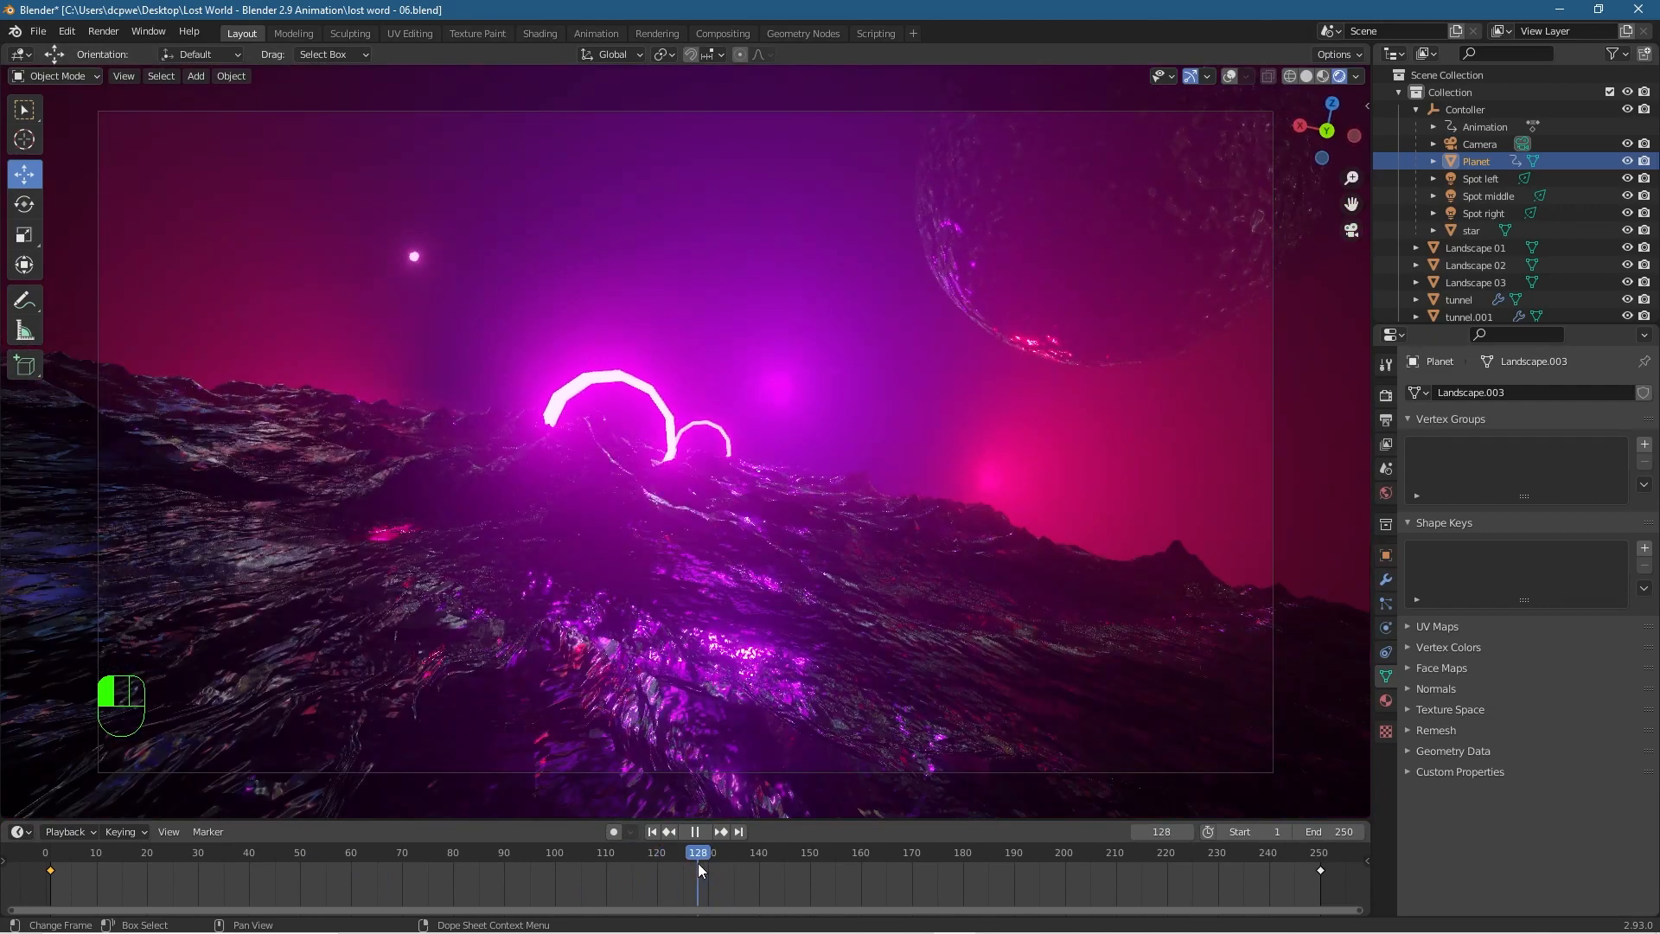
Try the world Background node at strength 1.750 and scrub the brighter scene back to frame 1.
{"action": "left_click", "coordinate": [543, 34]}
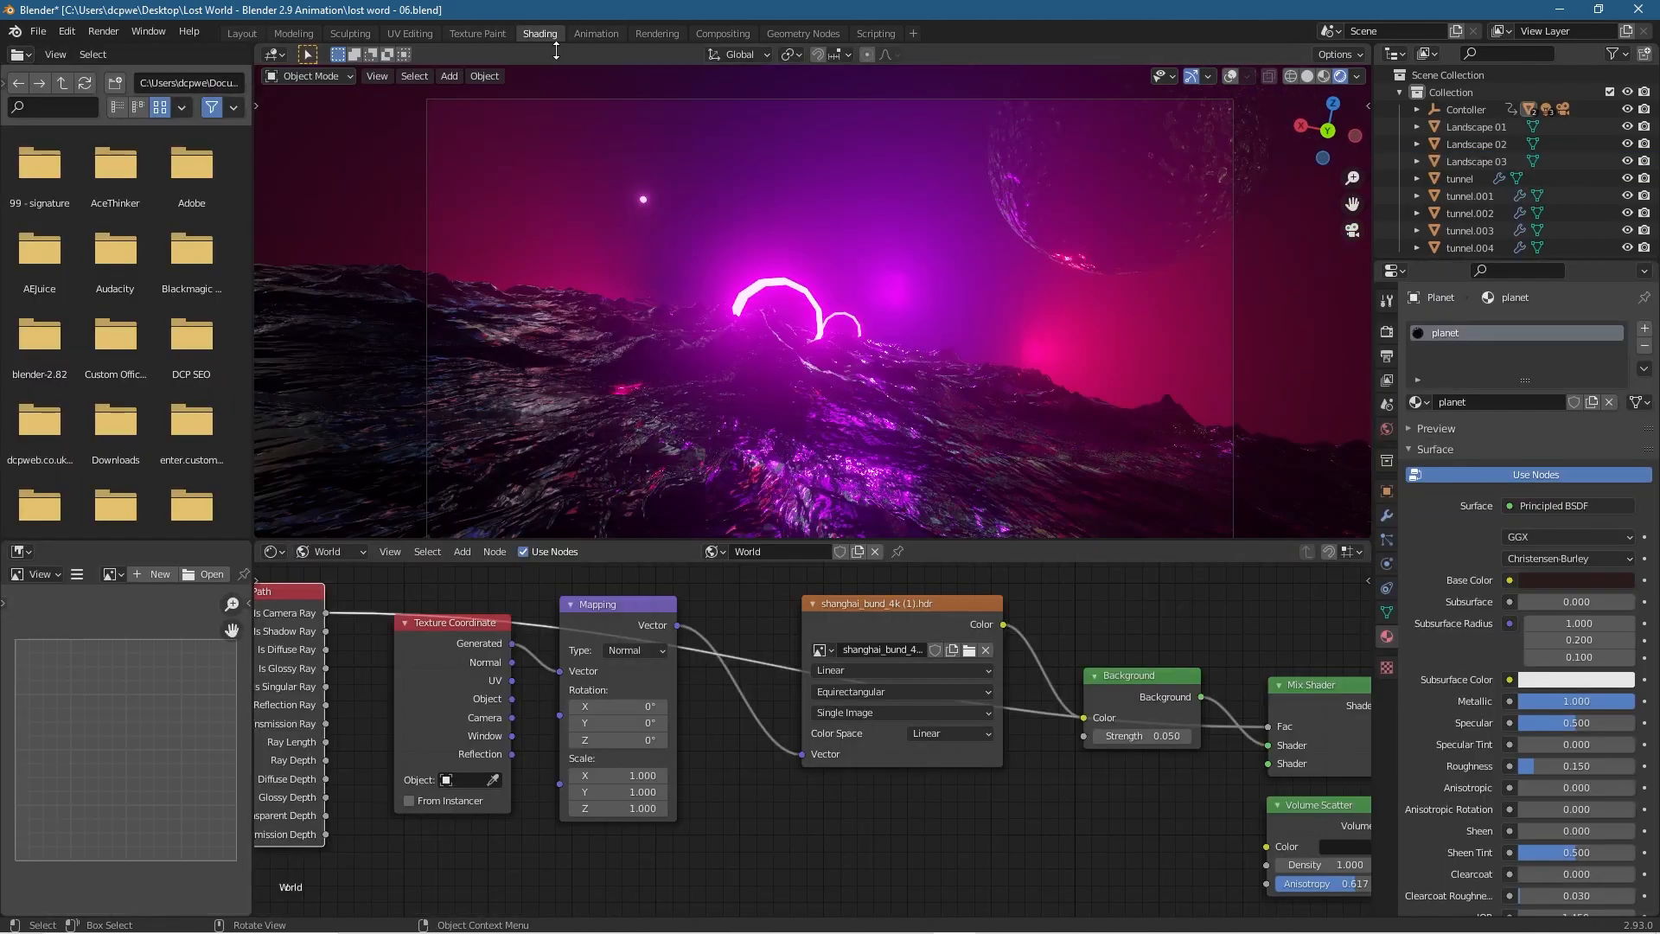
{"action": "mouse_move", "coordinate": [1159, 739]}
{"action": "left_mouse_down"}
{"action": "mouse_move", "coordinate": [1271, 740]}
{"action": "mouse_move", "coordinate": [1167, 740]}
{"action": "left_mouse_up"}
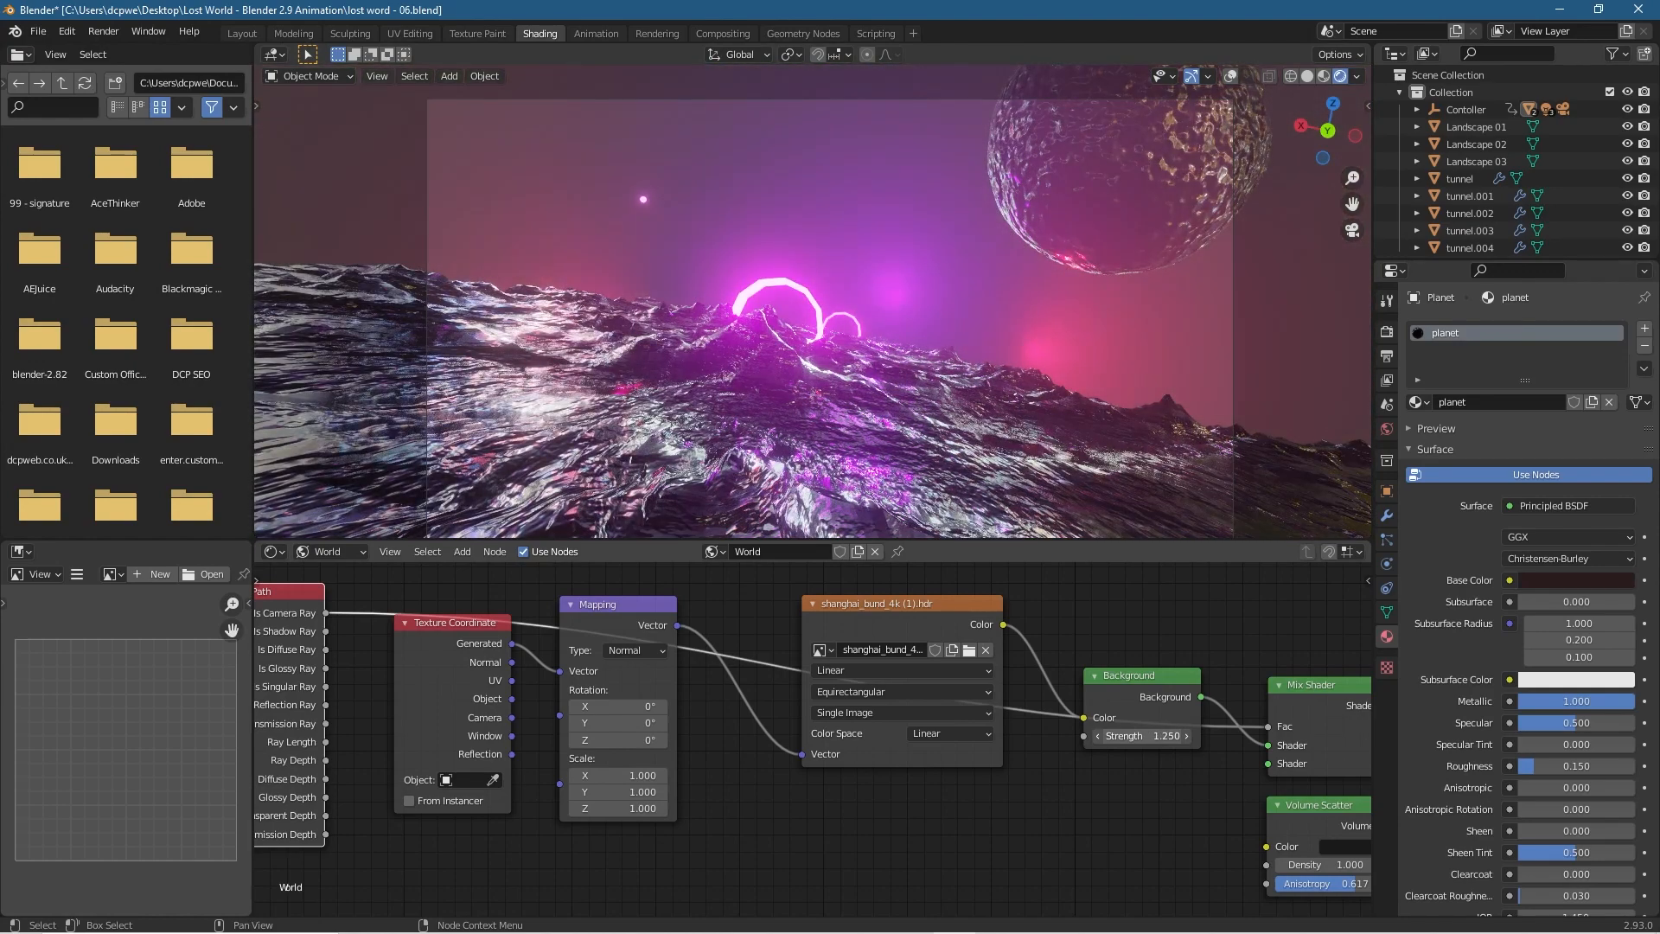
{"action": "left_click_drag", "start_coordinate": [1168, 739], "coordinate": [1181, 740]}
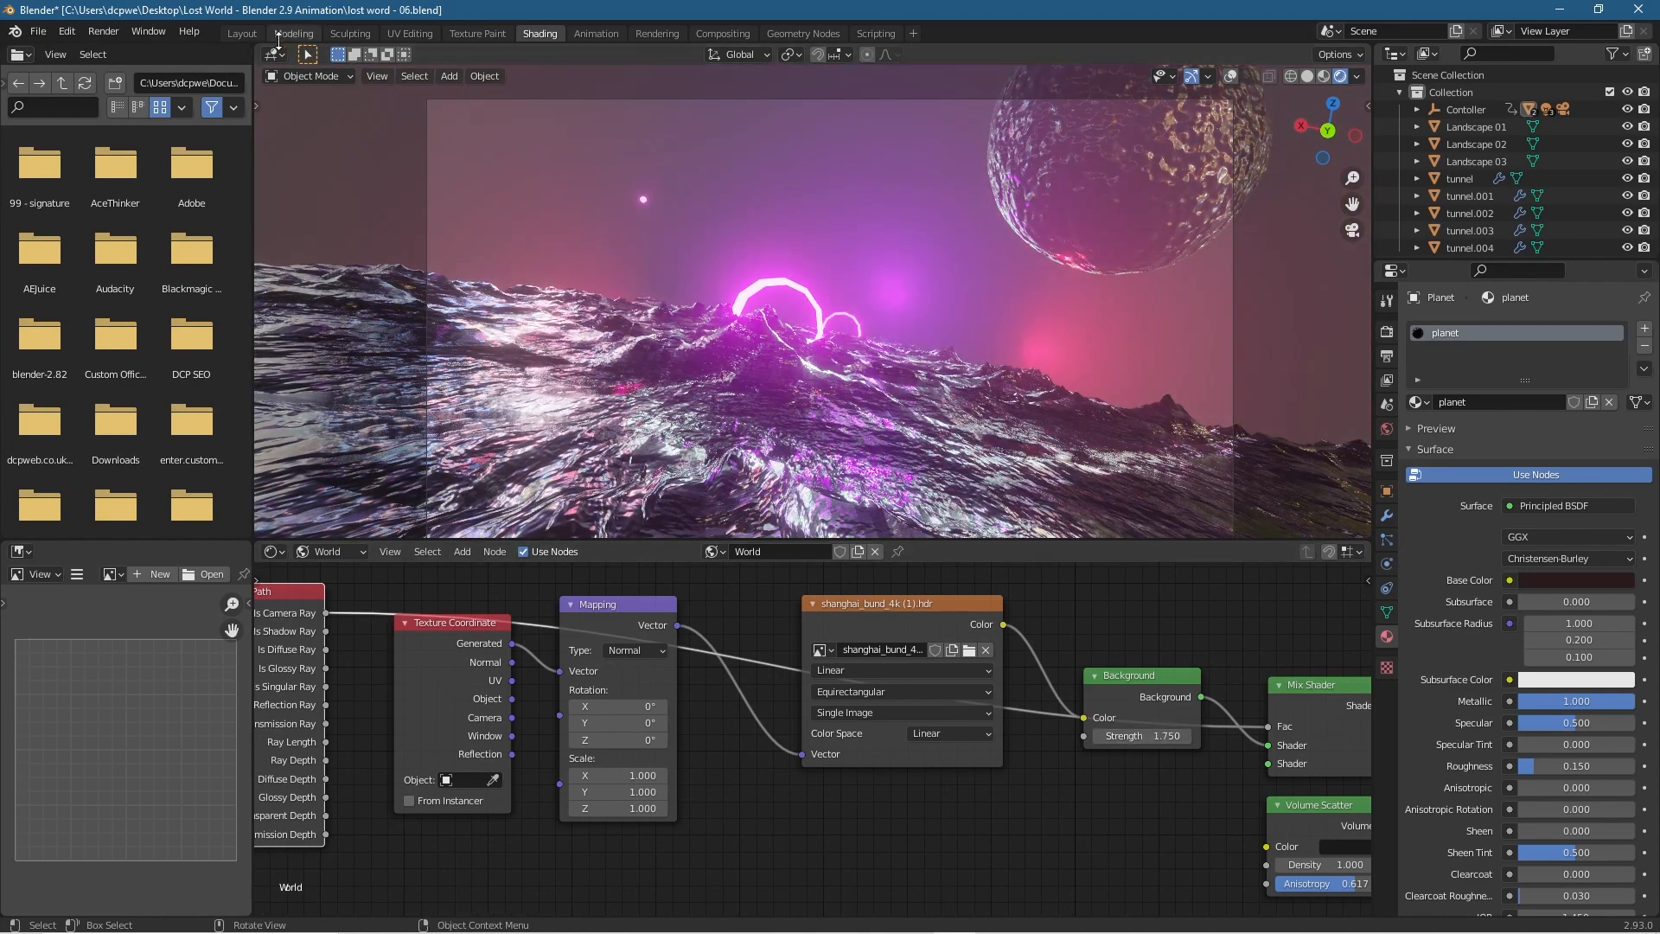
{"action": "left_click", "coordinate": [245, 34]}
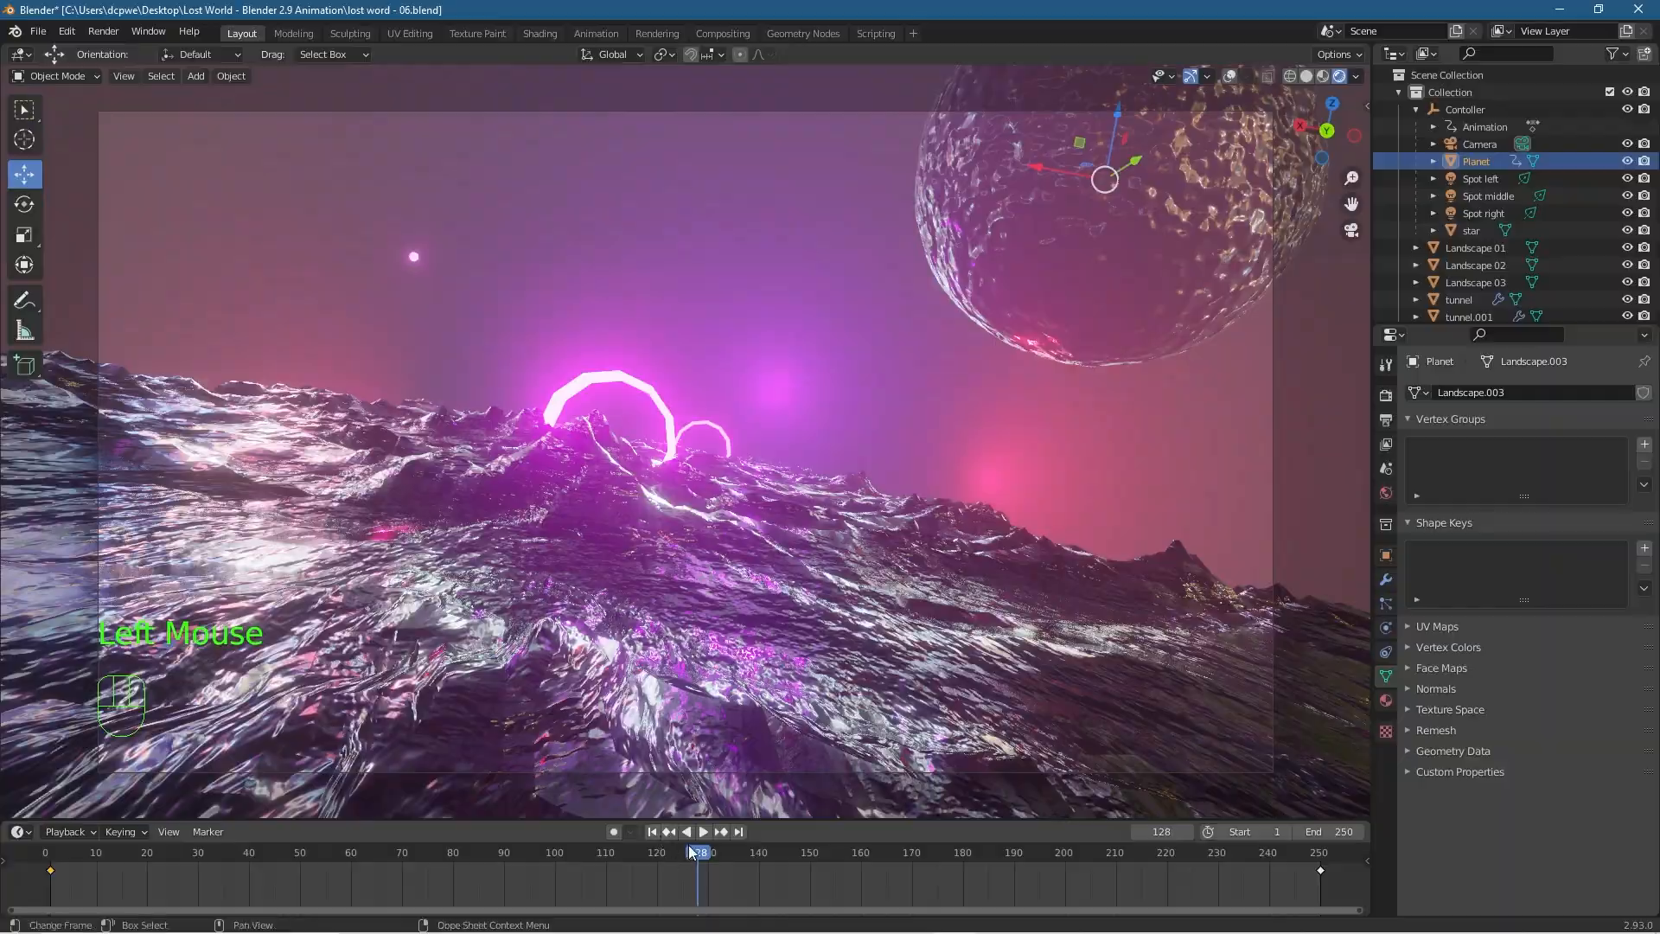
{"action": "left_click_drag", "start_coordinate": [689, 849], "coordinate": [50, 758]}
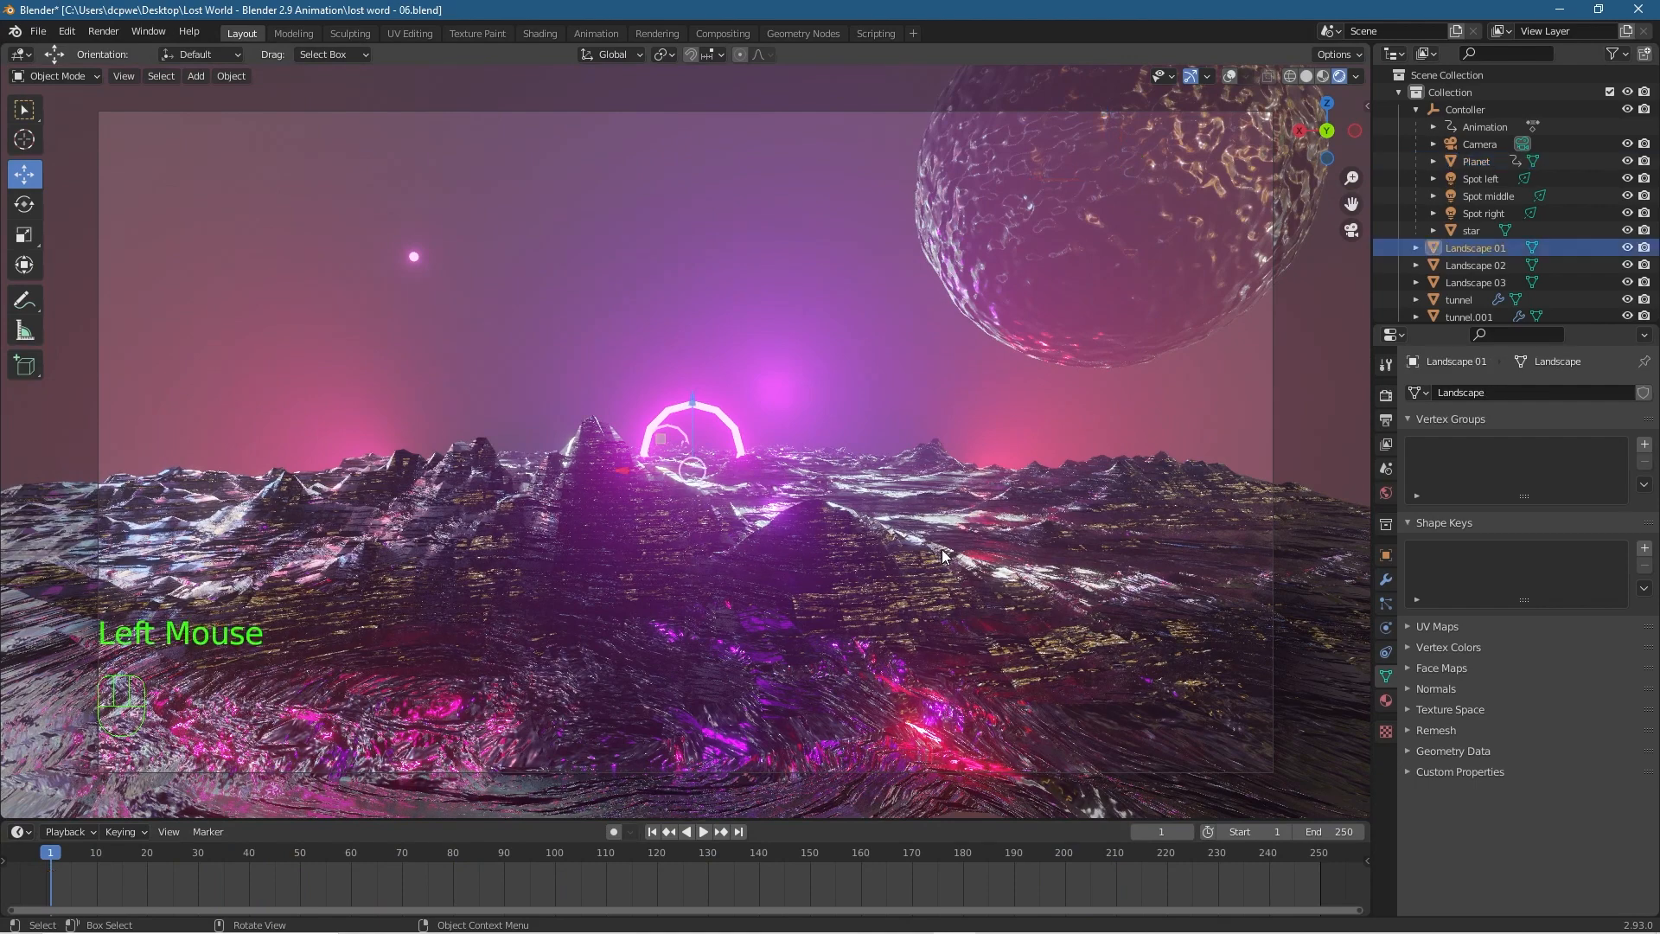
Reduce the world Background node's strength to 0.000 and restore it to 0.05.
{"action": "left_click", "coordinate": [540, 34]}
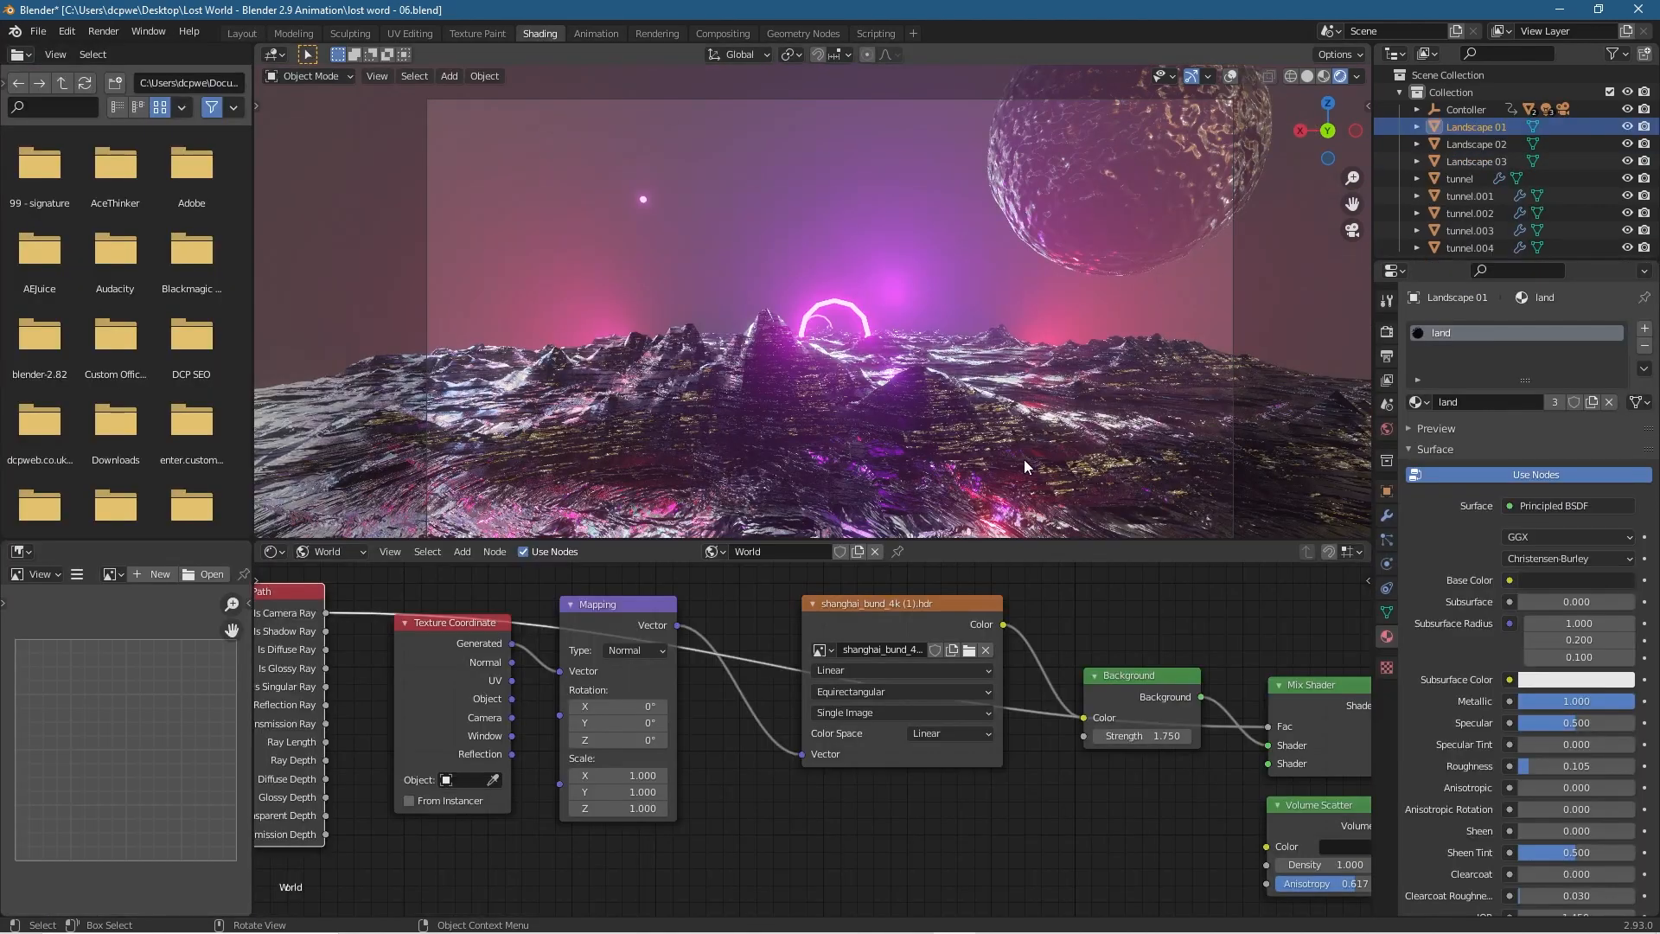
{"action": "left_click_drag", "start_coordinate": [1166, 739], "coordinate": [1099, 740]}
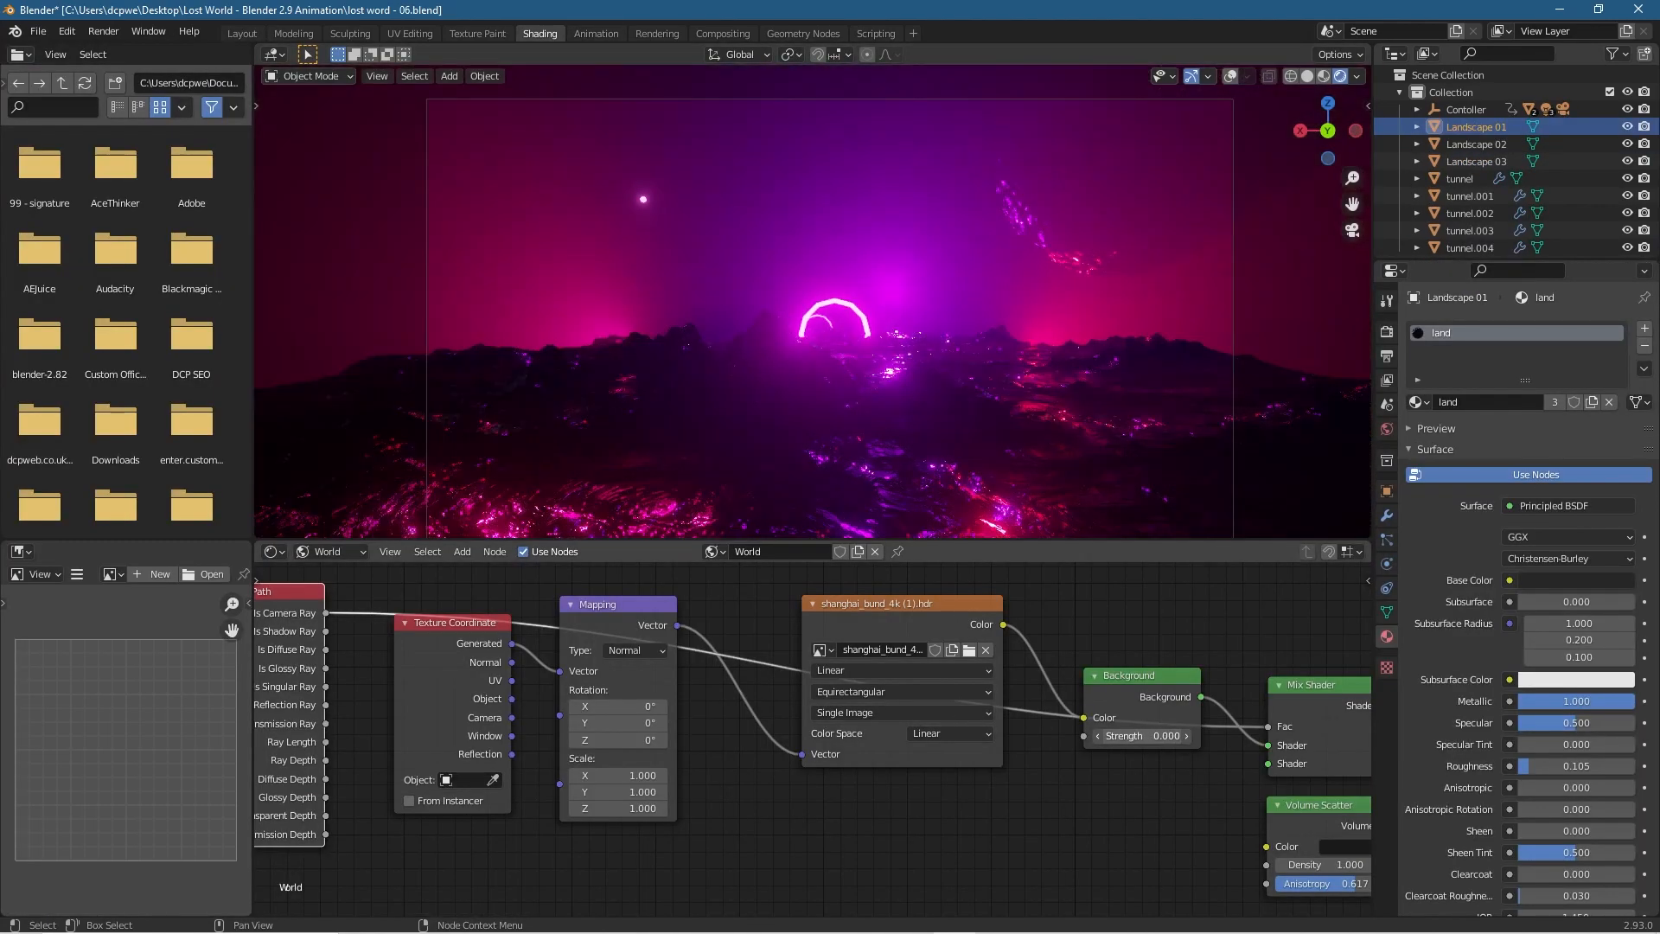
{"action": "left_click", "coordinate": [1168, 742]}
{"action": "type", "text": "0.05"}
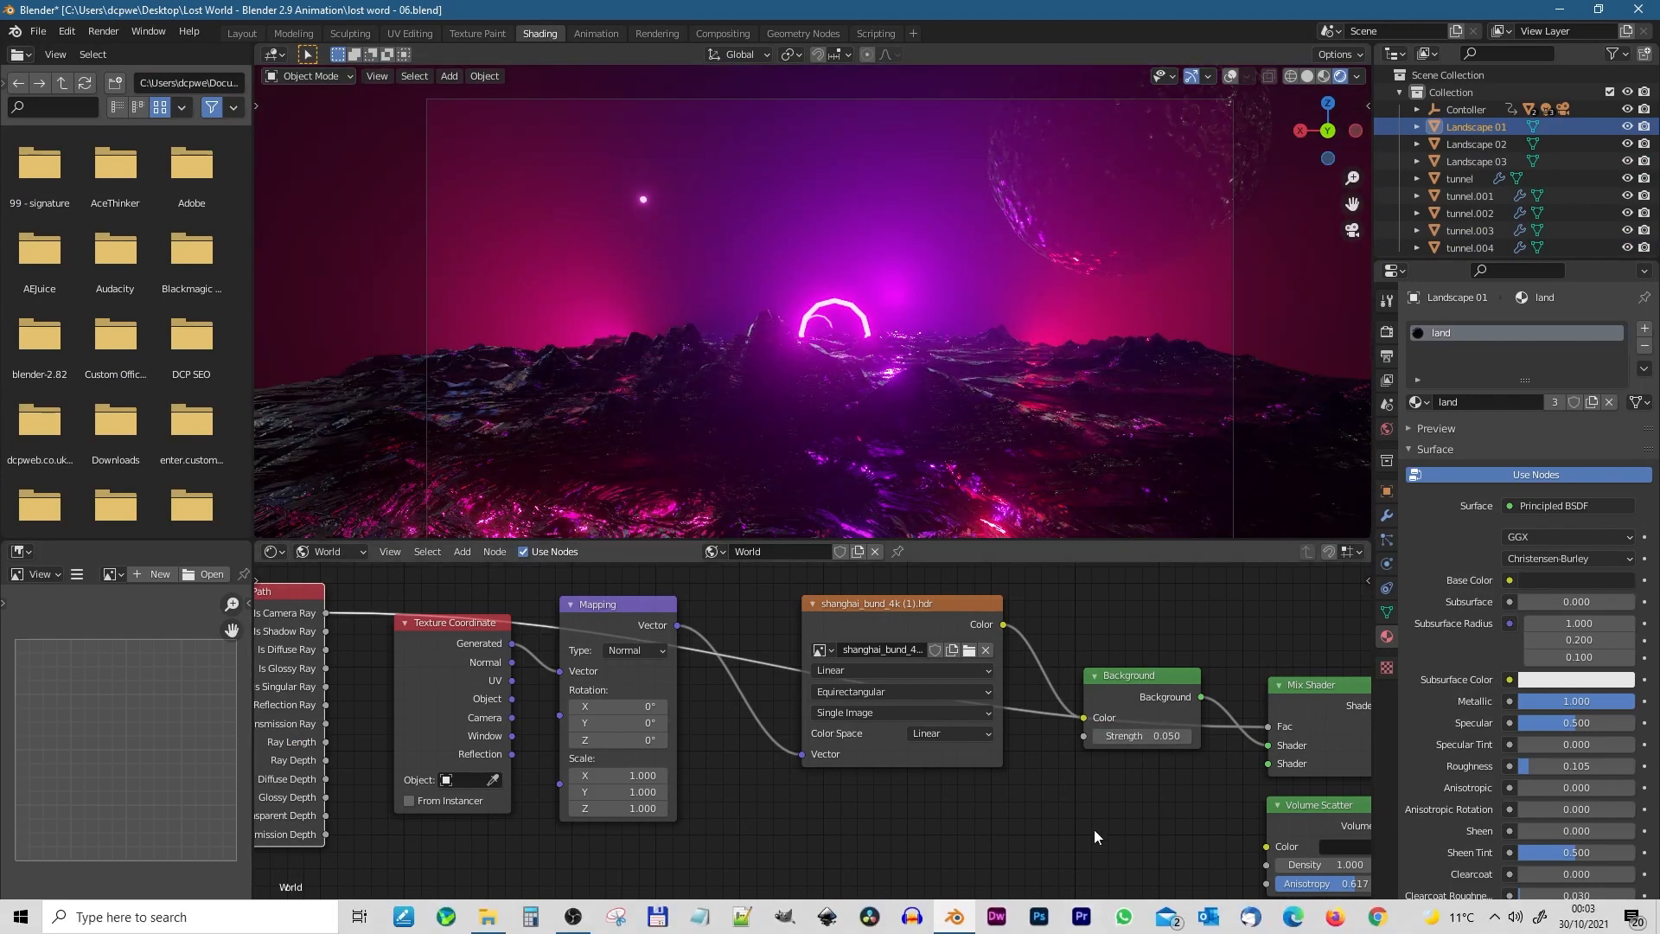
Try the world Volume Scatter density at 0.000 and raise it in increments to 1.400.
{"action": "left_click_drag", "start_coordinate": [1083, 914], "coordinate": [1307, 914]}
{"action": "mouse_move", "coordinate": [1102, 863]}
{"action": "left_mouse_down"}
{"action": "mouse_move", "coordinate": [1064, 863]}
{"action": "mouse_move", "coordinate": [1103, 864]}
{"action": "left_mouse_up"}
{"action": "left_click", "coordinate": [1118, 864]}
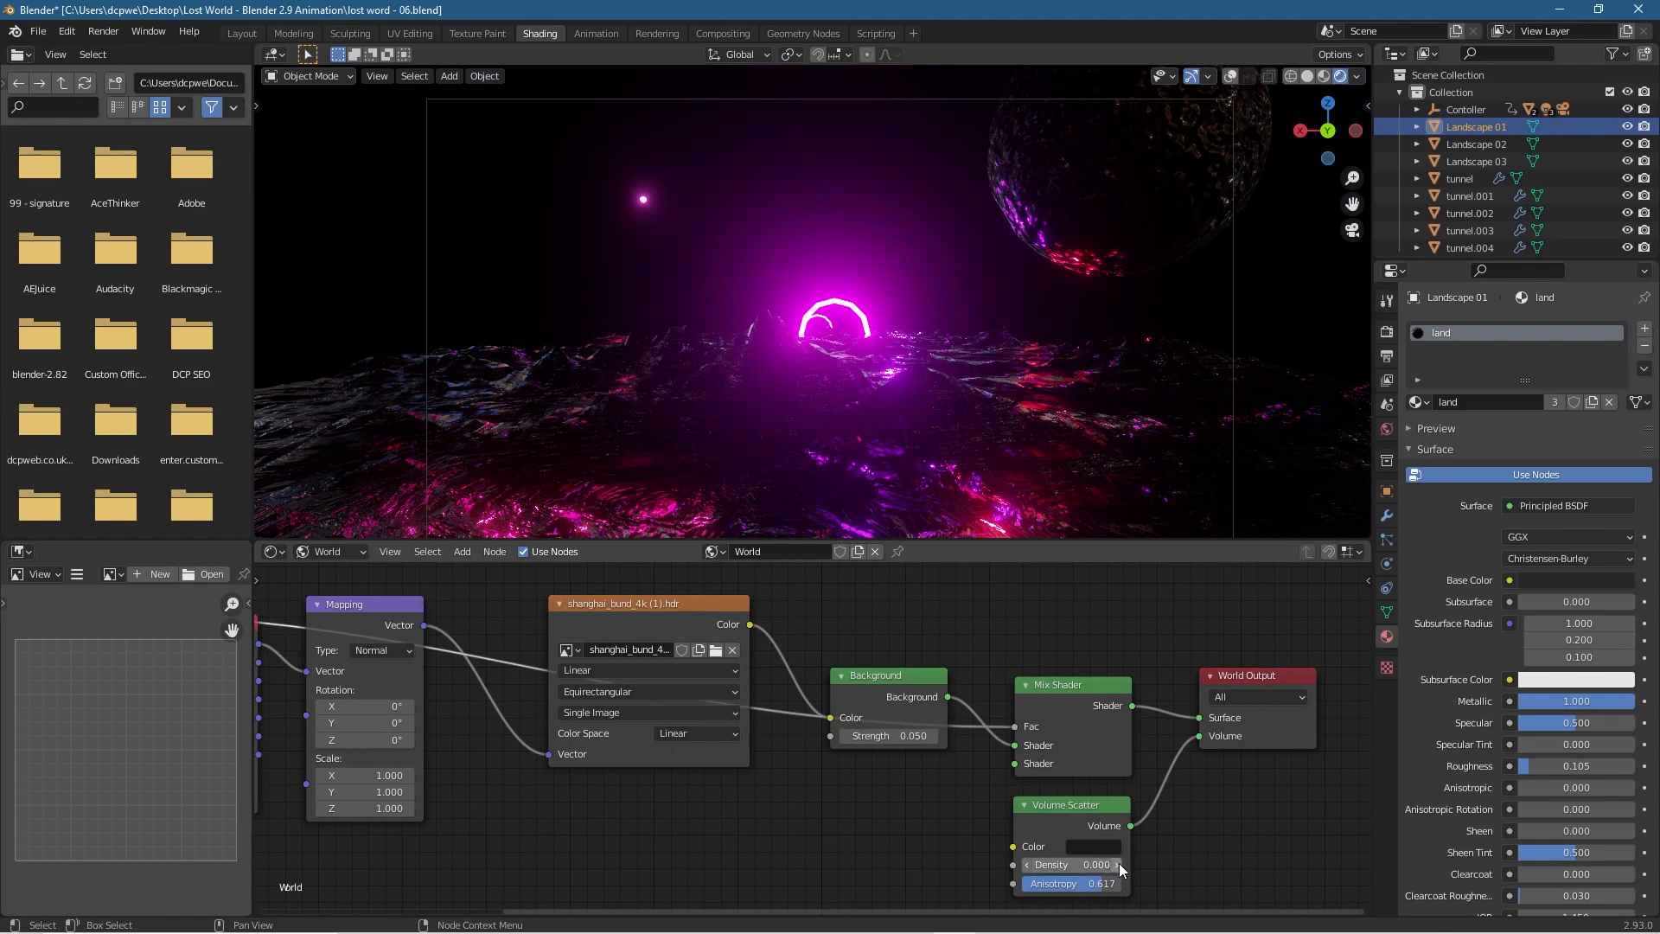
{"action": "left_click", "coordinate": [1117, 864]}
{"action": "left_click", "coordinate": [1118, 864]}
{"action": "left_click", "coordinate": [1118, 864]}
{"action": "left_click", "coordinate": [1117, 864]}
{"action": "left_click", "coordinate": [1117, 864]}
{"action": "left_click", "coordinate": [1117, 864]}
{"action": "left_click", "coordinate": [1119, 864]}
{"action": "left_click", "coordinate": [1119, 864]}
{"action": "left_click", "coordinate": [1119, 864]}
{"action": "left_click", "coordinate": [1119, 864]}
{"action": "left_click", "coordinate": [1119, 864]}
{"action": "left_click", "coordinate": [1119, 864]}
{"action": "left_click", "coordinate": [1119, 864]}
Try thinner fog by lowering the Volume Scatter density in increments to 0.200.
{"action": "left_click", "coordinate": [1011, 870]}
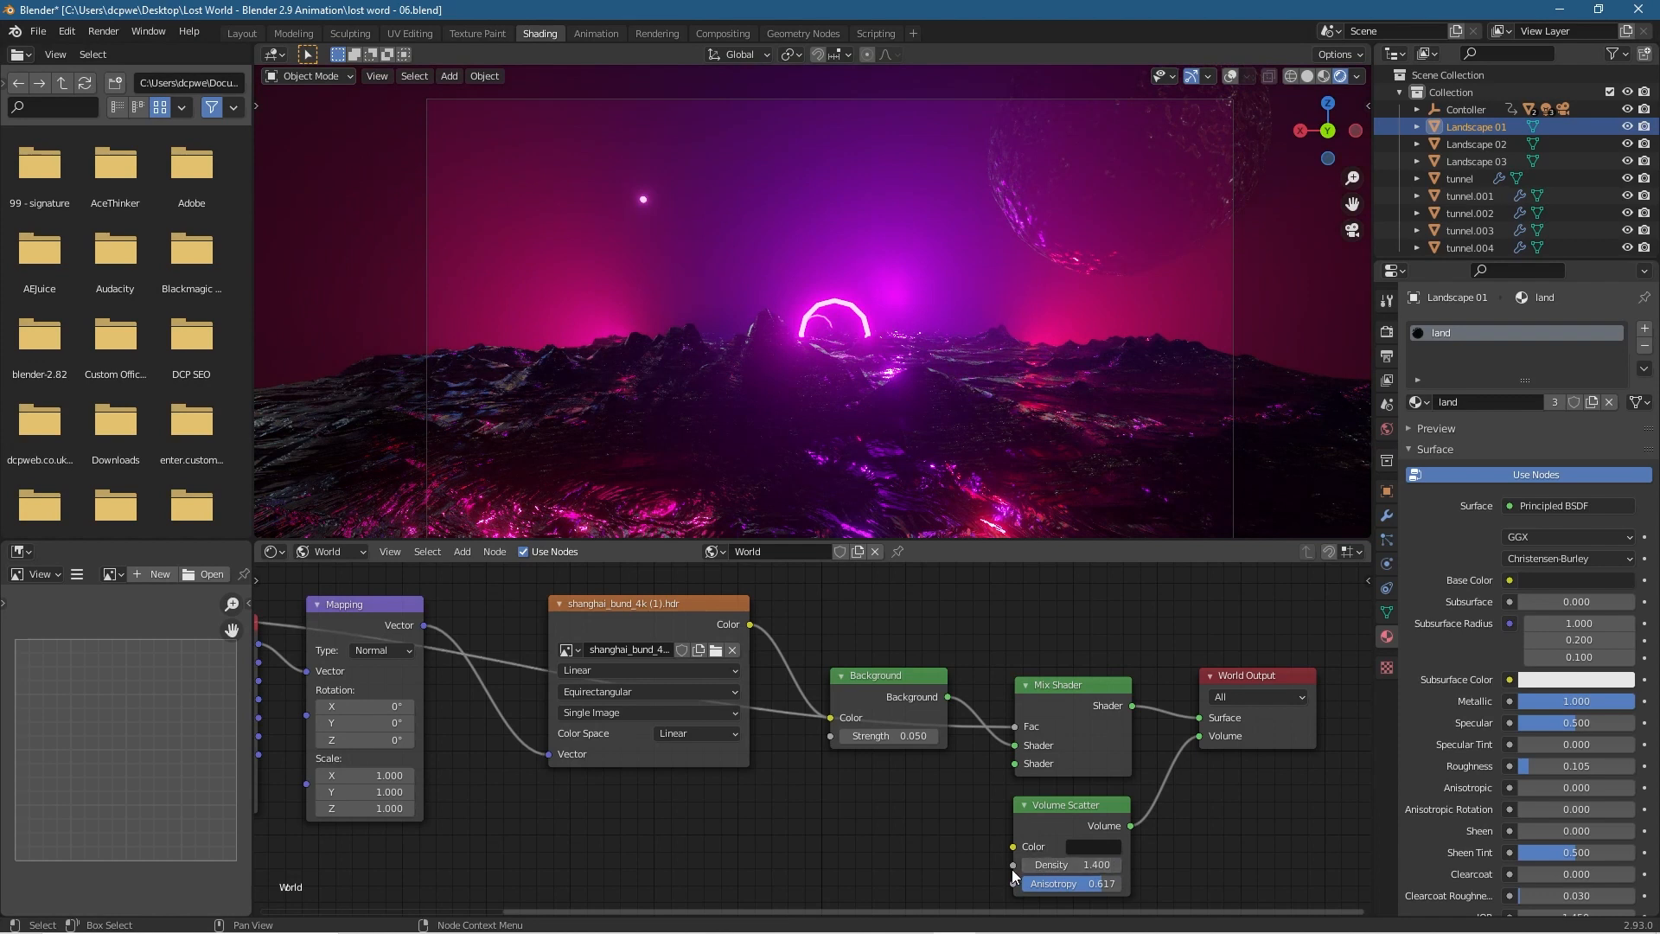
{"action": "left_click", "coordinate": [1028, 865]}
{"action": "left_click", "coordinate": [1027, 865]}
{"action": "left_click", "coordinate": [1028, 864]}
{"action": "left_click", "coordinate": [1028, 865]}
{"action": "left_click", "coordinate": [1027, 865]}
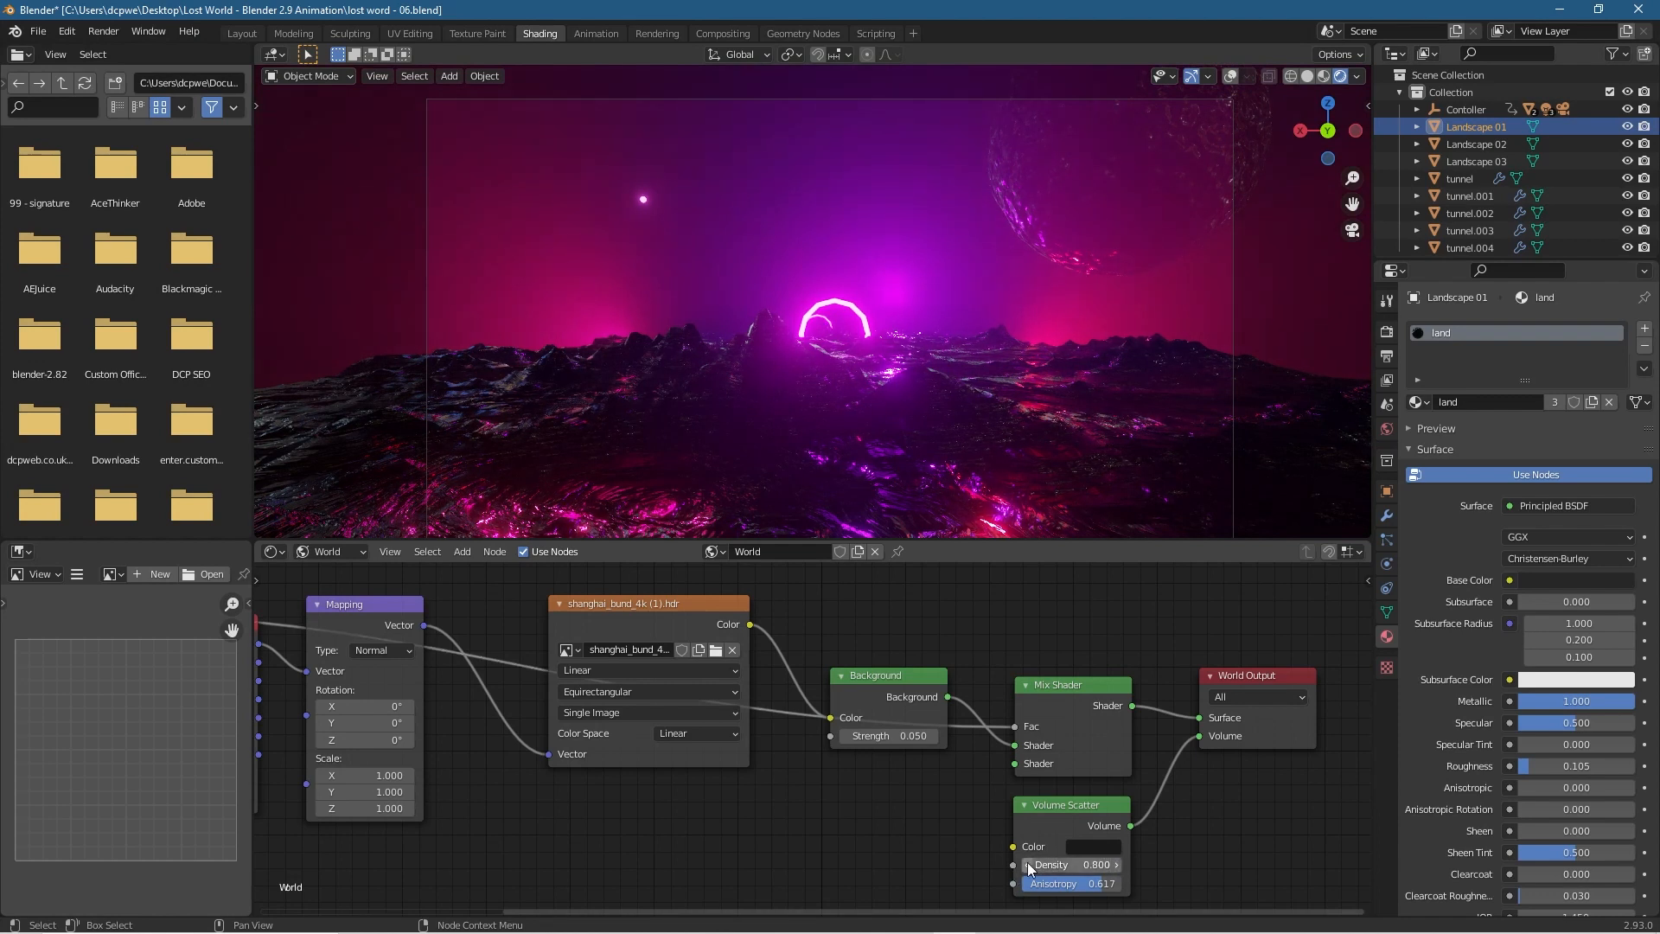
{"action": "left_click", "coordinate": [1027, 864]}
{"action": "left_click", "coordinate": [1027, 865]}
{"action": "left_click", "coordinate": [1027, 865]}
{"action": "left_click", "coordinate": [1028, 864]}
{"action": "left_click", "coordinate": [1028, 865]}
{"action": "left_click", "coordinate": [1028, 865]}
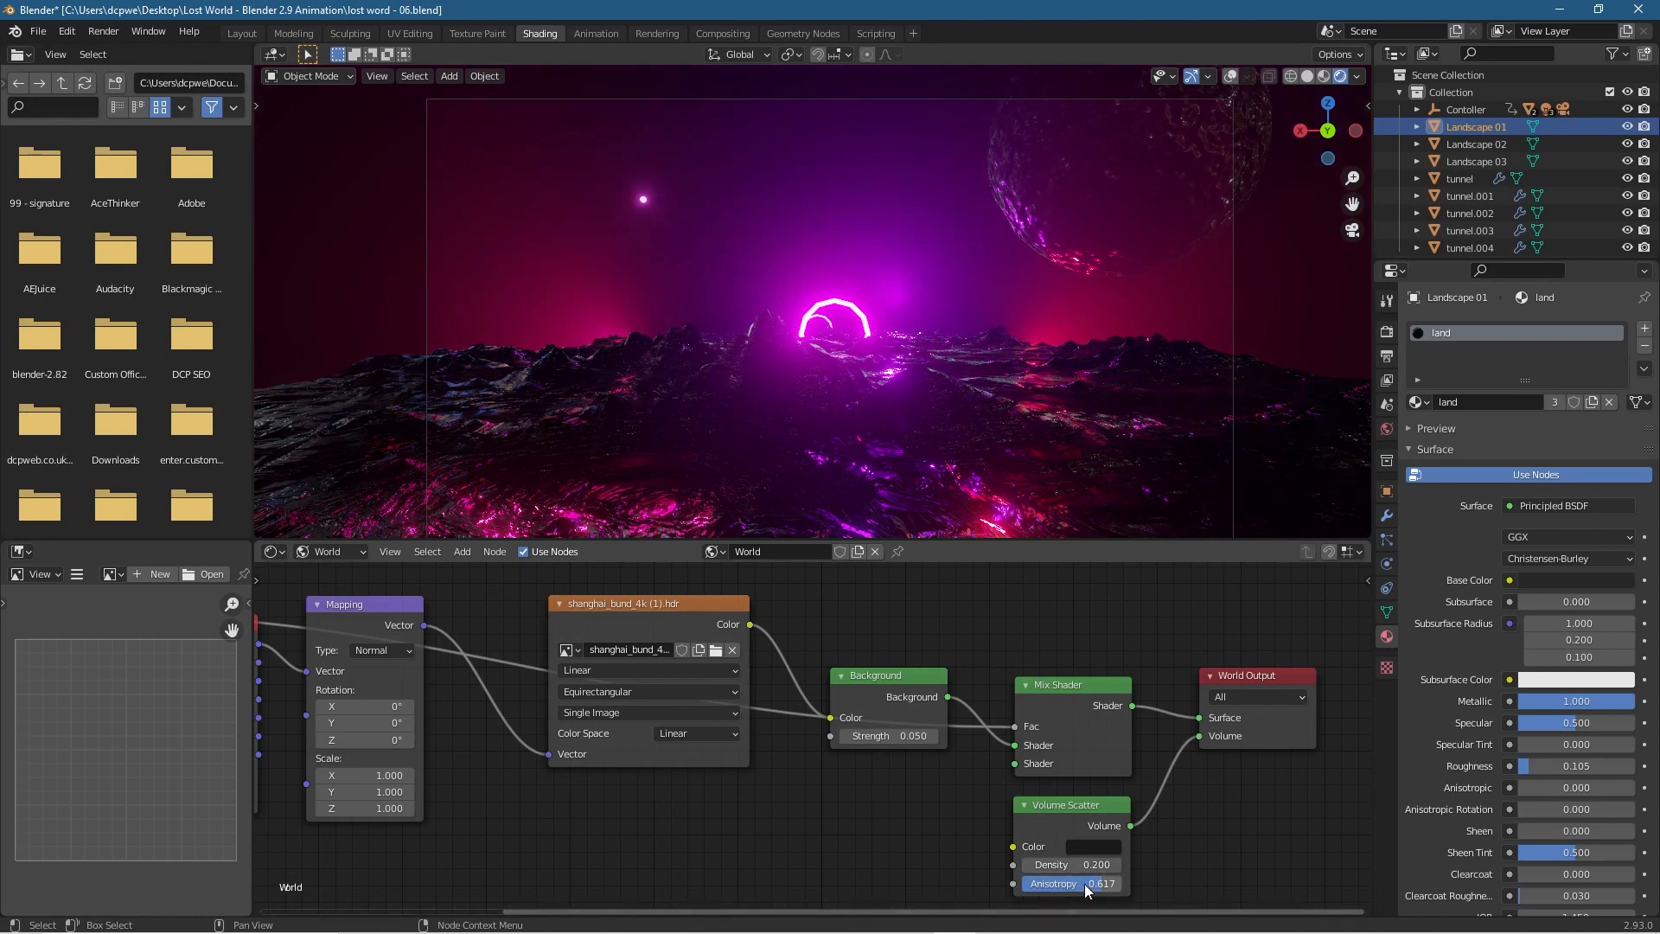
Set the Volume Scatter node's density to 0.900 and its anisotropy to 0.667.
{"action": "left_click", "coordinate": [1119, 865]}
{"action": "left_click", "coordinate": [1119, 865]}
{"action": "left_click", "coordinate": [1077, 865]}
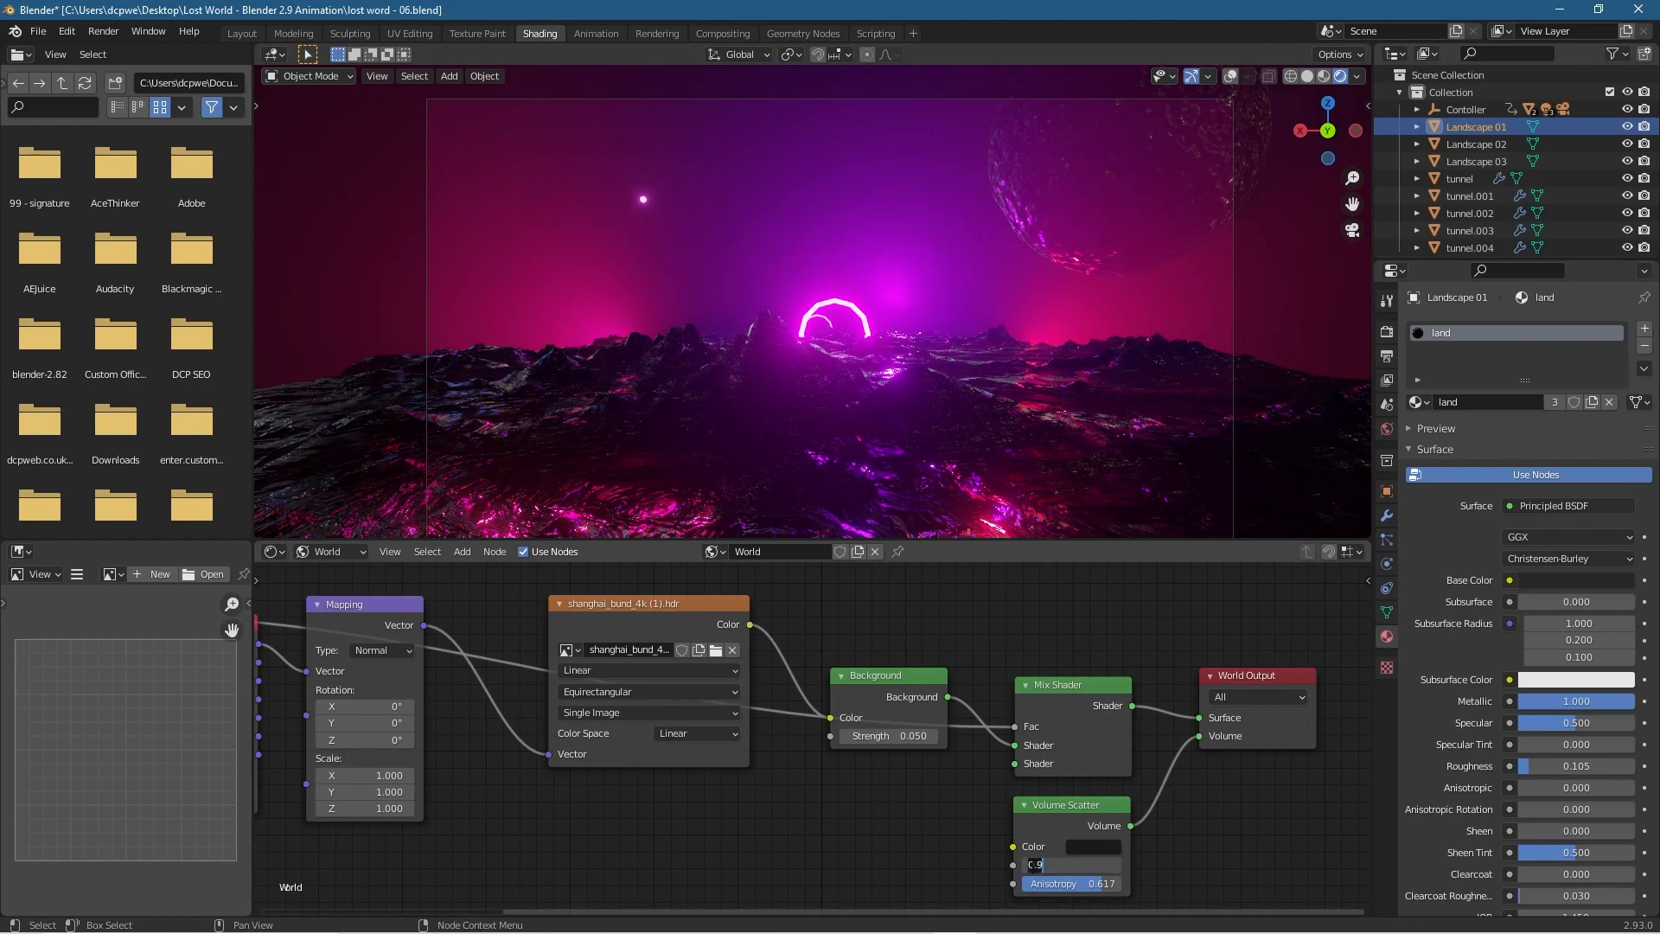
{"action": "left_click", "coordinate": [998, 864]}
{"action": "left_click", "coordinate": [1025, 865]}
{"action": "left_click", "coordinate": [1026, 865]}
{"action": "left_click", "coordinate": [1026, 865]}
{"action": "left_click", "coordinate": [1027, 864]}
{"action": "left_click", "coordinate": [1027, 865]}
{"action": "left_click", "coordinate": [1028, 865]}
{"action": "left_click", "coordinate": [1028, 865]}
{"action": "mouse_move", "coordinate": [1090, 886]}
{"action": "left_mouse_down"}
{"action": "mouse_move", "coordinate": [1058, 886]}
{"action": "mouse_move", "coordinate": [1108, 886]}
{"action": "mouse_move", "coordinate": [1093, 885]}
{"action": "mouse_move", "coordinate": [1113, 865]}
{"action": "left_mouse_up"}
{"action": "left_click_drag", "start_coordinate": [1113, 865], "coordinate": [1115, 865]}
Test dark green and dark red tints on the Volume Scatter color and settle on a near-black with hue 0.876 and saturation 0.088.
{"action": "left_click", "coordinate": [1102, 846]}
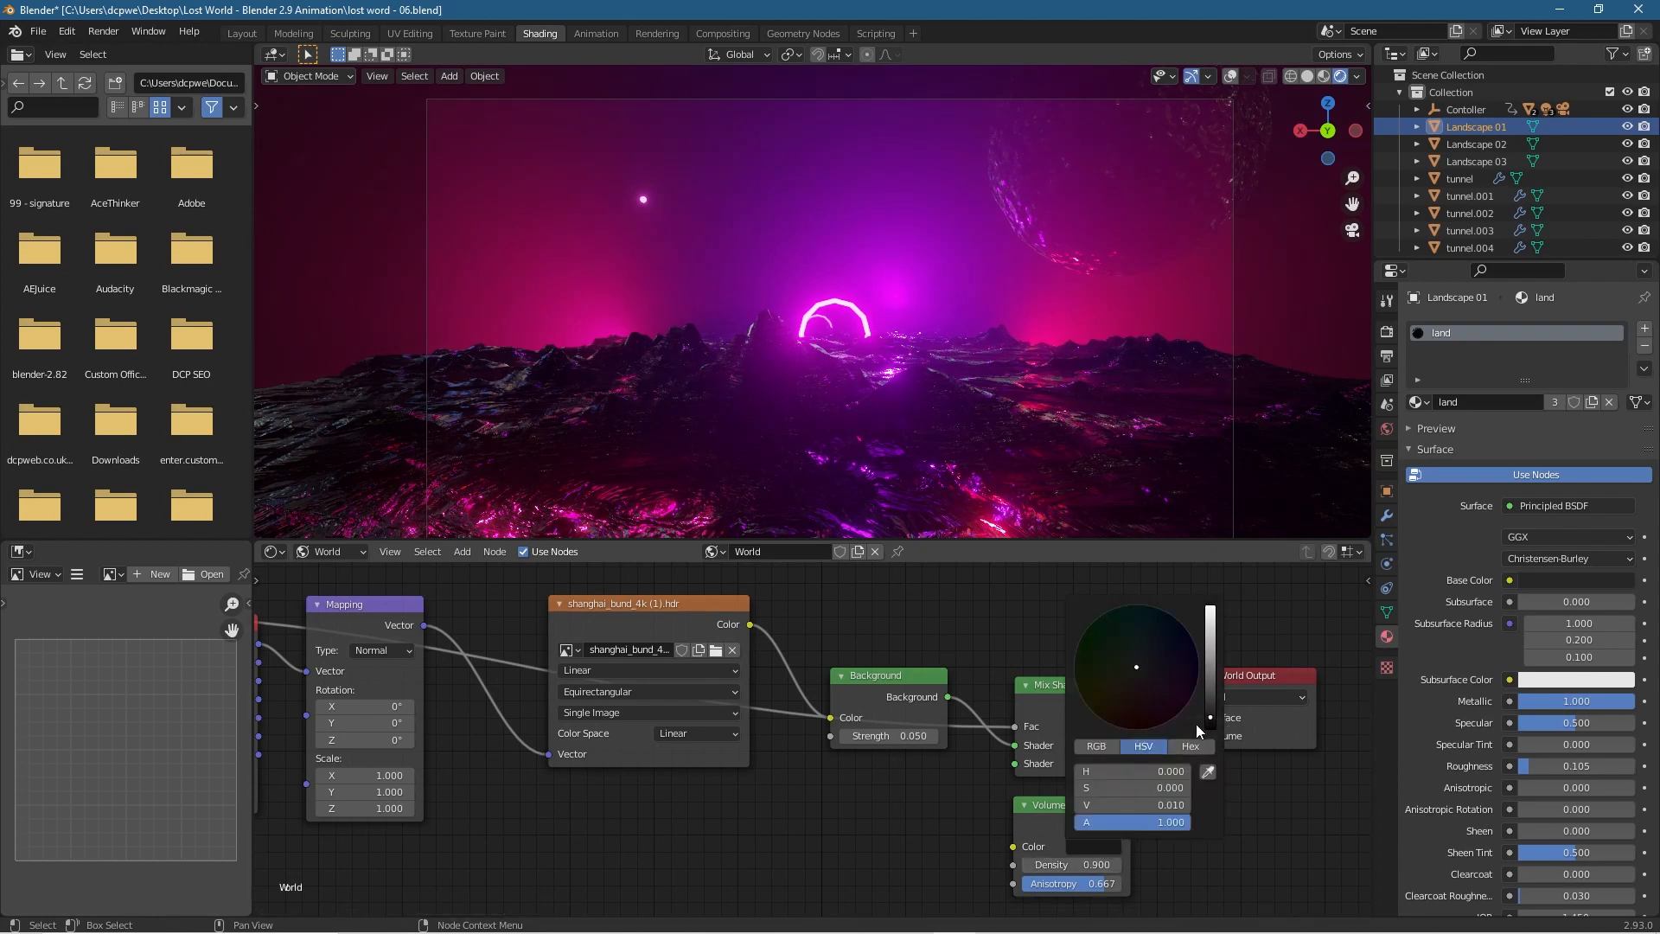
{"action": "left_click_drag", "start_coordinate": [1160, 690], "coordinate": [1122, 606]}
{"action": "mouse_move", "coordinate": [1209, 715]}
{"action": "left_mouse_down"}
{"action": "mouse_move", "coordinate": [1210, 651]}
{"action": "mouse_move", "coordinate": [1209, 706]}
{"action": "left_mouse_up"}
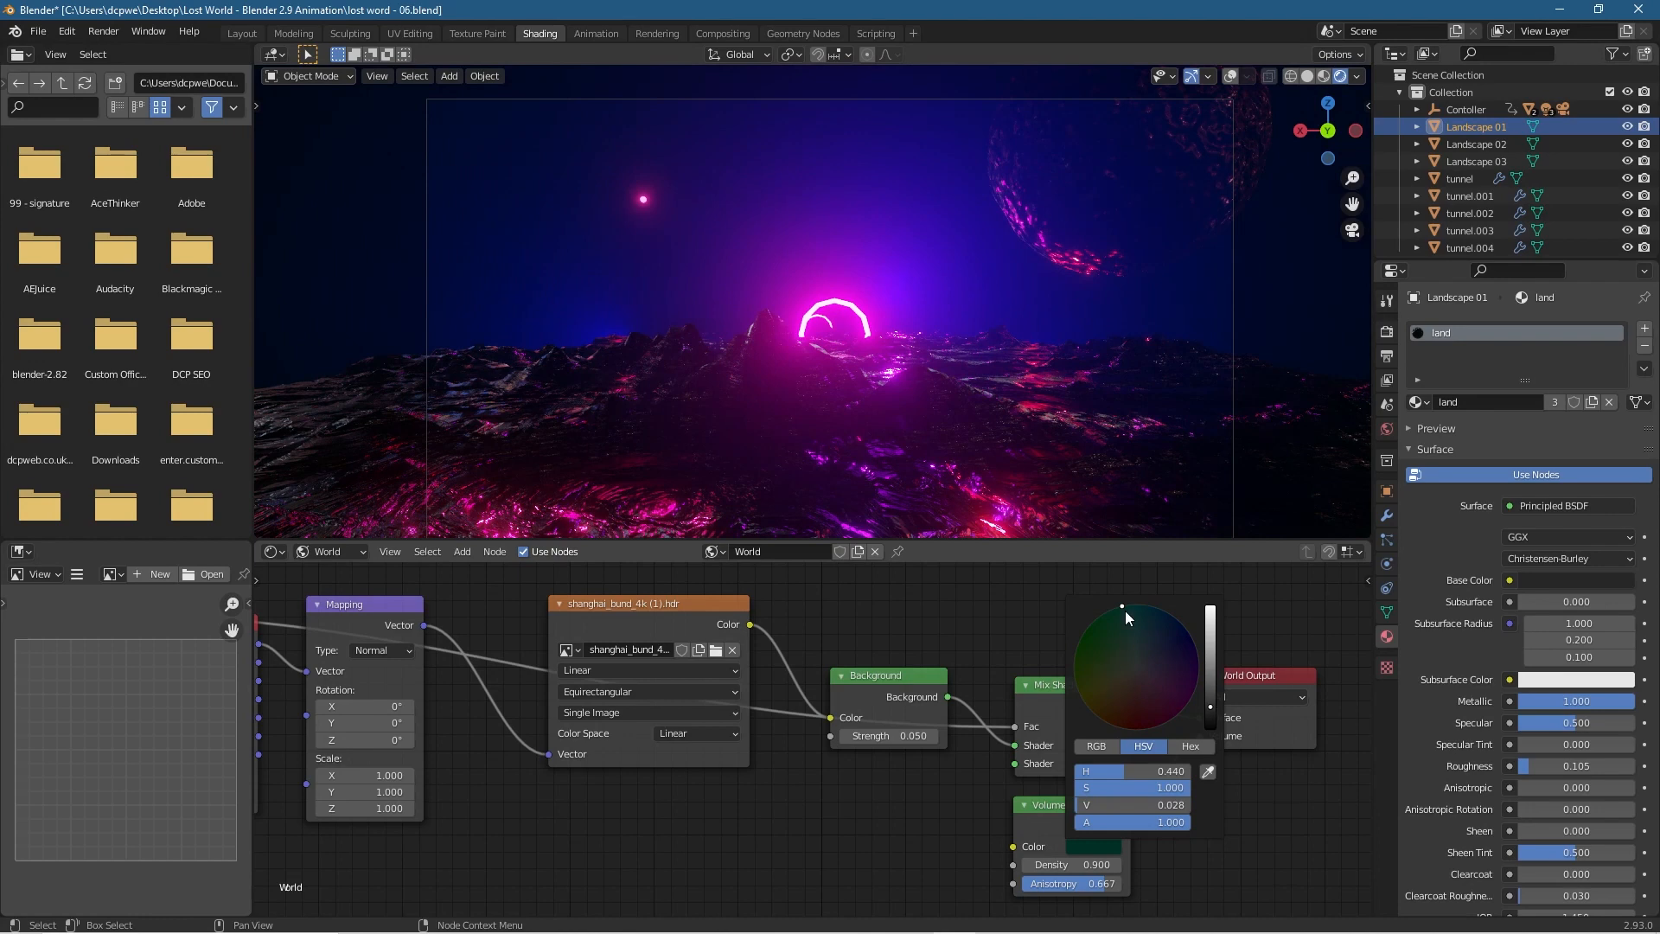
{"action": "left_click_drag", "start_coordinate": [1124, 610], "coordinate": [1159, 723]}
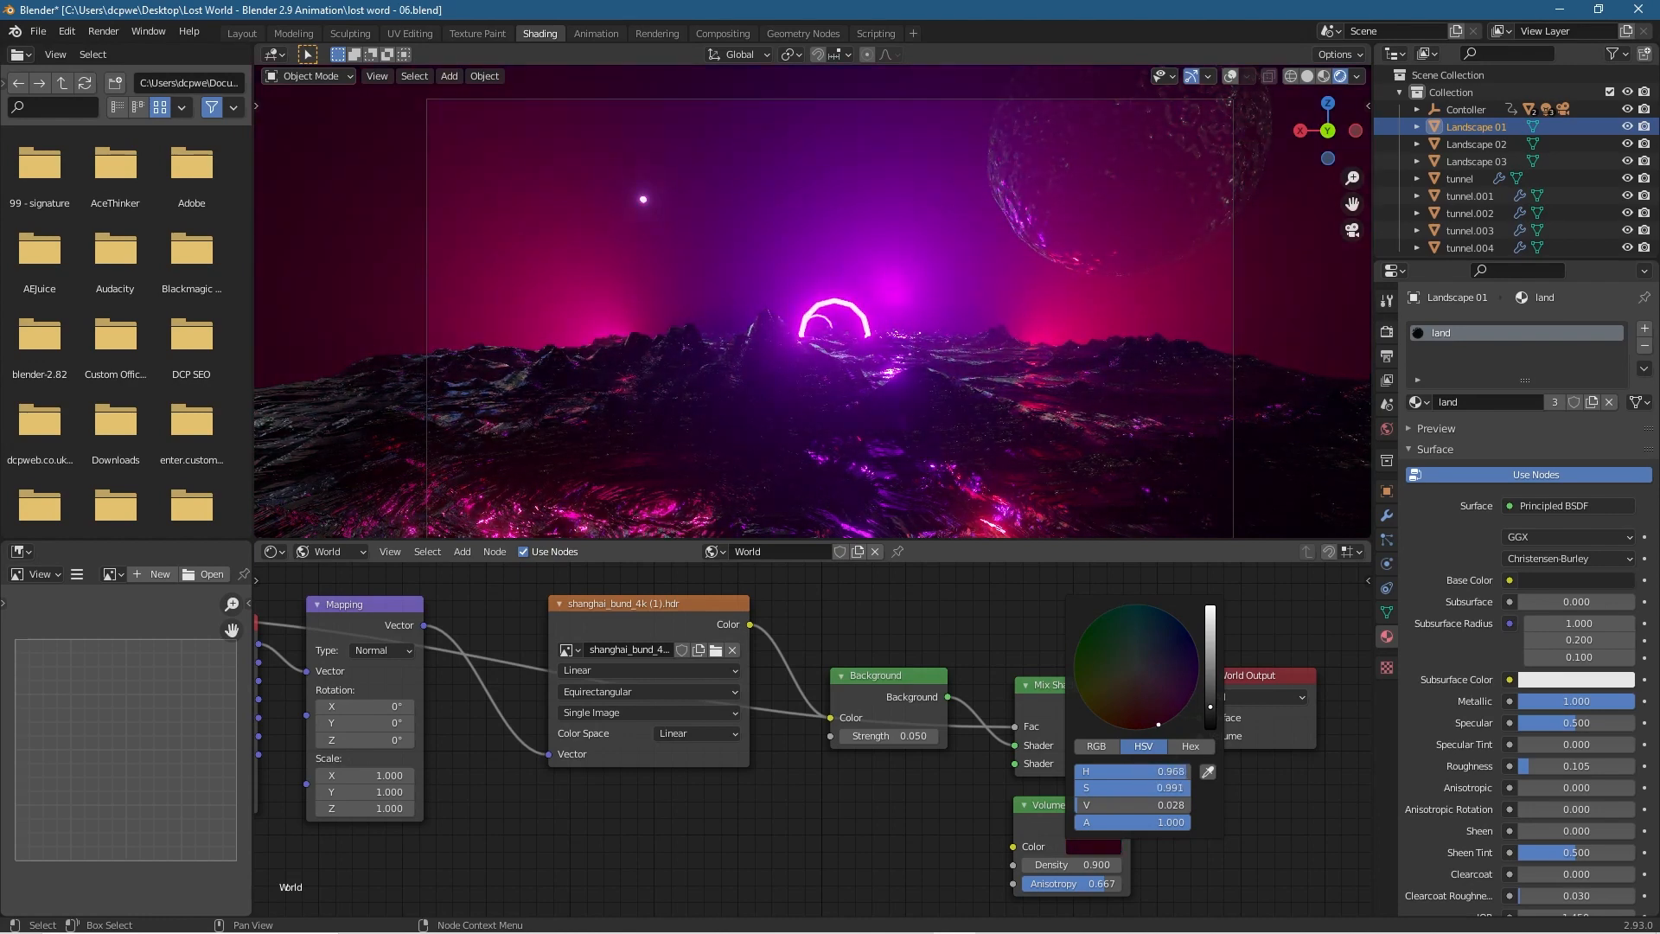
{"action": "left_click_drag", "start_coordinate": [1159, 724], "coordinate": [1139, 669]}
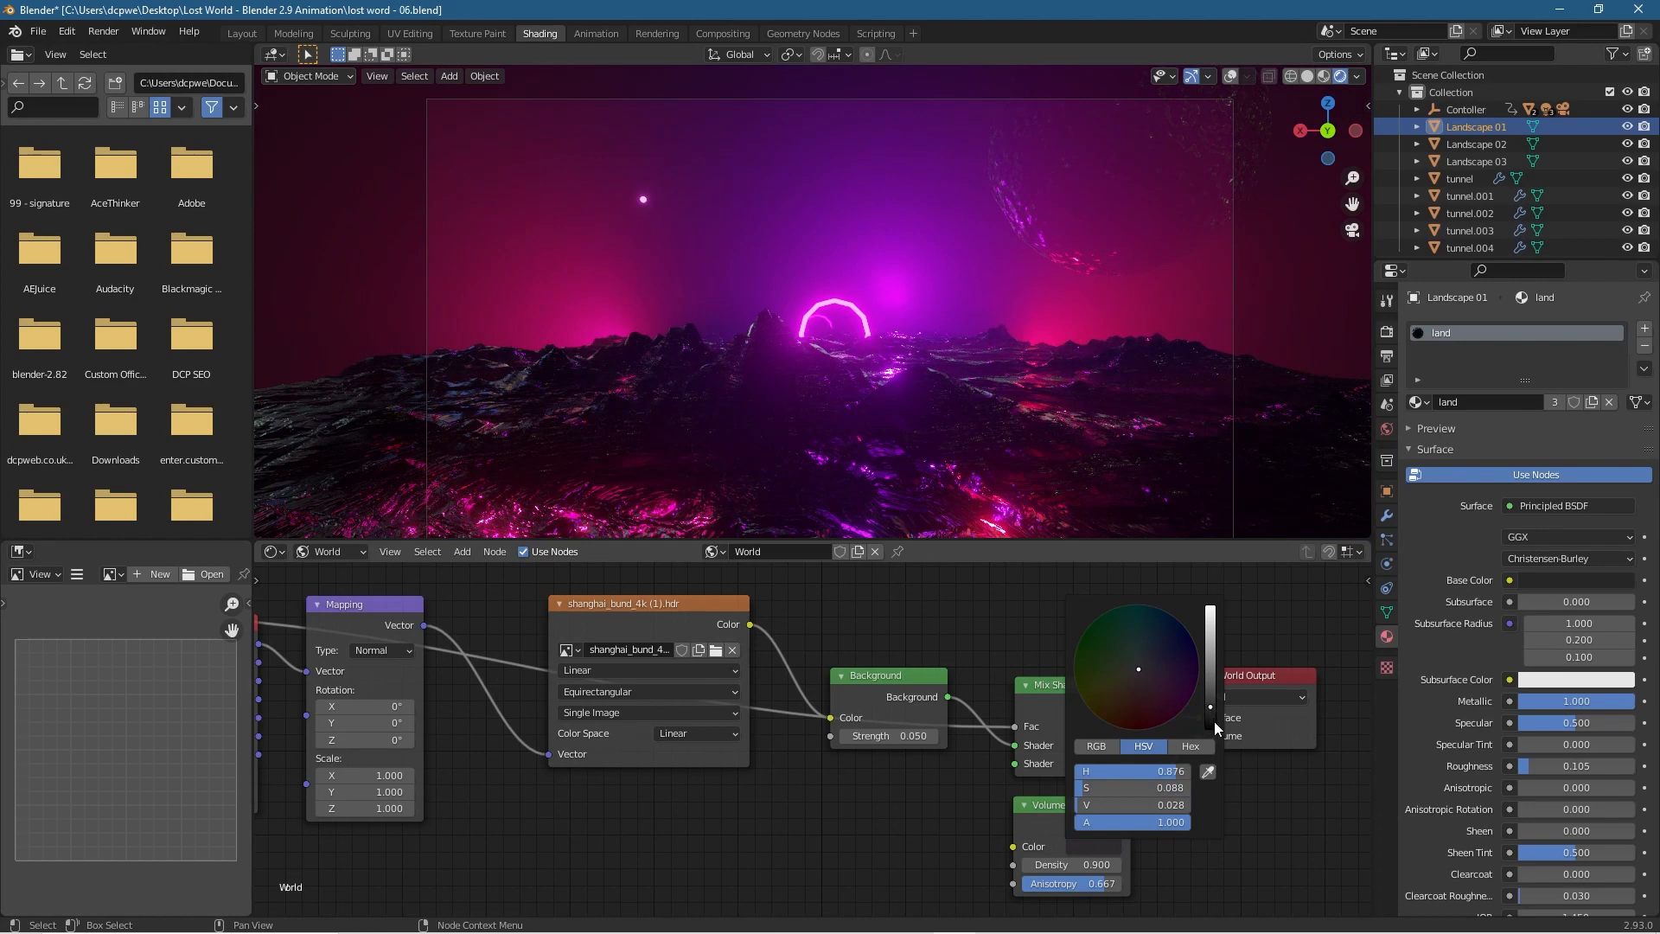
{"action": "left_click_drag", "start_coordinate": [1212, 707], "coordinate": [1211, 723]}
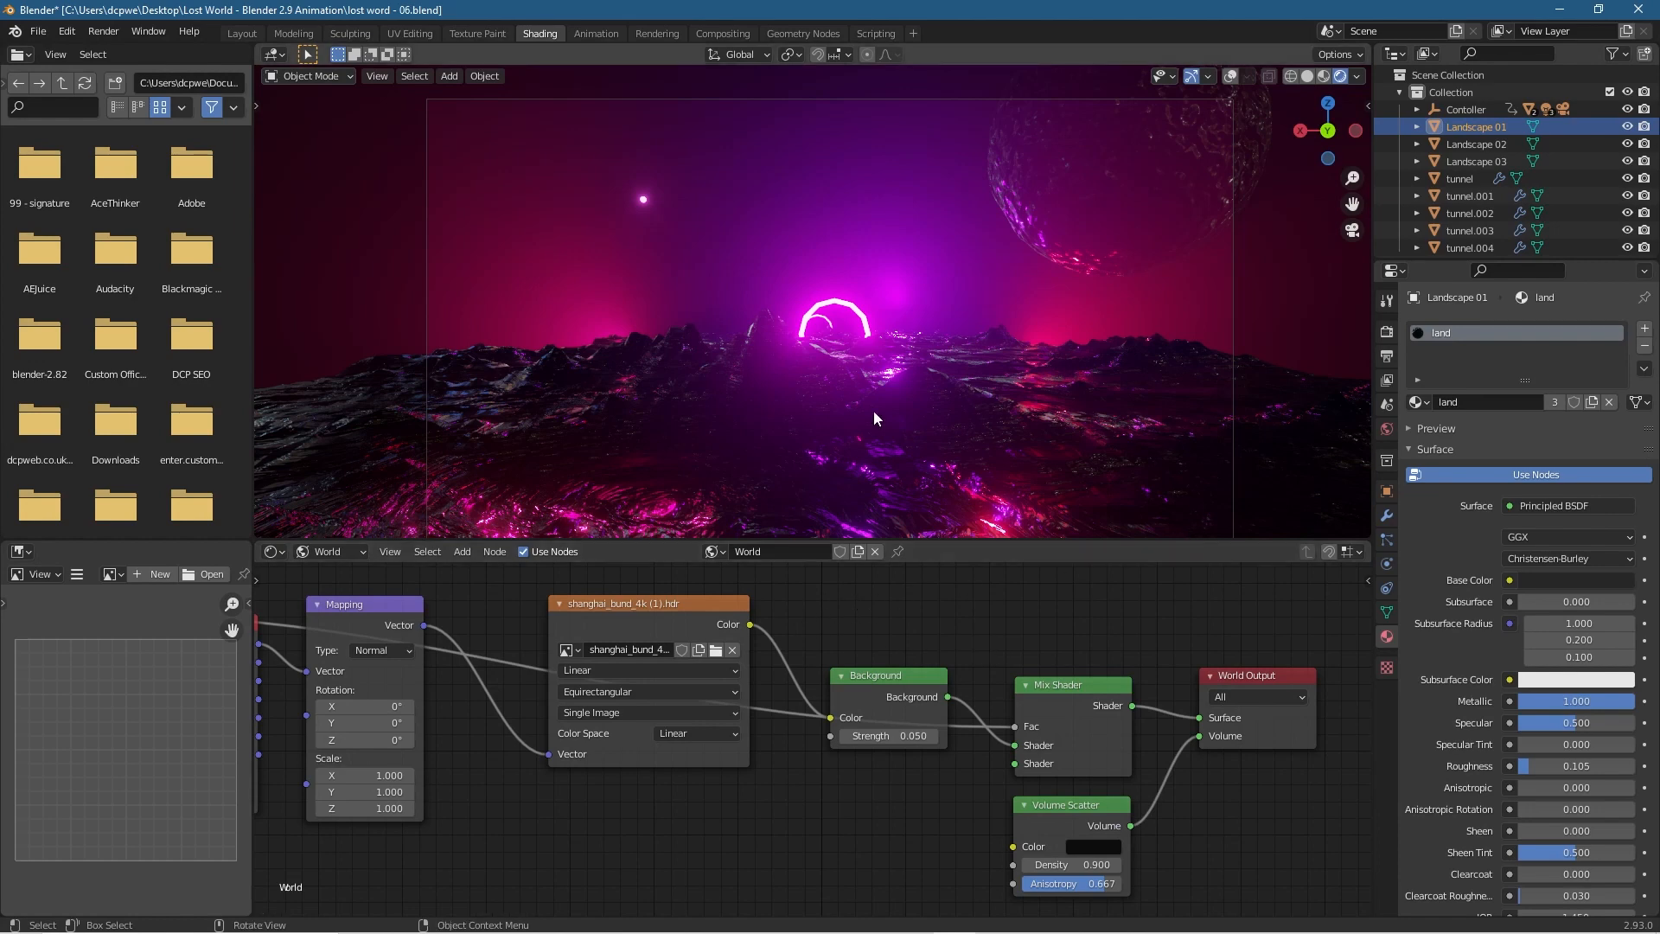
Try a Subdivision Surface modifier on Landscape 01 in the Layout workspace.
{"action": "left_click", "coordinate": [242, 33]}
{"action": "left_click", "coordinate": [1327, 695]}
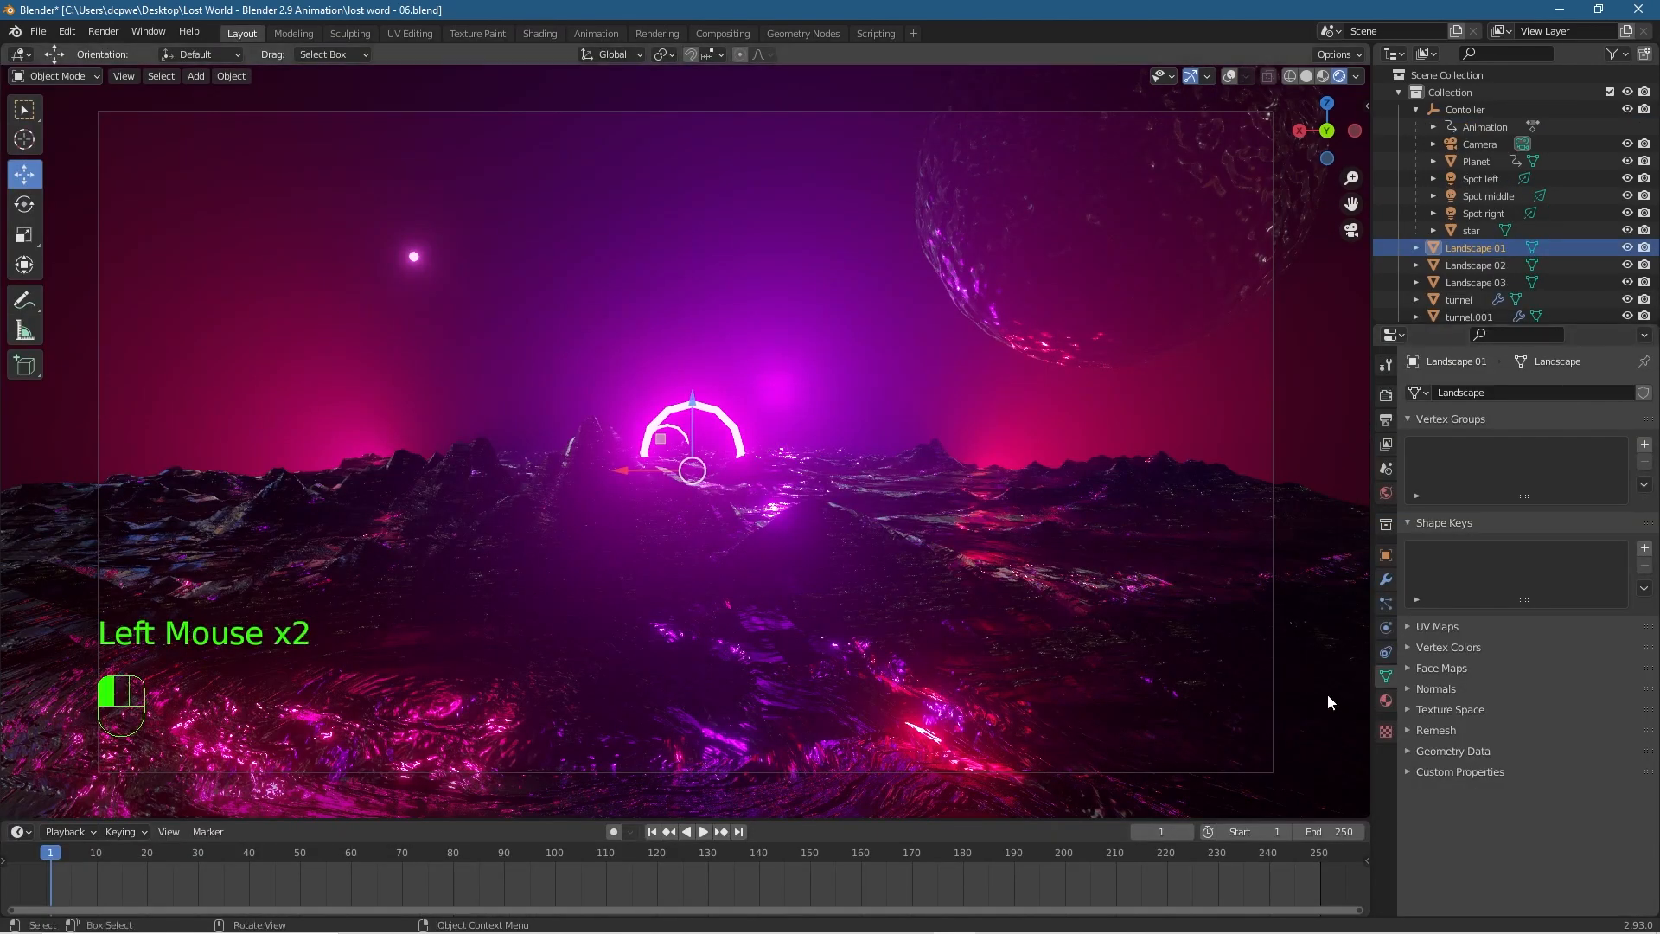
{"action": "left_click", "coordinate": [1387, 579]}
{"action": "left_click", "coordinate": [1488, 392]}
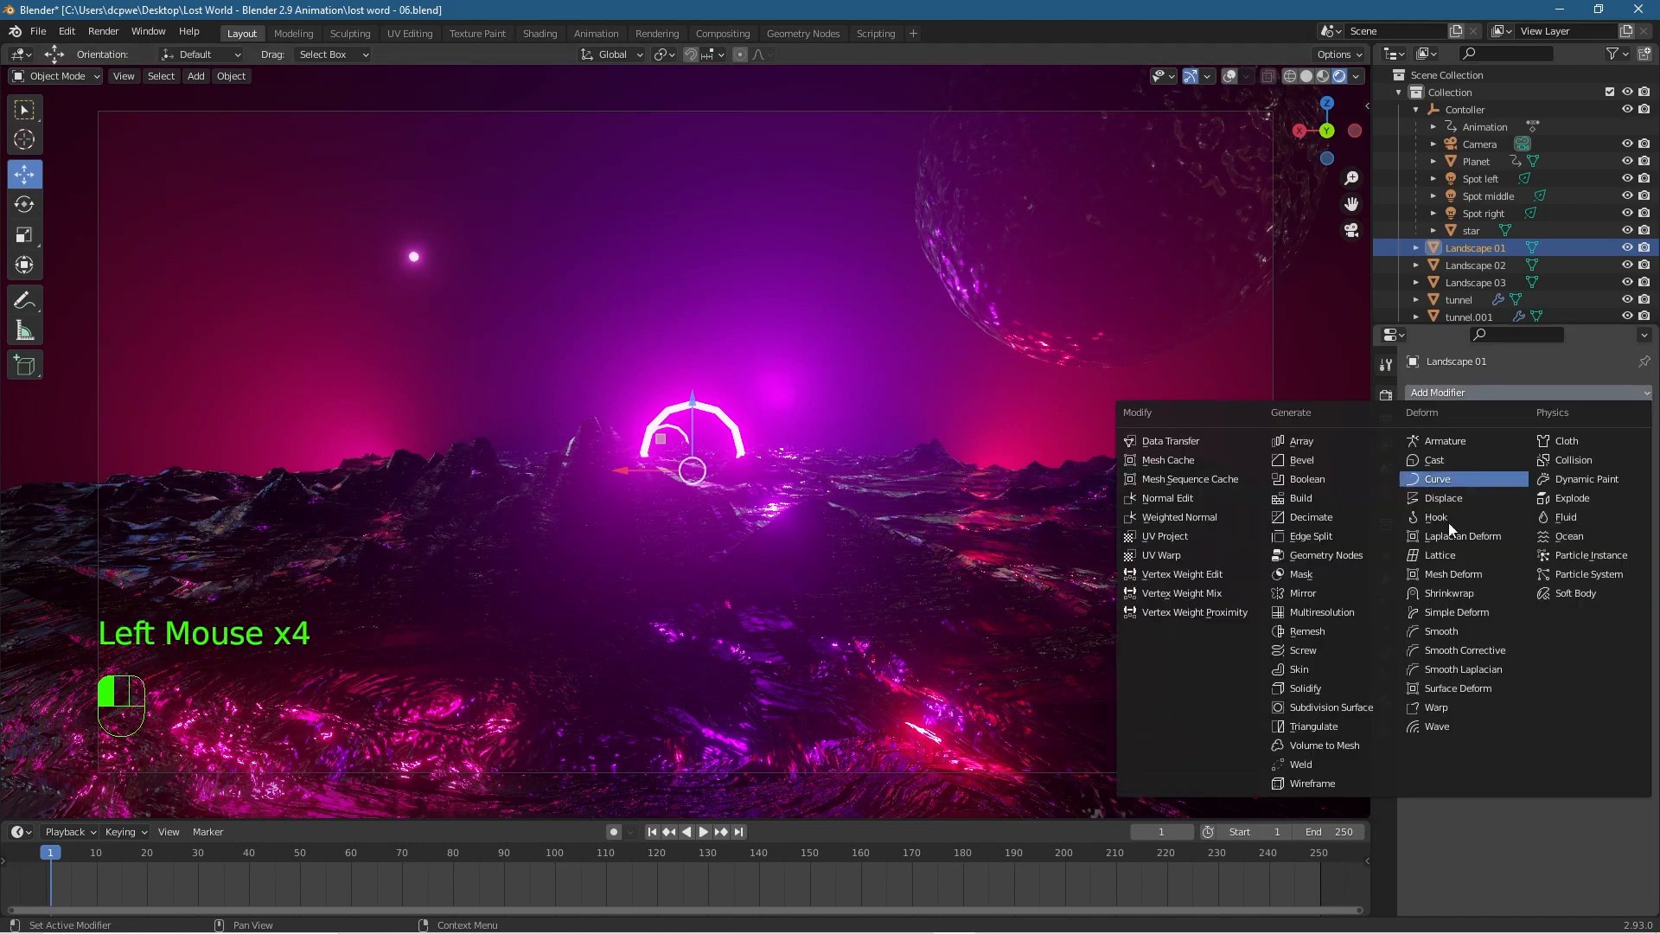
{"action": "left_click", "coordinate": [1323, 706]}
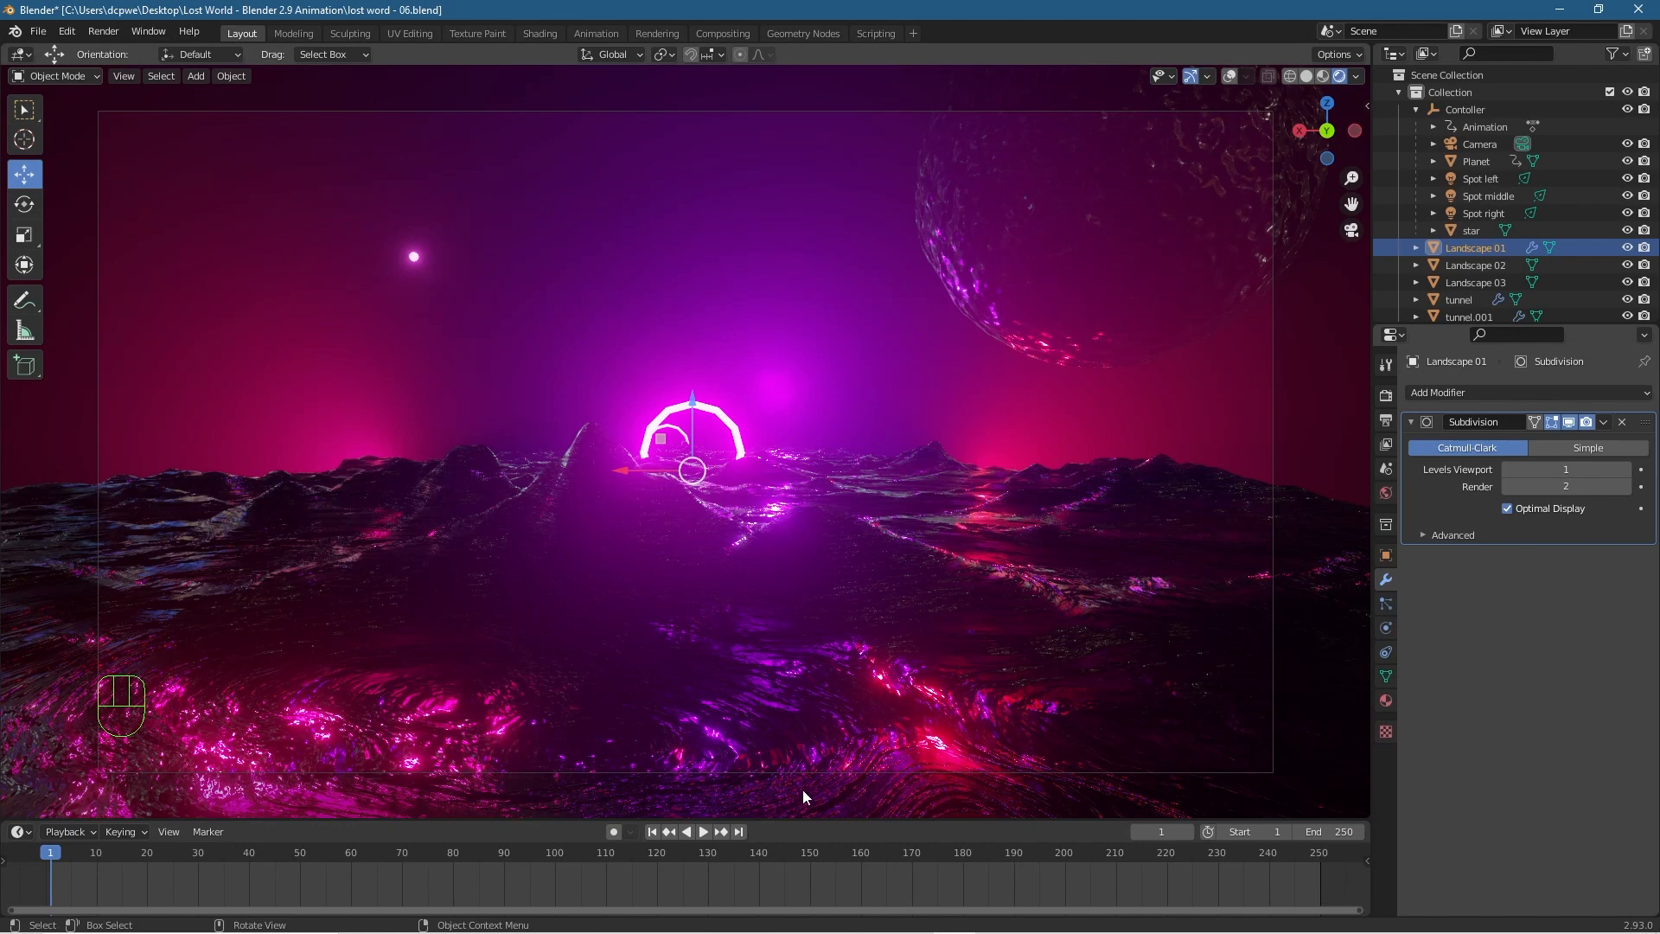
Toggle the Subdivision modifier's display off and on, and remove the modifier from Landscape 01.
{"action": "left_click", "coordinate": [1588, 424]}
{"action": "left_click", "coordinate": [1589, 423]}
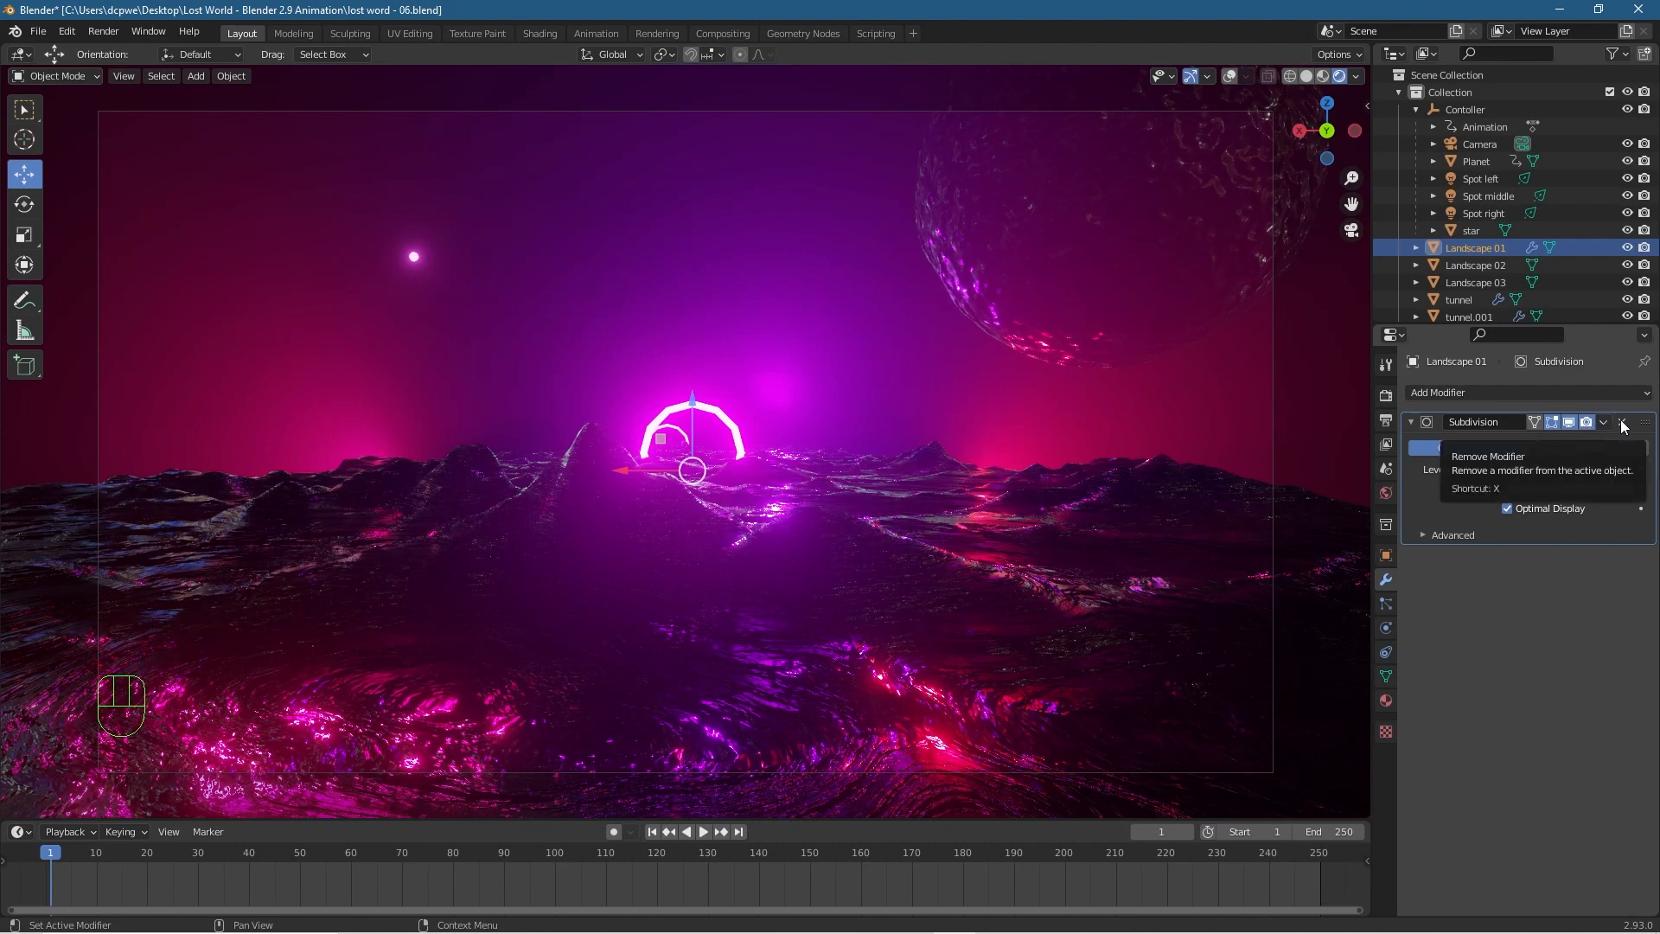
{"action": "left_click", "coordinate": [1622, 424]}
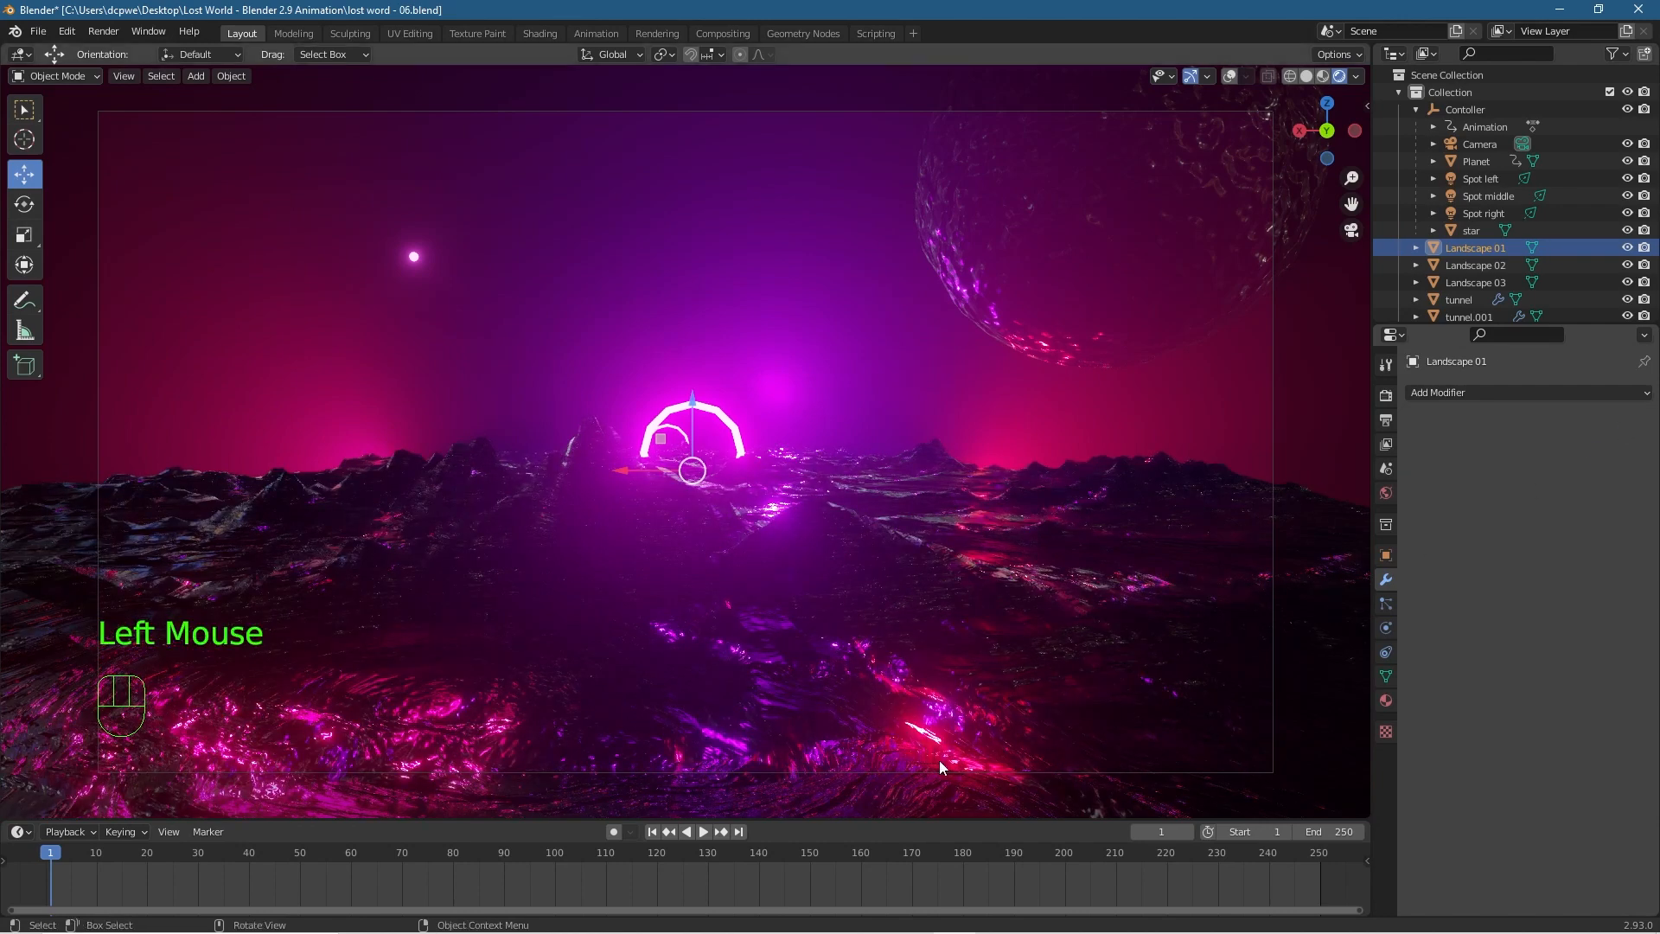
Add a Subdivision Surface modifier to Landscape 01 with 2 viewport levels and 3 render levels.
{"action": "left_click", "coordinate": [1463, 394]}
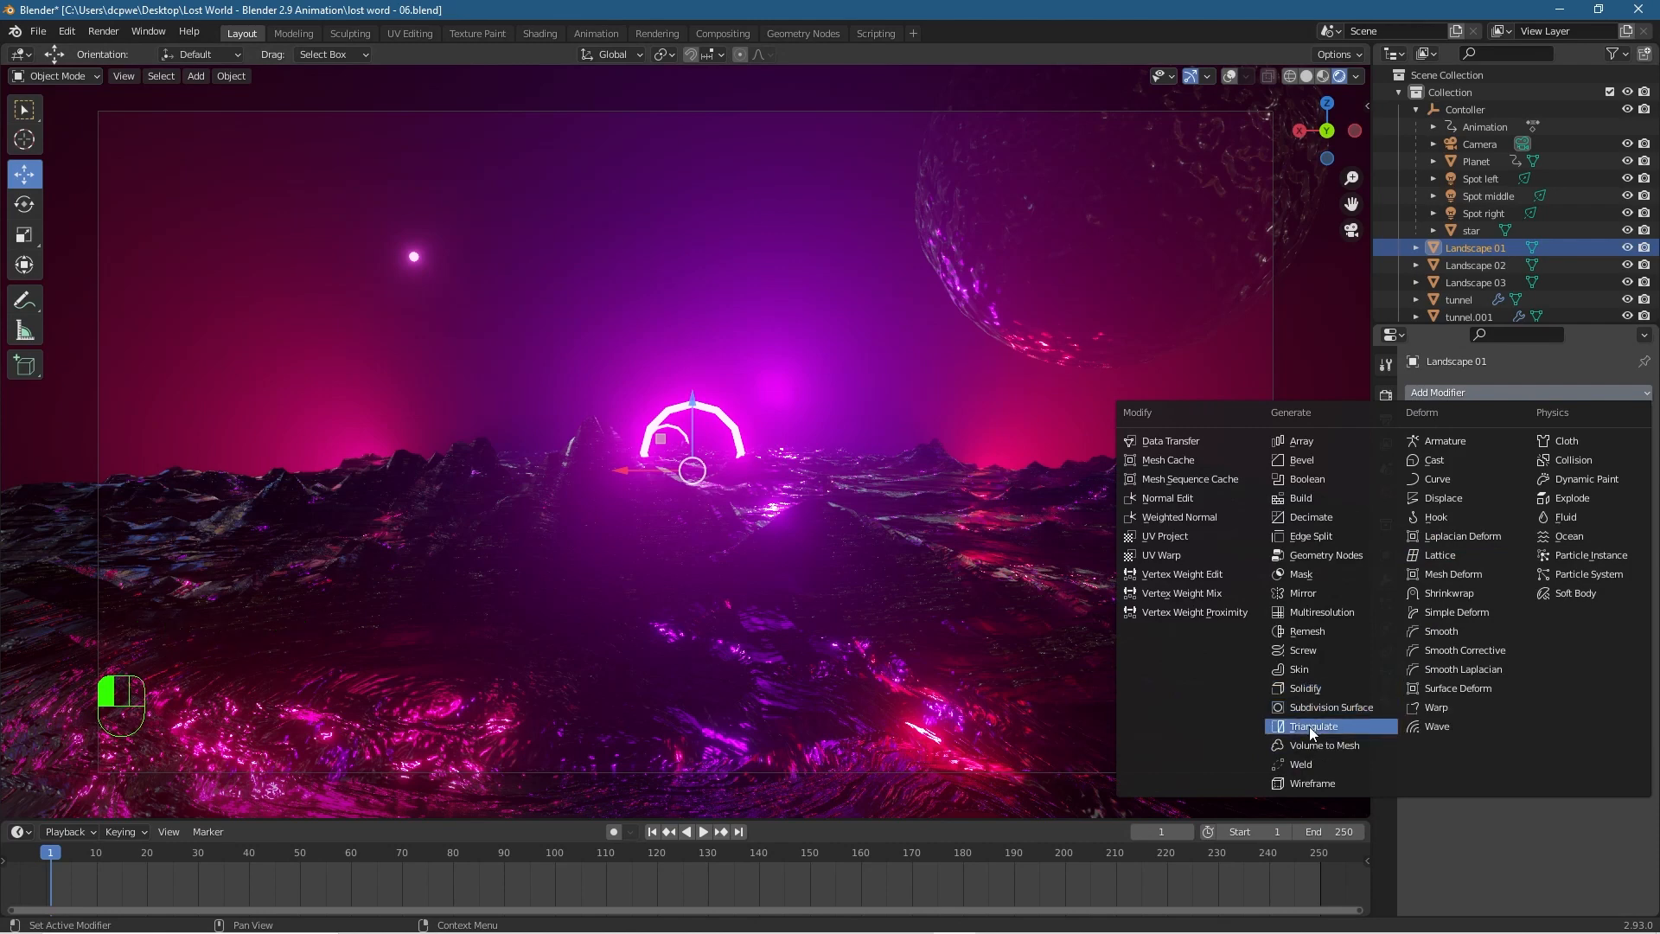
{"action": "left_click", "coordinate": [1332, 708]}
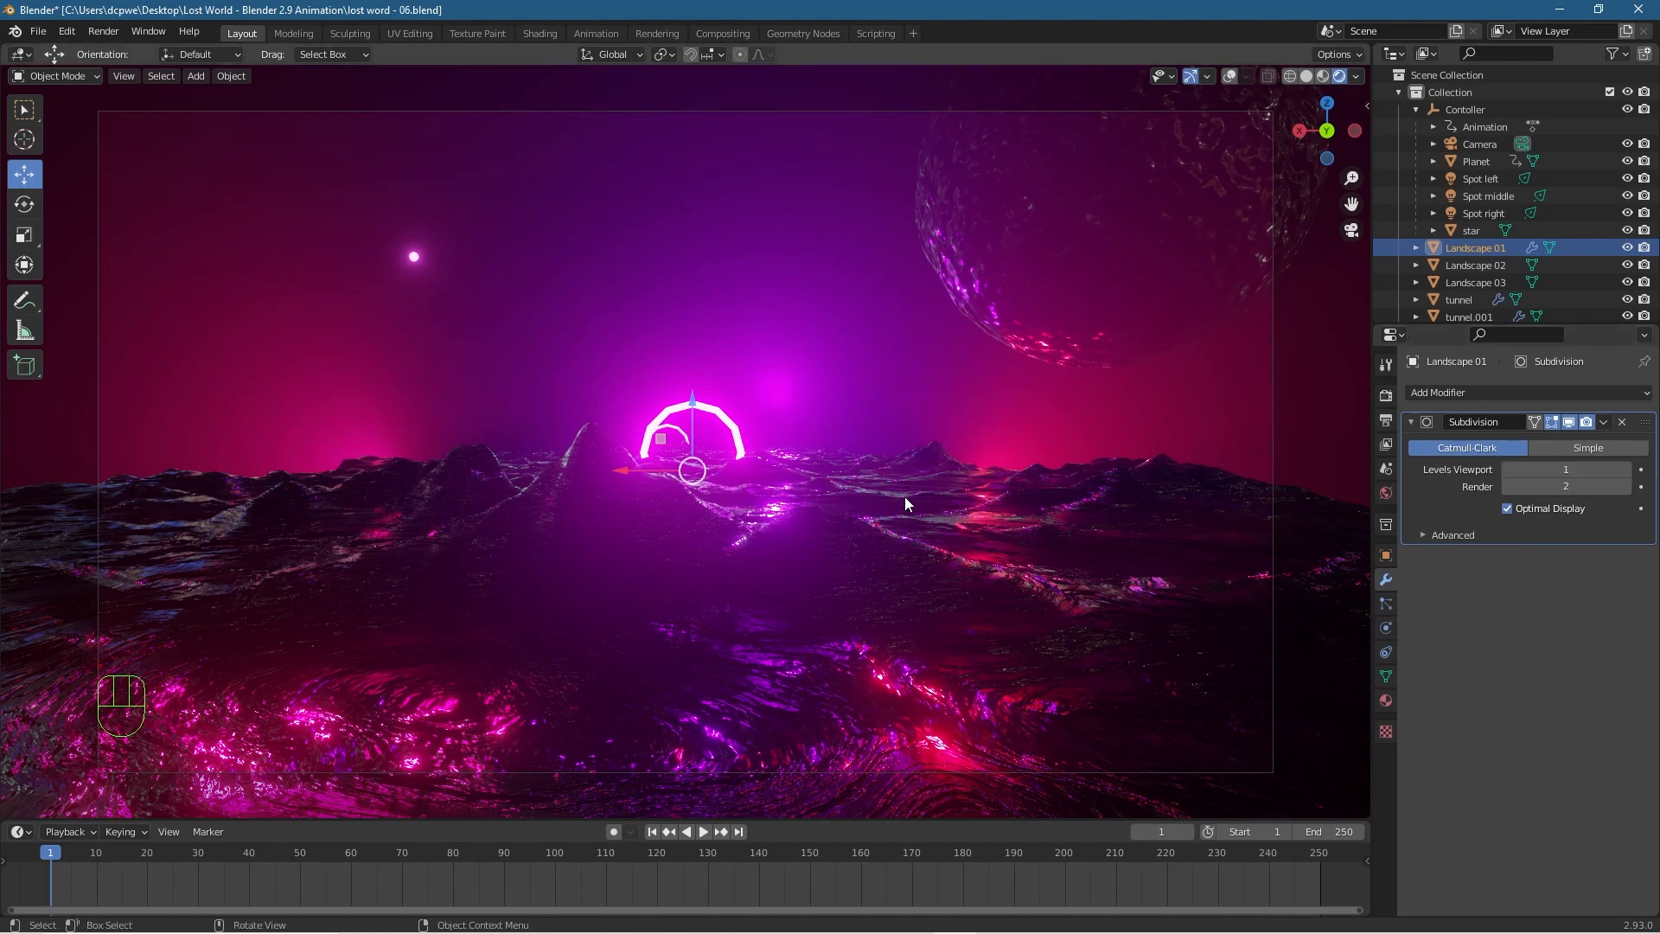
{"action": "left_click", "coordinate": [1626, 471]}
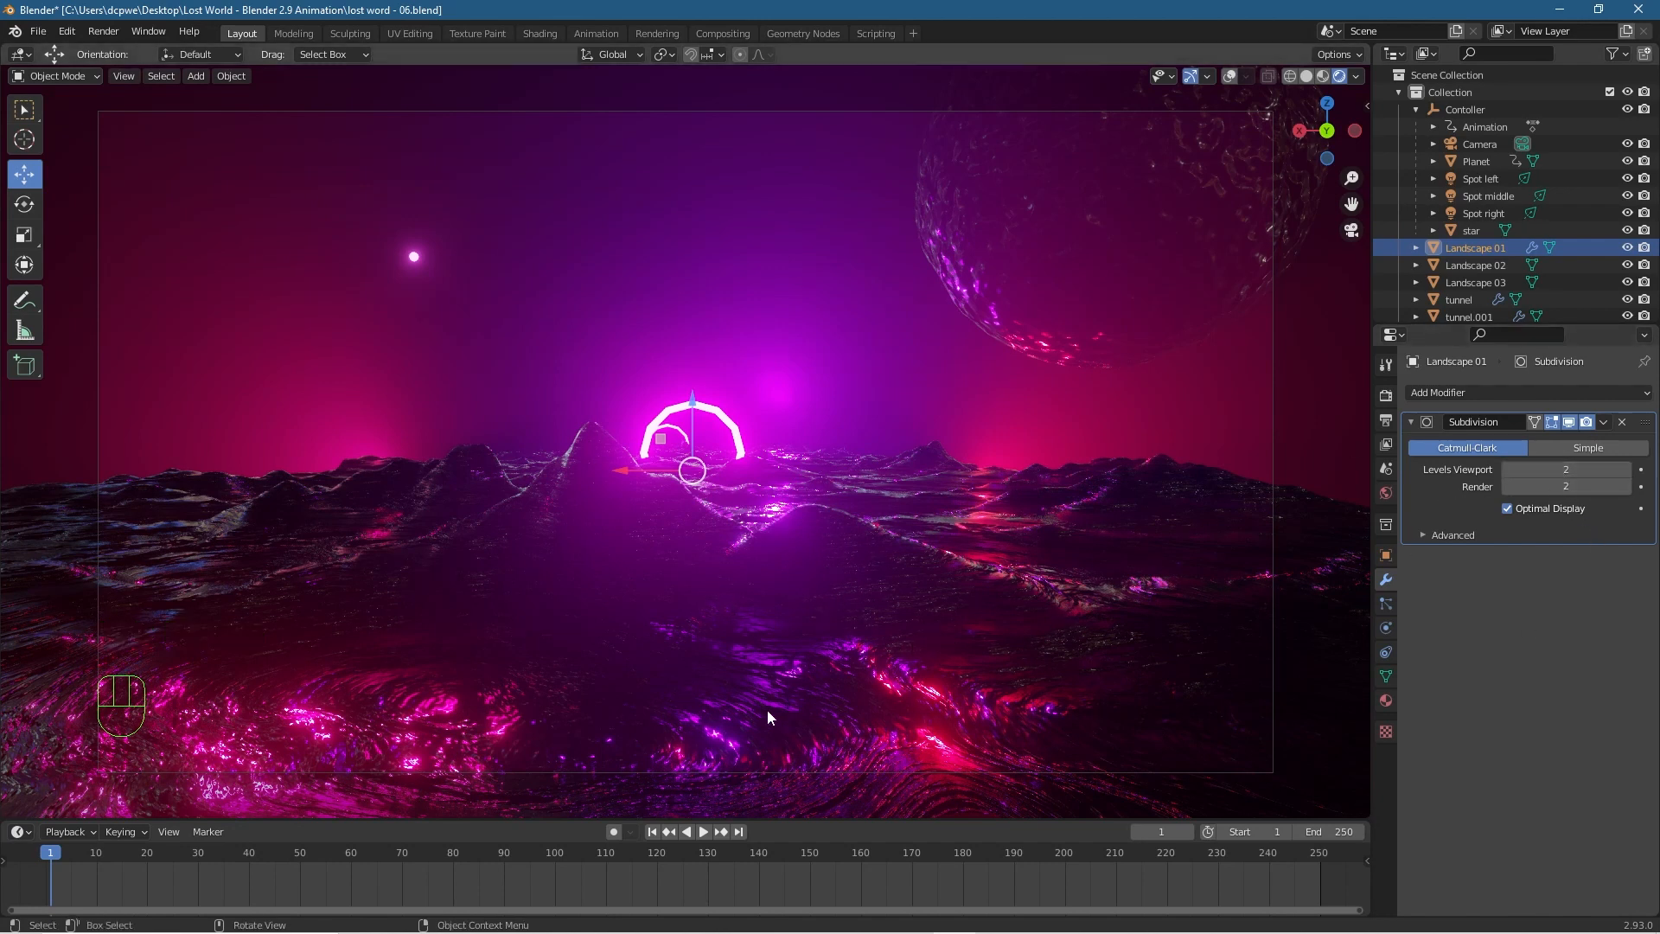
{"action": "left_click", "coordinate": [1626, 487]}
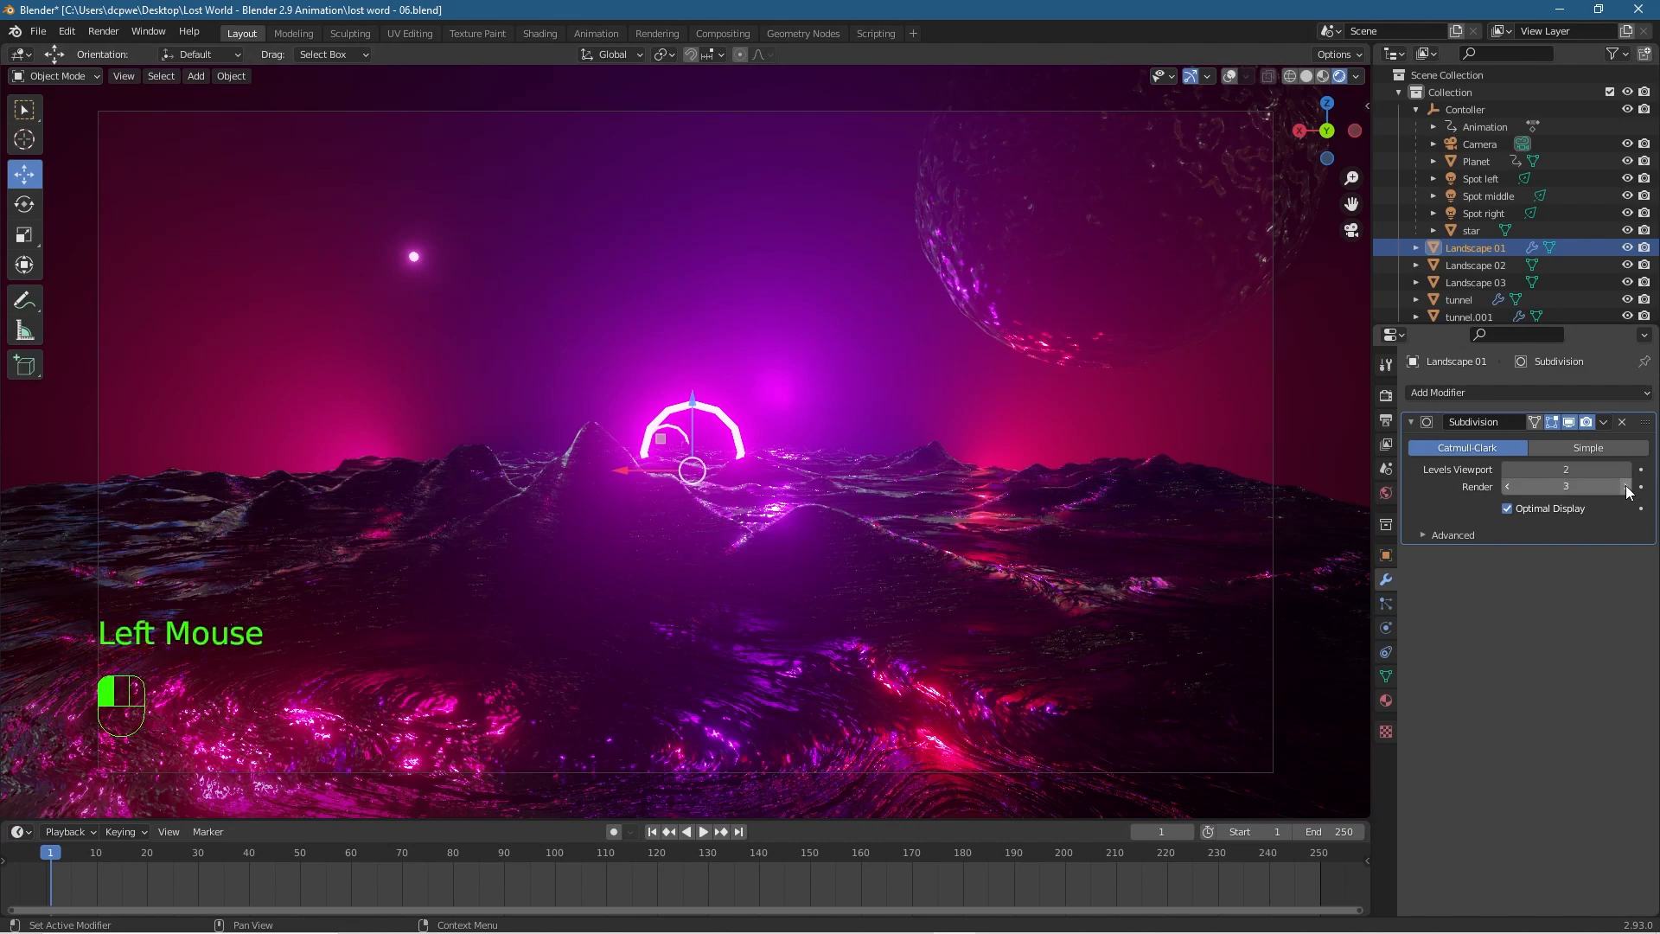
Render frame 1 to check the smoothed Landscape 01, and close the render result.
{"action": "key", "text": "F12"}
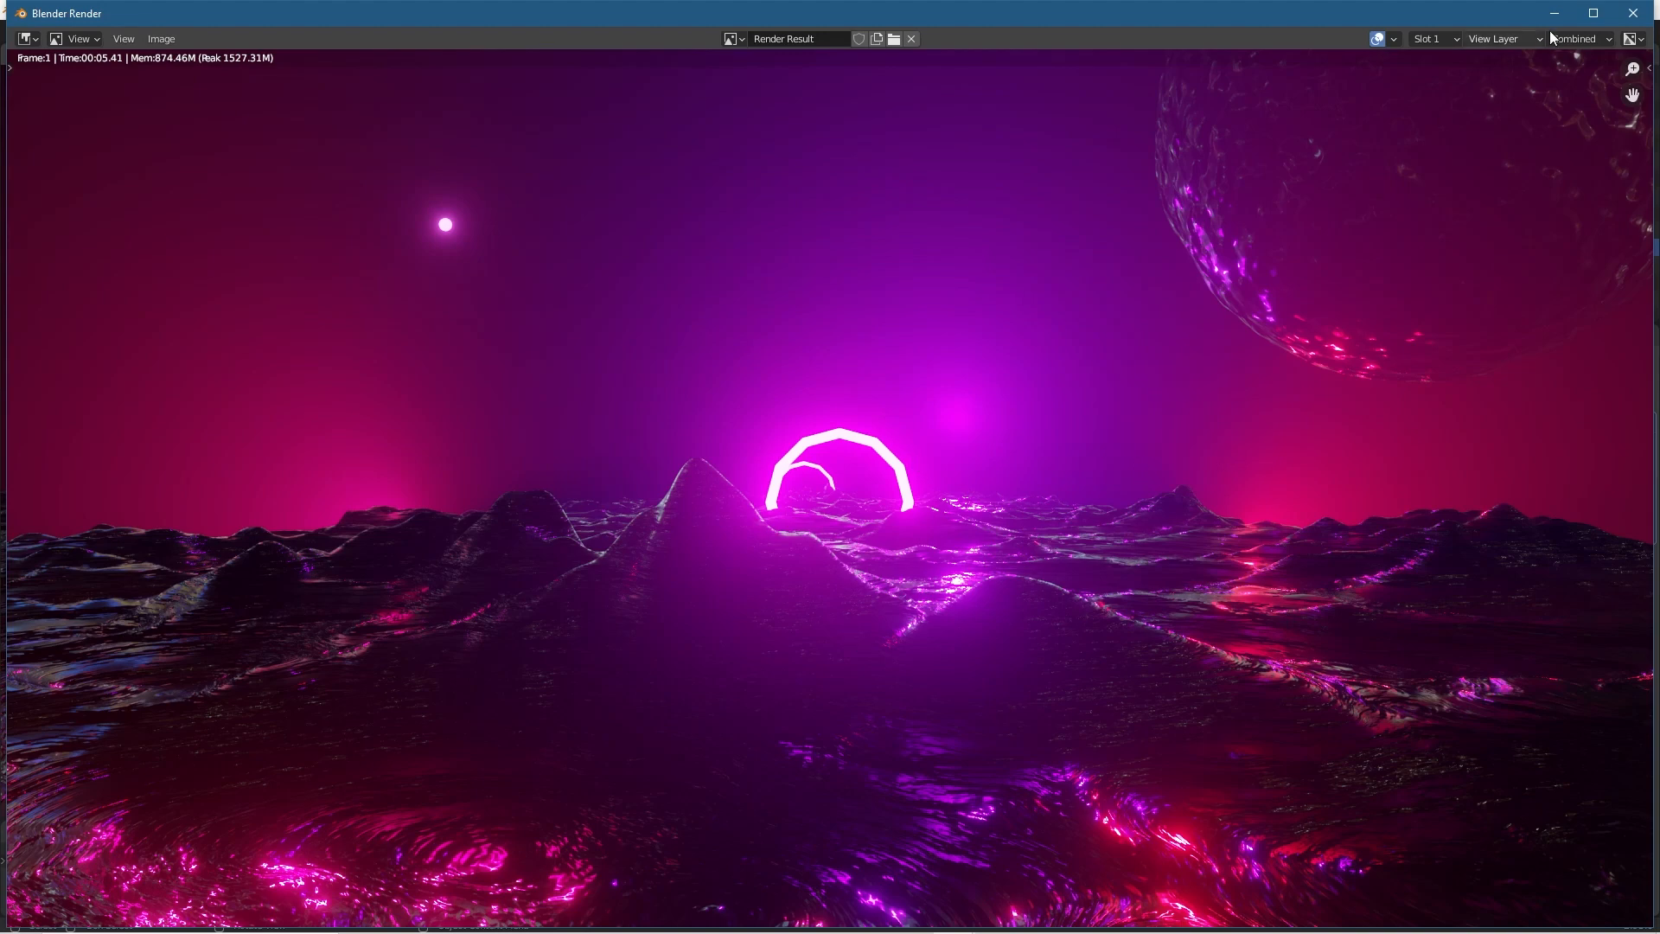
{"action": "left_click", "coordinate": [1633, 13]}
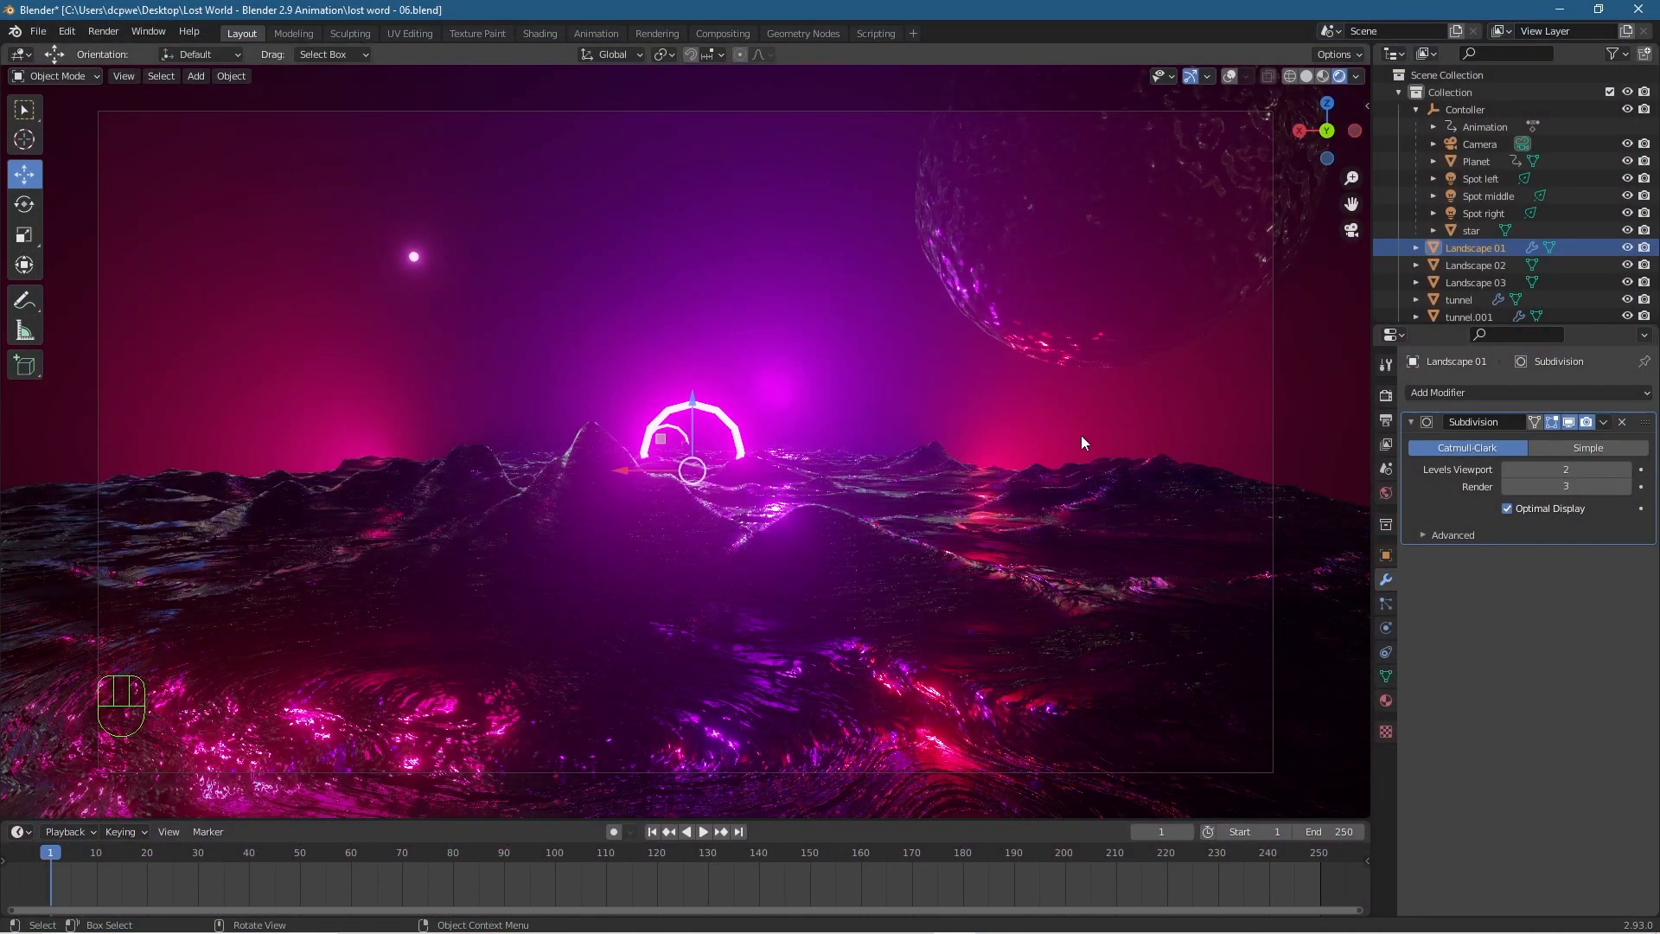
Add a Subdivision Surface modifier to Landscape 02 with 2 viewport levels and 3 render levels.
{"action": "left_click", "coordinate": [1444, 265]}
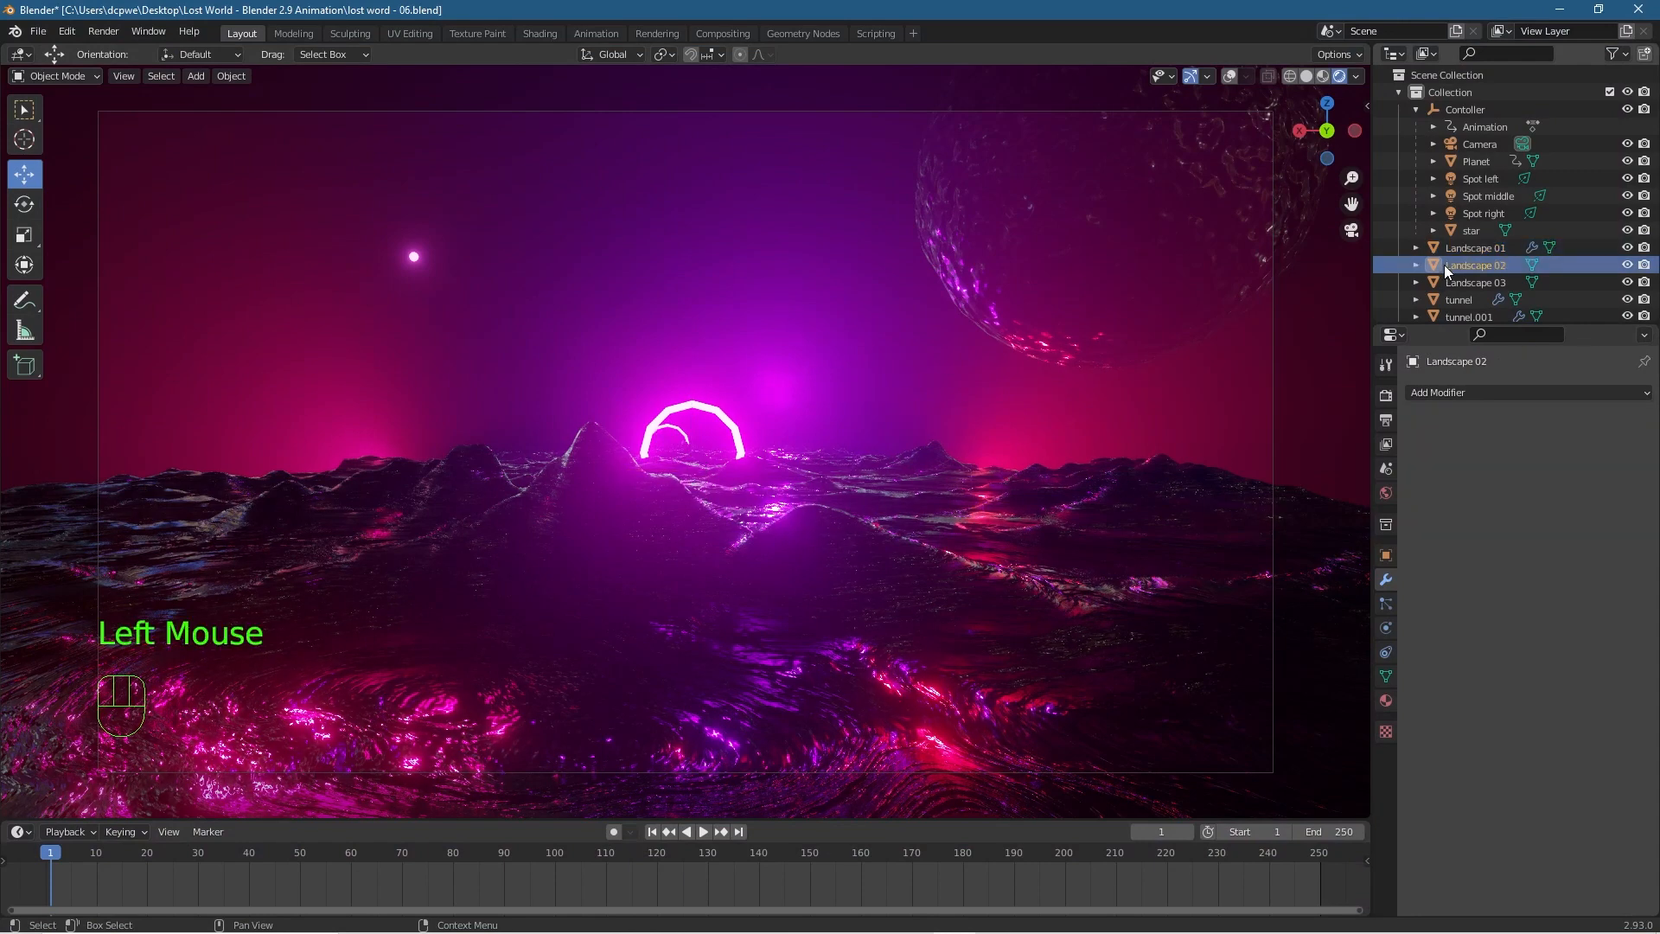
{"action": "left_click", "coordinate": [1483, 392]}
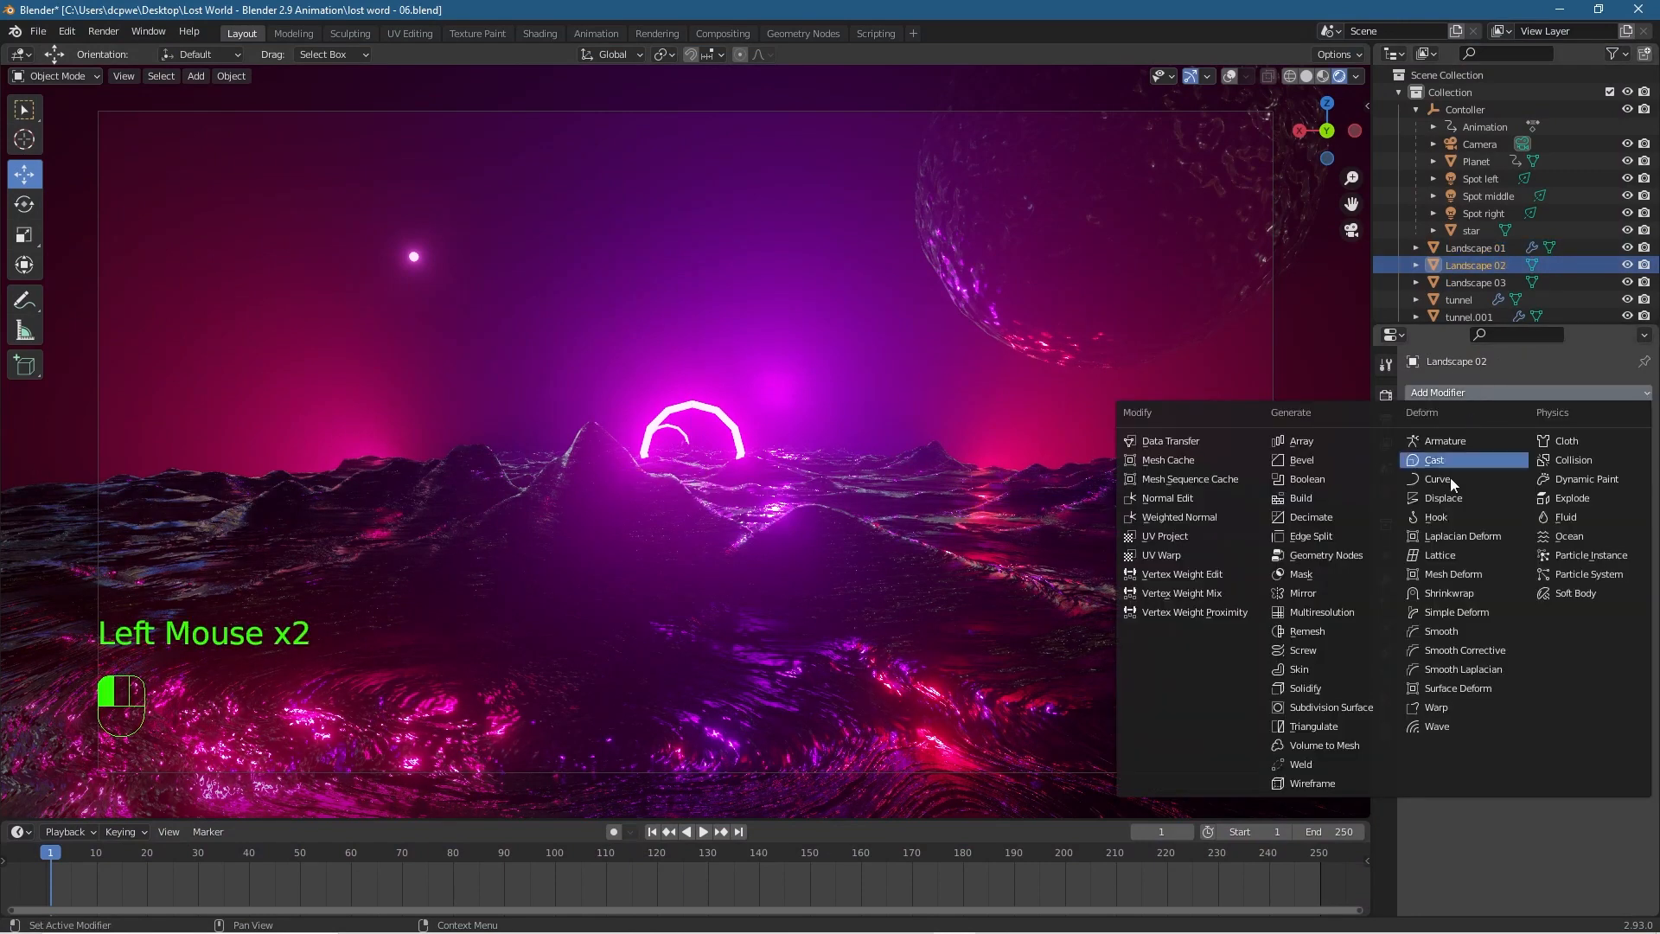
{"action": "left_click", "coordinate": [1332, 707]}
{"action": "left_click", "coordinate": [1626, 469]}
{"action": "left_click", "coordinate": [1627, 487]}
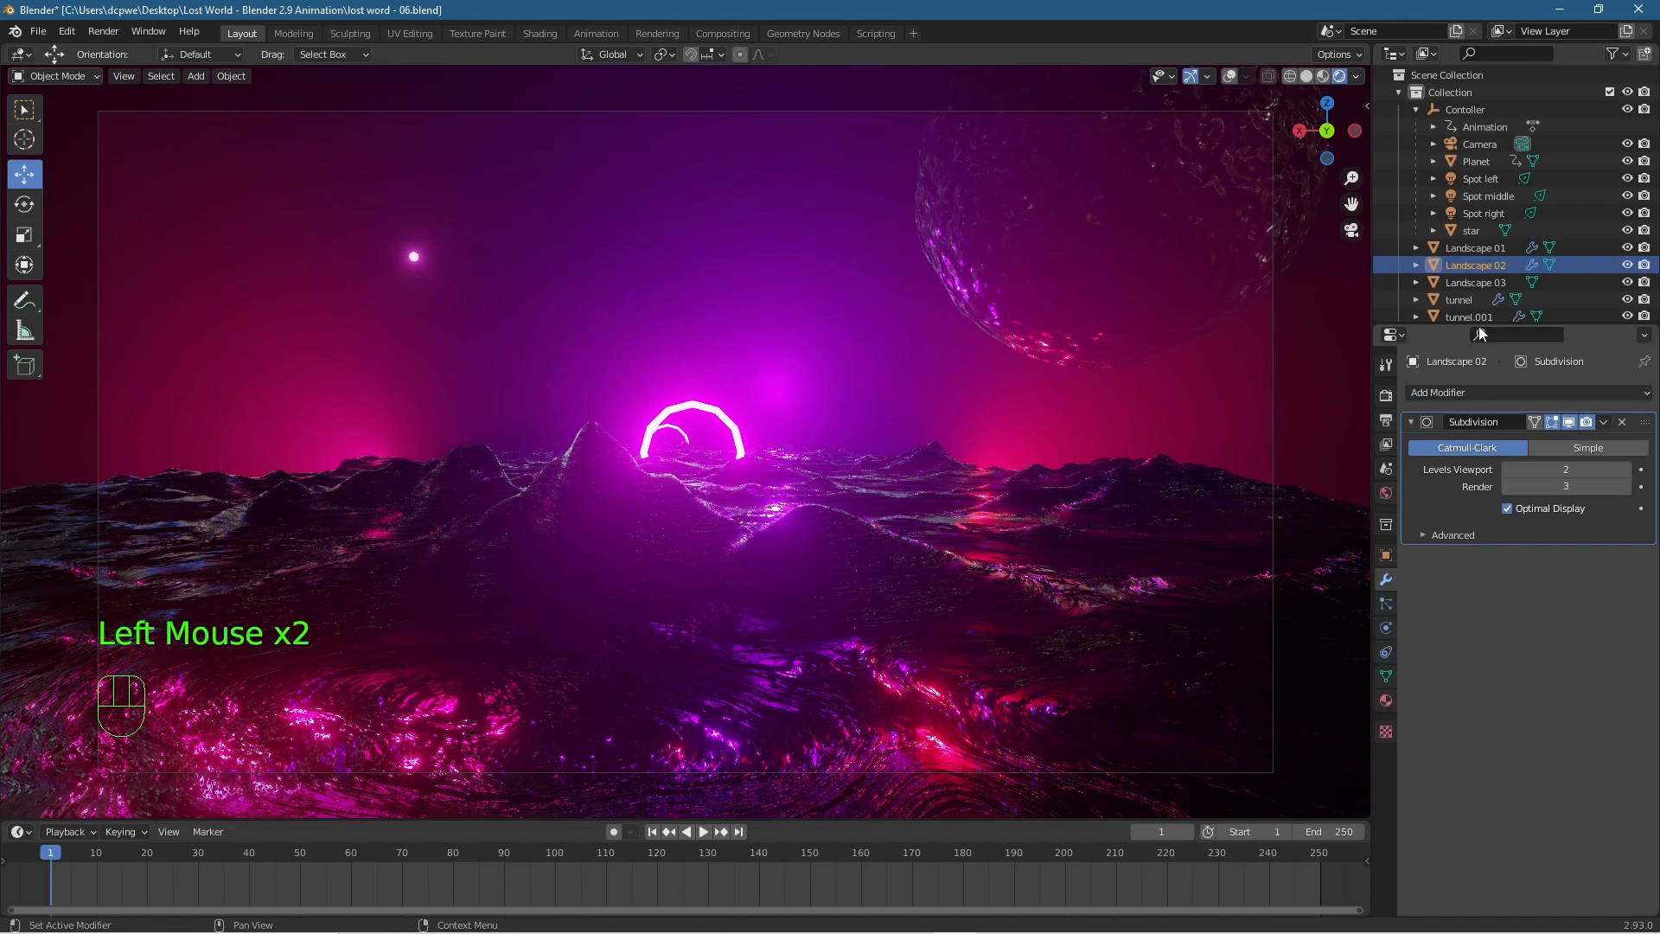
Add a Subdivision Surface modifier to Landscape 03 with 2 viewport levels and 3 render levels.
{"action": "left_click", "coordinate": [1470, 282]}
{"action": "left_click", "coordinate": [1446, 394]}
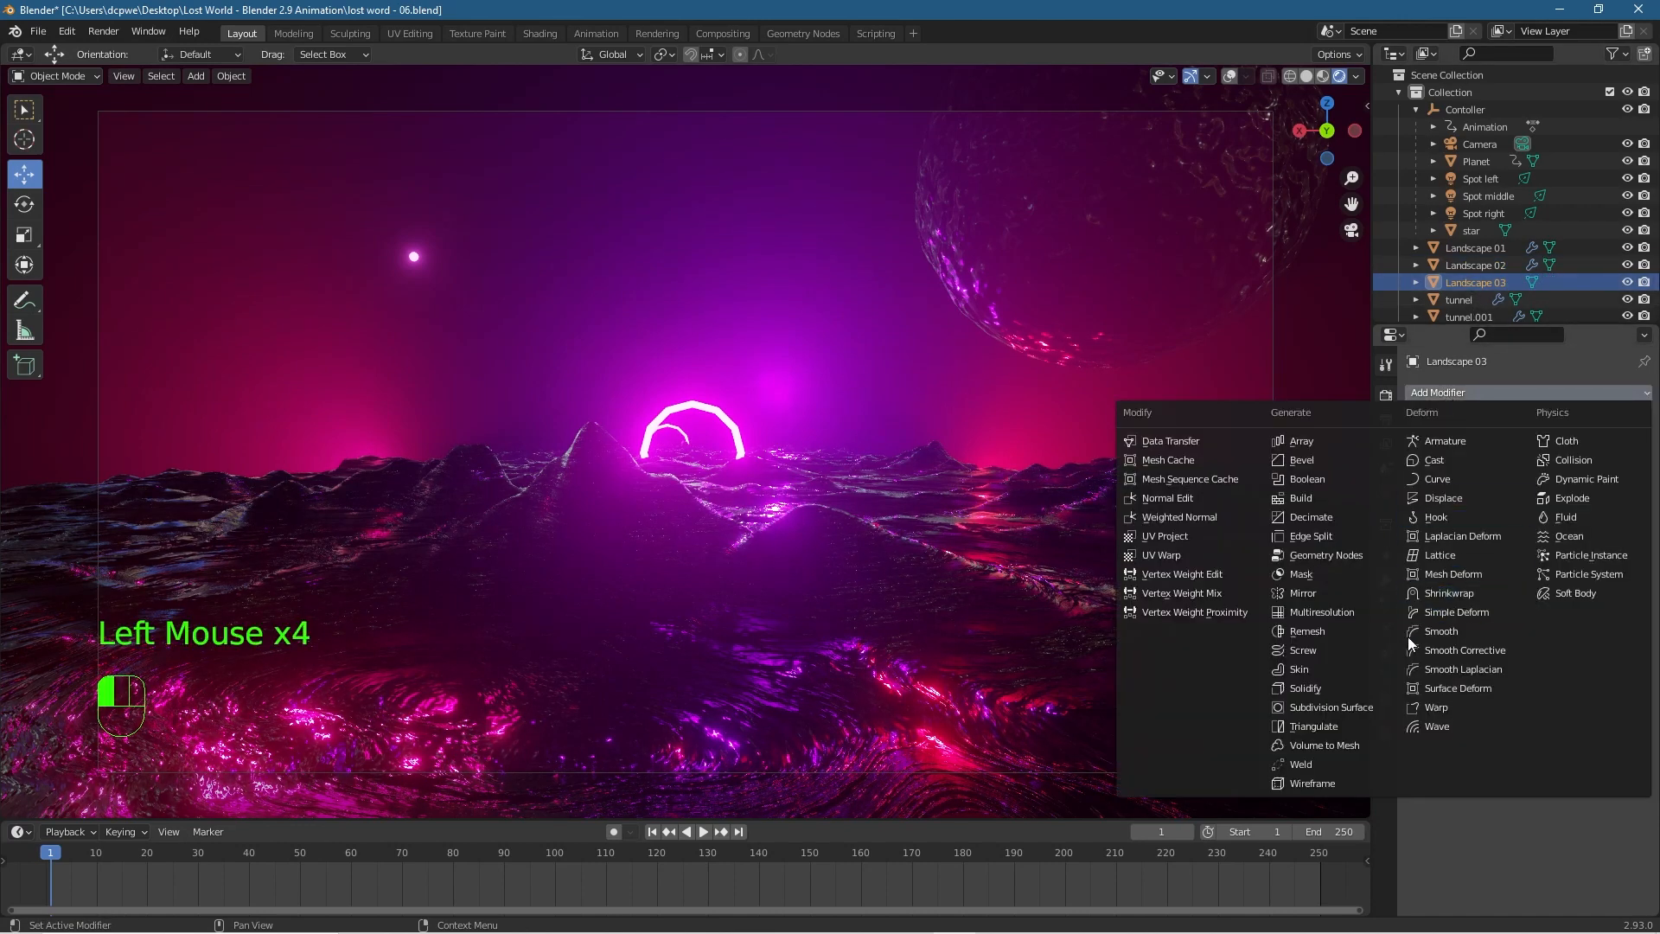
{"action": "left_click", "coordinate": [1332, 707]}
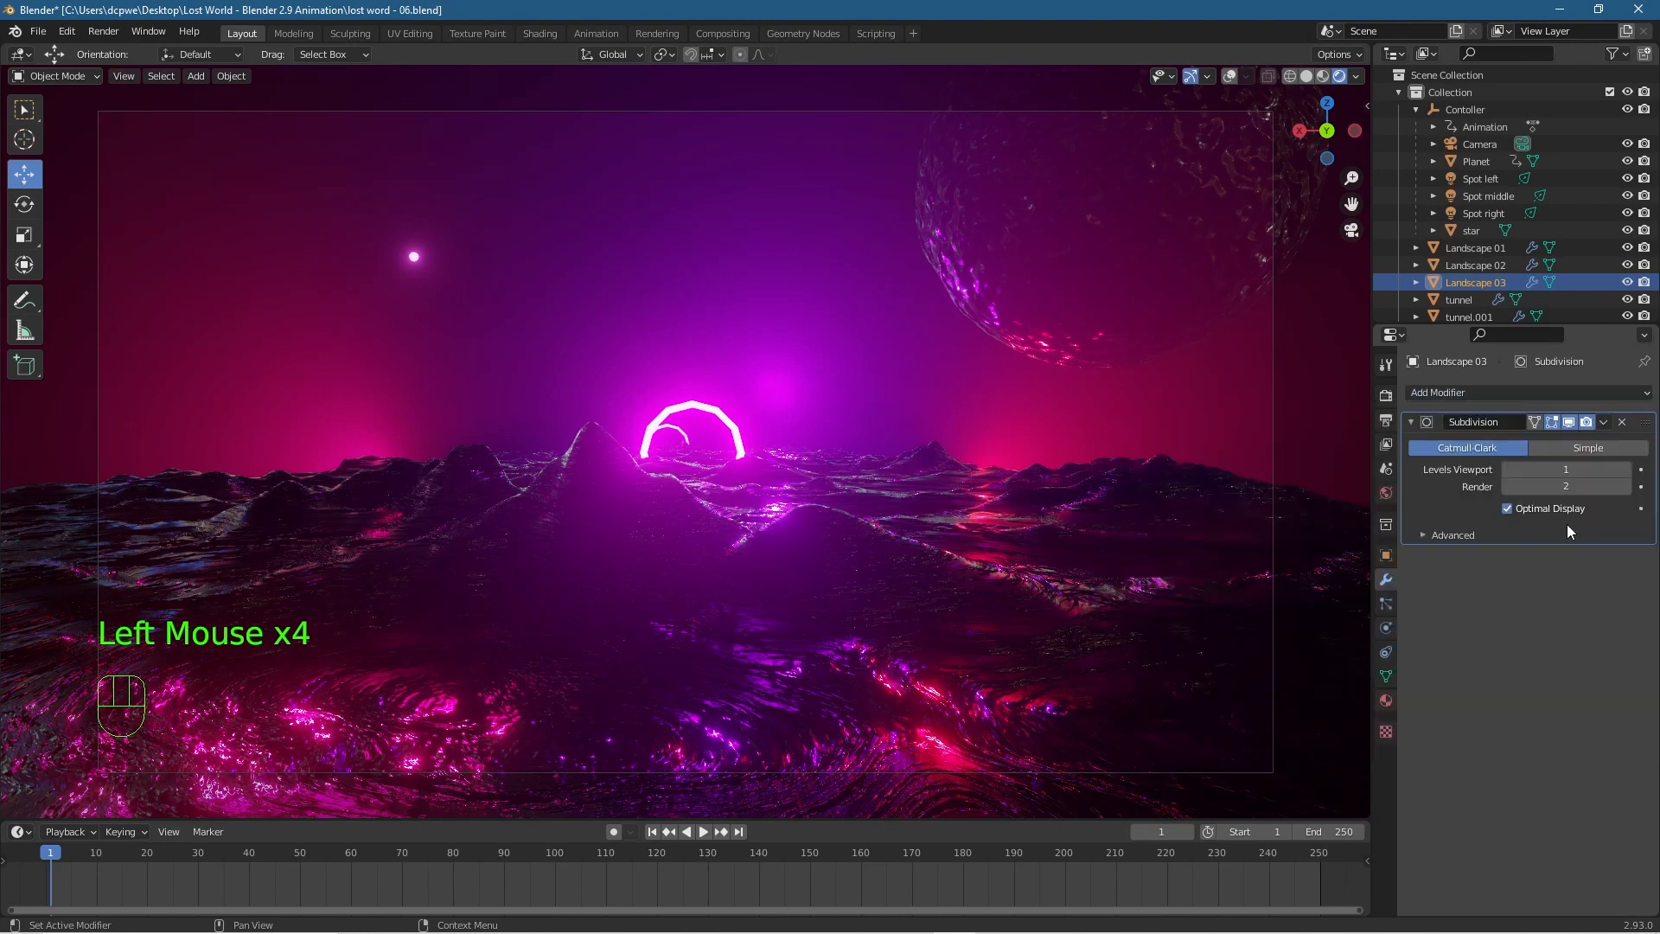
{"action": "left_click", "coordinate": [1626, 469]}
{"action": "left_click", "coordinate": [1626, 487]}
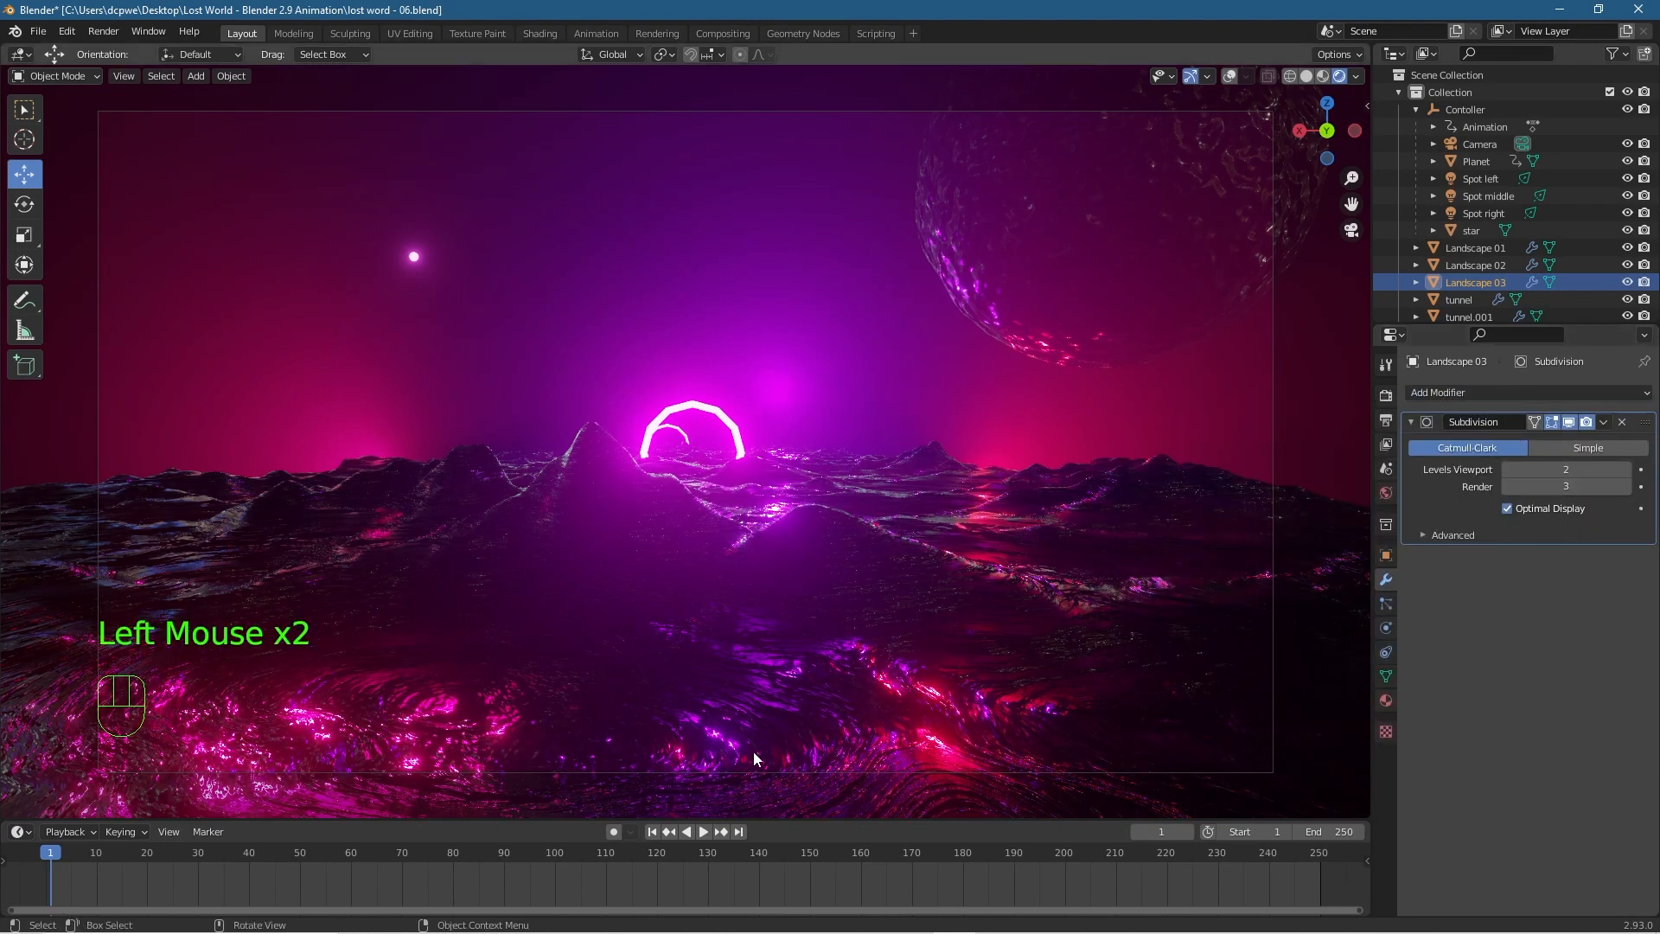
Play the animation from frame 1 without and with viewport overlays, and return to frame 1.
{"action": "mouse_move", "coordinate": [56, 852]}
{"action": "left_mouse_down"}
{"action": "mouse_move", "coordinate": [538, 858]}
{"action": "mouse_move", "coordinate": [50, 860]}
{"action": "left_mouse_up"}
{"action": "key", "text": "space"}
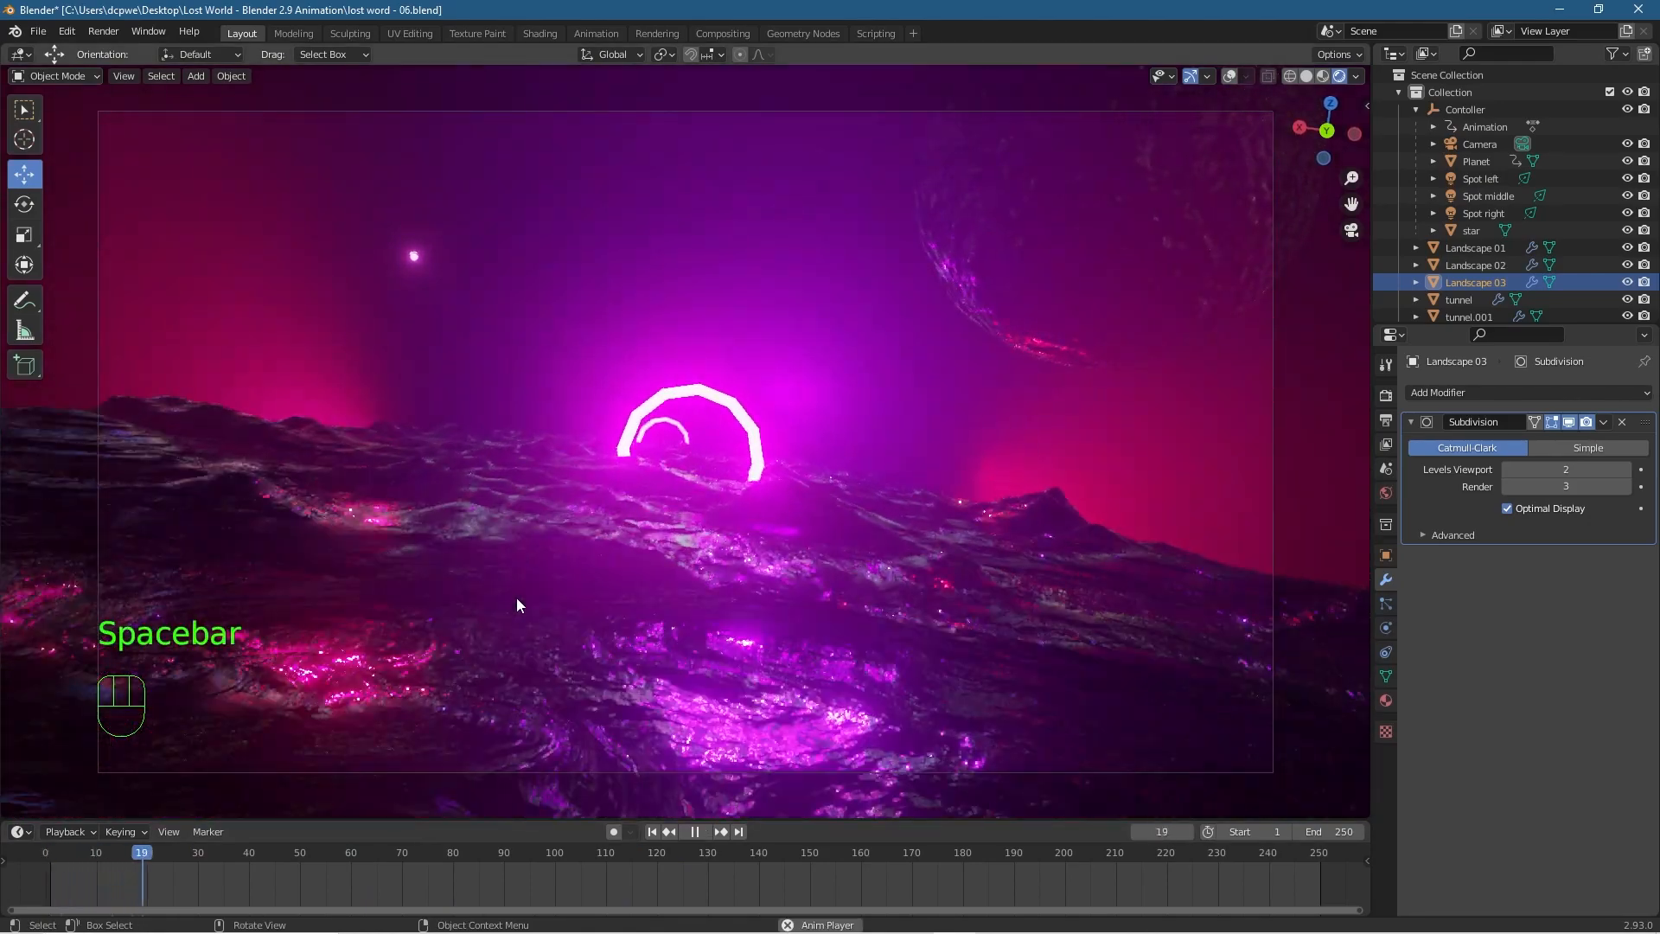
{"action": "key", "text": "space"}
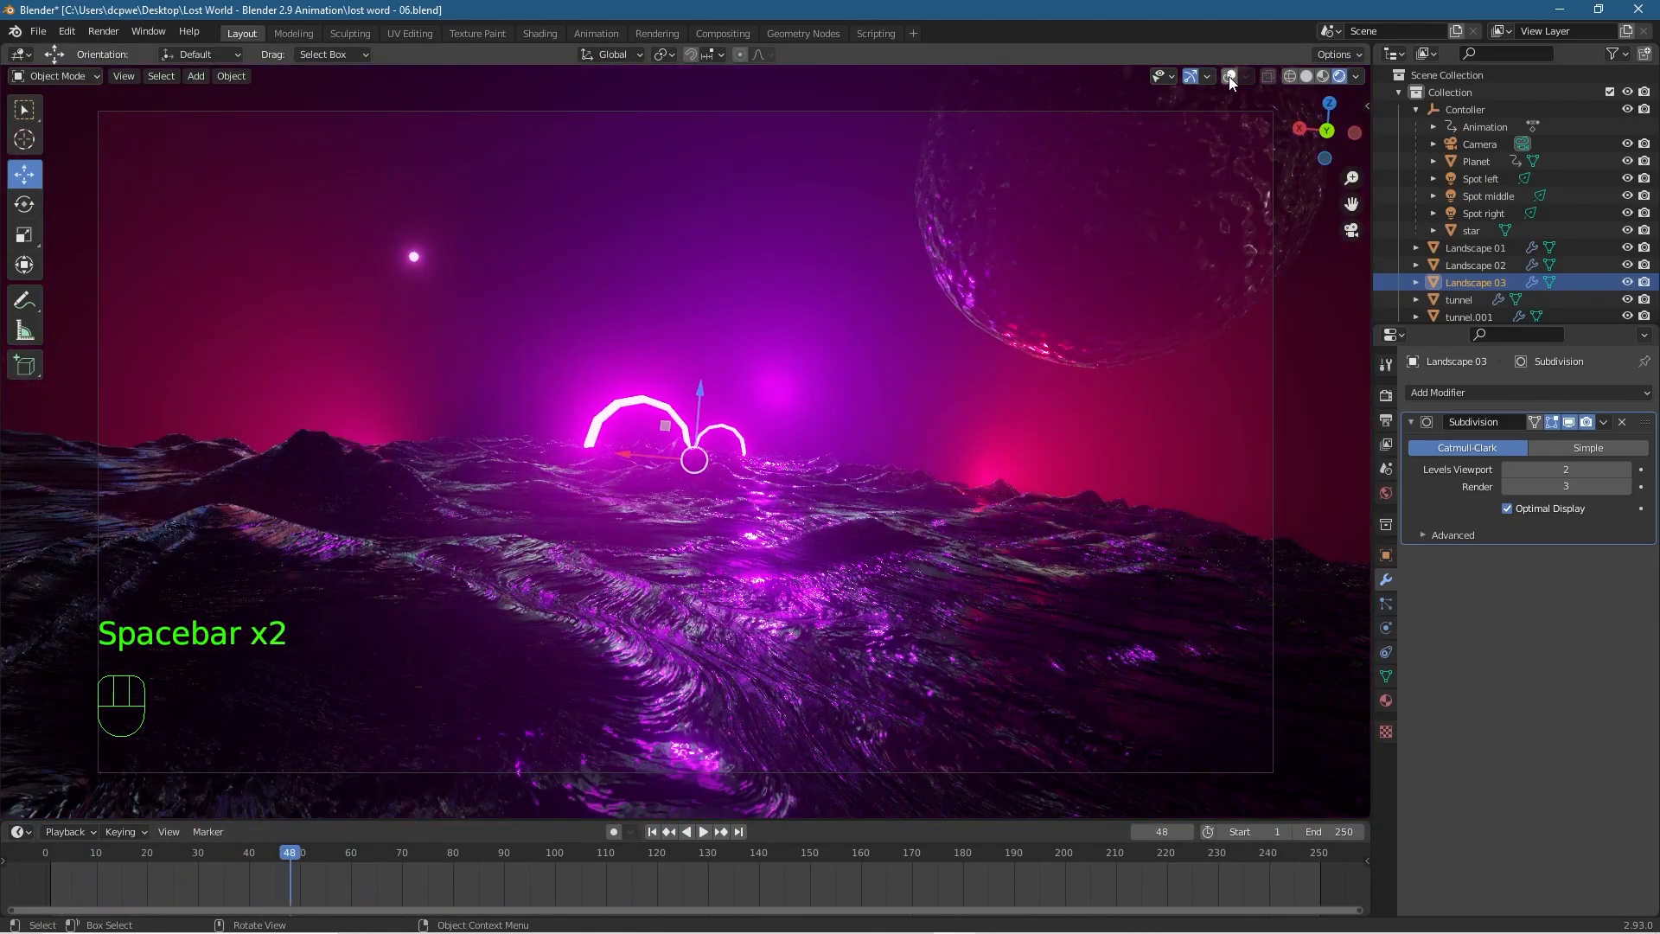
{"action": "left_click", "coordinate": [1229, 77]}
{"action": "key", "text": "space"}
{"action": "key", "text": "space"}
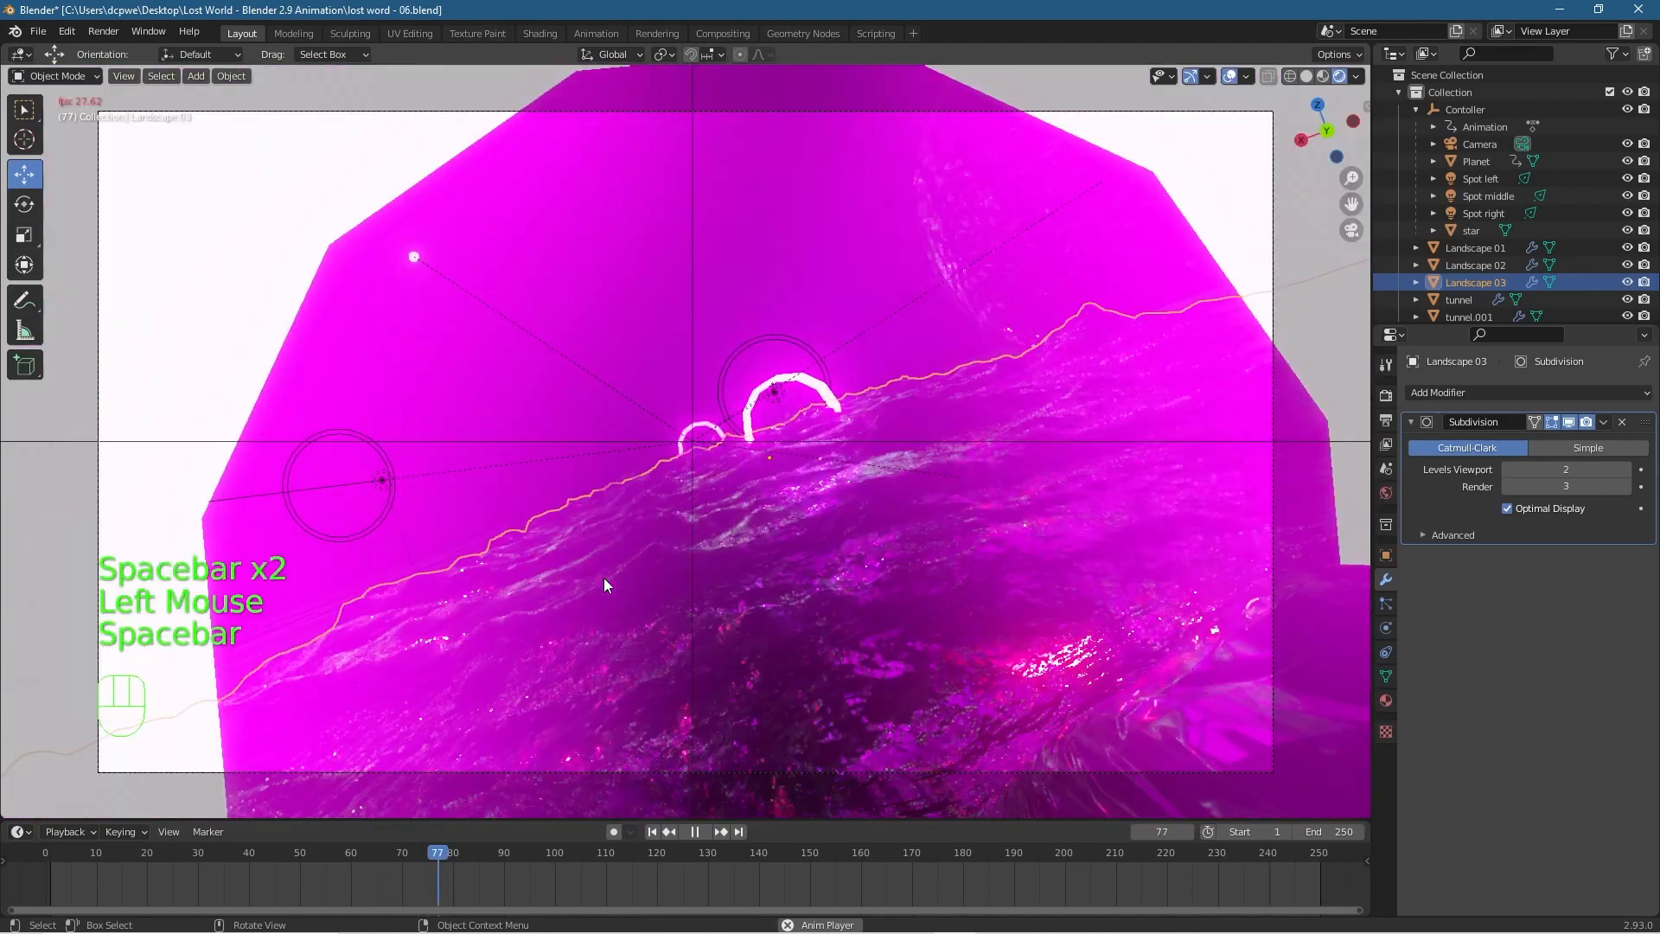
{"action": "left_click_drag", "start_coordinate": [420, 852], "coordinate": [50, 861]}
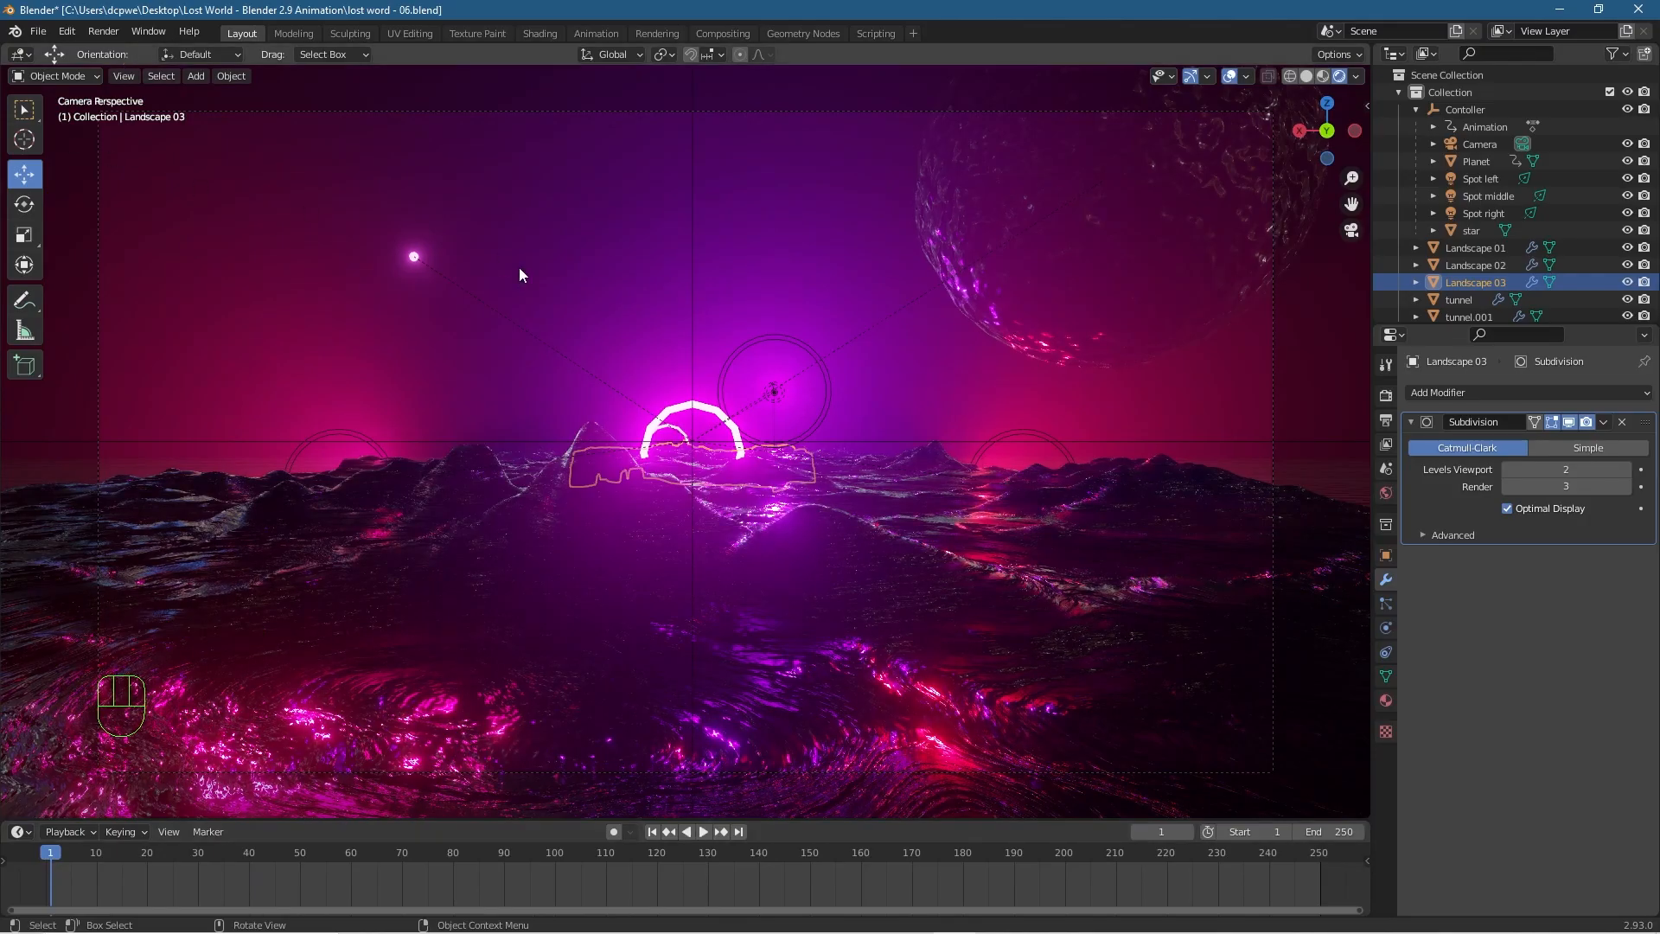
Replay the animation with the viewport overlays and gizmos hidden, and stop it at frame 81.
{"action": "key", "text": "space"}
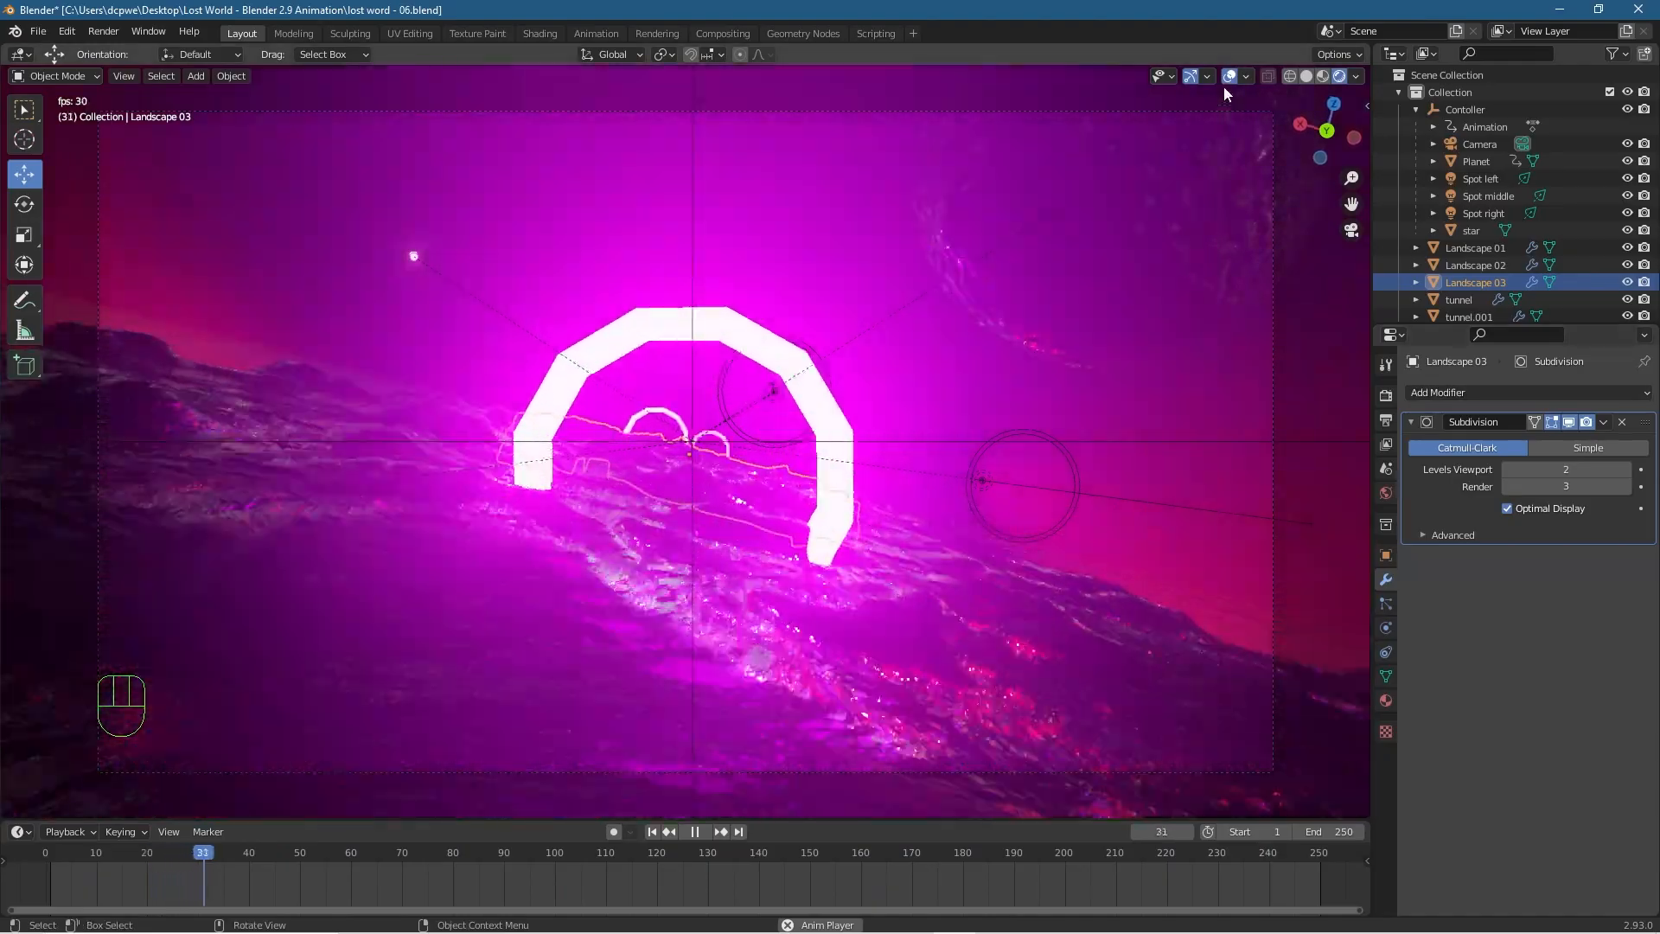
{"action": "left_click", "coordinate": [1226, 78]}
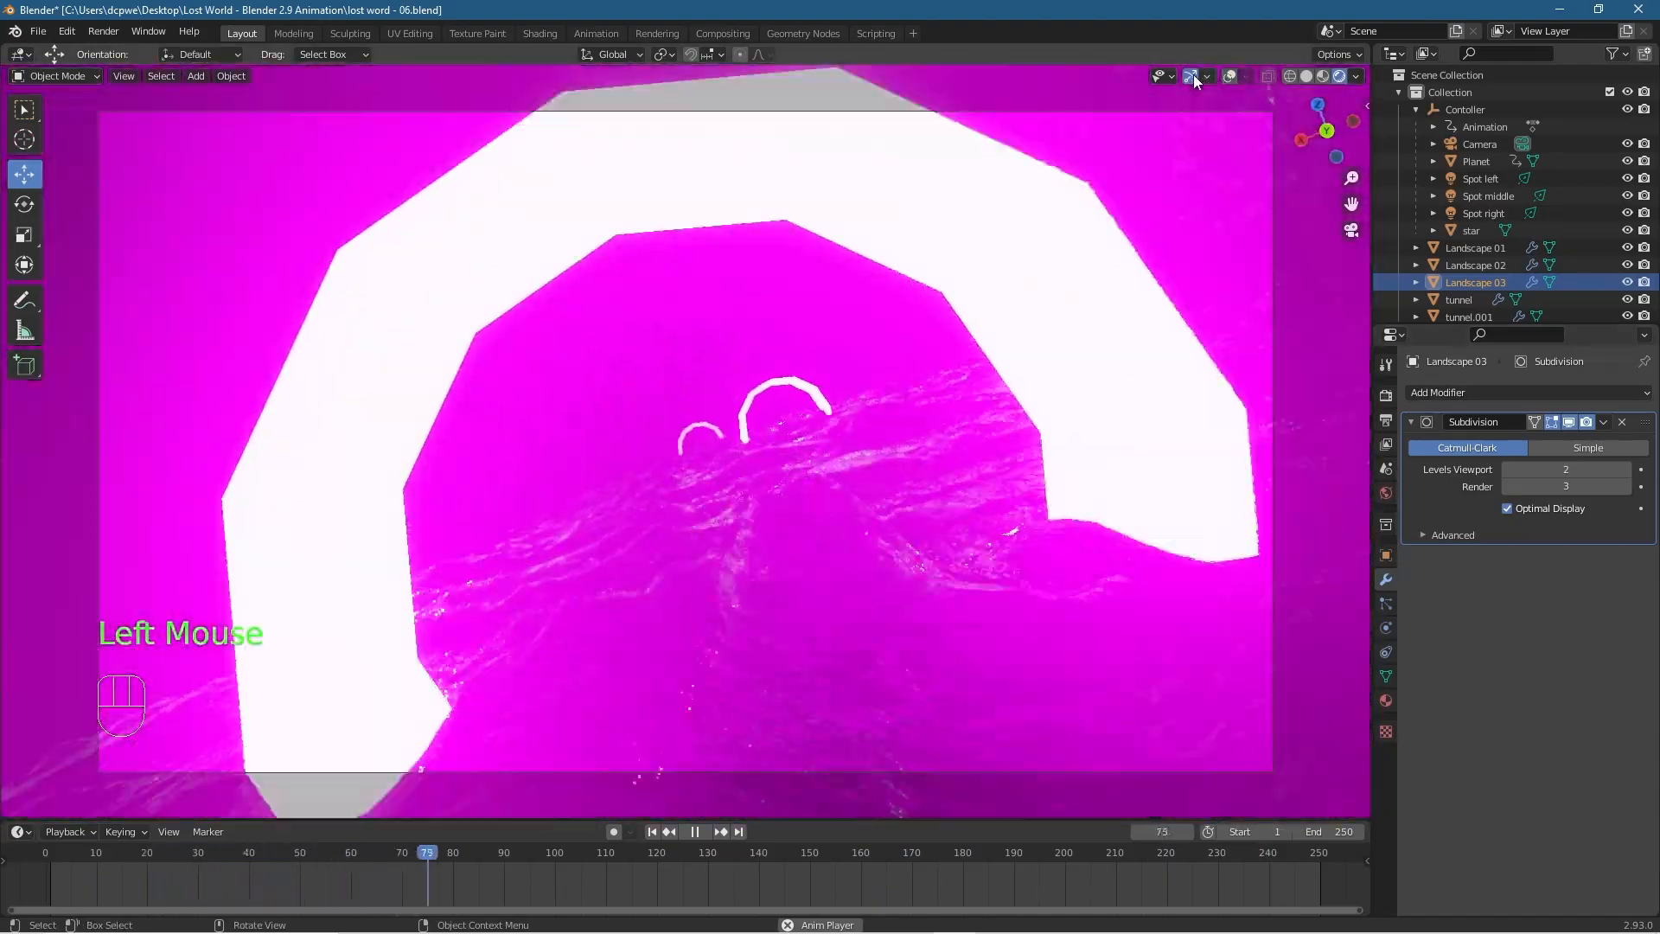
{"action": "left_click", "coordinate": [1192, 75]}
{"action": "left_click", "coordinate": [1192, 76]}
{"action": "left_click", "coordinate": [1192, 75]}
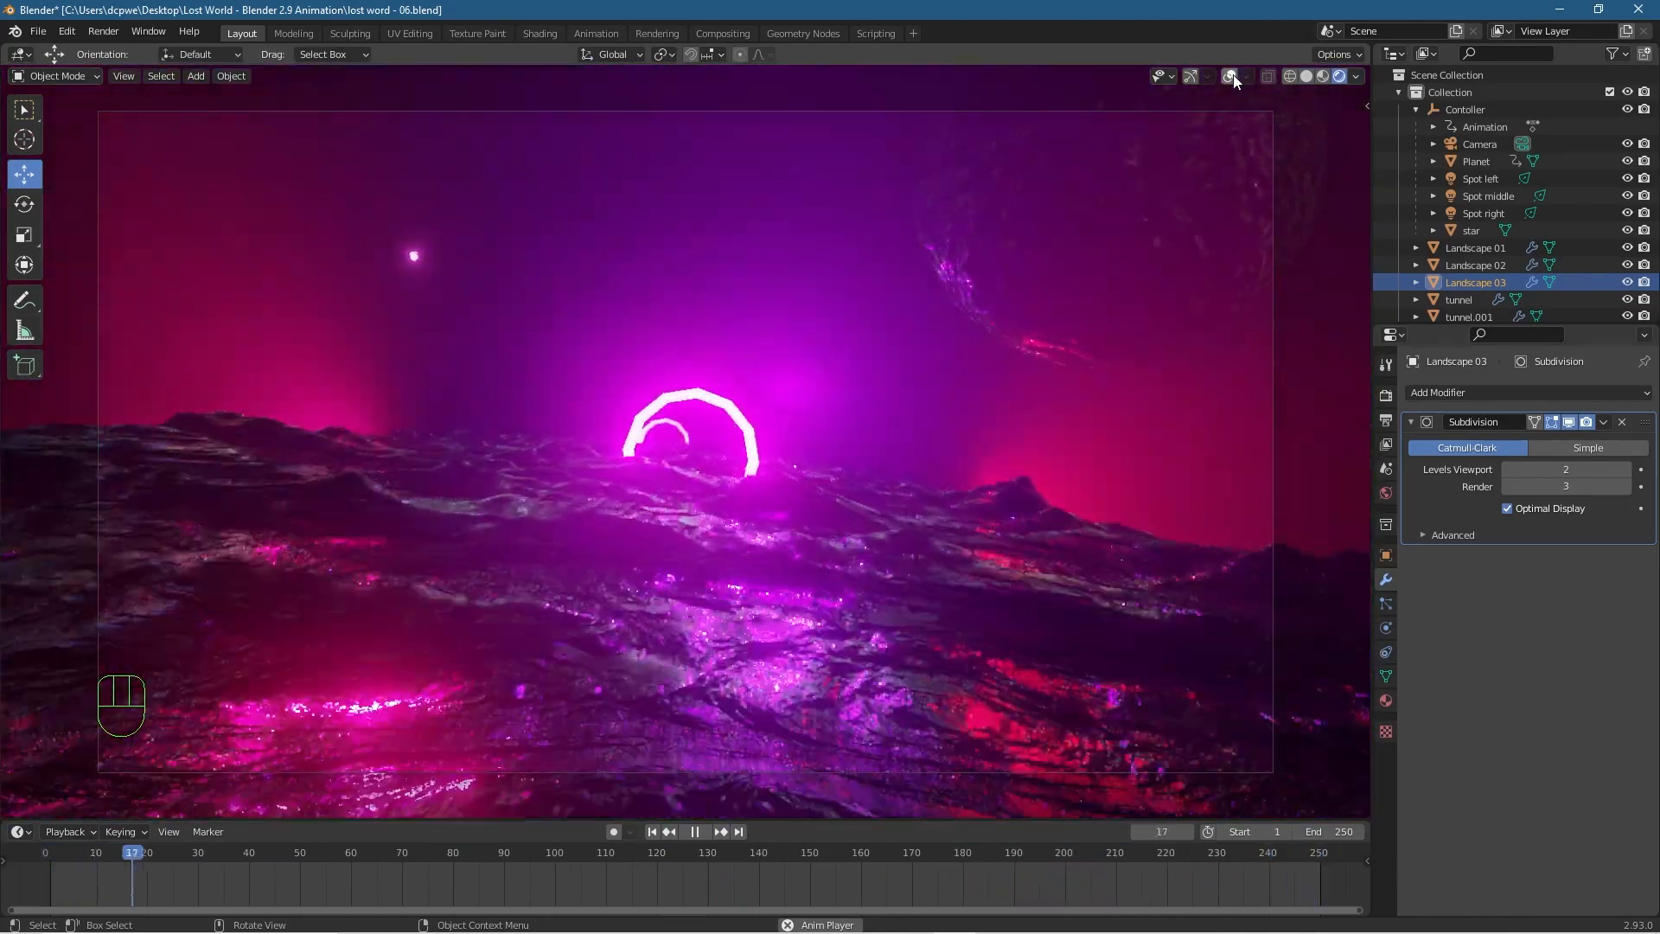
{"action": "key", "text": "space"}
Save the blend file and render frame 81 as a test image, closing the render result.
{"action": "key", "text": "F12"}
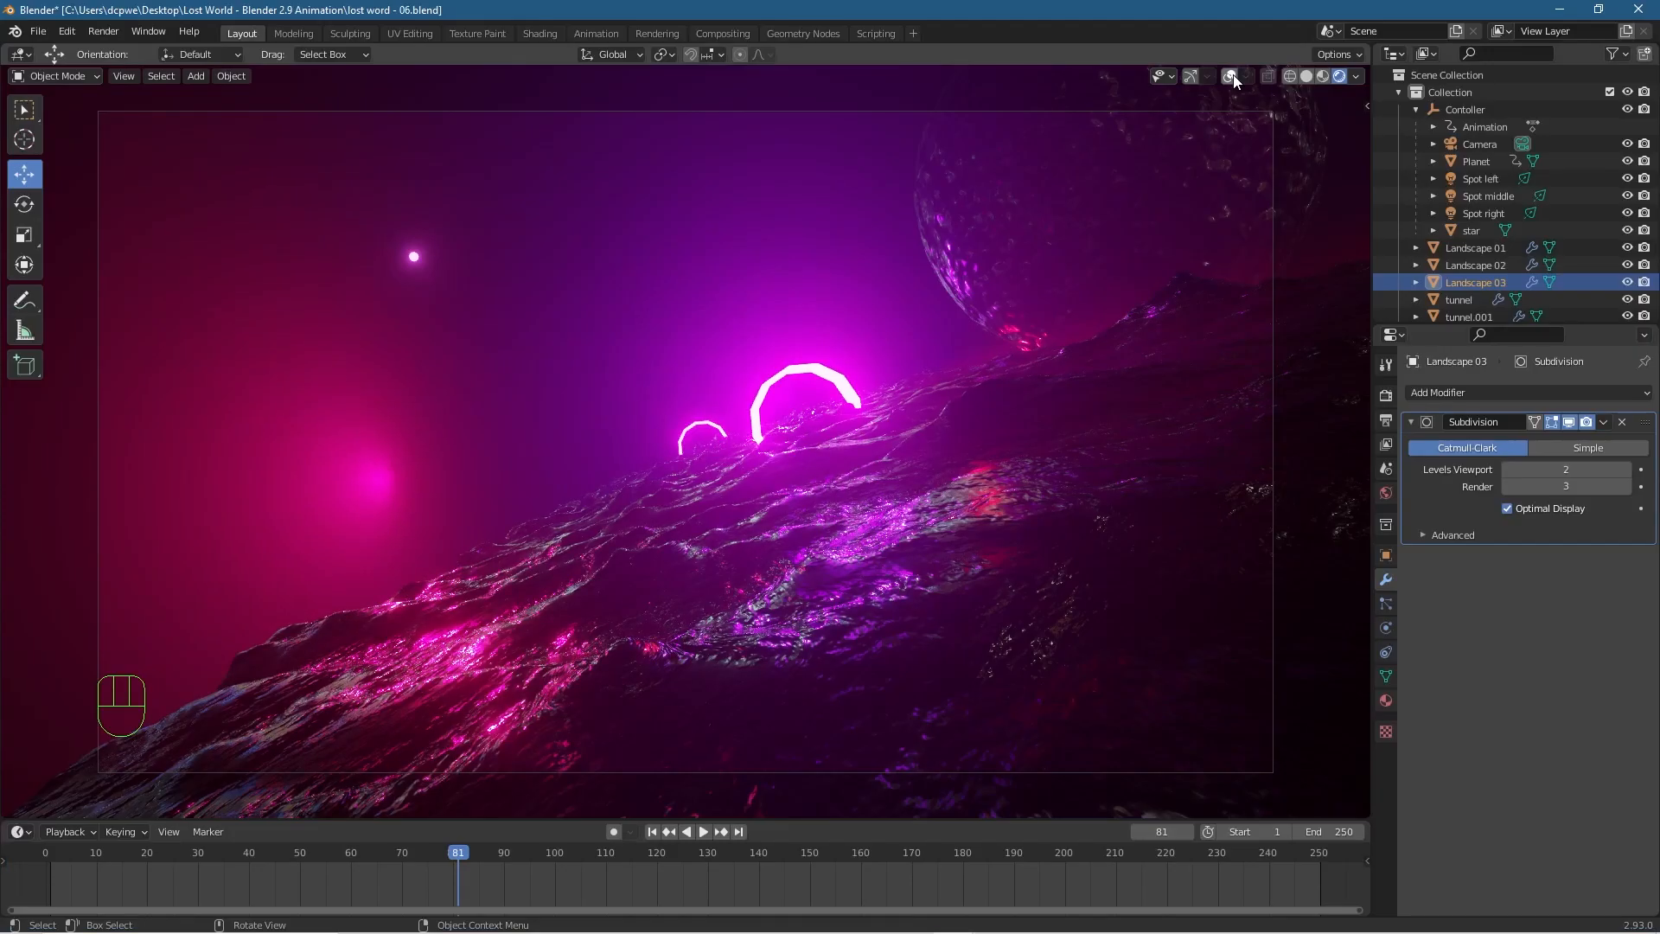
{"action": "left_click", "coordinate": [38, 31]}
{"action": "left_click", "coordinate": [56, 145]}
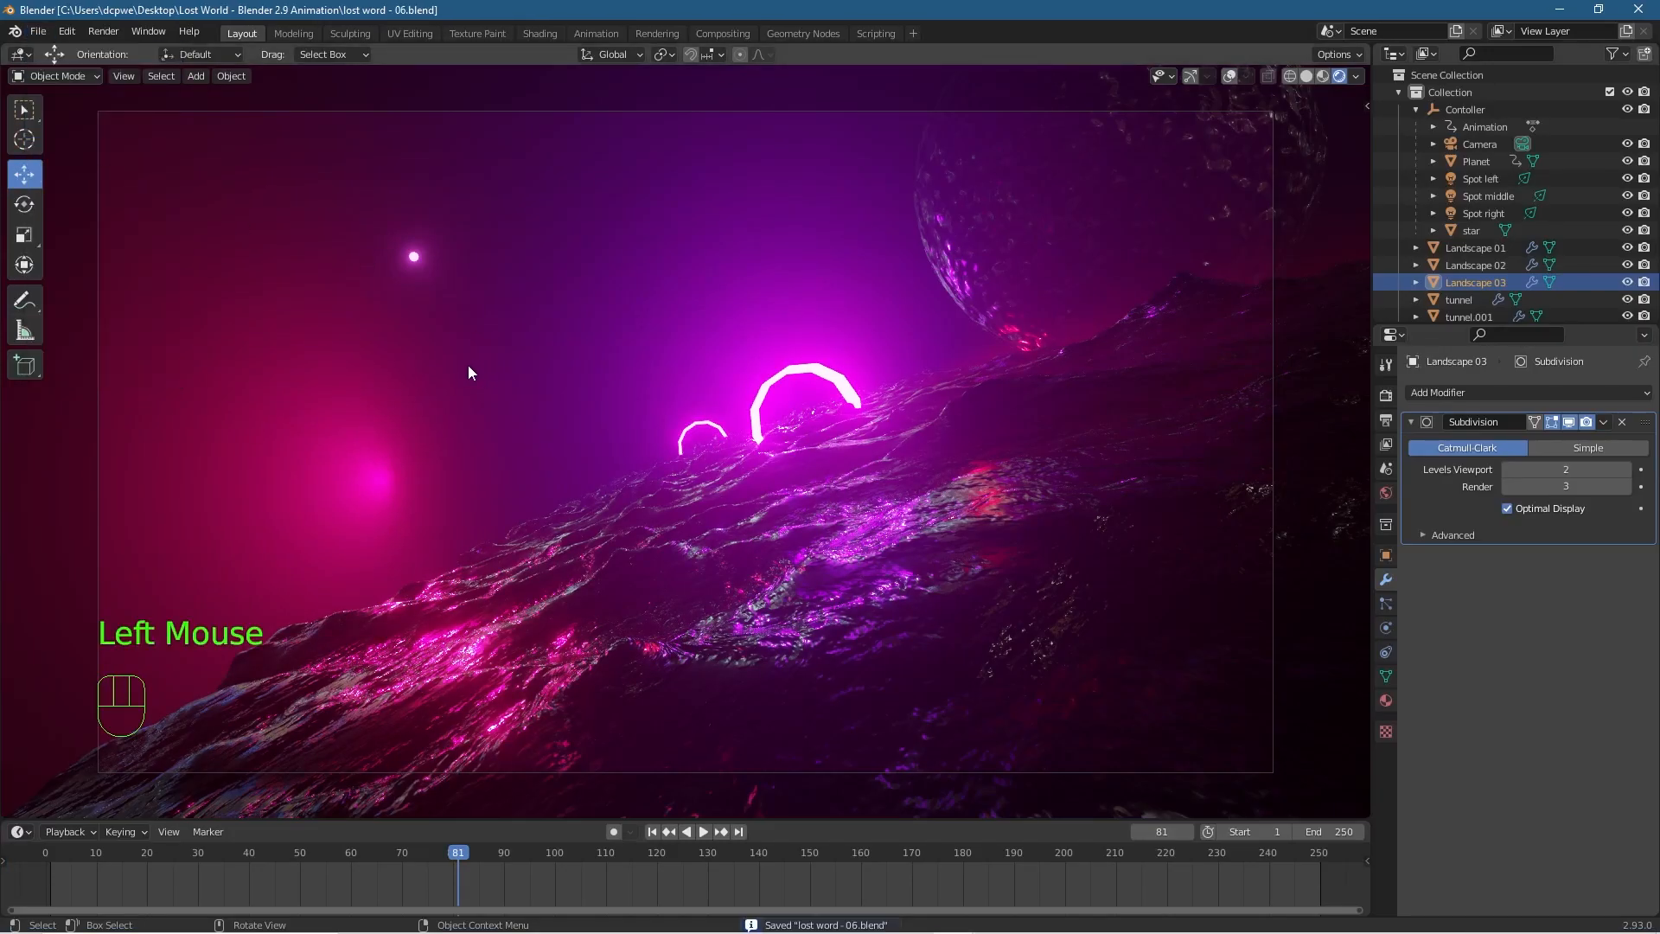
{"action": "key", "text": "F12"}
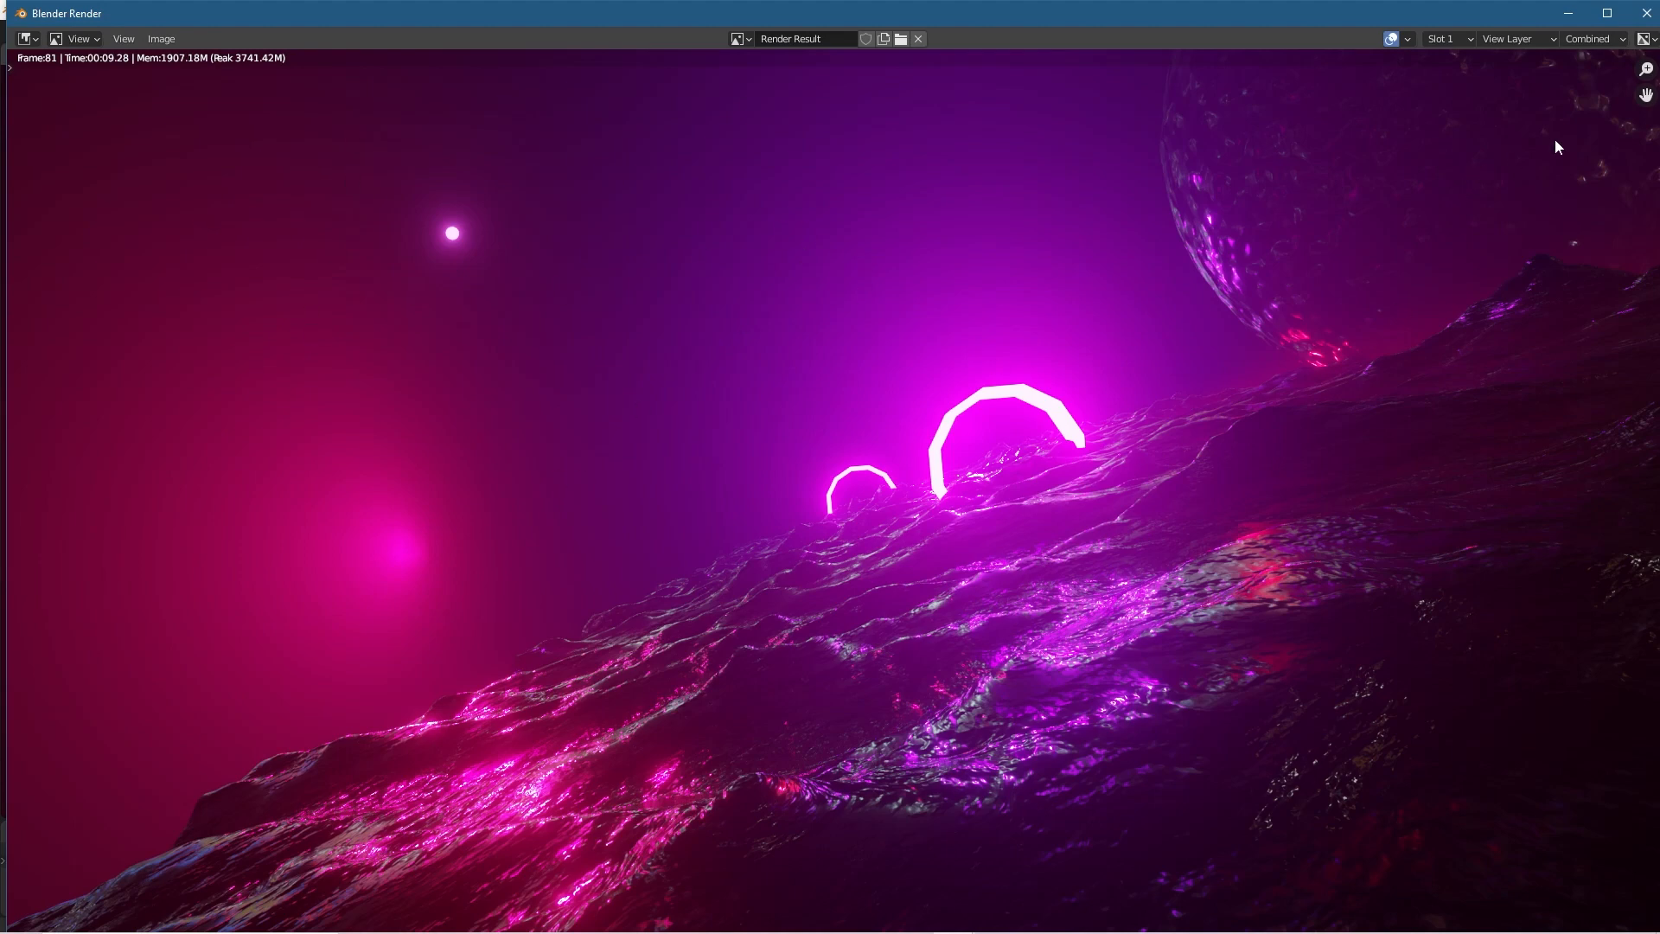
{"action": "left_click", "coordinate": [1647, 13]}
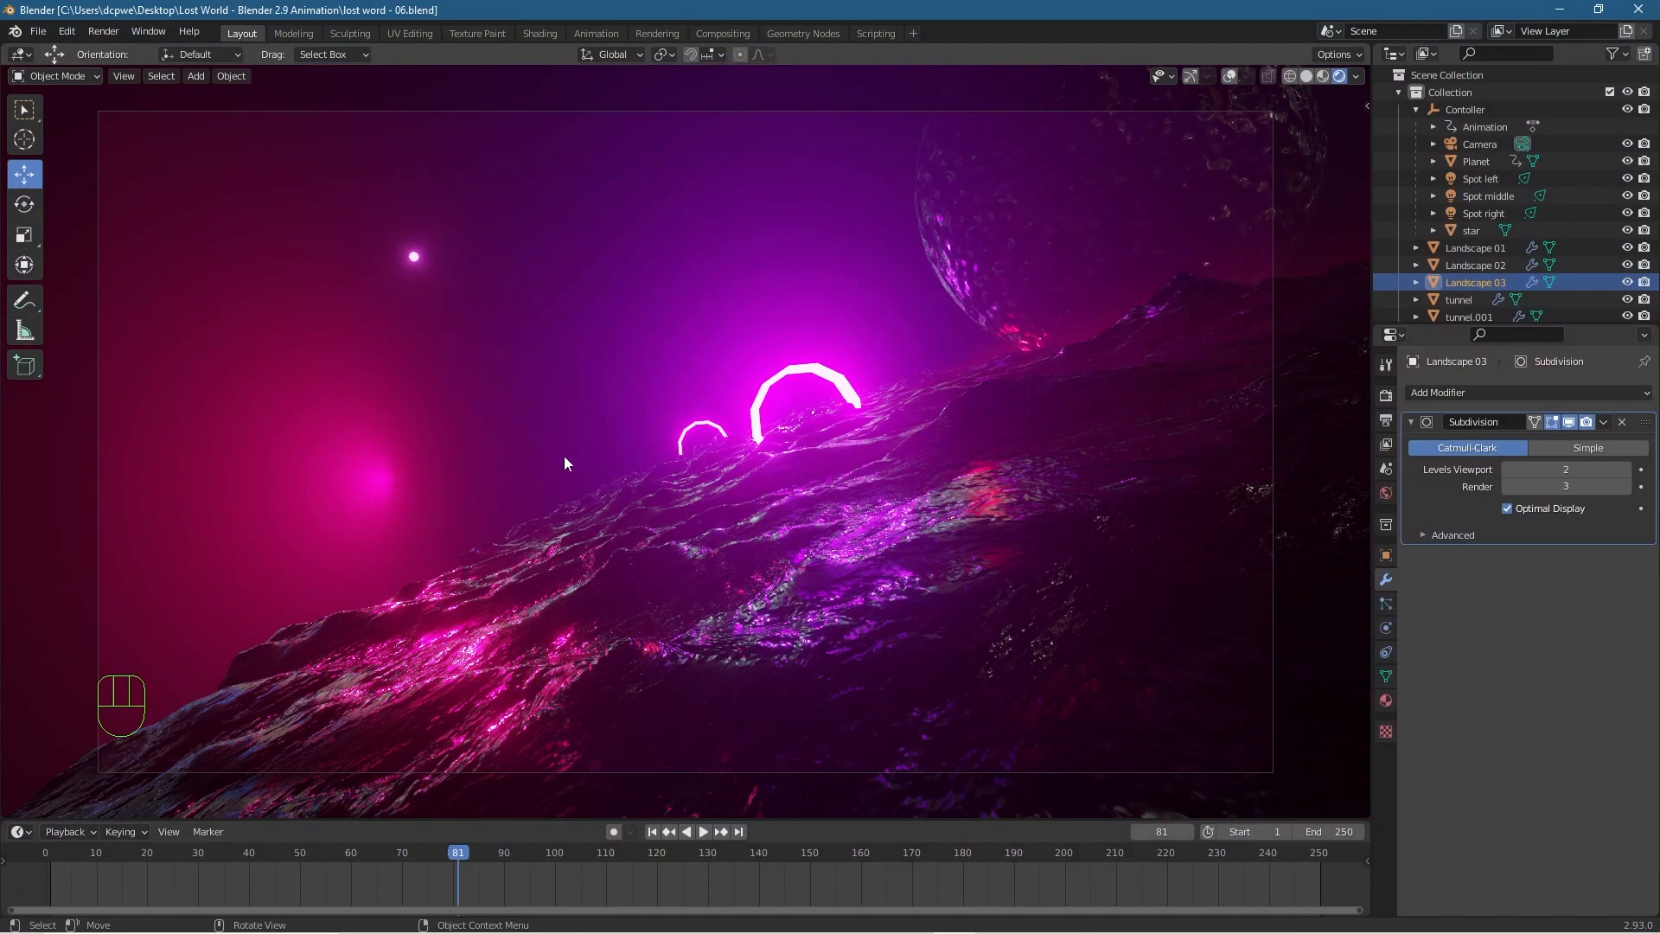
Return the timeline to frame 1 and save the blend file with that frame current.
{"action": "left_click_drag", "start_coordinate": [459, 850], "coordinate": [50, 848]}
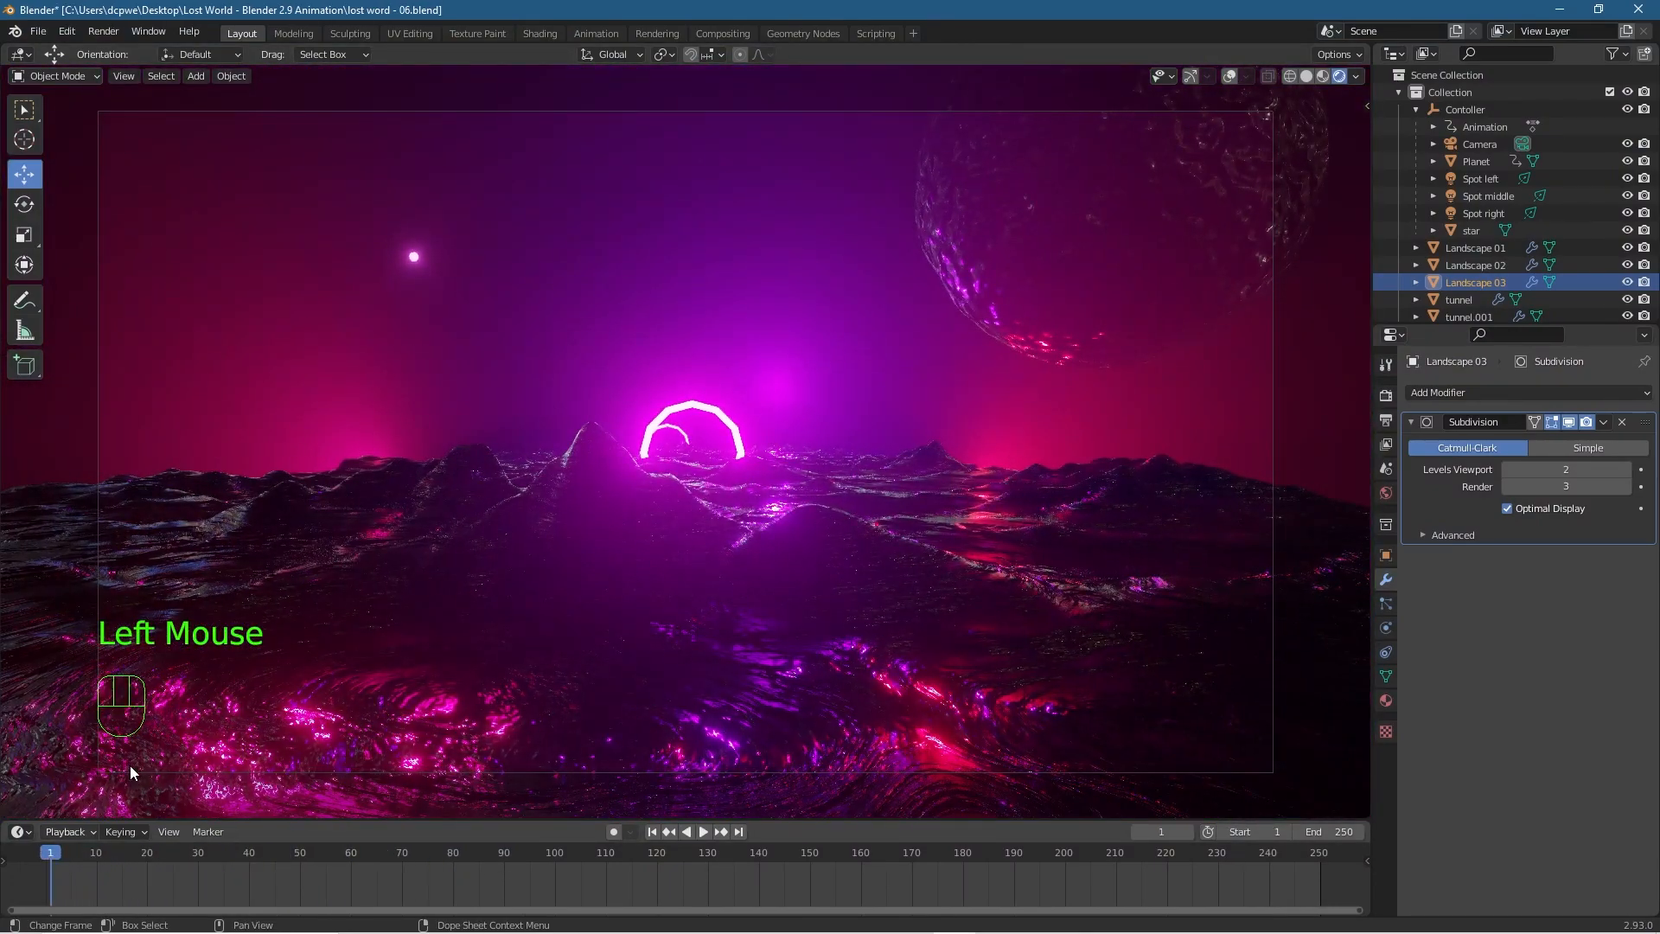
{"action": "left_click", "coordinate": [38, 31]}
{"action": "left_click", "coordinate": [50, 145]}
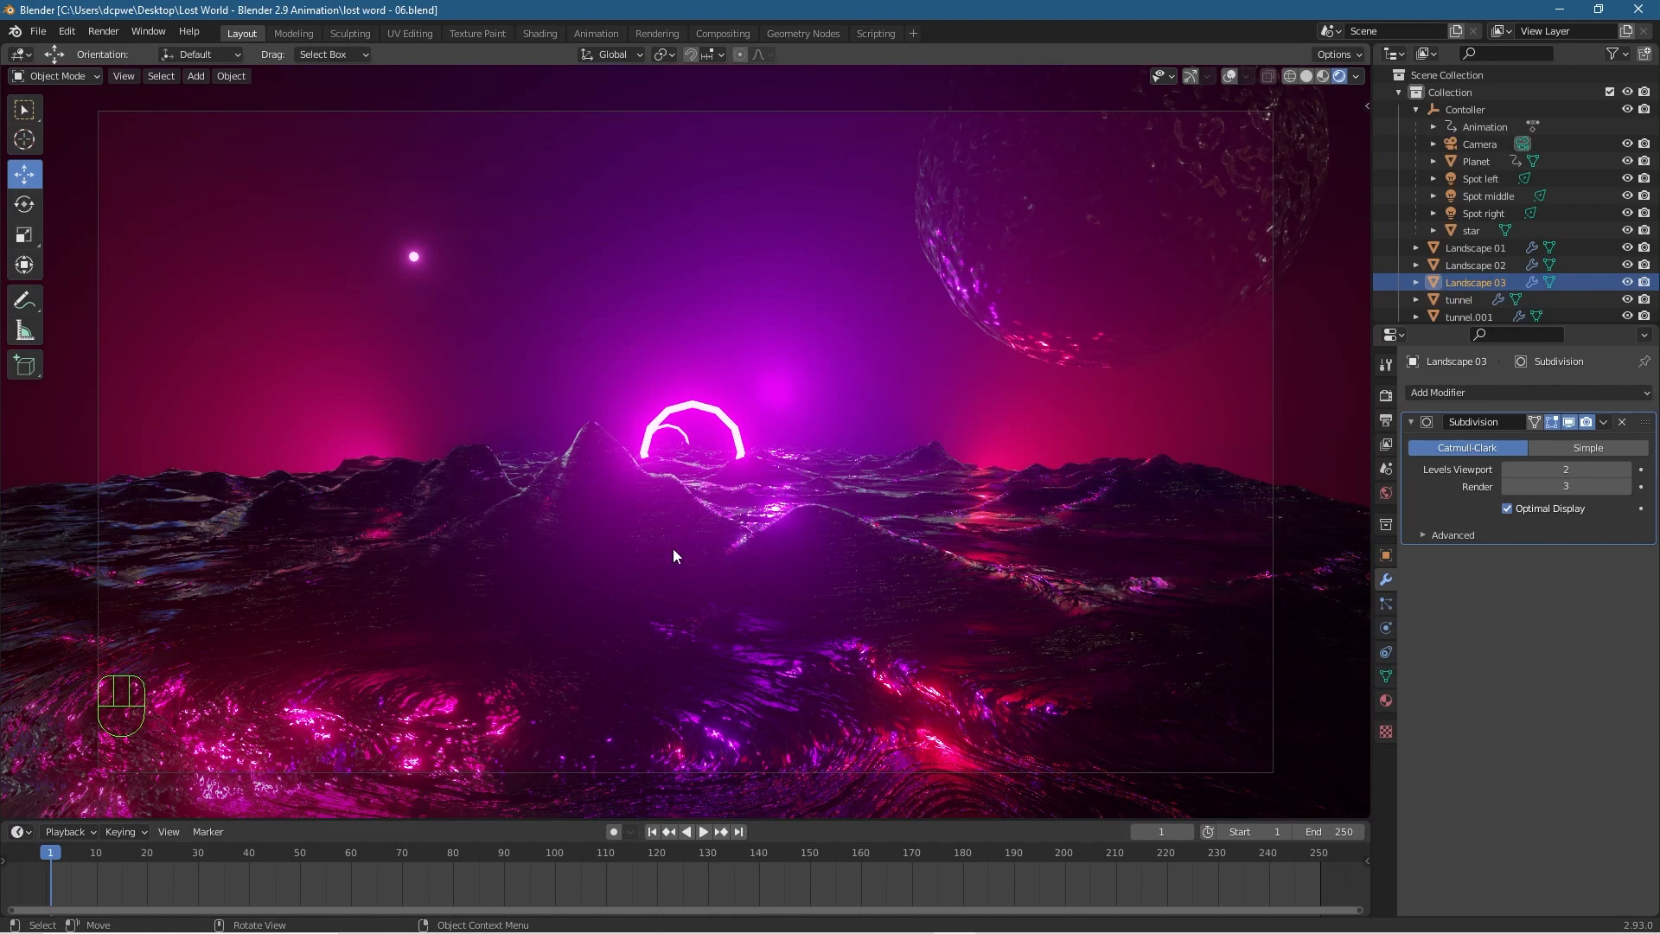
{"action": "left_click_drag", "start_coordinate": [54, 856], "coordinate": [50, 915]}
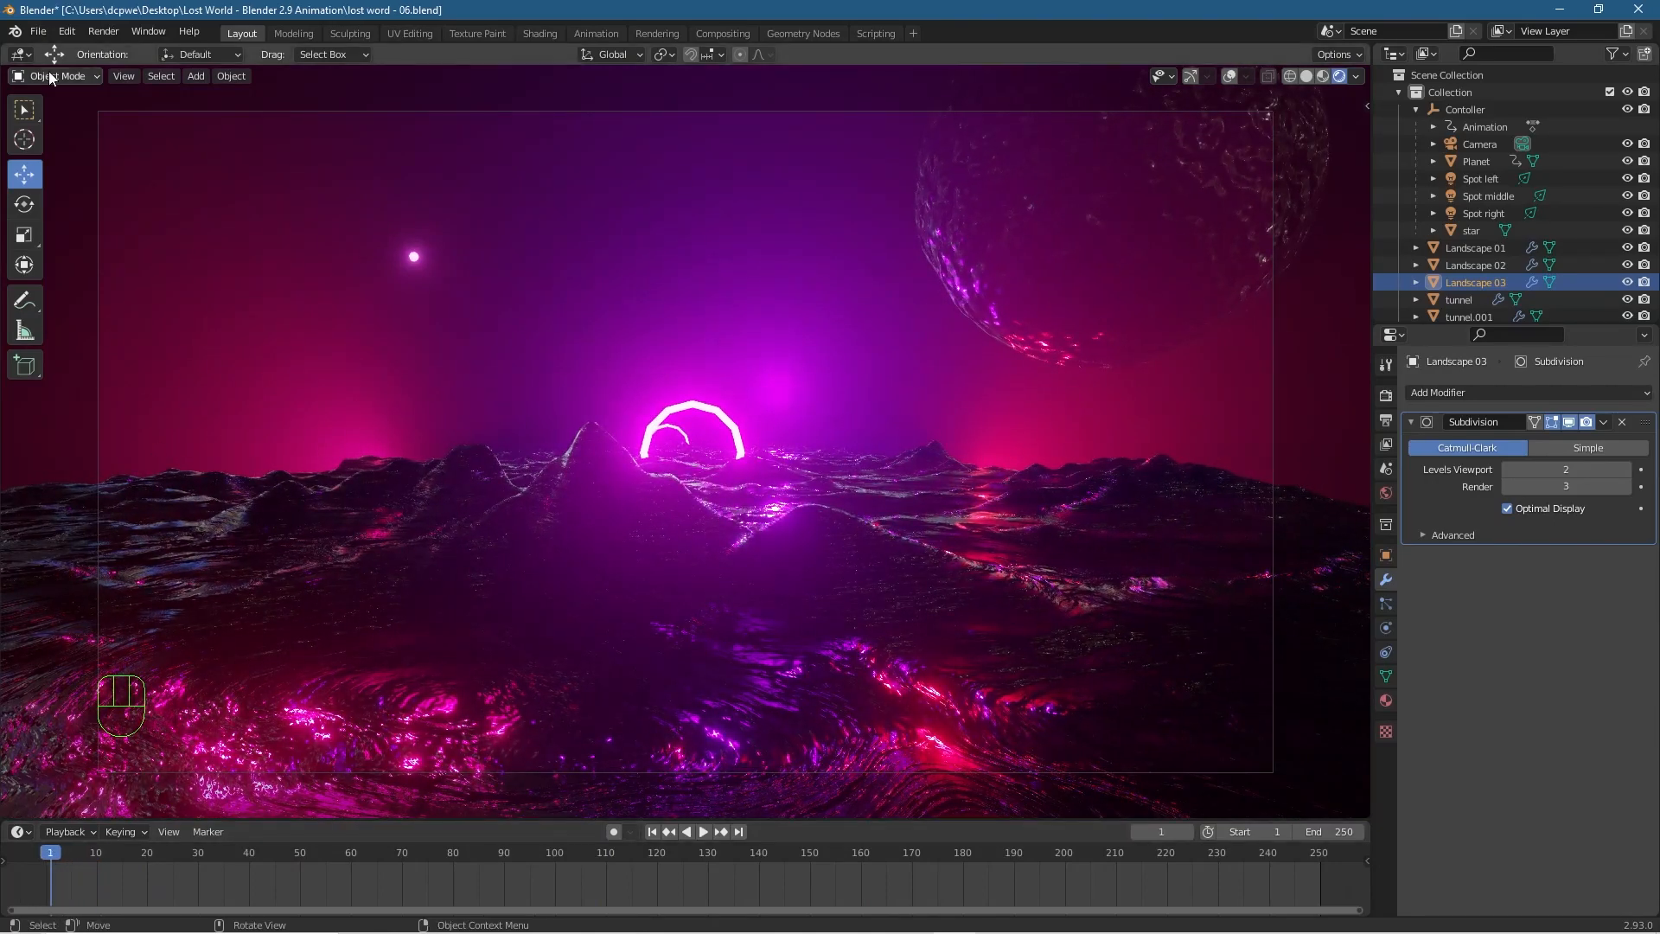
{"action": "left_click", "coordinate": [38, 31]}
{"action": "left_click", "coordinate": [44, 144]}
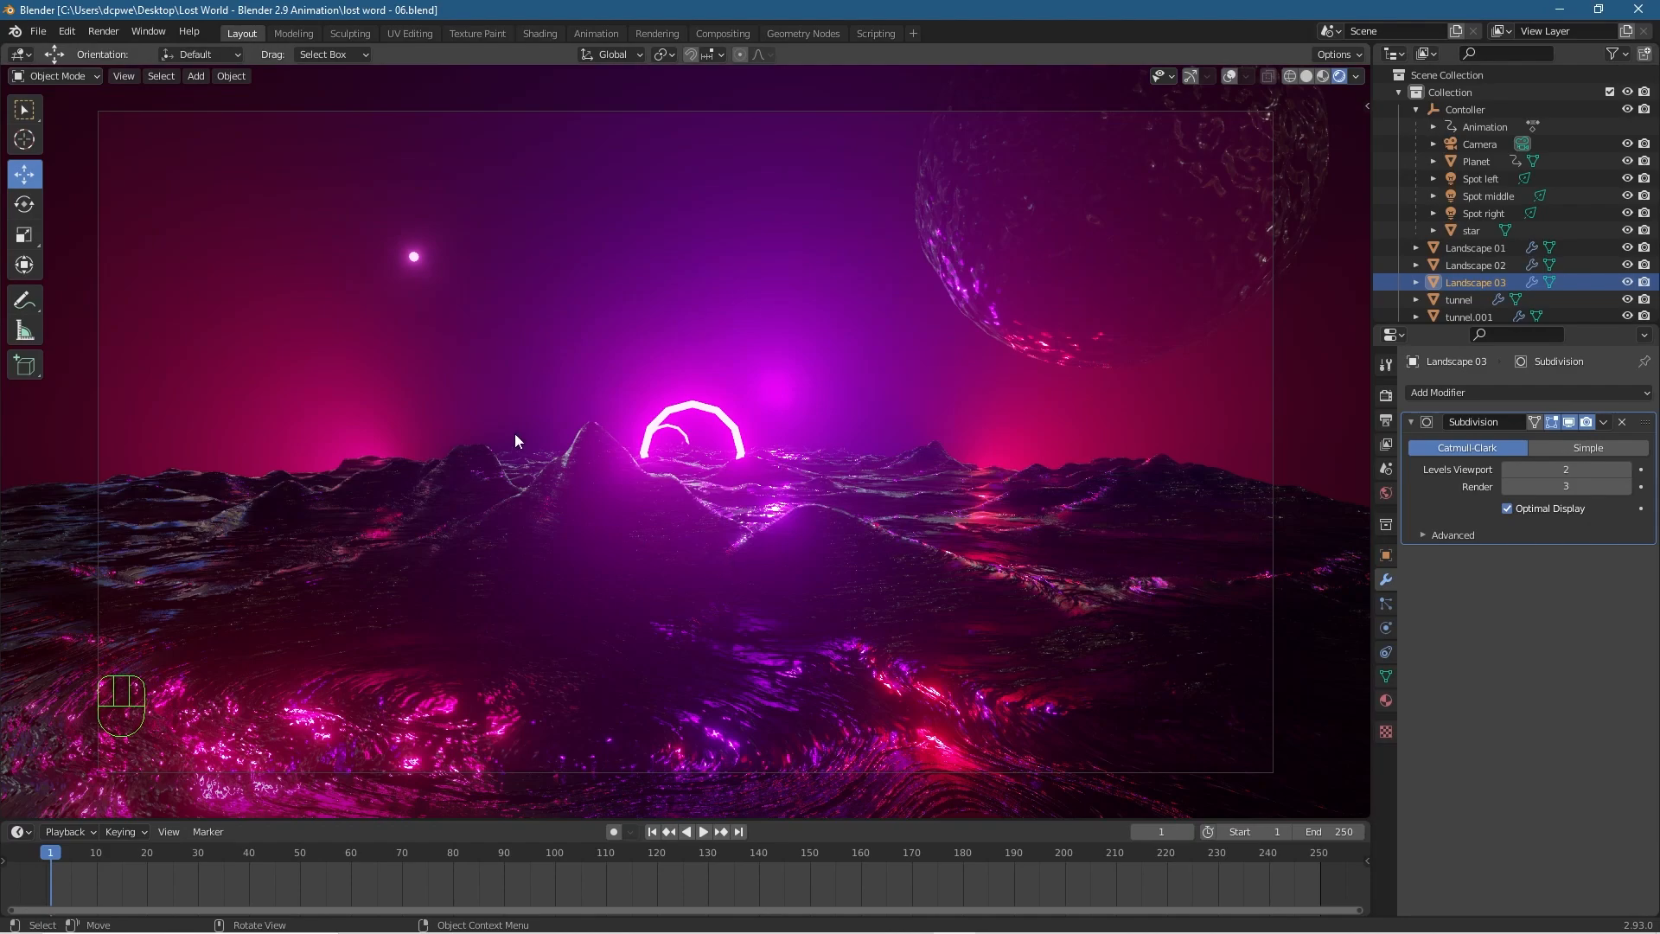
Scrub the timeline to the last frame, 250, and back to frame 1 to review the whole flight.
{"action": "left_click_drag", "start_coordinate": [55, 854], "coordinate": [1319, 835]}
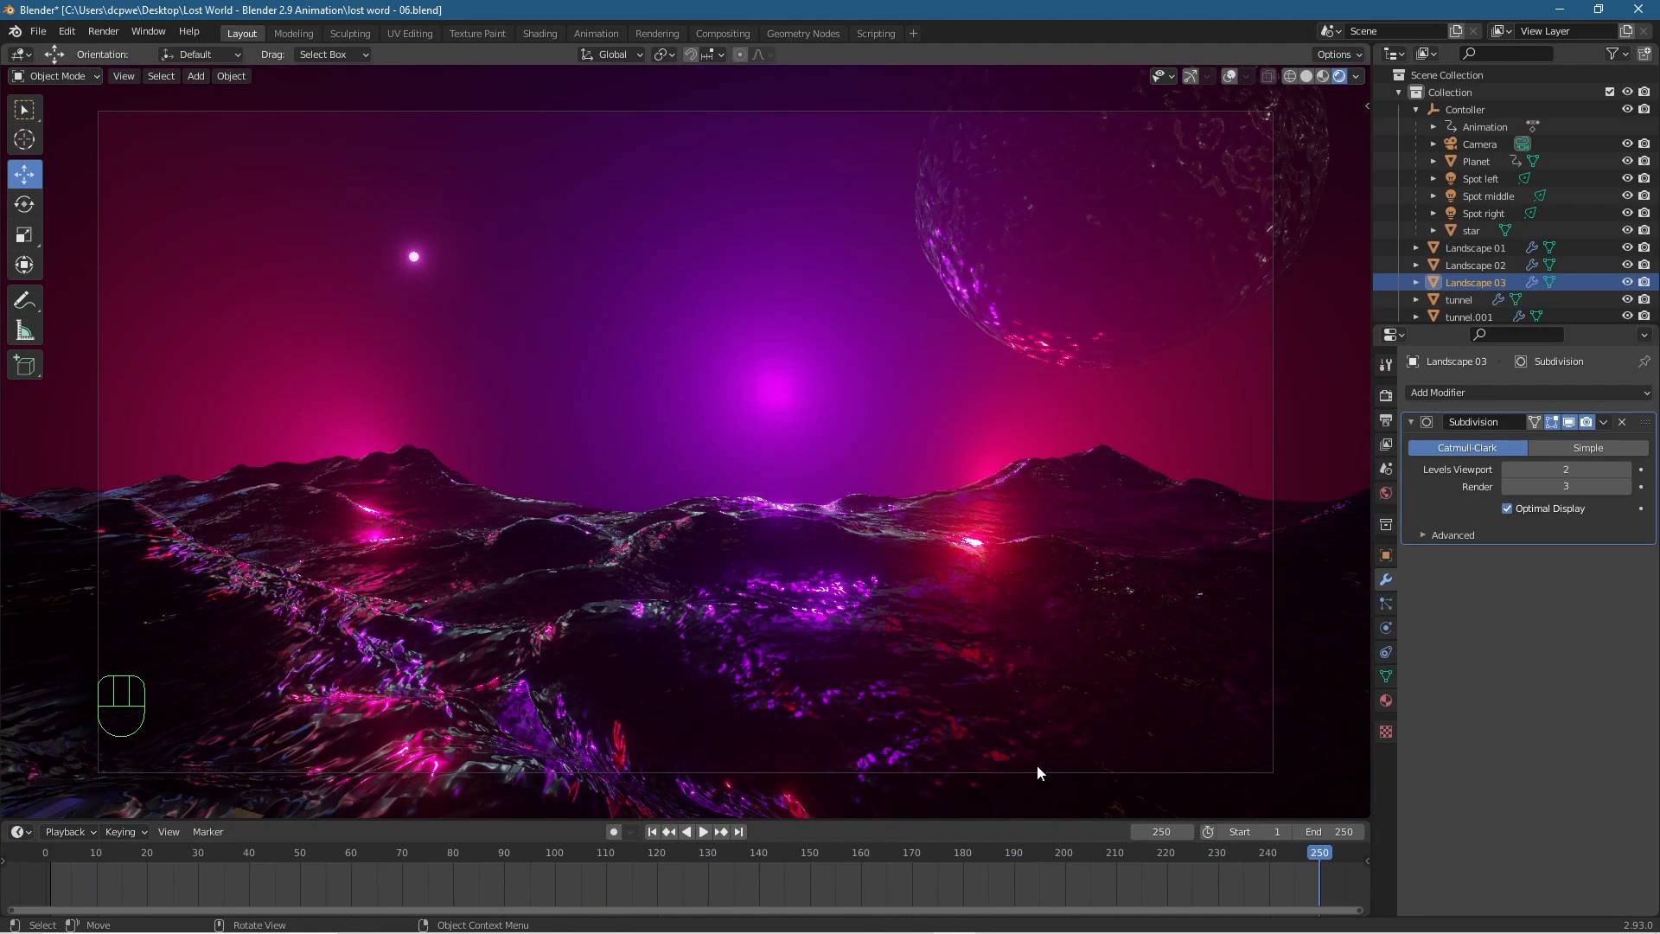
{"action": "left_click_drag", "start_coordinate": [1316, 856], "coordinate": [55, 838]}
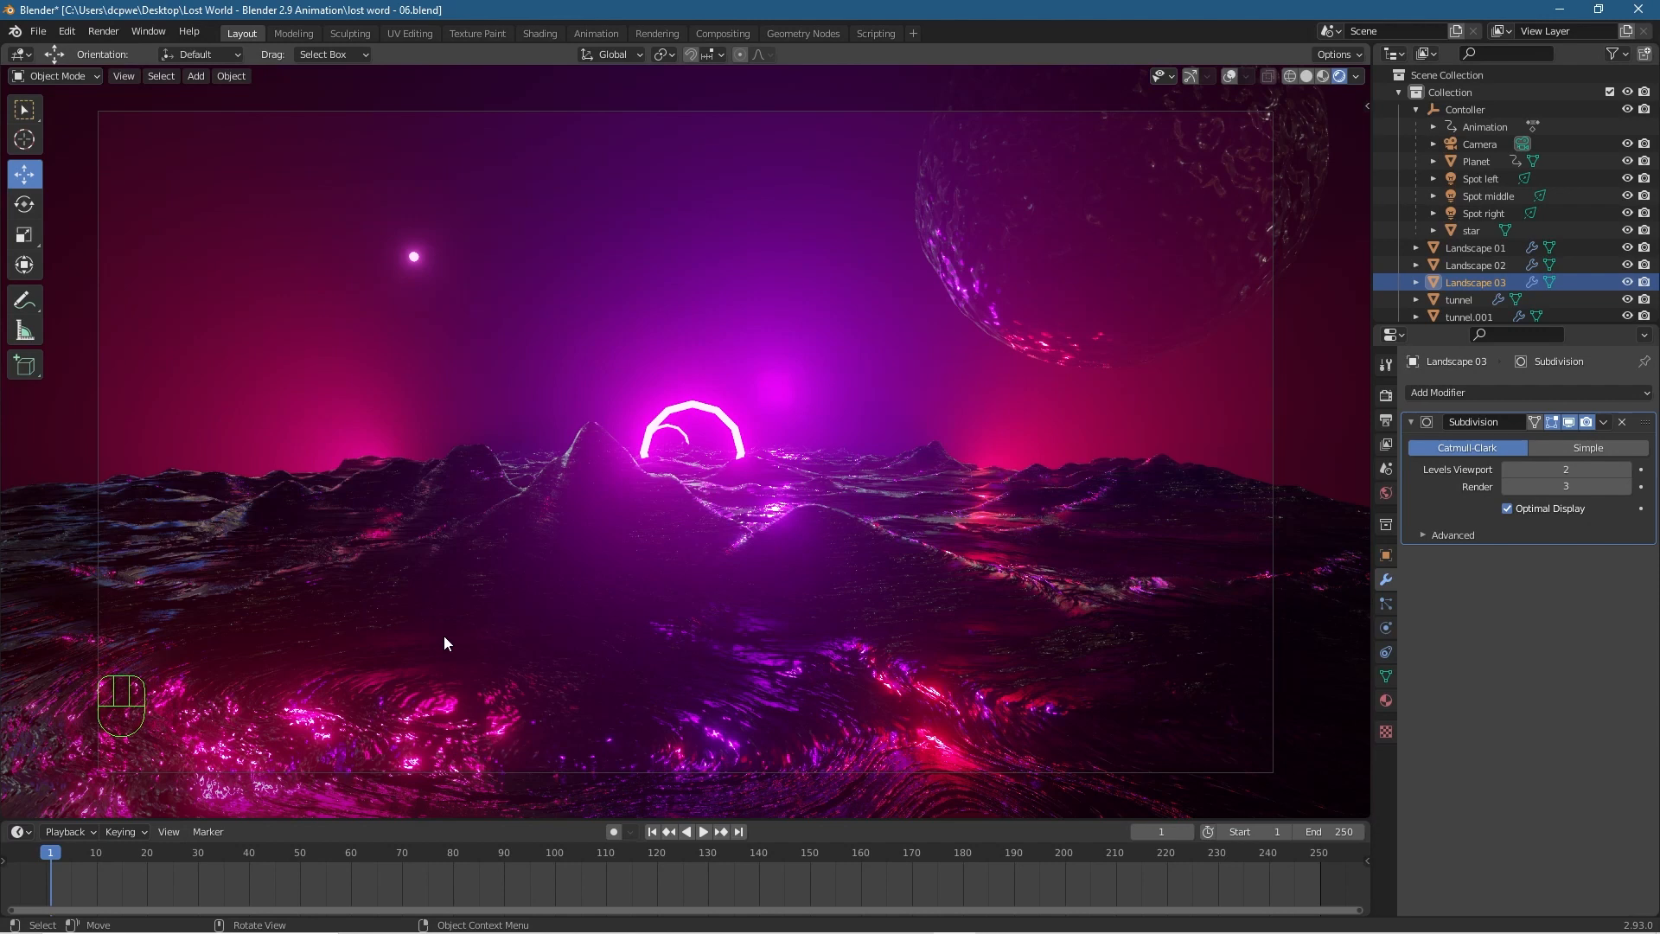
{"action": "mouse_move", "coordinate": [905, 933]}
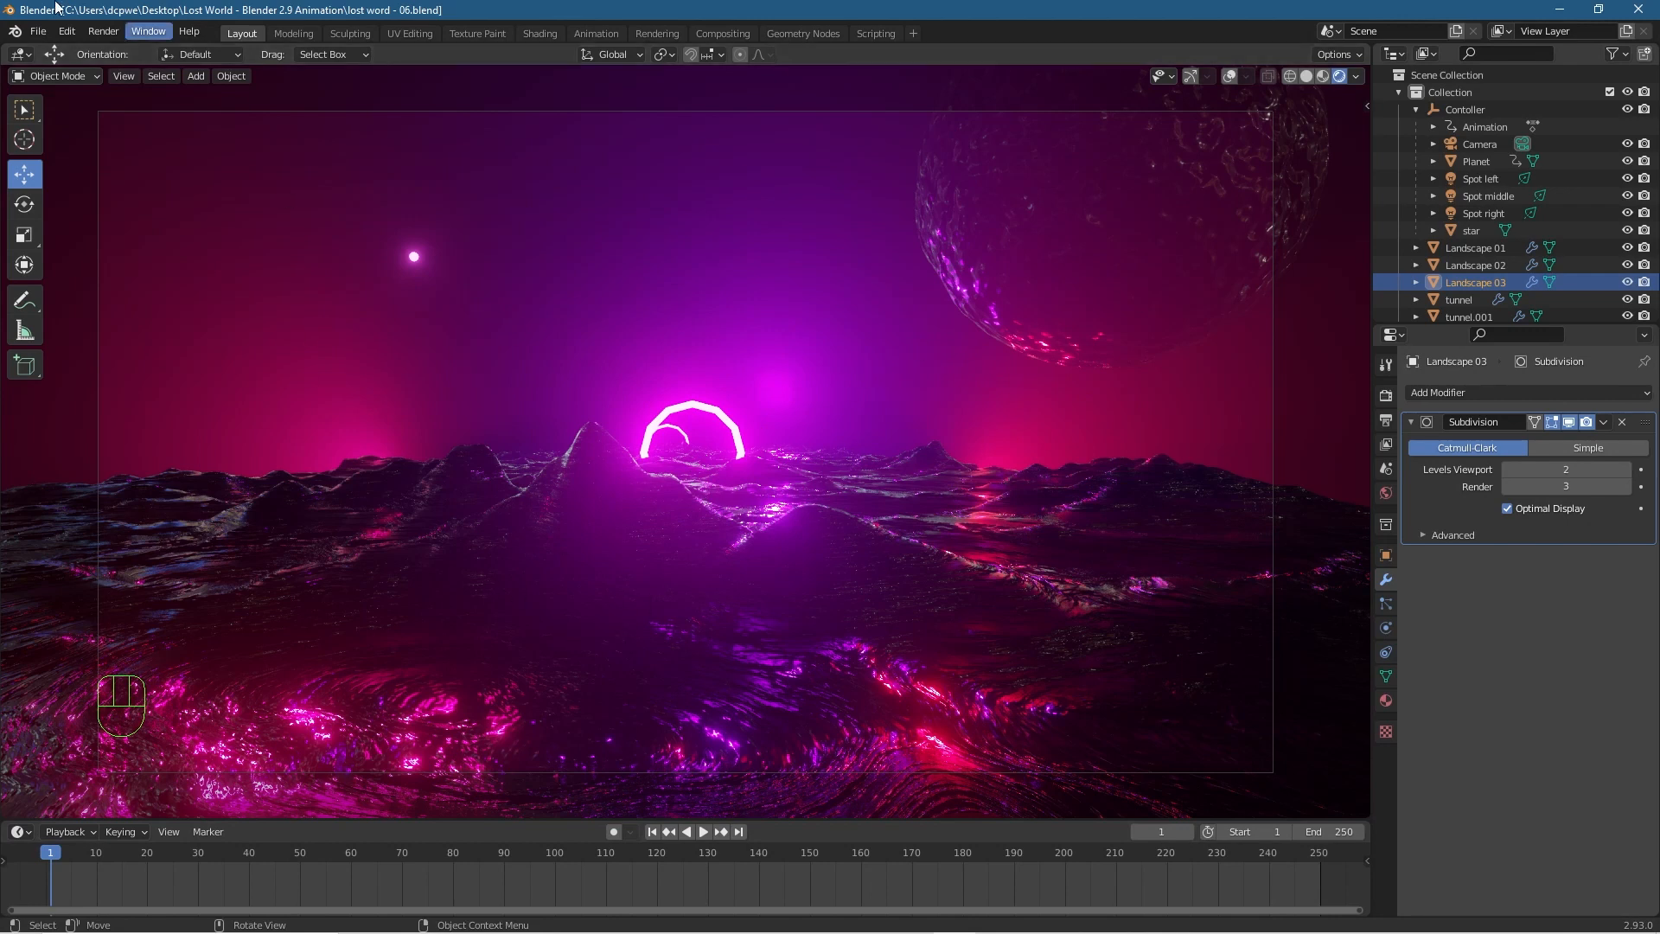
Save the file lost word - 06.blend and close the program.
{"action": "left_click", "coordinate": [38, 31]}
{"action": "left_click", "coordinate": [60, 145]}
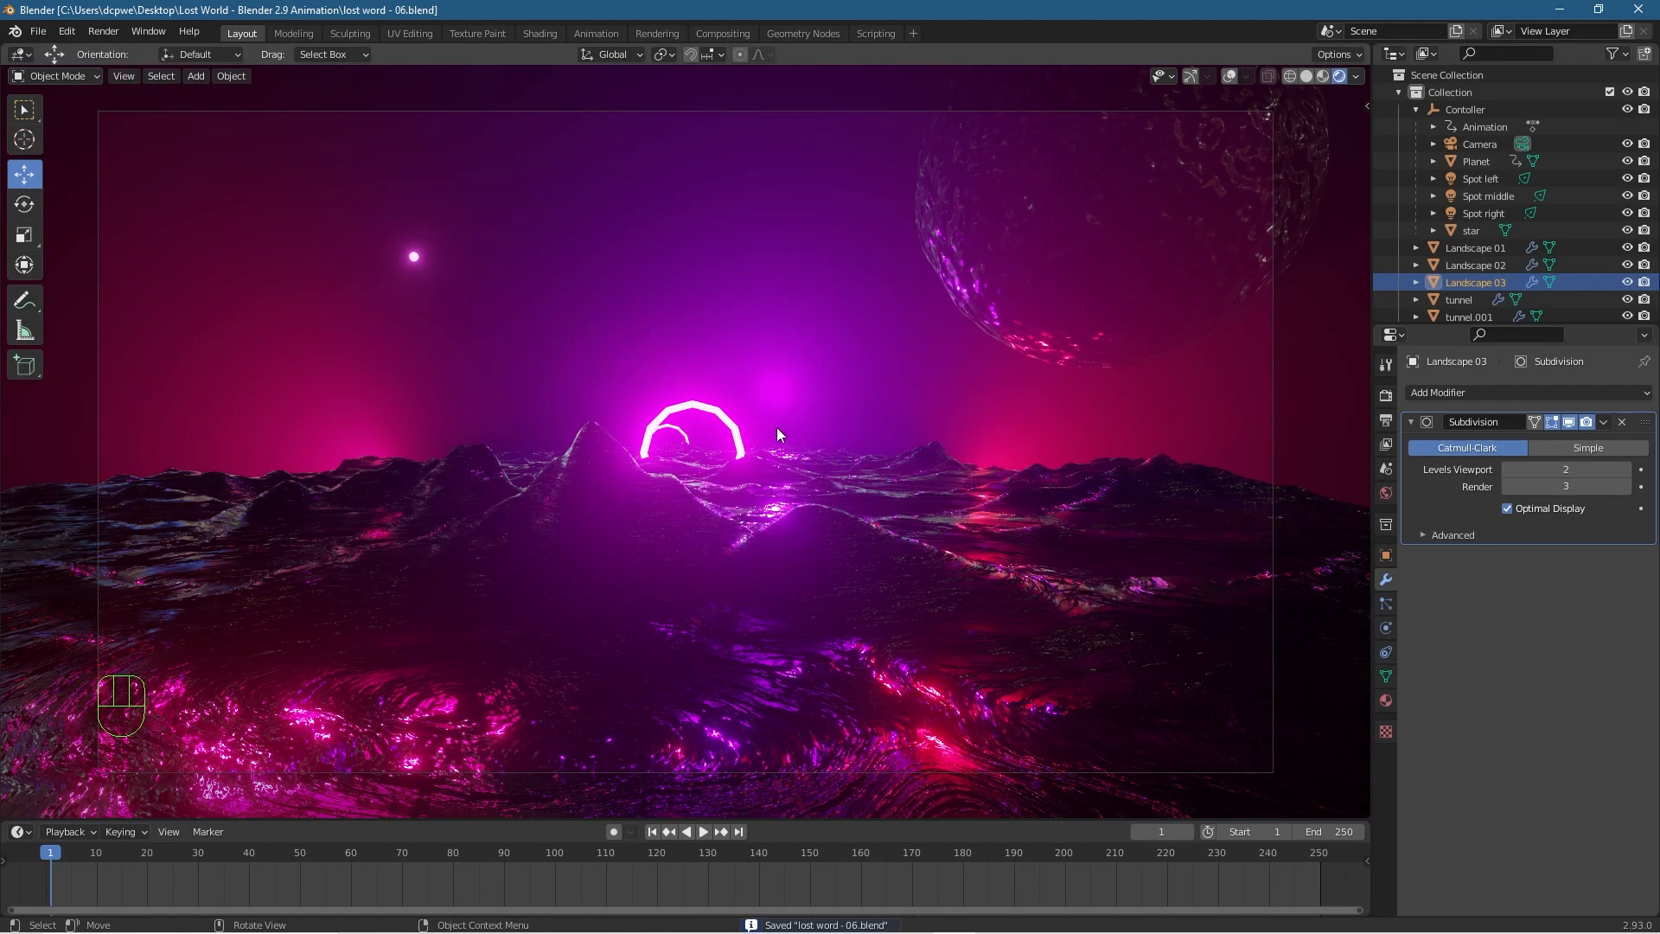
{"action": "left_click", "coordinate": [1634, 12]}
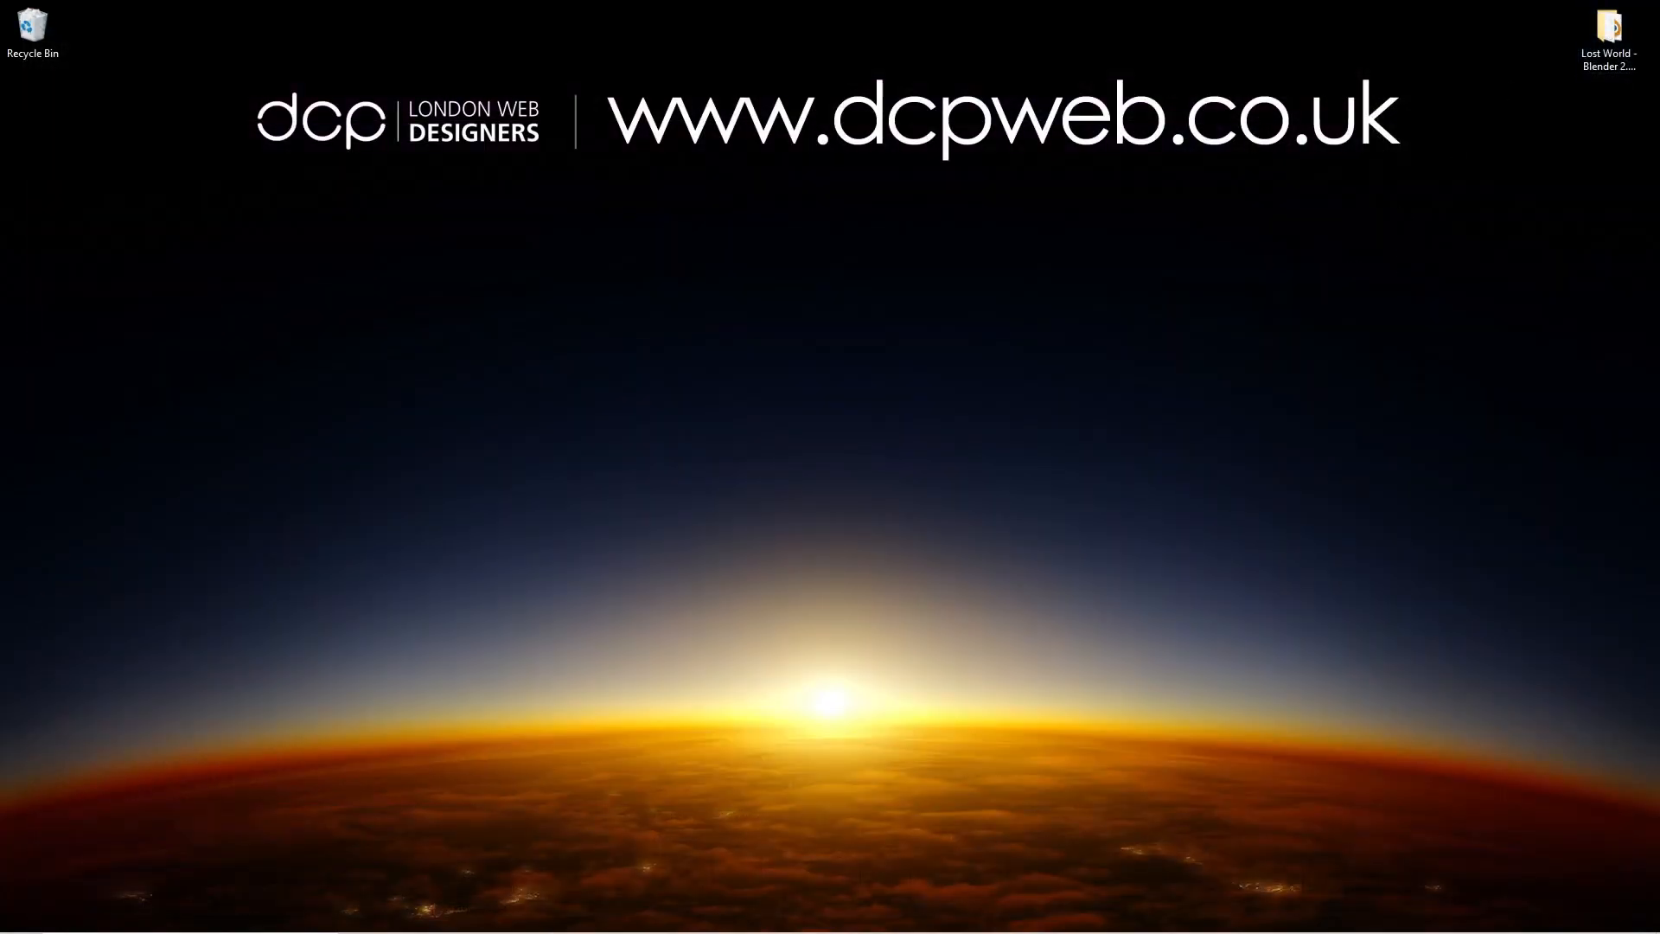